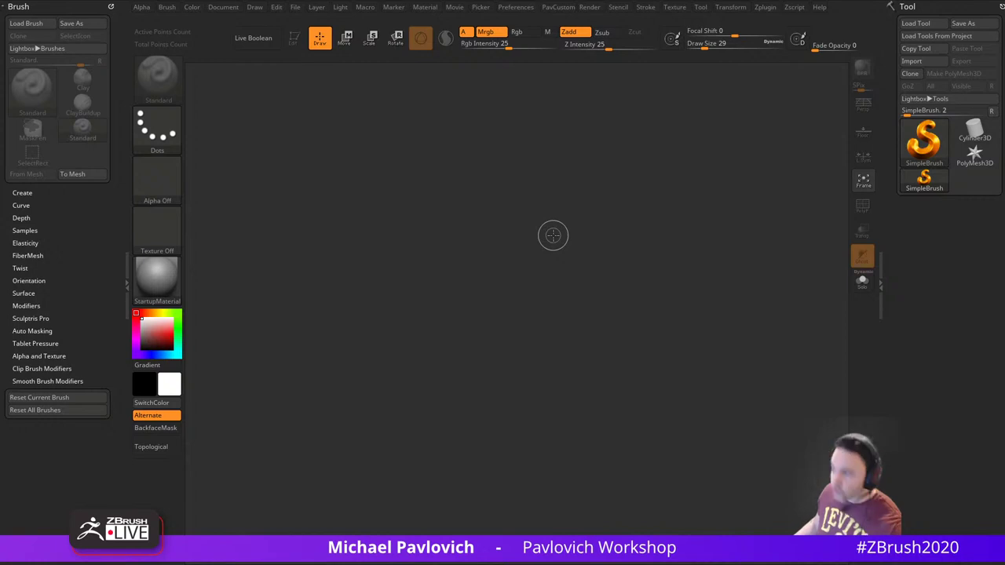
# Load the Plague_Doc_Remeshed tool, draw it onto the canvas and enter Edit mode
pyautogui.press('s')
pyautogui.click(710, 233)
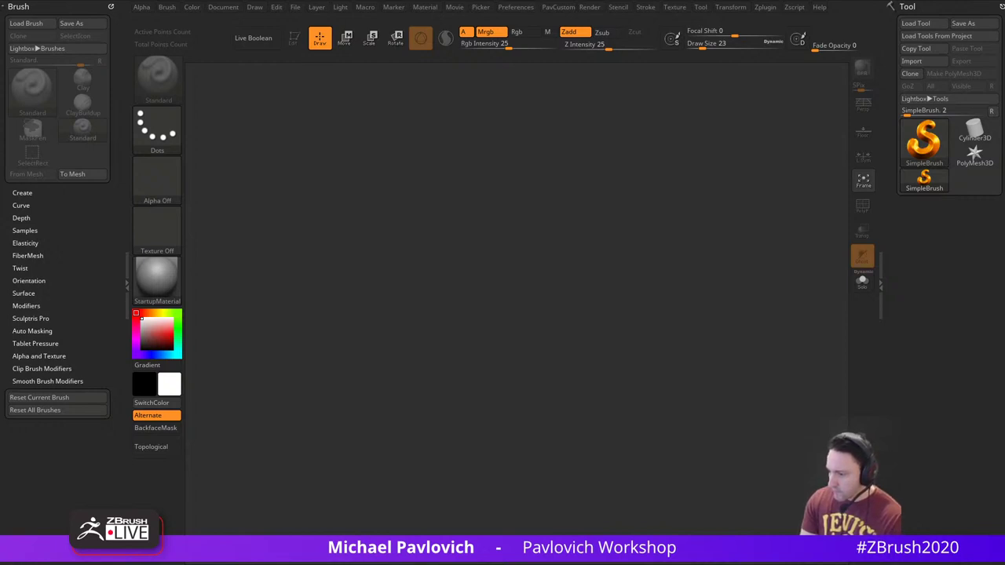
pyautogui.click(915, 22)
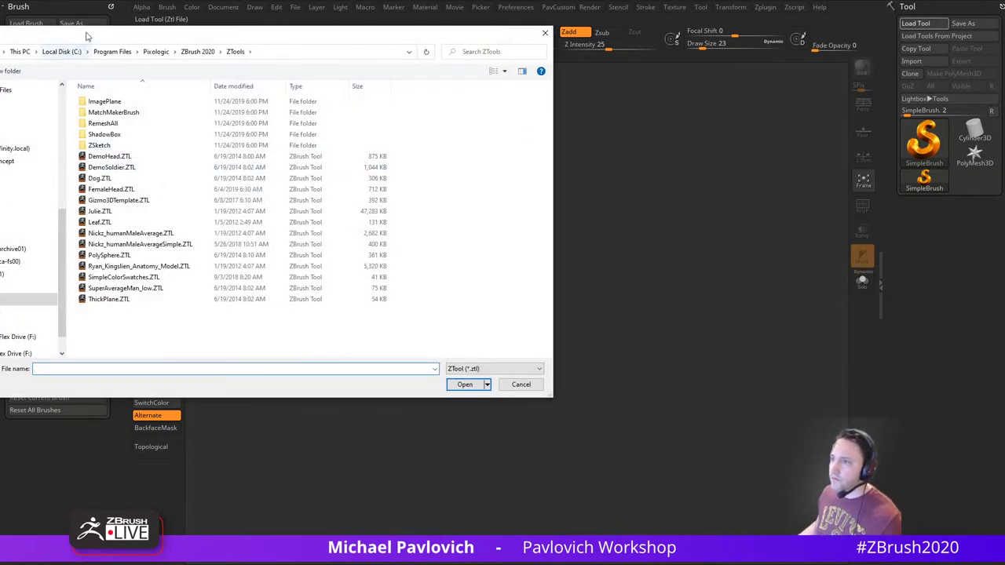
pyautogui.moveTo(86, 34); pyautogui.dragTo(0, 33)
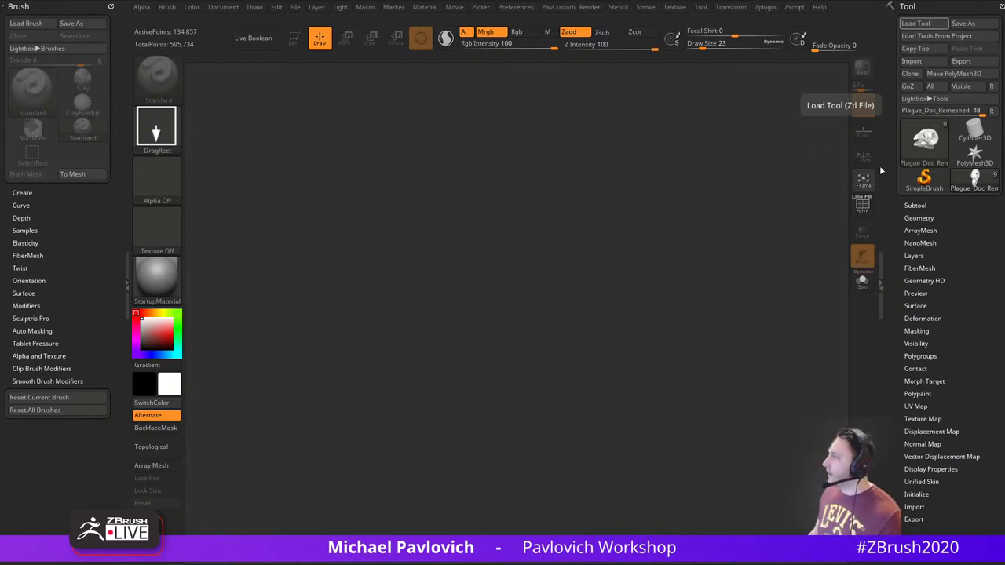
pyautogui.moveTo(465, 317); pyautogui.dragTo(440, 212)
pyautogui.click(293, 39)
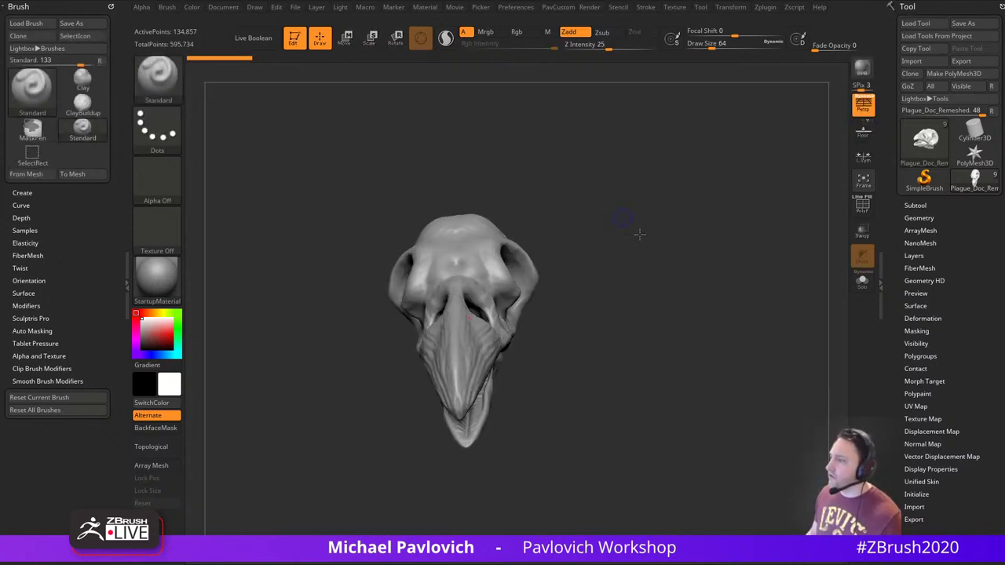
# Turn off perspective and make all subtools of the character visible
pyautogui.moveTo(639, 234)
pyautogui.mouseDown()
pyautogui.moveTo(631, 264)
pyautogui.moveTo(762, 270)
pyautogui.moveTo(717, 266)
pyautogui.mouseUp()
pyautogui.press('s')
pyautogui.click(857, 115)
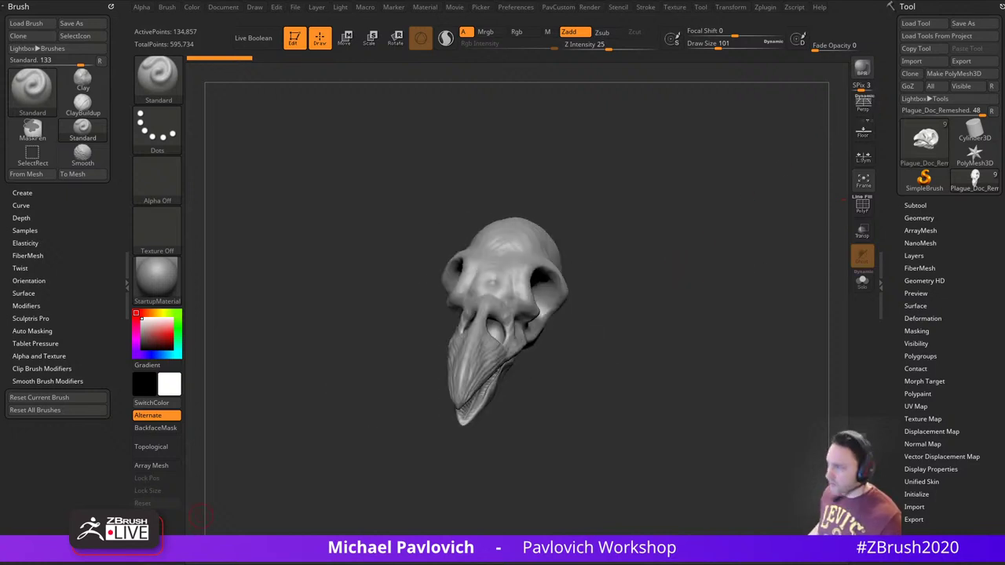
pyautogui.click(915, 205)
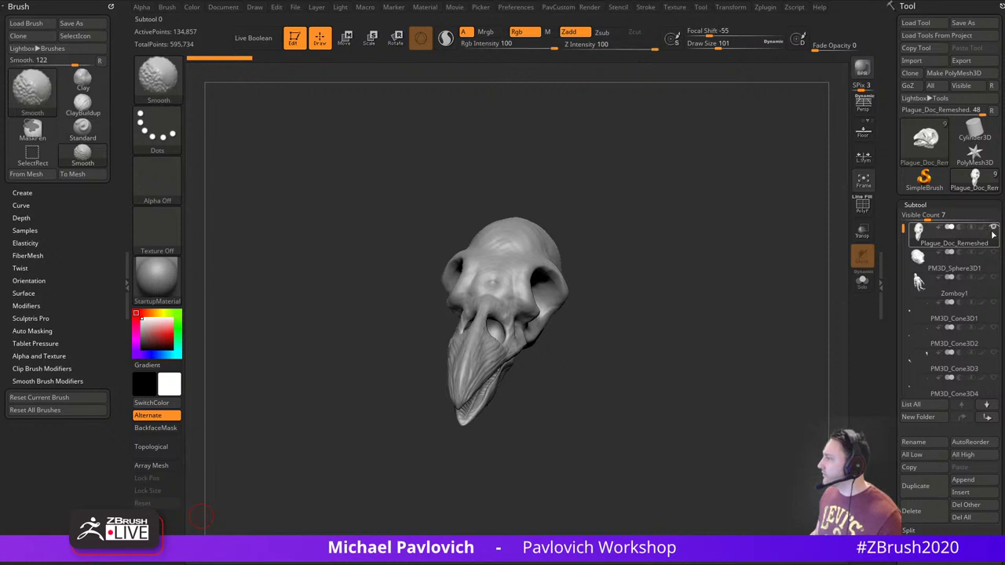
pyautogui.keyDown('shift'); pyautogui.click(995, 229); pyautogui.keyUp('shift')
# Make the Zomboy1 body the active subtool and turn off Align Cursor To Surface
pyautogui.keyDown('alt'); pyautogui.moveTo(761, 289); pyautogui.dragTo(685, 273); pyautogui.keyUp('alt')
pyautogui.moveTo(742, 230)
pyautogui.mouseDown()
pyautogui.moveTo(688, 247)
pyautogui.moveTo(710, 254)
pyautogui.moveTo(671, 276)
pyautogui.moveTo(710, 235)
pyautogui.moveTo(656, 250)
pyautogui.moveTo(663, 242)
pyautogui.mouseUp()
pyautogui.press('s')
pyautogui.press('s')
pyautogui.press('s')
pyautogui.moveTo(664, 242); pyautogui.dragTo(677, 242)
pyautogui.moveTo(691, 161)
pyautogui.keyDown('alt'); pyautogui.mouseDown()
pyautogui.moveTo(705, 265)
pyautogui.moveTo(695, 206)
pyautogui.mouseUp(); pyautogui.keyUp('alt')
pyautogui.keyDown('alt'); pyautogui.click(609, 281); pyautogui.keyUp('alt')
pyautogui.press('`')
pyautogui.click(676, 115)
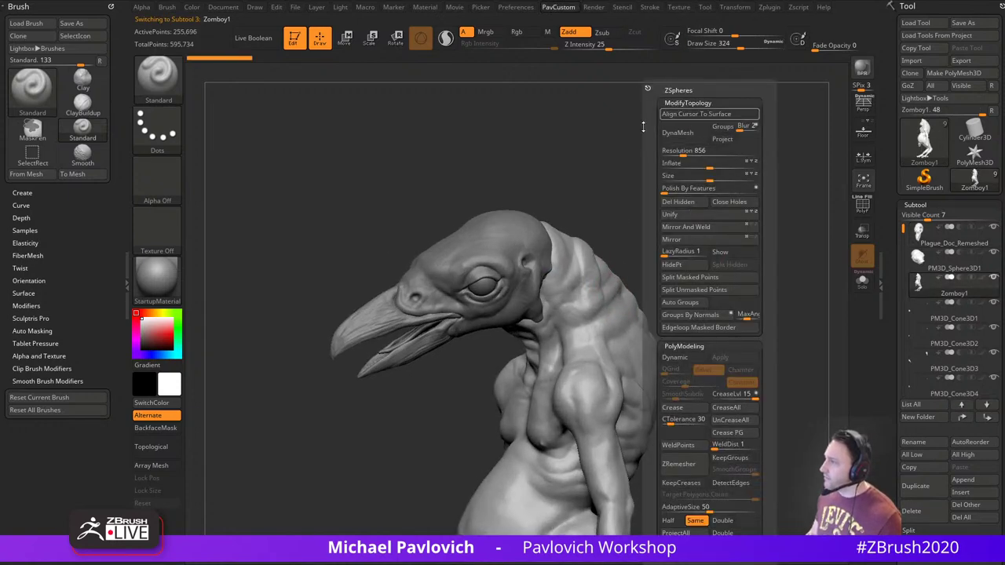
# Display the body's polyframe and isolate it with Solo to inspect its mesh
pyautogui.keyDown('alt'); pyautogui.moveTo(755, 269); pyautogui.dragTo(716, 281); pyautogui.keyUp('alt')
pyautogui.moveTo(741, 239)
pyautogui.keyDown('alt'); pyautogui.mouseDown()
pyautogui.moveTo(763, 258)
pyautogui.moveTo(739, 241)
pyautogui.moveTo(675, 260)
pyautogui.mouseUp(); pyautogui.keyUp('alt')
pyautogui.click(855, 212)
pyautogui.press('s')
pyautogui.moveTo(590, 286); pyautogui.dragTo(579, 286)
pyautogui.keyDown('alt'); pyautogui.moveTo(738, 302); pyautogui.dragTo(727, 263); pyautogui.keyUp('alt')
pyautogui.click(863, 281)
pyautogui.moveTo(793, 293); pyautogui.dragTo(779, 295)
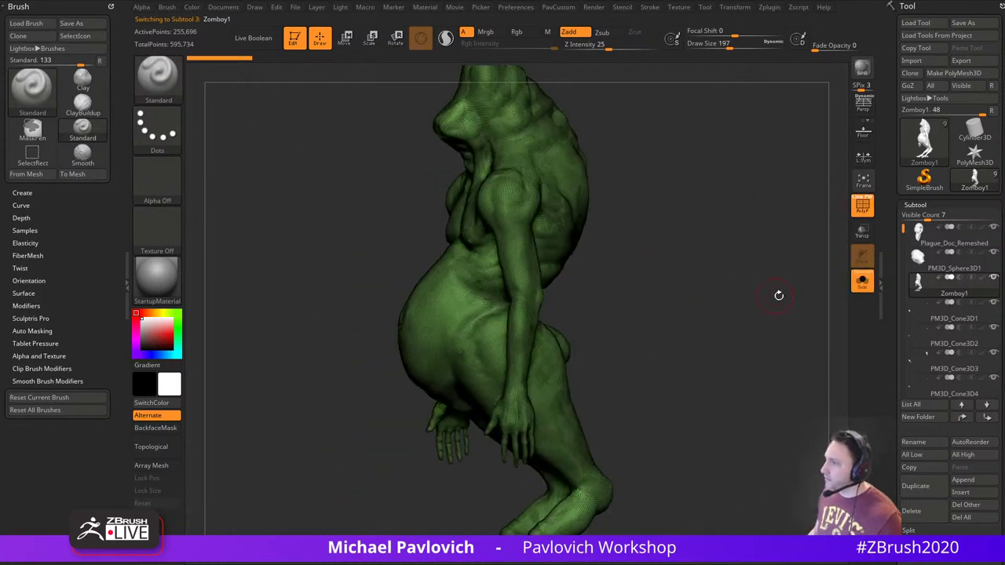
# Try to reconstruct lower subdivision levels for the Zomboy1 body with Reconstruct Subdiv
pyautogui.moveTo(893, 315); pyautogui.dragTo(907, 205)
pyautogui.click(916, 283)
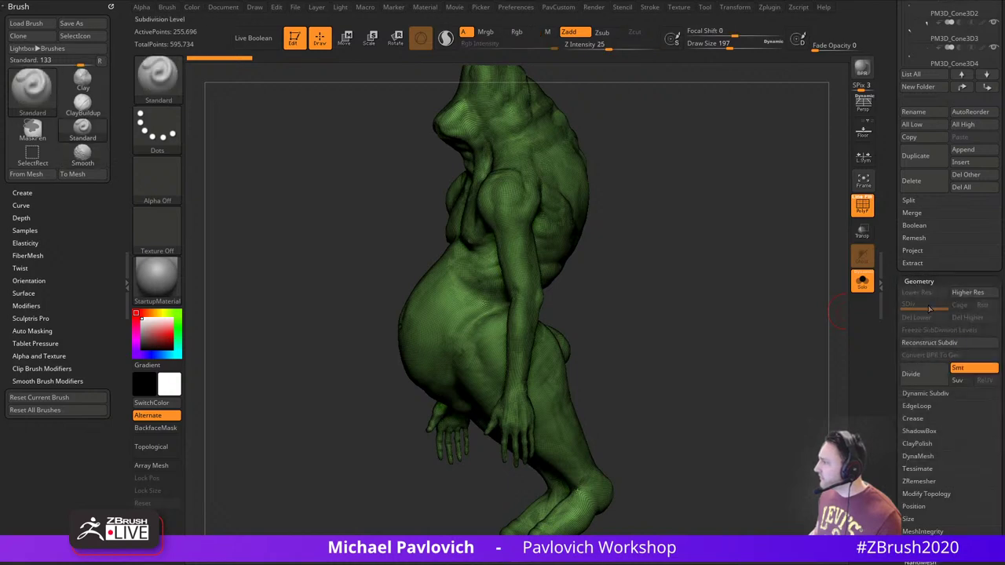
pyautogui.click(925, 345)
# Hide the polyframe, turn off Solo and face the whole character from the front
pyautogui.moveTo(740, 318); pyautogui.dragTo(805, 322)
pyautogui.moveTo(805, 322)
pyautogui.keyDown('alt'); pyautogui.mouseDown()
pyautogui.moveTo(807, 359)
pyautogui.moveTo(794, 368)
pyautogui.moveTo(790, 287)
pyautogui.moveTo(745, 298)
pyautogui.mouseUp(); pyautogui.keyUp('alt')
pyautogui.moveTo(653, 288); pyautogui.dragTo(771, 269)
pyautogui.hotkey('shift', 'f')
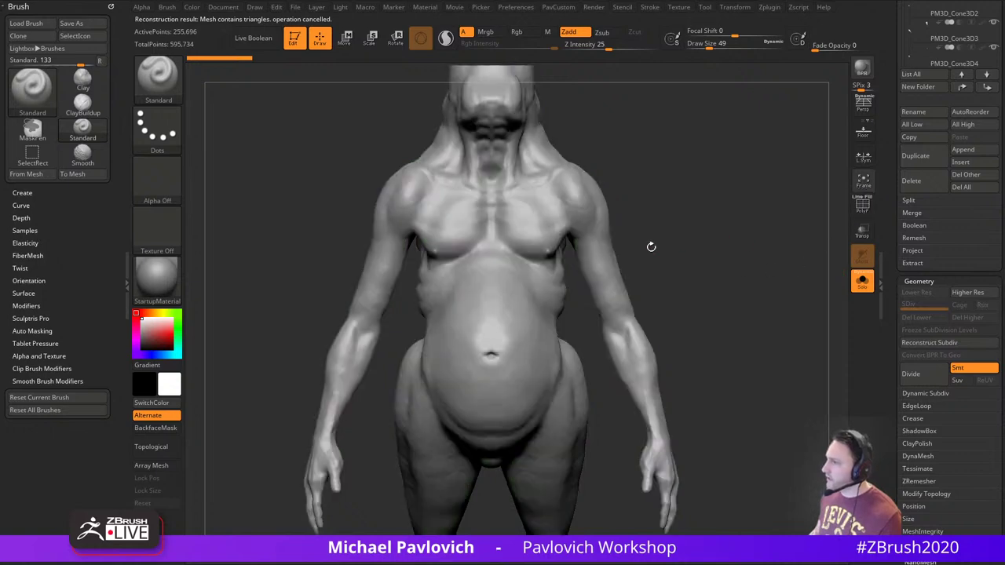
pyautogui.click(861, 282)
pyautogui.press('s')
pyautogui.moveTo(717, 231)
pyautogui.keyDown('alt'); pyautogui.mouseDown()
pyautogui.moveTo(722, 271)
pyautogui.moveTo(723, 263)
pyautogui.mouseUp(); pyautogui.keyUp('alt')
pyautogui.click(719, 270)
pyautogui.press('s')
pyautogui.moveTo(731, 224); pyautogui.dragTo(692, 315)
pyautogui.press('s')
pyautogui.click(721, 315)
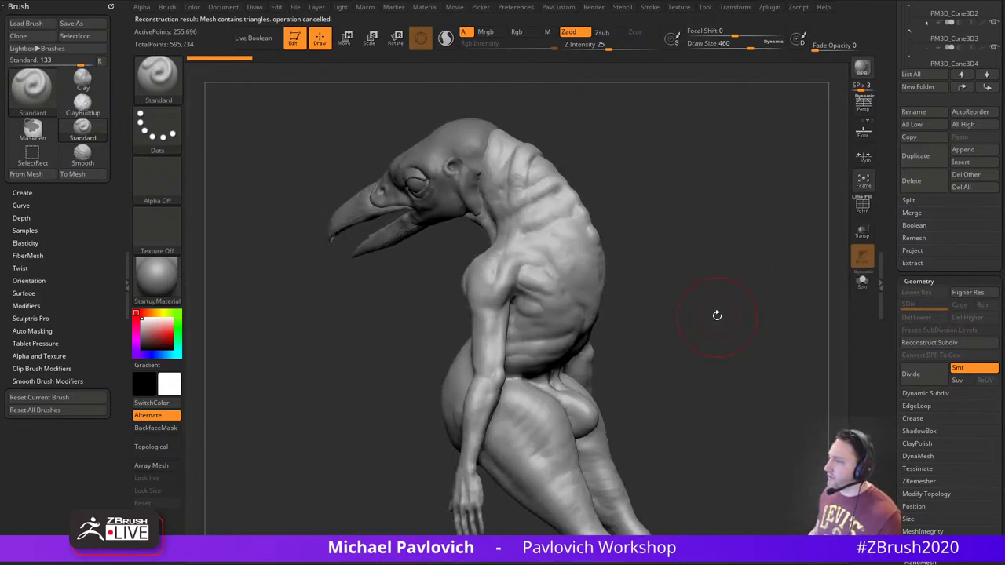
pyautogui.keyDown('shift'); pyautogui.moveTo(639, 294); pyautogui.dragTo(715, 241); pyautogui.keyUp('shift')
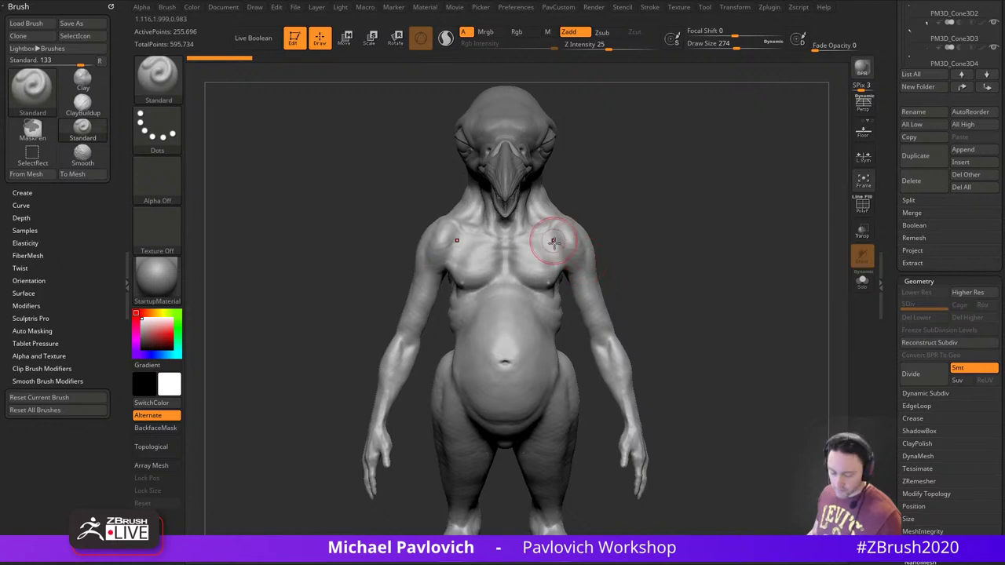
# Try to isolate the arms from the body with a topological mask in Rotate mode
pyautogui.press('r')
pyautogui.moveTo(622, 221); pyautogui.dragTo(610, 238)
pyautogui.moveTo(711, 239); pyautogui.dragTo(595, 252)
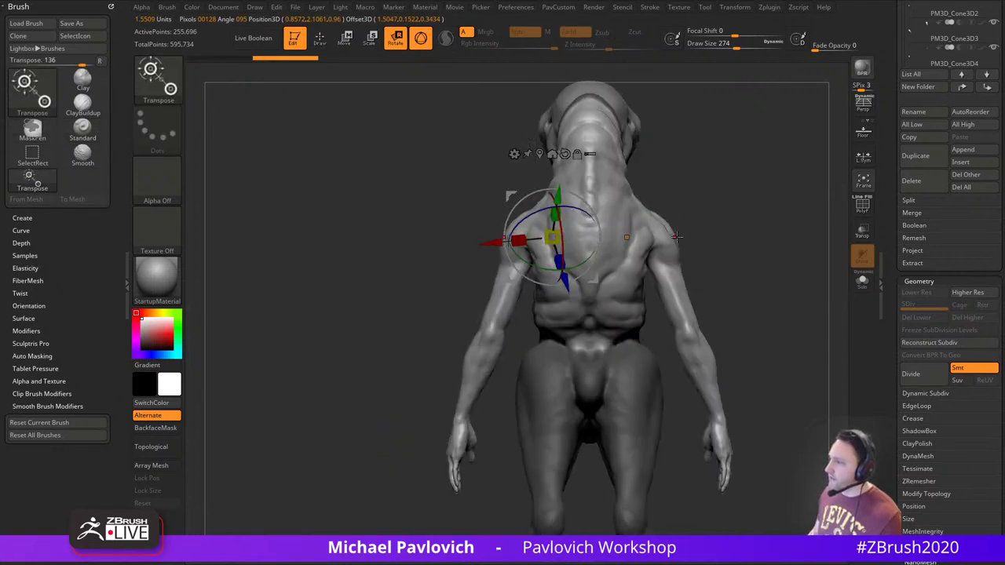
pyautogui.keyDown('ctrl'); pyautogui.moveTo(633, 223); pyautogui.dragTo(686, 248); pyautogui.keyUp('ctrl')
pyautogui.moveTo(762, 235); pyautogui.dragTo(746, 233)
pyautogui.press('q')
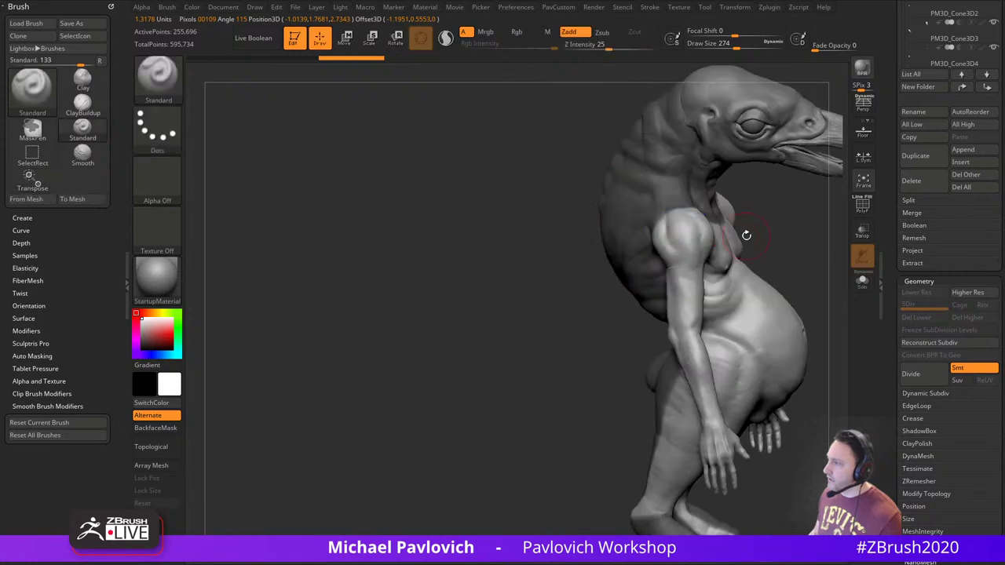
pyautogui.keyDown('ctrl'); pyautogui.click(687, 190); pyautogui.keyUp('ctrl')
pyautogui.moveTo(544, 271); pyautogui.dragTo(316, 280)
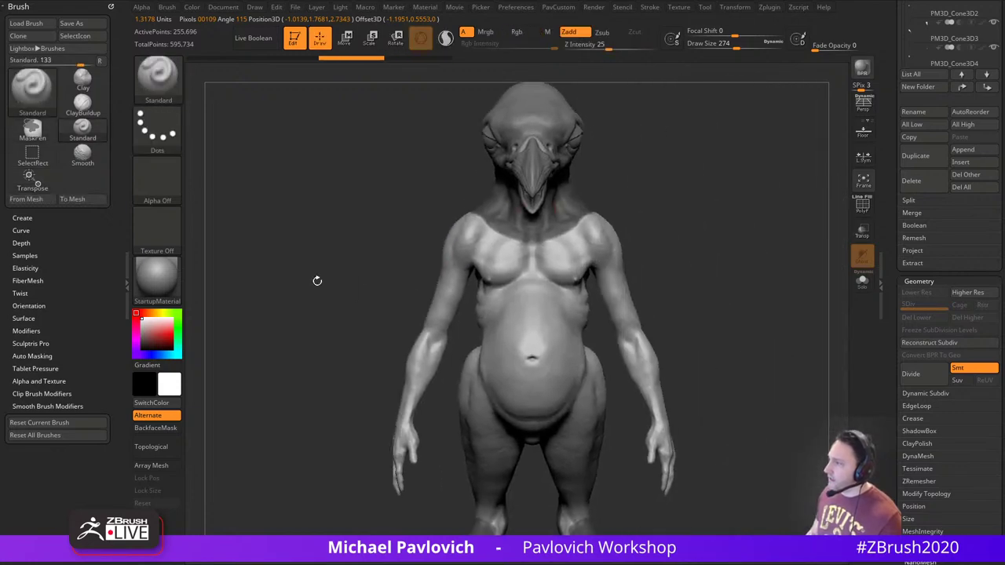
pyautogui.keyDown('ctrl'); pyautogui.click(481, 226); pyautogui.keyUp('ctrl')
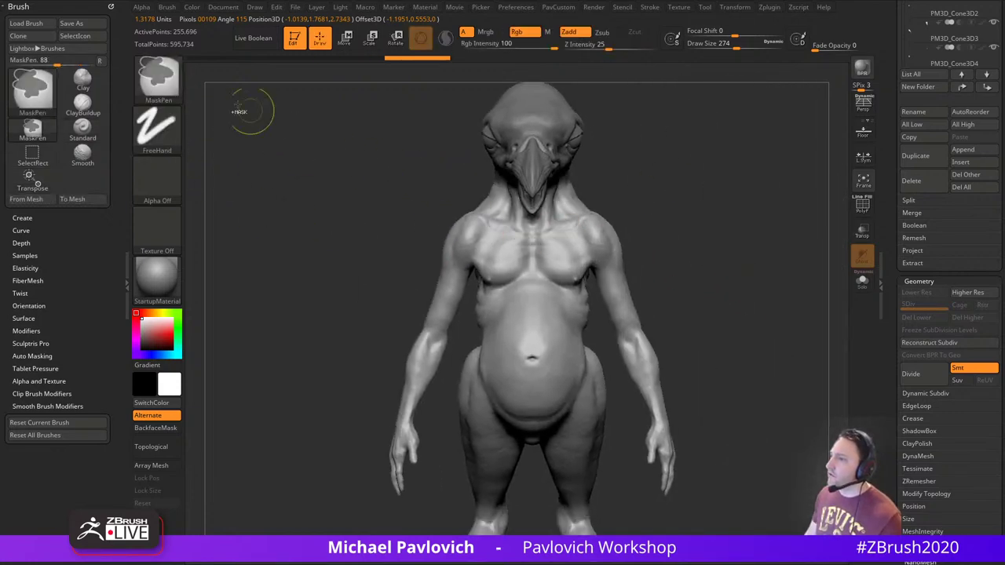
# Mask both arms with the MaskLasso brush, soften the mask edge and invert the mask
pyautogui.keyDown('ctrl'); pyautogui.click(241, 112); pyautogui.keyUp('ctrl')
pyautogui.keyDown('ctrl'); pyautogui.click(161, 82); pyautogui.keyUp('ctrl')
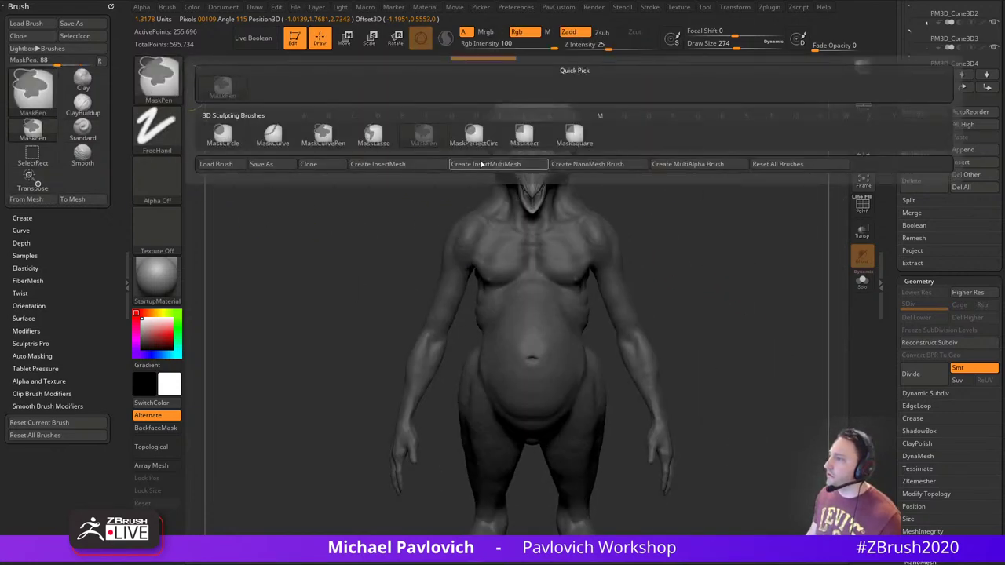
pyautogui.keyDown('ctrl'); pyautogui.click(158, 84); pyautogui.keyUp('ctrl')
pyautogui.keyDown('ctrl'); pyautogui.click(376, 137); pyautogui.keyUp('ctrl')
pyautogui.keyDown('ctrl'); pyautogui.moveTo(708, 193); pyautogui.dragTo(742, 297); pyautogui.keyUp('ctrl')
pyautogui.moveTo(723, 301)
pyautogui.keyDown('ctrl'); pyautogui.mouseDown()
pyautogui.moveTo(600, 181)
pyautogui.moveTo(590, 266)
pyautogui.moveTo(630, 416)
pyautogui.moveTo(744, 520)
pyautogui.mouseUp(); pyautogui.keyUp('ctrl')
pyautogui.keyDown('ctrl'); pyautogui.click(620, 285); pyautogui.keyUp('ctrl')
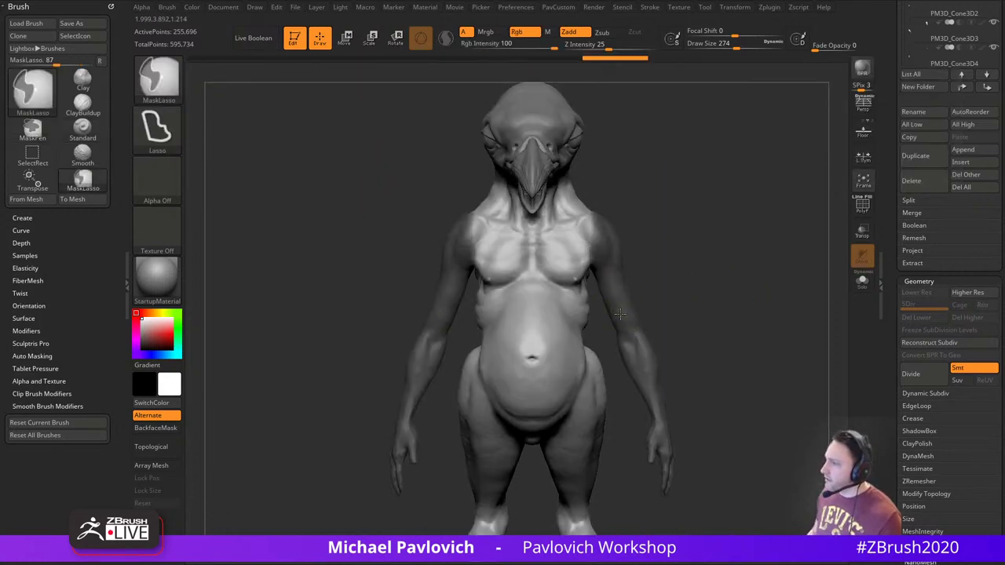
pyautogui.keyDown('ctrl'); pyautogui.click(793, 257); pyautogui.keyUp('ctrl')
# Place the gizmo at the shoulder and rotate the unmasked arms slightly
pyautogui.keyDown('alt'); pyautogui.moveTo(792, 258); pyautogui.dragTo(757, 265); pyautogui.keyUp('alt')
pyautogui.press('w')
pyautogui.keyDown('alt'); pyautogui.click(567, 248); pyautogui.keyUp('alt')
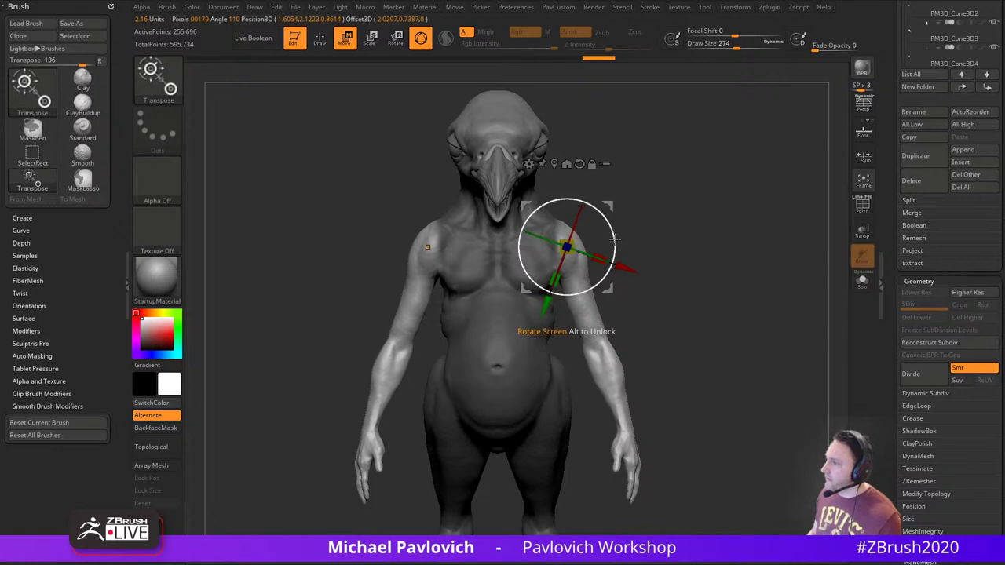
pyautogui.moveTo(615, 240); pyautogui.dragTo(611, 203)
pyautogui.press('q')
# Clear the mask and smooth the shoulder area of the rotated arms
pyautogui.moveTo(687, 251)
pyautogui.keyDown('ctrl'); pyautogui.mouseDown()
pyautogui.moveTo(705, 264)
pyautogui.moveTo(626, 274)
pyautogui.moveTo(664, 256)
pyautogui.mouseUp(); pyautogui.keyUp('ctrl')
pyautogui.keyDown('shift'); pyautogui.moveTo(601, 251); pyautogui.dragTo(606, 262); pyautogui.keyUp('shift')
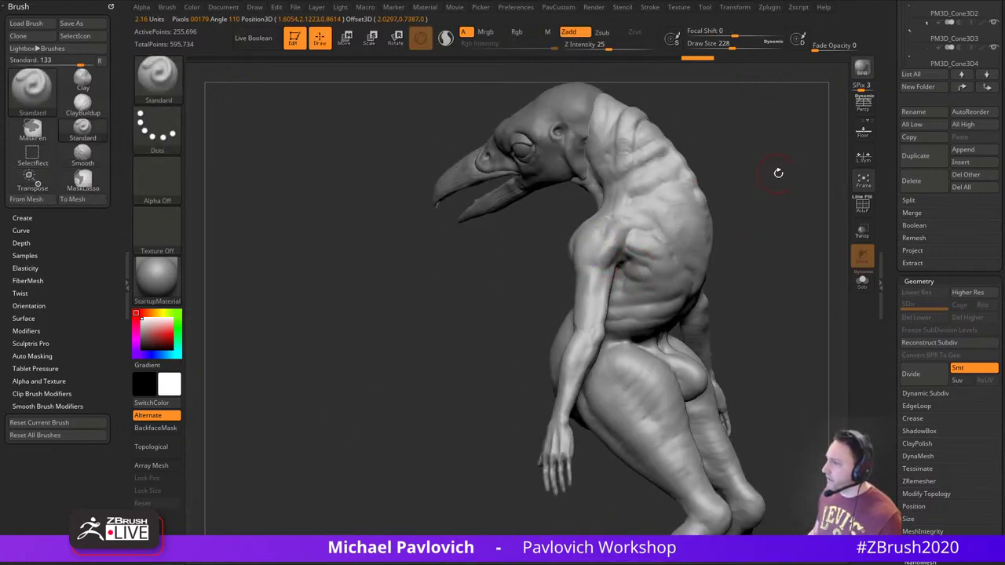
pyautogui.moveTo(778, 173); pyautogui.dragTo(804, 184)
pyautogui.keyDown('alt'); pyautogui.moveTo(805, 184); pyautogui.dragTo(794, 252); pyautogui.keyUp('alt')
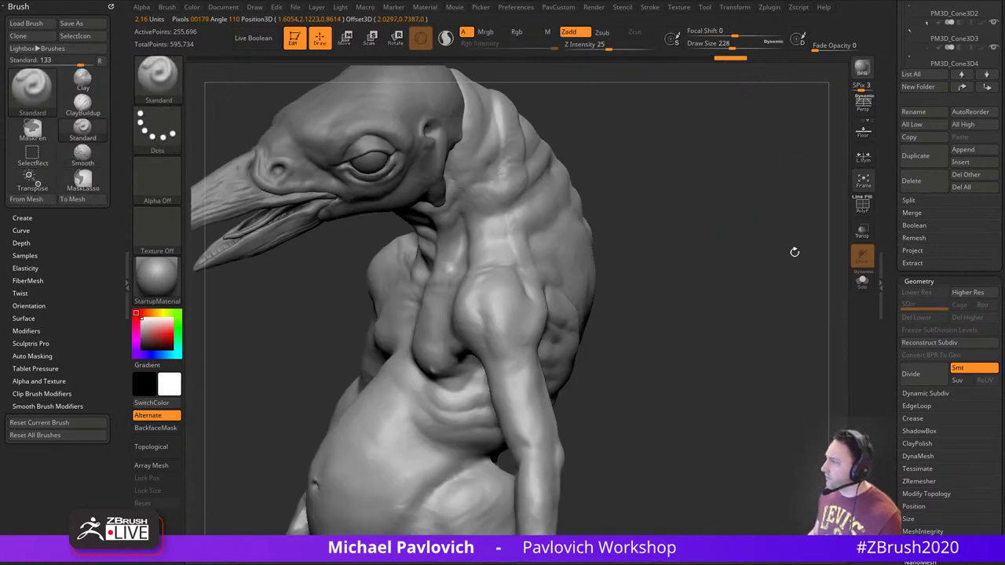
# Try Reconstruct Subdiv once more on the body with its adjusted arms
pyautogui.click(918, 343)
pyautogui.keyDown('alt'); pyautogui.moveTo(726, 268); pyautogui.dragTo(711, 286); pyautogui.keyUp('alt')
pyautogui.press('[')
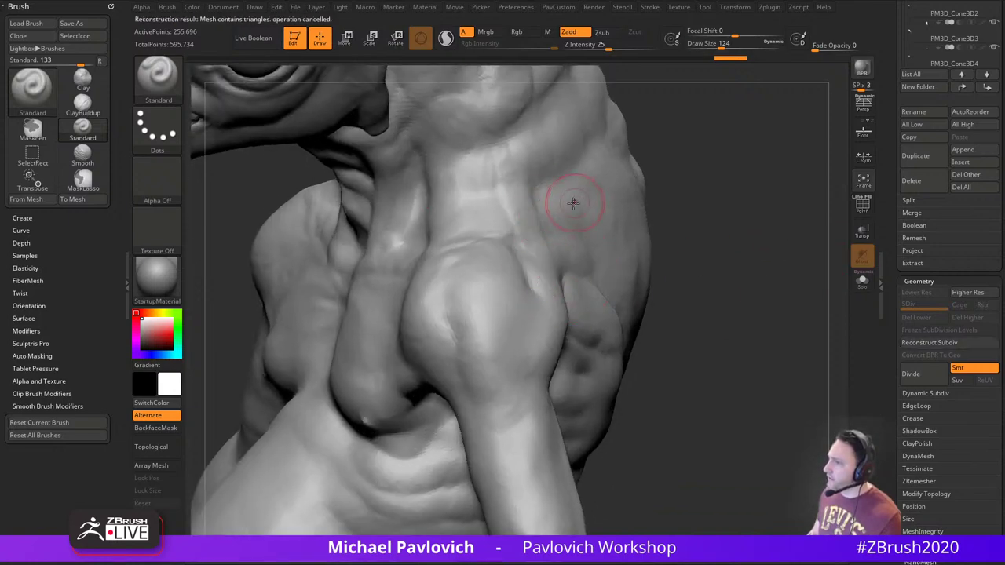
pyautogui.press('[')
pyautogui.keyDown('alt'); pyautogui.moveTo(724, 231); pyautogui.dragTo(730, 198); pyautogui.keyUp('alt')
pyautogui.moveTo(730, 198)
pyautogui.keyDown('shift'); pyautogui.mouseDown()
pyautogui.moveTo(734, 210)
pyautogui.moveTo(782, 220)
pyautogui.moveTo(735, 253)
pyautogui.moveTo(683, 201)
pyautogui.moveTo(675, 261)
pyautogui.mouseUp(); pyautogui.keyUp('shift')
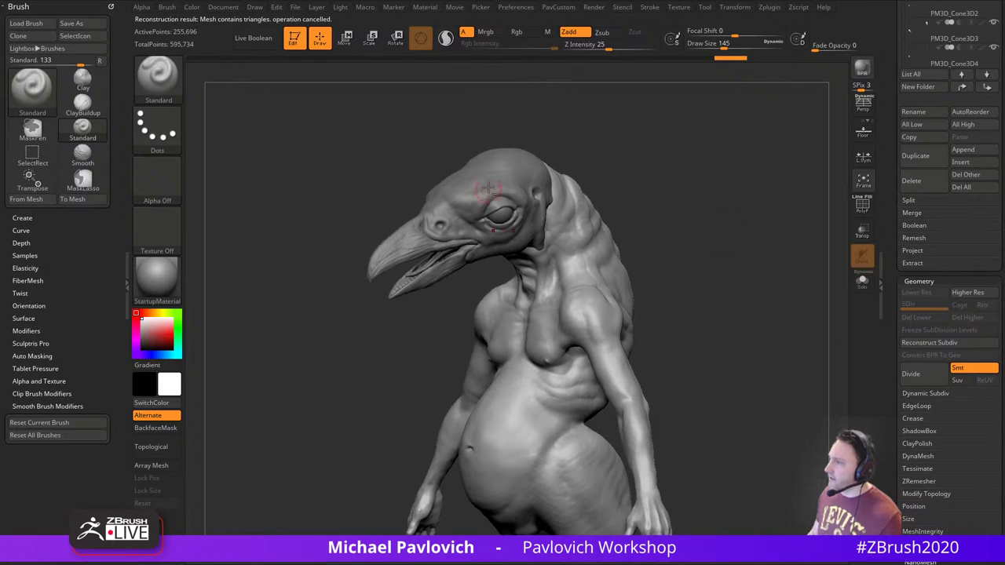
# Make the PM3D_Sphere3D1 head the active subtool, frame it and display its polyframe
pyautogui.keyDown('alt'); pyautogui.click(496, 206); pyautogui.keyUp('alt')
pyautogui.press('f')
pyautogui.click(861, 207)
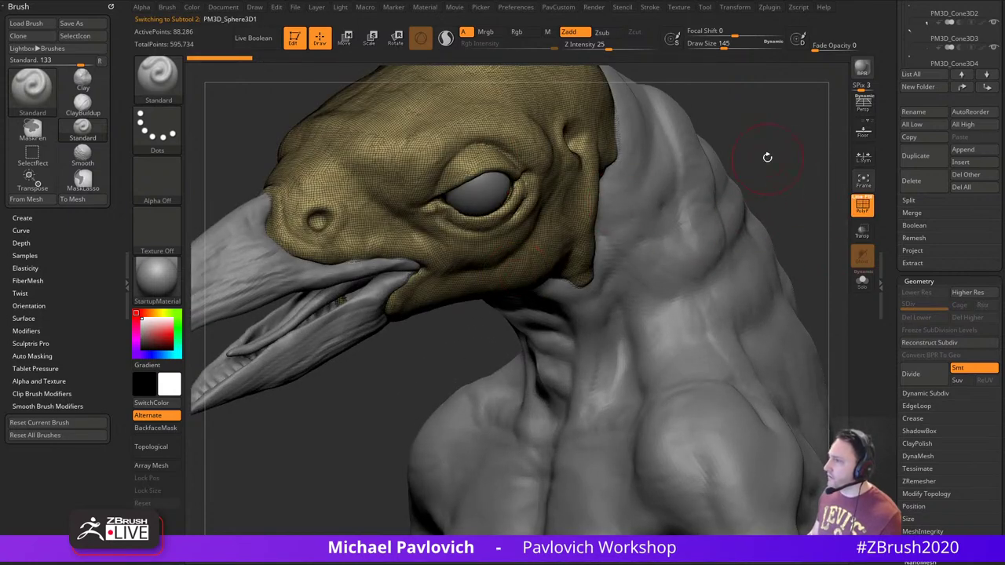
pyautogui.moveTo(767, 158)
pyautogui.keyDown('alt'); pyautogui.mouseDown()
pyautogui.moveTo(769, 107)
pyautogui.moveTo(775, 201)
pyautogui.mouseUp(); pyautogui.keyUp('alt')
pyautogui.press('s')
pyautogui.moveTo(589, 211); pyautogui.dragTo(579, 210)
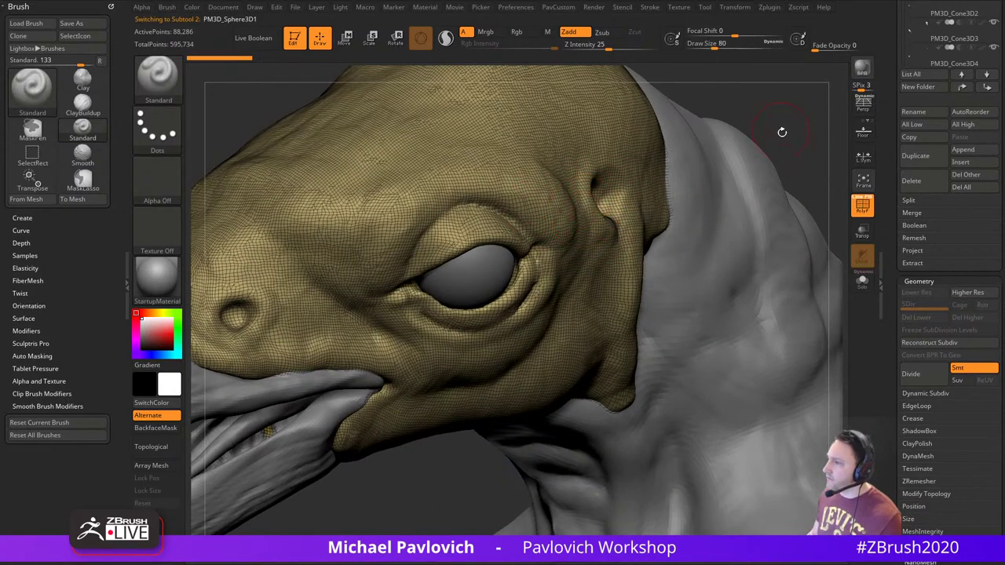
# Examine the polygon flow and density of the head and the neighbouring body mesh
pyautogui.keyDown('alt'); pyautogui.moveTo(782, 132); pyautogui.dragTo(720, 115); pyautogui.keyUp('alt')
pyautogui.keyDown('alt'); pyautogui.click(657, 304); pyautogui.keyUp('alt')
pyautogui.moveTo(775, 264)
pyautogui.keyDown('alt'); pyautogui.mouseDown()
pyautogui.moveTo(756, 180)
pyautogui.moveTo(771, 279)
pyautogui.mouseUp(); pyautogui.keyUp('alt')
pyautogui.moveTo(788, 208)
pyautogui.keyDown('alt'); pyautogui.mouseDown()
pyautogui.moveTo(754, 181)
pyautogui.moveTo(762, 222)
pyautogui.moveTo(773, 141)
pyautogui.moveTo(863, 200)
pyautogui.moveTo(776, 180)
pyautogui.moveTo(749, 235)
pyautogui.moveTo(732, 234)
pyautogui.mouseUp(); pyautogui.keyUp('alt')
pyautogui.press('s')
pyautogui.moveTo(558, 189); pyautogui.dragTo(553, 190)
pyautogui.moveTo(732, 139)
pyautogui.keyDown('alt'); pyautogui.mouseDown()
pyautogui.moveTo(718, 184)
pyautogui.moveTo(298, 170)
pyautogui.mouseUp(); pyautogui.keyUp('alt')
pyautogui.keyDown('alt'); pyautogui.click(605, 206); pyautogui.keyUp('alt')
pyautogui.moveTo(640, 160); pyautogui.dragTo(774, 208)
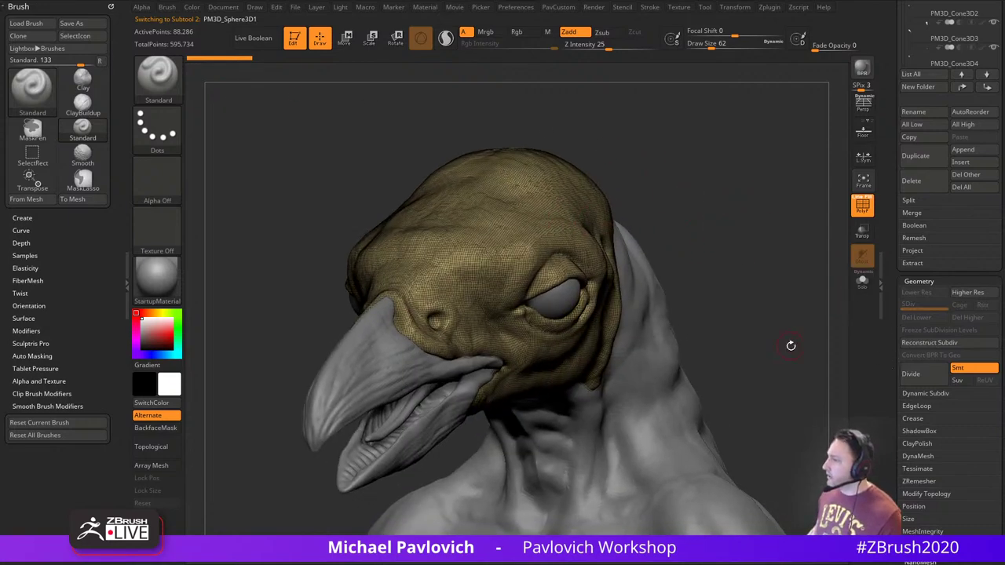
# Set the ZRemesher Target Polygons Count to 5.92057 and AdaptiveSize to 18
pyautogui.press('space')
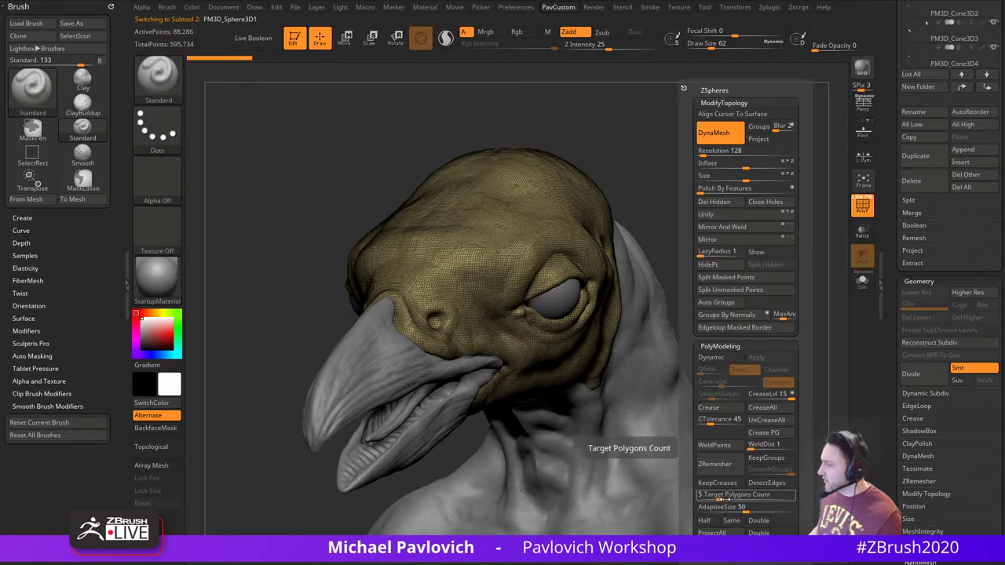
pyautogui.click(721, 498)
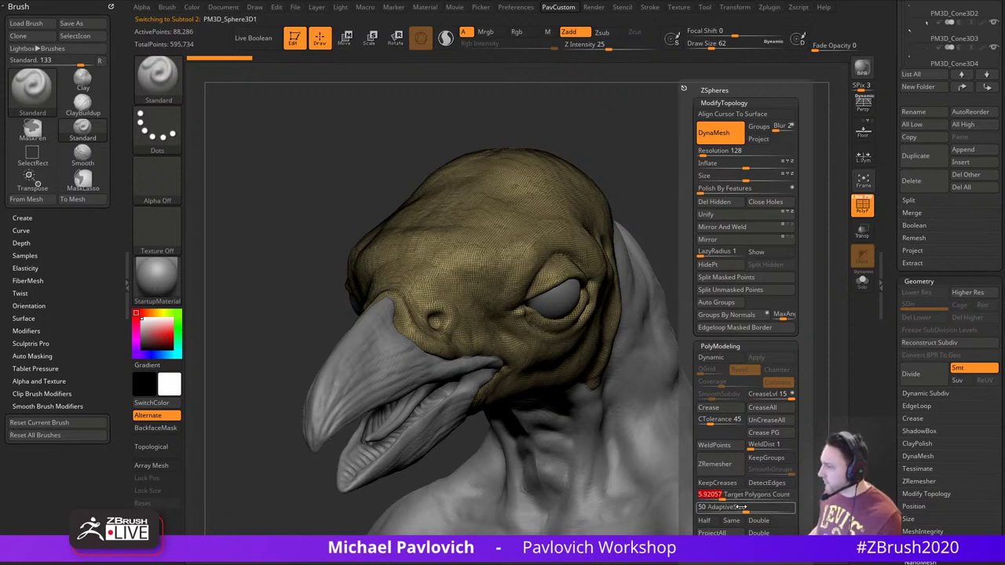
pyautogui.click(719, 510)
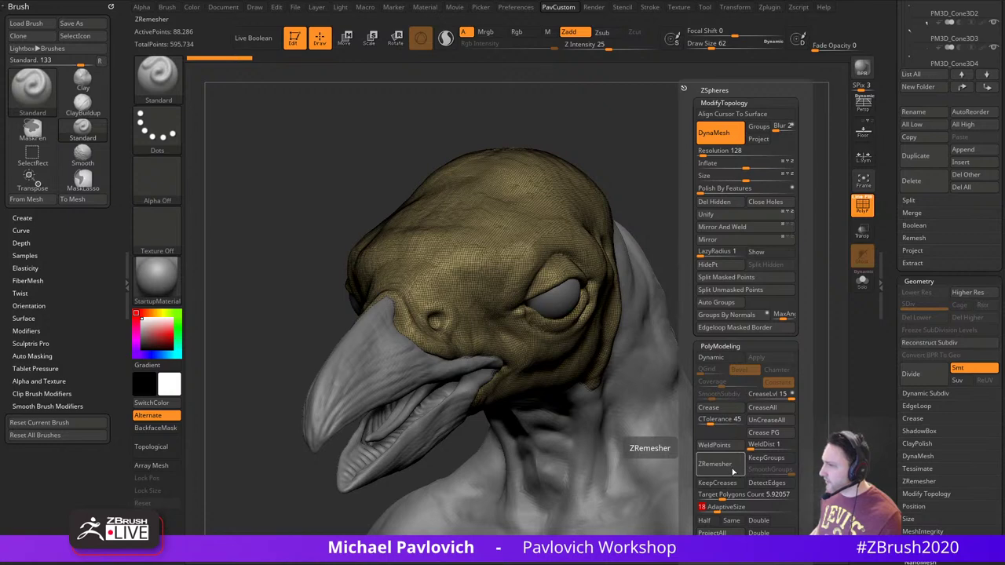
# Isolate the head with Solo, close in on the eye socket and reduce the draw size to 37
pyautogui.click(862, 281)
pyautogui.moveTo(773, 272); pyautogui.dragTo(845, 276, button='right')
pyautogui.moveTo(676, 209)
pyautogui.mouseDown(button='right')
pyautogui.moveTo(695, 134)
pyautogui.moveTo(774, 235)
pyautogui.mouseUp(button='right')
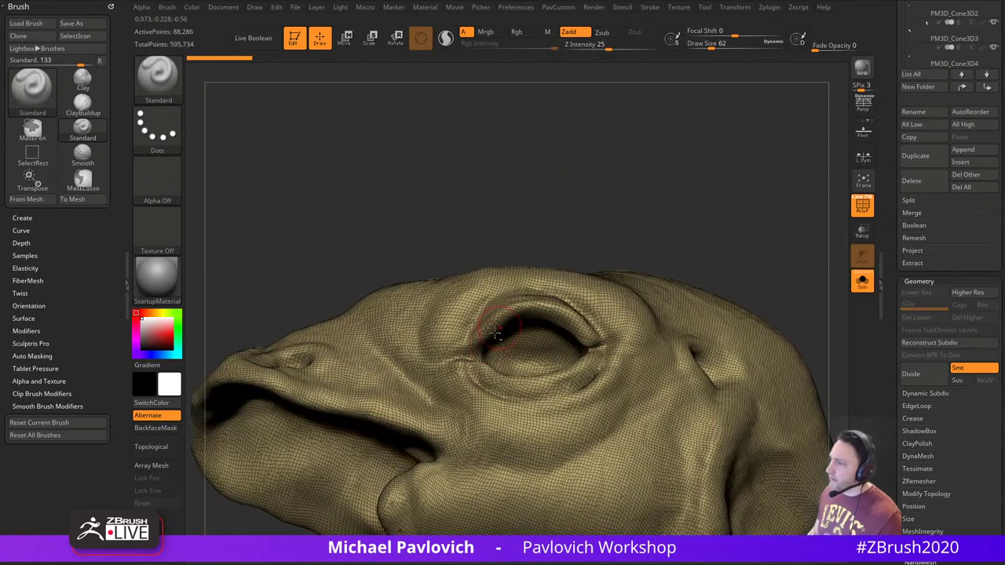
pyautogui.press('[')
pyautogui.press('[')
pyautogui.press('[')
# Switch the masking brush from MaskLasso to MaskPen and hide the head's wireframe lines
pyautogui.moveTo(479, 351)
pyautogui.keyDown('ctrl'); pyautogui.mouseDown()
pyautogui.moveTo(481, 336)
pyautogui.moveTo(510, 320)
pyautogui.mouseUp(); pyautogui.keyUp('ctrl')
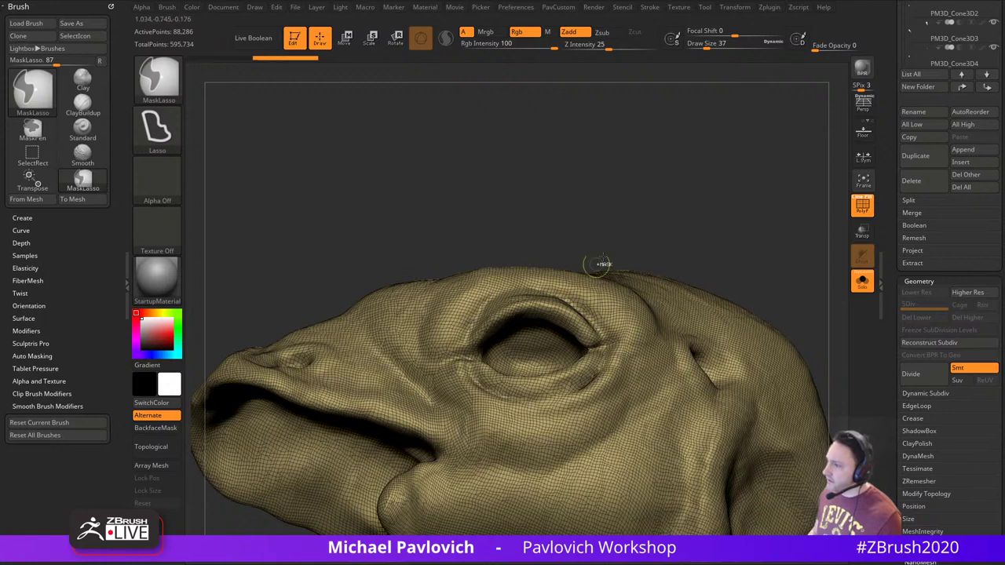
pyautogui.keyDown('ctrl'); pyautogui.moveTo(593, 264); pyautogui.dragTo(560, 268); pyautogui.keyUp('ctrl')
pyautogui.keyDown('ctrl'); pyautogui.click(165, 86); pyautogui.keyUp('ctrl')
pyautogui.click(343, 142)
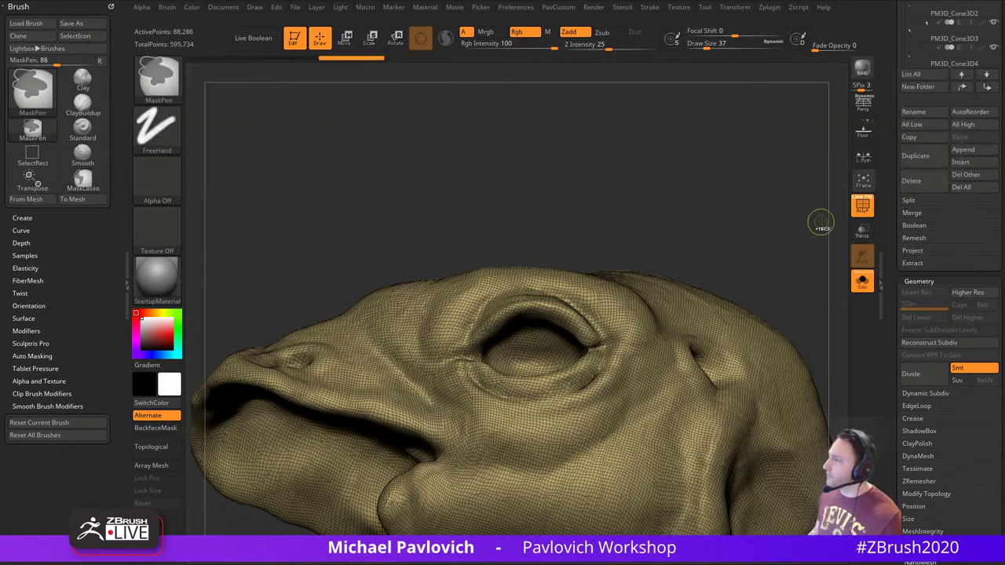
pyautogui.click(863, 206)
pyautogui.keyDown('alt'); pyautogui.moveTo(721, 188); pyautogui.dragTo(696, 227, button='right'); pyautogui.keyUp('alt')
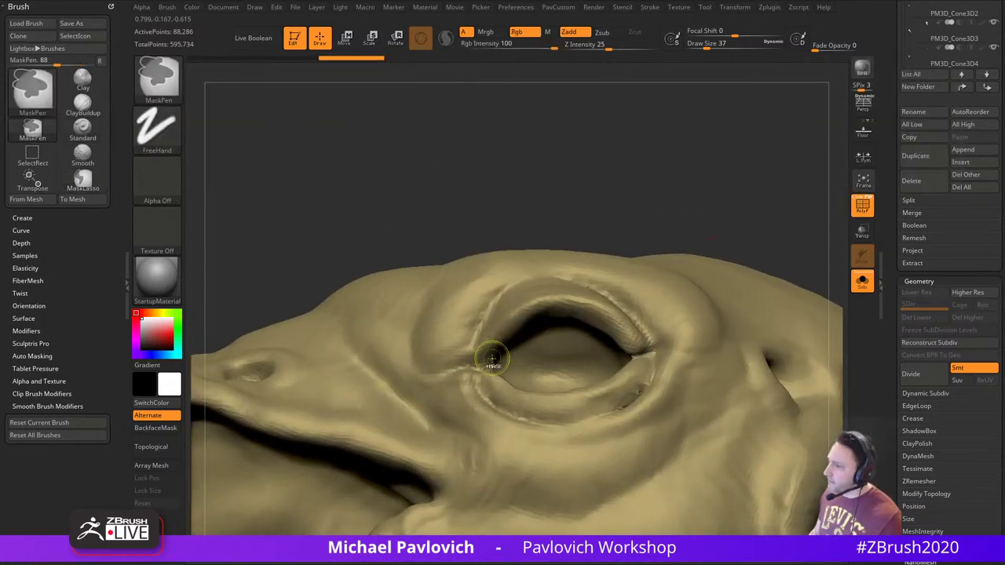
# Paint a mask along the inner edges of the upper and lower eyelids
pyautogui.moveTo(493, 359)
pyautogui.keyDown('ctrl'); pyautogui.mouseDown()
pyautogui.moveTo(503, 335)
pyautogui.moveTo(556, 307)
pyautogui.moveTo(617, 330)
pyautogui.moveTo(632, 358)
pyautogui.mouseUp(); pyautogui.keyUp('ctrl')
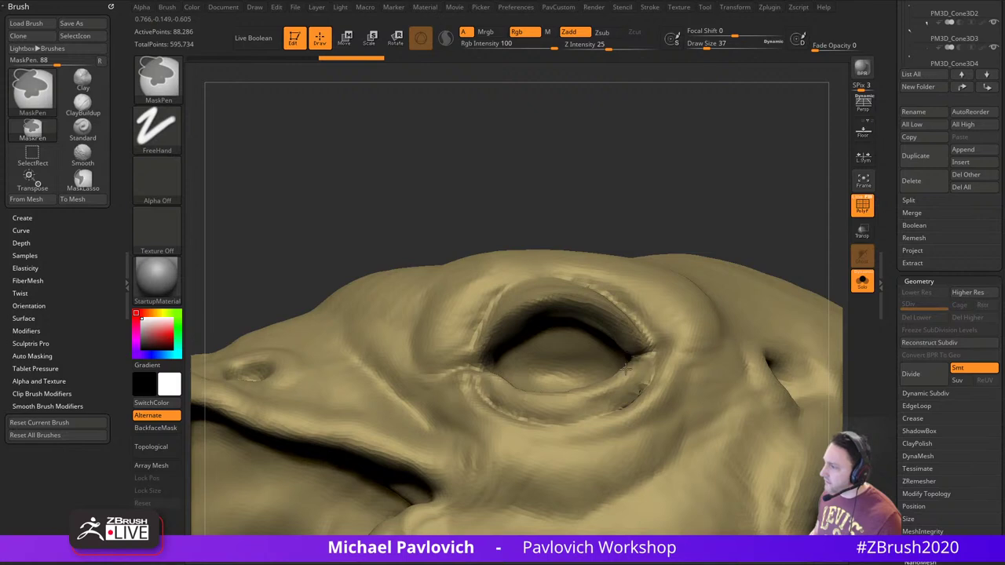
pyautogui.moveTo(620, 334); pyautogui.dragTo(610, 358, button='right')
pyautogui.moveTo(495, 363)
pyautogui.keyDown('ctrl'); pyautogui.mouseDown()
pyautogui.moveTo(512, 404)
pyautogui.moveTo(553, 416)
pyautogui.moveTo(601, 400)
pyautogui.moveTo(636, 362)
pyautogui.mouseUp(); pyautogui.keyUp('ctrl')
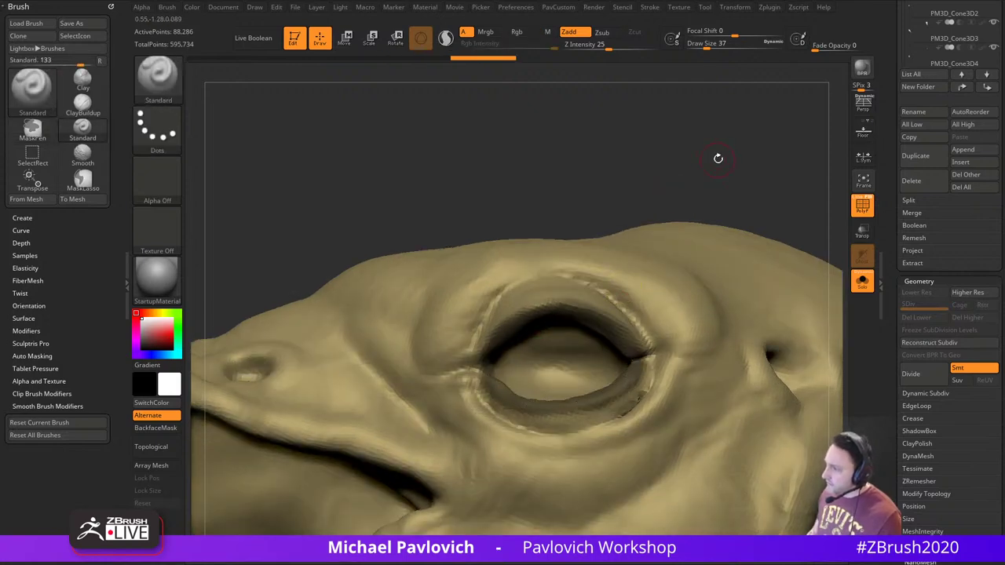
# Try running Edgeloop Masked Border around the masked eyelid edges and undo it
pyautogui.moveTo(717, 157); pyautogui.dragTo(758, 171, button='right')
pyautogui.press('space')
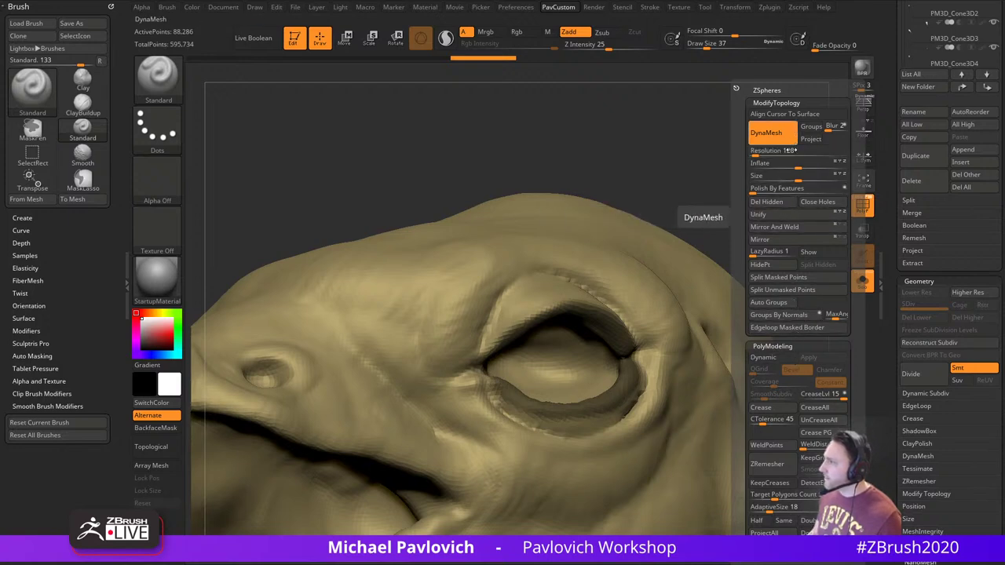
pyautogui.click(787, 327)
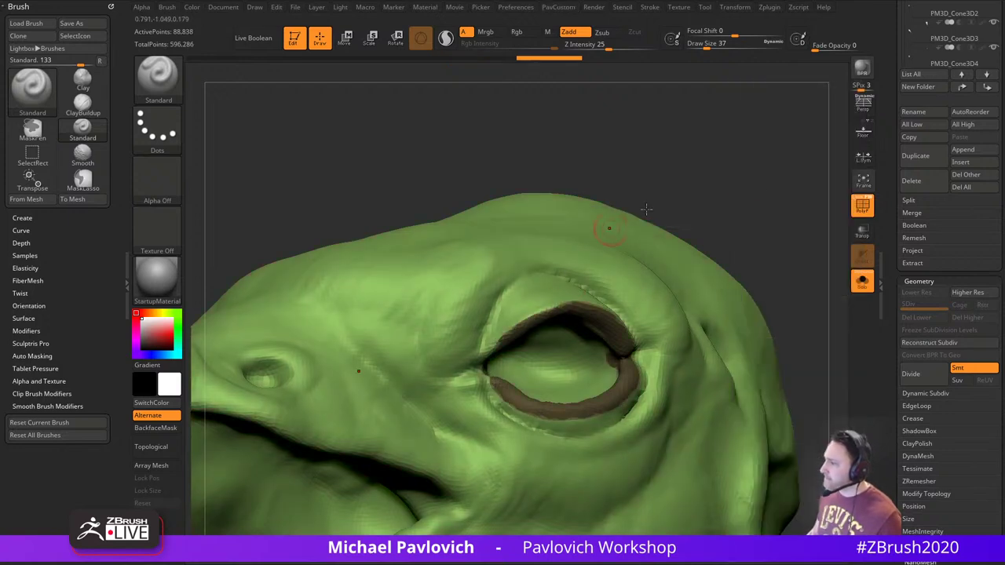
pyautogui.keyDown('alt'); pyautogui.moveTo(646, 211); pyautogui.dragTo(632, 191, button='right'); pyautogui.keyUp('alt')
pyautogui.moveTo(740, 189); pyautogui.dragTo(714, 129, button='right')
pyautogui.moveTo(450, 130); pyautogui.dragTo(451, 134, button='right')
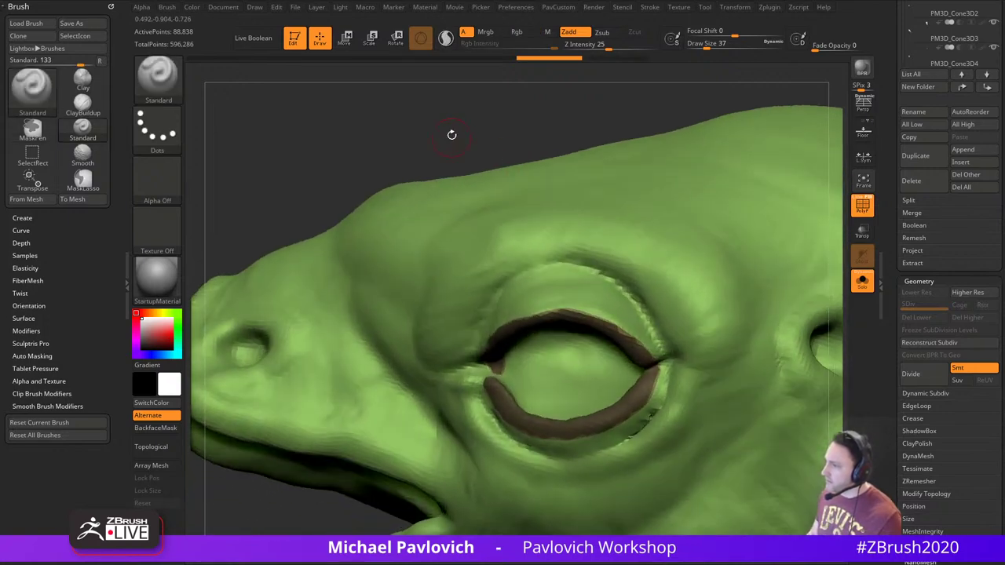
pyautogui.hotkey('ctrl', 'z')
# Extend the eyelid mask into the front corner of the eye and along the upper lid's edge
pyautogui.moveTo(488, 360)
pyautogui.keyDown('ctrl'); pyautogui.mouseDown()
pyautogui.moveTo(480, 375)
pyautogui.moveTo(491, 377)
pyautogui.mouseUp(); pyautogui.keyUp('ctrl')
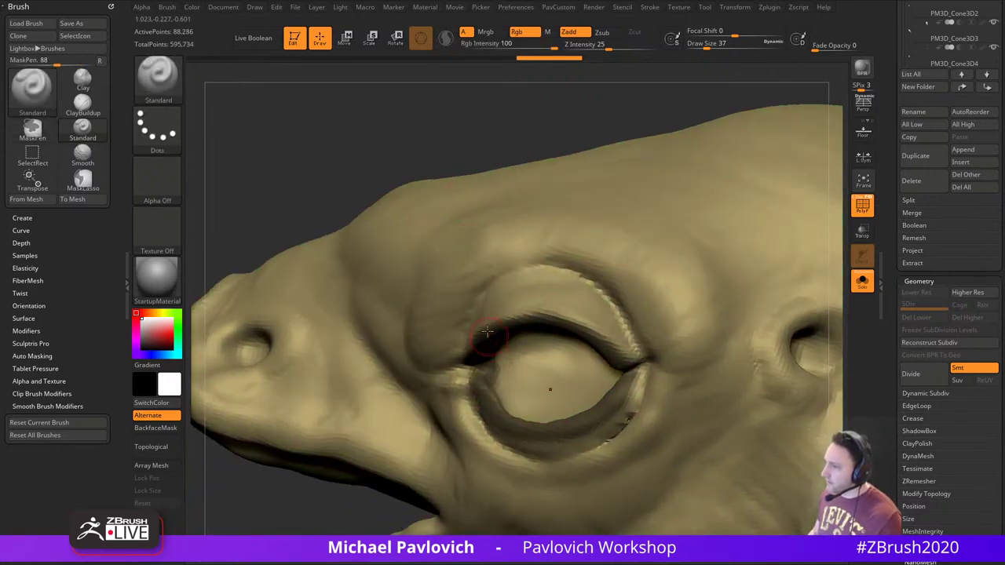
pyautogui.moveTo(485, 130); pyautogui.dragTo(440, 134, button='right')
pyautogui.moveTo(440, 133)
pyautogui.mouseDown()
pyautogui.moveTo(648, 189)
pyautogui.moveTo(601, 227)
pyautogui.moveTo(694, 267)
pyautogui.mouseUp()
pyautogui.keyDown('ctrl'); pyautogui.click(514, 333); pyautogui.keyUp('ctrl')
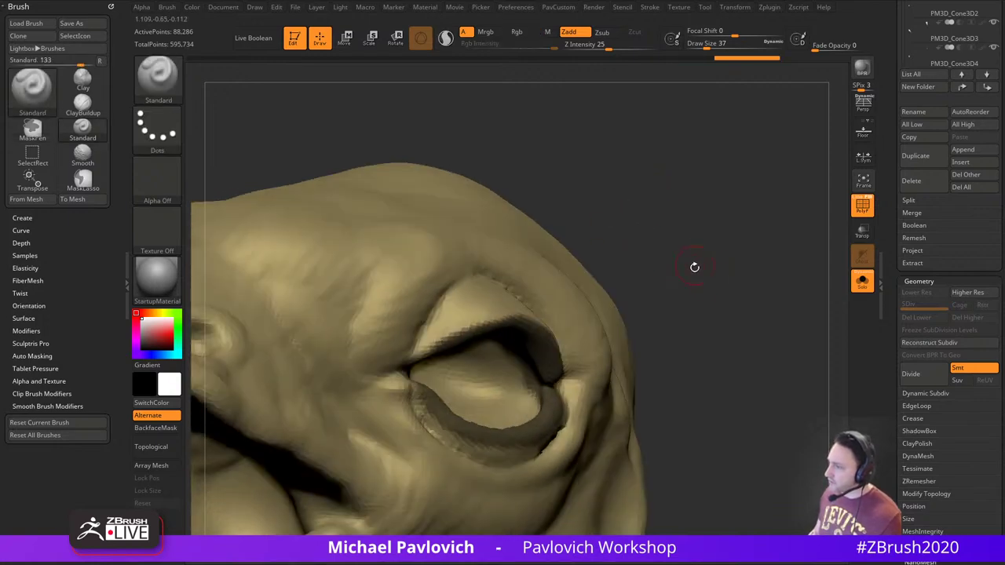
# Run Edgeloop Masked Border on the masked eyelid edges and clear the mask
pyautogui.press('1')
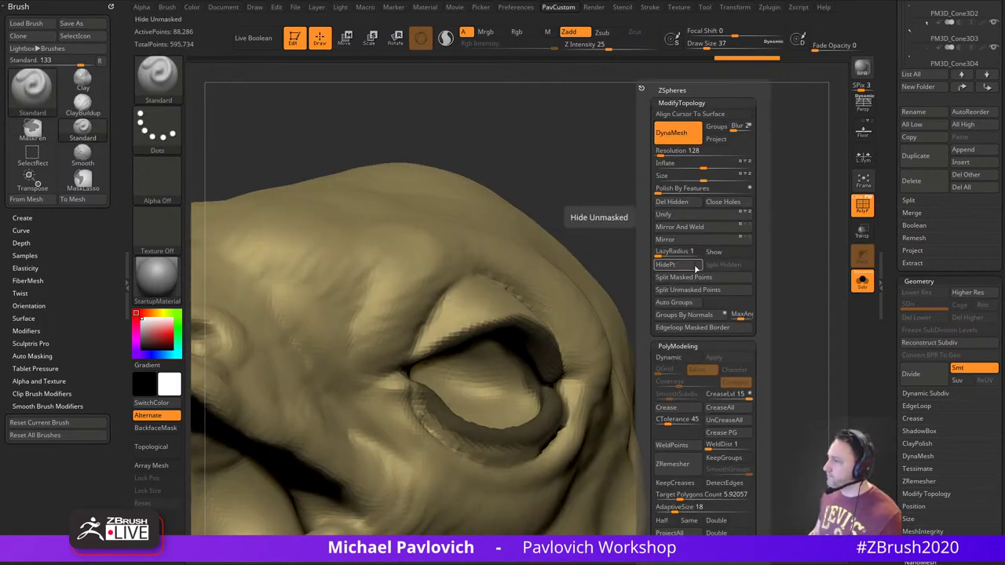
pyautogui.click(694, 329)
pyautogui.keyDown('ctrl'); pyautogui.moveTo(684, 262); pyautogui.dragTo(666, 278); pyautogui.keyUp('ctrl')
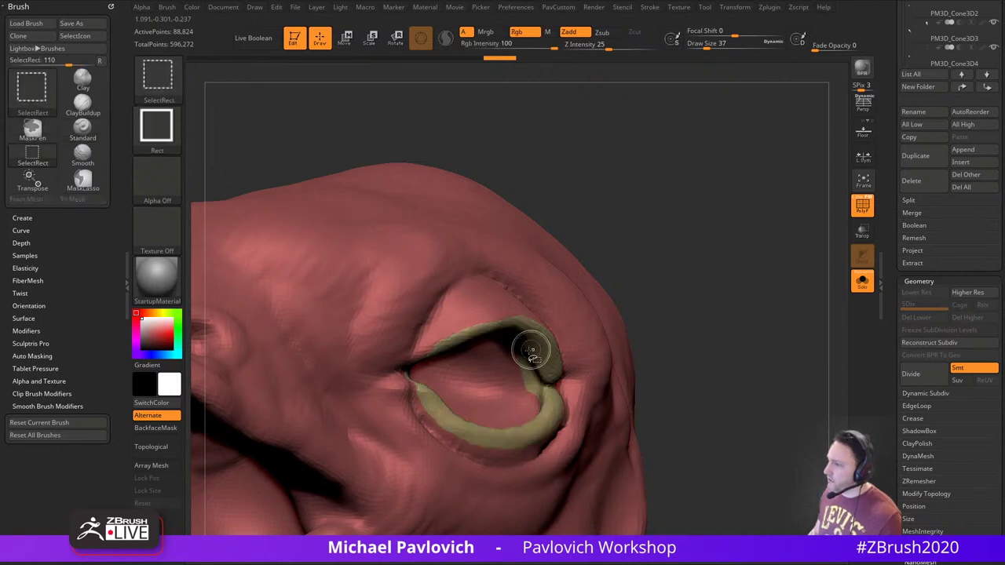
# Hide the eyelid loop, split the head skin and eye socket with Auto Groups, and show the whole head again
pyautogui.keyDown('ctrl'); pyautogui.keyDown('shift'); pyautogui.click(489, 383); pyautogui.keyUp('shift'); pyautogui.keyUp('ctrl')
pyautogui.click(666, 303)
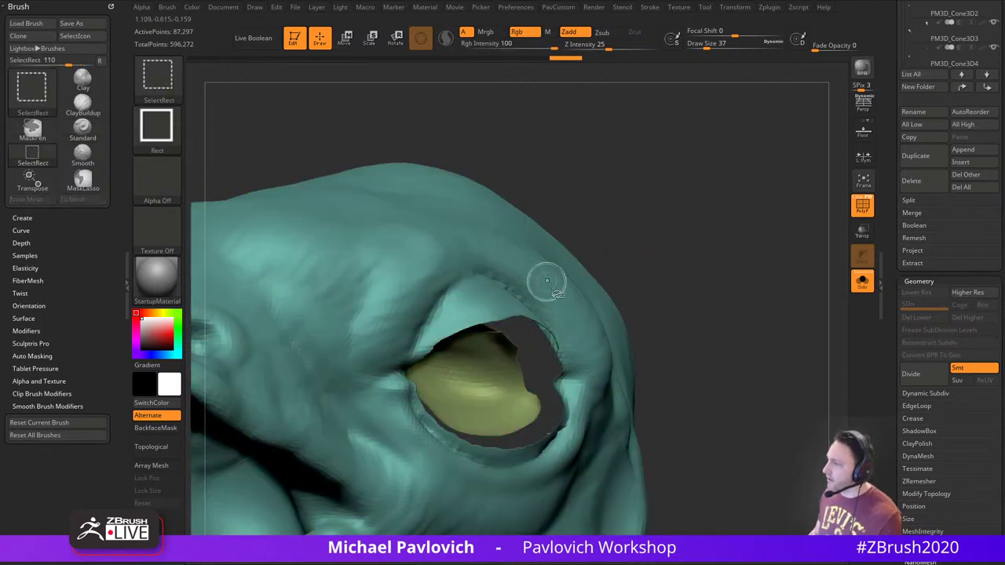
pyautogui.keyDown('ctrl'); pyautogui.keyDown('shift'); pyautogui.click(718, 236); pyautogui.keyUp('shift'); pyautogui.keyUp('ctrl')
pyautogui.press('3')
pyautogui.click(718, 232)
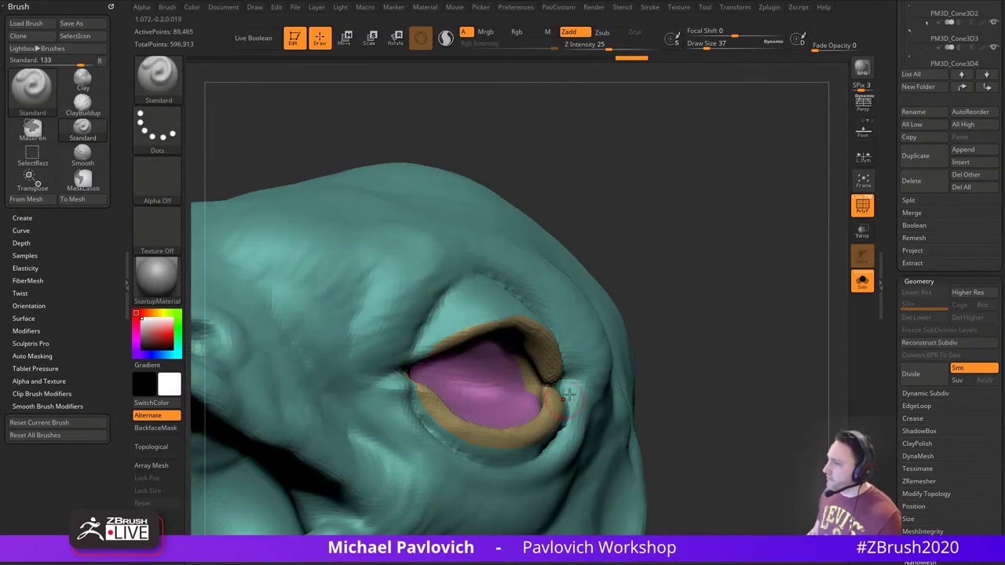
# Isolate the eyelid loop with the eye socket, combine them into one polygroup and show the whole head
pyautogui.keyDown('ctrl'); pyautogui.keyDown('shift'); pyautogui.click(539, 347); pyautogui.keyUp('shift'); pyautogui.keyUp('ctrl')
pyautogui.keyDown('ctrl'); pyautogui.keyDown('shift'); pyautogui.click(539, 348); pyautogui.keyUp('shift'); pyautogui.keyUp('ctrl')
pyautogui.keyDown('ctrl'); pyautogui.keyDown('shift'); pyautogui.click(516, 385); pyautogui.keyUp('shift'); pyautogui.keyUp('ctrl')
pyautogui.keyDown('ctrl'); pyautogui.keyDown('shift'); pyautogui.moveTo(677, 210); pyautogui.dragTo(757, 176); pyautogui.keyUp('shift'); pyautogui.keyUp('ctrl')
pyautogui.hotkey('ctrl', 'w')
pyautogui.keyDown('ctrl'); pyautogui.keyDown('shift'); pyautogui.click(691, 267); pyautogui.keyUp('shift'); pyautogui.keyUp('ctrl')
# Set the draw size to about 49 and mask along the inner side edges of the upper beak
pyautogui.keyDown('alt'); pyautogui.moveTo(757, 177); pyautogui.dragTo(767, 192); pyautogui.keyUp('alt')
pyautogui.keyDown('alt'); pyautogui.moveTo(766, 113); pyautogui.dragTo(764, 147); pyautogui.keyUp('alt')
pyautogui.moveTo(697, 192); pyautogui.dragTo(639, 175)
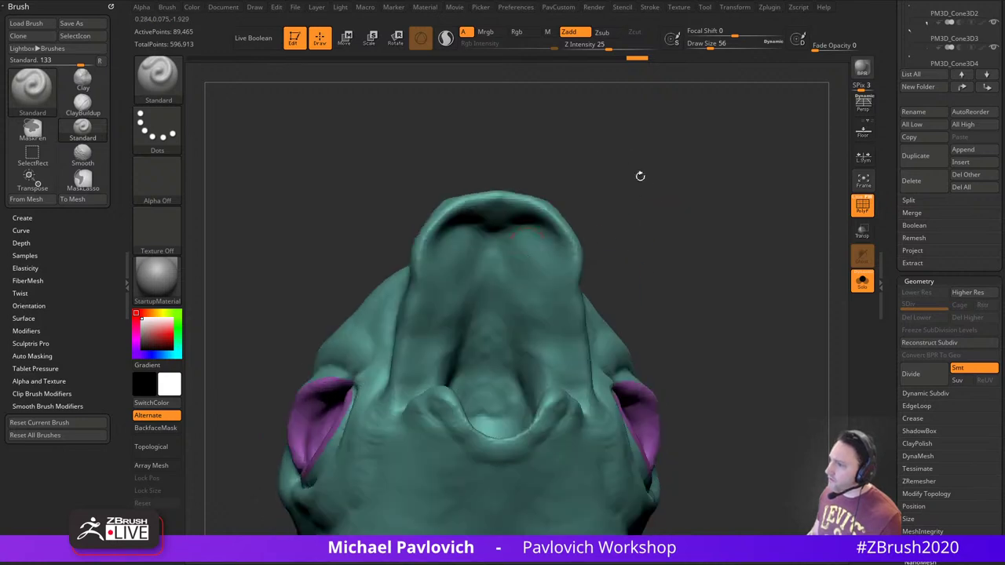
pyautogui.press('s')
pyautogui.moveTo(481, 255)
pyautogui.mouseDown()
pyautogui.moveTo(423, 298)
pyautogui.moveTo(412, 364)
pyautogui.mouseUp()
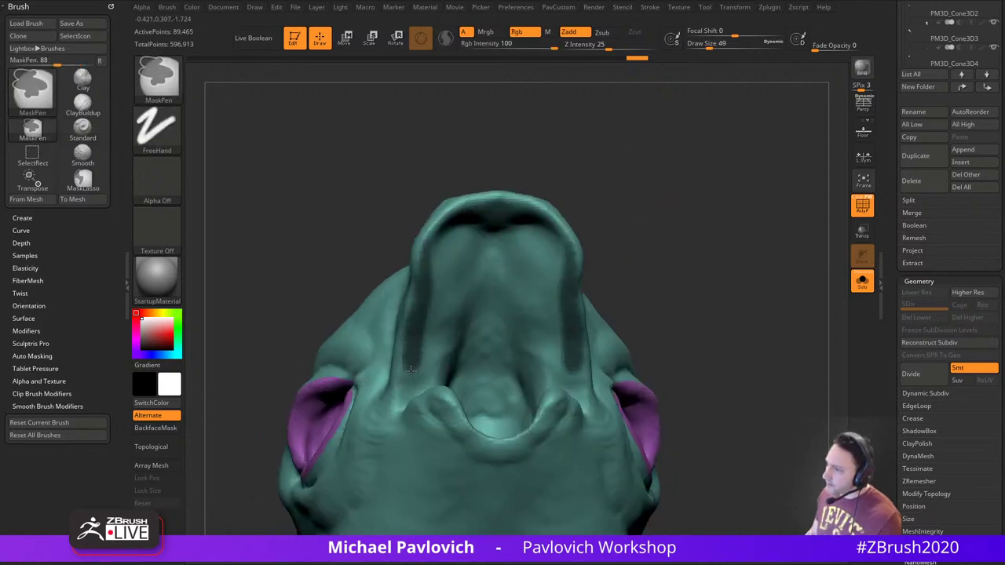
pyautogui.moveTo(412, 364); pyautogui.dragTo(461, 284, button='right')
pyautogui.press('ctrl')
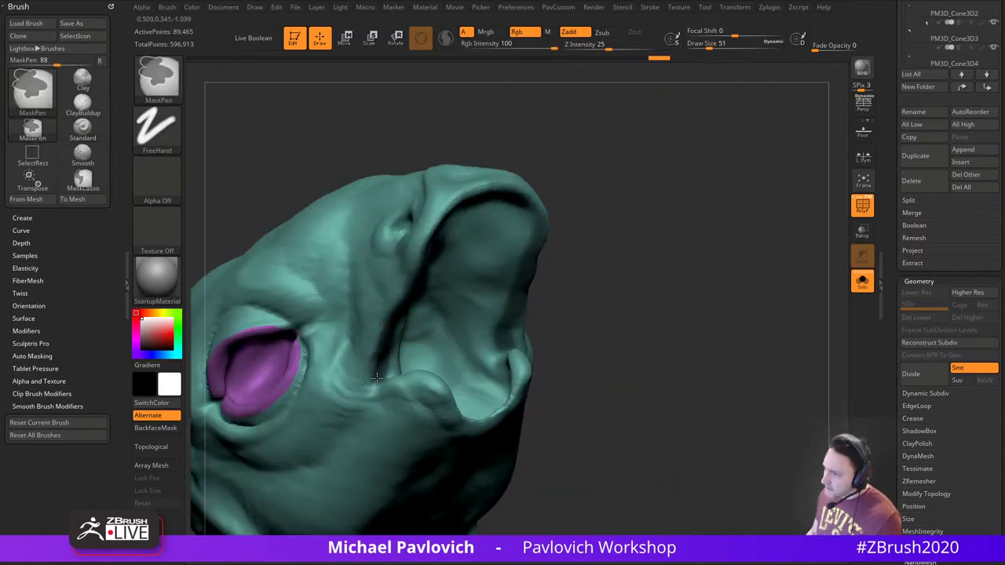
# Continue the mask around the mouth corner and along the lower beak's rim
pyautogui.moveTo(377, 379); pyautogui.dragTo(444, 303, button='right')
pyautogui.press('ctrl')
pyautogui.keyDown('ctrl'); pyautogui.moveTo(396, 364); pyautogui.dragTo(426, 368); pyautogui.keyUp('ctrl')
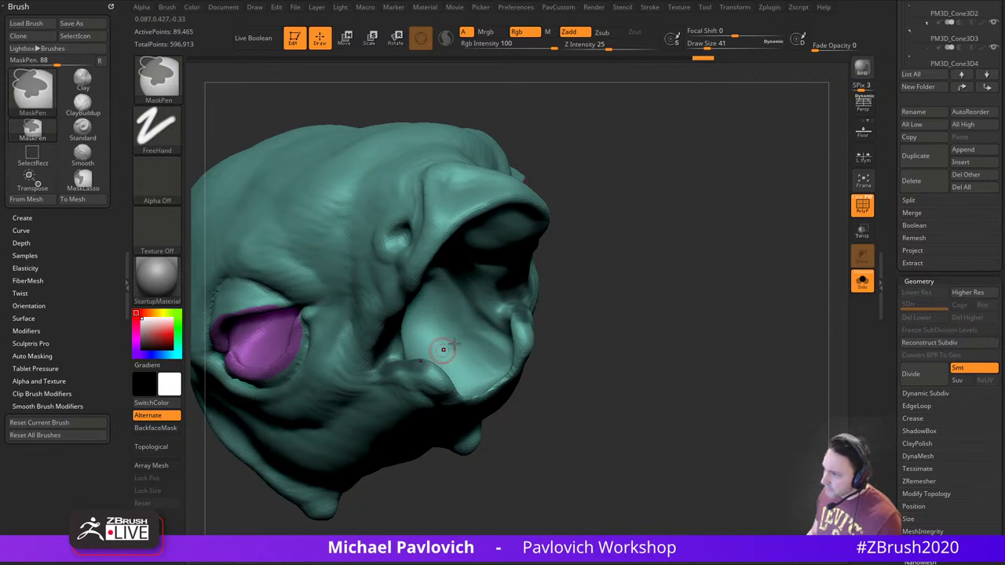
pyautogui.moveTo(445, 350); pyautogui.dragTo(397, 346, button='right')
pyautogui.keyDown('ctrl'); pyautogui.moveTo(401, 358); pyautogui.dragTo(461, 390); pyautogui.keyUp('ctrl')
pyautogui.moveTo(462, 393); pyautogui.dragTo(437, 384, button='right')
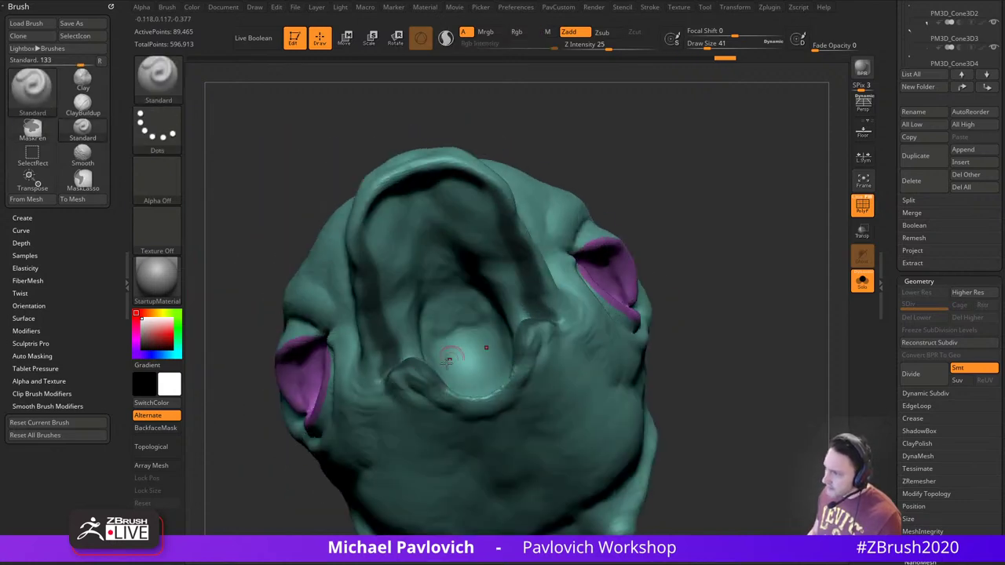
# Reduce the draw size to 35 and mask around the front rim of the upper beak
pyautogui.moveTo(672, 197)
pyautogui.keyDown('alt'); pyautogui.mouseDown(button='right')
pyautogui.moveTo(684, 242)
pyautogui.moveTo(631, 250)
pyautogui.mouseUp(button='right'); pyautogui.keyUp('alt')
pyautogui.moveTo(545, 202); pyautogui.dragTo(569, 228, button='right')
pyautogui.press('s')
pyautogui.click(400, 278)
pyautogui.moveTo(385, 295)
pyautogui.keyDown('ctrl'); pyautogui.mouseDown()
pyautogui.moveTo(398, 251)
pyautogui.moveTo(448, 229)
pyautogui.mouseUp(); pyautogui.keyUp('ctrl')
pyautogui.moveTo(556, 167); pyautogui.dragTo(544, 168, button='right')
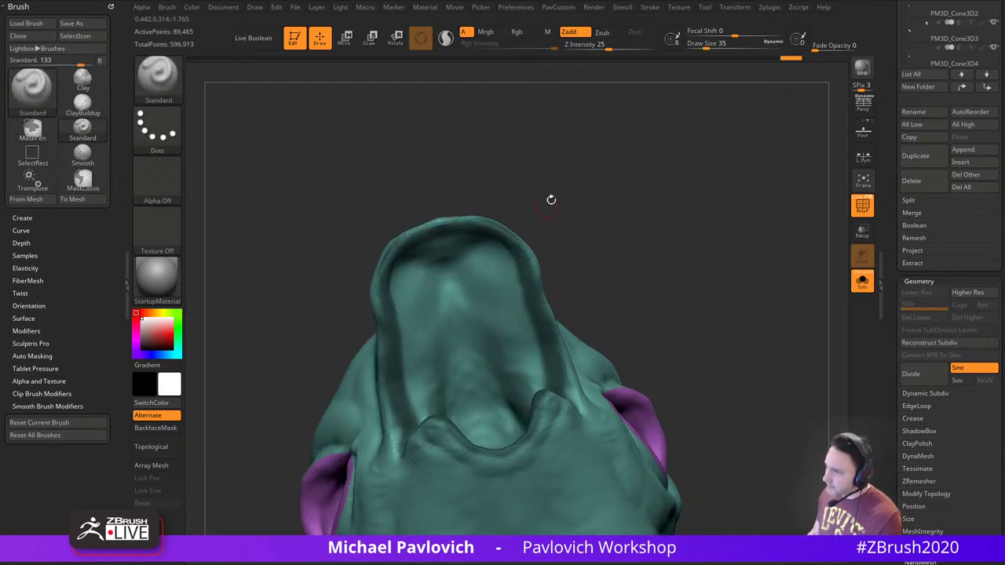
# Touch up the mask along the upper beak's side edge and check the masked mouth rim from several angles
pyautogui.moveTo(551, 200); pyautogui.dragTo(410, 314, button='right')
pyautogui.press('ctrl')
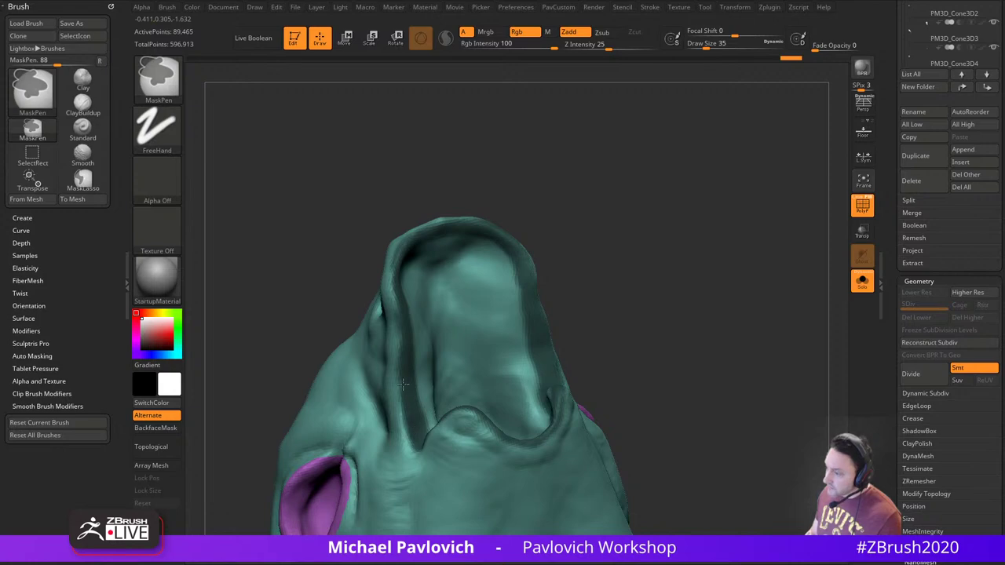
pyautogui.moveTo(490, 266); pyautogui.dragTo(467, 270, button='right')
pyautogui.keyDown('ctrl'); pyautogui.moveTo(391, 352); pyautogui.dragTo(395, 382); pyautogui.keyUp('ctrl')
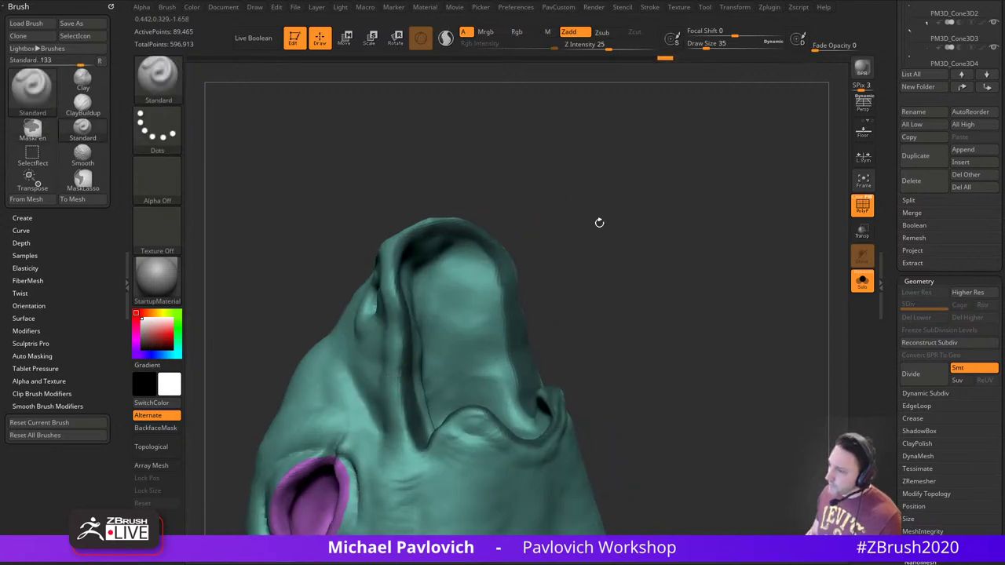
pyautogui.moveTo(599, 222)
pyautogui.mouseDown(button='right')
pyautogui.moveTo(665, 200)
pyautogui.moveTo(675, 260)
pyautogui.moveTo(605, 228)
pyautogui.mouseUp(button='right')
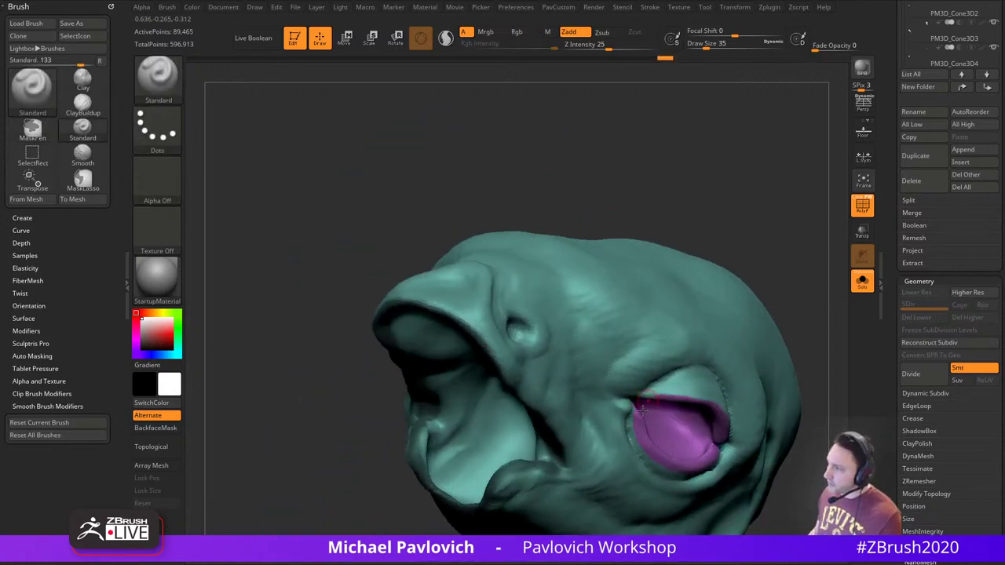
pyautogui.moveTo(686, 234); pyautogui.dragTo(709, 168, button='right')
pyautogui.moveTo(623, 360); pyautogui.dragTo(710, 188, button='right')
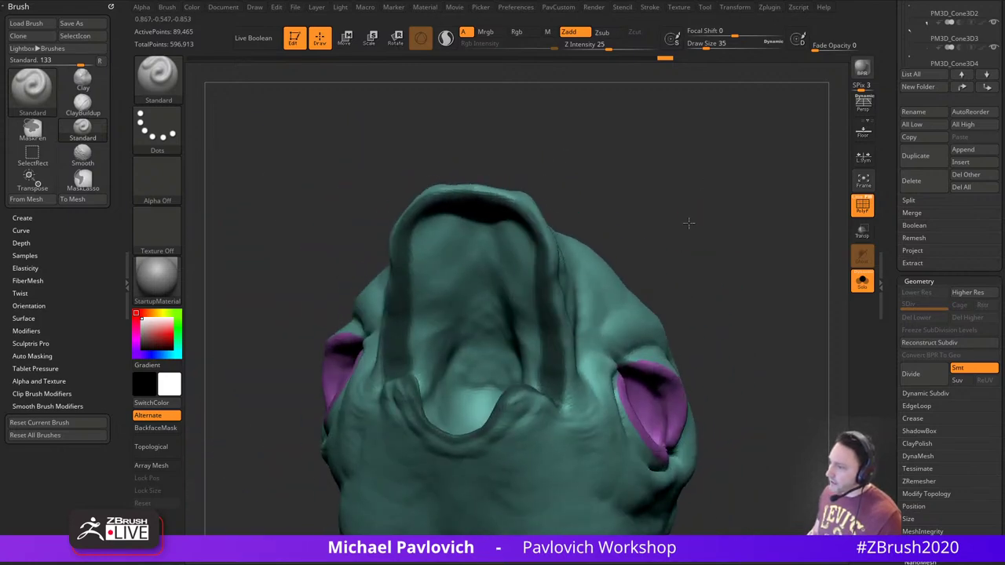
pyautogui.moveTo(689, 222); pyautogui.dragTo(729, 193, button='right')
# Run Edgeloop Masked Border on the masked mouth rim and clear the mask
pyautogui.press('`')
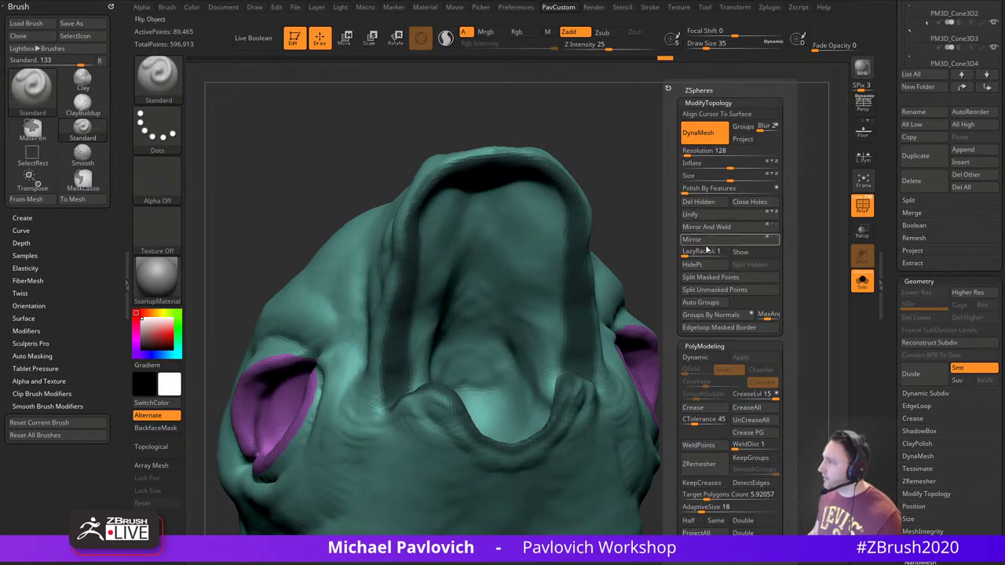
pyautogui.click(714, 326)
pyautogui.keyDown('ctrl'); pyautogui.moveTo(716, 189); pyautogui.dragTo(701, 210); pyautogui.keyUp('ctrl')
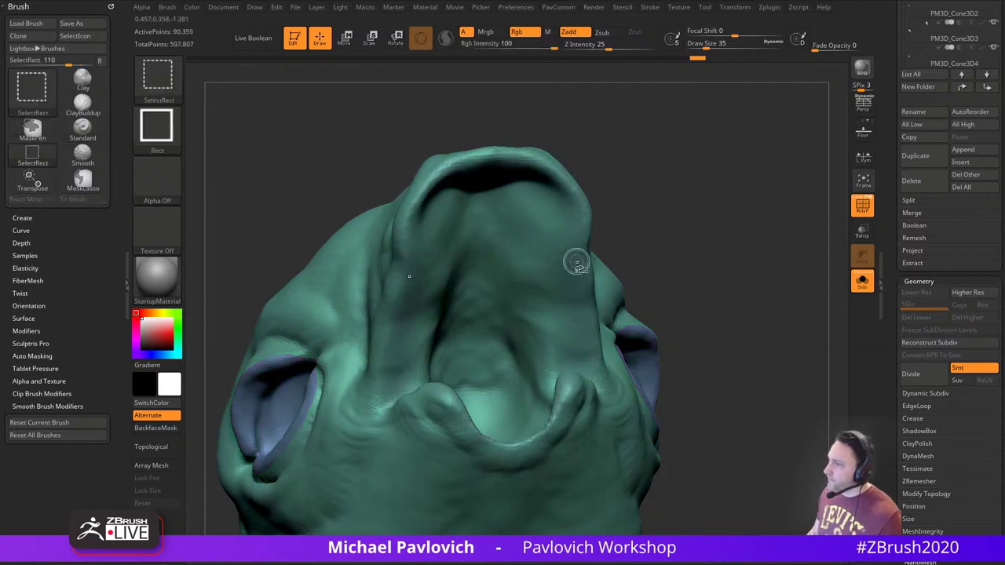
# Isolate the head skin and mouth interior, separate them with Auto Groups and unhide the rest of the head
pyautogui.keyDown('ctrl'); pyautogui.keyDown('shift'); pyautogui.click(520, 266); pyautogui.keyUp('shift'); pyautogui.keyUp('ctrl')
pyautogui.press('`')
pyautogui.click(722, 301)
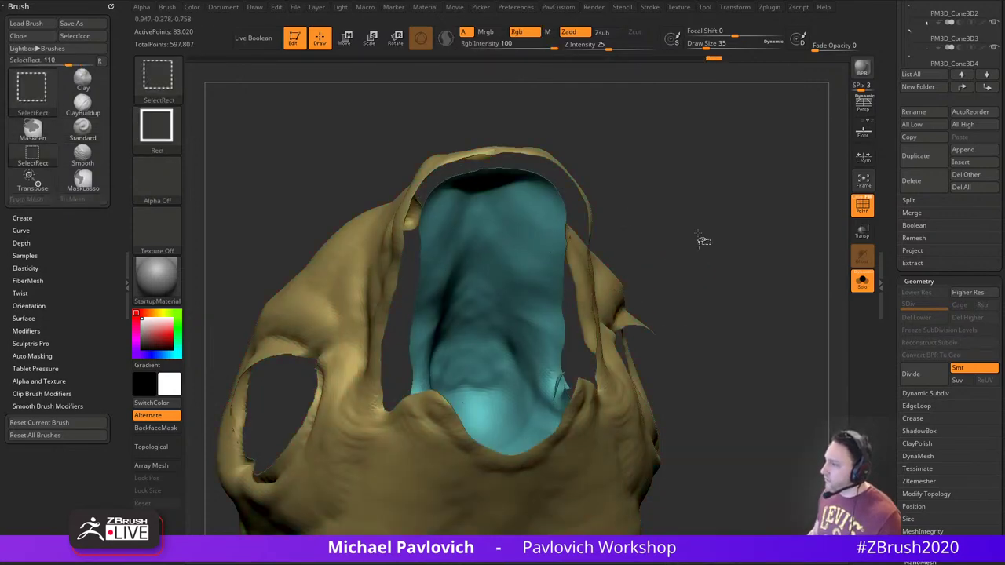
pyautogui.keyDown('ctrl'); pyautogui.keyDown('shift'); pyautogui.click(698, 238); pyautogui.keyUp('shift'); pyautogui.keyUp('ctrl')
# Isolate the mouth interior with its rim loop, merge them into one polygroup and show the whole head
pyautogui.keyDown('ctrl'); pyautogui.keyDown('shift'); pyautogui.click(541, 240); pyautogui.keyUp('shift'); pyautogui.keyUp('ctrl')
pyautogui.keyDown('ctrl'); pyautogui.keyDown('shift'); pyautogui.moveTo(652, 191); pyautogui.dragTo(657, 244); pyautogui.keyUp('shift'); pyautogui.keyUp('ctrl')
pyautogui.keyDown('ctrl'); pyautogui.keyDown('shift'); pyautogui.click(576, 219); pyautogui.keyUp('shift'); pyautogui.keyUp('ctrl')
pyautogui.keyDown('ctrl'); pyautogui.keyDown('shift'); pyautogui.moveTo(660, 152); pyautogui.dragTo(722, 238); pyautogui.keyUp('shift'); pyautogui.keyUp('ctrl')
pyautogui.hotkey('ctrl', 'w')
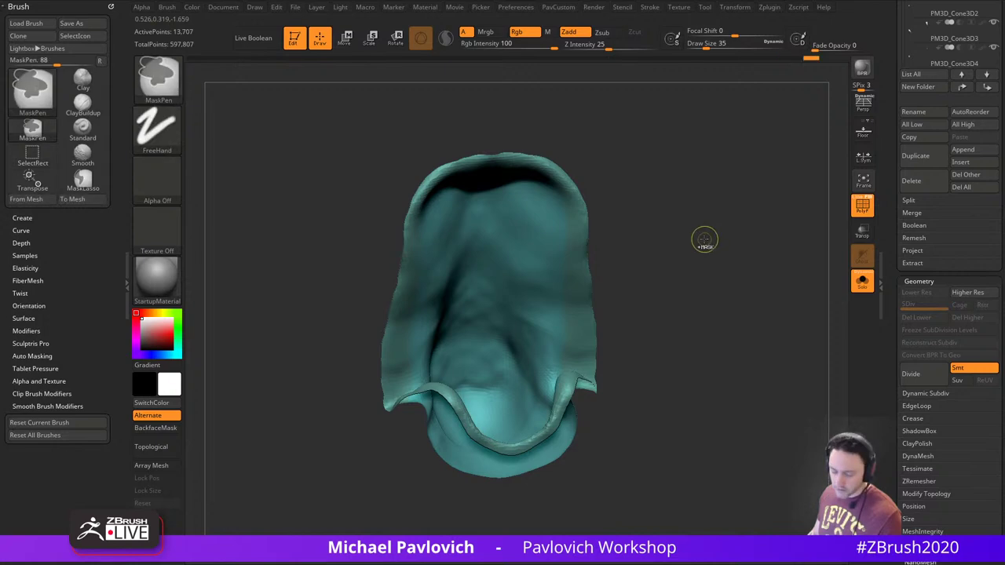
pyautogui.keyDown('ctrl'); pyautogui.keyDown('shift'); pyautogui.click(704, 237); pyautogui.keyUp('shift'); pyautogui.keyUp('ctrl')
pyautogui.keyDown('ctrl'); pyautogui.moveTo(738, 208); pyautogui.dragTo(711, 262, button='right'); pyautogui.keyUp('ctrl')
pyautogui.moveTo(400, 413)
pyautogui.mouseDown()
pyautogui.moveTo(370, 415)
pyautogui.moveTo(347, 369)
pyautogui.moveTo(393, 382)
pyautogui.moveTo(354, 402)
pyautogui.mouseUp()
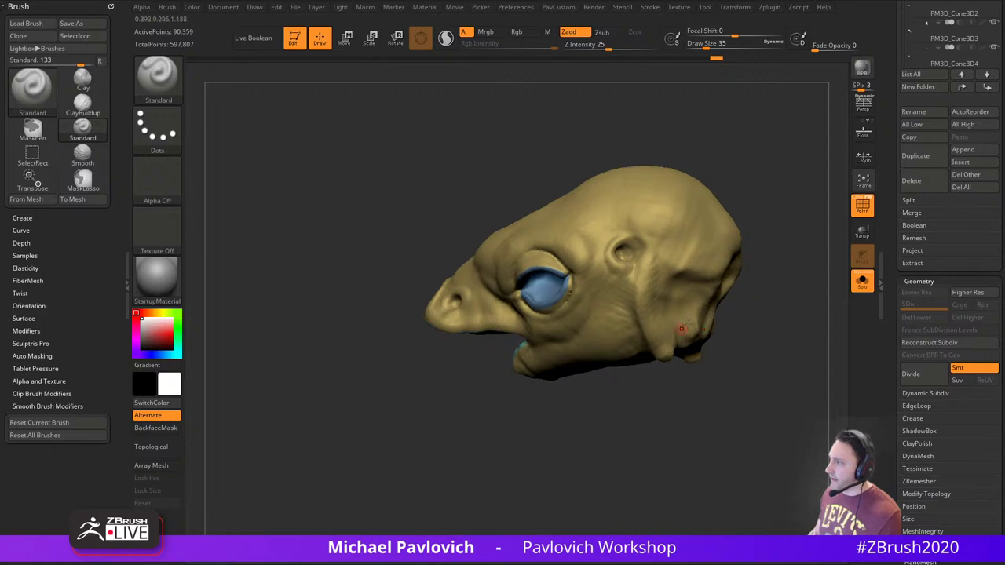
pyautogui.moveTo(808, 306); pyautogui.dragTo(755, 302)
pyautogui.moveTo(720, 259); pyautogui.dragTo(810, 199)
pyautogui.press('space')
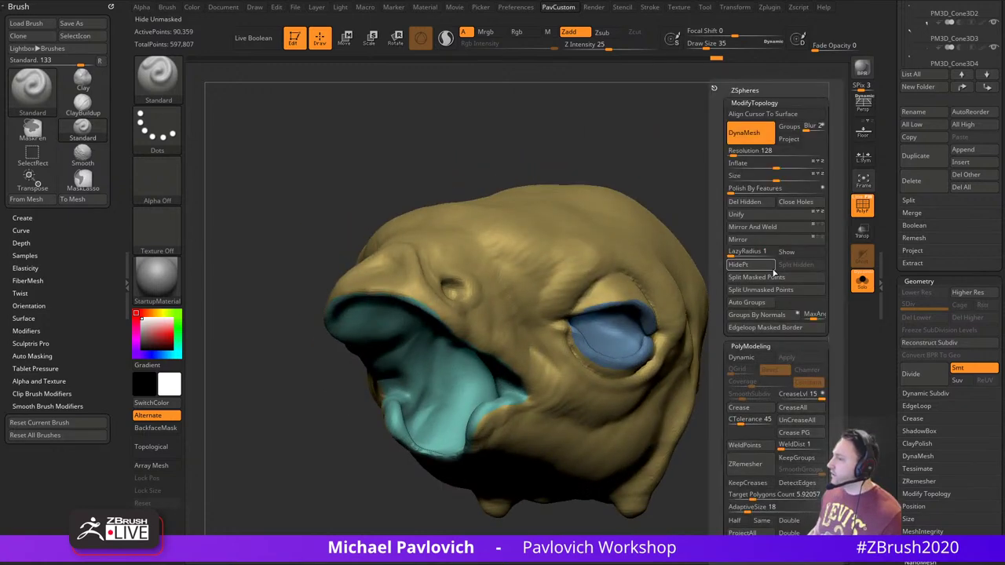
pyautogui.keyDown('alt'); pyautogui.moveTo(736, 214); pyautogui.dragTo(744, 304); pyautogui.keyUp('alt')
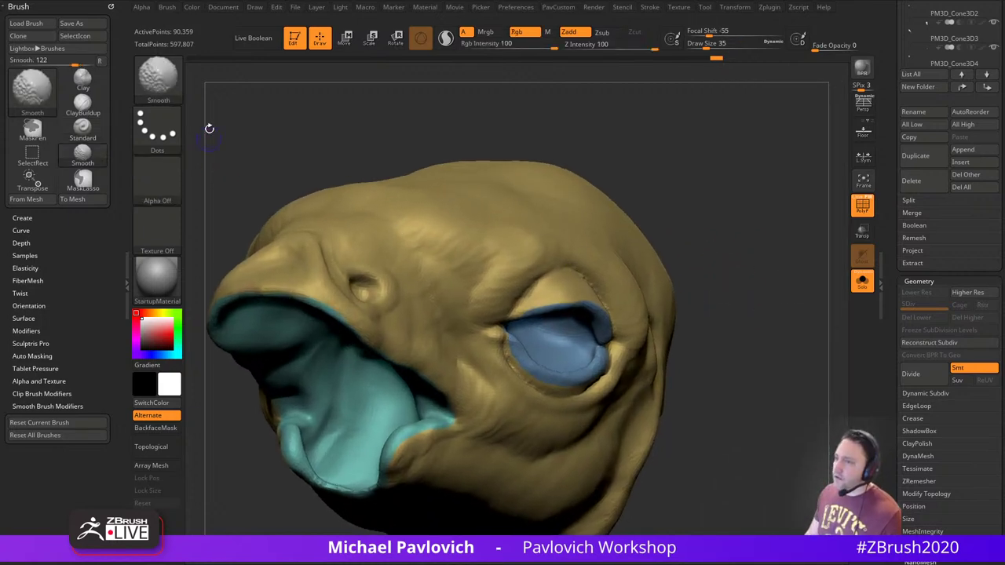
# Load the Smooth Groups brush from LightBox's Smooth brush folder as the smoothing brush and close LightBox
pyautogui.press(',')
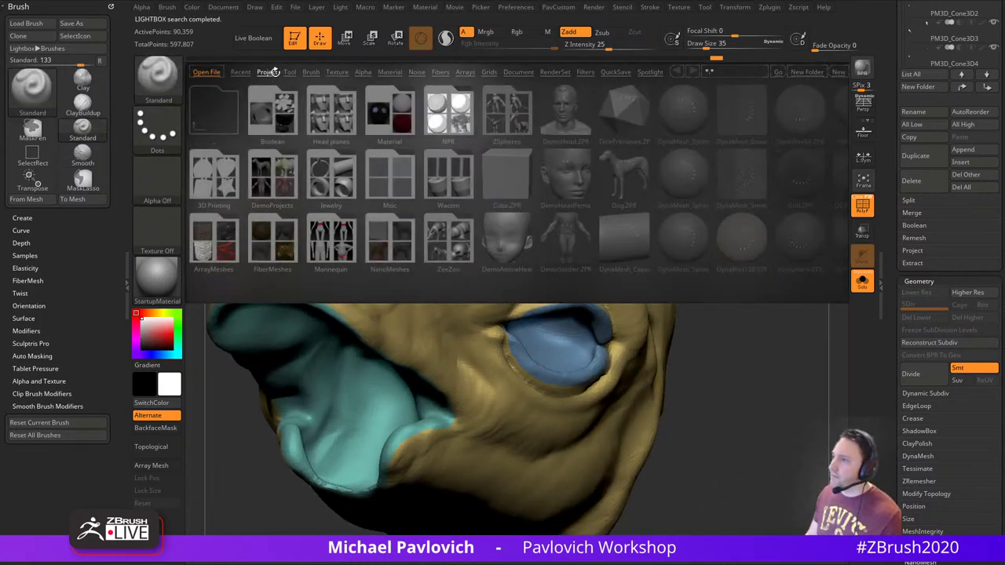
pyautogui.click(311, 73)
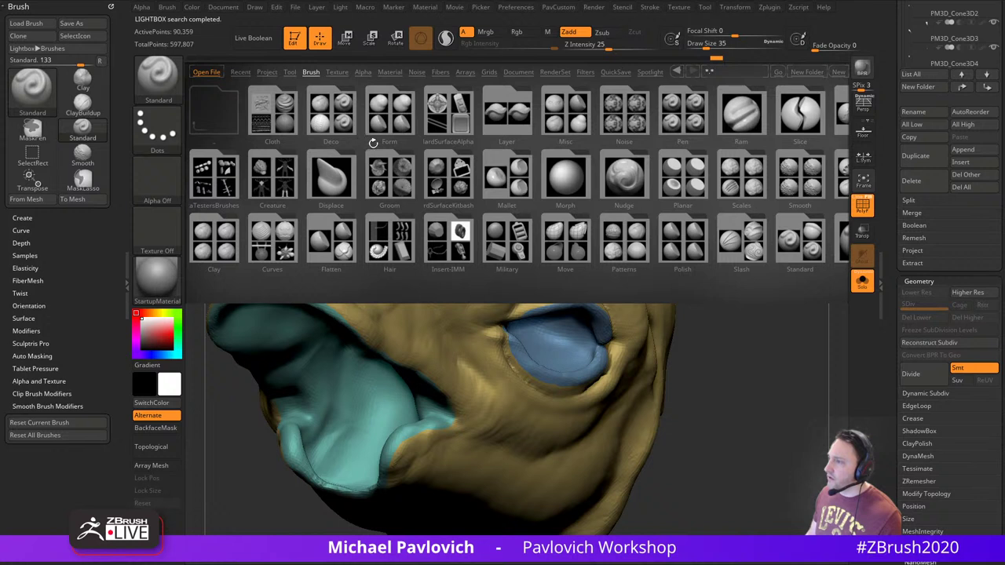
pyautogui.moveTo(579, 195); pyautogui.dragTo(526, 200)
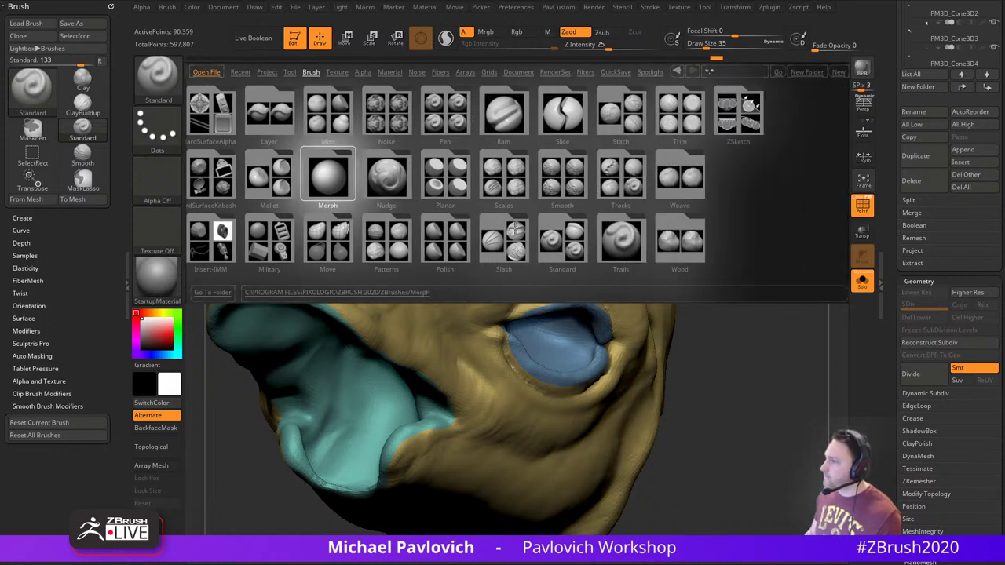
pyautogui.doubleClick(569, 180)
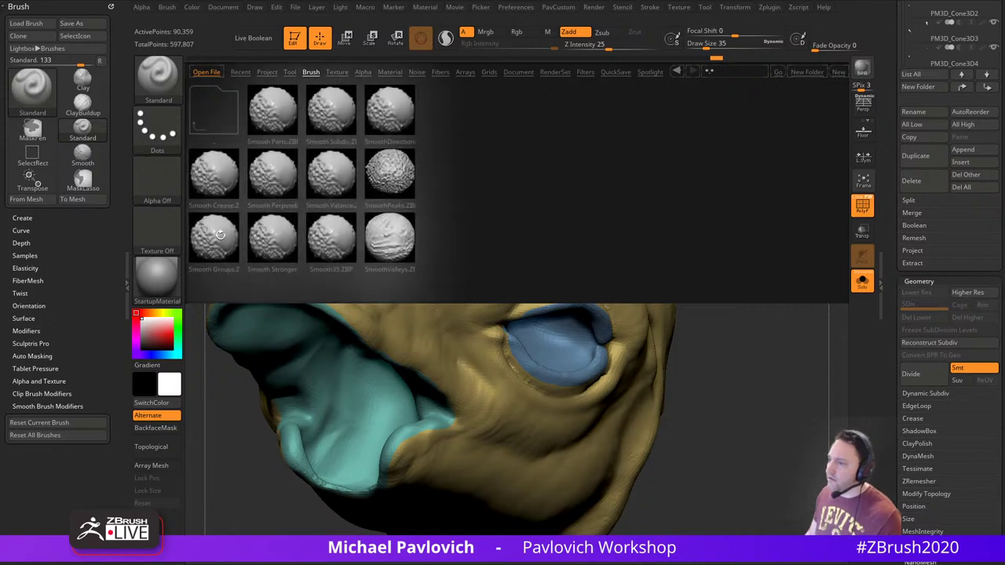
pyautogui.doubleClick(220, 242)
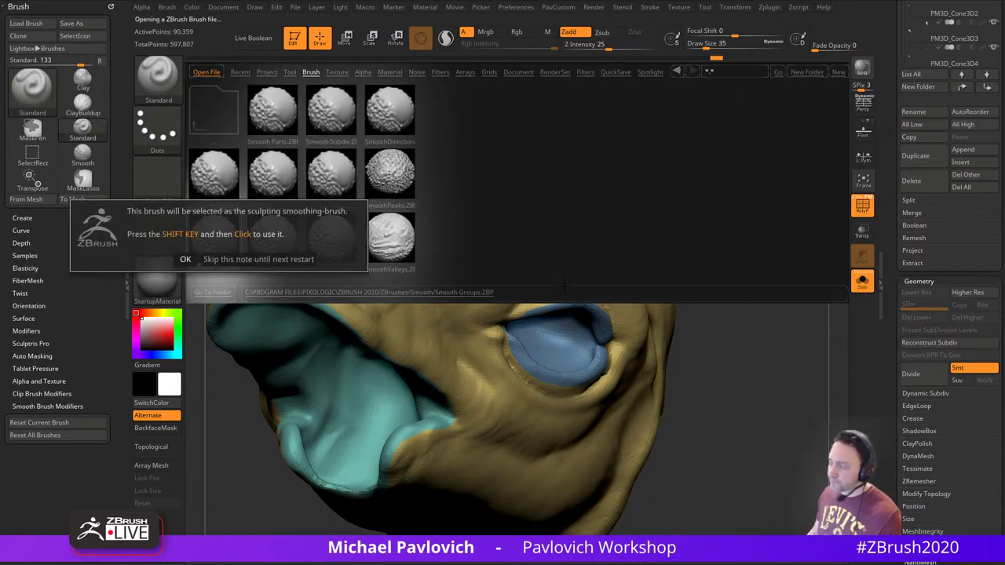
pyautogui.click(186, 262)
pyautogui.press(',')
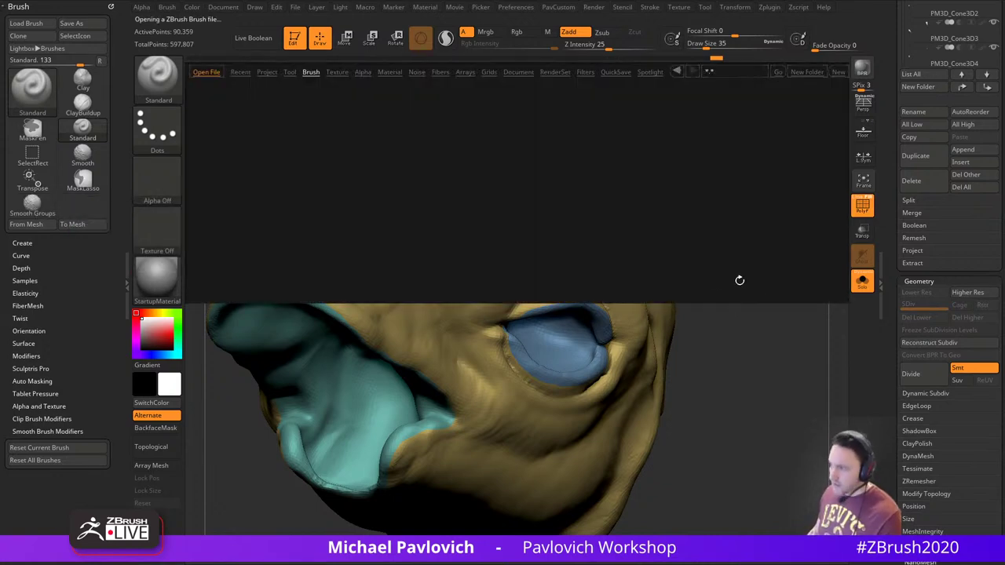
pyautogui.press(',')
# Smooth the jagged polygroup border around the eye socket with the Smooth Groups brush
pyautogui.keyDown('alt'); pyautogui.moveTo(706, 325); pyautogui.dragTo(740, 293); pyautogui.keyUp('alt')
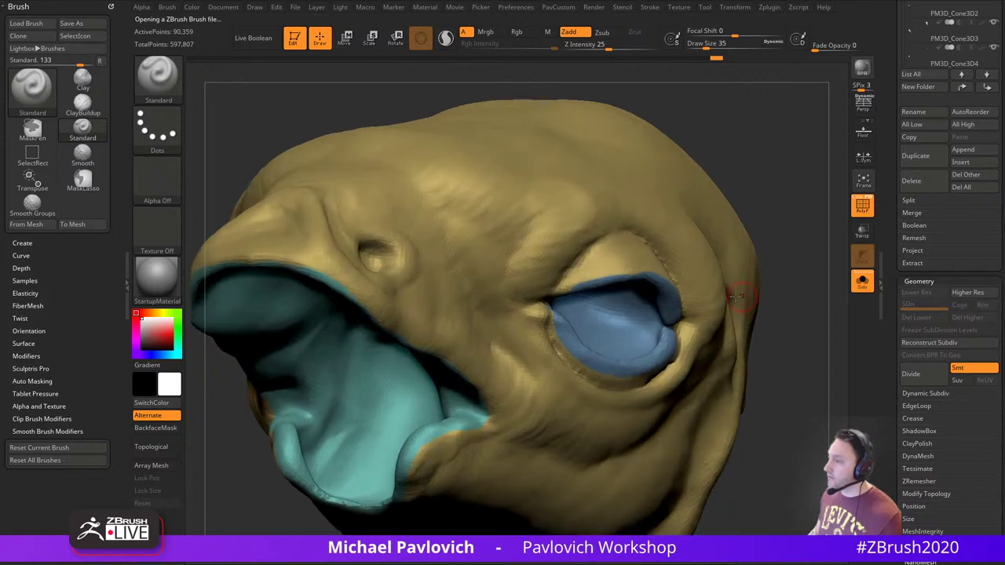
pyautogui.press('s')
pyautogui.moveTo(584, 291); pyautogui.dragTo(567, 284)
pyautogui.moveTo(781, 224); pyautogui.dragTo(679, 228)
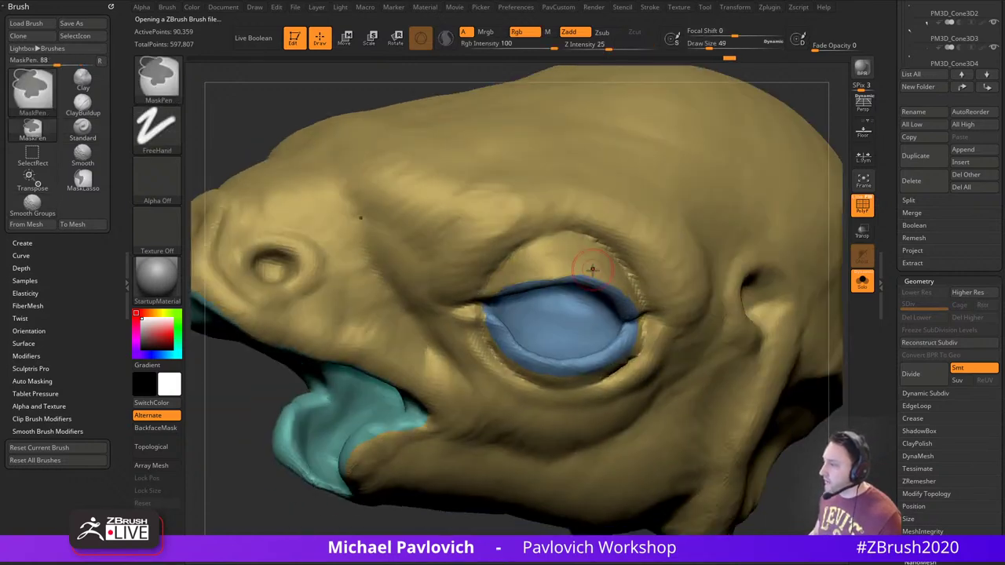
pyautogui.keyDown('shift'); pyautogui.moveTo(549, 274); pyautogui.dragTo(624, 280); pyautogui.keyUp('shift')
pyautogui.moveTo(356, 437); pyautogui.dragTo(351, 361, button='right')
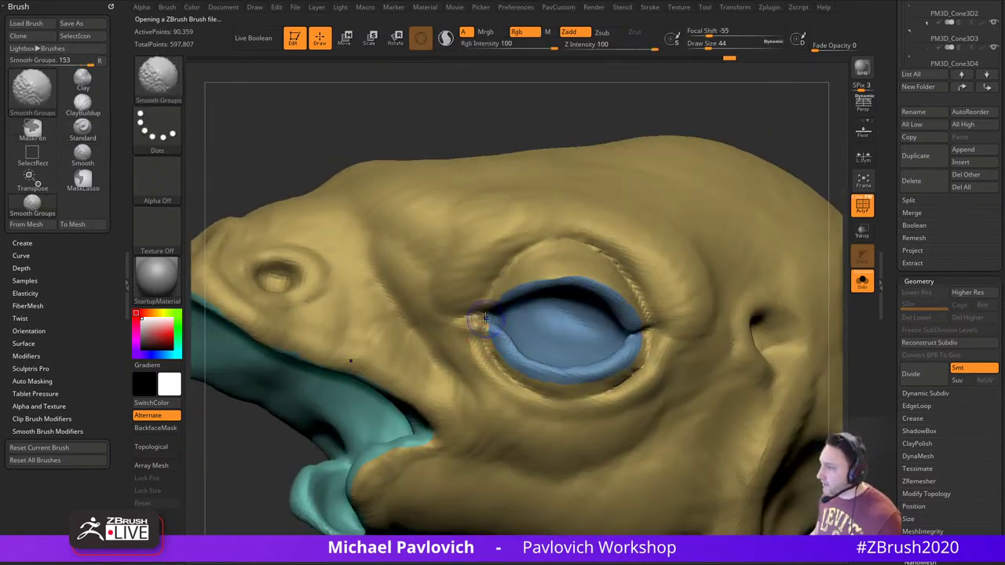
pyautogui.moveTo(593, 382)
pyautogui.keyDown('shift'); pyautogui.mouseDown()
pyautogui.moveTo(568, 386)
pyautogui.moveTo(636, 326)
pyautogui.mouseUp(); pyautogui.keyUp('shift')
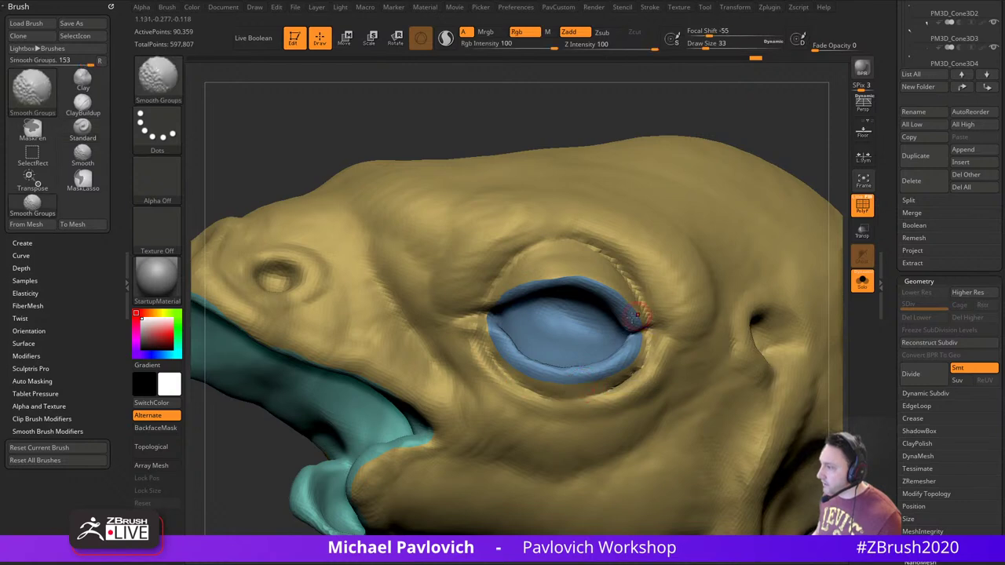
# Smooth the polygroup border along the mouth rim, from the corners around to the lower lip, with the Smooth Groups brush
pyautogui.moveTo(203, 452); pyautogui.dragTo(298, 422)
pyautogui.moveTo(619, 241)
pyautogui.mouseDown()
pyautogui.moveTo(718, 220)
pyautogui.moveTo(713, 204)
pyautogui.mouseUp()
pyautogui.keyDown('shift'); pyautogui.moveTo(368, 292); pyautogui.dragTo(374, 302); pyautogui.keyUp('shift')
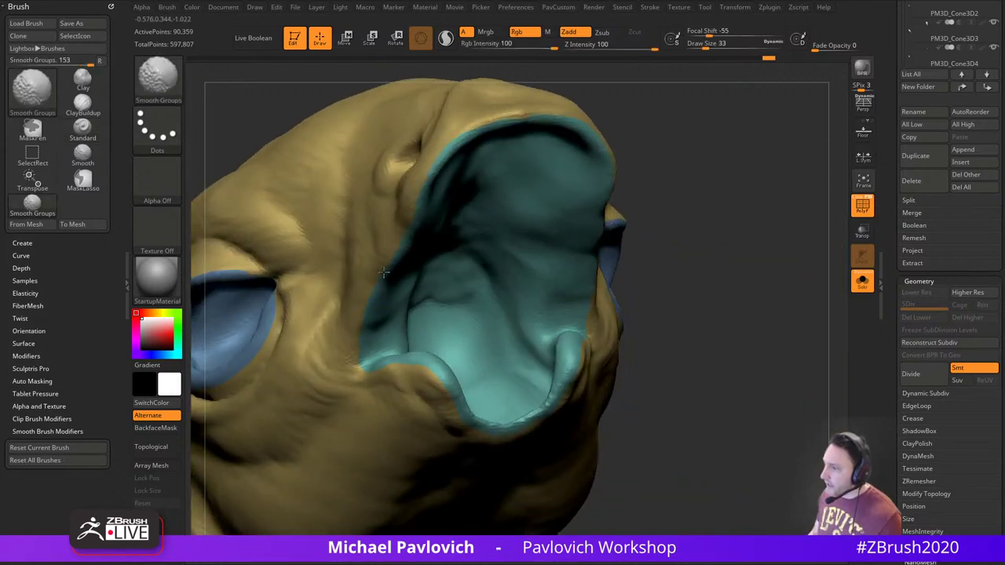
pyautogui.moveTo(682, 188); pyautogui.dragTo(648, 245)
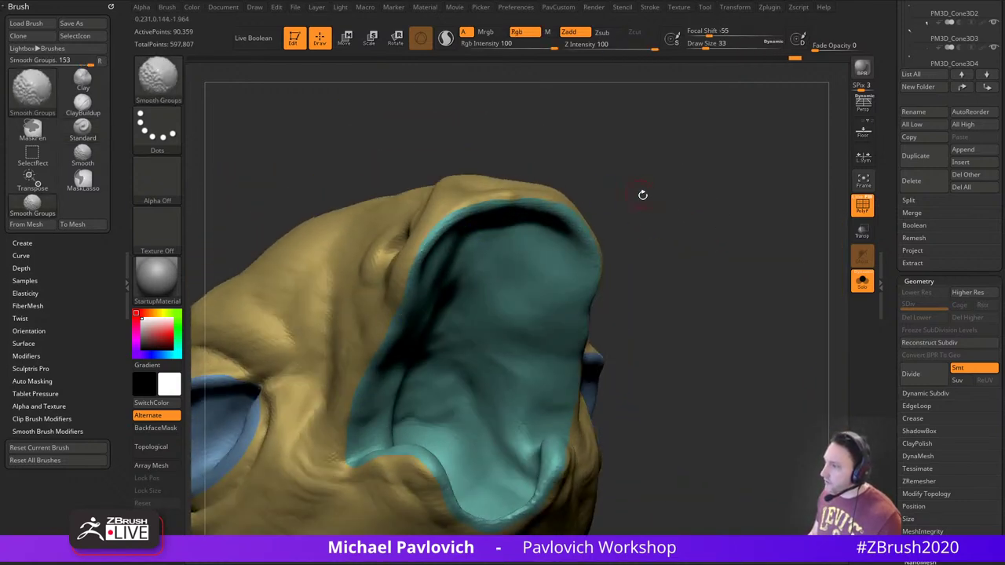
pyautogui.keyDown('alt'); pyautogui.moveTo(642, 195); pyautogui.dragTo(627, 156); pyautogui.keyUp('alt')
pyautogui.keyDown('alt'); pyautogui.moveTo(714, 240); pyautogui.dragTo(711, 182); pyautogui.keyUp('alt')
pyautogui.keyDown('shift'); pyautogui.moveTo(432, 365); pyautogui.dragTo(498, 426); pyautogui.keyUp('shift')
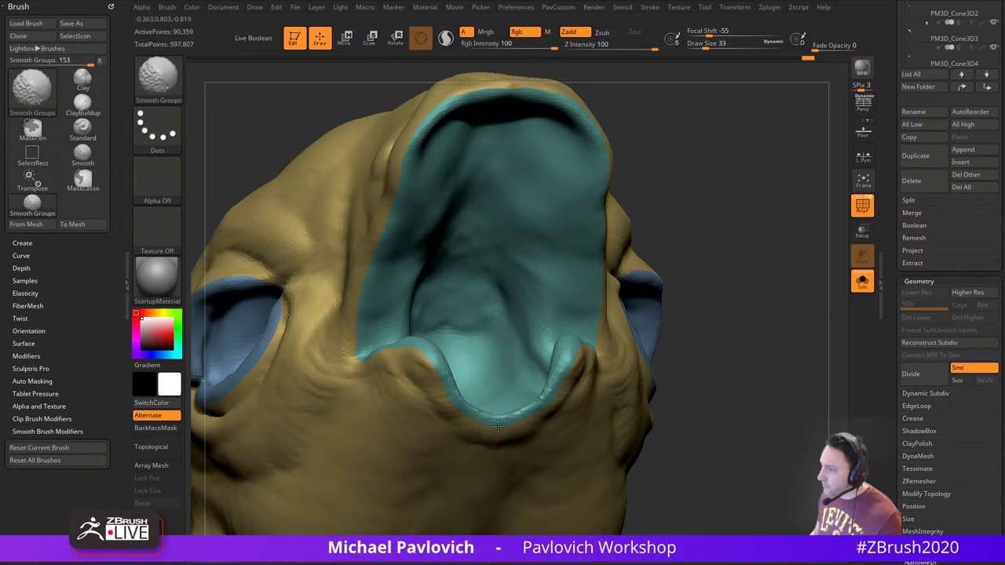
pyautogui.moveTo(730, 345); pyautogui.dragTo(686, 350)
pyautogui.keyDown('shift'); pyautogui.moveTo(550, 366); pyautogui.dragTo(569, 351); pyautogui.keyUp('shift')
pyautogui.keyDown('alt'); pyautogui.moveTo(406, 466); pyautogui.dragTo(408, 438); pyautogui.keyUp('alt')
pyautogui.moveTo(715, 294)
pyautogui.mouseDown()
pyautogui.moveTo(731, 298)
pyautogui.moveTo(772, 240)
pyautogui.moveTo(738, 307)
pyautogui.moveTo(691, 295)
pyautogui.mouseUp()
pyautogui.keyDown('alt'); pyautogui.moveTo(726, 220); pyautogui.dragTo(697, 255); pyautogui.keyUp('alt')
# Display the wireframe lines and ZRemesh the head with KeepGroups enabled
pyautogui.click(856, 198)
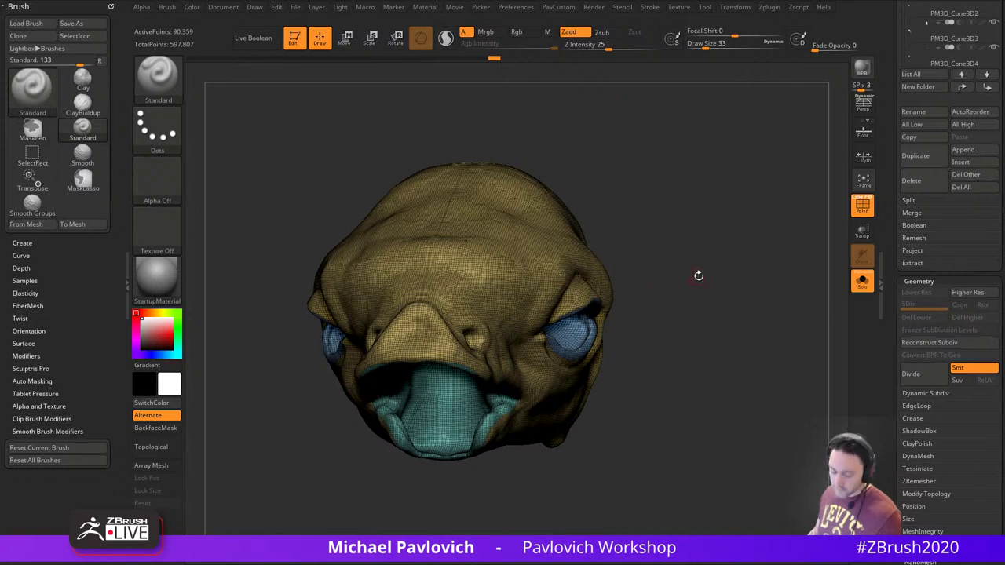
pyautogui.press('space')
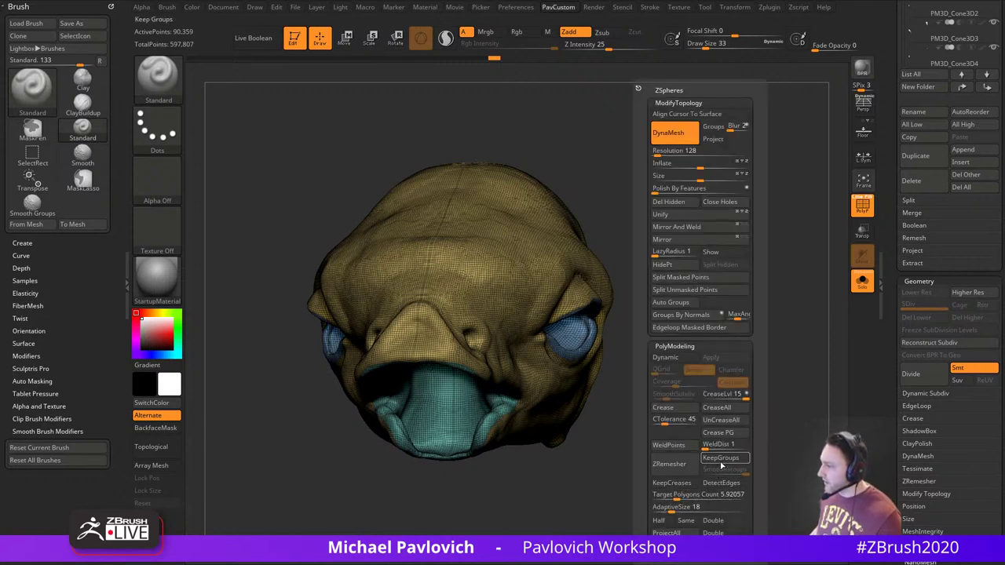
pyautogui.click(717, 458)
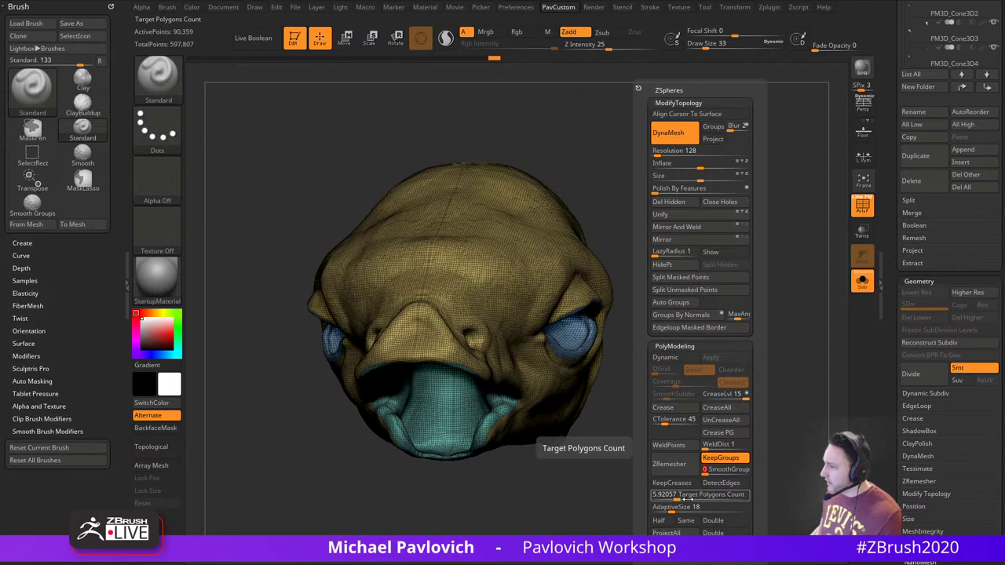
pyautogui.click(669, 464)
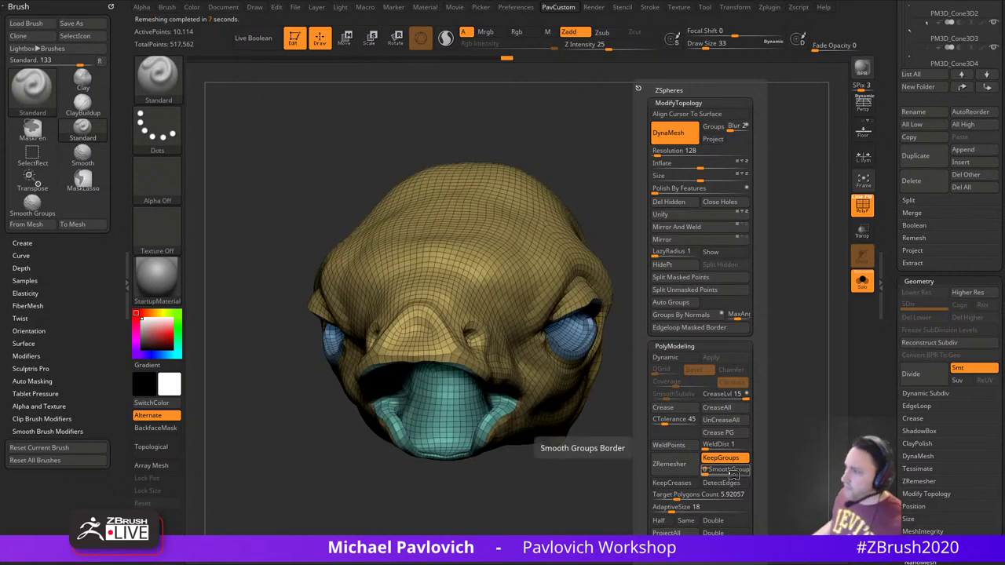
pyautogui.moveTo(700, 227); pyautogui.dragTo(747, 209)
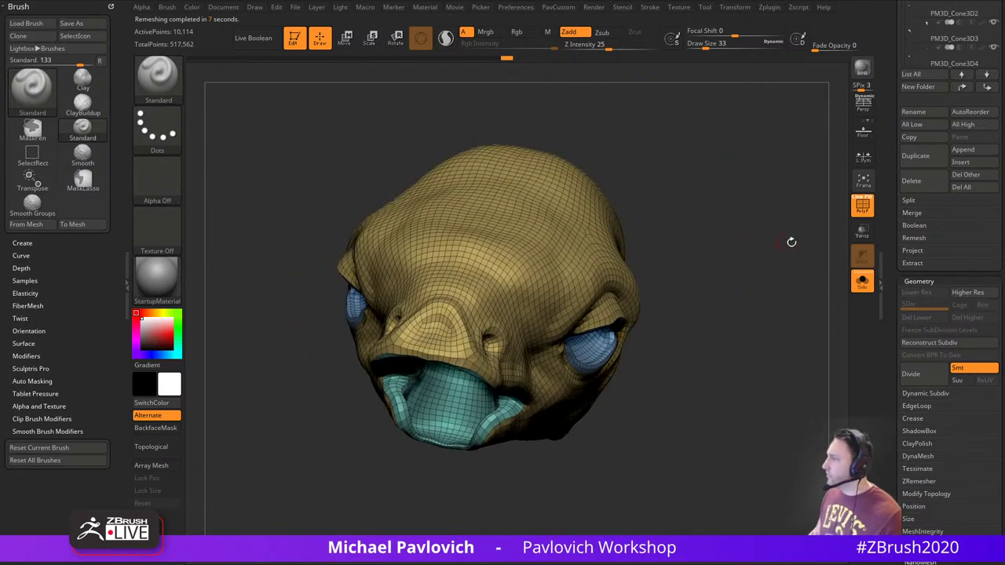
# Mark the pre-remesh state in the undo history as projection source, return to the remeshed head and disable Color in the Project settings
pyautogui.click(496, 59)
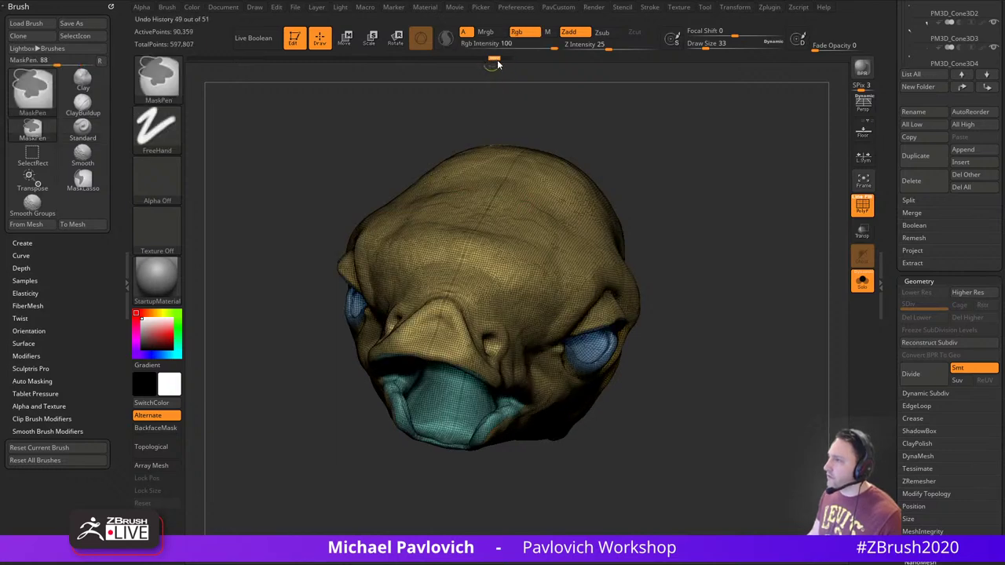
pyautogui.click(508, 59)
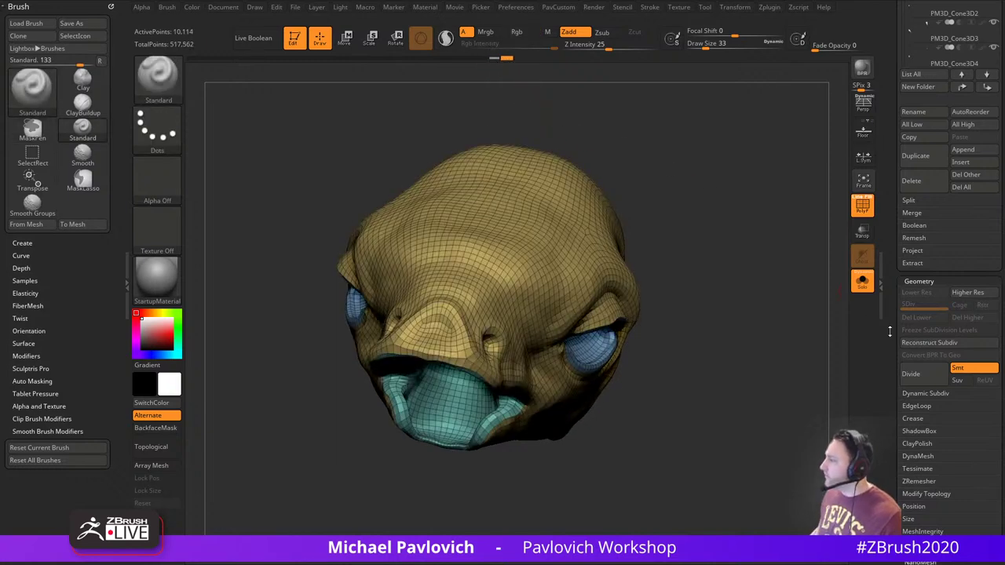
pyautogui.moveTo(893, 455); pyautogui.dragTo(905, 351)
pyautogui.press('shift')
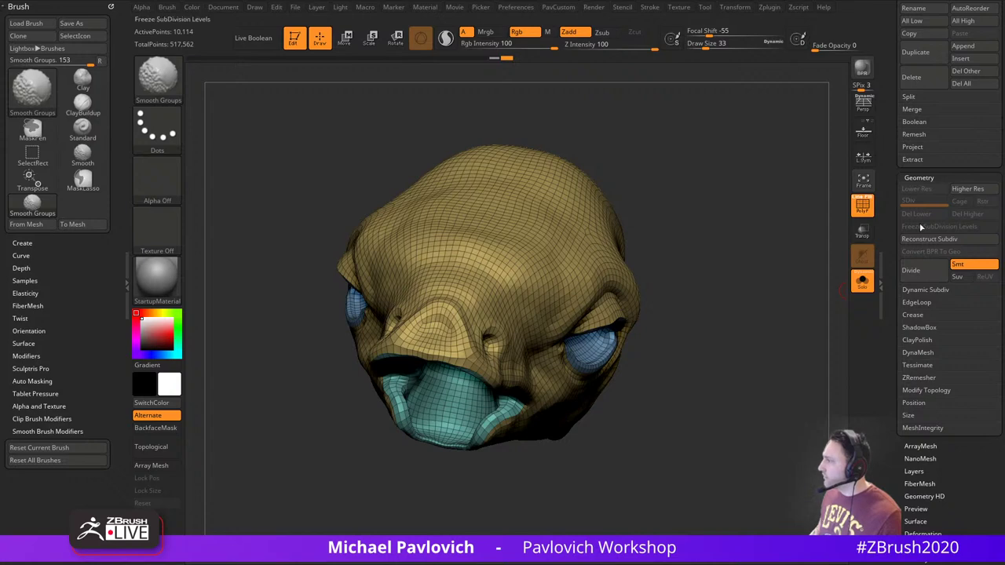
pyautogui.click(927, 149)
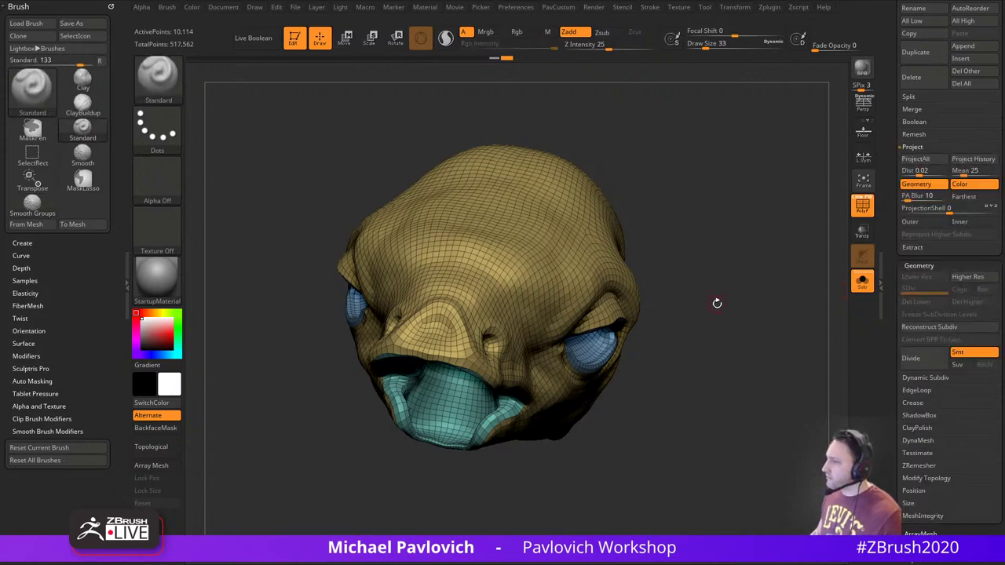
pyautogui.moveTo(764, 292)
pyautogui.mouseDown()
pyautogui.moveTo(750, 255)
pyautogui.moveTo(743, 275)
pyautogui.mouseUp()
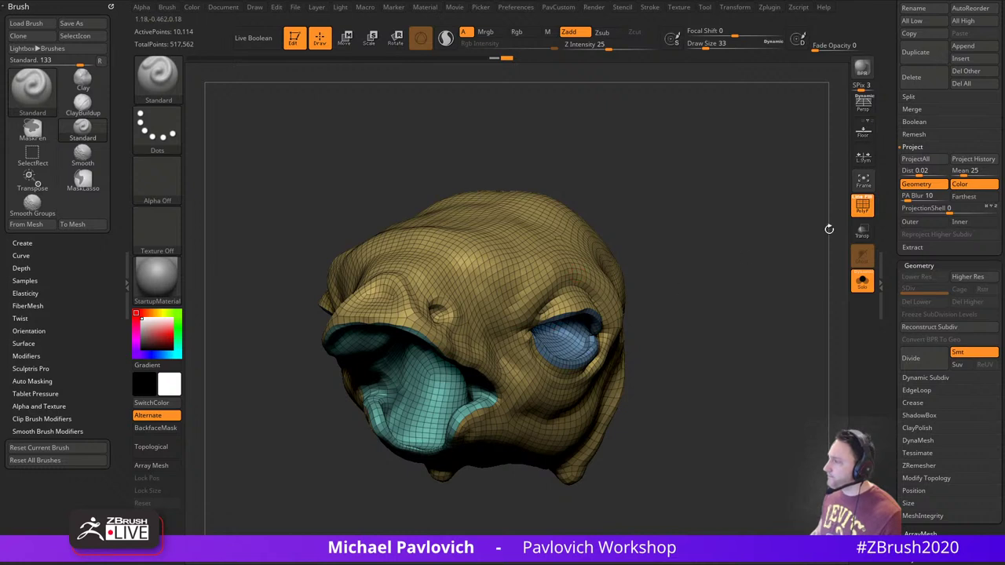
pyautogui.click(965, 186)
# ZRemesh the head twice with the Half option, keeping the polygroups
pyautogui.moveTo(714, 280); pyautogui.dragTo(736, 307)
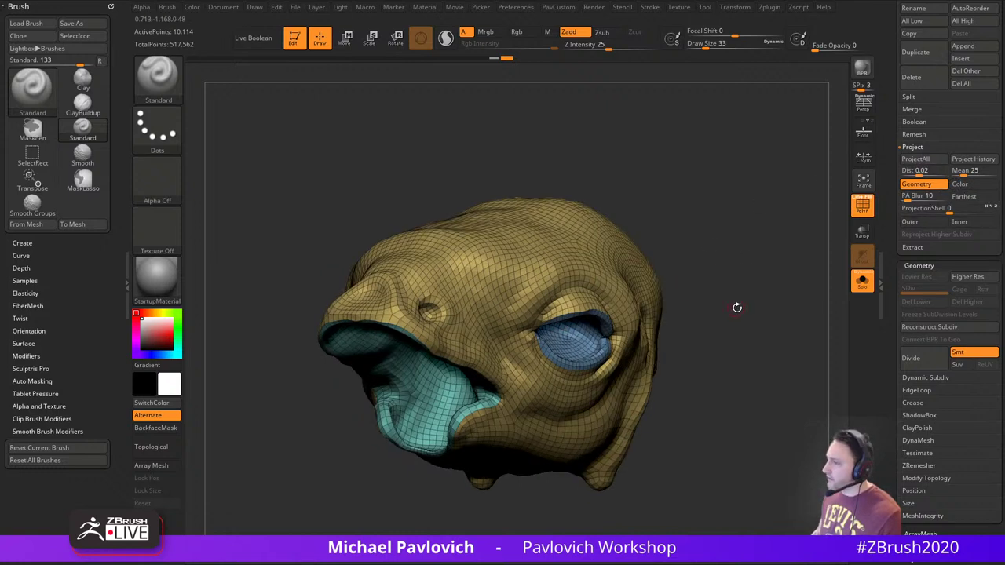
pyautogui.press('space')
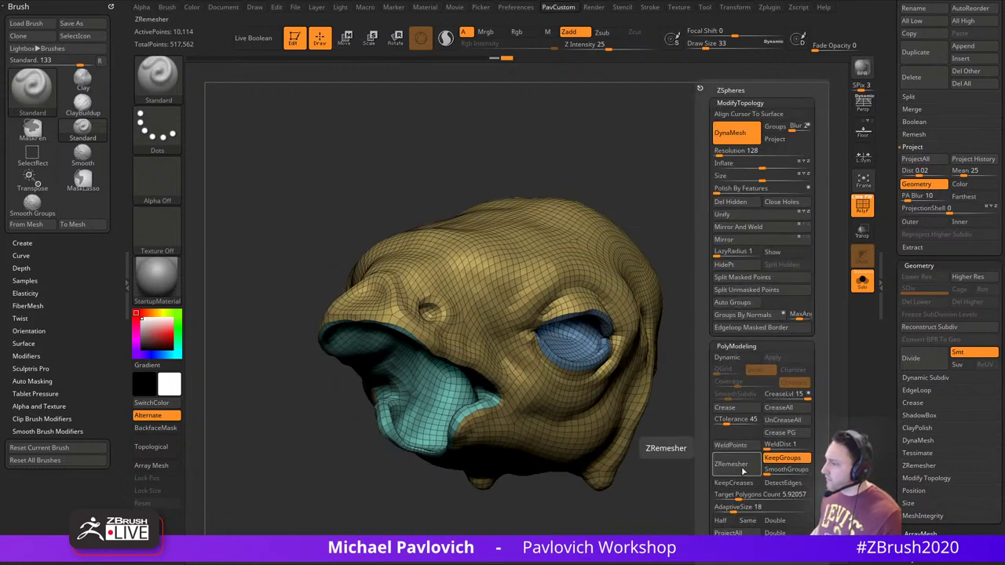
pyautogui.click(720, 521)
pyautogui.click(738, 464)
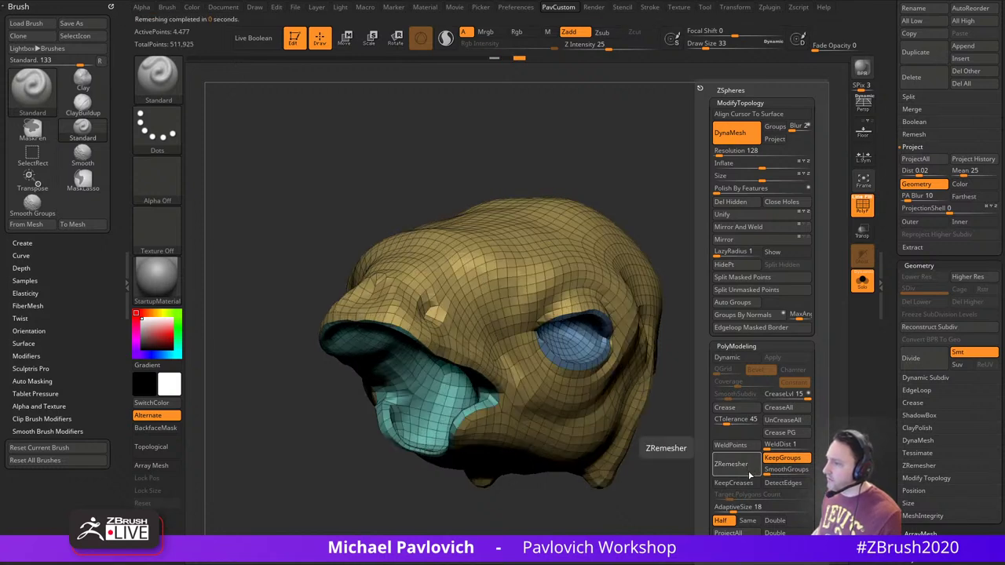
pyautogui.click(918, 465)
pyautogui.click(918, 485)
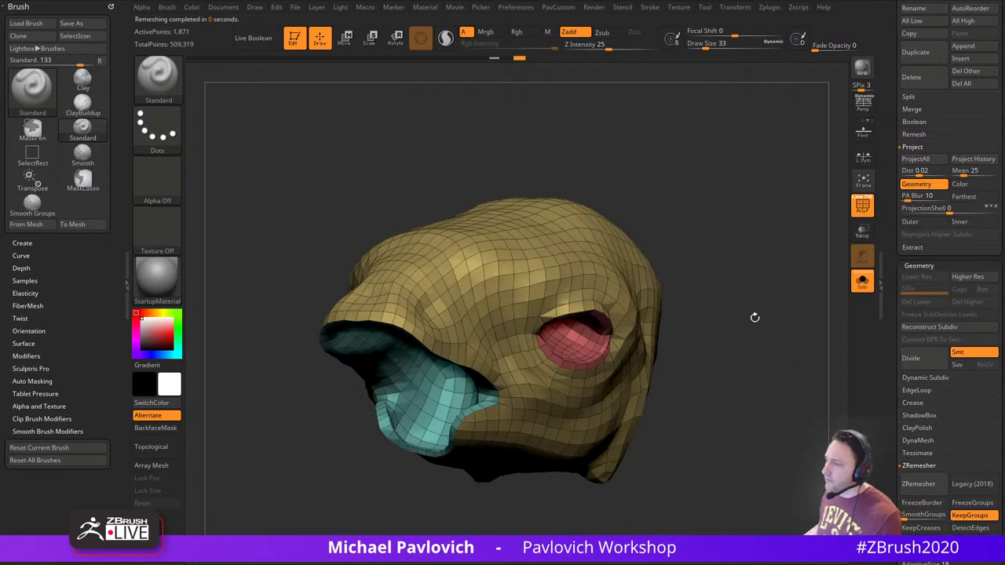
# Project the marked history detail onto the low-resolution head and crease its polygroup borders
pyautogui.moveTo(753, 316); pyautogui.dragTo(793, 237)
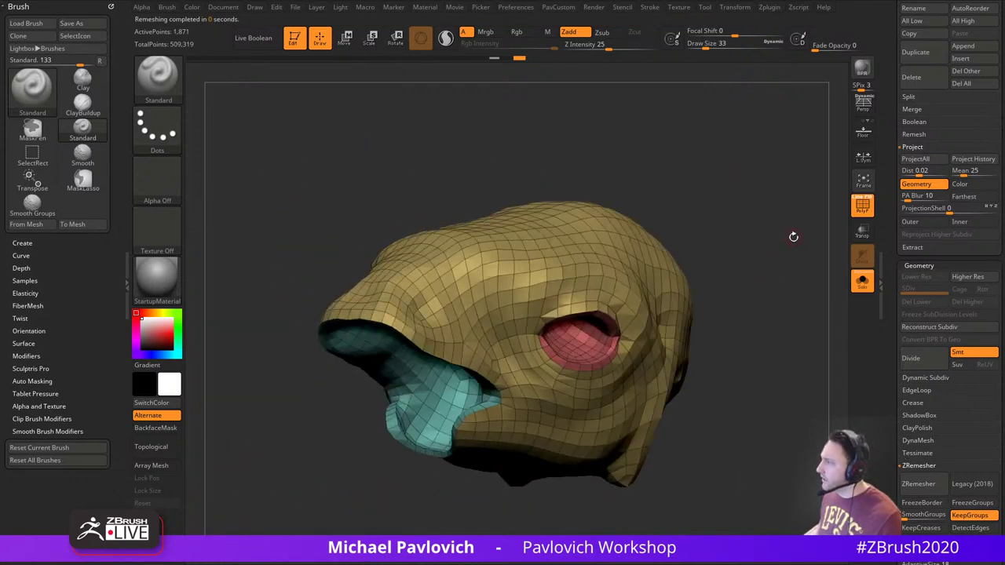
pyautogui.click(971, 164)
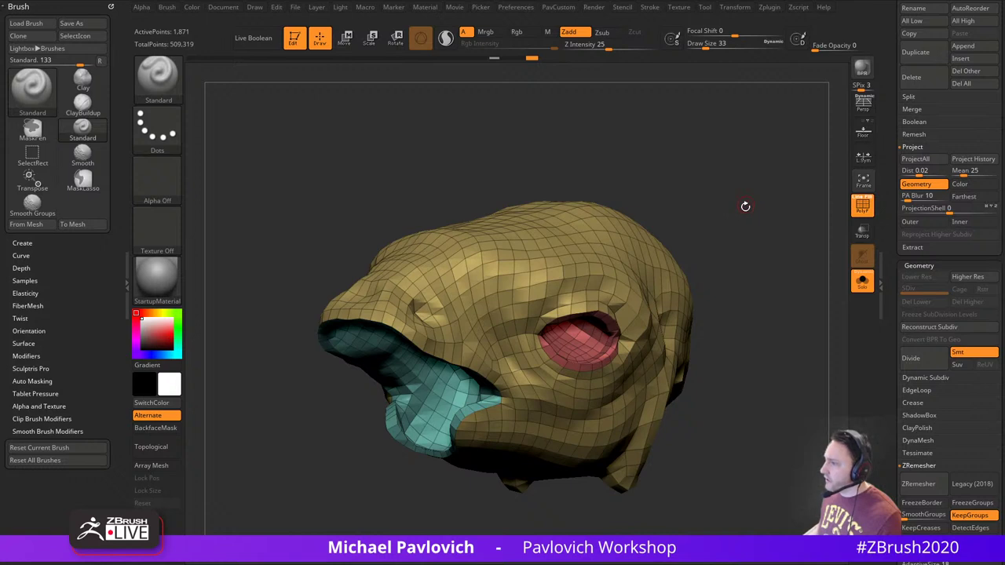
pyautogui.press('space')
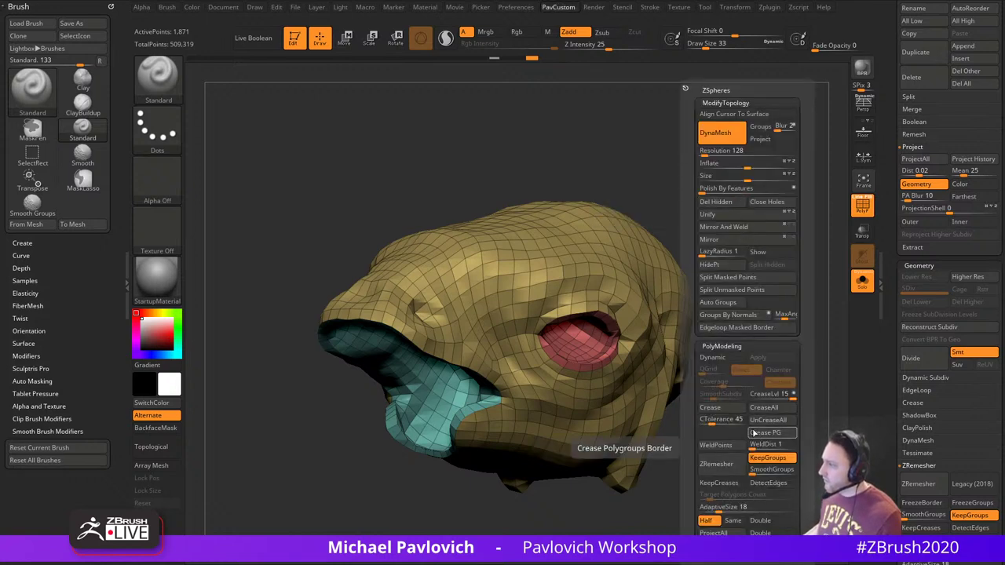
pyautogui.click(755, 436)
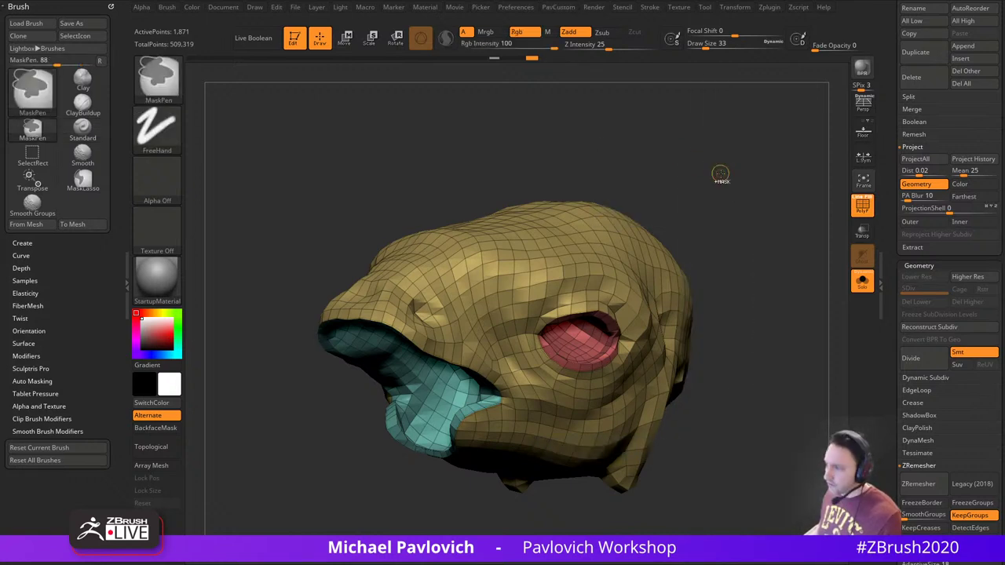
# Subdivide the head up to level 4, running Project History at levels 2 and 3
pyautogui.hotkey('ctrl', 'd')
pyautogui.click(953, 162)
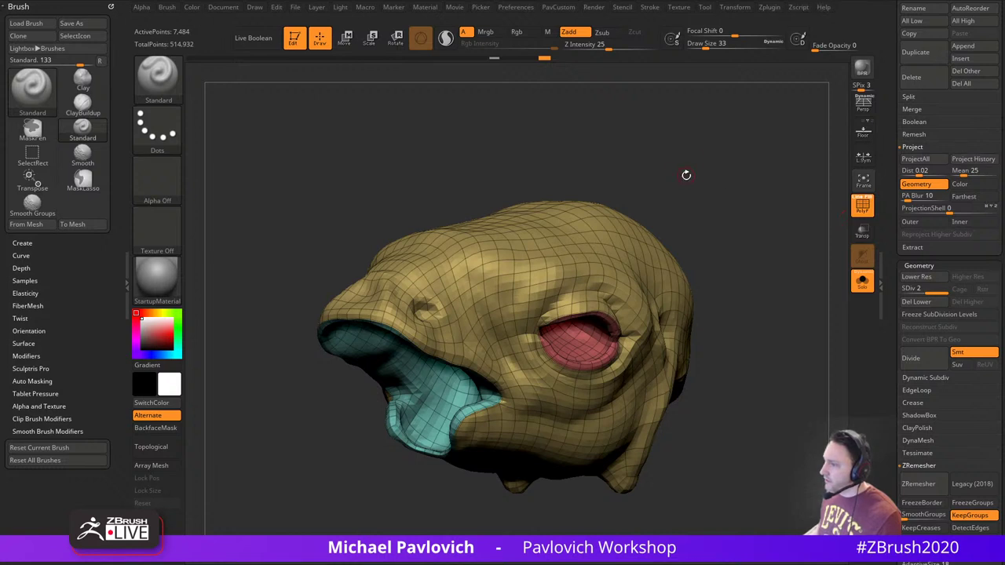
pyautogui.hotkey('ctrl', 'd')
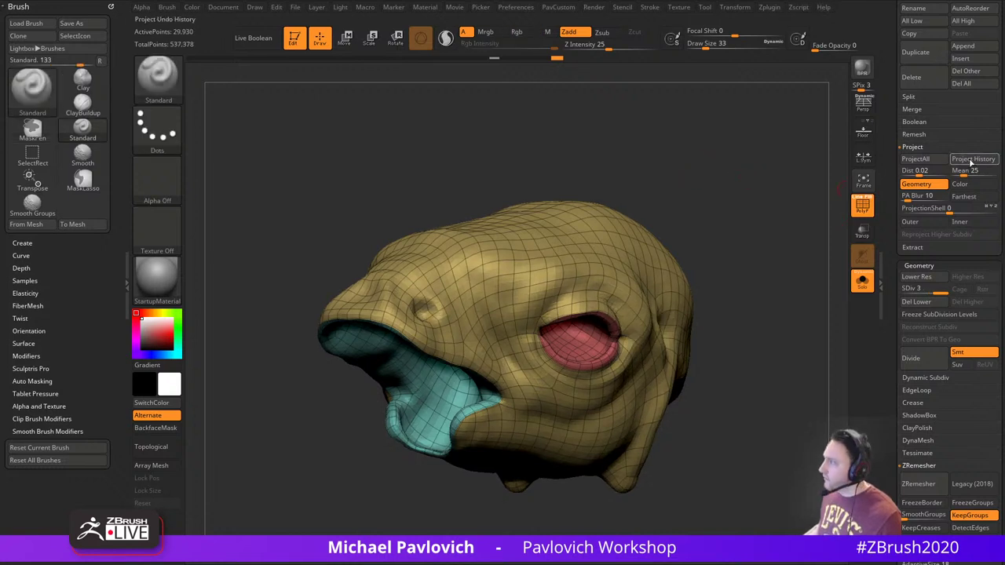
pyautogui.press('space')
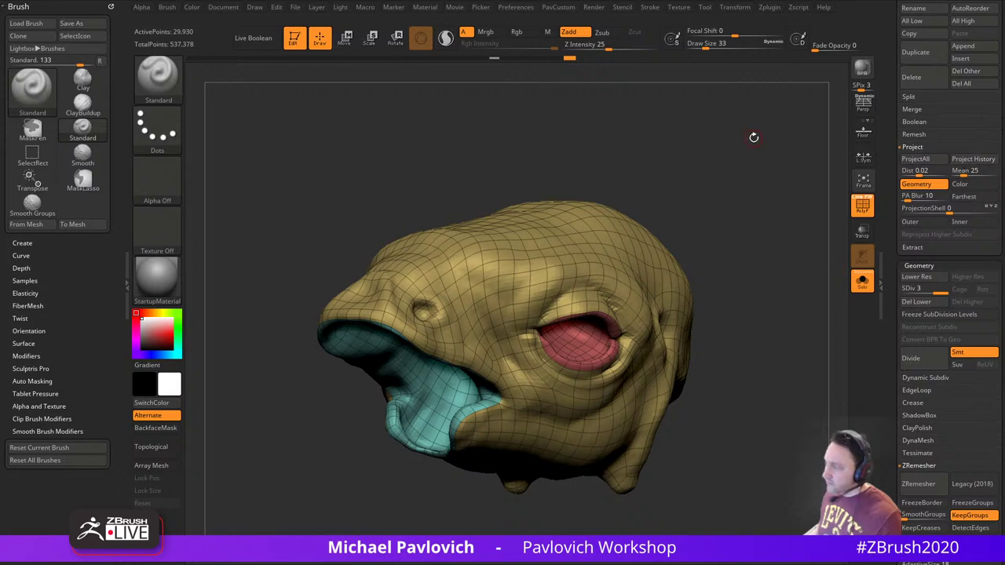
pyautogui.hotkey('ctrl', 'd')
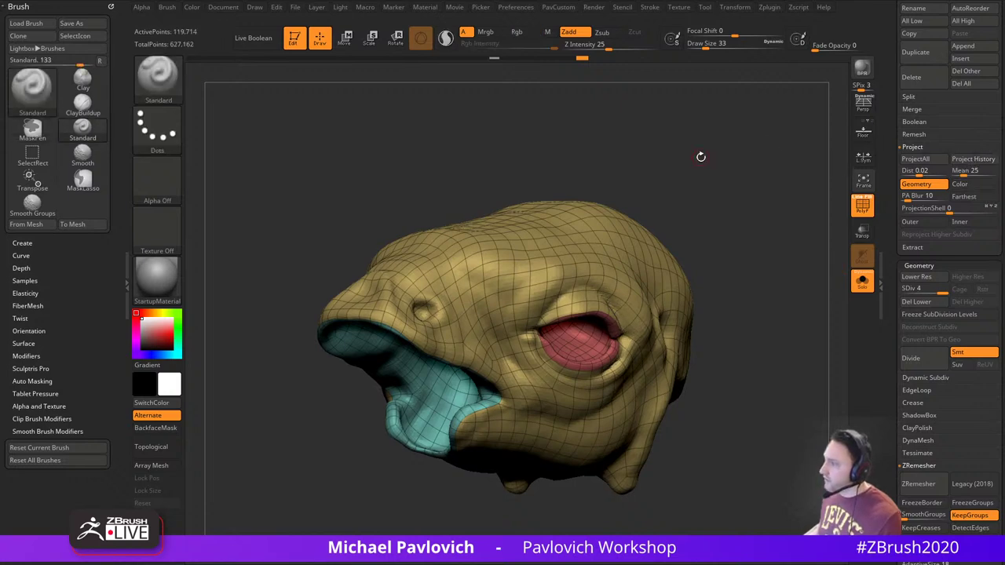
# Switch the head down to subdivision level 1 and examine its base topology
pyautogui.moveTo(699, 157)
pyautogui.mouseDown()
pyautogui.moveTo(837, 193)
pyautogui.moveTo(799, 228)
pyautogui.moveTo(787, 285)
pyautogui.mouseUp()
pyautogui.hotkey('shift', 'f')
pyautogui.click(862, 208)
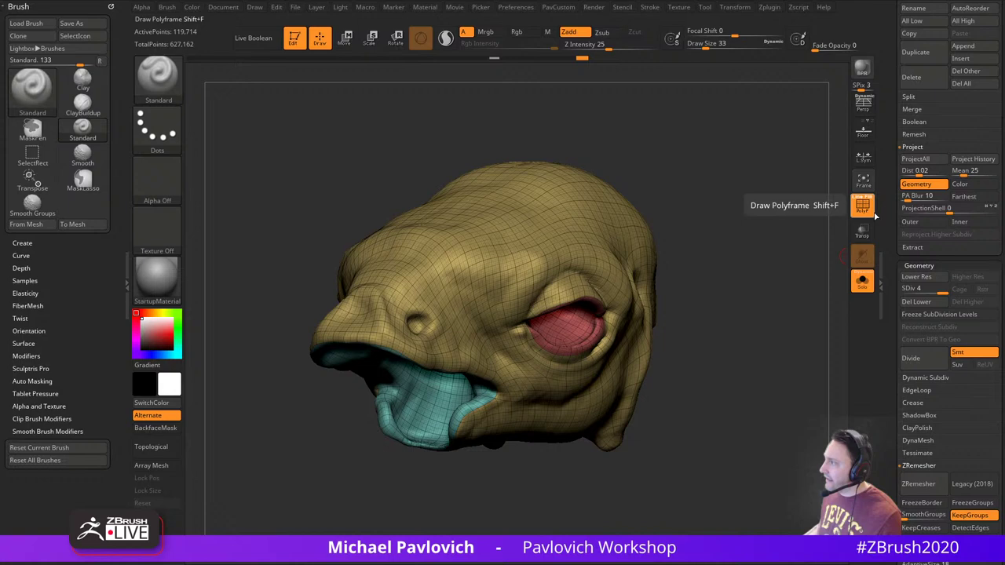
pyautogui.click(903, 290)
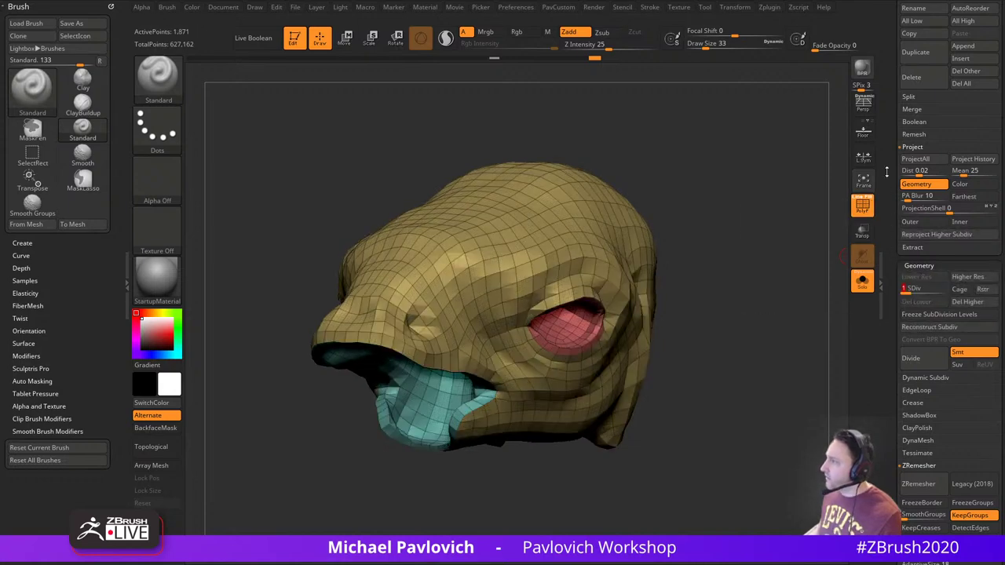
pyautogui.moveTo(887, 172); pyautogui.dragTo(887, 393)
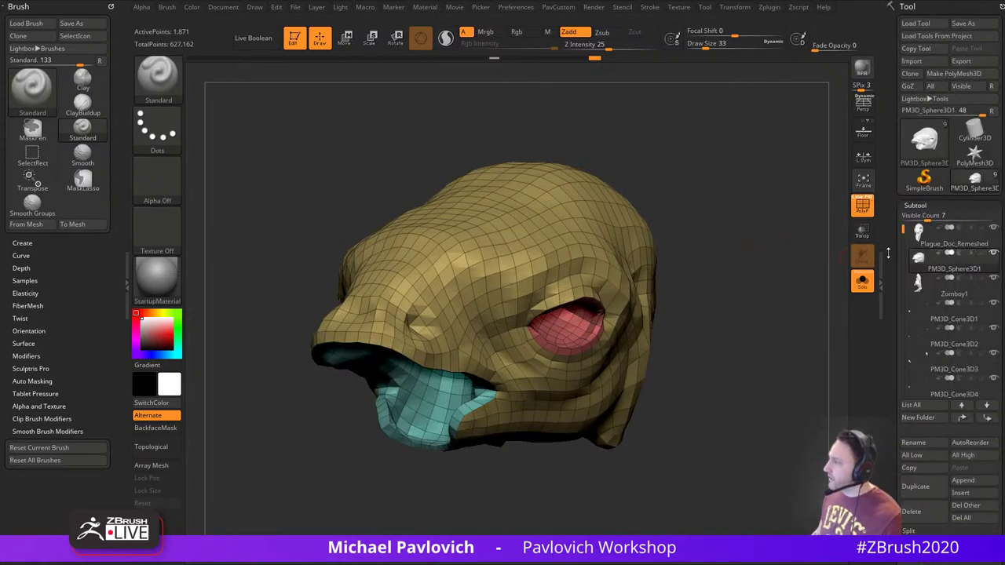
pyautogui.scroll(-5, 888, 253)
pyautogui.scroll(-1, 902, 302)
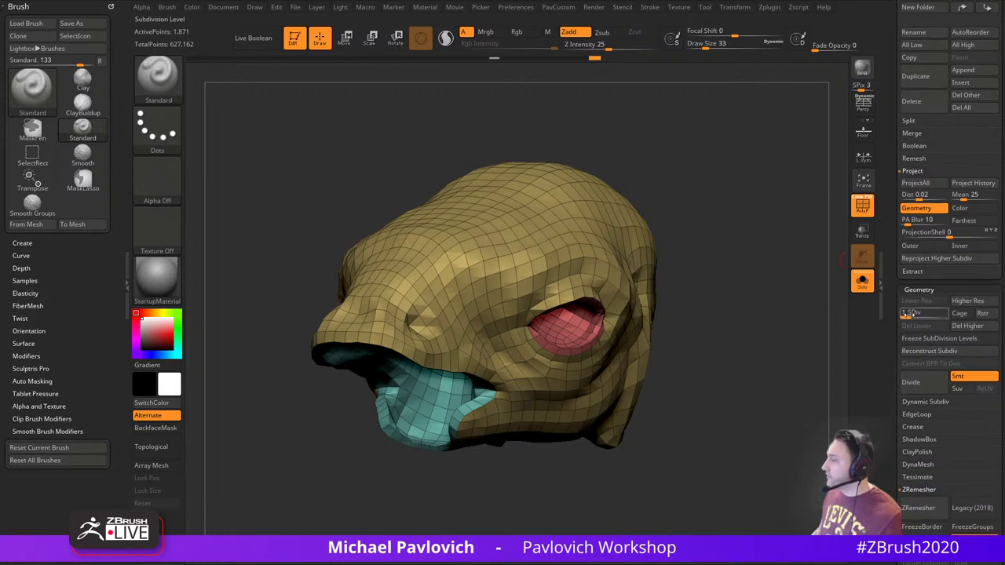
# Set the draw size to 59, raise the head to subdivision level 3 and hide the polyframe
pyautogui.press('s')
pyautogui.moveTo(667, 279); pyautogui.dragTo(673, 278)
pyautogui.moveTo(682, 273)
pyautogui.mouseDown()
pyautogui.moveTo(726, 262)
pyautogui.moveTo(734, 276)
pyautogui.moveTo(664, 275)
pyautogui.moveTo(704, 293)
pyautogui.moveTo(532, 291)
pyautogui.mouseUp()
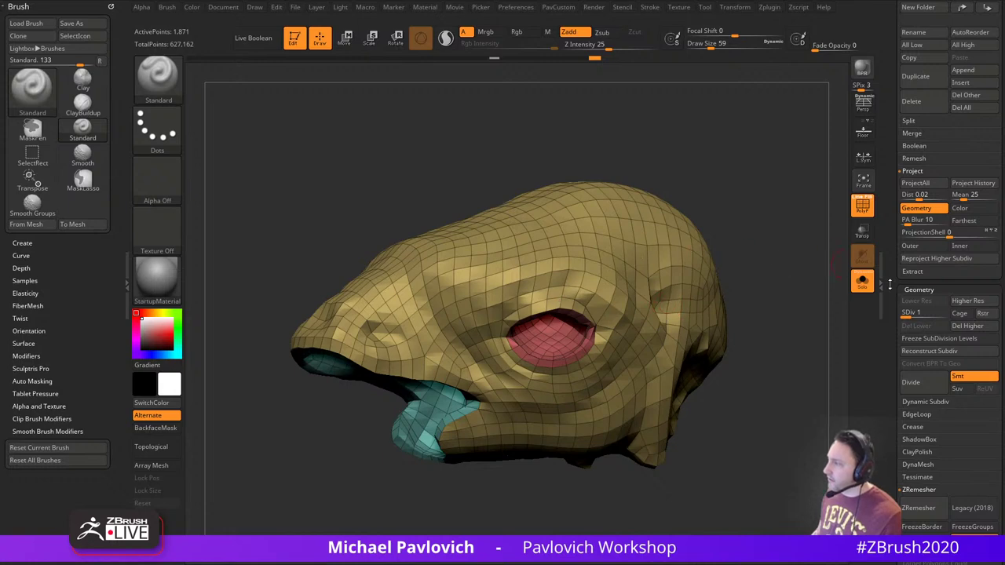
pyautogui.moveTo(924, 313); pyautogui.dragTo(939, 313)
pyautogui.click(862, 208)
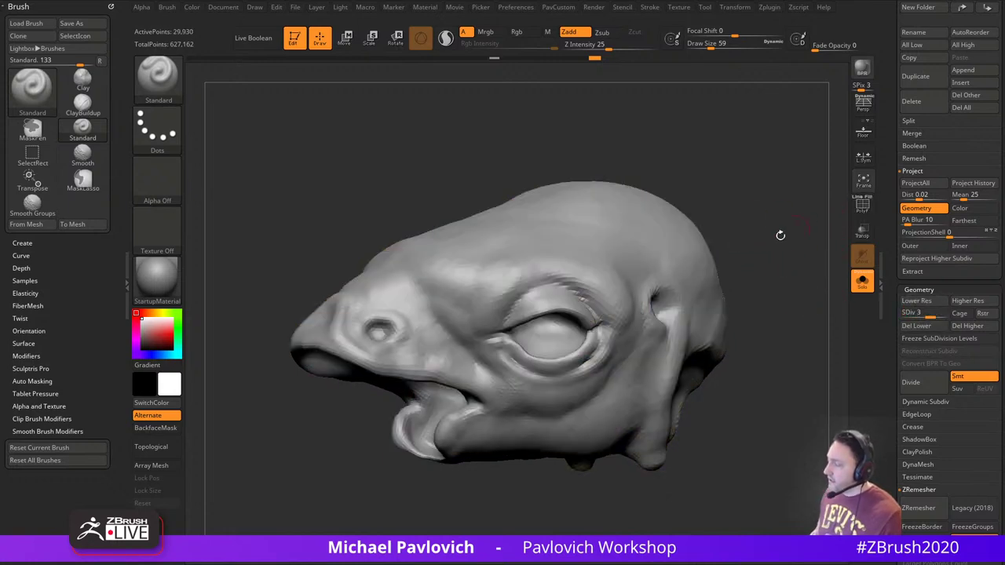
# Select the DamStandard brush and examine the isolated head at subdivision level 3 from both sides, especially around the eyes
pyautogui.moveTo(781, 234); pyautogui.dragTo(729, 247)
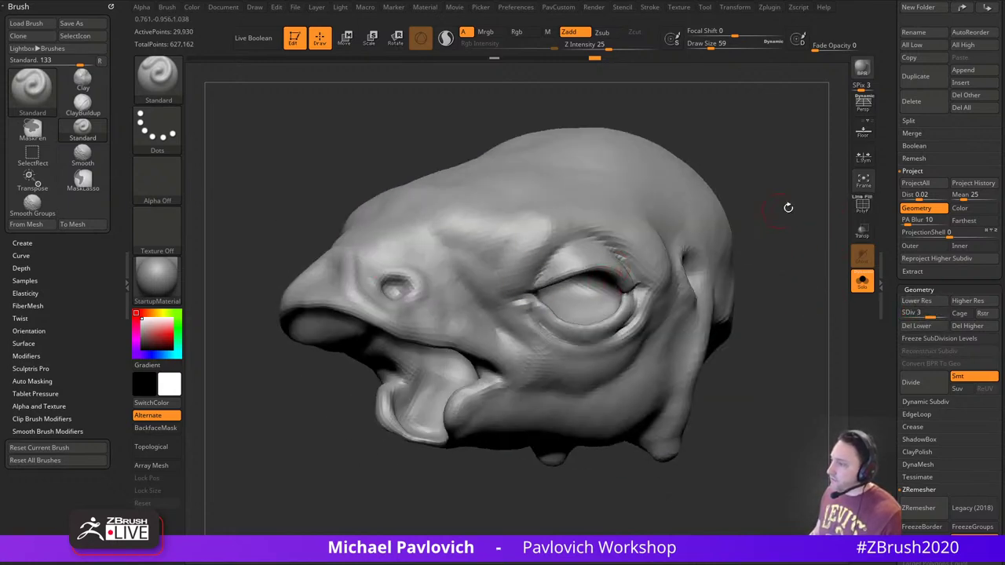
pyautogui.moveTo(788, 208)
pyautogui.mouseDown()
pyautogui.moveTo(724, 222)
pyautogui.moveTo(712, 204)
pyautogui.mouseUp()
pyautogui.press('b')
pyautogui.press('d')
pyautogui.press('s')
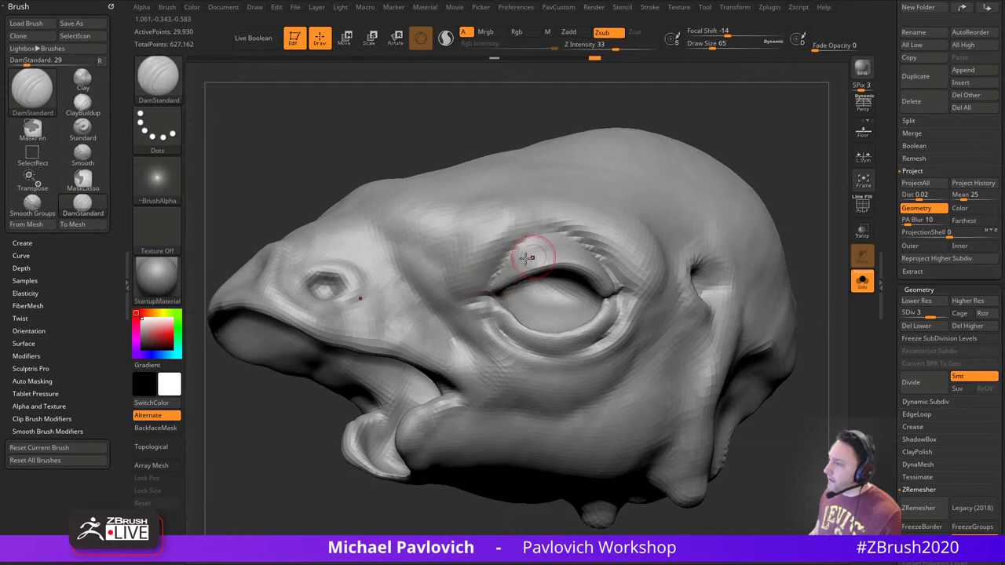
pyautogui.moveTo(781, 194); pyautogui.dragTo(711, 221)
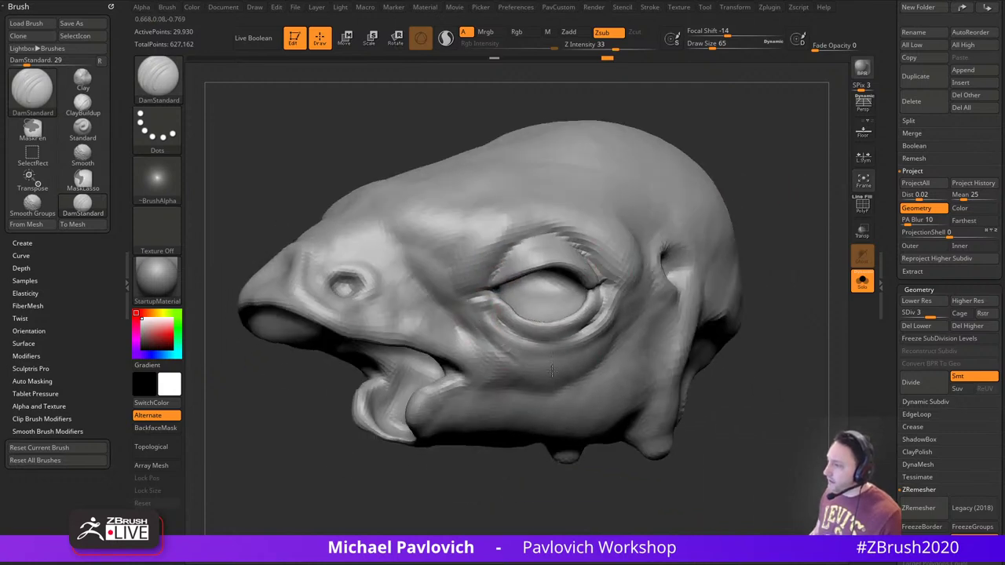
pyautogui.moveTo(261, 402); pyautogui.dragTo(807, 226)
pyautogui.moveTo(659, 245); pyautogui.dragTo(809, 238)
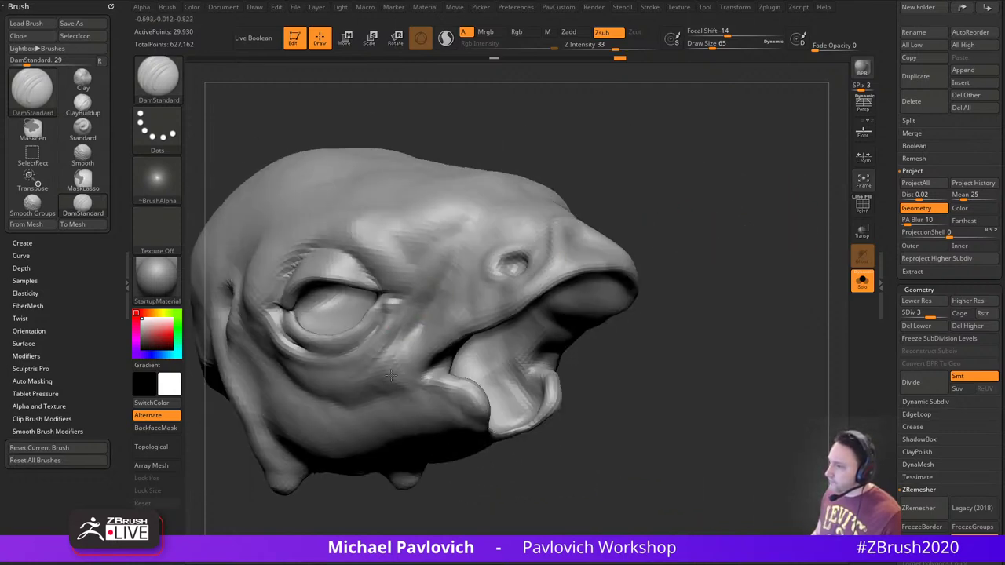
pyautogui.moveTo(625, 254); pyautogui.dragTo(636, 259)
pyautogui.moveTo(793, 253); pyautogui.dragTo(694, 263)
pyautogui.moveTo(790, 185); pyautogui.dragTo(683, 186)
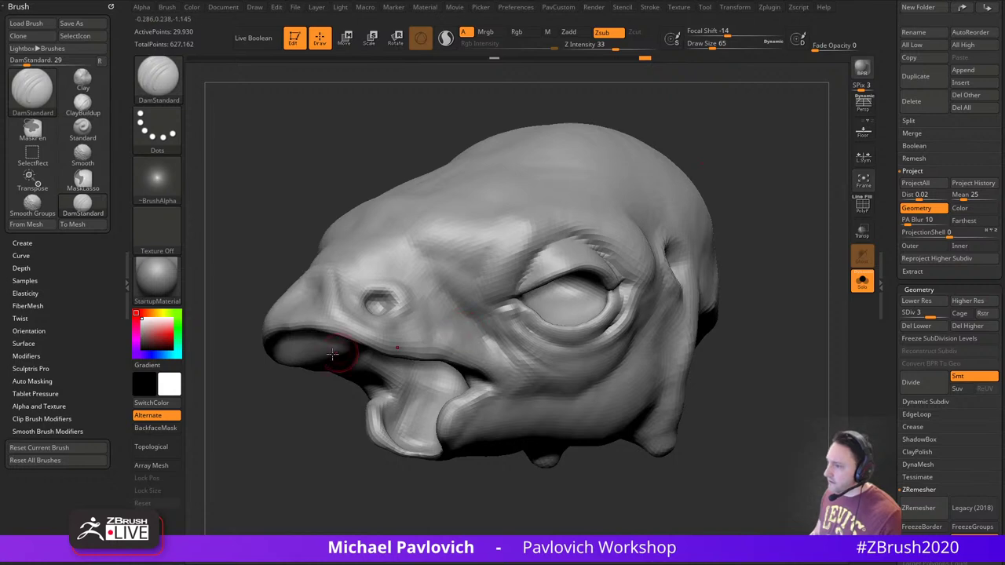
pyautogui.moveTo(282, 401); pyautogui.dragTo(340, 308)
# Show all subtools, then at the head's subdivision level 4 carve the front corner of the eye with DamStandard
pyautogui.click(862, 281)
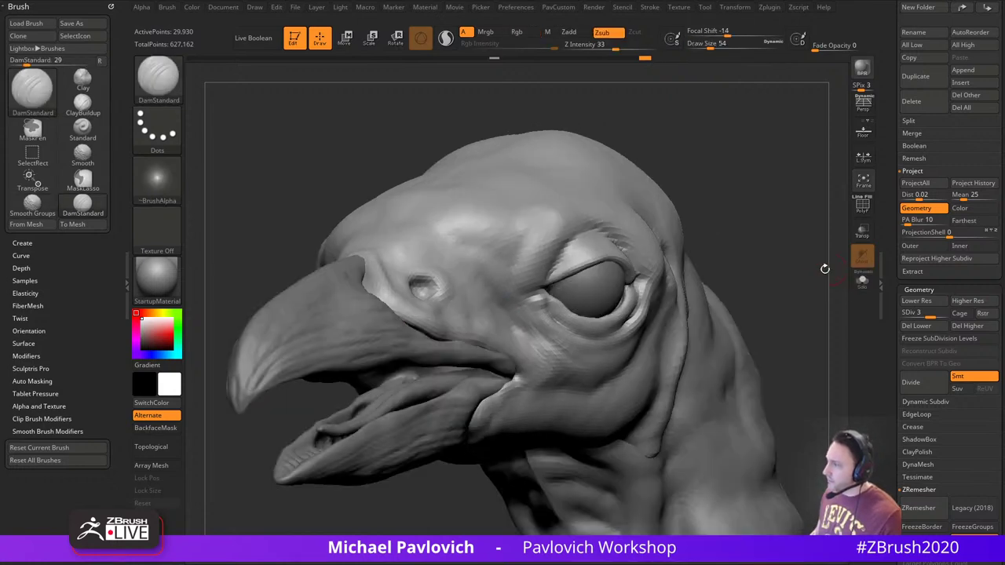
pyautogui.moveTo(825, 269)
pyautogui.mouseDown()
pyautogui.moveTo(753, 227)
pyautogui.moveTo(764, 266)
pyautogui.mouseUp()
pyautogui.keyDown('alt'); pyautogui.moveTo(766, 133); pyautogui.dragTo(789, 157); pyautogui.keyUp('alt')
pyautogui.click(941, 314)
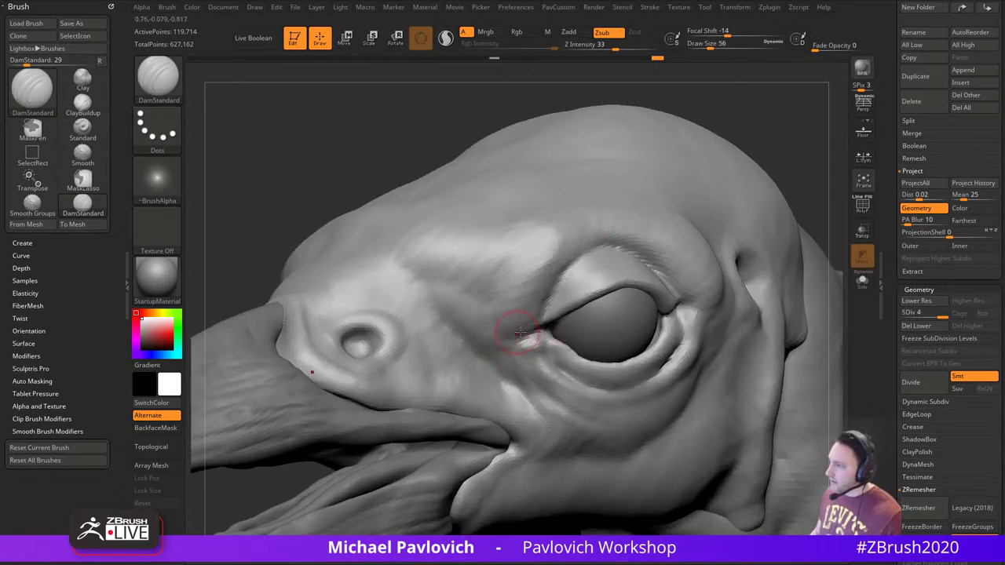
pyautogui.moveTo(542, 328)
pyautogui.mouseDown()
pyautogui.moveTo(493, 327)
pyautogui.moveTo(517, 346)
pyautogui.mouseUp()
pyautogui.press('s')
pyautogui.click(523, 332)
# Select the eyeball subtool and then the beak subtool, and switch to the Move brush
pyautogui.moveTo(814, 147)
pyautogui.keyDown('alt'); pyautogui.mouseDown()
pyautogui.moveTo(780, 126)
pyautogui.moveTo(809, 98)
pyautogui.mouseUp(); pyautogui.keyUp('alt')
pyautogui.keyDown('alt'); pyautogui.click(552, 305); pyautogui.keyUp('alt')
pyautogui.moveTo(754, 133); pyautogui.dragTo(722, 141)
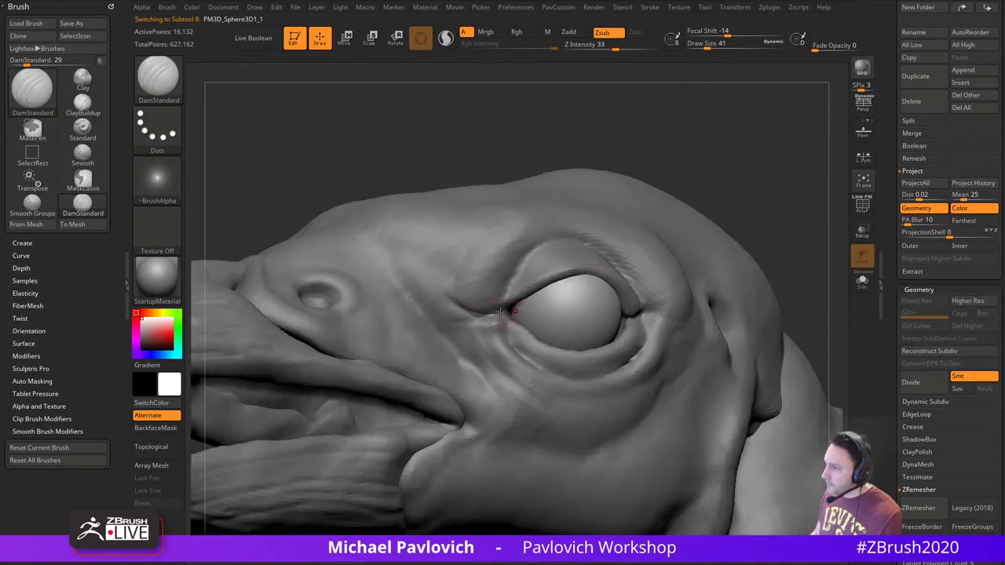
pyautogui.keyDown('alt'); pyautogui.click(496, 315); pyautogui.keyUp('alt')
pyautogui.moveTo(744, 215)
pyautogui.mouseDown()
pyautogui.moveTo(743, 186)
pyautogui.moveTo(785, 177)
pyautogui.mouseUp()
pyautogui.press('s')
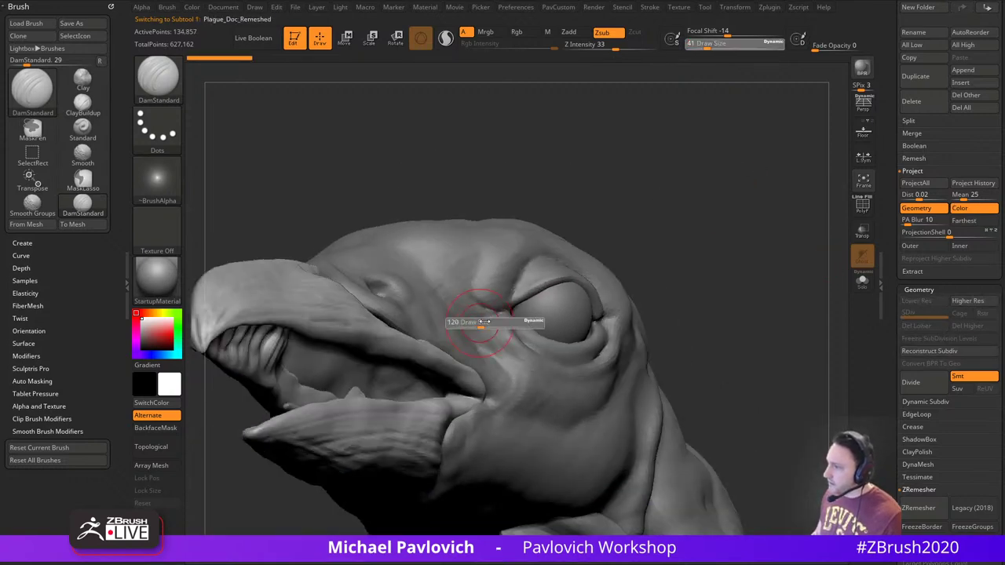
pyautogui.click(482, 325)
pyautogui.press('b')
pyautogui.press('m')
pyautogui.press('v')
# Switch to the Standard brush with a draw size of 71 and examine the beak subtool from the front and side
pyautogui.moveTo(696, 241)
pyautogui.keyDown('alt'); pyautogui.mouseDown()
pyautogui.moveTo(699, 209)
pyautogui.moveTo(746, 251)
pyautogui.moveTo(766, 255)
pyautogui.mouseUp(); pyautogui.keyUp('alt')
pyautogui.press('b')
pyautogui.press('s')
pyautogui.press('t')
pyautogui.press('[')
pyautogui.keyDown('alt'); pyautogui.click(492, 340); pyautogui.keyUp('alt')
pyautogui.keyDown('alt'); pyautogui.click(492, 334); pyautogui.keyUp('alt')
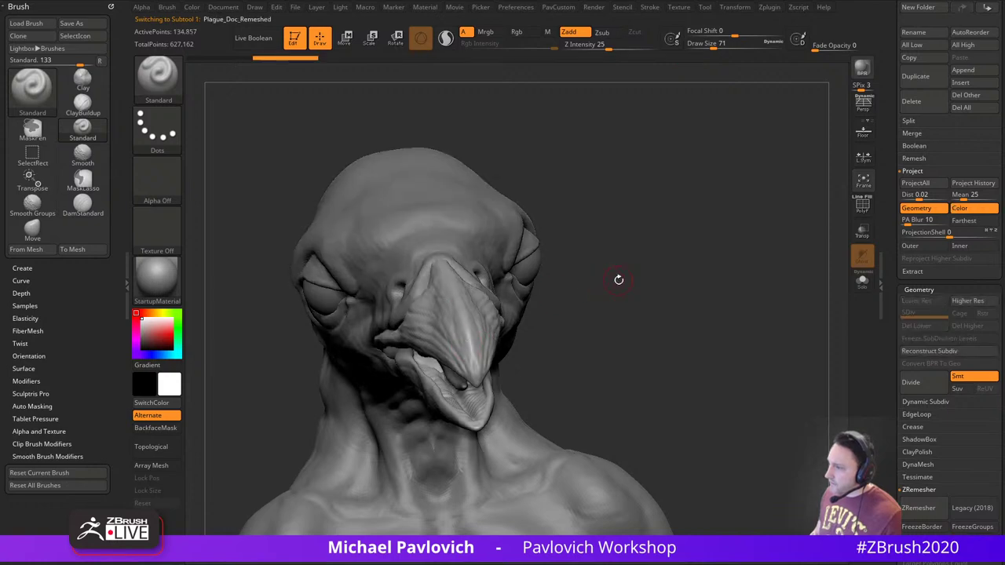
pyautogui.moveTo(618, 280); pyautogui.dragTo(675, 276)
pyautogui.moveTo(700, 314); pyautogui.dragTo(594, 300)
pyautogui.keyDown('alt'); pyautogui.click(463, 356); pyautogui.keyUp('alt')
pyautogui.keyDown('alt'); pyautogui.click(529, 395); pyautogui.keyUp('alt')
pyautogui.keyDown('alt'); pyautogui.click(479, 383); pyautogui.keyUp('alt')
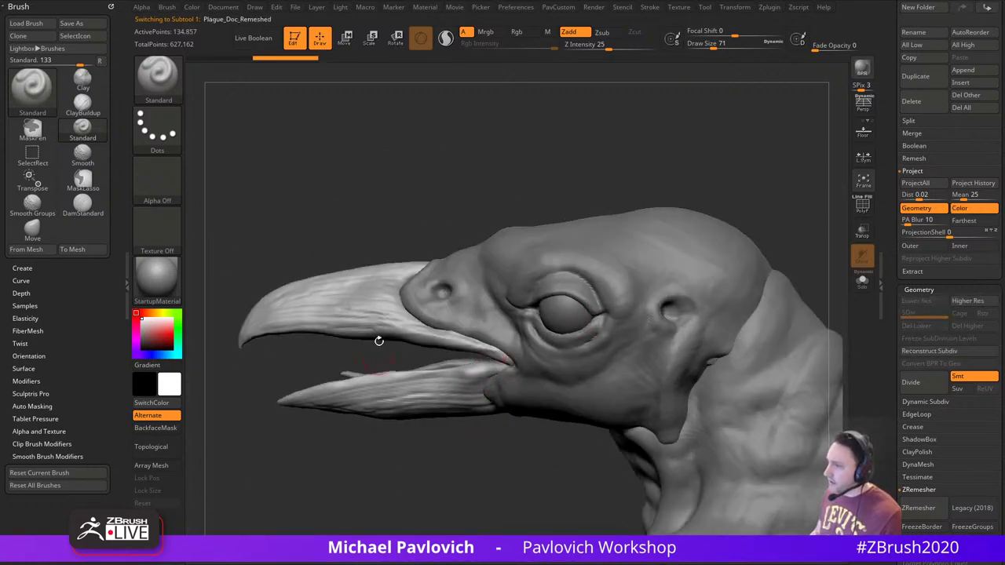
pyautogui.moveTo(439, 180); pyautogui.dragTo(689, 189)
# Select the neck subtool, then return to the head subtool with the DamStandard brush at a draw size of 54
pyautogui.keyDown('alt'); pyautogui.click(599, 382); pyautogui.keyUp('alt')
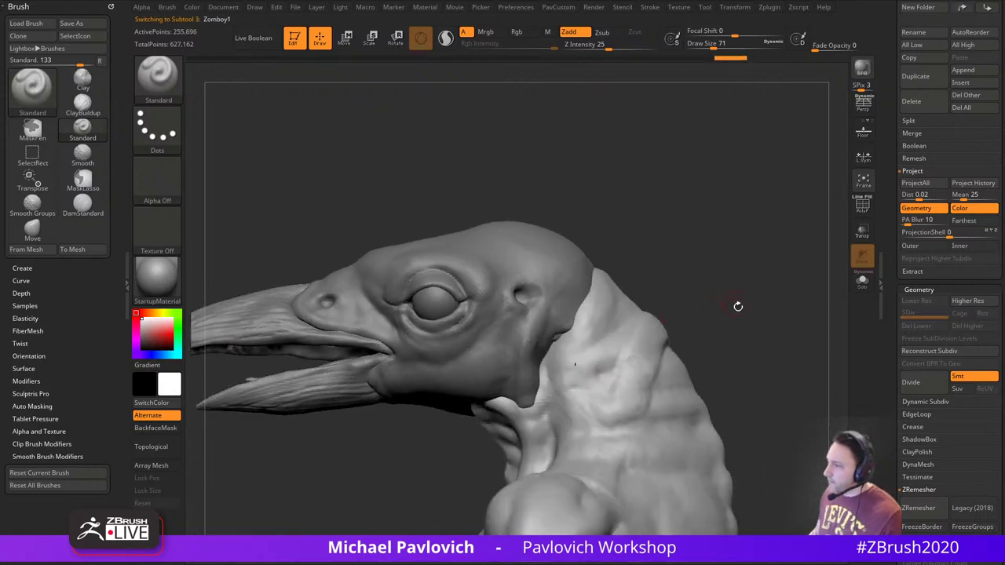
pyautogui.keyDown('alt'); pyautogui.moveTo(738, 307); pyautogui.dragTo(551, 240); pyautogui.keyUp('alt')
pyautogui.keyDown('alt'); pyautogui.moveTo(719, 306); pyautogui.dragTo(715, 278); pyautogui.keyUp('alt')
pyautogui.keyDown('alt'); pyautogui.click(520, 278); pyautogui.keyUp('alt')
pyautogui.moveTo(657, 193)
pyautogui.keyDown('alt'); pyautogui.mouseDown()
pyautogui.moveTo(735, 178)
pyautogui.moveTo(740, 197)
pyautogui.moveTo(532, 244)
pyautogui.mouseUp(); pyautogui.keyUp('alt')
pyautogui.press('b')
pyautogui.press('d')
pyautogui.press('s')
pyautogui.moveTo(711, 174)
pyautogui.mouseDown()
pyautogui.moveTo(736, 157)
pyautogui.moveTo(684, 180)
pyautogui.mouseUp()
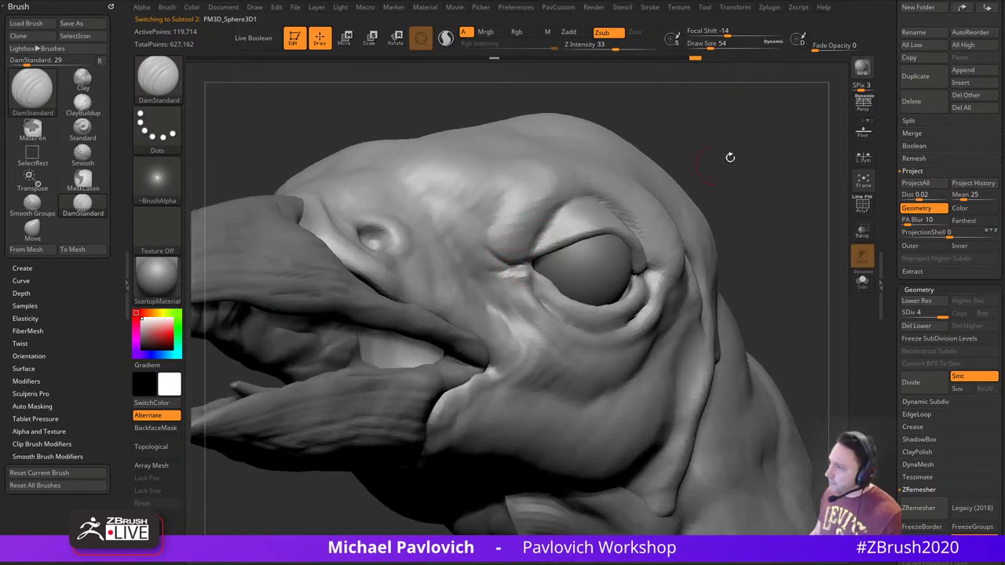
# Flip the head's normals and isolate it to expose the inside of the eye socket
pyautogui.moveTo(730, 157); pyautogui.dragTo(840, 251)
pyautogui.press('space')
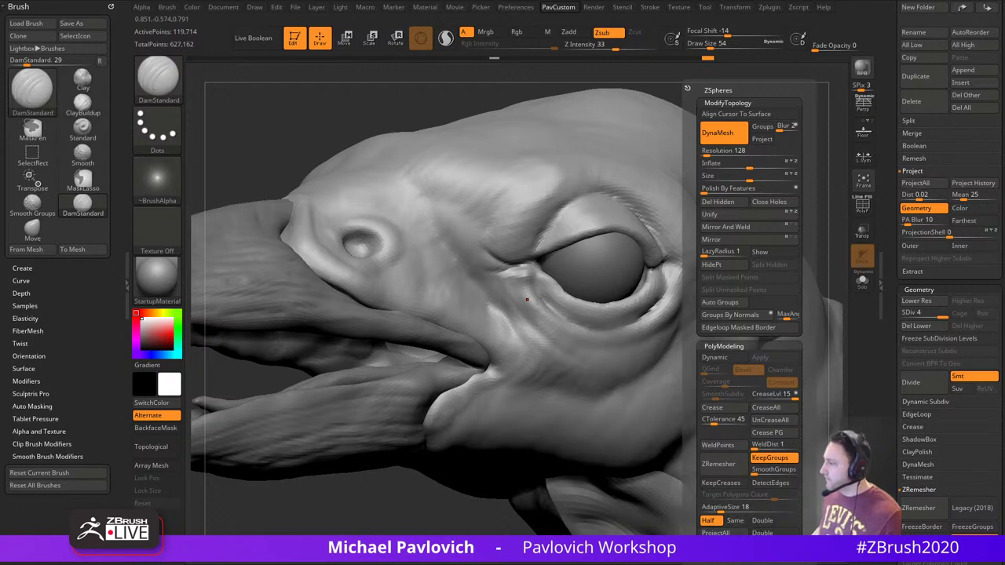
pyautogui.moveTo(652, 469); pyautogui.dragTo(811, 217, button='right')
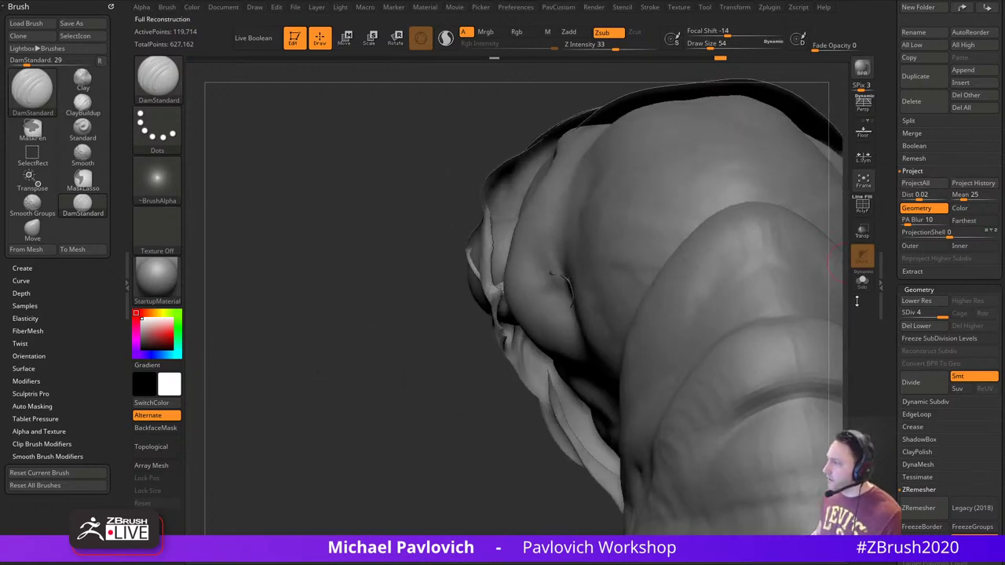
pyautogui.click(861, 284)
pyautogui.moveTo(355, 333); pyautogui.dragTo(291, 428, button='right')
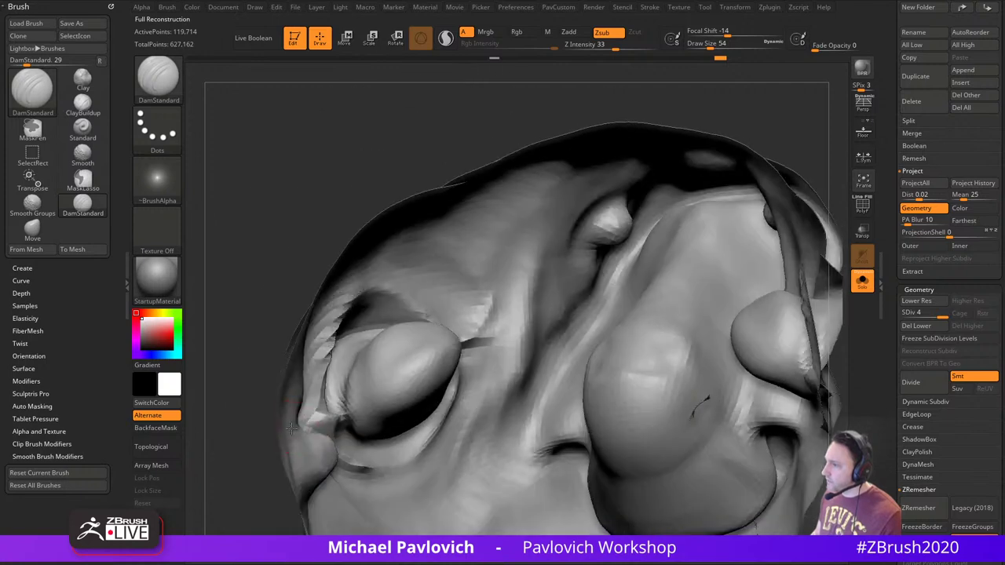
pyautogui.moveTo(271, 263); pyautogui.dragTo(328, 223, button='right')
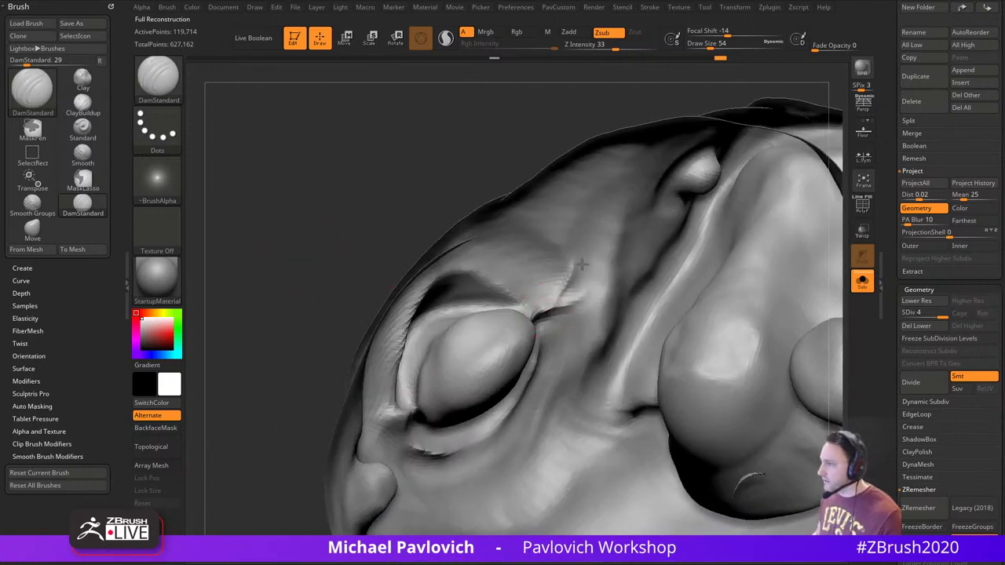
# Undo the last stroke and carve along the upper eyelid crease from inside the head with DamStandard at draw size 39
pyautogui.hotkey('ctrl', 'z')
pyautogui.press('s')
pyautogui.moveTo(560, 292); pyautogui.dragTo(548, 303)
pyautogui.moveTo(347, 283); pyautogui.dragTo(314, 288, button='right')
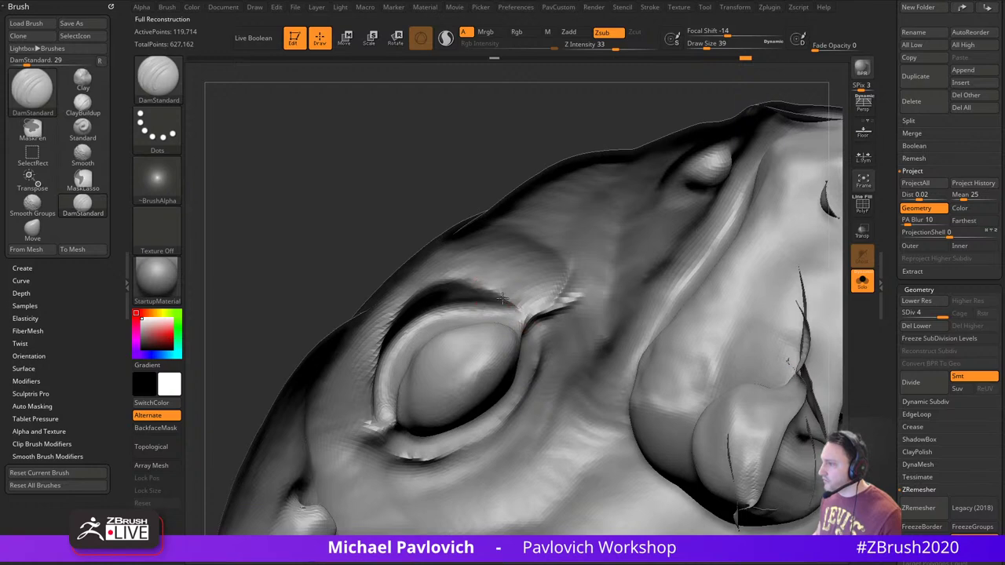
pyautogui.moveTo(502, 298); pyautogui.dragTo(444, 293)
pyautogui.moveTo(358, 277); pyautogui.dragTo(472, 248)
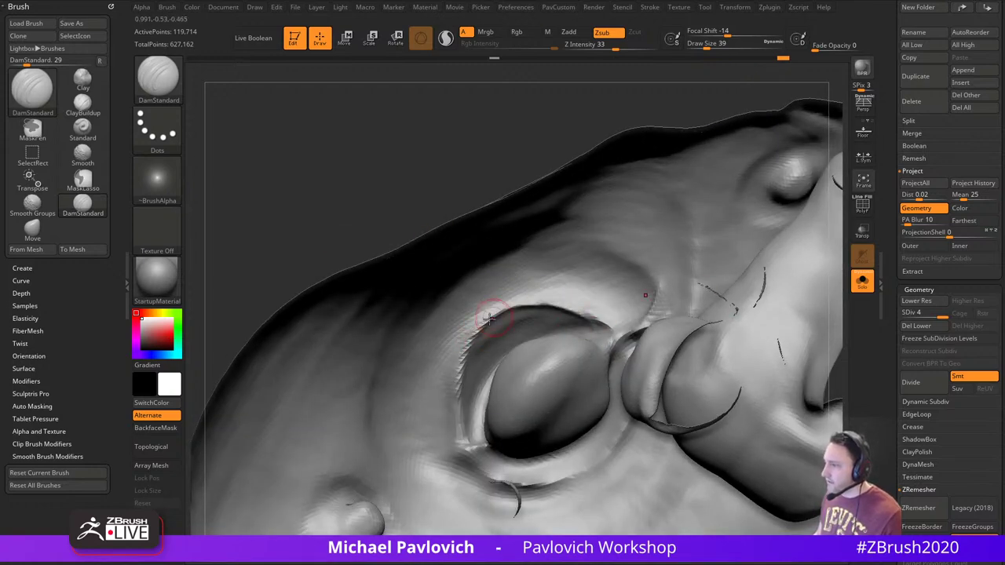
pyautogui.moveTo(460, 365); pyautogui.dragTo(464, 440)
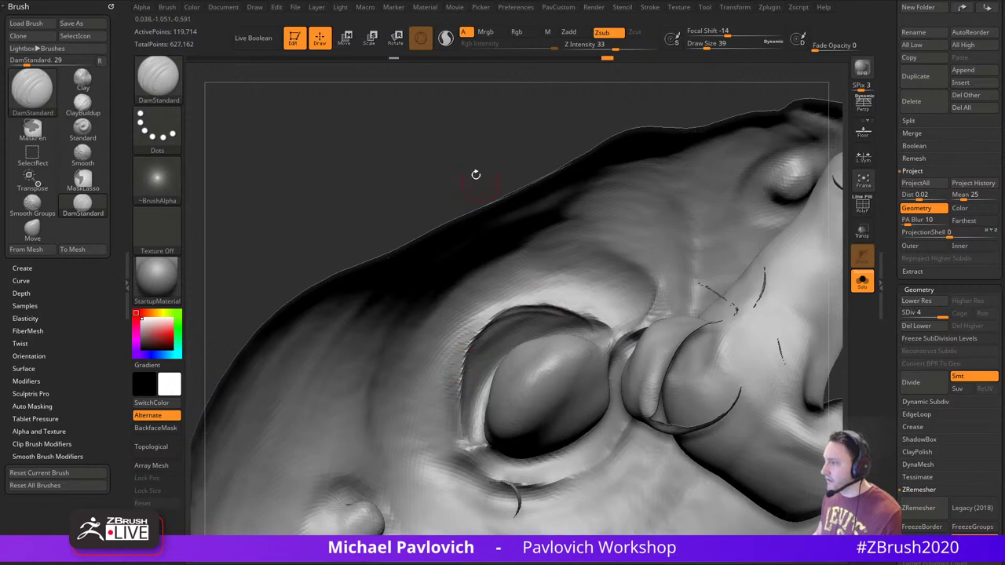
# Flip the head's normals back so its outer surface faces out again
pyautogui.moveTo(476, 175); pyautogui.dragTo(491, 130)
pyautogui.moveTo(355, 131); pyautogui.dragTo(716, 194)
pyautogui.press('space')
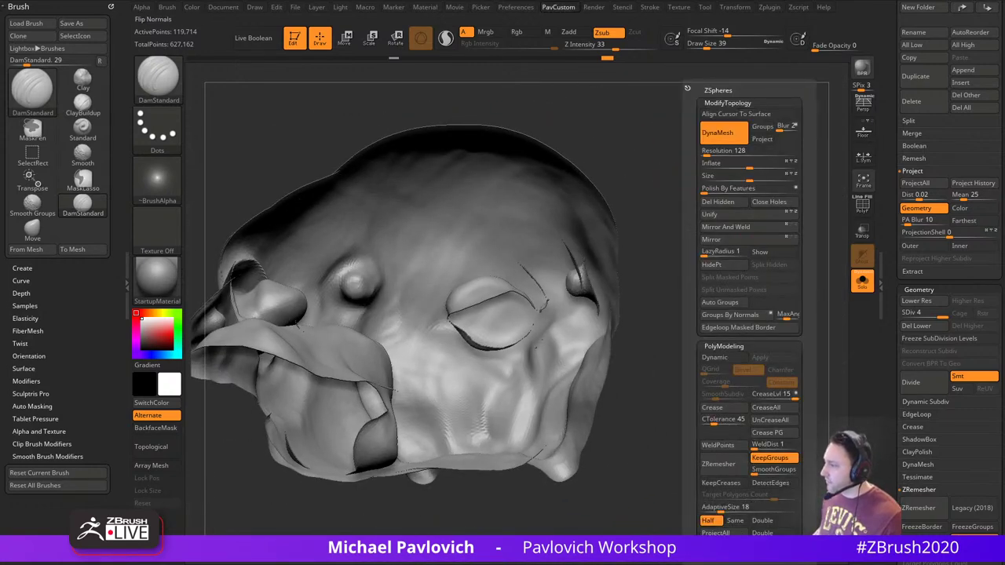
pyautogui.hotkey('ctrl', 'shift', 'z')
pyautogui.keyDown('alt'); pyautogui.moveTo(639, 246); pyautogui.dragTo(773, 216); pyautogui.keyUp('alt')
pyautogui.moveTo(482, 325); pyautogui.dragTo(514, 289, button='right')
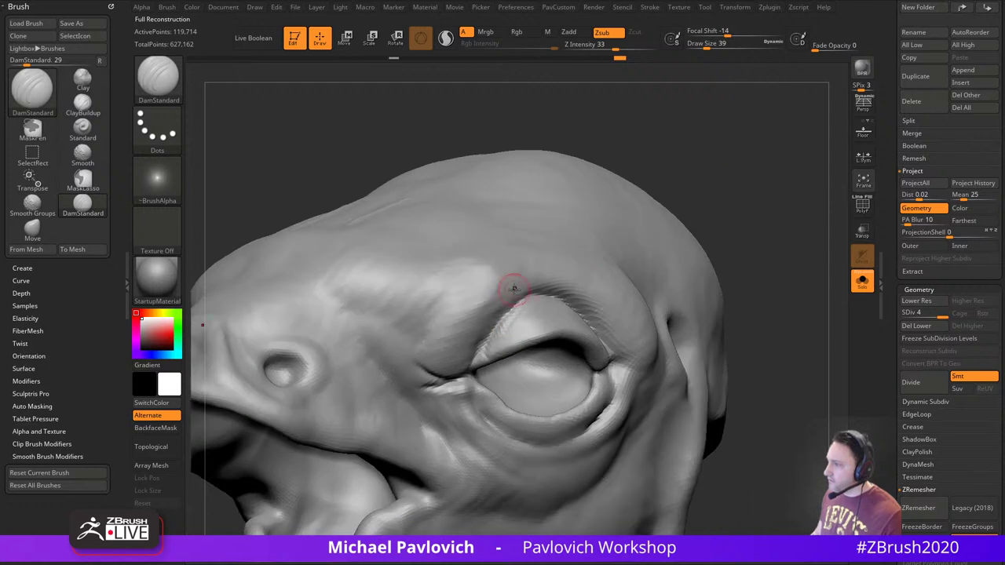
# Choose the MaskLasso brush, mask the brow area above the eye and invert the mask
pyautogui.press('ctrl')
pyautogui.press('ctrl')
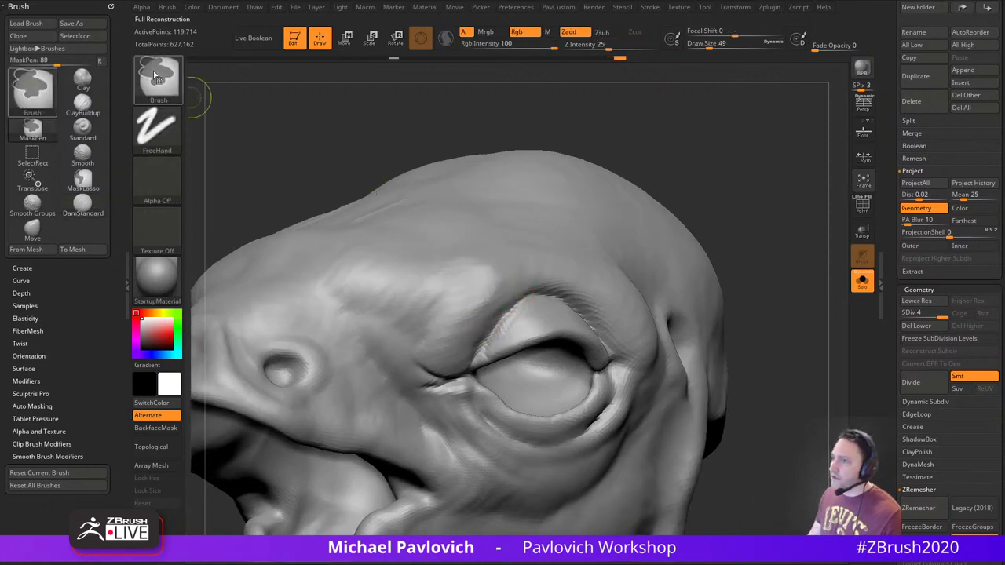
pyautogui.keyDown('ctrl'); pyautogui.click(155, 76); pyautogui.keyUp('ctrl')
pyautogui.keyDown('ctrl'); pyautogui.click(323, 134); pyautogui.keyUp('ctrl')
pyautogui.moveTo(744, 174)
pyautogui.mouseDown()
pyautogui.moveTo(753, 202)
pyautogui.moveTo(443, 309)
pyautogui.moveTo(456, 383)
pyautogui.moveTo(510, 312)
pyautogui.moveTo(619, 307)
pyautogui.moveTo(686, 330)
pyautogui.mouseUp()
pyautogui.keyDown('ctrl'); pyautogui.click(815, 263); pyautogui.keyUp('ctrl')
pyautogui.moveTo(786, 253); pyautogui.dragTo(758, 266)
# Adjust the unmasked brow edge above the eye with the Move brush at draw size 187
pyautogui.press('s')
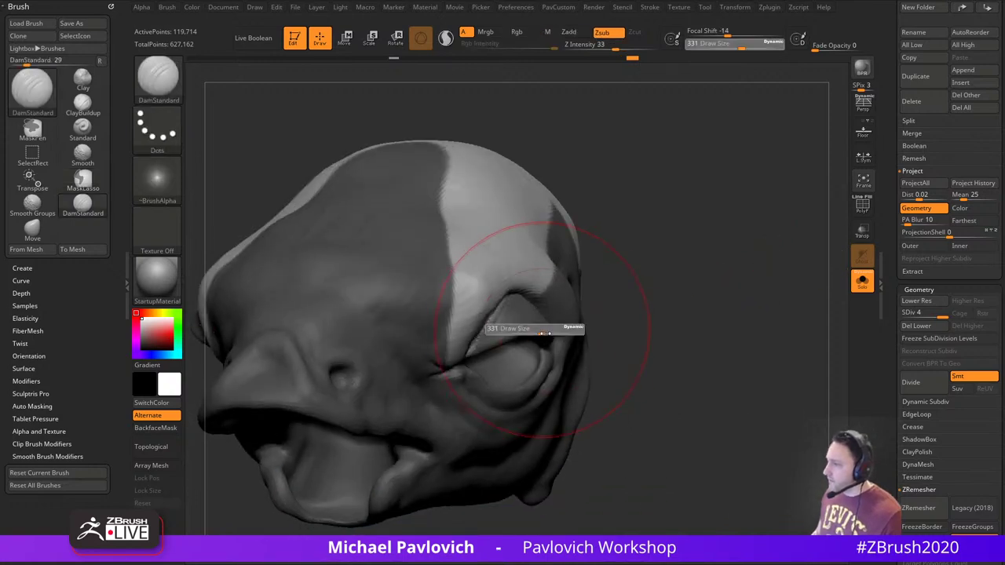
pyautogui.press('b')
pyautogui.press('m')
pyautogui.press('v')
pyautogui.moveTo(512, 334); pyautogui.dragTo(521, 328)
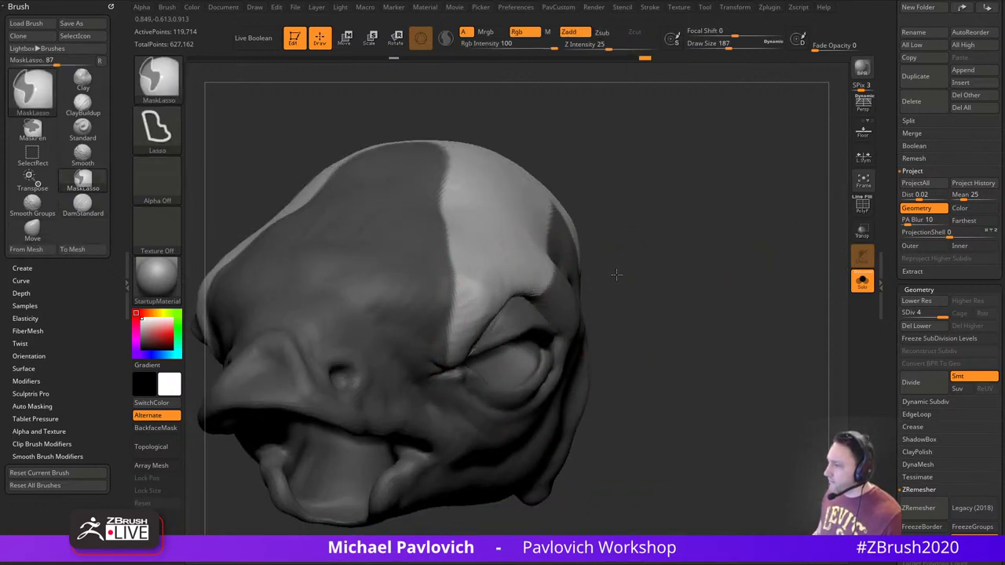
# Invert the mask to protect the brow and adjust the upper eyelid with the Move brush at draw size 163
pyautogui.keyDown('ctrl'); pyautogui.click(616, 275); pyautogui.keyUp('ctrl')
pyautogui.moveTo(617, 275); pyautogui.dragTo(683, 274)
pyautogui.press('s')
pyautogui.moveTo(516, 307); pyautogui.dragTo(512, 307)
pyautogui.moveTo(660, 306); pyautogui.dragTo(595, 308)
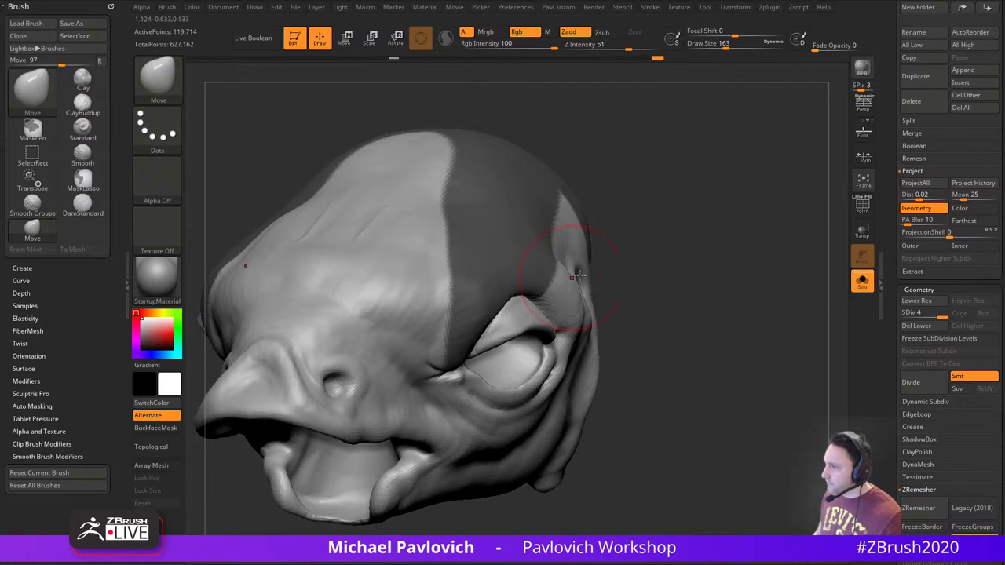
# Clear the mask and smooth the fold between the brow and the upper eyelid at draw size 65
pyautogui.press('s')
pyautogui.moveTo(611, 272); pyautogui.dragTo(666, 256)
pyautogui.keyDown('ctrl'); pyautogui.moveTo(706, 253); pyautogui.dragTo(737, 252); pyautogui.keyUp('ctrl')
pyautogui.keyDown('shift'); pyautogui.moveTo(504, 305); pyautogui.dragTo(495, 316); pyautogui.keyUp('shift')
pyautogui.moveTo(743, 271)
pyautogui.mouseDown()
pyautogui.moveTo(723, 240)
pyautogui.moveTo(687, 228)
pyautogui.mouseUp()
pyautogui.keyDown('shift'); pyautogui.moveTo(478, 332); pyautogui.dragTo(489, 320); pyautogui.keyUp('shift')
pyautogui.moveTo(650, 207); pyautogui.dragTo(559, 247)
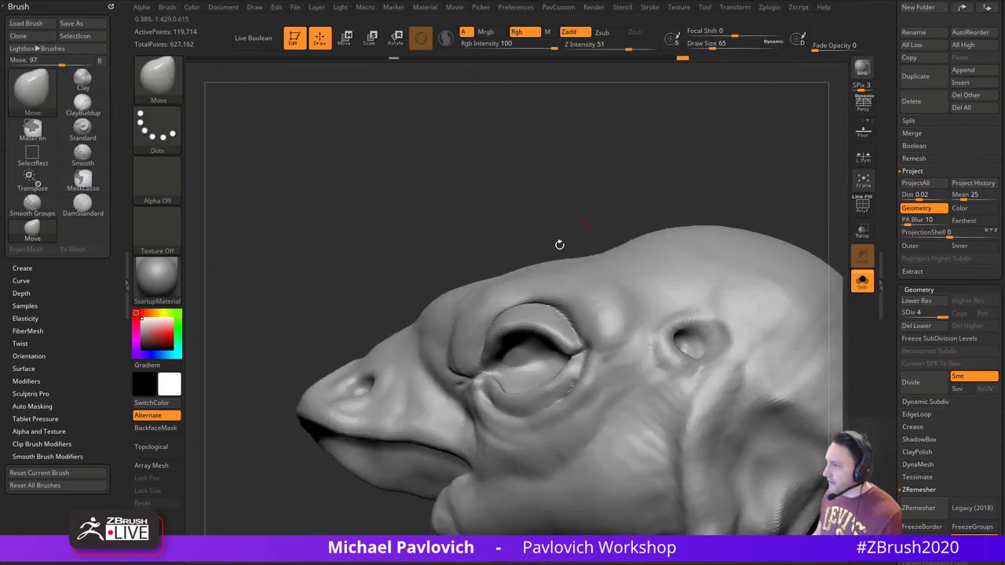
pyautogui.keyDown('shift'); pyautogui.moveTo(488, 303); pyautogui.dragTo(516, 282); pyautogui.keyUp('shift')
pyautogui.moveTo(554, 221); pyautogui.dragTo(642, 189)
# Inflate the brow fold over the upper eyelid with the Inflat brush at draw size 132
pyautogui.press('b')
pyautogui.press('i')
pyautogui.press('n')
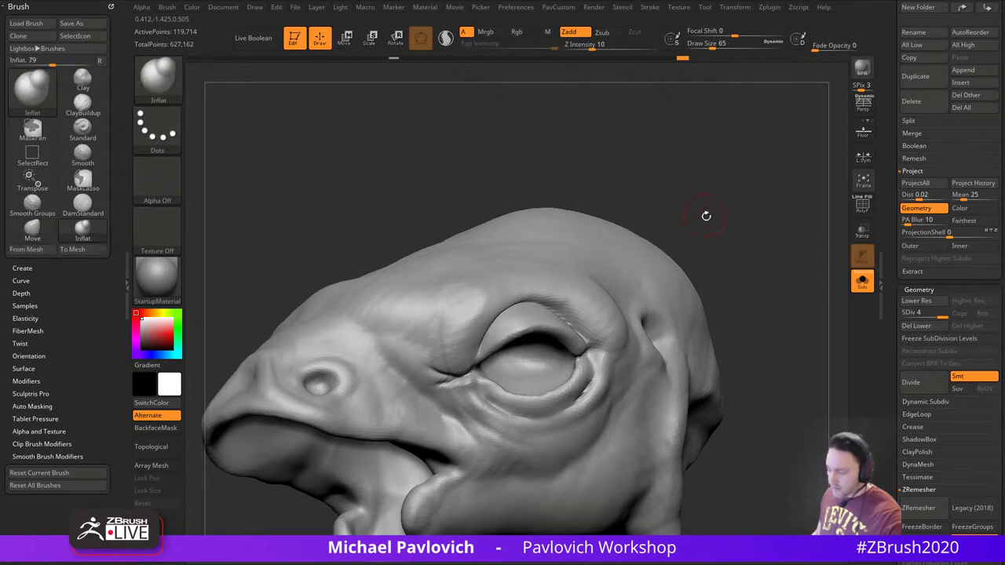
pyautogui.moveTo(707, 215); pyautogui.dragTo(670, 233)
pyautogui.press('s')
pyautogui.moveTo(482, 314); pyautogui.dragTo(493, 314)
pyautogui.moveTo(610, 179); pyautogui.dragTo(633, 206)
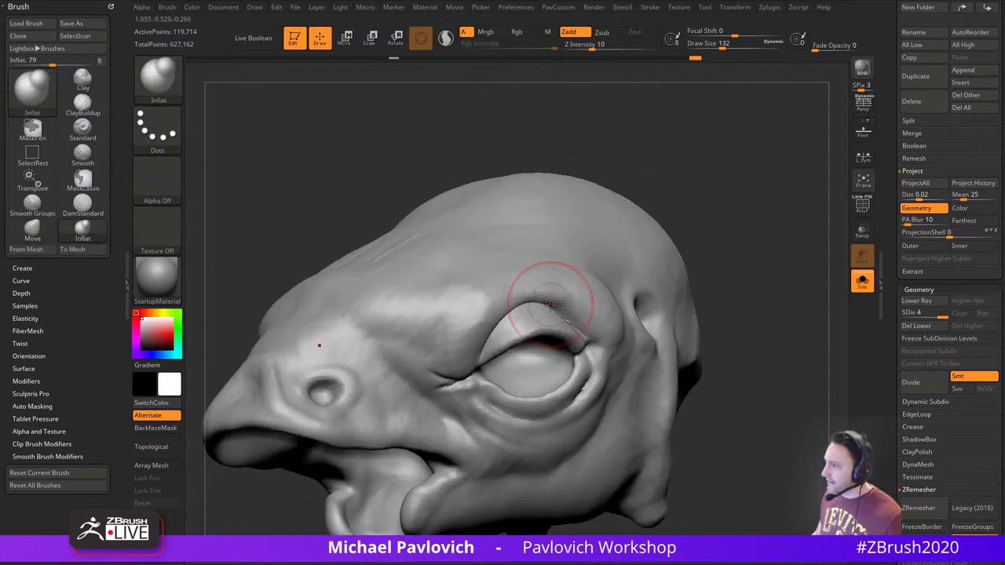
# Smooth the brow fold, the upper eyelid and the skin below the front corner of the eye
pyautogui.moveTo(564, 319)
pyautogui.keyDown('shift'); pyautogui.mouseDown()
pyautogui.moveTo(574, 331)
pyautogui.moveTo(627, 330)
pyautogui.mouseUp(); pyautogui.keyUp('shift')
pyautogui.moveTo(649, 201); pyautogui.dragTo(628, 273)
pyautogui.keyDown('shift'); pyautogui.moveTo(502, 392); pyautogui.dragTo(482, 427); pyautogui.keyUp('shift')
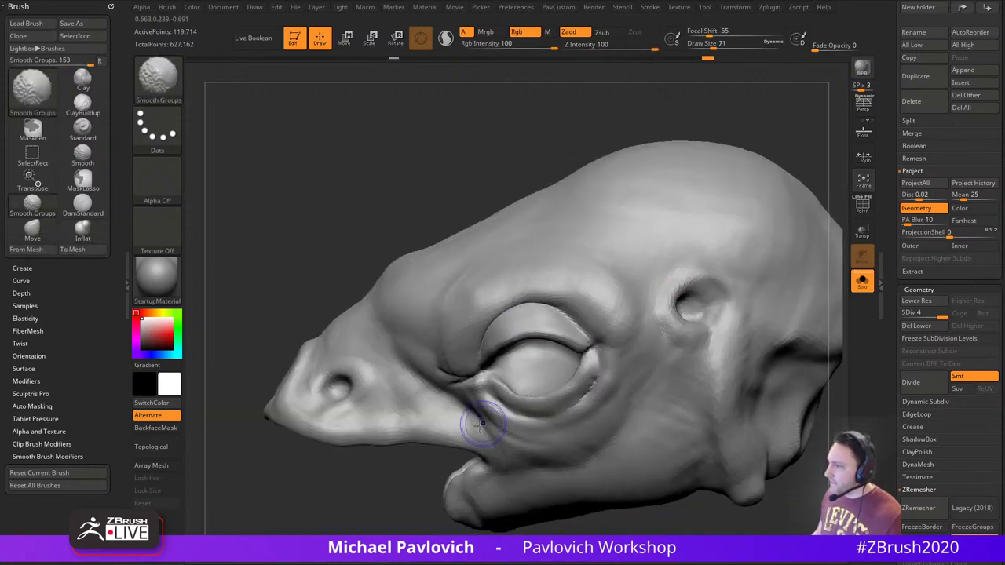
pyautogui.moveTo(410, 510); pyautogui.dragTo(406, 454)
pyautogui.keyDown('shift'); pyautogui.moveTo(484, 338); pyautogui.dragTo(527, 308); pyautogui.keyUp('shift')
# Carve a wrinkle beneath the lower eyelid with the DamStandard brush at draw size 39
pyautogui.moveTo(716, 182)
pyautogui.keyDown('alt'); pyautogui.mouseDown()
pyautogui.moveTo(743, 150)
pyautogui.moveTo(650, 174)
pyautogui.moveTo(674, 255)
pyautogui.mouseUp(); pyautogui.keyUp('alt')
pyautogui.press('b')
pyautogui.press('d')
pyautogui.press('s')
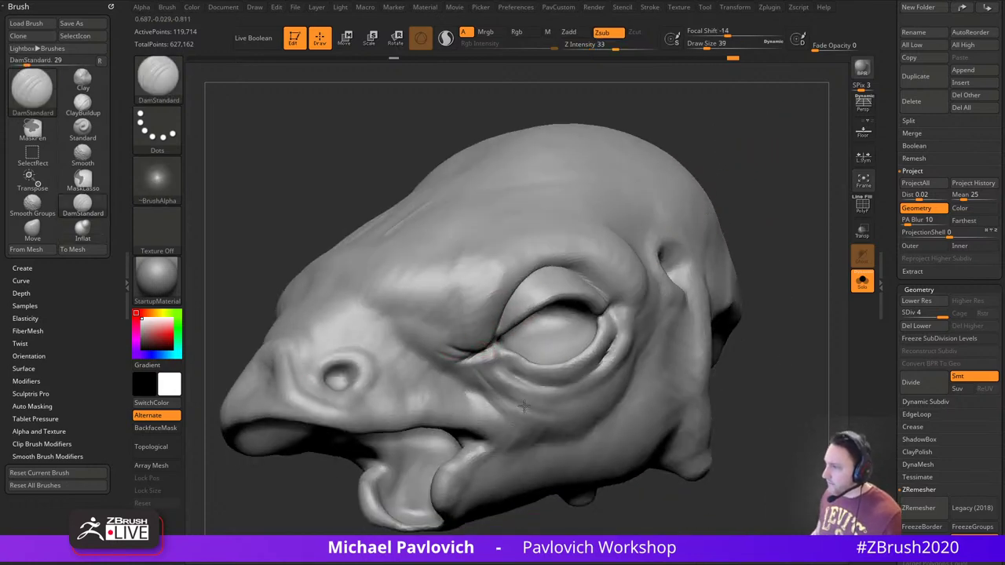
pyautogui.moveTo(523, 406); pyautogui.dragTo(582, 382)
pyautogui.moveTo(768, 283)
pyautogui.mouseDown()
pyautogui.moveTo(729, 275)
pyautogui.moveTo(780, 298)
pyautogui.moveTo(738, 291)
pyautogui.moveTo(687, 260)
pyautogui.mouseUp()
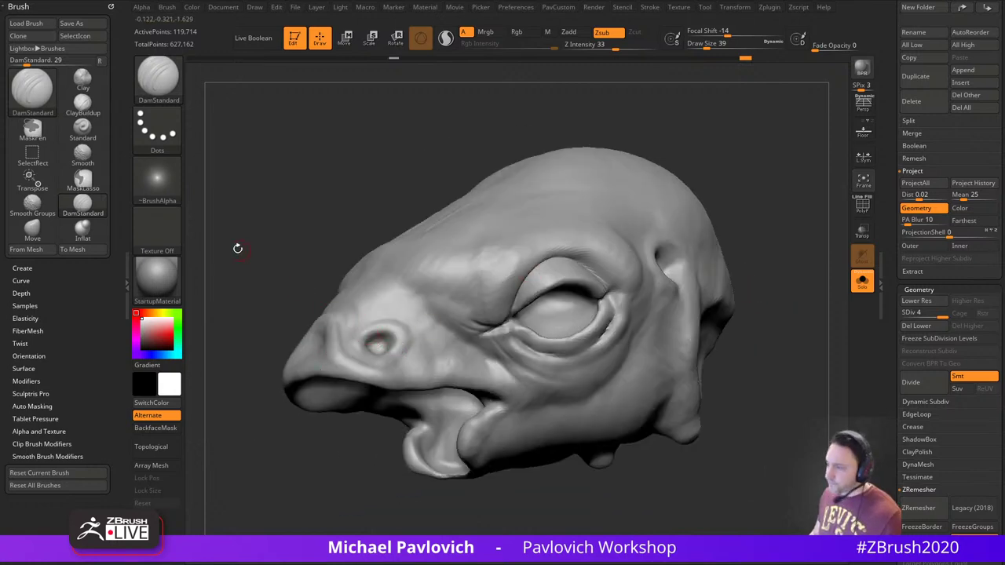
# Carve broader creases in front of the eye and across the cheek with DamStandard at draw size 120
pyautogui.moveTo(237, 249); pyautogui.dragTo(271, 275)
pyautogui.press(']')
pyautogui.moveTo(476, 332)
pyautogui.mouseDown()
pyautogui.moveTo(512, 353)
pyautogui.moveTo(452, 323)
pyautogui.mouseUp()
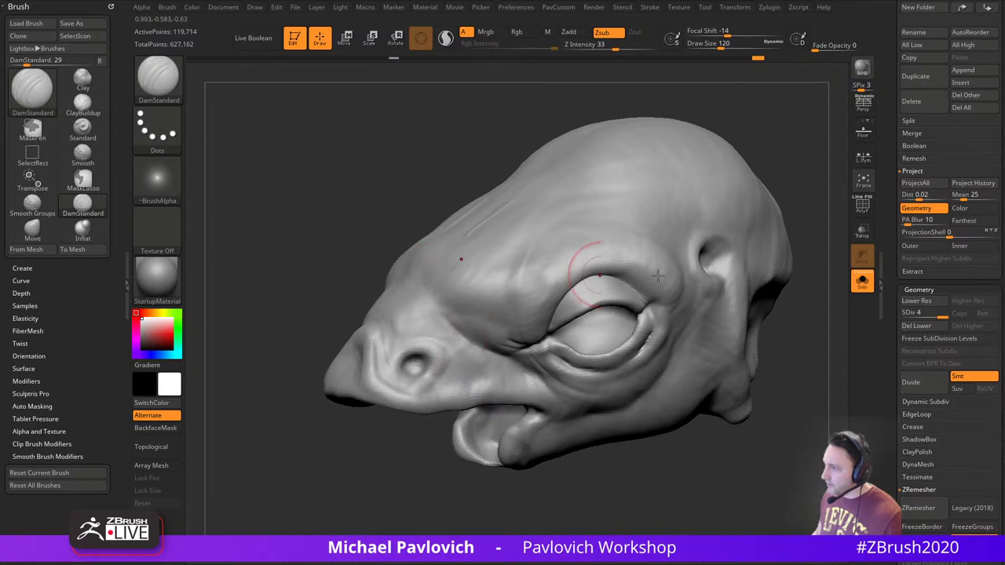
pyautogui.moveTo(778, 318); pyautogui.dragTo(734, 272)
pyautogui.moveTo(523, 392); pyautogui.dragTo(520, 408)
pyautogui.moveTo(519, 440)
pyautogui.mouseDown()
pyautogui.moveTo(529, 439)
pyautogui.moveTo(537, 377)
pyautogui.mouseUp()
pyautogui.moveTo(702, 285); pyautogui.dragTo(774, 273)
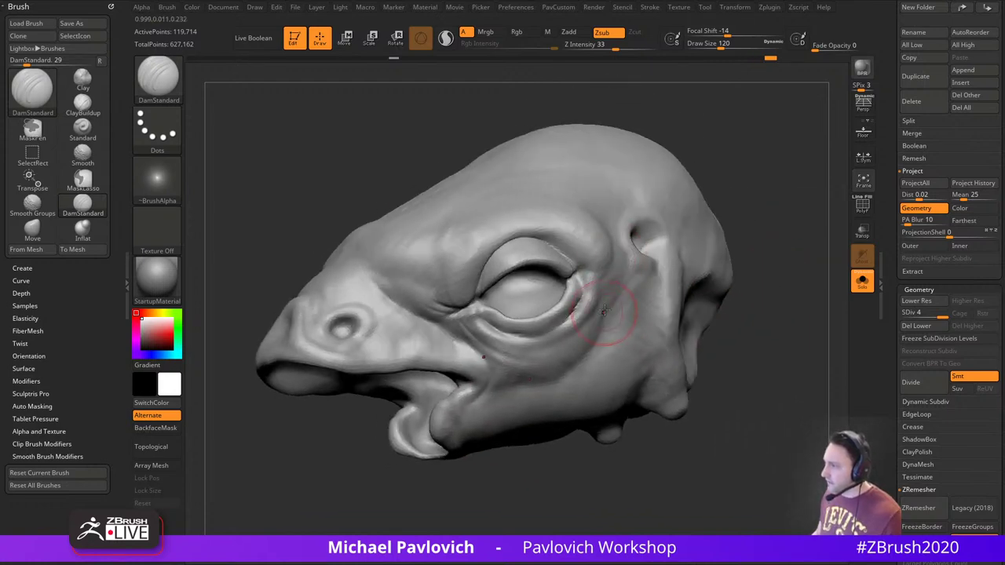
pyautogui.moveTo(554, 395); pyautogui.dragTo(606, 313)
# Build up the skin around the front corner of the eye with the Clay brush, reducing the draw size from 101 to 68
pyautogui.moveTo(753, 274)
pyautogui.mouseDown()
pyautogui.moveTo(746, 244)
pyautogui.moveTo(801, 260)
pyautogui.mouseUp()
pyautogui.press('b')
pyautogui.press('c')
pyautogui.press('l')
pyautogui.press('s')
pyautogui.click(504, 303)
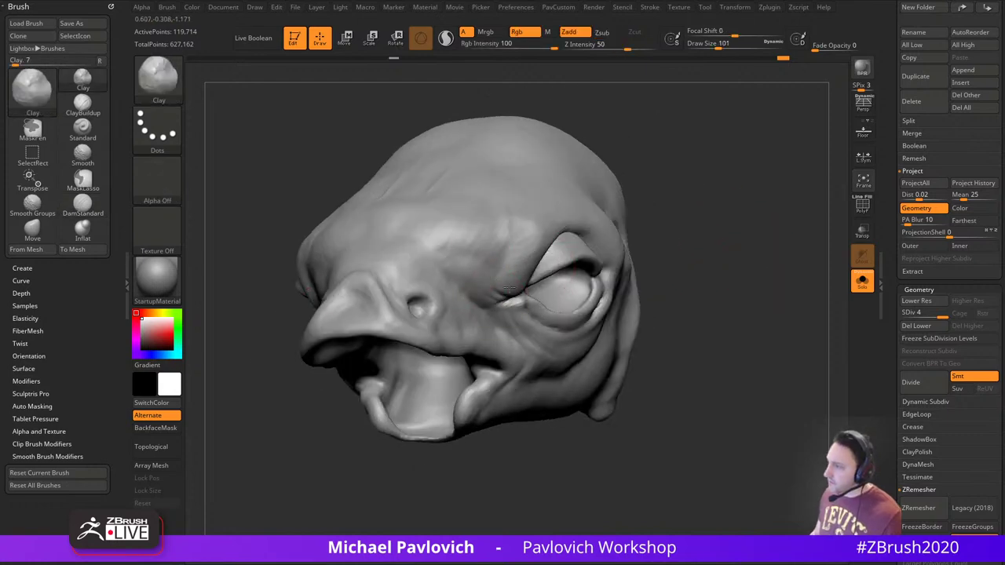
pyautogui.moveTo(509, 290); pyautogui.dragTo(497, 265)
pyautogui.moveTo(754, 265); pyautogui.dragTo(734, 259)
pyautogui.moveTo(531, 251); pyautogui.dragTo(503, 276)
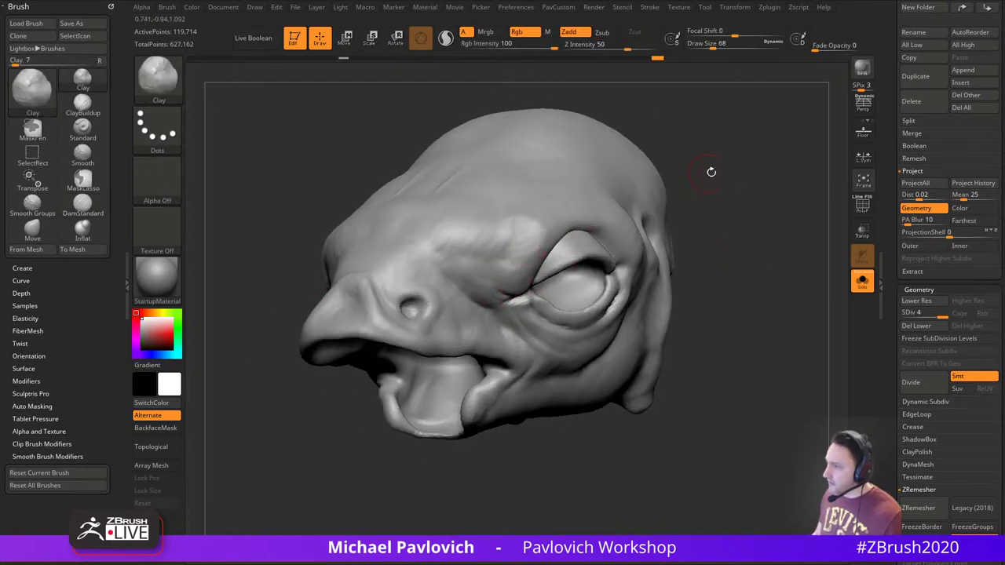
# Build up the brow area above the nostril with the Clay brush at draw size 68
pyautogui.moveTo(712, 172); pyautogui.dragTo(695, 193)
pyautogui.moveTo(425, 244); pyautogui.dragTo(458, 243)
pyautogui.moveTo(774, 243); pyautogui.dragTo(734, 237)
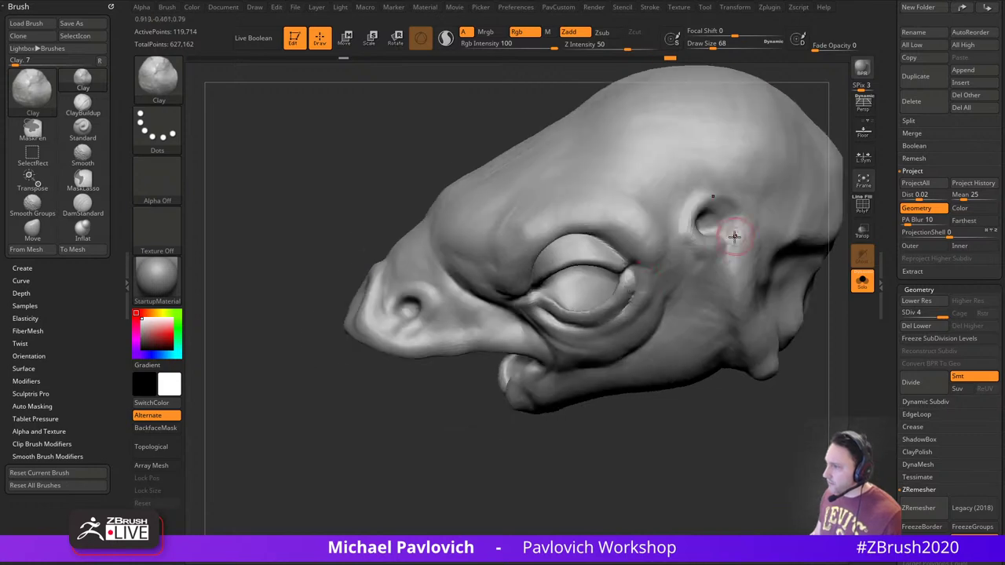
pyautogui.moveTo(713, 293); pyautogui.dragTo(659, 269, button='right')
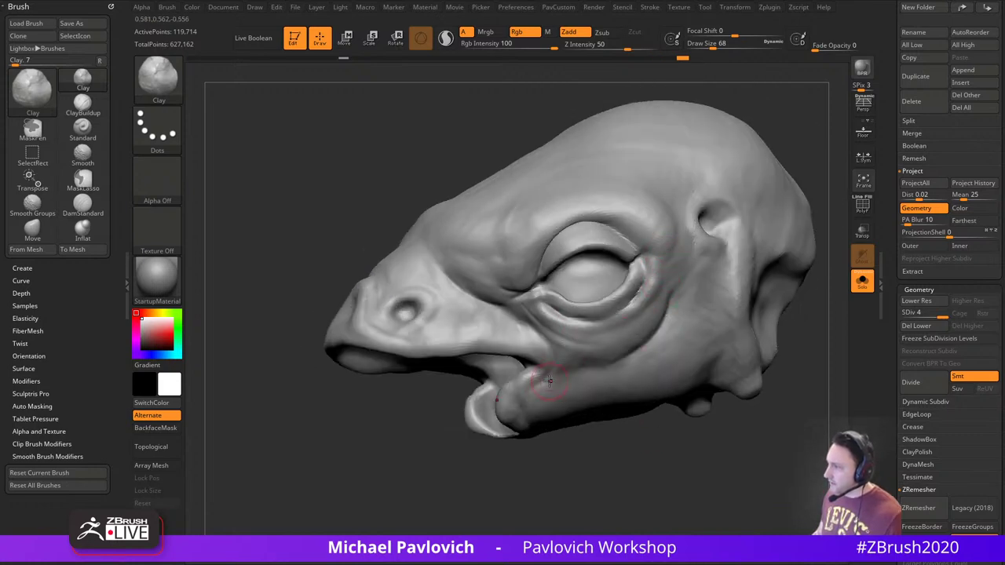
# Show the whole character again and make the body subtool active for sculpting
pyautogui.click(861, 278)
pyautogui.keyDown('alt'); pyautogui.moveTo(806, 130); pyautogui.dragTo(746, 267); pyautogui.keyUp('alt')
pyautogui.keyDown('alt'); pyautogui.click(667, 271); pyautogui.keyUp('alt')
pyautogui.moveTo(637, 251)
pyautogui.mouseDown()
pyautogui.moveTo(669, 298)
pyautogui.moveTo(665, 227)
pyautogui.moveTo(685, 320)
pyautogui.mouseUp()
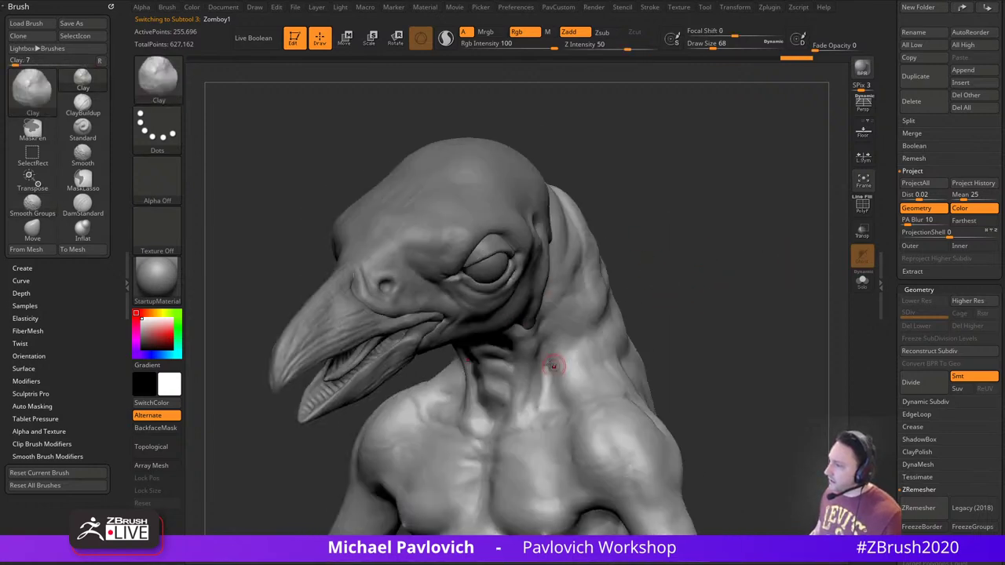
# Replace Smooth Groups with the regular Smooth brush as the smoothing brush for the body
pyautogui.click(167, 83)
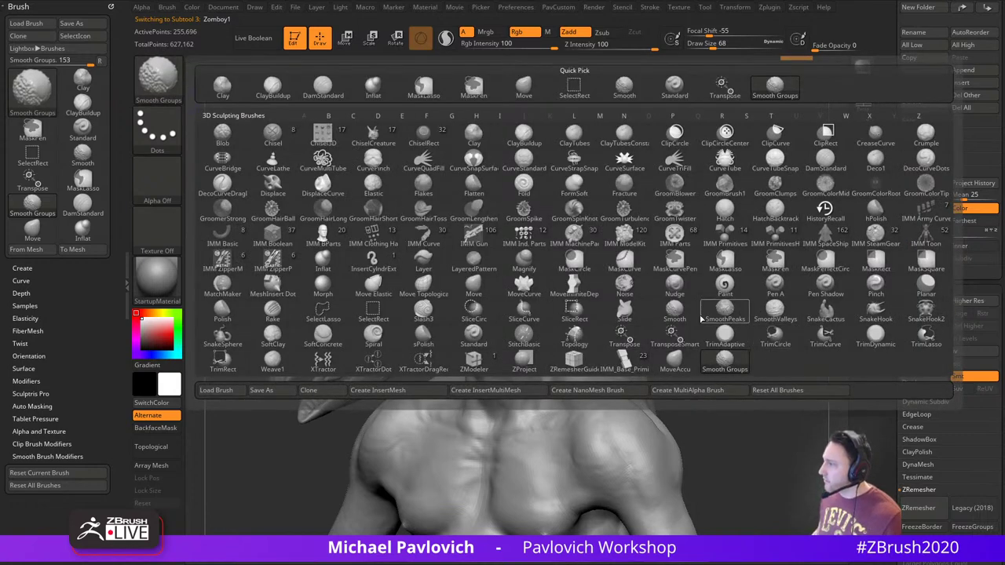
pyautogui.click(675, 312)
pyautogui.moveTo(748, 317); pyautogui.dragTo(738, 267)
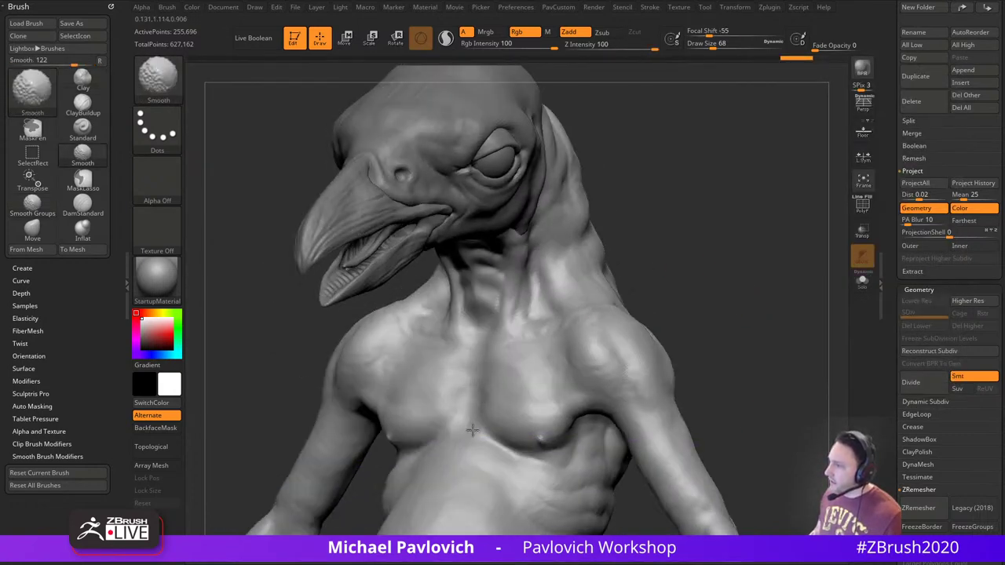
pyautogui.moveTo(672, 292)
pyautogui.mouseDown()
pyautogui.moveTo(702, 305)
pyautogui.moveTo(692, 303)
pyautogui.mouseUp()
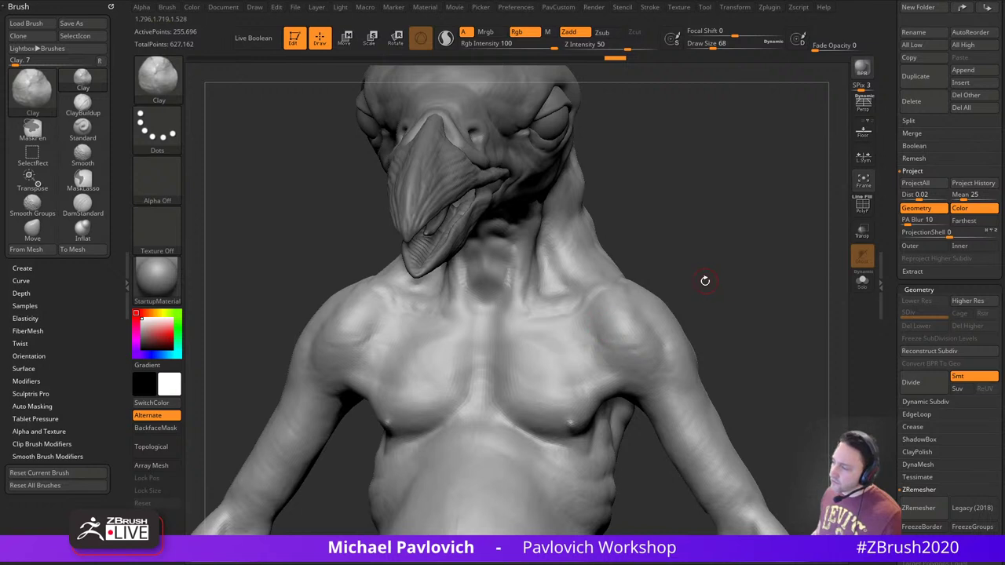
# Carve the inner edge of the pectorals along the sternum with the DamStandard brush at draw size 68
pyautogui.press('b')
pyautogui.press('d')
pyautogui.press('s')
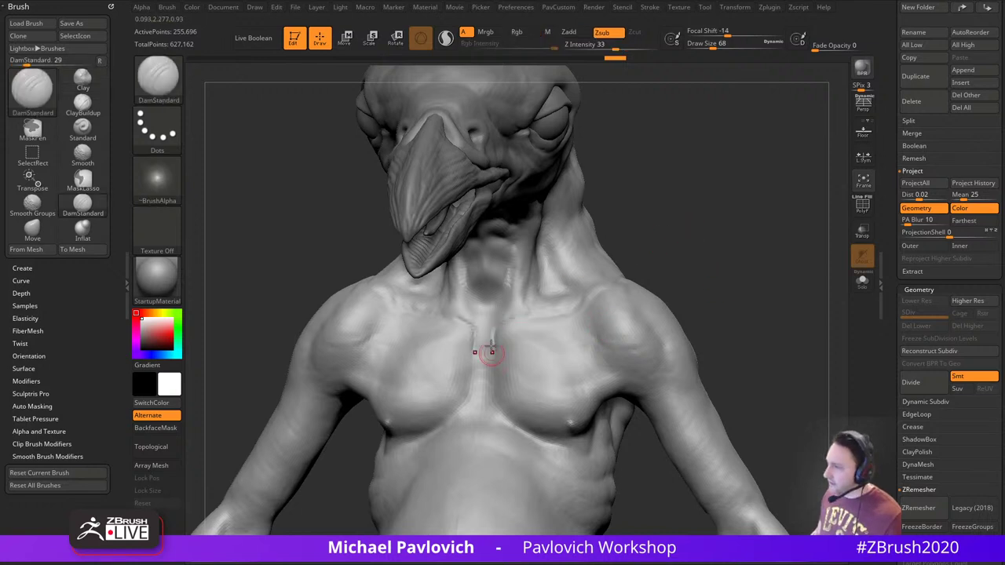
pyautogui.moveTo(490, 361); pyautogui.dragTo(493, 408)
pyautogui.moveTo(610, 253); pyautogui.dragTo(619, 293)
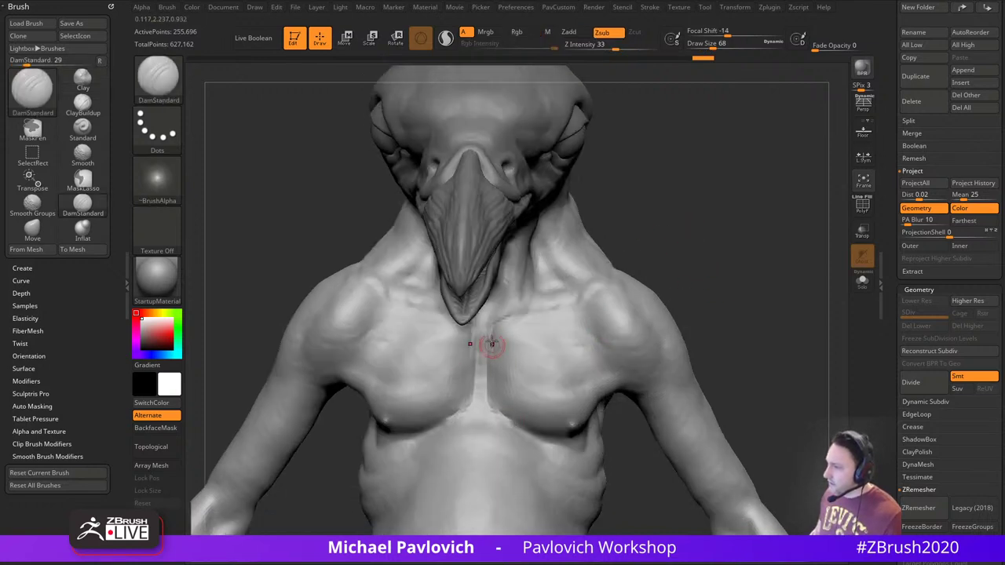
# Carve creases running outward from the sternum across the pectorals with DamStandard, and soften them by smoothing
pyautogui.moveTo(489, 345)
pyautogui.mouseDown()
pyautogui.moveTo(490, 369)
pyautogui.moveTo(559, 369)
pyautogui.mouseUp()
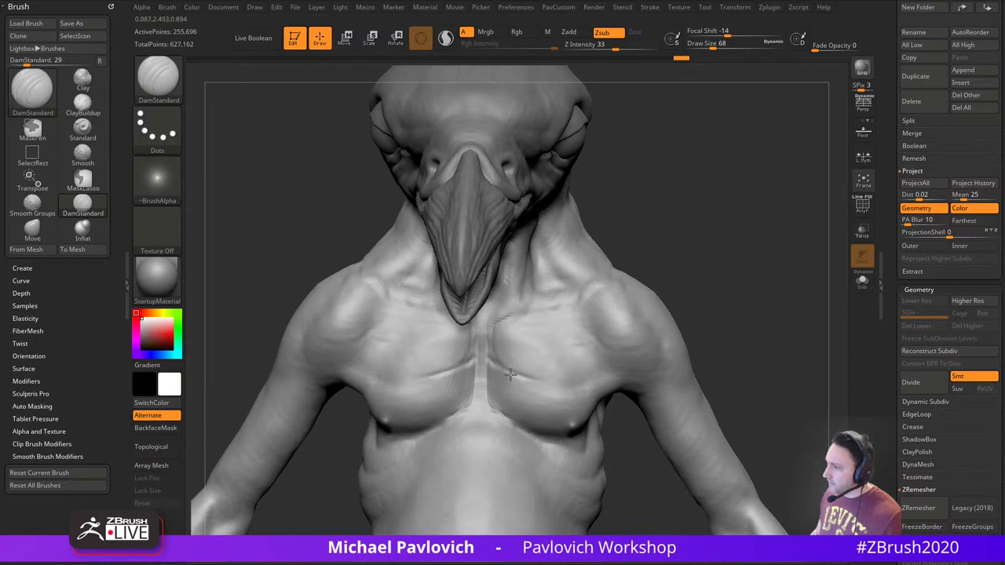
pyautogui.moveTo(688, 311)
pyautogui.mouseDown()
pyautogui.moveTo(735, 278)
pyautogui.moveTo(657, 298)
pyautogui.mouseUp()
pyautogui.moveTo(491, 364); pyautogui.dragTo(535, 366)
pyautogui.moveTo(699, 293); pyautogui.dragTo(729, 272)
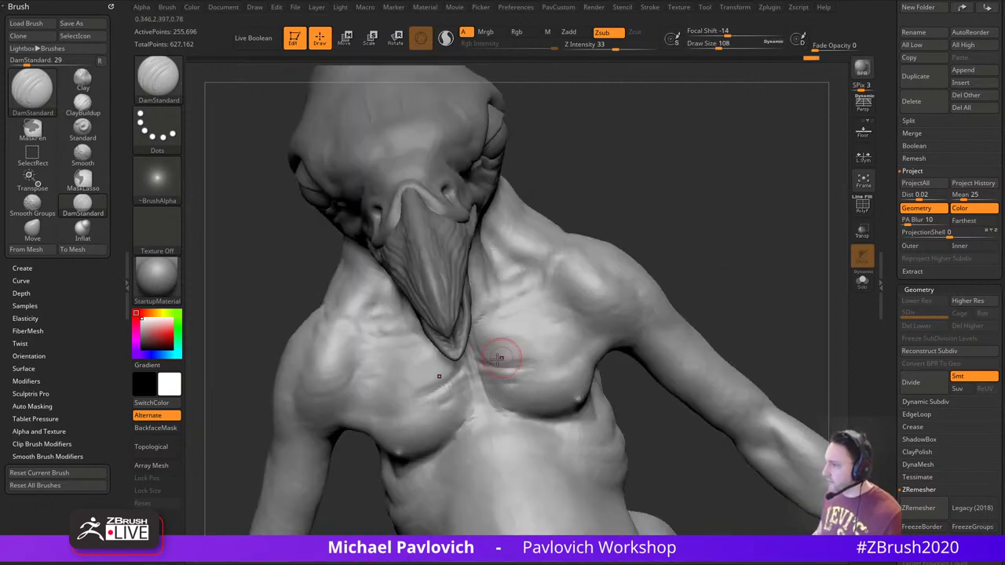
pyautogui.keyDown('shift'); pyautogui.moveTo(492, 367); pyautogui.dragTo(525, 369); pyautogui.keyUp('shift')
pyautogui.moveTo(681, 287); pyautogui.dragTo(638, 291)
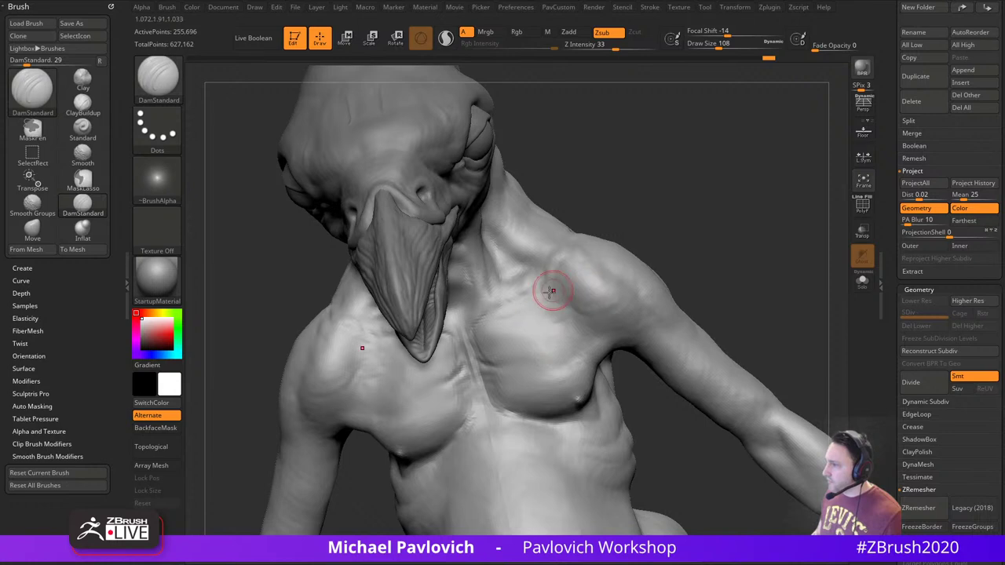
# Carve fanning muscle striations across the pectorals toward the shoulders with DamStandard at draw size 108
pyautogui.moveTo(563, 344); pyautogui.dragTo(567, 345)
pyautogui.moveTo(477, 359)
pyautogui.mouseDown()
pyautogui.moveTo(544, 357)
pyautogui.moveTo(529, 387)
pyautogui.mouseUp()
pyautogui.moveTo(728, 297)
pyautogui.mouseDown()
pyautogui.moveTo(733, 255)
pyautogui.moveTo(794, 193)
pyautogui.moveTo(793, 274)
pyautogui.mouseUp()
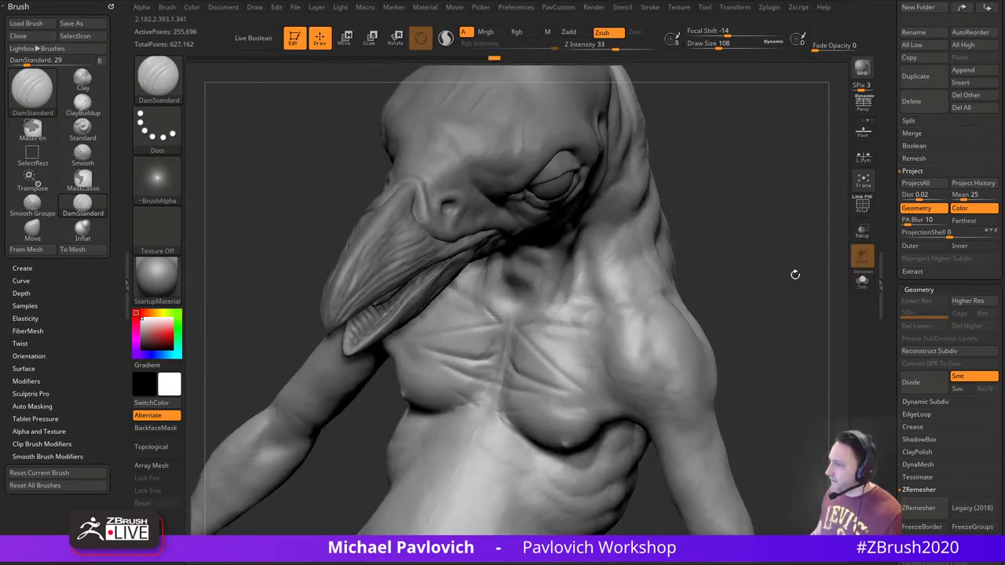
pyautogui.moveTo(581, 357); pyautogui.dragTo(588, 375)
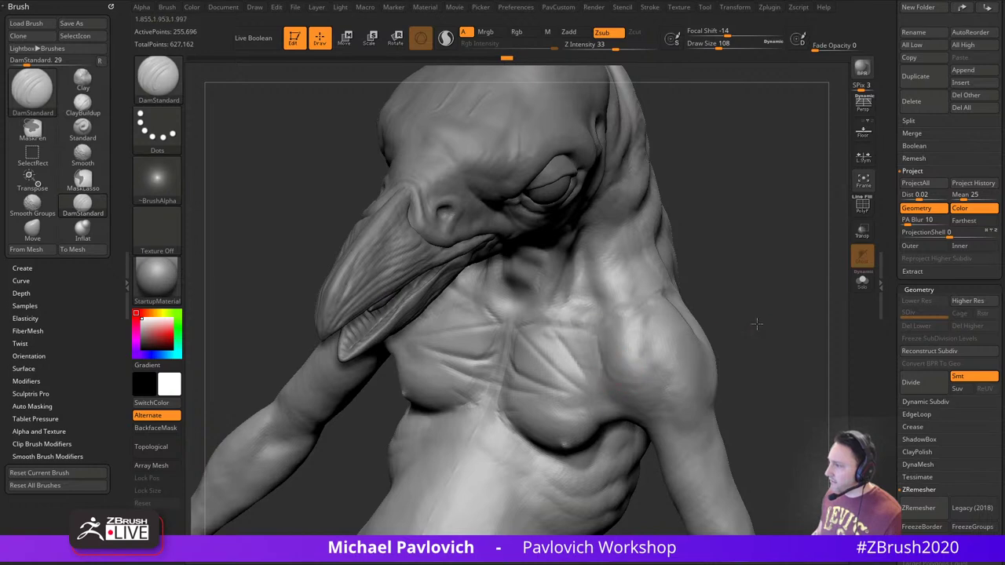
pyautogui.moveTo(757, 324); pyautogui.dragTo(775, 267)
pyautogui.moveTo(579, 352); pyautogui.dragTo(580, 331)
pyautogui.moveTo(693, 285); pyautogui.dragTo(667, 322)
# Soften the inner pectoral striations and build up the muscle beside the sternum with the Clay brush at draw size 104
pyautogui.keyDown('shift'); pyautogui.moveTo(511, 321); pyautogui.dragTo(496, 337); pyautogui.keyUp('shift')
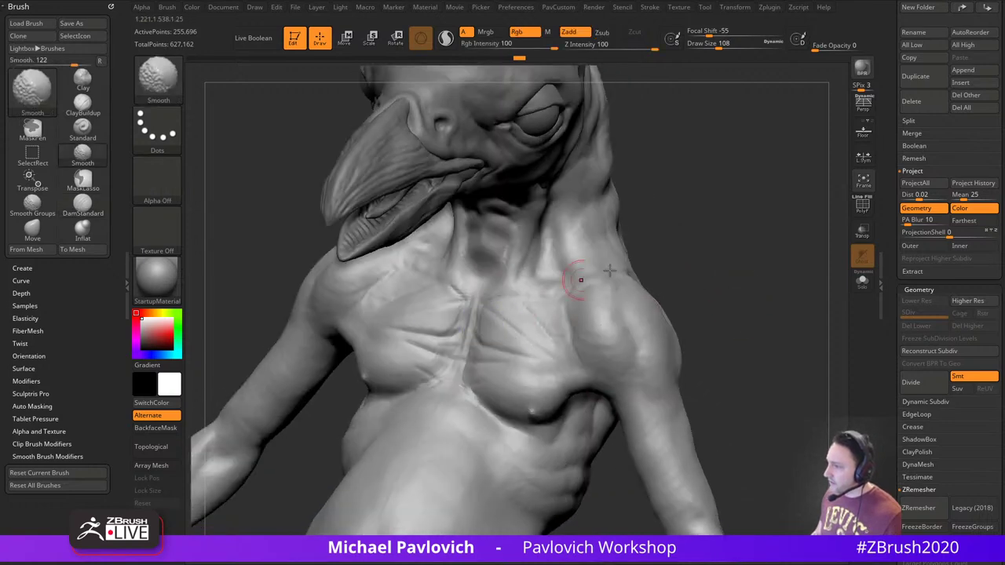
pyautogui.press('1')
pyautogui.moveTo(678, 238); pyautogui.dragTo(723, 265)
pyautogui.moveTo(493, 326); pyautogui.dragTo(485, 345)
pyautogui.moveTo(655, 275); pyautogui.dragTo(626, 263)
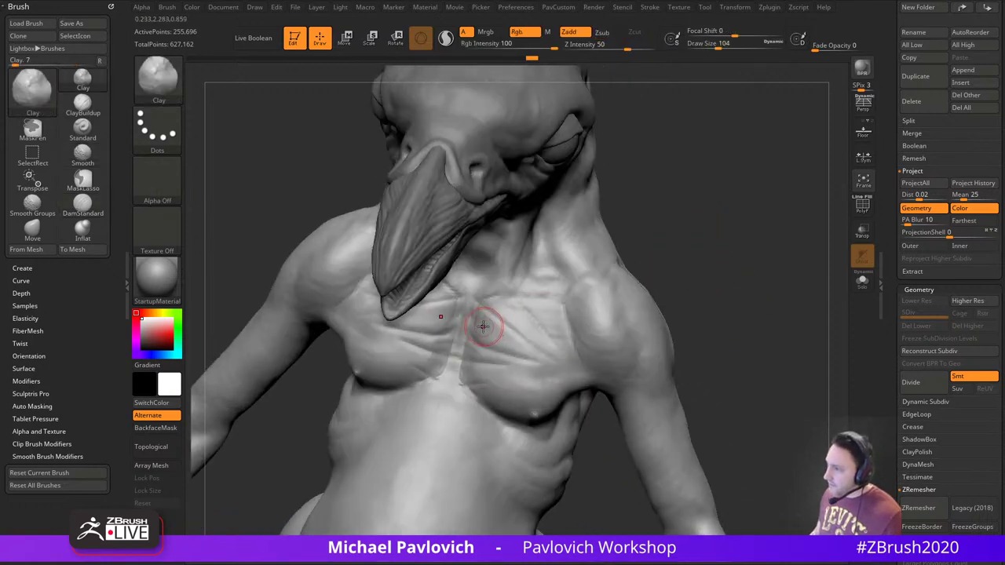
pyautogui.moveTo(483, 327)
pyautogui.mouseDown()
pyautogui.moveTo(510, 331)
pyautogui.moveTo(529, 350)
pyautogui.moveTo(472, 346)
pyautogui.mouseUp()
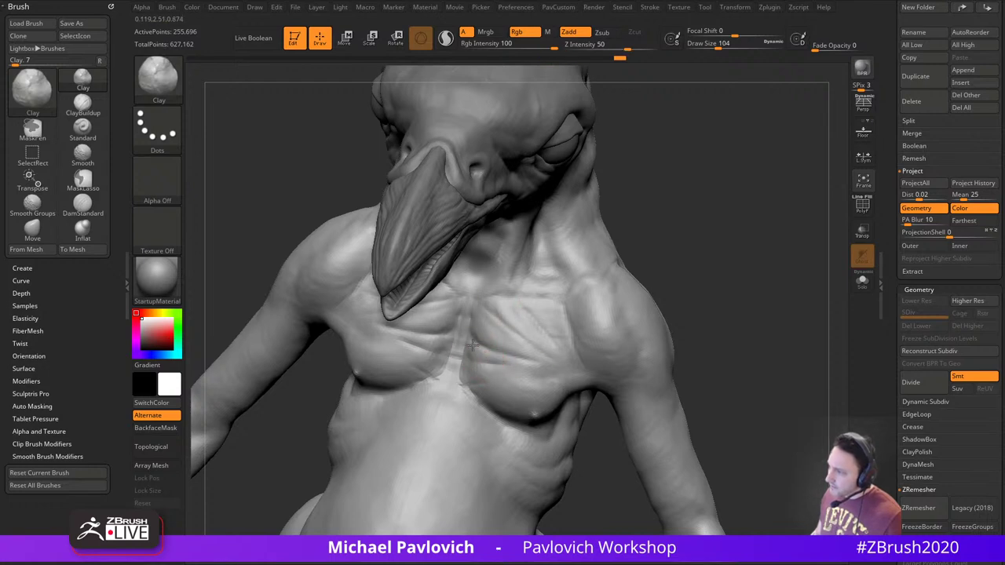
pyautogui.moveTo(488, 380); pyautogui.dragTo(466, 308)
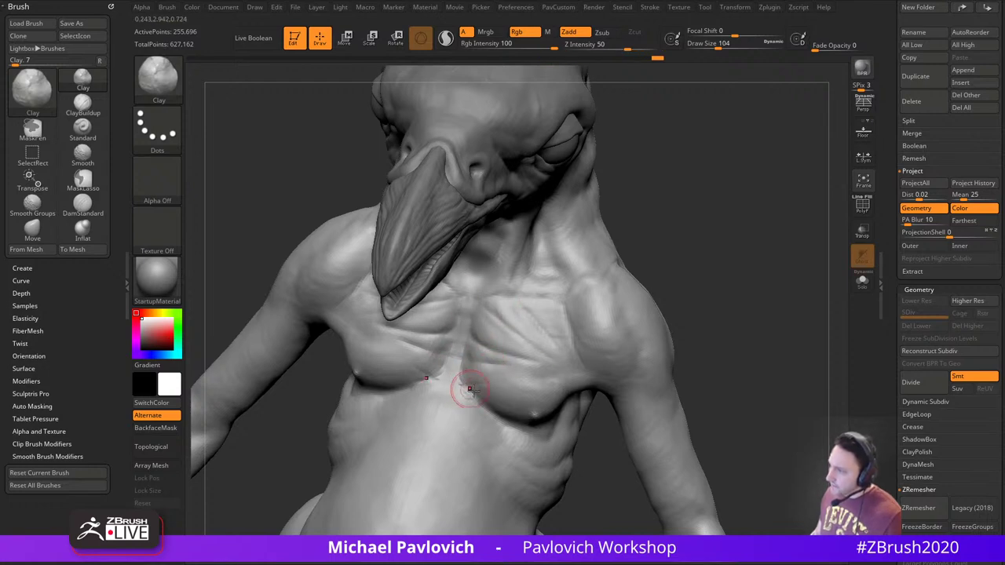
pyautogui.moveTo(755, 315)
pyautogui.mouseDown()
pyautogui.moveTo(769, 328)
pyautogui.moveTo(744, 321)
pyautogui.mouseUp()
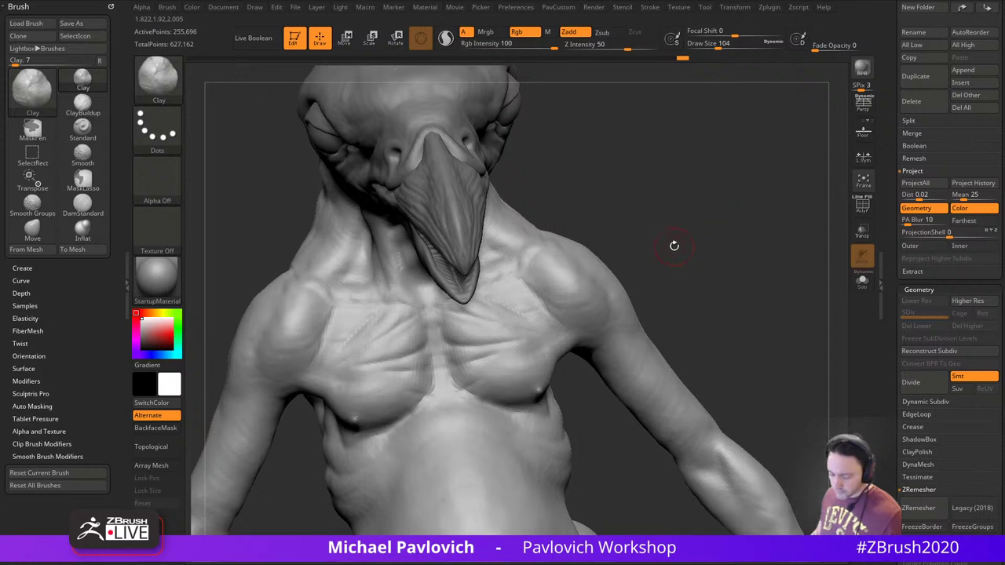
# Sharpen the lower inner edge and outer side of the pectorals with the DamStandard brush at draw size 83
pyautogui.press('b')
pyautogui.press('d')
pyautogui.press('s')
pyautogui.moveTo(691, 262); pyautogui.dragTo(661, 240)
pyautogui.moveTo(478, 400)
pyautogui.mouseDown()
pyautogui.moveTo(488, 392)
pyautogui.moveTo(468, 390)
pyautogui.mouseUp()
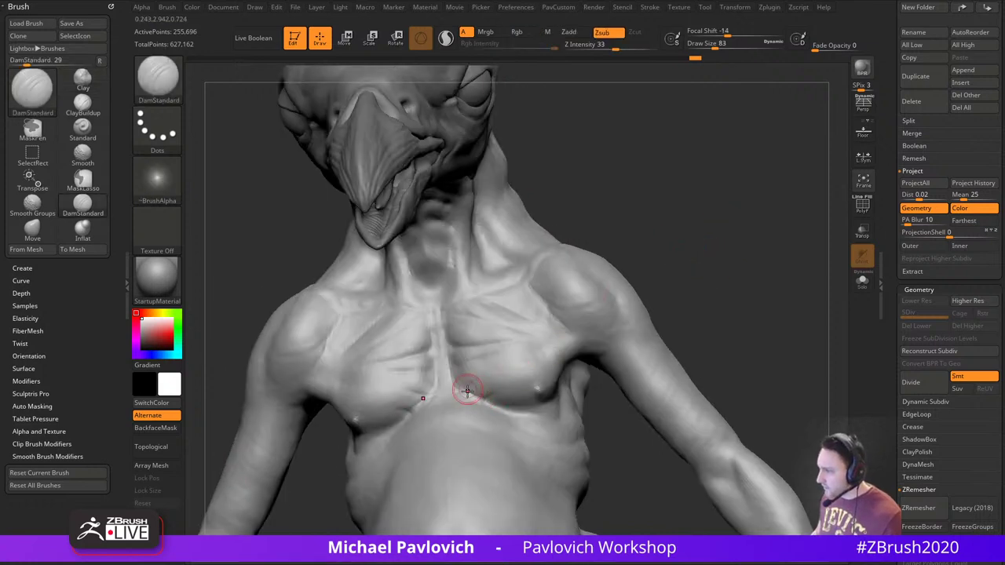
pyautogui.moveTo(532, 374); pyautogui.dragTo(552, 343)
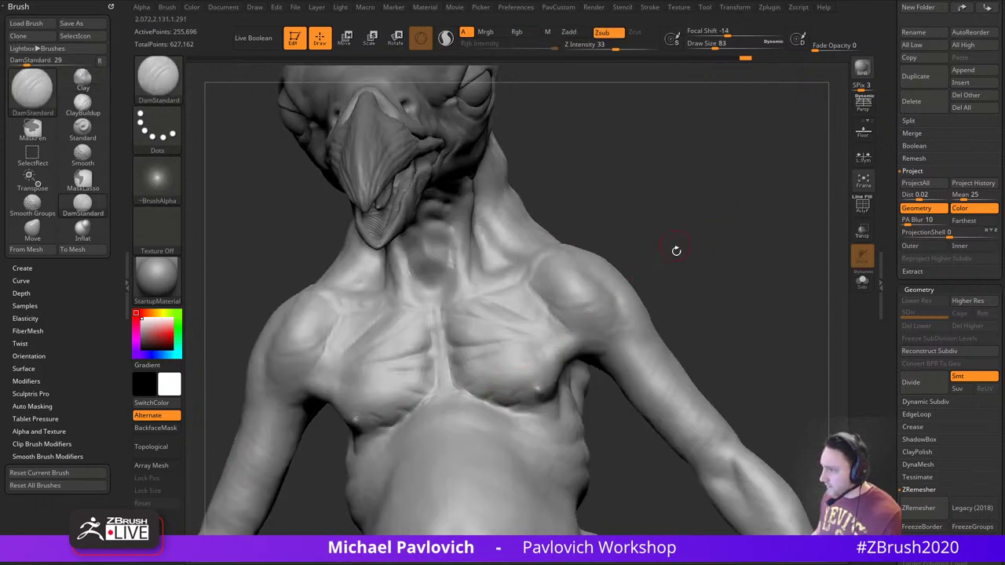
pyautogui.moveTo(676, 250); pyautogui.dragTo(714, 230)
# Set the Smooth brush intensity to 48 and soften the striations across the pectorals
pyautogui.press('shift')
pyautogui.keyDown('shift'); pyautogui.click(627, 49); pyautogui.keyUp('shift')
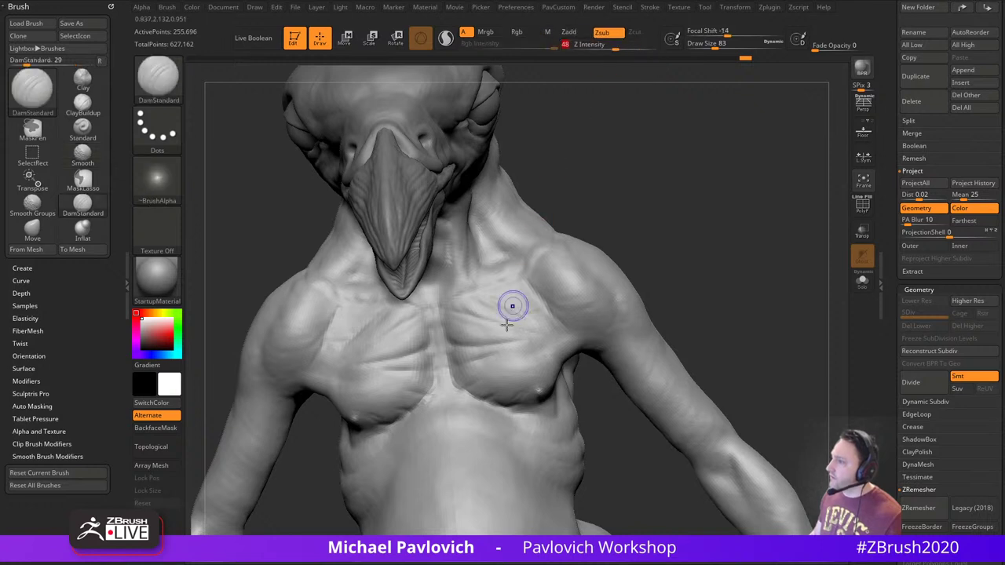
pyautogui.press('shift')
pyautogui.moveTo(487, 332)
pyautogui.keyDown('shift'); pyautogui.mouseDown()
pyautogui.moveTo(484, 303)
pyautogui.moveTo(463, 349)
pyautogui.moveTo(449, 351)
pyautogui.mouseUp(); pyautogui.keyUp('shift')
pyautogui.keyDown('shift'); pyautogui.moveTo(546, 350); pyautogui.dragTo(503, 369); pyautogui.keyUp('shift')
# Build up the pectoral muscle from its middle to the area below the collarbone with the ClayTubes brush at intensity 11
pyautogui.press('b')
pyautogui.press('c')
pyautogui.press('t')
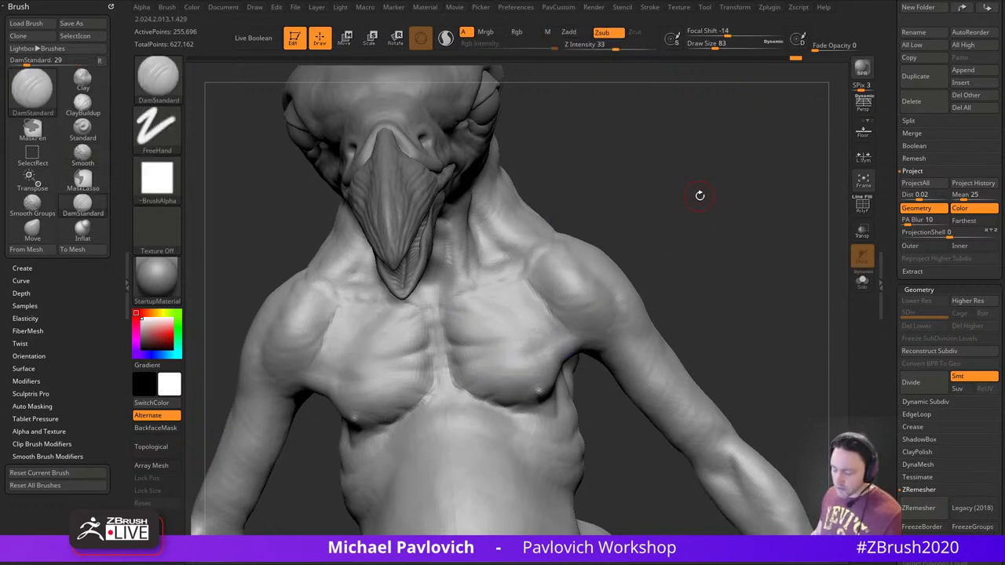
pyautogui.moveTo(648, 190); pyautogui.dragTo(586, 170)
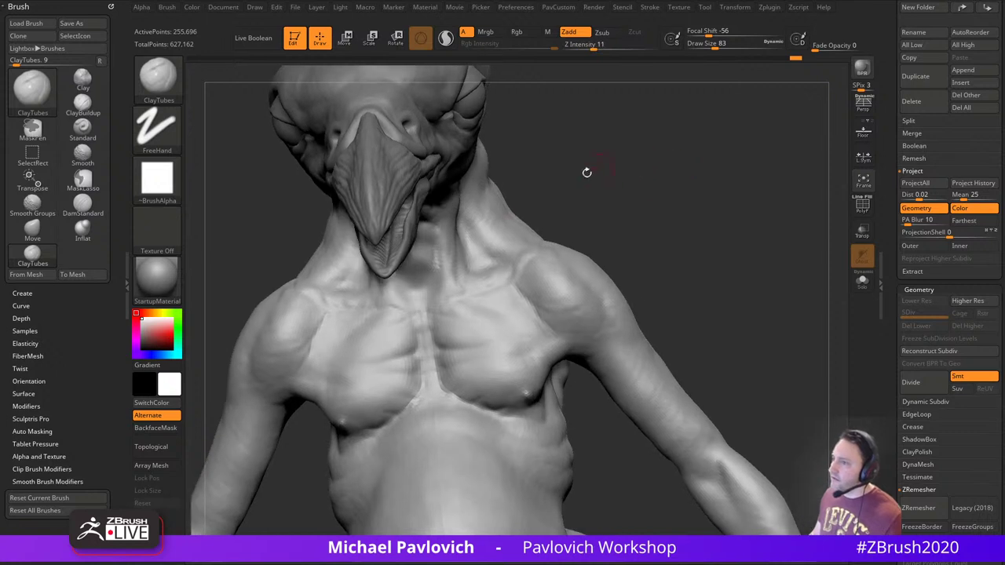
pyautogui.moveTo(467, 359)
pyautogui.mouseDown()
pyautogui.moveTo(438, 372)
pyautogui.moveTo(472, 366)
pyautogui.mouseUp()
pyautogui.moveTo(664, 298)
pyautogui.mouseDown()
pyautogui.moveTo(709, 273)
pyautogui.moveTo(635, 271)
pyautogui.moveTo(646, 244)
pyautogui.mouseUp()
pyautogui.moveTo(471, 309); pyautogui.dragTo(491, 298)
# Carve the edge of the sternum and the inner end of the collarbone with DamStandard at draw size 74
pyautogui.press('b')
pyautogui.press('d')
pyautogui.press('s')
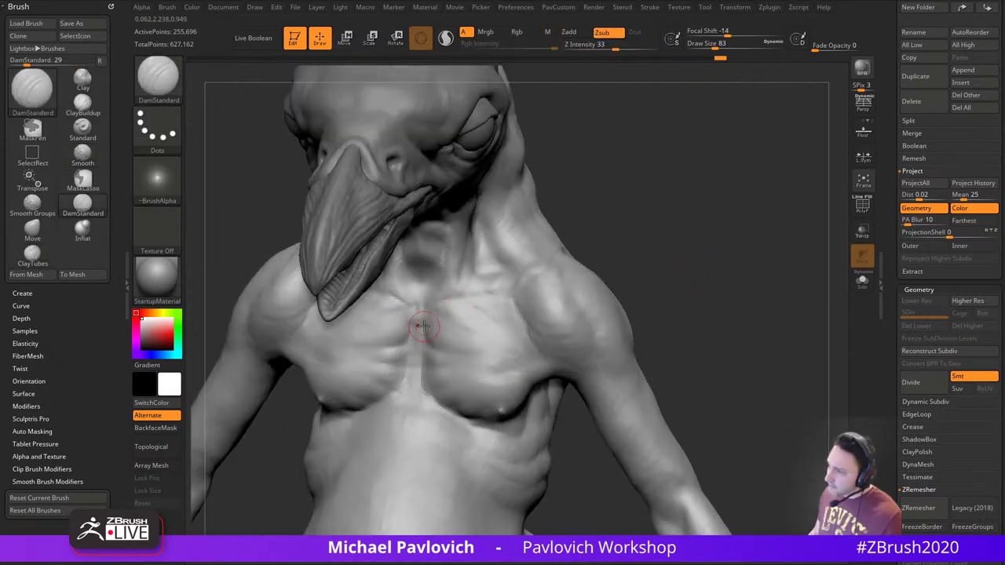
pyautogui.press('[')
pyautogui.moveTo(426, 349); pyautogui.dragTo(422, 399)
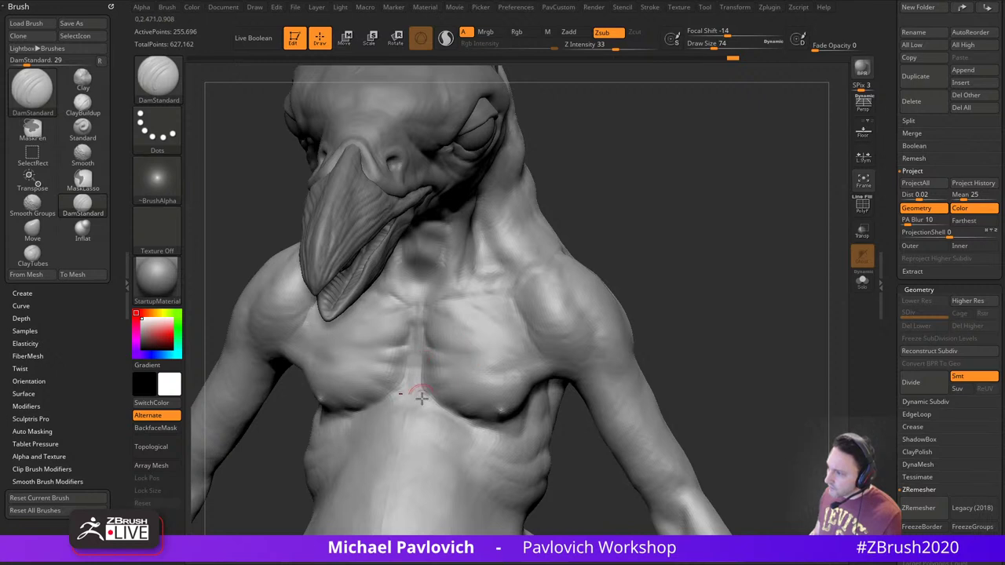
pyautogui.moveTo(672, 291); pyautogui.dragTo(690, 270)
pyautogui.moveTo(428, 297); pyautogui.dragTo(434, 291)
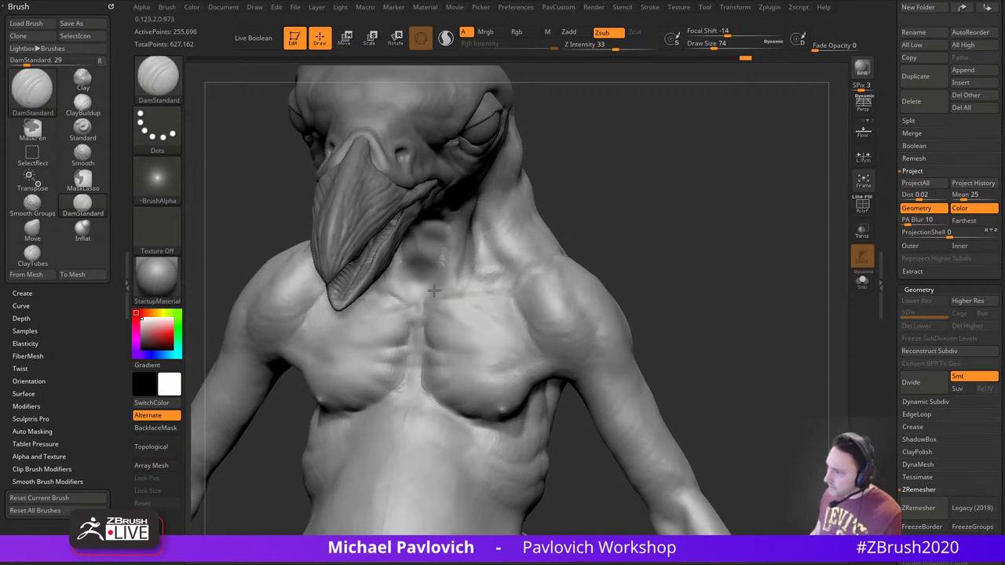
# Build up the inner ends of the collarbones with the Clay brush at draw size 74 and smooth the upper pectorals
pyautogui.press('b')
pyautogui.press('c')
pyautogui.press('l')
pyautogui.moveTo(593, 192)
pyautogui.mouseDown()
pyautogui.moveTo(580, 240)
pyautogui.moveTo(614, 187)
pyautogui.mouseUp()
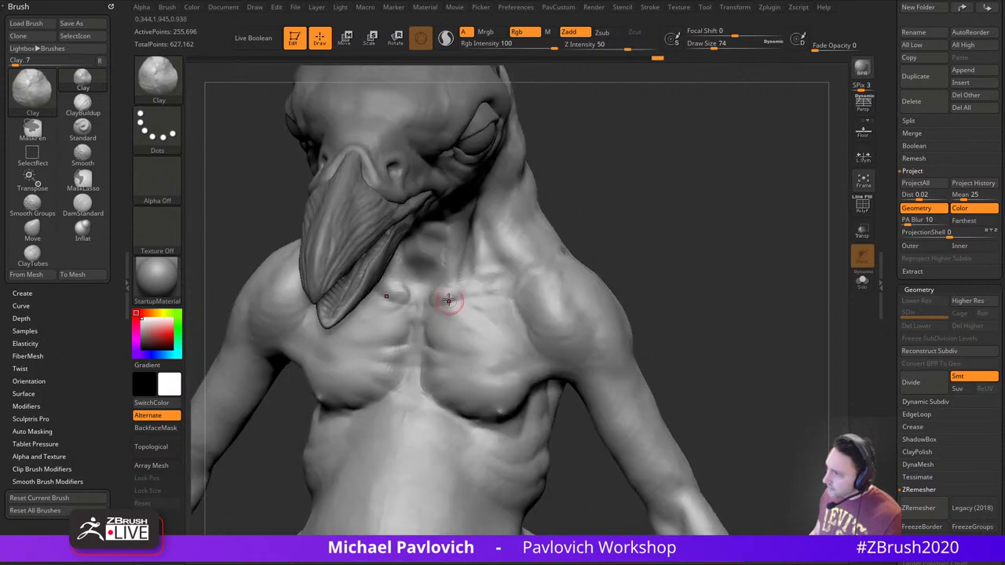
pyautogui.moveTo(448, 300); pyautogui.dragTo(457, 295)
pyautogui.keyDown('shift'); pyautogui.moveTo(486, 330); pyautogui.dragTo(494, 323); pyautogui.keyUp('shift')
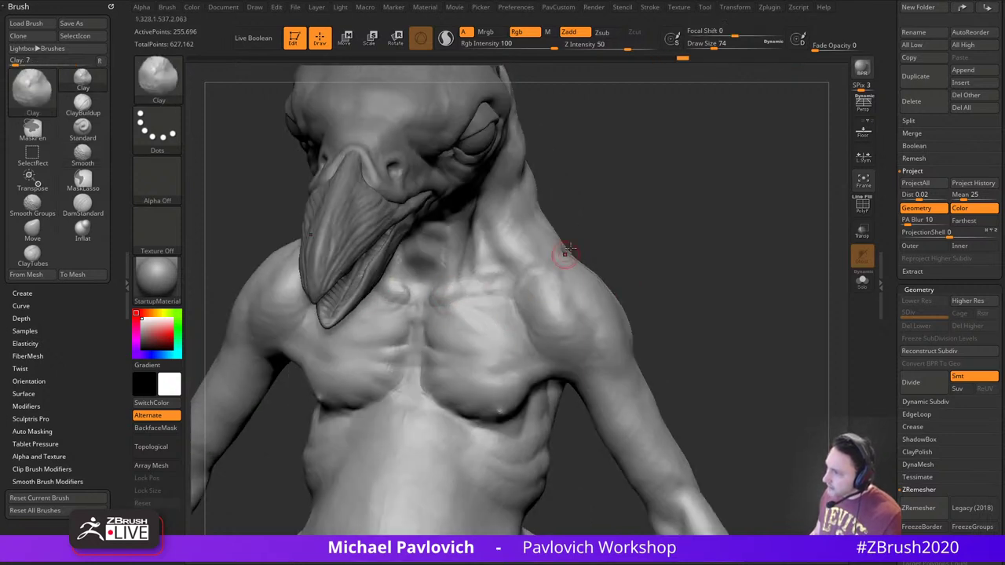
pyautogui.moveTo(584, 238); pyautogui.dragTo(575, 265)
pyautogui.keyDown('shift'); pyautogui.moveTo(471, 325); pyautogui.dragTo(514, 342); pyautogui.keyUp('shift')
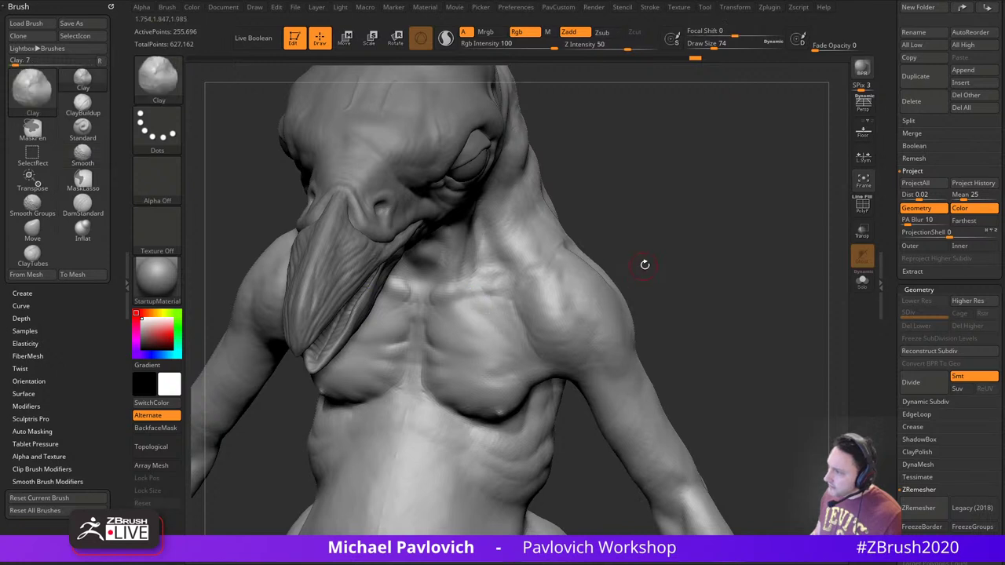
# Shape the upper outer pectorals with the Clay and Standard brushes at draw size 108 and smooth the area
pyautogui.moveTo(460, 264); pyautogui.dragTo(563, 222, button='right')
pyautogui.press('s')
pyautogui.moveTo(506, 312); pyautogui.dragTo(508, 319)
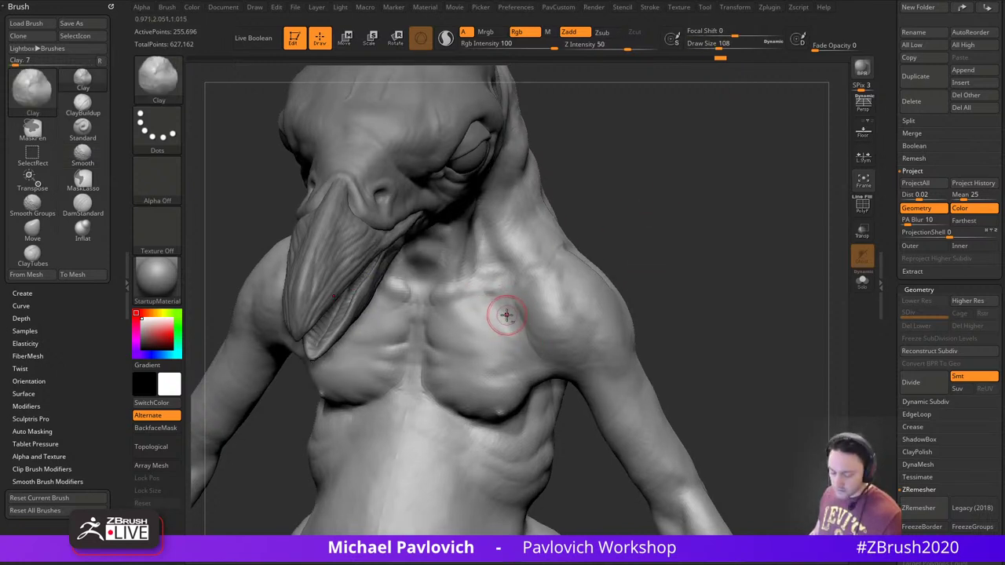
pyautogui.press('b')
pyautogui.press('s')
pyautogui.press('t')
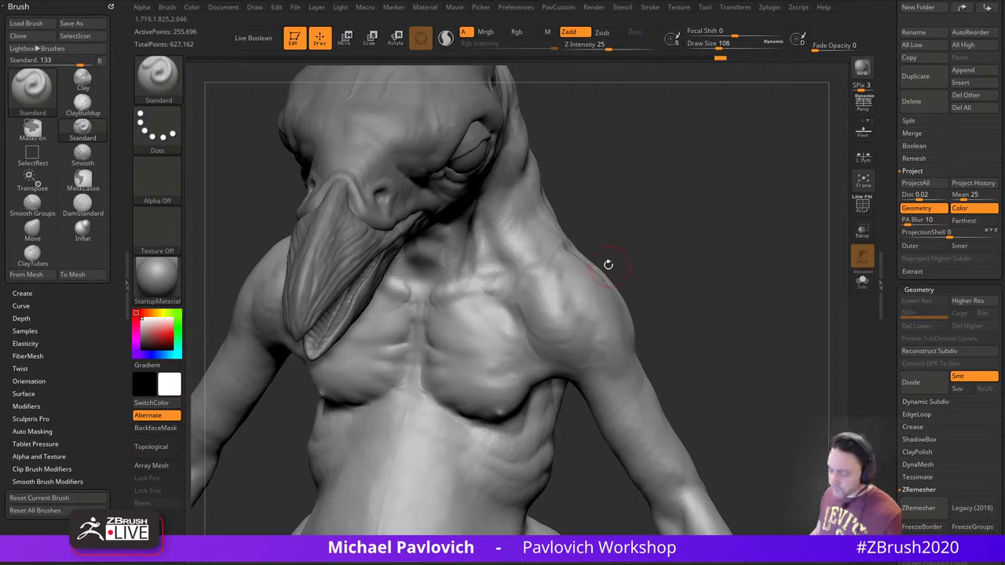
pyautogui.moveTo(607, 264); pyautogui.dragTo(628, 247)
pyautogui.keyDown('shift'); pyautogui.moveTo(511, 325); pyautogui.dragTo(514, 318); pyautogui.keyUp('shift')
pyautogui.moveTo(616, 251); pyautogui.dragTo(592, 285)
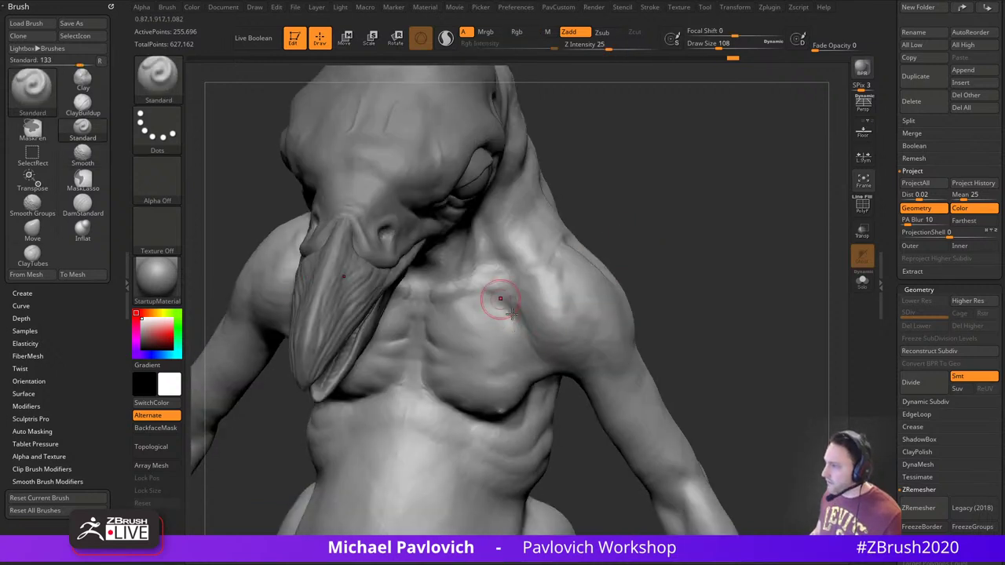
# Refine the upper outer pectoral below the collarbone with DamStandard and Clay at draw size 108, and smooth the area
pyautogui.press('b')
pyautogui.press('d')
pyautogui.press('s')
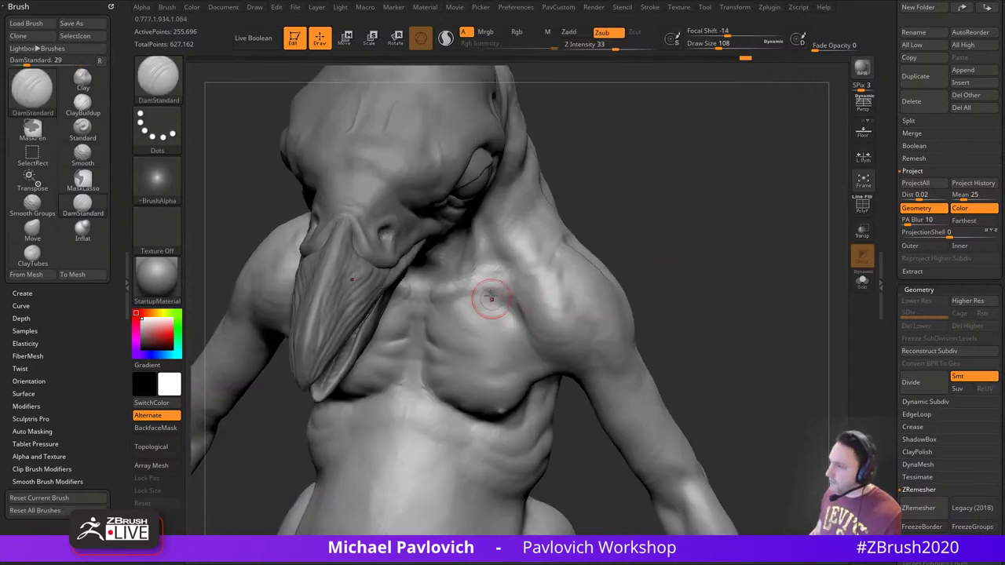
pyautogui.moveTo(571, 314); pyautogui.dragTo(581, 278, button='right')
pyautogui.moveTo(507, 297)
pyautogui.keyDown('shift'); pyautogui.mouseDown()
pyautogui.moveTo(571, 340)
pyautogui.moveTo(509, 315)
pyautogui.mouseUp(); pyautogui.keyUp('shift')
pyautogui.press('b')
pyautogui.press('c')
pyautogui.press('l')
pyautogui.moveTo(603, 234); pyautogui.dragTo(590, 263)
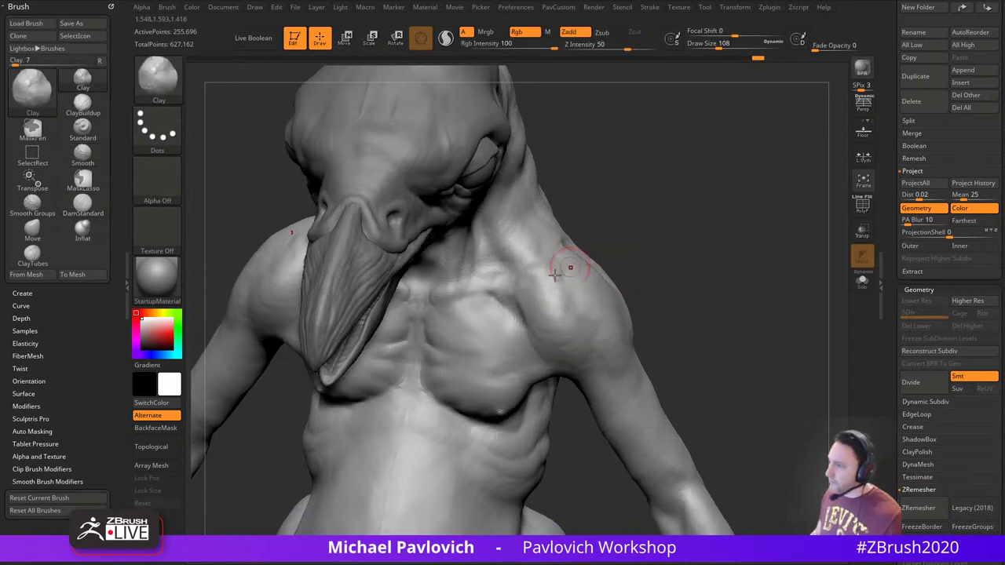
pyautogui.moveTo(472, 315)
pyautogui.mouseDown()
pyautogui.moveTo(521, 345)
pyautogui.moveTo(465, 305)
pyautogui.mouseUp()
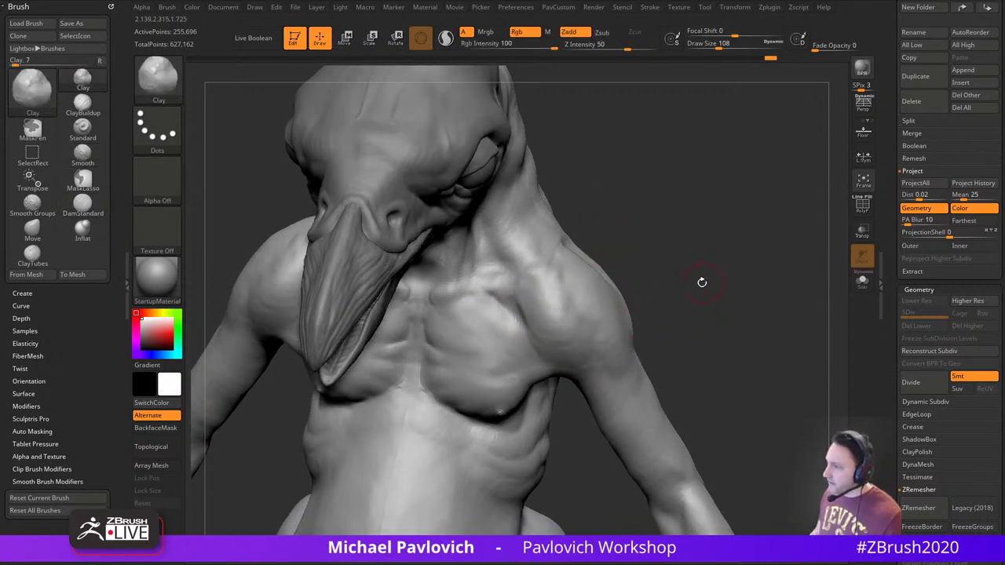
# Build up muscle fibres across the upper and middle pectoral with ClayTubes at intensity 11 and soften them
pyautogui.press('b')
pyautogui.press('c')
pyautogui.press('t')
pyautogui.moveTo(670, 206); pyautogui.dragTo(621, 227)
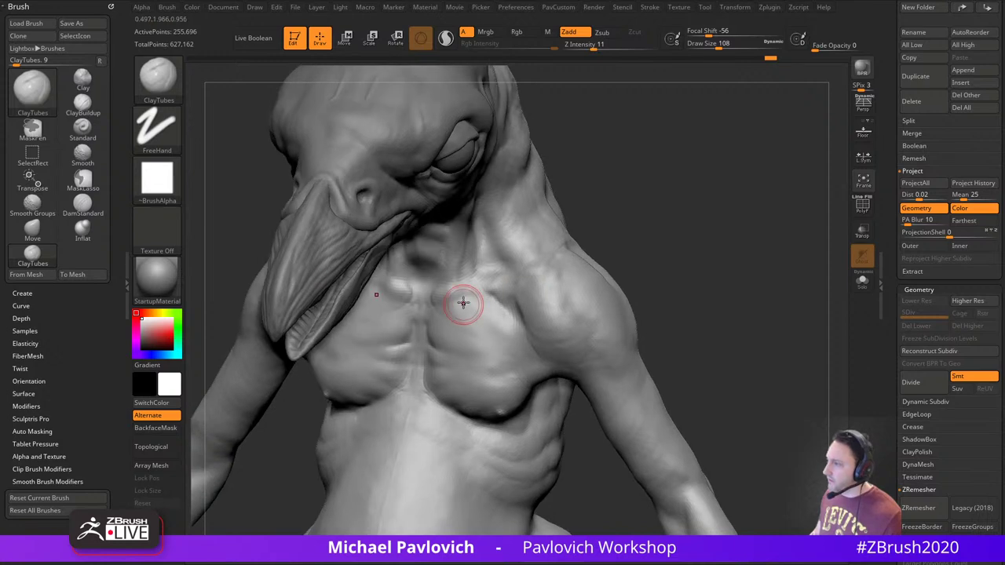
pyautogui.moveTo(462, 303)
pyautogui.mouseDown()
pyautogui.moveTo(506, 344)
pyautogui.moveTo(511, 365)
pyautogui.moveTo(493, 347)
pyautogui.mouseUp()
pyautogui.moveTo(632, 239)
pyautogui.mouseDown()
pyautogui.moveTo(670, 280)
pyautogui.moveTo(599, 284)
pyautogui.mouseUp()
pyautogui.moveTo(471, 308)
pyautogui.mouseDown()
pyautogui.moveTo(465, 316)
pyautogui.moveTo(503, 358)
pyautogui.mouseUp()
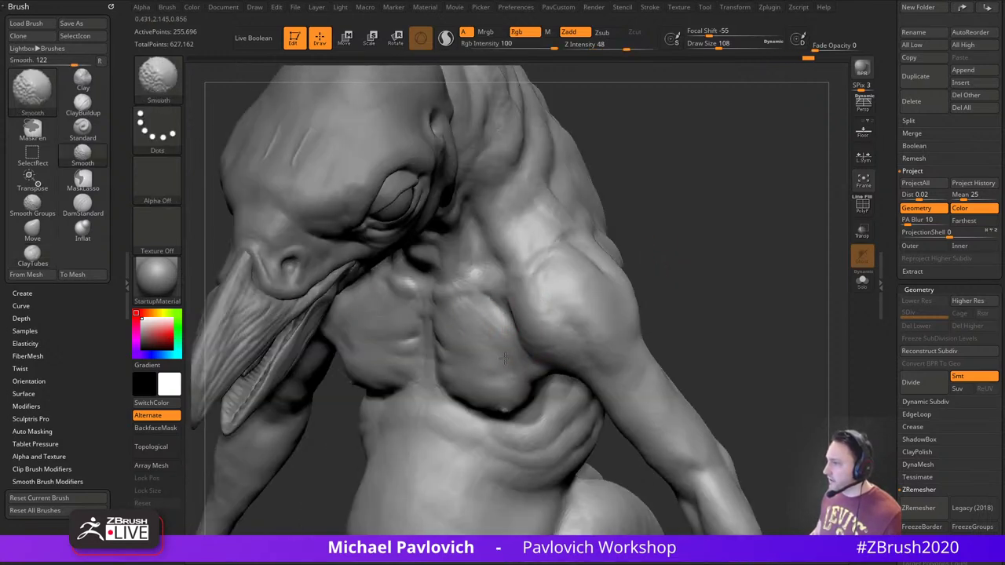
# Fill out the transition between the outer pectoral and front shoulder with ClayTubes at draw size 128 and smooth it
pyautogui.moveTo(670, 269); pyautogui.dragTo(727, 243)
pyautogui.moveTo(540, 311)
pyautogui.mouseDown()
pyautogui.moveTo(544, 333)
pyautogui.moveTo(541, 289)
pyautogui.mouseUp()
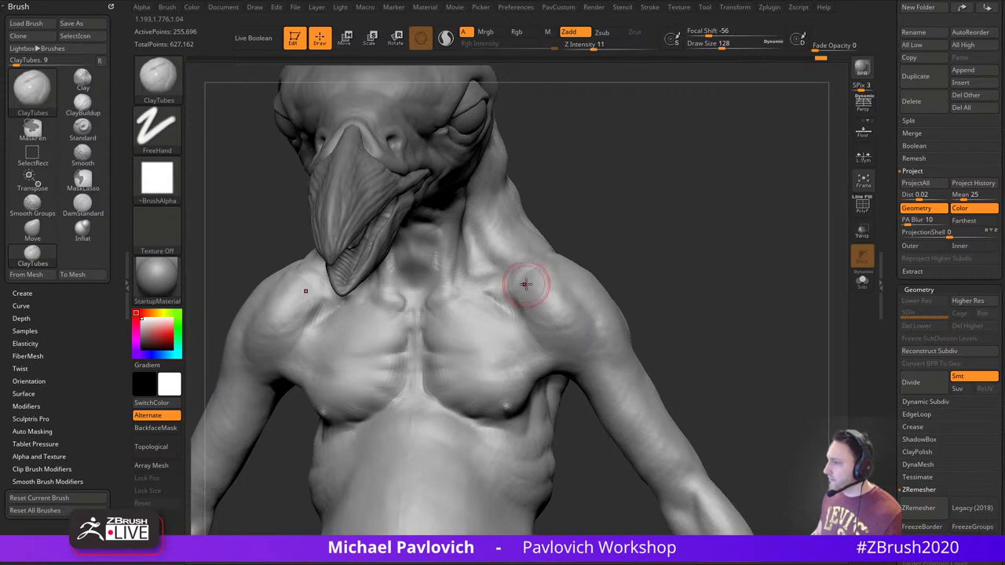
pyautogui.moveTo(670, 253); pyautogui.dragTo(617, 272)
pyautogui.keyDown('shift'); pyautogui.moveTo(558, 319); pyautogui.dragTo(553, 338); pyautogui.keyUp('shift')
pyautogui.moveTo(715, 199)
pyautogui.mouseDown()
pyautogui.moveTo(673, 226)
pyautogui.moveTo(603, 239)
pyautogui.mouseUp()
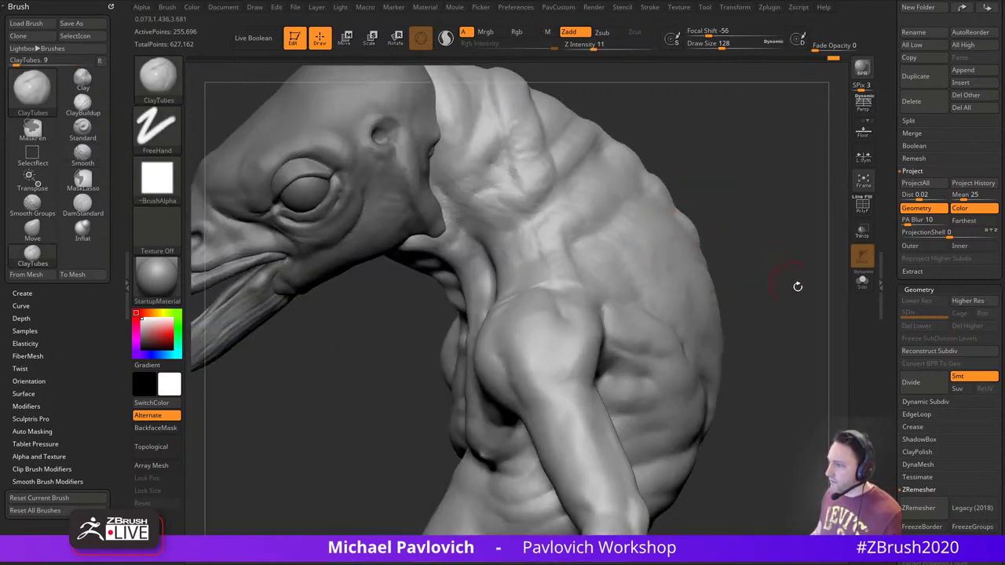
# Build up the triceps along the back of the upper arm with the Clay brush at draw size 158
pyautogui.moveTo(796, 285)
pyautogui.mouseDown()
pyautogui.moveTo(765, 224)
pyautogui.moveTo(751, 253)
pyautogui.moveTo(680, 250)
pyautogui.mouseUp()
pyautogui.press('1')
pyautogui.press(']')
pyautogui.moveTo(514, 317)
pyautogui.mouseDown(button='right')
pyautogui.moveTo(496, 331)
pyautogui.moveTo(511, 327)
pyautogui.mouseUp(button='right')
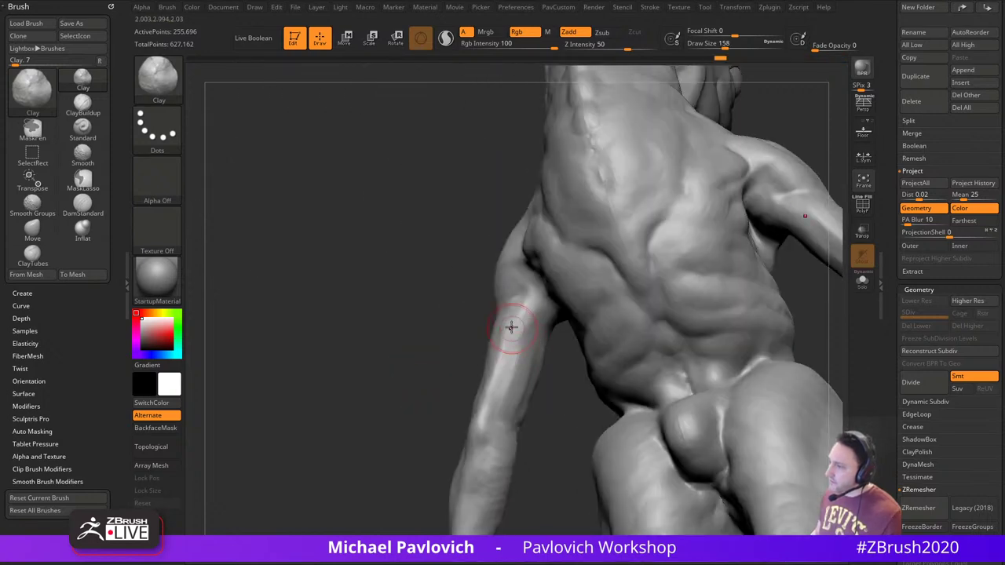
pyautogui.moveTo(520, 332)
pyautogui.mouseDown()
pyautogui.moveTo(538, 308)
pyautogui.moveTo(528, 311)
pyautogui.mouseUp()
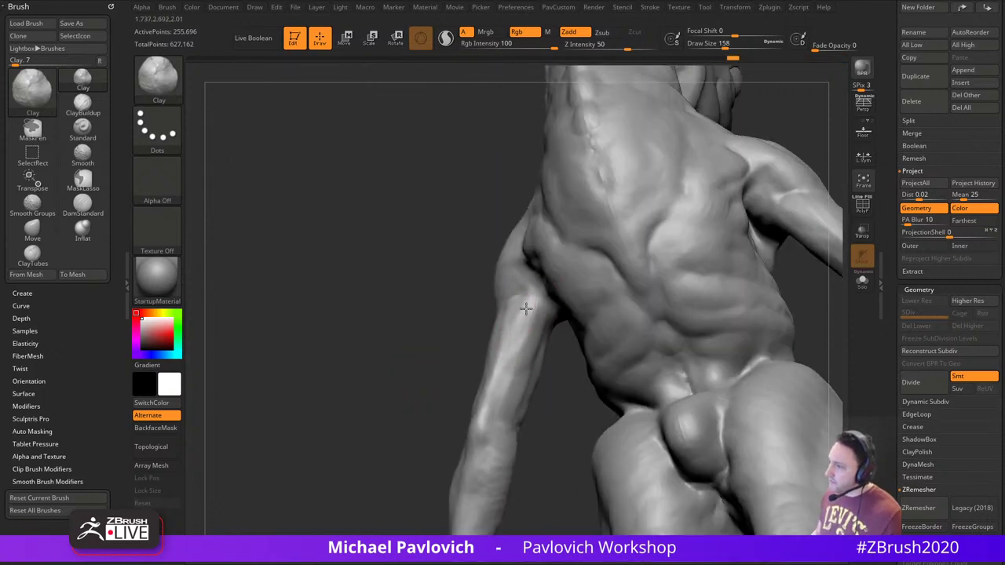
pyautogui.moveTo(525, 310); pyautogui.dragTo(523, 341, button='right')
pyautogui.moveTo(495, 327); pyautogui.dragTo(509, 343)
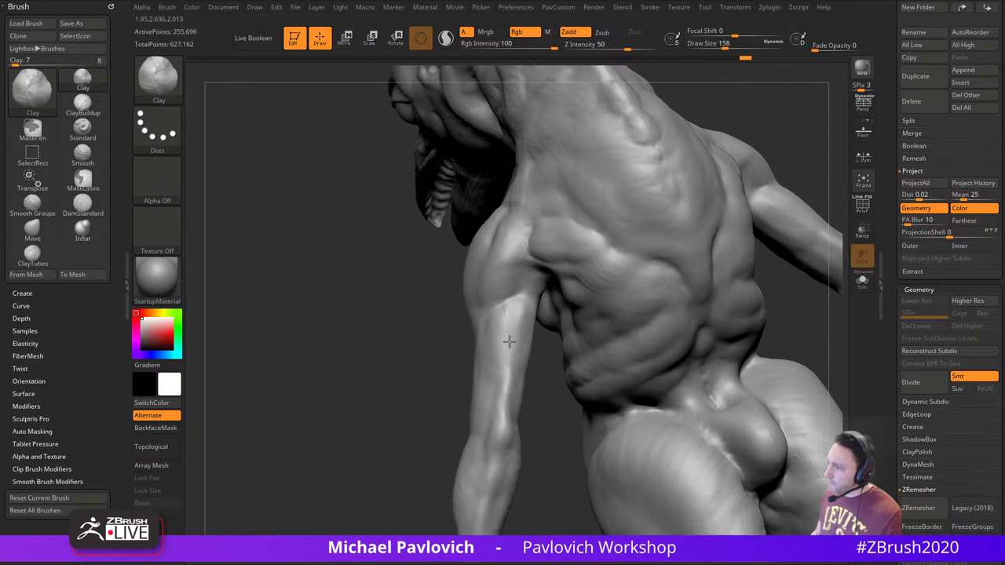
pyautogui.moveTo(492, 420)
pyautogui.mouseDown(button='right')
pyautogui.moveTo(392, 347)
pyautogui.moveTo(496, 326)
pyautogui.mouseUp(button='right')
pyautogui.moveTo(496, 326); pyautogui.dragTo(497, 353)
# Flatten the triceps tendon above the elbow with TrimDynamic at draw size 202
pyautogui.press('b')
pyautogui.press('t')
pyautogui.press('d')
pyautogui.moveTo(719, 267); pyautogui.dragTo(542, 322, button='right')
pyautogui.press('s')
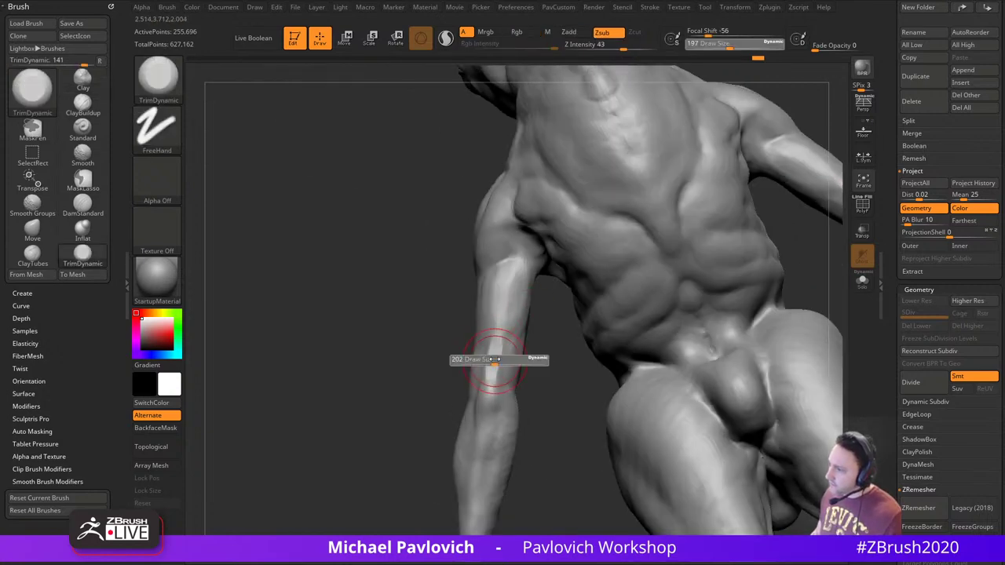
pyautogui.click(494, 360)
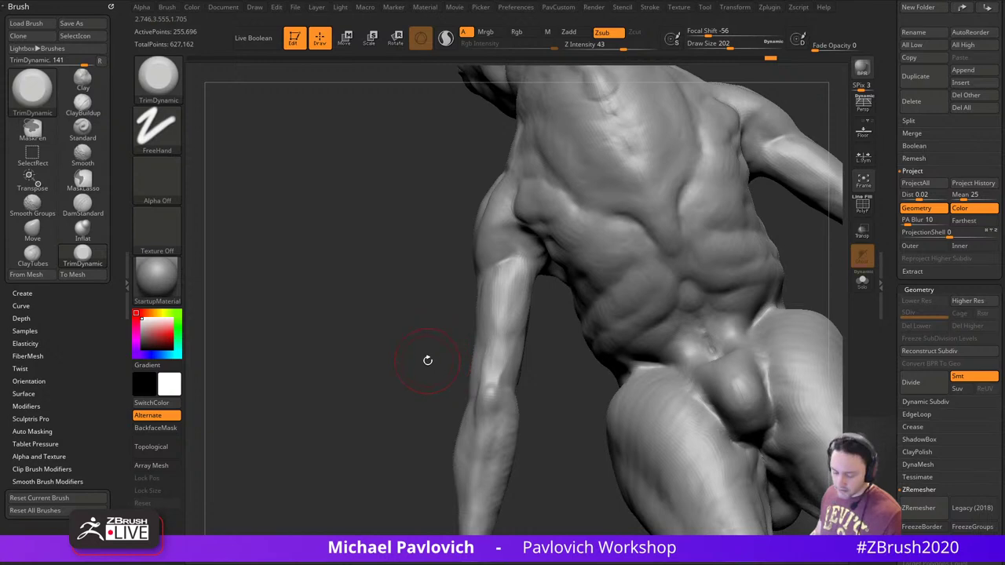
# Polish the flat area of the lower triceps above the elbow with hPolish at draw size 202
pyautogui.press('b')
pyautogui.press('h')
pyautogui.press('p')
pyautogui.moveTo(428, 360); pyautogui.dragTo(504, 363, button='right')
pyautogui.moveTo(491, 350); pyautogui.dragTo(491, 389)
pyautogui.moveTo(476, 377); pyautogui.dragTo(487, 369, button='right')
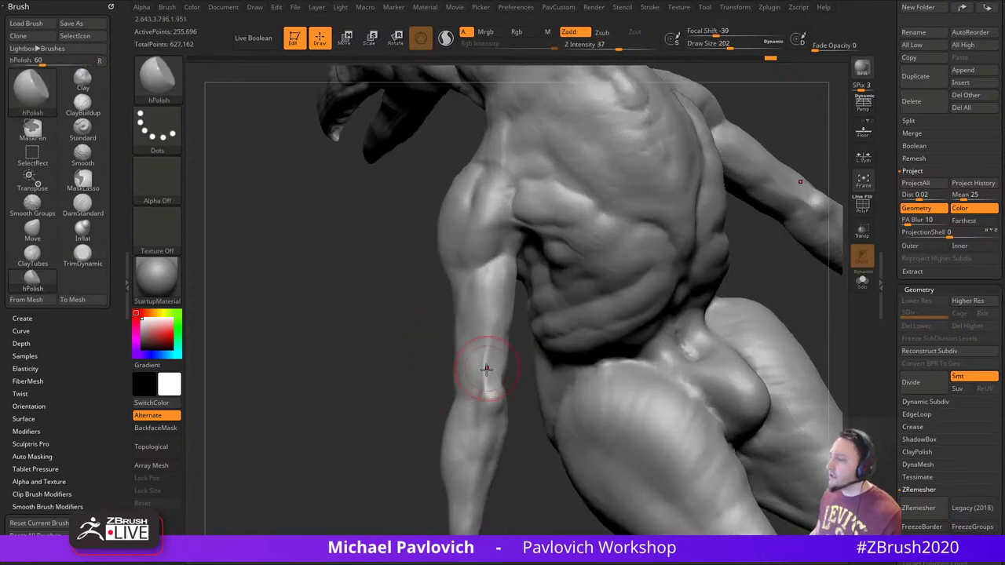
# Adjust the contour of the lower upper arm above the elbow with MoveAccu at draw size 182
pyautogui.press('b')
pyautogui.press('m')
pyautogui.press('a')
pyautogui.moveTo(409, 410); pyautogui.dragTo(367, 409)
pyautogui.press('[')
pyautogui.press('[')
pyautogui.moveTo(482, 368); pyautogui.dragTo(514, 350)
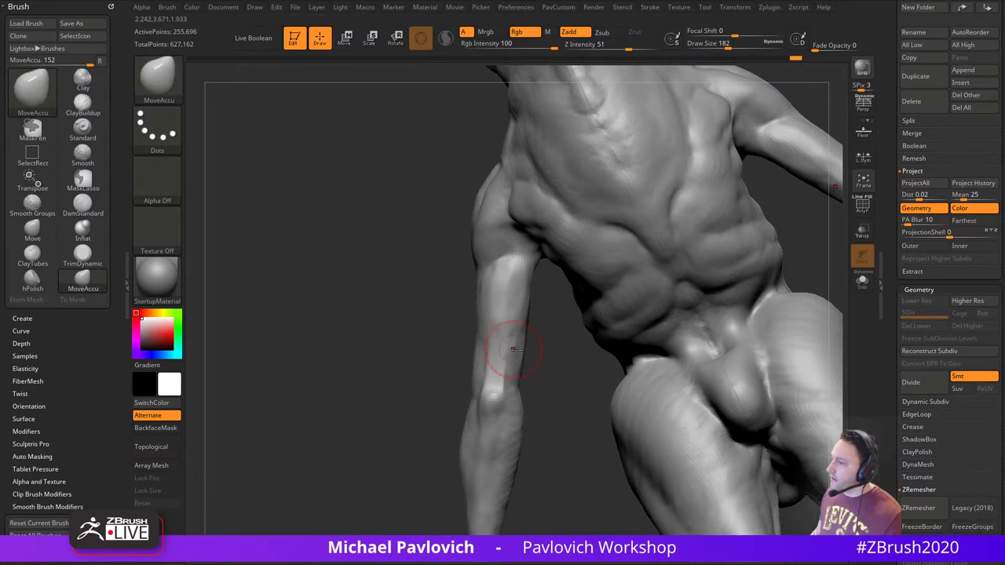
pyautogui.moveTo(539, 350); pyautogui.dragTo(518, 330, button='right')
# Carve the grooves separating the triceps heads on the back of the upper arm with DamStandard at draw size 136
pyautogui.press('b')
pyautogui.press('d')
pyautogui.press('s')
pyautogui.moveTo(554, 294)
pyautogui.mouseDown()
pyautogui.moveTo(519, 357)
pyautogui.moveTo(533, 355)
pyautogui.mouseUp()
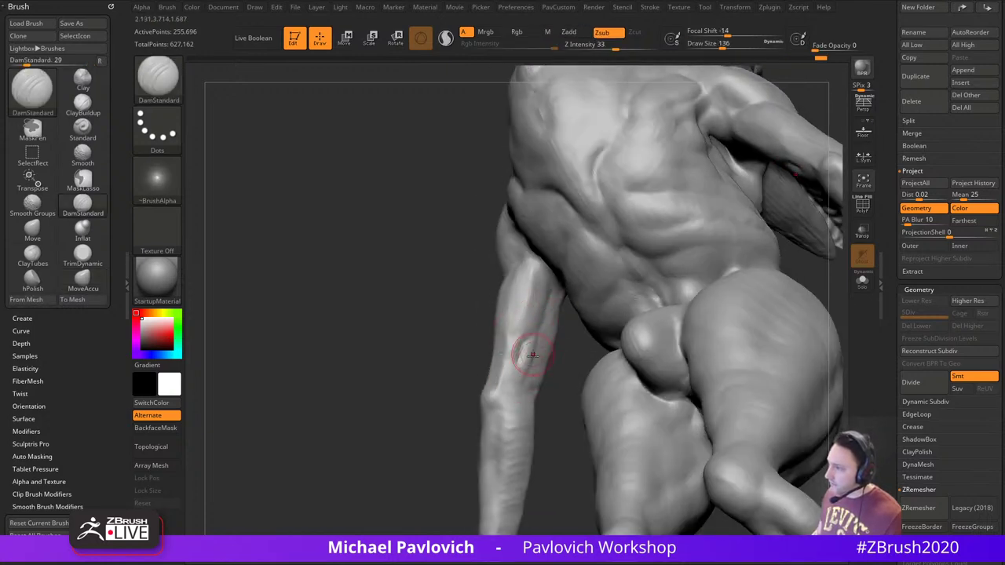
pyautogui.moveTo(519, 377); pyautogui.dragTo(487, 308, button='right')
pyautogui.moveTo(486, 304); pyautogui.dragTo(486, 320)
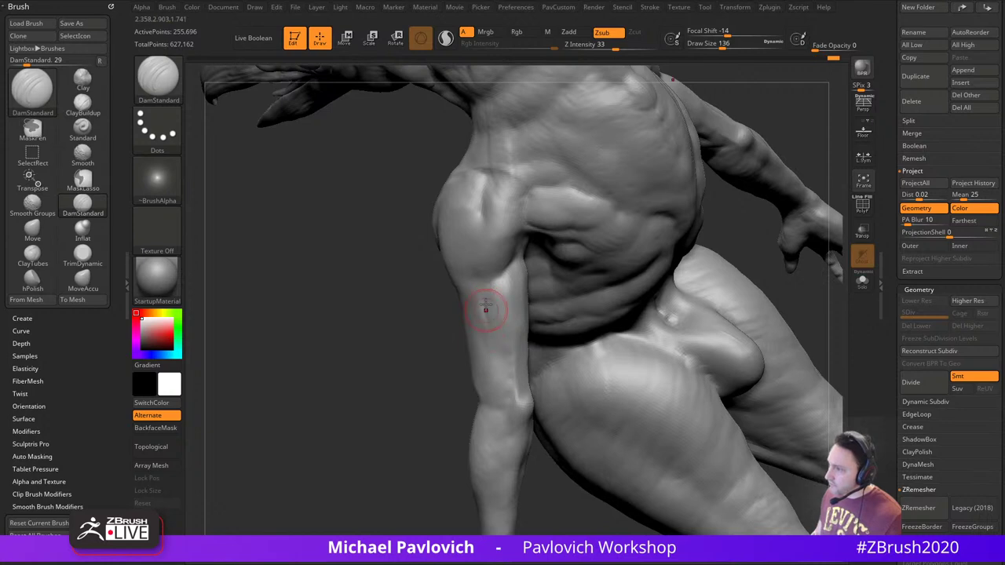
pyautogui.moveTo(495, 353); pyautogui.dragTo(507, 364, button='right')
pyautogui.moveTo(507, 365)
pyautogui.mouseDown()
pyautogui.moveTo(505, 399)
pyautogui.moveTo(507, 328)
pyautogui.mouseUp()
# Flatten the triceps tendon between the carved grooves with TrimDynamic at draw size 136
pyautogui.press('b')
pyautogui.press('t')
pyautogui.press('d')
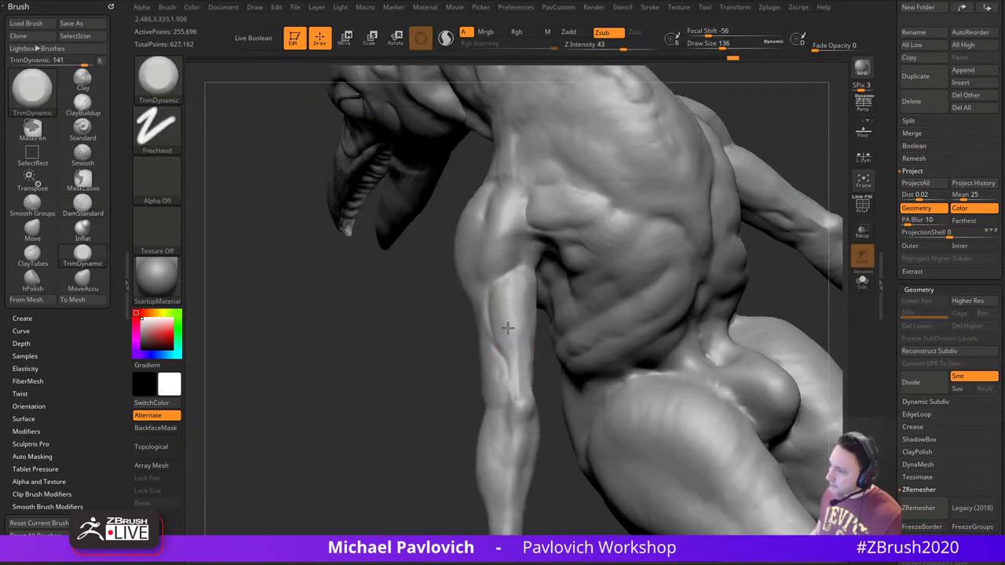
pyautogui.moveTo(426, 355); pyautogui.dragTo(498, 366, button='right')
pyautogui.moveTo(498, 366); pyautogui.dragTo(514, 380)
pyautogui.moveTo(613, 322); pyautogui.dragTo(688, 255, button='right')
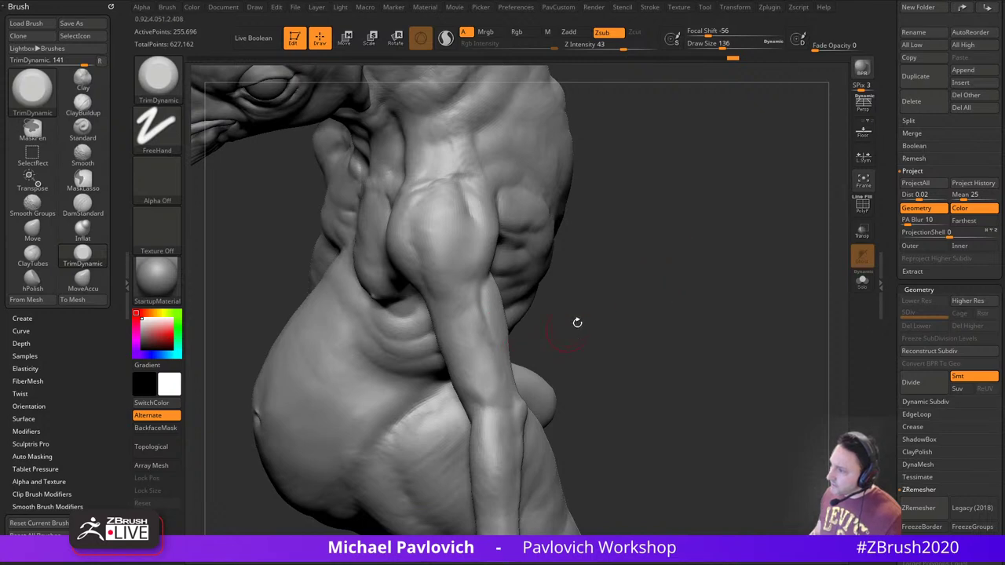
pyautogui.moveTo(577, 323); pyautogui.dragTo(525, 334, button='right')
# Carve the lower edges of the triceps heads where they meet the tendon with DamStandard at draw size 136
pyautogui.press('b')
pyautogui.press('d')
pyautogui.press('s')
pyautogui.moveTo(619, 257); pyautogui.dragTo(497, 337, button='right')
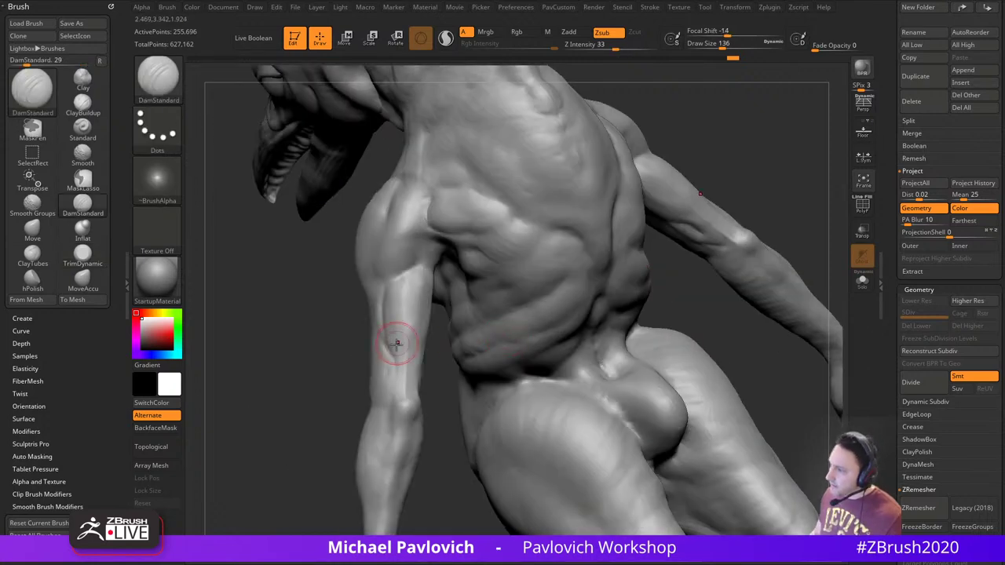
pyautogui.moveTo(358, 365); pyautogui.dragTo(323, 360, button='right')
pyautogui.moveTo(425, 312); pyautogui.dragTo(419, 355)
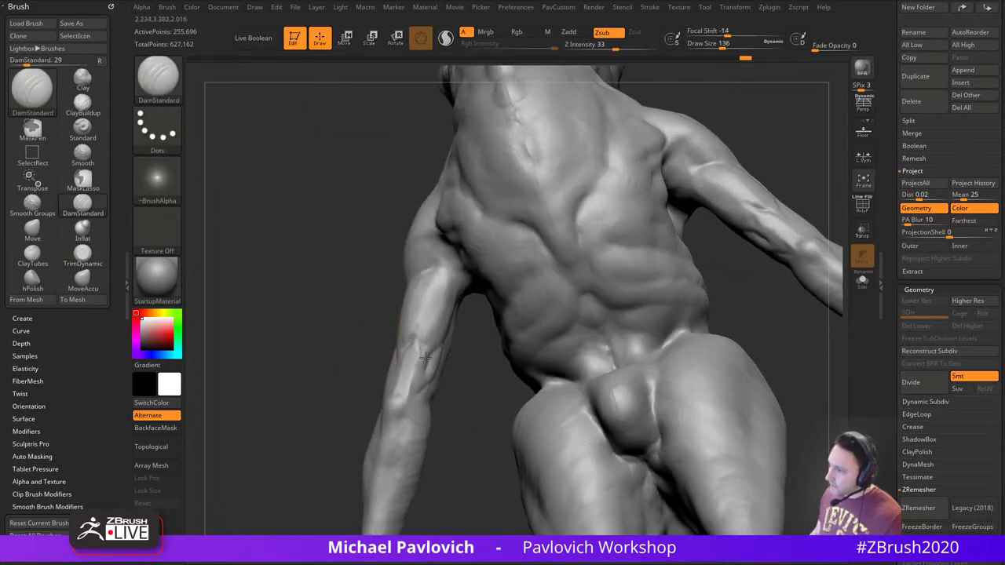
pyautogui.moveTo(360, 339); pyautogui.dragTo(421, 365, button='right')
pyautogui.moveTo(422, 367); pyautogui.dragTo(394, 366)
pyautogui.moveTo(361, 366)
pyautogui.mouseDown(button='right')
pyautogui.moveTo(338, 367)
pyautogui.moveTo(441, 365)
pyautogui.mouseUp(button='right')
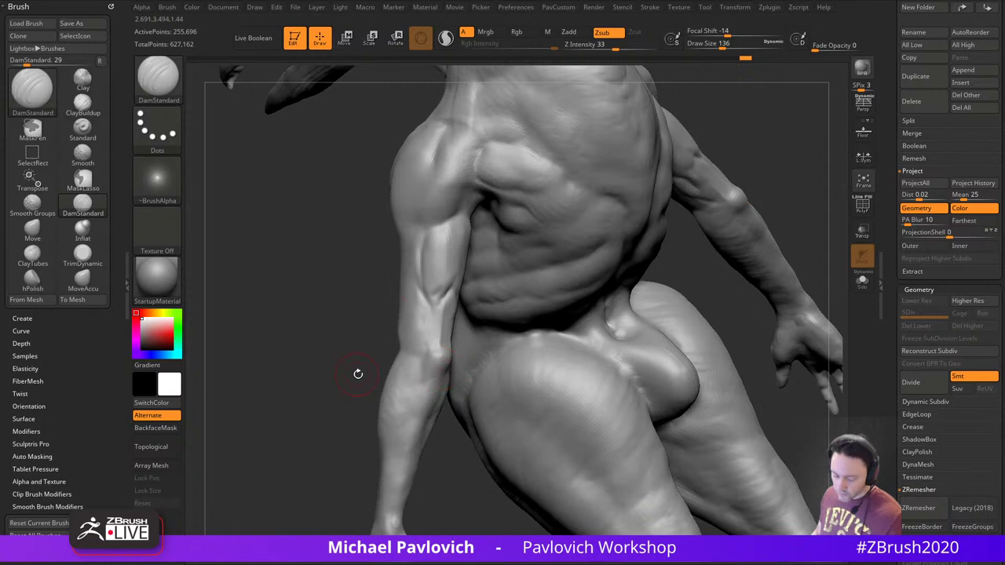
# Build up the bony point of the elbow and the top of the forearm with Clay at draw size 112
pyautogui.press('b')
pyautogui.press('c')
pyautogui.press('l')
pyautogui.moveTo(377, 367); pyautogui.dragTo(341, 359, button='right')
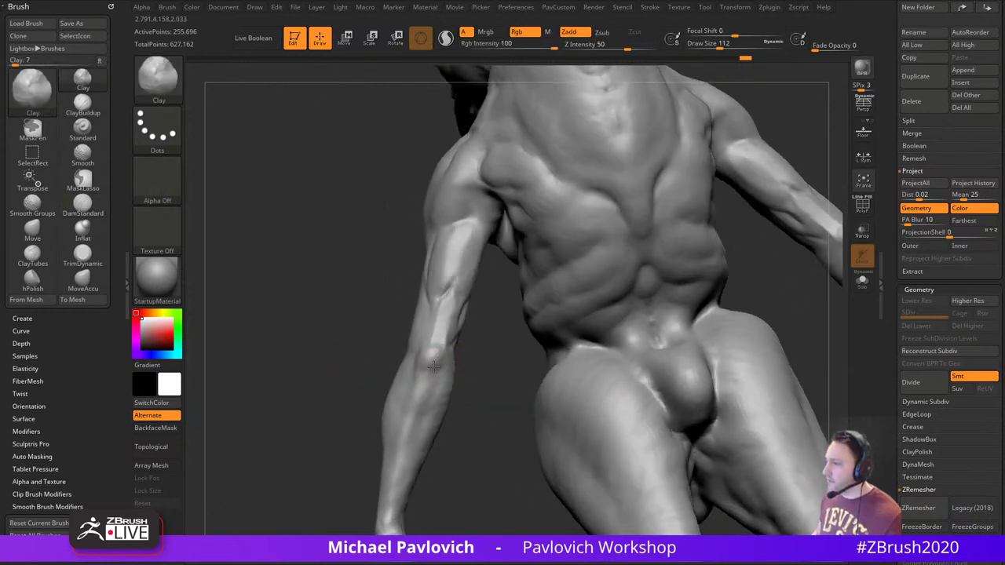
pyautogui.moveTo(433, 367)
pyautogui.mouseDown()
pyautogui.moveTo(422, 395)
pyautogui.moveTo(437, 371)
pyautogui.mouseUp()
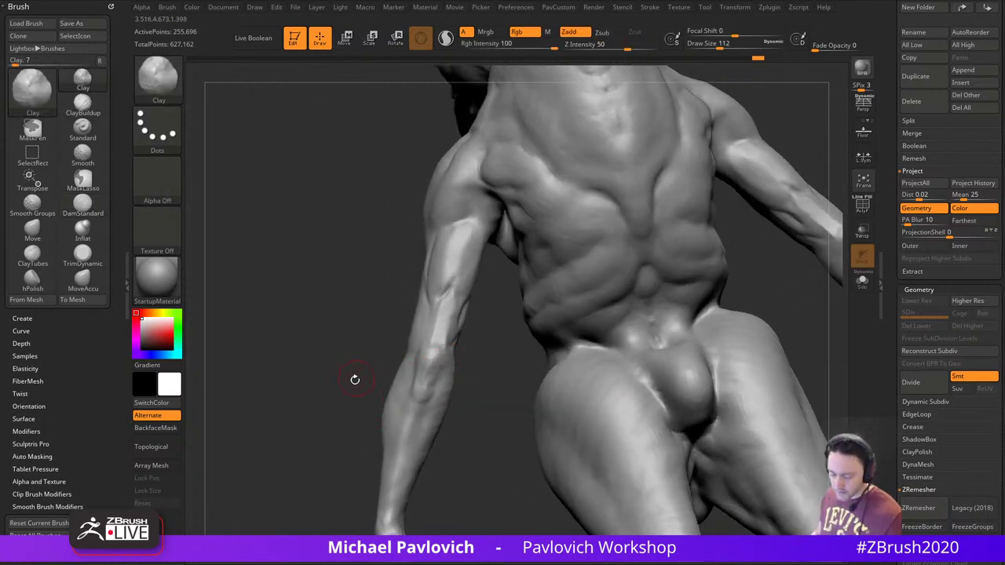
# Flatten the planes around the elbow and upper forearm with TrimDynamic at draw size 112
pyautogui.press('b')
pyautogui.press('t')
pyautogui.press('d')
pyautogui.moveTo(334, 385)
pyautogui.mouseDown(button='right')
pyautogui.moveTo(420, 361)
pyautogui.moveTo(396, 374)
pyautogui.moveTo(403, 393)
pyautogui.mouseUp(button='right')
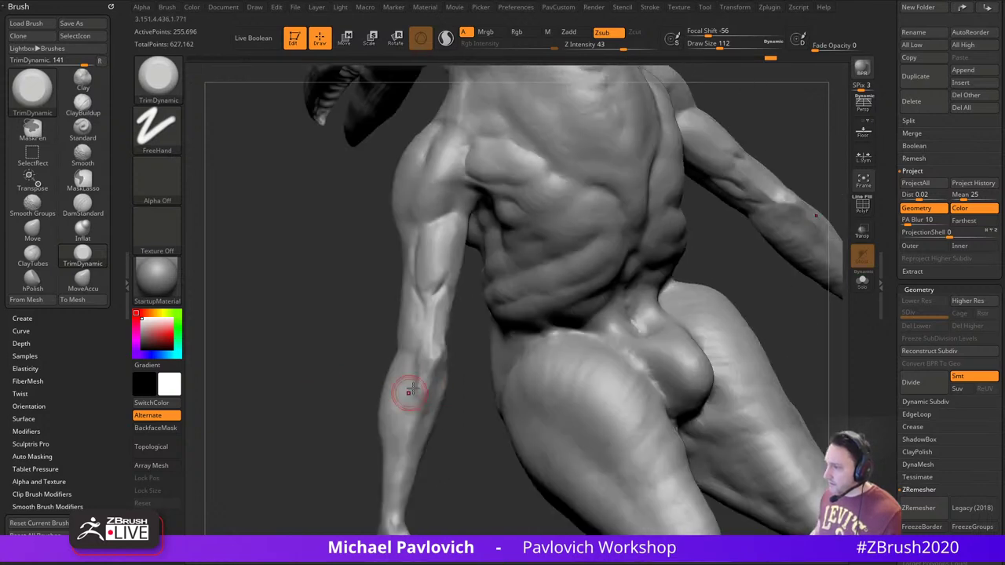
pyautogui.moveTo(364, 363); pyautogui.dragTo(430, 366, button='right')
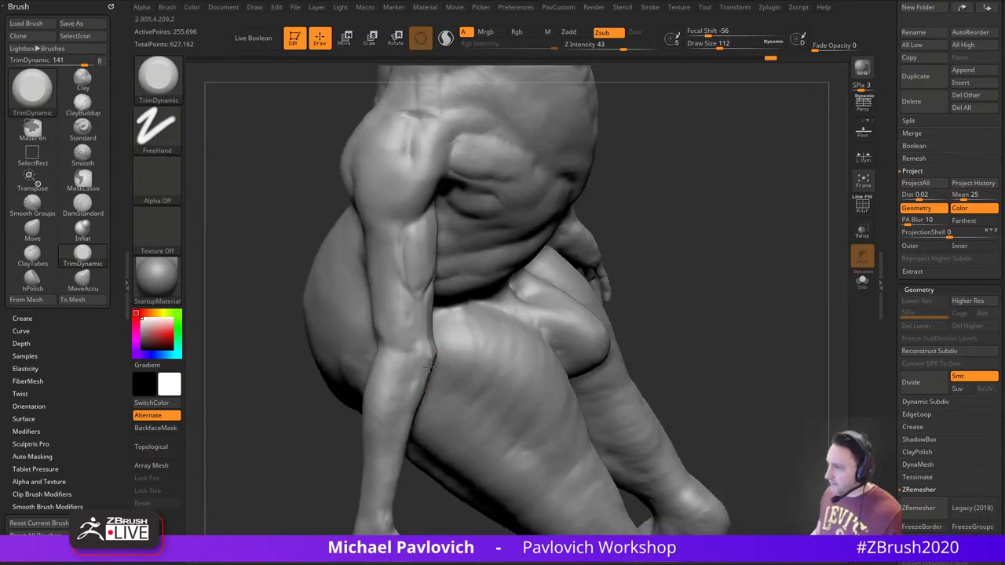
pyautogui.moveTo(418, 386); pyautogui.dragTo(436, 355)
# Smooth the elbow and lower triceps, reducing the draw size to 80 for the finer areas
pyautogui.moveTo(668, 263); pyautogui.dragTo(502, 286)
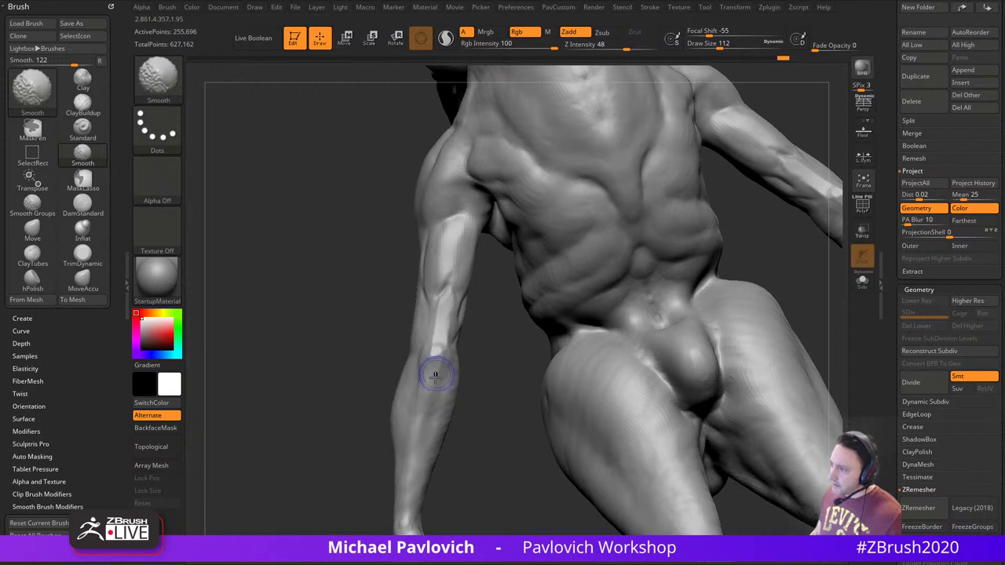
pyautogui.moveTo(375, 217); pyautogui.dragTo(420, 226)
pyautogui.moveTo(429, 333)
pyautogui.keyDown('shift'); pyautogui.mouseDown()
pyautogui.moveTo(437, 356)
pyautogui.moveTo(419, 345)
pyautogui.mouseUp(); pyautogui.keyUp('shift')
pyautogui.moveTo(345, 406); pyautogui.dragTo(326, 405)
pyautogui.press('s')
pyautogui.click(419, 377)
pyautogui.keyDown('shift'); pyautogui.moveTo(433, 341); pyautogui.dragTo(439, 301); pyautogui.keyUp('shift')
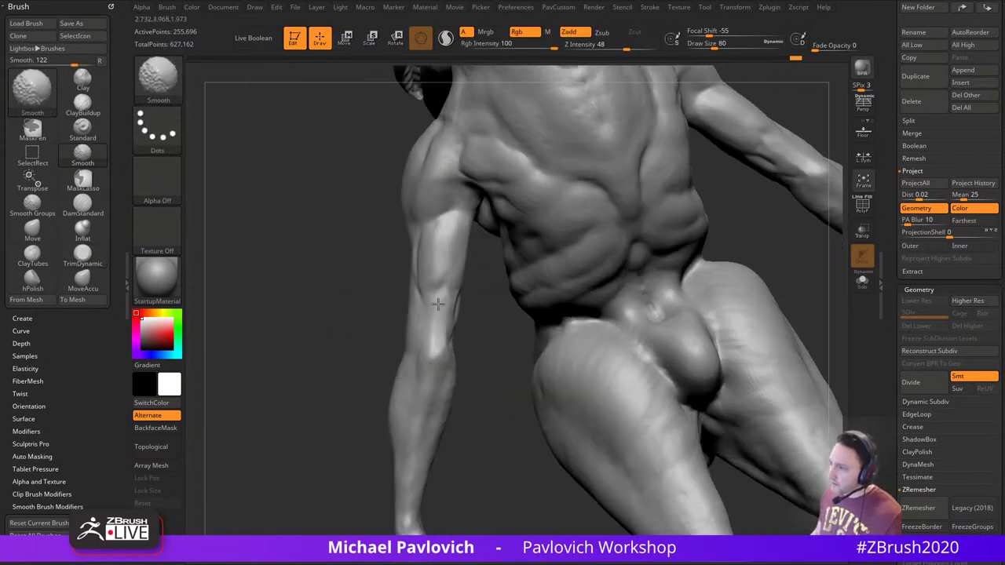
# Soften the triceps grooves and the back of the elbow with the Smooth brush at draw size 80
pyautogui.moveTo(390, 349)
pyautogui.mouseDown()
pyautogui.moveTo(370, 365)
pyautogui.moveTo(386, 360)
pyautogui.mouseUp()
pyautogui.moveTo(458, 312)
pyautogui.keyDown('shift'); pyautogui.mouseDown()
pyautogui.moveTo(448, 287)
pyautogui.moveTo(445, 321)
pyautogui.moveTo(408, 316)
pyautogui.moveTo(416, 347)
pyautogui.mouseUp(); pyautogui.keyUp('shift')
pyautogui.keyDown('shift'); pyautogui.moveTo(567, 255); pyautogui.dragTo(575, 241); pyautogui.keyUp('shift')
pyautogui.moveTo(691, 196); pyautogui.dragTo(630, 193)
pyautogui.moveTo(445, 308)
pyautogui.keyDown('shift'); pyautogui.mouseDown()
pyautogui.moveTo(442, 327)
pyautogui.moveTo(463, 340)
pyautogui.mouseUp(); pyautogui.keyUp('shift')
pyautogui.keyDown('shift'); pyautogui.moveTo(441, 365); pyautogui.dragTo(438, 394); pyautogui.keyUp('shift')
pyautogui.moveTo(365, 396); pyautogui.dragTo(344, 372)
# Carve a crease along the inner side of the elbow with DamStandard at draw size 80
pyautogui.press('b')
pyautogui.press('d')
pyautogui.press('s')
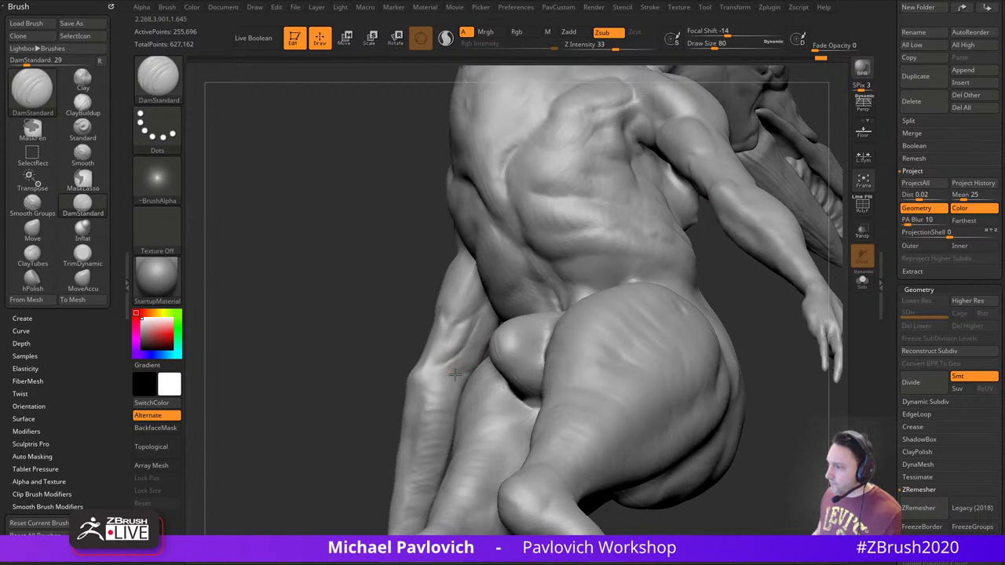
pyautogui.moveTo(455, 374); pyautogui.dragTo(435, 399)
# Build up the elbow bone and the adjoining forearm ridge with the Clay brush at draw size 80
pyautogui.press('b')
pyautogui.press('c')
pyautogui.press('l')
pyautogui.moveTo(365, 397); pyautogui.dragTo(403, 389)
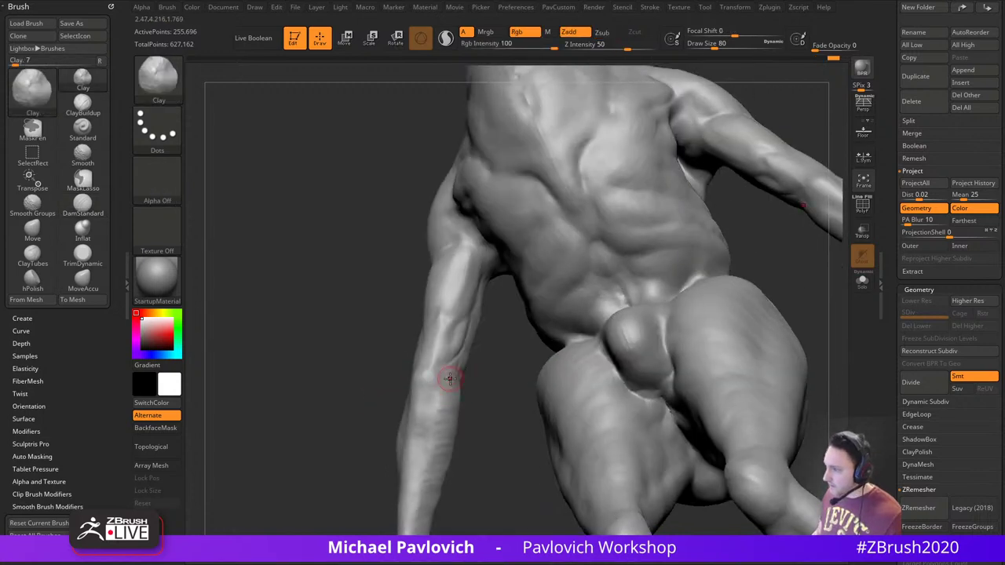
pyautogui.moveTo(485, 370); pyautogui.dragTo(550, 366)
pyautogui.moveTo(427, 432); pyautogui.dragTo(448, 379, button='right')
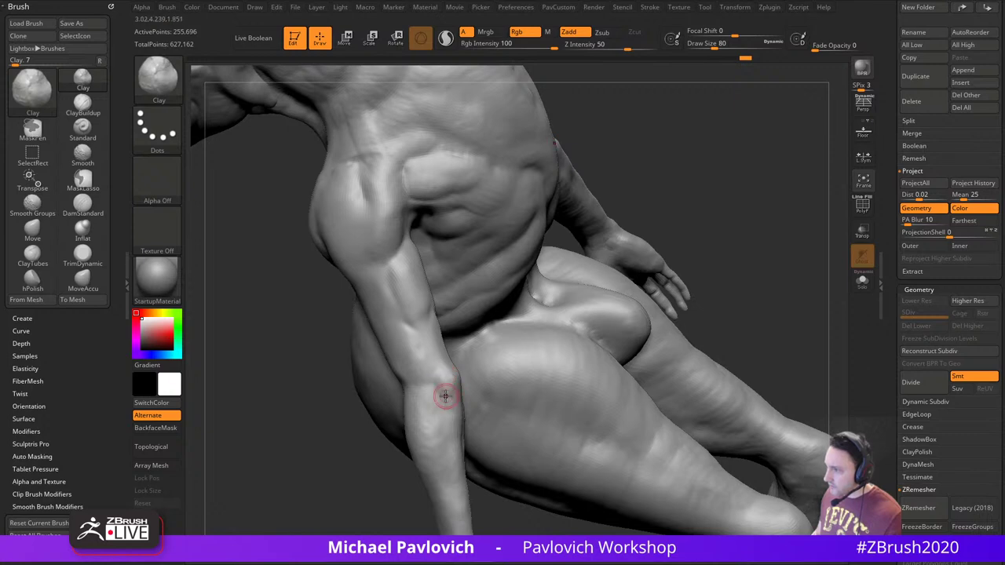
pyautogui.moveTo(364, 470); pyautogui.dragTo(457, 388, button='right')
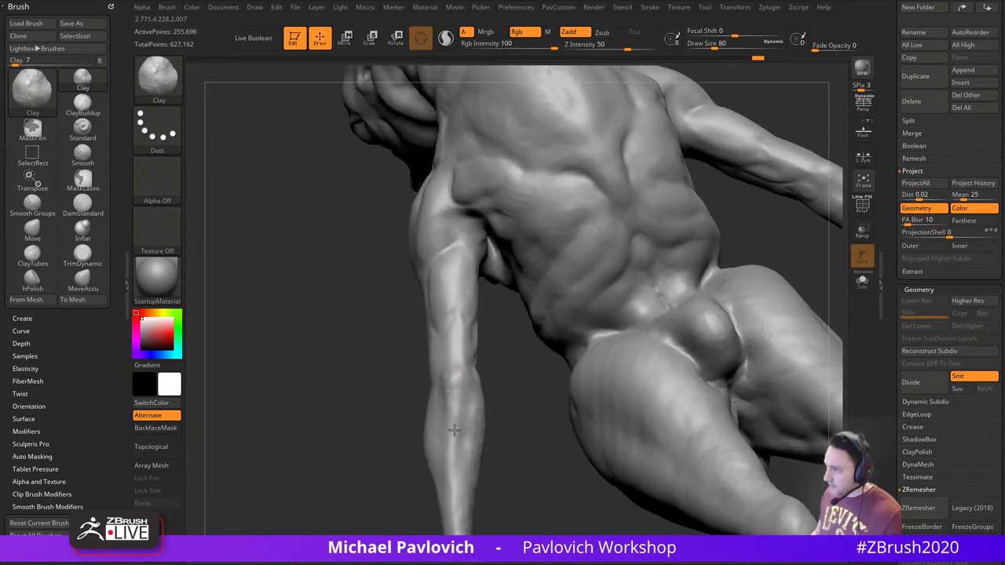
pyautogui.moveTo(375, 456); pyautogui.dragTo(424, 404, button='right')
pyautogui.moveTo(460, 366); pyautogui.dragTo(471, 388, button='right')
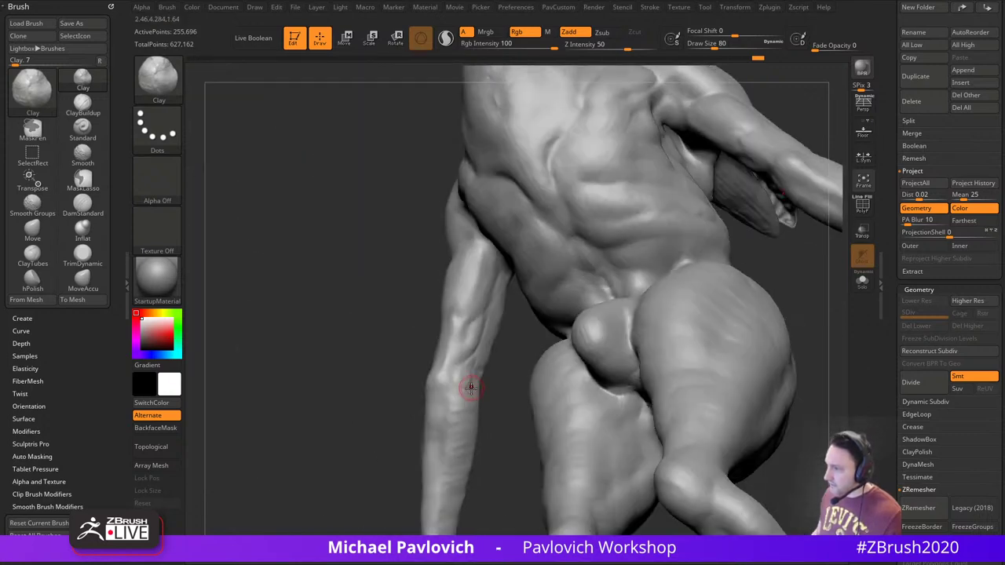
# Smooth the inner elbow and shape its outer side with Clay at draw size 80, blending it into the forearm
pyautogui.keyDown('shift'); pyautogui.moveTo(461, 381); pyautogui.dragTo(467, 393); pyautogui.keyUp('shift')
pyautogui.moveTo(362, 436); pyautogui.dragTo(444, 413)
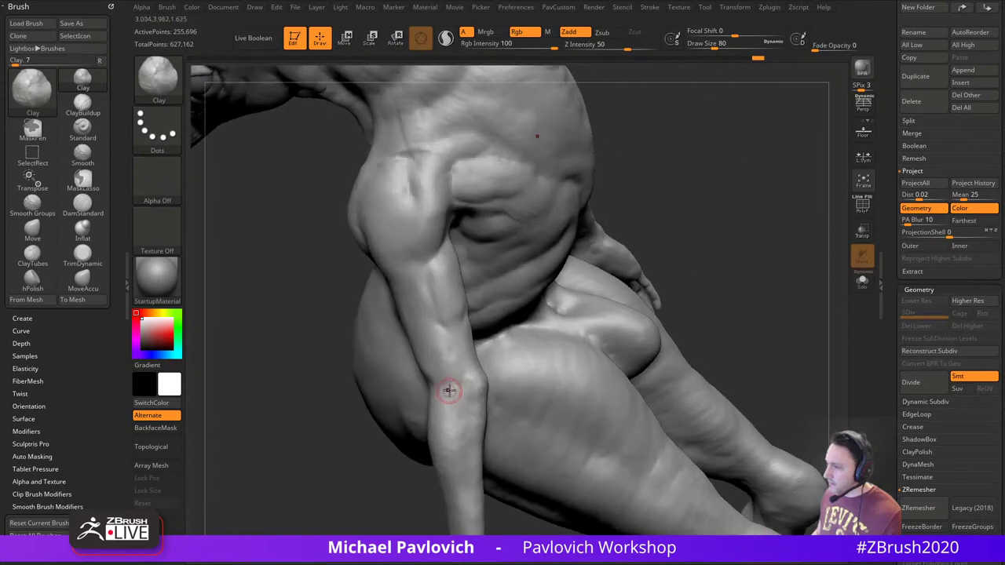
pyautogui.moveTo(627, 289)
pyautogui.mouseDown(button='right')
pyautogui.moveTo(458, 395)
pyautogui.moveTo(453, 385)
pyautogui.mouseUp(button='right')
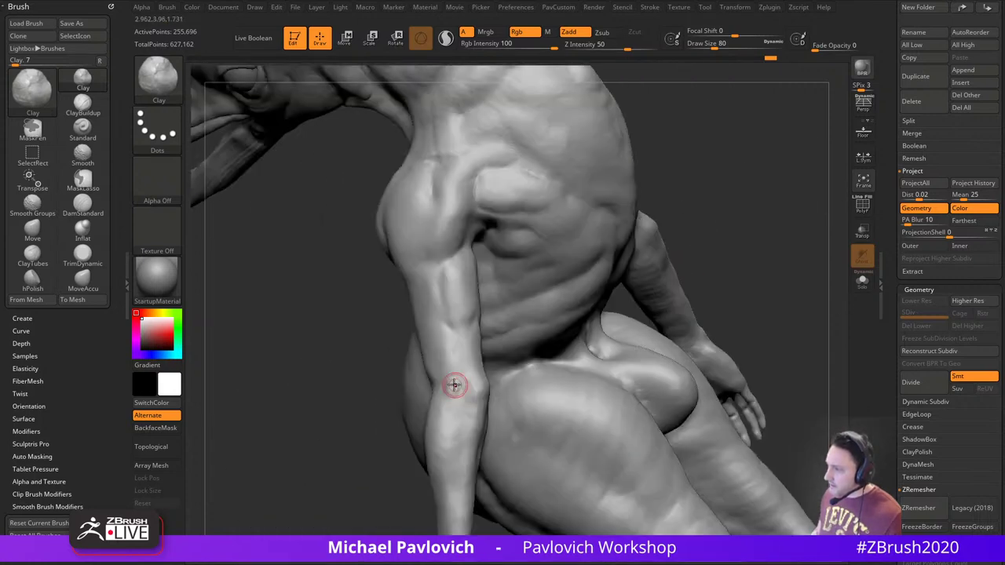
pyautogui.moveTo(453, 385); pyautogui.dragTo(442, 399)
pyautogui.moveTo(428, 412); pyautogui.dragTo(314, 447, button='right')
pyautogui.moveTo(508, 388)
pyautogui.mouseDown(button='right')
pyautogui.moveTo(475, 387)
pyautogui.moveTo(477, 398)
pyautogui.moveTo(460, 381)
pyautogui.mouseUp(button='right')
pyautogui.keyDown('shift'); pyautogui.moveTo(460, 382); pyautogui.dragTo(461, 375); pyautogui.keyUp('shift')
pyautogui.keyDown('ctrl'); pyautogui.moveTo(539, 354); pyautogui.dragTo(585, 309, button='right'); pyautogui.keyUp('ctrl')
pyautogui.moveTo(585, 308)
pyautogui.mouseDown(button='right')
pyautogui.moveTo(637, 301)
pyautogui.moveTo(637, 285)
pyautogui.moveTo(634, 314)
pyautogui.mouseUp(button='right')
pyautogui.moveTo(634, 313); pyautogui.dragTo(560, 272, button='right')
pyautogui.moveTo(552, 318)
pyautogui.mouseDown(button='right')
pyautogui.moveTo(584, 292)
pyautogui.moveTo(567, 309)
pyautogui.mouseUp(button='right')
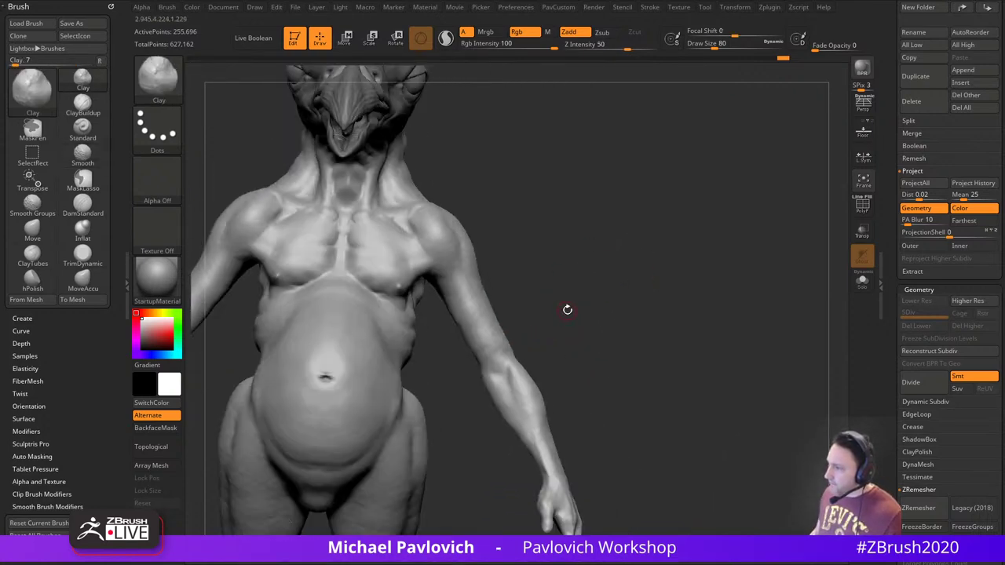
# Carve the crease across the inner elbow and the adjoining upper arm with DamStandard, raising the draw size from 104 to 158
pyautogui.moveTo(551, 262); pyautogui.dragTo(531, 274, button='right')
pyautogui.press('b')
pyautogui.press('d')
pyautogui.press('s')
pyautogui.press('s')
pyautogui.moveTo(487, 345); pyautogui.dragTo(491, 344)
pyautogui.moveTo(492, 345); pyautogui.dragTo(467, 326, button='right')
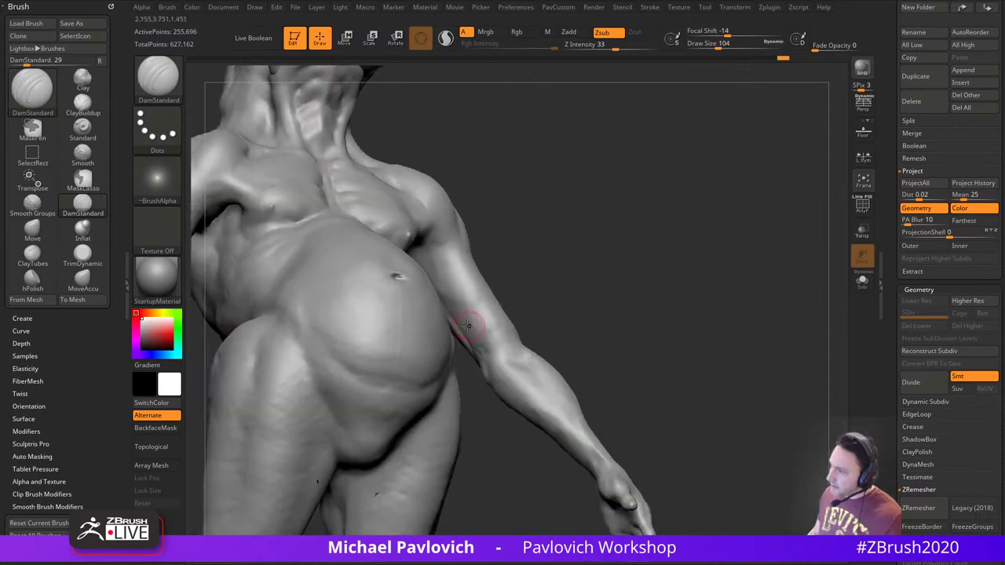
pyautogui.moveTo(550, 329)
pyautogui.mouseDown(button='right')
pyautogui.moveTo(570, 319)
pyautogui.moveTo(499, 353)
pyautogui.mouseUp(button='right')
pyautogui.press('s')
pyautogui.moveTo(499, 355); pyautogui.dragTo(507, 357)
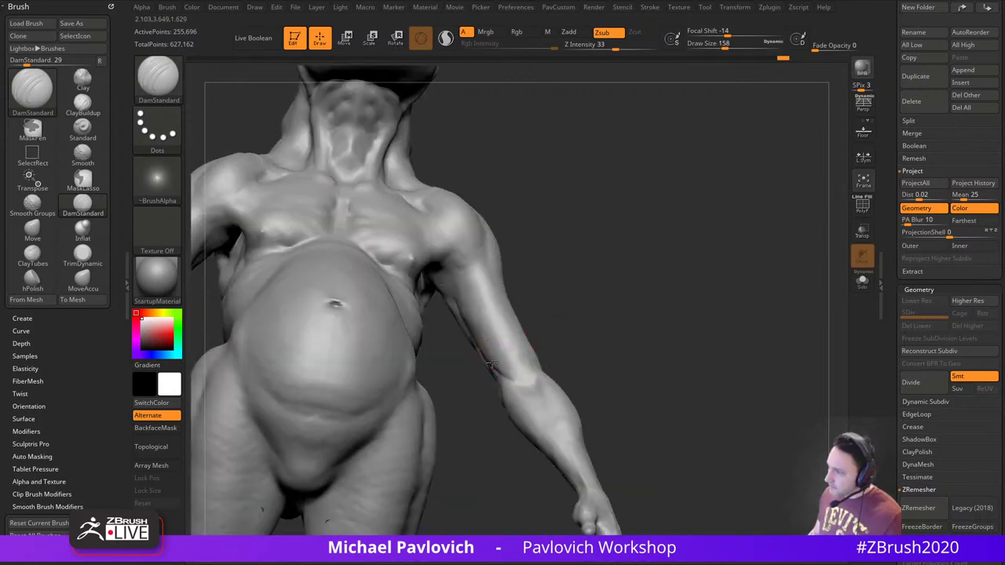
# Cut the groove along the inner upper arm above the elbow with DamStandard at draw size 128
pyautogui.moveTo(529, 380); pyautogui.dragTo(567, 357, button='right')
pyautogui.press('s')
pyautogui.moveTo(508, 355); pyautogui.dragTo(502, 356)
pyautogui.moveTo(477, 339); pyautogui.dragTo(509, 366)
pyautogui.moveTo(651, 303); pyautogui.dragTo(506, 318, button='right')
pyautogui.press('s')
pyautogui.moveTo(497, 320); pyautogui.dragTo(495, 312)
pyautogui.moveTo(561, 331); pyautogui.dragTo(507, 338, button='right')
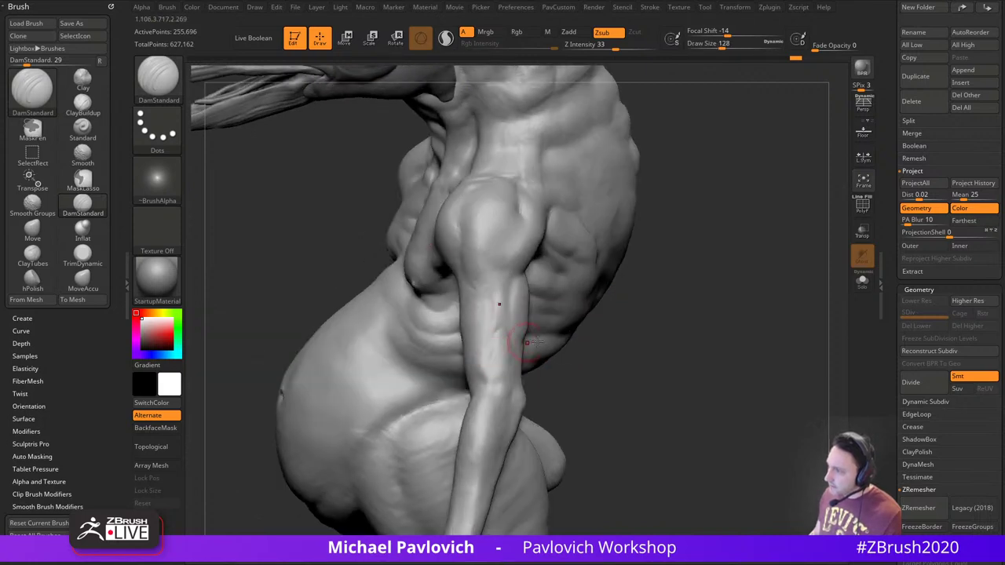
# Define the outer elbow and upper forearm with DamStandard at draw size 128, and switch to the Clay brush
pyautogui.moveTo(598, 341)
pyautogui.mouseDown(button='right')
pyautogui.moveTo(665, 251)
pyautogui.moveTo(608, 276)
pyautogui.mouseUp(button='right')
pyautogui.moveTo(556, 321); pyautogui.dragTo(541, 347)
pyautogui.moveTo(596, 282); pyautogui.dragTo(580, 287, button='right')
pyautogui.press('2')
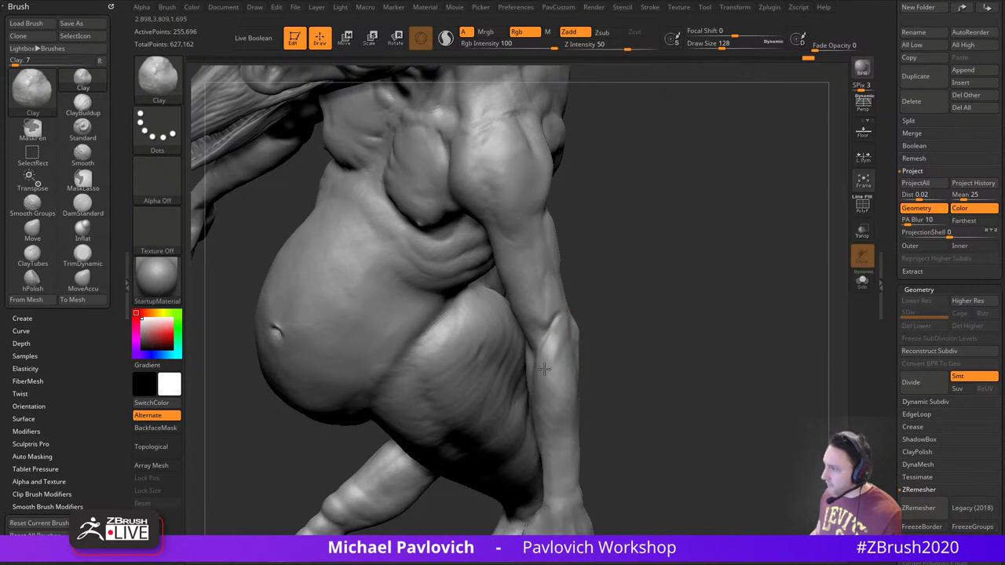
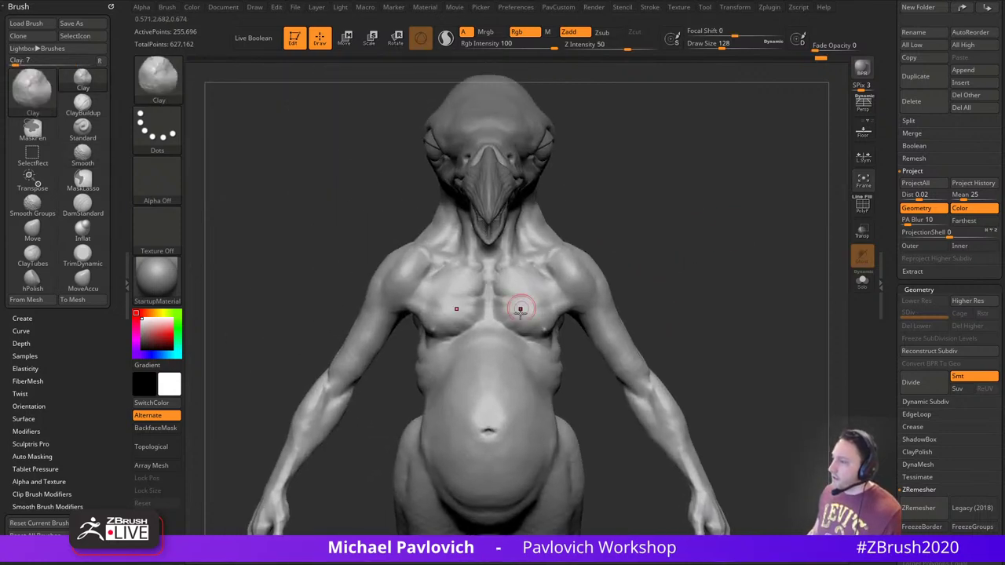
# Reshape the torso and belly silhouette in side view with MoveAccu, enlarging the draw size to 629
pyautogui.press('1')
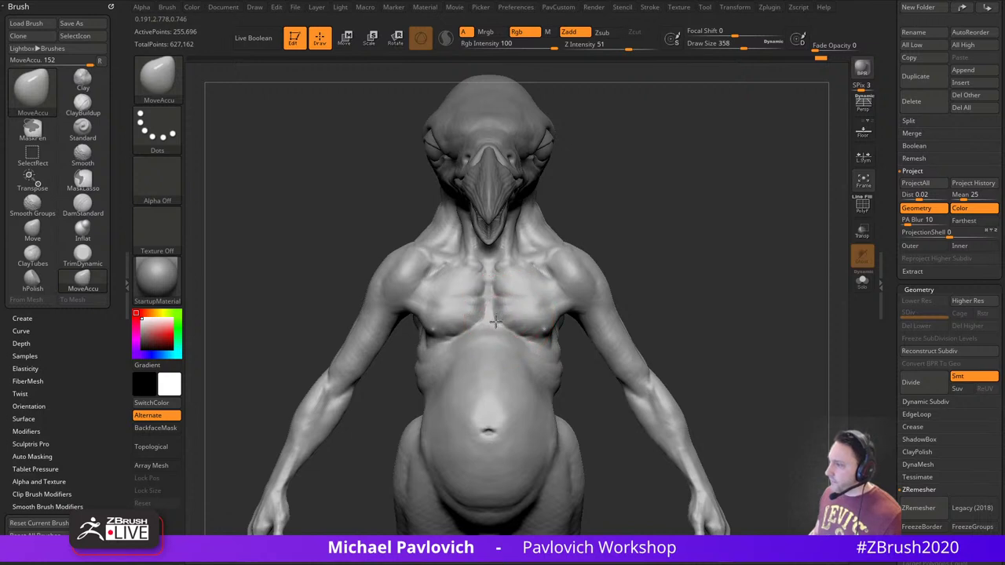
pyautogui.moveTo(708, 283)
pyautogui.mouseDown()
pyautogui.moveTo(868, 316)
pyautogui.moveTo(542, 271)
pyautogui.mouseUp()
pyautogui.moveTo(757, 271); pyautogui.dragTo(675, 235, button='right')
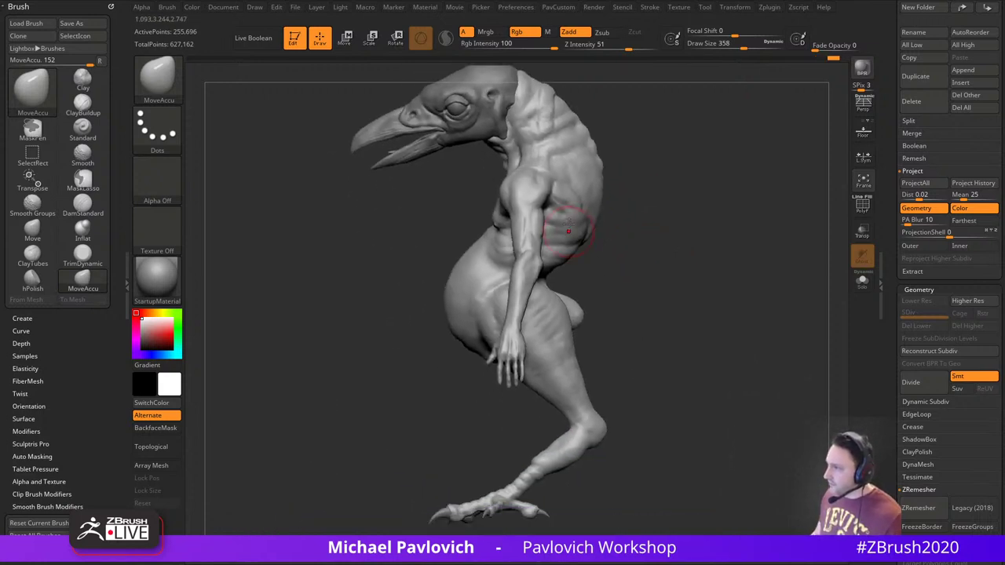
pyautogui.press('s')
pyautogui.moveTo(464, 278); pyautogui.dragTo(480, 278)
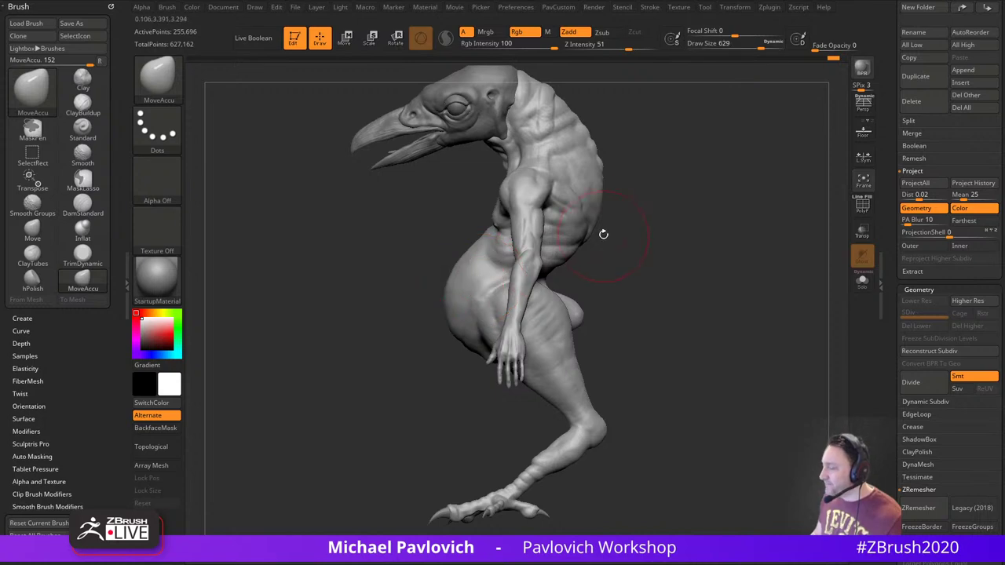
pyautogui.moveTo(467, 312)
pyautogui.mouseDown()
pyautogui.moveTo(480, 312)
pyautogui.moveTo(458, 306)
pyautogui.moveTo(470, 337)
pyautogui.mouseUp()
# Narrow the waist and taper the lower ribs in back view with the Move brush at draw sizes 453 and 393
pyautogui.press('b')
pyautogui.press('m')
pyautogui.press('v')
pyautogui.press('s')
pyautogui.moveTo(470, 297); pyautogui.dragTo(461, 296)
pyautogui.moveTo(711, 223)
pyautogui.mouseDown()
pyautogui.moveTo(626, 223)
pyautogui.moveTo(653, 216)
pyautogui.mouseUp()
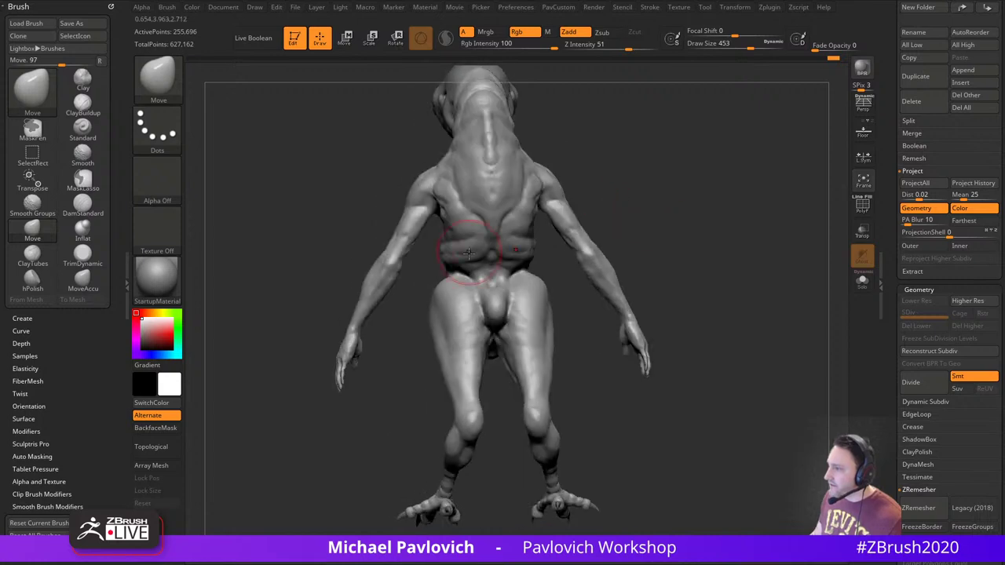
pyautogui.moveTo(448, 218)
pyautogui.mouseDown()
pyautogui.moveTo(445, 227)
pyautogui.moveTo(428, 206)
pyautogui.moveTo(445, 246)
pyautogui.moveTo(368, 261)
pyautogui.mouseUp()
pyautogui.press('s')
pyautogui.click(471, 269)
pyautogui.moveTo(450, 237); pyautogui.dragTo(454, 242)
pyautogui.moveTo(624, 197)
pyautogui.mouseDown()
pyautogui.moveTo(551, 355)
pyautogui.moveTo(535, 354)
pyautogui.mouseUp()
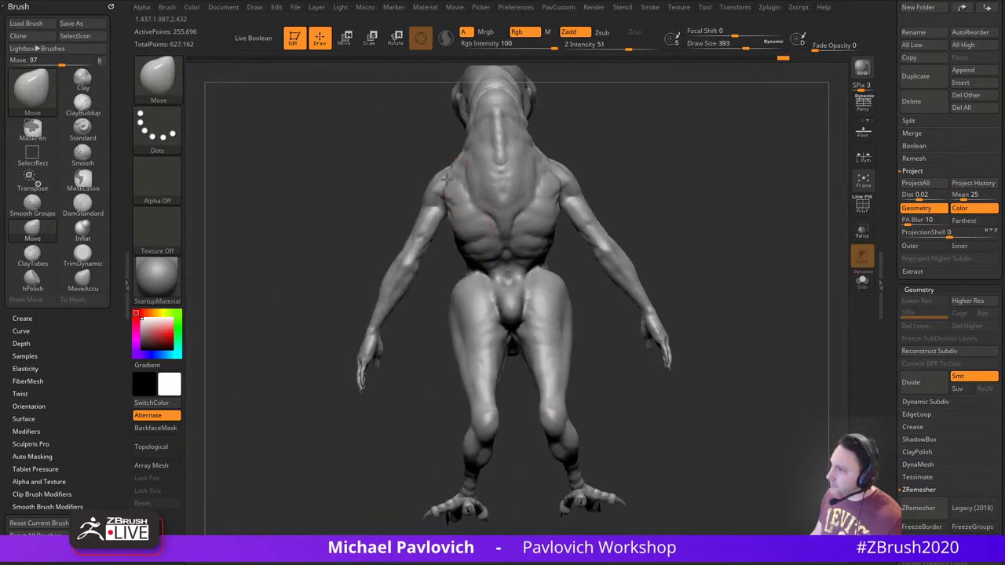
# Adjust the flanks and upper back contour with the Move brush at draw size 550
pyautogui.moveTo(594, 155)
pyautogui.mouseDown(button='right')
pyautogui.moveTo(634, 150)
pyautogui.moveTo(607, 226)
pyautogui.moveTo(729, 227)
pyautogui.moveTo(704, 227)
pyautogui.mouseUp(button='right')
pyautogui.press('s')
pyautogui.moveTo(701, 223); pyautogui.dragTo(691, 223)
pyautogui.moveTo(703, 192)
pyautogui.keyDown('alt'); pyautogui.mouseDown(button='right')
pyautogui.moveTo(722, 235)
pyautogui.moveTo(610, 197)
pyautogui.moveTo(667, 185)
pyautogui.mouseUp(button='right'); pyautogui.keyUp('alt')
pyautogui.press('s')
pyautogui.moveTo(531, 232)
pyautogui.mouseDown()
pyautogui.moveTo(554, 232)
pyautogui.moveTo(506, 232)
pyautogui.moveTo(507, 213)
pyautogui.moveTo(504, 238)
pyautogui.moveTo(506, 228)
pyautogui.mouseUp()
pyautogui.moveTo(493, 291); pyautogui.dragTo(483, 294)
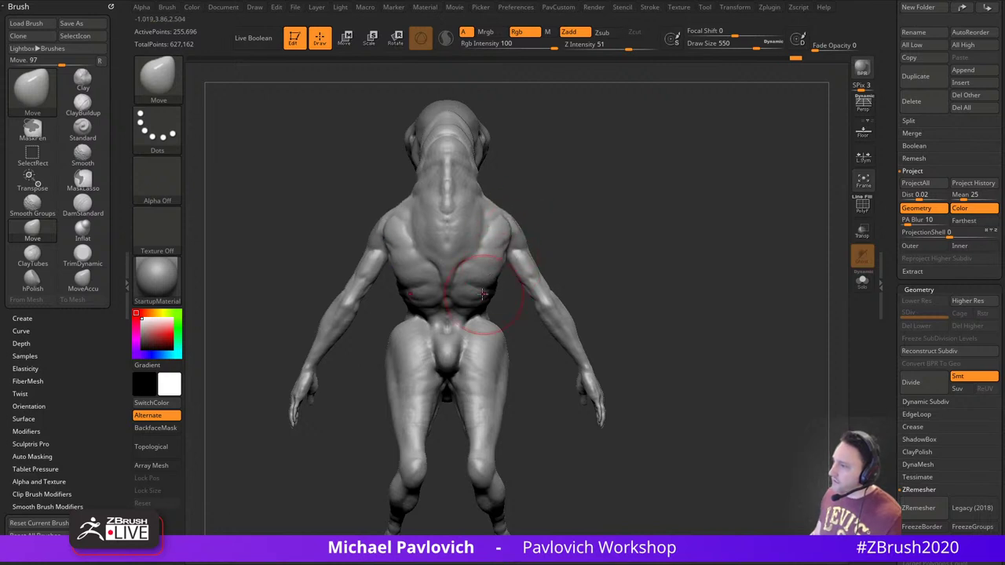
# Reshape the sides of the rib cage beside the belly in front view with the Move brush at draw size 533
pyautogui.keyDown('shift'); pyautogui.moveTo(593, 241); pyautogui.dragTo(656, 242); pyautogui.keyUp('shift')
pyautogui.press('s')
pyautogui.moveTo(403, 279)
pyautogui.mouseDown()
pyautogui.moveTo(419, 279)
pyautogui.moveTo(387, 286)
pyautogui.moveTo(396, 285)
pyautogui.mouseUp()
pyautogui.press('s')
pyautogui.moveTo(397, 286)
pyautogui.mouseDown()
pyautogui.moveTo(382, 300)
pyautogui.moveTo(451, 238)
pyautogui.moveTo(438, 281)
pyautogui.mouseUp()
pyautogui.press('s')
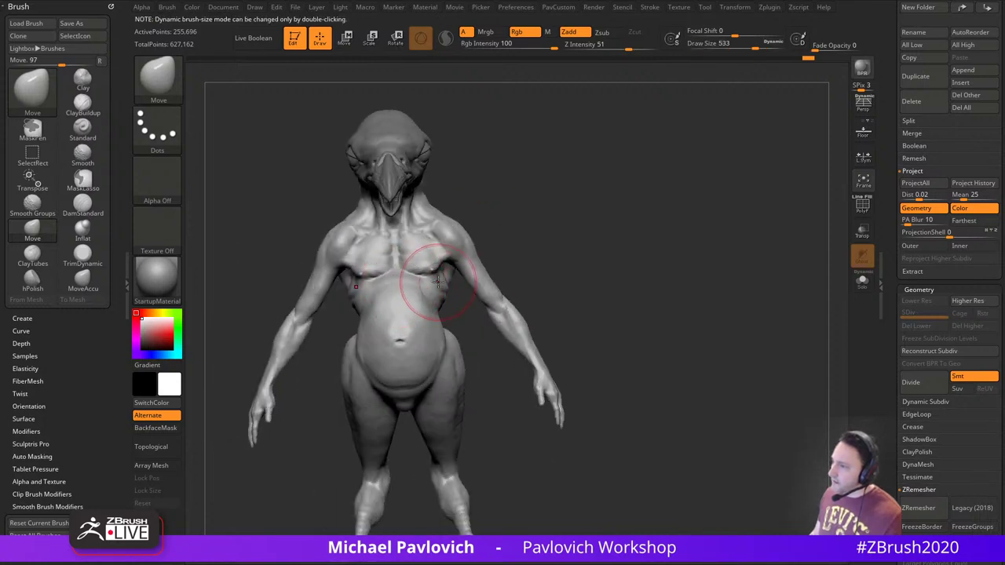
pyautogui.moveTo(510, 245); pyautogui.dragTo(446, 268)
pyautogui.press('s')
pyautogui.moveTo(448, 288); pyautogui.dragTo(446, 268, button='right')
# Refine the chest, rib cage and shoulder proportions with the Move brush, reducing the draw size to 257
pyautogui.moveTo(500, 222)
pyautogui.mouseDown()
pyautogui.moveTo(563, 248)
pyautogui.moveTo(468, 259)
pyautogui.mouseUp()
pyautogui.press('s')
pyautogui.moveTo(442, 311); pyautogui.dragTo(440, 312)
pyautogui.moveTo(573, 255)
pyautogui.keyDown('alt'); pyautogui.mouseDown()
pyautogui.moveTo(578, 217)
pyautogui.moveTo(535, 233)
pyautogui.moveTo(571, 237)
pyautogui.mouseUp(); pyautogui.keyUp('alt')
pyautogui.press('s')
pyautogui.moveTo(466, 273); pyautogui.dragTo(456, 270)
pyautogui.moveTo(581, 236); pyautogui.dragTo(500, 237)
pyautogui.press('s')
pyautogui.moveTo(644, 226)
pyautogui.mouseDown()
pyautogui.moveTo(550, 243)
pyautogui.moveTo(583, 219)
pyautogui.mouseUp()
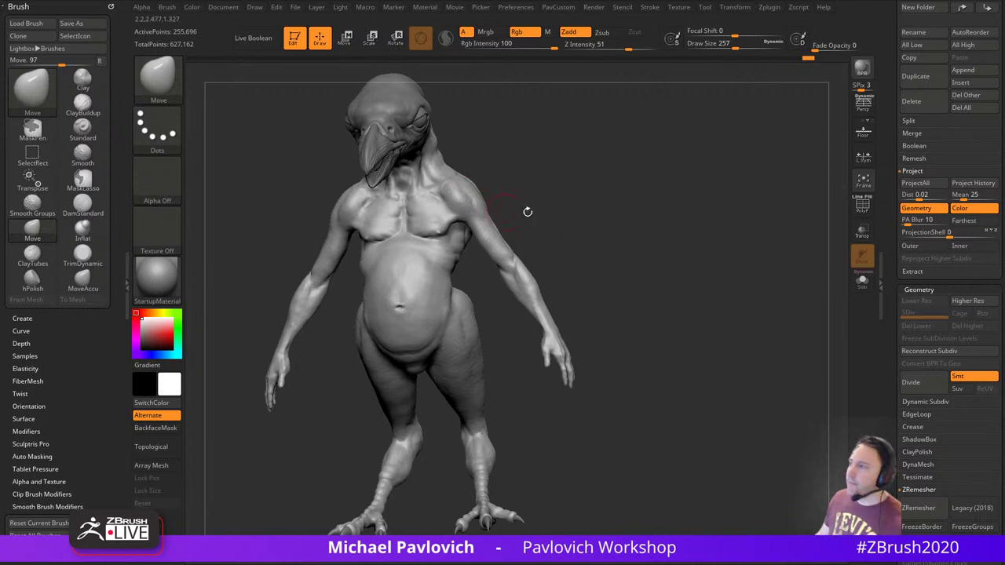
# Examine the whole creature's proportions from the front and in three-quarter view
pyautogui.keyDown('shift'); pyautogui.moveTo(727, 221); pyautogui.dragTo(762, 236); pyautogui.keyUp('shift')
pyautogui.press('f')
pyautogui.moveTo(891, 201); pyautogui.dragTo(881, 394)
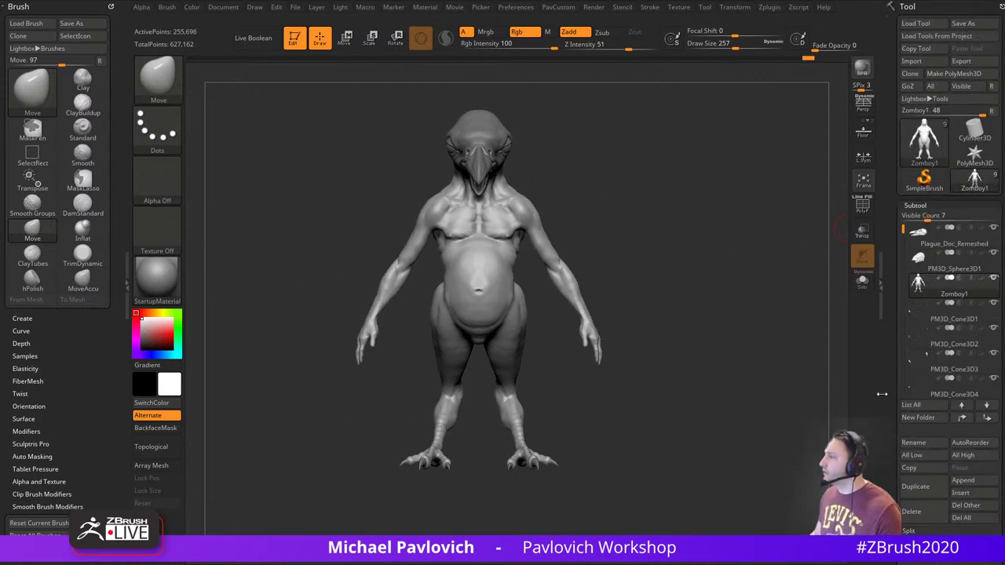
pyautogui.moveTo(895, 274); pyautogui.dragTo(903, 224)
pyautogui.moveTo(794, 214); pyautogui.dragTo(677, 200)
pyautogui.keyDown('alt'); pyautogui.moveTo(678, 199); pyautogui.dragTo(672, 241); pyautogui.keyUp('alt')
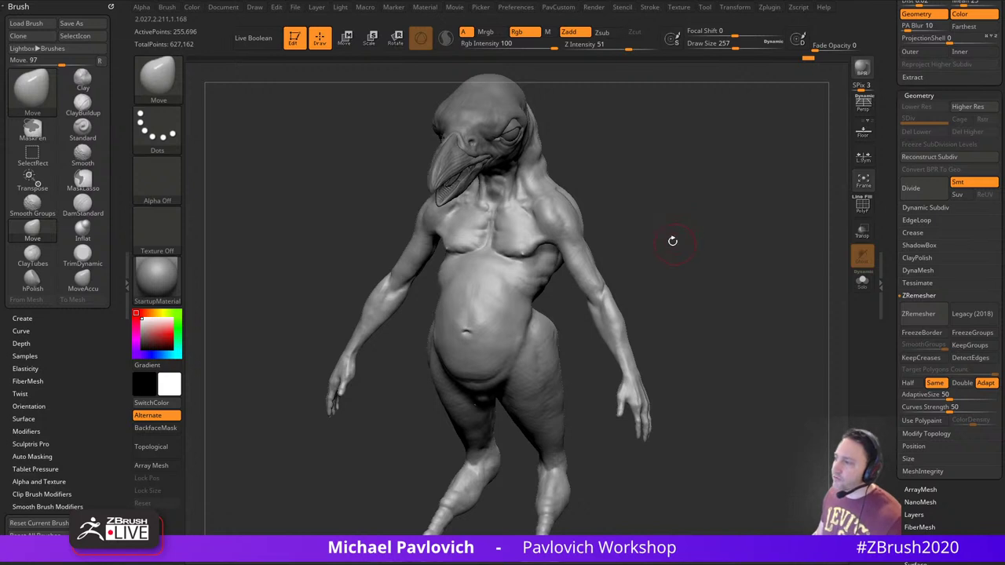
pyautogui.press('3')
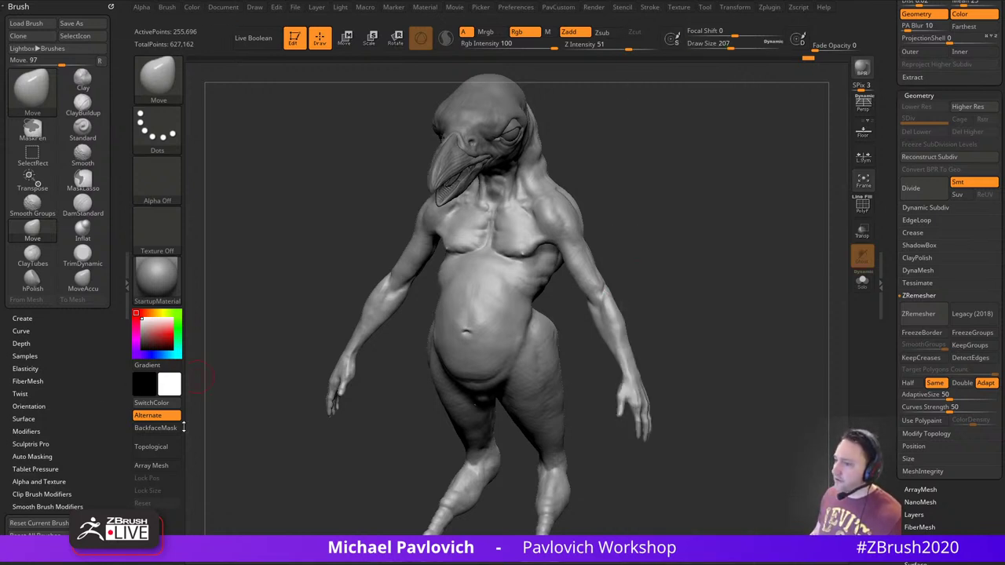
pyautogui.moveTo(679, 190)
pyautogui.keyDown('alt'); pyautogui.mouseDown()
pyautogui.moveTo(666, 175)
pyautogui.moveTo(715, 188)
pyautogui.moveTo(717, 145)
pyautogui.moveTo(667, 187)
pyautogui.mouseUp(); pyautogui.keyUp('alt')
# Carve the rib cage edge and rib creases below the chest with DamStandard at draw size 172
pyautogui.press('b')
pyautogui.press('d')
pyautogui.press('s')
pyautogui.moveTo(449, 258); pyautogui.dragTo(476, 277)
pyautogui.moveTo(582, 298)
pyautogui.mouseDown()
pyautogui.moveTo(510, 269)
pyautogui.moveTo(506, 320)
pyautogui.mouseUp()
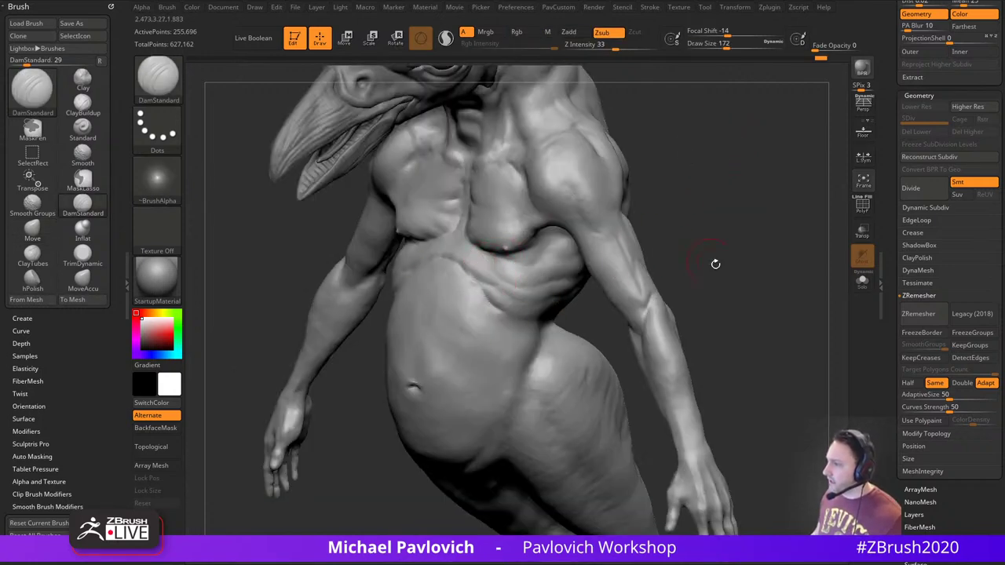
pyautogui.moveTo(715, 262); pyautogui.dragTo(593, 269)
pyautogui.moveTo(451, 269); pyautogui.dragTo(525, 268)
pyautogui.moveTo(516, 323); pyautogui.dragTo(581, 313)
# Carve grooves between the ribs along the flank towards the back with DamStandard, reducing the draw size to 149
pyautogui.moveTo(691, 246); pyautogui.dragTo(577, 255)
pyautogui.moveTo(510, 303)
pyautogui.mouseDown()
pyautogui.moveTo(699, 294)
pyautogui.moveTo(620, 312)
pyautogui.mouseUp()
pyautogui.moveTo(687, 301); pyautogui.dragTo(647, 304)
pyautogui.moveTo(522, 302); pyautogui.dragTo(600, 303)
pyautogui.moveTo(680, 301); pyautogui.dragTo(657, 301)
pyautogui.press('[')
pyautogui.moveTo(543, 305); pyautogui.dragTo(598, 309)
pyautogui.moveTo(682, 294); pyautogui.dragTo(763, 285)
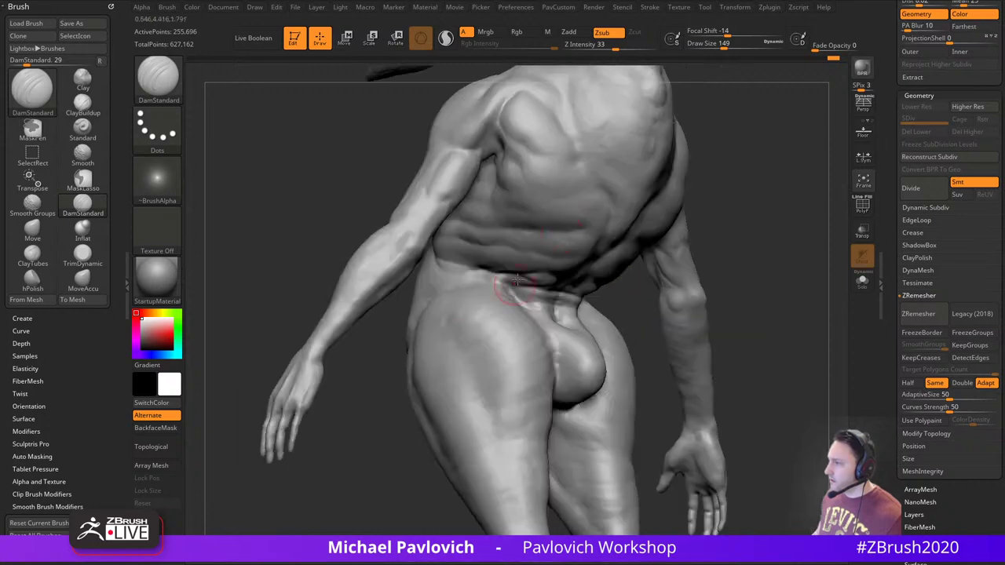
# Carve creases across the lower back and the side of the waist with DamStandard at draw size 149
pyautogui.moveTo(505, 284); pyautogui.dragTo(496, 280)
pyautogui.moveTo(744, 221); pyautogui.dragTo(702, 235)
pyautogui.moveTo(391, 339); pyautogui.dragTo(464, 328)
pyautogui.moveTo(667, 206)
pyautogui.mouseDown()
pyautogui.moveTo(738, 218)
pyautogui.moveTo(760, 192)
pyautogui.moveTo(783, 197)
pyautogui.moveTo(763, 199)
pyautogui.mouseUp()
# Build up the lower rib cage edge above the belly with the Clay brush at draw sizes 136 and 101
pyautogui.press('1')
pyautogui.moveTo(712, 170)
pyautogui.mouseDown()
pyautogui.moveTo(716, 184)
pyautogui.moveTo(701, 193)
pyautogui.mouseUp()
pyautogui.press('s')
pyautogui.moveTo(476, 268); pyautogui.dragTo(470, 268)
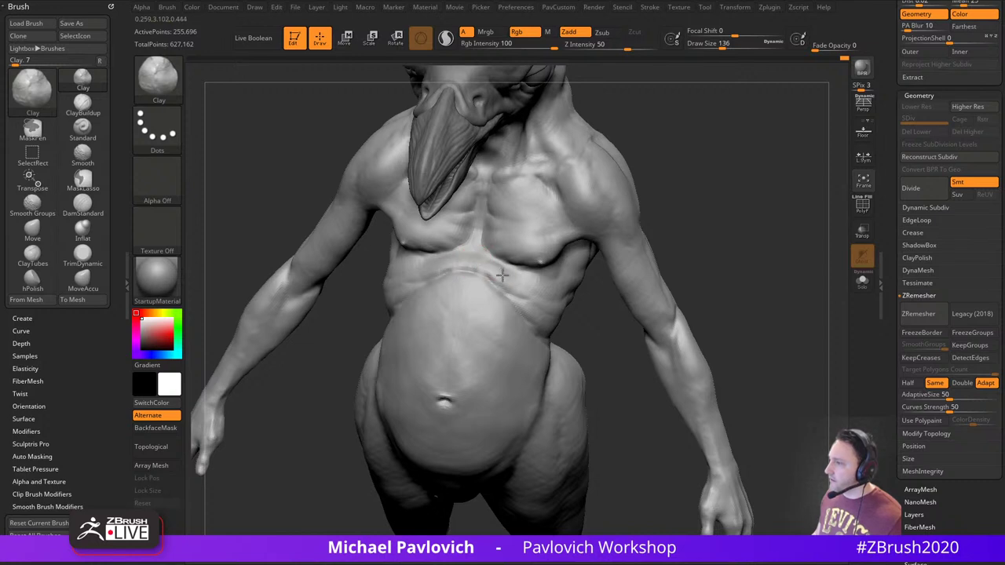
pyautogui.moveTo(696, 232); pyautogui.dragTo(639, 230)
pyautogui.moveTo(529, 281)
pyautogui.mouseDown()
pyautogui.moveTo(523, 306)
pyautogui.moveTo(531, 284)
pyautogui.mouseUp()
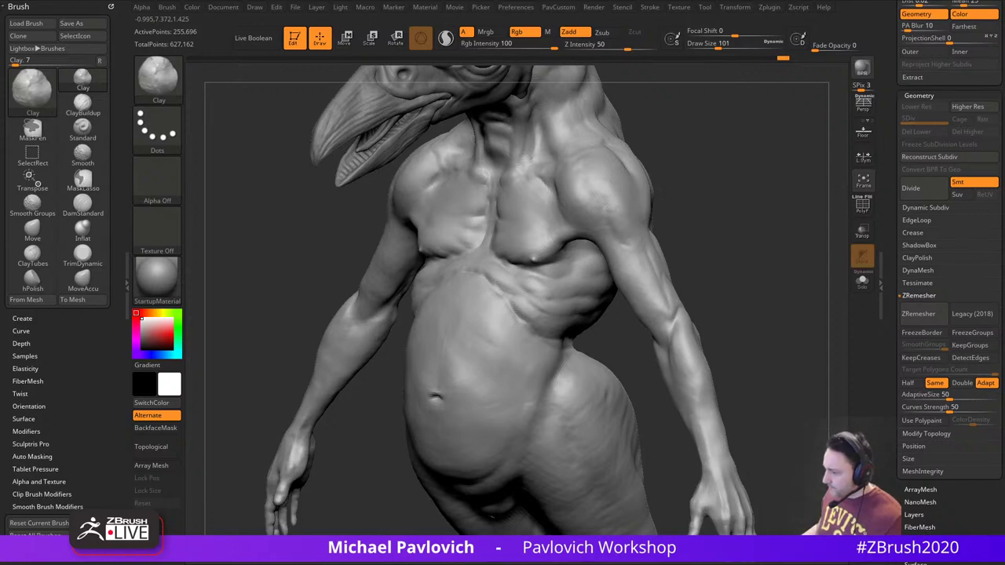
# Switch to the browser, open the ZBrush for Ideation artwork on ArtStation, browse its video playlist, and return to ZBrush
pyautogui.moveTo(542, 561); pyautogui.dragTo(533, 52)
pyautogui.scroll(-6, 384, 373)
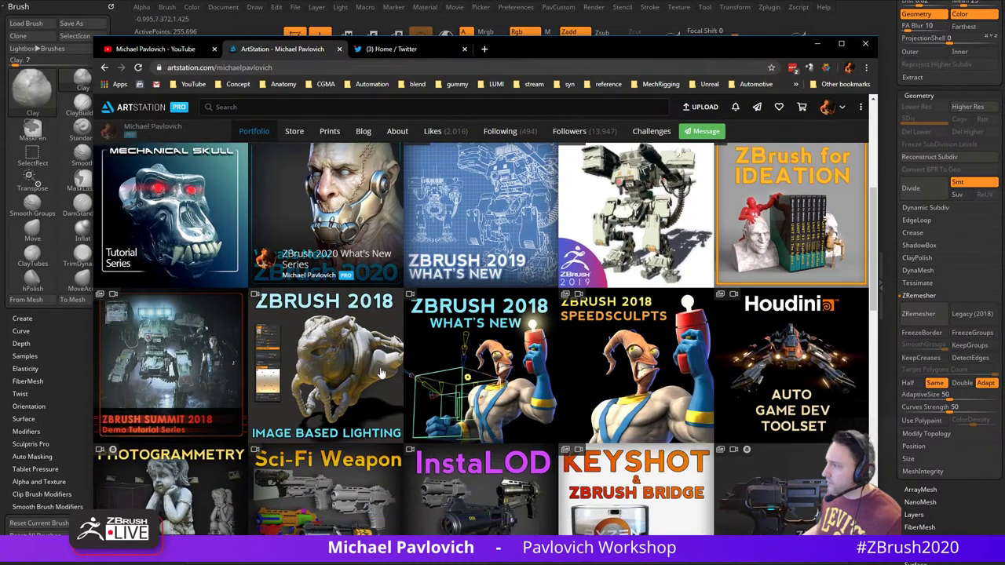
pyautogui.click(789, 235)
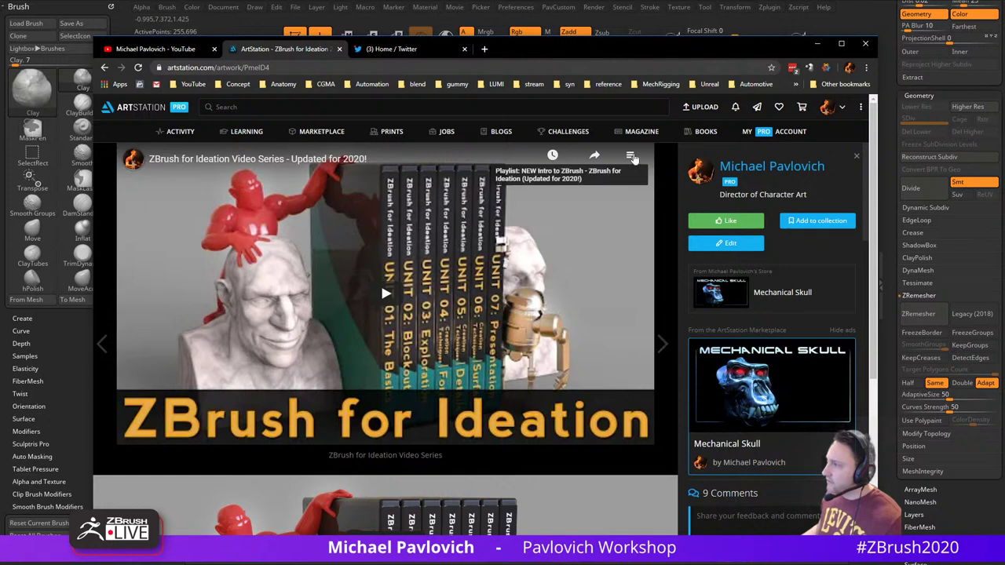
pyautogui.click(632, 157)
pyautogui.click(641, 158)
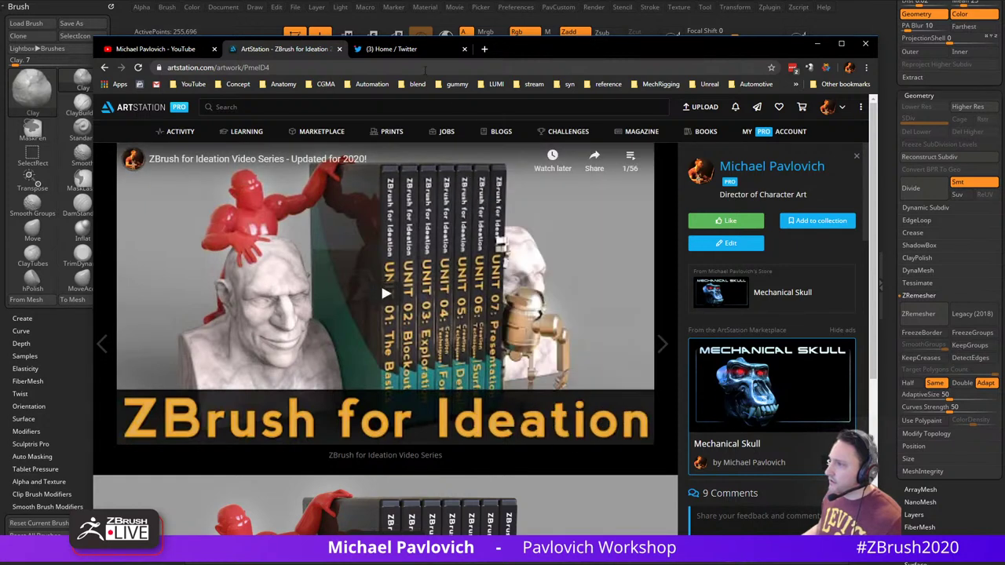
pyautogui.click(428, 67)
pyautogui.click(630, 168)
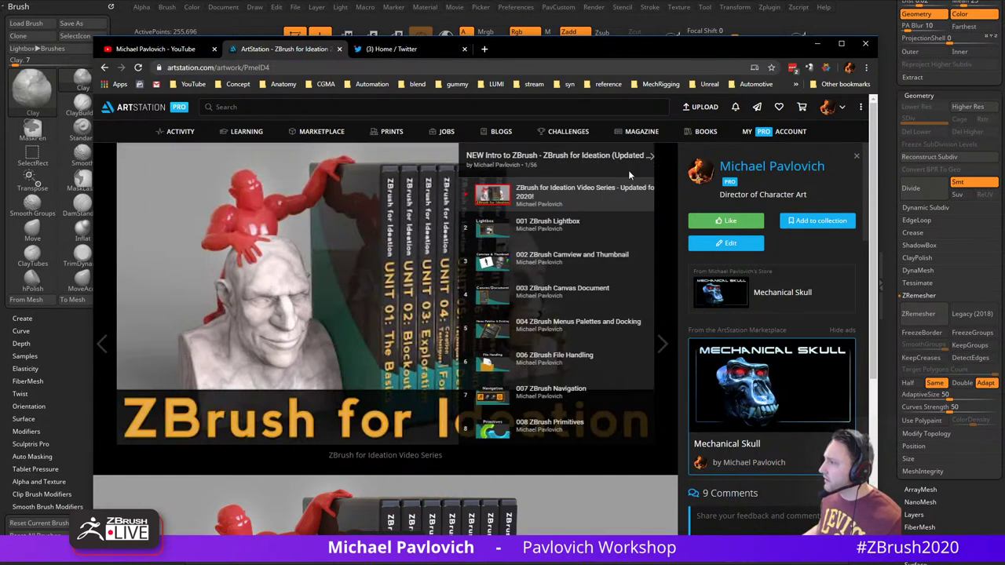
pyautogui.scroll(-18, 587, 290)
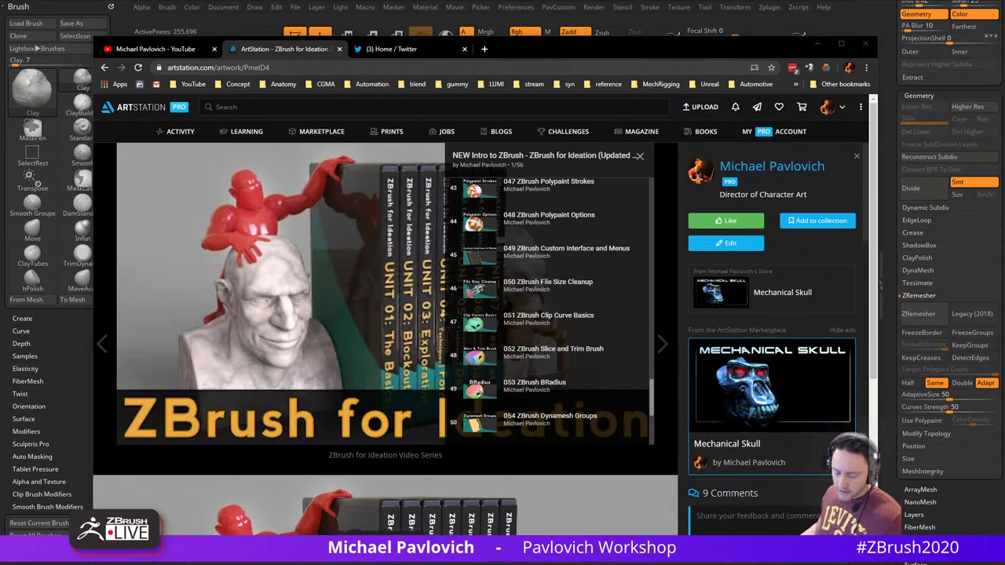
pyautogui.moveTo(609, 49)
pyautogui.mouseDown()
pyautogui.moveTo(695, 276)
pyautogui.moveTo(726, 564)
pyautogui.mouseUp()
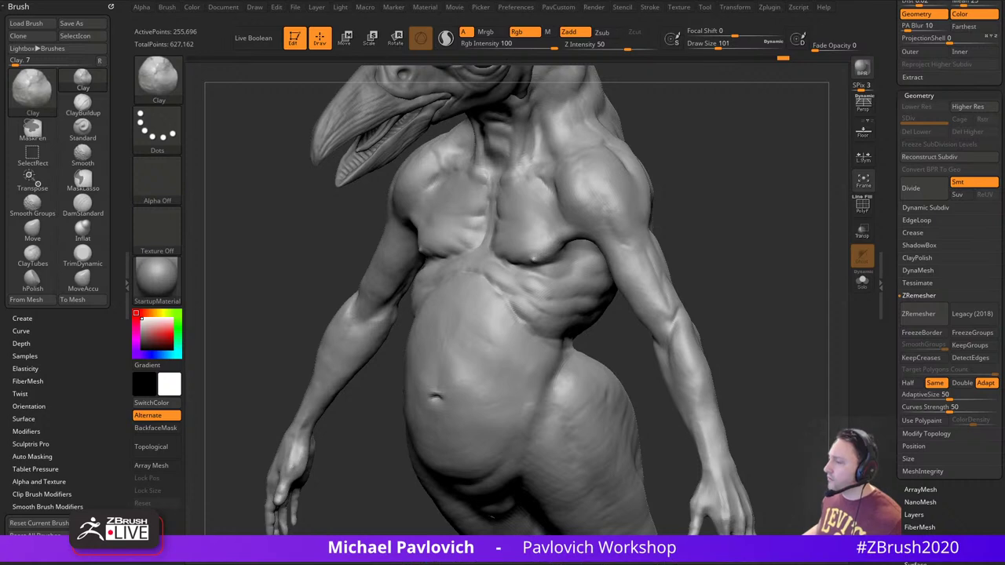
# Add volume to the shoulder and chest muscles with the Clay brush, enlarging the draw size to 262
pyautogui.moveTo(681, 178); pyautogui.dragTo(741, 168)
pyautogui.press('s')
pyautogui.moveTo(511, 255); pyautogui.dragTo(587, 263, button='right')
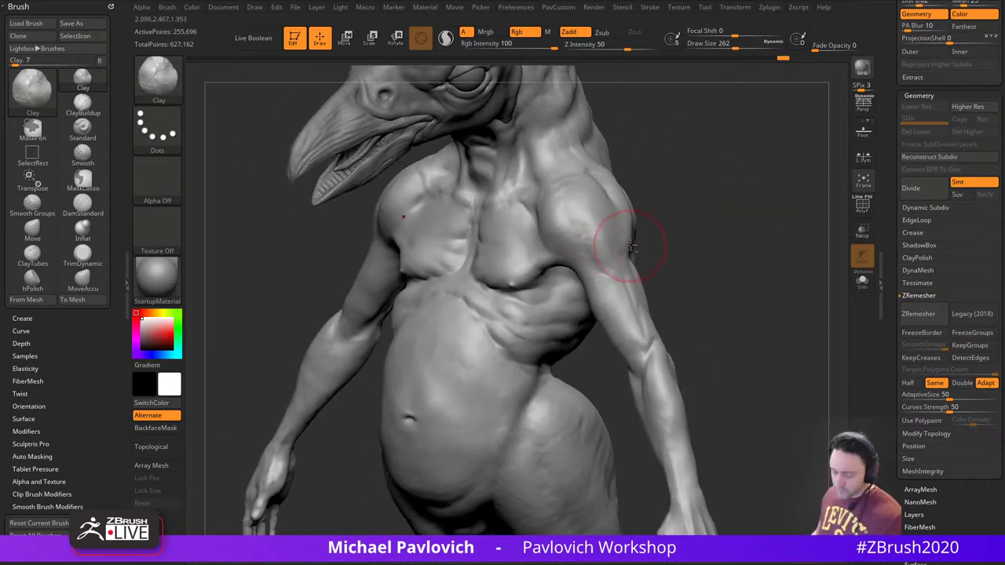
pyautogui.press('1')
pyautogui.moveTo(680, 235); pyautogui.dragTo(525, 288)
pyautogui.moveTo(663, 244); pyautogui.dragTo(699, 244)
pyautogui.moveTo(486, 240); pyautogui.dragTo(482, 222)
pyautogui.moveTo(617, 195)
pyautogui.mouseDown()
pyautogui.moveTo(535, 219)
pyautogui.moveTo(500, 249)
pyautogui.mouseUp()
# Adjust the inner chest beside the breastbone with the Move brush at draw size 251
pyautogui.press('s')
pyautogui.press('b')
pyautogui.press('m')
pyautogui.press('v')
pyautogui.moveTo(674, 187); pyautogui.dragTo(516, 243)
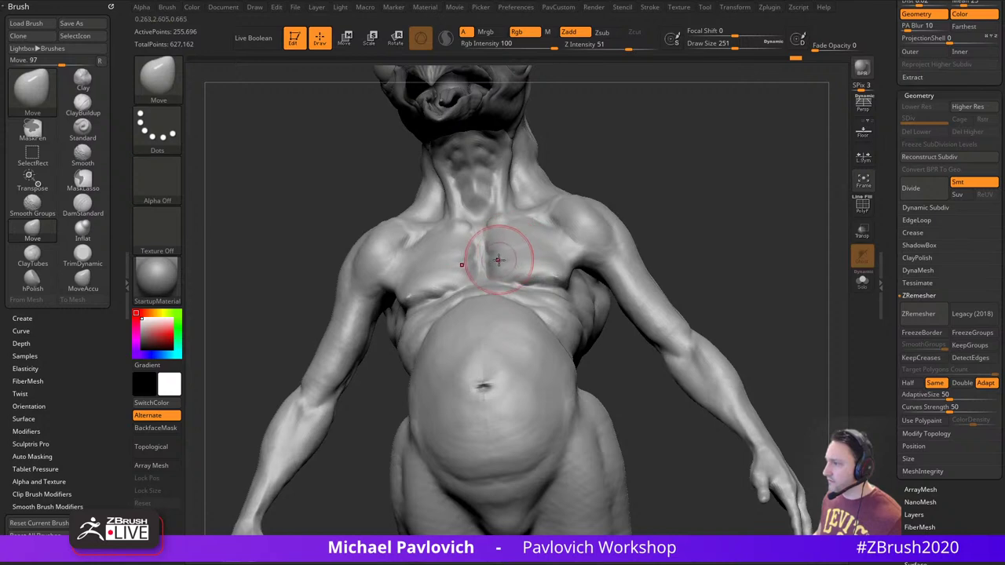
pyautogui.moveTo(685, 160); pyautogui.dragTo(744, 205)
# Flatten the planes of the chest muscles with hPolish at draw sizes 217 and 177
pyautogui.press('b')
pyautogui.press('h')
pyautogui.press('p')
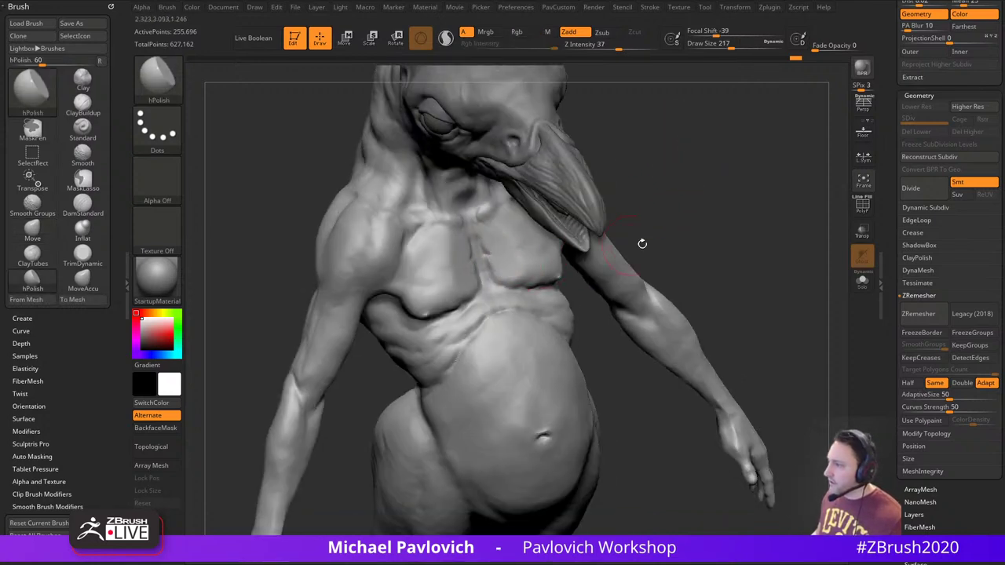
pyautogui.moveTo(643, 243); pyautogui.dragTo(520, 261)
pyautogui.moveTo(752, 175)
pyautogui.mouseDown()
pyautogui.moveTo(736, 210)
pyautogui.moveTo(740, 242)
pyautogui.mouseUp()
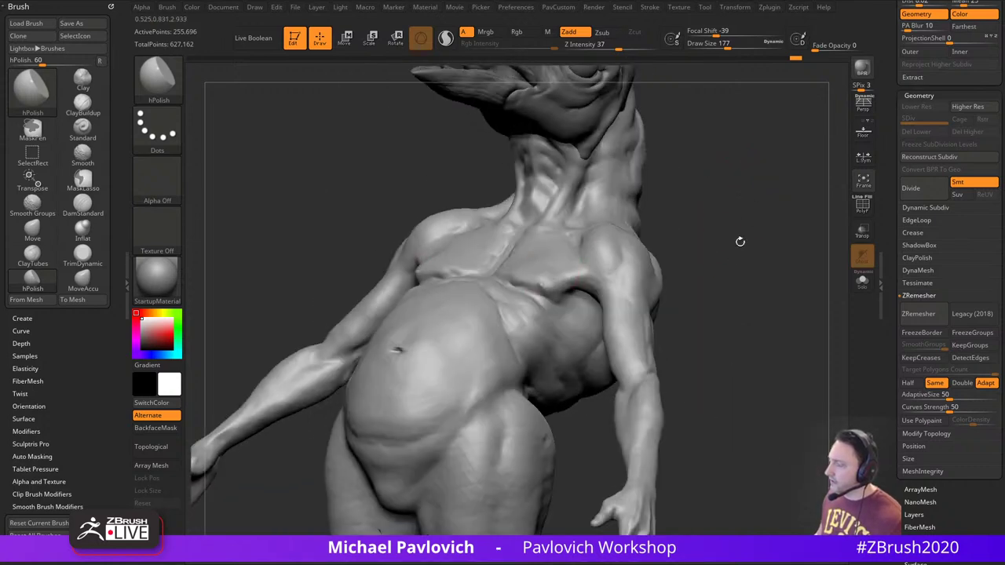
# Reposition the lower outer edge of the chest muscle near the armpit with MoveAccu at draw size 338
pyautogui.press('2')
pyautogui.moveTo(675, 258); pyautogui.dragTo(704, 261)
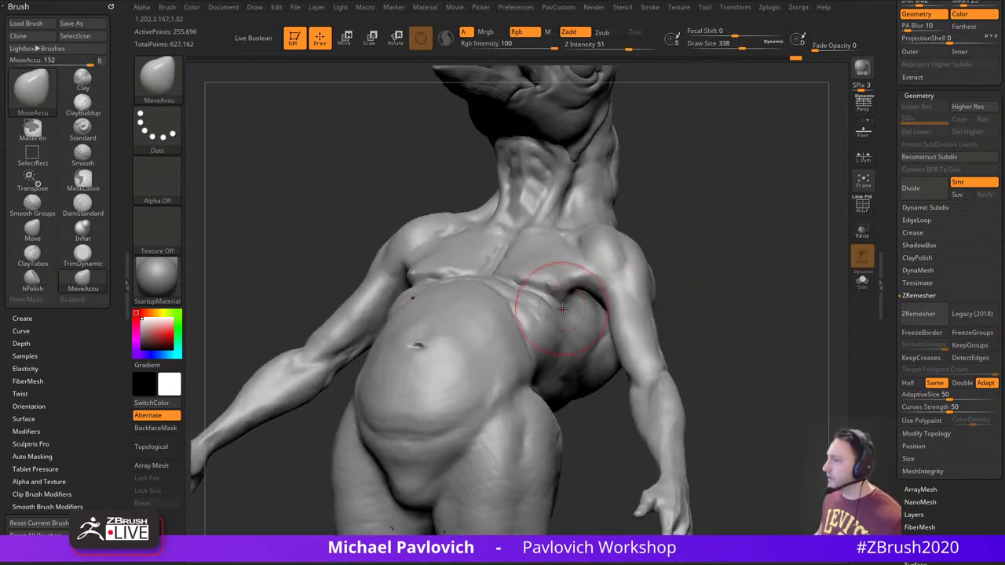
pyautogui.moveTo(552, 285); pyautogui.dragTo(549, 283)
pyautogui.moveTo(664, 267)
pyautogui.mouseDown()
pyautogui.moveTo(690, 278)
pyautogui.moveTo(658, 267)
pyautogui.moveTo(714, 243)
pyautogui.moveTo(700, 191)
pyautogui.mouseUp()
pyautogui.moveTo(659, 161)
pyautogui.mouseDown()
pyautogui.moveTo(682, 203)
pyautogui.moveTo(572, 215)
pyautogui.mouseUp()
# Carve diagonal muscle striations across the upper chest with DamStandard at draw size 108
pyautogui.press('3')
pyautogui.press('s')
pyautogui.press('s')
pyautogui.moveTo(498, 227)
pyautogui.keyDown('shift'); pyautogui.mouseDown()
pyautogui.moveTo(501, 253)
pyautogui.moveTo(513, 259)
pyautogui.moveTo(523, 234)
pyautogui.moveTo(490, 227)
pyautogui.moveTo(512, 234)
pyautogui.moveTo(529, 270)
pyautogui.mouseUp(); pyautogui.keyUp('shift')
pyautogui.moveTo(695, 230)
pyautogui.mouseDown()
pyautogui.moveTo(722, 201)
pyautogui.moveTo(675, 224)
pyautogui.mouseUp()
pyautogui.press('s')
pyautogui.moveTo(510, 263)
pyautogui.mouseDown()
pyautogui.moveTo(557, 288)
pyautogui.moveTo(519, 230)
pyautogui.mouseUp()
pyautogui.moveTo(554, 285); pyautogui.dragTo(526, 235)
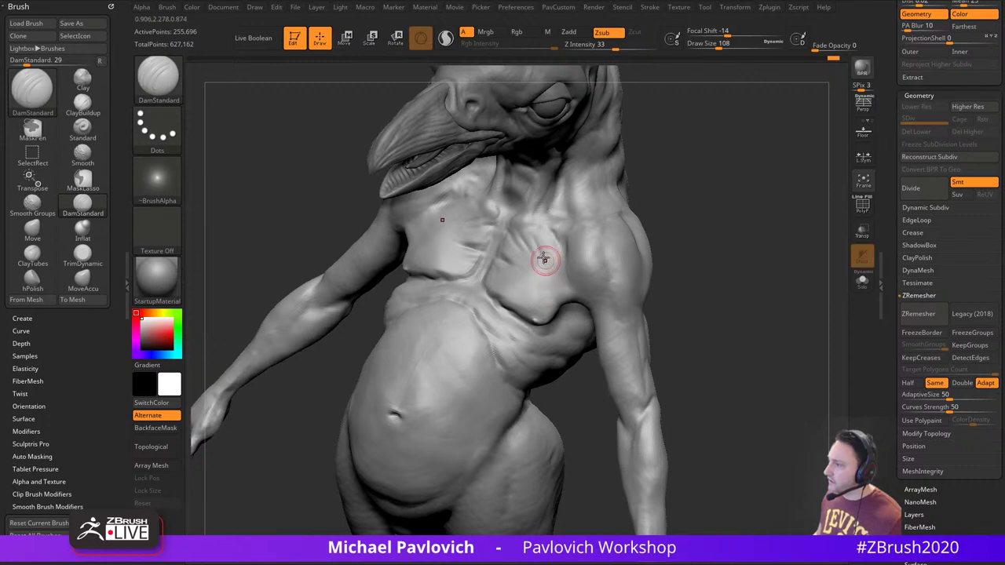
# Soften the diagonal striations across the upper chest muscle with the Smooth brush
pyautogui.press(',')
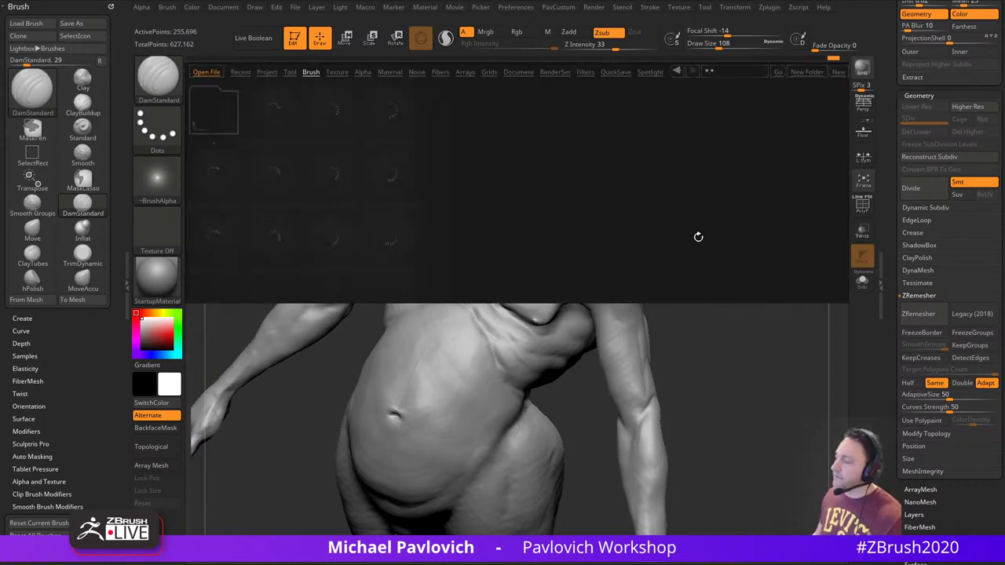
pyautogui.press(',')
pyautogui.moveTo(693, 209); pyautogui.dragTo(478, 195)
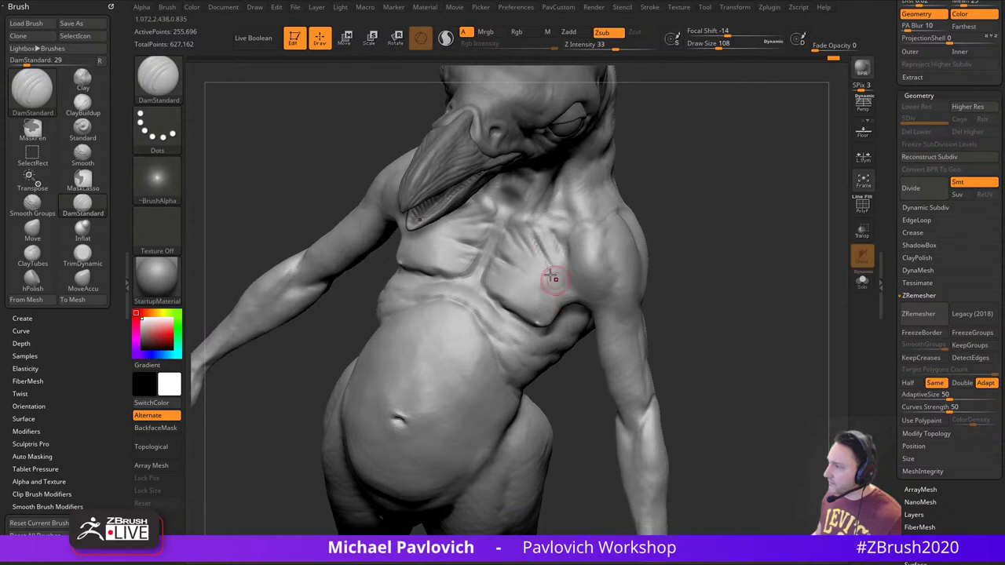
pyautogui.press('shift')
pyautogui.moveTo(521, 256)
pyautogui.keyDown('shift'); pyautogui.mouseDown()
pyautogui.moveTo(497, 265)
pyautogui.moveTo(496, 277)
pyautogui.mouseUp(); pyautogui.keyUp('shift')
pyautogui.press('1')
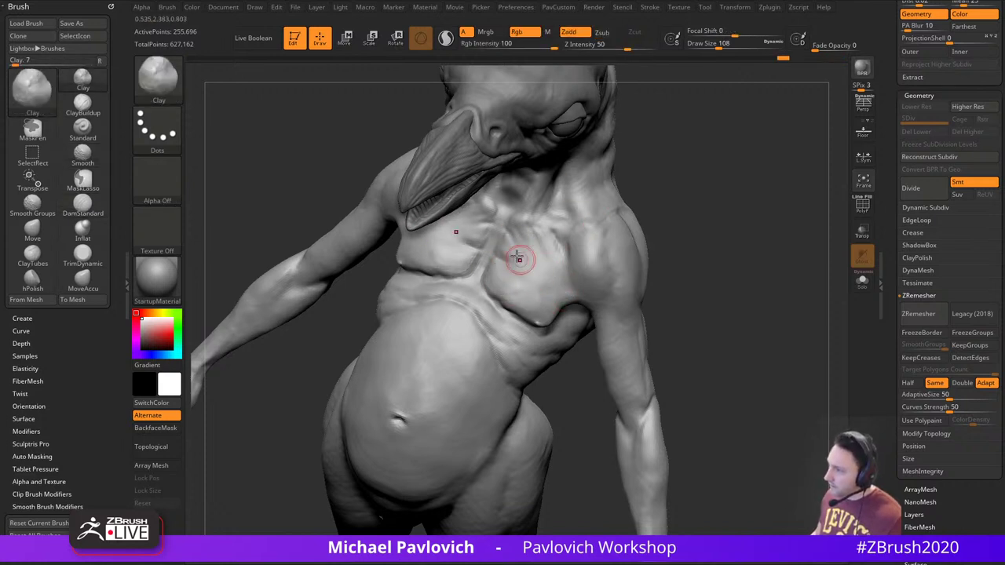
pyautogui.press('shift')
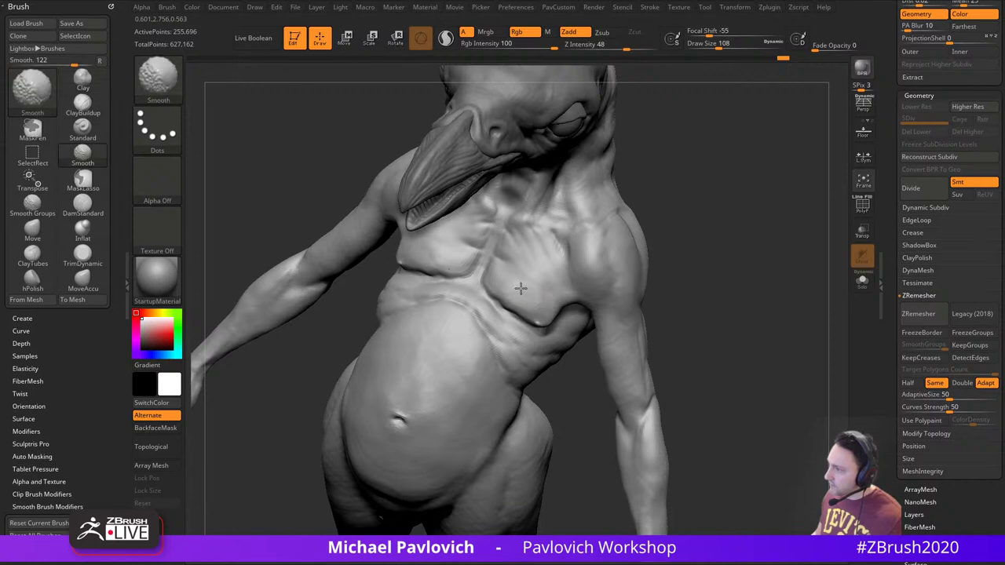
# Smooth the inner and lower surface of the chest muscles beside the breastbone
pyautogui.keyDown('shift'); pyautogui.moveTo(500, 289); pyautogui.dragTo(496, 292); pyautogui.keyUp('shift')
pyautogui.press('space')
pyautogui.moveTo(699, 227)
pyautogui.mouseDown()
pyautogui.moveTo(769, 180)
pyautogui.moveTo(759, 274)
pyautogui.moveTo(741, 264)
pyautogui.mouseUp()
pyautogui.keyDown('shift'); pyautogui.moveTo(497, 281); pyautogui.dragTo(504, 292); pyautogui.keyUp('shift')
pyautogui.moveTo(676, 222); pyautogui.dragTo(711, 220)
pyautogui.keyDown('shift'); pyautogui.moveTo(486, 295); pyautogui.dragTo(505, 267); pyautogui.keyUp('shift')
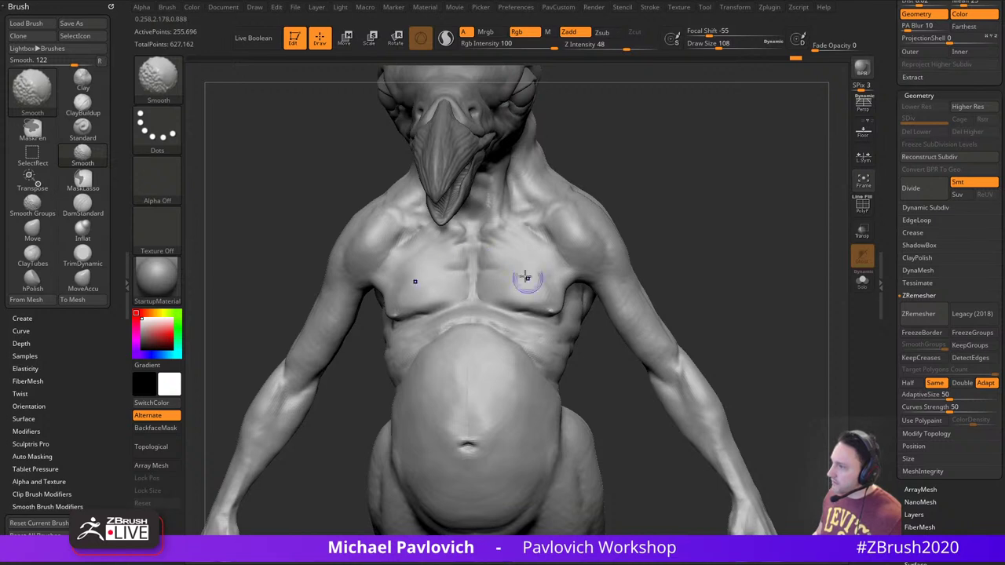
pyautogui.click(563, 7)
pyautogui.press('`')
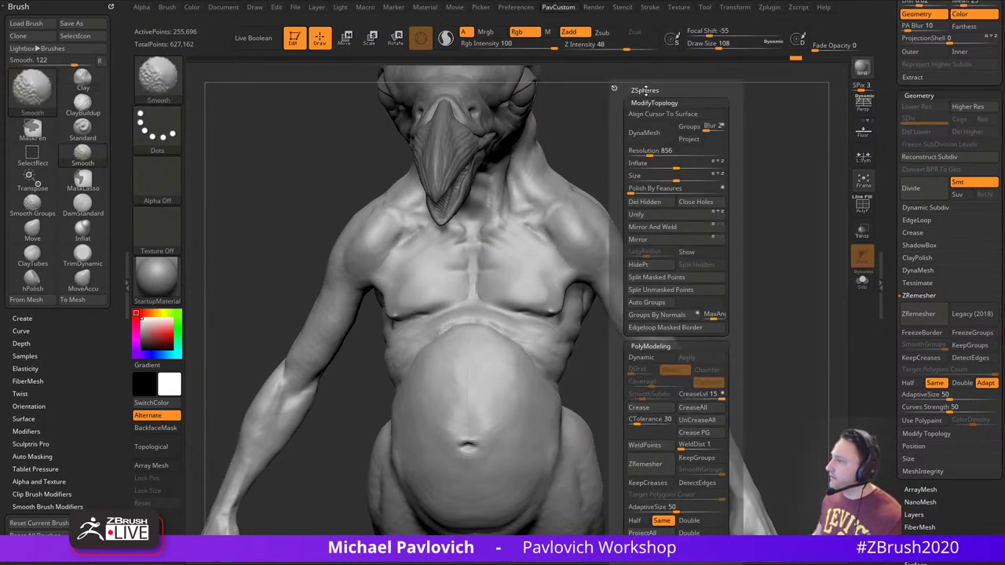
pyautogui.click(644, 90)
pyautogui.click(645, 90)
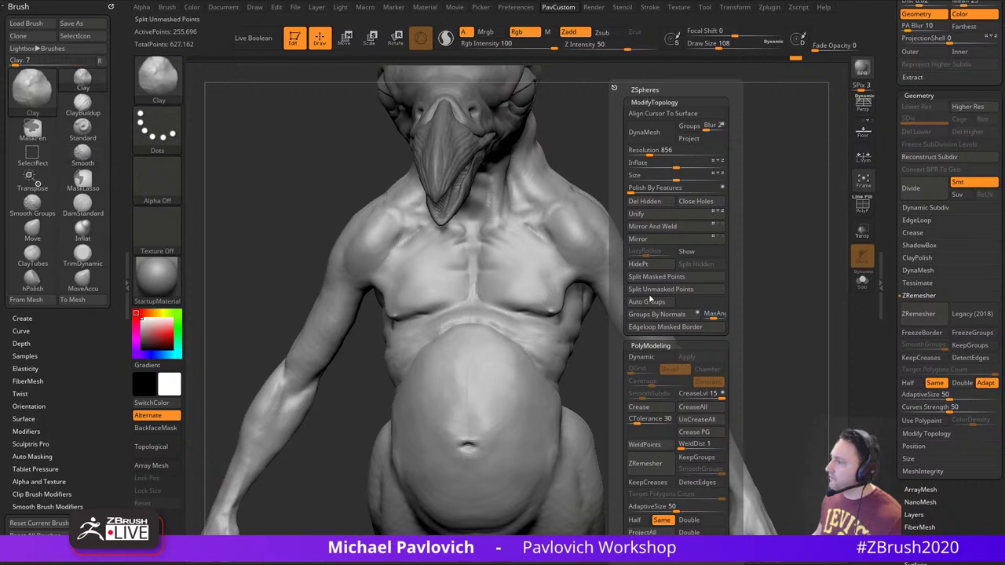
# Carve the crease under the chest muscle's lower edge with DamStandard at draw size 104
pyautogui.moveTo(671, 181); pyautogui.dragTo(698, 197)
pyautogui.press('b')
pyautogui.press('d')
pyautogui.press('s')
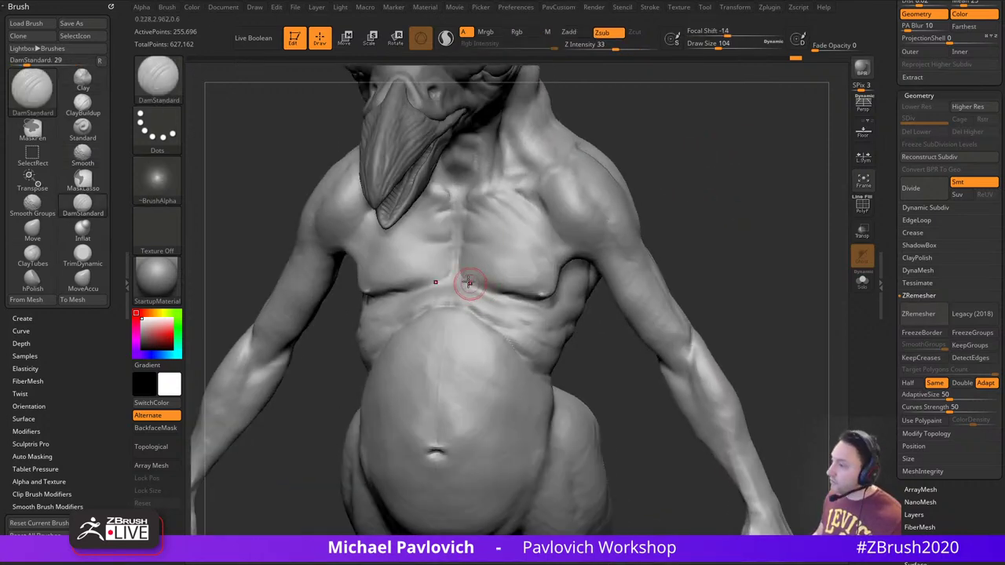
pyautogui.moveTo(470, 281); pyautogui.dragTo(513, 301)
pyautogui.moveTo(584, 306); pyautogui.dragTo(551, 311, button='right')
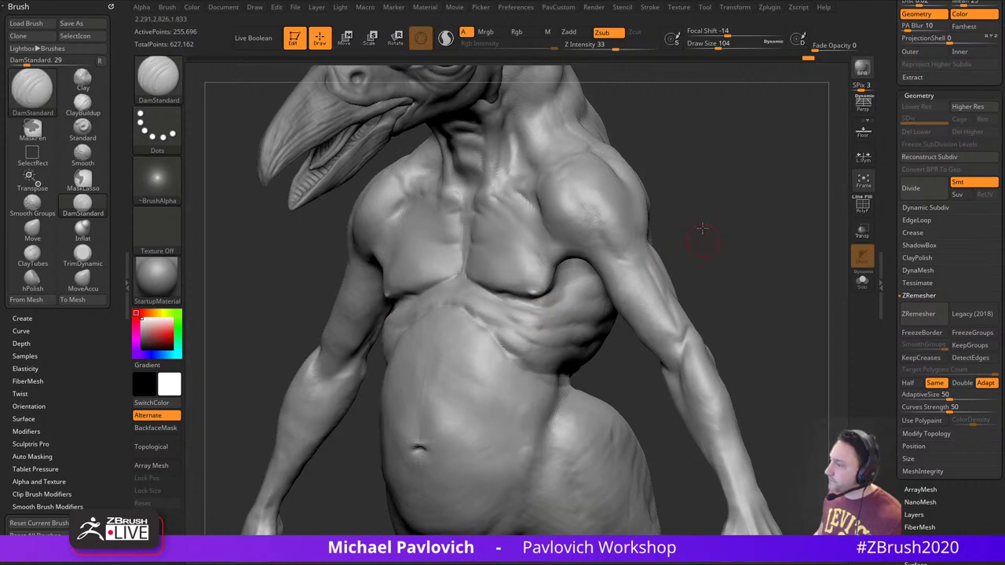
pyautogui.moveTo(702, 229); pyautogui.dragTo(666, 238)
pyautogui.moveTo(659, 277); pyautogui.dragTo(632, 299)
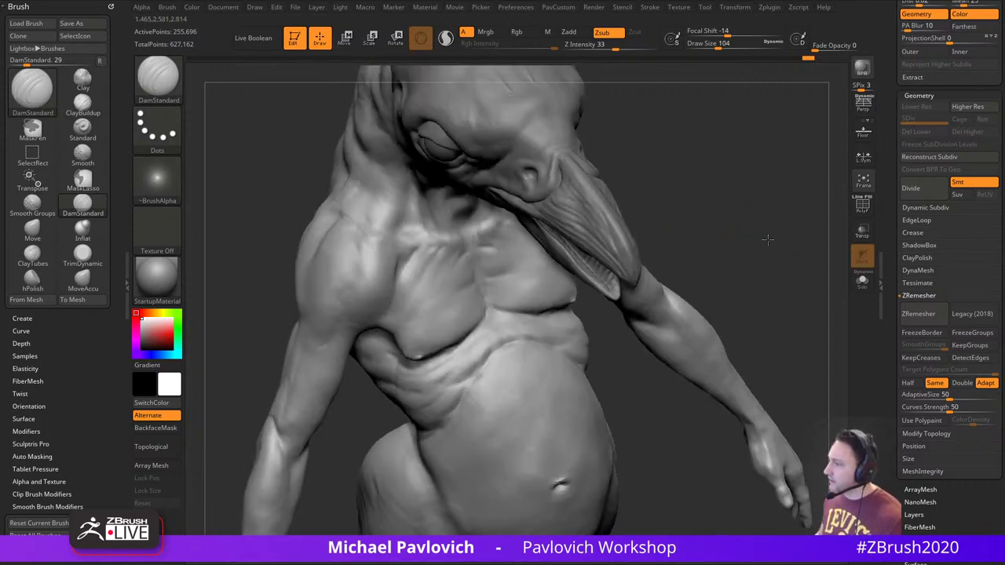
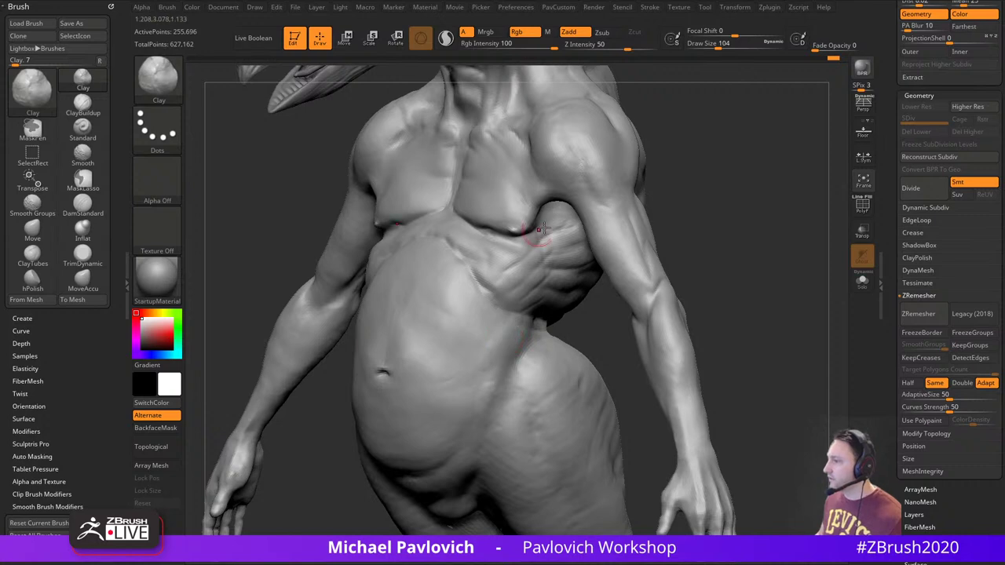
# Build up the ribs on the side of the torso below the armpit with Clay at draw size 104
pyautogui.moveTo(537, 240); pyautogui.dragTo(568, 240)
pyautogui.moveTo(700, 197)
pyautogui.mouseDown()
pyautogui.moveTo(730, 205)
pyautogui.moveTo(762, 189)
pyautogui.moveTo(746, 196)
pyautogui.mouseUp()
pyautogui.moveTo(580, 249); pyautogui.dragTo(574, 258)
pyautogui.moveTo(698, 216); pyautogui.dragTo(711, 210)
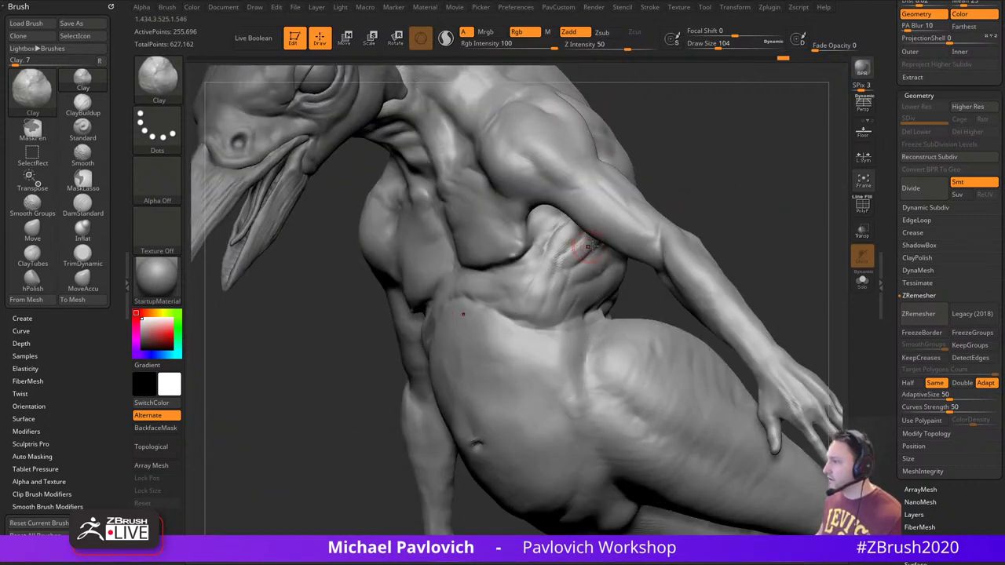
pyautogui.moveTo(592, 269); pyautogui.dragTo(575, 268)
pyautogui.moveTo(706, 208)
pyautogui.mouseDown()
pyautogui.moveTo(770, 203)
pyautogui.moveTo(775, 188)
pyautogui.moveTo(721, 203)
pyautogui.mouseUp()
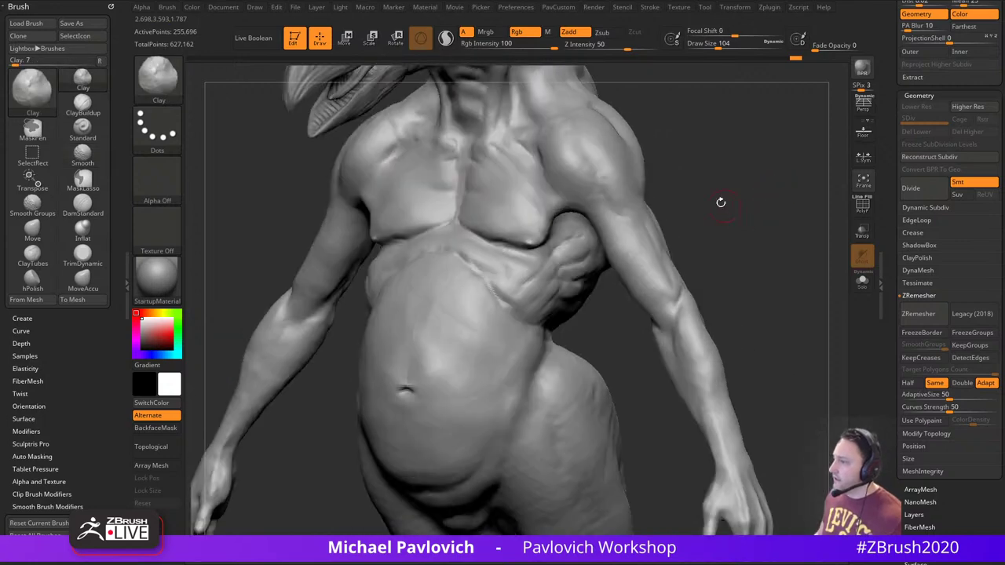
# Smooth the front of the rib cage directly beneath the chest muscle
pyautogui.keyDown('shift'); pyautogui.moveTo(499, 266); pyautogui.dragTo(501, 274); pyautogui.keyUp('shift')
pyautogui.moveTo(718, 223); pyautogui.dragTo(660, 217)
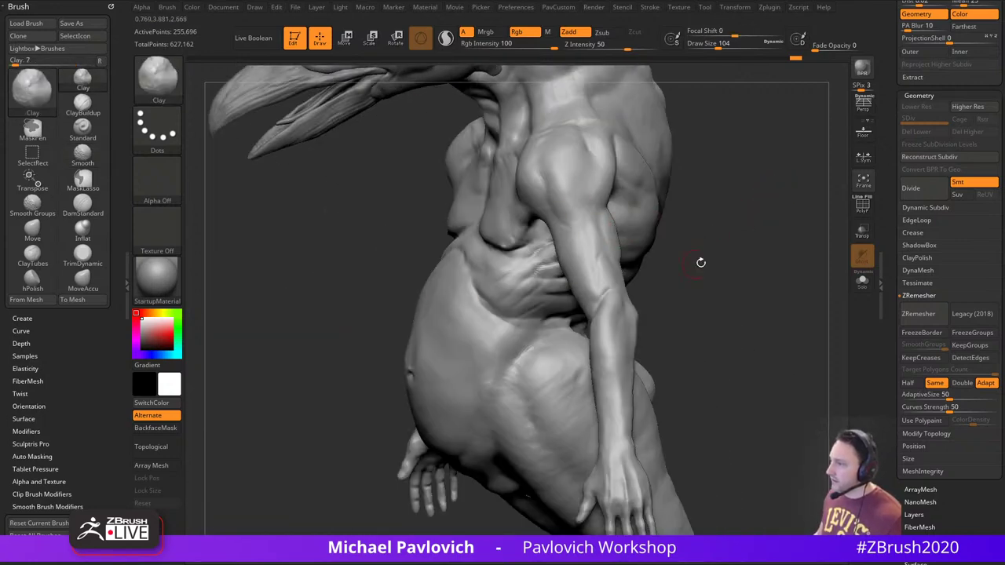
pyautogui.moveTo(699, 259); pyautogui.dragTo(687, 236)
pyautogui.keyDown('shift'); pyautogui.moveTo(472, 255); pyautogui.dragTo(500, 244); pyautogui.keyUp('shift')
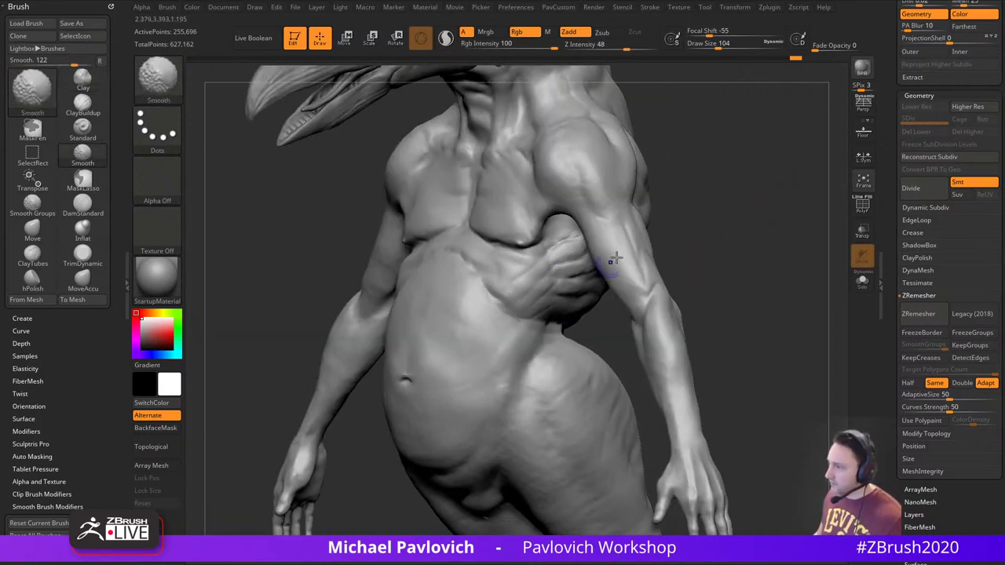
pyautogui.moveTo(685, 249); pyautogui.dragTo(719, 245)
pyautogui.keyDown('shift'); pyautogui.moveTo(498, 262); pyautogui.dragTo(502, 249); pyautogui.keyUp('shift')
pyautogui.moveTo(762, 157); pyautogui.dragTo(748, 162)
# Carve grooves between the ribs on the side of the torso with DamStandard at draw size 104
pyautogui.press('b')
pyautogui.press('d')
pyautogui.press('s')
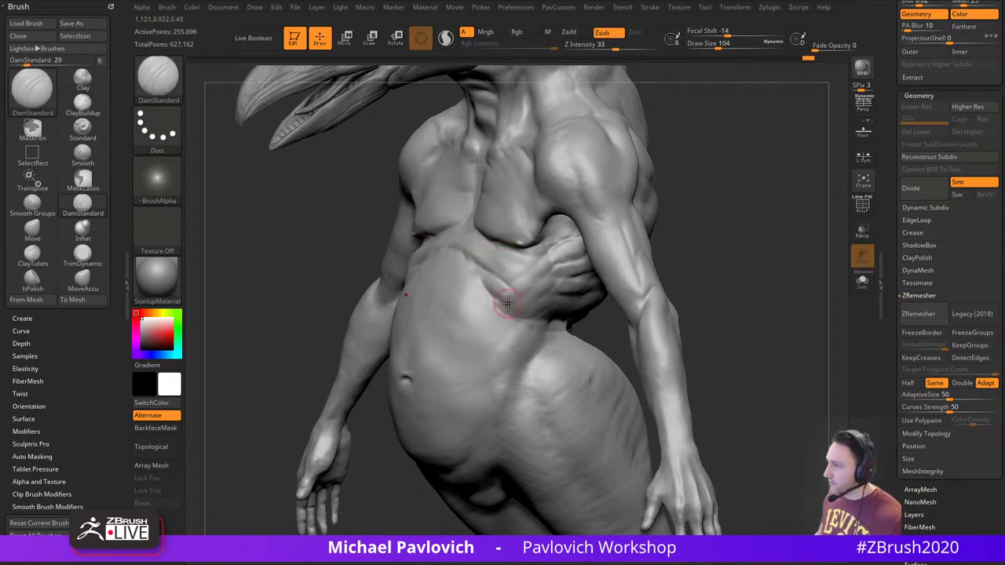
pyautogui.moveTo(691, 243)
pyautogui.mouseDown()
pyautogui.moveTo(771, 251)
pyautogui.moveTo(655, 240)
pyautogui.mouseUp()
pyautogui.moveTo(505, 264); pyautogui.dragTo(553, 235)
pyautogui.moveTo(694, 188); pyautogui.dragTo(683, 187)
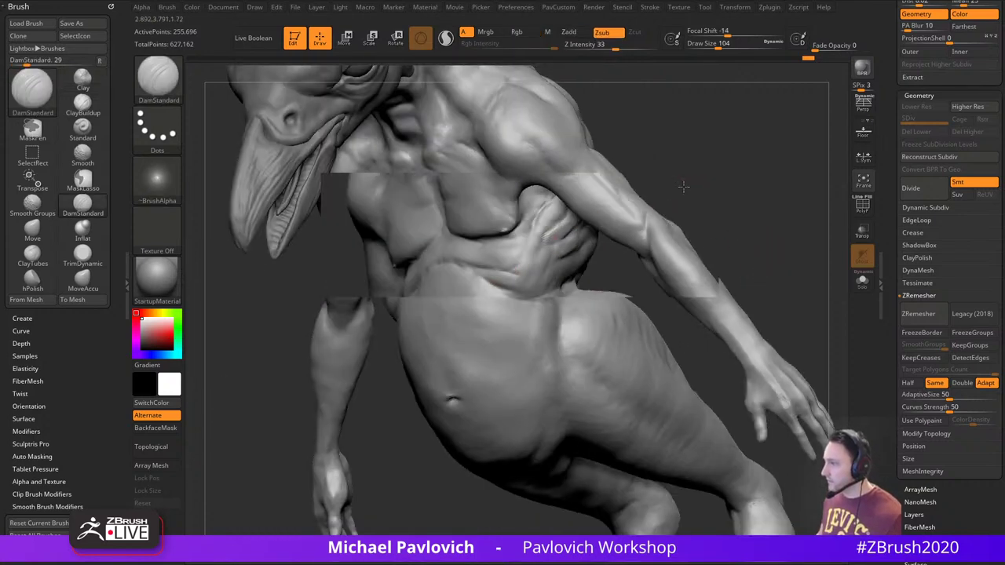
pyautogui.moveTo(684, 186); pyautogui.dragTo(543, 247, button='right')
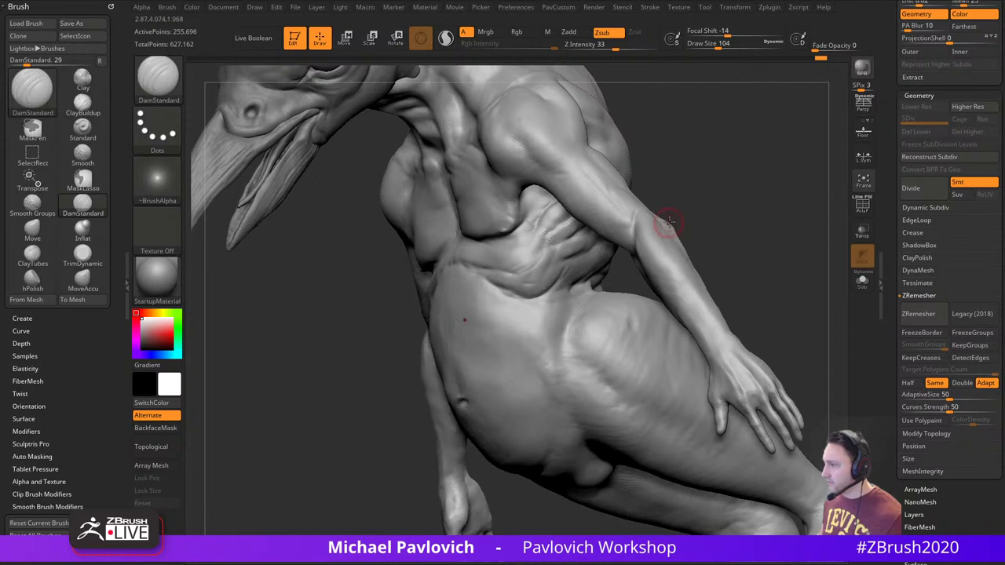
# Refine the front ribs beneath the chest muscle using the Standard brush at draw size 90 and smoothing
pyautogui.press('b')
pyautogui.press('s')
pyautogui.press('t')
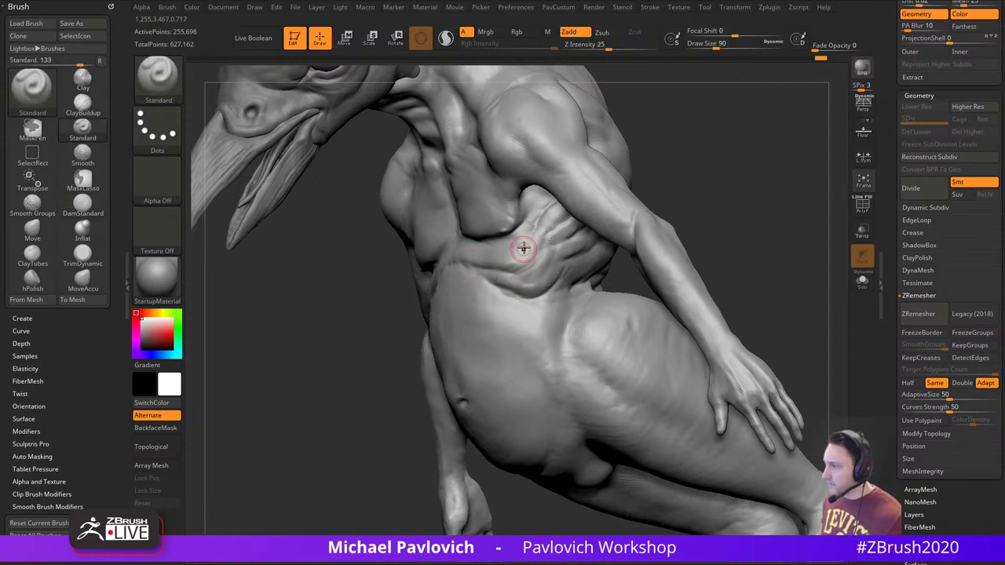
pyautogui.moveTo(718, 220); pyautogui.dragTo(788, 224)
pyautogui.moveTo(466, 261)
pyautogui.keyDown('shift'); pyautogui.mouseDown()
pyautogui.moveTo(502, 263)
pyautogui.moveTo(478, 265)
pyautogui.mouseUp(); pyautogui.keyUp('shift')
pyautogui.moveTo(677, 213); pyautogui.dragTo(612, 224)
pyautogui.keyDown('shift'); pyautogui.moveTo(479, 267); pyautogui.dragTo(512, 256); pyautogui.keyUp('shift')
pyautogui.keyDown('shift'); pyautogui.moveTo(699, 161); pyautogui.dragTo(662, 149); pyautogui.keyUp('shift')
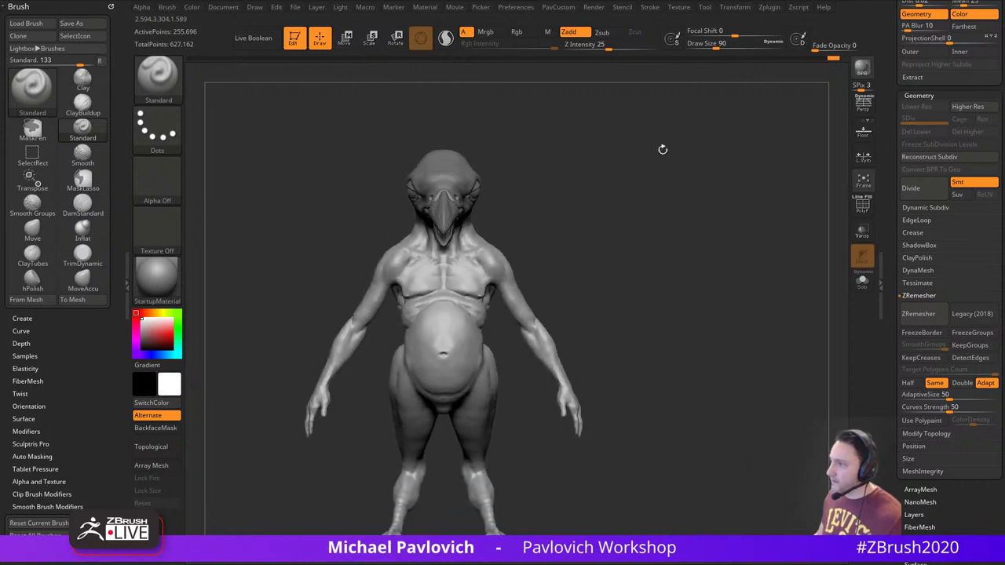
pyautogui.moveTo(701, 217); pyautogui.dragTo(672, 214)
pyautogui.moveTo(671, 214); pyautogui.dragTo(637, 220, button='right')
pyautogui.moveTo(637, 220); pyautogui.dragTo(718, 235)
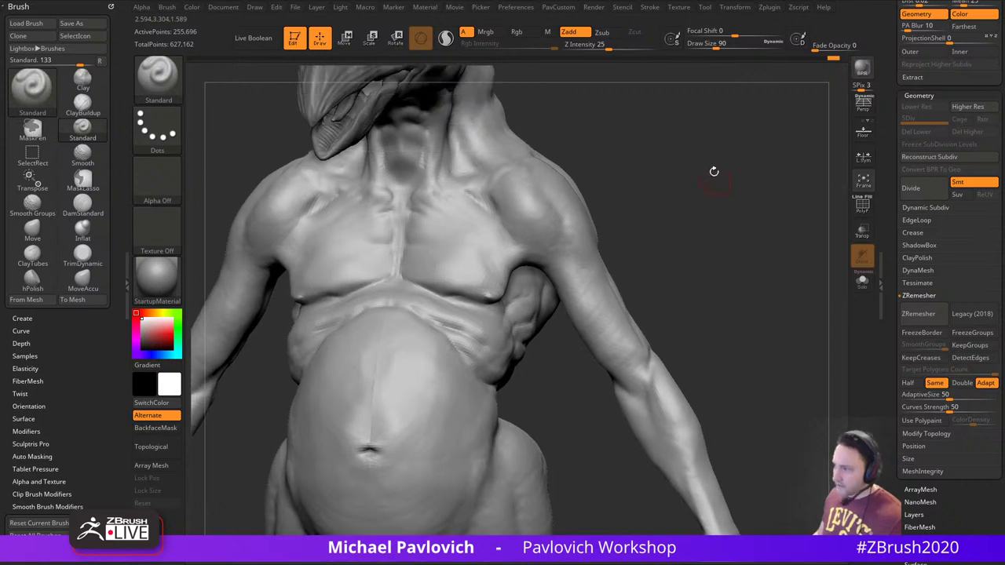
# Mask the lower chest muscles out to the armpits with MaskPen, and blur and invert the mask
pyautogui.moveTo(694, 195); pyautogui.dragTo(660, 171)
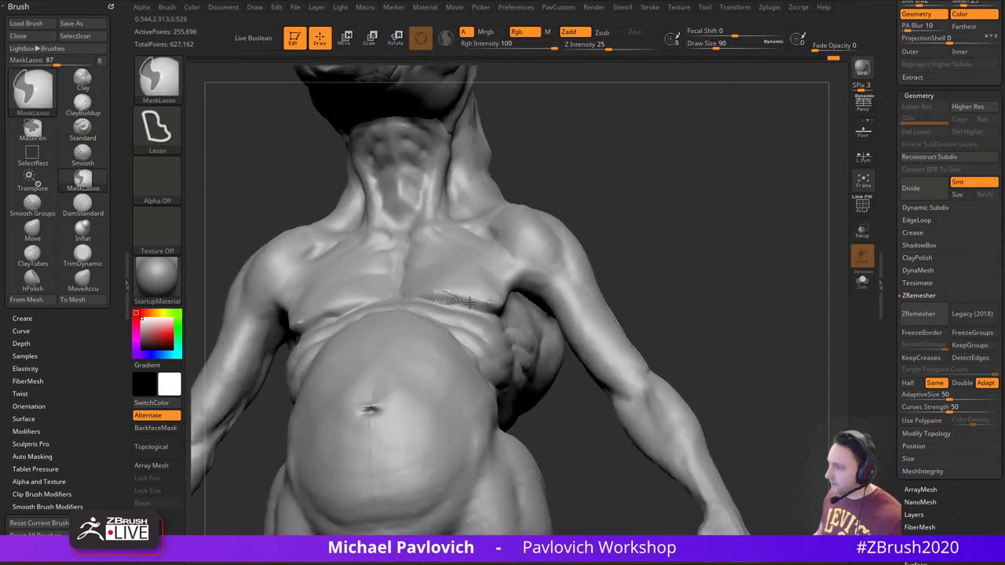
pyautogui.keyDown('ctrl'); pyautogui.click(160, 79); pyautogui.keyUp('ctrl')
pyautogui.keyDown('ctrl'); pyautogui.click(276, 90); pyautogui.keyUp('ctrl')
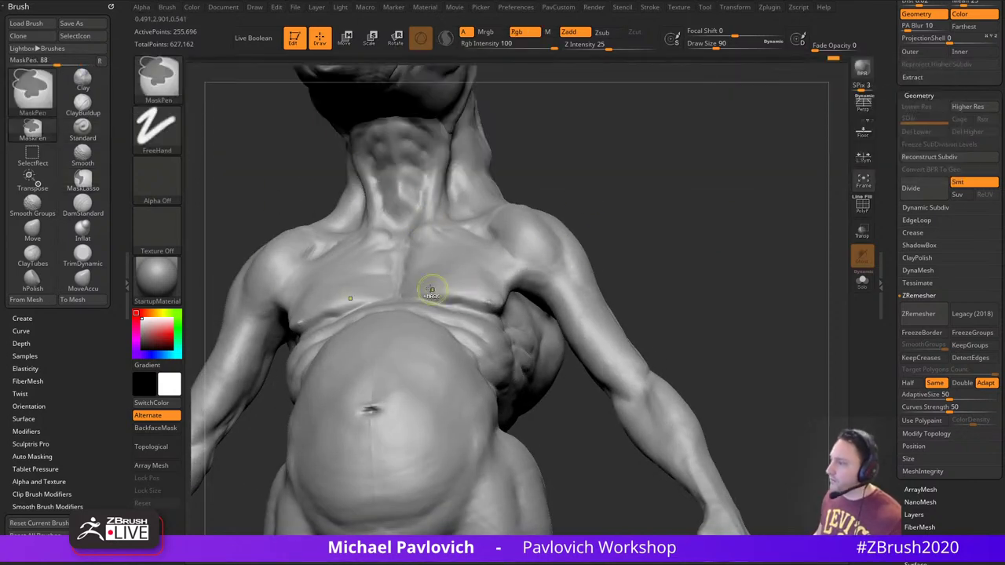
pyautogui.keyDown('ctrl'); pyautogui.moveTo(432, 290); pyautogui.dragTo(495, 301); pyautogui.keyUp('ctrl')
pyautogui.moveTo(668, 283); pyautogui.dragTo(507, 292)
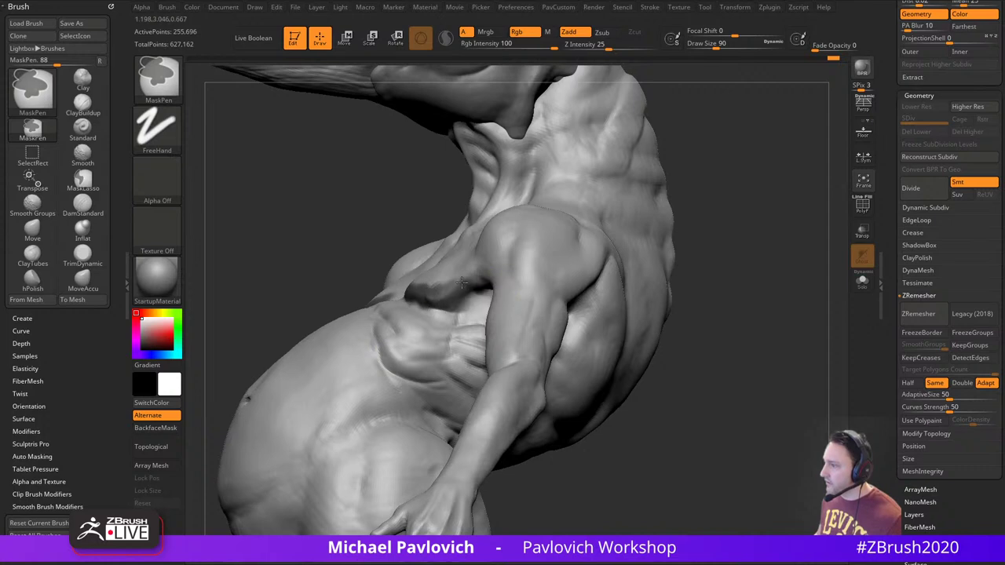
pyautogui.moveTo(662, 216); pyautogui.dragTo(745, 202)
pyautogui.moveTo(455, 272)
pyautogui.keyDown('ctrl'); pyautogui.mouseDown()
pyautogui.moveTo(394, 265)
pyautogui.moveTo(460, 253)
pyautogui.moveTo(449, 251)
pyautogui.moveTo(482, 261)
pyautogui.mouseUp(); pyautogui.keyUp('ctrl')
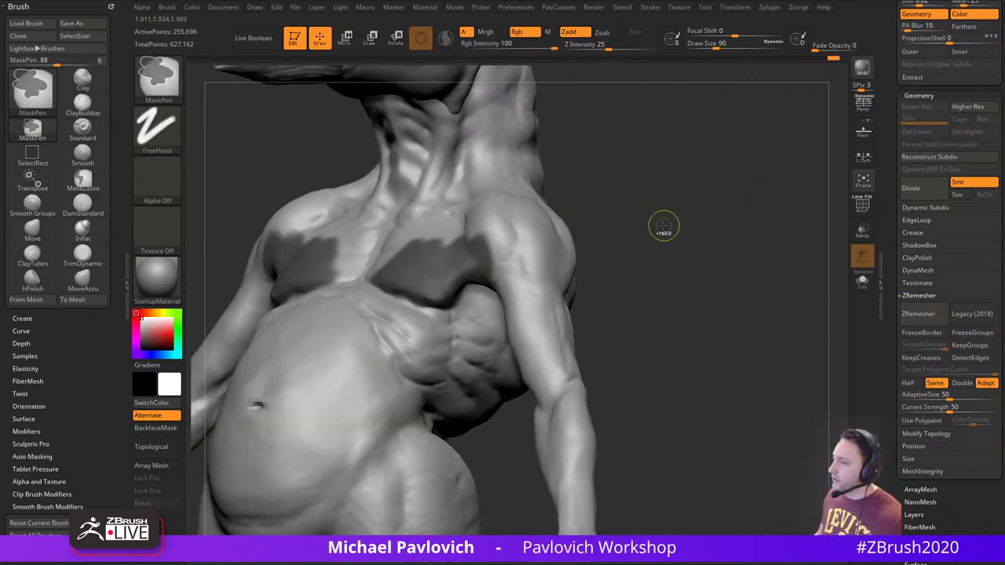
pyautogui.keyDown('ctrl'); pyautogui.click(467, 261); pyautogui.keyUp('ctrl')
pyautogui.keyDown('ctrl'); pyautogui.click(633, 229); pyautogui.keyUp('ctrl')
# Pull the lower tip of the unmasked chest muscle forward and down with the Move brush at draw size 172
pyautogui.moveTo(641, 243); pyautogui.dragTo(569, 258)
pyautogui.press('s')
pyautogui.moveTo(456, 299); pyautogui.dragTo(473, 299)
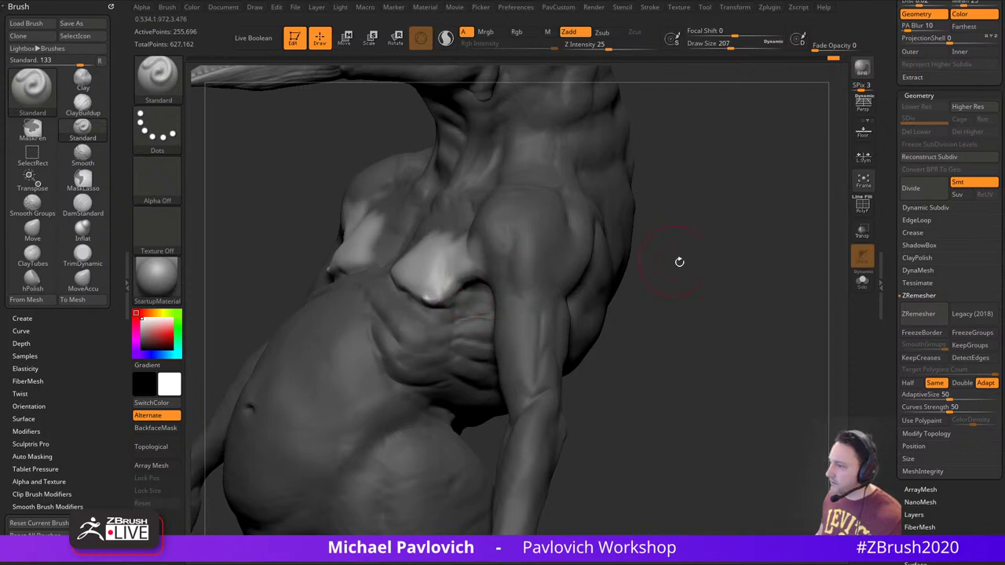
pyautogui.press('s')
pyautogui.moveTo(680, 262)
pyautogui.mouseDown()
pyautogui.moveTo(609, 275)
pyautogui.moveTo(706, 251)
pyautogui.mouseUp()
pyautogui.press('s')
pyautogui.click(466, 317)
pyautogui.press('b')
pyautogui.press('m')
pyautogui.press('v')
pyautogui.moveTo(424, 287); pyautogui.dragTo(402, 300)
# Adjust the chest muscle's lower outer edge with the Move brush at draw size 149, and clear the mask
pyautogui.moveTo(628, 273); pyautogui.dragTo(550, 281)
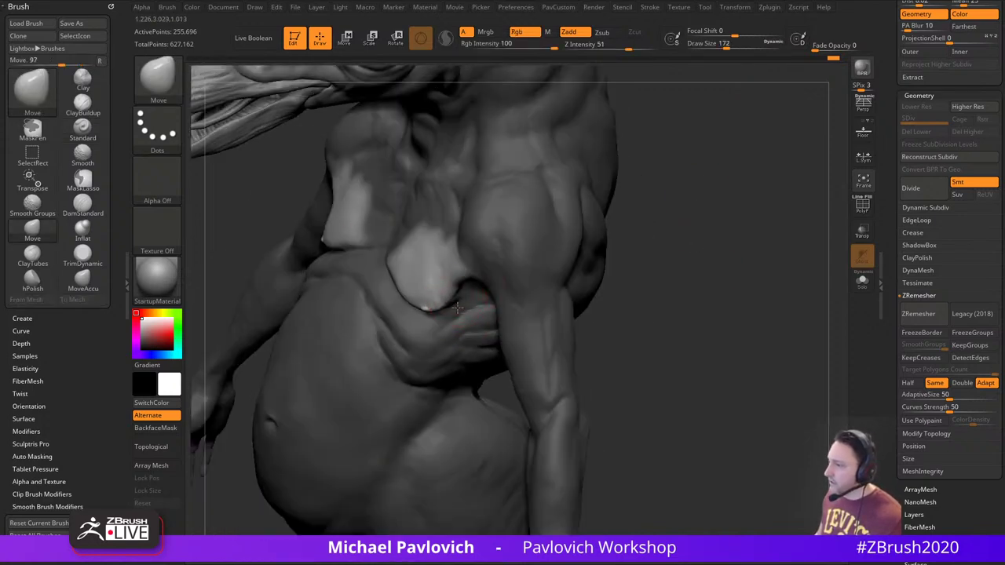
pyautogui.moveTo(457, 308); pyautogui.dragTo(434, 311, button='right')
pyautogui.press('[')
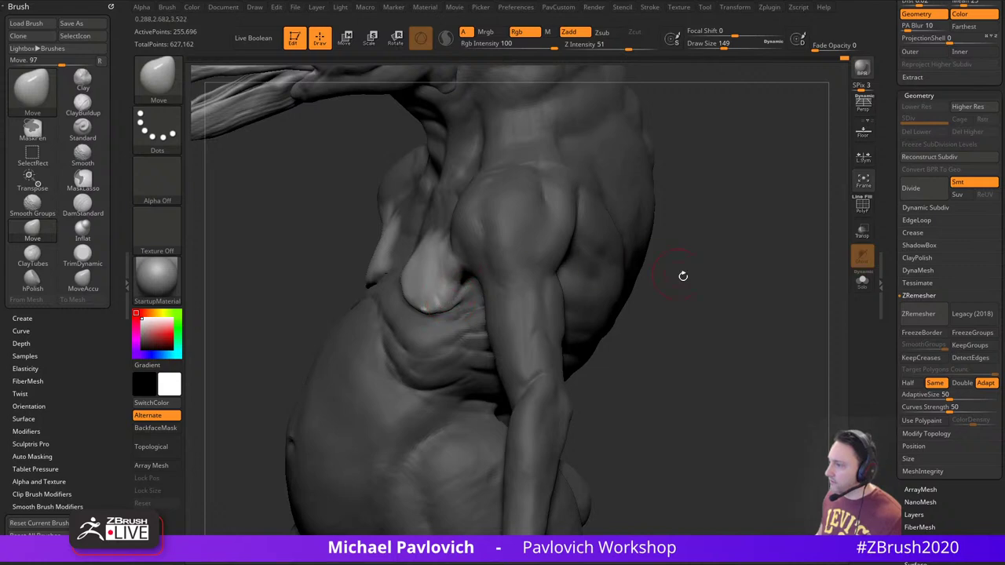
pyautogui.moveTo(683, 276); pyautogui.dragTo(545, 229, button='right')
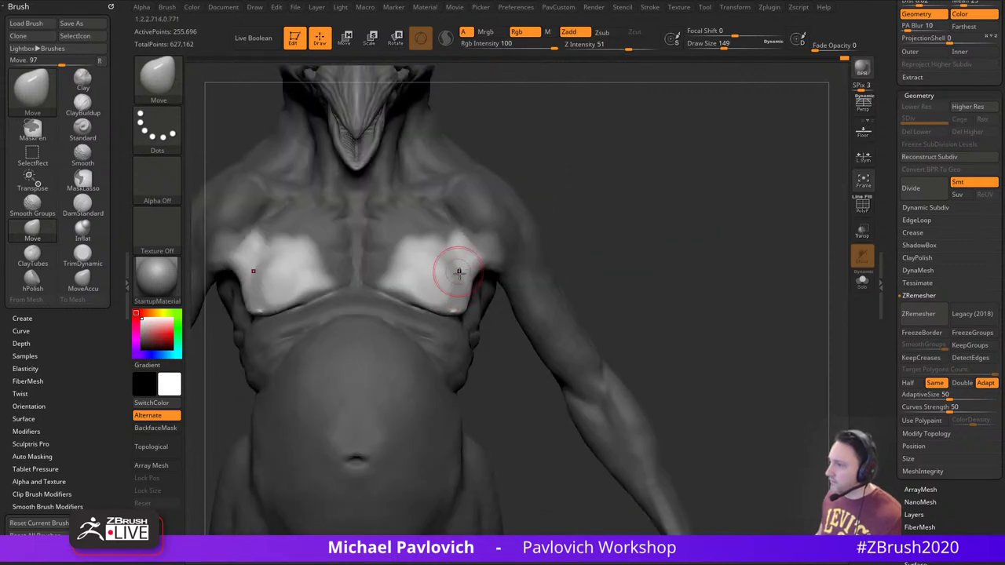
pyautogui.keyDown('ctrl'); pyautogui.moveTo(639, 191); pyautogui.dragTo(666, 245); pyautogui.keyUp('ctrl')
pyautogui.moveTo(666, 245); pyautogui.dragTo(544, 238, button='right')
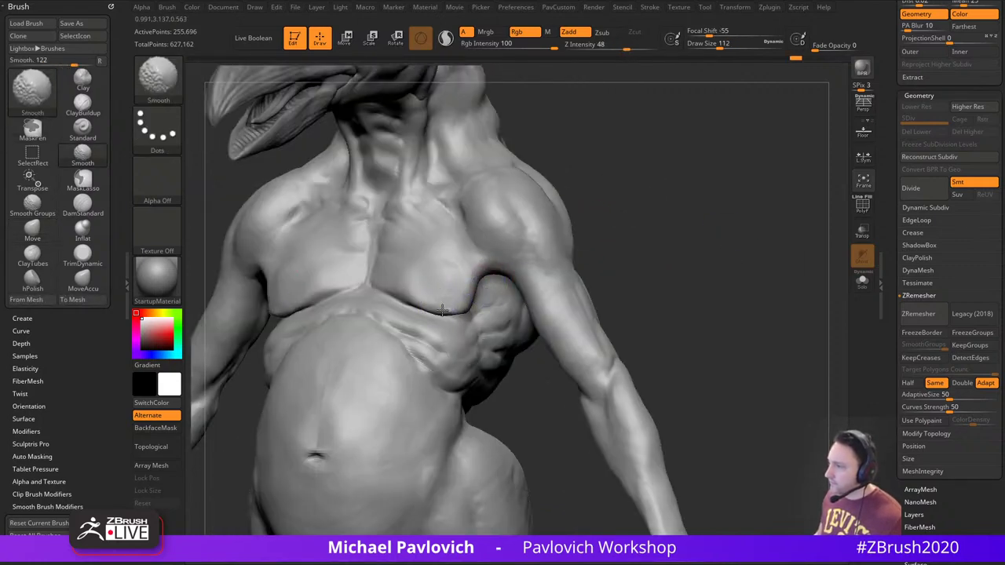
# Try a Standard brush stroke along the lower edge of the chest muscle
pyautogui.press('b')
pyautogui.press('s')
pyautogui.press('t')
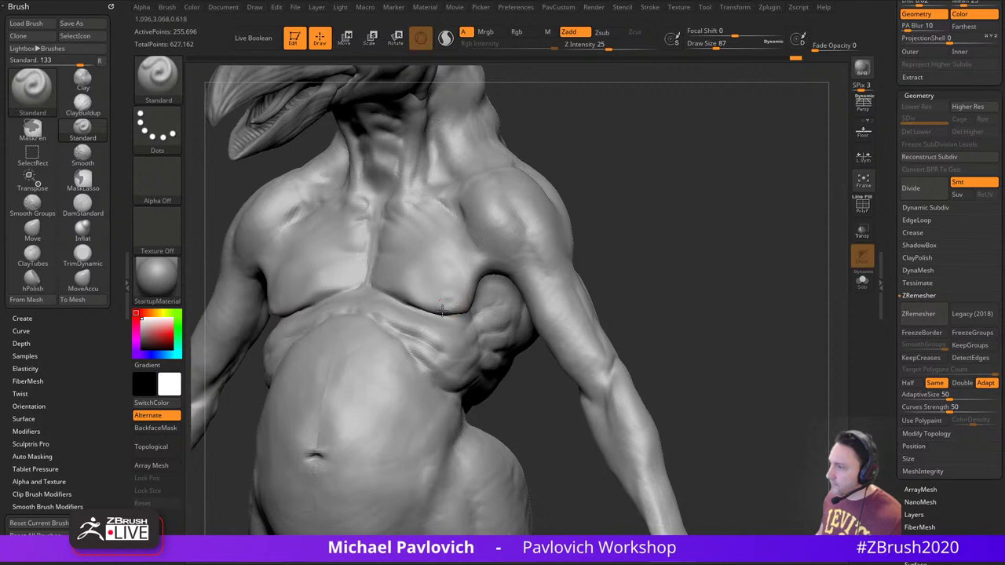
pyautogui.press('s')
pyautogui.moveTo(442, 311); pyautogui.dragTo(463, 306)
pyautogui.hotkey('ctrl', 'z')
# Refine and smooth the chest muscle's lower outer edge with the Standard brush at draw size 54
pyautogui.press('s')
pyautogui.moveTo(669, 231); pyautogui.dragTo(589, 174)
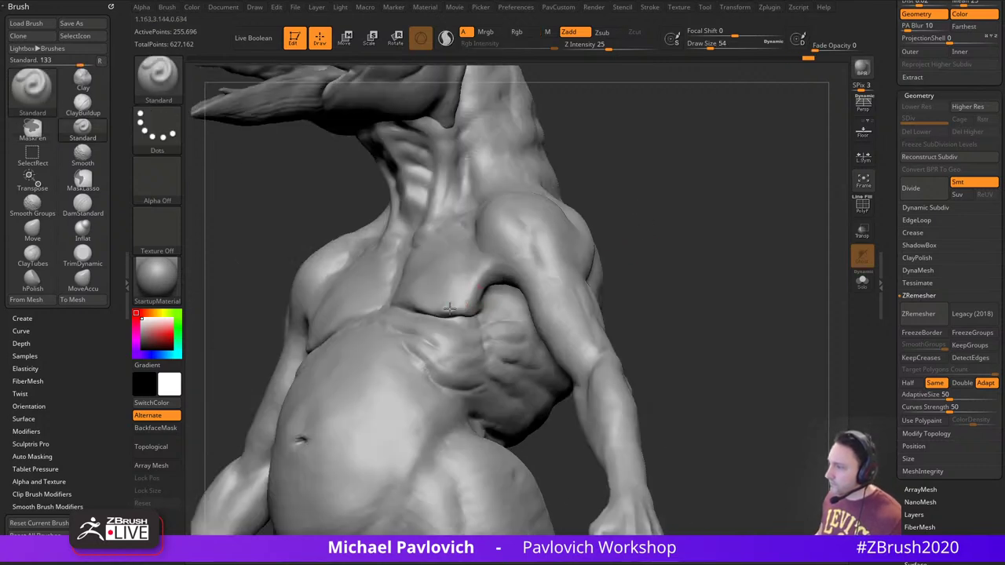
pyautogui.moveTo(699, 263); pyautogui.dragTo(644, 227)
pyautogui.moveTo(544, 257)
pyautogui.mouseDown()
pyautogui.moveTo(578, 244)
pyautogui.moveTo(542, 260)
pyautogui.mouseUp()
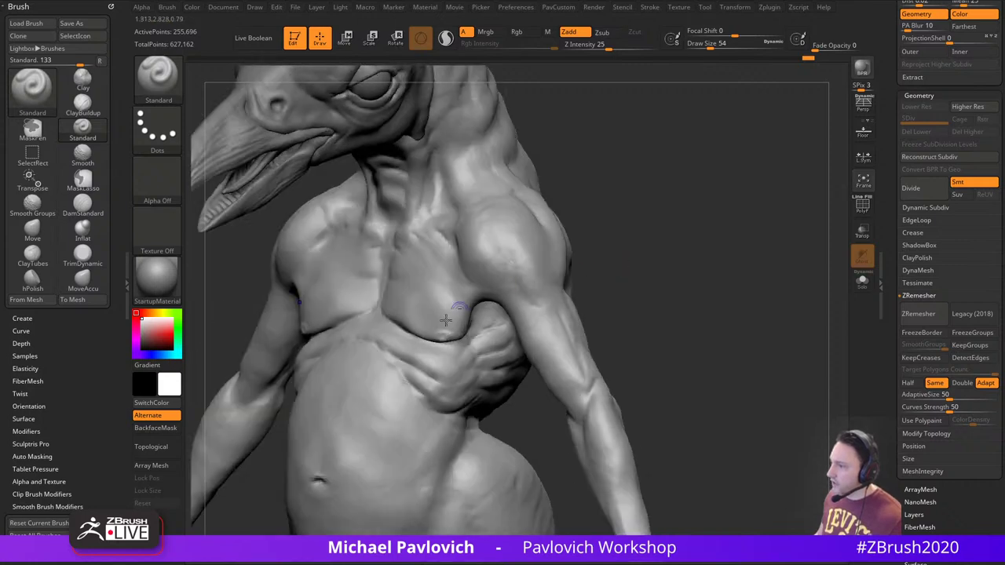
pyautogui.keyDown('shift'); pyautogui.moveTo(439, 332); pyautogui.dragTo(452, 332); pyautogui.keyUp('shift')
pyautogui.moveTo(627, 226)
pyautogui.mouseDown()
pyautogui.moveTo(671, 218)
pyautogui.moveTo(627, 222)
pyautogui.moveTo(612, 278)
pyautogui.mouseUp()
pyautogui.keyDown('shift'); pyautogui.moveTo(449, 294); pyautogui.dragTo(453, 309); pyautogui.keyUp('shift')
# Review the whole figure from the side and front, and set the Standard brush's draw size to 167
pyautogui.moveTo(592, 244)
pyautogui.mouseDown()
pyautogui.moveTo(594, 231)
pyautogui.moveTo(572, 231)
pyautogui.moveTo(608, 247)
pyautogui.moveTo(639, 229)
pyautogui.moveTo(635, 284)
pyautogui.mouseUp()
pyautogui.moveTo(635, 284)
pyautogui.mouseDown(button='right')
pyautogui.moveTo(639, 231)
pyautogui.moveTo(756, 225)
pyautogui.moveTo(641, 245)
pyautogui.moveTo(717, 227)
pyautogui.moveTo(658, 220)
pyautogui.moveTo(680, 237)
pyautogui.mouseUp(button='right')
pyautogui.press('s')
pyautogui.click(631, 229)
pyautogui.press('s')
pyautogui.click(674, 240)
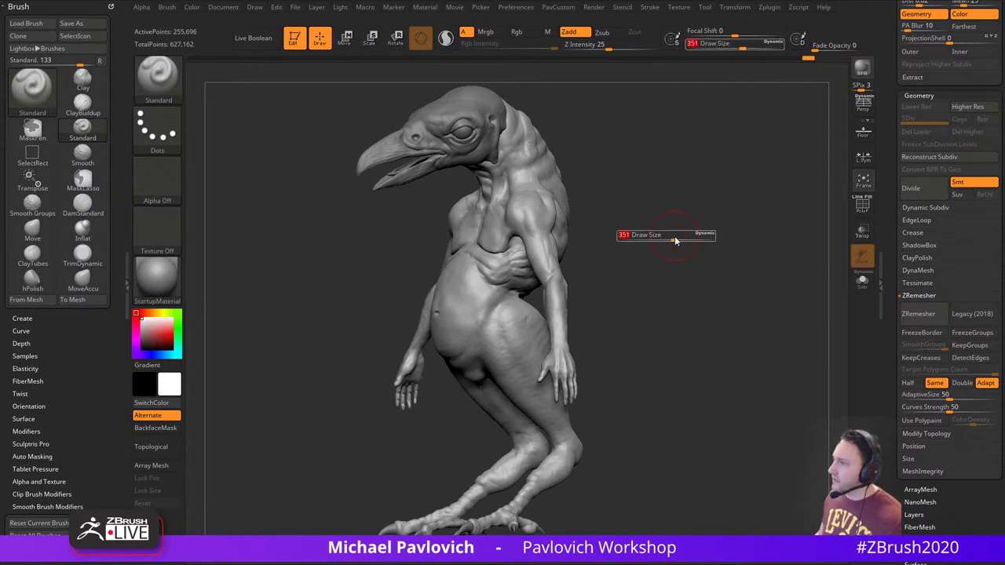
pyautogui.moveTo(675, 241); pyautogui.dragTo(658, 241)
pyautogui.moveTo(669, 202)
pyautogui.mouseDown(button='right')
pyautogui.moveTo(750, 191)
pyautogui.moveTo(691, 186)
pyautogui.moveTo(718, 191)
pyautogui.moveTo(719, 201)
pyautogui.mouseUp(button='right')
pyautogui.press('s')
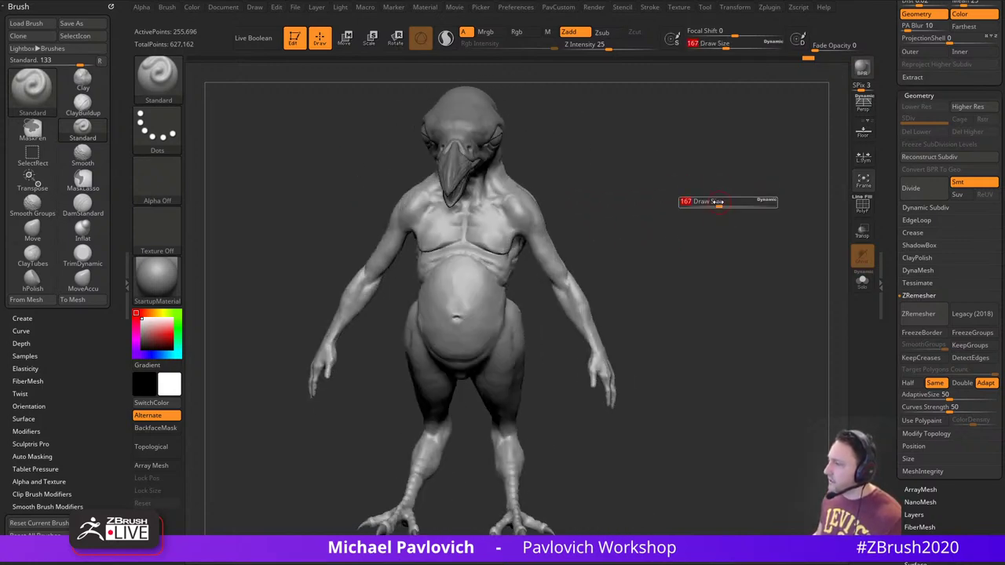
# Set the Standard brush's draw size to 182
pyautogui.press('s')
pyautogui.click(714, 205)
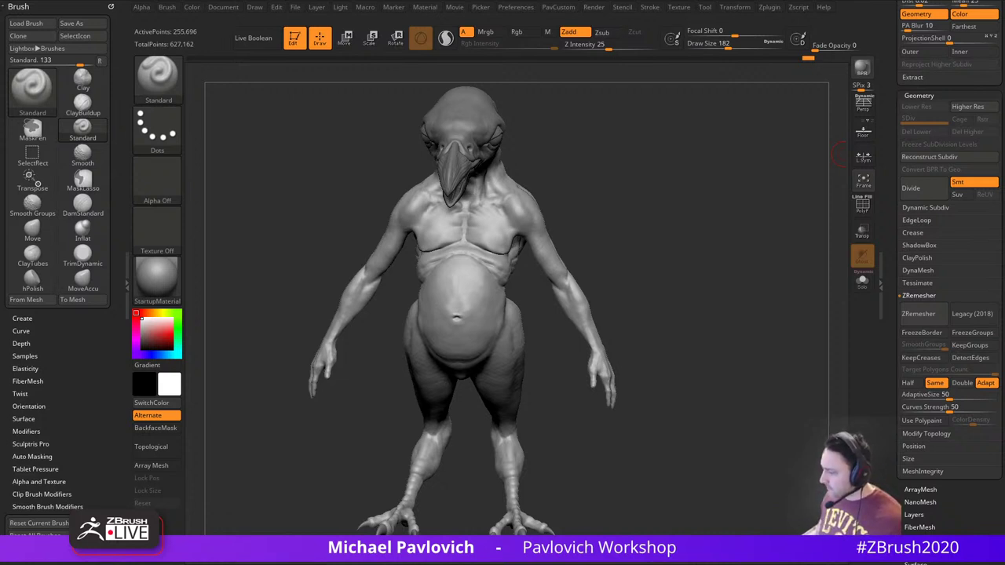
# Switch to the browser showing the YouTube video "PavWork 04: Marvelous Membrane" and copy its share link
pyautogui.moveTo(0, 141); pyautogui.dragTo(573, 36)
pyautogui.click(142, 423)
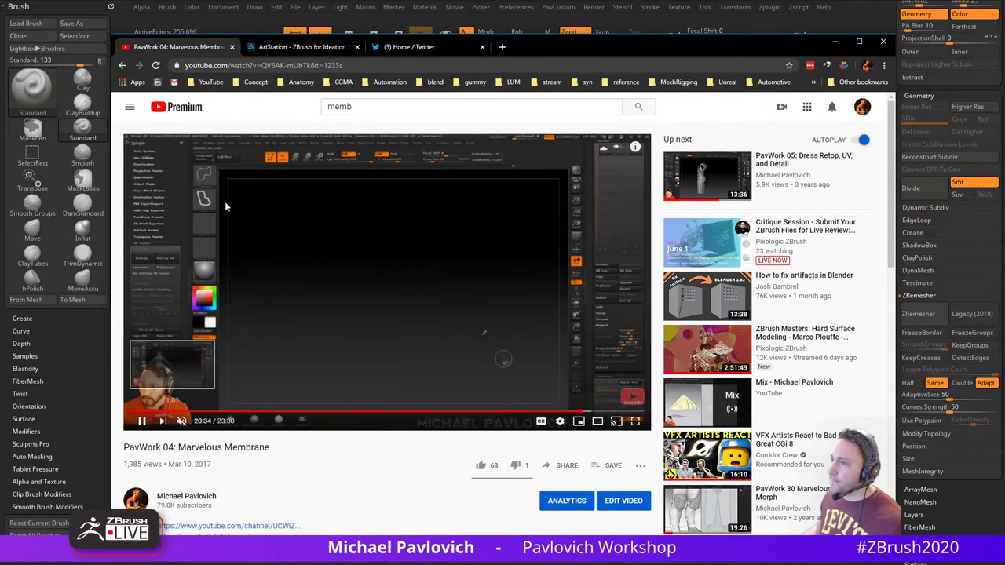
pyautogui.click(298, 65)
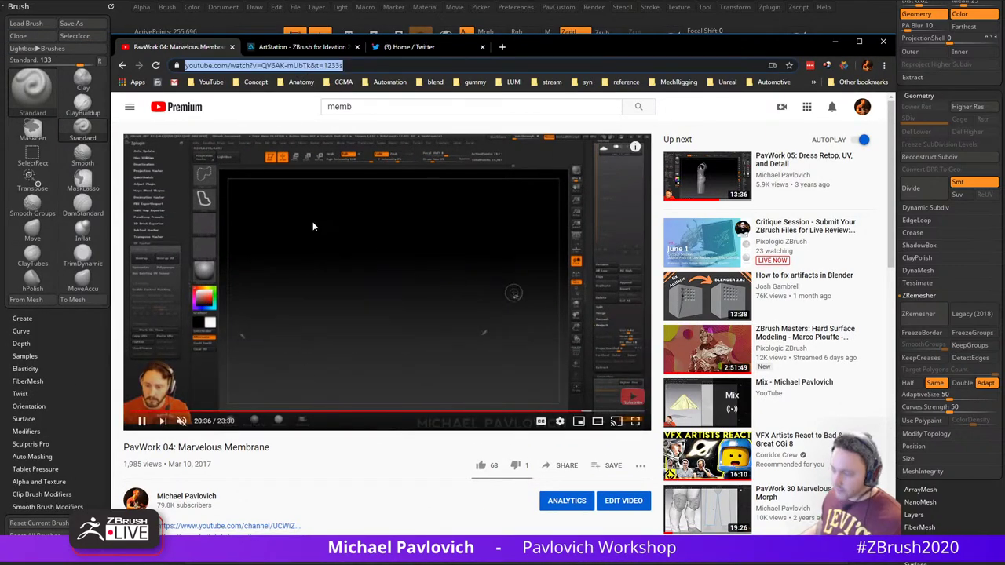
pyautogui.click(565, 466)
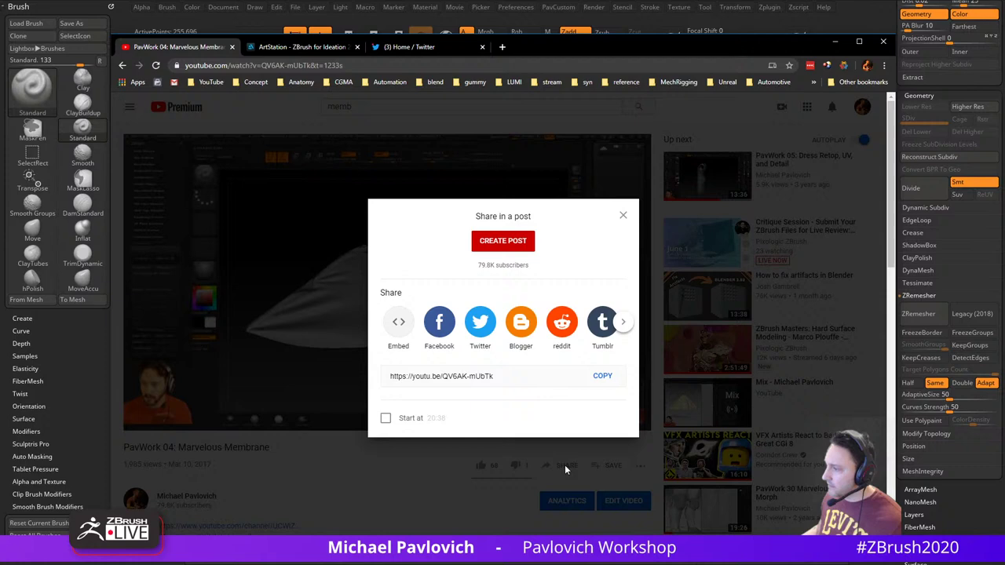
pyautogui.click(600, 378)
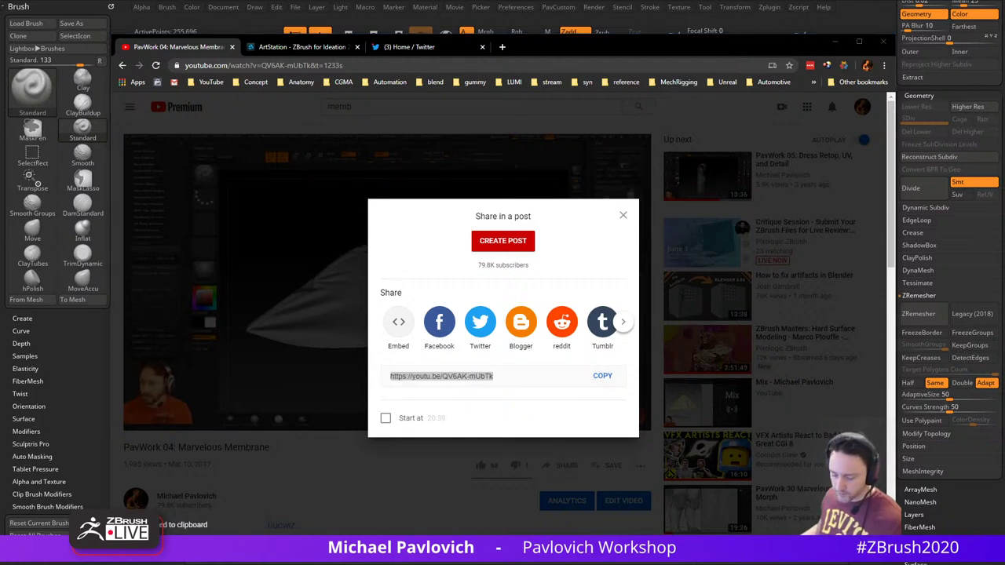
pyautogui.click(626, 217)
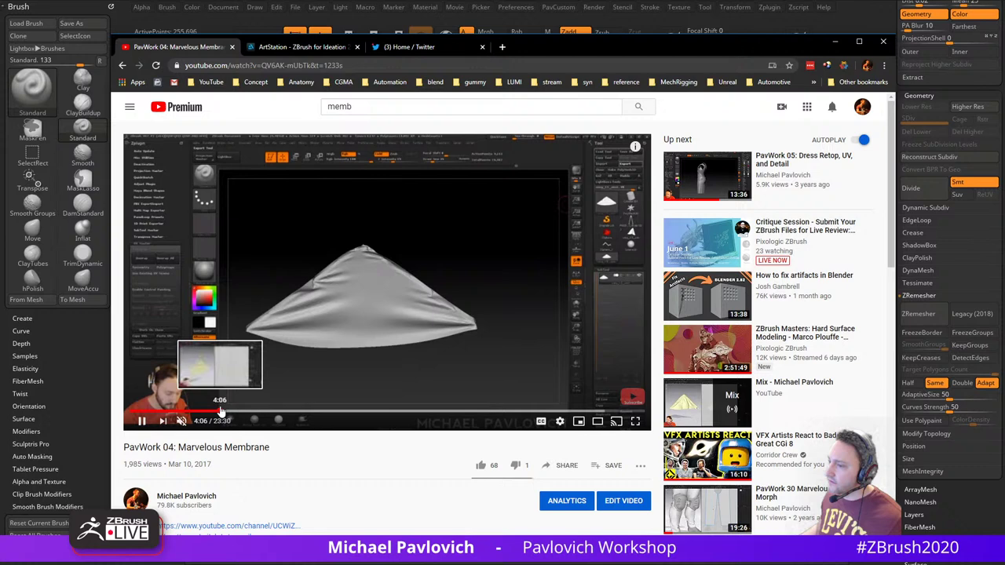
# Skim the cloth simulation part of the video between about 4:06 and 9:57, and replay from about 8:30 to examine the draped membrane
pyautogui.click(220, 410)
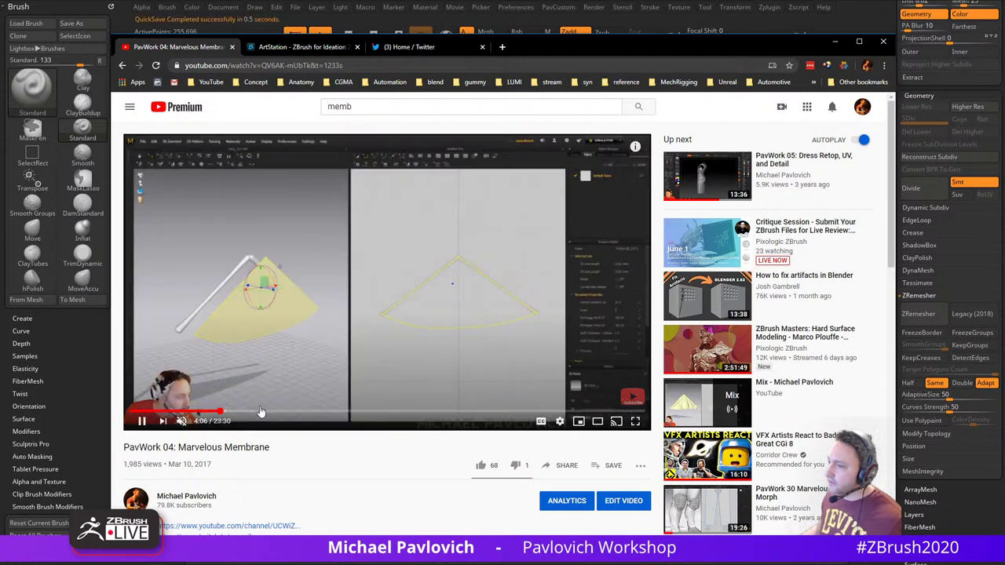
pyautogui.click(301, 410)
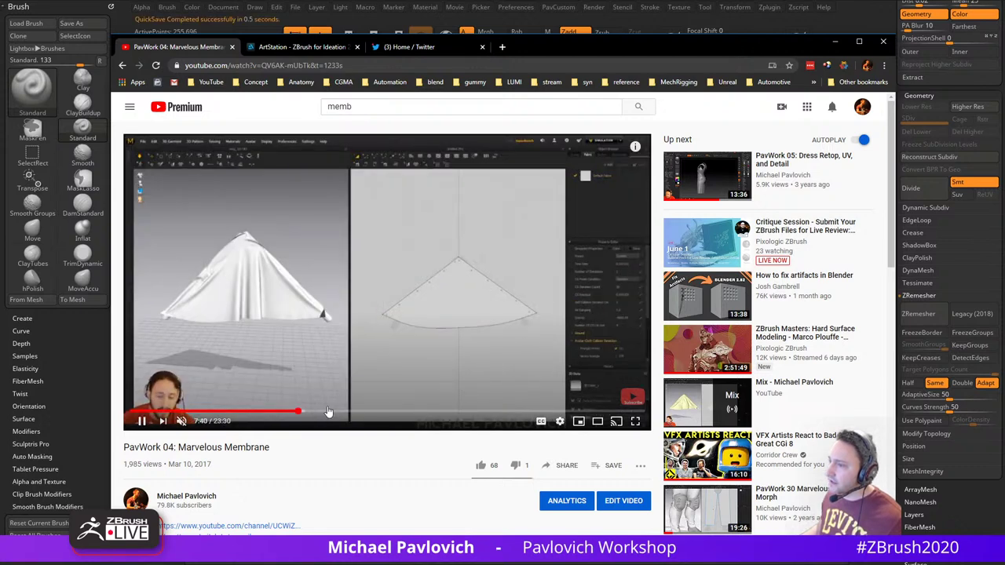
pyautogui.click(325, 411)
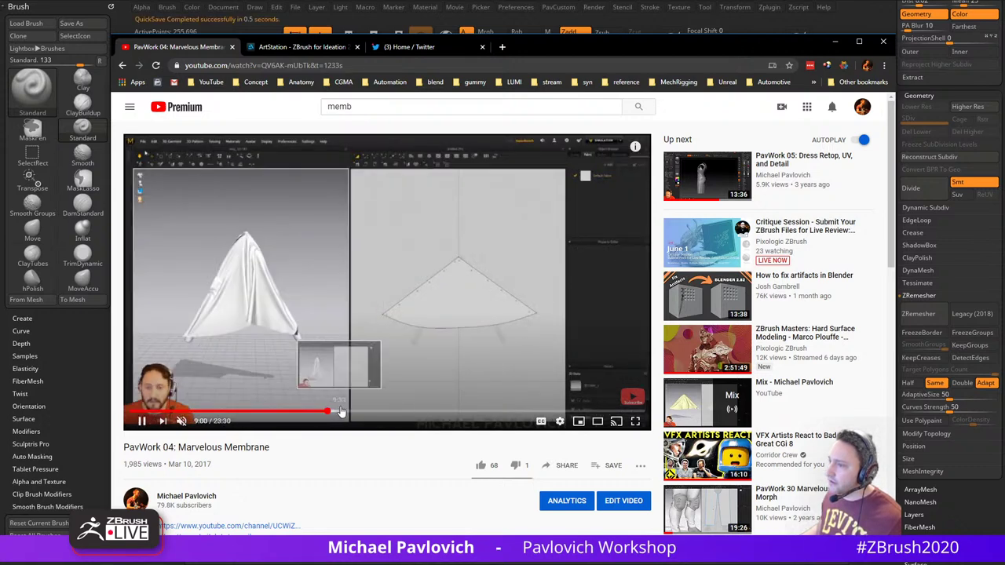
pyautogui.click(342, 410)
pyautogui.click(352, 412)
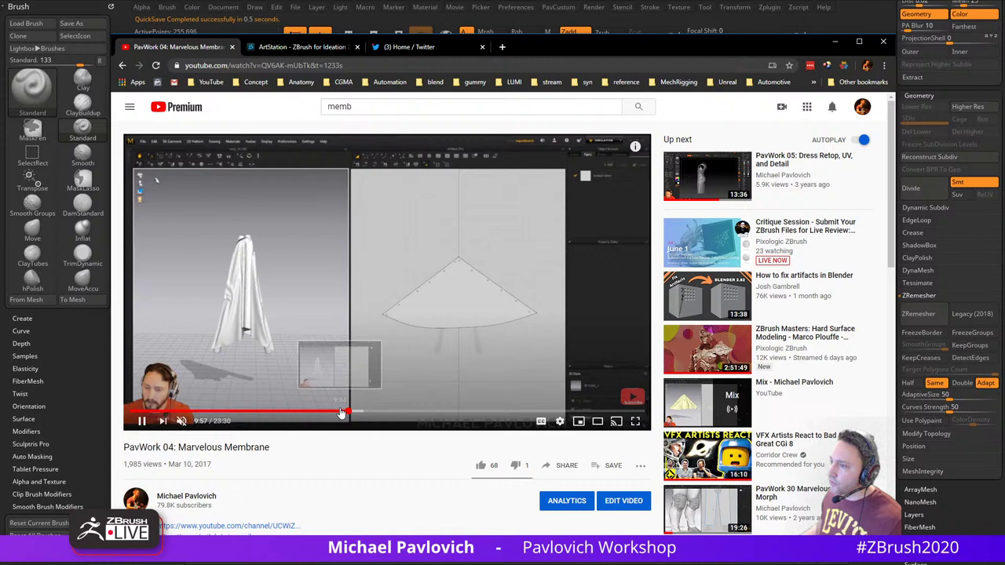
pyautogui.click(340, 411)
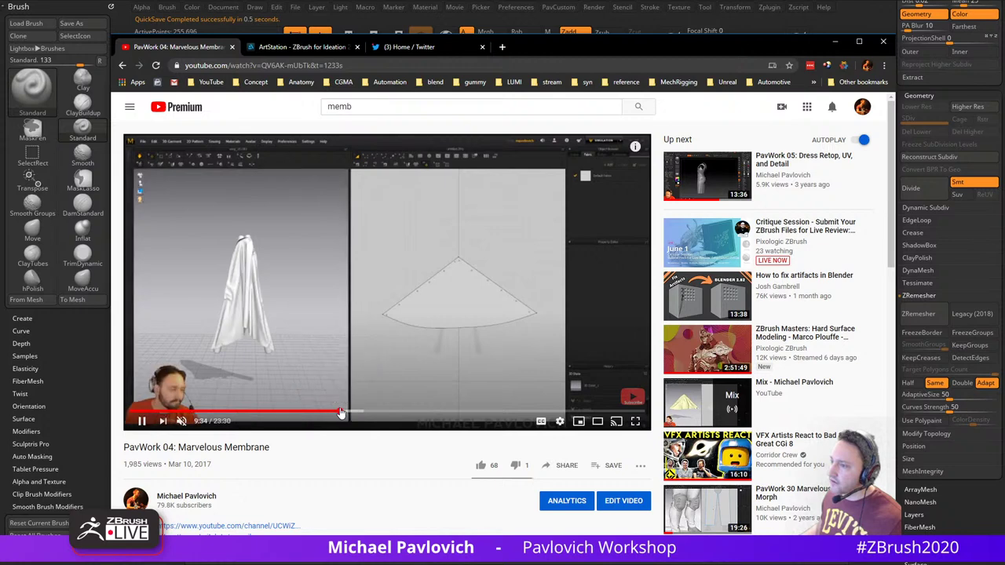
pyautogui.click(335, 411)
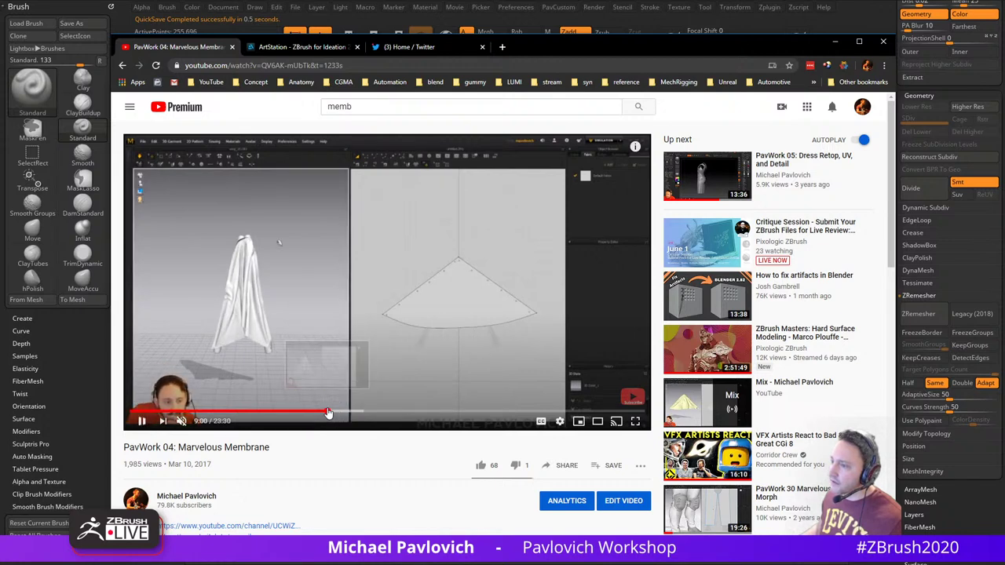
pyautogui.click(328, 412)
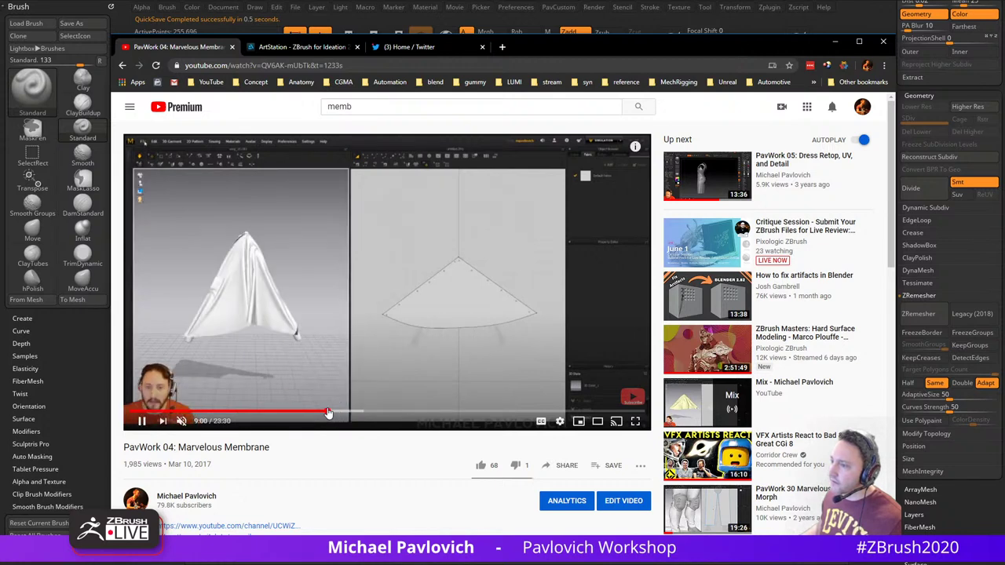
pyautogui.moveTo(324, 414); pyautogui.dragTo(320, 414)
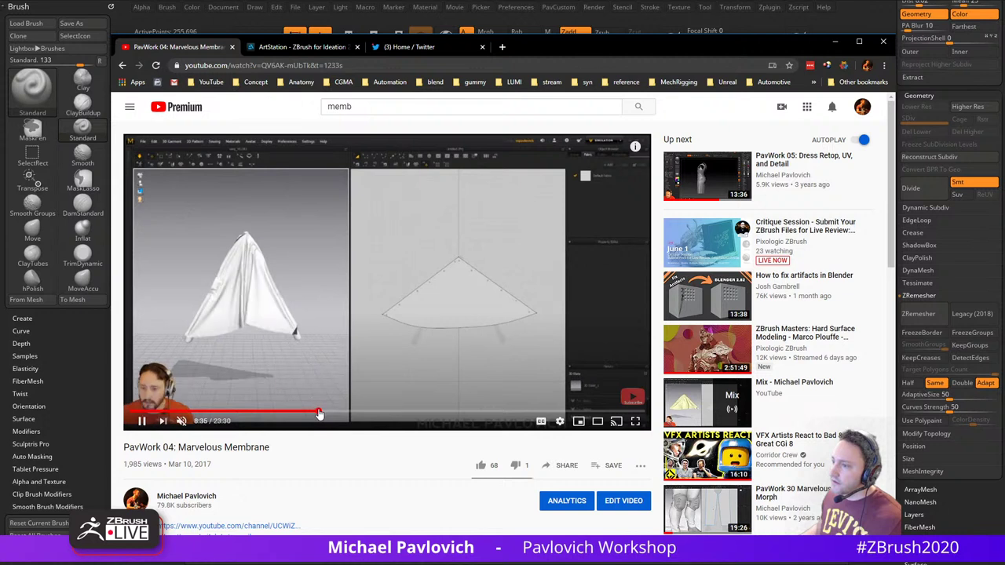
pyautogui.click(315, 412)
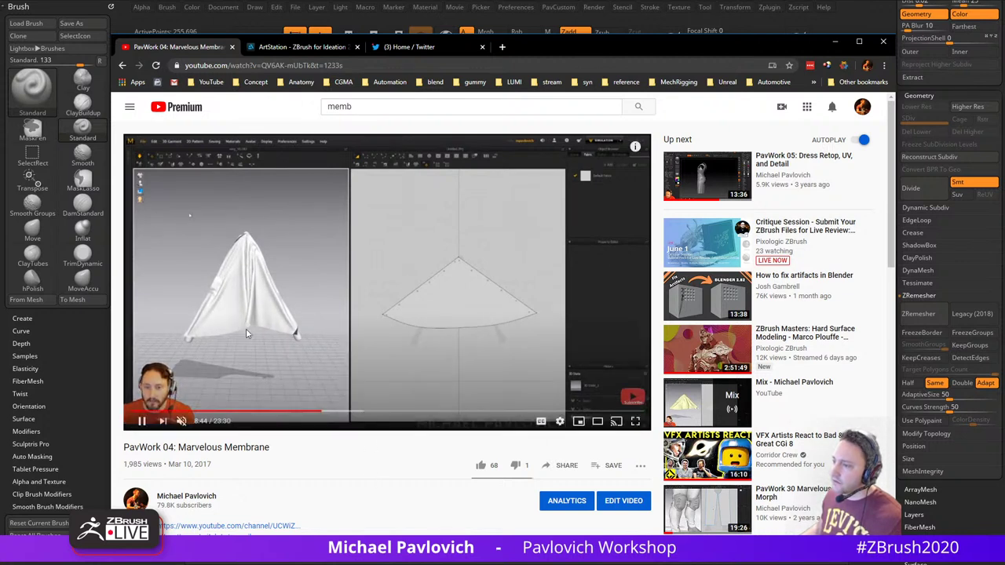
# Skim forward through the folded membrane simulation in the video up to 12:16
pyautogui.click(339, 411)
pyautogui.click(350, 411)
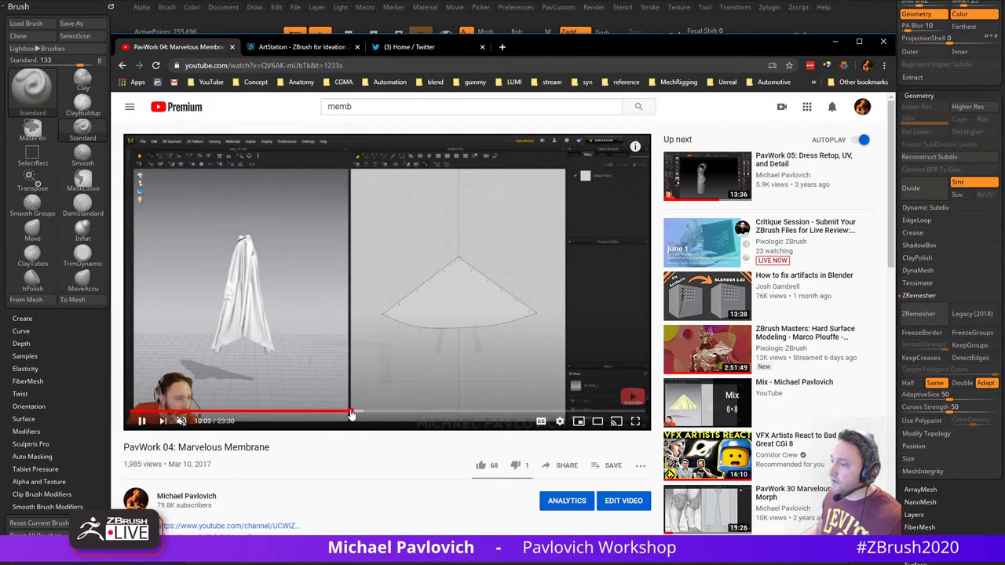
pyautogui.click(361, 411)
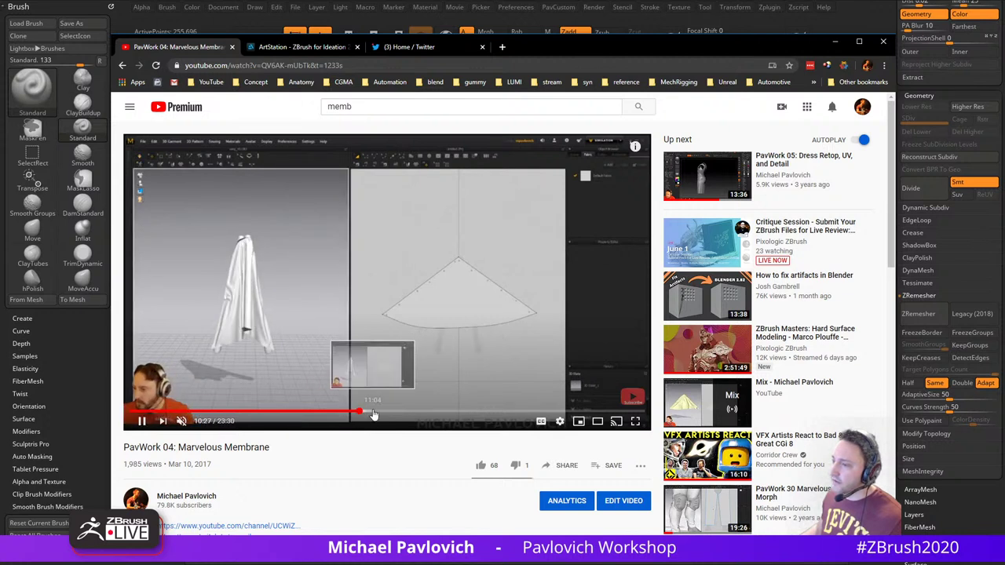
pyautogui.click(373, 411)
pyautogui.click(388, 412)
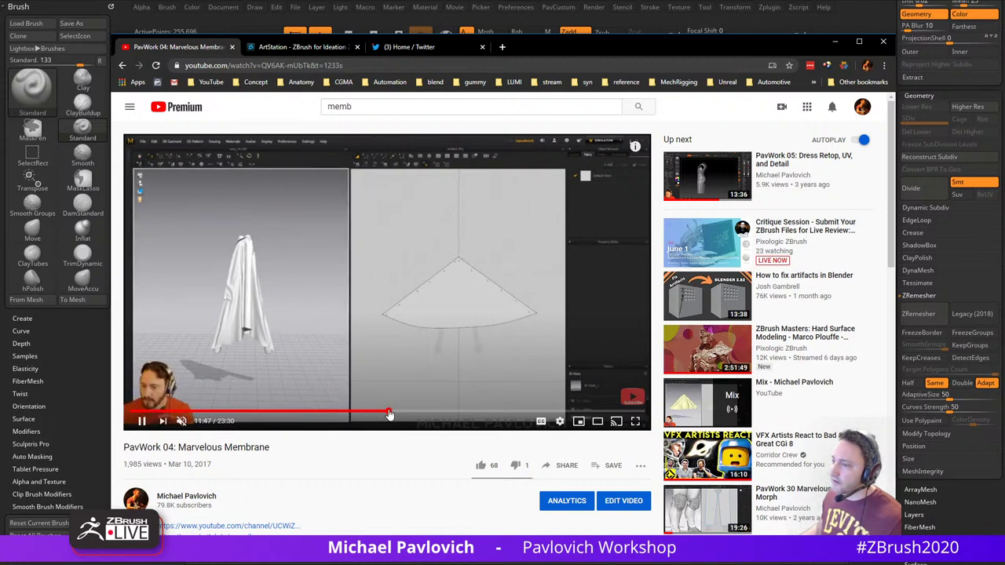
pyautogui.click(398, 412)
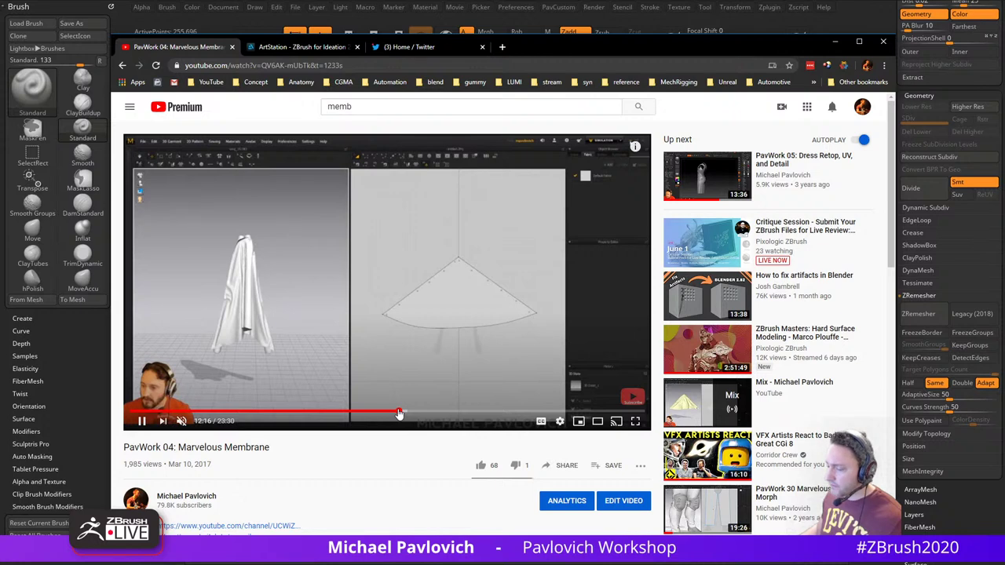
# Examine the sculpting part of the video between 19:16 and about 22:35 for the membrane's open and folded shapes, and return to ZBrush
pyautogui.click(554, 412)
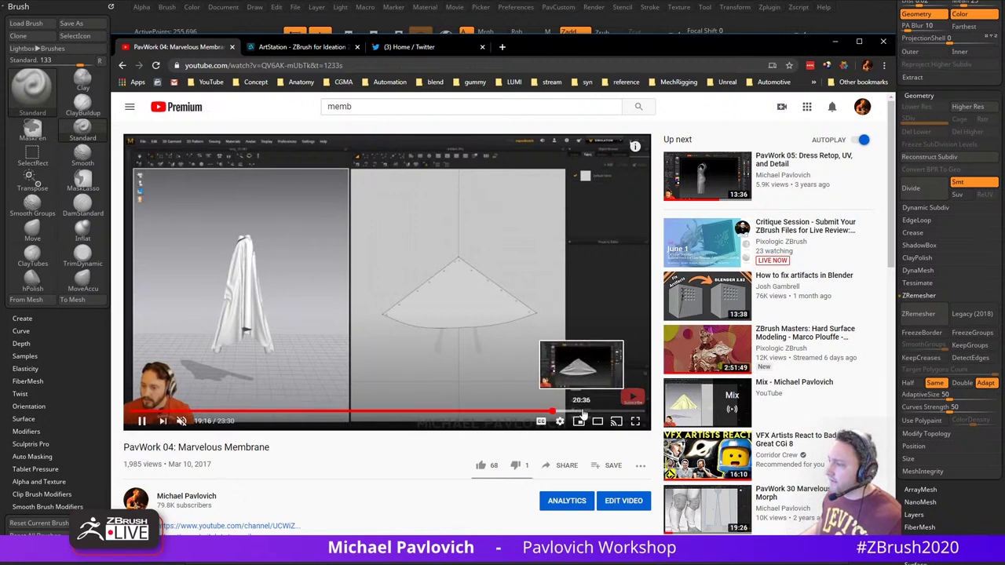
pyautogui.click(581, 412)
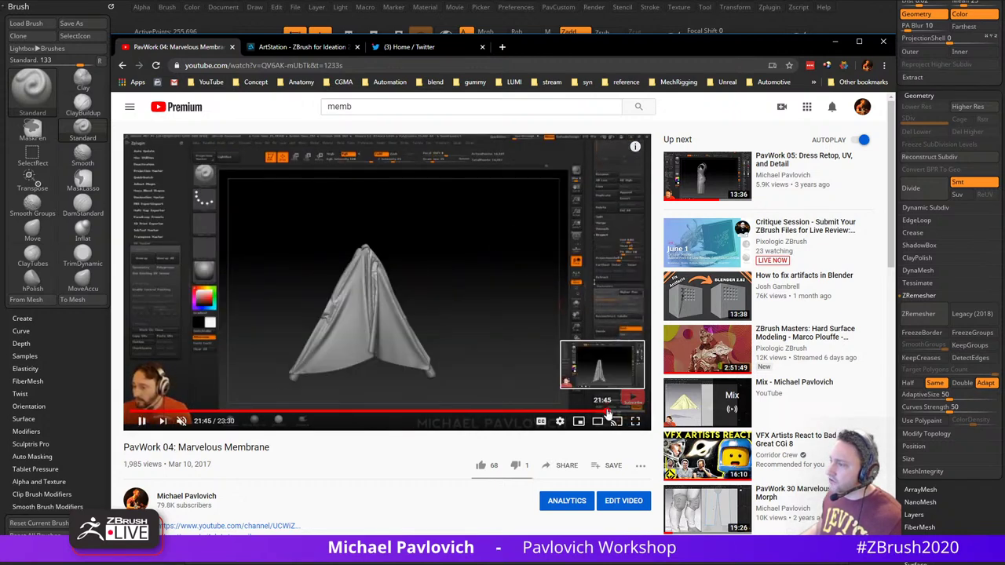
pyautogui.click(616, 412)
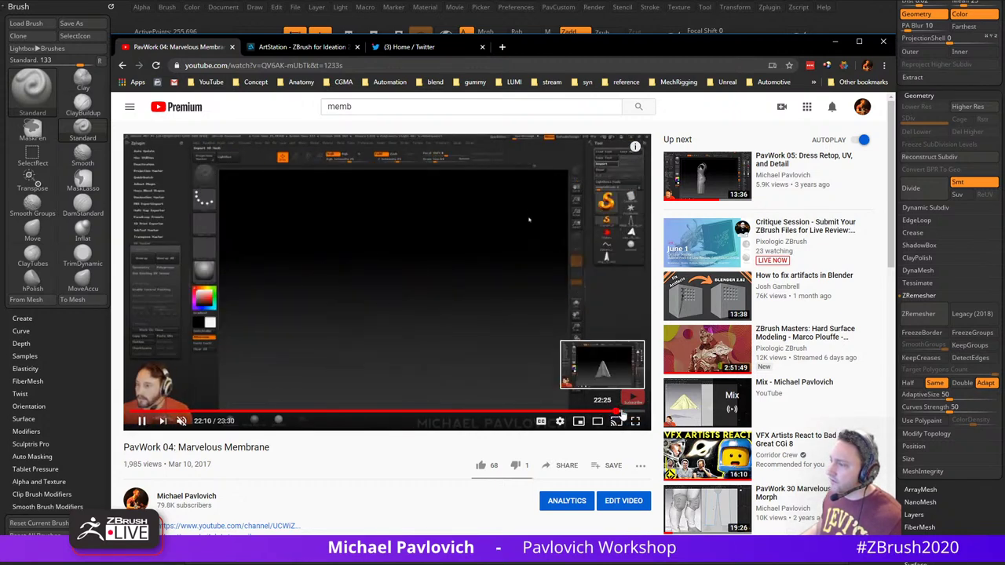
pyautogui.click(615, 413)
pyautogui.click(597, 412)
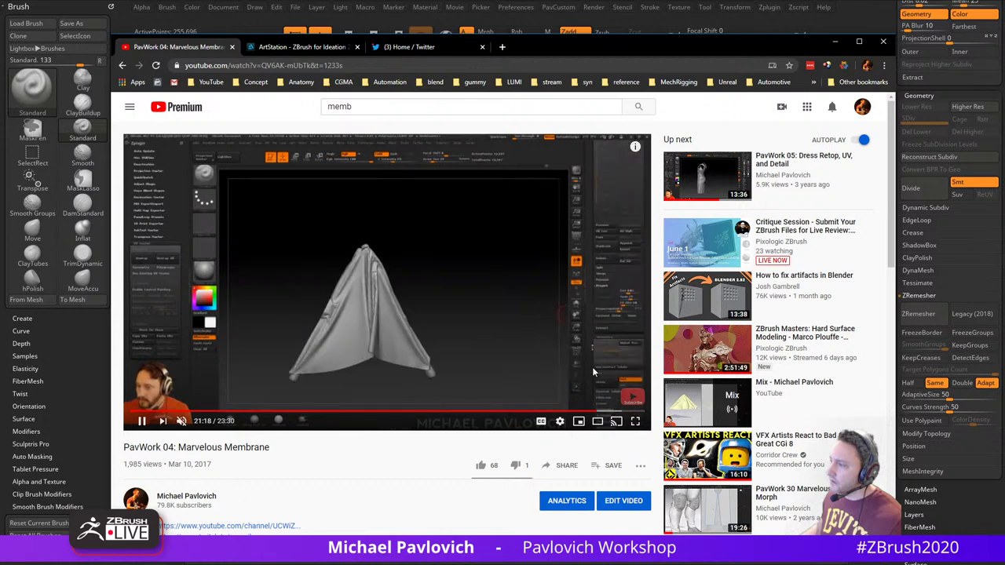
pyautogui.click(589, 413)
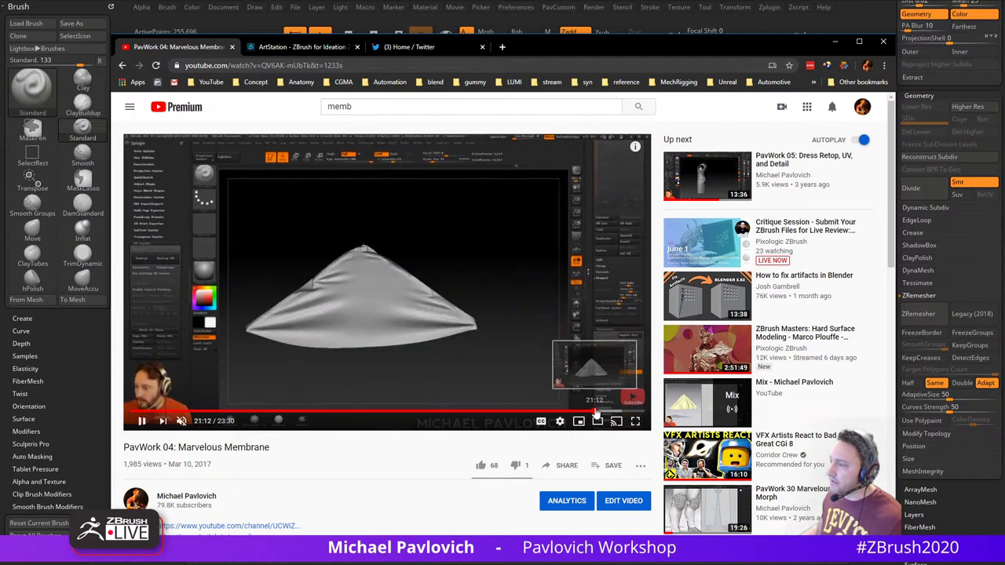
pyautogui.click(600, 412)
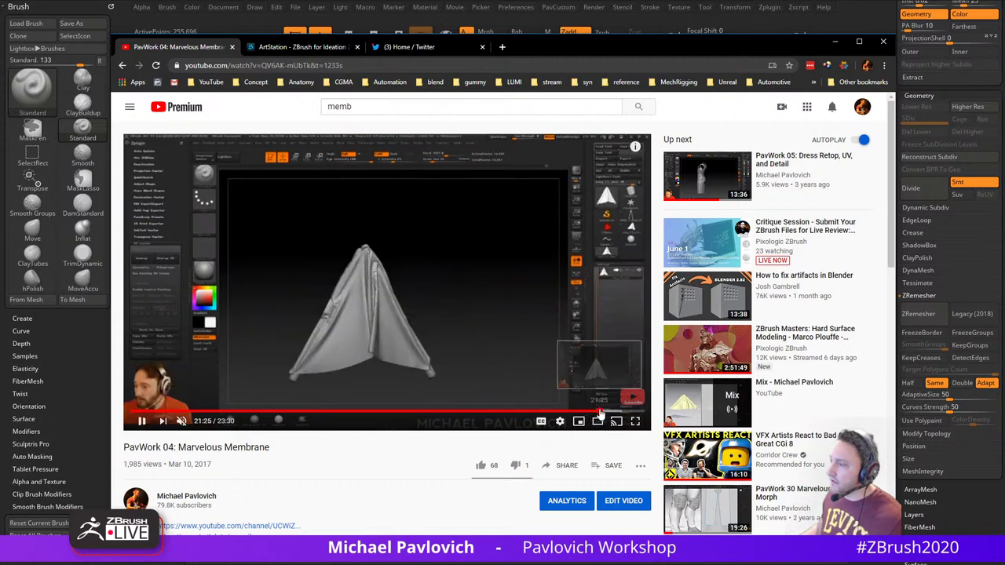
pyautogui.click(626, 412)
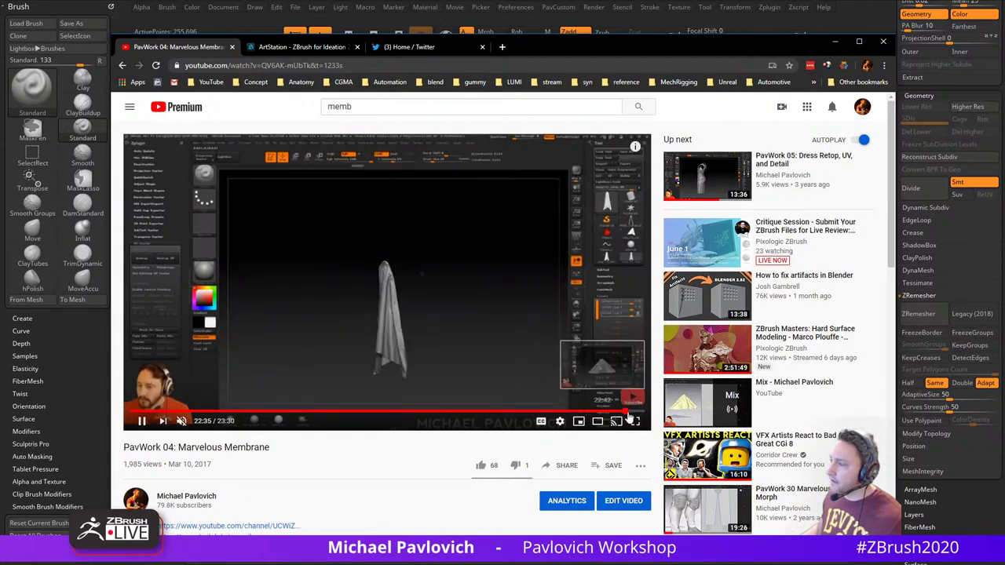
pyautogui.click(628, 414)
pyautogui.click(626, 413)
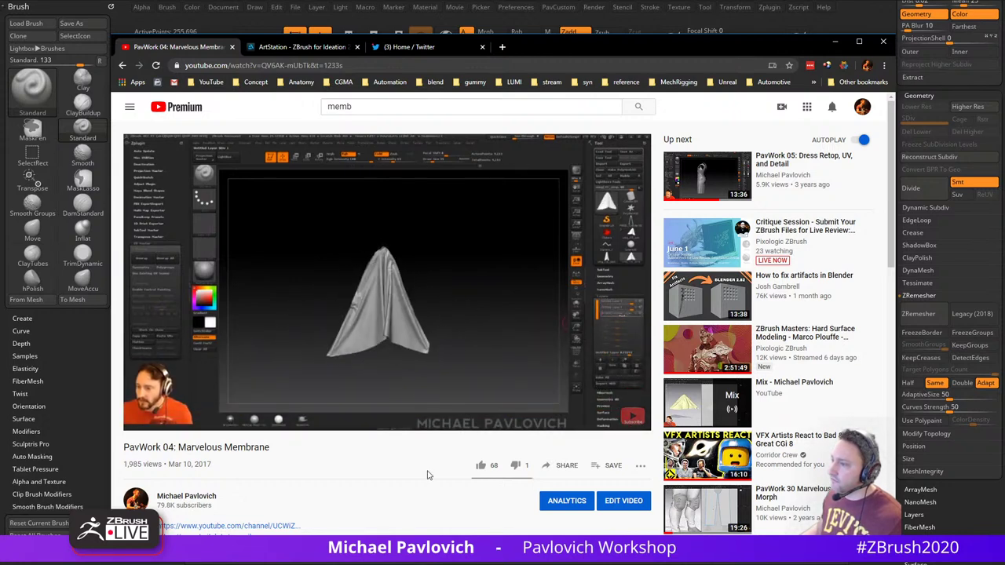
pyautogui.click(835, 42)
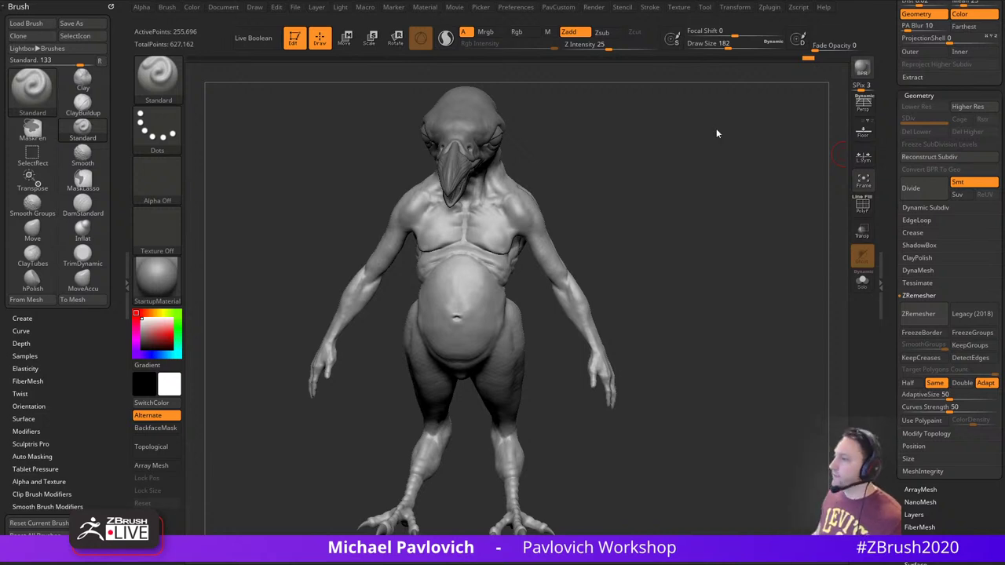
# Select the Inflat brush at draw size 228 and review the whole creature from the front and the side
pyautogui.moveTo(716, 134); pyautogui.dragTo(660, 150)
pyautogui.press(']')
pyautogui.moveTo(645, 206)
pyautogui.mouseDown()
pyautogui.moveTo(679, 222)
pyautogui.moveTo(664, 233)
pyautogui.moveTo(677, 229)
pyautogui.mouseUp()
pyautogui.press('[')
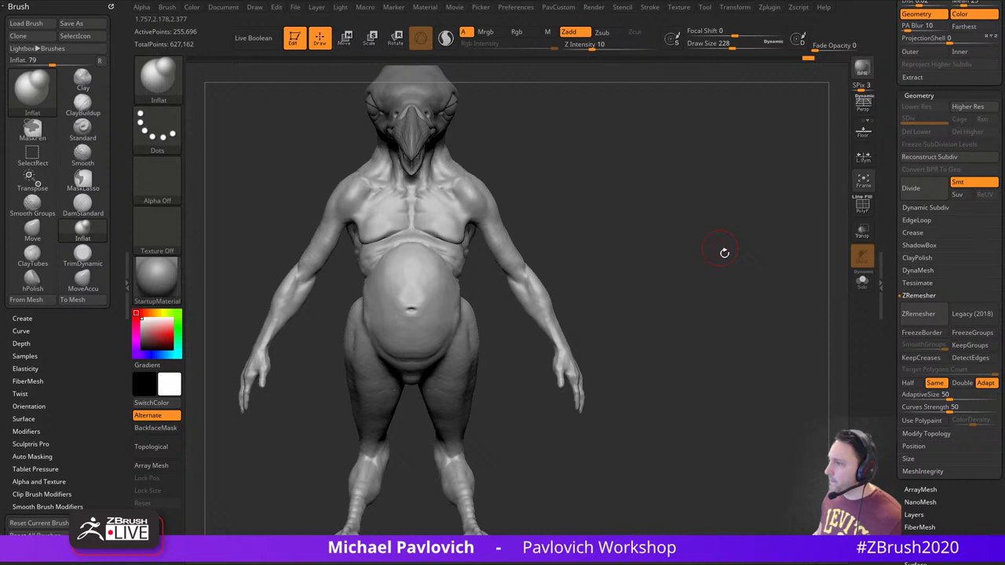
pyautogui.press('f')
pyautogui.moveTo(724, 253); pyautogui.dragTo(705, 262)
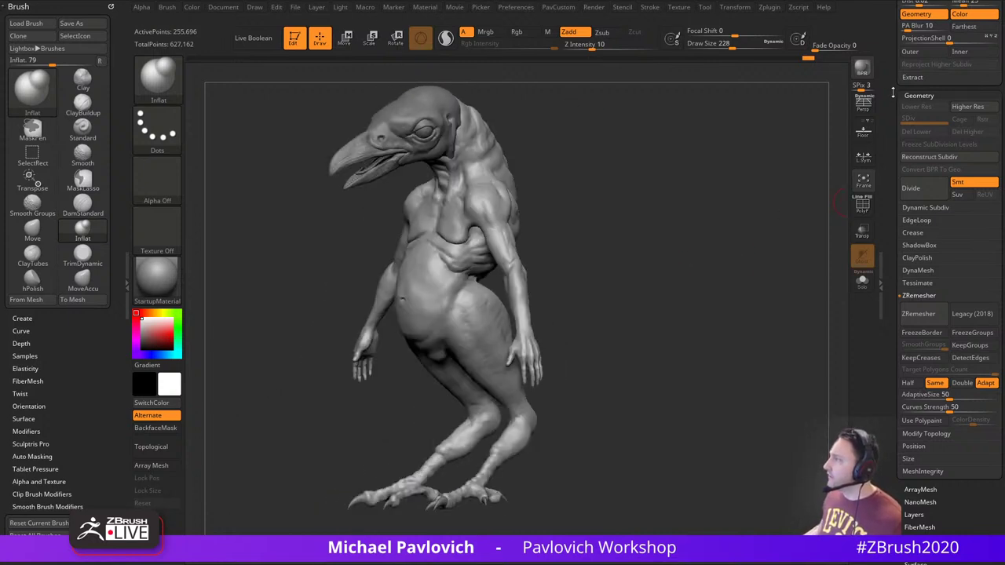
# Close ZBrush without saving the changes to the project
pyautogui.moveTo(892, 92); pyautogui.dragTo(892, 471)
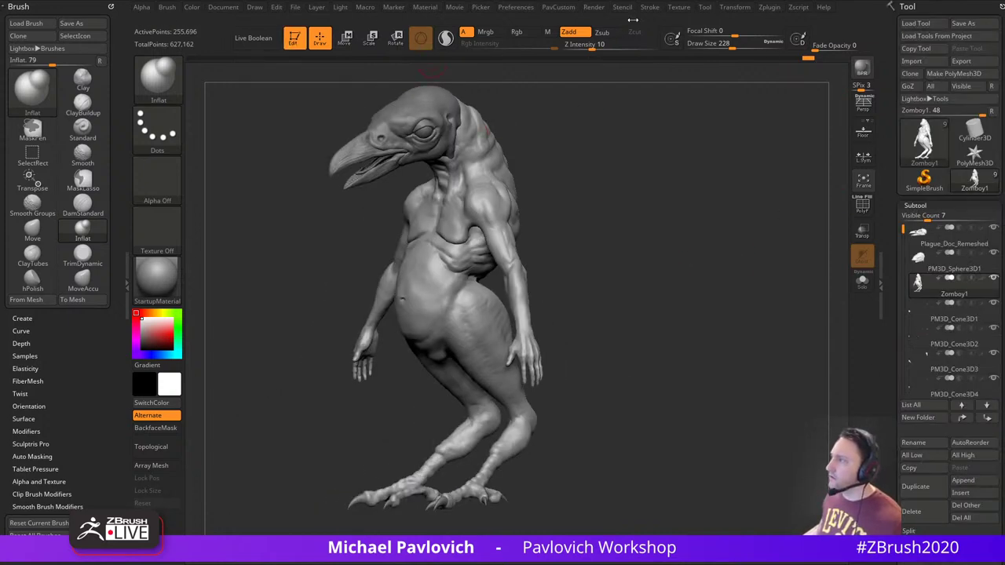
pyautogui.click(998, 1)
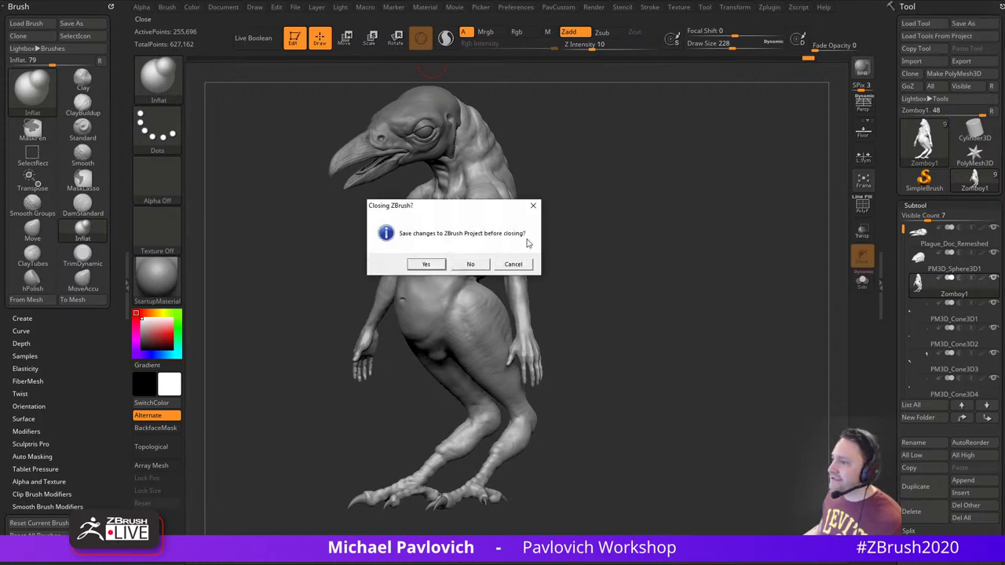
pyautogui.click(471, 264)
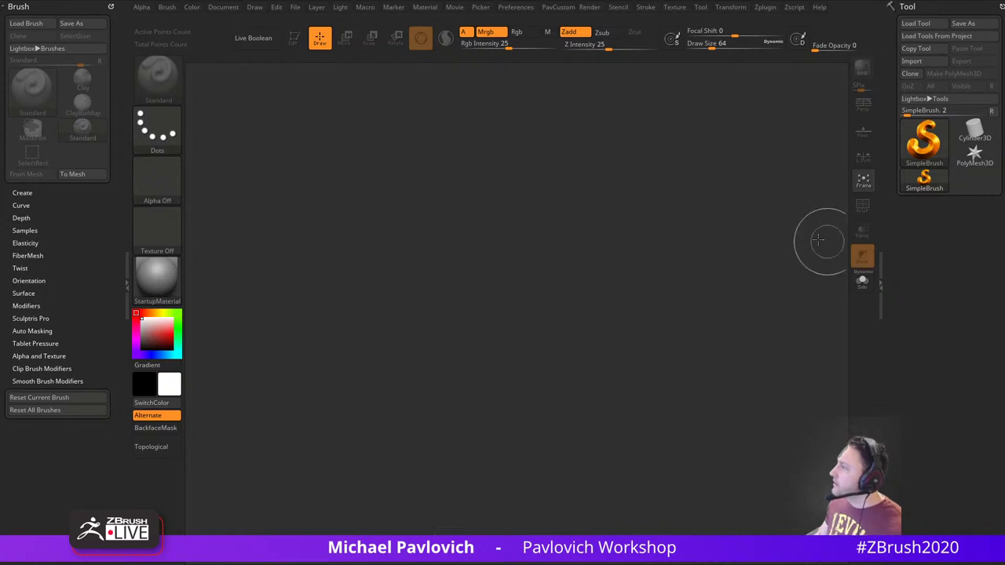
pyautogui.press('s')
pyautogui.moveTo(731, 231)
pyautogui.mouseDown()
pyautogui.moveTo(718, 231)
pyautogui.moveTo(737, 242)
pyautogui.mouseUp()
pyautogui.press('s')
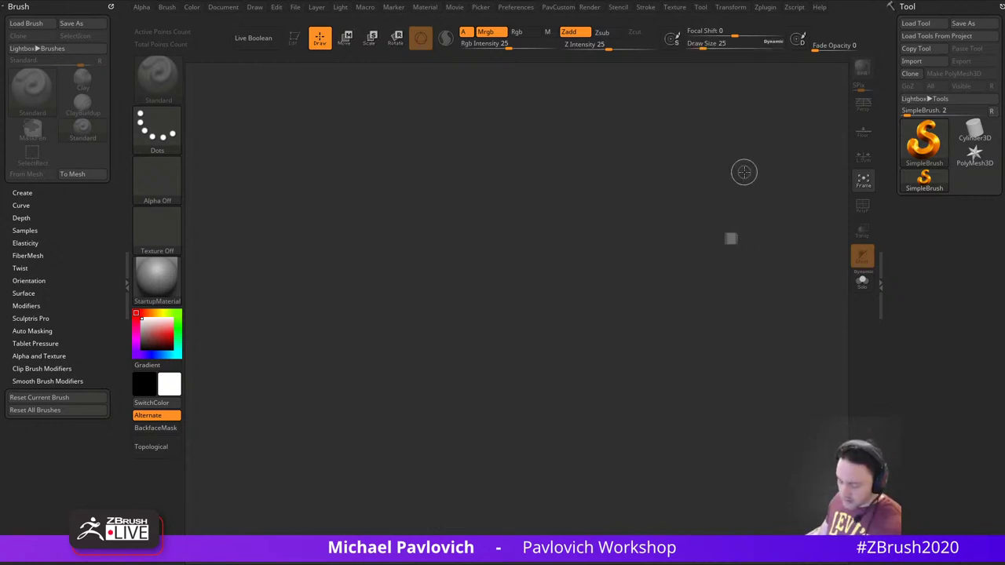
pyautogui.hotkey('ctrl', 'n')
pyautogui.press('s')
pyautogui.moveTo(688, 198); pyautogui.dragTo(682, 198)
pyautogui.press('s')
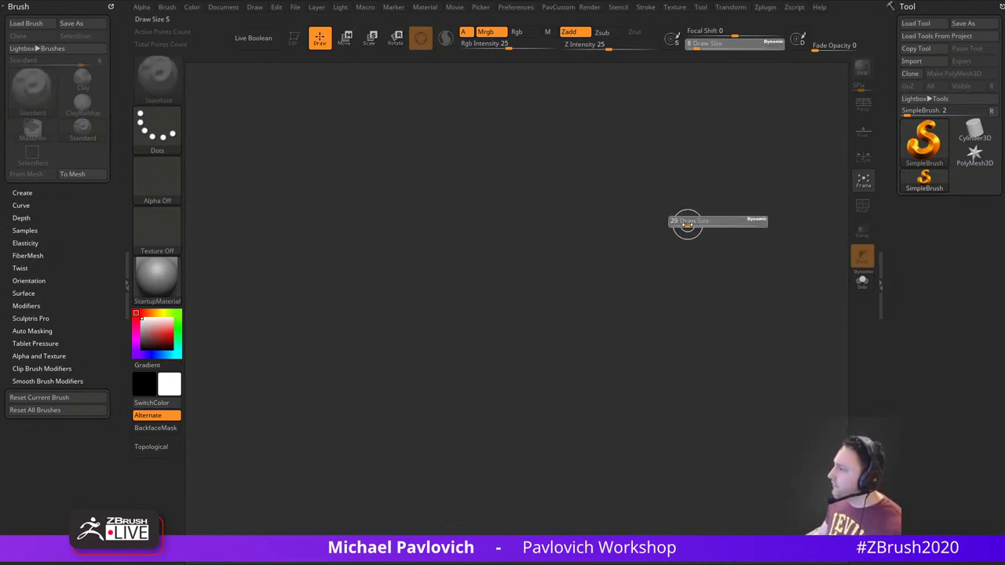
pyautogui.click(673, 224)
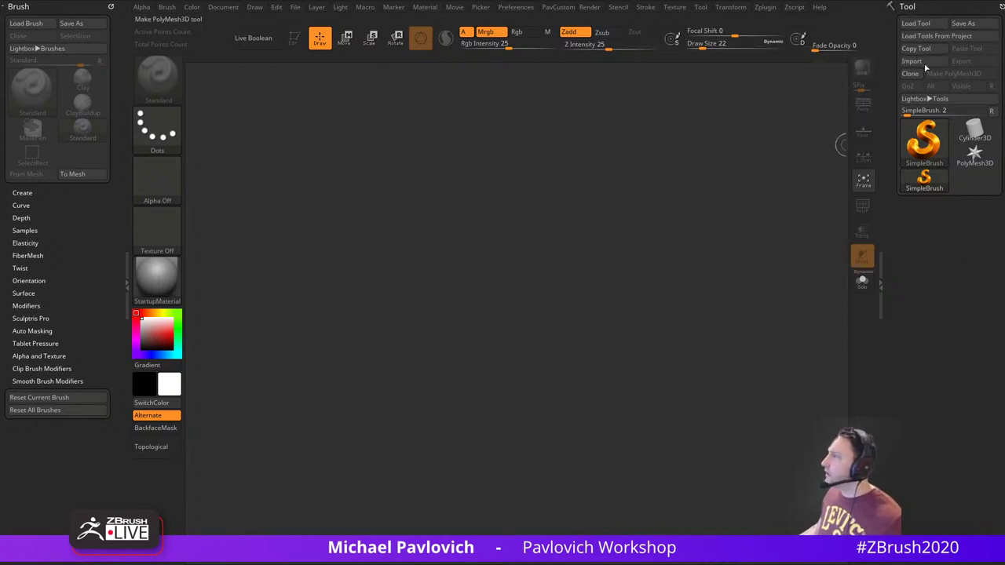
pyautogui.click(658, 8)
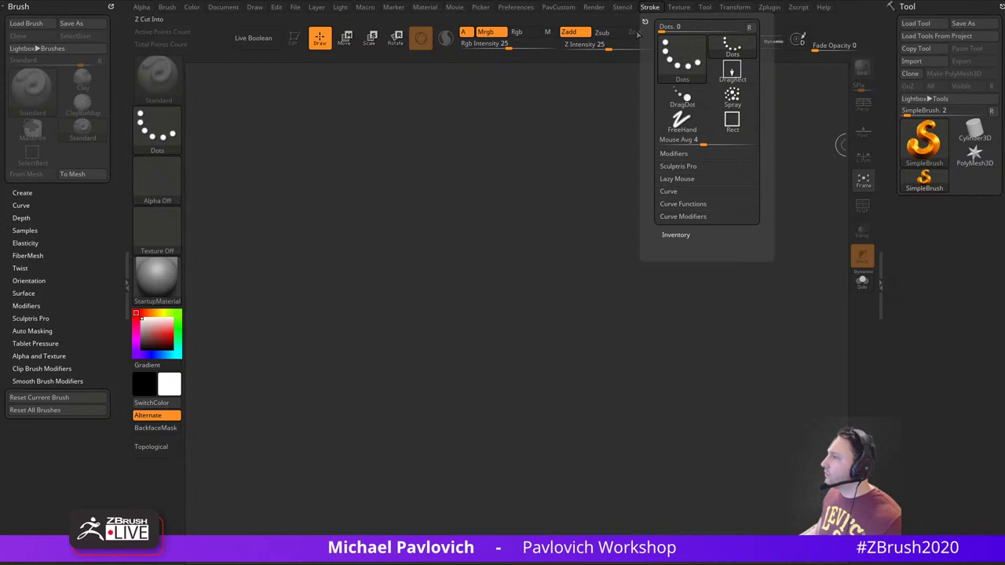
pyautogui.click(677, 8)
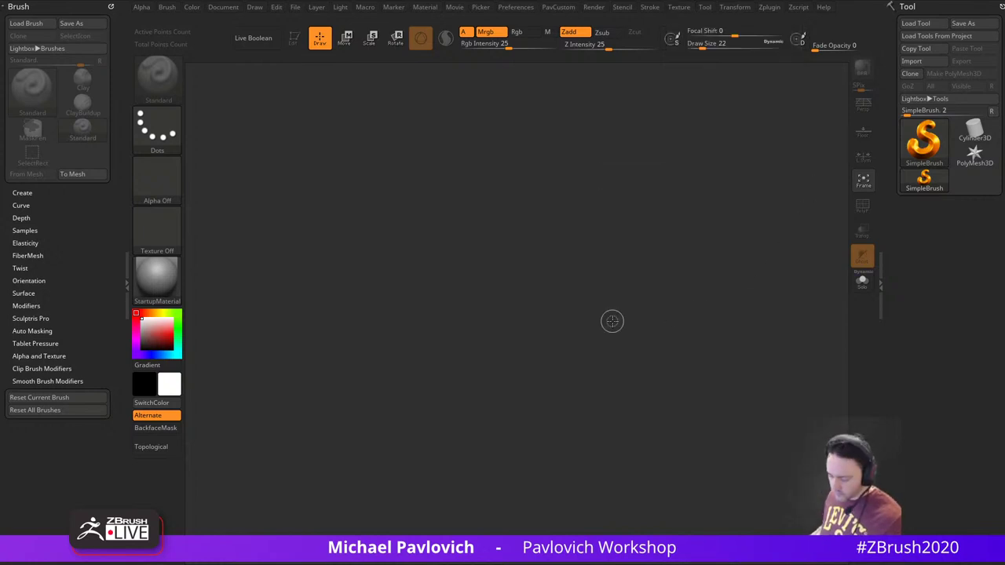
# Load the DemoAnimeHead.ZPR project from the ZProjects folder
pyautogui.press(',')
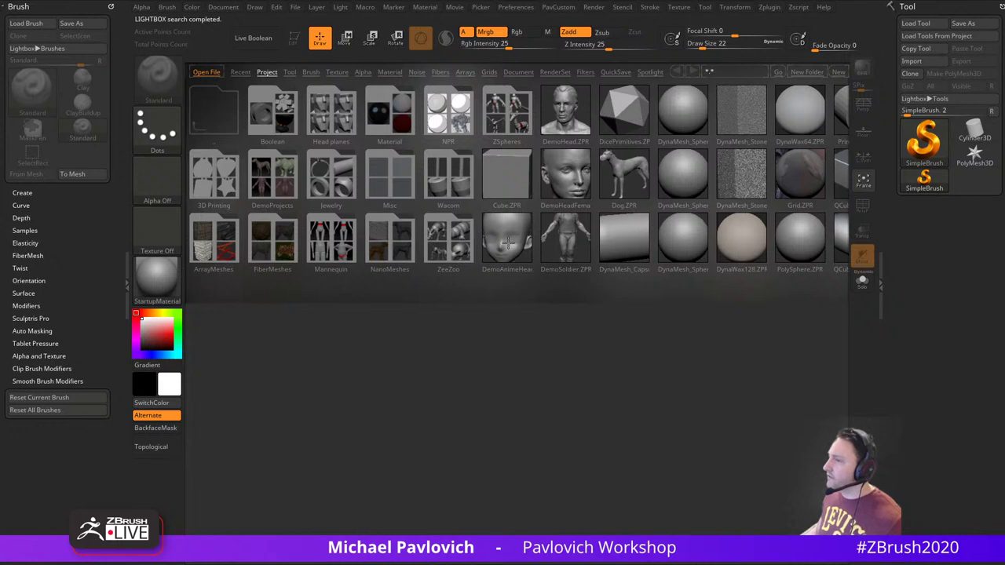
pyautogui.press(',')
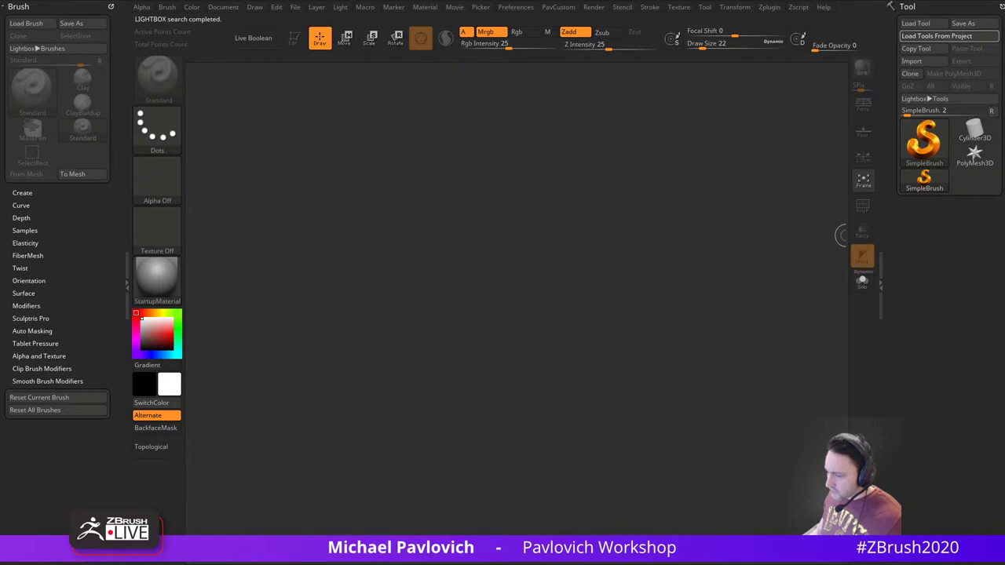
pyautogui.moveTo(410, 561); pyautogui.dragTo(384, 79)
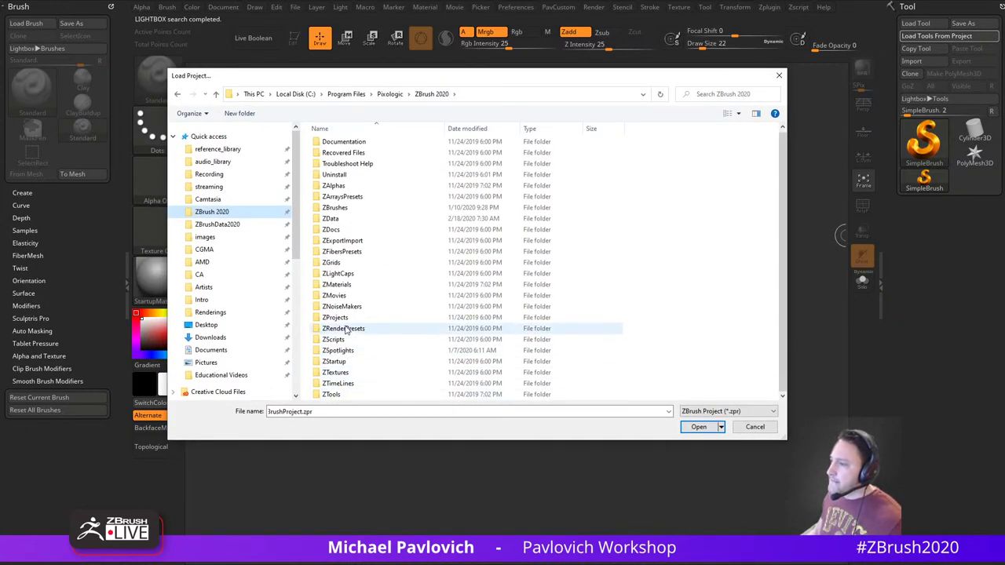
pyautogui.doubleClick(344, 318)
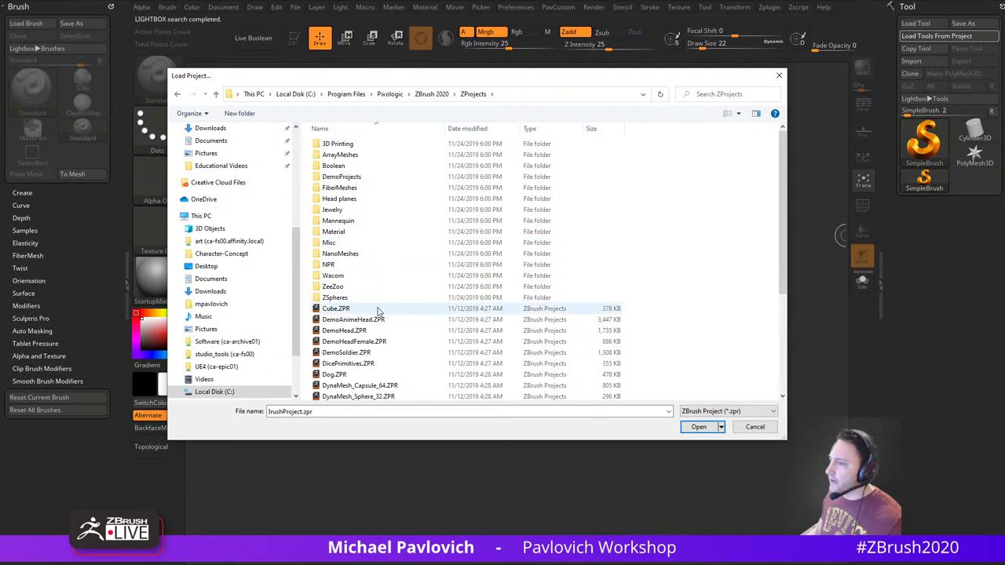
pyautogui.click(370, 320)
pyautogui.doubleClick(371, 320)
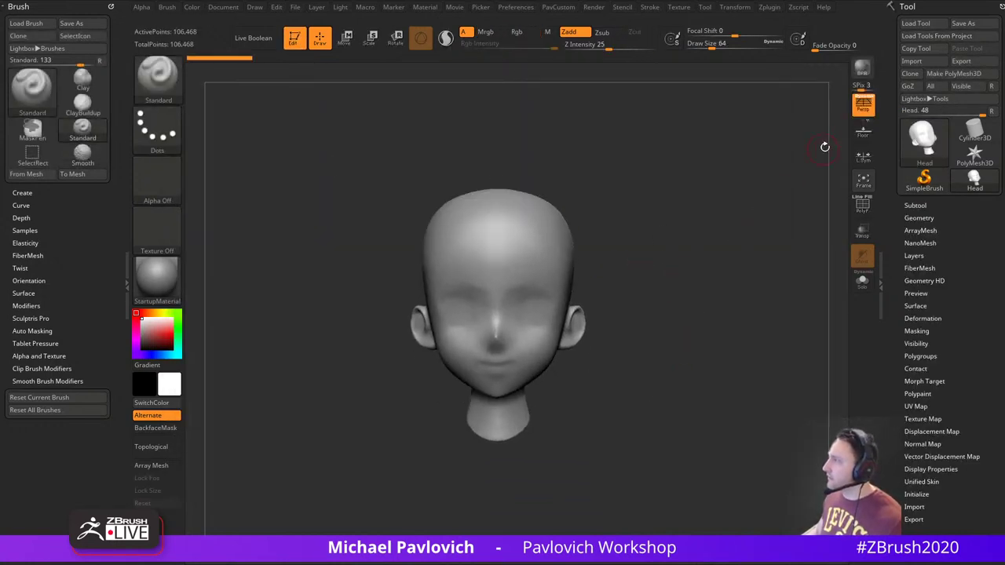
# Turn off perspective and add the avatar model sheet texture to Spotlight
pyautogui.click(862, 105)
pyautogui.moveTo(740, 140); pyautogui.dragTo(718, 178)
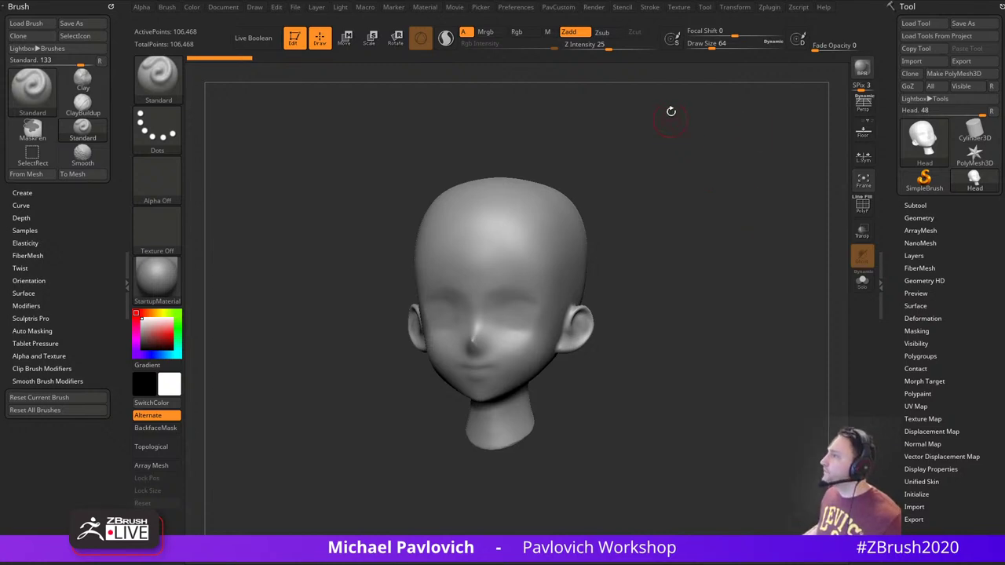
pyautogui.click(678, 7)
pyautogui.click(708, 192)
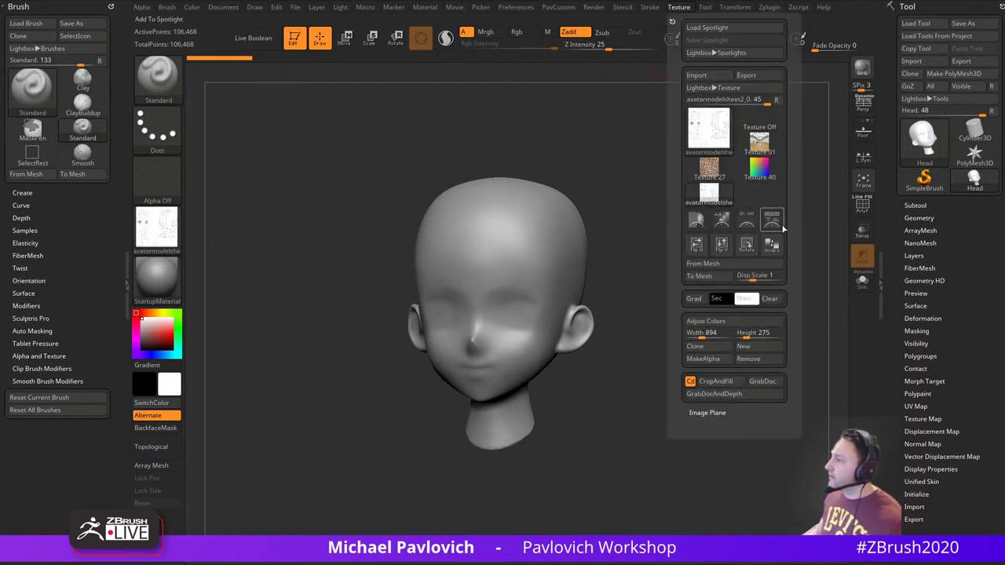
pyautogui.click(773, 223)
# Enlarge the Spotlight model sheet to span the canvas width and adjust its background opacity, leaving Spotlight editing
pyautogui.moveTo(427, 249); pyautogui.dragTo(471, 182)
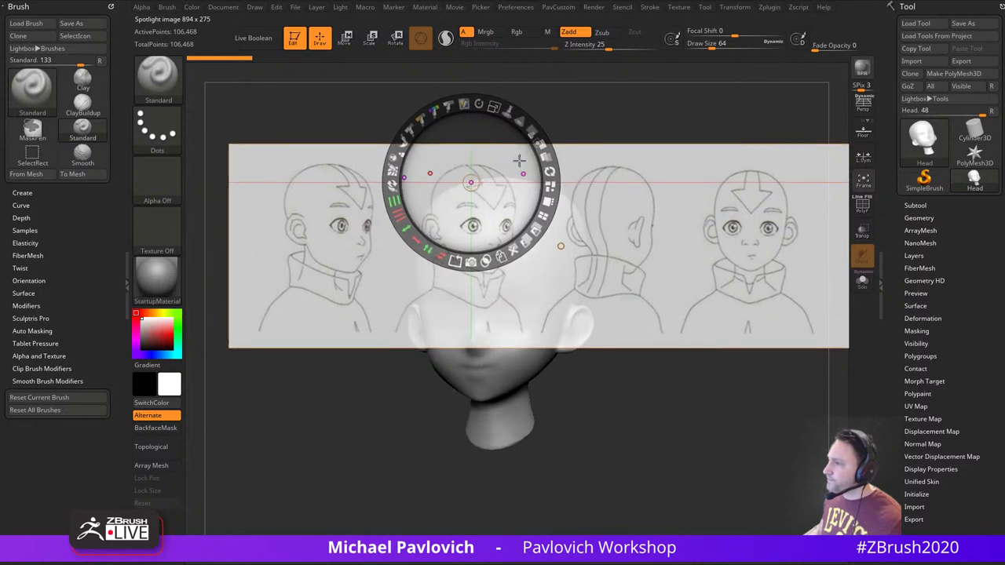
pyautogui.click(509, 112)
pyautogui.moveTo(494, 107); pyautogui.dragTo(525, 118)
pyautogui.moveTo(635, 172); pyautogui.dragTo(609, 170)
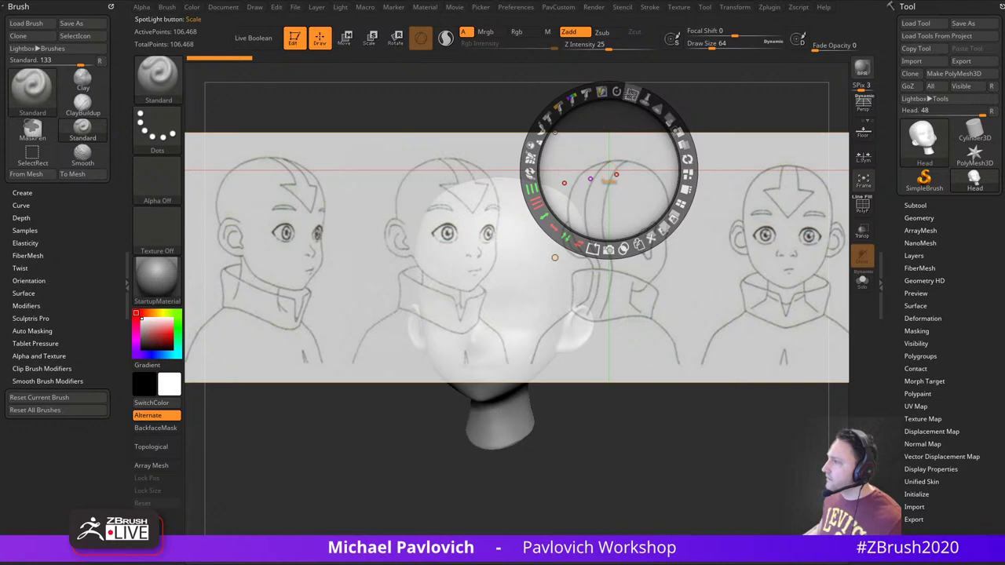
pyautogui.moveTo(632, 94); pyautogui.dragTo(622, 92)
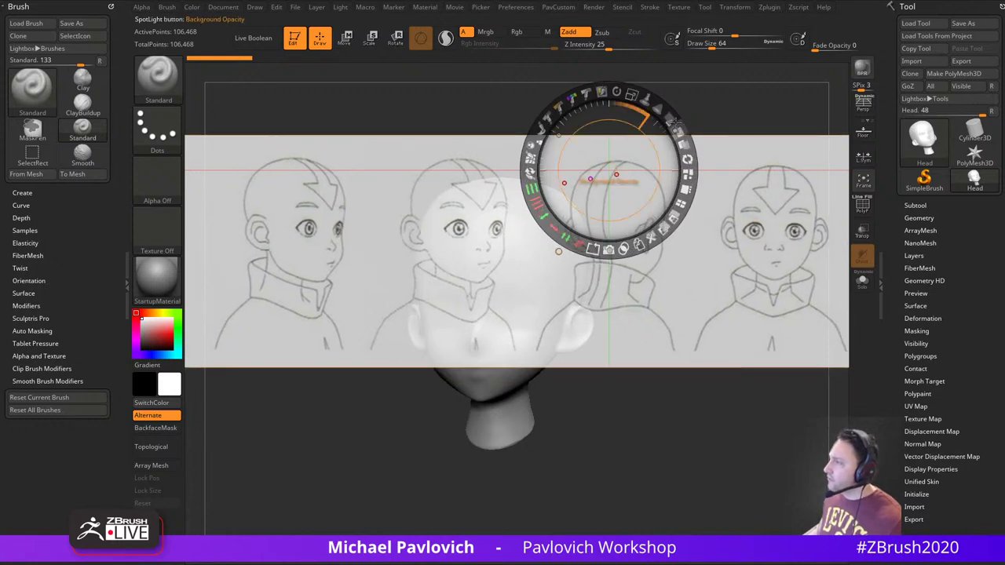
pyautogui.moveTo(669, 120)
pyautogui.mouseDown()
pyautogui.moveTo(629, 100)
pyautogui.moveTo(619, 114)
pyautogui.moveTo(666, 119)
pyautogui.mouseUp()
pyautogui.press('z')
# Line up the head with the first three-quarter drawing on the model sheet and turn perspective on
pyautogui.moveTo(658, 165)
pyautogui.mouseDown()
pyautogui.moveTo(684, 146)
pyautogui.moveTo(691, 251)
pyautogui.moveTo(578, 206)
pyautogui.mouseUp()
pyautogui.moveTo(577, 206); pyautogui.dragTo(613, 185, button='right')
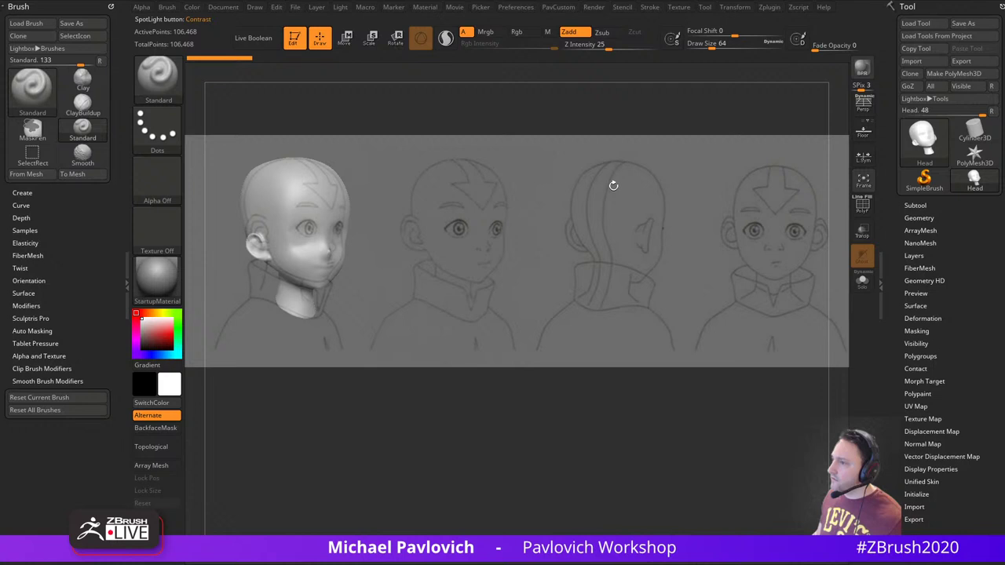
pyautogui.click(864, 108)
pyautogui.moveTo(662, 209); pyautogui.dragTo(673, 205)
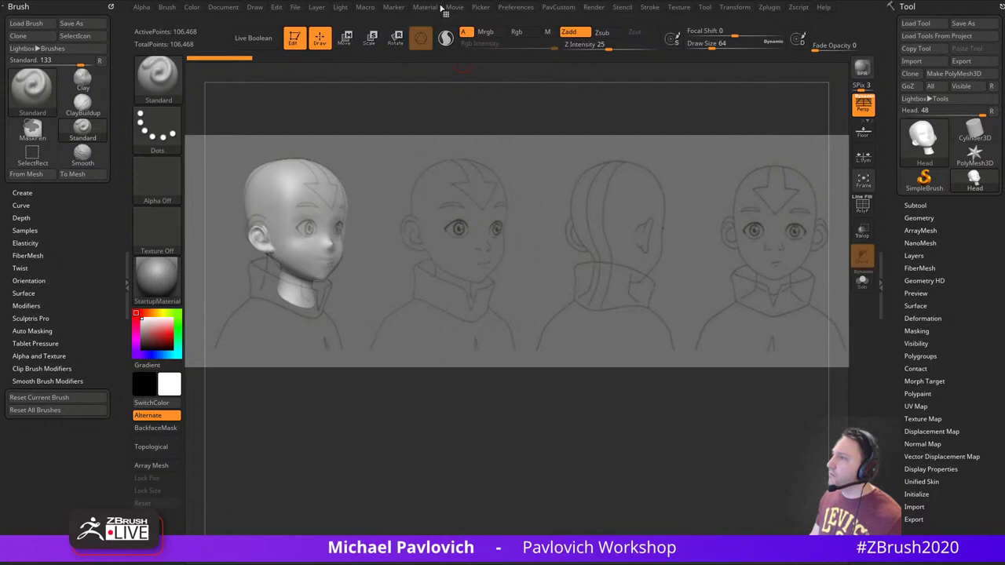
# Show the movie timeline for storing camera positions
pyautogui.click(455, 7)
pyautogui.click(482, 190)
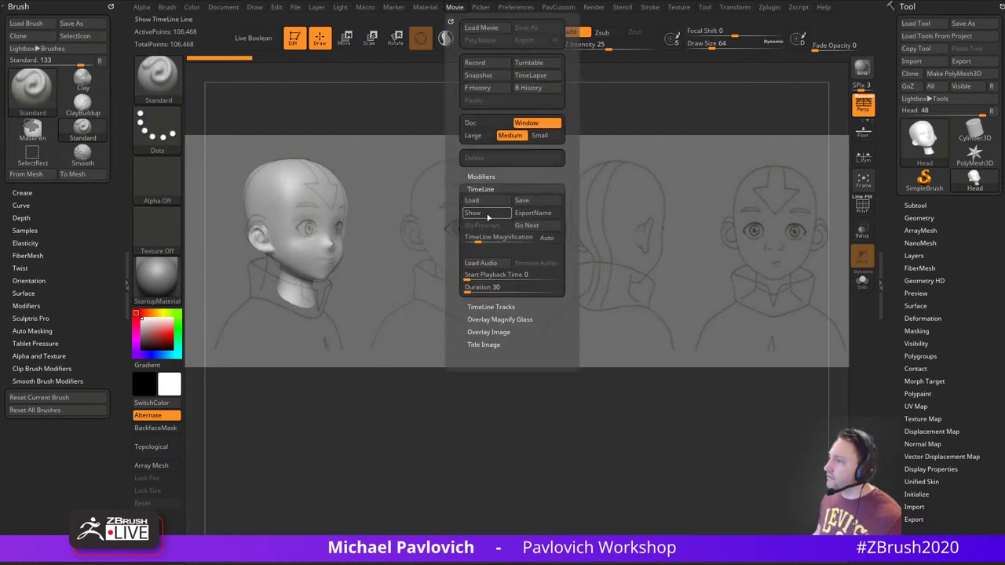
pyautogui.click(487, 216)
# Align the head with the remaining model sheet drawings and store camera keyframes, turning perspective off for the front view
pyautogui.keyDown('alt'); pyautogui.moveTo(491, 243); pyautogui.dragTo(730, 252); pyautogui.keyUp('alt')
pyautogui.click(294, 66)
pyautogui.moveTo(652, 257)
pyautogui.mouseDown()
pyautogui.moveTo(770, 260)
pyautogui.moveTo(752, 261)
pyautogui.moveTo(754, 250)
pyautogui.mouseUp()
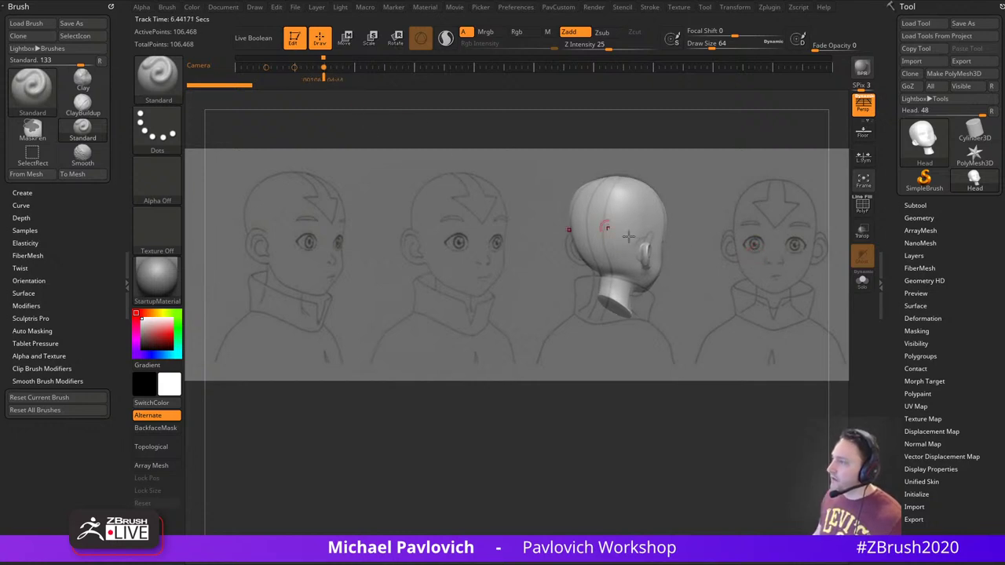
pyautogui.moveTo(709, 274)
pyautogui.keyDown('alt'); pyautogui.mouseDown()
pyautogui.moveTo(790, 274)
pyautogui.moveTo(695, 285)
pyautogui.mouseUp(); pyautogui.keyUp('alt')
pyautogui.keyDown('alt'); pyautogui.moveTo(609, 337); pyautogui.dragTo(699, 331); pyautogui.keyUp('alt')
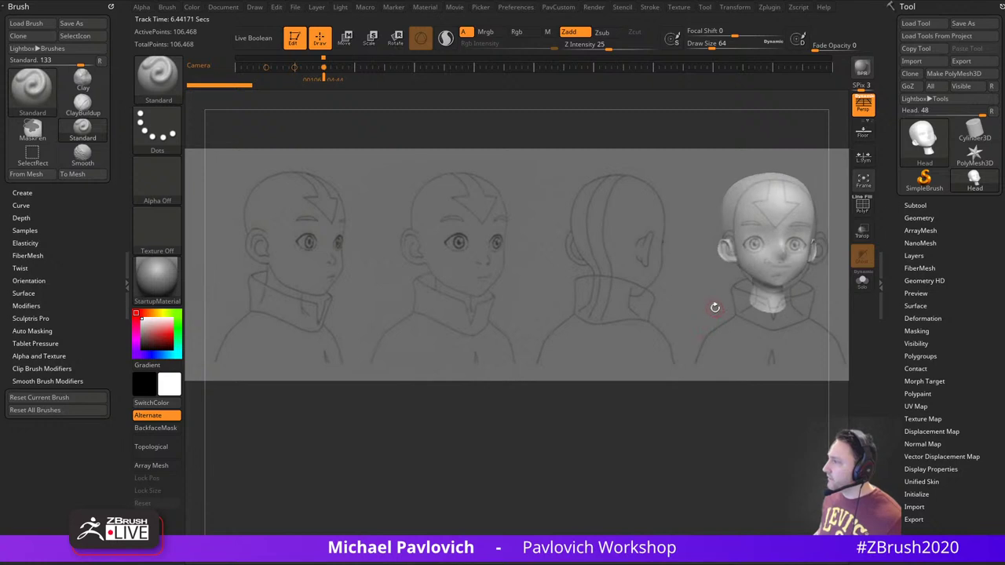
pyautogui.click(863, 110)
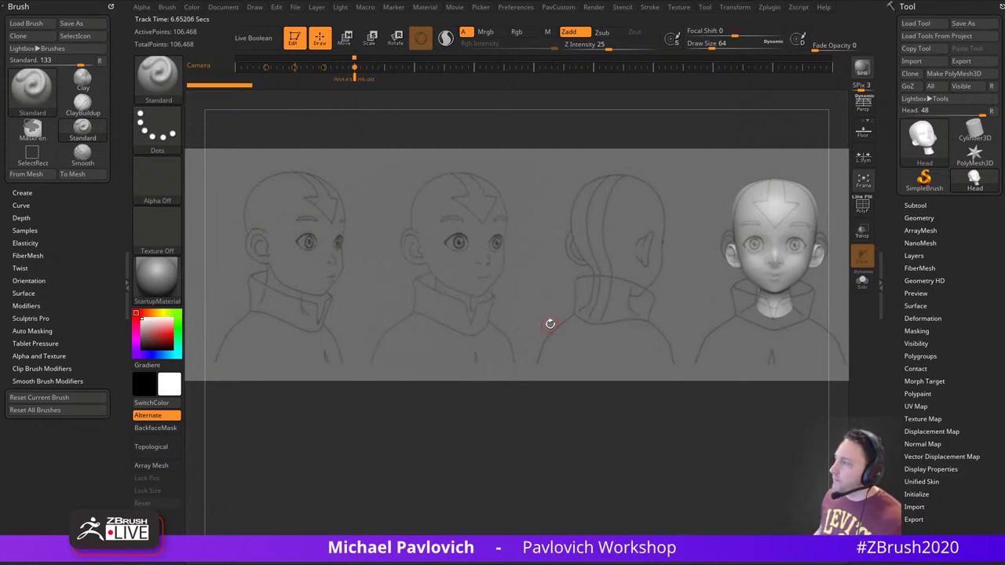
# Step back and forth through the camera keyframes to compare the head with each drawing
pyautogui.press('Left')
pyautogui.press('Left')
pyautogui.press('Left')
pyautogui.press('Left')
pyautogui.press('Right')
pyautogui.press('Right')
pyautogui.press('Right')
pyautogui.press('Right')
pyautogui.press('Right')
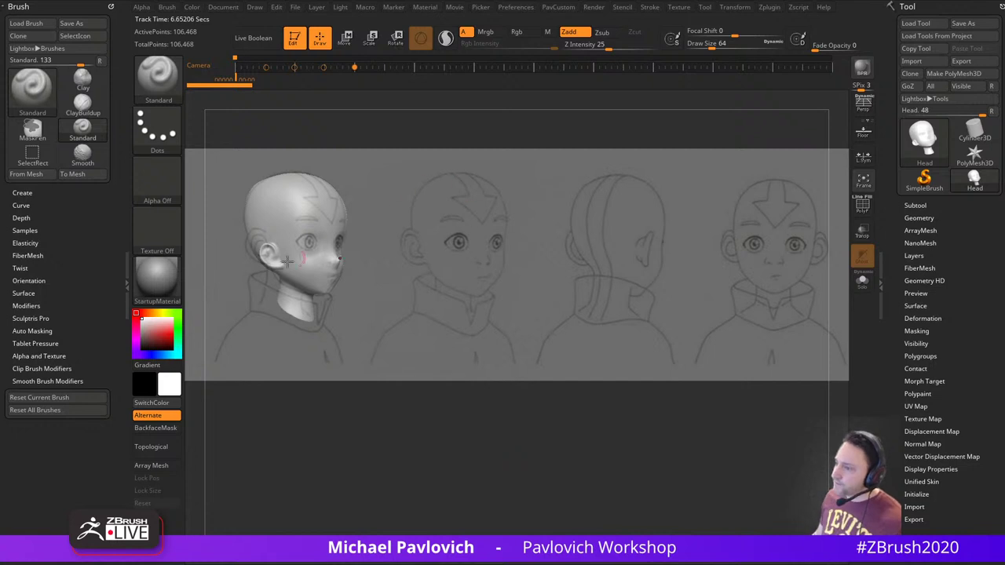
# Hide the model sheet and the timeline, and set the draw size to 65 for work on the ear
pyautogui.press(']')
pyautogui.press(']')
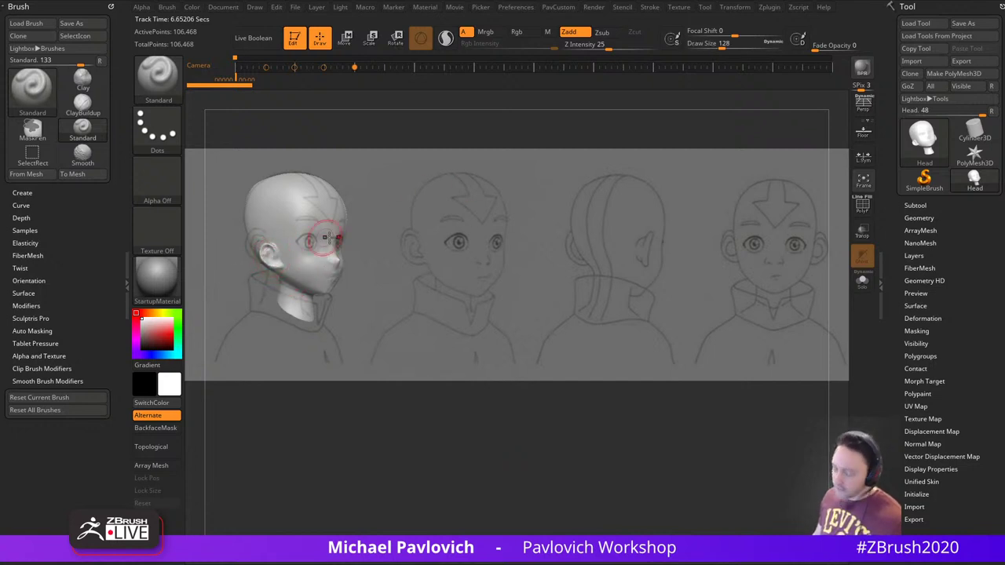
pyautogui.hotkey('shift', 'z')
pyautogui.moveTo(473, 215)
pyautogui.keyDown('alt'); pyautogui.mouseDown()
pyautogui.moveTo(532, 244)
pyautogui.moveTo(542, 238)
pyautogui.moveTo(540, 261)
pyautogui.moveTo(557, 269)
pyautogui.mouseUp(); pyautogui.keyUp('alt')
pyautogui.press('`')
pyautogui.click(541, 115)
pyautogui.click(557, 253)
pyautogui.press('[')
pyautogui.moveTo(369, 305)
pyautogui.keyDown('shift'); pyautogui.mouseDown()
pyautogui.moveTo(353, 294)
pyautogui.moveTo(363, 306)
pyautogui.mouseUp(); pyautogui.keyUp('shift')
pyautogui.moveTo(326, 339); pyautogui.dragTo(412, 247)
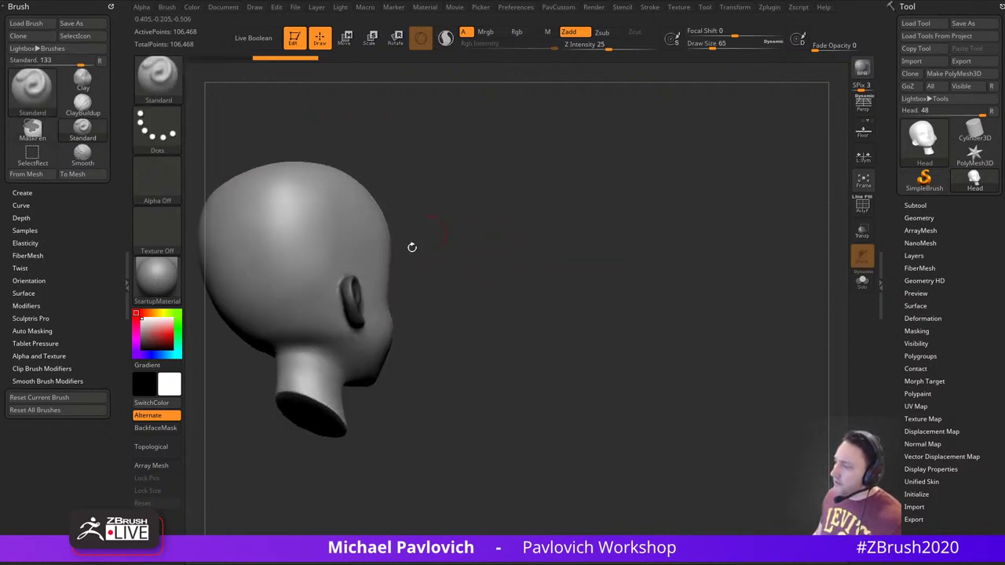
# Paint a mask over the whole ear from several sides and invert it to protect the rest of the head
pyautogui.keyDown('ctrl'); pyautogui.moveTo(351, 288); pyautogui.dragTo(360, 318); pyautogui.keyUp('ctrl')
pyautogui.moveTo(406, 278)
pyautogui.mouseDown()
pyautogui.moveTo(339, 321)
pyautogui.moveTo(362, 301)
pyautogui.mouseUp()
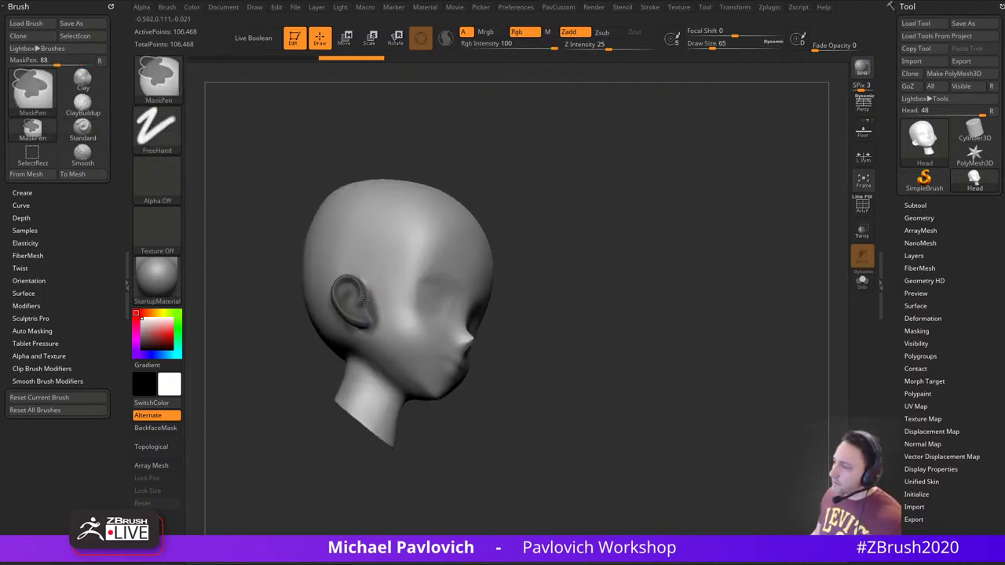
pyautogui.moveTo(318, 353); pyautogui.dragTo(359, 325, button='right')
pyautogui.keyDown('ctrl'); pyautogui.moveTo(354, 288); pyautogui.dragTo(344, 318); pyautogui.keyUp('ctrl')
pyautogui.moveTo(440, 251); pyautogui.dragTo(409, 281, button='right')
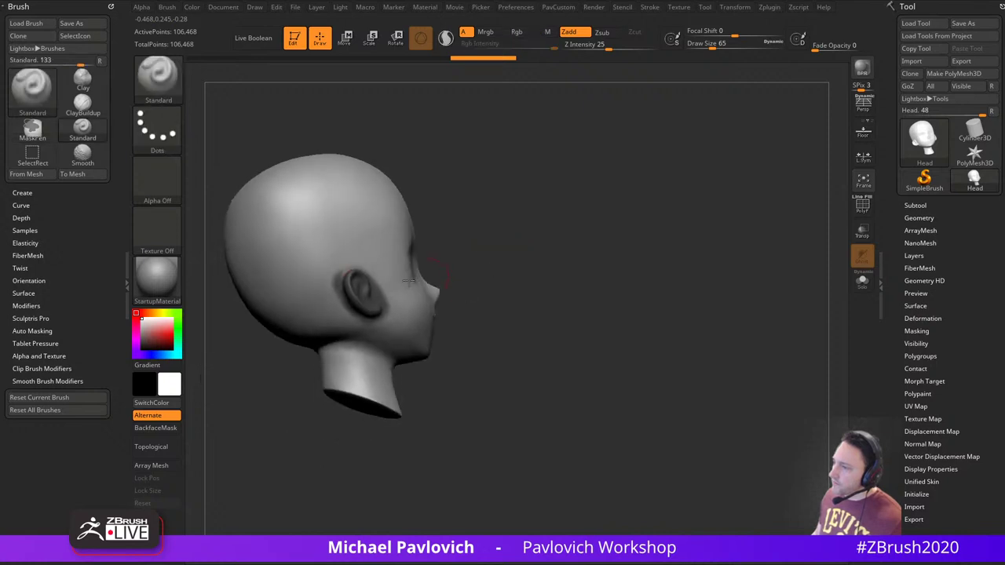
pyautogui.keyDown('ctrl'); pyautogui.keyDown('alt'); pyautogui.moveTo(335, 260); pyautogui.dragTo(352, 316); pyautogui.keyUp('alt'); pyautogui.keyUp('ctrl')
pyautogui.moveTo(424, 314); pyautogui.dragTo(385, 294, button='right')
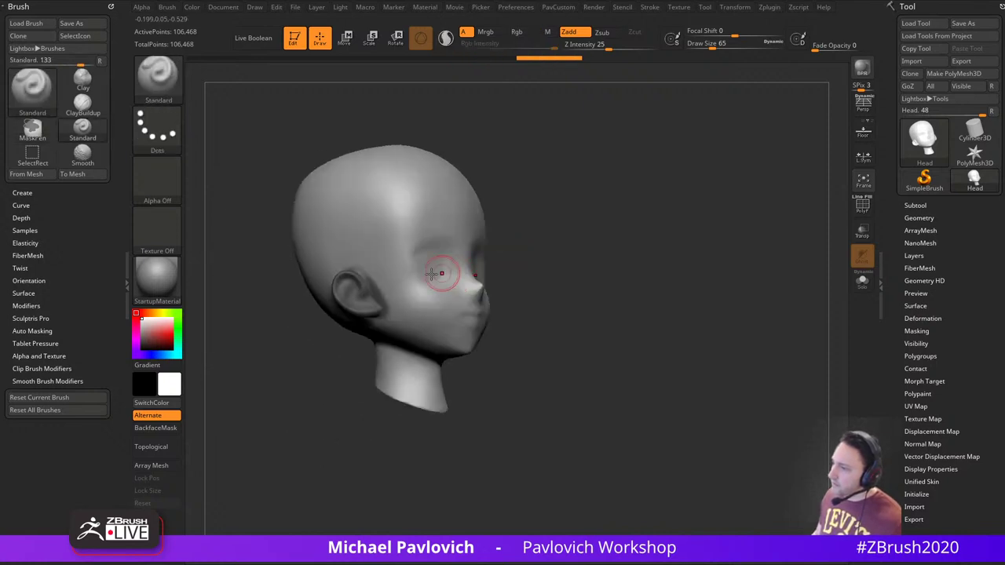
pyautogui.moveTo(358, 273)
pyautogui.keyDown('ctrl'); pyautogui.mouseDown()
pyautogui.moveTo(383, 300)
pyautogui.moveTo(359, 309)
pyautogui.mouseUp(); pyautogui.keyUp('ctrl')
pyautogui.moveTo(527, 211)
pyautogui.mouseDown()
pyautogui.moveTo(645, 280)
pyautogui.moveTo(628, 240)
pyautogui.moveTo(621, 254)
pyautogui.moveTo(651, 255)
pyautogui.mouseUp()
pyautogui.keyDown('ctrl'); pyautogui.click(597, 252); pyautogui.keyUp('ctrl')
# Switch to the Move gizmo and center it on the unmasked ear
pyautogui.press('w')
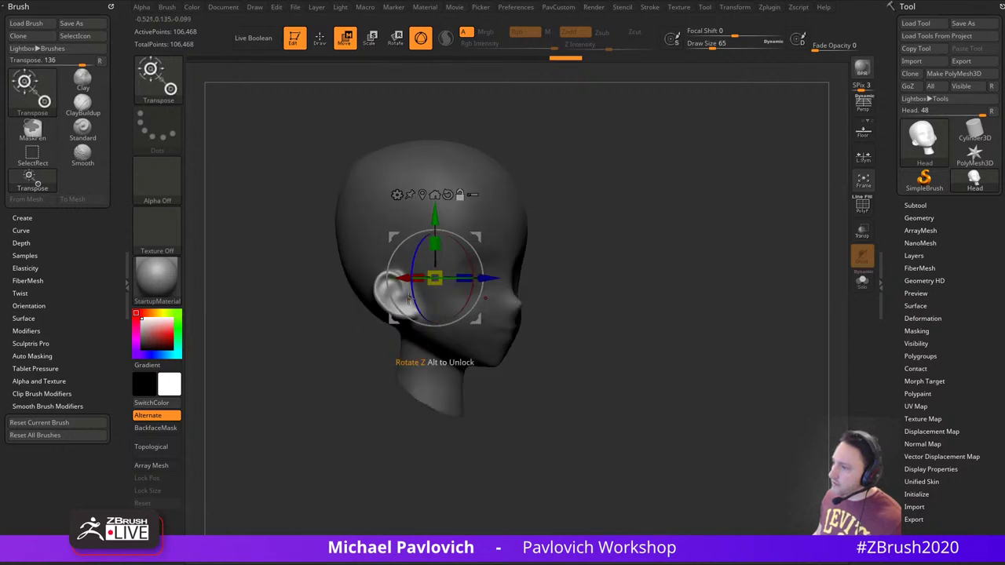
pyautogui.keyDown('alt'); pyautogui.moveTo(475, 238); pyautogui.dragTo(342, 322); pyautogui.keyUp('alt')
pyautogui.keyDown('alt'); pyautogui.click(399, 301); pyautogui.keyUp('alt')
pyautogui.moveTo(577, 250); pyautogui.dragTo(675, 258)
pyautogui.moveTo(522, 254); pyautogui.dragTo(463, 257)
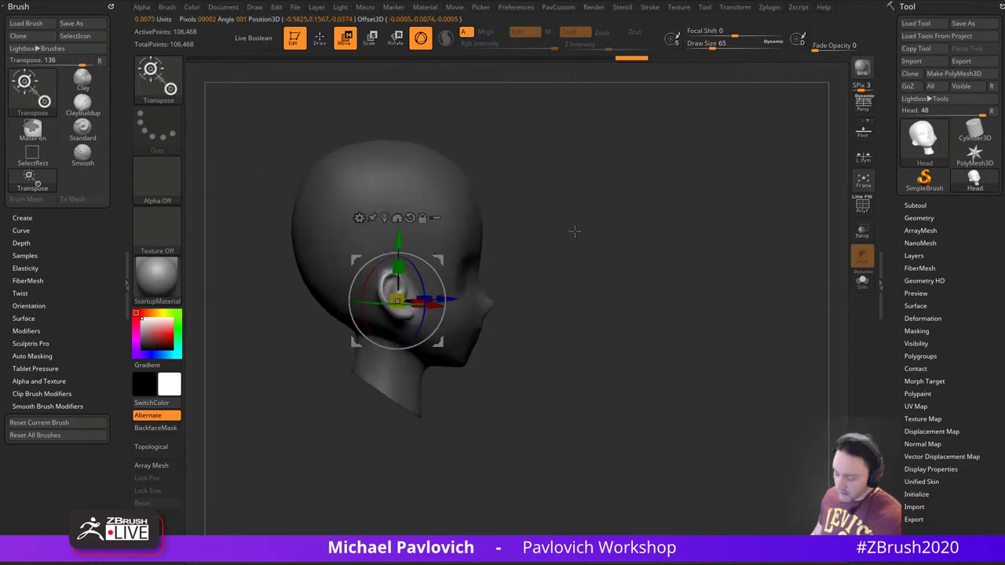
# Bring back the model sheet overlay and turn perspective on
pyautogui.keyDown('alt'); pyautogui.moveTo(574, 230); pyautogui.dragTo(5, 9); pyautogui.keyUp('alt')
pyautogui.hotkey('shift', 'z')
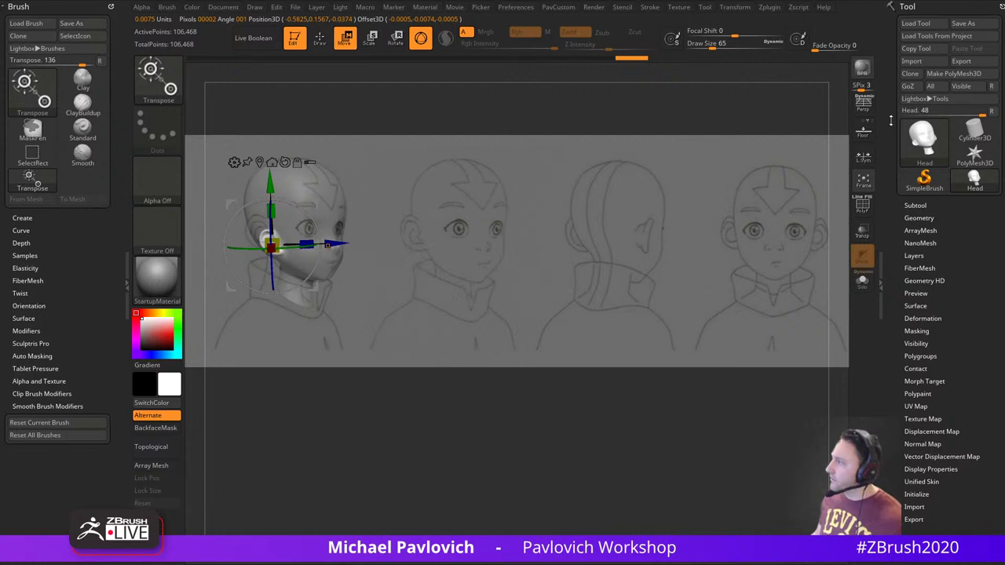
pyautogui.click(864, 105)
# Turn on local symmetry, then move and rotate the unmasked ears to match the first drawing
pyautogui.moveTo(262, 242)
pyautogui.mouseDown()
pyautogui.moveTo(300, 215)
pyautogui.moveTo(303, 196)
pyautogui.mouseUp()
pyautogui.hotkey('ctrl', 'z')
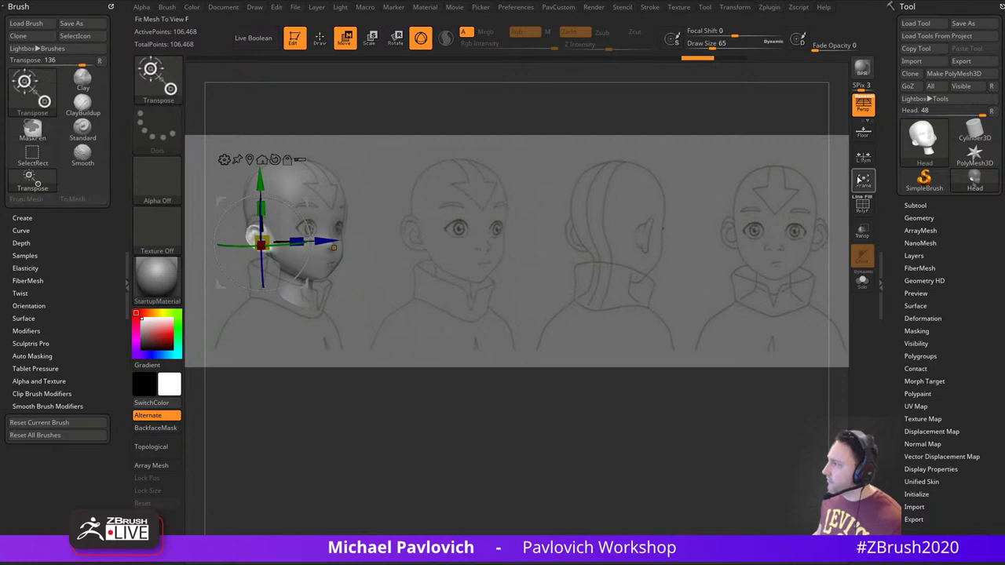
pyautogui.click(863, 158)
pyautogui.moveTo(293, 211)
pyautogui.mouseDown()
pyautogui.moveTo(299, 217)
pyautogui.moveTo(304, 196)
pyautogui.mouseUp()
pyautogui.moveTo(265, 236); pyautogui.dragTo(270, 234)
pyautogui.moveTo(306, 198); pyautogui.dragTo(309, 199)
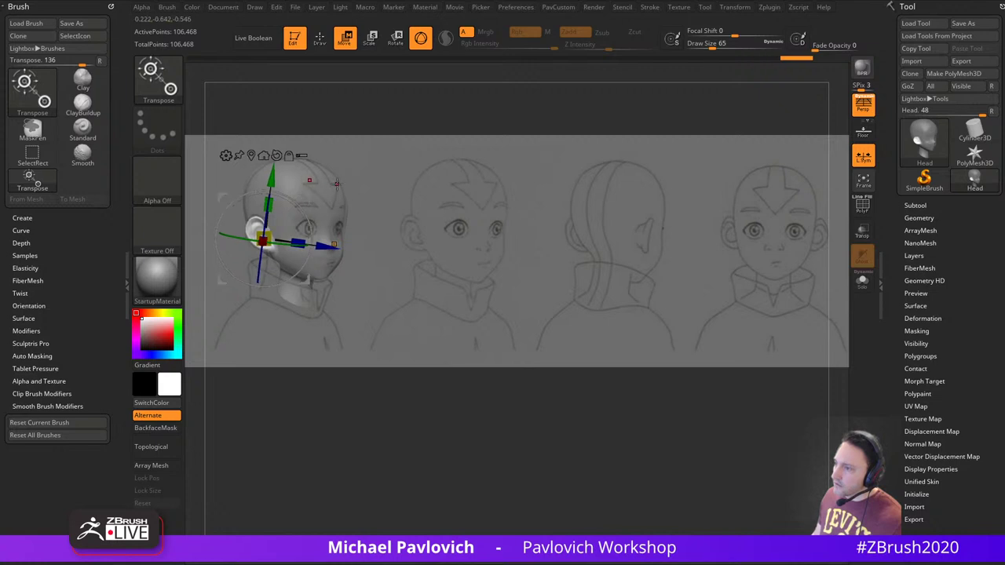
# Nudge the ear toward the drawing with the Move brush at draw size 104, and clear the mask
pyautogui.press('q')
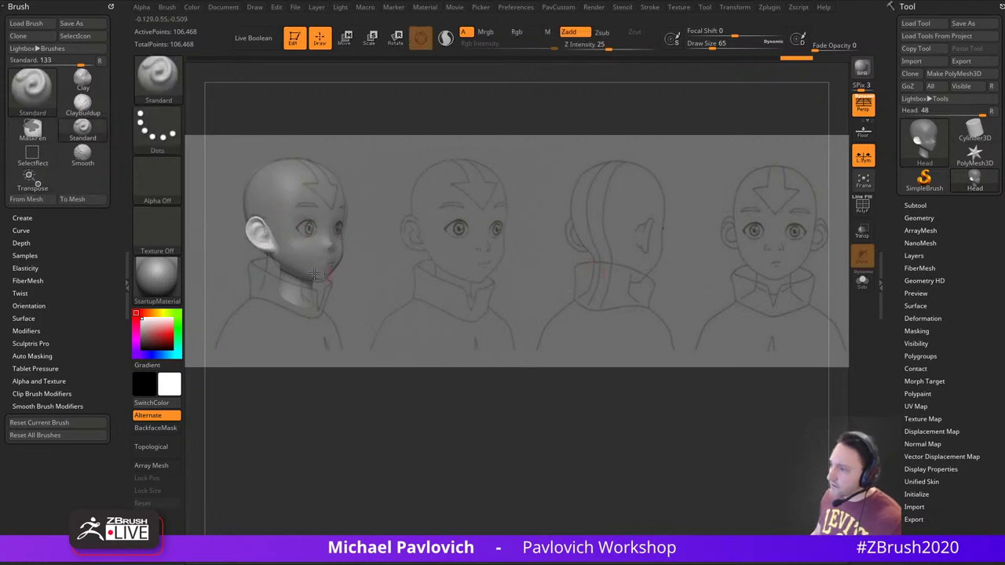
pyautogui.press('s')
pyautogui.moveTo(279, 264); pyautogui.dragTo(291, 263)
pyautogui.press('b')
pyautogui.press('m')
pyautogui.press('v')
pyautogui.moveTo(256, 220)
pyautogui.mouseDown()
pyautogui.moveTo(260, 210)
pyautogui.moveTo(256, 223)
pyautogui.mouseUp()
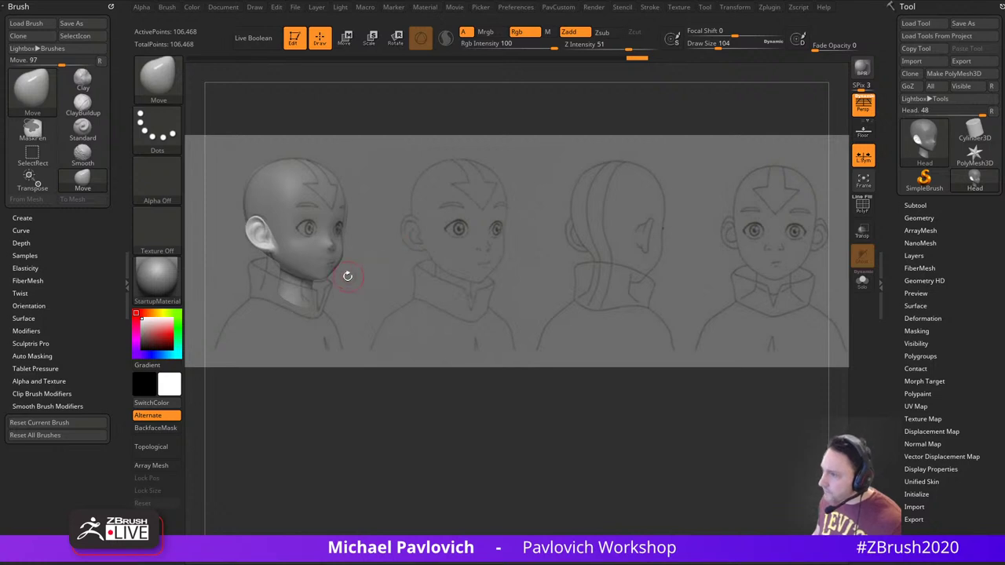
pyautogui.keyDown('ctrl'); pyautogui.click(366, 218); pyautogui.keyUp('ctrl')
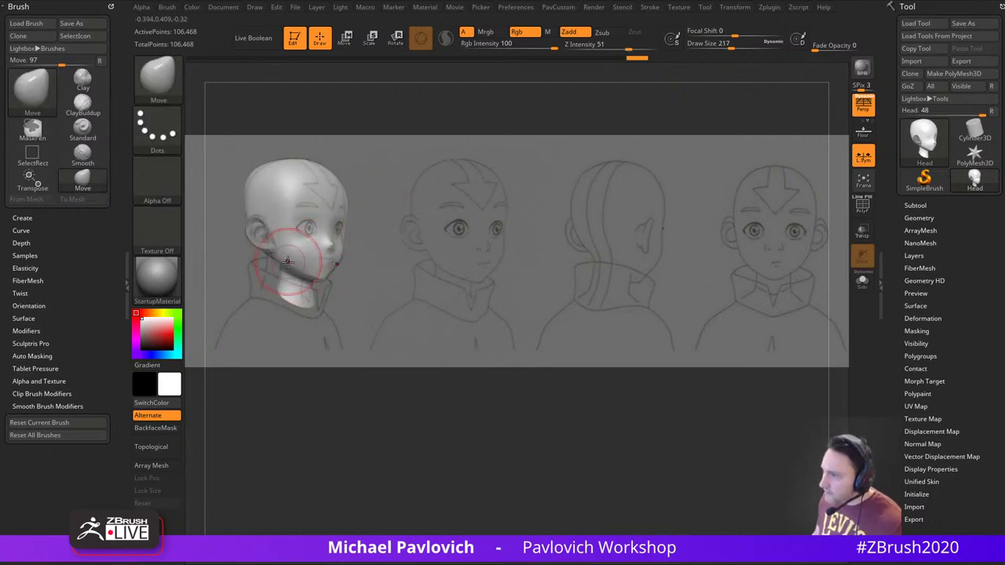
# Reshape the jaw, chin and cheek with the Move brush to follow the first drawing's outline
pyautogui.moveTo(289, 266); pyautogui.dragTo(304, 277)
pyautogui.press('s')
pyautogui.press('s')
pyautogui.moveTo(316, 276); pyautogui.dragTo(336, 275)
pyautogui.press('s')
pyautogui.moveTo(309, 281); pyautogui.dragTo(305, 279)
pyautogui.moveTo(293, 271); pyautogui.dragTo(292, 265)
pyautogui.moveTo(355, 225); pyautogui.dragTo(348, 224)
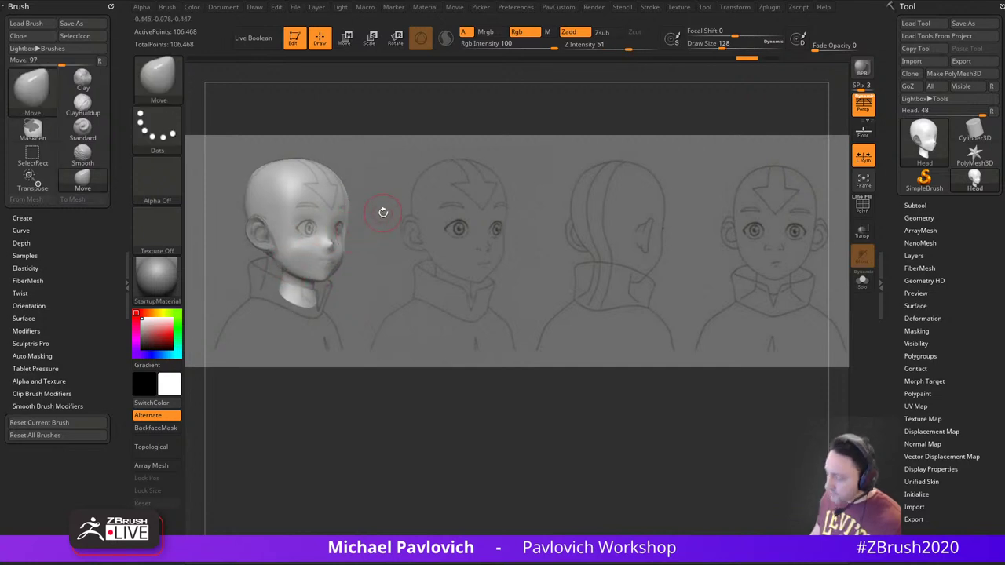
# Push the back of the skull and the front of the face toward the first drawing with a larger Move brush
pyautogui.press('s')
pyautogui.moveTo(247, 186)
pyautogui.mouseDown()
pyautogui.moveTo(255, 184)
pyautogui.moveTo(245, 173)
pyautogui.mouseUp()
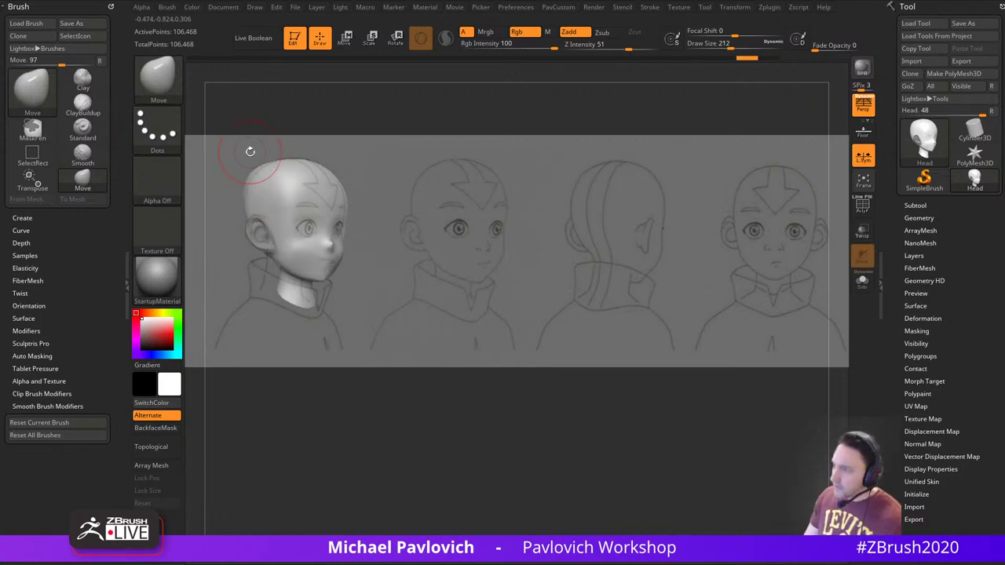
pyautogui.press('s')
pyautogui.moveTo(266, 184); pyautogui.dragTo(254, 178)
pyautogui.moveTo(343, 206); pyautogui.dragTo(339, 230)
pyautogui.press('[')
pyautogui.press('[')
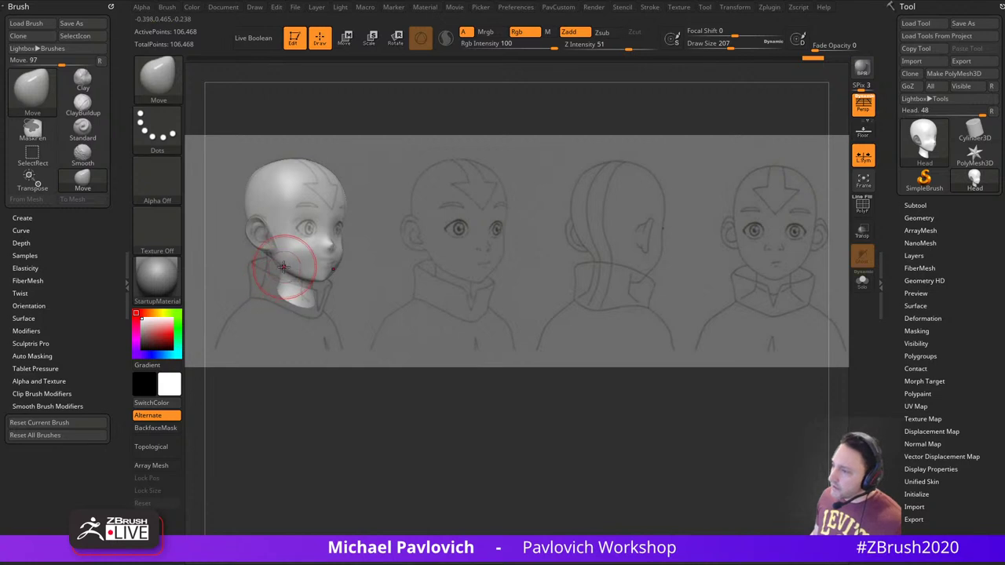
pyautogui.click(31, 255)
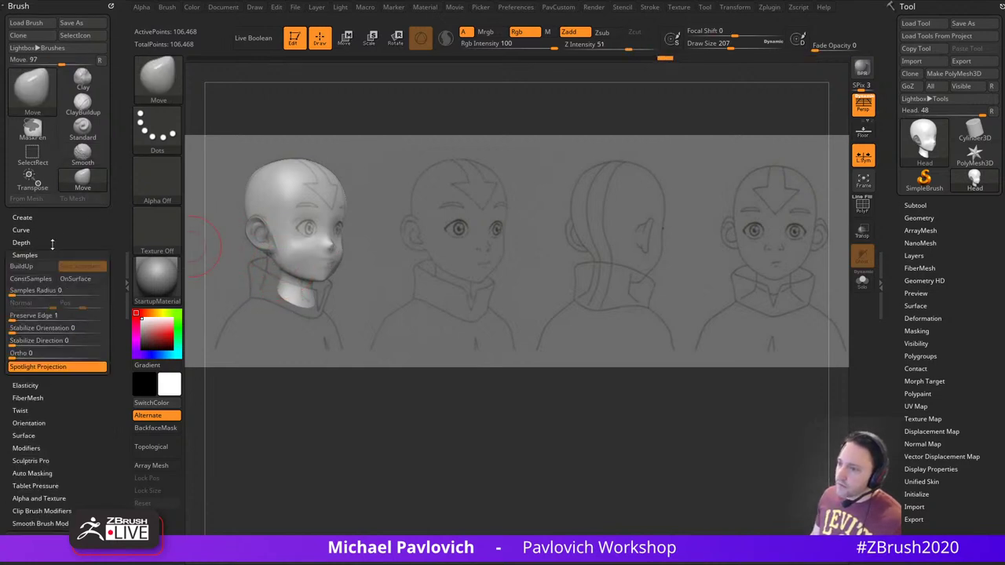
pyautogui.keyDown('shift'); pyautogui.click(29, 254); pyautogui.keyUp('shift')
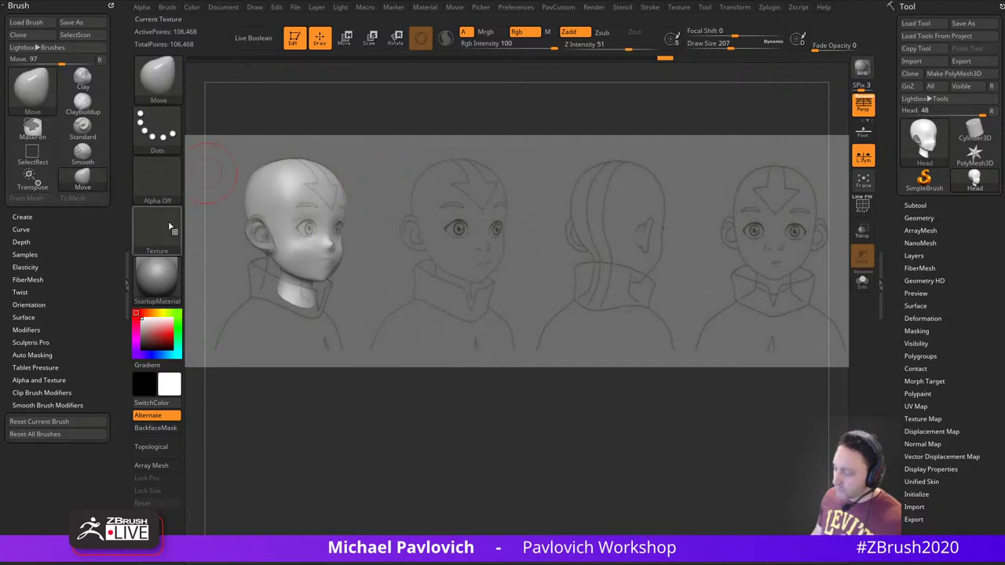
# Go to the second drawing's camera view, isolate the ears by masking, move them to match the drawing, and remove the mask
pyautogui.press('Right')
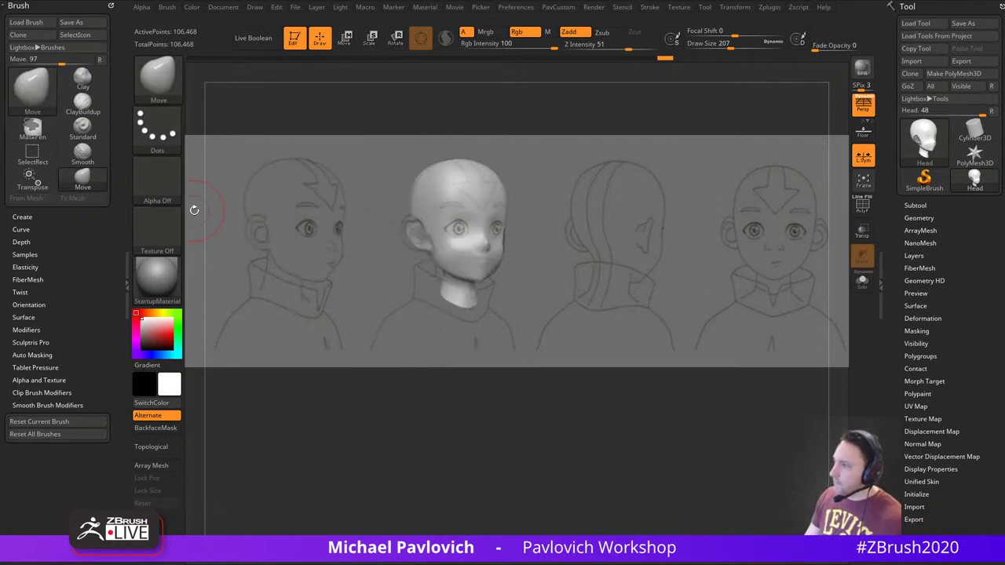
pyautogui.keyDown('ctrl'); pyautogui.click(542, 198); pyautogui.keyUp('ctrl')
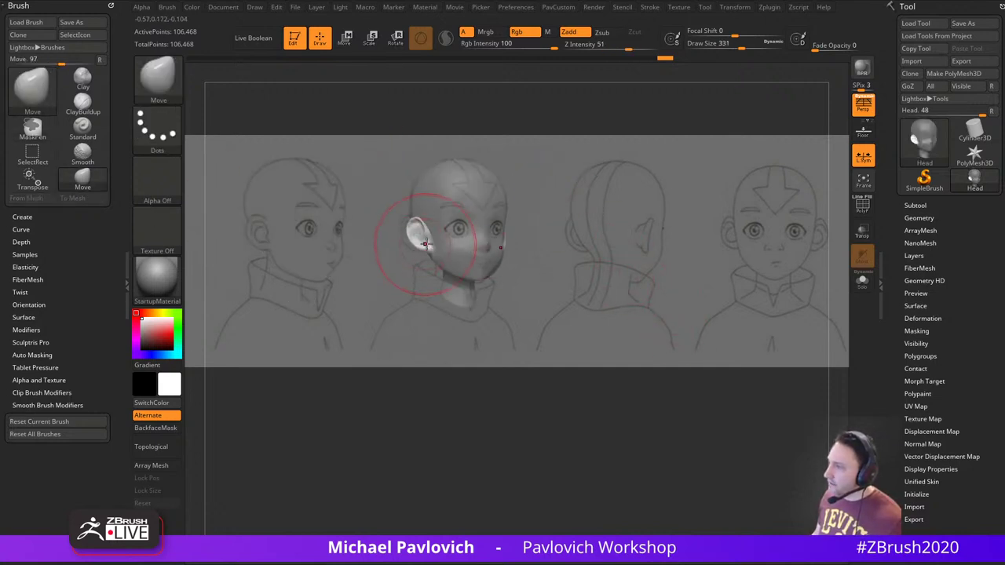
pyautogui.press('s')
pyautogui.moveTo(407, 230); pyautogui.dragTo(416, 245)
pyautogui.press('[')
pyautogui.press('[')
pyautogui.press('[')
pyautogui.press('[')
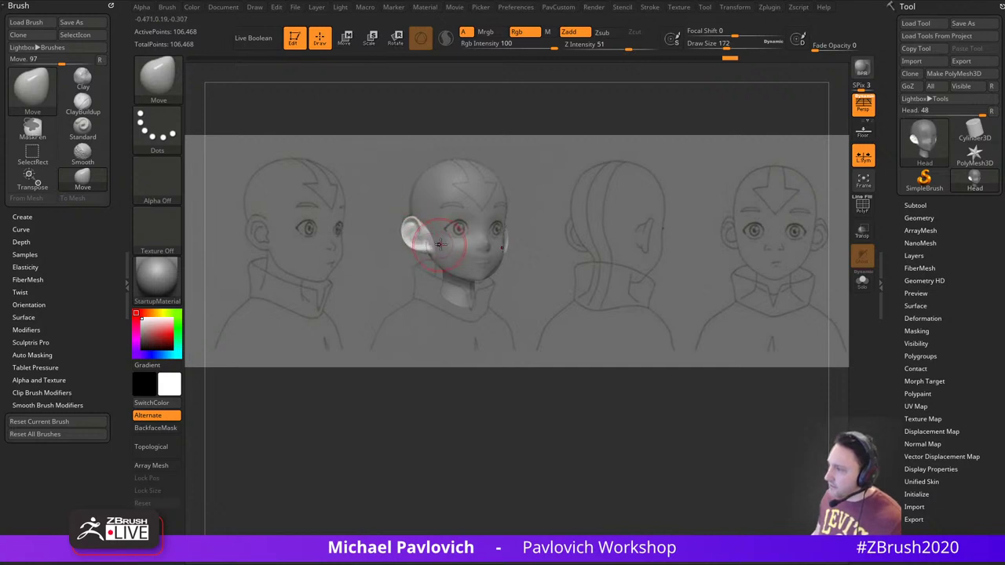
pyautogui.keyDown('ctrl'); pyautogui.click(549, 199); pyautogui.keyUp('ctrl')
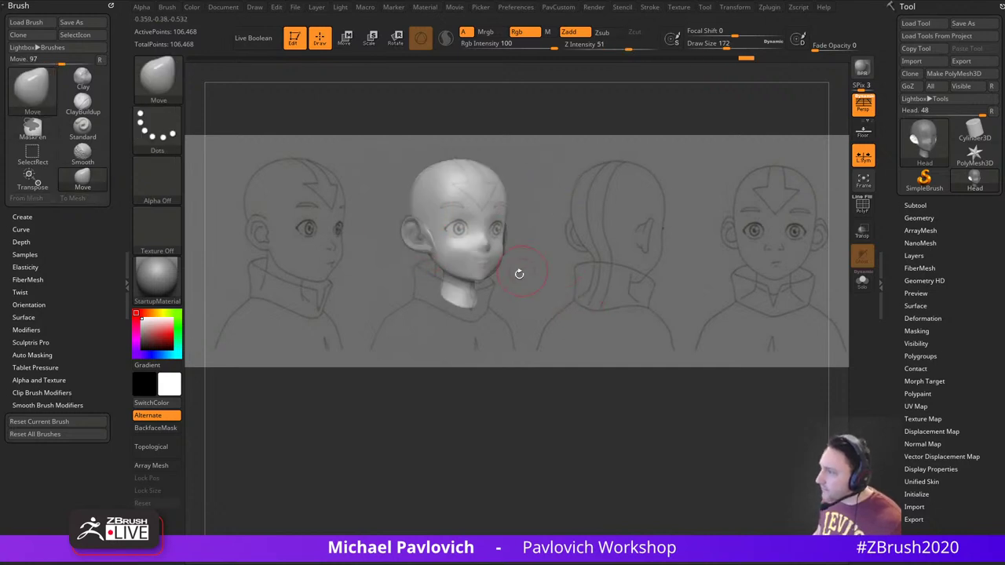
# Adjust the mouth and chin area to the second drawing with the Move brush at draw size 116
pyautogui.press(']')
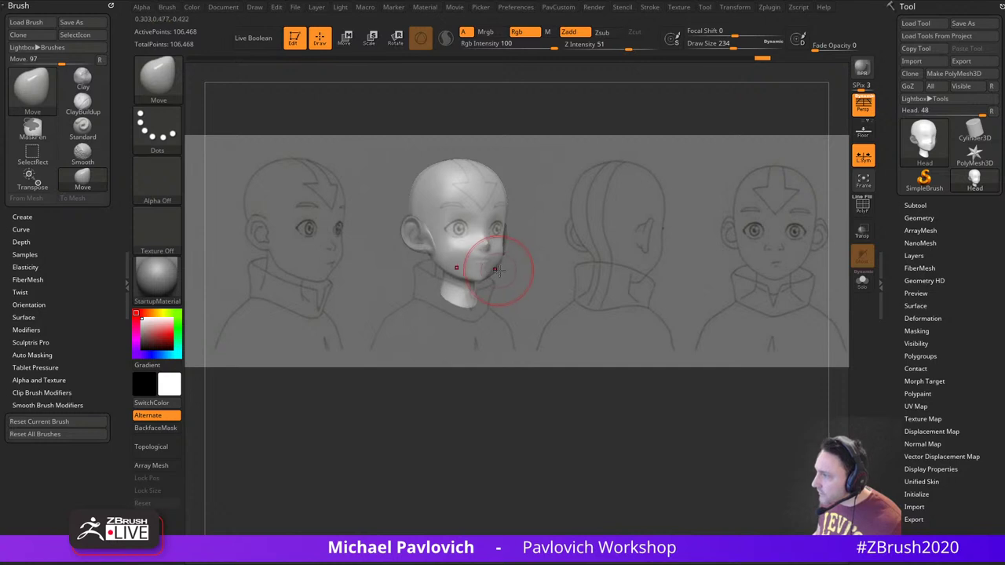
pyautogui.press('[')
pyautogui.press('[')
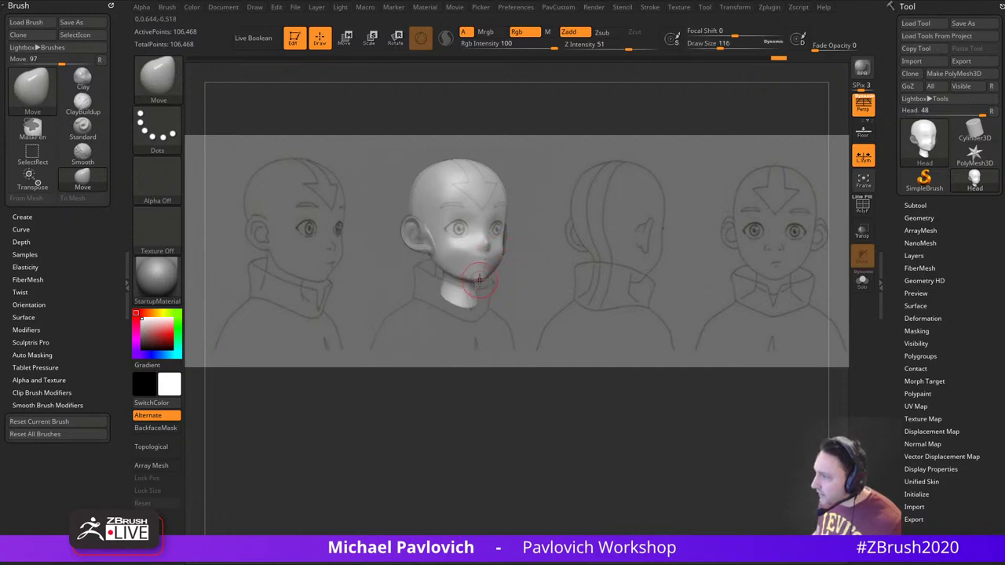
pyautogui.moveTo(475, 261); pyautogui.dragTo(470, 258)
pyautogui.moveTo(471, 259)
pyautogui.mouseDown()
pyautogui.moveTo(485, 263)
pyautogui.moveTo(476, 240)
pyautogui.mouseUp()
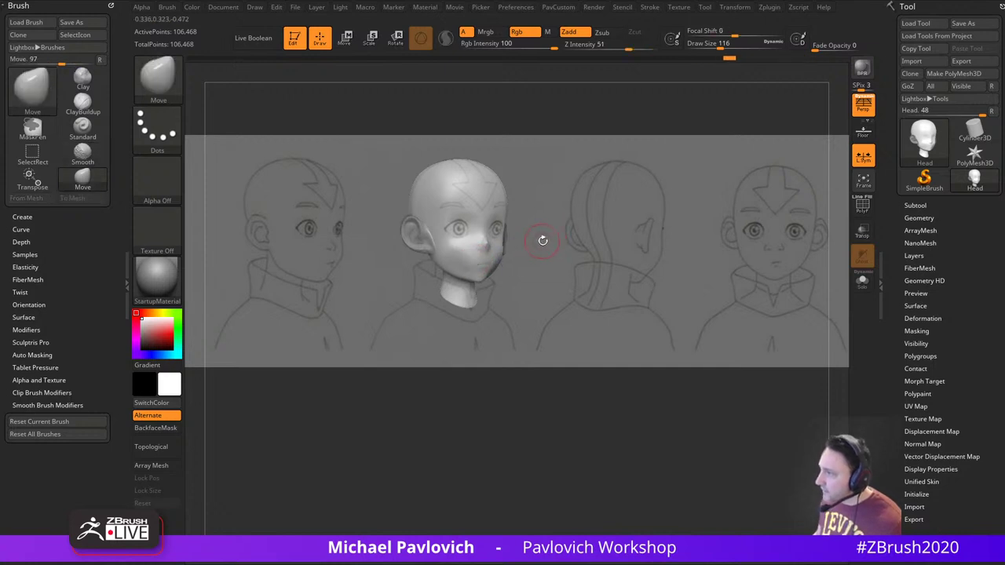
pyautogui.press('b')
pyautogui.press('t')
pyautogui.press('d')
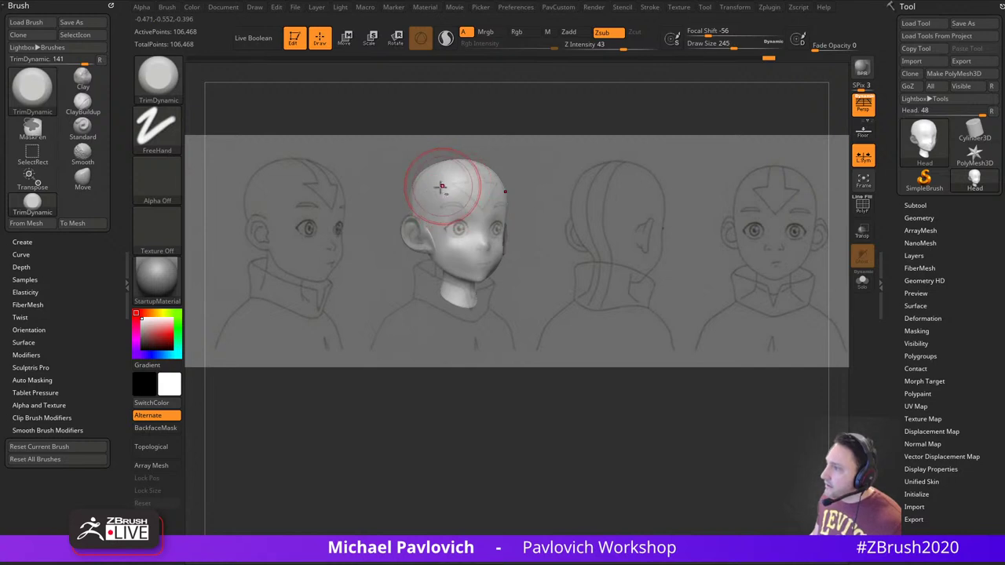
# Nudge the side of the skull to the second drawing's outline with the Move brush at draw size 245
pyautogui.press('b')
pyautogui.press('m')
pyautogui.press('v')
pyautogui.moveTo(412, 189); pyautogui.dragTo(416, 186)
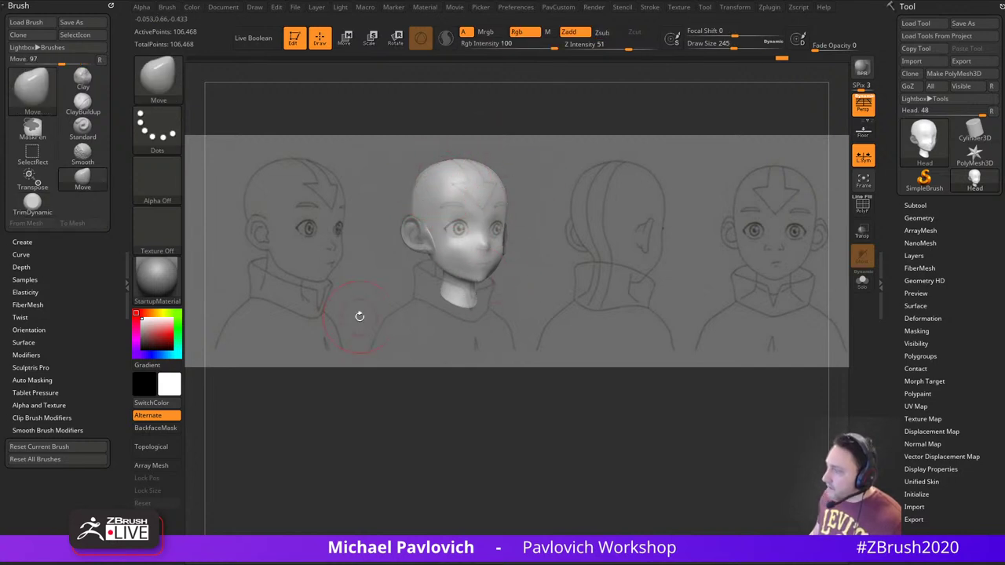
# Go to the third drawing's camera view, isolate the ears by masking, reshape them to match the drawing, and remove the mask
pyautogui.press('3')
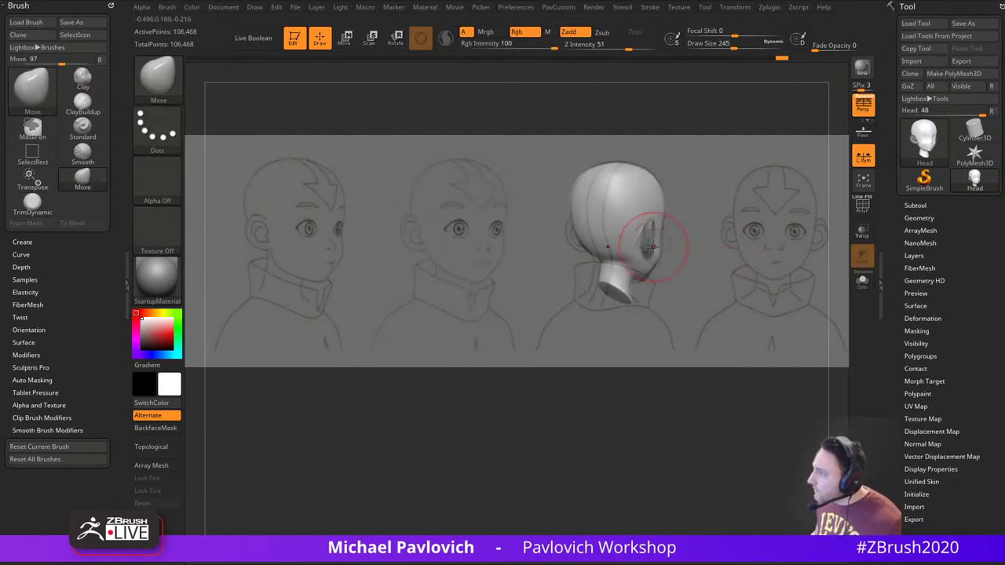
pyautogui.press('s')
pyautogui.keyDown('ctrl'); pyautogui.click(680, 236); pyautogui.keyUp('ctrl')
pyautogui.press('s')
pyautogui.moveTo(668, 252); pyautogui.dragTo(665, 253)
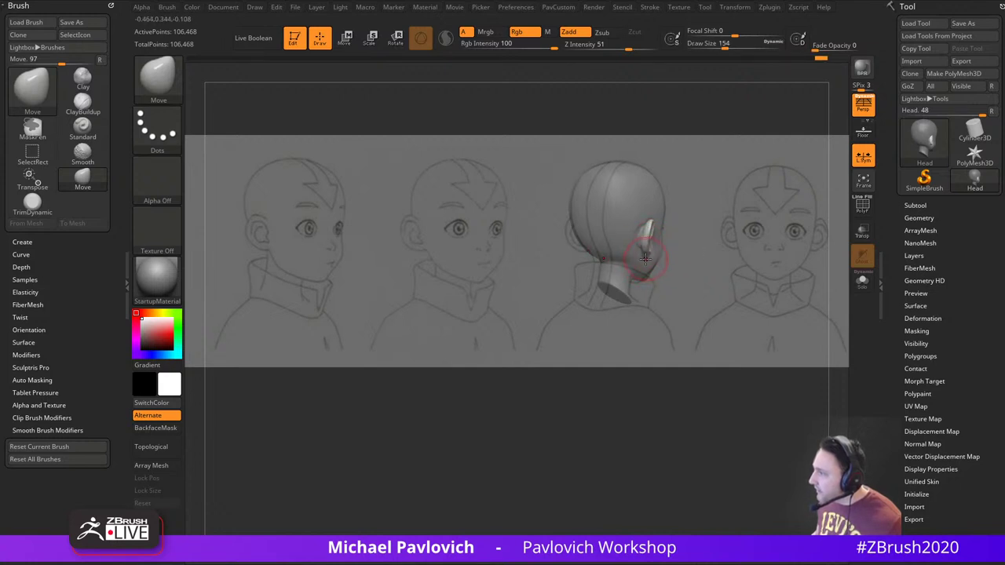
pyautogui.moveTo(634, 234)
pyautogui.mouseDown()
pyautogui.moveTo(642, 239)
pyautogui.moveTo(633, 243)
pyautogui.mouseUp()
pyautogui.keyDown('ctrl'); pyautogui.click(691, 222); pyautogui.keyUp('ctrl')
pyautogui.press('s')
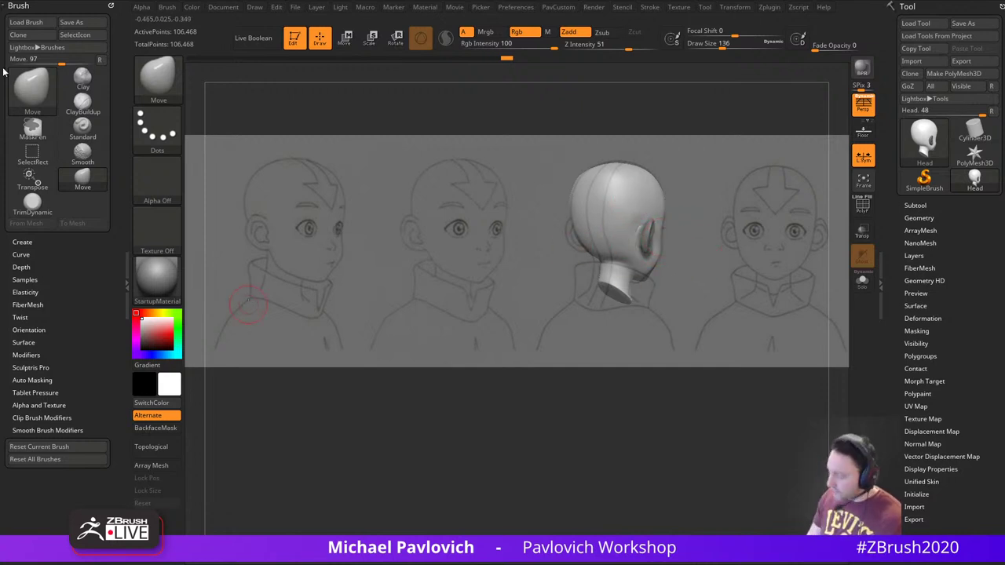
# Go to the front camera view over the fourth drawing and turn perspective off
pyautogui.press('1')
pyautogui.click(863, 106)
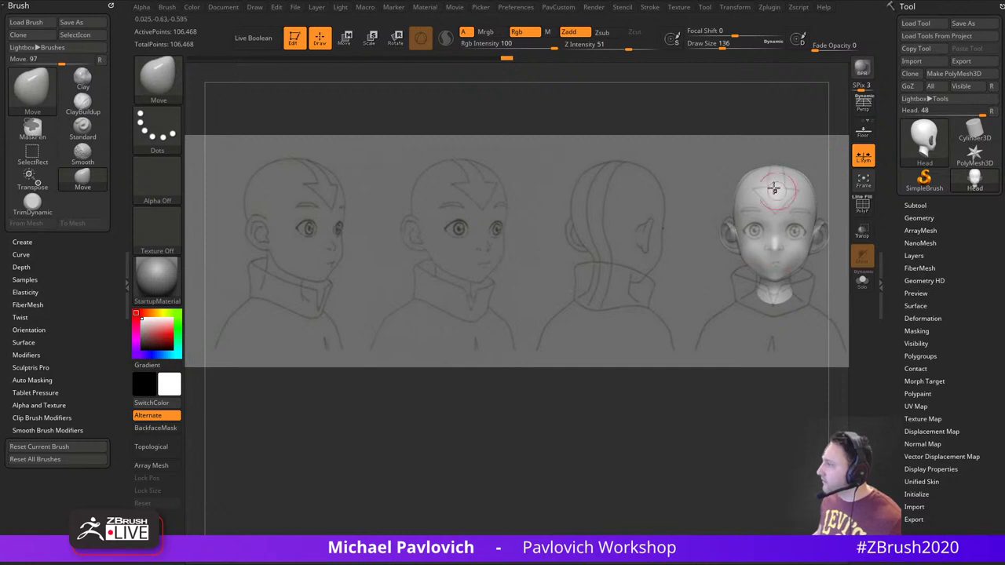
# Adjust the masked-off ears to the front reference sketch with the Move brush at draw size 149, and clear the mask
pyautogui.keyDown('ctrl'); pyautogui.click(706, 208); pyautogui.keyUp('ctrl')
pyautogui.press('s')
pyautogui.moveTo(725, 243)
pyautogui.mouseDown()
pyautogui.moveTo(736, 237)
pyautogui.moveTo(729, 226)
pyautogui.mouseUp()
pyautogui.press('s')
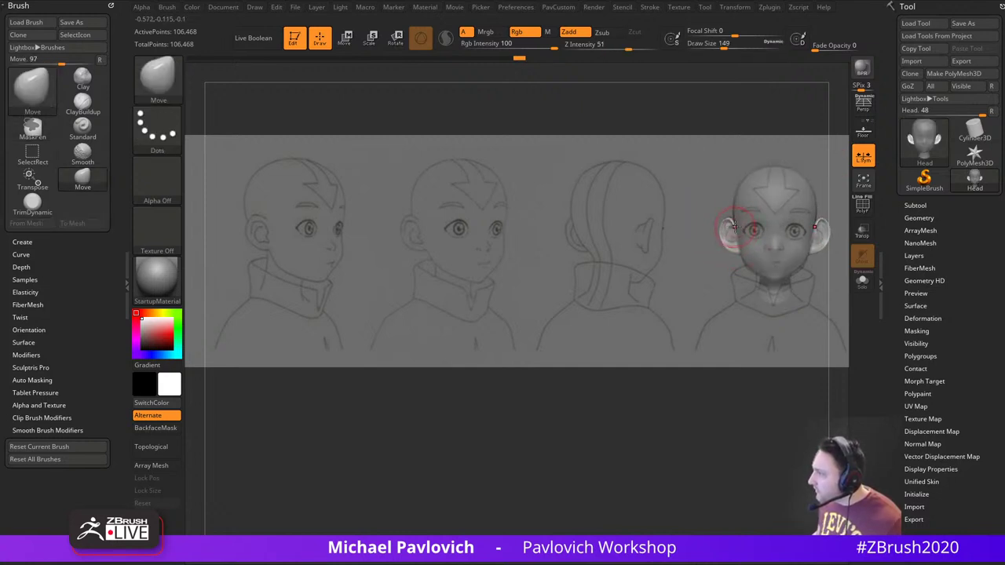
pyautogui.keyDown('ctrl'); pyautogui.click(754, 282); pyautogui.keyUp('ctrl')
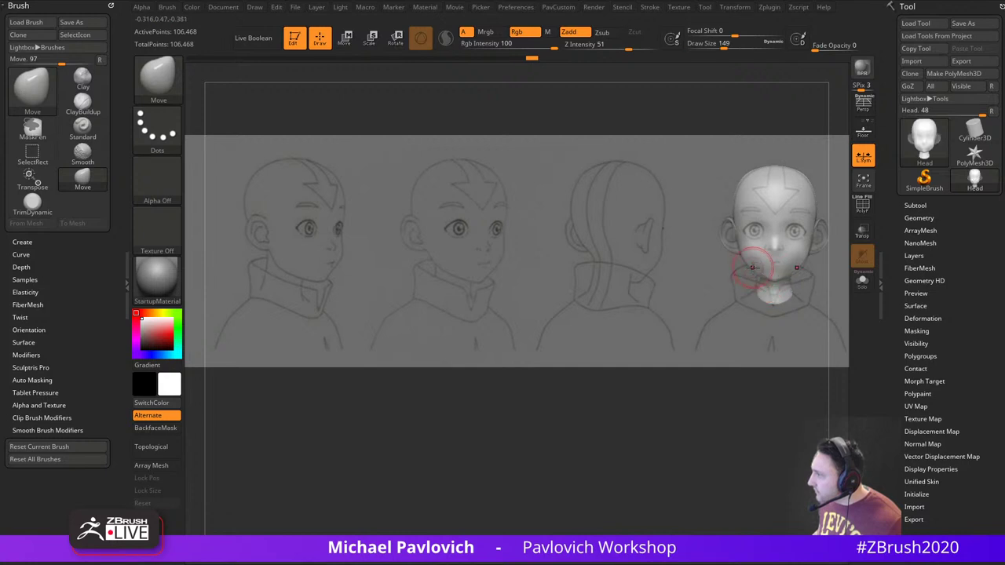
# Smooth the jaw and refine the chin against the front reference sketch with the Move brush
pyautogui.keyDown('shift'); pyautogui.moveTo(751, 271); pyautogui.dragTo(755, 272); pyautogui.keyUp('shift')
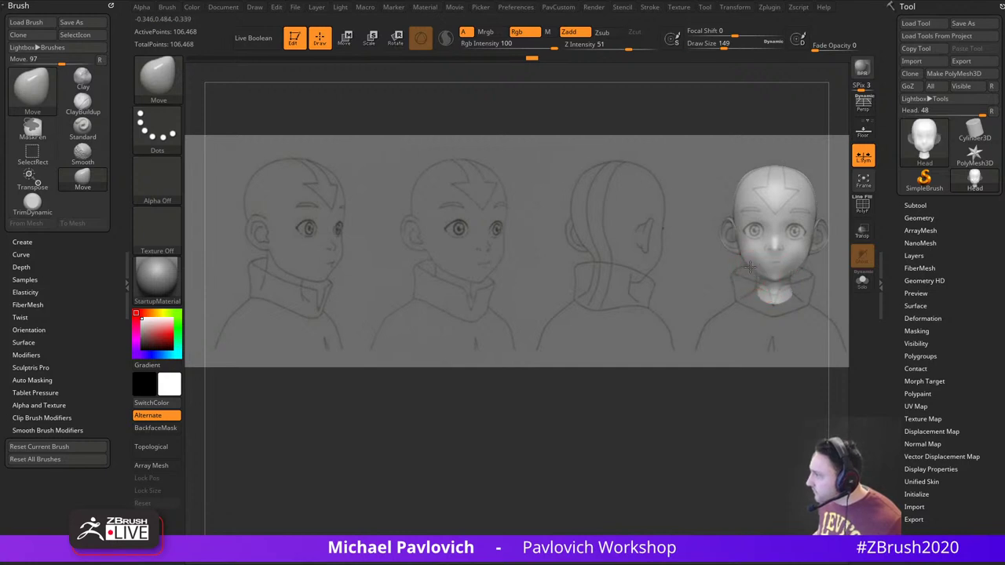
pyautogui.press(']')
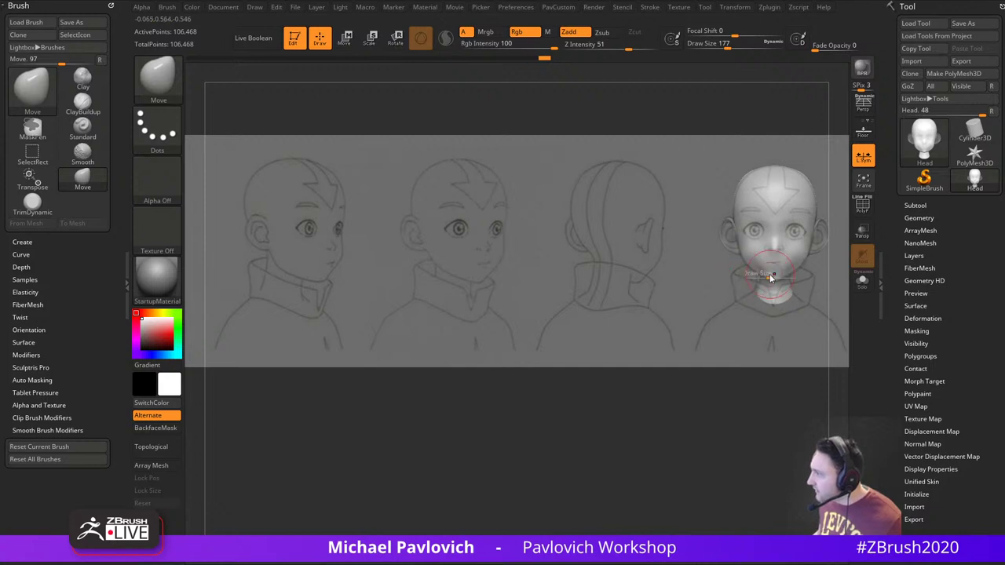
pyautogui.press('[')
pyautogui.press('[')
pyautogui.press('[')
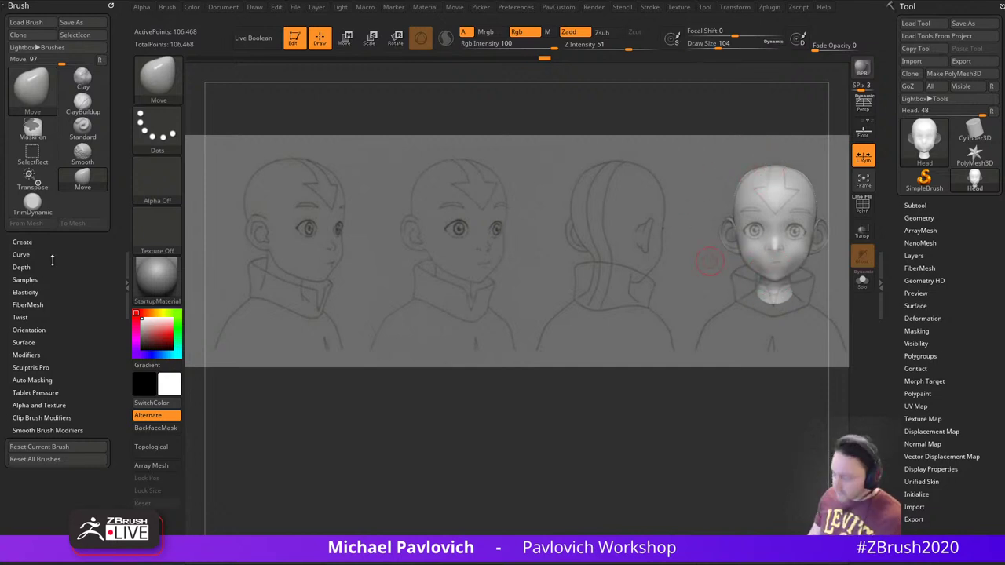
# Hide the reference sketches, frame the head, and set up the Clay brush with a draw size of 65
pyautogui.hotkey('shift', 'z')
pyautogui.press('f')
pyautogui.moveTo(688, 229)
pyautogui.mouseDown()
pyautogui.moveTo(686, 246)
pyautogui.moveTo(718, 263)
pyautogui.moveTo(680, 277)
pyautogui.moveTo(734, 257)
pyautogui.mouseUp()
pyautogui.press('b')
pyautogui.press('c')
pyautogui.press('l')
pyautogui.moveTo(734, 258); pyautogui.dragTo(752, 254)
pyautogui.press('[')
pyautogui.press('[')
pyautogui.press('[')
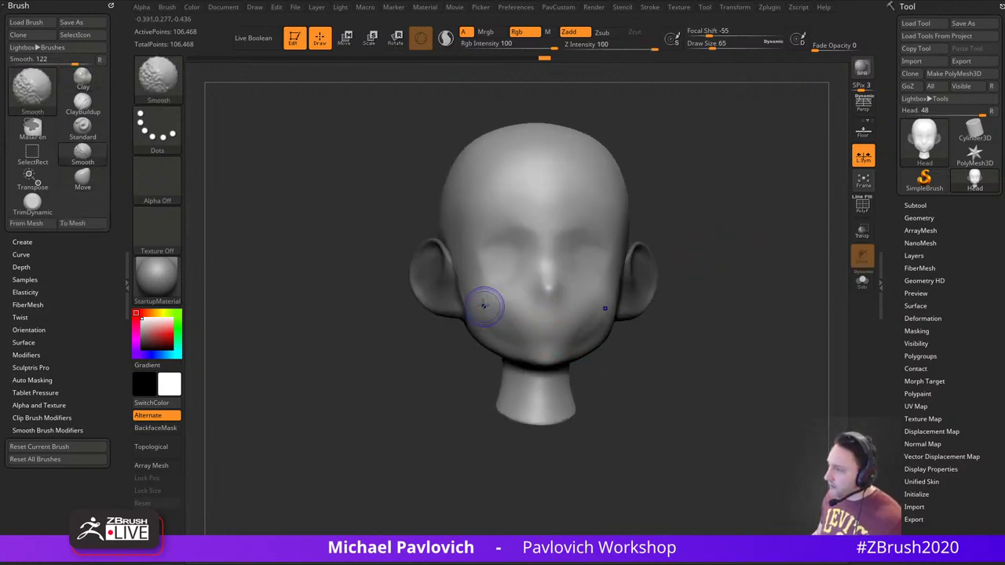
# Smooth the cheeks, mouth area and jaw of the head symmetrically from several angles
pyautogui.keyDown('shift'); pyautogui.moveTo(493, 318); pyautogui.dragTo(556, 315); pyautogui.keyUp('shift')
pyautogui.moveTo(481, 339); pyautogui.dragTo(528, 323, button='right')
pyautogui.moveTo(530, 322)
pyautogui.keyDown('shift'); pyautogui.mouseDown()
pyautogui.moveTo(548, 346)
pyautogui.moveTo(540, 333)
pyautogui.mouseUp(); pyautogui.keyUp('shift')
pyautogui.moveTo(634, 288)
pyautogui.mouseDown()
pyautogui.moveTo(680, 323)
pyautogui.moveTo(637, 325)
pyautogui.mouseUp()
pyautogui.keyDown('shift'); pyautogui.moveTo(540, 292); pyautogui.dragTo(554, 300); pyautogui.keyUp('shift')
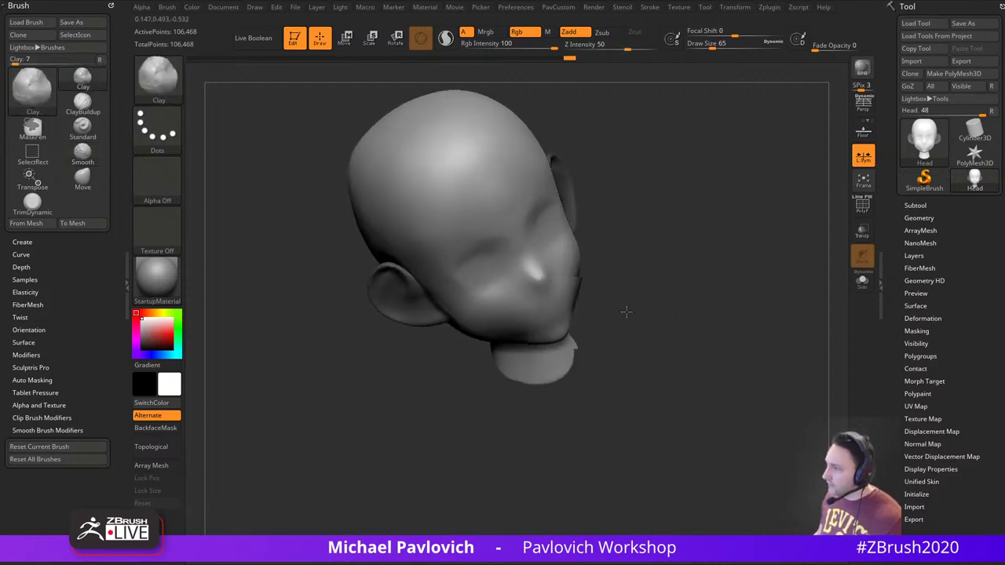
pyautogui.moveTo(626, 312); pyautogui.dragTo(620, 279)
pyautogui.keyDown('shift'); pyautogui.moveTo(562, 319); pyautogui.dragTo(555, 338); pyautogui.keyUp('shift')
pyautogui.keyDown('shift'); pyautogui.moveTo(698, 196); pyautogui.dragTo(743, 173); pyautogui.keyUp('shift')
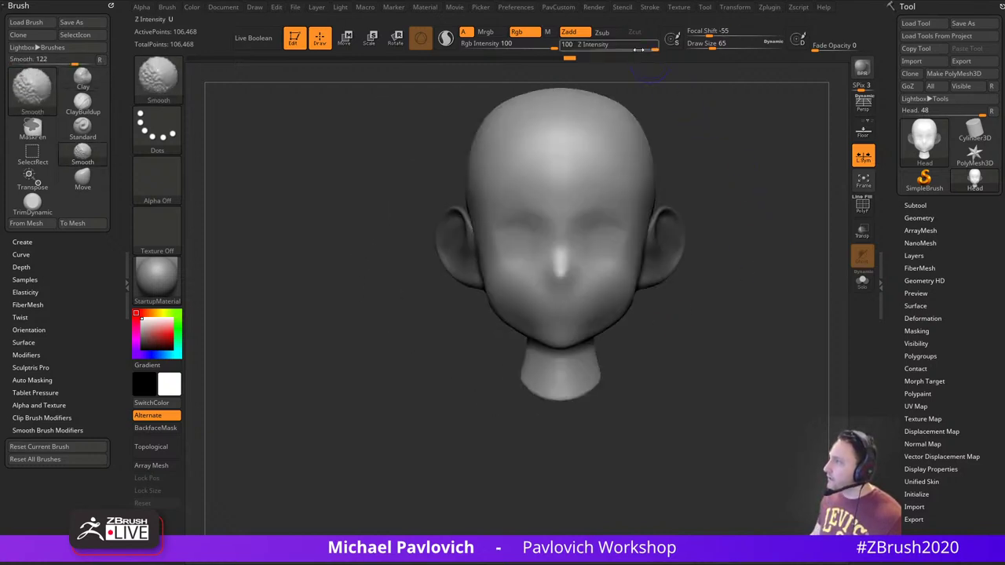
pyautogui.moveTo(731, 133)
pyautogui.mouseDown()
pyautogui.moveTo(716, 189)
pyautogui.moveTo(693, 195)
pyautogui.moveTo(753, 217)
pyautogui.moveTo(677, 197)
pyautogui.moveTo(683, 231)
pyautogui.moveTo(695, 195)
pyautogui.moveTo(726, 179)
pyautogui.mouseUp()
pyautogui.keyDown('shift'); pyautogui.moveTo(615, 237); pyautogui.dragTo(664, 215); pyautogui.keyUp('shift')
# Mask the head except for the ears and shape the ears with the Move brush
pyautogui.keyDown('ctrl'); pyautogui.click(664, 215); pyautogui.keyUp('ctrl')
pyautogui.press(']')
pyautogui.press('b')
pyautogui.press('m')
pyautogui.press('v')
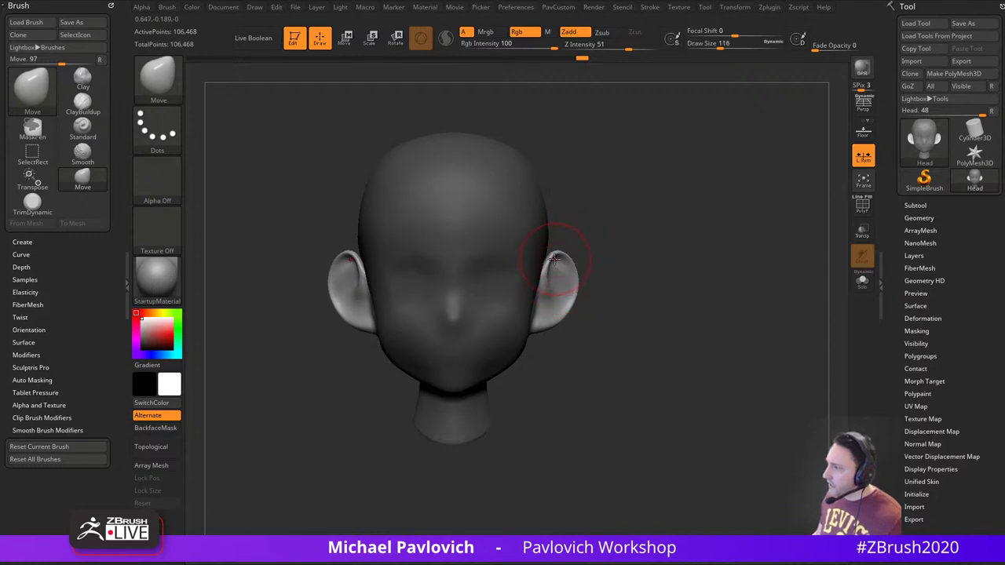
pyautogui.moveTo(673, 240); pyautogui.dragTo(642, 247)
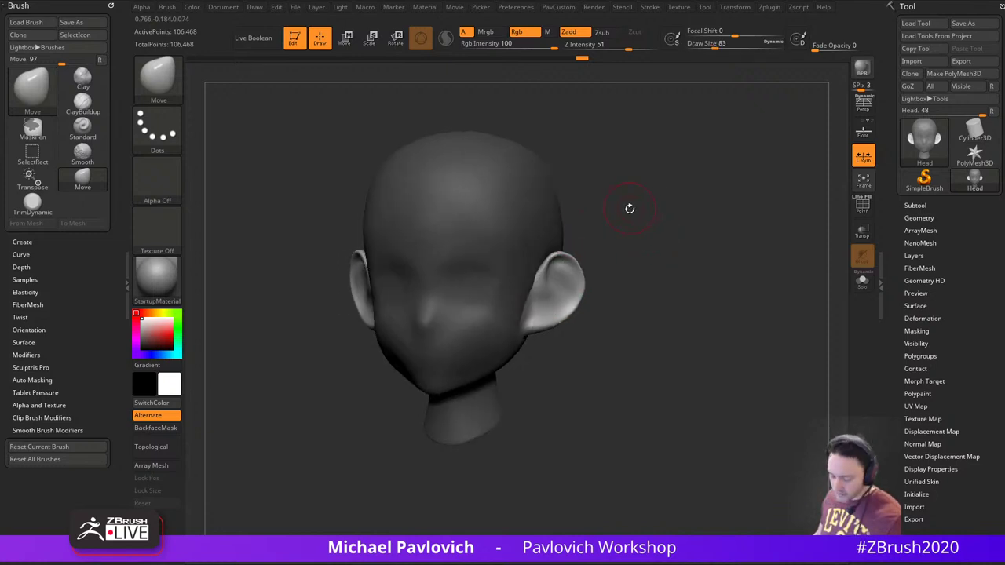
# Thicken the unmasked ears with the Inflat brush at Z Intensity 10 and draw size 83
pyautogui.press('b')
pyautogui.press('i')
pyautogui.press('n')
pyautogui.moveTo(605, 279); pyautogui.dragTo(575, 305)
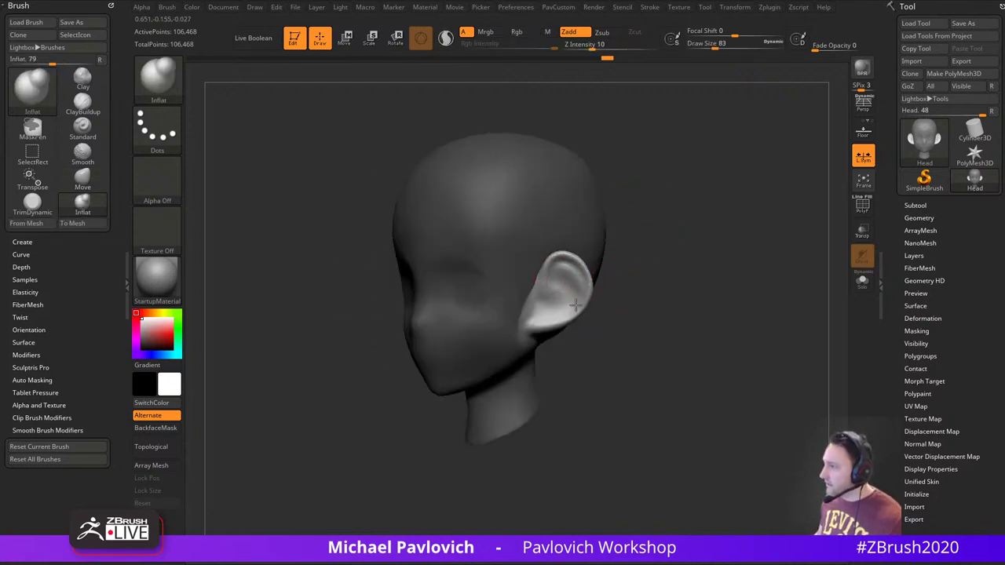
pyautogui.moveTo(652, 279); pyautogui.dragTo(577, 281)
pyautogui.moveTo(783, 278); pyautogui.dragTo(742, 276)
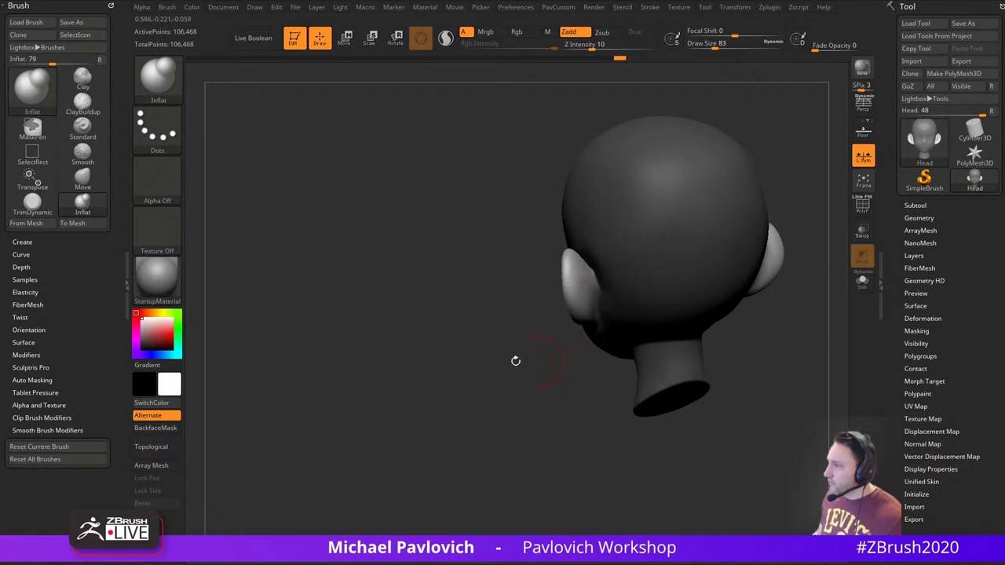
# Clear the mask and smooth the area where the ears meet the head
pyautogui.moveTo(515, 360); pyautogui.dragTo(589, 256)
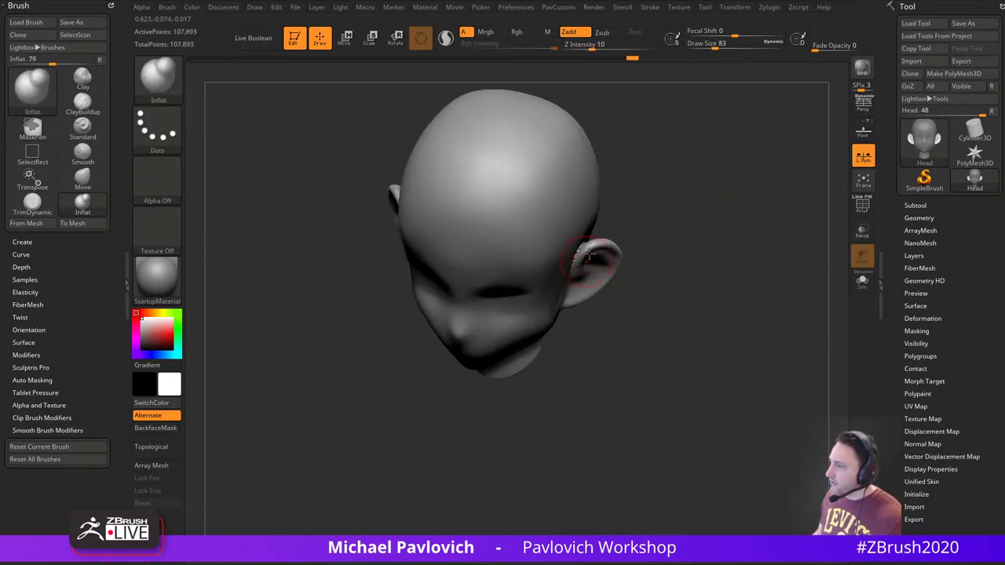
pyautogui.moveTo(762, 289); pyautogui.dragTo(726, 190)
pyautogui.moveTo(687, 227)
pyautogui.keyDown('shift'); pyautogui.mouseDown()
pyautogui.moveTo(695, 216)
pyautogui.moveTo(692, 236)
pyautogui.moveTo(649, 245)
pyautogui.mouseUp(); pyautogui.keyUp('shift')
pyautogui.keyDown('shift'); pyautogui.moveTo(555, 280); pyautogui.dragTo(554, 273); pyautogui.keyUp('shift')
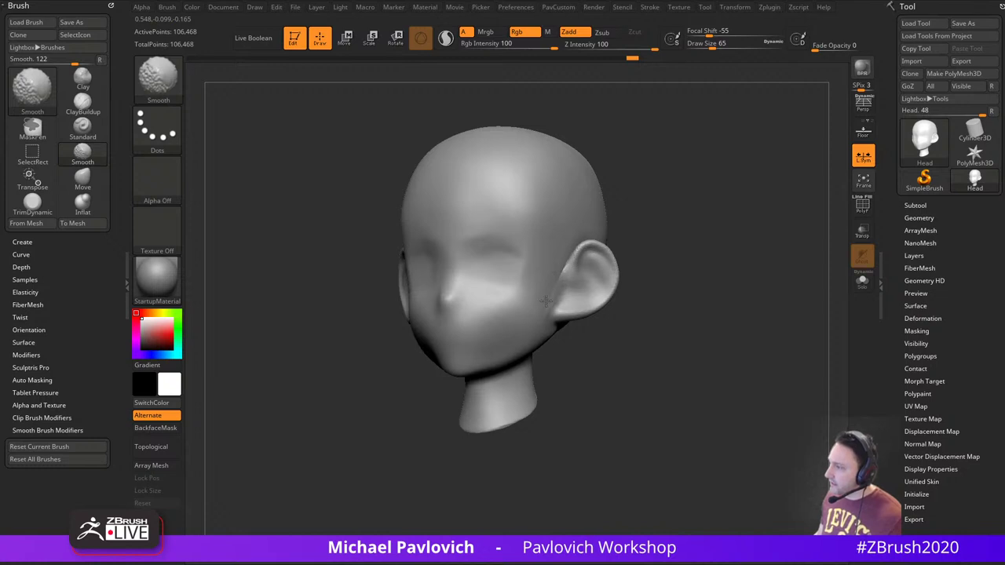
# Build up the transition between the front of the ears and the cheeks with the Clay brush at draw size 65
pyautogui.moveTo(681, 262); pyautogui.dragTo(639, 265)
pyautogui.press('b')
pyautogui.press('c')
pyautogui.press('l')
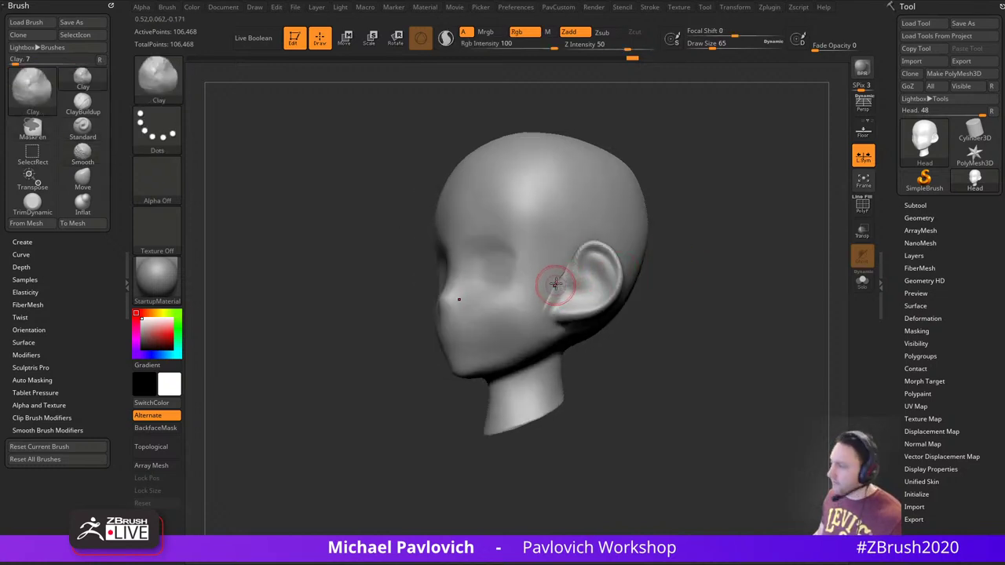
pyautogui.moveTo(555, 295); pyautogui.dragTo(560, 288)
pyautogui.moveTo(684, 213); pyautogui.dragTo(582, 270)
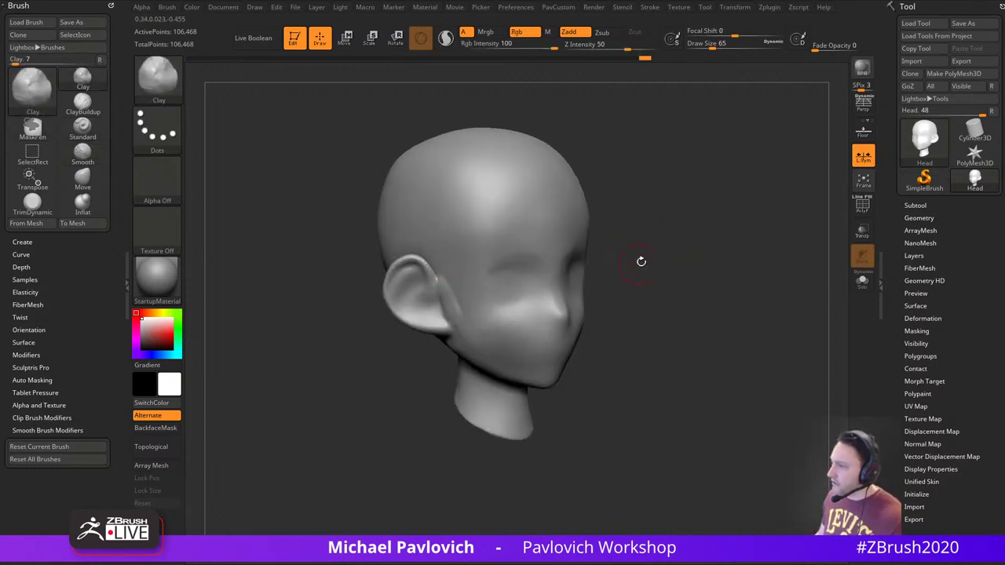
# Lower the Smooth brush's Z Intensity to 53 and soften the clay in front of the ears
pyautogui.moveTo(684, 270); pyautogui.dragTo(637, 249)
pyautogui.keyDown('shift'); pyautogui.moveTo(417, 318); pyautogui.dragTo(418, 303); pyautogui.keyUp('shift')
pyautogui.moveTo(628, 251); pyautogui.dragTo(711, 252)
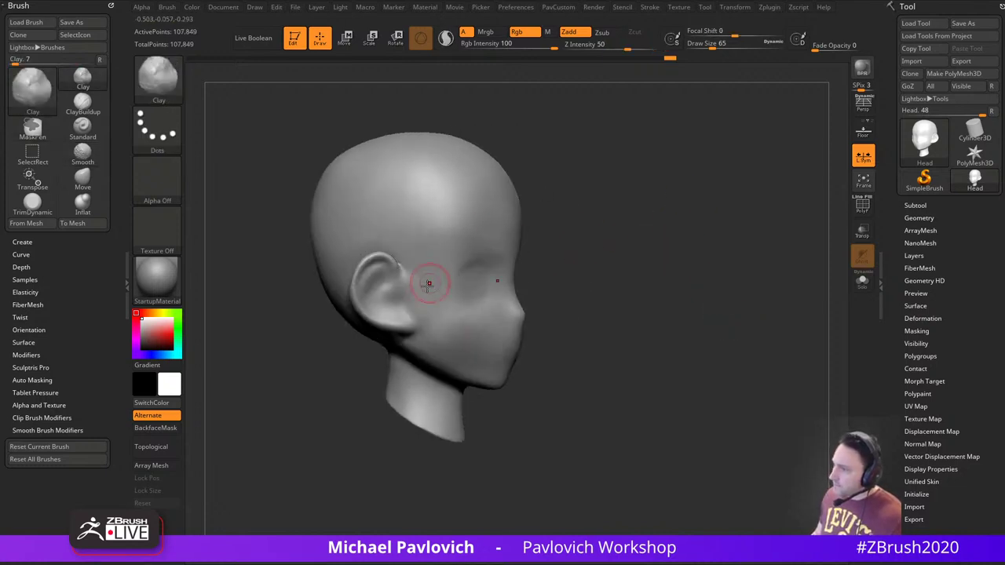
pyautogui.press('s')
pyautogui.moveTo(428, 286); pyautogui.dragTo(423, 285)
pyautogui.keyDown('shift'); pyautogui.moveTo(655, 47); pyautogui.dragTo(629, 47); pyautogui.keyUp('shift')
pyautogui.moveTo(437, 280)
pyautogui.keyDown('shift'); pyautogui.mouseDown()
pyautogui.moveTo(412, 333)
pyautogui.moveTo(408, 274)
pyautogui.mouseUp(); pyautogui.keyUp('shift')
# Carve the inner folds and helix line of the ears with the DamStandard brush
pyautogui.moveTo(698, 271)
pyautogui.mouseDown()
pyautogui.moveTo(618, 278)
pyautogui.moveTo(700, 227)
pyautogui.moveTo(714, 246)
pyautogui.moveTo(693, 235)
pyautogui.mouseUp()
pyautogui.press('b')
pyautogui.press('d')
pyautogui.press('s')
pyautogui.moveTo(595, 276); pyautogui.dragTo(617, 259)
pyautogui.moveTo(700, 234); pyautogui.dragTo(669, 227)
pyautogui.moveTo(568, 253)
pyautogui.mouseDown()
pyautogui.moveTo(591, 277)
pyautogui.moveTo(608, 255)
pyautogui.mouseUp()
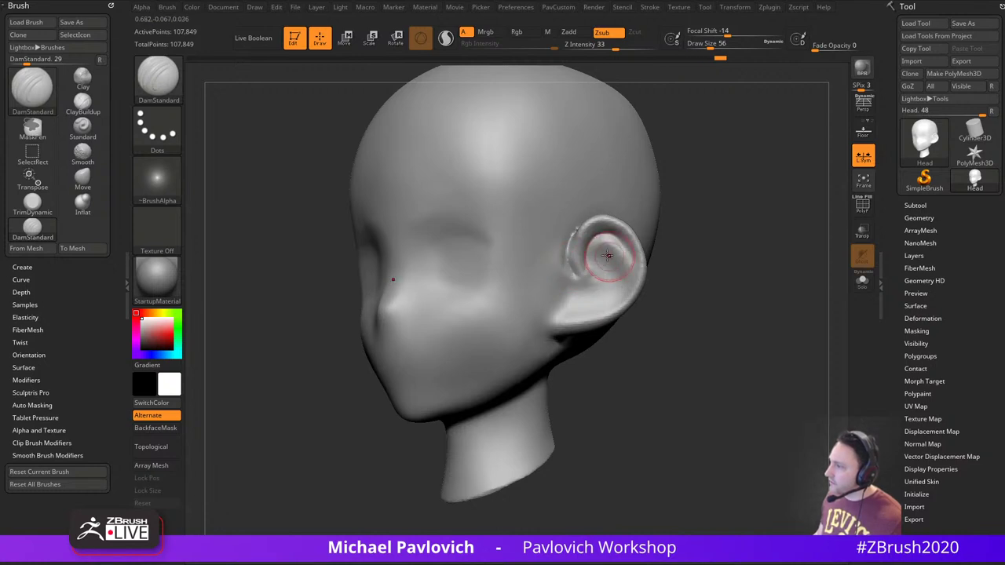
pyautogui.moveTo(693, 280); pyautogui.dragTo(726, 269)
pyautogui.moveTo(634, 246); pyautogui.dragTo(614, 275)
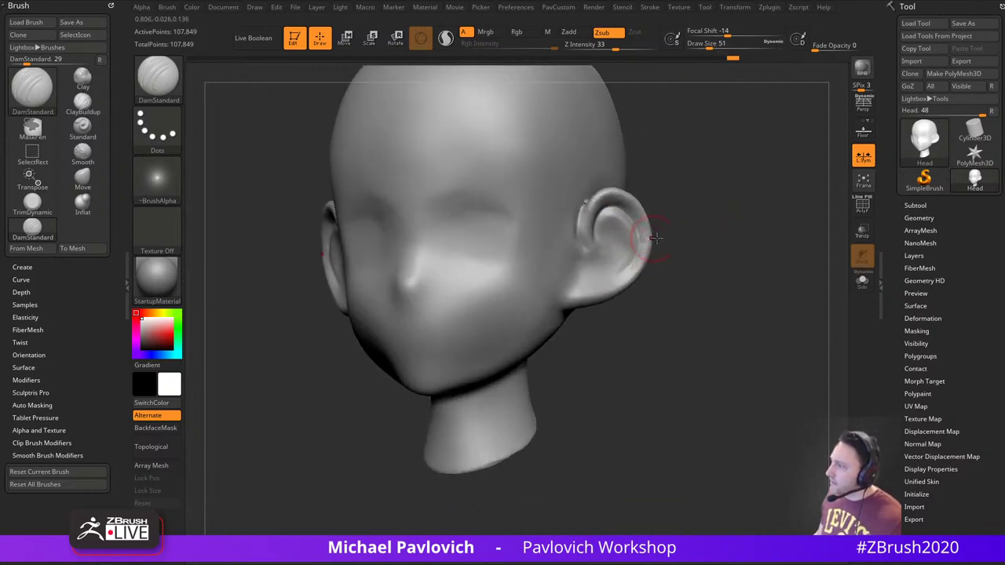
pyautogui.moveTo(665, 239); pyautogui.dragTo(700, 242)
pyautogui.moveTo(665, 196); pyautogui.dragTo(614, 236)
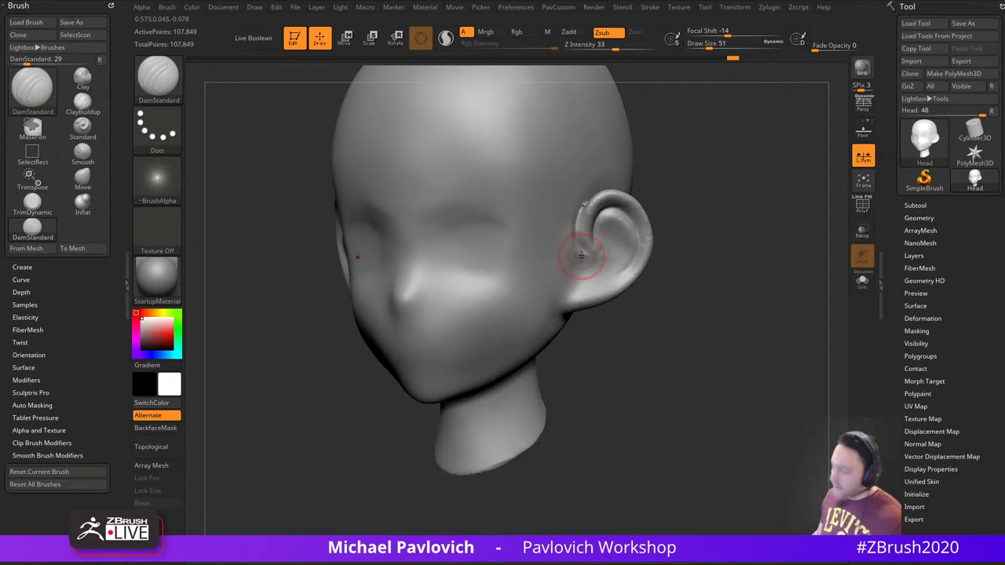
# Build up a tragus in front of each ear with the Clay brush at draw size 44
pyautogui.press('b')
pyautogui.press('c')
pyautogui.press('l')
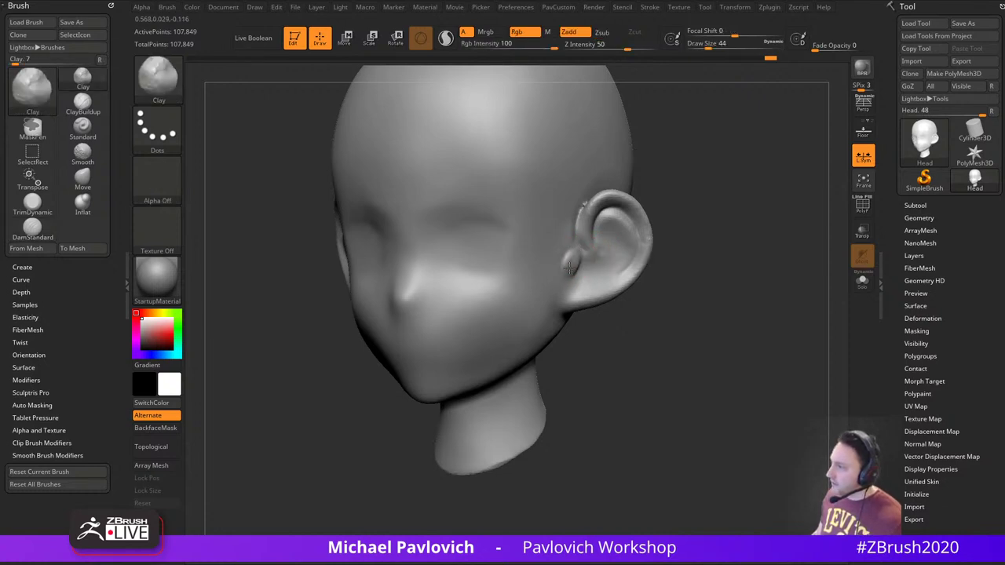
# Set up the ClayTubes brush with a Z Intensity of 29 and no alpha
pyautogui.press('b')
pyautogui.press('c')
pyautogui.press('t')
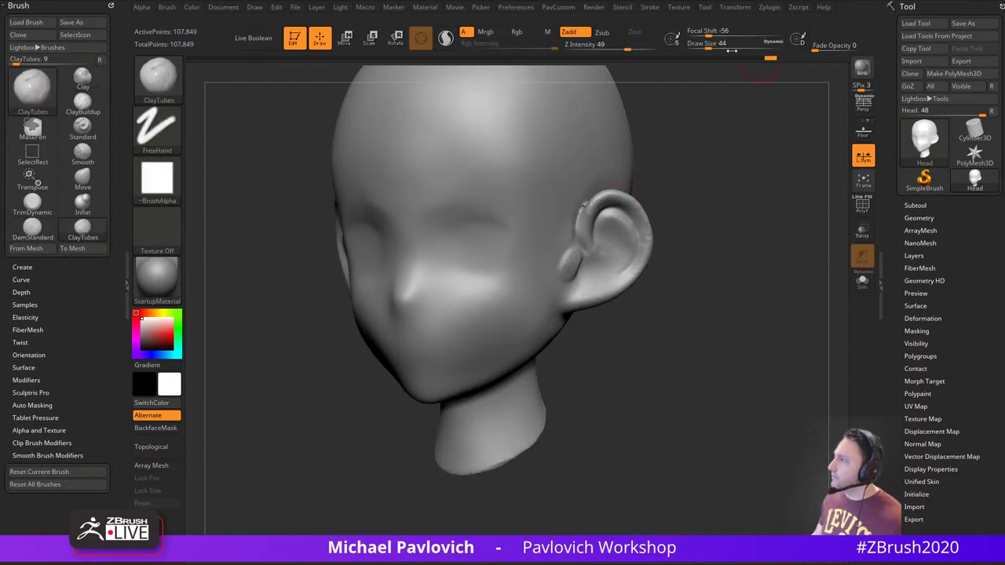
pyautogui.click(612, 47)
pyautogui.keyDown('alt'); pyautogui.moveTo(680, 174); pyautogui.dragTo(701, 193); pyautogui.keyUp('alt')
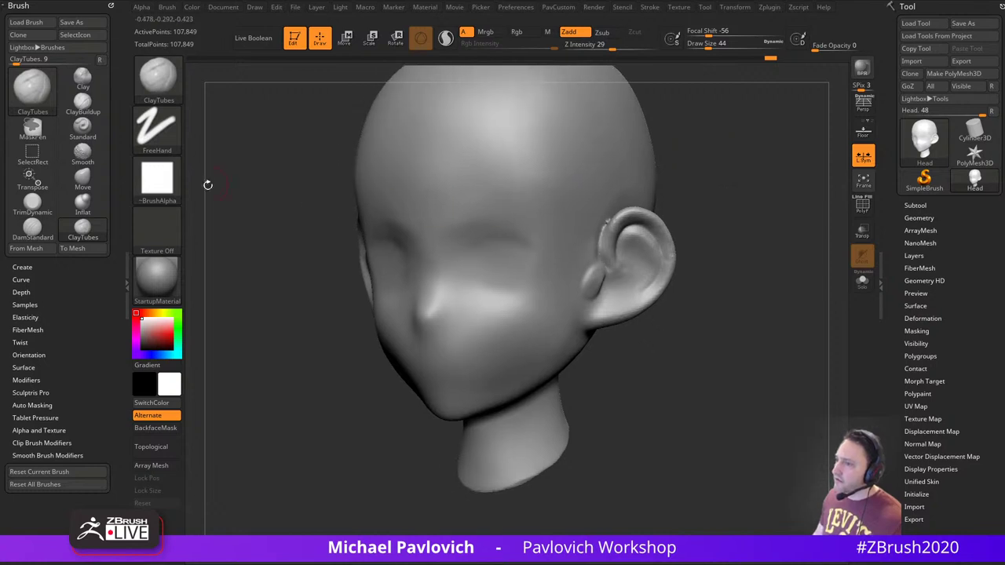
pyautogui.click(164, 182)
pyautogui.click(216, 191)
# Refine the tragus with ClayTubes and smooth its front edge into the cheek
pyautogui.keyDown('alt'); pyautogui.moveTo(711, 245); pyautogui.dragTo(703, 230); pyautogui.keyUp('alt')
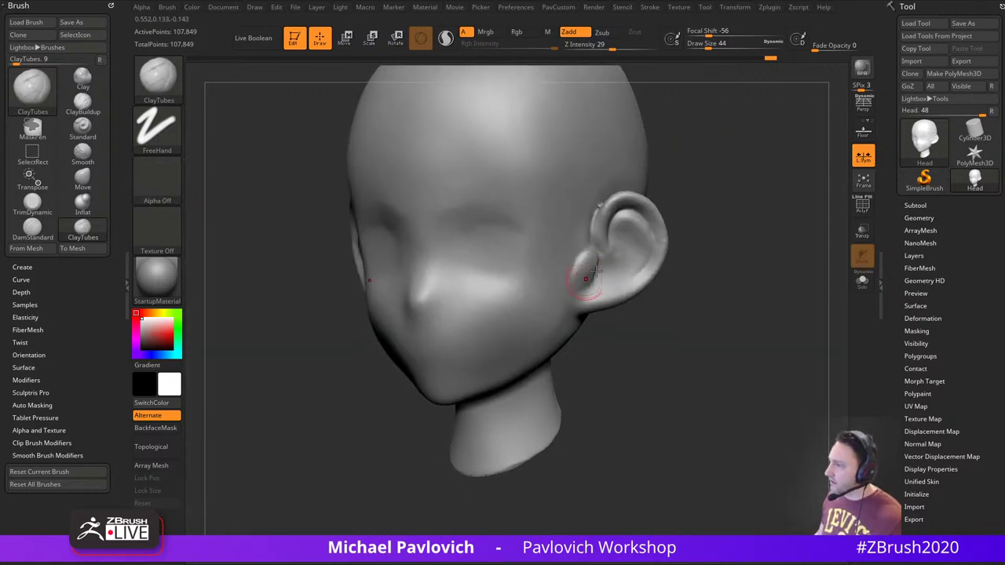
pyautogui.keyDown('shift'); pyautogui.moveTo(595, 271); pyautogui.dragTo(586, 281); pyautogui.keyUp('shift')
pyautogui.moveTo(695, 263); pyautogui.dragTo(649, 256)
pyautogui.moveTo(587, 269)
pyautogui.mouseDown()
pyautogui.moveTo(592, 256)
pyautogui.moveTo(569, 285)
pyautogui.mouseUp()
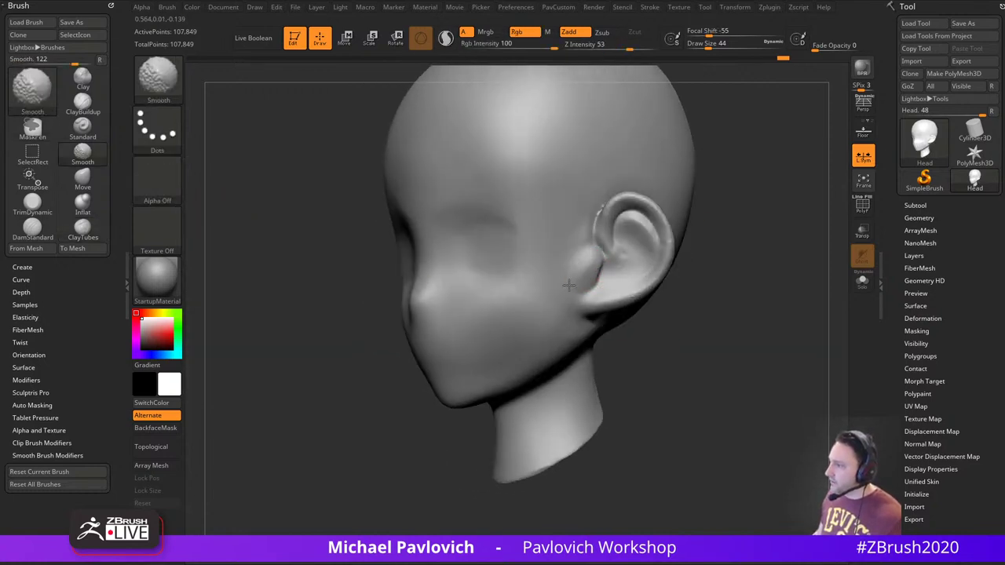
# Sink the ear canal area with the move gizmo by masking the spot and inverting the mask, and clear the mask
pyautogui.keyDown('alt'); pyautogui.moveTo(724, 267); pyautogui.dragTo(691, 251); pyautogui.keyUp('alt')
pyautogui.moveTo(755, 253)
pyautogui.mouseDown()
pyautogui.moveTo(679, 259)
pyautogui.moveTo(789, 275)
pyautogui.mouseUp()
pyautogui.press('ctrl')
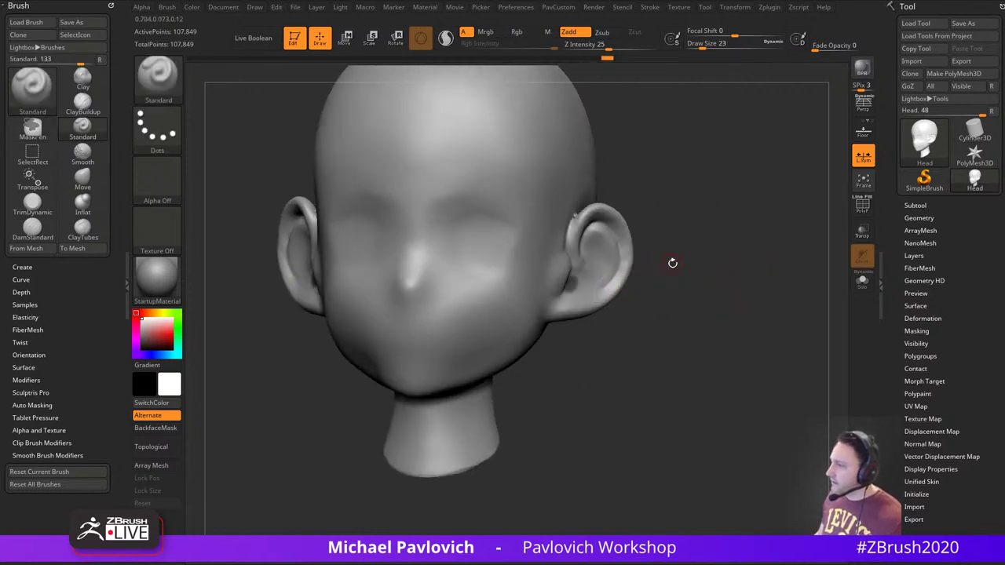
pyautogui.keyDown('ctrl'); pyautogui.click(713, 252); pyautogui.keyUp('ctrl')
pyautogui.press('w')
pyautogui.click(570, 281)
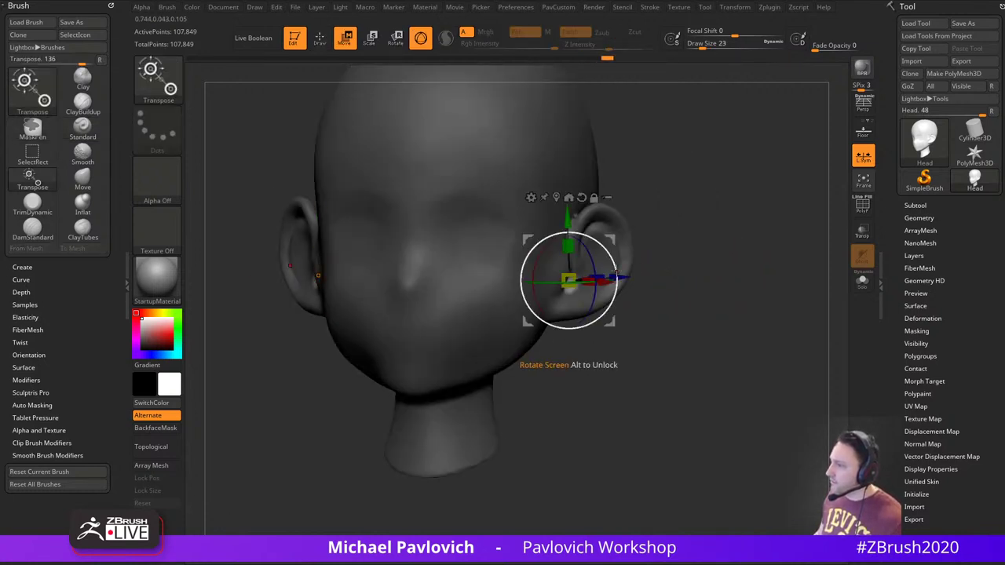
pyautogui.moveTo(615, 243); pyautogui.dragTo(599, 245)
pyautogui.press('q')
pyautogui.moveTo(728, 239)
pyautogui.mouseDown()
pyautogui.moveTo(682, 238)
pyautogui.moveTo(742, 259)
pyautogui.mouseUp()
pyautogui.moveTo(735, 228)
pyautogui.keyDown('ctrl'); pyautogui.mouseDown()
pyautogui.moveTo(750, 272)
pyautogui.moveTo(711, 271)
pyautogui.mouseUp(); pyautogui.keyUp('ctrl')
# Smooth the ear canal opening and the surface around the tragus with a small brush
pyautogui.keyDown('shift'); pyautogui.moveTo(564, 292); pyautogui.dragTo(556, 285); pyautogui.keyUp('shift')
pyautogui.moveTo(697, 265)
pyautogui.mouseDown()
pyautogui.moveTo(730, 263)
pyautogui.moveTo(698, 255)
pyautogui.mouseUp()
pyautogui.keyDown('shift'); pyautogui.moveTo(635, 48); pyautogui.dragTo(639, 48); pyautogui.keyUp('shift')
pyautogui.press('s')
pyautogui.moveTo(579, 290); pyautogui.dragTo(541, 264)
# Add volume to the tragus and the cheek beside it with the Clay brush at draw size 25
pyautogui.moveTo(660, 231); pyautogui.dragTo(668, 228)
pyautogui.press('b')
pyautogui.press('c')
pyautogui.press('l')
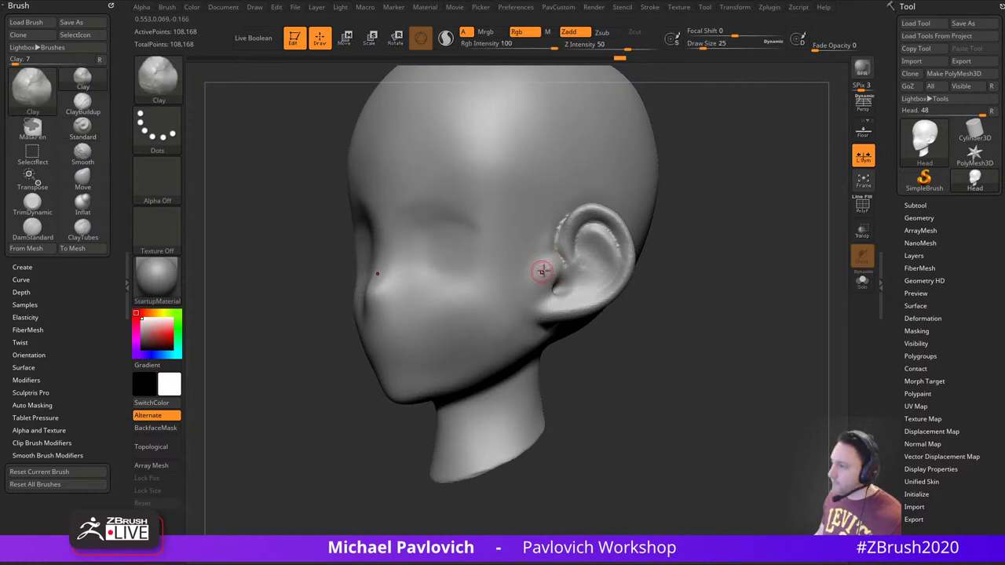
pyautogui.moveTo(547, 268)
pyautogui.mouseDown()
pyautogui.moveTo(532, 285)
pyautogui.moveTo(548, 223)
pyautogui.moveTo(530, 276)
pyautogui.mouseUp()
pyautogui.moveTo(658, 261); pyautogui.dragTo(709, 252)
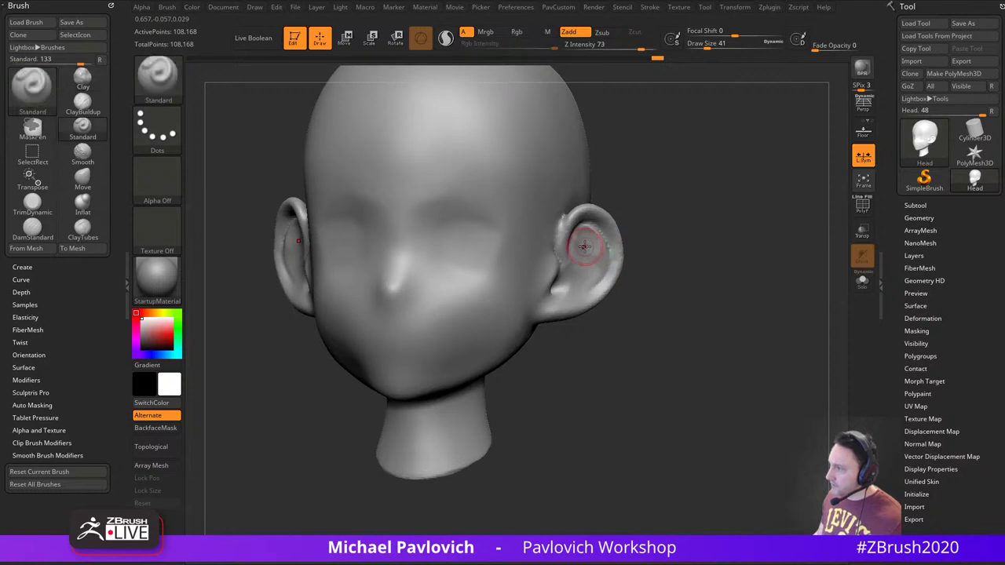
# Undo the last Standard brush stroke on the inner ear and set the brush's Z Intensity to 45
pyautogui.press('b')
pyautogui.press('s')
pyautogui.press('t')
pyautogui.hotkey('ctrl', 'z')
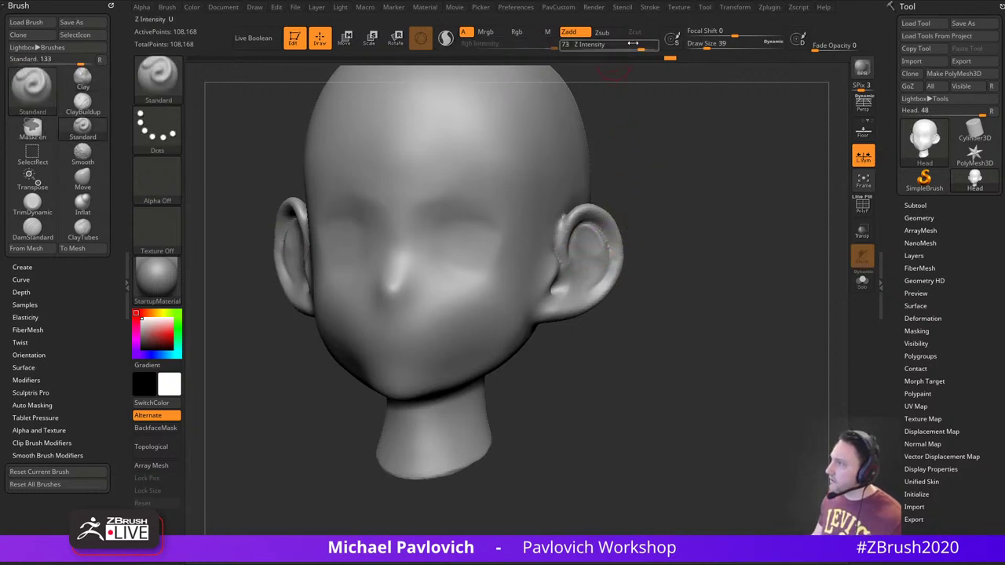
pyautogui.click(625, 48)
pyautogui.press('`')
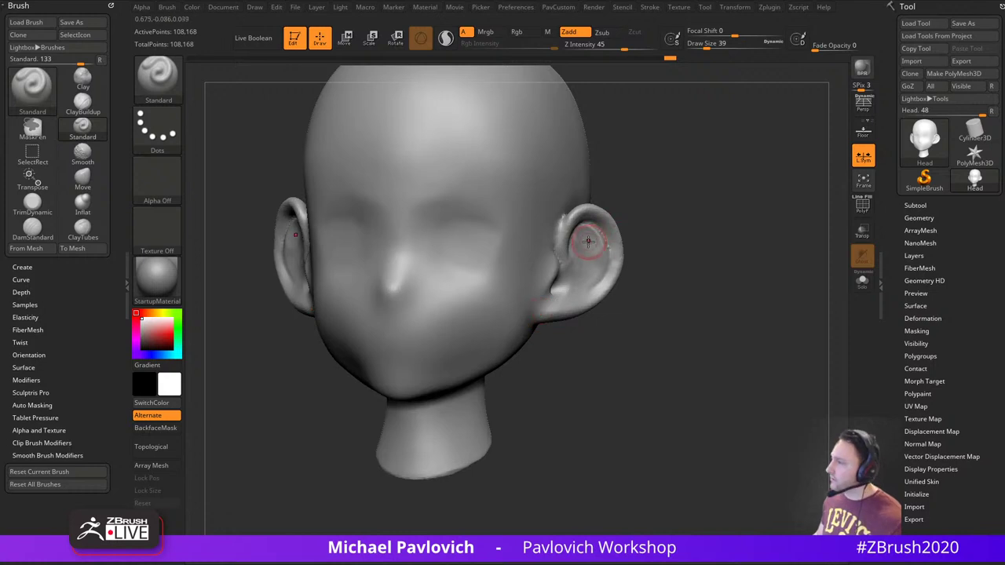
# Set the Standard brush to Z Intensity 36 and draw size 31, and sculpt the inner ear folds
pyautogui.moveTo(621, 211); pyautogui.dragTo(678, 199)
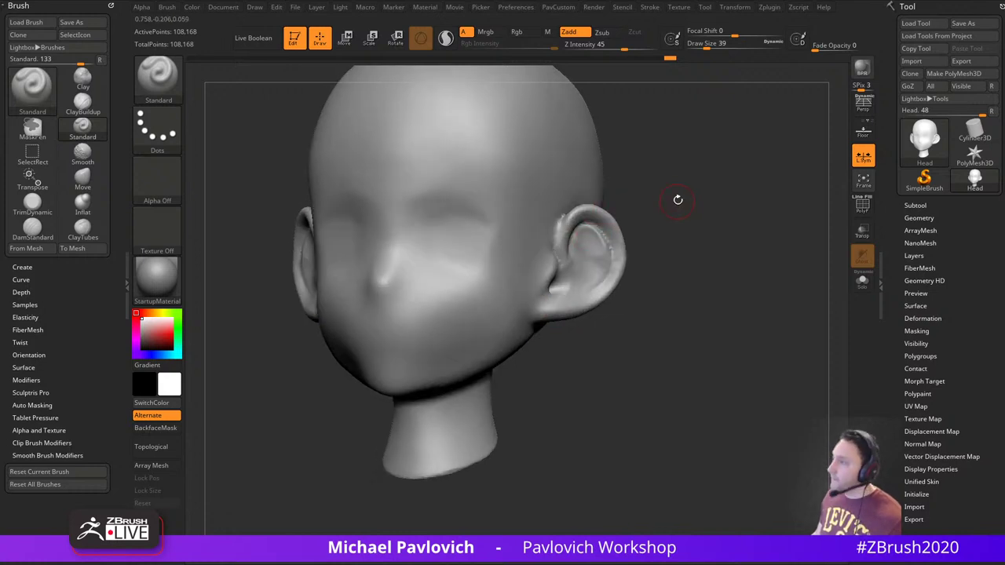
pyautogui.click(617, 48)
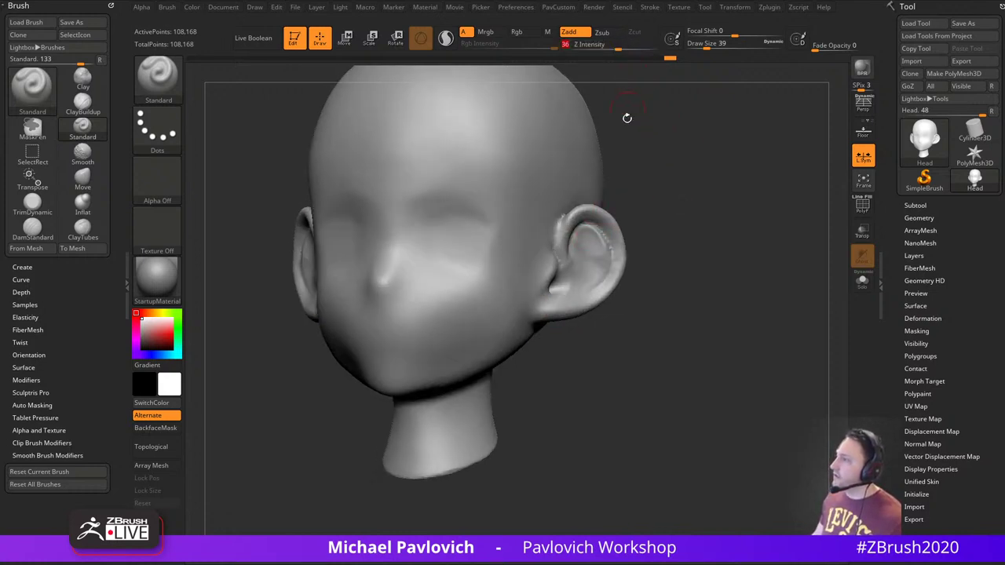
pyautogui.press('[')
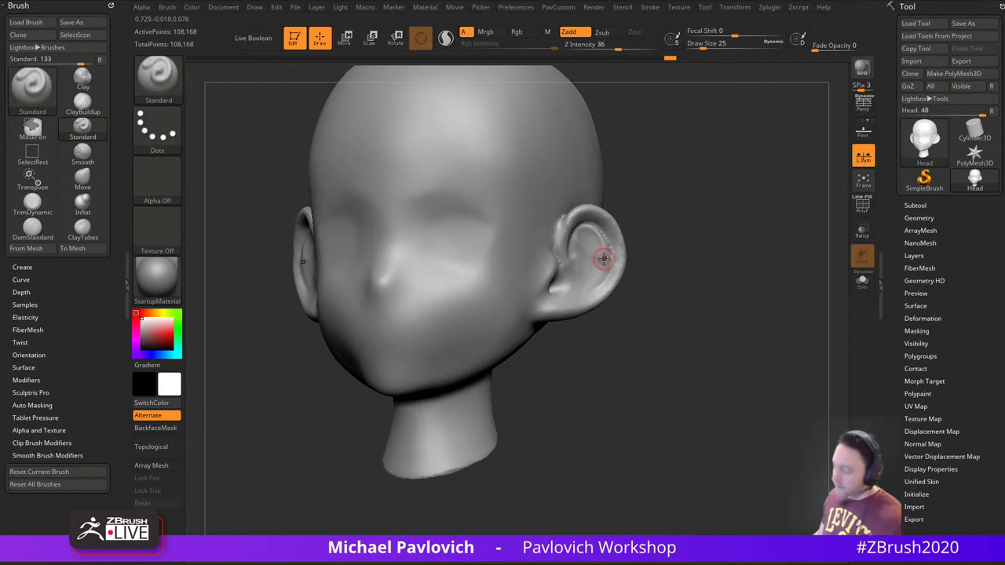
pyautogui.press(']')
pyautogui.moveTo(586, 256)
pyautogui.keyDown('alt'); pyautogui.mouseDown()
pyautogui.moveTo(583, 241)
pyautogui.moveTo(579, 267)
pyautogui.mouseUp(); pyautogui.keyUp('alt')
pyautogui.moveTo(574, 276); pyautogui.dragTo(585, 265, button='right')
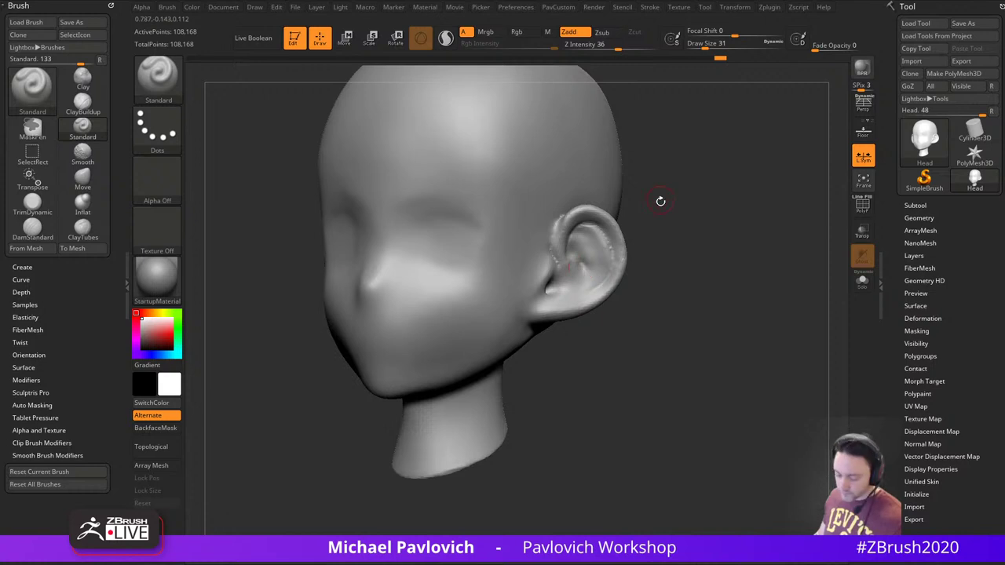
# Reshape the tragus with the Move brush at draw size 51 and smooth the surface of the inner ear
pyautogui.press('b')
pyautogui.press('d')
pyautogui.press('s')
pyautogui.moveTo(660, 201)
pyautogui.mouseDown()
pyautogui.moveTo(655, 215)
pyautogui.moveTo(704, 245)
pyautogui.mouseUp()
pyautogui.press('b')
pyautogui.press('m')
pyautogui.press('v')
pyautogui.moveTo(561, 270); pyautogui.dragTo(557, 272)
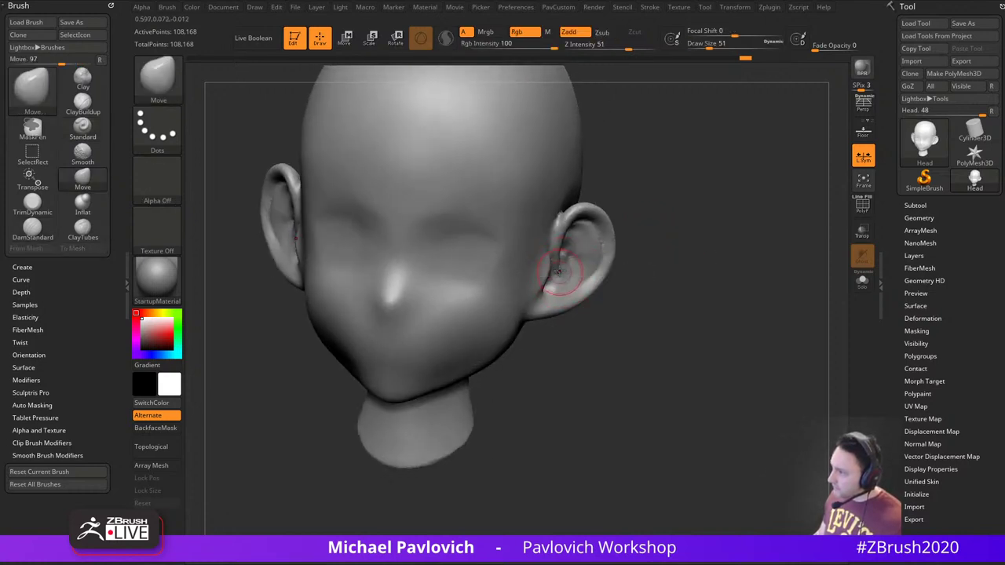
pyautogui.moveTo(662, 241); pyautogui.dragTo(579, 260)
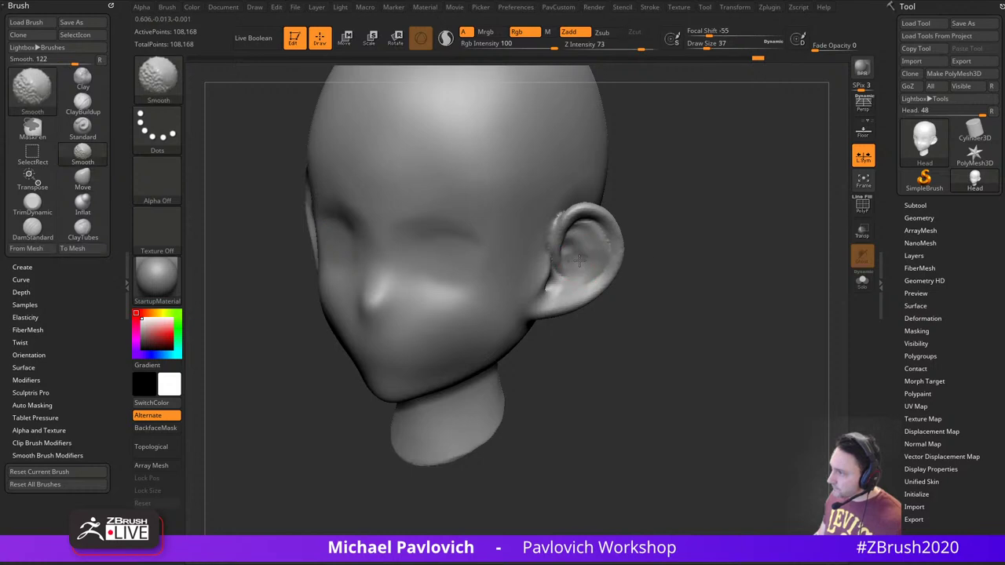
# Carve the inner ear with the Standard brush at draw size 35, build up the lobe and smooth where it meets the jaw
pyautogui.press('b')
pyautogui.press('s')
pyautogui.press('t')
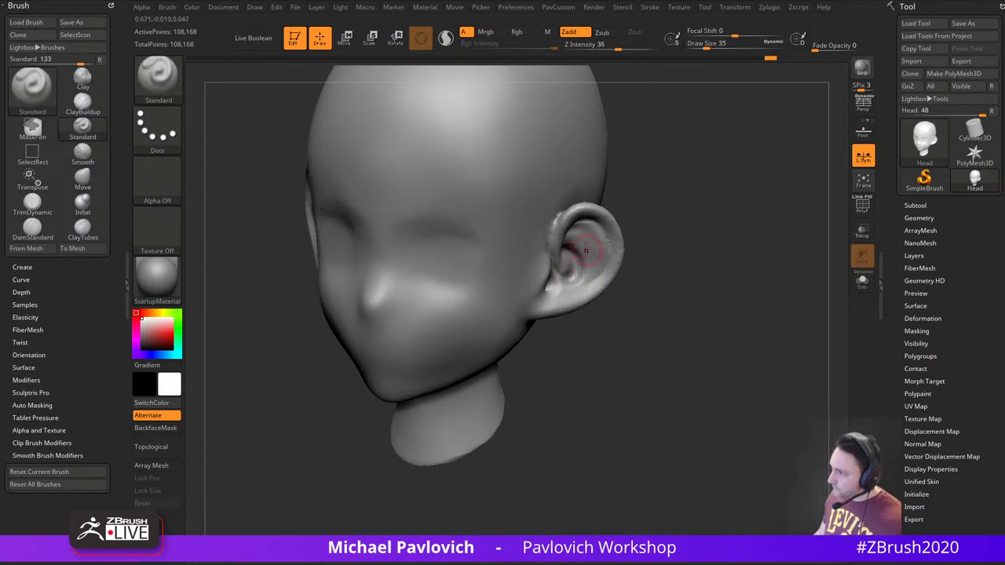
pyautogui.keyDown('alt'); pyautogui.moveTo(575, 252); pyautogui.dragTo(562, 271); pyautogui.keyUp('alt')
pyautogui.moveTo(583, 307)
pyautogui.mouseDown()
pyautogui.moveTo(565, 286)
pyautogui.moveTo(616, 307)
pyautogui.mouseUp()
pyautogui.keyDown('shift'); pyautogui.moveTo(545, 303); pyautogui.dragTo(554, 301); pyautogui.keyUp('shift')
# Smooth the chin and the bridge of the nose with the Smooth brush at draw size 35
pyautogui.moveTo(667, 289)
pyautogui.mouseDown()
pyautogui.moveTo(740, 285)
pyautogui.moveTo(711, 283)
pyautogui.mouseUp()
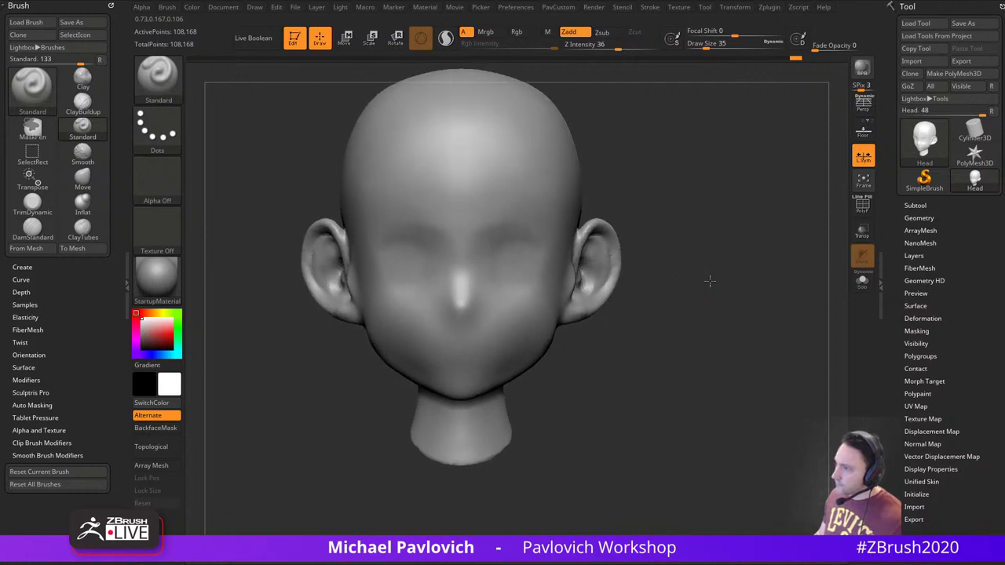
pyautogui.moveTo(683, 245); pyautogui.dragTo(644, 247)
pyautogui.keyDown('shift'); pyautogui.moveTo(478, 371); pyautogui.dragTo(493, 374); pyautogui.keyUp('shift')
pyautogui.keyDown('alt'); pyautogui.moveTo(699, 338); pyautogui.dragTo(713, 277); pyautogui.keyUp('alt')
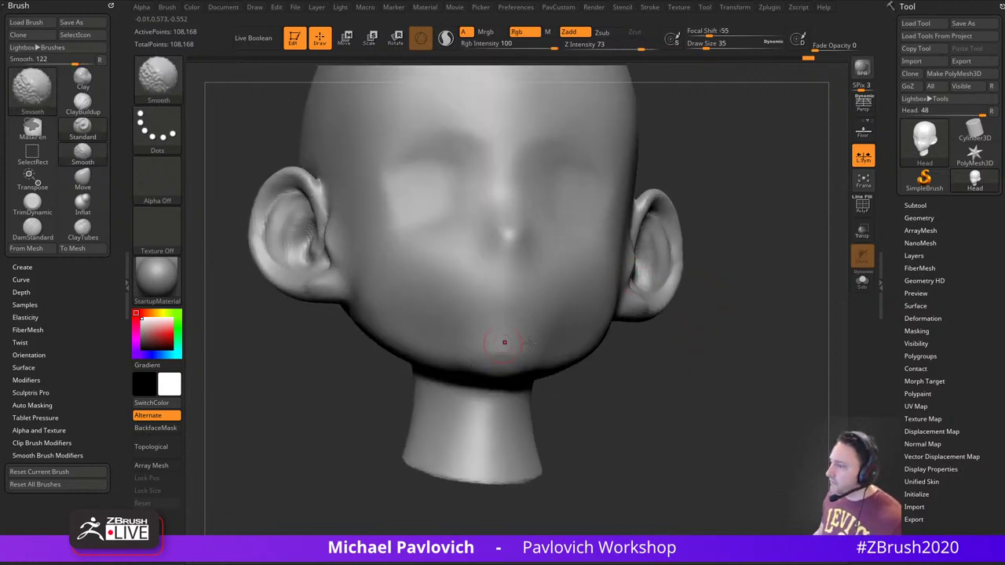
pyautogui.moveTo(620, 353); pyautogui.dragTo(734, 276)
pyautogui.moveTo(733, 276); pyautogui.dragTo(552, 333, button='right')
pyautogui.moveTo(675, 212)
pyautogui.mouseDown()
pyautogui.moveTo(772, 238)
pyautogui.moveTo(850, 287)
pyautogui.moveTo(821, 322)
pyautogui.mouseUp()
pyautogui.keyDown('shift'); pyautogui.moveTo(470, 263); pyautogui.dragTo(467, 286); pyautogui.keyUp('shift')
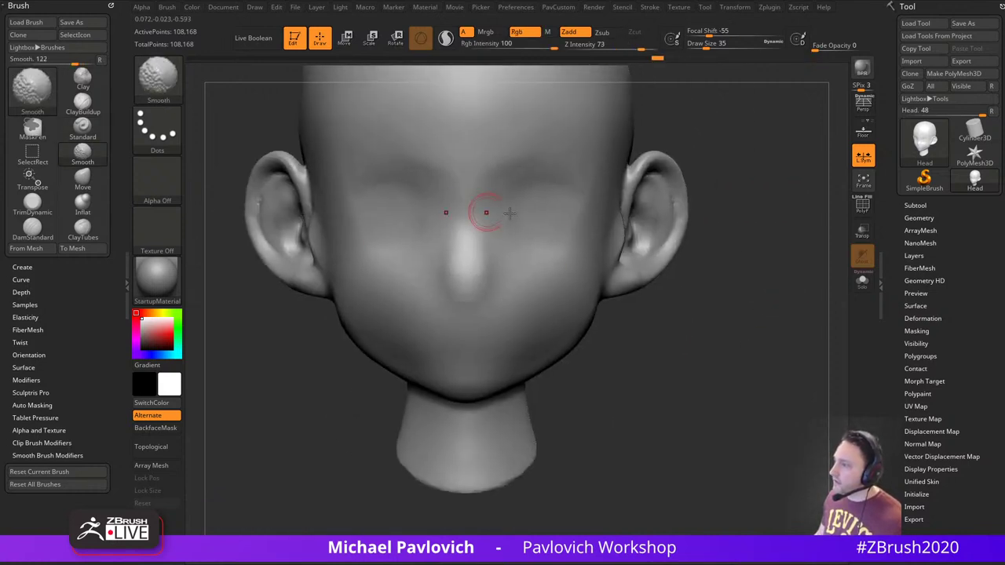
pyautogui.moveTo(691, 228)
pyautogui.keyDown('alt'); pyautogui.mouseDown()
pyautogui.moveTo(715, 266)
pyautogui.moveTo(723, 256)
pyautogui.mouseUp(); pyautogui.keyUp('alt')
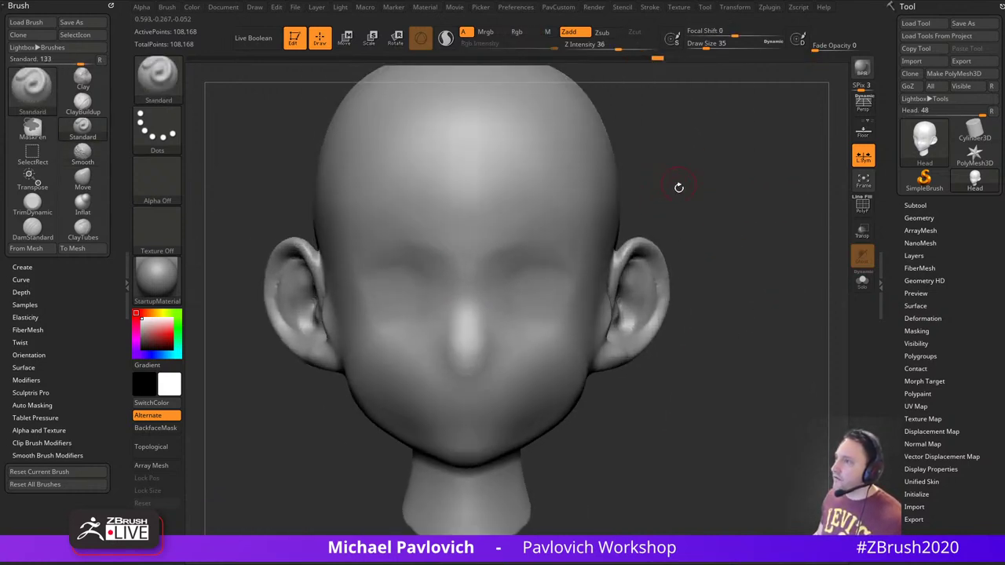
# Add volume to the brow area with the Clay brush at draw size 94
pyautogui.moveTo(679, 187)
pyautogui.mouseDown()
pyautogui.moveTo(693, 199)
pyautogui.moveTo(660, 182)
pyautogui.mouseUp()
pyautogui.press('f')
pyautogui.press('b')
pyautogui.press('c')
pyautogui.press('l')
pyautogui.press('s')
pyautogui.moveTo(525, 238); pyautogui.dragTo(537, 238)
pyautogui.moveTo(495, 230)
pyautogui.mouseDown()
pyautogui.moveTo(576, 248)
pyautogui.moveTo(515, 244)
pyautogui.mouseUp()
pyautogui.moveTo(697, 196); pyautogui.dragTo(766, 188)
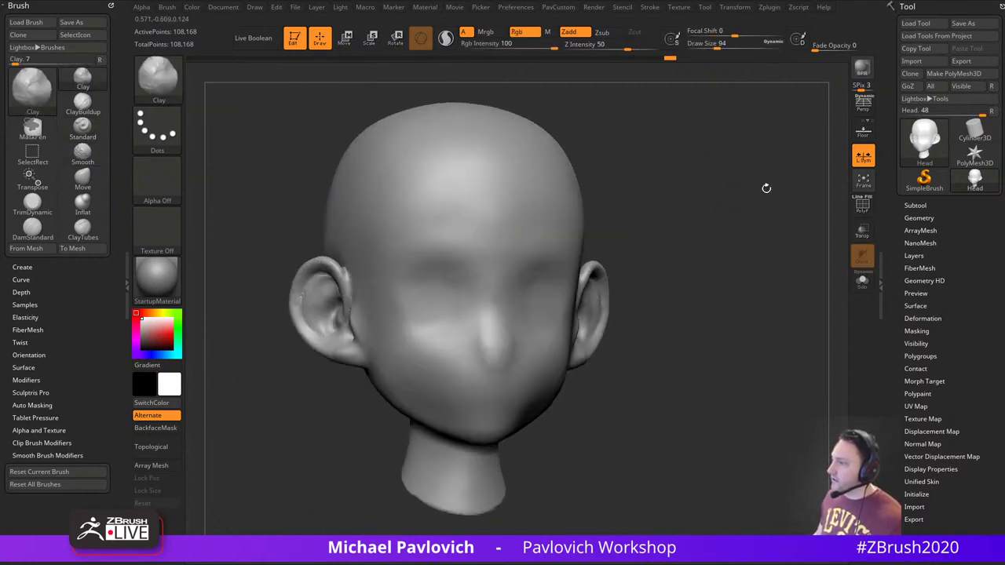
# Set the draw size to 54 and insert mirrored Sphere8 primitives over the eye sockets as eyeballs
pyautogui.press('s')
pyautogui.moveTo(640, 265); pyautogui.dragTo(677, 228)
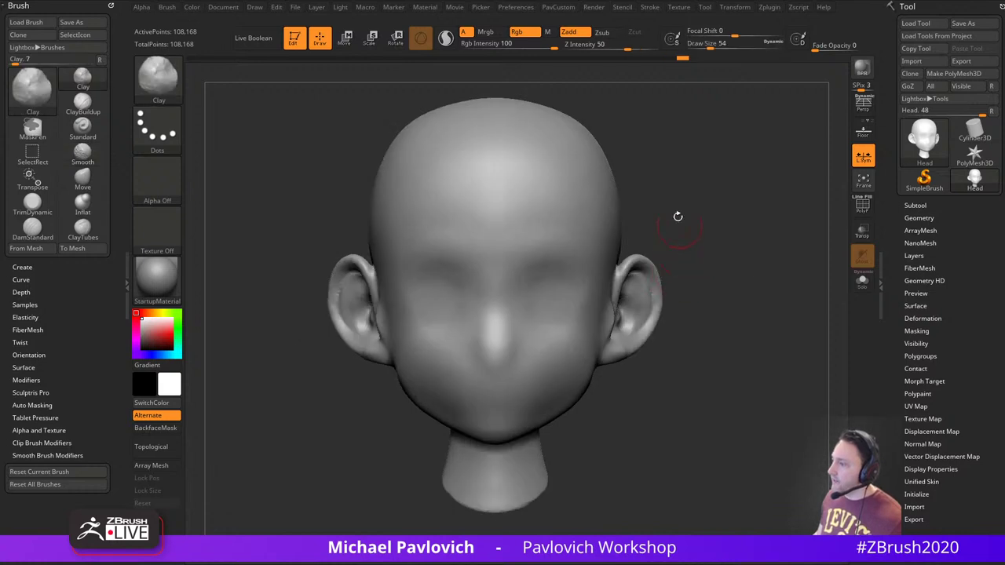
pyautogui.press('m')
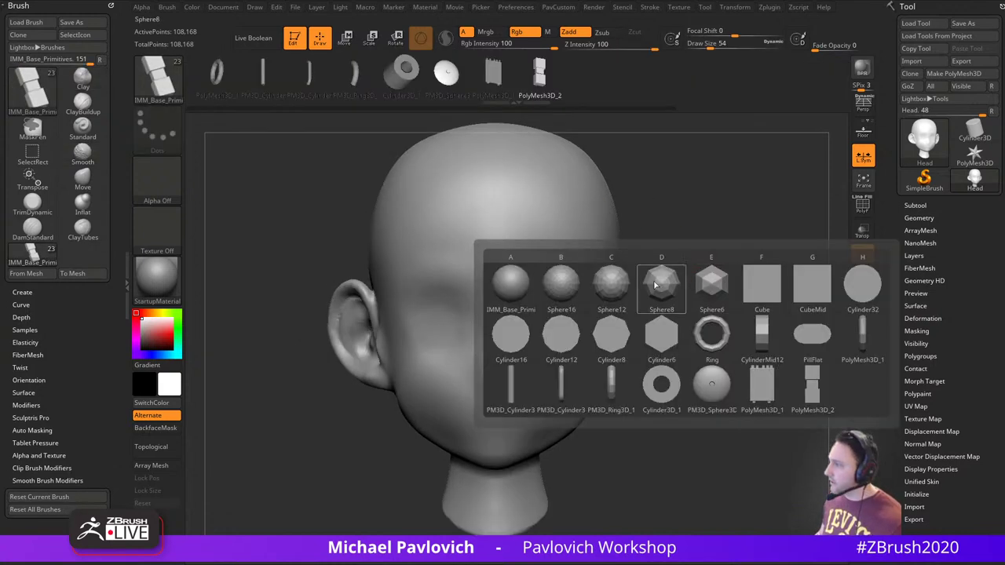
pyautogui.click(655, 285)
pyautogui.moveTo(539, 322); pyautogui.dragTo(560, 348)
# Position the mirrored eye spheres in the sockets with the transform gizmo, setting them deeper into the head
pyautogui.moveTo(785, 287); pyautogui.dragTo(591, 301)
pyautogui.press('w')
pyautogui.keyDown('shift'); pyautogui.moveTo(465, 359); pyautogui.dragTo(503, 352); pyautogui.keyUp('shift')
pyautogui.moveTo(554, 326); pyautogui.dragTo(566, 328)
pyautogui.moveTo(579, 283); pyautogui.dragTo(581, 283)
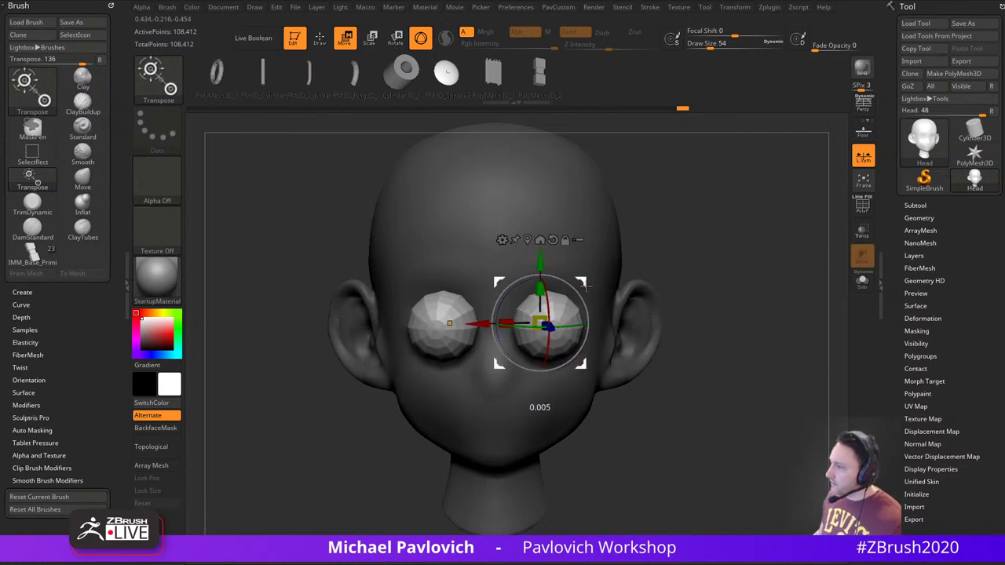
pyautogui.moveTo(571, 325)
pyautogui.mouseDown()
pyautogui.moveTo(559, 326)
pyautogui.moveTo(569, 325)
pyautogui.mouseUp()
pyautogui.moveTo(636, 322); pyautogui.dragTo(566, 306, button='right')
pyautogui.moveTo(587, 288); pyautogui.dragTo(629, 282)
pyautogui.press('q')
pyautogui.keyDown('shift'); pyautogui.moveTo(629, 282); pyautogui.dragTo(637, 283, button='right'); pyautogui.keyUp('shift')
pyautogui.press('w')
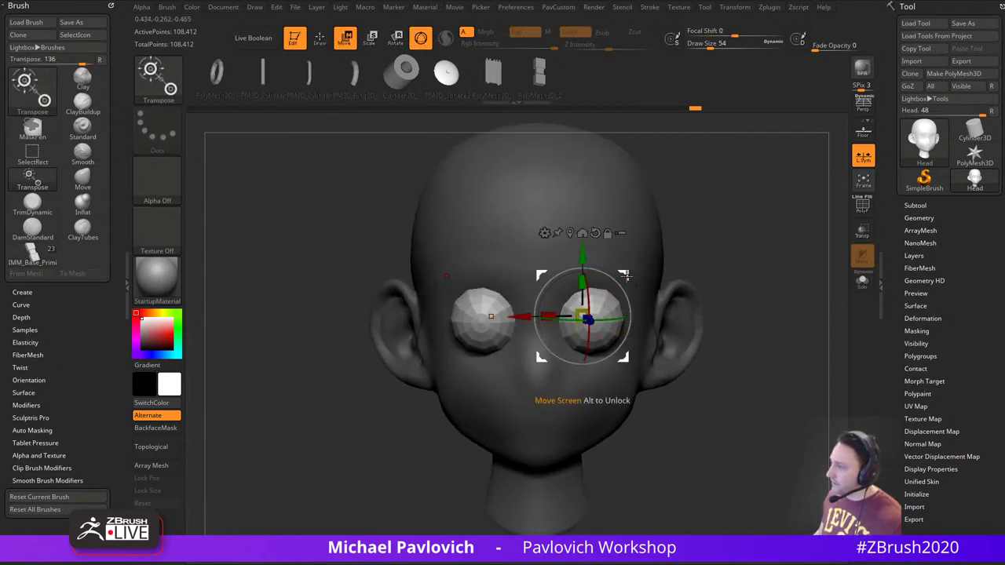
pyautogui.moveTo(629, 277); pyautogui.dragTo(626, 277)
# Show the reference sketches and compare the eye placement in the front and three-quarter views
pyautogui.press('q')
pyautogui.hotkey('shift', 'z')
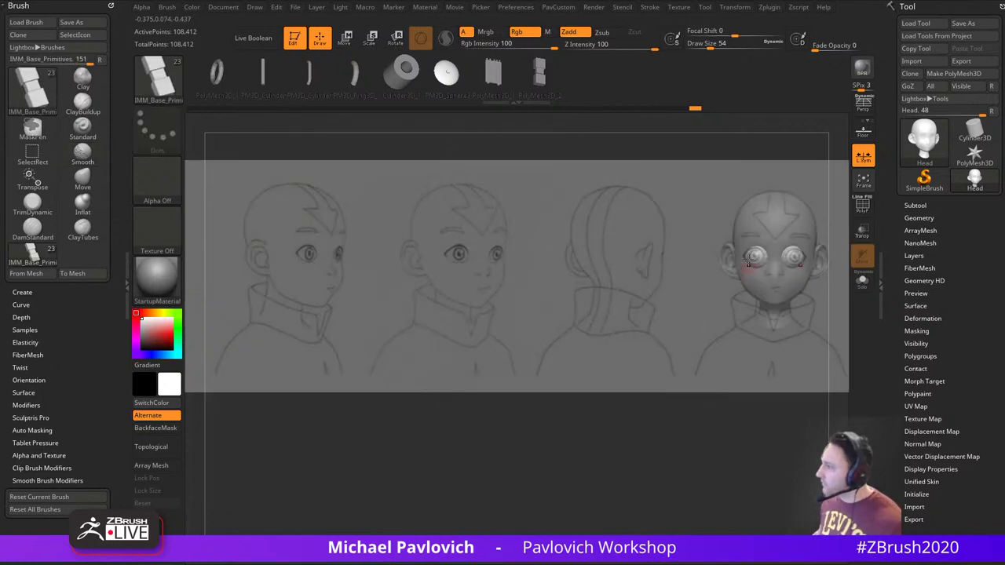
pyautogui.press('w')
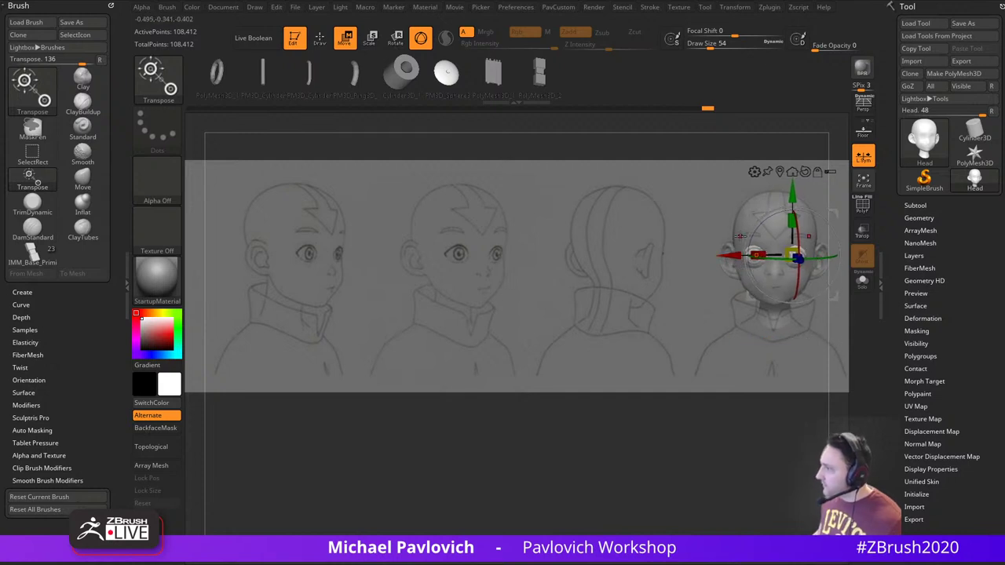
pyautogui.press('Left')
pyautogui.press('Left')
pyautogui.press('Left')
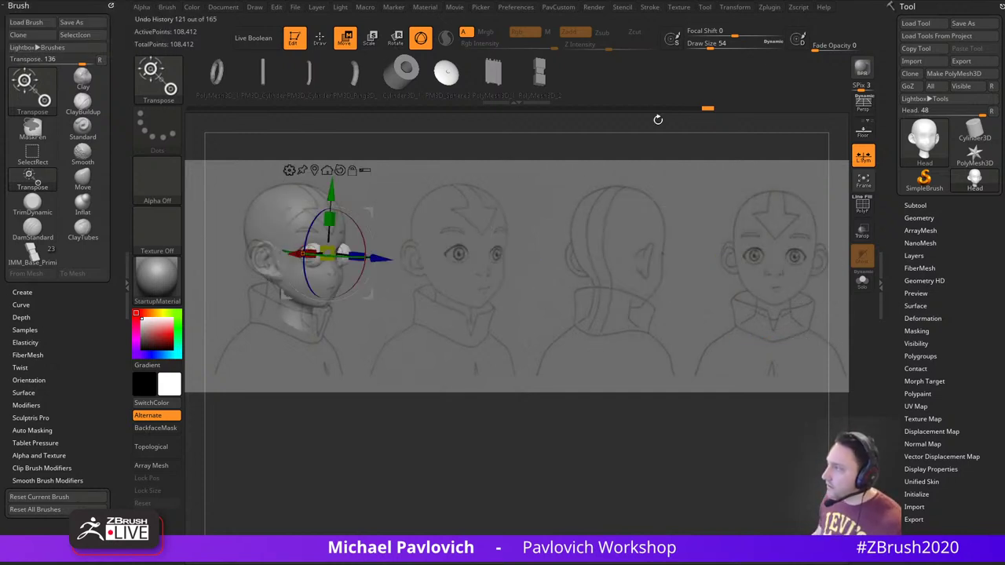
# Check the eyes against the three-quarter and front sketches with perspective turned on, and switch perspective back off
pyautogui.click(864, 107)
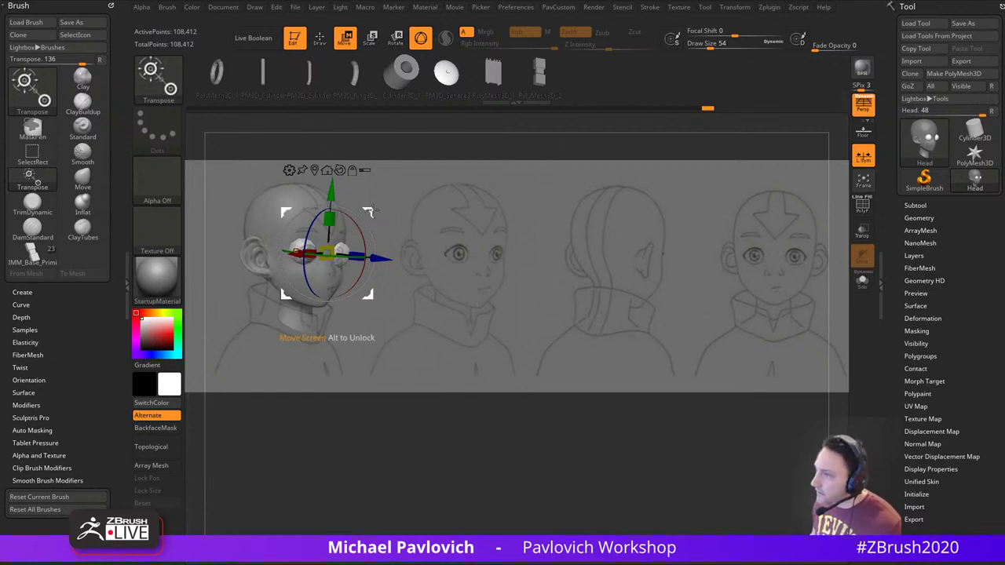
pyautogui.keyDown('alt'); pyautogui.moveTo(369, 210); pyautogui.dragTo(505, 177); pyautogui.keyUp('alt')
pyautogui.hotkey('ctrl', 'z')
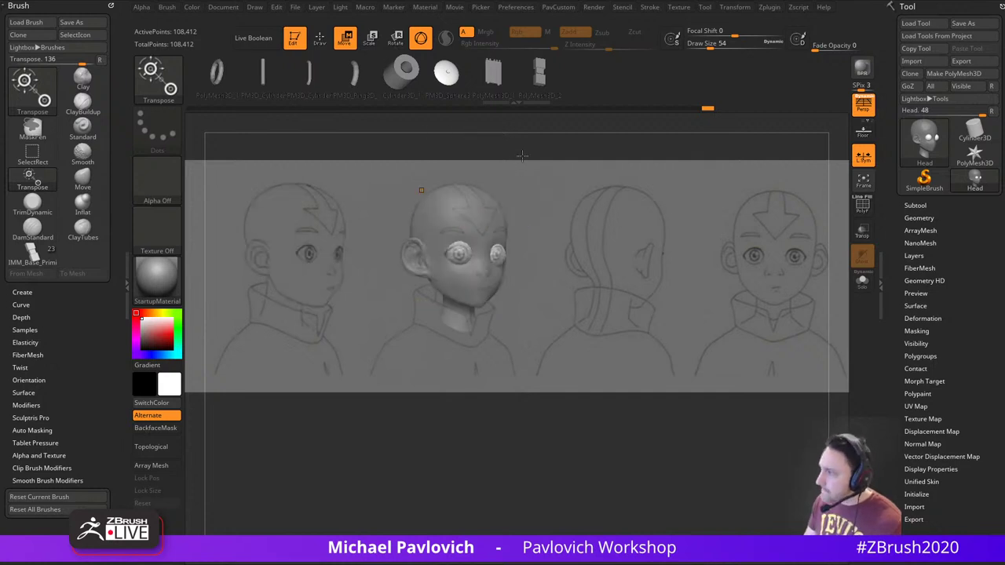
pyautogui.moveTo(590, 212); pyautogui.dragTo(581, 213)
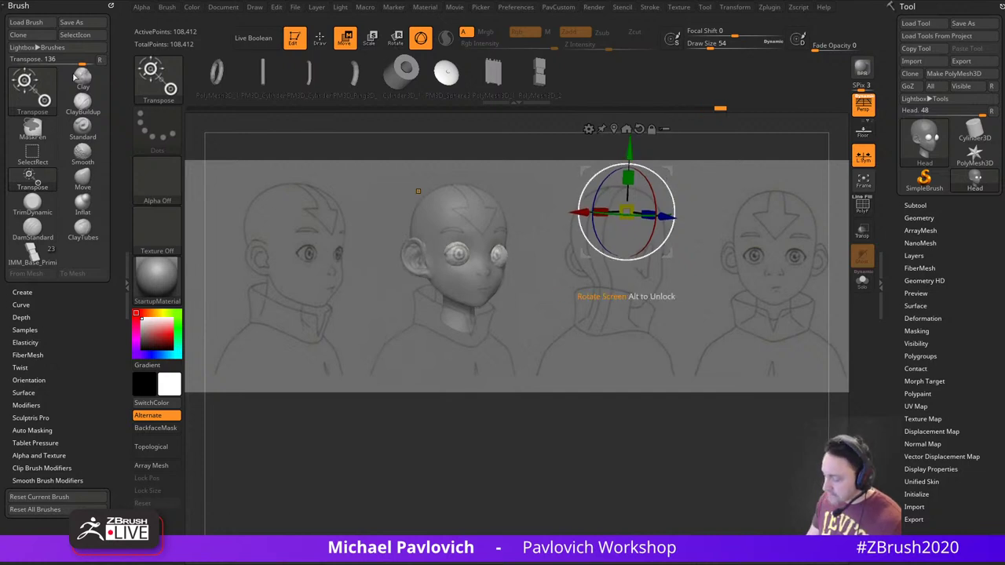
pyautogui.press('Right')
pyautogui.press('Right')
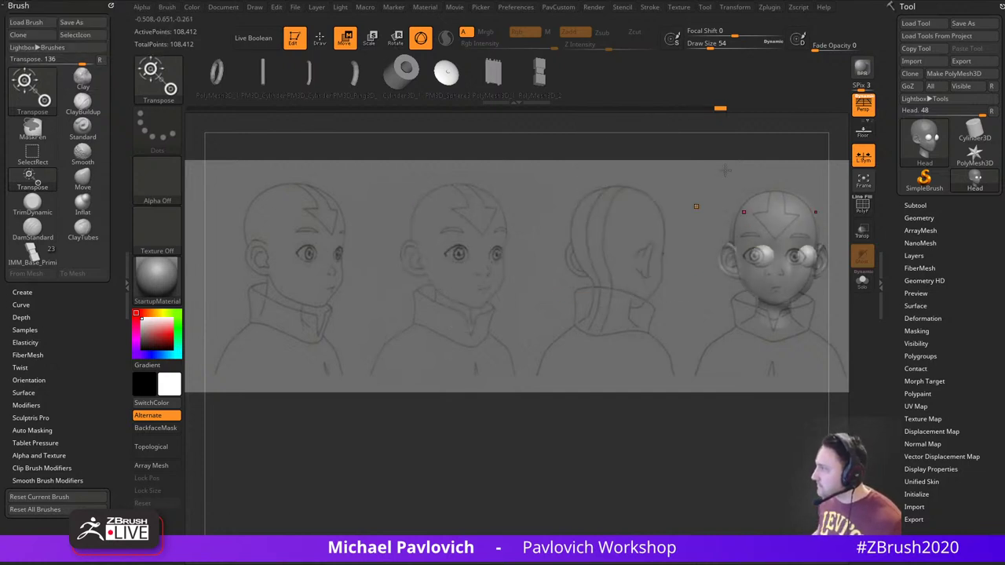
pyautogui.click(862, 105)
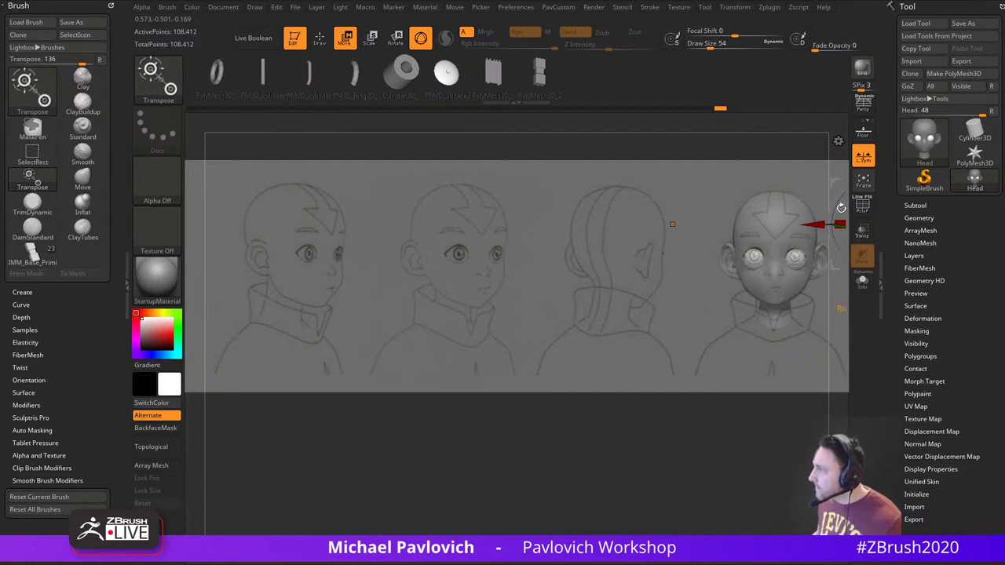
# Nudge the eyes vertically and horizontally to match the front sketch, and clear the mask from the head
pyautogui.keyDown('alt'); pyautogui.moveTo(833, 183); pyautogui.dragTo(498, 314); pyautogui.keyUp('alt')
pyautogui.moveTo(542, 289); pyautogui.dragTo(541, 288)
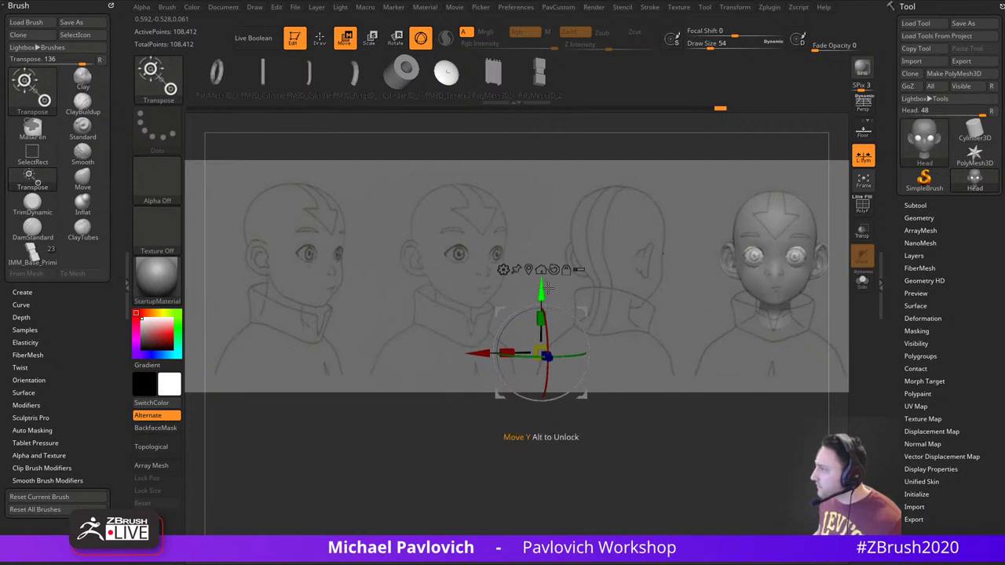
pyautogui.moveTo(481, 353); pyautogui.dragTo(481, 354)
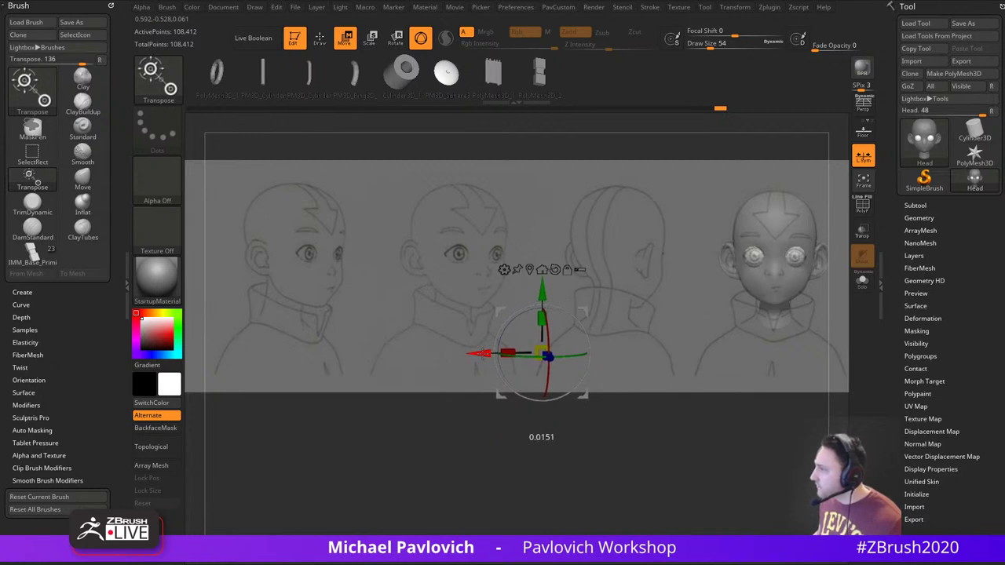
pyautogui.press('q')
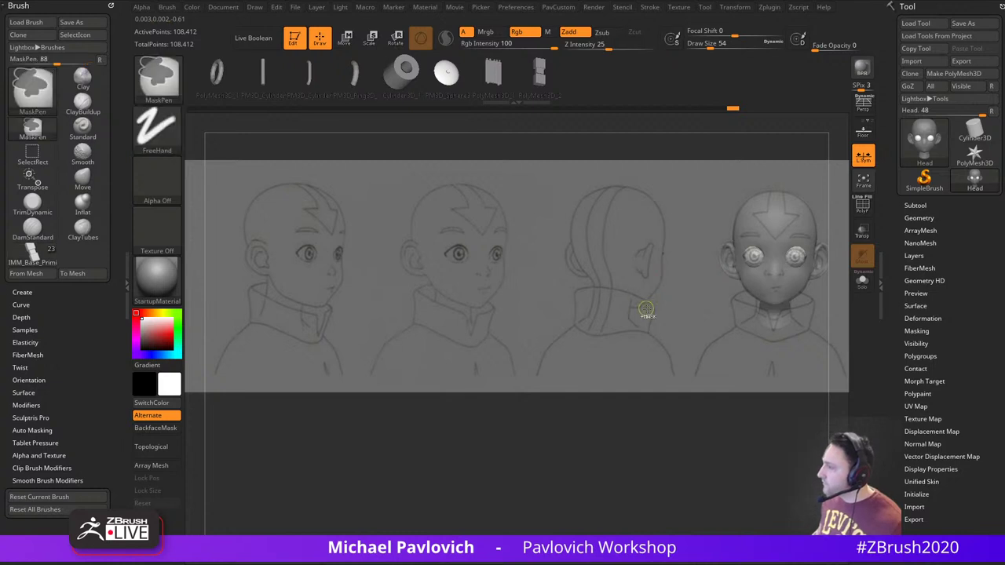
pyautogui.keyDown('ctrl'); pyautogui.moveTo(646, 314); pyautogui.dragTo(664, 324); pyautogui.keyUp('ctrl')
# Adjust the face below the eyes against the front sketch using a large Move brush, and reduce the draw size to 124
pyautogui.press('s')
pyautogui.press('b')
pyautogui.press('m')
pyautogui.press('v')
pyautogui.moveTo(758, 275)
pyautogui.mouseDown()
pyautogui.moveTo(776, 275)
pyautogui.moveTo(769, 255)
pyautogui.mouseUp()
pyautogui.press('s')
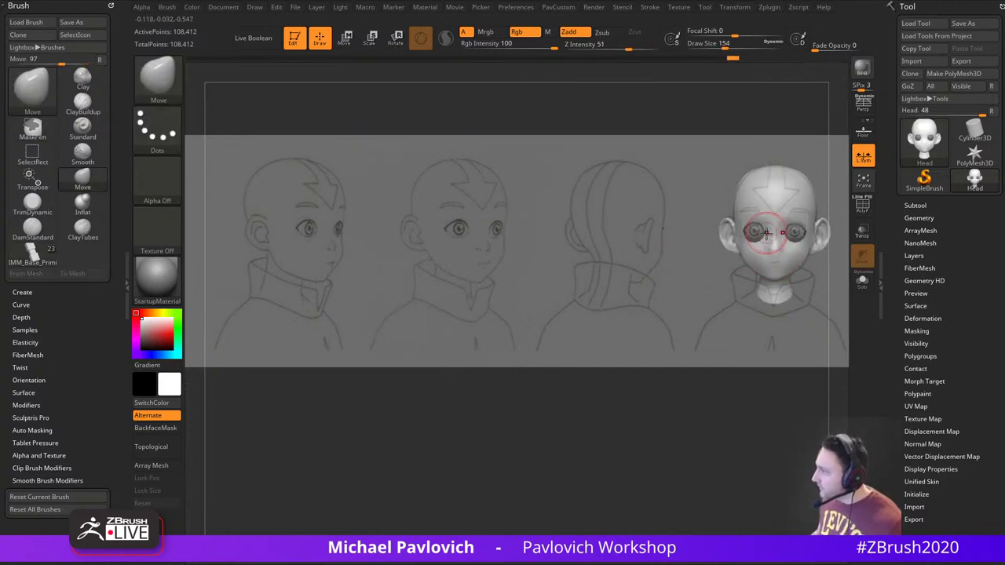
pyautogui.press('[')
# Choose the Standard brush, hide the reference sketches and frame the head in a three-quarter view
pyautogui.press('b')
pyautogui.press('s')
pyautogui.press('t')
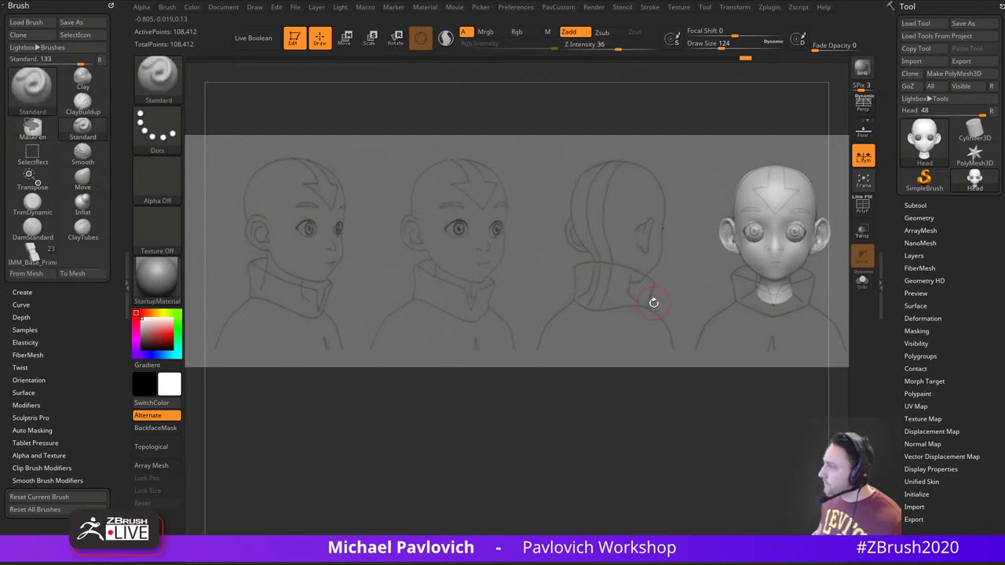
pyautogui.hotkey('shift', 'p')
pyautogui.moveTo(714, 293)
pyautogui.mouseDown()
pyautogui.moveTo(649, 320)
pyautogui.moveTo(640, 311)
pyautogui.mouseUp()
pyautogui.press('f')
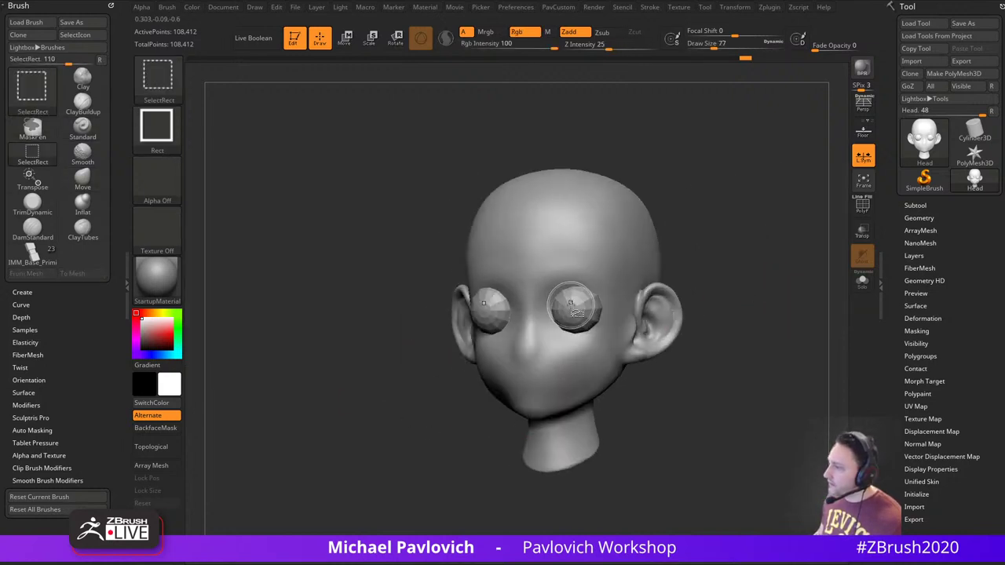
# Isolate the eye spheres and split them from the head into their own subtool
pyautogui.keyDown('ctrl'); pyautogui.keyDown('shift'); pyautogui.click(576, 310); pyautogui.keyUp('shift'); pyautogui.keyUp('ctrl')
pyautogui.press('3')
pyautogui.click(779, 265)
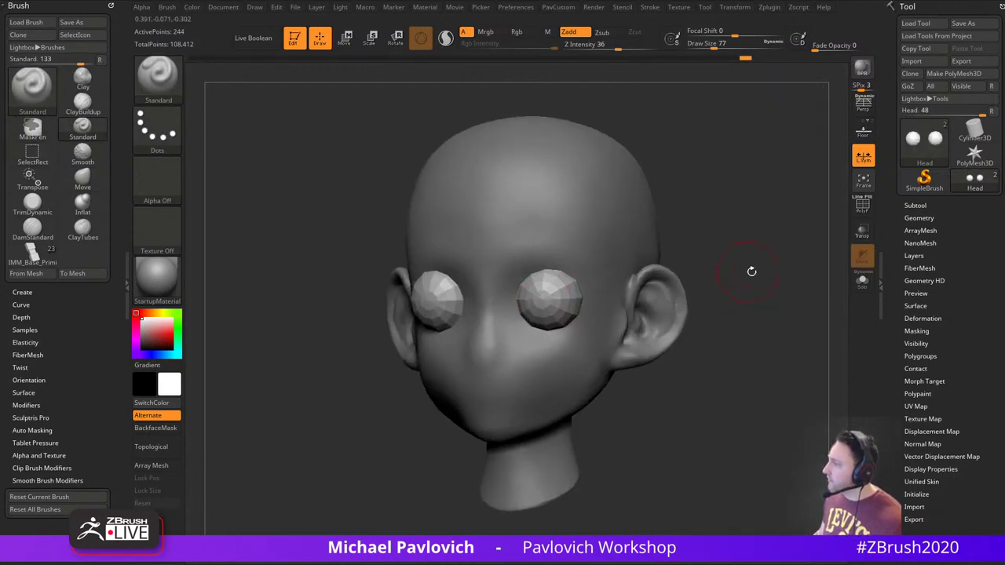
# Turn on Dynamic Subdiv for the eyes with the Always YES option and set the draw size to 39
pyautogui.press('d')
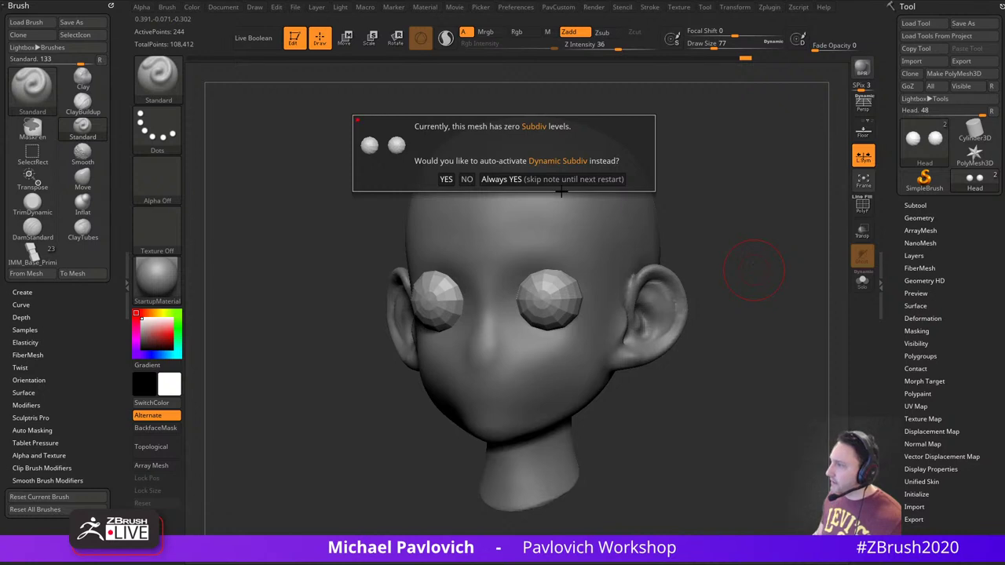
pyautogui.click(555, 181)
pyautogui.press('s')
pyautogui.click(736, 275)
pyautogui.moveTo(756, 285)
pyautogui.mouseDown()
pyautogui.moveTo(786, 291)
pyautogui.moveTo(757, 292)
pyautogui.mouseUp()
pyautogui.press('s')
pyautogui.press('s')
# Duplicate the eyes subtool and apply the dynamic subdivision to the copy
pyautogui.click(915, 206)
pyautogui.moveTo(915, 430); pyautogui.dragTo(915, 325)
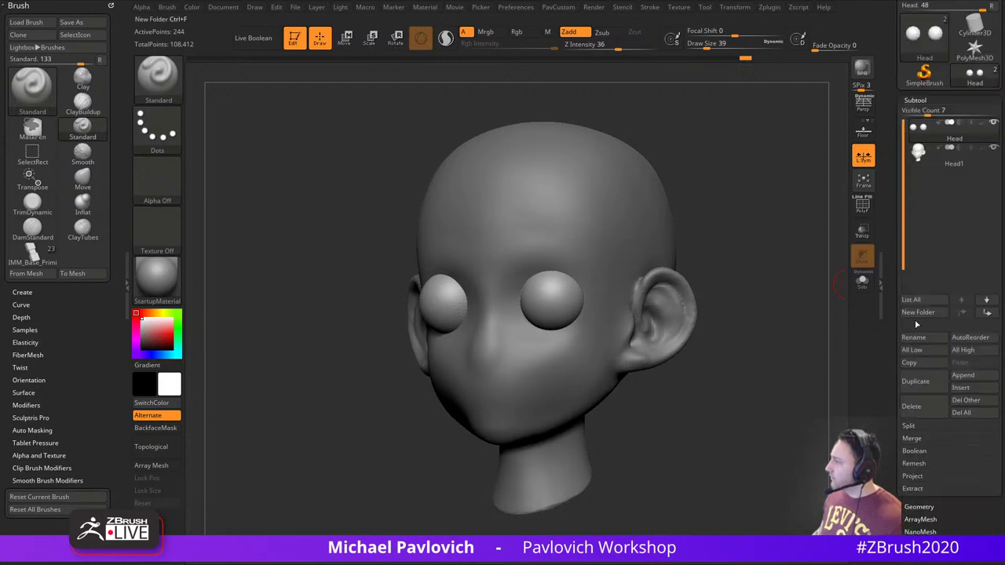
pyautogui.click(914, 382)
pyautogui.press('2')
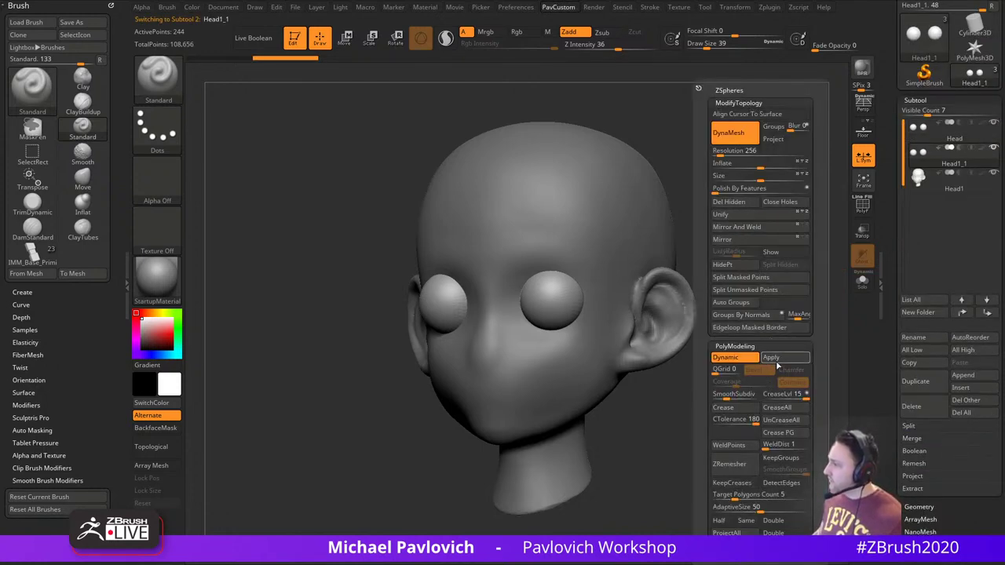
pyautogui.click(777, 363)
# Display the wireframe and delete the lower subdivision levels of the duplicated eyes
pyautogui.moveTo(775, 303); pyautogui.dragTo(832, 240)
pyautogui.click(862, 208)
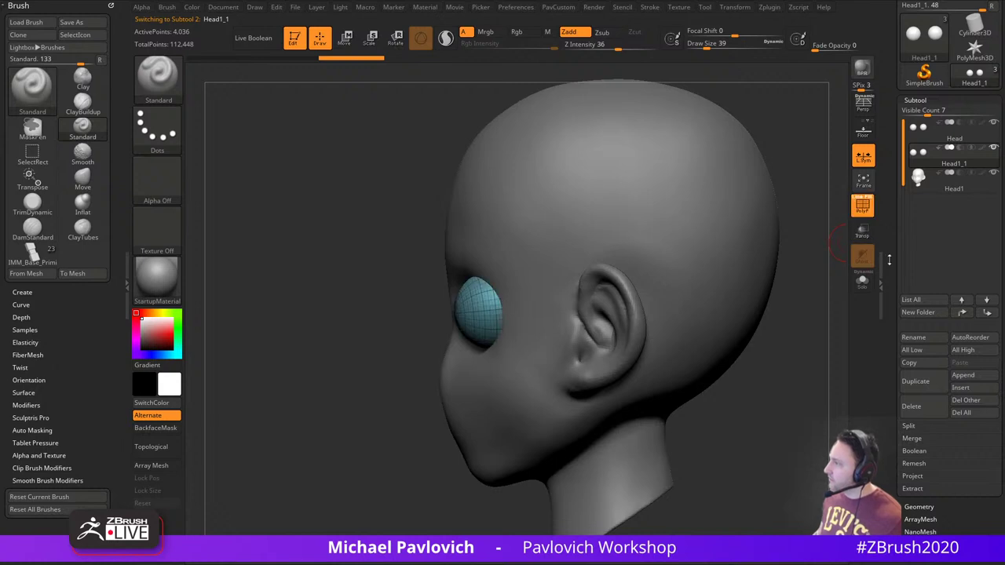
pyautogui.moveTo(890, 260); pyautogui.dragTo(892, 183)
pyautogui.click(917, 210)
pyautogui.click(919, 244)
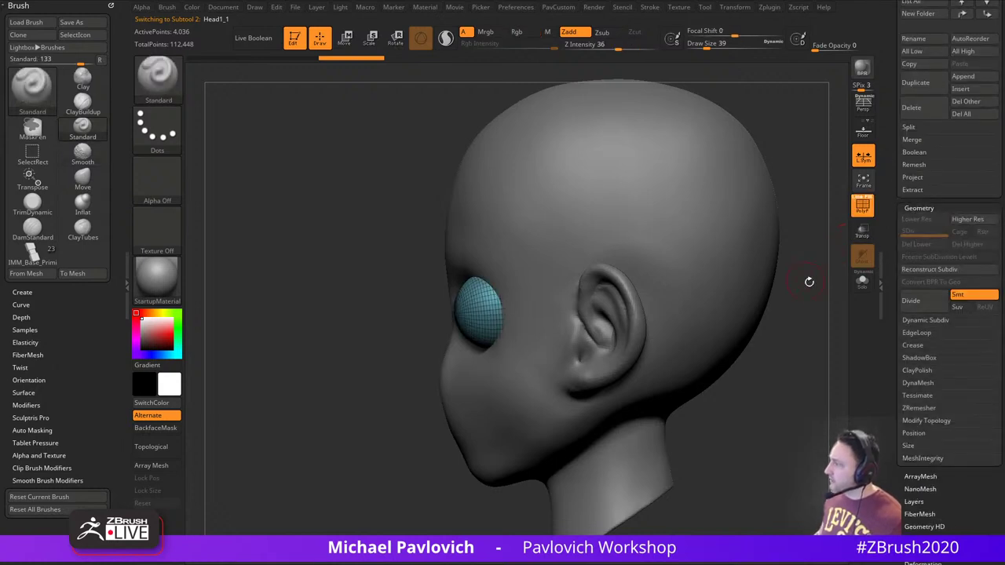
# Duplicate the dense eyes subtool again and choose the TrimCurve brush for cutting the copy from the side view
pyautogui.keyDown('alt'); pyautogui.moveTo(810, 282); pyautogui.dragTo(779, 283); pyautogui.keyUp('alt')
pyautogui.keyDown('ctrl'); pyautogui.keyDown('shift'); pyautogui.click(161, 85); pyautogui.keyUp('shift'); pyautogui.keyUp('ctrl')
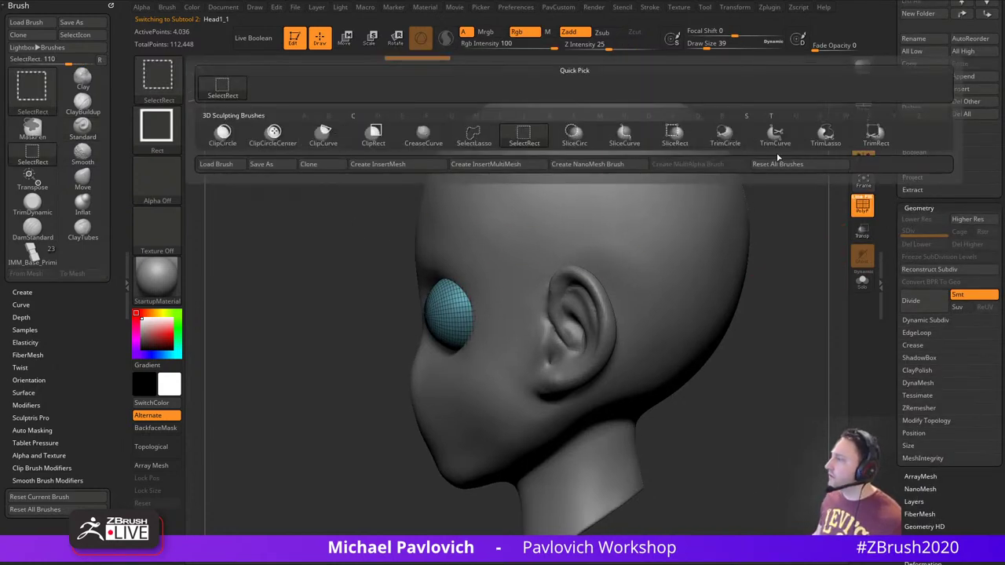
pyautogui.moveTo(892, 235); pyautogui.dragTo(895, 350)
pyautogui.click(920, 410)
pyautogui.keyDown('alt'); pyautogui.moveTo(787, 416); pyautogui.dragTo(731, 409); pyautogui.keyUp('alt')
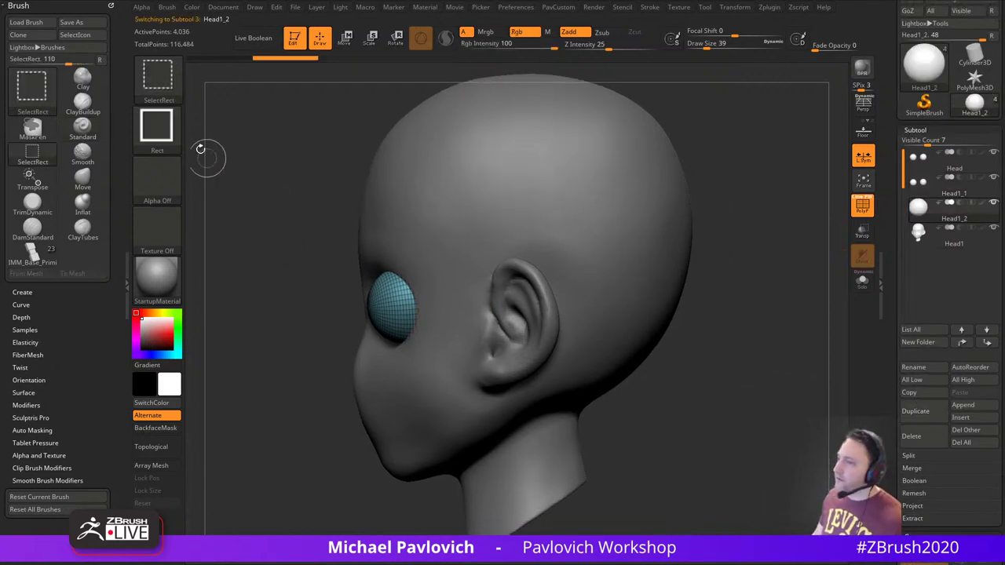
pyautogui.hotkey('ctrl', 'shift', 'b')
pyautogui.keyDown('ctrl'); pyautogui.keyDown('shift'); pyautogui.click(759, 144); pyautogui.keyUp('shift'); pyautogui.keyUp('ctrl')
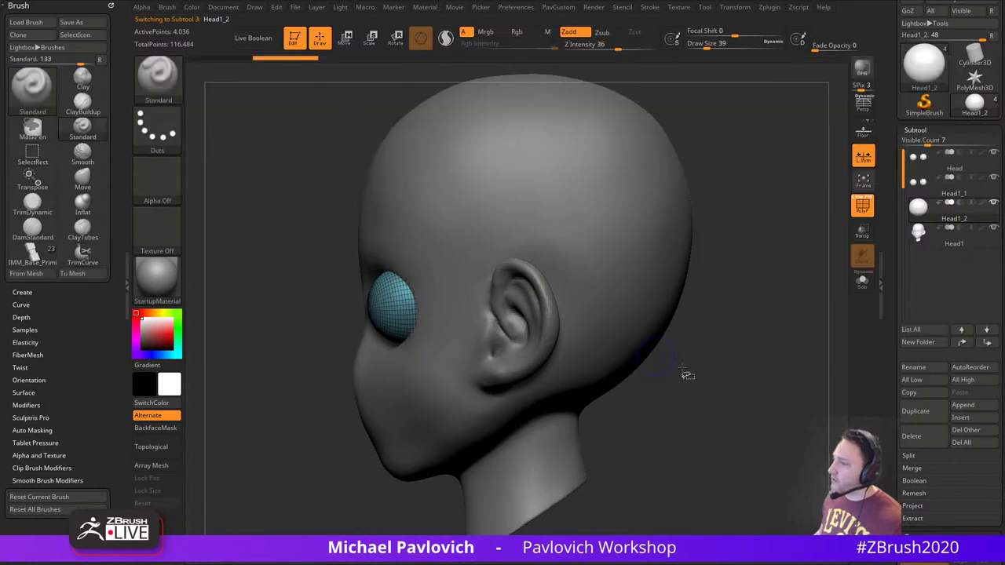
# Trim the duplicated spheres down to upper eyelid caps and thicken them with ZModeler's QMesh Polygroup All
pyautogui.moveTo(730, 387)
pyautogui.keyDown('ctrl'); pyautogui.keyDown('shift'); pyautogui.mouseDown()
pyautogui.moveTo(250, 247)
pyautogui.moveTo(257, 261)
pyautogui.mouseUp(); pyautogui.keyUp('shift'); pyautogui.keyUp('ctrl')
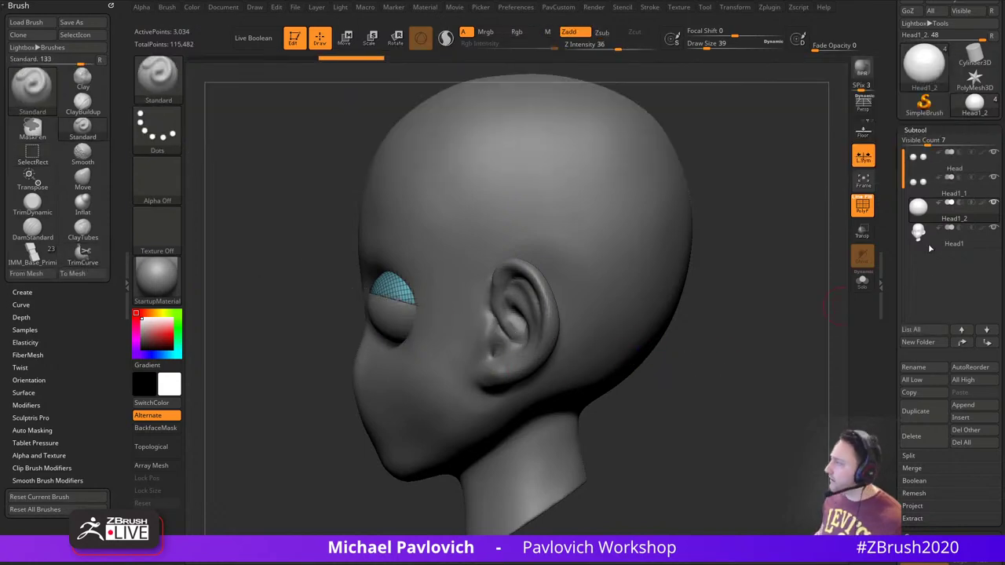
pyautogui.moveTo(750, 259)
pyautogui.mouseDown()
pyautogui.moveTo(783, 293)
pyautogui.moveTo(702, 337)
pyautogui.mouseUp()
pyautogui.press('b')
pyautogui.press('z')
pyautogui.press('m')
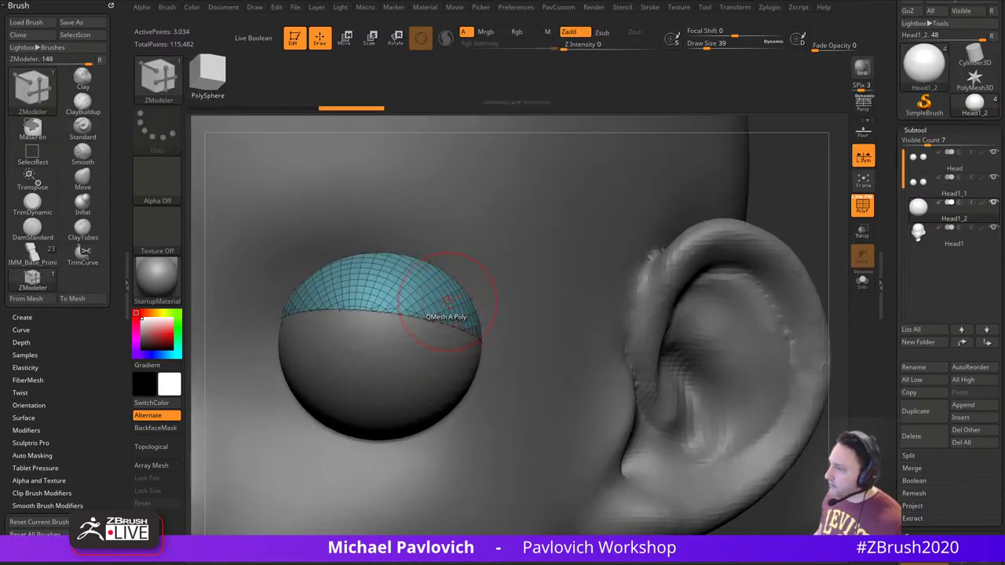
pyautogui.press('space')
pyautogui.click(514, 284)
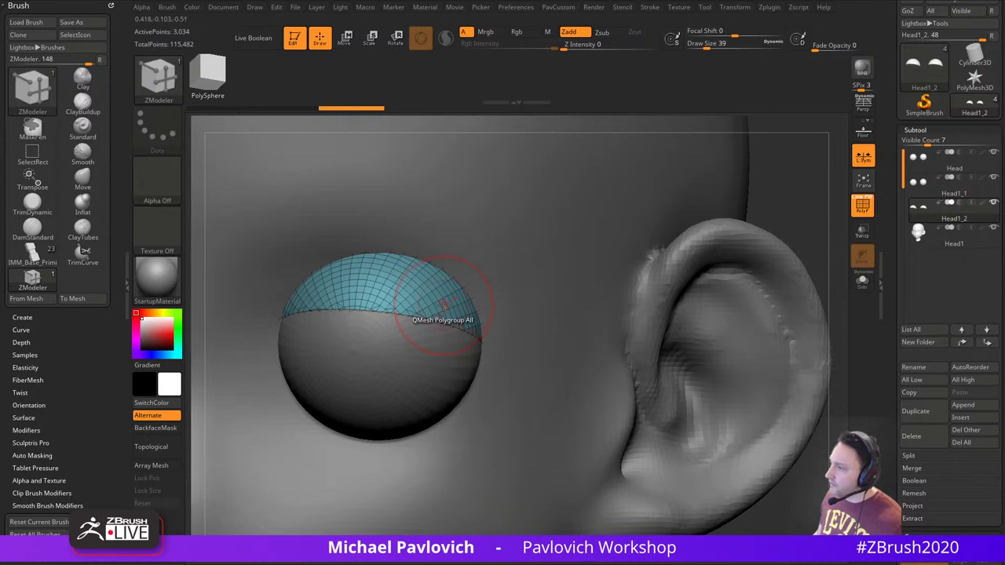
pyautogui.moveTo(444, 305); pyautogui.dragTo(460, 287)
# Trim the Head1_1 spheres down to lower eyelids and thicken them with QMesh Polygroup All
pyautogui.moveTo(761, 227)
pyautogui.keyDown('alt'); pyautogui.mouseDown()
pyautogui.moveTo(694, 161)
pyautogui.moveTo(768, 247)
pyautogui.moveTo(809, 274)
pyautogui.moveTo(793, 264)
pyautogui.mouseUp(); pyautogui.keyUp('alt')
pyautogui.click(941, 194)
pyautogui.moveTo(248, 404)
pyautogui.keyDown('ctrl'); pyautogui.keyDown('shift'); pyautogui.mouseDown()
pyautogui.moveTo(693, 232)
pyautogui.moveTo(703, 203)
pyautogui.moveTo(642, 191)
pyautogui.moveTo(664, 201)
pyautogui.moveTo(639, 173)
pyautogui.moveTo(630, 177)
pyautogui.moveTo(641, 185)
pyautogui.mouseUp(); pyautogui.keyUp('shift'); pyautogui.keyUp('ctrl')
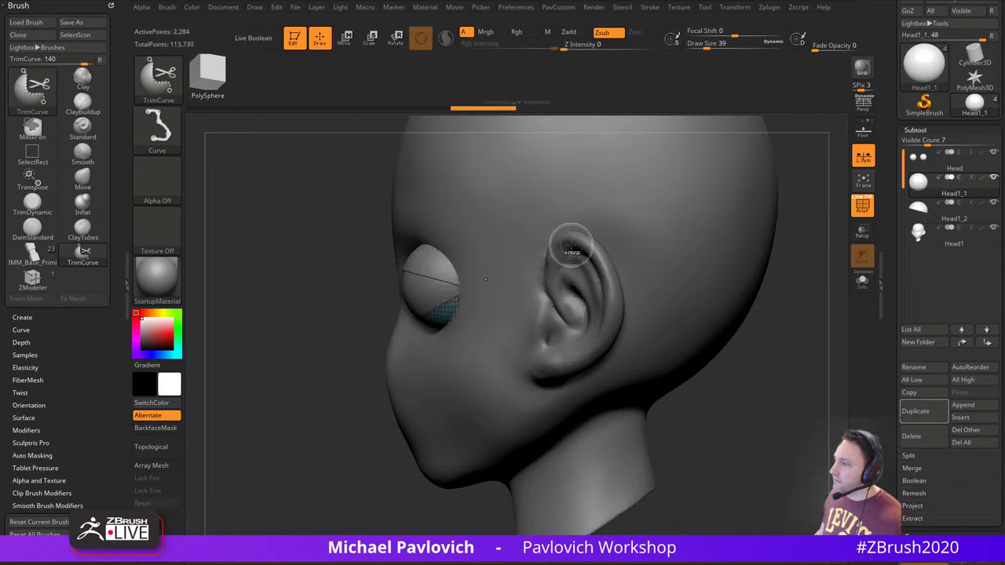
pyautogui.moveTo(323, 375); pyautogui.dragTo(427, 382)
pyautogui.moveTo(636, 285); pyautogui.dragTo(787, 299)
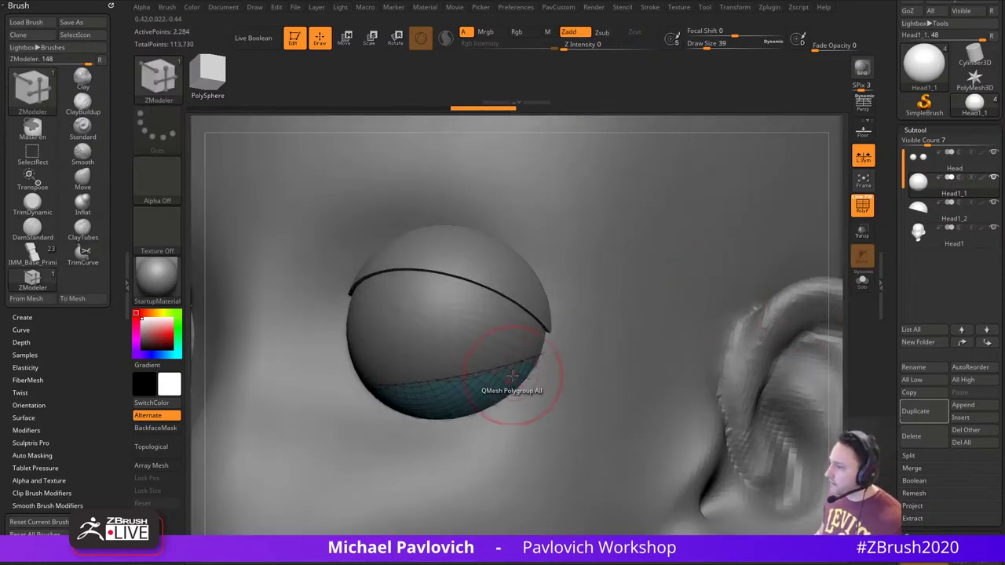
pyautogui.moveTo(510, 378); pyautogui.dragTo(513, 381)
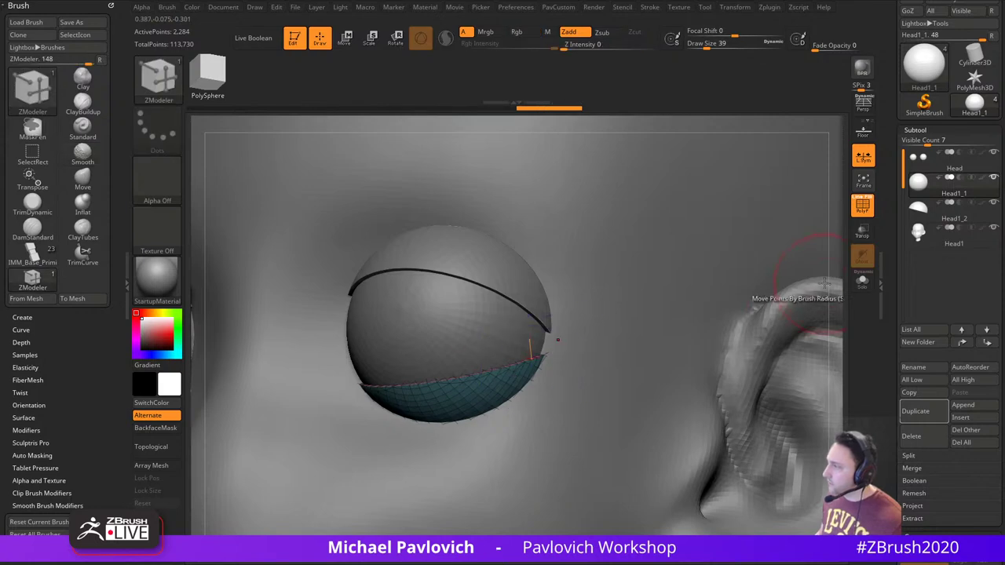
# Make the head mesh active and choose the MoveAccu brush with a draw size of 101
pyautogui.keyDown('alt'); pyautogui.moveTo(839, 283); pyautogui.dragTo(774, 276); pyautogui.keyUp('alt')
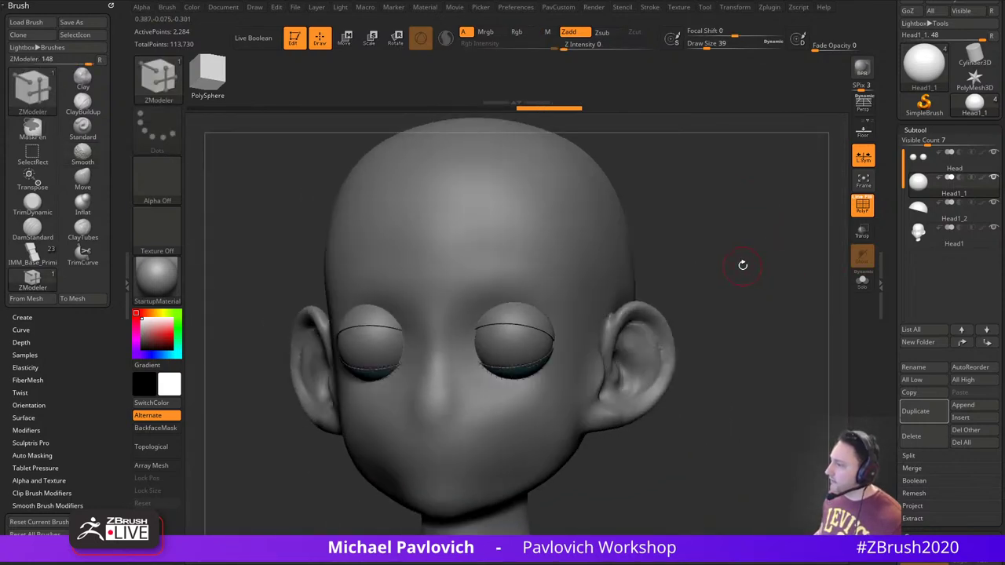
pyautogui.moveTo(709, 239)
pyautogui.keyDown('shift'); pyautogui.mouseDown()
pyautogui.moveTo(685, 242)
pyautogui.moveTo(712, 262)
pyautogui.moveTo(701, 261)
pyautogui.mouseUp(); pyautogui.keyUp('shift')
pyautogui.keyDown('alt'); pyautogui.click(571, 259); pyautogui.keyUp('alt')
pyautogui.press('s')
pyautogui.press('b')
pyautogui.press('m')
pyautogui.press('v')
pyautogui.press('b')
pyautogui.press('m')
pyautogui.press('a')
pyautogui.press('s')
pyautogui.moveTo(540, 329); pyautogui.dragTo(548, 327)
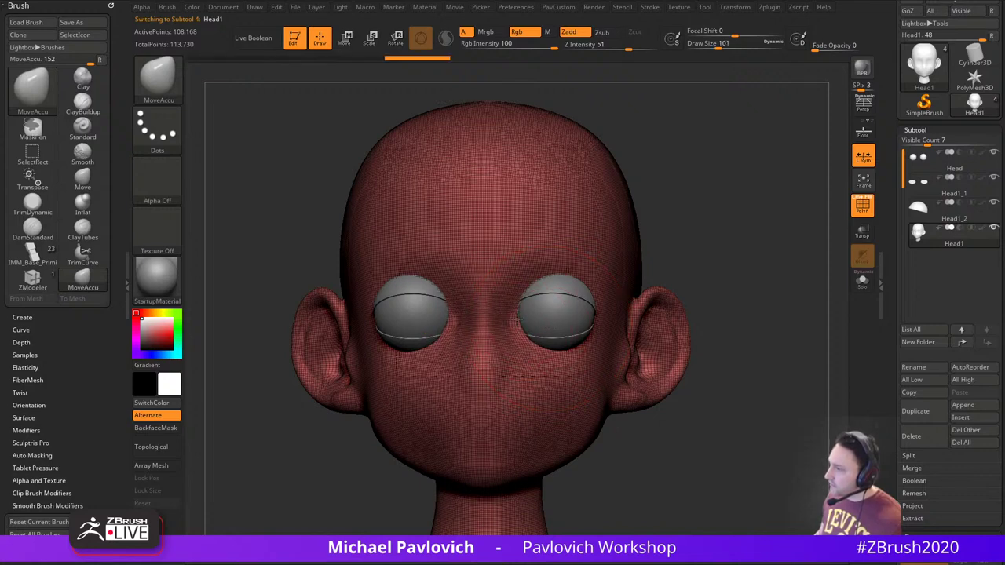
# Switch to the Standard brush and make the upper eyelid subtool active
pyautogui.moveTo(724, 276); pyautogui.dragTo(666, 287)
pyautogui.press('b')
pyautogui.press('s')
pyautogui.press('t')
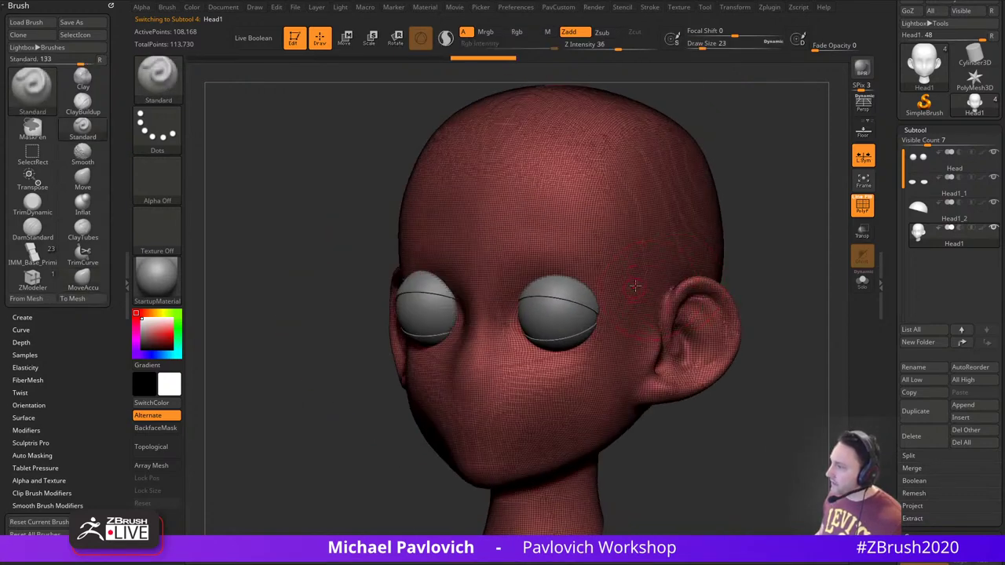
pyautogui.moveTo(792, 240); pyautogui.dragTo(813, 242)
pyautogui.keyDown('alt'); pyautogui.click(560, 288); pyautogui.keyUp('alt')
pyautogui.moveTo(701, 240); pyautogui.dragTo(724, 240)
pyautogui.keyDown('ctrl'); pyautogui.moveTo(724, 240); pyautogui.dragTo(715, 271, button='right'); pyautogui.keyUp('ctrl')
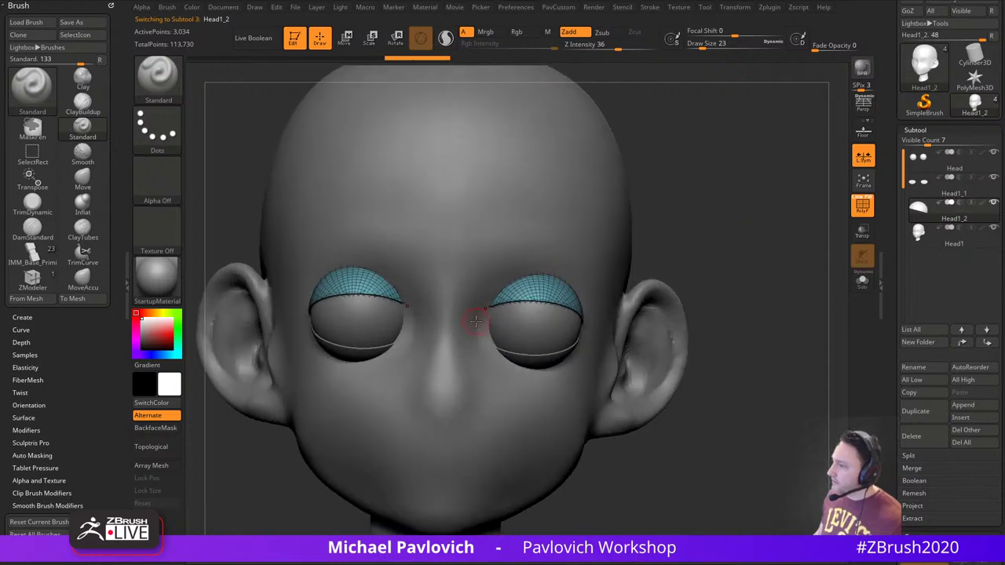
# Choose the Move brush for the upper eyelids and set its draw size to 90
pyautogui.press('s')
pyautogui.moveTo(479, 314); pyautogui.dragTo(499, 315)
pyautogui.press('b')
pyautogui.press('m')
pyautogui.press('v')
pyautogui.moveTo(502, 313); pyautogui.dragTo(515, 309, button='right')
pyautogui.press('s')
pyautogui.moveTo(514, 316); pyautogui.dragTo(507, 315)
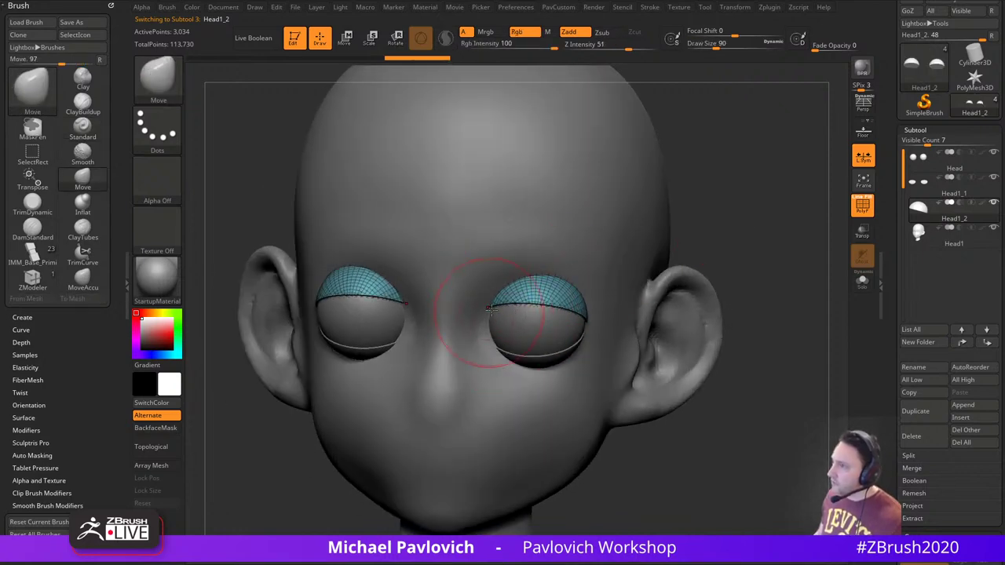
# Compare the head with the front reference sketch and rotate the upper eyelids open from the side view
pyautogui.keyDown('shift'); pyautogui.moveTo(686, 249); pyautogui.dragTo(729, 231); pyautogui.keyUp('shift')
pyautogui.hotkey('shift', 'z')
pyautogui.hotkey('ctrl', 'shift', 'Left')
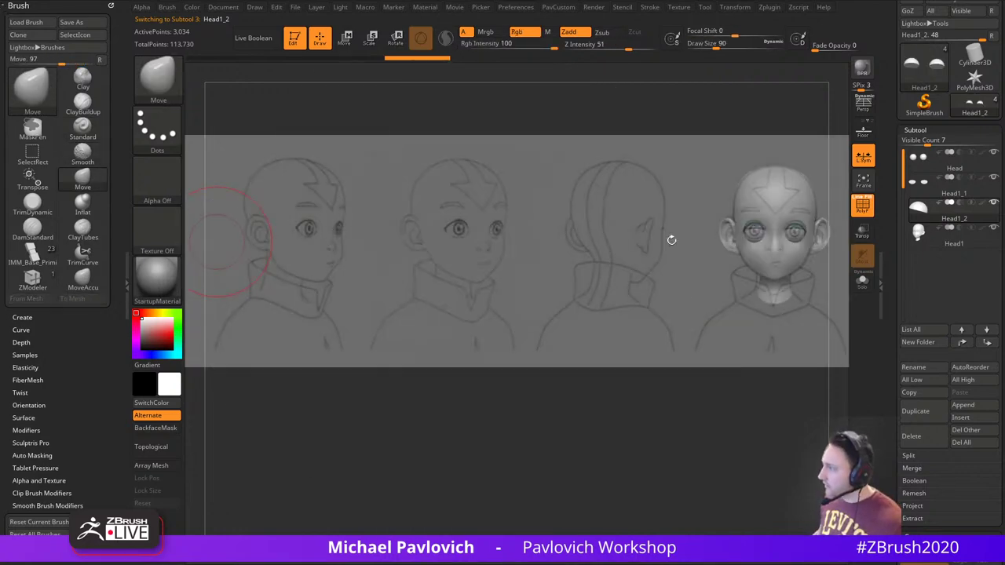
pyautogui.hotkey('shift', 'z')
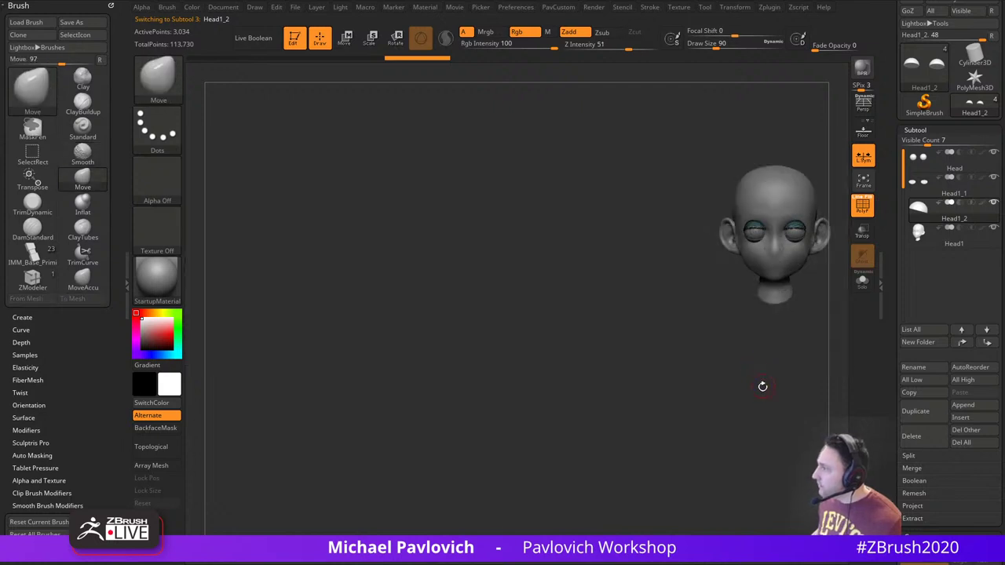
pyautogui.moveTo(762, 385); pyautogui.dragTo(480, 443)
pyautogui.keyDown('ctrl'); pyautogui.moveTo(481, 444); pyautogui.dragTo(658, 378, button='right'); pyautogui.keyUp('ctrl')
pyautogui.press('w')
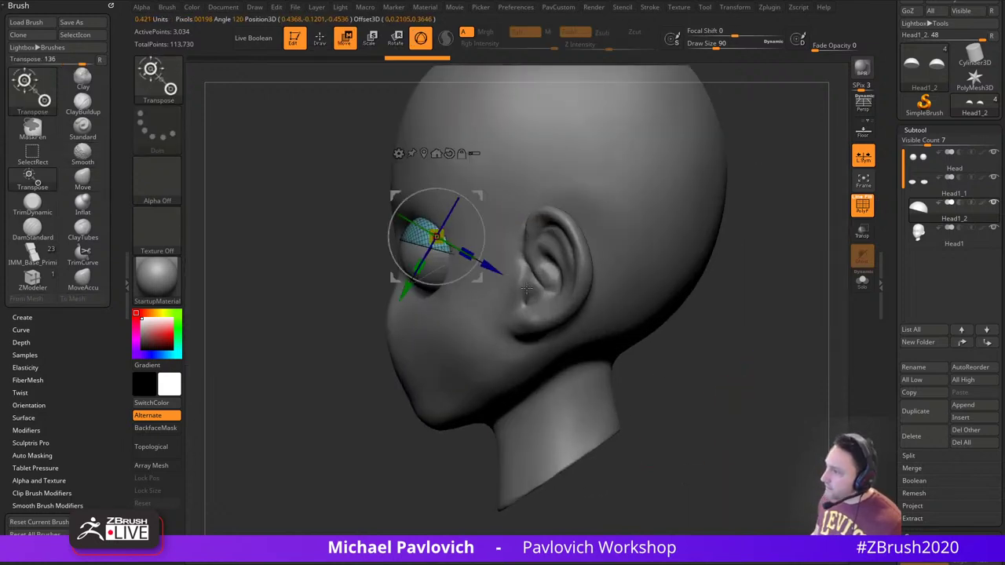
pyautogui.moveTo(477, 218)
pyautogui.mouseDown()
pyautogui.moveTo(483, 229)
pyautogui.moveTo(480, 198)
pyautogui.mouseUp()
pyautogui.press('q')
# Reset the gizmo's orientation, centre it on the upper eyelids and adjust their angle from the front view
pyautogui.keyDown('shift'); pyautogui.moveTo(306, 365); pyautogui.dragTo(376, 377); pyautogui.keyUp('shift')
pyautogui.keyDown('alt'); pyautogui.moveTo(594, 256); pyautogui.dragTo(673, 243); pyautogui.keyUp('alt')
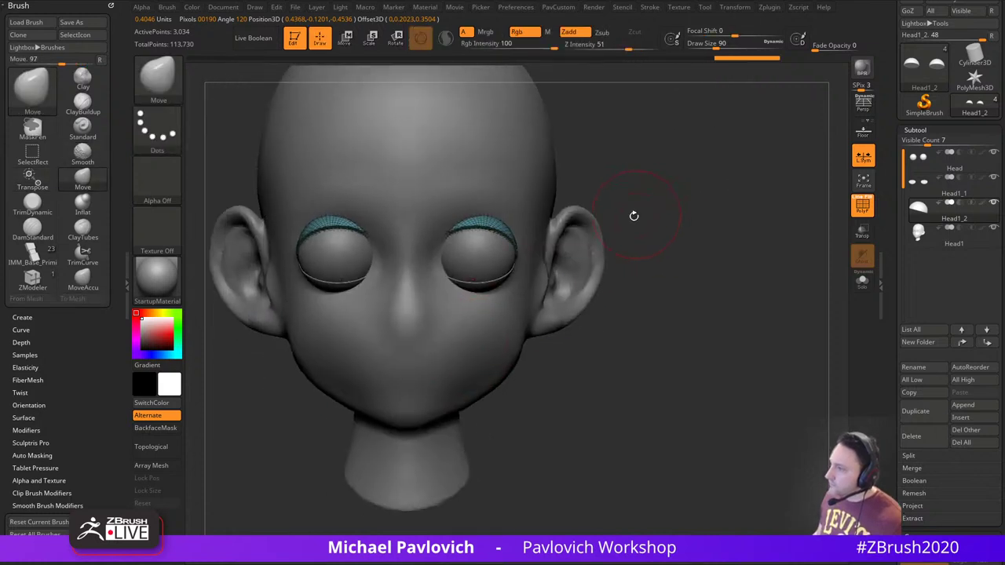
pyautogui.press('w')
pyautogui.click(527, 155)
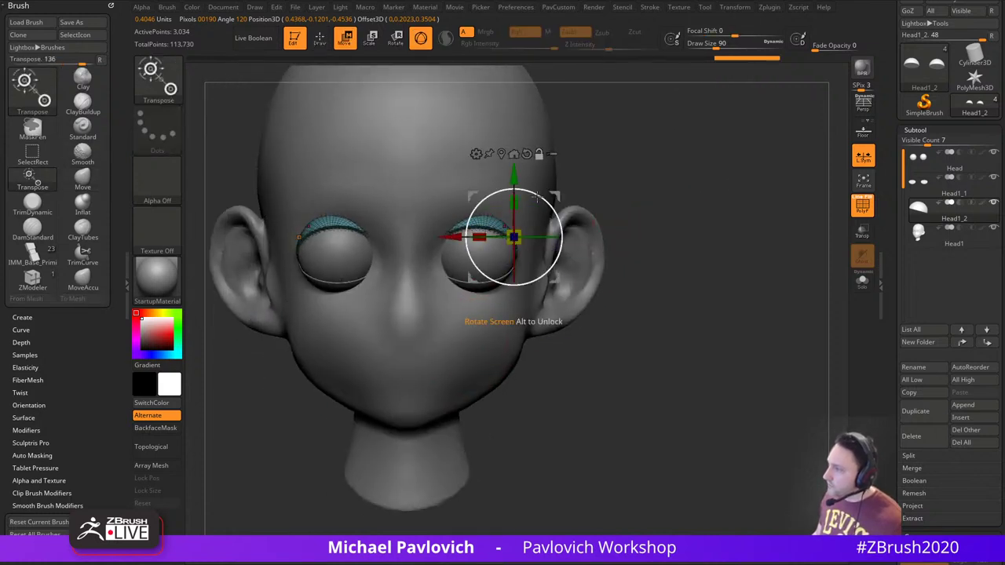
pyautogui.click(501, 155)
pyautogui.moveTo(500, 246); pyautogui.dragTo(508, 246)
pyautogui.press('q')
# Shape the upper eyelids over the front reference sketch with the Move brush at draw size 124, and mask them
pyautogui.hotkey('shift', 'z')
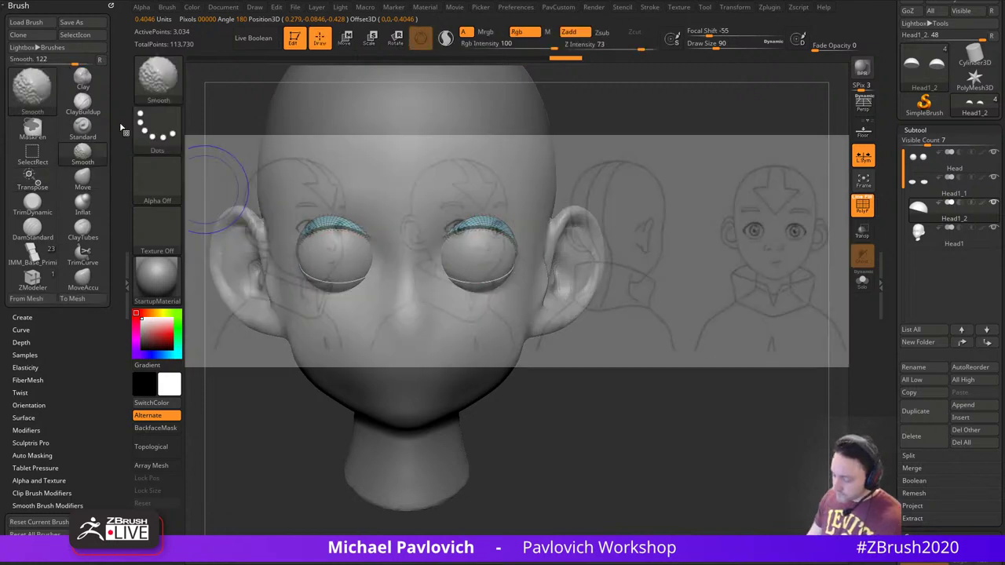
pyautogui.press('Right')
pyautogui.press('[')
pyautogui.press('[')
pyautogui.press('[')
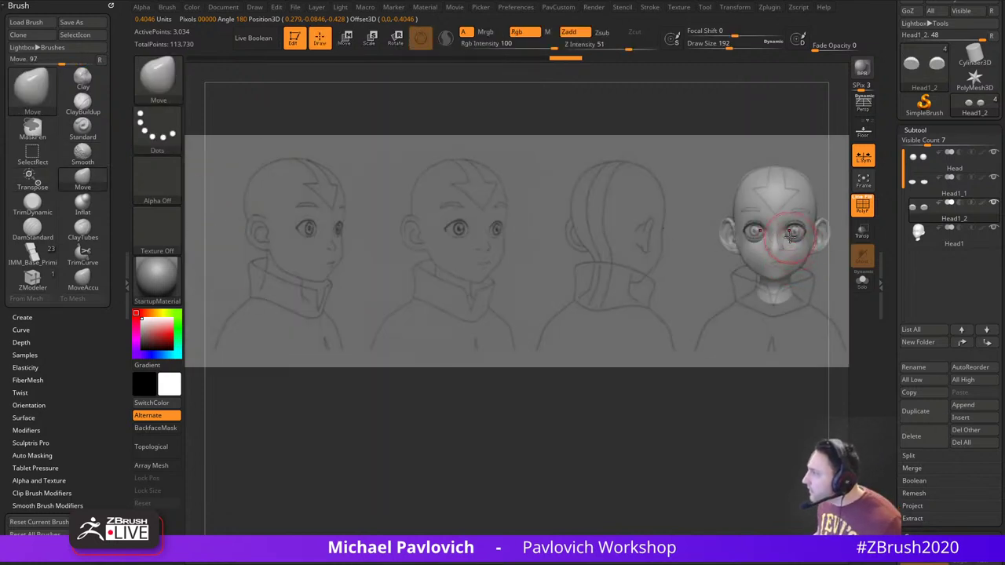
pyautogui.press('[')
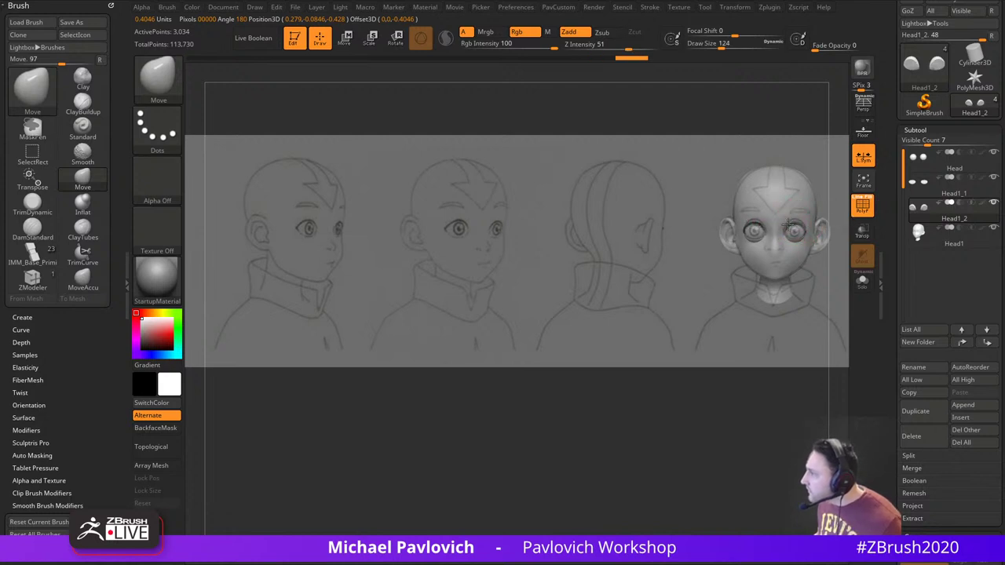
pyautogui.moveTo(788, 225); pyautogui.dragTo(793, 220)
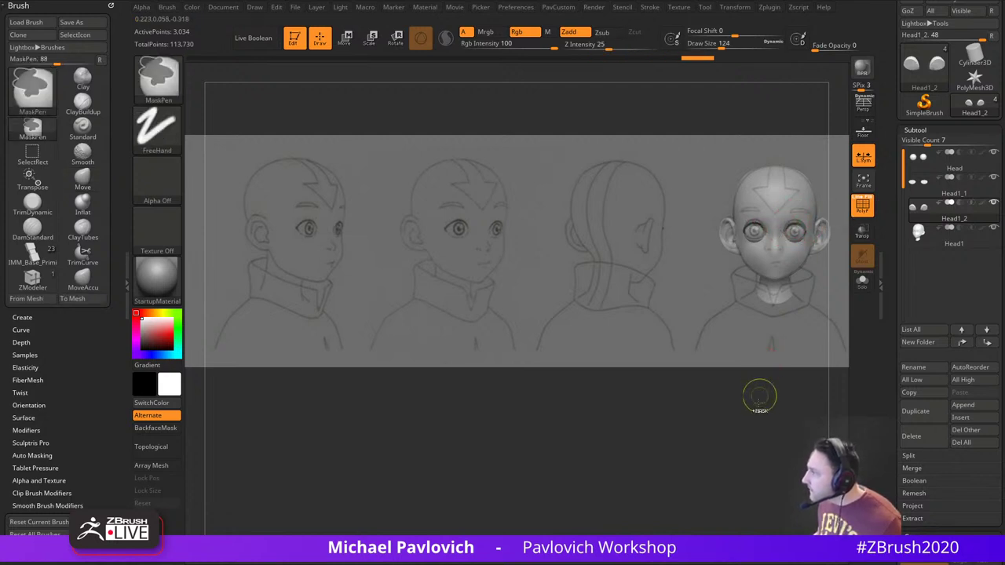
pyautogui.keyDown('ctrl'); pyautogui.moveTo(759, 397); pyautogui.dragTo(787, 394); pyautogui.keyUp('ctrl')
# Make the lower eyelid subtool active and choose the Move brush for it
pyautogui.press('b')
pyautogui.press('s')
pyautogui.press('t')
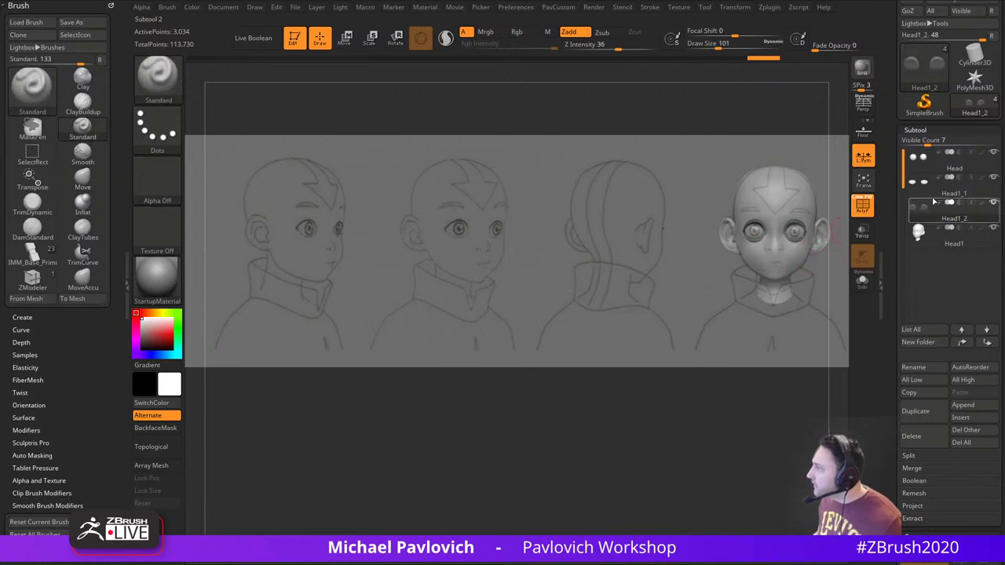
pyautogui.keyDown('alt'); pyautogui.click(799, 239); pyautogui.keyUp('alt')
pyautogui.press('b')
pyautogui.press('m')
pyautogui.press('v')
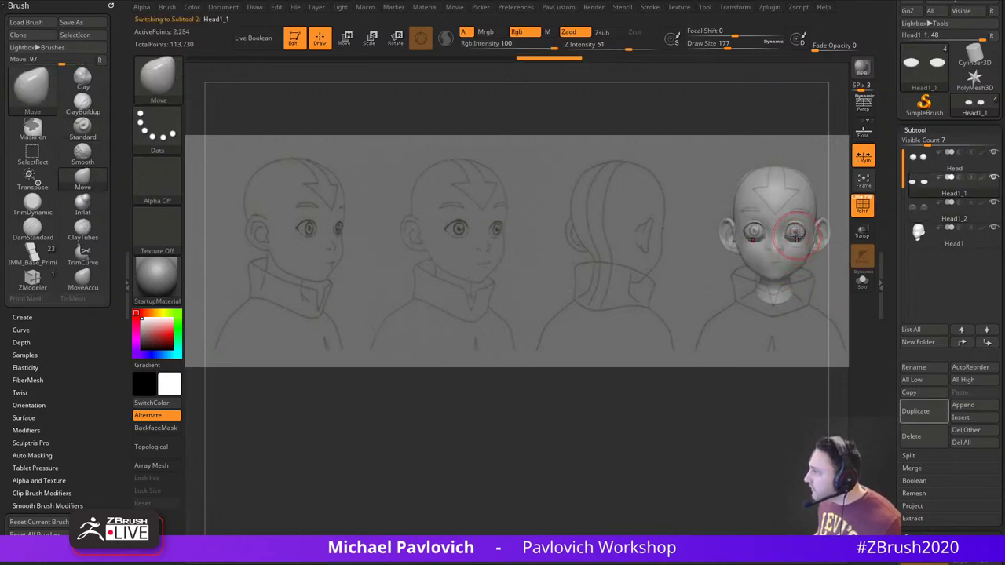
# Hide the reference sketches and adjust the lower eyelids' placement with the gizmo from the side view
pyautogui.hotkey('shift', 'z')
pyautogui.moveTo(720, 350); pyautogui.dragTo(588, 426)
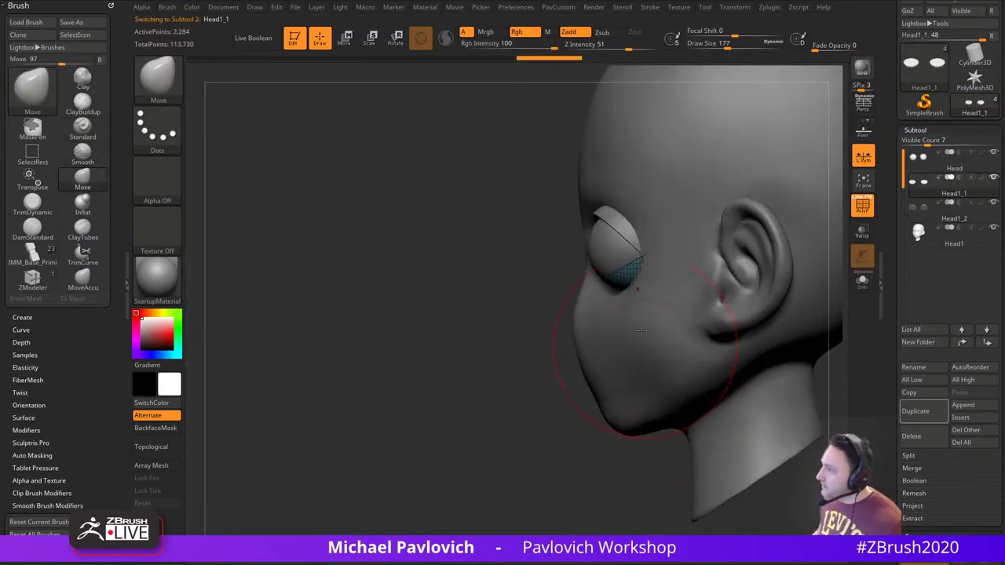
pyautogui.press('w')
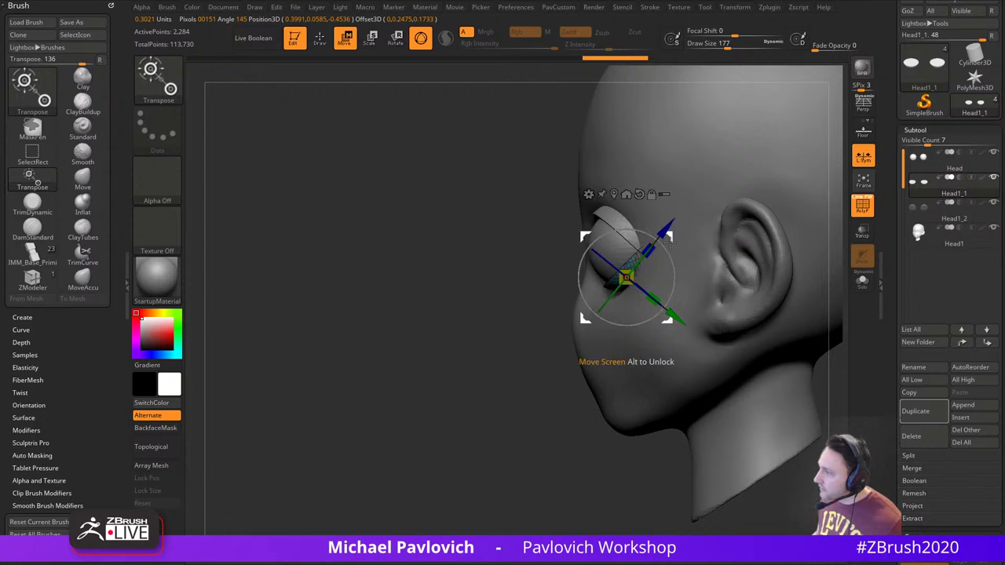
pyautogui.moveTo(669, 241); pyautogui.dragTo(667, 253)
pyautogui.press('q')
# Tilt the lower eyelids around the eyeballs and fine-tune their placement from the front view
pyautogui.keyDown('shift'); pyautogui.moveTo(424, 354); pyautogui.dragTo(564, 352); pyautogui.keyUp('shift')
pyautogui.press('w')
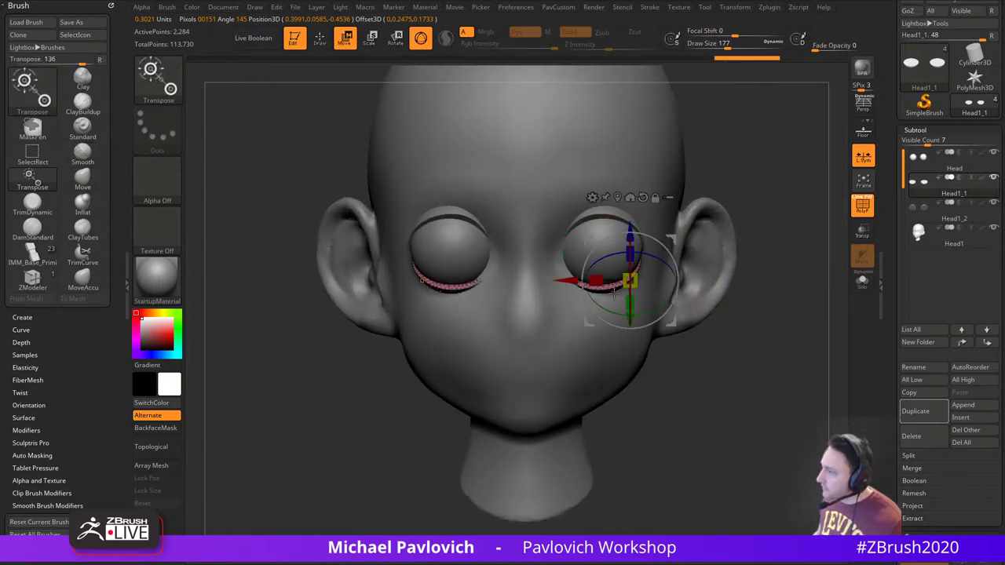
pyautogui.moveTo(628, 315); pyautogui.dragTo(617, 316)
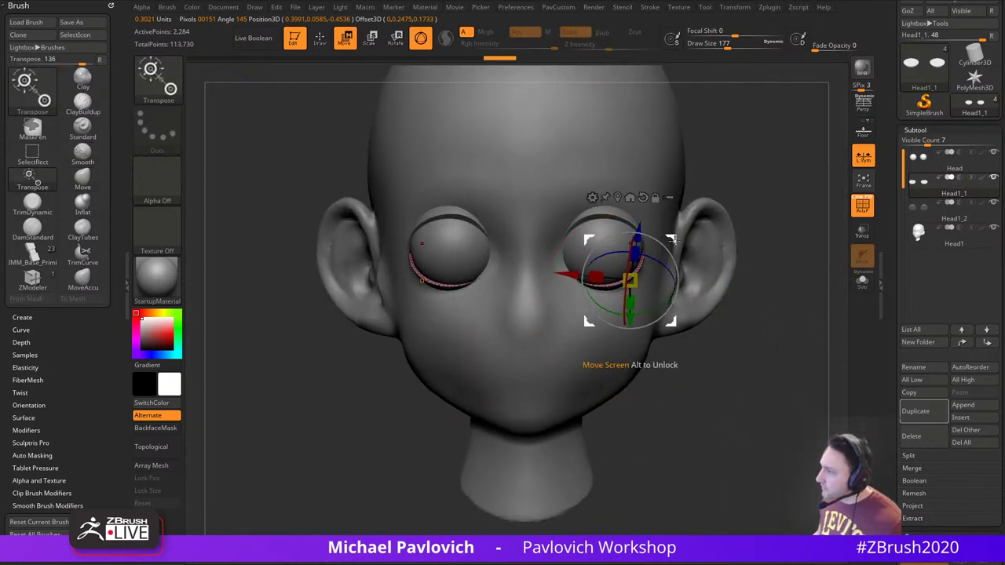
pyautogui.moveTo(674, 241); pyautogui.dragTo(673, 246)
pyautogui.press('q')
# Set the Move brush's draw size to 59 and make the head mesh active
pyautogui.moveTo(780, 254); pyautogui.dragTo(682, 258)
pyautogui.press('s')
pyautogui.moveTo(643, 288); pyautogui.dragTo(627, 289)
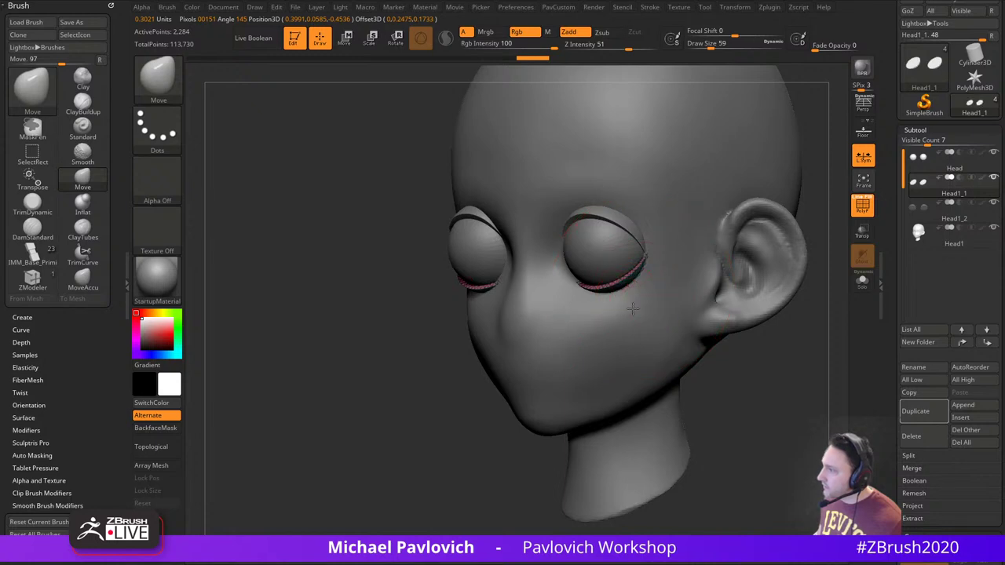
pyautogui.keyDown('alt'); pyautogui.click(632, 309); pyautogui.keyUp('alt')
pyautogui.keyDown('shift'); pyautogui.moveTo(466, 413); pyautogui.dragTo(705, 315); pyautogui.keyUp('shift')
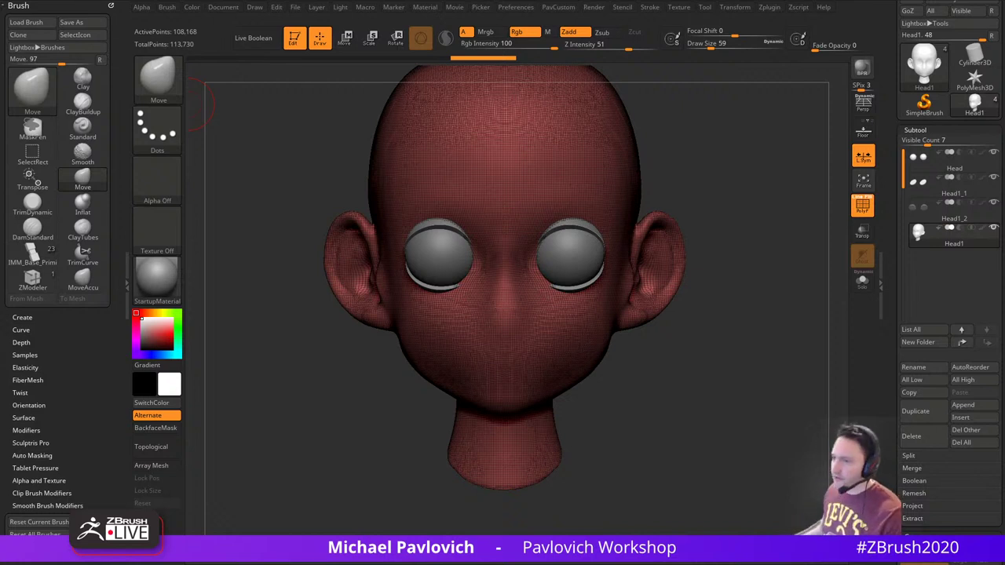
pyautogui.click(110, 342)
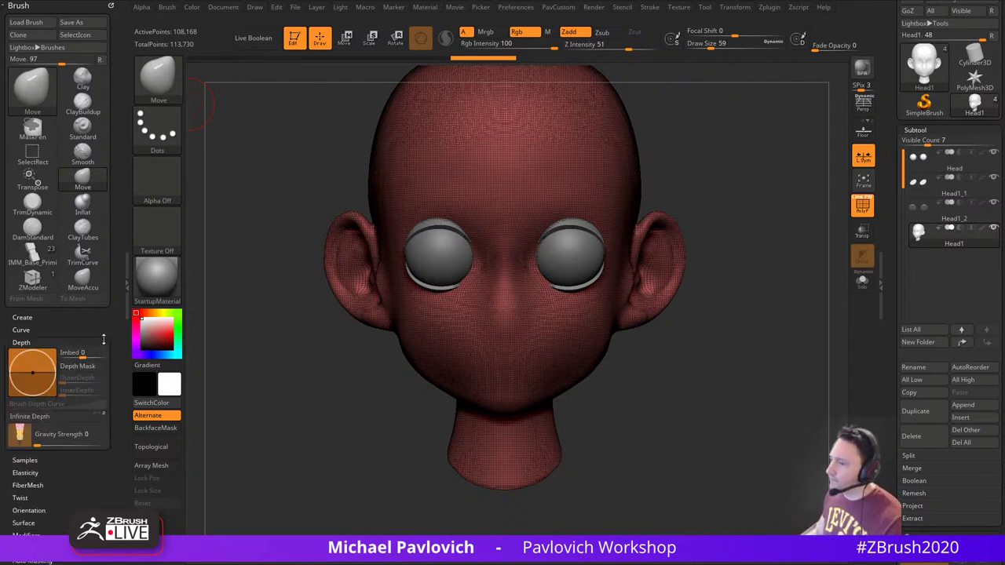
pyautogui.click(44, 342)
pyautogui.moveTo(95, 320); pyautogui.dragTo(94, 265)
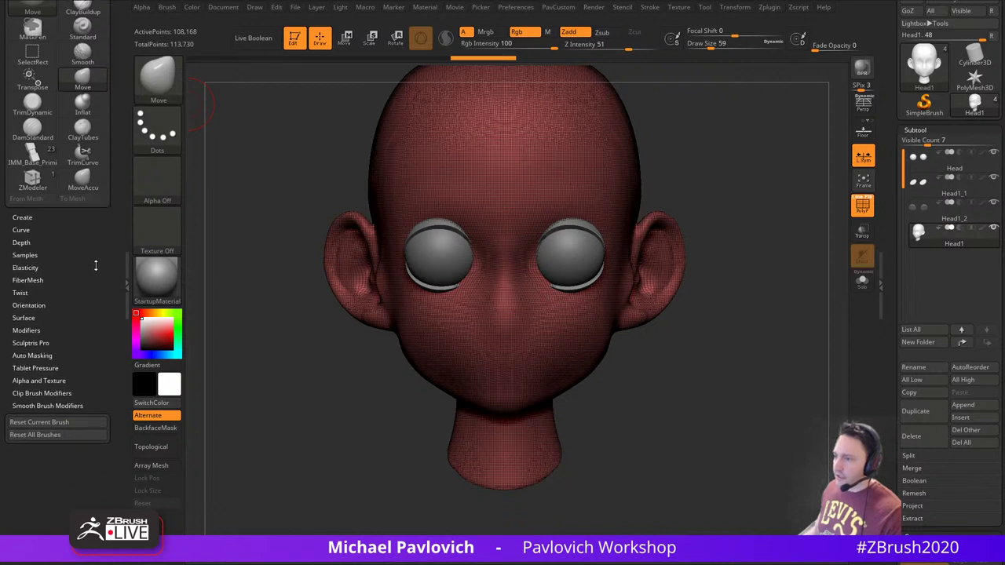
# Reduce the draw size to 25 and turn off the wireframe display on the head
pyautogui.moveTo(258, 205); pyautogui.dragTo(249, 199)
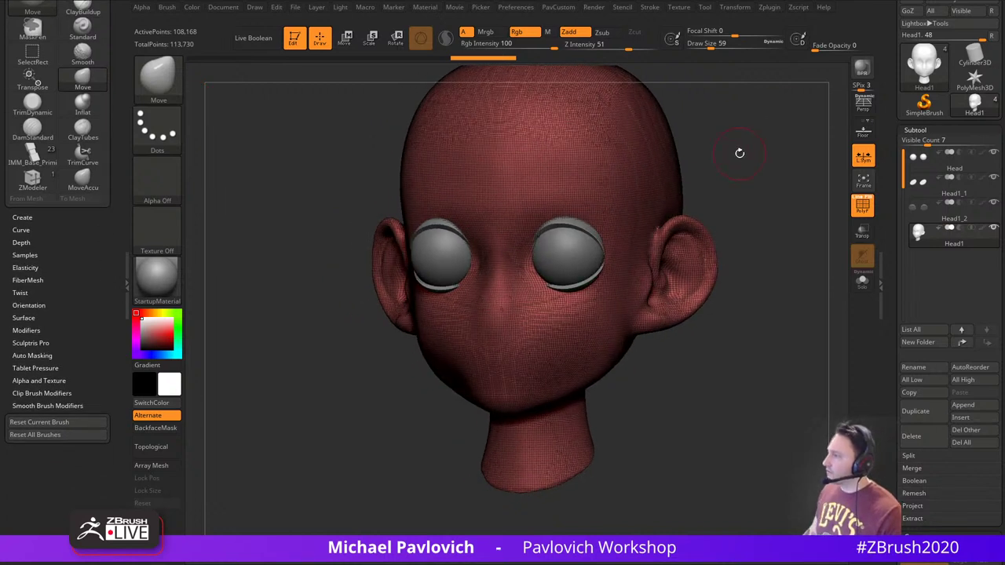
pyautogui.press('s')
pyautogui.moveTo(740, 153)
pyautogui.mouseDown()
pyautogui.moveTo(729, 153)
pyautogui.moveTo(752, 145)
pyautogui.moveTo(743, 147)
pyautogui.mouseUp()
pyautogui.press('s')
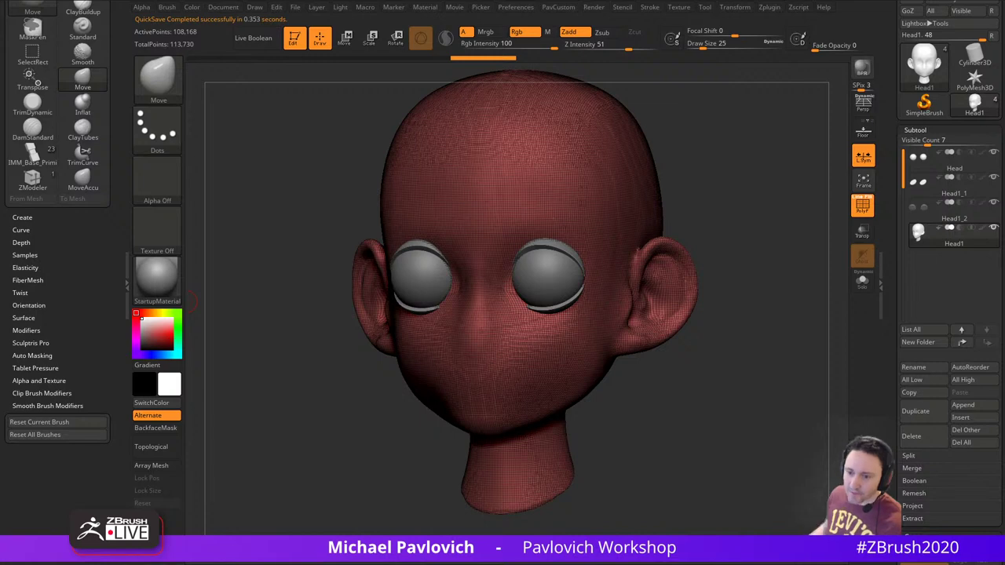
pyautogui.click(862, 206)
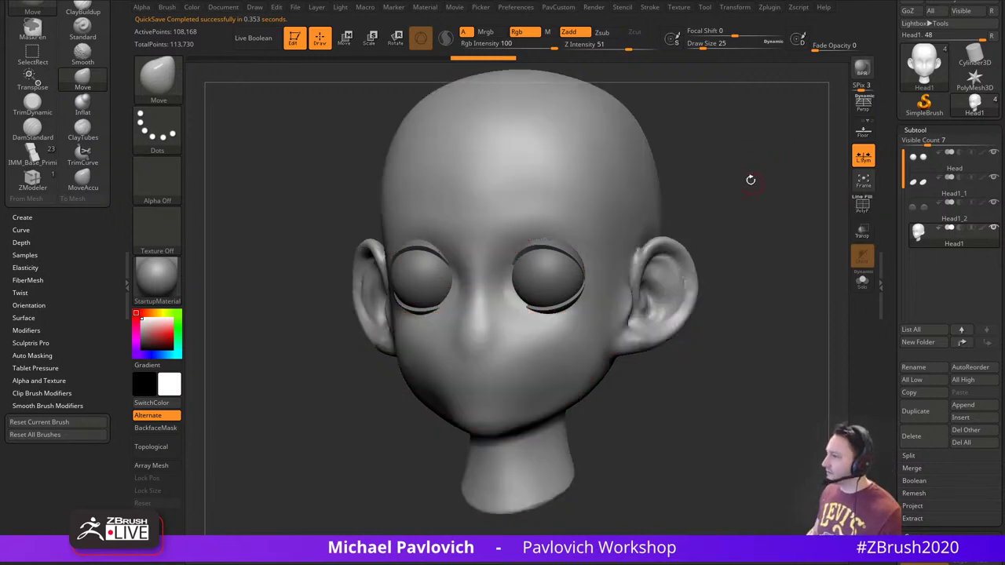
# Set the draw size to about 35 and reshape the inner folds of the ear with the Move brush
pyautogui.moveTo(751, 179)
pyautogui.keyDown('alt'); pyautogui.mouseDown()
pyautogui.moveTo(772, 209)
pyautogui.moveTo(693, 222)
pyautogui.moveTo(666, 210)
pyautogui.mouseUp(); pyautogui.keyUp('alt')
pyautogui.press(']')
pyautogui.press(']')
pyautogui.press(']')
pyautogui.press(']')
pyautogui.press(']')
pyautogui.press('[')
pyautogui.press('[')
pyautogui.press('[')
pyautogui.press('[')
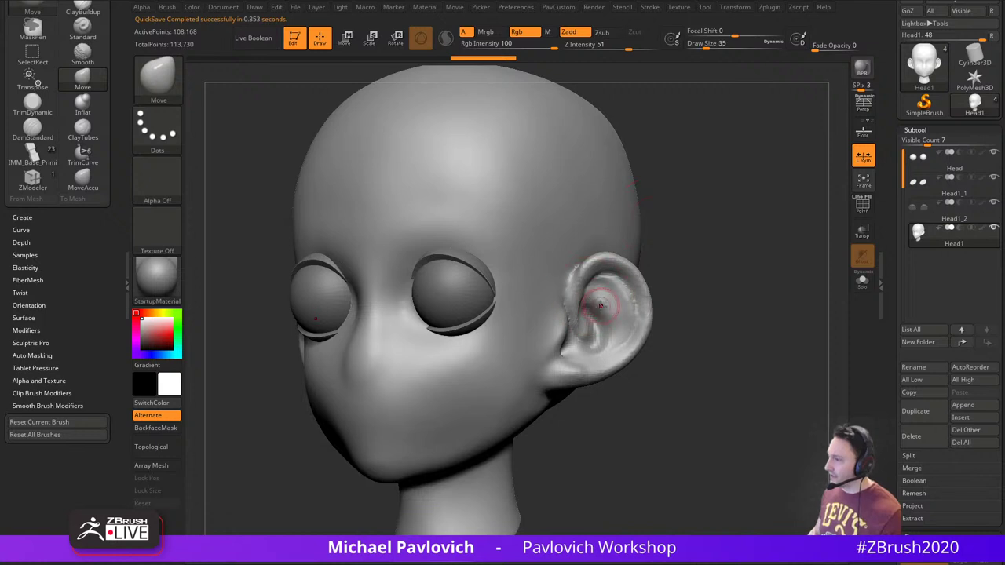
pyautogui.moveTo(600, 311); pyautogui.dragTo(594, 304)
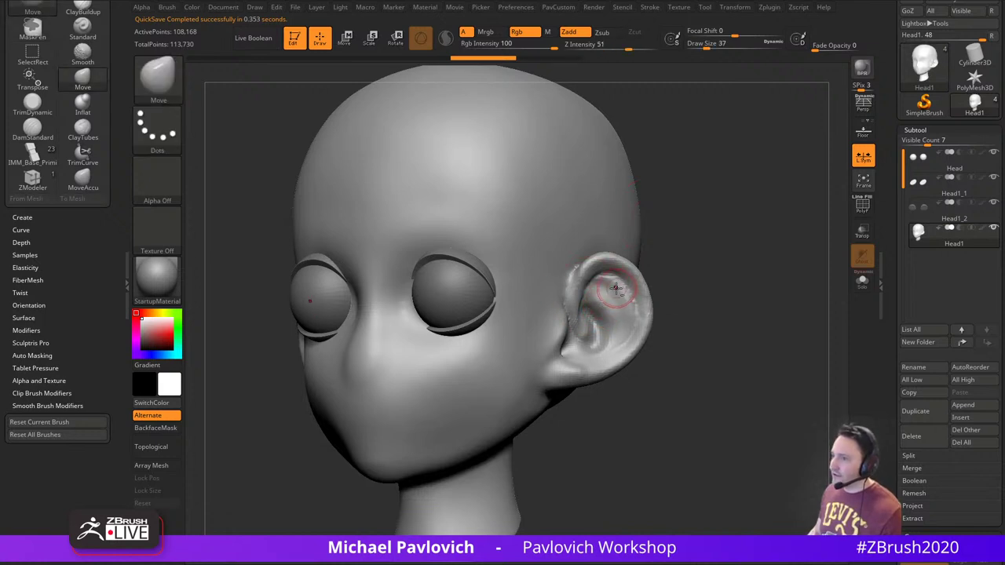
# Sculpt the inner folds of the ear with the Standard brush at draw size 37, working from several angles
pyautogui.press('b')
pyautogui.press('s')
pyautogui.press('t')
pyautogui.keyDown('alt'); pyautogui.moveTo(705, 256); pyautogui.dragTo(704, 226); pyautogui.keyUp('alt')
pyautogui.moveTo(598, 263)
pyautogui.mouseDown()
pyautogui.moveTo(600, 311)
pyautogui.moveTo(601, 260)
pyautogui.moveTo(610, 299)
pyautogui.moveTo(620, 281)
pyautogui.mouseUp()
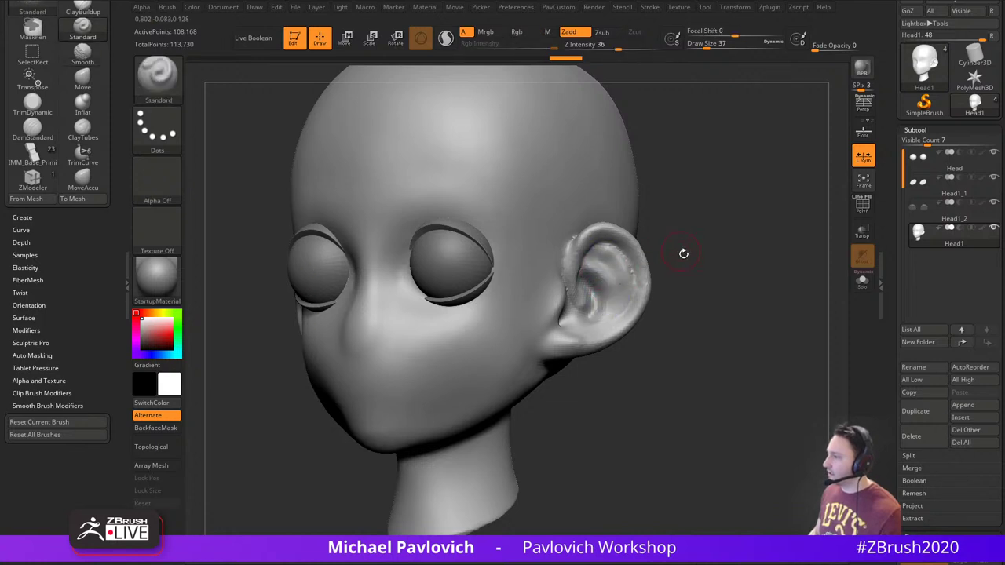
pyautogui.moveTo(684, 253); pyautogui.dragTo(702, 255)
pyautogui.moveTo(621, 281)
pyautogui.mouseDown()
pyautogui.moveTo(626, 269)
pyautogui.moveTo(595, 319)
pyautogui.mouseUp()
pyautogui.moveTo(664, 255); pyautogui.dragTo(684, 267)
pyautogui.moveTo(620, 285); pyautogui.dragTo(611, 298)
pyautogui.moveTo(687, 267)
pyautogui.mouseDown()
pyautogui.moveTo(594, 265)
pyautogui.moveTo(602, 253)
pyautogui.moveTo(618, 266)
pyautogui.moveTo(738, 272)
pyautogui.moveTo(719, 230)
pyautogui.mouseUp()
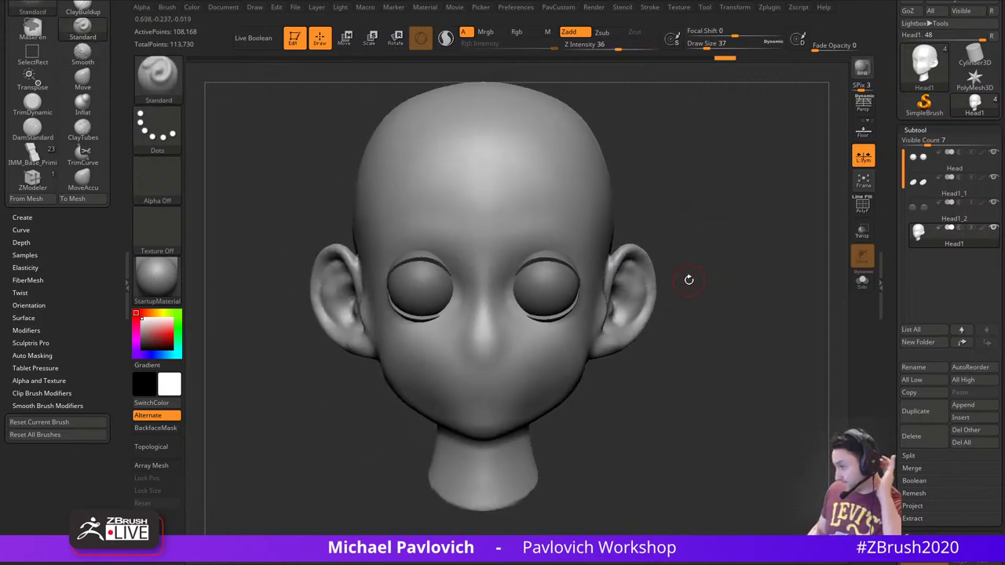
# Overlay the reference sketches and compare the head with them in the stored front and back views
pyautogui.keyDown('alt'); pyautogui.moveTo(731, 222); pyautogui.dragTo(750, 233); pyautogui.keyUp('alt')
pyautogui.press('f')
pyautogui.hotkey('shift', 'z')
pyautogui.press('1')
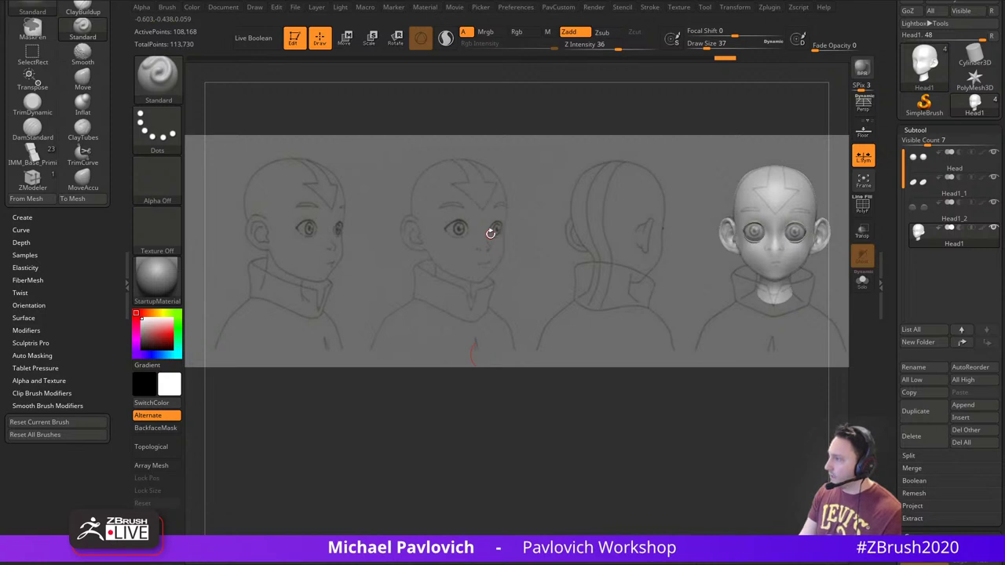
pyautogui.press('2')
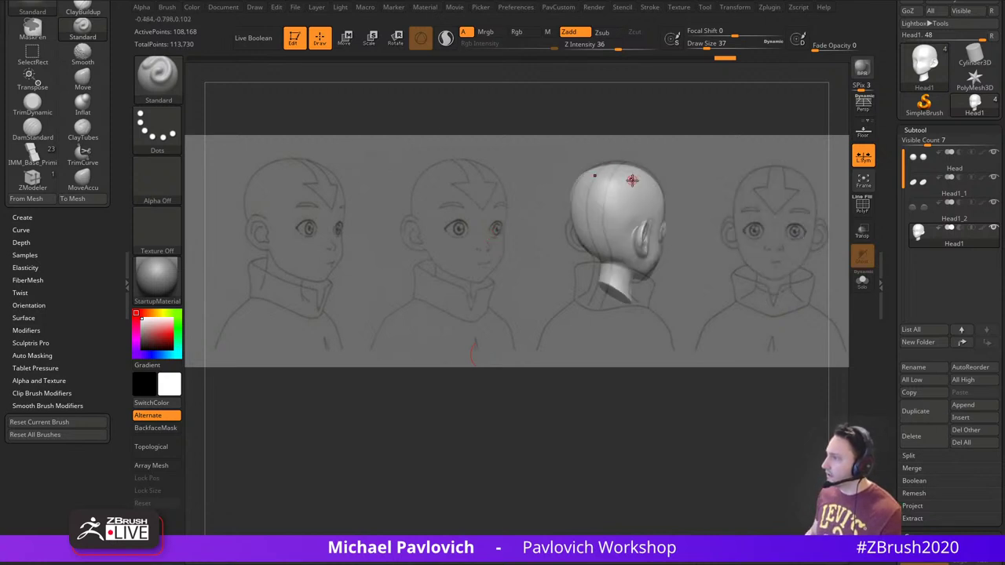
pyautogui.press('Left')
pyautogui.press('Right')
pyautogui.press('Right')
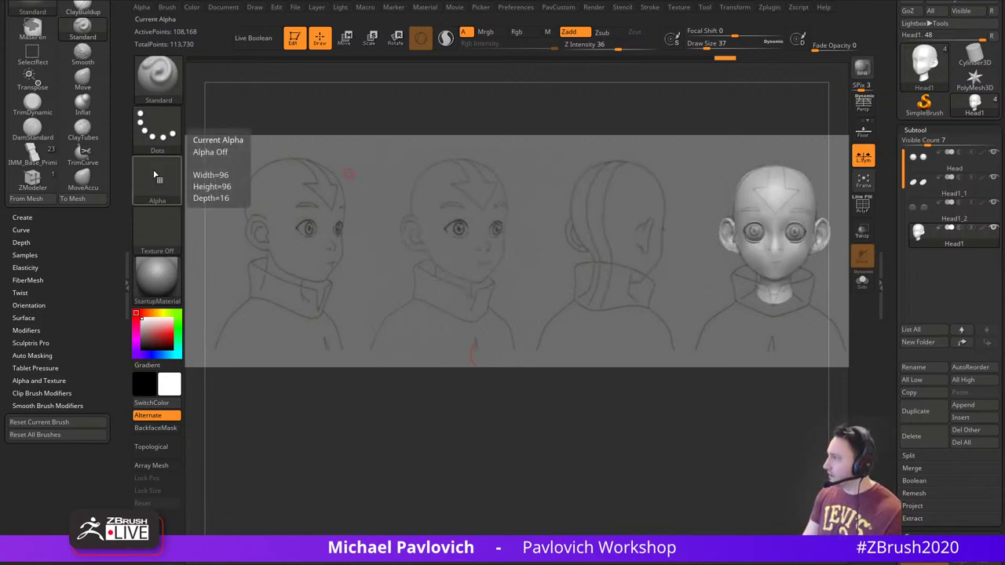
pyautogui.press('Left')
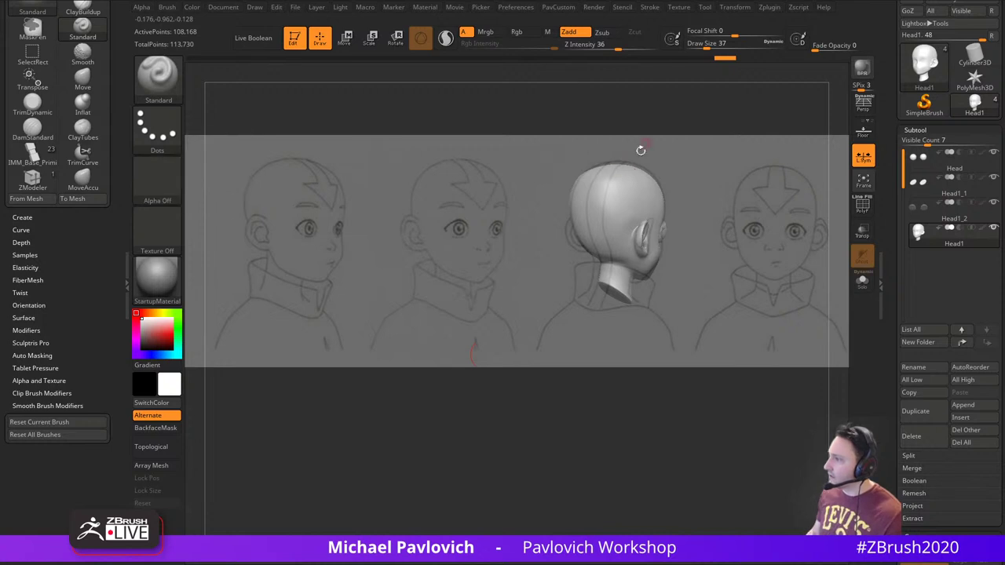
# Turn on perspective and set the Move brush's draw size to 158
pyautogui.click(870, 104)
pyautogui.press('s')
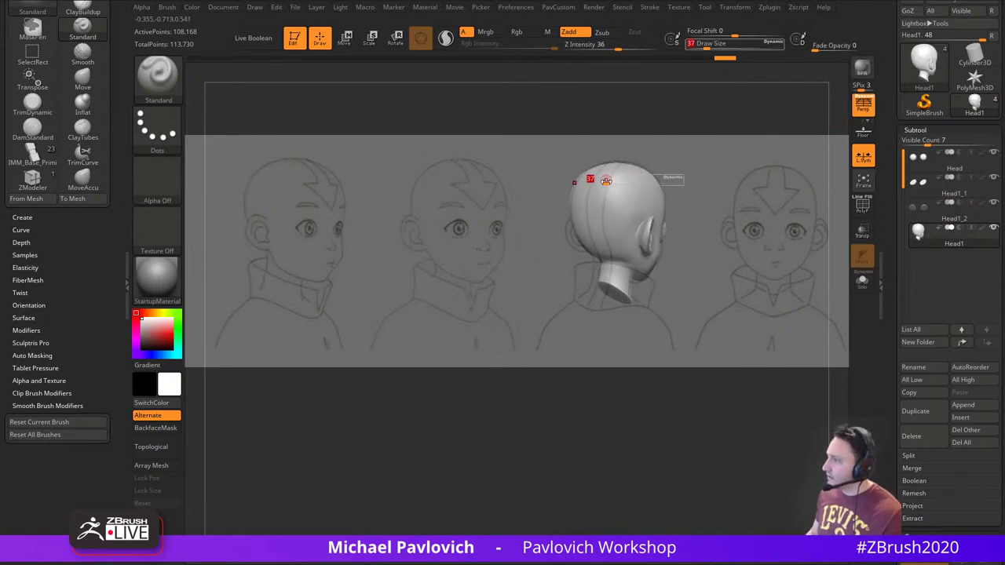
pyautogui.moveTo(606, 180)
pyautogui.mouseDown()
pyautogui.moveTo(634, 181)
pyautogui.moveTo(634, 155)
pyautogui.mouseUp()
pyautogui.press('b')
pyautogui.press('m')
pyautogui.press('v')
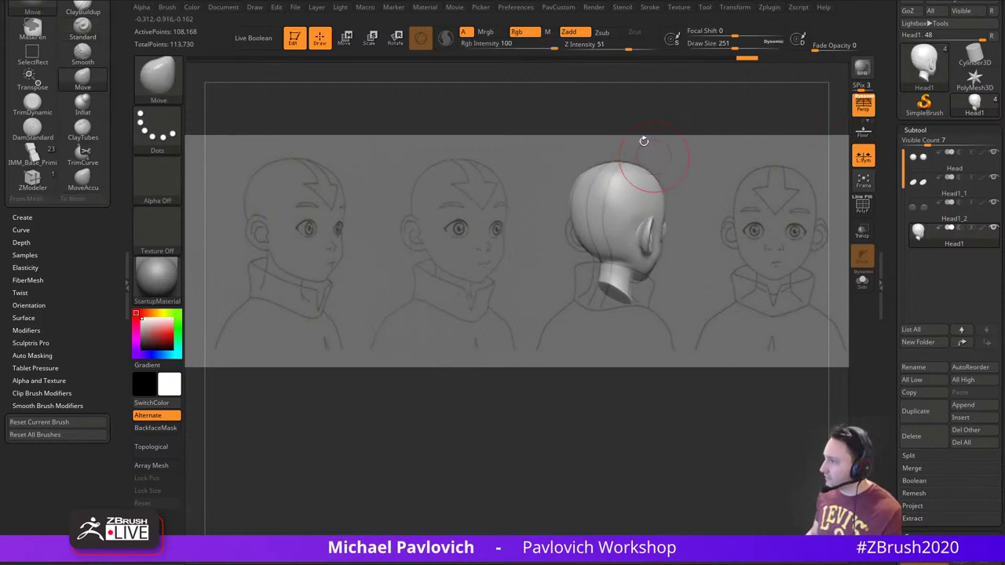
pyautogui.press('[')
pyautogui.press('[')
# Compare the head with the three-quarter and front reference sketches in perspective, and turn perspective off
pyautogui.press('Right')
pyautogui.press('Right')
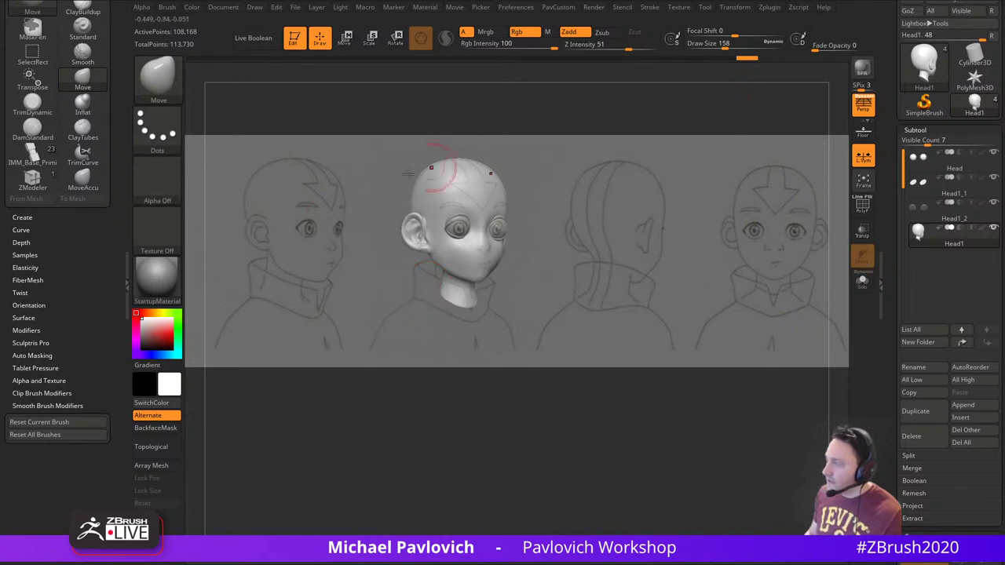
pyautogui.press('Right')
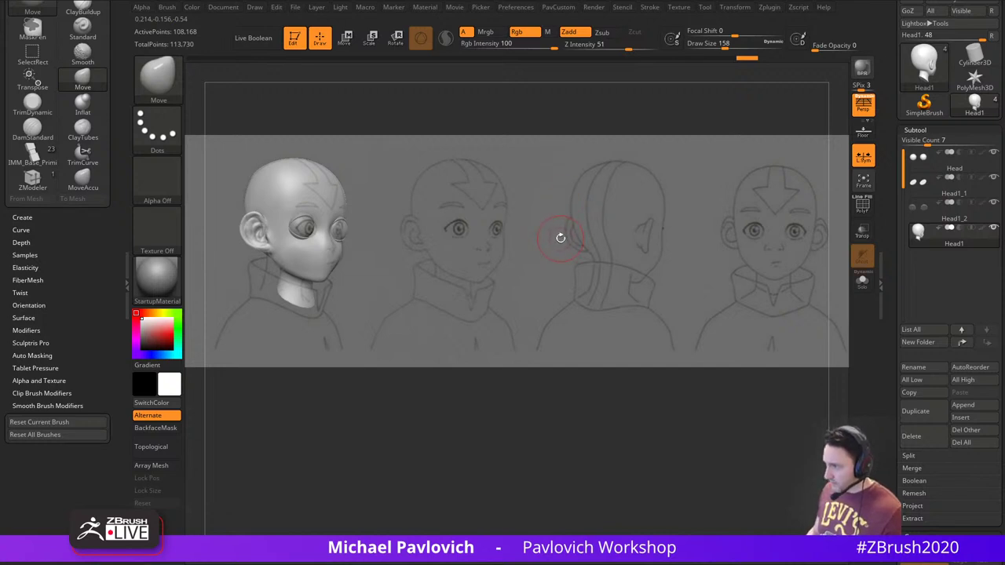
pyautogui.press('Right')
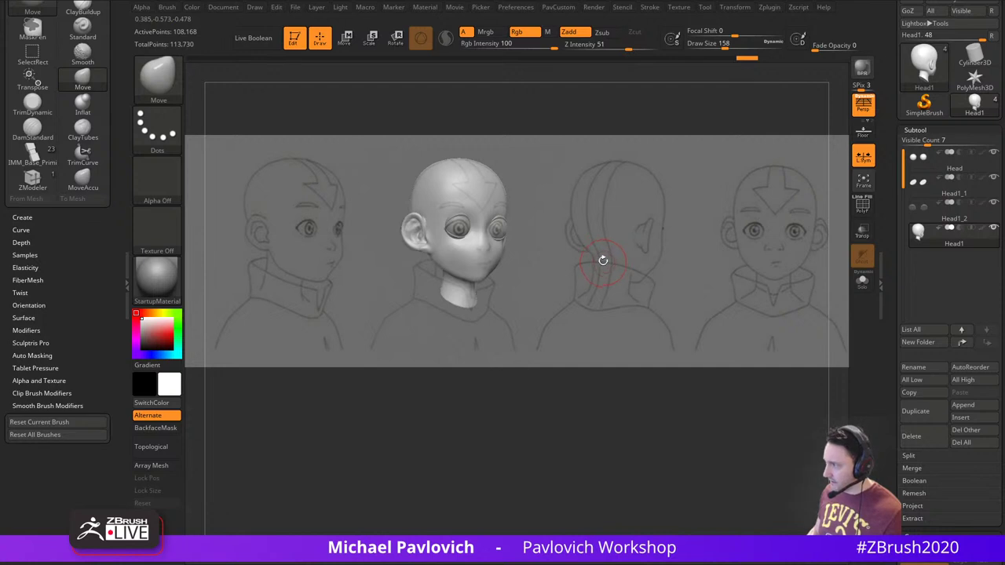
pyautogui.press('Right')
pyautogui.press('Right')
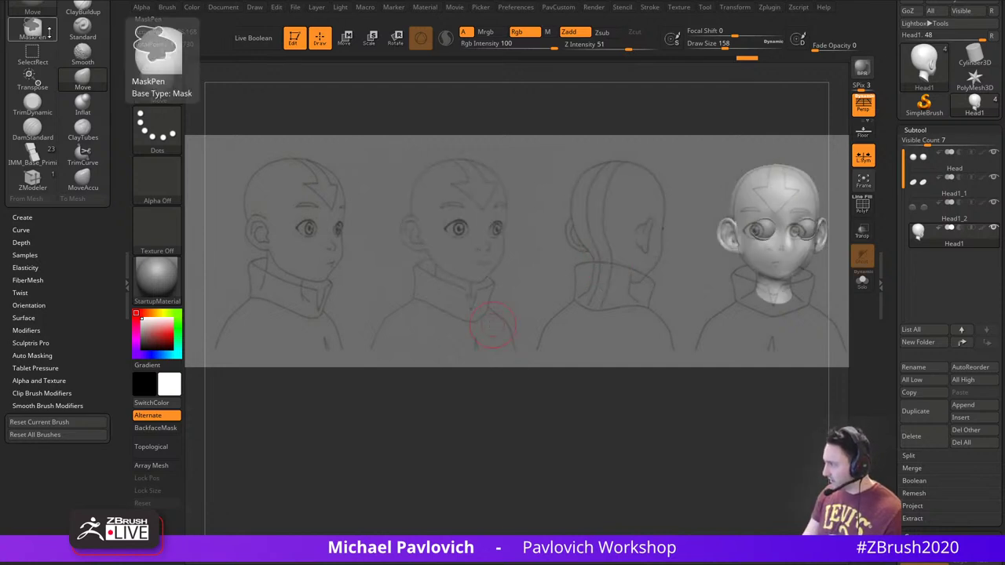
pyautogui.click(864, 105)
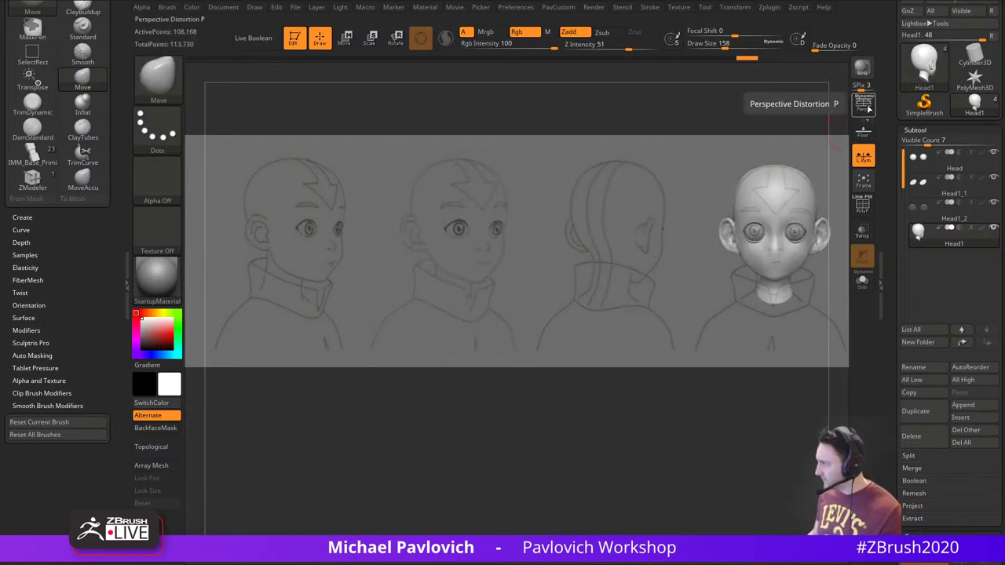
# Hide the reference overlay and reshape the lower face and jaw with the Move brush from several angles
pyautogui.hotkey('shift', 'z')
pyautogui.moveTo(731, 171)
pyautogui.keyDown('alt'); pyautogui.mouseDown()
pyautogui.moveTo(359, 202)
pyautogui.moveTo(712, 341)
pyautogui.moveTo(677, 293)
pyautogui.mouseUp(); pyautogui.keyUp('alt')
pyautogui.moveTo(492, 342); pyautogui.dragTo(507, 345)
pyautogui.moveTo(591, 383)
pyautogui.mouseDown()
pyautogui.moveTo(542, 370)
pyautogui.moveTo(527, 330)
pyautogui.mouseUp()
pyautogui.moveTo(474, 346); pyautogui.dragTo(471, 327)
pyautogui.moveTo(552, 409); pyautogui.dragTo(550, 346)
pyautogui.moveTo(488, 338); pyautogui.dragTo(488, 324)
pyautogui.moveTo(387, 364); pyautogui.dragTo(420, 424)
pyautogui.moveTo(457, 348); pyautogui.dragTo(448, 336)
pyautogui.keyDown('shift'); pyautogui.moveTo(620, 346); pyautogui.dragTo(693, 330); pyautogui.keyUp('shift')
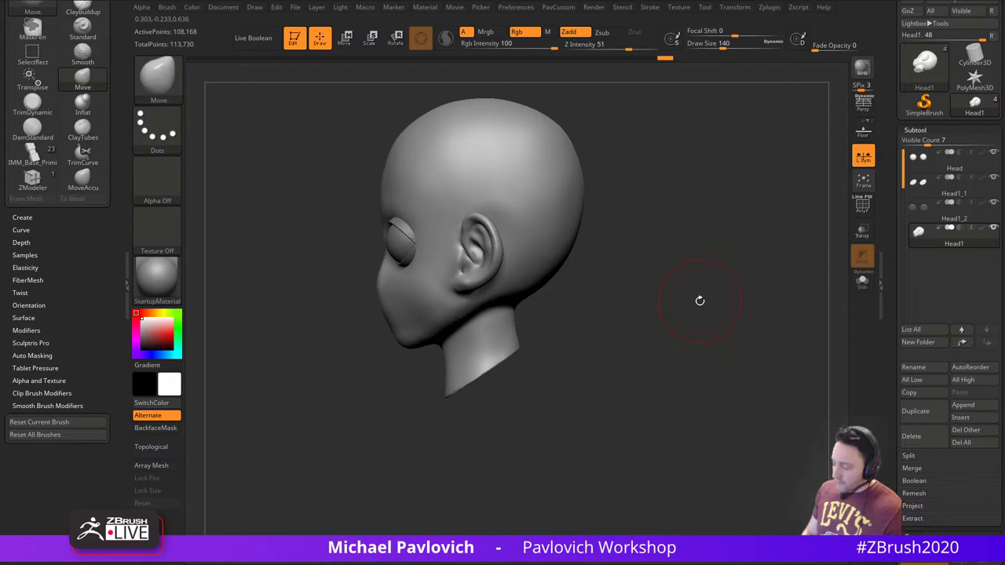
# Display the front reference sketch over the head and set the draw size to 182 with the Standard brush active
pyautogui.hotkey('shift', 'z')
pyautogui.hotkey('shift', 'z')
pyautogui.press('s')
pyautogui.moveTo(633, 306); pyautogui.dragTo(638, 304)
pyautogui.press('1')
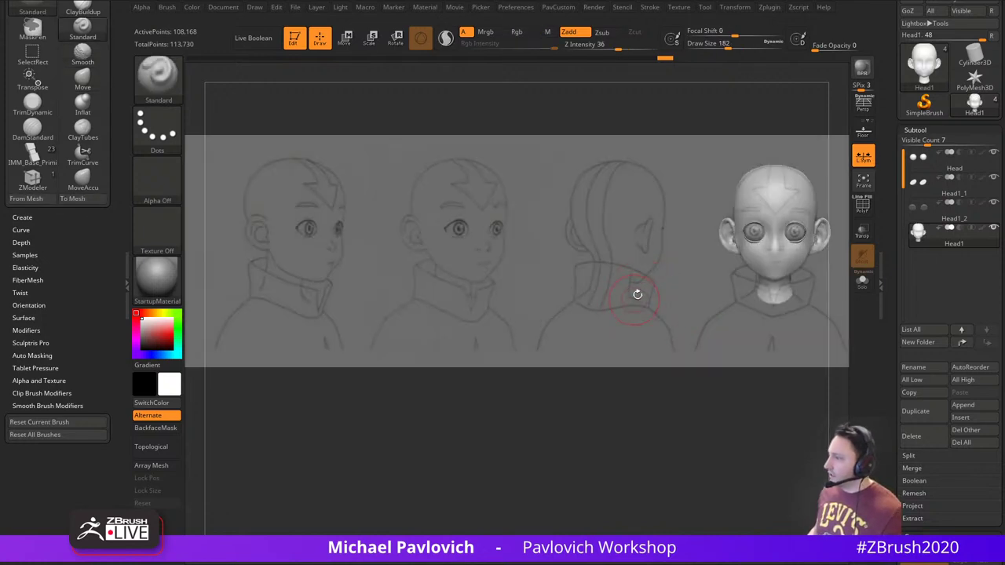
pyautogui.click(517, 32)
pyautogui.click(568, 33)
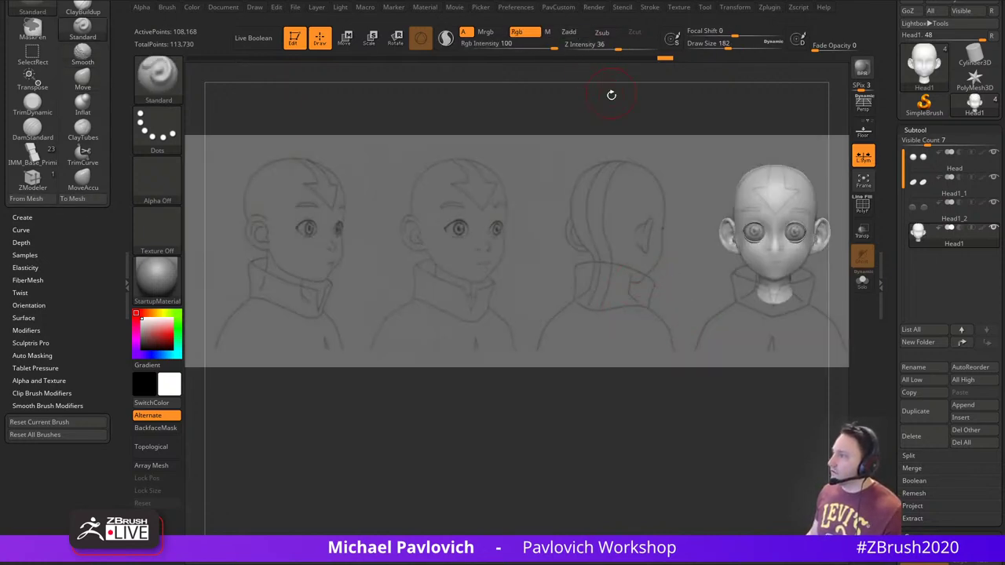
pyautogui.click(574, 35)
pyautogui.click(530, 33)
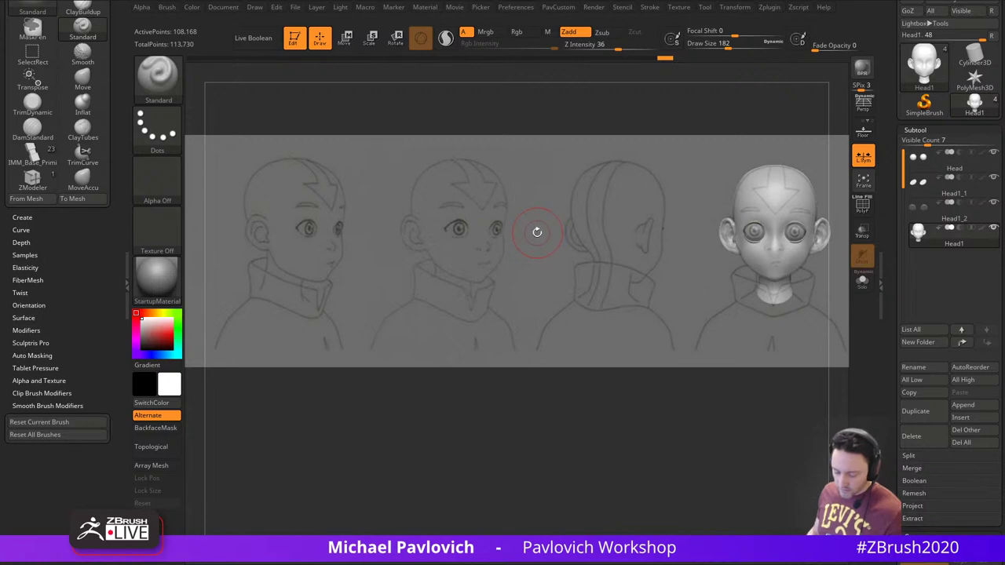
# Transfer the front sketch's forehead arrow, eyebrows, nose and mouth lines onto the head with the Paint brush at draw size 149
pyautogui.press('b')
pyautogui.press('p')
pyautogui.press('a')
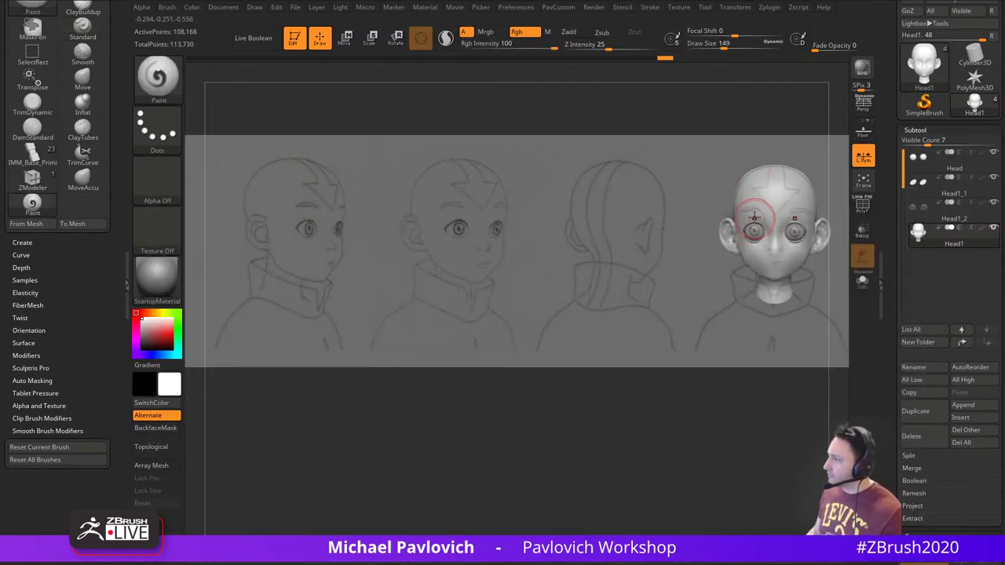
pyautogui.moveTo(759, 211)
pyautogui.mouseDown()
pyautogui.moveTo(739, 210)
pyautogui.moveTo(771, 214)
pyautogui.moveTo(768, 169)
pyautogui.moveTo(754, 187)
pyautogui.moveTo(789, 173)
pyautogui.moveTo(787, 183)
pyautogui.mouseUp()
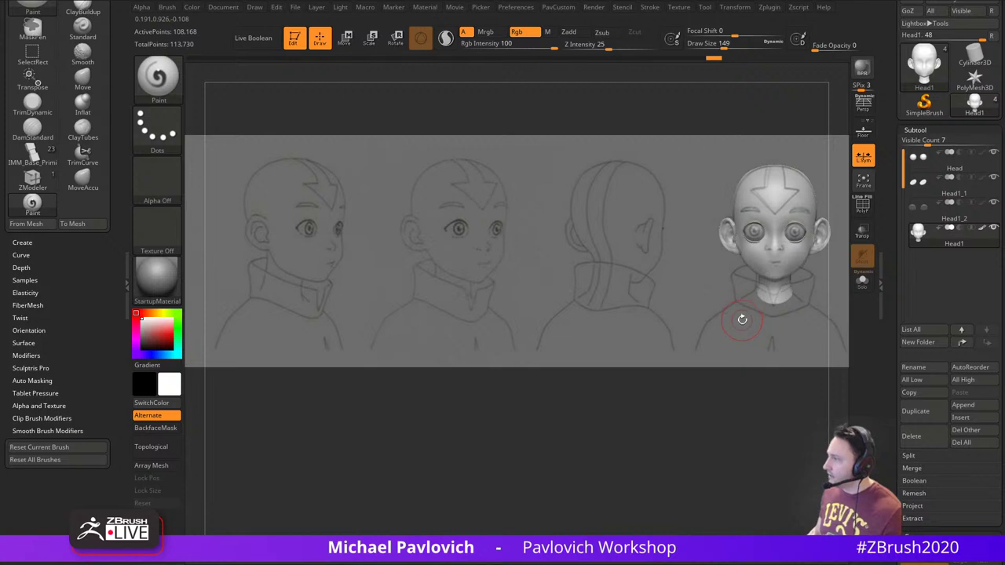
# Make the eyeballs active, apply their dynamic subdivision and divide them once more to subdivision level 4
pyautogui.keyDown('alt'); pyautogui.click(755, 230); pyautogui.keyUp('alt')
pyautogui.press('b')
pyautogui.press('s')
pyautogui.press('t')
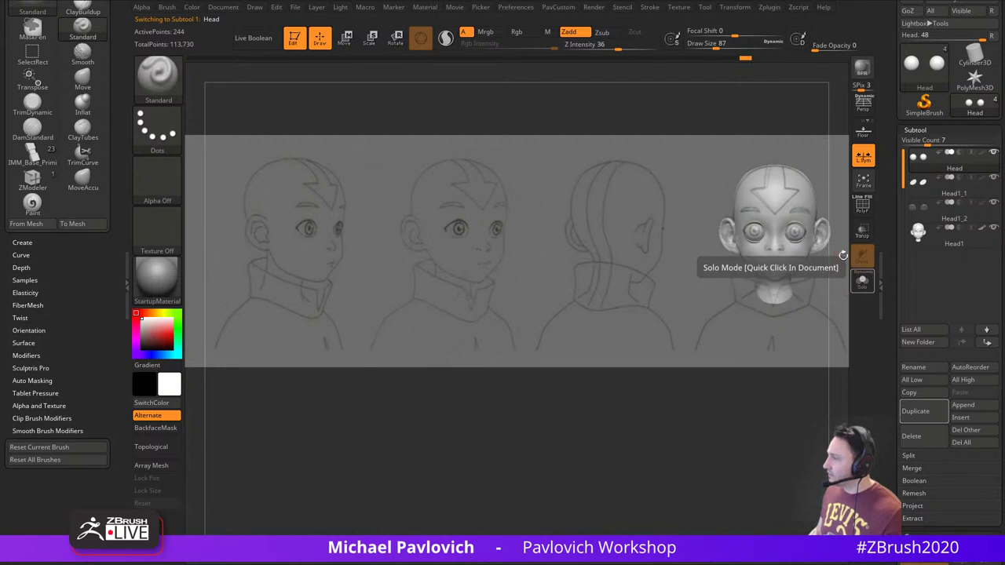
pyautogui.scroll(-6, 892, 321)
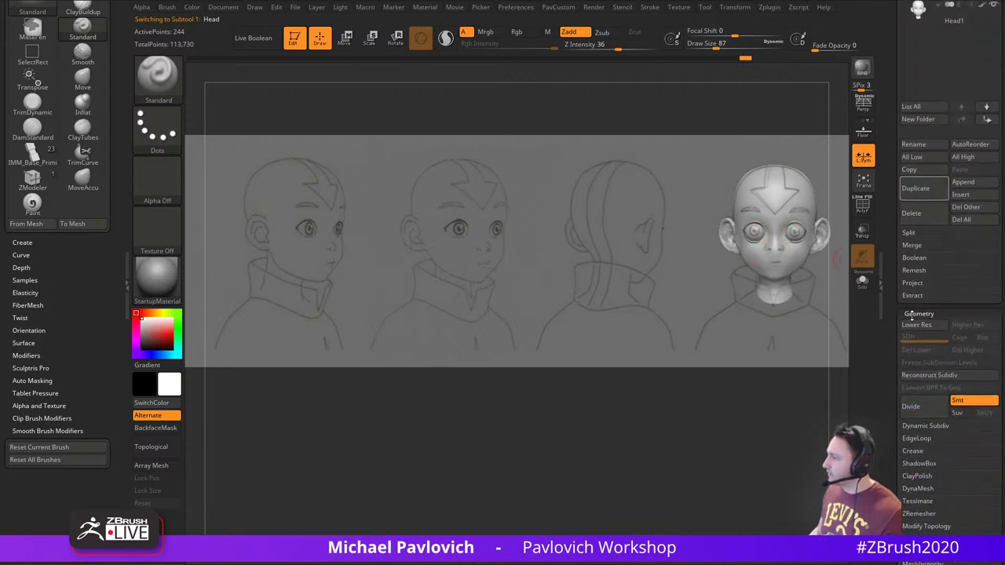
pyautogui.moveTo(892, 334); pyautogui.dragTo(893, 303)
pyautogui.click(920, 395)
pyautogui.click(960, 407)
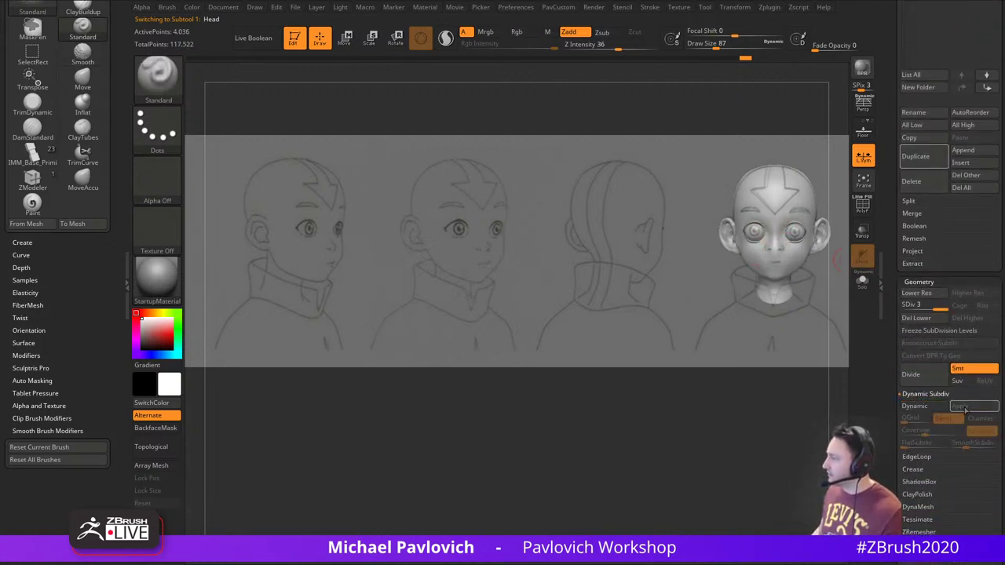
pyautogui.hotkey('ctrl', 'd')
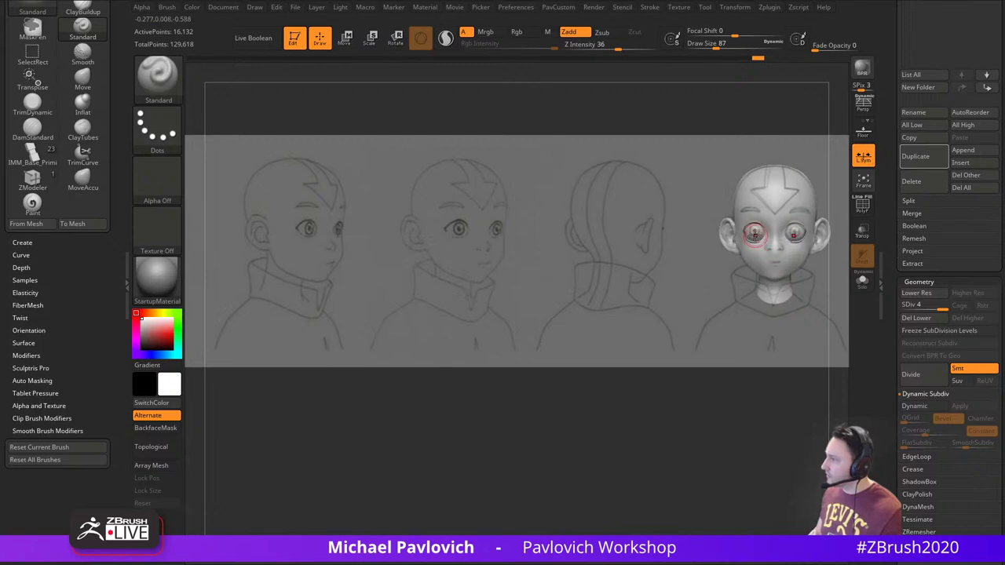
# Transfer the irises and pupils from the front sketch onto the eyeballs with the Paint brush at draw size 87
pyautogui.moveTo(754, 230); pyautogui.dragTo(753, 234)
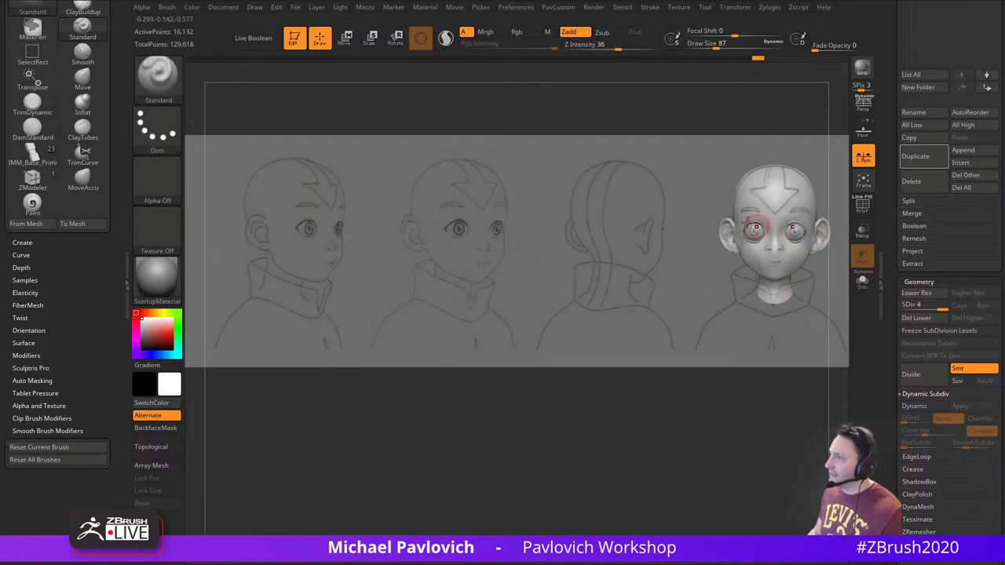
pyautogui.press('b')
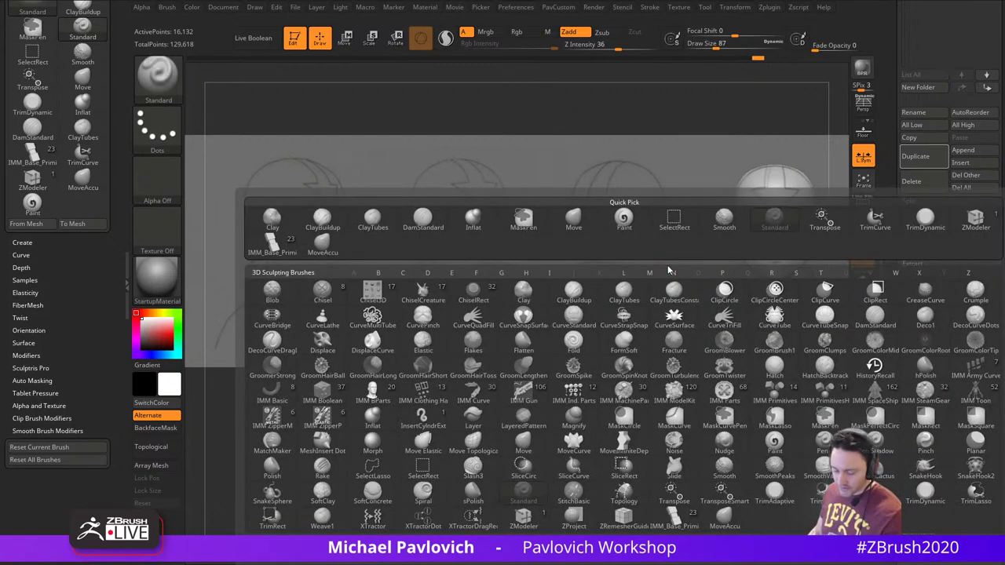
pyautogui.press('p')
pyautogui.press('a')
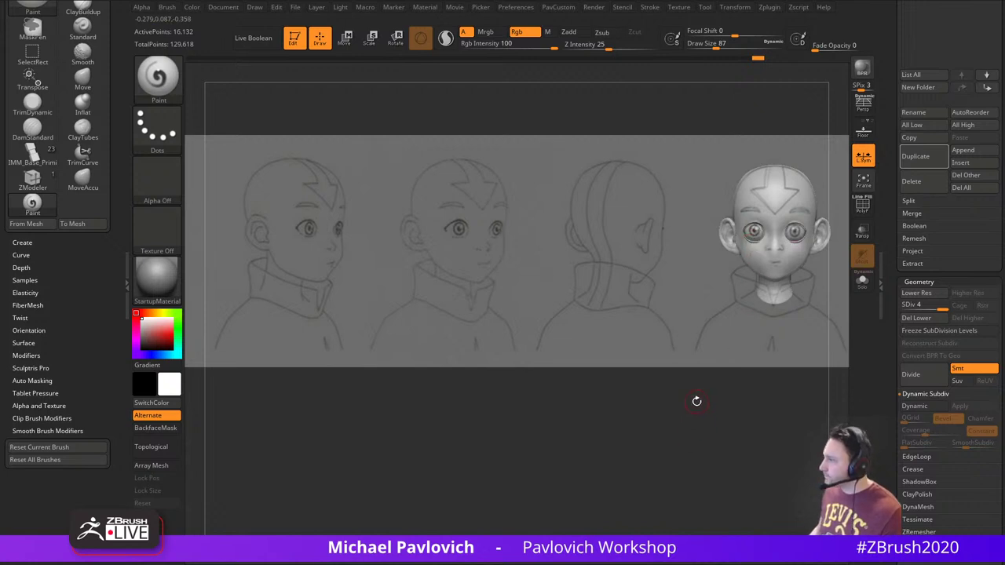
# Hide the reference overlay, make the head active and mask the nose area at draw size 41
pyautogui.hotkey('shift', 'z')
pyautogui.moveTo(730, 382)
pyautogui.keyDown('alt'); pyautogui.mouseDown()
pyautogui.moveTo(625, 439)
pyautogui.moveTo(667, 449)
pyautogui.mouseUp(); pyautogui.keyUp('alt')
pyautogui.moveTo(759, 343); pyautogui.dragTo(711, 349)
pyautogui.press('1')
pyautogui.press('s')
pyautogui.keyDown('alt'); pyautogui.moveTo(712, 350); pyautogui.dragTo(778, 357); pyautogui.keyUp('alt')
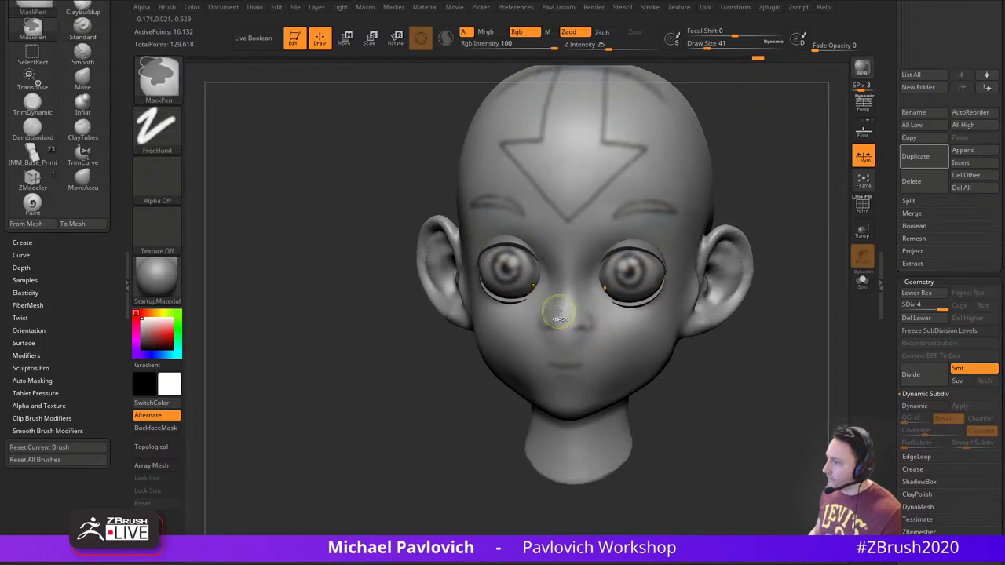
pyautogui.keyDown('alt'); pyautogui.click(601, 314); pyautogui.keyUp('alt')
pyautogui.keyDown('ctrl'); pyautogui.moveTo(556, 317); pyautogui.dragTo(561, 315); pyautogui.keyUp('ctrl')
# Invert the nose mask and pull the nose out from the face with the Move gizmo in profile
pyautogui.moveTo(698, 325); pyautogui.dragTo(813, 330)
pyautogui.keyDown('ctrl'); pyautogui.click(696, 260); pyautogui.keyUp('ctrl')
pyautogui.moveTo(697, 260); pyautogui.dragTo(746, 269)
pyautogui.press('w')
pyautogui.keyDown('alt'); pyautogui.click(556, 316); pyautogui.keyUp('alt')
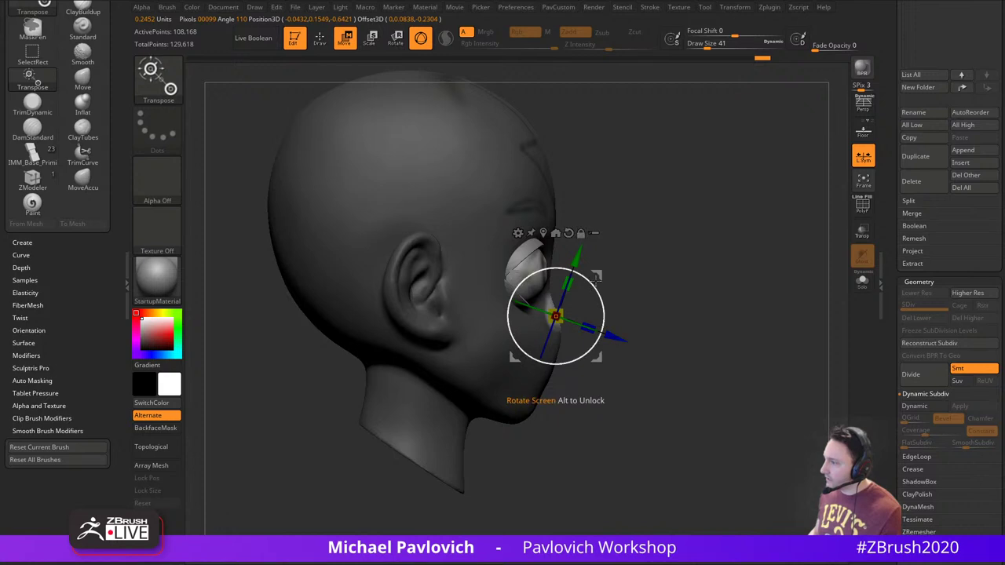
pyautogui.moveTo(597, 277)
pyautogui.mouseDown()
pyautogui.moveTo(606, 273)
pyautogui.moveTo(607, 285)
pyautogui.moveTo(607, 275)
pyautogui.mouseUp()
pyautogui.keyDown('shift'); pyautogui.moveTo(697, 262); pyautogui.dragTo(667, 263); pyautogui.keyUp('shift')
pyautogui.keyDown('ctrl'); pyautogui.click(718, 260); pyautogui.keyUp('ctrl')
pyautogui.keyDown('alt'); pyautogui.click(727, 247); pyautogui.keyUp('alt')
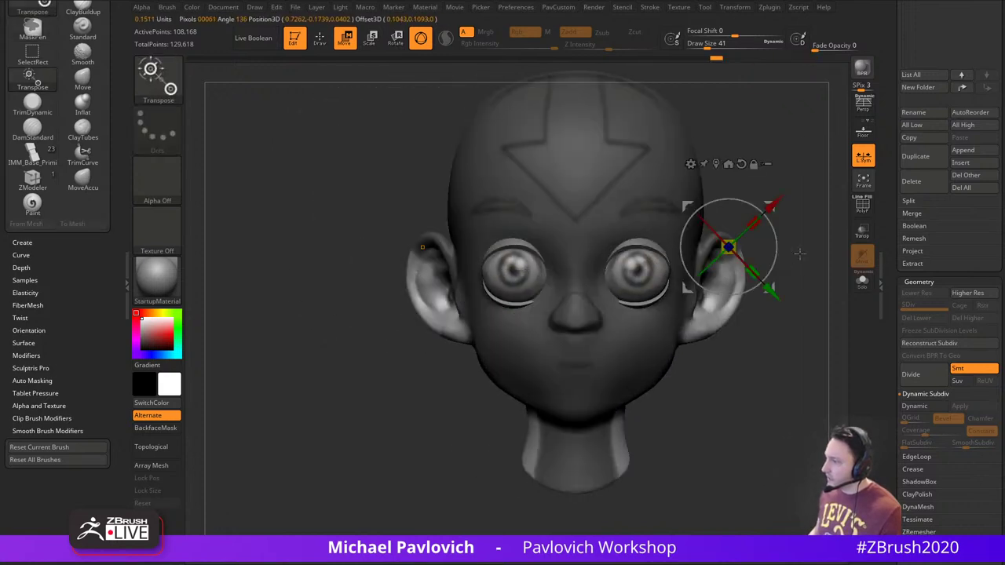
# Build up the bridge of the nose with the Clay brush at draw size about 40
pyautogui.moveTo(817, 239)
pyautogui.keyDown('alt'); pyautogui.mouseDown()
pyautogui.moveTo(740, 249)
pyautogui.moveTo(751, 282)
pyautogui.moveTo(805, 268)
pyautogui.mouseUp(); pyautogui.keyUp('alt')
pyautogui.press('q')
pyautogui.press('b')
pyautogui.press('c')
pyautogui.press('l')
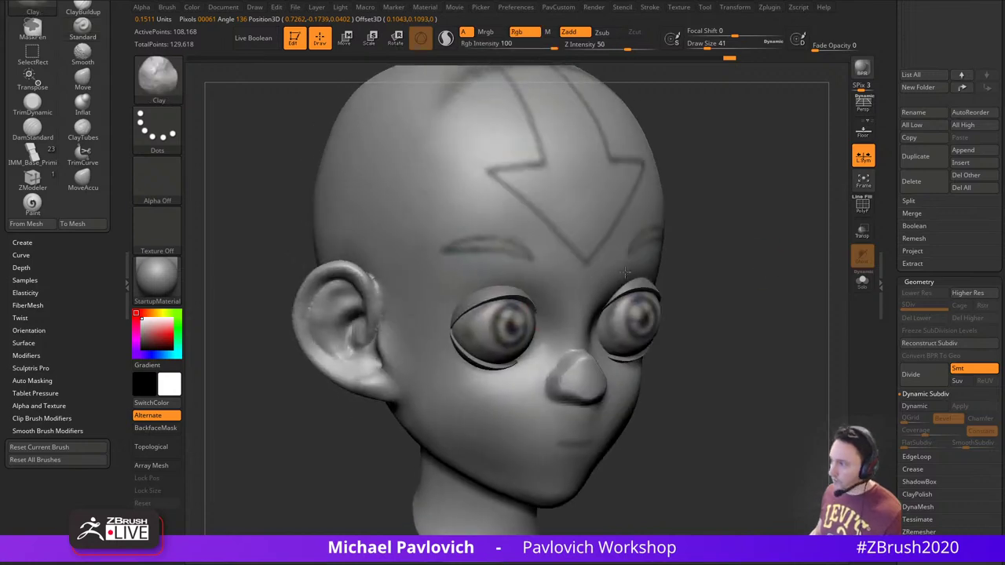
pyautogui.moveTo(562, 358)
pyautogui.mouseDown()
pyautogui.moveTo(577, 339)
pyautogui.moveTo(570, 363)
pyautogui.mouseUp()
pyautogui.moveTo(685, 309); pyautogui.dragTo(628, 308)
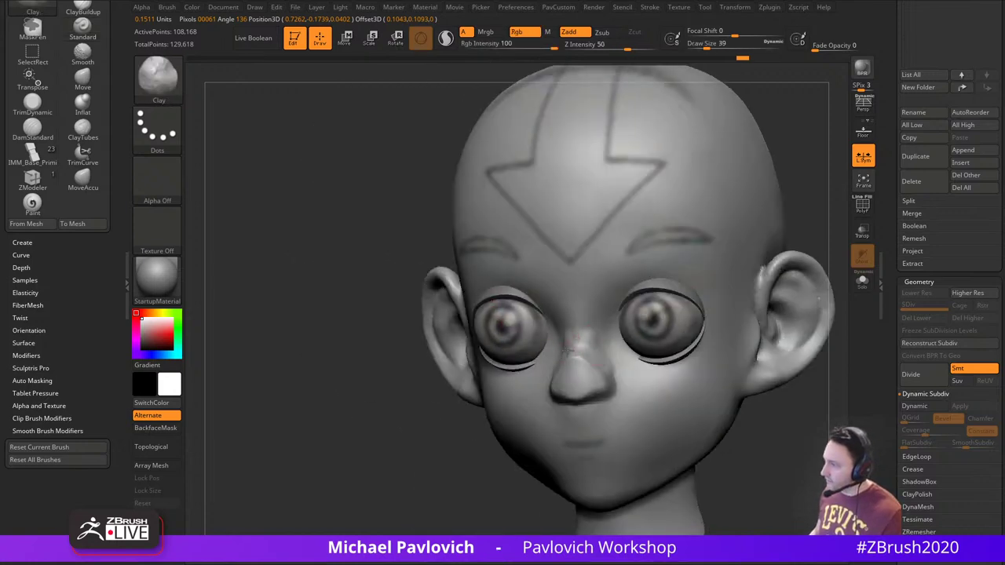
pyautogui.moveTo(579, 331); pyautogui.dragTo(586, 346)
# Remesh the head with DynaMesh, smooth the area around the nose and refine its bridge with the Standard brush
pyautogui.moveTo(816, 136)
pyautogui.keyDown('ctrl'); pyautogui.mouseDown()
pyautogui.moveTo(844, 200)
pyautogui.moveTo(782, 147)
pyautogui.mouseUp(); pyautogui.keyUp('ctrl')
pyautogui.moveTo(782, 147); pyautogui.dragTo(818, 149)
pyautogui.keyDown('shift'); pyautogui.moveTo(532, 293); pyautogui.dragTo(530, 316); pyautogui.keyUp('shift')
pyautogui.moveTo(746, 238)
pyautogui.keyDown('alt'); pyautogui.mouseDown()
pyautogui.moveTo(746, 196)
pyautogui.moveTo(794, 198)
pyautogui.mouseUp(); pyautogui.keyUp('alt')
pyautogui.press('s')
pyautogui.moveTo(558, 307); pyautogui.dragTo(553, 312)
pyautogui.moveTo(740, 265); pyautogui.dragTo(660, 264)
pyautogui.press('s')
pyautogui.moveTo(566, 319); pyautogui.dragTo(567, 333)
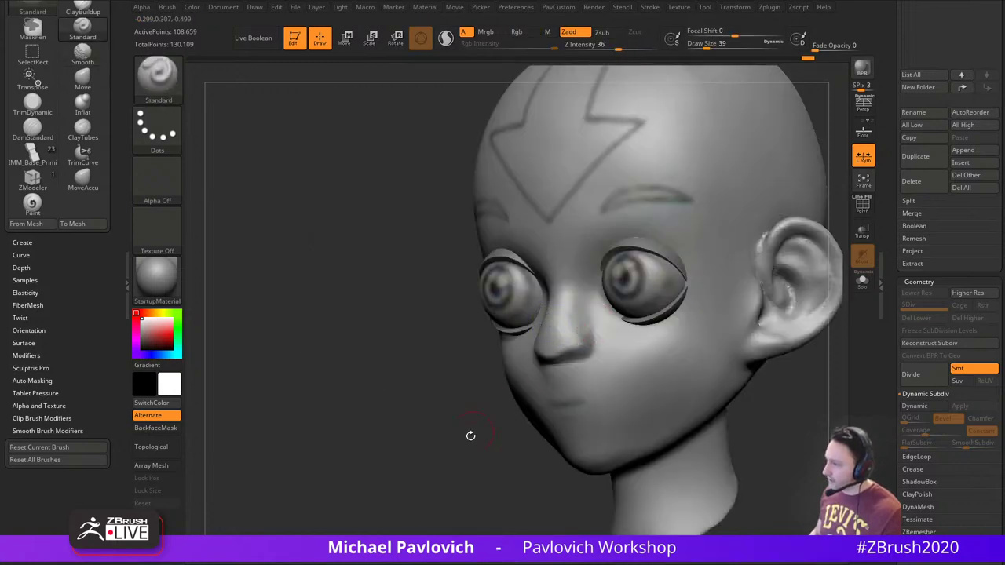
# Reshape the nose's profile with the MoveAccu brush, setting the draw size to 56
pyautogui.moveTo(468, 434); pyautogui.dragTo(544, 424)
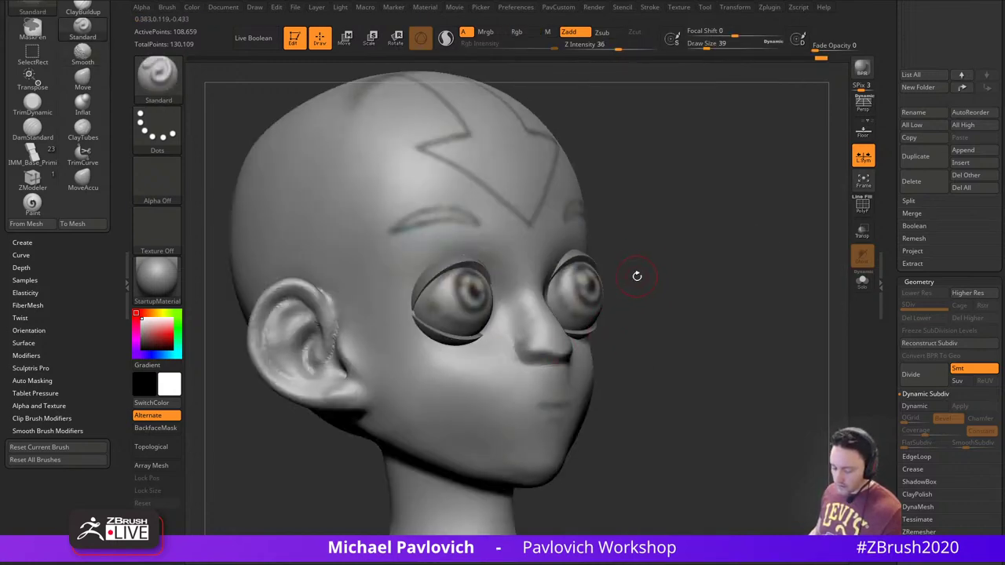
pyautogui.press('4')
pyautogui.moveTo(646, 287); pyautogui.dragTo(605, 332)
pyautogui.moveTo(552, 351); pyautogui.dragTo(564, 336)
pyautogui.press('s')
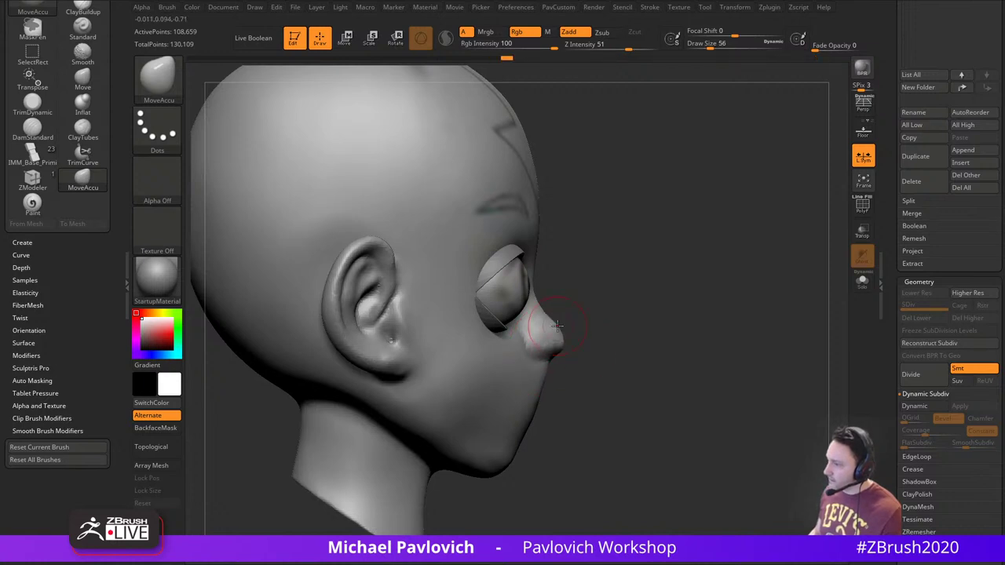
pyautogui.keyDown('shift'); pyautogui.moveTo(682, 310); pyautogui.dragTo(643, 329); pyautogui.keyUp('shift')
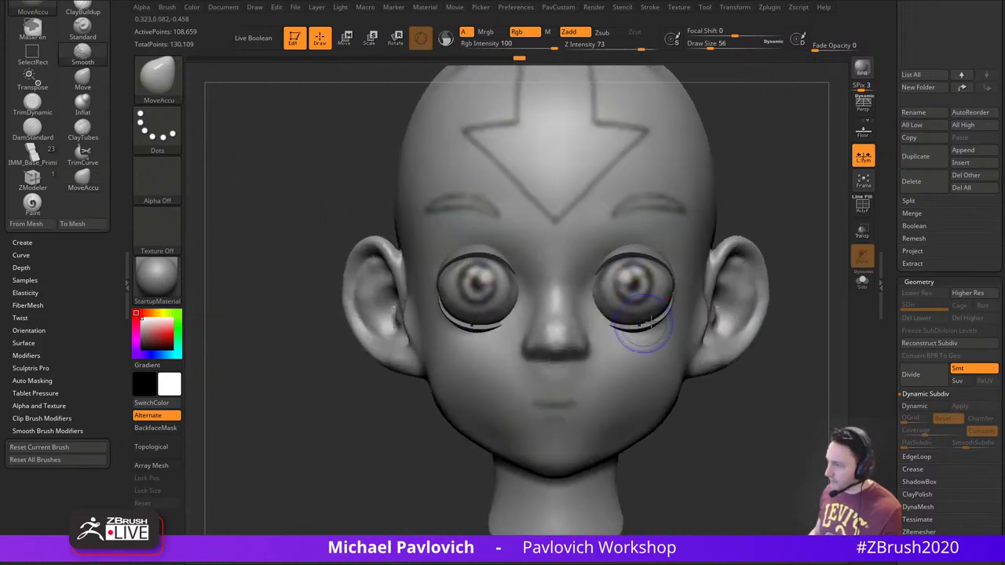
# Carve the mouth line along the sketched mouth with the DamStandard brush at draw size 46
pyautogui.keyDown('alt'); pyautogui.moveTo(721, 359); pyautogui.dragTo(708, 315); pyautogui.keyUp('alt')
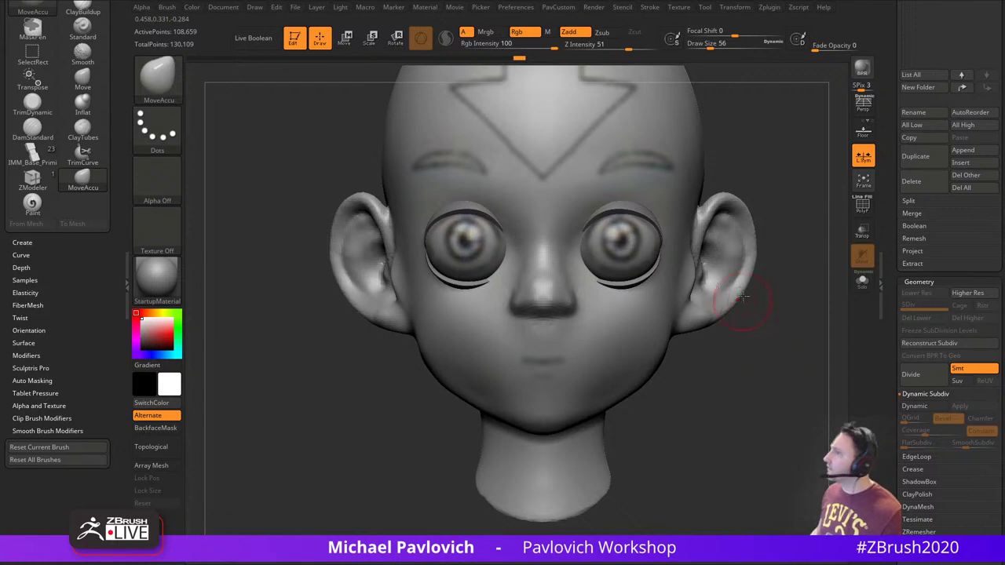
pyautogui.moveTo(755, 344); pyautogui.dragTo(700, 354)
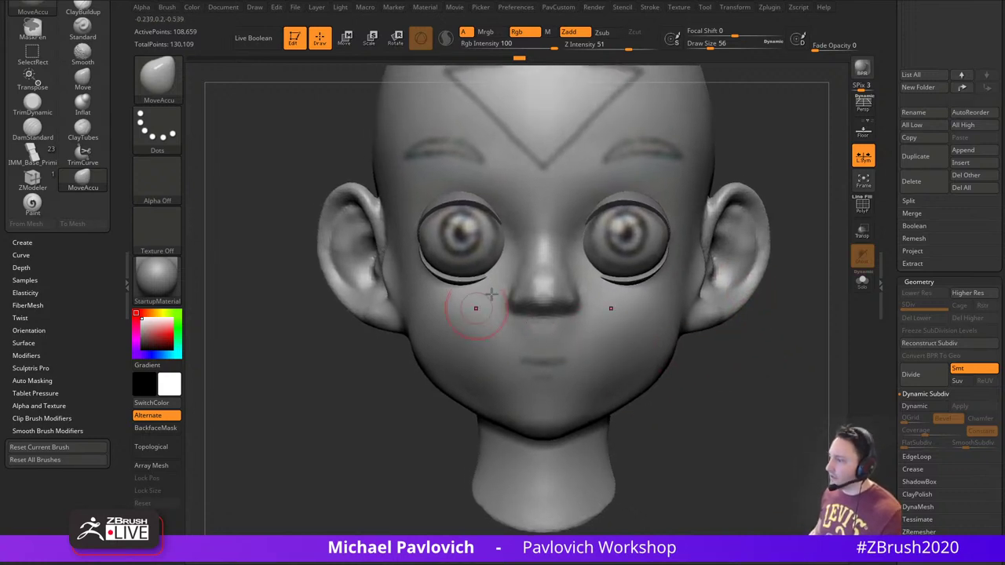
pyautogui.keyDown('alt'); pyautogui.moveTo(766, 310); pyautogui.dragTo(762, 319); pyautogui.keyUp('alt')
pyautogui.press('b')
pyautogui.press('d')
pyautogui.press('s')
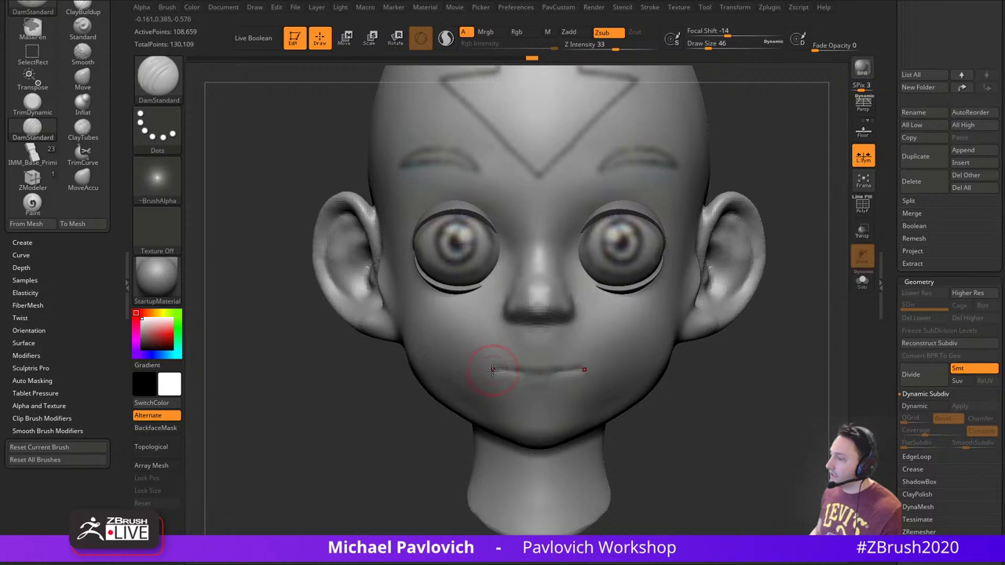
pyautogui.keyDown('shift'); pyautogui.moveTo(493, 371); pyautogui.dragTo(580, 377); pyautogui.keyUp('shift')
pyautogui.moveTo(726, 358); pyautogui.dragTo(647, 355)
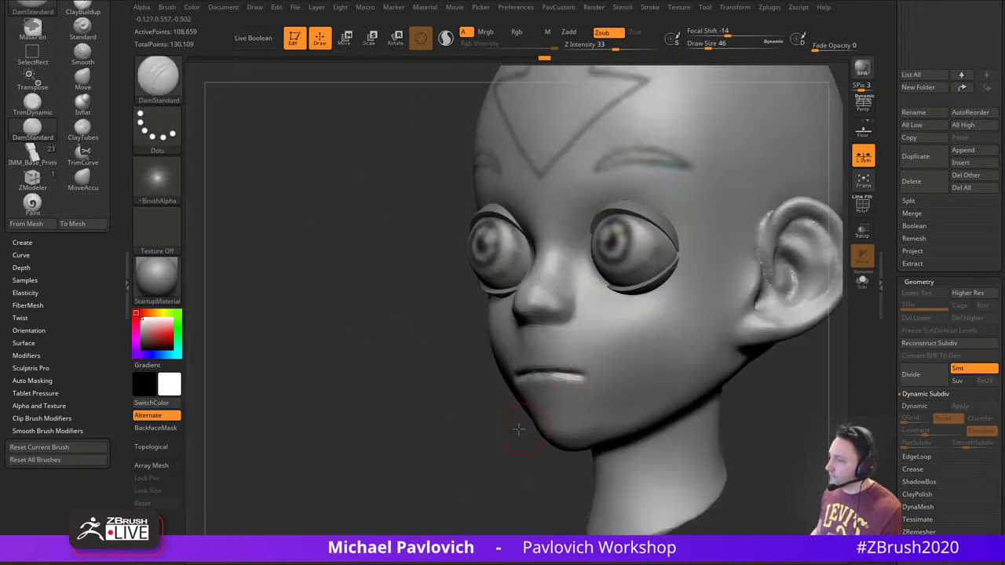
# Deepen the ends of the mouth line and carve small creases at its corners with the DamStandard brush, undoing one stroke
pyautogui.moveTo(518, 429); pyautogui.dragTo(488, 428)
pyautogui.moveTo(574, 372); pyautogui.dragTo(499, 377, button='right')
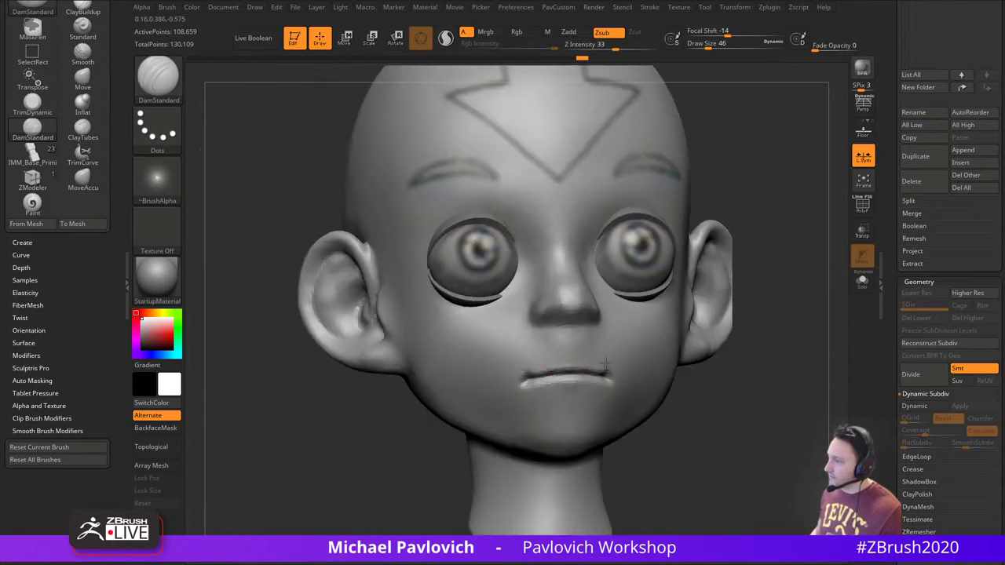
pyautogui.moveTo(738, 364); pyautogui.dragTo(680, 352)
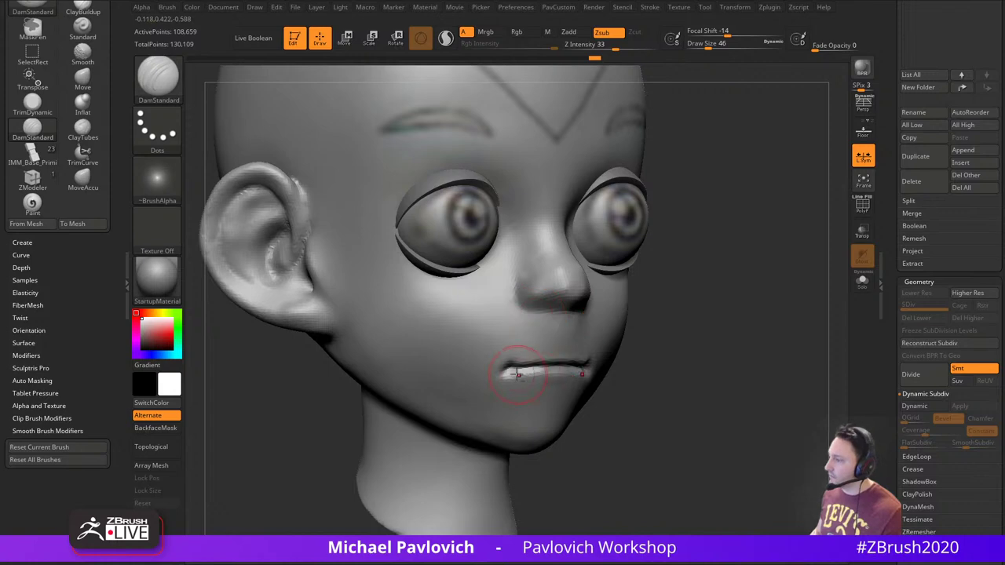
pyautogui.hotkey('ctrl', 'z')
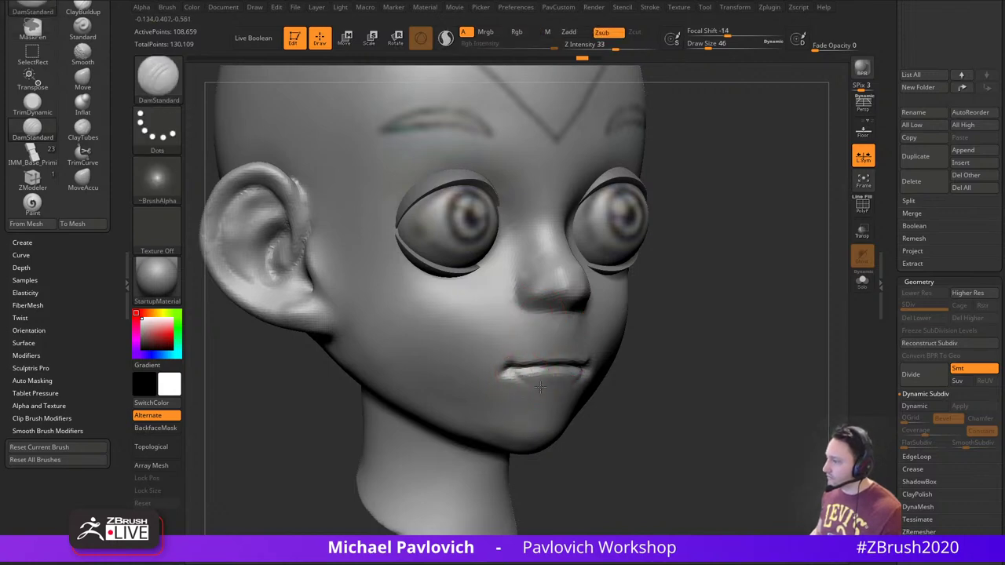
pyautogui.moveTo(540, 387); pyautogui.dragTo(510, 383, button='right')
pyautogui.moveTo(504, 372); pyautogui.dragTo(516, 382)
pyautogui.moveTo(471, 409); pyautogui.dragTo(618, 350, button='right')
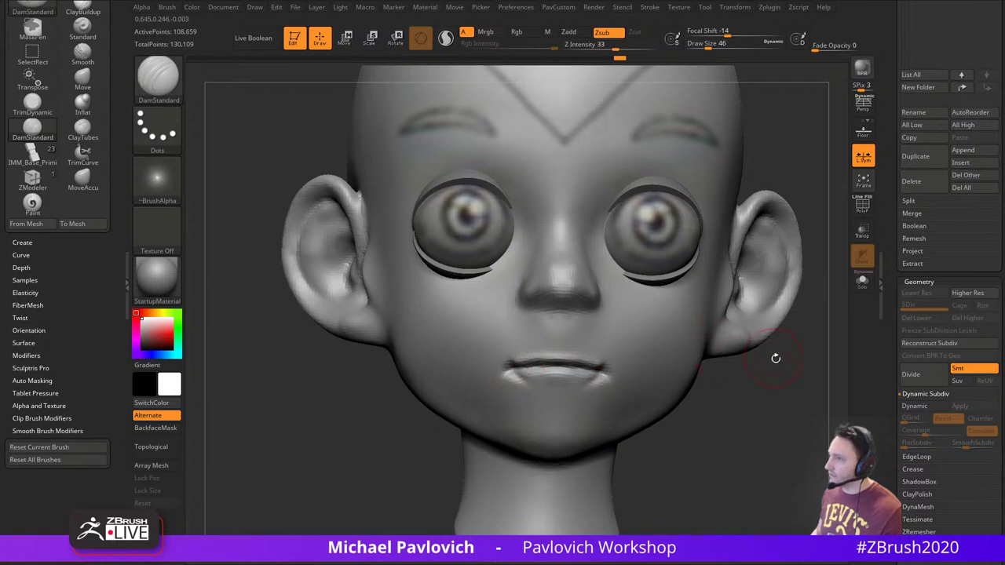
# Sculpt the area between the nose and mouth with the Standard brush at draw size 27 and smooth the upper lip
pyautogui.keyDown('shift'); pyautogui.moveTo(776, 358); pyautogui.dragTo(751, 372, button='right'); pyautogui.keyUp('shift')
pyautogui.press('b')
pyautogui.press('s')
pyautogui.press('t')
pyautogui.moveTo(527, 331)
pyautogui.keyDown('alt'); pyautogui.mouseDown()
pyautogui.moveTo(534, 339)
pyautogui.moveTo(534, 322)
pyautogui.mouseUp(); pyautogui.keyUp('alt')
pyautogui.moveTo(666, 341)
pyautogui.mouseDown(button='right')
pyautogui.moveTo(772, 338)
pyautogui.moveTo(681, 323)
pyautogui.mouseUp(button='right')
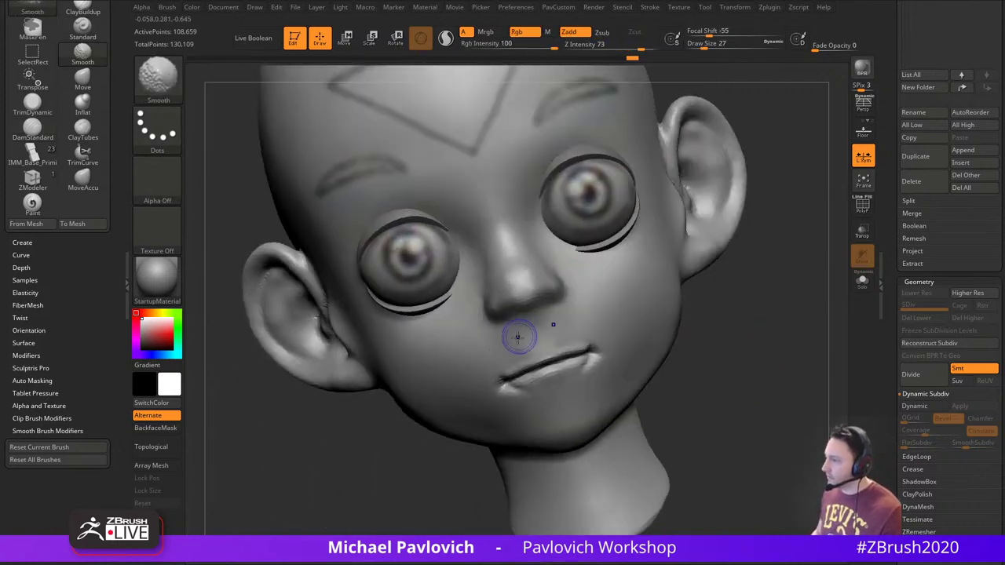
pyautogui.keyDown('shift'); pyautogui.moveTo(520, 336); pyautogui.dragTo(578, 332); pyautogui.keyUp('shift')
# Remesh the head with DynaMesh and smooth the mouth corners and the area below the lower lip
pyautogui.moveTo(742, 340); pyautogui.dragTo(774, 310, button='right')
pyautogui.moveTo(486, 387)
pyautogui.keyDown('shift'); pyautogui.mouseDown()
pyautogui.moveTo(573, 338)
pyautogui.moveTo(486, 376)
pyautogui.mouseUp(); pyautogui.keyUp('shift')
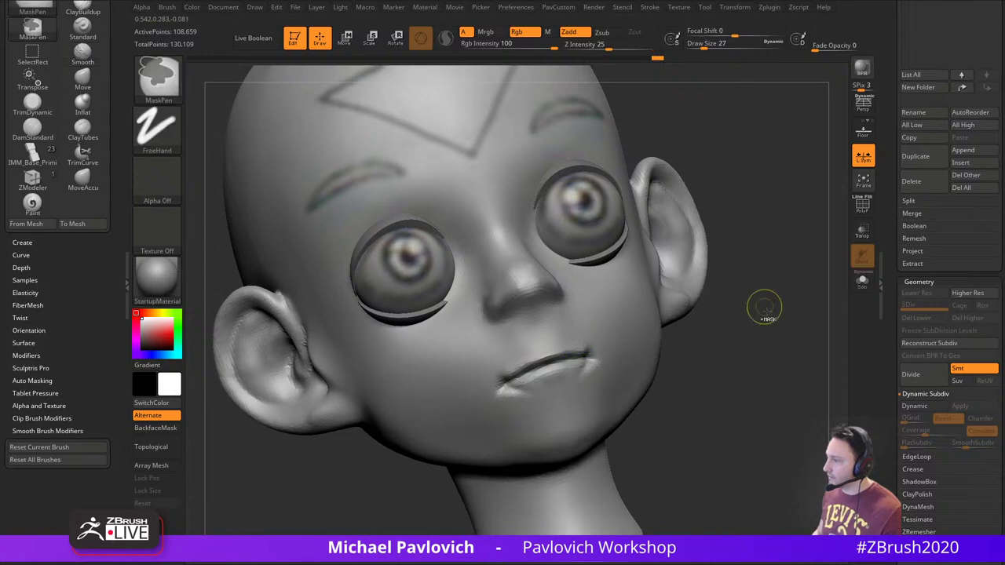
pyautogui.keyDown('shift'); pyautogui.moveTo(751, 372); pyautogui.dragTo(711, 369, button='right'); pyautogui.keyUp('shift')
pyautogui.keyDown('shift'); pyautogui.moveTo(567, 372); pyautogui.dragTo(617, 397); pyautogui.keyUp('shift')
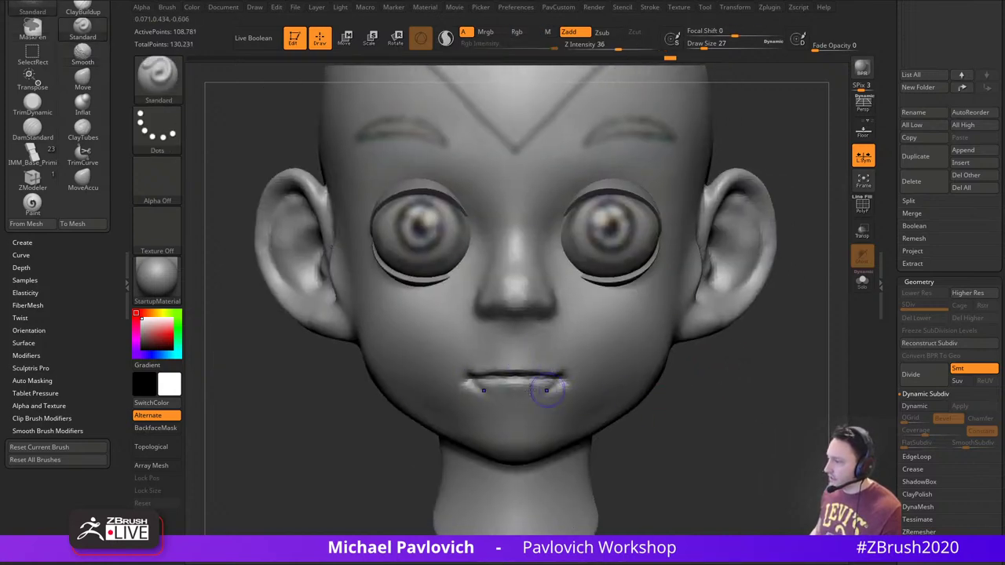
pyautogui.keyDown('shift'); pyautogui.moveTo(543, 386); pyautogui.dragTo(514, 386); pyautogui.keyUp('shift')
# Stroke over the brow with the Clay brush with Rgb turned off, then lower Z Intensity to 32
pyautogui.press('f')
pyautogui.moveTo(742, 378)
pyautogui.mouseDown(button='right')
pyautogui.moveTo(708, 388)
pyautogui.moveTo(746, 380)
pyautogui.mouseUp(button='right')
pyautogui.keyDown('alt'); pyautogui.moveTo(743, 265); pyautogui.dragTo(746, 330, button='right'); pyautogui.keyUp('alt')
pyautogui.press('s')
pyautogui.moveTo(701, 253); pyautogui.dragTo(676, 253)
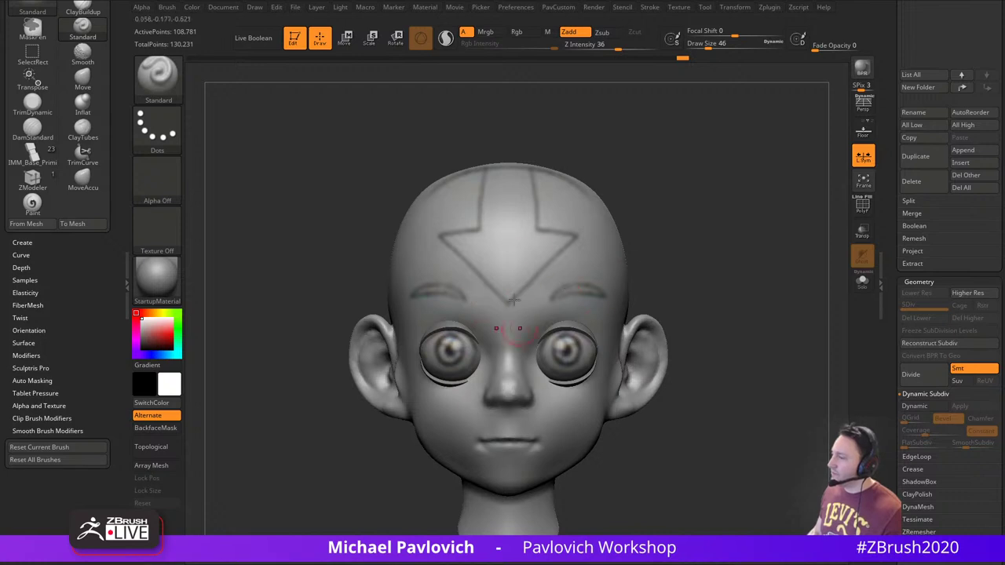
pyautogui.moveTo(692, 252); pyautogui.dragTo(728, 254, button='right')
pyautogui.press('b')
pyautogui.press('c')
pyautogui.press('l')
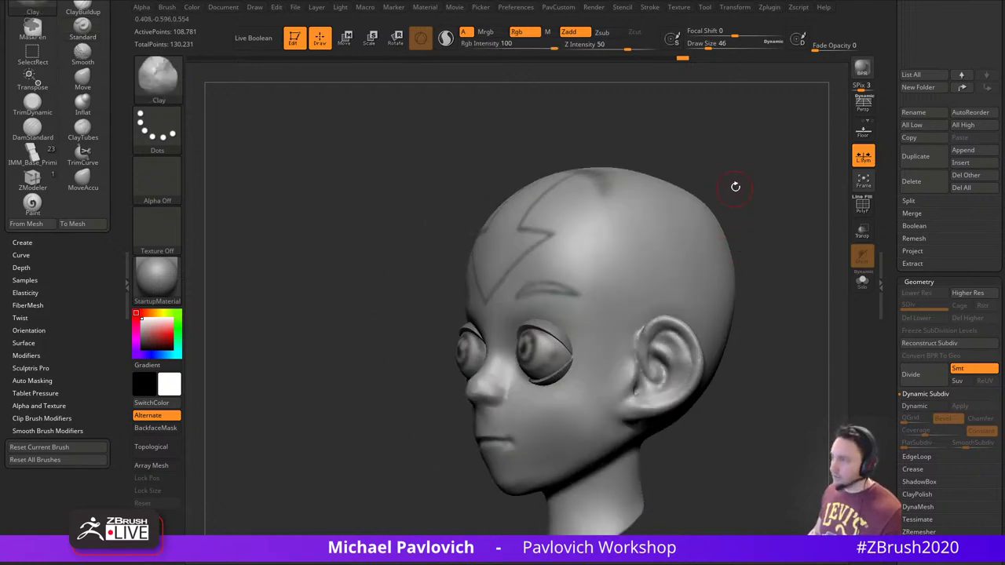
pyautogui.click(517, 33)
pyautogui.moveTo(714, 159); pyautogui.dragTo(687, 168, button='right')
pyautogui.moveTo(578, 278)
pyautogui.mouseDown()
pyautogui.moveTo(522, 312)
pyautogui.moveTo(612, 310)
pyautogui.mouseUp()
pyautogui.press('s')
pyautogui.click(580, 308)
pyautogui.click(615, 46)
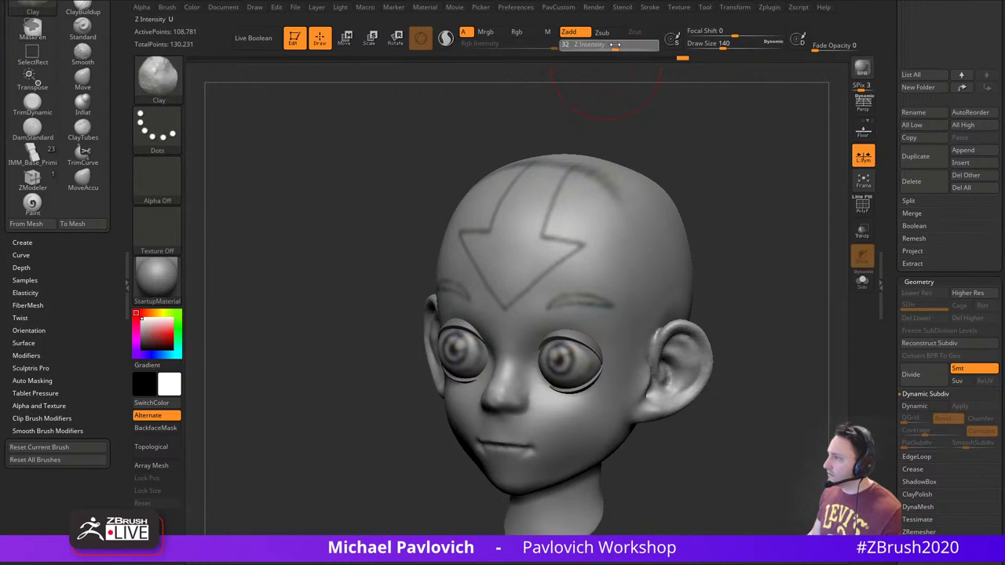
# Build up the brow ridge above the outer eye with the Clay brush at draw size 87
pyautogui.press('s')
pyautogui.click(570, 280)
pyautogui.moveTo(567, 286)
pyautogui.mouseDown()
pyautogui.moveTo(530, 300)
pyautogui.moveTo(604, 312)
pyautogui.mouseUp()
pyautogui.moveTo(604, 312)
pyautogui.mouseDown(button='right')
pyautogui.moveTo(553, 315)
pyautogui.moveTo(485, 380)
pyautogui.mouseUp(button='right')
pyautogui.moveTo(611, 349); pyautogui.dragTo(620, 317)
pyautogui.moveTo(714, 283); pyautogui.dragTo(655, 292, button='right')
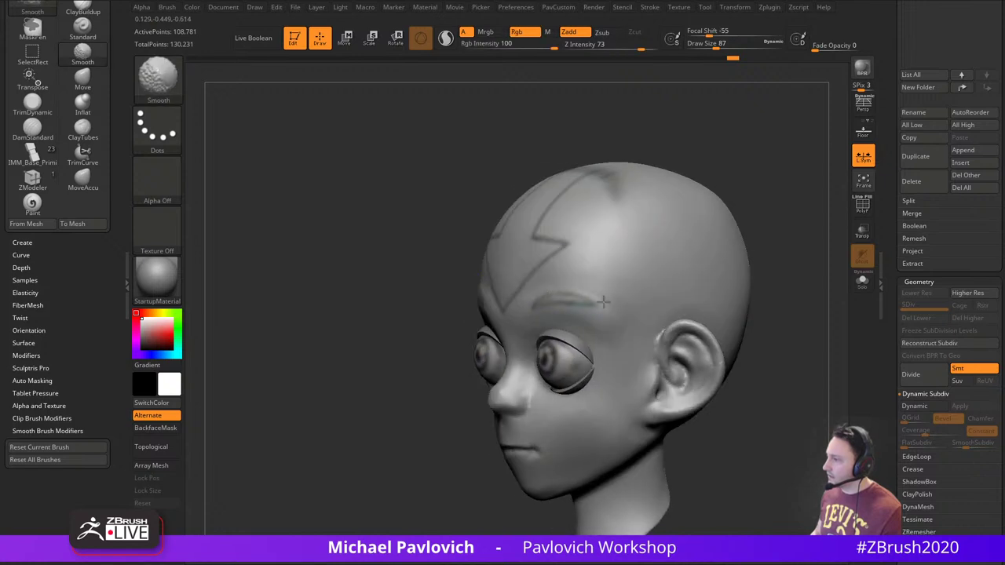
# Turn off Rgb for the Smooth brush and smooth the forehead above the eyebrows
pyautogui.moveTo(748, 159); pyautogui.dragTo(712, 135, button='right')
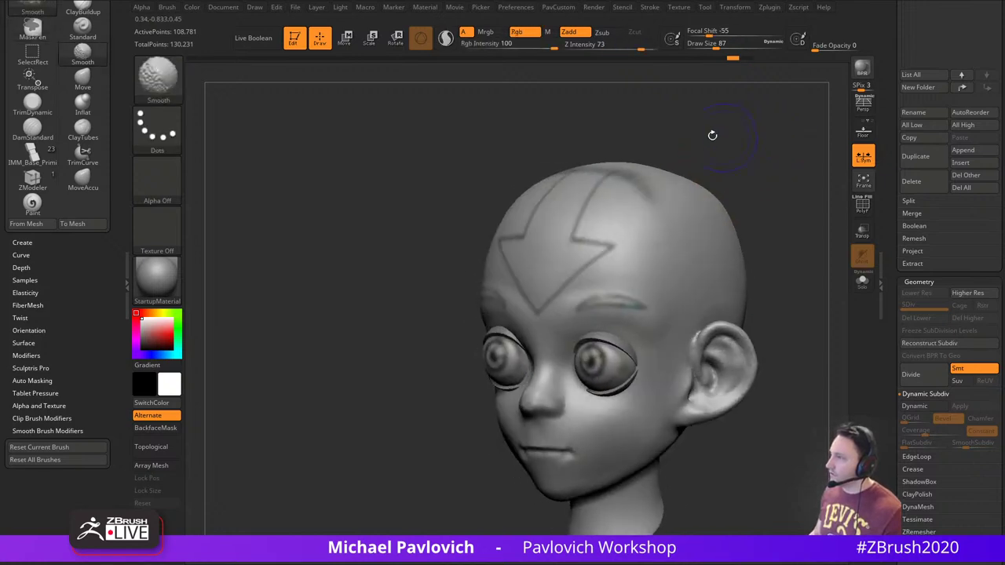
pyautogui.click(524, 38)
pyautogui.keyDown('alt'); pyautogui.moveTo(750, 174); pyautogui.dragTo(699, 169, button='right'); pyautogui.keyUp('alt')
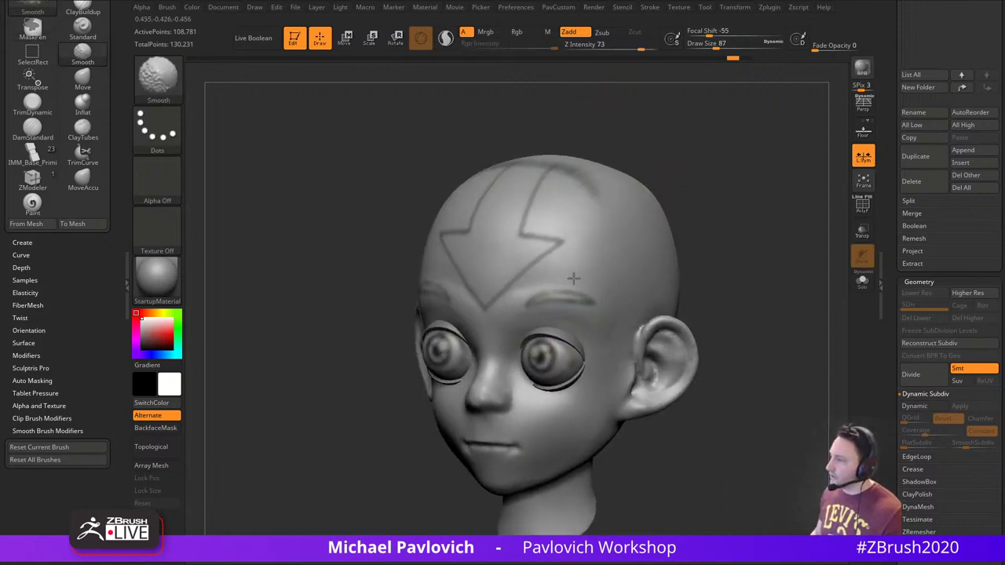
pyautogui.keyDown('shift'); pyautogui.moveTo(573, 279); pyautogui.dragTo(514, 291); pyautogui.keyUp('shift')
pyautogui.moveTo(697, 226); pyautogui.dragTo(792, 229, button='right')
pyautogui.moveTo(502, 202); pyautogui.dragTo(424, 208, button='right')
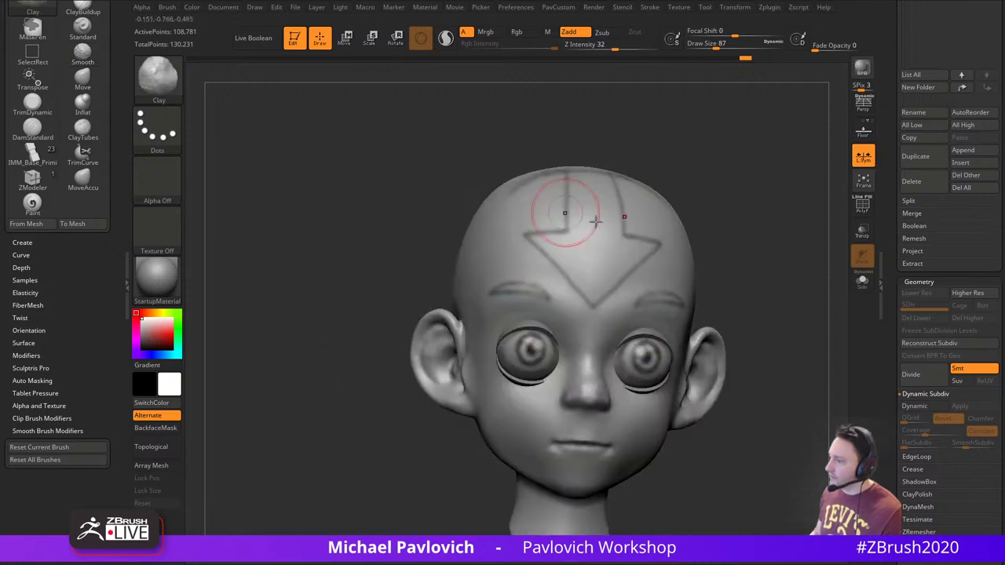
# Add volume beside and below the mouth with the Inflat brush at draw size 94 and Z Intensity 10
pyautogui.keyDown('alt'); pyautogui.moveTo(811, 290); pyautogui.dragTo(757, 196, button='right'); pyautogui.keyUp('alt')
pyautogui.moveTo(758, 196); pyautogui.dragTo(727, 203, button='right')
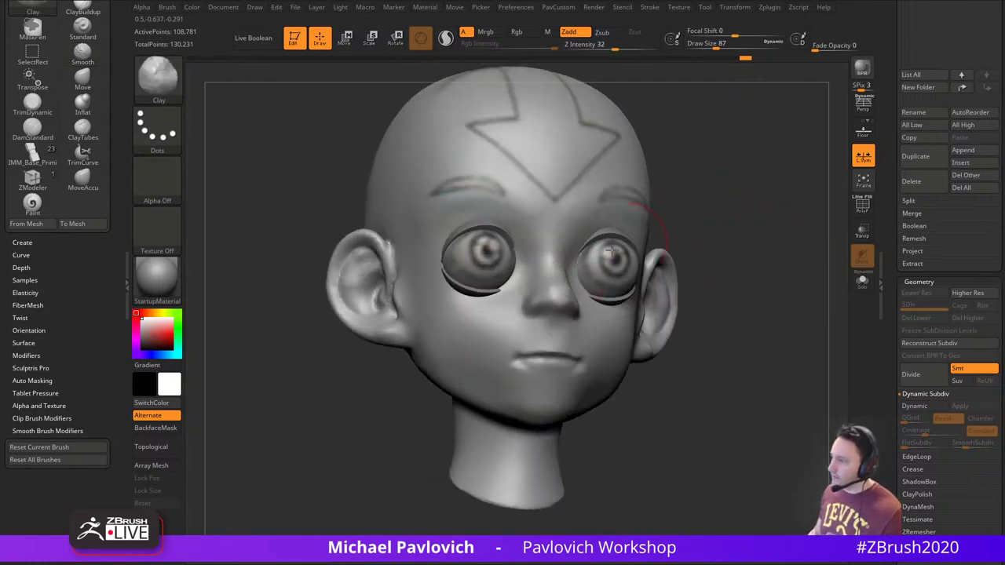
pyautogui.press('b')
pyautogui.press('i')
pyautogui.press('n')
pyautogui.moveTo(752, 283)
pyautogui.mouseDown(button='right')
pyautogui.moveTo(769, 311)
pyautogui.moveTo(798, 320)
pyautogui.moveTo(762, 312)
pyautogui.mouseUp(button='right')
pyautogui.moveTo(787, 151); pyautogui.dragTo(741, 284, button='right')
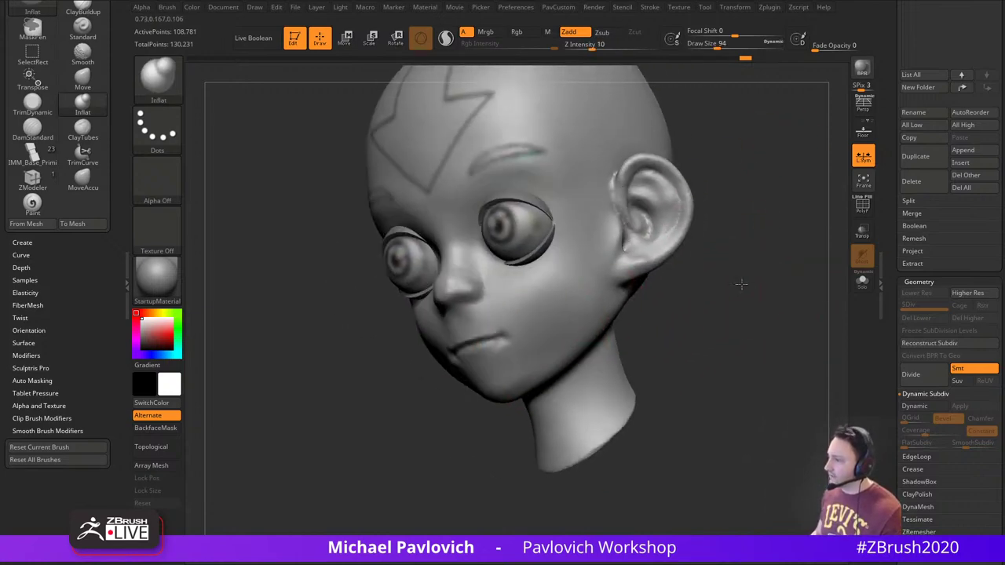
pyautogui.moveTo(668, 328); pyautogui.dragTo(526, 361, button='right')
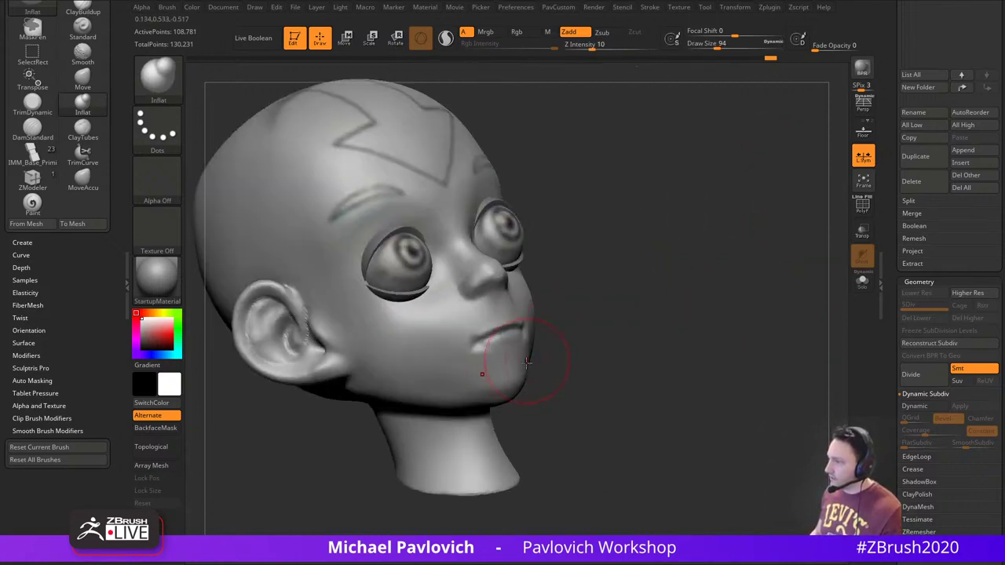
pyautogui.moveTo(648, 372); pyautogui.dragTo(574, 367)
pyautogui.moveTo(516, 382); pyautogui.dragTo(513, 362)
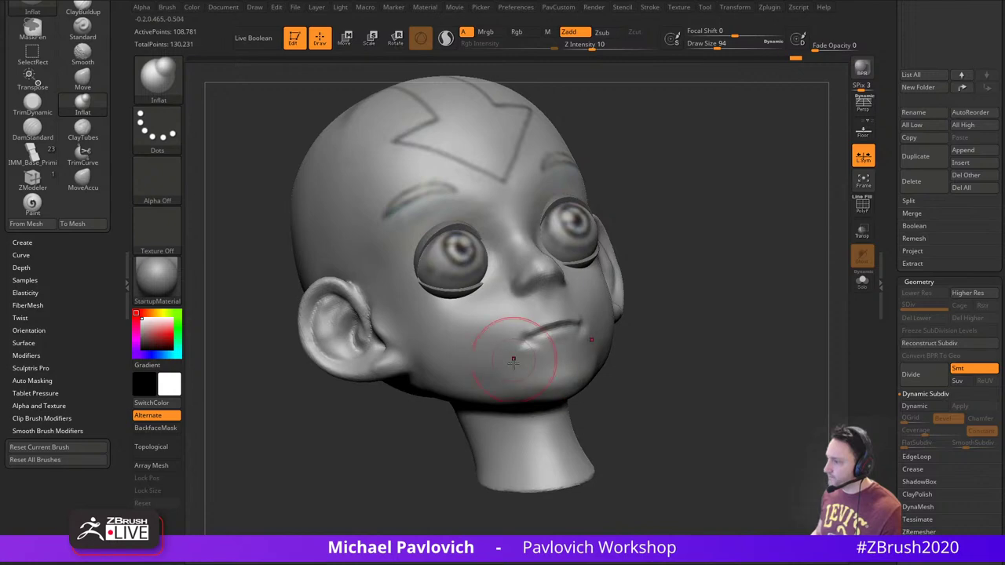
# Puff up the lower cheeks toward the jaw with the Inflat brush at draw size 104
pyautogui.moveTo(726, 357); pyautogui.dragTo(604, 353)
pyautogui.moveTo(740, 301); pyautogui.dragTo(730, 332)
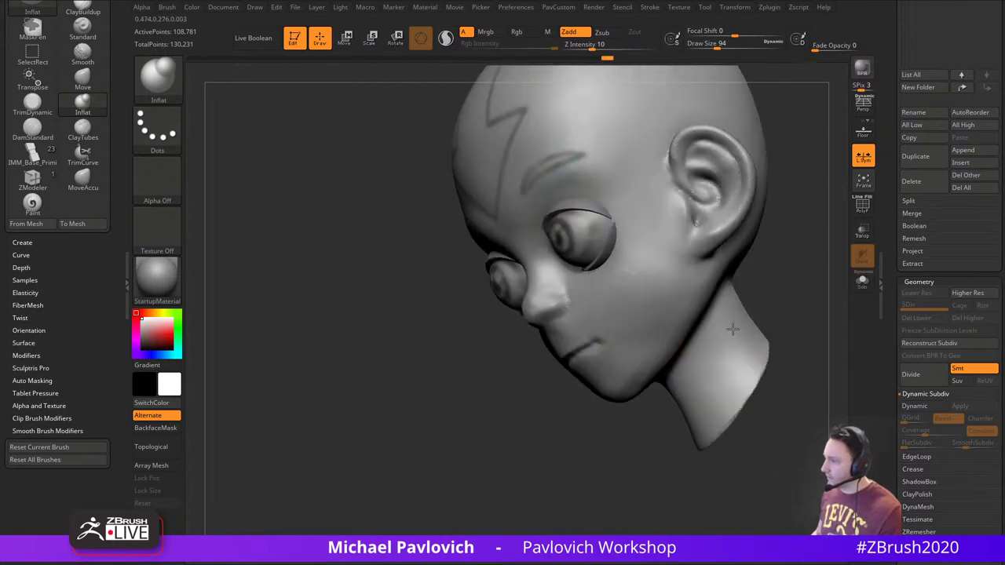
pyautogui.press('s')
pyautogui.moveTo(651, 324); pyautogui.dragTo(652, 323)
pyautogui.moveTo(663, 353); pyautogui.dragTo(718, 274, button='right')
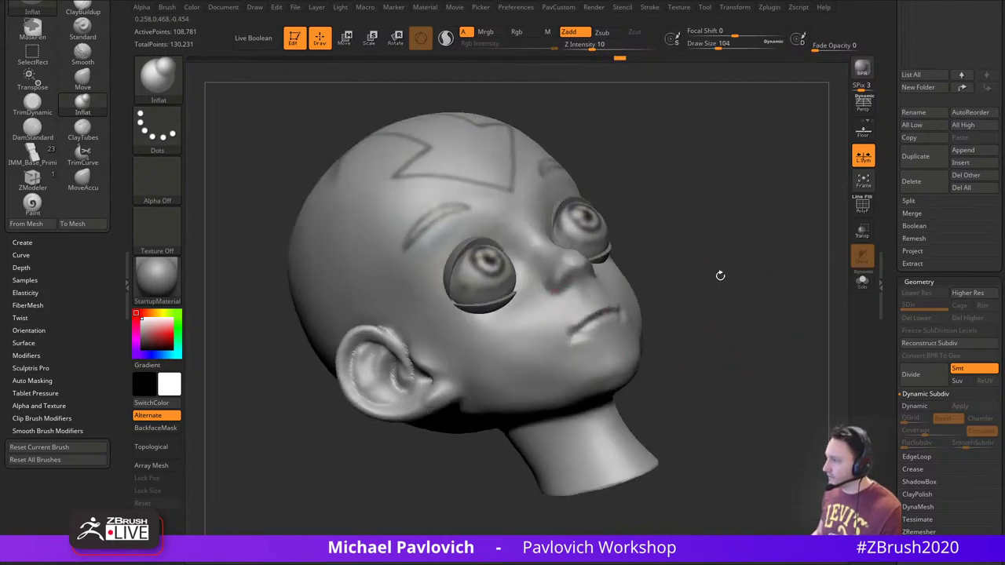
pyautogui.moveTo(501, 379); pyautogui.dragTo(515, 372)
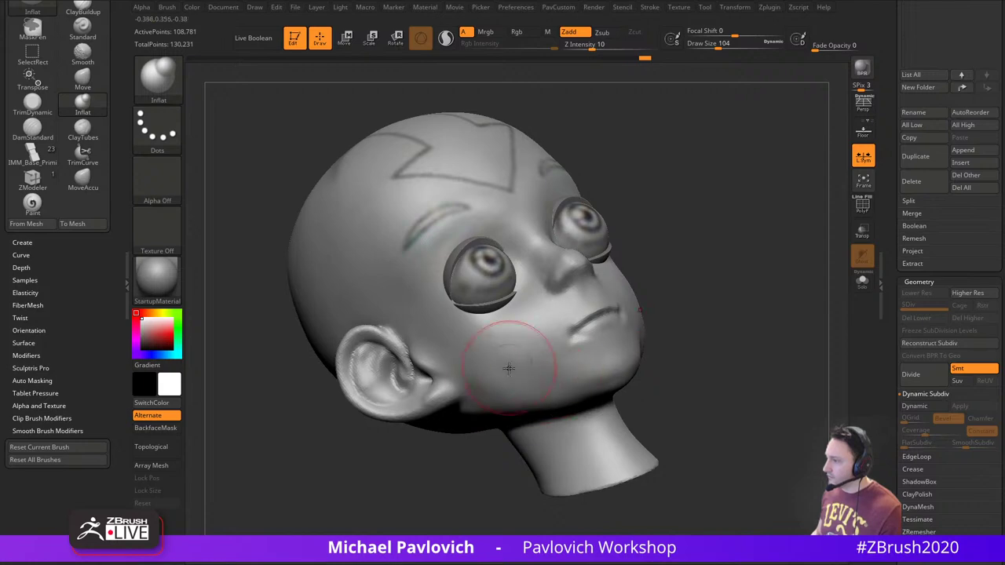
# Smooth the cheeks, jawline and underside of the chin, reducing the draw size to 68
pyautogui.moveTo(727, 350)
pyautogui.mouseDown()
pyautogui.moveTo(731, 314)
pyautogui.moveTo(715, 371)
pyautogui.mouseUp()
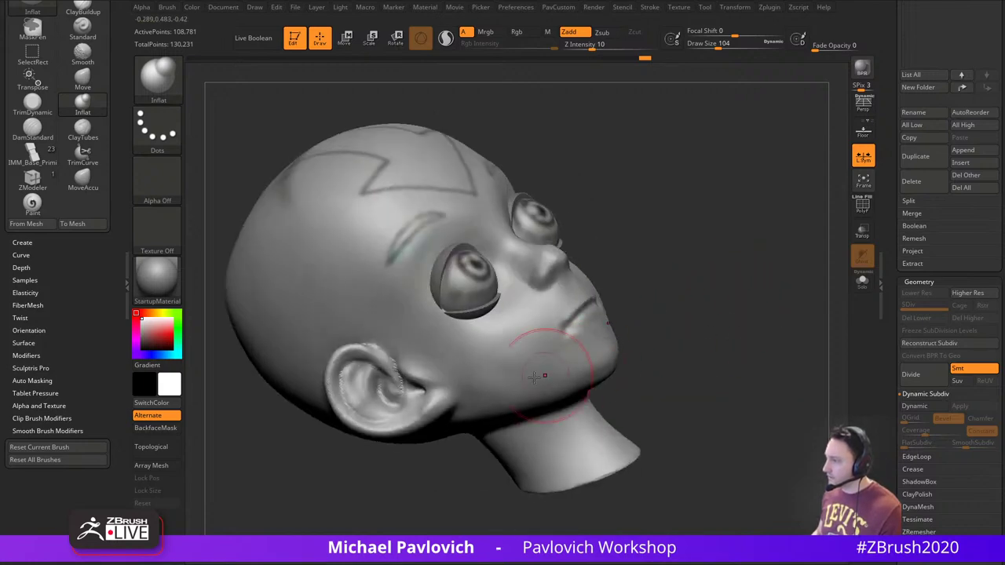
pyautogui.keyDown('shift'); pyautogui.moveTo(546, 376); pyautogui.dragTo(562, 338); pyautogui.keyUp('shift')
pyautogui.press('s')
pyautogui.moveTo(710, 330); pyautogui.dragTo(628, 343)
pyautogui.moveTo(728, 313); pyautogui.dragTo(690, 272)
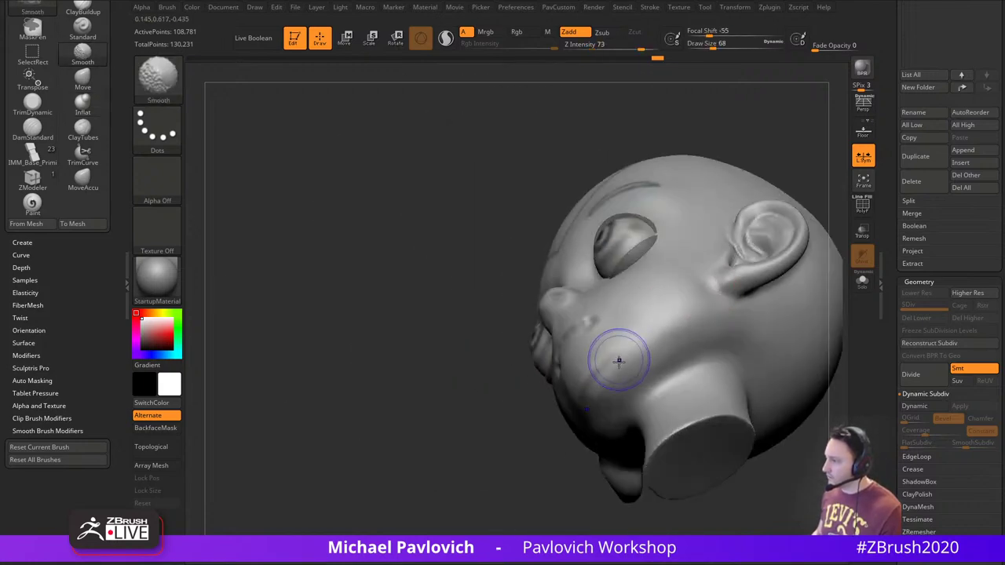
pyautogui.keyDown('shift'); pyautogui.moveTo(618, 358); pyautogui.dragTo(599, 366); pyautogui.keyUp('shift')
pyautogui.moveTo(493, 426); pyautogui.dragTo(532, 468)
pyautogui.keyDown('shift'); pyautogui.moveTo(765, 366); pyautogui.dragTo(789, 337); pyautogui.keyUp('shift')
pyautogui.moveTo(740, 378); pyautogui.dragTo(677, 365)
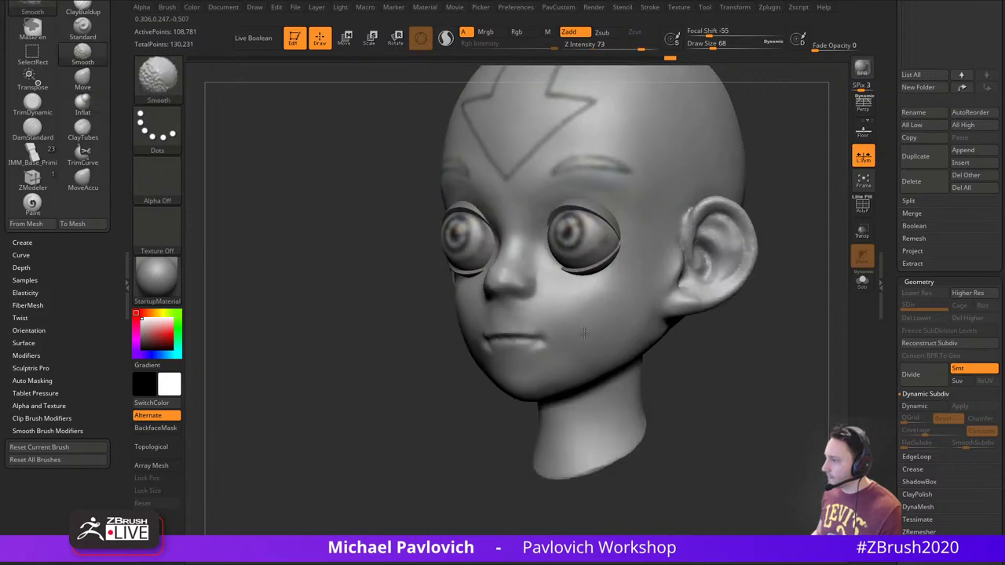
pyautogui.keyDown('shift'); pyautogui.moveTo(750, 354); pyautogui.dragTo(786, 315); pyautogui.keyUp('shift')
pyautogui.moveTo(786, 316)
pyautogui.keyDown('alt'); pyautogui.mouseDown()
pyautogui.moveTo(731, 390)
pyautogui.moveTo(673, 377)
pyautogui.mouseUp(); pyautogui.keyUp('alt')
# Turn off the display of the painted sketch lines on the Head1 subtool
pyautogui.moveTo(893, 287); pyautogui.dragTo(895, 448)
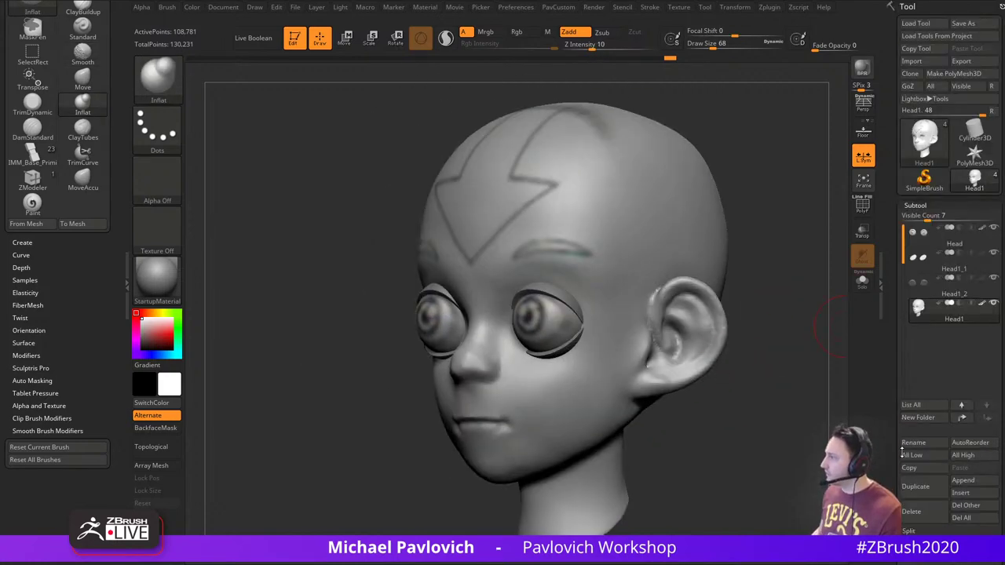
pyautogui.click(982, 303)
pyautogui.moveTo(791, 308); pyautogui.dragTo(846, 319)
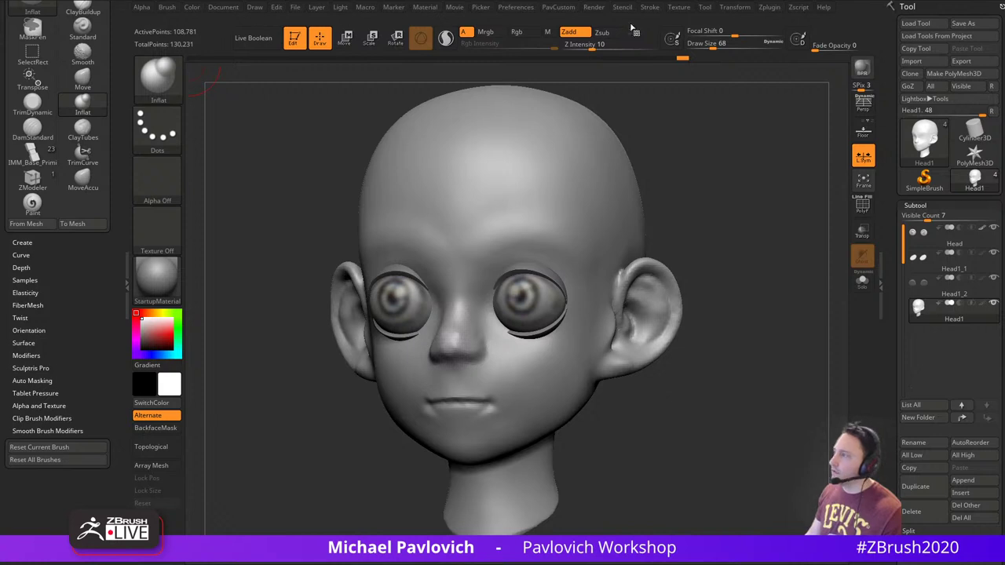
# Dock the Render palette and set Fade Opacity to 26
pyautogui.moveTo(594, 9)
pyautogui.moveTo(587, 10); pyautogui.dragTo(72, 41)
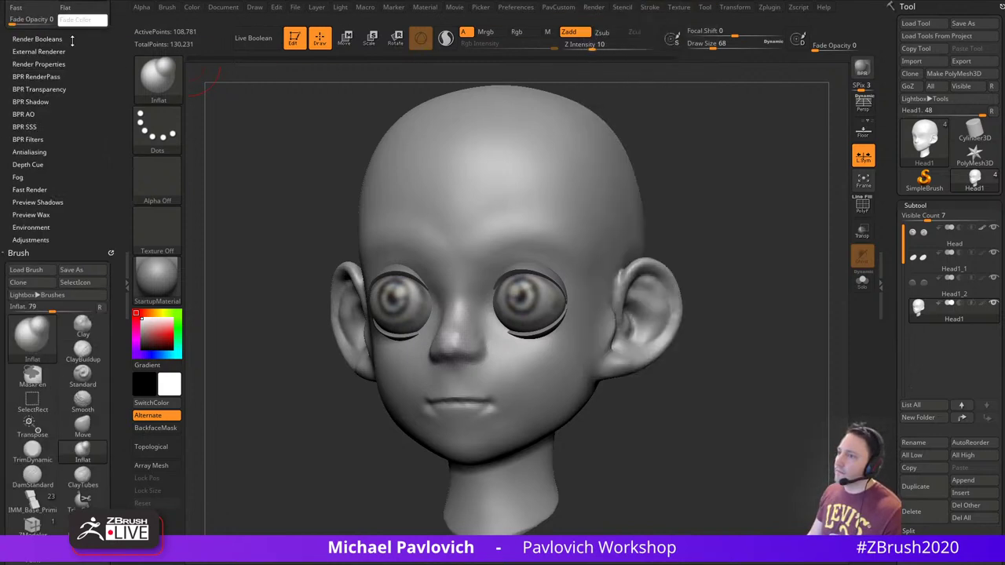
pyautogui.press('shift')
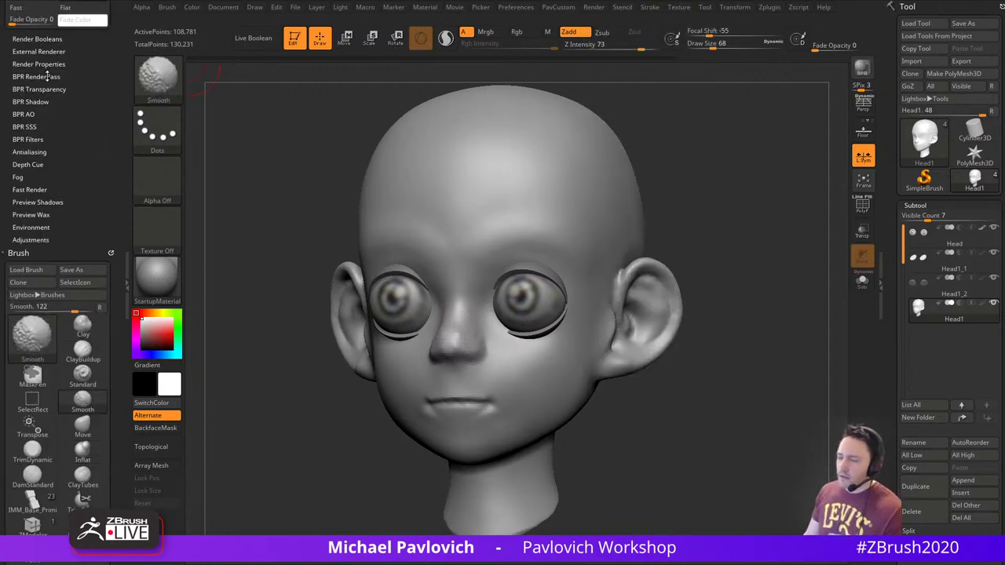
pyautogui.moveTo(34, 45)
pyautogui.mouseDown()
pyautogui.moveTo(34, 146)
pyautogui.moveTo(55, 121)
pyautogui.moveTo(30, 120)
pyautogui.moveTo(58, 121)
pyautogui.moveTo(22, 126)
pyautogui.mouseUp()
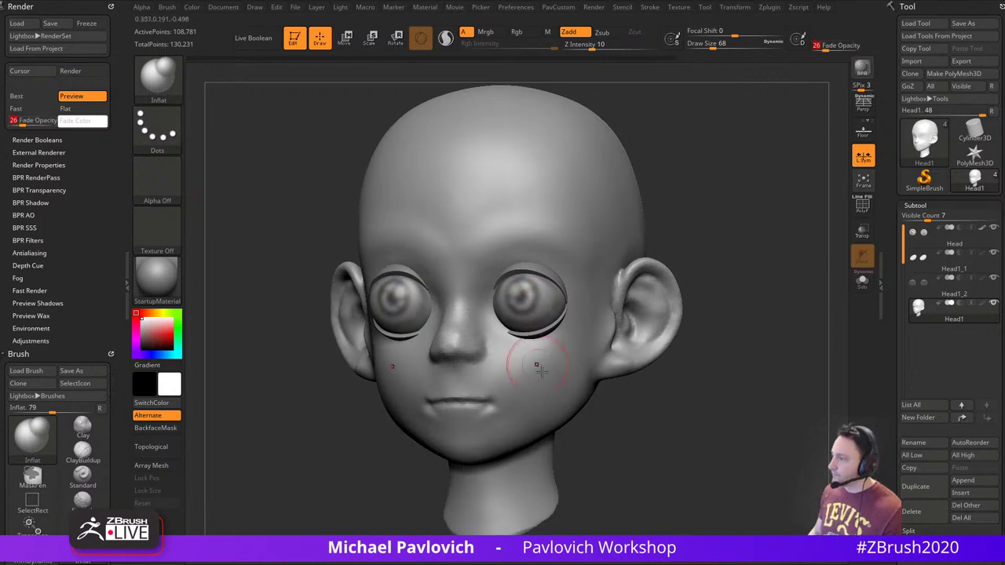
# Switch to the Standard brush at draw size 29, set Fade Opacity to 0 and frame the whole head
pyautogui.press('1')
pyautogui.click(540, 372)
pyautogui.keyDown('alt'); pyautogui.moveTo(723, 399); pyautogui.dragTo(730, 379); pyautogui.keyUp('alt')
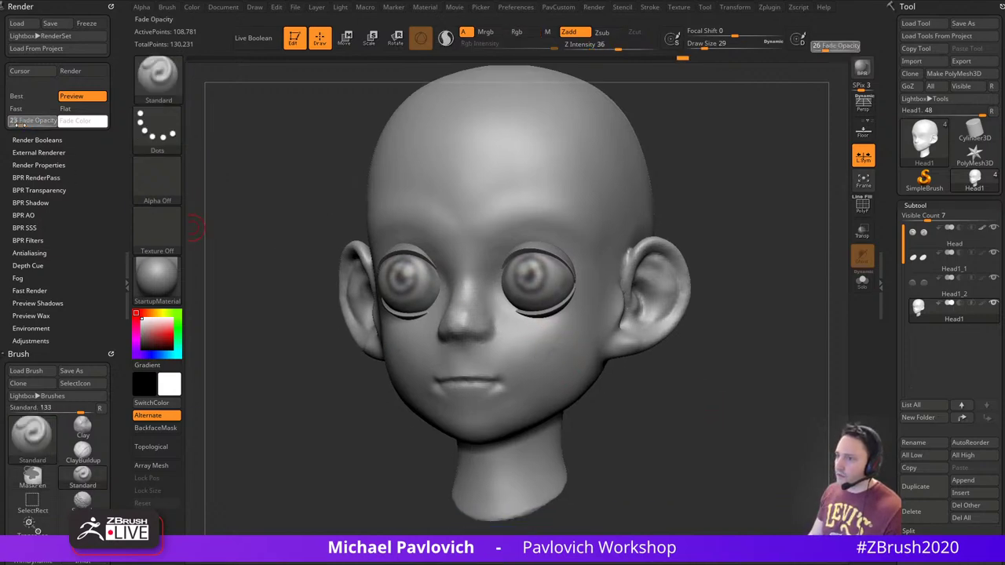
pyautogui.moveTo(22, 123); pyautogui.dragTo(4, 122)
pyautogui.moveTo(726, 346)
pyautogui.mouseDown()
pyautogui.moveTo(769, 346)
pyautogui.moveTo(695, 353)
pyautogui.moveTo(709, 351)
pyautogui.mouseUp()
pyautogui.press('f')
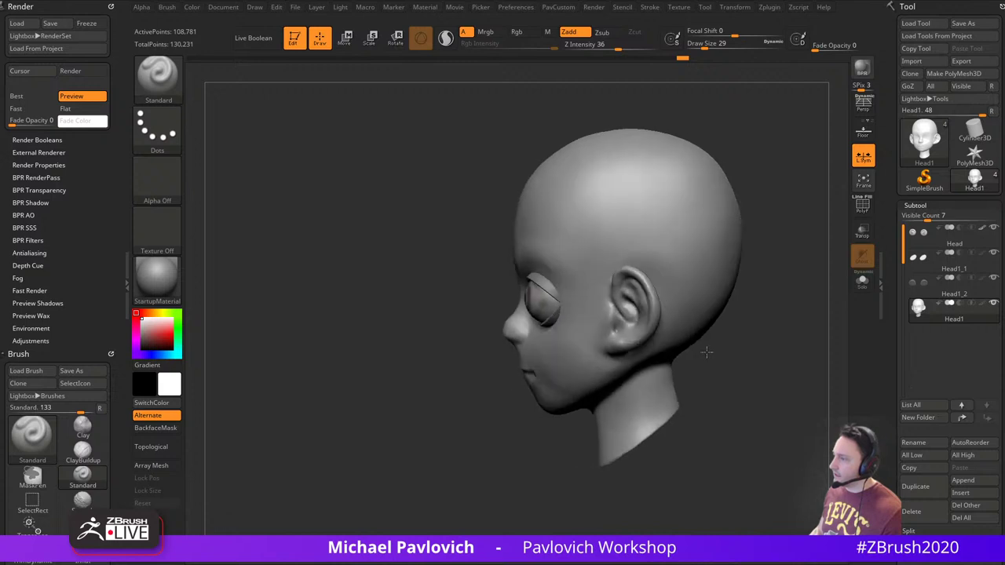
# Adjust the lower jaw in profile with the Move brush at draw size 80 and smooth it at draw size 62
pyautogui.keyDown('alt'); pyautogui.moveTo(767, 363); pyautogui.dragTo(754, 288); pyautogui.keyUp('alt')
pyautogui.moveTo(766, 326)
pyautogui.mouseDown()
pyautogui.moveTo(757, 313)
pyautogui.moveTo(772, 337)
pyautogui.mouseUp()
pyautogui.press('b')
pyautogui.press('m')
pyautogui.press('v')
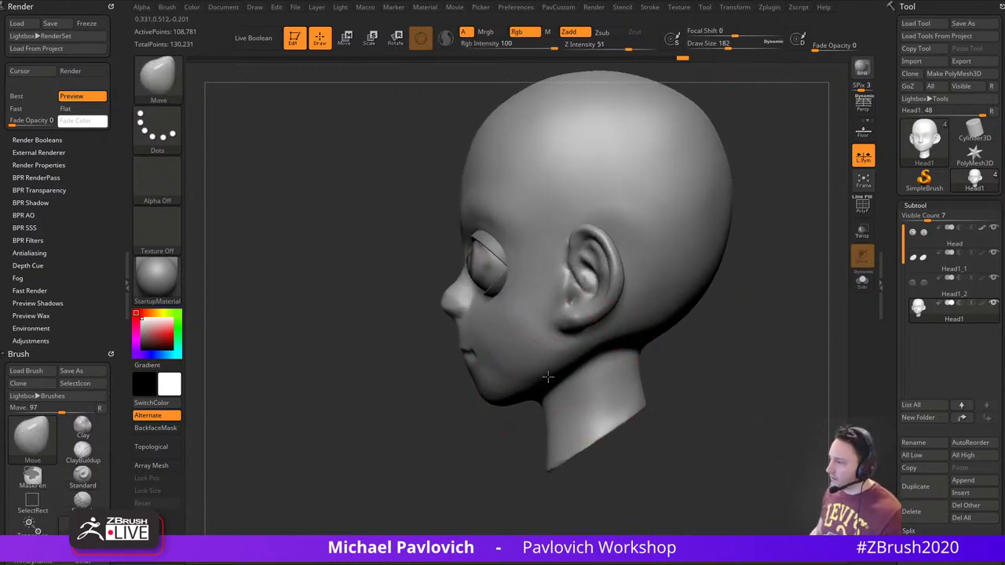
pyautogui.press('s')
pyautogui.moveTo(540, 375); pyautogui.dragTo(524, 372)
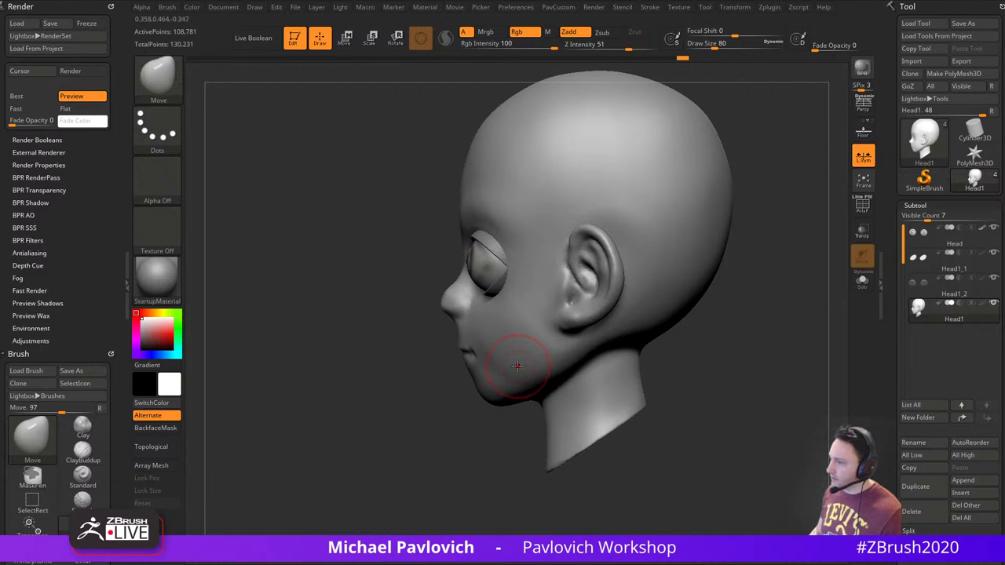
pyautogui.press('shift')
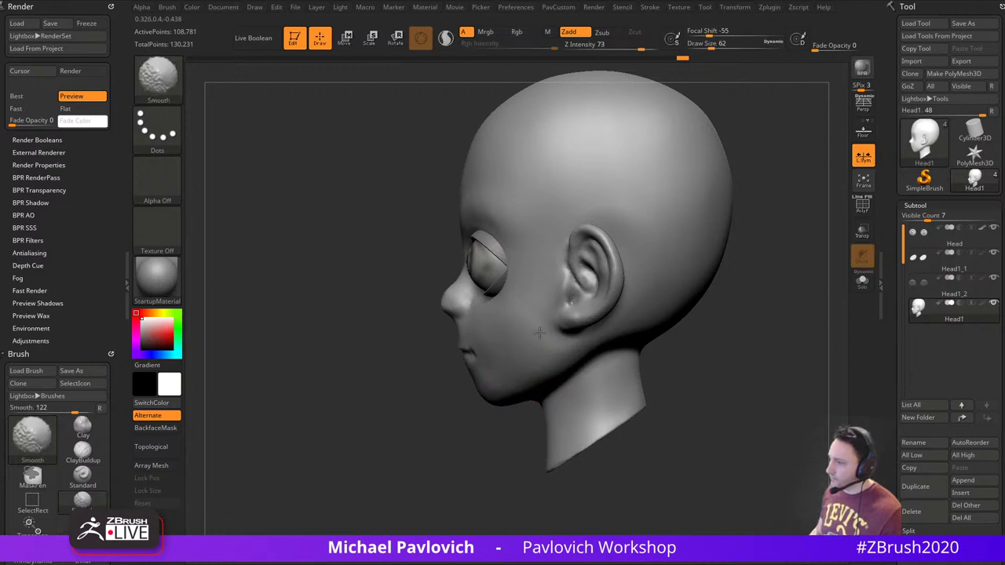
pyautogui.moveTo(675, 338); pyautogui.dragTo(746, 337)
pyautogui.keyDown('shift'); pyautogui.moveTo(556, 242); pyautogui.dragTo(516, 229); pyautogui.keyUp('shift')
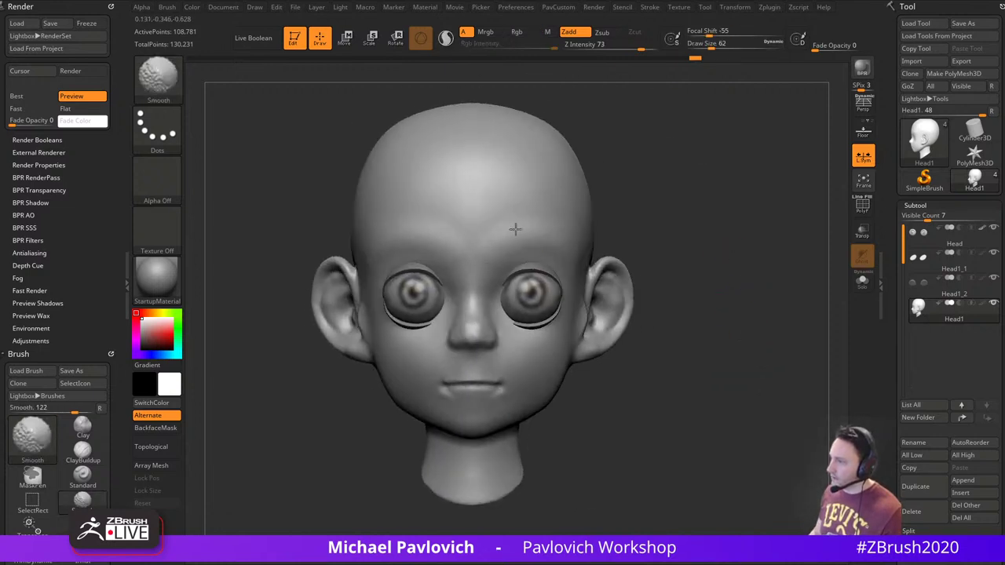
pyautogui.moveTo(643, 245); pyautogui.dragTo(580, 239)
pyautogui.keyDown('shift'); pyautogui.moveTo(687, 242); pyautogui.dragTo(760, 245); pyautogui.keyUp('shift')
# Make the eyeballs subtool (Head) active with the Standard brush at draw size 20
pyautogui.press('b')
pyautogui.press('s')
pyautogui.press('t')
pyautogui.press('s')
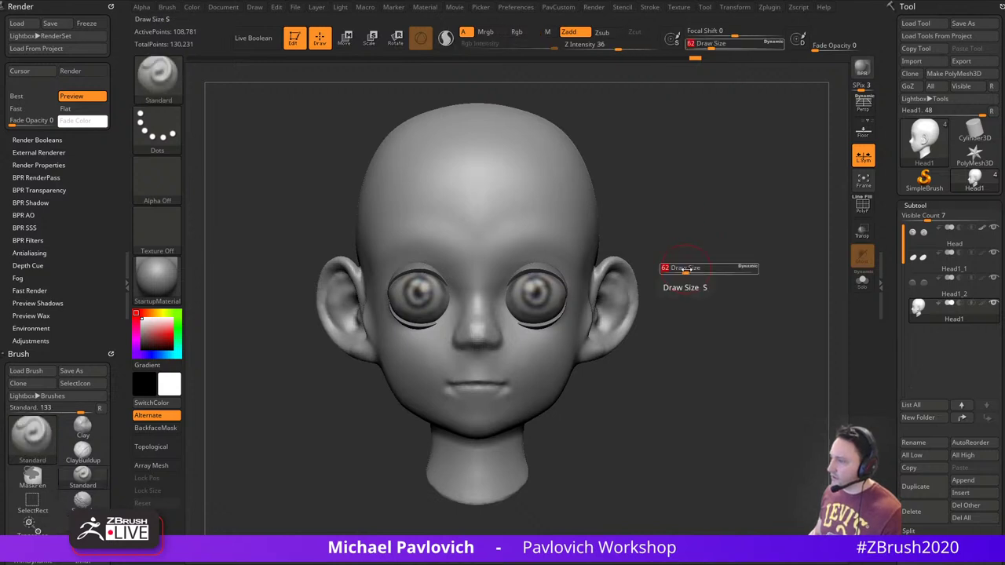
pyautogui.moveTo(684, 269); pyautogui.dragTo(677, 269)
pyautogui.moveTo(679, 270)
pyautogui.keyDown('alt'); pyautogui.mouseDown()
pyautogui.moveTo(774, 264)
pyautogui.moveTo(760, 234)
pyautogui.mouseUp(); pyautogui.keyUp('alt')
pyautogui.keyDown('alt'); pyautogui.click(574, 305); pyautogui.keyUp('alt')
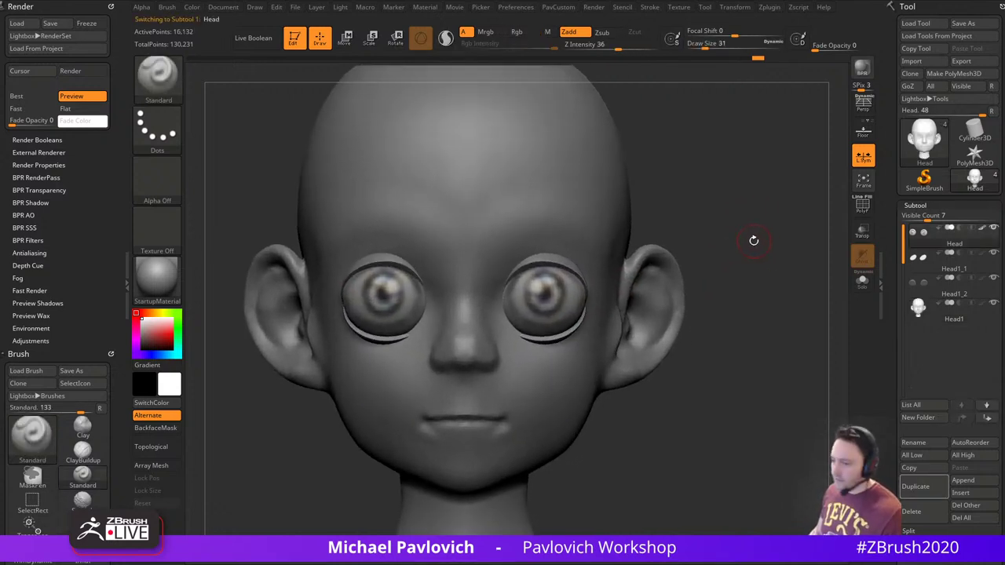
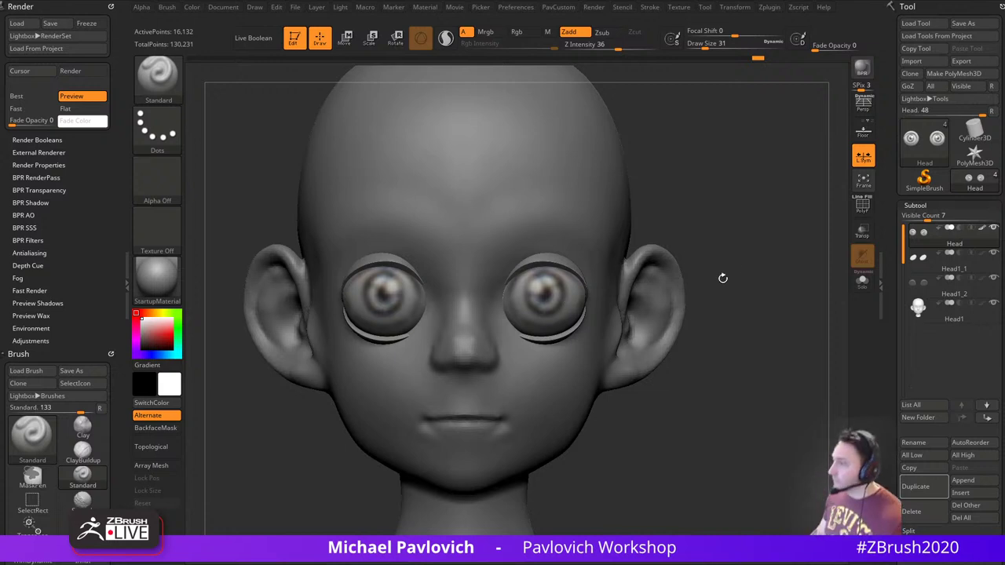
pyautogui.moveTo(741, 259); pyautogui.dragTo(723, 269)
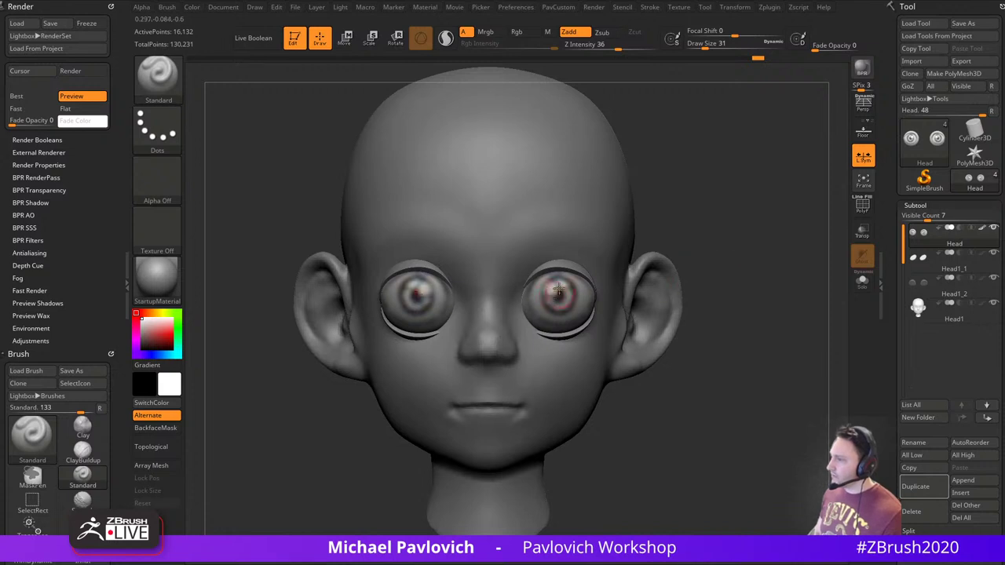
pyautogui.press('s')
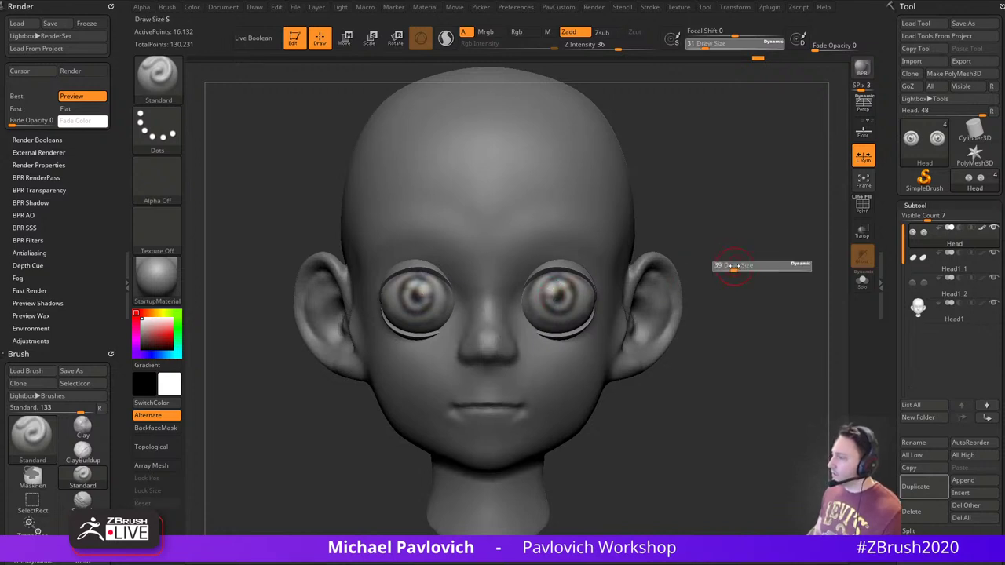
pyautogui.click(734, 266)
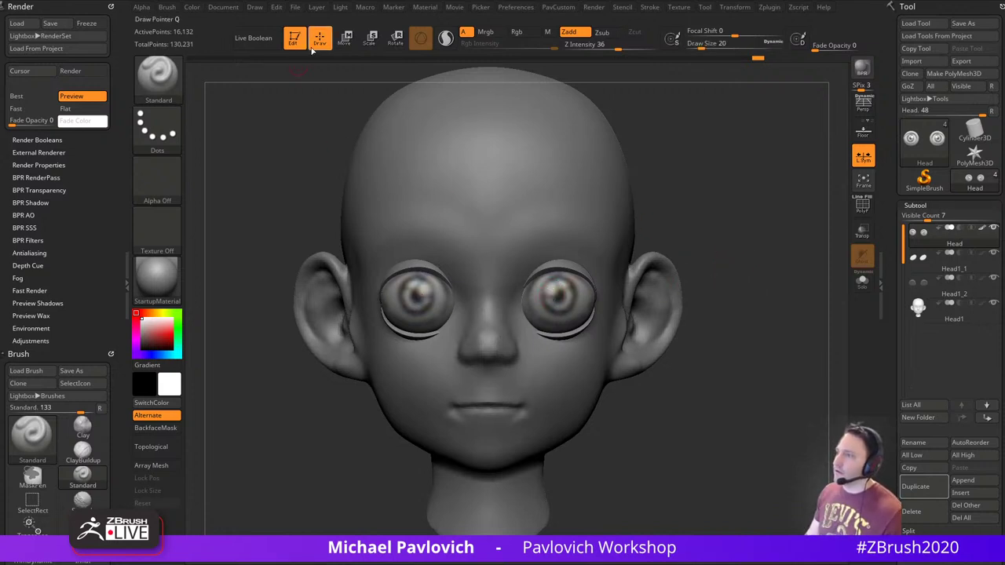
# Fill the eyeballs with light grey (R 182, G 184, B 184) in Rgb-only mode at Rgb Intensity 44
pyautogui.click(191, 7)
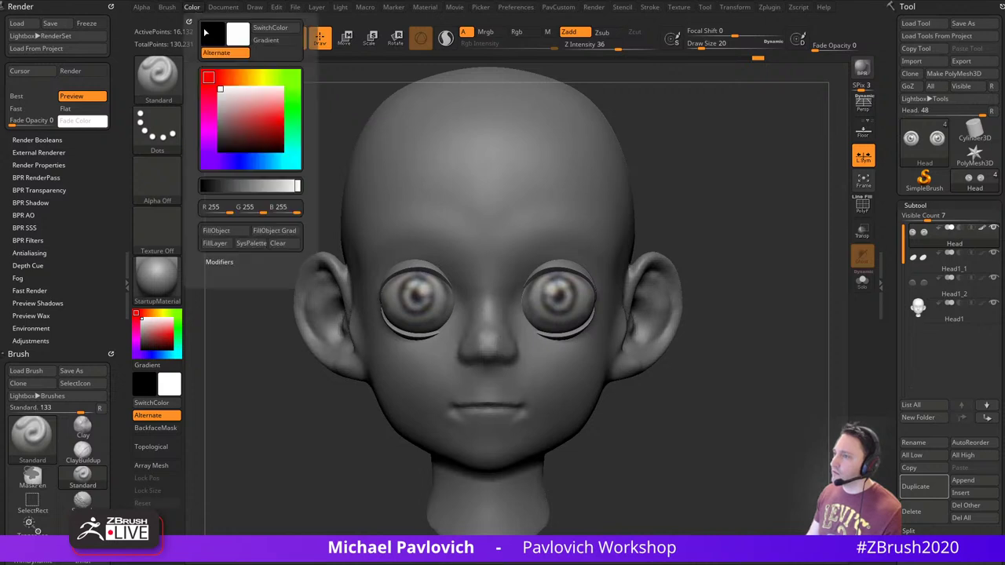
pyautogui.click(275, 161)
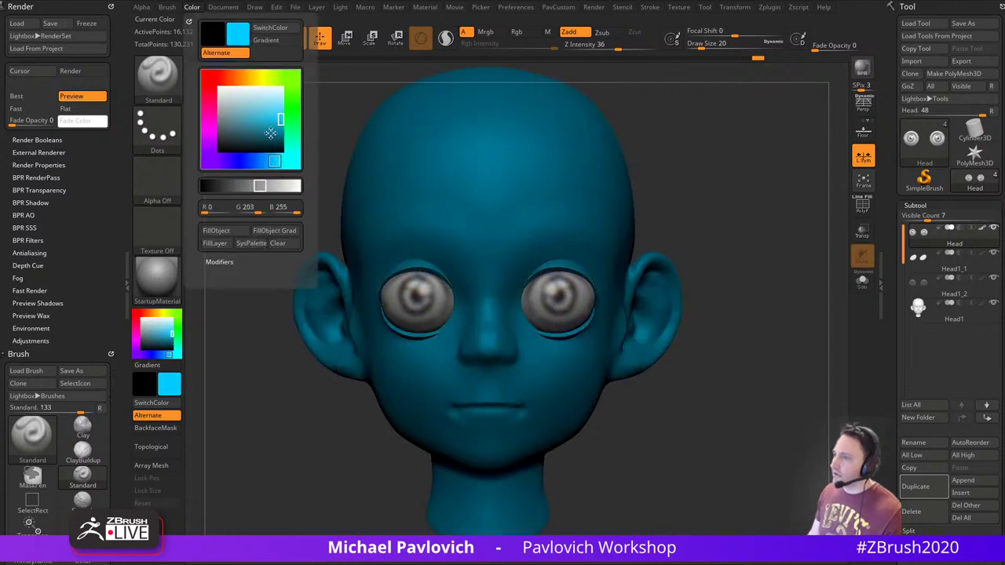
pyautogui.click(221, 115)
pyautogui.moveTo(219, 111); pyautogui.dragTo(220, 105)
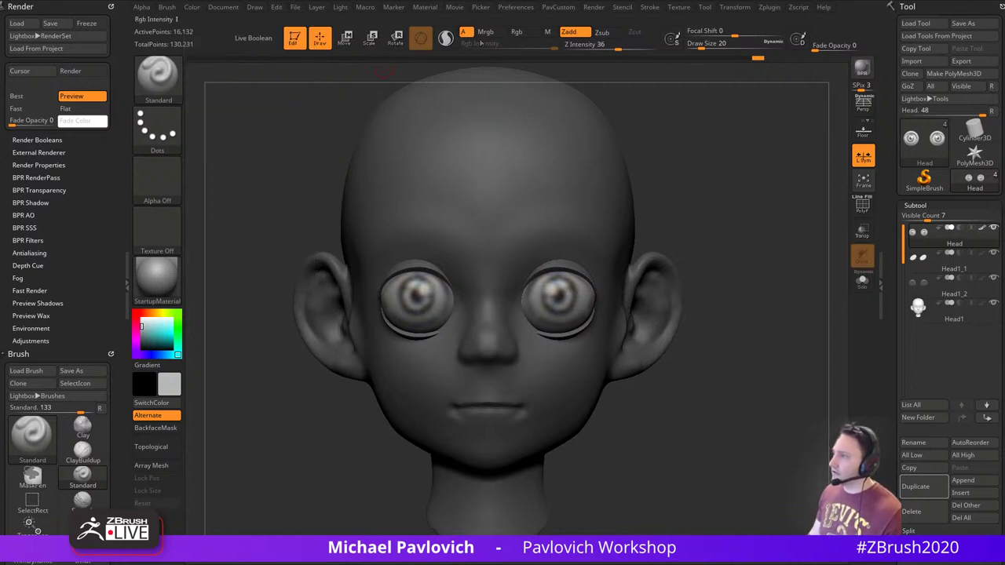
pyautogui.click(524, 33)
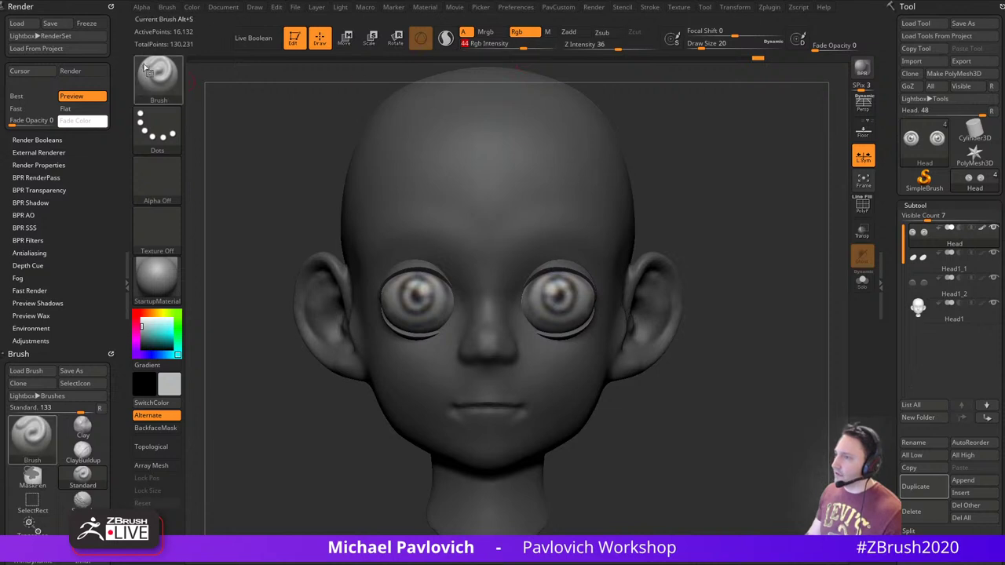
pyautogui.click(193, 8)
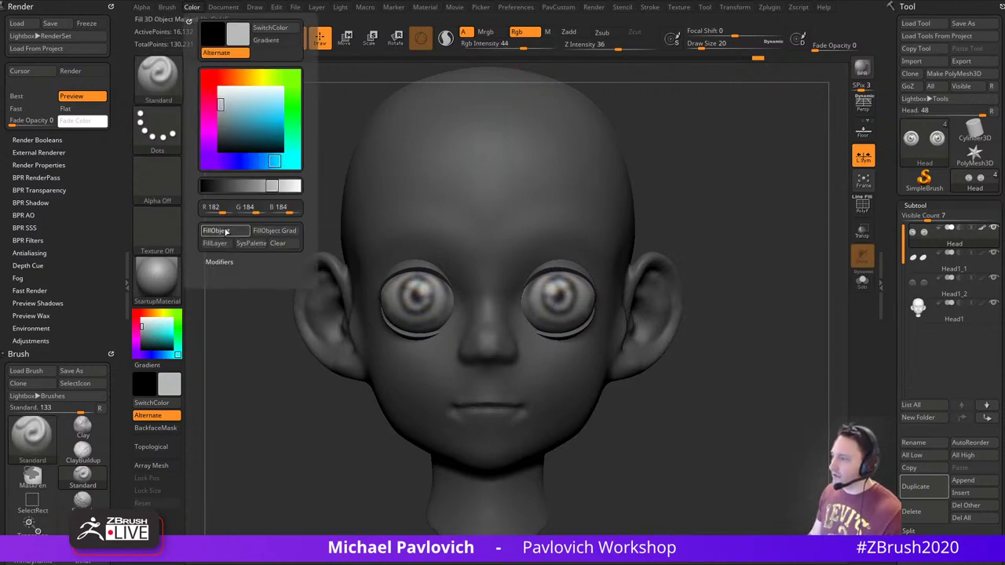
pyautogui.click(226, 230)
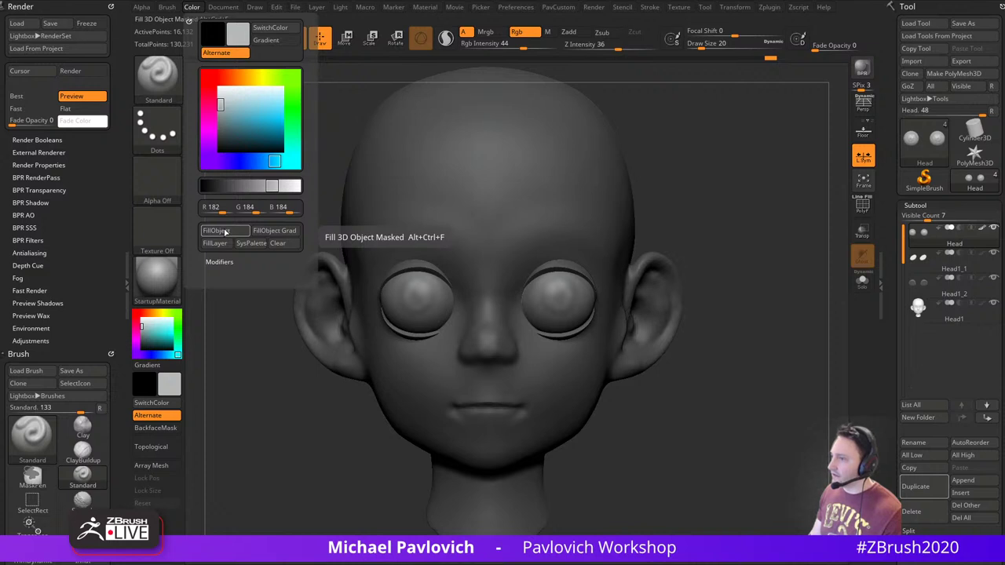
# Set the draw size to 49 and switch the Clay brush to colour only, with Rgb on and Zadd off
pyautogui.keyDown('alt'); pyautogui.moveTo(660, 179); pyautogui.dragTo(666, 149); pyautogui.keyUp('alt')
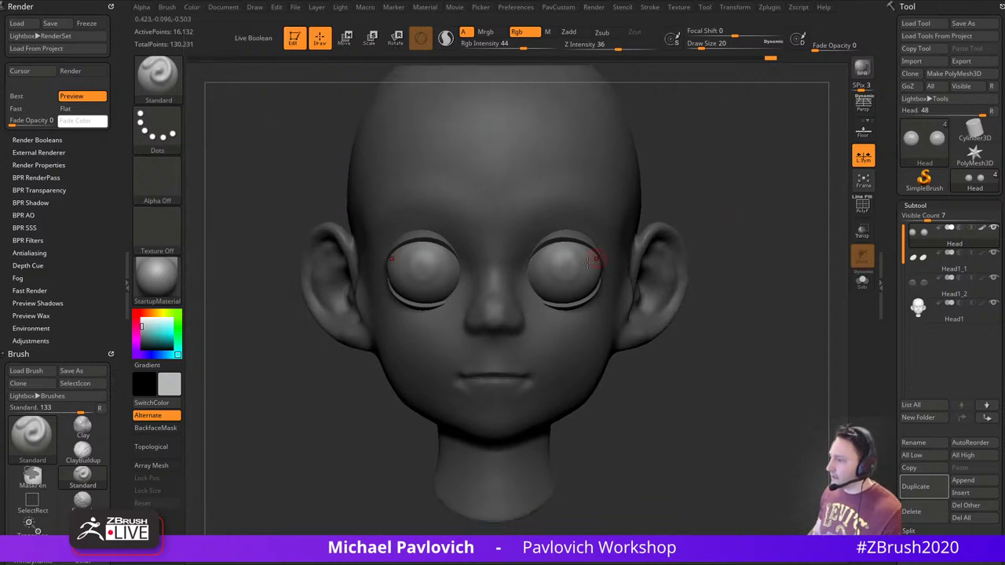
pyautogui.press('s')
pyautogui.click(575, 280)
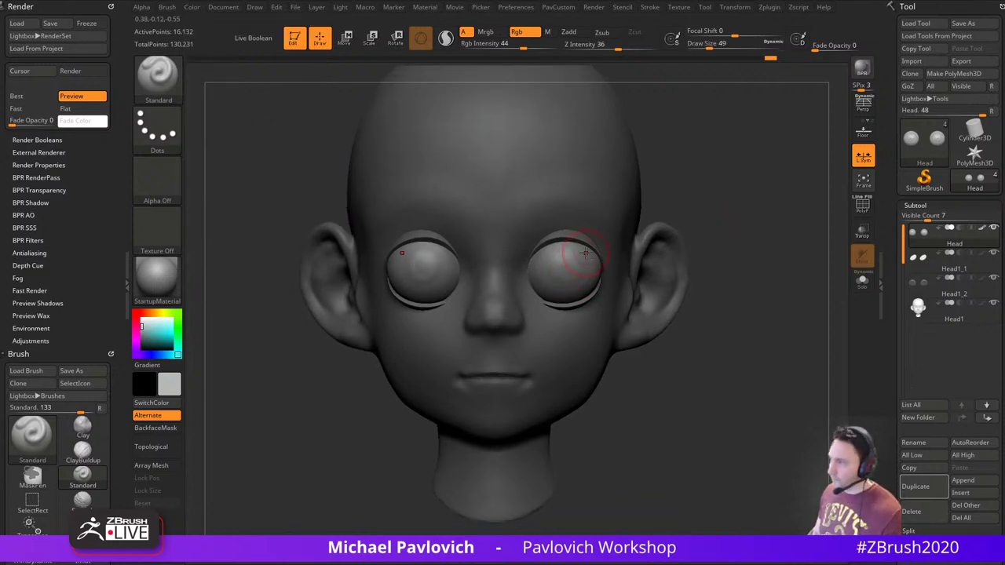
pyautogui.press('b')
pyautogui.press('c')
pyautogui.press('l')
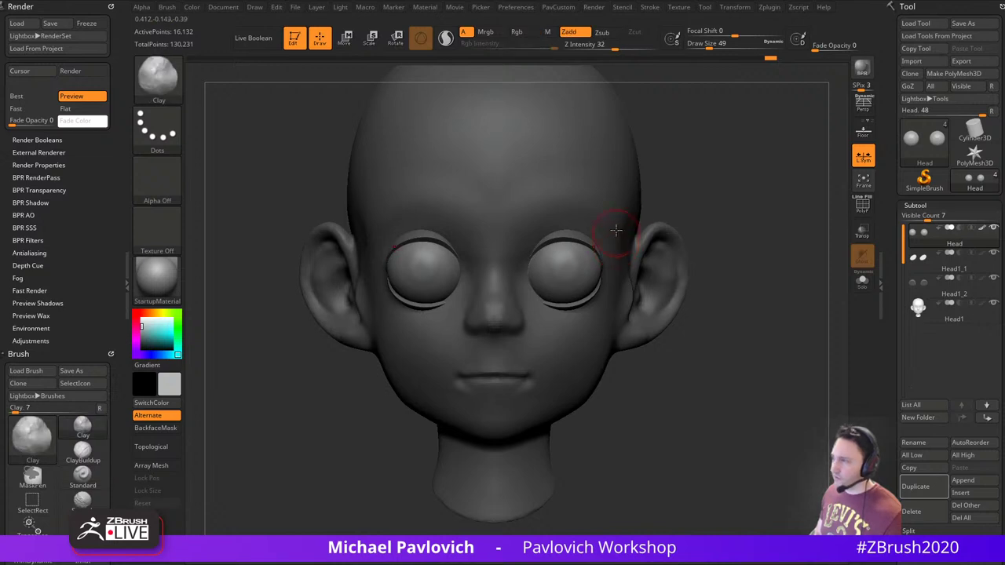
pyautogui.click(521, 33)
pyautogui.click(571, 33)
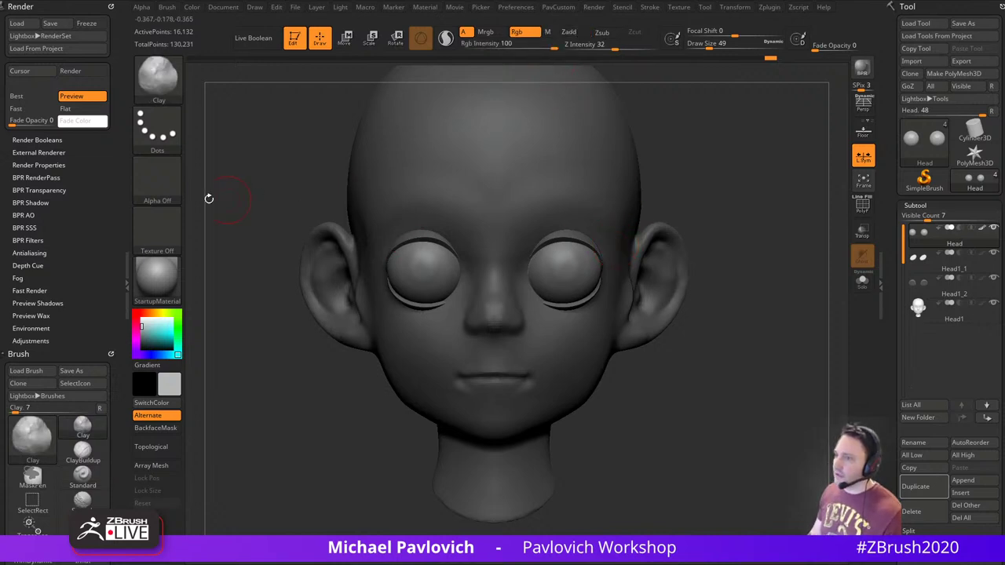
# Set the Standard brush to a pale bluish white at Rgb Intensity 21 for painting the eyeballs
pyautogui.click(136, 312)
pyautogui.moveTo(161, 337)
pyautogui.mouseDown()
pyautogui.moveTo(154, 344)
pyautogui.moveTo(143, 323)
pyautogui.mouseUp()
pyautogui.press('b')
pyautogui.press('s')
pyautogui.press('t')
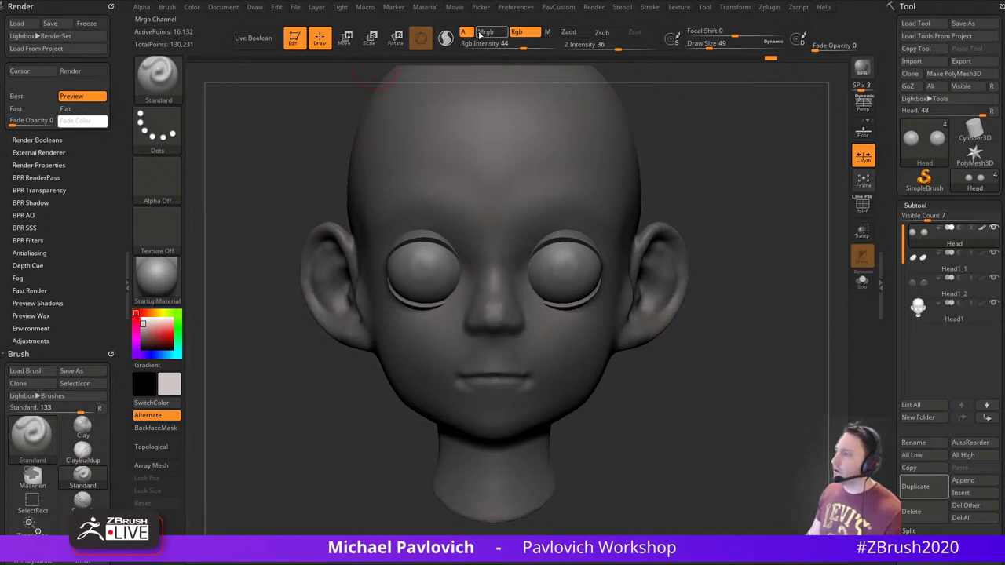
pyautogui.keyDown('alt'); pyautogui.moveTo(592, 133); pyautogui.dragTo(576, 139, button='right'); pyautogui.keyUp('alt')
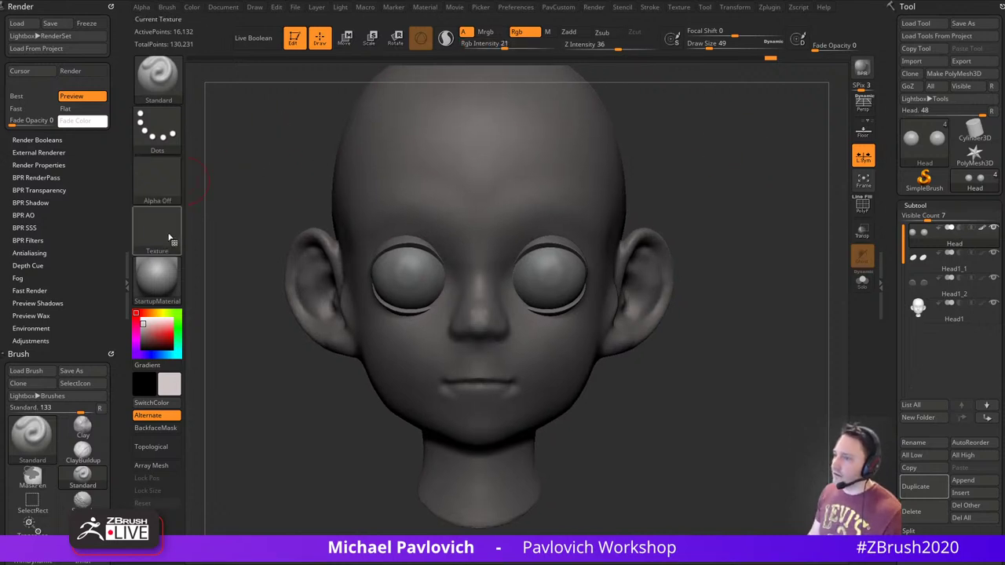
pyautogui.click(143, 321)
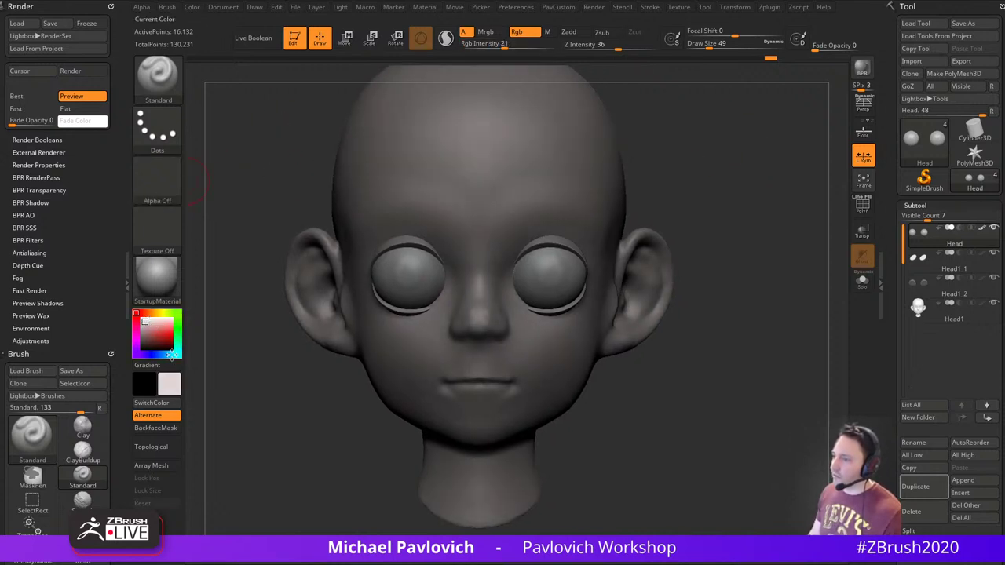
pyautogui.click(171, 355)
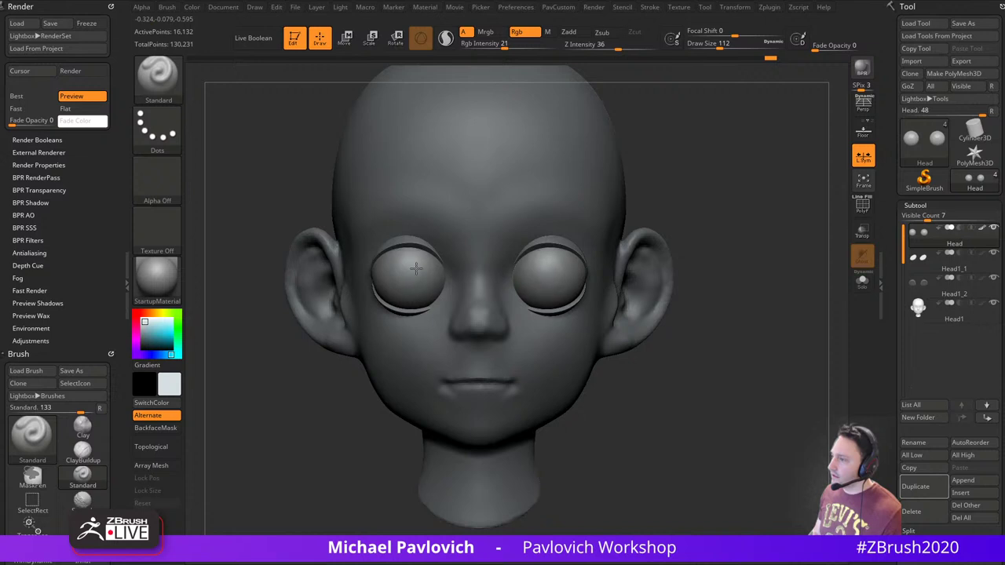
# Paint soft highlights on the eyeballs, lightening the colour to R 233, G 236, B 236 and reducing the draw size to 56
pyautogui.press('s')
pyautogui.click(553, 277)
pyautogui.moveTo(547, 274)
pyautogui.mouseDown()
pyautogui.moveTo(564, 277)
pyautogui.moveTo(540, 278)
pyautogui.mouseUp()
pyautogui.click(143, 319)
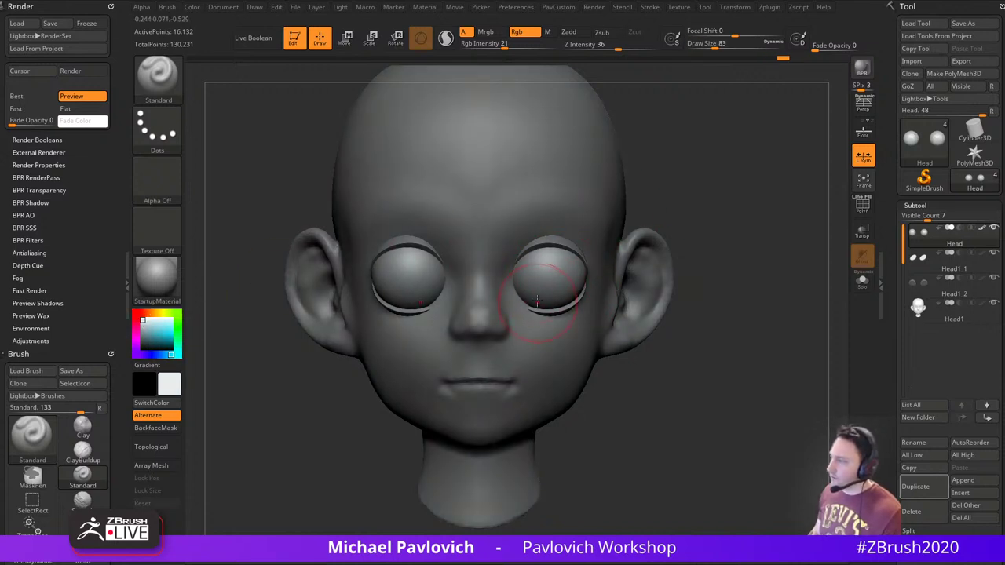
pyautogui.moveTo(558, 270)
pyautogui.mouseDown(button='right')
pyautogui.moveTo(537, 301)
pyautogui.moveTo(559, 311)
pyautogui.moveTo(567, 302)
pyautogui.mouseUp(button='right')
pyautogui.press('s')
pyautogui.moveTo(534, 300); pyautogui.dragTo(530, 298)
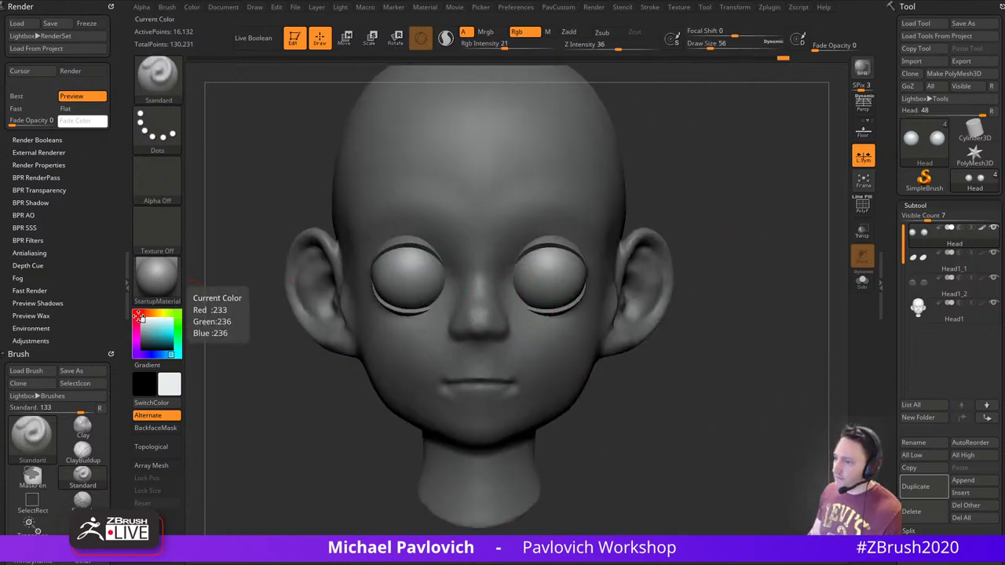
# Try painting the irises at the centre of the eyeballs in a dark red
pyautogui.click(137, 314)
pyautogui.click(154, 342)
pyautogui.moveTo(156, 344); pyautogui.dragTo(155, 345)
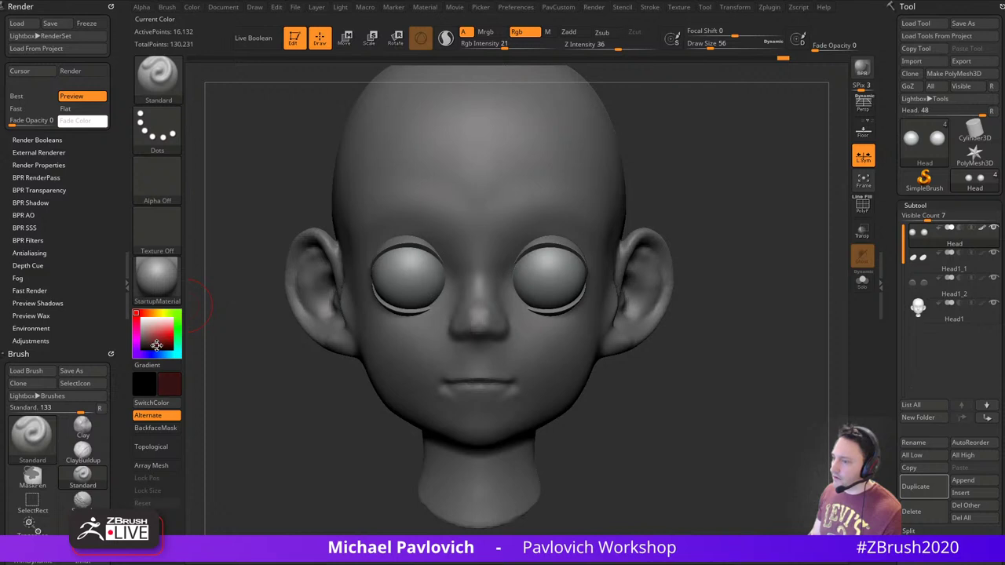
pyautogui.moveTo(548, 276); pyautogui.dragTo(542, 264)
# Turn on the painted colour display for all subtools and view the face from the front
pyautogui.keyDown('shift'); pyautogui.click(982, 229); pyautogui.keyUp('shift')
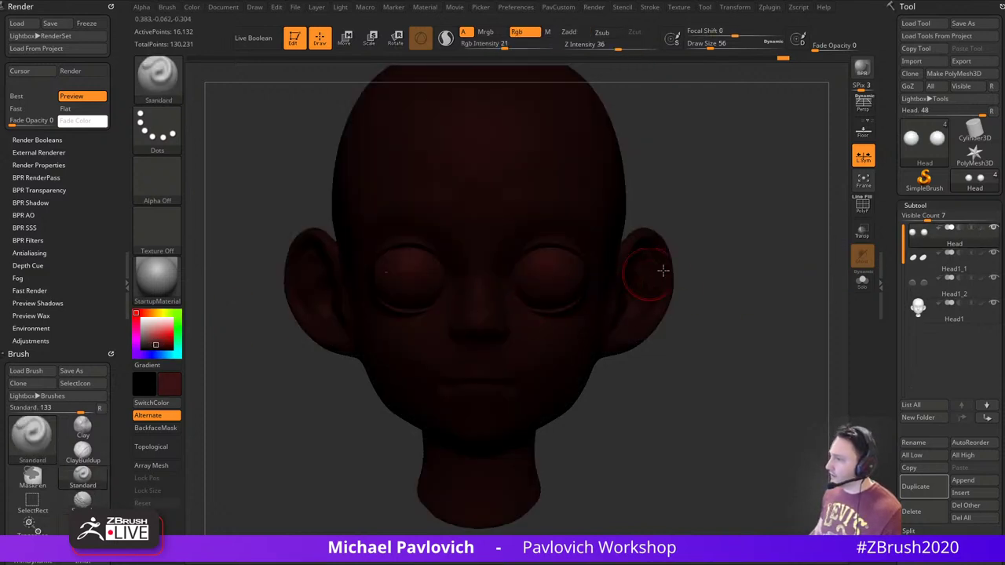
pyautogui.moveTo(757, 241); pyautogui.dragTo(756, 238)
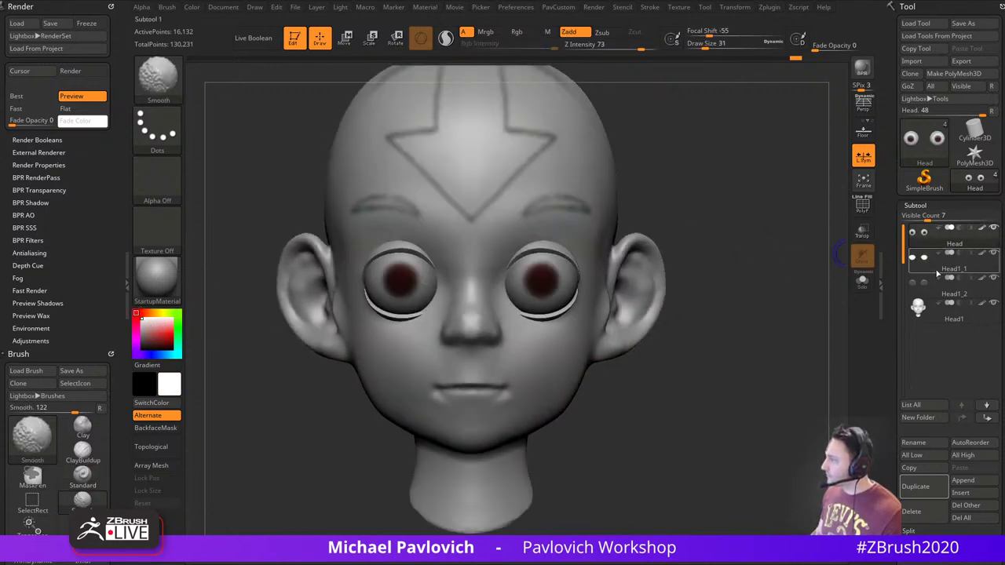
pyautogui.moveTo(731, 260); pyautogui.dragTo(738, 244)
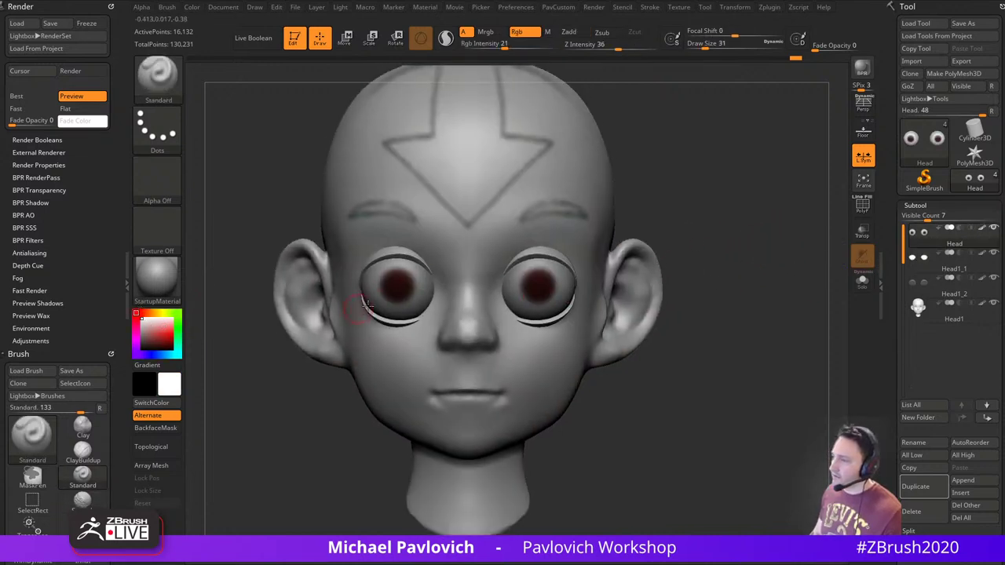
# Undo the iris painting and mask a round iris area on each eyeball with the MaskPen brush at draw size 31
pyautogui.press('ctrl')
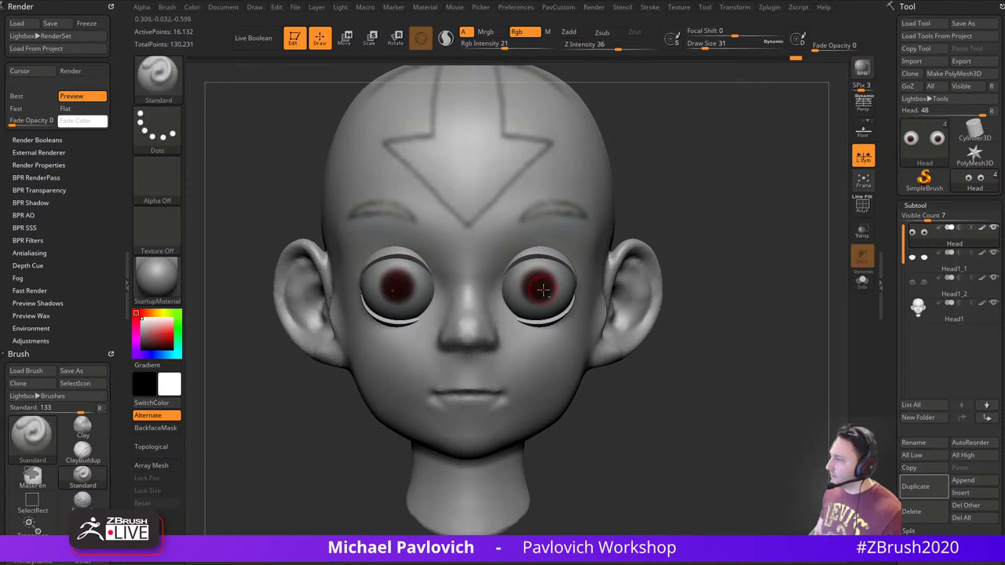
pyautogui.hotkey('ctrl', 'z')
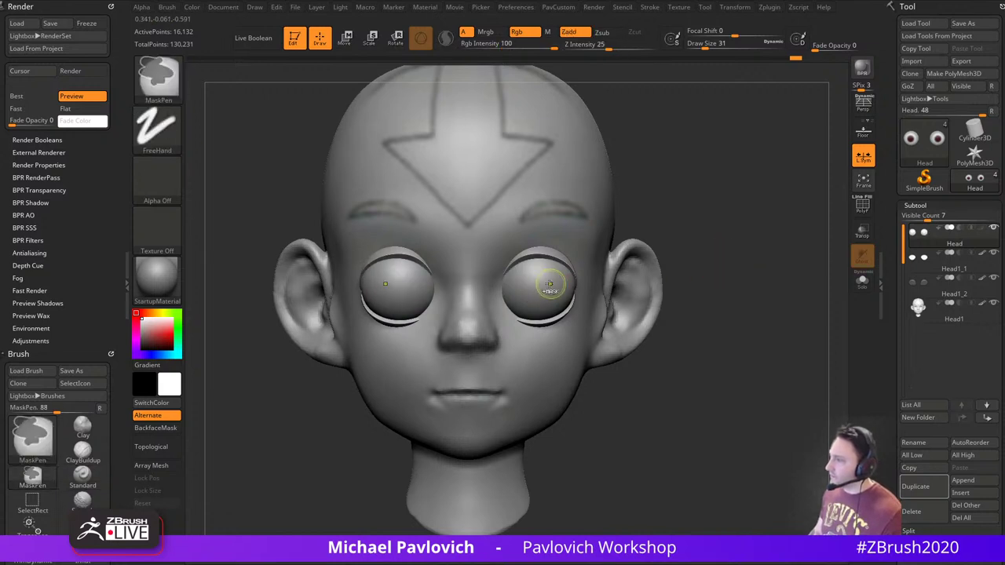
pyautogui.keyDown('ctrl'); pyautogui.moveTo(538, 289); pyautogui.dragTo(535, 286); pyautogui.keyUp('ctrl')
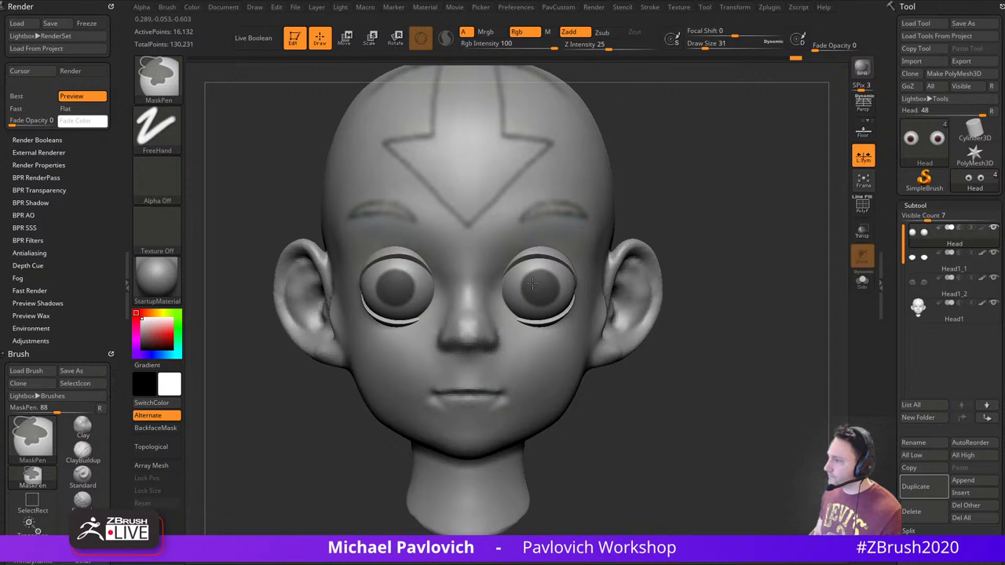
pyautogui.keyDown('ctrl'); pyautogui.moveTo(532, 283); pyautogui.dragTo(537, 285); pyautogui.keyUp('ctrl')
# Compare the masked irises with the front-view reference sketch, showing and hiding the reference image
pyautogui.hotkey('shift', 'z')
pyautogui.press('Left')
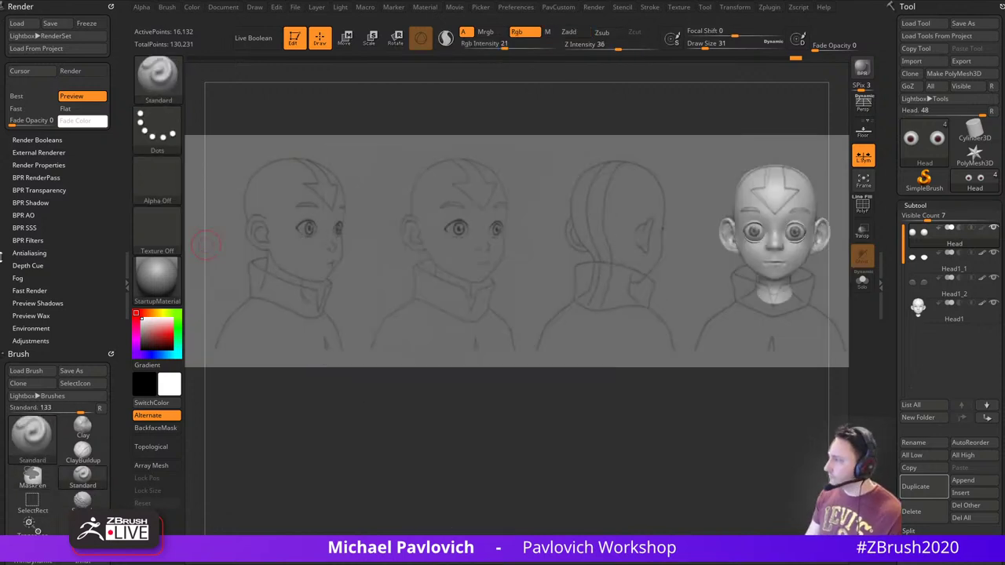
pyautogui.hotkey('shift', 'z')
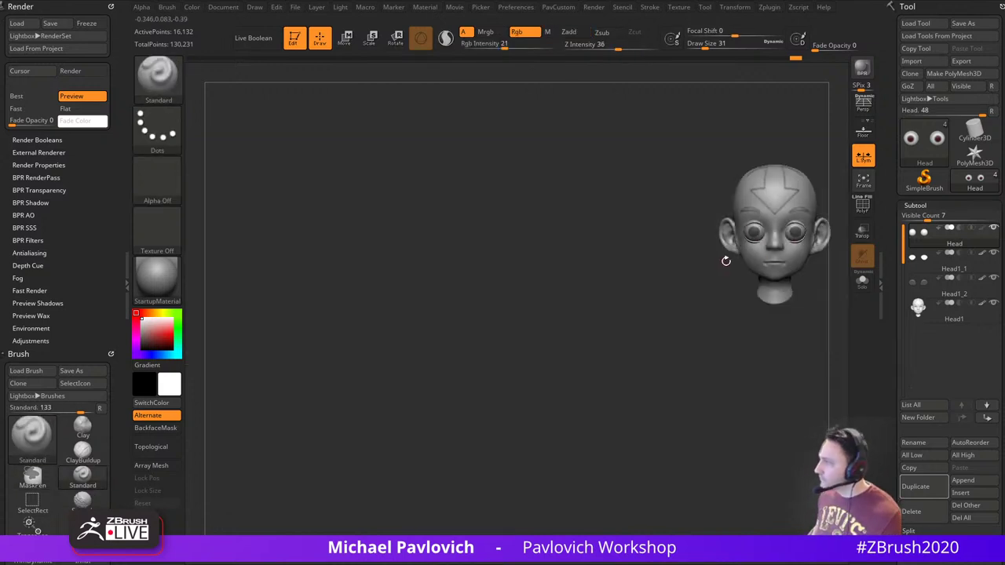
# Clear the old iris mask and mask a round iris at the centre of each eyeball at draw size 49
pyautogui.moveTo(643, 319)
pyautogui.keyDown('alt'); pyautogui.mouseDown()
pyautogui.moveTo(406, 348)
pyautogui.moveTo(775, 310)
pyautogui.mouseUp(); pyautogui.keyUp('alt')
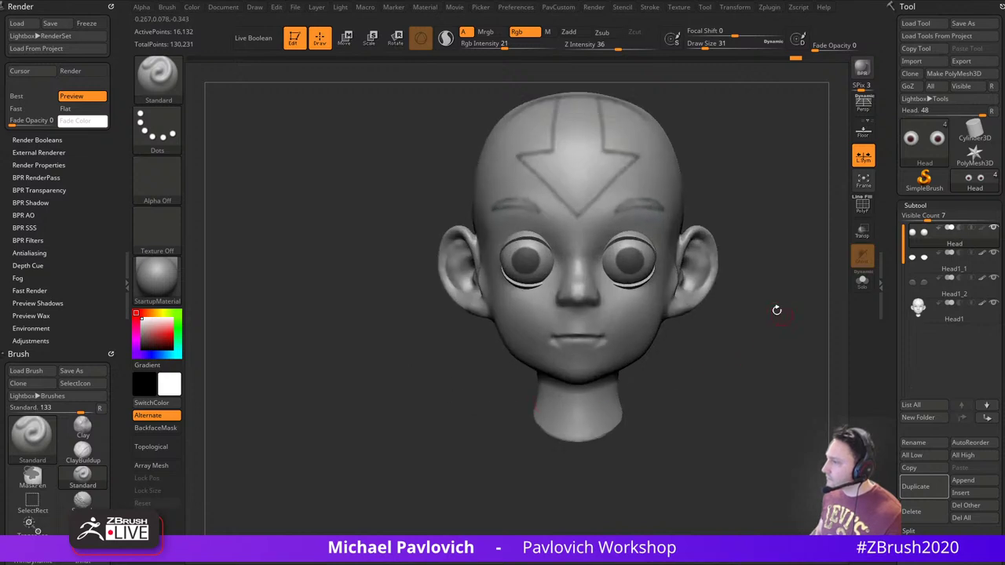
pyautogui.keyDown('ctrl'); pyautogui.moveTo(743, 204); pyautogui.dragTo(769, 231); pyautogui.keyUp('ctrl')
pyautogui.press('s')
pyautogui.moveTo(626, 259); pyautogui.dragTo(629, 257)
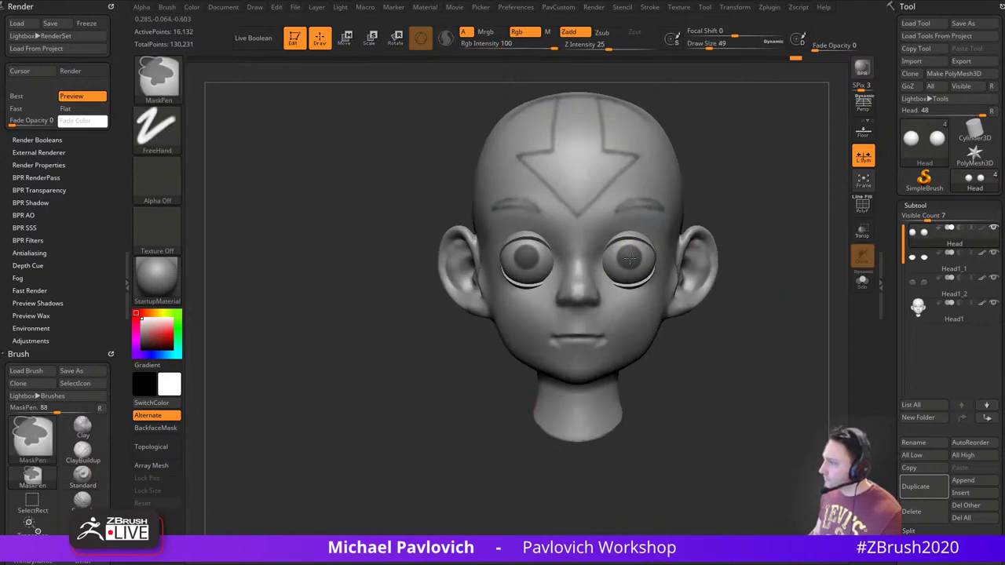
# Invert the iris mask and fill the unmasked irises with a dark reddish brown (R 91, G 47, B 38)
pyautogui.keyDown('alt'); pyautogui.moveTo(772, 235); pyautogui.dragTo(774, 284); pyautogui.keyUp('alt')
pyautogui.keyDown('ctrl'); pyautogui.click(776, 269); pyautogui.keyUp('ctrl')
pyautogui.click(157, 340)
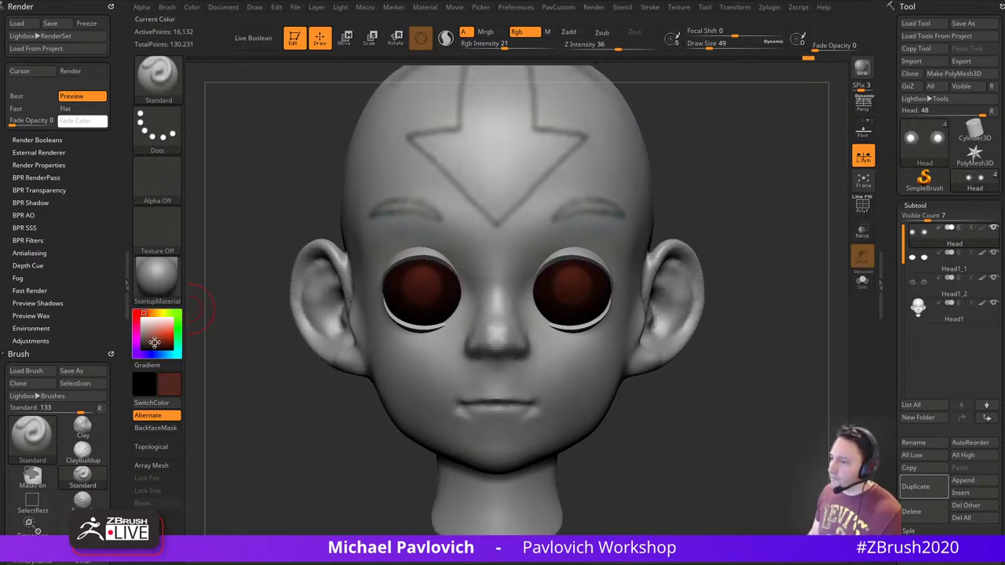
pyautogui.click(192, 7)
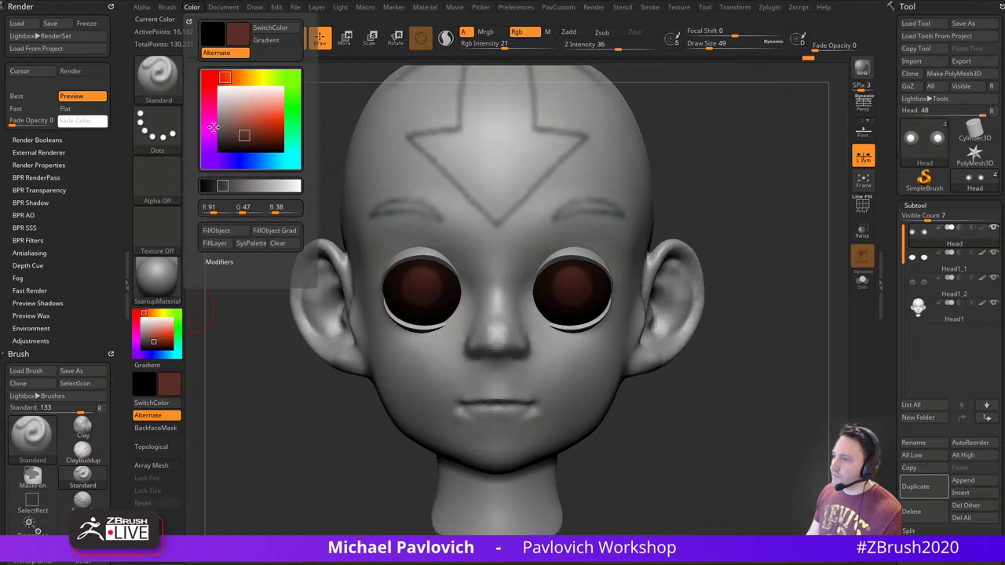
pyautogui.click(216, 230)
# Adjust the inverted iris mask's edges, refill the irises with the same reddish brown and clear the mask
pyautogui.keyDown('alt'); pyautogui.moveTo(762, 239); pyautogui.dragTo(762, 260); pyautogui.keyUp('alt')
pyautogui.keyDown('ctrl'); pyautogui.click(733, 237); pyautogui.keyUp('ctrl')
pyautogui.keyDown('ctrl'); pyautogui.keyDown('alt'); pyautogui.click(604, 283); pyautogui.keyUp('alt'); pyautogui.keyUp('ctrl')
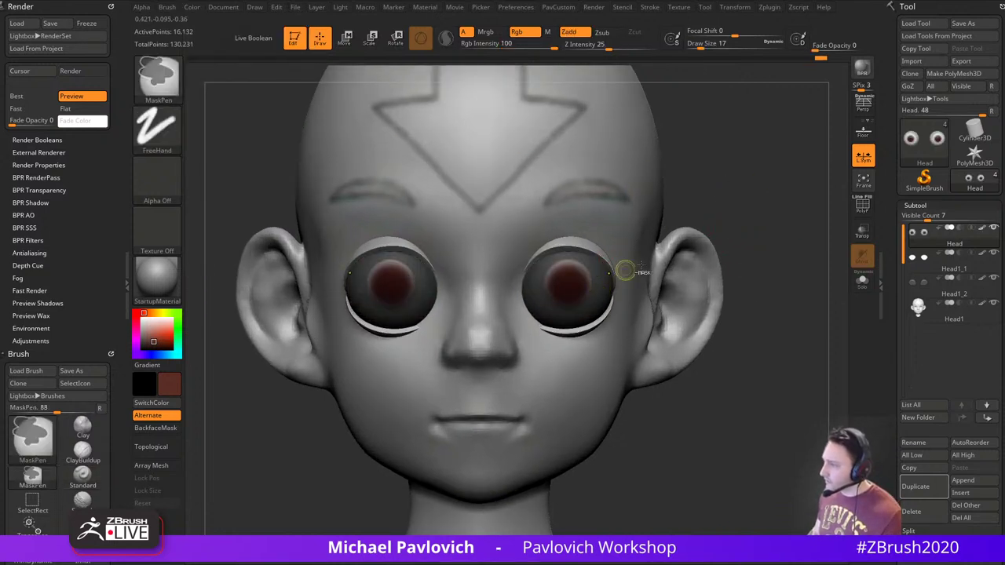
pyautogui.click(191, 7)
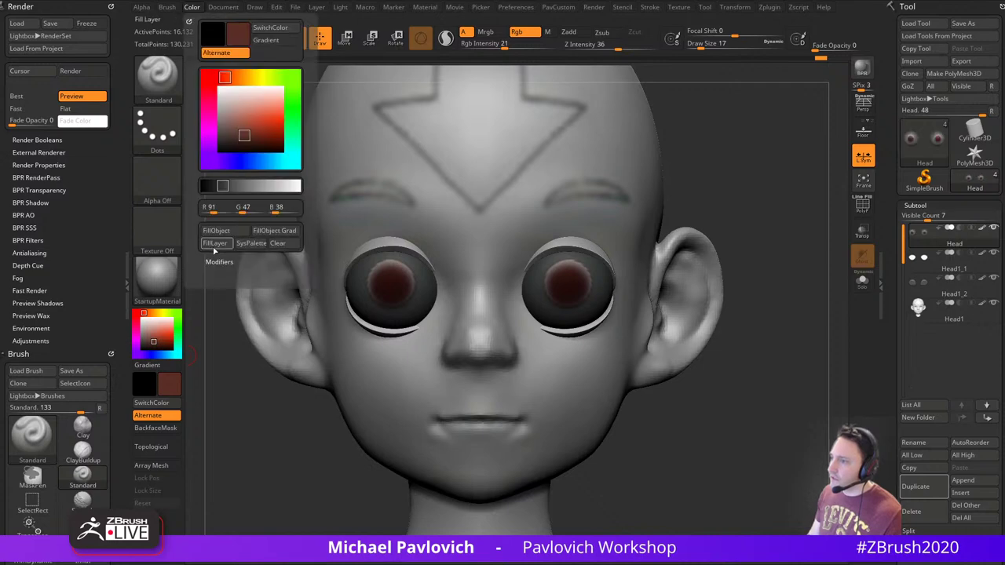
pyautogui.click(224, 231)
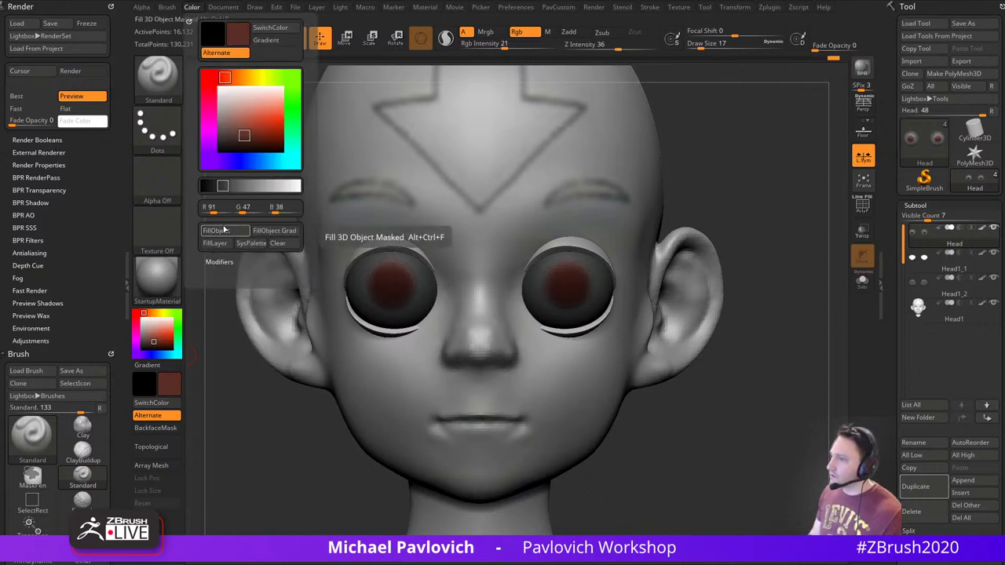
pyautogui.keyDown('ctrl'); pyautogui.moveTo(732, 206); pyautogui.dragTo(789, 227); pyautogui.keyUp('ctrl')
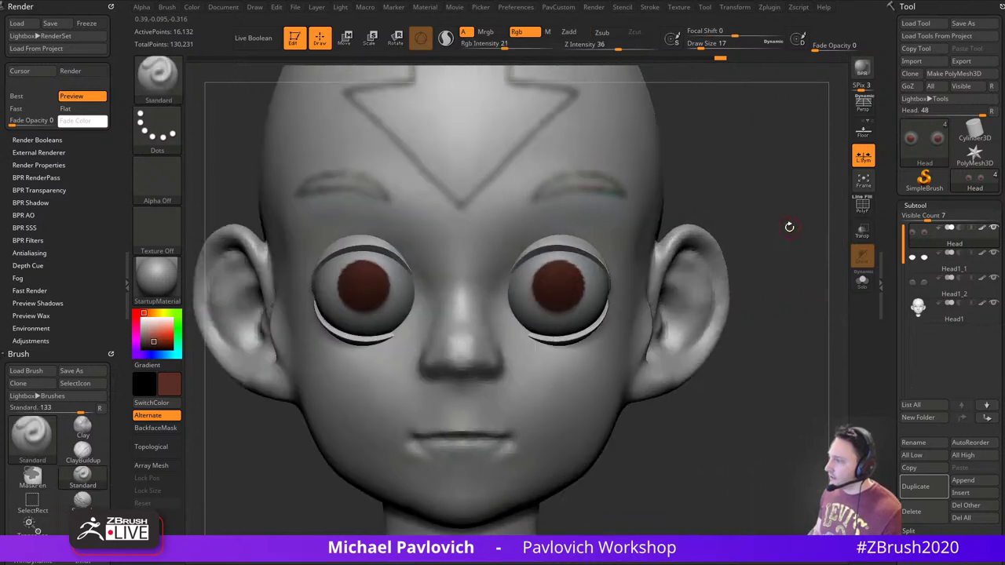
# Subdivide the eyeballs once and set the draw size to 33
pyautogui.hotkey('ctrl', 'd')
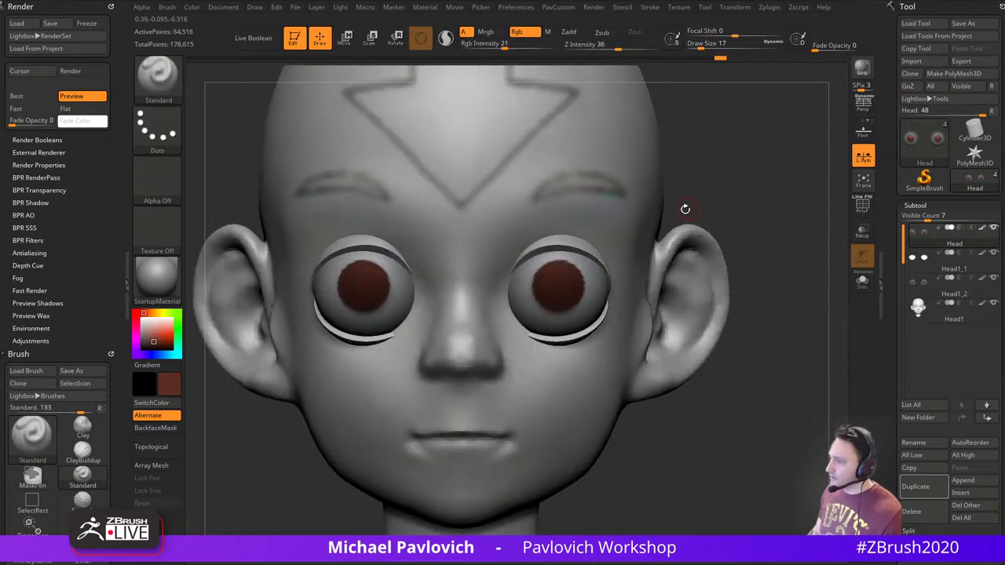
pyautogui.press('s')
pyautogui.moveTo(537, 286); pyautogui.dragTo(544, 287)
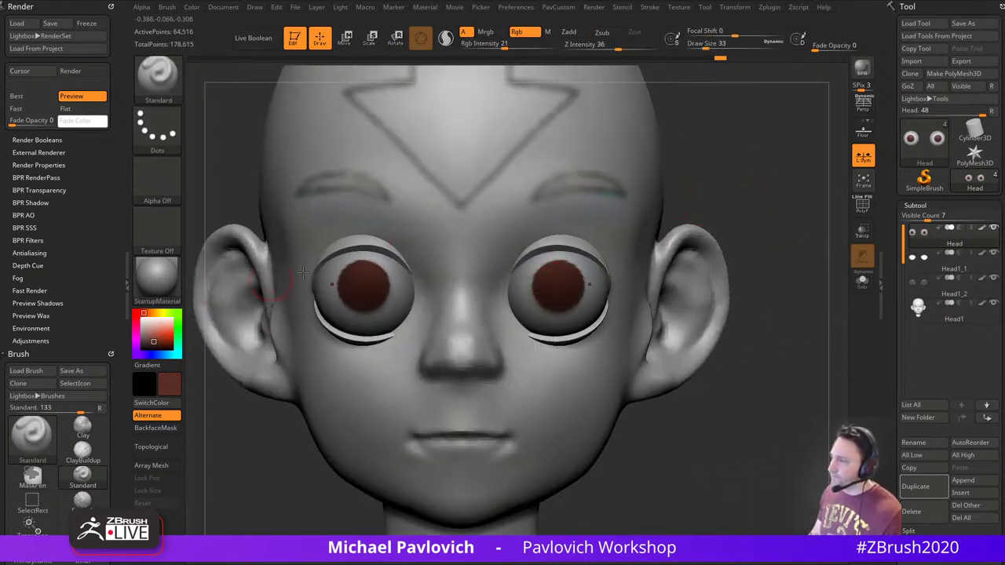
# Undo the subdivision, iris fills and masks on the eyeballs
pyautogui.hotkey('ctrl', 'z')
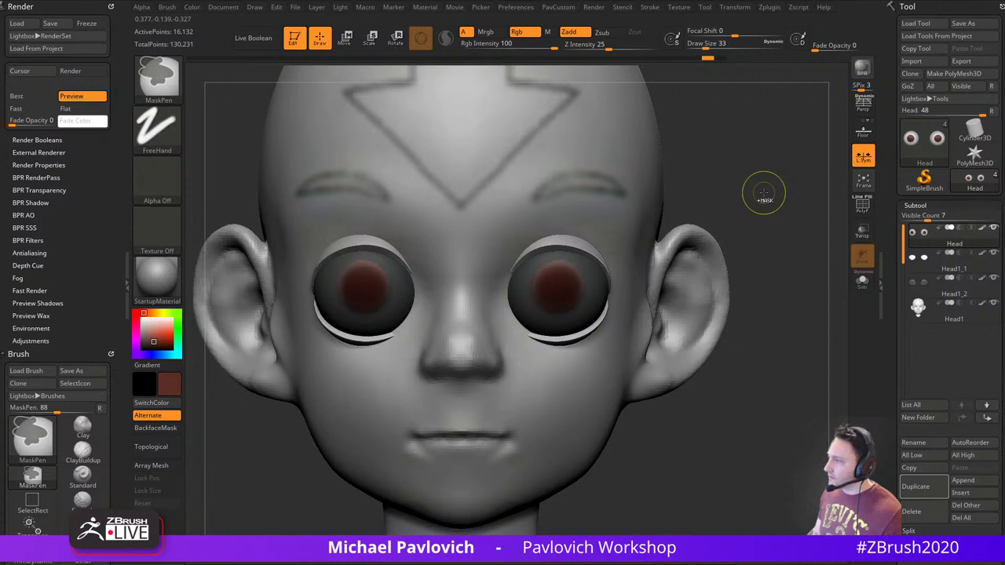
pyautogui.hotkey('ctrl', 'z')
pyautogui.hotkey('ctrl', 'z')
pyautogui.hotkey('ctrl', 'z')
pyautogui.hotkey('ctrl', 'z')
pyautogui.hotkey('ctrl', 'z')
pyautogui.hotkey('ctrl', 'z')
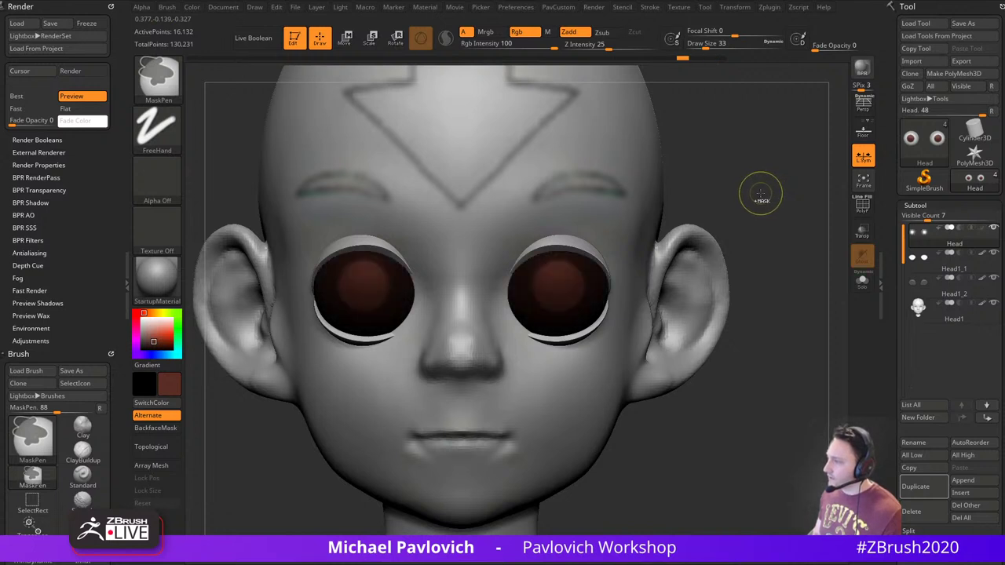
pyautogui.hotkey('ctrl', 'z')
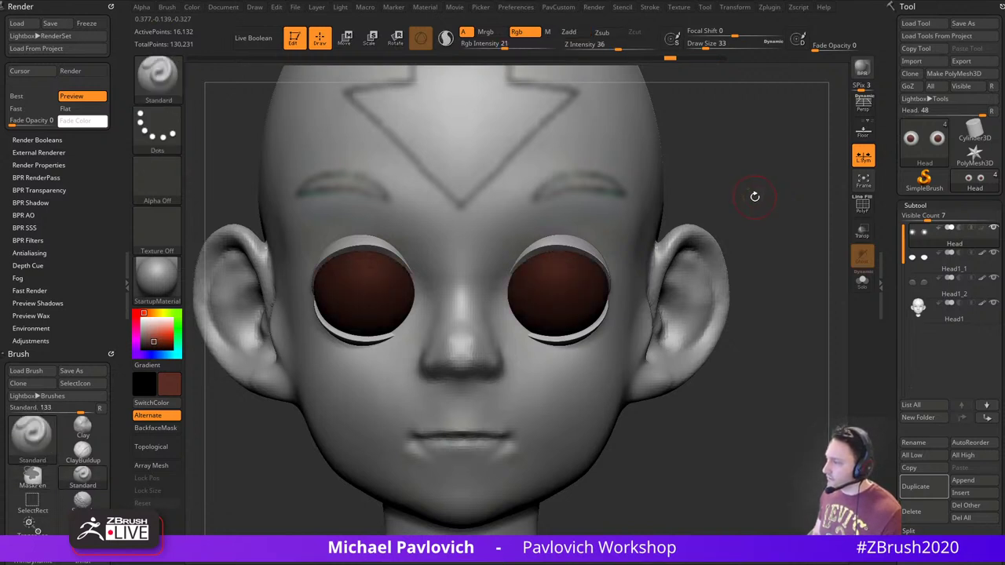
# Subdivide the white eyeballs twice and choose the Clay brush with a very dark reddish brown colour
pyautogui.moveTo(148, 332); pyautogui.dragTo(135, 313)
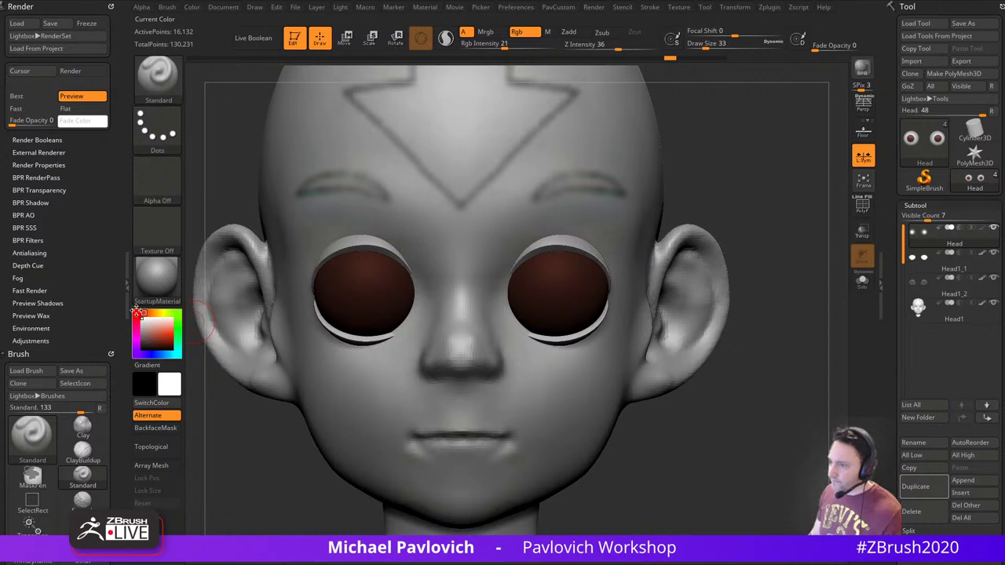
pyautogui.hotkey('ctrl', 'd')
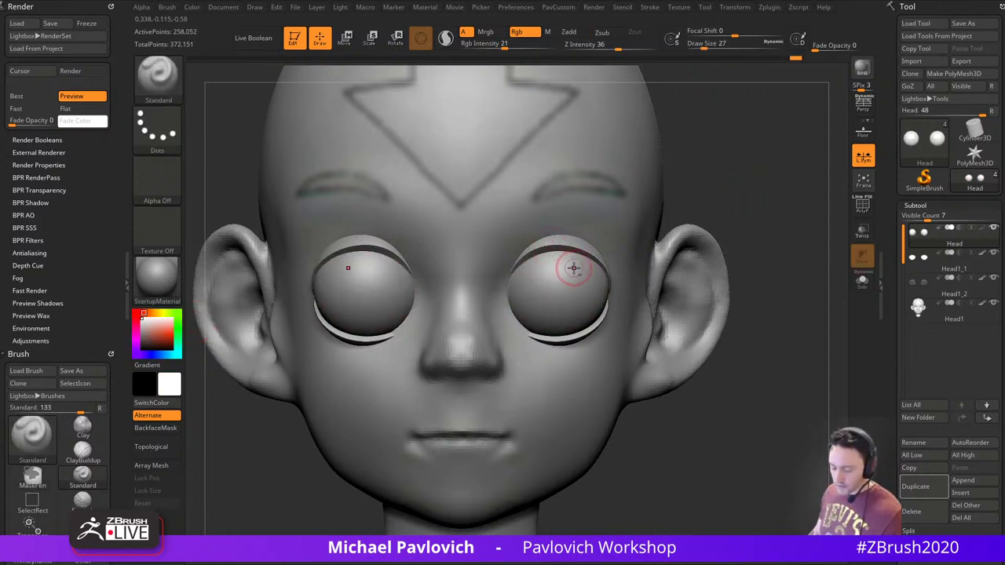
pyautogui.press('b')
pyautogui.press('c')
pyautogui.press('l')
pyautogui.click(155, 346)
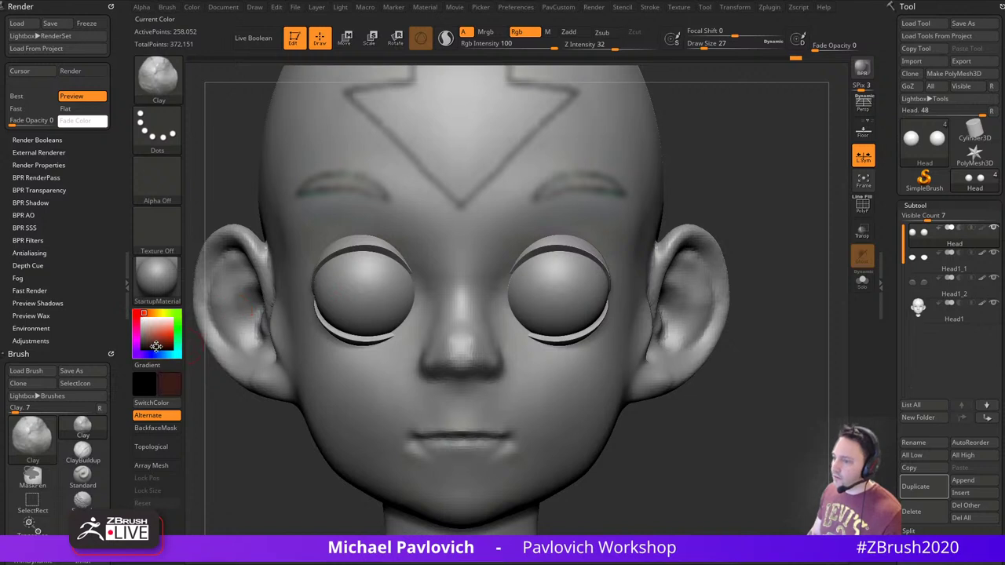
# Turn on the eyeballs' painted colour display and try painting dark reddish brown irises at draw size 27
pyautogui.press('s')
pyautogui.keyDown('alt'); pyautogui.moveTo(579, 284); pyautogui.dragTo(592, 292, button='right'); pyautogui.keyUp('alt')
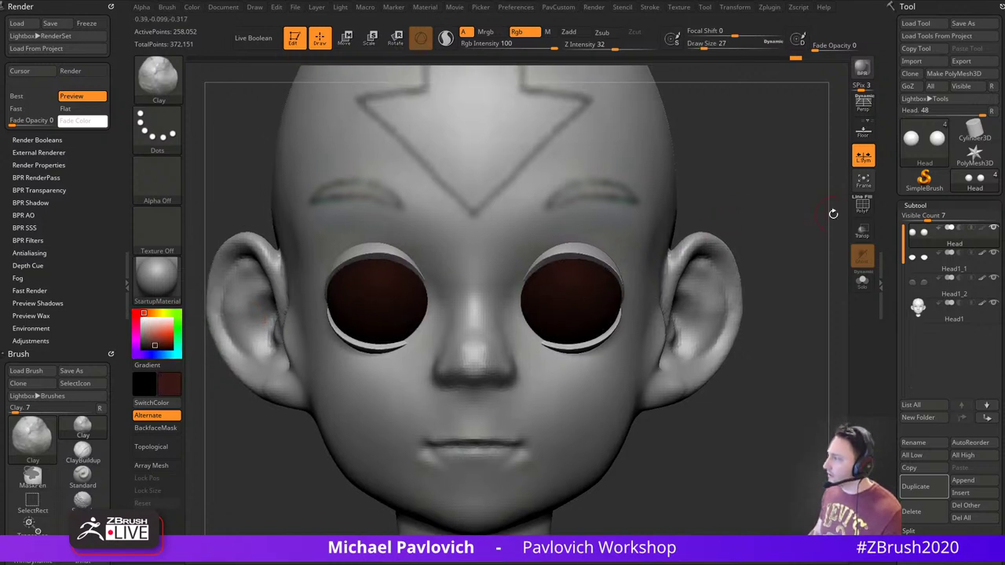
pyautogui.click(980, 229)
pyautogui.keyDown('alt'); pyautogui.moveTo(806, 233); pyautogui.dragTo(794, 230, button='right'); pyautogui.keyUp('alt')
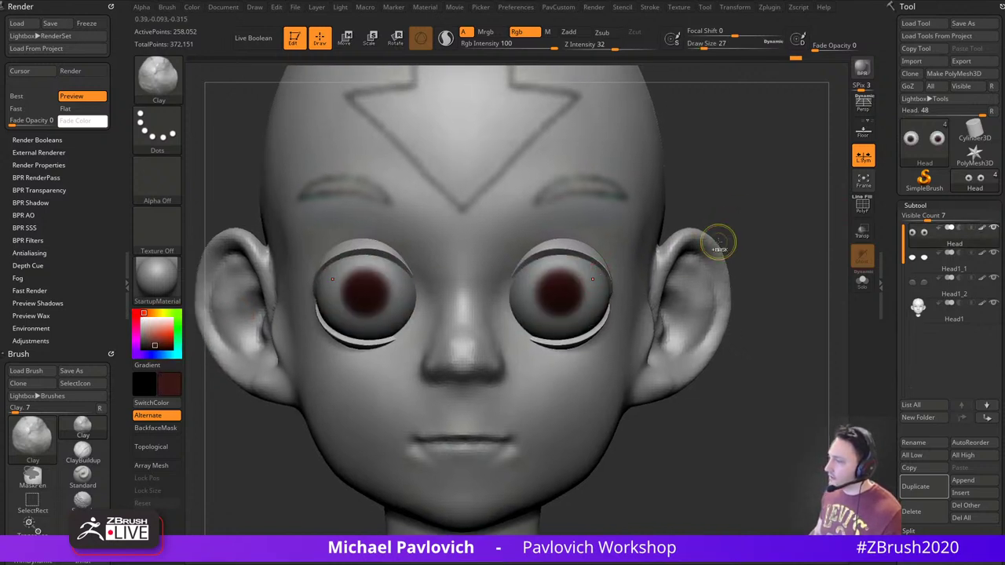
# Undo the soft-edged iris painting and return the eyeballs to their highest subdivision level
pyautogui.hotkey('ctrl', 'z')
pyautogui.hotkey('ctrl', 'z')
pyautogui.hotkey('ctrl', 'z')
pyautogui.hotkey('ctrl', 'z')
pyautogui.hotkey('ctrl', 'z')
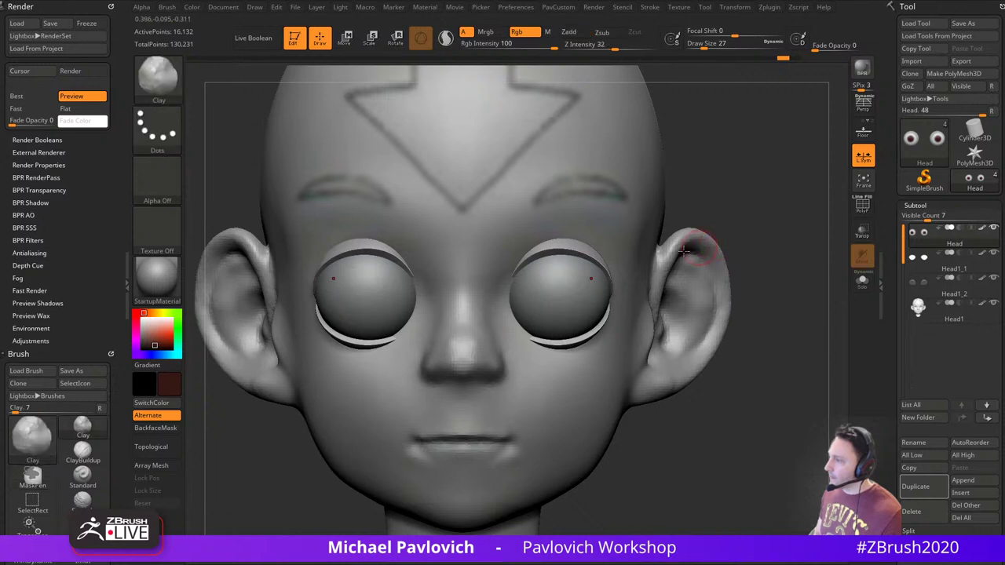
pyautogui.press('d')
pyautogui.press('d')
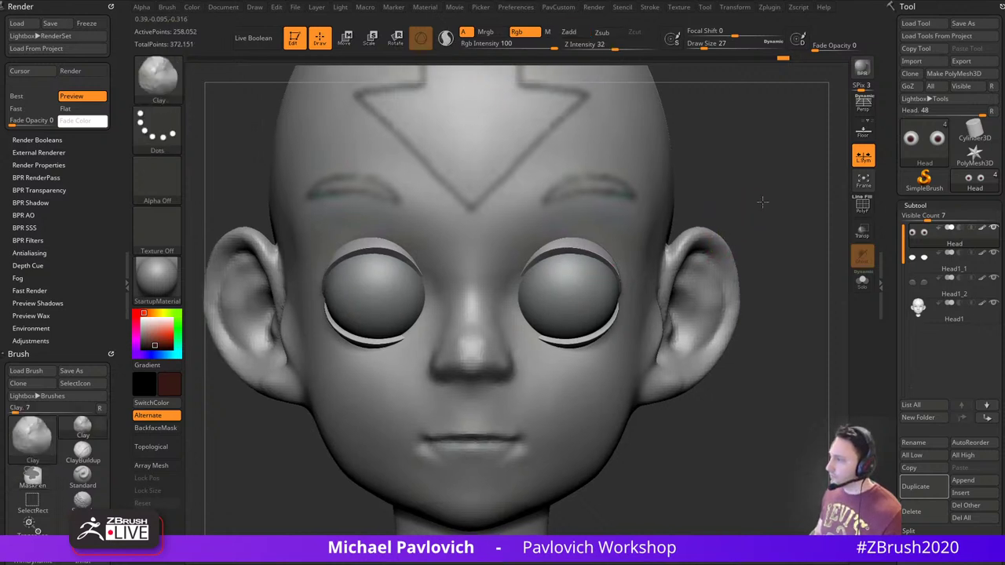
# Paint a solid dark reddish brown iris at the centre of each eyeball with the Clay brush at draw size 23
pyautogui.press('s')
pyautogui.moveTo(576, 295); pyautogui.dragTo(578, 287)
pyautogui.press('[')
pyautogui.press('[')
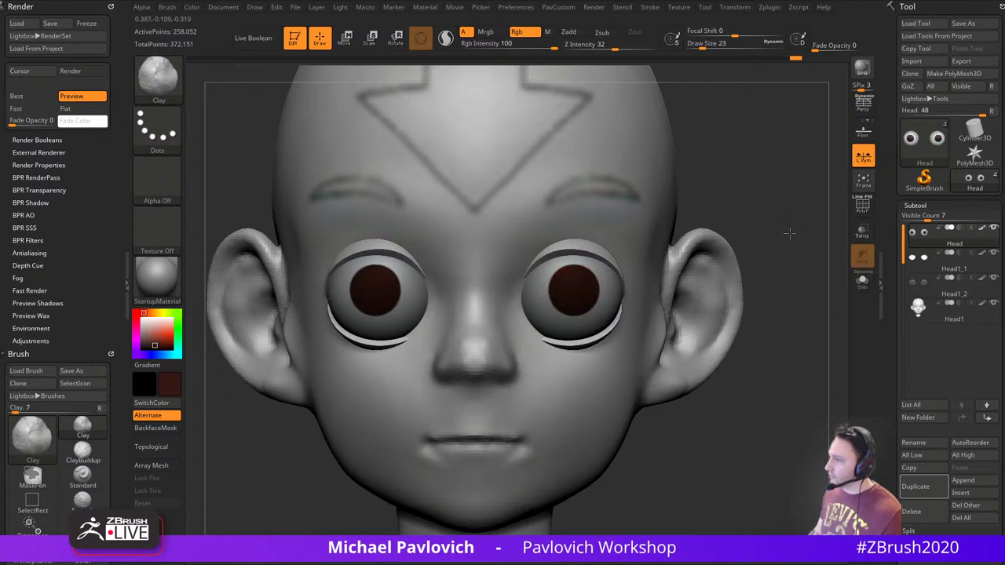
pyautogui.moveTo(790, 233)
pyautogui.mouseDown()
pyautogui.moveTo(756, 238)
pyautogui.moveTo(798, 247)
pyautogui.moveTo(781, 247)
pyautogui.mouseUp()
# Pick a lighter orange-brown colour and set the brush to draw size 6 with an Rgb Intensity of 40
pyautogui.press('[')
pyautogui.press('[')
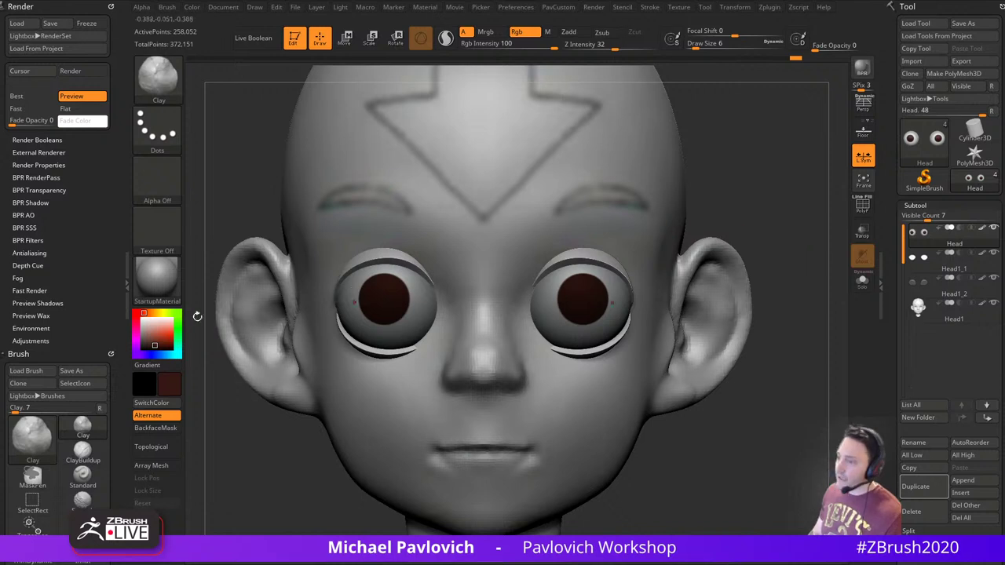
pyautogui.moveTo(154, 344)
pyautogui.mouseDown()
pyautogui.moveTo(147, 313)
pyautogui.moveTo(159, 339)
pyautogui.mouseUp()
pyautogui.click(536, 44)
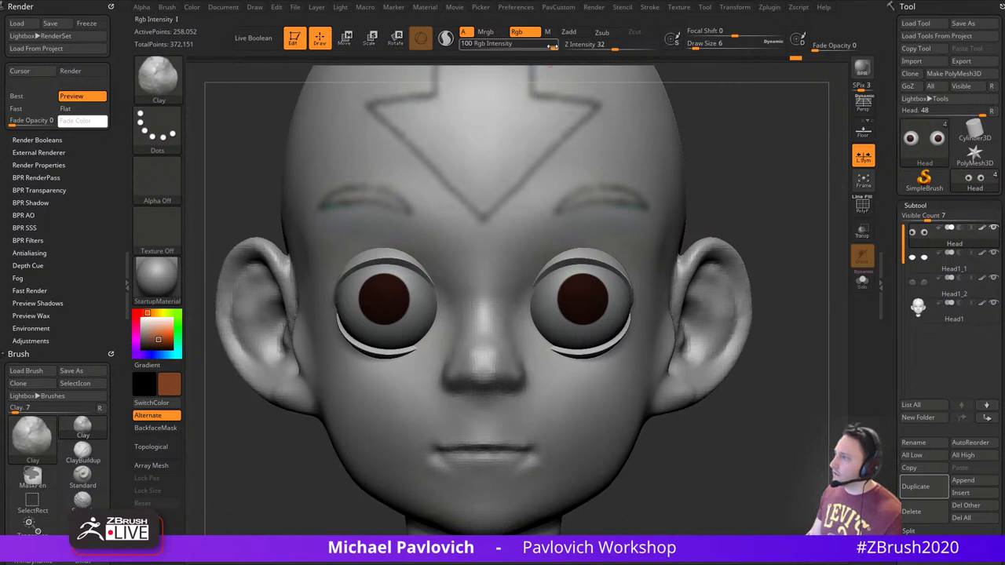
pyautogui.write('40')
pyautogui.press('Return')
pyautogui.keyDown('alt'); pyautogui.moveTo(588, 246); pyautogui.dragTo(609, 238, button='right'); pyautogui.keyUp('alt')
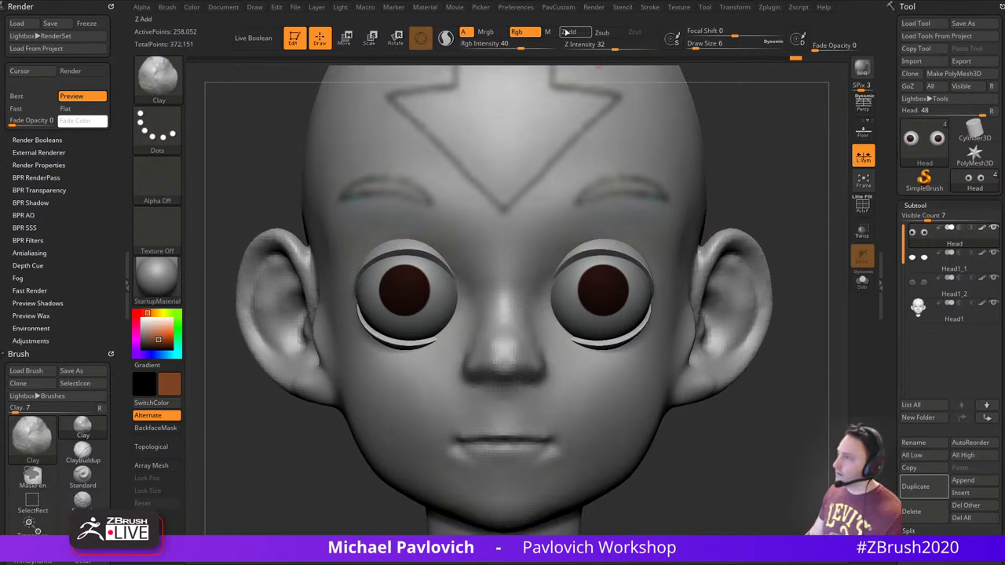
# Restore the Clay brush to Zadd without Rgb and switch to the Standard brush with an Rgb Intensity of 16
pyautogui.click(524, 32)
pyautogui.click(574, 32)
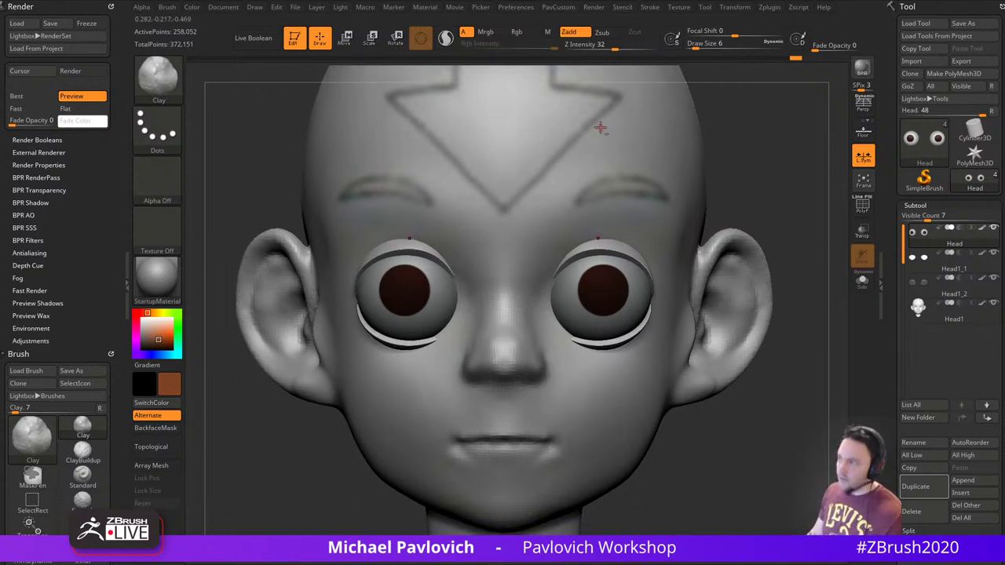
pyautogui.press('b')
pyautogui.press('s')
pyautogui.press('t')
pyautogui.moveTo(520, 45)
pyautogui.mouseDown()
pyautogui.moveTo(550, 46)
pyautogui.moveTo(499, 47)
pyautogui.mouseUp()
pyautogui.keyDown('alt'); pyautogui.moveTo(779, 162); pyautogui.dragTo(756, 160); pyautogui.keyUp('alt')
# Paint a soft orange-brown ring inside the irises with the Standard brush, reducing the draw size from 20 to 16
pyautogui.press('s')
pyautogui.moveTo(568, 298); pyautogui.dragTo(575, 297)
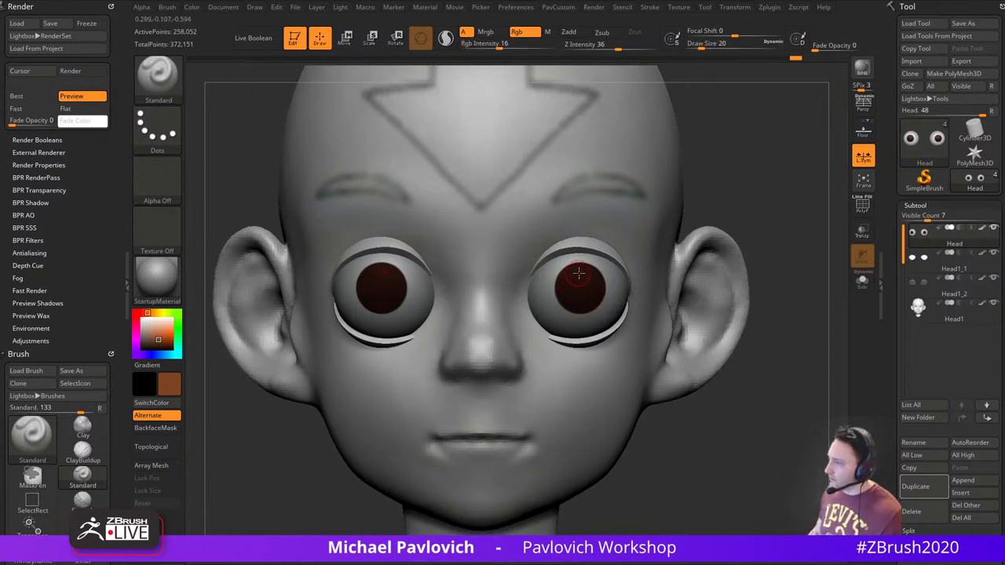
pyautogui.press('[')
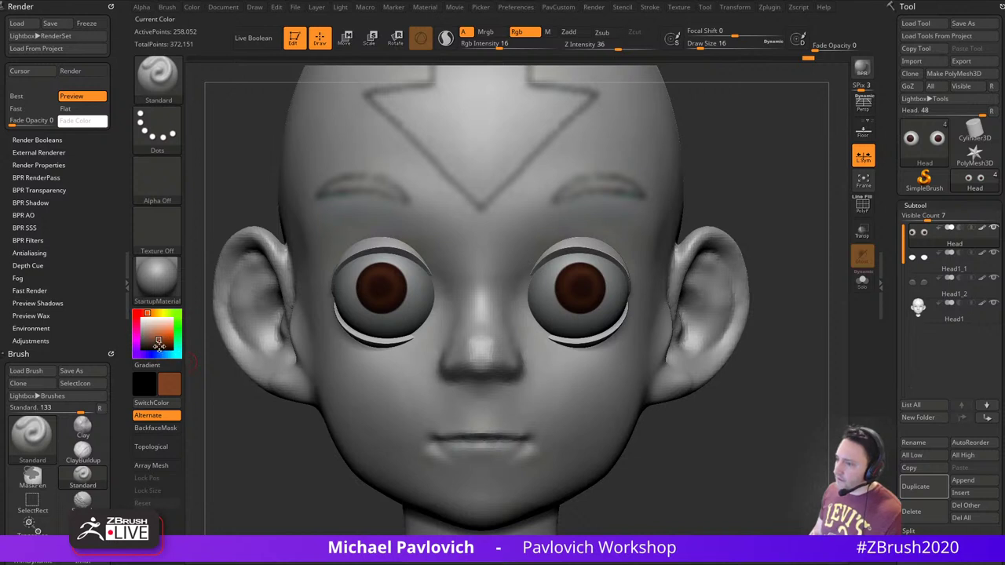
# Pick a slightly brighter orange-brown and paint over the lower part of the iris rings at draw size 16
pyautogui.moveTo(158, 340); pyautogui.dragTo(159, 338)
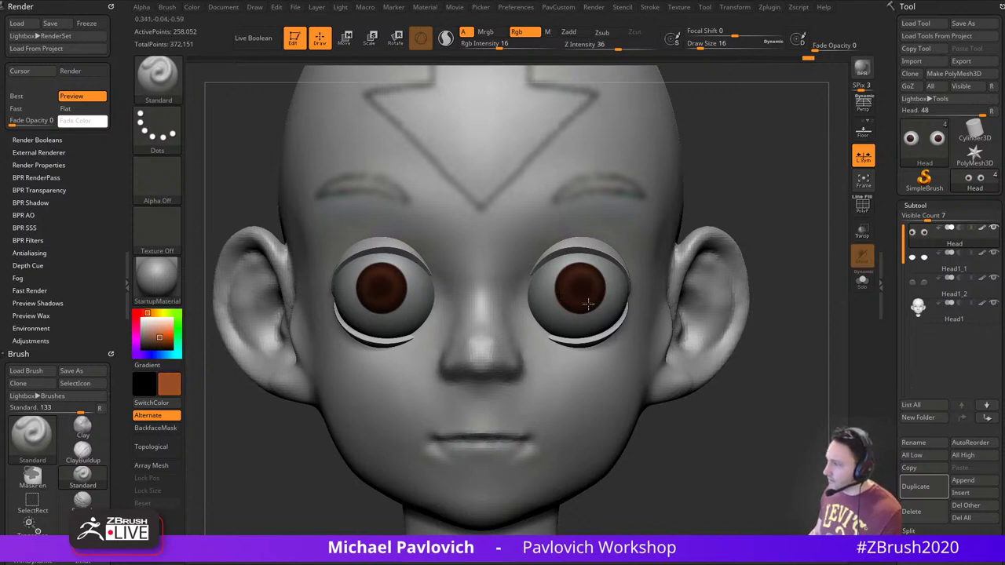
pyautogui.moveTo(576, 303); pyautogui.dragTo(589, 301)
pyautogui.press('s')
pyautogui.press('s')
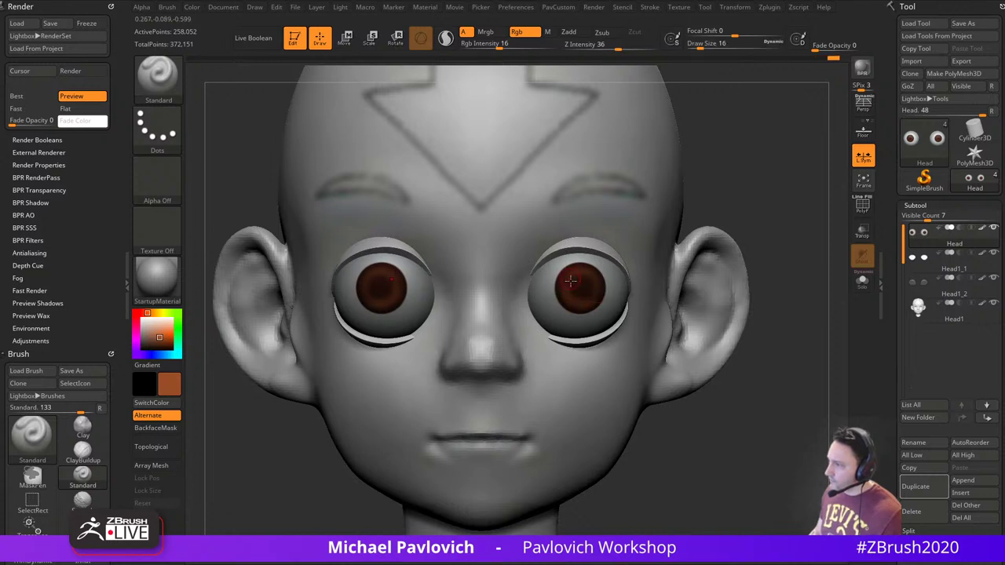
# Paint tan highlights along the lower irises with the Standard brush at Rgb Intensity 32, reducing the draw size to 13
pyautogui.click(161, 334)
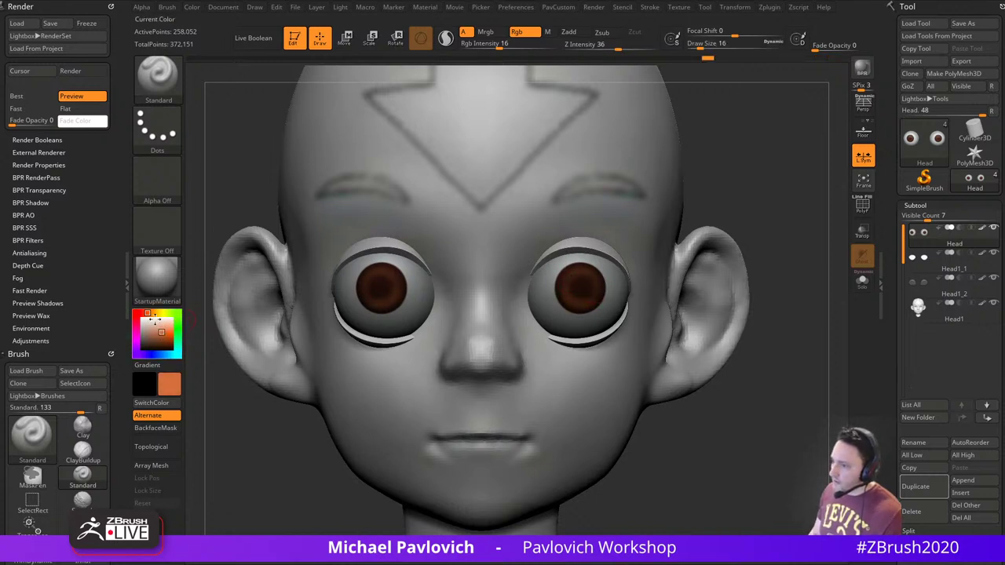
pyautogui.moveTo(161, 330)
pyautogui.mouseDown()
pyautogui.moveTo(152, 314)
pyautogui.moveTo(157, 335)
pyautogui.mouseUp()
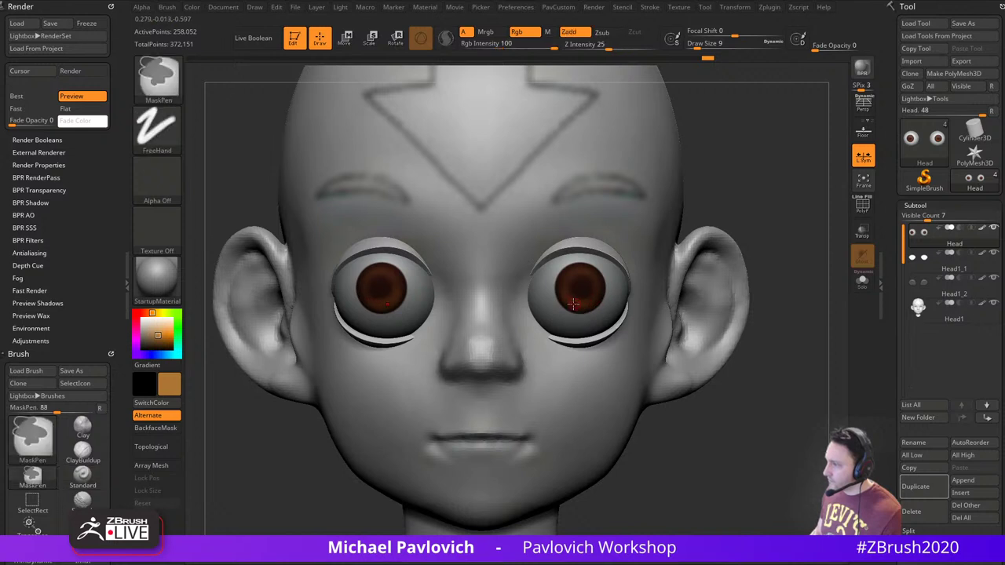
pyautogui.click(514, 47)
pyautogui.press(']')
pyautogui.press(']')
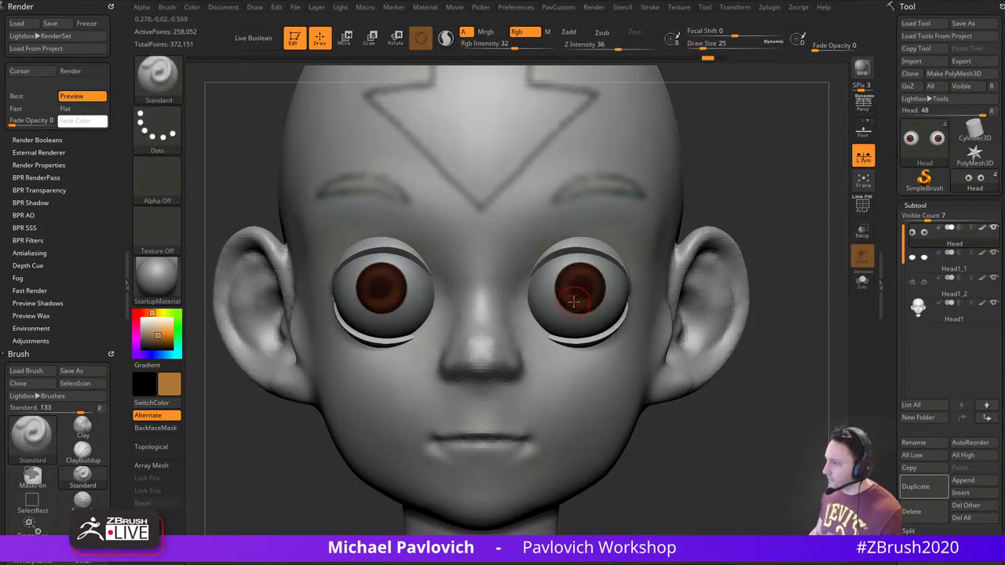
pyautogui.press('s')
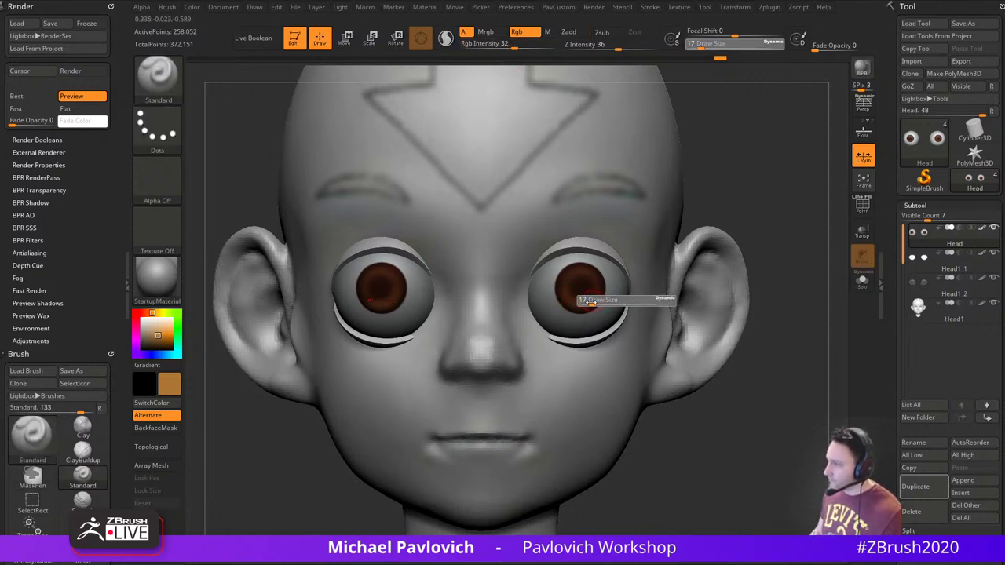
pyautogui.click(591, 300)
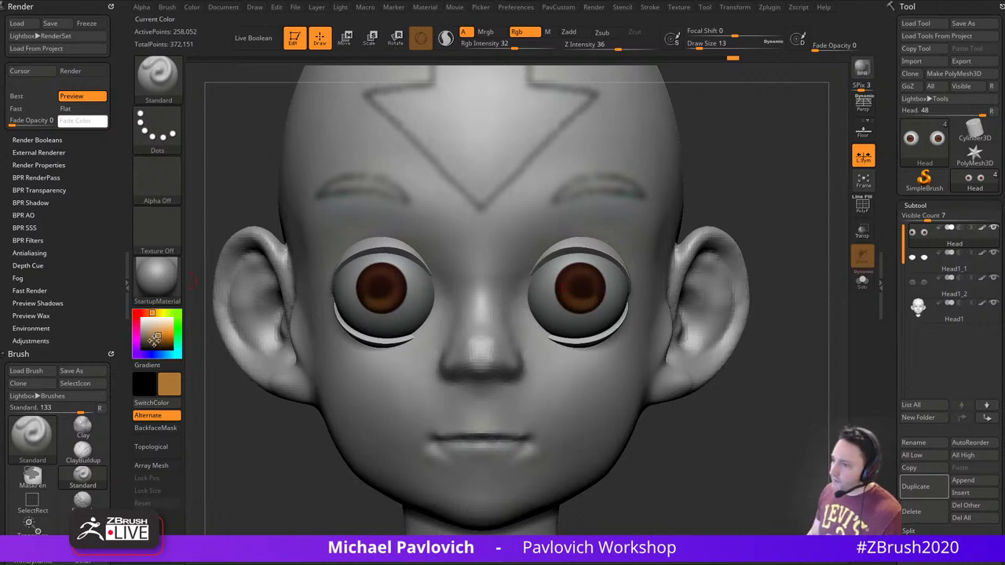
# Pick black and darken the pupil centres with the Standard brush at draw size 13
pyautogui.moveTo(155, 342); pyautogui.dragTo(137, 353)
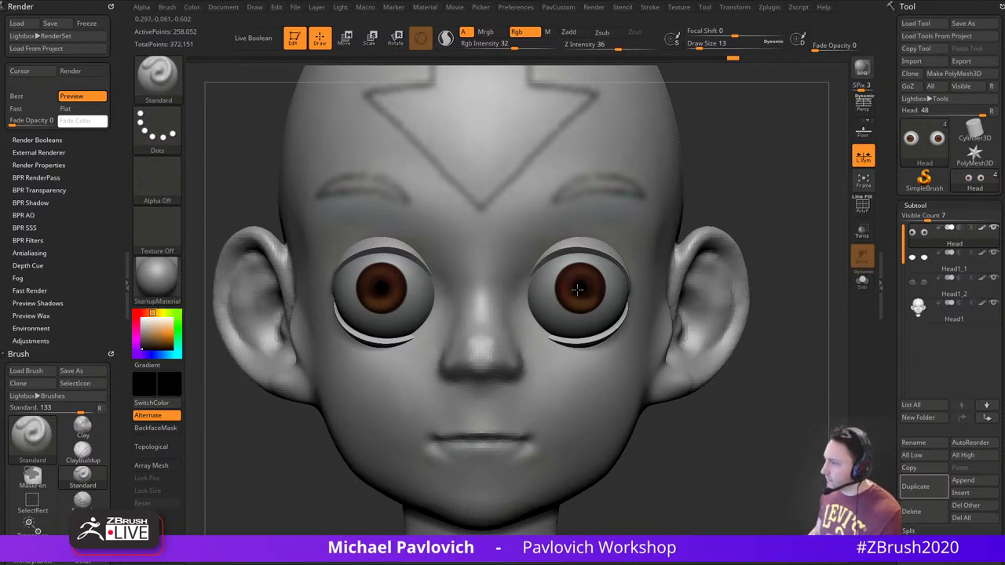
pyautogui.moveTo(580, 288); pyautogui.dragTo(583, 289)
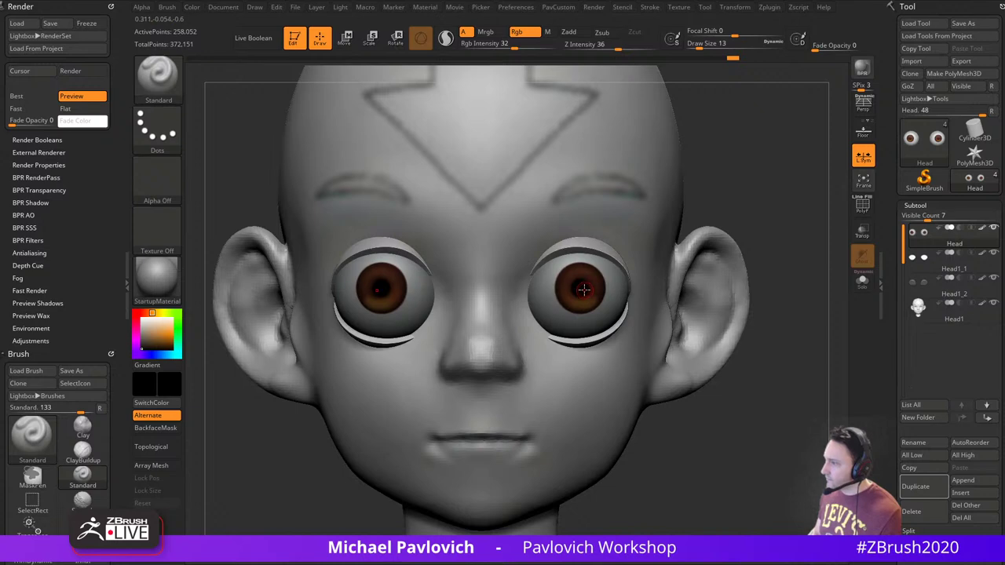
# Fill the eyeballs with the ToyPlastic material using material-only mode and restore StartupMaterial for the other subtools
pyautogui.click(157, 276)
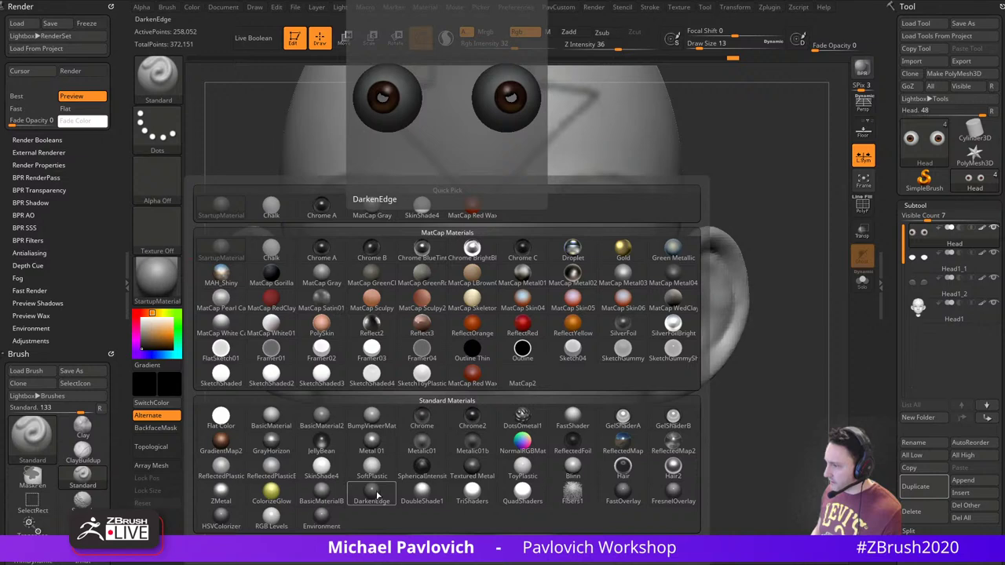
pyautogui.click(523, 468)
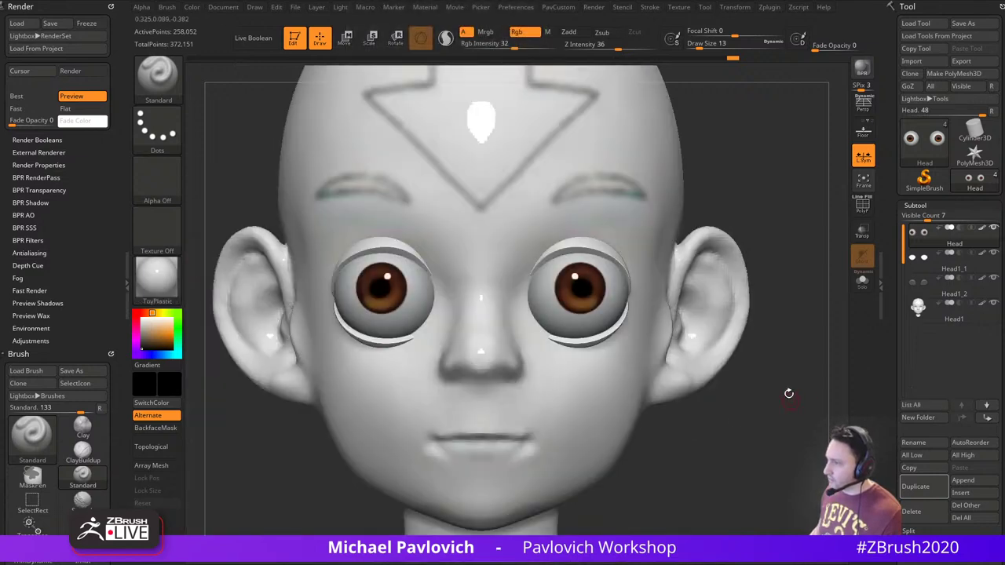
pyautogui.click(191, 7)
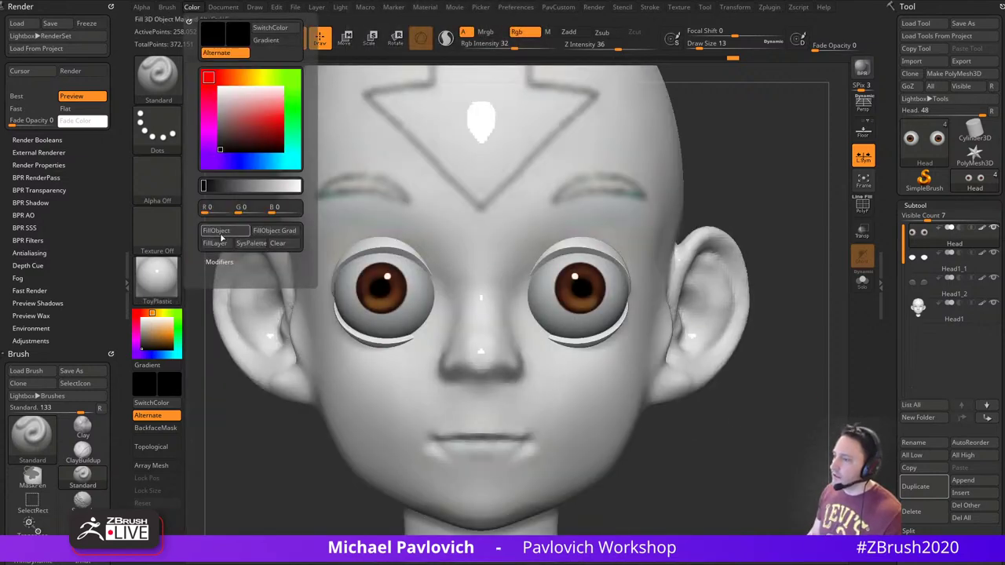
pyautogui.click(550, 32)
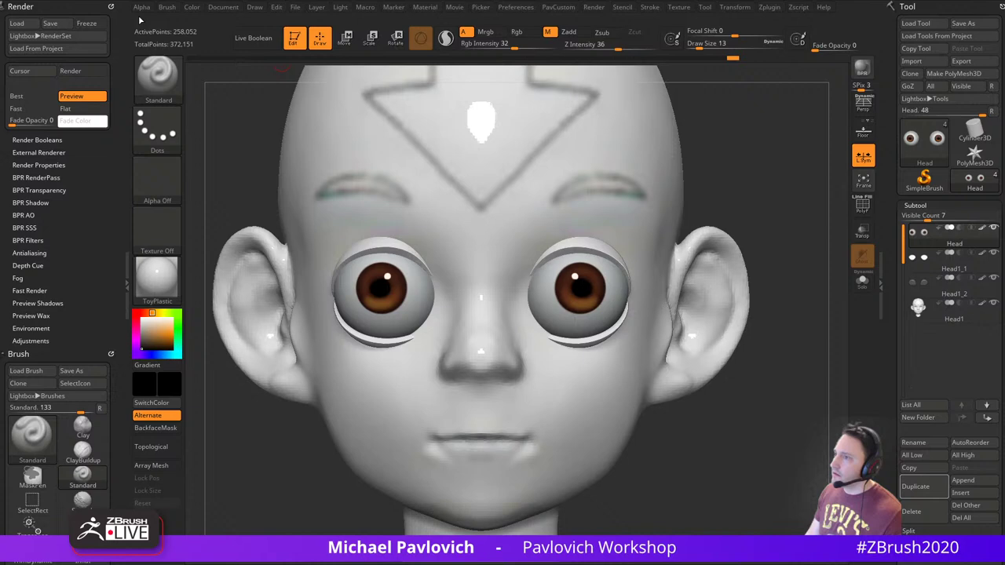
pyautogui.click(193, 8)
pyautogui.click(220, 232)
pyautogui.click(157, 277)
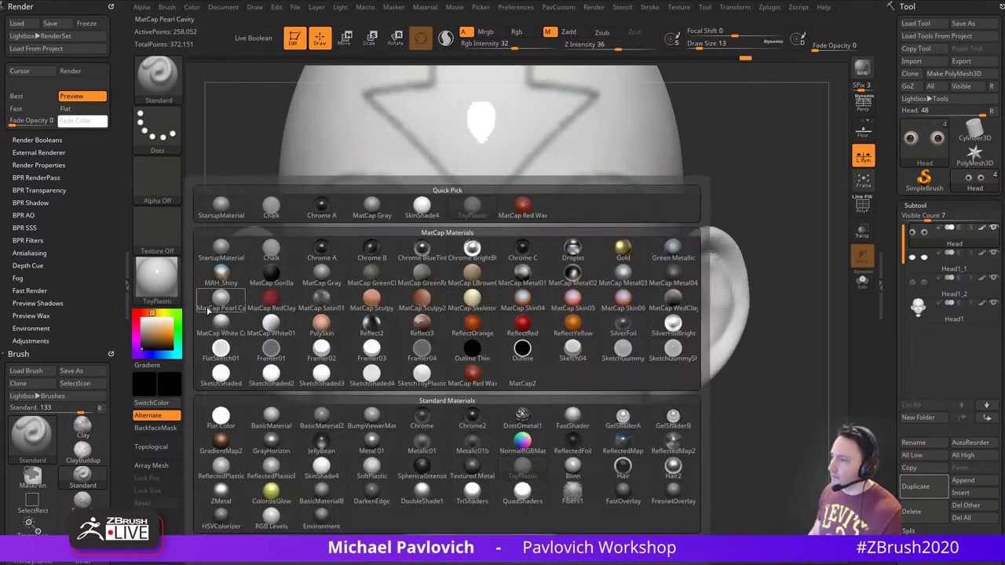
pyautogui.click(224, 251)
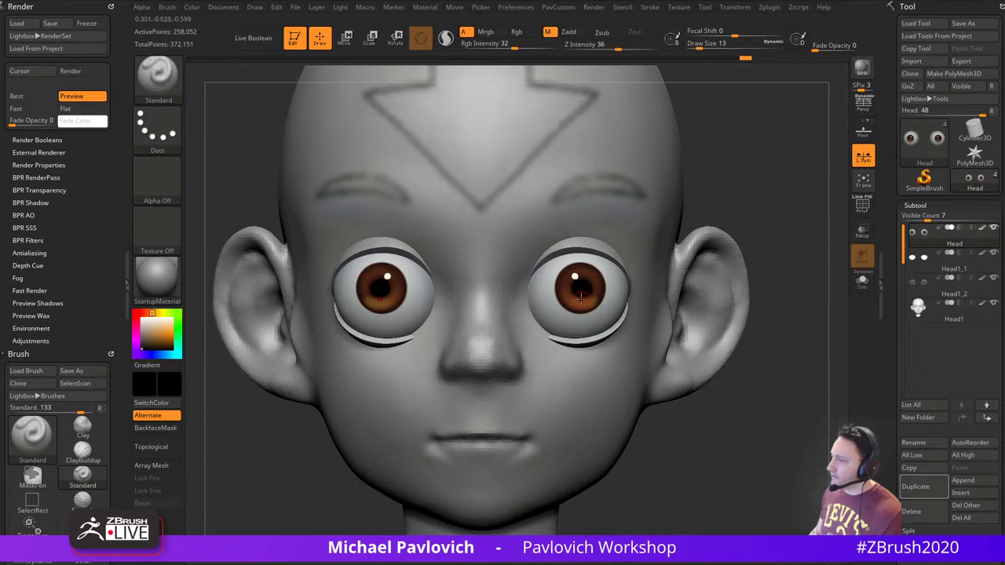
# Paint a white highlight dot at the upper edge of each pupil using Rgb at intensity 100 and draw size 8
pyautogui.click(143, 323)
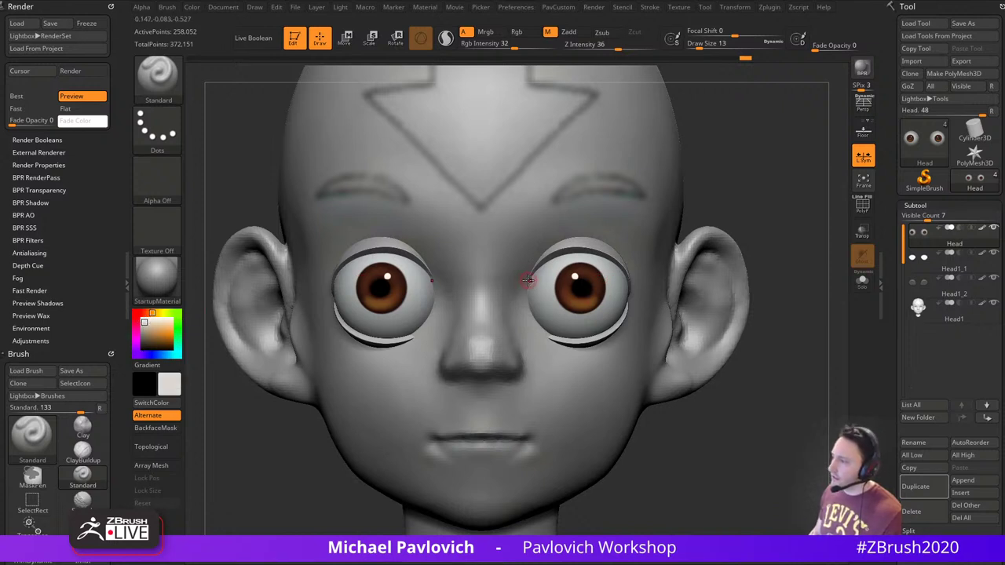
pyautogui.press('[')
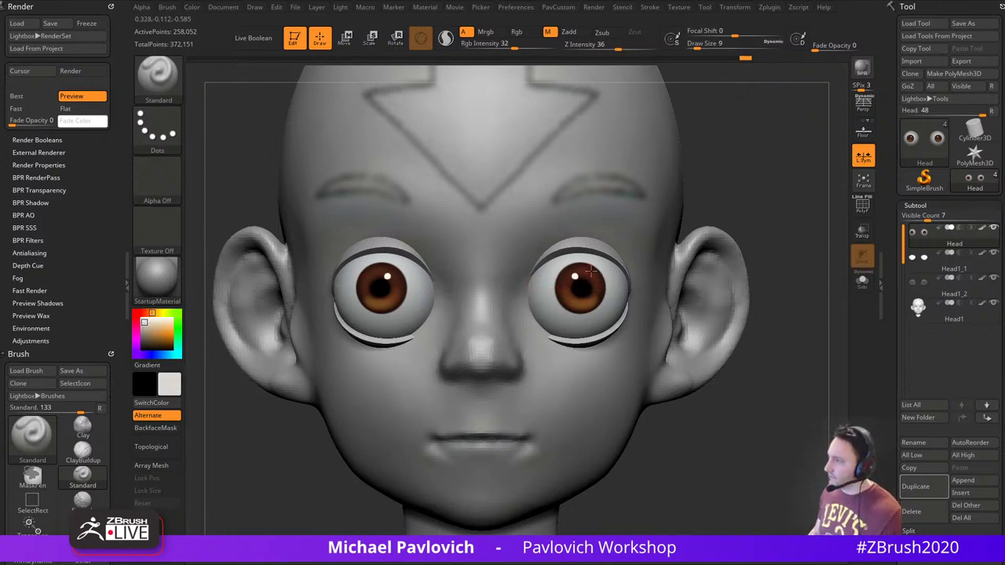
pyautogui.press('[')
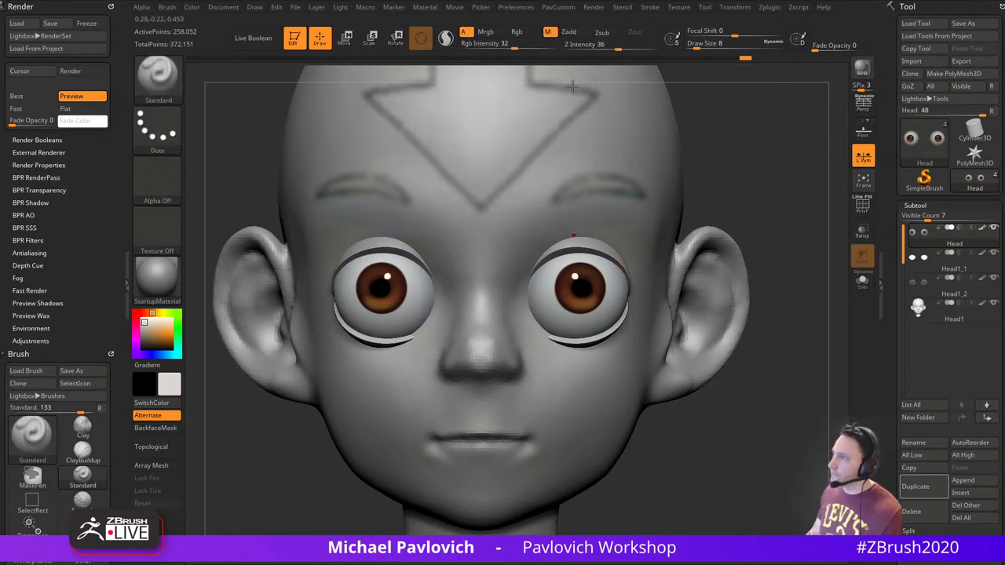
pyautogui.click(517, 32)
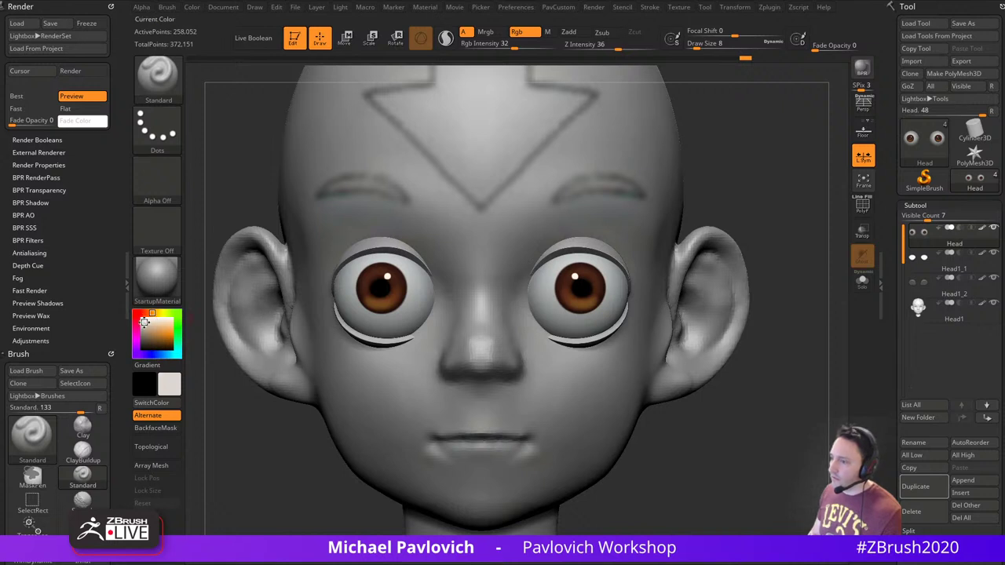
pyautogui.click(145, 321)
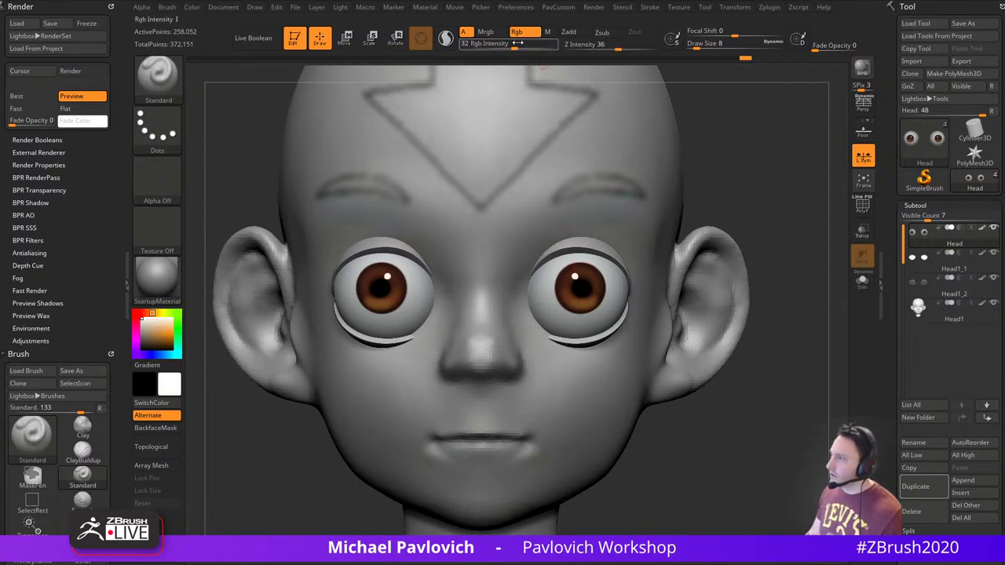
pyautogui.moveTo(549, 45); pyautogui.dragTo(565, 46)
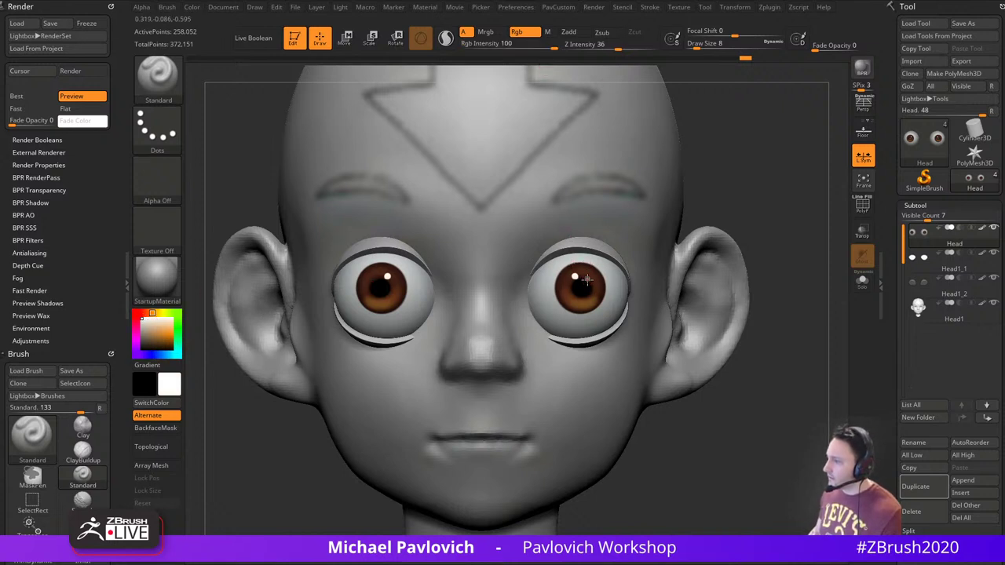
pyautogui.moveTo(589, 280); pyautogui.dragTo(590, 280)
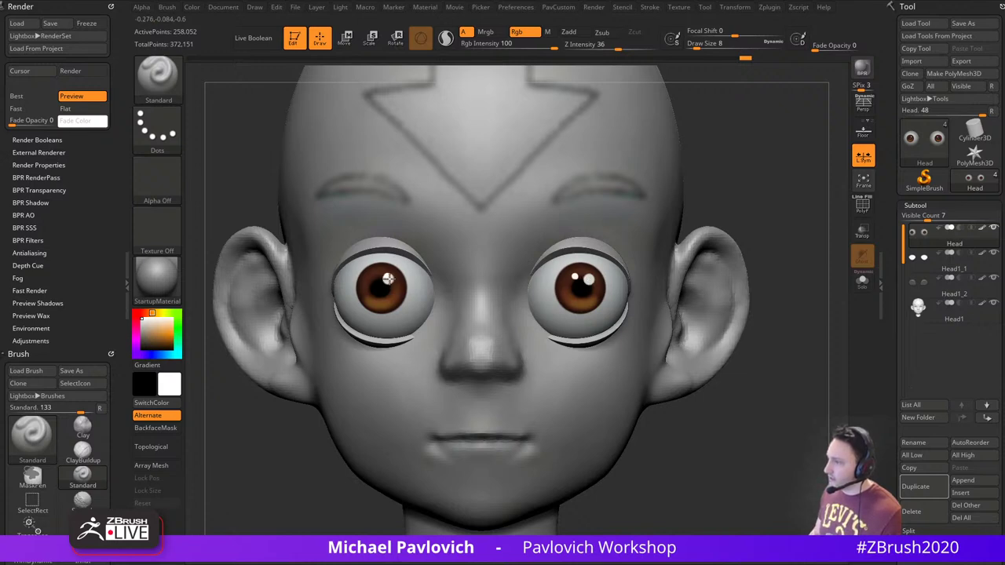
# Centre the transform gizmo on the unmasked eyeball mesh, rotate the eyeballs slightly about the vertical axis and return to Draw mode
pyautogui.press('f')
pyautogui.moveTo(729, 198)
pyautogui.mouseDown()
pyautogui.moveTo(729, 244)
pyautogui.moveTo(794, 250)
pyautogui.moveTo(733, 272)
pyautogui.moveTo(739, 283)
pyautogui.moveTo(745, 271)
pyautogui.mouseUp()
pyautogui.press('s')
pyautogui.click(729, 281)
pyautogui.press('w')
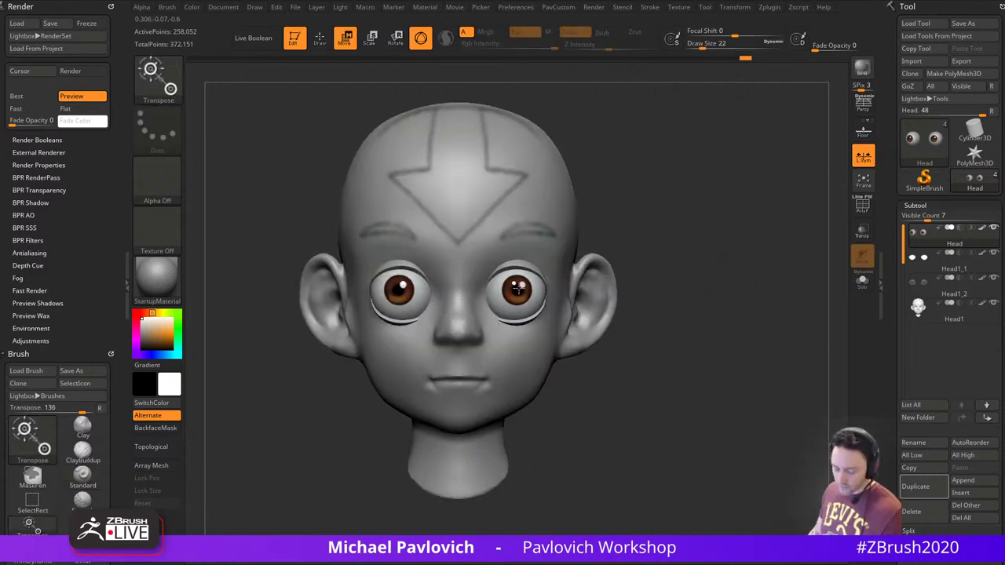
pyautogui.click(517, 289)
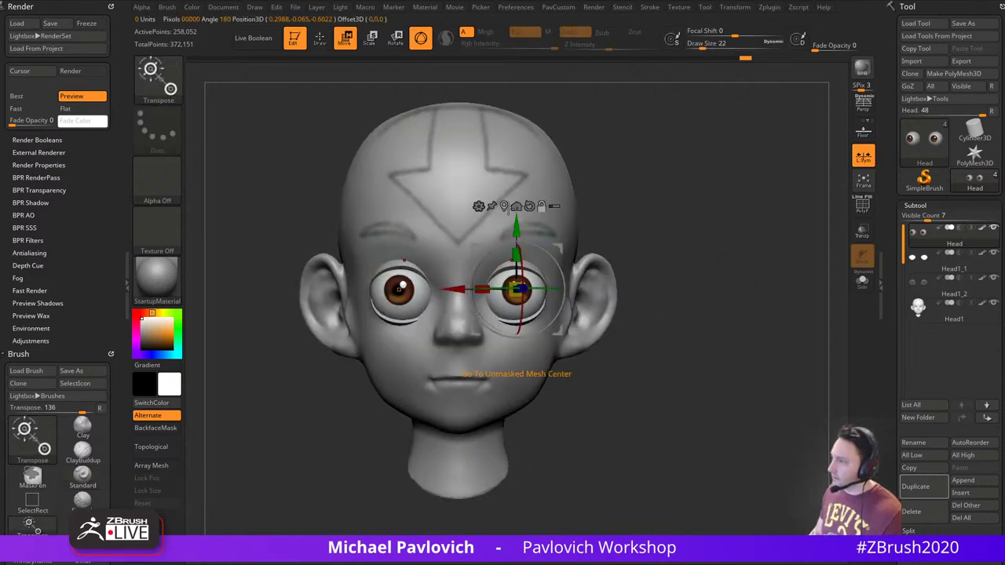
pyautogui.click(507, 208)
pyautogui.click(541, 290)
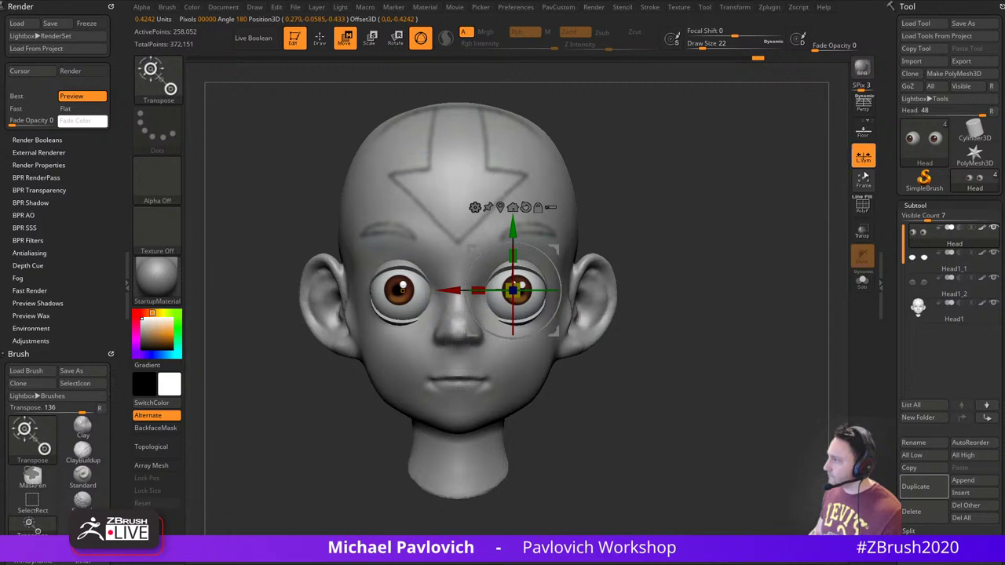
pyautogui.moveTo(541, 290); pyautogui.dragTo(536, 290)
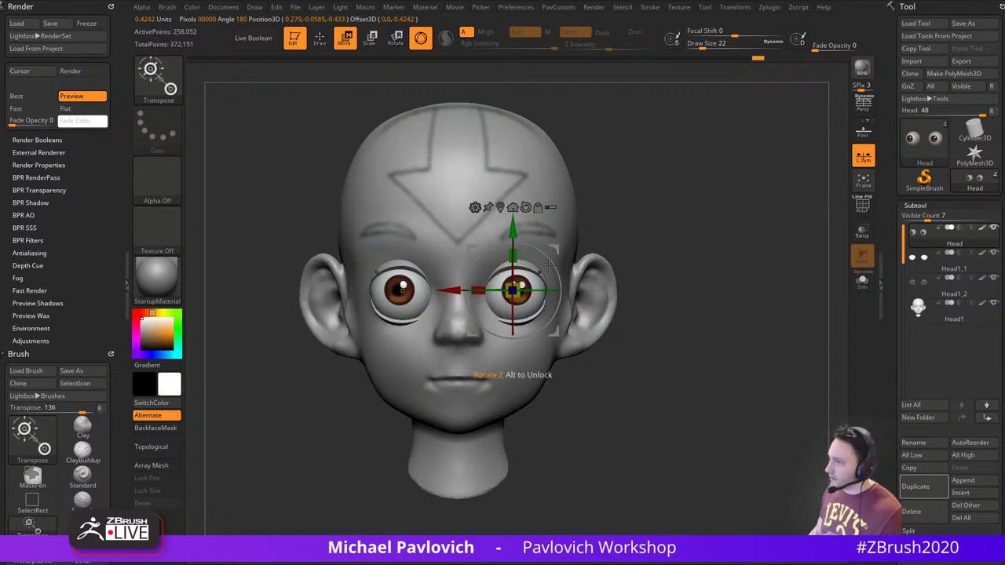
pyautogui.press('q')
# Select the head mesh and push the area between the nose and lower eye socket with the MoveAccu brush at draw size 104
pyautogui.moveTo(681, 240)
pyautogui.keyDown('ctrl'); pyautogui.mouseDown(button='right')
pyautogui.moveTo(723, 223)
pyautogui.moveTo(700, 244)
pyautogui.moveTo(716, 284)
pyautogui.mouseUp(button='right'); pyautogui.keyUp('ctrl')
pyautogui.press('s')
pyautogui.keyDown('alt'); pyautogui.click(616, 252); pyautogui.keyUp('alt')
pyautogui.press('s')
pyautogui.press('s')
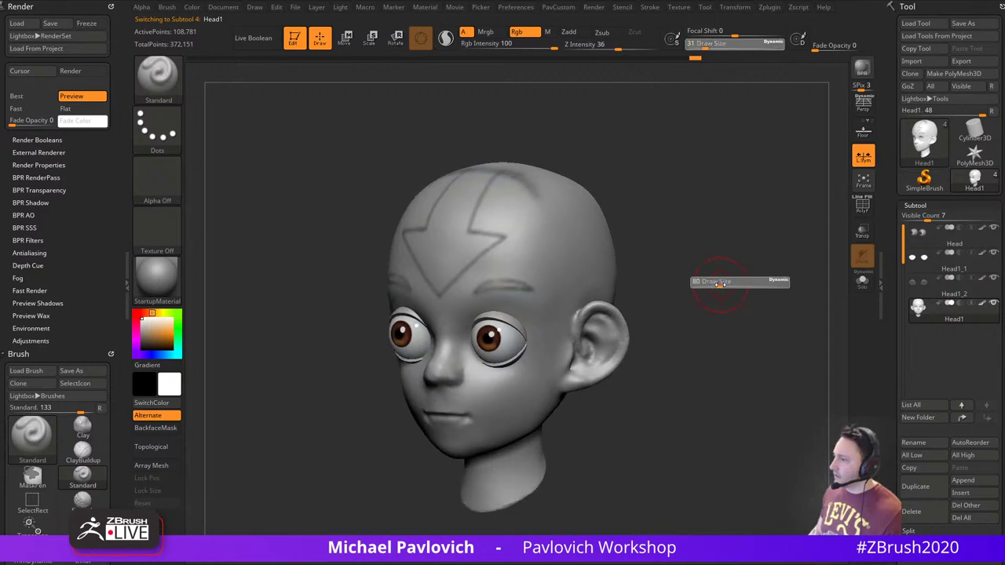
pyautogui.moveTo(716, 284); pyautogui.dragTo(711, 284)
pyautogui.keyDown('alt'); pyautogui.moveTo(713, 301); pyautogui.dragTo(715, 267, button='right'); pyautogui.keyUp('alt')
pyautogui.moveTo(715, 267)
pyautogui.mouseDown(button='right')
pyautogui.moveTo(734, 276)
pyautogui.moveTo(710, 270)
pyautogui.mouseUp(button='right')
pyautogui.moveTo(547, 248); pyautogui.dragTo(554, 258)
pyautogui.moveTo(682, 237)
pyautogui.mouseDown(button='right')
pyautogui.moveTo(722, 225)
pyautogui.moveTo(754, 256)
pyautogui.moveTo(736, 222)
pyautogui.moveTo(707, 236)
pyautogui.mouseUp(button='right')
pyautogui.press('s')
pyautogui.moveTo(474, 332); pyautogui.dragTo(486, 332)
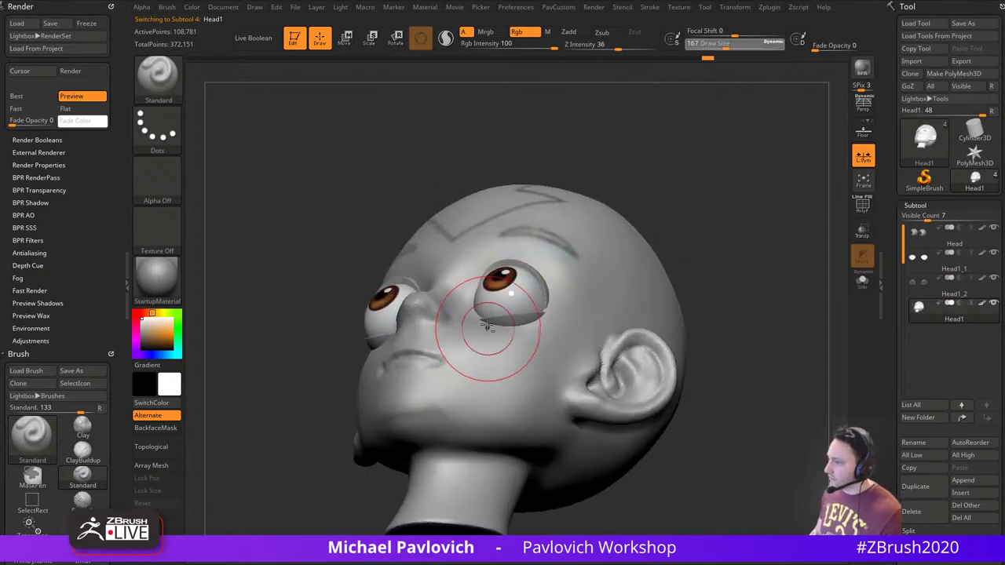
pyautogui.press('1')
pyautogui.moveTo(671, 185); pyautogui.dragTo(666, 197, button='right')
pyautogui.moveTo(466, 303); pyautogui.dragTo(472, 307)
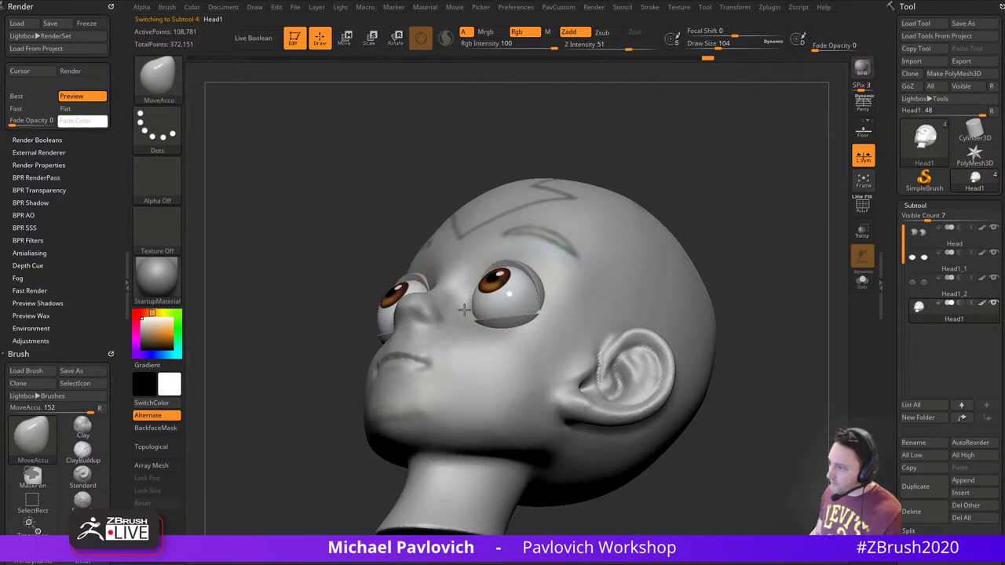
# Refine the head's inner lower eye socket with the MoveAccu brush, reducing the draw size to 74 and 62
pyautogui.moveTo(478, 225); pyautogui.dragTo(549, 267, button='right')
pyautogui.press('s')
pyautogui.moveTo(482, 315); pyautogui.dragTo(473, 314)
pyautogui.moveTo(569, 241); pyautogui.dragTo(591, 271, button='right')
pyautogui.press('s')
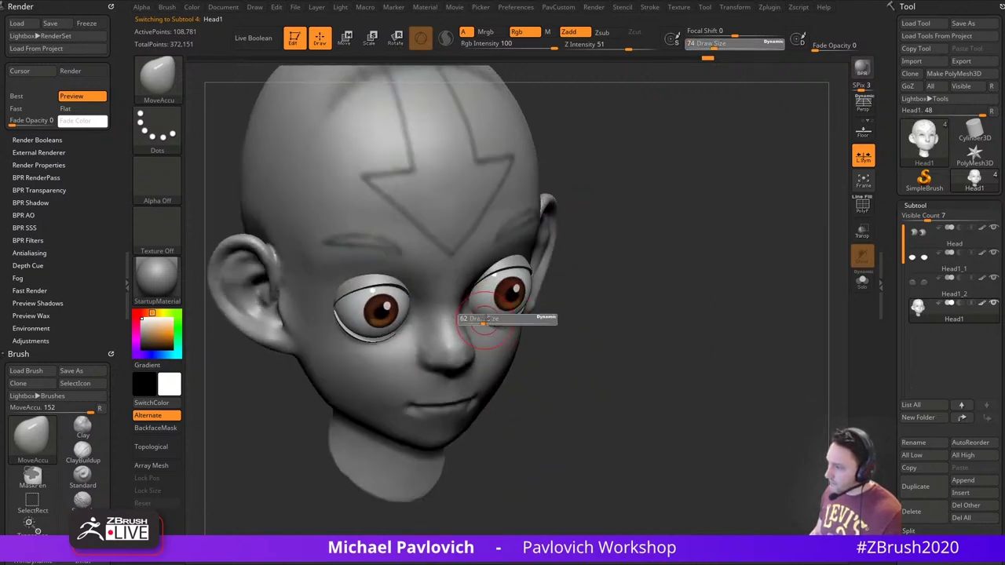
pyautogui.moveTo(485, 322); pyautogui.dragTo(469, 315)
# Select the lower eyelids and pull their inner edges into the sockets with the Move brush at draw size 41
pyautogui.moveTo(607, 274); pyautogui.dragTo(547, 239, button='right')
pyautogui.moveTo(682, 268); pyautogui.dragTo(635, 240, button='right')
pyautogui.keyDown('alt'); pyautogui.click(532, 296); pyautogui.keyUp('alt')
pyautogui.moveTo(640, 274); pyautogui.dragTo(631, 262, button='right')
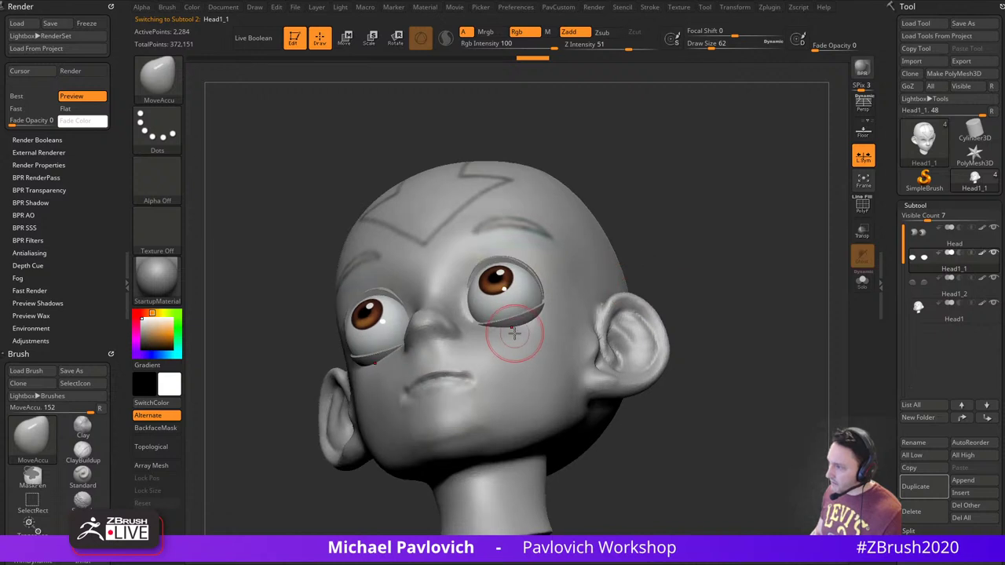
pyautogui.press('b')
pyautogui.press('m')
pyautogui.press('v')
pyautogui.press('s')
pyautogui.moveTo(476, 331)
pyautogui.mouseDown()
pyautogui.moveTo(459, 322)
pyautogui.moveTo(465, 333)
pyautogui.moveTo(463, 319)
pyautogui.moveTo(474, 320)
pyautogui.mouseUp()
pyautogui.press('s')
pyautogui.press('s')
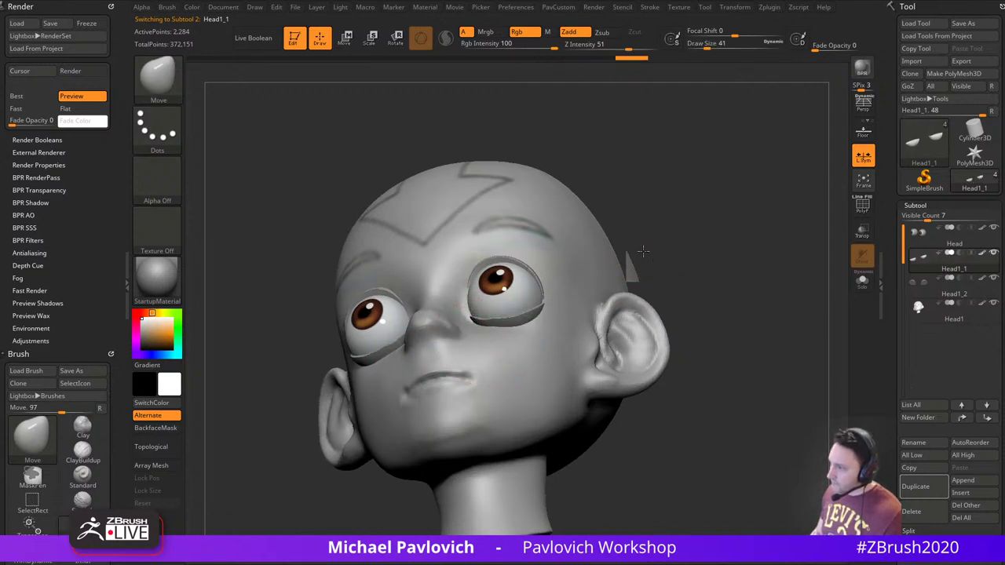
# Adjust the lower eyelids' front edges from a low side view with the Move brush at draw size 46
pyautogui.moveTo(633, 263); pyautogui.dragTo(553, 265, button='right')
pyautogui.press('s')
pyautogui.moveTo(495, 327); pyautogui.dragTo(476, 321)
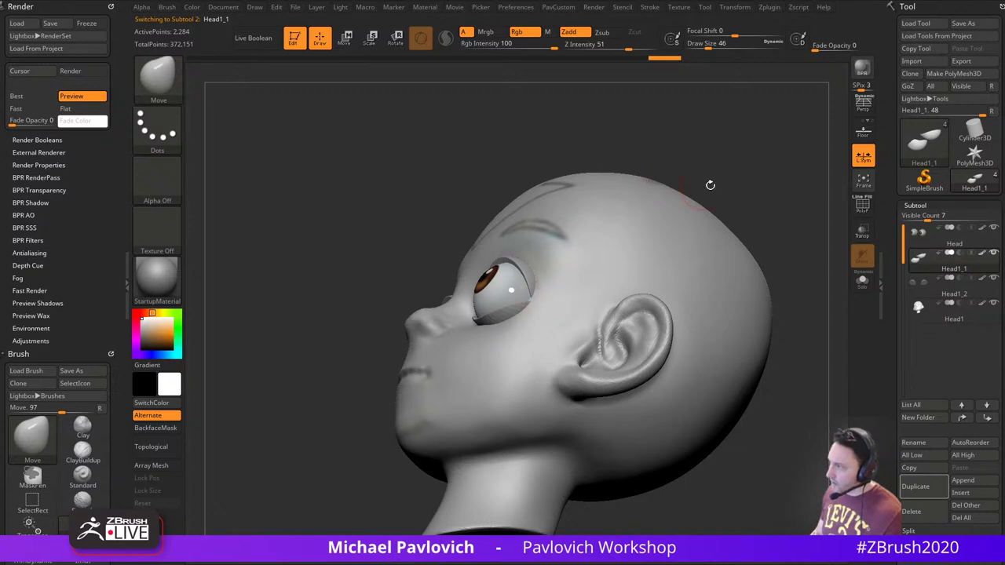
# Show the polyframe on the lower eyelids and apply Polish By Features to them
pyautogui.keyDown('shift'); pyautogui.moveTo(711, 185); pyautogui.dragTo(727, 249); pyautogui.keyUp('shift')
pyautogui.click(863, 207)
pyautogui.press('2')
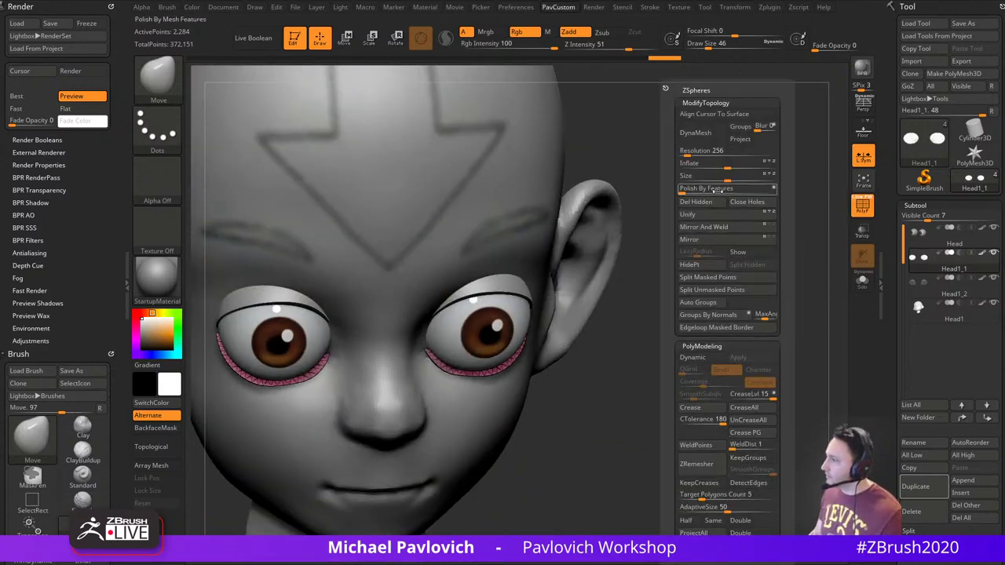
pyautogui.moveTo(681, 190)
pyautogui.mouseDown()
pyautogui.moveTo(706, 230)
pyautogui.moveTo(721, 154)
pyautogui.mouseUp()
# Select the upper eyelids, hide the polyframe and reshape their inner edges with the Move brush at draw size 68
pyautogui.press('s')
pyautogui.moveTo(475, 288); pyautogui.dragTo(484, 288)
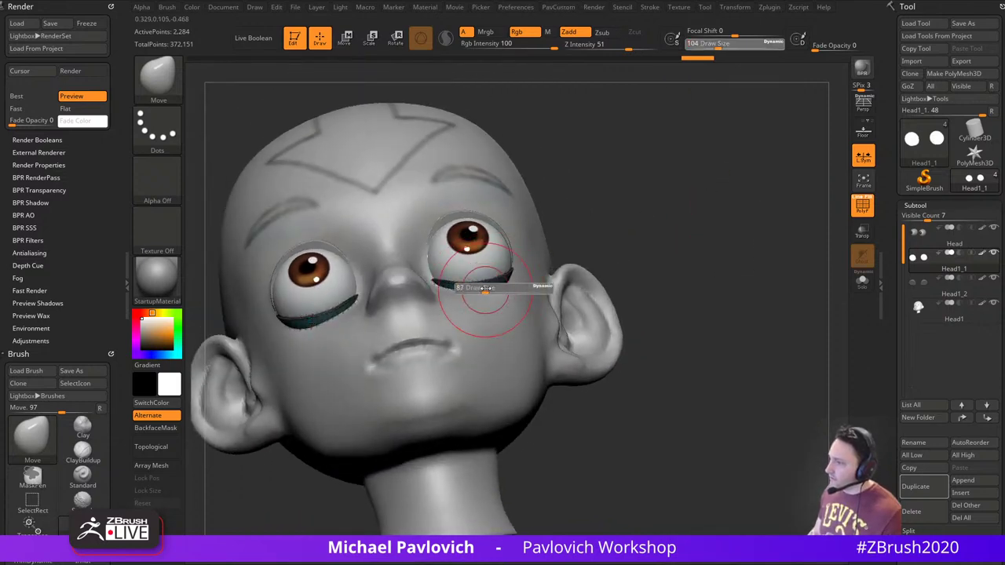
pyautogui.moveTo(668, 169); pyautogui.dragTo(663, 228)
pyautogui.keyDown('alt'); pyautogui.click(462, 240); pyautogui.keyUp('alt')
pyautogui.keyDown('shift'); pyautogui.moveTo(596, 201); pyautogui.dragTo(743, 198); pyautogui.keyUp('shift')
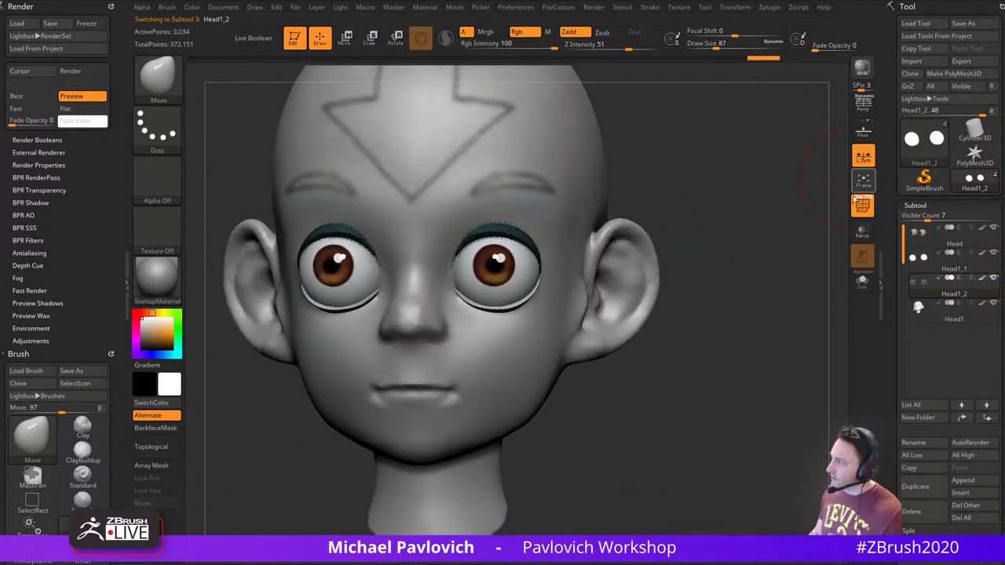
pyautogui.click(863, 202)
pyautogui.keyDown('ctrl'); pyautogui.moveTo(627, 182); pyautogui.dragTo(644, 197); pyautogui.keyUp('ctrl')
pyautogui.press('s')
pyautogui.moveTo(467, 271)
pyautogui.mouseDown()
pyautogui.moveTo(454, 286)
pyautogui.moveTo(457, 247)
pyautogui.moveTo(465, 250)
pyautogui.moveTo(478, 231)
pyautogui.mouseUp()
pyautogui.press('s')
pyautogui.moveTo(674, 185); pyautogui.dragTo(604, 190)
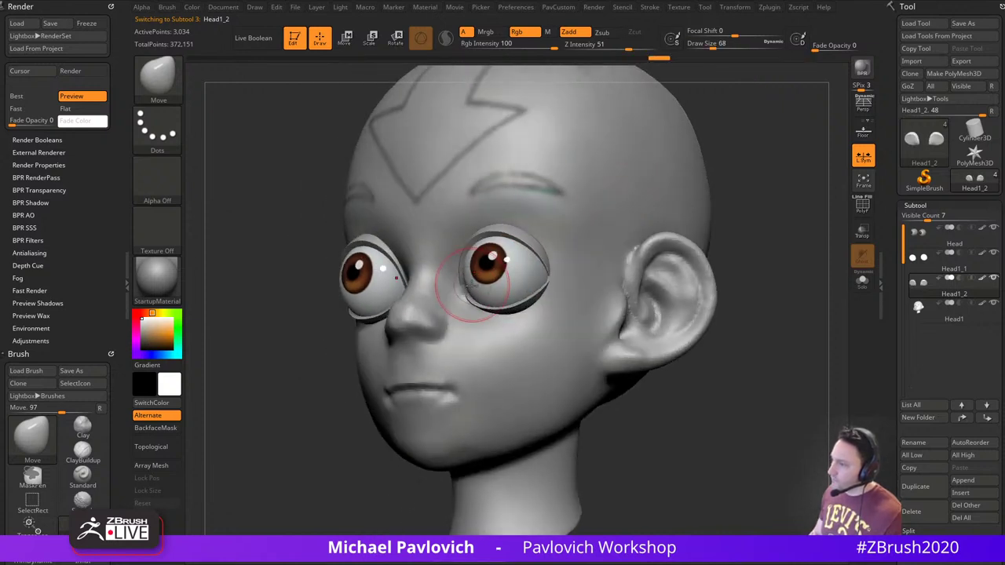
# Select the lower eyelids and reshape their inner corners around the eyeballs with the Move brush at draw size 51
pyautogui.keyDown('alt'); pyautogui.click(510, 312); pyautogui.keyUp('alt')
pyautogui.moveTo(740, 218); pyautogui.dragTo(807, 213)
pyautogui.press('s')
pyautogui.moveTo(491, 317); pyautogui.dragTo(463, 286)
pyautogui.moveTo(690, 216); pyautogui.dragTo(691, 236)
pyautogui.press(']')
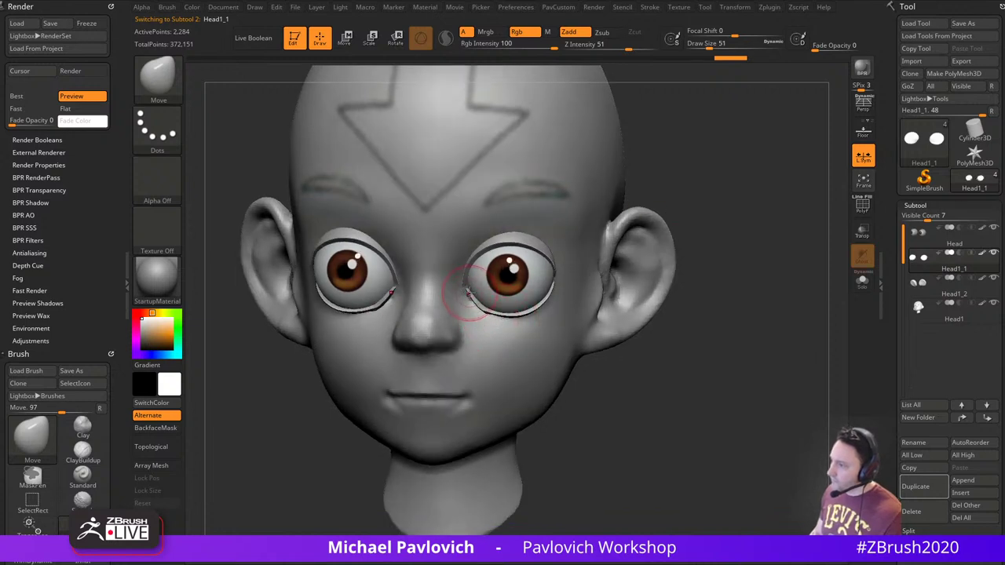
pyautogui.moveTo(469, 293); pyautogui.dragTo(497, 313)
pyautogui.moveTo(685, 276); pyautogui.dragTo(721, 267)
pyautogui.press('2')
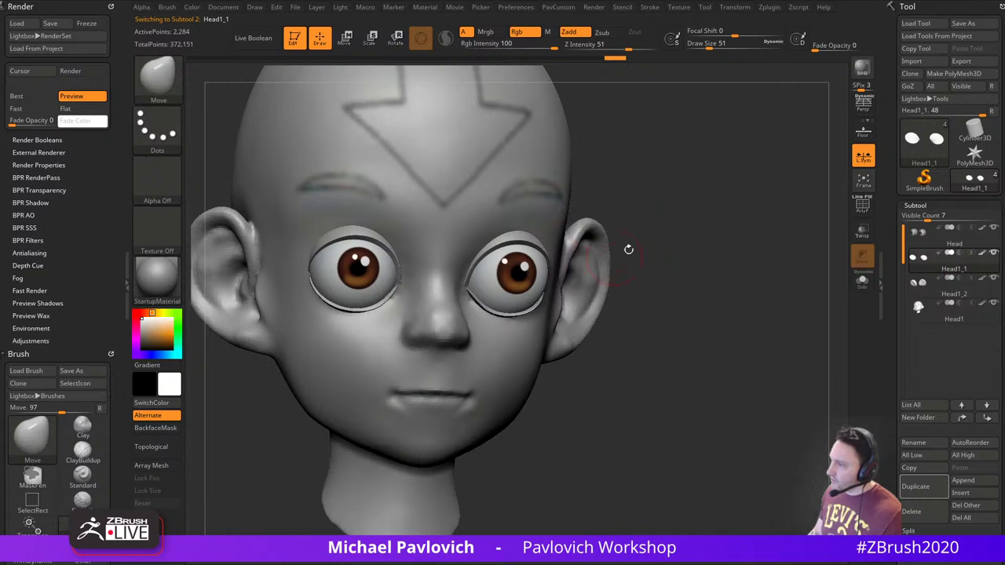
# Undo the last lower-eyelid change and reshape the lids' inner corners and lower rims from below and in profile
pyautogui.moveTo(628, 248)
pyautogui.mouseDown()
pyautogui.moveTo(650, 197)
pyautogui.moveTo(738, 173)
pyautogui.moveTo(726, 175)
pyautogui.mouseUp()
pyautogui.hotkey('ctrl', 'z')
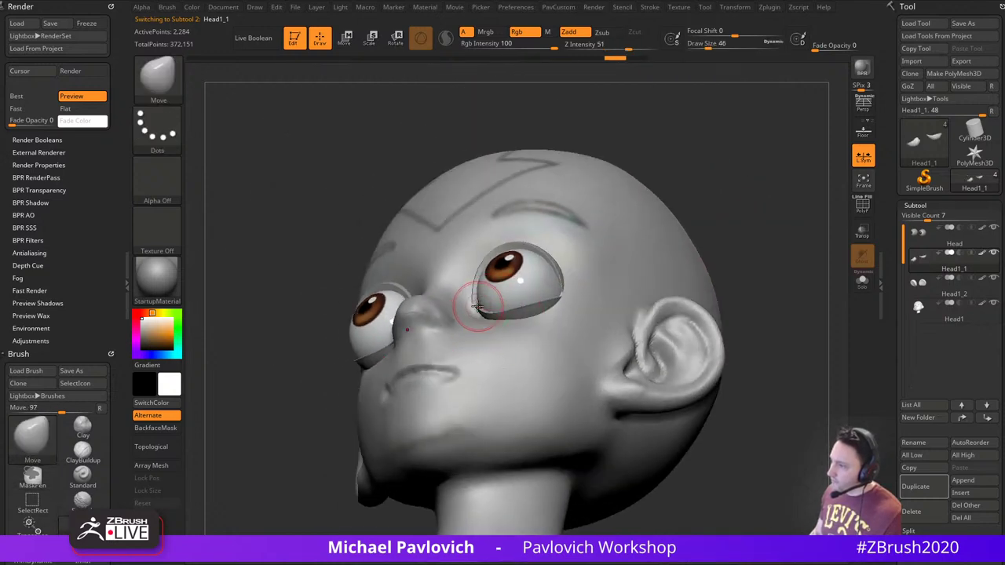
pyautogui.moveTo(474, 299); pyautogui.dragTo(511, 312)
pyautogui.moveTo(758, 216)
pyautogui.mouseDown()
pyautogui.moveTo(773, 313)
pyautogui.moveTo(691, 318)
pyautogui.mouseUp()
pyautogui.moveTo(528, 311)
pyautogui.mouseDown()
pyautogui.moveTo(548, 280)
pyautogui.moveTo(530, 289)
pyautogui.mouseUp()
pyautogui.keyDown('shift'); pyautogui.moveTo(383, 305); pyautogui.dragTo(395, 309); pyautogui.keyUp('shift')
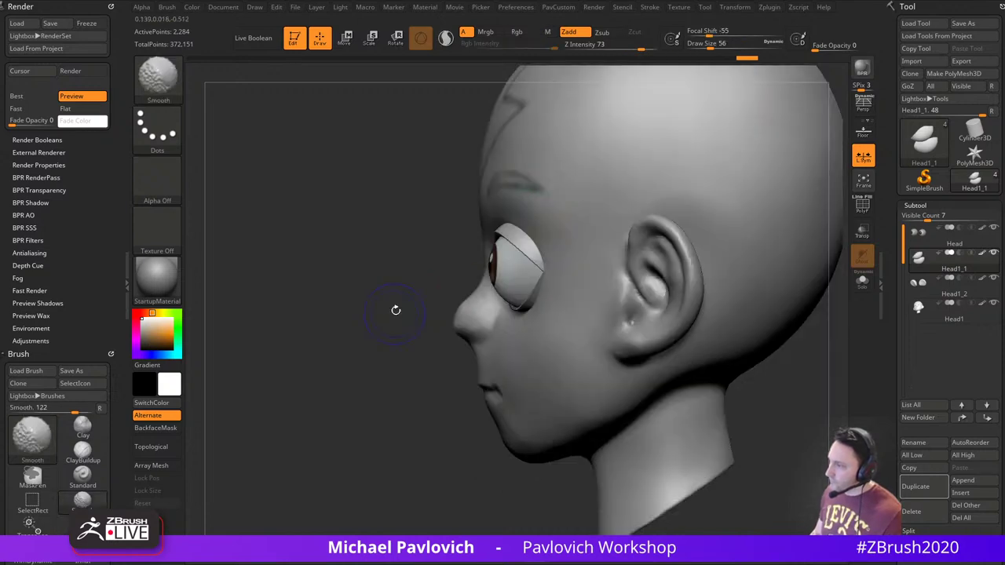
pyautogui.moveTo(537, 304); pyautogui.dragTo(537, 300)
# Pull the inner corners of the lower eyelids up beside the nose with the Move brush at draw size 29
pyautogui.moveTo(369, 388); pyautogui.dragTo(479, 383)
pyautogui.press('s')
pyautogui.moveTo(474, 332); pyautogui.dragTo(470, 332)
pyautogui.moveTo(471, 306)
pyautogui.mouseDown()
pyautogui.moveTo(454, 282)
pyautogui.moveTo(459, 291)
pyautogui.mouseUp()
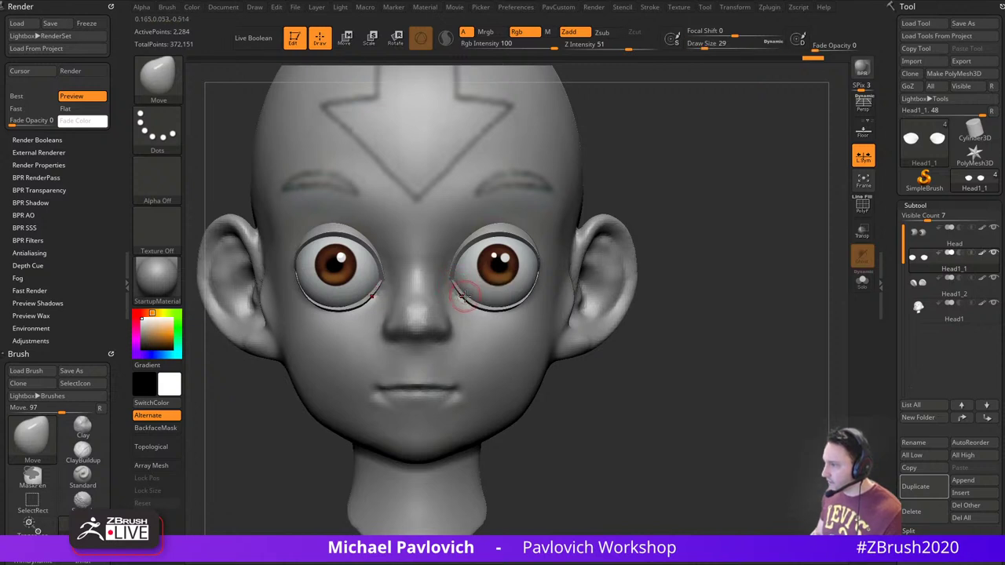
# Refine the inner corners of the lower eyelids beside the nose with the Move brush at draw size 35
pyautogui.moveTo(660, 287); pyautogui.dragTo(577, 308)
pyautogui.press(']')
pyautogui.moveTo(430, 352)
pyautogui.mouseDown()
pyautogui.moveTo(470, 329)
pyautogui.moveTo(464, 305)
pyautogui.mouseUp()
pyautogui.moveTo(392, 302)
pyautogui.mouseDown()
pyautogui.moveTo(654, 264)
pyautogui.moveTo(668, 301)
pyautogui.mouseUp()
# Select the upper eyelids and reshape their inner edges around the eyeballs with the Move brush
pyautogui.keyDown('alt'); pyautogui.click(489, 278); pyautogui.keyUp('alt')
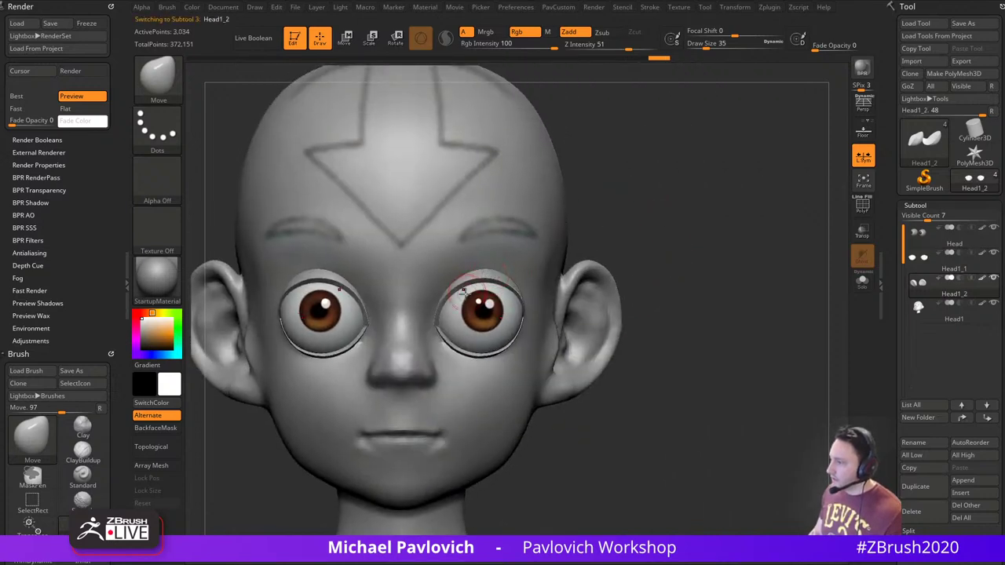
pyautogui.press('s')
pyautogui.moveTo(464, 293)
pyautogui.mouseDown()
pyautogui.moveTo(483, 281)
pyautogui.moveTo(450, 322)
pyautogui.mouseUp()
pyautogui.press('s')
pyautogui.moveTo(681, 302)
pyautogui.keyDown('alt'); pyautogui.mouseDown()
pyautogui.moveTo(686, 247)
pyautogui.moveTo(672, 258)
pyautogui.moveTo(698, 271)
pyautogui.moveTo(676, 279)
pyautogui.moveTo(735, 280)
pyautogui.moveTo(697, 278)
pyautogui.mouseUp(); pyautogui.keyUp('alt')
pyautogui.press('s')
pyautogui.moveTo(604, 270); pyautogui.dragTo(581, 266)
# Choose the Standard brush, select the head mesh and smooth the sides of the nose
pyautogui.press('b')
pyautogui.press('s')
pyautogui.press('t')
pyautogui.moveTo(727, 277)
pyautogui.keyDown('alt'); pyautogui.mouseDown()
pyautogui.moveTo(734, 236)
pyautogui.moveTo(754, 251)
pyautogui.moveTo(742, 267)
pyautogui.mouseUp(); pyautogui.keyUp('alt')
pyautogui.moveTo(689, 239)
pyautogui.keyDown('alt'); pyautogui.mouseDown()
pyautogui.moveTo(702, 261)
pyautogui.moveTo(735, 232)
pyautogui.mouseUp(); pyautogui.keyUp('alt')
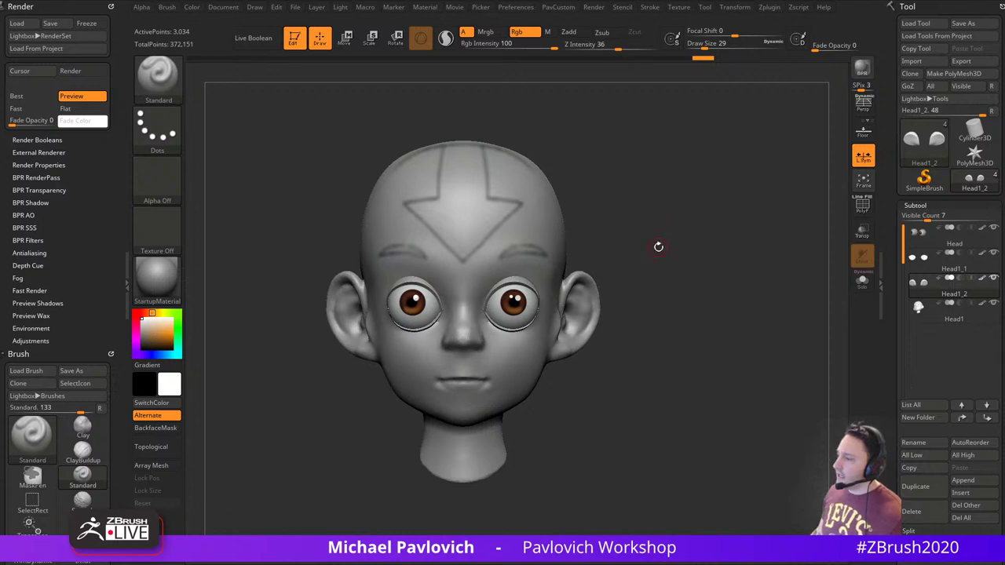
pyautogui.moveTo(659, 247); pyautogui.dragTo(688, 252)
pyautogui.moveTo(710, 302); pyautogui.dragTo(656, 305)
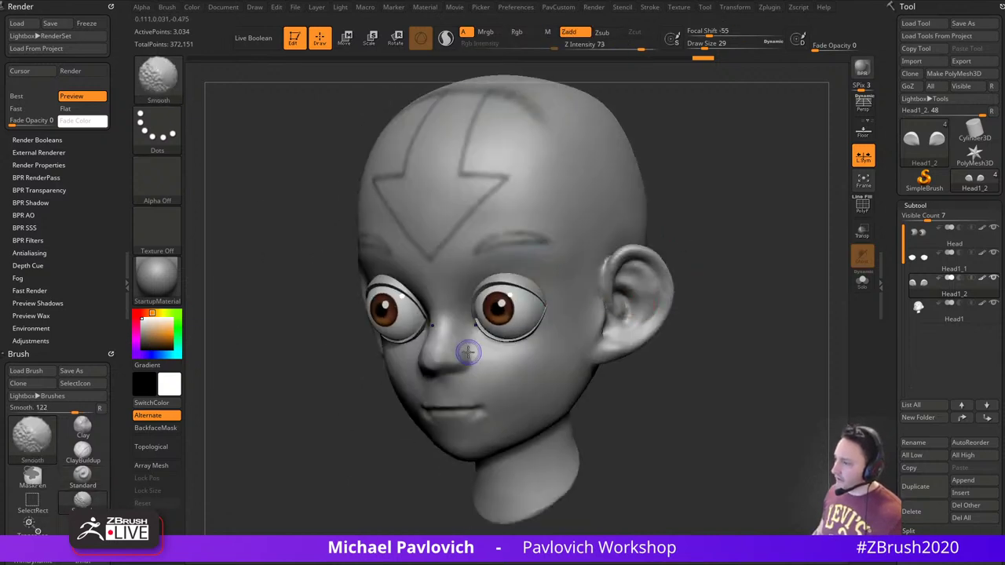
pyautogui.keyDown('alt'); pyautogui.click(648, 322); pyautogui.keyUp('alt')
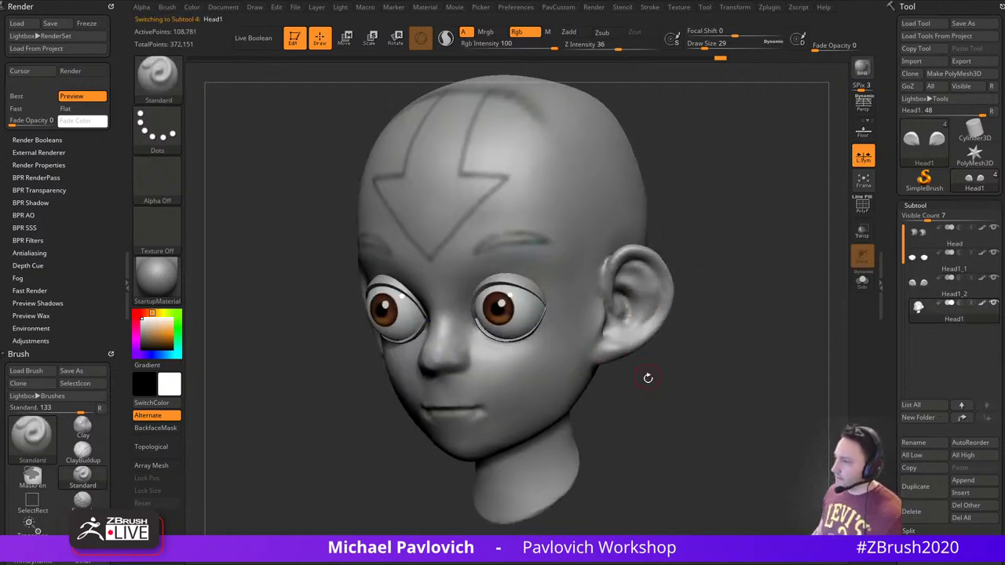
pyautogui.moveTo(648, 377); pyautogui.dragTo(663, 377)
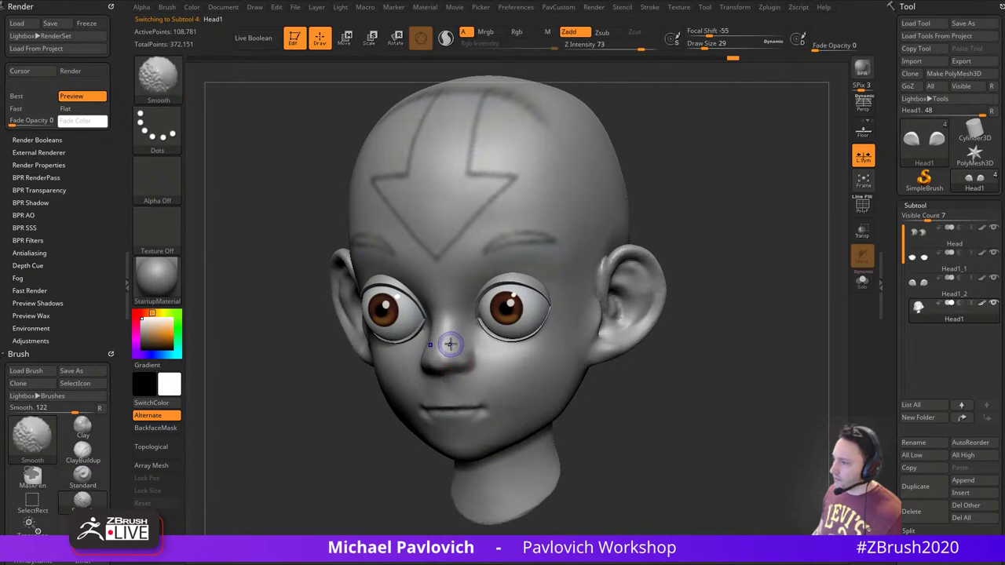
pyautogui.keyDown('shift'); pyautogui.moveTo(450, 345); pyautogui.dragTo(436, 350); pyautogui.keyUp('shift')
# Set the Standard brush to Zadd with Rgb off, hollow the nostrils at draw size 23 and smooth around them
pyautogui.moveTo(703, 326); pyautogui.dragTo(789, 286)
pyautogui.moveTo(466, 336); pyautogui.dragTo(449, 329)
pyautogui.moveTo(766, 247)
pyautogui.mouseDown()
pyautogui.moveTo(747, 244)
pyautogui.moveTo(751, 228)
pyautogui.moveTo(770, 228)
pyautogui.mouseUp()
pyautogui.click(569, 33)
pyautogui.click(523, 32)
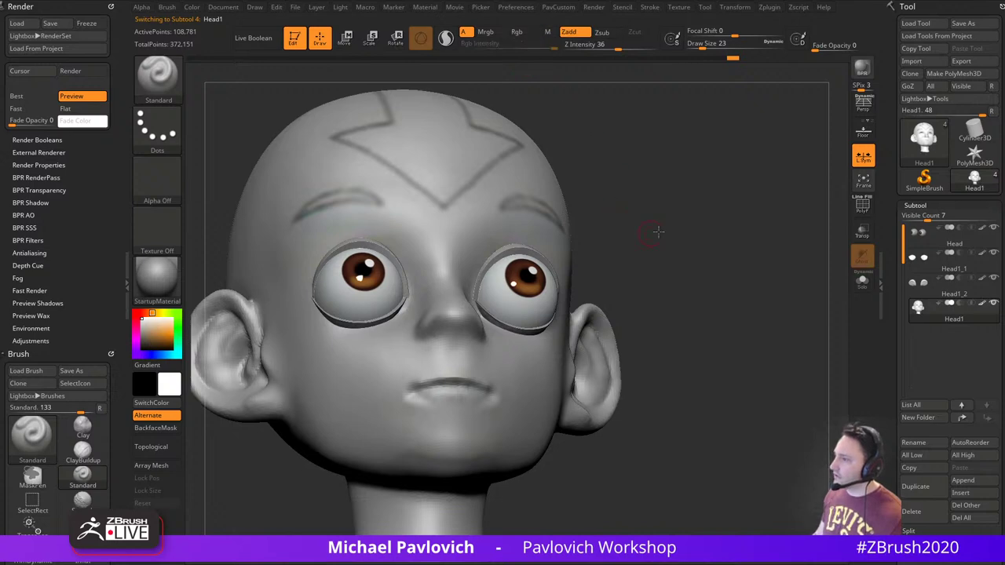
pyautogui.moveTo(658, 232); pyautogui.dragTo(685, 233)
pyautogui.moveTo(593, 293); pyautogui.dragTo(554, 292)
pyautogui.keyDown('shift'); pyautogui.moveTo(496, 328); pyautogui.dragTo(493, 340); pyautogui.keyUp('shift')
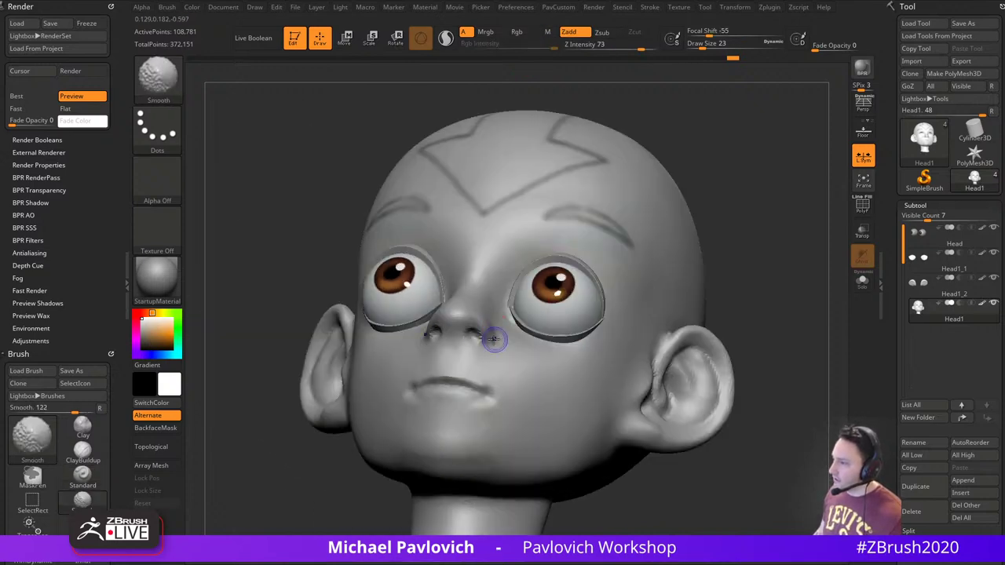
pyautogui.moveTo(774, 256)
pyautogui.keyDown('shift'); pyautogui.mouseDown()
pyautogui.moveTo(742, 250)
pyautogui.moveTo(426, 340)
pyautogui.moveTo(453, 336)
pyautogui.moveTo(431, 354)
pyautogui.mouseUp(); pyautogui.keyUp('shift')
pyautogui.keyDown('shift'); pyautogui.moveTo(710, 271); pyautogui.dragTo(681, 273); pyautogui.keyUp('shift')
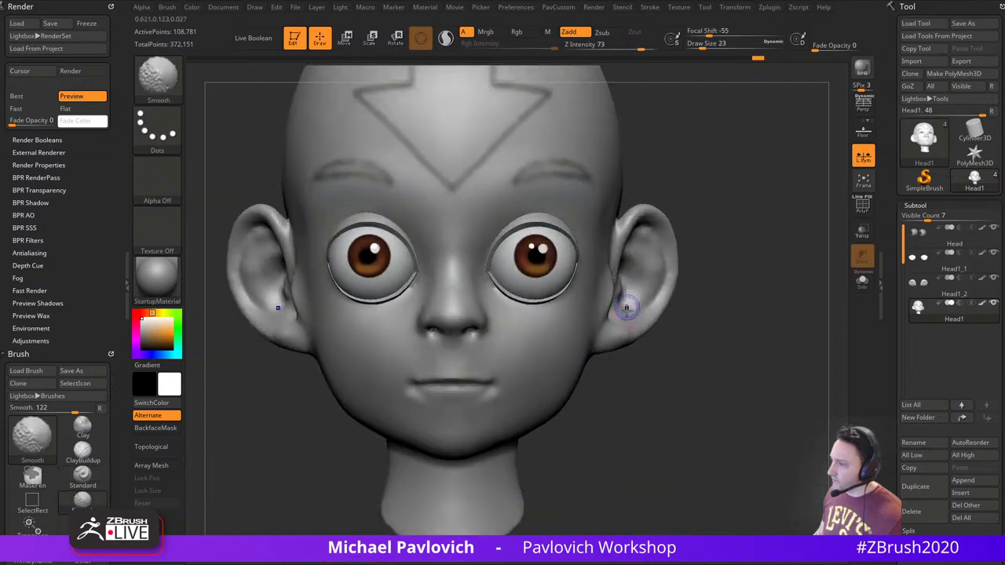
pyautogui.keyDown('shift'); pyautogui.moveTo(472, 336); pyautogui.dragTo(476, 338); pyautogui.keyUp('shift')
# Soften the forms around the mouth with the Standard brush, raising the draw size to 51 for the lower lip
pyautogui.moveTo(677, 401)
pyautogui.keyDown('alt'); pyautogui.mouseDown()
pyautogui.moveTo(657, 354)
pyautogui.moveTo(645, 362)
pyautogui.mouseUp(); pyautogui.keyUp('alt')
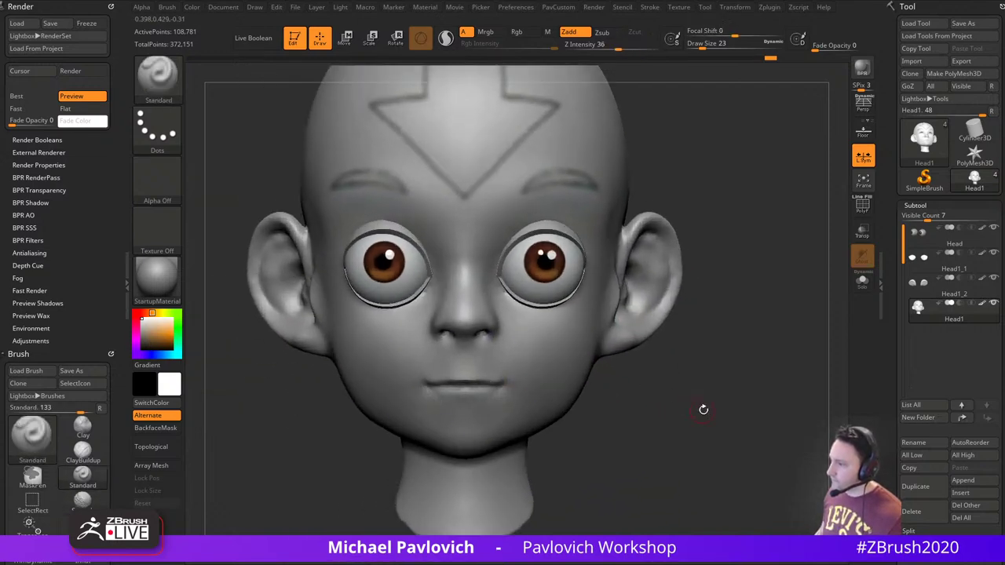
pyautogui.moveTo(702, 410); pyautogui.dragTo(740, 369)
pyautogui.moveTo(612, 133); pyautogui.dragTo(576, 146)
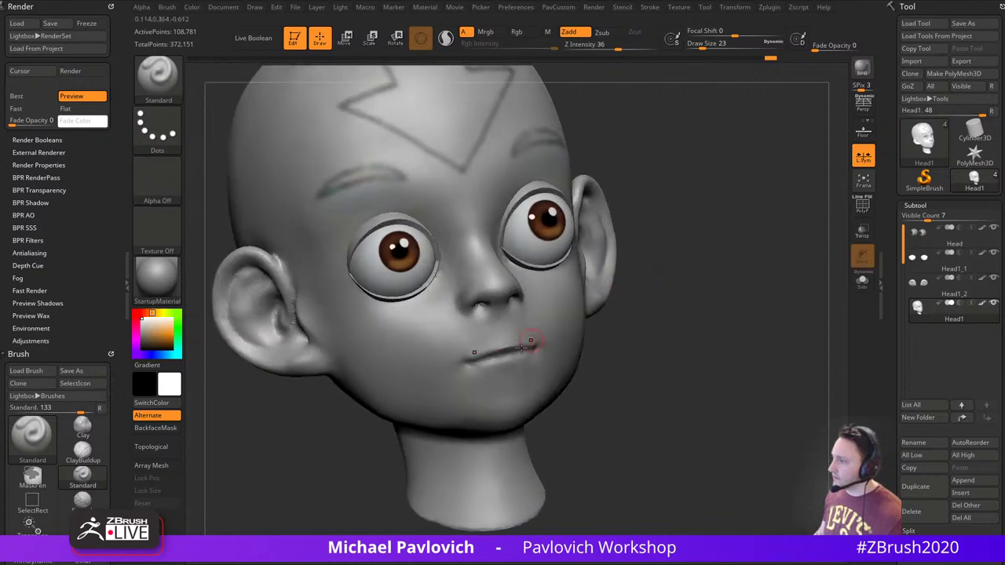
pyautogui.press('s')
pyautogui.moveTo(498, 366); pyautogui.dragTo(505, 366)
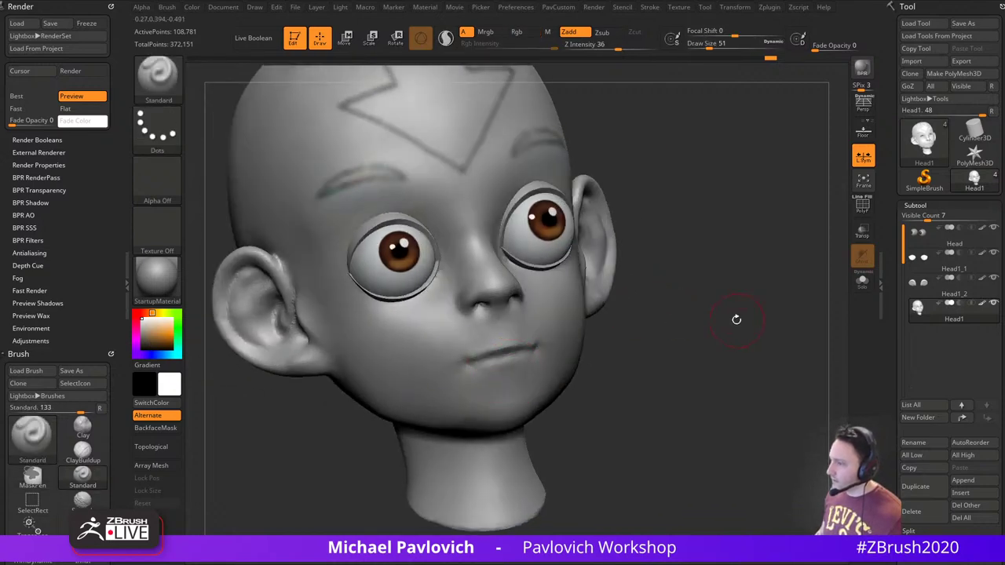
pyautogui.moveTo(735, 319)
pyautogui.mouseDown()
pyautogui.moveTo(769, 323)
pyautogui.moveTo(605, 344)
pyautogui.mouseUp()
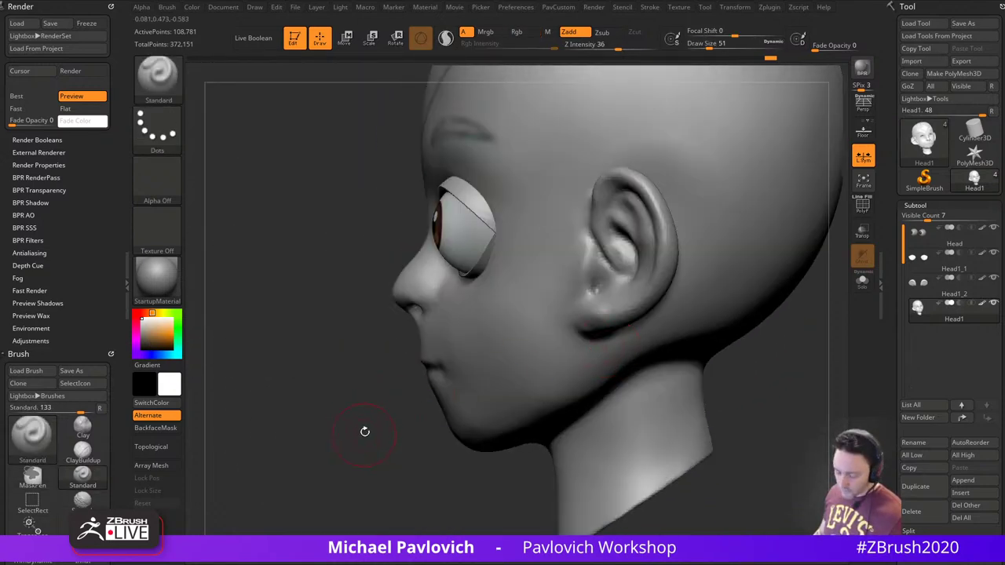
# Reshape the lips and mouth area in profile and from below with the MoveAccu brush at draw size 87
pyautogui.press('1')
pyautogui.press('s')
pyautogui.moveTo(471, 382); pyautogui.dragTo(447, 364)
pyautogui.press('[')
pyautogui.moveTo(400, 432)
pyautogui.mouseDown()
pyautogui.moveTo(528, 384)
pyautogui.moveTo(657, 377)
pyautogui.moveTo(730, 299)
pyautogui.mouseUp()
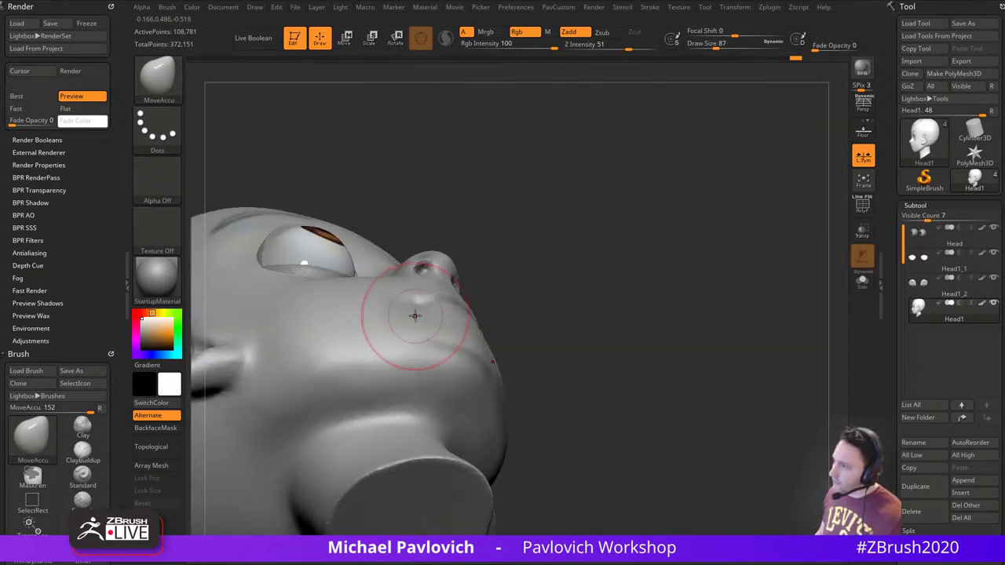
pyautogui.moveTo(559, 259)
pyautogui.mouseDown()
pyautogui.moveTo(615, 330)
pyautogui.moveTo(603, 333)
pyautogui.moveTo(683, 324)
pyautogui.moveTo(685, 349)
pyautogui.mouseUp()
pyautogui.moveTo(582, 318); pyautogui.dragTo(605, 344)
pyautogui.moveTo(661, 361); pyautogui.dragTo(469, 330)
# Sharpen the line between the lips out to the mouth corners with the DamStandard brush at draw size 37
pyautogui.press('b')
pyautogui.press('d')
pyautogui.press('s')
pyautogui.moveTo(306, 377); pyautogui.dragTo(413, 353)
pyautogui.press('s')
pyautogui.moveTo(463, 327); pyautogui.dragTo(444, 328)
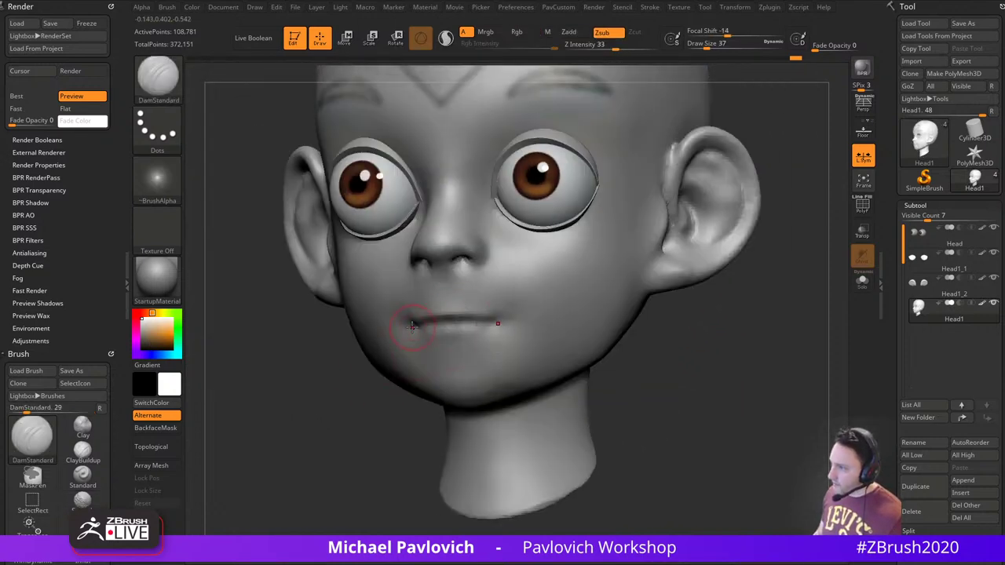
pyautogui.moveTo(358, 368); pyautogui.dragTo(463, 342)
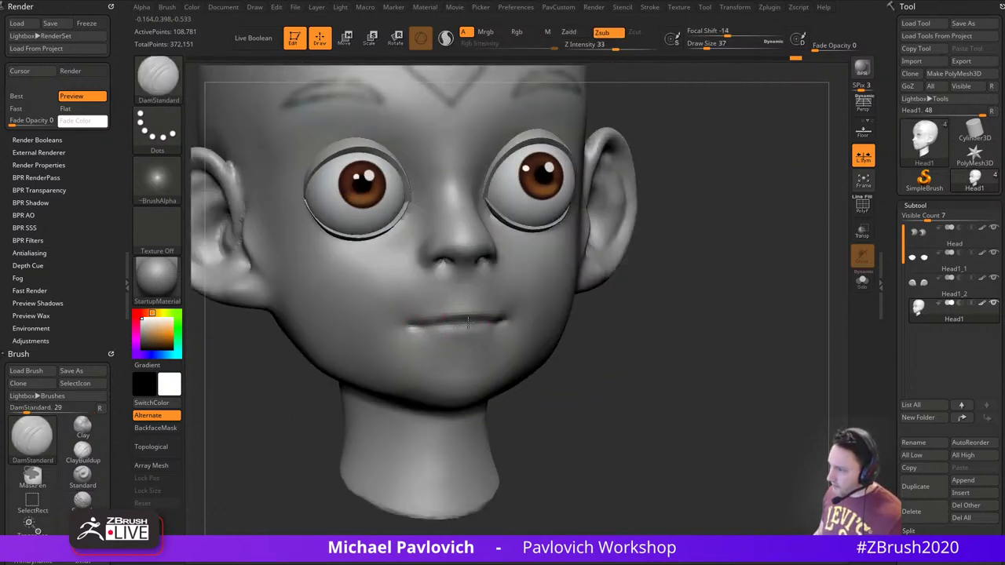
pyautogui.moveTo(466, 320); pyautogui.dragTo(457, 321)
pyautogui.keyDown('shift'); pyautogui.moveTo(648, 297); pyautogui.dragTo(628, 287); pyautogui.keyUp('shift')
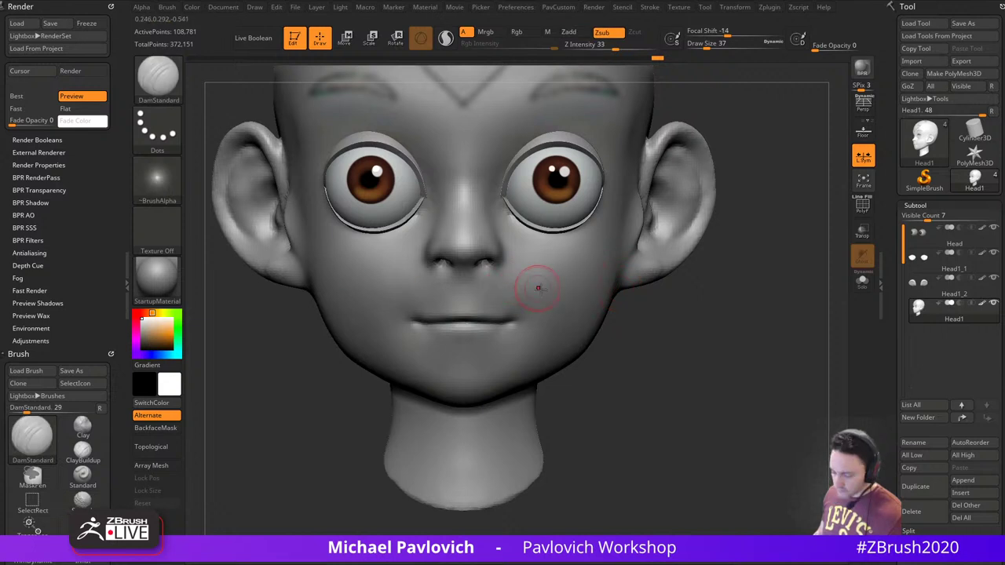
pyautogui.moveTo(705, 372)
pyautogui.keyDown('alt'); pyautogui.mouseDown()
pyautogui.moveTo(708, 382)
pyautogui.moveTo(719, 374)
pyautogui.mouseUp(); pyautogui.keyUp('alt')
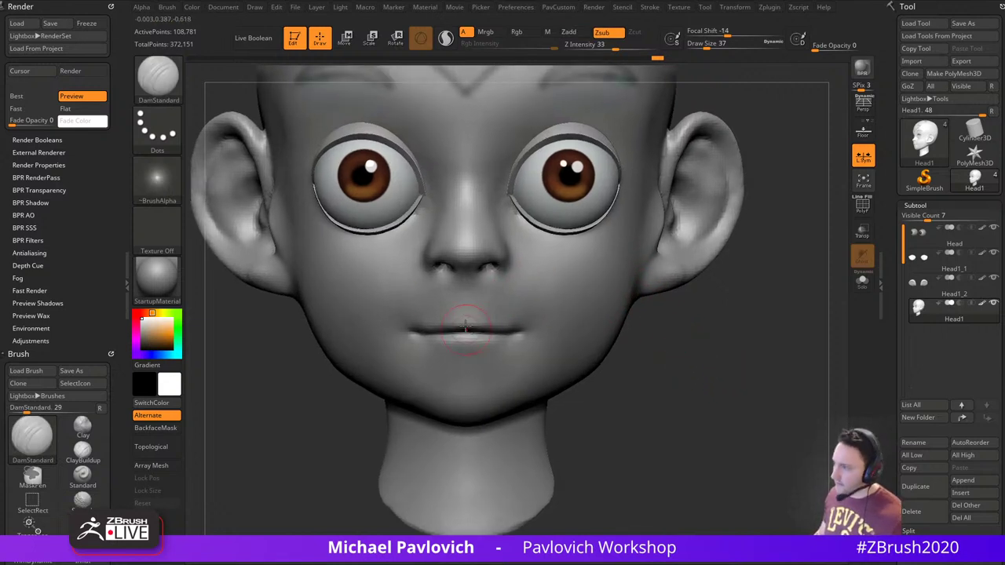
# Sculpt the philtrum above the upper lip with the Clay brush at draw size 33 and deepen the mouth line with DamStandard
pyautogui.press('b')
pyautogui.press('c')
pyautogui.press('l')
pyautogui.moveTo(467, 312); pyautogui.dragTo(465, 311)
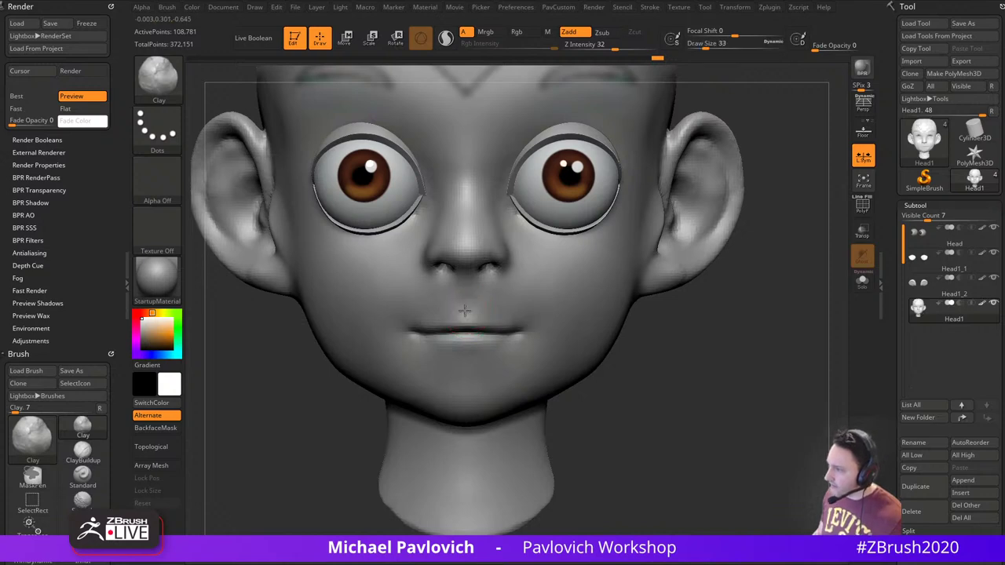
pyautogui.press('b')
pyautogui.press('d')
pyautogui.press('s')
pyautogui.moveTo(639, 368); pyautogui.dragTo(654, 320)
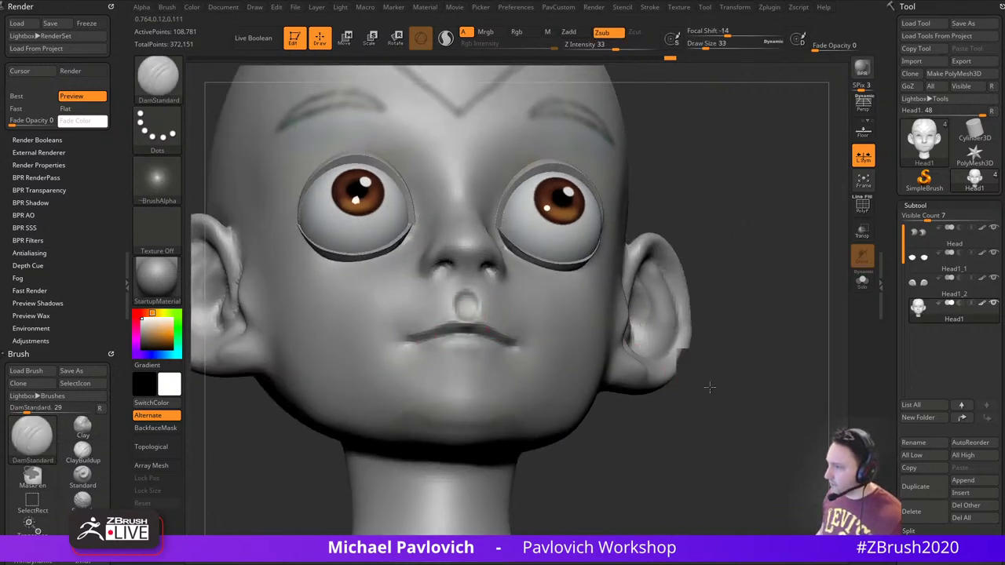
# Try to outline the lower lip with a crease using the DamStandard brush at draw size 33
pyautogui.moveTo(709, 386); pyautogui.dragTo(442, 349)
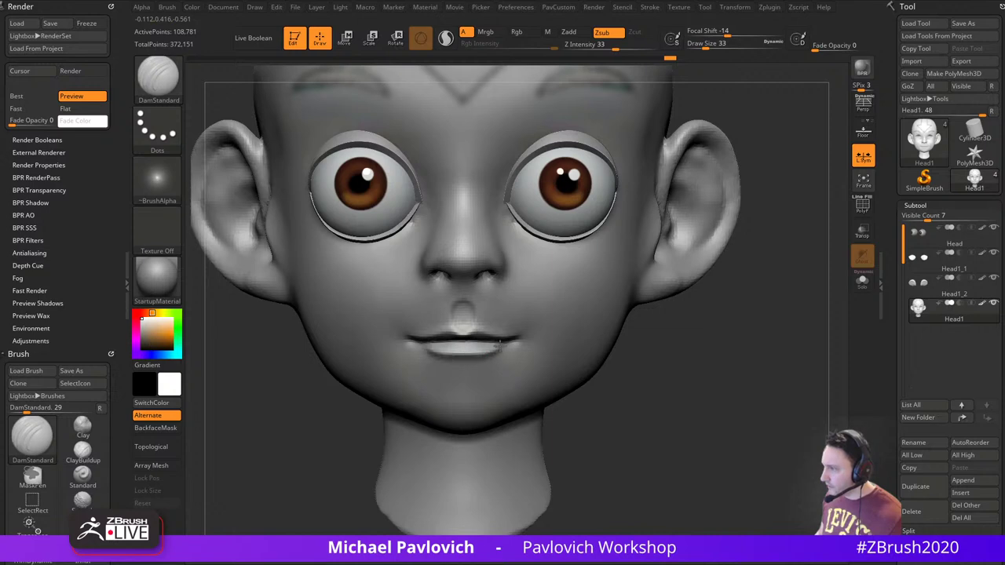
pyautogui.moveTo(424, 359); pyautogui.dragTo(470, 366)
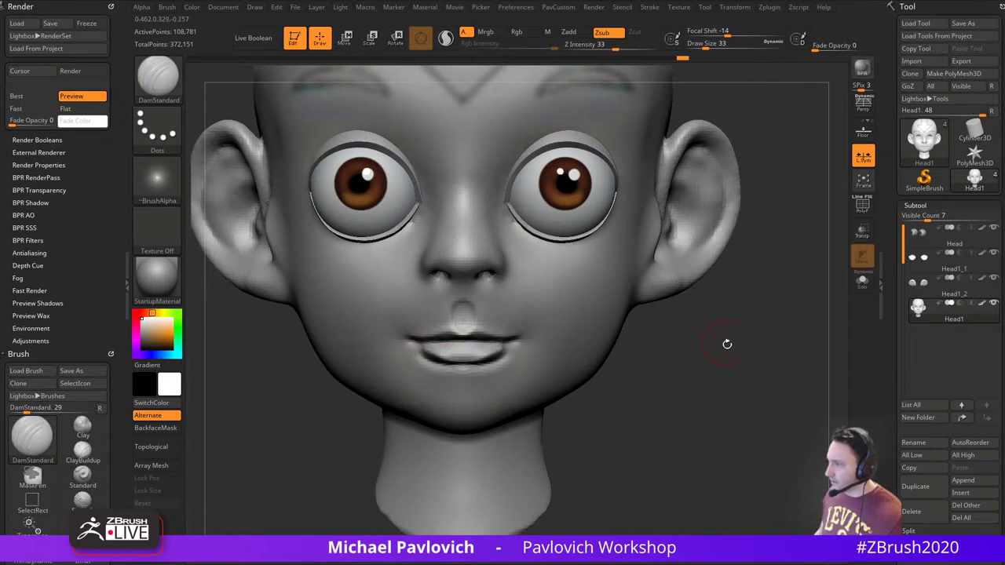
pyautogui.moveTo(697, 360); pyautogui.dragTo(405, 447)
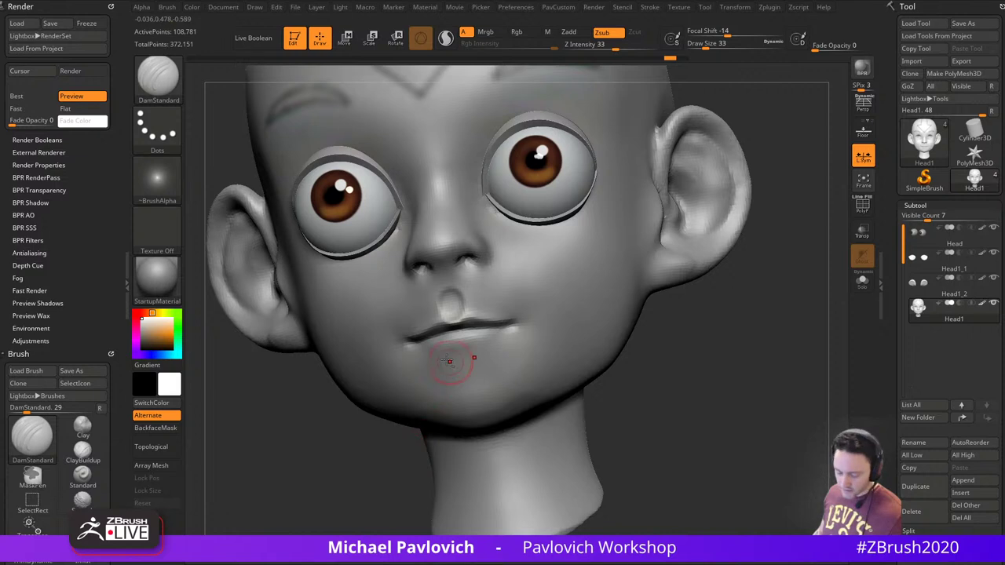
# Build up the lower lip with the Standard brush at Z intensity 26 and draw size 29, and smooth its lower edge
pyautogui.press('b')
pyautogui.press('s')
pyautogui.press('t')
pyautogui.moveTo(449, 348); pyautogui.dragTo(514, 330)
pyautogui.hotkey('ctrl', 'z')
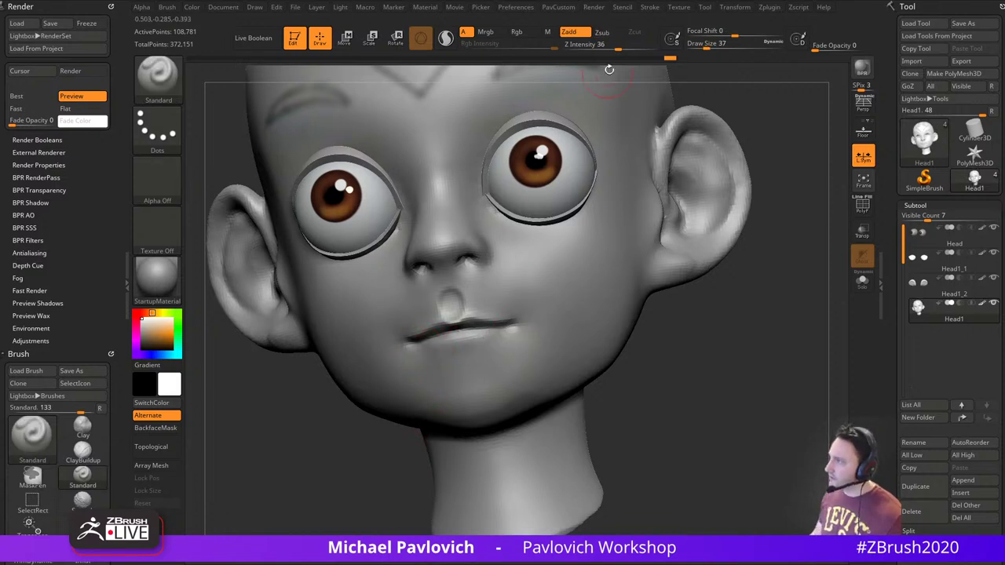
pyautogui.moveTo(618, 49); pyautogui.dragTo(609, 49)
pyautogui.press('s')
pyautogui.moveTo(456, 332); pyautogui.dragTo(455, 332)
pyautogui.moveTo(417, 358); pyautogui.dragTo(466, 353)
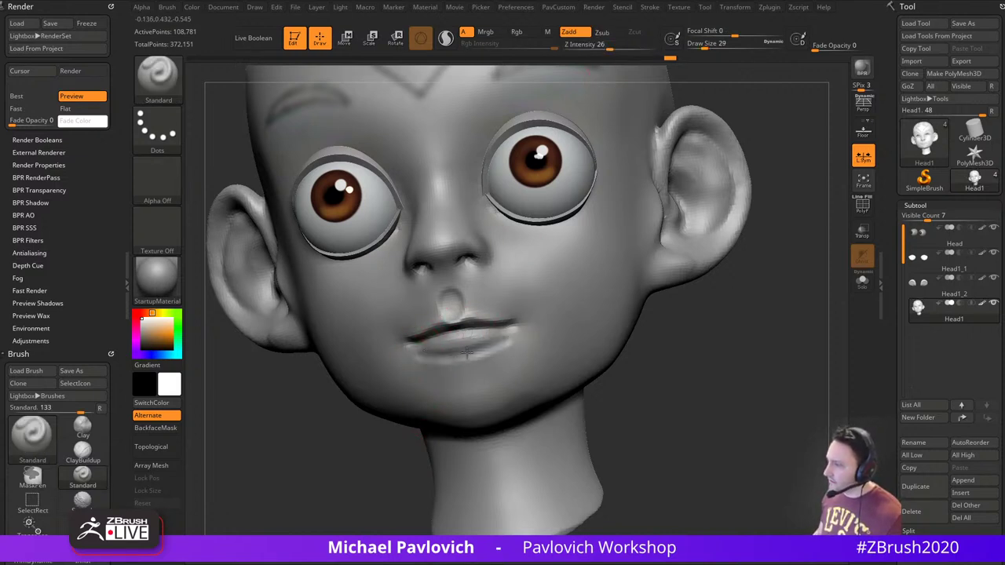
pyautogui.moveTo(687, 360); pyautogui.dragTo(760, 355)
pyautogui.moveTo(463, 353)
pyautogui.keyDown('shift'); pyautogui.mouseDown()
pyautogui.moveTo(433, 369)
pyautogui.moveTo(479, 357)
pyautogui.mouseUp(); pyautogui.keyUp('shift')
pyautogui.moveTo(773, 346)
pyautogui.mouseDown()
pyautogui.moveTo(713, 306)
pyautogui.moveTo(670, 343)
pyautogui.moveTo(647, 329)
pyautogui.mouseUp()
# Add volume around the mouth corners with the Clay brush at draw size 41
pyautogui.press('b')
pyautogui.press('c')
pyautogui.press('l')
pyautogui.press('s')
pyautogui.moveTo(520, 356); pyautogui.dragTo(529, 356)
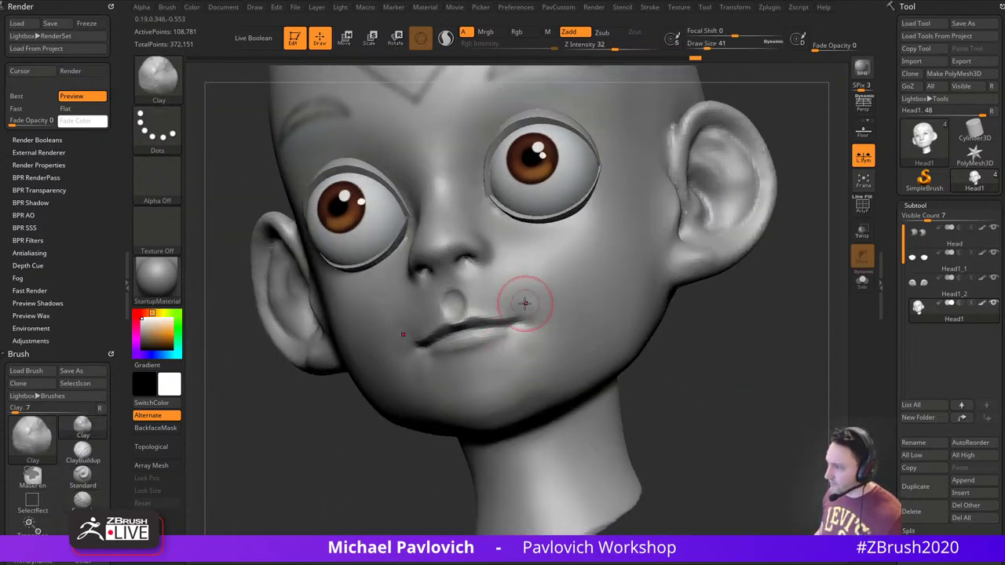
# Smooth the mouth corners and blend them into the surrounding cheeks
pyautogui.moveTo(684, 329)
pyautogui.mouseDown()
pyautogui.moveTo(753, 382)
pyautogui.moveTo(665, 336)
pyautogui.mouseUp()
pyautogui.keyDown('shift'); pyautogui.moveTo(538, 314); pyautogui.dragTo(531, 311); pyautogui.keyUp('shift')
pyautogui.moveTo(649, 336); pyautogui.dragTo(613, 316)
pyautogui.keyDown('shift'); pyautogui.moveTo(542, 324); pyautogui.dragTo(547, 354); pyautogui.keyUp('shift')
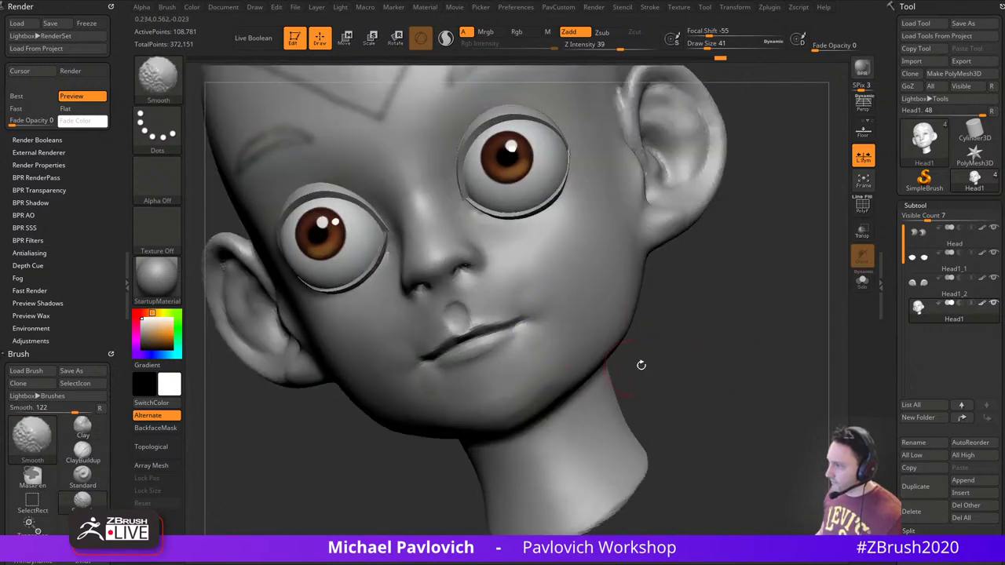
pyautogui.keyDown('shift'); pyautogui.moveTo(642, 365); pyautogui.dragTo(652, 353); pyautogui.keyUp('shift')
pyautogui.keyDown('shift'); pyautogui.moveTo(561, 298); pyautogui.dragTo(555, 290); pyautogui.keyUp('shift')
pyautogui.moveTo(709, 356); pyautogui.dragTo(673, 345)
pyautogui.keyDown('shift'); pyautogui.moveTo(569, 304); pyautogui.dragTo(612, 317); pyautogui.keyUp('shift')
pyautogui.moveTo(738, 365)
pyautogui.keyDown('shift'); pyautogui.mouseDown()
pyautogui.moveTo(779, 372)
pyautogui.moveTo(704, 332)
pyautogui.moveTo(657, 347)
pyautogui.mouseUp(); pyautogui.keyUp('shift')
# Try to carve smile creases from the nose down past the mouth corners with the DamStandard brush at draw size 41
pyautogui.press('b')
pyautogui.press('d')
pyautogui.press('s')
pyautogui.moveTo(471, 259)
pyautogui.mouseDown()
pyautogui.moveTo(480, 299)
pyautogui.moveTo(525, 355)
pyautogui.mouseUp()
pyautogui.moveTo(485, 324); pyautogui.dragTo(503, 357)
pyautogui.moveTo(412, 429); pyautogui.dragTo(456, 383)
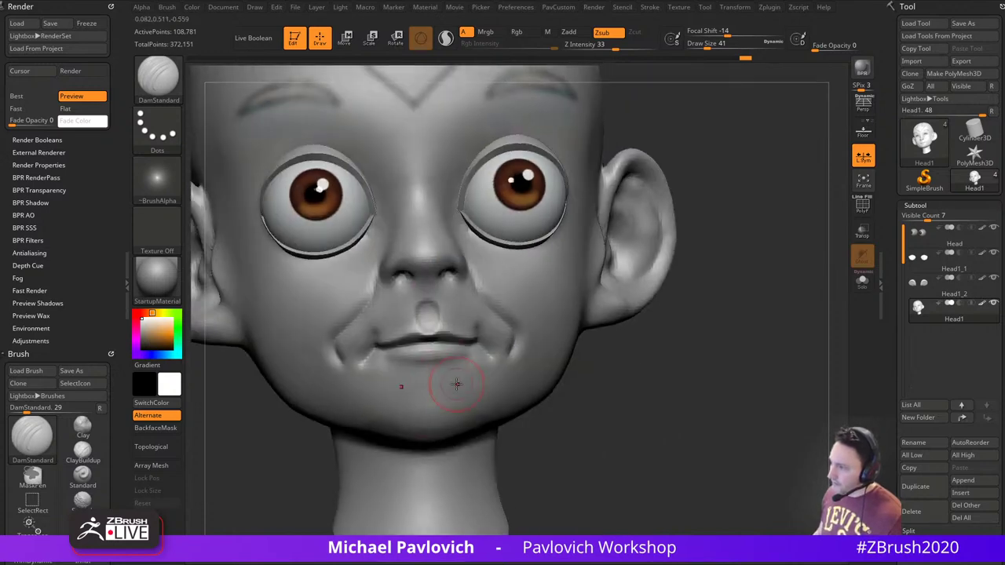
pyautogui.moveTo(661, 365)
pyautogui.keyDown('shift'); pyautogui.mouseDown()
pyautogui.moveTo(690, 387)
pyautogui.moveTo(680, 396)
pyautogui.moveTo(727, 401)
pyautogui.moveTo(682, 392)
pyautogui.moveTo(710, 394)
pyautogui.moveTo(684, 340)
pyautogui.moveTo(689, 325)
pyautogui.moveTo(678, 327)
pyautogui.moveTo(681, 368)
pyautogui.mouseUp(); pyautogui.keyUp('shift')
pyautogui.hotkey('ctrl', 'z')
pyautogui.hotkey('ctrl', 'z')
# Smooth the area below the lower lip and refine the mouth area with the Clay brush at draw size 27
pyautogui.keyDown('shift'); pyautogui.moveTo(450, 377); pyautogui.dragTo(449, 382); pyautogui.keyUp('shift')
pyautogui.moveTo(675, 375); pyautogui.dragTo(616, 372)
pyautogui.press('b')
pyautogui.press('c')
pyautogui.press('l')
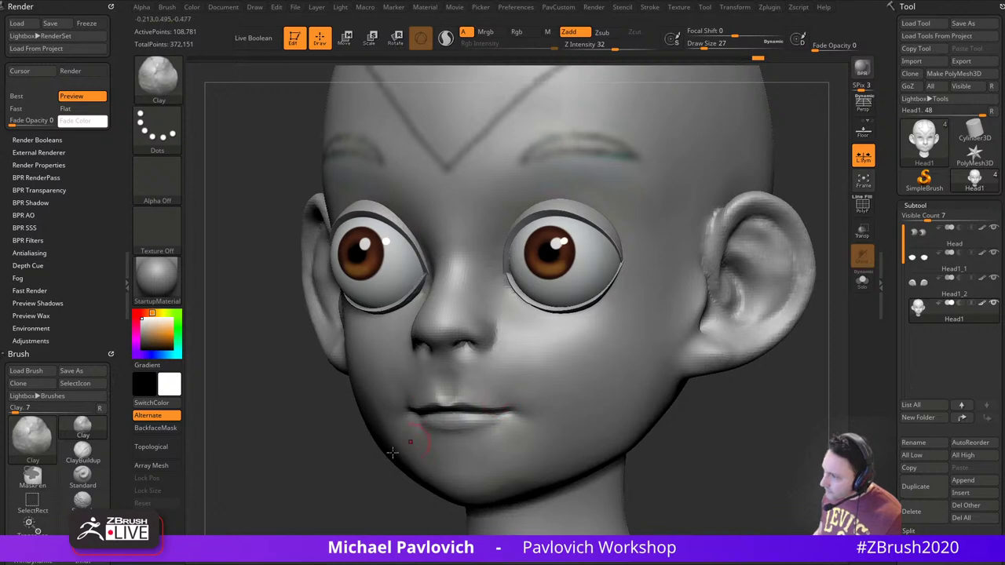
pyautogui.moveTo(385, 460)
pyautogui.mouseDown()
pyautogui.moveTo(576, 298)
pyautogui.moveTo(550, 333)
pyautogui.mouseUp()
pyautogui.press('s')
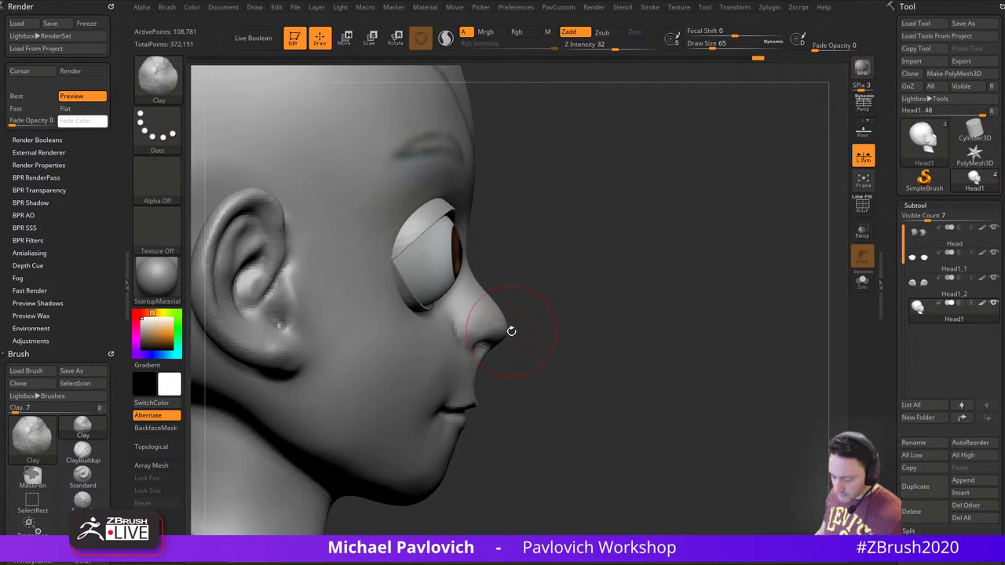
# Reshape the upper lip's profile below the nose with the Move brush at draw size 59 and MoveAccu at 46
pyautogui.press('1')
pyautogui.press('s')
pyautogui.press('s')
pyautogui.moveTo(486, 364)
pyautogui.mouseDown()
pyautogui.moveTo(470, 360)
pyautogui.moveTo(494, 383)
pyautogui.moveTo(460, 394)
pyautogui.moveTo(433, 419)
pyautogui.mouseUp()
pyautogui.press('s')
pyautogui.press('2')
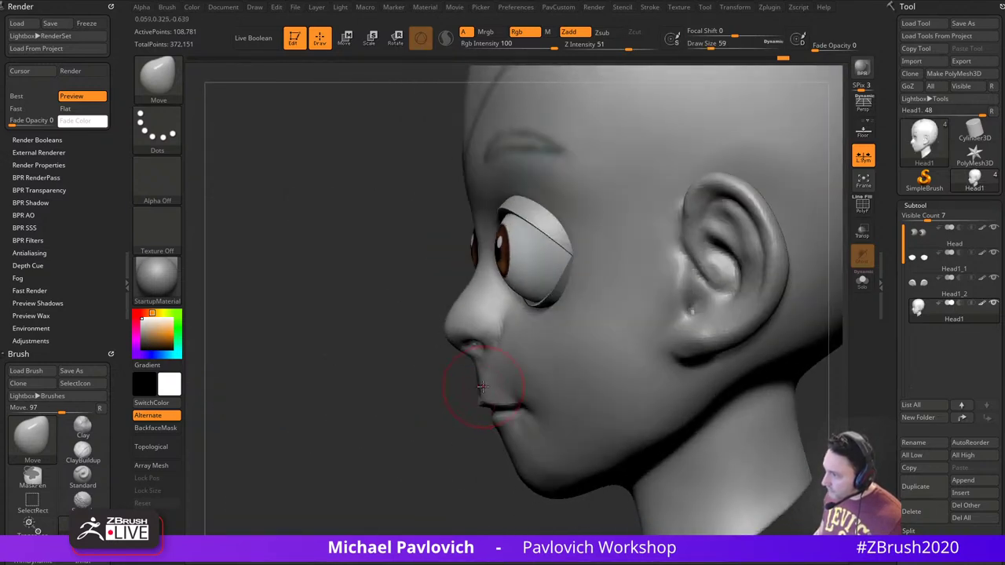
pyautogui.moveTo(433, 375); pyautogui.dragTo(474, 378, button='right')
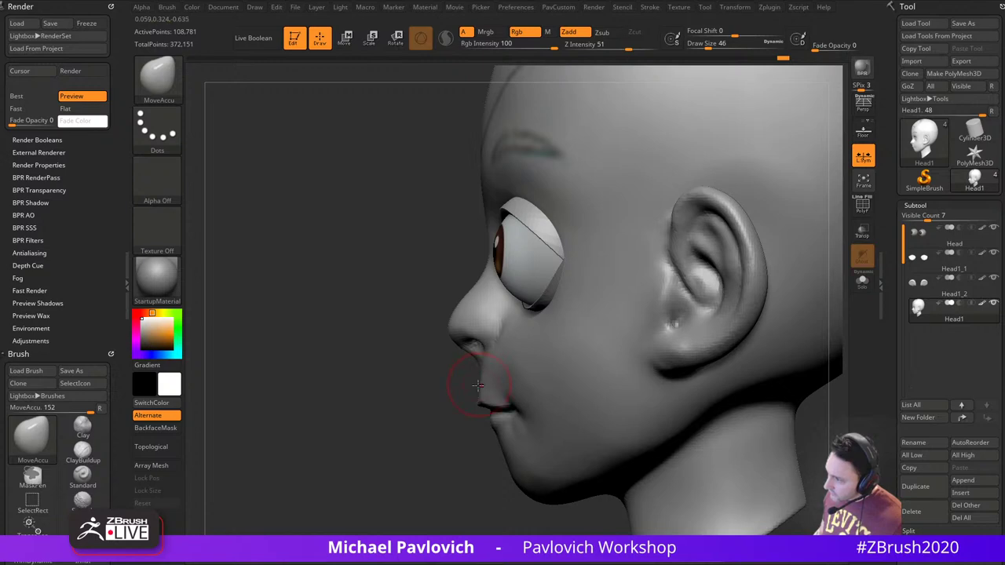
pyautogui.moveTo(477, 385); pyautogui.dragTo(665, 343, button='right')
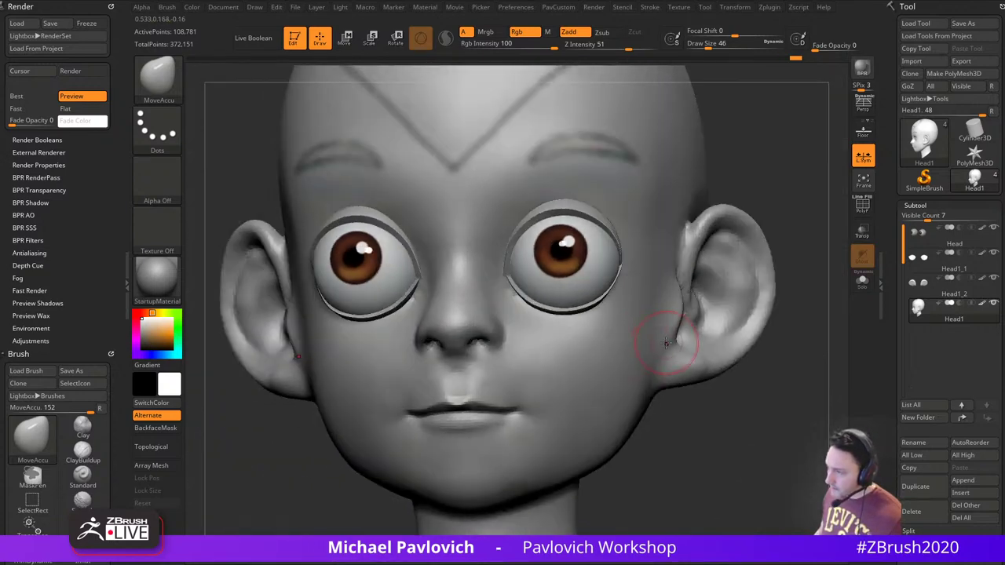
# Define the philtrum between the nose and upper lip with the DamStandard brush at draw size 33
pyautogui.press('b')
pyautogui.press('d')
pyautogui.press('s')
pyautogui.moveTo(746, 395); pyautogui.dragTo(659, 389, button='right')
pyautogui.press('s')
pyautogui.moveTo(515, 361); pyautogui.dragTo(505, 361)
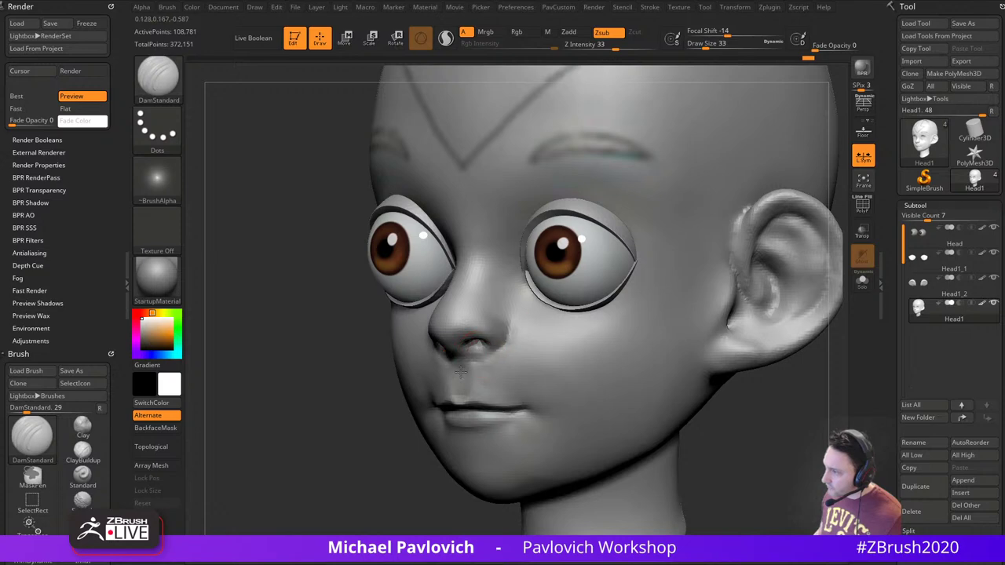
pyautogui.moveTo(370, 420); pyautogui.dragTo(410, 413, button='right')
# Smooth the sides of the philtrum and the skin above the upper lip
pyautogui.keyDown('shift'); pyautogui.moveTo(429, 363); pyautogui.dragTo(433, 374); pyautogui.keyUp('shift')
pyautogui.moveTo(645, 350); pyautogui.dragTo(622, 353)
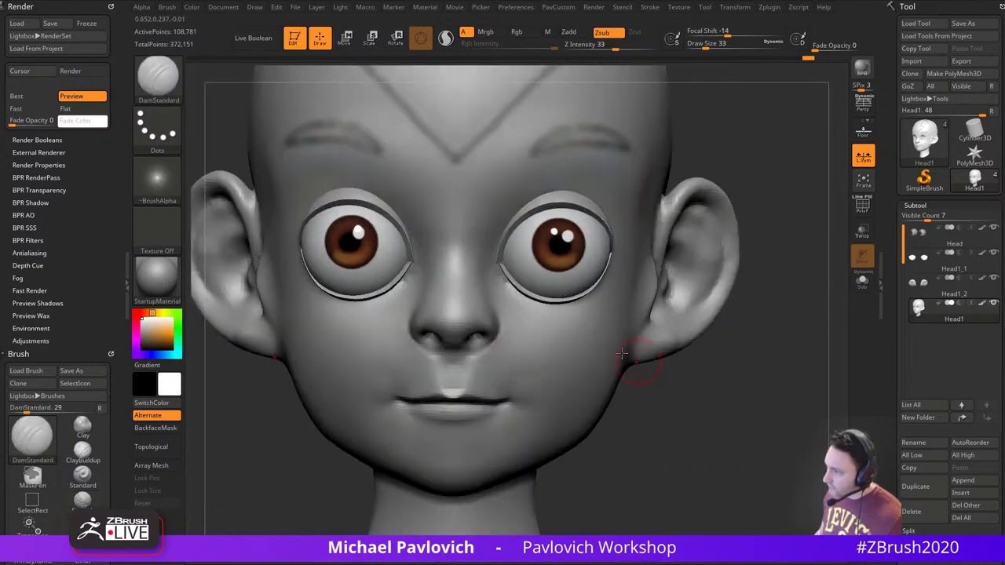
pyautogui.keyDown('shift'); pyautogui.moveTo(429, 363); pyautogui.dragTo(440, 364); pyautogui.keyUp('shift')
pyautogui.moveTo(668, 409); pyautogui.dragTo(648, 395)
pyautogui.moveTo(486, 375)
pyautogui.keyDown('shift'); pyautogui.mouseDown()
pyautogui.moveTo(521, 375)
pyautogui.moveTo(445, 377)
pyautogui.mouseUp(); pyautogui.keyUp('shift')
pyautogui.moveTo(721, 427)
pyautogui.keyDown('shift'); pyautogui.mouseDown()
pyautogui.moveTo(691, 393)
pyautogui.moveTo(682, 353)
pyautogui.mouseUp(); pyautogui.keyUp('shift')
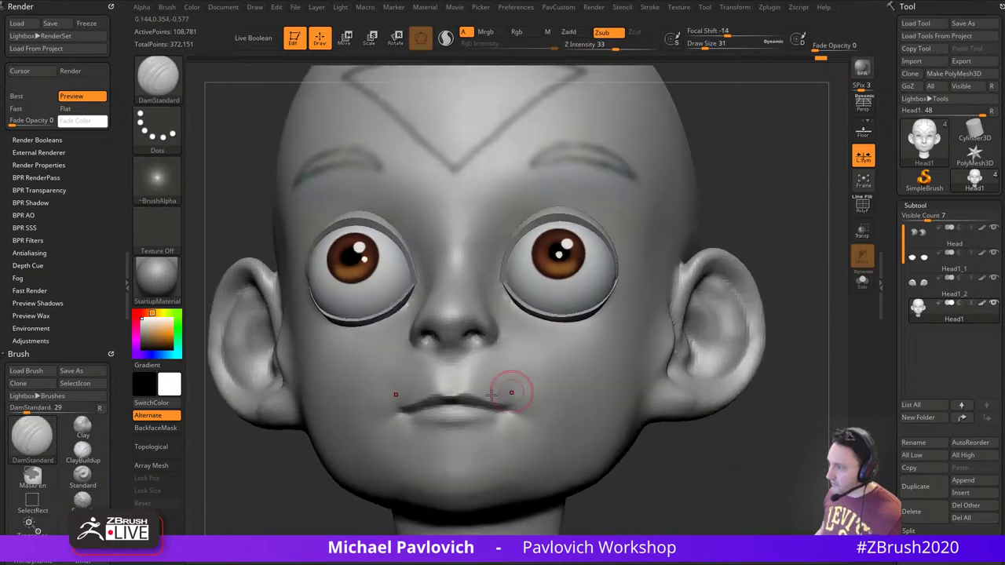
# Smooth the upper lip along the mouth line and refine the mouth's shape with the Move brush
pyautogui.keyDown('shift'); pyautogui.moveTo(476, 399); pyautogui.dragTo(446, 394); pyautogui.keyUp('shift')
pyautogui.keyDown('shift'); pyautogui.moveTo(755, 435); pyautogui.dragTo(763, 424); pyautogui.keyUp('shift')
pyautogui.press('s')
pyautogui.moveTo(437, 393); pyautogui.dragTo(444, 399)
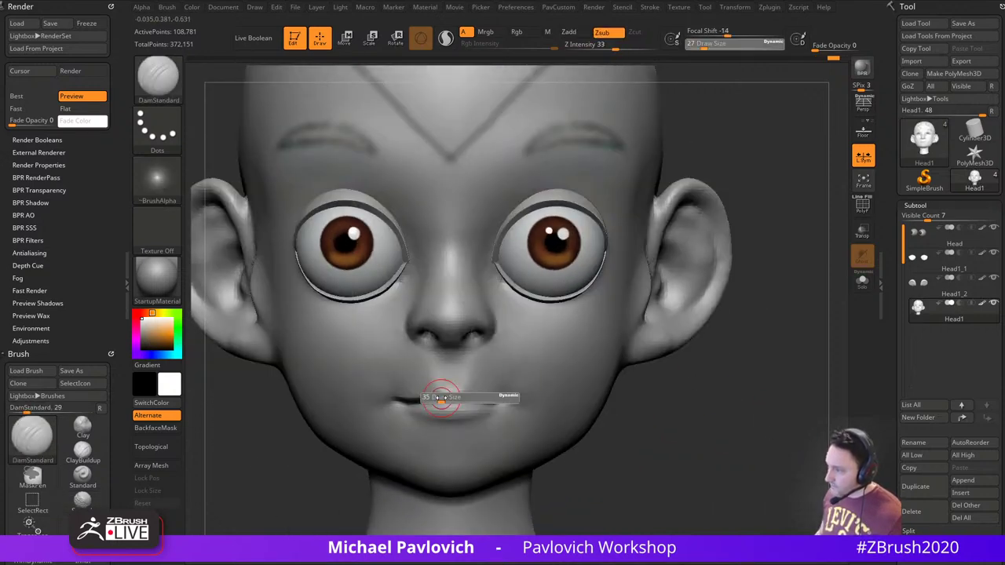
pyautogui.press('b')
pyautogui.press('m')
pyautogui.press('v')
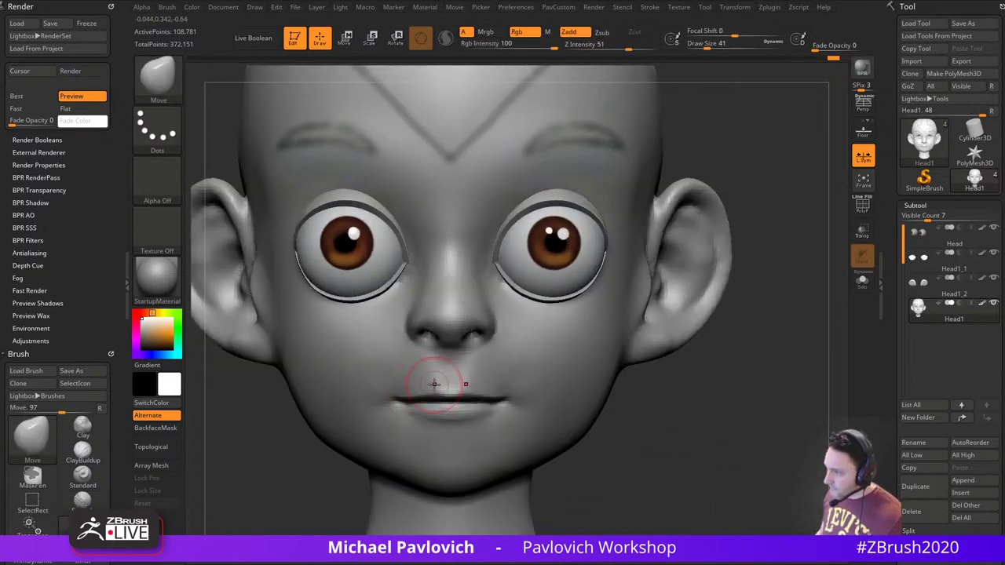
pyautogui.moveTo(730, 422); pyautogui.dragTo(663, 419)
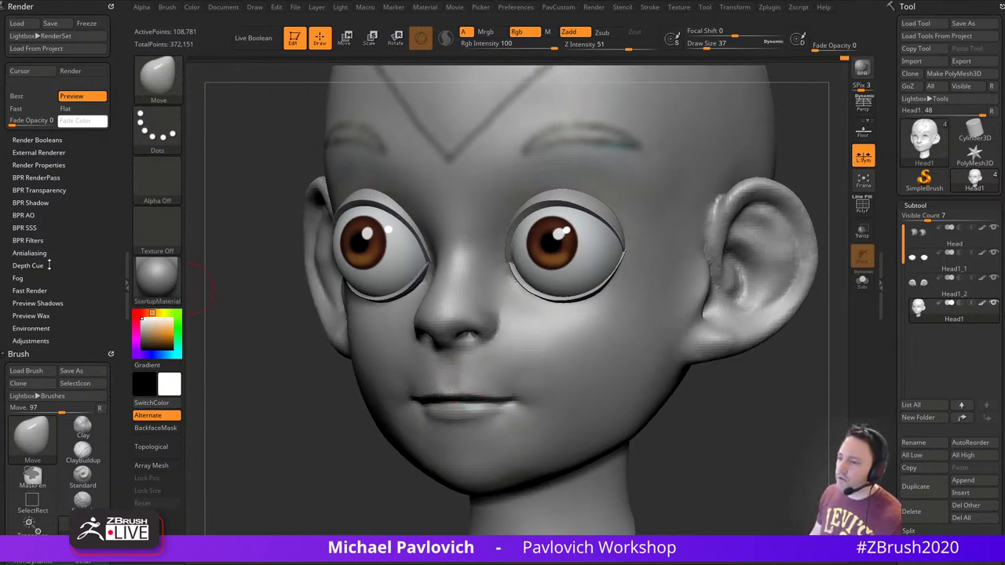
# Compare the AccuCurve setting of the Move brush with that of the MoveAccu brush
pyautogui.moveTo(49, 265); pyautogui.dragTo(77, 159)
pyautogui.click(21, 143)
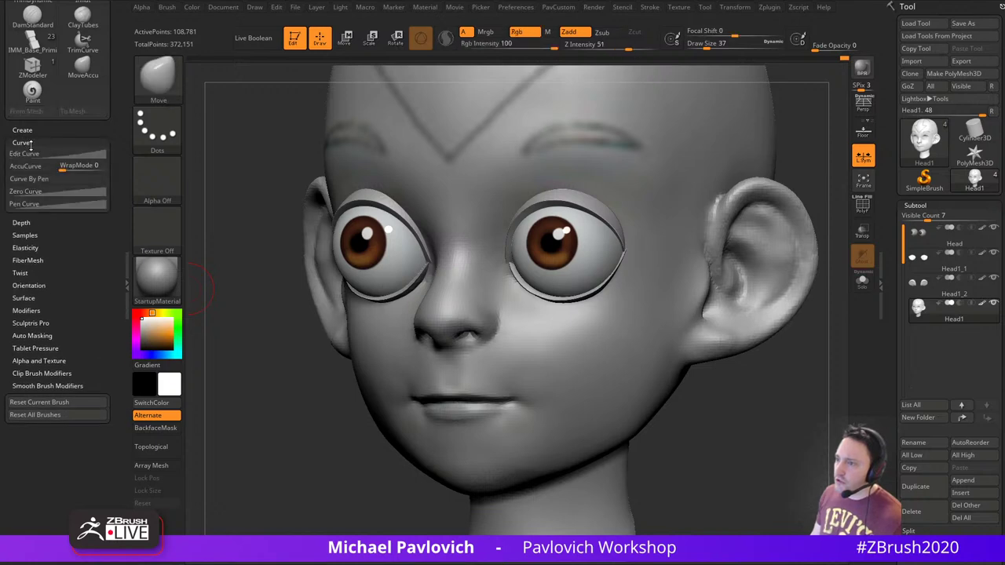
pyautogui.press('2')
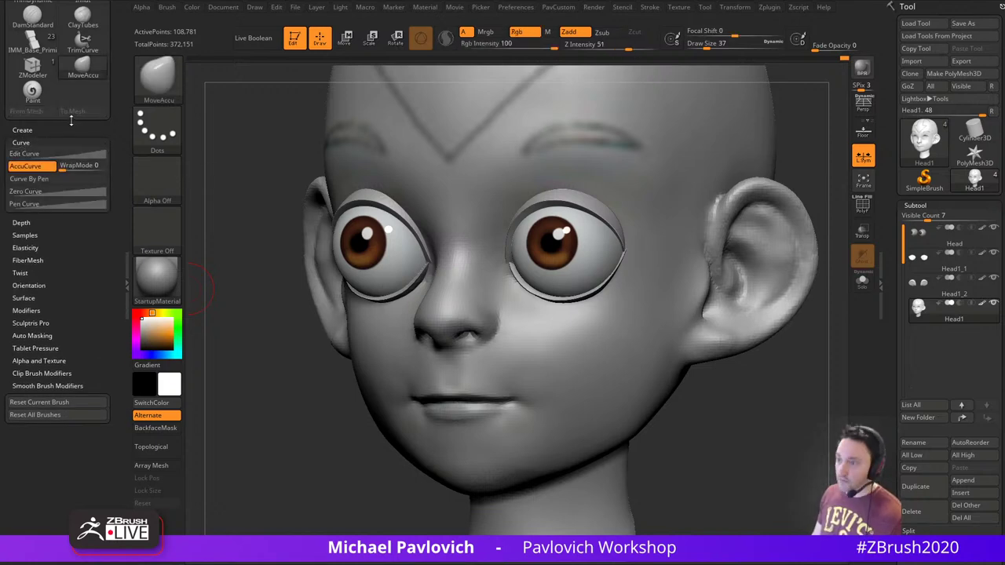
pyautogui.press('1')
# Smooth the cheeks beneath the eyes, beside the nose and mouth
pyautogui.moveTo(725, 438)
pyautogui.mouseDown()
pyautogui.moveTo(727, 417)
pyautogui.moveTo(758, 421)
pyautogui.moveTo(684, 418)
pyautogui.mouseUp()
pyautogui.keyDown('shift'); pyautogui.moveTo(529, 343); pyautogui.dragTo(526, 316); pyautogui.keyUp('shift')
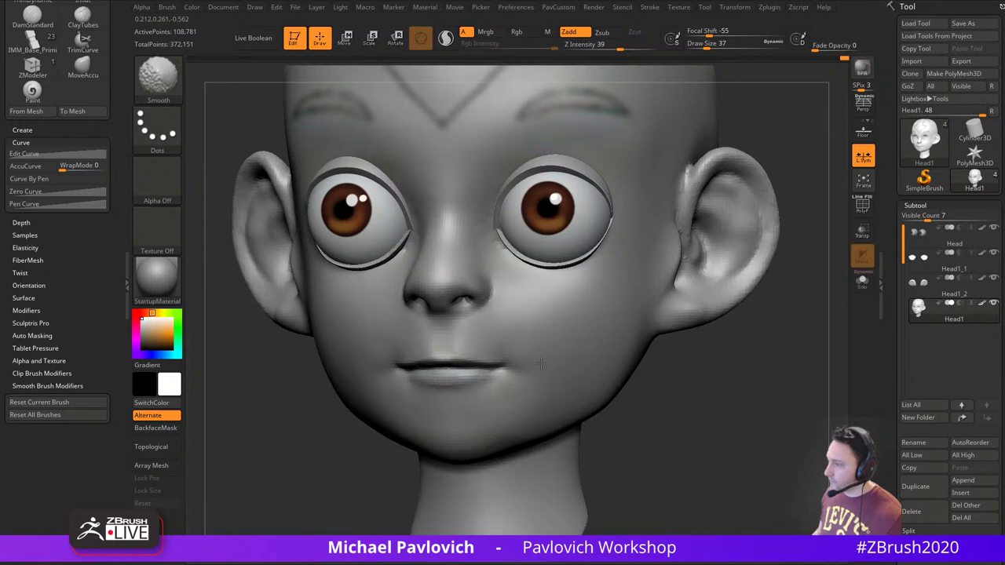
pyautogui.moveTo(694, 410)
pyautogui.keyDown('shift'); pyautogui.mouseDown()
pyautogui.moveTo(720, 395)
pyautogui.moveTo(727, 368)
pyautogui.mouseUp(); pyautogui.keyUp('shift')
pyautogui.moveTo(773, 275)
pyautogui.mouseDown()
pyautogui.moveTo(741, 288)
pyautogui.moveTo(739, 312)
pyautogui.mouseUp()
pyautogui.press('2')
pyautogui.press('[')
pyautogui.press('[')
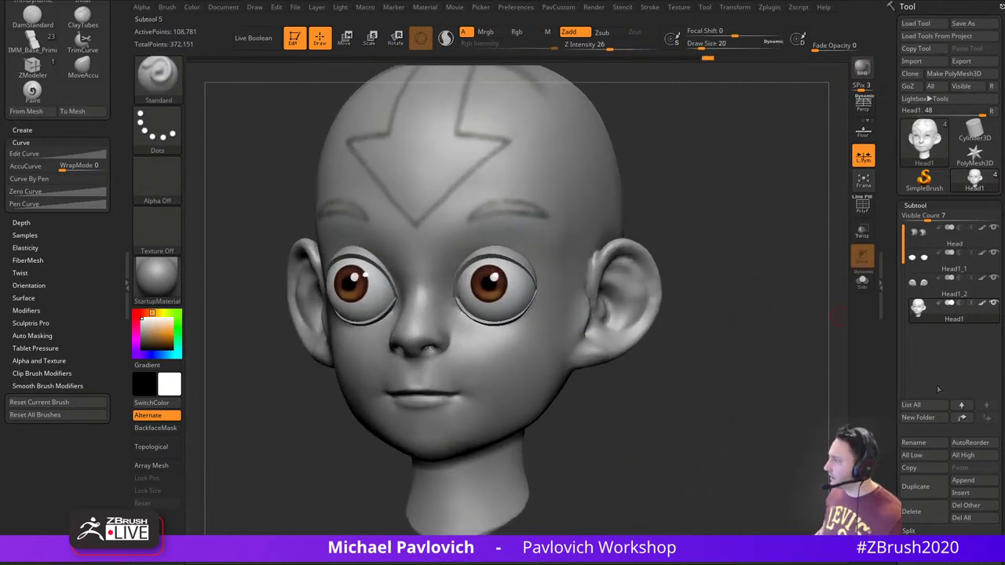
# Adjust the upper eyelids' fit around the outer part of the eyes with the Move brush at draw size 112
pyautogui.keyDown('alt'); pyautogui.click(511, 257); pyautogui.keyUp('alt')
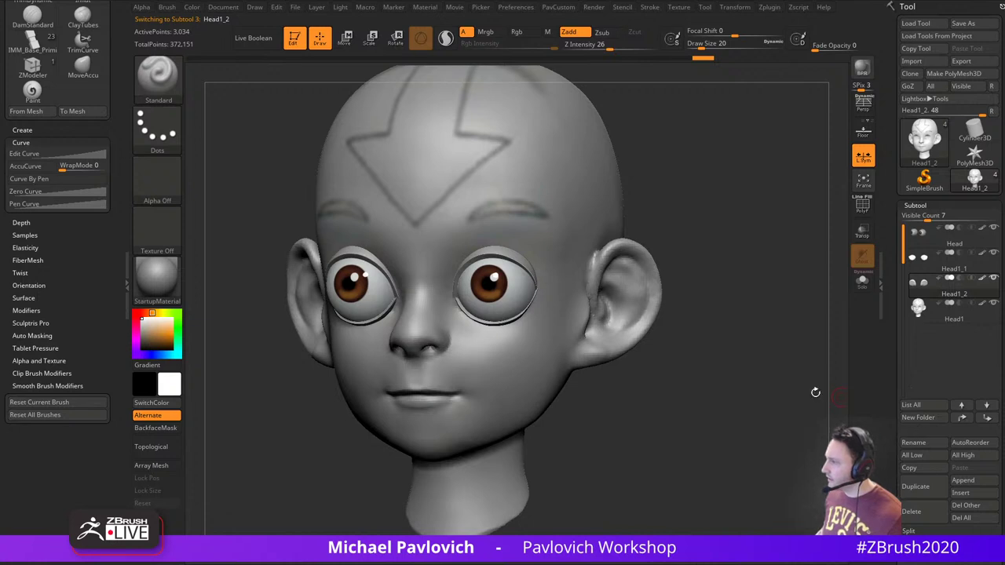
pyautogui.moveTo(816, 392); pyautogui.dragTo(835, 379)
pyautogui.press('1')
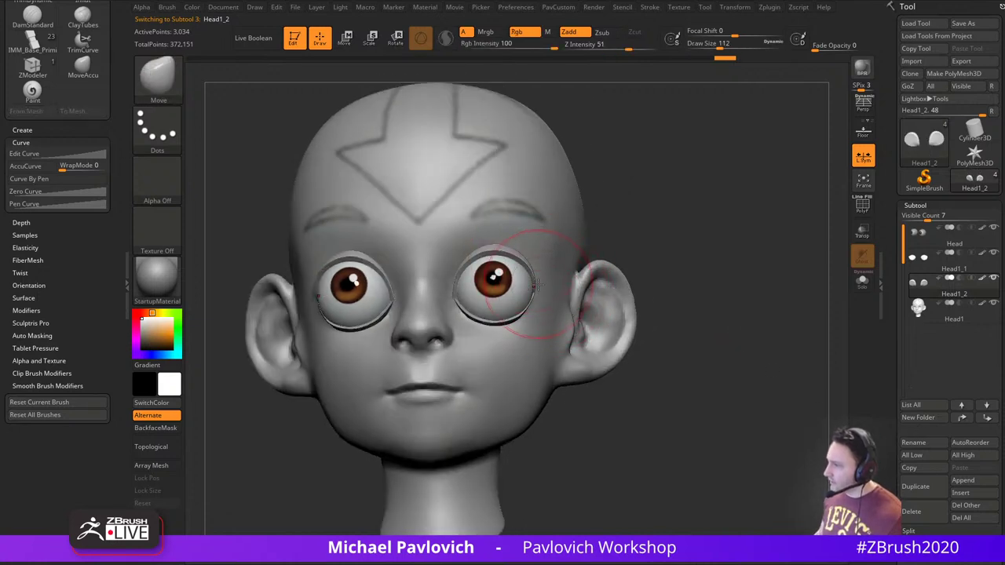
pyautogui.moveTo(511, 318); pyautogui.dragTo(507, 322)
pyautogui.moveTo(590, 291); pyautogui.dragTo(571, 299)
# Reshape the outer part of the lower eyelids with the Move brush at draw size 90
pyautogui.keyDown('alt'); pyautogui.click(508, 319); pyautogui.keyUp('alt')
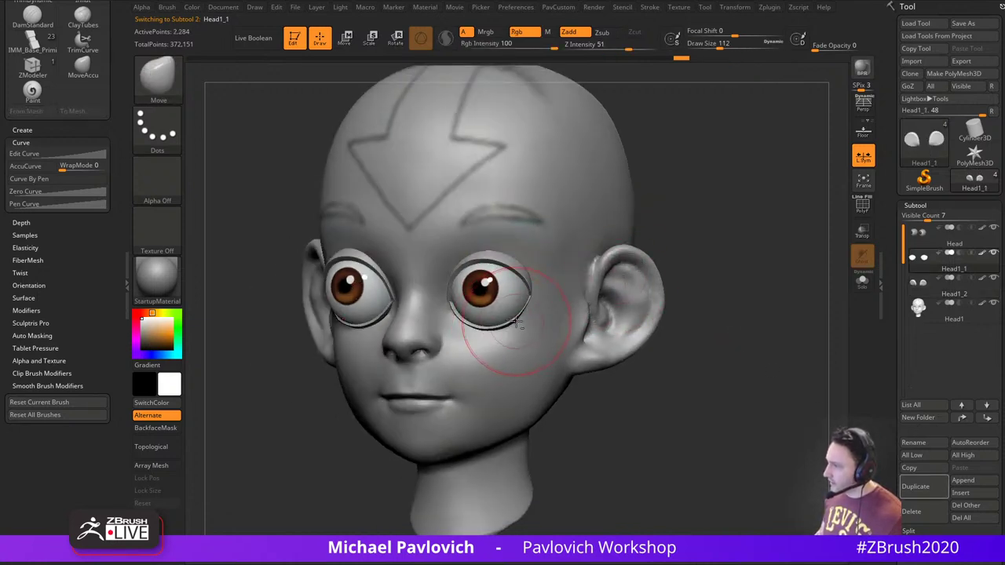
pyautogui.press('s')
pyautogui.click(516, 319)
pyautogui.moveTo(522, 321); pyautogui.dragTo(519, 317)
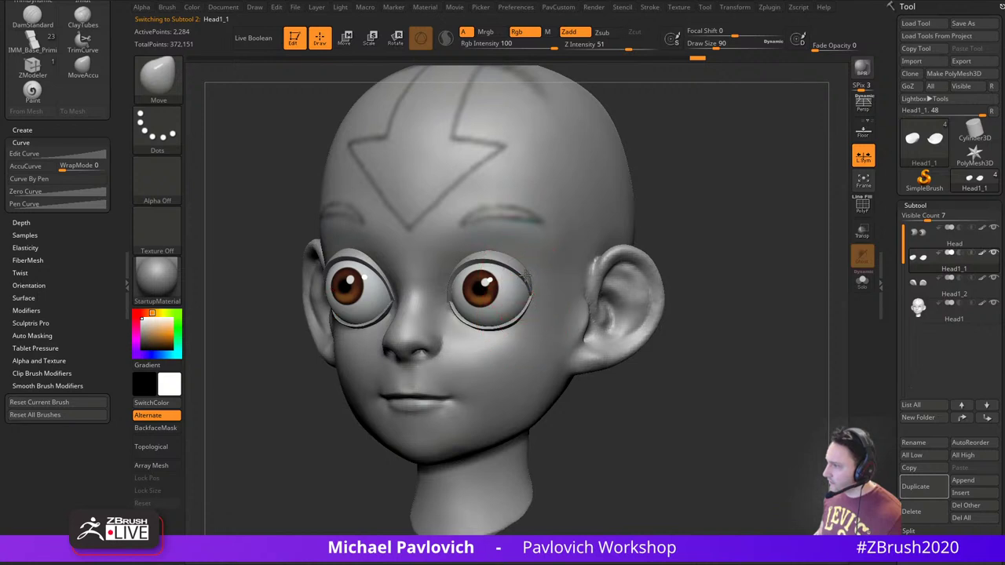
# Refine the lower eyelids near their inner corners with the Move brush at draw size 80, and switch to the Standard brush
pyautogui.keyDown('alt'); pyautogui.click(525, 274); pyautogui.keyUp('alt')
pyautogui.moveTo(527, 276); pyautogui.dragTo(571, 271, button='right')
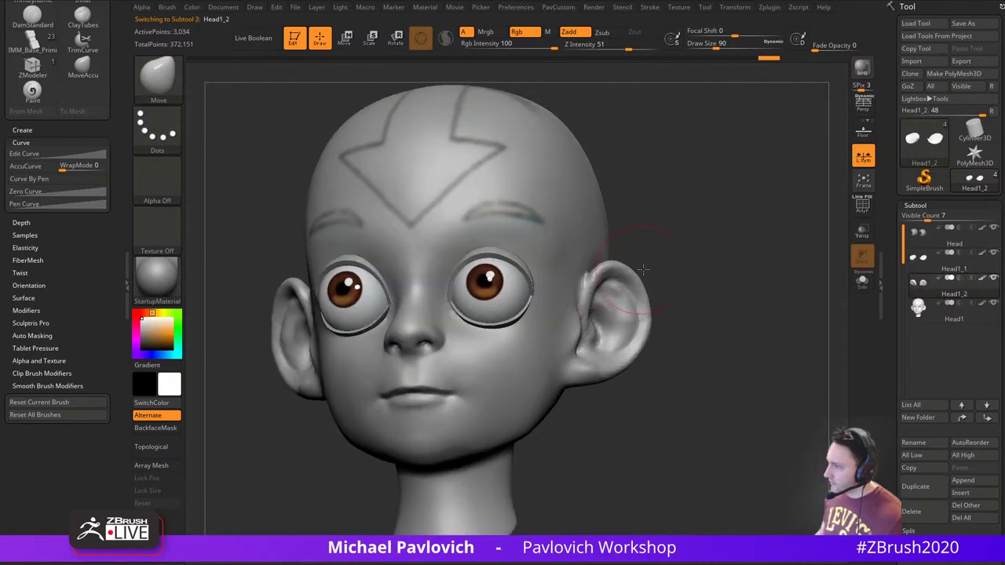
pyautogui.moveTo(642, 269); pyautogui.dragTo(612, 284, button='right')
pyautogui.keyDown('alt'); pyautogui.click(486, 328); pyautogui.keyUp('alt')
pyautogui.press('[')
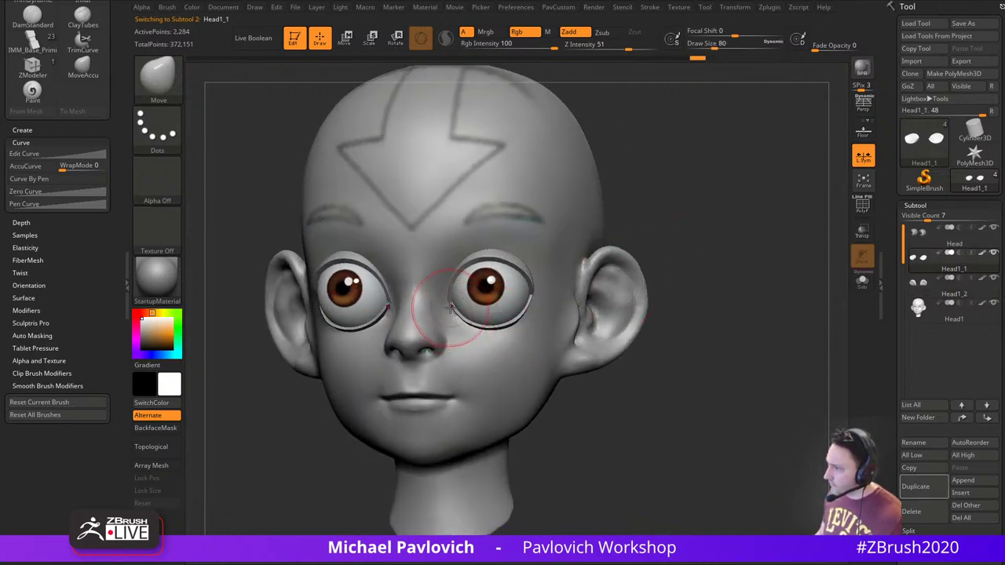
pyautogui.press('b')
pyautogui.press('s')
pyautogui.press('t')
pyautogui.moveTo(663, 281)
pyautogui.mouseDown(button='right')
pyautogui.moveTo(694, 295)
pyautogui.moveTo(691, 265)
pyautogui.mouseUp(button='right')
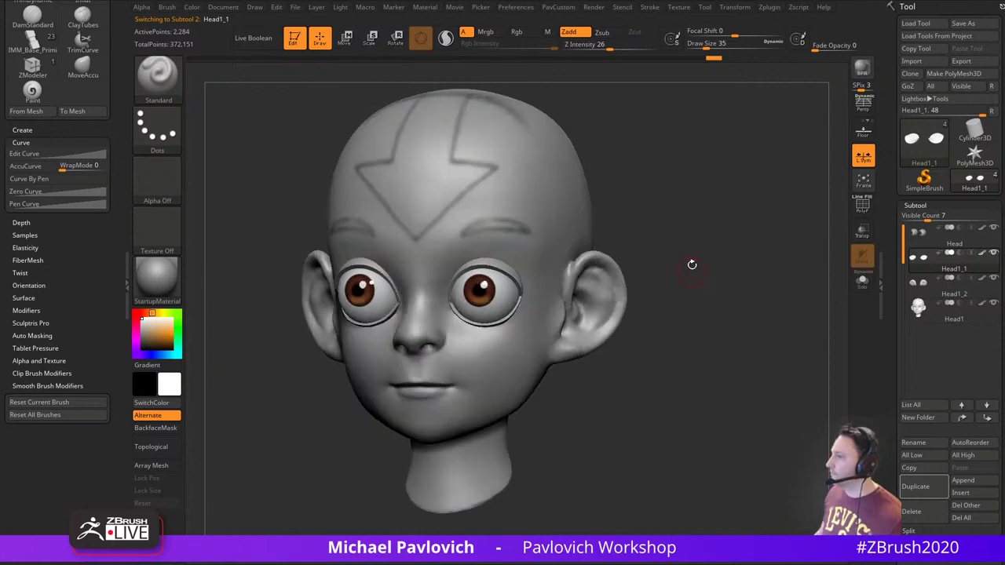
# Reorder the subtools so the head is first, followed directly by the upper eyelids and the lower eyelids
pyautogui.click(962, 419)
pyautogui.keyDown('alt'); pyautogui.click(504, 269); pyautogui.keyUp('alt')
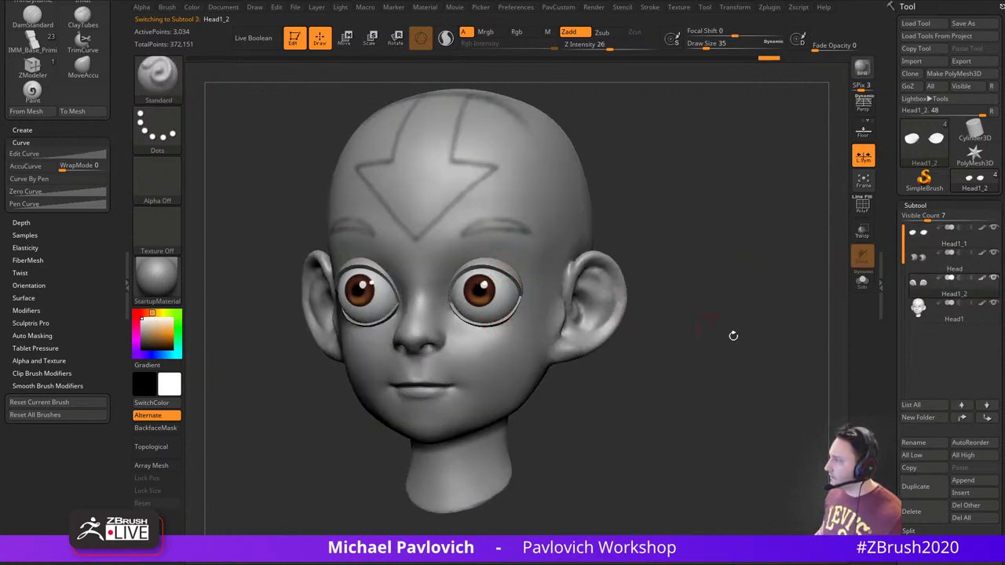
pyautogui.keyDown('shift'); pyautogui.click(962, 419); pyautogui.keyUp('shift')
pyautogui.click(964, 317)
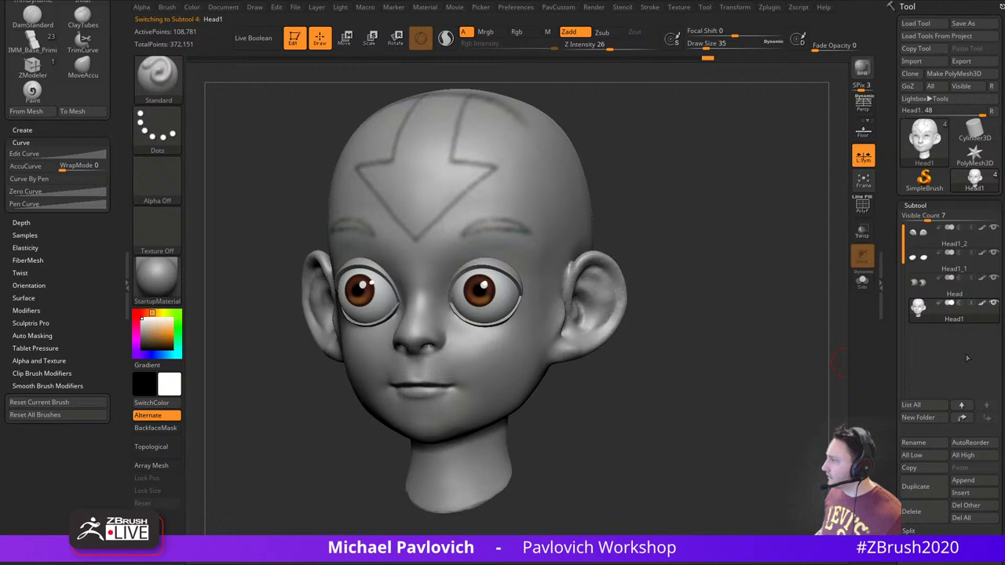
pyautogui.keyDown('shift'); pyautogui.click(962, 417); pyautogui.keyUp('shift')
# Merge the head with the upper and lower eyelid subtools and remesh it with DynaMesh at resolution 256
pyautogui.press('`')
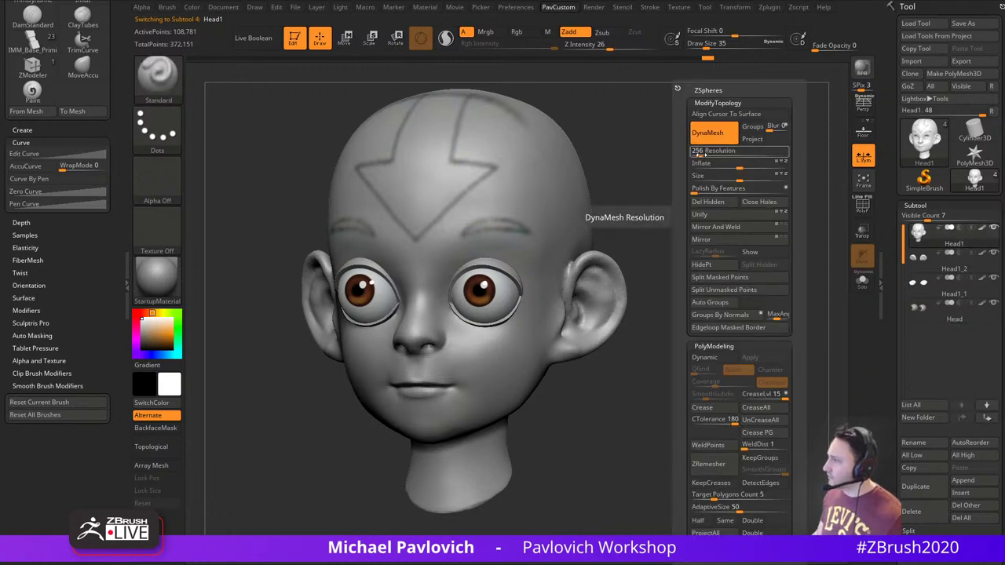
pyautogui.keyDown('alt'); pyautogui.moveTo(734, 275); pyautogui.dragTo(707, 278); pyautogui.keyUp('alt')
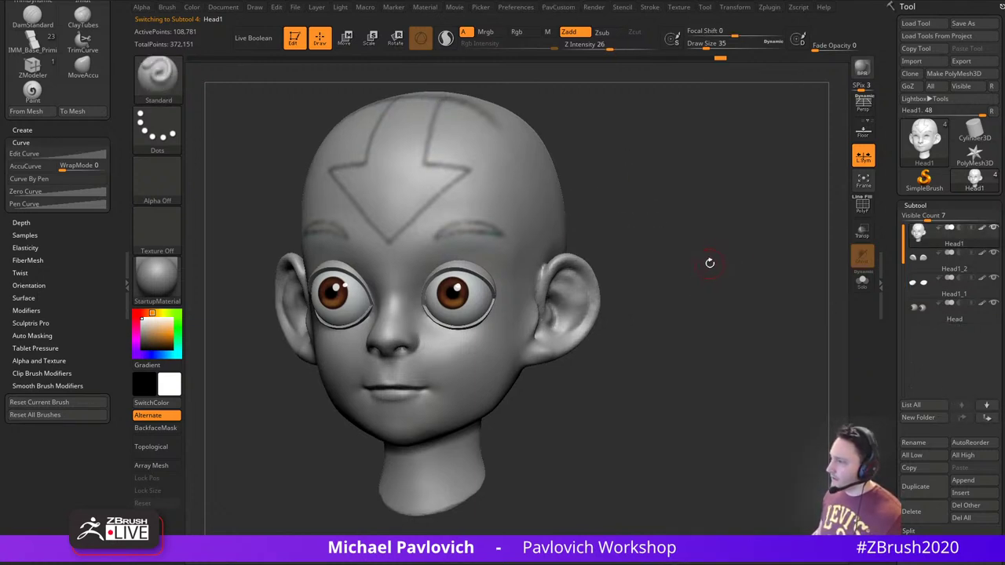
pyautogui.hotkey('ctrl', 'e')
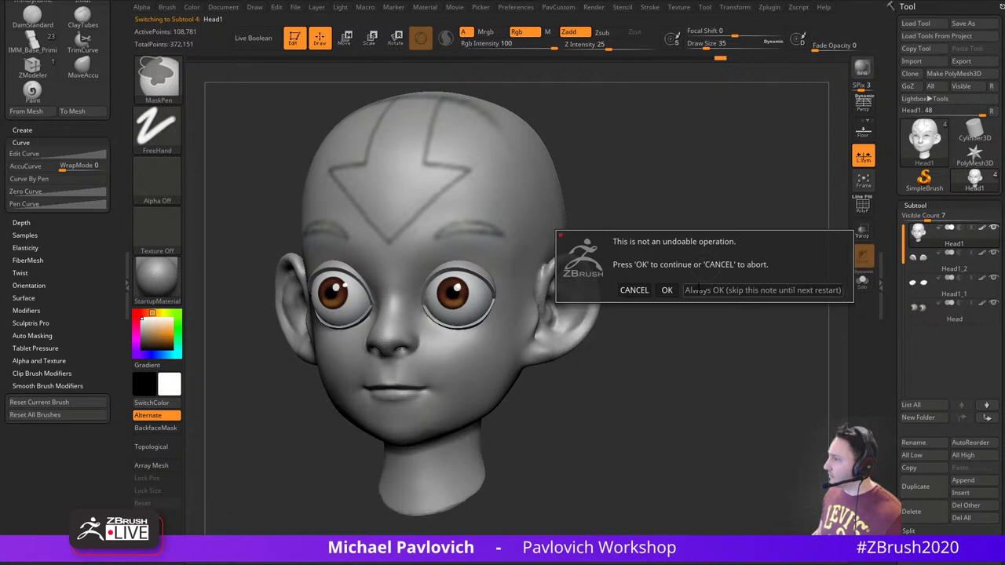
pyautogui.click(698, 289)
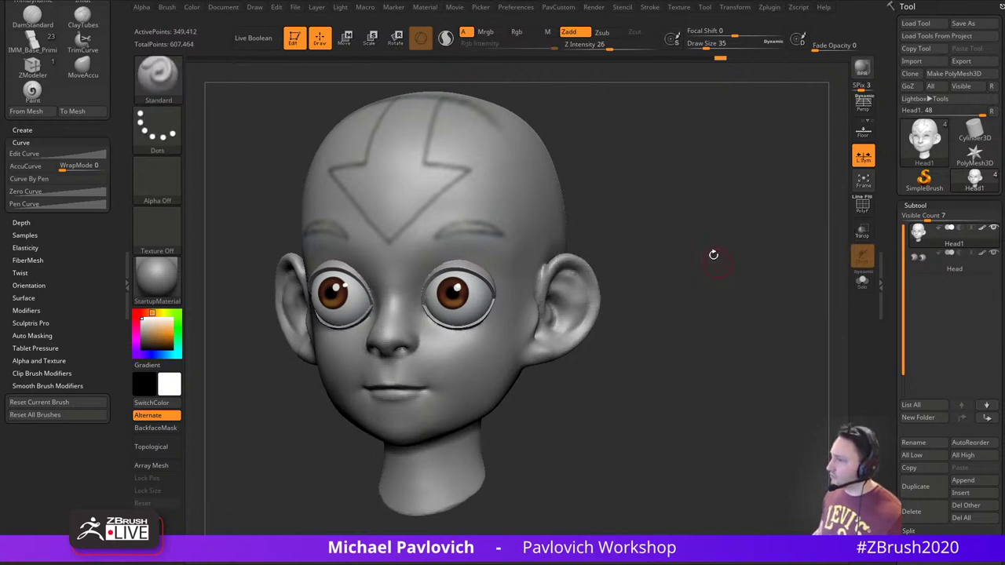
# Smooth the seam between the upper eyelids and the brow area with the Smooth brush at draw size 33
pyautogui.keyDown('alt'); pyautogui.moveTo(673, 250); pyautogui.dragTo(723, 241); pyautogui.keyUp('alt')
pyautogui.moveTo(892, 381); pyautogui.dragTo(893, 250)
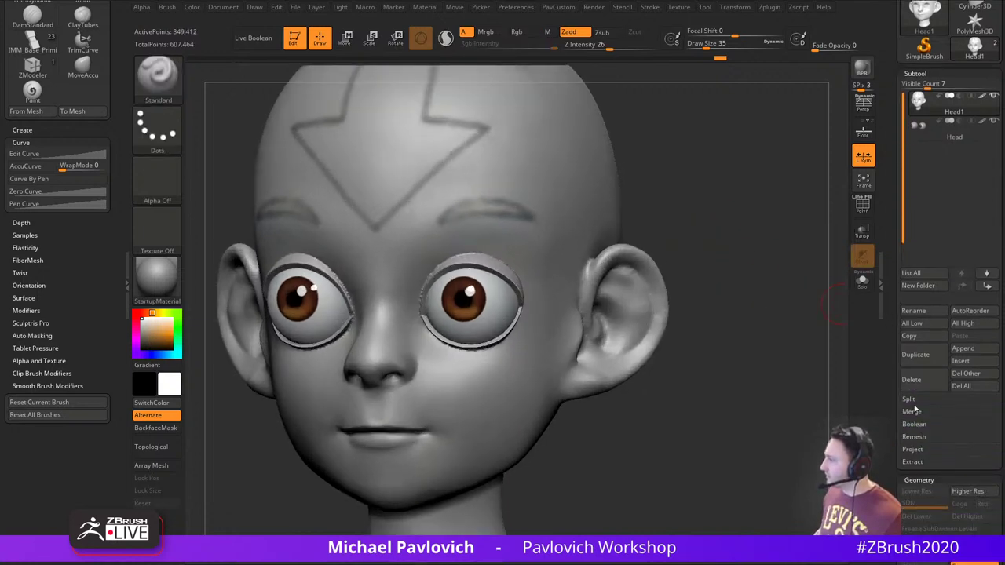
pyautogui.press('s')
pyautogui.keyDown('shift'); pyautogui.moveTo(420, 308); pyautogui.dragTo(429, 271); pyautogui.keyUp('shift')
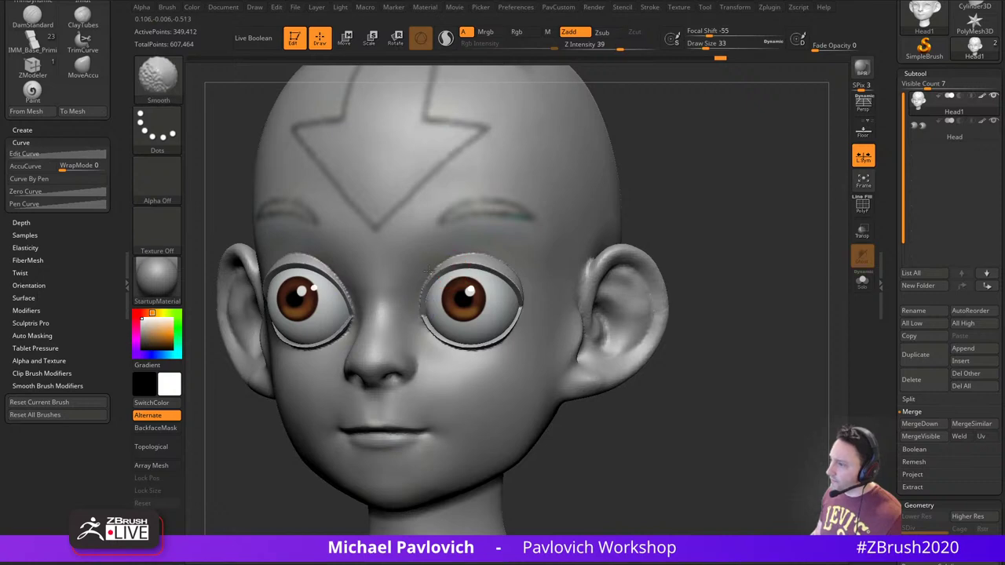
pyautogui.moveTo(699, 239); pyautogui.dragTo(668, 236)
pyautogui.keyDown('shift'); pyautogui.moveTo(475, 254); pyautogui.dragTo(470, 258); pyautogui.keyUp('shift')
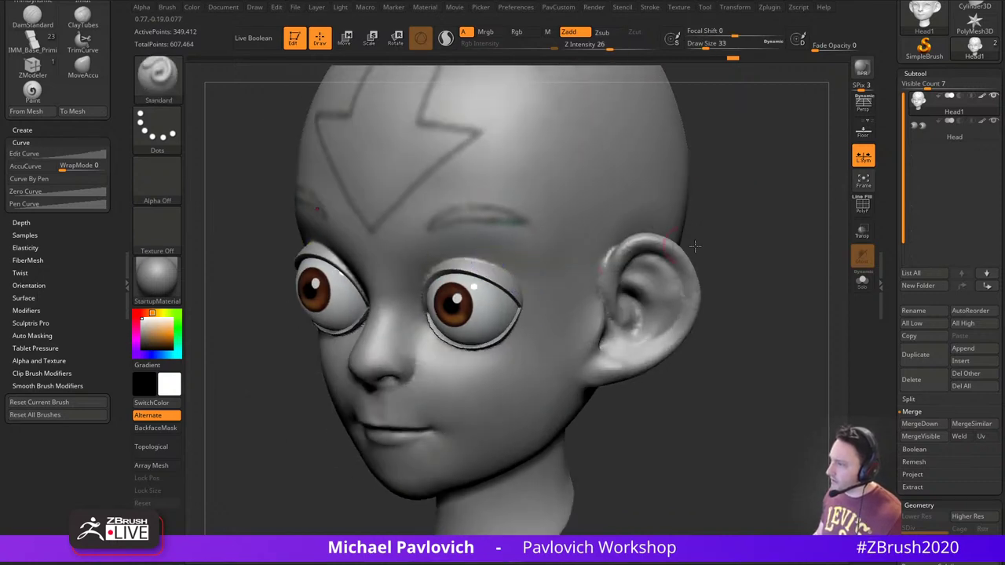
pyautogui.moveTo(696, 243); pyautogui.dragTo(669, 228)
pyautogui.moveTo(762, 184); pyautogui.dragTo(816, 182)
pyautogui.keyDown('shift'); pyautogui.moveTo(472, 261); pyautogui.dragTo(480, 262); pyautogui.keyUp('shift')
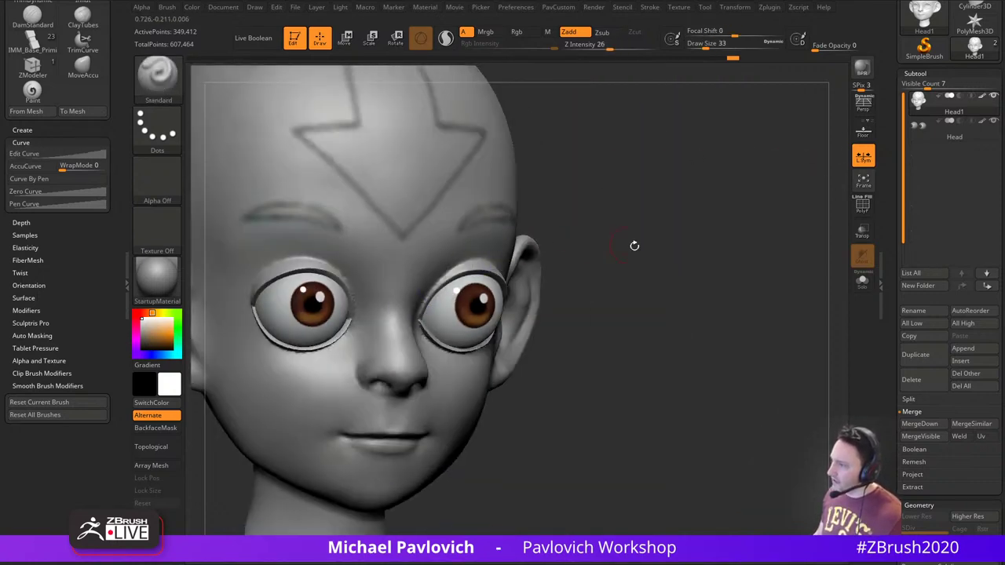
# Smooth the seams at the inner eye corners and along the lower eyelids into the cheeks
pyautogui.moveTo(633, 246); pyautogui.dragTo(608, 215)
pyautogui.keyDown('shift'); pyautogui.moveTo(456, 260); pyautogui.dragTo(427, 295); pyautogui.keyUp('shift')
pyautogui.moveTo(676, 314); pyautogui.dragTo(618, 312)
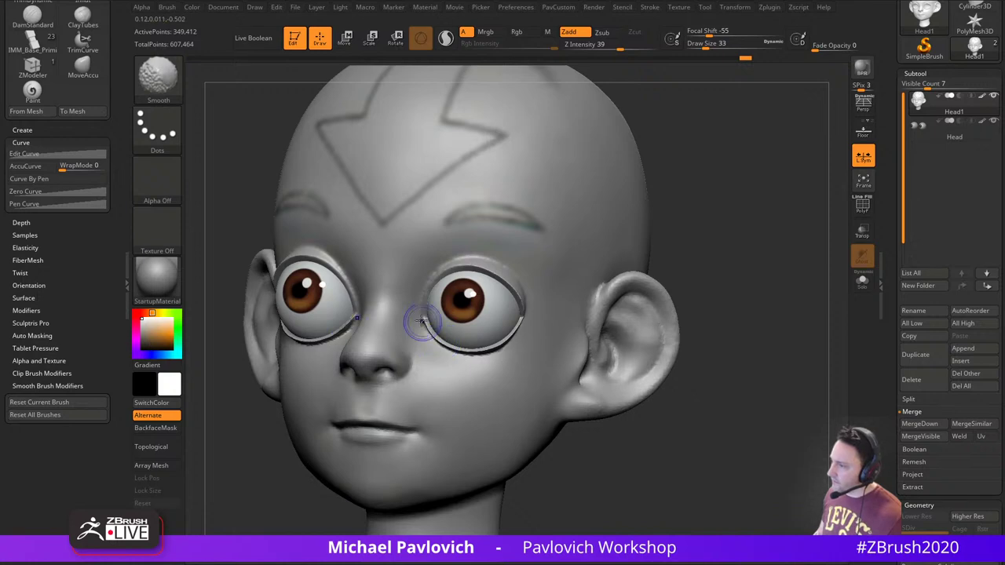
pyautogui.keyDown('shift'); pyautogui.moveTo(422, 322); pyautogui.dragTo(508, 350); pyautogui.keyUp('shift')
pyautogui.moveTo(656, 255); pyautogui.dragTo(589, 239)
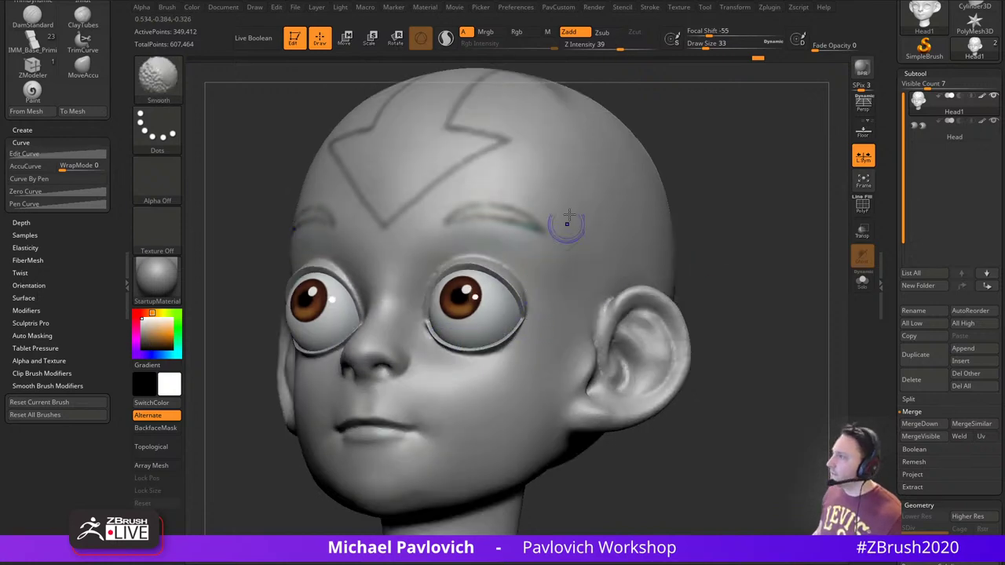
# Raise the Smooth brush's Z Intensity to 49 and blend the eyelid edges into the face all around the eyes
pyautogui.keyDown('shift'); pyautogui.moveTo(619, 47); pyautogui.dragTo(627, 47); pyautogui.keyUp('shift')
pyautogui.moveTo(696, 170); pyautogui.dragTo(750, 142)
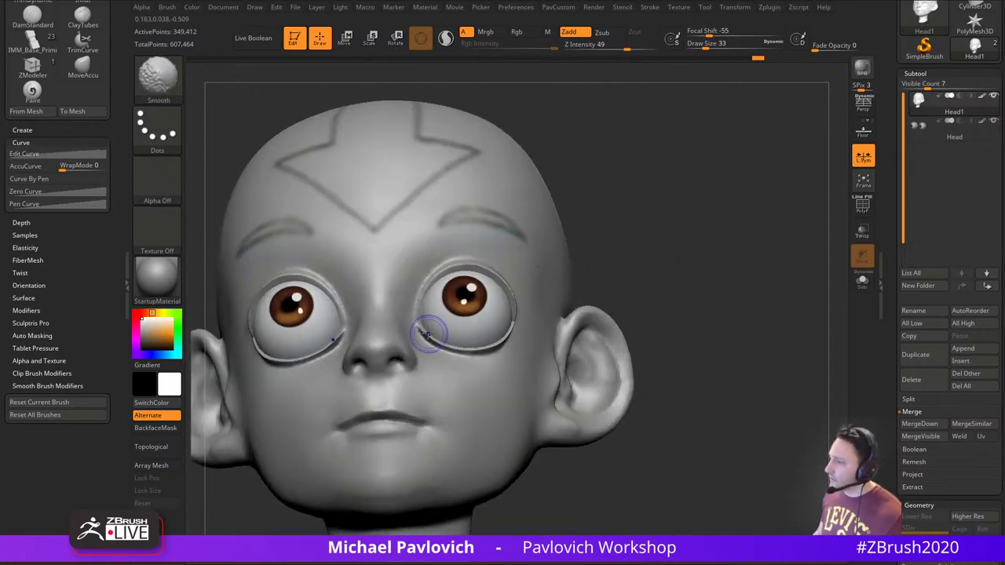
pyautogui.keyDown('shift'); pyautogui.moveTo(428, 334); pyautogui.dragTo(493, 342); pyautogui.keyUp('shift')
pyautogui.moveTo(628, 256); pyautogui.dragTo(561, 270, button='right')
pyautogui.keyDown('shift'); pyautogui.moveTo(525, 335); pyautogui.dragTo(518, 258); pyautogui.keyUp('shift')
pyautogui.moveTo(600, 228); pyautogui.dragTo(679, 206, button='right')
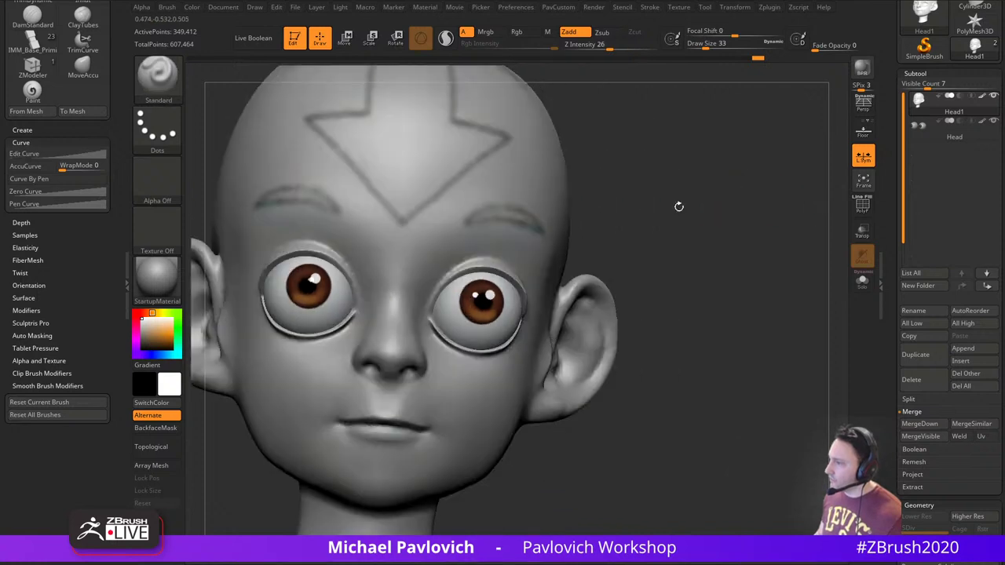
pyautogui.keyDown('shift'); pyautogui.moveTo(453, 271); pyautogui.dragTo(430, 293); pyautogui.keyUp('shift')
pyautogui.moveTo(557, 295); pyautogui.dragTo(478, 279, button='right')
pyautogui.keyDown('shift'); pyautogui.moveTo(471, 263); pyautogui.dragTo(550, 313); pyautogui.keyUp('shift')
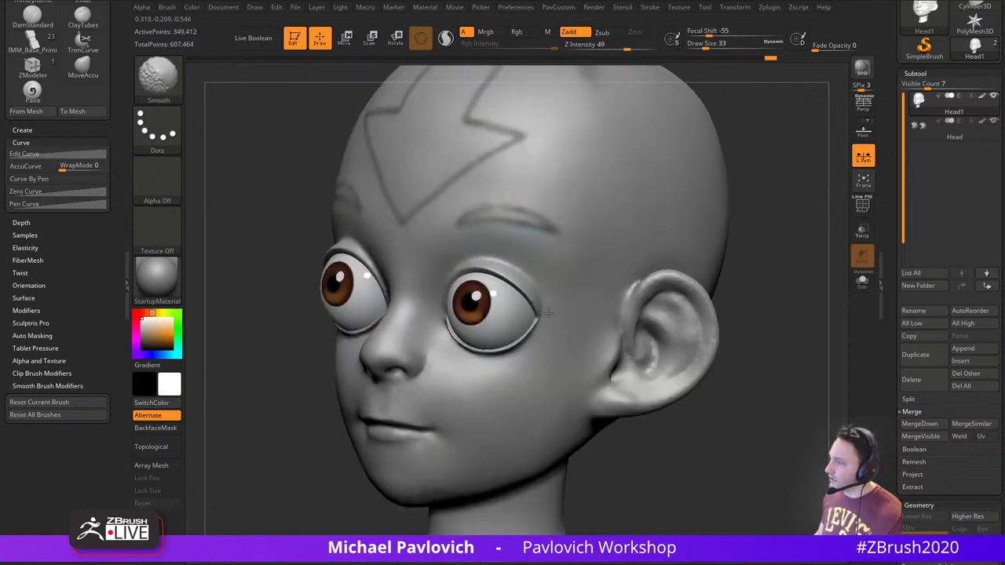
# Remesh the merged head with DynaMesh and smooth the skin around the upper and lower eyelids
pyautogui.moveTo(773, 228); pyautogui.dragTo(718, 212)
pyautogui.moveTo(788, 118)
pyautogui.keyDown('ctrl'); pyautogui.mouseDown()
pyautogui.moveTo(820, 175)
pyautogui.moveTo(837, 118)
pyautogui.mouseUp(); pyautogui.keyUp('ctrl')
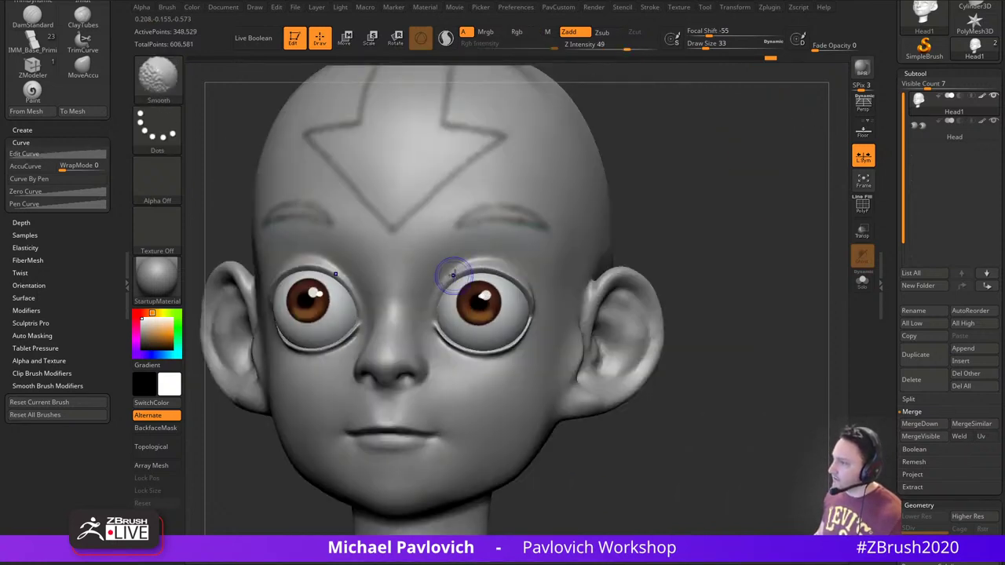
pyautogui.keyDown('shift'); pyautogui.moveTo(453, 269); pyautogui.dragTo(510, 289); pyautogui.keyUp('shift')
pyautogui.keyDown('shift'); pyautogui.moveTo(427, 309); pyautogui.dragTo(529, 325); pyautogui.keyUp('shift')
# Select the DamStandard brush and smooth the front upper part of the ear where it meets the head
pyautogui.keyDown('alt'); pyautogui.moveTo(683, 266); pyautogui.dragTo(626, 234); pyautogui.keyUp('alt')
pyautogui.keyDown('alt'); pyautogui.moveTo(694, 216); pyautogui.dragTo(704, 257); pyautogui.keyUp('alt')
pyautogui.moveTo(704, 257); pyautogui.dragTo(711, 266, button='right')
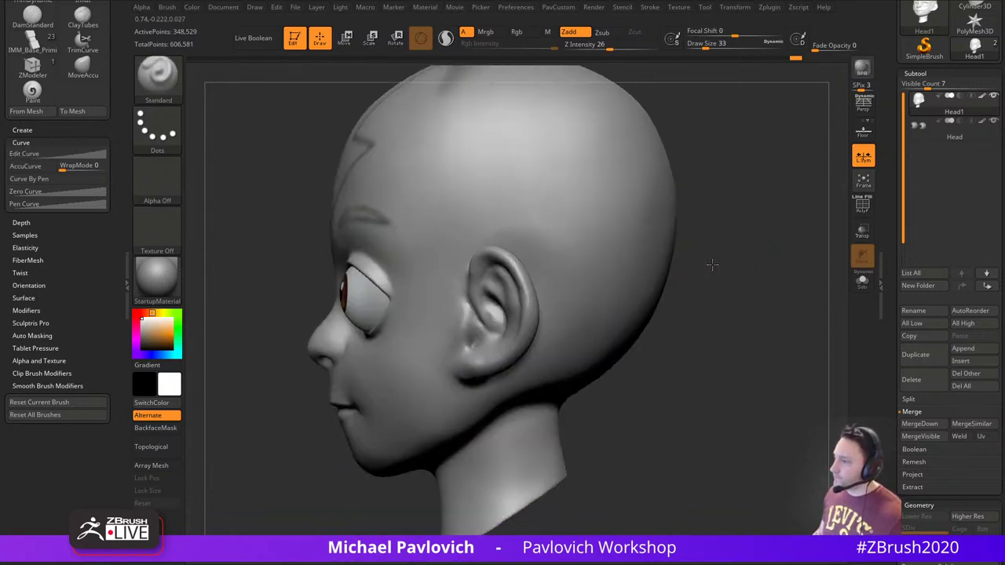
pyautogui.moveTo(725, 299)
pyautogui.mouseDown()
pyautogui.moveTo(754, 299)
pyautogui.moveTo(714, 277)
pyautogui.moveTo(702, 249)
pyautogui.mouseUp()
pyautogui.press('b')
pyautogui.press('d')
pyautogui.press('s')
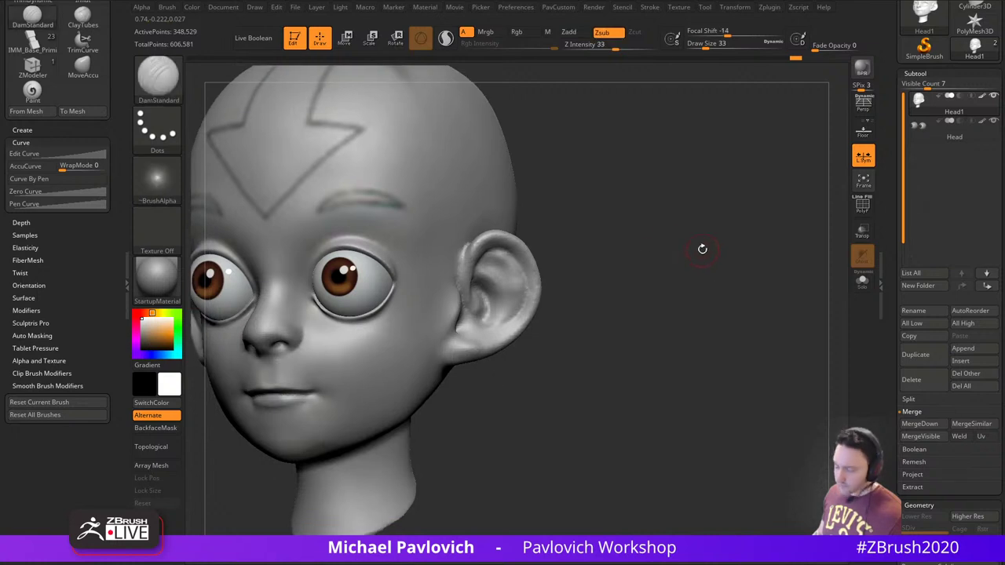
pyautogui.keyDown('shift'); pyautogui.moveTo(484, 273); pyautogui.dragTo(468, 252); pyautogui.keyUp('shift')
# Carve a crease beneath the lower eyelids with the DamStandard brush at draw size 41 and soften the skin below it
pyautogui.moveTo(691, 245)
pyautogui.mouseDown()
pyautogui.moveTo(725, 243)
pyautogui.moveTo(746, 260)
pyautogui.mouseUp()
pyautogui.press('s')
pyautogui.moveTo(669, 233)
pyautogui.keyDown('alt'); pyautogui.mouseDown()
pyautogui.moveTo(719, 249)
pyautogui.moveTo(705, 241)
pyautogui.mouseUp(); pyautogui.keyUp('alt')
pyautogui.press('b')
pyautogui.press('d')
pyautogui.press('s')
pyautogui.press('s')
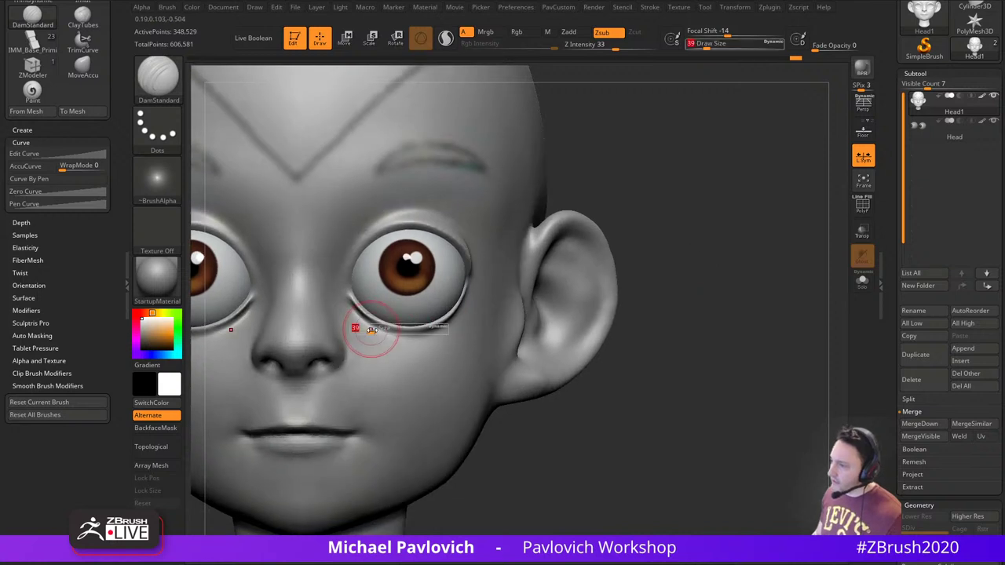
pyautogui.click(372, 335)
pyautogui.moveTo(372, 325); pyautogui.dragTo(400, 336)
pyautogui.moveTo(385, 332); pyautogui.dragTo(415, 336)
pyautogui.moveTo(398, 335); pyautogui.dragTo(425, 334)
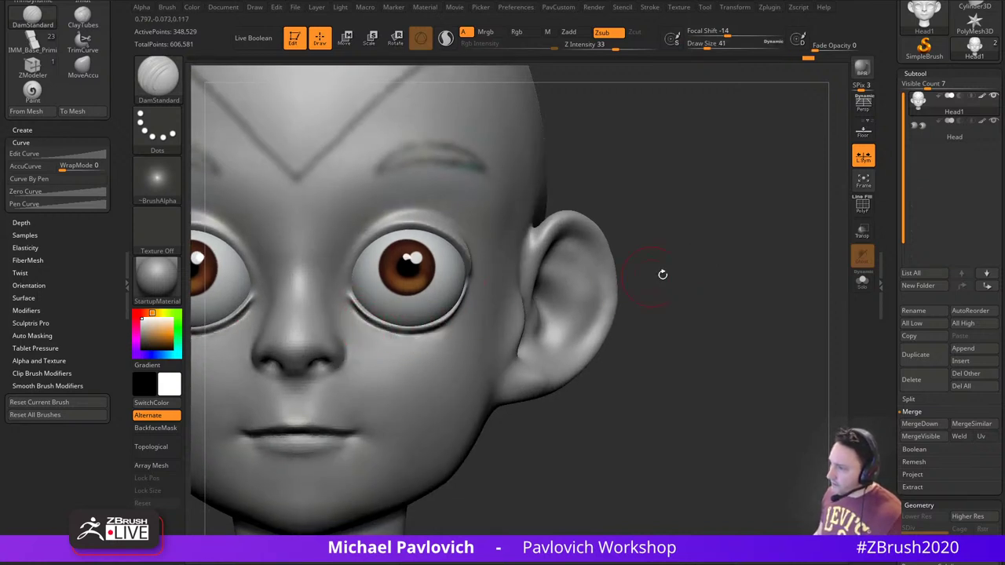
pyautogui.moveTo(662, 274); pyautogui.dragTo(594, 285)
pyautogui.keyDown('shift'); pyautogui.moveTo(410, 349); pyautogui.dragTo(406, 347); pyautogui.keyUp('shift')
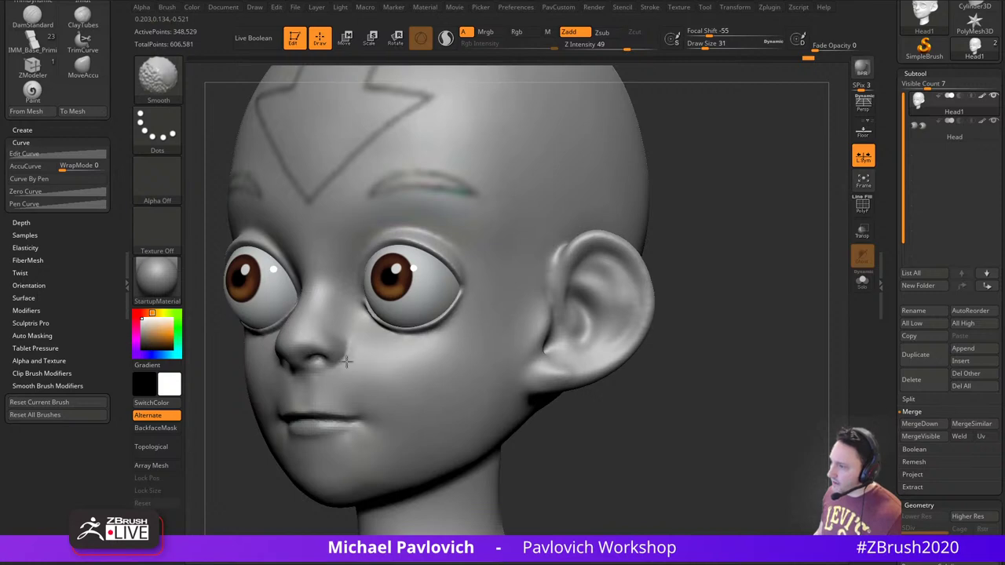
# Set up the SnakeHook brush with draw size 149, a white colour and Rgb turned off
pyautogui.keyDown('alt'); pyautogui.moveTo(774, 307); pyautogui.dragTo(736, 267); pyautogui.keyUp('alt')
pyautogui.press('b')
pyautogui.press('s')
pyautogui.press('h')
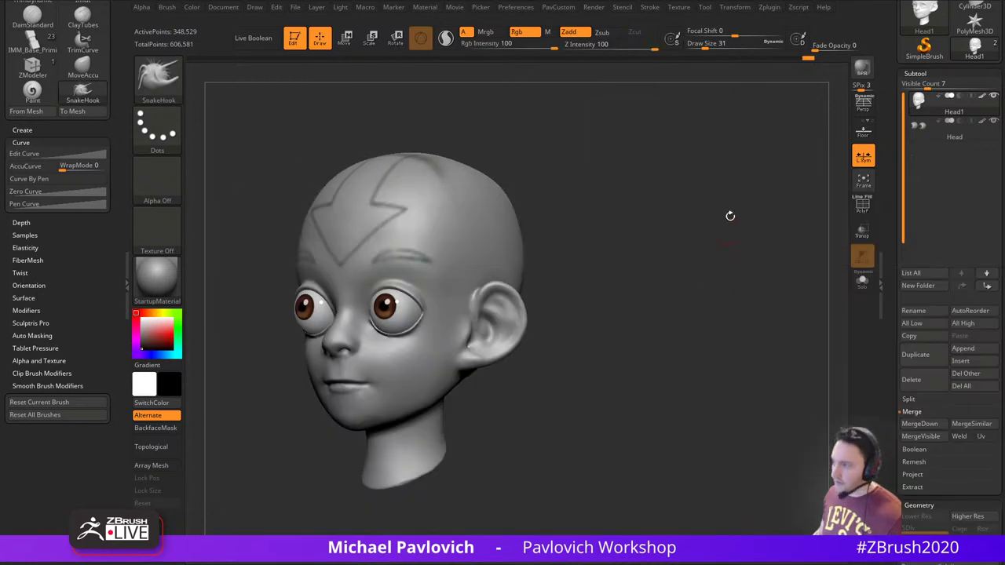
pyautogui.moveTo(652, 263)
pyautogui.keyDown('shift'); pyautogui.mouseDown()
pyautogui.moveTo(680, 271)
pyautogui.moveTo(700, 241)
pyautogui.moveTo(619, 278)
pyautogui.moveTo(667, 207)
pyautogui.moveTo(658, 160)
pyautogui.mouseUp(); pyautogui.keyUp('shift')
pyautogui.keyDown('shift'); pyautogui.moveTo(725, 290); pyautogui.dragTo(722, 256); pyautogui.keyUp('shift')
pyautogui.hotkey('ctrl', 'z')
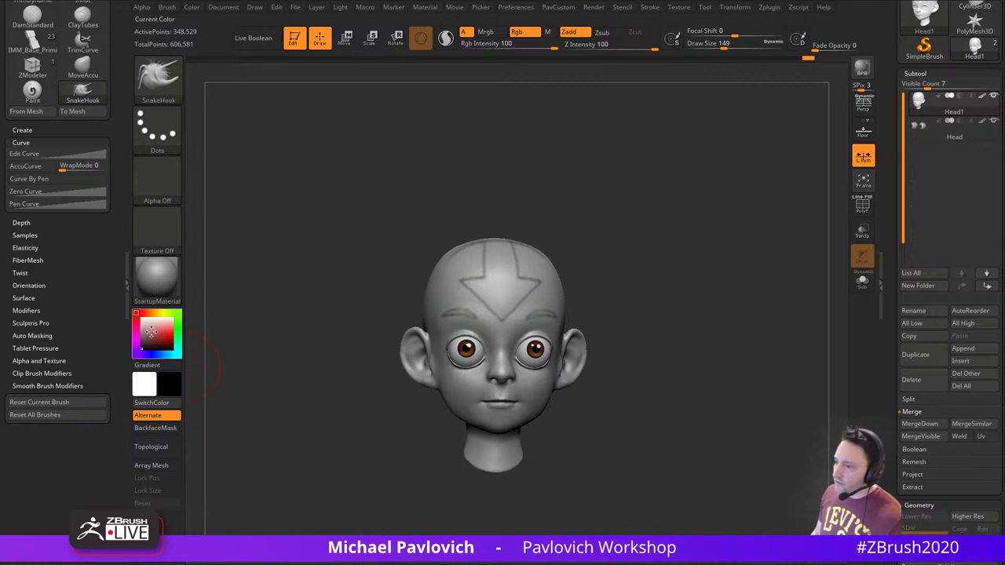
pyautogui.moveTo(151, 333); pyautogui.dragTo(137, 318)
pyautogui.click(521, 32)
pyautogui.keyDown('alt'); pyautogui.moveTo(662, 240); pyautogui.dragTo(619, 245); pyautogui.keyUp('alt')
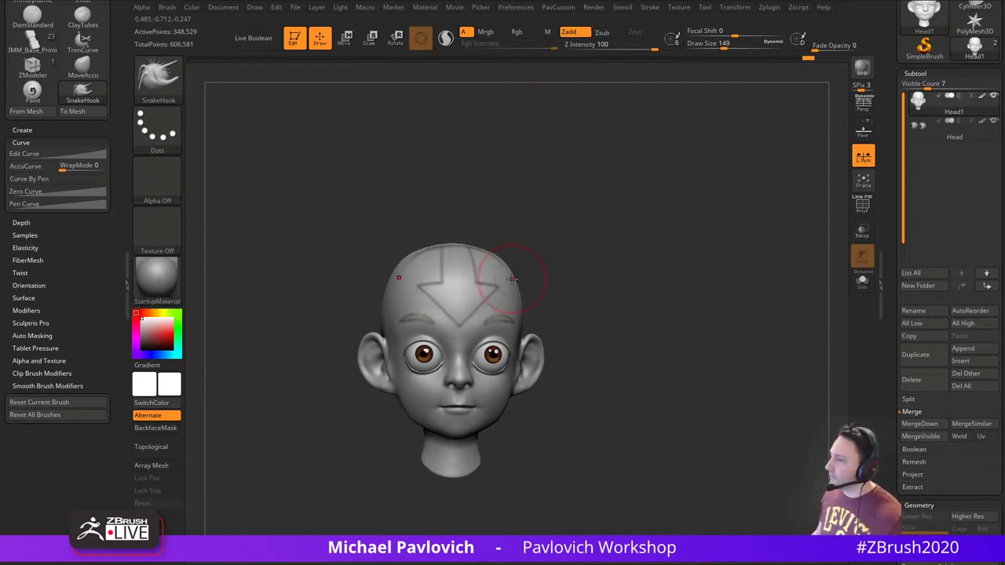
# Try pulling symmetrical horns from the sides of the forehead and a long spike from the back of the head, and undo them
pyautogui.moveTo(512, 279); pyautogui.dragTo(586, 172)
pyautogui.moveTo(731, 280); pyautogui.dragTo(698, 287)
pyautogui.moveTo(572, 282); pyautogui.dragTo(689, 367)
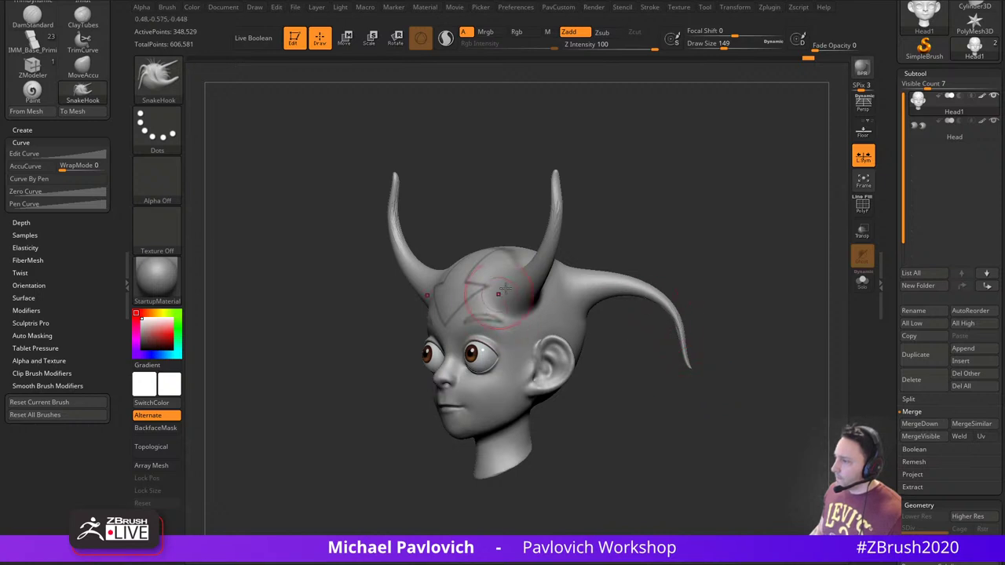
pyautogui.moveTo(681, 223); pyautogui.dragTo(735, 227)
pyautogui.hotkey('ctrl', 'z')
pyautogui.hotkey('ctrl', 'z')
# Turn the head to a three-quarter view and switch to the Standard brush
pyautogui.moveTo(731, 277)
pyautogui.keyDown('shift'); pyautogui.mouseDown()
pyautogui.moveTo(724, 280)
pyautogui.moveTo(727, 263)
pyautogui.moveTo(746, 299)
pyautogui.mouseUp(); pyautogui.keyUp('shift')
pyautogui.moveTo(746, 299)
pyautogui.mouseDown()
pyautogui.moveTo(721, 300)
pyautogui.moveTo(738, 241)
pyautogui.mouseUp()
pyautogui.press('b')
pyautogui.press('s')
pyautogui.press('t')
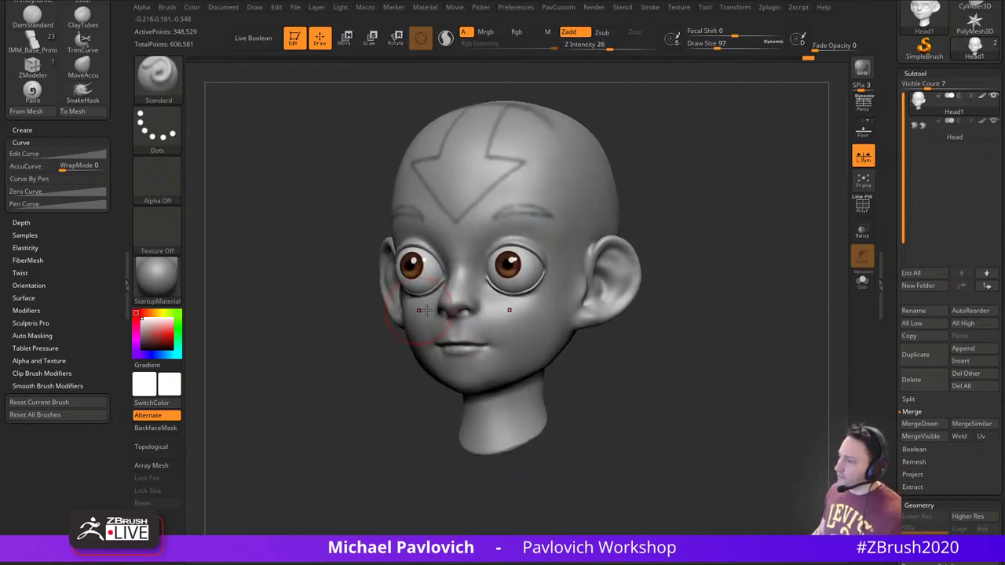
# Trim the base of the neck along a straight diagonal line with the TrimCurve brush in side view
pyautogui.moveTo(722, 316); pyautogui.dragTo(731, 339)
pyautogui.click(157, 82)
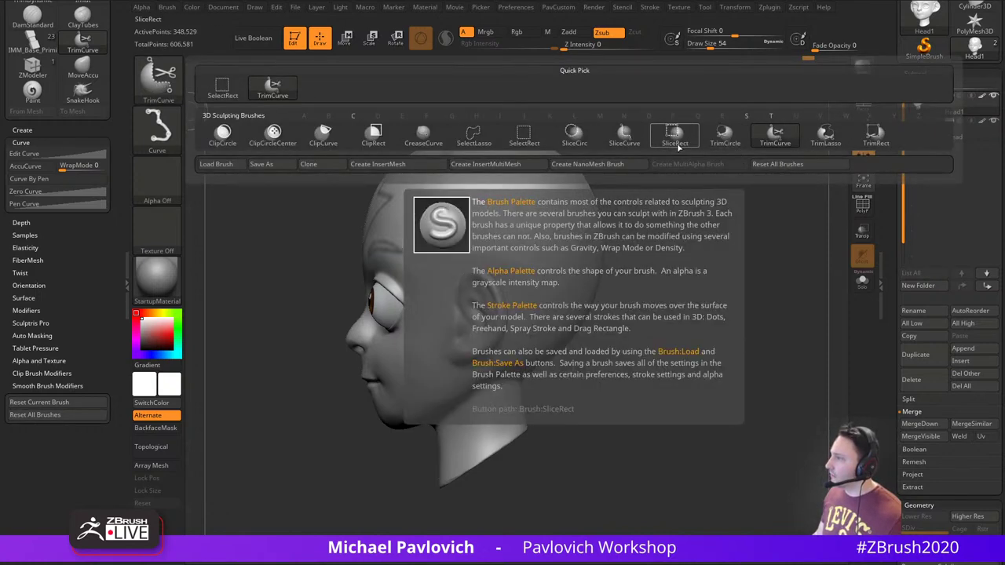
pyautogui.keyDown('alt'); pyautogui.moveTo(660, 335); pyautogui.dragTo(669, 306); pyautogui.keyUp('alt')
pyautogui.keyDown('ctrl'); pyautogui.keyDown('shift'); pyautogui.moveTo(605, 356); pyautogui.dragTo(379, 500); pyautogui.keyUp('shift'); pyautogui.keyUp('ctrl')
# Turn on PolyFrame, isolate the cut face under the neck, invert the visibility with SelectRect active and delete the hidden face
pyautogui.moveTo(615, 405); pyautogui.dragTo(587, 350)
pyautogui.click(862, 208)
pyautogui.keyDown('ctrl'); pyautogui.keyDown('shift'); pyautogui.click(519, 441); pyautogui.keyUp('shift'); pyautogui.keyUp('ctrl')
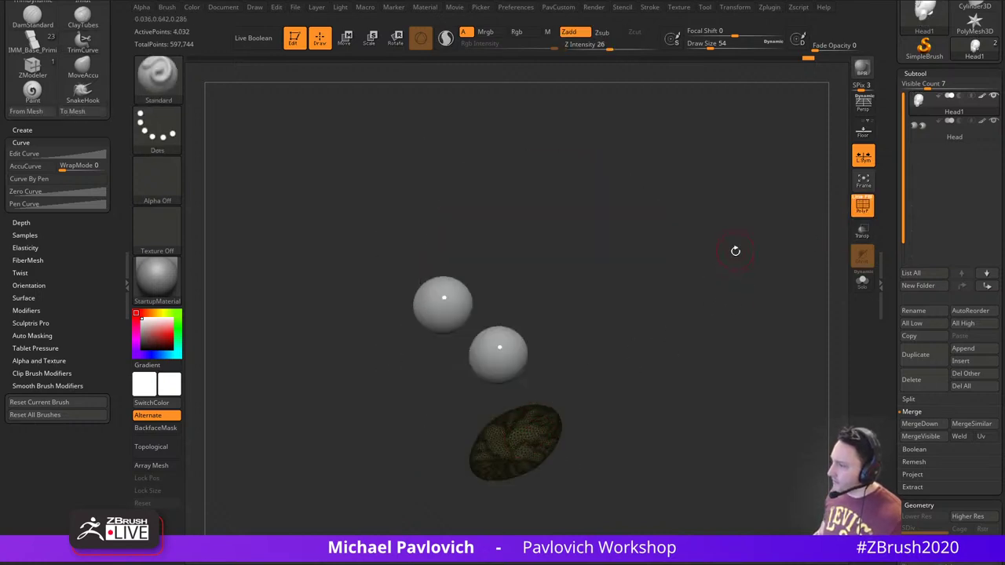
pyautogui.keyDown('ctrl'); pyautogui.keyDown('shift'); pyautogui.click(172, 87); pyautogui.keyUp('shift'); pyautogui.keyUp('ctrl')
pyautogui.keyDown('ctrl'); pyautogui.keyDown('shift'); pyautogui.click(224, 89); pyautogui.keyUp('shift'); pyautogui.keyUp('ctrl')
pyautogui.keyDown('ctrl'); pyautogui.keyDown('shift'); pyautogui.moveTo(676, 203); pyautogui.dragTo(711, 291); pyautogui.keyUp('shift'); pyautogui.keyUp('ctrl')
pyautogui.press('3')
pyautogui.click(702, 203)
pyautogui.keyDown('shift'); pyautogui.moveTo(684, 142); pyautogui.dragTo(738, 168); pyautogui.keyUp('shift')
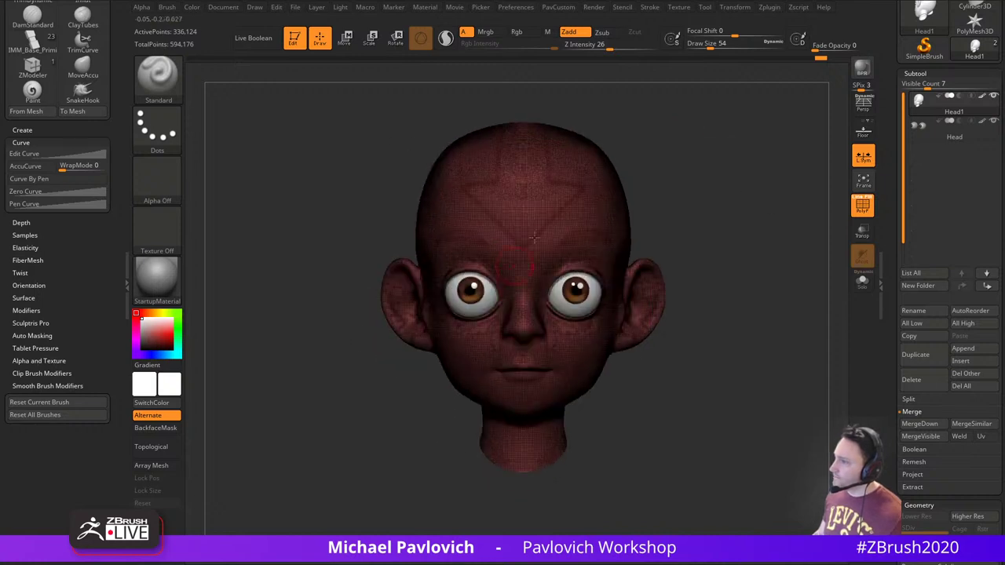
pyautogui.moveTo(748, 281); pyautogui.dragTo(705, 293)
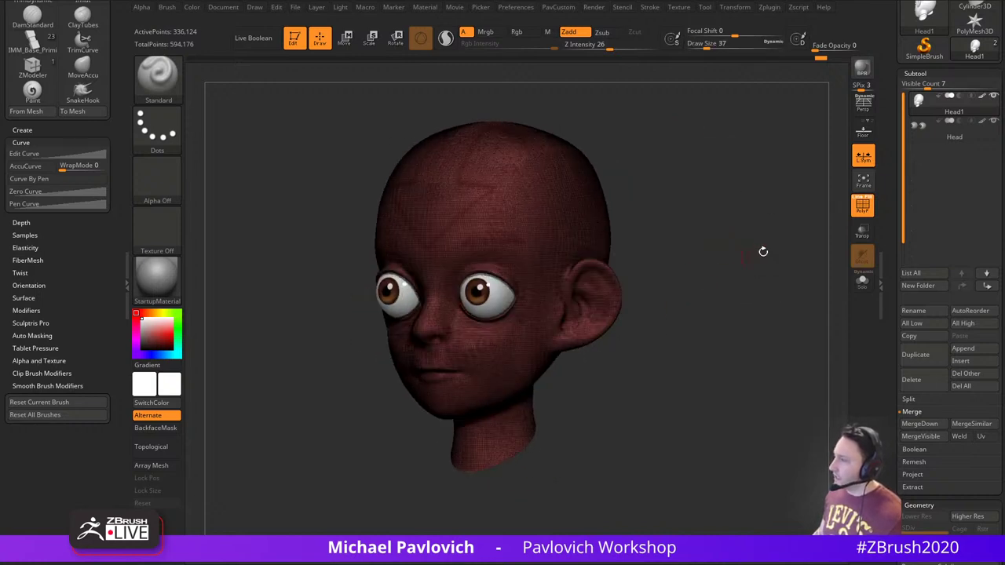
# Turn off the wireframe display and delete the head model's undo history
pyautogui.hotkey('shift', 'f')
pyautogui.moveTo(783, 213); pyautogui.dragTo(745, 258)
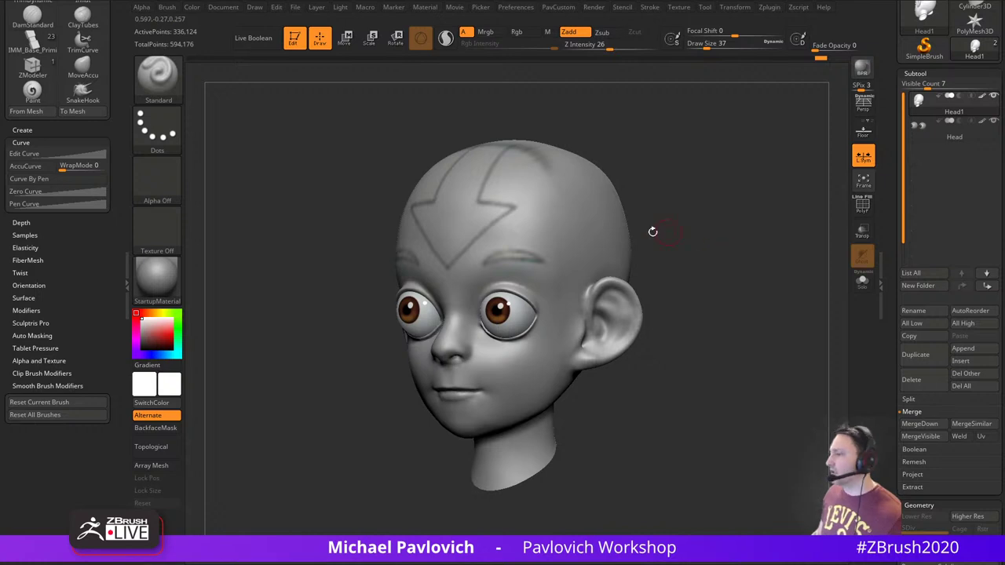
pyautogui.moveTo(819, 62)
pyautogui.mouseDown()
pyautogui.moveTo(195, 74)
pyautogui.moveTo(441, 77)
pyautogui.moveTo(870, 111)
pyautogui.mouseUp()
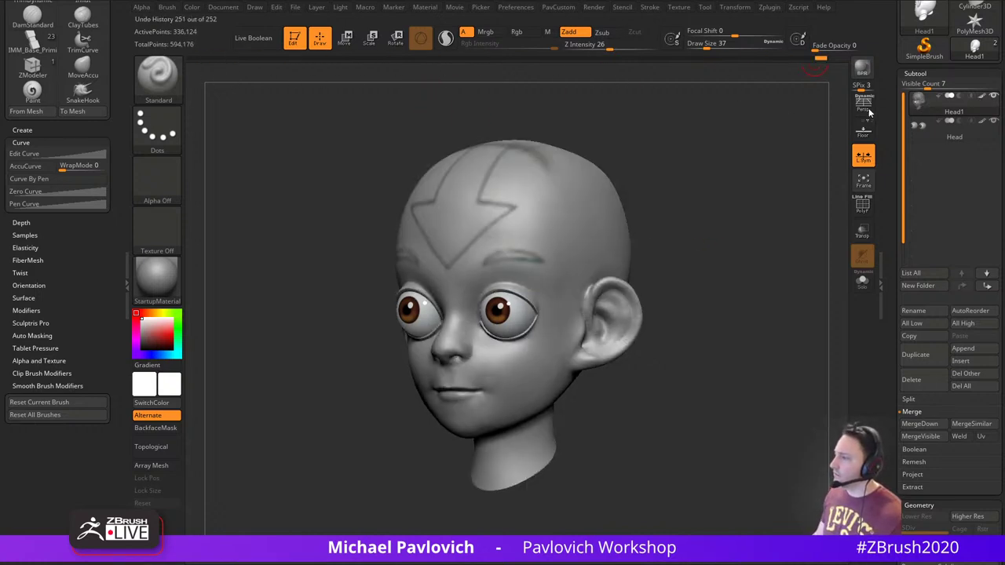
pyautogui.moveTo(746, 301)
pyautogui.mouseDown()
pyautogui.moveTo(718, 306)
pyautogui.moveTo(743, 314)
pyautogui.moveTo(746, 265)
pyautogui.mouseUp()
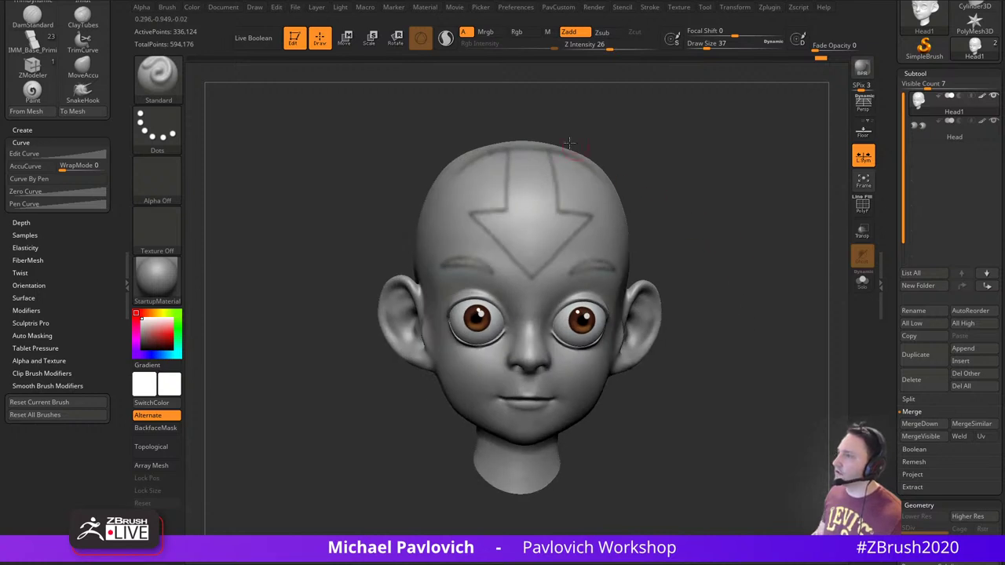
pyautogui.click(277, 9)
pyautogui.click(311, 109)
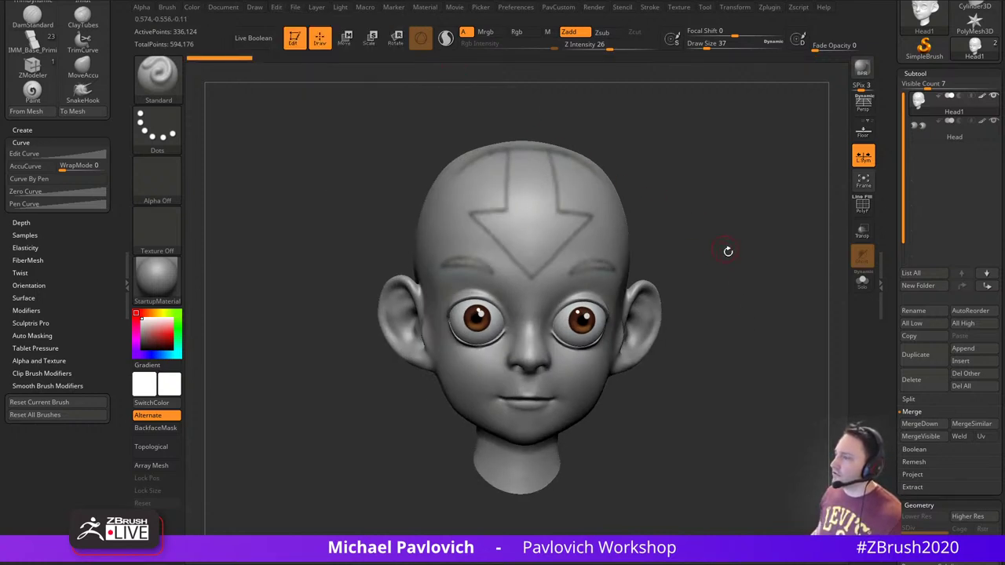
# Display the polygroup fill colour without wireframe lines and isolate the Head1 subtool with Solo
pyautogui.moveTo(728, 252)
pyautogui.mouseDown()
pyautogui.moveTo(702, 264)
pyautogui.moveTo(729, 260)
pyautogui.mouseUp()
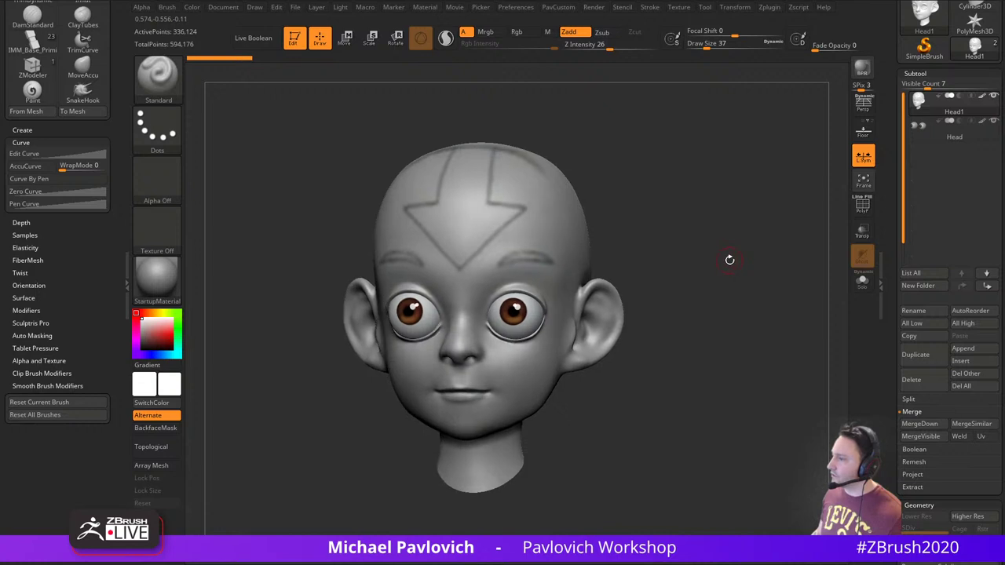
pyautogui.click(863, 206)
pyautogui.keyDown('shift'); pyautogui.moveTo(805, 260); pyautogui.dragTo(824, 290); pyautogui.keyUp('shift')
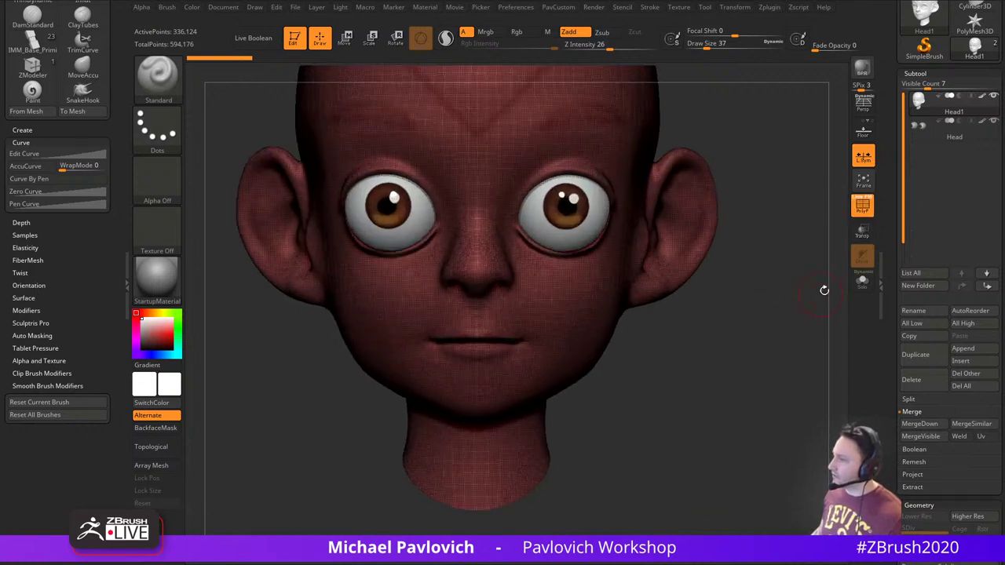
pyautogui.click(857, 199)
pyautogui.keyDown('alt'); pyautogui.moveTo(791, 237); pyautogui.dragTo(802, 259); pyautogui.keyUp('alt')
pyautogui.click(856, 282)
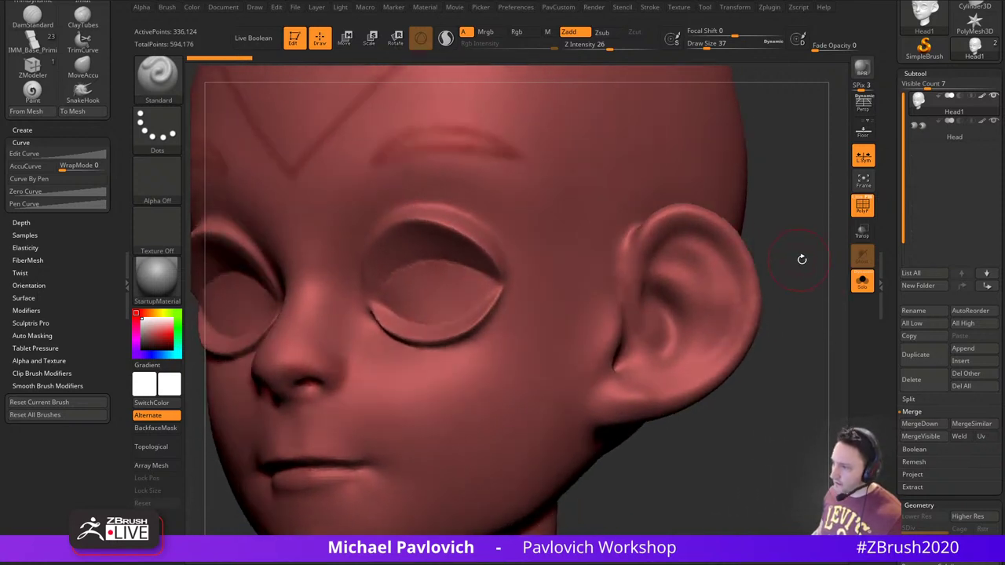
# Build up the inner surface of both eye sockets with the Clay brush at Z Intensity 32
pyautogui.moveTo(767, 152)
pyautogui.mouseDown()
pyautogui.moveTo(803, 150)
pyautogui.moveTo(766, 150)
pyautogui.mouseUp()
pyautogui.press('b')
pyautogui.press('c')
pyautogui.press('l')
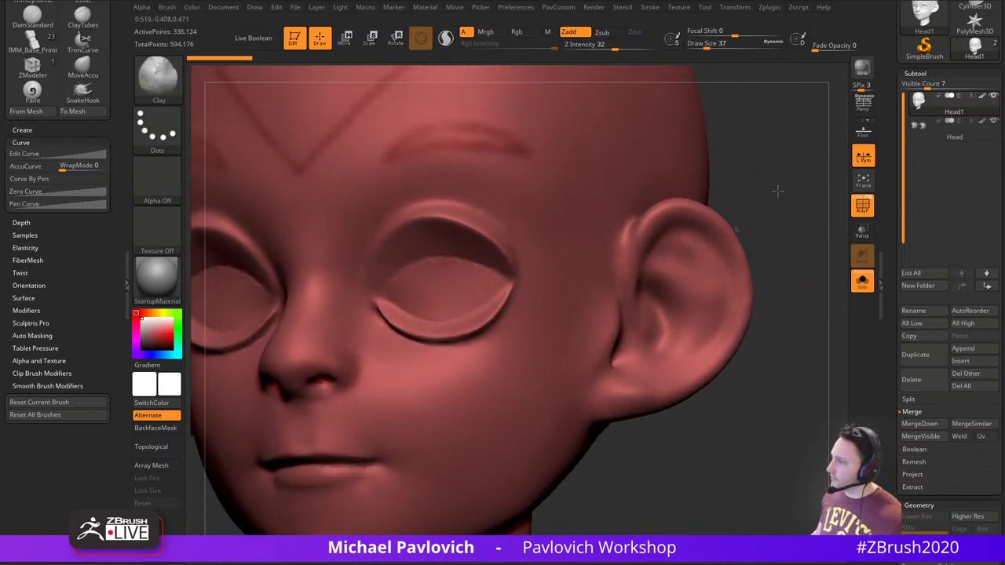
pyautogui.moveTo(778, 191); pyautogui.dragTo(798, 189)
pyautogui.moveTo(506, 262); pyautogui.dragTo(482, 260)
pyautogui.moveTo(507, 266)
pyautogui.mouseDown()
pyautogui.moveTo(460, 277)
pyautogui.moveTo(532, 272)
pyautogui.mouseUp()
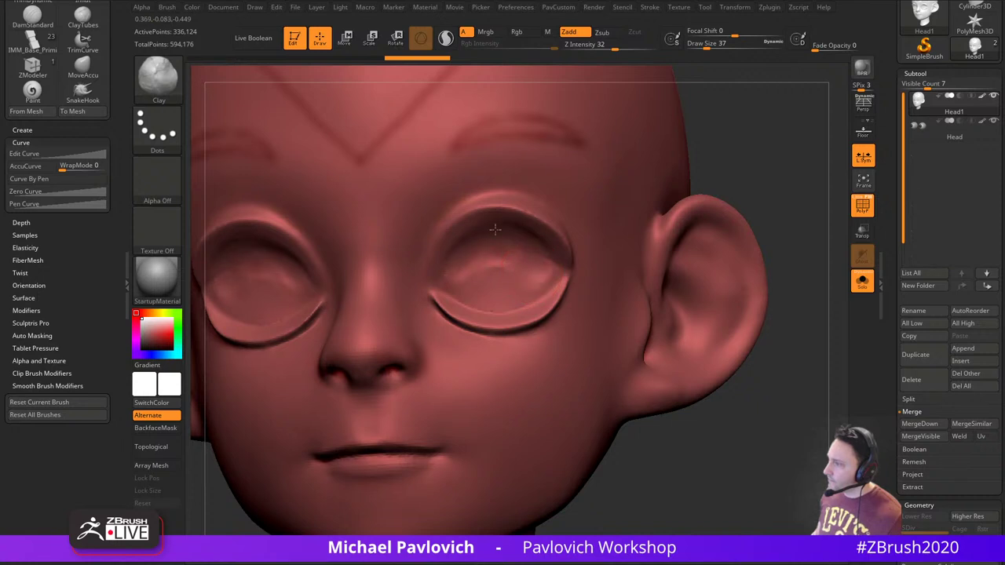
pyautogui.moveTo(494, 230)
pyautogui.mouseDown()
pyautogui.moveTo(494, 280)
pyautogui.moveTo(469, 299)
pyautogui.moveTo(482, 265)
pyautogui.moveTo(494, 285)
pyautogui.mouseUp()
# Smooth the inside of the eye sockets down to the lower eyelid edges
pyautogui.keyDown('shift'); pyautogui.click(654, 46); pyautogui.keyUp('shift')
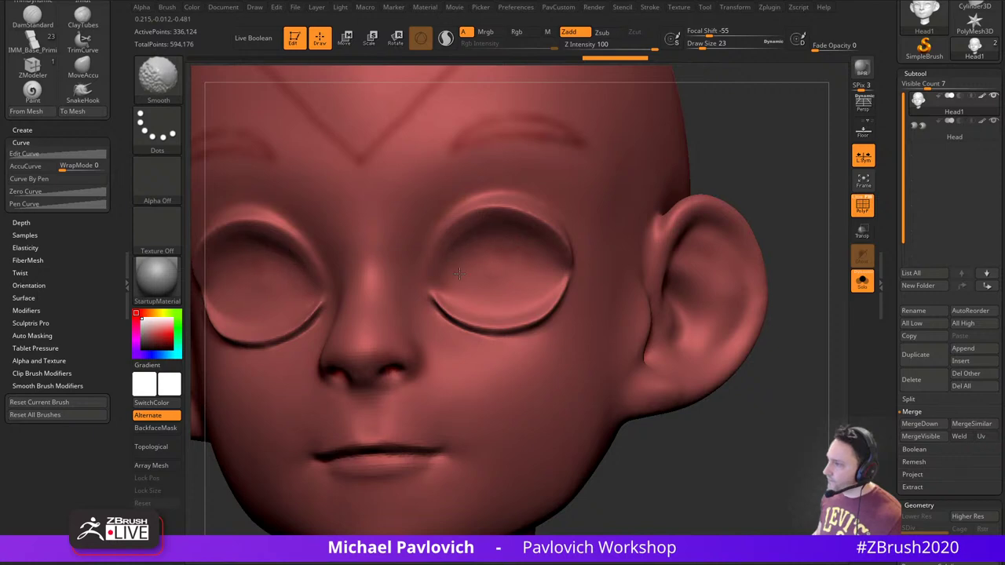
pyautogui.keyDown('shift'); pyautogui.moveTo(463, 273); pyautogui.dragTo(471, 276); pyautogui.keyUp('shift')
pyautogui.moveTo(751, 166)
pyautogui.mouseDown()
pyautogui.moveTo(785, 166)
pyautogui.moveTo(746, 192)
pyautogui.moveTo(804, 194)
pyautogui.moveTo(755, 193)
pyautogui.mouseUp()
pyautogui.keyDown('shift'); pyautogui.moveTo(441, 315); pyautogui.dragTo(479, 313); pyautogui.keyUp('shift')
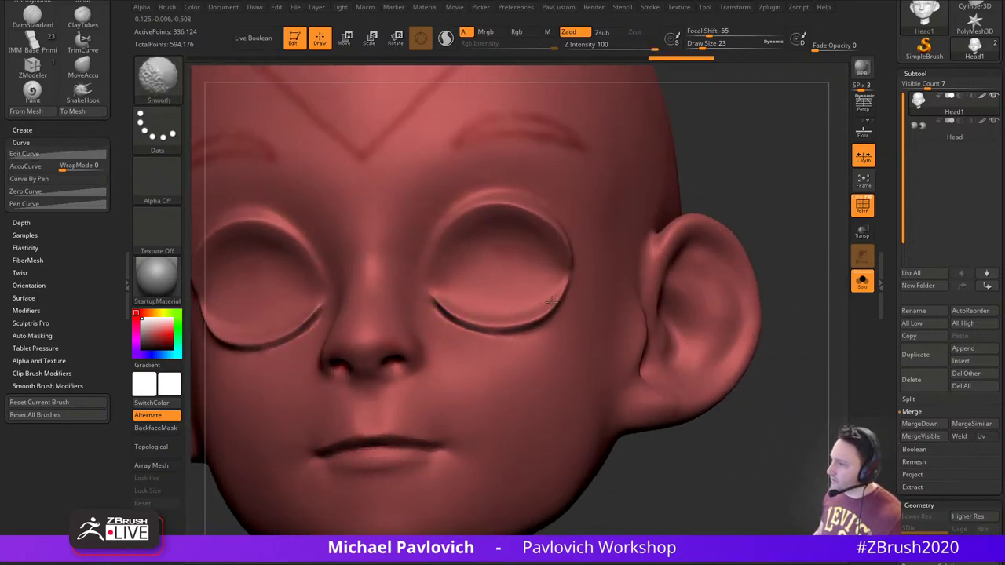
pyautogui.moveTo(776, 210)
pyautogui.mouseDown()
pyautogui.moveTo(775, 236)
pyautogui.moveTo(683, 252)
pyautogui.mouseUp()
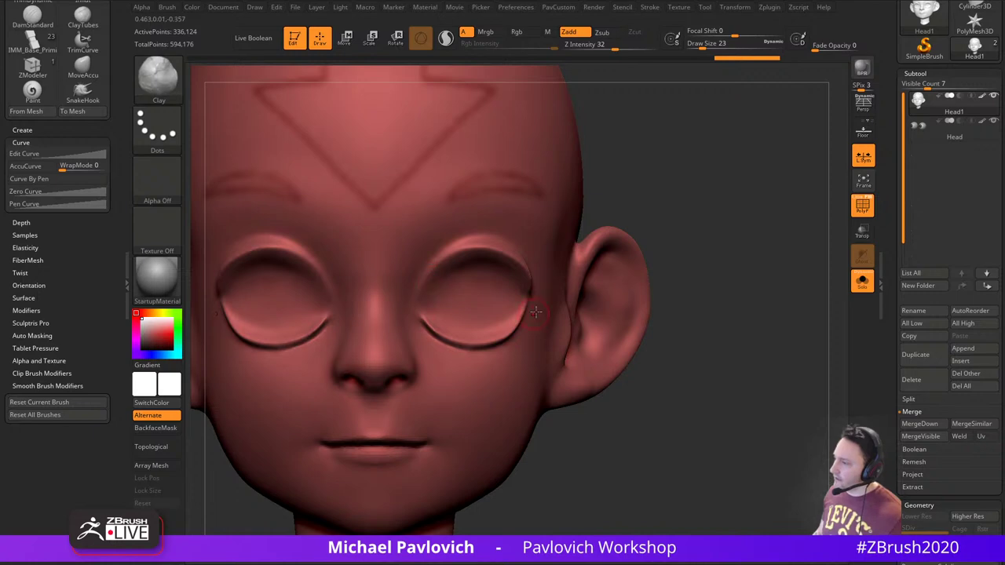
# Rework the rims of the lower eyelids, from inner to outer corner, with small Clay brush strokes
pyautogui.moveTo(771, 235)
pyautogui.mouseDown()
pyautogui.moveTo(724, 229)
pyautogui.moveTo(748, 215)
pyautogui.moveTo(785, 252)
pyautogui.moveTo(778, 261)
pyautogui.moveTo(777, 218)
pyautogui.mouseUp()
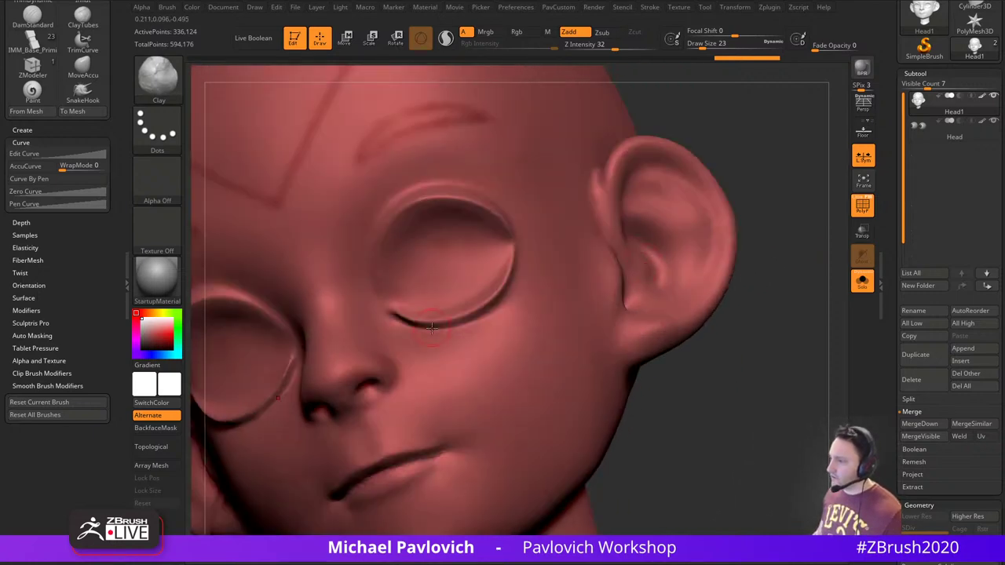
pyautogui.moveTo(419, 327); pyautogui.dragTo(418, 327)
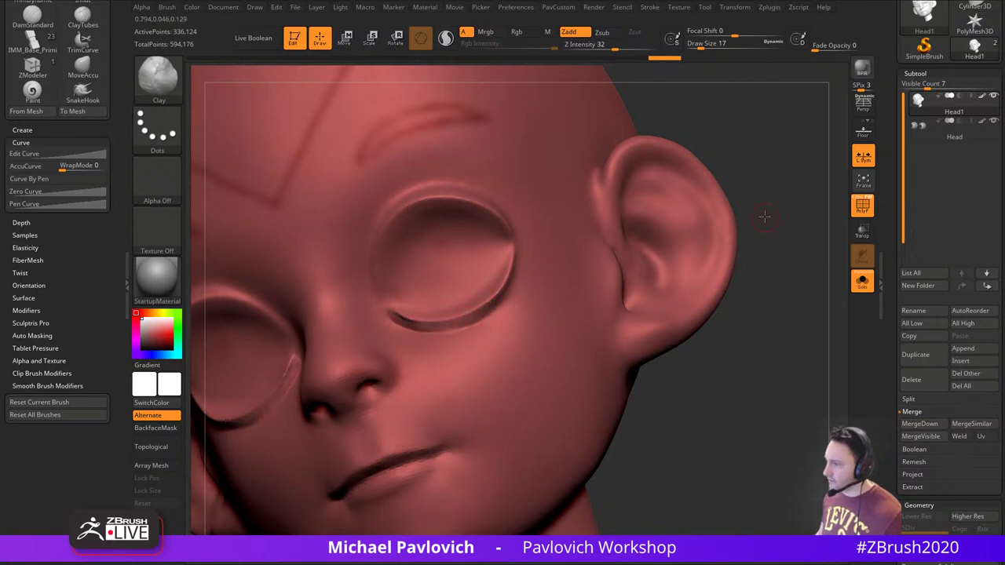
pyautogui.moveTo(765, 216); pyautogui.dragTo(749, 209)
pyautogui.moveTo(515, 297); pyautogui.dragTo(520, 251)
pyautogui.moveTo(505, 303); pyautogui.dragTo(509, 289)
pyautogui.moveTo(738, 157); pyautogui.dragTo(699, 155)
pyautogui.moveTo(398, 316); pyautogui.dragTo(419, 325)
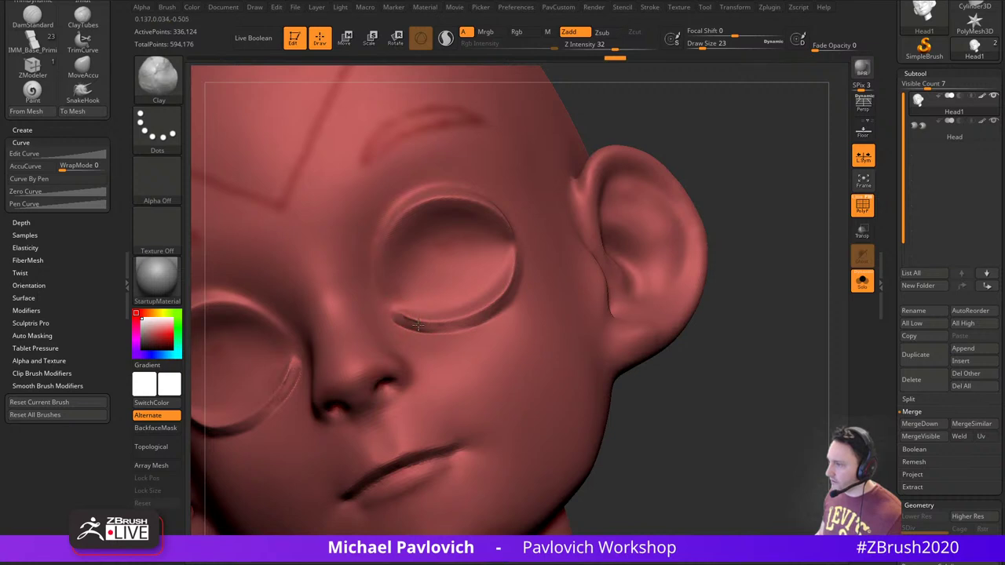
# Smooth the lower eyelid rims from the inner corners around to the outer corners
pyautogui.moveTo(743, 204); pyautogui.dragTo(769, 198)
pyautogui.moveTo(408, 321)
pyautogui.keyDown('shift'); pyautogui.mouseDown()
pyautogui.moveTo(500, 311)
pyautogui.moveTo(441, 327)
pyautogui.moveTo(521, 293)
pyautogui.mouseUp(); pyautogui.keyUp('shift')
pyautogui.moveTo(787, 222); pyautogui.dragTo(716, 224)
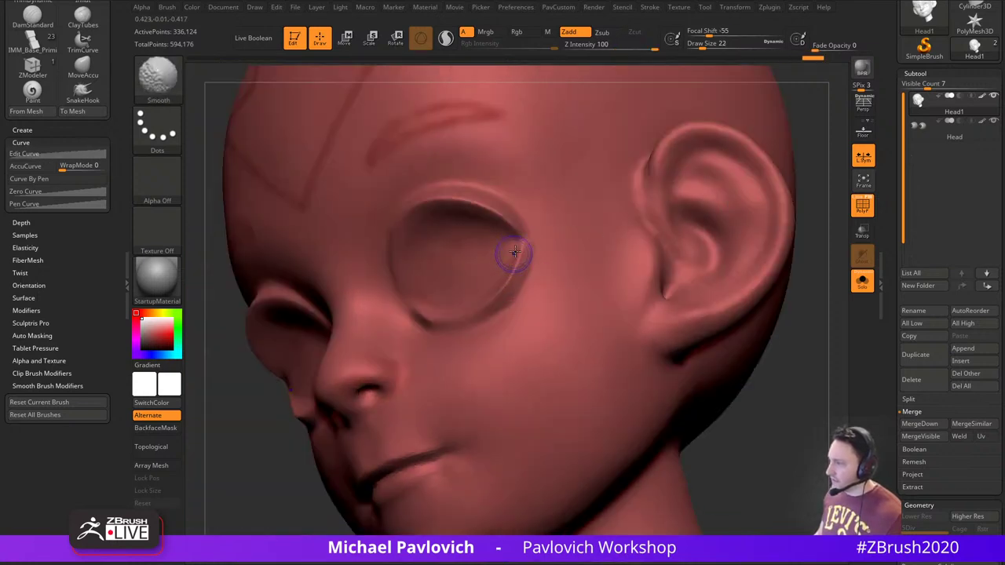
pyautogui.keyDown('shift'); pyautogui.moveTo(523, 285); pyautogui.dragTo(482, 332); pyautogui.keyUp('shift')
pyautogui.moveTo(783, 314); pyautogui.dragTo(828, 311)
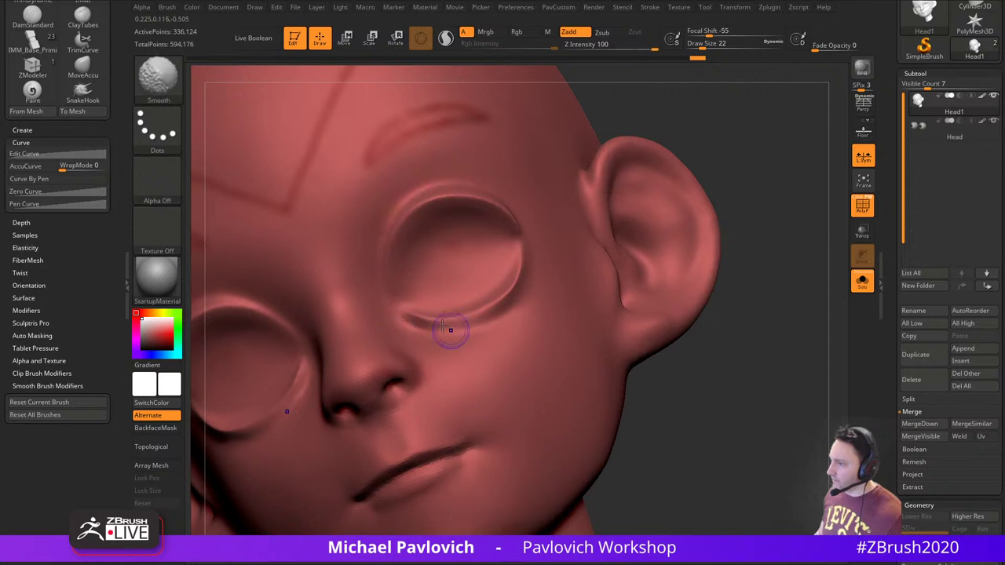
pyautogui.keyDown('shift'); pyautogui.moveTo(451, 332); pyautogui.dragTo(533, 281); pyautogui.keyUp('shift')
pyautogui.moveTo(773, 236)
pyautogui.mouseDown()
pyautogui.moveTo(775, 201)
pyautogui.moveTo(747, 228)
pyautogui.moveTo(759, 211)
pyautogui.moveTo(753, 196)
pyautogui.moveTo(695, 168)
pyautogui.mouseUp()
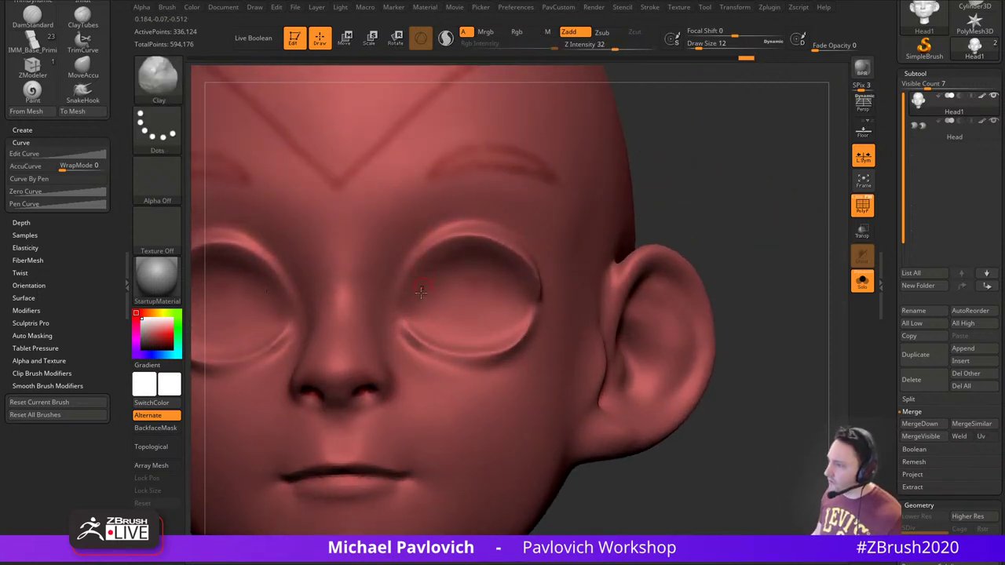
# Mask a closed ring along the upper and lower eyelid rims with the MaskPen at draw size 12
pyautogui.keyDown('ctrl'); pyautogui.moveTo(408, 290); pyautogui.dragTo(445, 246); pyautogui.keyUp('ctrl')
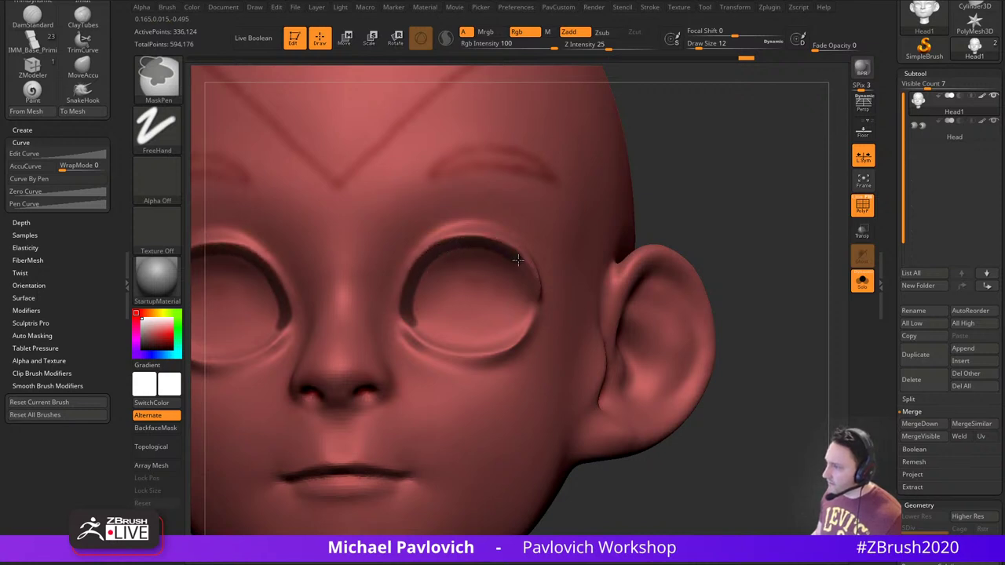
pyautogui.keyDown('ctrl'); pyautogui.moveTo(530, 285); pyautogui.dragTo(538, 296); pyautogui.keyUp('ctrl')
pyautogui.moveTo(649, 233); pyautogui.dragTo(565, 265)
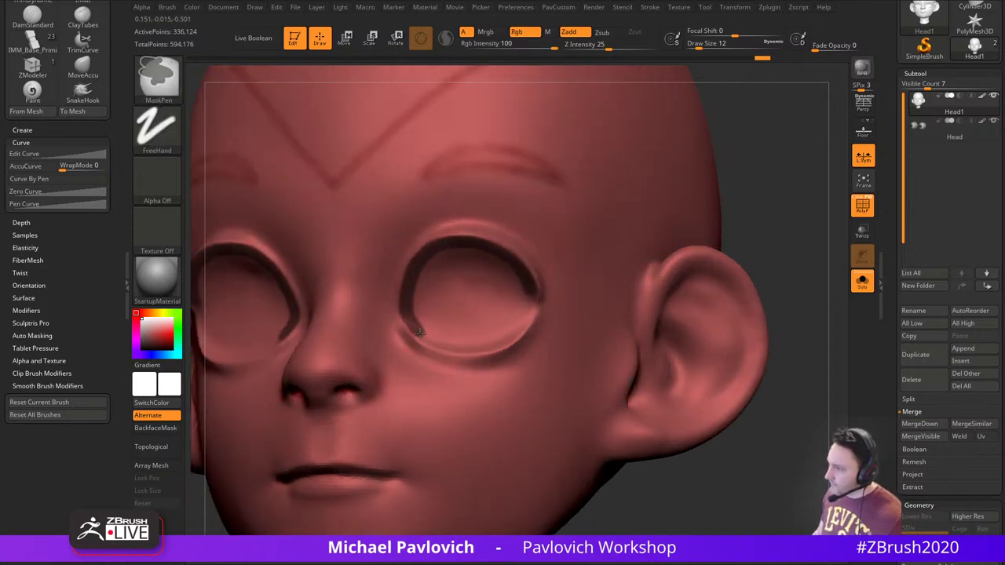
pyautogui.keyDown('ctrl'); pyautogui.moveTo(446, 348); pyautogui.dragTo(478, 351); pyautogui.keyUp('ctrl')
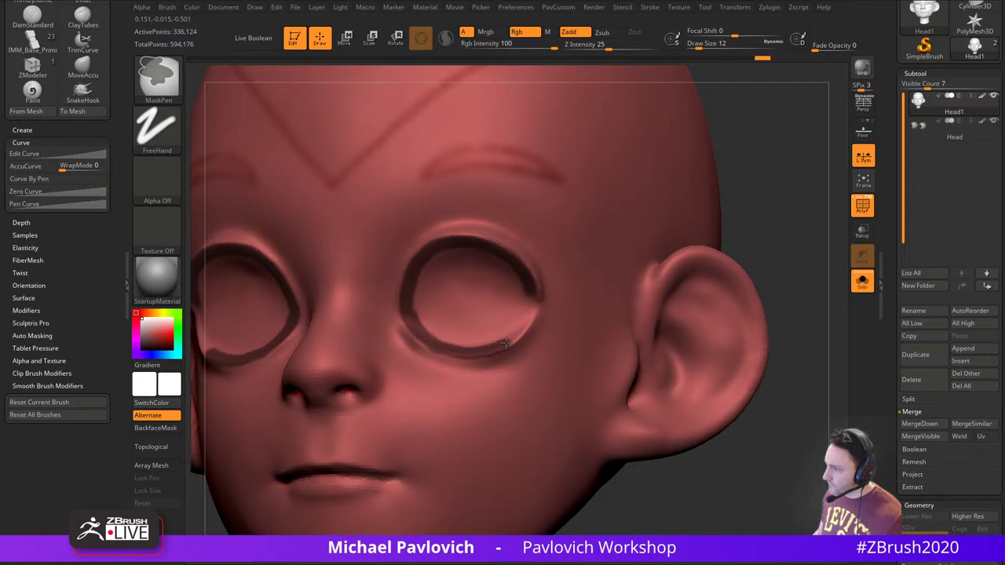
pyautogui.moveTo(551, 254); pyautogui.dragTo(477, 240, button='right')
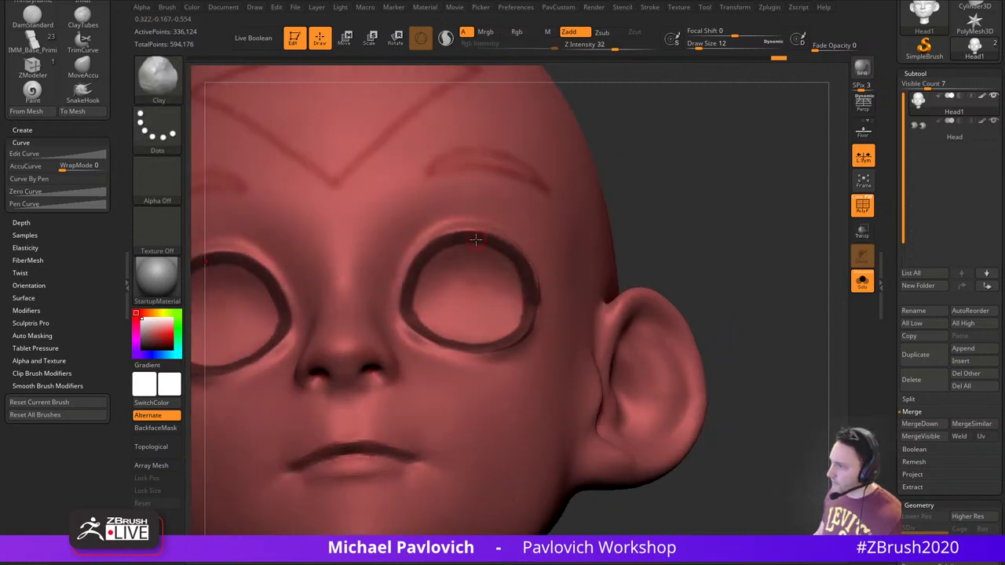
# Erase excess mask along the outer corners and upper eyelids of the eye rings
pyautogui.moveTo(711, 202); pyautogui.dragTo(759, 144, button='right')
pyautogui.keyDown('ctrl'); pyautogui.keyDown('alt'); pyautogui.moveTo(461, 327); pyautogui.dragTo(478, 309); pyautogui.keyUp('alt'); pyautogui.keyUp('ctrl')
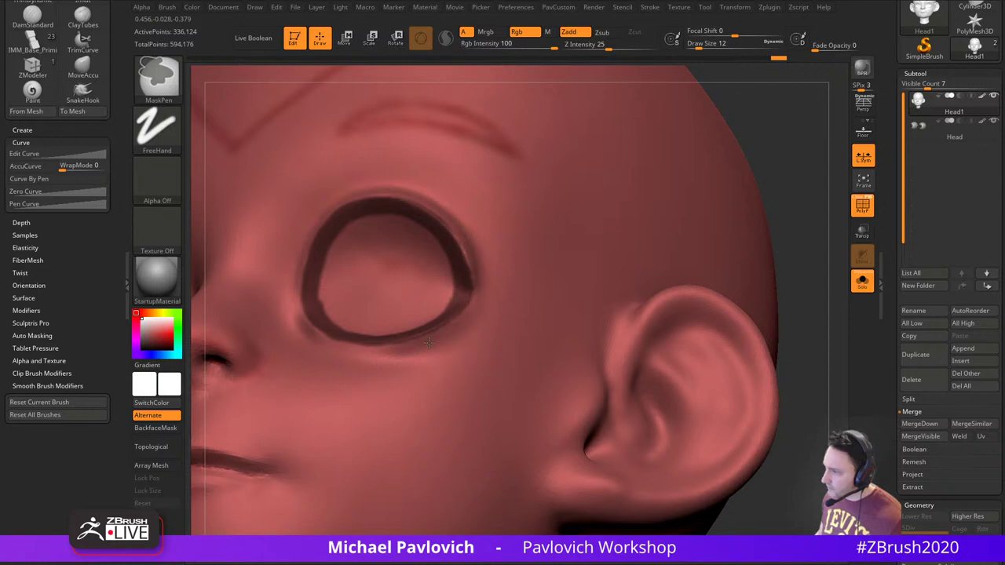
pyautogui.moveTo(711, 164); pyautogui.dragTo(771, 185, button='right')
pyautogui.keyDown('ctrl'); pyautogui.keyDown('alt'); pyautogui.moveTo(429, 263); pyautogui.dragTo(491, 273); pyautogui.keyUp('alt'); pyautogui.keyUp('ctrl')
pyautogui.moveTo(502, 267); pyautogui.dragTo(580, 264, button='right')
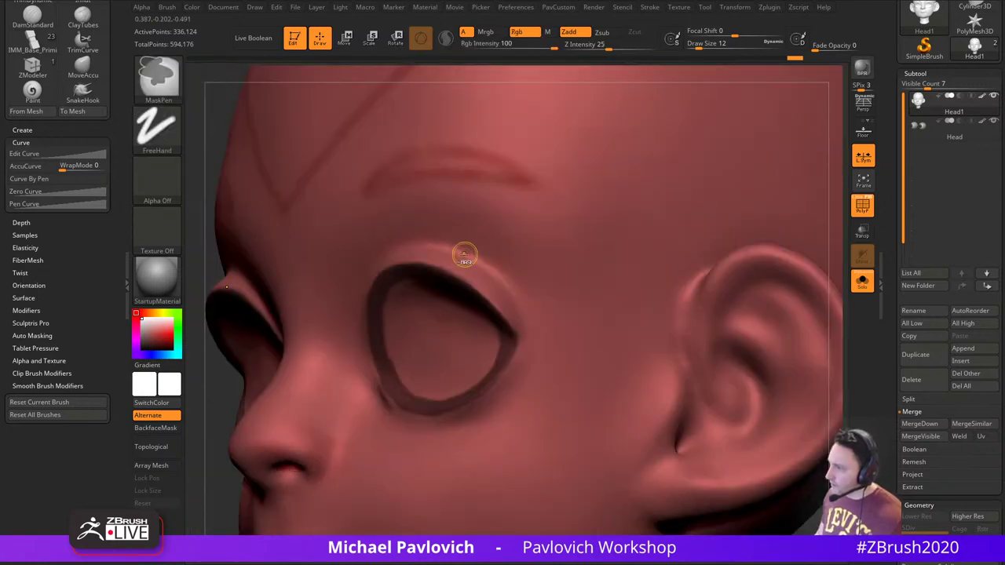
pyautogui.keyDown('ctrl'); pyautogui.keyDown('alt'); pyautogui.moveTo(426, 255); pyautogui.dragTo(460, 272); pyautogui.keyUp('alt'); pyautogui.keyUp('ctrl')
# Erase excess mask along the inner corners and lower eyelids to even out the rings
pyautogui.moveTo(213, 171); pyautogui.dragTo(306, 176)
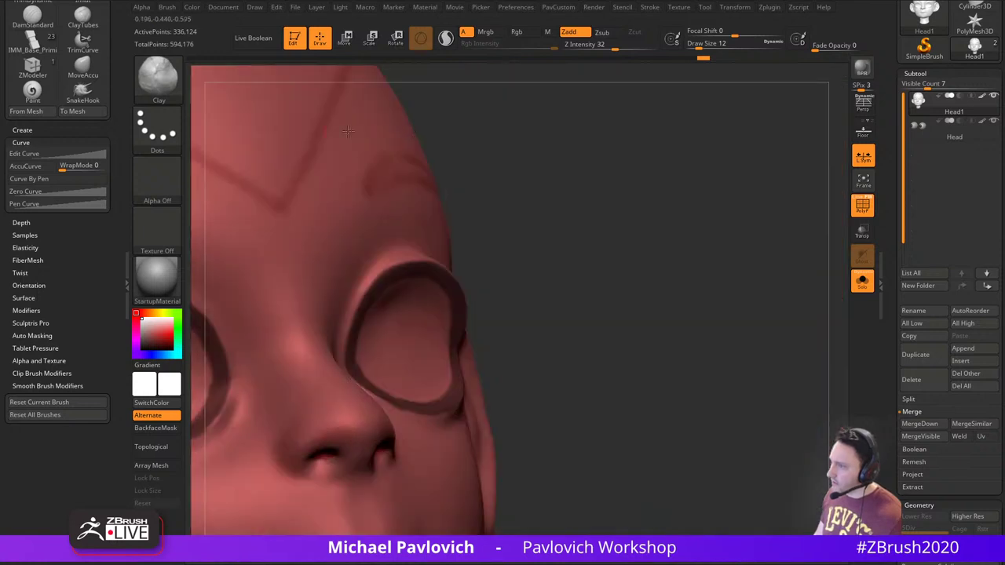
pyautogui.moveTo(586, 192)
pyautogui.mouseDown()
pyautogui.moveTo(561, 200)
pyautogui.moveTo(543, 271)
pyautogui.mouseUp()
pyautogui.keyDown('ctrl'); pyautogui.keyDown('alt'); pyautogui.moveTo(321, 374); pyautogui.dragTo(400, 417); pyautogui.keyUp('alt'); pyautogui.keyUp('ctrl')
pyautogui.keyDown('ctrl'); pyautogui.keyDown('alt'); pyautogui.moveTo(363, 405); pyautogui.dragTo(427, 422); pyautogui.keyUp('alt'); pyautogui.keyUp('ctrl')
pyautogui.moveTo(545, 315); pyautogui.dragTo(608, 312, button='right')
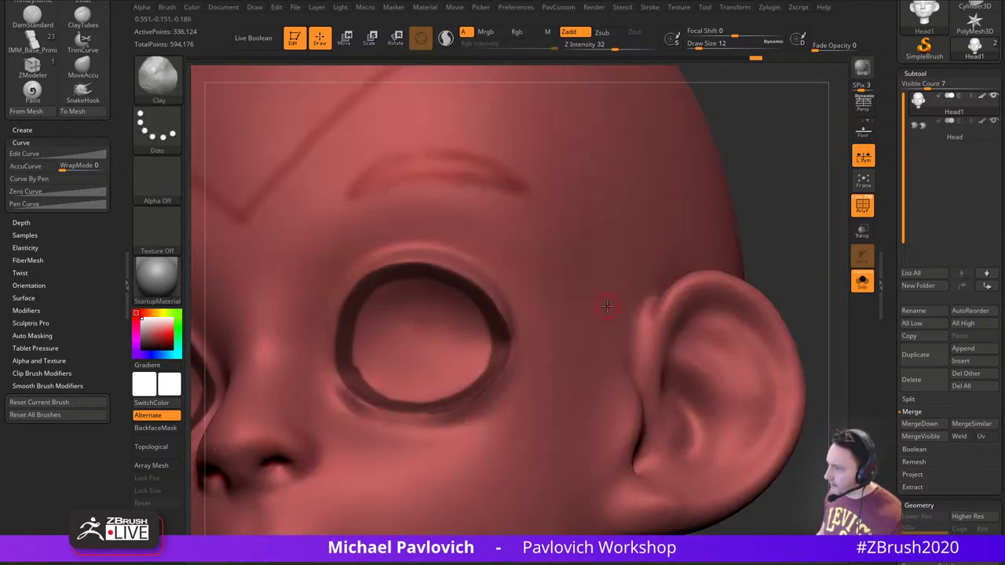
pyautogui.moveTo(431, 413)
pyautogui.keyDown('ctrl'); pyautogui.keyDown('alt'); pyautogui.mouseDown()
pyautogui.moveTo(407, 425)
pyautogui.moveTo(452, 414)
pyautogui.mouseUp(); pyautogui.keyUp('alt'); pyautogui.keyUp('ctrl')
pyautogui.keyDown('ctrl'); pyautogui.keyDown('alt'); pyautogui.moveTo(456, 409); pyautogui.dragTo(475, 406); pyautogui.keyUp('alt'); pyautogui.keyUp('ctrl')
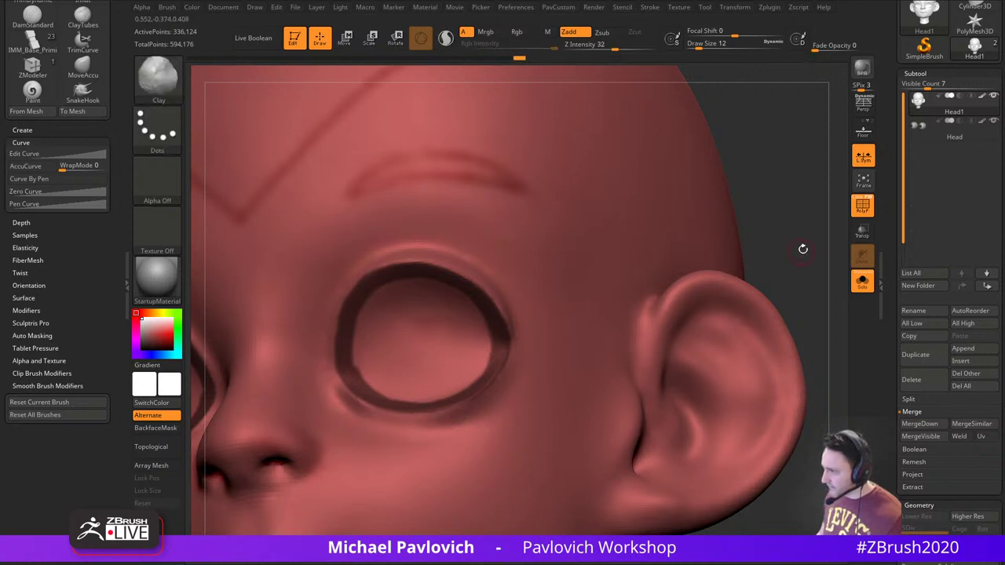
# Touch up the mask rings at the outer eye corners and run Edgeloop Masked Border on the head
pyautogui.moveTo(803, 249); pyautogui.dragTo(803, 228)
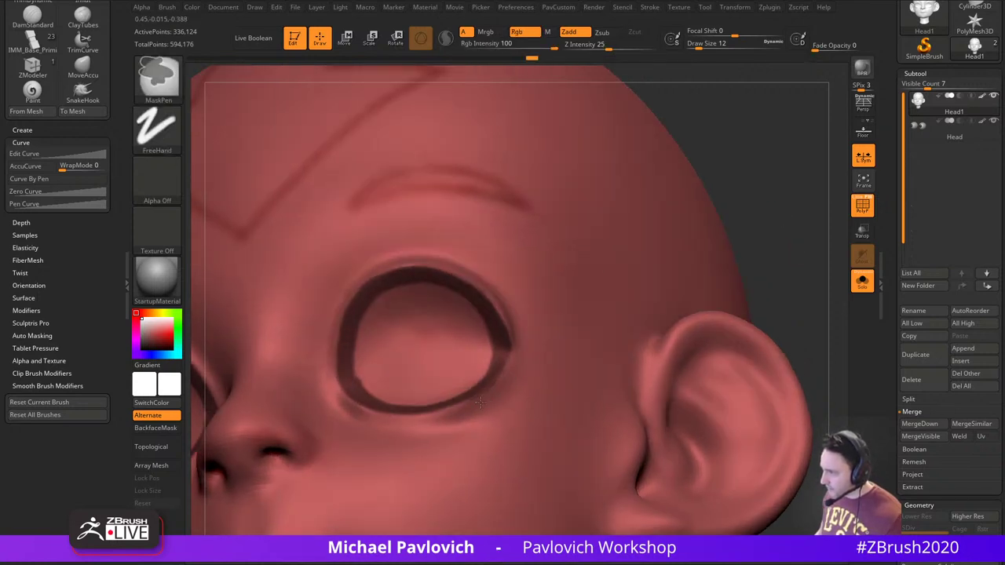
pyautogui.moveTo(742, 263)
pyautogui.mouseDown()
pyautogui.moveTo(756, 246)
pyautogui.moveTo(741, 236)
pyautogui.moveTo(772, 194)
pyautogui.mouseUp()
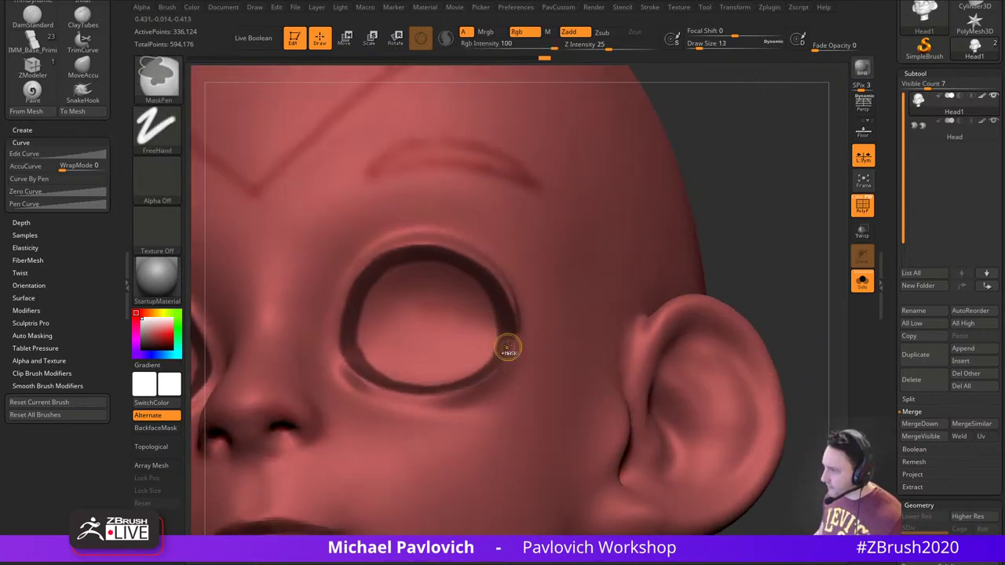
pyautogui.moveTo(732, 230); pyautogui.dragTo(737, 233)
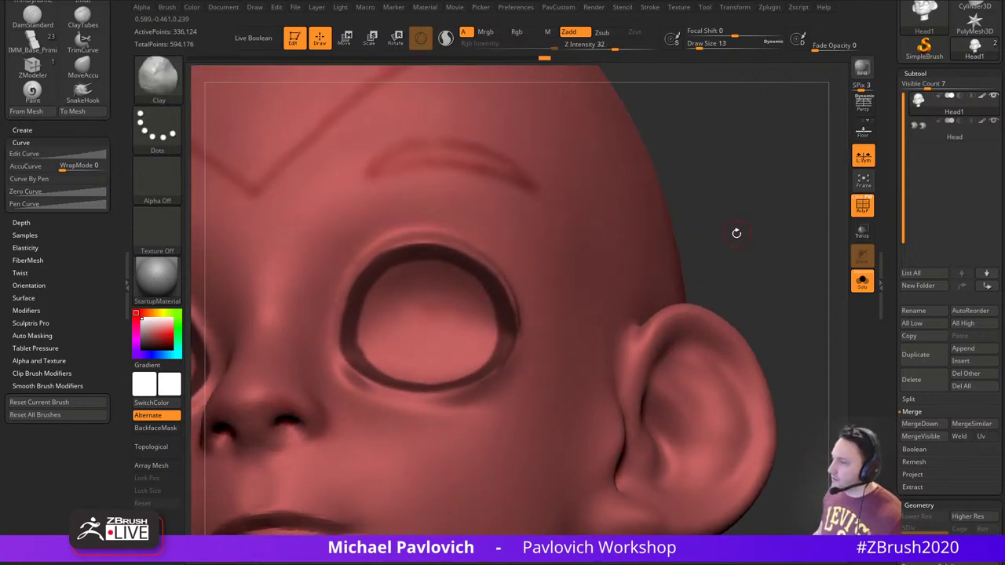
pyautogui.press('space')
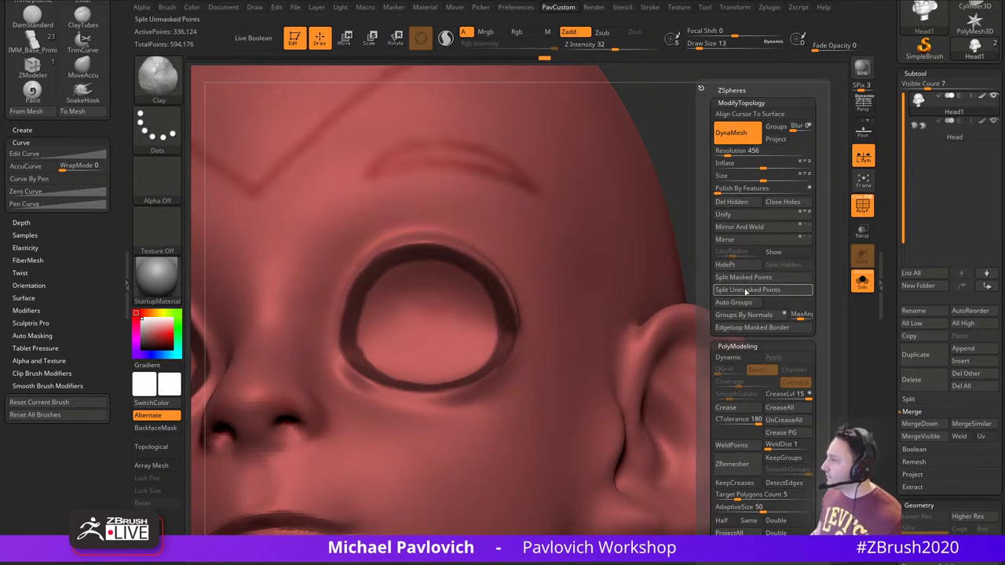
pyautogui.click(752, 327)
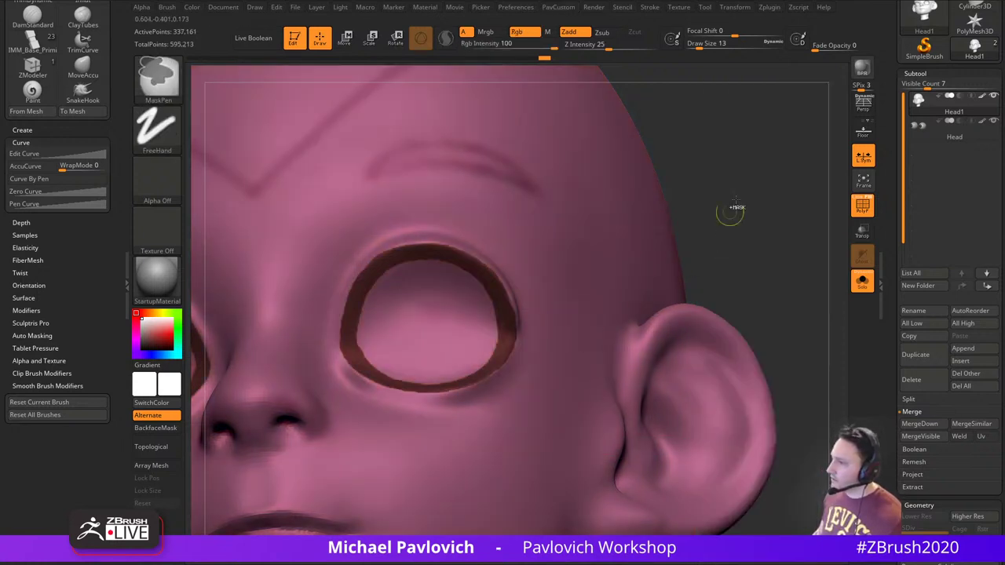
# Hide the eyelid ring polygroup, assign Auto Groups to the remaining surfaces and show the whole head again
pyautogui.keyDown('ctrl'); pyautogui.keyDown('shift'); pyautogui.click(519, 254); pyautogui.keyUp('shift'); pyautogui.keyUp('ctrl')
pyautogui.press('space')
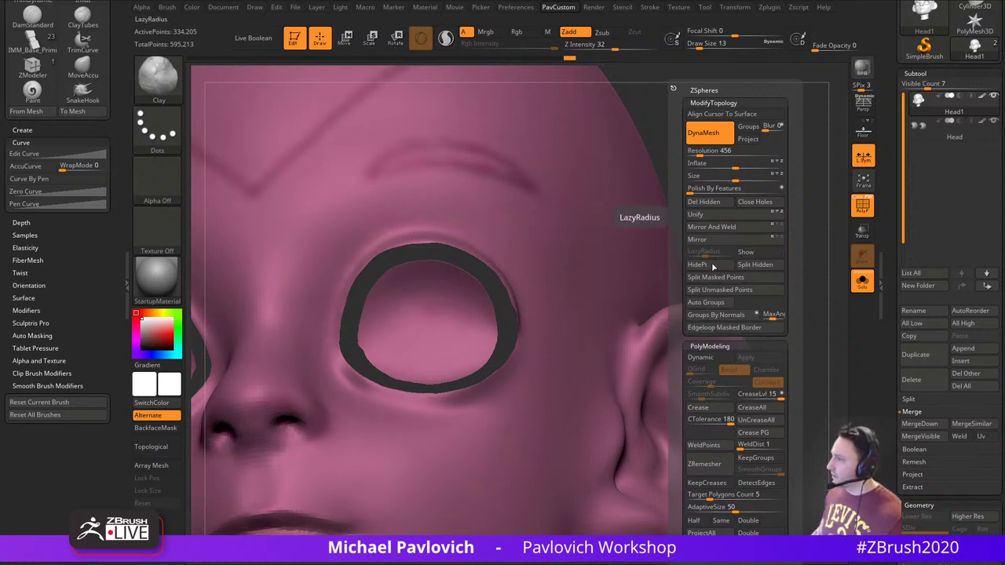
pyautogui.click(709, 303)
pyautogui.keyDown('ctrl'); pyautogui.keyDown('shift'); pyautogui.click(760, 269); pyautogui.keyUp('shift'); pyautogui.keyUp('ctrl')
# Apply Mirror And Weld to the head and hide the polygroup inside the eye sockets
pyautogui.press('space')
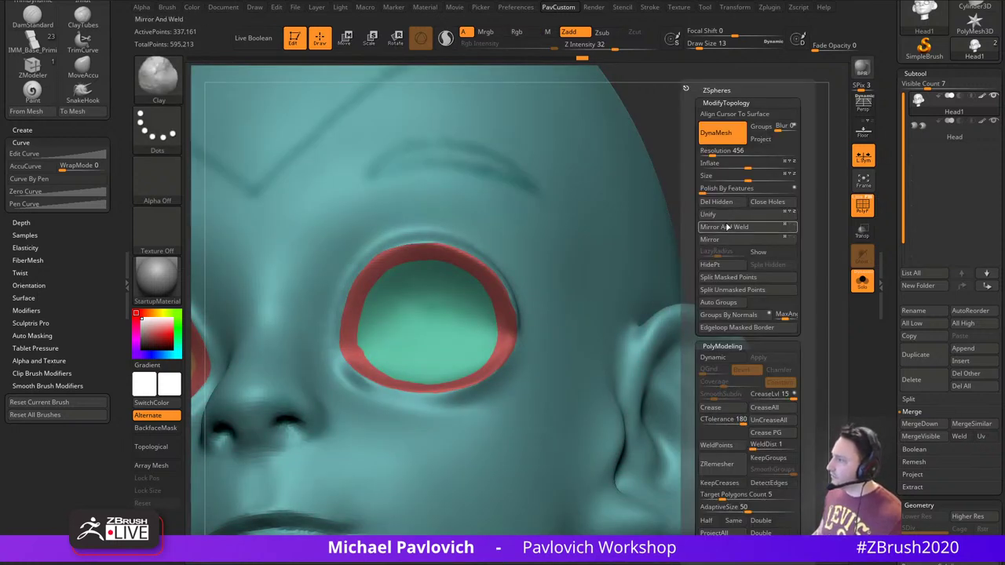
pyautogui.click(726, 227)
pyautogui.keyDown('ctrl'); pyautogui.keyDown('shift'); pyautogui.click(423, 310); pyautogui.keyUp('shift'); pyautogui.keyUp('ctrl')
pyautogui.keyDown('ctrl'); pyautogui.keyDown('shift'); pyautogui.moveTo(678, 162); pyautogui.dragTo(682, 220); pyautogui.keyUp('shift'); pyautogui.keyUp('ctrl')
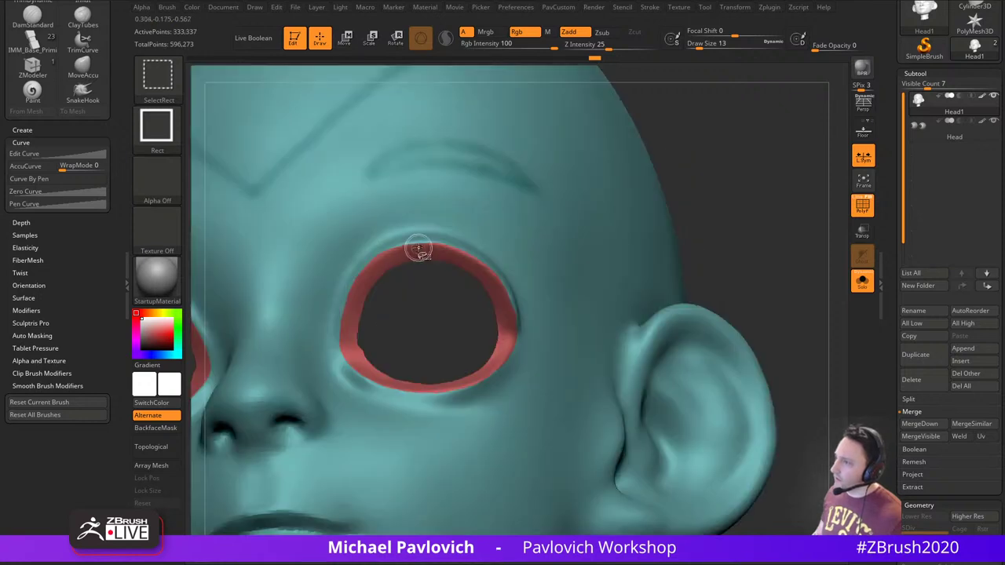
# Isolate the eyelid rims and socket interiors, group them into one polygroup and show the whole head again
pyautogui.keyDown('ctrl'); pyautogui.keyDown('shift'); pyautogui.click(417, 250); pyautogui.keyUp('shift'); pyautogui.keyUp('ctrl')
pyautogui.keyDown('ctrl'); pyautogui.keyDown('shift'); pyautogui.moveTo(669, 140); pyautogui.dragTo(695, 250); pyautogui.keyUp('shift'); pyautogui.keyUp('ctrl')
pyautogui.hotkey('ctrl', 'z')
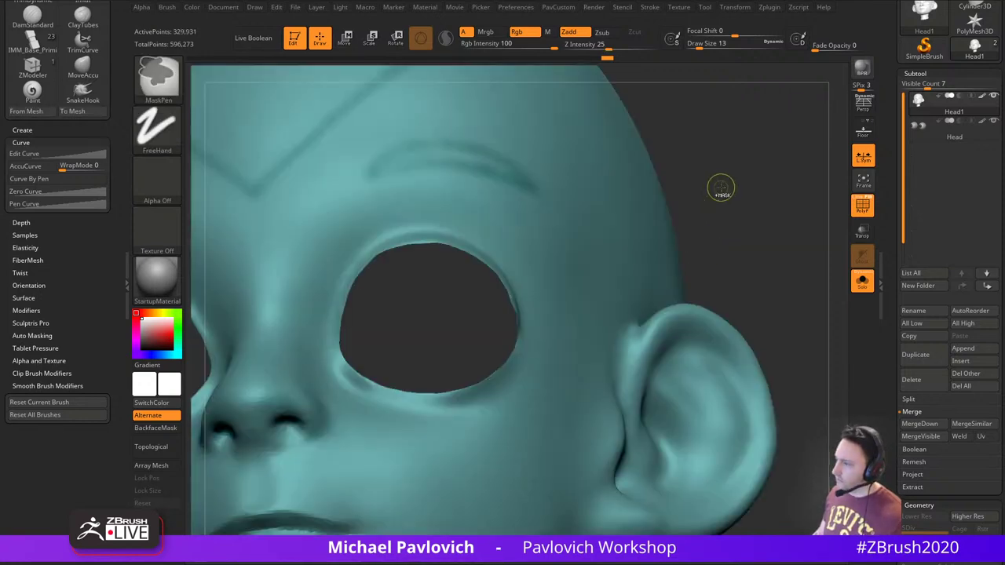
pyautogui.moveTo(720, 188)
pyautogui.keyDown('ctrl'); pyautogui.keyDown('shift'); pyautogui.mouseDown()
pyautogui.moveTo(755, 234)
pyautogui.moveTo(749, 204)
pyautogui.moveTo(769, 215)
pyautogui.moveTo(754, 218)
pyautogui.moveTo(763, 190)
pyautogui.mouseUp(); pyautogui.keyUp('shift'); pyautogui.keyUp('ctrl')
pyautogui.hotkey('ctrl', 'w')
pyautogui.keyDown('ctrl'); pyautogui.keyDown('shift'); pyautogui.click(750, 221); pyautogui.keyUp('shift'); pyautogui.keyUp('ctrl')
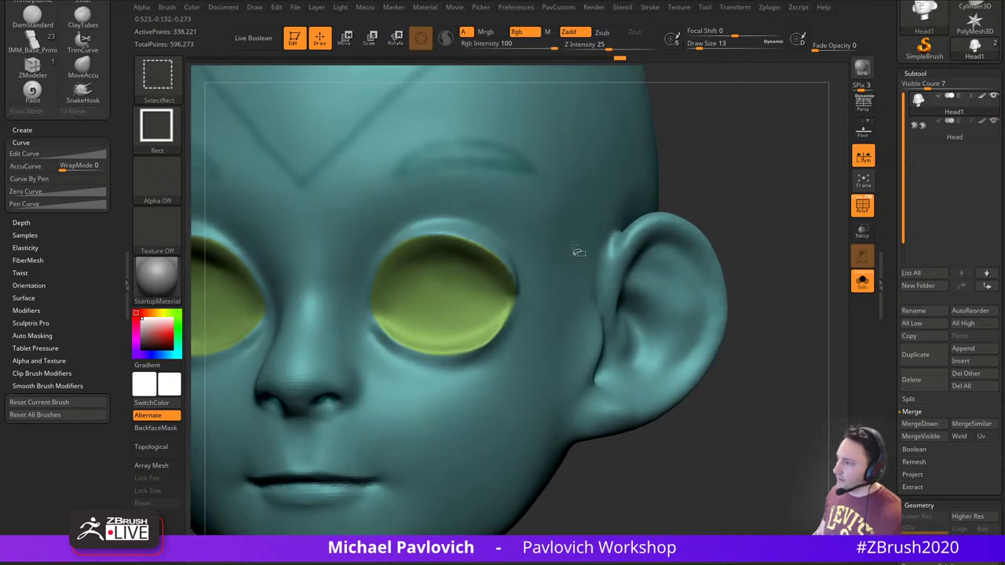
# Isolate the face polygroup and mask a thin band along the inner corner and upper edge of the eye openings, using draw size 14
pyautogui.keyDown('ctrl'); pyautogui.keyDown('shift'); pyautogui.click(576, 253); pyautogui.keyUp('shift'); pyautogui.keyUp('ctrl')
pyautogui.keyDown('alt'); pyautogui.moveTo(683, 184); pyautogui.dragTo(699, 206); pyautogui.keyUp('alt')
pyautogui.press('s')
pyautogui.click(470, 253)
pyautogui.keyDown('shift'); pyautogui.moveTo(470, 253); pyautogui.dragTo(397, 285); pyautogui.keyUp('shift')
pyautogui.press('s')
pyautogui.click(394, 285)
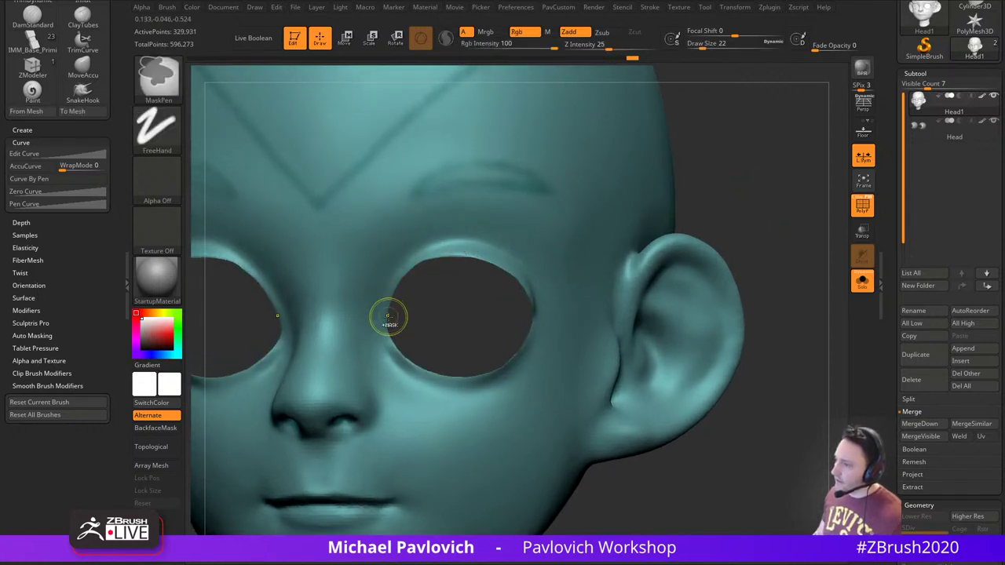
pyautogui.moveTo(383, 322)
pyautogui.keyDown('ctrl'); pyautogui.mouseDown()
pyautogui.moveTo(392, 280)
pyautogui.moveTo(416, 261)
pyautogui.moveTo(471, 249)
pyautogui.moveTo(506, 263)
pyautogui.moveTo(497, 266)
pyautogui.mouseUp(); pyautogui.keyUp('ctrl')
pyautogui.moveTo(704, 208); pyautogui.dragTo(700, 222)
pyautogui.keyDown('ctrl'); pyautogui.moveTo(458, 250); pyautogui.dragTo(523, 286); pyautogui.keyUp('ctrl')
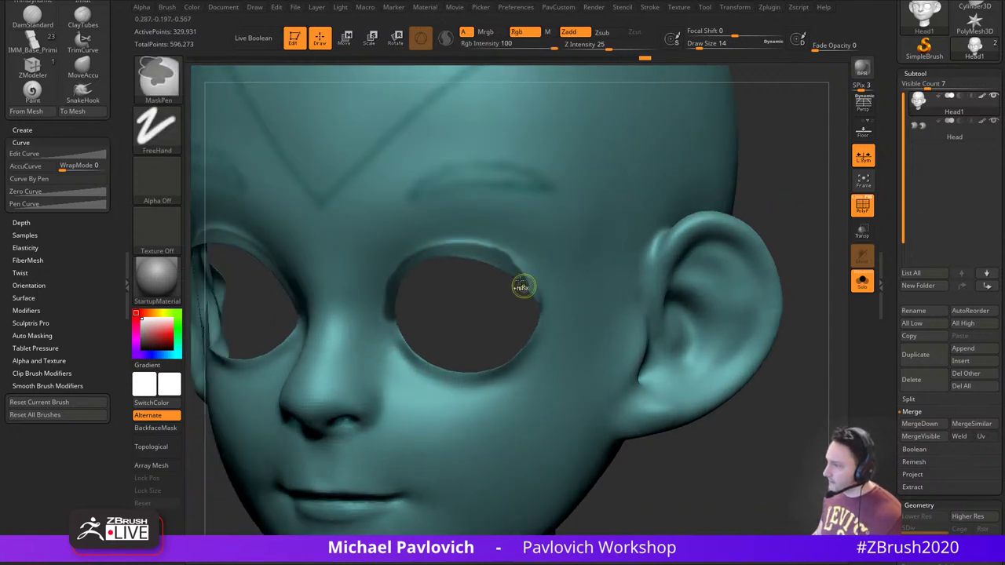
pyautogui.keyDown('ctrl'); pyautogui.moveTo(487, 254); pyautogui.dragTo(527, 275); pyautogui.keyUp('ctrl')
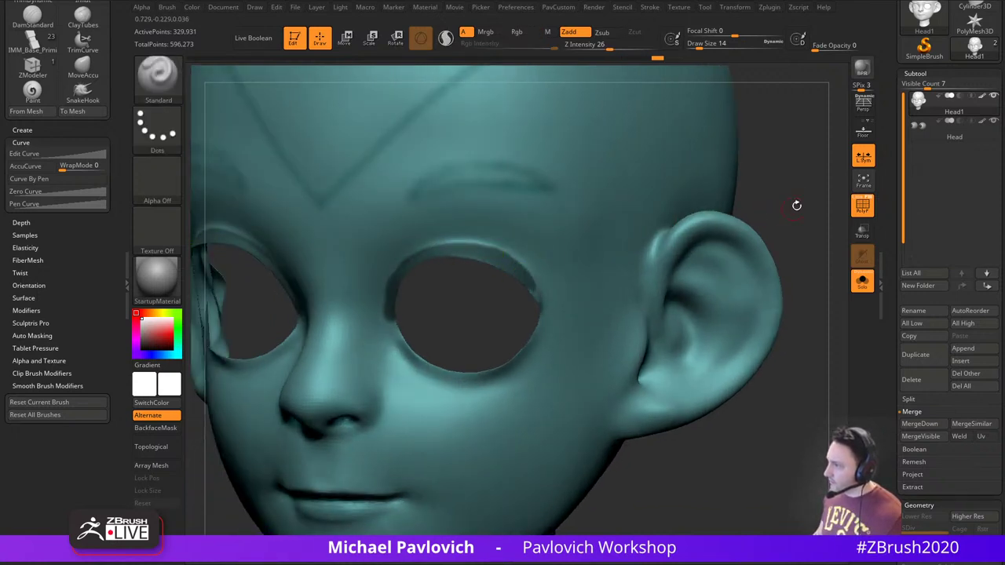
# Extend the mask band along the upper eyelid rim around to the outer eye corner
pyautogui.moveTo(796, 206); pyautogui.dragTo(715, 210)
pyautogui.keyDown('ctrl'); pyautogui.moveTo(459, 254); pyautogui.dragTo(501, 284); pyautogui.keyUp('ctrl')
pyautogui.keyDown('ctrl'); pyautogui.moveTo(485, 270); pyautogui.dragTo(510, 296); pyautogui.keyUp('ctrl')
pyautogui.moveTo(476, 269)
pyautogui.keyDown('ctrl'); pyautogui.mouseDown()
pyautogui.moveTo(522, 310)
pyautogui.moveTo(519, 322)
pyautogui.moveTo(591, 258)
pyautogui.moveTo(547, 276)
pyautogui.mouseUp(); pyautogui.keyUp('ctrl')
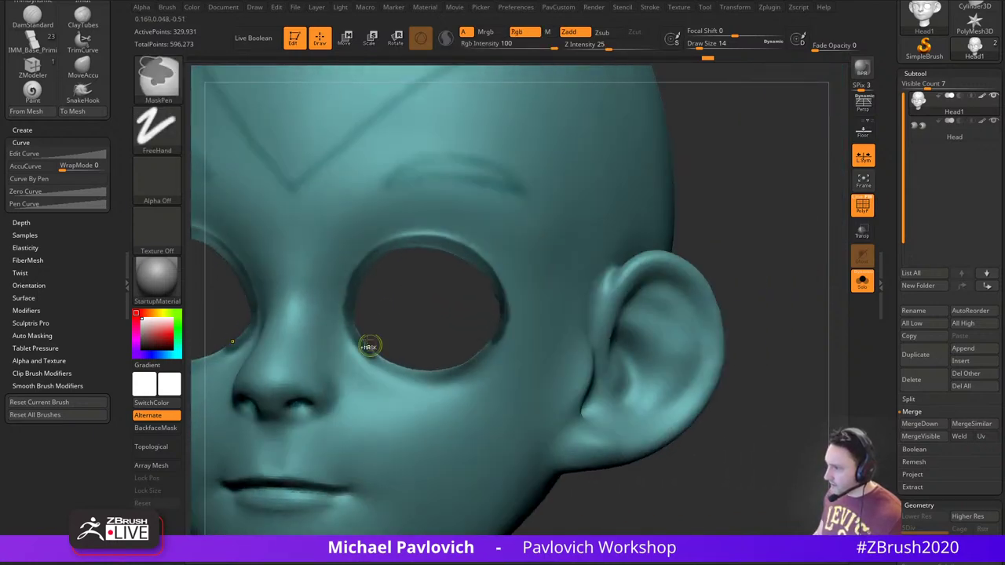
# Mask the inner and lower eyelid edges and fill gaps at the outer corner to close the ring around each eye opening
pyautogui.moveTo(511, 332); pyautogui.dragTo(455, 346, button='right')
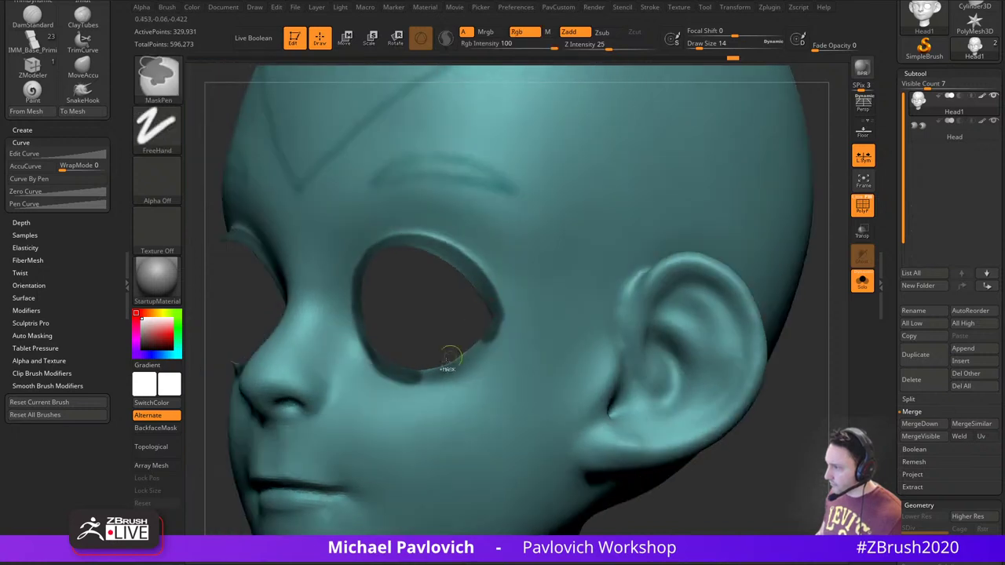
pyautogui.moveTo(400, 370)
pyautogui.keyDown('ctrl'); pyautogui.mouseDown()
pyautogui.moveTo(434, 377)
pyautogui.moveTo(479, 343)
pyautogui.mouseUp(); pyautogui.keyUp('ctrl')
pyautogui.keyDown('ctrl'); pyautogui.moveTo(494, 305); pyautogui.dragTo(492, 299); pyautogui.keyUp('ctrl')
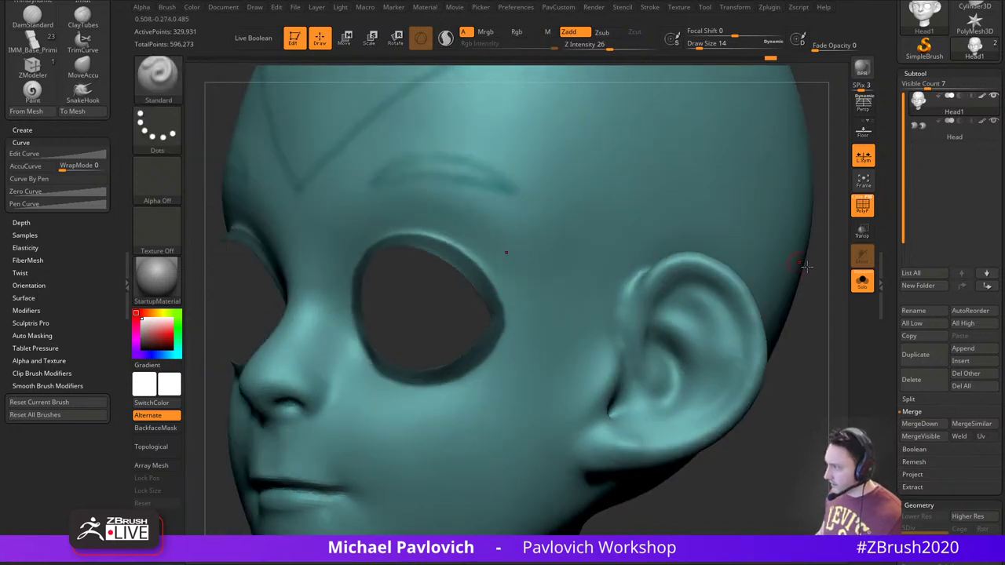
pyautogui.moveTo(507, 254); pyautogui.dragTo(571, 255, button='right')
pyautogui.keyDown('ctrl'); pyautogui.moveTo(478, 277); pyautogui.dragTo(494, 307); pyautogui.keyUp('ctrl')
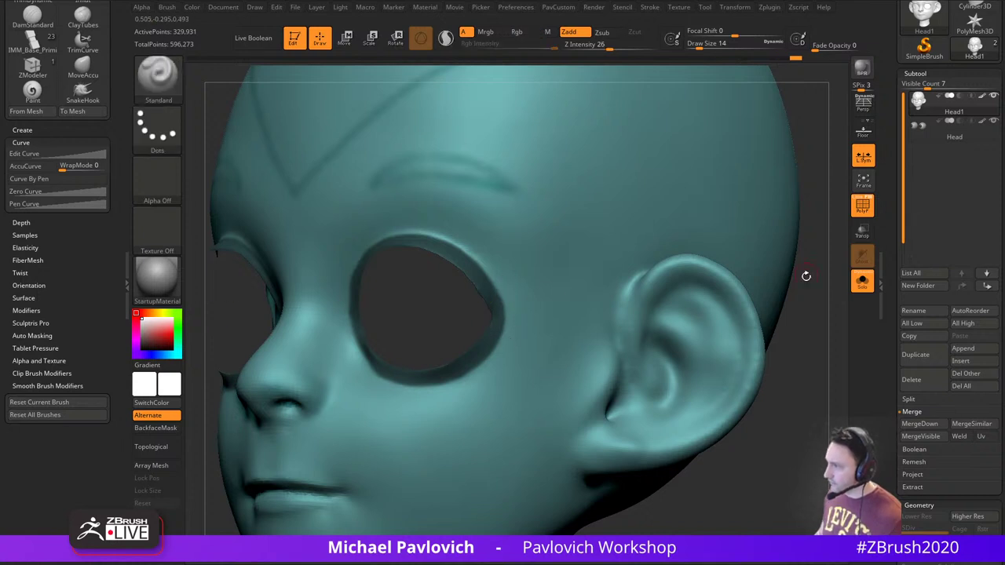
pyautogui.moveTo(805, 275)
pyautogui.mouseDown()
pyautogui.moveTo(787, 271)
pyautogui.moveTo(805, 276)
pyautogui.mouseUp()
pyautogui.keyDown('ctrl'); pyautogui.moveTo(413, 260); pyautogui.dragTo(444, 247); pyautogui.keyUp('ctrl')
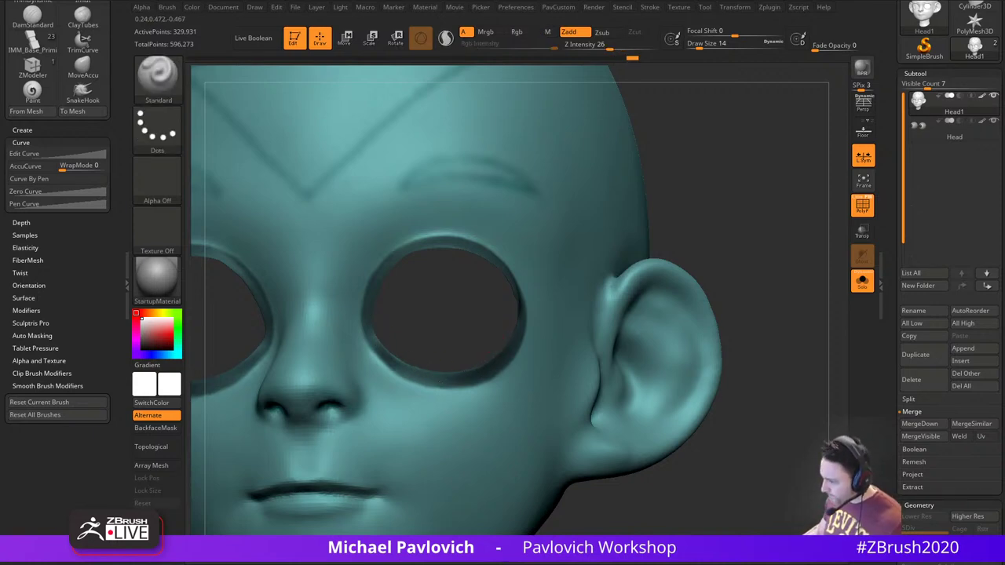
# Switch to the browser, look through the ZBrush for Ideation video playlist on ArtStation and return to ZBrush
pyautogui.hotkey('alt', 'Tab')
pyautogui.moveTo(533, 51); pyautogui.dragTo(661, 37)
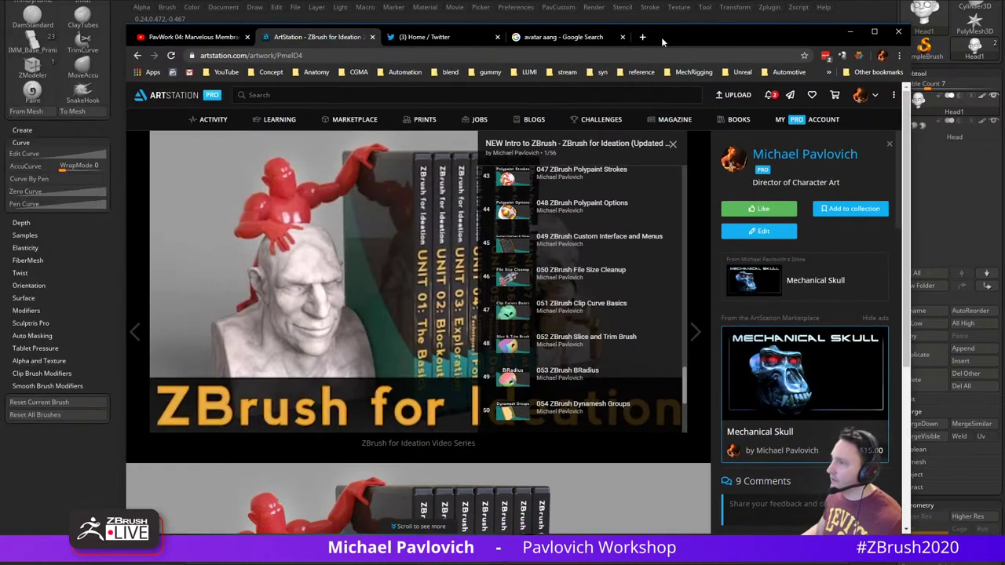
pyautogui.click(533, 55)
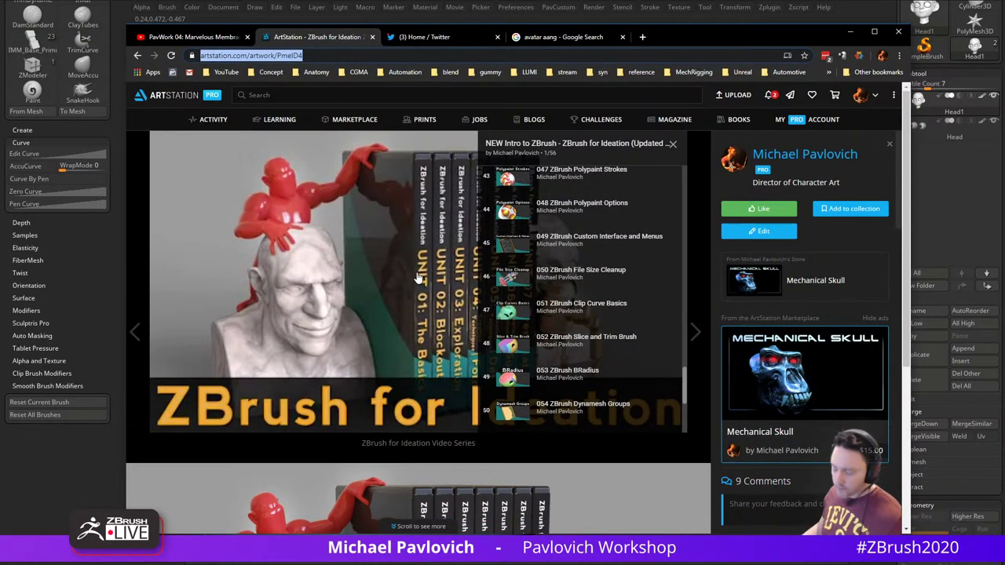
pyautogui.scroll(15, 552, 240)
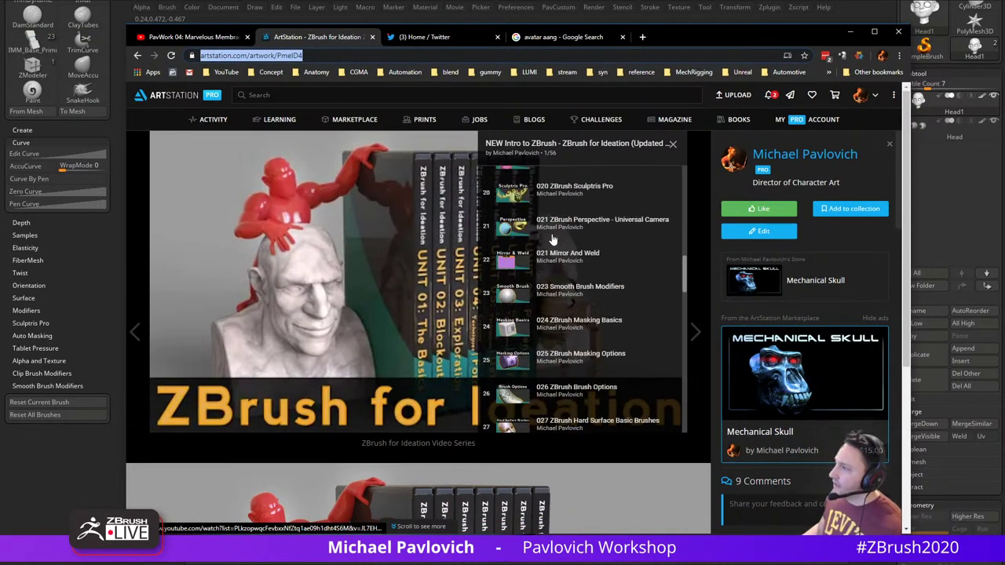
pyautogui.scroll(-20, 553, 249)
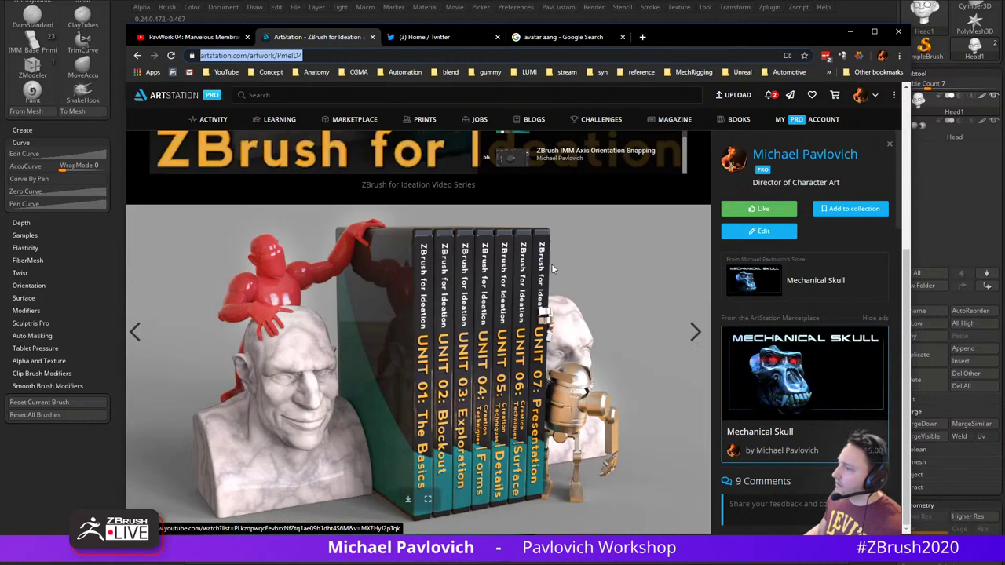
pyautogui.scroll(4, 552, 269)
pyautogui.scroll(20, 557, 268)
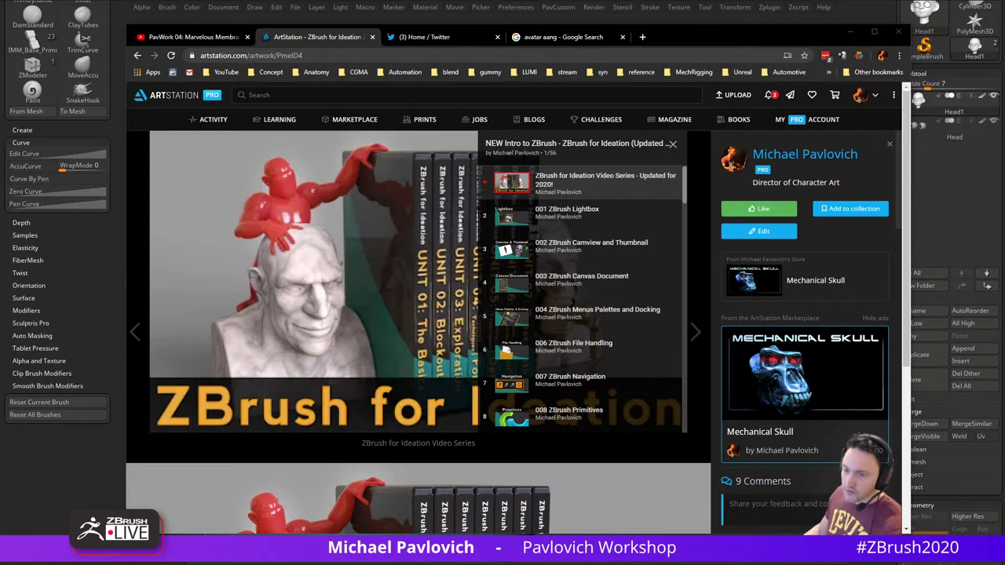
pyautogui.click(850, 32)
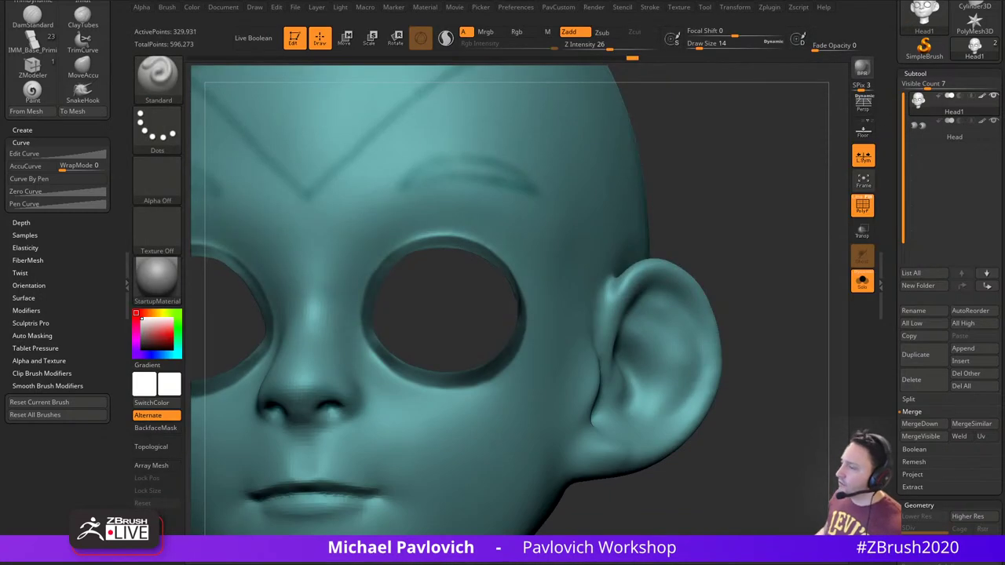
# Convert the masked eye rims into their own polygroup and display the polyframe wireframe
pyautogui.moveTo(741, 158)
pyautogui.mouseDown()
pyautogui.moveTo(790, 150)
pyautogui.moveTo(780, 171)
pyautogui.mouseUp()
pyautogui.hotkey('ctrl', 'w')
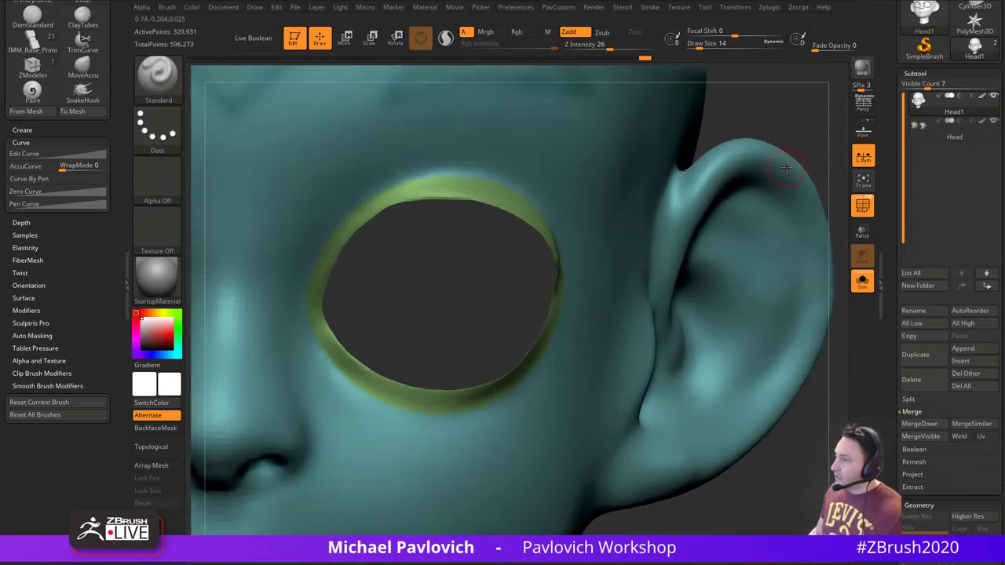
pyautogui.click(859, 198)
pyautogui.keyDown('alt'); pyautogui.moveTo(784, 105); pyautogui.dragTo(768, 150); pyautogui.keyUp('alt')
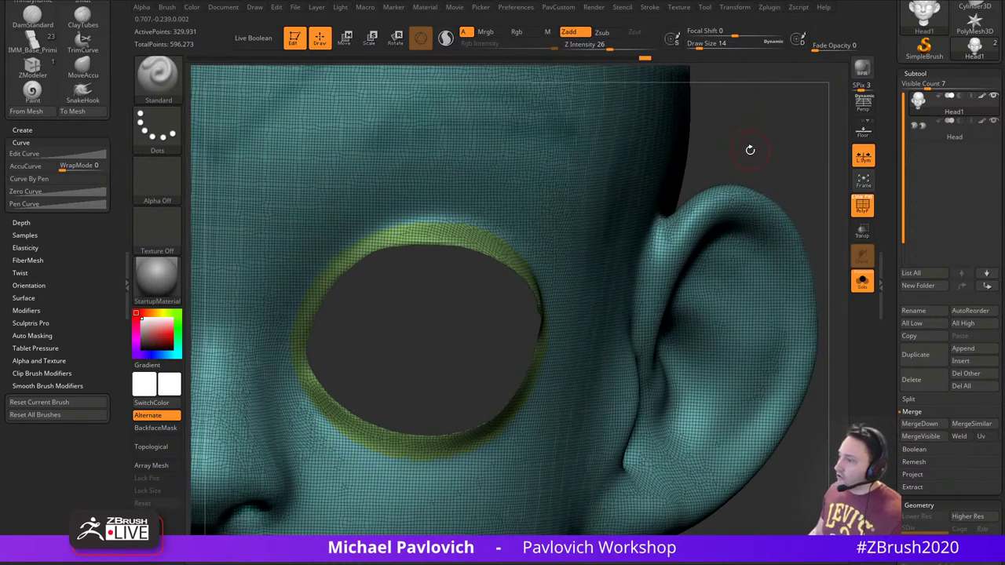
pyautogui.keyDown('shift'); pyautogui.click(176, 82); pyautogui.keyUp('shift')
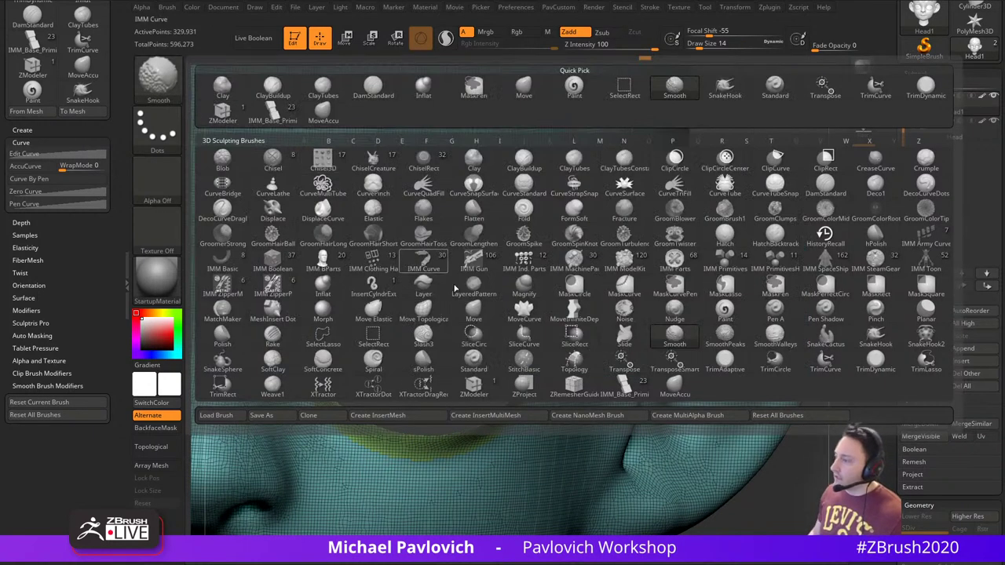
pyautogui.click(724, 334)
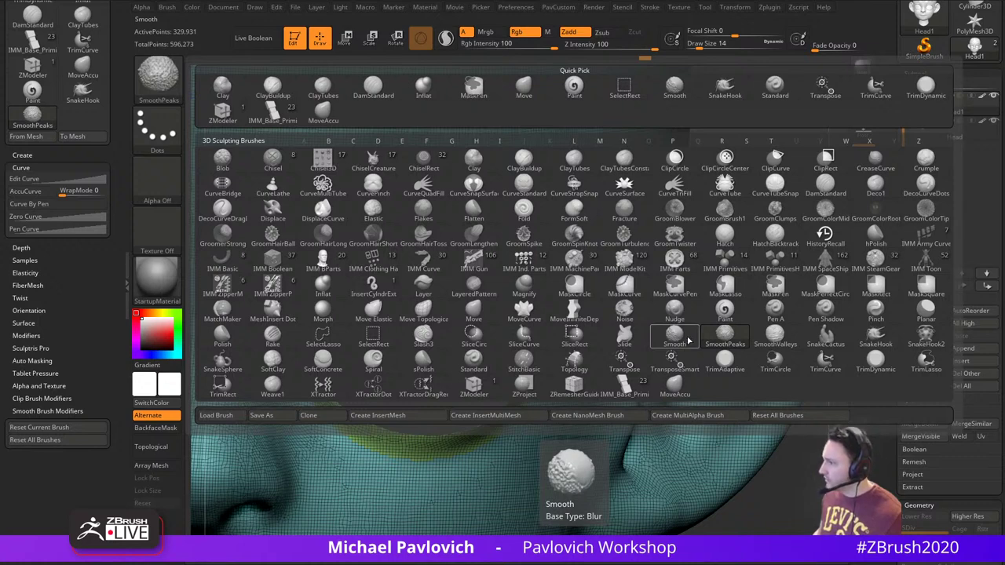
pyautogui.keyDown('shift'); pyautogui.click(676, 343); pyautogui.keyUp('shift')
# Load the Smooth Groups brush from the Smooth brush folder in LightBox as the smoothing brush and dismiss its note until restart
pyautogui.press(',')
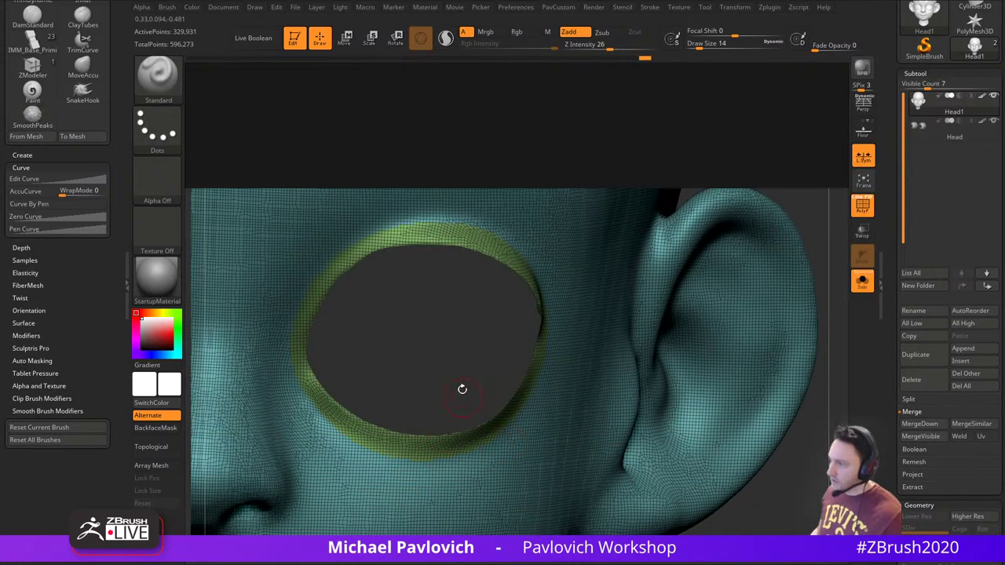
pyautogui.click(311, 71)
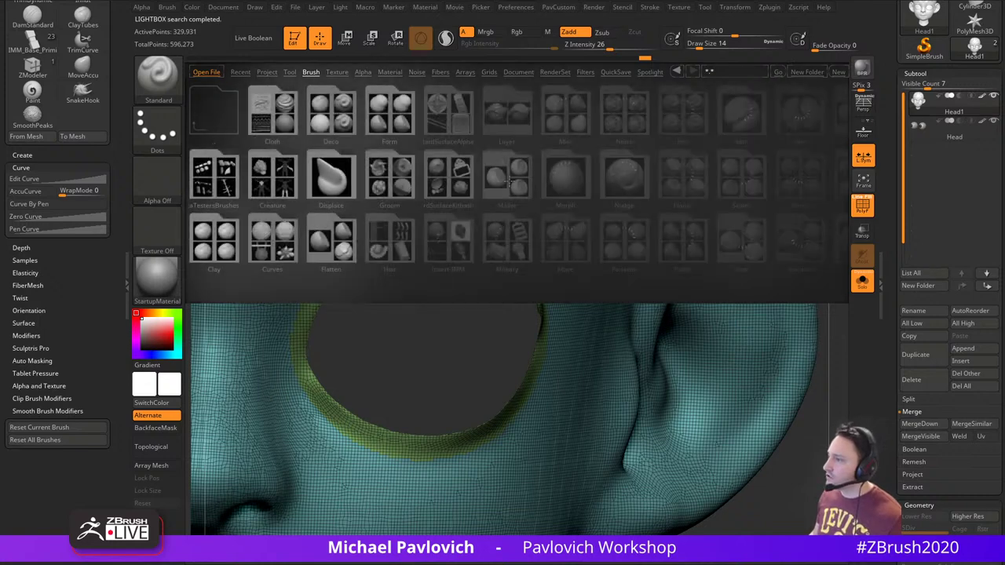
pyautogui.moveTo(539, 187); pyautogui.dragTo(524, 186)
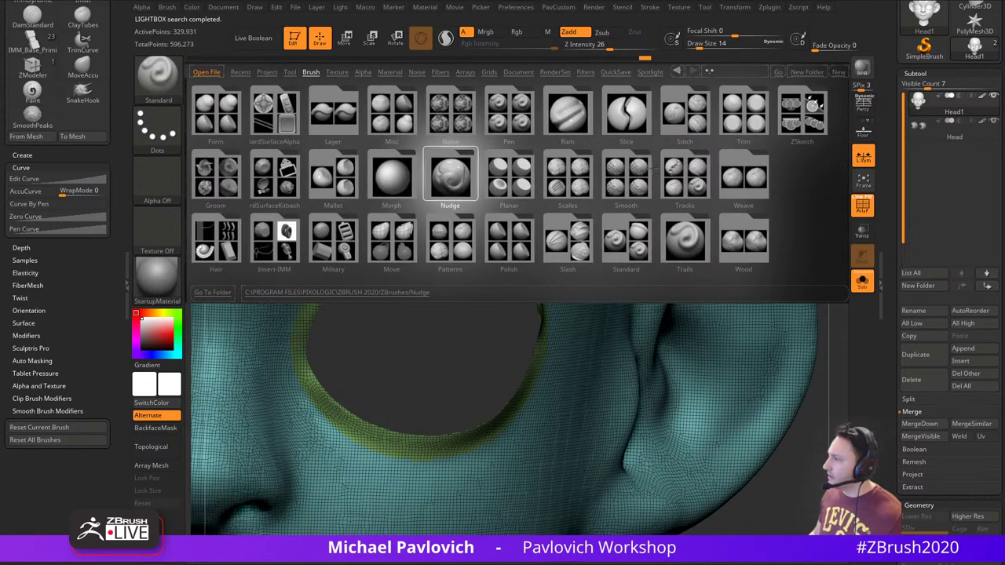
pyautogui.doubleClick(639, 179)
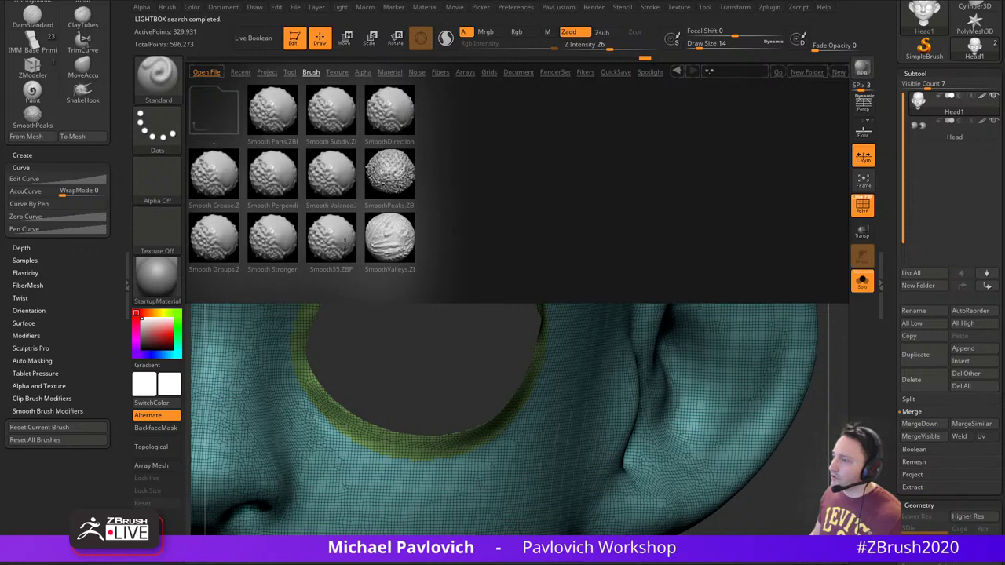
pyautogui.doubleClick(213, 229)
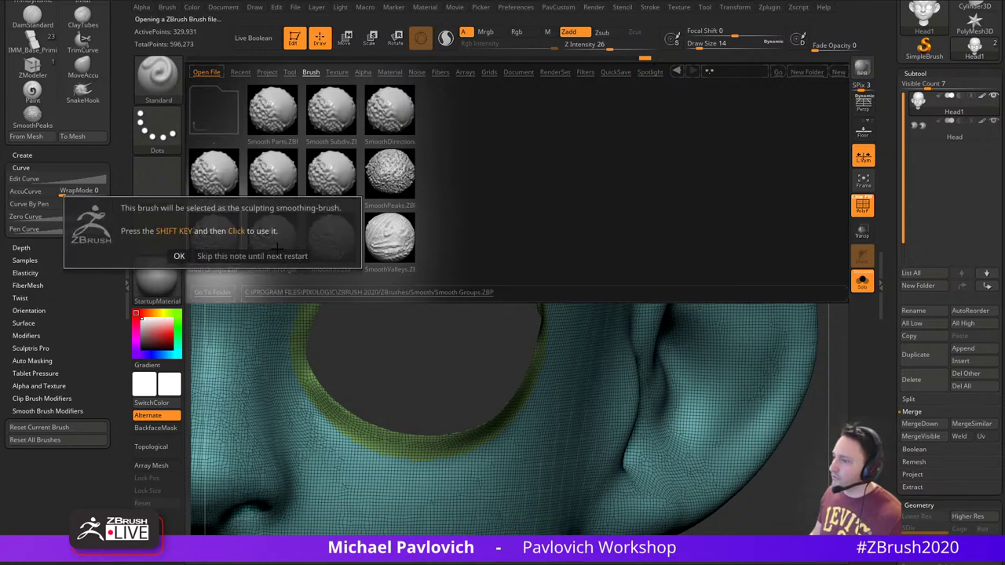
pyautogui.click(234, 258)
pyautogui.press(',')
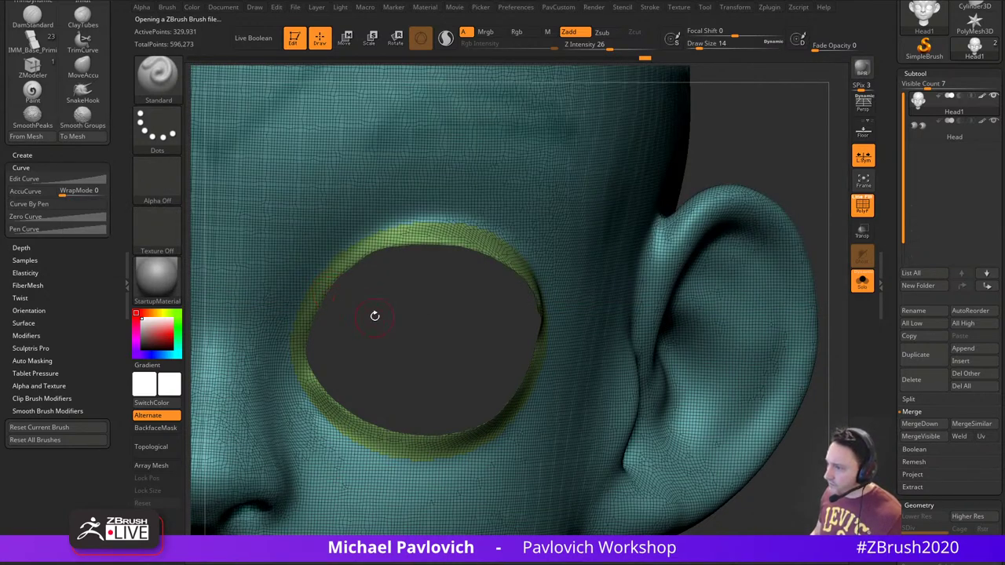
# Set the draw size to 9 and smooth the polygroup border along the upper eyelid rim with Smooth Groups
pyautogui.moveTo(374, 314); pyautogui.dragTo(349, 283)
pyautogui.press('s')
pyautogui.moveTo(424, 226); pyautogui.dragTo(415, 226)
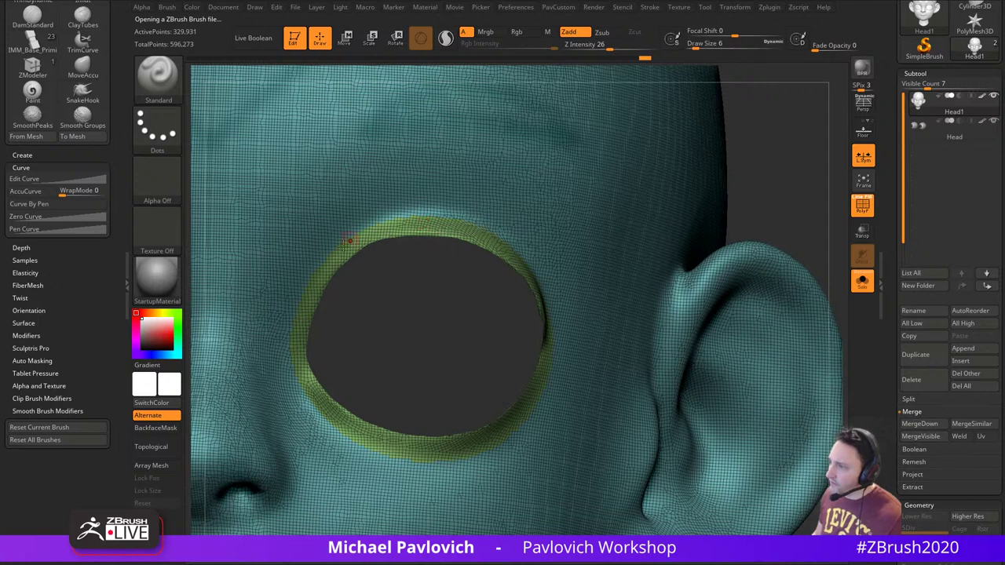
pyautogui.press('s')
pyautogui.moveTo(343, 248); pyautogui.dragTo(347, 249)
pyautogui.press('shift')
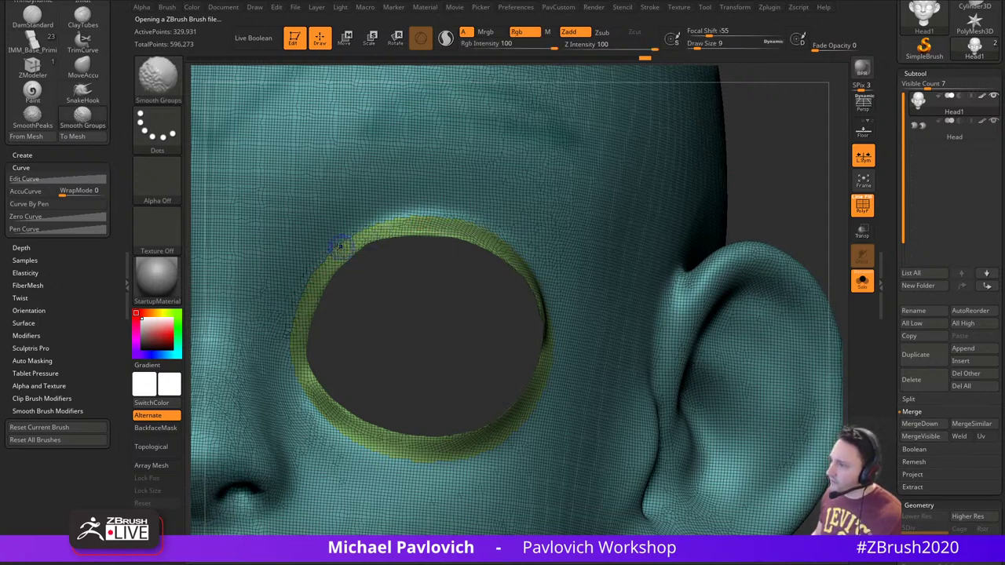
pyautogui.moveTo(444, 260); pyautogui.dragTo(434, 288)
pyautogui.press('shift')
pyautogui.keyDown('shift'); pyautogui.moveTo(451, 214); pyautogui.dragTo(500, 237); pyautogui.keyUp('shift')
# Smooth the eye rim's polygroup border around the outer corner and along the lower eyelid with Smooth Groups
pyautogui.moveTo(417, 316); pyautogui.dragTo(445, 321)
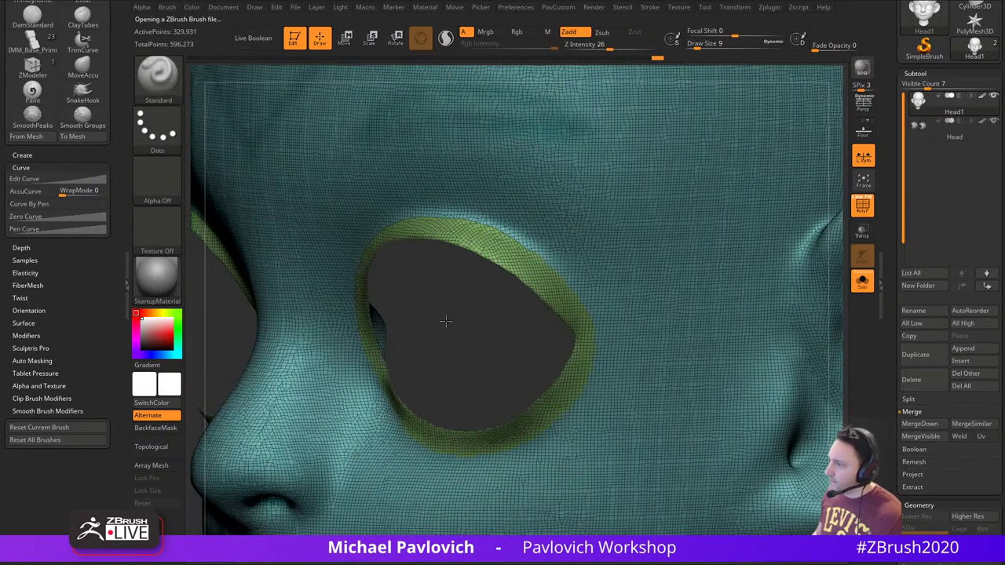
pyautogui.keyDown('shift'); pyautogui.moveTo(511, 238); pyautogui.dragTo(582, 310); pyautogui.keyUp('shift')
pyautogui.moveTo(515, 350); pyautogui.dragTo(498, 351)
pyautogui.keyDown('shift'); pyautogui.moveTo(567, 379); pyautogui.dragTo(594, 332); pyautogui.keyUp('shift')
pyautogui.moveTo(458, 385); pyautogui.dragTo(488, 383)
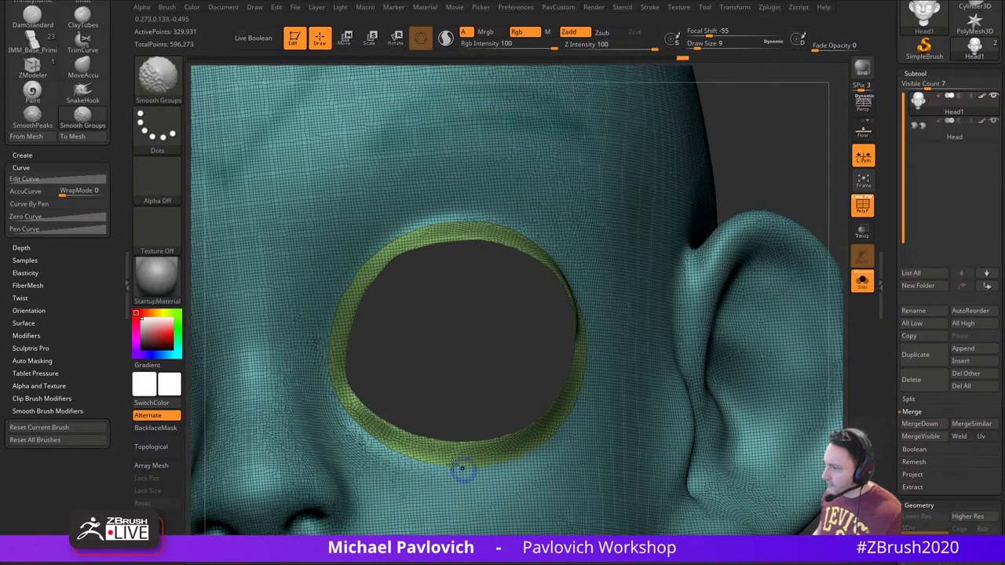
pyautogui.moveTo(480, 457)
pyautogui.keyDown('shift'); pyautogui.mouseDown()
pyautogui.moveTo(565, 427)
pyautogui.moveTo(587, 379)
pyautogui.mouseUp(); pyautogui.keyUp('shift')
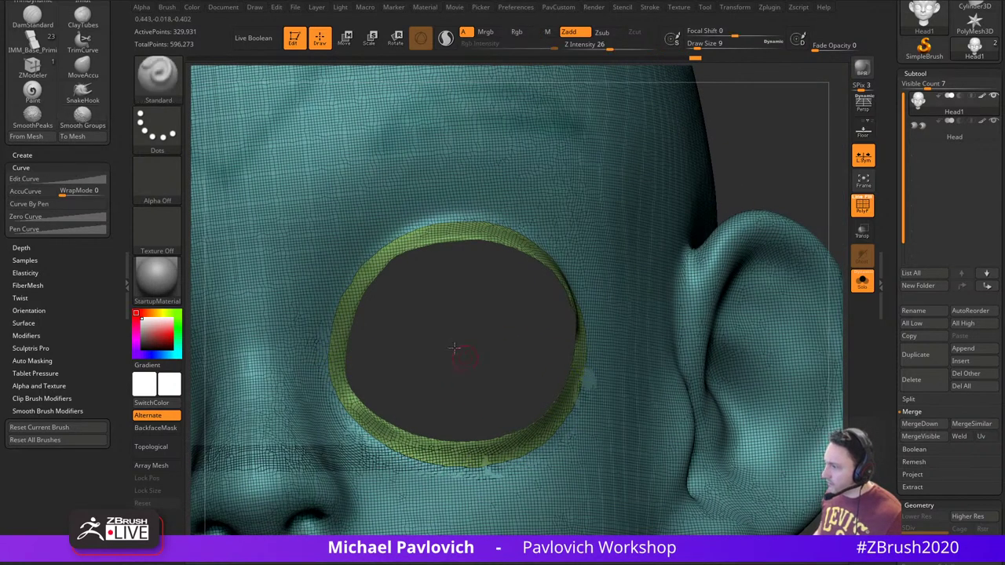
# Show the whole head from the front and isolate the face polygroup, hiding the eye rims and sockets
pyautogui.keyDown('alt'); pyautogui.moveTo(459, 350); pyautogui.dragTo(510, 295); pyautogui.keyUp('alt')
pyautogui.keyDown('ctrl'); pyautogui.keyDown('shift'); pyautogui.click(511, 294); pyautogui.keyUp('shift'); pyautogui.keyUp('ctrl')
pyautogui.keyDown('ctrl'); pyautogui.keyDown('shift'); pyautogui.click(511, 294); pyautogui.keyUp('shift'); pyautogui.keyUp('ctrl')
pyautogui.keyDown('shift'); pyautogui.moveTo(698, 306); pyautogui.dragTo(734, 307); pyautogui.keyUp('shift')
pyautogui.keyDown('alt'); pyautogui.moveTo(715, 358); pyautogui.dragTo(735, 272); pyautogui.keyUp('alt')
pyautogui.keyDown('ctrl'); pyautogui.keyDown('shift'); pyautogui.click(734, 272); pyautogui.keyUp('shift'); pyautogui.keyUp('ctrl')
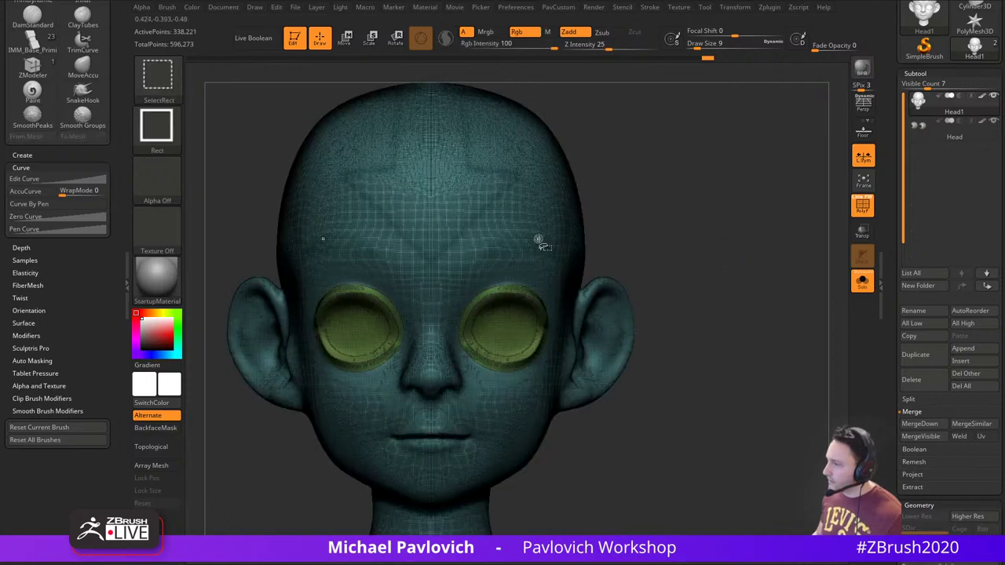
pyautogui.keyDown('ctrl'); pyautogui.keyDown('shift'); pyautogui.click(542, 243); pyautogui.keyUp('shift'); pyautogui.keyUp('ctrl')
# Mask the crease between the lips from one mouth corner to the other with MaskPen at draw size 11
pyautogui.keyDown('alt'); pyautogui.moveTo(752, 226); pyautogui.dragTo(761, 244); pyautogui.keyUp('alt')
pyautogui.moveTo(813, 263); pyautogui.dragTo(777, 267)
pyautogui.keyDown('alt'); pyautogui.moveTo(730, 481); pyautogui.dragTo(724, 409); pyautogui.keyUp('alt')
pyautogui.moveTo(664, 391); pyautogui.dragTo(750, 389)
pyautogui.moveTo(785, 355); pyautogui.dragTo(709, 354)
pyautogui.keyDown('alt'); pyautogui.moveTo(691, 416); pyautogui.dragTo(730, 345); pyautogui.keyUp('alt')
pyautogui.moveTo(734, 413)
pyautogui.mouseDown()
pyautogui.moveTo(778, 366)
pyautogui.moveTo(812, 386)
pyautogui.moveTo(735, 377)
pyautogui.moveTo(738, 404)
pyautogui.mouseUp()
pyautogui.keyDown('alt'); pyautogui.moveTo(765, 371); pyautogui.dragTo(738, 335); pyautogui.keyUp('alt')
pyautogui.moveTo(737, 314); pyautogui.dragTo(752, 303)
pyautogui.press('ctrl')
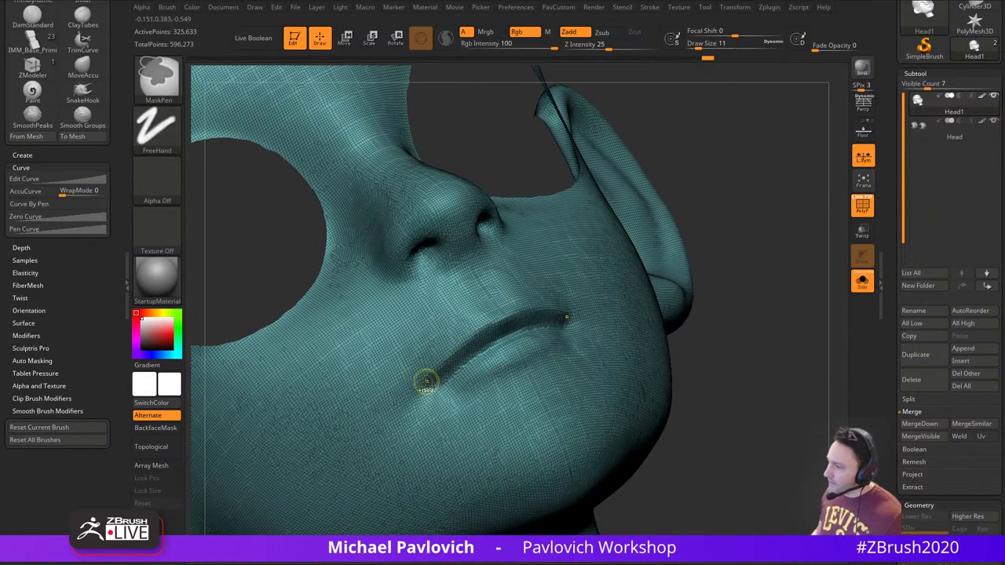
pyautogui.keyDown('ctrl'); pyautogui.moveTo(440, 374); pyautogui.dragTo(521, 318); pyautogui.keyUp('ctrl')
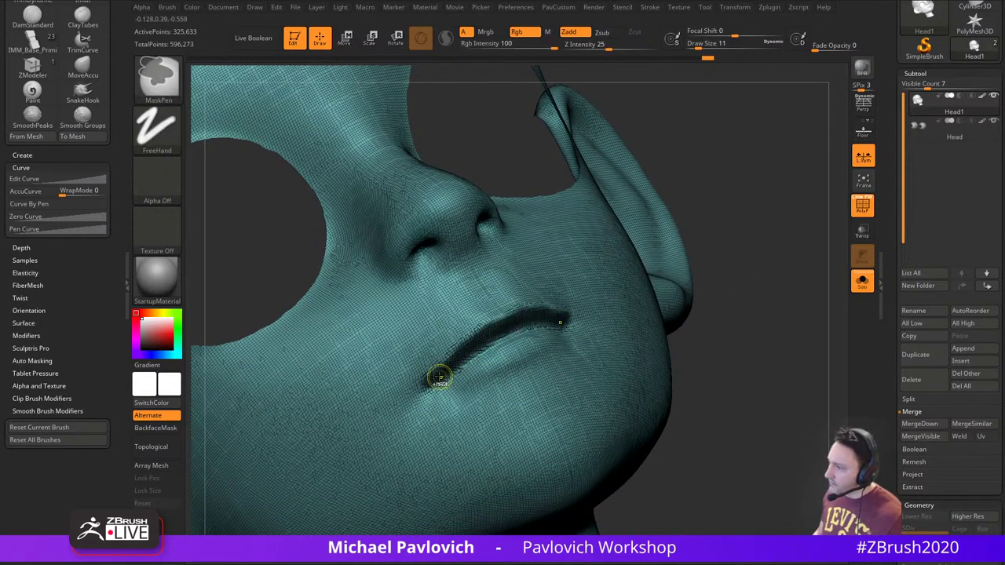
pyautogui.moveTo(430, 381)
pyautogui.keyDown('ctrl'); pyautogui.mouseDown()
pyautogui.moveTo(530, 345)
pyautogui.moveTo(481, 359)
pyautogui.mouseUp(); pyautogui.keyUp('ctrl')
# Convert the masked area between the lips into its own polygroup
pyautogui.moveTo(804, 317)
pyautogui.mouseDown()
pyautogui.moveTo(774, 336)
pyautogui.moveTo(728, 287)
pyautogui.mouseUp()
pyautogui.press('ctrl')
pyautogui.hotkey('ctrl', 'w')
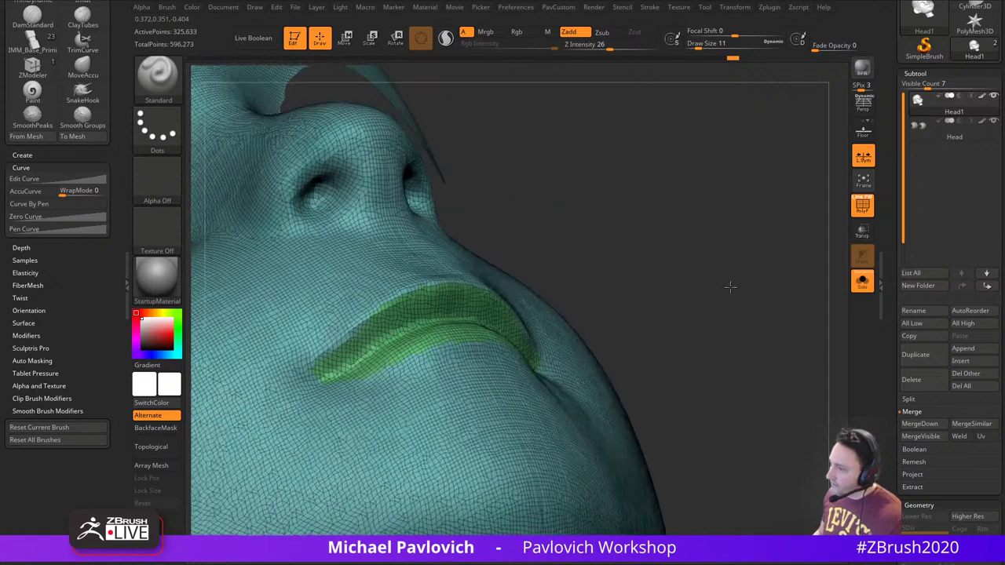
# Redo the lip polygroup after touching up its mask near the mouth corner with MaskPen at draw size 5
pyautogui.hotkey('ctrl', 'z')
pyautogui.press('s')
pyautogui.moveTo(385, 324); pyautogui.dragTo(380, 324)
pyautogui.keyDown('ctrl'); pyautogui.moveTo(329, 344); pyautogui.dragTo(405, 303); pyautogui.keyUp('ctrl')
pyautogui.moveTo(542, 231); pyautogui.dragTo(597, 224)
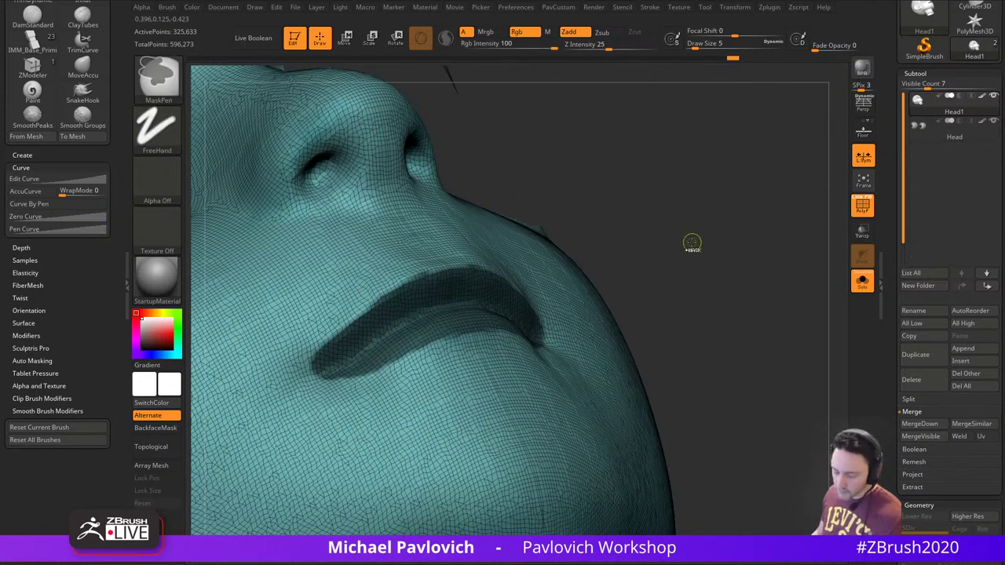
pyautogui.hotkey('ctrl', 'w')
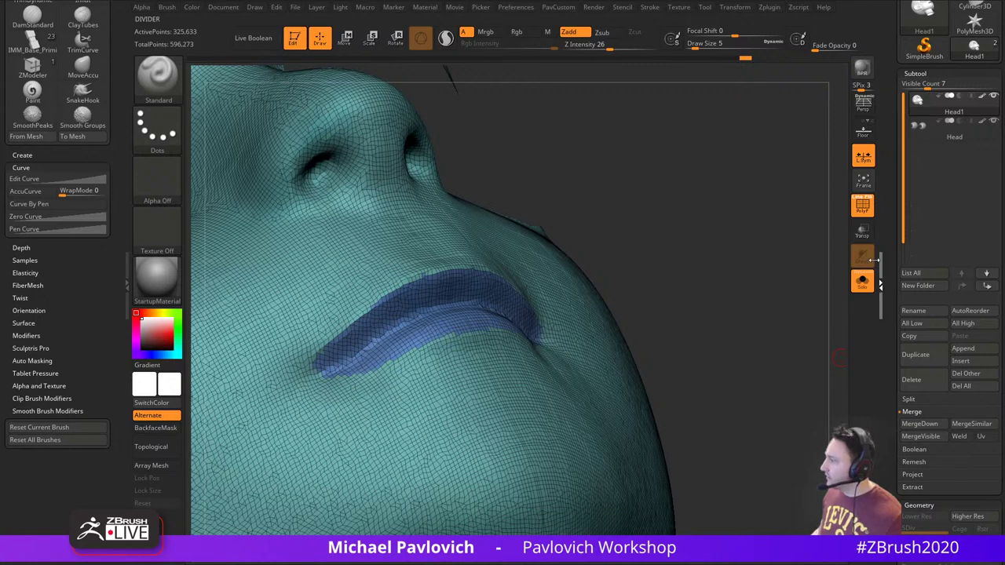
# Mask the polygroup border around the lips with MaskByFeature using Groups, and invert the mask
pyautogui.moveTo(880, 259); pyautogui.dragTo(917, 169)
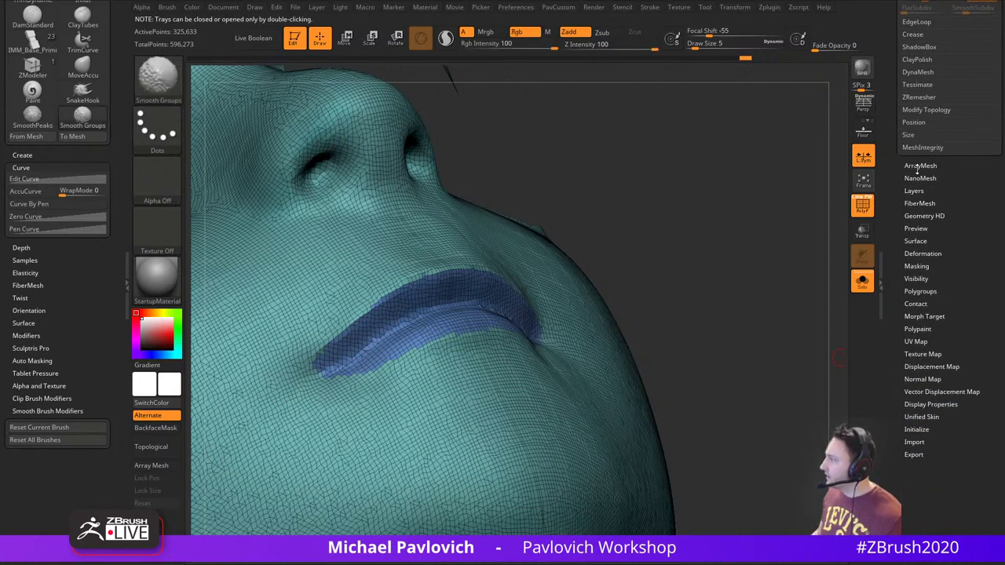
pyautogui.click(915, 266)
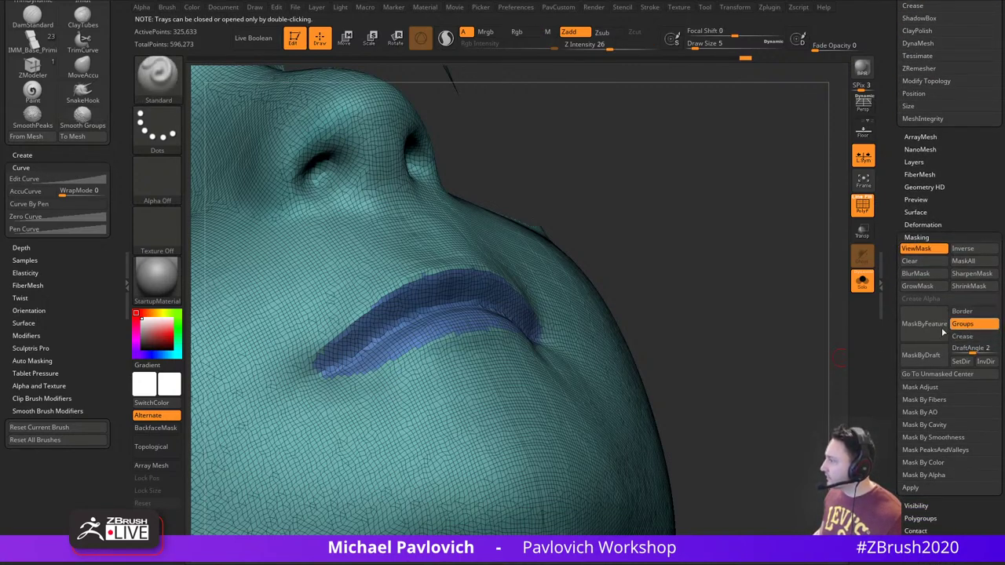
pyautogui.click(941, 330)
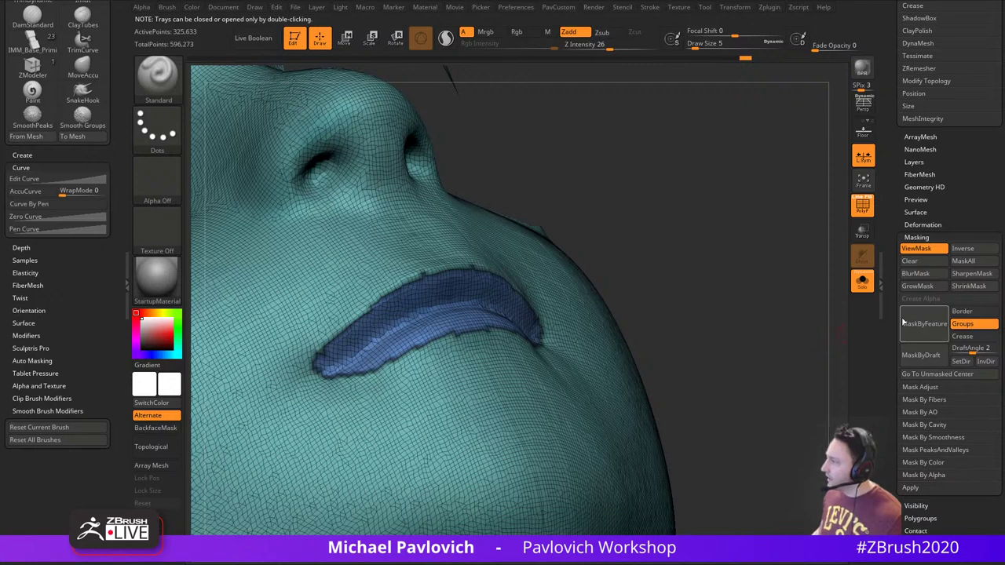
pyautogui.keyDown('ctrl'); pyautogui.click(780, 309); pyautogui.keyUp('ctrl')
# Smooth the lip group's border with Polish By Features and clear the mask
pyautogui.press('`')
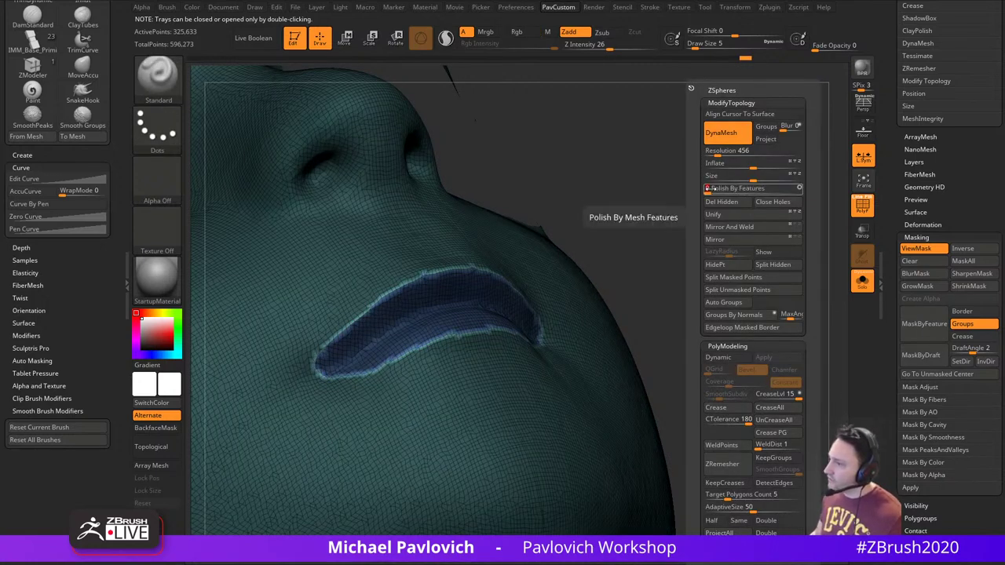
pyautogui.click(709, 188)
pyautogui.keyDown('ctrl'); pyautogui.moveTo(700, 195); pyautogui.dragTo(766, 203); pyautogui.keyUp('ctrl')
pyautogui.keyDown('alt'); pyautogui.moveTo(766, 202); pyautogui.dragTo(698, 150); pyautogui.keyUp('alt')
pyautogui.moveTo(820, 193)
pyautogui.mouseDown()
pyautogui.moveTo(792, 213)
pyautogui.moveTo(760, 274)
pyautogui.moveTo(772, 254)
pyautogui.moveTo(752, 264)
pyautogui.mouseUp()
pyautogui.press('s')
pyautogui.moveTo(551, 240)
pyautogui.mouseDown()
pyautogui.moveTo(561, 240)
pyautogui.moveTo(553, 237)
pyautogui.mouseUp()
pyautogui.press('s')
pyautogui.keyDown('ctrl'); pyautogui.moveTo(579, 204); pyautogui.dragTo(556, 231); pyautogui.keyUp('ctrl')
pyautogui.keyDown('ctrl'); pyautogui.click(704, 202); pyautogui.keyUp('ctrl')
pyautogui.moveTo(704, 202)
pyautogui.mouseDown()
pyautogui.moveTo(702, 216)
pyautogui.moveTo(697, 193)
pyautogui.mouseUp()
pyautogui.keyDown('ctrl'); pyautogui.moveTo(697, 193); pyautogui.dragTo(710, 212); pyautogui.keyUp('ctrl')
# Isolate the face polygroup, hiding the area between the lips
pyautogui.keyDown('ctrl'); pyautogui.keyDown('shift'); pyautogui.click(584, 269); pyautogui.keyUp('shift'); pyautogui.keyUp('ctrl')
pyautogui.keyDown('ctrl'); pyautogui.keyDown('shift'); pyautogui.click(668, 228); pyautogui.keyUp('shift'); pyautogui.keyUp('ctrl')
pyautogui.keyDown('ctrl'); pyautogui.keyDown('shift'); pyautogui.click(577, 256); pyautogui.keyUp('shift'); pyautogui.keyUp('ctrl')
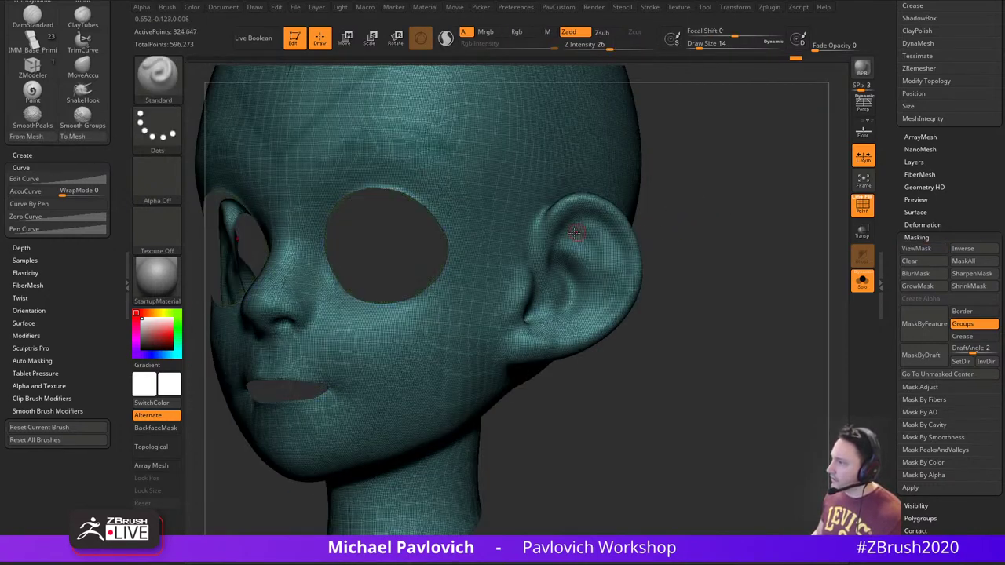
# Mask the ear's outer rim from its front edge around the lobe with MaskPen at draw size 23
pyautogui.press('s')
pyautogui.moveTo(576, 232); pyautogui.dragTo(580, 232)
pyautogui.moveTo(601, 199)
pyautogui.keyDown('ctrl'); pyautogui.mouseDown()
pyautogui.moveTo(585, 196)
pyautogui.moveTo(552, 230)
pyautogui.mouseUp(); pyautogui.keyUp('ctrl')
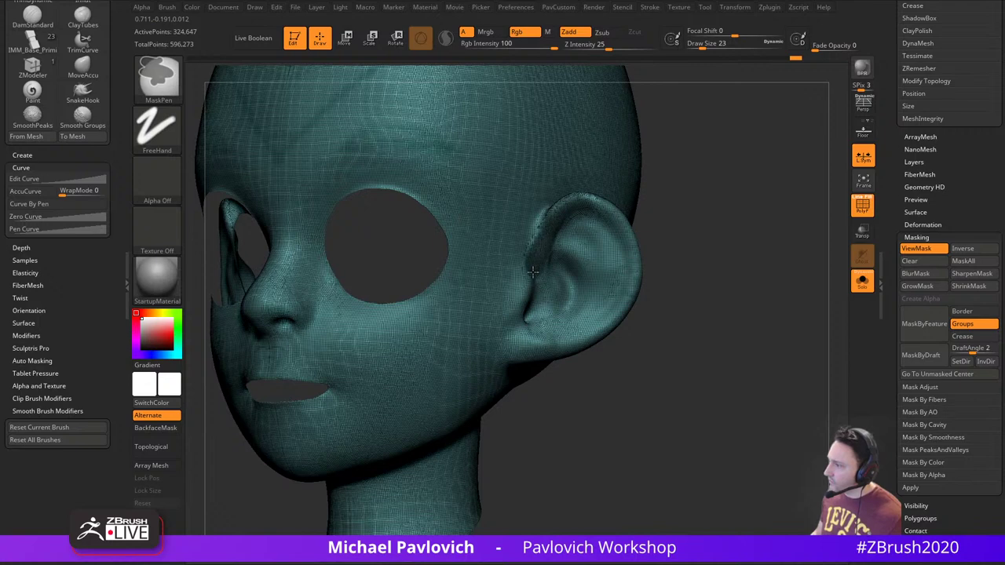
pyautogui.moveTo(517, 319)
pyautogui.keyDown('ctrl'); pyautogui.mouseDown()
pyautogui.moveTo(530, 347)
pyautogui.moveTo(587, 335)
pyautogui.moveTo(615, 314)
pyautogui.mouseUp(); pyautogui.keyUp('ctrl')
pyautogui.moveTo(726, 169)
pyautogui.keyDown('ctrl'); pyautogui.mouseDown(button='right')
pyautogui.moveTo(751, 225)
pyautogui.moveTo(735, 243)
pyautogui.mouseUp(button='right'); pyautogui.keyUp('ctrl')
pyautogui.moveTo(736, 243); pyautogui.dragTo(703, 238)
pyautogui.moveTo(558, 220)
pyautogui.keyDown('ctrl'); pyautogui.mouseDown()
pyautogui.moveTo(574, 215)
pyautogui.moveTo(608, 248)
pyautogui.moveTo(615, 322)
pyautogui.mouseUp(); pyautogui.keyUp('ctrl')
pyautogui.moveTo(752, 298); pyautogui.dragTo(783, 300)
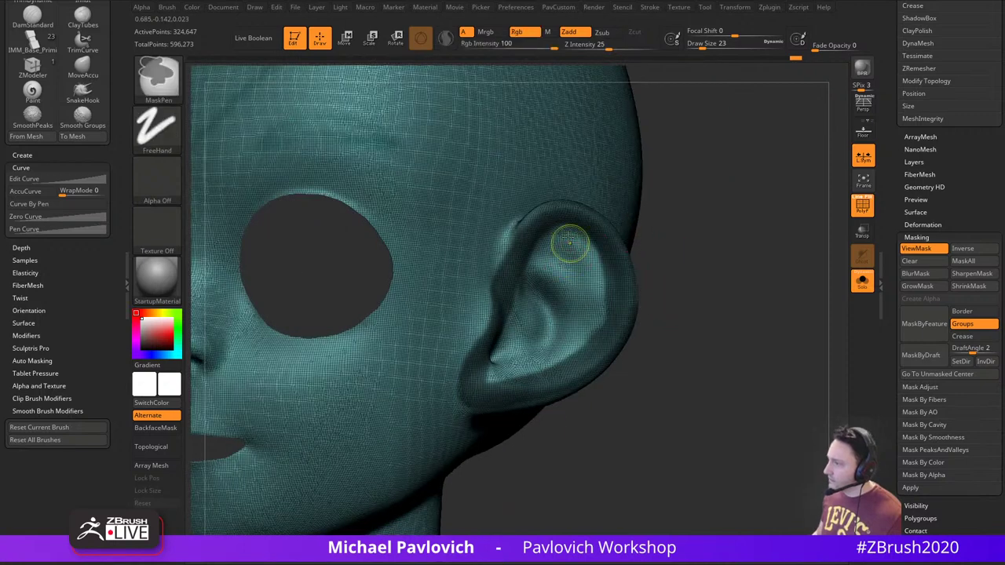
# Fill in the mask over the inner hollow of the ear
pyautogui.moveTo(571, 241)
pyautogui.keyDown('ctrl'); pyautogui.mouseDown()
pyautogui.moveTo(506, 330)
pyautogui.moveTo(509, 366)
pyautogui.moveTo(564, 339)
pyautogui.moveTo(579, 302)
pyautogui.moveTo(546, 273)
pyautogui.moveTo(577, 263)
pyautogui.mouseUp(); pyautogui.keyUp('ctrl')
pyautogui.keyDown('ctrl'); pyautogui.moveTo(740, 251); pyautogui.dragTo(729, 269, button='right'); pyautogui.keyUp('ctrl')
pyautogui.moveTo(729, 270); pyautogui.dragTo(674, 263)
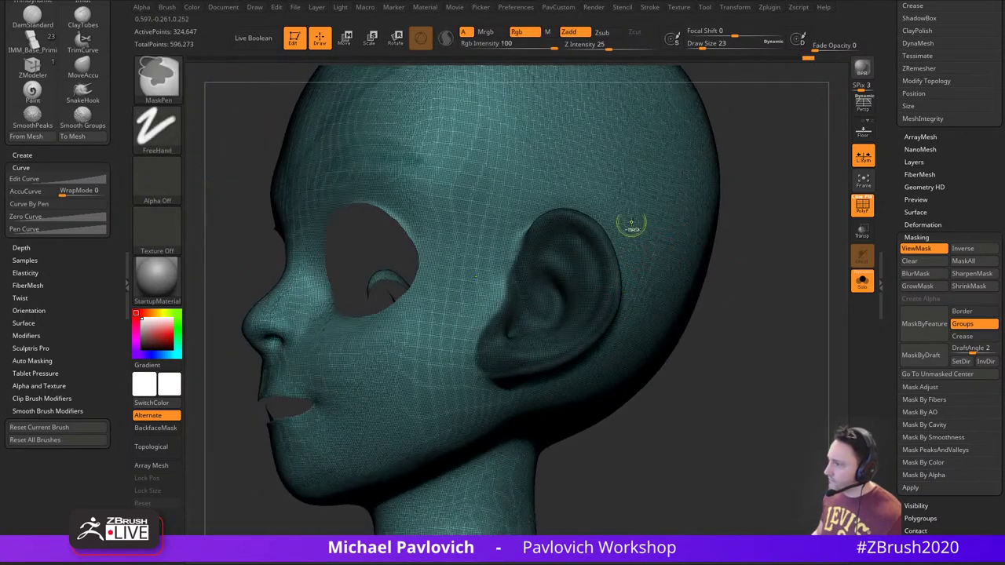
pyautogui.moveTo(797, 273); pyautogui.dragTo(780, 299)
# Unhide the whole head, separate the masked ears into their own polygroup with Edgeloop Masked Border, and clear the mask
pyautogui.press('`')
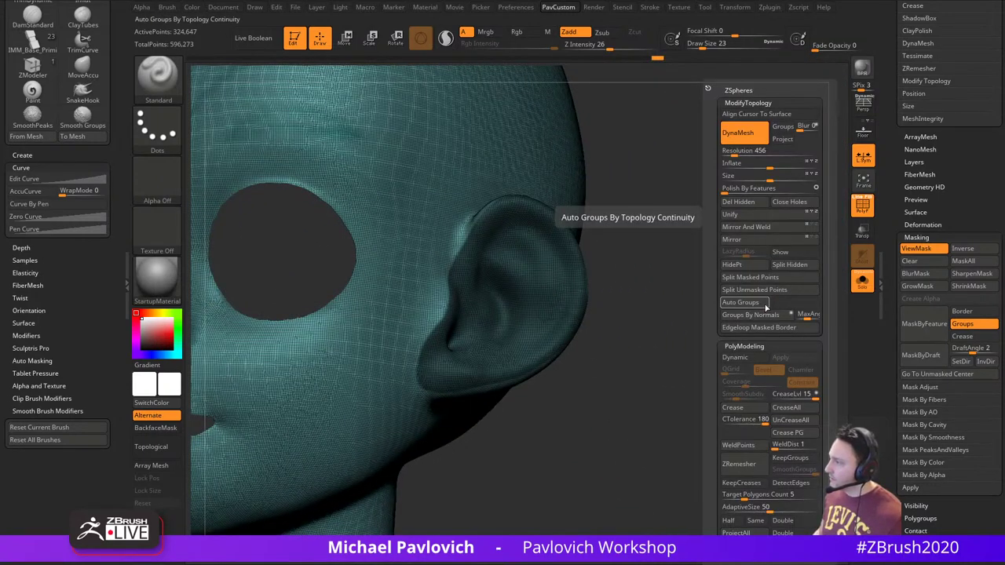
pyautogui.click(764, 328)
pyautogui.keyDown('ctrl'); pyautogui.keyDown('shift'); pyautogui.click(750, 272); pyautogui.keyUp('shift'); pyautogui.keyUp('ctrl')
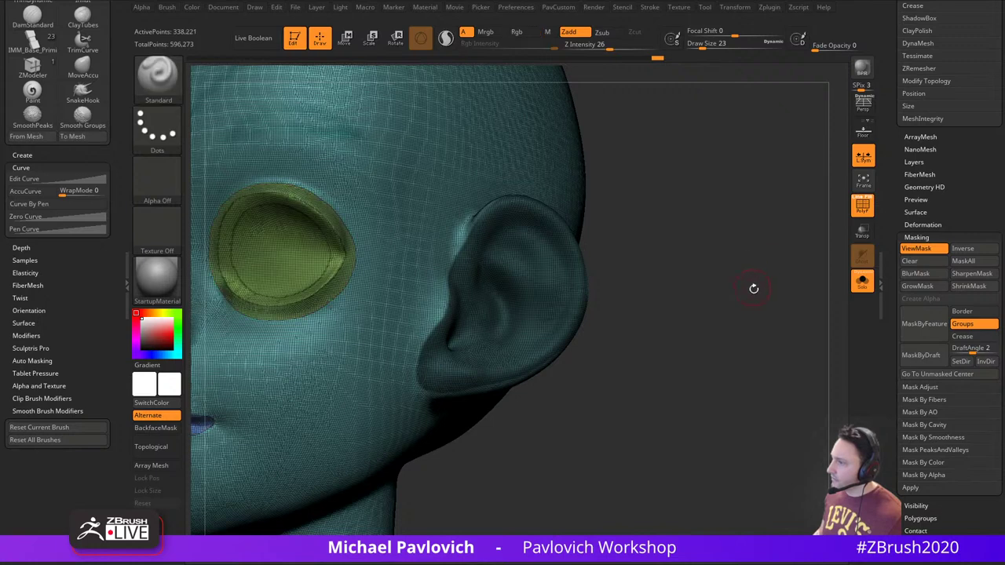
pyautogui.press('`')
pyautogui.moveTo(660, 299); pyautogui.dragTo(728, 290)
pyautogui.press('`')
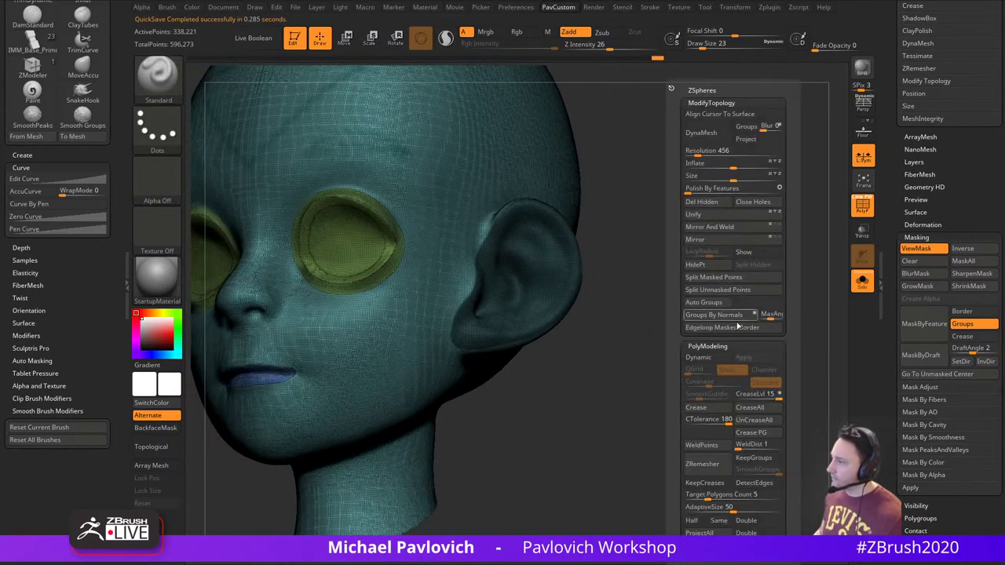
pyautogui.click(738, 326)
pyautogui.moveTo(694, 313); pyautogui.dragTo(667, 292, button='right')
pyautogui.keyDown('ctrl'); pyautogui.moveTo(667, 292); pyautogui.dragTo(731, 323, button='right'); pyautogui.keyUp('ctrl')
pyautogui.keyDown('ctrl'); pyautogui.moveTo(732, 324); pyautogui.dragTo(737, 352); pyautogui.keyUp('ctrl')
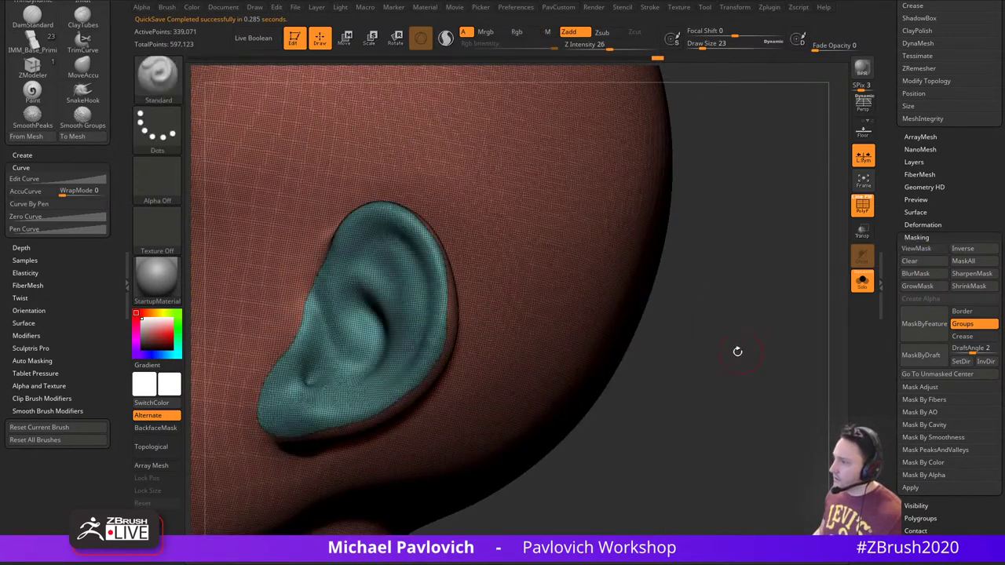
# Isolate the head polygroup, hiding the ear fronts, and show the back of the ear
pyautogui.moveTo(737, 352); pyautogui.dragTo(755, 343, button='right')
pyautogui.keyDown('ctrl'); pyautogui.moveTo(755, 343); pyautogui.dragTo(675, 326, button='right'); pyautogui.keyUp('ctrl')
pyautogui.keyDown('ctrl'); pyautogui.keyDown('shift'); pyautogui.click(448, 299); pyautogui.keyUp('shift'); pyautogui.keyUp('ctrl')
pyautogui.moveTo(294, 289); pyautogui.dragTo(345, 331, button='right')
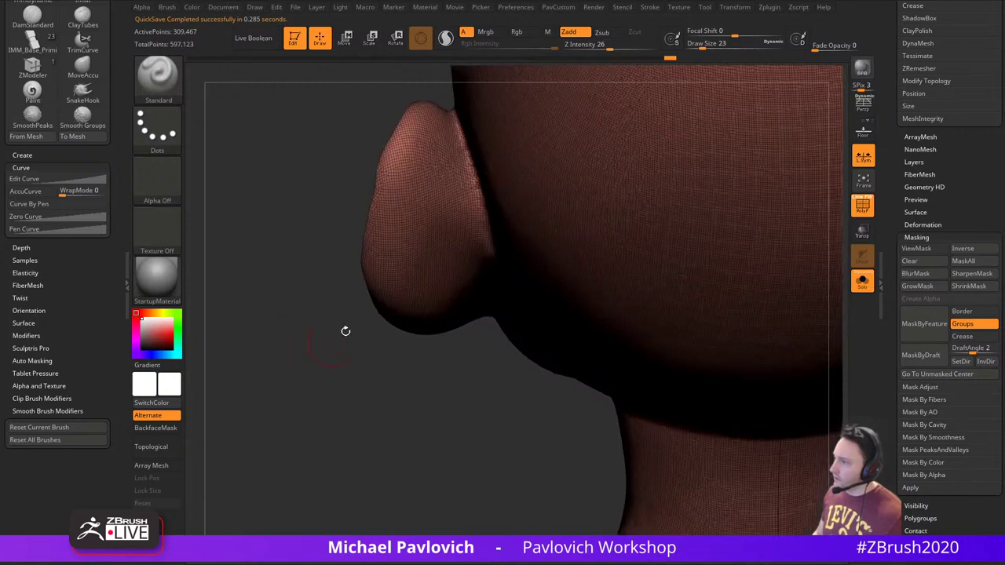
pyautogui.moveTo(345, 330); pyautogui.dragTo(468, 190)
pyautogui.moveTo(403, 190); pyautogui.dragTo(438, 214, button='right')
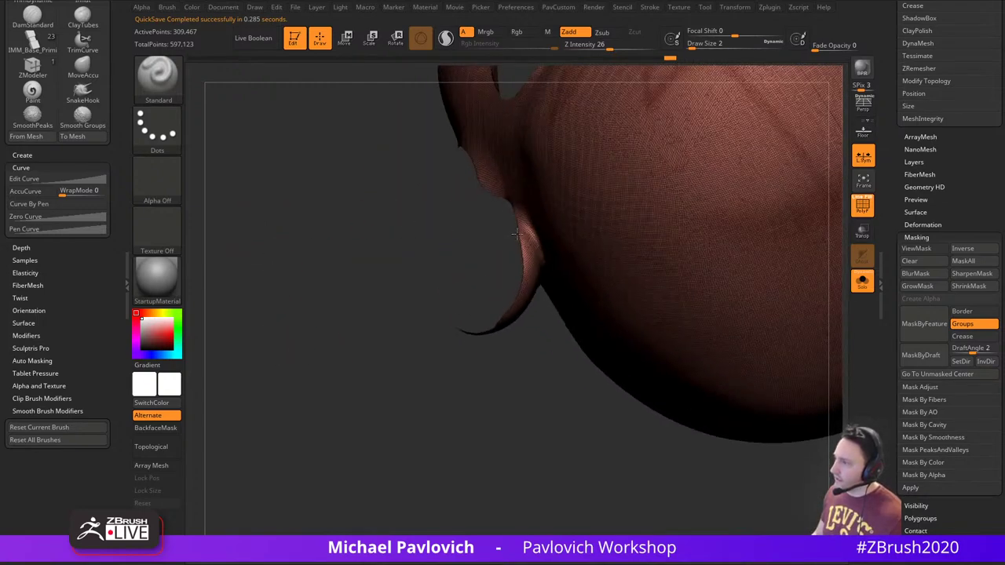
# Mask a strip down the back of the ear just inside its rim with MaskPen at draw size 17
pyautogui.moveTo(437, 371); pyautogui.dragTo(457, 280, button='right')
pyautogui.press('s')
pyautogui.click(464, 249)
pyautogui.press('s')
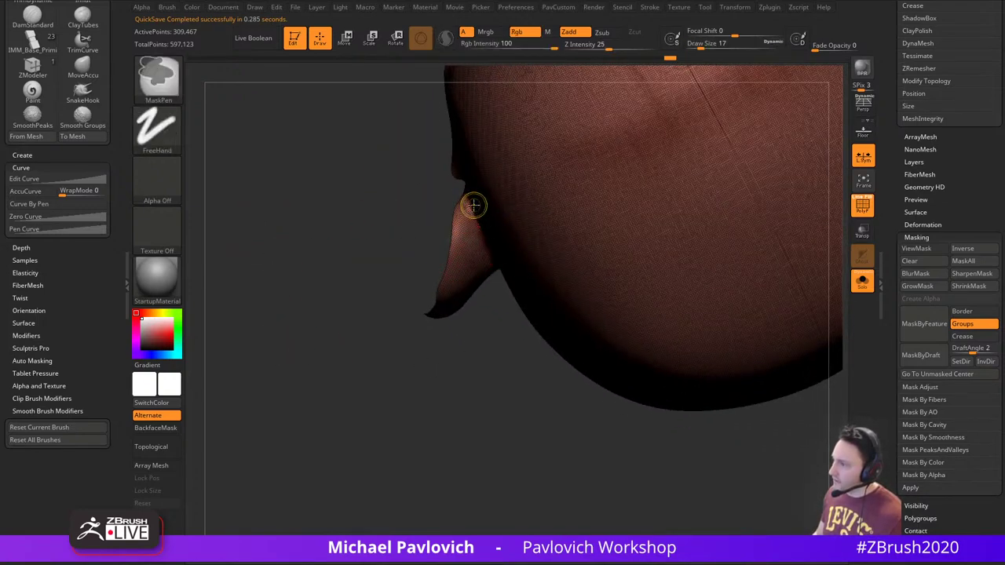
pyautogui.keyDown('ctrl'); pyautogui.moveTo(476, 205); pyautogui.dragTo(476, 209); pyautogui.keyUp('ctrl')
pyautogui.moveTo(474, 302); pyautogui.dragTo(475, 249, button='right')
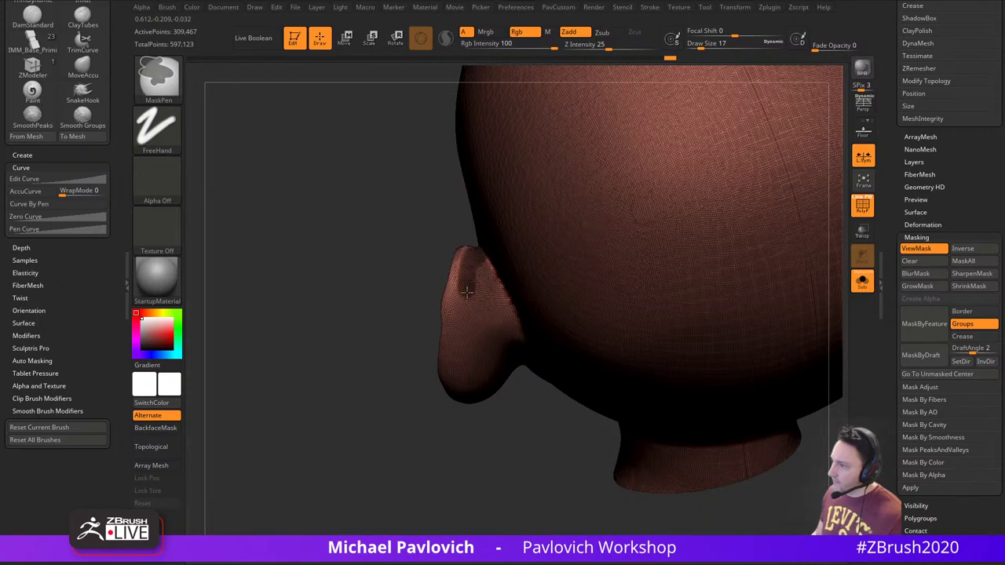
pyautogui.moveTo(450, 390); pyautogui.dragTo(461, 306, button='right')
pyautogui.keyDown('ctrl'); pyautogui.moveTo(452, 270); pyautogui.dragTo(446, 287); pyautogui.keyUp('ctrl')
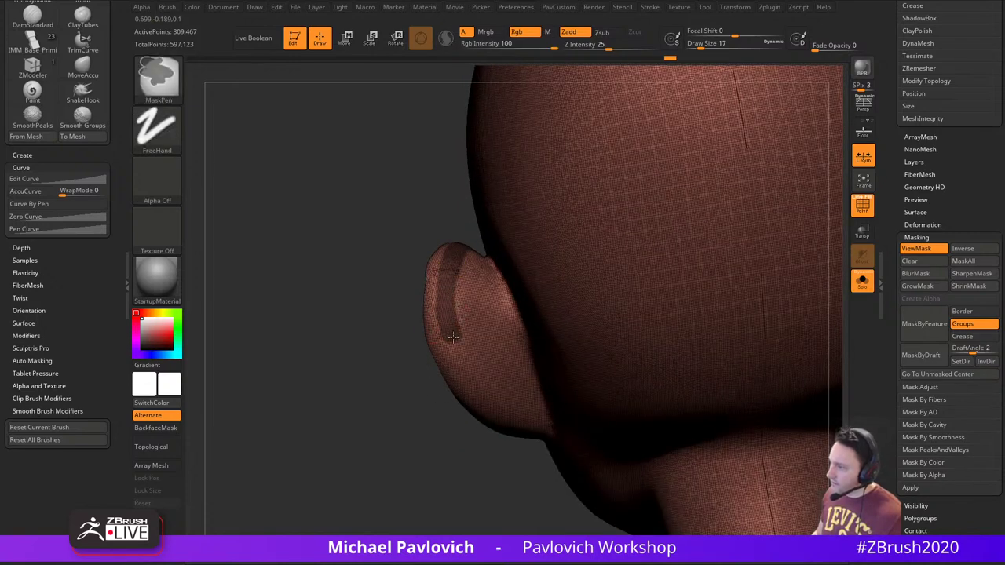
pyautogui.moveTo(452, 462); pyautogui.dragTo(439, 438, button='right')
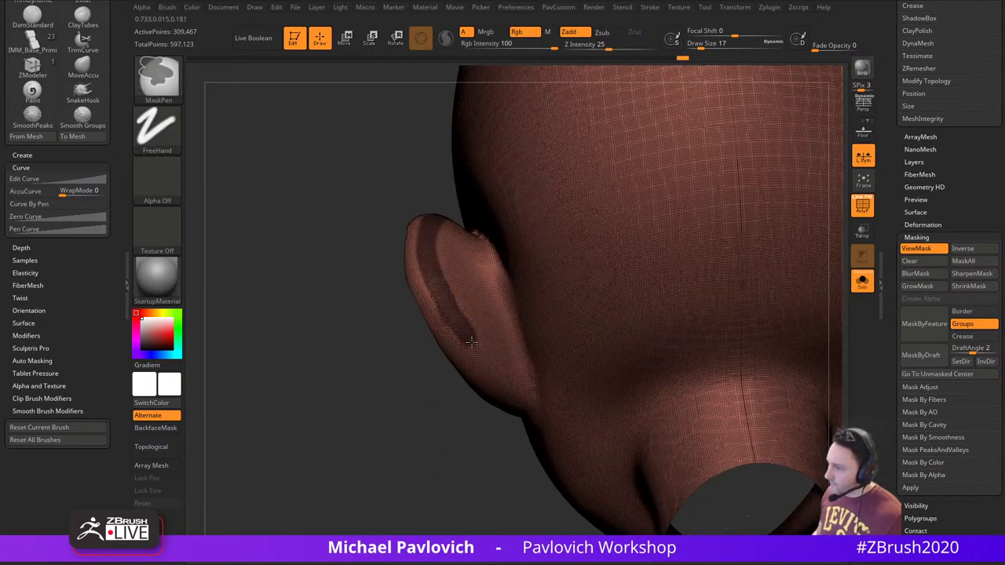
pyautogui.moveTo(450, 294)
pyautogui.keyDown('ctrl'); pyautogui.mouseDown()
pyautogui.moveTo(494, 374)
pyautogui.moveTo(529, 383)
pyautogui.mouseUp(); pyautogui.keyUp('ctrl')
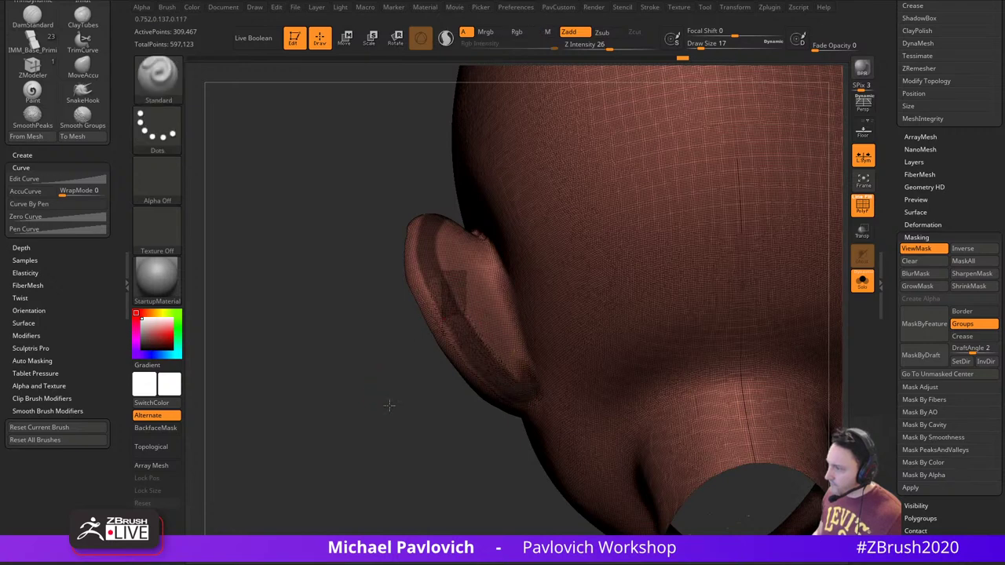
# Erase the stray mask spot on the side of the head and turn off the polyframe display
pyautogui.moveTo(388, 403)
pyautogui.mouseDown()
pyautogui.moveTo(655, 310)
pyautogui.moveTo(626, 288)
pyautogui.moveTo(549, 299)
pyautogui.mouseUp()
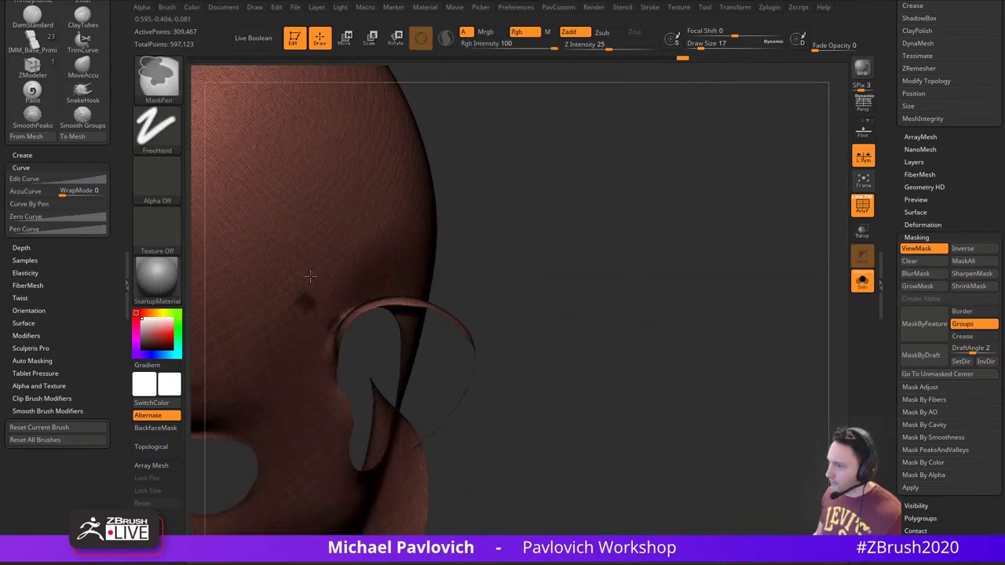
pyautogui.keyDown('ctrl'); pyautogui.keyDown('alt'); pyautogui.moveTo(295, 287); pyautogui.dragTo(311, 303); pyautogui.keyUp('alt'); pyautogui.keyUp('ctrl')
pyautogui.moveTo(373, 251); pyautogui.dragTo(515, 248, button='right')
pyautogui.click(861, 205)
pyautogui.moveTo(760, 211)
pyautogui.mouseDown()
pyautogui.moveTo(719, 230)
pyautogui.moveTo(693, 345)
pyautogui.mouseUp()
# Extend the mask over the back of the ear toward the crease where it meets the head
pyautogui.keyDown('ctrl'); pyautogui.moveTo(499, 275); pyautogui.dragTo(475, 281); pyautogui.keyUp('ctrl')
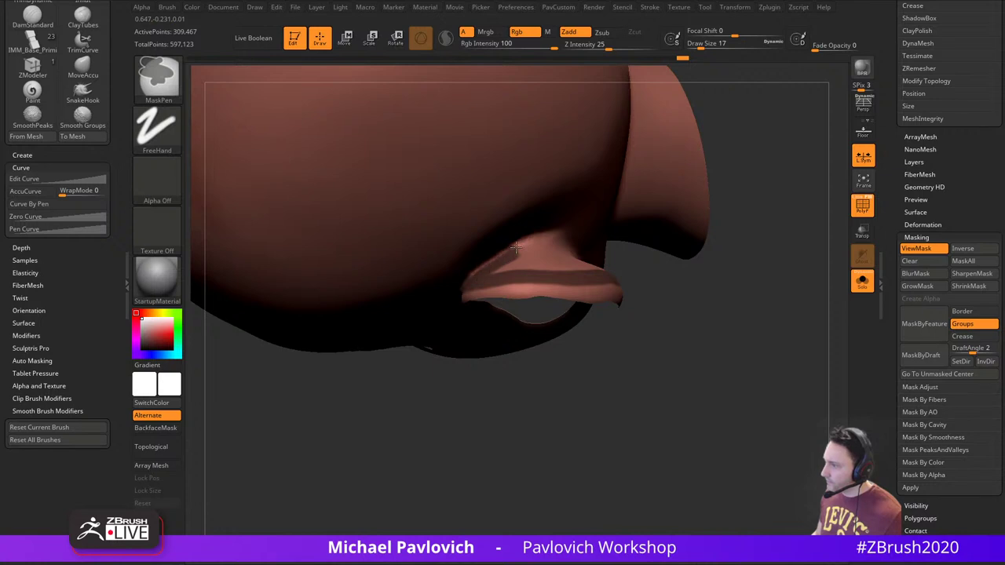
pyautogui.moveTo(682, 332); pyautogui.dragTo(695, 272)
pyautogui.moveTo(526, 254)
pyautogui.keyDown('ctrl'); pyautogui.mouseDown()
pyautogui.moveTo(549, 241)
pyautogui.moveTo(618, 244)
pyautogui.moveTo(573, 275)
pyautogui.mouseUp(); pyautogui.keyUp('ctrl')
pyautogui.moveTo(545, 377)
pyautogui.mouseDown()
pyautogui.moveTo(521, 273)
pyautogui.moveTo(540, 258)
pyautogui.moveTo(584, 268)
pyautogui.mouseUp()
pyautogui.moveTo(673, 248); pyautogui.dragTo(664, 295)
pyautogui.moveTo(612, 268)
pyautogui.keyDown('ctrl'); pyautogui.mouseDown()
pyautogui.moveTo(595, 238)
pyautogui.moveTo(612, 233)
pyautogui.mouseUp(); pyautogui.keyUp('ctrl')
pyautogui.moveTo(735, 300)
pyautogui.mouseDown()
pyautogui.moveTo(755, 233)
pyautogui.moveTo(715, 229)
pyautogui.moveTo(760, 211)
pyautogui.moveTo(714, 234)
pyautogui.mouseUp()
pyautogui.moveTo(683, 172); pyautogui.dragTo(618, 197)
# Mask along the upper crease between the ear and the head with MaskPen at draw size 18
pyautogui.press('s')
pyautogui.moveTo(558, 232); pyautogui.dragTo(554, 231)
pyautogui.moveTo(622, 227); pyautogui.dragTo(648, 207)
pyautogui.keyDown('ctrl'); pyautogui.moveTo(518, 257); pyautogui.dragTo(445, 255); pyautogui.keyUp('ctrl')
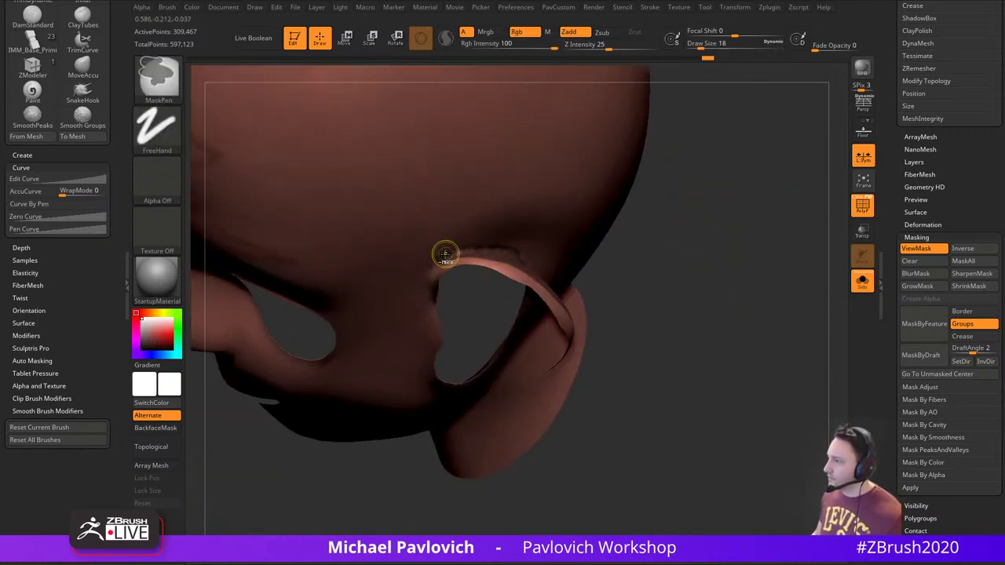
pyautogui.moveTo(466, 240); pyautogui.dragTo(524, 233, button='right')
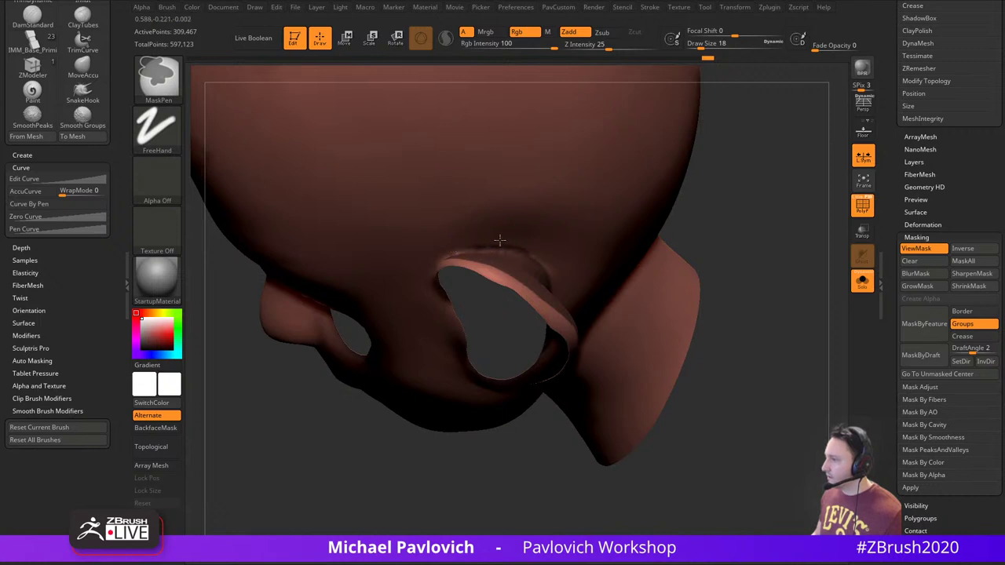
pyautogui.keyDown('ctrl'); pyautogui.moveTo(484, 242); pyautogui.dragTo(553, 243); pyautogui.keyUp('ctrl')
pyautogui.moveTo(765, 218); pyautogui.dragTo(655, 188)
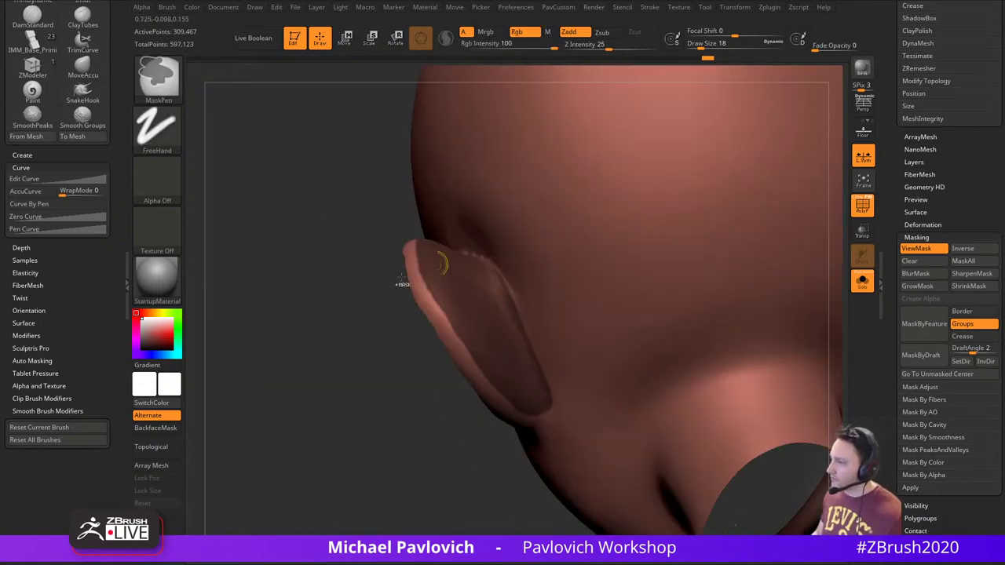
# Refine the mask edge along the lower crease where the back of the ear joins the head
pyautogui.moveTo(397, 275); pyautogui.dragTo(427, 269)
pyautogui.moveTo(483, 460)
pyautogui.mouseDown()
pyautogui.moveTo(444, 442)
pyautogui.moveTo(424, 416)
pyautogui.mouseUp()
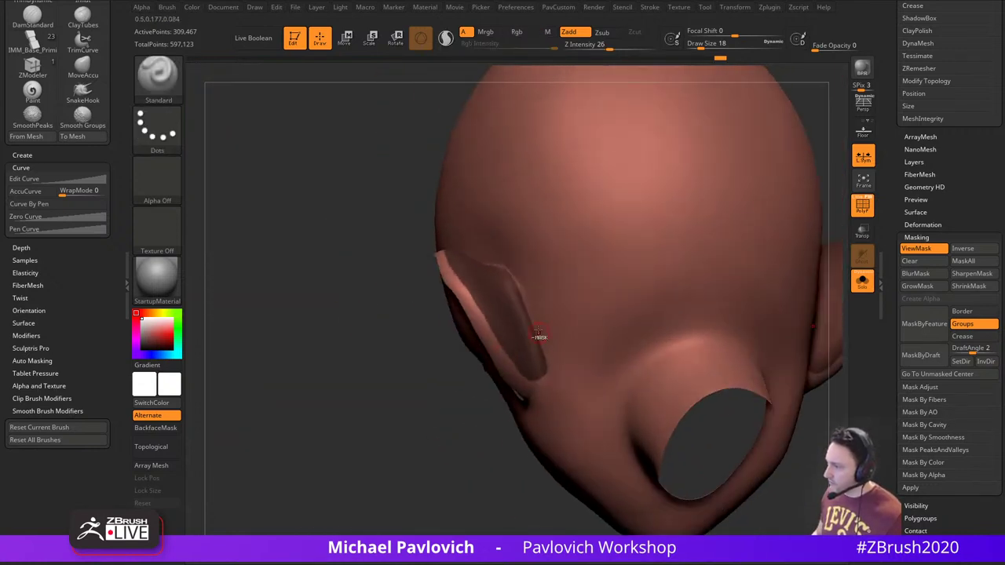
pyautogui.keyDown('ctrl'); pyautogui.moveTo(540, 367); pyautogui.dragTo(526, 293); pyautogui.keyUp('ctrl')
pyautogui.moveTo(549, 390); pyautogui.dragTo(586, 377, button='right')
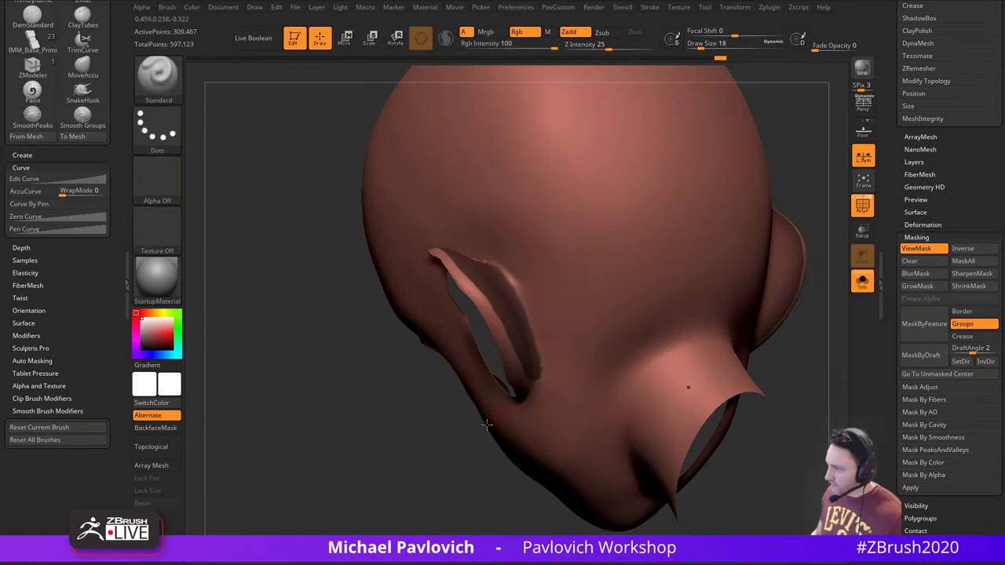
pyautogui.moveTo(489, 421); pyautogui.dragTo(715, 336, button='right')
pyautogui.moveTo(713, 336)
pyautogui.mouseDown()
pyautogui.moveTo(709, 273)
pyautogui.moveTo(689, 227)
pyautogui.mouseUp()
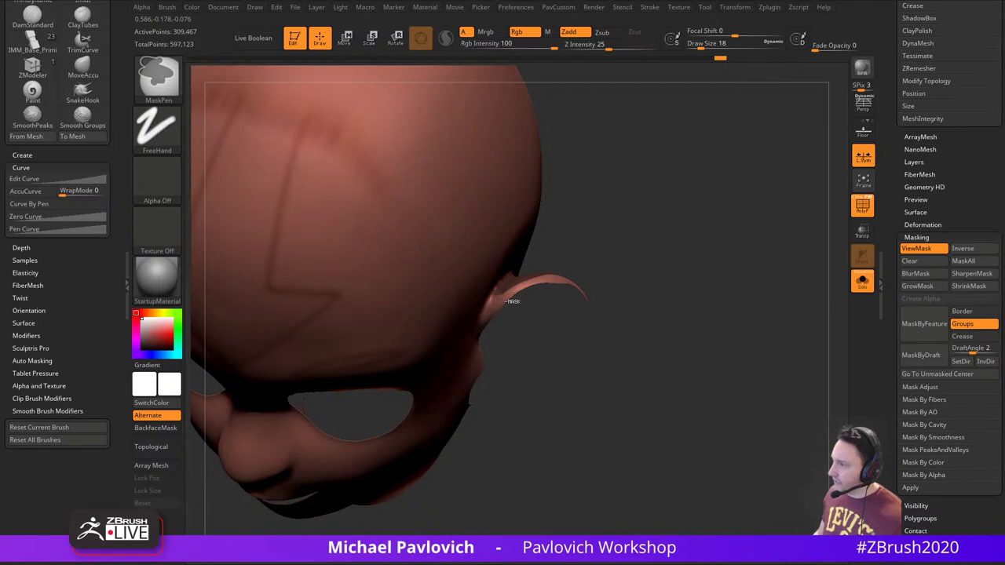
# Erase the excess mask along the ear's outer rim from its top down to the lobe
pyautogui.keyDown('ctrl'); pyautogui.keyDown('alt'); pyautogui.moveTo(512, 292); pyautogui.dragTo(509, 293); pyautogui.keyUp('alt'); pyautogui.keyUp('ctrl')
pyautogui.moveTo(509, 293); pyautogui.dragTo(504, 305, button='right')
pyautogui.moveTo(633, 238); pyautogui.dragTo(561, 293)
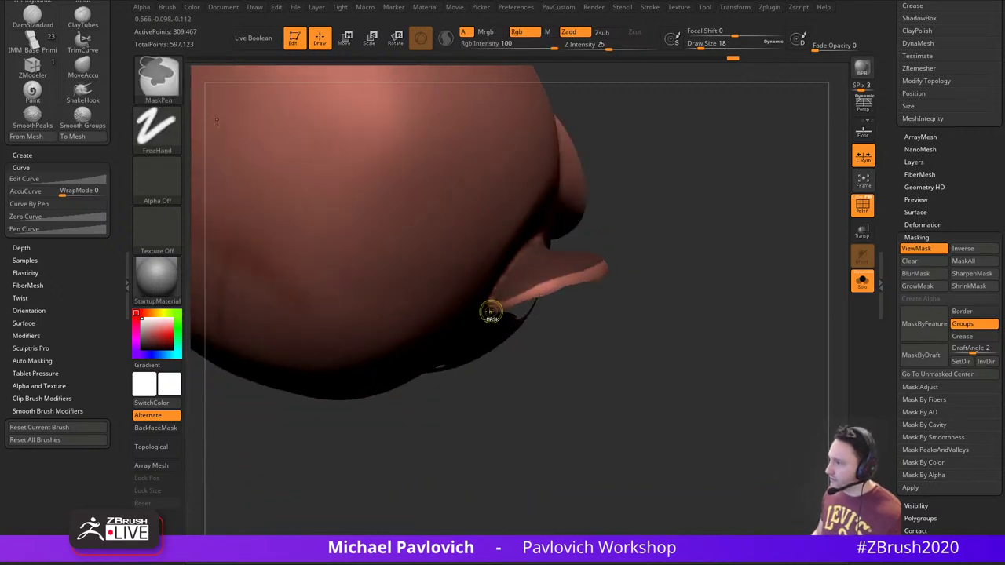
pyautogui.moveTo(578, 273); pyautogui.dragTo(577, 289, button='right')
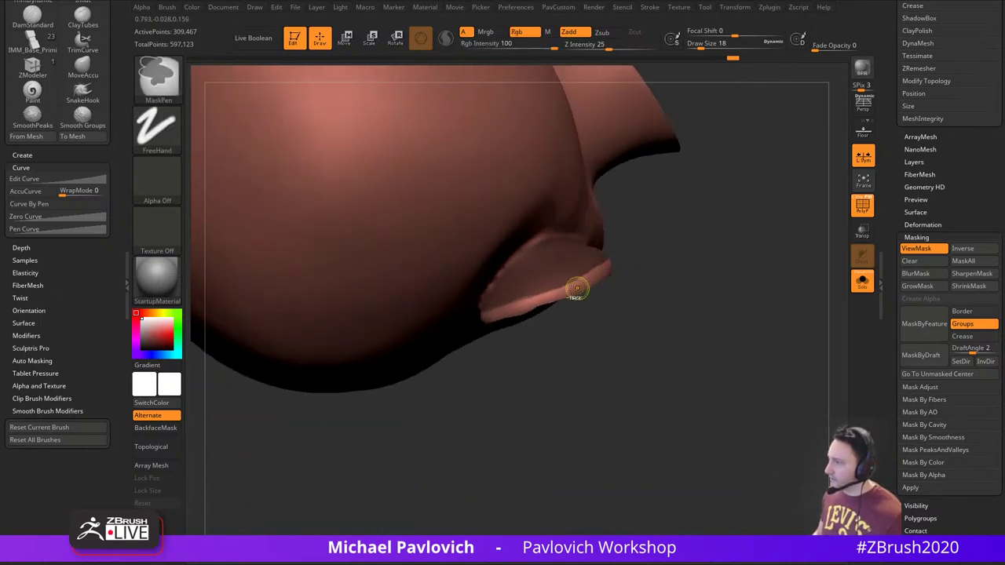
pyautogui.moveTo(671, 254); pyautogui.dragTo(662, 271)
pyautogui.keyDown('ctrl'); pyautogui.keyDown('alt'); pyautogui.moveTo(572, 290); pyautogui.dragTo(563, 298); pyautogui.keyUp('alt'); pyautogui.keyUp('ctrl')
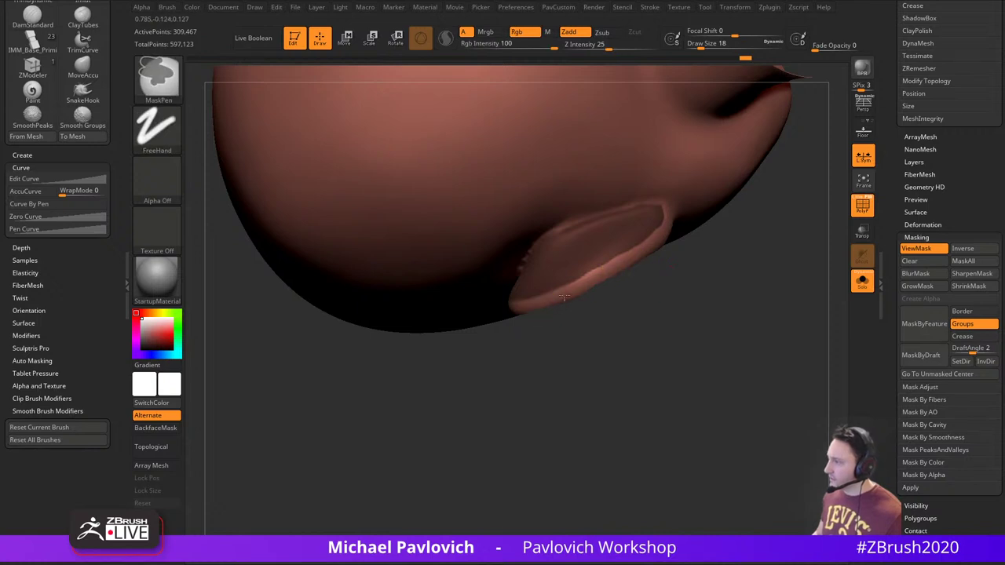
pyautogui.keyDown('ctrl'); pyautogui.keyDown('alt'); pyautogui.moveTo(643, 255); pyautogui.dragTo(676, 204); pyautogui.keyUp('alt'); pyautogui.keyUp('ctrl')
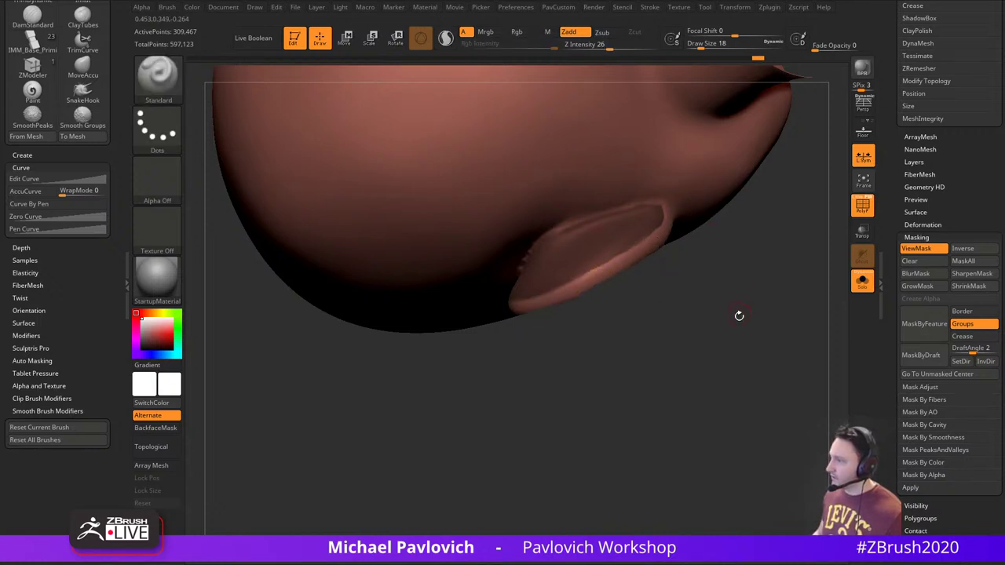
# Unhide the whole head and separate the masked backs of the ears with Edgeloop Masked Border
pyautogui.moveTo(738, 315)
pyautogui.mouseDown()
pyautogui.moveTo(773, 231)
pyautogui.moveTo(668, 272)
pyautogui.moveTo(679, 329)
pyautogui.moveTo(699, 262)
pyautogui.moveTo(726, 289)
pyautogui.mouseUp()
pyautogui.keyDown('ctrl'); pyautogui.keyDown('shift'); pyautogui.click(718, 231); pyautogui.keyUp('shift'); pyautogui.keyUp('ctrl')
pyautogui.press('3')
pyautogui.click(692, 330)
pyautogui.moveTo(702, 254)
pyautogui.mouseDown()
pyautogui.moveTo(675, 262)
pyautogui.moveTo(738, 267)
pyautogui.mouseUp()
pyautogui.moveTo(738, 267)
pyautogui.keyDown('alt'); pyautogui.mouseDown()
pyautogui.moveTo(738, 220)
pyautogui.moveTo(694, 299)
pyautogui.moveTo(734, 306)
pyautogui.mouseUp(); pyautogui.keyUp('alt')
# Isolate the face polygroup and mask a band around the mouth opening with MaskPen at draw size 23
pyautogui.keyDown('ctrl'); pyautogui.keyDown('shift'); pyautogui.click(534, 298); pyautogui.keyUp('shift'); pyautogui.keyUp('ctrl')
pyautogui.press('s')
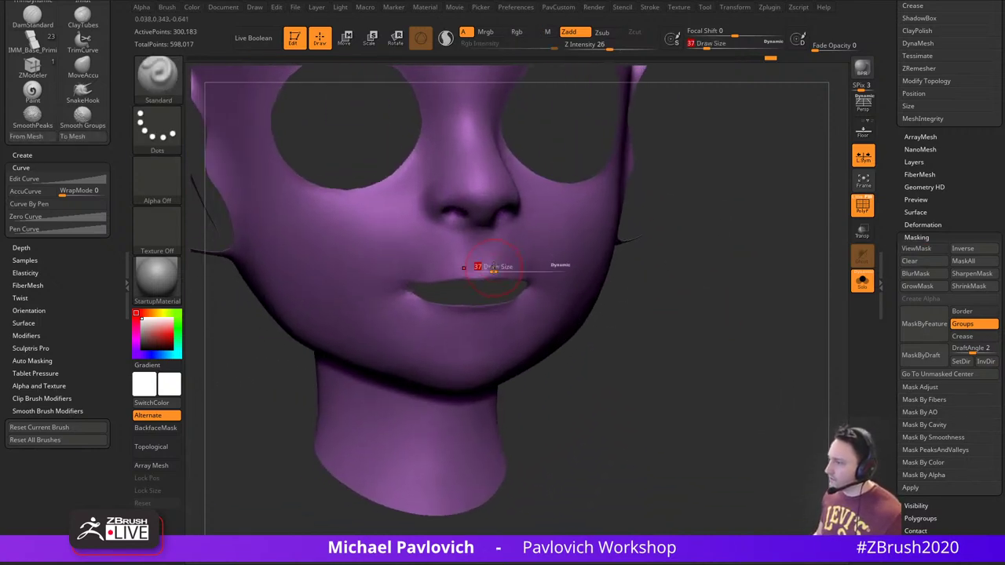
pyautogui.moveTo(493, 267); pyautogui.dragTo(491, 267)
pyautogui.keyDown('alt'); pyautogui.moveTo(663, 256); pyautogui.dragTo(675, 286); pyautogui.keyUp('alt')
pyautogui.moveTo(490, 299)
pyautogui.keyDown('ctrl'); pyautogui.mouseDown()
pyautogui.moveTo(433, 305)
pyautogui.moveTo(434, 333)
pyautogui.moveTo(515, 338)
pyautogui.mouseUp(); pyautogui.keyUp('ctrl')
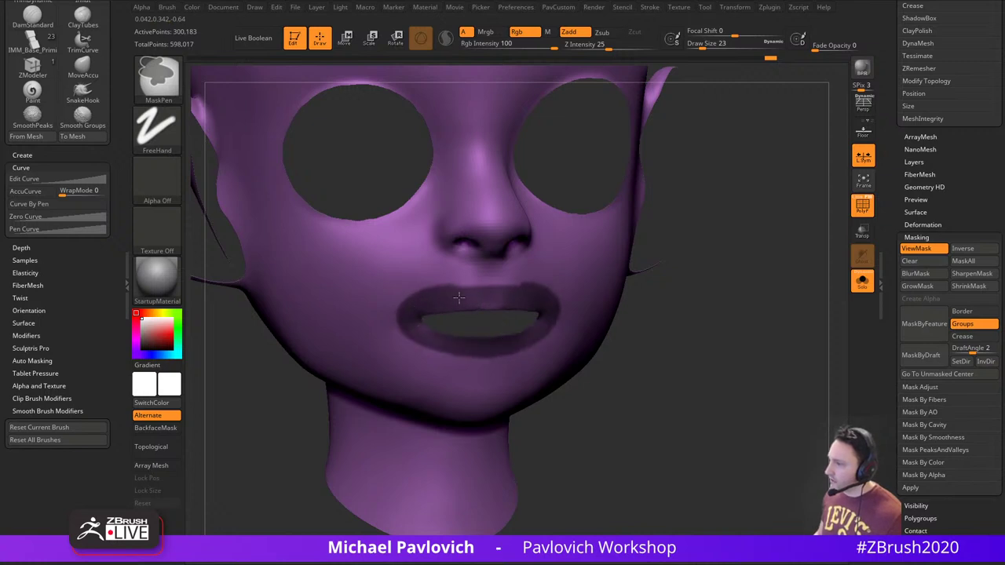
# Turn the masked lip band into its own polygroup, unhide the whole head and smooth the band's jagged border with Smooth Groups
pyautogui.keyDown('alt'); pyautogui.moveTo(761, 267); pyautogui.dragTo(655, 279); pyautogui.keyUp('alt')
pyautogui.hotkey('ctrl', 'w')
pyautogui.keyDown('ctrl'); pyautogui.keyDown('shift'); pyautogui.click(750, 264); pyautogui.keyUp('shift'); pyautogui.keyUp('ctrl')
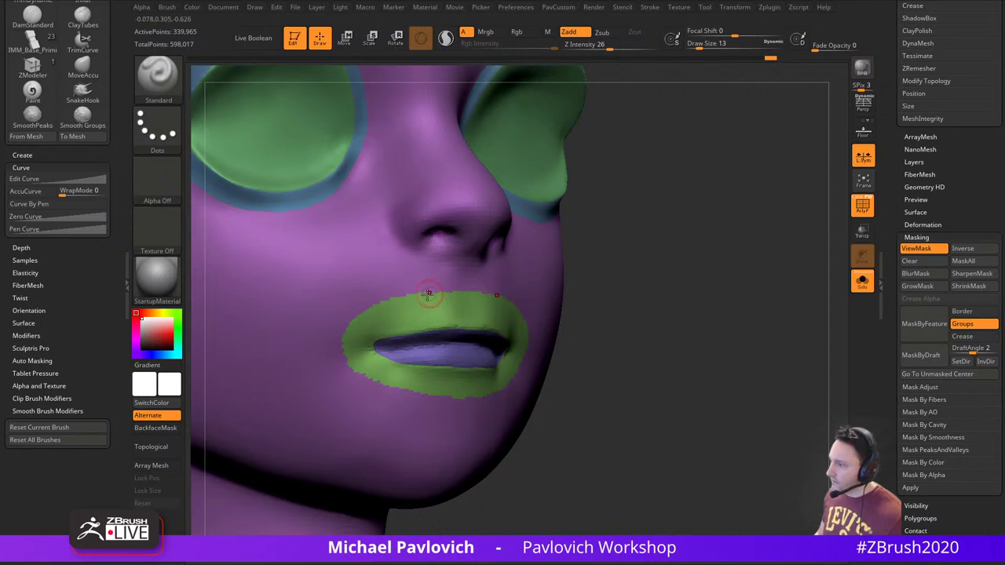
pyautogui.keyDown('shift'); pyautogui.moveTo(372, 305); pyautogui.dragTo(451, 293); pyautogui.keyUp('shift')
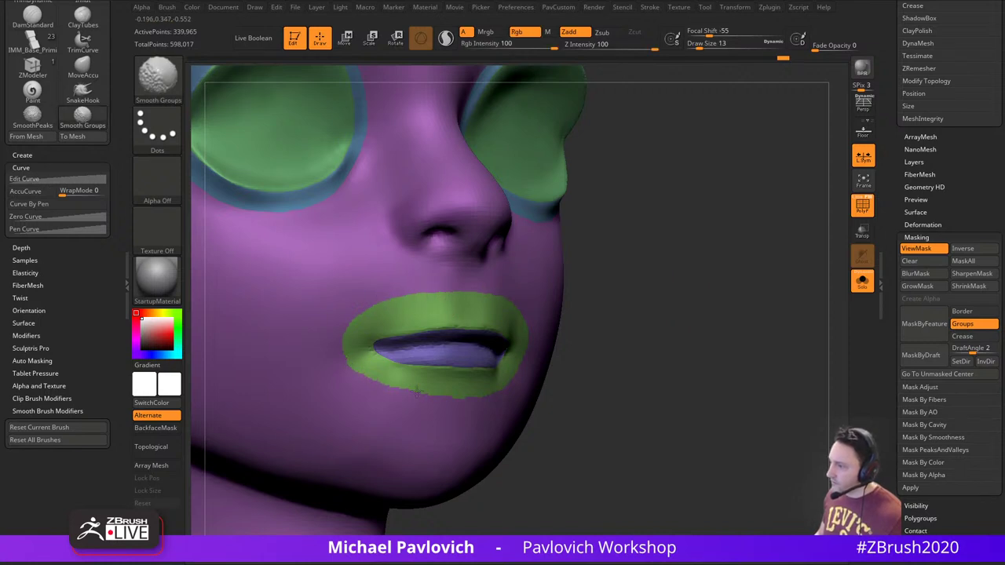
pyautogui.moveTo(676, 334)
pyautogui.keyDown('alt'); pyautogui.mouseDown()
pyautogui.moveTo(681, 314)
pyautogui.moveTo(697, 330)
pyautogui.mouseUp(); pyautogui.keyUp('alt')
# Show the head's polyframe and remesh it with ZRemesher using AdaptiveSize 0, KeepGroups on, SmoothGroups 0 and a target polygon count of 5
pyautogui.moveTo(759, 290)
pyautogui.mouseDown()
pyautogui.moveTo(760, 263)
pyautogui.moveTo(733, 272)
pyautogui.moveTo(762, 280)
pyautogui.moveTo(749, 260)
pyautogui.moveTo(701, 325)
pyautogui.moveTo(731, 262)
pyautogui.moveTo(782, 287)
pyautogui.moveTo(735, 290)
pyautogui.moveTo(747, 275)
pyautogui.moveTo(694, 240)
pyautogui.moveTo(742, 251)
pyautogui.moveTo(750, 235)
pyautogui.mouseUp()
pyautogui.click(859, 199)
pyautogui.press('2')
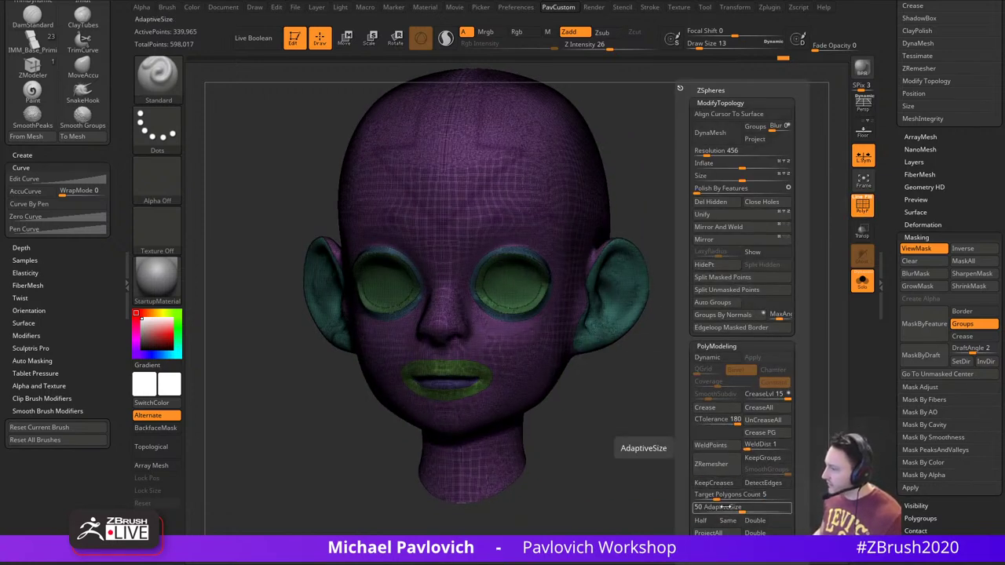
pyautogui.moveTo(721, 507); pyautogui.dragTo(703, 509)
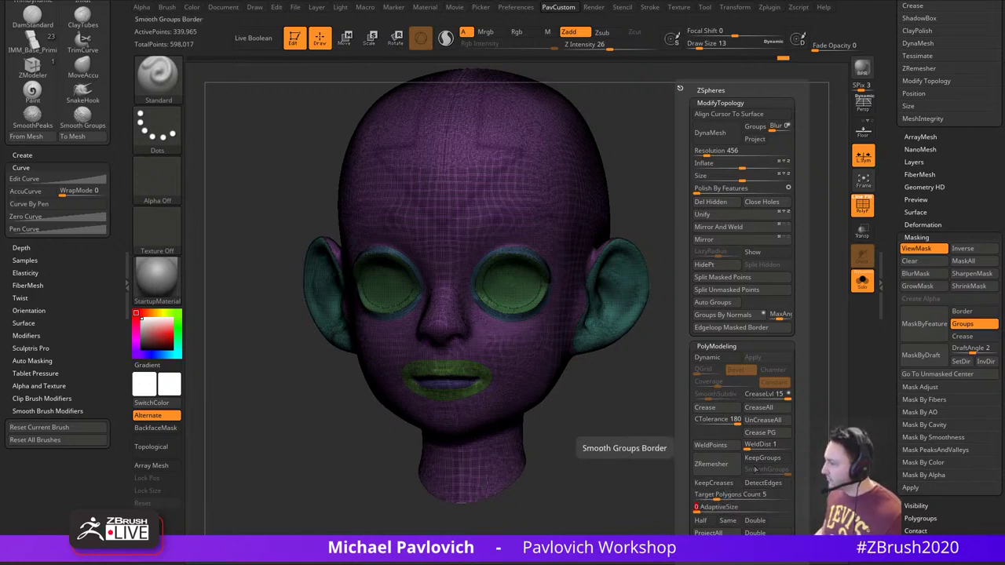
pyautogui.click(762, 462)
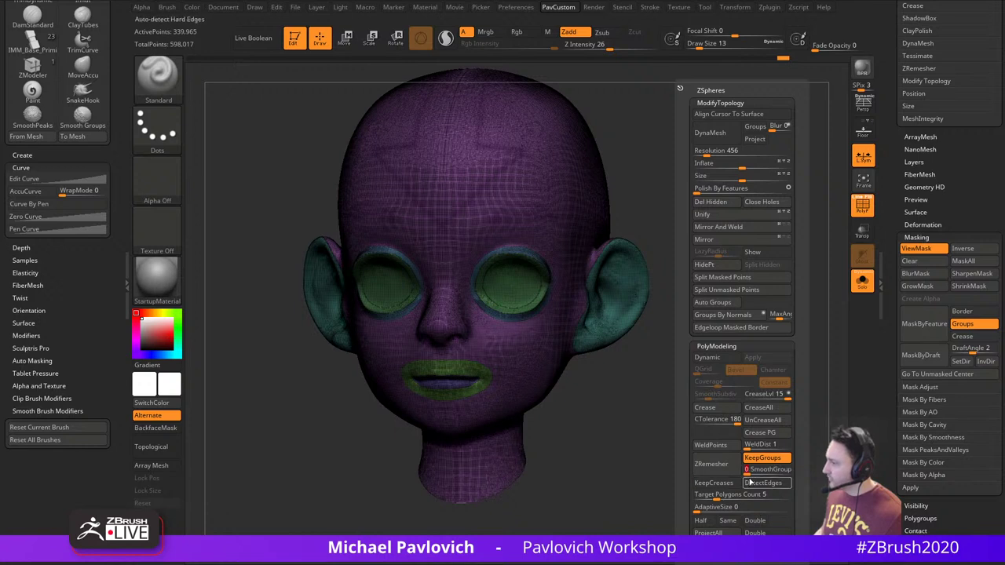
pyautogui.click(725, 467)
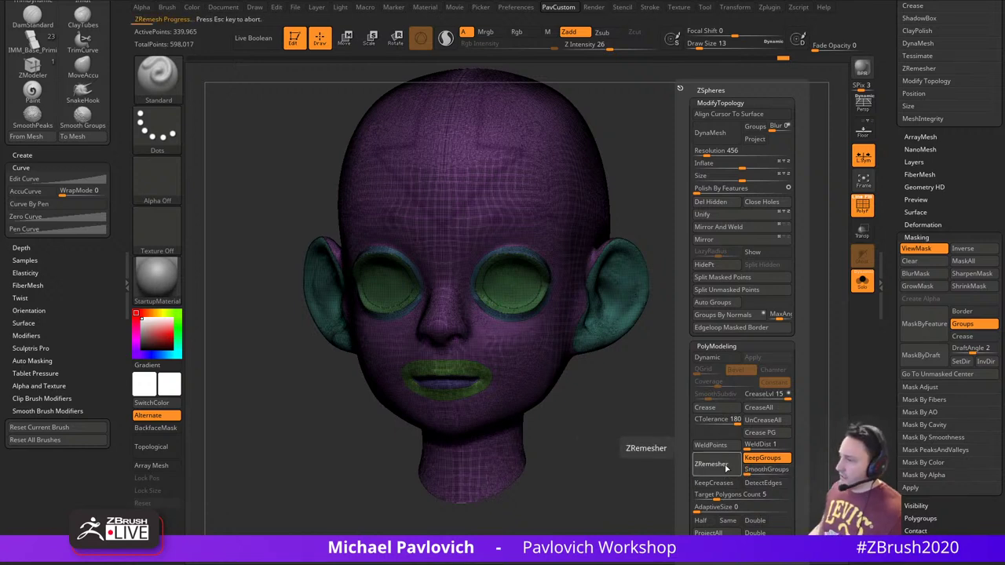
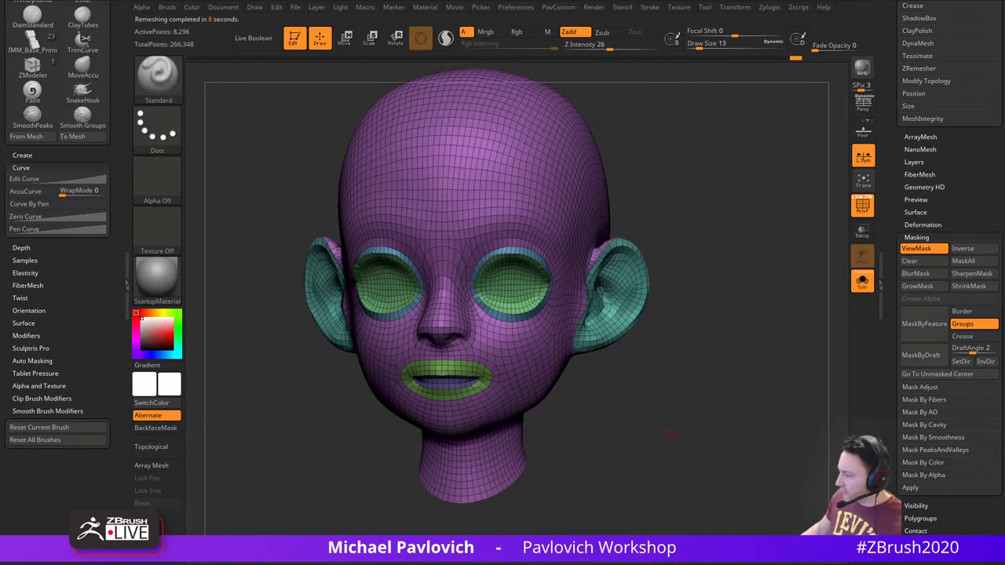
# Switch to the browser, open the ZBrush 2020 What's New post on ArtStation and find "history" in its video list
pyautogui.moveTo(716, 562); pyautogui.dragTo(656, 33)
pyautogui.click(100, 52)
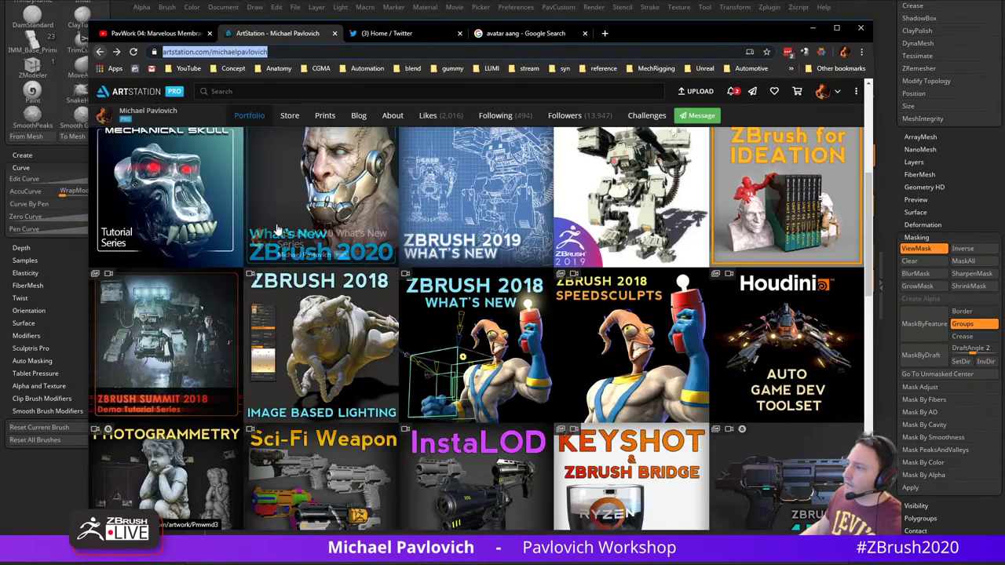
pyautogui.click(276, 229)
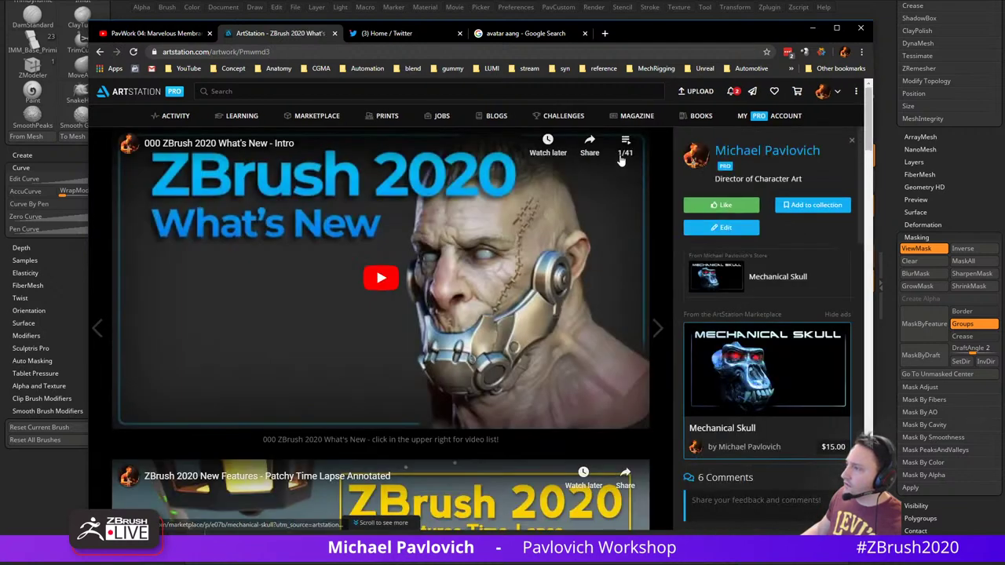
pyautogui.click(622, 157)
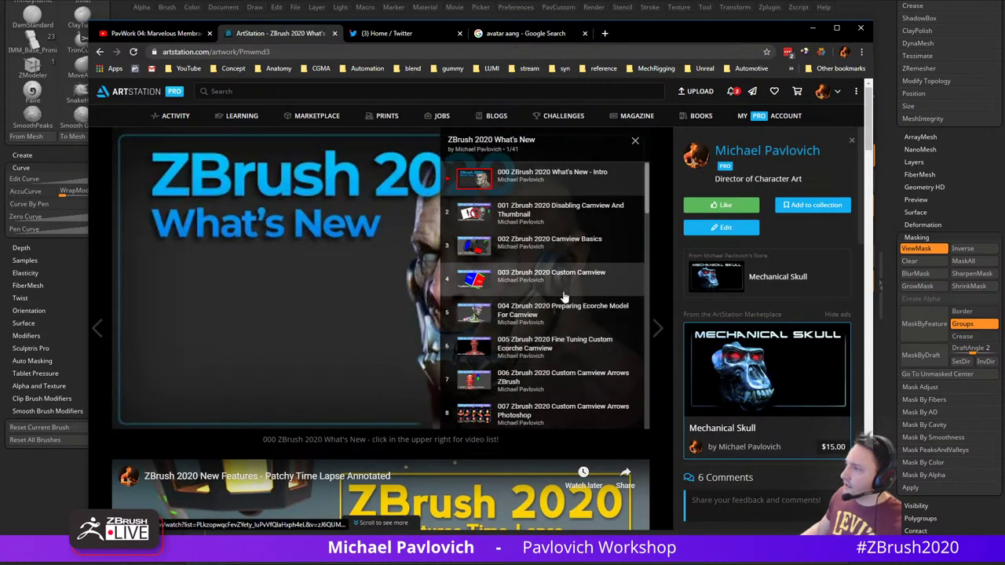
pyautogui.scroll(-10, 563, 297)
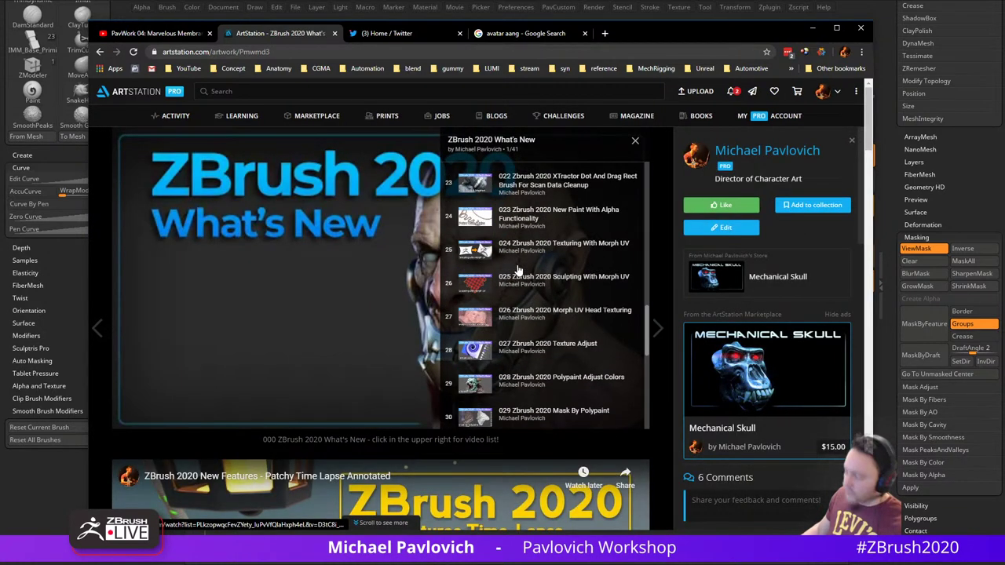
pyautogui.hotkey('ctrl', 'f')
pyautogui.write('history')
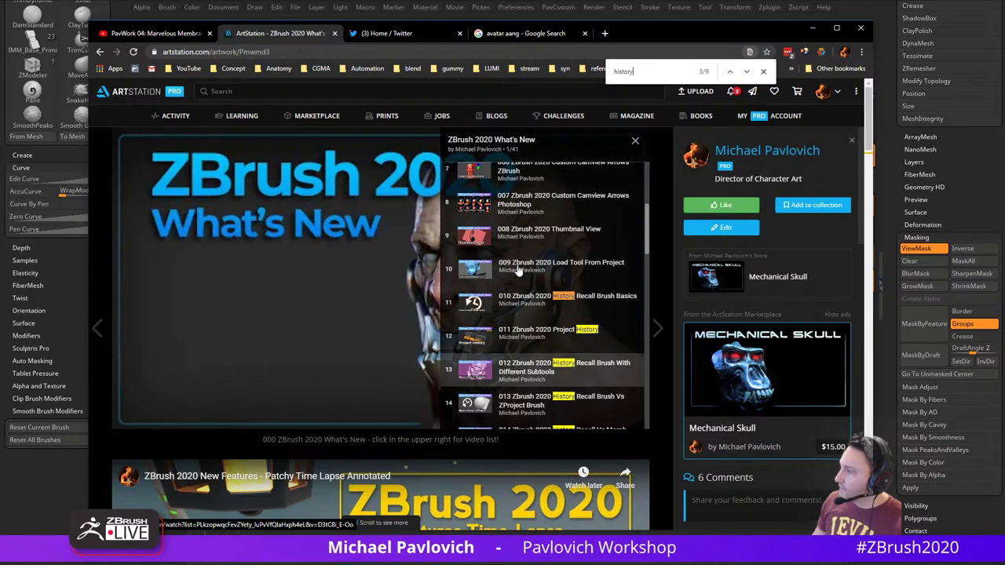
pyautogui.scroll(-3, 612, 206)
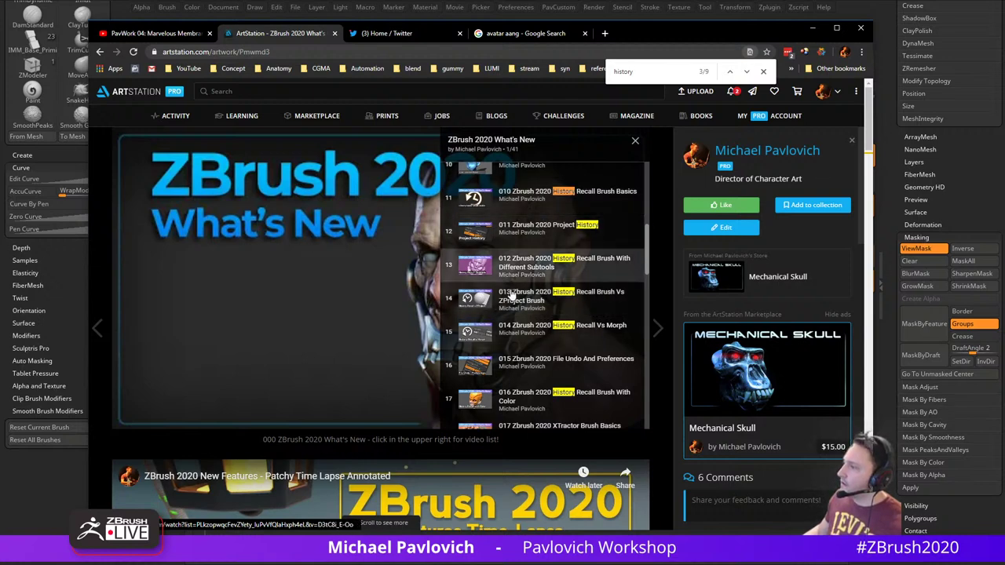
pyautogui.click(365, 52)
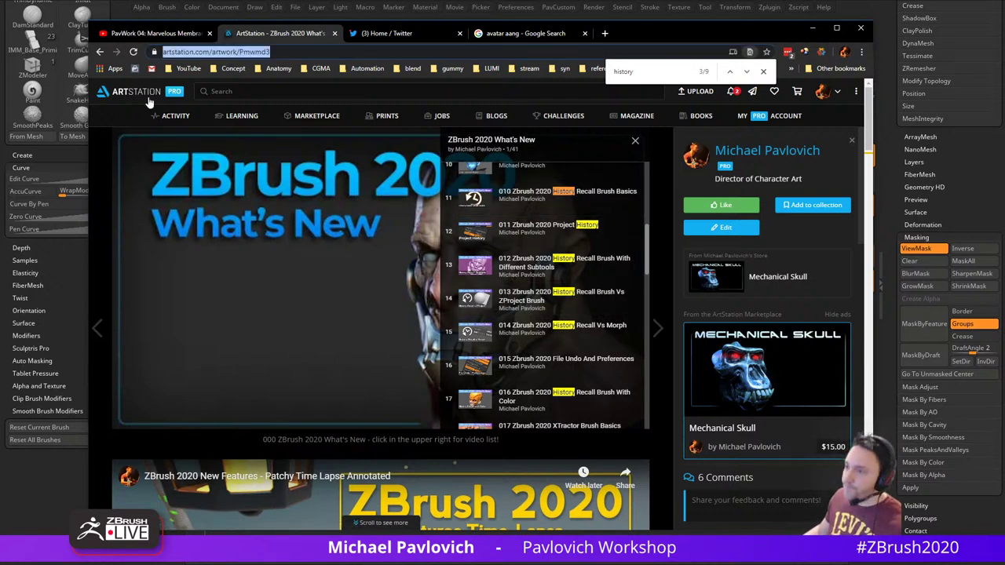
pyautogui.click(100, 52)
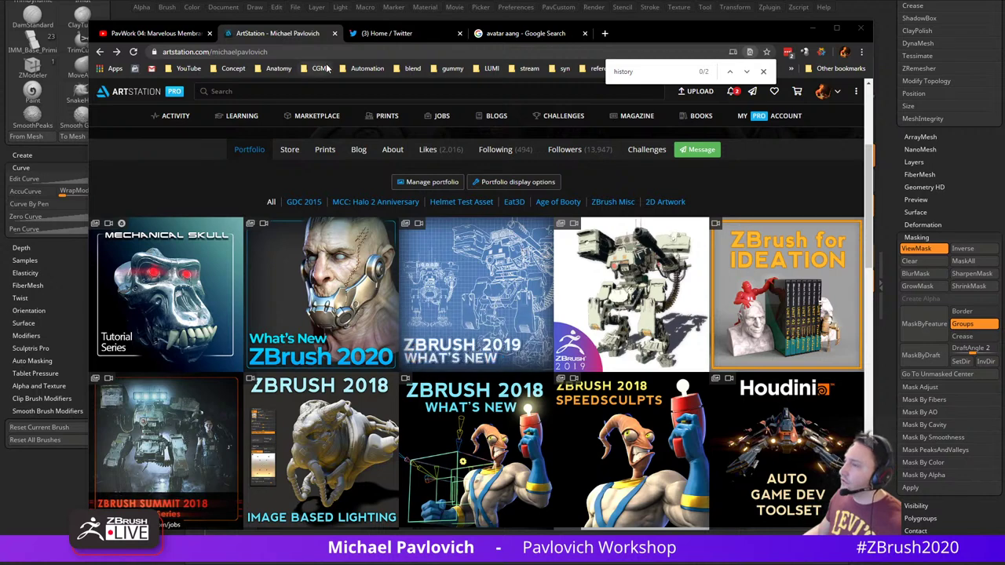
# Open the bookmarked YouTube channel and search its videos for "project history"
pyautogui.click(181, 38)
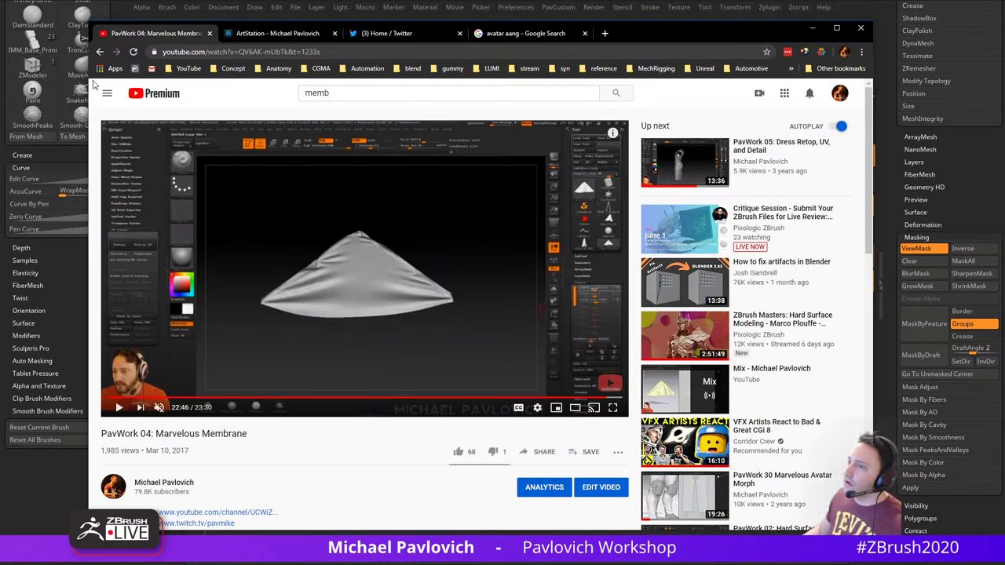
pyautogui.click(193, 70)
pyautogui.click(190, 84)
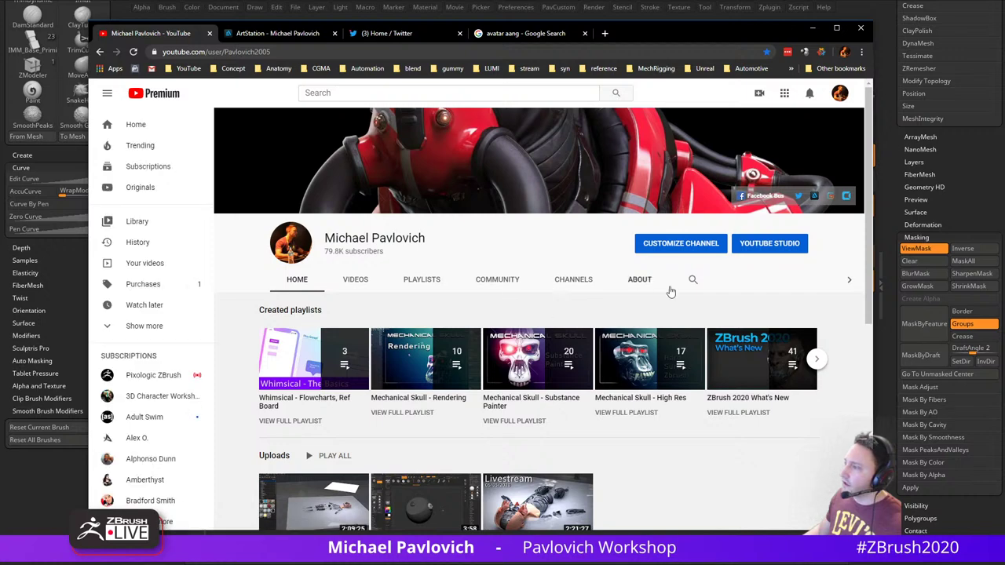
pyautogui.click(691, 280)
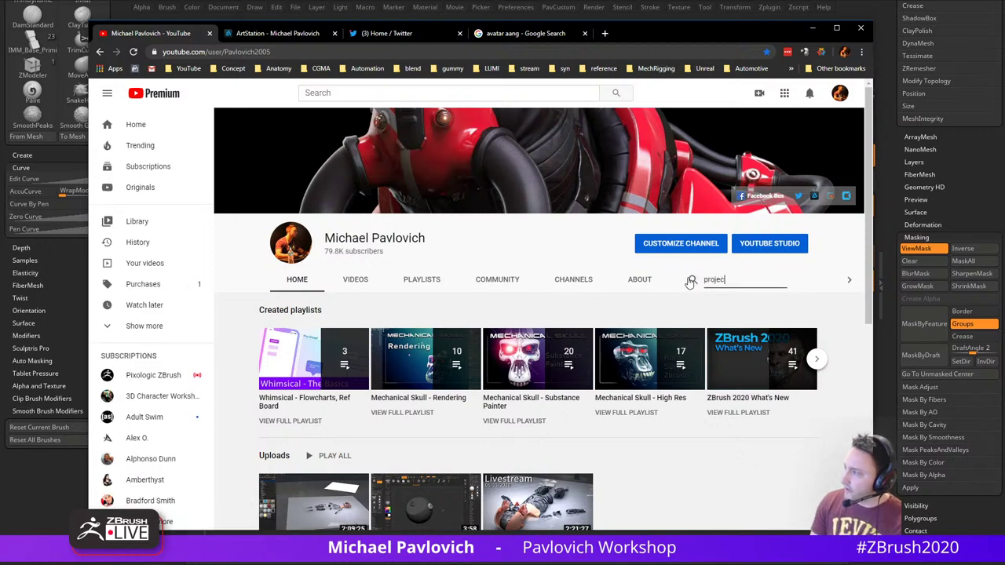
pyautogui.write('project history')
pyautogui.press('Return')
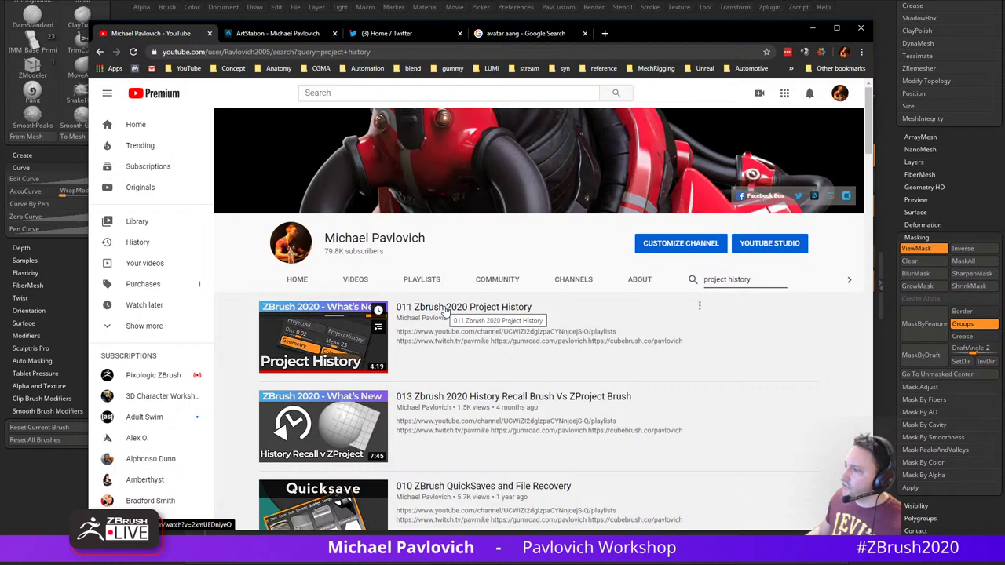
# Browse the channel's playlists, look through ZBrush 2020 What's New, then return and select the playlists page's address
pyautogui.click(421, 279)
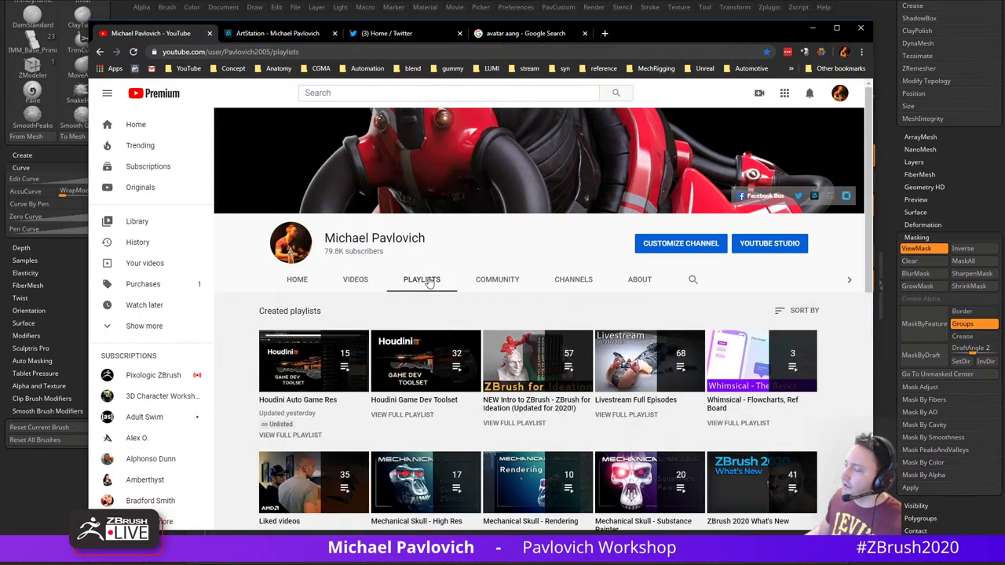
pyautogui.scroll(-3, 554, 250)
pyautogui.scroll(-2, 496, 279)
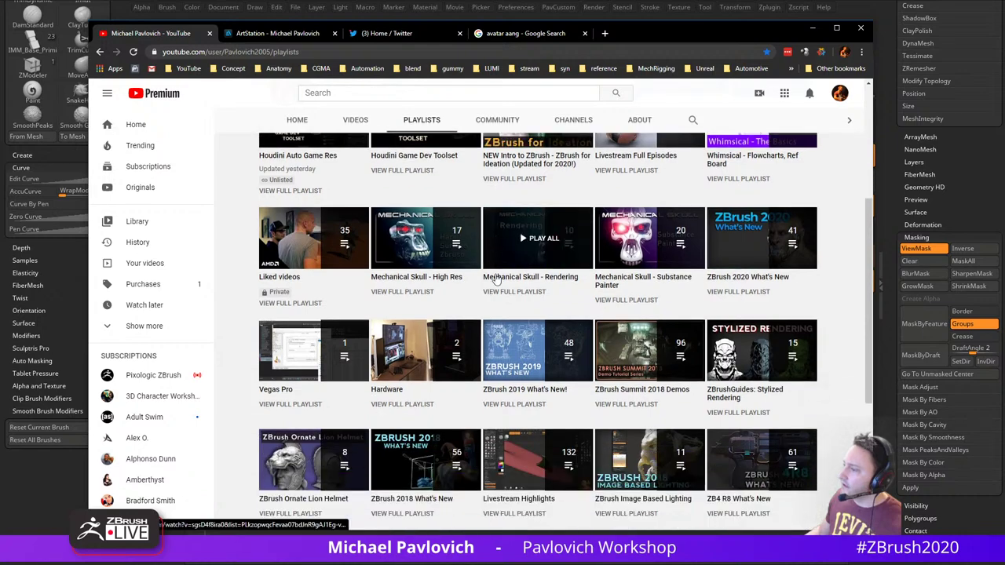
pyautogui.scroll(1, 496, 278)
pyautogui.scroll(1, 496, 279)
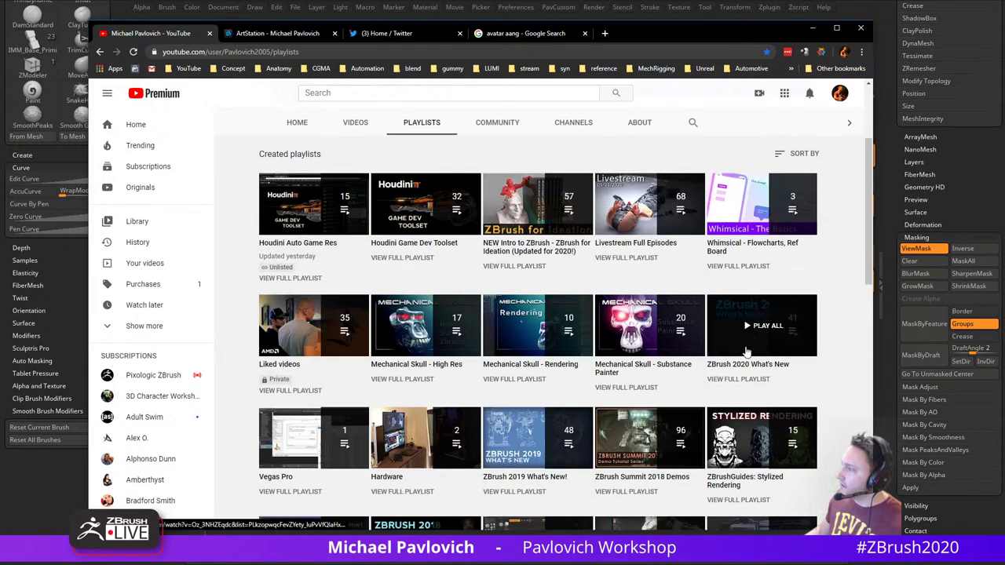
pyautogui.click(730, 380)
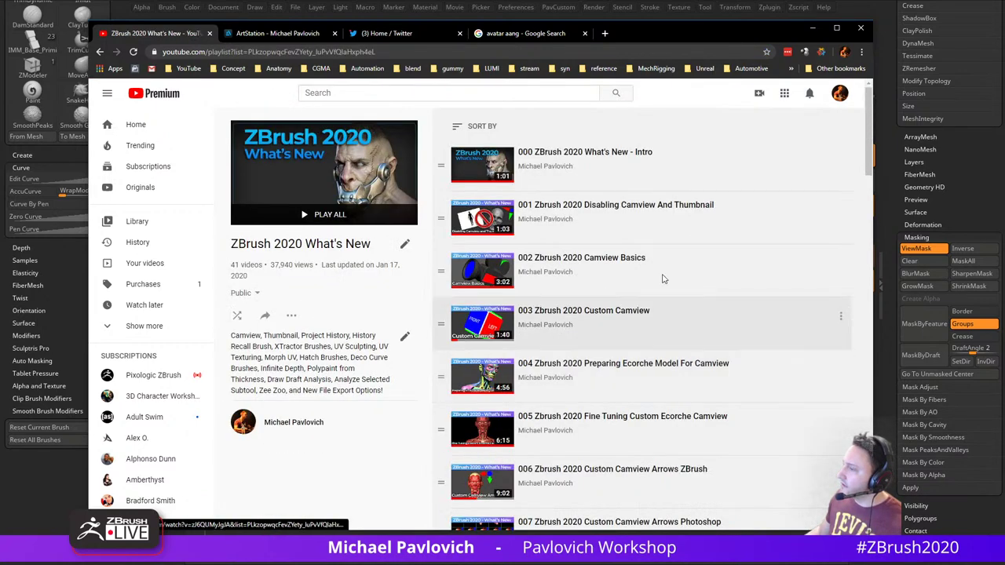
pyautogui.scroll(-20, 550, 259)
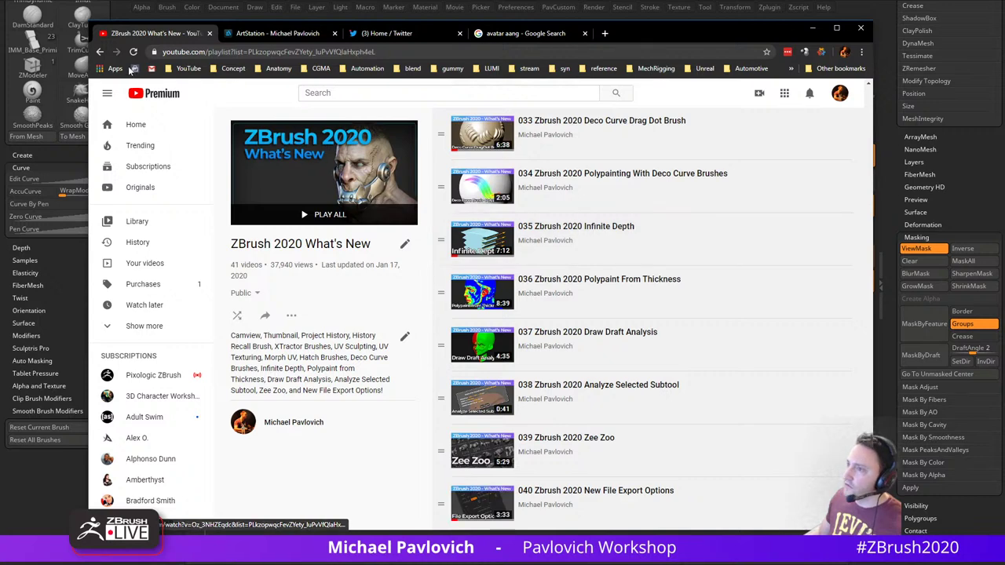
pyautogui.click(100, 52)
pyautogui.scroll(3, 466, 327)
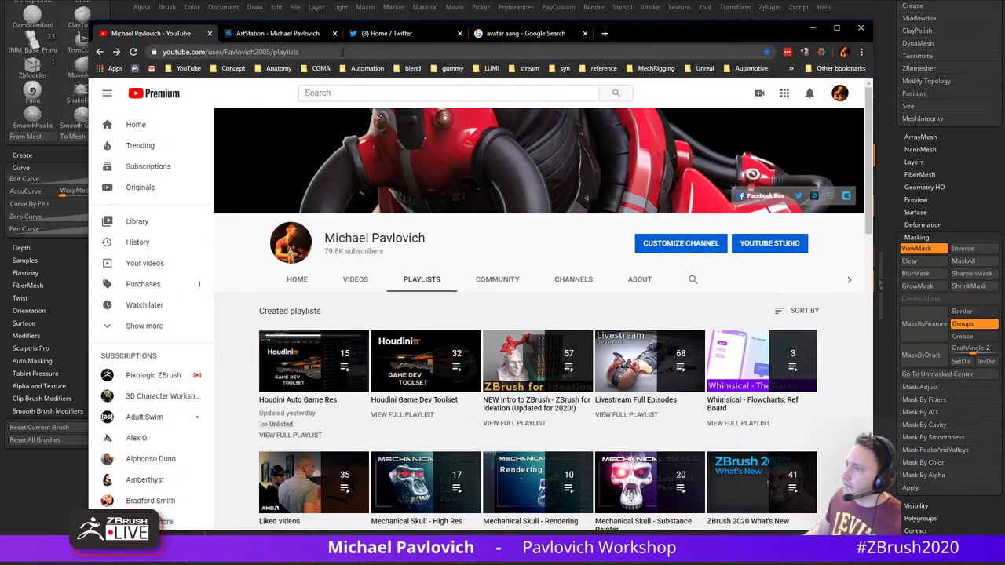
pyautogui.hotkey('ctrl', 'l')
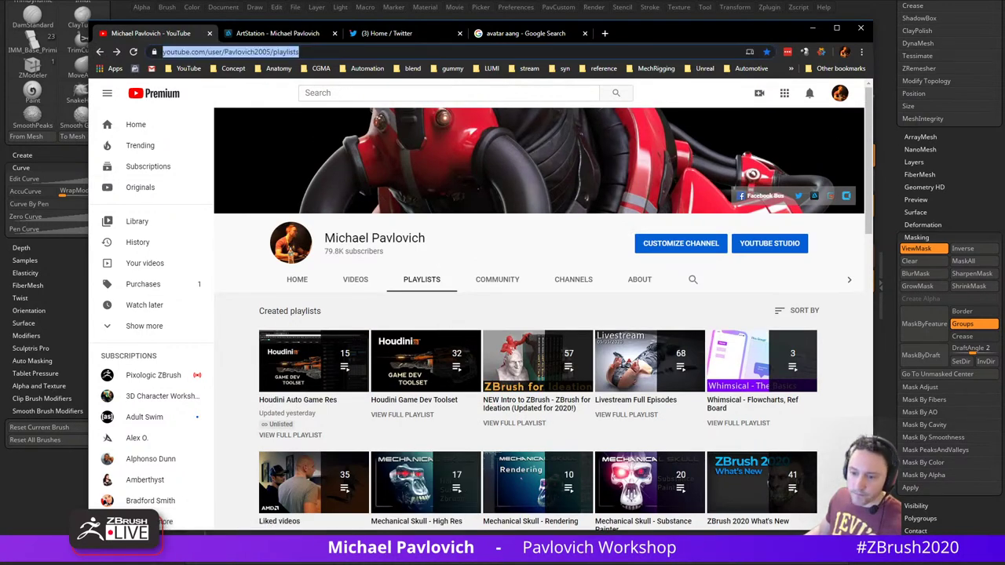
# Return to ZBrush, turn off the polyframe and leave Solo mode to show the remeshed head with its other subtools
pyautogui.moveTo(650, 36); pyautogui.dragTo(721, 564)
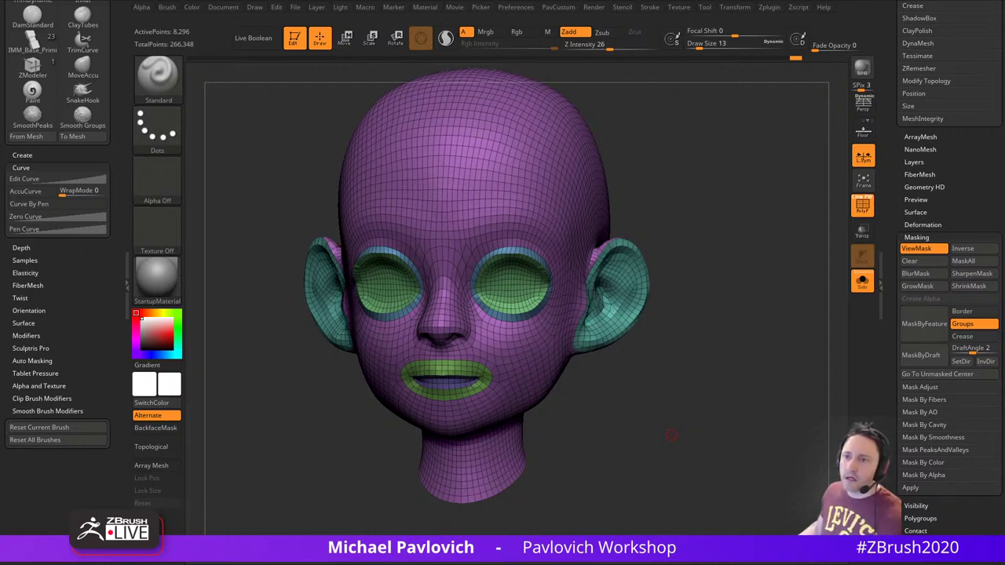
pyautogui.click(862, 206)
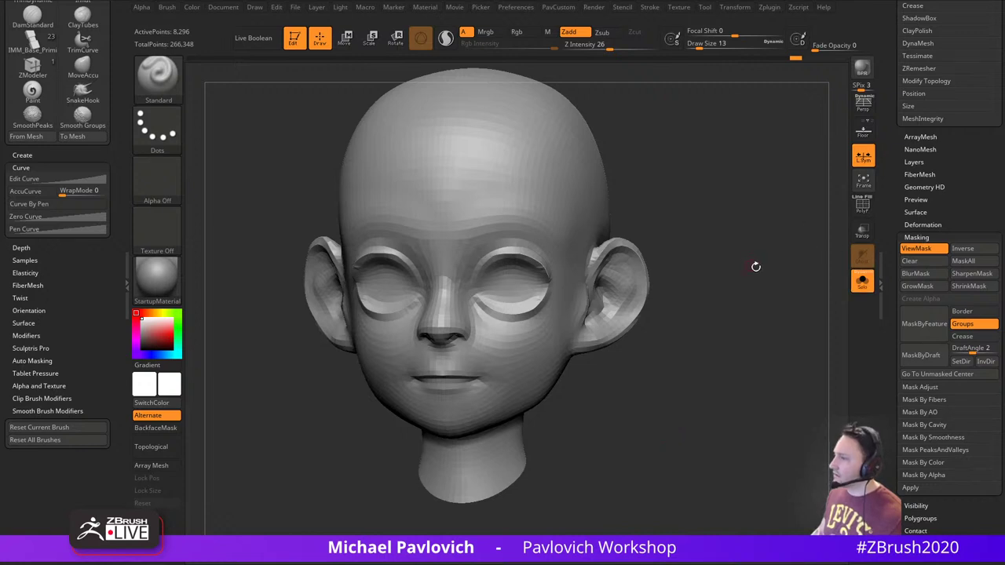
pyautogui.moveTo(756, 267); pyautogui.dragTo(777, 259)
pyautogui.click(862, 282)
pyautogui.keyDown('alt'); pyautogui.moveTo(817, 290); pyautogui.dragTo(717, 276); pyautogui.keyUp('alt')
pyautogui.press('w')
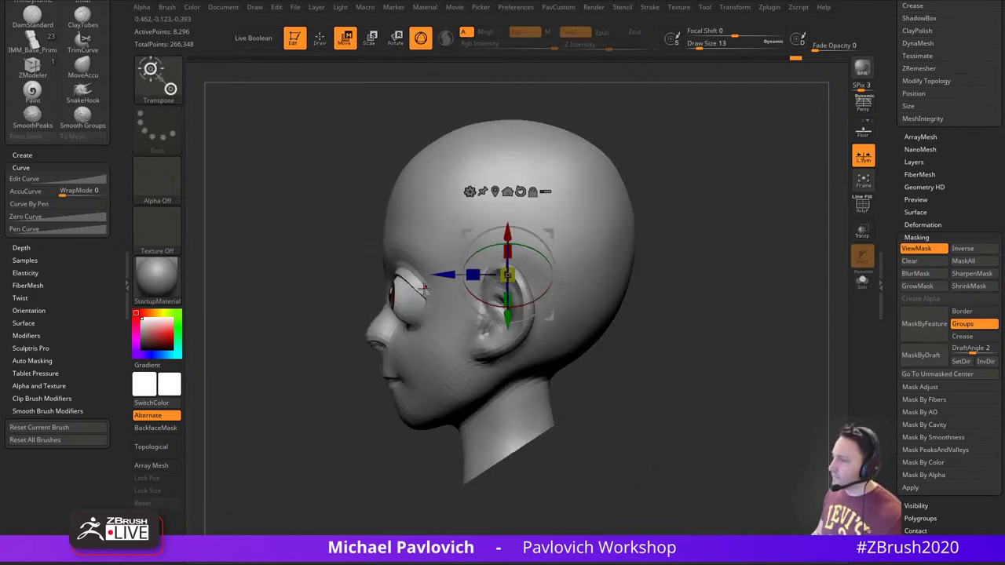
pyautogui.keyDown('alt'); pyautogui.click(466, 261); pyautogui.keyUp('alt')
pyautogui.moveTo(466, 260); pyautogui.dragTo(463, 277)
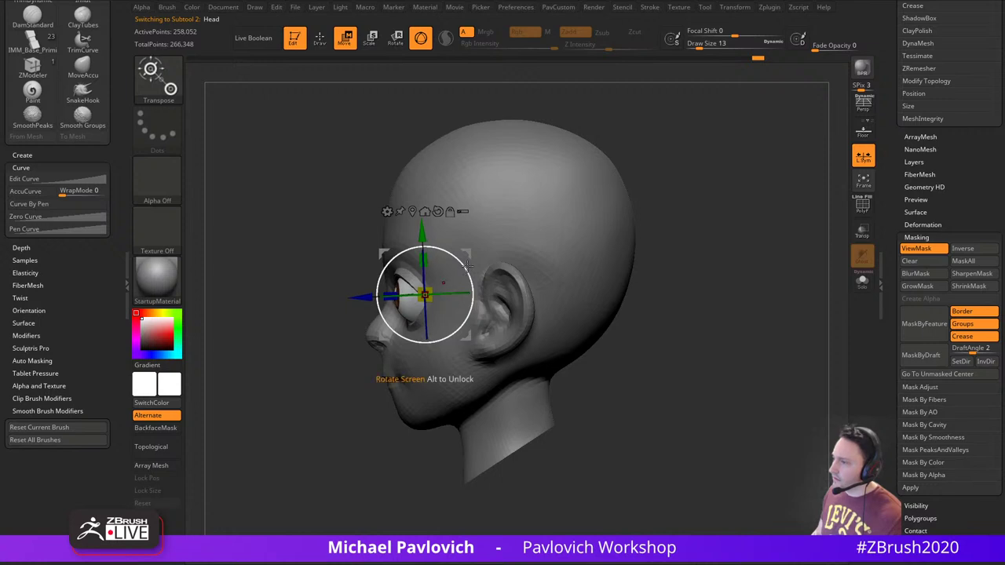
pyautogui.press('q')
pyautogui.moveTo(664, 242)
pyautogui.keyDown('shift'); pyautogui.mouseDown()
pyautogui.moveTo(619, 253)
pyautogui.moveTo(651, 260)
pyautogui.moveTo(639, 249)
pyautogui.moveTo(563, 259)
pyautogui.mouseUp(); pyautogui.keyUp('shift')
pyautogui.keyDown('alt'); pyautogui.click(474, 243); pyautogui.keyUp('alt')
# Choose the Move brush at draw size 29 and show the remeshed head's polyframe from the front
pyautogui.press('s')
pyautogui.press('b')
pyautogui.press('m')
pyautogui.press('v')
pyautogui.moveTo(450, 303)
pyautogui.mouseDown()
pyautogui.moveTo(468, 303)
pyautogui.moveTo(443, 283)
pyautogui.mouseUp()
pyautogui.press('s')
pyautogui.press('s')
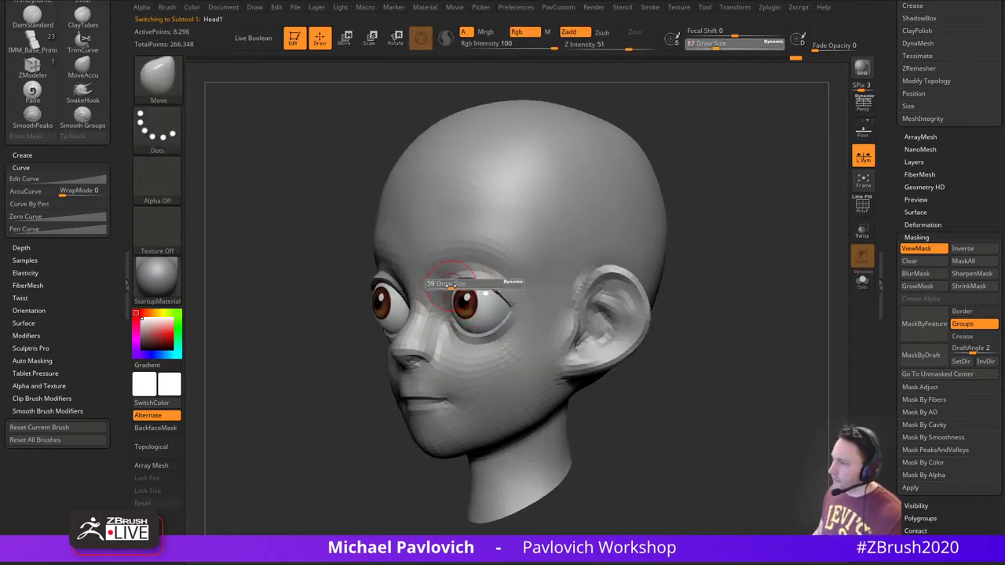
pyautogui.moveTo(776, 278)
pyautogui.keyDown('shift'); pyautogui.mouseDown()
pyautogui.moveTo(750, 277)
pyautogui.moveTo(765, 244)
pyautogui.mouseUp(); pyautogui.keyUp('shift')
pyautogui.hotkey('shift', 'f')
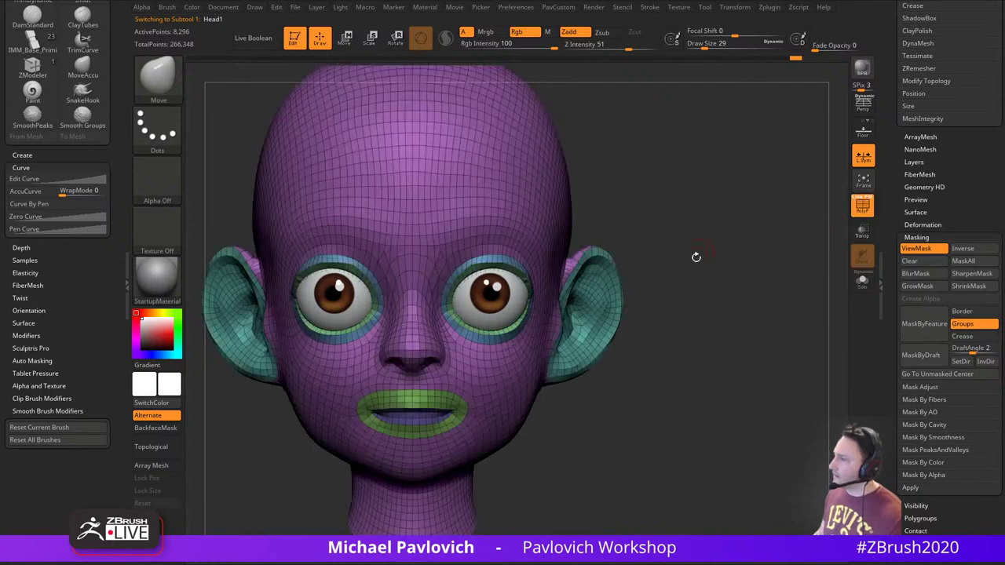
pyautogui.keyDown('alt'); pyautogui.moveTo(696, 256); pyautogui.dragTo(769, 286); pyautogui.keyUp('alt')
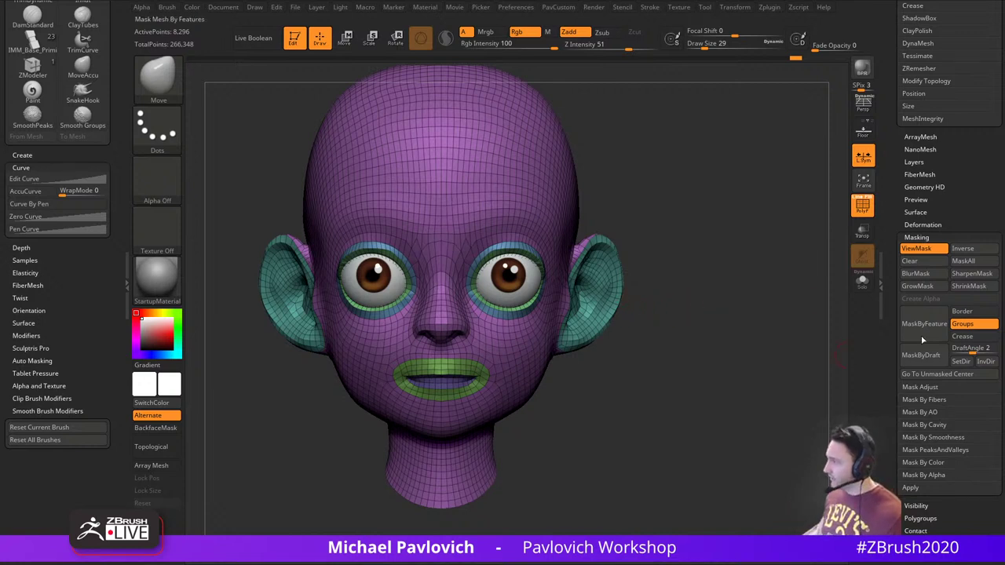
# Run ZRemesher on the low-poly head again from its Geometry settings, with KeepGroups on and AdaptiveSize 0
pyautogui.keyDown('shift'); pyautogui.click(923, 236); pyautogui.keyUp('shift')
pyautogui.moveTo(906, 159); pyautogui.dragTo(915, 227)
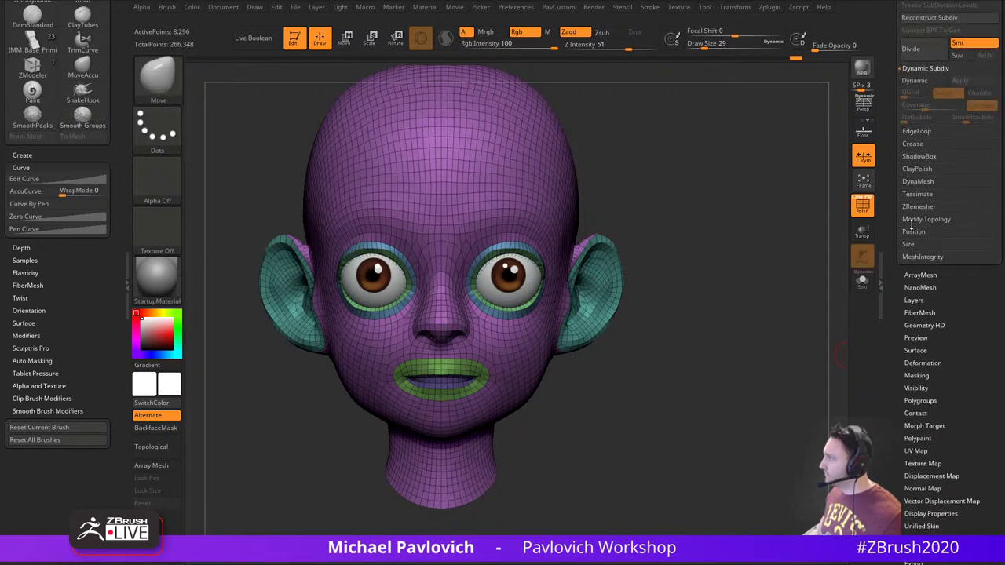
pyautogui.keyDown('shift'); pyautogui.click(916, 208); pyautogui.keyUp('shift')
pyautogui.click(919, 225)
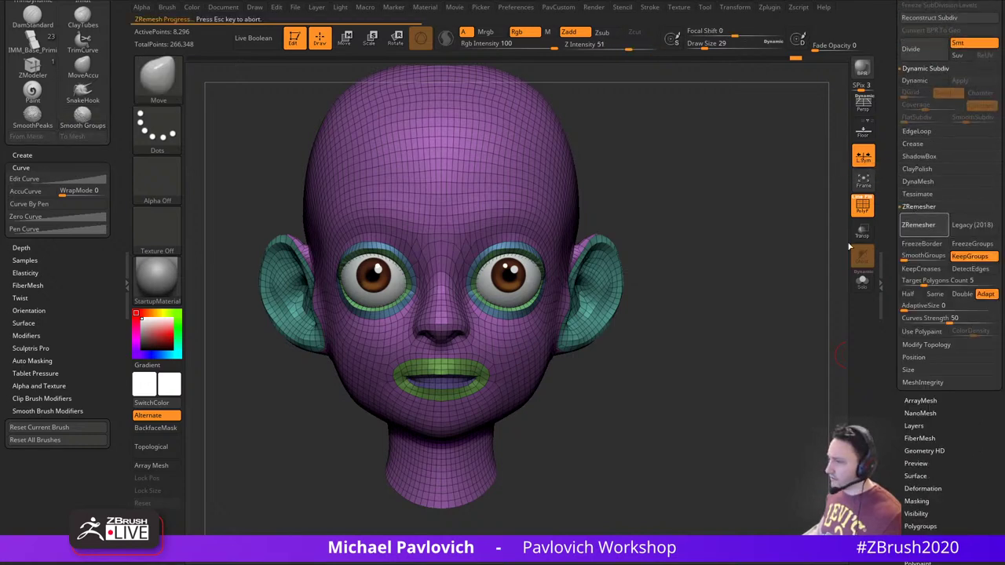
# Choose the ZModeler brush at draw size 13 to clean up the jagged polygons above the ear
pyautogui.moveTo(787, 291); pyautogui.dragTo(756, 274)
pyautogui.moveTo(773, 218); pyautogui.dragTo(451, 225)
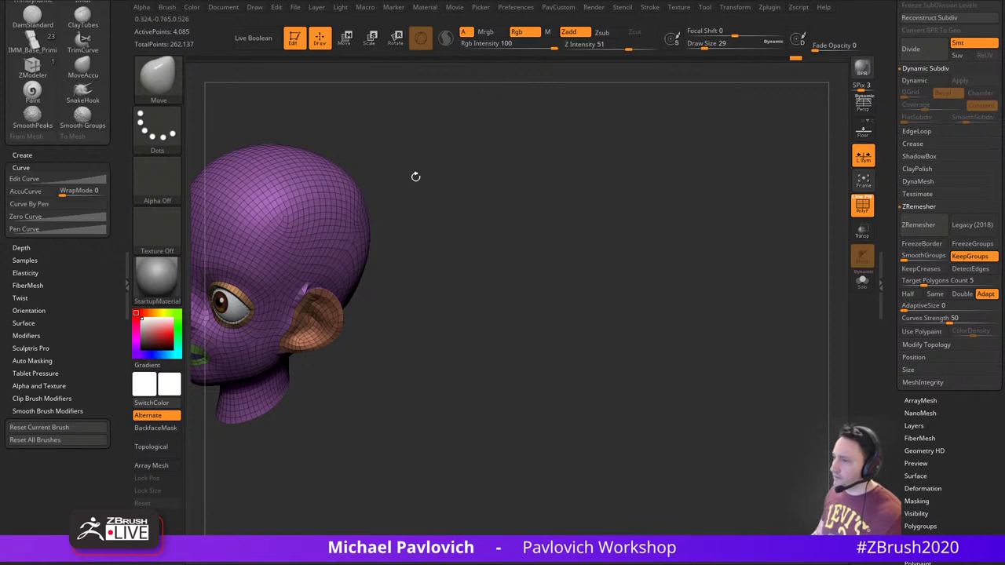
pyautogui.moveTo(415, 176)
pyautogui.keyDown('alt'); pyautogui.mouseDown()
pyautogui.moveTo(565, 217)
pyautogui.moveTo(680, 379)
pyautogui.mouseUp(); pyautogui.keyUp('alt')
pyautogui.press('b')
pyautogui.press('z')
pyautogui.press('m')
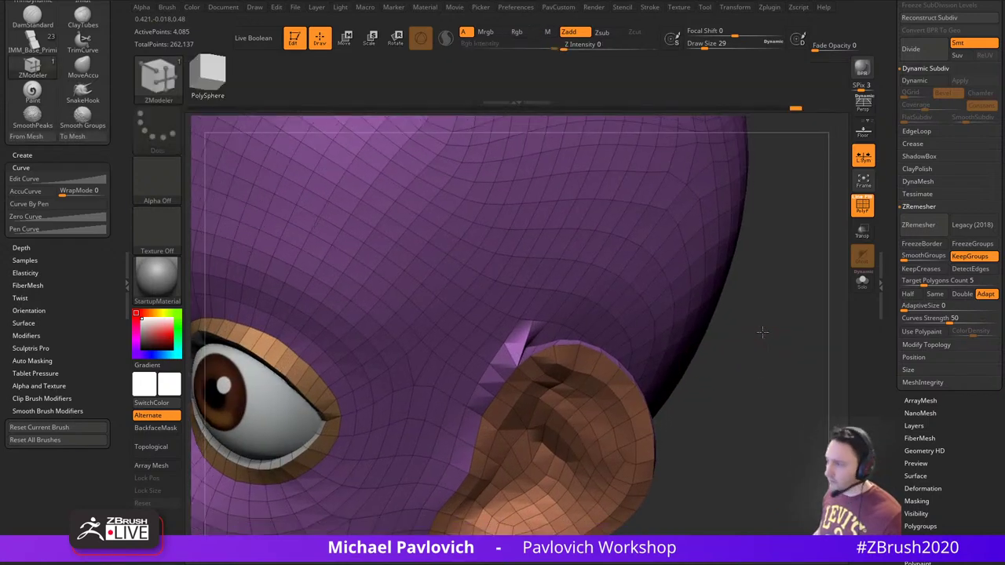
pyautogui.moveTo(763, 332)
pyautogui.mouseDown()
pyautogui.moveTo(754, 315)
pyautogui.moveTo(712, 309)
pyautogui.moveTo(703, 362)
pyautogui.moveTo(668, 351)
pyautogui.moveTo(684, 326)
pyautogui.mouseUp()
pyautogui.press('[')
pyautogui.press('[')
# Set ZModeler's point action to Bridge Two Points and its edge action to Split, and split the edge above the ear's front
pyautogui.press('space')
pyautogui.click(537, 292)
pyautogui.press('space')
pyautogui.click(360, 301)
pyautogui.press('space')
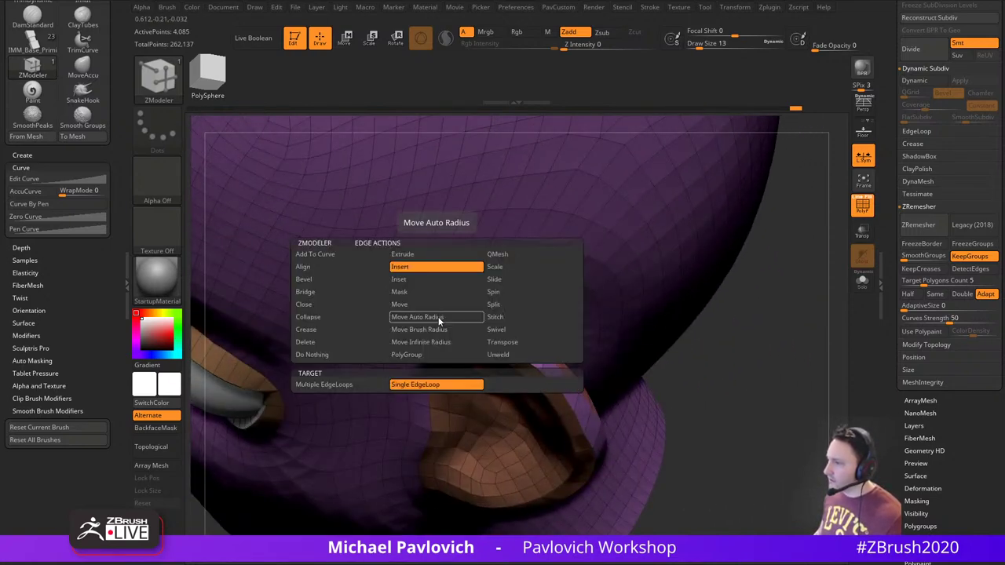
pyautogui.click(496, 305)
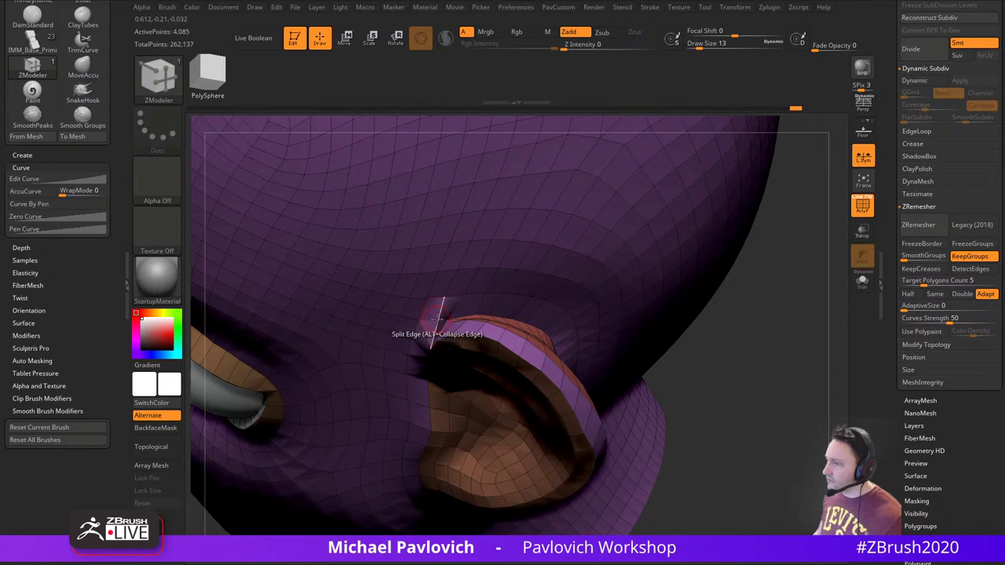
pyautogui.moveTo(669, 316)
pyautogui.mouseDown()
pyautogui.moveTo(762, 299)
pyautogui.moveTo(770, 285)
pyautogui.moveTo(661, 281)
pyautogui.mouseUp()
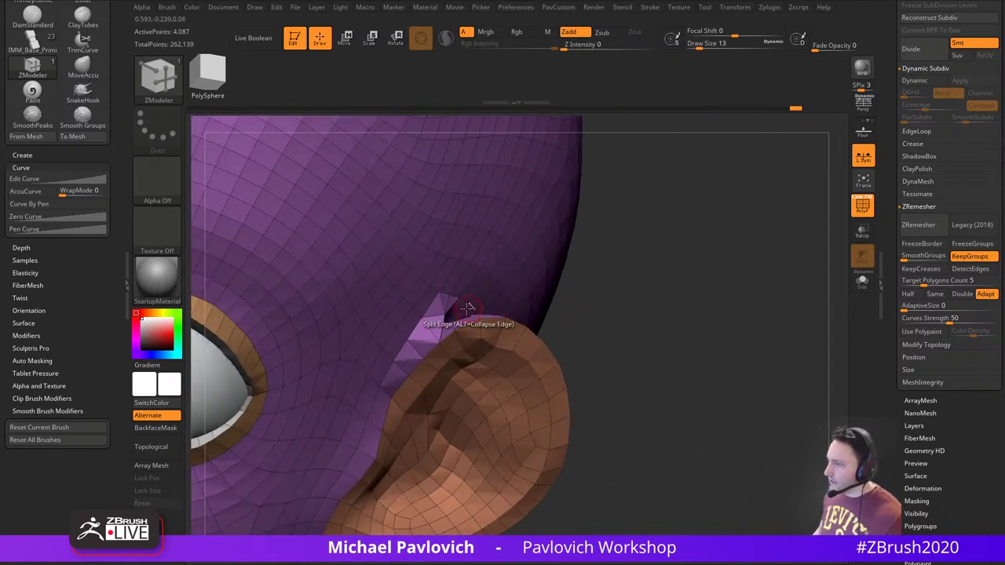
# Reshape the split vertices above the ear's front with the Move brush
pyautogui.press('b')
pyautogui.press('m')
pyautogui.press('v')
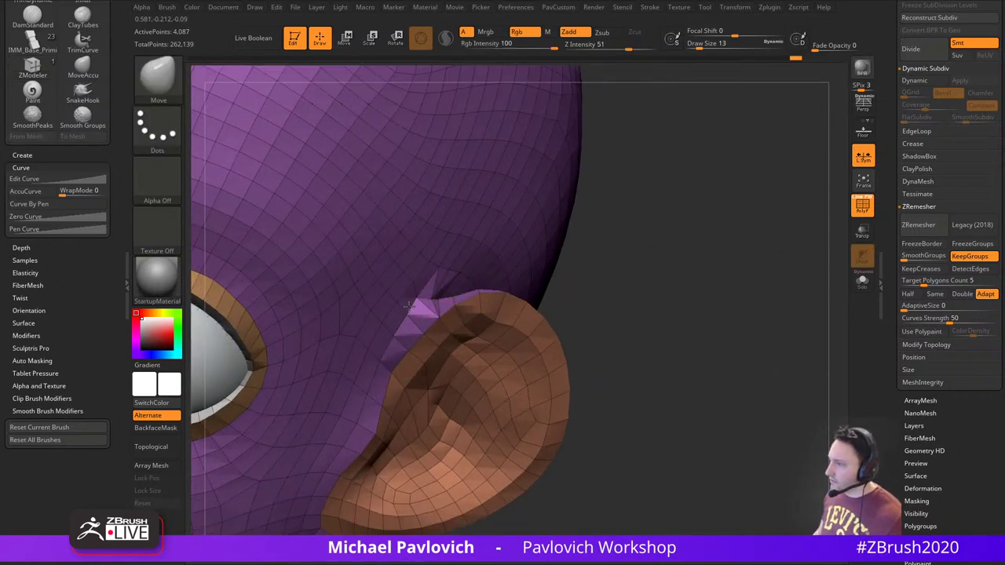
pyautogui.moveTo(691, 294); pyautogui.dragTo(659, 271)
# Try to delete a single edge above the ear with ZModeler's Delete edge action and undo the edit
pyautogui.press('b')
pyautogui.press('z')
pyautogui.press('m')
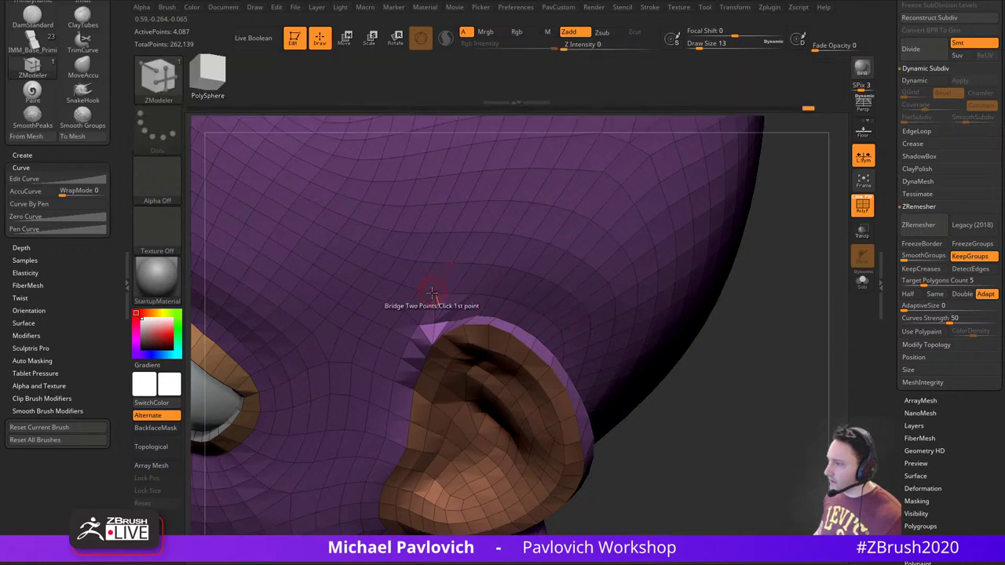
pyautogui.press('space')
pyautogui.press('space')
pyautogui.click(336, 342)
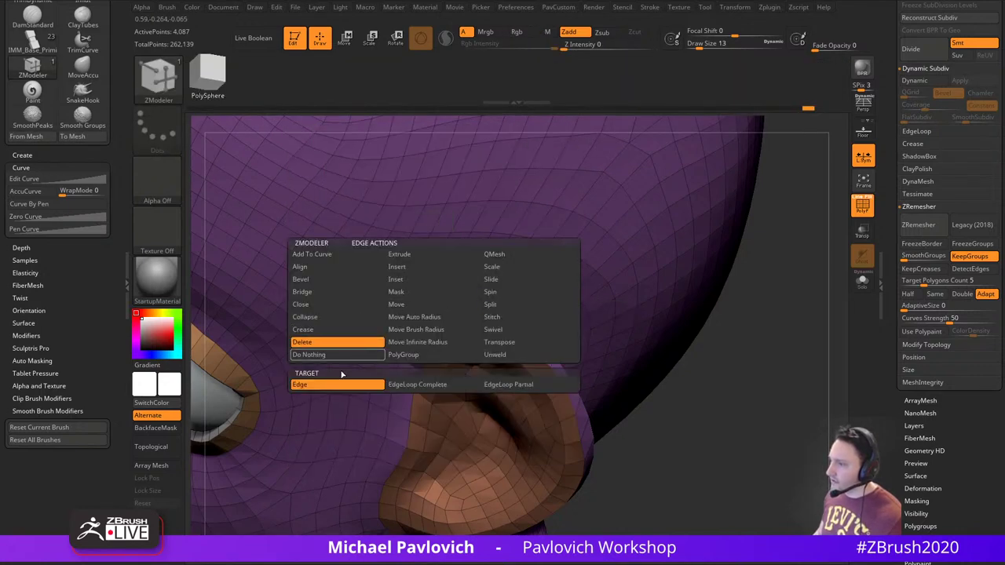
pyautogui.click(453, 312)
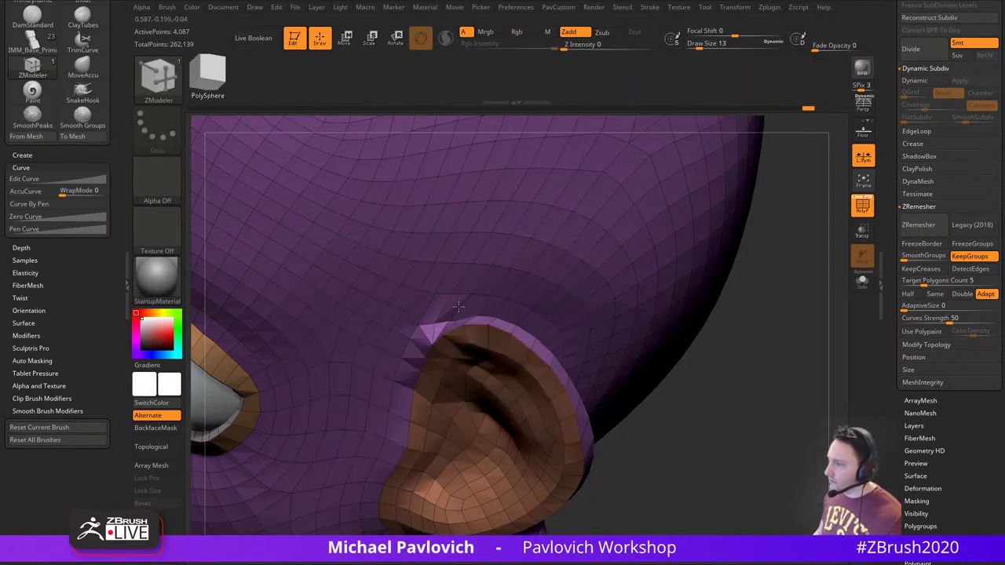
pyautogui.moveTo(769, 327)
pyautogui.mouseDown()
pyautogui.moveTo(699, 346)
pyautogui.moveTo(713, 296)
pyautogui.mouseUp()
pyautogui.hotkey('ctrl', 'z')
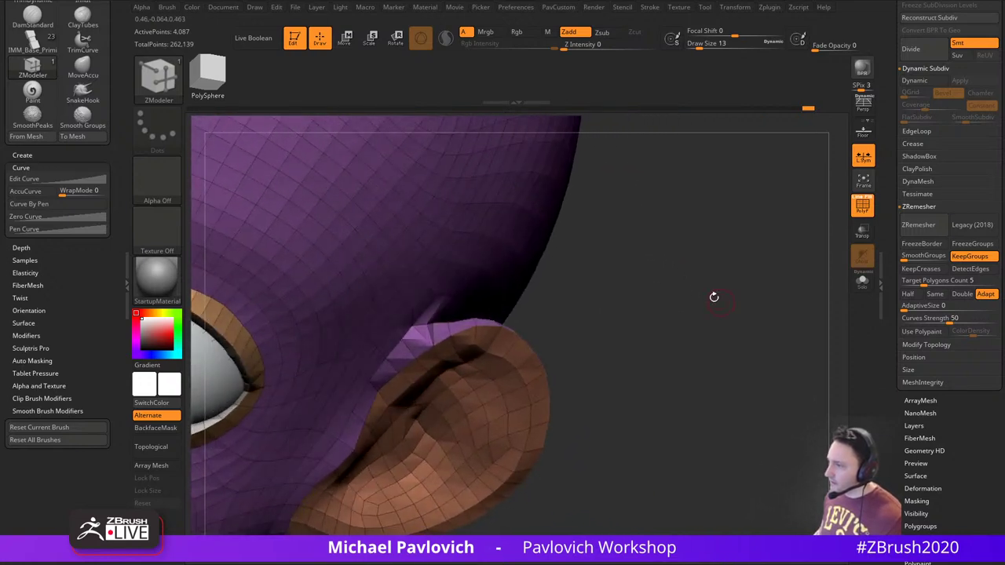
# Pull the vertices where the top of the ear meets the head into a smoother outline with the Move brush
pyautogui.press('b')
pyautogui.press('m')
pyautogui.press('v')
pyautogui.moveTo(429, 305); pyautogui.dragTo(413, 290)
pyautogui.moveTo(596, 291)
pyautogui.mouseDown()
pyautogui.moveTo(566, 298)
pyautogui.moveTo(574, 312)
pyautogui.mouseUp()
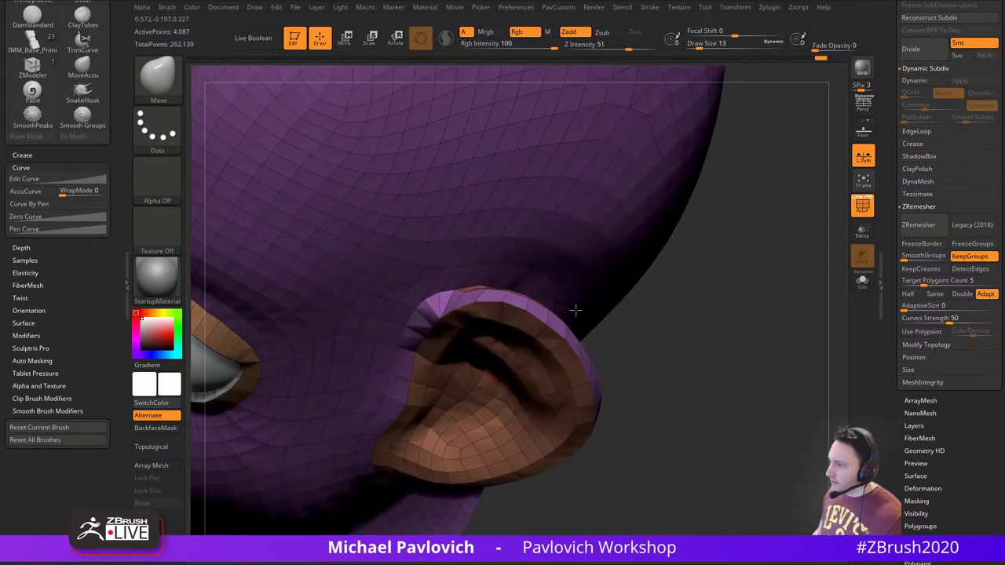
# Set ZModeler's edge action to Collapse and collapse the stray edge at the ear's upper front
pyautogui.press('b')
pyautogui.press('z')
pyautogui.press('m')
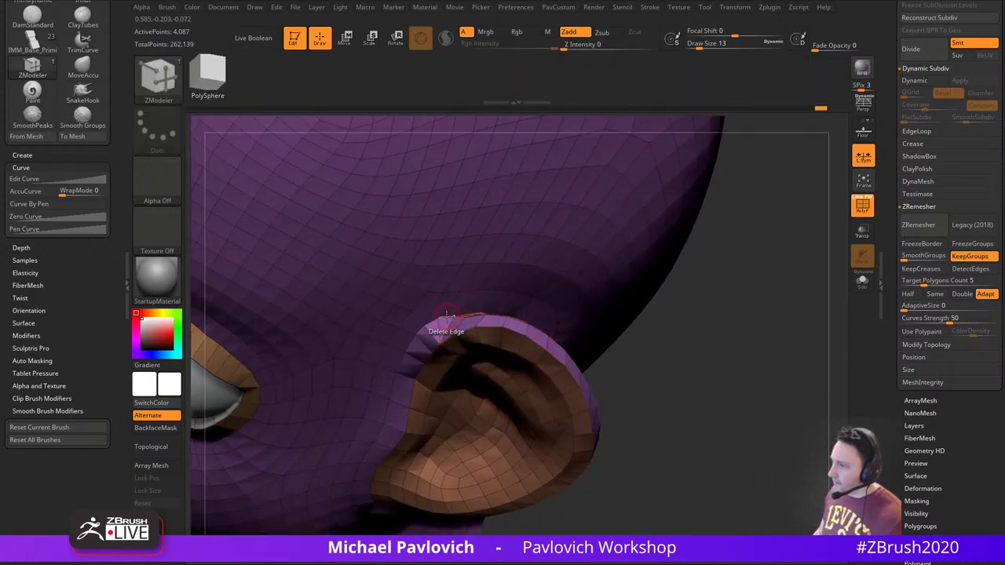
pyautogui.press('space')
pyautogui.click(448, 315)
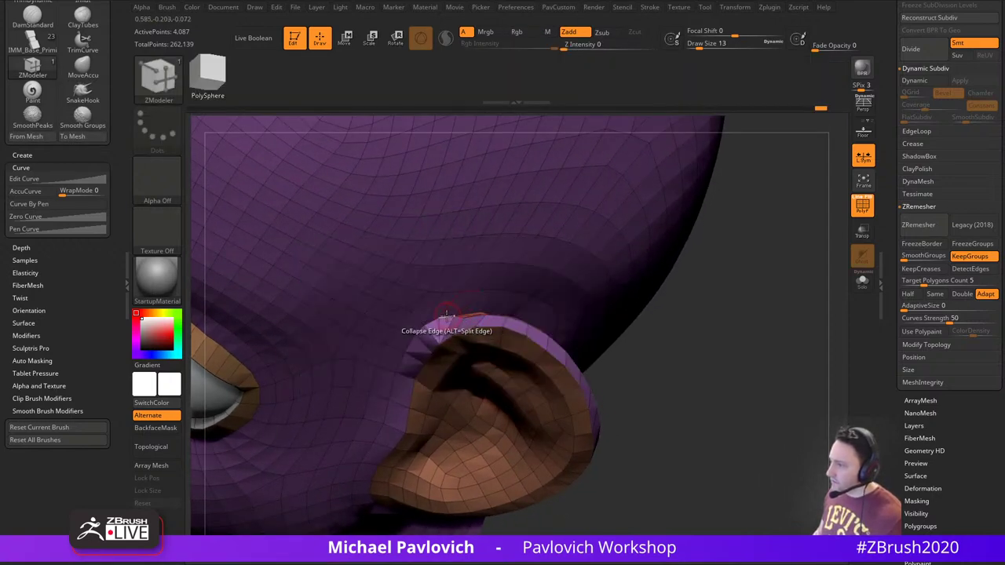
pyautogui.moveTo(752, 335); pyautogui.dragTo(793, 385)
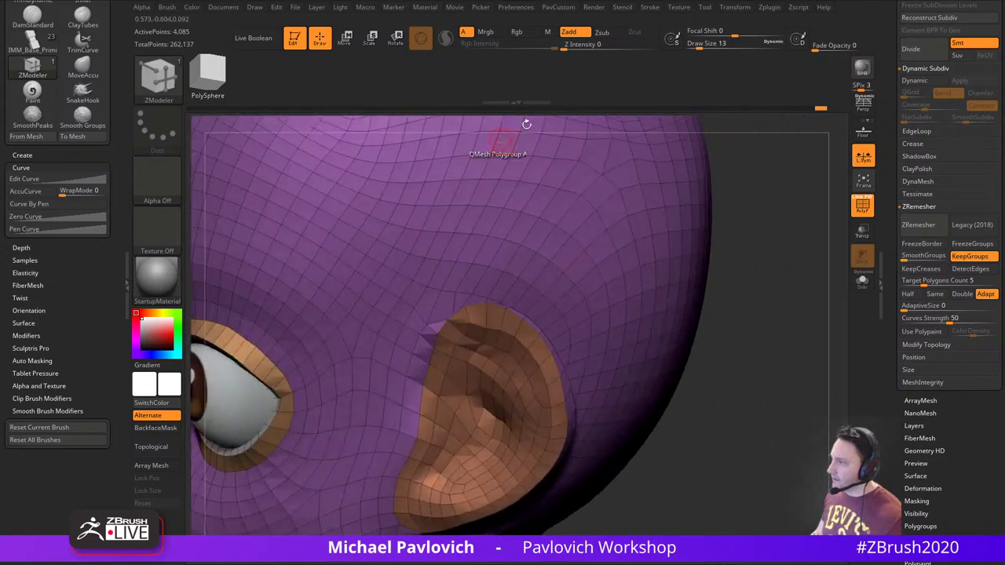
# Close the open neck hole with ZModeler's Close edge action set to Convex Hole
pyautogui.moveTo(780, 243); pyautogui.dragTo(776, 304)
pyautogui.moveTo(722, 242); pyautogui.dragTo(627, 235)
pyautogui.moveTo(718, 290)
pyautogui.mouseDown()
pyautogui.moveTo(565, 270)
pyautogui.moveTo(749, 292)
pyautogui.moveTo(709, 263)
pyautogui.moveTo(722, 246)
pyautogui.moveTo(755, 257)
pyautogui.moveTo(758, 284)
pyautogui.moveTo(727, 258)
pyautogui.moveTo(738, 249)
pyautogui.moveTo(723, 255)
pyautogui.mouseUp()
pyautogui.moveTo(789, 281); pyautogui.dragTo(763, 205)
pyautogui.moveTo(759, 343)
pyautogui.mouseDown()
pyautogui.moveTo(760, 278)
pyautogui.moveTo(804, 318)
pyautogui.moveTo(689, 280)
pyautogui.moveTo(817, 295)
pyautogui.mouseUp()
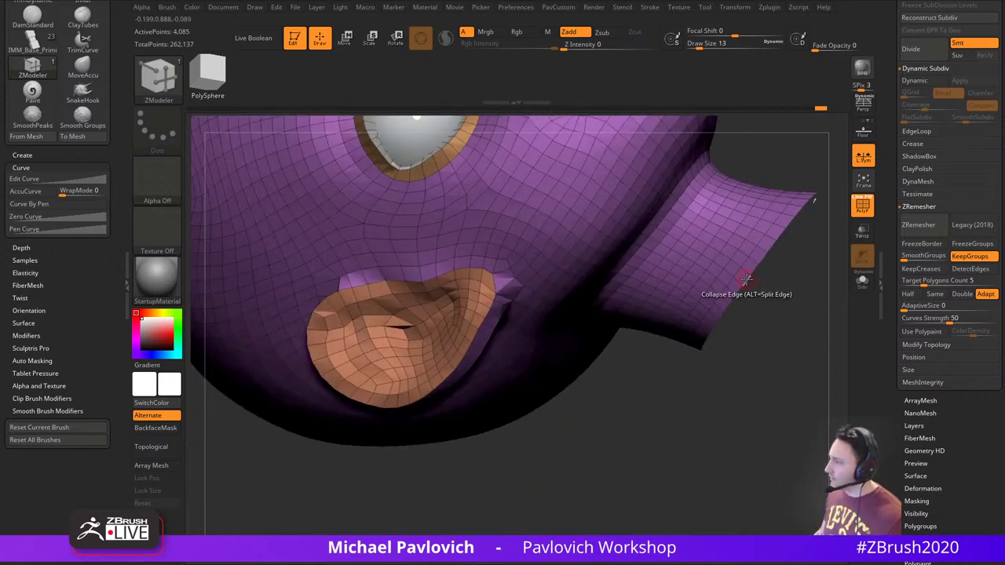
pyautogui.press('space')
pyautogui.click(628, 304)
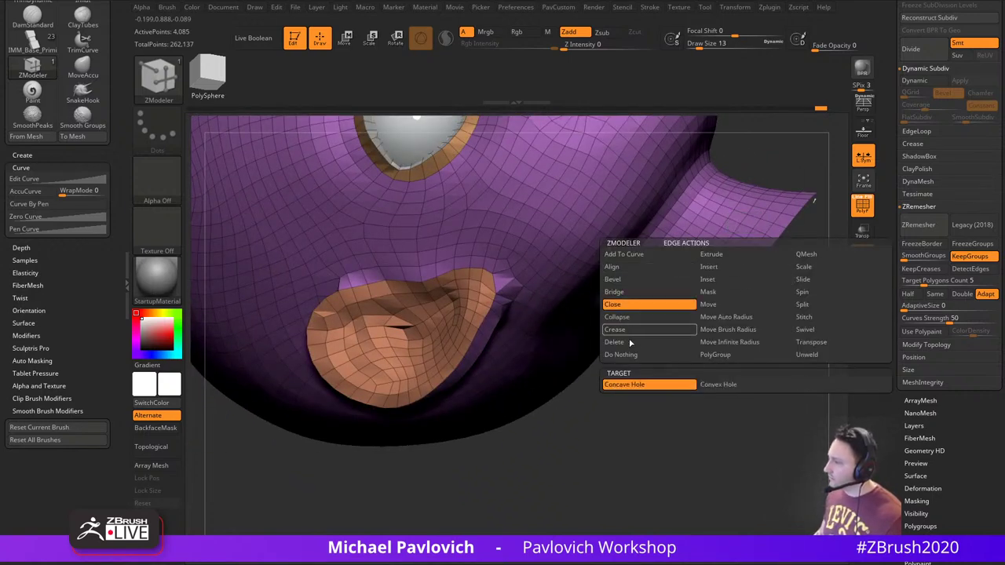
pyautogui.click(730, 384)
pyautogui.moveTo(784, 300); pyautogui.dragTo(721, 343)
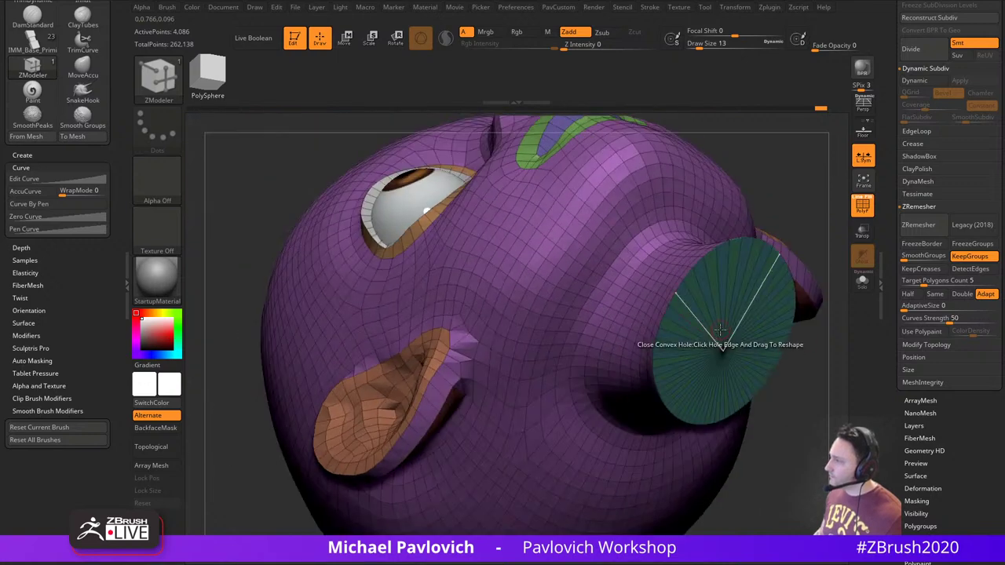
# Hide the polygroup of the new neck cap
pyautogui.keyDown('ctrl'); pyautogui.keyDown('shift'); pyautogui.click(722, 354); pyautogui.keyUp('shift'); pyautogui.keyUp('ctrl')
pyautogui.keyDown('ctrl'); pyautogui.keyDown('shift'); pyautogui.click(792, 180); pyautogui.keyUp('shift'); pyautogui.keyUp('ctrl')
pyautogui.moveTo(795, 177); pyautogui.dragTo(805, 228)
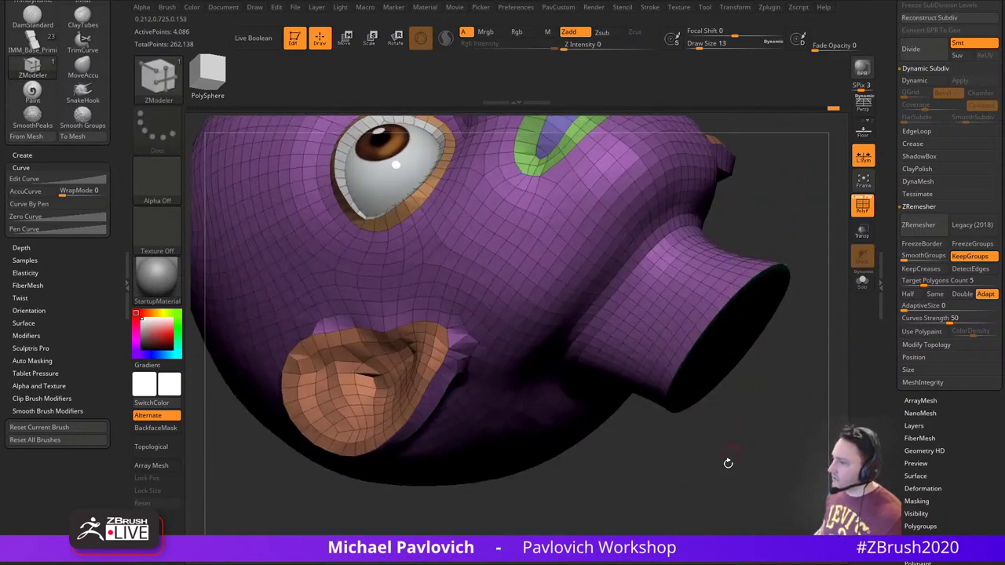
# Return to the Move brush and smooth the polygons inside the ear
pyautogui.keyDown('alt'); pyautogui.moveTo(727, 464); pyautogui.dragTo(736, 426); pyautogui.keyUp('alt')
pyautogui.moveTo(653, 466); pyautogui.dragTo(440, 514)
pyautogui.moveTo(719, 370); pyautogui.dragTo(746, 410)
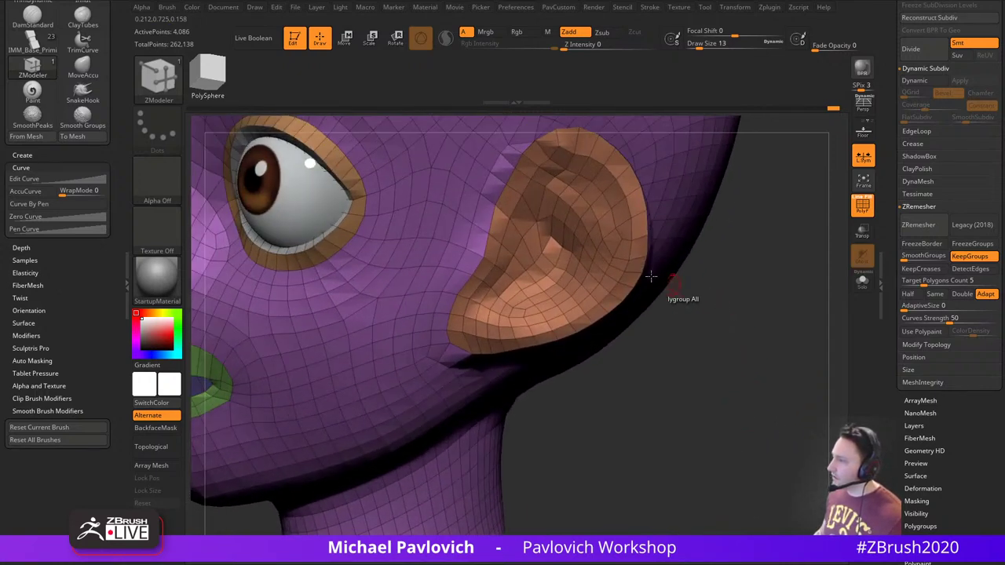
pyautogui.press('b')
pyautogui.press('m')
pyautogui.press('v')
pyautogui.moveTo(725, 227); pyautogui.dragTo(730, 230)
pyautogui.keyDown('shift'); pyautogui.moveTo(610, 227); pyautogui.dragTo(597, 227); pyautogui.keyUp('shift')
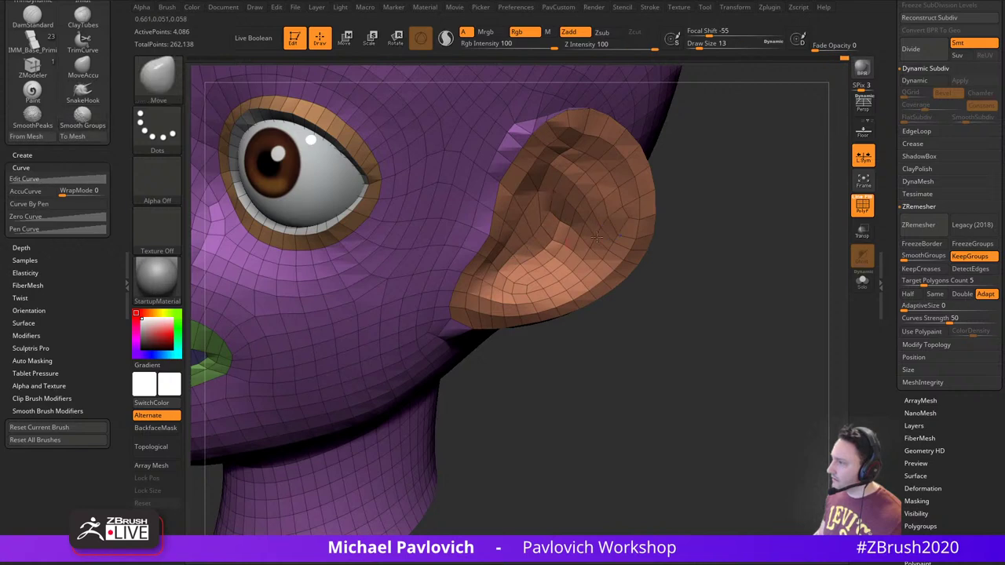
# Adjust the area beneath the earlobe with the Move brush at draw size 20, and raise the draw size to 56
pyautogui.moveTo(695, 231)
pyautogui.mouseDown()
pyautogui.moveTo(708, 218)
pyautogui.moveTo(729, 241)
pyautogui.moveTo(676, 239)
pyautogui.mouseUp()
pyautogui.press('s')
pyautogui.moveTo(521, 290); pyautogui.dragTo(524, 289)
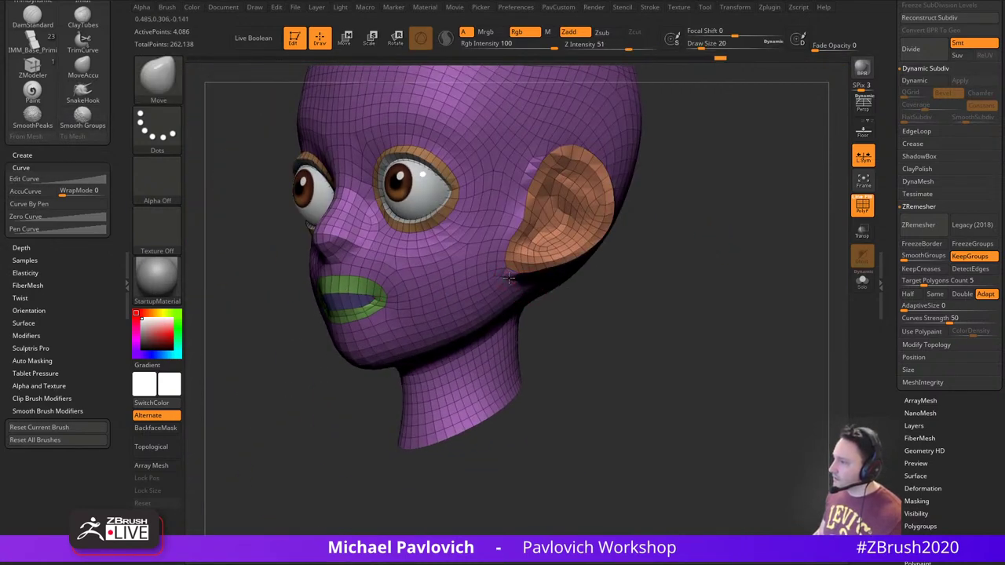
pyautogui.moveTo(659, 282); pyautogui.dragTo(692, 283)
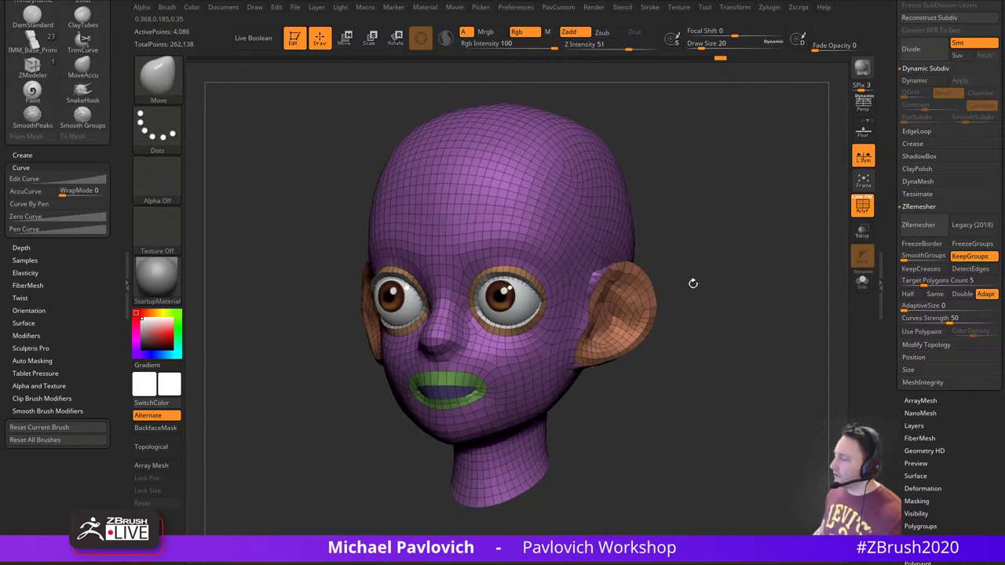
pyautogui.moveTo(747, 320); pyautogui.dragTo(603, 380)
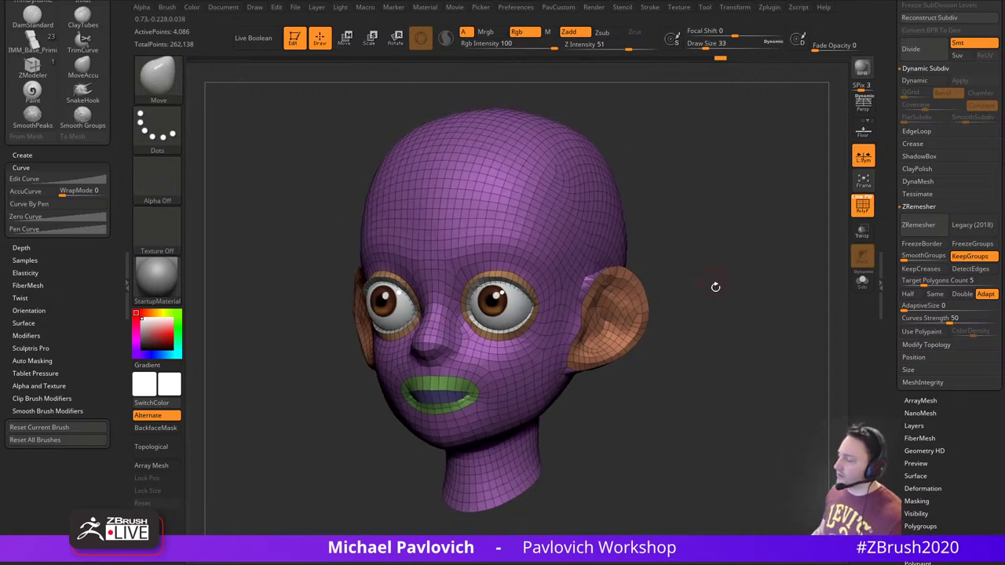
pyautogui.moveTo(726, 306); pyautogui.dragTo(722, 309)
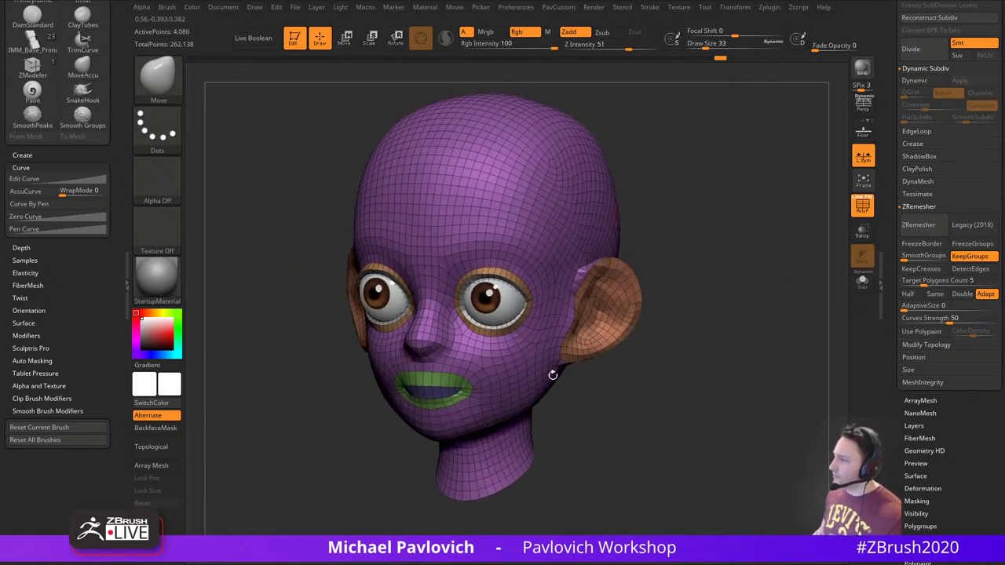
pyautogui.press('s')
pyautogui.click(710, 284)
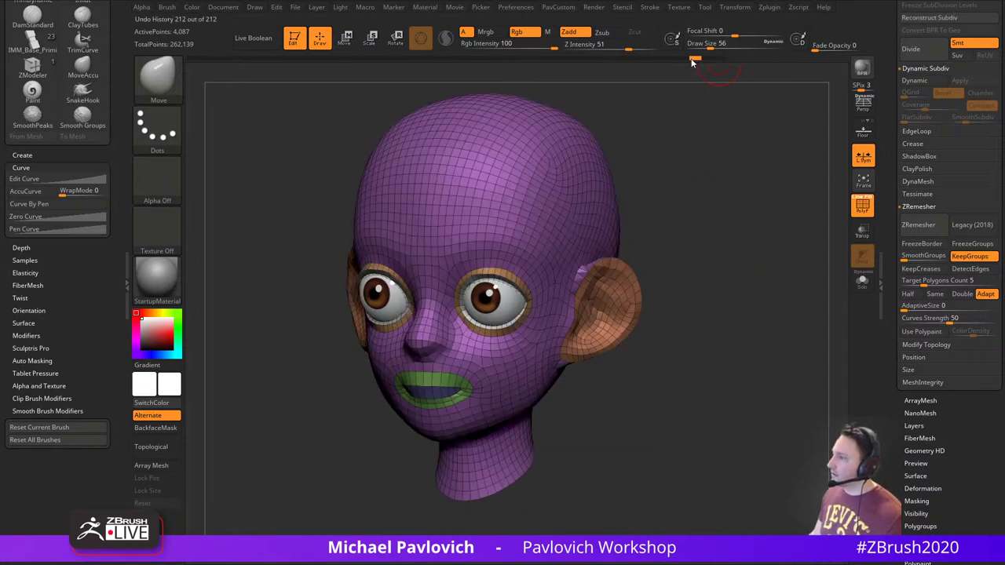
# Mark the dense original head, undo history state 3, as the projection source and return to the latest history state
pyautogui.moveTo(691, 61)
pyautogui.mouseDown()
pyautogui.moveTo(356, 63)
pyautogui.moveTo(218, 76)
pyautogui.mouseUp()
pyautogui.hotkey('shift', 'd')
pyautogui.press('d')
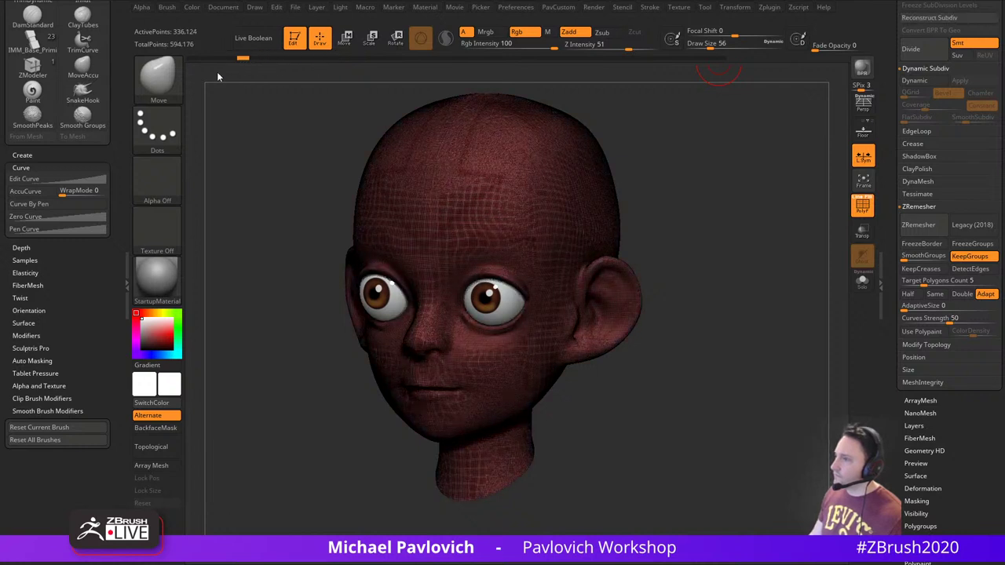
pyautogui.keyDown('ctrl'); pyautogui.click(193, 61); pyautogui.keyUp('ctrl')
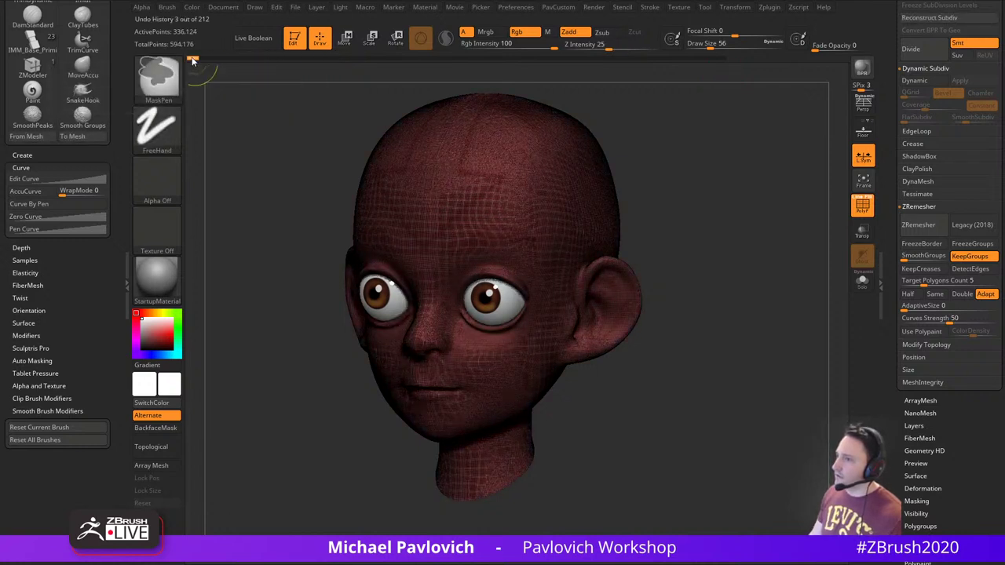
pyautogui.click(720, 58)
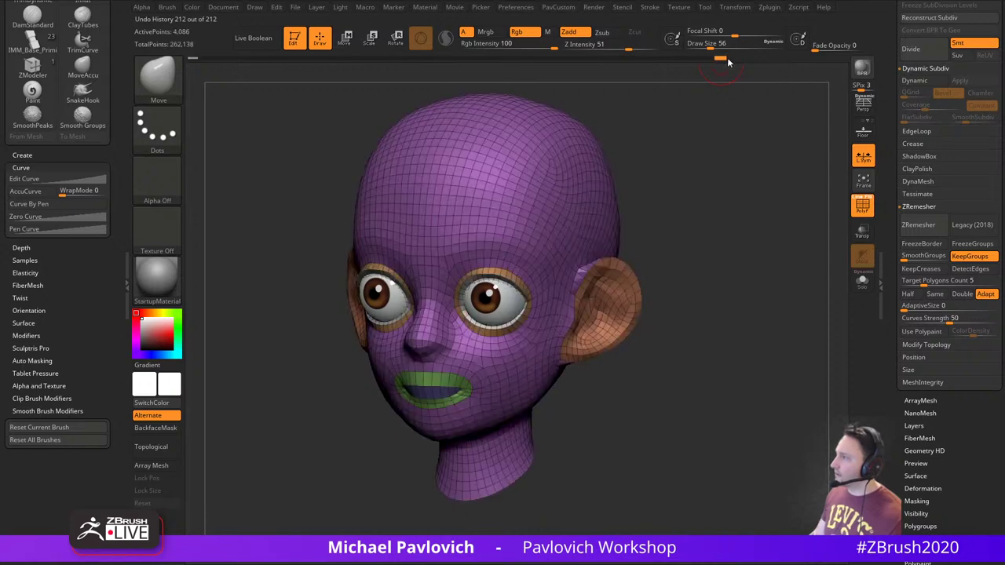
# Run Project History on the low-poly head from the subtool's Project settings, choosing Always YES for polypaint projection
pyautogui.moveTo(711, 186)
pyautogui.mouseDown()
pyautogui.moveTo(758, 244)
pyautogui.moveTo(730, 246)
pyautogui.moveTo(805, 220)
pyautogui.mouseUp()
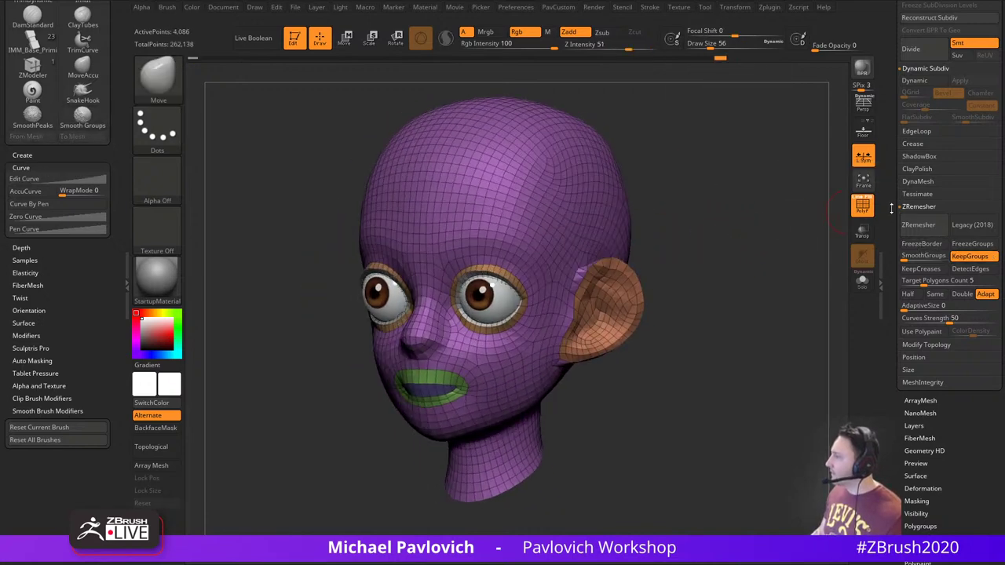
pyautogui.moveTo(891, 208); pyautogui.dragTo(891, 314)
pyautogui.moveTo(891, 157); pyautogui.dragTo(892, 302)
pyautogui.moveTo(893, 197); pyautogui.dragTo(901, 320)
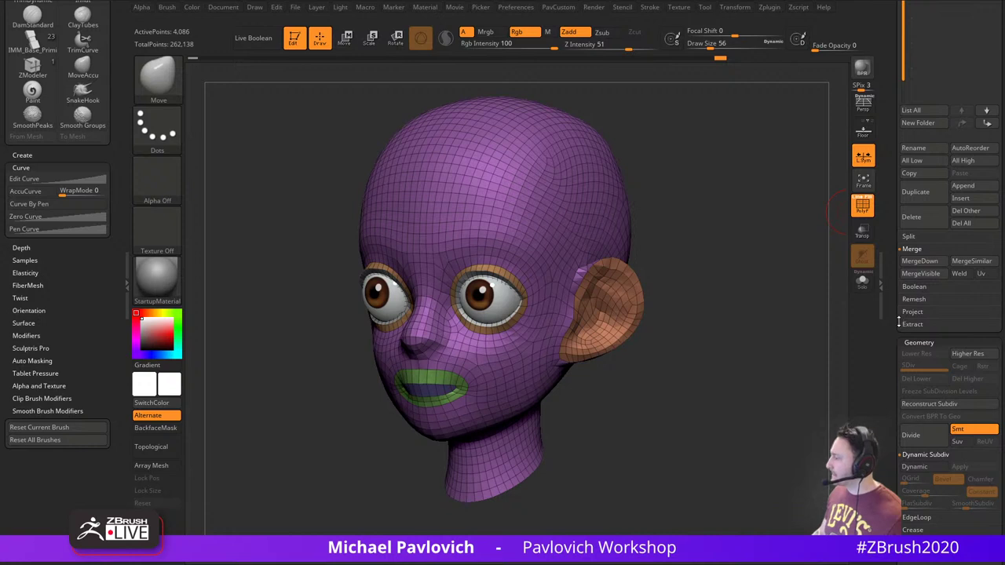
pyautogui.click(916, 313)
pyautogui.click(966, 327)
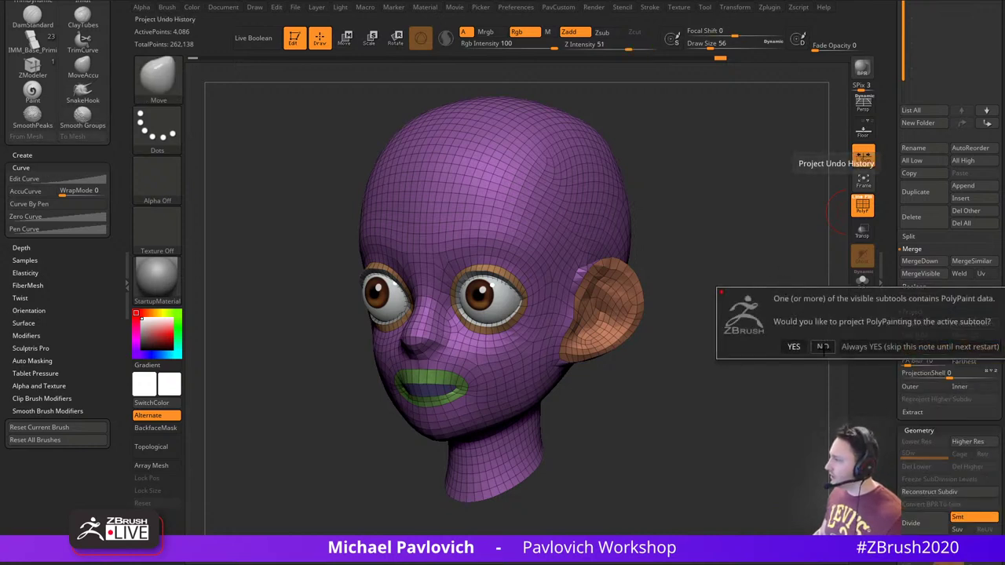
pyautogui.click(856, 349)
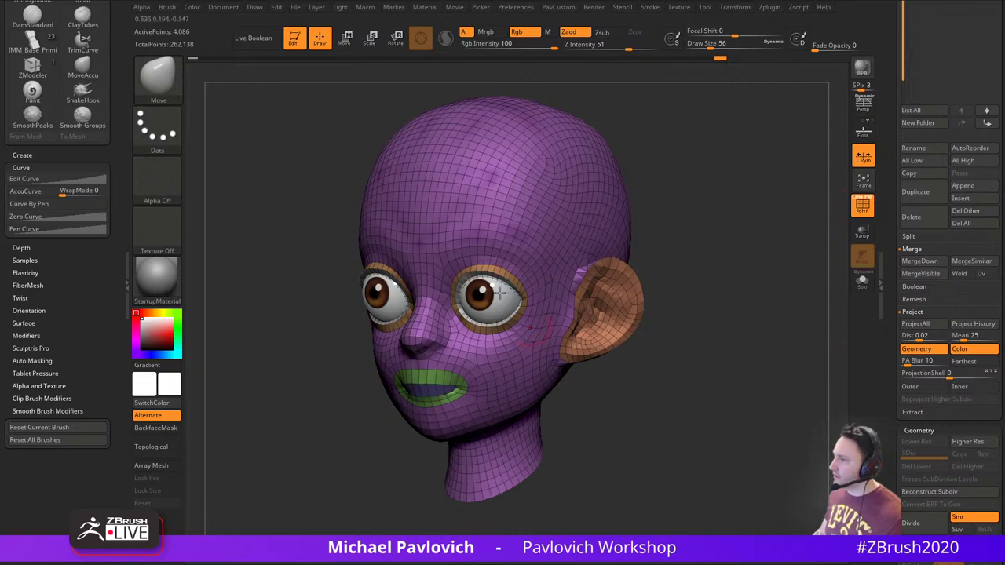
# Subdivide the head to SDiv 2 and again to SDiv 3, running Project History at each level
pyautogui.moveTo(687, 240); pyautogui.dragTo(737, 234)
pyautogui.hotkey('ctrl', 'd')
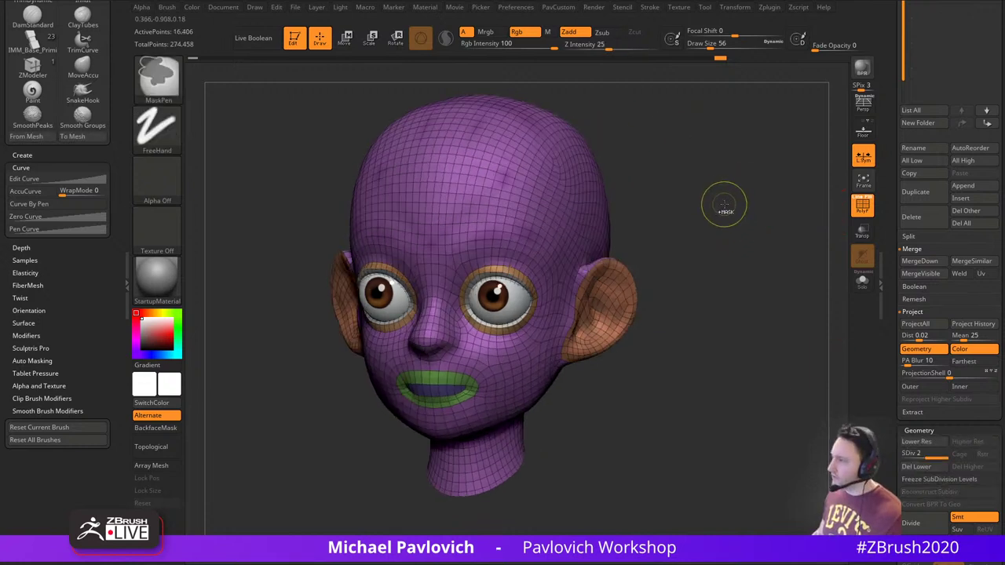
pyautogui.click(953, 325)
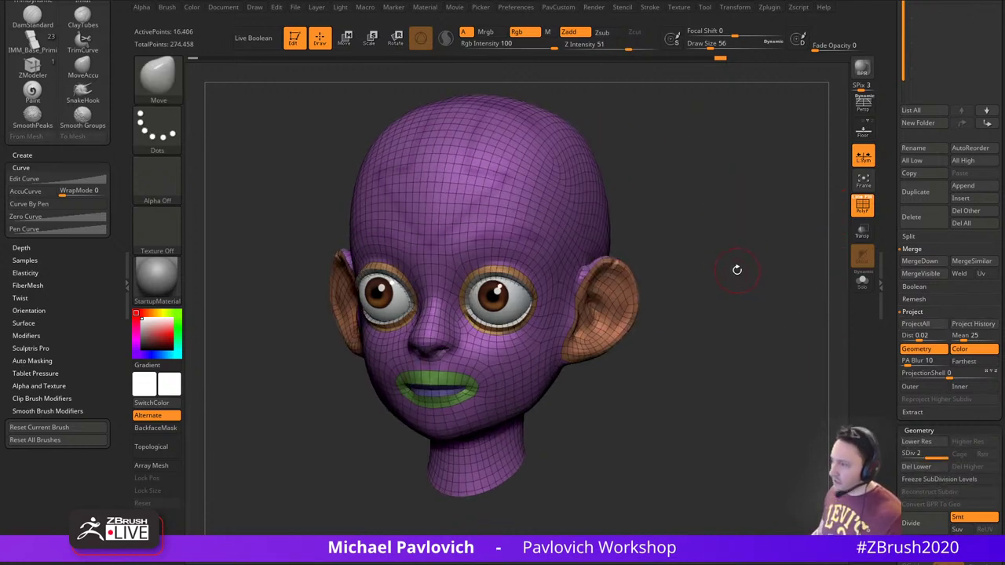
pyautogui.hotkey('ctrl', 'd')
pyautogui.click(973, 328)
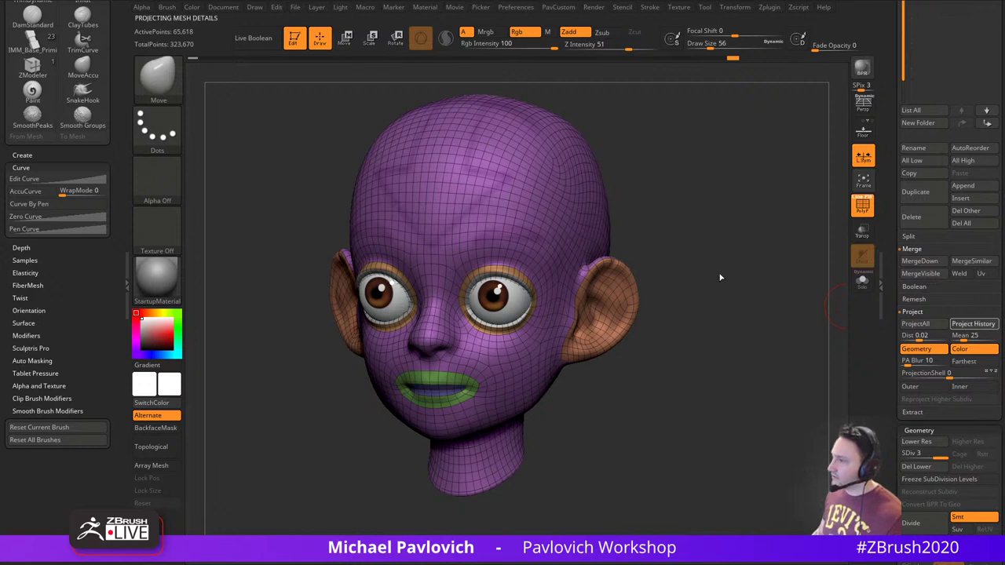
# Subdivide the head to SDiv 4 and hide the polyframe
pyautogui.hotkey('ctrl', 'd')
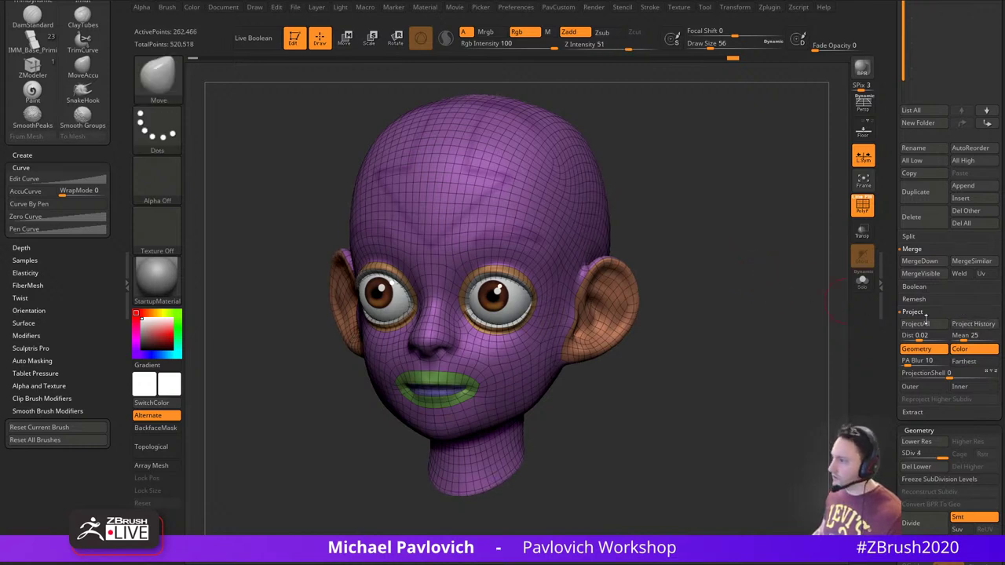
pyautogui.keyDown('shift'); pyautogui.moveTo(718, 221); pyautogui.dragTo(518, 259); pyautogui.keyUp('shift')
pyautogui.click(862, 207)
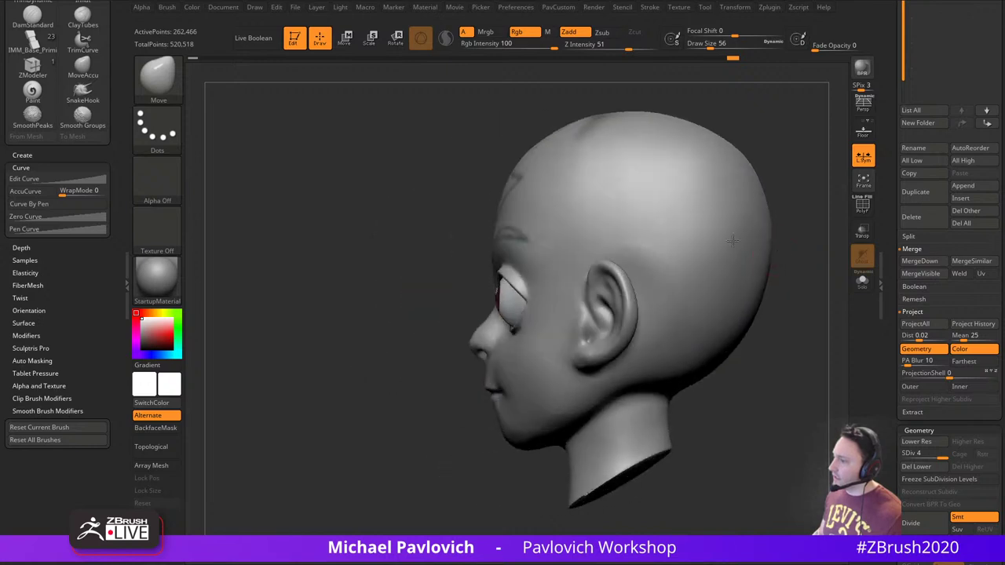
pyautogui.moveTo(806, 267); pyautogui.dragTo(958, 298)
pyautogui.moveTo(590, 156)
pyautogui.mouseDown()
pyautogui.moveTo(801, 200)
pyautogui.moveTo(689, 235)
pyautogui.moveTo(724, 234)
pyautogui.mouseUp()
pyautogui.press('b')
pyautogui.press('s')
pyautogui.press('t')
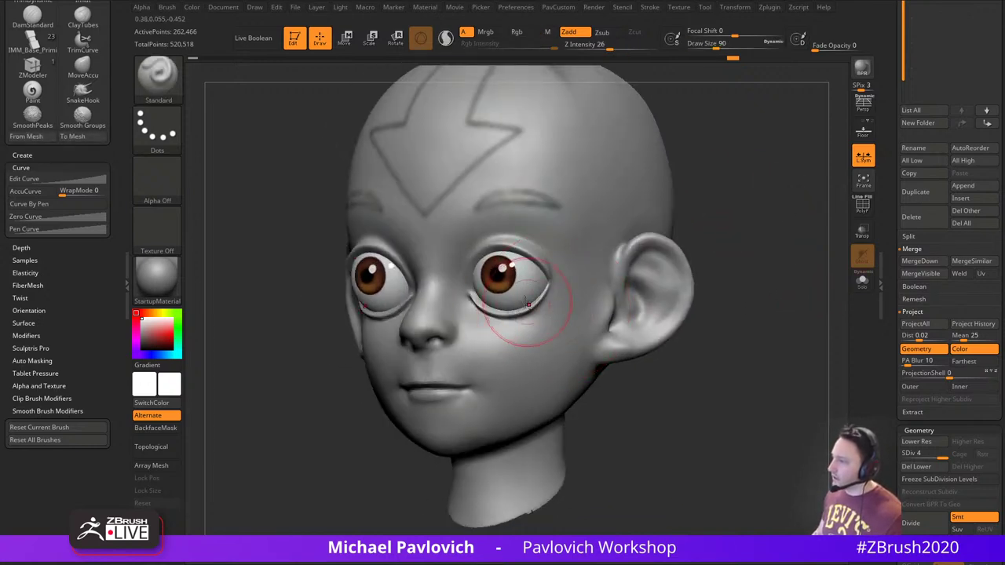
# Drop the head to SDiv 1 and adjust the lower eyelid with the Move brush at draw size 51
pyautogui.press('b')
pyautogui.press('m')
pyautogui.press('v')
pyautogui.moveTo(897, 478); pyautogui.dragTo(897, 385)
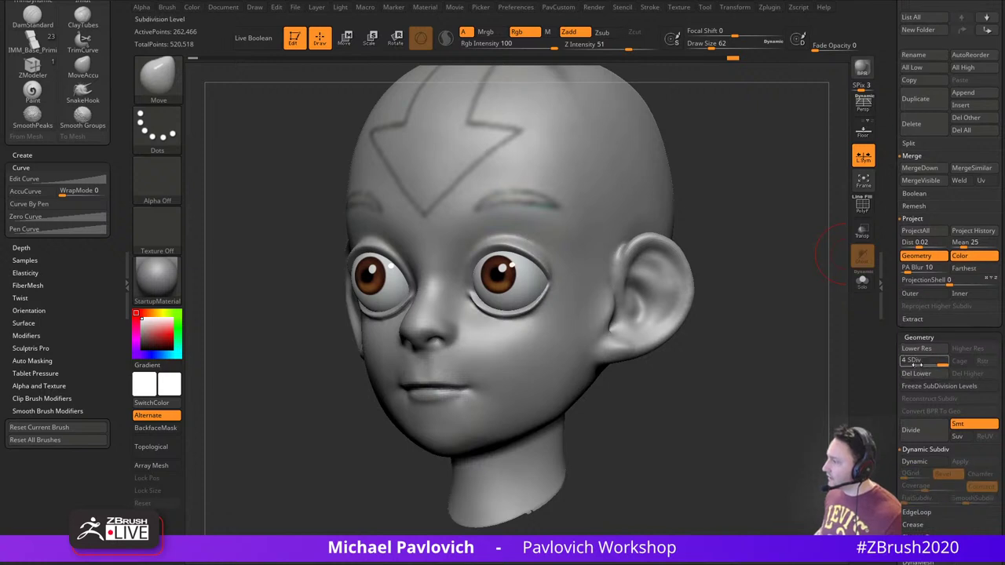
pyautogui.click(906, 361)
pyautogui.press('s')
pyautogui.click(516, 309)
pyautogui.moveTo(476, 308); pyautogui.dragTo(522, 309)
pyautogui.moveTo(698, 250); pyautogui.dragTo(680, 186)
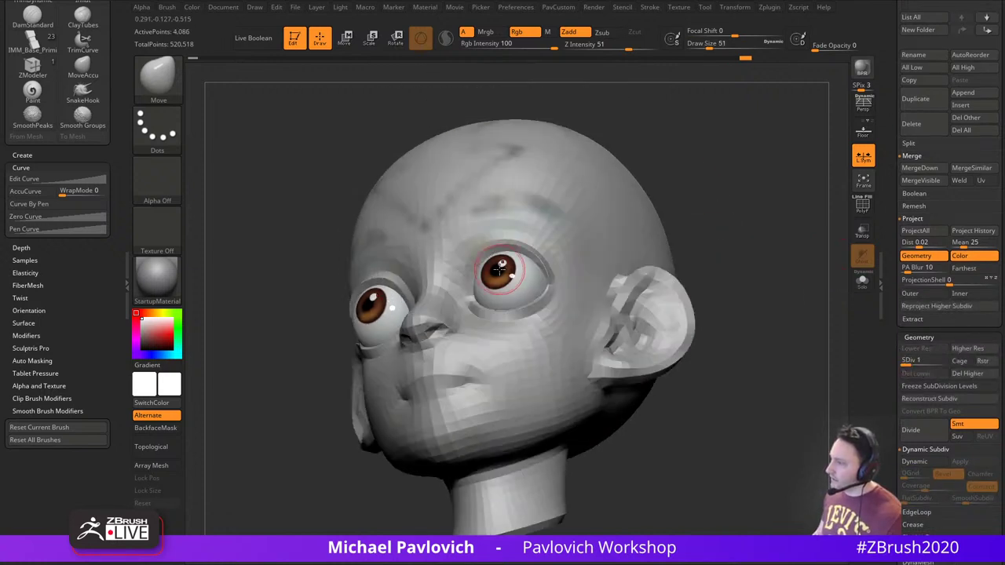
# Reshape the upper eyelid in side view with the Move brush at draw size 108
pyautogui.moveTo(732, 225); pyautogui.dragTo(542, 256)
pyautogui.press('s')
pyautogui.click(502, 268)
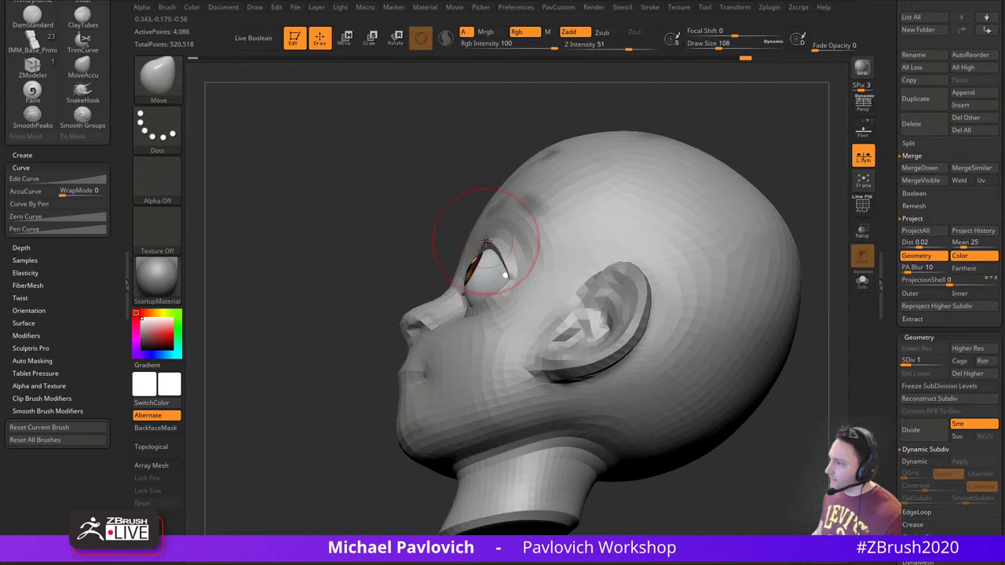
pyautogui.moveTo(477, 231); pyautogui.dragTo(510, 261)
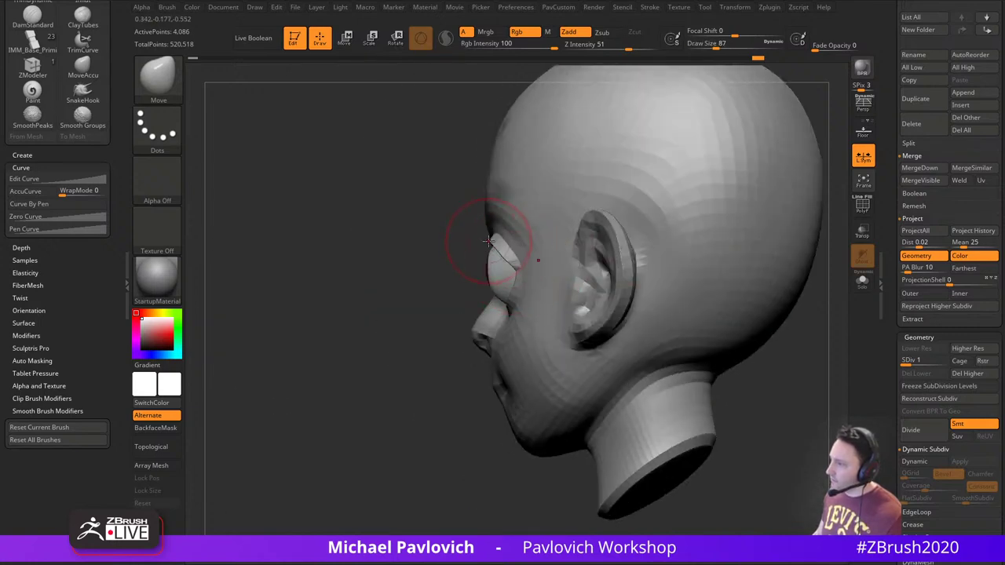
# Refine the outer eye corner with the Move brush at draw size 54 and smooth around it at draw size 80
pyautogui.press('s')
pyautogui.click(504, 250)
pyautogui.moveTo(418, 273); pyautogui.dragTo(440, 297)
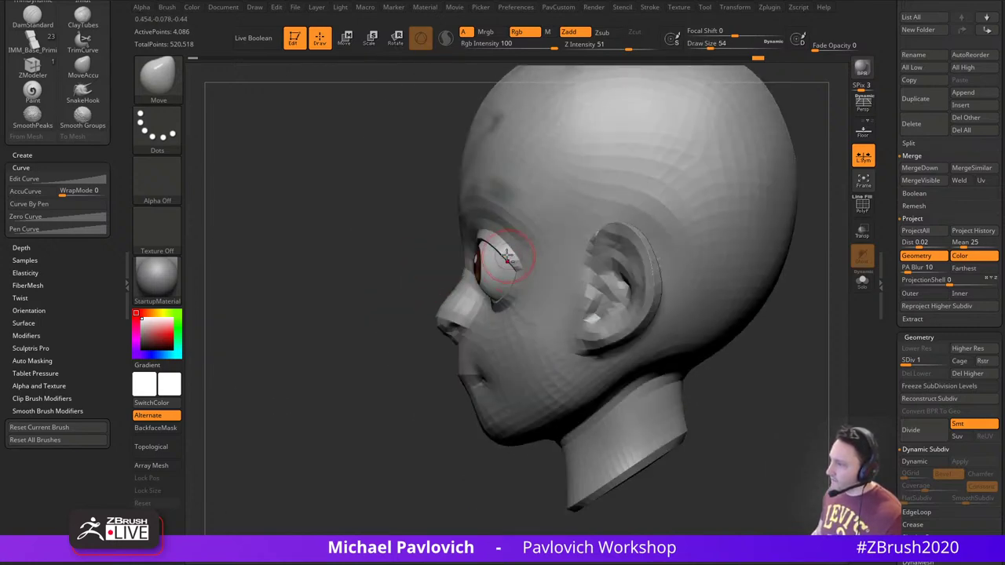
pyautogui.moveTo(396, 353)
pyautogui.mouseDown()
pyautogui.moveTo(644, 251)
pyautogui.moveTo(528, 285)
pyautogui.mouseUp()
pyautogui.press('s')
pyautogui.click(517, 281)
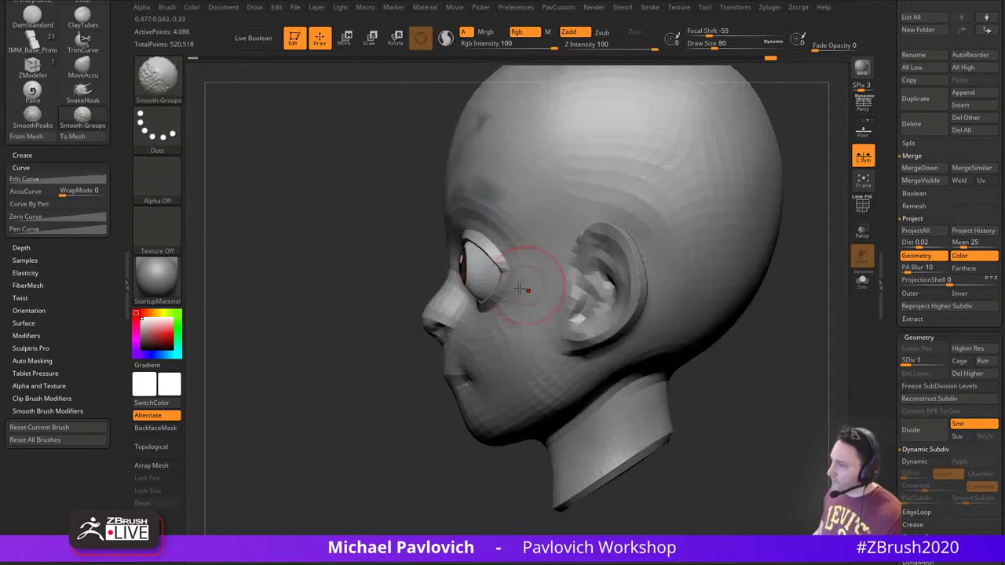
# Adjust the outer eyelids in side and front views with the Move brush at draw sizes 46 and 54
pyautogui.press('s')
pyautogui.click(502, 286)
pyautogui.press('[')
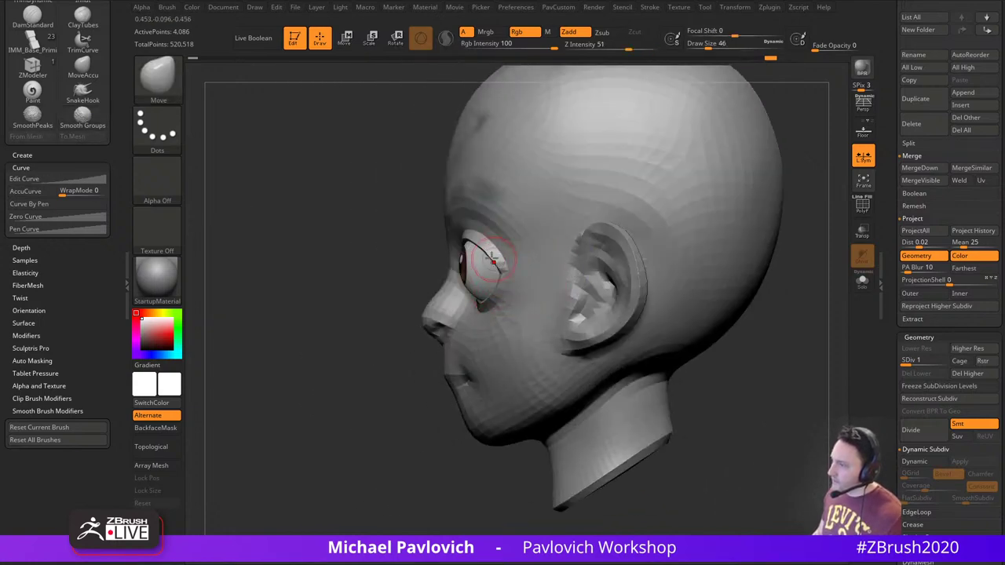
pyautogui.keyDown('shift'); pyautogui.moveTo(369, 263); pyautogui.dragTo(470, 253); pyautogui.keyUp('shift')
pyautogui.keyDown('alt'); pyautogui.moveTo(613, 183); pyautogui.dragTo(628, 203); pyautogui.keyUp('alt')
pyautogui.press('s')
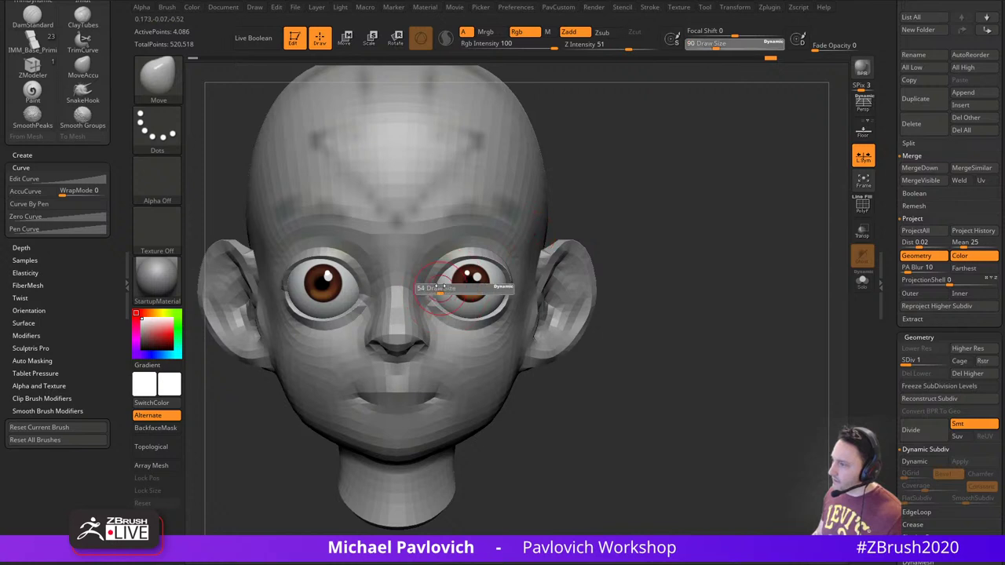
pyautogui.click(442, 289)
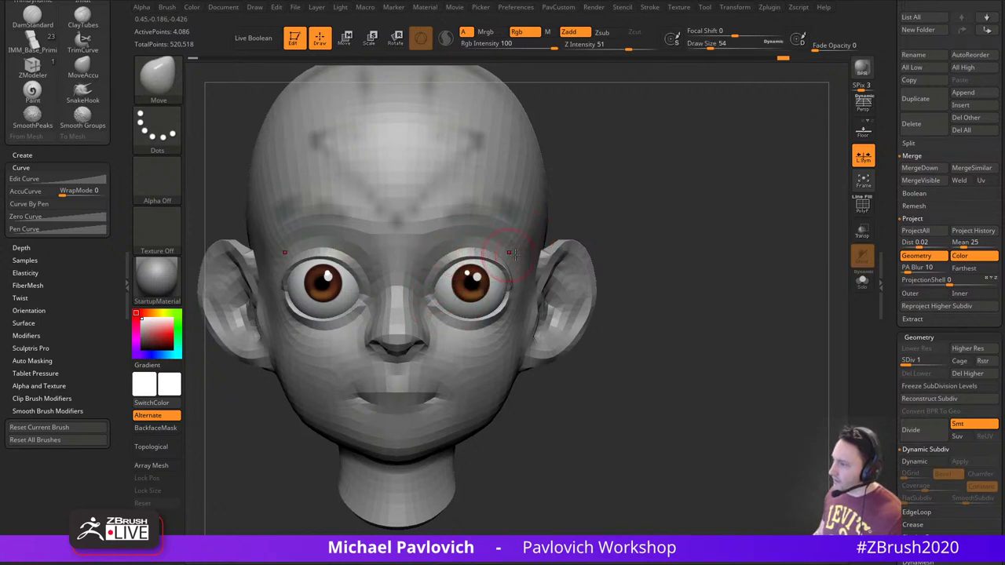
pyautogui.press('[')
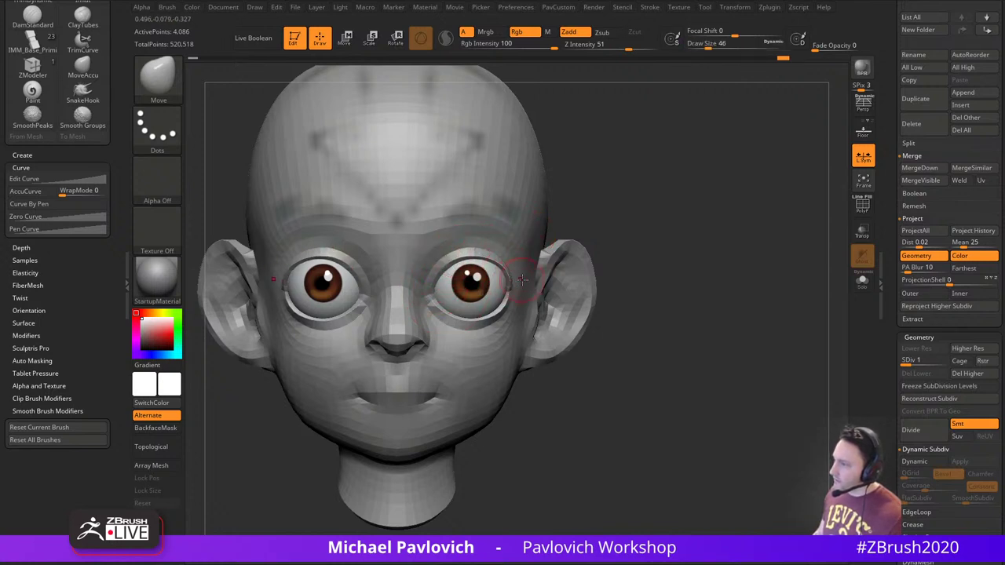
# Switch the head to SDiv 2, adjust the outer eyelid corner at draw size 59, and display the polyframe
pyautogui.click(918, 363)
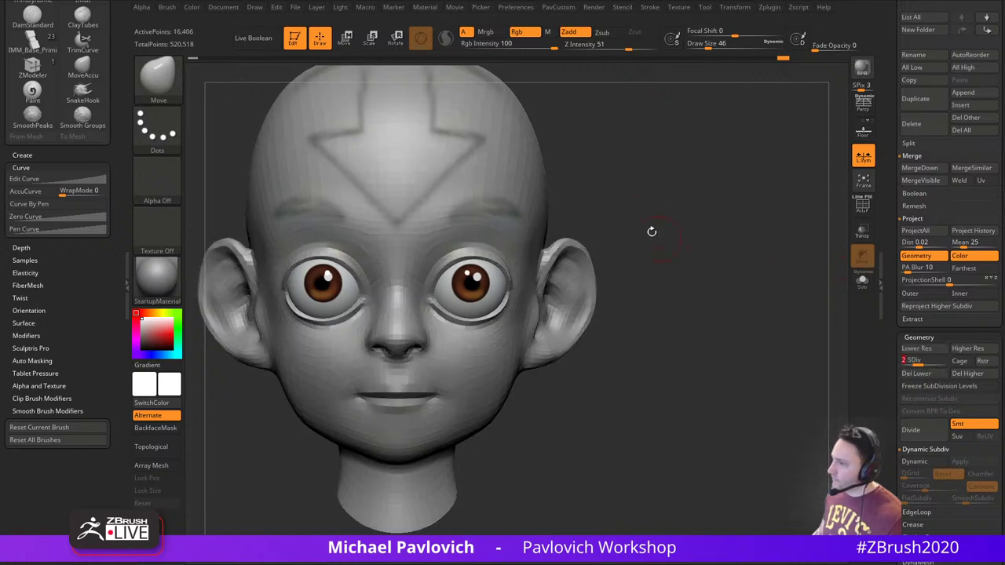
pyautogui.keyDown('alt'); pyautogui.moveTo(651, 231); pyautogui.dragTo(579, 264); pyautogui.keyUp('alt')
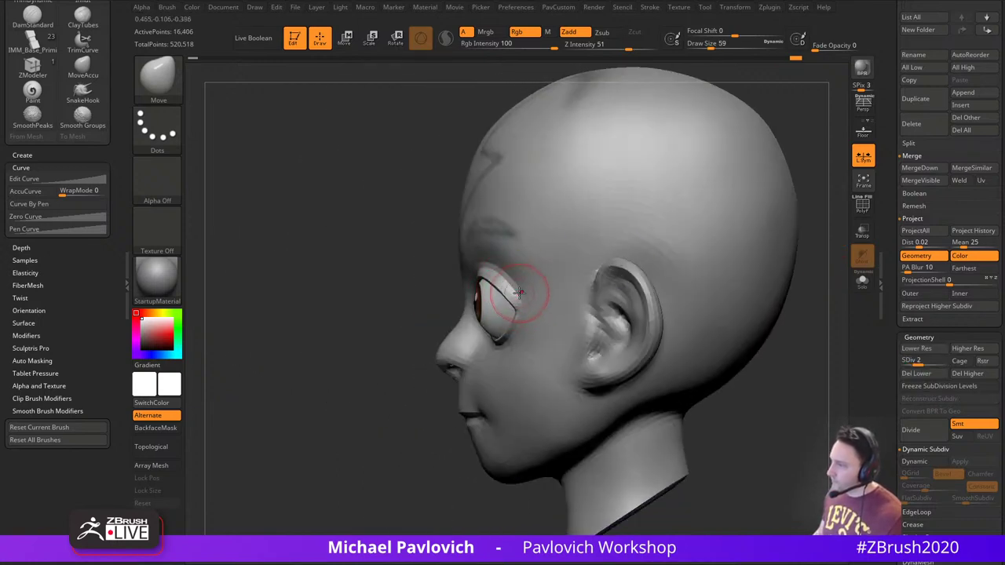
pyautogui.click(864, 206)
pyautogui.moveTo(750, 263); pyautogui.dragTo(809, 314)
# Try Polish By Features on the head at SDiv 2 and undo it
pyautogui.press('space')
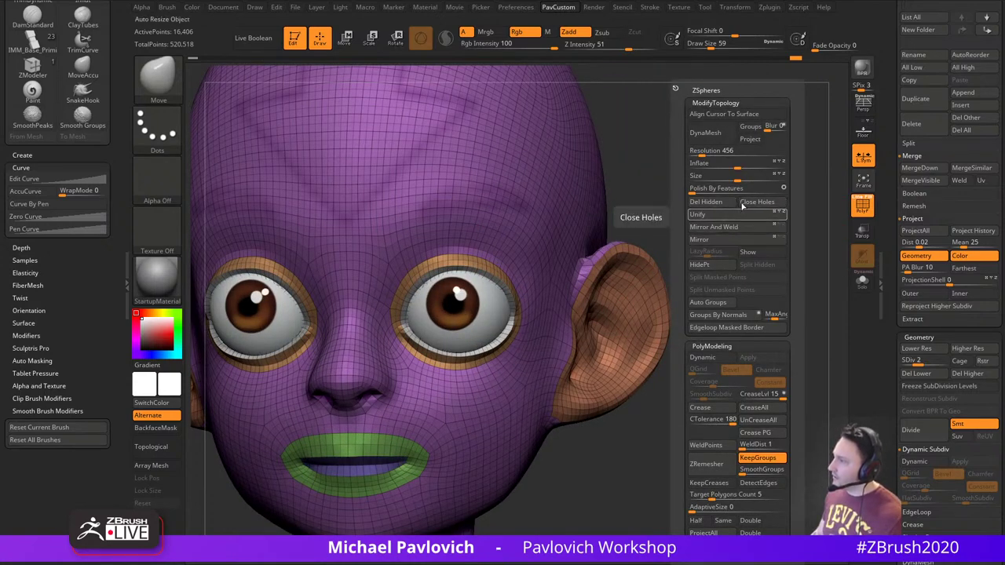
pyautogui.click(720, 188)
pyautogui.hotkey('ctrl', 'z')
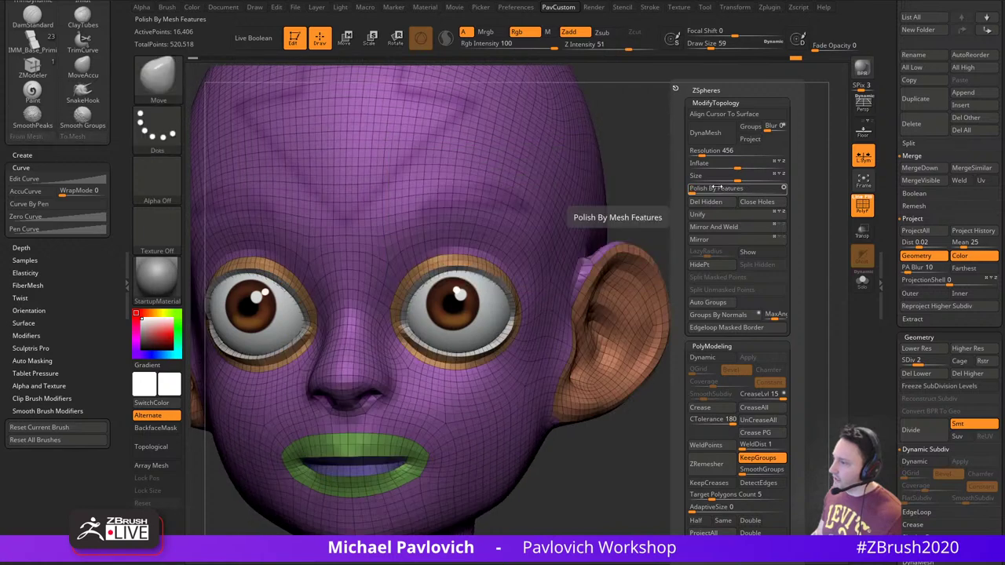
pyautogui.press('space')
# Set the draw size to 22 and smooth the eyelid rim between the inner and outer eye corners
pyautogui.press('[')
pyautogui.press('[')
pyautogui.moveTo(725, 239)
pyautogui.keyDown('alt'); pyautogui.mouseDown()
pyautogui.moveTo(753, 215)
pyautogui.moveTo(769, 221)
pyautogui.mouseUp(); pyautogui.keyUp('alt')
pyautogui.press('shift')
pyautogui.moveTo(771, 144); pyautogui.dragTo(742, 157)
pyautogui.moveTo(405, 297)
pyautogui.keyDown('shift'); pyautogui.mouseDown()
pyautogui.moveTo(416, 257)
pyautogui.moveTo(509, 271)
pyautogui.moveTo(515, 305)
pyautogui.mouseUp(); pyautogui.keyUp('shift')
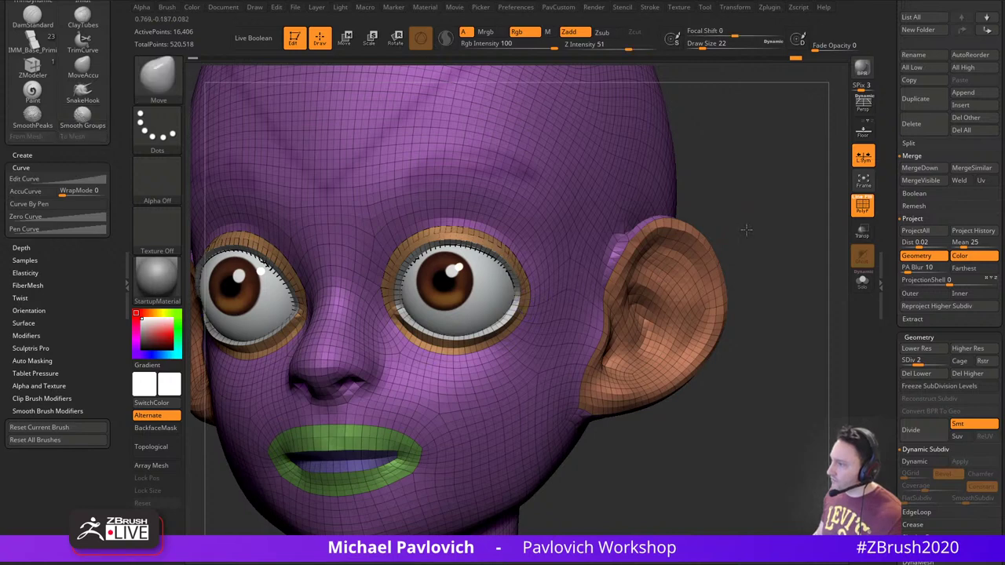
# Even out the lower eyelid edge around its outer and inner corners at draw size 22
pyautogui.moveTo(746, 227); pyautogui.dragTo(690, 233)
pyautogui.keyDown('shift'); pyautogui.moveTo(510, 287); pyautogui.dragTo(488, 324); pyautogui.keyUp('shift')
pyautogui.moveTo(799, 211); pyautogui.dragTo(779, 228)
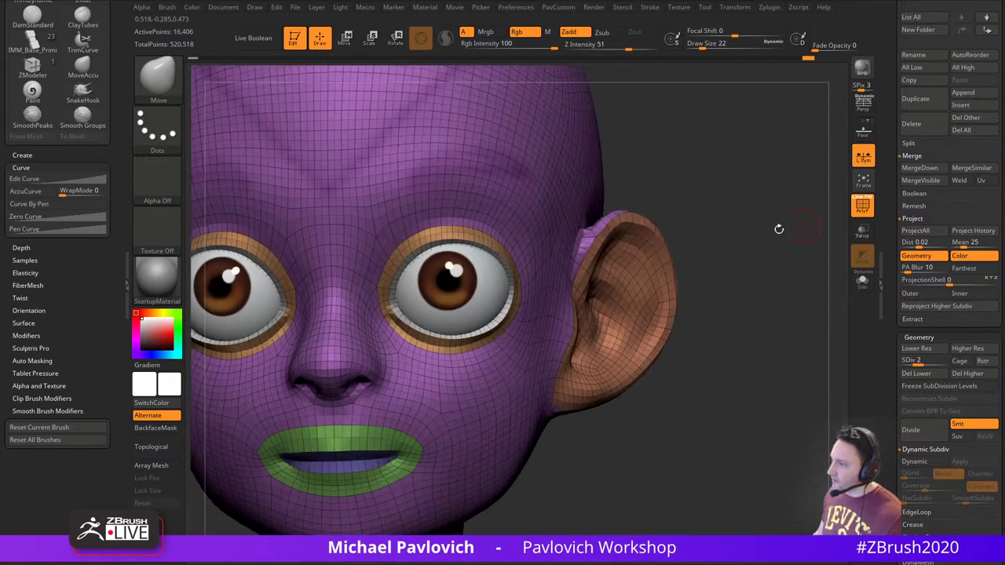
pyautogui.keyDown('shift'); pyautogui.moveTo(411, 338); pyautogui.dragTo(398, 314); pyautogui.keyUp('shift')
pyautogui.moveTo(709, 242); pyautogui.dragTo(674, 242)
pyautogui.keyDown('shift'); pyautogui.moveTo(498, 314); pyautogui.dragTo(489, 325); pyautogui.keyUp('shift')
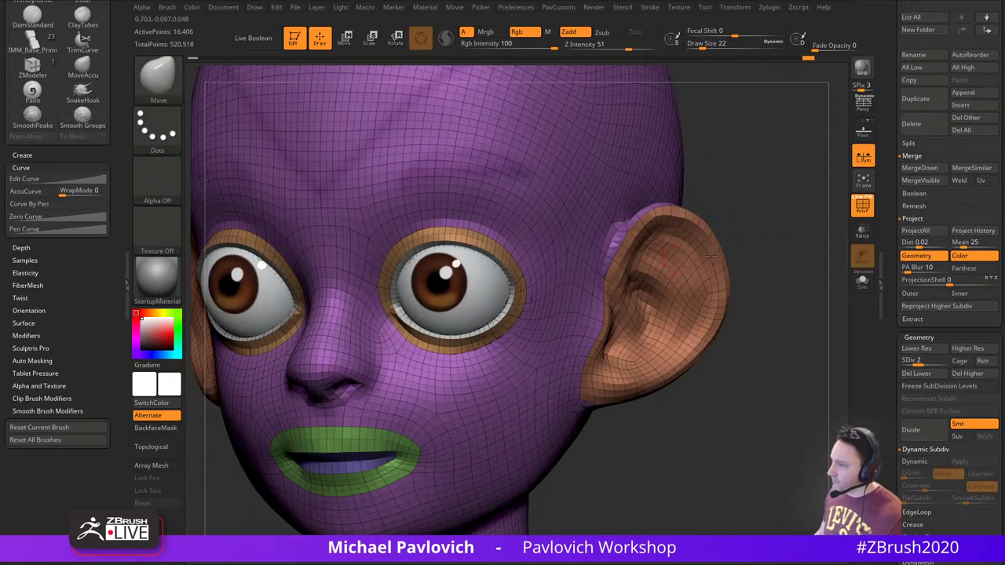
pyautogui.moveTo(730, 236); pyautogui.dragTo(746, 238)
pyautogui.moveTo(503, 325); pyautogui.dragTo(477, 332)
# Adjust the inner eyelid corner from below with the Move brush at draw size 59
pyautogui.moveTo(696, 215)
pyautogui.mouseDown()
pyautogui.moveTo(718, 217)
pyautogui.moveTo(662, 139)
pyautogui.mouseUp()
pyautogui.press('s')
pyautogui.click(417, 289)
pyautogui.press('s')
pyautogui.click(455, 266)
pyautogui.moveTo(400, 286); pyautogui.dragTo(396, 283)
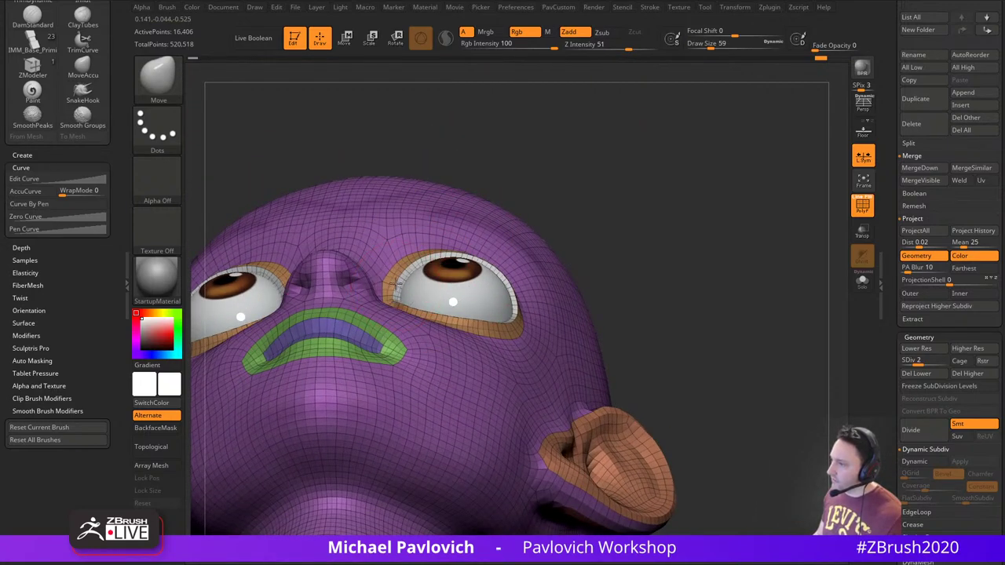
# Reshape the upper eyelid rim from below and the side with the Move brush at draw size 54
pyautogui.moveTo(681, 177)
pyautogui.mouseDown()
pyautogui.moveTo(608, 240)
pyautogui.moveTo(542, 259)
pyautogui.mouseUp()
pyautogui.press('s')
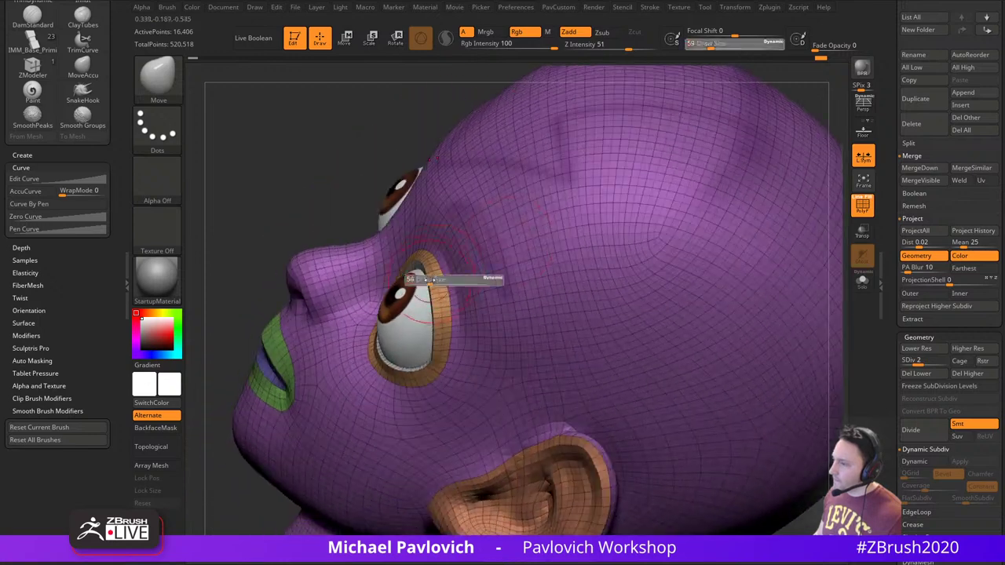
pyautogui.click(441, 280)
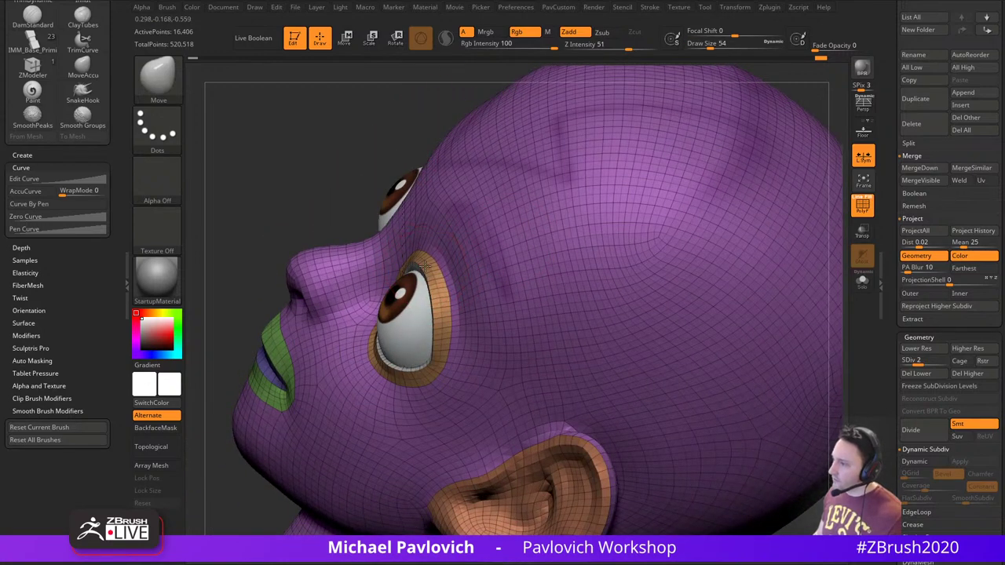
pyautogui.moveTo(328, 217); pyautogui.dragTo(298, 199)
pyautogui.keyDown('alt'); pyautogui.moveTo(314, 318); pyautogui.dragTo(309, 287); pyautogui.keyUp('alt')
# Refine the outer eyelid edge against the eyeball with the Move brush at draw sizes 39 and 46
pyautogui.press('s')
pyautogui.click(470, 270)
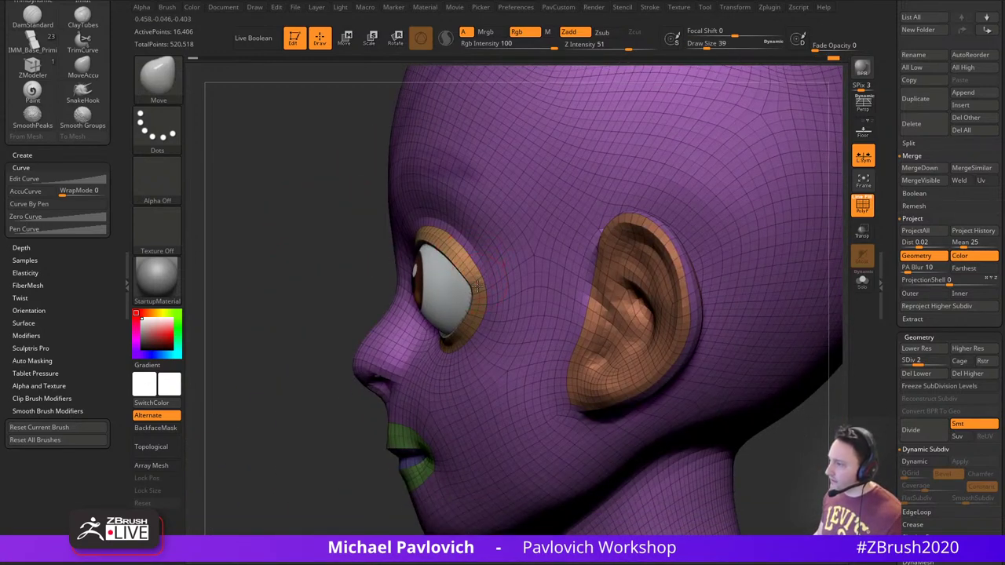
pyautogui.moveTo(325, 369); pyautogui.dragTo(706, 233)
pyautogui.press('s')
pyautogui.click(460, 299)
pyautogui.moveTo(442, 293); pyautogui.dragTo(453, 278)
pyautogui.keyDown('ctrl'); pyautogui.moveTo(477, 294); pyautogui.dragTo(690, 208, button='right'); pyautogui.keyUp('ctrl')
pyautogui.keyDown('alt'); pyautogui.moveTo(709, 289); pyautogui.dragTo(741, 283); pyautogui.keyUp('alt')
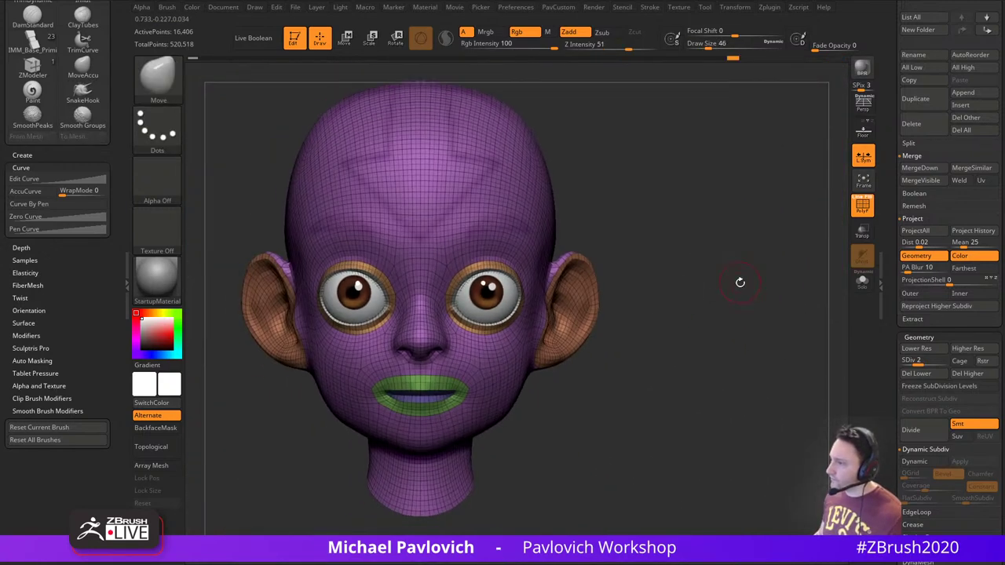
# Hide the polyframe and raise the head to SDiv 4
pyautogui.click(860, 215)
pyautogui.moveTo(809, 237)
pyautogui.mouseDown()
pyautogui.moveTo(736, 251)
pyautogui.moveTo(746, 267)
pyautogui.moveTo(771, 263)
pyautogui.moveTo(720, 278)
pyautogui.moveTo(747, 287)
pyautogui.moveTo(710, 284)
pyautogui.mouseUp()
pyautogui.click(930, 361)
pyautogui.click(942, 362)
# Smooth the ear's front edge, outer rim and lower folds at draw size 46
pyautogui.moveTo(618, 279)
pyautogui.keyDown('shift'); pyautogui.mouseDown()
pyautogui.moveTo(641, 285)
pyautogui.moveTo(631, 230)
pyautogui.mouseUp(); pyautogui.keyUp('shift')
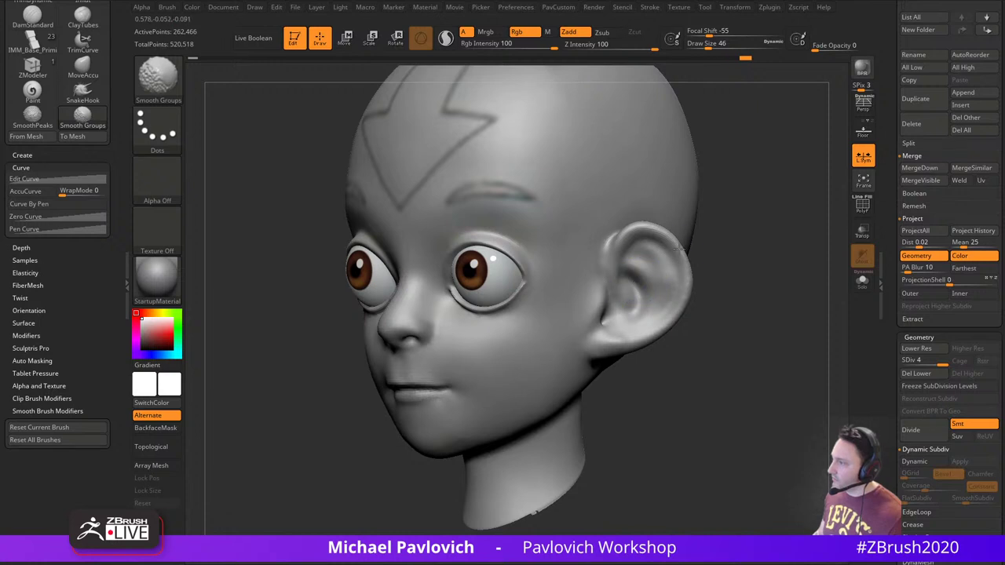
pyautogui.keyDown('shift'); pyautogui.moveTo(677, 293); pyautogui.dragTo(646, 321); pyautogui.keyUp('shift')
pyautogui.moveTo(745, 293); pyautogui.dragTo(762, 294)
pyautogui.moveTo(655, 296)
pyautogui.keyDown('shift'); pyautogui.mouseDown()
pyautogui.moveTo(675, 261)
pyautogui.moveTo(607, 268)
pyautogui.mouseUp(); pyautogui.keyUp('shift')
pyautogui.moveTo(713, 273); pyautogui.dragTo(746, 275)
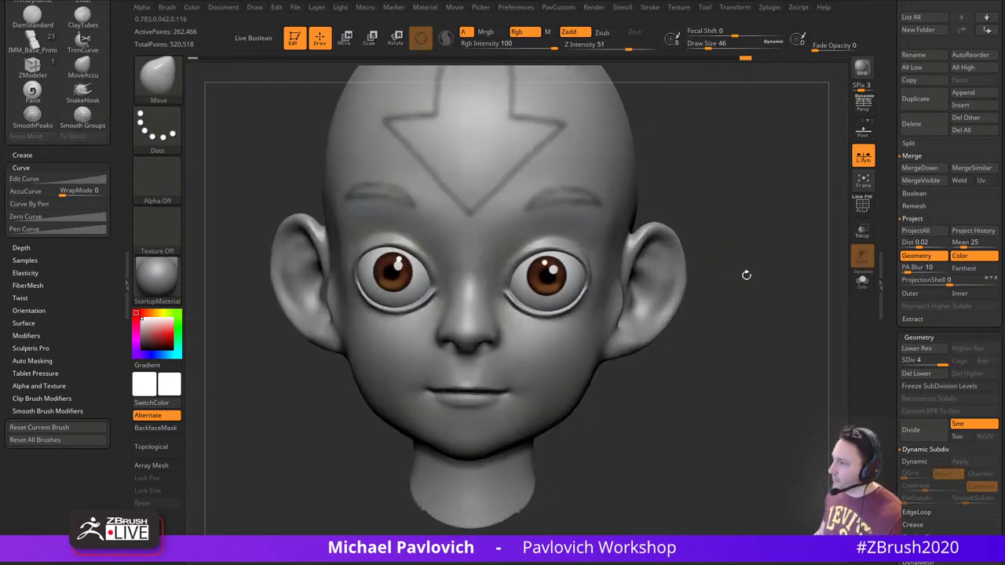
# Carve a crease above the upper eyelid toward the inner corner with DamStandard at draw size 39
pyautogui.moveTo(749, 216)
pyautogui.keyDown('alt'); pyautogui.mouseDown()
pyautogui.moveTo(737, 220)
pyautogui.moveTo(740, 207)
pyautogui.mouseUp(); pyautogui.keyUp('alt')
pyautogui.press('b')
pyautogui.press('d')
pyautogui.press('s')
pyautogui.press('s')
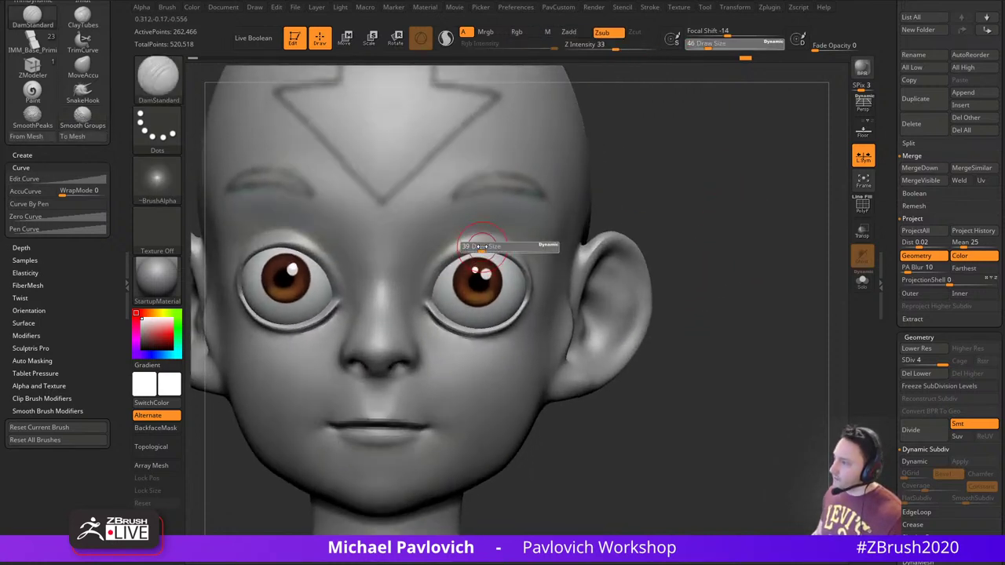
pyautogui.click(478, 247)
pyautogui.moveTo(654, 194); pyautogui.dragTo(617, 198)
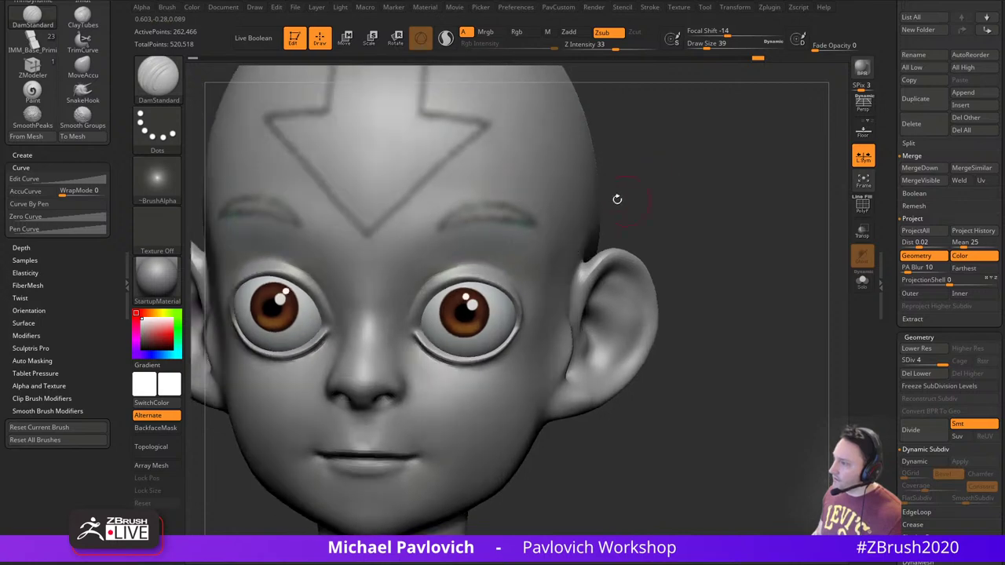
pyautogui.moveTo(456, 271); pyautogui.dragTo(425, 290)
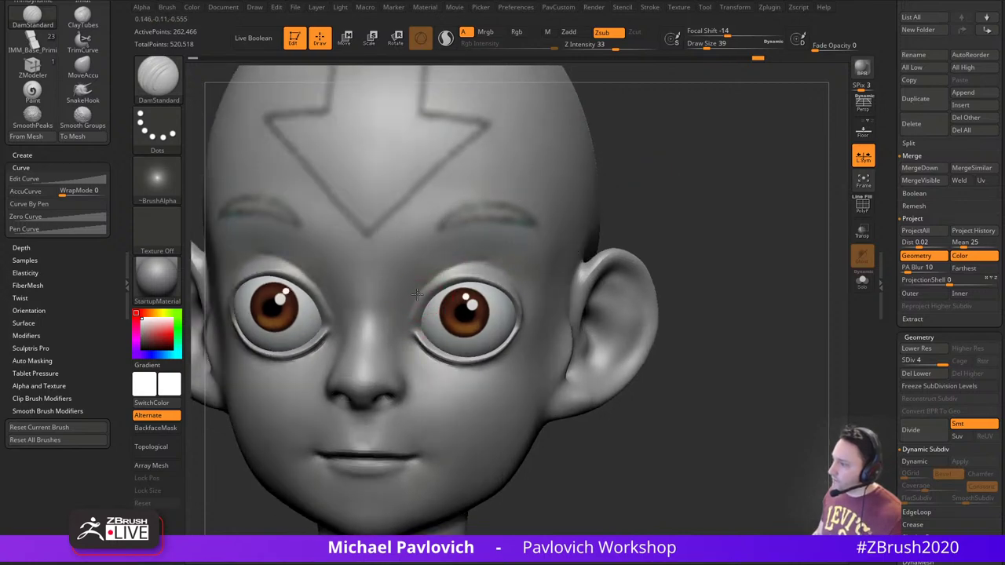
# Smooth the area above the upper eyelid crease and soften its inner and outer ends
pyautogui.moveTo(666, 212); pyautogui.dragTo(631, 215)
pyautogui.keyDown('shift'); pyautogui.moveTo(460, 258); pyautogui.dragTo(525, 272); pyautogui.keyUp('shift')
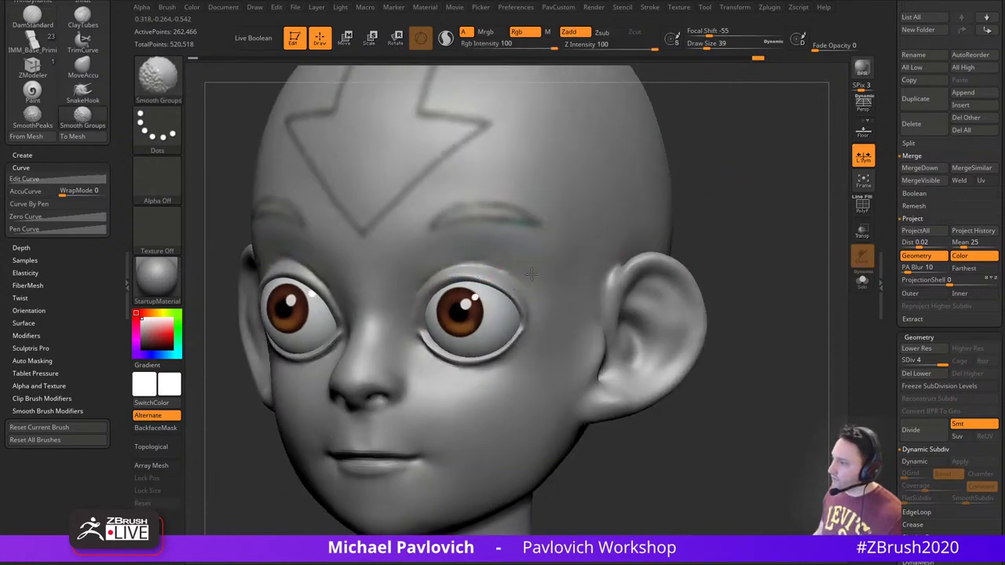
pyautogui.moveTo(614, 207); pyautogui.dragTo(649, 204)
pyautogui.keyDown('shift'); pyautogui.moveTo(490, 265); pyautogui.dragTo(471, 241); pyautogui.keyUp('shift')
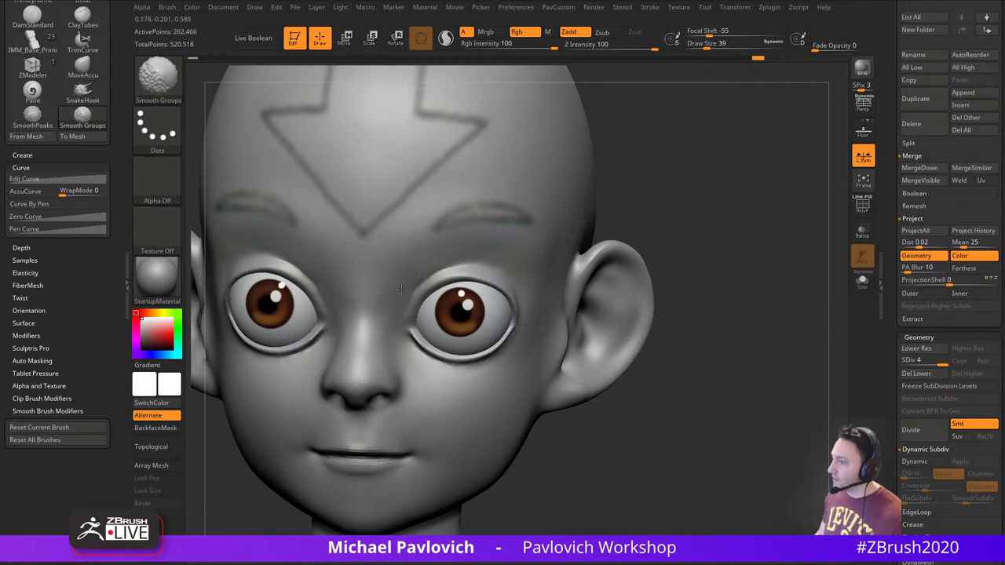
pyautogui.keyDown('shift'); pyautogui.moveTo(403, 280); pyautogui.dragTo(420, 271); pyautogui.keyUp('shift')
pyautogui.moveTo(656, 214); pyautogui.dragTo(624, 221)
pyautogui.moveTo(705, 233); pyautogui.dragTo(730, 212)
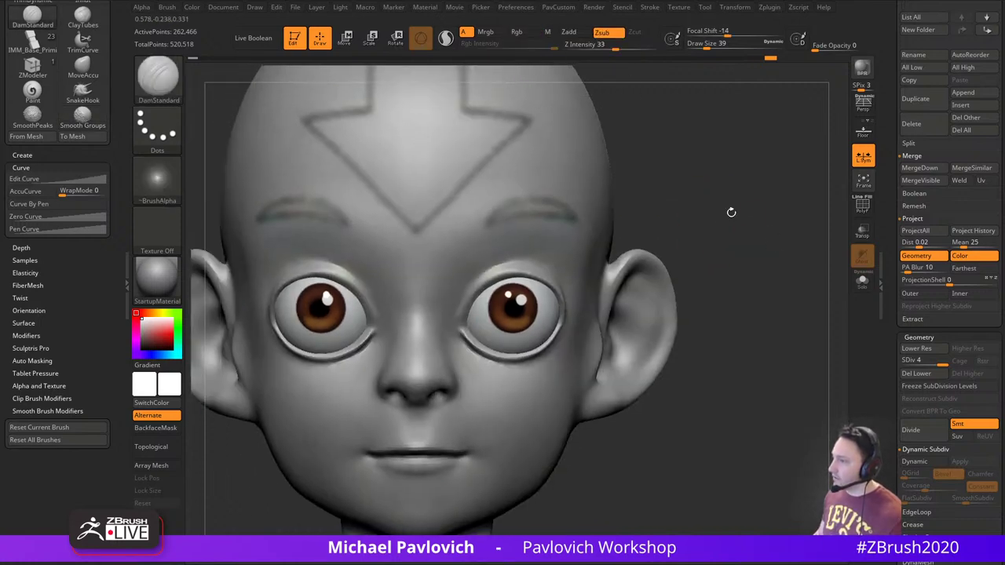
pyautogui.keyDown('shift'); pyautogui.moveTo(494, 272); pyautogui.dragTo(541, 286); pyautogui.keyUp('shift')
# Smooth the eyelid crease around the inner eye corner with Smooth Groups at draw size 25
pyautogui.keyDown('alt'); pyautogui.moveTo(709, 259); pyautogui.dragTo(714, 248); pyautogui.keyUp('alt')
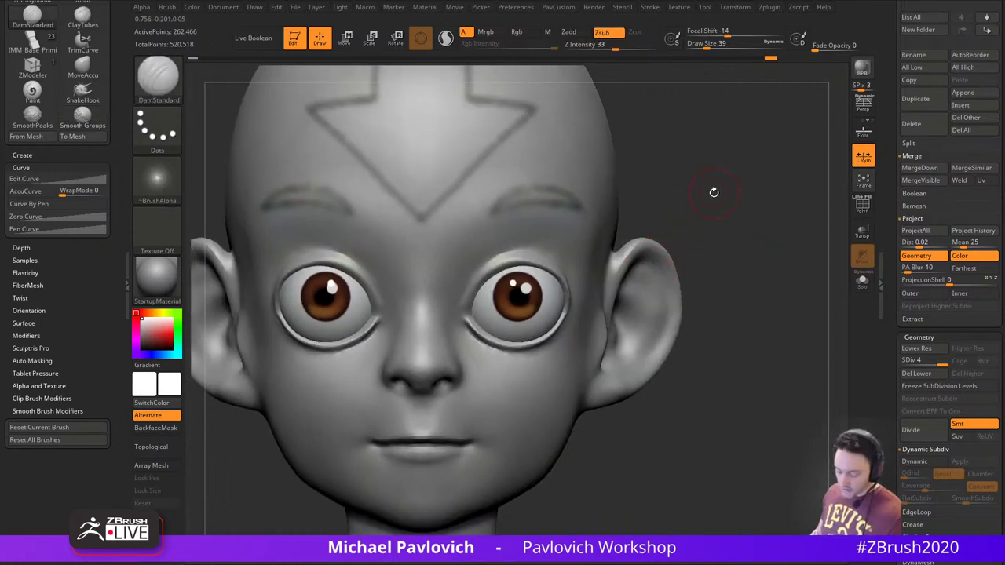
pyautogui.moveTo(733, 163)
pyautogui.keyDown('alt'); pyautogui.mouseDown()
pyautogui.moveTo(744, 162)
pyautogui.moveTo(742, 143)
pyautogui.mouseUp(); pyautogui.keyUp('alt')
pyautogui.press('[')
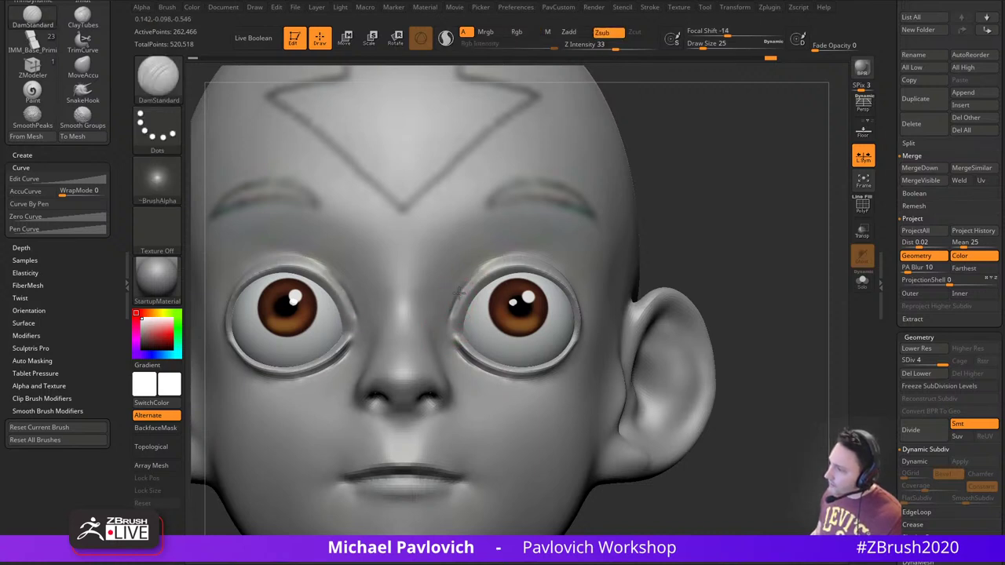
pyautogui.moveTo(671, 199); pyautogui.dragTo(693, 231)
pyautogui.keyDown('shift'); pyautogui.moveTo(442, 317); pyautogui.dragTo(456, 279); pyautogui.keyUp('shift')
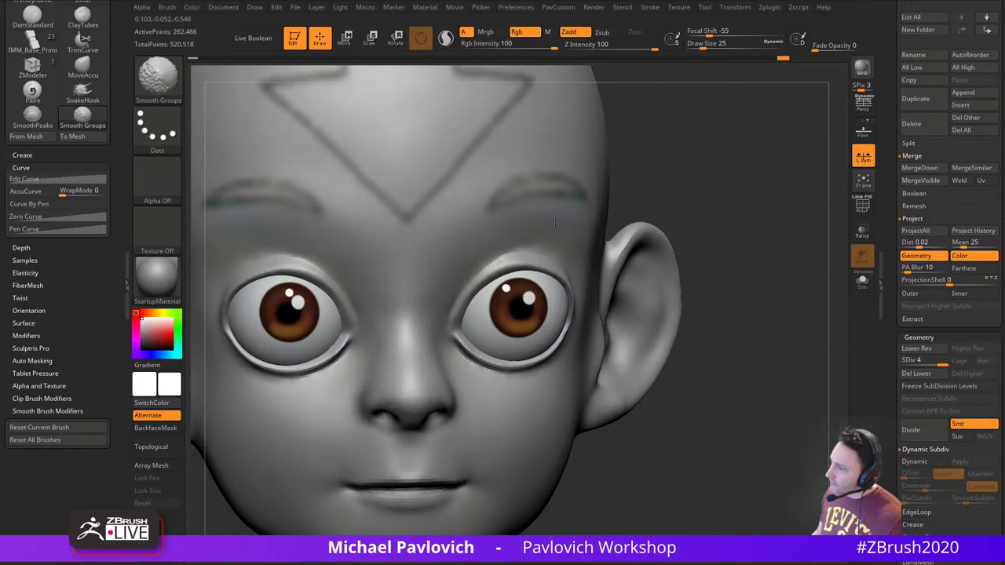
pyautogui.moveTo(711, 271)
pyautogui.keyDown('alt'); pyautogui.mouseDown()
pyautogui.moveTo(723, 199)
pyautogui.moveTo(725, 234)
pyautogui.mouseUp(); pyautogui.keyUp('alt')
# Activate the Topology brush and insert a PolyMesh3D star as a new subtool below the eyes subtool
pyautogui.press('b')
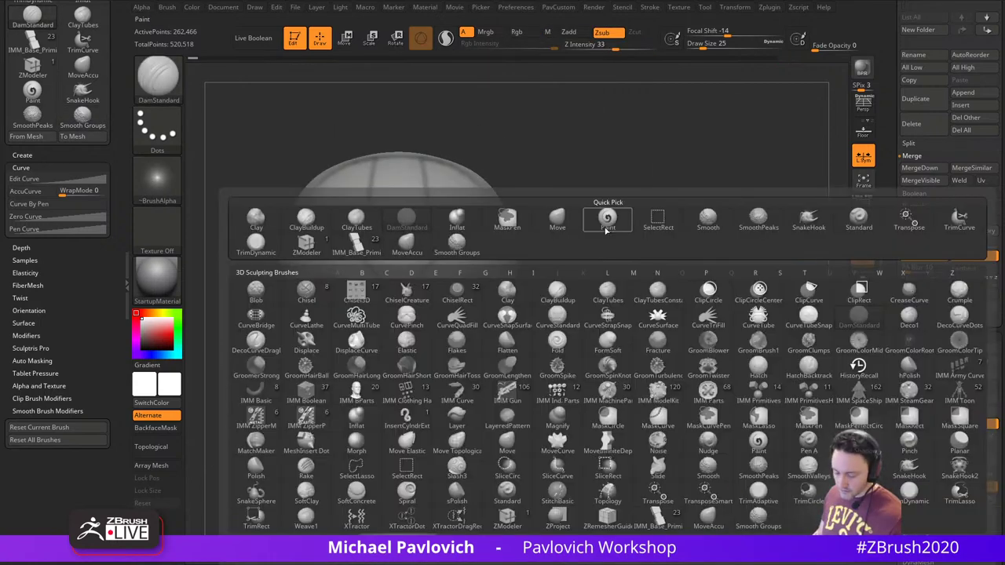
pyautogui.press('t')
pyautogui.press('o')
pyautogui.moveTo(895, 280); pyautogui.dragTo(895, 367)
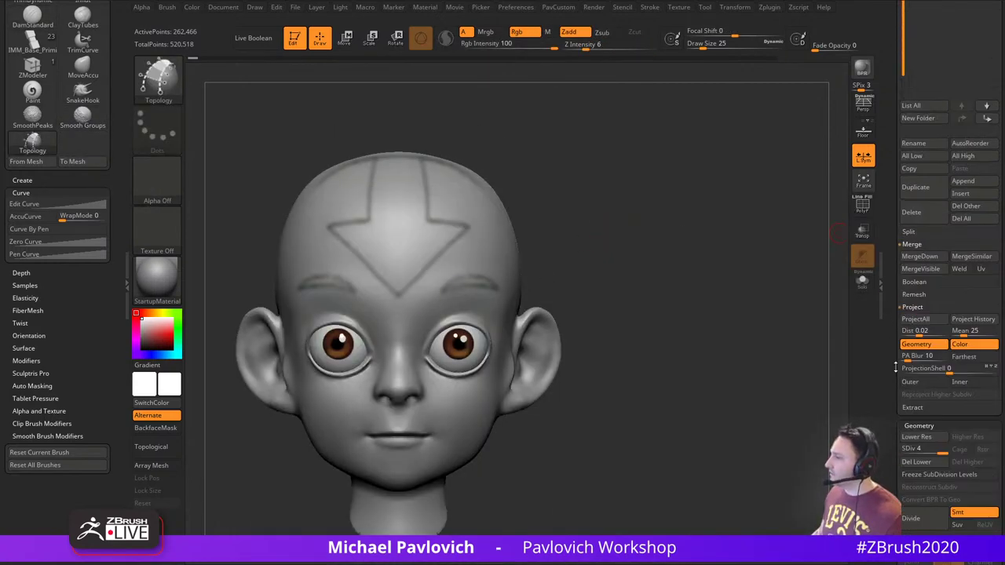
pyautogui.scroll(5, 895, 369)
pyautogui.click(944, 271)
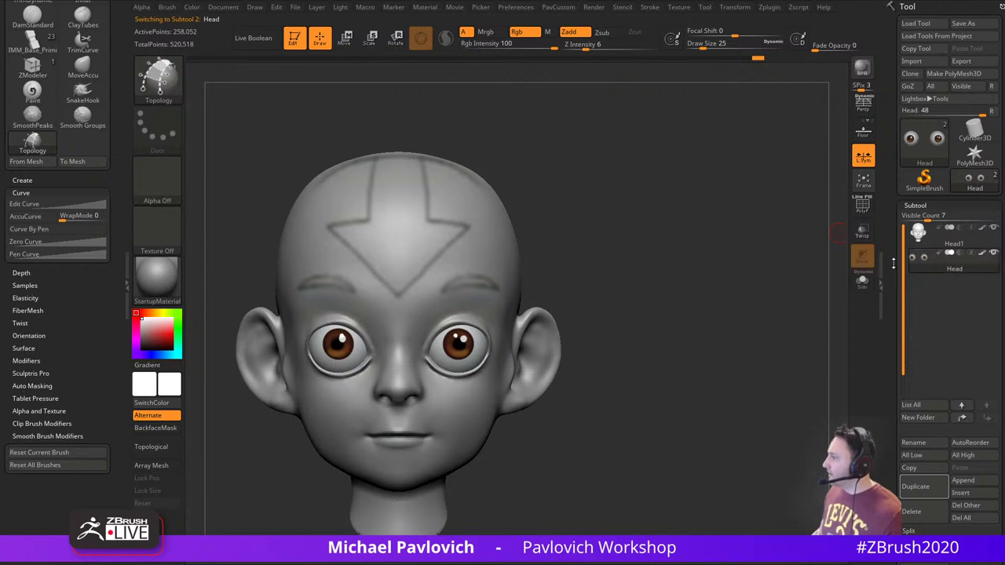
pyautogui.moveTo(891, 264); pyautogui.dragTo(892, 236)
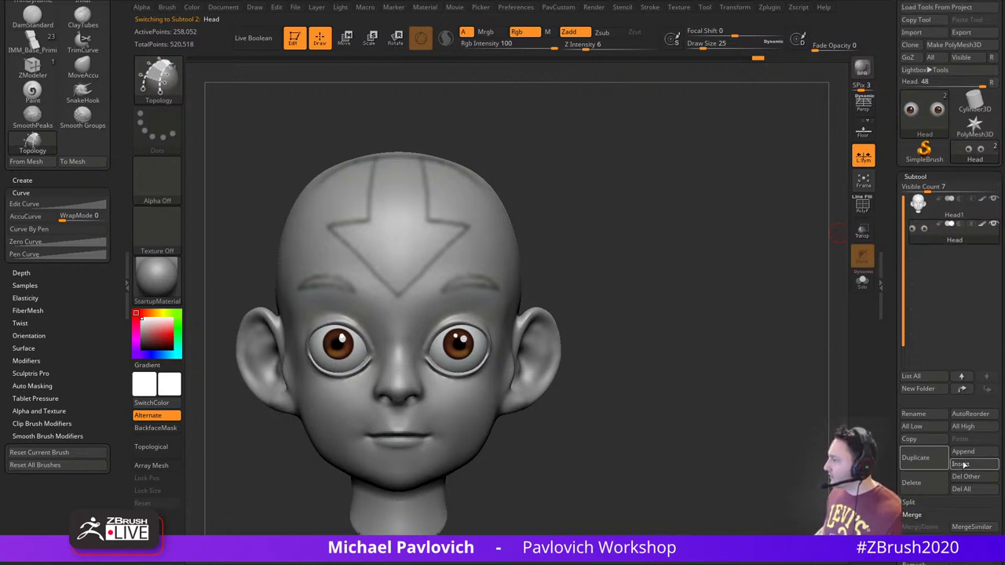
pyautogui.click(964, 464)
pyautogui.click(814, 369)
pyautogui.keyDown('ctrl'); pyautogui.moveTo(843, 291); pyautogui.dragTo(754, 311, button='right'); pyautogui.keyUp('ctrl')
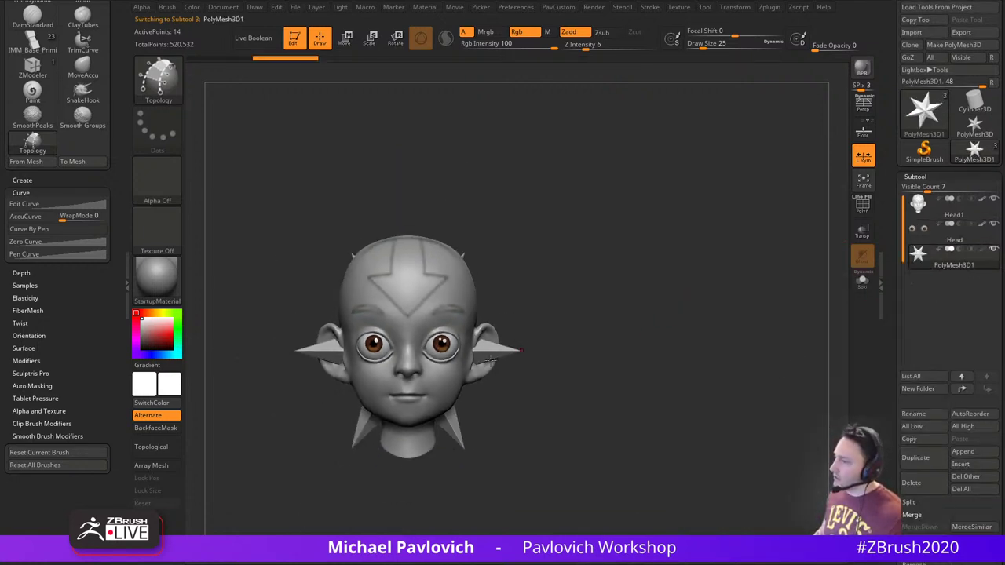
# Scale the star down and move it up inside the head using a transparent side view, then restore the opaque display without polyframe
pyautogui.press('e')
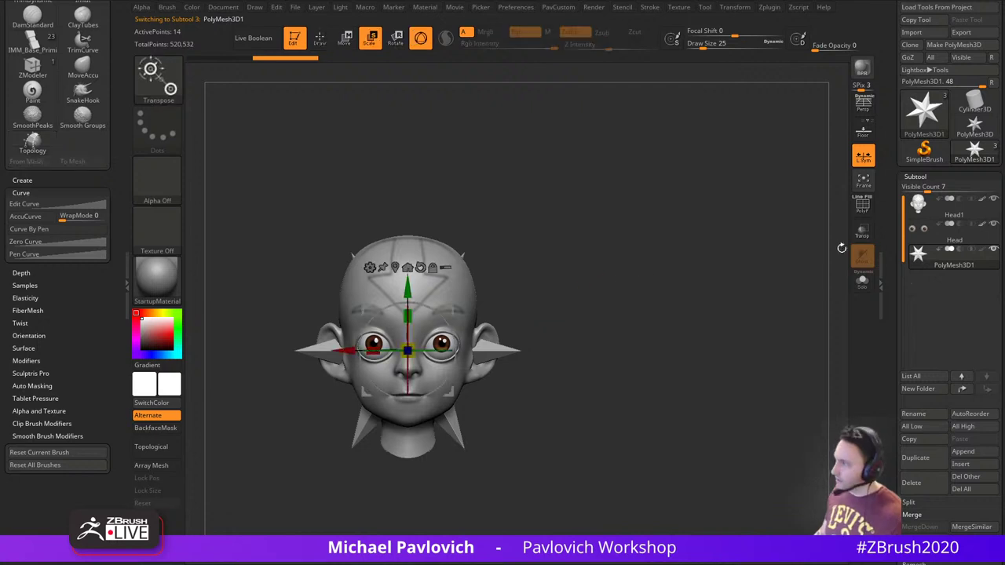
pyautogui.click(863, 207)
pyautogui.keyDown('shift'); pyautogui.moveTo(790, 253); pyautogui.dragTo(730, 254, button='right'); pyautogui.keyUp('shift')
pyautogui.click(862, 231)
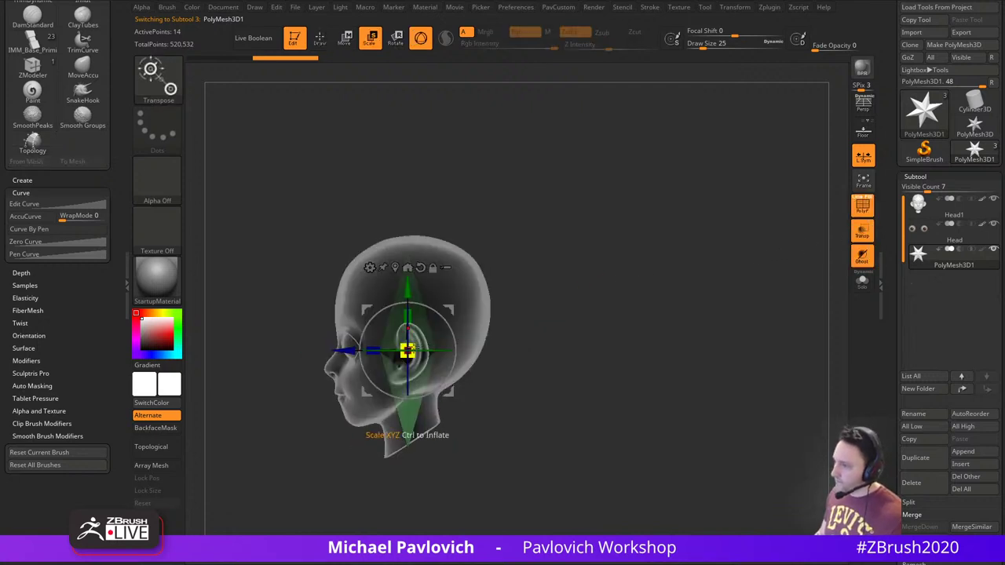
pyautogui.moveTo(407, 351); pyautogui.dragTo(373, 384)
pyautogui.moveTo(451, 307); pyautogui.dragTo(458, 267)
pyautogui.press('q')
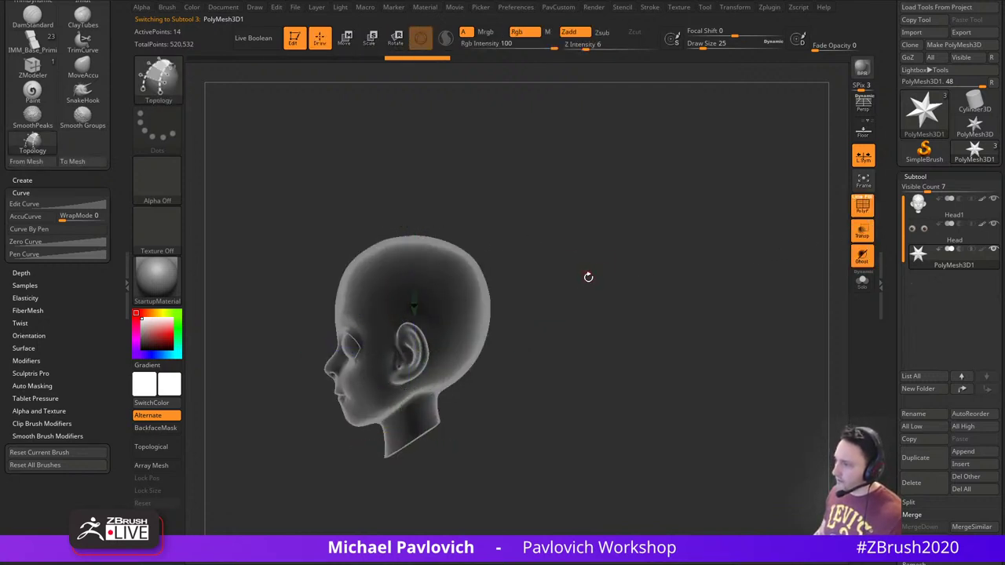
pyautogui.keyDown('shift'); pyautogui.moveTo(588, 278); pyautogui.dragTo(650, 286, button='right'); pyautogui.keyUp('shift')
pyautogui.moveTo(650, 285)
pyautogui.keyDown('alt'); pyautogui.mouseDown(button='right')
pyautogui.moveTo(662, 263)
pyautogui.moveTo(712, 305)
pyautogui.moveTo(737, 296)
pyautogui.mouseUp(button='right'); pyautogui.keyUp('alt')
pyautogui.click(862, 208)
pyautogui.click(861, 258)
pyautogui.moveTo(736, 296)
pyautogui.mouseDown(button='right')
pyautogui.moveTo(687, 293)
pyautogui.moveTo(702, 251)
pyautogui.moveTo(713, 285)
pyautogui.moveTo(708, 273)
pyautogui.mouseUp(button='right')
pyautogui.click(862, 233)
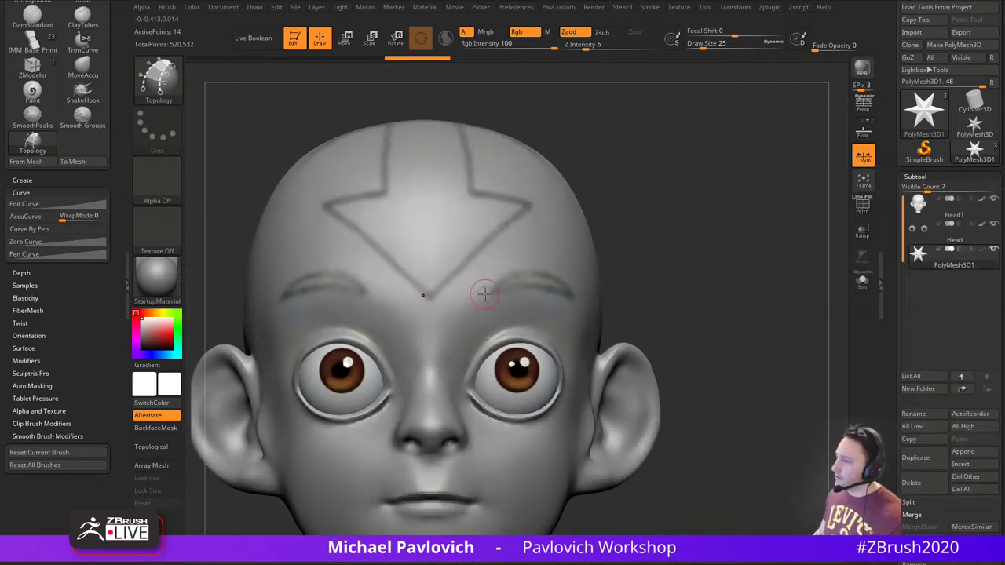
# Draw a grid of topology curves over the painted eyebrow and generate a thin eyebrow mesh from it at draw size 23
pyautogui.moveTo(633, 245); pyautogui.dragTo(580, 262, button='right')
pyautogui.keyDown('ctrl'); pyautogui.moveTo(579, 262); pyautogui.dragTo(573, 274, button='right'); pyautogui.keyUp('ctrl')
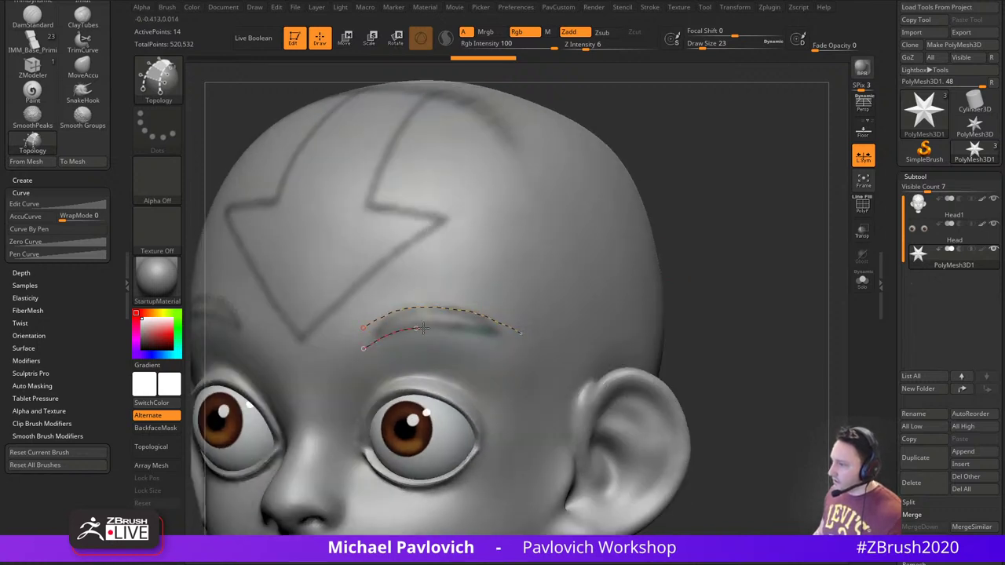
pyautogui.moveTo(511, 339); pyautogui.dragTo(525, 344)
pyautogui.moveTo(477, 299); pyautogui.dragTo(491, 341)
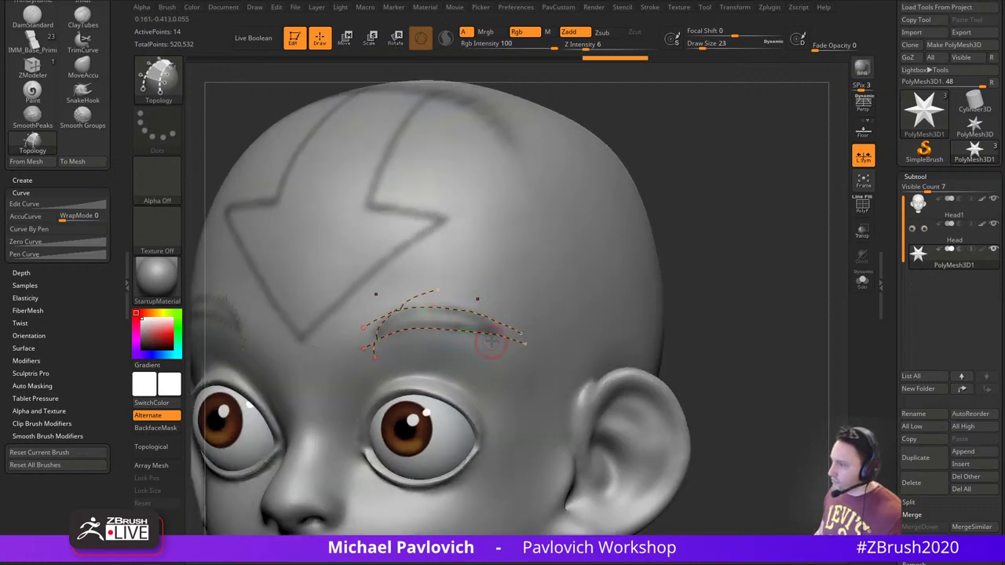
pyautogui.moveTo(484, 293); pyautogui.dragTo(503, 373)
pyautogui.moveTo(395, 348); pyautogui.dragTo(458, 276)
pyautogui.moveTo(472, 355); pyautogui.dragTo(471, 287)
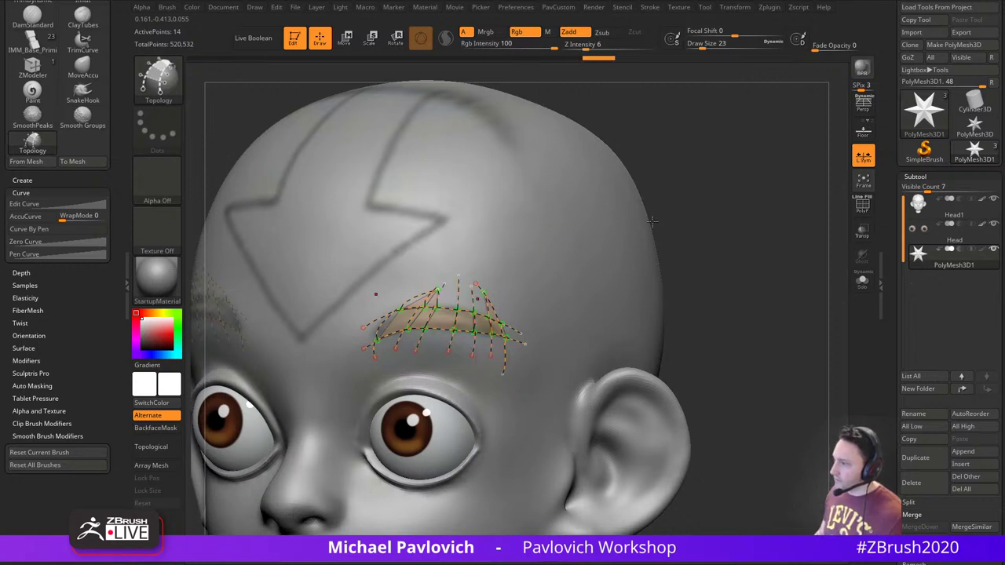
pyautogui.moveTo(726, 252); pyautogui.dragTo(696, 271)
pyautogui.click(577, 251)
pyautogui.moveTo(748, 244)
pyautogui.mouseDown()
pyautogui.moveTo(756, 260)
pyautogui.moveTo(729, 244)
pyautogui.mouseUp()
# Split the masked points to separate the eyebrows from the star, and enable dynamic subdivision with SmoothSubdiv 3 and crease level 1
pyautogui.press('space')
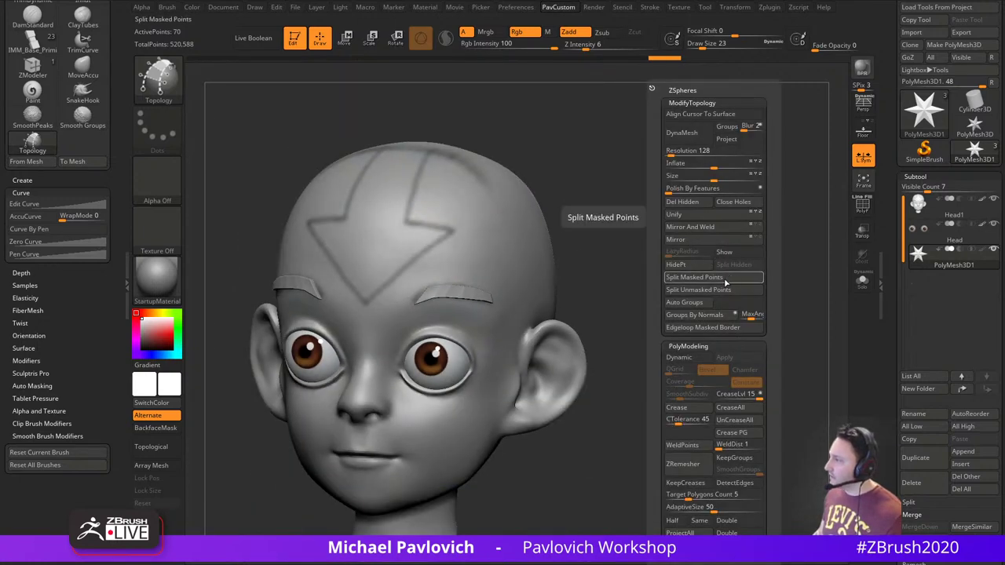
pyautogui.click(726, 283)
pyautogui.keyDown('alt'); pyautogui.moveTo(695, 275); pyautogui.dragTo(742, 273); pyautogui.keyUp('alt')
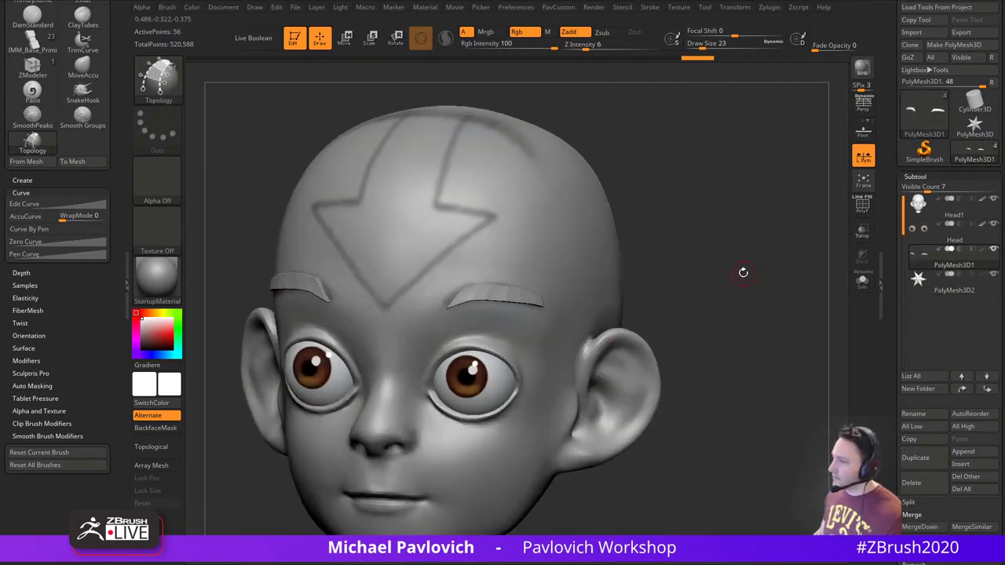
pyautogui.hotkey('shift', 'space')
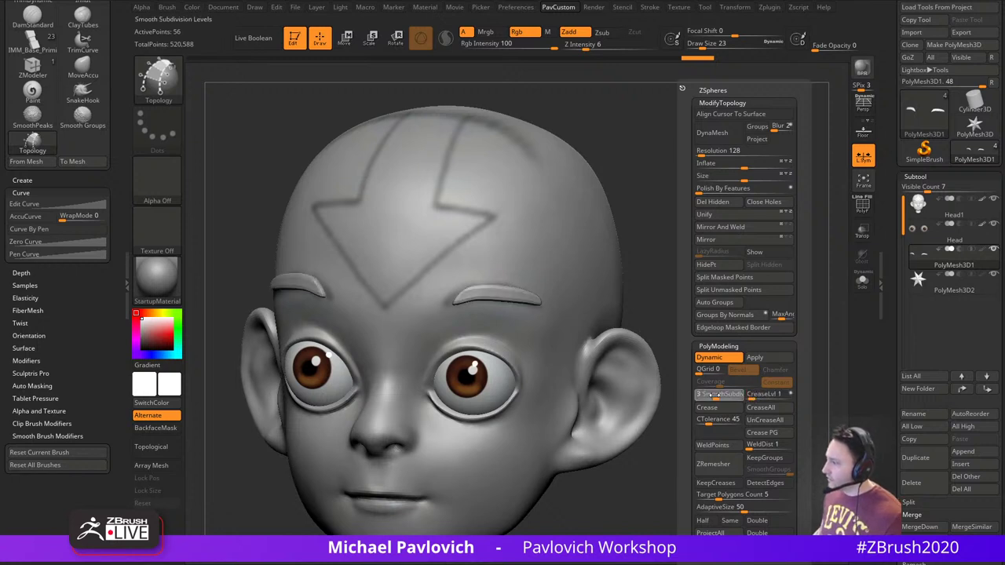
pyautogui.keyDown('alt'); pyautogui.moveTo(722, 287); pyautogui.dragTo(740, 301); pyautogui.keyUp('alt')
# Reshape the eyebrow's arch and outer end with the Move brush at draw size 44
pyautogui.press('s')
pyautogui.press('b')
pyautogui.press('m')
pyautogui.press('v')
pyautogui.moveTo(477, 333)
pyautogui.mouseDown()
pyautogui.moveTo(494, 333)
pyautogui.moveTo(507, 301)
pyautogui.moveTo(465, 321)
pyautogui.moveTo(511, 290)
pyautogui.mouseUp()
pyautogui.press('s')
pyautogui.moveTo(511, 289)
pyautogui.mouseDown(button='right')
pyautogui.moveTo(502, 319)
pyautogui.moveTo(524, 323)
pyautogui.mouseUp(button='right')
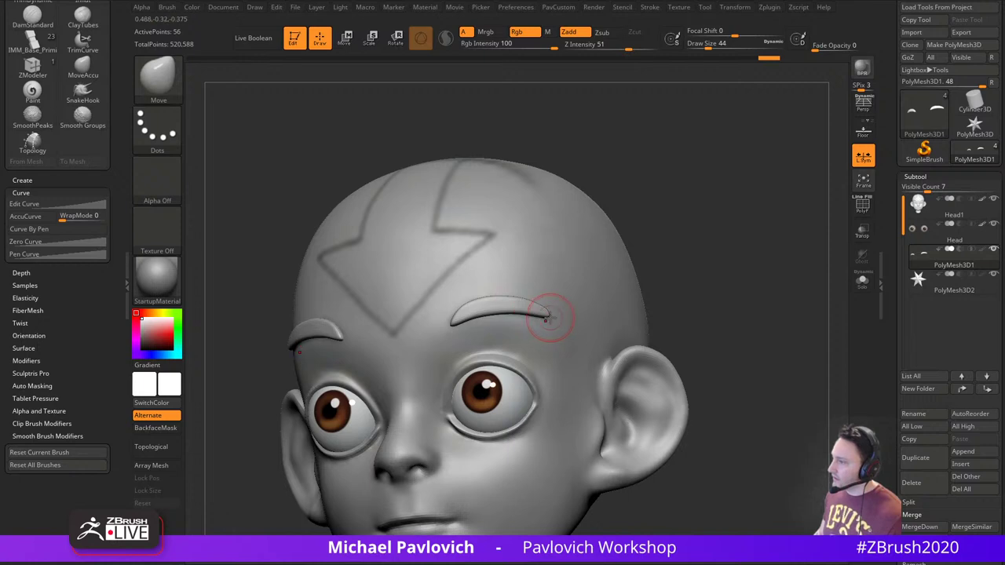
pyautogui.moveTo(550, 318); pyautogui.dragTo(547, 316)
pyautogui.moveTo(548, 316)
pyautogui.keyDown('shift'); pyautogui.mouseDown(button='right')
pyautogui.moveTo(745, 272)
pyautogui.moveTo(733, 314)
pyautogui.moveTo(738, 361)
pyautogui.mouseUp(button='right'); pyautogui.keyUp('shift')
# Show the eyebrows' polyframe without the smoothing preview and crease the eyebrow's upper edge with the ZModeler Crease action
pyautogui.click(862, 206)
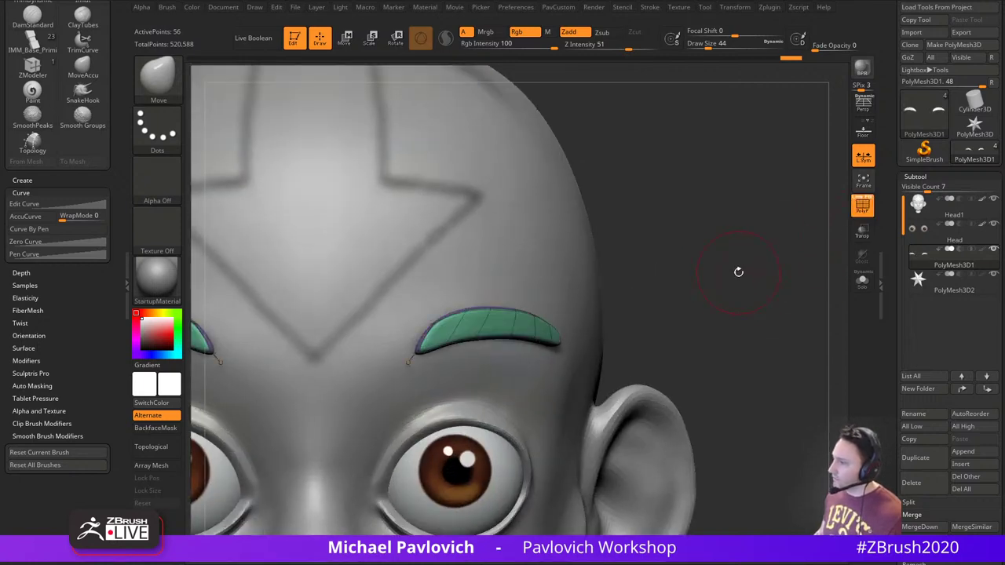
pyautogui.press('3')
pyautogui.click(730, 357)
pyautogui.press('s')
pyautogui.click(660, 271)
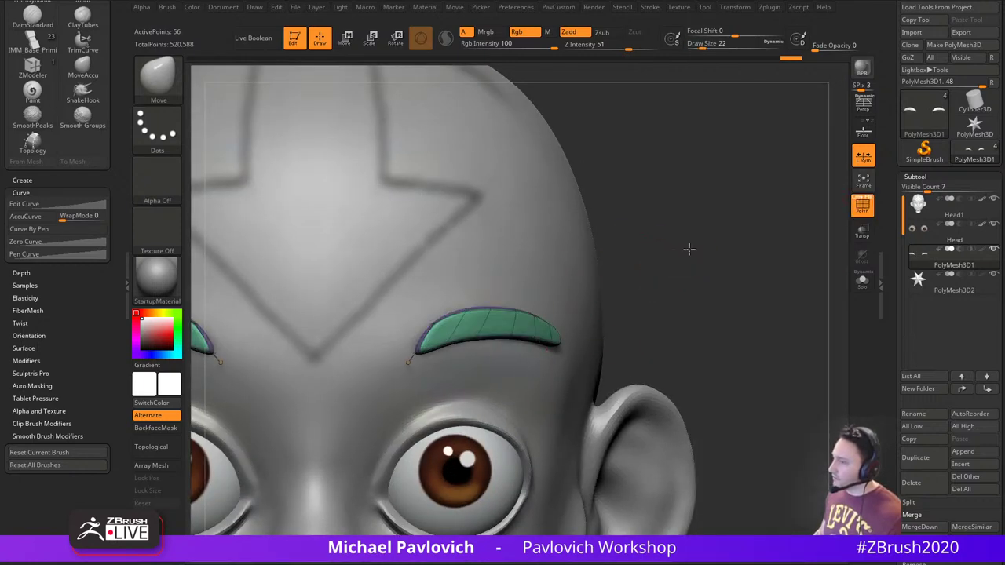
pyautogui.moveTo(689, 249)
pyautogui.mouseDown(button='right')
pyautogui.moveTo(743, 270)
pyautogui.moveTo(736, 273)
pyautogui.mouseUp(button='right')
pyautogui.hotkey('shift', 'd')
pyautogui.press('b')
pyautogui.press('z')
pyautogui.press('m')
pyautogui.press('space')
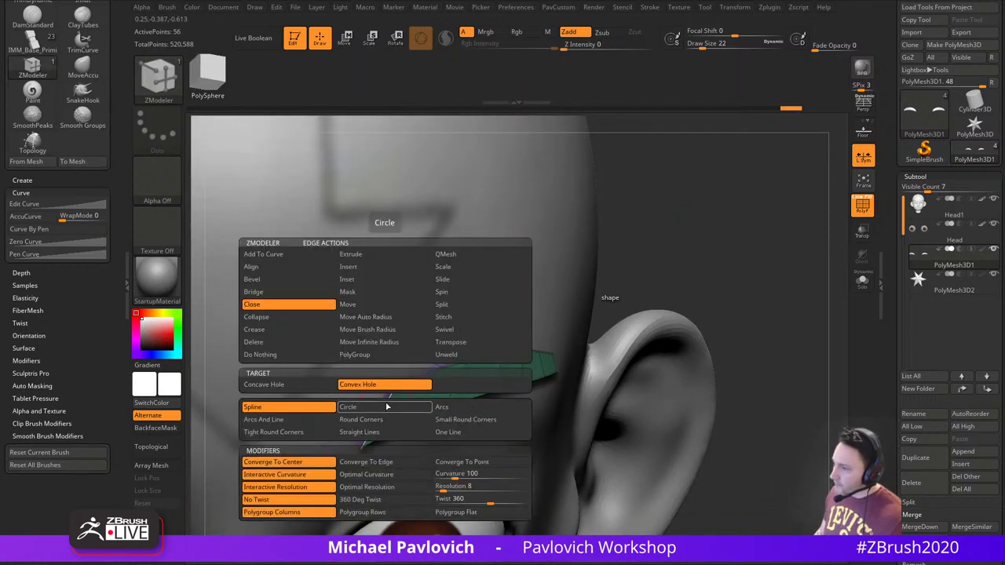
pyautogui.click(269, 334)
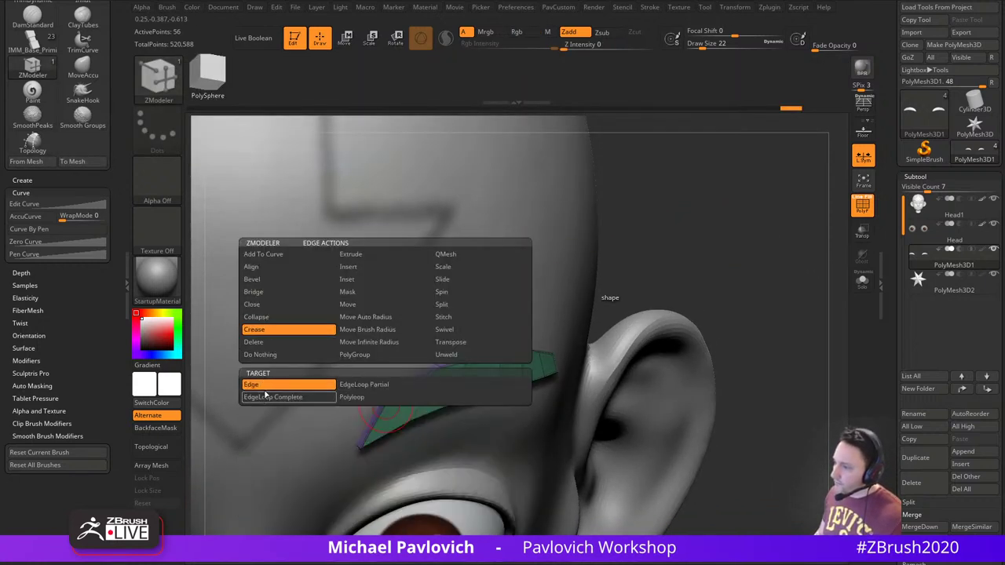
pyautogui.click(410, 387)
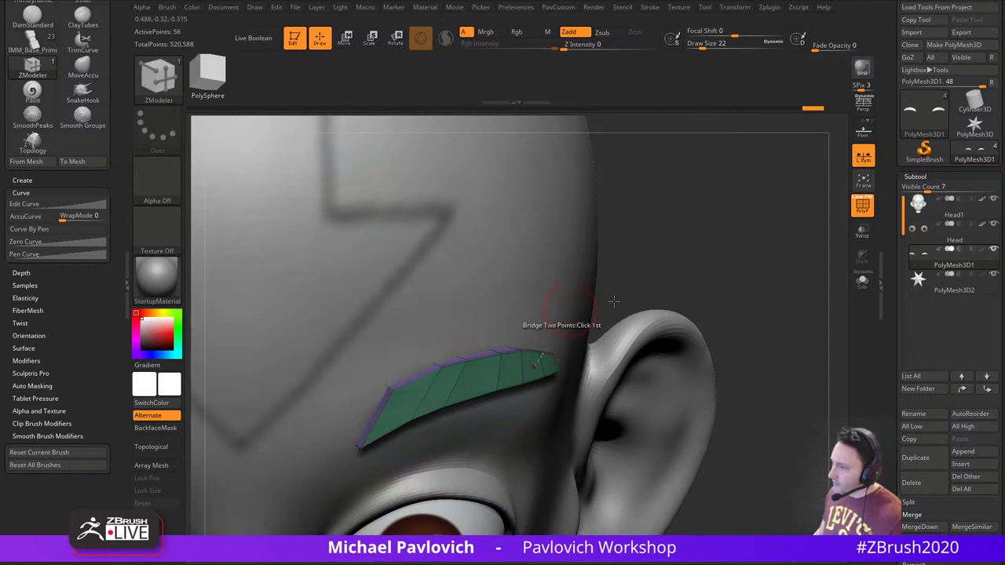
pyautogui.moveTo(610, 299); pyautogui.dragTo(652, 306)
pyautogui.click(444, 366)
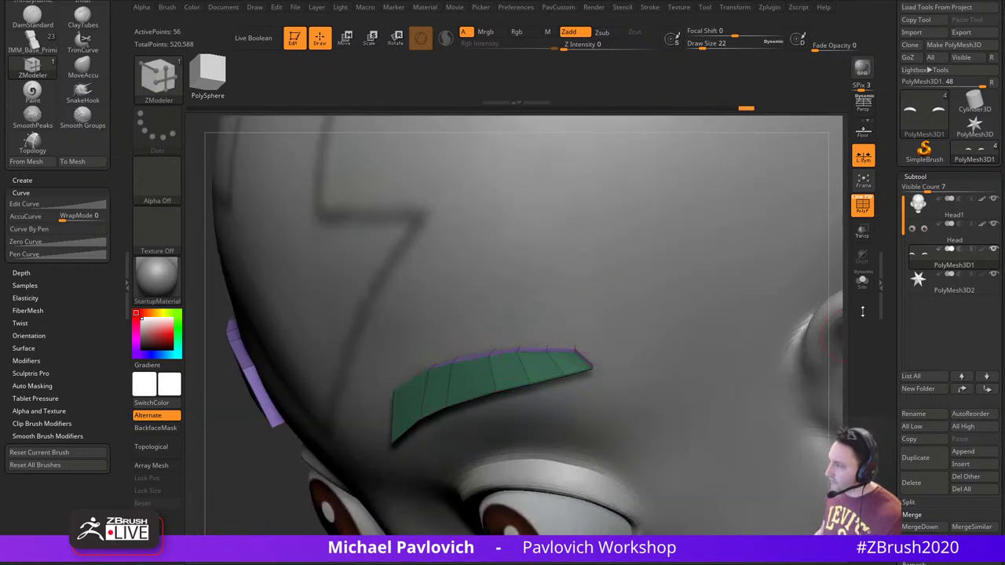
# Isolate the eyebrows and adjust their green faces with ZModeler QMesh targeting Polygroup Island, then bring the head back into view
pyautogui.click(862, 283)
pyautogui.moveTo(762, 321); pyautogui.dragTo(706, 330)
pyautogui.press('space')
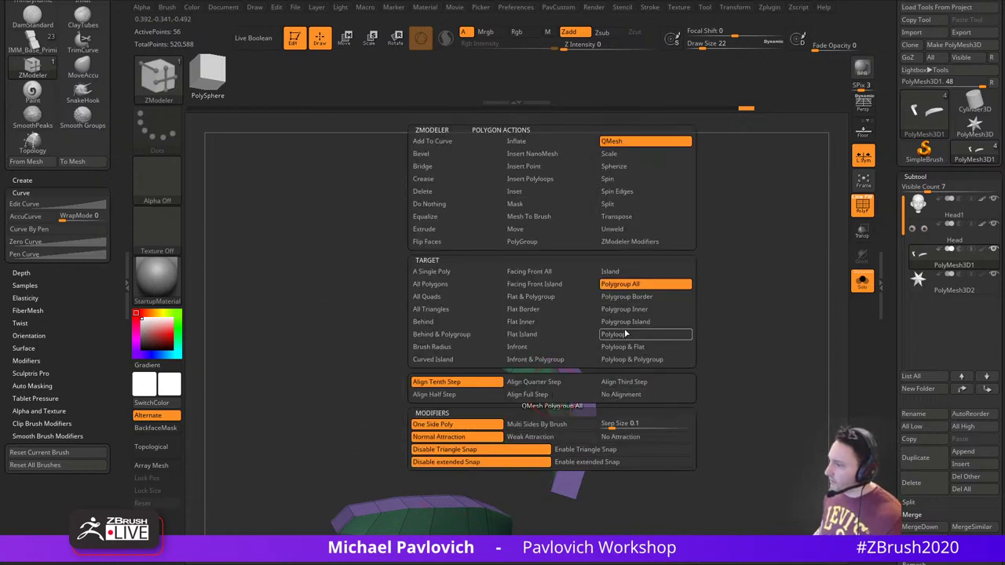
pyautogui.click(632, 323)
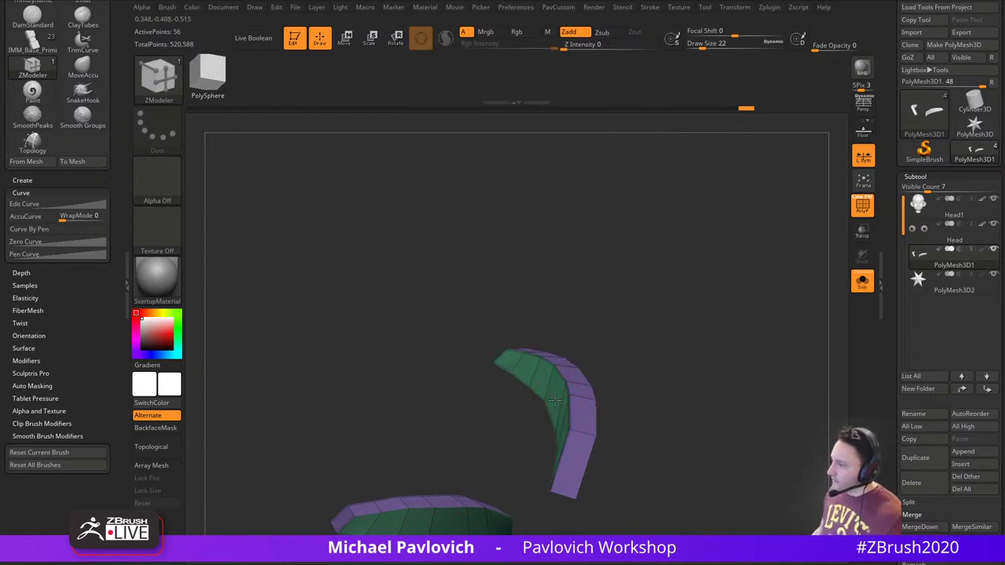
pyautogui.moveTo(555, 400); pyautogui.dragTo(579, 387)
pyautogui.click(863, 288)
pyautogui.moveTo(800, 293)
pyautogui.mouseDown()
pyautogui.moveTo(746, 296)
pyautogui.moveTo(763, 287)
pyautogui.moveTo(756, 275)
pyautogui.moveTo(758, 284)
pyautogui.moveTo(777, 277)
pyautogui.moveTo(758, 278)
pyautogui.moveTo(768, 286)
pyautogui.mouseUp()
# Restore the smoothed preview and reshape the eyebrow's arch and inner end with the Move brush at draw size 80
pyautogui.press('d')
pyautogui.press('s')
pyautogui.moveTo(557, 370); pyautogui.dragTo(568, 370)
pyautogui.press('b')
pyautogui.press('m')
pyautogui.press('v')
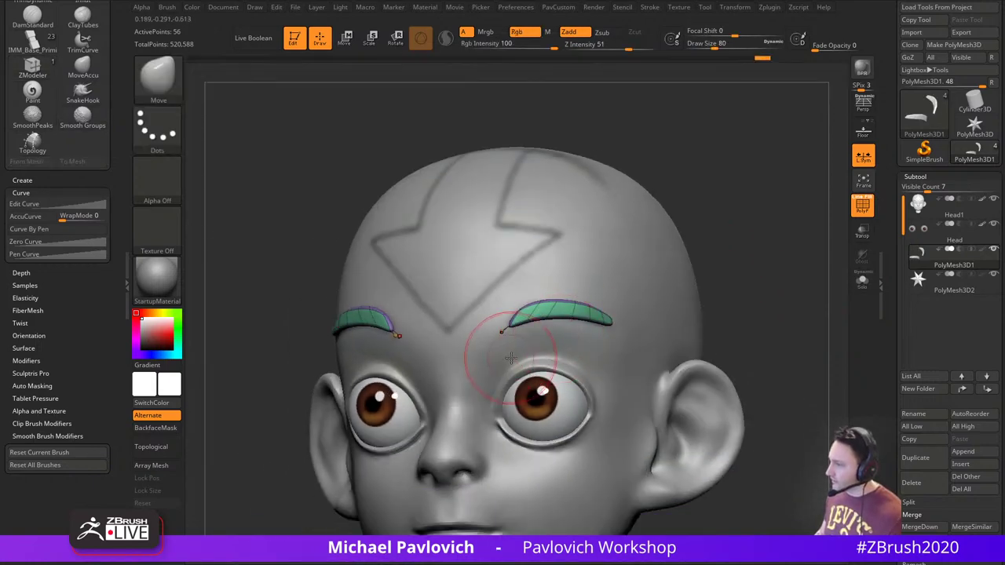
pyautogui.moveTo(532, 304); pyautogui.dragTo(537, 300)
pyautogui.moveTo(768, 270); pyautogui.dragTo(710, 266)
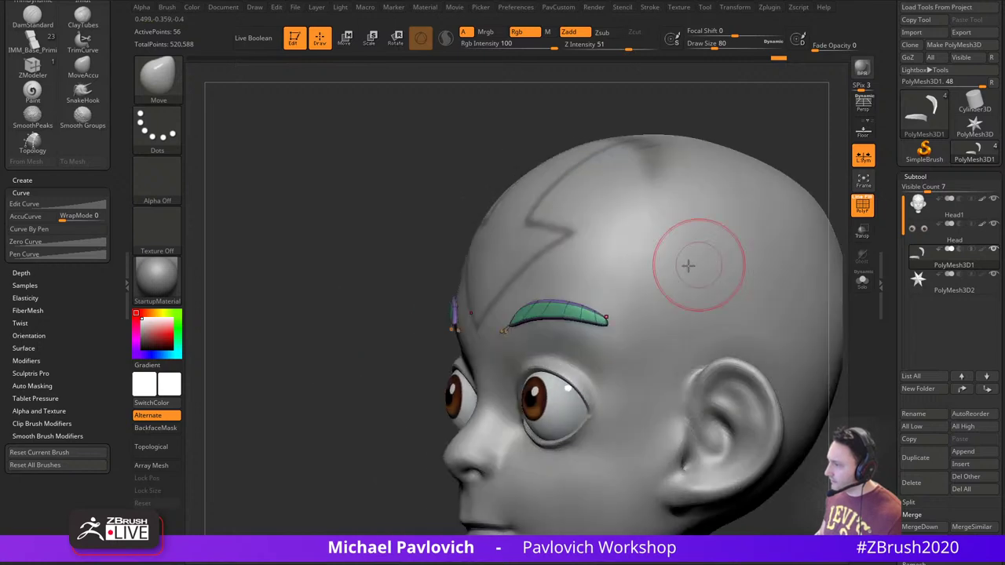
pyautogui.moveTo(574, 306); pyautogui.dragTo(575, 300)
pyautogui.moveTo(433, 376)
pyautogui.mouseDown()
pyautogui.moveTo(388, 375)
pyautogui.moveTo(444, 366)
pyautogui.mouseUp()
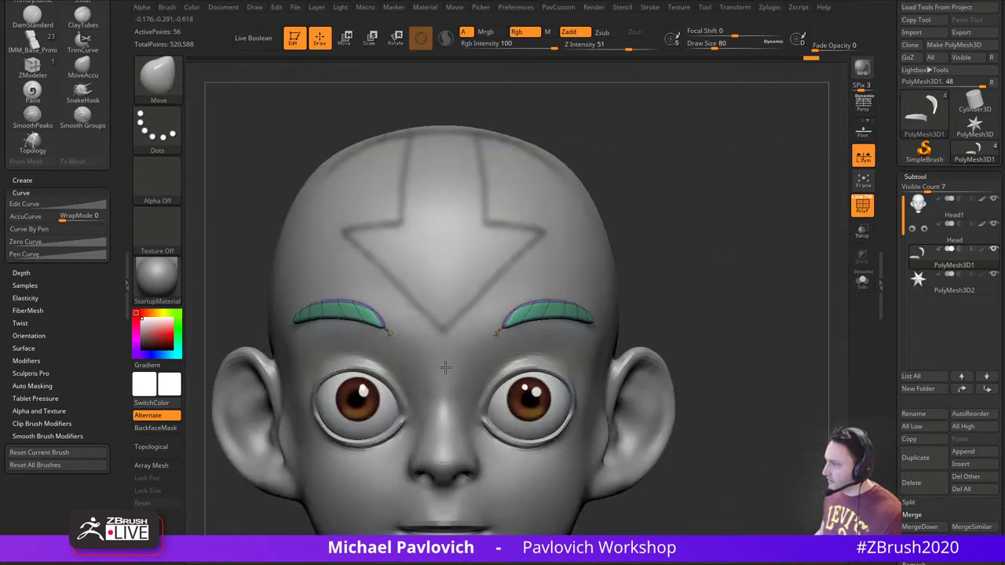
# Examine the eyebrows' shape and fit against the head from the front, side and below
pyautogui.keyDown('alt'); pyautogui.moveTo(725, 290); pyautogui.dragTo(792, 257); pyautogui.keyUp('alt')
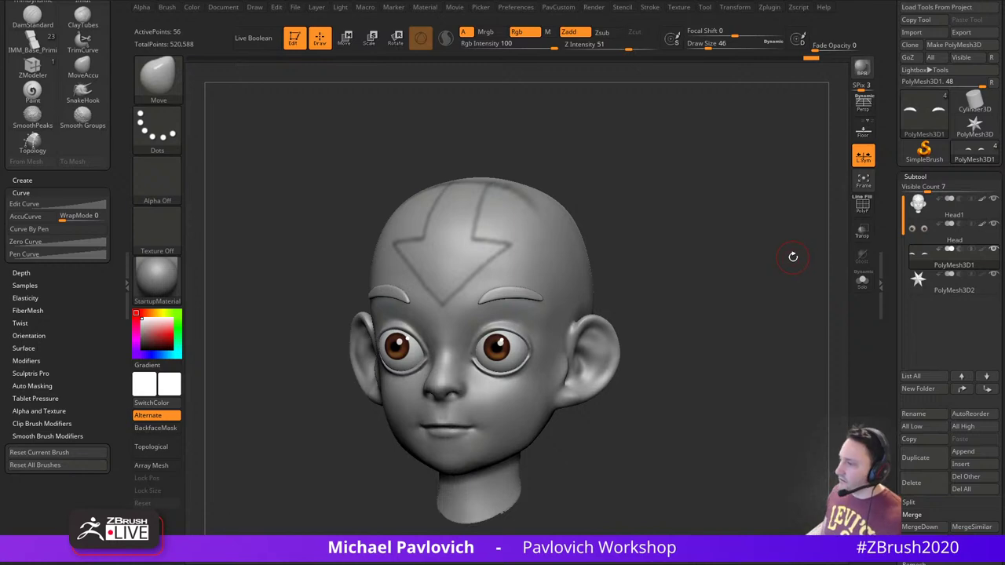
pyautogui.moveTo(668, 189); pyautogui.dragTo(696, 255)
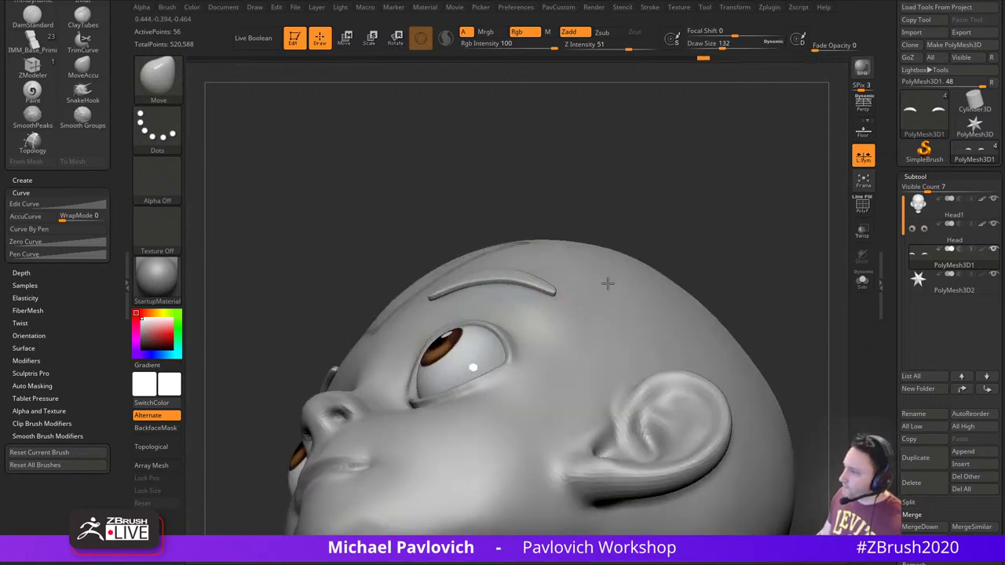
pyautogui.press('s')
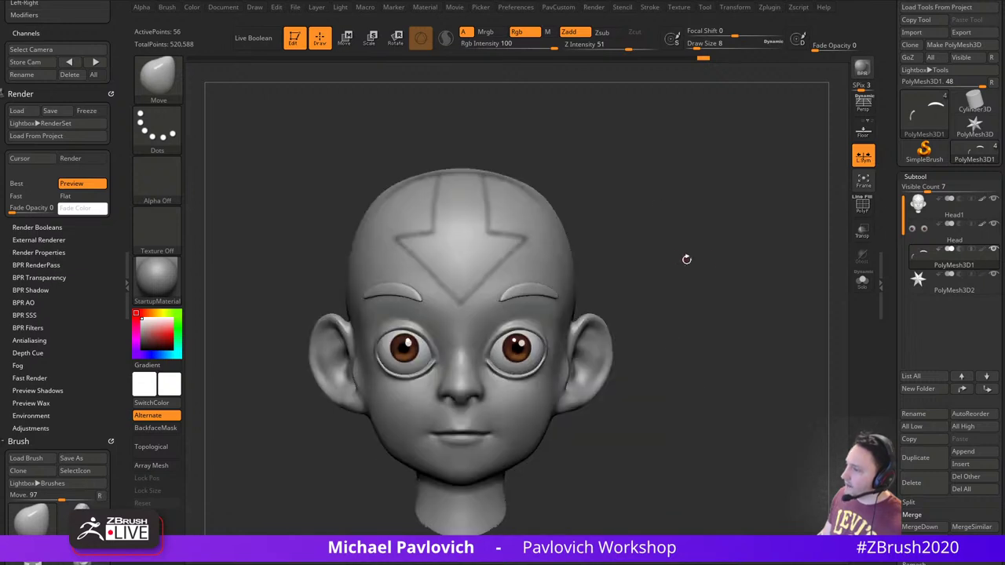
pyautogui.moveTo(679, 259)
pyautogui.keyDown('alt'); pyautogui.mouseDown()
pyautogui.moveTo(679, 275)
pyautogui.moveTo(471, 257)
pyautogui.mouseUp(); pyautogui.keyUp('alt')
pyautogui.press('[')
pyautogui.press('[')
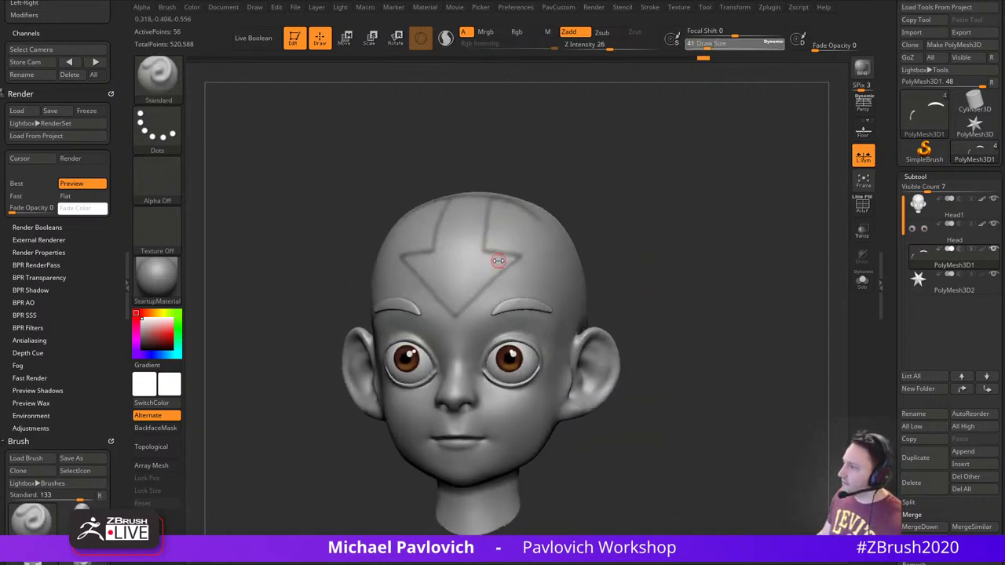
pyautogui.moveTo(770, 254); pyautogui.dragTo(664, 250)
pyautogui.moveTo(664, 250); pyautogui.dragTo(692, 280)
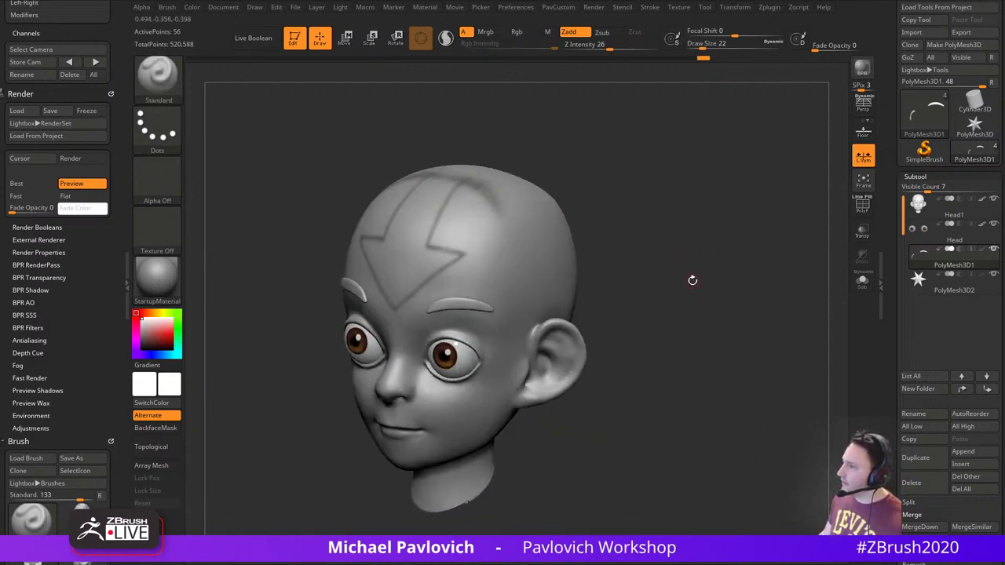
# Duplicate the Head1 subtool and show only the copy, viewed straight from the front
pyautogui.click(955, 216)
pyautogui.moveTo(782, 271); pyautogui.dragTo(814, 300)
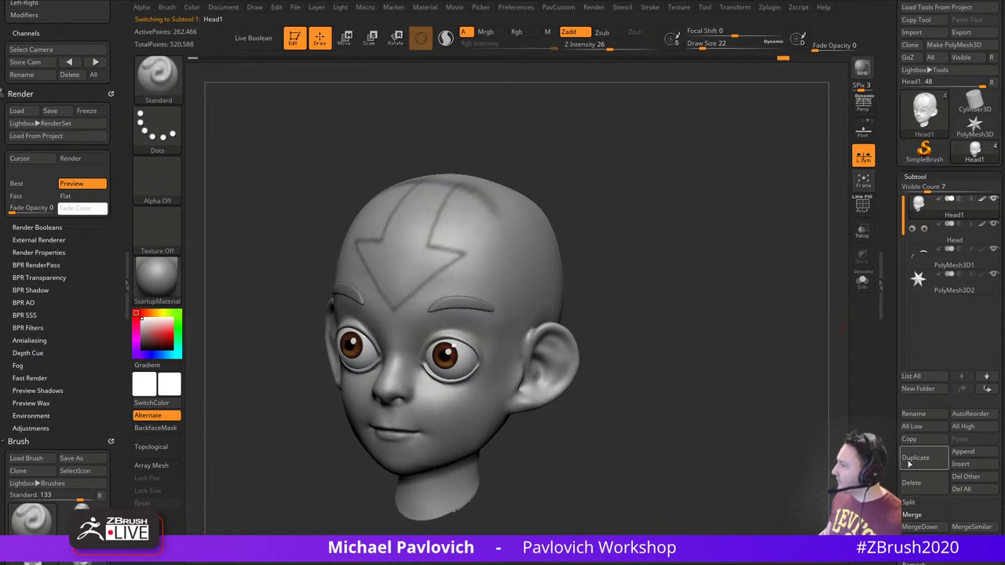
pyautogui.click(909, 464)
pyautogui.keyDown('shift'); pyautogui.moveTo(682, 287); pyautogui.dragTo(766, 275); pyautogui.keyUp('shift')
pyautogui.click(855, 215)
pyautogui.click(859, 291)
pyautogui.click(861, 212)
pyautogui.keyDown('shift'); pyautogui.moveTo(766, 275); pyautogui.dragTo(742, 241); pyautogui.keyUp('shift')
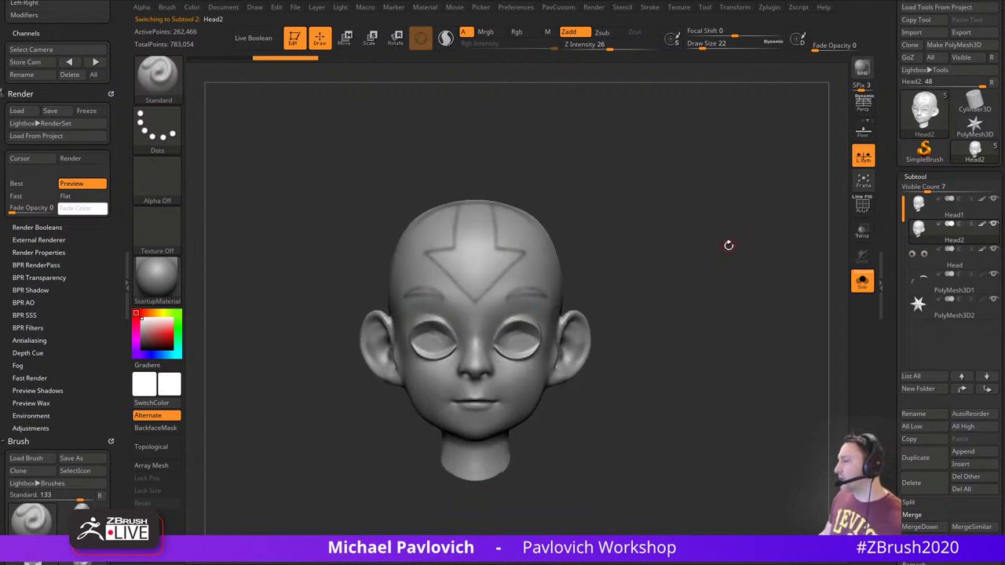
pyautogui.keyDown('alt'); pyautogui.moveTo(728, 246); pyautogui.dragTo(710, 250); pyautogui.keyUp('alt')
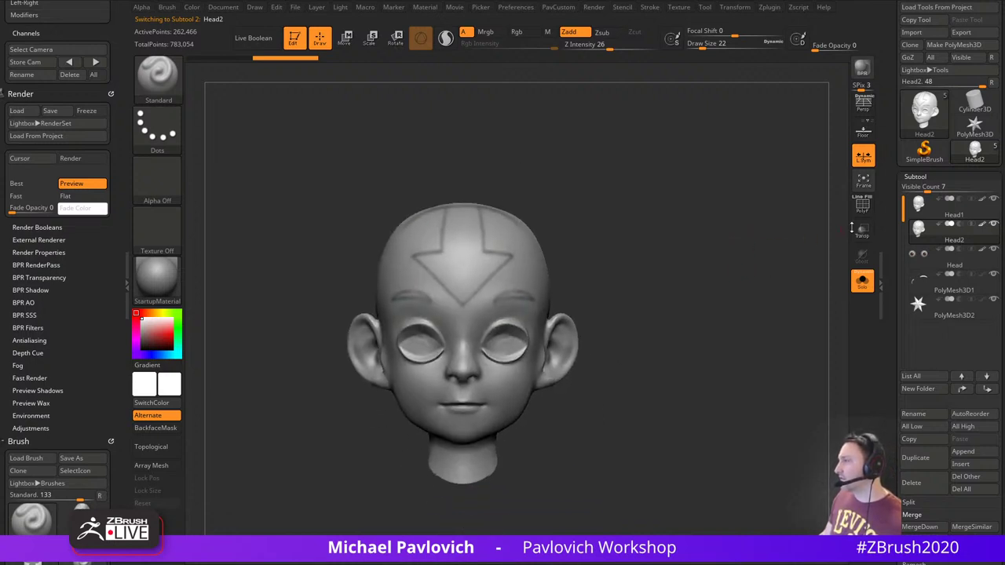
# Show the duplicate head's polyframe and delete its lower subdivision levels
pyautogui.click(862, 207)
pyautogui.moveTo(902, 503); pyautogui.dragTo(903, 206)
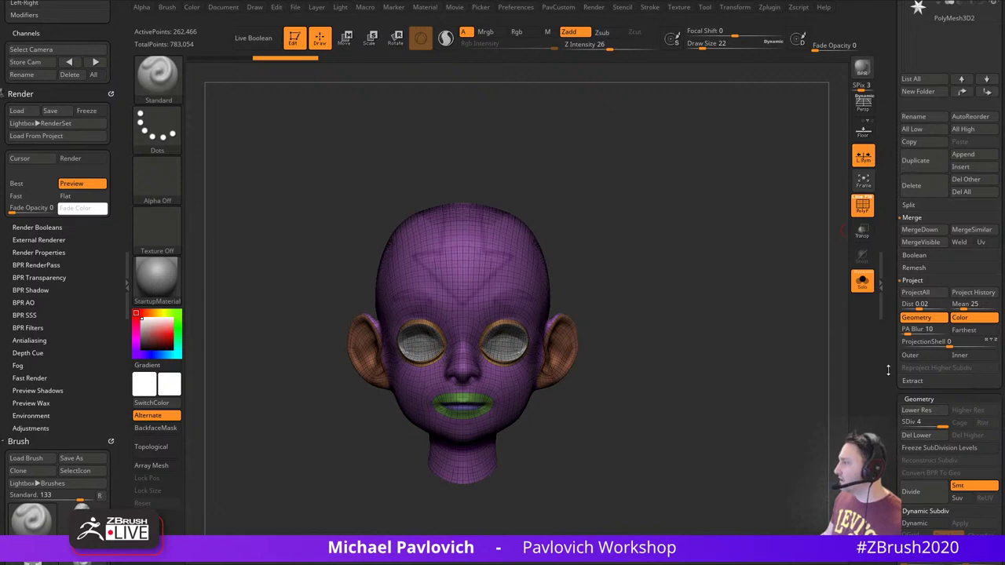
pyautogui.scroll(-2, 903, 366)
pyautogui.click(923, 369)
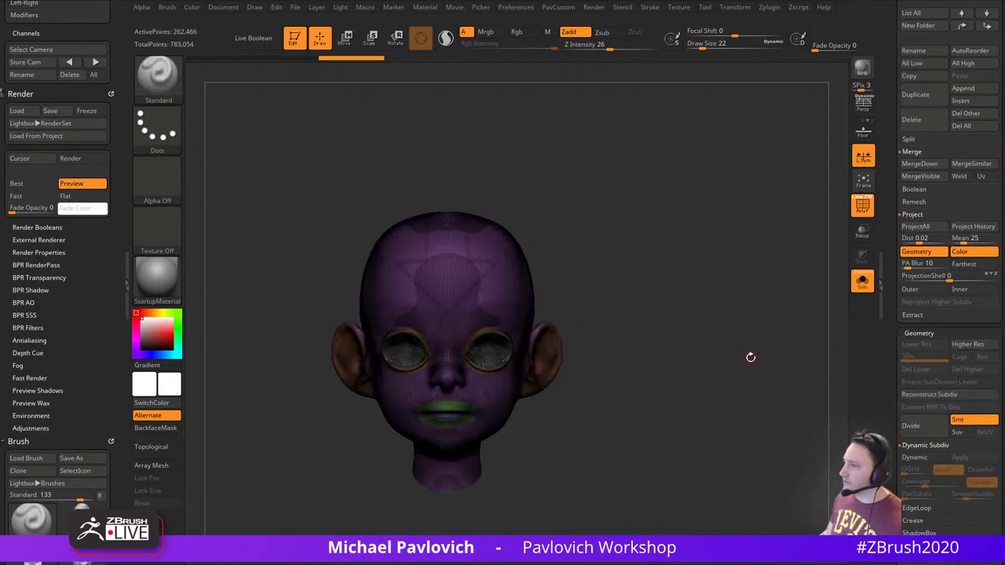
# Choose the SliceCurve brush and combine the whole duplicate head into a single polygroup
pyautogui.keyDown('ctrl'); pyautogui.keyDown('shift'); pyautogui.click(163, 83); pyautogui.keyUp('shift'); pyautogui.keyUp('ctrl')
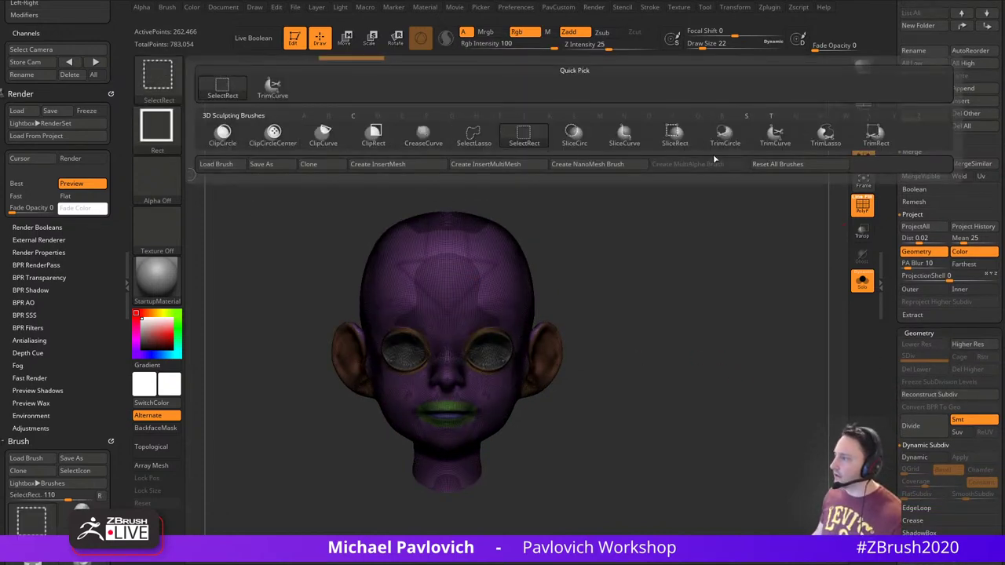
pyautogui.keyDown('ctrl'); pyautogui.keyDown('shift'); pyautogui.click(626, 144); pyautogui.keyUp('shift'); pyautogui.keyUp('ctrl')
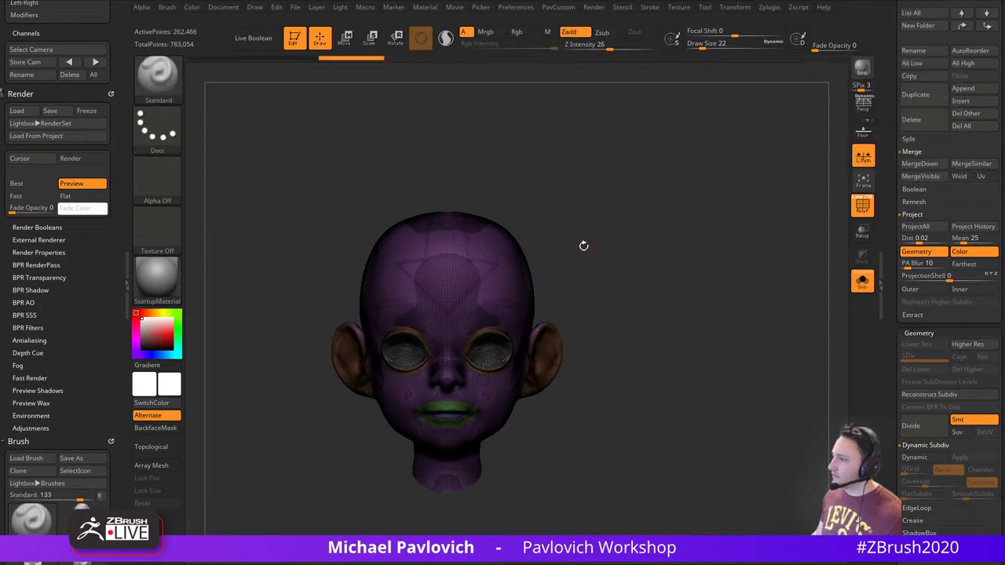
pyautogui.hotkey('ctrl', 'w')
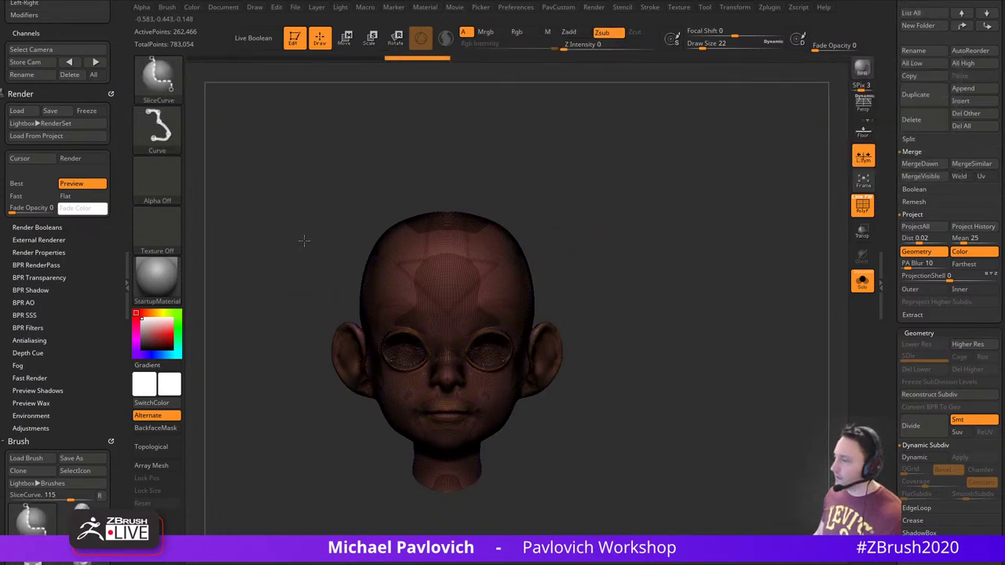
pyautogui.moveTo(484, 330)
pyautogui.keyDown('ctrl'); pyautogui.keyDown('shift'); pyautogui.mouseDown()
pyautogui.moveTo(573, 307)
pyautogui.moveTo(588, 246)
pyautogui.moveTo(568, 153)
pyautogui.moveTo(593, 151)
pyautogui.mouseUp(); pyautogui.keyUp('shift'); pyautogui.keyUp('ctrl')
pyautogui.moveTo(762, 202)
pyautogui.mouseDown()
pyautogui.moveTo(734, 215)
pyautogui.moveTo(686, 214)
pyautogui.moveTo(776, 233)
pyautogui.moveTo(769, 240)
pyautogui.moveTo(754, 212)
pyautogui.moveTo(778, 270)
pyautogui.mouseUp()
pyautogui.hotkey('ctrl', 'z')
# Hide the polyframe and mask a rectangular block covering the forehead arrow on the duplicate head
pyautogui.click(861, 207)
pyautogui.press('s')
pyautogui.click(465, 315)
pyautogui.press('s')
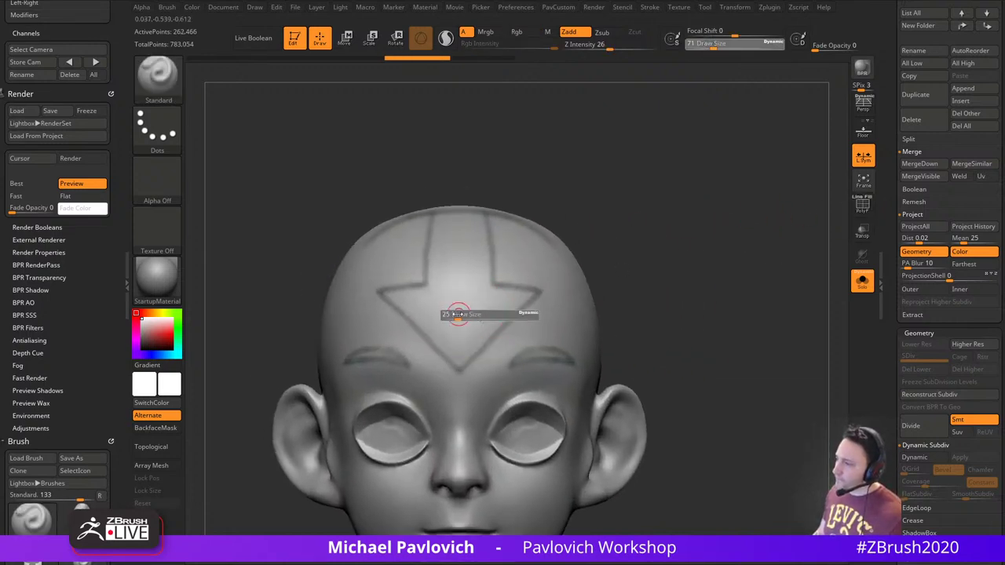
pyautogui.click(458, 314)
pyautogui.keyDown('ctrl'); pyautogui.click(163, 80); pyautogui.keyUp('ctrl')
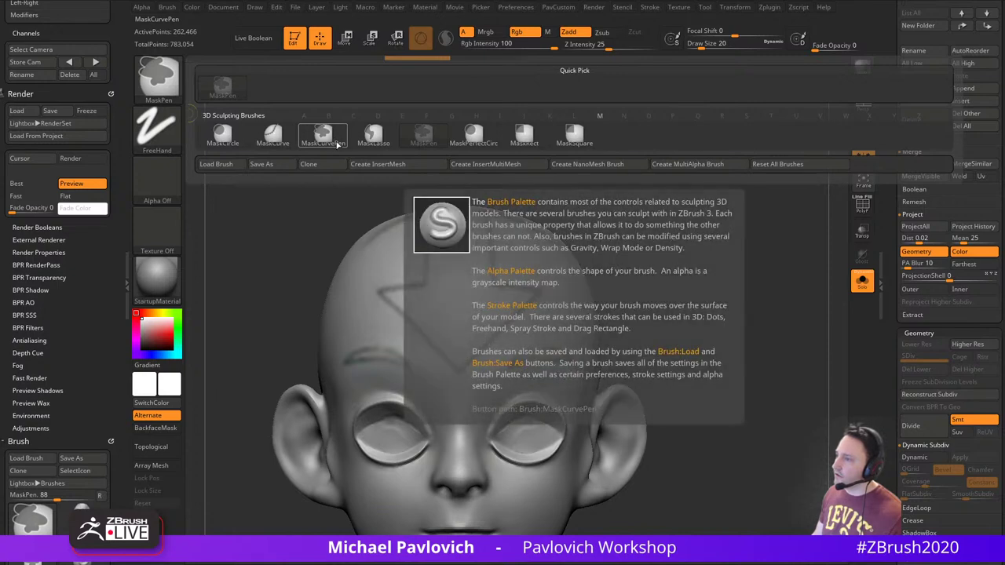
pyautogui.keyDown('alt'); pyautogui.moveTo(528, 214); pyautogui.dragTo(542, 118); pyautogui.keyUp('alt')
pyautogui.moveTo(408, 154)
pyautogui.keyDown('ctrl'); pyautogui.mouseDown()
pyautogui.moveTo(501, 247)
pyautogui.moveTo(536, 313)
pyautogui.mouseUp(); pyautogui.keyUp('ctrl')
pyautogui.moveTo(691, 303); pyautogui.dragTo(559, 294)
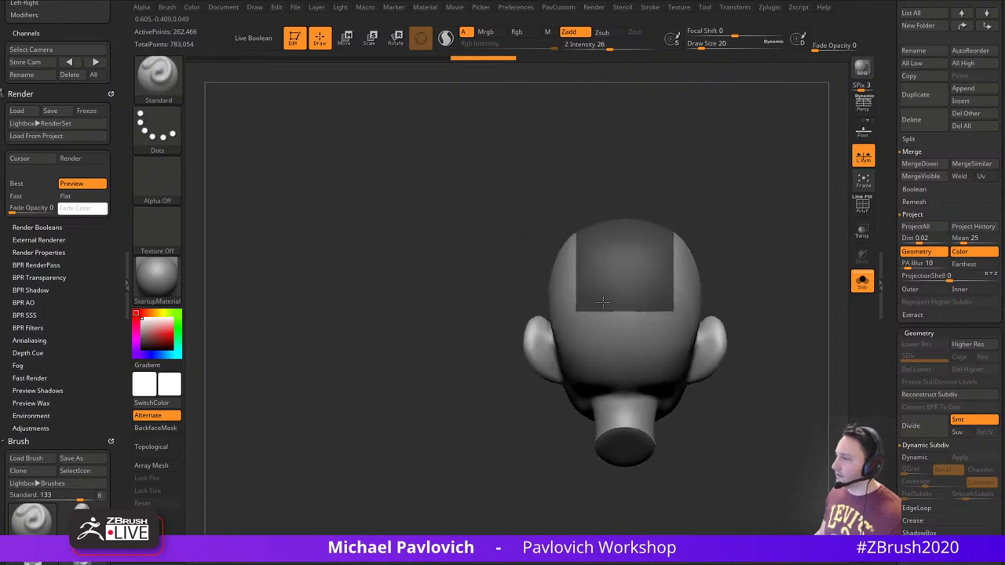
# Extend the rectangular mask down the back of the head and switch the masking brush to MaskCurve
pyautogui.keyDown('alt'); pyautogui.moveTo(746, 275); pyautogui.dragTo(701, 311); pyautogui.keyUp('alt')
pyautogui.keyDown('ctrl'); pyautogui.moveTo(702, 169); pyautogui.dragTo(542, 267); pyautogui.keyUp('ctrl')
pyautogui.moveTo(695, 250); pyautogui.dragTo(661, 211)
pyautogui.moveTo(682, 362)
pyautogui.mouseDown()
pyautogui.moveTo(699, 327)
pyautogui.moveTo(734, 303)
pyautogui.moveTo(703, 292)
pyautogui.mouseUp()
pyautogui.moveTo(702, 292)
pyautogui.keyDown('alt'); pyautogui.mouseDown()
pyautogui.moveTo(678, 278)
pyautogui.moveTo(745, 286)
pyautogui.mouseUp(); pyautogui.keyUp('alt')
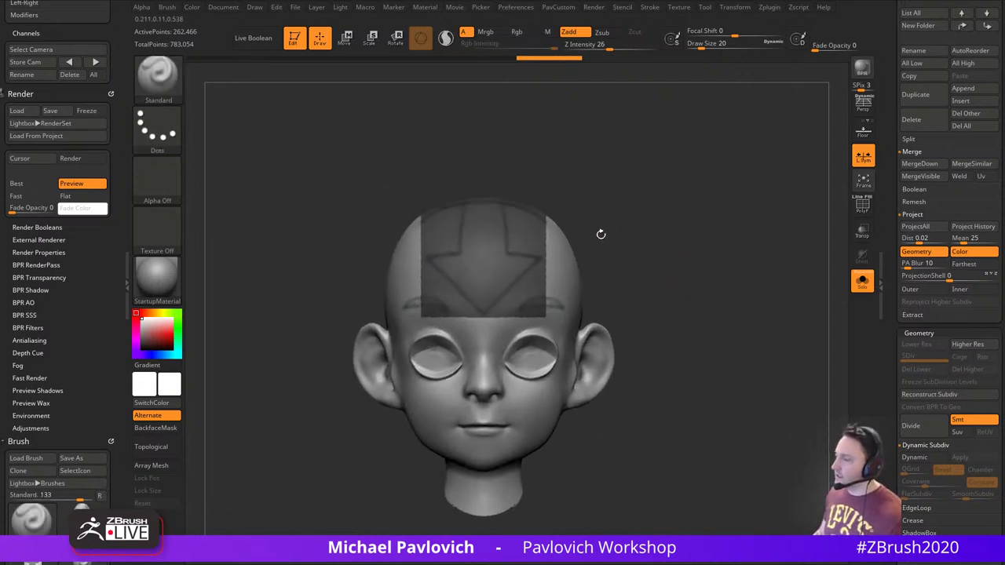
pyautogui.keyDown('ctrl'); pyautogui.click(163, 93); pyautogui.keyUp('ctrl')
pyautogui.keyDown('ctrl'); pyautogui.click(274, 137); pyautogui.keyUp('ctrl')
pyautogui.keyDown('alt'); pyautogui.moveTo(590, 288); pyautogui.dragTo(591, 253); pyautogui.keyUp('alt')
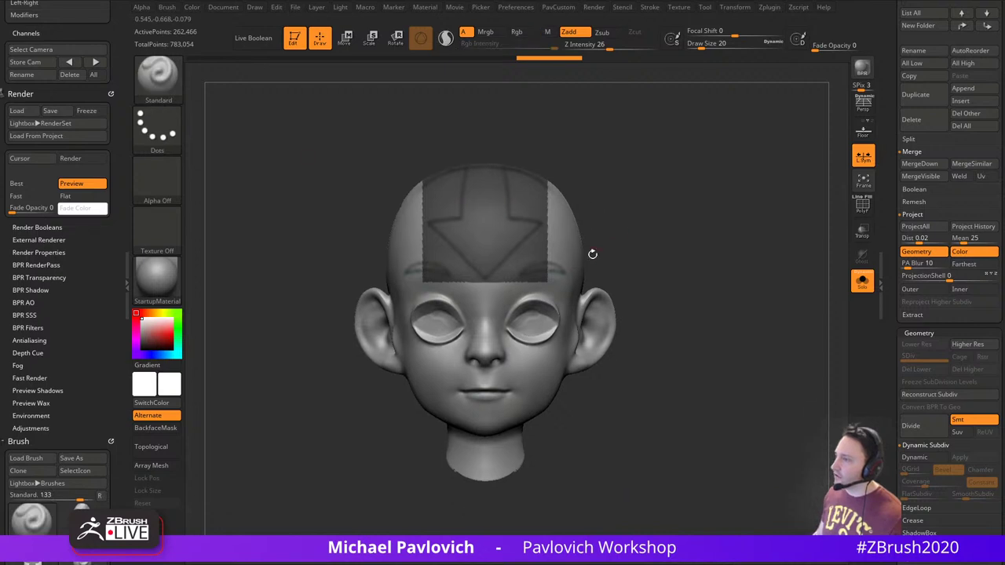
pyautogui.moveTo(606, 168)
pyautogui.keyDown('ctrl'); pyautogui.mouseDown()
pyautogui.moveTo(425, 351)
pyautogui.moveTo(415, 348)
pyautogui.mouseUp(); pyautogui.keyUp('ctrl')
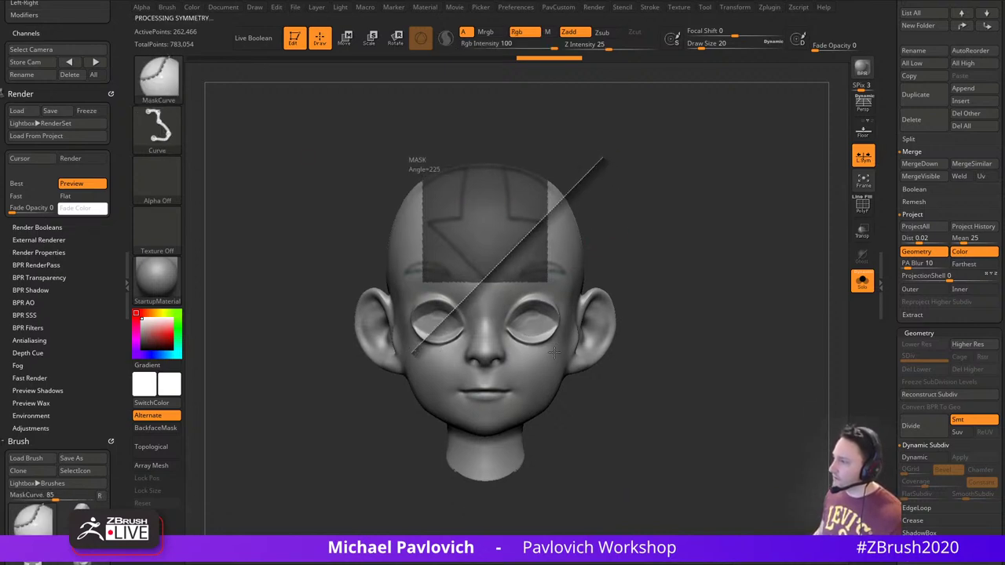
pyautogui.keyDown('alt'); pyautogui.moveTo(650, 193); pyautogui.dragTo(653, 254); pyautogui.keyUp('alt')
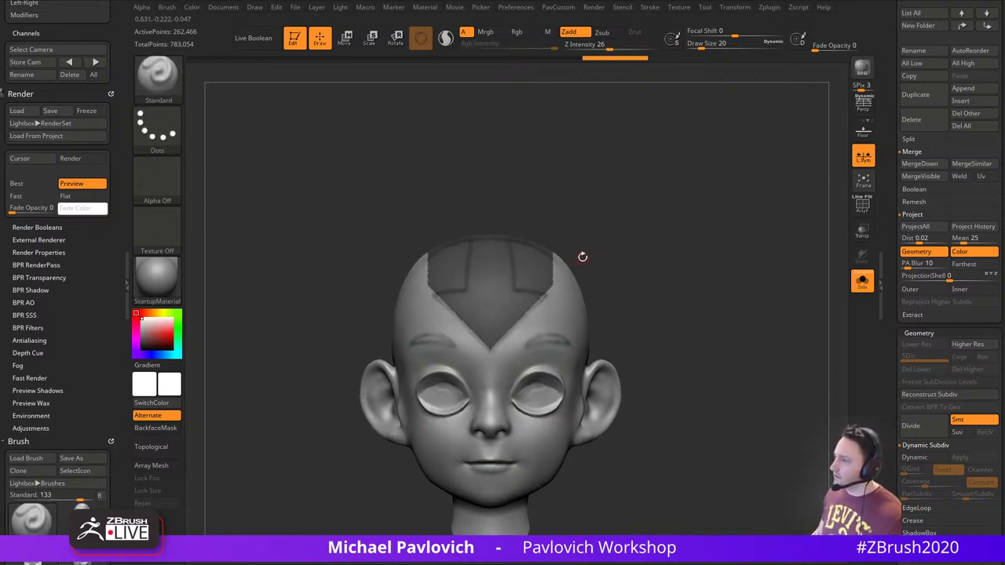
pyautogui.hotkey('ctrl', 'z')
pyautogui.keyDown('alt'); pyautogui.moveTo(615, 307); pyautogui.dragTo(624, 285); pyautogui.keyUp('alt')
pyautogui.keyDown('ctrl'); pyautogui.moveTo(640, 203); pyautogui.dragTo(429, 405); pyautogui.keyUp('ctrl')
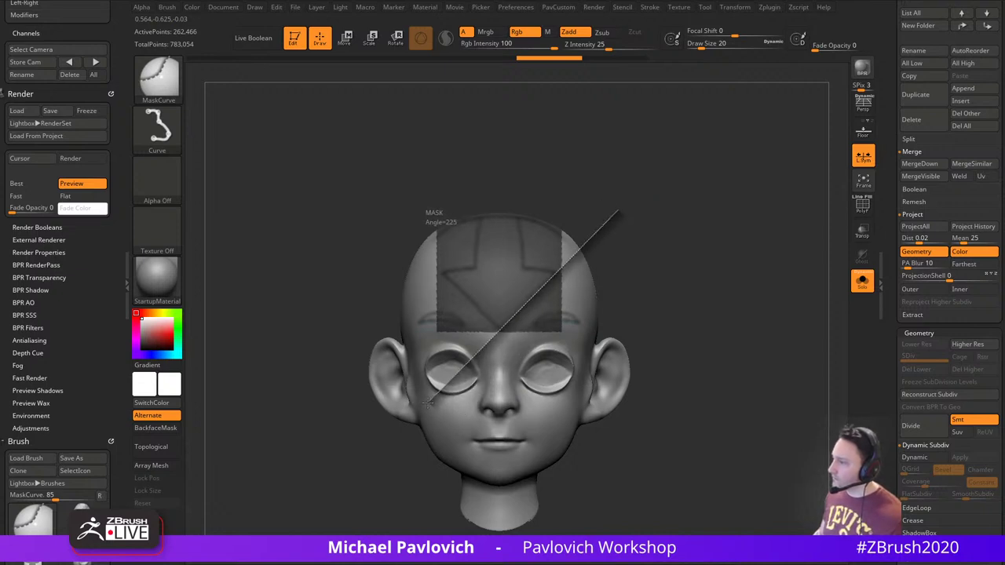
pyautogui.keyDown('alt'); pyautogui.moveTo(660, 279); pyautogui.dragTo(661, 305); pyautogui.keyUp('alt')
pyautogui.keyDown('ctrl'); pyautogui.moveTo(529, 188); pyautogui.dragTo(526, 290); pyautogui.keyUp('ctrl')
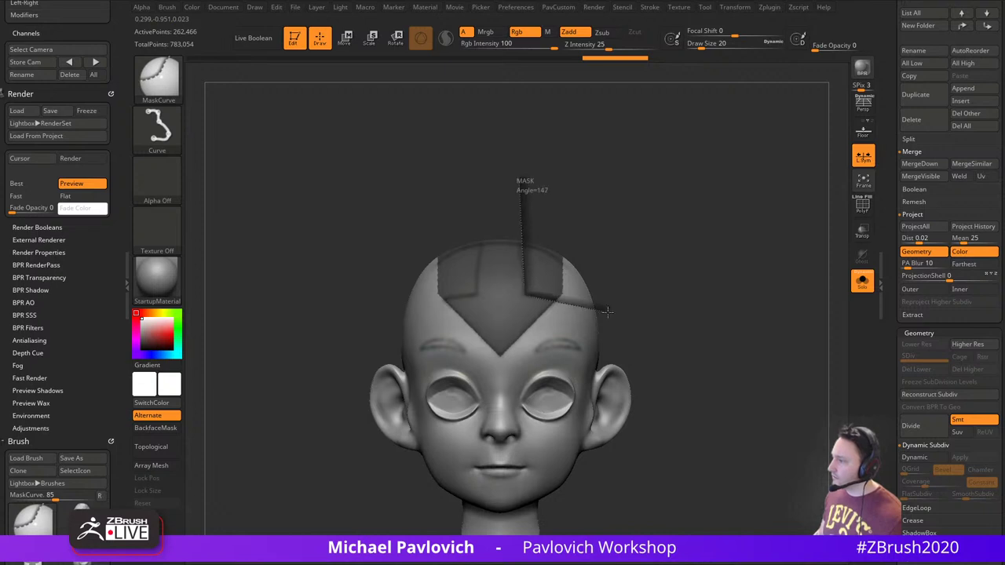
pyautogui.keyDown('ctrl'); pyautogui.moveTo(610, 302); pyautogui.dragTo(616, 303); pyautogui.keyUp('ctrl')
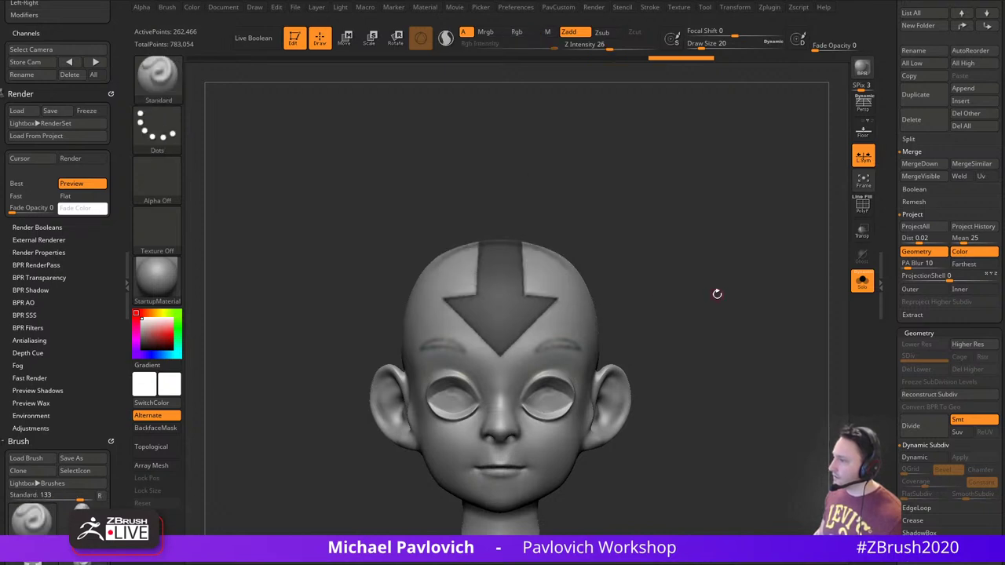
pyautogui.moveTo(710, 235)
pyautogui.mouseDown()
pyautogui.moveTo(731, 253)
pyautogui.moveTo(727, 227)
pyautogui.mouseUp()
pyautogui.moveTo(801, 248)
pyautogui.keyDown('alt'); pyautogui.mouseDown()
pyautogui.moveTo(737, 228)
pyautogui.moveTo(767, 270)
pyautogui.moveTo(803, 280)
pyautogui.moveTo(767, 296)
pyautogui.moveTo(697, 254)
pyautogui.moveTo(763, 271)
pyautogui.moveTo(698, 243)
pyautogui.mouseUp(); pyautogui.keyUp('alt')
pyautogui.press('s')
pyautogui.click(689, 258)
pyautogui.hotkey('ctrl', 'z')
pyautogui.hotkey('ctrl', 'z')
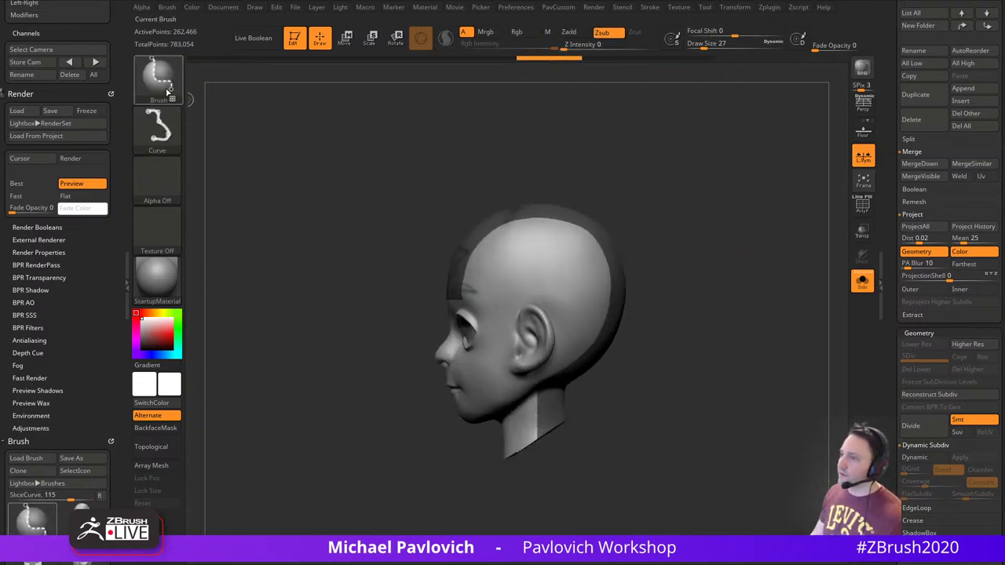
# Hide the back half of the head with a rectangular selection made in side view
pyautogui.keyDown('ctrl'); pyautogui.keyDown('shift'); pyautogui.click(166, 89); pyautogui.keyUp('shift'); pyautogui.keyUp('ctrl')
pyautogui.moveTo(720, 152)
pyautogui.keyDown('ctrl'); pyautogui.keyDown('shift'); pyautogui.mouseDown()
pyautogui.moveTo(618, 379)
pyautogui.moveTo(532, 481)
pyautogui.mouseUp(); pyautogui.keyUp('shift'); pyautogui.keyUp('ctrl')
pyautogui.moveTo(682, 323)
pyautogui.keyDown('shift'); pyautogui.mouseDown()
pyautogui.moveTo(710, 310)
pyautogui.moveTo(743, 317)
pyautogui.mouseUp(); pyautogui.keyUp('shift')
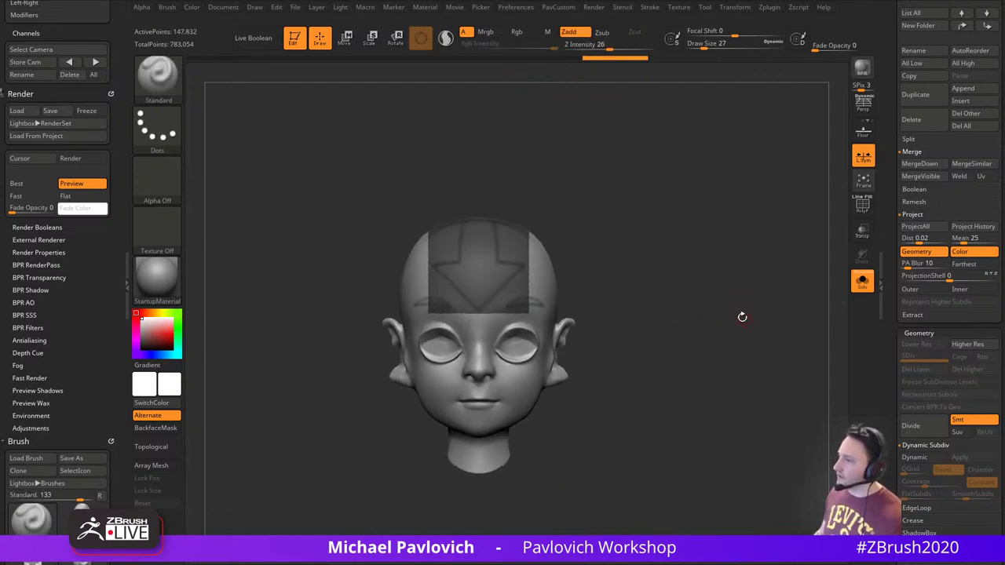
# Trim the forehead mask with MaskCurve along the arrowhead's lower diagonals, its shaft and its upper edges
pyautogui.moveTo(655, 270)
pyautogui.keyDown('alt'); pyautogui.mouseDown()
pyautogui.moveTo(686, 246)
pyautogui.moveTo(688, 270)
pyautogui.mouseUp(); pyautogui.keyUp('alt')
pyautogui.keyDown('ctrl'); pyautogui.moveTo(665, 175); pyautogui.dragTo(453, 370); pyautogui.keyUp('ctrl')
pyautogui.keyDown('ctrl'); pyautogui.moveTo(529, 149); pyautogui.dragTo(519, 257); pyautogui.keyUp('ctrl')
pyautogui.keyDown('ctrl'); pyautogui.moveTo(604, 261); pyautogui.dragTo(606, 262); pyautogui.keyUp('ctrl')
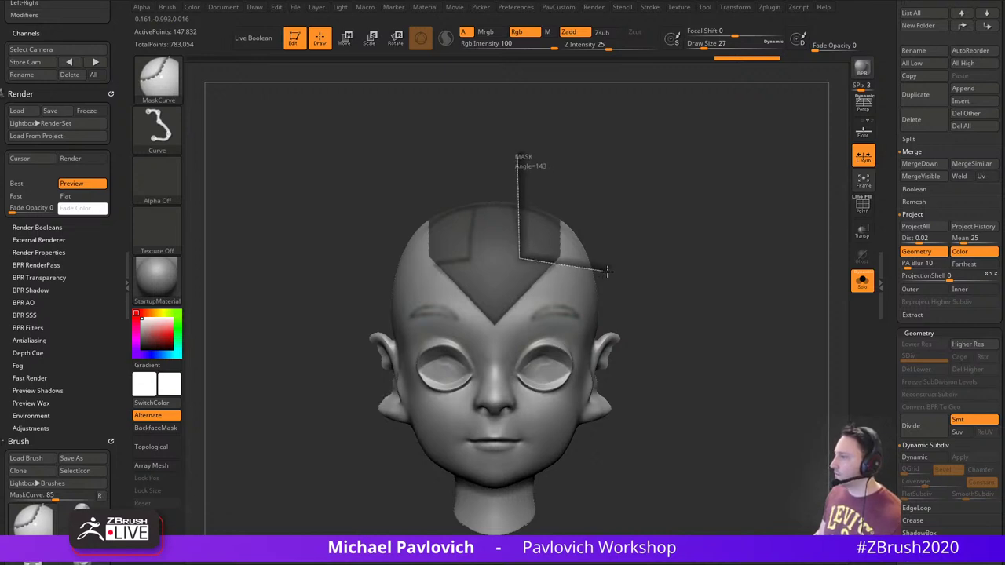
pyautogui.keyDown('ctrl'); pyautogui.moveTo(607, 271); pyautogui.dragTo(606, 271); pyautogui.keyUp('ctrl')
# Trim the mask on the back of the full head to a straight stripe continuing the arrow's shaft and soften the mask's edges
pyautogui.keyDown('shift'); pyautogui.moveTo(776, 301); pyautogui.dragTo(660, 309); pyautogui.keyUp('shift')
pyautogui.keyDown('alt'); pyautogui.moveTo(822, 253); pyautogui.dragTo(735, 229); pyautogui.keyUp('alt')
pyautogui.moveTo(628, 256)
pyautogui.keyDown('ctrl'); pyautogui.mouseDown()
pyautogui.moveTo(568, 448)
pyautogui.moveTo(539, 448)
pyautogui.mouseUp(); pyautogui.keyUp('ctrl')
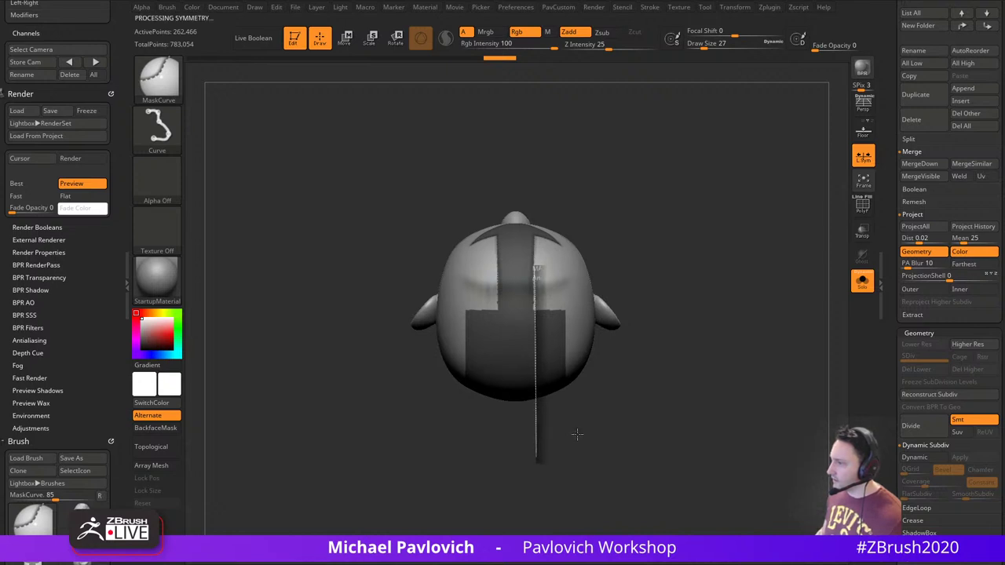
pyautogui.moveTo(690, 362); pyautogui.dragTo(722, 290)
pyautogui.moveTo(697, 187); pyautogui.dragTo(679, 145)
pyautogui.press('s')
pyautogui.click(503, 193)
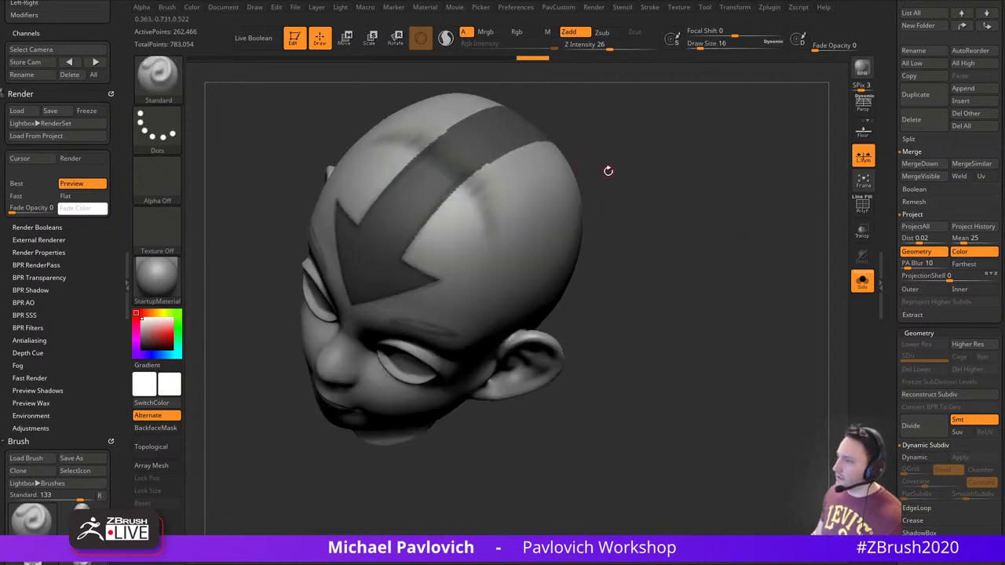
pyautogui.keyDown('ctrl'); pyautogui.click(478, 141); pyautogui.keyUp('ctrl')
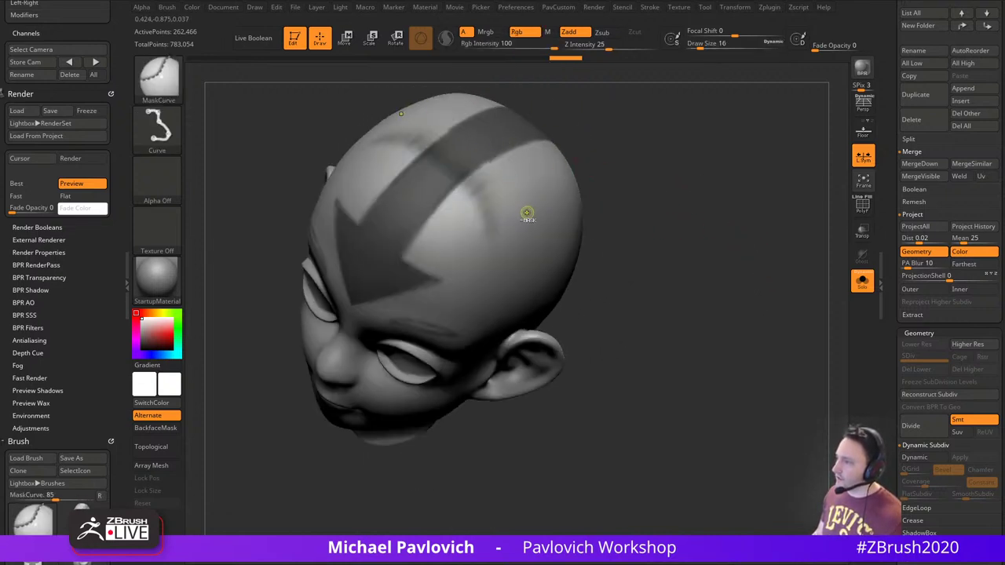
# Switch to MaskPen at draw size 16 and touch up the stripe's uneven joint on top of the head
pyautogui.moveTo(693, 229)
pyautogui.mouseDown()
pyautogui.moveTo(675, 193)
pyautogui.moveTo(655, 191)
pyautogui.moveTo(658, 214)
pyautogui.mouseUp()
pyautogui.moveTo(658, 214); pyautogui.dragTo(654, 281)
pyautogui.keyDown('alt'); pyautogui.moveTo(702, 235); pyautogui.dragTo(684, 239); pyautogui.keyUp('alt')
pyautogui.press('s')
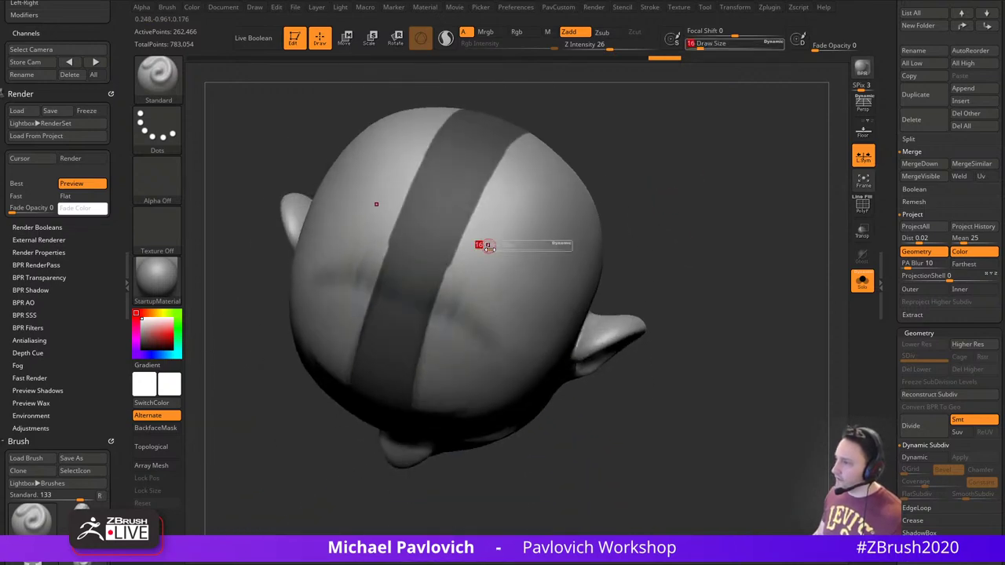
pyautogui.click(485, 247)
pyautogui.keyDown('alt'); pyautogui.moveTo(619, 144); pyautogui.dragTo(621, 211); pyautogui.keyUp('alt')
pyautogui.press('s')
pyautogui.click(485, 293)
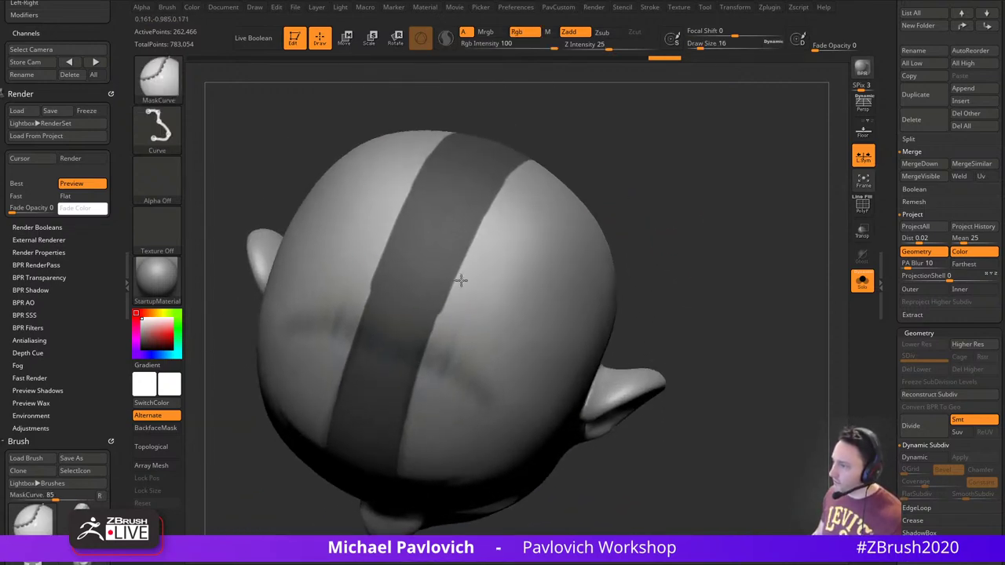
pyautogui.keyDown('ctrl'); pyautogui.click(162, 89); pyautogui.keyUp('ctrl')
pyautogui.keyDown('ctrl'); pyautogui.click(272, 96); pyautogui.keyUp('ctrl')
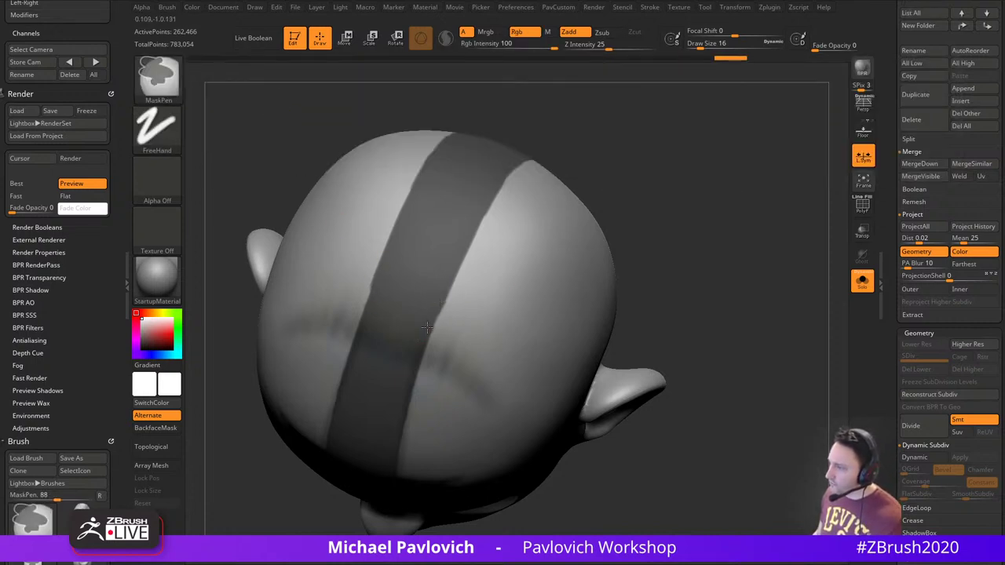
# Touch up the arrow mask's edges around the arrowhead and shaft on the forehead with MaskPen at draw size 11
pyautogui.keyDown('shift'); pyautogui.moveTo(626, 213); pyautogui.dragTo(668, 261); pyautogui.keyUp('shift')
pyautogui.moveTo(666, 312)
pyautogui.keyDown('alt'); pyautogui.mouseDown()
pyautogui.moveTo(649, 229)
pyautogui.moveTo(648, 244)
pyautogui.mouseUp(); pyautogui.keyUp('alt')
pyautogui.press('ctrl')
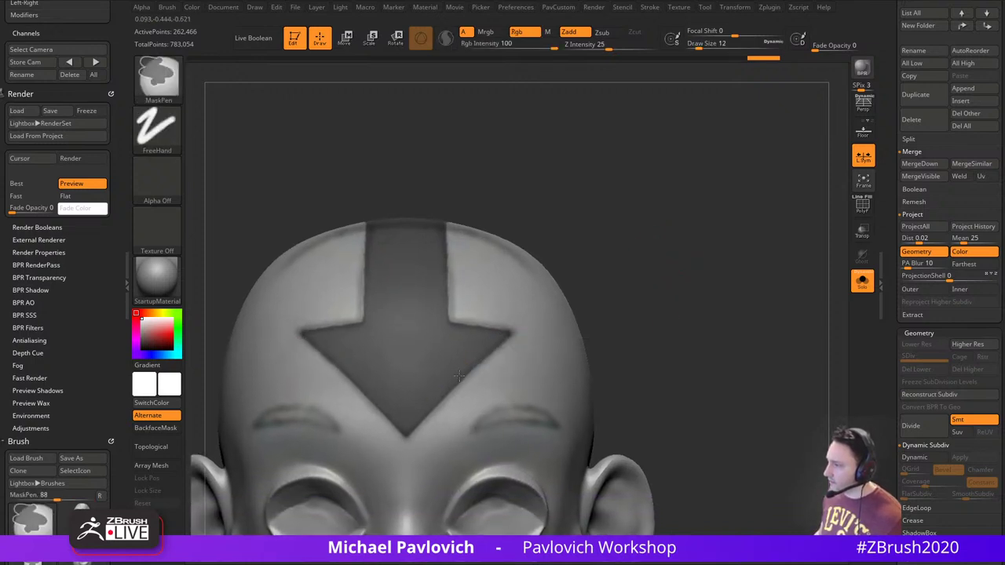
pyautogui.moveTo(628, 259)
pyautogui.mouseDown()
pyautogui.moveTo(680, 274)
pyautogui.moveTo(613, 277)
pyautogui.mouseUp()
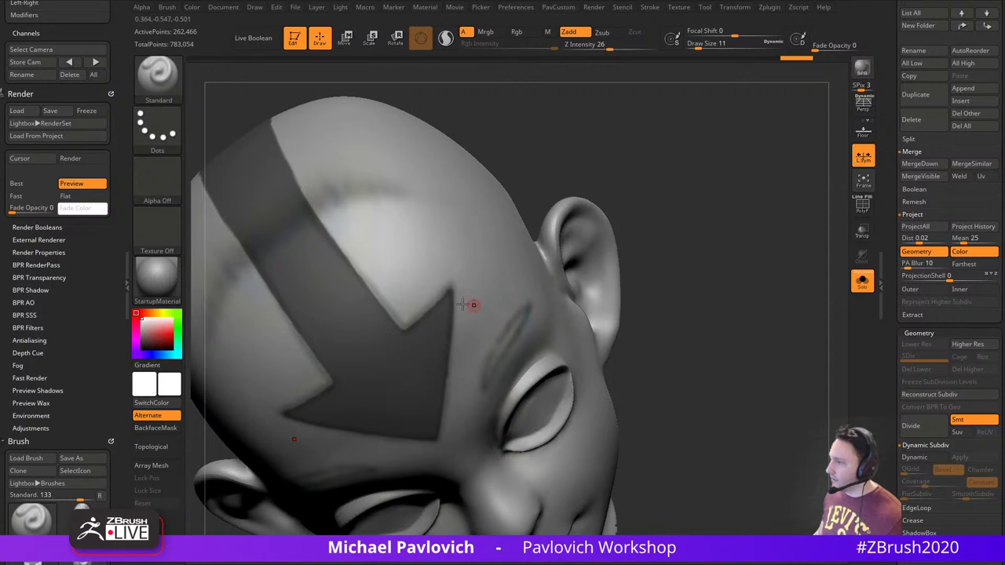
pyautogui.press('ctrl')
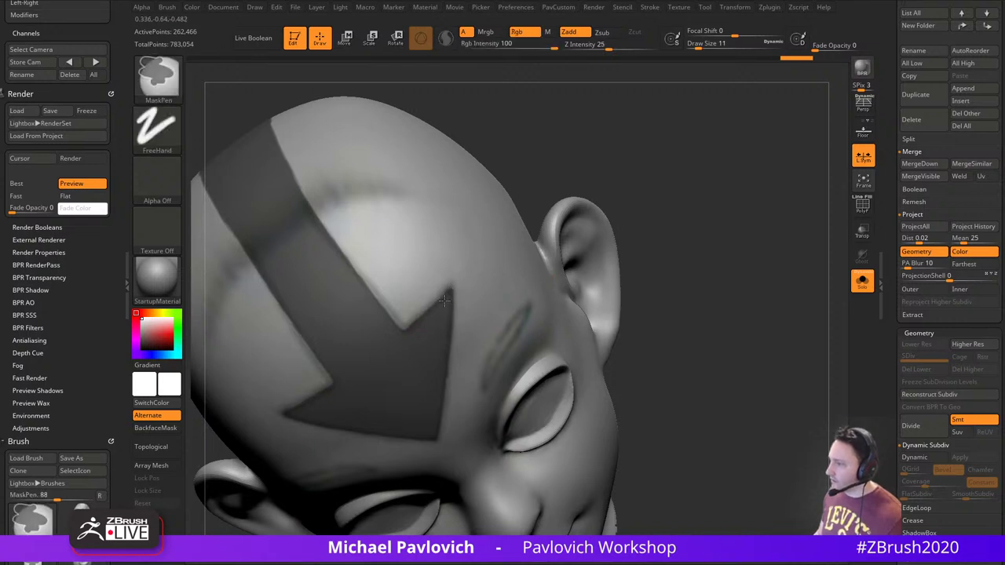
pyautogui.keyDown('shift'); pyautogui.moveTo(729, 204); pyautogui.dragTo(698, 213); pyautogui.keyUp('shift')
pyautogui.press('ctrl')
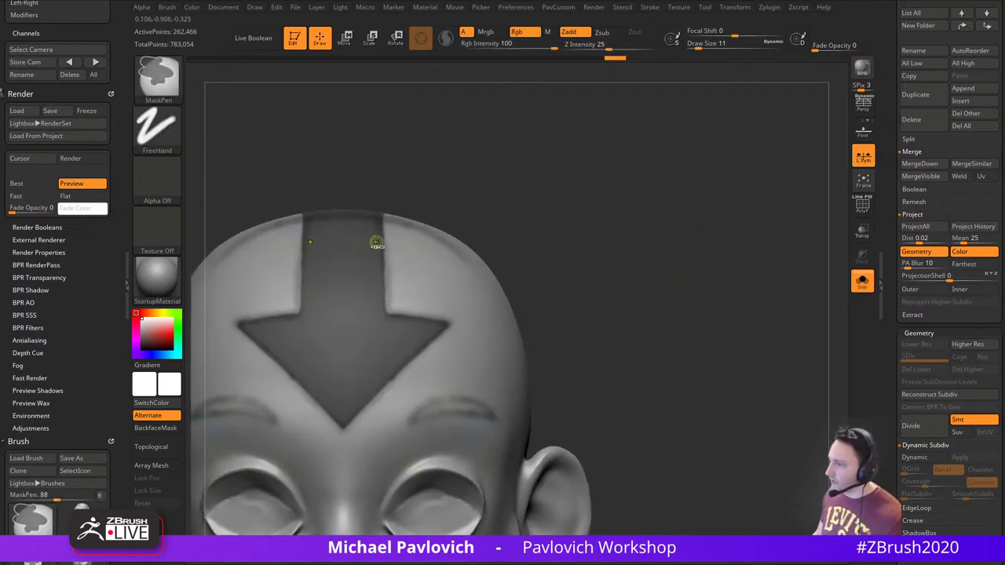
pyautogui.keyDown('ctrl'); pyautogui.click(380, 259); pyautogui.keyUp('ctrl')
pyautogui.moveTo(521, 218); pyautogui.dragTo(496, 234)
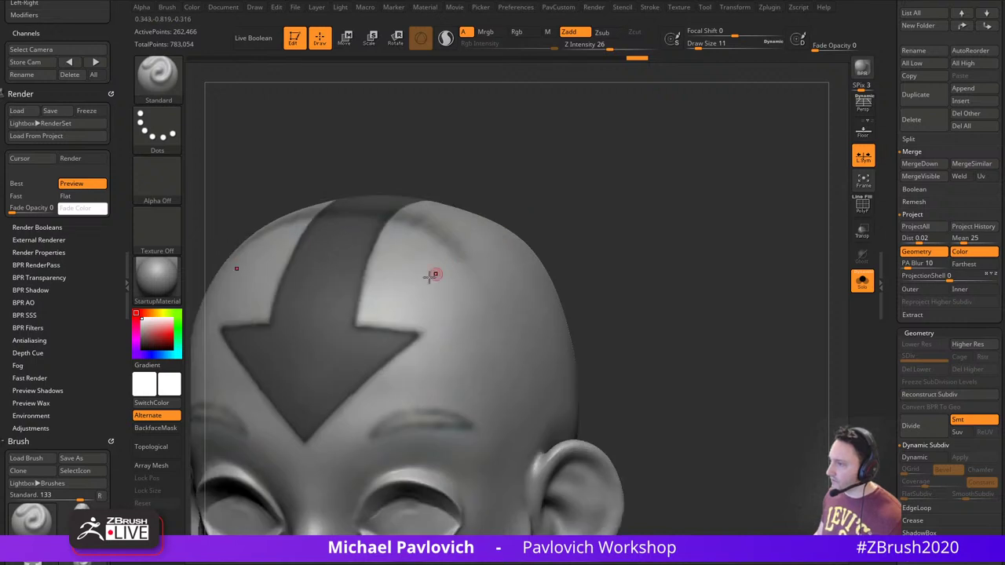
pyautogui.keyDown('ctrl'); pyautogui.click(403, 285); pyautogui.keyUp('ctrl')
# Extend the masked stripe from the back of the head down the nape to the neck's cut edge, filling its middle at draw size 17
pyautogui.moveTo(622, 240)
pyautogui.keyDown('shift'); pyautogui.mouseDown()
pyautogui.moveTo(630, 234)
pyautogui.moveTo(583, 267)
pyautogui.moveTo(599, 271)
pyautogui.moveTo(635, 249)
pyautogui.mouseUp(); pyautogui.keyUp('shift')
pyautogui.moveTo(635, 249); pyautogui.dragTo(659, 290)
pyautogui.moveTo(660, 289)
pyautogui.keyDown('alt'); pyautogui.mouseDown()
pyautogui.moveTo(653, 231)
pyautogui.moveTo(657, 307)
pyautogui.mouseUp(); pyautogui.keyUp('alt')
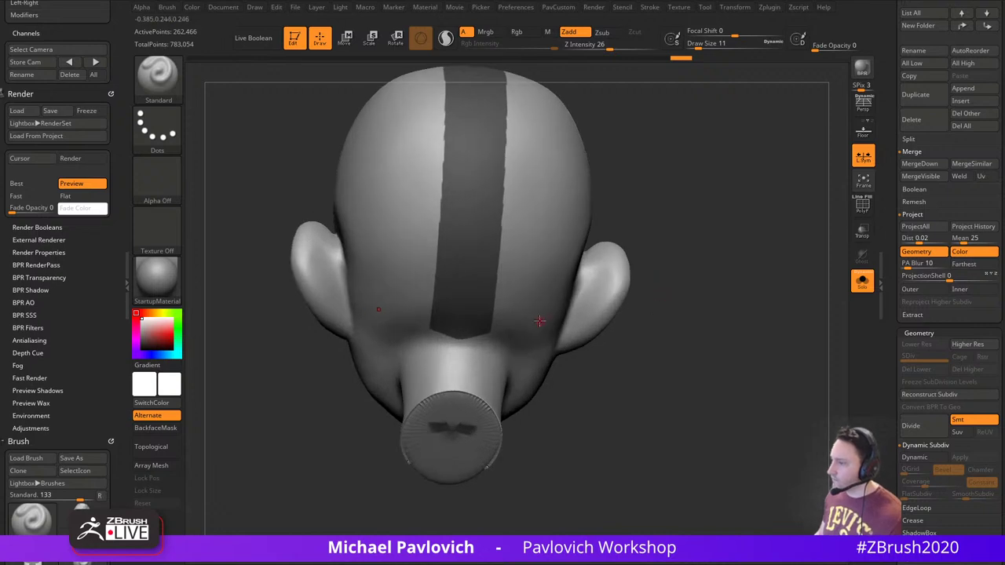
pyautogui.press('s')
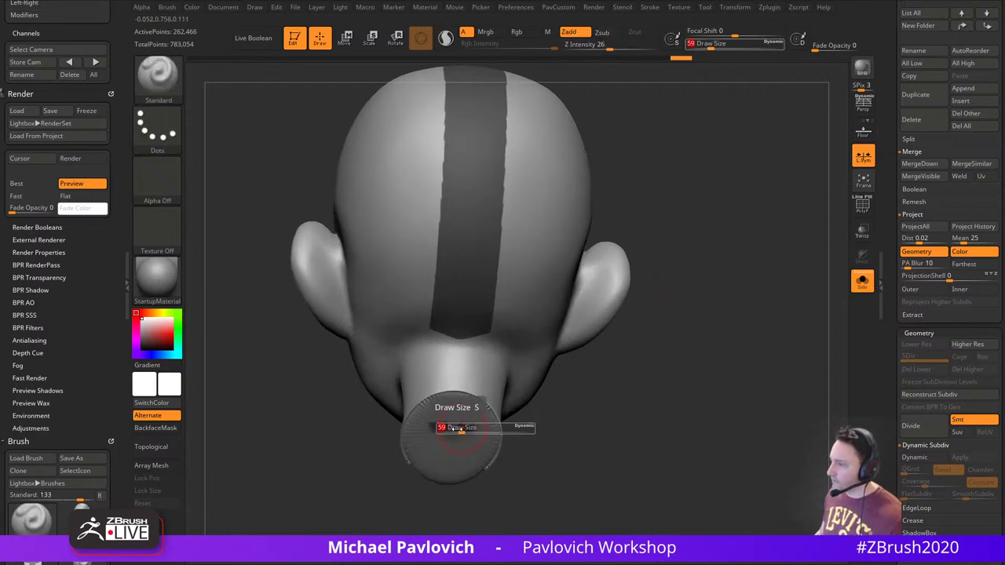
pyautogui.moveTo(624, 375)
pyautogui.keyDown('alt'); pyautogui.mouseDown()
pyautogui.moveTo(623, 394)
pyautogui.moveTo(668, 274)
pyautogui.moveTo(620, 354)
pyautogui.mouseUp(); pyautogui.keyUp('alt')
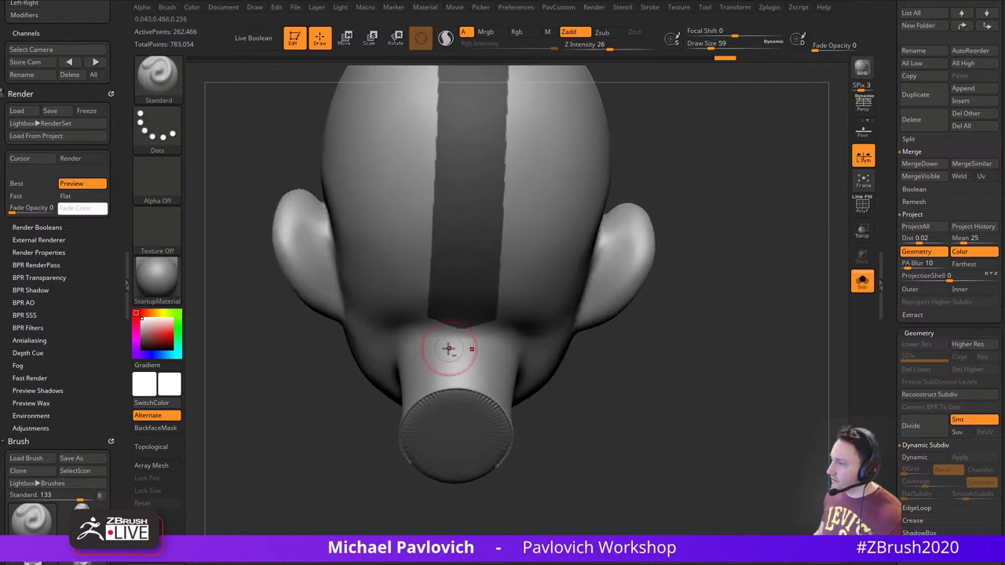
pyautogui.press('s')
pyautogui.moveTo(448, 350); pyautogui.dragTo(441, 350)
pyautogui.moveTo(435, 312)
pyautogui.keyDown('ctrl'); pyautogui.mouseDown()
pyautogui.moveTo(437, 372)
pyautogui.moveTo(447, 379)
pyautogui.mouseUp(); pyautogui.keyUp('ctrl')
pyautogui.press('s')
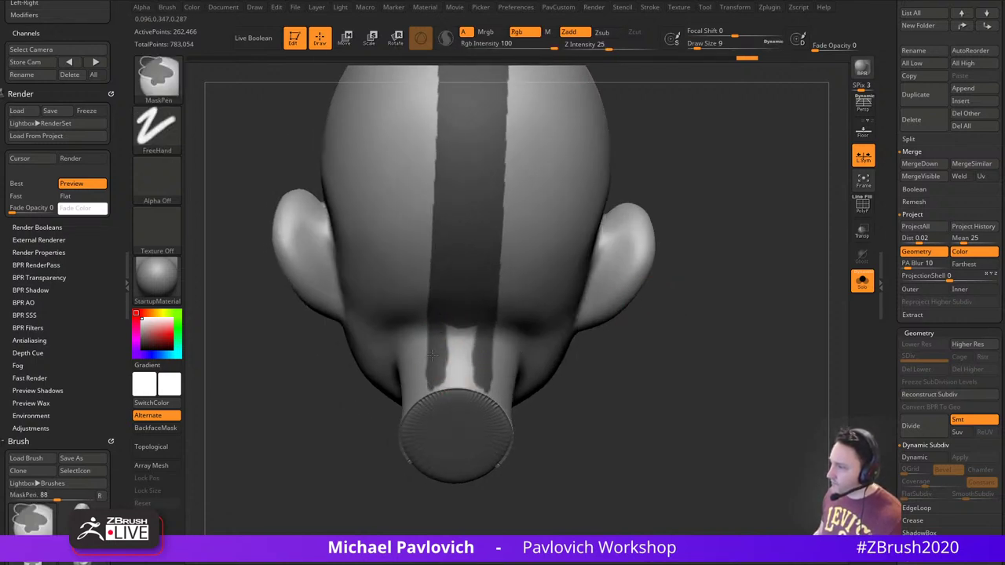
pyautogui.press(']')
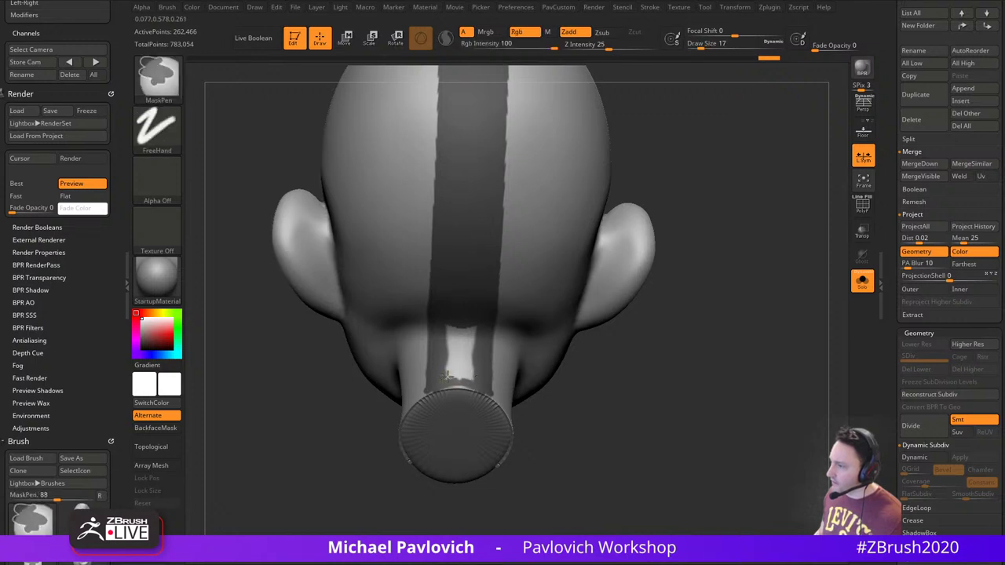
pyautogui.keyDown('ctrl'); pyautogui.moveTo(448, 370); pyautogui.dragTo(464, 314, button='right'); pyautogui.keyUp('ctrl')
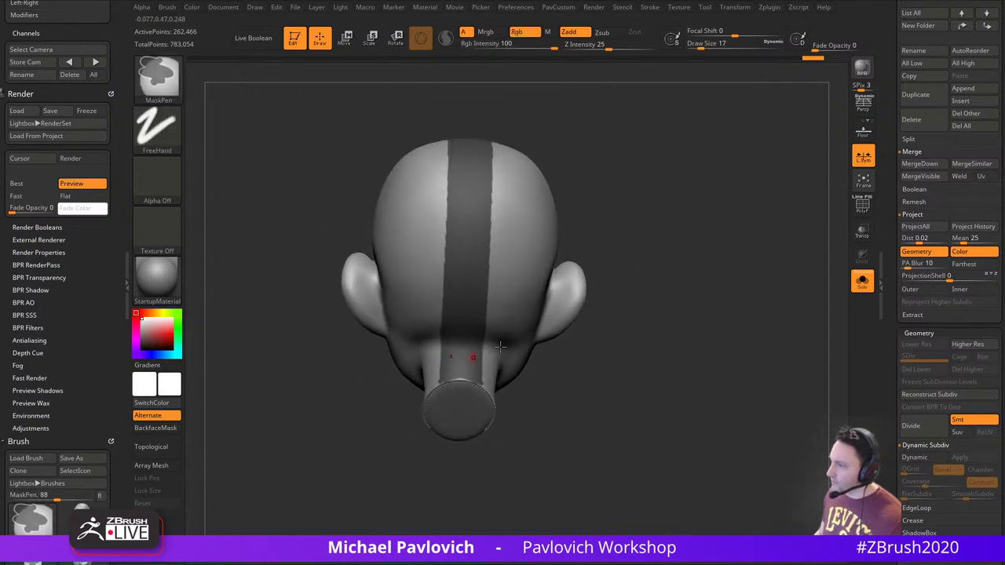
# Erase stray masking where the stripe meets the rim of the neck's cut face
pyautogui.moveTo(500, 347); pyautogui.dragTo(565, 408, button='right')
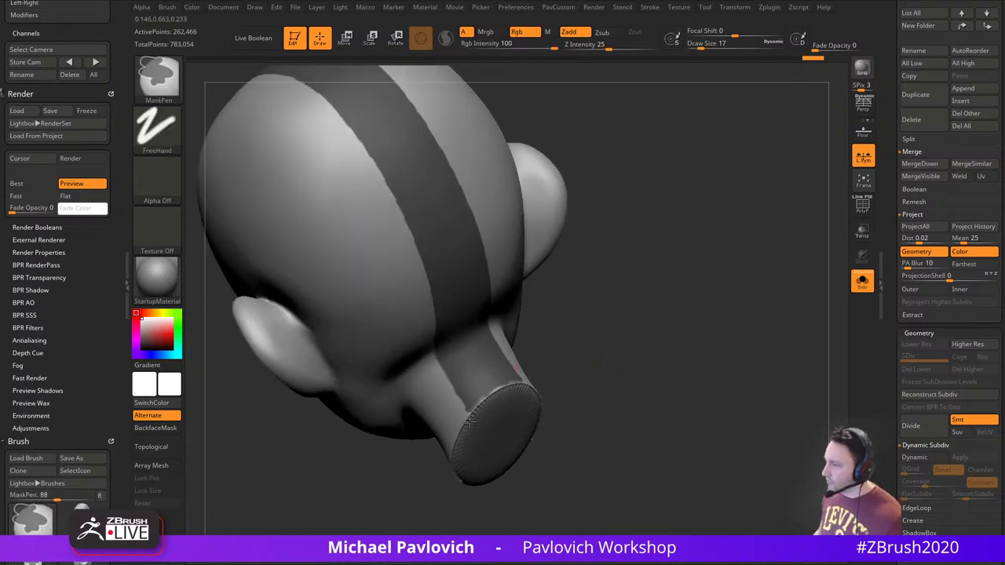
pyautogui.keyDown('ctrl'); pyautogui.keyDown('alt'); pyautogui.moveTo(485, 405); pyautogui.dragTo(473, 409); pyautogui.keyUp('alt'); pyautogui.keyUp('ctrl')
pyautogui.moveTo(496, 394); pyautogui.dragTo(590, 301, button='right')
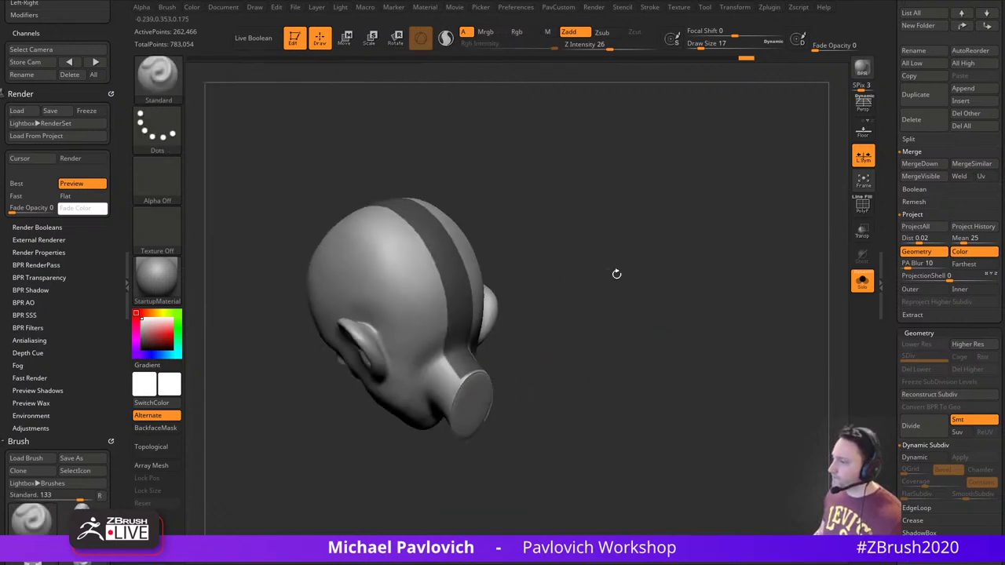
pyautogui.moveTo(614, 274)
pyautogui.mouseDown(button='right')
pyautogui.moveTo(680, 355)
pyautogui.moveTo(649, 355)
pyautogui.moveTo(732, 301)
pyautogui.mouseUp(button='right')
# Display the polygroup wireframe, run Edgeloop Masked Border around the arrow mask and clear the mask
pyautogui.click(861, 210)
pyautogui.keyDown('ctrl'); pyautogui.moveTo(727, 255); pyautogui.dragTo(740, 340, button='right'); pyautogui.keyUp('ctrl')
pyautogui.moveTo(887, 437); pyautogui.dragTo(879, 258)
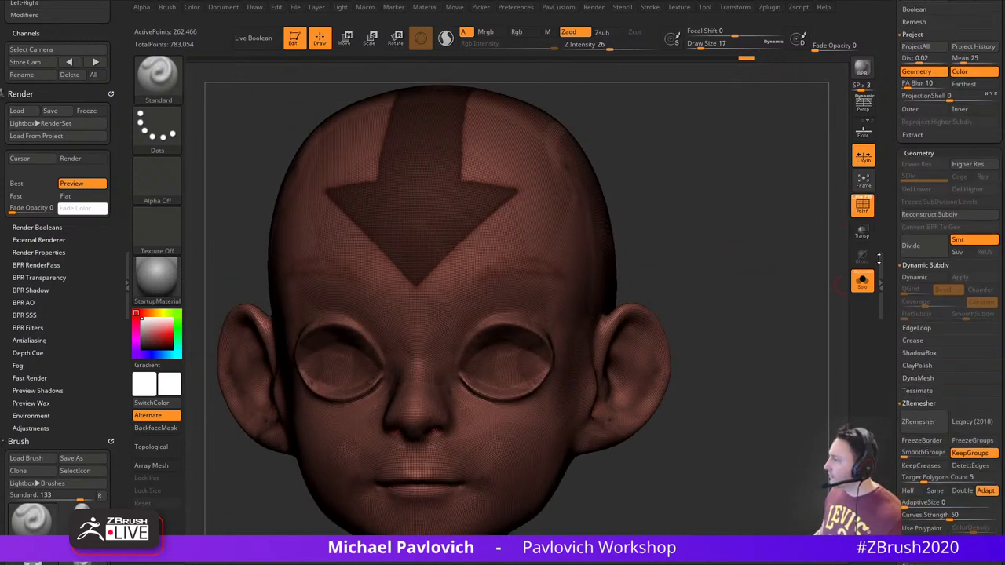
pyautogui.click(916, 327)
pyautogui.click(934, 340)
pyautogui.keyDown('ctrl'); pyautogui.moveTo(719, 304); pyautogui.dragTo(760, 322); pyautogui.keyUp('ctrl')
# Show only the arrow polygroup and set the draw size to 17
pyautogui.keyDown('alt'); pyautogui.moveTo(695, 179); pyautogui.dragTo(730, 325, button='right'); pyautogui.keyUp('alt')
pyautogui.keyDown('ctrl'); pyautogui.keyDown('shift'); pyautogui.click(443, 302); pyautogui.keyUp('shift'); pyautogui.keyUp('ctrl')
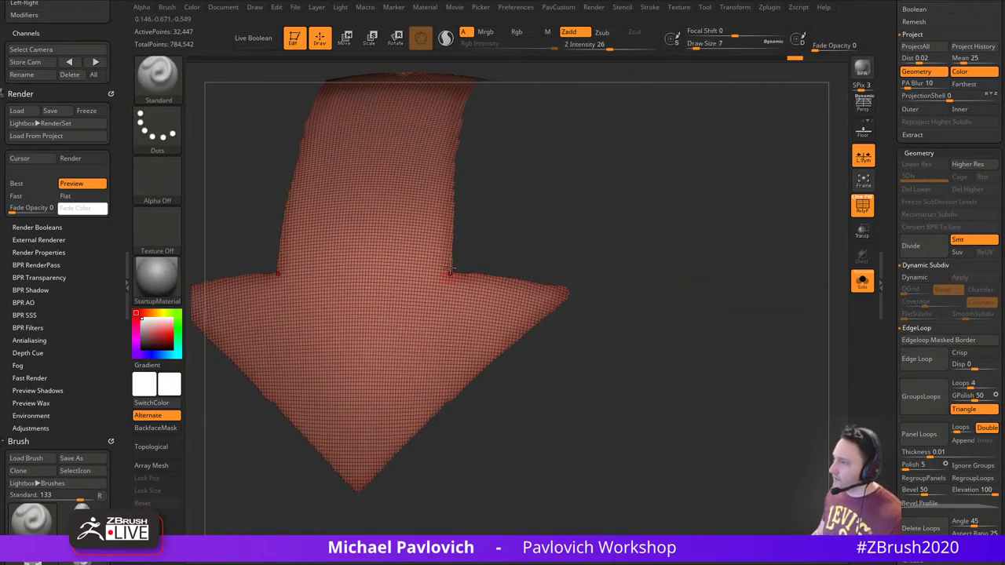
pyautogui.moveTo(616, 227); pyautogui.dragTo(637, 188, button='right')
pyautogui.moveTo(490, 290); pyautogui.dragTo(614, 212, button='right')
pyautogui.press('s')
pyautogui.moveTo(692, 325); pyautogui.dragTo(717, 325)
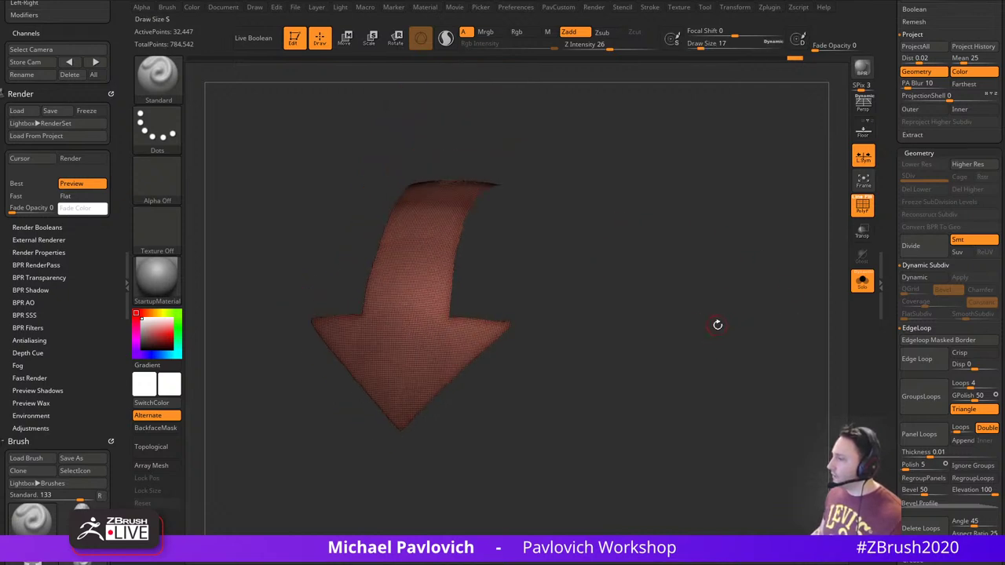
# Try extracting the visible arrow as a shell with smoothing 5 and thickness 0.02
pyautogui.moveTo(885, 320); pyautogui.dragTo(887, 387)
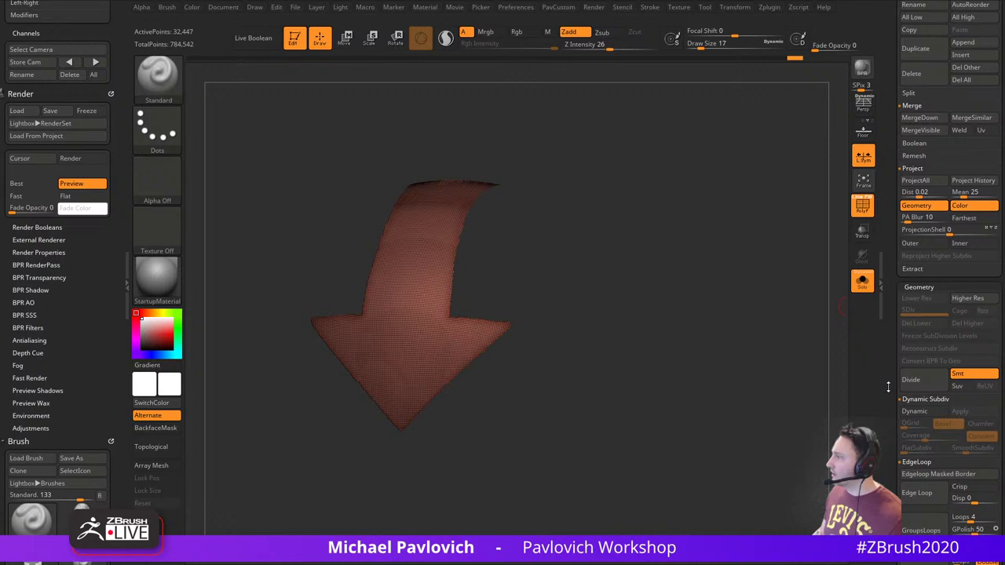
pyautogui.click(912, 268)
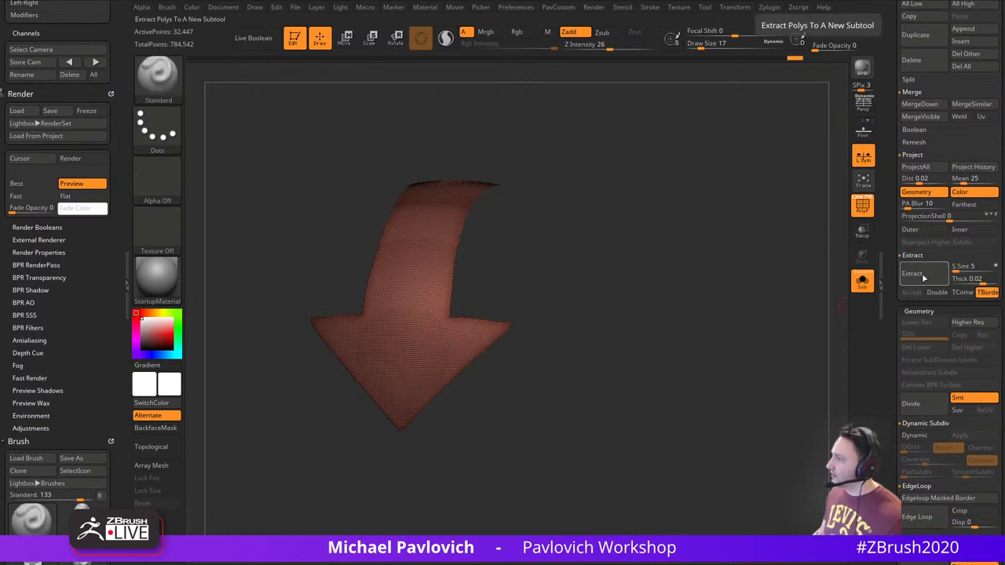
pyautogui.click(920, 280)
pyautogui.click(853, 297)
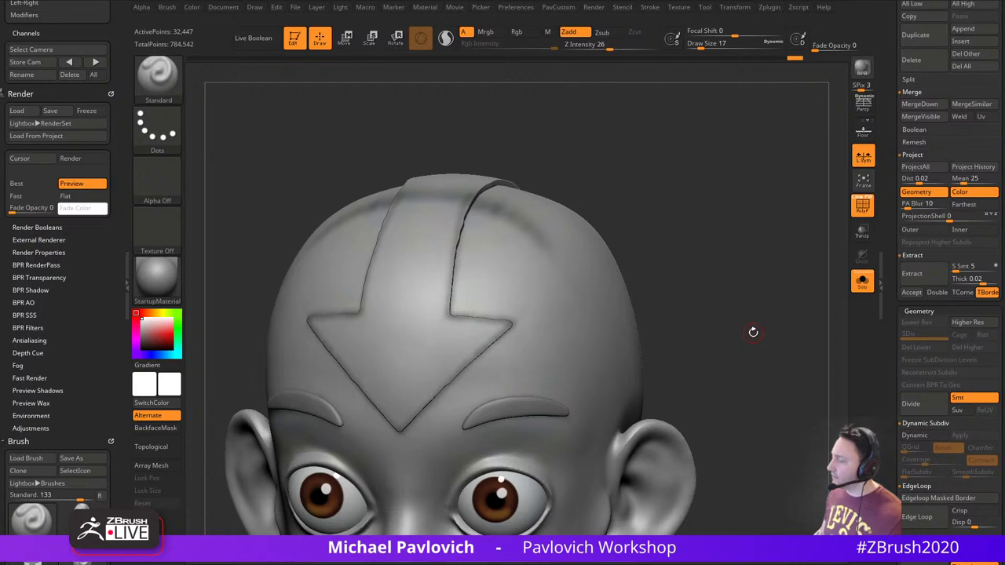
pyautogui.click(752, 324)
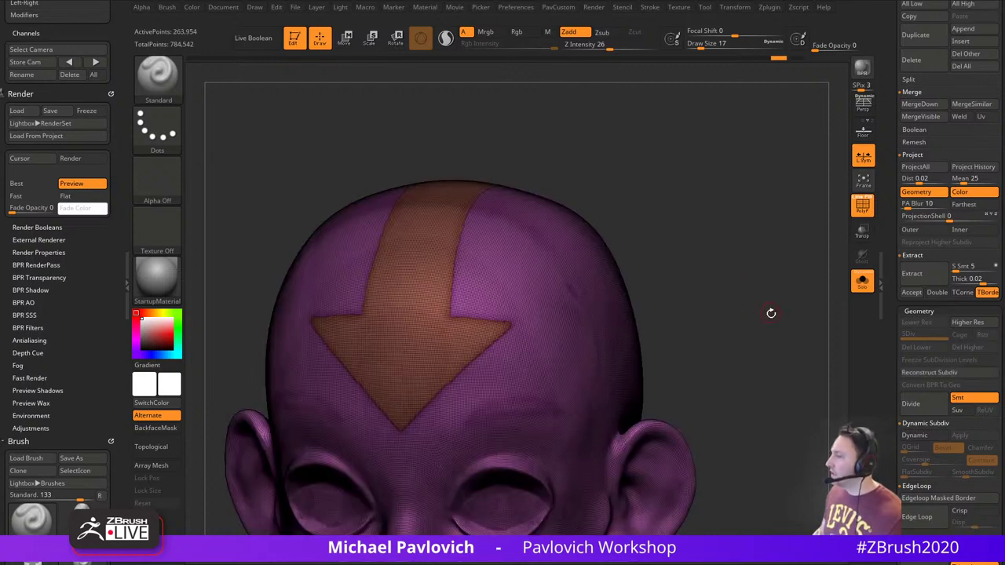
# Isolate the arrow polygroup on the duplicated head and delete the hidden geometry
pyautogui.moveTo(771, 313)
pyautogui.mouseDown()
pyautogui.moveTo(730, 313)
pyautogui.moveTo(763, 286)
pyautogui.mouseUp()
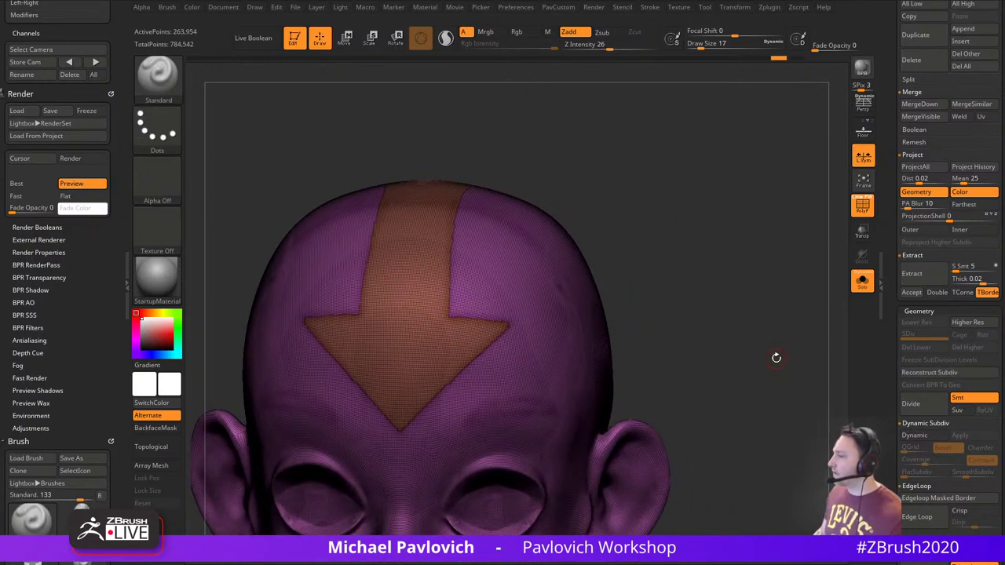
pyautogui.moveTo(774, 356)
pyautogui.mouseDown()
pyautogui.moveTo(742, 355)
pyautogui.moveTo(779, 360)
pyautogui.moveTo(768, 357)
pyautogui.mouseUp()
pyautogui.keyDown('ctrl'); pyautogui.keyDown('shift'); pyautogui.click(479, 322); pyautogui.keyUp('shift'); pyautogui.keyUp('ctrl')
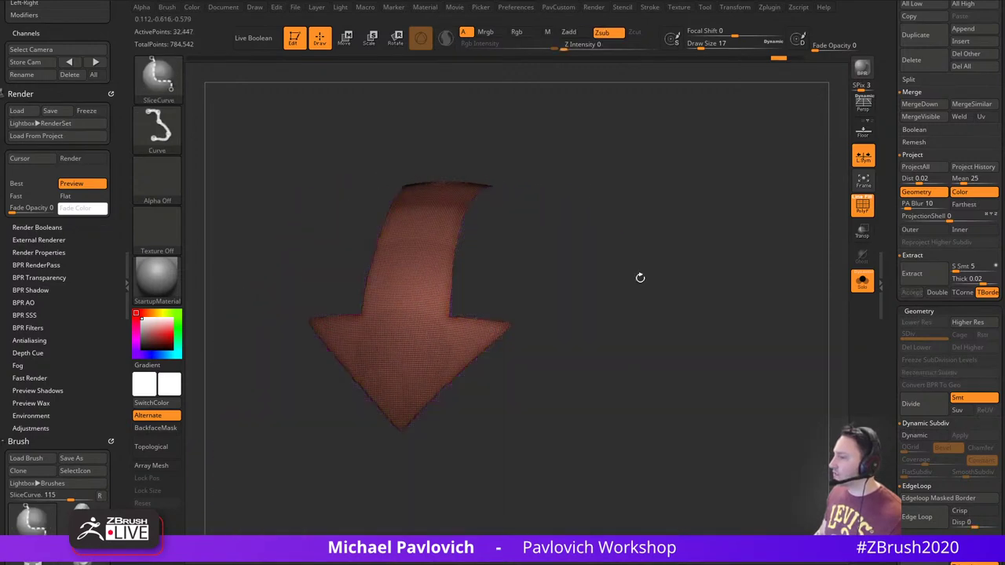
pyautogui.keyDown('alt'); pyautogui.moveTo(639, 278); pyautogui.dragTo(735, 263); pyautogui.keyUp('alt')
pyautogui.moveTo(735, 263)
pyautogui.keyDown('alt'); pyautogui.mouseDown()
pyautogui.moveTo(731, 243)
pyautogui.moveTo(721, 266)
pyautogui.mouseUp(); pyautogui.keyUp('alt')
pyautogui.press('space')
pyautogui.click(701, 204)
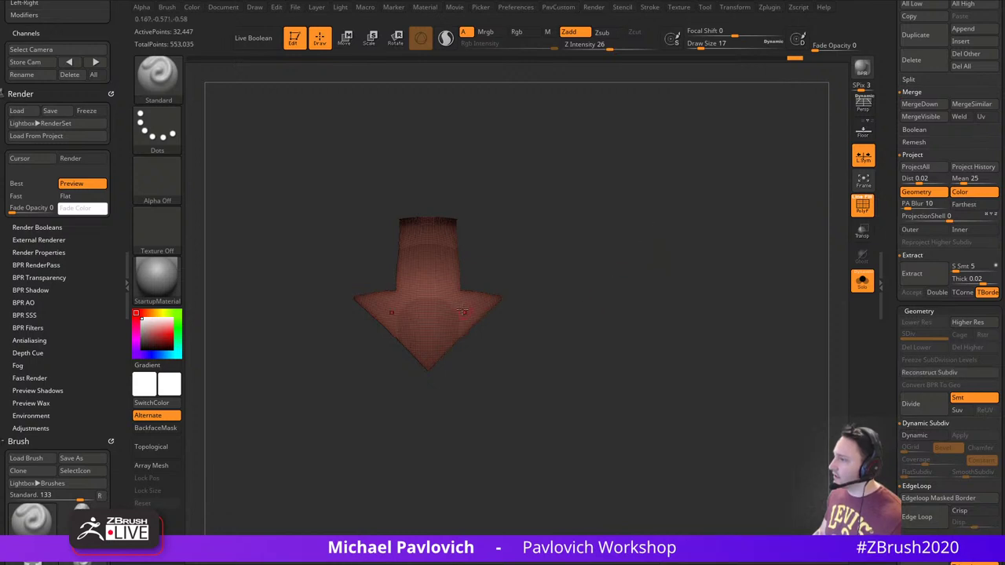
# ZRemesh the arrow with KeepGroups off and the target polygon count set to Half
pyautogui.press('space')
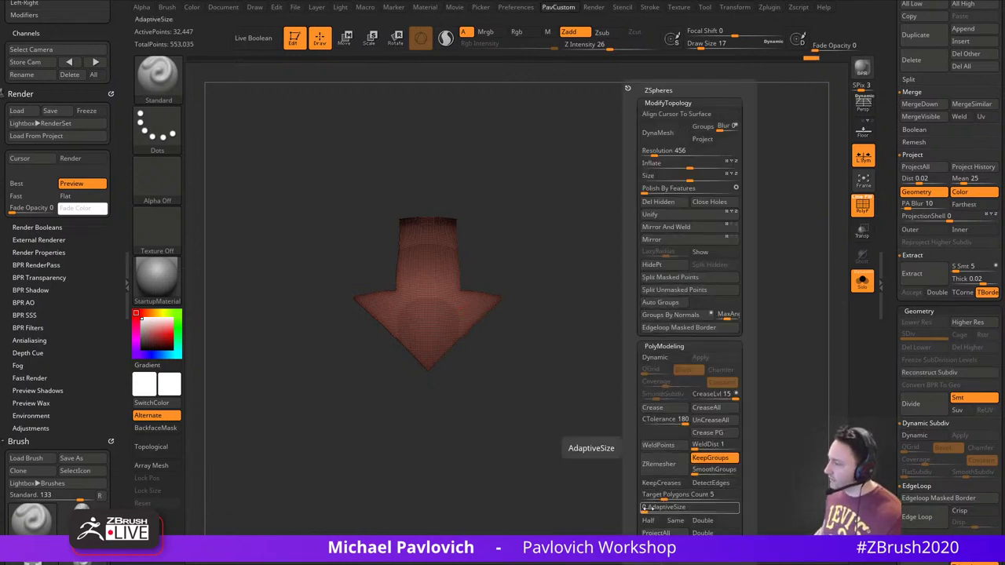
pyautogui.click(709, 459)
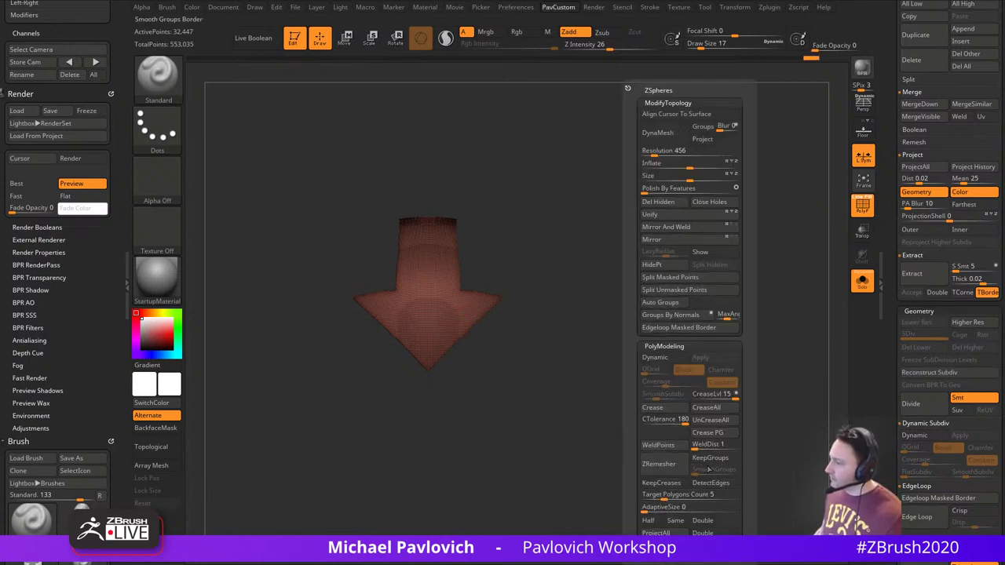
pyautogui.click(648, 521)
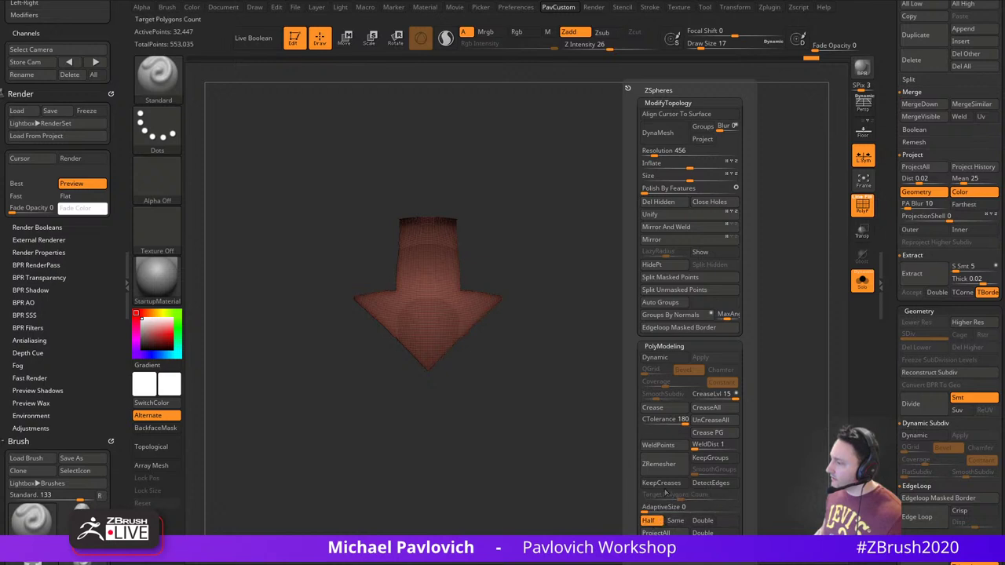
pyautogui.click(677, 464)
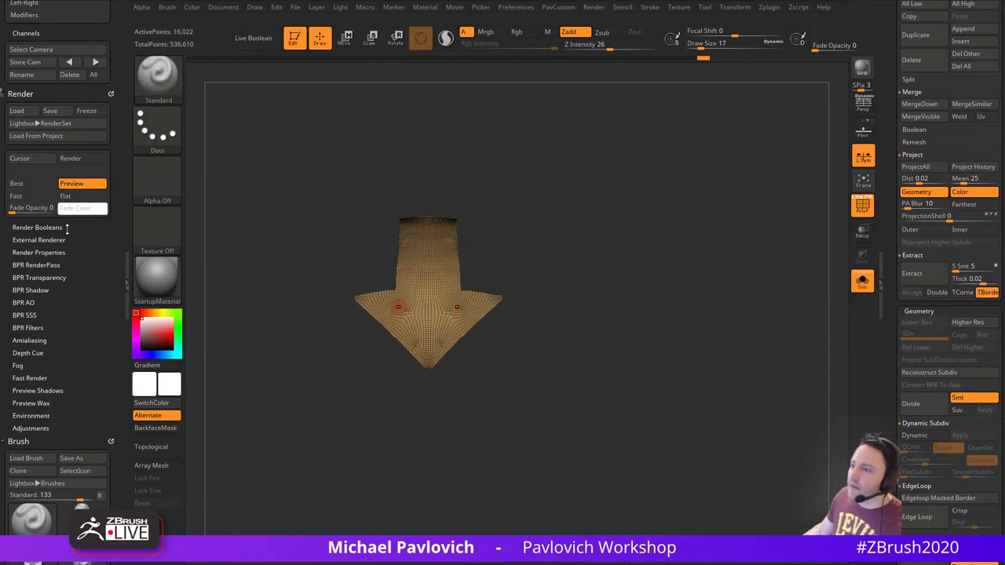
# Bring the brush Curve settings into view and switch to the Move brush
pyautogui.moveTo(86, 246)
pyautogui.mouseDown()
pyautogui.moveTo(99, 361)
pyautogui.moveTo(88, 433)
pyautogui.mouseUp()
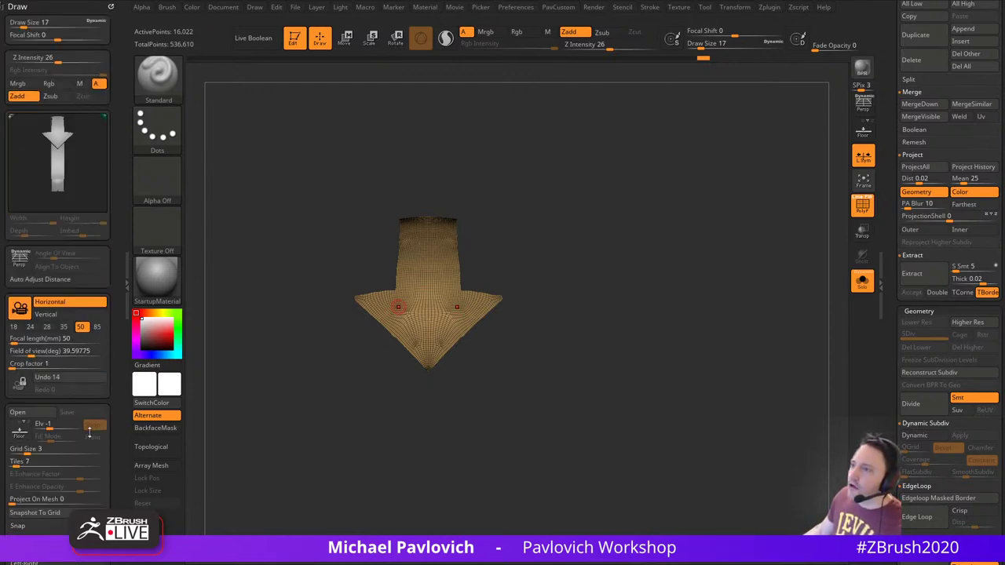
pyautogui.click(109, 7)
pyautogui.click(111, 6)
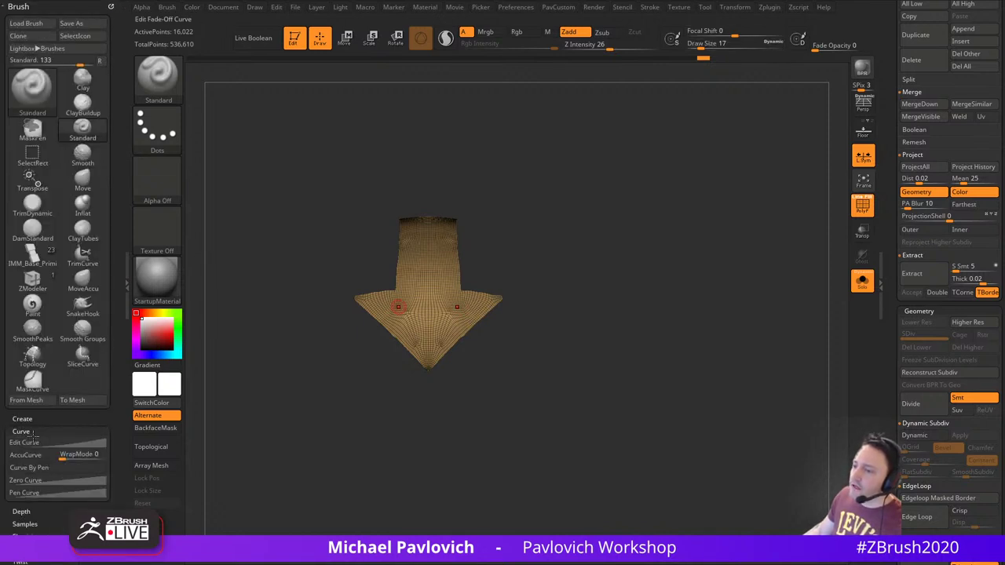
pyautogui.press('b')
pyautogui.press('m')
pyautogui.press('v')
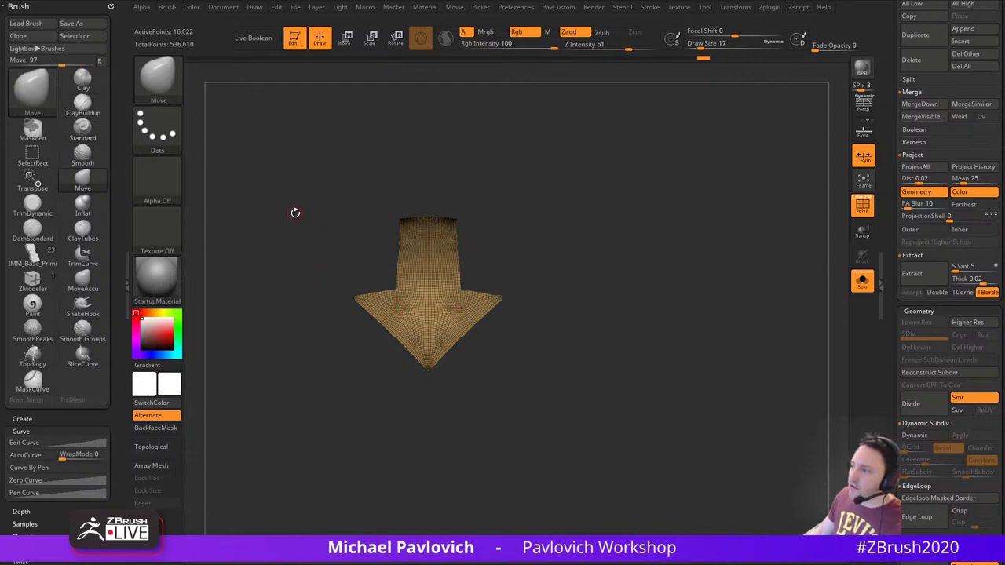
# Run ZRemesher on the arrow again at Half to coarsen its mesh further
pyautogui.moveTo(600, 256); pyautogui.dragTo(672, 280)
pyautogui.press('3')
pyautogui.click(645, 465)
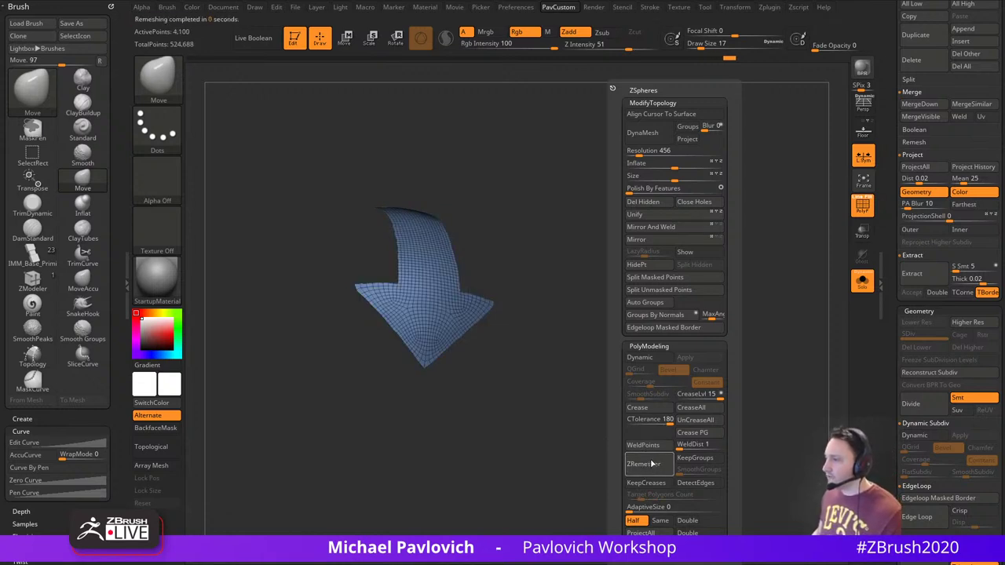
pyautogui.moveTo(589, 405); pyautogui.dragTo(539, 300)
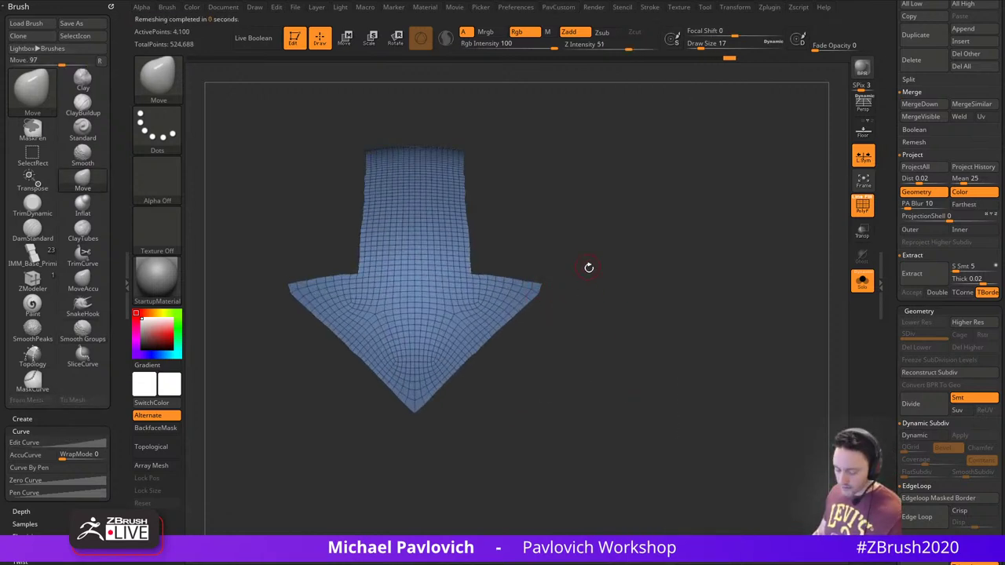
# Switch to the MoveAccu brush and repeat the Half ZRemesher passes until only a few large quads span the arrow's shaft
pyautogui.press('2')
pyautogui.moveTo(588, 268)
pyautogui.mouseDown()
pyautogui.moveTo(558, 290)
pyautogui.moveTo(541, 353)
pyautogui.moveTo(612, 299)
pyautogui.moveTo(601, 278)
pyautogui.moveTo(547, 320)
pyautogui.mouseUp()
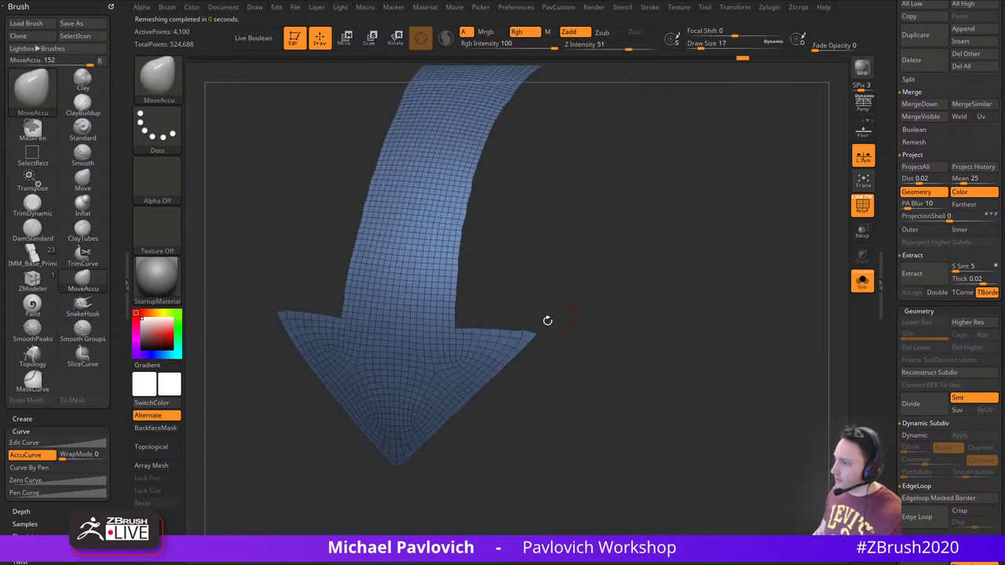
pyautogui.keyDown('alt'); pyautogui.moveTo(521, 132); pyautogui.dragTo(642, 308); pyautogui.keyUp('alt')
pyautogui.press('3')
pyautogui.click(632, 471)
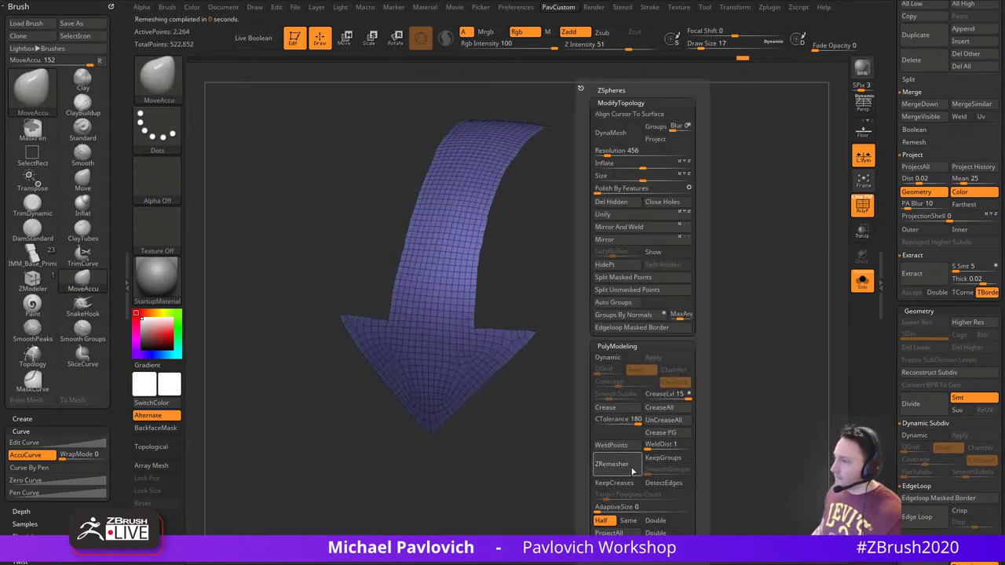
pyautogui.click(631, 470)
pyautogui.click(633, 470)
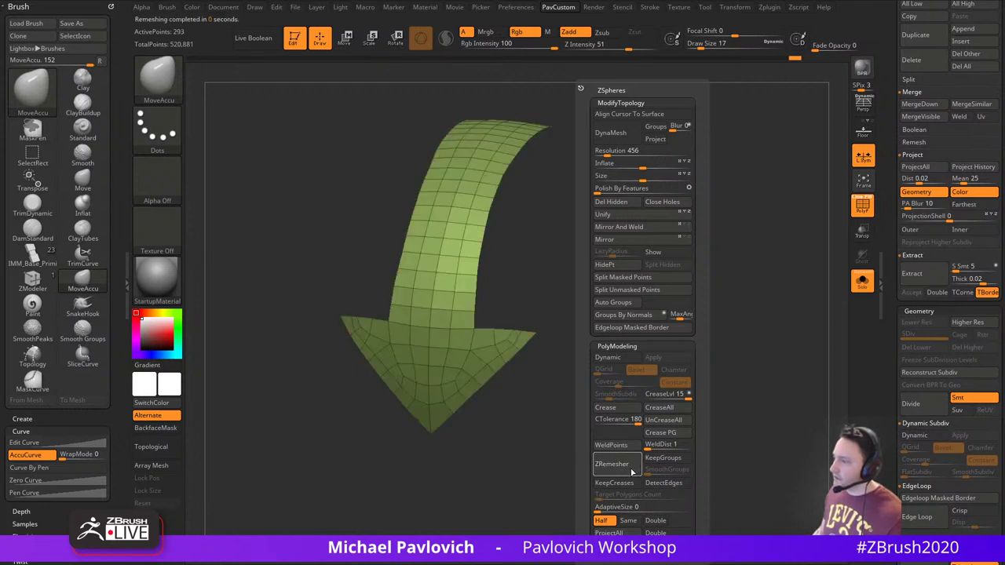
# Try another Half ZRemesher pass on the arrow to reduce its polygons further, and undo it
pyautogui.click(629, 468)
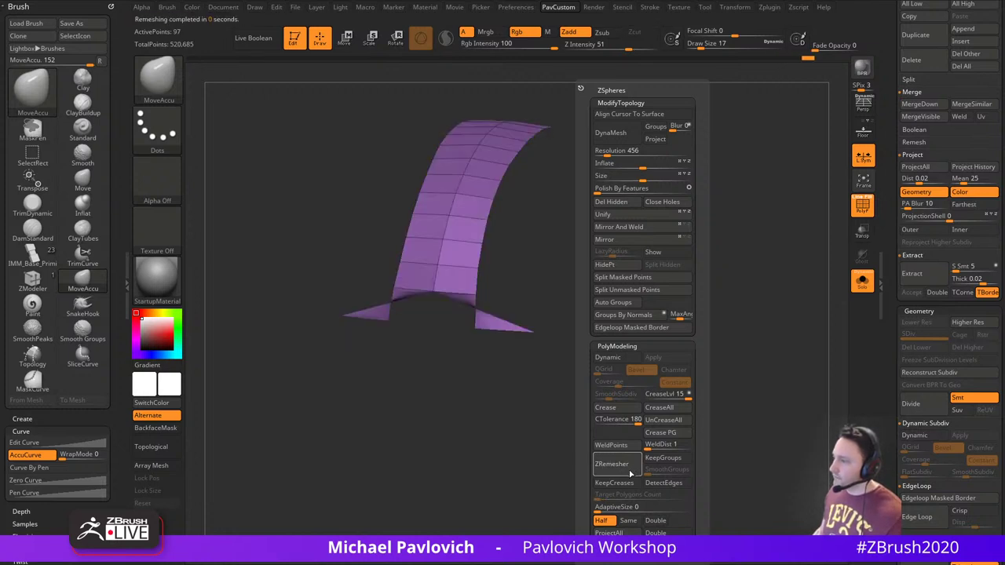
pyautogui.moveTo(899, 415); pyautogui.dragTo(902, 345)
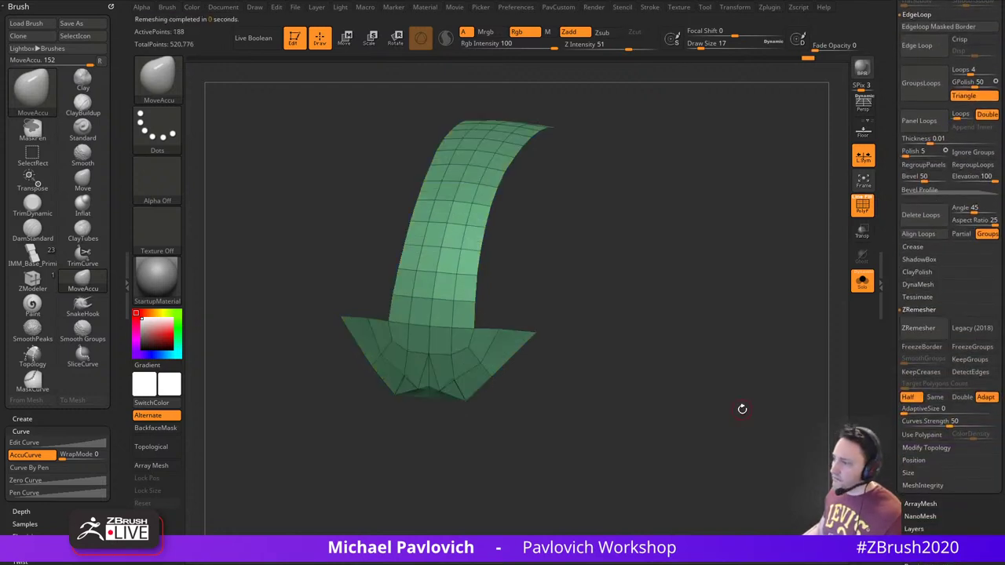
pyautogui.moveTo(738, 405)
pyautogui.keyDown('shift'); pyautogui.mouseDown()
pyautogui.moveTo(756, 363)
pyautogui.moveTo(704, 336)
pyautogui.moveTo(739, 354)
pyautogui.moveTo(707, 369)
pyautogui.moveTo(657, 368)
pyautogui.moveTo(695, 354)
pyautogui.moveTo(788, 377)
pyautogui.moveTo(720, 368)
pyautogui.moveTo(740, 394)
pyautogui.mouseUp(); pyautogui.keyUp('shift')
pyautogui.hotkey('ctrl', 'z')
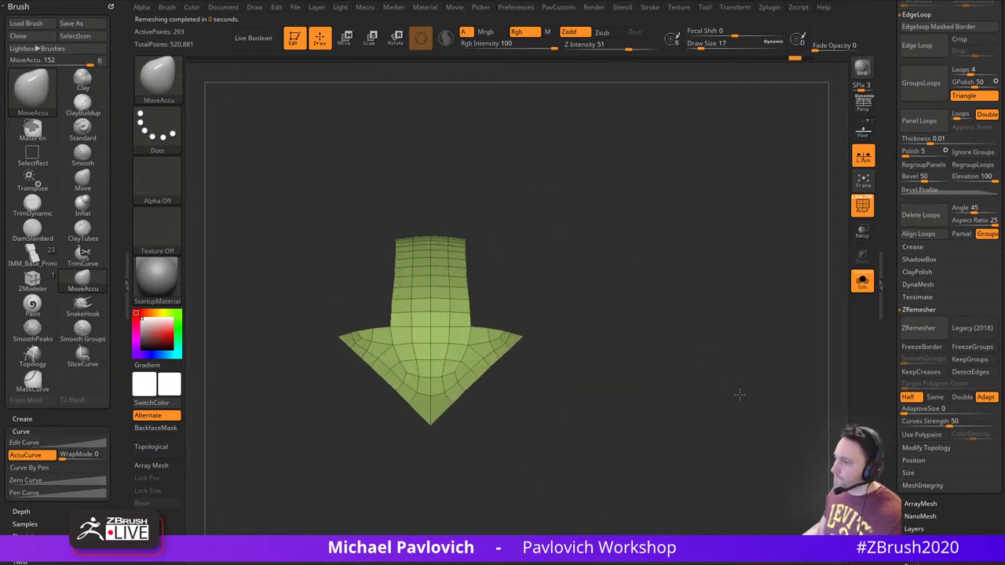
# Try to simplify the arrow by deleting lengthwise and crosswise edge loops on its shaft with ZModeler
pyautogui.keyDown('alt'); pyautogui.moveTo(598, 167); pyautogui.dragTo(626, 208); pyautogui.keyUp('alt')
pyautogui.press('b')
pyautogui.press('z')
pyautogui.press('m')
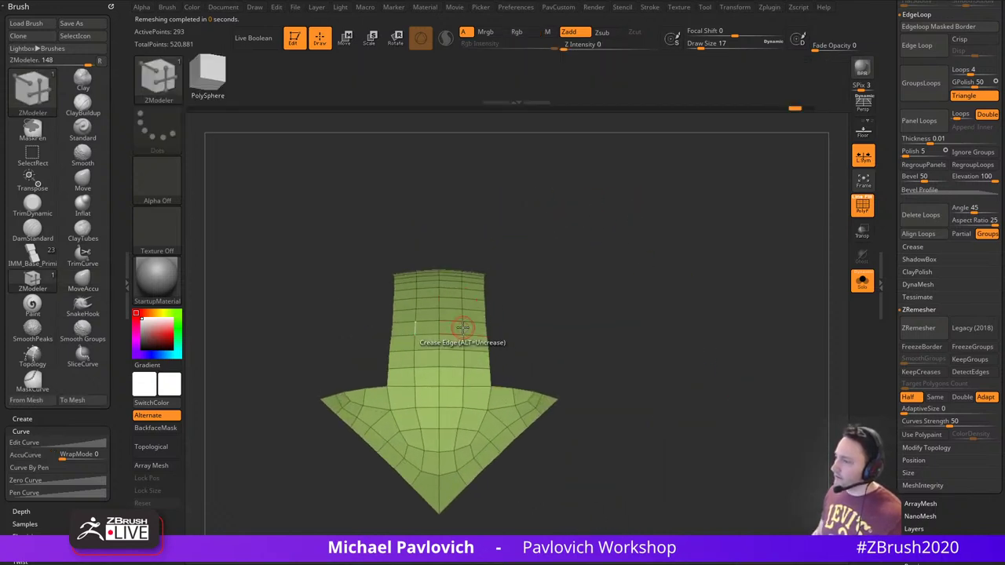
pyautogui.press('space')
pyautogui.click(442, 270)
pyautogui.keyDown('alt'); pyautogui.click(464, 348); pyautogui.keyUp('alt')
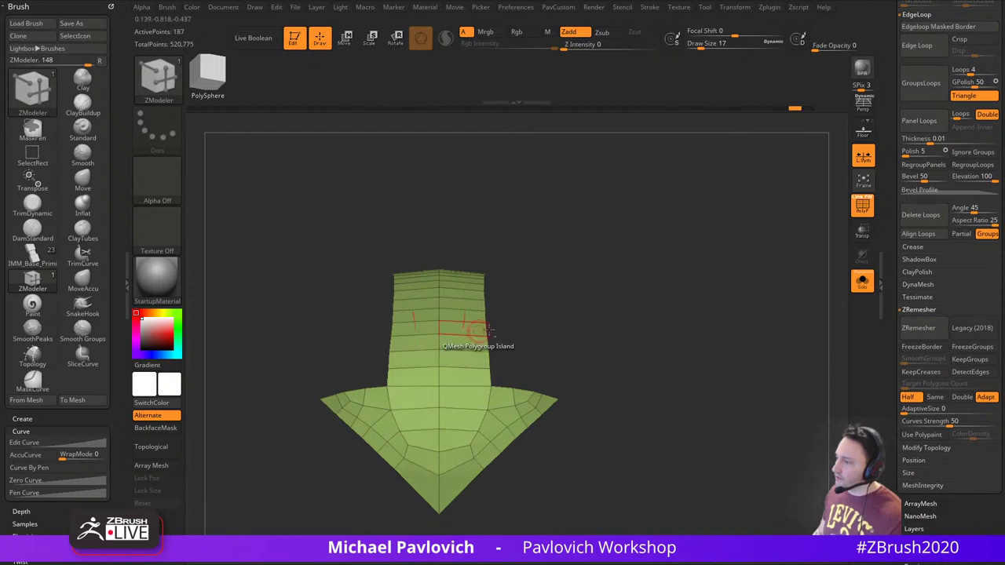
pyautogui.moveTo(606, 322); pyautogui.dragTo(524, 323)
pyautogui.keyDown('alt'); pyautogui.click(464, 331); pyautogui.keyUp('alt')
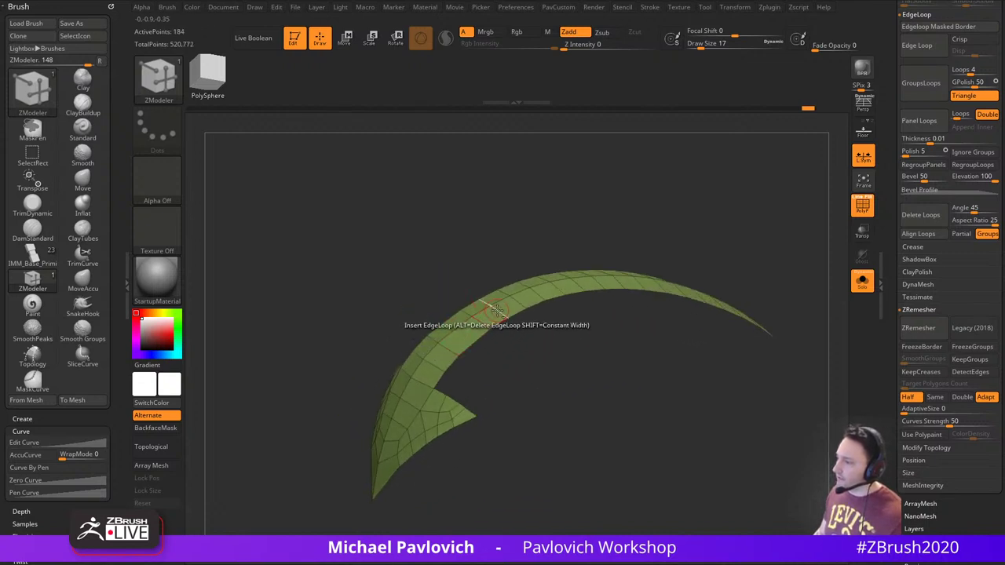
pyautogui.keyDown('alt'); pyautogui.click(495, 307); pyautogui.keyUp('alt')
pyautogui.moveTo(538, 381)
pyautogui.mouseDown()
pyautogui.moveTo(588, 370)
pyautogui.moveTo(704, 388)
pyautogui.moveTo(703, 328)
pyautogui.moveTo(660, 347)
pyautogui.moveTo(663, 311)
pyautogui.moveTo(641, 329)
pyautogui.moveTo(660, 333)
pyautogui.moveTo(658, 375)
pyautogui.mouseUp()
pyautogui.press('b')
pyautogui.press('m')
pyautogui.press('a')
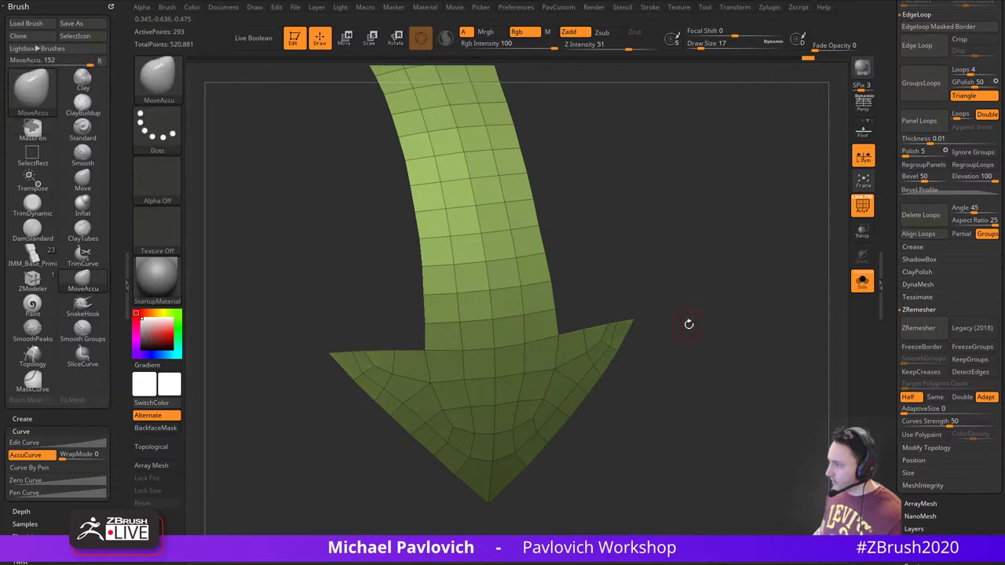
# Set the ZModeler point action to Slide and slide a point on the arrowhead's upper edge
pyautogui.moveTo(688, 324); pyautogui.dragTo(675, 325)
pyautogui.press('space')
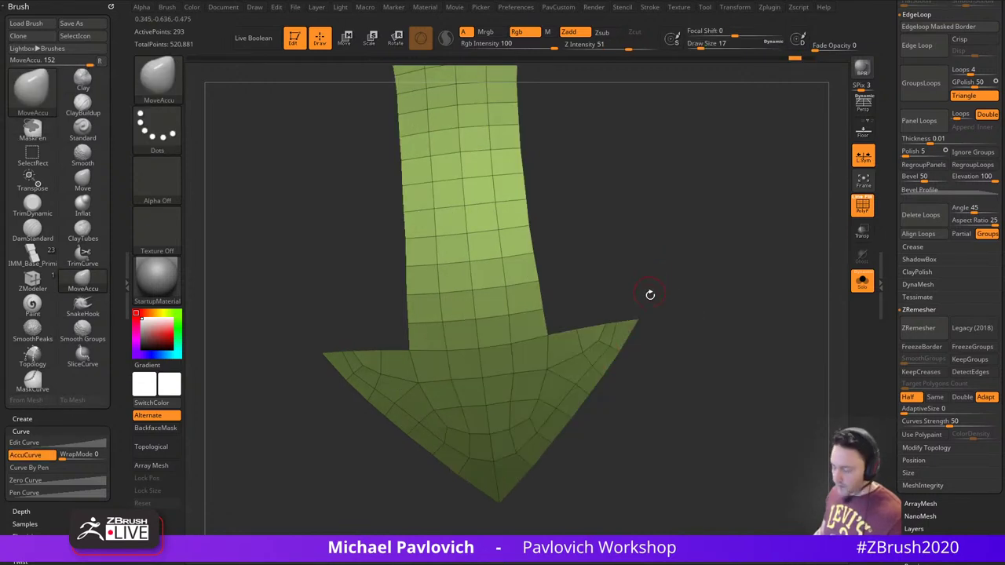
pyautogui.press('b')
pyautogui.press('z')
pyautogui.press('m')
pyautogui.press('space')
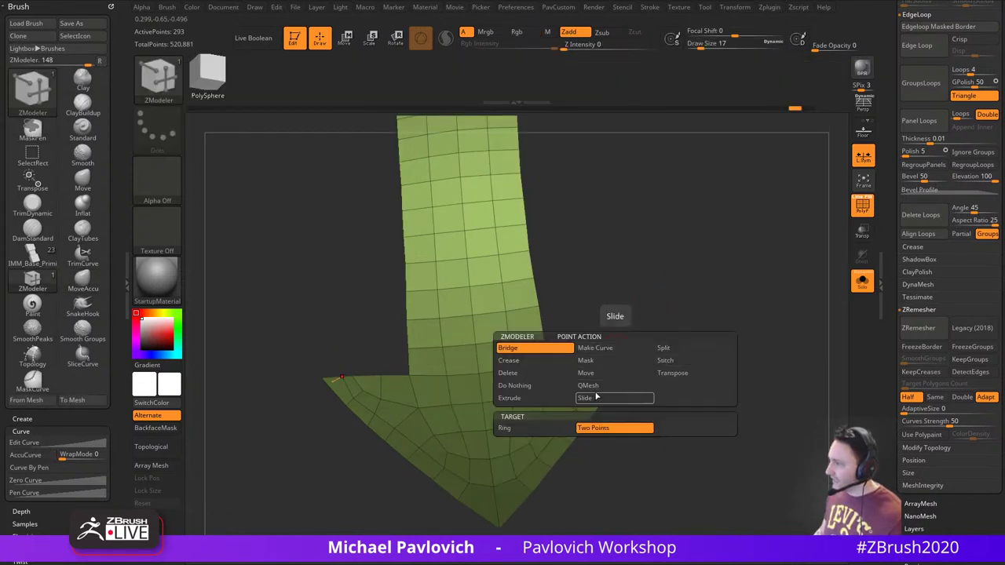
pyautogui.click(596, 397)
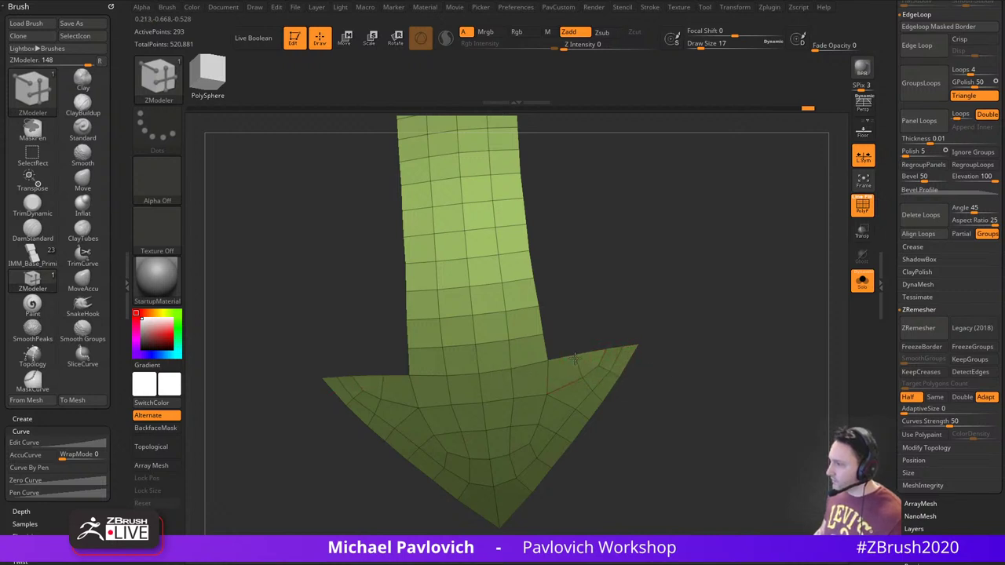
pyautogui.moveTo(583, 377); pyautogui.dragTo(591, 363)
# Show the whole head and thicken the arrow slightly outward using ZModeler QMesh with the Polygroup All target
pyautogui.moveTo(659, 376)
pyautogui.keyDown('shift'); pyautogui.mouseDown()
pyautogui.moveTo(704, 363)
pyautogui.moveTo(721, 328)
pyautogui.moveTo(670, 307)
pyautogui.mouseUp(); pyautogui.keyUp('shift')
pyautogui.moveTo(695, 259); pyautogui.dragTo(756, 266)
pyautogui.click(862, 282)
pyautogui.keyDown('alt'); pyautogui.moveTo(755, 265); pyautogui.dragTo(746, 322); pyautogui.keyUp('alt')
pyautogui.moveTo(791, 297); pyautogui.dragTo(745, 285)
pyautogui.keyDown('alt'); pyautogui.moveTo(710, 172); pyautogui.dragTo(714, 261); pyautogui.keyUp('alt')
pyautogui.press('space')
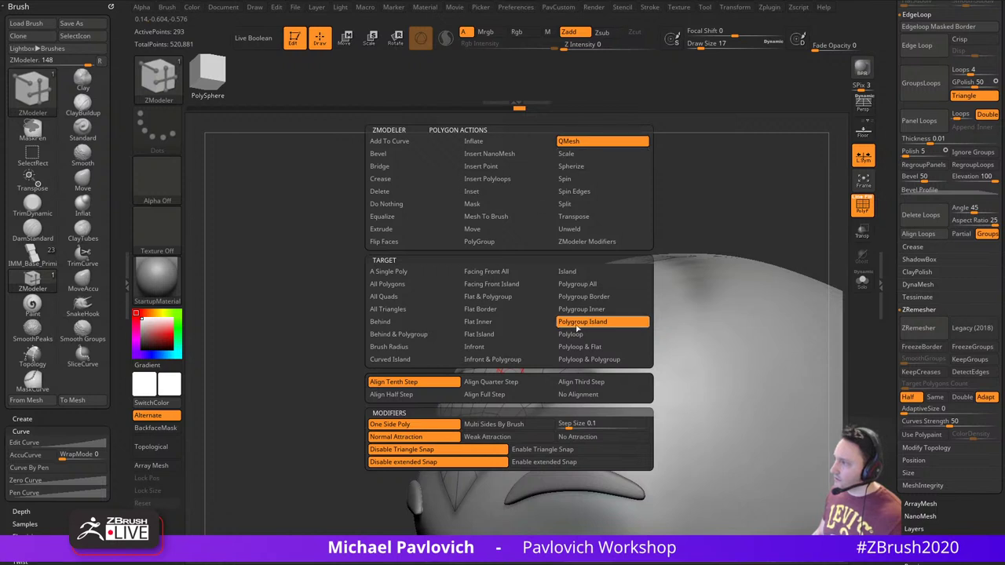
pyautogui.click(581, 284)
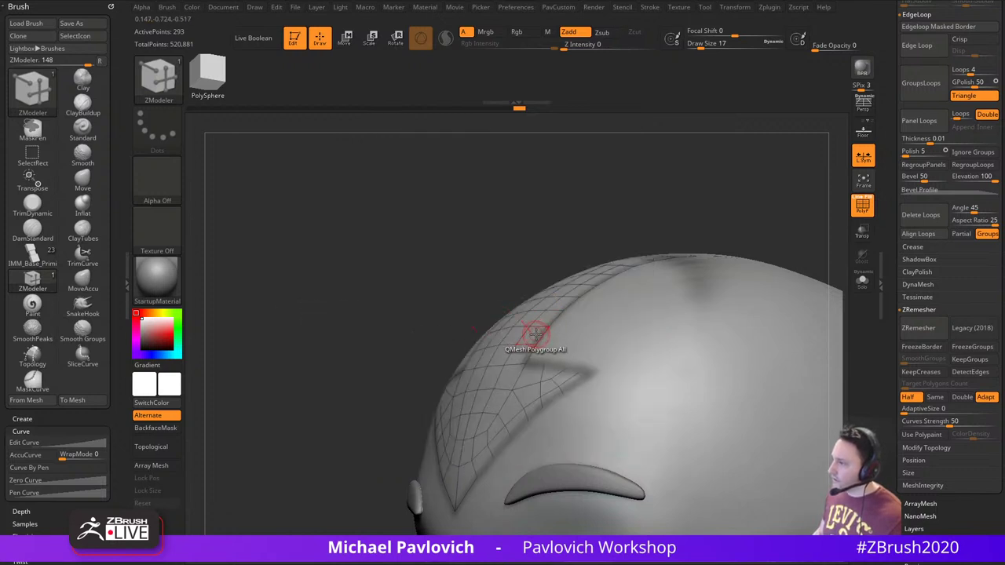
pyautogui.moveTo(534, 334); pyautogui.dragTo(532, 329)
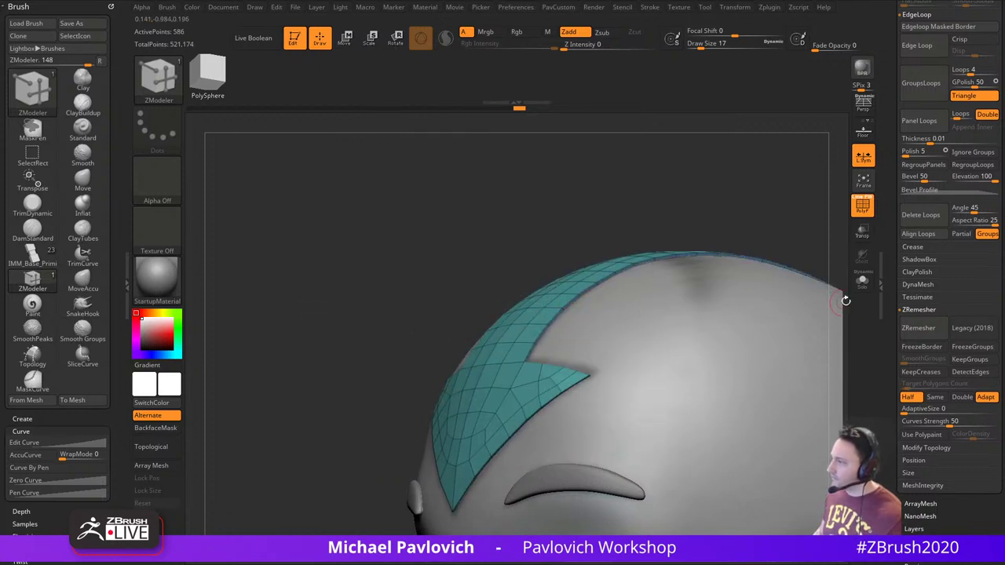
# Isolate the arrow, adjust its inner surface with QMesh Polygroup All, and bring the head back into view
pyautogui.click(862, 281)
pyautogui.moveTo(686, 339); pyautogui.dragTo(677, 303, button='right')
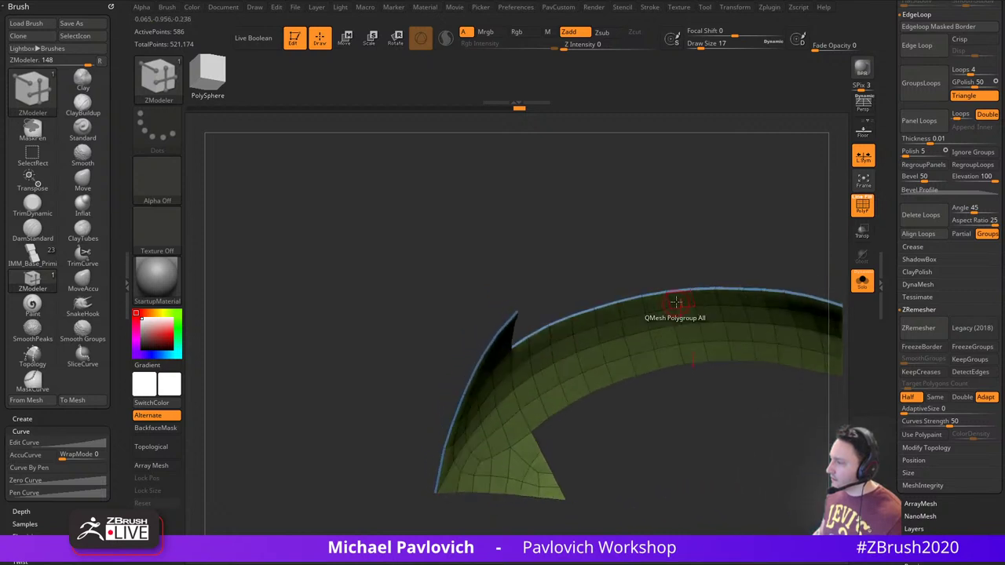
pyautogui.moveTo(561, 336); pyautogui.dragTo(585, 345, button='right')
pyautogui.click(583, 345)
pyautogui.moveTo(584, 344)
pyautogui.mouseDown()
pyautogui.moveTo(584, 358)
pyautogui.moveTo(585, 334)
pyautogui.mouseUp()
pyautogui.click(862, 283)
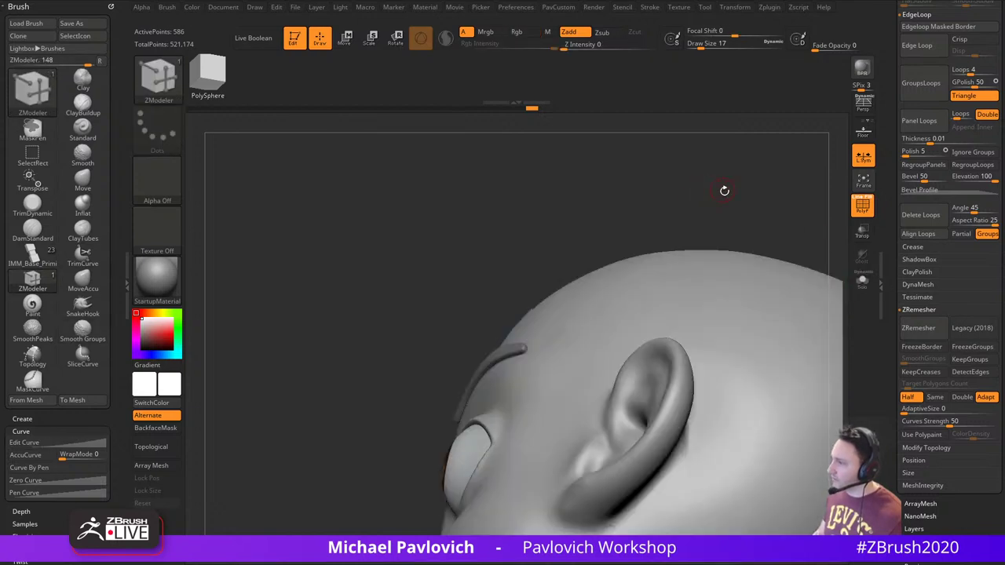
# Crease the arrow's hard border edges with a crease tolerance of 56, inspecting the arrow in isolation
pyautogui.press('space')
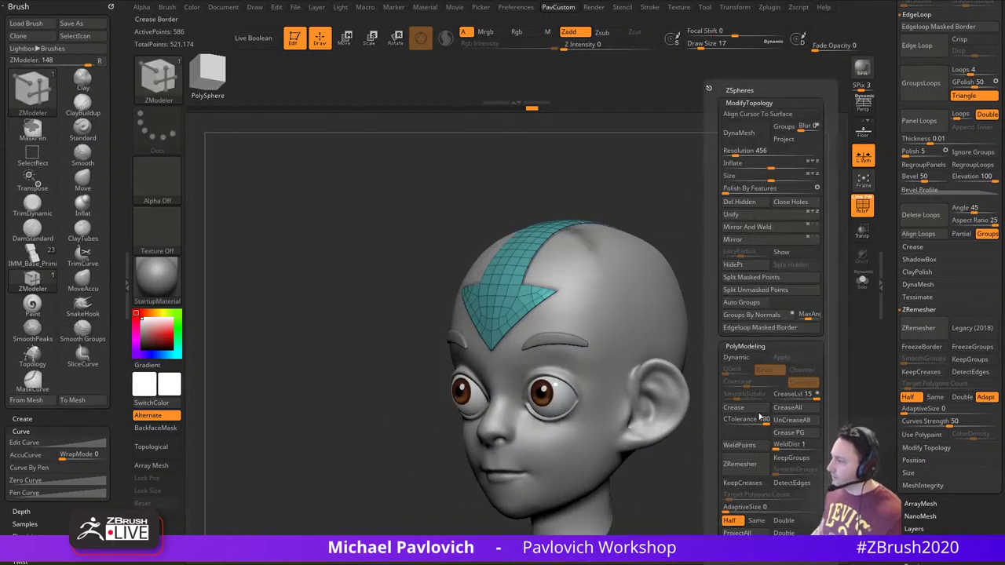
pyautogui.press('space')
pyautogui.click(752, 419)
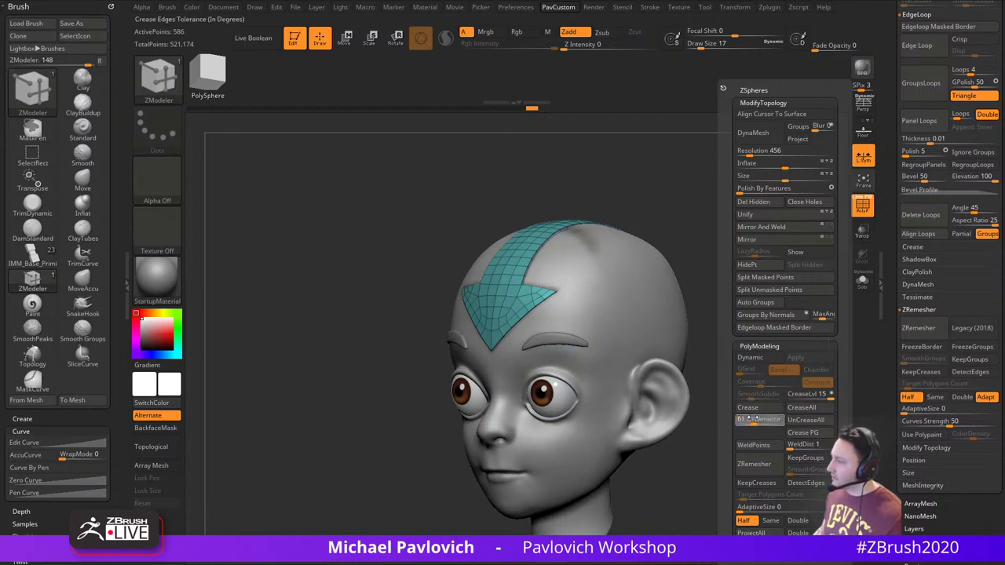
pyautogui.click(863, 282)
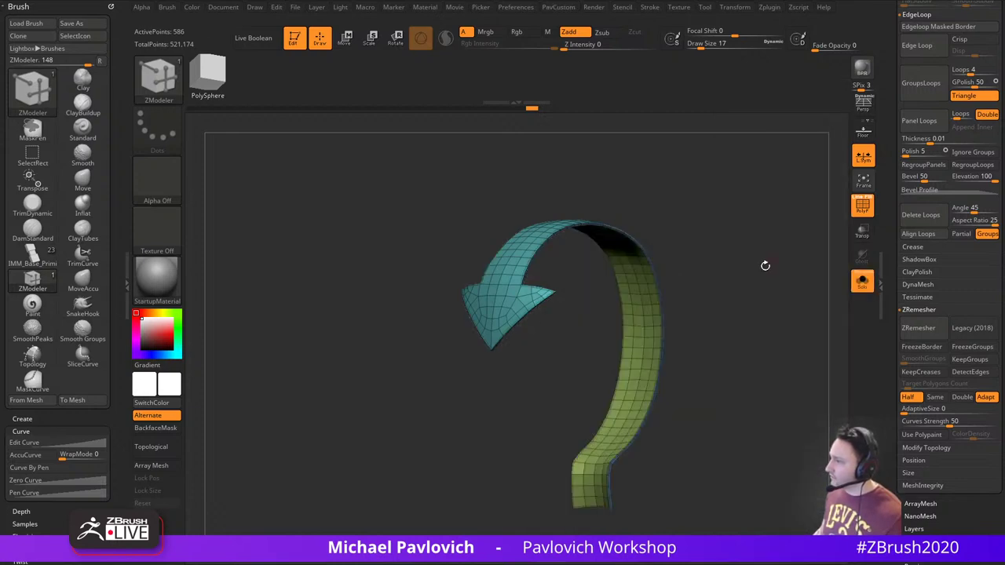
pyautogui.keyDown('alt'); pyautogui.moveTo(764, 265); pyautogui.dragTo(458, 394); pyautogui.keyUp('alt')
pyautogui.moveTo(583, 395); pyautogui.dragTo(747, 257)
pyautogui.moveTo(726, 298); pyautogui.dragTo(785, 318)
# Enable Dynamic Subdivision on the arrow with SmoothSubdiv 3 and crease level 2, and display it on the head without wireframe
pyautogui.press('space')
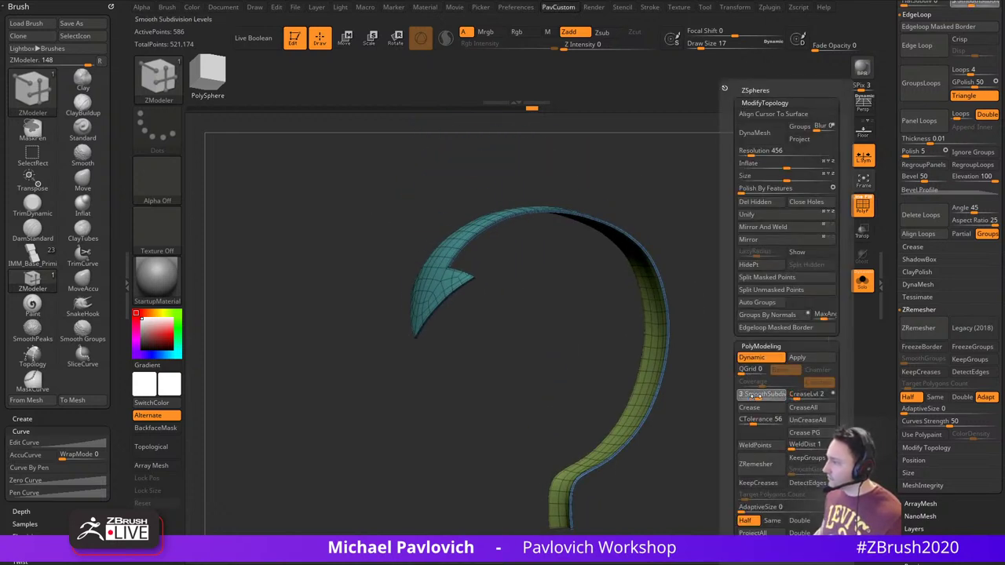
pyautogui.click(864, 215)
pyautogui.click(860, 283)
pyautogui.moveTo(785, 306)
pyautogui.keyDown('alt'); pyautogui.mouseDown()
pyautogui.moveTo(759, 305)
pyautogui.moveTo(791, 303)
pyautogui.mouseUp(); pyautogui.keyUp('alt')
pyautogui.moveTo(699, 241)
pyautogui.keyDown('alt'); pyautogui.mouseDown()
pyautogui.moveTo(734, 259)
pyautogui.moveTo(747, 285)
pyautogui.mouseUp(); pyautogui.keyUp('alt')
pyautogui.moveTo(752, 281); pyautogui.dragTo(720, 276)
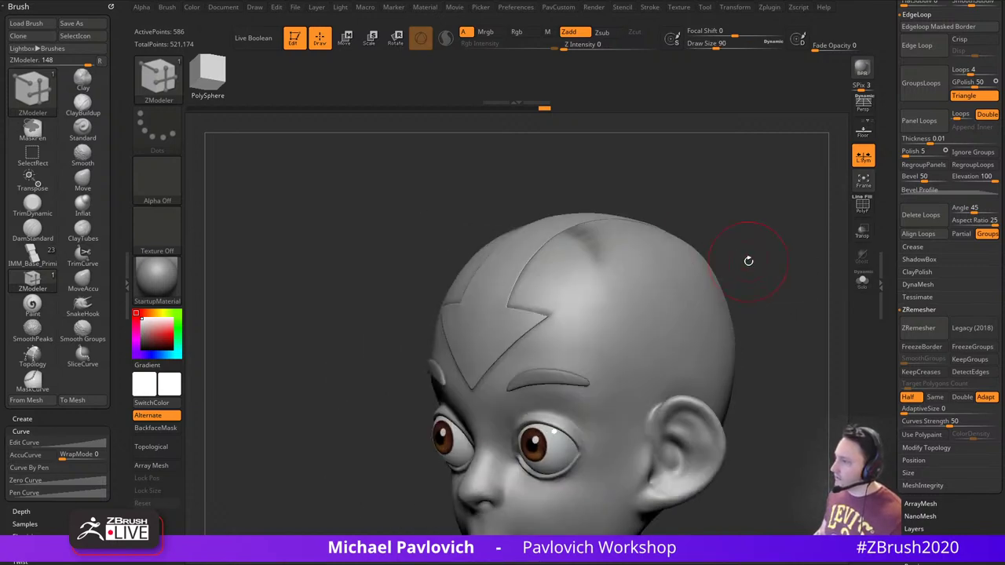
# Select the head with the Standard brush active and turn off polypaint display for all subtools
pyautogui.press('b')
pyautogui.press('s')
pyautogui.press('t')
pyautogui.keyDown('alt'); pyautogui.click(666, 283); pyautogui.keyUp('alt')
pyautogui.keyDown('alt'); pyautogui.moveTo(787, 291); pyautogui.dragTo(789, 277); pyautogui.keyUp('alt')
pyautogui.moveTo(889, 284); pyautogui.dragTo(890, 487)
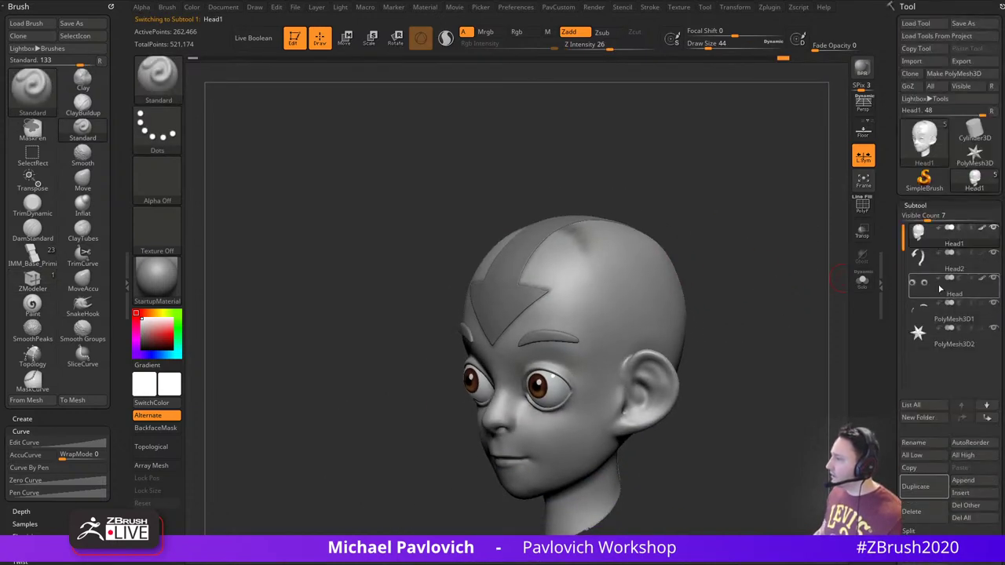
pyautogui.keyDown('shift'); pyautogui.click(983, 229); pyautogui.keyUp('shift')
pyautogui.keyDown('alt'); pyautogui.moveTo(751, 328); pyautogui.dragTo(753, 289); pyautogui.keyUp('alt')
pyautogui.press('s')
pyautogui.moveTo(752, 300)
pyautogui.mouseDown()
pyautogui.moveTo(736, 301)
pyautogui.moveTo(755, 302)
pyautogui.mouseUp()
# Turn the eyes' polypaint display back on and make the head the active subtool again
pyautogui.keyDown('alt'); pyautogui.click(587, 344); pyautogui.keyUp('alt')
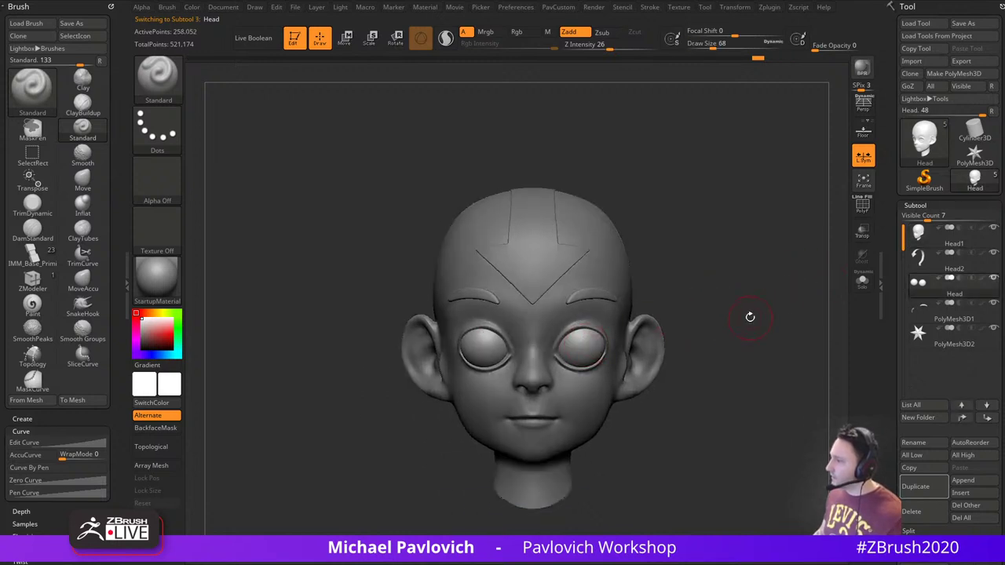
pyautogui.click(981, 279)
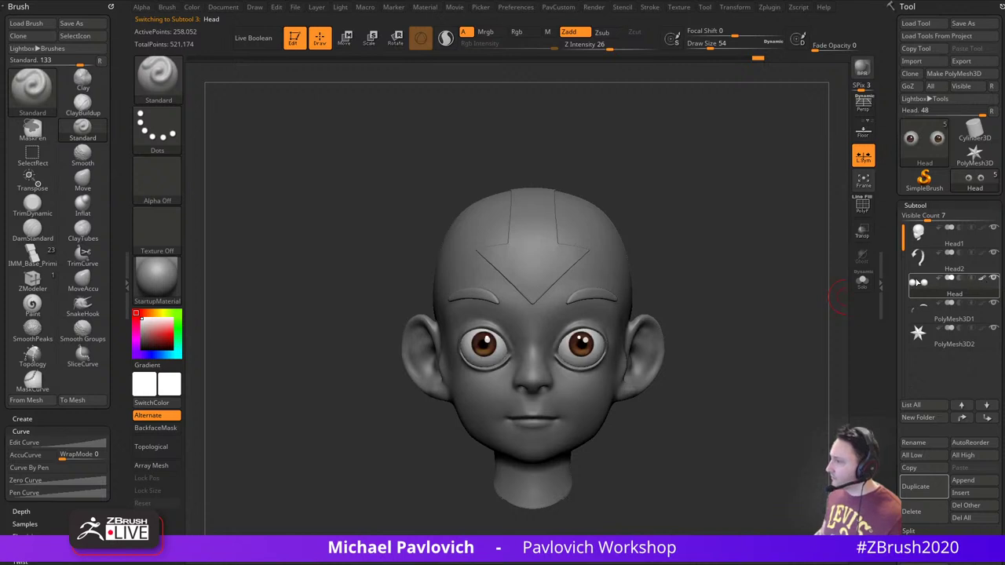
pyautogui.keyDown('alt'); pyautogui.moveTo(714, 290); pyautogui.dragTo(741, 299); pyautogui.keyUp('alt')
pyautogui.press('s')
pyautogui.moveTo(651, 316); pyautogui.dragTo(627, 316)
pyautogui.keyDown('alt'); pyautogui.click(629, 316); pyautogui.keyUp('alt')
pyautogui.moveTo(730, 305); pyautogui.dragTo(791, 221)
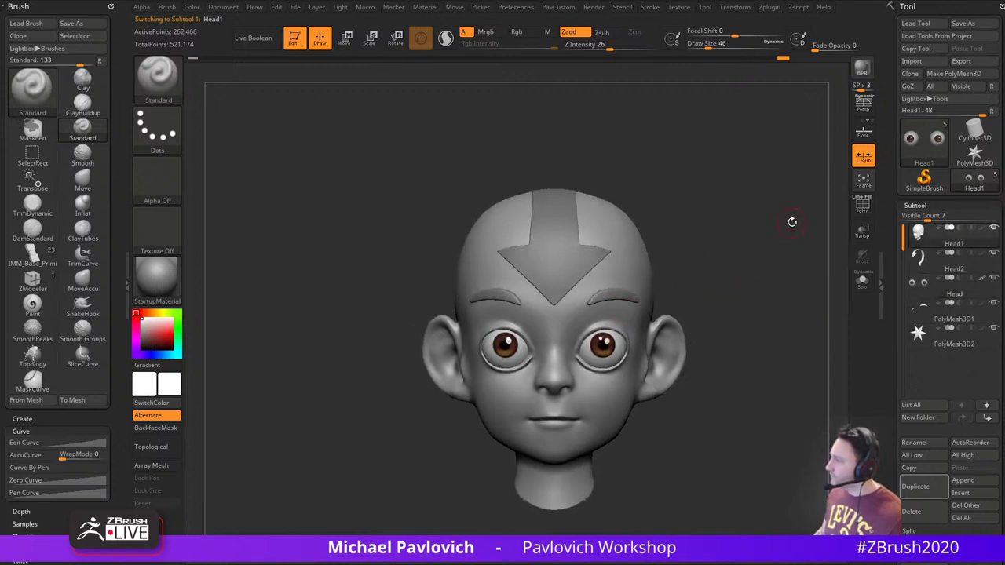
# Compare the head from the front with the reference sketches, and hide the reference again
pyautogui.hotkey('shift', 'z')
pyautogui.hotkey('alt', 'Left')
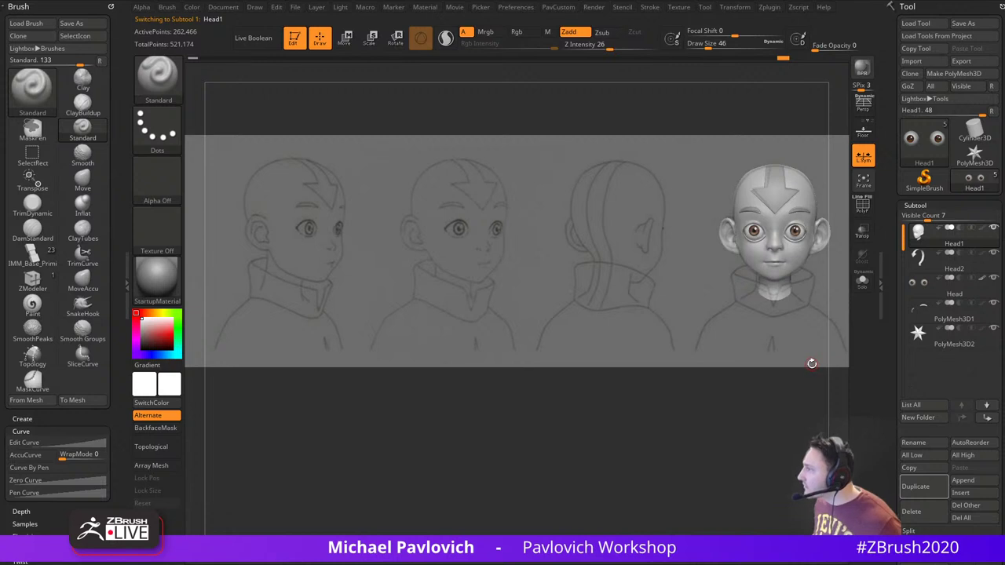
pyautogui.hotkey('shift', 'z')
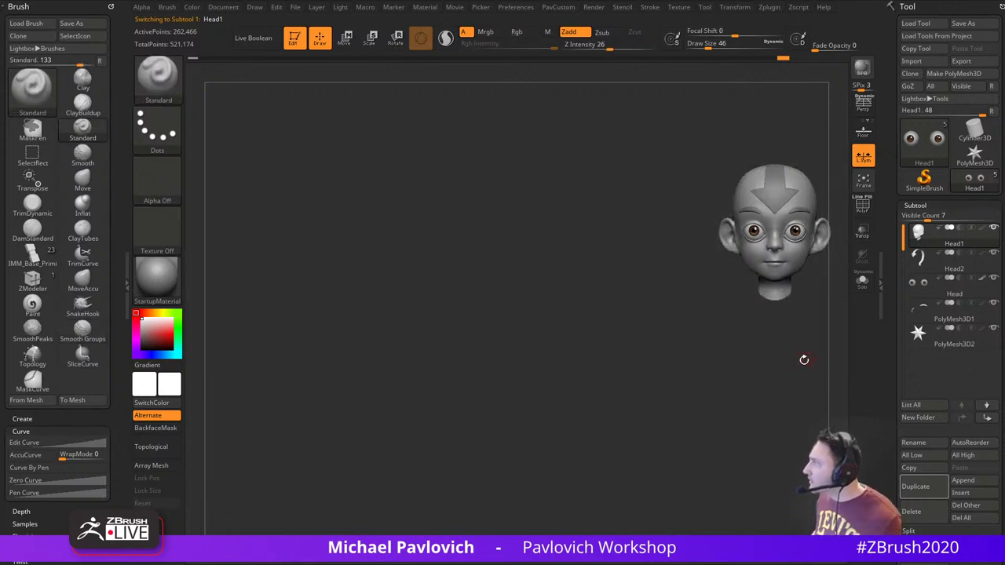
pyautogui.keyDown('alt'); pyautogui.moveTo(804, 360); pyautogui.dragTo(620, 414); pyautogui.keyUp('alt')
pyautogui.keyDown('alt'); pyautogui.moveTo(713, 388); pyautogui.dragTo(763, 409); pyautogui.keyUp('alt')
pyautogui.keyDown('alt'); pyautogui.moveTo(777, 326); pyautogui.dragTo(736, 352); pyautogui.keyUp('alt')
pyautogui.keyDown('alt'); pyautogui.moveTo(771, 254); pyautogui.dragTo(808, 271); pyautogui.keyUp('alt')
# Lower the head to subdivision level 1 and switch to the Move brush
pyautogui.moveTo(895, 314); pyautogui.dragTo(887, 190)
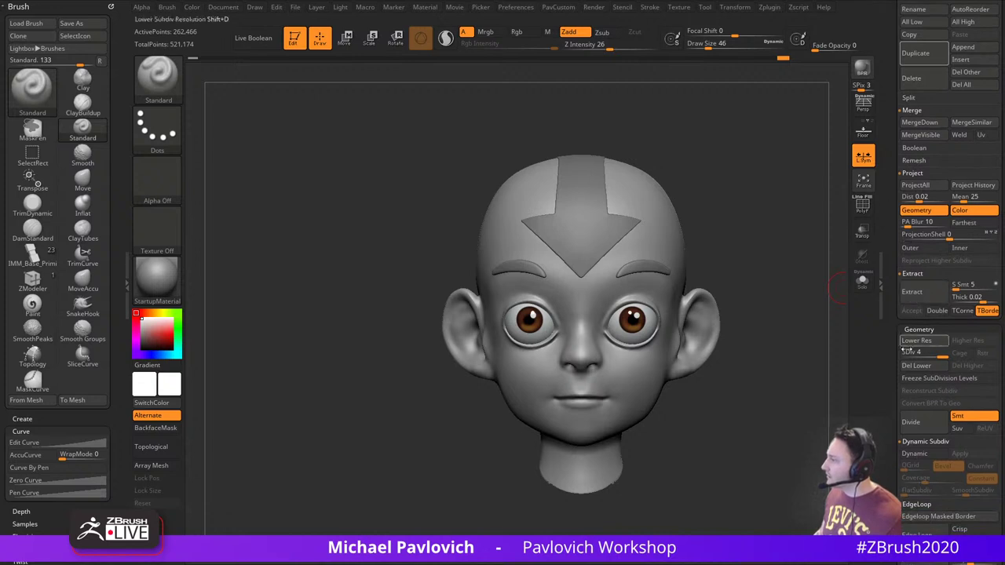
pyautogui.click(906, 351)
pyautogui.moveTo(776, 226)
pyautogui.keyDown('alt'); pyautogui.mouseDown()
pyautogui.moveTo(790, 247)
pyautogui.moveTo(748, 259)
pyautogui.mouseUp(); pyautogui.keyUp('alt')
pyautogui.press('s')
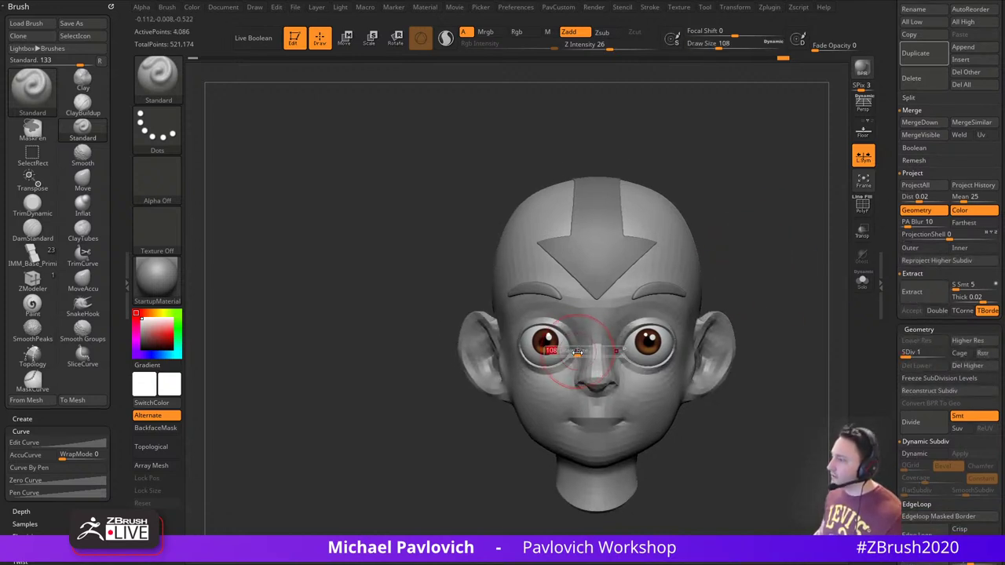
pyautogui.press('b')
pyautogui.press('m')
pyautogui.press('v')
pyautogui.moveTo(764, 292)
pyautogui.keyDown('alt'); pyautogui.mouseDown()
pyautogui.moveTo(692, 274)
pyautogui.moveTo(737, 304)
pyautogui.moveTo(732, 279)
pyautogui.mouseUp(); pyautogui.keyUp('alt')
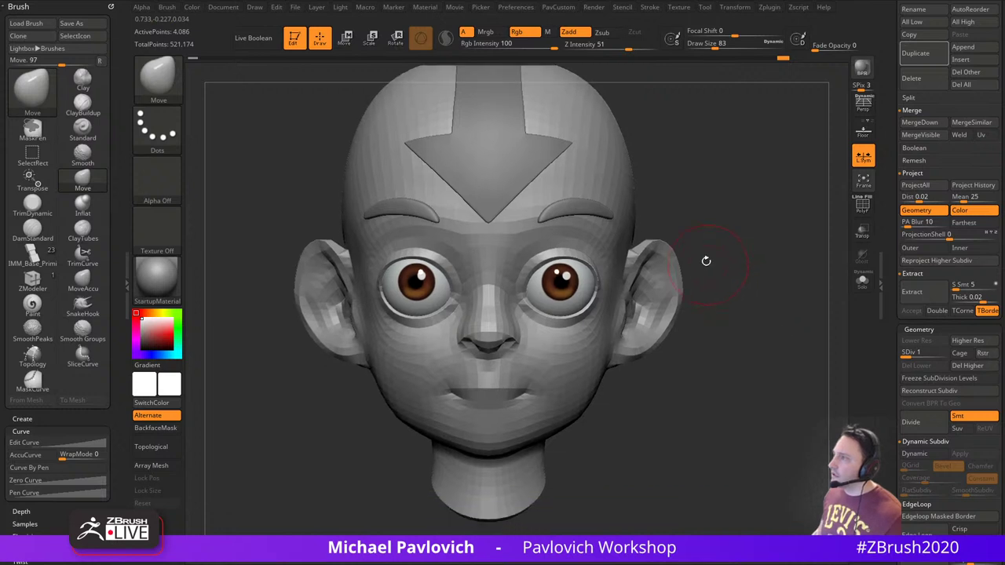
# Reshape the lower eyelids with the Move brush, reducing the draw size to 46 and smoothing the lid lightly
pyautogui.moveTo(694, 252); pyautogui.dragTo(694, 236)
pyautogui.press('s')
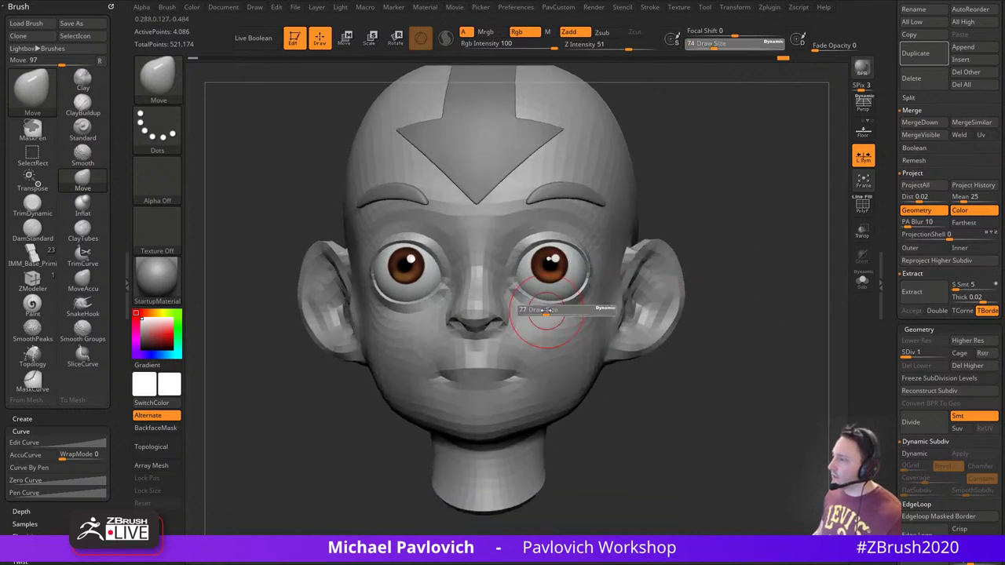
pyautogui.moveTo(742, 270); pyautogui.dragTo(605, 281)
pyautogui.press('s')
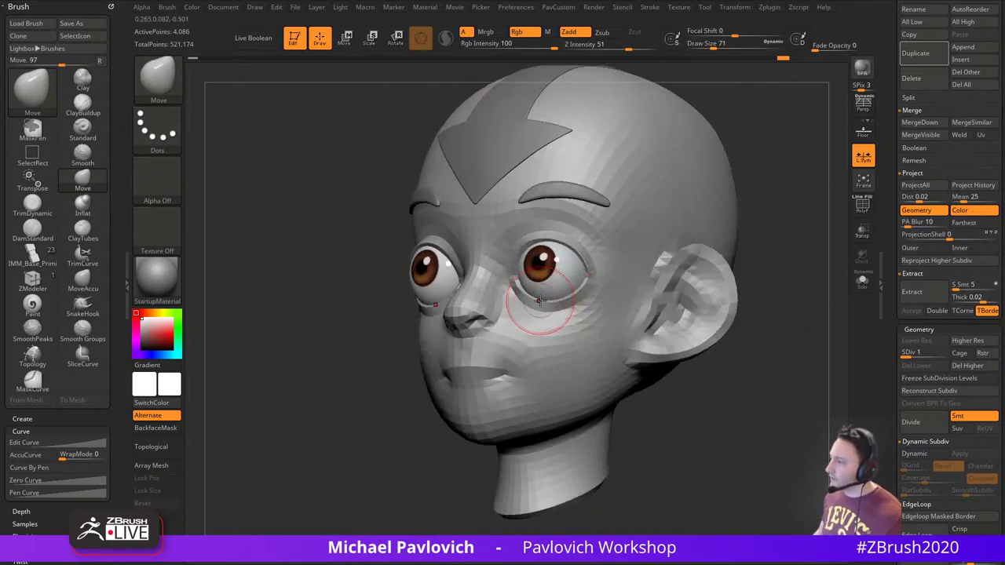
pyautogui.moveTo(548, 303)
pyautogui.mouseDown()
pyautogui.moveTo(543, 295)
pyautogui.moveTo(555, 300)
pyautogui.mouseUp()
pyautogui.press('s')
pyautogui.moveTo(794, 249); pyautogui.dragTo(735, 247)
pyautogui.moveTo(533, 307); pyautogui.dragTo(514, 294)
pyautogui.keyDown('shift'); pyautogui.moveTo(520, 298); pyautogui.dragTo(512, 293); pyautogui.keyUp('shift')
pyautogui.moveTo(753, 271); pyautogui.dragTo(733, 265)
pyautogui.moveTo(488, 301); pyautogui.dragTo(490, 296)
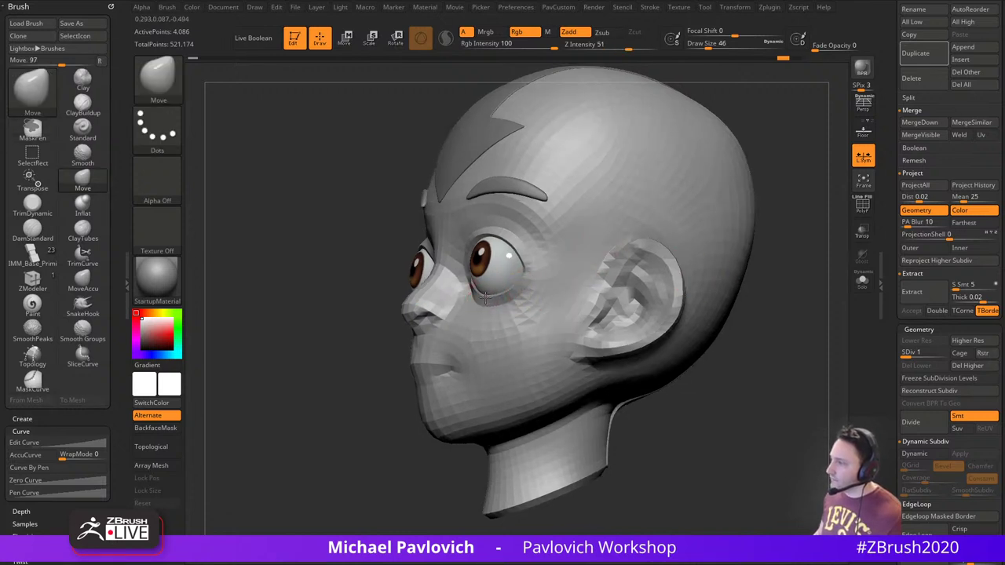
# Adjust the upper eyelids from the front with the Move brush at draw size 41, and select the eyes
pyautogui.keyDown('shift'); pyautogui.moveTo(768, 263); pyautogui.dragTo(816, 259); pyautogui.keyUp('shift')
pyautogui.keyDown('alt'); pyautogui.moveTo(666, 234); pyautogui.dragTo(722, 273); pyautogui.keyUp('alt')
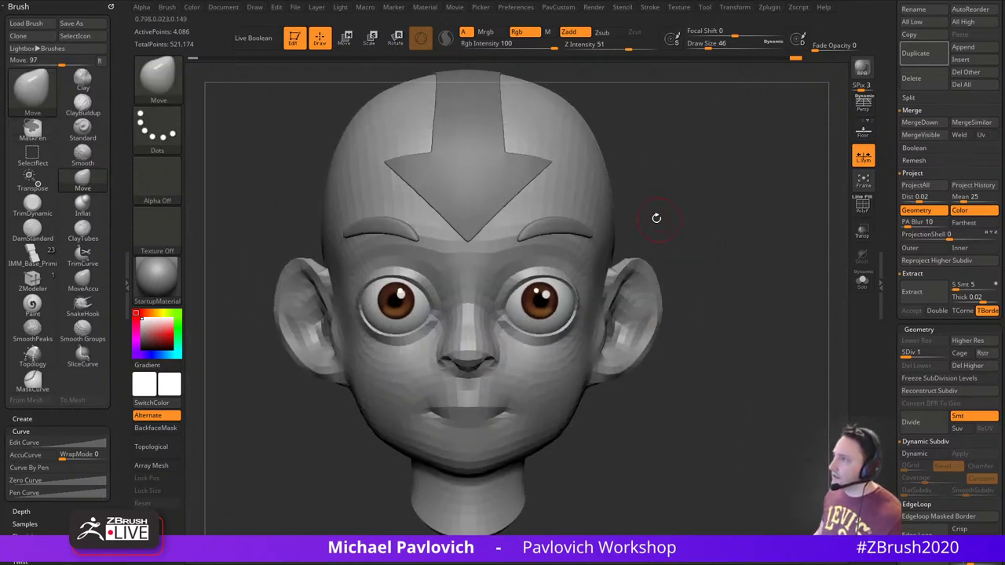
pyautogui.press('s')
pyautogui.moveTo(542, 294); pyautogui.dragTo(525, 273)
pyautogui.keyDown('alt'); pyautogui.moveTo(705, 241); pyautogui.dragTo(698, 241); pyautogui.keyUp('alt')
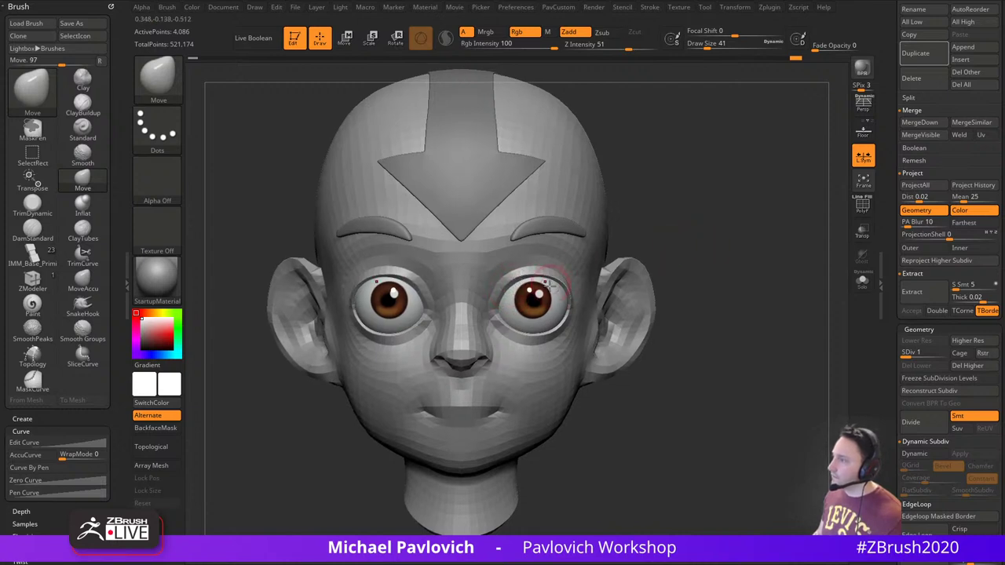
pyautogui.keyDown('alt'); pyautogui.click(545, 302); pyautogui.keyUp('alt')
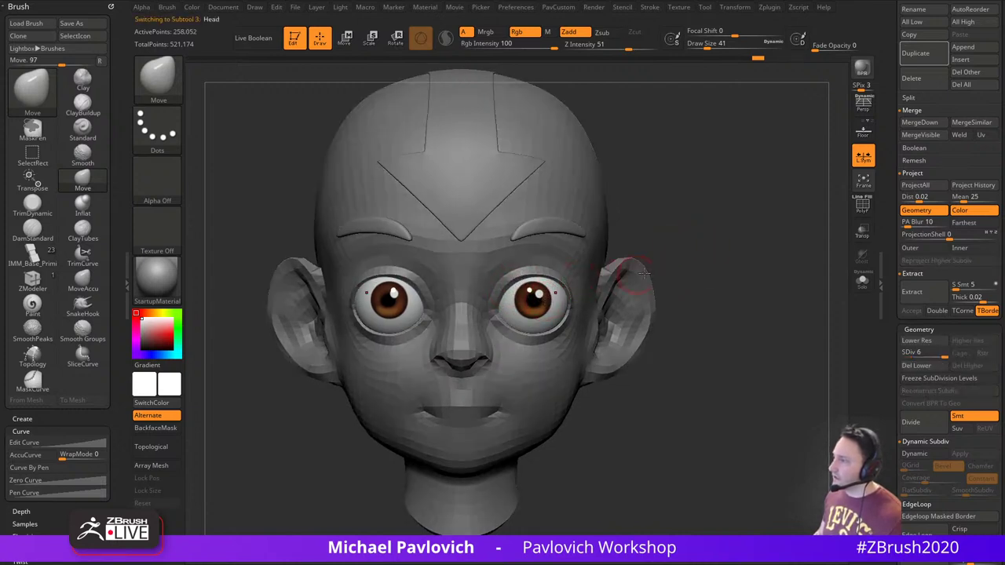
# Centre the transform gizmo on the eyes' unmasked mesh and adjust the eyes slightly from the side
pyautogui.press('w')
pyautogui.moveTo(717, 272); pyautogui.dragTo(668, 293)
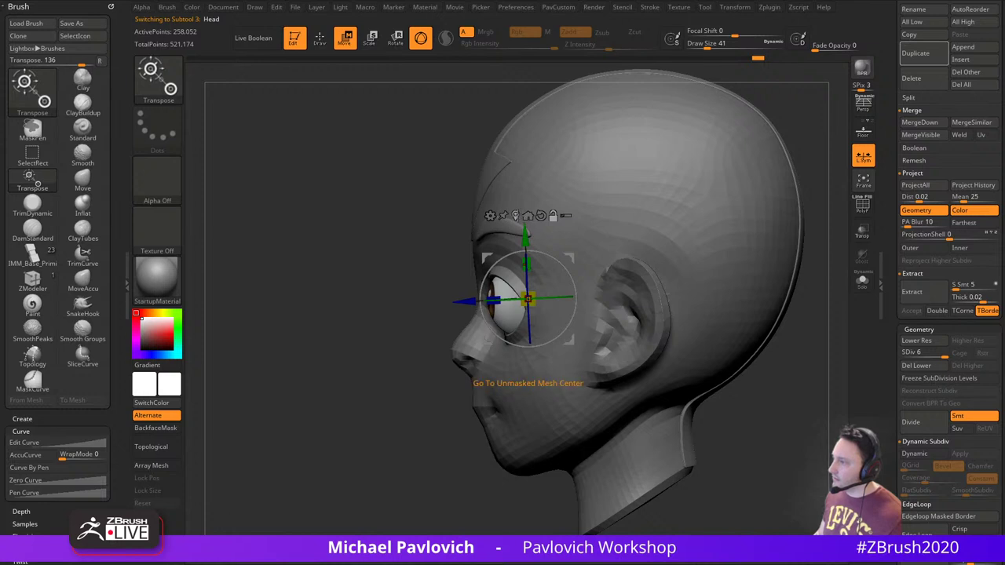
pyautogui.click(516, 216)
pyautogui.moveTo(532, 293); pyautogui.dragTo(535, 289)
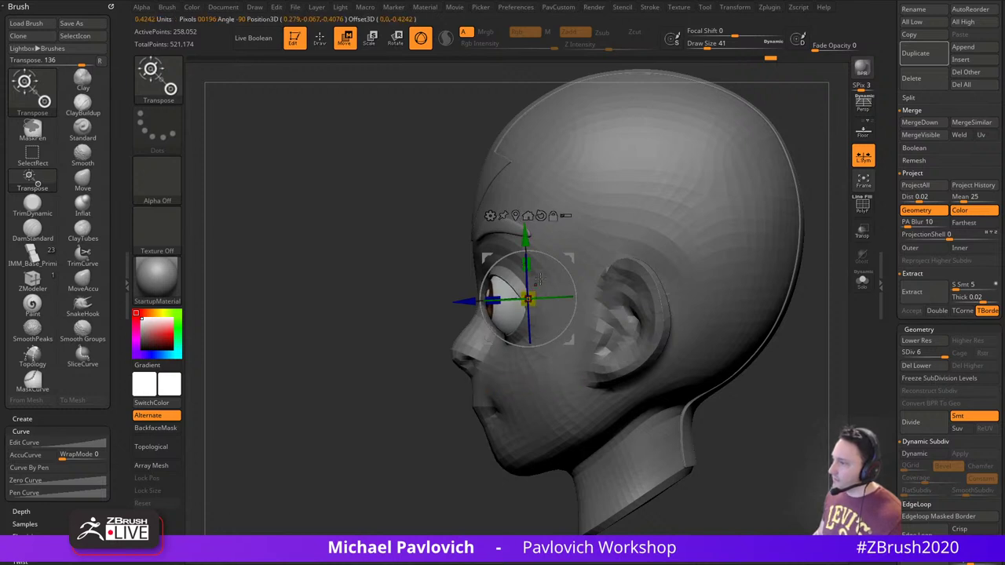
pyautogui.moveTo(567, 258); pyautogui.dragTo(571, 257)
pyautogui.press('q')
# Nudge the eyes slightly with the transform gizmo from the front, and return to sculpting
pyautogui.keyDown('shift'); pyautogui.moveTo(384, 357); pyautogui.dragTo(435, 367); pyautogui.keyUp('shift')
pyautogui.keyDown('alt'); pyautogui.moveTo(657, 241); pyautogui.dragTo(681, 251); pyautogui.keyUp('alt')
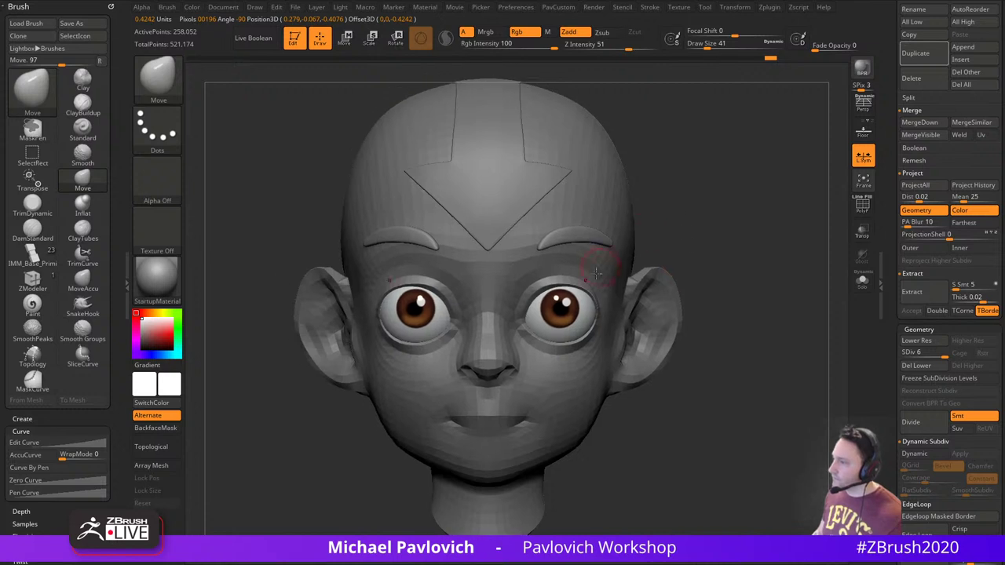
pyautogui.press('w')
pyautogui.moveTo(596, 267); pyautogui.dragTo(593, 266)
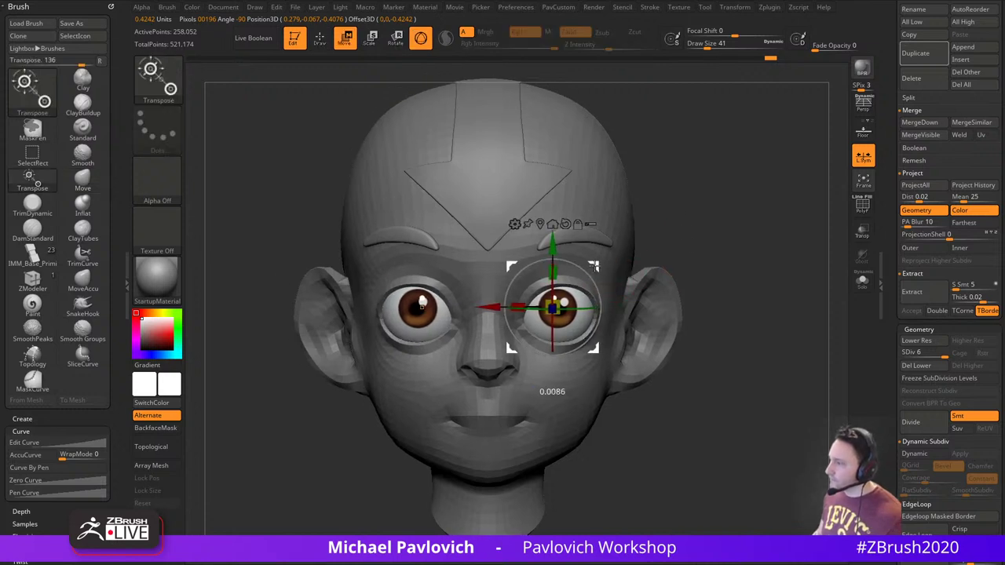
pyautogui.press('q')
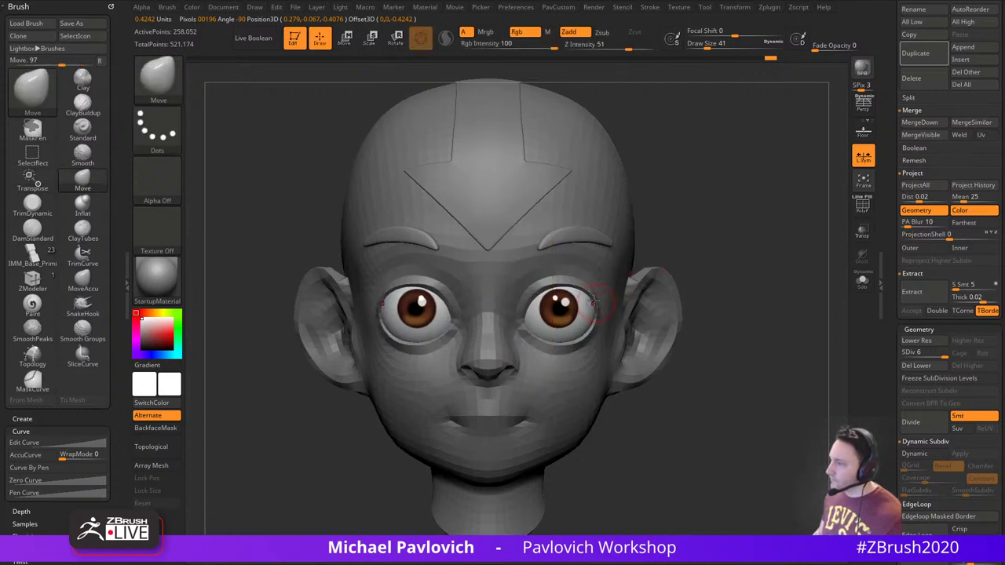
# Select the head and reshape the area under the eyes with the Move brush at draw size 80
pyautogui.keyDown('alt'); pyautogui.click(602, 292); pyautogui.keyUp('alt')
pyautogui.keyDown('alt'); pyautogui.moveTo(476, 332); pyautogui.dragTo(492, 332, button='right'); pyautogui.keyUp('alt')
pyautogui.press('s')
pyautogui.moveTo(446, 360); pyautogui.dragTo(454, 360)
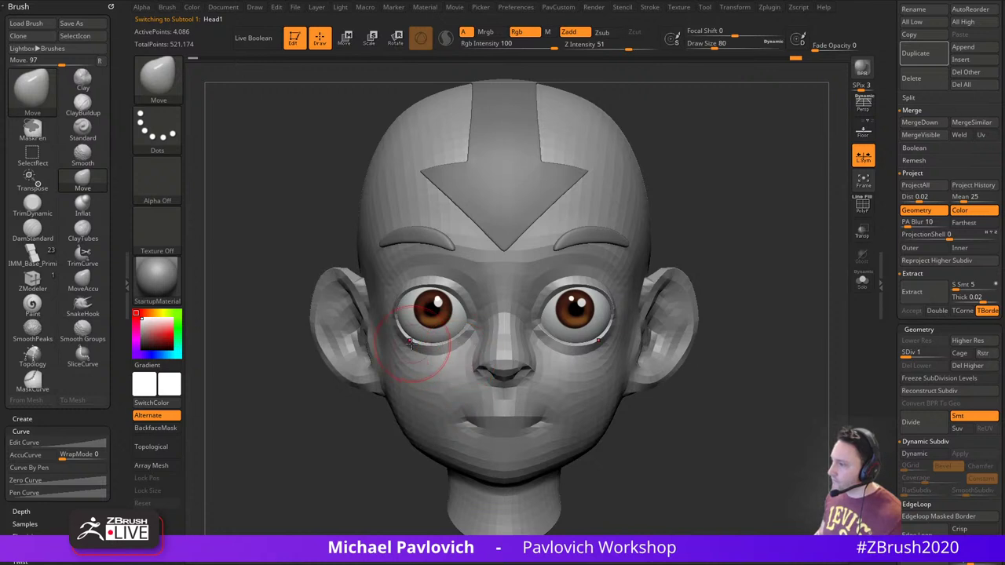
# Switch to the MoveAccu brush at draw size 29 and adjust the outer corners of the eyelids
pyautogui.moveTo(759, 220); pyautogui.dragTo(706, 255)
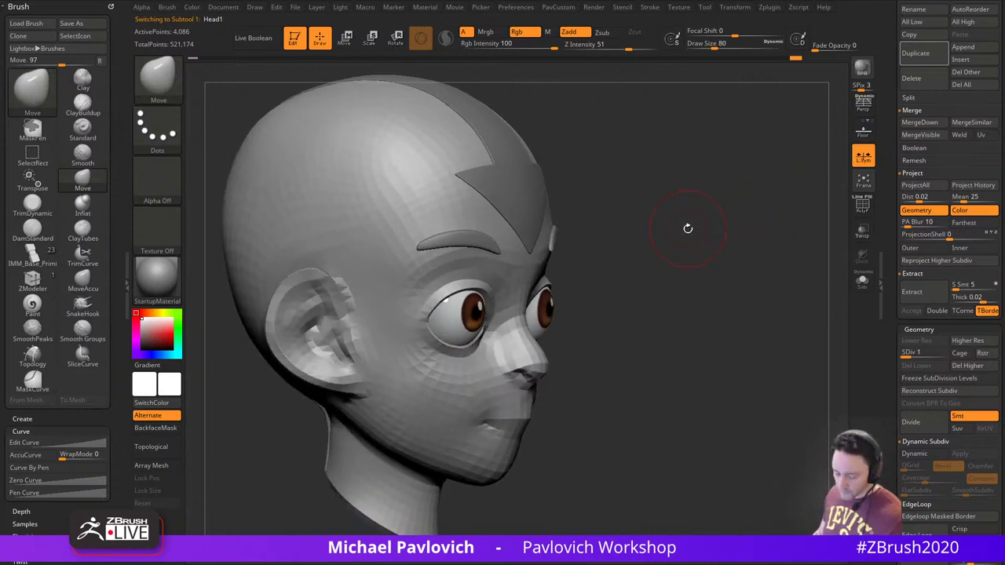
pyautogui.press('2')
pyautogui.press('s')
pyautogui.moveTo(427, 326); pyautogui.dragTo(421, 324)
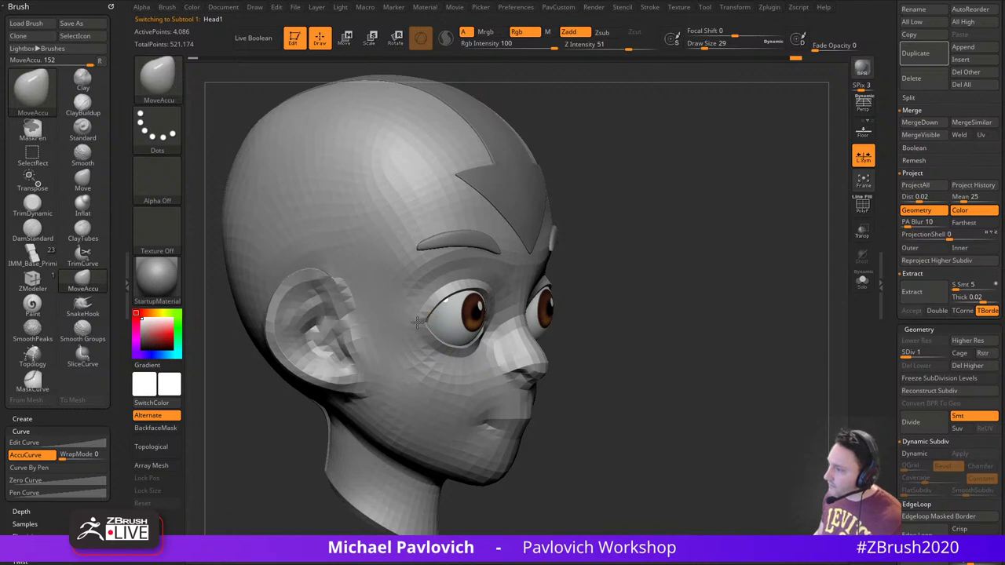
# Reshape the area between the inner eye corners and nose bridge with MoveAccu at draw size 68
pyautogui.moveTo(698, 252); pyautogui.dragTo(673, 239)
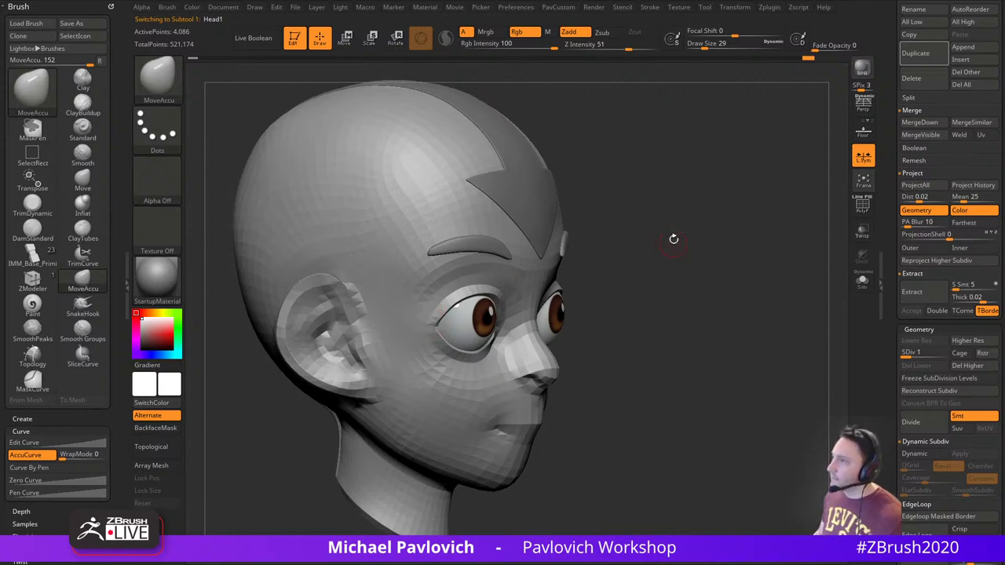
pyautogui.press('s')
pyautogui.moveTo(507, 297); pyautogui.dragTo(514, 296)
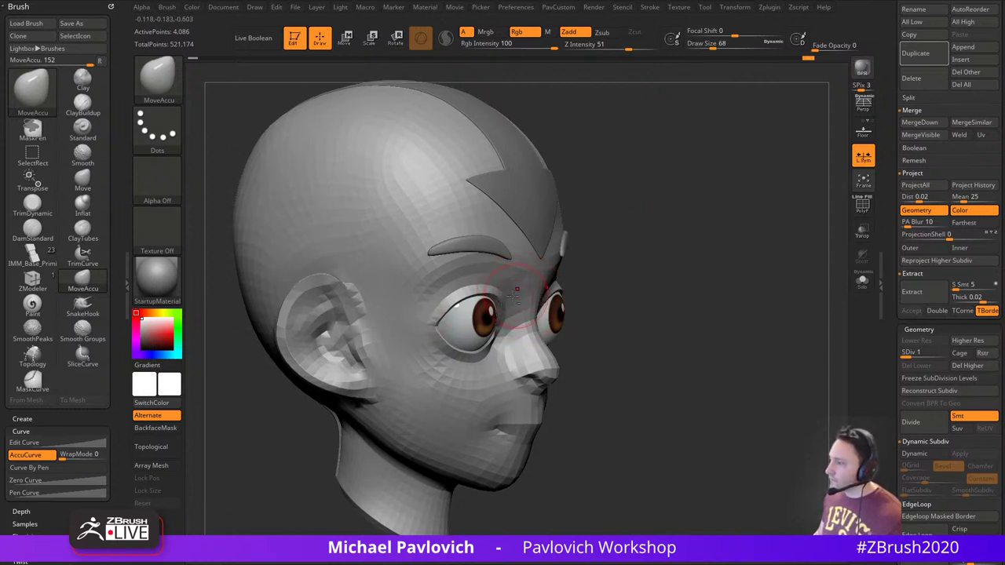
pyautogui.press('1')
pyautogui.press('2')
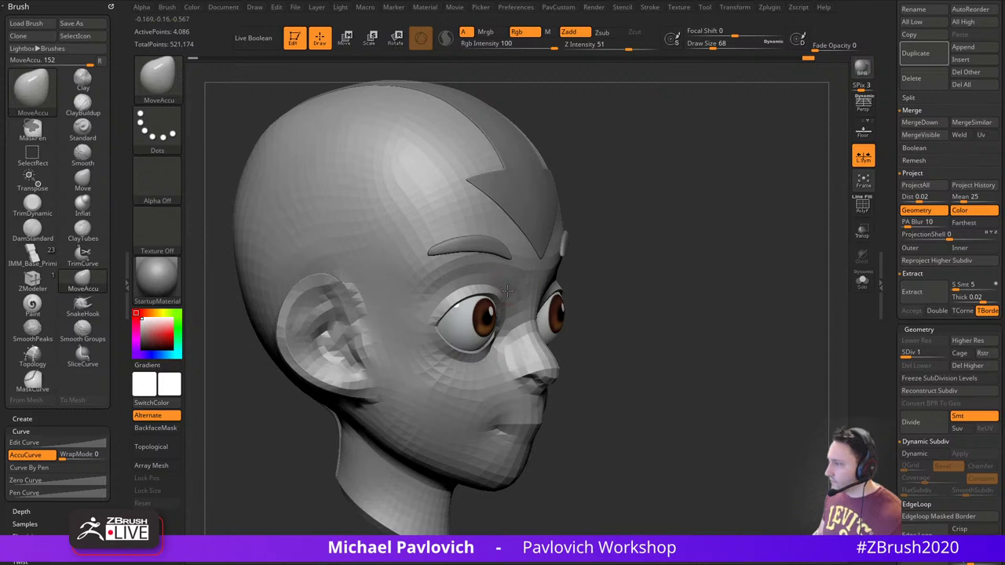
# Refine the lower eyelids and inner eye corners with MoveAccu at draw size 44, reducing it to 39
pyautogui.moveTo(657, 294)
pyautogui.keyDown('alt'); pyautogui.mouseDown()
pyautogui.moveTo(663, 288)
pyautogui.moveTo(633, 296)
pyautogui.mouseUp(); pyautogui.keyUp('alt')
pyautogui.press('1')
pyautogui.press('s')
pyautogui.moveTo(485, 358); pyautogui.dragTo(488, 360)
pyautogui.press('s')
pyautogui.press('2')
pyautogui.moveTo(637, 272); pyautogui.dragTo(494, 352)
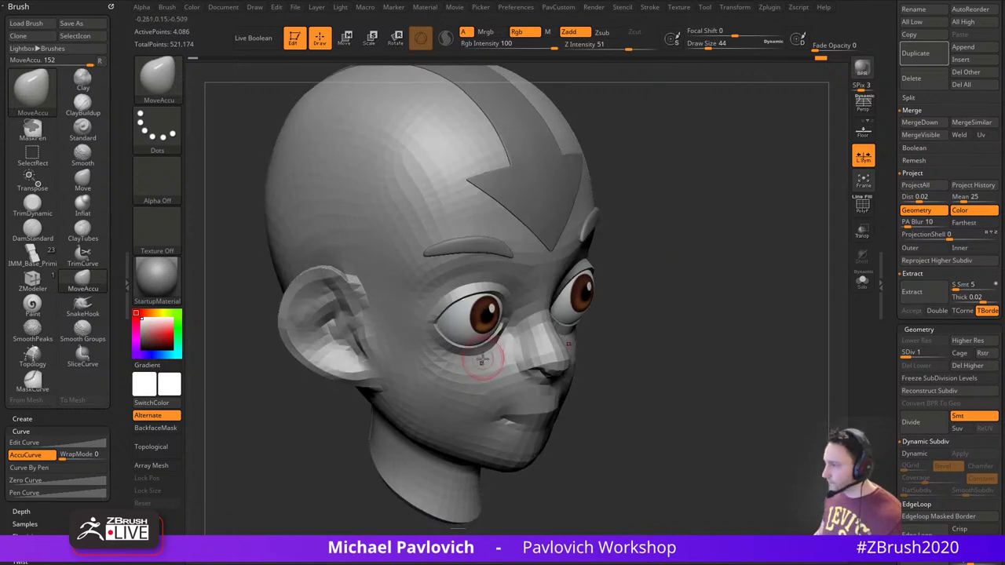
pyautogui.press('[')
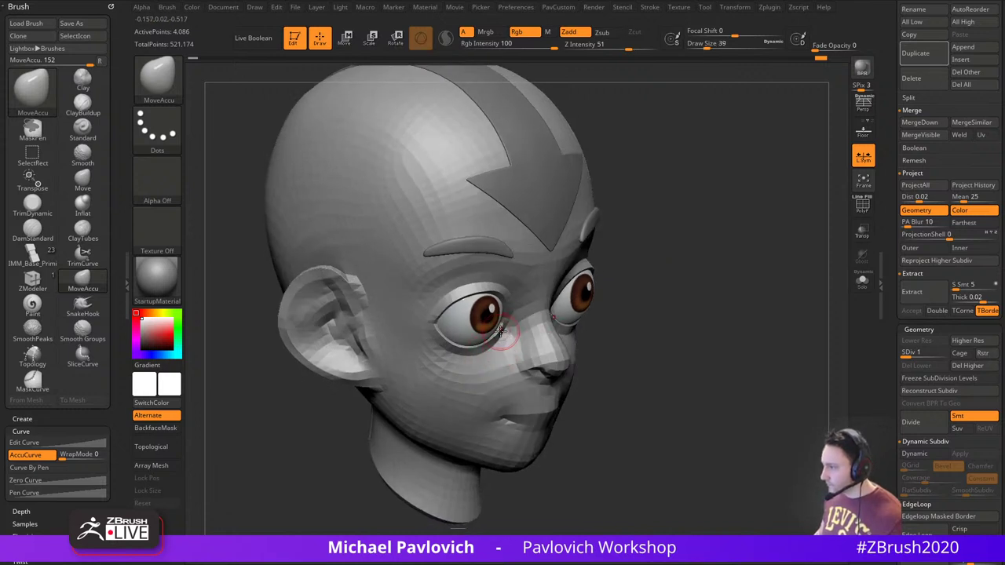
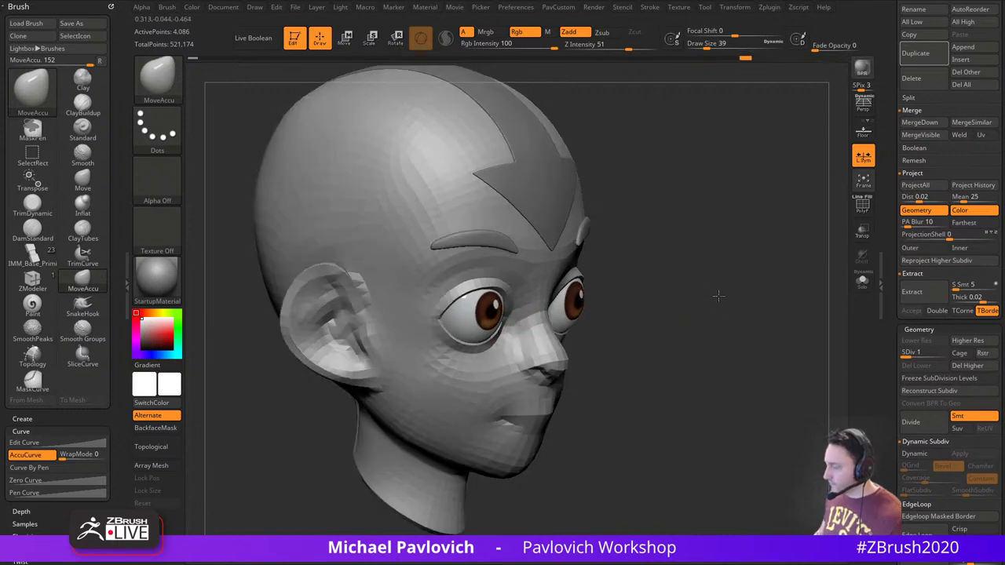
# Switch back to the Move brush and reshape the outer lower eyelids from the side at draw size 74
pyautogui.keyDown('shift'); pyautogui.moveTo(717, 294); pyautogui.dragTo(720, 294); pyautogui.keyUp('shift')
pyautogui.press('b')
pyautogui.press('m')
pyautogui.press('v')
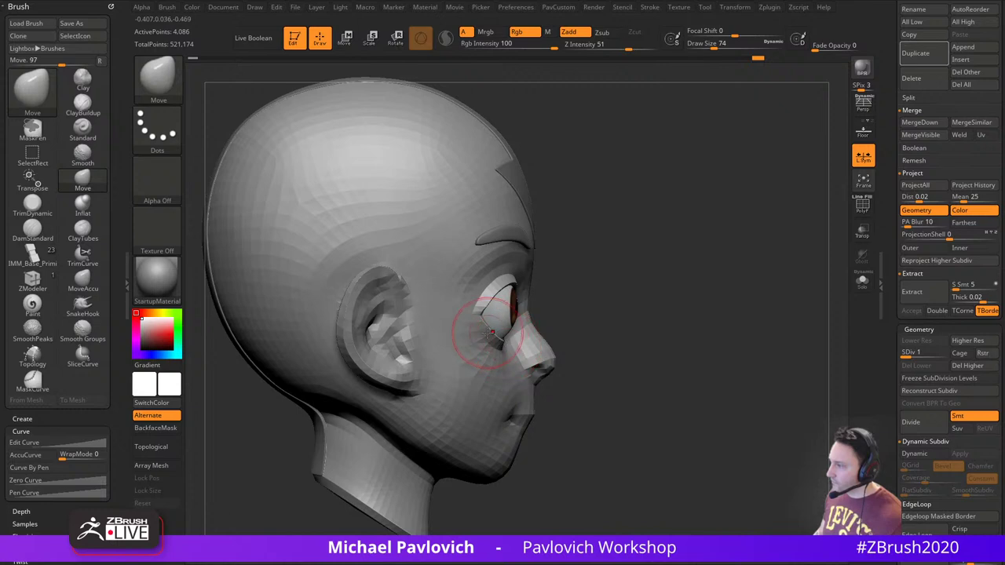
pyautogui.moveTo(608, 325)
pyautogui.mouseDown()
pyautogui.moveTo(506, 336)
pyautogui.moveTo(450, 374)
pyautogui.moveTo(527, 364)
pyautogui.mouseUp()
# Adjust the inner lower eyelids from the front with the Move brush at draw size 54
pyautogui.press('s')
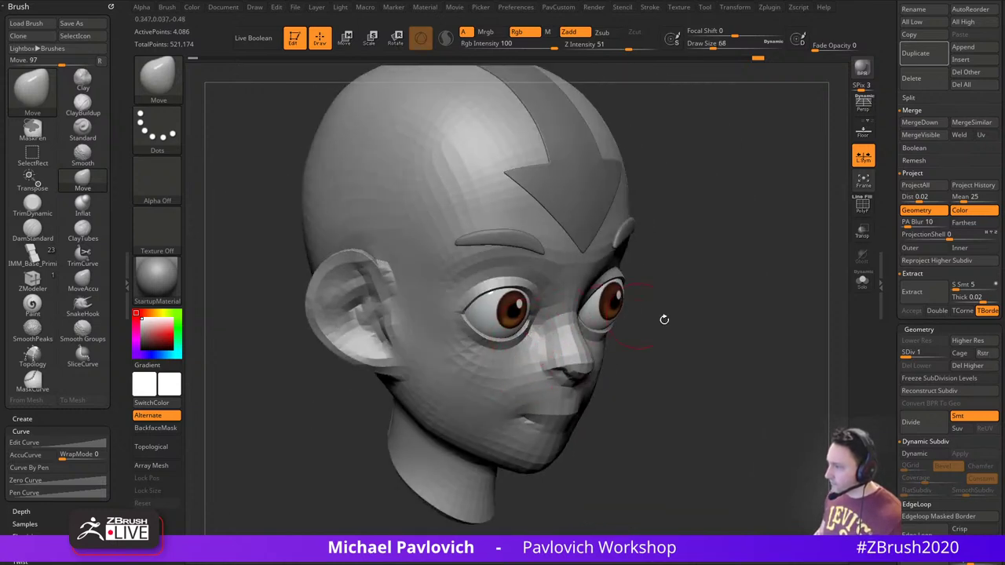
pyautogui.keyDown('shift'); pyautogui.moveTo(664, 320); pyautogui.dragTo(659, 317); pyautogui.keyUp('shift')
pyautogui.press('s')
pyautogui.press('s')
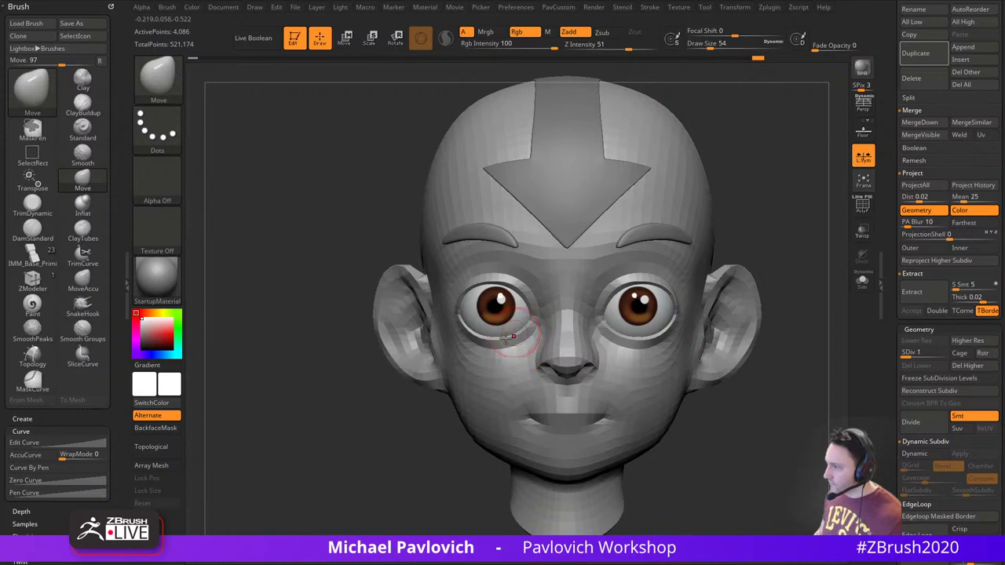
pyautogui.moveTo(508, 336)
pyautogui.mouseDown()
pyautogui.moveTo(478, 351)
pyautogui.moveTo(505, 337)
pyautogui.moveTo(518, 345)
pyautogui.mouseUp()
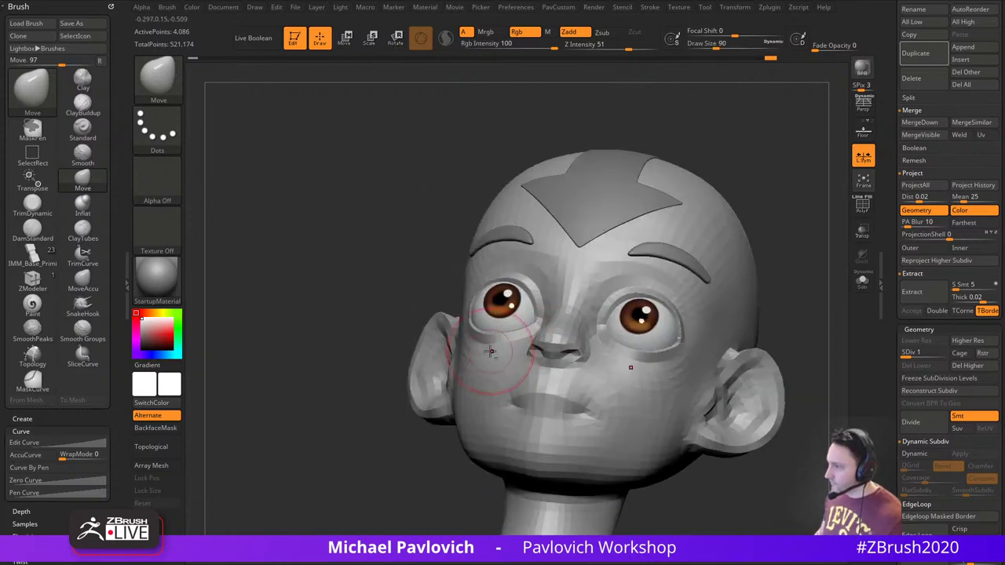
# Nudge the cheek just below the eye with the Move brush while viewing the head in profile
pyautogui.moveTo(807, 271)
pyautogui.keyDown('shift'); pyautogui.mouseDown()
pyautogui.moveTo(775, 293)
pyautogui.moveTo(730, 303)
pyautogui.mouseUp(); pyautogui.keyUp('shift')
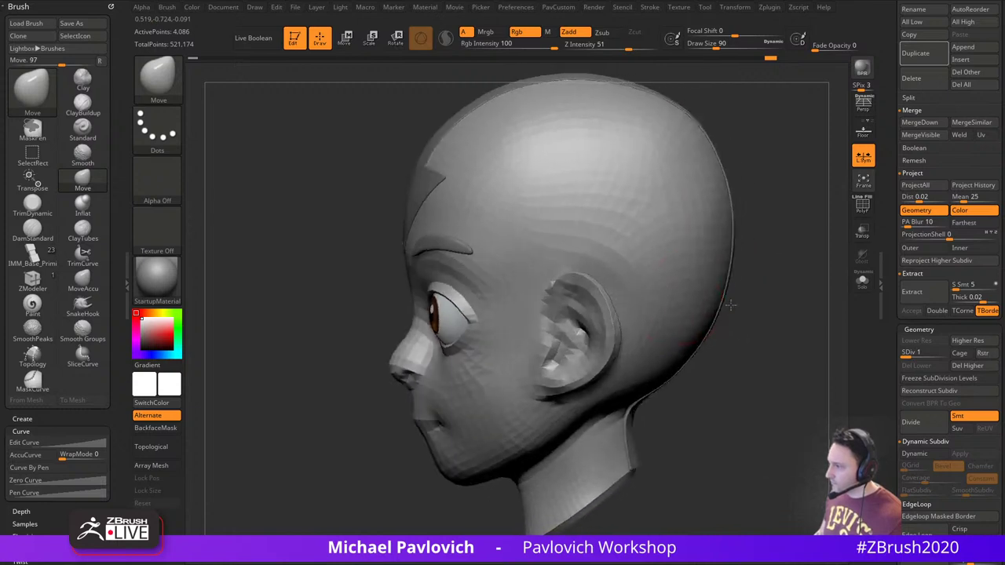
pyautogui.press('s')
pyautogui.moveTo(454, 355); pyautogui.dragTo(436, 358, button='right')
pyautogui.press('s')
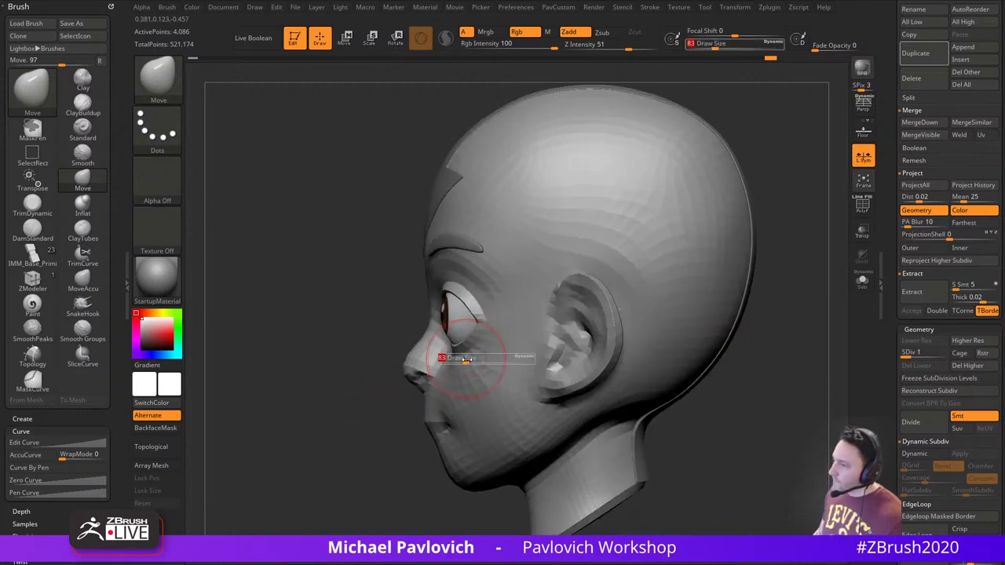
pyautogui.moveTo(468, 352); pyautogui.dragTo(470, 348)
# Refine the eye socket and upper cheek with the Move brush, reducing the draw size to 80
pyautogui.moveTo(346, 364); pyautogui.dragTo(420, 353)
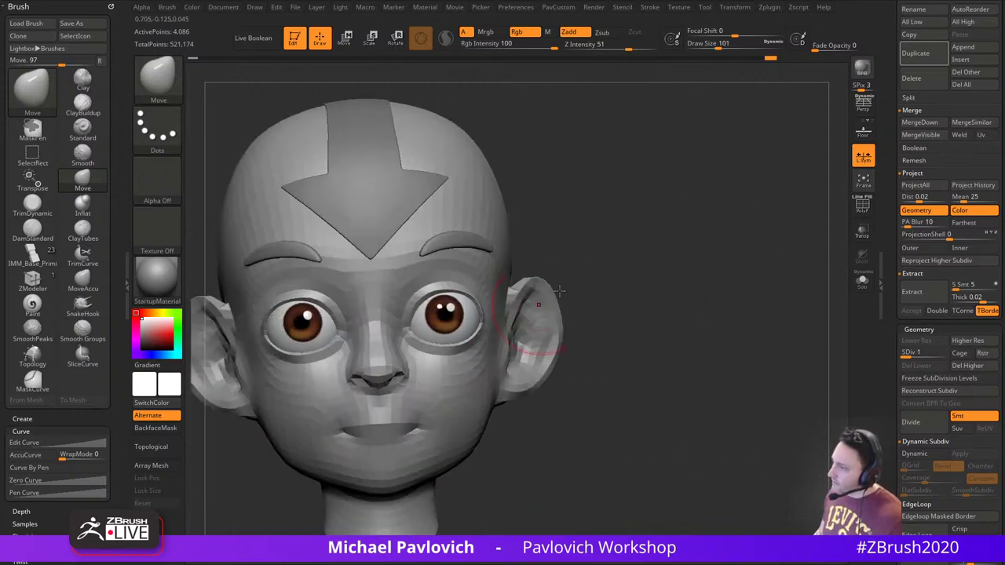
pyautogui.moveTo(620, 312); pyautogui.dragTo(565, 327)
pyautogui.press('s')
pyautogui.moveTo(491, 344); pyautogui.dragTo(488, 344)
pyautogui.moveTo(325, 363)
pyautogui.mouseDown()
pyautogui.moveTo(349, 369)
pyautogui.moveTo(584, 291)
pyautogui.moveTo(555, 301)
pyautogui.moveTo(554, 339)
pyautogui.mouseUp()
pyautogui.press('s')
pyautogui.moveTo(487, 338); pyautogui.dragTo(473, 351)
pyautogui.keyDown('shift'); pyautogui.moveTo(587, 334); pyautogui.dragTo(557, 317); pyautogui.keyUp('shift')
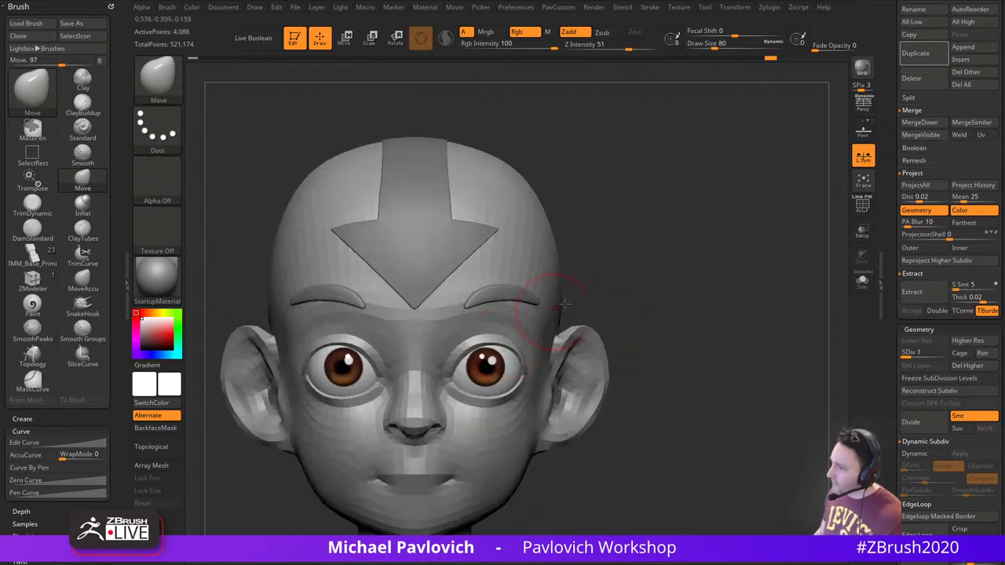
# Reshape the outer corners of the eyelids with the Move brush at draw size 65
pyautogui.keyDown('alt'); pyautogui.moveTo(654, 263); pyautogui.dragTo(713, 246); pyautogui.keyUp('alt')
pyautogui.moveTo(527, 343); pyautogui.dragTo(529, 344)
pyautogui.press('s')
pyautogui.moveTo(694, 313)
pyautogui.keyDown('alt'); pyautogui.mouseDown()
pyautogui.moveTo(704, 288)
pyautogui.moveTo(742, 293)
pyautogui.mouseUp(); pyautogui.keyUp('alt')
pyautogui.press('s')
pyautogui.moveTo(598, 325); pyautogui.dragTo(602, 324)
pyautogui.moveTo(693, 285); pyautogui.dragTo(610, 324)
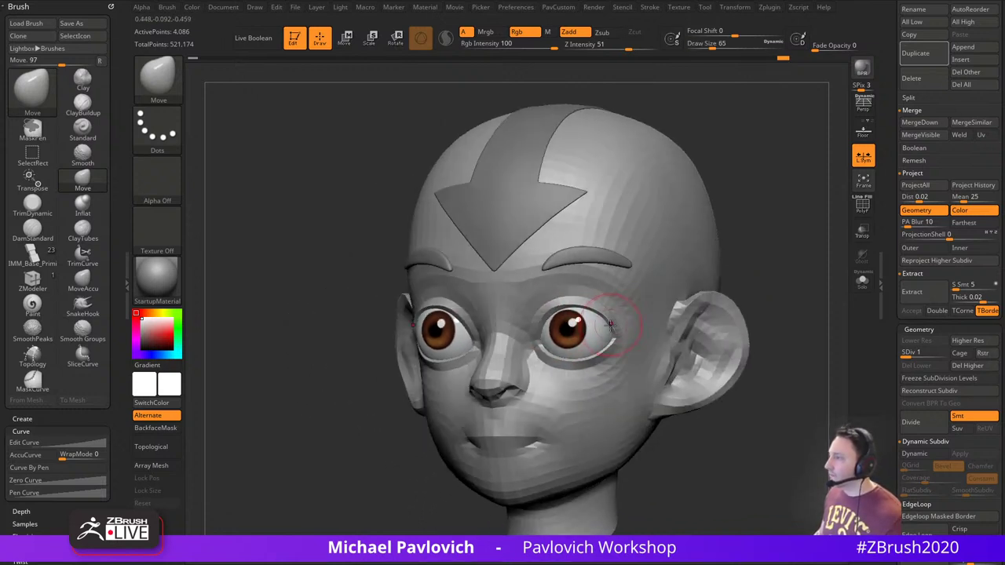
# Adjust the lids around the eyes with a smaller Move brush, ending at draw size 54
pyautogui.keyDown('shift'); pyautogui.moveTo(721, 273); pyautogui.dragTo(693, 291); pyautogui.keyUp('shift')
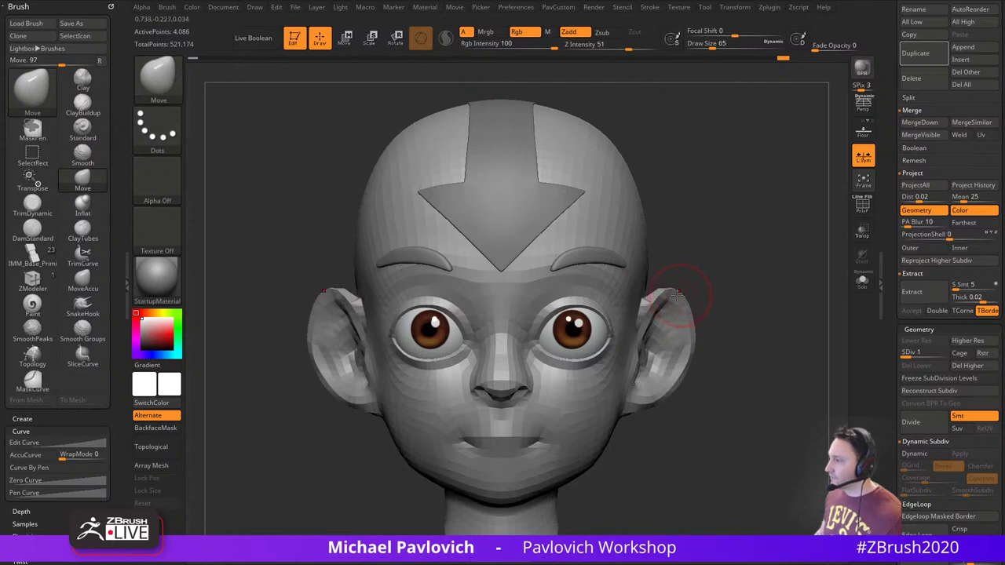
pyautogui.press('s')
pyautogui.moveTo(553, 327); pyautogui.dragTo(549, 327)
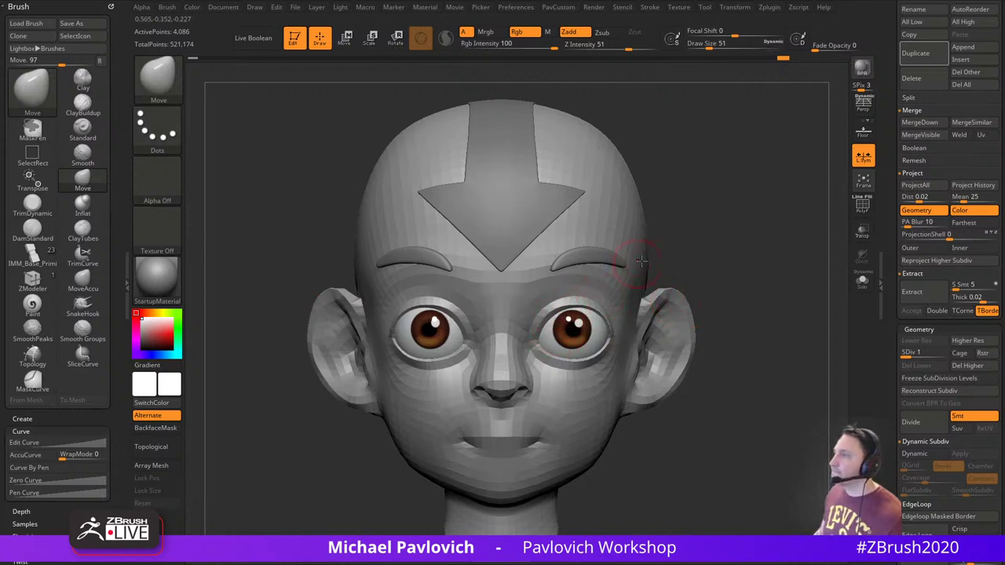
pyautogui.keyDown('alt'); pyautogui.moveTo(653, 259); pyautogui.dragTo(667, 267); pyautogui.keyUp('alt')
pyautogui.press('[')
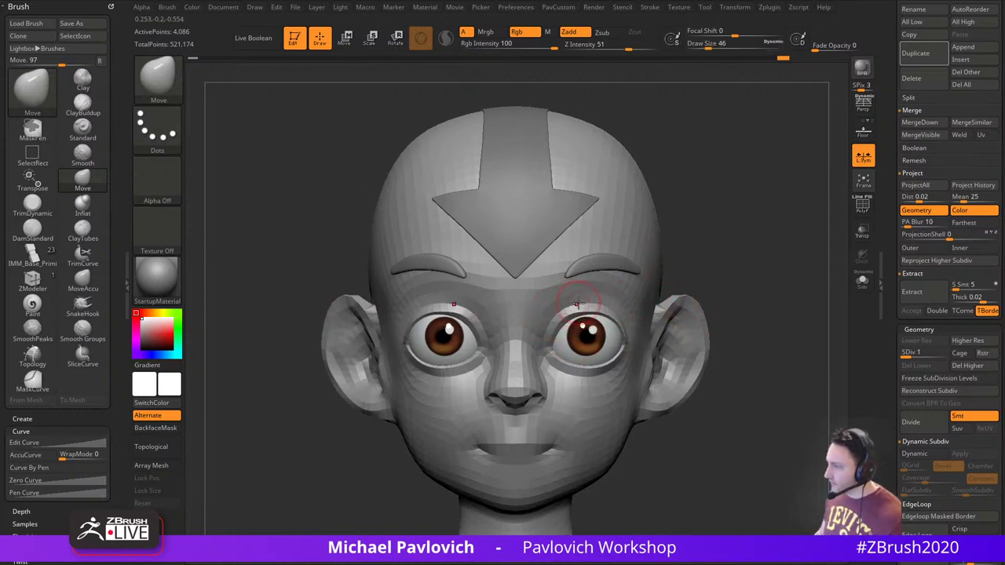
pyautogui.press(']')
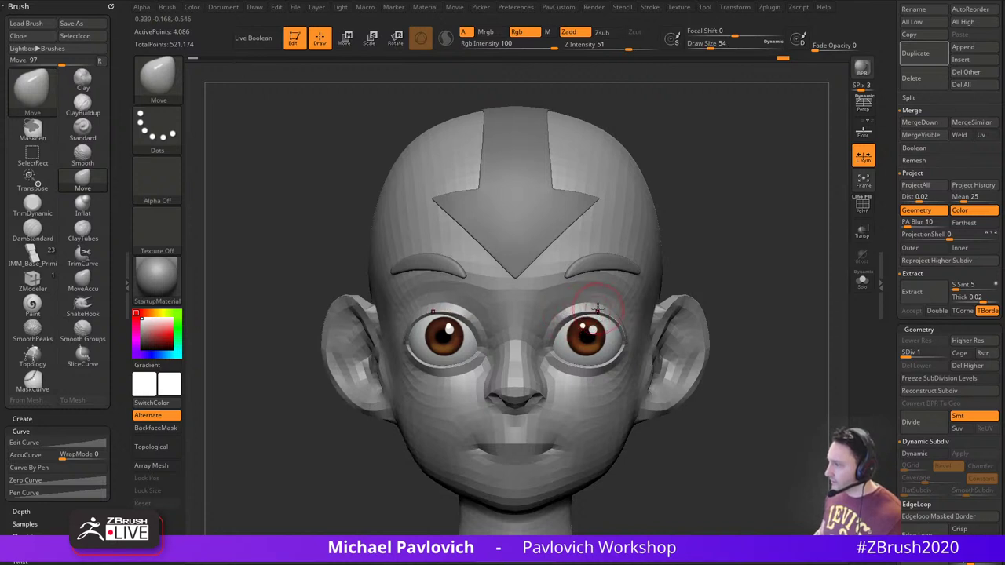
pyautogui.moveTo(711, 283); pyautogui.dragTo(754, 272)
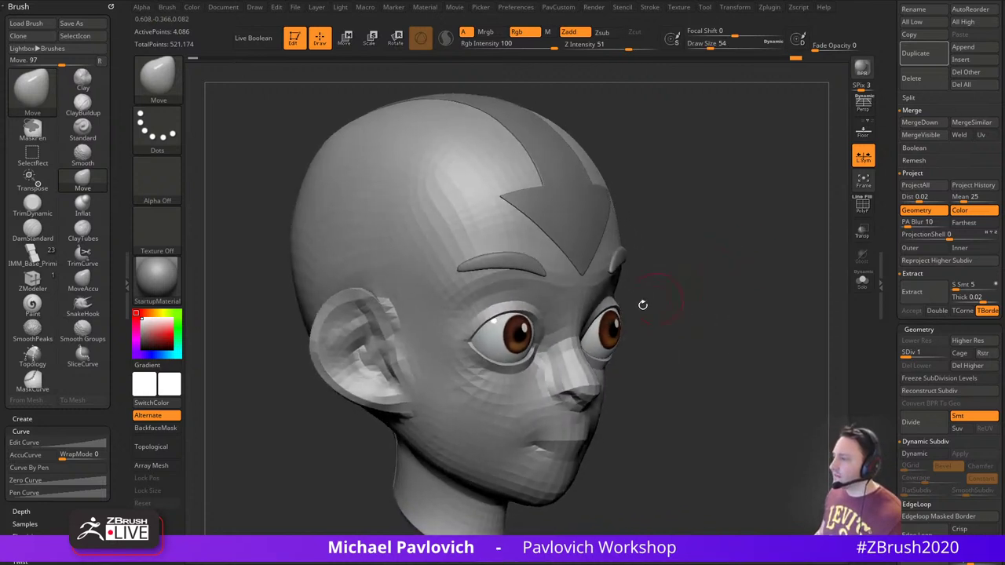
pyautogui.moveTo(752, 332)
pyautogui.mouseDown()
pyautogui.moveTo(642, 334)
pyautogui.moveTo(677, 329)
pyautogui.mouseUp()
# Select the eyeball subtool and fine-tune the eyes' position and rotation with the transform gizmo, then return to drawing mode
pyautogui.press('w')
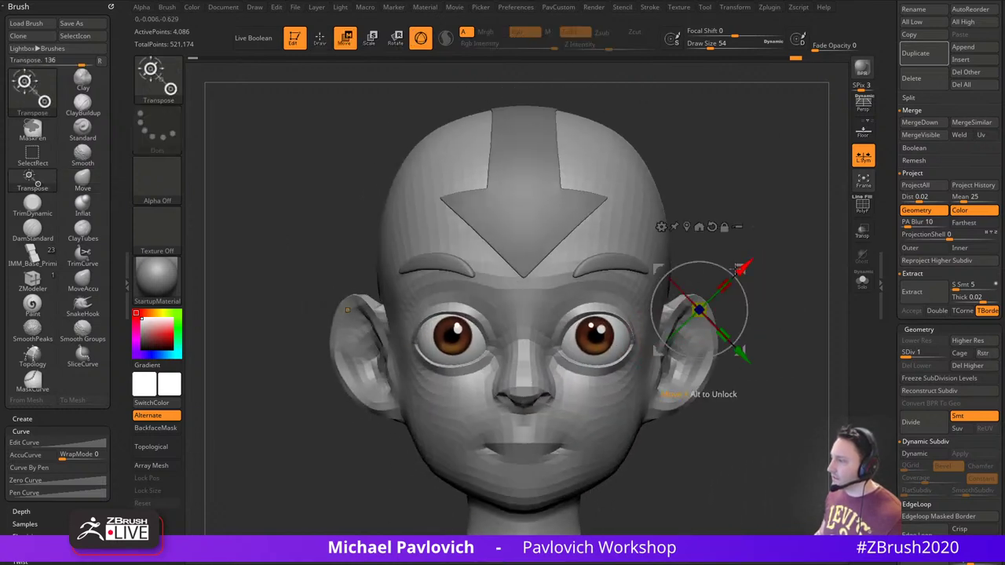
pyautogui.keyDown('alt'); pyautogui.click(596, 338); pyautogui.keyUp('alt')
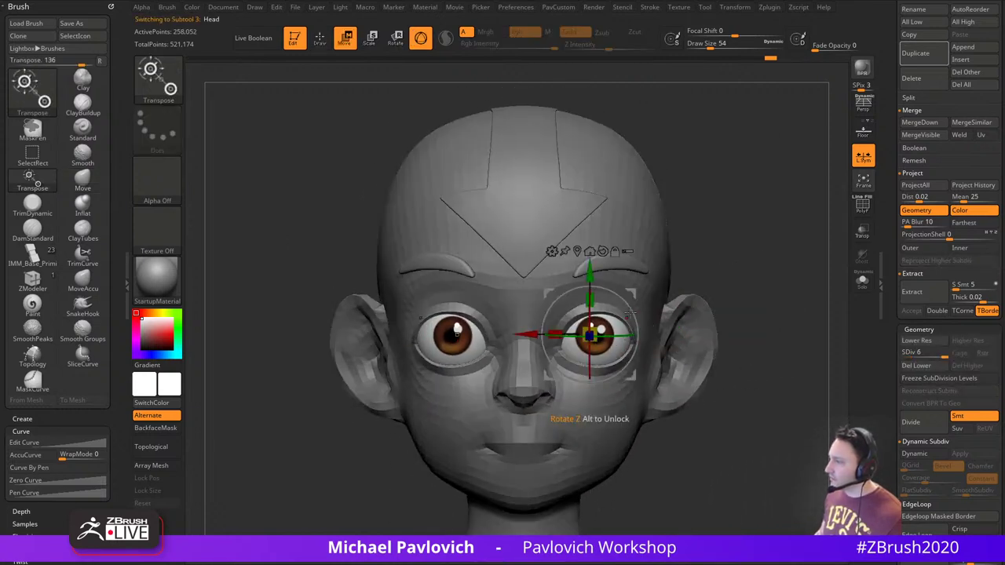
pyautogui.moveTo(641, 292); pyautogui.dragTo(639, 293)
pyautogui.moveTo(609, 336); pyautogui.dragTo(615, 334)
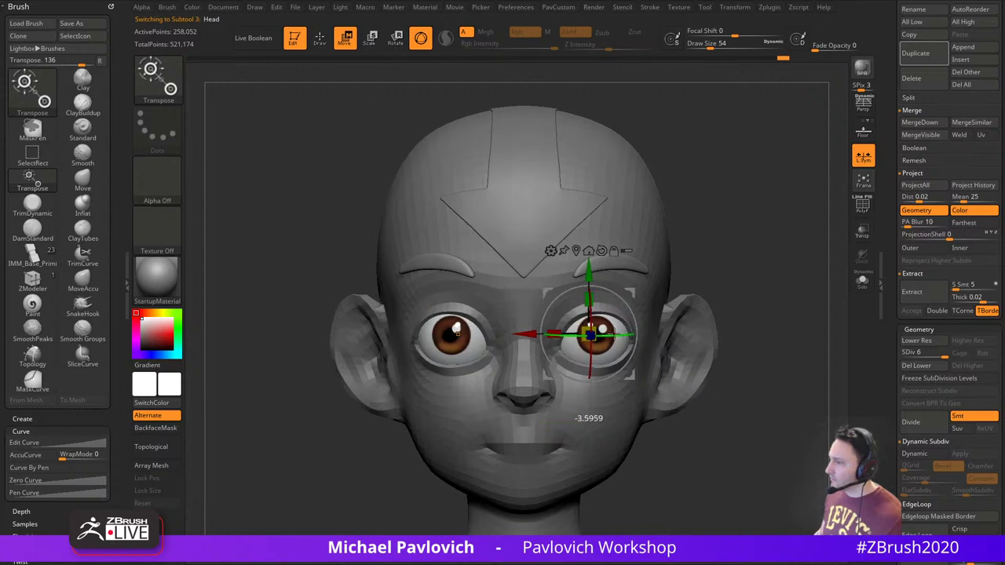
pyautogui.moveTo(636, 292); pyautogui.dragTo(635, 294)
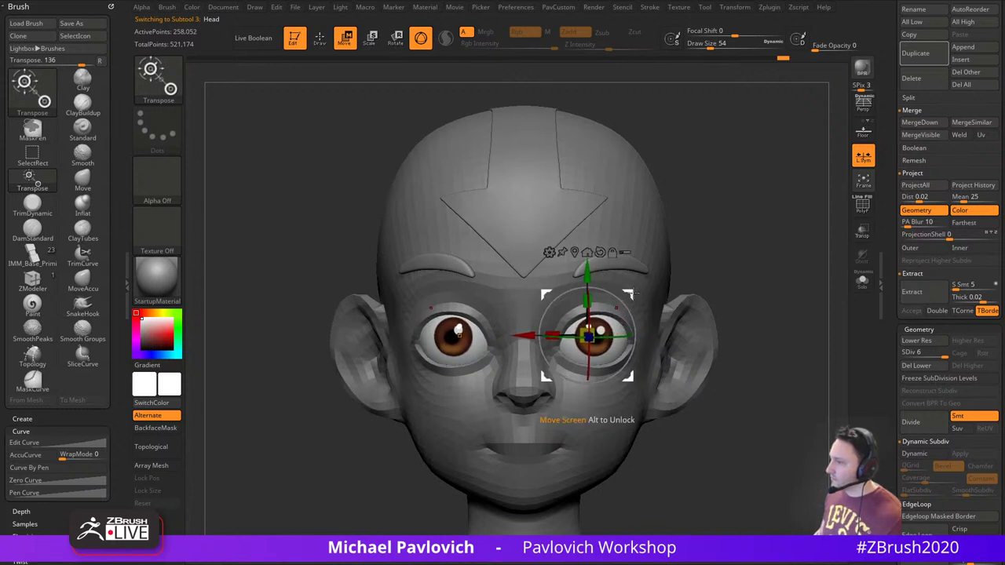
pyautogui.press('q')
pyautogui.moveTo(745, 281); pyautogui.dragTo(681, 295)
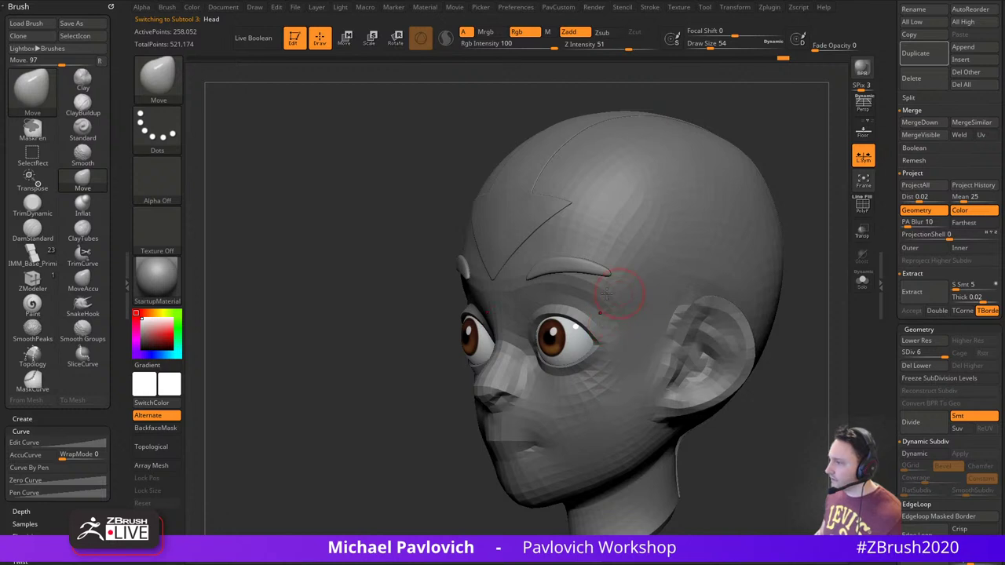
pyautogui.keyDown('shift'); pyautogui.moveTo(433, 401); pyautogui.dragTo(502, 377); pyautogui.keyUp('shift')
pyautogui.press('s')
pyautogui.moveTo(587, 359)
pyautogui.mouseDown()
pyautogui.moveTo(605, 359)
pyautogui.moveTo(591, 343)
pyautogui.moveTo(609, 305)
pyautogui.moveTo(603, 324)
pyautogui.mouseUp()
pyautogui.hotkey('ctrl', 'z')
# Make the Head1 subtool active again and set the Move brush's draw size to 77
pyautogui.press('s')
pyautogui.moveTo(659, 355); pyautogui.dragTo(642, 357)
pyautogui.keyDown('alt'); pyautogui.click(639, 357); pyautogui.keyUp('alt')
pyautogui.keyDown('alt'); pyautogui.moveTo(740, 315); pyautogui.dragTo(589, 336); pyautogui.keyUp('alt')
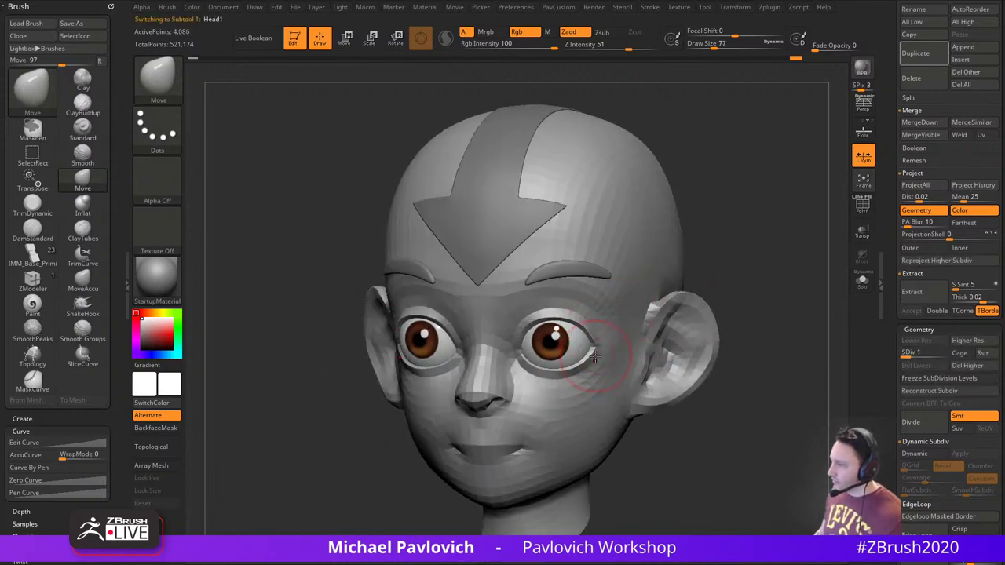
# Reshape the eyelid and socket near the outer eye corner with the Move brush while viewing the head from below
pyautogui.moveTo(728, 334); pyautogui.dragTo(729, 226)
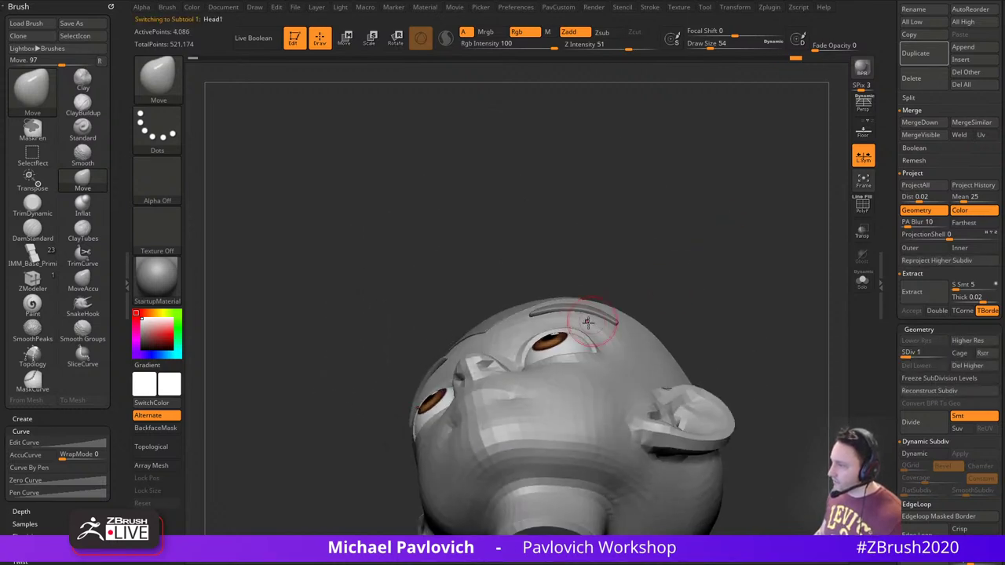
pyautogui.press('s')
pyautogui.moveTo(586, 331); pyautogui.dragTo(590, 331)
pyautogui.moveTo(587, 333); pyautogui.dragTo(563, 333, button='right')
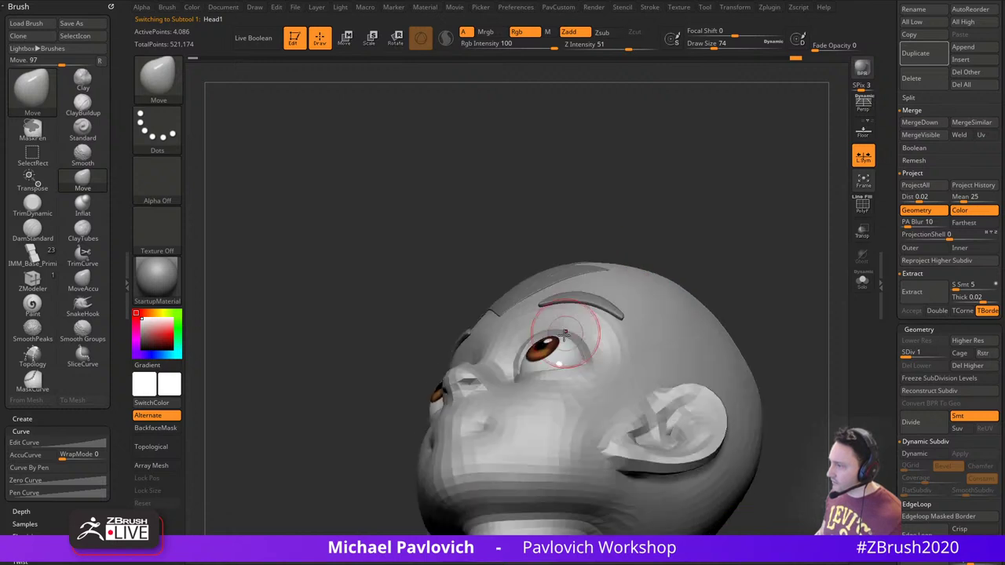
# Refine the lower lids and the area beside the eyes from the front, reducing the draw size to 39
pyautogui.keyDown('shift'); pyautogui.moveTo(601, 266); pyautogui.dragTo(756, 267, button='right'); pyautogui.keyUp('shift')
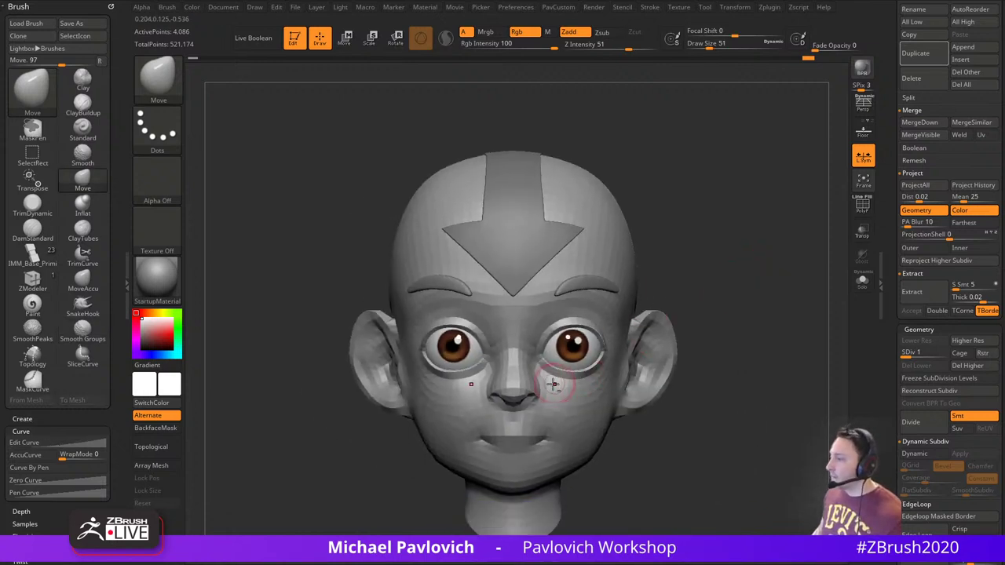
pyautogui.moveTo(690, 291); pyautogui.dragTo(609, 339, button='right')
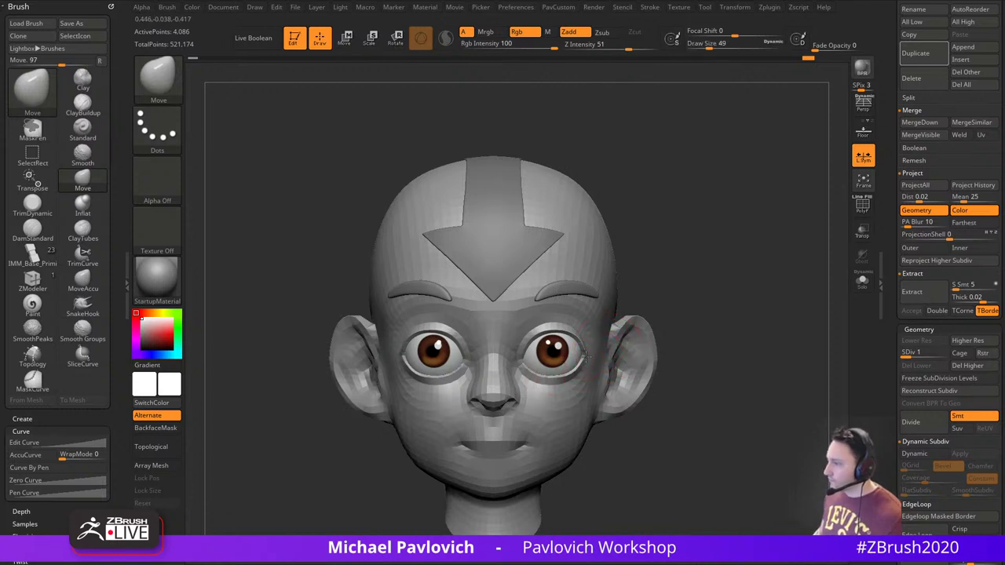
pyautogui.keyDown('ctrl'); pyautogui.moveTo(670, 317); pyautogui.dragTo(639, 350, button='right'); pyautogui.keyUp('ctrl')
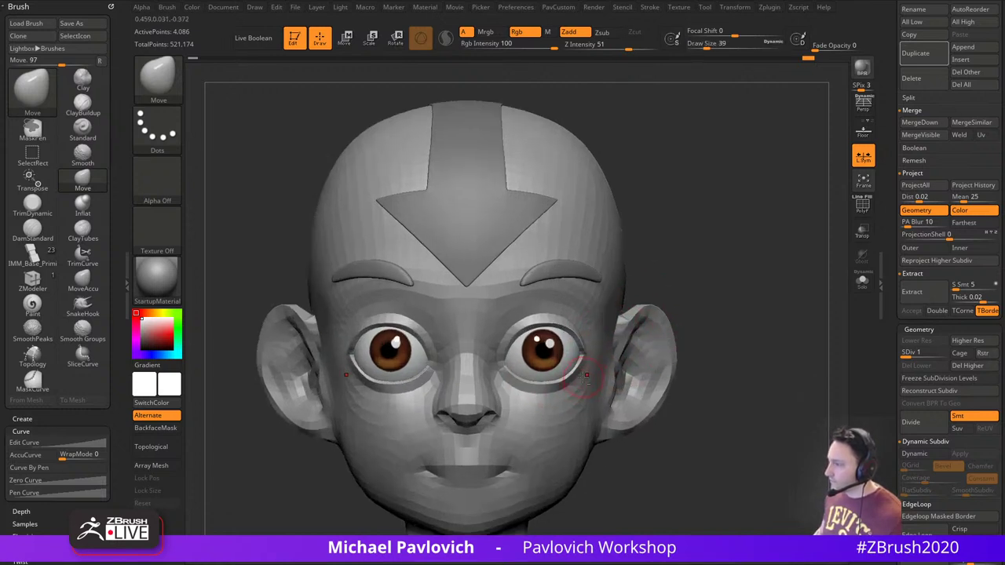
pyautogui.keyDown('alt'); pyautogui.moveTo(685, 291); pyautogui.dragTo(717, 258, button='right'); pyautogui.keyUp('alt')
# Show the Spotlight reference sheet, enlarge it, and line up its front-view drawing with the sculpted head
pyautogui.hotkey('shift', 'z')
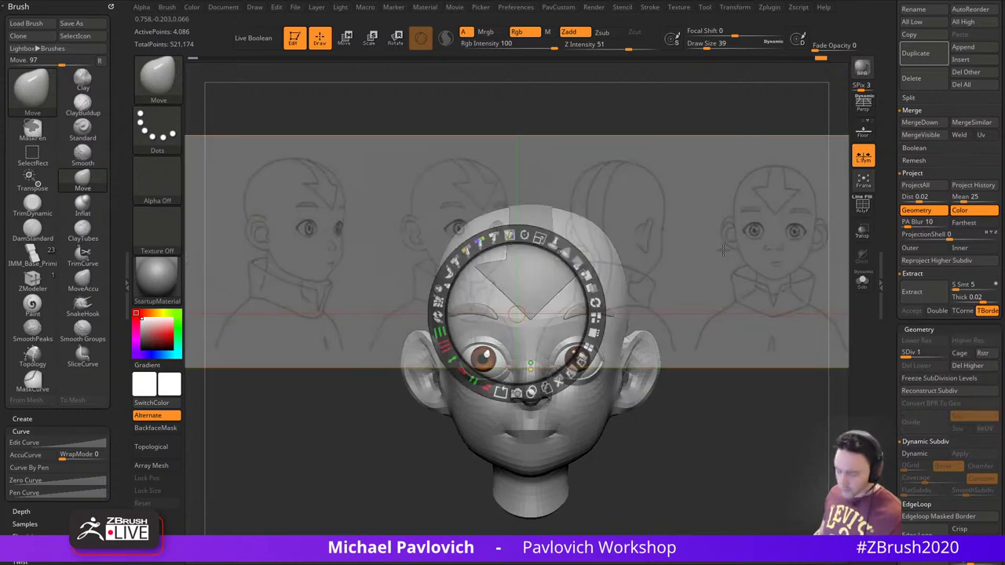
pyautogui.moveTo(652, 196); pyautogui.dragTo(443, 254)
pyautogui.moveTo(466, 177); pyautogui.dragTo(510, 211)
pyautogui.moveTo(711, 286); pyautogui.dragTo(572, 231)
pyautogui.press('z')
pyautogui.keyDown('alt'); pyautogui.moveTo(738, 271); pyautogui.dragTo(752, 207, button='right'); pyautogui.keyUp('alt')
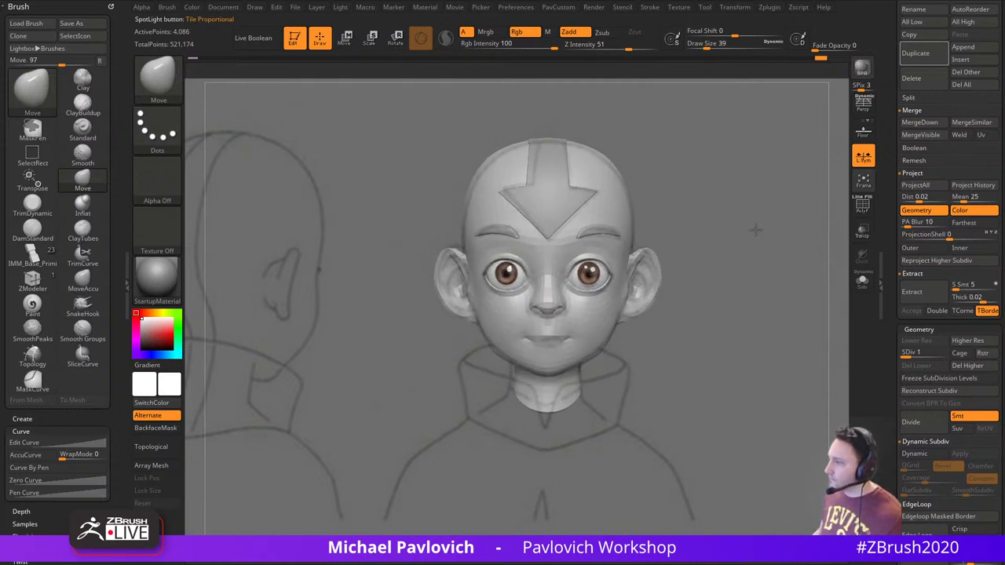
# Move the Spotlight dial clear of the face and adjust the reference overlay so the drawing shows more strongly
pyautogui.press('z')
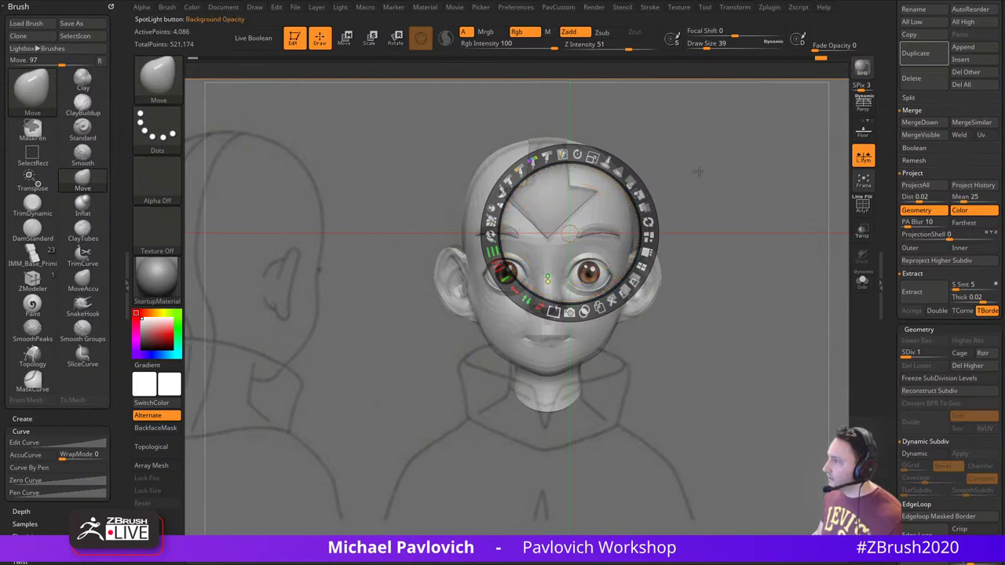
pyautogui.moveTo(570, 233); pyautogui.dragTo(720, 187)
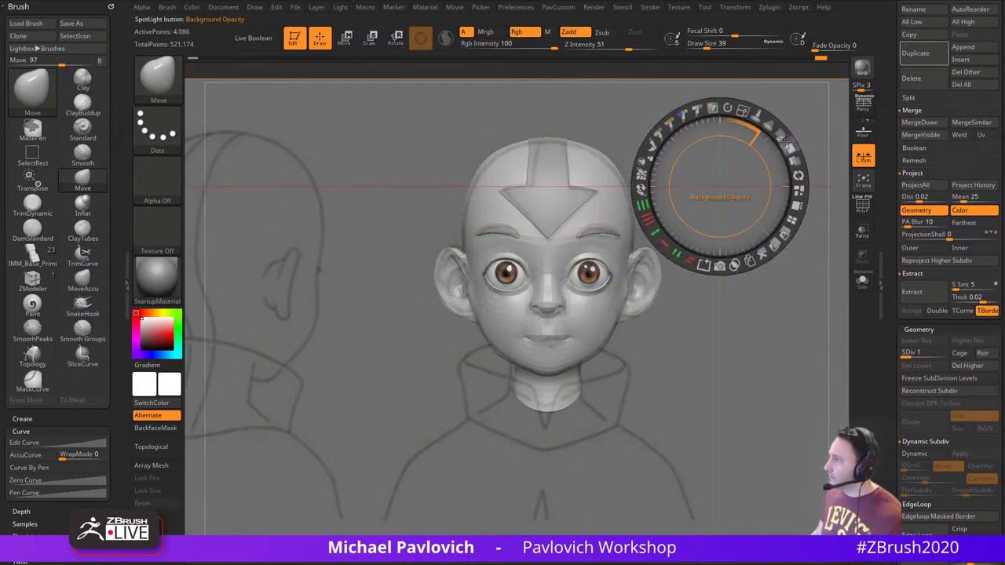
pyautogui.moveTo(784, 134)
pyautogui.mouseDown()
pyautogui.moveTo(779, 223)
pyautogui.moveTo(793, 173)
pyautogui.moveTo(760, 124)
pyautogui.moveTo(772, 210)
pyautogui.moveTo(787, 167)
pyautogui.moveTo(787, 180)
pyautogui.moveTo(787, 138)
pyautogui.moveTo(778, 198)
pyautogui.moveTo(787, 174)
pyautogui.moveTo(769, 124)
pyautogui.moveTo(786, 159)
pyautogui.moveTo(745, 220)
pyautogui.moveTo(781, 179)
pyautogui.moveTo(771, 133)
pyautogui.moveTo(786, 159)
pyautogui.moveTo(736, 221)
pyautogui.moveTo(780, 181)
pyautogui.moveTo(771, 132)
pyautogui.moveTo(782, 153)
pyautogui.moveTo(731, 206)
pyautogui.moveTo(773, 184)
pyautogui.moveTo(783, 163)
pyautogui.mouseUp()
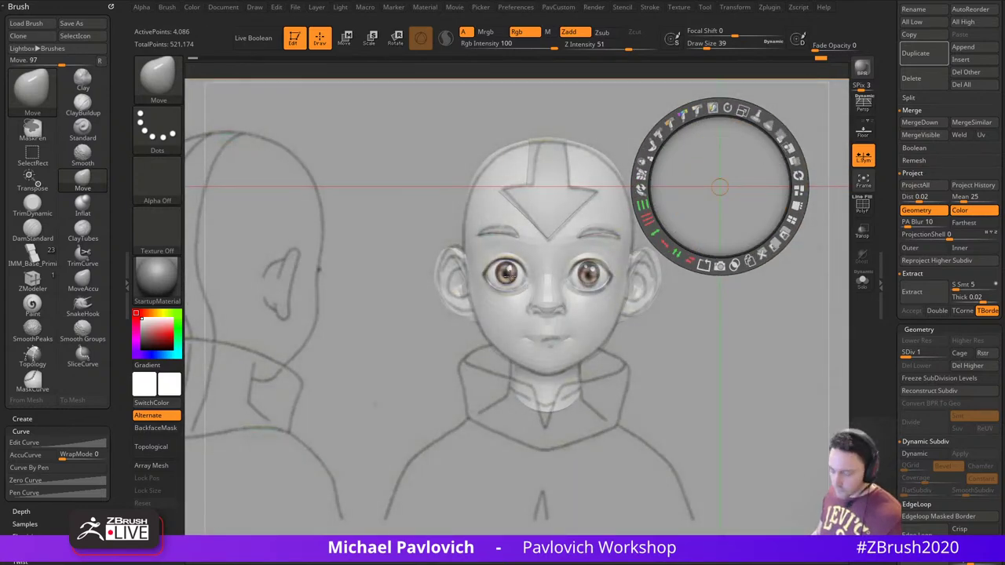
# Leave Spotlight editing with the reference still displayed and set the Move brush's draw size to 97
pyautogui.press('z')
pyautogui.press('s')
pyautogui.moveTo(521, 299); pyautogui.dragTo(531, 299)
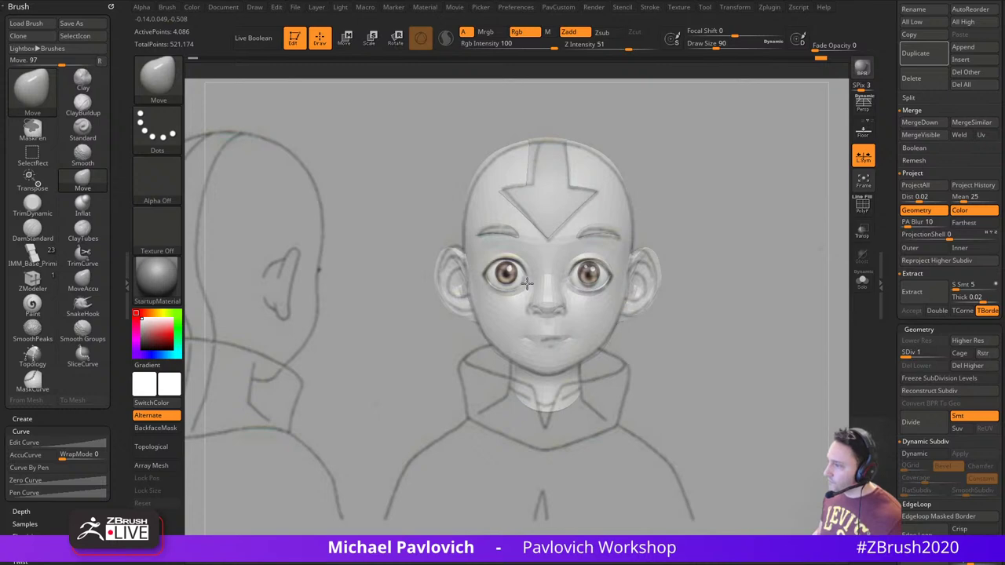
pyautogui.press('s')
pyautogui.click(529, 290)
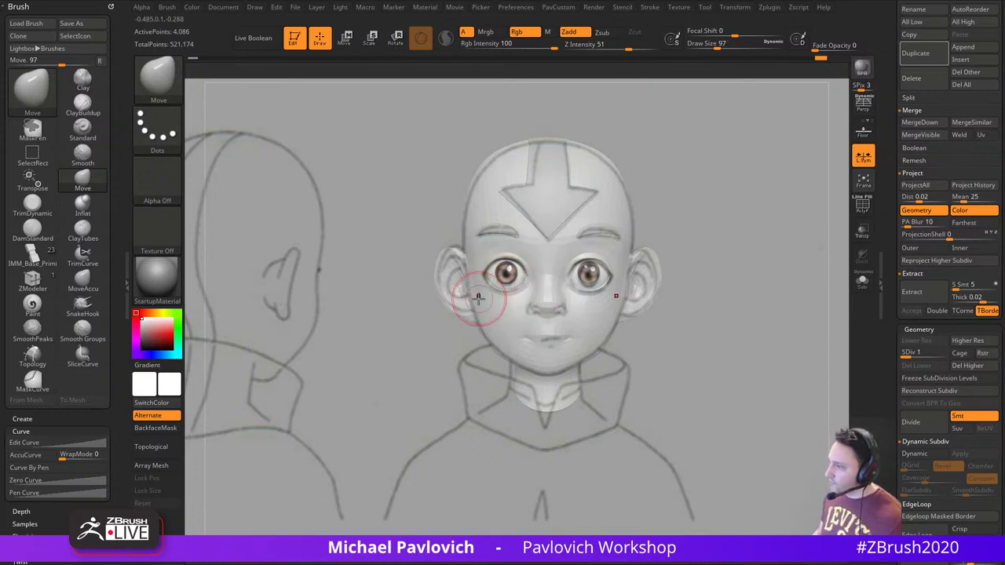
# Reopen the Spotlight controls and fine-tune how the reference drawing overlays the head
pyautogui.hotkey('shift', 'z')
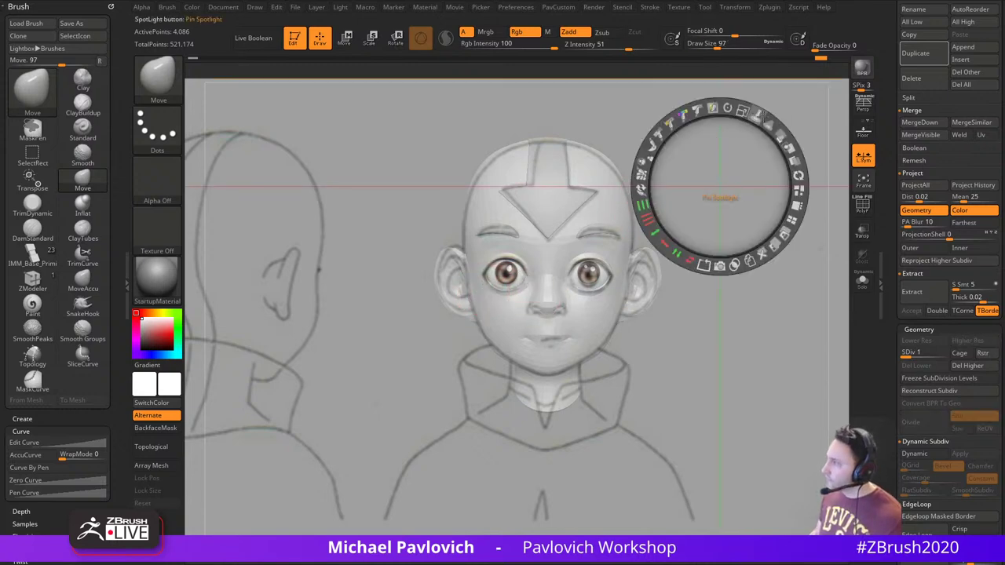
pyautogui.moveTo(779, 132); pyautogui.dragTo(744, 112)
pyautogui.moveTo(778, 169); pyautogui.dragTo(769, 144)
pyautogui.moveTo(743, 215); pyautogui.dragTo(762, 150)
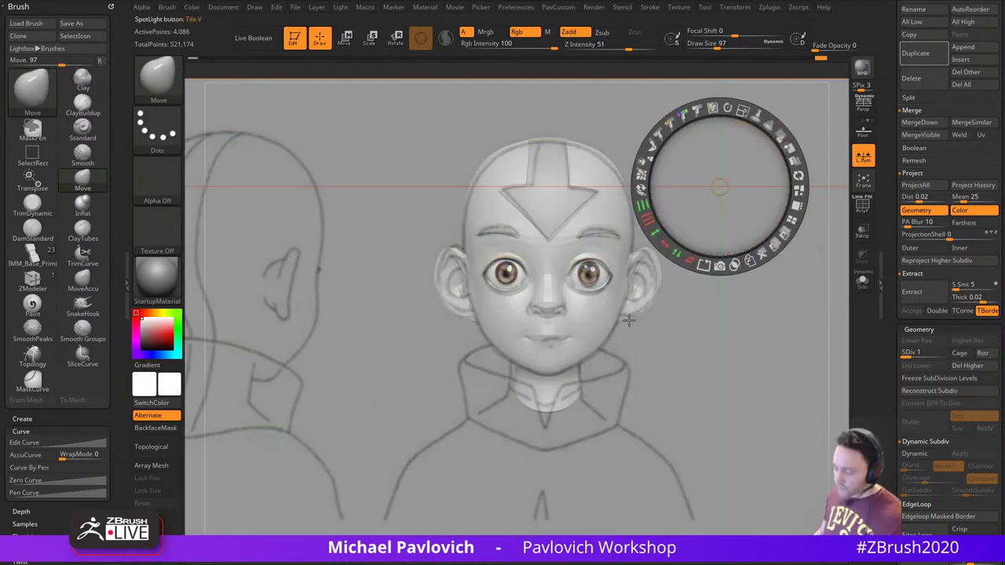
# Nudge the nose toward the reference drawing with the Move brush at draw size 158, then reduce the size to 108
pyautogui.press('z')
pyautogui.press(']')
pyautogui.press(']')
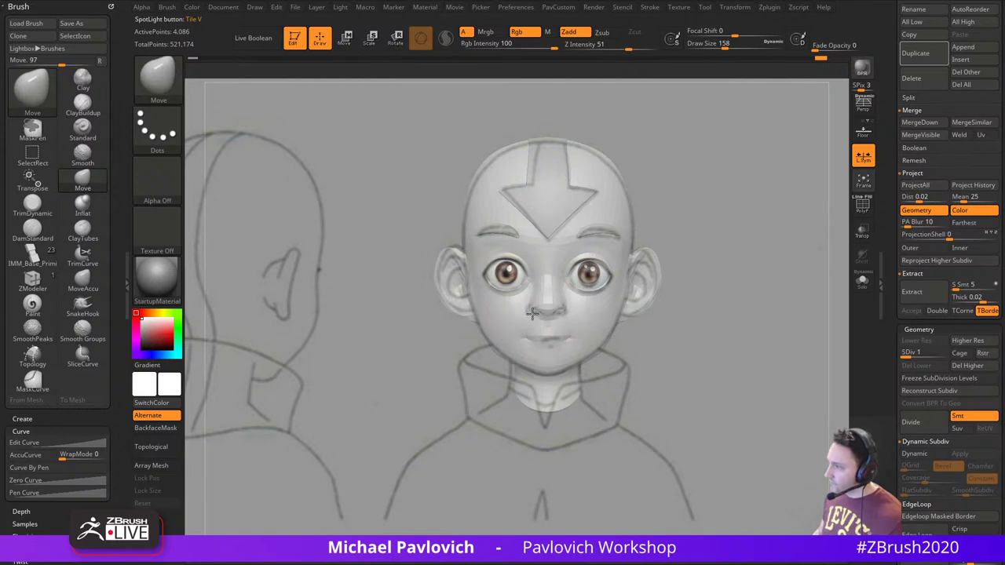
pyautogui.moveTo(532, 314); pyautogui.dragTo(550, 321)
pyautogui.press('[')
pyautogui.press('[')
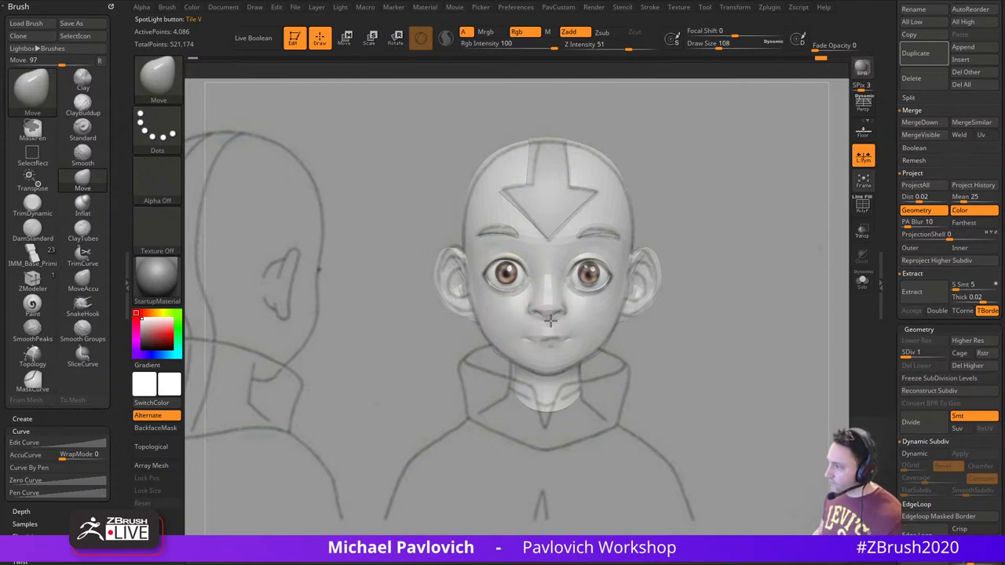
# Readjust the reference overlay in Spotlight, resume sculpting, and set the Move brush's draw size to 104
pyautogui.hotkey('shift', 'z')
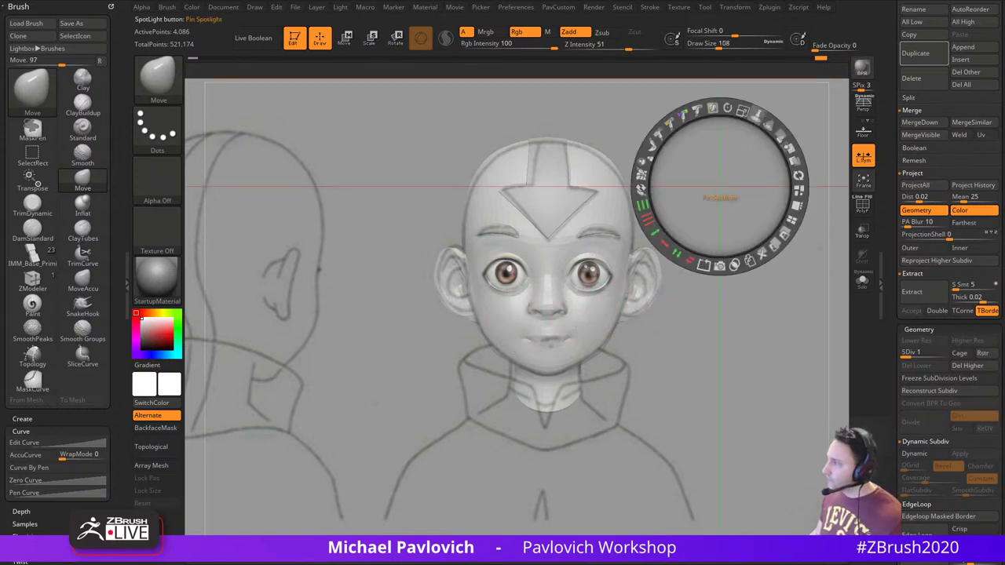
pyautogui.moveTo(781, 134)
pyautogui.mouseDown()
pyautogui.moveTo(788, 185)
pyautogui.moveTo(764, 128)
pyautogui.moveTo(783, 146)
pyautogui.moveTo(775, 188)
pyautogui.moveTo(776, 139)
pyautogui.mouseUp()
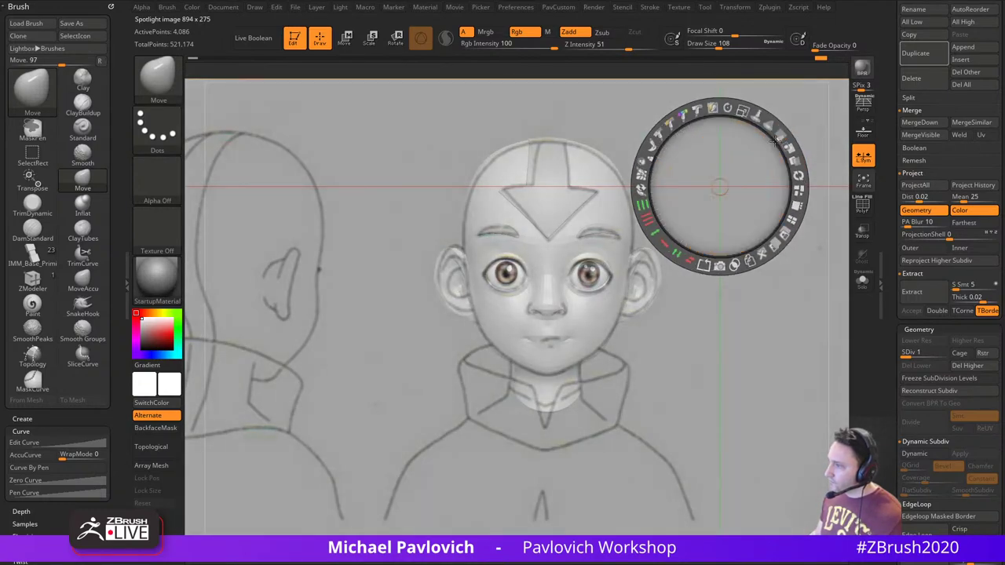
pyautogui.press('z')
pyautogui.press('s')
pyautogui.click(448, 266)
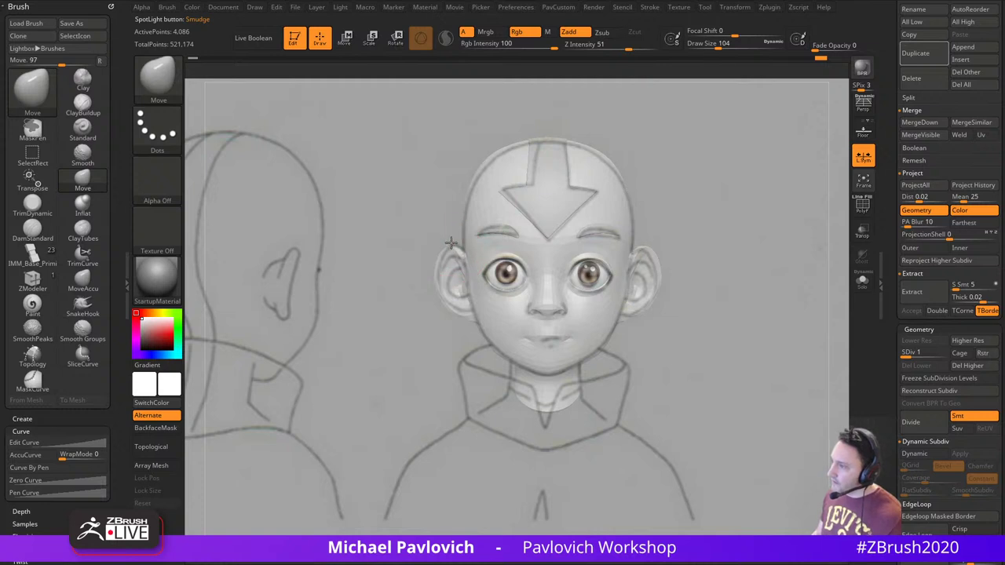
# Set the Move brush's draw size to 94 and reshape the ears' outer edge toward the reference drawing
pyautogui.press('s')
pyautogui.click(448, 243)
pyautogui.moveTo(454, 250)
pyautogui.mouseDown()
pyautogui.moveTo(438, 269)
pyautogui.moveTo(456, 312)
pyautogui.mouseUp()
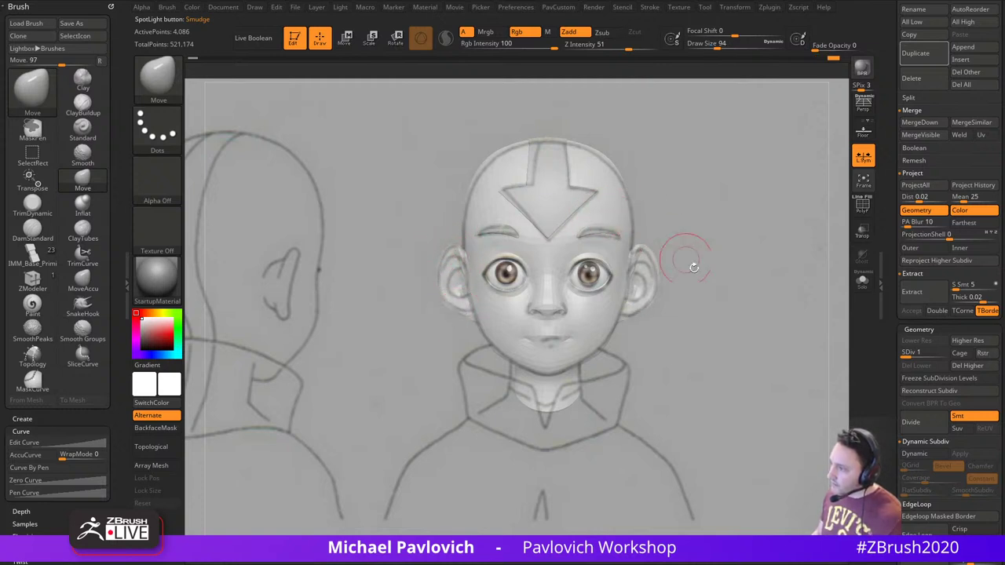
# With the Move AccuCurve brush at draw size 94, adjust the area where the earlobes meet the jaw to follow the reference
pyautogui.press('b')
pyautogui.press('m')
pyautogui.press('a')
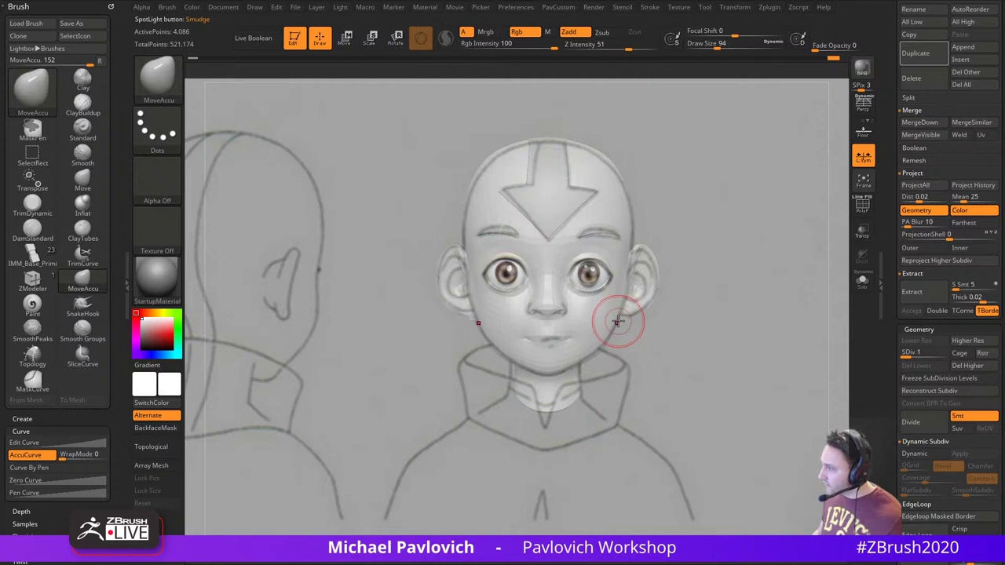
pyautogui.moveTo(617, 322); pyautogui.dragTo(623, 306)
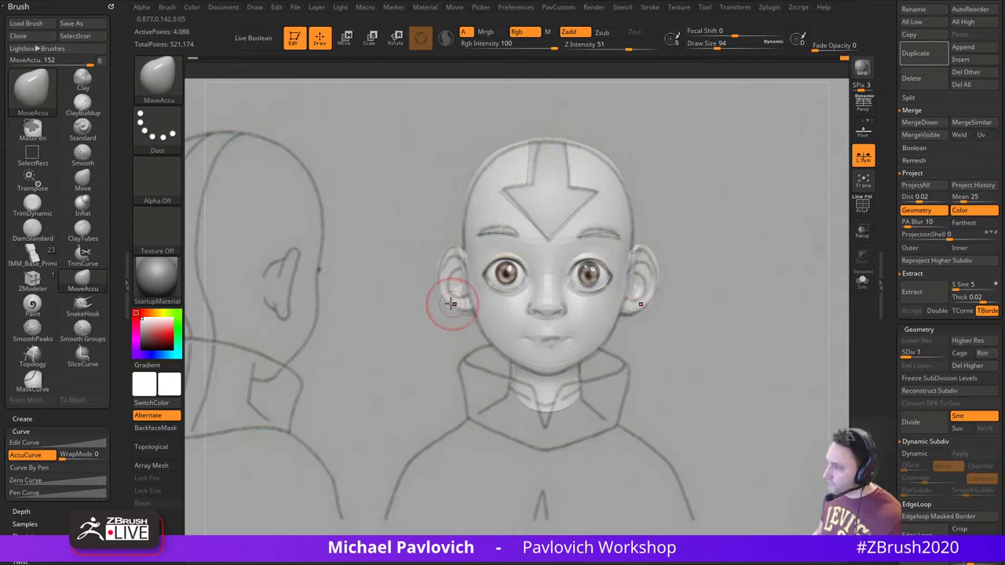
# Readjust the reference overlay in Spotlight, resume sculpting, and choose the Move brush with draw size 80
pyautogui.press('z')
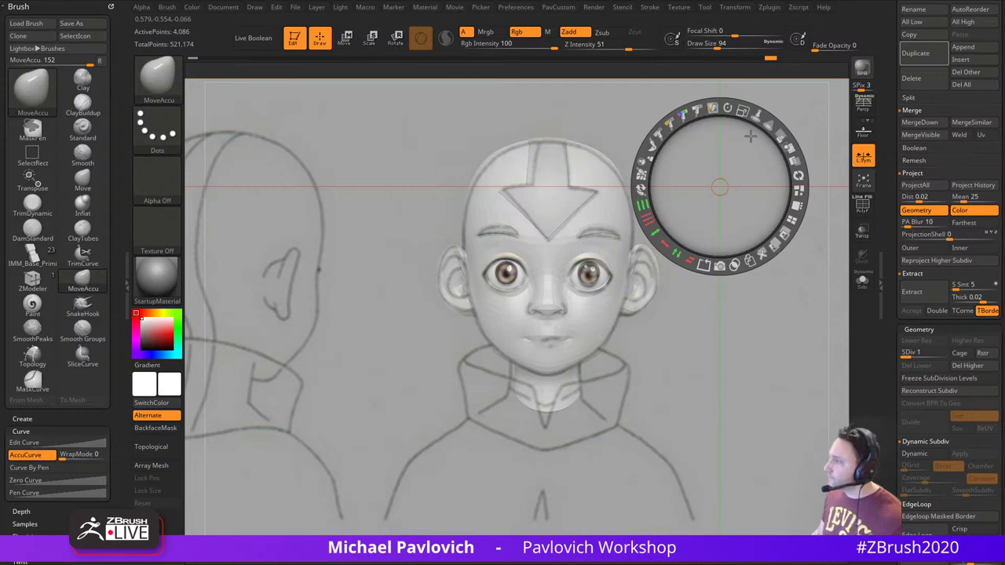
pyautogui.moveTo(781, 133)
pyautogui.mouseDown()
pyautogui.moveTo(796, 188)
pyautogui.moveTo(782, 137)
pyautogui.moveTo(732, 114)
pyautogui.moveTo(768, 163)
pyautogui.moveTo(770, 151)
pyautogui.mouseUp()
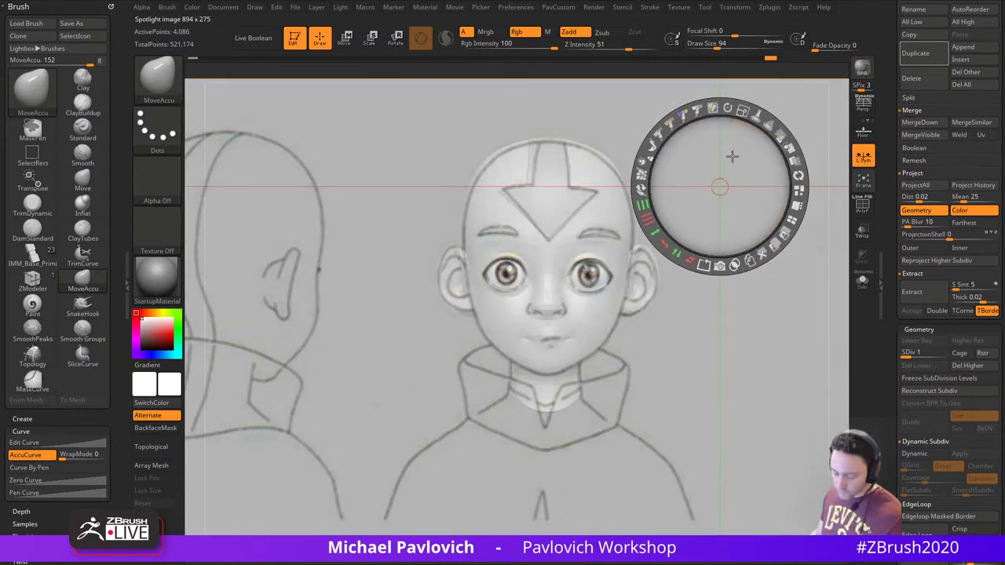
pyautogui.press('z')
pyautogui.press('s')
pyautogui.moveTo(539, 272); pyautogui.dragTo(532, 274)
pyautogui.press('b')
pyautogui.press('m')
pyautogui.press('v')
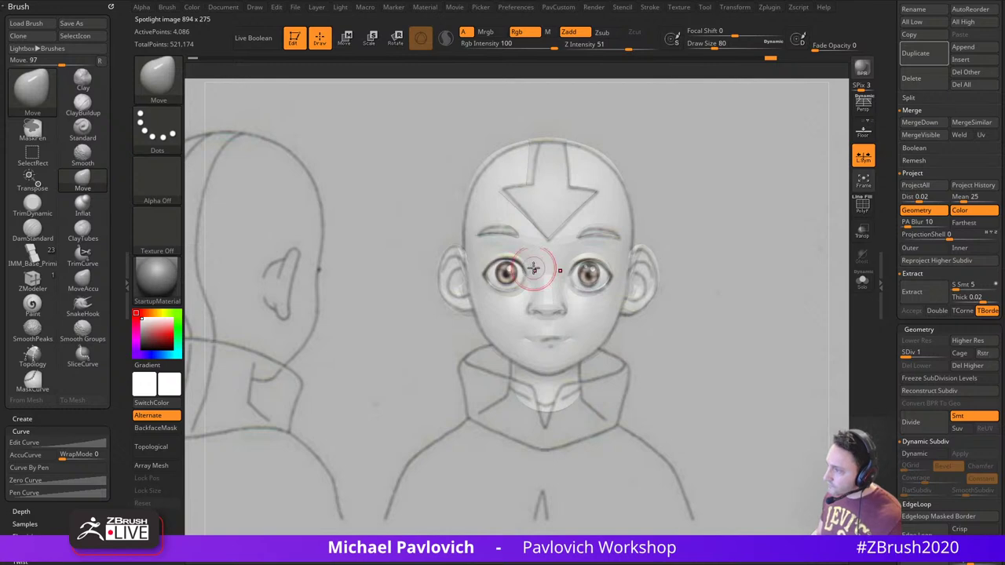
# Hide the reference drawing and refine the eyelids with the Move brush at draw size 44, continuing with Move AccuCurve at 27
pyautogui.hotkey('shift', 'z')
pyautogui.keyDown('ctrl'); pyautogui.moveTo(756, 238); pyautogui.dragTo(740, 285, button='right'); pyautogui.keyUp('ctrl')
pyautogui.moveTo(549, 354)
pyautogui.mouseDown(button='right')
pyautogui.moveTo(605, 287)
pyautogui.moveTo(673, 268)
pyautogui.moveTo(610, 259)
pyautogui.mouseUp(button='right')
pyautogui.press('s')
pyautogui.moveTo(562, 302); pyautogui.dragTo(553, 303)
pyautogui.press('s')
pyautogui.keyDown('shift'); pyautogui.moveTo(727, 242); pyautogui.dragTo(675, 269); pyautogui.keyUp('shift')
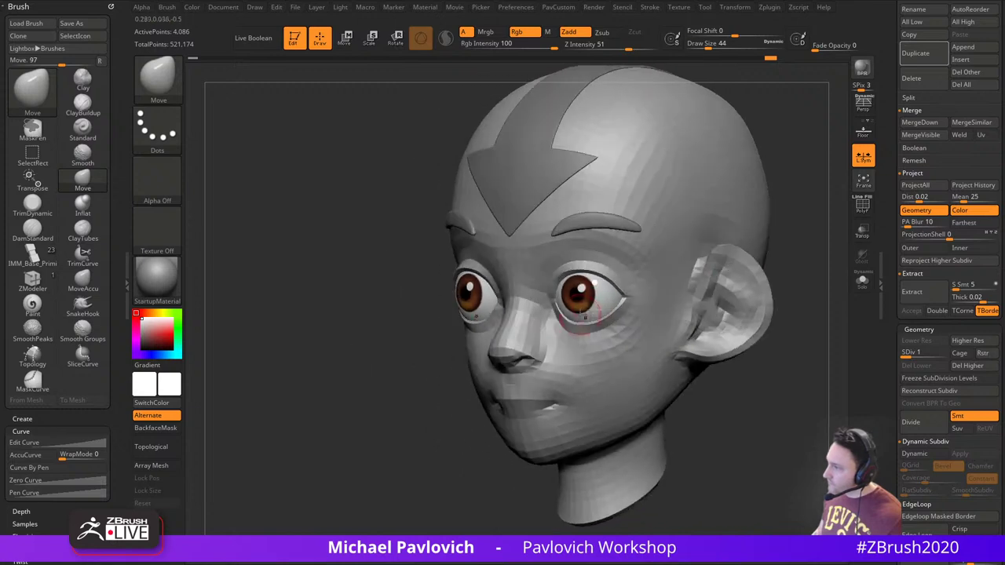
pyautogui.keyDown('shift'); pyautogui.moveTo(768, 243); pyautogui.dragTo(760, 231); pyautogui.keyUp('shift')
pyautogui.press('4')
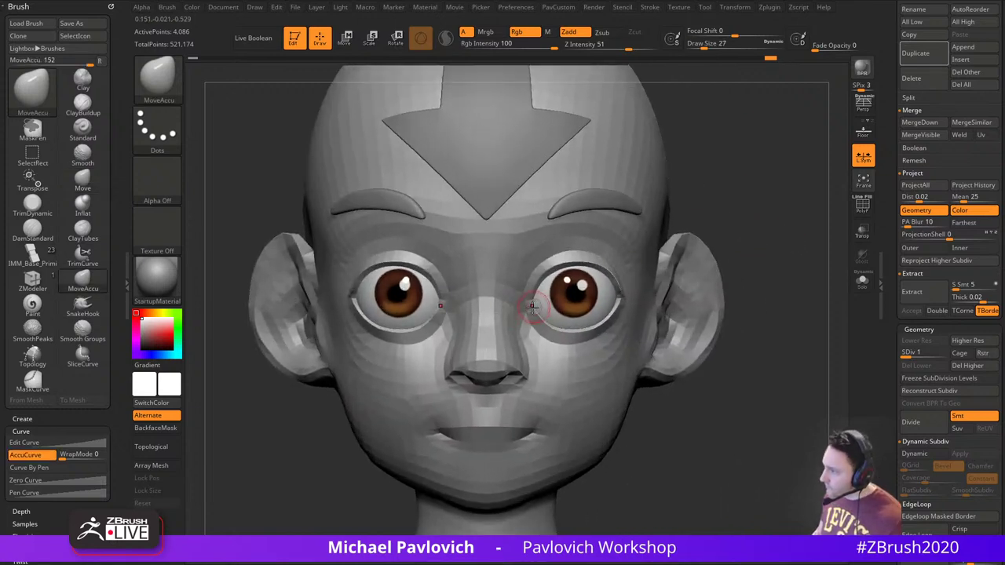
# Reshape the base of the earlobes from the side and behind with Move AccuCurve at draw size 39
pyautogui.moveTo(778, 264)
pyautogui.keyDown('alt'); pyautogui.mouseDown()
pyautogui.moveTo(758, 262)
pyautogui.moveTo(778, 294)
pyautogui.moveTo(771, 268)
pyautogui.moveTo(718, 274)
pyautogui.mouseUp(); pyautogui.keyUp('alt')
pyautogui.press('s')
pyautogui.moveTo(614, 333); pyautogui.dragTo(617, 332)
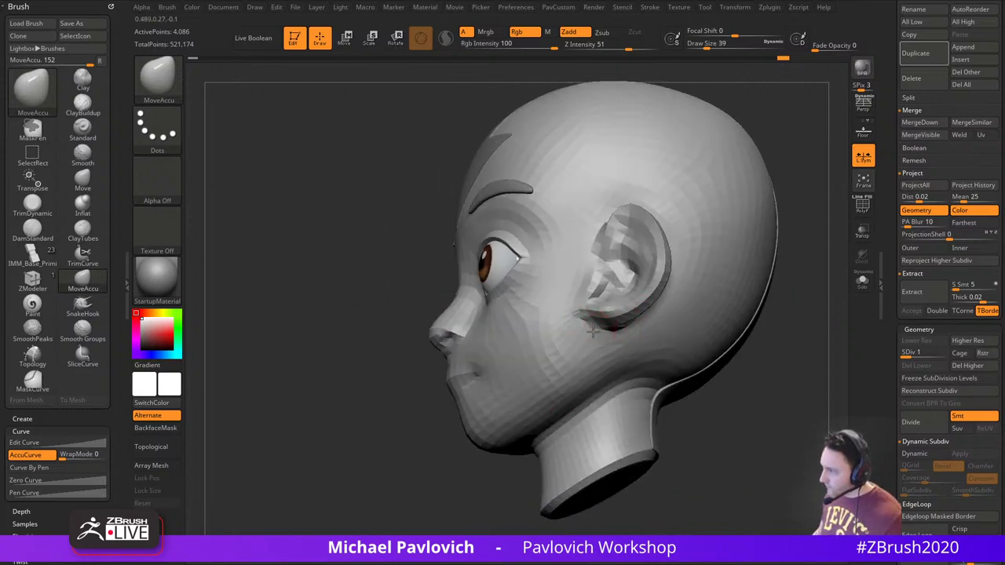
pyautogui.moveTo(780, 321); pyautogui.dragTo(675, 303)
pyautogui.moveTo(533, 375); pyautogui.dragTo(607, 333)
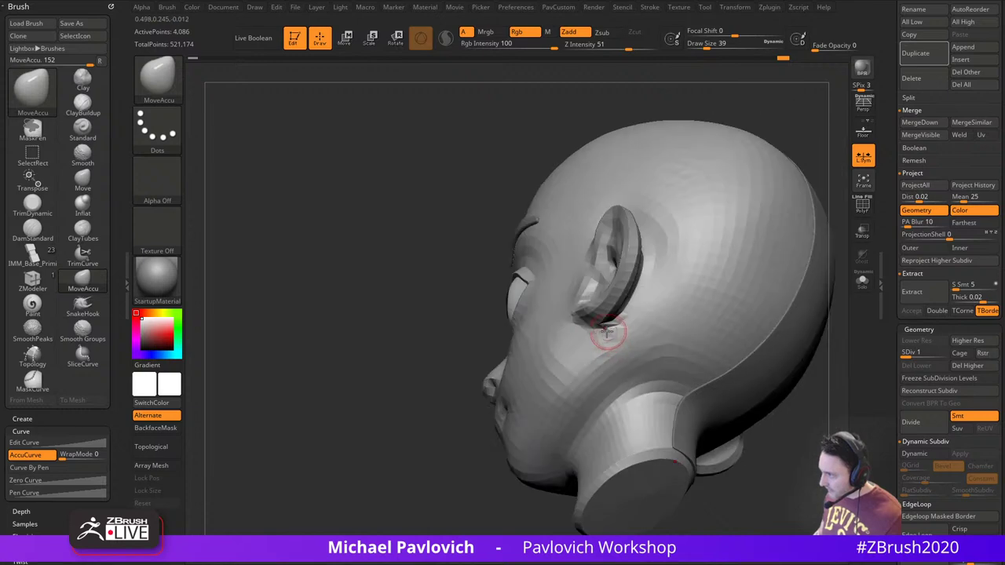
pyautogui.moveTo(486, 354); pyautogui.dragTo(565, 340)
pyautogui.moveTo(758, 334); pyautogui.dragTo(798, 318)
# Raise the head to subdivision level 2 and adjust the upper eyelids from below with the Move brush at draw size 44
pyautogui.click(918, 356)
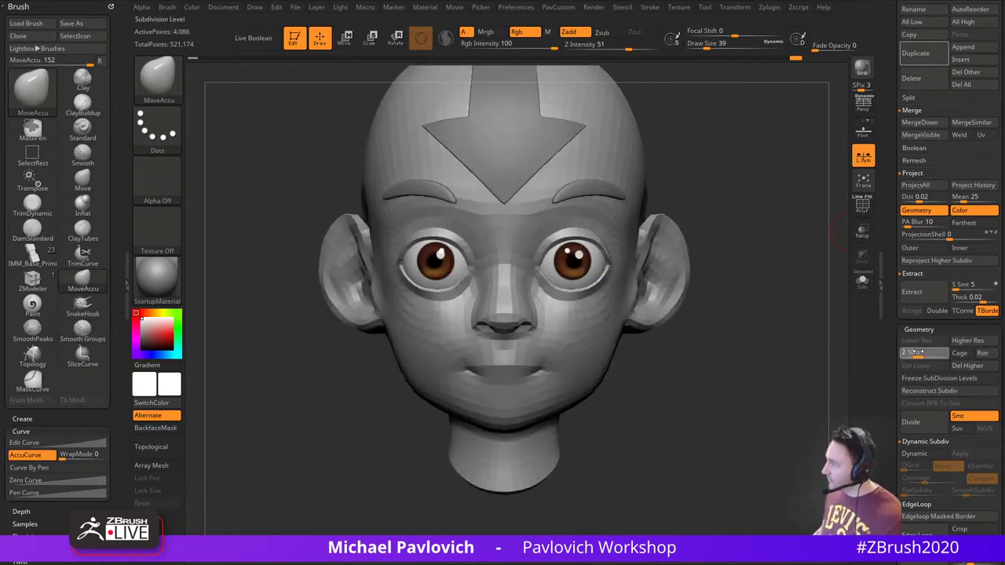
pyautogui.keyDown('alt'); pyautogui.moveTo(739, 249); pyautogui.dragTo(767, 277); pyautogui.keyUp('alt')
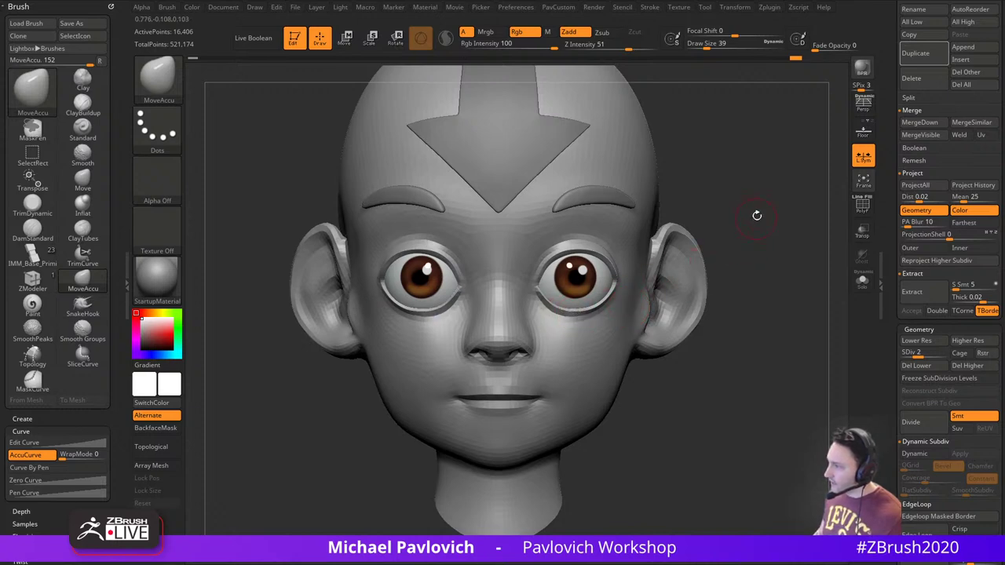
pyautogui.moveTo(757, 215); pyautogui.dragTo(699, 212, button='right')
pyautogui.moveTo(734, 255); pyautogui.dragTo(673, 219, button='right')
pyautogui.press('s')
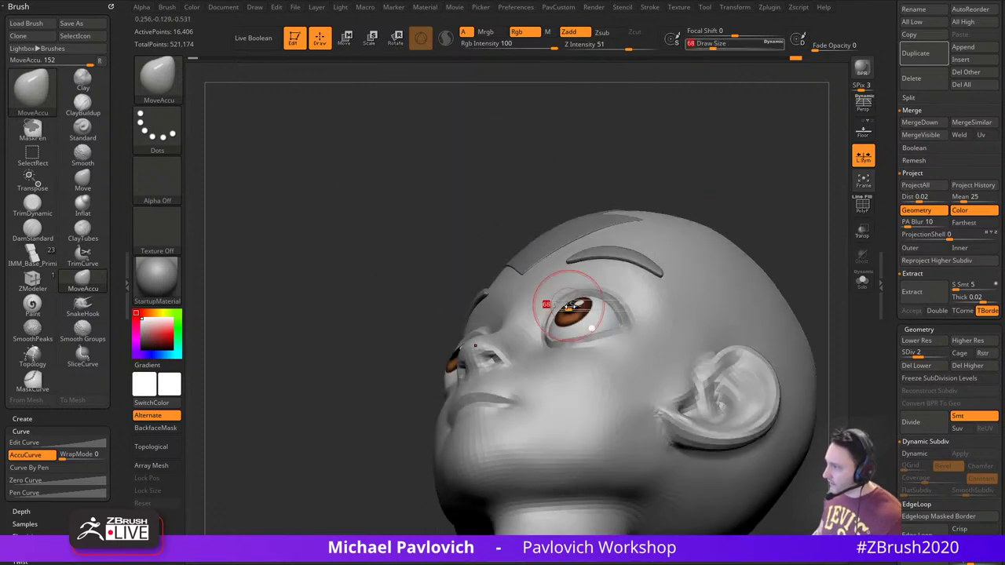
pyautogui.press('b')
pyautogui.press('m')
pyautogui.press('v')
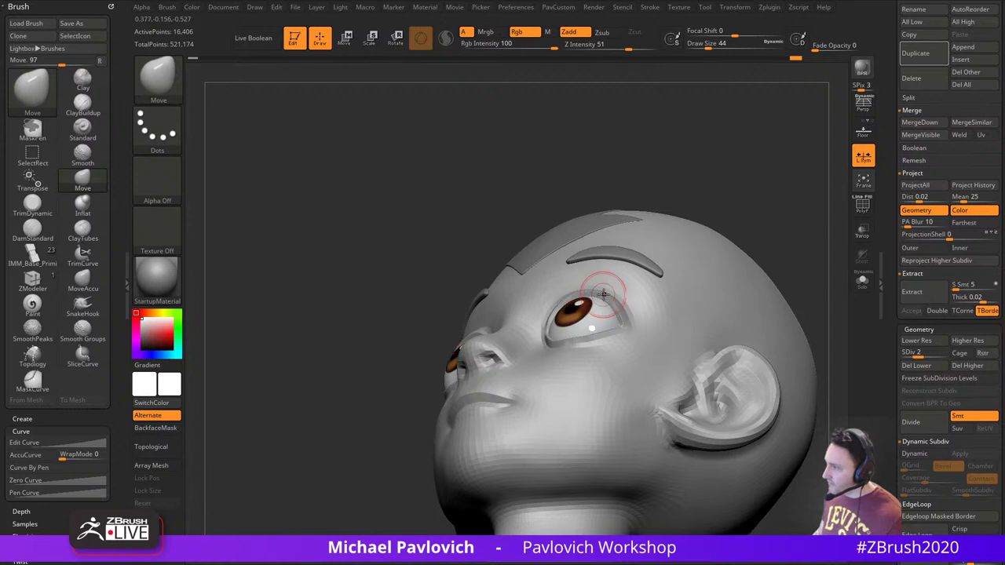
pyautogui.keyDown('shift'); pyautogui.moveTo(743, 221); pyautogui.dragTo(784, 257); pyautogui.keyUp('shift')
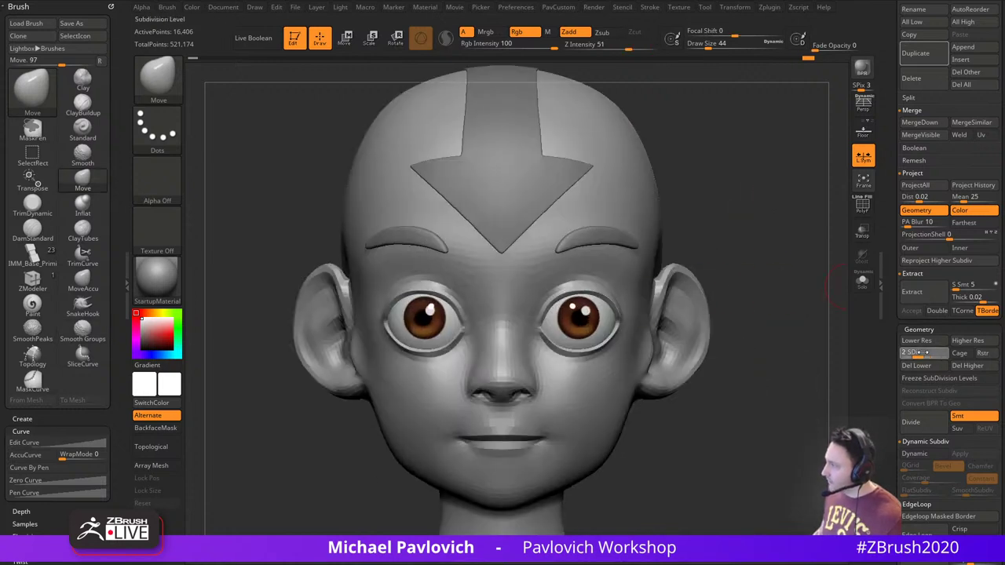
# Raise the head to subdivision level 4, smooth around the eyelids, and set the Move brush's draw size to 54
pyautogui.moveTo(927, 353); pyautogui.dragTo(943, 351)
pyautogui.keyDown('alt'); pyautogui.moveTo(737, 252); pyautogui.dragTo(740, 266); pyautogui.keyUp('alt')
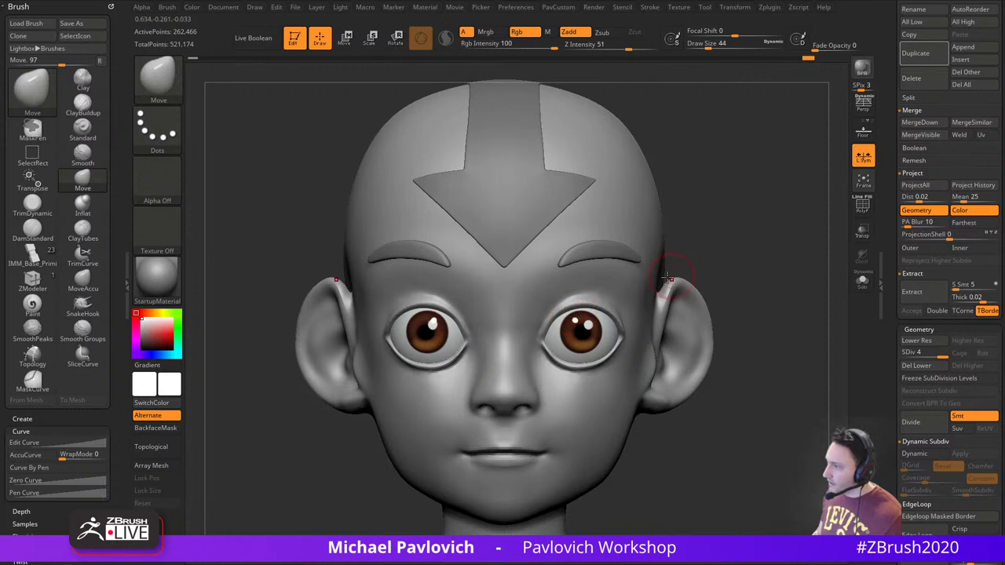
pyautogui.moveTo(549, 309)
pyautogui.keyDown('shift'); pyautogui.mouseDown()
pyautogui.moveTo(578, 285)
pyautogui.moveTo(578, 368)
pyautogui.mouseUp(); pyautogui.keyUp('shift')
pyautogui.keyDown('alt'); pyautogui.moveTo(740, 260); pyautogui.dragTo(721, 258); pyautogui.keyUp('alt')
pyautogui.press('s')
pyautogui.moveTo(549, 367); pyautogui.dragTo(545, 372)
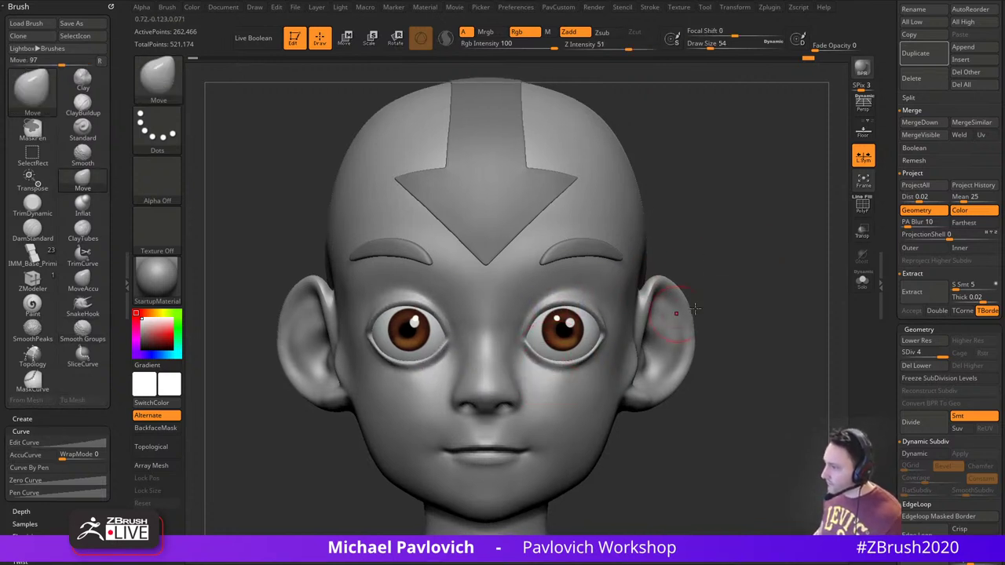
# Nudge the lower eyelids near the inner eye corners with the Move brush at draw size 49
pyautogui.moveTo(719, 304); pyautogui.dragTo(632, 312)
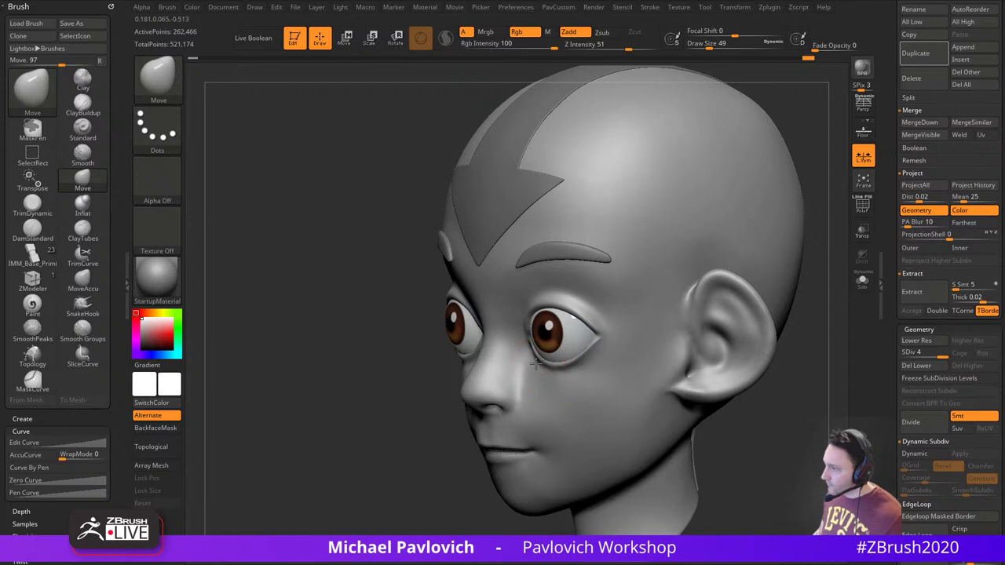
pyautogui.moveTo(356, 440); pyautogui.dragTo(479, 401)
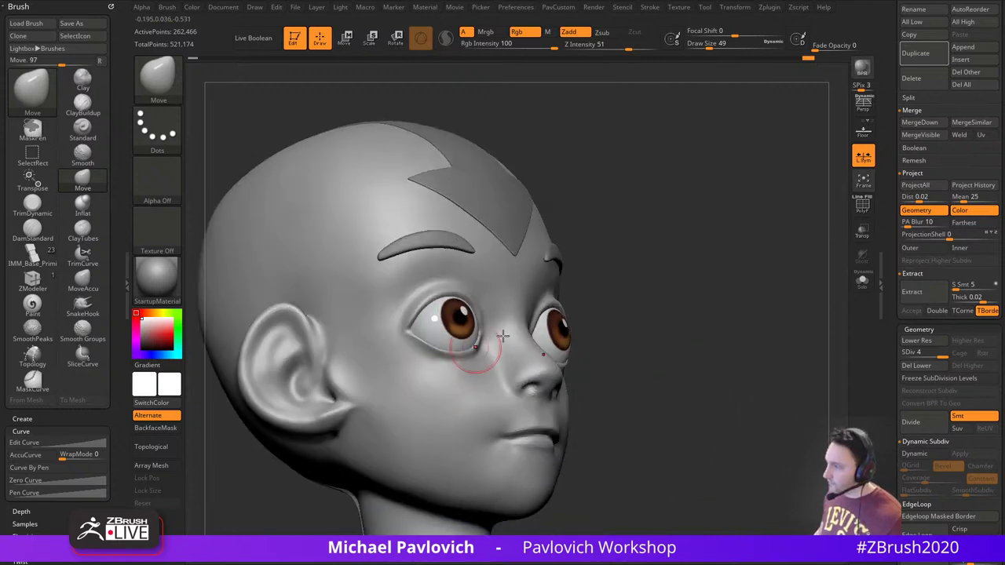
pyautogui.moveTo(502, 336); pyautogui.dragTo(496, 343)
pyautogui.moveTo(785, 339)
pyautogui.mouseDown()
pyautogui.moveTo(738, 330)
pyautogui.moveTo(714, 301)
pyautogui.moveTo(722, 318)
pyautogui.moveTo(692, 319)
pyautogui.mouseUp()
# Build up the rims of the lower eyelids out to the outer corners with the Clay brush at small draw sizes, and smooth them
pyautogui.press('1')
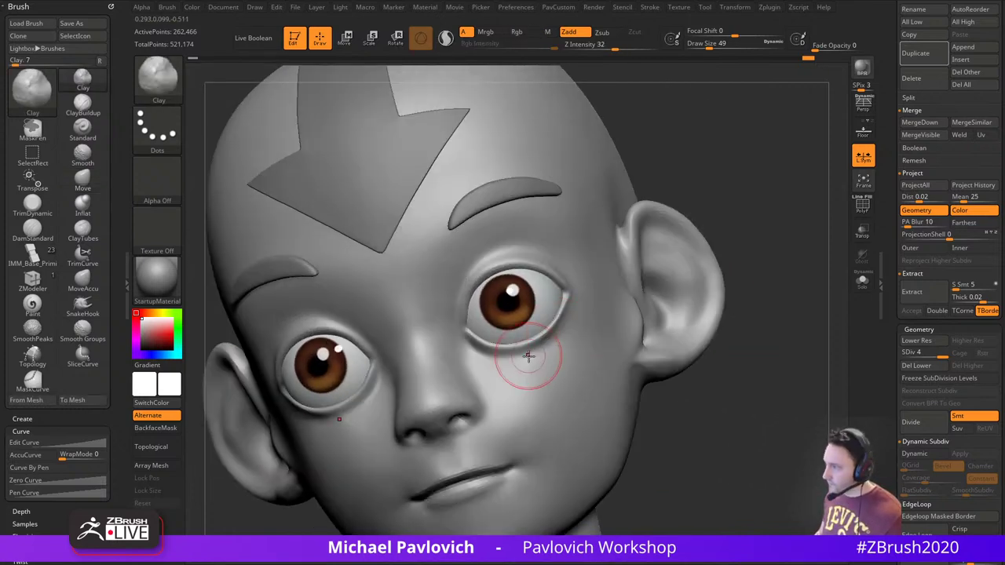
pyautogui.press('s')
pyautogui.moveTo(529, 361)
pyautogui.mouseDown()
pyautogui.moveTo(519, 362)
pyautogui.moveTo(548, 339)
pyautogui.mouseUp()
pyautogui.press('s')
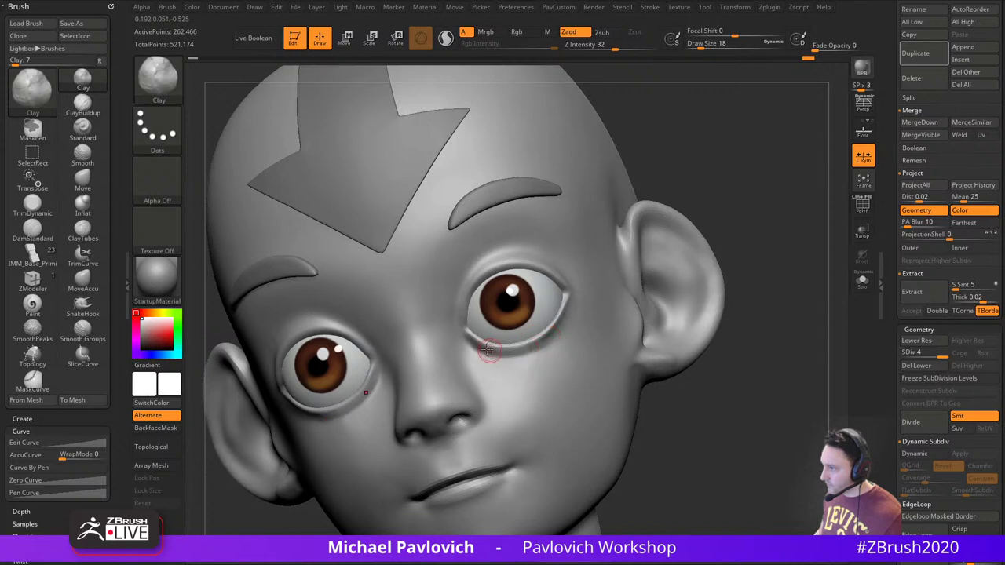
pyautogui.moveTo(742, 208); pyautogui.dragTo(698, 217)
pyautogui.moveTo(564, 318); pyautogui.dragTo(572, 307)
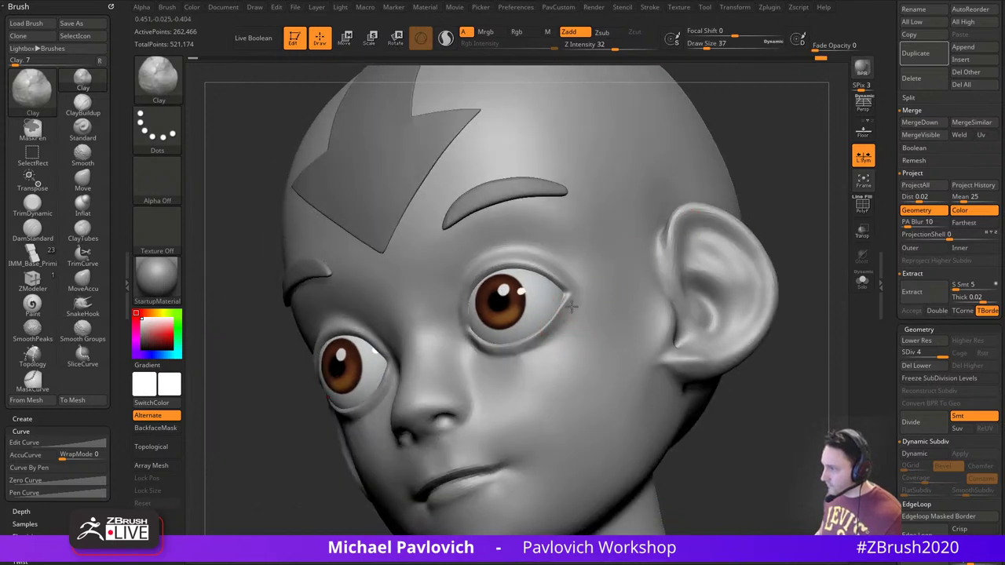
pyautogui.press('s')
pyautogui.moveTo(543, 343); pyautogui.dragTo(570, 303)
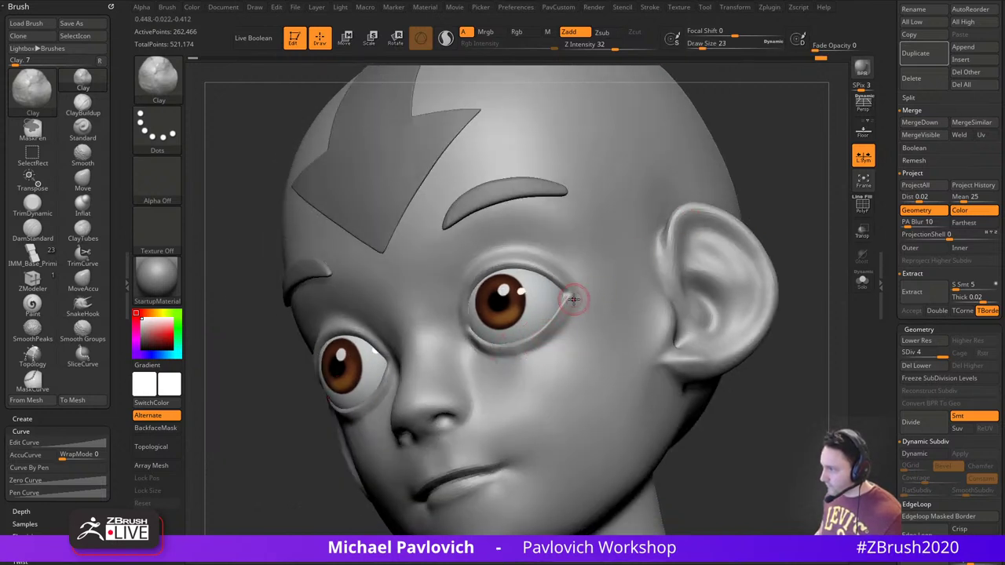
pyautogui.press('shift')
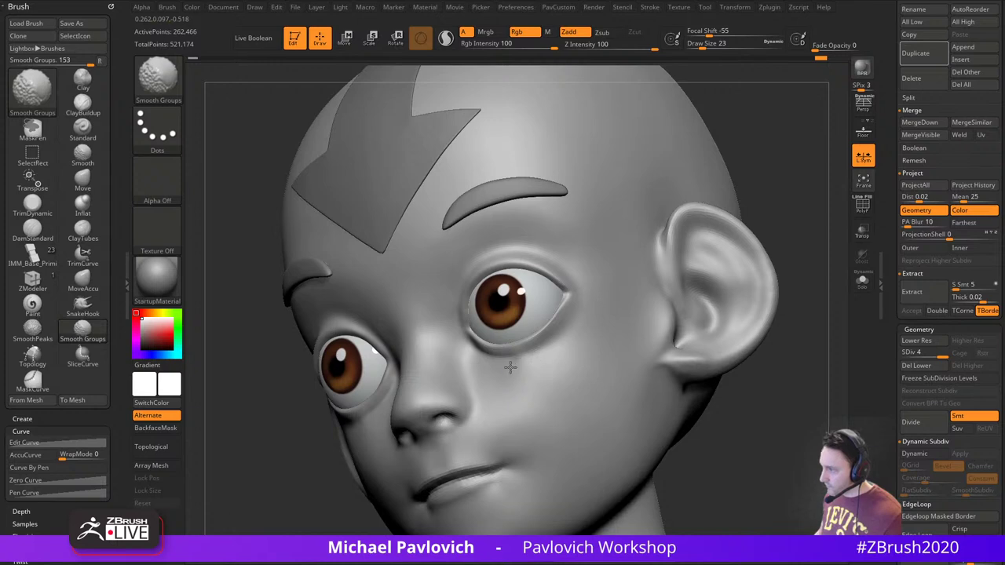
# Carve a crease beneath the lower eyelids with the DamStandard brush at draw size 37 and soften it into the cheeks
pyautogui.moveTo(812, 229)
pyautogui.mouseDown()
pyautogui.moveTo(754, 269)
pyautogui.moveTo(766, 252)
pyautogui.mouseUp()
pyautogui.press('b')
pyautogui.press('d')
pyautogui.press('s')
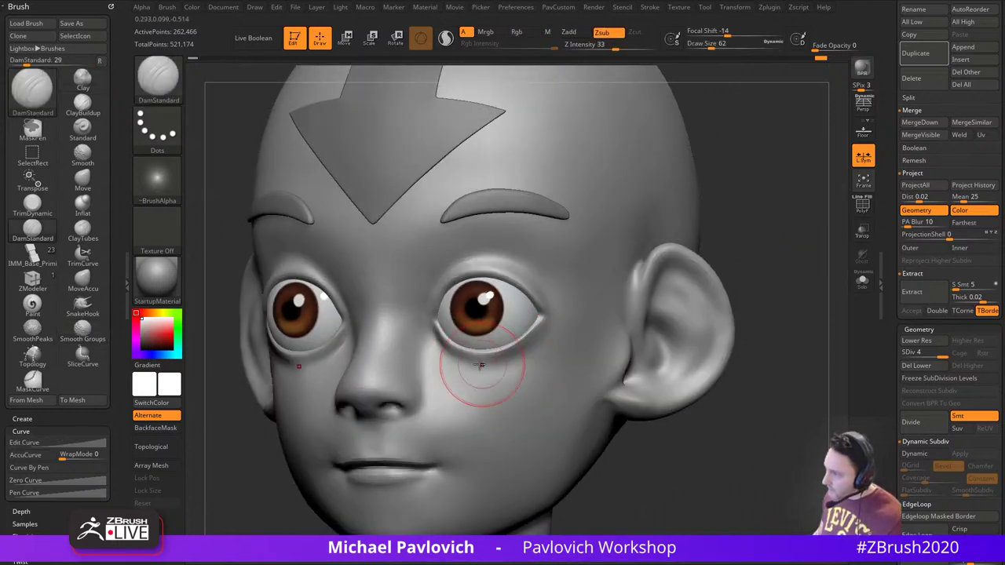
pyautogui.press('s')
pyautogui.moveTo(462, 371)
pyautogui.mouseDown()
pyautogui.moveTo(447, 370)
pyautogui.moveTo(476, 371)
pyautogui.mouseUp()
pyautogui.press('s')
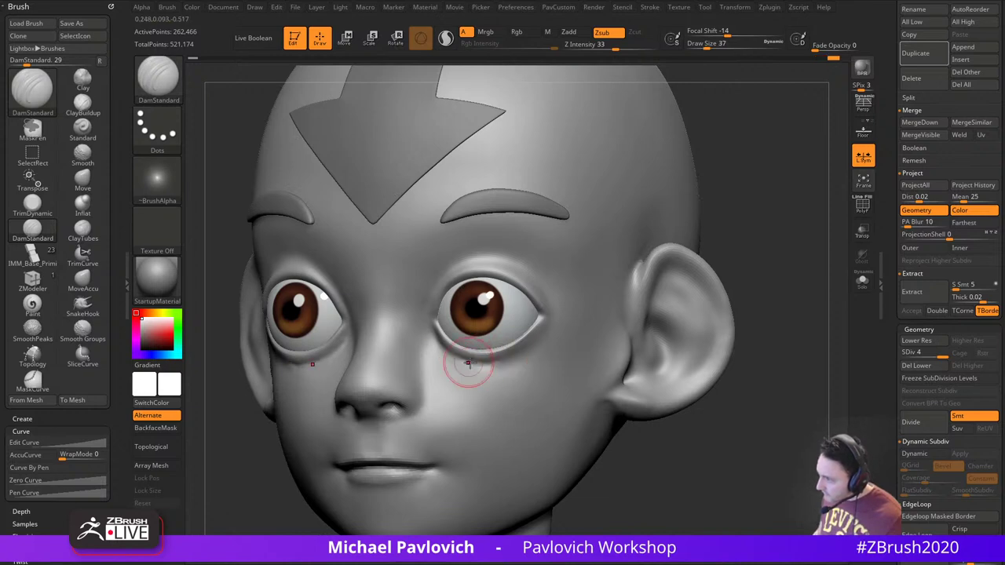
pyautogui.moveTo(745, 278)
pyautogui.mouseDown()
pyautogui.moveTo(776, 259)
pyautogui.moveTo(462, 364)
pyautogui.mouseUp()
pyautogui.moveTo(726, 243)
pyautogui.mouseDown()
pyautogui.moveTo(765, 301)
pyautogui.moveTo(726, 275)
pyautogui.mouseUp()
pyautogui.keyDown('shift'); pyautogui.moveTo(540, 379); pyautogui.dragTo(508, 395); pyautogui.keyUp('shift')
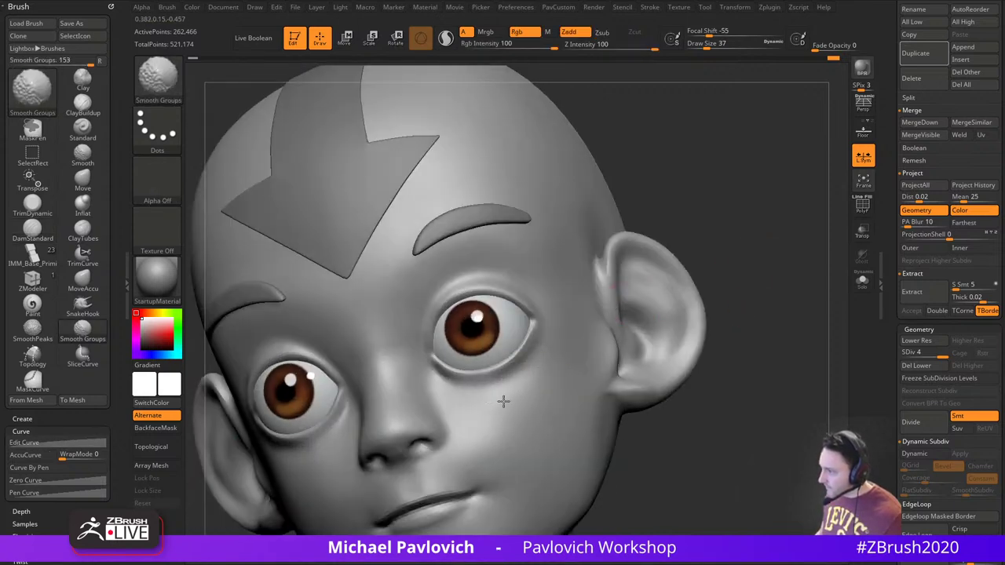
# Smooth the cheeks from below the eyes down to the mouth corners with the Smooth Groups brush
pyautogui.moveTo(747, 324)
pyautogui.keyDown('shift'); pyautogui.mouseDown()
pyautogui.moveTo(765, 342)
pyautogui.moveTo(712, 306)
pyautogui.mouseUp(); pyautogui.keyUp('shift')
pyautogui.press('shift')
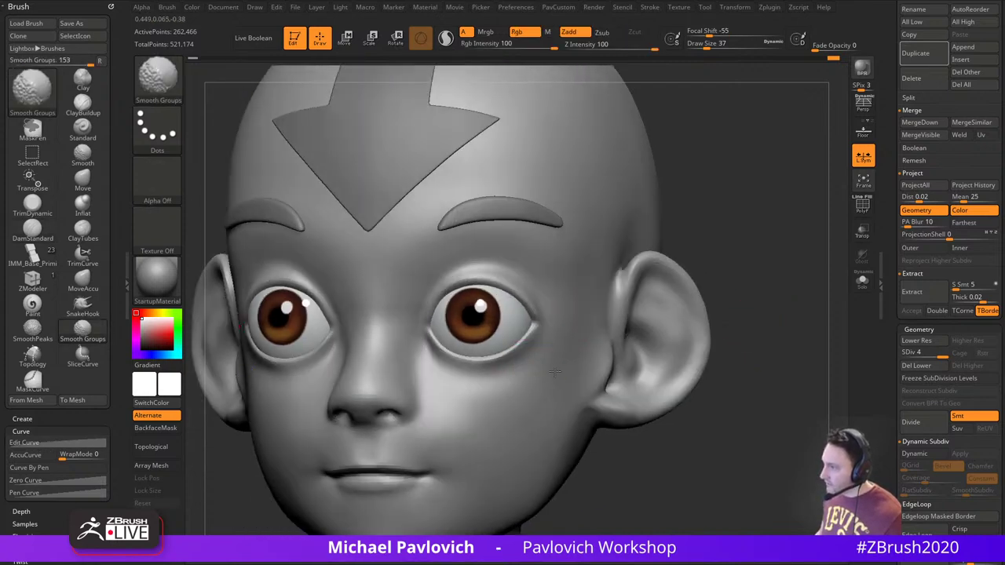
pyautogui.keyDown('shift'); pyautogui.moveTo(554, 372); pyautogui.dragTo(472, 408); pyautogui.keyUp('shift')
pyautogui.moveTo(774, 318)
pyautogui.keyDown('shift'); pyautogui.mouseDown()
pyautogui.moveTo(798, 334)
pyautogui.moveTo(742, 314)
pyautogui.mouseUp(); pyautogui.keyUp('shift')
pyautogui.keyDown('shift'); pyautogui.moveTo(505, 387); pyautogui.dragTo(476, 385); pyautogui.keyUp('shift')
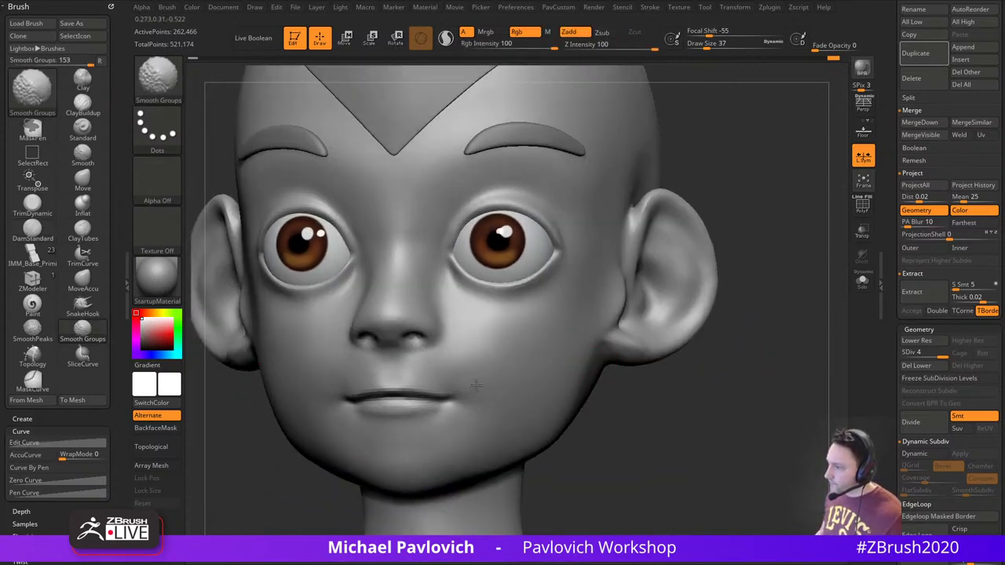
# Work on the lower lip with the Standard brush at draw size 35 and smooth around the mouth corners
pyautogui.moveTo(668, 383); pyautogui.dragTo(724, 388)
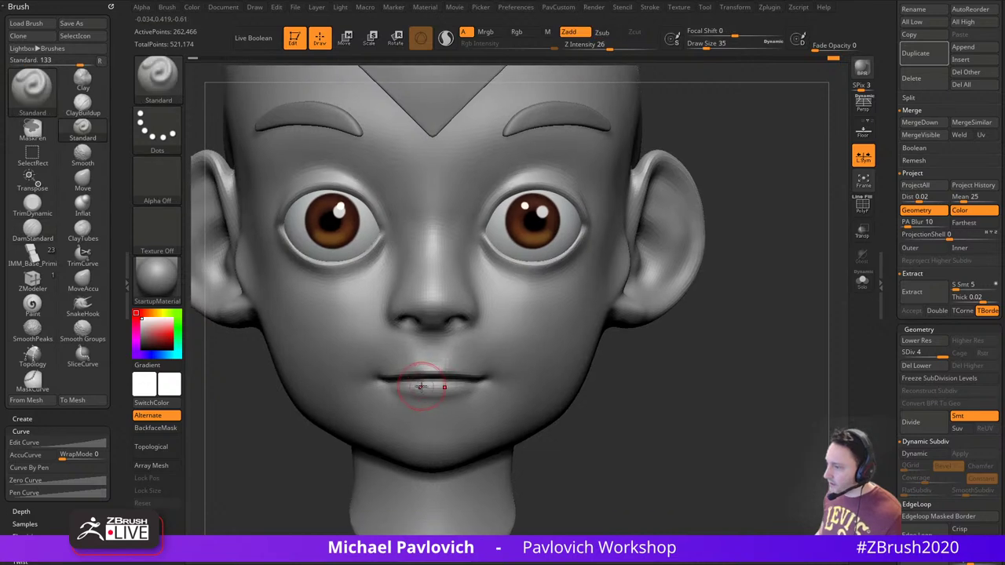
pyautogui.press('shift')
pyautogui.keyDown('shift'); pyautogui.moveTo(488, 389); pyautogui.dragTo(437, 398); pyautogui.keyUp('shift')
pyautogui.moveTo(612, 377); pyautogui.dragTo(554, 353)
pyautogui.keyDown('shift'); pyautogui.moveTo(467, 372); pyautogui.dragTo(437, 377); pyautogui.keyUp('shift')
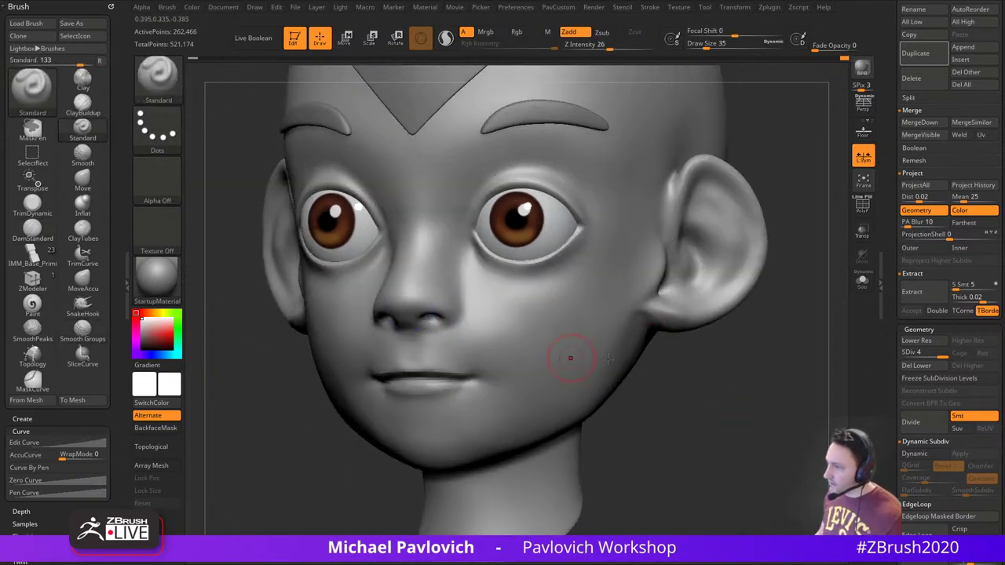
# Compare the head with the front-view reference drawing using the timeline's camera keyframe, and hide the timeline and drawing again
pyautogui.keyDown('shift'); pyautogui.moveTo(682, 377); pyautogui.dragTo(752, 379); pyautogui.keyUp('shift')
pyautogui.press('f')
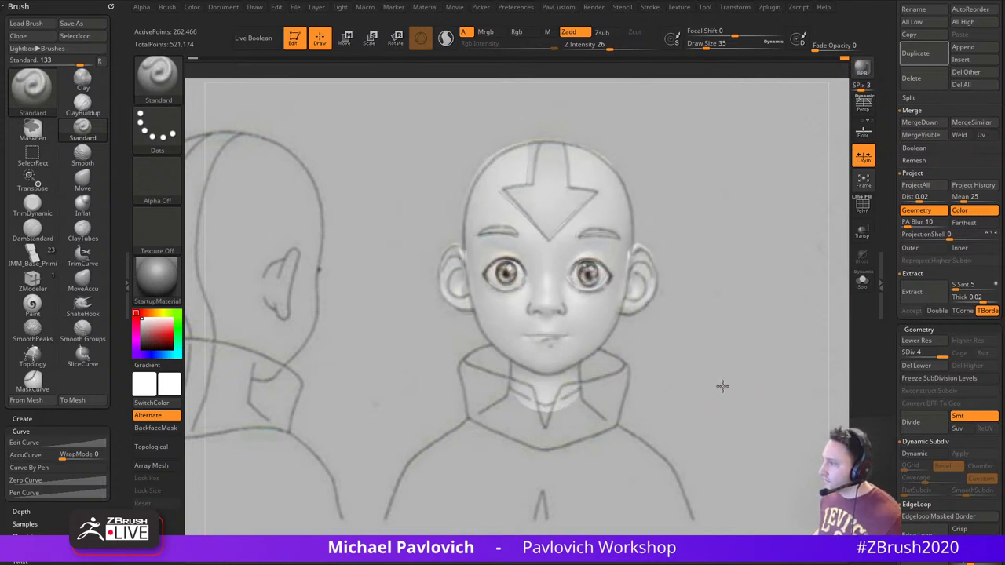
pyautogui.press('2')
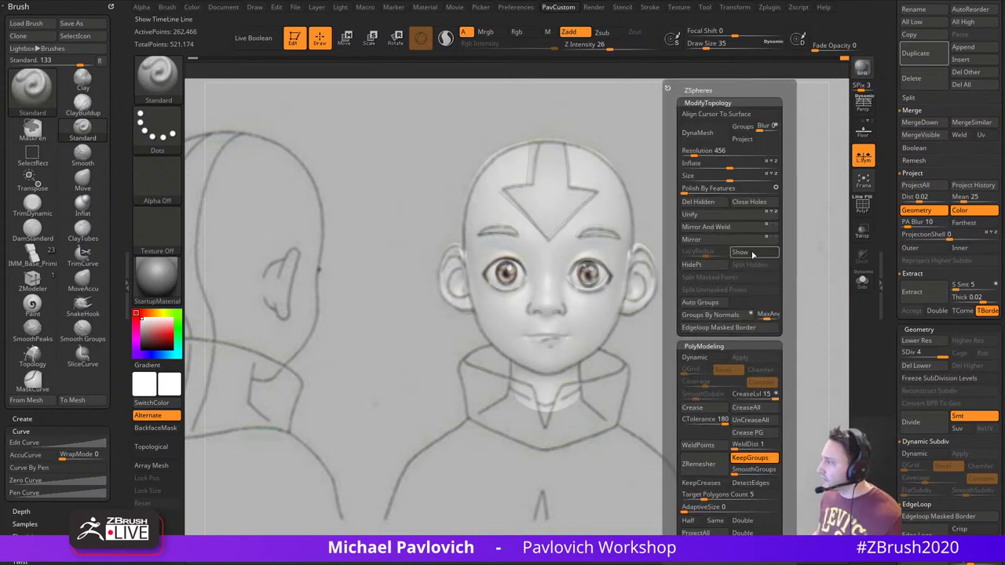
pyautogui.click(751, 254)
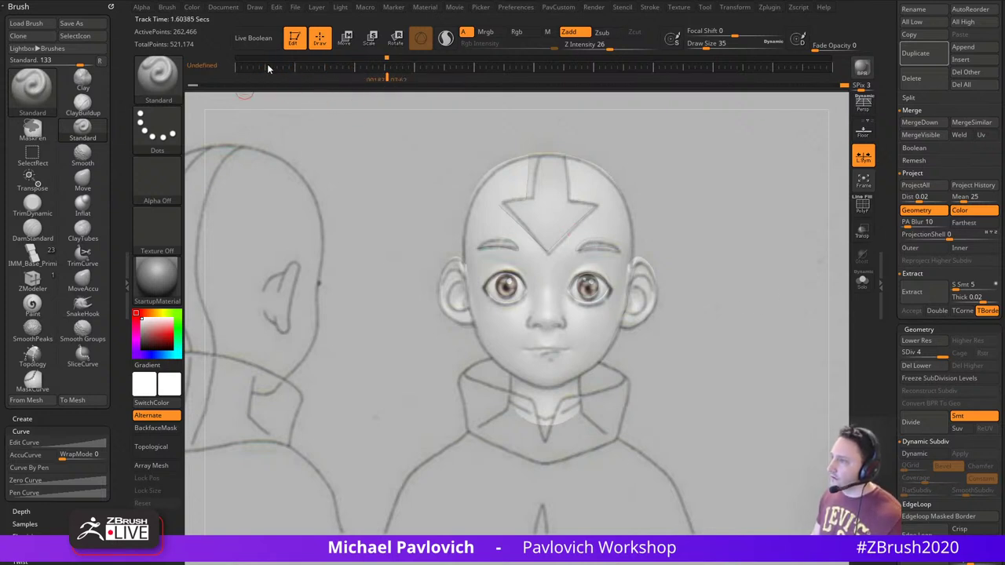
pyautogui.press('2')
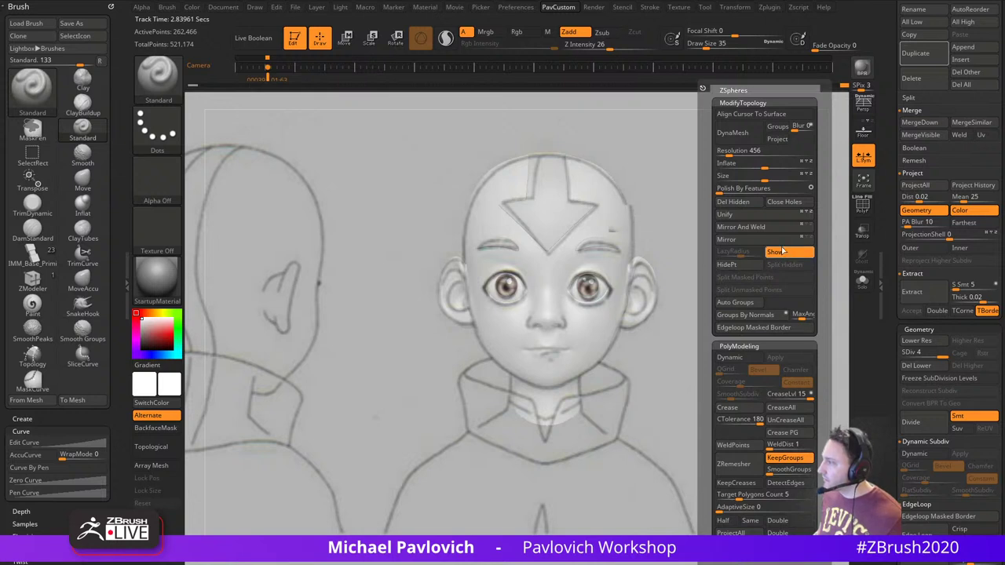
pyautogui.click(773, 251)
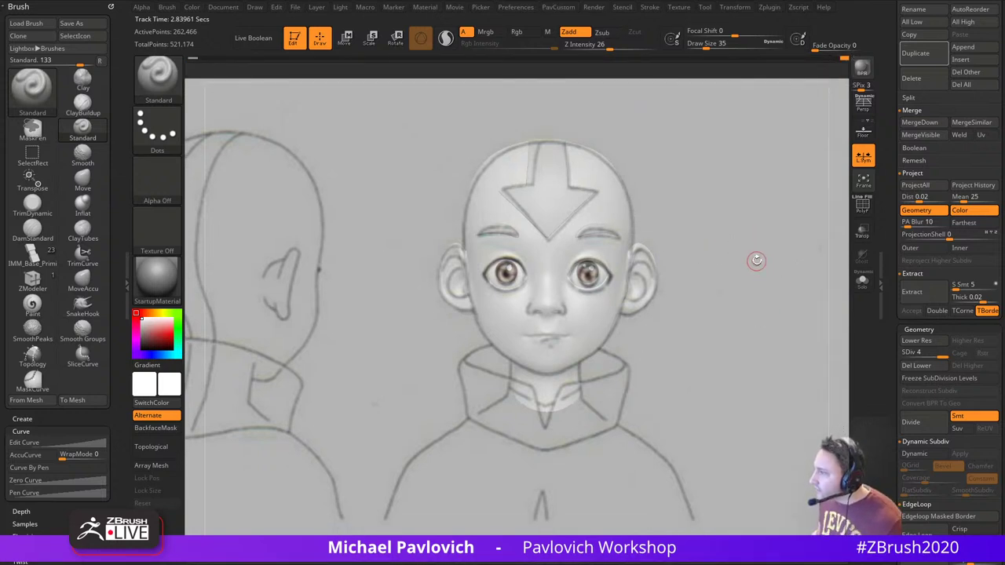
pyautogui.hotkey('shift', 'z')
# Nudge the outer edge of the ears inward with the Move brush at draw size 80
pyautogui.moveTo(756, 260)
pyautogui.keyDown('ctrl'); pyautogui.mouseDown(button='right')
pyautogui.moveTo(722, 262)
pyautogui.moveTo(704, 302)
pyautogui.mouseUp(button='right'); pyautogui.keyUp('ctrl')
pyautogui.press('s')
pyautogui.click(727, 282)
pyautogui.keyDown('ctrl'); pyautogui.moveTo(704, 303); pyautogui.dragTo(734, 318, button='right'); pyautogui.keyUp('ctrl')
pyautogui.press('s')
pyautogui.press('b')
pyautogui.press('m')
pyautogui.press('v')
pyautogui.moveTo(625, 298); pyautogui.dragTo(609, 288)
pyautogui.press('s')
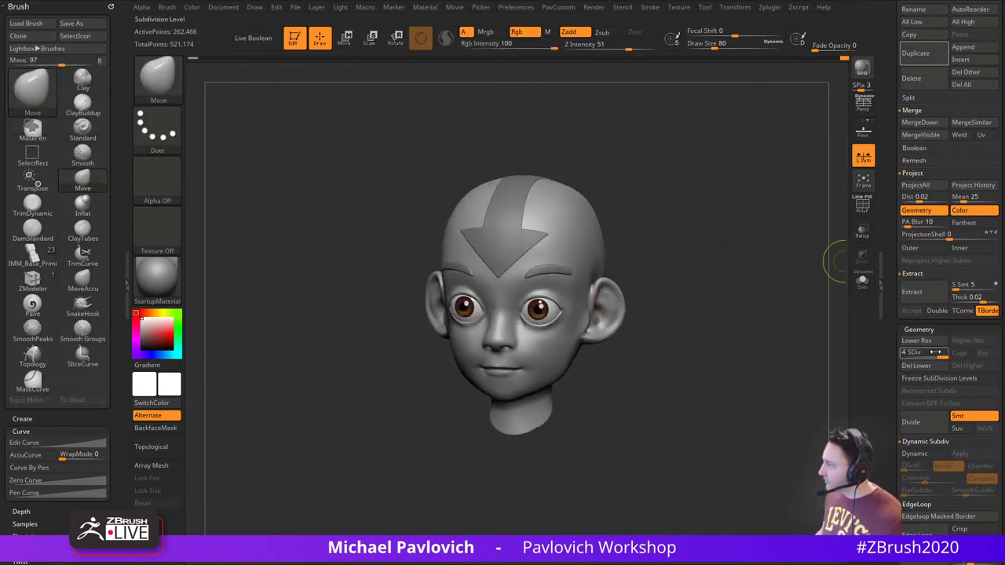
# Lower the head to subdivision level 3 and reshape the outline and lobes of the ears with the Move brush
pyautogui.click(930, 354)
pyautogui.moveTo(733, 258); pyautogui.dragTo(749, 269, button='right')
pyautogui.keyDown('ctrl'); pyautogui.moveTo(749, 268); pyautogui.dragTo(738, 294, button='right'); pyautogui.keyUp('ctrl')
pyautogui.press('s')
pyautogui.moveTo(625, 304); pyautogui.dragTo(585, 300)
pyautogui.moveTo(716, 289); pyautogui.dragTo(551, 373, button='right')
pyautogui.moveTo(609, 350); pyautogui.dragTo(603, 343)
pyautogui.moveTo(603, 304)
pyautogui.mouseDown()
pyautogui.moveTo(594, 299)
pyautogui.moveTo(601, 305)
pyautogui.mouseUp()
pyautogui.press('s')
pyautogui.moveTo(593, 350); pyautogui.dragTo(587, 349)
pyautogui.moveTo(756, 329)
pyautogui.keyDown('alt'); pyautogui.mouseDown(button='right')
pyautogui.moveTo(761, 307)
pyautogui.moveTo(766, 334)
pyautogui.mouseUp(button='right'); pyautogui.keyUp('alt')
# Carve the transition between the cheek and the ear with the DamStandard brush at draw size 41
pyautogui.moveTo(556, 334); pyautogui.dragTo(661, 327, button='right')
pyautogui.press('b')
pyautogui.press('d')
pyautogui.press('s')
pyautogui.moveTo(696, 284)
pyautogui.keyDown('ctrl'); pyautogui.mouseDown(button='right')
pyautogui.moveTo(700, 317)
pyautogui.moveTo(671, 318)
pyautogui.mouseUp(button='right'); pyautogui.keyUp('ctrl')
pyautogui.press('s')
pyautogui.moveTo(571, 338)
pyautogui.mouseDown()
pyautogui.moveTo(533, 328)
pyautogui.moveTo(524, 337)
pyautogui.mouseUp()
pyautogui.moveTo(609, 357); pyautogui.dragTo(604, 282, button='right')
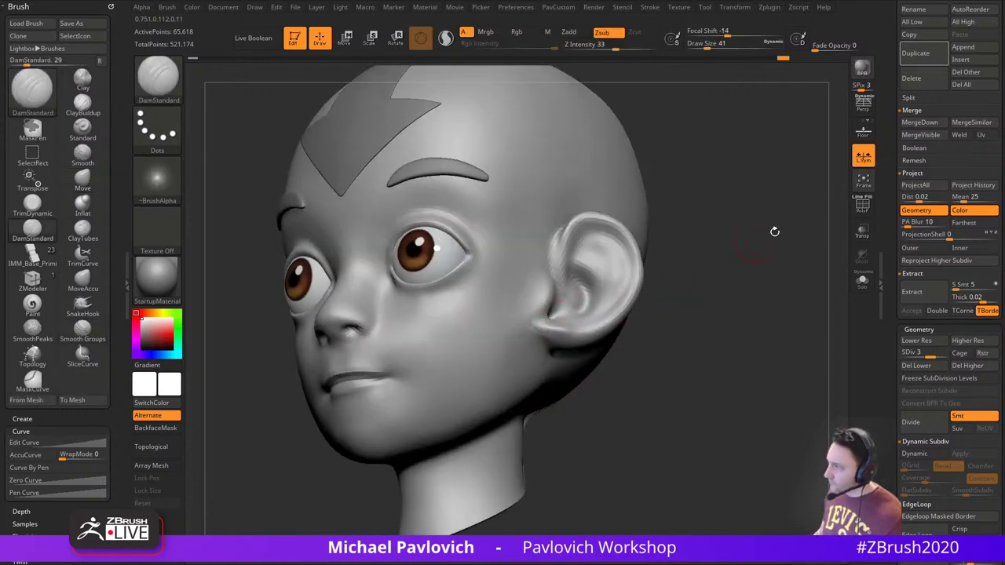
# Set the smoothing brush to Smooth and soften the skin in front of the ear down to the lobe
pyautogui.keyDown('shift'); pyautogui.click(159, 80); pyautogui.keyUp('shift')
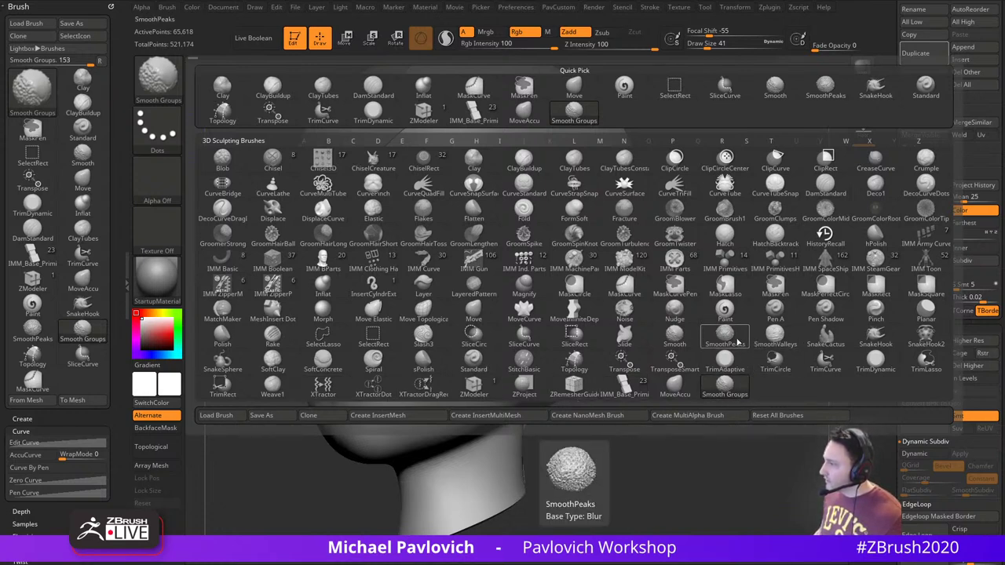
pyautogui.keyDown('shift'); pyautogui.click(675, 339); pyautogui.keyUp('shift')
pyautogui.moveTo(707, 384); pyautogui.dragTo(745, 385, button='right')
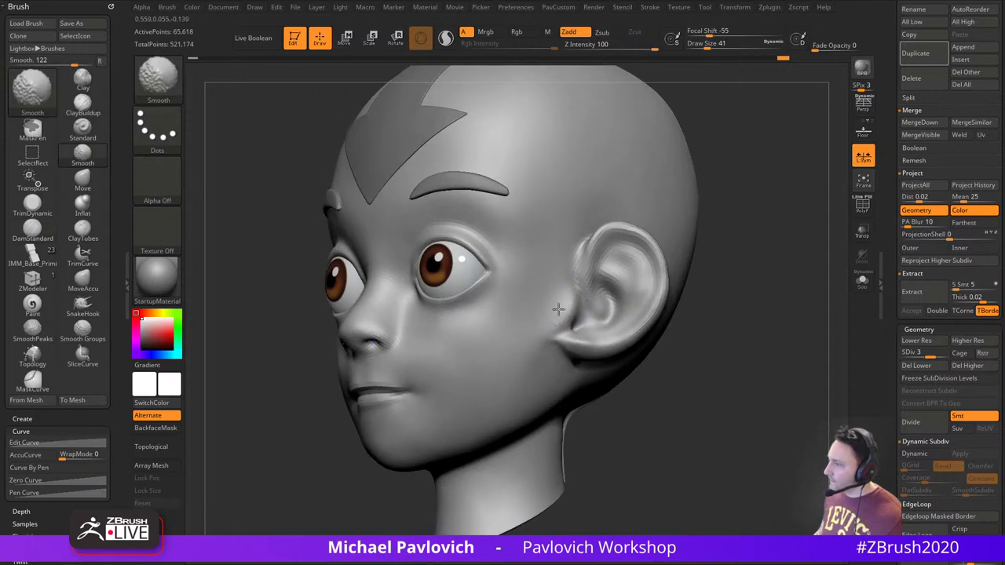
pyautogui.keyDown('shift'); pyautogui.moveTo(558, 310); pyautogui.dragTo(550, 347); pyautogui.keyUp('shift')
# Build up the earlobe and lower rim of the ear with the Clay brush at draw size 37, and smooth below it
pyautogui.moveTo(730, 314); pyautogui.dragTo(724, 261)
pyautogui.press('b')
pyautogui.press('c')
pyautogui.press('l')
pyautogui.press('s')
pyautogui.click(568, 354)
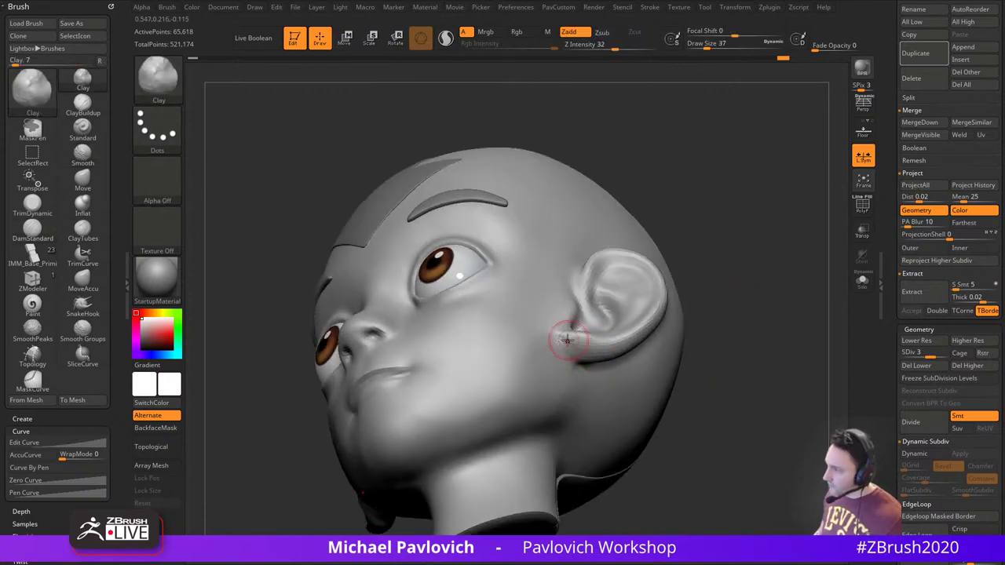
pyautogui.moveTo(703, 293); pyautogui.dragTo(730, 276)
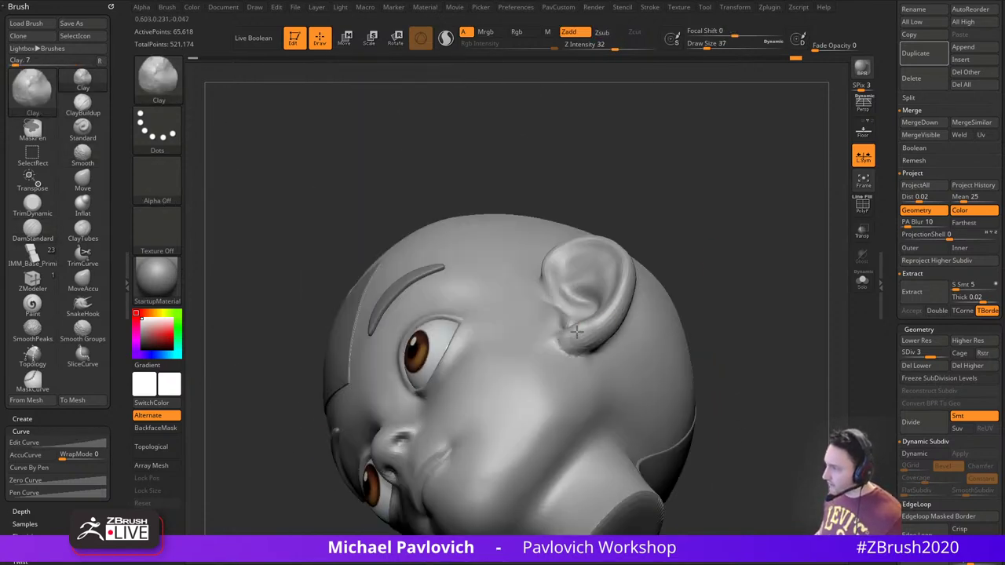
pyautogui.moveTo(569, 338); pyautogui.dragTo(588, 344)
pyautogui.moveTo(726, 271); pyautogui.dragTo(724, 302)
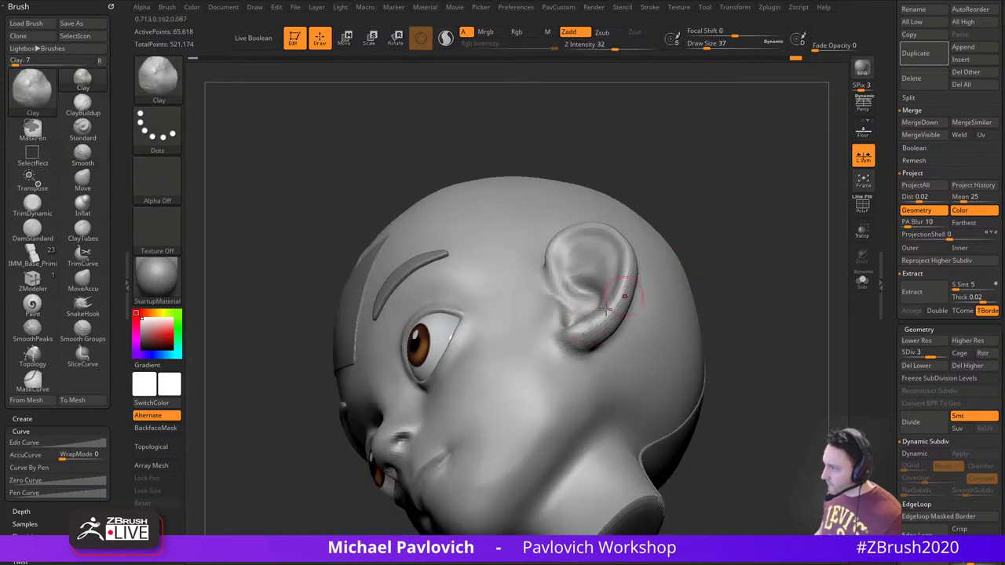
pyautogui.moveTo(689, 245); pyautogui.dragTo(704, 278)
pyautogui.keyDown('shift'); pyautogui.moveTo(572, 366); pyautogui.dragTo(587, 358); pyautogui.keyUp('shift')
pyautogui.moveTo(704, 338); pyautogui.dragTo(570, 313)
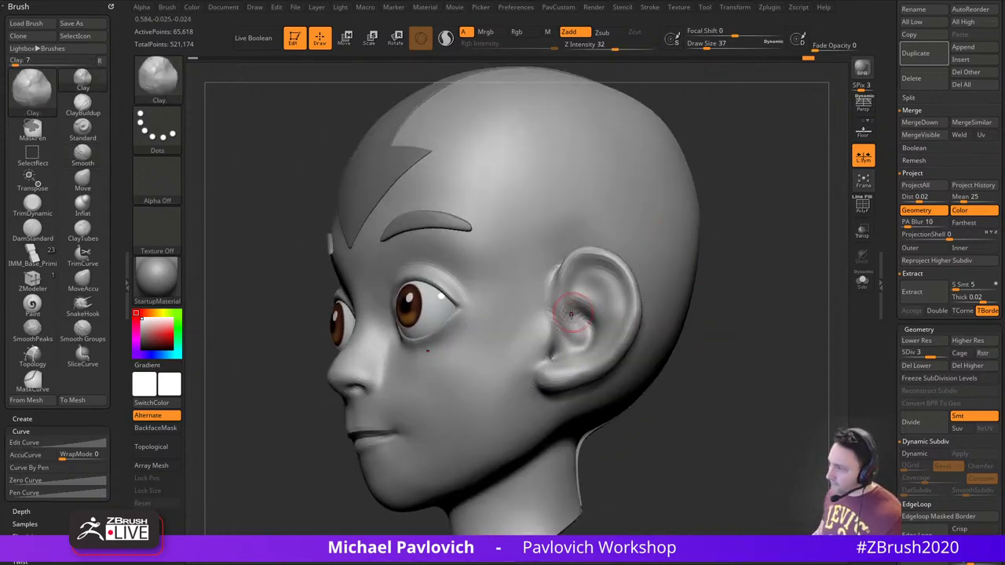
pyautogui.moveTo(718, 235); pyautogui.dragTo(542, 320)
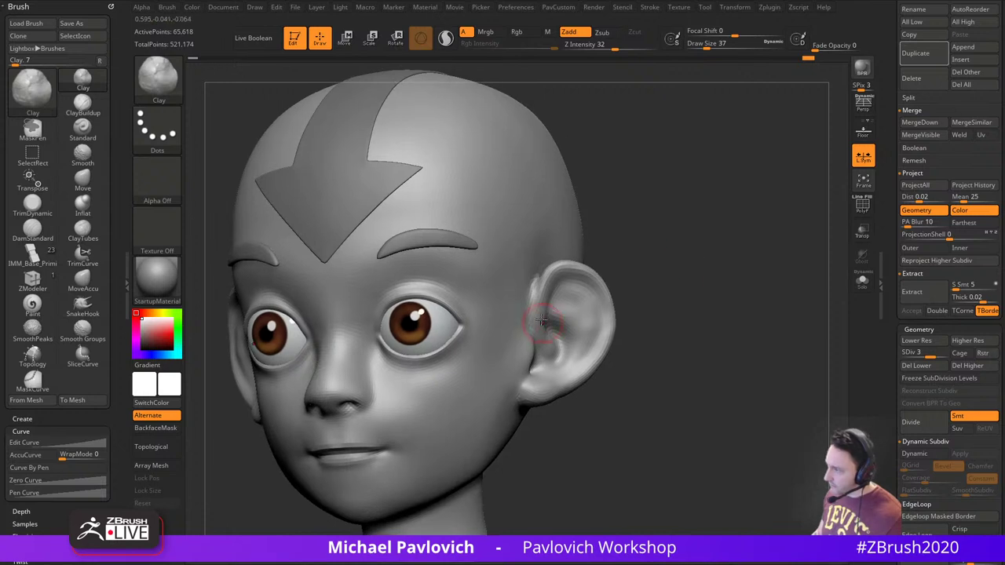
# Add volume to the inner fold of the ear with the Standard brush at draw size 33
pyautogui.press('b')
pyautogui.press('s')
pyautogui.press('t')
pyautogui.press('s')
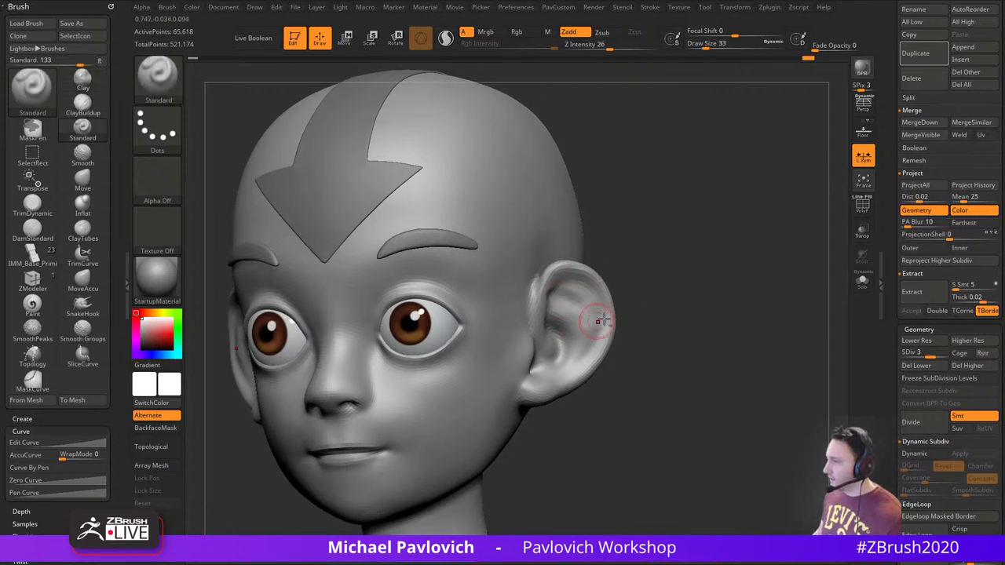
pyautogui.moveTo(632, 314); pyautogui.dragTo(588, 306)
pyautogui.press('s')
pyautogui.click(588, 305)
# Carve the groove inside the upper ear rim with the DamStandard brush at draw size 31, and smooth the inner ear
pyautogui.moveTo(665, 286)
pyautogui.mouseDown()
pyautogui.moveTo(668, 244)
pyautogui.moveTo(629, 276)
pyautogui.moveTo(726, 275)
pyautogui.mouseUp()
pyautogui.press('b')
pyautogui.press('d')
pyautogui.press('s')
pyautogui.moveTo(594, 301)
pyautogui.keyDown('shift'); pyautogui.mouseDown()
pyautogui.moveTo(587, 316)
pyautogui.moveTo(563, 272)
pyautogui.mouseUp(); pyautogui.keyUp('shift')
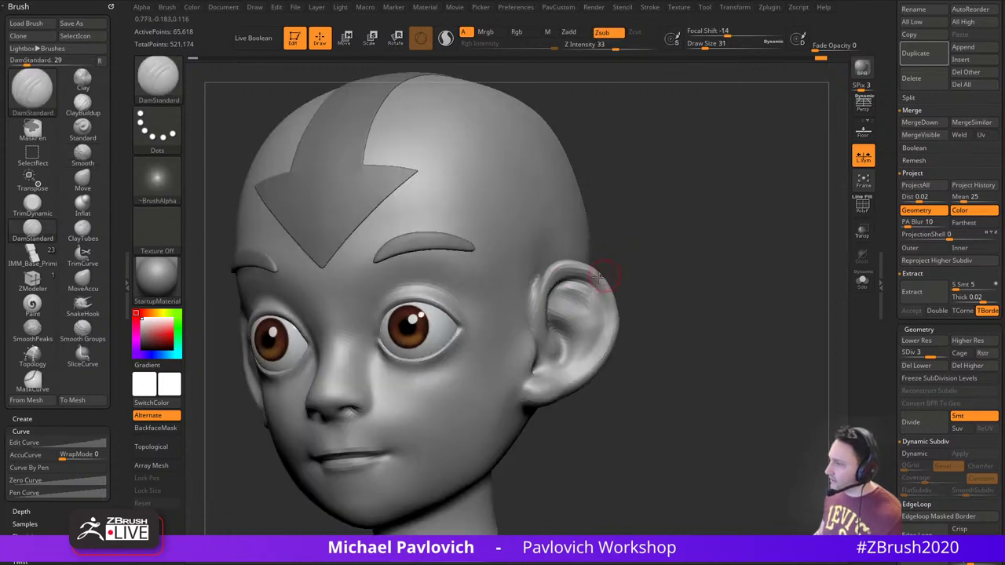
pyautogui.moveTo(657, 275); pyautogui.dragTo(576, 278)
pyautogui.moveTo(684, 286); pyautogui.dragTo(726, 299)
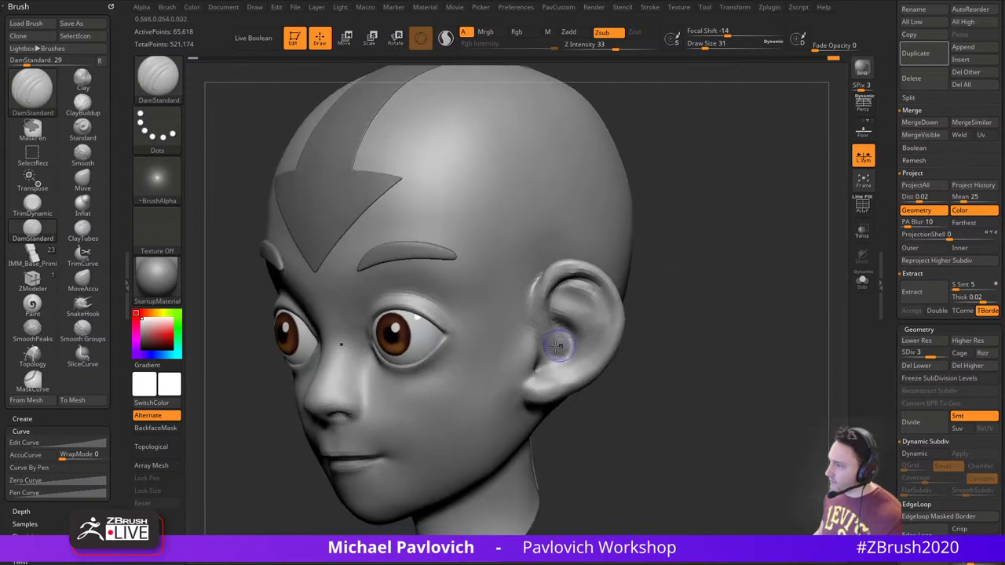
pyautogui.keyDown('shift'); pyautogui.moveTo(558, 348); pyautogui.dragTo(567, 324); pyautogui.keyUp('shift')
pyautogui.moveTo(668, 287); pyautogui.dragTo(711, 303)
pyautogui.keyDown('shift'); pyautogui.moveTo(587, 327); pyautogui.dragTo(574, 318); pyautogui.keyUp('shift')
# Adjust the front of the ear opening with the MoveAccu brush at draw size 90
pyautogui.press('b')
pyautogui.press('m')
pyautogui.press('a')
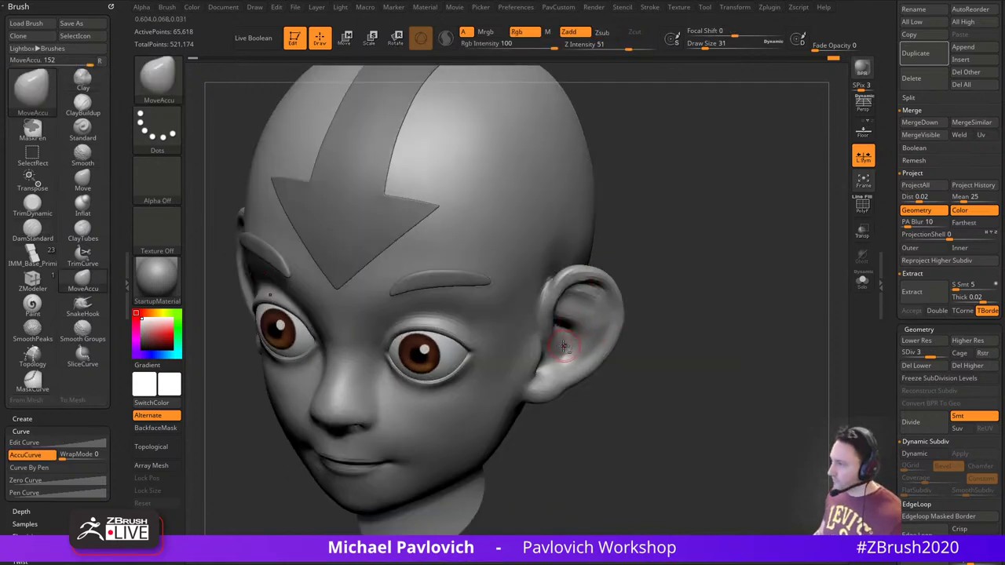
pyautogui.press(']')
pyautogui.press(']')
pyautogui.press(']')
pyautogui.press(']')
pyautogui.press(']')
pyautogui.press(']')
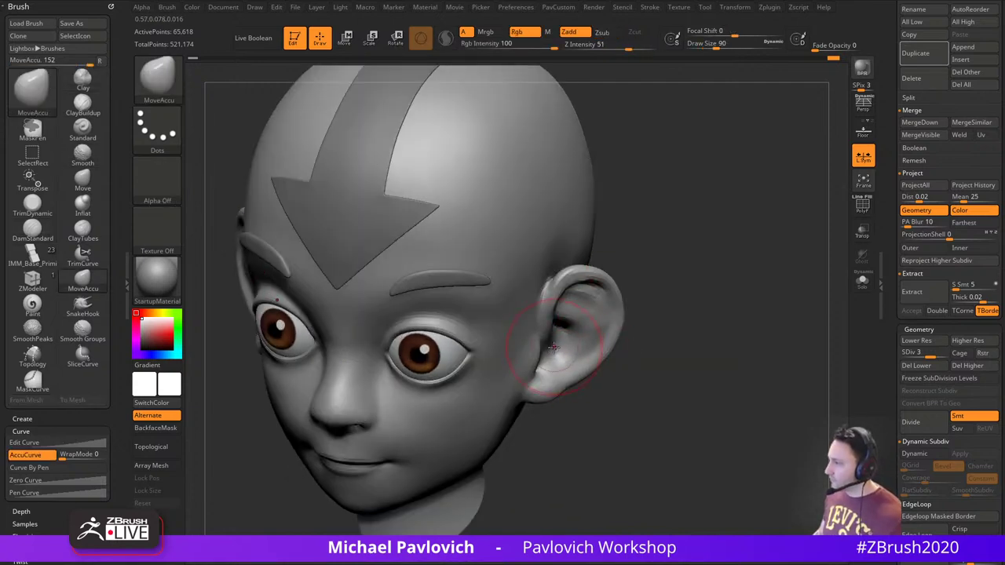
pyautogui.moveTo(554, 347); pyautogui.dragTo(699, 318, button='right')
# Refine the groove under the ear rim with the DamStandard brush at draw size 33, and undo the last stroke
pyautogui.press('b')
pyautogui.press('d')
pyautogui.press('s')
pyautogui.moveTo(641, 267); pyautogui.dragTo(614, 255)
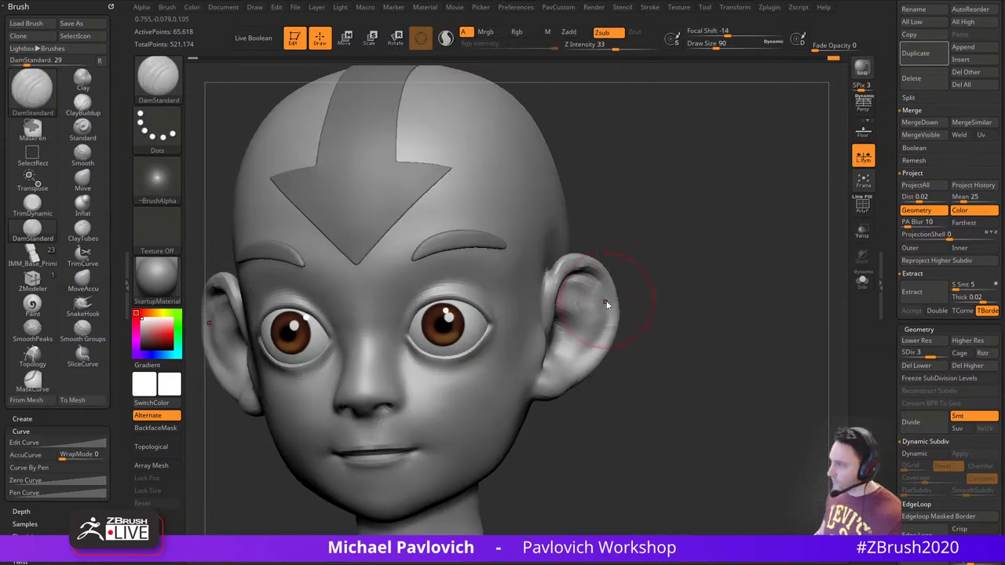
pyautogui.moveTo(662, 316)
pyautogui.mouseDown()
pyautogui.moveTo(625, 314)
pyautogui.moveTo(584, 280)
pyautogui.moveTo(571, 284)
pyautogui.mouseUp()
pyautogui.hotkey('ctrl', 'z')
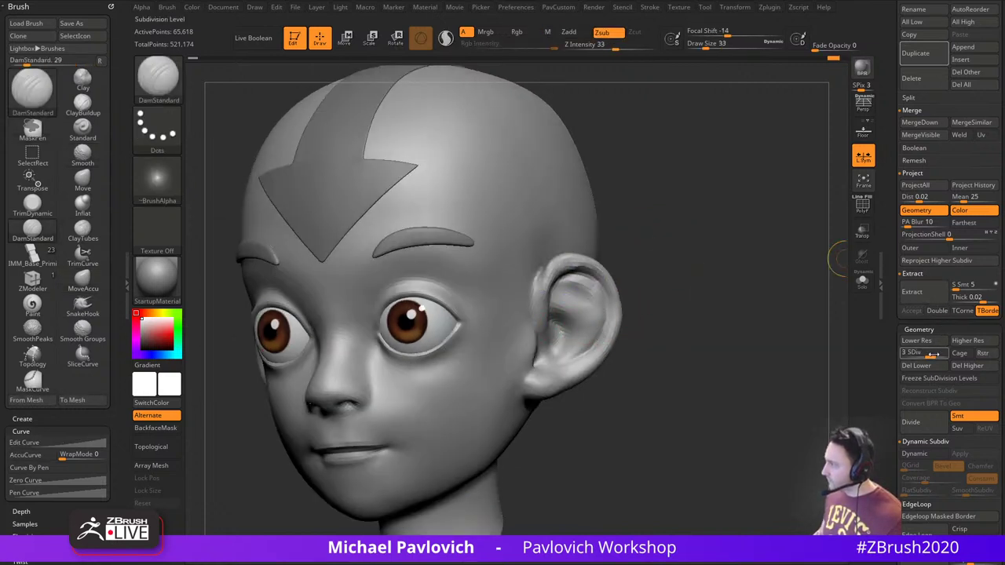
# Return the head to subdivision level 4, smooth the upper ear rim and switch to the Standard brush
pyautogui.click(939, 354)
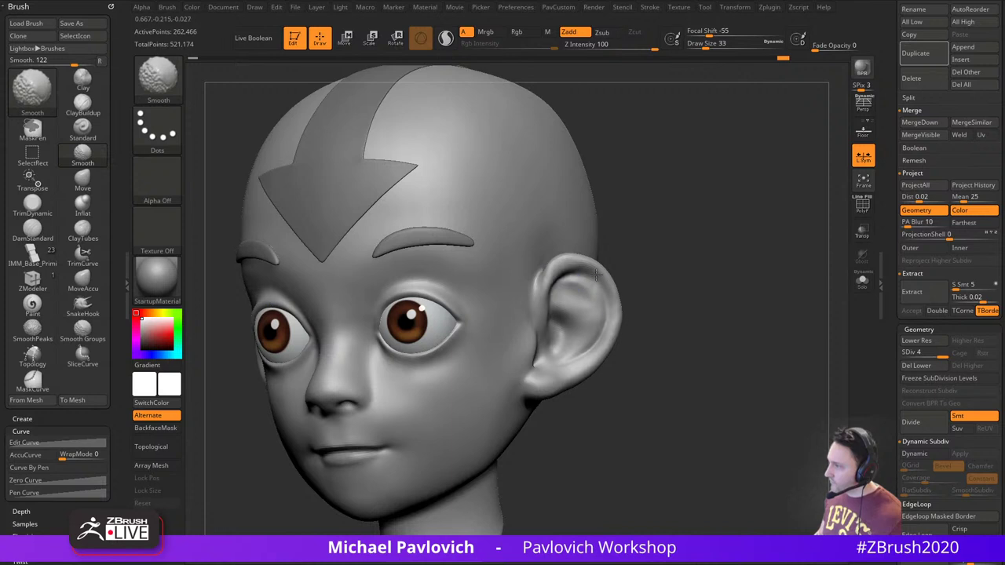
pyautogui.moveTo(681, 295)
pyautogui.keyDown('shift'); pyautogui.mouseDown()
pyautogui.moveTo(720, 298)
pyautogui.moveTo(755, 285)
pyautogui.moveTo(713, 330)
pyautogui.mouseUp(); pyautogui.keyUp('shift')
pyautogui.press('b')
pyautogui.press('s')
pyautogui.press('t')
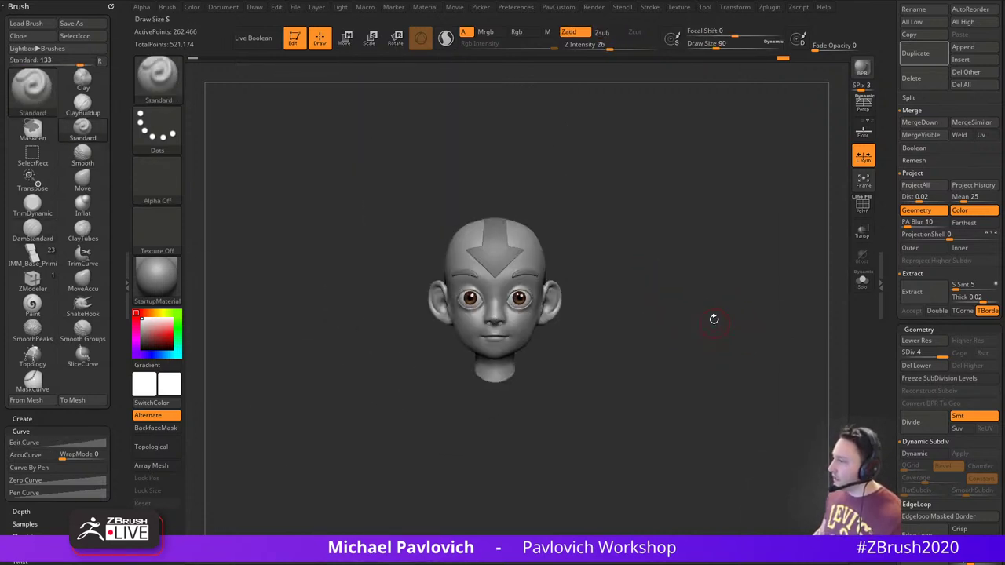
# Isolate the head without eyes, brows and arrow, and examine its overall form from several angles
pyautogui.moveTo(714, 319); pyautogui.dragTo(715, 327)
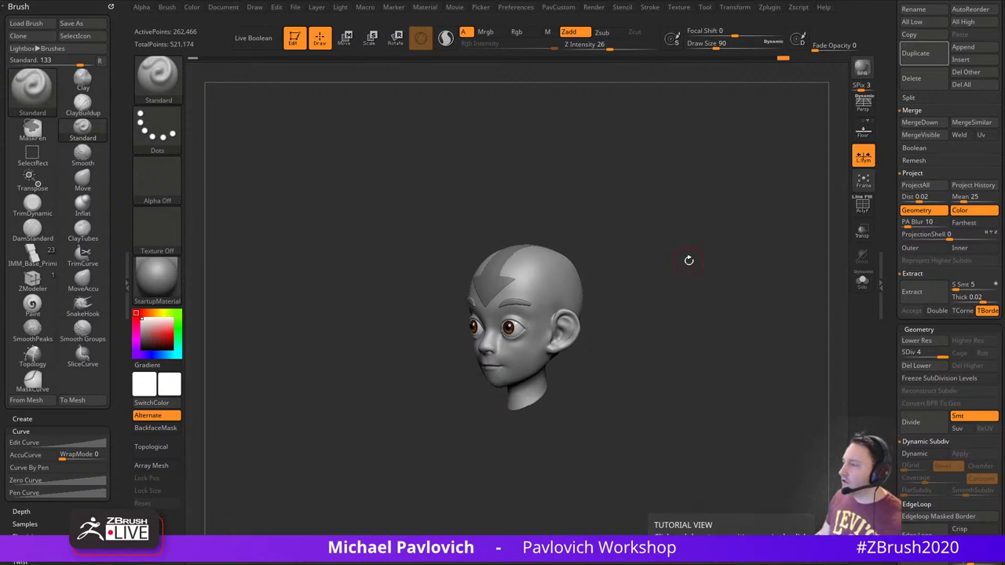
pyautogui.keyDown('shift'); pyautogui.moveTo(688, 261); pyautogui.dragTo(660, 264); pyautogui.keyUp('shift')
pyautogui.keyDown('ctrl'); pyautogui.moveTo(658, 270); pyautogui.dragTo(677, 307, button='right'); pyautogui.keyUp('ctrl')
pyautogui.moveTo(677, 307); pyautogui.dragTo(632, 274)
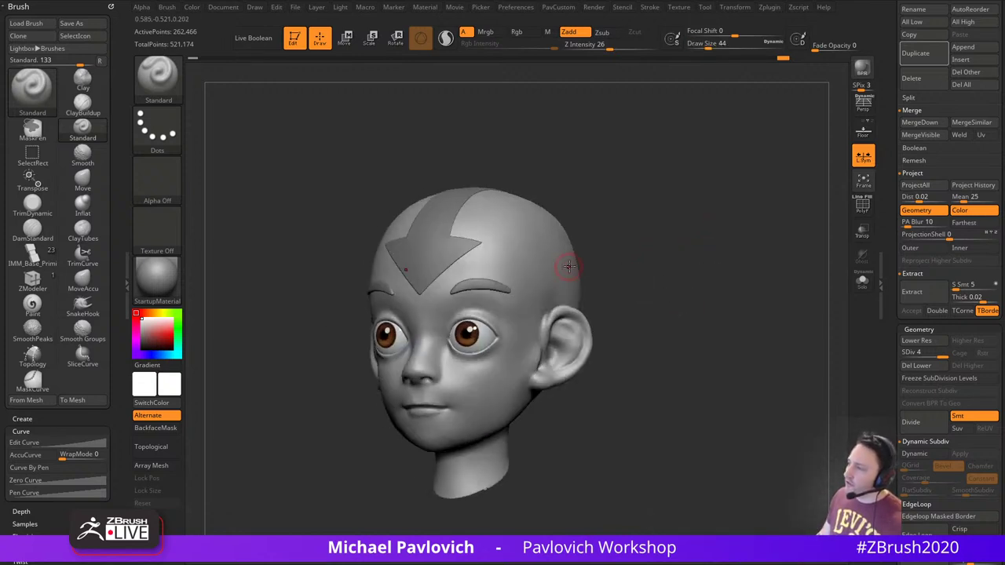
pyautogui.click(860, 284)
pyautogui.moveTo(712, 260); pyautogui.dragTo(750, 289)
pyautogui.press('s')
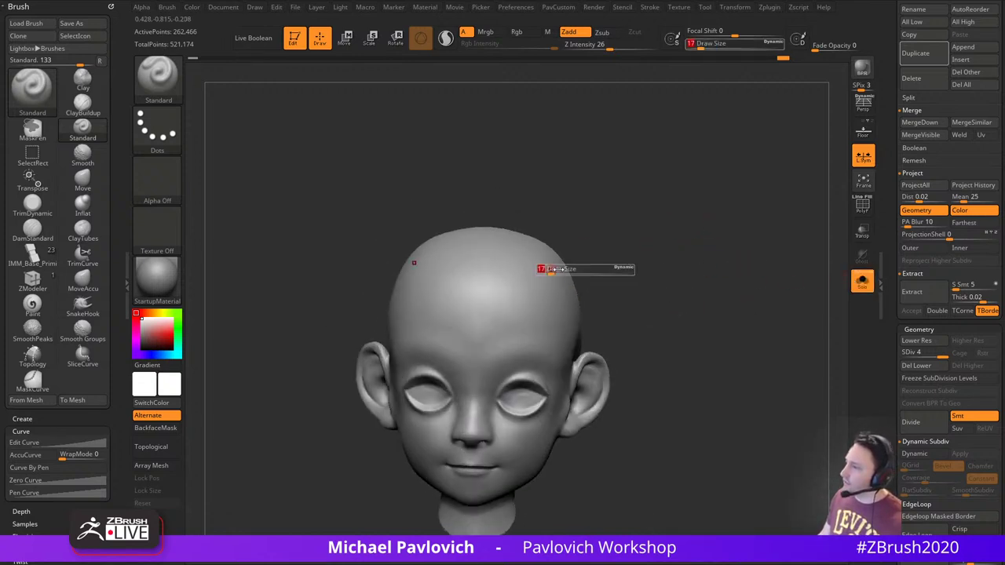
pyautogui.moveTo(547, 270); pyautogui.dragTo(560, 271)
# Change the material to SkinShade4 and bring the hidden eyes, brows and arrow back into view
pyautogui.click(157, 279)
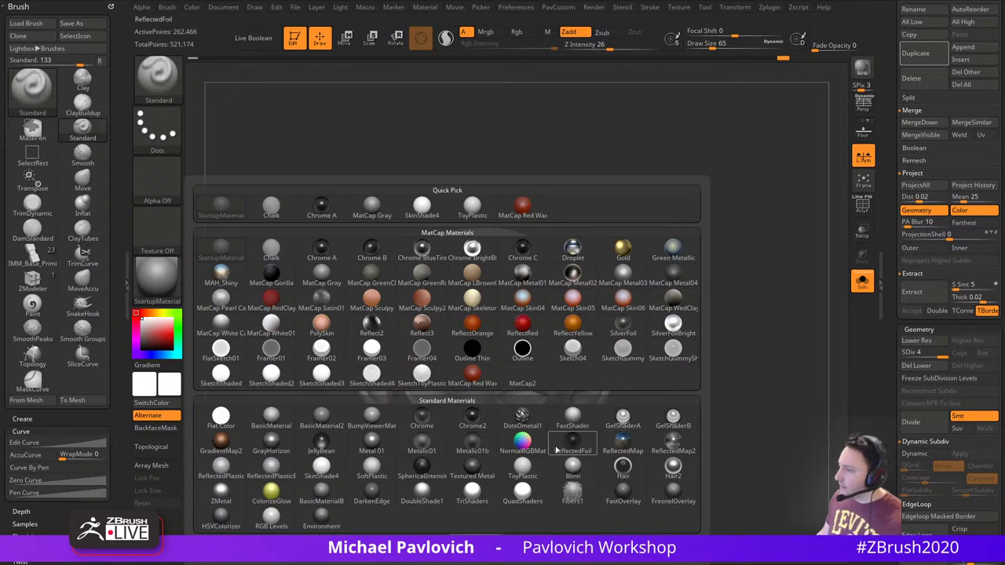
pyautogui.click(321, 468)
pyautogui.moveTo(717, 352); pyautogui.dragTo(695, 337)
pyautogui.keyDown('alt'); pyautogui.moveTo(662, 294); pyautogui.dragTo(658, 265); pyautogui.keyUp('alt')
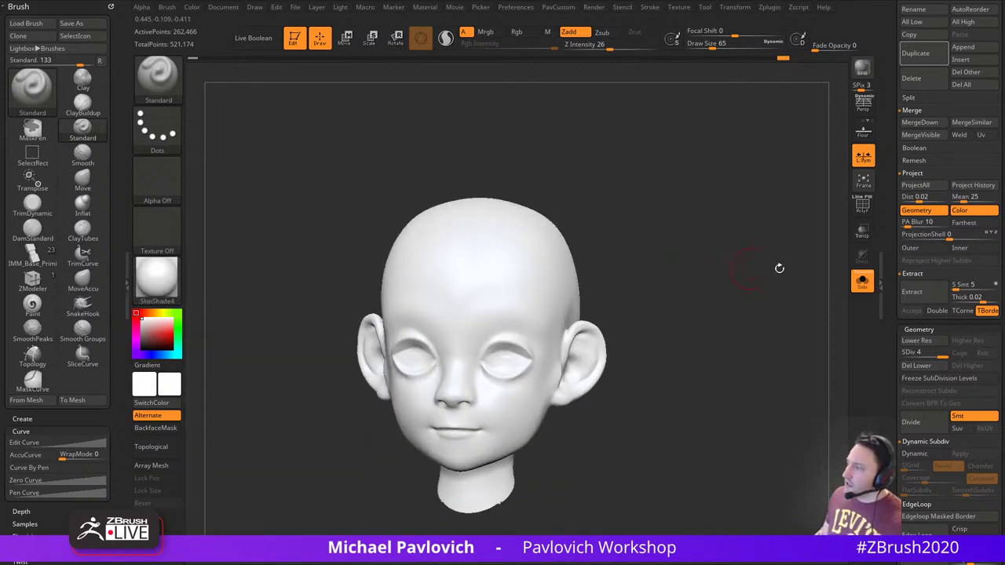
pyautogui.click(861, 281)
pyautogui.moveTo(753, 264); pyautogui.dragTo(720, 307)
pyautogui.moveTo(840, 259); pyautogui.dragTo(833, 276)
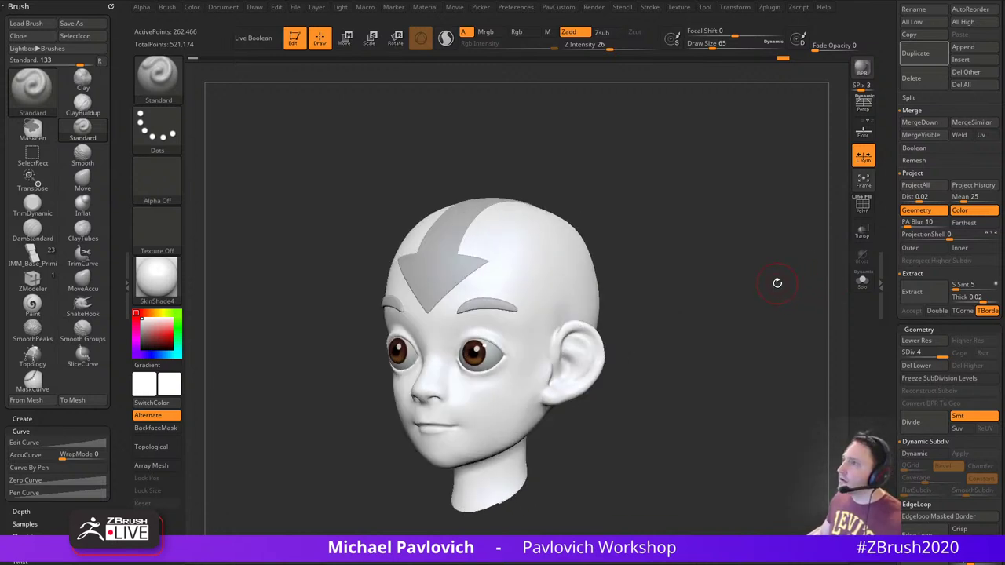
# Drop the head to subdivision level 1 and plump up the cheeks with the Inflat brush at draw size 120
pyautogui.moveTo(772, 284); pyautogui.dragTo(758, 286)
pyautogui.click(925, 351)
pyautogui.moveTo(920, 352); pyautogui.dragTo(905, 351)
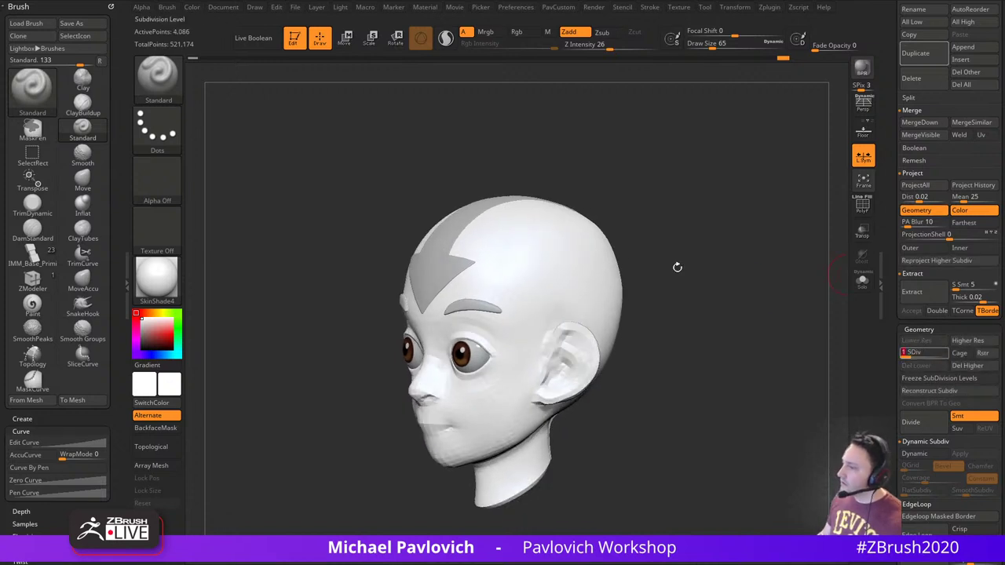
pyautogui.moveTo(677, 267); pyautogui.dragTo(749, 231)
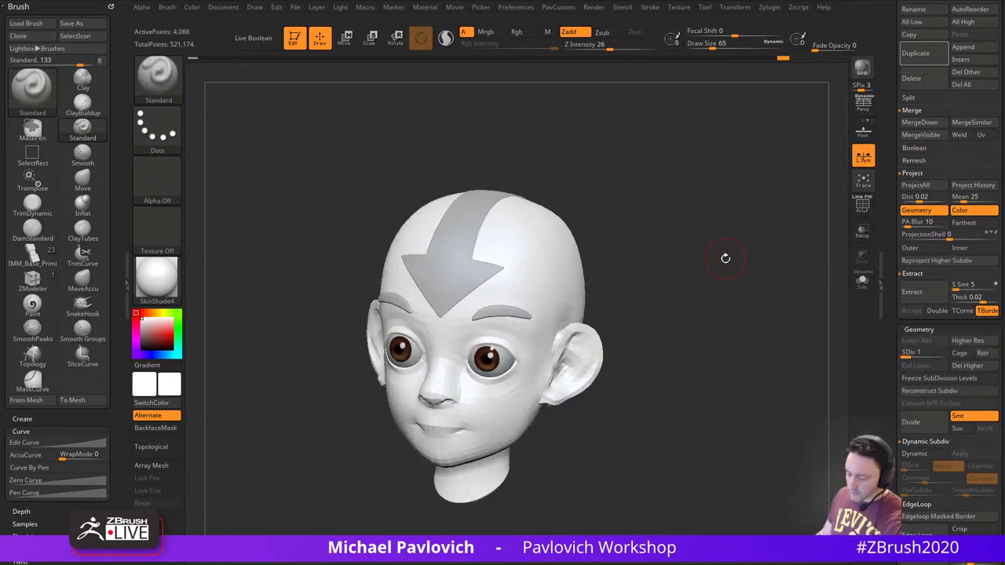
pyautogui.press('b')
pyautogui.press('i')
pyautogui.press('n')
pyautogui.moveTo(628, 262); pyautogui.dragTo(727, 265)
pyautogui.press('s')
pyautogui.moveTo(449, 406); pyautogui.dragTo(491, 413)
pyautogui.press(']')
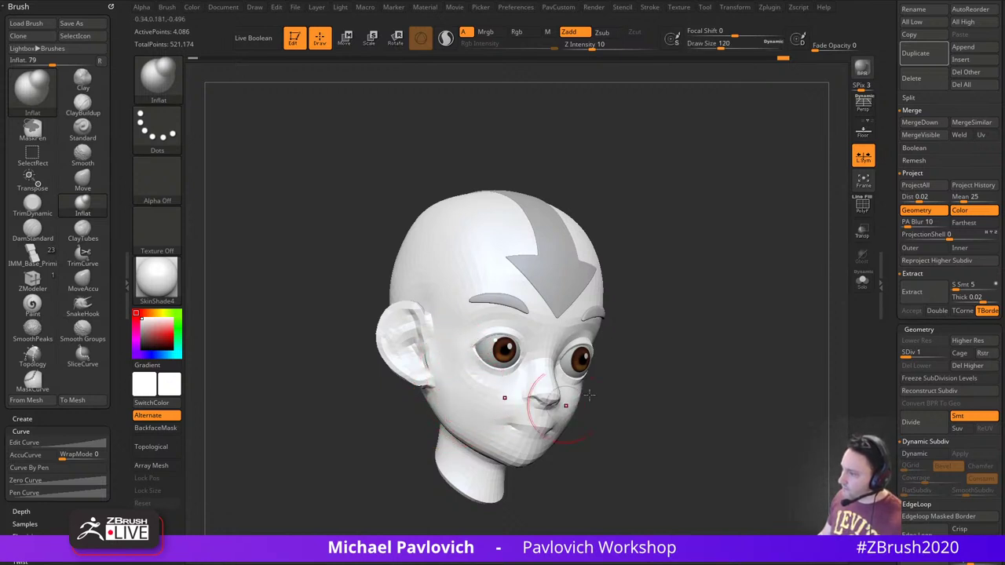
pyautogui.moveTo(773, 385); pyautogui.dragTo(648, 383)
pyautogui.moveTo(713, 381); pyautogui.dragTo(729, 376)
pyautogui.moveTo(564, 388)
pyautogui.mouseDown()
pyautogui.moveTo(570, 363)
pyautogui.moveTo(518, 423)
pyautogui.moveTo(557, 354)
pyautogui.moveTo(527, 395)
pyautogui.mouseUp()
pyautogui.moveTo(645, 366)
pyautogui.mouseDown()
pyautogui.moveTo(675, 358)
pyautogui.moveTo(657, 379)
pyautogui.moveTo(645, 376)
pyautogui.mouseUp()
# Reshape the jawline and mouth area with the Move brush, using draw sizes 112 and 101
pyautogui.press('b')
pyautogui.press('m')
pyautogui.press('v')
pyautogui.moveTo(469, 404); pyautogui.dragTo(474, 399)
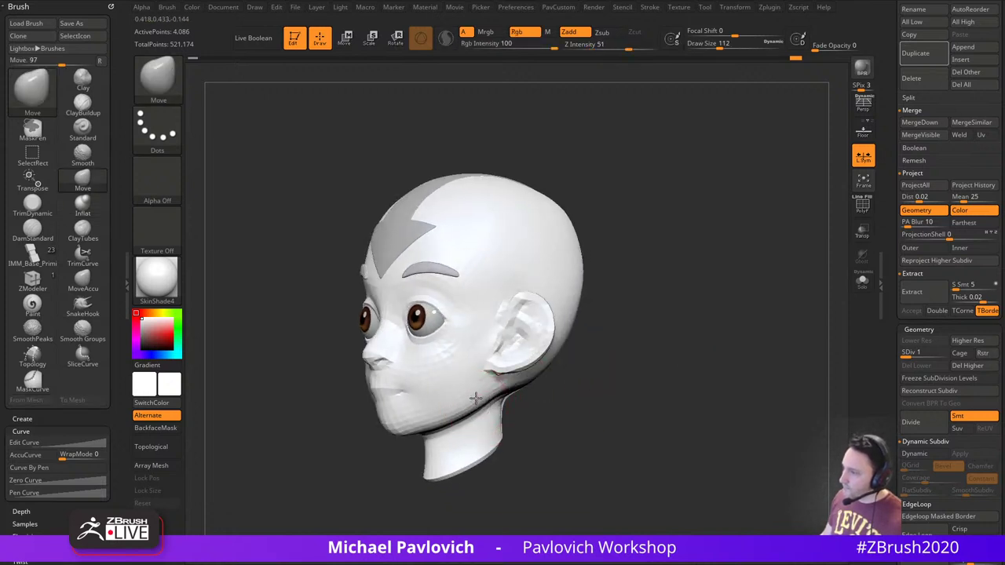
pyautogui.moveTo(610, 382)
pyautogui.keyDown('shift'); pyautogui.mouseDown()
pyautogui.moveTo(635, 385)
pyautogui.moveTo(647, 365)
pyautogui.mouseUp(); pyautogui.keyUp('shift')
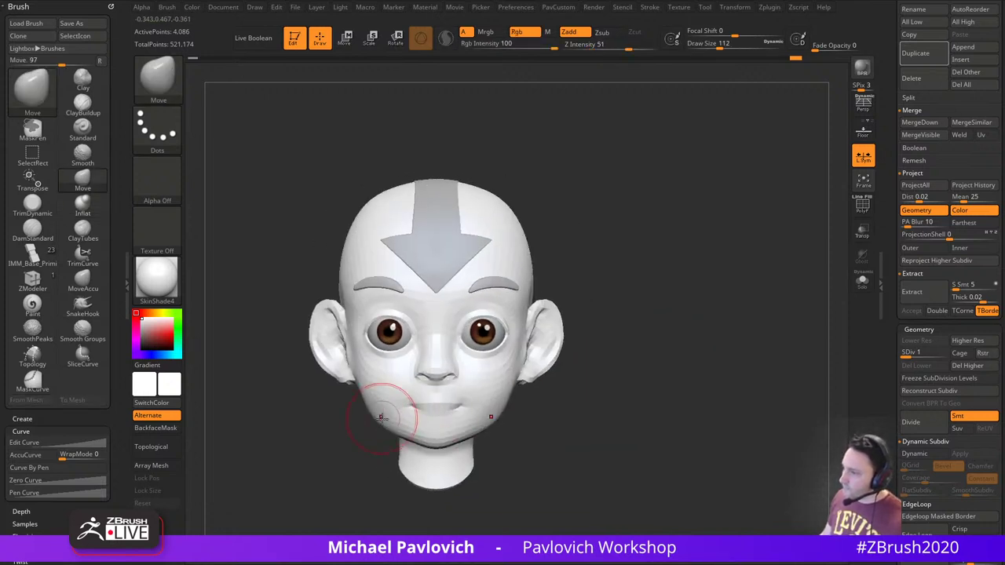
pyautogui.keyDown('alt'); pyautogui.moveTo(625, 317); pyautogui.dragTo(643, 314); pyautogui.keyUp('alt')
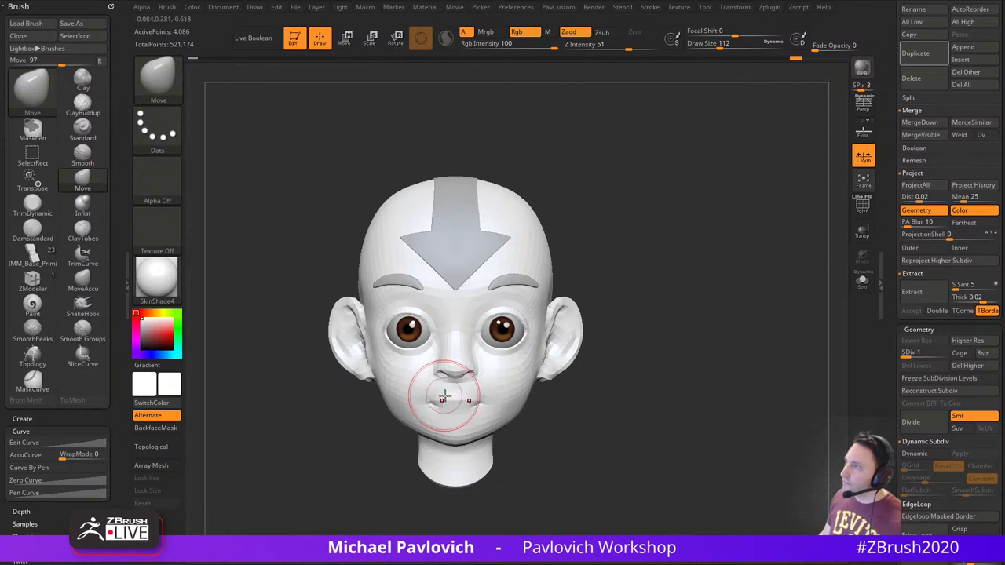
pyautogui.press('[')
pyautogui.moveTo(434, 405); pyautogui.dragTo(429, 400)
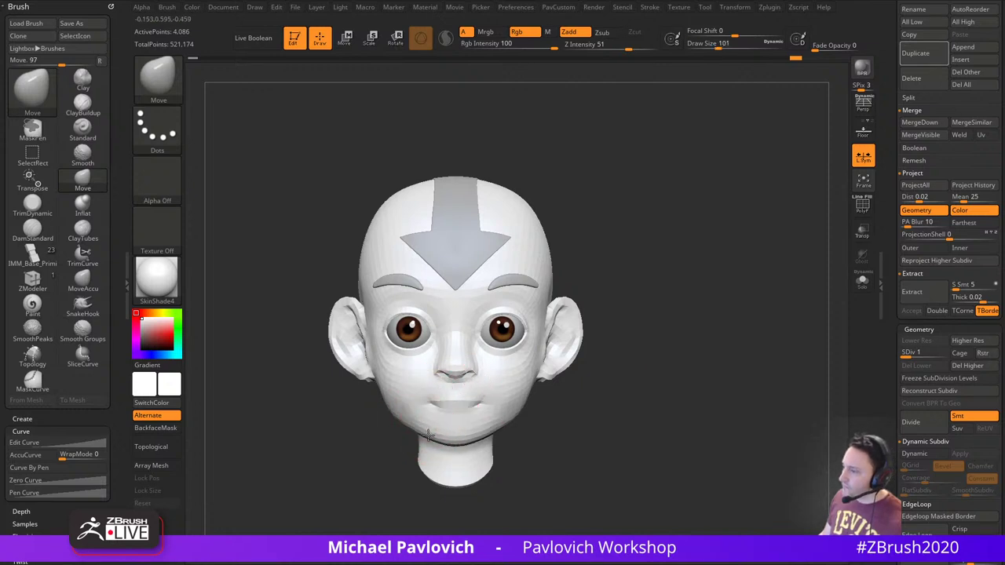
# Return the head to subdivision level 4 and reduce the Move brush's draw size to 22
pyautogui.moveTo(738, 366); pyautogui.dragTo(681, 369)
pyautogui.press('[')
pyautogui.press('[')
pyautogui.press('[')
pyautogui.press('[')
pyautogui.press('[')
pyautogui.moveTo(733, 283)
pyautogui.keyDown('alt'); pyautogui.mouseDown()
pyautogui.moveTo(728, 309)
pyautogui.moveTo(756, 332)
pyautogui.mouseUp(); pyautogui.keyUp('alt')
pyautogui.click(942, 354)
pyautogui.press('[')
pyautogui.press('[')
pyautogui.press('[')
pyautogui.press('[')
pyautogui.press('[')
pyautogui.press('[')
pyautogui.press('[')
pyautogui.press('[')
pyautogui.press('[')
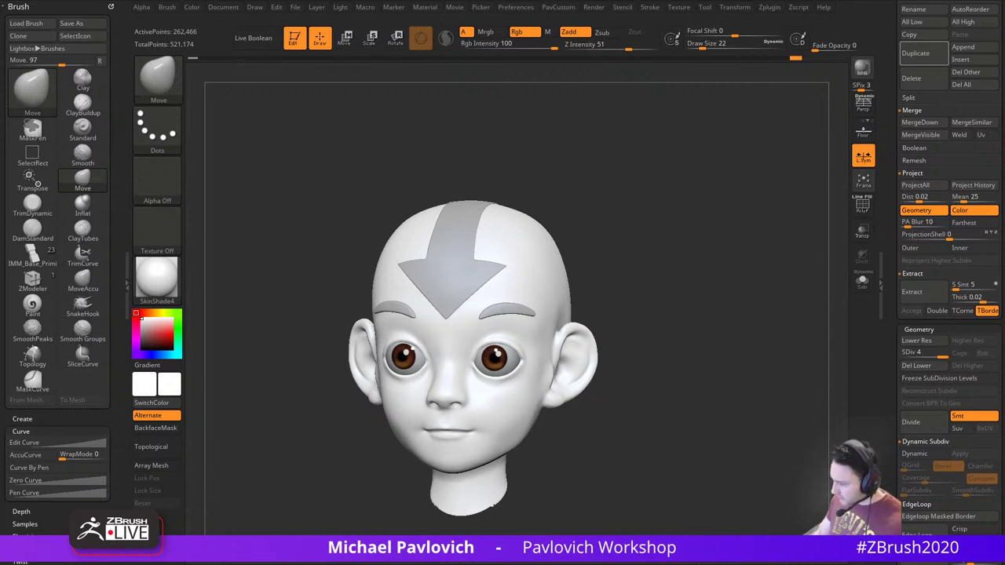
# Import the red glider picture of the boy as a texture from the Reference folder under streaming, Avatar, Koh
pyautogui.click(689, 8)
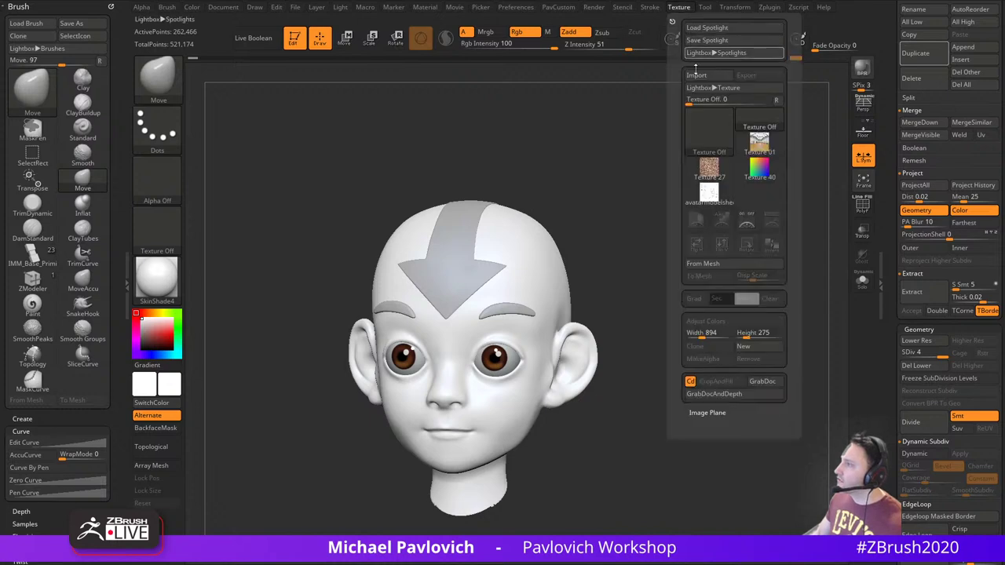
pyautogui.click(689, 20)
pyautogui.scroll(5, 248, 235)
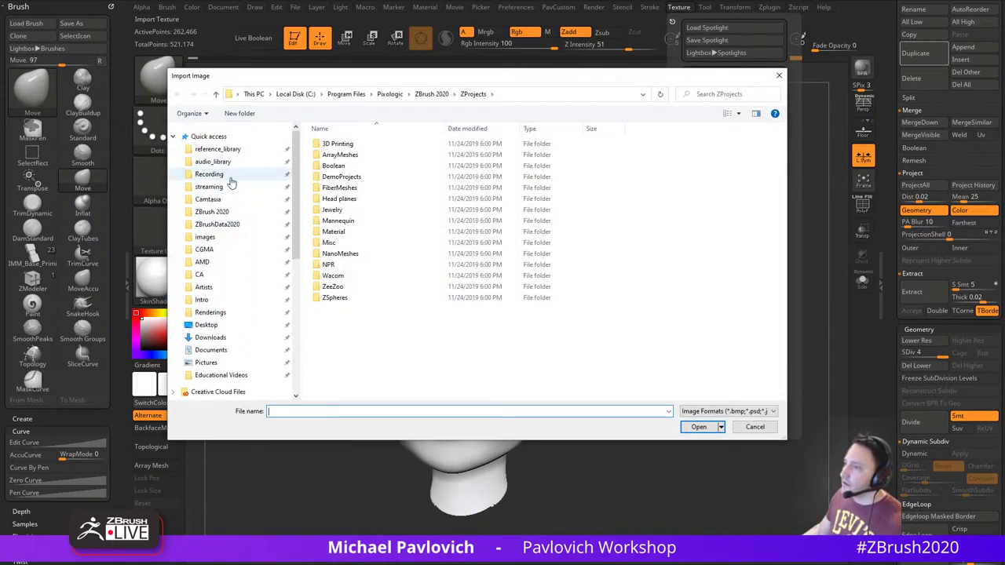
pyautogui.click(232, 186)
pyautogui.doubleClick(385, 148)
pyautogui.doubleClick(384, 149)
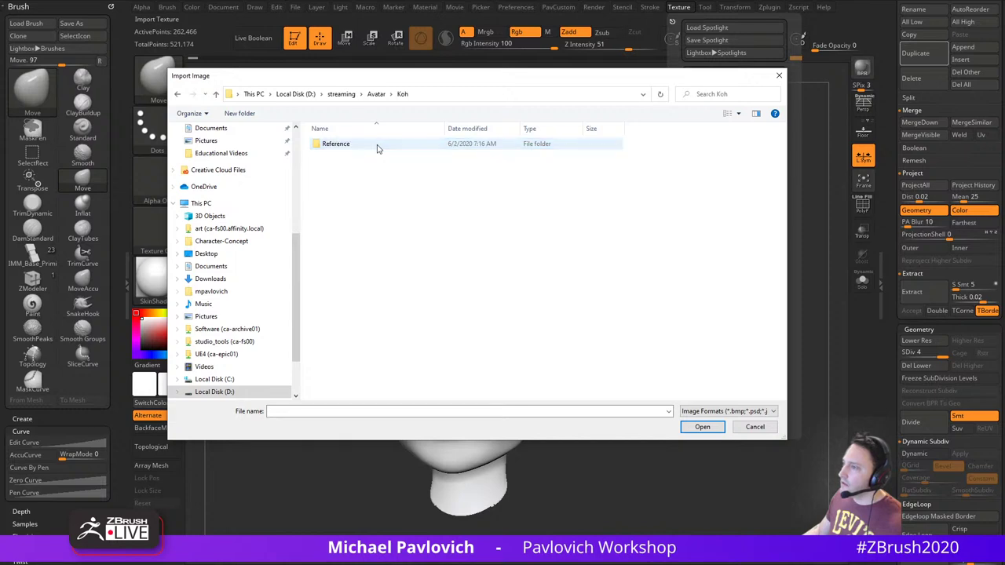
pyautogui.doubleClick(377, 149)
pyautogui.click(338, 157)
pyautogui.doubleClick(338, 157)
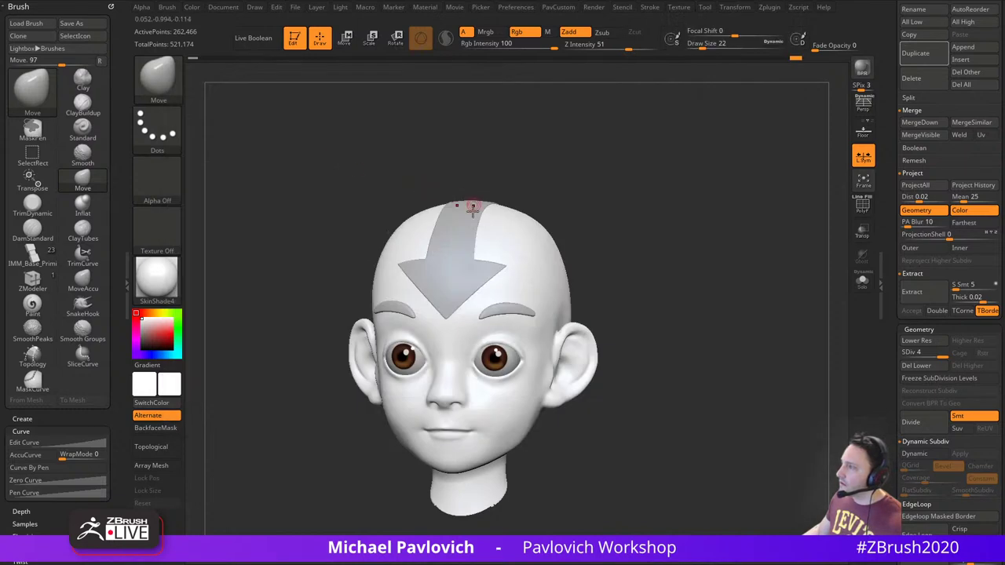
# Leave the head's Edit mode, switch to 2.5D, and place a Plane3D on the canvas in Edit mode
pyautogui.click(295, 41)
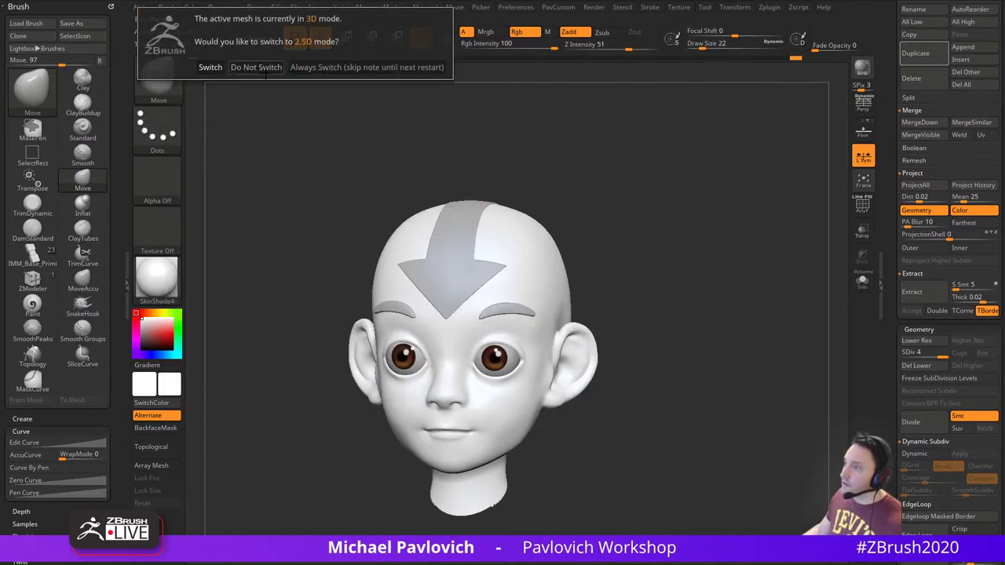
pyautogui.click(367, 67)
pyautogui.moveTo(897, 188); pyautogui.dragTo(898, 365)
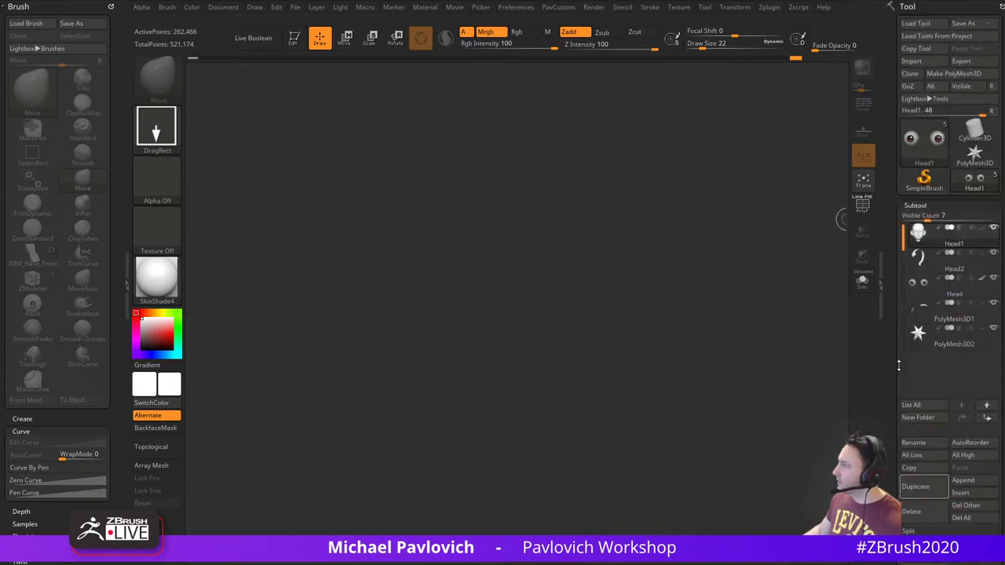
pyautogui.click(974, 155)
pyautogui.click(902, 146)
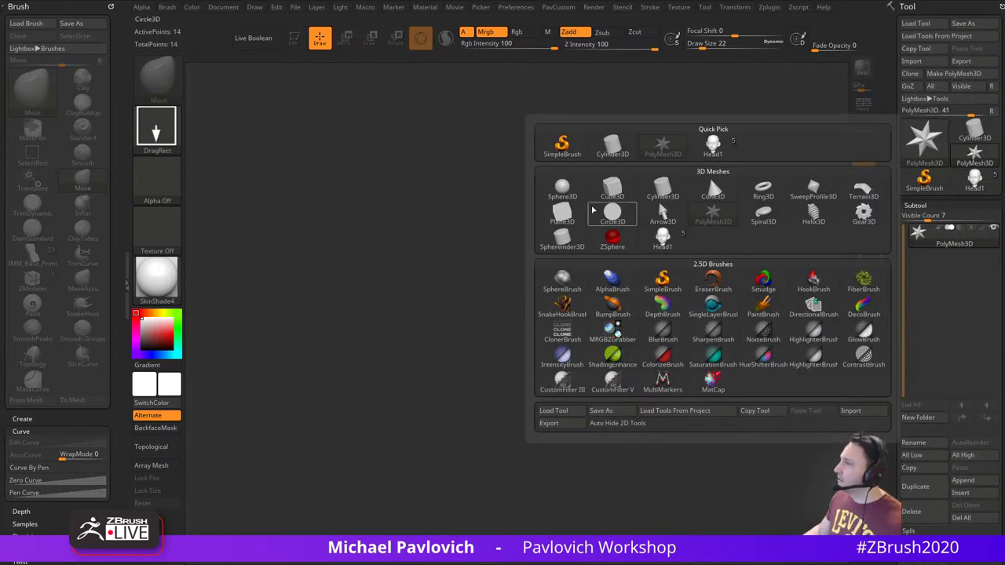
pyautogui.click(562, 212)
pyautogui.keyDown('alt'); pyautogui.moveTo(724, 233); pyautogui.dragTo(689, 237); pyautogui.keyUp('alt')
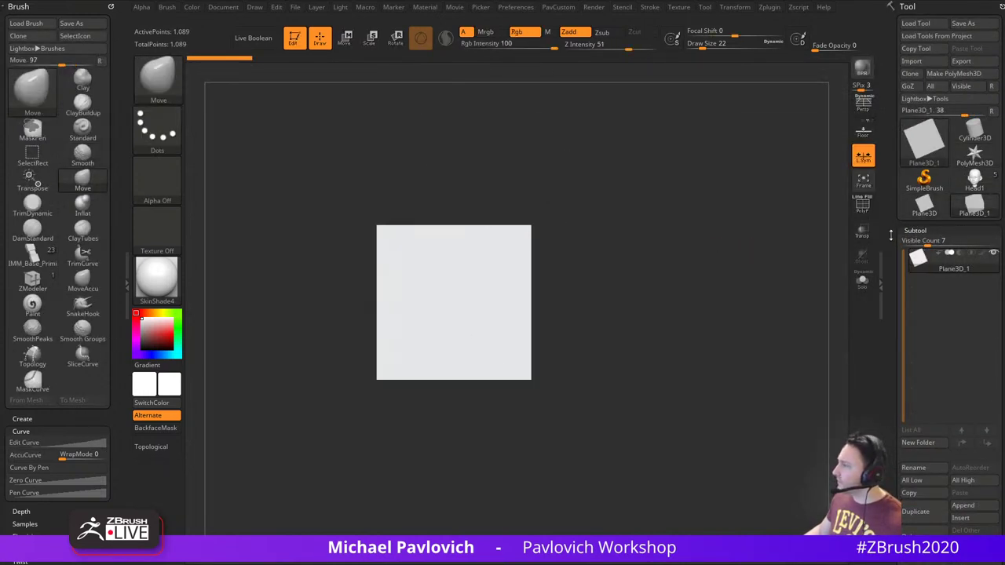
# Assign the imported glider picture as the primitive plane's texture map and open its polypaint settings
pyautogui.moveTo(894, 471); pyautogui.dragTo(888, 106)
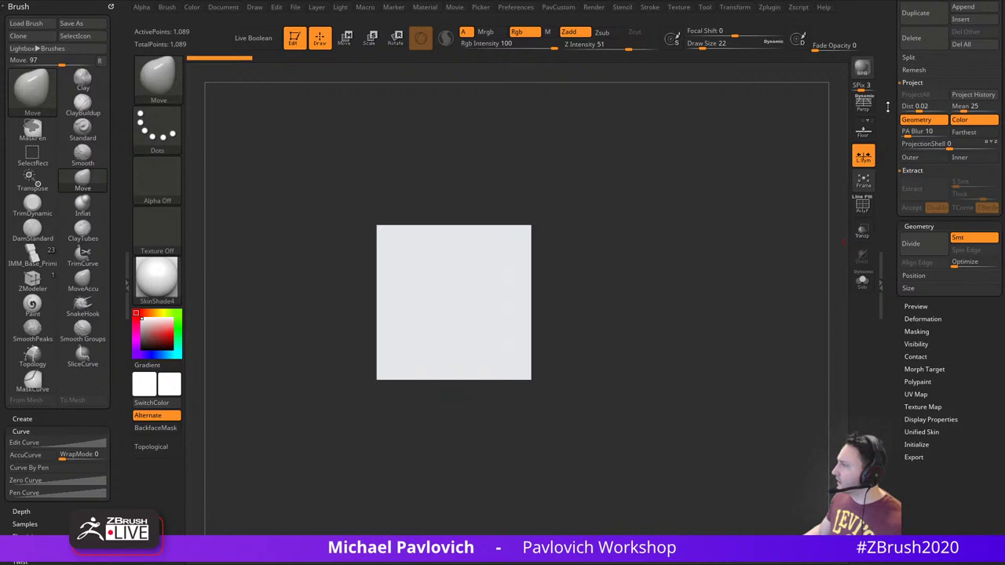
pyautogui.press('shift')
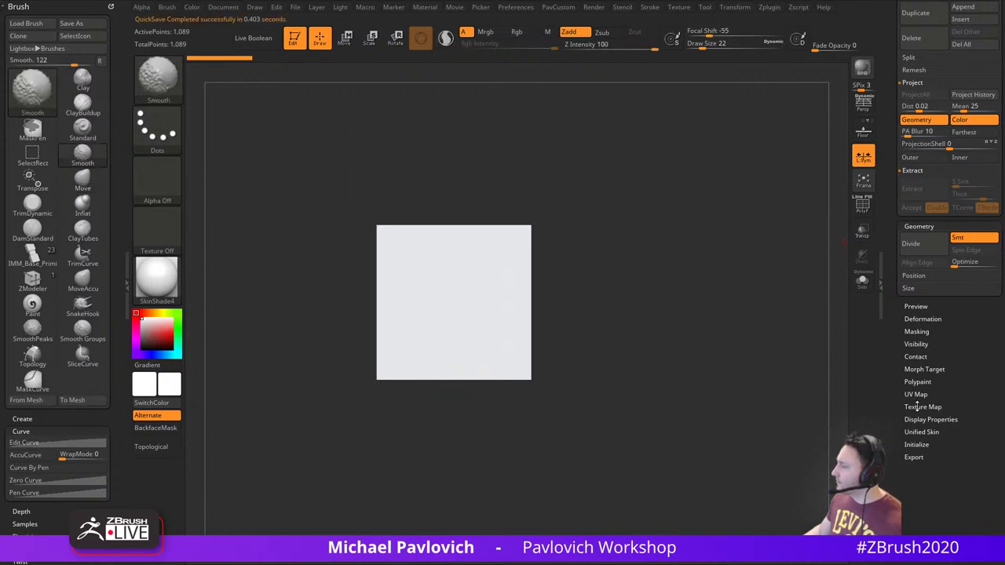
pyautogui.click(918, 407)
pyautogui.click(914, 433)
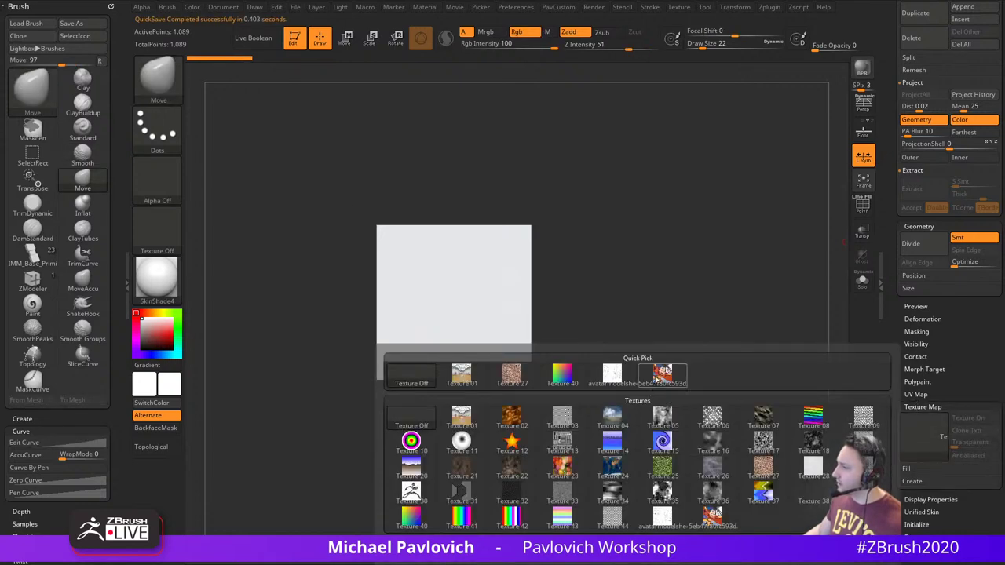
pyautogui.click(660, 375)
pyautogui.click(916, 381)
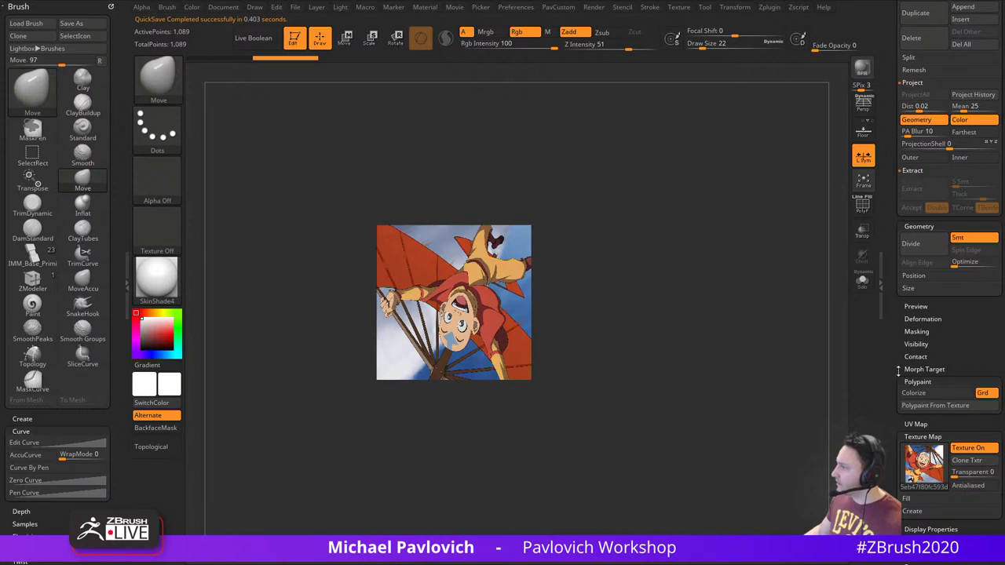
# Convert the plane to a PolyMesh3D and assign the imported glider picture as its texture map
pyautogui.moveTo(898, 371); pyautogui.dragTo(892, 409)
pyautogui.moveTo(891, 77); pyautogui.dragTo(896, 99)
pyautogui.click(961, 73)
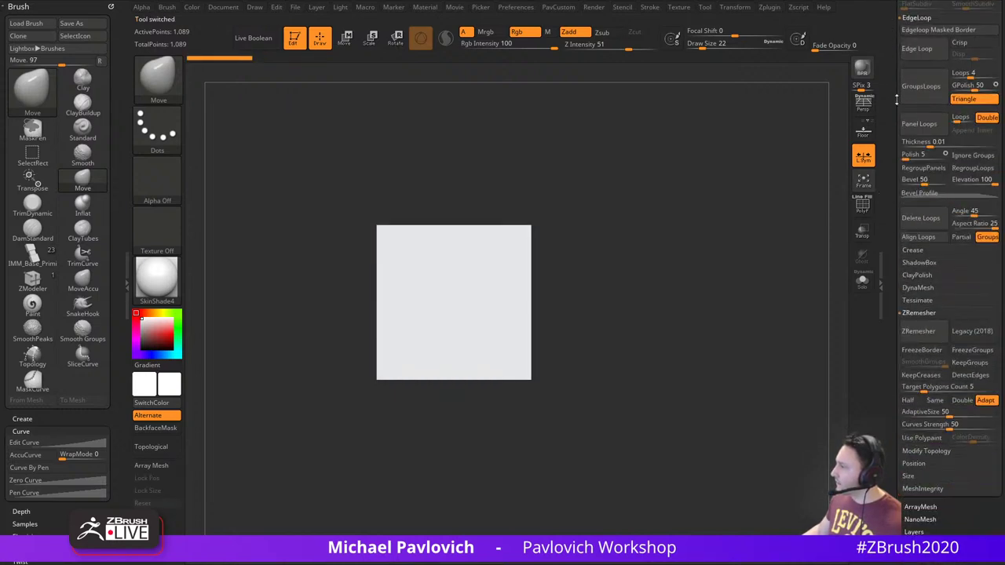
pyautogui.moveTo(897, 386); pyautogui.dragTo(894, 323)
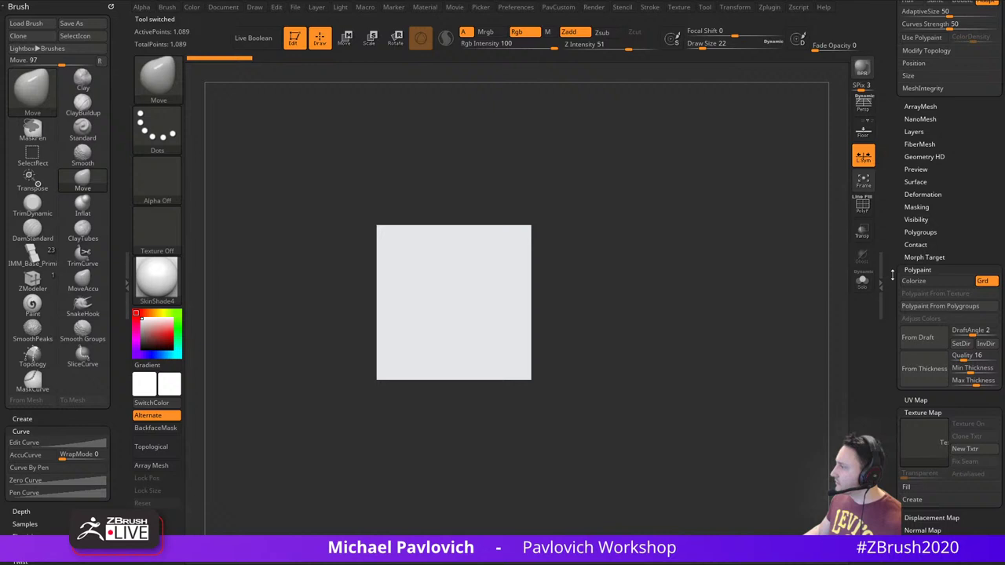
pyautogui.click(922, 445)
pyautogui.click(661, 374)
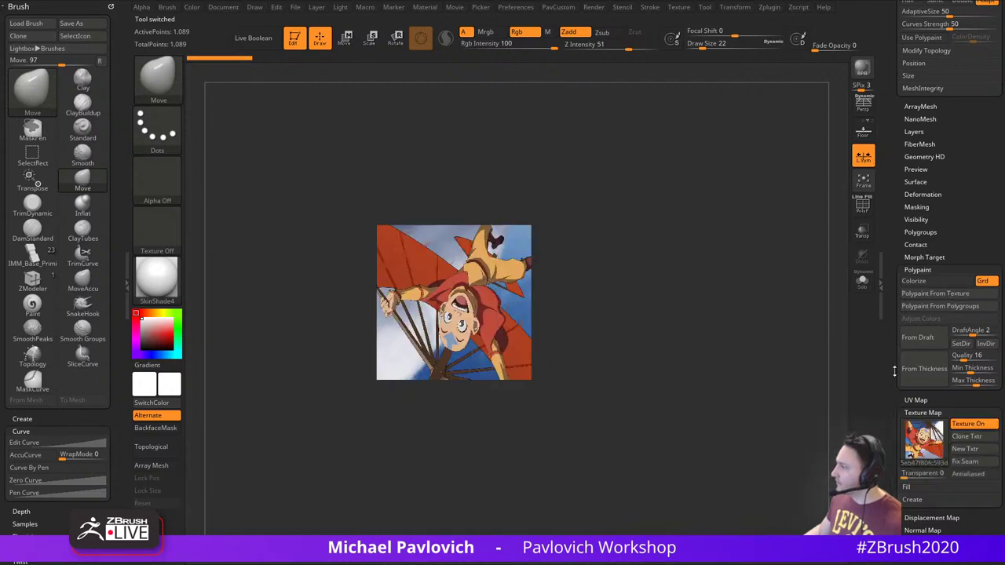
# Try converting the plane's texture to polypaint using the command's modifier variants in Rgb mode
pyautogui.click(937, 294)
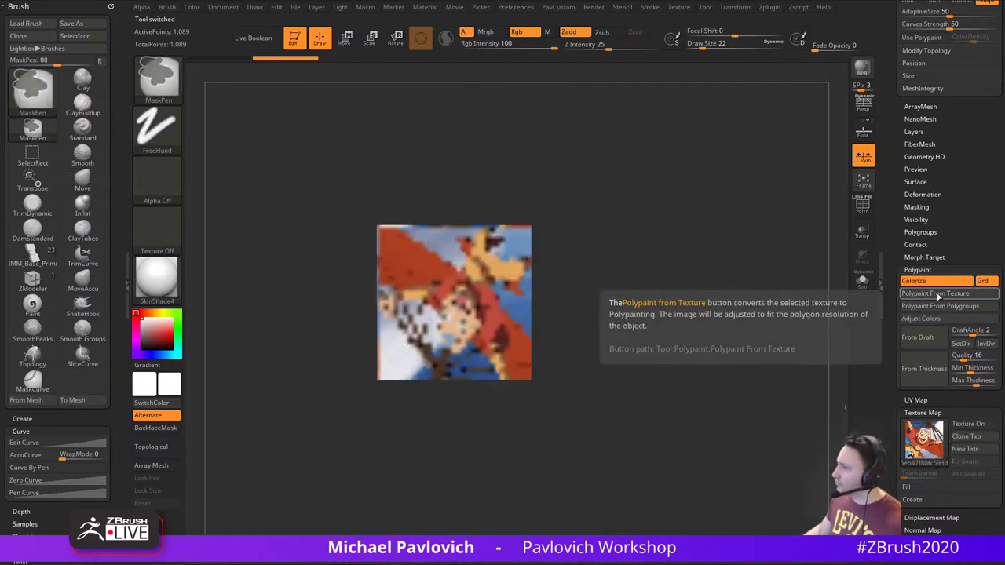
pyautogui.keyDown('shift'); pyautogui.click(940, 293); pyautogui.keyUp('shift')
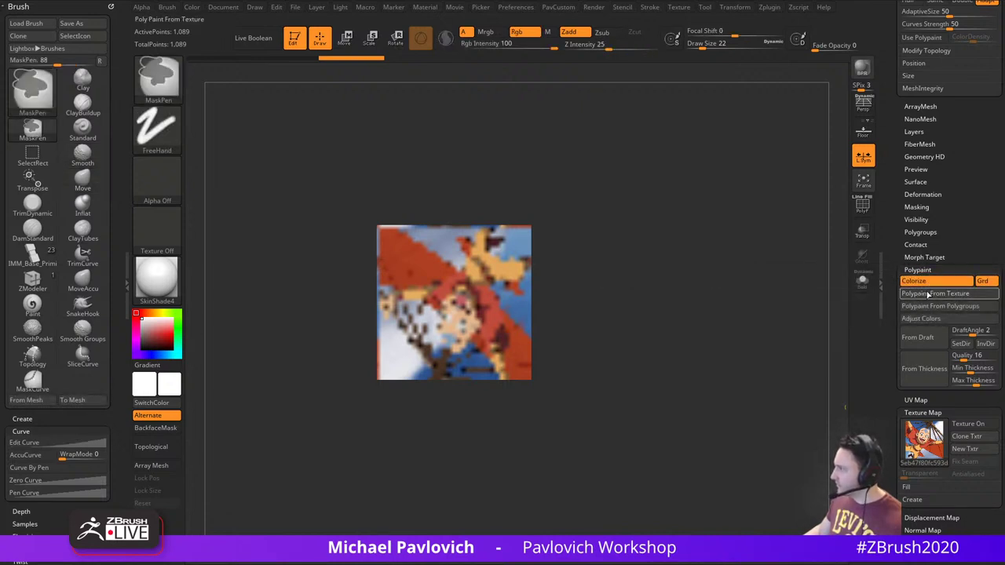
pyautogui.keyDown('ctrl'); pyautogui.click(926, 293); pyautogui.keyUp('ctrl')
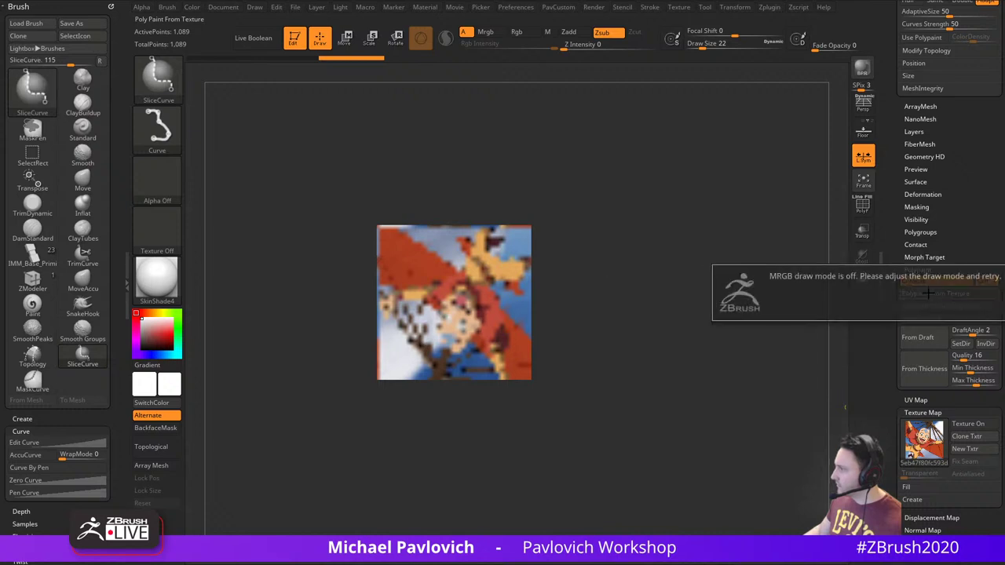
pyautogui.keyDown('ctrl'); pyautogui.keyDown('alt'); pyautogui.click(924, 293); pyautogui.keyUp('alt'); pyautogui.keyUp('ctrl')
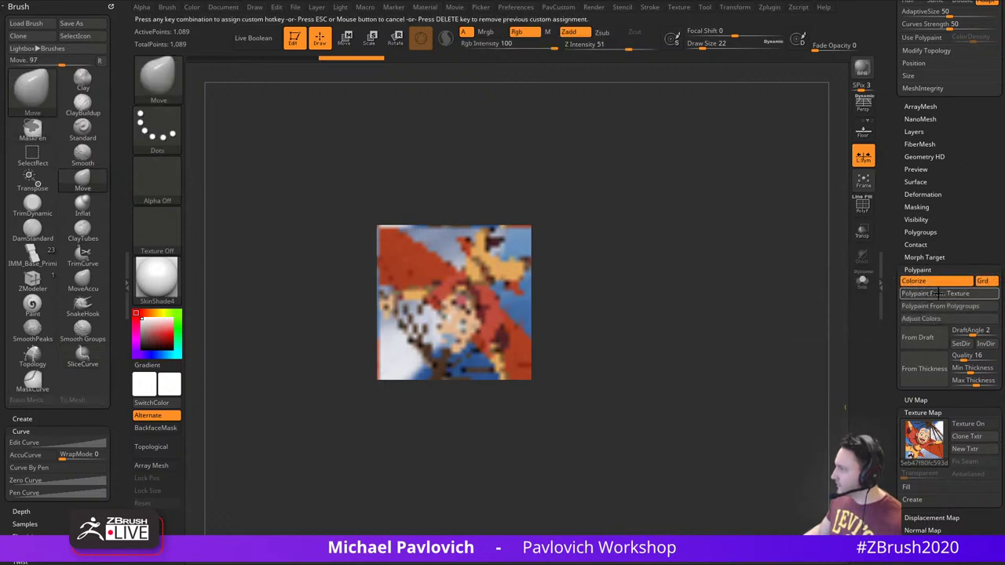
pyautogui.keyDown('ctrl'); pyautogui.click(938, 294); pyautogui.keyUp('ctrl')
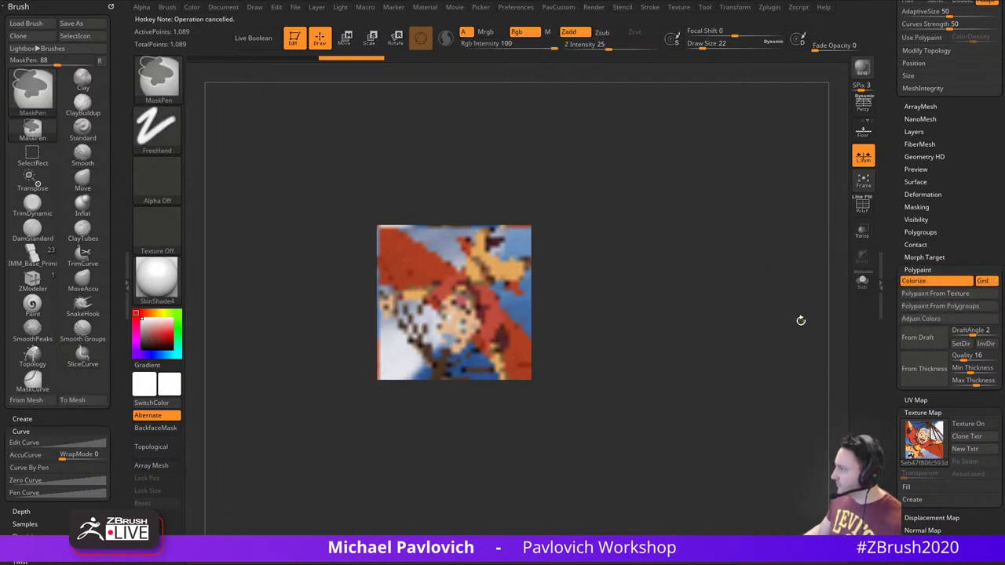
# Turn the plane's texture display back on and retry Polypaint From Texture with Mrgb enabled on the Move brush
pyautogui.click(967, 424)
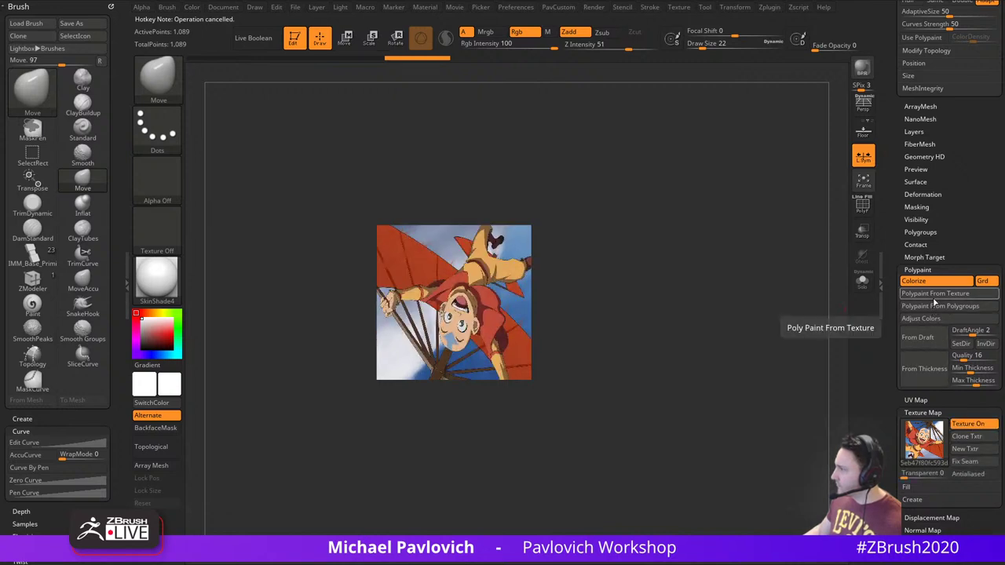
pyautogui.press('ctrl')
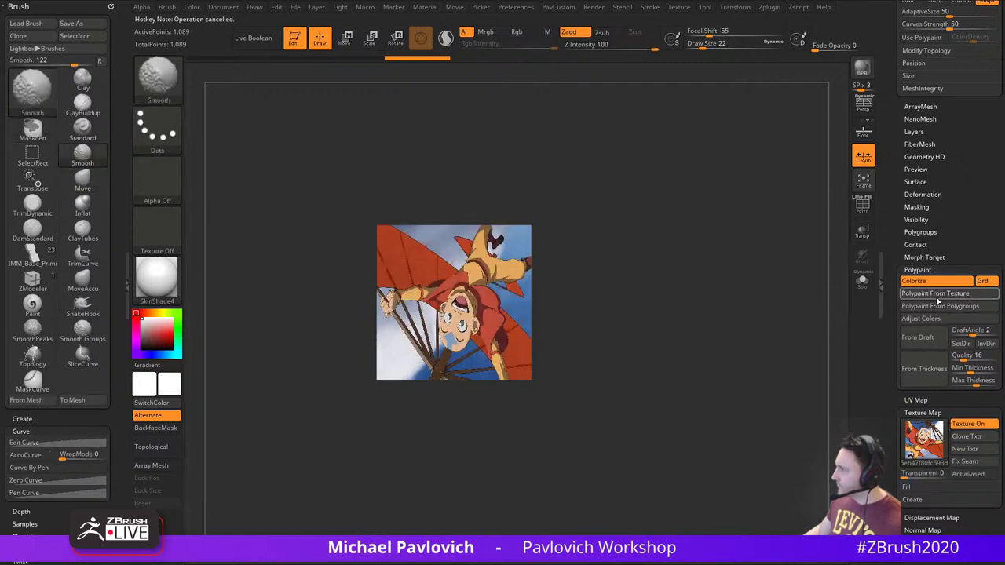
pyautogui.keyDown('shift'); pyautogui.click(936, 298); pyautogui.keyUp('shift')
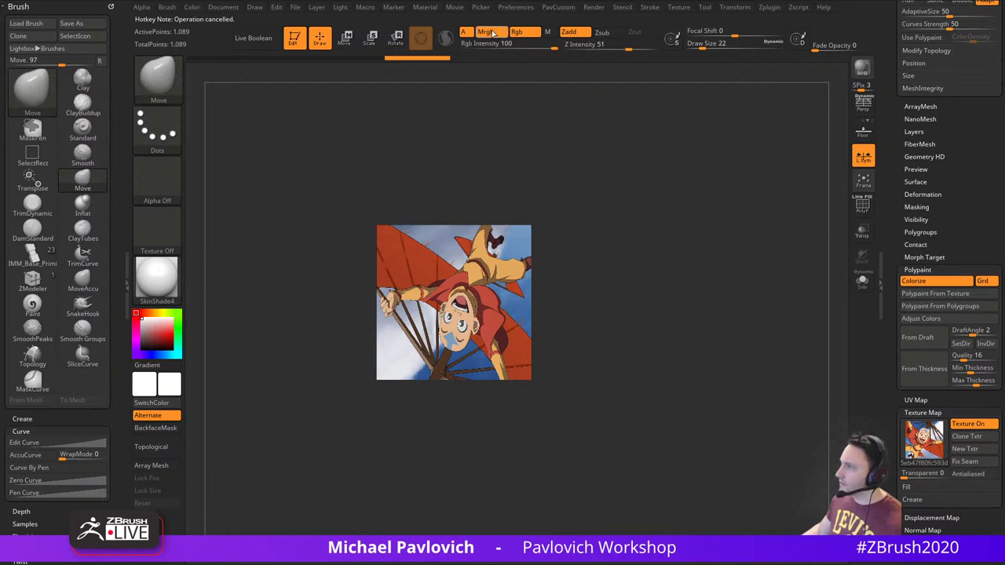
pyautogui.click(490, 34)
pyautogui.press('shift')
pyautogui.keyDown('shift'); pyautogui.click(935, 295); pyautogui.keyUp('shift')
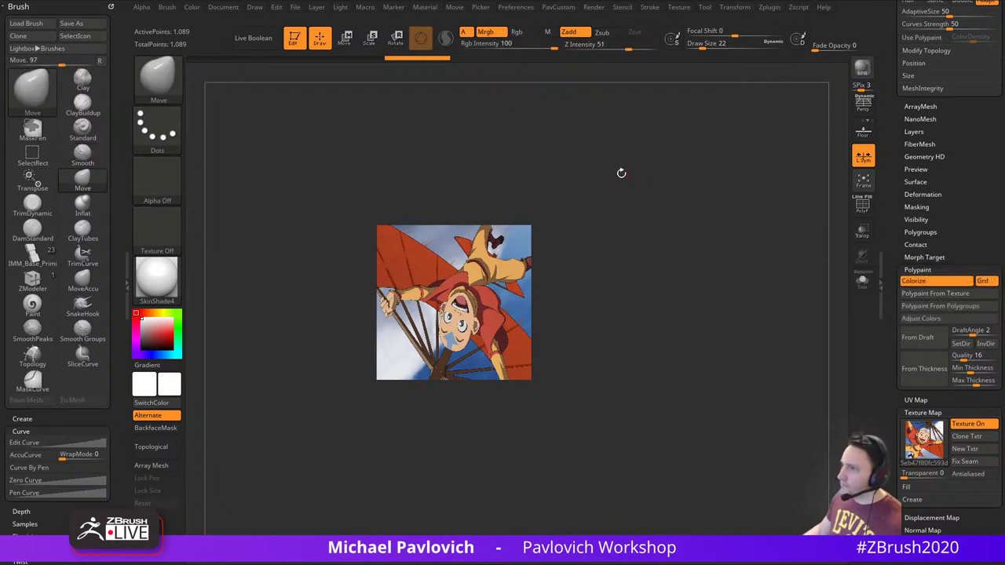
# Switch to the Standard brush with Mrgb enabled and use Polypaint From Texture to fit the plane to the picture's proportions
pyautogui.click(490, 34)
pyautogui.press('b')
pyautogui.press('s')
pyautogui.press('t')
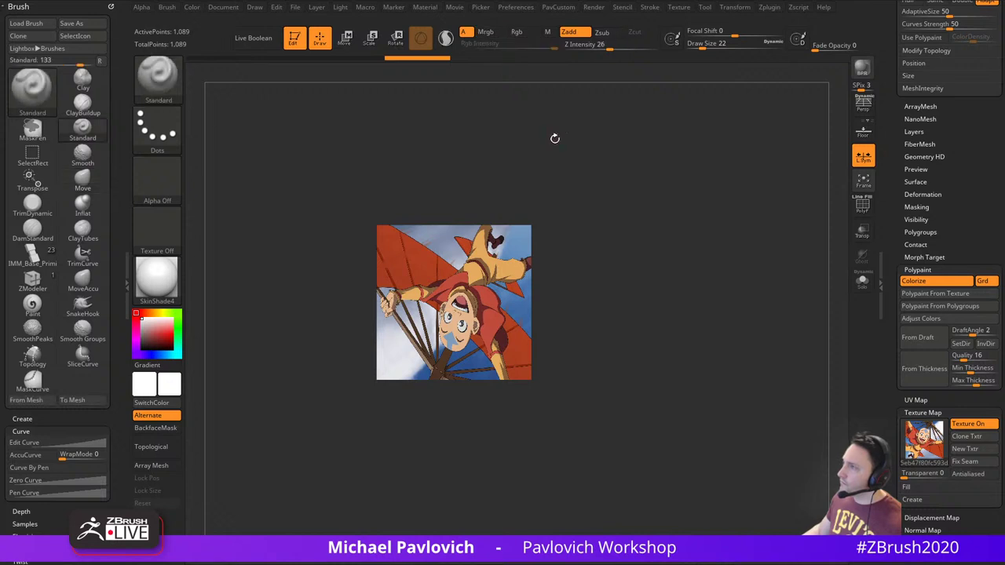
pyautogui.keyDown('shift'); pyautogui.click(918, 294); pyautogui.keyUp('shift')
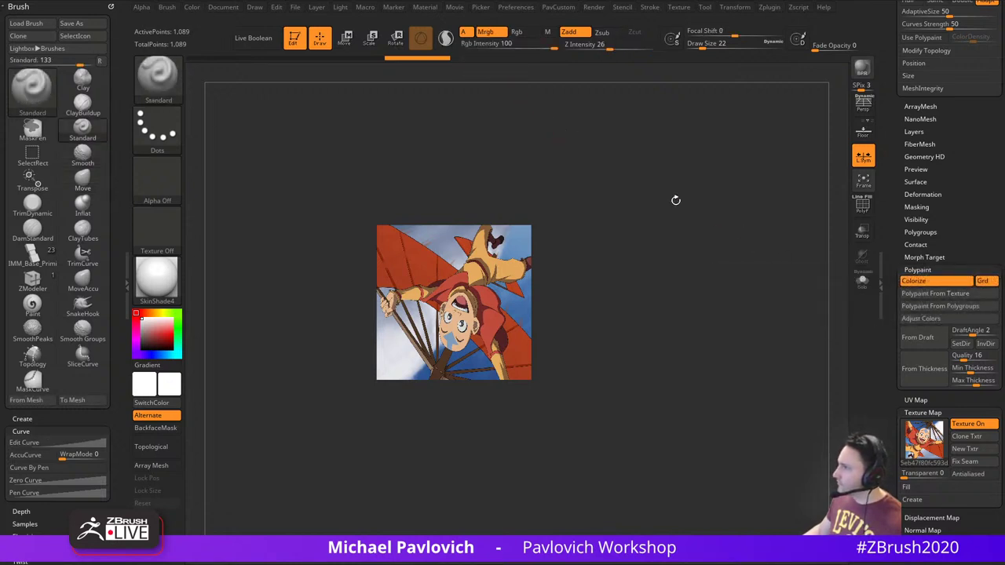
pyautogui.click(491, 33)
pyautogui.click(913, 295)
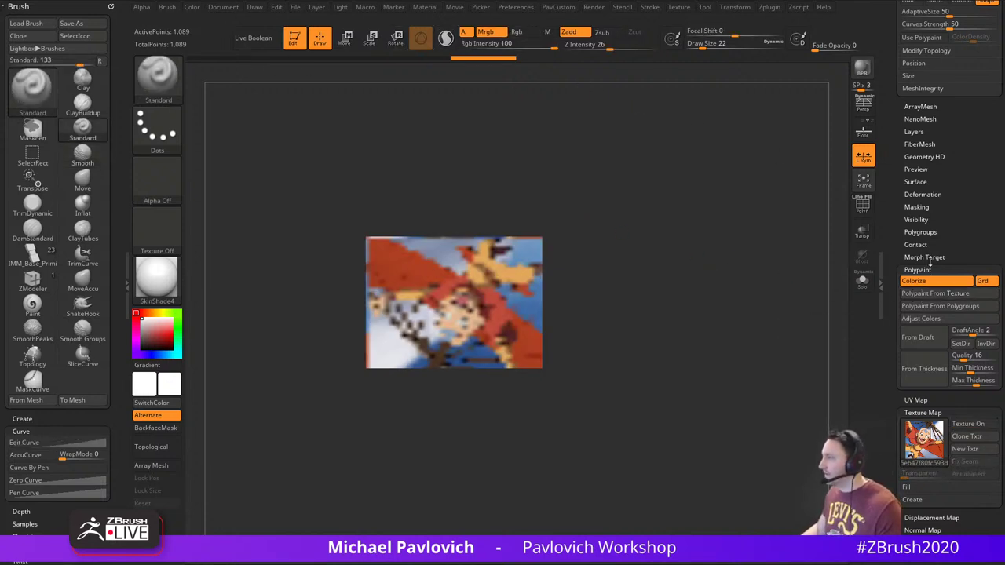
# Turn on the plane's texture display, rotate the picture upright and enlarged, and close the polypaint settings
pyautogui.press('shift')
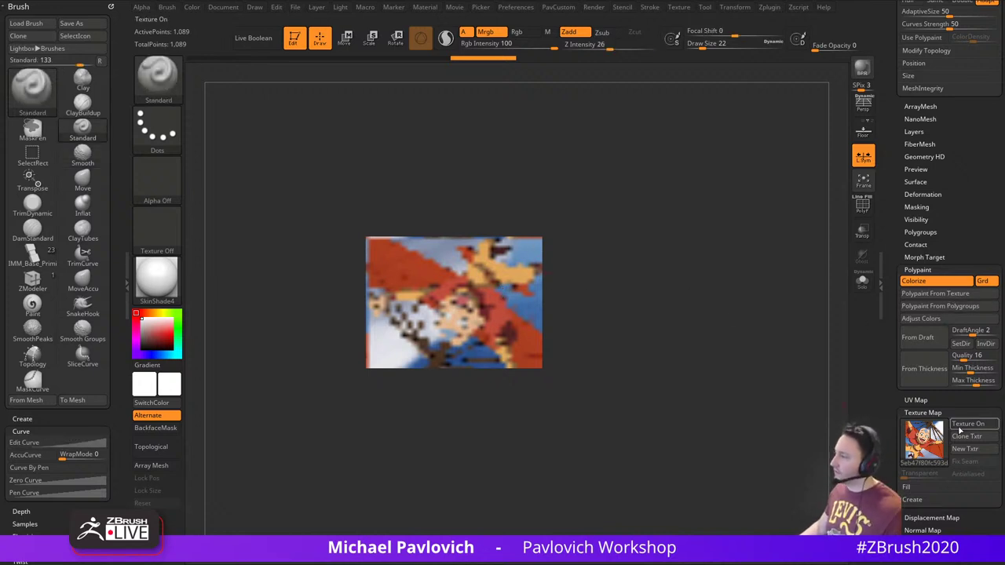
pyautogui.click(962, 425)
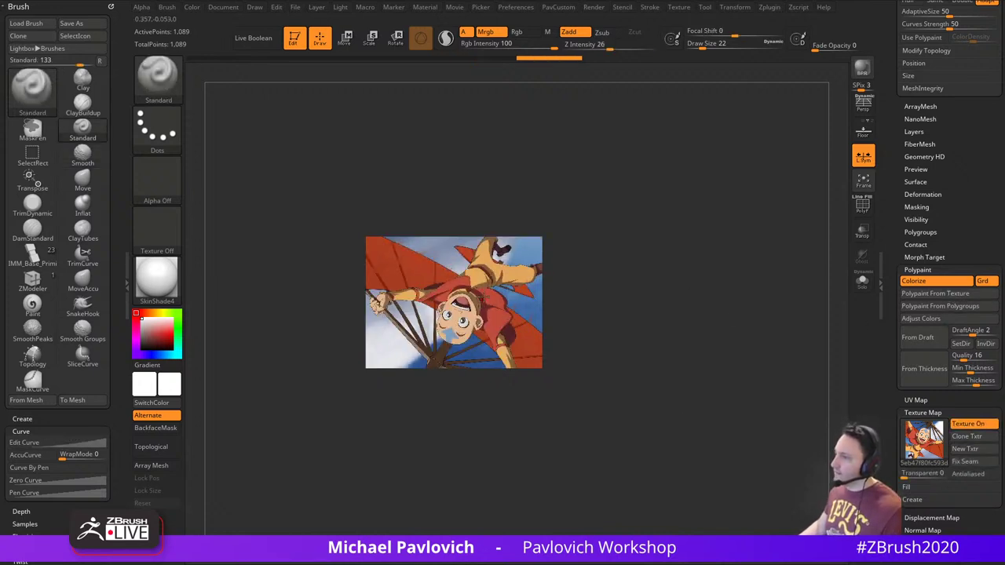
pyautogui.moveTo(588, 363); pyautogui.dragTo(707, 333)
pyautogui.keyDown('alt'); pyautogui.moveTo(738, 365); pyautogui.dragTo(667, 274); pyautogui.keyUp('alt')
pyautogui.click(921, 271)
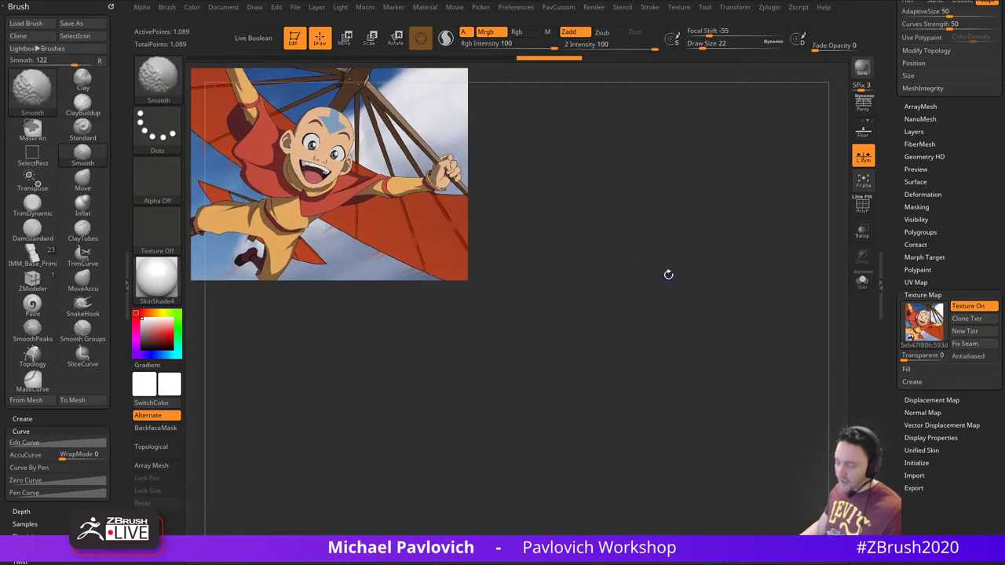
# Switch back to the Head1 tool and fill the head with the skin tone sampled from the boy's face in the reference picture
pyautogui.moveTo(898, 182); pyautogui.dragTo(916, 429)
pyautogui.click(974, 179)
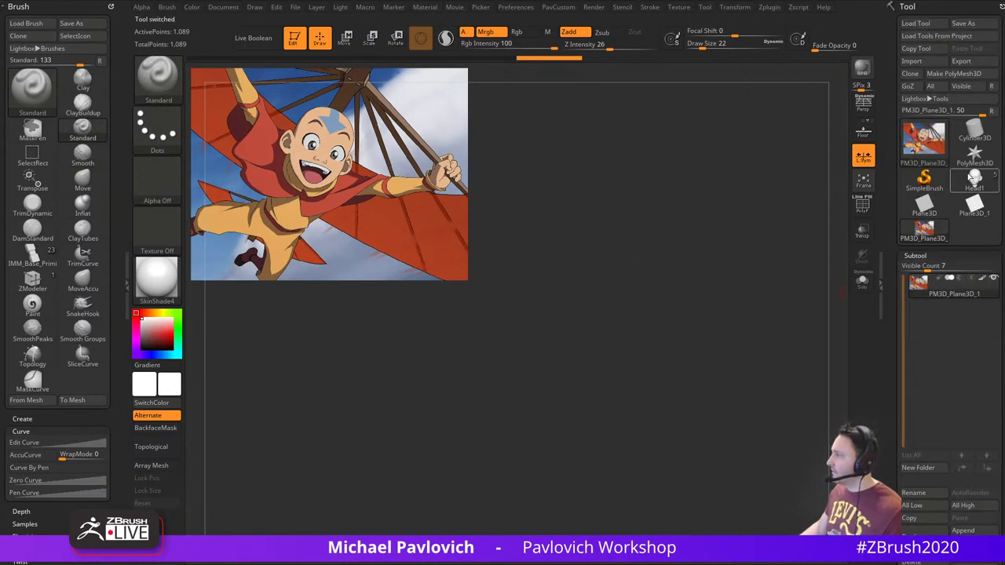
pyautogui.moveTo(709, 289)
pyautogui.mouseDown()
pyautogui.moveTo(727, 187)
pyautogui.moveTo(678, 145)
pyautogui.moveTo(774, 367)
pyautogui.moveTo(744, 370)
pyautogui.moveTo(803, 392)
pyautogui.moveTo(809, 428)
pyautogui.mouseUp()
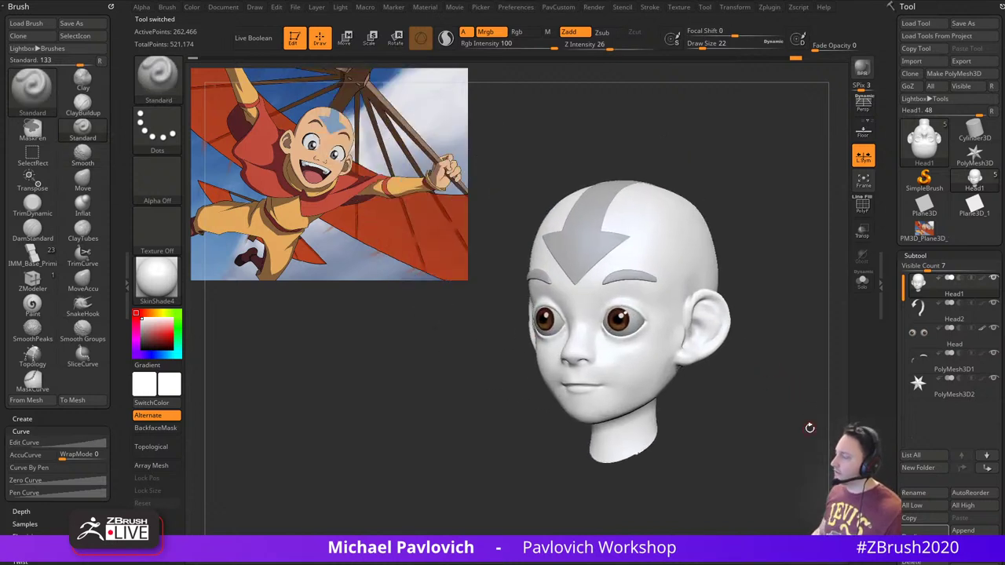
pyautogui.moveTo(735, 157); pyautogui.dragTo(747, 203)
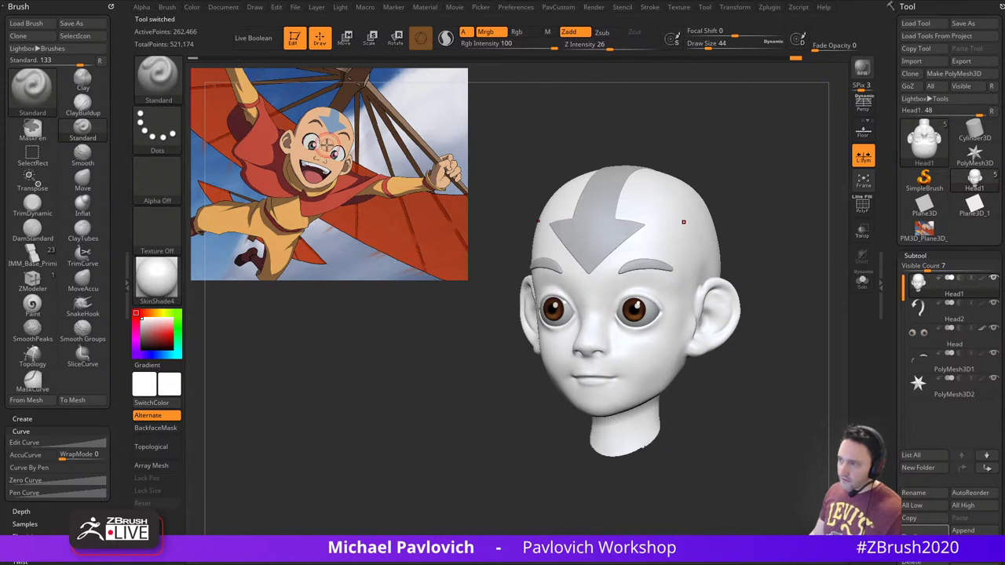
pyautogui.press('c')
pyautogui.keyDown('alt'); pyautogui.moveTo(448, 107); pyautogui.dragTo(475, 122); pyautogui.keyUp('alt')
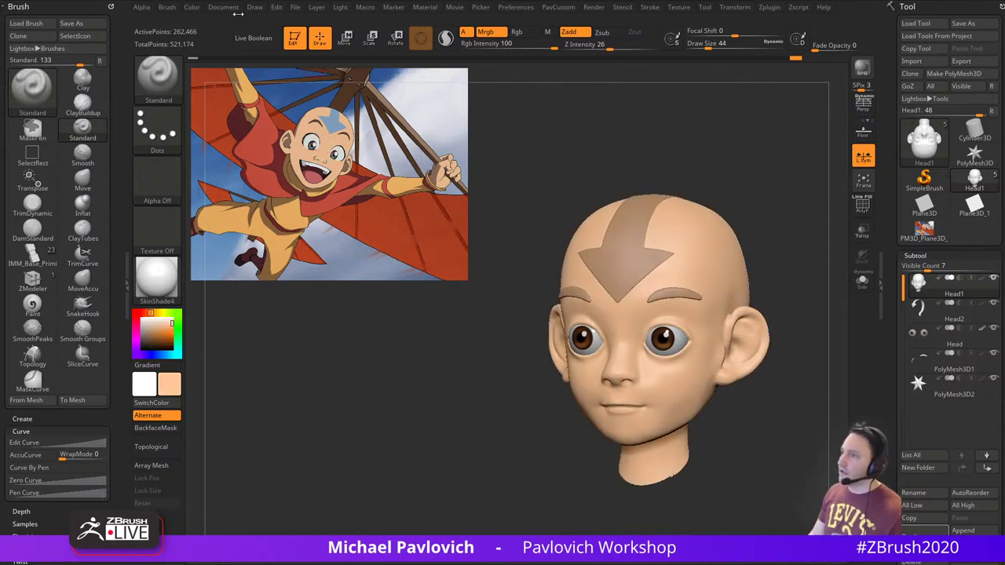
pyautogui.click(194, 8)
pyautogui.click(219, 242)
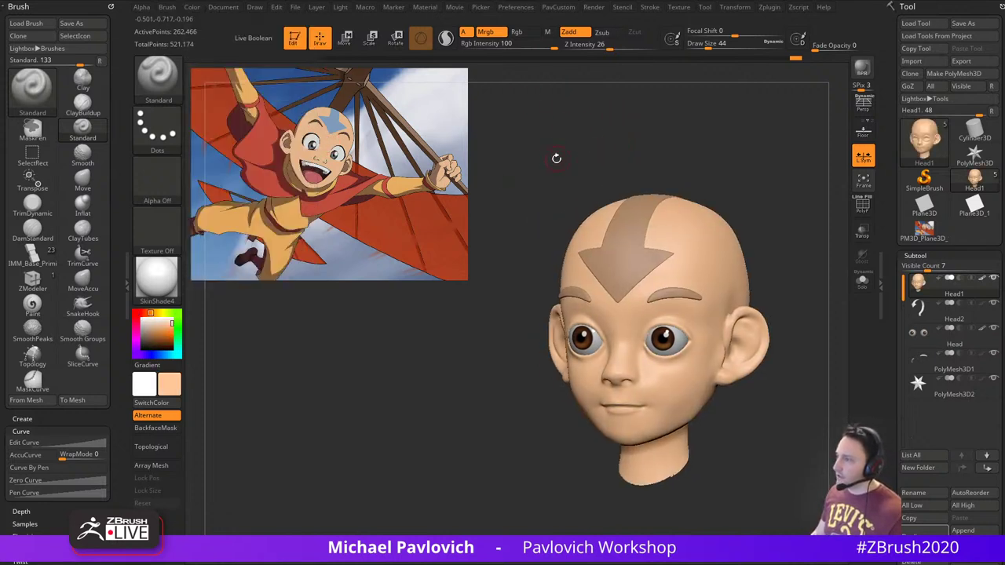
# Sample the blue of the boy's arrow in the reference picture and fill the Head2 arrow subtool with it
pyautogui.press('s')
pyautogui.moveTo(556, 158); pyautogui.dragTo(573, 149)
pyautogui.press('s')
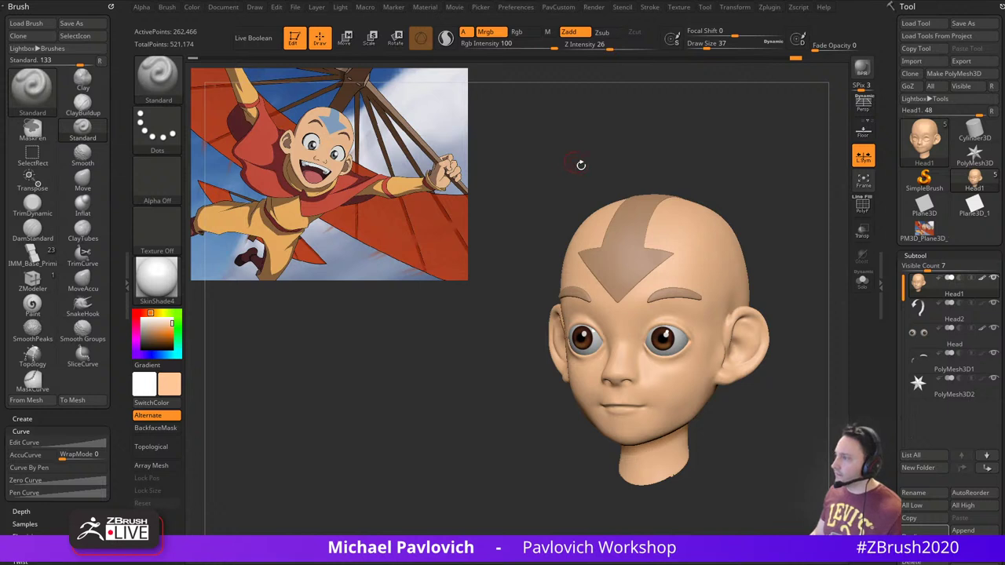
pyautogui.press('c')
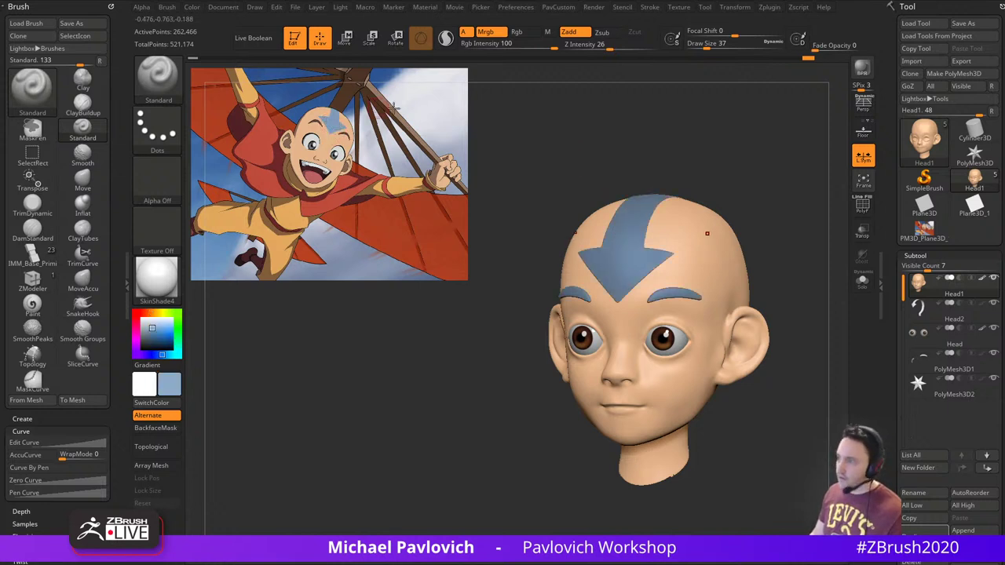
pyautogui.click(937, 308)
pyautogui.moveTo(192, 10)
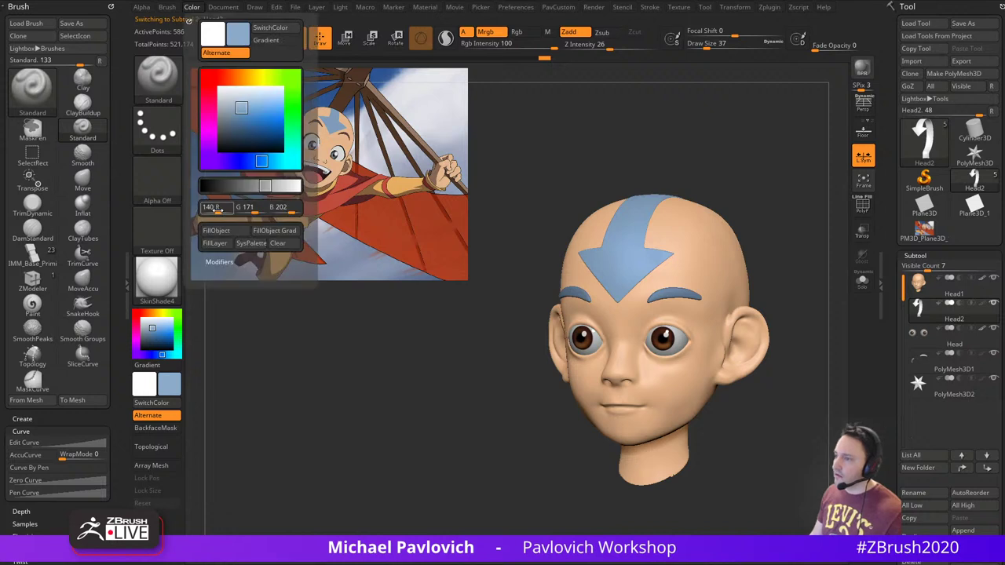
pyautogui.click(226, 232)
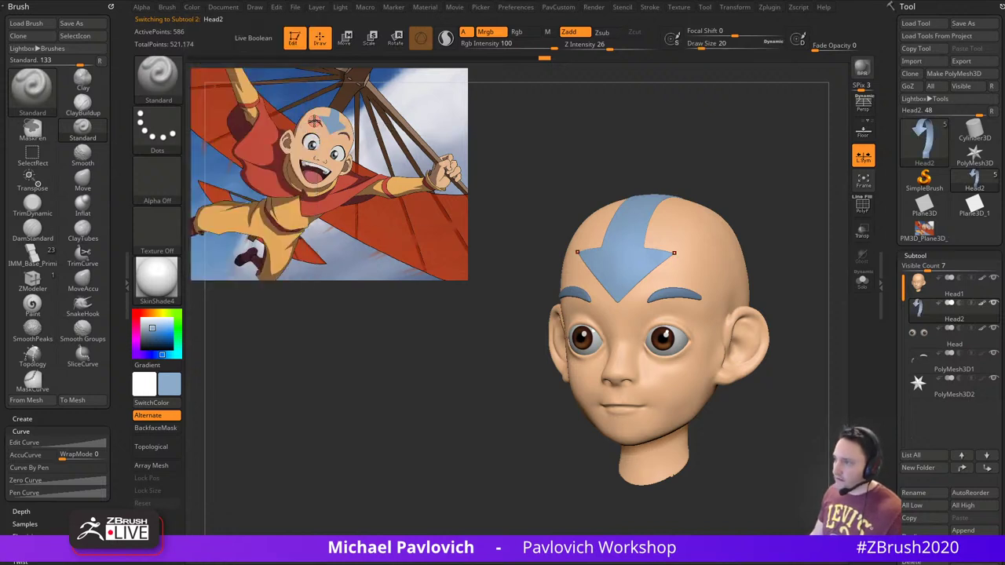
# Sample a dark reddish brown, R 114 G 73 B 67, from the reference picture and fill the eyebrow subtool with it
pyautogui.press('c')
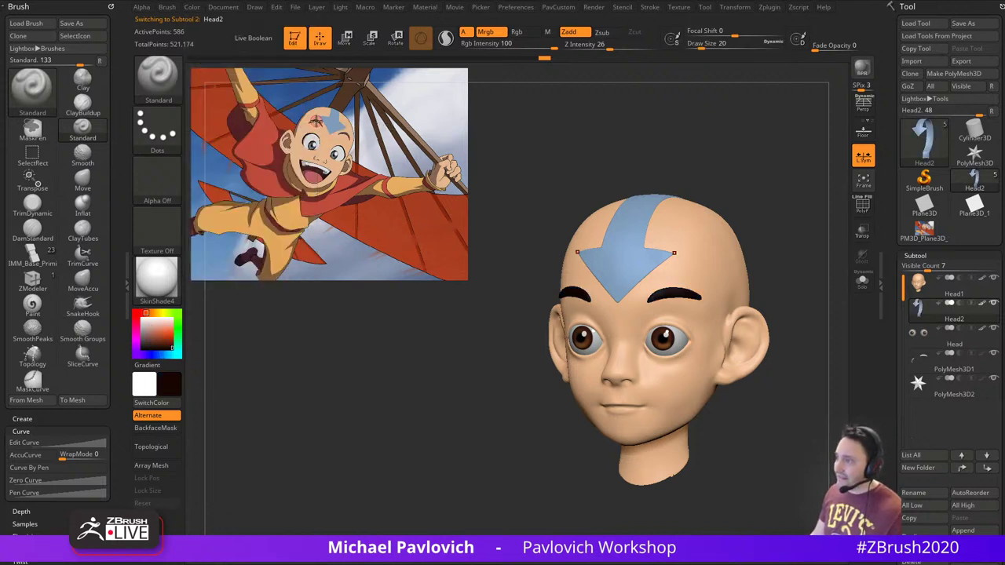
pyautogui.press('c')
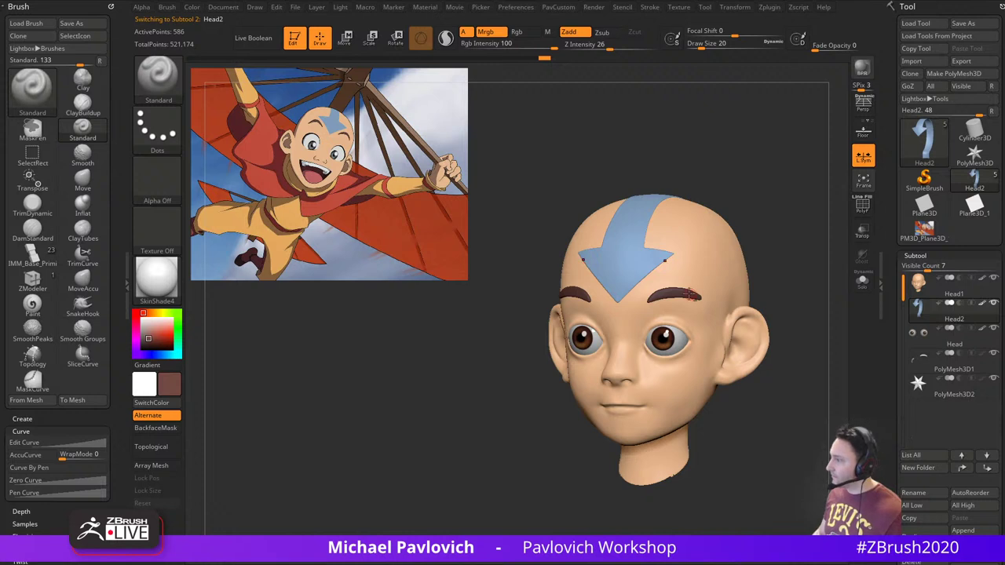
pyautogui.keyDown('alt'); pyautogui.click(691, 294); pyautogui.keyUp('alt')
pyautogui.click(193, 9)
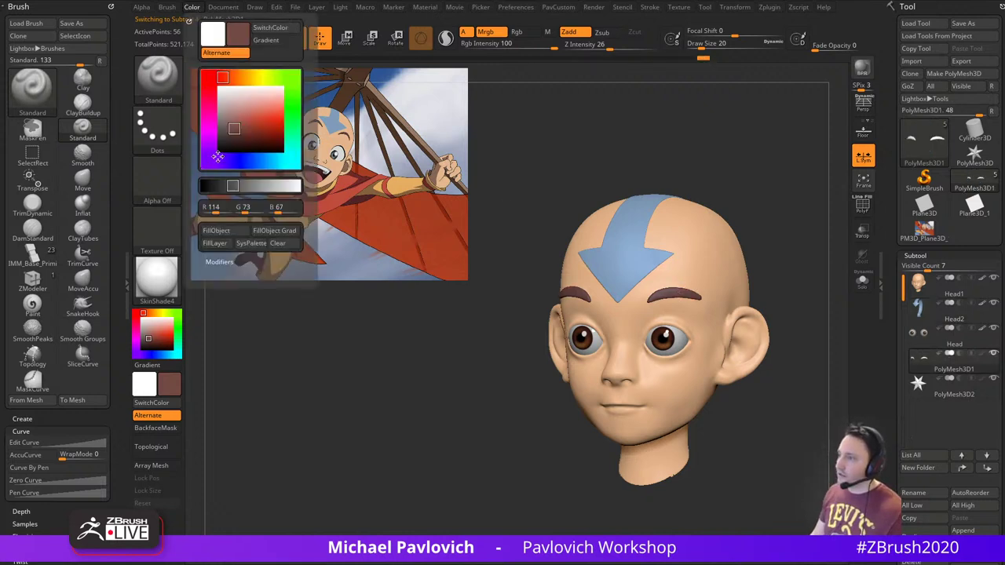
pyautogui.click(220, 231)
pyautogui.keyDown('alt'); pyautogui.moveTo(777, 211); pyautogui.dragTo(752, 208); pyautogui.keyUp('alt')
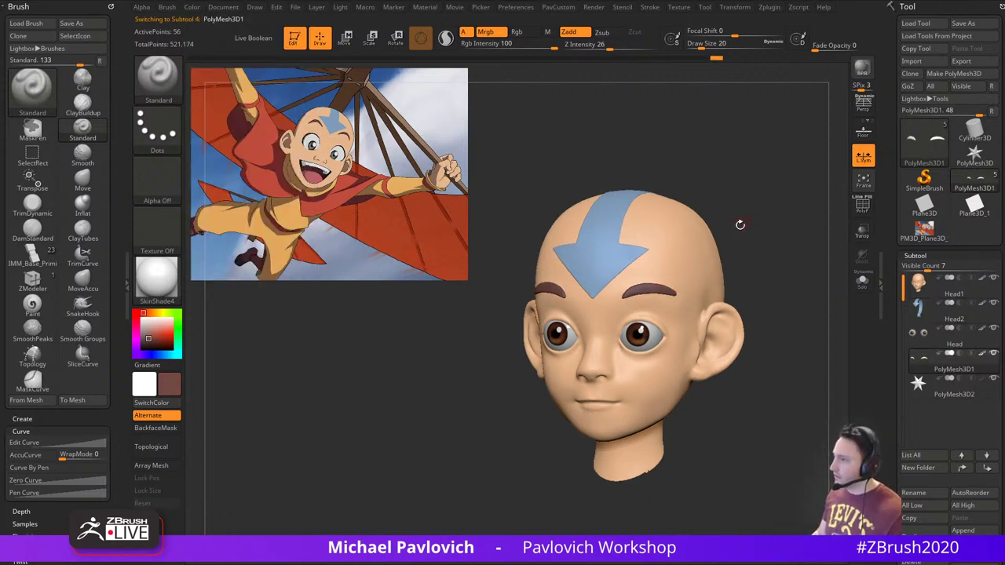
# Crease the eyebrows' polygroup borders with a crease level of 2, and hide the reference sketch overlay
pyautogui.press('space')
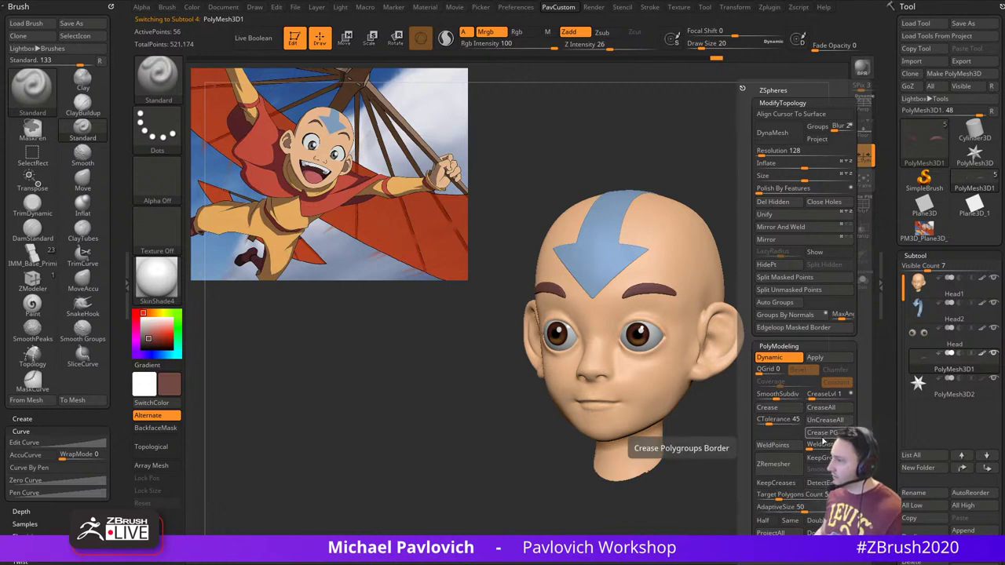
pyautogui.click(825, 435)
pyautogui.press('space')
pyautogui.click(840, 398)
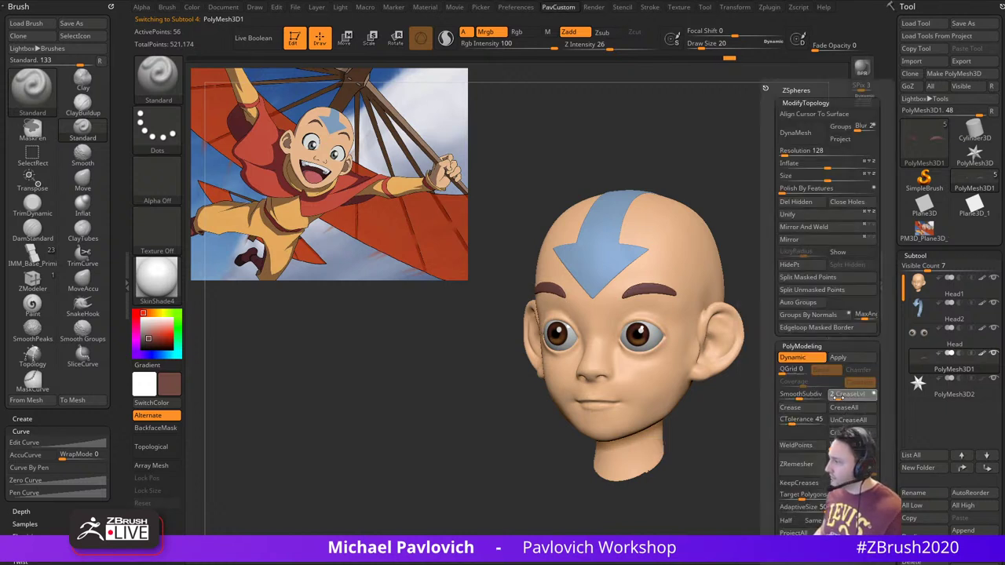
pyautogui.keyDown('alt'); pyautogui.moveTo(795, 248); pyautogui.dragTo(801, 253); pyautogui.keyUp('alt')
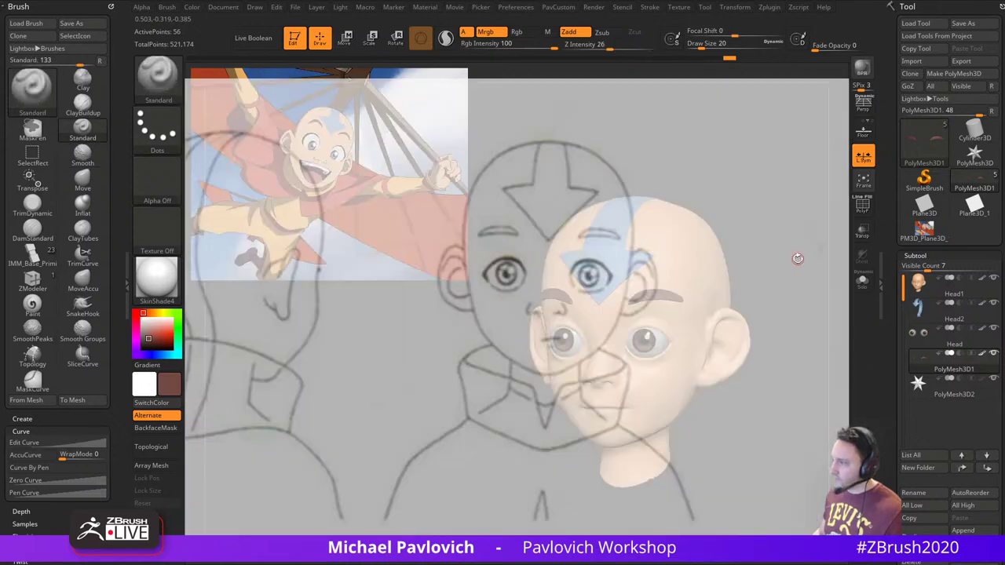
pyautogui.hotkey('shift', 'z')
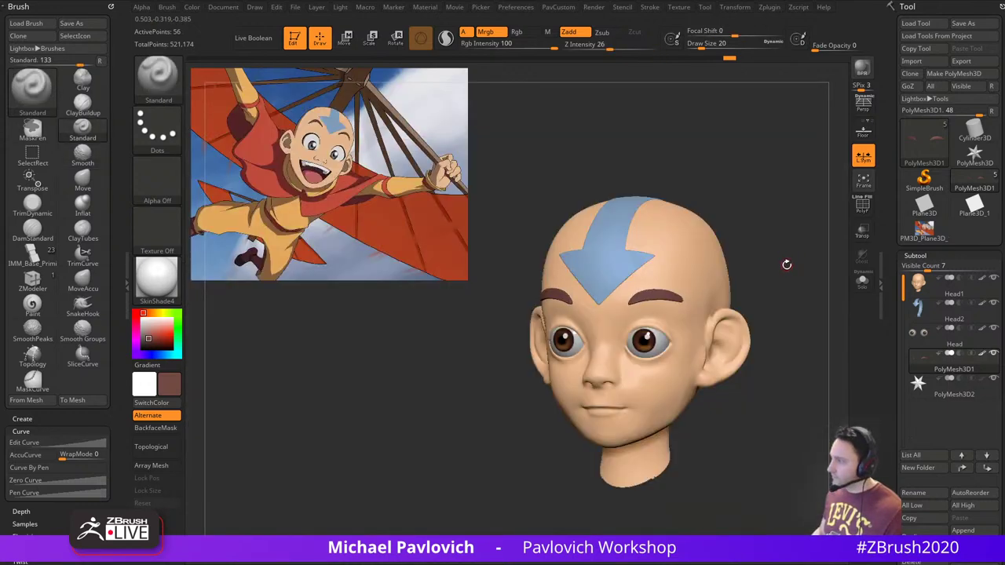
# Sample the ear's brown shadow colour from the reference picture and set the brush to Rgb only at intensity 60, with Zadd off
pyautogui.moveTo(786, 264)
pyautogui.mouseDown()
pyautogui.moveTo(794, 257)
pyautogui.moveTo(788, 289)
pyautogui.moveTo(797, 291)
pyautogui.mouseUp()
pyautogui.press('s')
pyautogui.press('s')
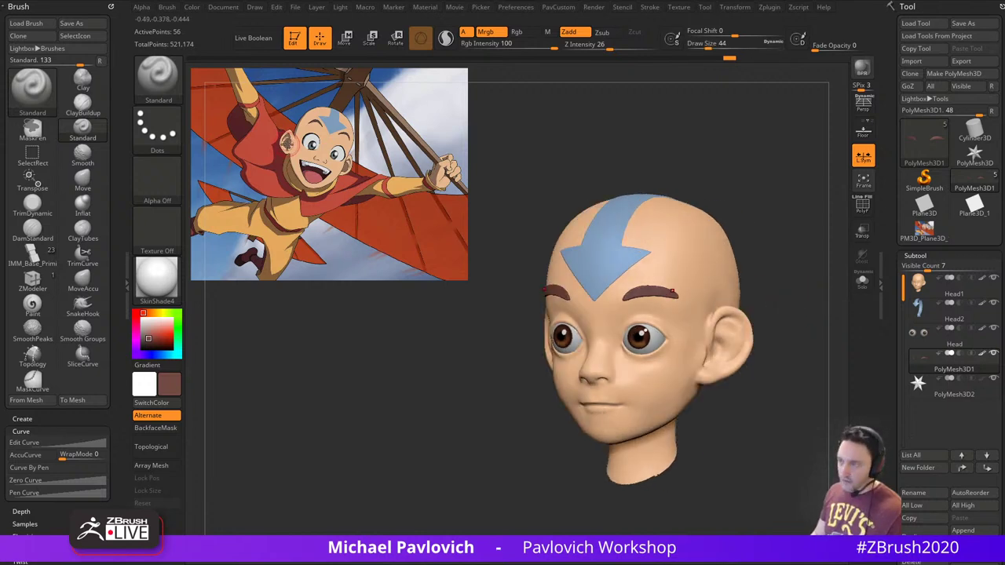
pyautogui.press('c')
pyautogui.keyDown('alt'); pyautogui.moveTo(788, 243); pyautogui.dragTo(751, 252); pyautogui.keyUp('alt')
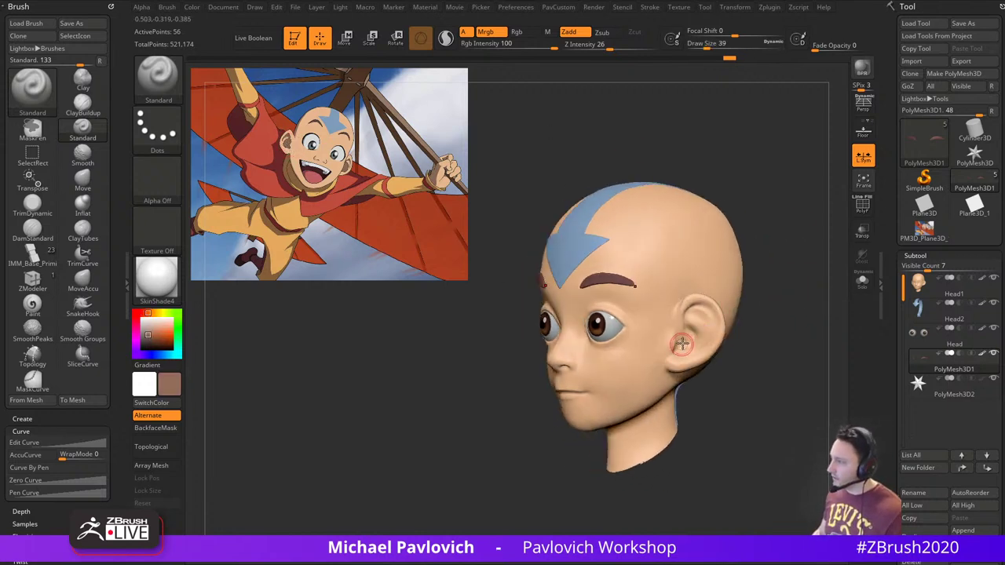
pyautogui.click(514, 32)
pyautogui.click(511, 46)
pyautogui.click(532, 46)
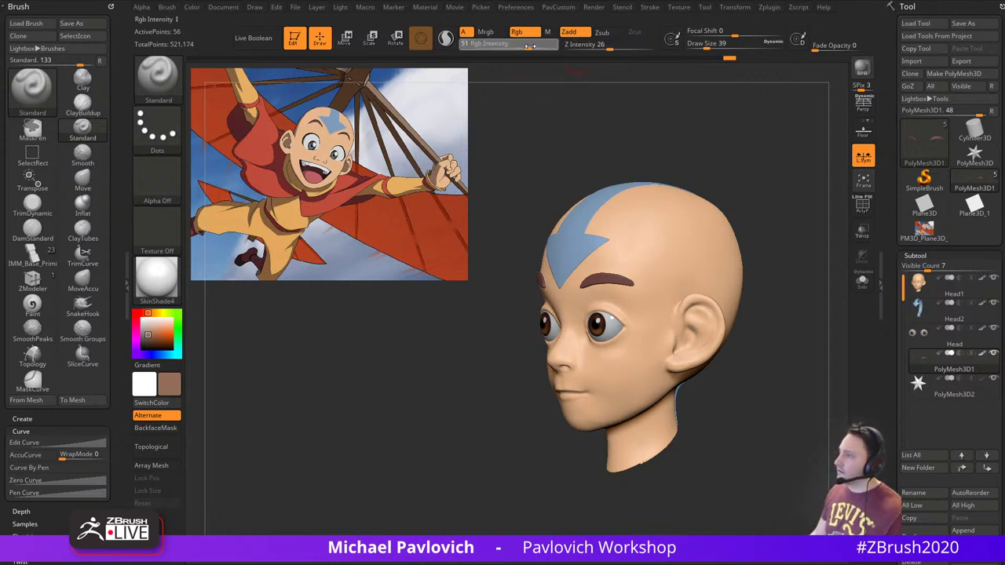
pyautogui.click(575, 34)
pyautogui.keyDown('alt'); pyautogui.moveTo(659, 108); pyautogui.dragTo(659, 72); pyautogui.keyUp('alt')
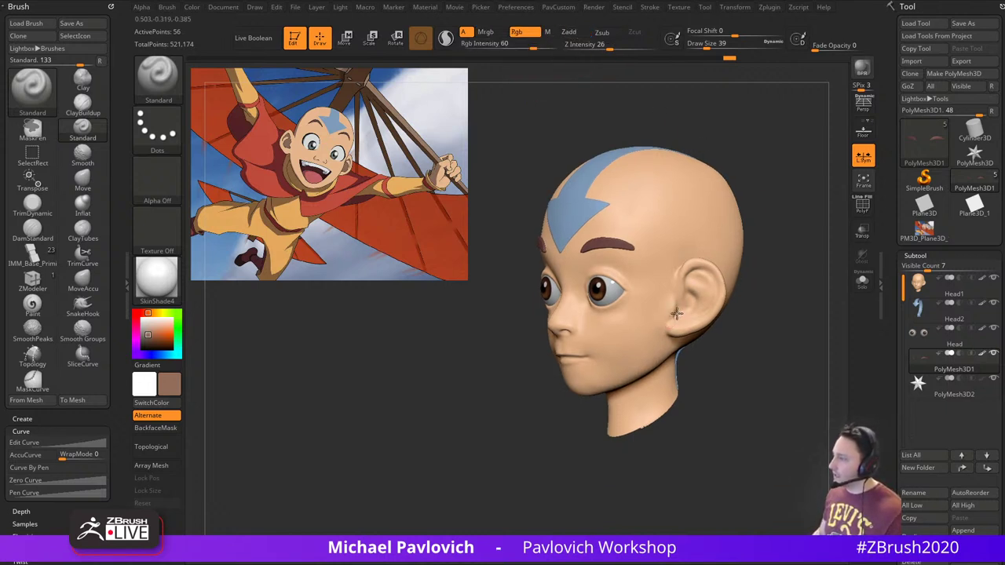
# Select the head and paint brown shading inside the ears and under the nose with a draw size of about 50, undoing the last stroke
pyautogui.press('s')
pyautogui.moveTo(678, 314)
pyautogui.mouseDown()
pyautogui.moveTo(688, 315)
pyautogui.moveTo(679, 304)
pyautogui.moveTo(694, 310)
pyautogui.mouseUp()
pyautogui.keyDown('alt'); pyautogui.click(685, 315); pyautogui.keyUp('alt')
pyautogui.keyDown('shift'); pyautogui.moveTo(754, 291); pyautogui.dragTo(789, 294); pyautogui.keyUp('shift')
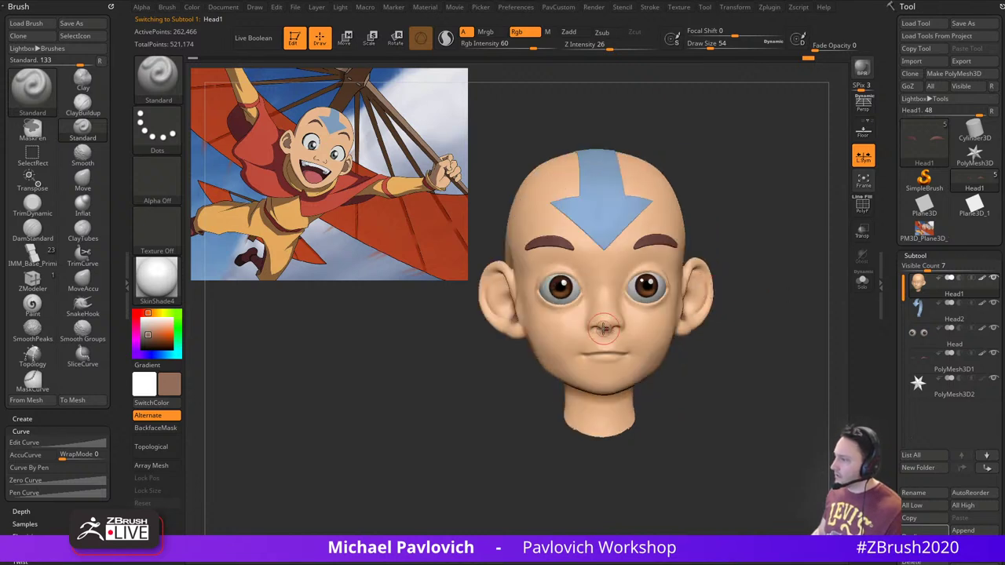
pyautogui.moveTo(734, 319); pyautogui.dragTo(749, 256)
pyautogui.moveTo(601, 328); pyautogui.dragTo(605, 330)
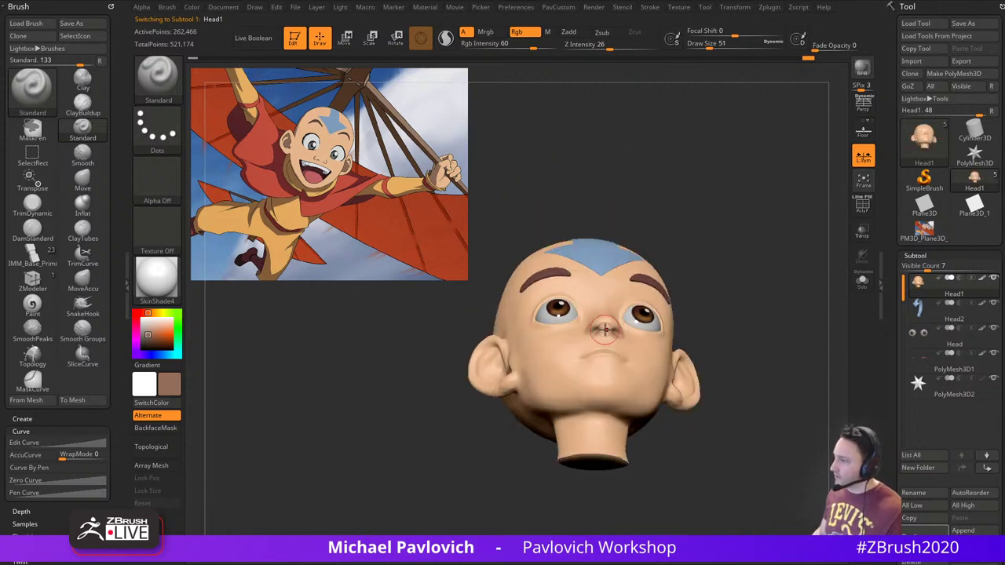
pyautogui.moveTo(714, 290); pyautogui.dragTo(613, 334)
pyautogui.keyDown('shift'); pyautogui.moveTo(752, 248); pyautogui.dragTo(710, 269); pyautogui.keyUp('shift')
pyautogui.moveTo(796, 276)
pyautogui.keyDown('alt'); pyautogui.mouseDown()
pyautogui.moveTo(824, 358)
pyautogui.moveTo(816, 271)
pyautogui.moveTo(784, 332)
pyautogui.moveTo(827, 307)
pyautogui.mouseUp(); pyautogui.keyUp('alt')
pyautogui.hotkey('ctrl', 'z')
# Brush along the upper eyelid at draw size 22, then choose a darker brown and reduce the draw size to 14
pyautogui.press('[')
pyautogui.moveTo(828, 307)
pyautogui.keyDown('alt'); pyautogui.mouseDown()
pyautogui.moveTo(794, 303)
pyautogui.moveTo(793, 332)
pyautogui.mouseUp(); pyautogui.keyUp('alt')
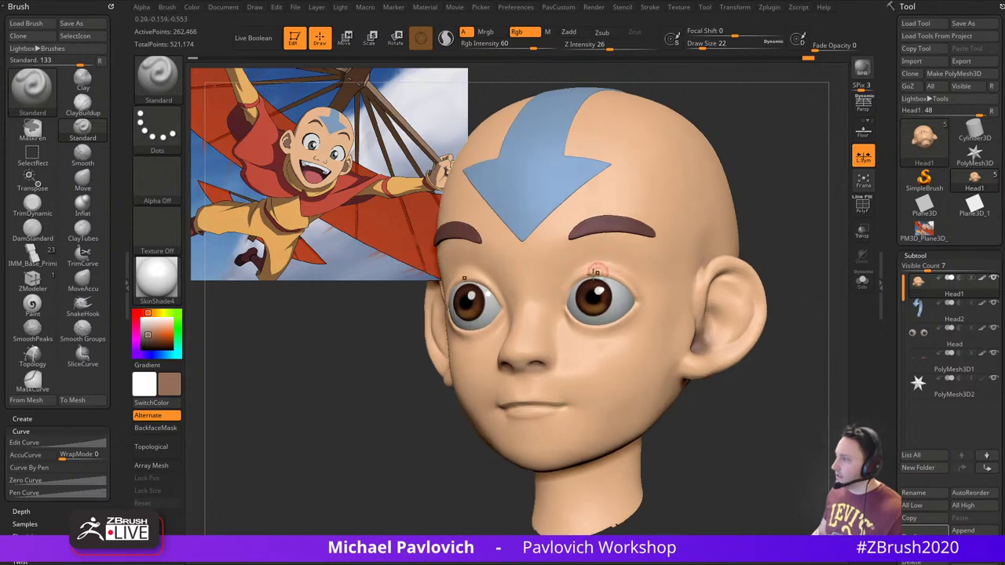
pyautogui.moveTo(567, 303); pyautogui.dragTo(570, 290)
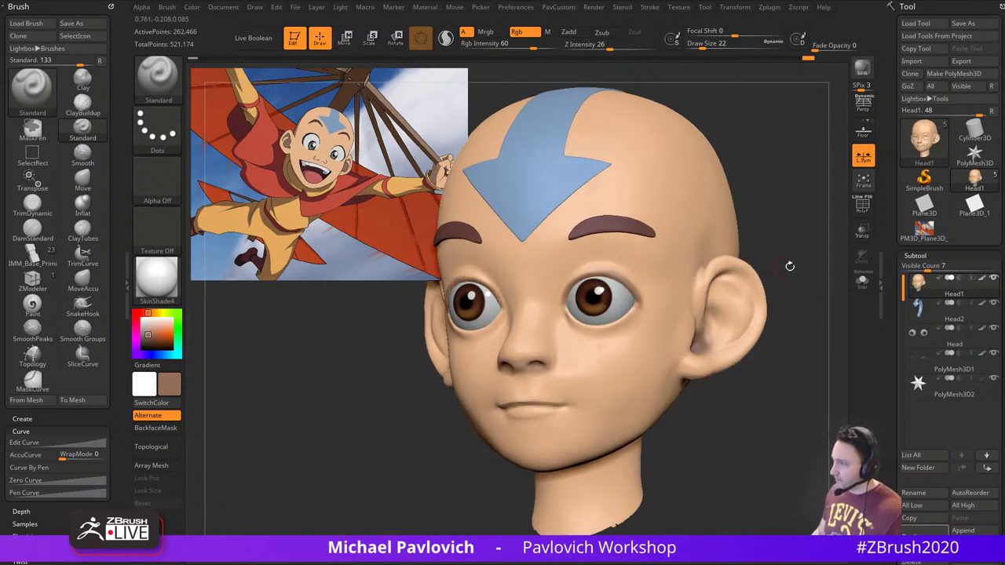
pyautogui.click(146, 343)
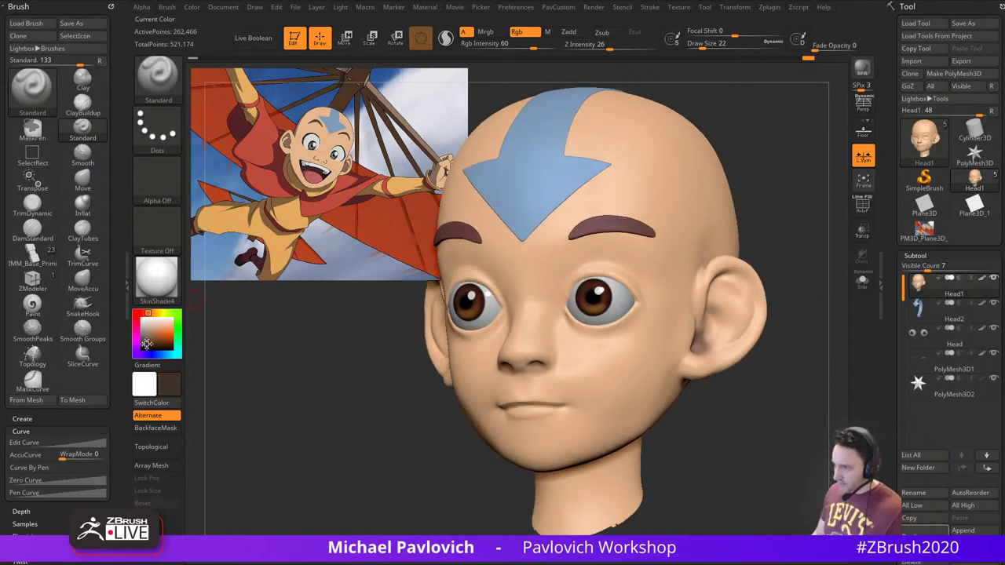
pyautogui.moveTo(146, 344); pyautogui.dragTo(146, 342)
pyautogui.keyDown('alt'); pyautogui.moveTo(769, 175); pyautogui.dragTo(770, 211); pyautogui.keyUp('alt')
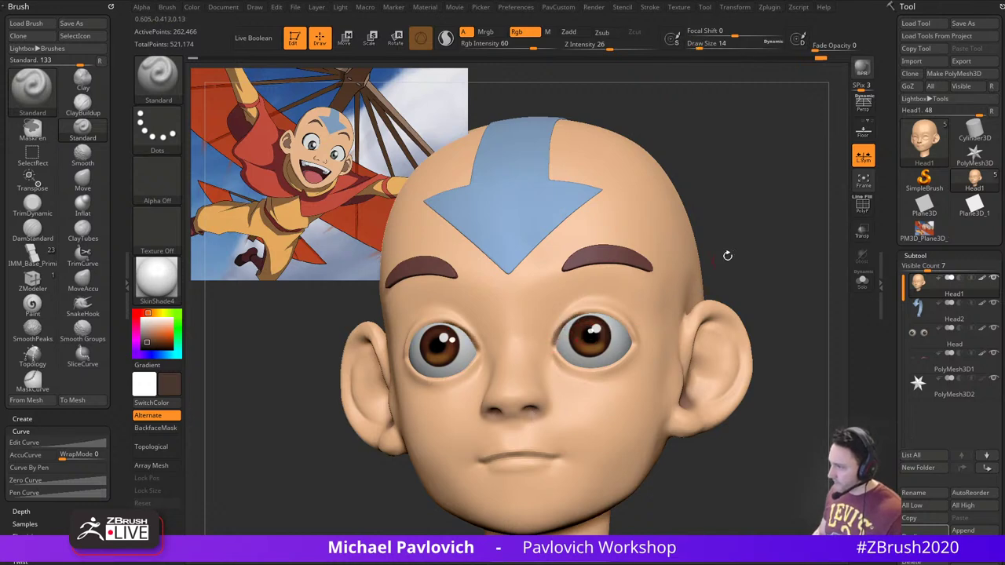
# Paint dark brown lash lines along the edges of the upper eyelids out to the corners, using draw sizes from 14 down to 11
pyautogui.moveTo(727, 256)
pyautogui.mouseDown()
pyautogui.moveTo(747, 307)
pyautogui.moveTo(711, 265)
pyautogui.mouseUp()
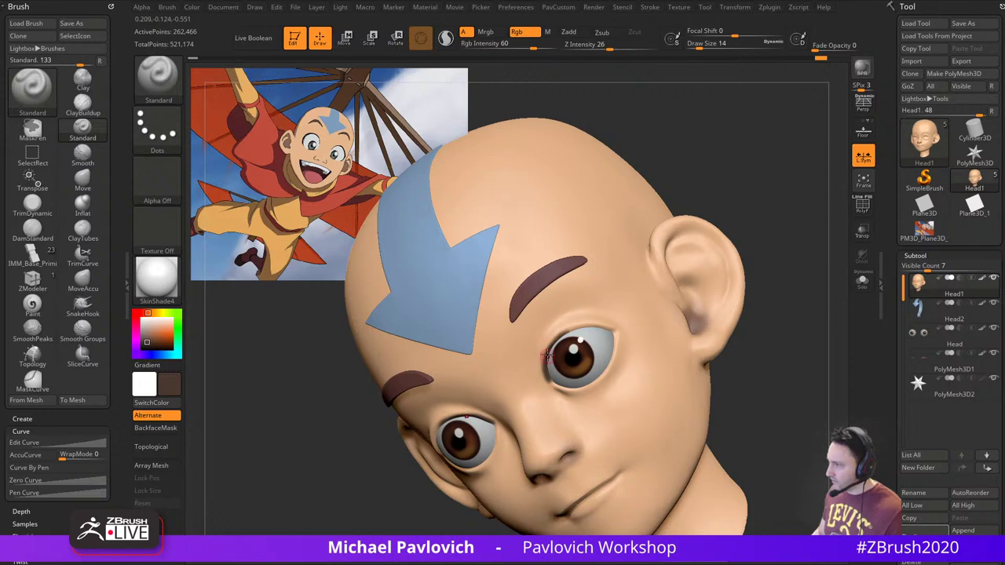
pyautogui.moveTo(767, 273)
pyautogui.mouseDown()
pyautogui.moveTo(773, 317)
pyautogui.moveTo(799, 317)
pyautogui.moveTo(760, 289)
pyautogui.mouseUp()
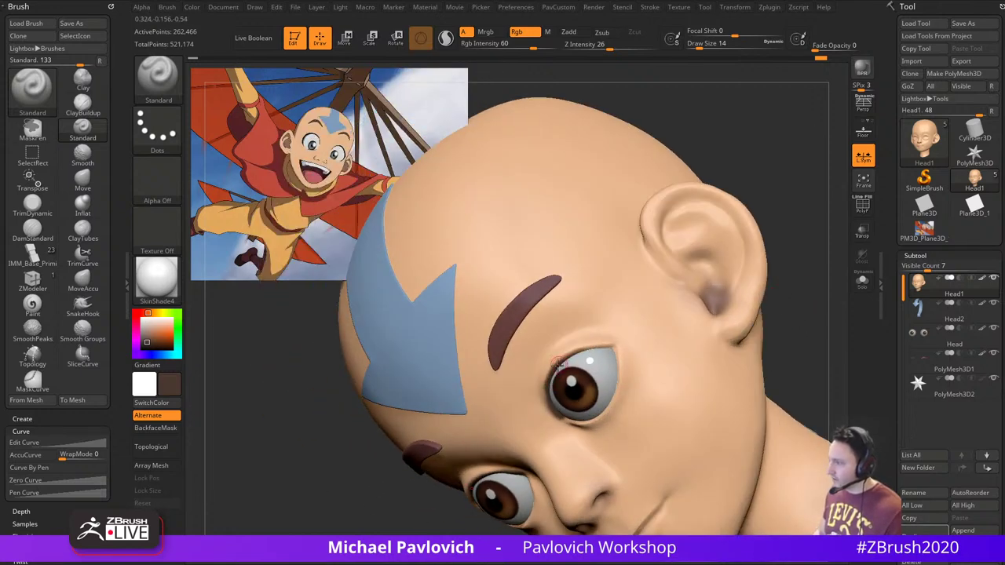
pyautogui.moveTo(566, 358); pyautogui.dragTo(607, 344)
pyautogui.moveTo(787, 314)
pyautogui.mouseDown()
pyautogui.moveTo(817, 310)
pyautogui.moveTo(745, 312)
pyautogui.mouseUp()
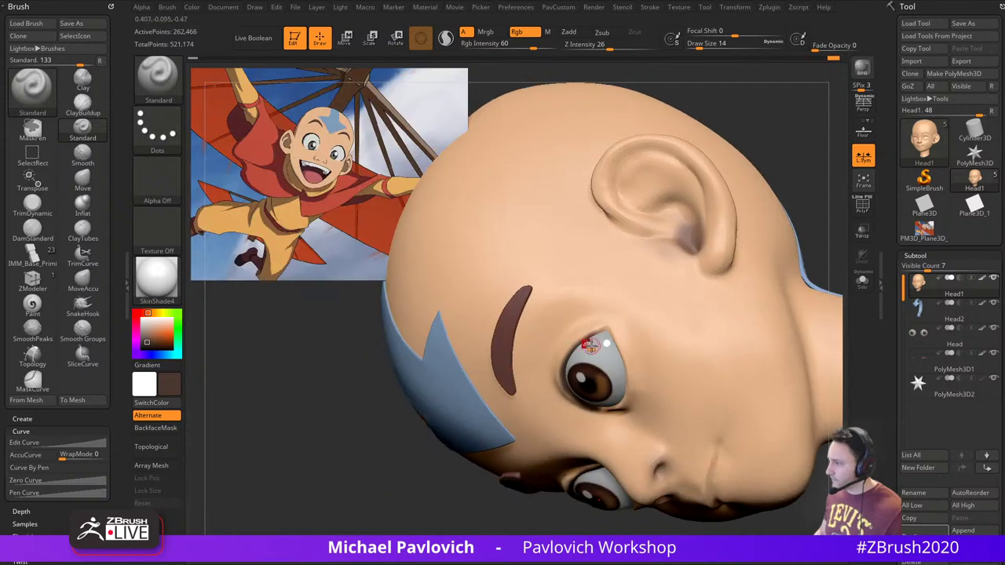
pyautogui.moveTo(590, 344); pyautogui.dragTo(604, 328)
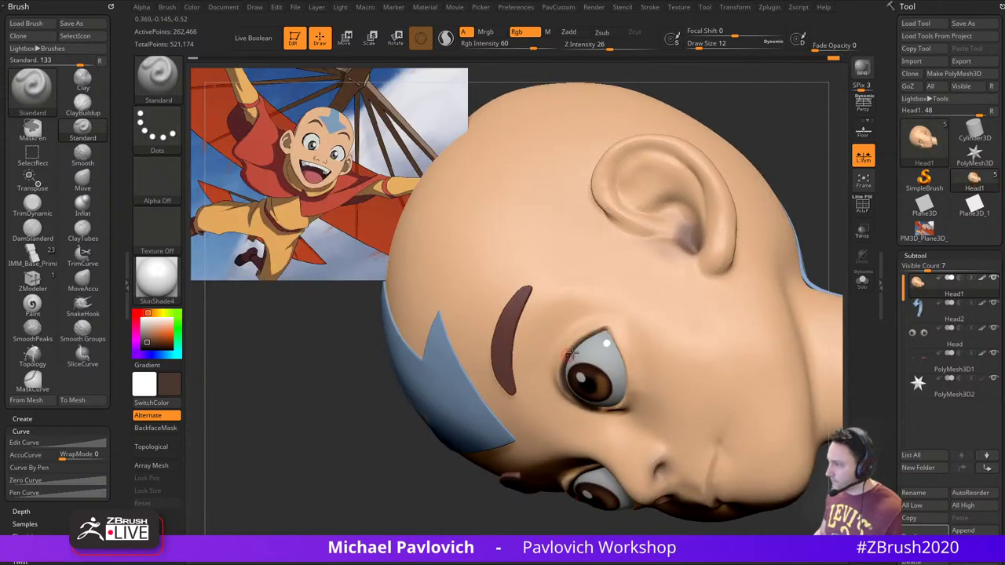
pyautogui.moveTo(471, 502); pyautogui.dragTo(476, 428)
pyautogui.press('[')
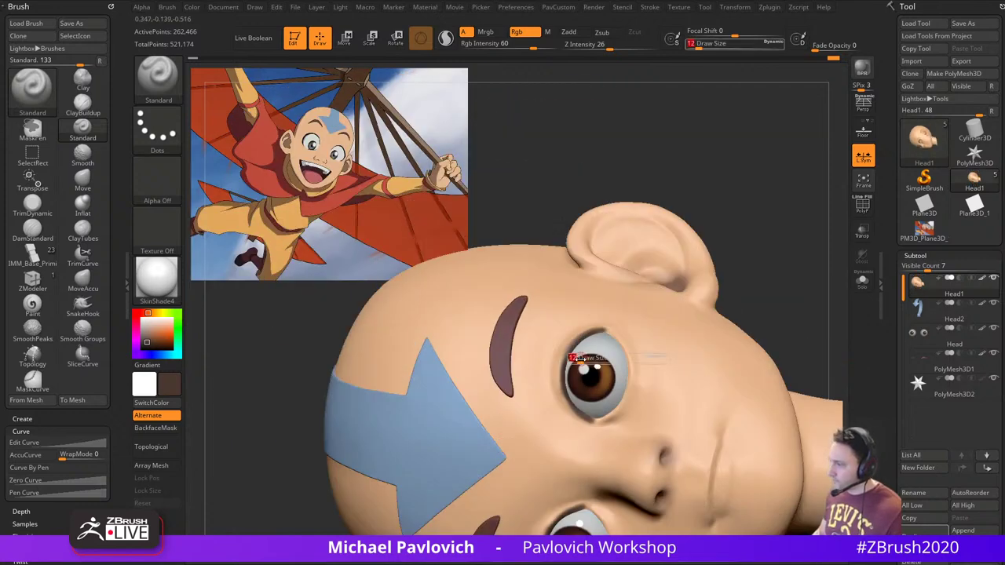
pyautogui.moveTo(772, 306); pyautogui.dragTo(755, 224)
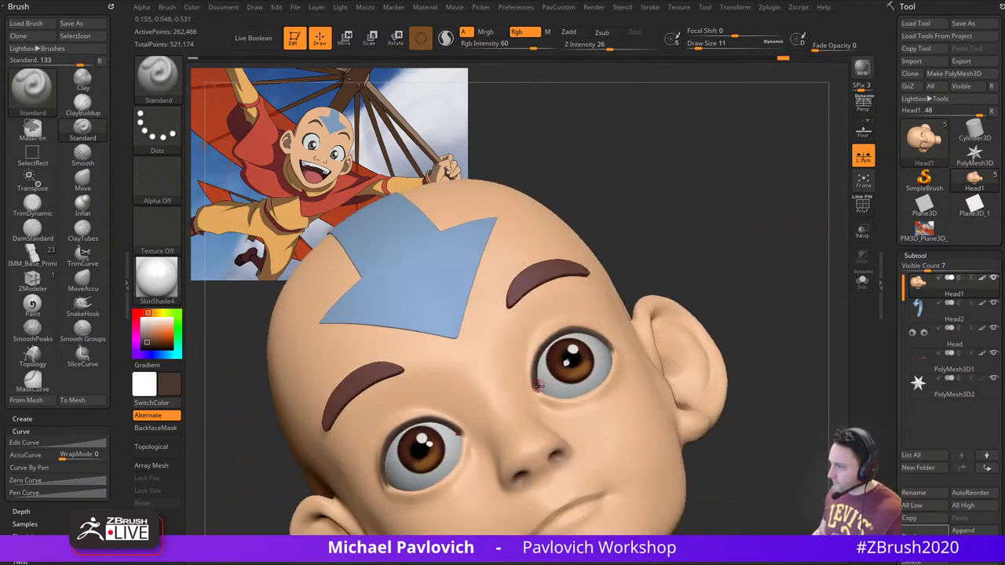
pyautogui.moveTo(739, 262)
pyautogui.keyDown('shift'); pyautogui.mouseDown()
pyautogui.moveTo(771, 271)
pyautogui.moveTo(702, 295)
pyautogui.mouseUp(); pyautogui.keyUp('shift')
# Sample the skin colour from the head and retouch the lash line along the upper eyelid
pyautogui.press('c')
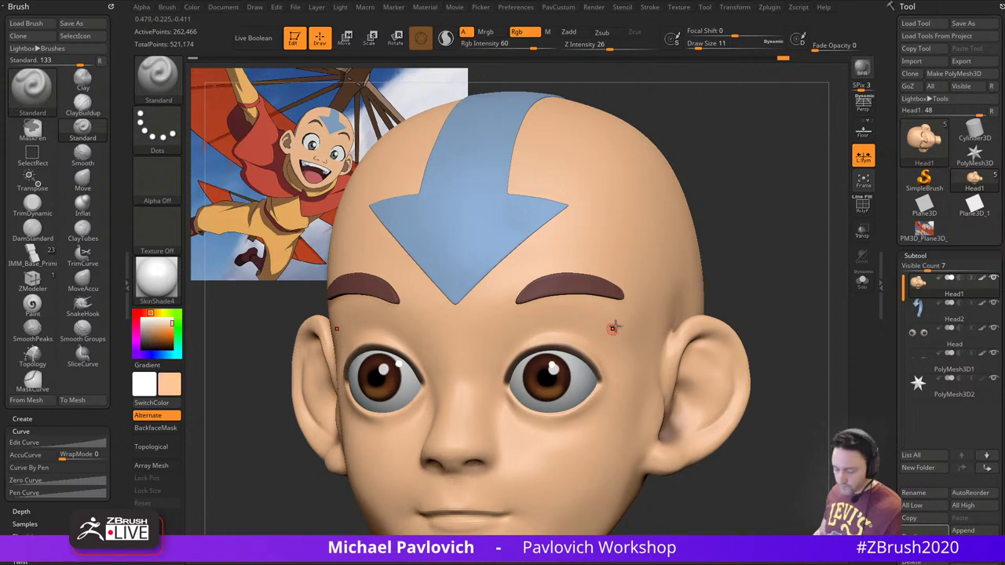
pyautogui.moveTo(615, 329); pyautogui.dragTo(514, 351, button='right')
pyautogui.press('s')
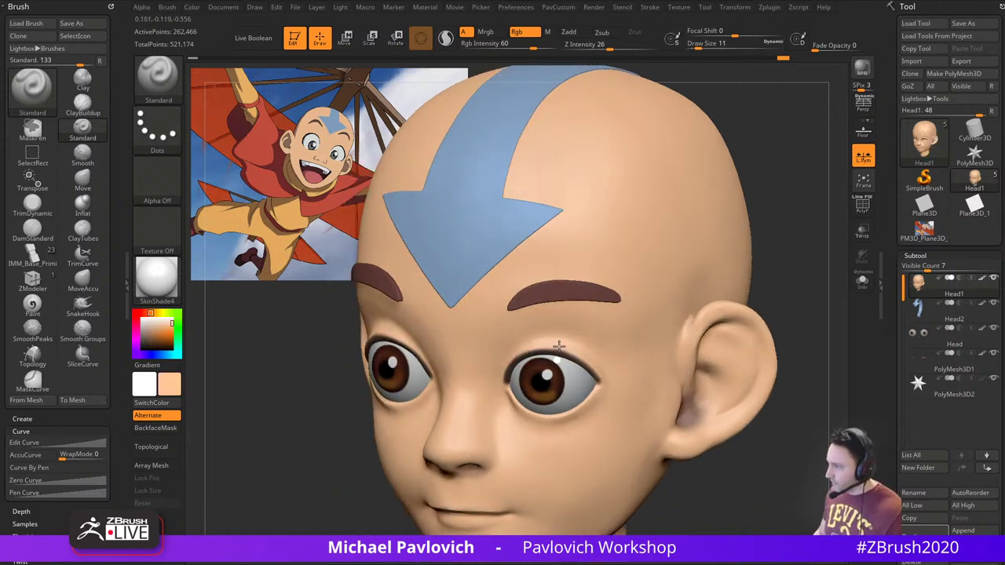
pyautogui.moveTo(579, 356); pyautogui.dragTo(619, 350)
pyautogui.moveTo(618, 351); pyautogui.dragTo(588, 348, button='right')
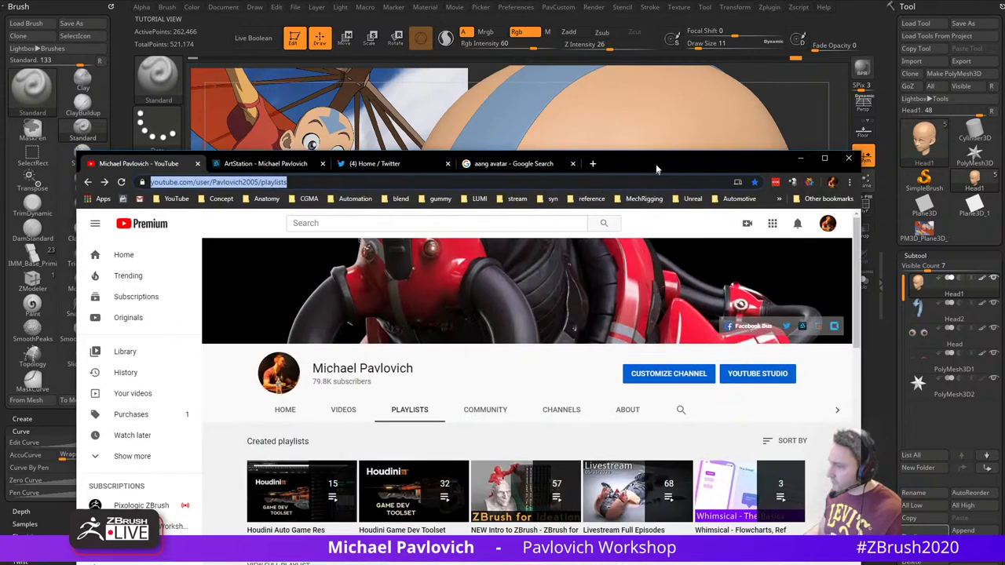
# Switch to the browser and look through the ZBrush 2019 What's New! playlist on YouTube
pyautogui.moveTo(657, 168); pyautogui.dragTo(688, 61)
pyautogui.scroll(-4, 544, 402)
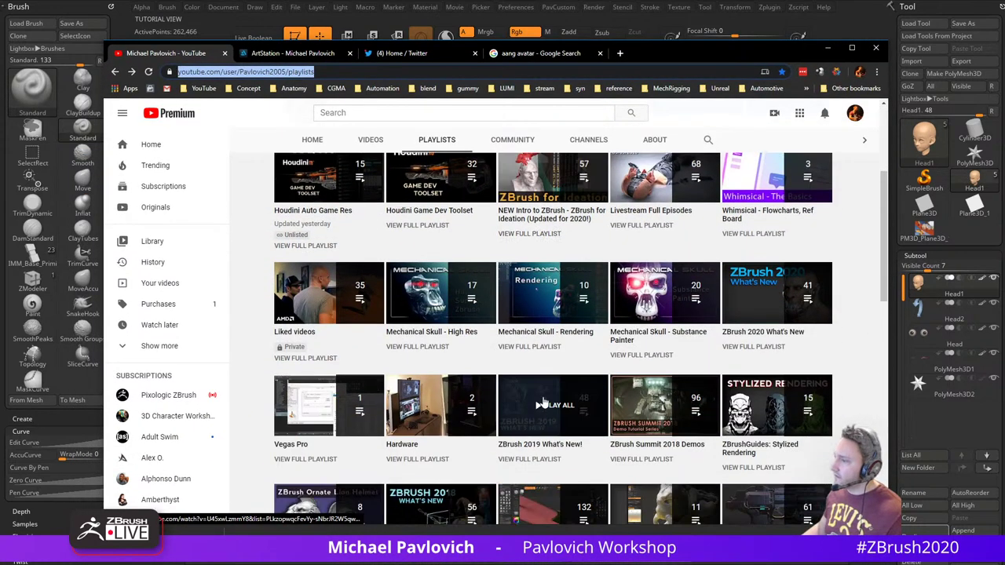
pyautogui.scroll(-2, 542, 403)
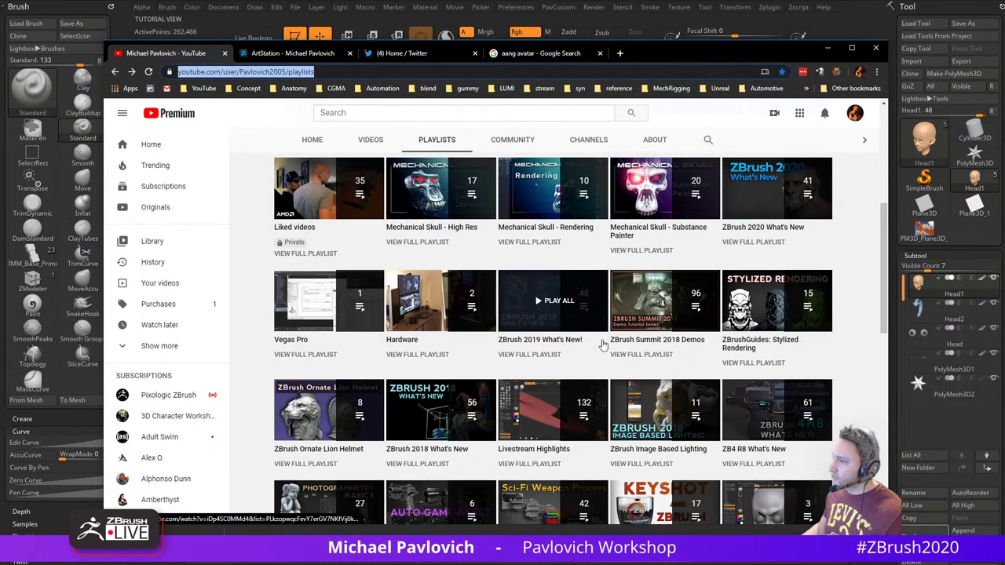
pyautogui.click(528, 355)
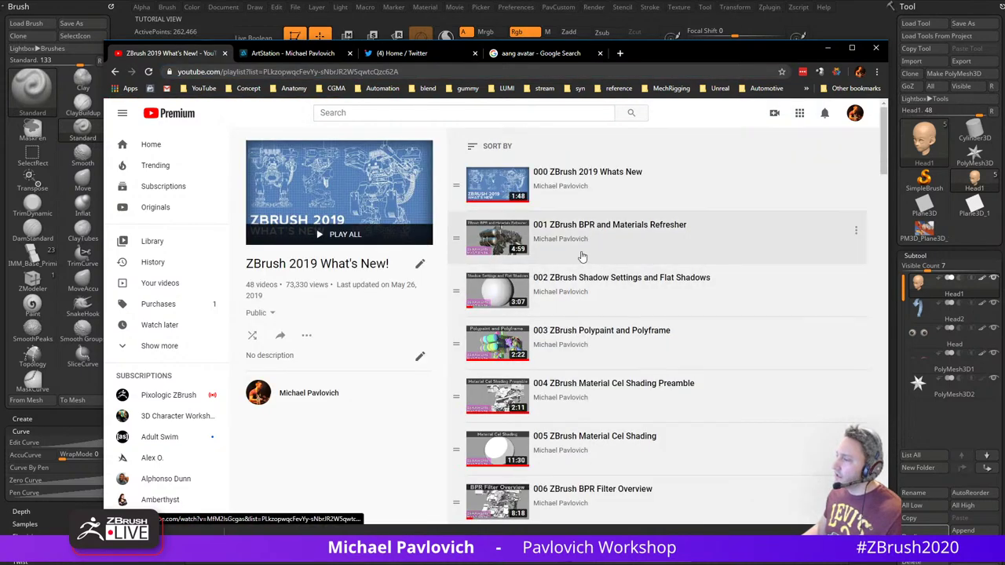
pyautogui.scroll(-20, 581, 256)
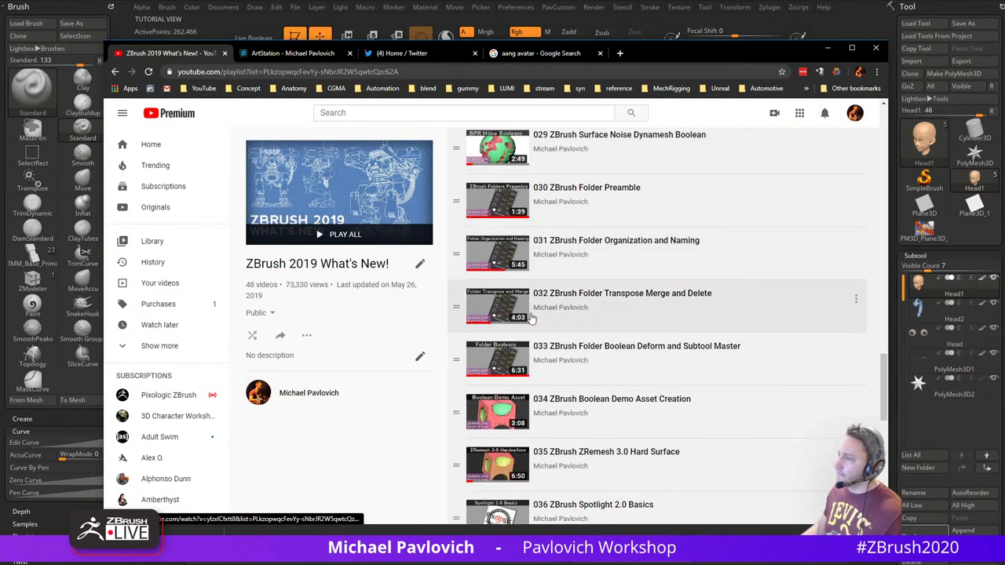
pyautogui.scroll(20, 531, 316)
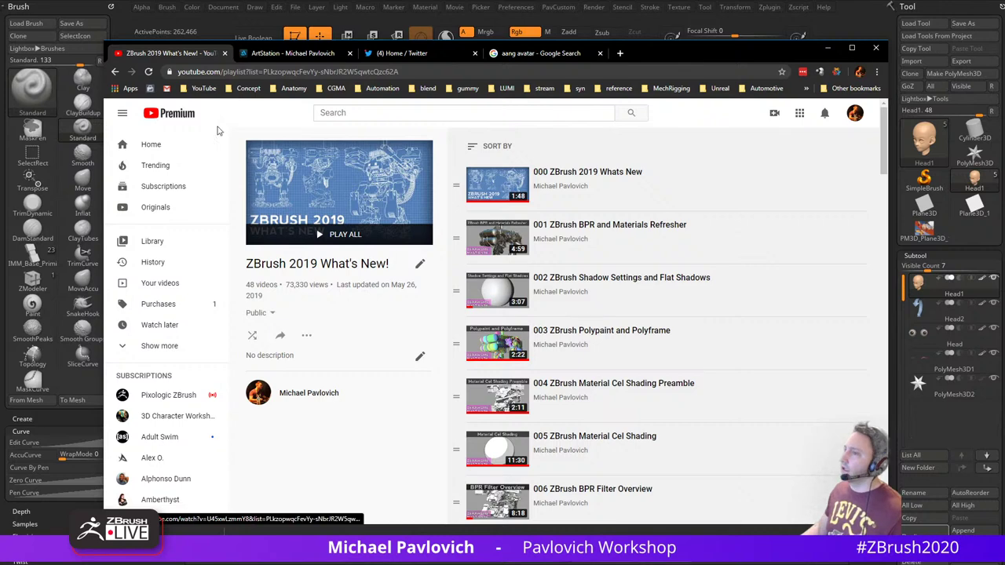
pyautogui.click(115, 72)
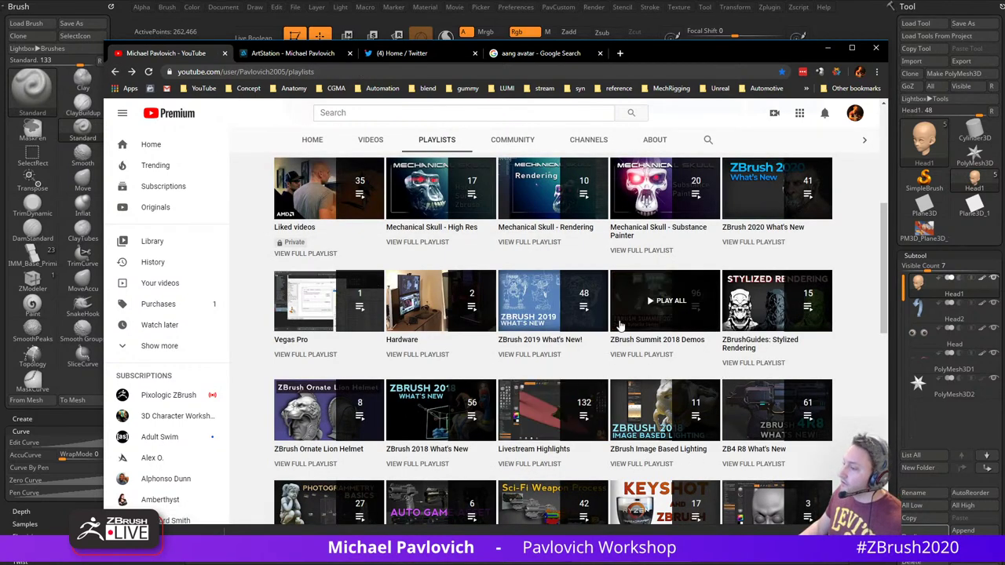
# Browse the channel's playlists, view the ZBrushGuides: Stylized Rendering playlist, and return to ZBrush
pyautogui.scroll(-5, 620, 326)
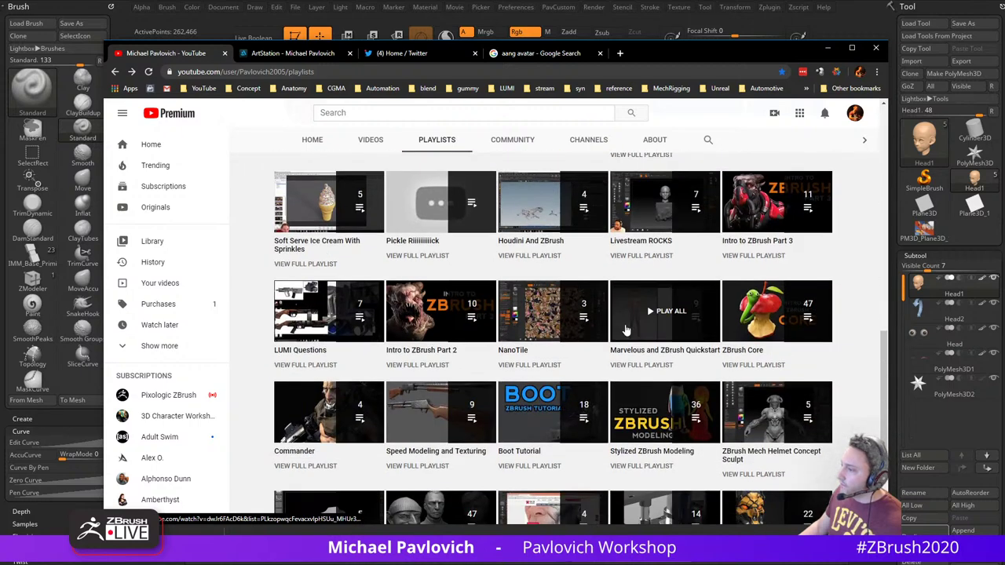
pyautogui.scroll(-3, 626, 330)
pyautogui.scroll(4, 625, 330)
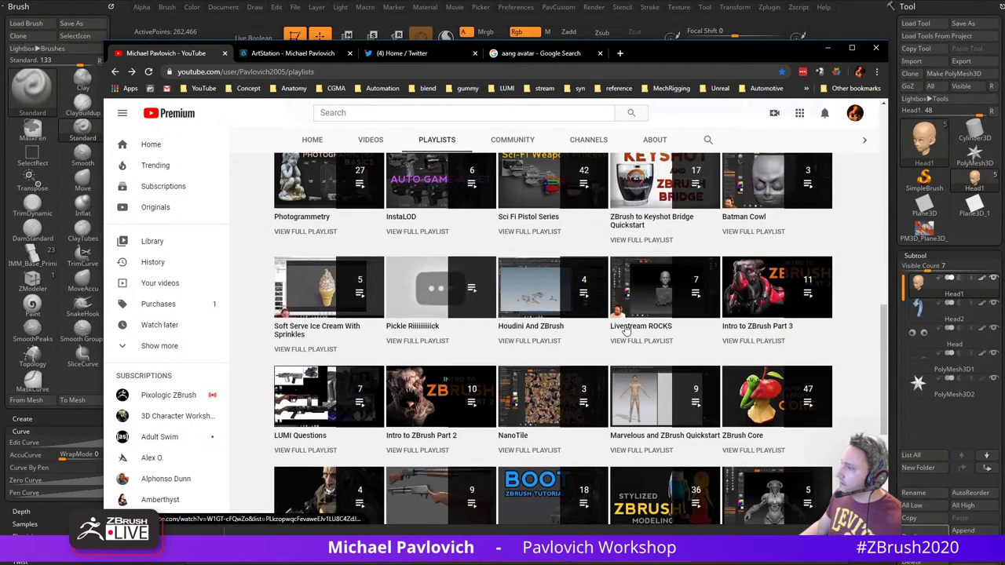
pyautogui.scroll(4, 626, 329)
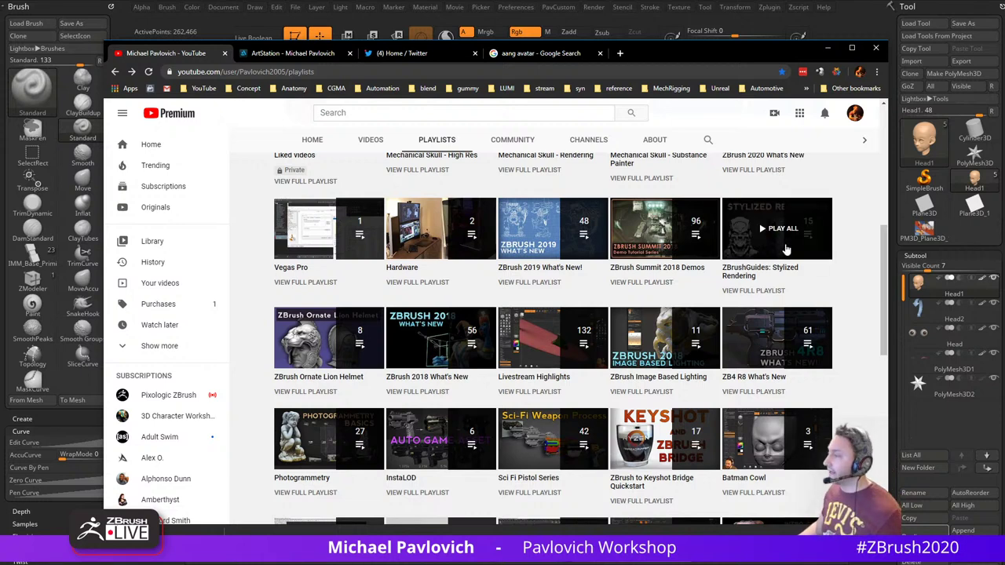
pyautogui.click(743, 295)
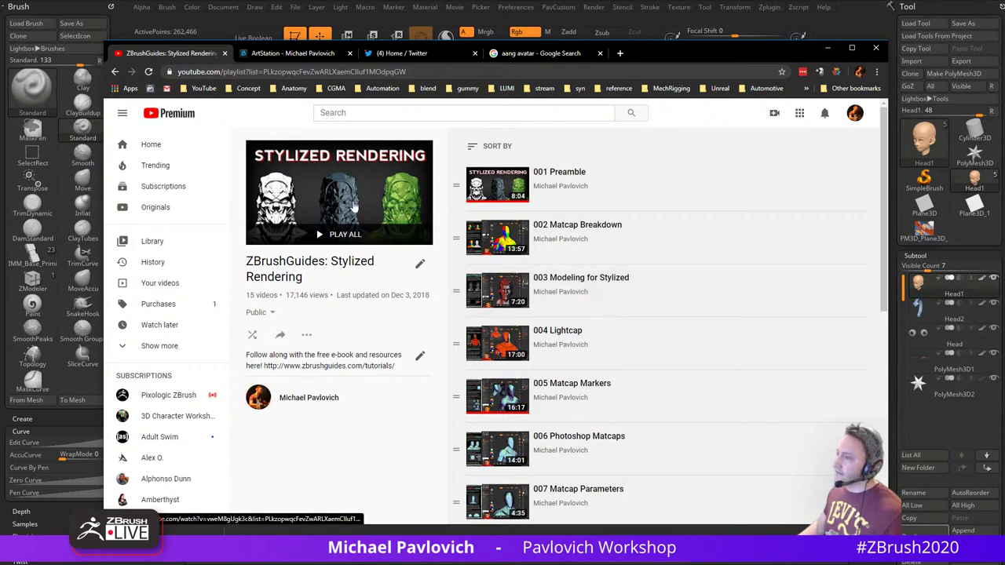
pyautogui.click(116, 72)
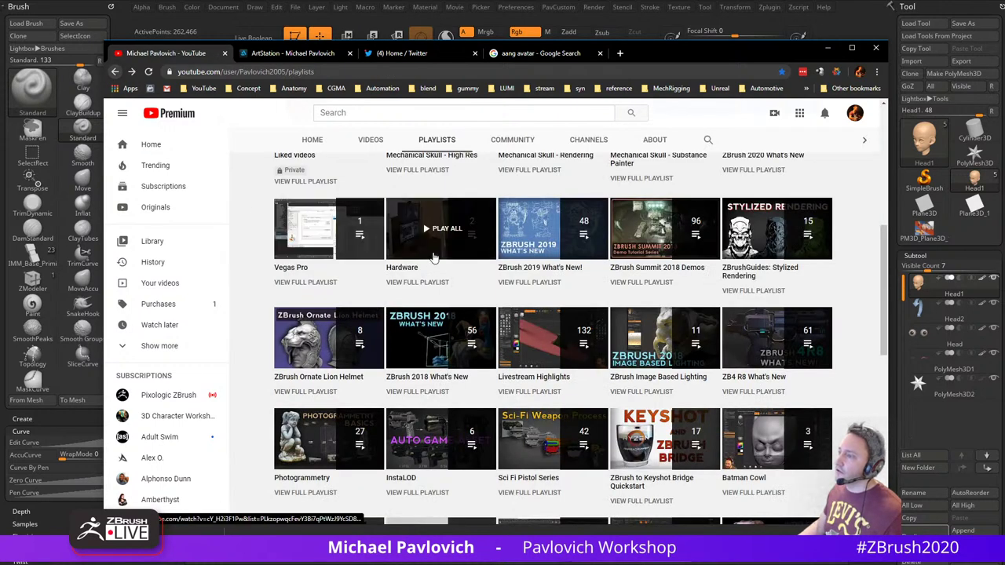
pyautogui.click(370, 71)
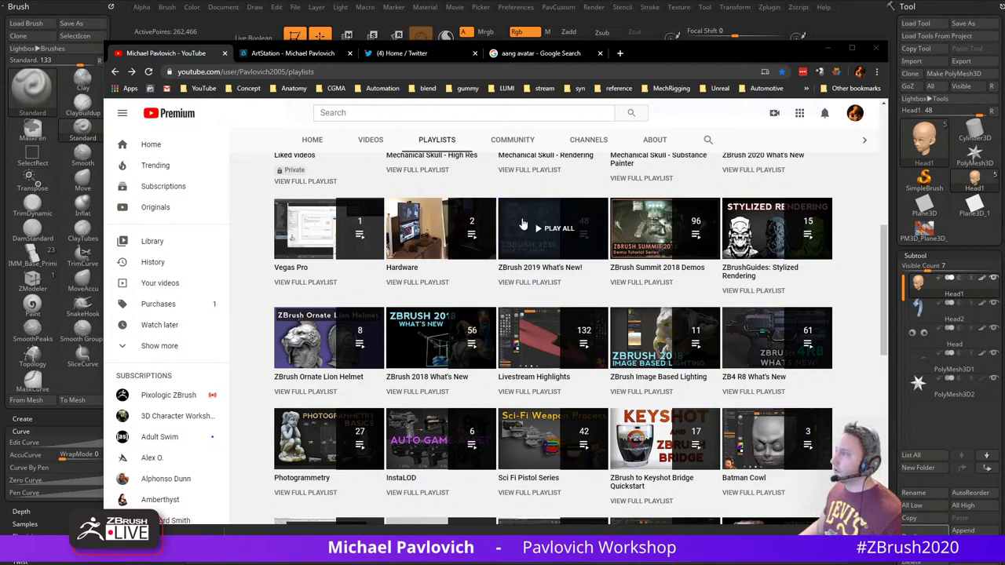
pyautogui.click(661, 31)
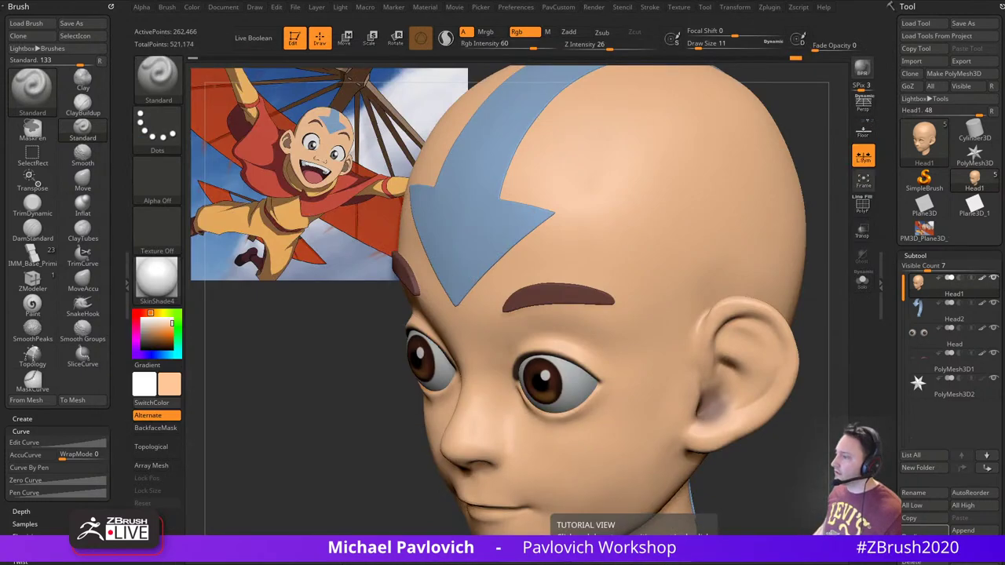
# Set the draw size to 7 and touch up the skin around the eye corners
pyautogui.moveTo(819, 232); pyautogui.dragTo(769, 244)
pyautogui.moveTo(722, 290)
pyautogui.keyDown('alt'); pyautogui.mouseDown()
pyautogui.moveTo(772, 263)
pyautogui.moveTo(799, 274)
pyautogui.moveTo(743, 224)
pyautogui.moveTo(730, 290)
pyautogui.moveTo(741, 242)
pyautogui.mouseUp(); pyautogui.keyUp('alt')
pyautogui.press('s')
pyautogui.moveTo(604, 302); pyautogui.dragTo(601, 302)
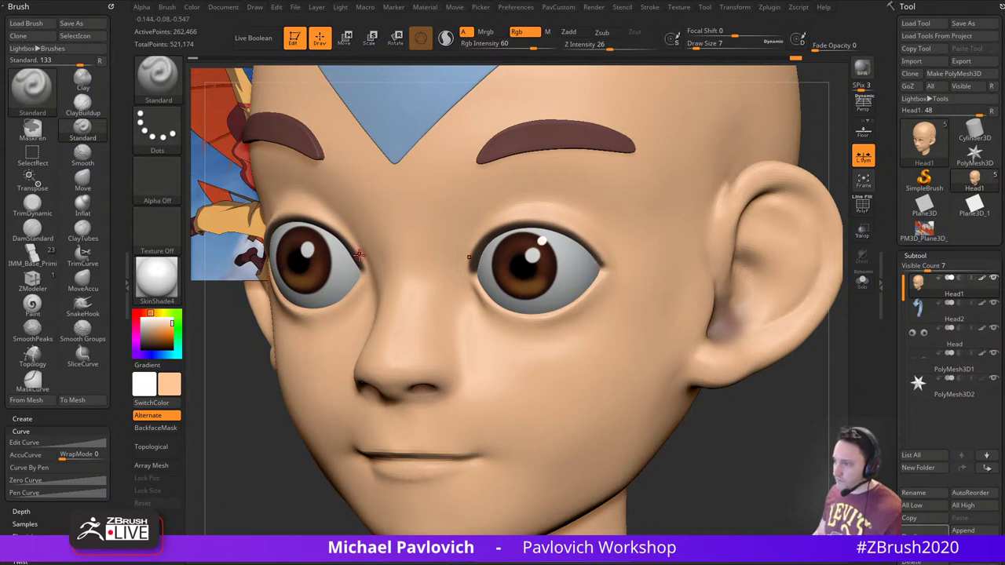
# Sample the dark brown and paint a lash line along the outer part of the lower eyelids, smoothing it at the corner
pyautogui.press('c')
pyautogui.moveTo(260, 384); pyautogui.dragTo(287, 390)
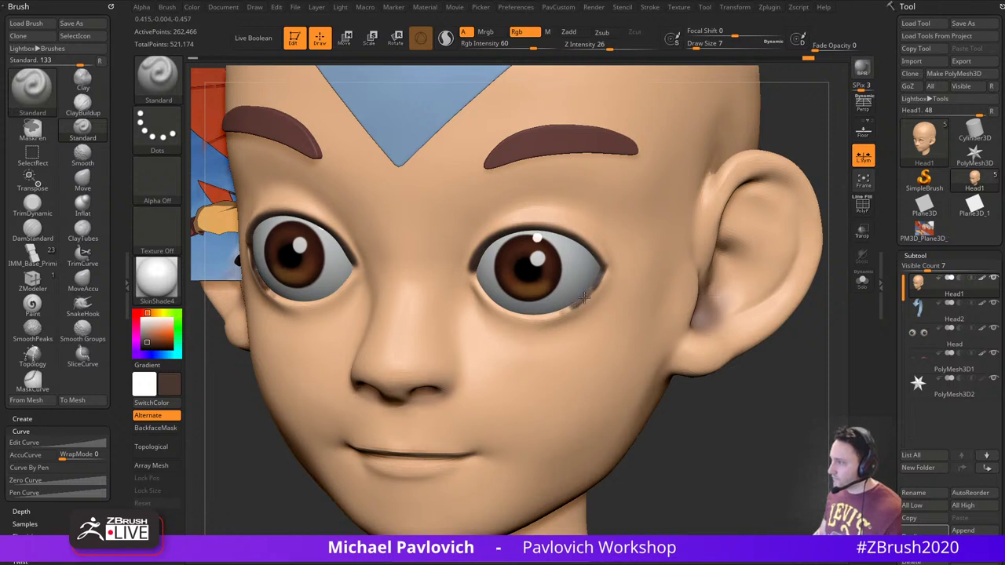
pyautogui.moveTo(567, 310); pyautogui.dragTo(562, 312)
pyautogui.keyDown('shift'); pyautogui.moveTo(605, 274); pyautogui.dragTo(606, 294); pyautogui.keyUp('shift')
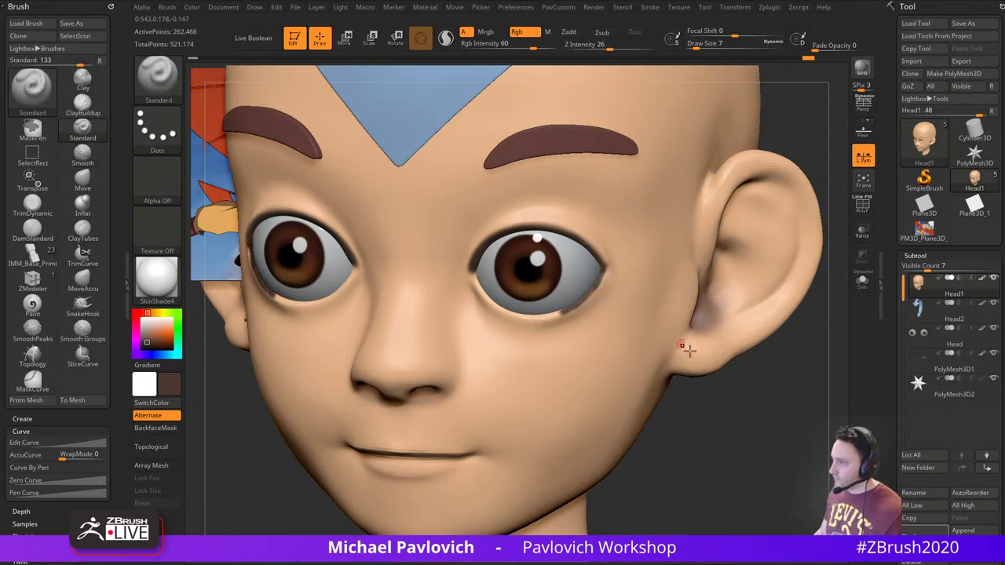
pyautogui.moveTo(699, 385); pyautogui.dragTo(691, 357)
# Toggle Rgb and Zadd for the Smooth brush, and trim the lower lash line with the sampled skin colour at draw size 7
pyautogui.press('c')
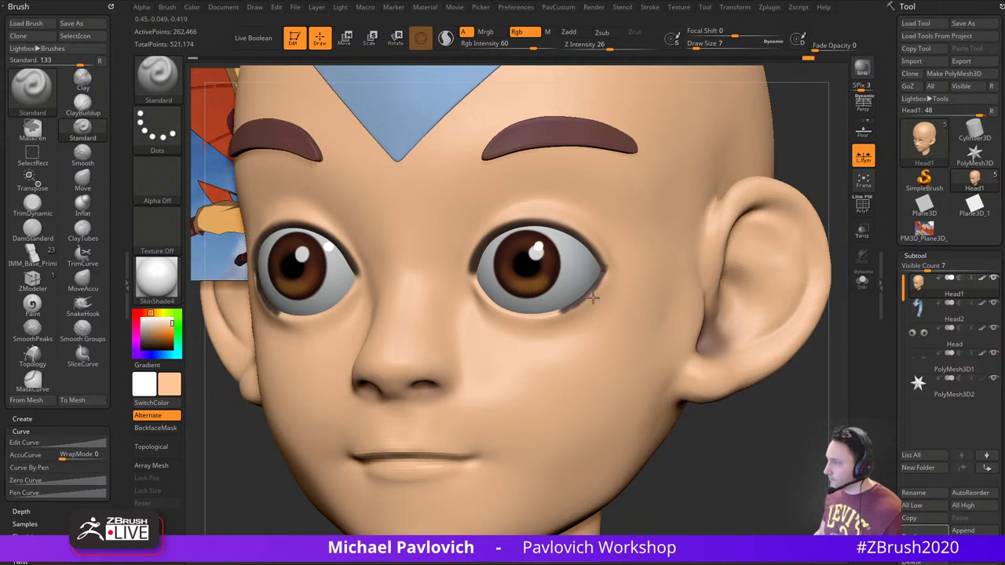
pyautogui.keyDown('shift'); pyautogui.click(529, 33); pyautogui.keyUp('shift')
pyautogui.keyDown('shift'); pyautogui.click(529, 33); pyautogui.keyUp('shift')
pyautogui.keyDown('shift'); pyautogui.click(574, 35); pyautogui.keyUp('shift')
pyautogui.keyDown('shift'); pyautogui.click(574, 35); pyautogui.keyUp('shift')
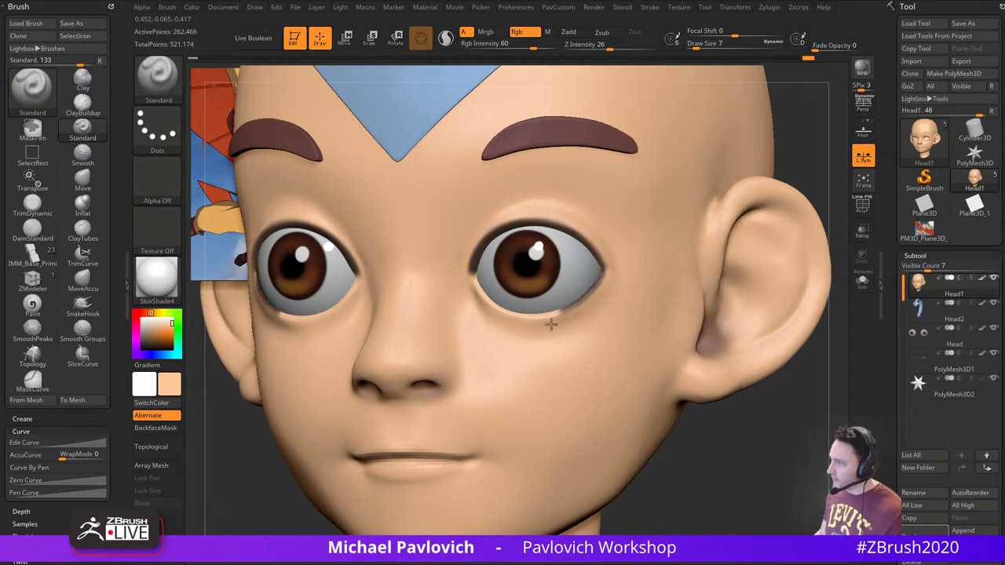
pyautogui.moveTo(742, 433)
pyautogui.keyDown('alt'); pyautogui.mouseDown()
pyautogui.moveTo(745, 371)
pyautogui.moveTo(763, 429)
pyautogui.mouseUp(); pyautogui.keyUp('alt')
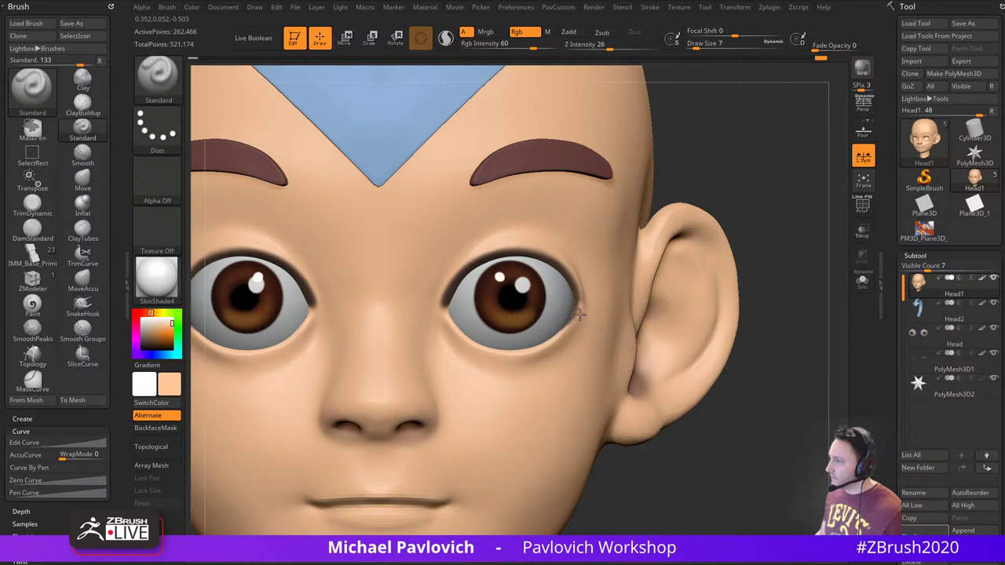
pyautogui.keyDown('alt'); pyautogui.moveTo(787, 371); pyautogui.dragTo(767, 341); pyautogui.keyUp('alt')
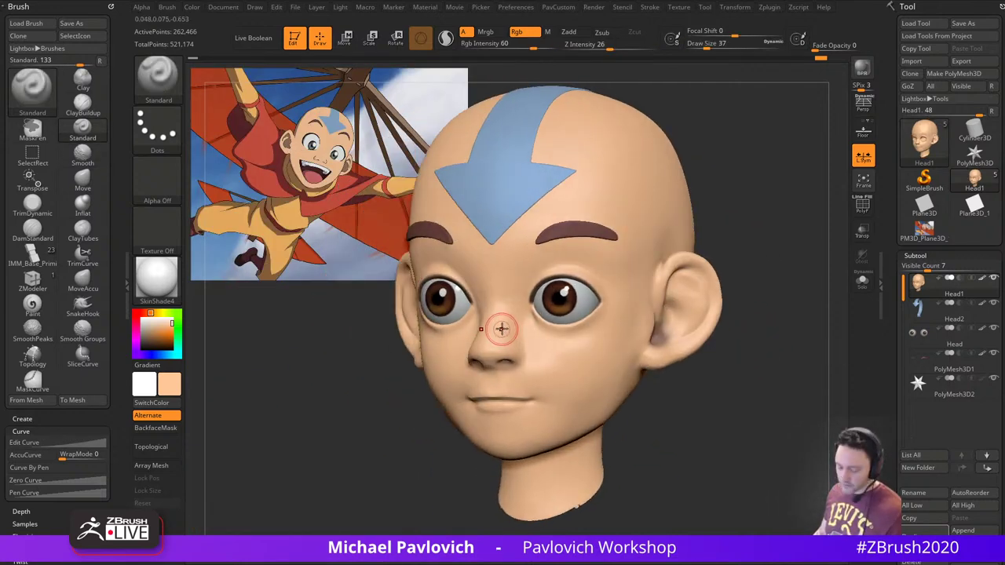
# Choose a salmon-orange paint colour, lower the Rgb intensity to 21 and set the draw size to 71
pyautogui.click(146, 312)
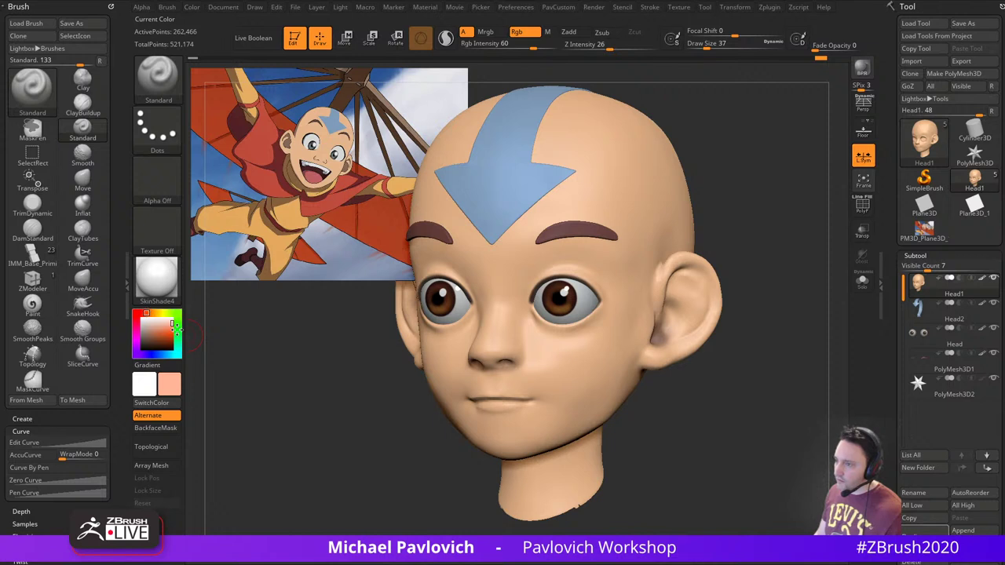
pyautogui.moveTo(173, 326); pyautogui.dragTo(169, 329)
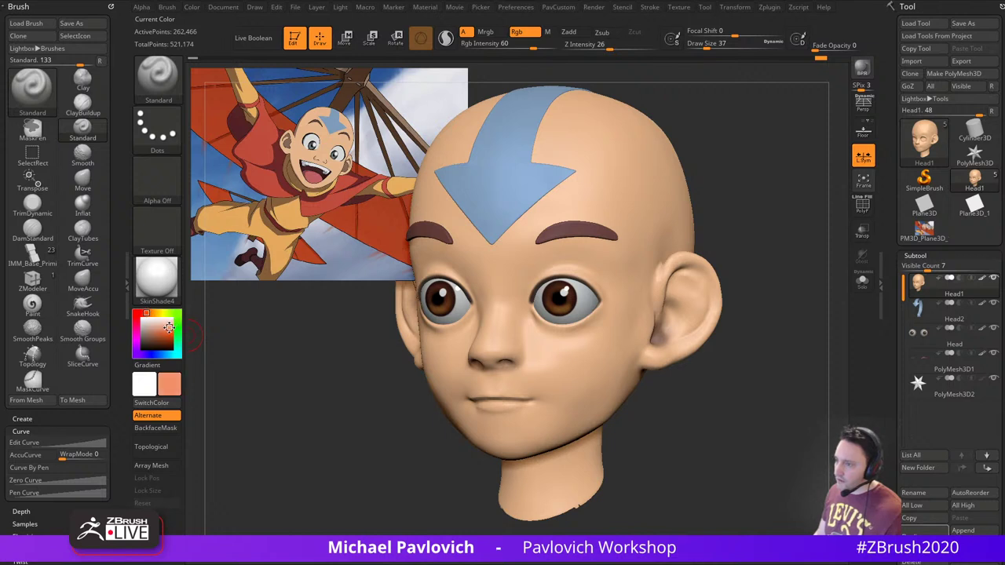
pyautogui.click(505, 47)
pyautogui.keyDown('ctrl'); pyautogui.moveTo(712, 170); pyautogui.dragTo(764, 218, button='right'); pyautogui.keyUp('ctrl')
pyautogui.press('s')
pyautogui.moveTo(573, 343)
pyautogui.mouseDown()
pyautogui.moveTo(587, 343)
pyautogui.moveTo(570, 370)
pyautogui.mouseUp()
pyautogui.press('s')
# Paint a soft salmon blush on the cheeks, then sample the skin colour to blend it
pyautogui.moveTo(711, 386); pyautogui.dragTo(667, 380)
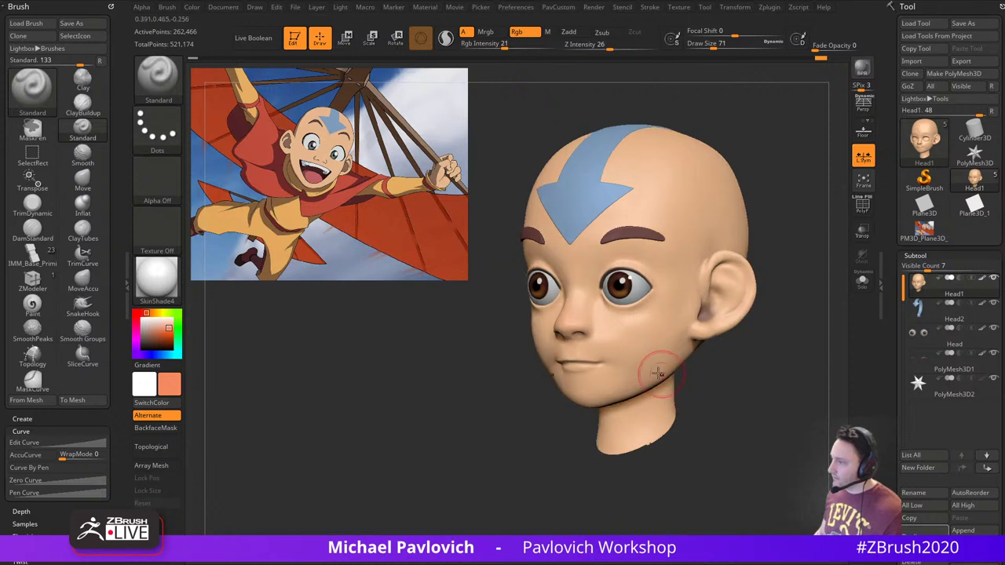
pyautogui.moveTo(760, 361); pyautogui.dragTo(779, 361)
pyautogui.moveTo(675, 320)
pyautogui.mouseDown()
pyautogui.moveTo(679, 312)
pyautogui.moveTo(641, 342)
pyautogui.mouseUp()
pyautogui.moveTo(522, 365); pyautogui.dragTo(708, 346)
pyautogui.moveTo(722, 312); pyautogui.dragTo(557, 338)
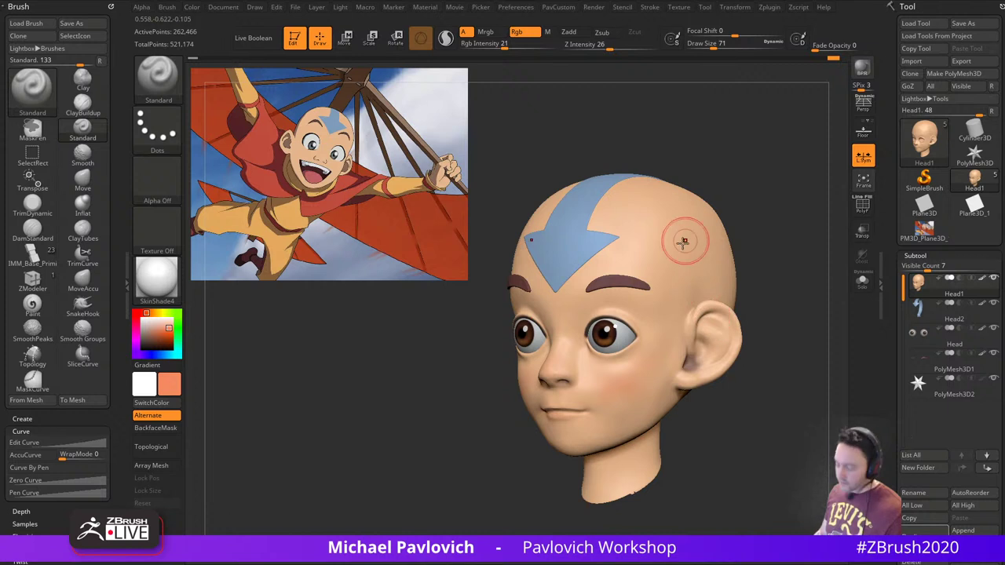
pyautogui.moveTo(805, 296); pyautogui.dragTo(594, 352)
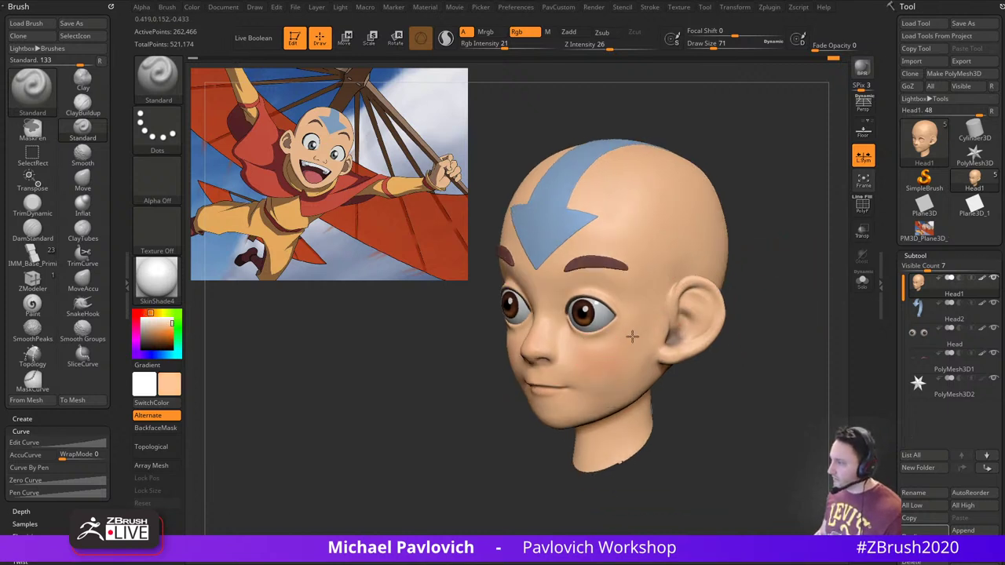
pyautogui.moveTo(703, 373); pyautogui.dragTo(767, 384)
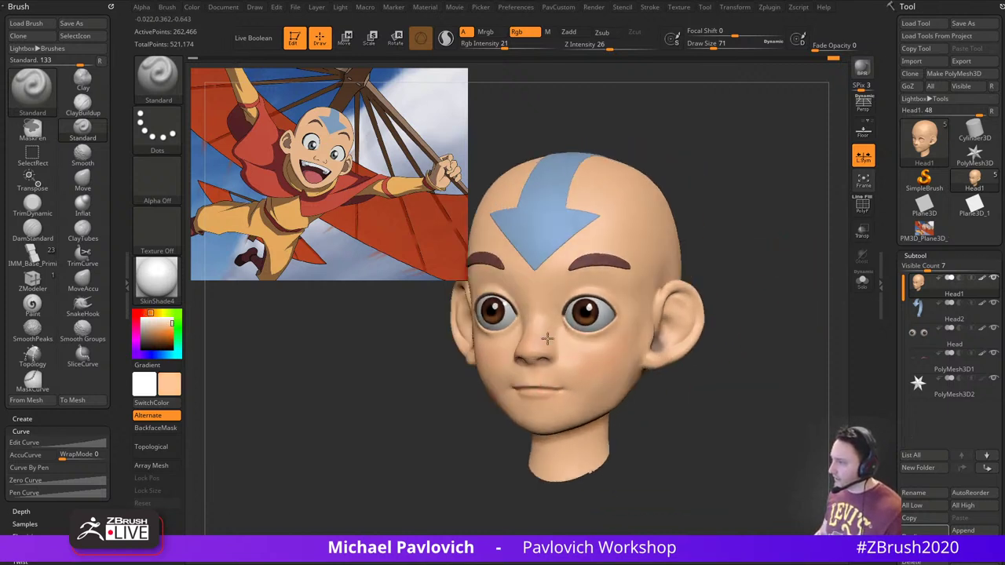
pyautogui.moveTo(742, 272)
pyautogui.keyDown('alt'); pyautogui.mouseDown()
pyautogui.moveTo(786, 290)
pyautogui.moveTo(756, 272)
pyautogui.mouseUp(); pyautogui.keyUp('alt')
# Choose a pale yellow-tan colour and tint the forehead and scalp with a draw size of 140
pyautogui.moveTo(152, 314); pyautogui.dragTo(163, 326)
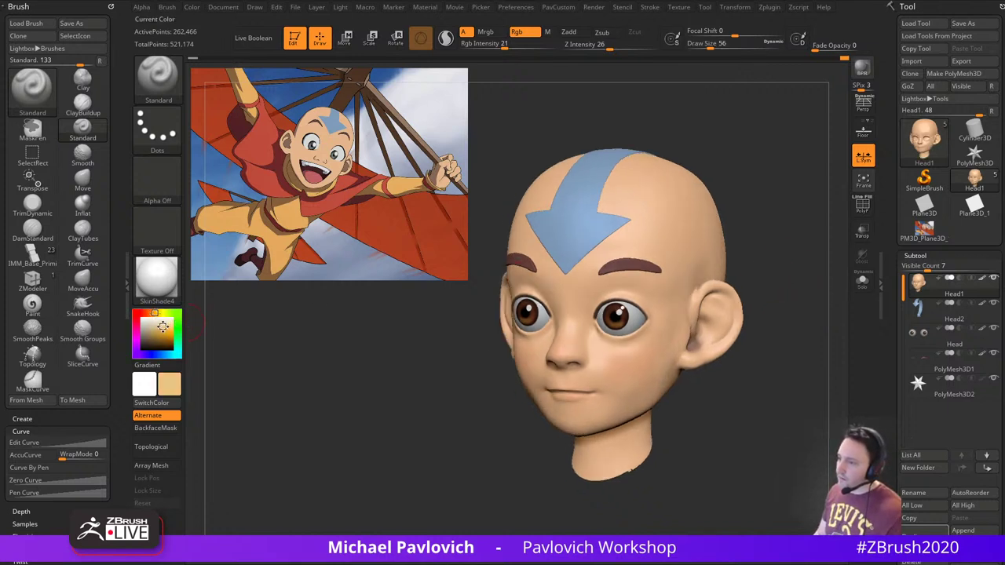
pyautogui.moveTo(788, 248); pyautogui.dragTo(759, 271)
pyautogui.press('s')
pyautogui.moveTo(664, 267); pyautogui.dragTo(678, 265)
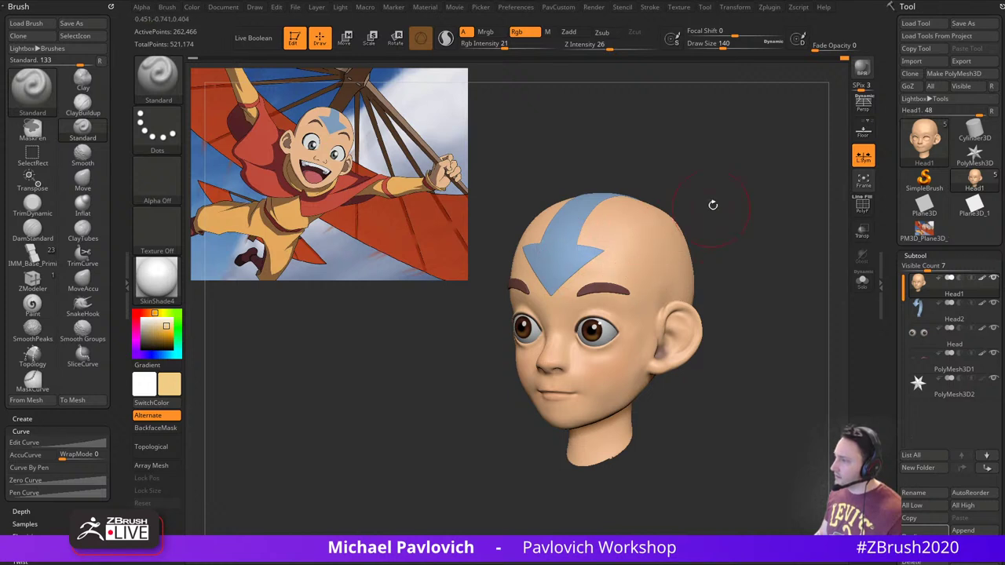
pyautogui.moveTo(712, 206); pyautogui.dragTo(597, 240)
pyautogui.moveTo(718, 220)
pyautogui.mouseDown()
pyautogui.moveTo(785, 217)
pyautogui.moveTo(797, 204)
pyautogui.mouseUp()
# Choose a peach colour (red 241, green 178, blue 132) and tint the middle of the face with draw sizes of about 140 to 154
pyautogui.press('s')
pyautogui.moveTo(773, 266)
pyautogui.mouseDown()
pyautogui.moveTo(756, 273)
pyautogui.moveTo(774, 287)
pyautogui.mouseUp()
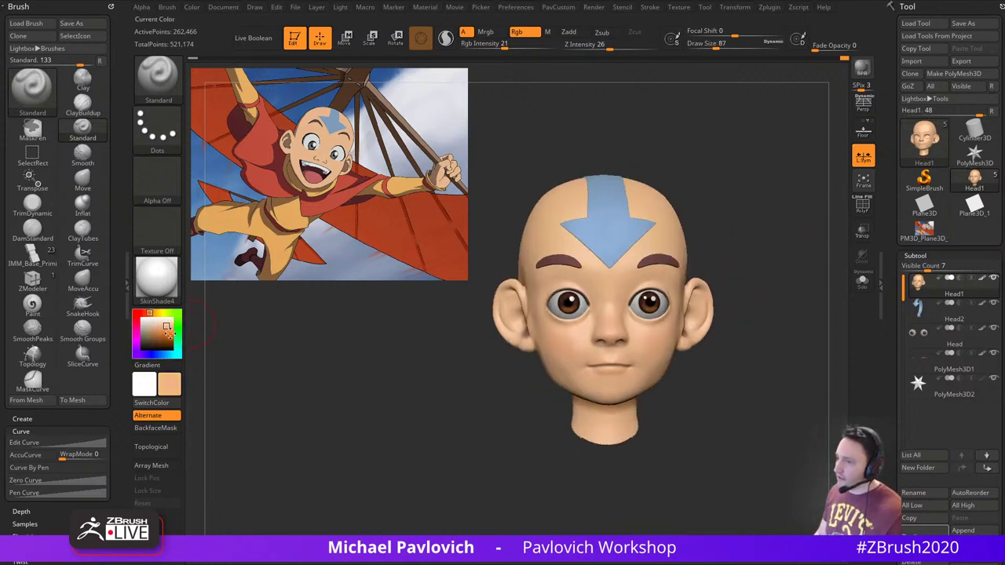
pyautogui.moveTo(837, 307); pyautogui.dragTo(669, 328)
pyautogui.press('s')
pyautogui.moveTo(617, 297); pyautogui.dragTo(607, 299)
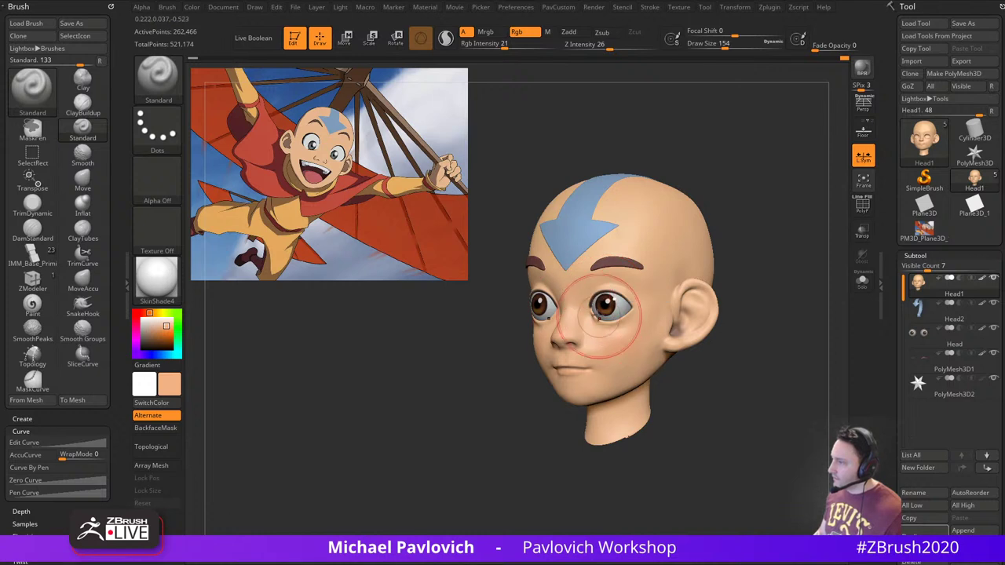
pyautogui.moveTo(609, 323); pyautogui.dragTo(595, 323)
pyautogui.press('s')
pyautogui.keyDown('alt'); pyautogui.moveTo(779, 325); pyautogui.dragTo(781, 309); pyautogui.keyUp('alt')
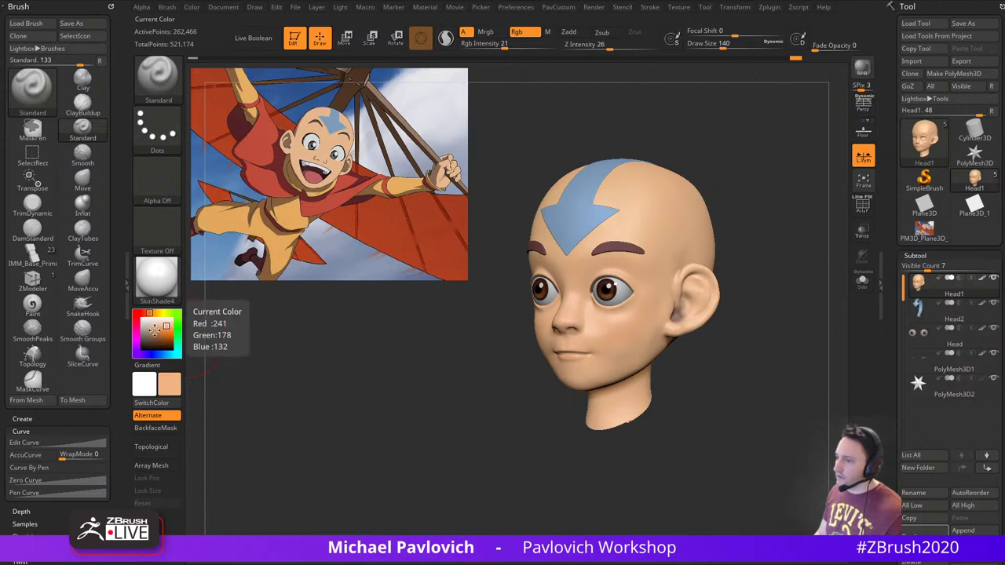
# Choose a light purple paint colour and tint the jaw and lower face with a draw size of 112
pyautogui.click(137, 355)
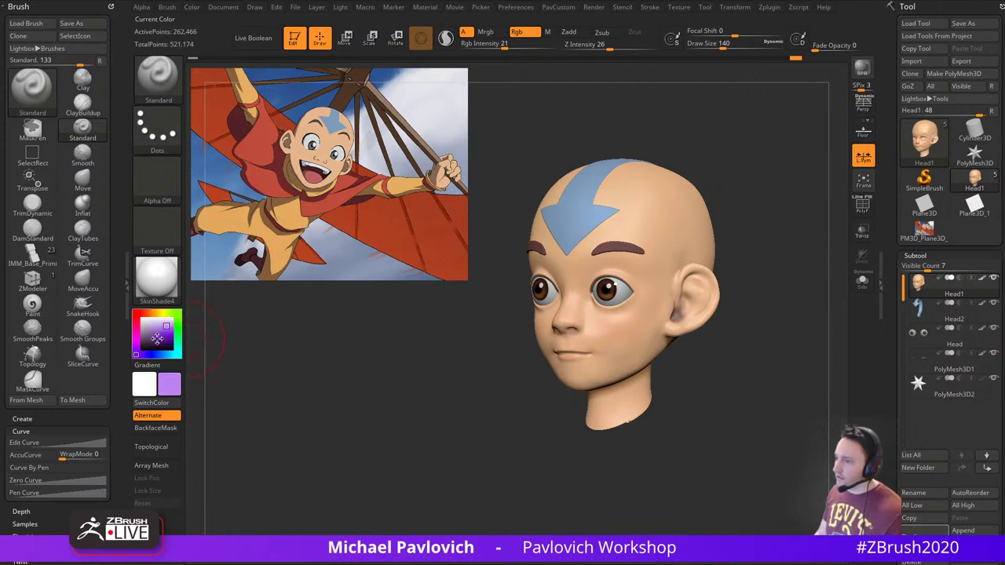
pyautogui.click(157, 327)
pyautogui.moveTo(800, 297); pyautogui.dragTo(746, 295)
pyautogui.press('s')
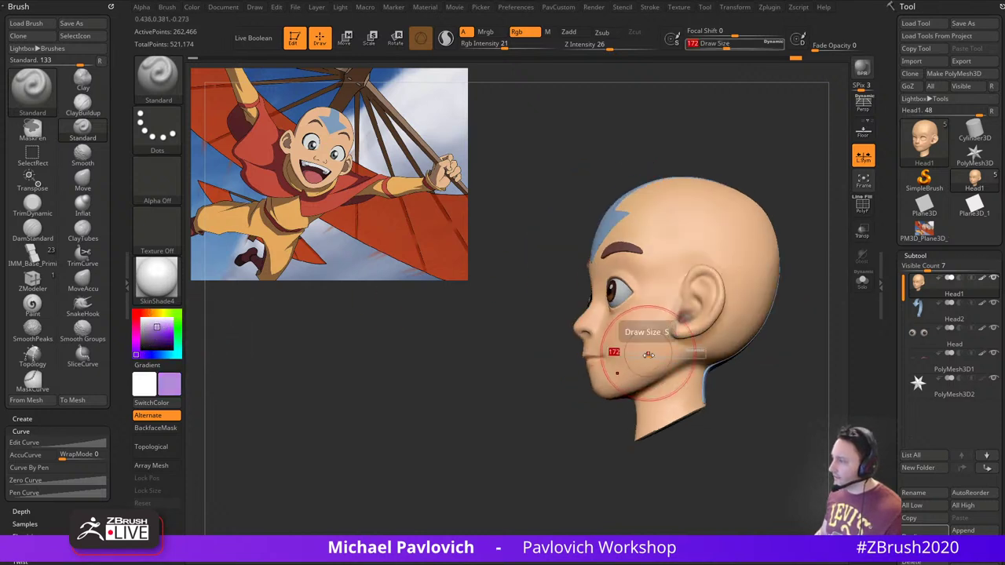
pyautogui.moveTo(620, 351)
pyautogui.mouseDown()
pyautogui.moveTo(617, 372)
pyautogui.moveTo(594, 387)
pyautogui.moveTo(620, 377)
pyautogui.mouseUp()
pyautogui.hotkey('ctrl', 'z')
pyautogui.press('s')
pyautogui.moveTo(761, 355)
pyautogui.mouseDown()
pyautogui.moveTo(702, 357)
pyautogui.moveTo(813, 394)
pyautogui.moveTo(728, 354)
pyautogui.moveTo(774, 368)
pyautogui.moveTo(741, 336)
pyautogui.mouseUp()
pyautogui.moveTo(382, 326); pyautogui.dragTo(424, 353)
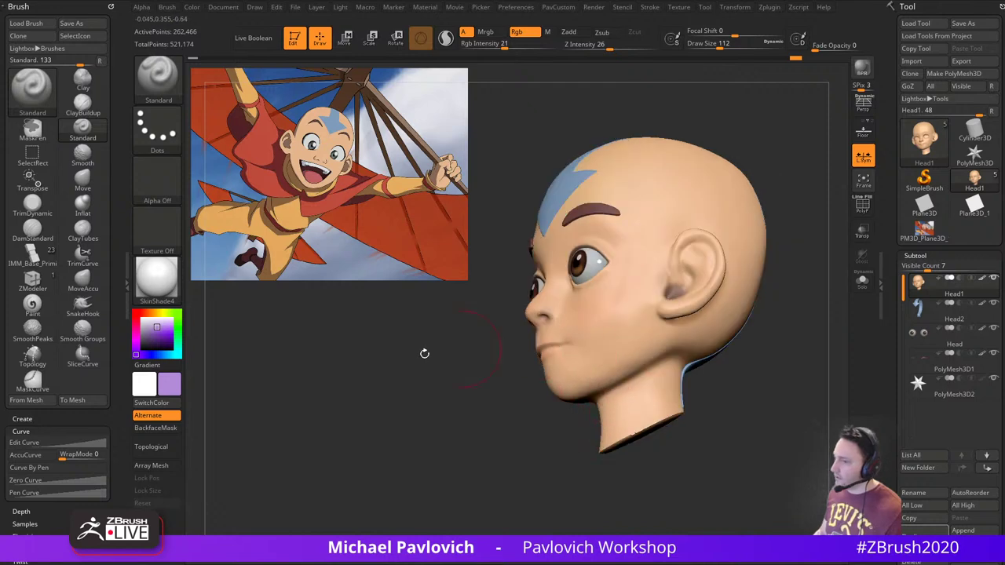
# Choose a pale teal-blue paint colour and faintly tint the skin around the jaw, neck and back of the head
pyautogui.click(171, 355)
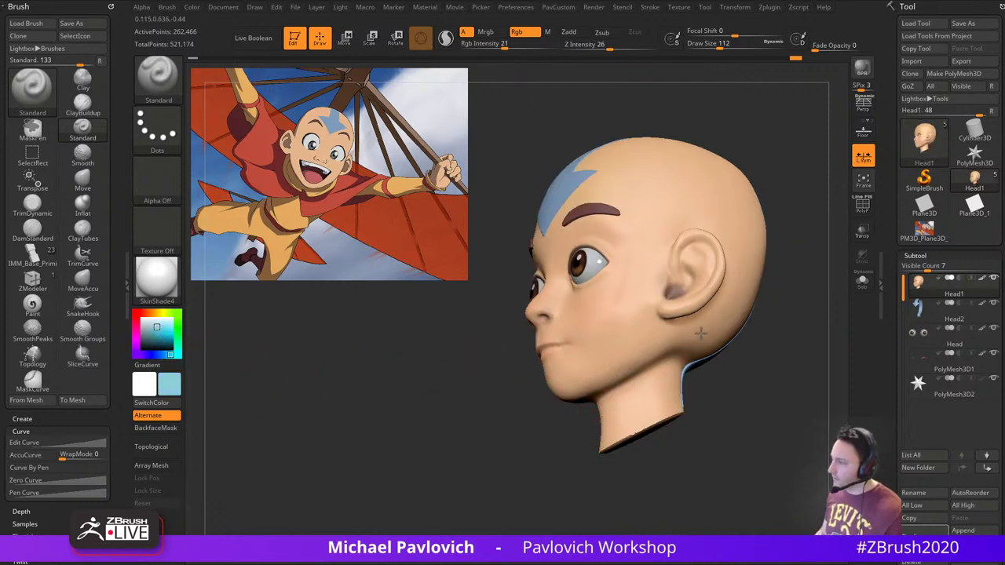
pyautogui.moveTo(518, 392); pyautogui.dragTo(757, 372)
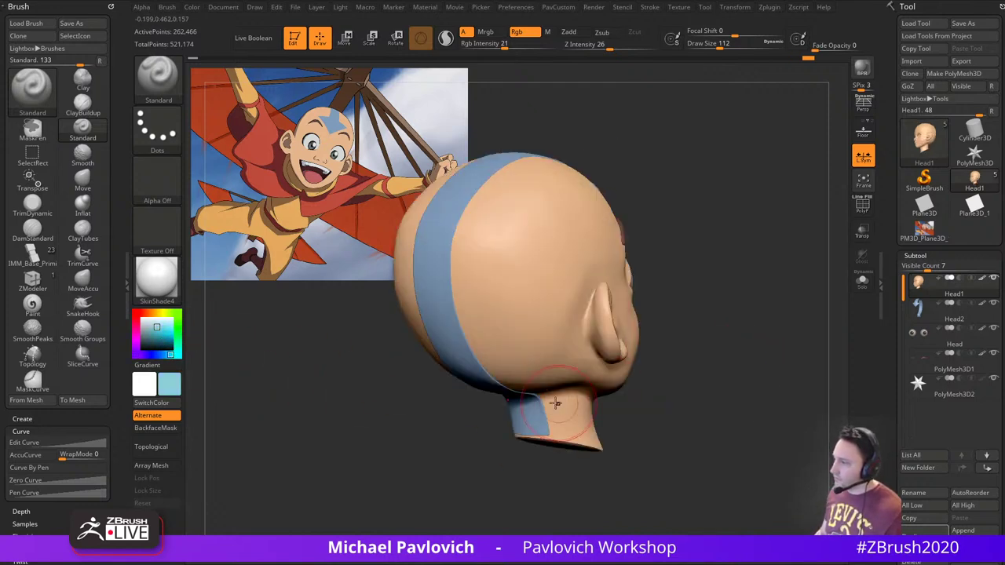
pyautogui.moveTo(769, 414); pyautogui.dragTo(667, 385)
pyautogui.keyDown('shift'); pyautogui.moveTo(786, 298); pyautogui.dragTo(790, 340); pyautogui.keyUp('shift')
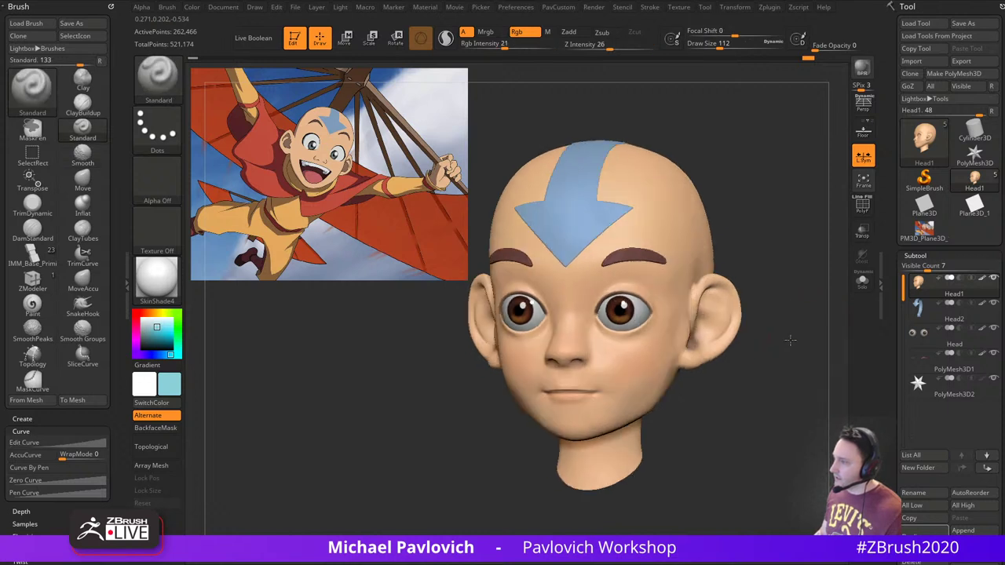
# Choose a pinkish red paint colour and add a subtle flush to the ears and face, reducing the draw size to 39
pyautogui.click(137, 316)
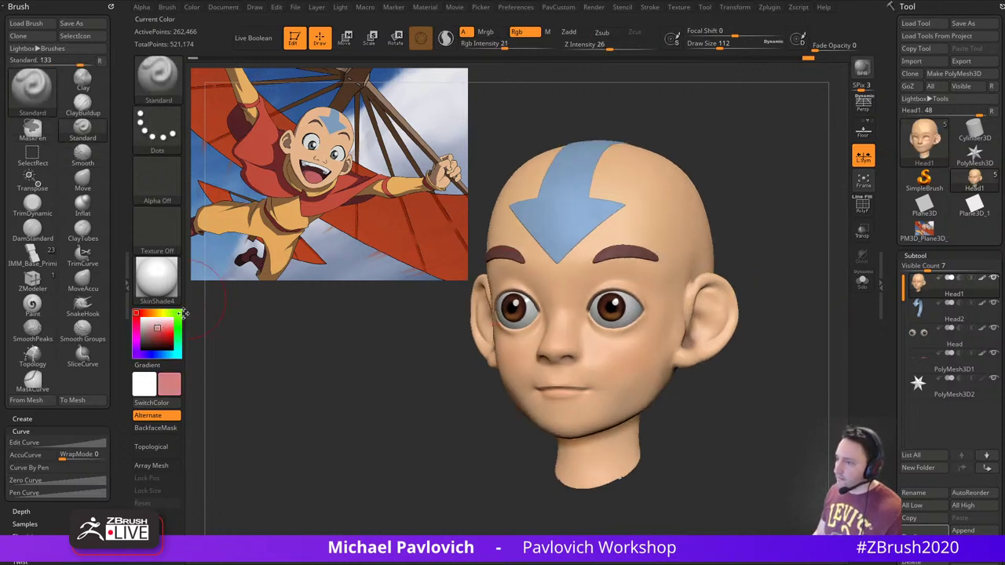
pyautogui.moveTo(787, 300); pyautogui.dragTo(714, 321)
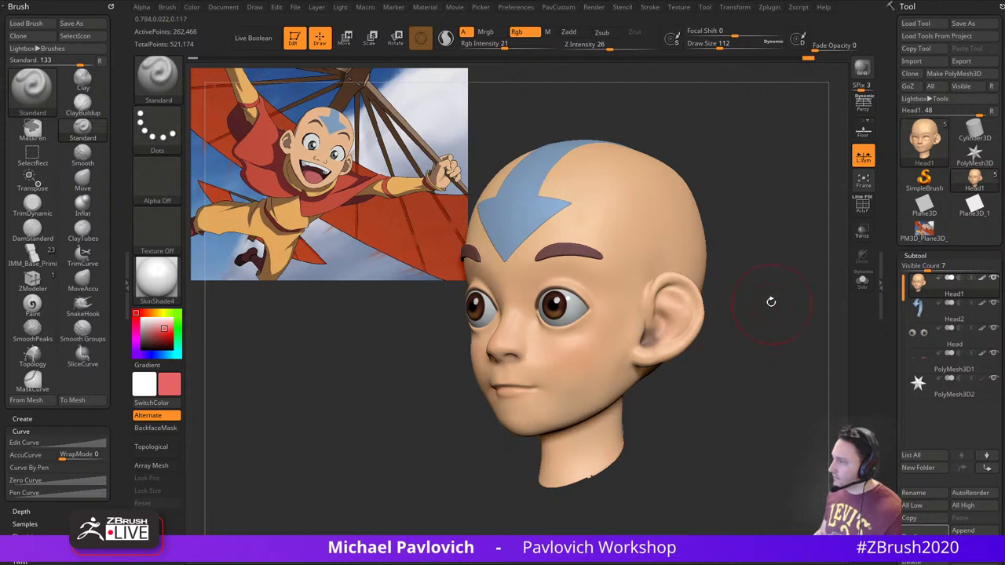
pyautogui.press('2')
pyautogui.moveTo(773, 296)
pyautogui.mouseDown()
pyautogui.moveTo(828, 312)
pyautogui.moveTo(747, 303)
pyautogui.moveTo(783, 305)
pyautogui.moveTo(770, 291)
pyautogui.moveTo(740, 293)
pyautogui.mouseUp()
pyautogui.moveTo(762, 334)
pyautogui.mouseDown()
pyautogui.moveTo(782, 345)
pyautogui.moveTo(753, 354)
pyautogui.moveTo(792, 336)
pyautogui.mouseUp()
pyautogui.moveTo(742, 193); pyautogui.dragTo(797, 187)
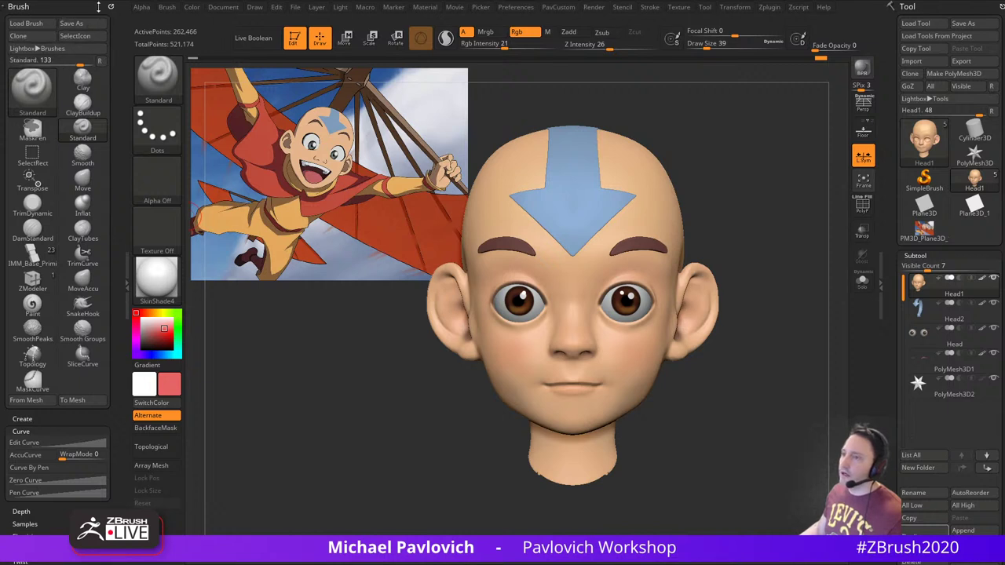
# Replace the docked Brush palette with the Render palette and turn on WaxPreview in the render properties
pyautogui.click(112, 6)
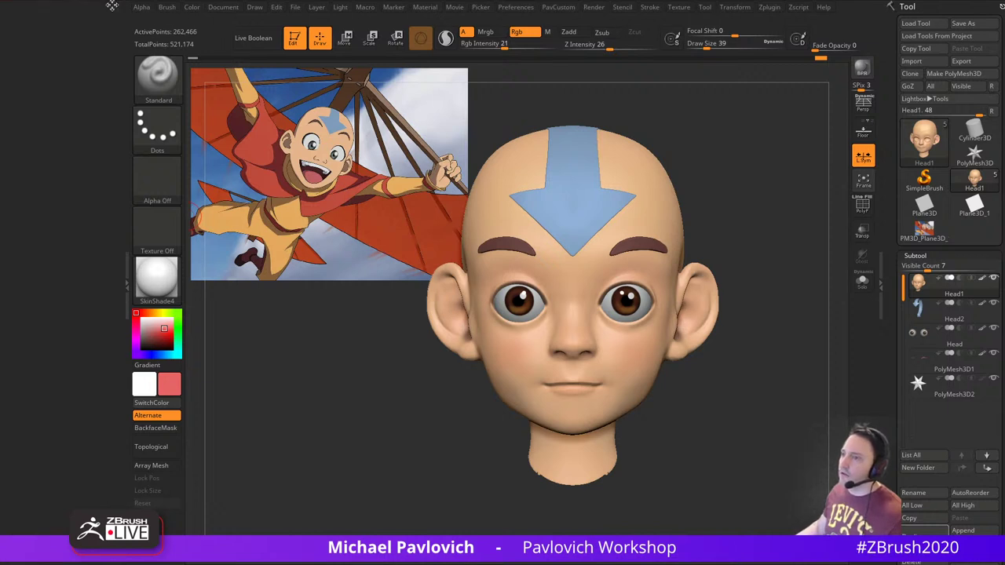
pyautogui.click(594, 8)
pyautogui.moveTo(587, 7)
pyautogui.mouseDown()
pyautogui.moveTo(557, 28)
pyautogui.moveTo(54, 85)
pyautogui.mouseUp()
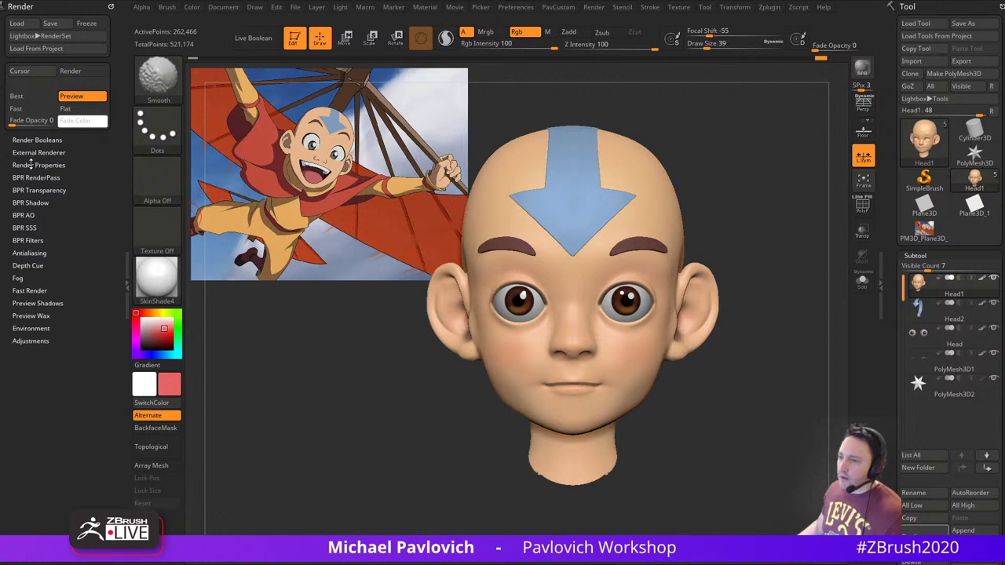
pyautogui.click(30, 165)
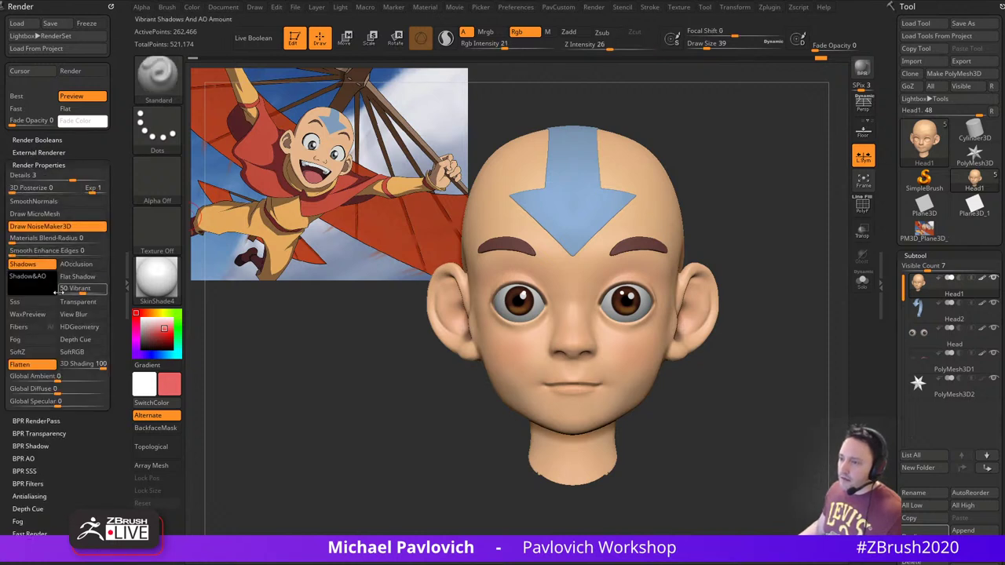
pyautogui.click(28, 314)
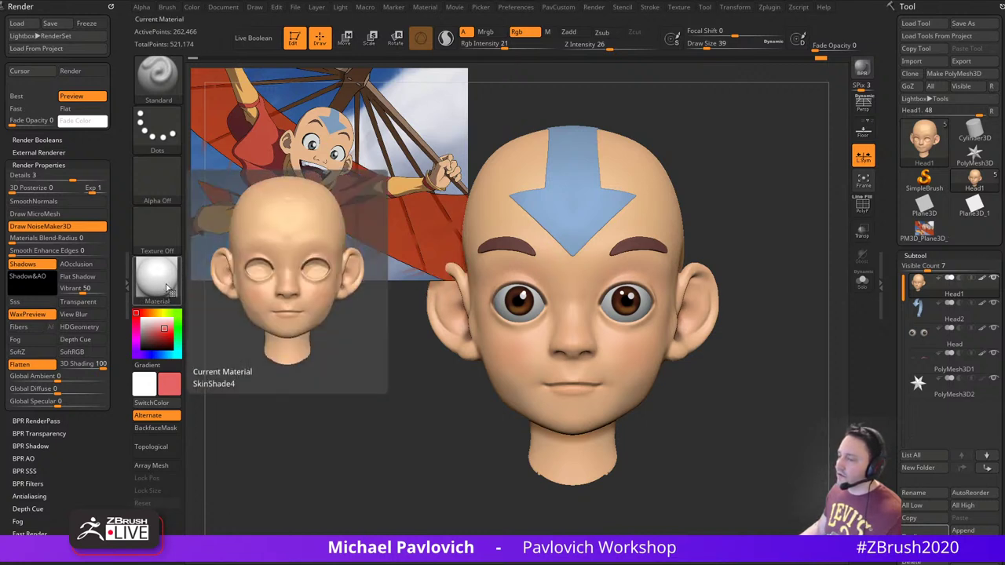
# Adjust the wax strength of the SkinShade4 material for the head and put away the docked Render palette
pyautogui.click(422, 8)
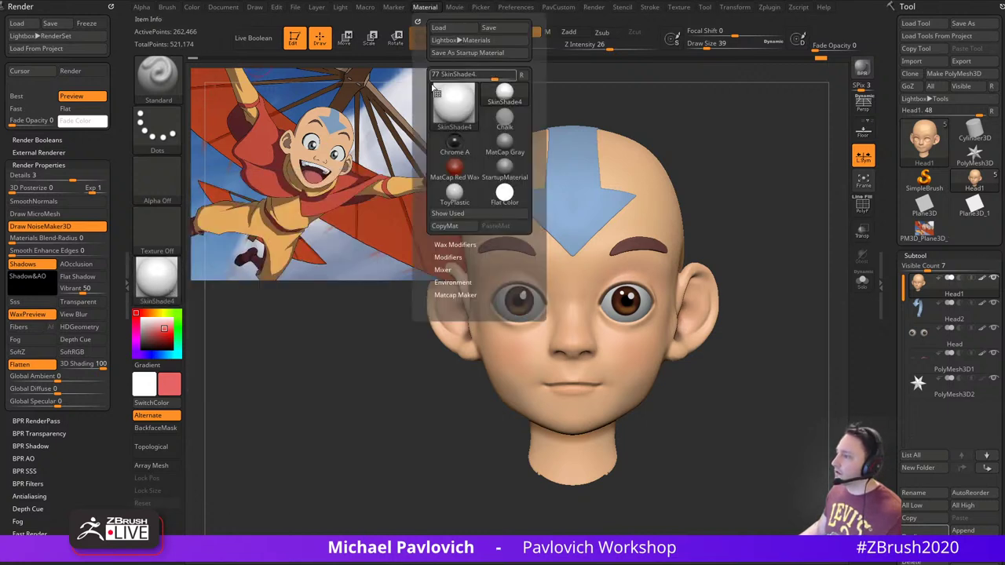
pyautogui.moveTo(449, 260); pyautogui.dragTo(458, 260)
pyautogui.click(459, 260)
pyautogui.moveTo(809, 149); pyautogui.dragTo(759, 174)
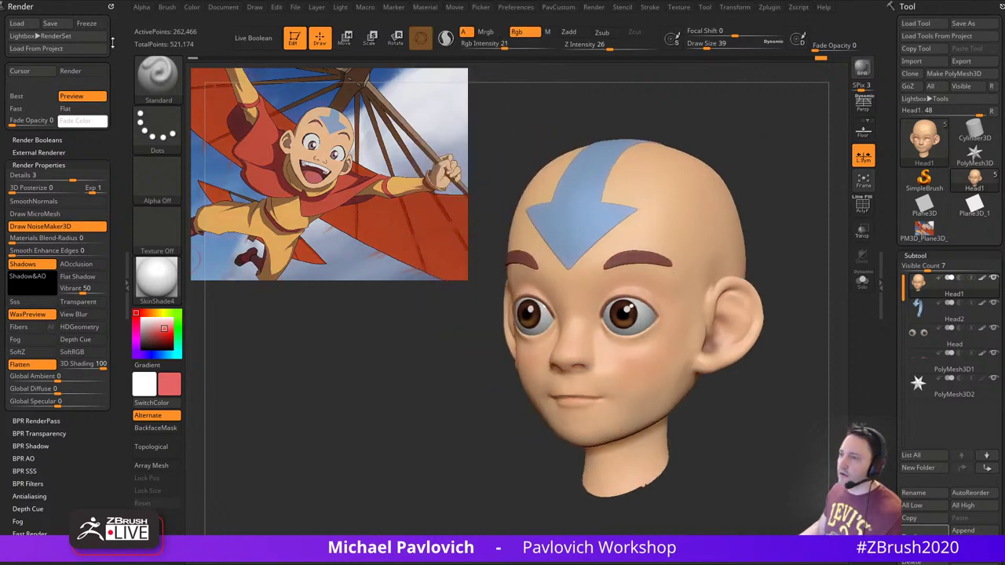
pyautogui.click(112, 6)
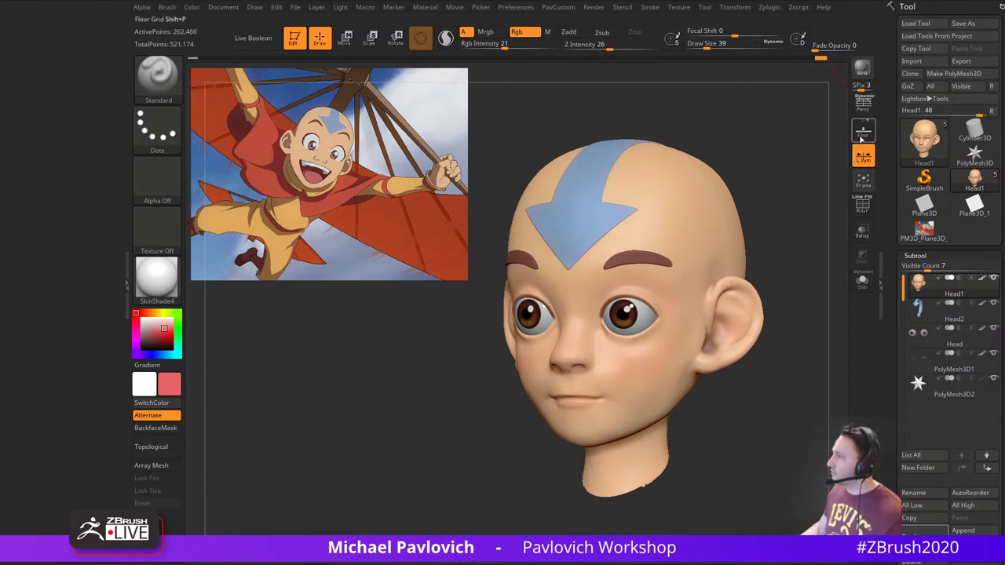
# Turn on the floor grid and perspective, frame the head at an angle and make a BPR render
pyautogui.click(860, 139)
pyautogui.moveTo(796, 193); pyautogui.dragTo(792, 217)
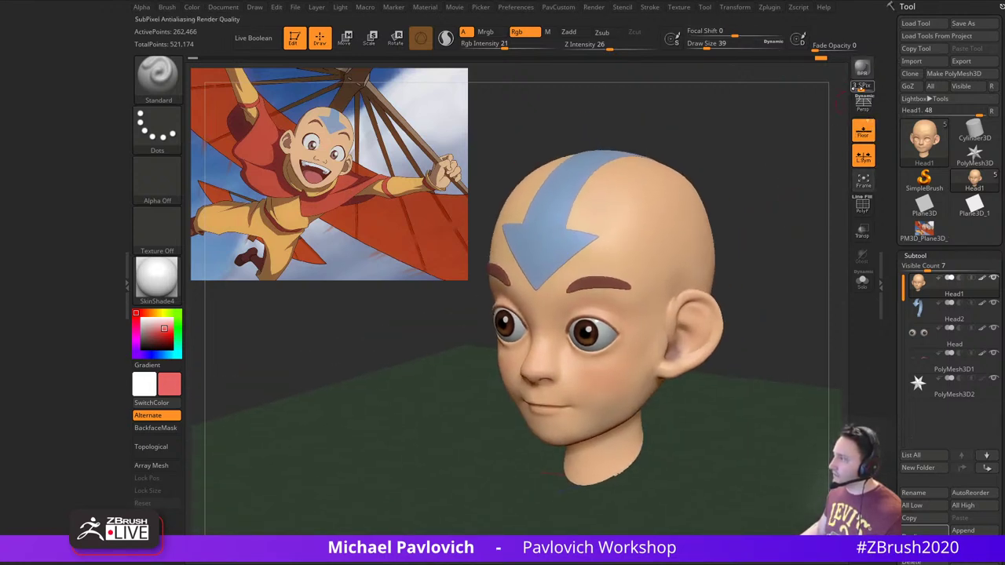
pyautogui.click(867, 109)
pyautogui.moveTo(813, 107)
pyautogui.mouseDown()
pyautogui.moveTo(793, 96)
pyautogui.moveTo(802, 104)
pyautogui.mouseUp()
pyautogui.click(862, 71)
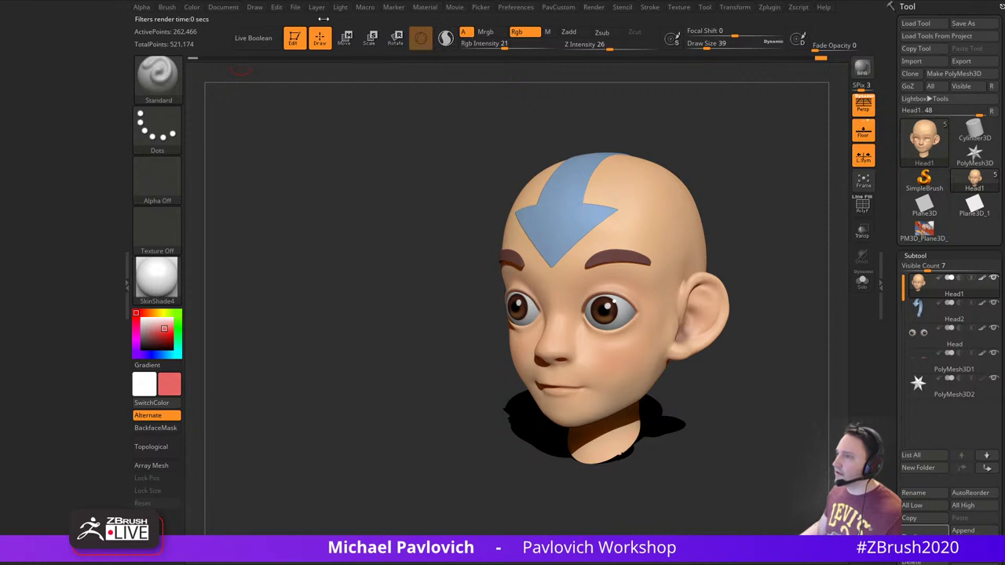
# In the BPR shadow settings, set the floor shadow strength to about 0.66 and the global shadow strength to about 0.63
pyautogui.click(590, 9)
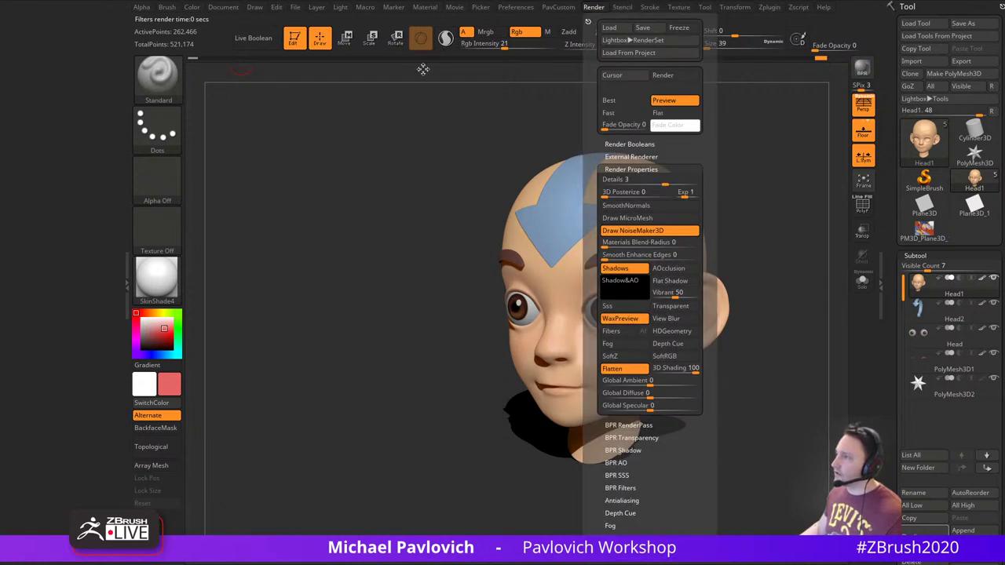
pyautogui.moveTo(424, 69); pyautogui.dragTo(57, 259)
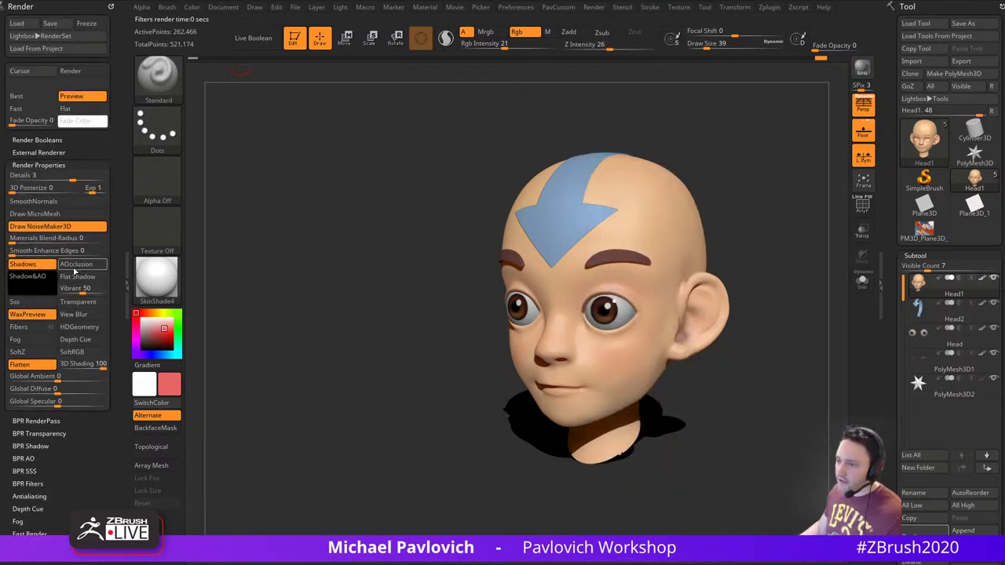
pyautogui.moveTo(119, 251); pyautogui.dragTo(121, 211)
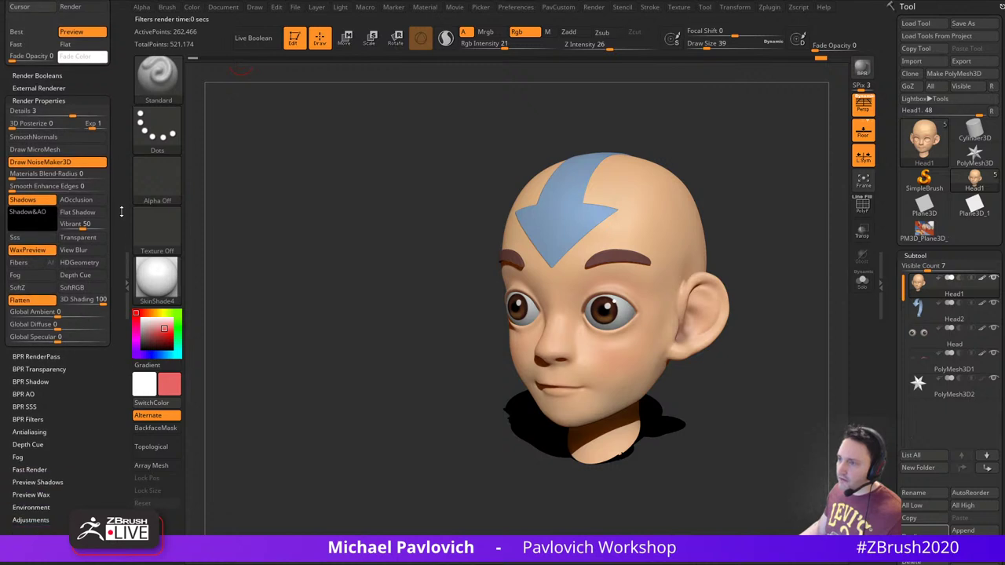
pyautogui.press('shift')
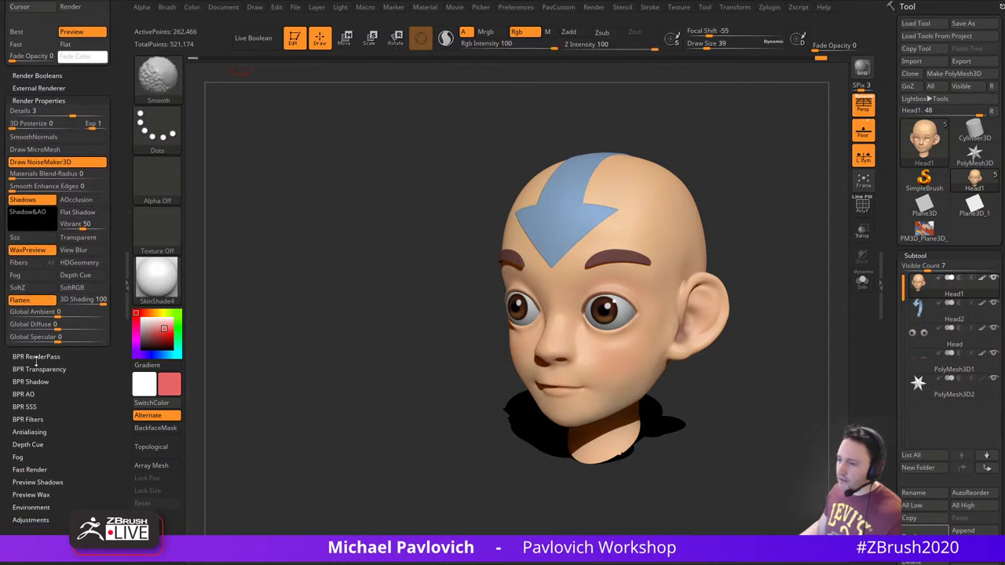
pyautogui.click(33, 383)
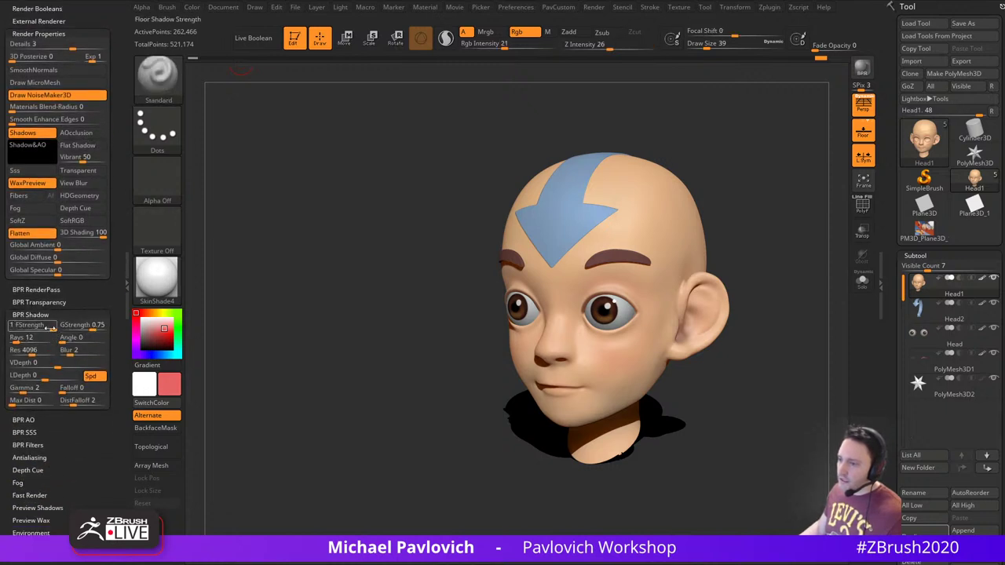
pyautogui.click(38, 329)
pyautogui.click(88, 330)
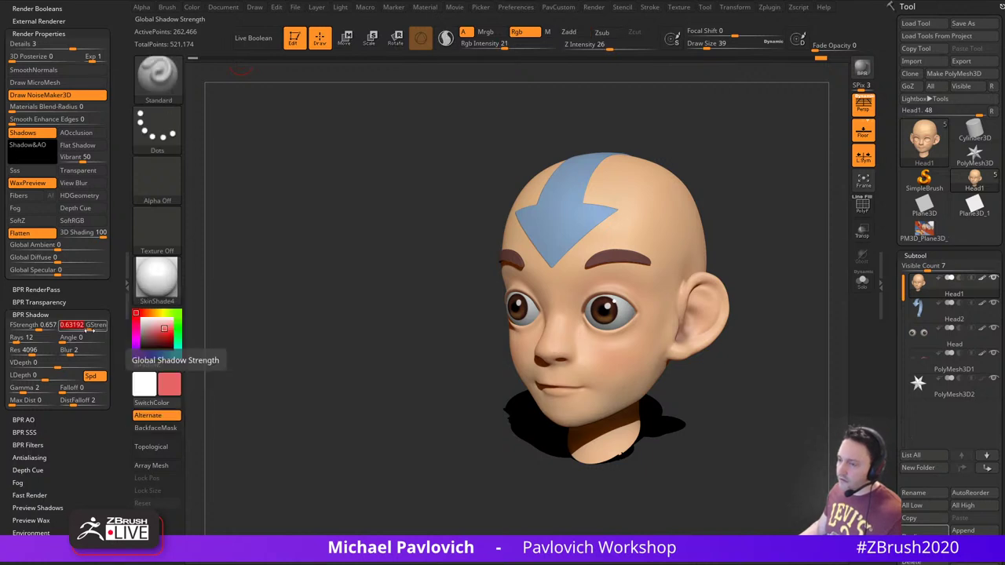
# Set the BPR shadow angle to about 5.9 and render the head again
pyautogui.click(66, 342)
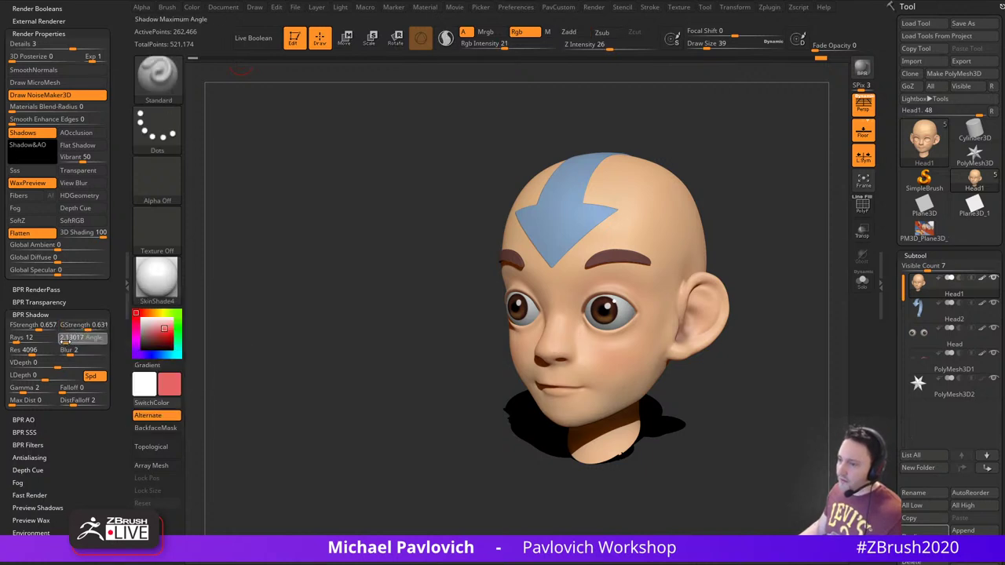
pyautogui.moveTo(65, 340); pyautogui.dragTo(67, 341)
pyautogui.click(862, 70)
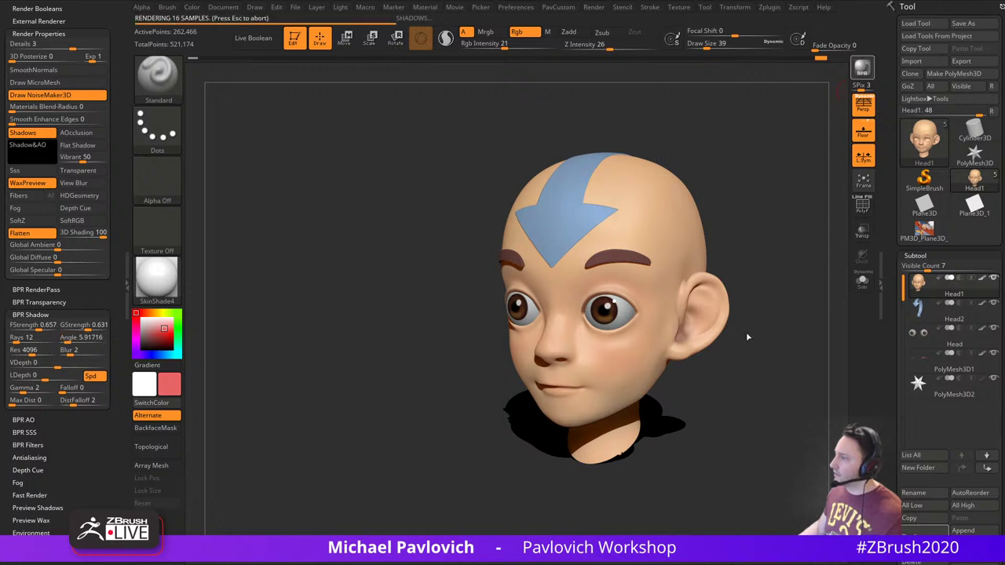
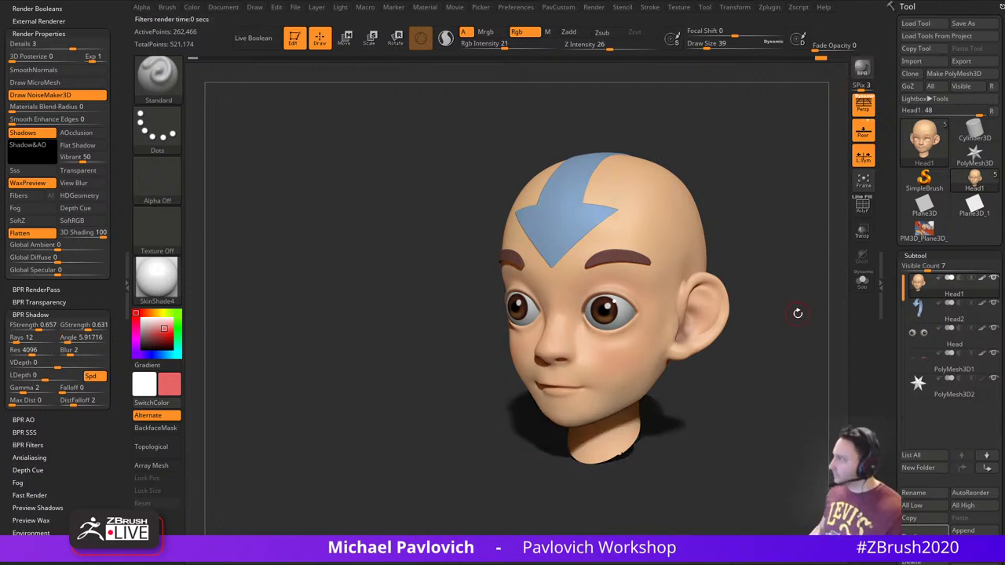
# Drop the head mesh to subdivision level 1
pyautogui.moveTo(751, 190)
pyautogui.mouseDown()
pyautogui.moveTo(766, 202)
pyautogui.moveTo(758, 208)
pyautogui.mouseUp()
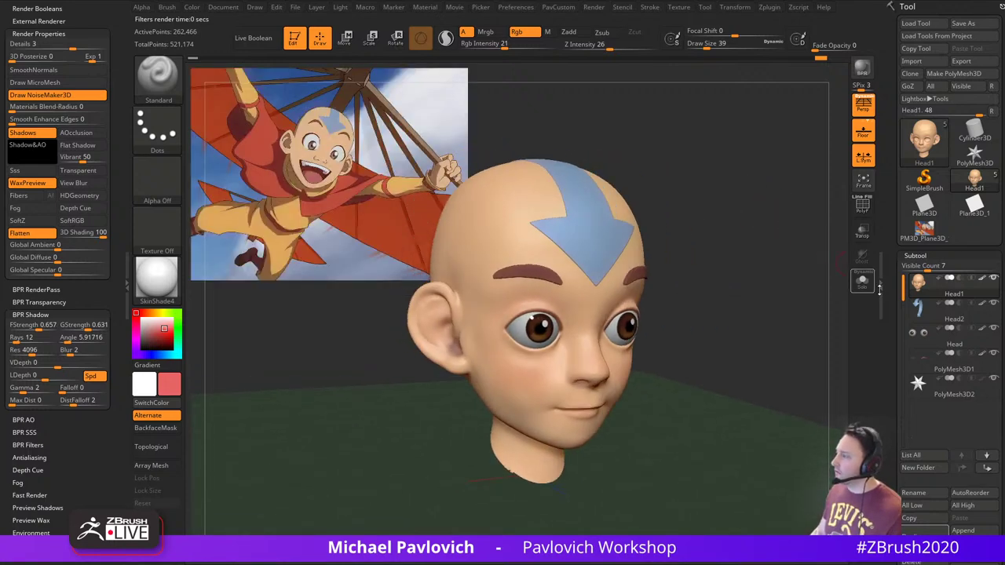
pyautogui.moveTo(893, 289); pyautogui.dragTo(892, 222)
pyautogui.moveTo(930, 414); pyautogui.dragTo(897, 398)
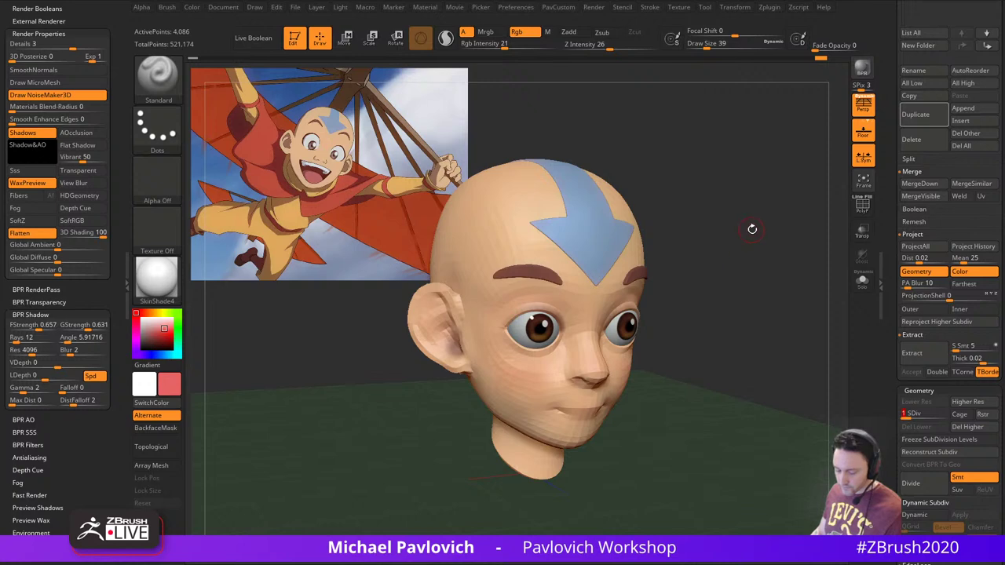
# Hide the reference picture and the polypaint on all subtools, showing the whole head in plain white
pyautogui.moveTo(887, 241); pyautogui.dragTo(890, 330)
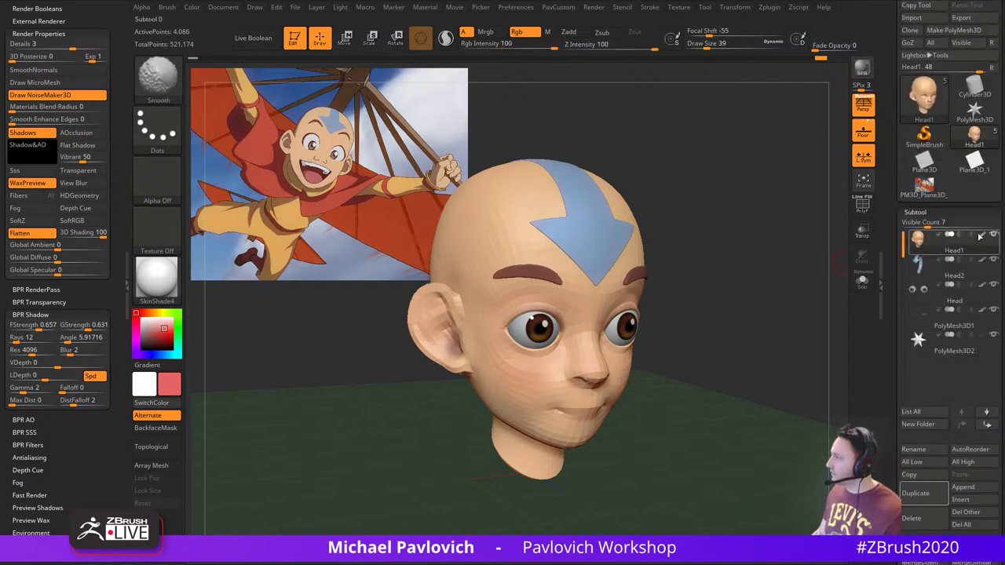
pyautogui.keyDown('shift'); pyautogui.click(981, 237); pyautogui.keyUp('shift')
pyautogui.hotkey('shift', 'z')
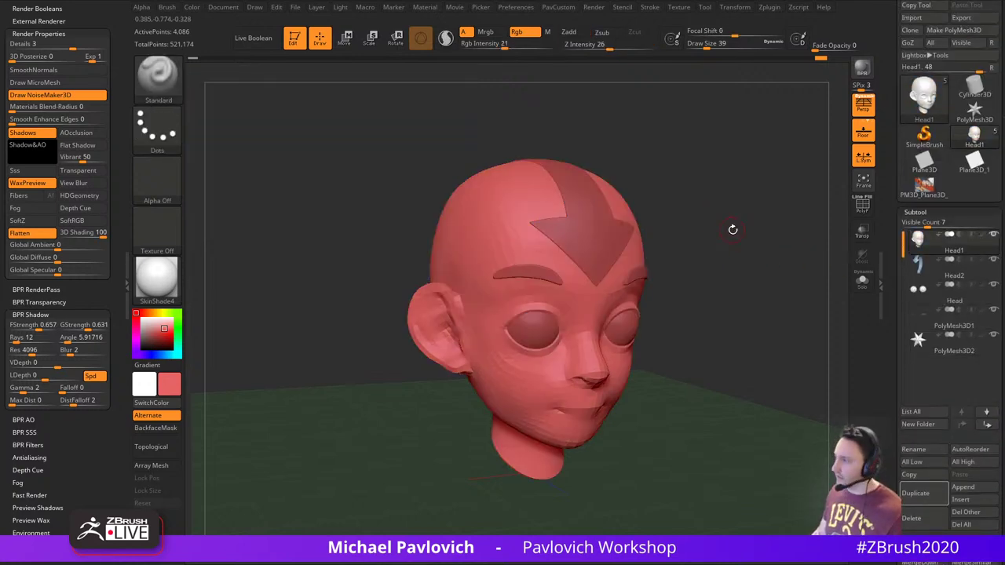
pyautogui.keyDown('alt'); pyautogui.moveTo(731, 228); pyautogui.dragTo(695, 221); pyautogui.keyUp('alt')
pyautogui.moveTo(165, 344); pyautogui.dragTo(139, 316)
# Mask the brow area of the head above and beside the eye, using MaskPen with a draw size of 59
pyautogui.moveTo(695, 242)
pyautogui.mouseDown()
pyautogui.moveTo(500, 287)
pyautogui.moveTo(486, 321)
pyautogui.mouseUp()
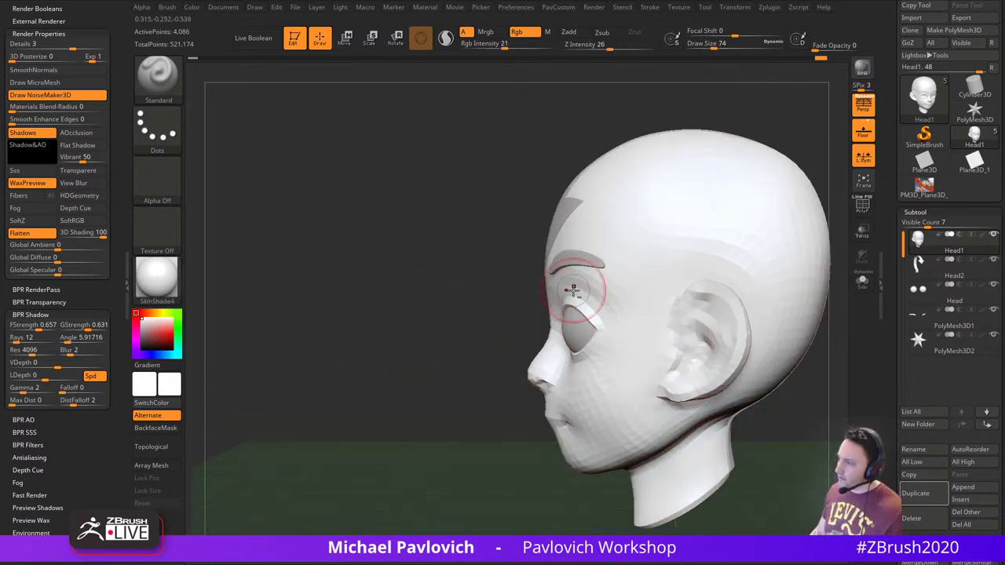
pyautogui.press(']')
pyautogui.press(']')
pyautogui.moveTo(595, 281)
pyautogui.keyDown('ctrl'); pyautogui.mouseDown()
pyautogui.moveTo(585, 273)
pyautogui.moveTo(626, 316)
pyautogui.mouseUp(); pyautogui.keyUp('ctrl')
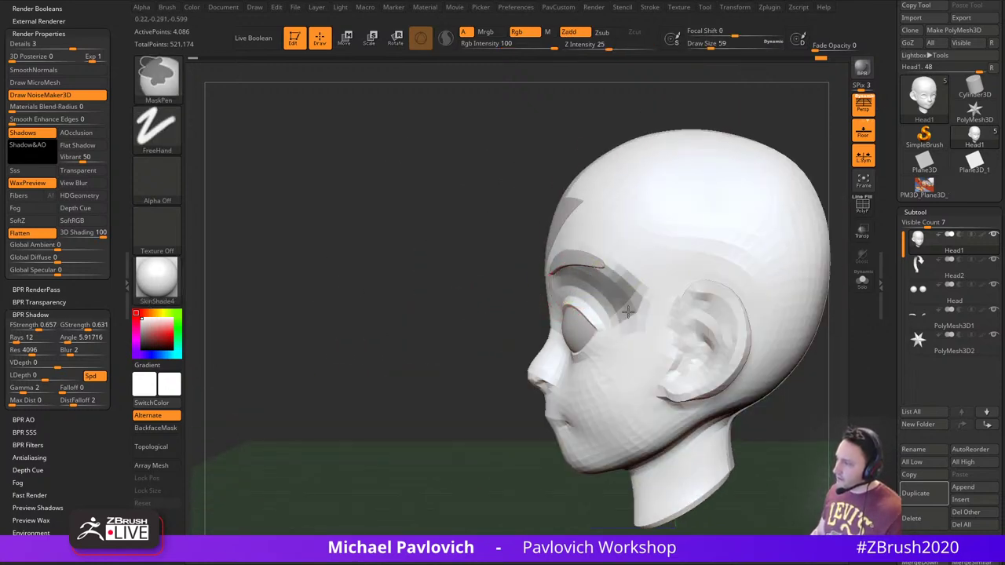
pyautogui.keyDown('alt'); pyautogui.click(581, 255); pyautogui.keyUp('alt')
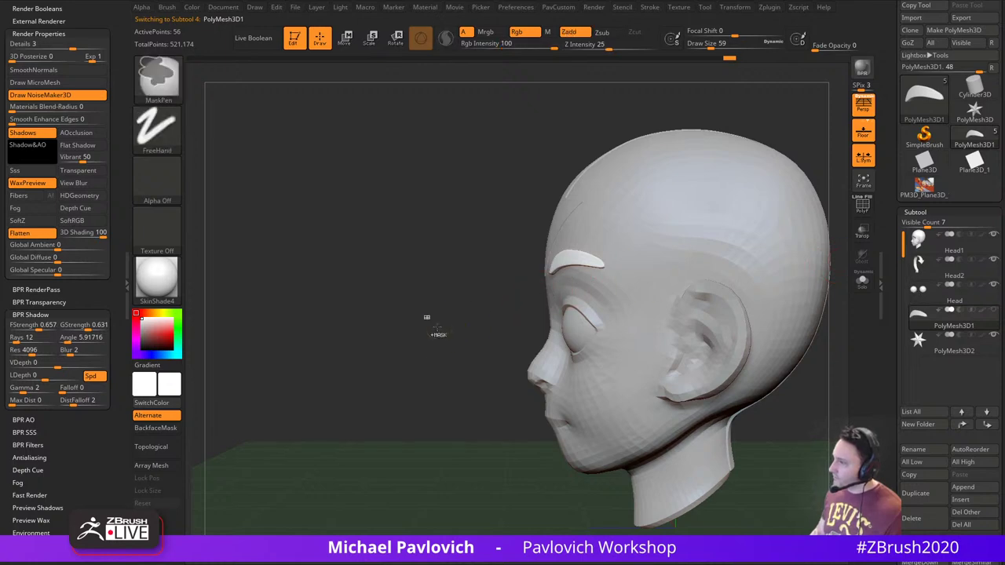
pyautogui.keyDown('alt'); pyautogui.click(654, 286); pyautogui.keyUp('alt')
pyautogui.moveTo(582, 274)
pyautogui.keyDown('ctrl'); pyautogui.mouseDown()
pyautogui.moveTo(617, 291)
pyautogui.moveTo(622, 320)
pyautogui.moveTo(581, 273)
pyautogui.moveTo(543, 287)
pyautogui.mouseUp(); pyautogui.keyUp('ctrl')
# Invert the mask on the head so that only the brow area stays editable
pyautogui.moveTo(451, 338); pyautogui.dragTo(673, 191)
pyautogui.keyDown('ctrl'); pyautogui.click(688, 289); pyautogui.keyUp('ctrl')
pyautogui.moveTo(769, 174)
pyautogui.mouseDown()
pyautogui.moveTo(735, 158)
pyautogui.moveTo(609, 244)
pyautogui.mouseUp()
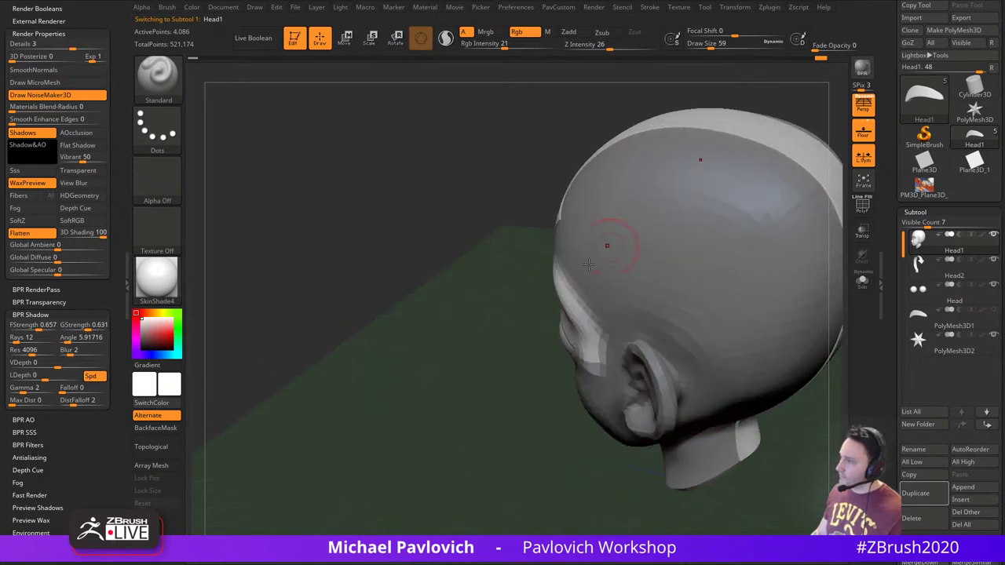
# Reshape the unmasked brow beside the eye in side view, using the Move brush at a draw size of 154
pyautogui.press('b')
pyautogui.press('m')
pyautogui.press('v')
pyautogui.moveTo(577, 315); pyautogui.dragTo(577, 327)
pyautogui.moveTo(571, 331); pyautogui.dragTo(587, 281, button='right')
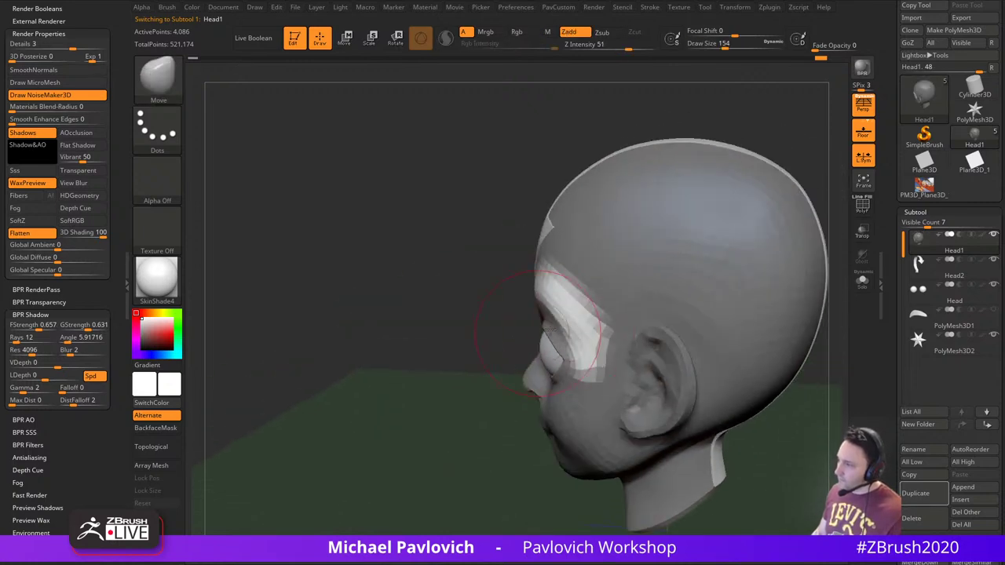
pyautogui.moveTo(568, 328); pyautogui.dragTo(563, 320)
# Refine the brow contour from side and angled views with the Move brush, bringing its draw size to 124
pyautogui.press('s')
pyautogui.moveTo(541, 286); pyautogui.dragTo(537, 283)
pyautogui.moveTo(480, 289); pyautogui.dragTo(658, 253)
pyautogui.moveTo(611, 306); pyautogui.dragTo(455, 359)
pyautogui.moveTo(526, 321)
pyautogui.mouseDown()
pyautogui.moveTo(536, 328)
pyautogui.moveTo(540, 307)
pyautogui.mouseUp()
pyautogui.moveTo(459, 318)
pyautogui.mouseDown()
pyautogui.moveTo(573, 312)
pyautogui.moveTo(547, 323)
pyautogui.mouseUp()
pyautogui.press('s')
pyautogui.press('s')
pyautogui.moveTo(551, 317); pyautogui.dragTo(547, 314)
pyautogui.keyDown('alt'); pyautogui.moveTo(596, 294); pyautogui.dragTo(648, 285); pyautogui.keyUp('alt')
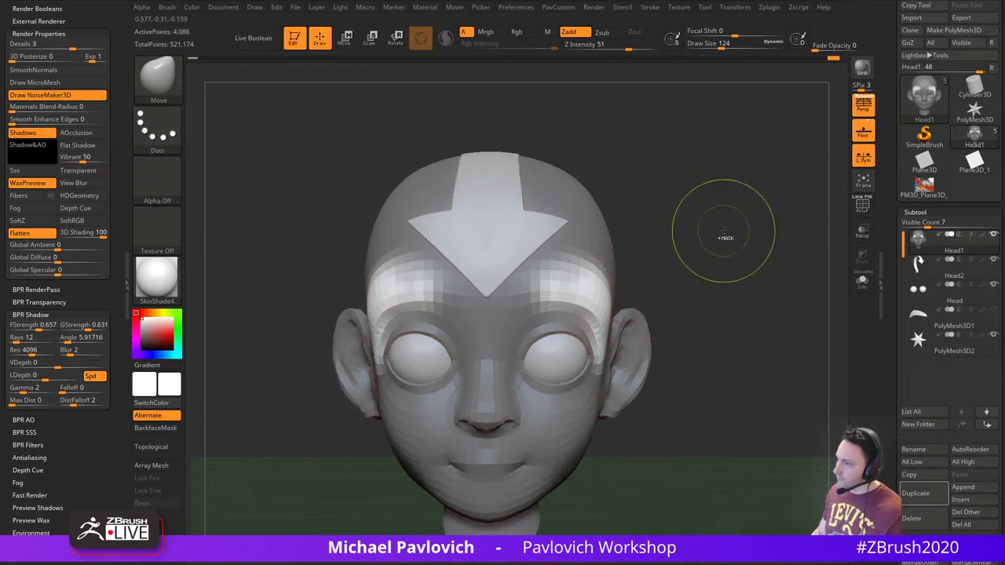
# Clear the mask on the head and undo the trial stroke made near the brow with the Standard brush
pyautogui.keyDown('ctrl'); pyautogui.moveTo(723, 234); pyautogui.dragTo(738, 250); pyautogui.keyUp('ctrl')
pyautogui.moveTo(734, 247); pyautogui.dragTo(635, 279)
pyautogui.press('1')
pyautogui.moveTo(573, 292); pyautogui.dragTo(592, 285)
pyautogui.hotkey('ctrl', 'z')
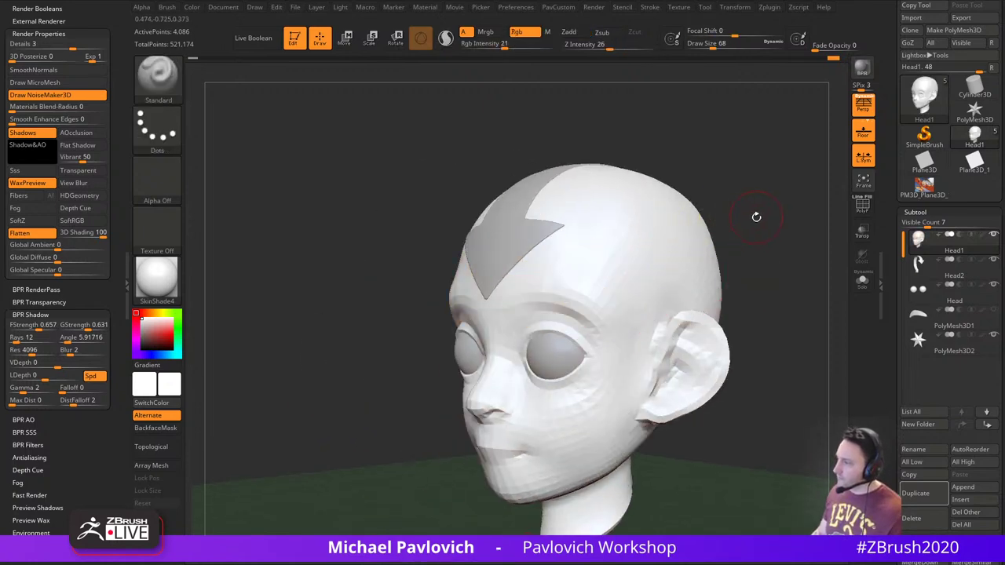
# Show the polypaint on all subtools to check the low-resolution head in colour from the front
pyautogui.moveTo(756, 218); pyautogui.dragTo(820, 230)
pyautogui.keyDown('shift'); pyautogui.click(981, 238); pyautogui.keyUp('shift')
pyautogui.moveTo(787, 279); pyautogui.dragTo(779, 258)
pyautogui.moveTo(891, 391); pyautogui.dragTo(891, 193)
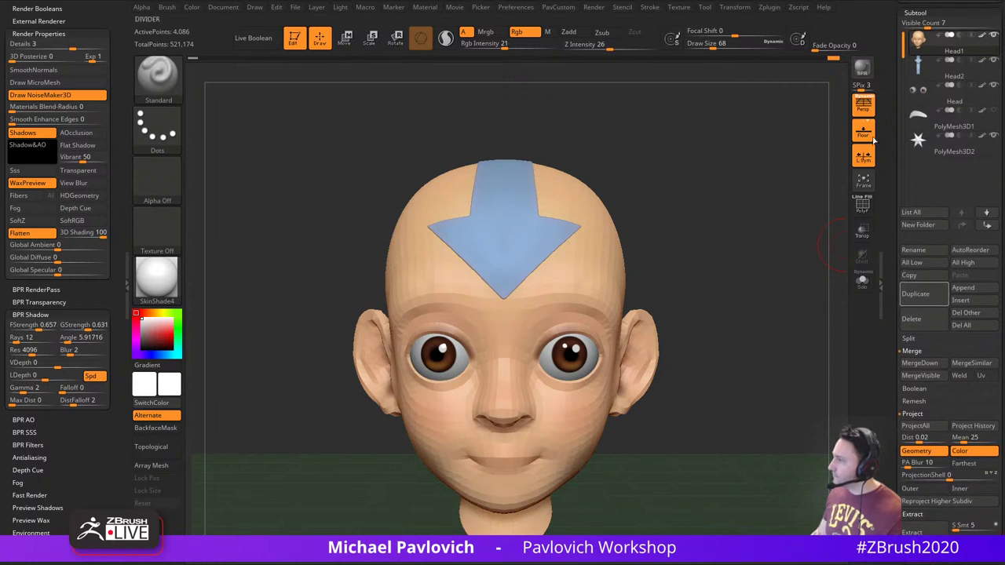
# Turn off perspective and raise the head mesh to subdivision level 4
pyautogui.click(864, 106)
pyautogui.keyDown('alt'); pyautogui.moveTo(756, 233); pyautogui.dragTo(725, 255); pyautogui.keyUp('alt')
pyautogui.moveTo(892, 385); pyautogui.dragTo(892, 204)
pyautogui.moveTo(939, 414); pyautogui.dragTo(947, 414)
pyautogui.moveTo(747, 287)
pyautogui.keyDown('alt'); pyautogui.mouseDown()
pyautogui.moveTo(762, 262)
pyautogui.moveTo(744, 268)
pyautogui.mouseUp(); pyautogui.keyUp('alt')
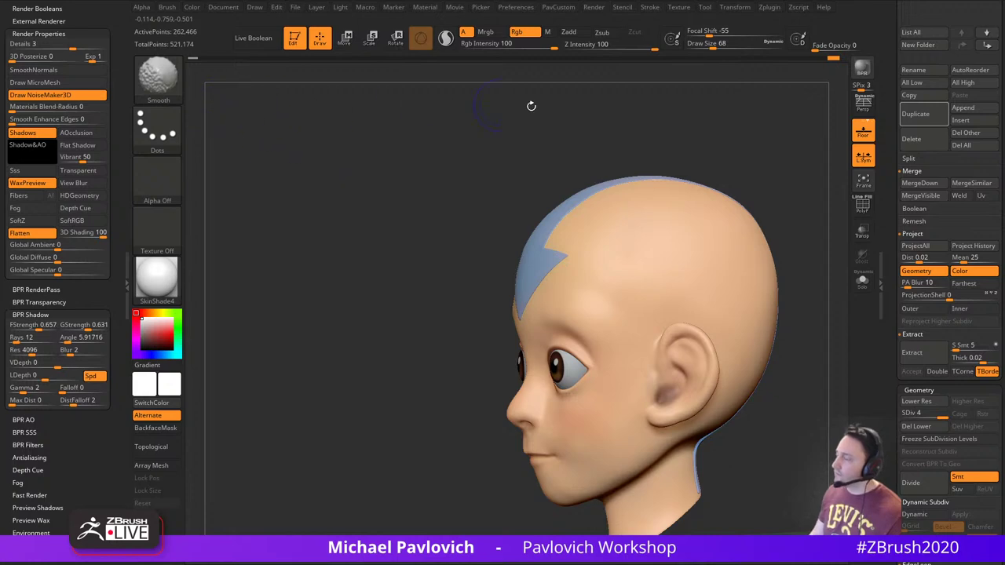
# Hide the polypaint on all subtools and switch the material to StartupMaterial
pyautogui.moveTo(892, 98); pyautogui.dragTo(893, 291)
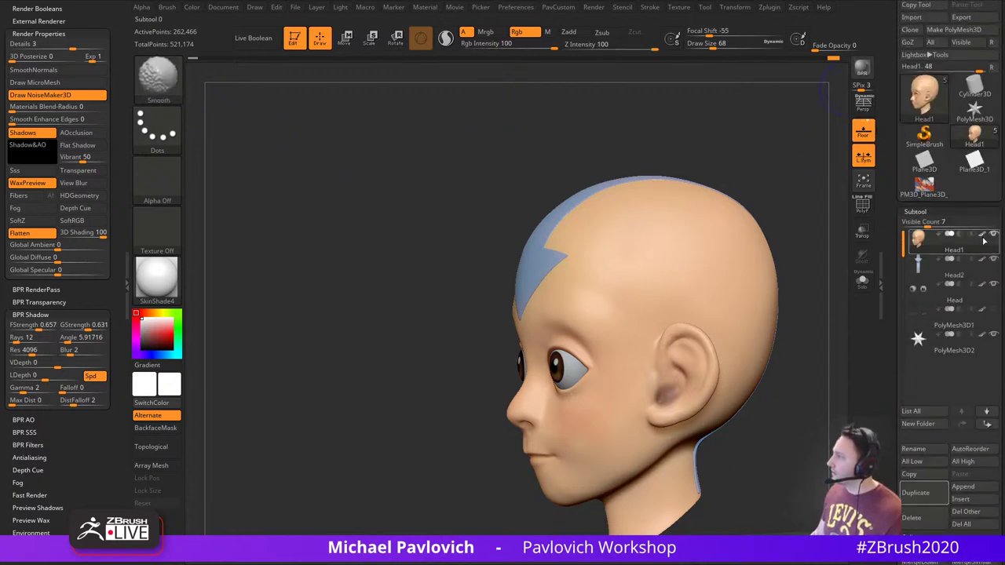
pyautogui.keyDown('shift'); pyautogui.click(983, 237); pyautogui.keyUp('shift')
pyautogui.click(180, 282)
pyautogui.click(300, 209)
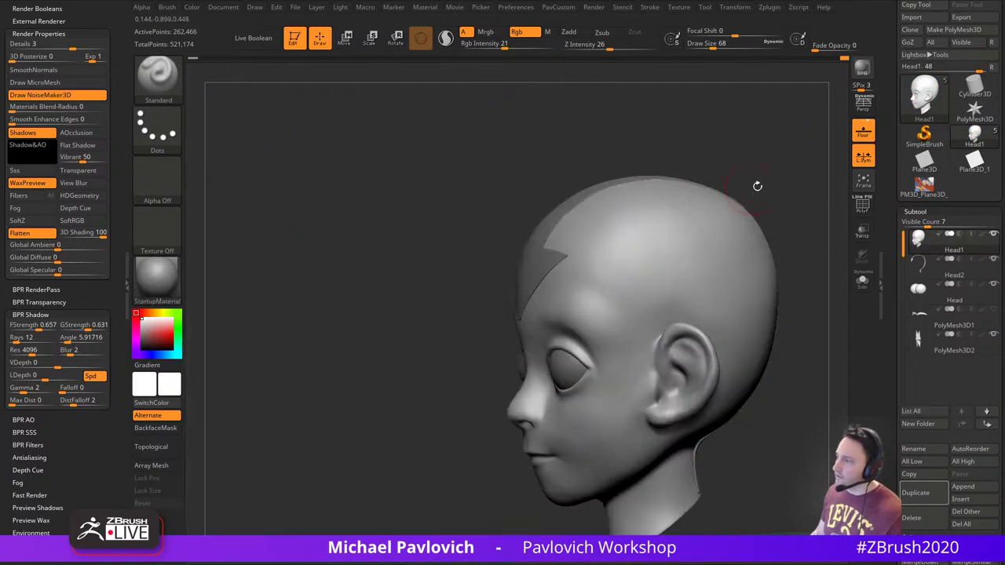
# Drop the head mesh to subdivision level 2 and undo the Smooth stroke that affects the colour over the brow
pyautogui.scroll(-6, 926, 353)
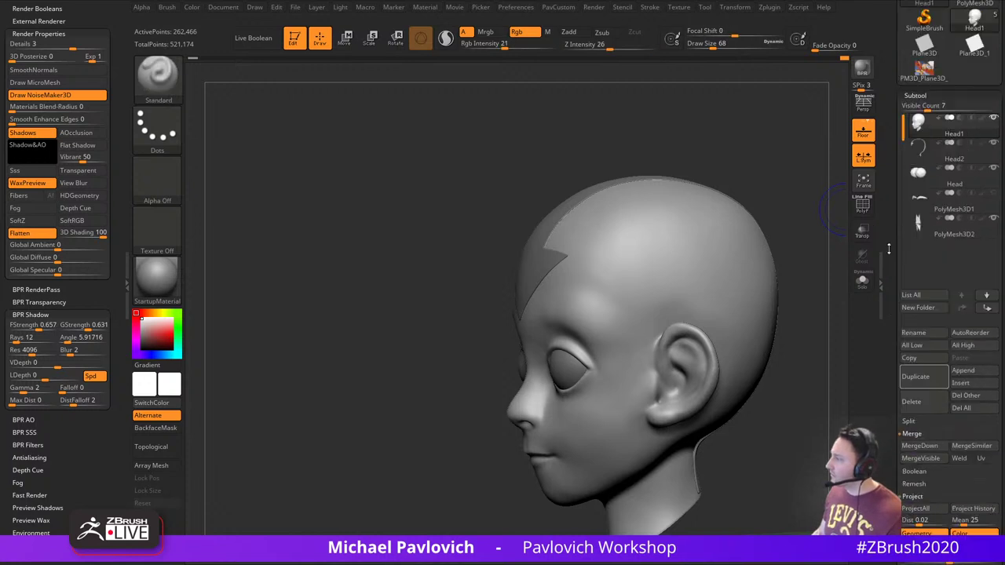
pyautogui.keyDown('shift'); pyautogui.click(930, 408); pyautogui.keyUp('shift')
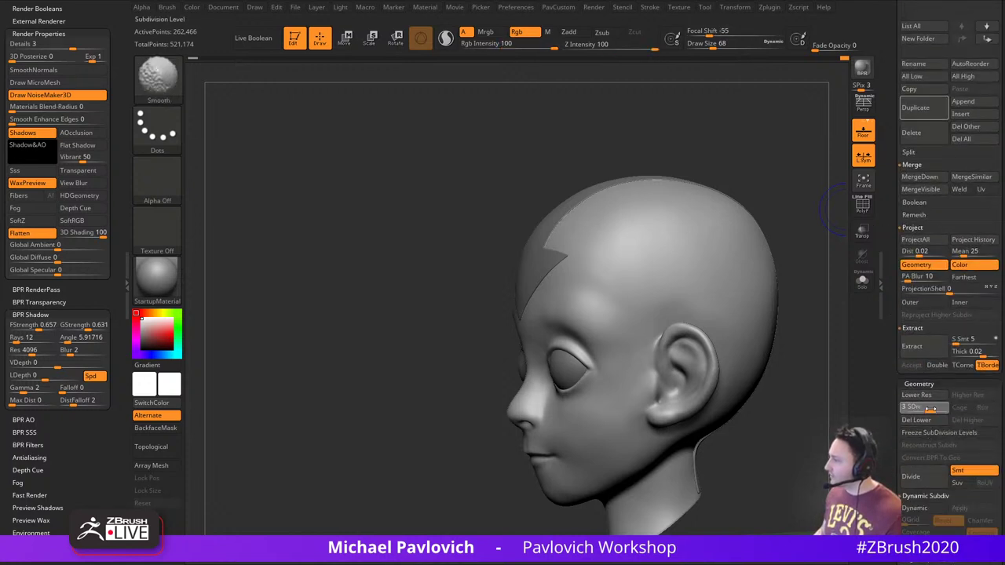
pyautogui.keyDown('shift'); pyautogui.moveTo(604, 298); pyautogui.dragTo(602, 325); pyautogui.keyUp('shift')
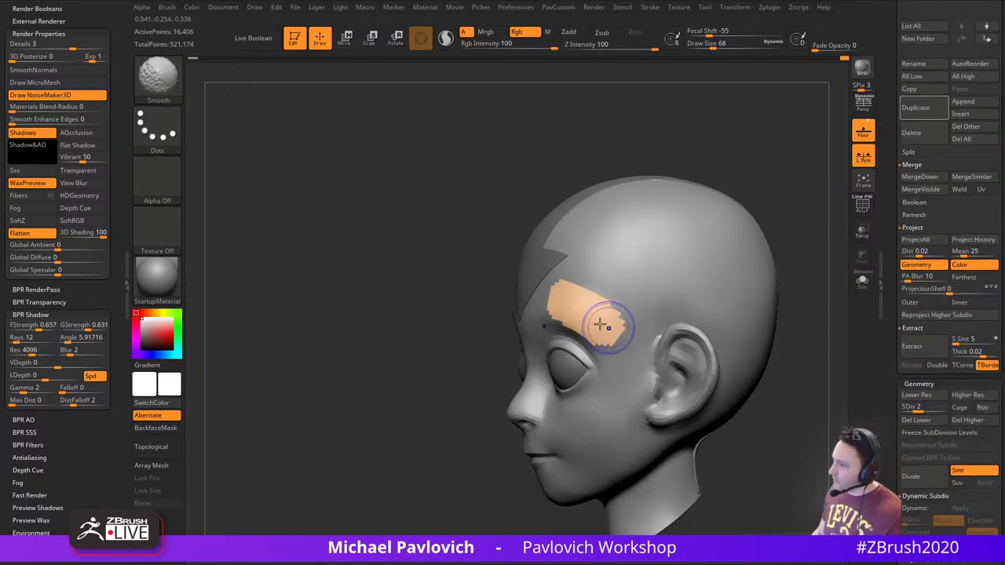
pyautogui.hotkey('ctrl', 'z')
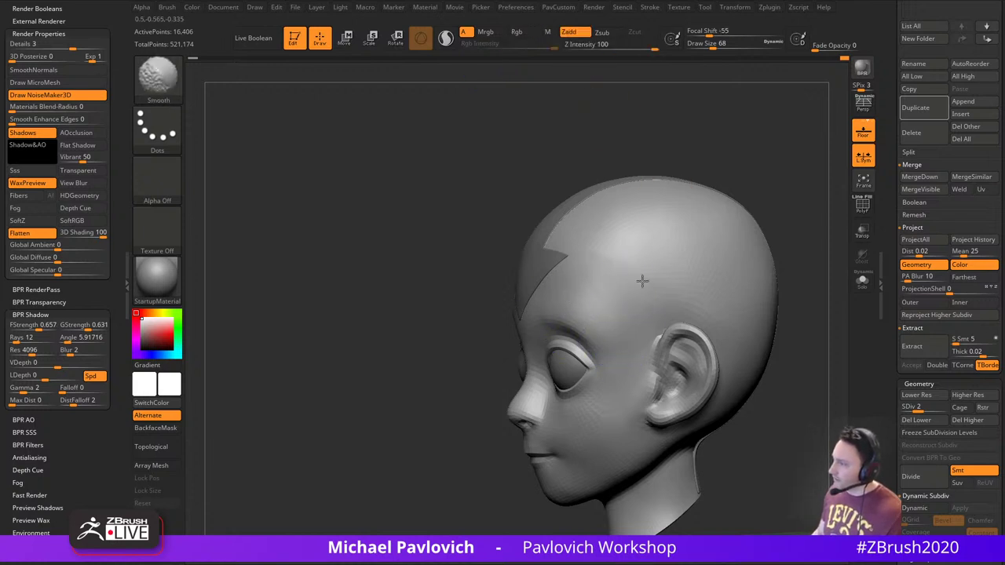
# Select the Inflat brush and inspect the forehead and temple from several angles
pyautogui.moveTo(785, 330); pyautogui.dragTo(832, 334)
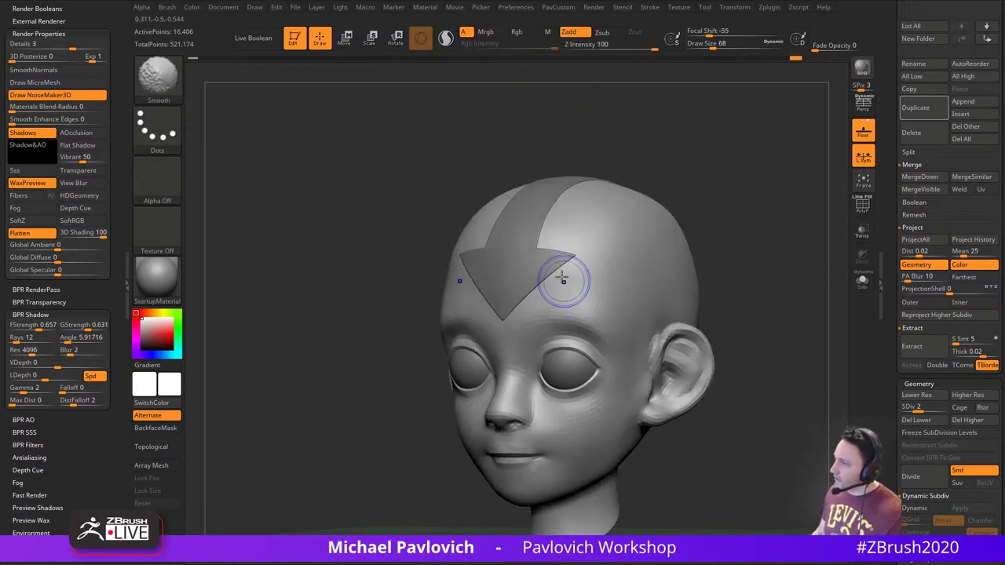
pyautogui.moveTo(777, 245)
pyautogui.mouseDown()
pyautogui.moveTo(761, 236)
pyautogui.moveTo(716, 242)
pyautogui.mouseUp()
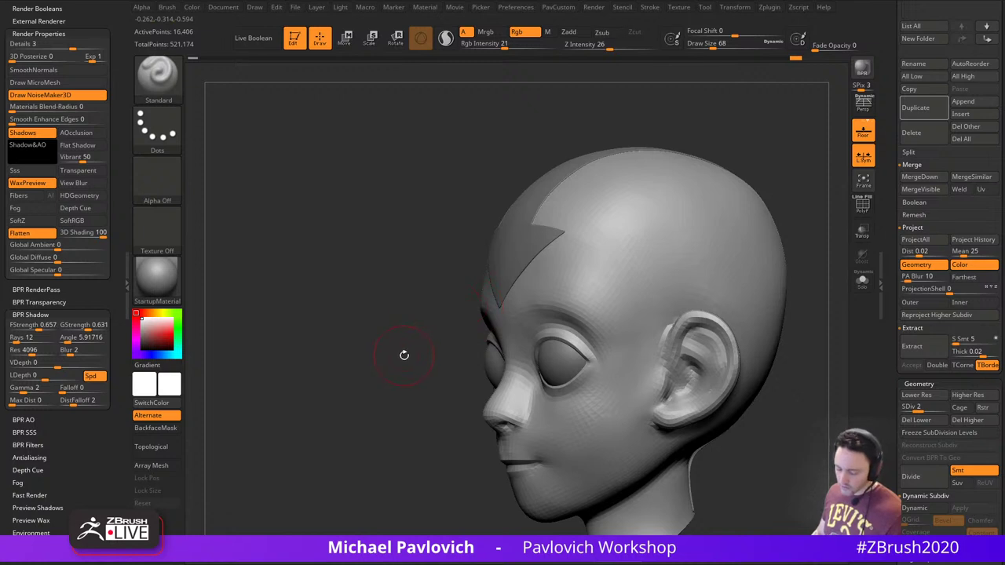
pyautogui.press('b')
pyautogui.press('i')
pyautogui.press('n')
pyautogui.moveTo(399, 379); pyautogui.dragTo(463, 357)
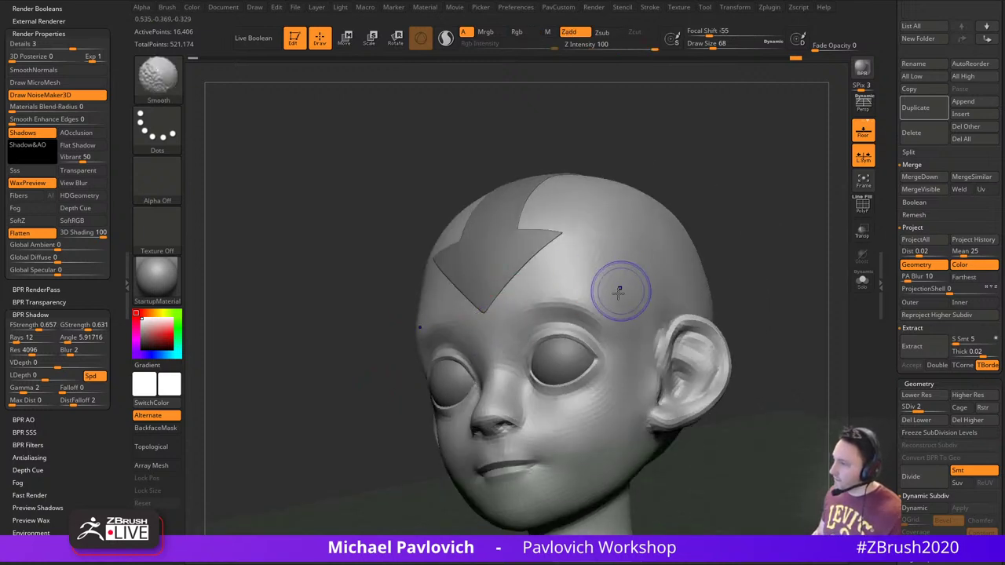
pyautogui.moveTo(755, 292); pyautogui.dragTo(729, 277)
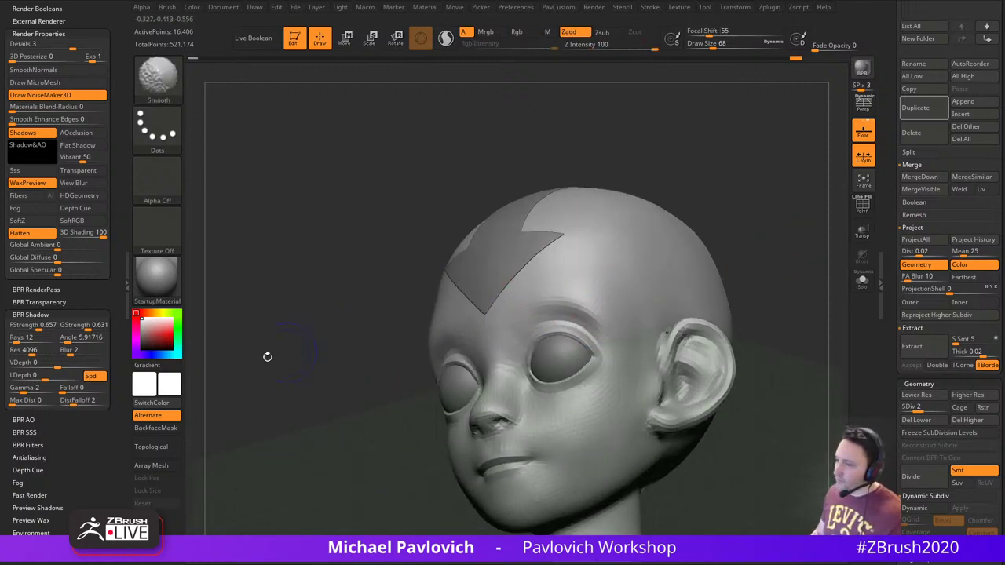
# Open the Smooth brush's modifiers and check its Weighted Smooth Mode setting
pyautogui.moveTo(97, 488); pyautogui.dragTo(83, 299)
pyautogui.click(166, 8)
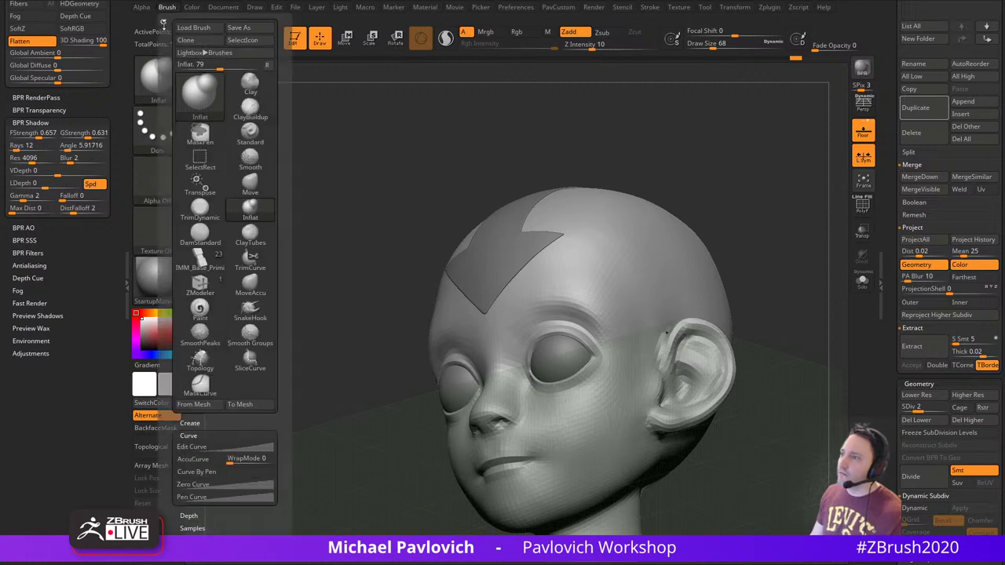
pyautogui.moveTo(165, 435); pyautogui.dragTo(166, 55)
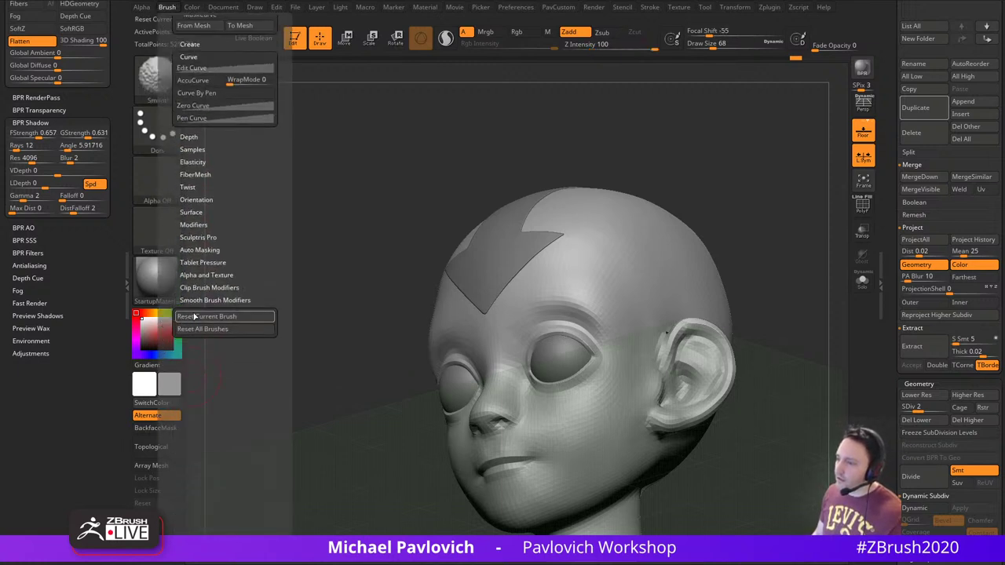
pyautogui.keyDown('shift'); pyautogui.click(196, 298); pyautogui.keyUp('shift')
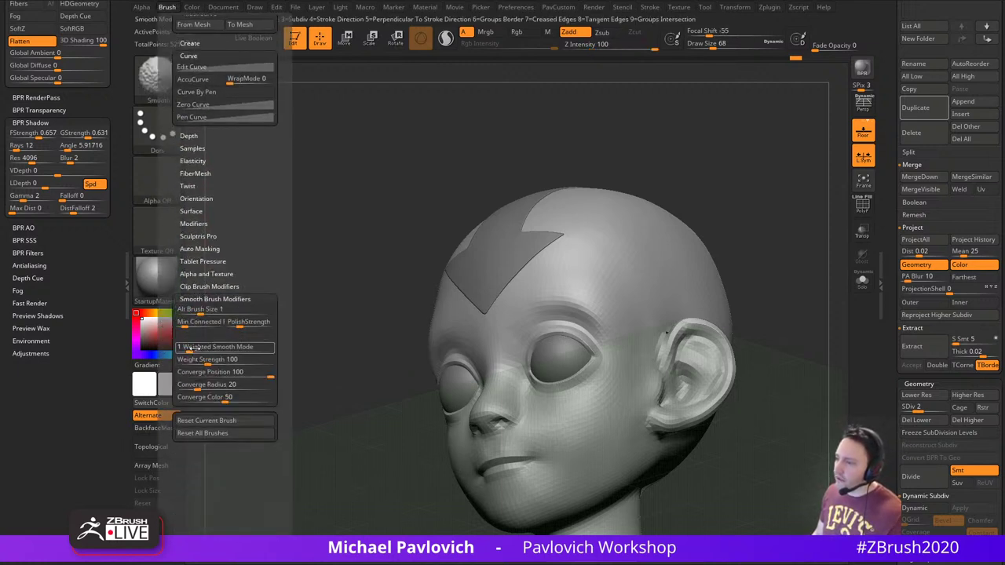
# Set the Smooth brush's Z Intensity to 6 and smooth the side of the forehead behind the arrow
pyautogui.moveTo(723, 154); pyautogui.dragTo(729, 201)
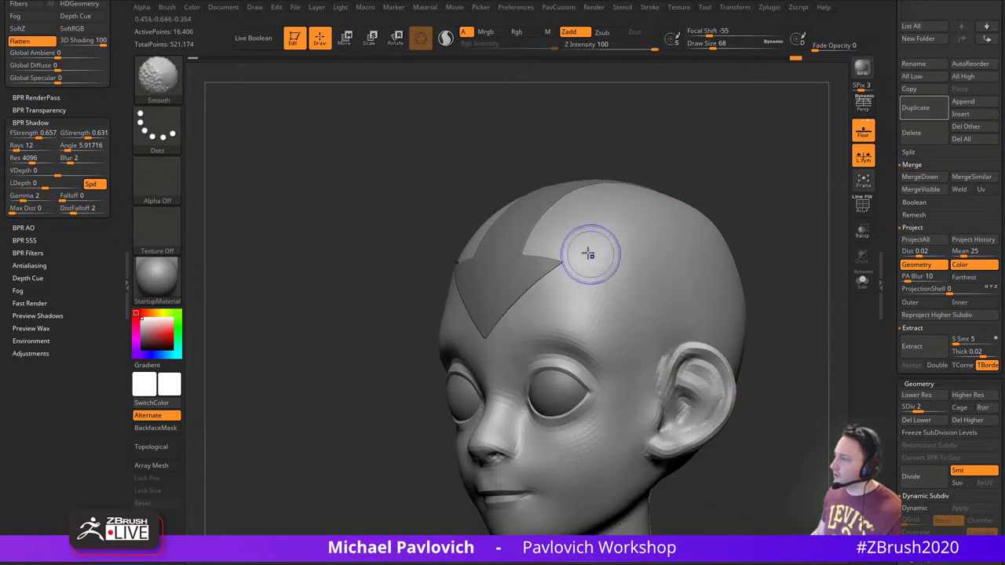
pyautogui.moveTo(774, 240); pyautogui.dragTo(724, 240)
pyautogui.moveTo(756, 168); pyautogui.dragTo(635, 224)
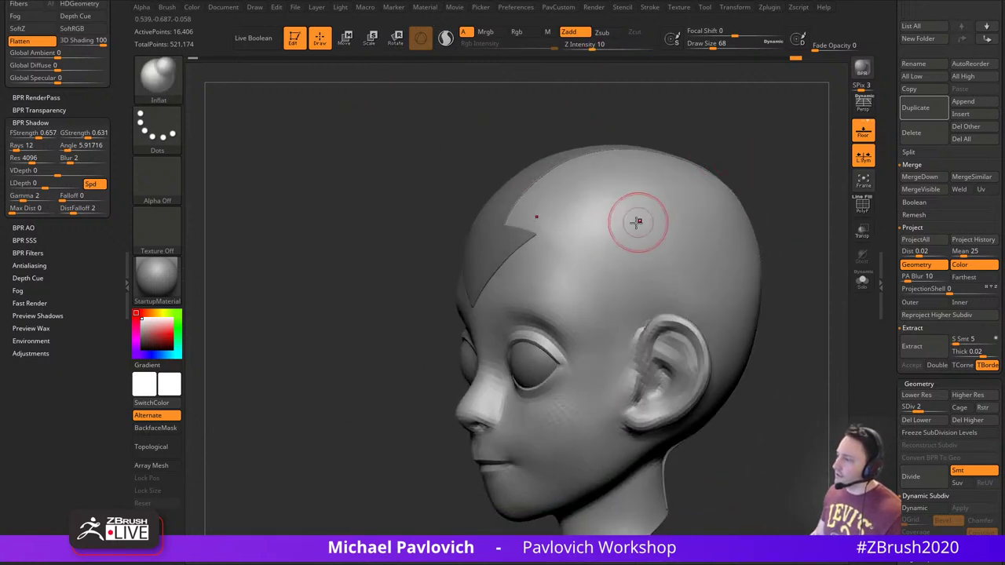
pyautogui.keyDown('shift'); pyautogui.moveTo(603, 45); pyautogui.dragTo(584, 45); pyautogui.keyUp('shift')
pyautogui.keyDown('shift'); pyautogui.moveTo(599, 244); pyautogui.dragTo(545, 242); pyautogui.keyUp('shift')
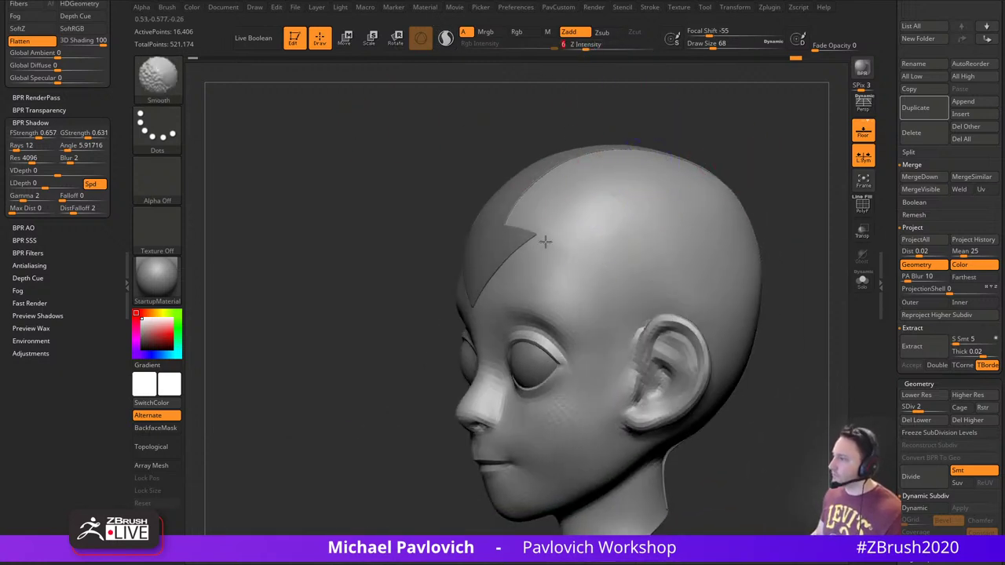
pyautogui.keyDown('shift'); pyautogui.moveTo(608, 212); pyautogui.dragTo(567, 274); pyautogui.keyUp('shift')
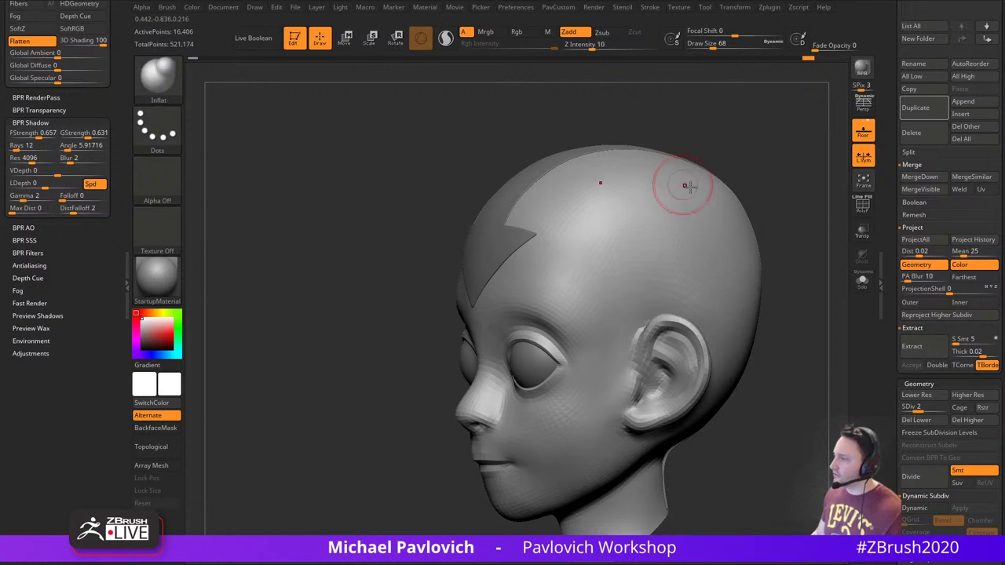
# Build up the temple between the eye and ear with the Inflat brush at a draw size of 97
pyautogui.moveTo(765, 190); pyautogui.dragTo(821, 198)
pyautogui.moveTo(759, 222); pyautogui.dragTo(781, 222)
pyautogui.moveTo(735, 249)
pyautogui.mouseDown()
pyautogui.moveTo(775, 248)
pyautogui.moveTo(758, 246)
pyautogui.mouseUp()
pyautogui.press('s')
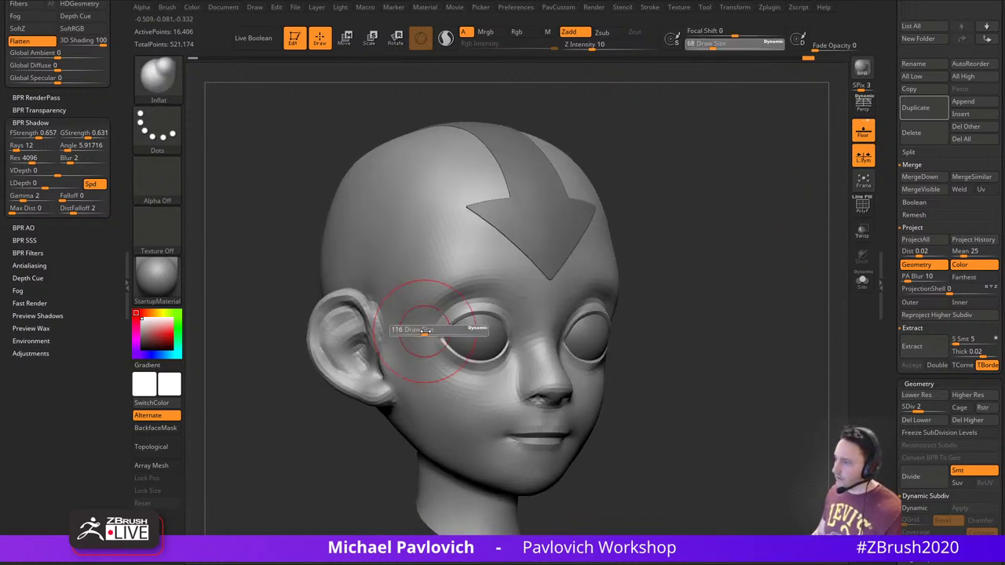
pyautogui.moveTo(432, 333); pyautogui.dragTo(421, 334)
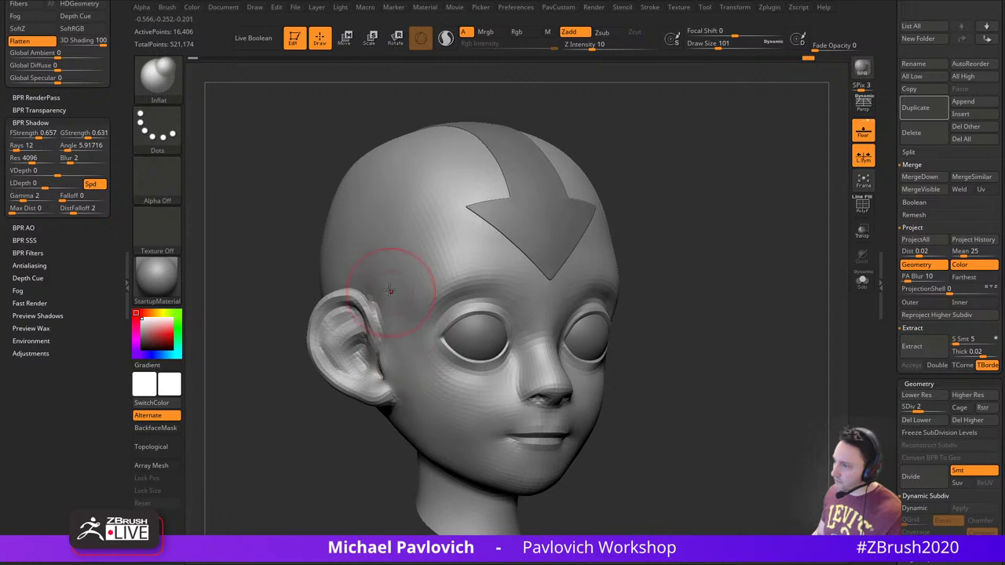
pyautogui.moveTo(733, 253); pyautogui.dragTo(650, 262)
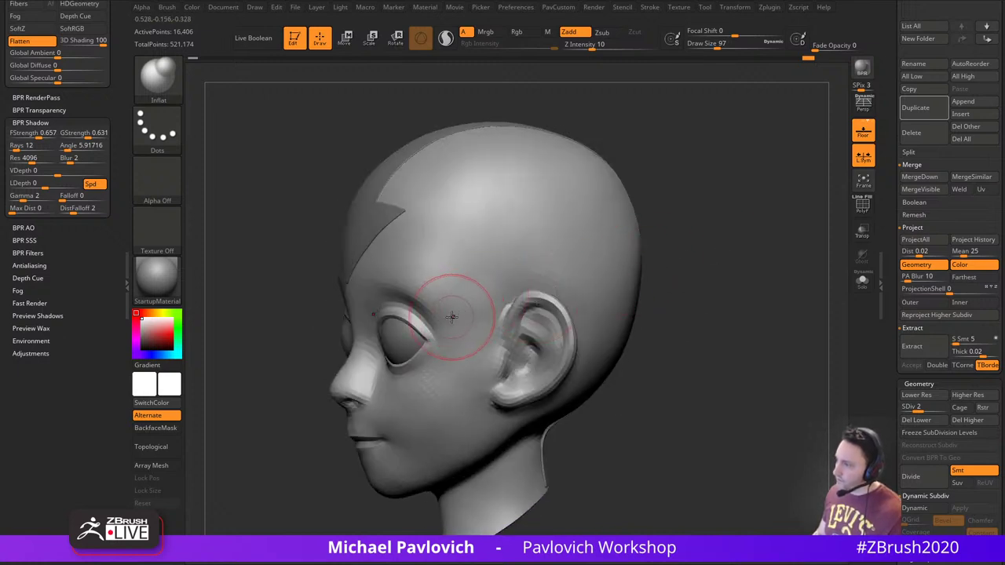
pyautogui.moveTo(474, 305); pyautogui.dragTo(476, 320)
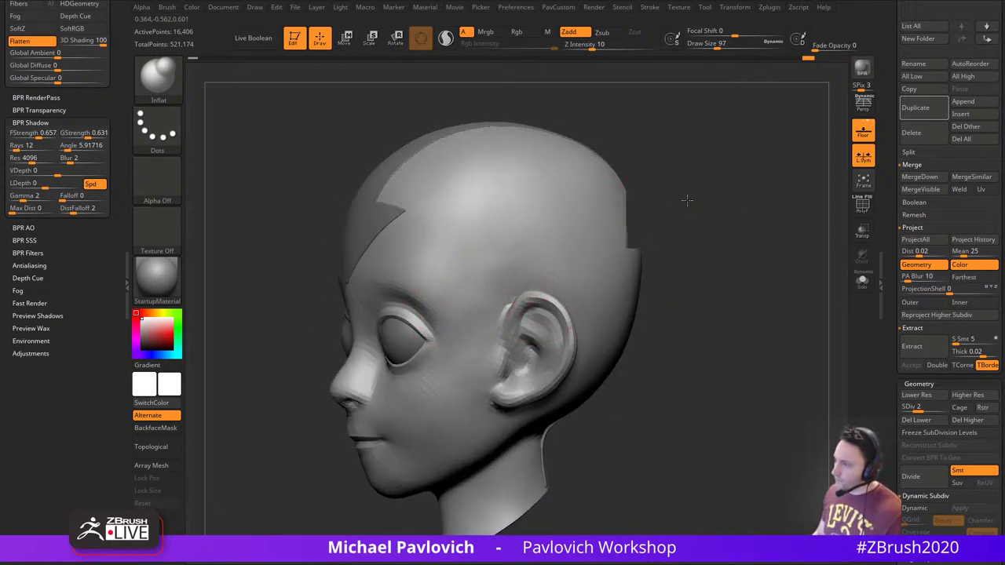
# Smooth the temple and upper cheek beside the eye with the Smooth brush at a draw size of 74
pyautogui.moveTo(686, 199); pyautogui.dragTo(719, 217)
pyautogui.keyDown('shift'); pyautogui.moveTo(484, 279); pyautogui.dragTo(463, 312); pyautogui.keyUp('shift')
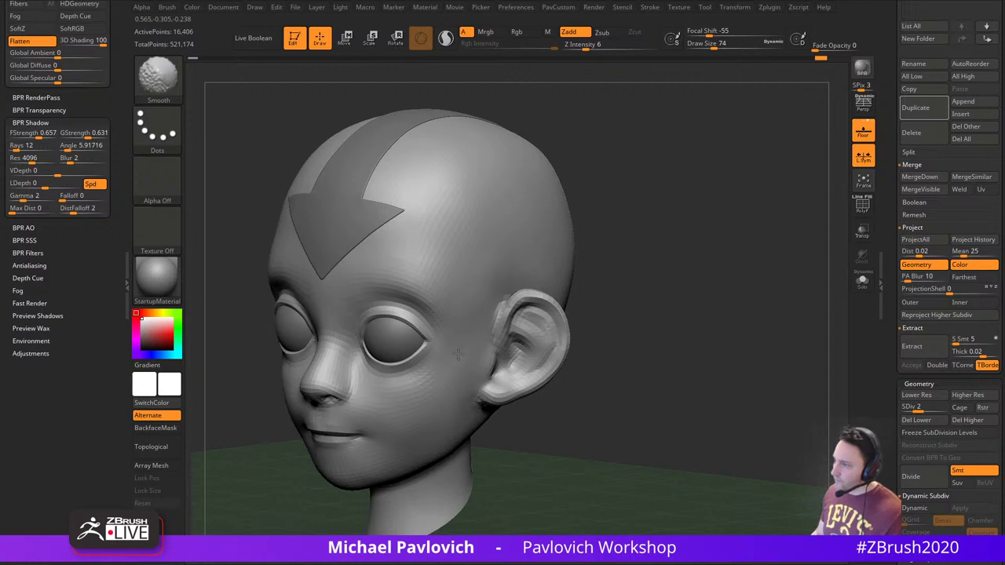
pyautogui.moveTo(458, 355)
pyautogui.keyDown('shift'); pyautogui.mouseDown()
pyautogui.moveTo(482, 275)
pyautogui.moveTo(479, 301)
pyautogui.mouseUp(); pyautogui.keyUp('shift')
pyautogui.moveTo(627, 201)
pyautogui.keyDown('shift'); pyautogui.mouseDown()
pyautogui.moveTo(664, 206)
pyautogui.moveTo(725, 261)
pyautogui.moveTo(750, 264)
pyautogui.mouseUp(); pyautogui.keyUp('shift')
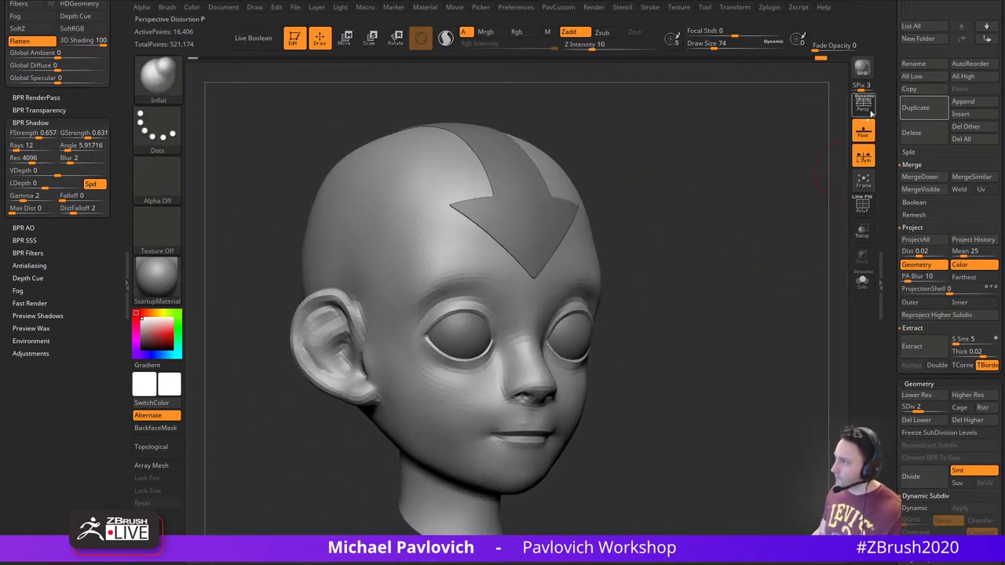
# Turn on perspective and adjust the brow silhouette from behind with the Move brush at a draw size of 94
pyautogui.click(870, 113)
pyautogui.moveTo(736, 219); pyautogui.dragTo(729, 251)
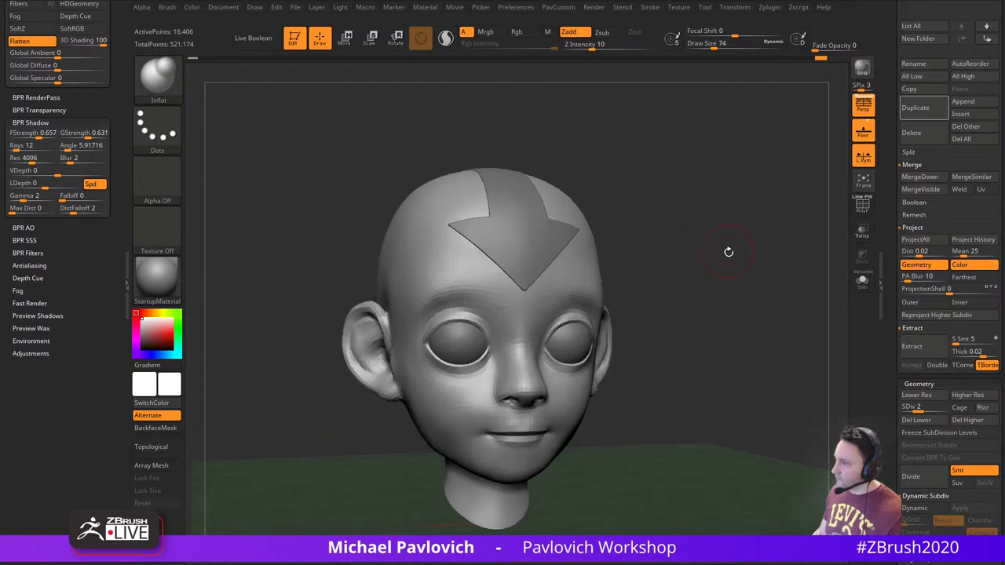
pyautogui.moveTo(626, 294); pyautogui.dragTo(561, 318)
pyautogui.moveTo(561, 317); pyautogui.dragTo(548, 322, button='right')
pyautogui.press('s')
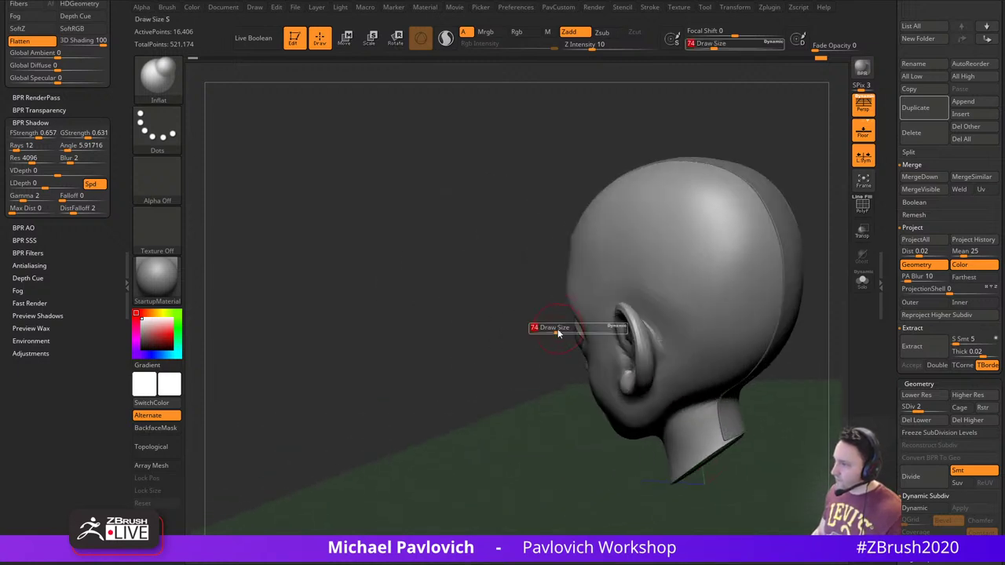
pyautogui.press('b')
pyautogui.press('m')
pyautogui.press('v')
pyautogui.moveTo(558, 330); pyautogui.dragTo(571, 322)
pyautogui.moveTo(444, 344); pyautogui.dragTo(497, 346)
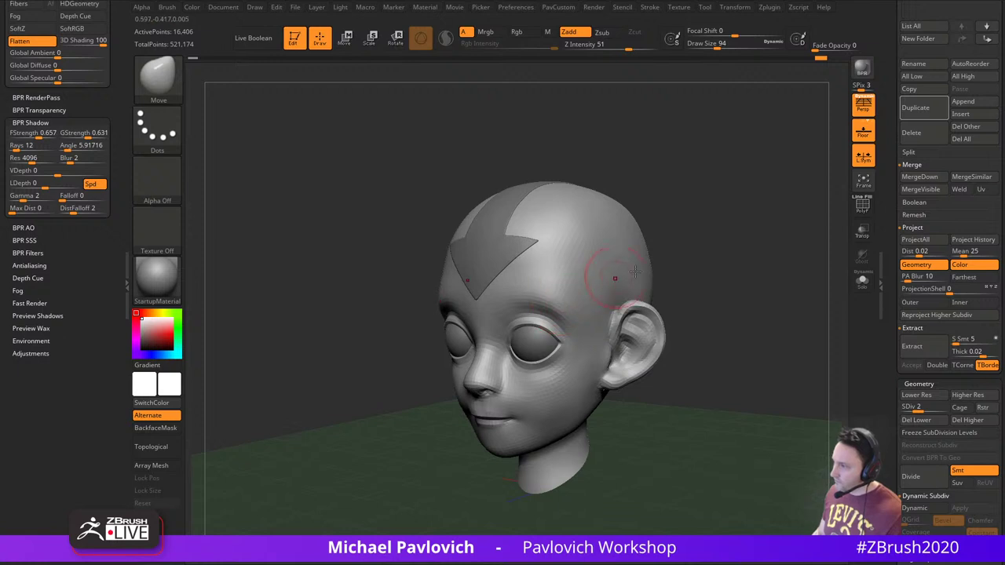
# Select the Standard brush with a draw size of 44, and raise the head mesh to subdivision level 4
pyautogui.moveTo(672, 277)
pyautogui.keyDown('shift'); pyautogui.mouseDown()
pyautogui.moveTo(692, 277)
pyautogui.moveTo(643, 277)
pyautogui.mouseUp(); pyautogui.keyUp('shift')
pyautogui.press('b')
pyautogui.press('s')
pyautogui.press('t')
pyautogui.press('s')
pyautogui.moveTo(886, 255); pyautogui.dragTo(889, 263)
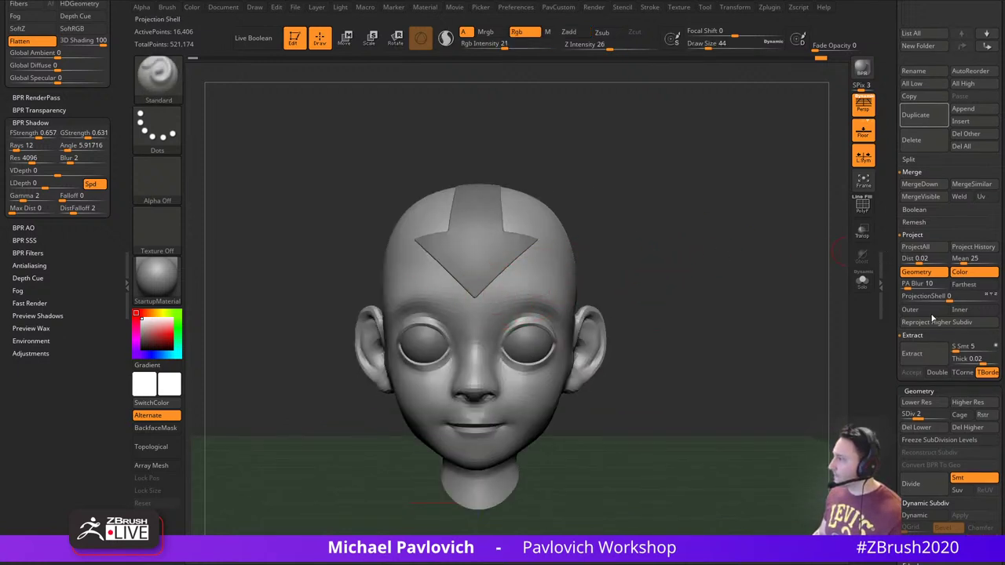
pyautogui.click(942, 415)
# Show the polypaint on all subtools and make the eyebrow subtool PolyMesh3D1 visible
pyautogui.moveTo(886, 335); pyautogui.dragTo(888, 455)
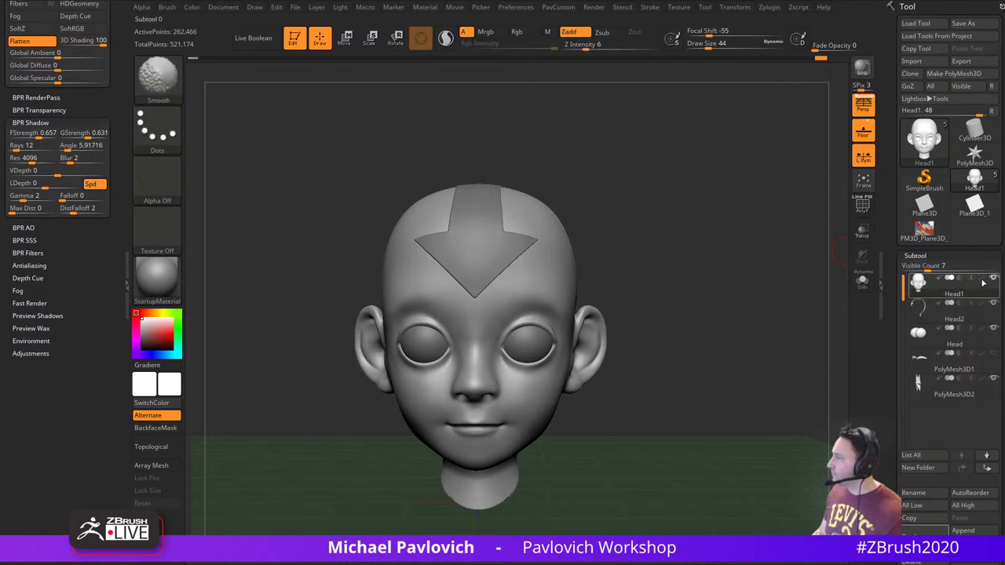
pyautogui.keyDown('shift'); pyautogui.click(982, 278); pyautogui.keyUp('shift')
pyautogui.click(993, 355)
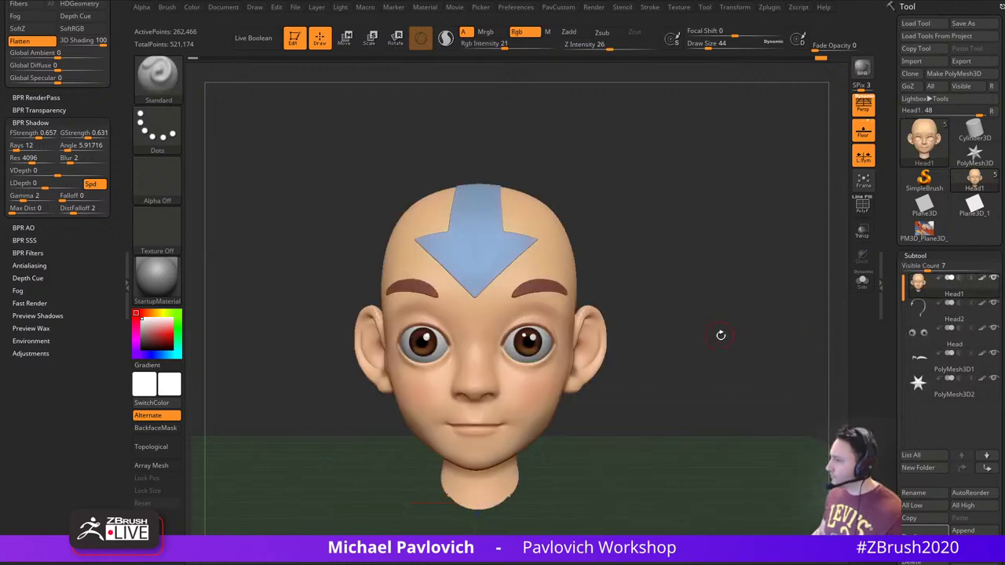
# Select the eyebrow subtool PolyMesh3D1 and view the coloured head from the front
pyautogui.moveTo(720, 335); pyautogui.dragTo(721, 292)
pyautogui.keyDown('alt'); pyautogui.click(539, 287); pyautogui.keyUp('alt')
pyautogui.keyDown('shift'); pyautogui.moveTo(640, 251); pyautogui.dragTo(687, 240); pyautogui.keyUp('shift')
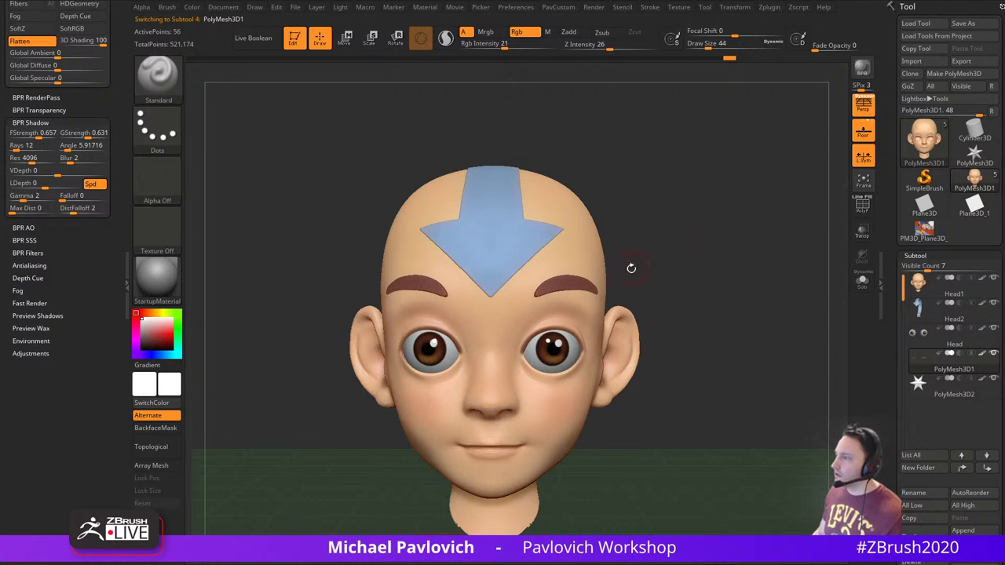
# Reshape the inner ends of the eyebrows with the Move brush, reducing the draw size to 83
pyautogui.moveTo(639, 271); pyautogui.dragTo(592, 275)
pyautogui.press('b')
pyautogui.press('m')
pyautogui.press('v')
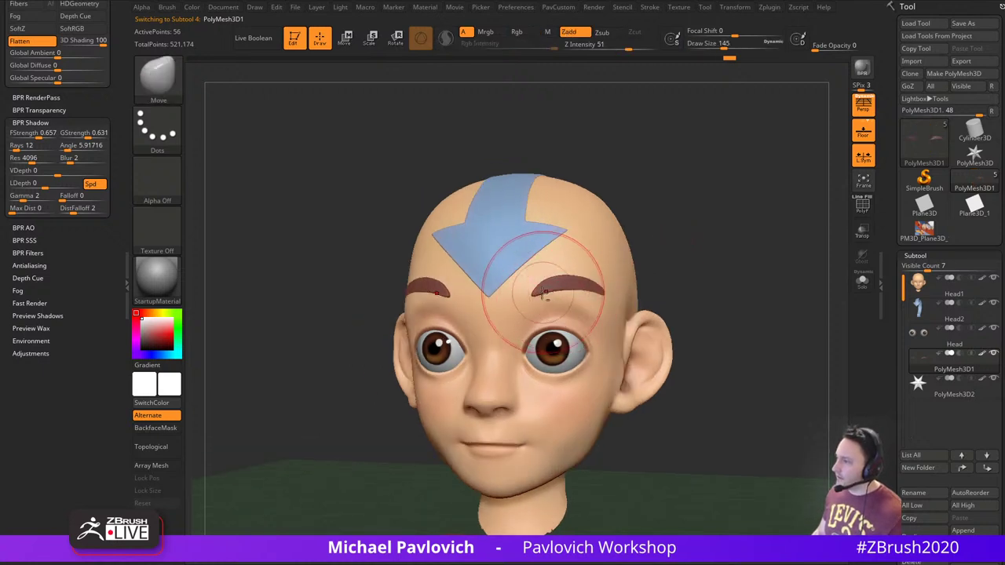
pyautogui.moveTo(518, 295); pyautogui.dragTo(522, 292)
pyautogui.keyDown('shift'); pyautogui.moveTo(642, 256); pyautogui.dragTo(650, 256); pyautogui.keyUp('shift')
pyautogui.press('[')
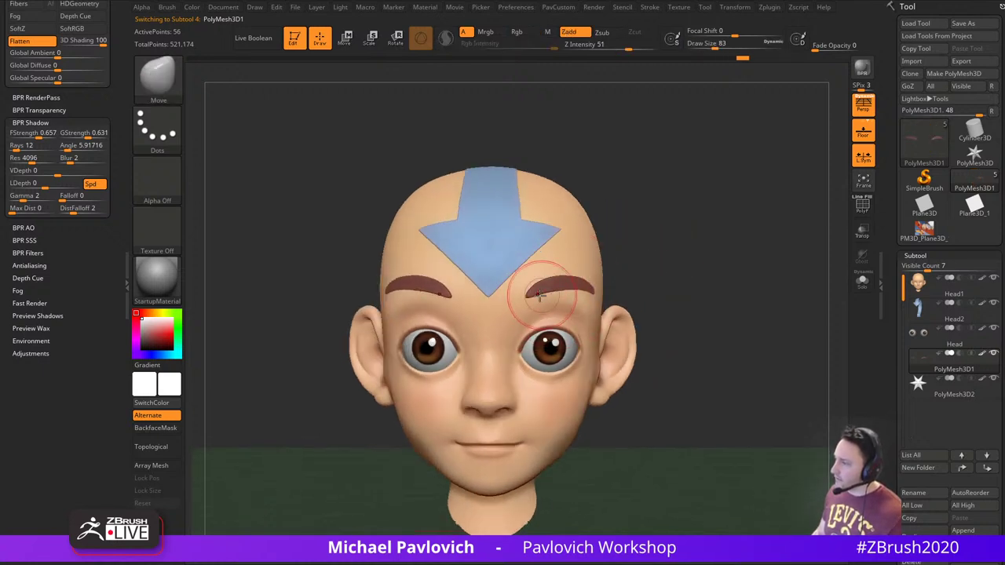
pyautogui.moveTo(533, 297); pyautogui.dragTo(557, 289)
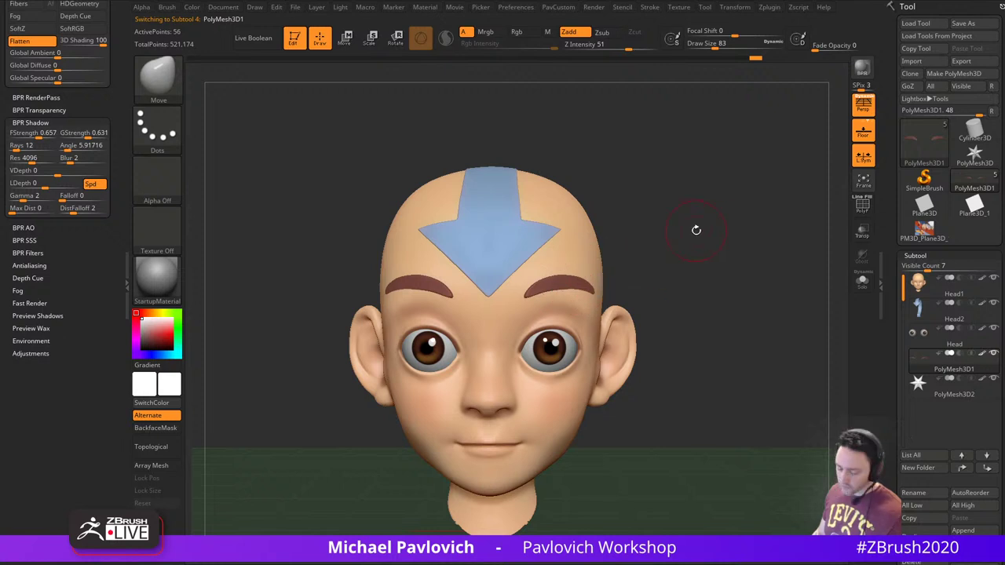
# Tighten the eyebrow shapes with the Pinch brush and raise its draw size to 90
pyautogui.press('b')
pyautogui.press('p')
pyautogui.press('i')
pyautogui.moveTo(696, 230); pyautogui.dragTo(663, 234)
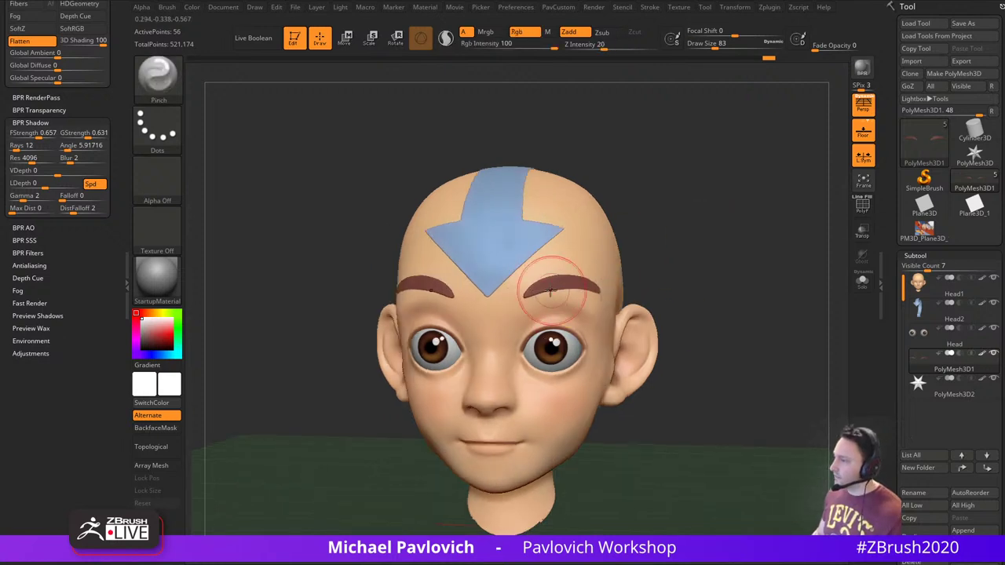
pyautogui.moveTo(551, 291); pyautogui.dragTo(557, 287)
pyautogui.keyDown('shift'); pyautogui.moveTo(673, 283); pyautogui.dragTo(676, 284); pyautogui.keyUp('shift')
pyautogui.press('s')
pyautogui.moveTo(606, 287); pyautogui.dragTo(610, 287)
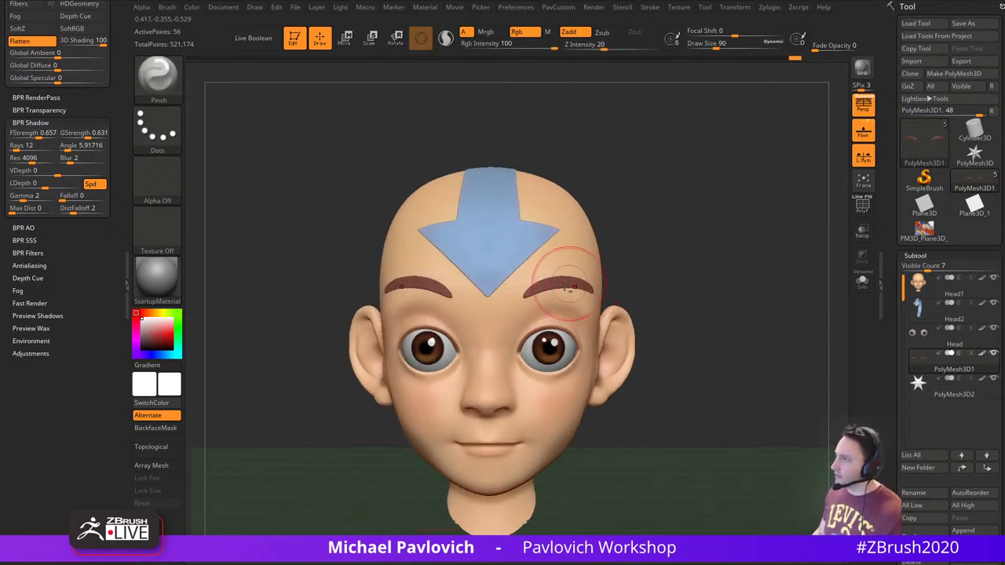
# Adjust the arch and outer part of the eyebrows with the Move brush at a draw size of 59
pyautogui.press('b')
pyautogui.press('m')
pyautogui.press('v')
pyautogui.moveTo(542, 276); pyautogui.dragTo(585, 283)
pyautogui.keyDown('alt'); pyautogui.moveTo(674, 341); pyautogui.dragTo(698, 237); pyautogui.keyUp('alt')
# Select the head subtool Head1 and turn off its polypaint display
pyautogui.keyDown('alt'); pyautogui.click(476, 342); pyautogui.keyUp('alt')
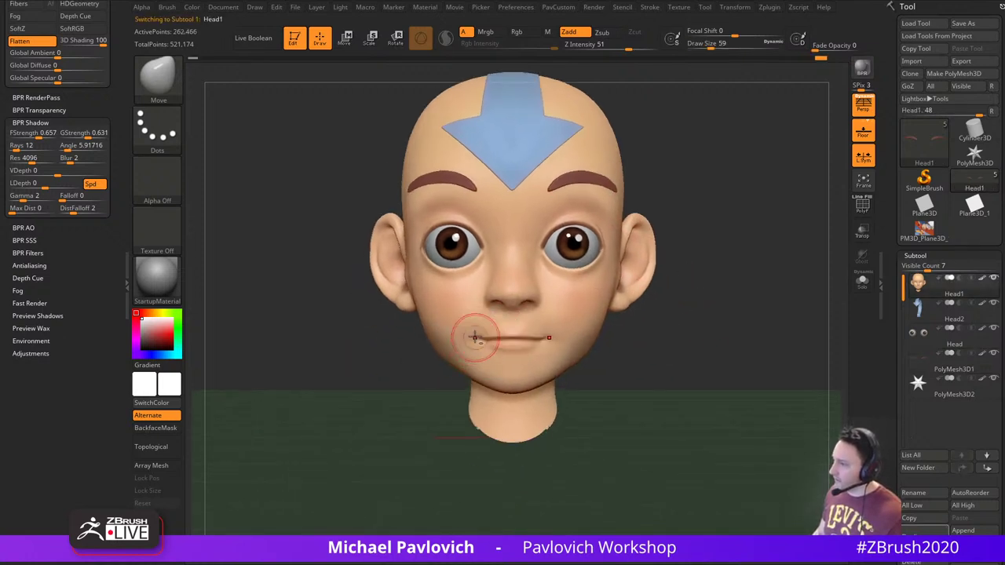
pyautogui.moveTo(732, 273)
pyautogui.keyDown('alt'); pyautogui.mouseDown()
pyautogui.moveTo(730, 324)
pyautogui.moveTo(691, 301)
pyautogui.moveTo(727, 305)
pyautogui.moveTo(709, 299)
pyautogui.moveTo(714, 309)
pyautogui.moveTo(702, 287)
pyautogui.moveTo(728, 286)
pyautogui.mouseUp(); pyautogui.keyUp('alt')
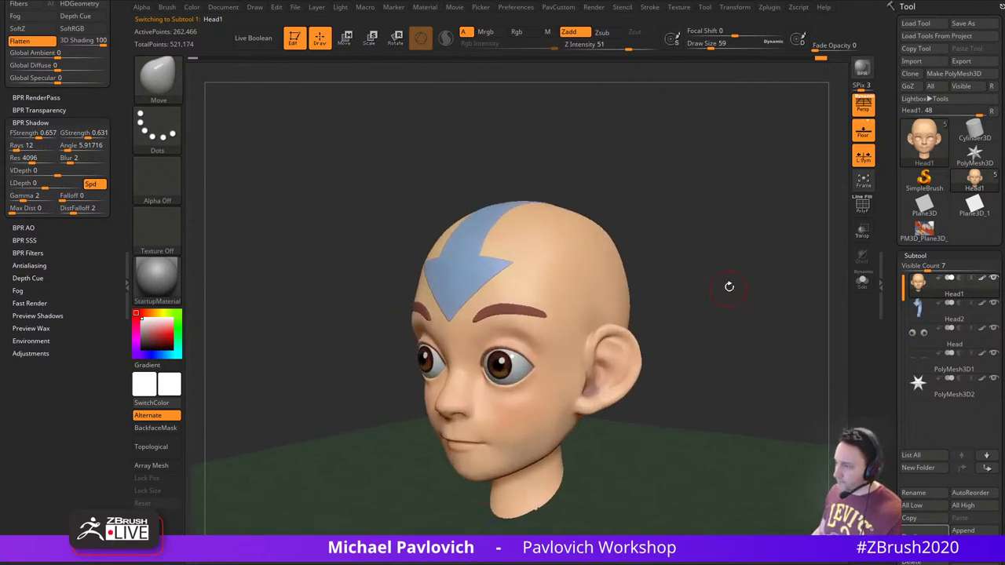
pyautogui.press('b')
pyautogui.press('i')
pyautogui.press('n')
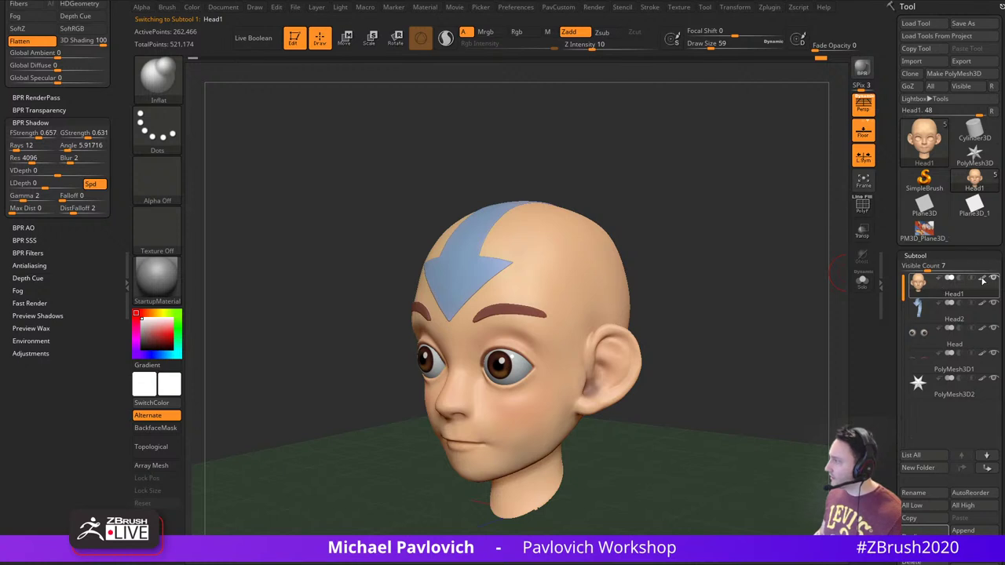
pyautogui.click(982, 280)
pyautogui.moveTo(673, 284)
pyautogui.mouseDown()
pyautogui.moveTo(683, 268)
pyautogui.moveTo(707, 266)
pyautogui.moveTo(675, 264)
pyautogui.moveTo(684, 232)
pyautogui.mouseUp()
# Build up the brow area above the outer eye with the Clay brush at a draw size of 54, and smooth it
pyautogui.press('b')
pyautogui.press('c')
pyautogui.press('l')
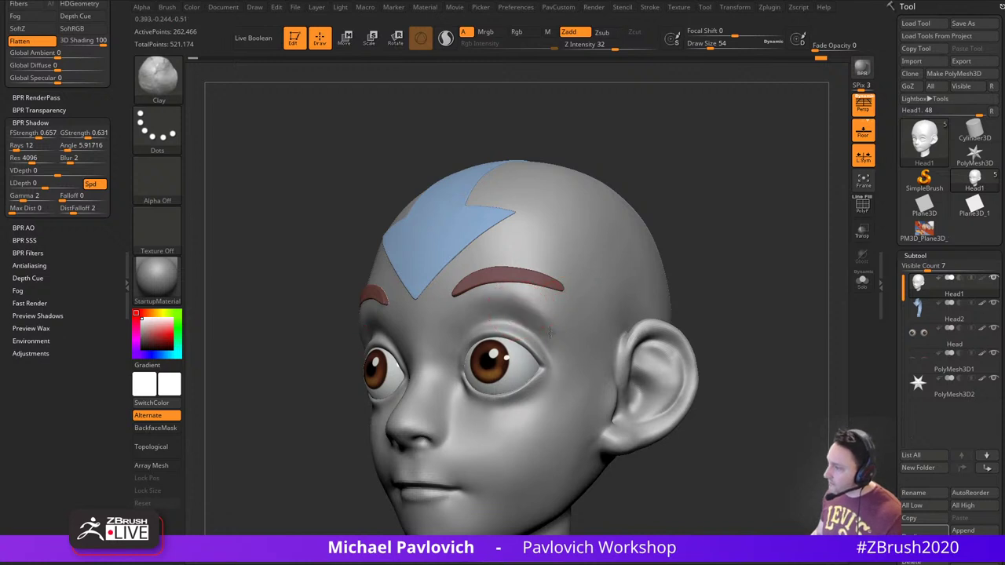
pyautogui.moveTo(545, 322); pyautogui.dragTo(519, 312)
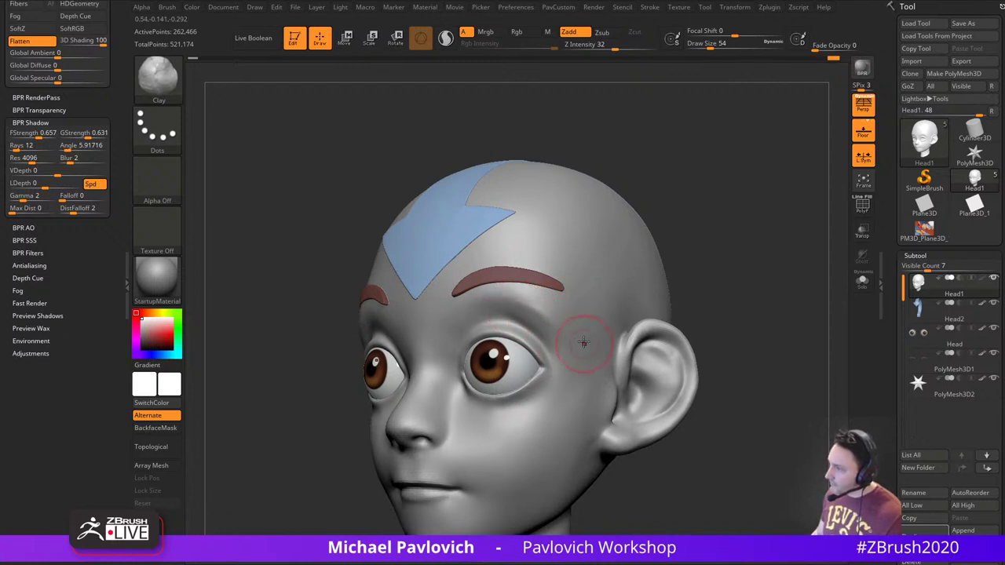
pyautogui.press('shift')
pyautogui.moveTo(584, 312); pyautogui.dragTo(530, 305, button='right')
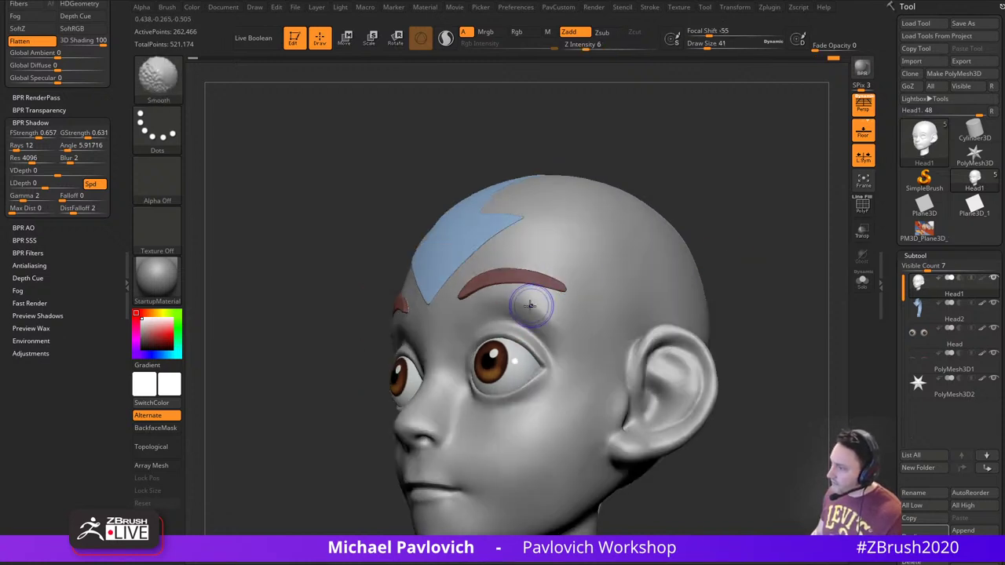
# Mask the head except the area between eyebrows and eyes, try reshaping it with the Move brush, undo the change and clear the mask
pyautogui.moveTo(706, 235)
pyautogui.mouseDown()
pyautogui.moveTo(765, 204)
pyautogui.moveTo(550, 303)
pyautogui.moveTo(567, 346)
pyautogui.moveTo(518, 306)
pyautogui.mouseUp()
pyautogui.keyDown('ctrl'); pyautogui.click(758, 212); pyautogui.keyUp('ctrl')
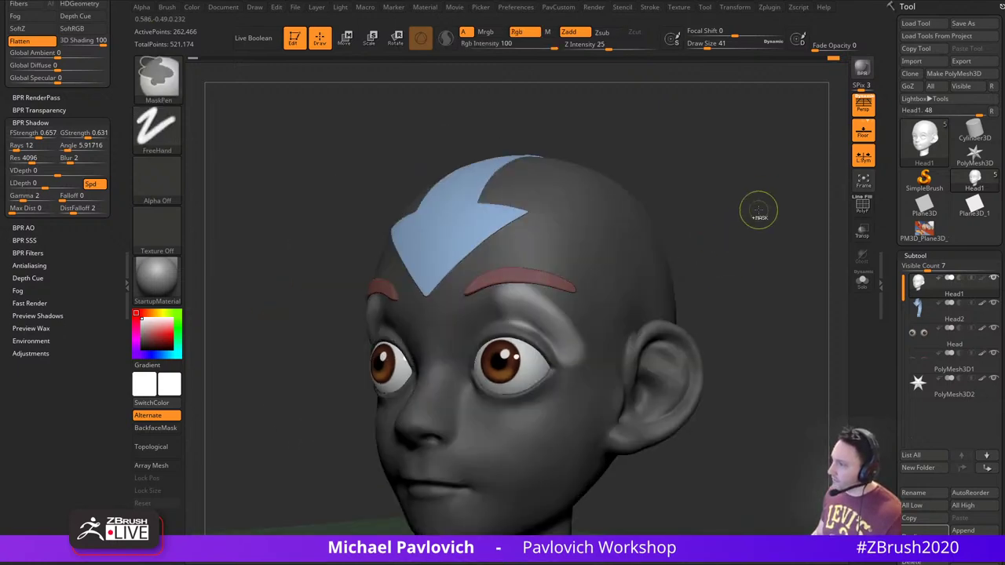
pyautogui.moveTo(759, 211); pyautogui.dragTo(620, 274)
pyautogui.press('b')
pyautogui.press('m')
pyautogui.press('v')
pyautogui.moveTo(557, 330); pyautogui.dragTo(557, 347)
pyautogui.moveTo(558, 346); pyautogui.dragTo(631, 316, button='right')
pyautogui.hotkey('ctrl', 'z')
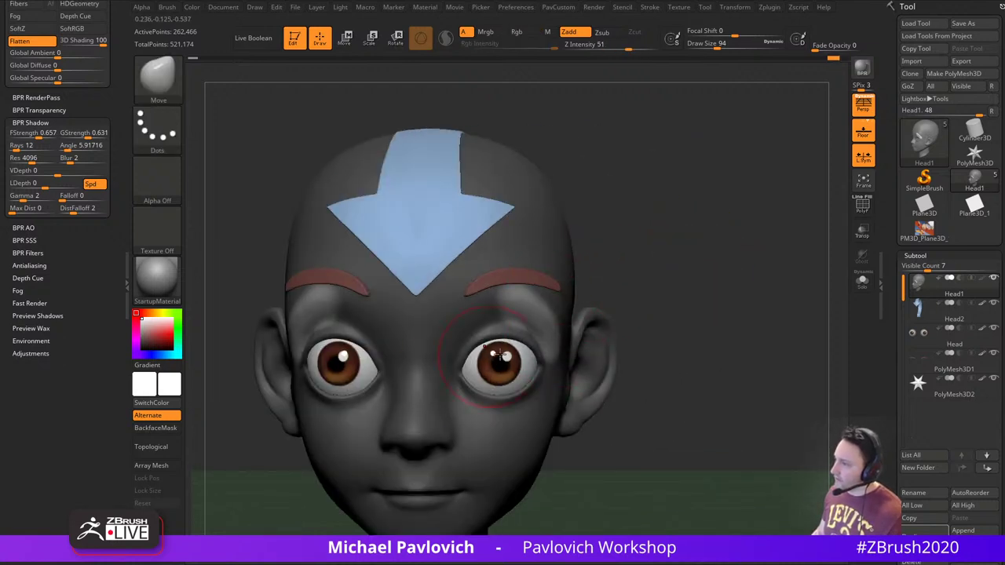
pyautogui.keyDown('ctrl'); pyautogui.moveTo(681, 271); pyautogui.dragTo(693, 282); pyautogui.keyUp('ctrl')
# Select the Standard brush with a draw size of 29, and set the Smooth brush's Z Intensity to 91
pyautogui.moveTo(693, 283); pyautogui.dragTo(628, 259, button='right')
pyautogui.moveTo(715, 230)
pyautogui.keyDown('ctrl'); pyautogui.mouseDown(button='right')
pyautogui.moveTo(719, 282)
pyautogui.moveTo(659, 289)
pyautogui.mouseUp(button='right'); pyautogui.keyUp('ctrl')
pyautogui.press('b')
pyautogui.press('s')
pyautogui.press('t')
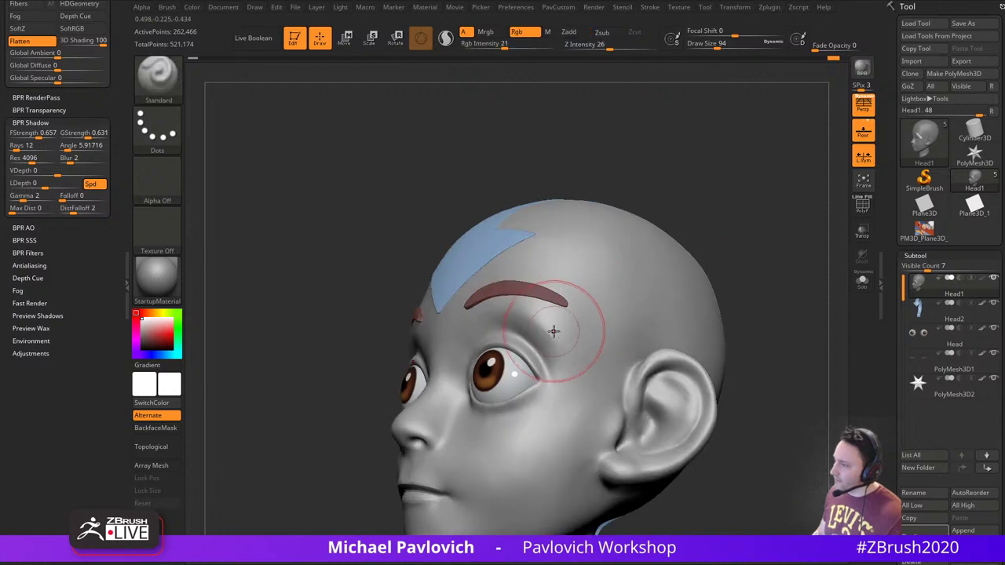
pyautogui.moveTo(666, 227); pyautogui.dragTo(718, 218, button='right')
pyautogui.press('s')
pyautogui.moveTo(539, 316); pyautogui.dragTo(523, 316)
pyautogui.press('shift')
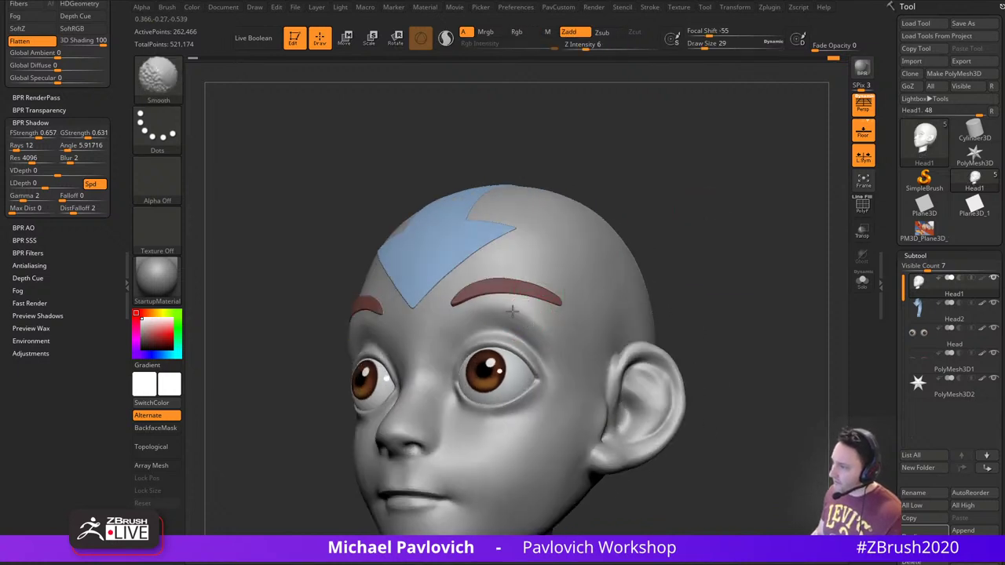
pyautogui.keyDown('shift'); pyautogui.click(649, 47); pyautogui.keyUp('shift')
pyautogui.press('shift')
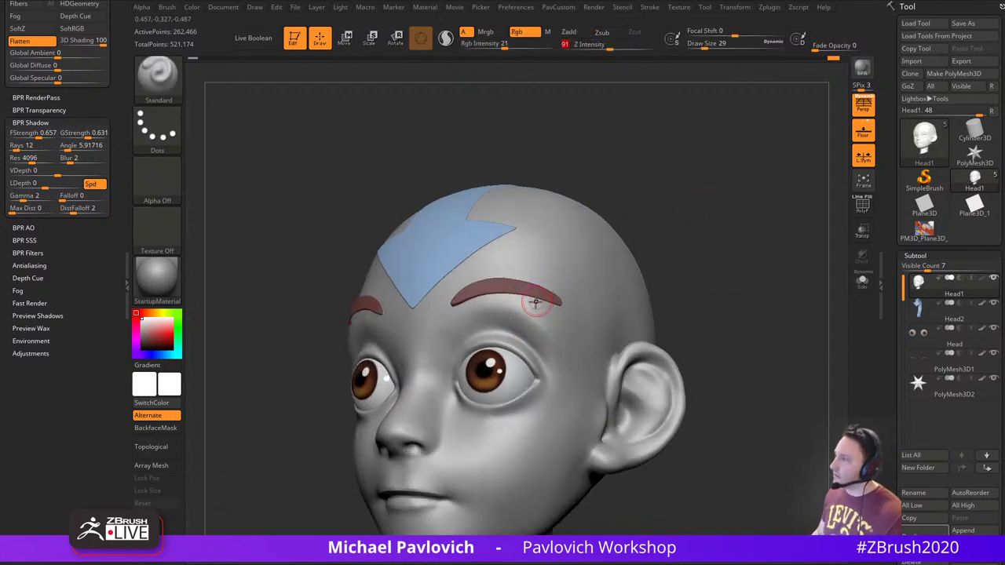
# Smooth the surface between the eyebrow and upper eyelid at a draw size of 41
pyautogui.press('s')
pyautogui.moveTo(531, 304); pyautogui.dragTo(534, 304)
pyautogui.keyDown('shift'); pyautogui.moveTo(530, 311); pyautogui.dragTo(521, 314); pyautogui.keyUp('shift')
pyautogui.keyDown('shift'); pyautogui.moveTo(556, 333); pyautogui.dragTo(704, 262, button='right'); pyautogui.keyUp('shift')
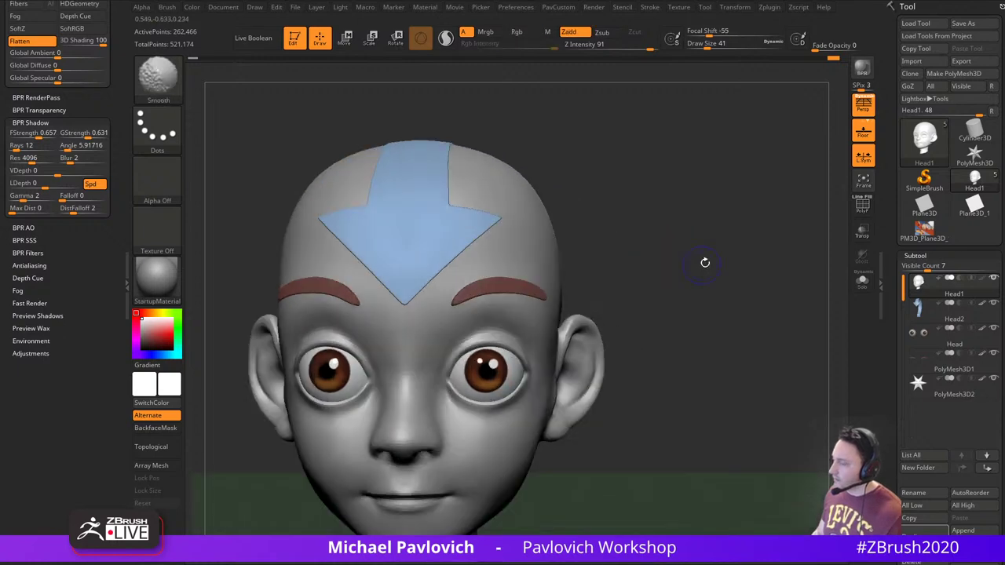
# Inflate the area below the eyebrow and beside the outer eye using the Inflat brush at a draw size of 77
pyautogui.press('b')
pyautogui.press('i')
pyautogui.press('n')
pyautogui.moveTo(697, 221); pyautogui.dragTo(546, 263, button='right')
pyautogui.press('s')
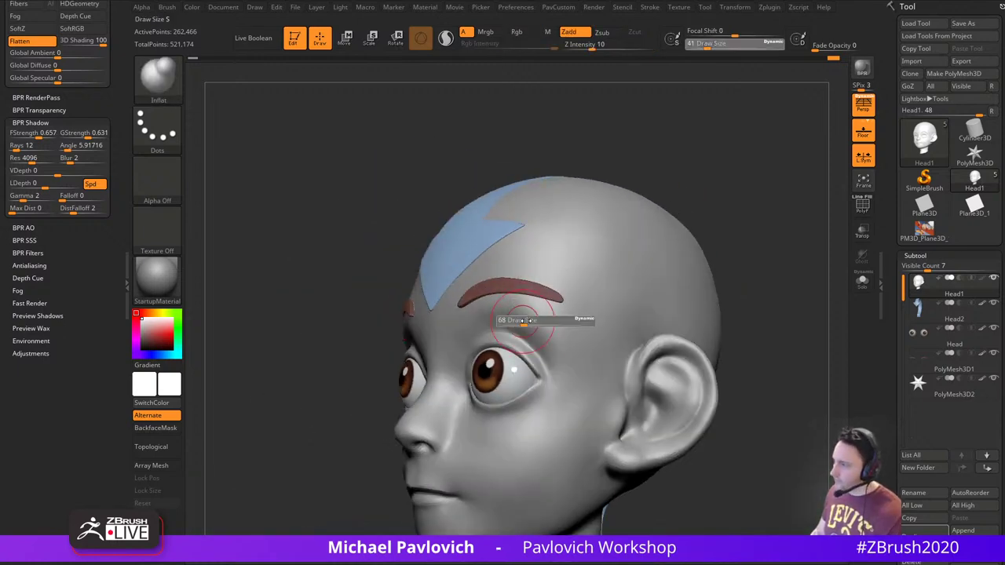
pyautogui.moveTo(491, 318); pyautogui.dragTo(498, 319)
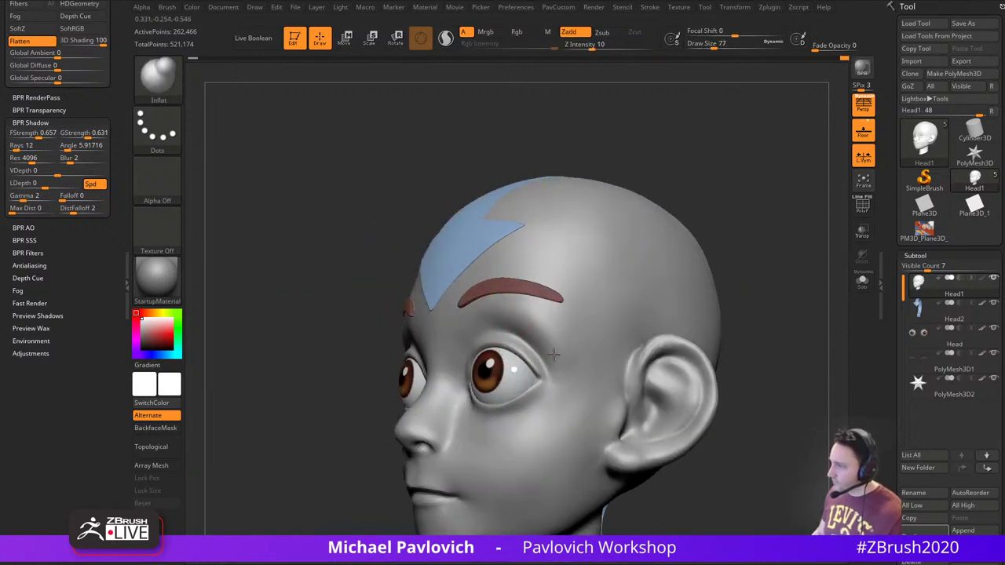
pyautogui.moveTo(738, 221); pyautogui.dragTo(728, 224, button='right')
pyautogui.press('s')
pyautogui.moveTo(550, 338); pyautogui.dragTo(548, 337)
# Smooth the brow below the eyebrow, reducing the draw size to 46
pyautogui.moveTo(624, 284); pyautogui.dragTo(569, 334, button='right')
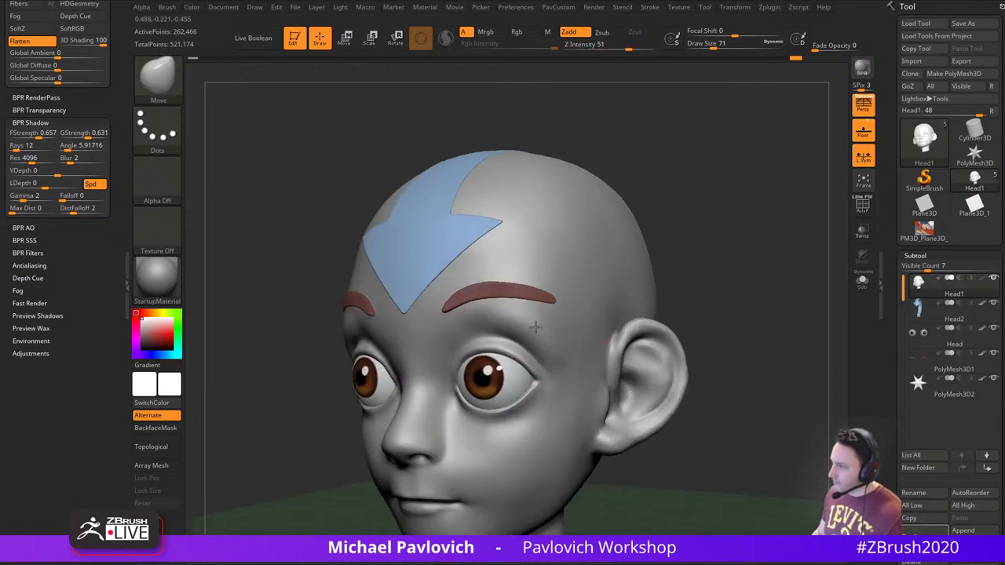
pyautogui.keyDown('shift'); pyautogui.moveTo(534, 328); pyautogui.dragTo(474, 314); pyautogui.keyUp('shift')
pyautogui.moveTo(587, 314)
pyautogui.mouseDown(button='right')
pyautogui.moveTo(680, 248)
pyautogui.moveTo(577, 302)
pyautogui.mouseUp(button='right')
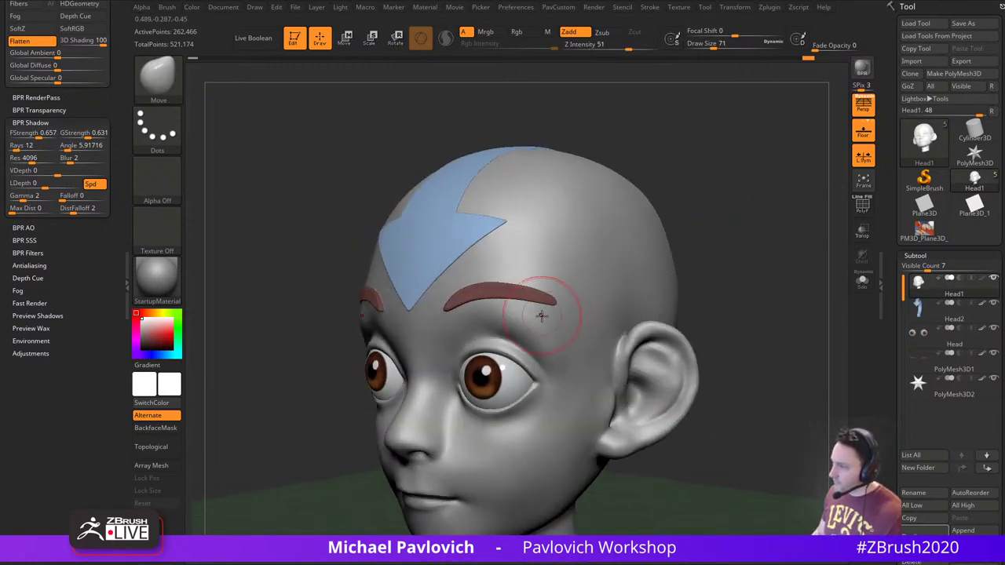
pyautogui.press('s')
pyautogui.moveTo(540, 316); pyautogui.dragTo(536, 316)
pyautogui.keyDown('shift'); pyautogui.moveTo(510, 317); pyautogui.dragTo(480, 317); pyautogui.keyUp('shift')
pyautogui.moveTo(577, 346); pyautogui.dragTo(761, 271, button='right')
pyautogui.moveTo(761, 271)
pyautogui.mouseDown(button='right')
pyautogui.moveTo(684, 272)
pyautogui.moveTo(693, 271)
pyautogui.mouseUp(button='right')
# Turn off perspective and smooth the temple and outer brow beside the eye
pyautogui.click(863, 106)
pyautogui.moveTo(707, 233)
pyautogui.mouseDown(button='right')
pyautogui.moveTo(725, 240)
pyautogui.moveTo(707, 246)
pyautogui.moveTo(751, 244)
pyautogui.moveTo(760, 268)
pyautogui.moveTo(746, 253)
pyautogui.mouseUp(button='right')
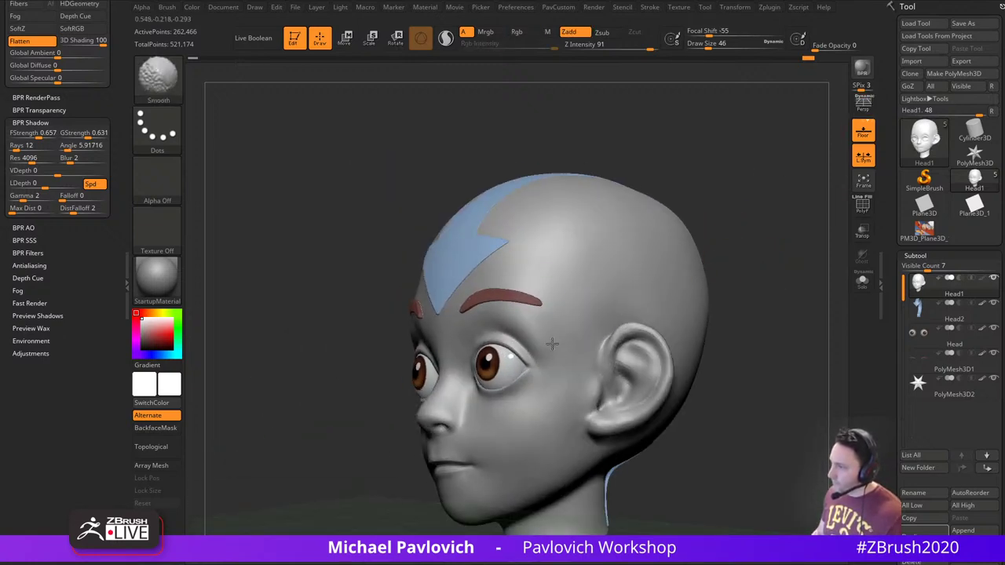
pyautogui.keyDown('shift'); pyautogui.moveTo(559, 368); pyautogui.dragTo(573, 255); pyautogui.keyUp('shift')
pyautogui.moveTo(573, 255); pyautogui.dragTo(682, 184, button='right')
pyautogui.keyDown('shift'); pyautogui.moveTo(545, 321); pyautogui.dragTo(518, 322); pyautogui.keyUp('shift')
pyautogui.moveTo(668, 179); pyautogui.dragTo(723, 231, button='right')
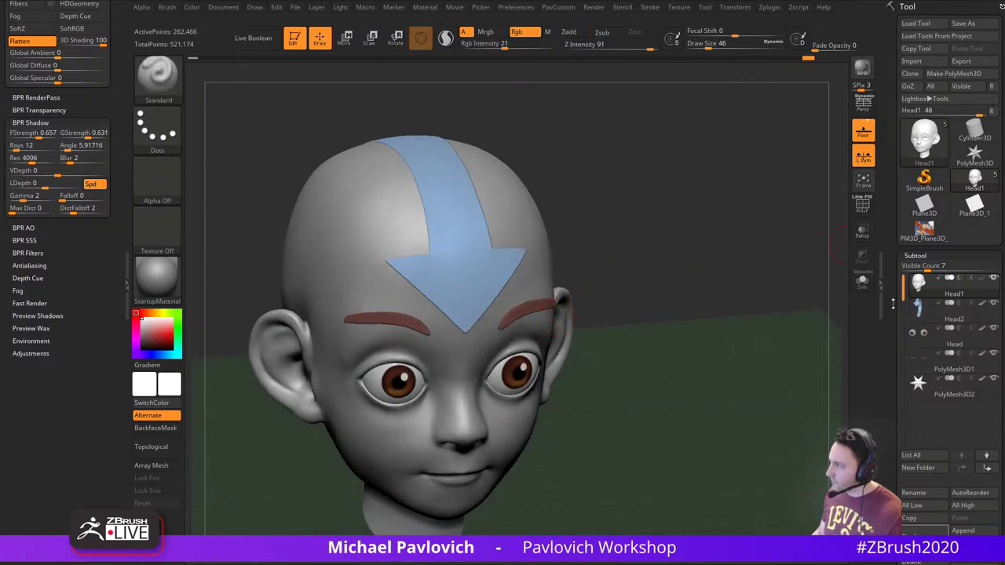
# Lower the head mesh to subdivision level 2 and adjust the brow with the Move brush at a draw size of 62
pyautogui.moveTo(890, 363); pyautogui.dragTo(888, 45)
pyautogui.moveTo(894, 514)
pyautogui.mouseDown()
pyautogui.moveTo(893, 398)
pyautogui.moveTo(927, 403)
pyautogui.moveTo(918, 402)
pyautogui.mouseUp()
pyautogui.moveTo(693, 303); pyautogui.dragTo(673, 334, button='right')
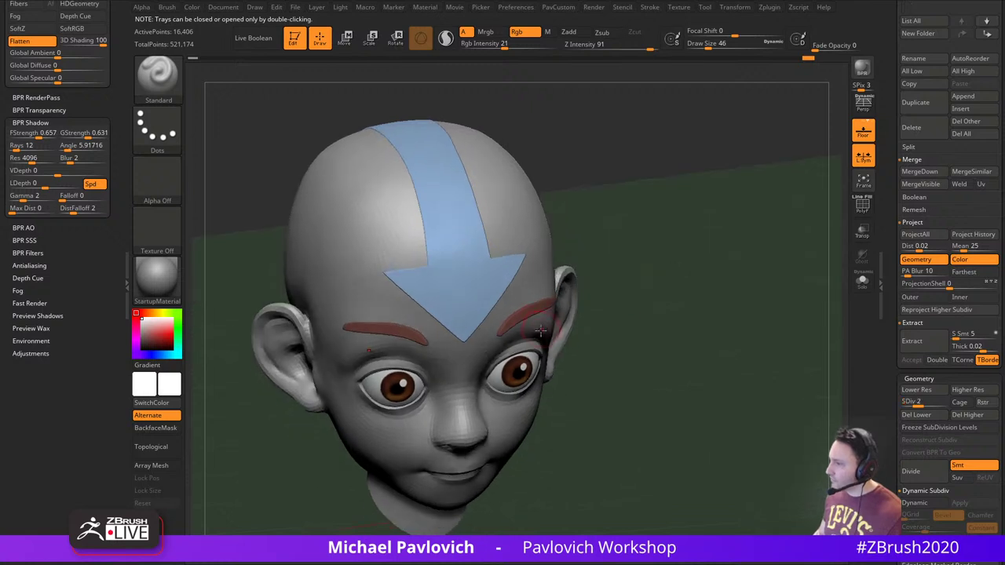
pyautogui.press('b')
pyautogui.press('m')
pyautogui.press('v')
pyautogui.press('s')
pyautogui.click(520, 332)
pyautogui.moveTo(520, 332); pyautogui.dragTo(519, 336)
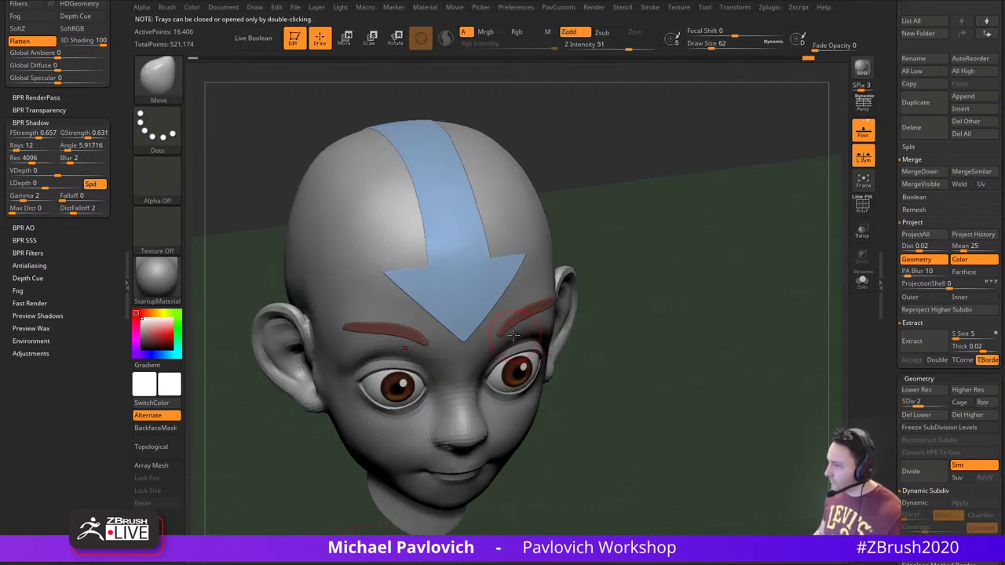
# Refine the brow and upper eye socket shapes from above, the side and the front with the Move brush
pyautogui.moveTo(599, 300); pyautogui.dragTo(538, 323)
pyautogui.moveTo(631, 300); pyautogui.dragTo(606, 304)
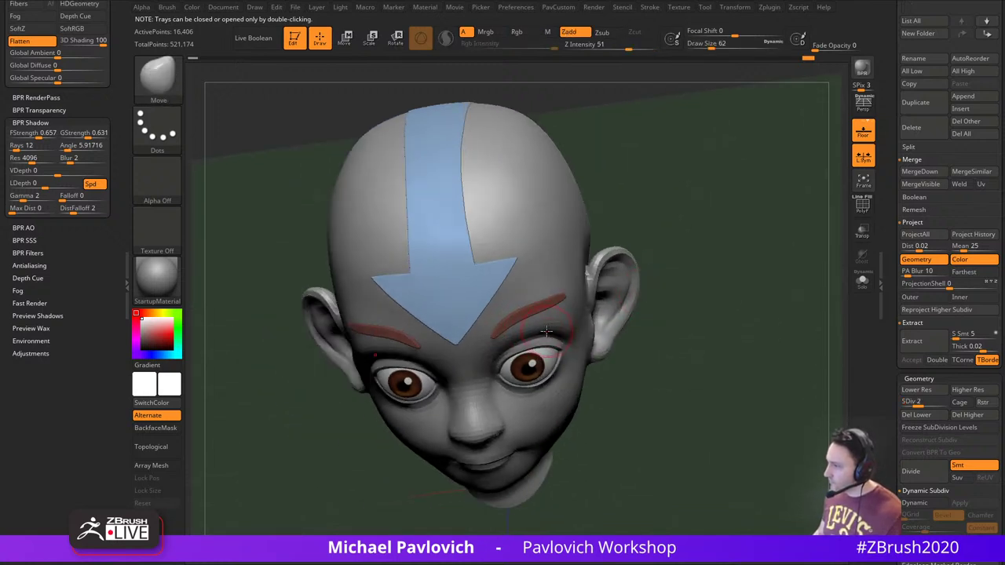
pyautogui.moveTo(705, 291)
pyautogui.mouseDown()
pyautogui.moveTo(625, 335)
pyautogui.moveTo(711, 280)
pyautogui.moveTo(699, 286)
pyautogui.mouseUp()
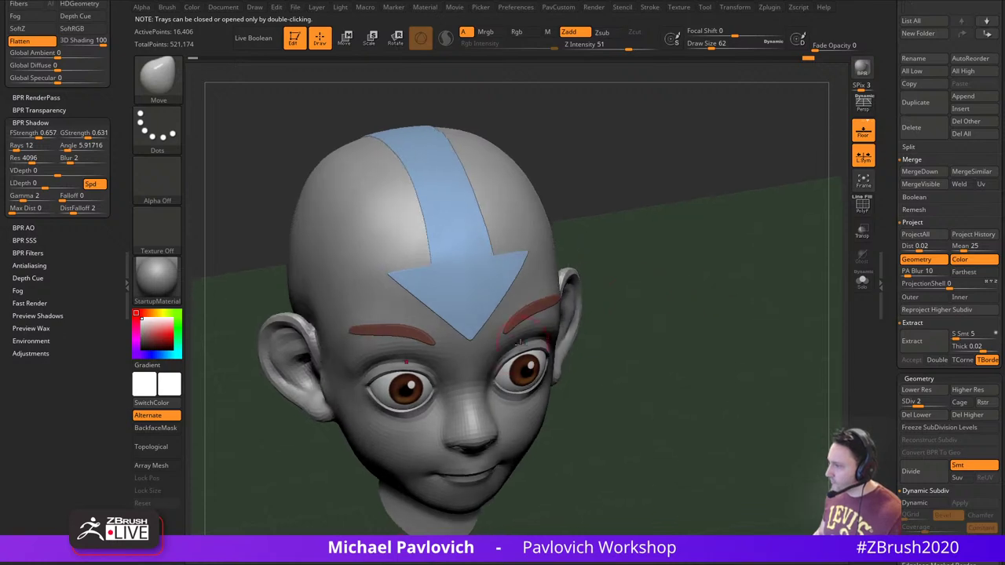
pyautogui.moveTo(649, 318); pyautogui.dragTo(601, 276)
pyautogui.moveTo(427, 364); pyautogui.dragTo(445, 366)
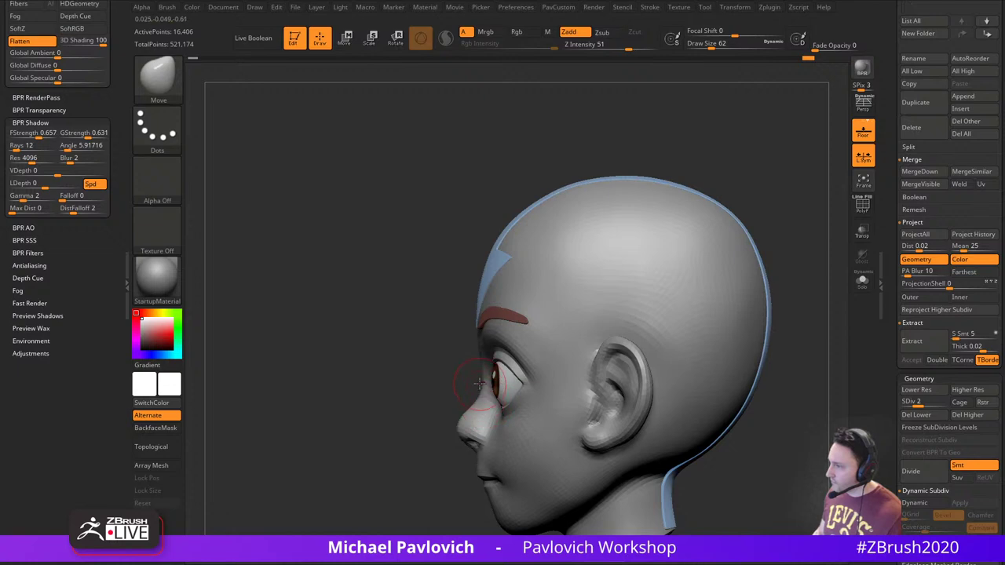
pyautogui.press('f')
pyautogui.keyDown('shift'); pyautogui.moveTo(438, 384); pyautogui.dragTo(458, 378); pyautogui.keyUp('shift')
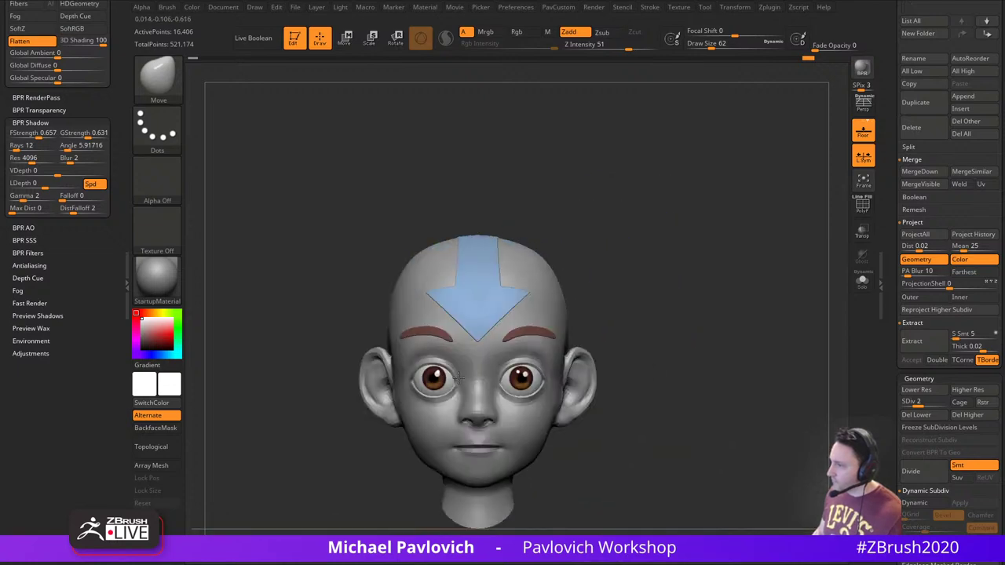
# Show the head's polypaint, raise the mesh to subdivision level 4, and make a BPR render of the three-quarter view
pyautogui.moveTo(699, 317); pyautogui.dragTo(721, 299)
pyautogui.moveTo(893, 273)
pyautogui.mouseDown()
pyautogui.moveTo(904, 367)
pyautogui.moveTo(926, 378)
pyautogui.moveTo(895, 126)
pyautogui.moveTo(896, 47)
pyautogui.mouseUp()
pyautogui.click(982, 279)
pyautogui.click(941, 397)
pyautogui.keyDown('alt'); pyautogui.moveTo(711, 333); pyautogui.dragTo(748, 328); pyautogui.keyUp('alt')
pyautogui.click(862, 69)
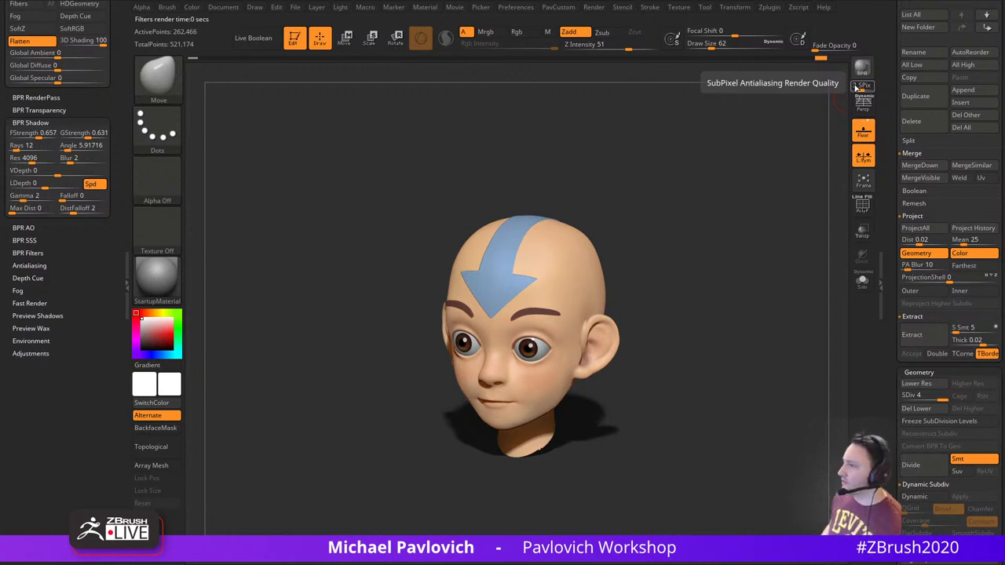
# Turn on perspective, frame the head smaller in a three-quarter view, and make another BPR render
pyautogui.click(862, 106)
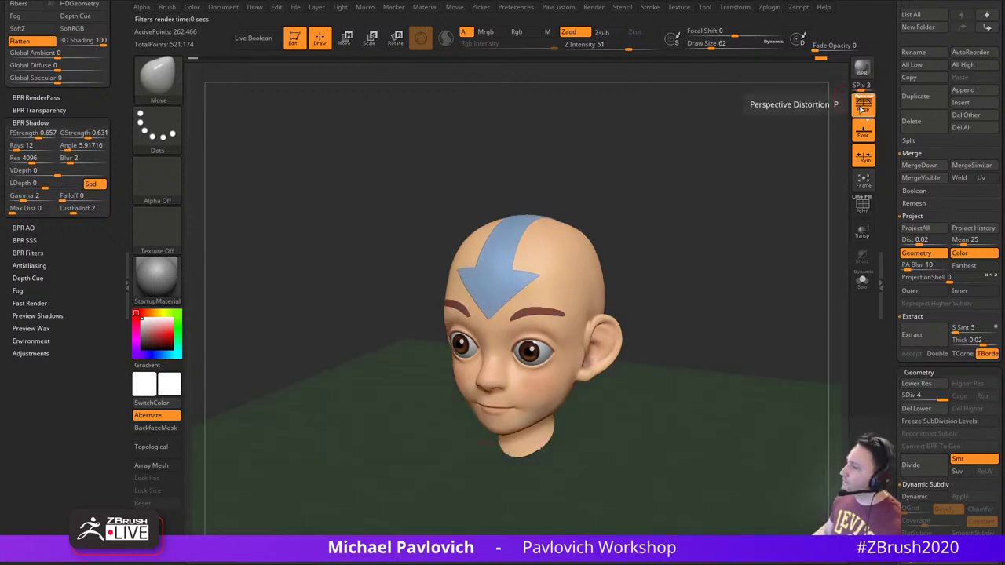
pyautogui.keyDown('alt'); pyautogui.moveTo(718, 325); pyautogui.dragTo(639, 259); pyautogui.keyUp('alt')
pyautogui.moveTo(639, 259); pyautogui.dragTo(683, 309)
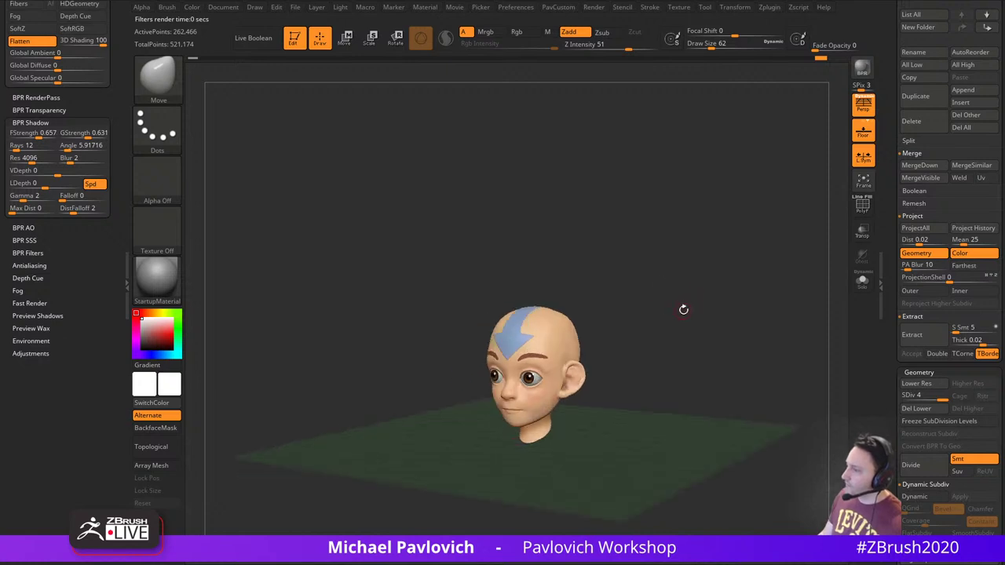
pyautogui.click(862, 69)
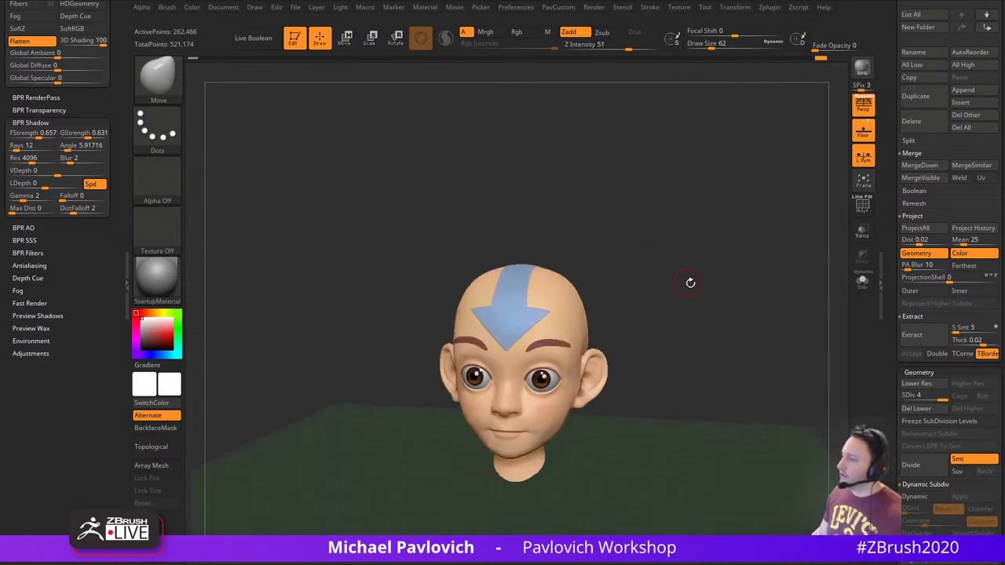
pyautogui.moveTo(689, 282)
pyautogui.mouseDown()
pyautogui.moveTo(628, 302)
pyautogui.moveTo(653, 270)
pyautogui.moveTo(684, 277)
pyautogui.mouseUp()
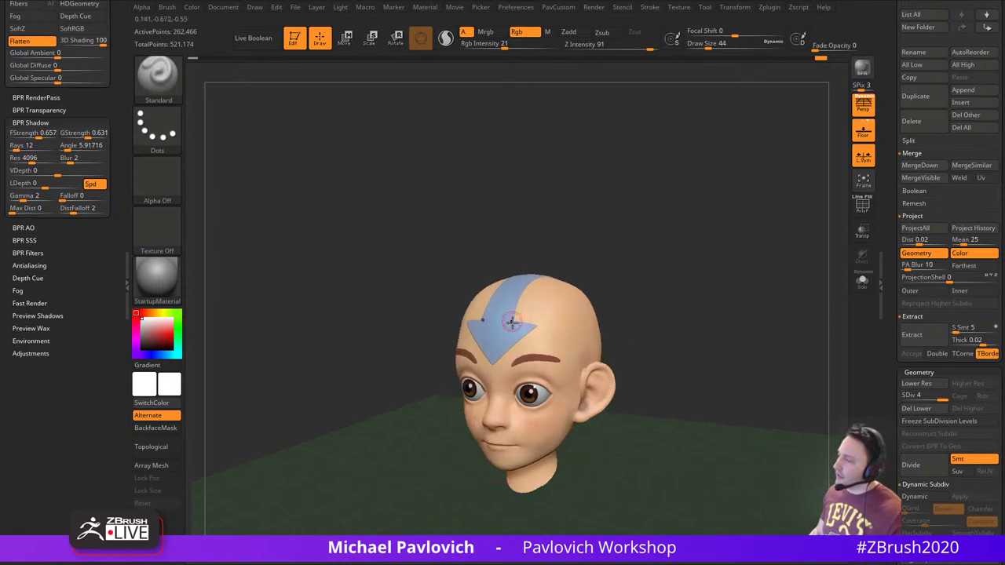
pyautogui.moveTo(599, 268); pyautogui.dragTo(571, 271)
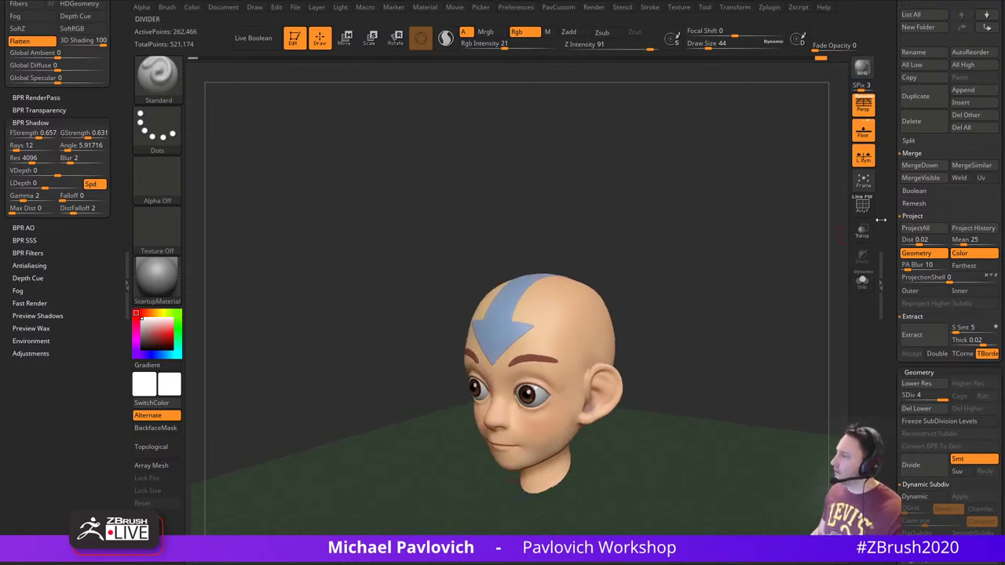
# Duplicate the head subtool and move the copy to the top of the subtool list
pyautogui.moveTo(888, 226)
pyautogui.mouseDown()
pyautogui.moveTo(888, 382)
pyautogui.moveTo(895, 313)
pyautogui.mouseUp()
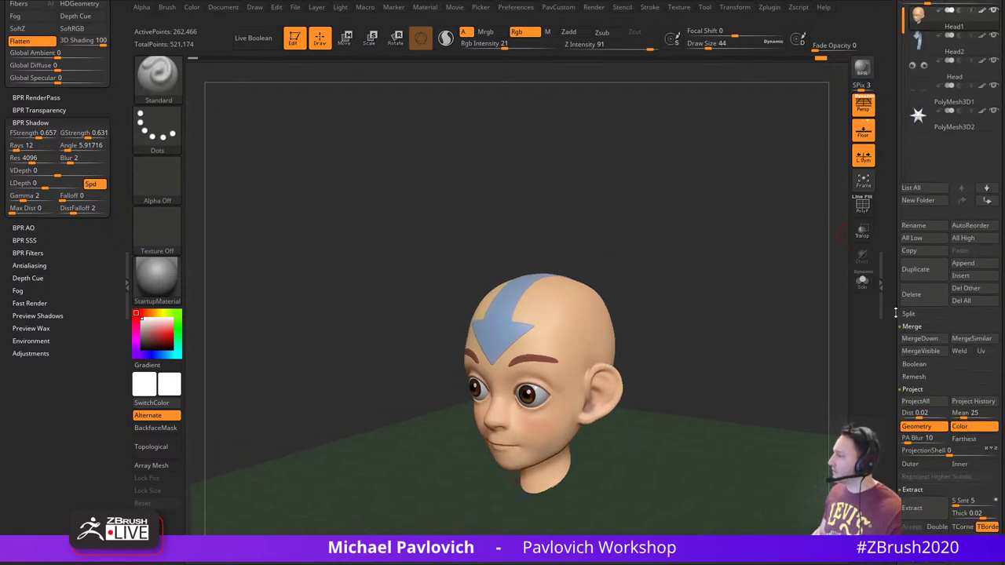
pyautogui.click(919, 271)
pyautogui.keyDown('shift'); pyautogui.click(963, 203); pyautogui.keyUp('shift')
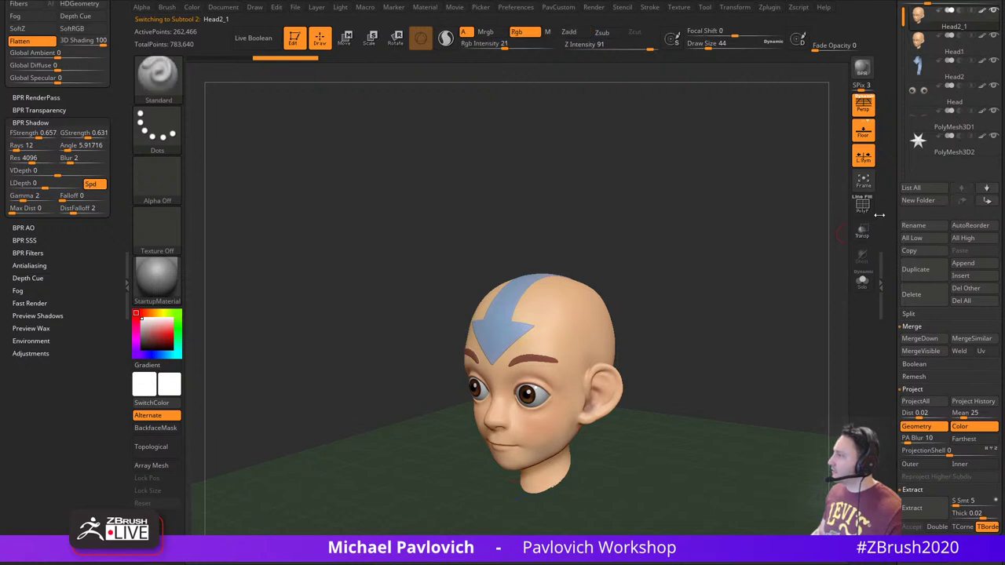
# Duplicate the forehead arrow subtool and move the copy above the duplicated head
pyautogui.moveTo(889, 213); pyautogui.dragTo(890, 267)
pyautogui.click(948, 131)
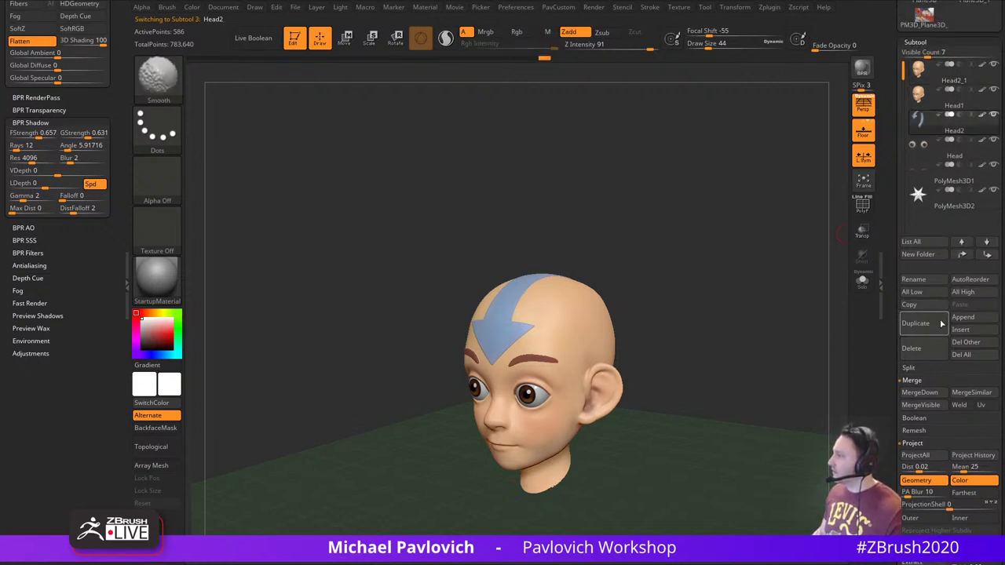
pyautogui.click(934, 320)
pyautogui.keyDown('shift'); pyautogui.click(967, 258); pyautogui.keyUp('shift')
pyautogui.moveTo(794, 301); pyautogui.dragTo(765, 307)
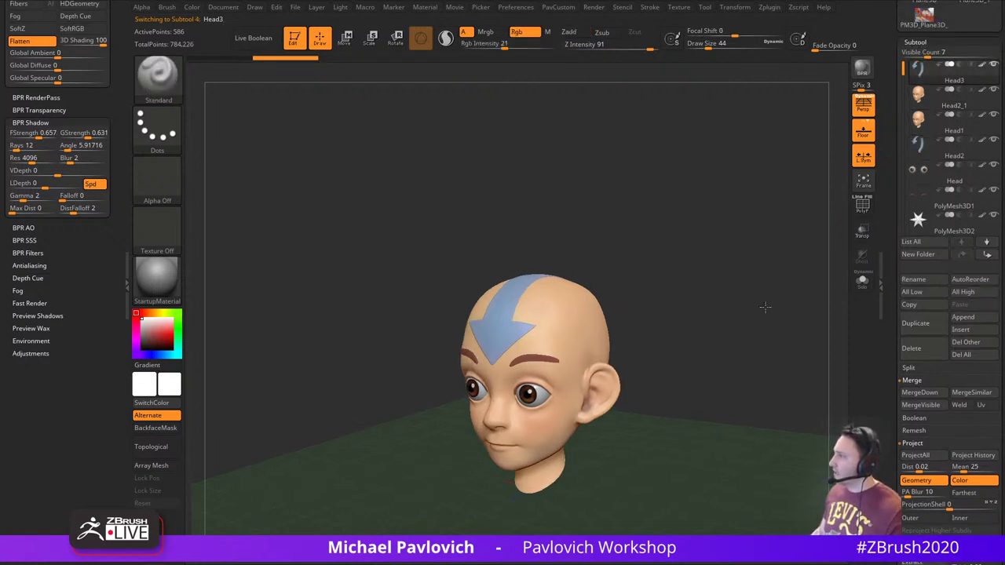
# Apply the dynamic subdivision of the duplicated arrow as real geometry
pyautogui.press('1')
pyautogui.moveTo(883, 358); pyautogui.dragTo(883, 205)
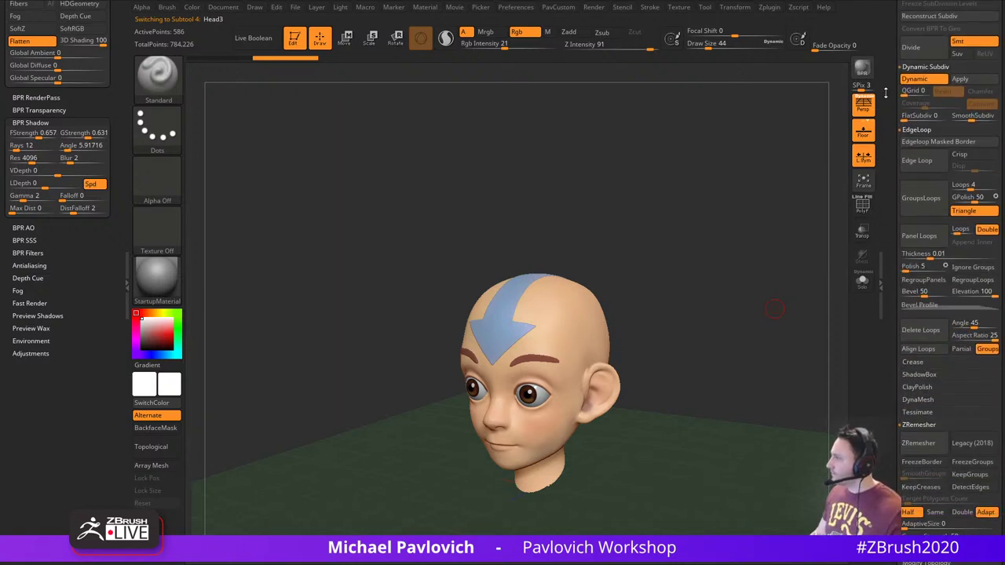
pyautogui.scroll(8, 885, 93)
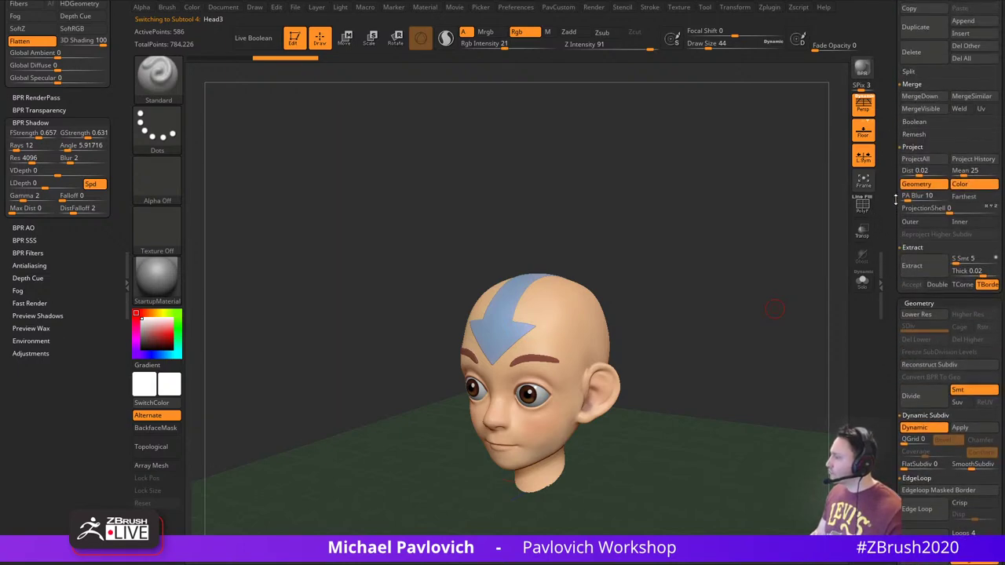
pyautogui.scroll(10, 895, 199)
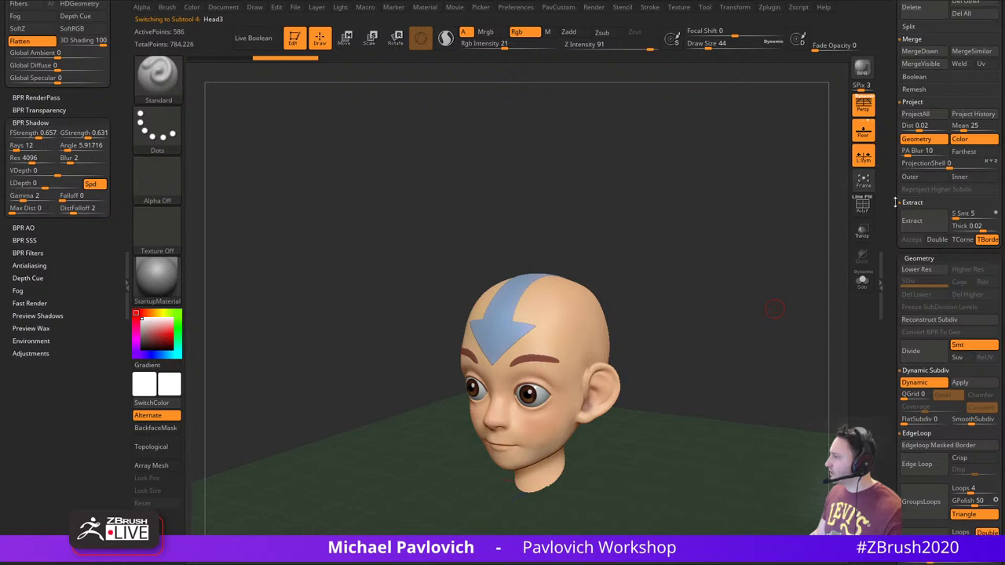
pyautogui.moveTo(770, 301); pyautogui.dragTo(768, 304)
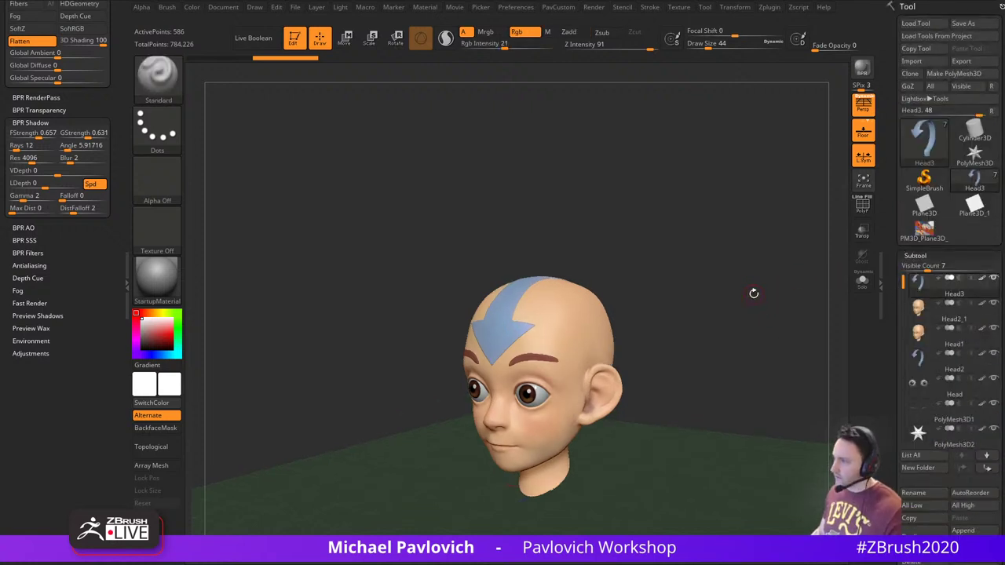
pyautogui.moveTo(746, 293); pyautogui.dragTo(753, 295)
pyautogui.press('2')
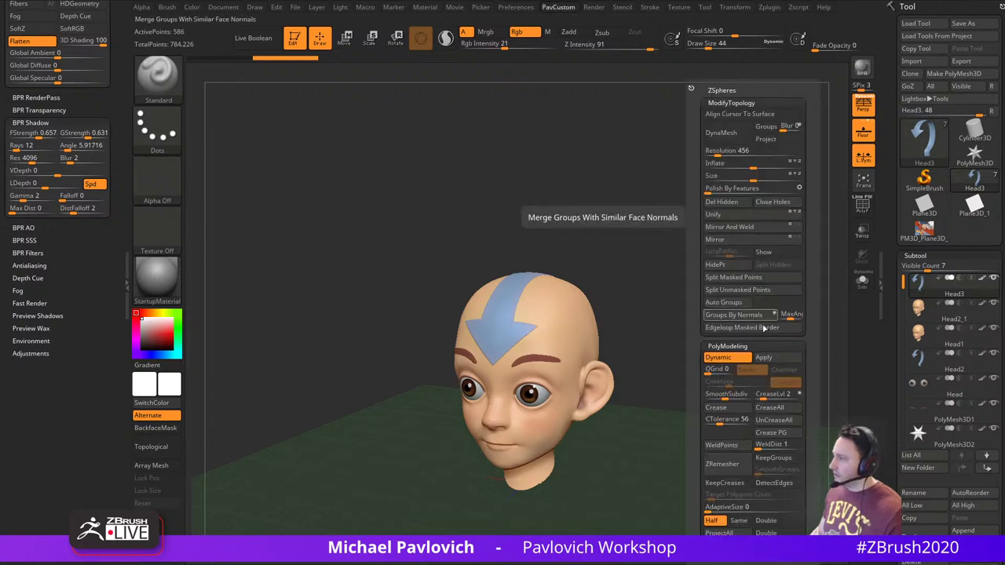
pyautogui.click(778, 358)
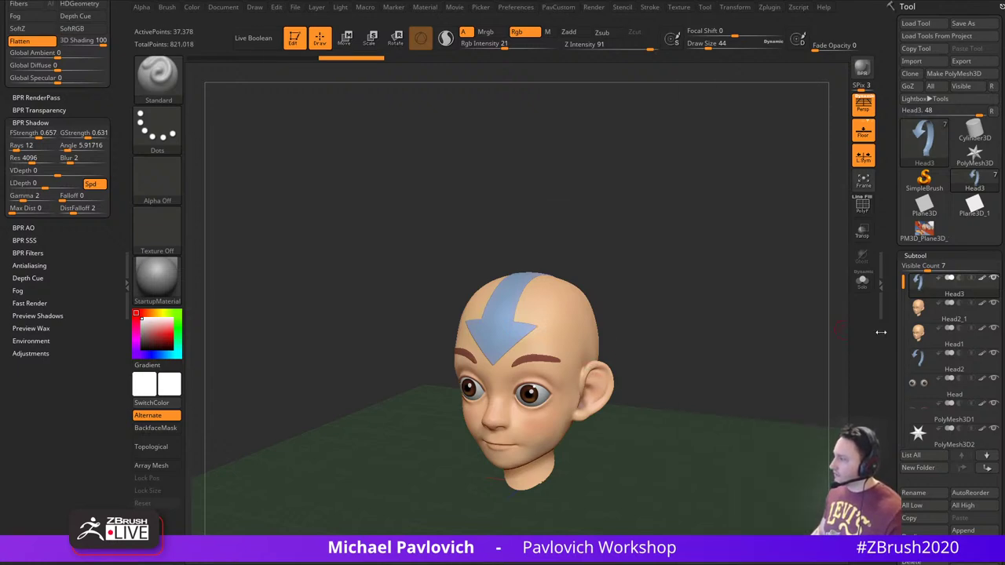
# Merge the duplicated arrow down into the duplicated head
pyautogui.scroll(-8, 904, 339)
pyautogui.moveTo(801, 286); pyautogui.dragTo(805, 326)
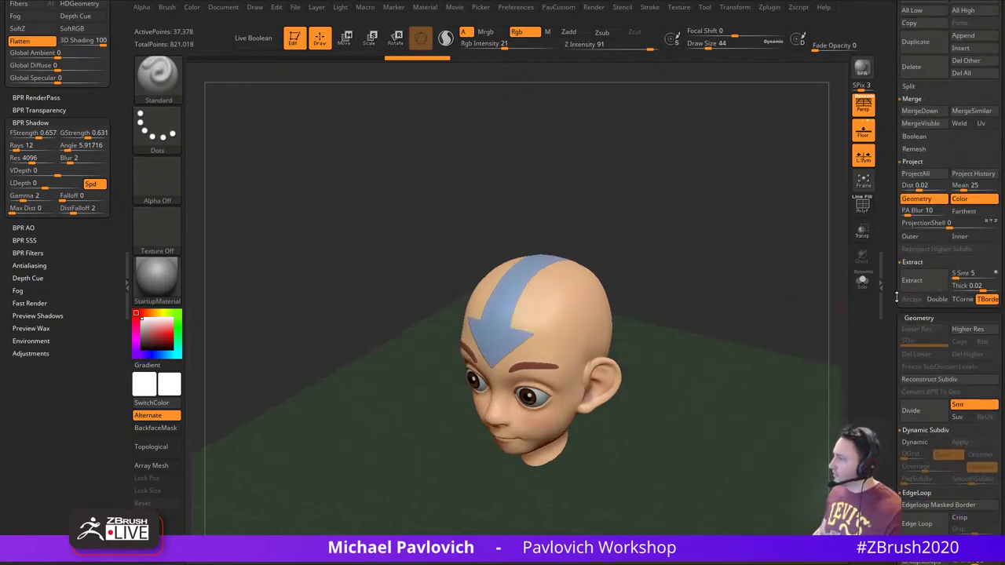
pyautogui.moveTo(896, 297); pyautogui.dragTo(896, 560)
pyautogui.hotkey('ctrl', 'shift', 'z')
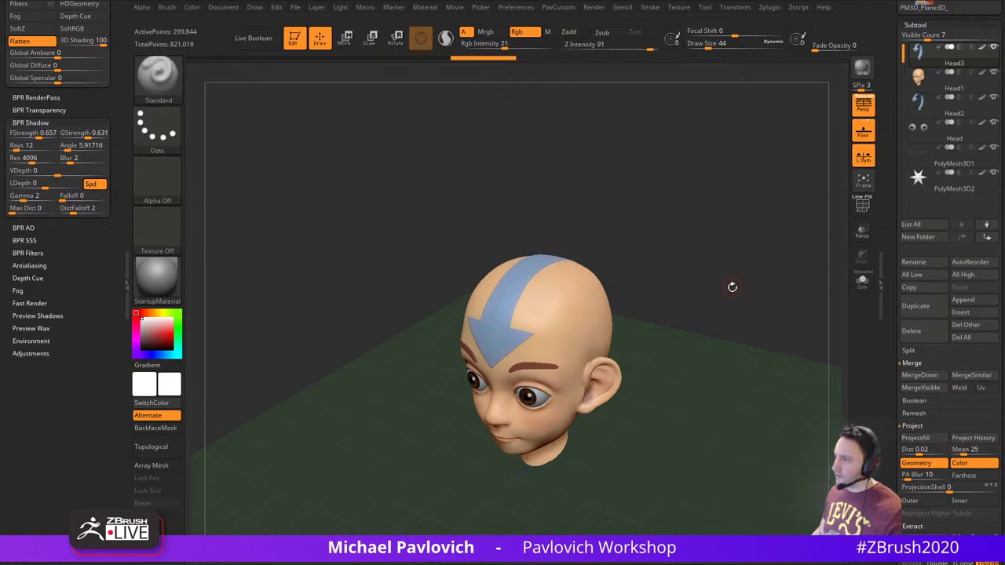
# Solo the merged head, hide the polypaint on all subtools, and turn off perspective
pyautogui.moveTo(731, 287); pyautogui.dragTo(652, 252)
pyautogui.click(861, 280)
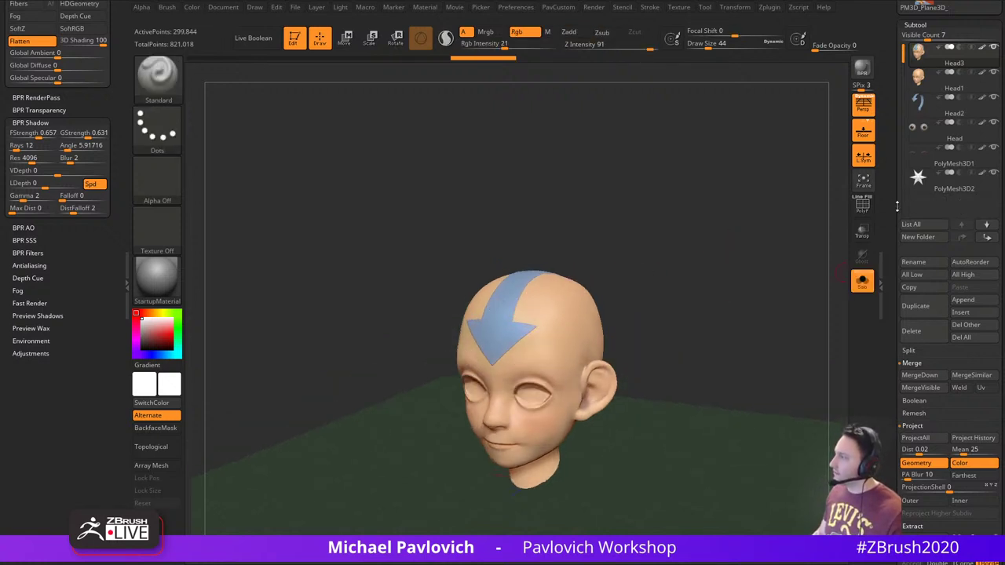
pyautogui.moveTo(892, 195); pyautogui.dragTo(895, 336)
pyautogui.keyDown('shift'); pyautogui.click(982, 190); pyautogui.keyUp('shift')
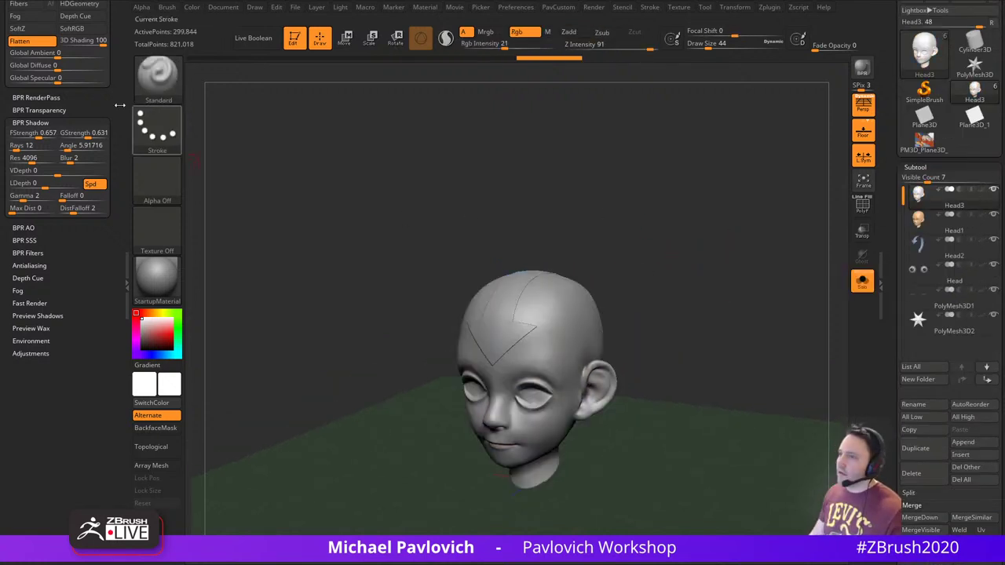
pyautogui.click(863, 106)
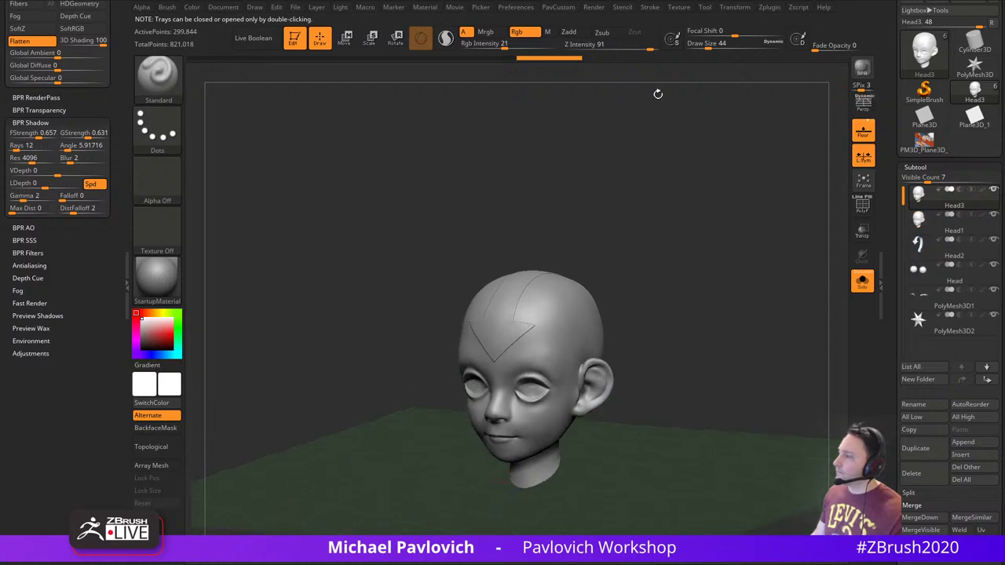
# Dock the Zplugin palette and create an intersection mask on the merged head with Intersection Masker
pyautogui.moveTo(121, 66); pyautogui.dragTo(117, 389)
pyautogui.click(111, 6)
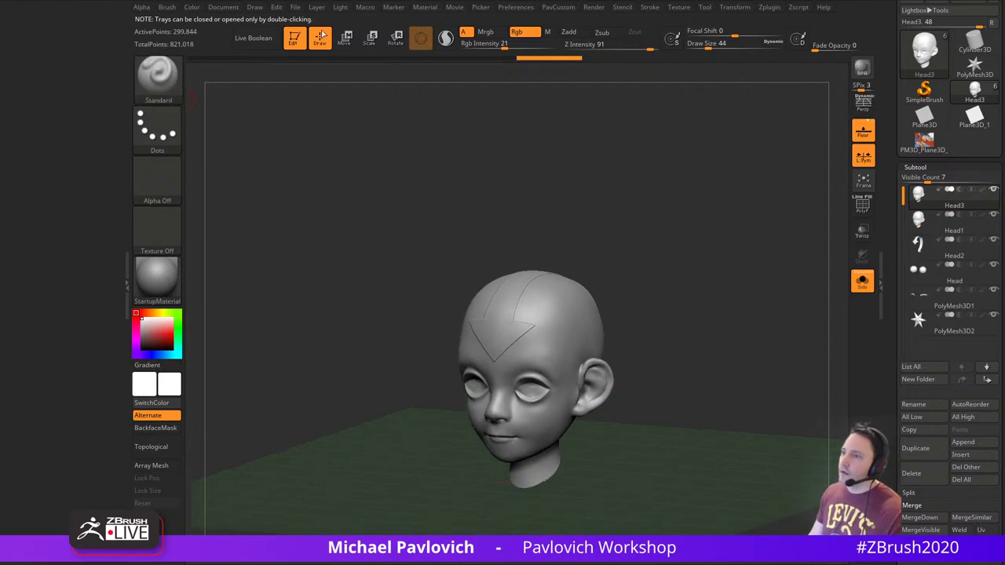
pyautogui.click(770, 11)
pyautogui.moveTo(762, 20); pyautogui.dragTo(63, 99)
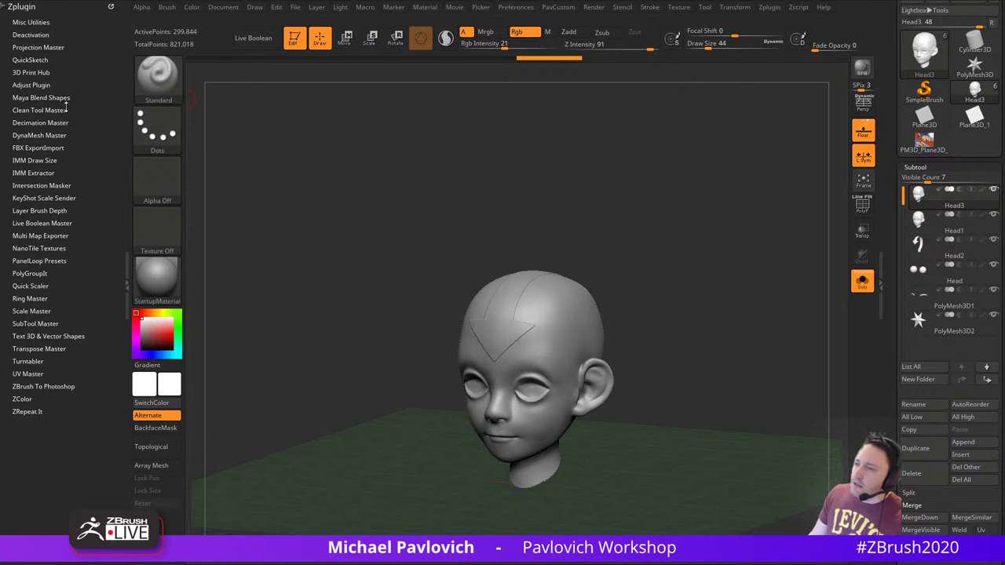
pyautogui.click(48, 186)
pyautogui.click(48, 227)
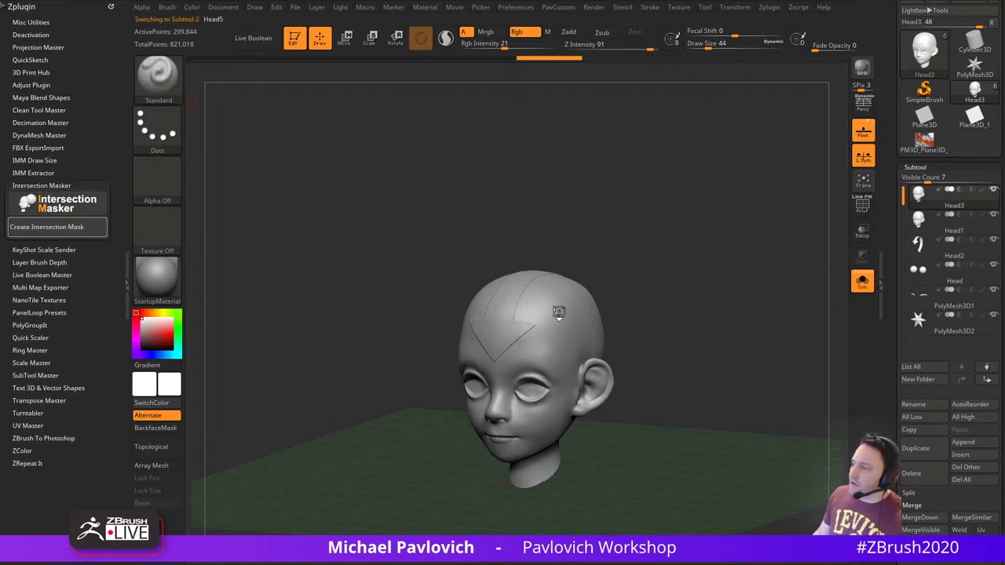
pyautogui.keyDown('ctrl'); pyautogui.keyDown('shift'); pyautogui.click(598, 301); pyautogui.keyUp('shift'); pyautogui.keyUp('ctrl')
pyautogui.moveTo(664, 280)
pyautogui.keyDown('ctrl'); pyautogui.mouseDown(button='right')
pyautogui.moveTo(714, 309)
pyautogui.moveTo(691, 250)
pyautogui.moveTo(703, 269)
pyautogui.mouseUp(button='right'); pyautogui.keyUp('ctrl')
pyautogui.hotkey('ctrl', 'shift', 'a')
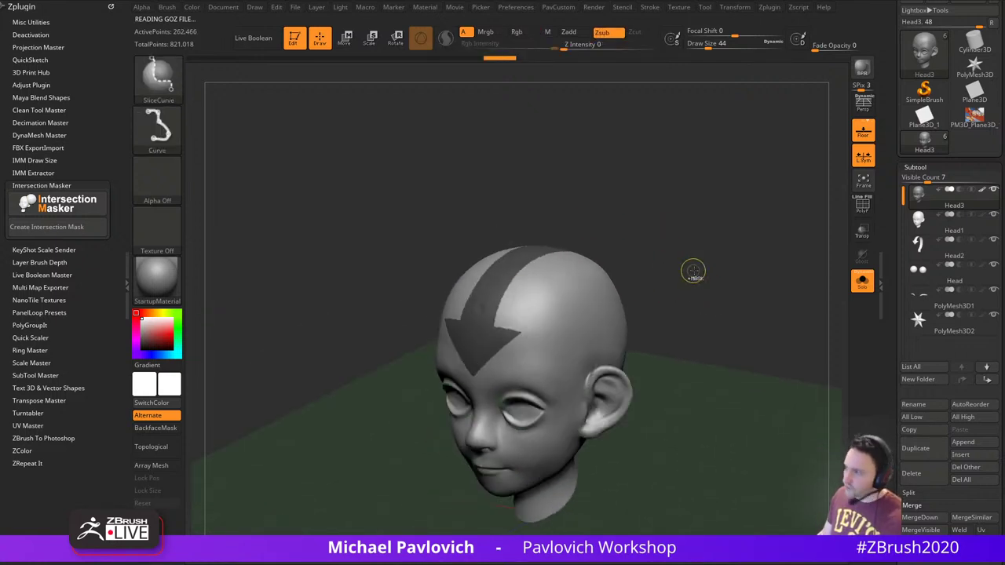
# Invert the mask so only the arrow is unmasked, and soften the mask's edge around it
pyautogui.press('2')
pyautogui.click(684, 204)
pyautogui.moveTo(694, 225); pyautogui.dragTo(712, 229, button='right')
pyautogui.keyDown('ctrl'); pyautogui.click(725, 238); pyautogui.keyUp('ctrl')
pyautogui.keyDown('ctrl'); pyautogui.moveTo(713, 229); pyautogui.dragTo(721, 233, button='right'); pyautogui.keyUp('ctrl')
pyautogui.keyDown('ctrl'); pyautogui.click(474, 298); pyautogui.keyUp('ctrl')
pyautogui.moveTo(721, 233)
pyautogui.mouseDown()
pyautogui.moveTo(722, 267)
pyautogui.moveTo(728, 249)
pyautogui.mouseUp()
pyautogui.moveTo(689, 283); pyautogui.dragTo(700, 267, button='right')
pyautogui.keyDown('ctrl'); pyautogui.click(518, 307); pyautogui.keyUp('ctrl')
pyautogui.moveTo(657, 212); pyautogui.dragTo(670, 225, button='right')
pyautogui.keyDown('ctrl'); pyautogui.click(478, 316); pyautogui.keyUp('ctrl')
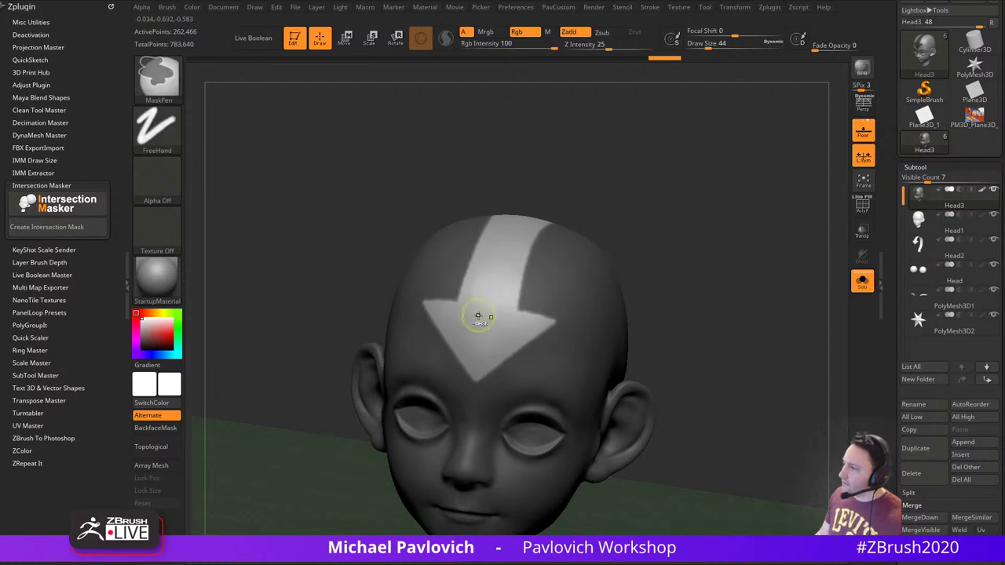
pyautogui.keyDown('ctrl'); pyautogui.click(479, 316); pyautogui.keyUp('ctrl')
pyautogui.moveTo(646, 233); pyautogui.dragTo(711, 247)
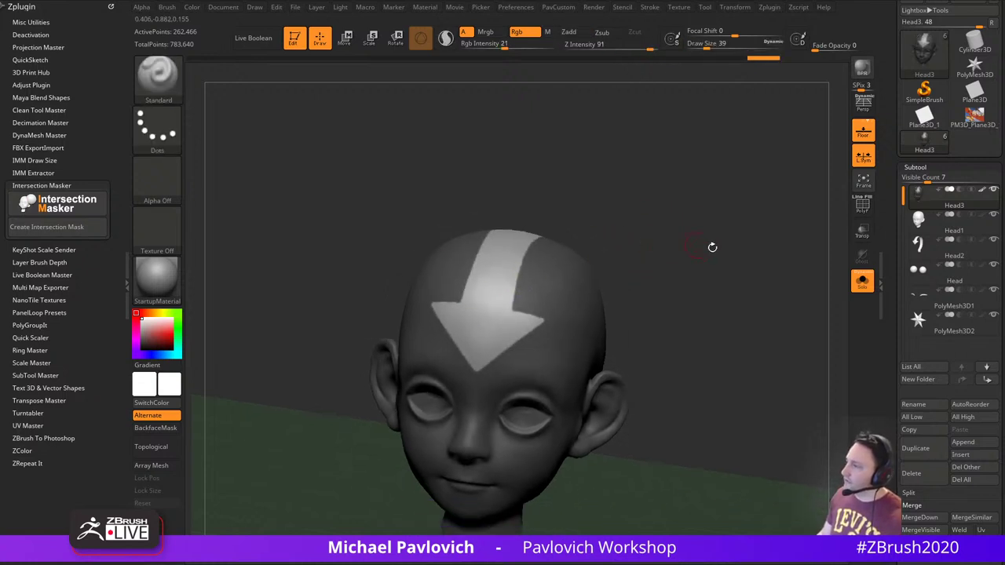
# Invert the mask so it covers only the arrow on the head
pyautogui.moveTo(988, 205)
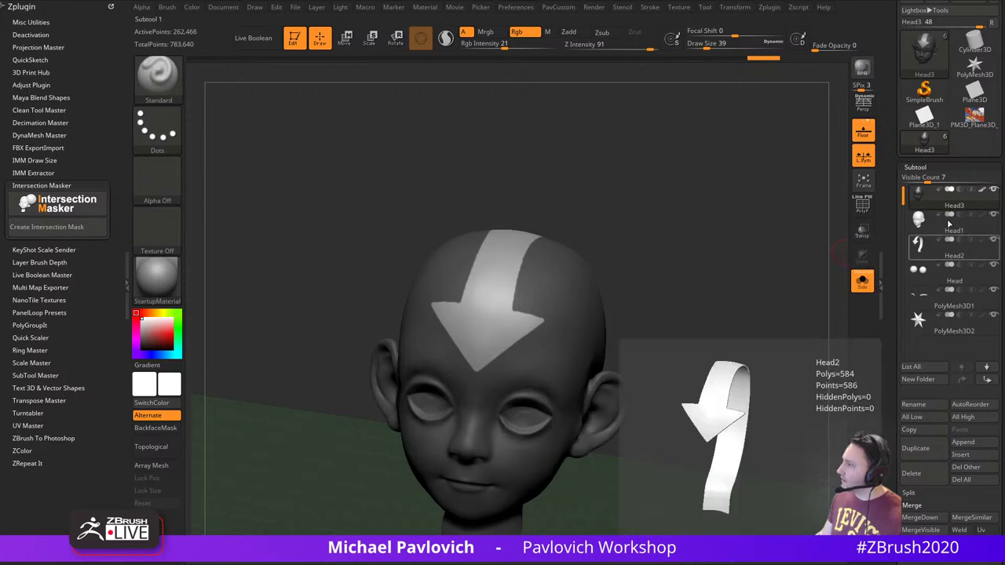
pyautogui.moveTo(810, 253); pyautogui.dragTo(755, 251)
pyautogui.keyDown('ctrl'); pyautogui.click(774, 254); pyautogui.keyUp('ctrl')
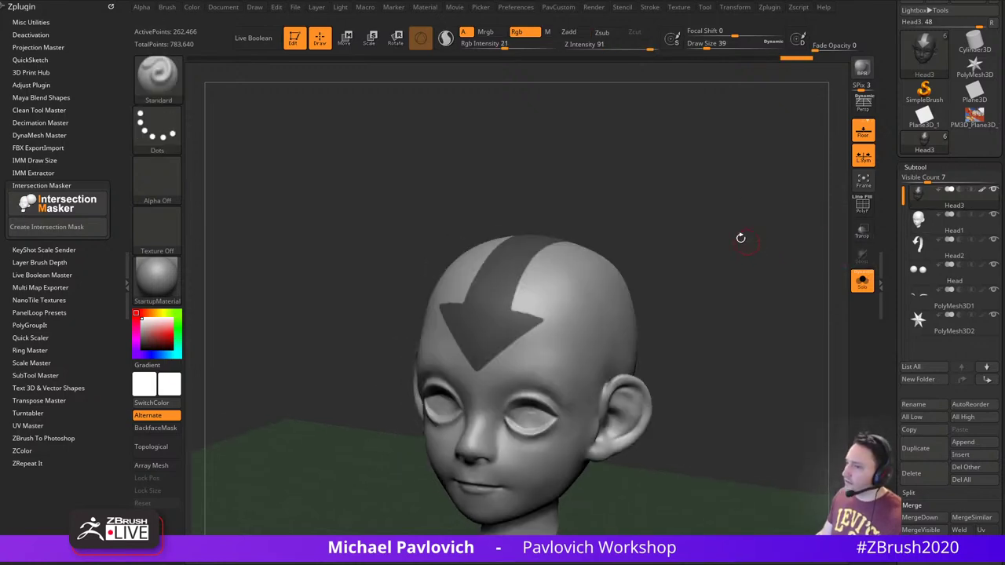
# Fill the unmasked head with a tan colour and the SkinShade4 material, using Mrgb at an intensity of 100
pyautogui.click(148, 327)
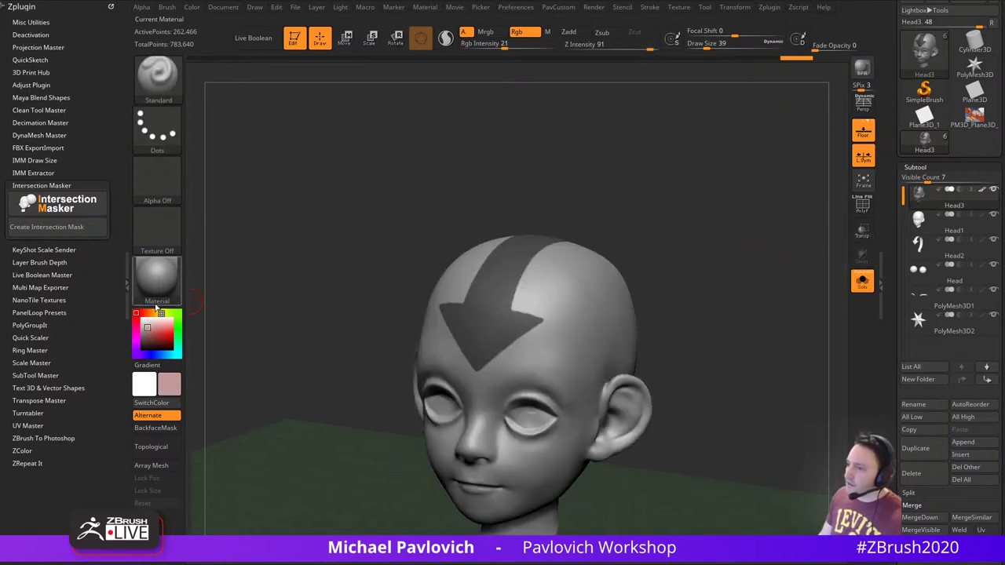
pyautogui.click(157, 276)
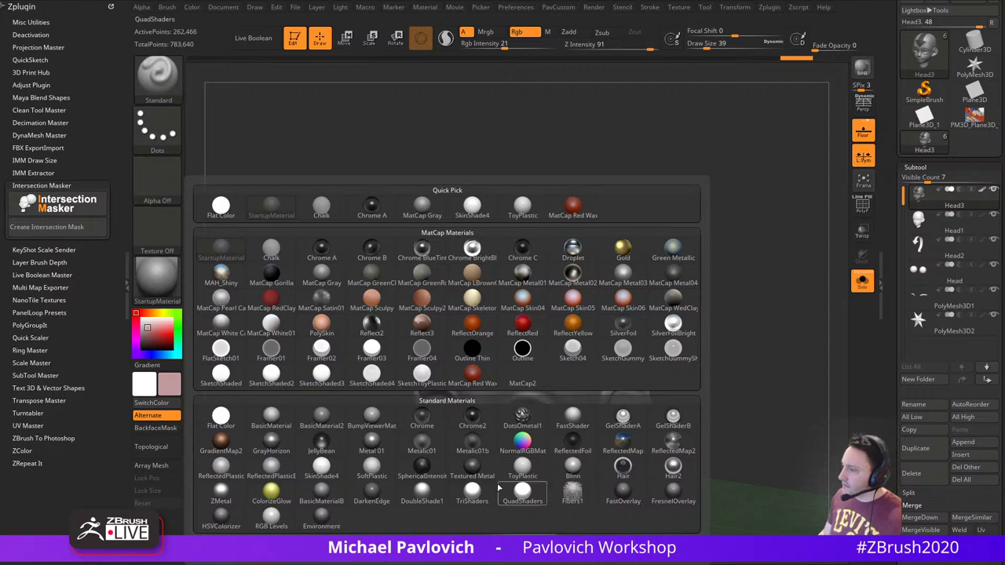
pyautogui.click(377, 469)
pyautogui.click(161, 276)
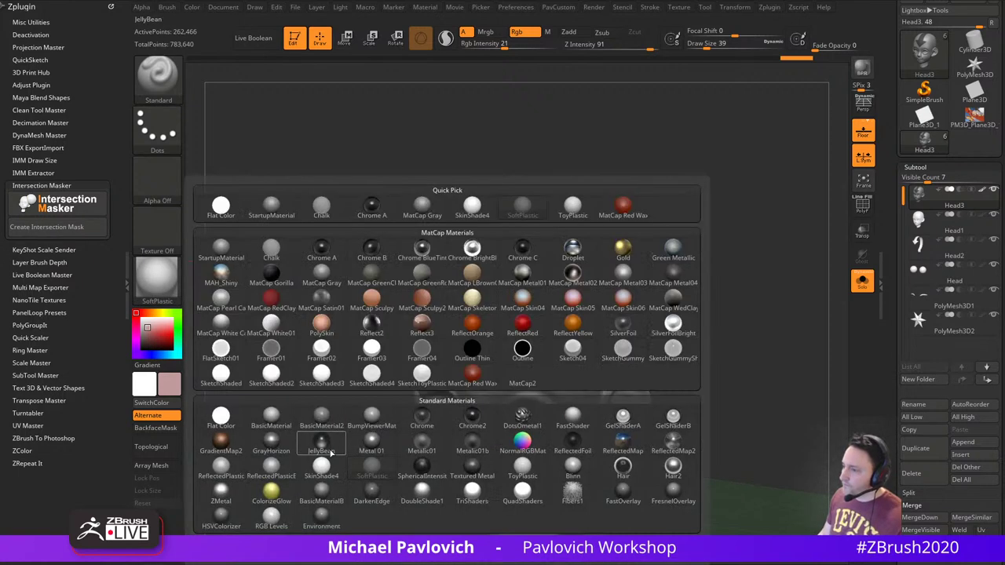
pyautogui.click(324, 337)
pyautogui.moveTo(150, 328); pyautogui.dragTo(151, 328)
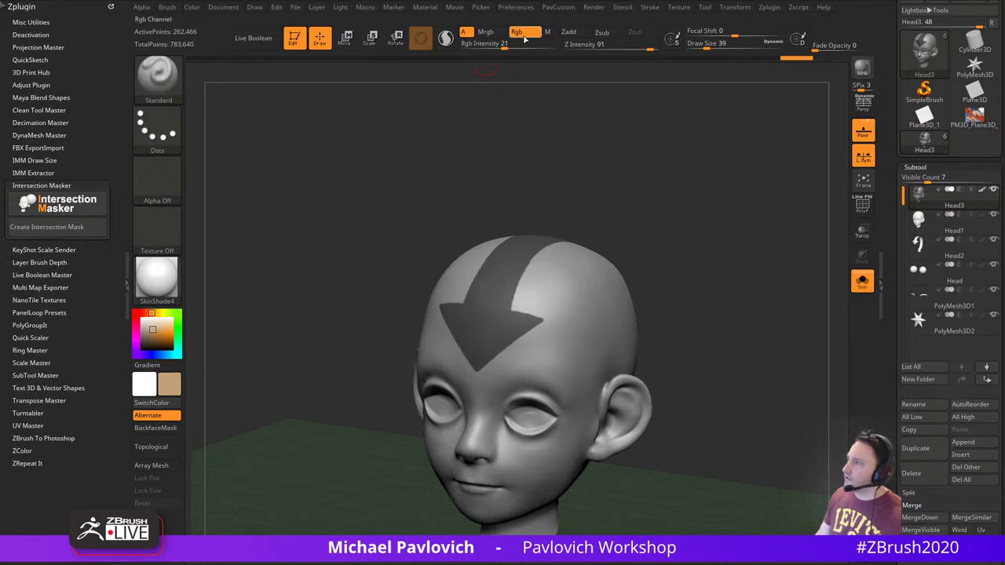
pyautogui.moveTo(511, 46); pyautogui.dragTo(562, 46)
pyautogui.click(486, 32)
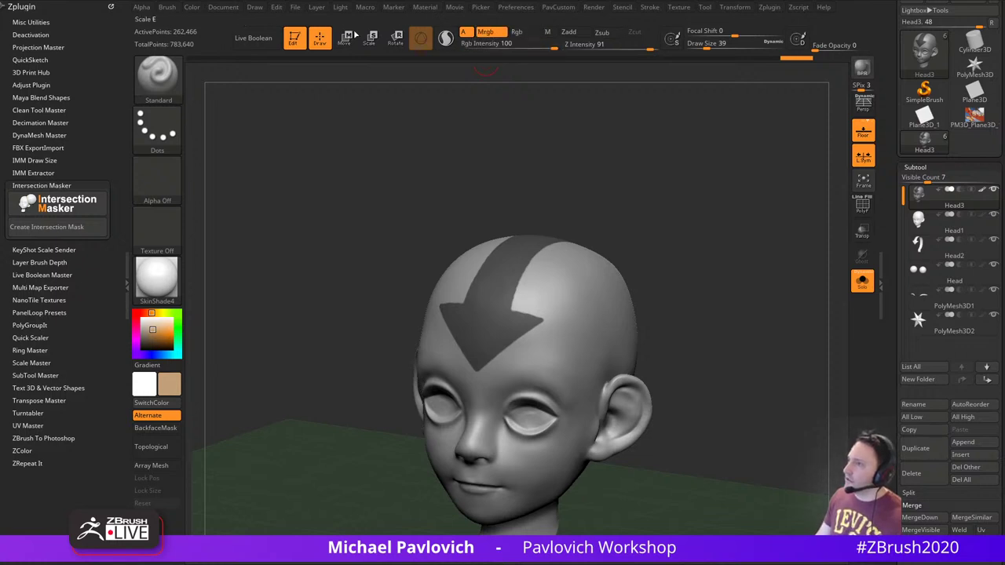
pyautogui.click(191, 8)
pyautogui.click(226, 232)
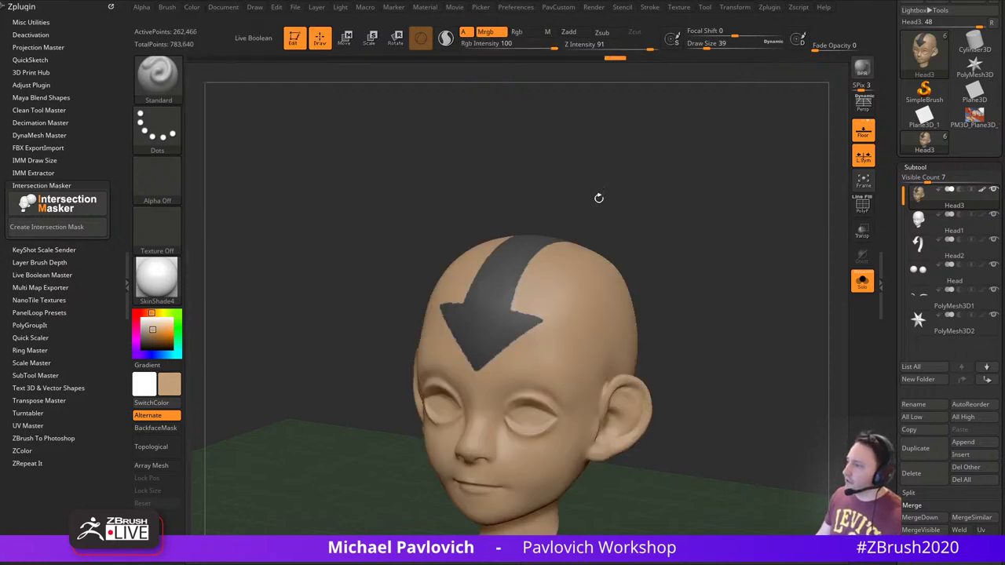
# Invert the mask and fill the arrow with a medium blue and the ReflectedPlasticB material
pyautogui.keyDown('ctrl'); pyautogui.click(707, 221); pyautogui.keyUp('ctrl')
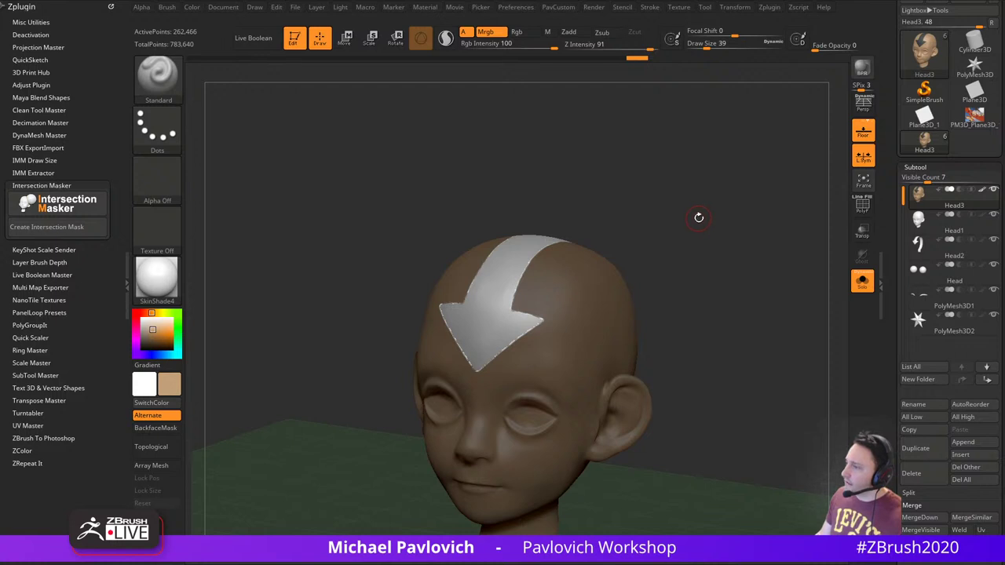
pyautogui.click(161, 282)
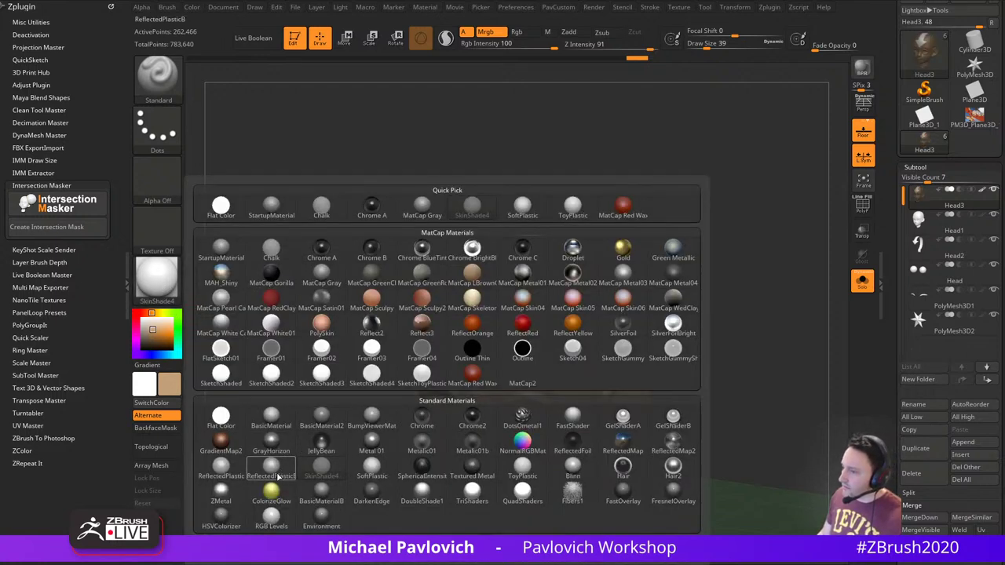
pyautogui.click(277, 476)
pyautogui.click(163, 353)
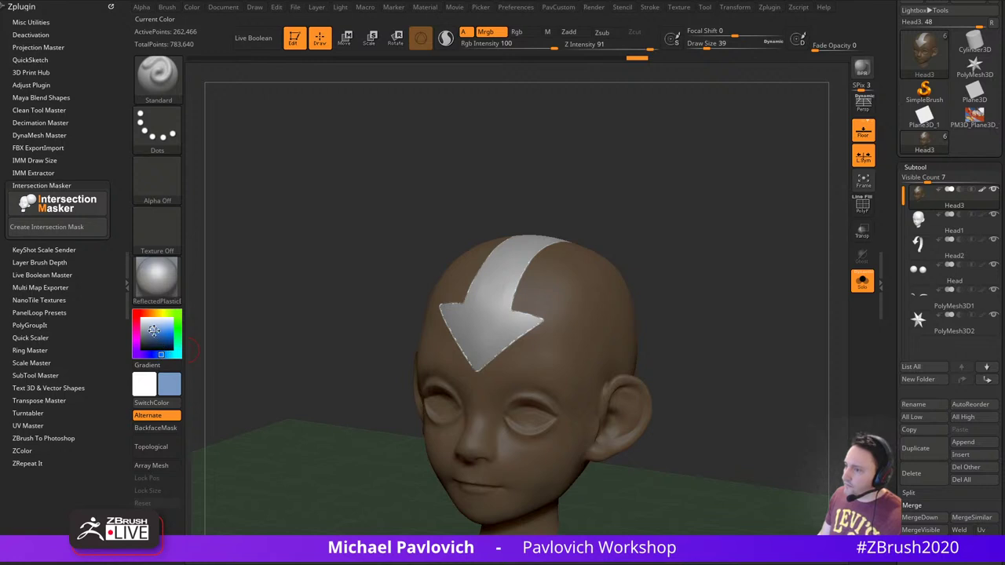
pyautogui.moveTo(153, 330); pyautogui.dragTo(156, 331)
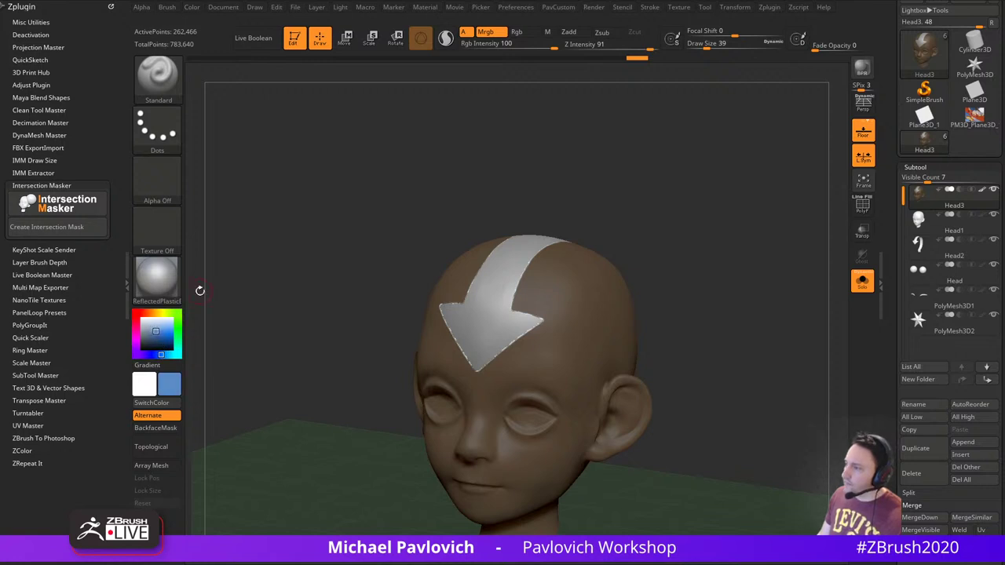
pyautogui.click(193, 8)
pyautogui.click(228, 230)
# Clear the mask from the filled head and reduce the draw size to 9
pyautogui.keyDown('ctrl'); pyautogui.moveTo(700, 243); pyautogui.dragTo(718, 321); pyautogui.keyUp('ctrl')
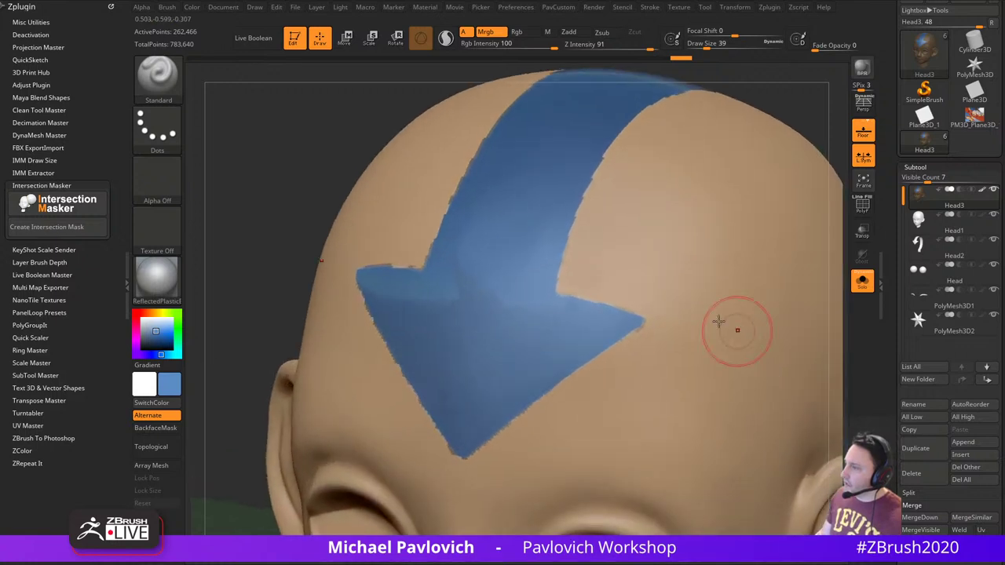
pyautogui.press('[')
pyautogui.press('[')
pyautogui.press('[')
pyautogui.keyDown('alt'); pyautogui.moveTo(777, 102); pyautogui.dragTo(752, 127); pyautogui.keyUp('alt')
pyautogui.moveTo(752, 127); pyautogui.dragTo(720, 161)
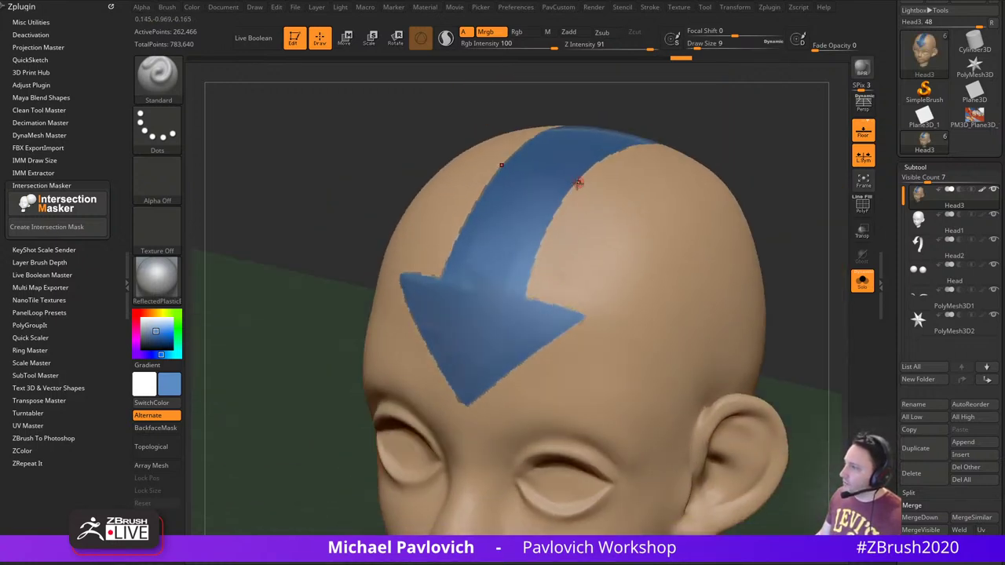
# Set the draw size to 23 and make a BPR render of the whole head with its blue arrow
pyautogui.moveTo(777, 325)
pyautogui.keyDown('alt'); pyautogui.mouseDown()
pyautogui.moveTo(755, 265)
pyautogui.moveTo(753, 287)
pyautogui.moveTo(759, 280)
pyautogui.moveTo(741, 277)
pyautogui.moveTo(746, 257)
pyautogui.mouseUp(); pyautogui.keyUp('alt')
pyautogui.press('s')
pyautogui.click(734, 277)
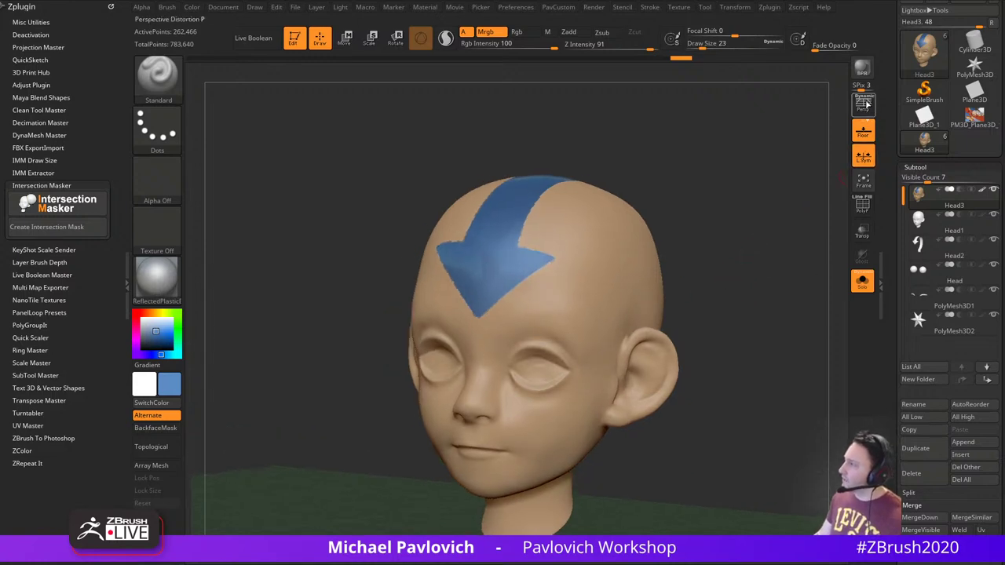
pyautogui.click(861, 69)
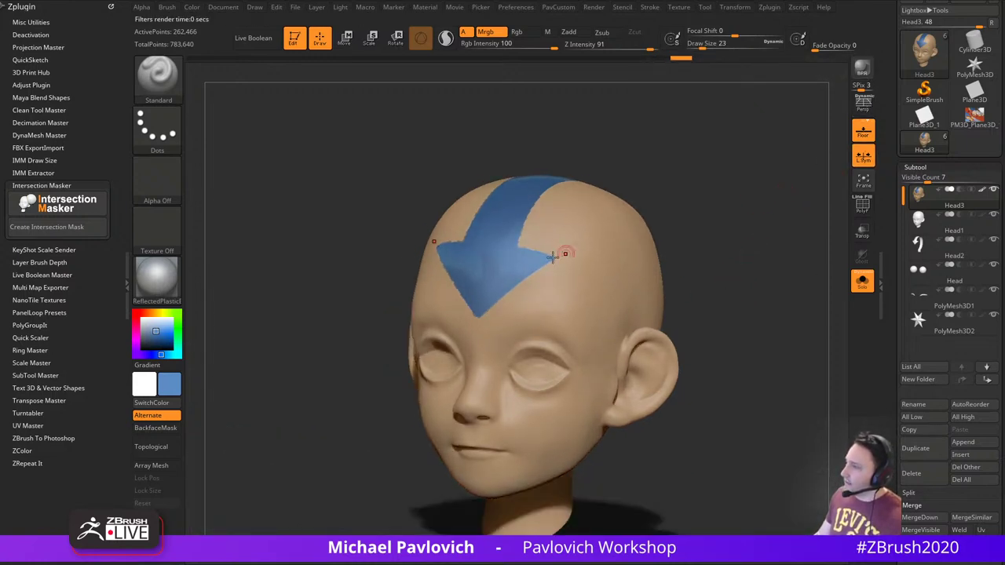
# Set Materials Blend-Radius to 8 in the render properties and render the head again with BPR
pyautogui.moveTo(893, 315); pyautogui.dragTo(876, 75)
pyautogui.keyDown('shift'); pyautogui.click(921, 241); pyautogui.keyUp('shift')
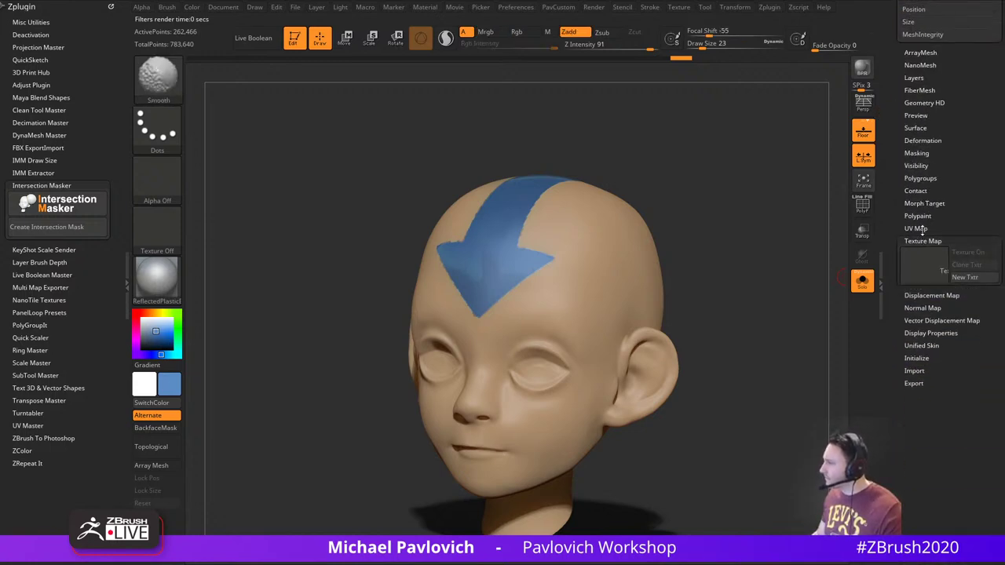
pyautogui.moveTo(899, 152); pyautogui.dragTo(905, 172)
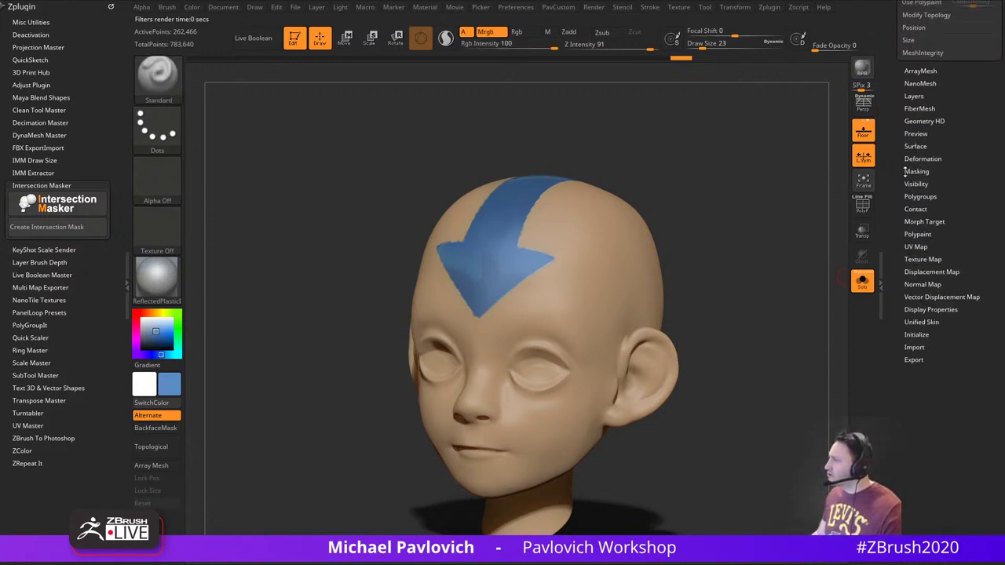
pyautogui.click(108, 6)
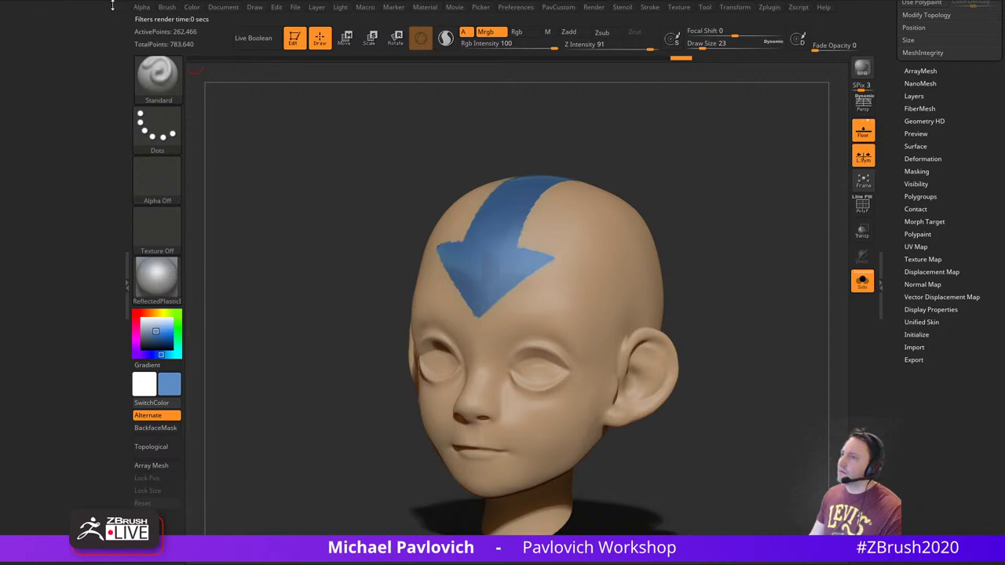
pyautogui.click(587, 8)
pyautogui.moveTo(589, 20); pyautogui.dragTo(105, 149)
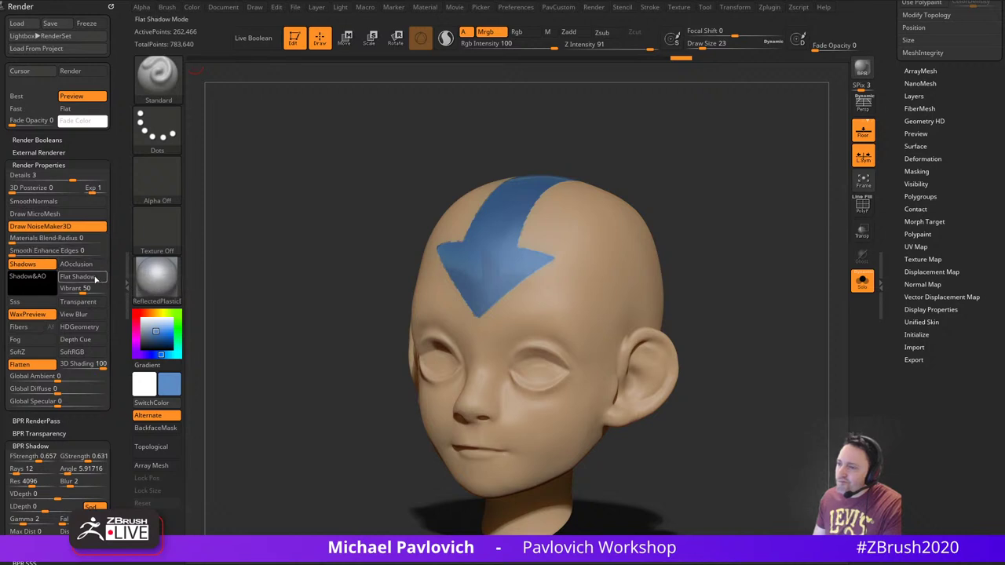
pyautogui.moveTo(15, 239); pyautogui.dragTo(31, 239)
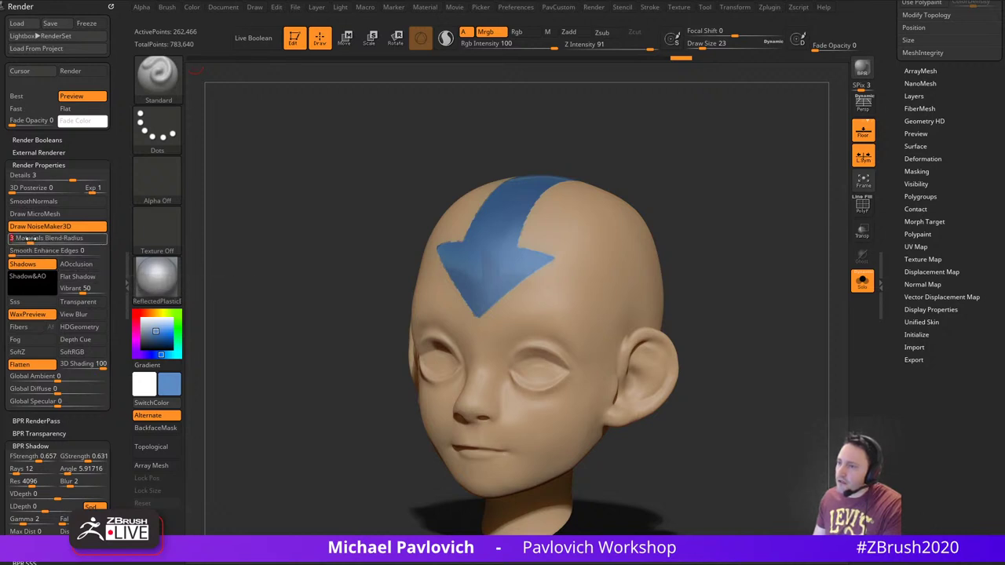
pyautogui.click(861, 69)
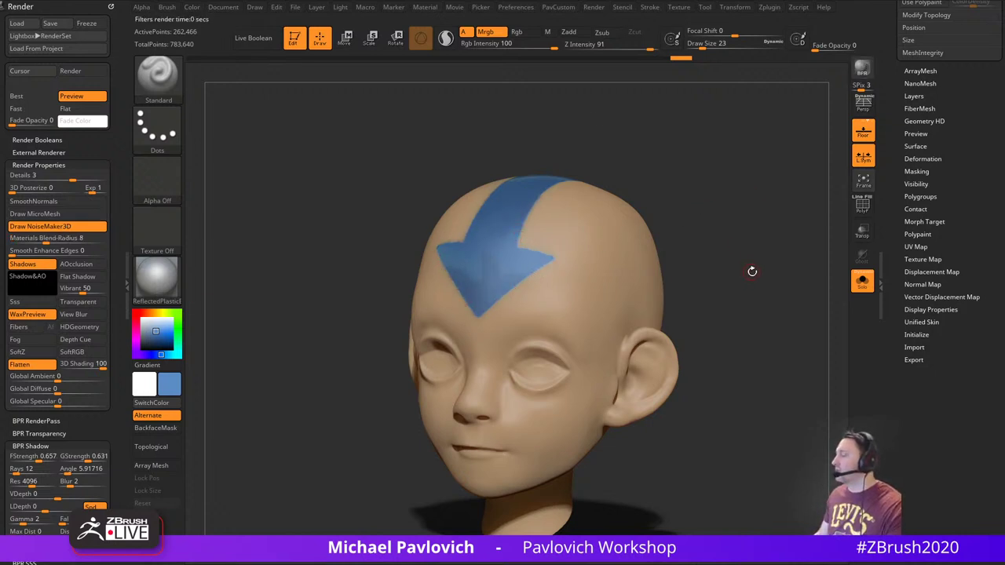
# Delete the Head3 subtool that carries the masked and filled arrow
pyautogui.click(792, 295)
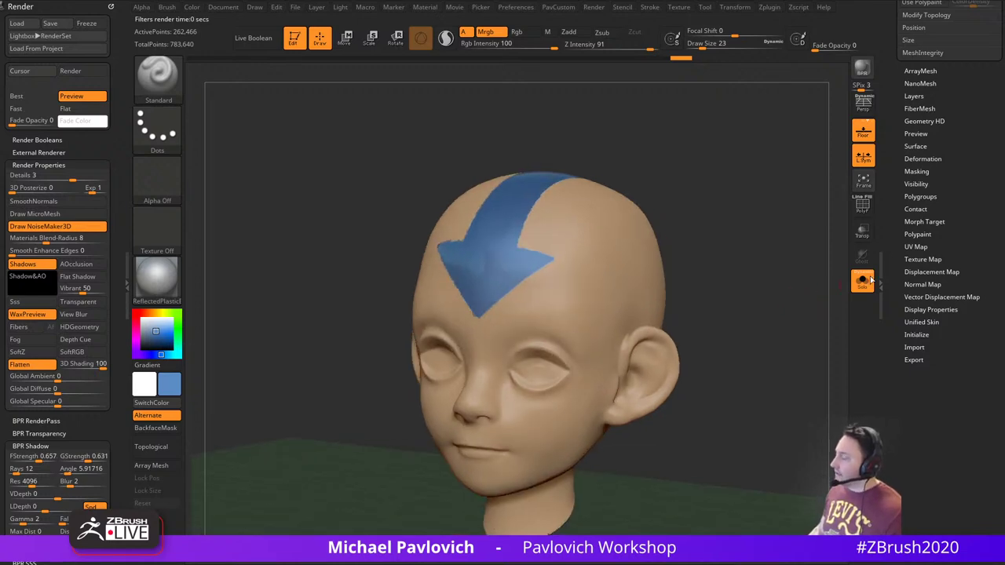
pyautogui.moveTo(901, 235); pyautogui.dragTo(912, 444)
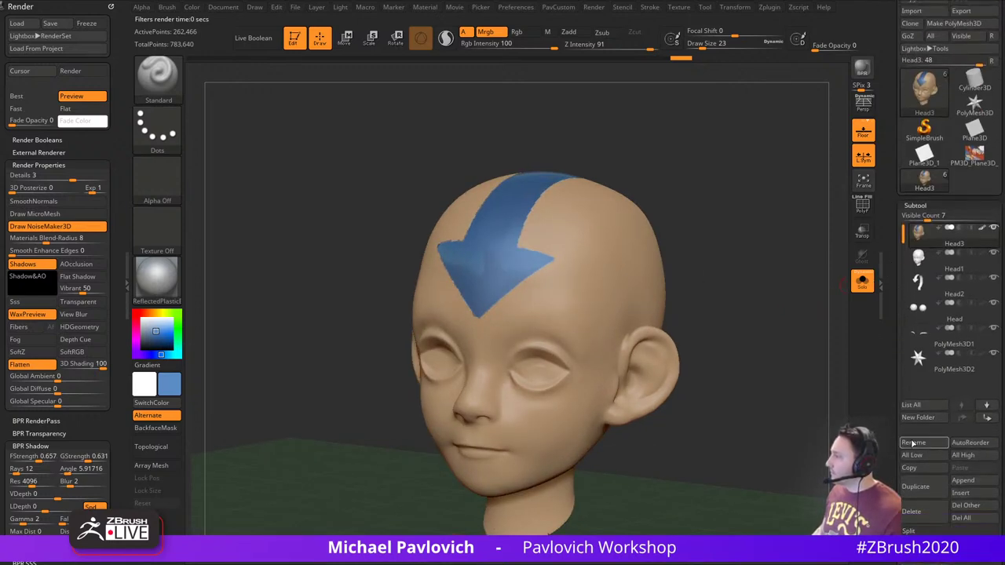
pyautogui.scroll(-1, 894, 448)
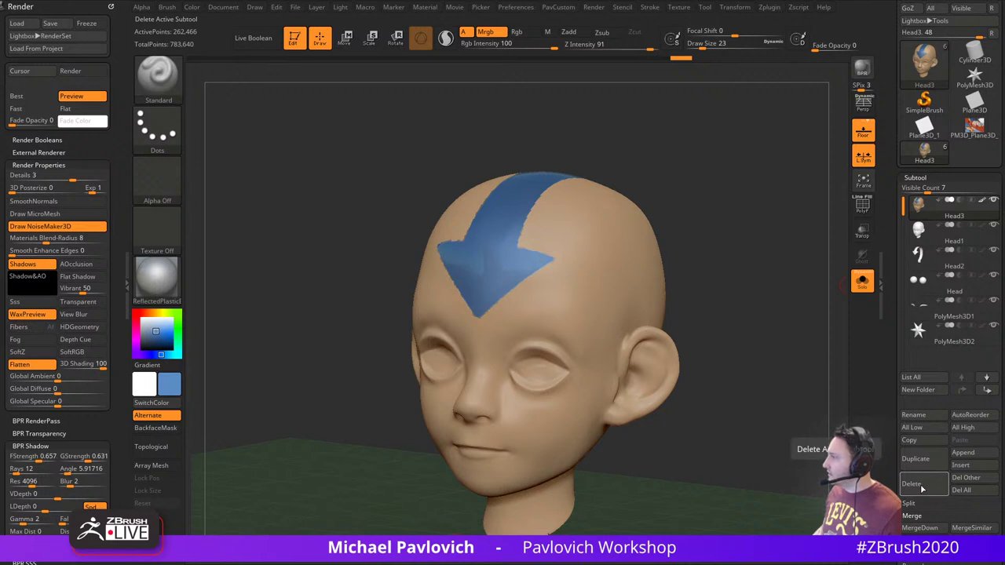
pyautogui.click(922, 488)
pyautogui.click(930, 508)
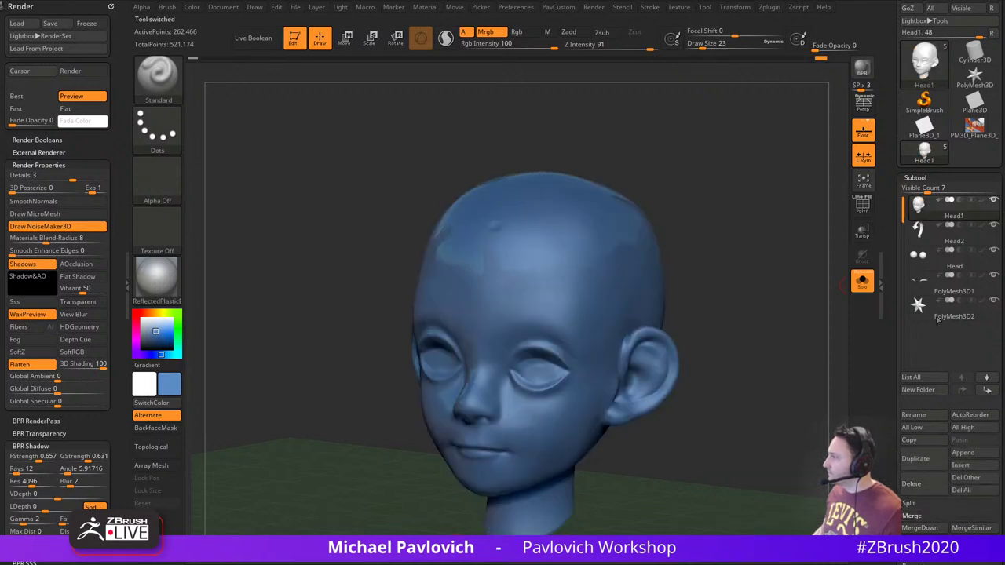
# Turn on polypaint for the Head1 subtool and leave Solo mode to show all the head's parts
pyautogui.keyDown('shift'); pyautogui.click(982, 201); pyautogui.keyUp('shift')
pyautogui.keyDown('alt'); pyautogui.moveTo(763, 295); pyautogui.dragTo(755, 274); pyautogui.keyUp('alt')
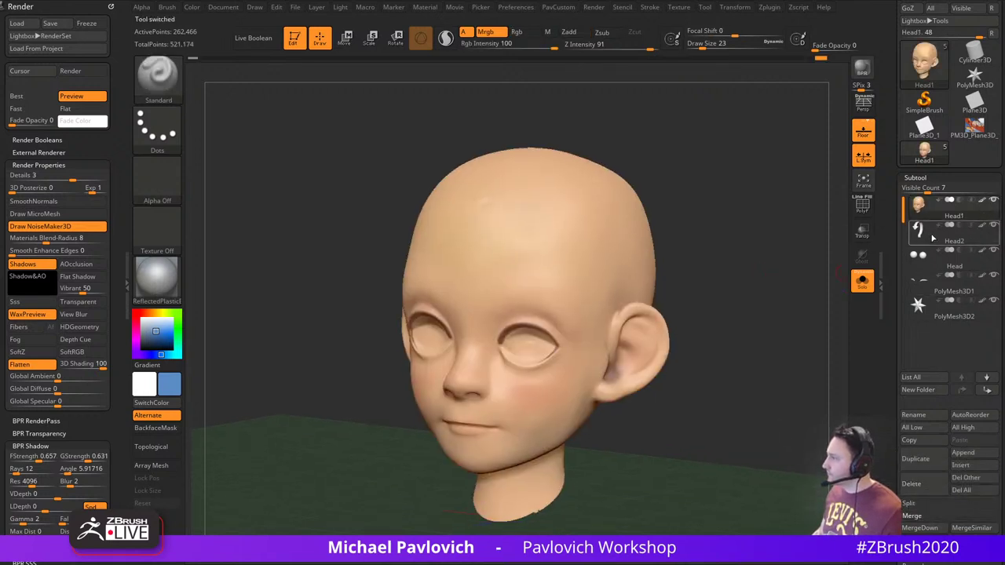
pyautogui.keyDown('shift'); pyautogui.click(982, 227); pyautogui.keyUp('shift')
pyautogui.keyDown('shift'); pyautogui.click(981, 227); pyautogui.keyUp('shift')
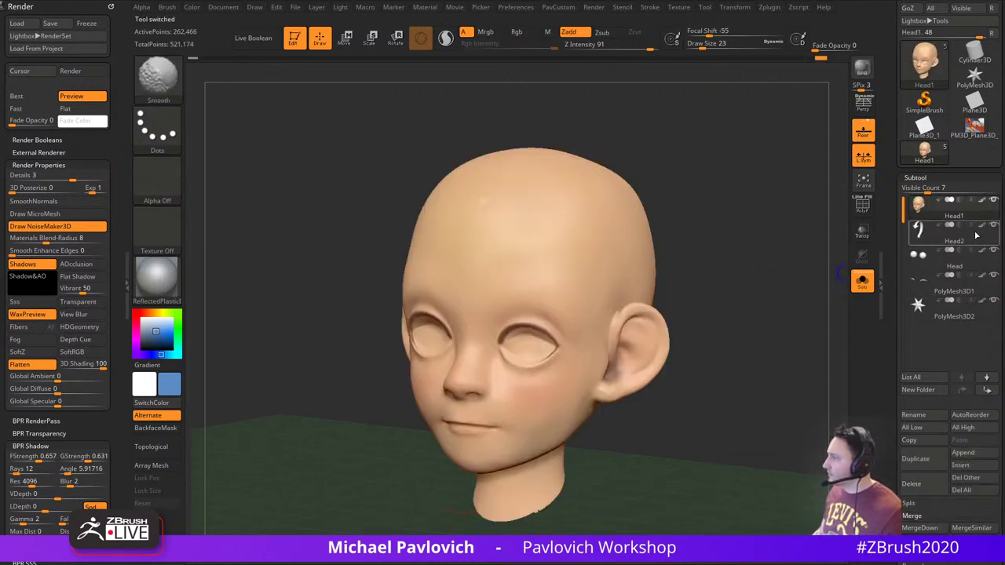
pyautogui.click(862, 281)
pyautogui.moveTo(756, 294)
pyautogui.keyDown('alt'); pyautogui.mouseDown()
pyautogui.moveTo(735, 272)
pyautogui.moveTo(751, 306)
pyautogui.mouseUp(); pyautogui.keyUp('alt')
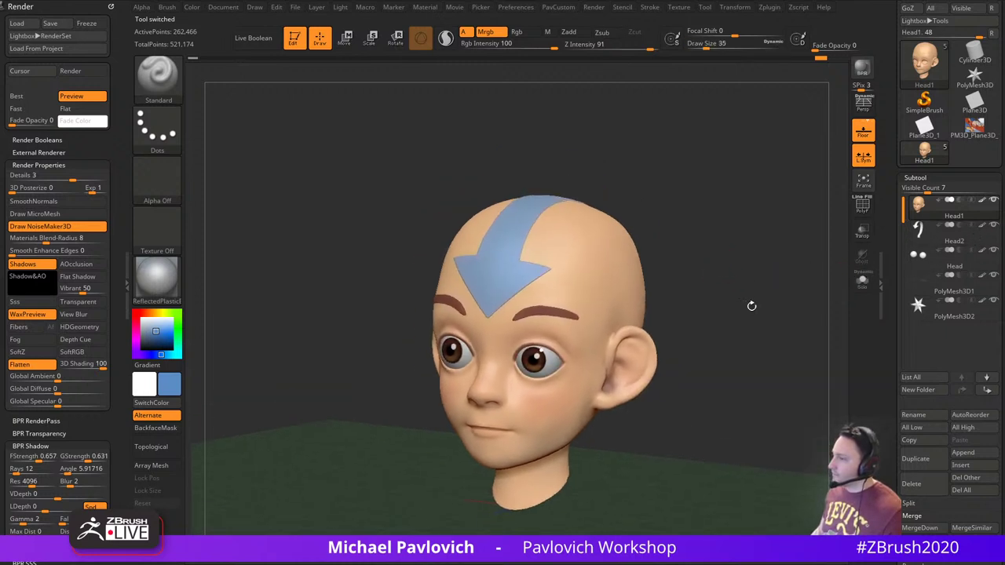
# Make the separate arrow subtool active and choose BasicMaterial as its material
pyautogui.moveTo(678, 245); pyautogui.dragTo(636, 247)
pyautogui.click(966, 243)
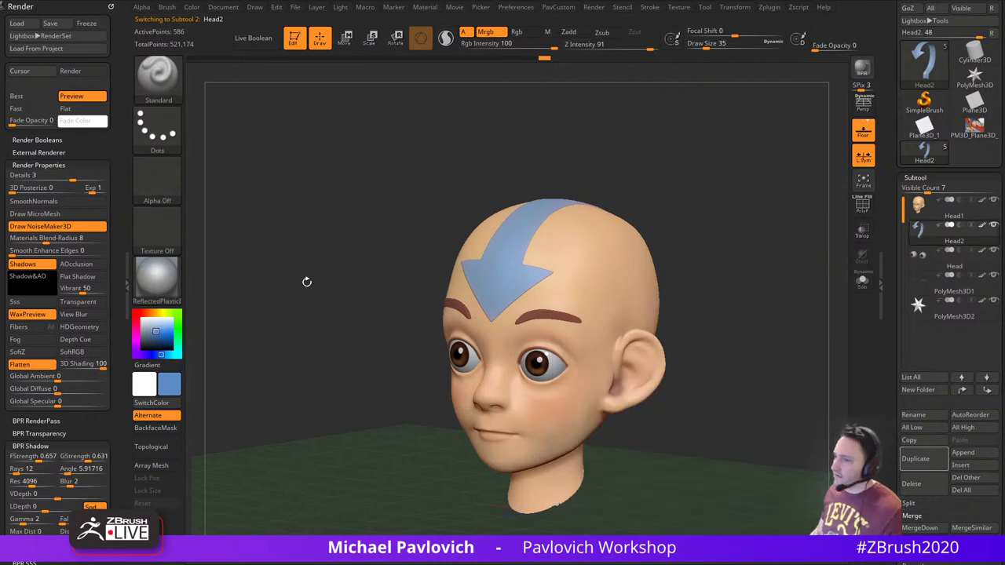
pyautogui.click(163, 280)
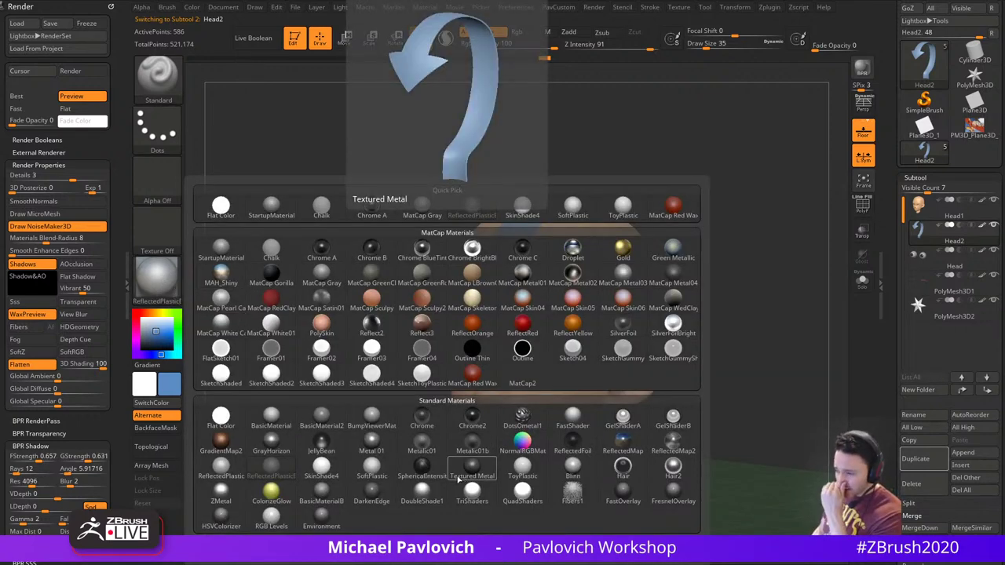
pyautogui.click(272, 420)
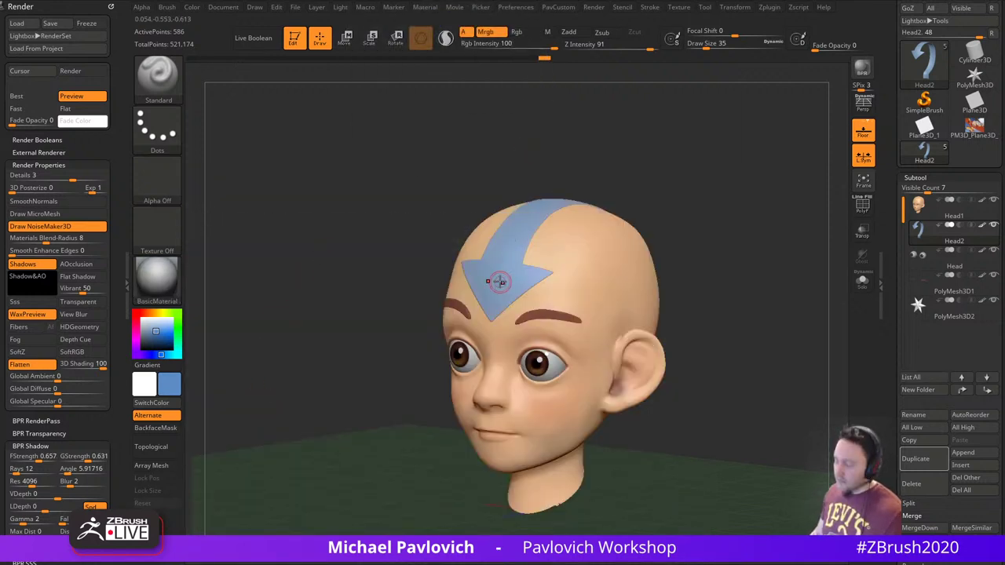
# Fill the arrow subtool on the head with a muted greyish blue
pyautogui.press('c')
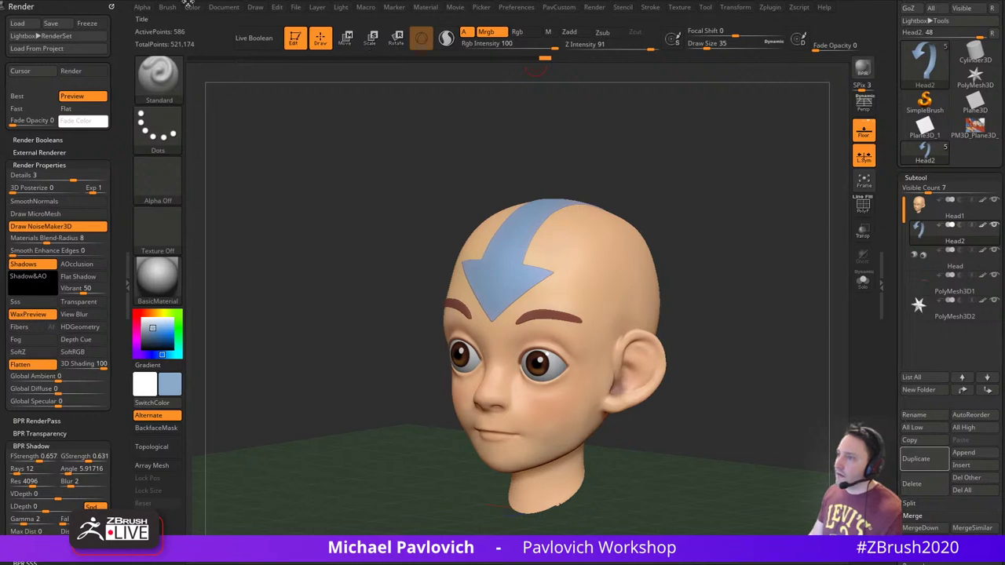
pyautogui.click(192, 8)
pyautogui.click(219, 233)
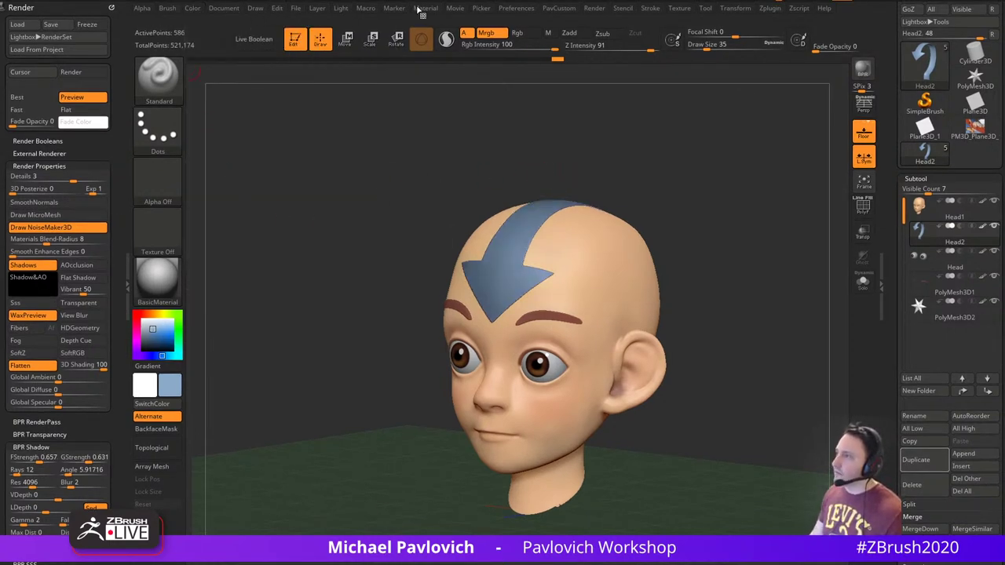
# Set the BasicMaterial modifiers to Diffuse 100 and Specular 23
pyautogui.click(417, 9)
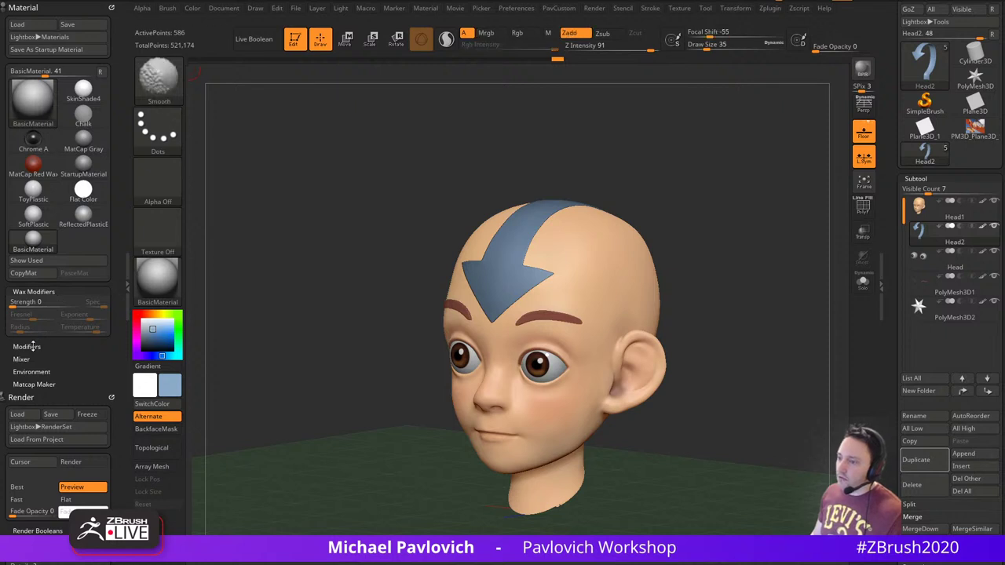
pyautogui.keyDown('shift'); pyautogui.click(33, 346); pyautogui.keyUp('shift')
pyautogui.moveTo(109, 338); pyautogui.dragTo(109, 302)
pyautogui.moveTo(95, 360); pyautogui.dragTo(115, 359)
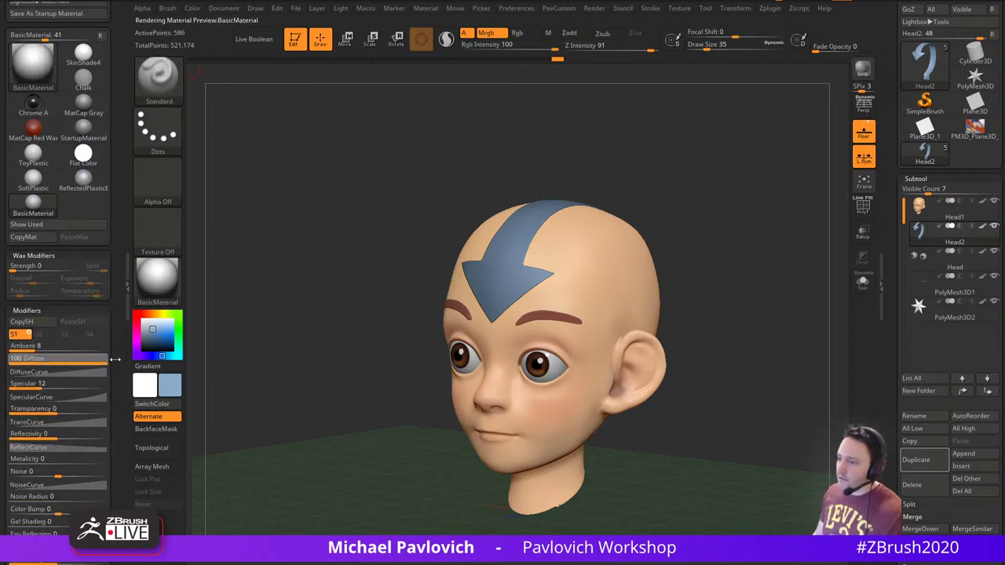
pyautogui.moveTo(44, 385)
pyautogui.mouseDown()
pyautogui.moveTo(83, 384)
pyautogui.moveTo(63, 386)
pyautogui.mouseUp()
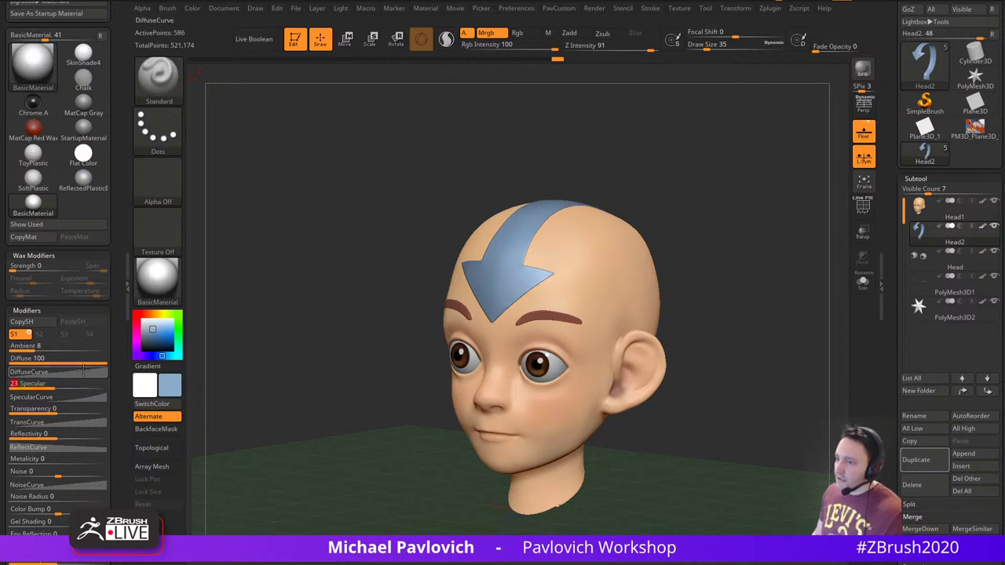
pyautogui.moveTo(397, 276); pyautogui.dragTo(759, 301)
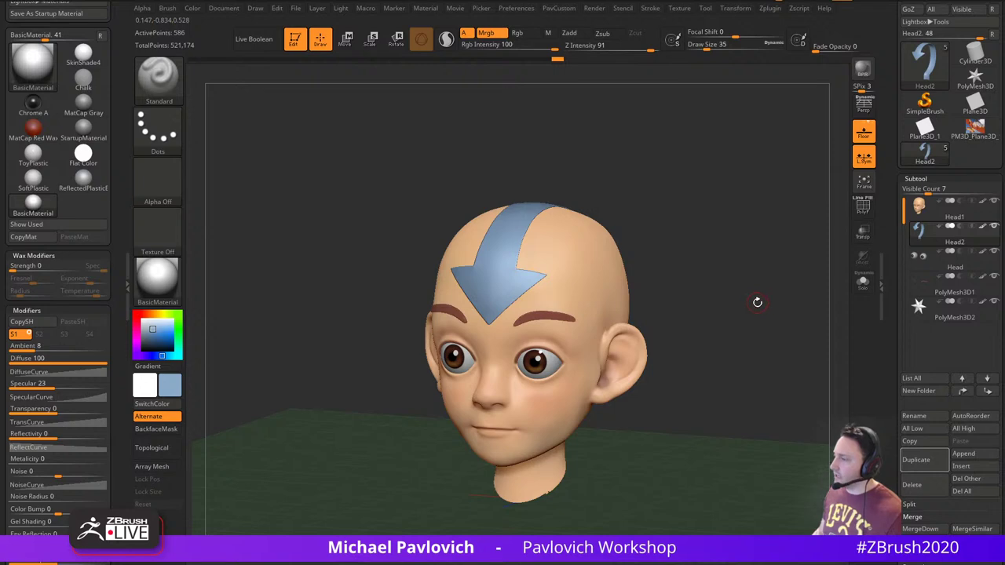
# Switch to the Flat Color material with white and turn off the polypaint on the arrow and eye subtools
pyautogui.click(157, 279)
pyautogui.click(229, 423)
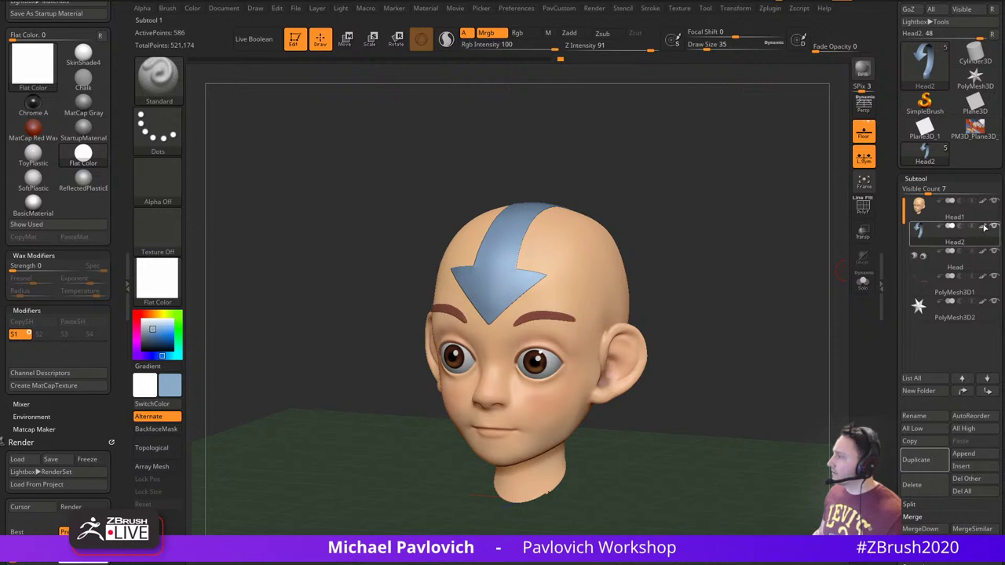
pyautogui.moveTo(151, 329); pyautogui.dragTo(140, 316)
pyautogui.keyDown('alt'); pyautogui.moveTo(568, 356); pyautogui.dragTo(566, 328, button='right'); pyautogui.keyUp('alt')
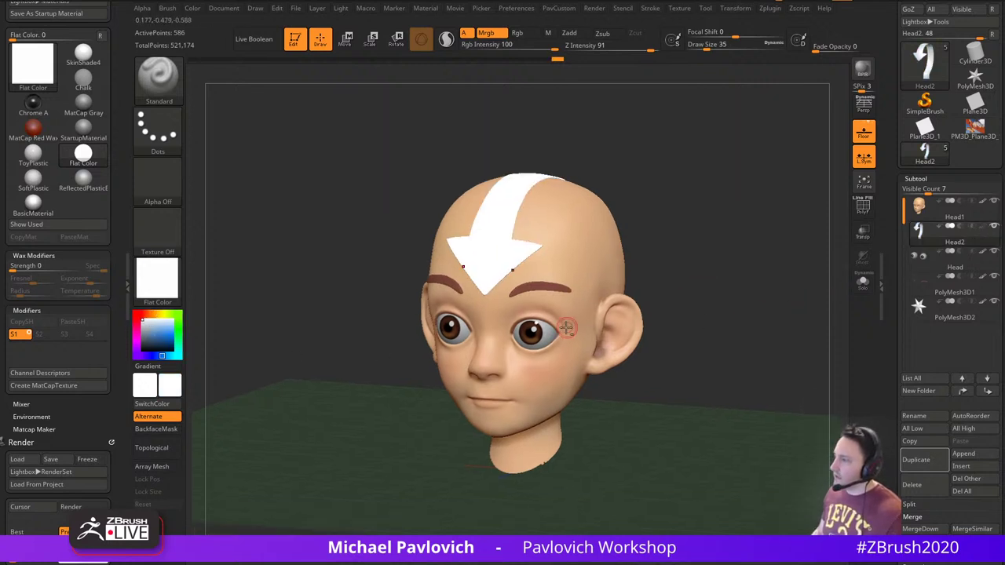
pyautogui.keyDown('alt'); pyautogui.click(541, 331); pyautogui.keyUp('alt')
pyautogui.click(982, 251)
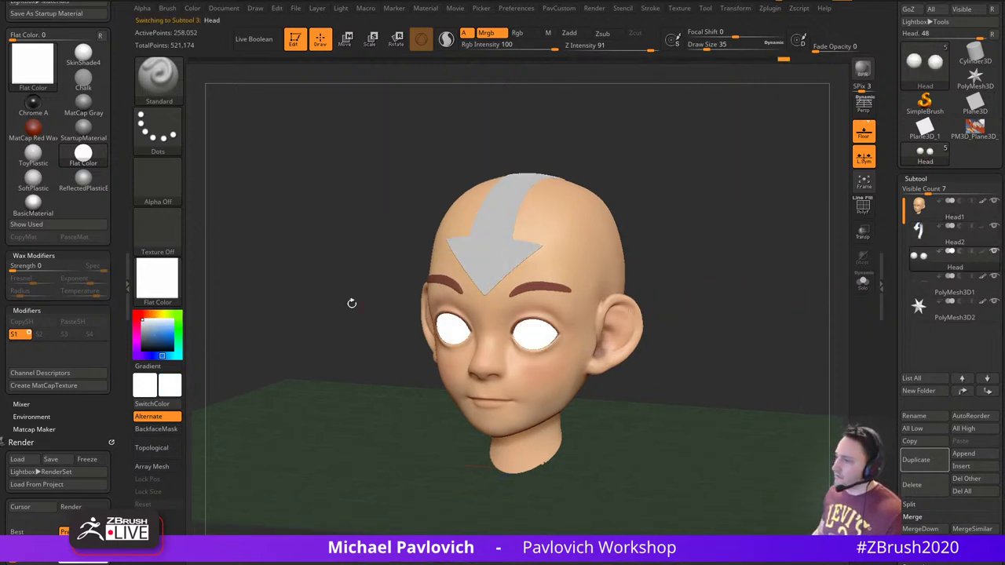
# Render a BPR preview of the white arrow and eyes, and turn the polypaint of both subtools back on
pyautogui.keyDown('shift'); pyautogui.moveTo(688, 188); pyautogui.dragTo(782, 186); pyautogui.keyUp('shift')
pyautogui.hotkey('shift', 'r')
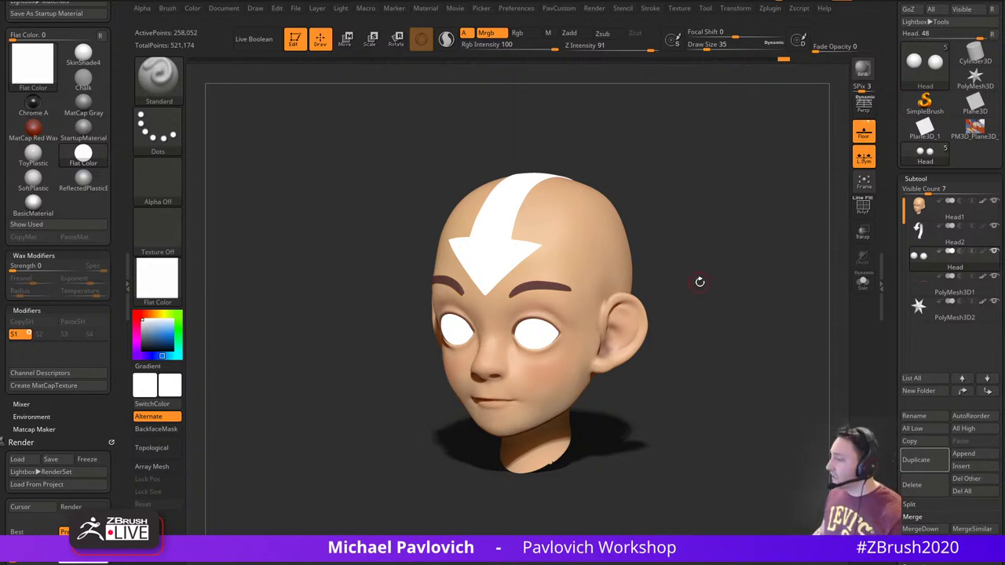
pyautogui.press('s')
pyautogui.moveTo(700, 282); pyautogui.dragTo(718, 285)
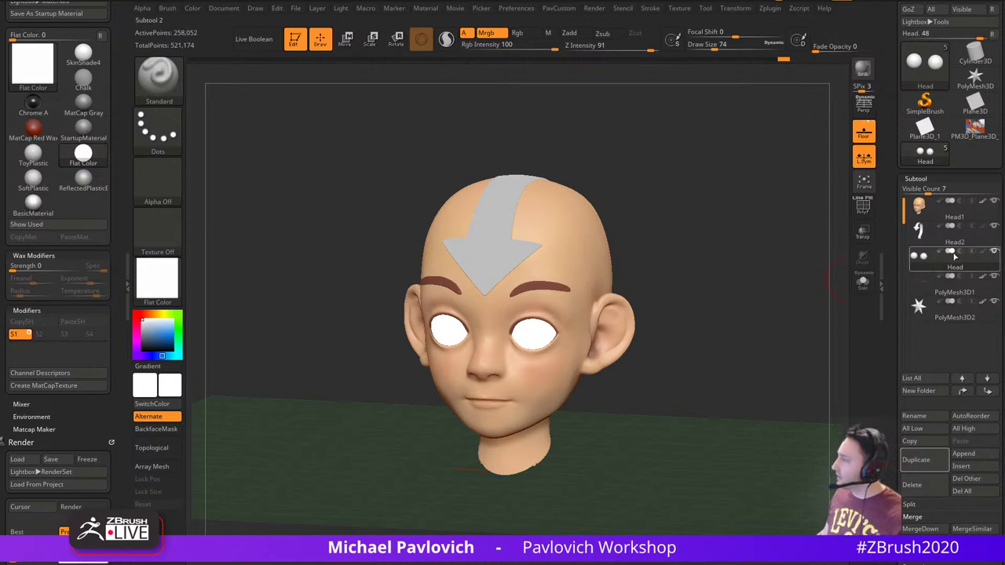
pyautogui.click(983, 253)
pyautogui.click(982, 227)
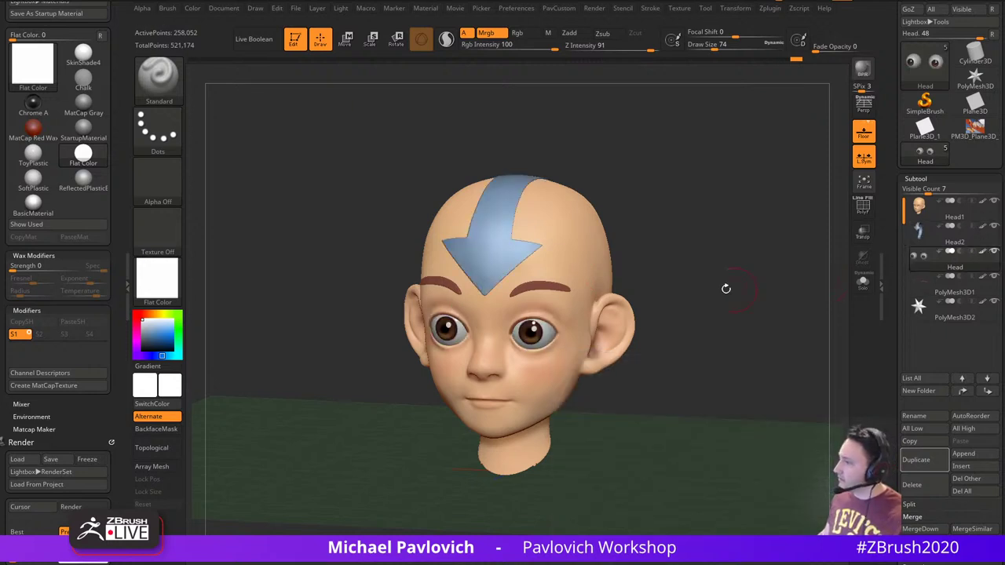
# Select the head subtool and choose a muted purple as the paint color
pyautogui.moveTo(724, 288); pyautogui.dragTo(724, 275)
pyautogui.keyDown('alt'); pyautogui.click(560, 318); pyautogui.keyUp('alt')
pyautogui.click(138, 314)
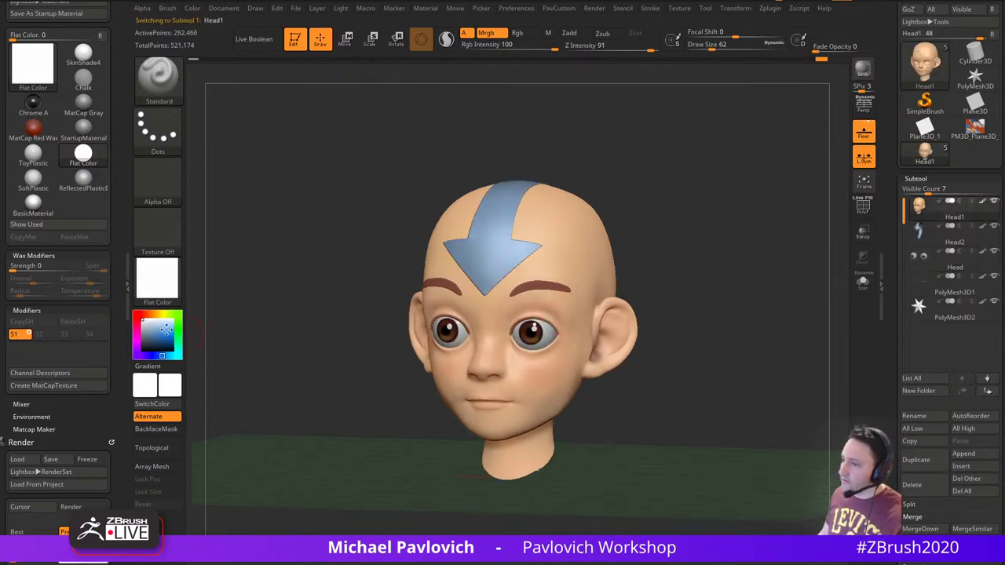
pyautogui.moveTo(167, 330); pyautogui.dragTo(150, 339)
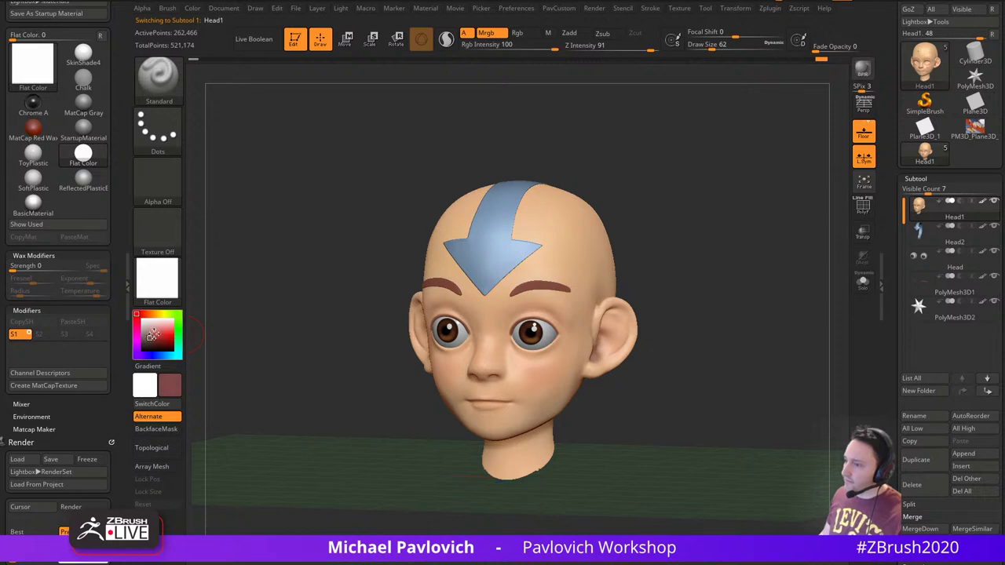
pyautogui.click(138, 345)
# Try a purple stroke under the eyes with the brush in Mrgb mode and undo it
pyautogui.keyDown('shift'); pyautogui.moveTo(577, 280); pyautogui.dragTo(522, 289, button='right'); pyautogui.keyUp('shift')
pyautogui.moveTo(522, 358); pyautogui.dragTo(559, 345)
pyautogui.hotkey('ctrl', 'z')
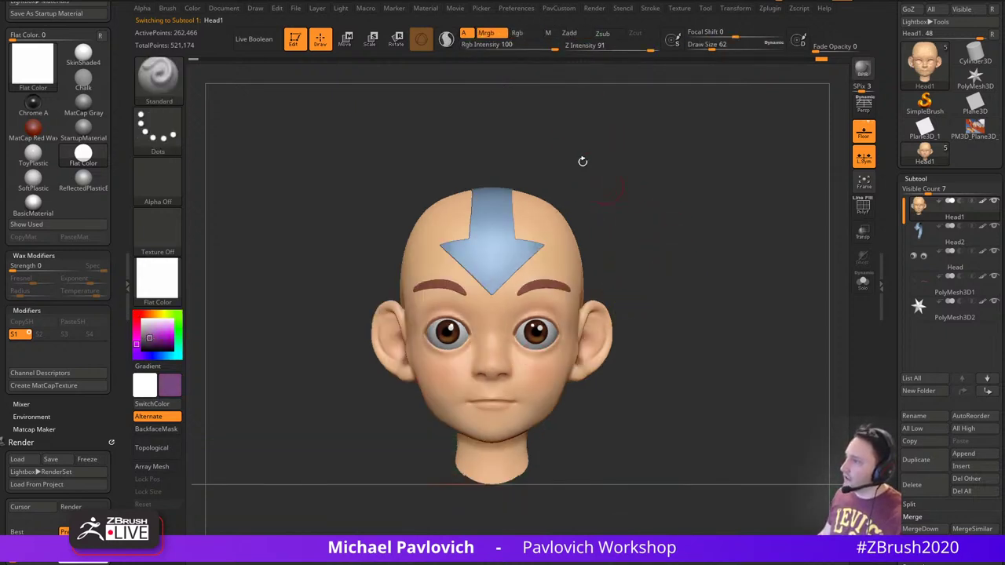
# Switch the brush to Rgb only, try a purple stroke under the eyes at full intensity and undo it
pyautogui.click(524, 37)
pyautogui.moveTo(670, 236); pyautogui.dragTo(611, 261)
pyautogui.moveTo(509, 347); pyautogui.dragTo(567, 348)
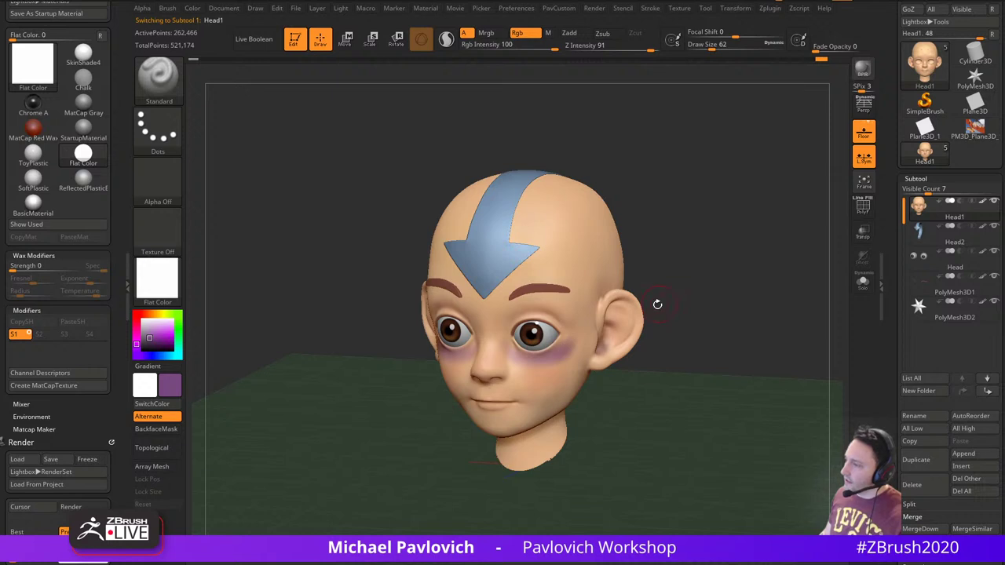
pyautogui.hotkey('ctrl', 'z')
# Lower the Rgb Intensity to 19 and paint soft purple shadows under the eyes
pyautogui.click(504, 46)
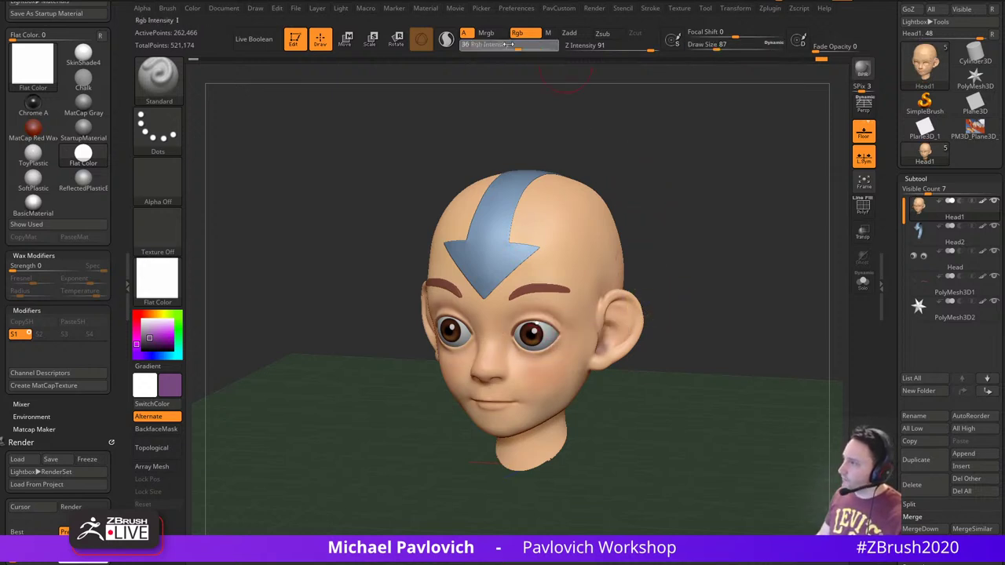
pyautogui.moveTo(705, 275)
pyautogui.mouseDown()
pyautogui.moveTo(705, 260)
pyautogui.moveTo(646, 287)
pyautogui.mouseUp()
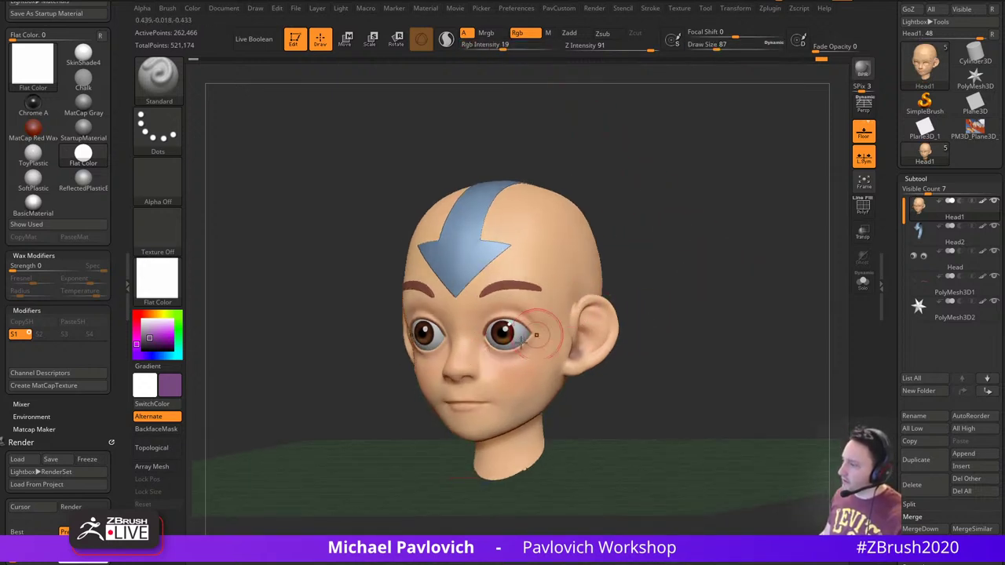
pyautogui.moveTo(481, 340); pyautogui.dragTo(506, 336)
pyautogui.moveTo(662, 274); pyautogui.dragTo(668, 291)
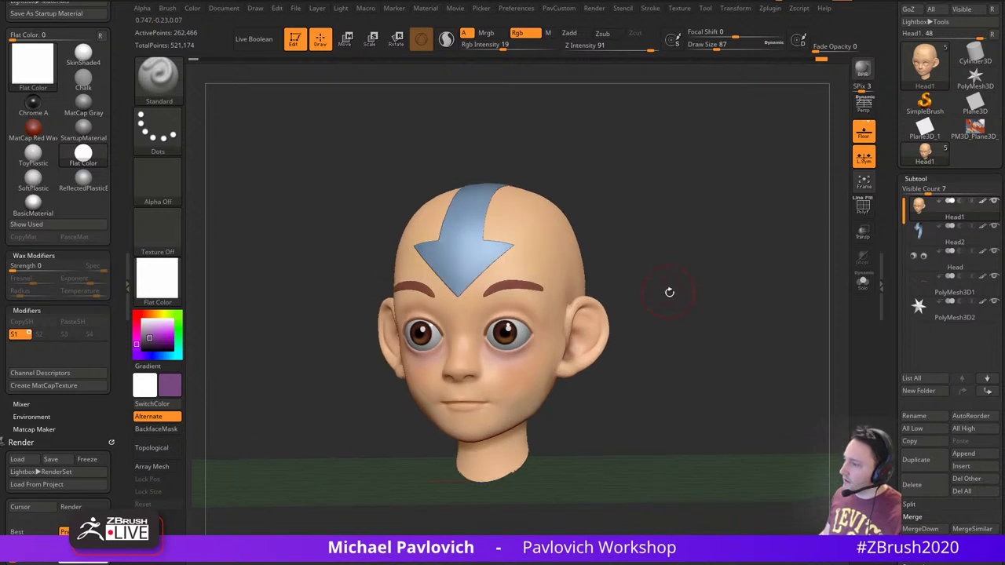
# Try blue and purple tints around the eyes and upper lids, and undo the eye shadow painting
pyautogui.click(158, 356)
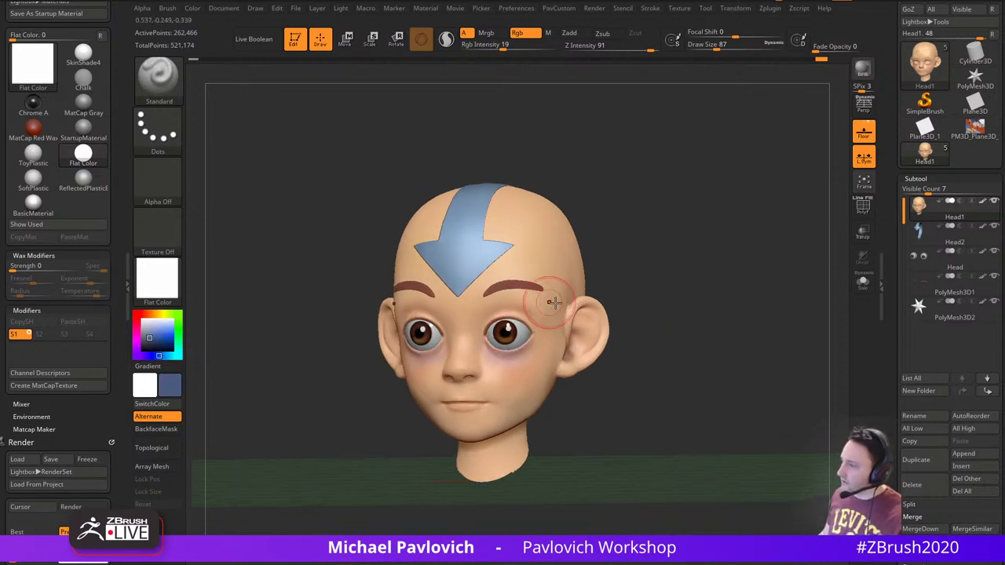
pyautogui.moveTo(520, 340)
pyautogui.mouseDown()
pyautogui.moveTo(516, 357)
pyautogui.moveTo(480, 333)
pyautogui.moveTo(536, 324)
pyautogui.mouseUp()
pyautogui.click(135, 355)
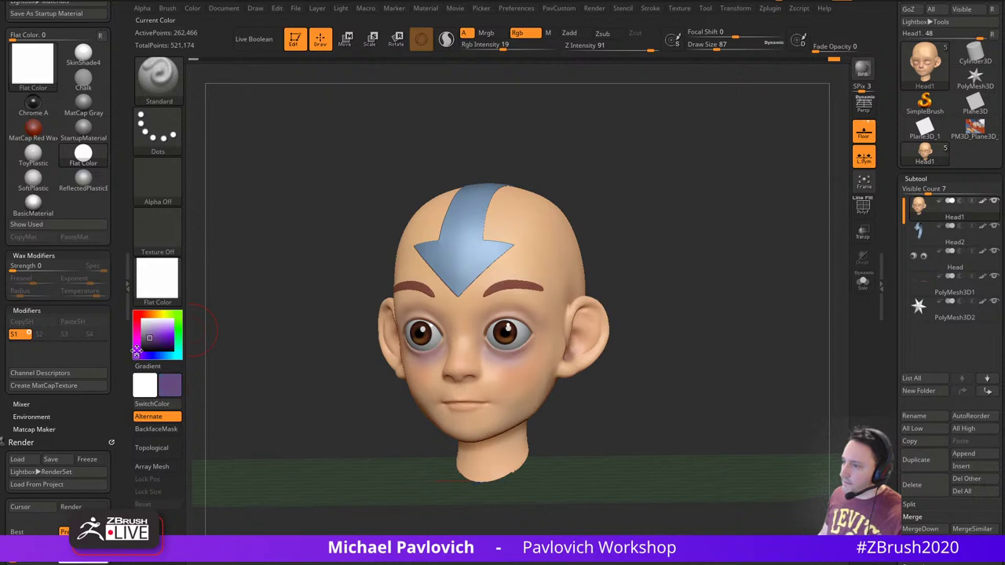
pyautogui.moveTo(657, 299); pyautogui.dragTo(685, 315)
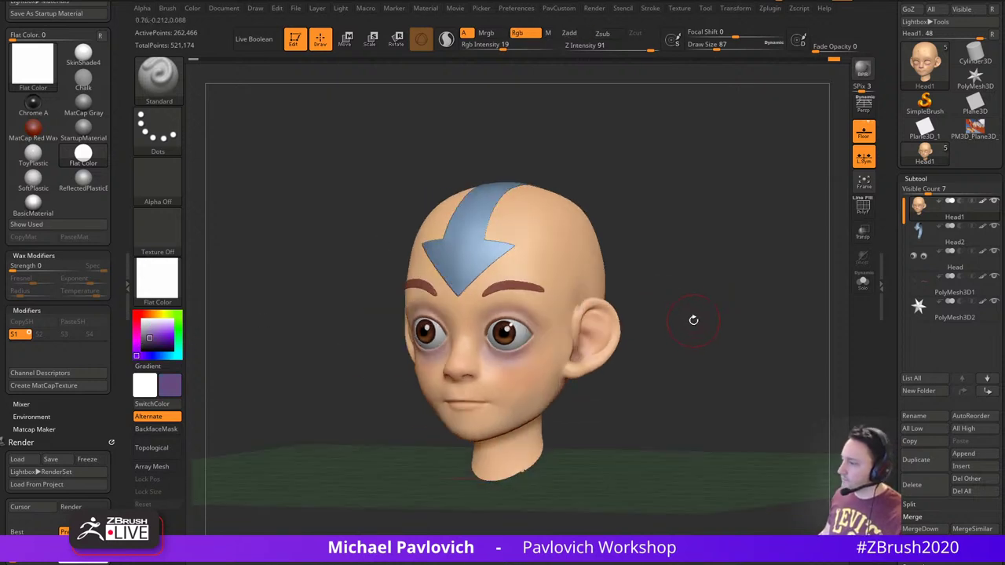
pyautogui.press('ctrl')
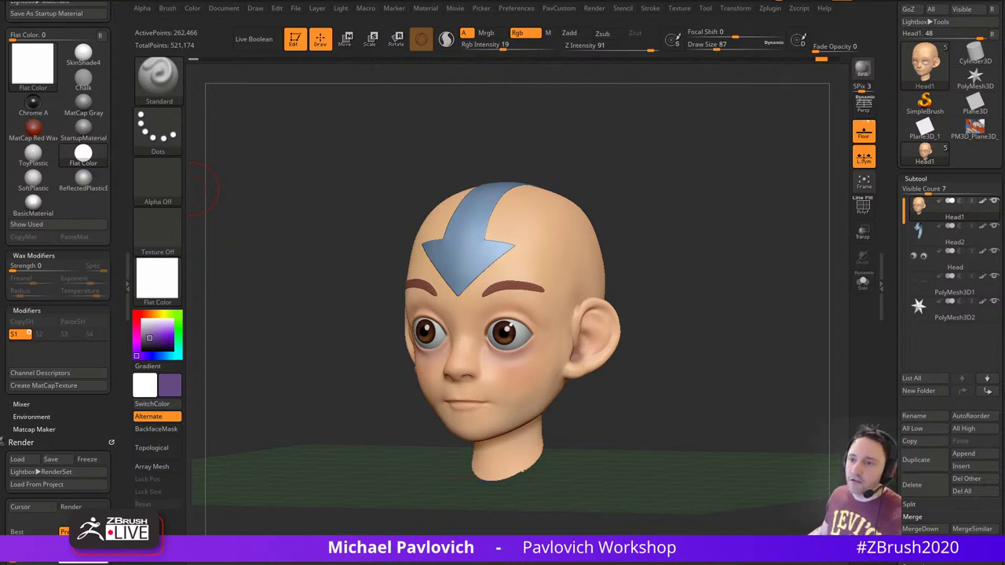
# Switch to the browser and search the YouTube channel for "maya blendshapes"
pyautogui.hotkey('alt', 'Tab')
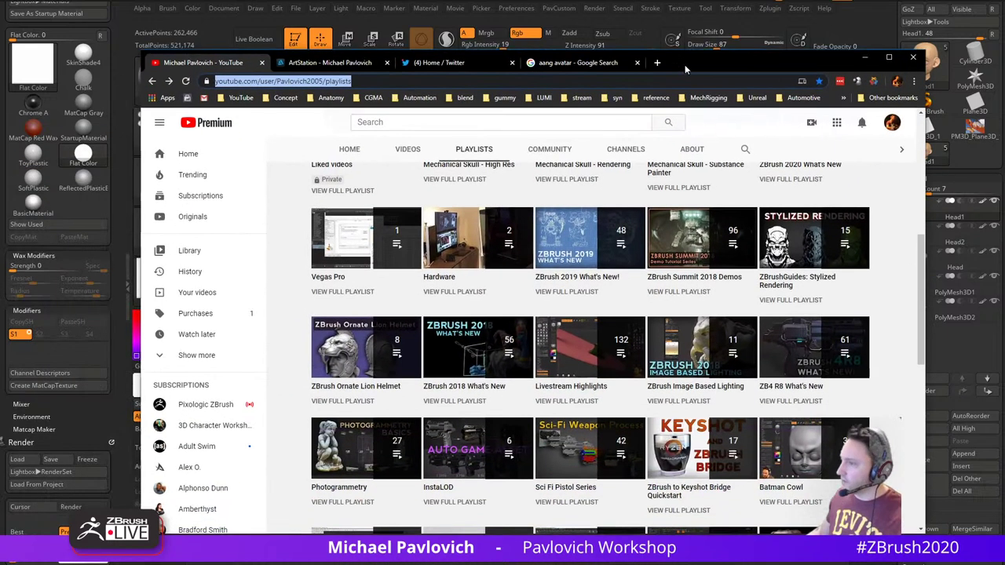
pyautogui.scroll(1, 413, 225)
pyautogui.scroll(4, 412, 225)
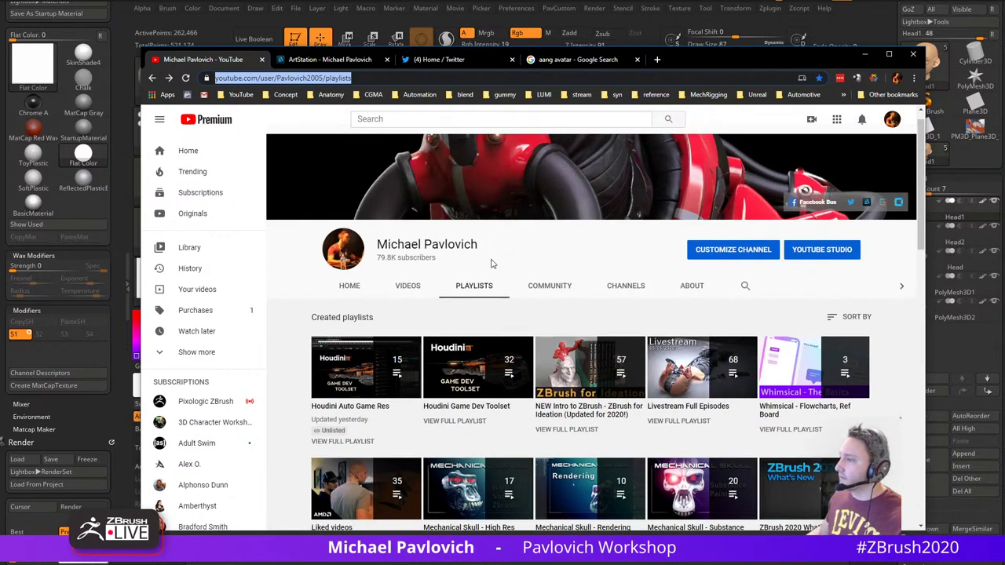
pyautogui.click(745, 287)
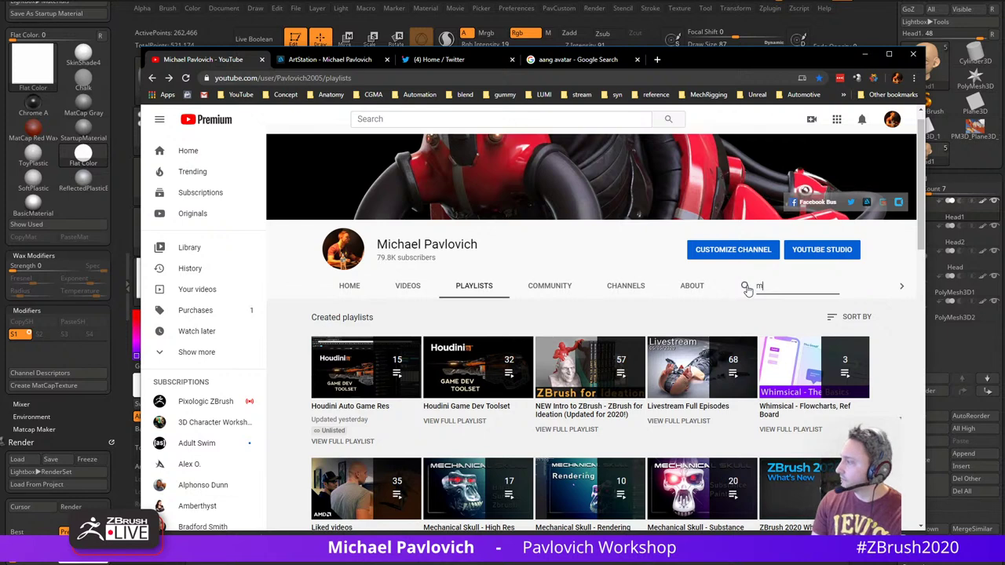
pyautogui.write('maya blendshapes')
pyautogui.press('Return')
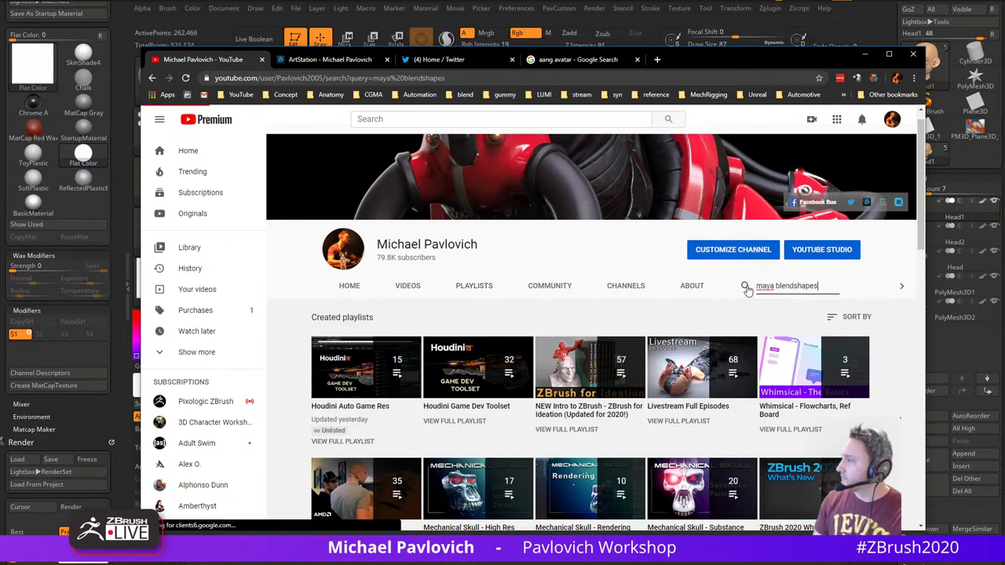
# Open the ZBrush Maya Blendshapes Plugin video, copy its share link and pause playback
pyautogui.click(510, 334)
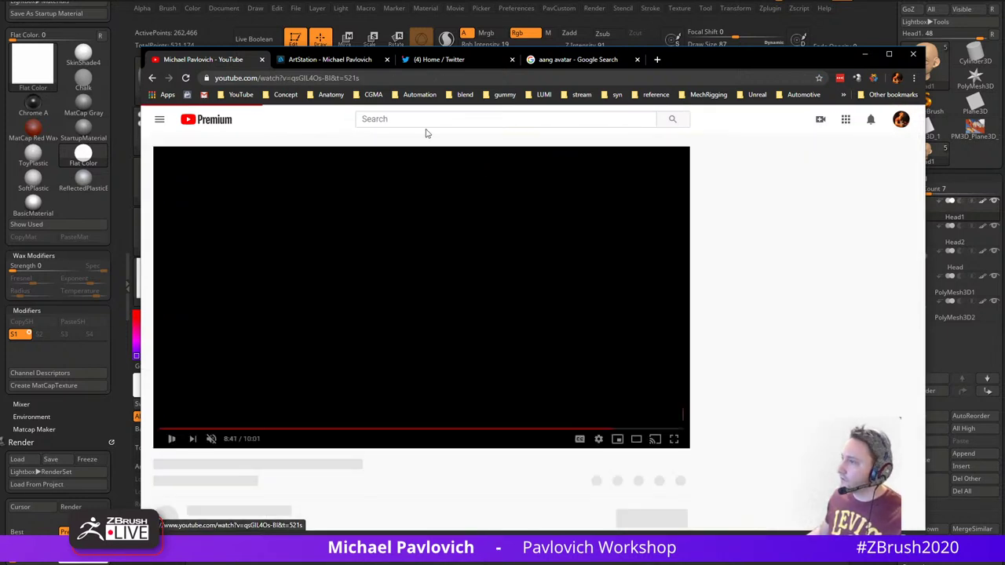
pyautogui.scroll(-1, 288, 478)
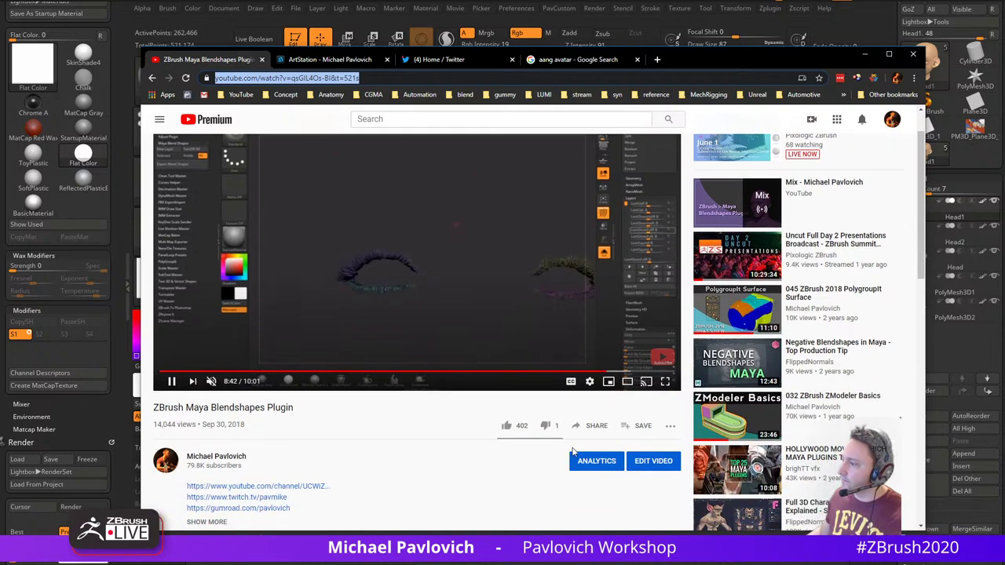
pyautogui.click(597, 426)
pyautogui.click(639, 380)
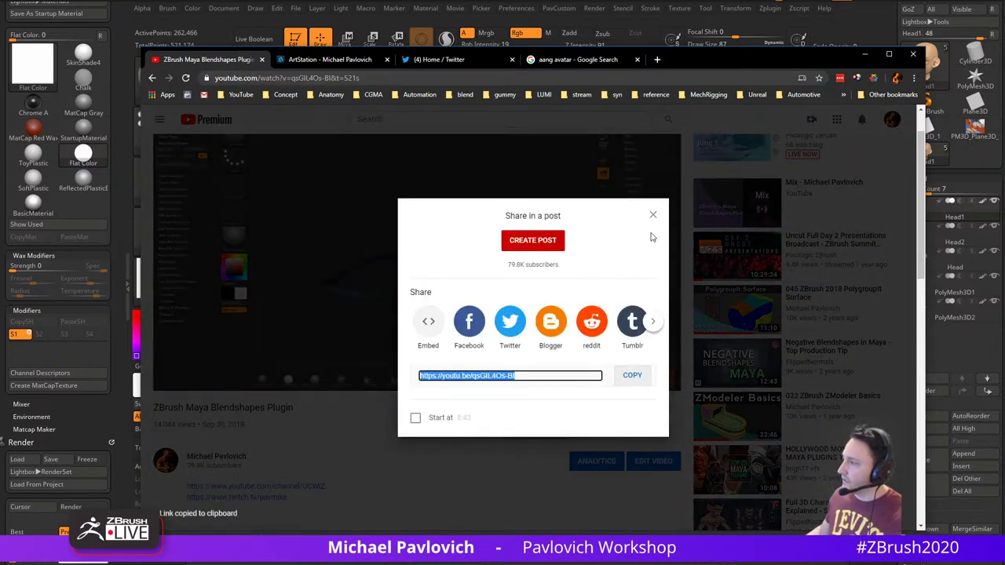
pyautogui.click(653, 215)
pyautogui.click(172, 381)
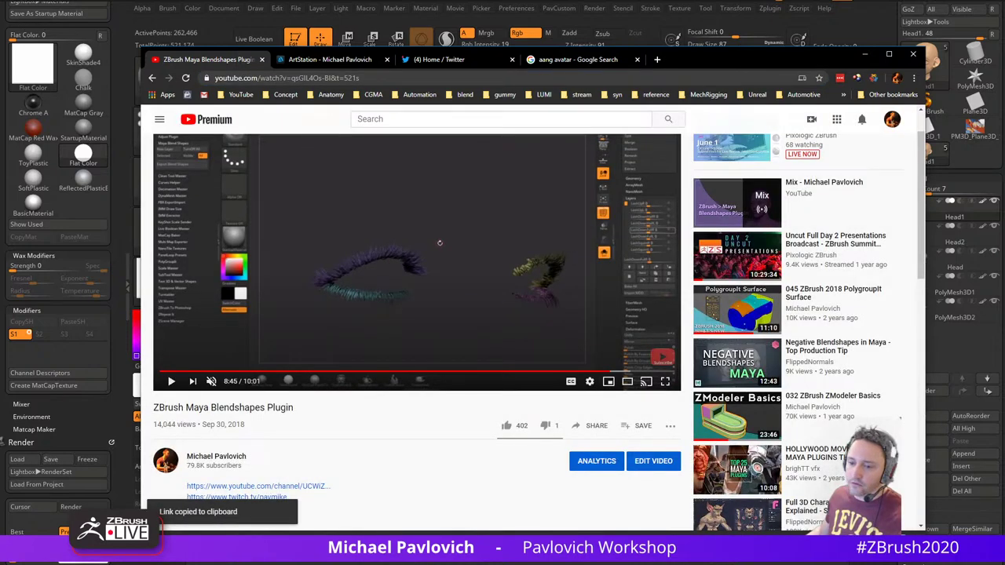
# Return from the browser to ZBrush and set the Draw Size to 77
pyautogui.click(29, 333)
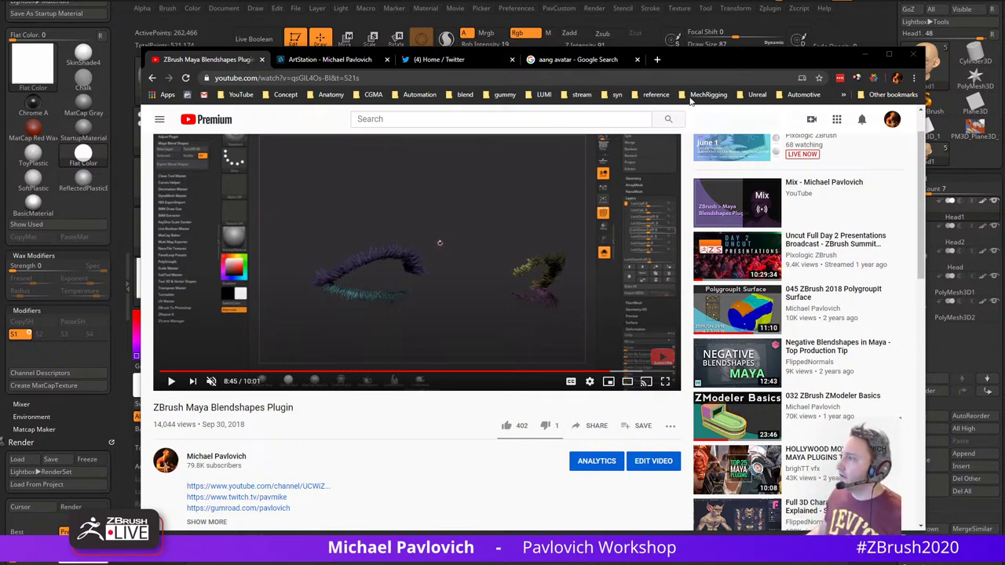
pyautogui.moveTo(706, 61); pyautogui.dragTo(742, 564)
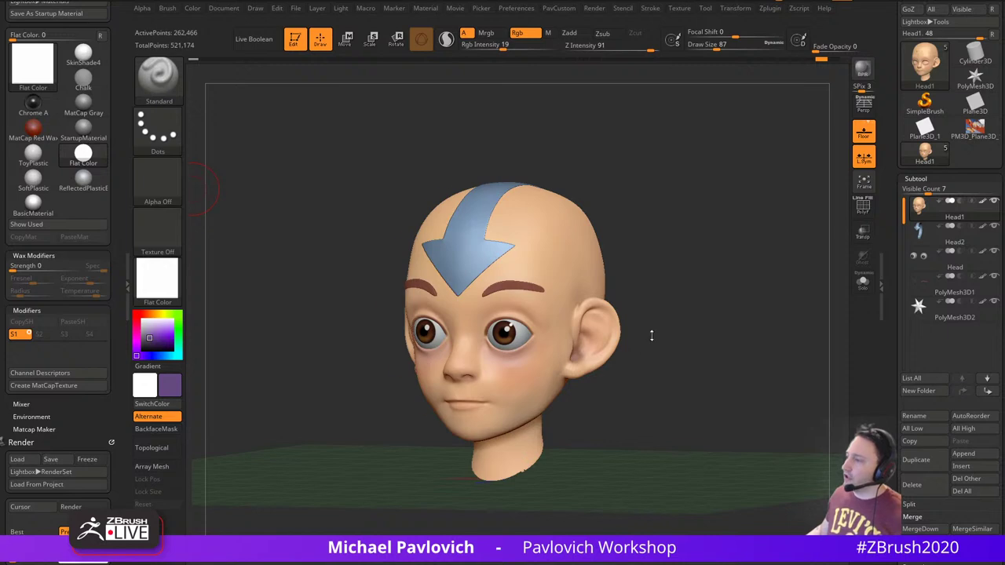
pyautogui.moveTo(651, 336); pyautogui.dragTo(657, 336)
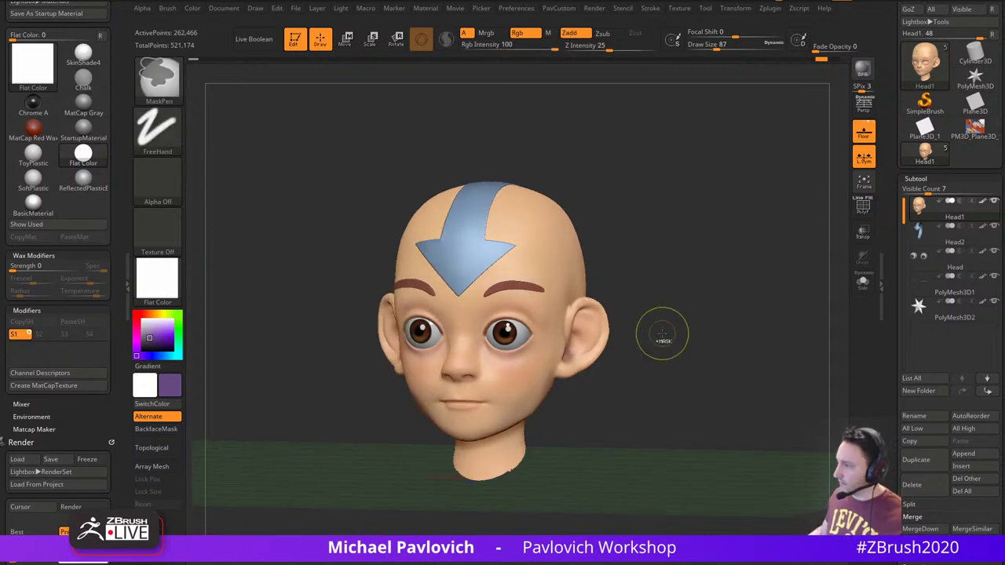
pyautogui.press('s')
pyautogui.click(692, 320)
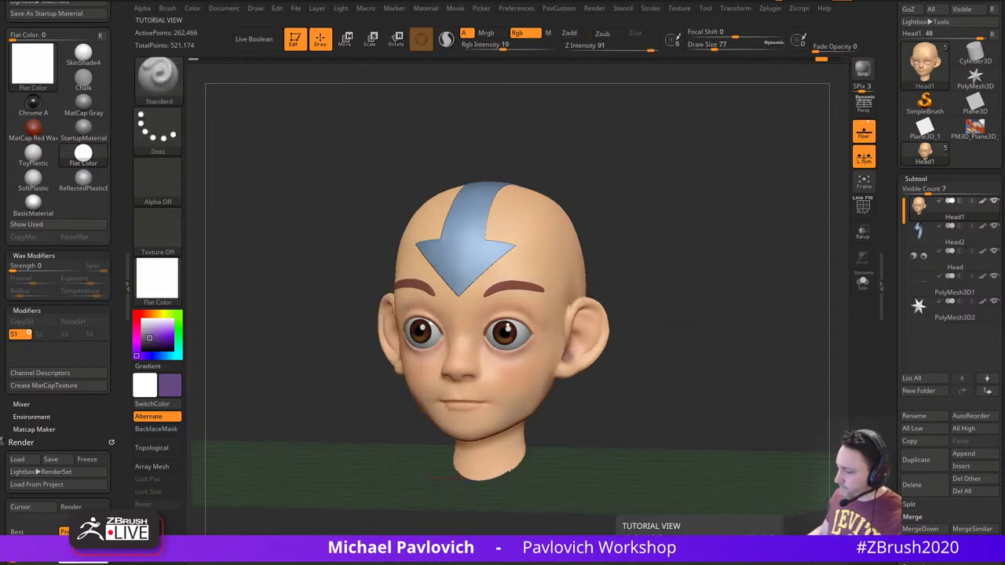
# Switch to the browser, return to the channel's playlists and look through the Mechanical Skull - Substance Painter playlist
pyautogui.moveTo(628, 561); pyautogui.dragTo(663, 107)
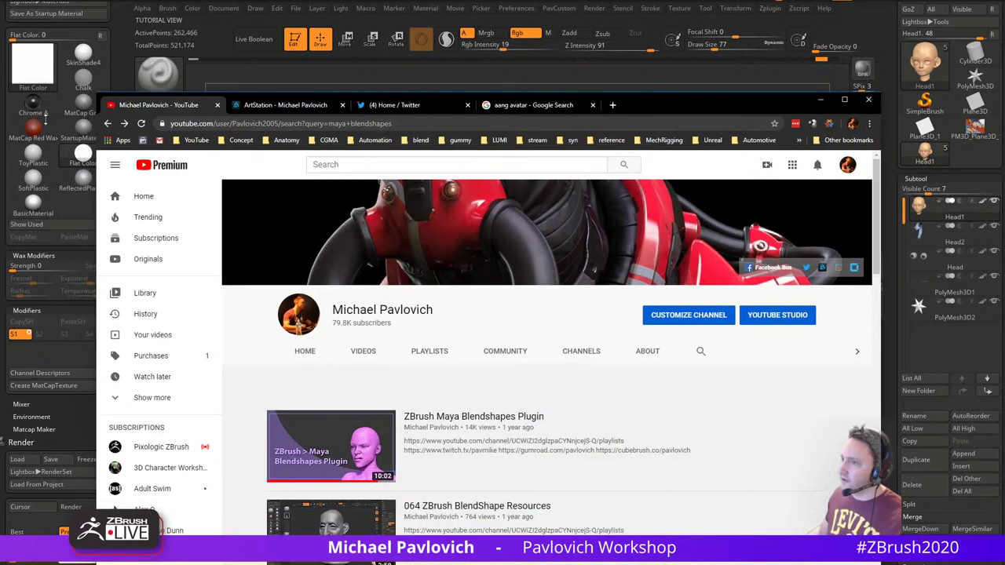
pyautogui.click(108, 124)
pyautogui.scroll(-3, 416, 303)
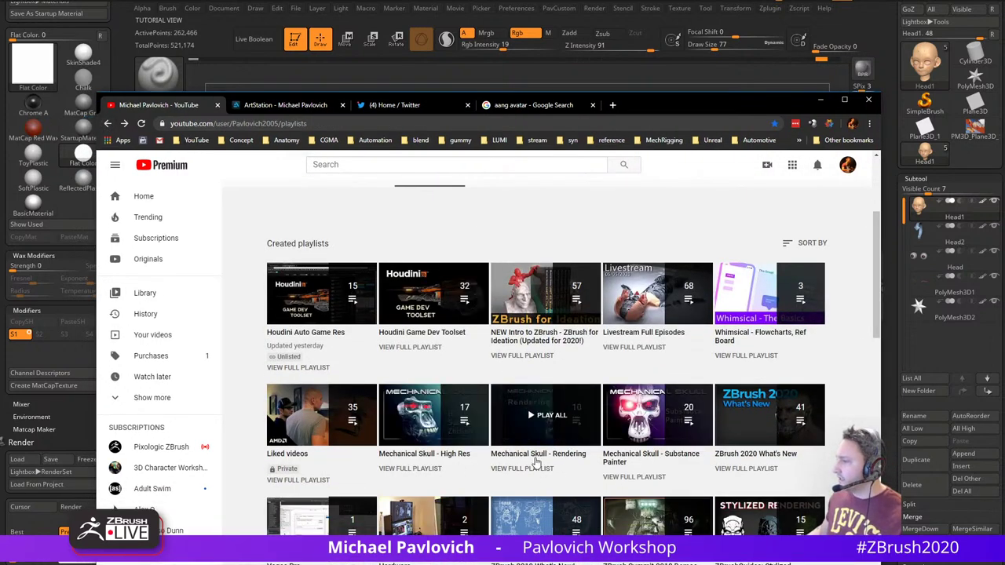
pyautogui.click(644, 476)
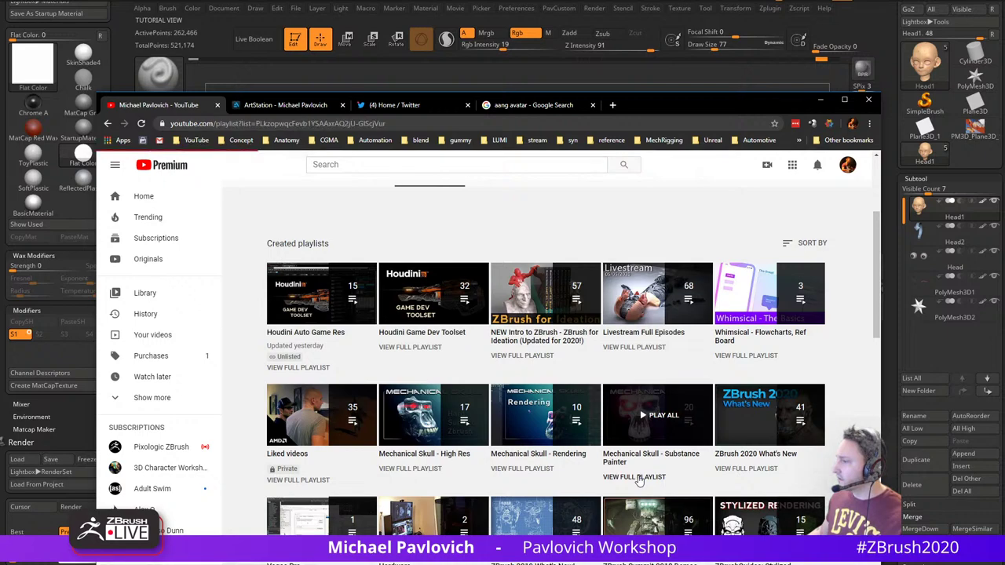
pyautogui.scroll(-5, 630, 336)
pyautogui.scroll(-5, 631, 336)
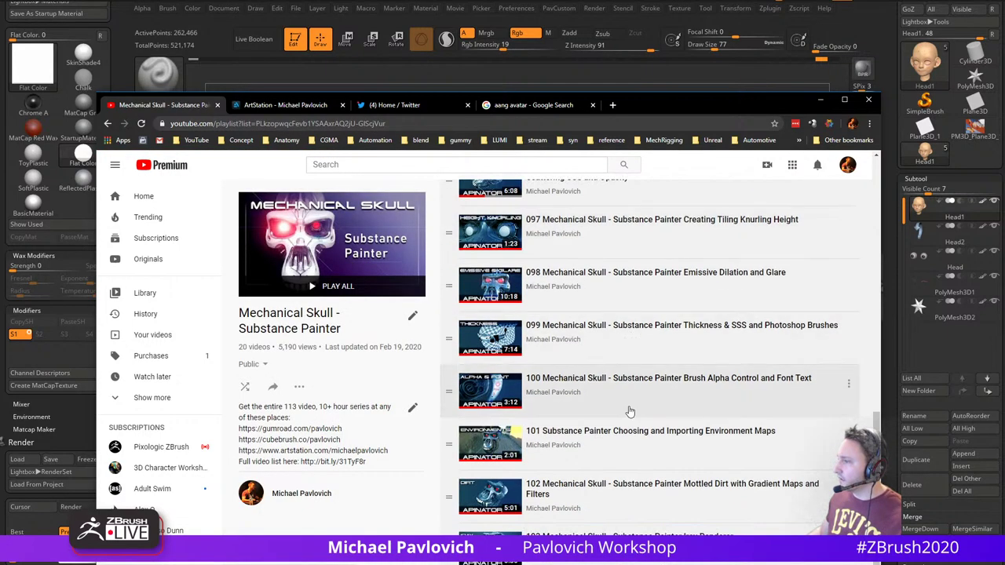
# Go back to the channel's created playlists and browse them for other Substance Painter material
pyautogui.click(108, 124)
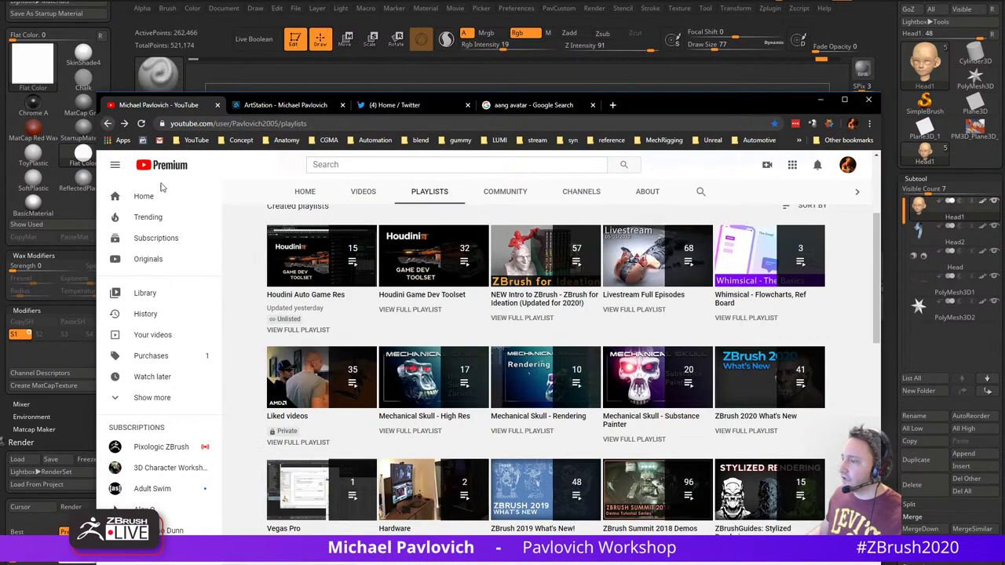
pyautogui.scroll(-2, 529, 391)
pyautogui.scroll(-8, 530, 390)
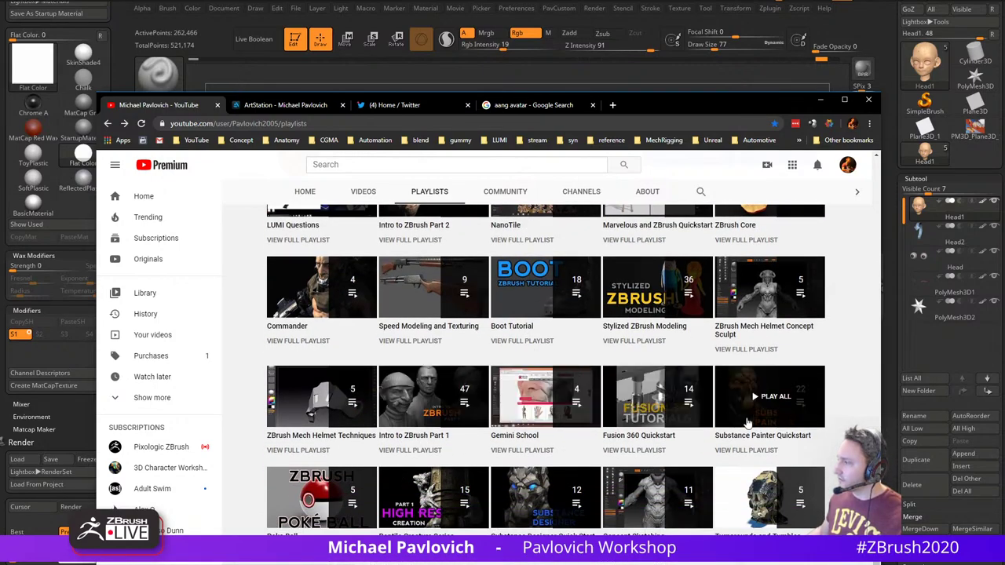
pyautogui.scroll(3, 601, 440)
pyautogui.scroll(4, 601, 454)
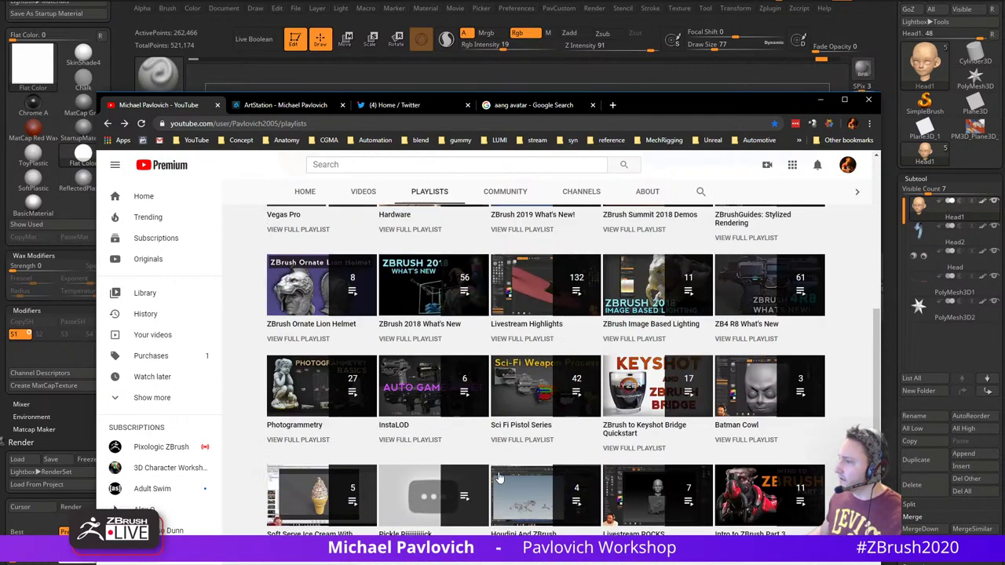
# Browse the ArtStation portfolio, look through the Commander - High Res Process images and return to the portfolio
pyautogui.click(303, 105)
pyautogui.scroll(-7, 354, 432)
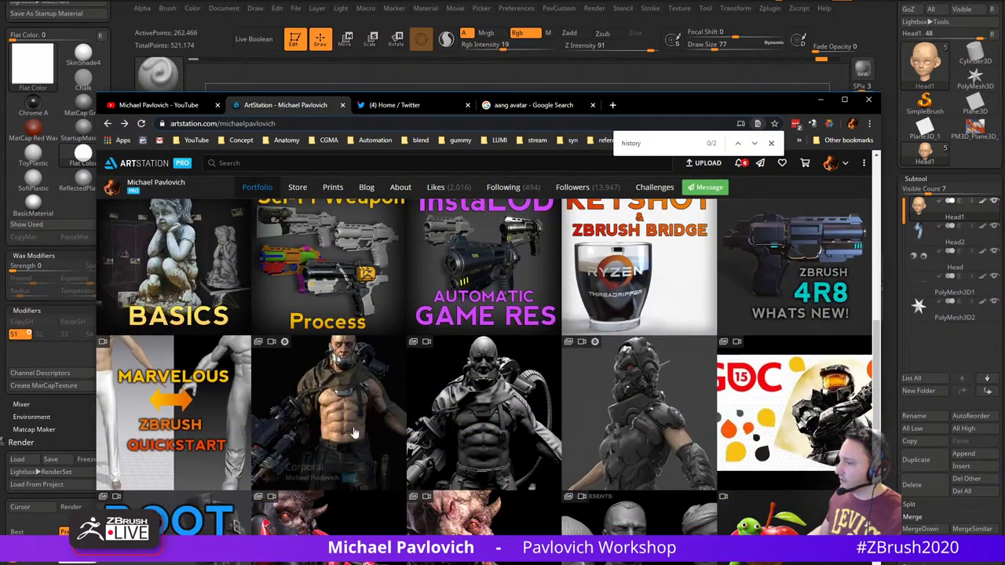
pyautogui.click(354, 433)
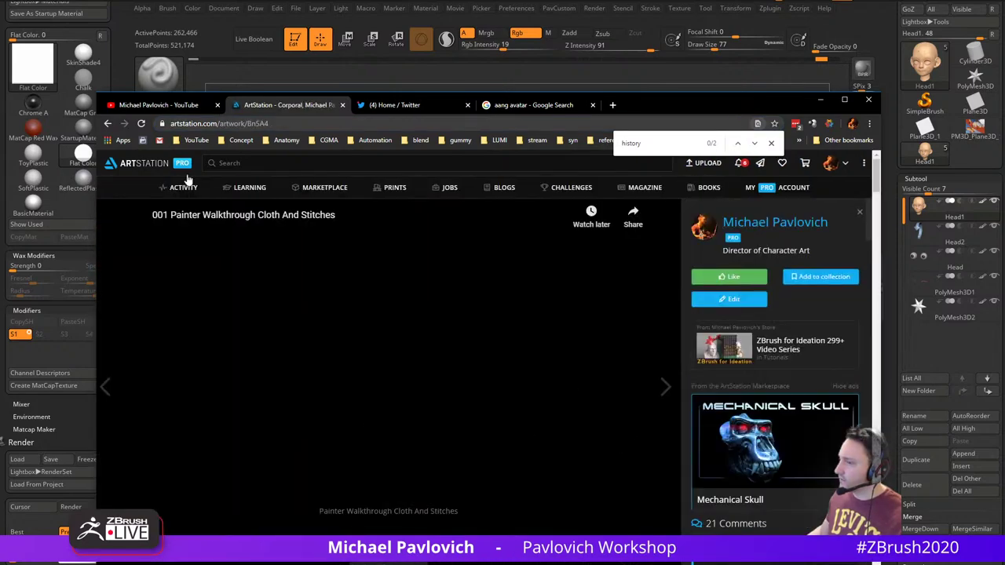
pyautogui.click(108, 124)
pyautogui.click(380, 421)
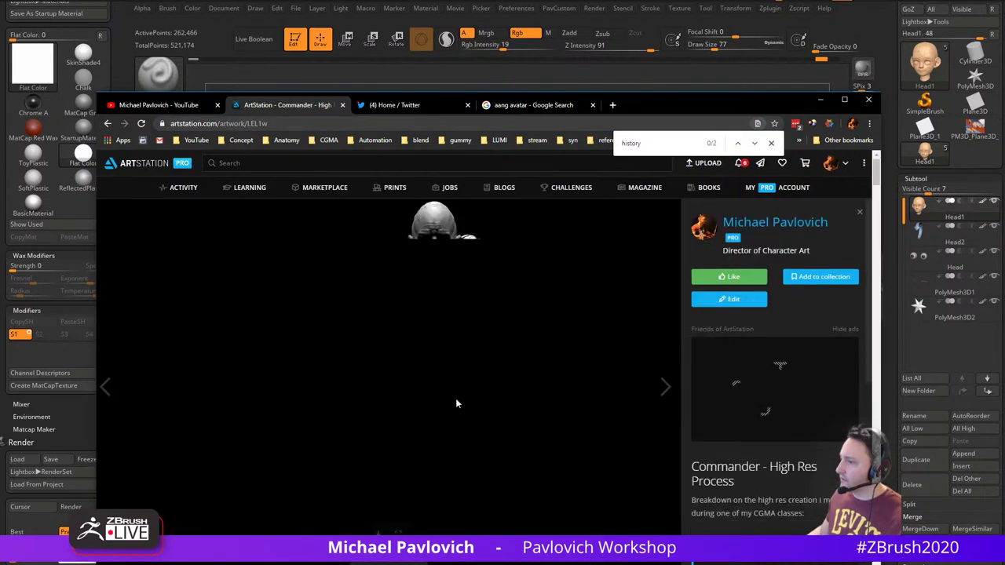
pyautogui.scroll(-4, 460, 395)
pyautogui.scroll(-20, 464, 395)
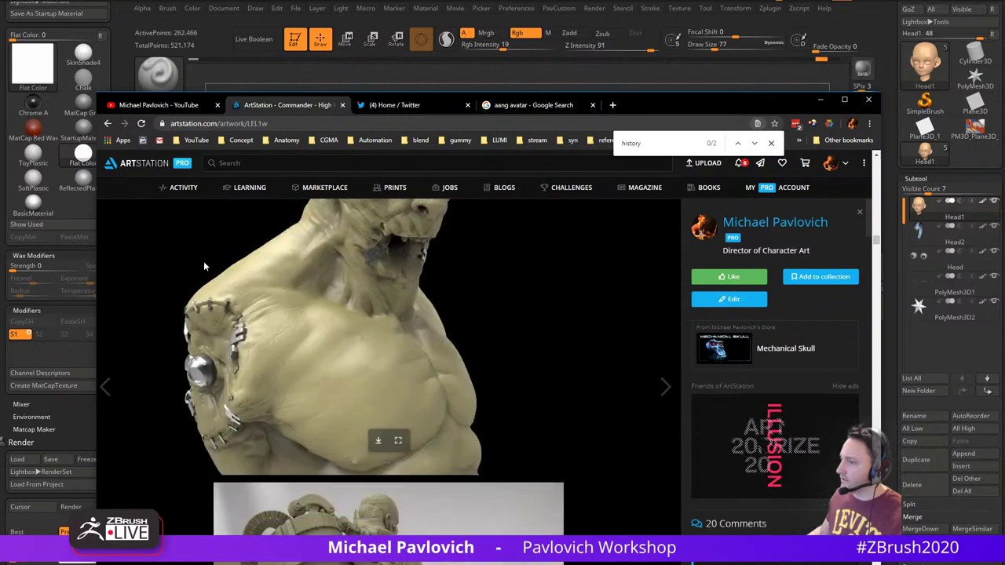
pyautogui.scroll(-10, 318, 349)
pyautogui.scroll(-1, 312, 352)
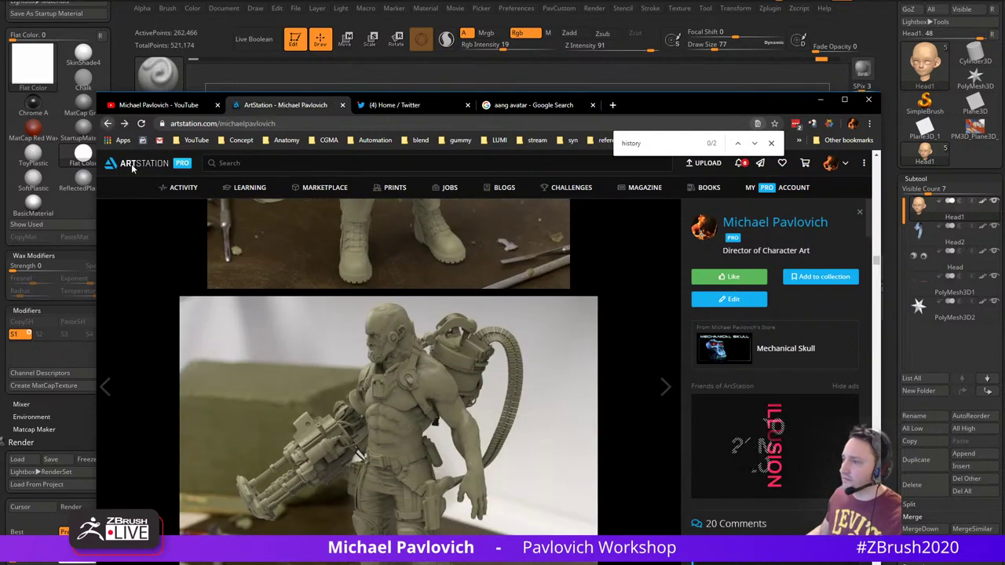
pyautogui.press('Escape')
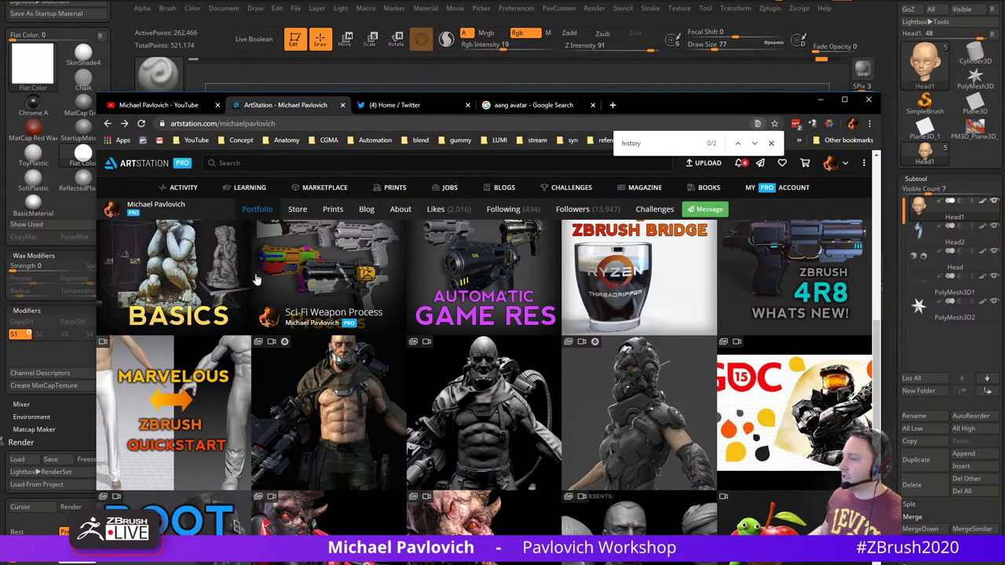
# Open the Corporal artwork, skim the 003 Painter Walkthrough Skin And Rendering video, pause it at 11:04 and return to ZBrush
pyautogui.click(335, 379)
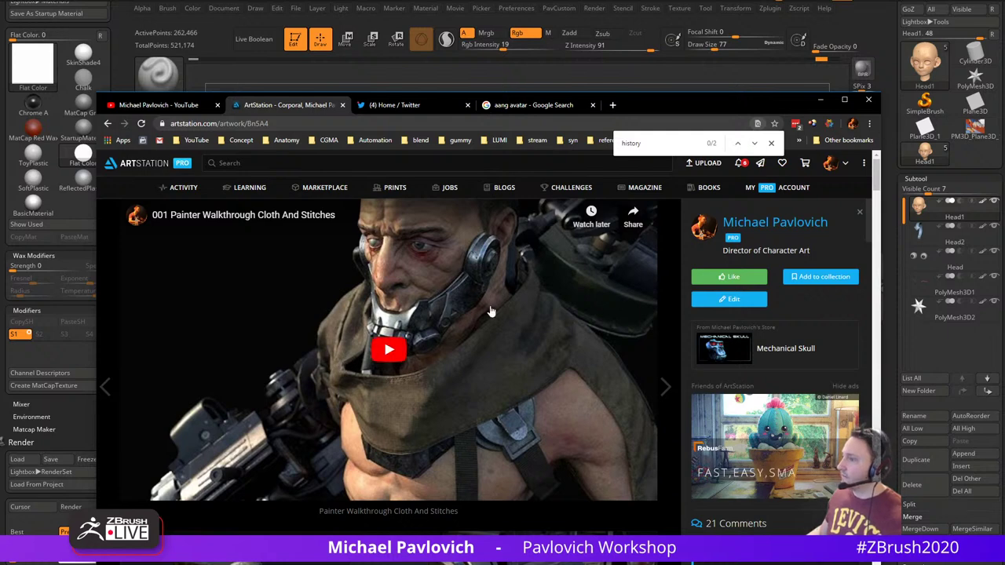
pyautogui.scroll(-8, 464, 322)
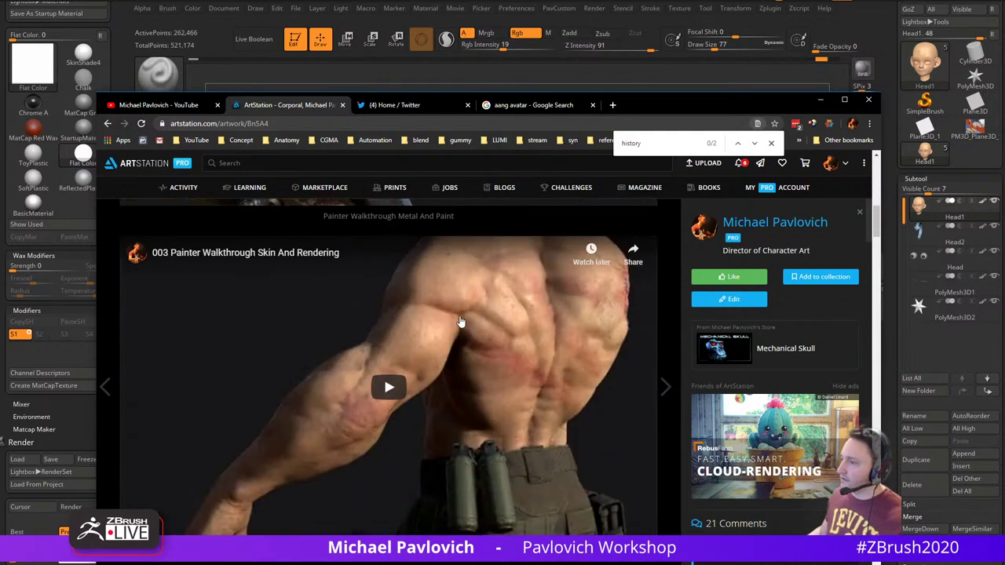
pyautogui.click(388, 387)
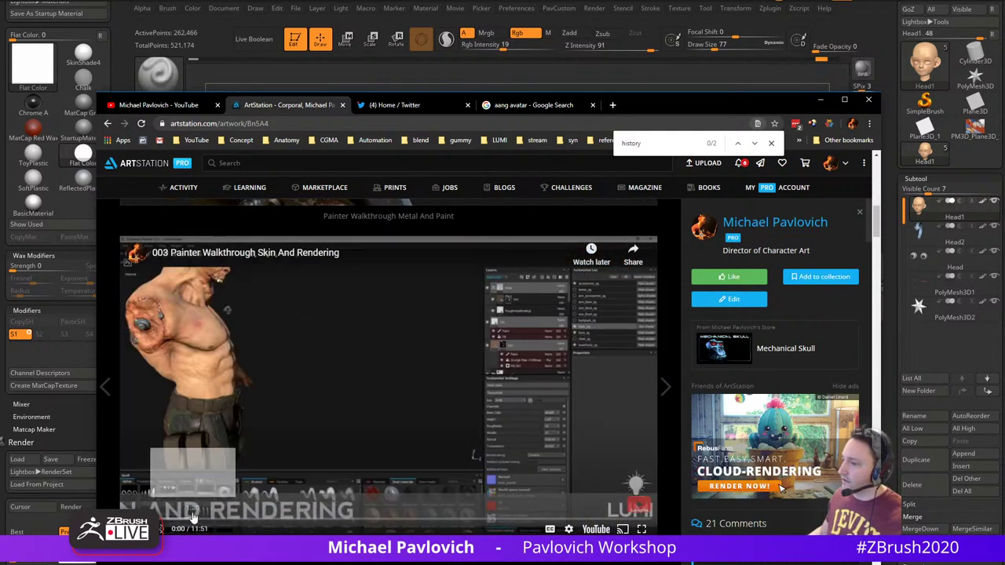
pyautogui.click(267, 522)
pyautogui.click(306, 521)
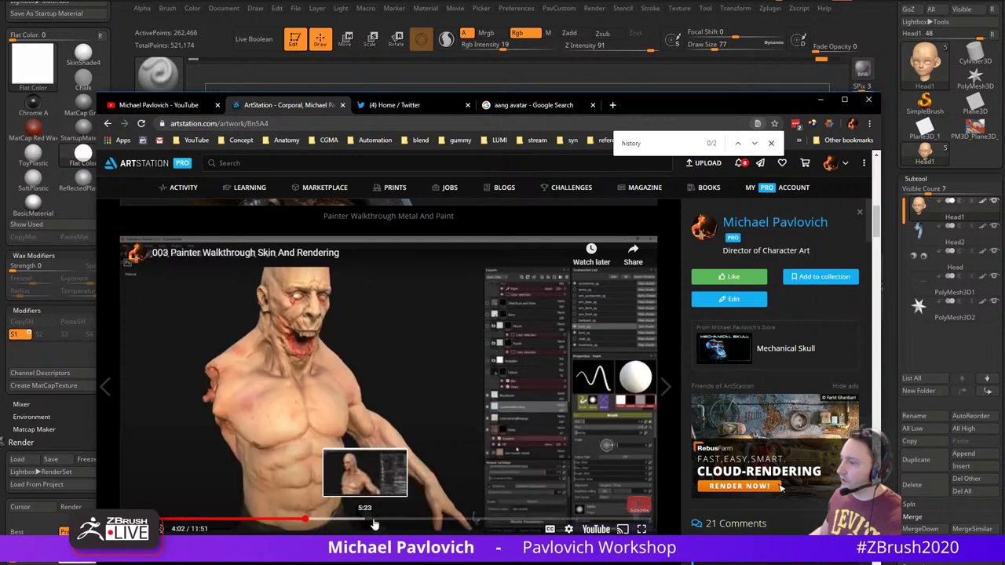
pyautogui.click(379, 521)
pyautogui.moveTo(418, 522); pyautogui.dragTo(617, 522)
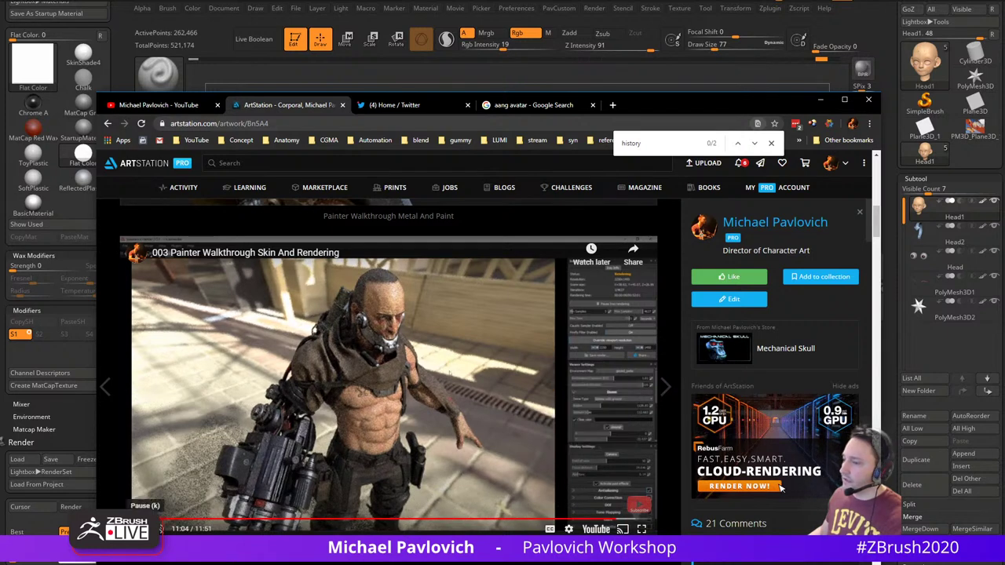
pyautogui.click(138, 529)
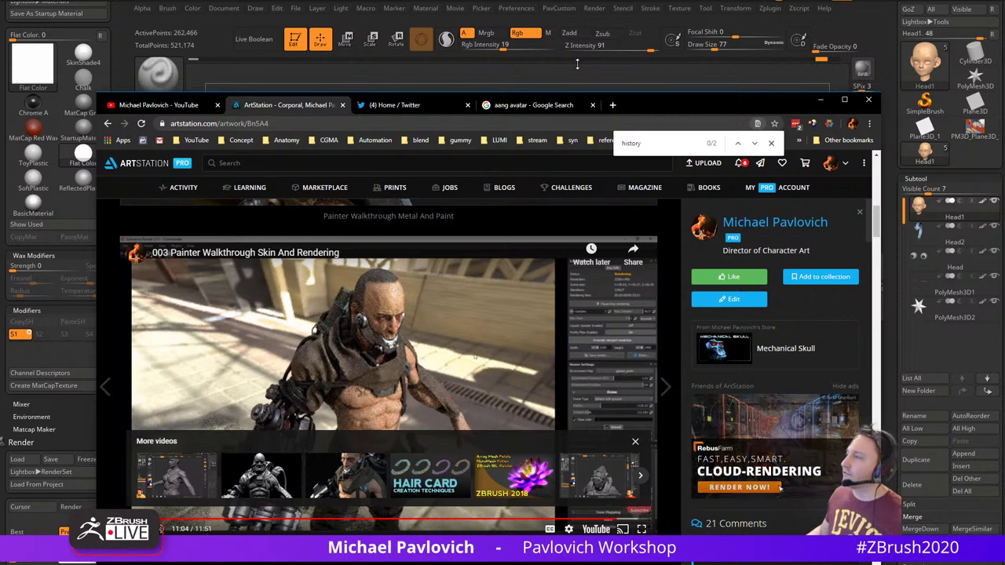
pyautogui.moveTo(636, 106); pyautogui.dragTo(653, 564)
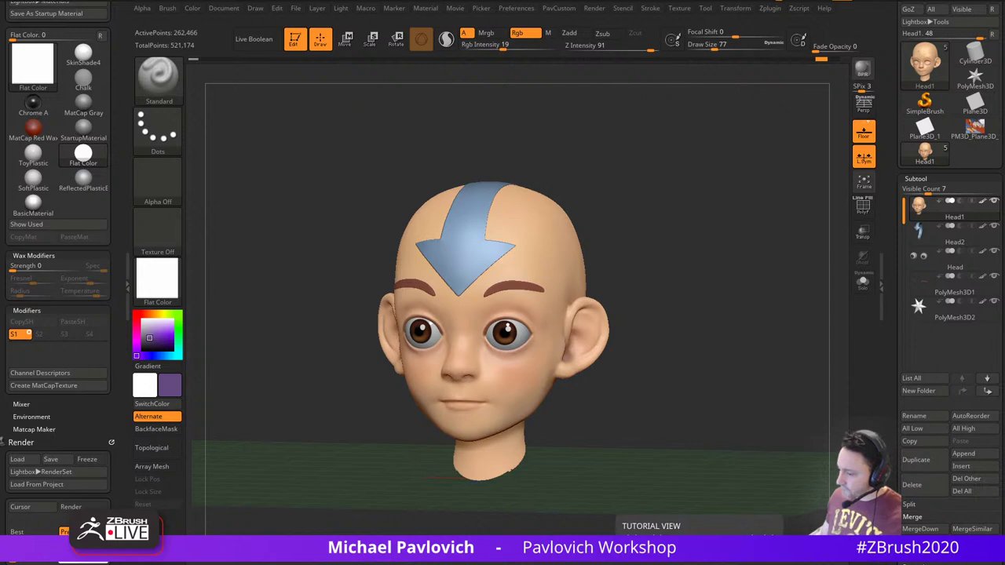
# Bring back the browser with the Hasbro Toys ZBrush Summit 2019 video and skim the early toy design sections
pyautogui.moveTo(581, 564); pyautogui.dragTo(667, 29)
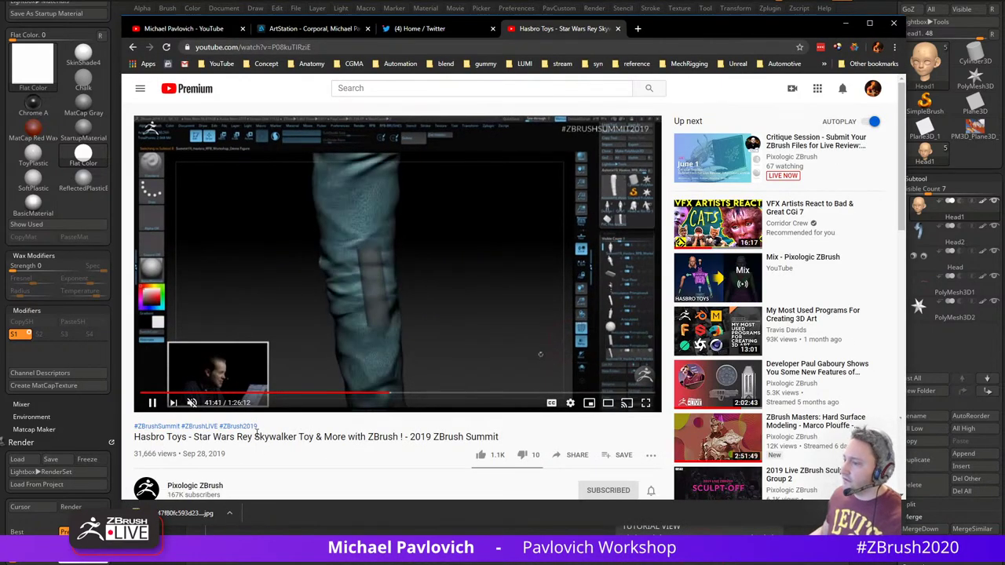
pyautogui.click(226, 394)
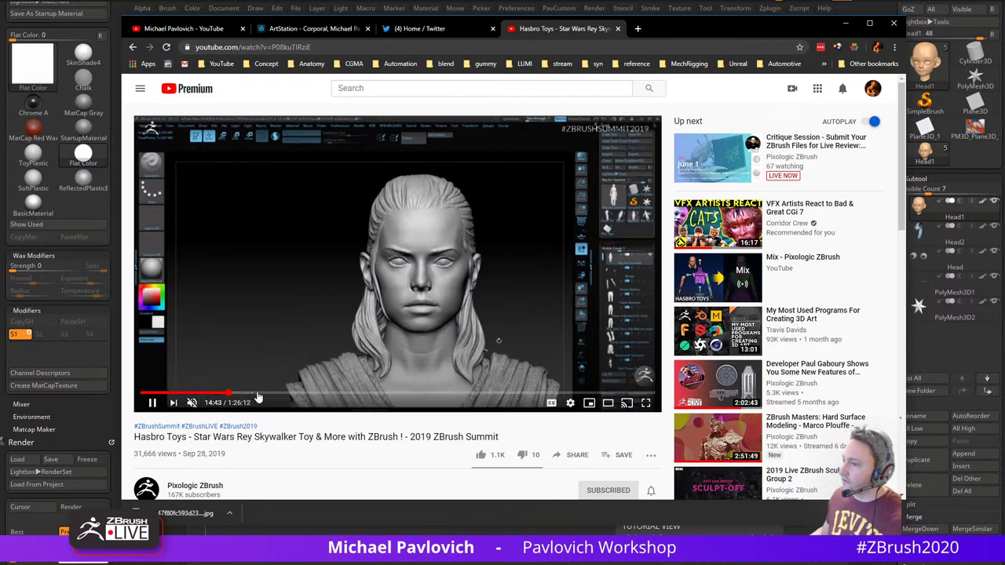
pyautogui.click(258, 394)
pyautogui.click(293, 394)
pyautogui.click(320, 394)
pyautogui.click(342, 394)
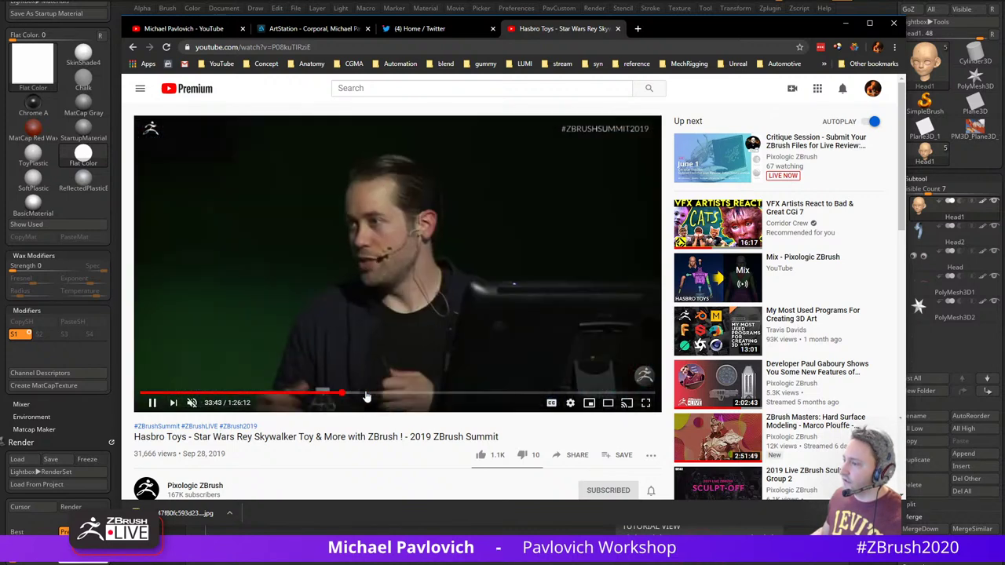
pyautogui.click(366, 395)
pyautogui.click(216, 395)
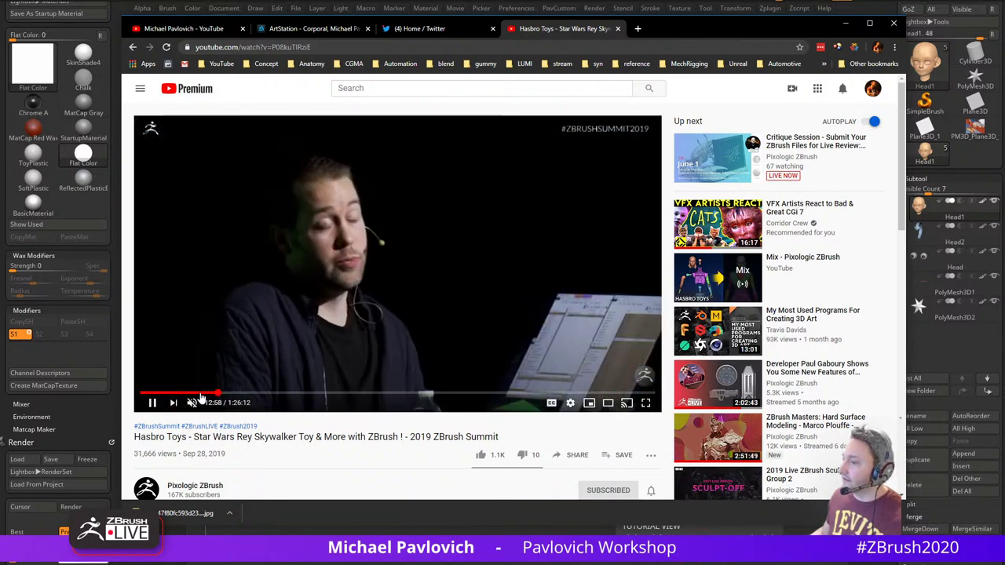
pyautogui.click(190, 395)
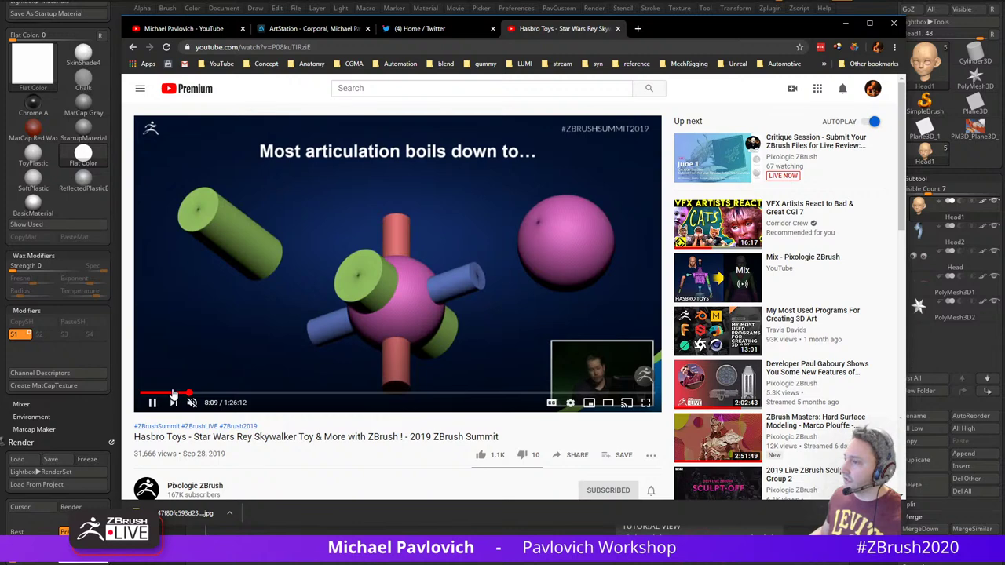
pyautogui.click(174, 393)
pyautogui.click(170, 394)
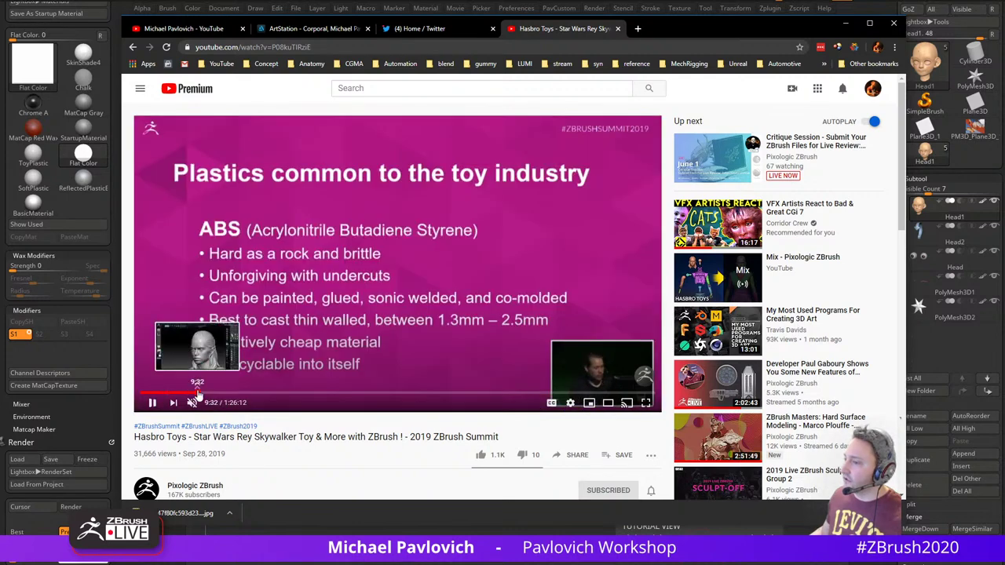
# Skim the rest of the Hasbro Toys video, pause it at 1:18:46, select its web address and return to ZBrush
pyautogui.click(224, 394)
pyautogui.moveTo(233, 394); pyautogui.dragTo(467, 396)
pyautogui.click(508, 394)
pyautogui.click(540, 394)
pyautogui.click(568, 394)
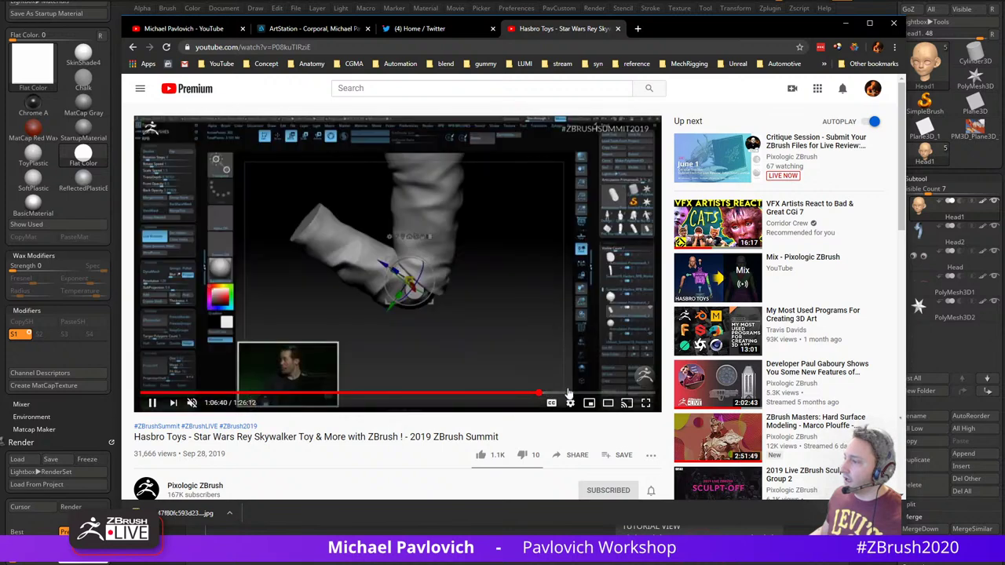
pyautogui.click(591, 394)
pyautogui.click(621, 394)
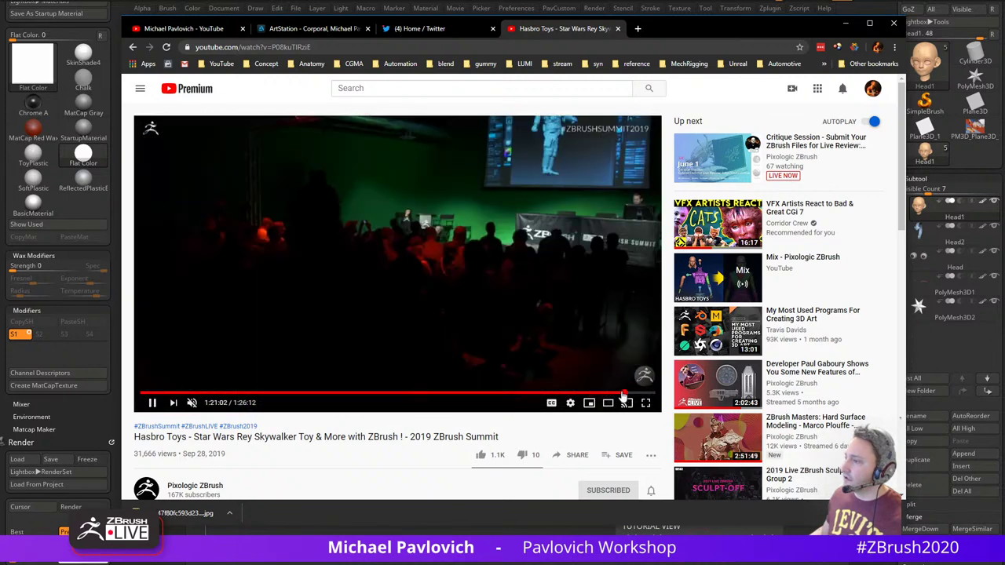
pyautogui.click(611, 394)
pyautogui.click(151, 404)
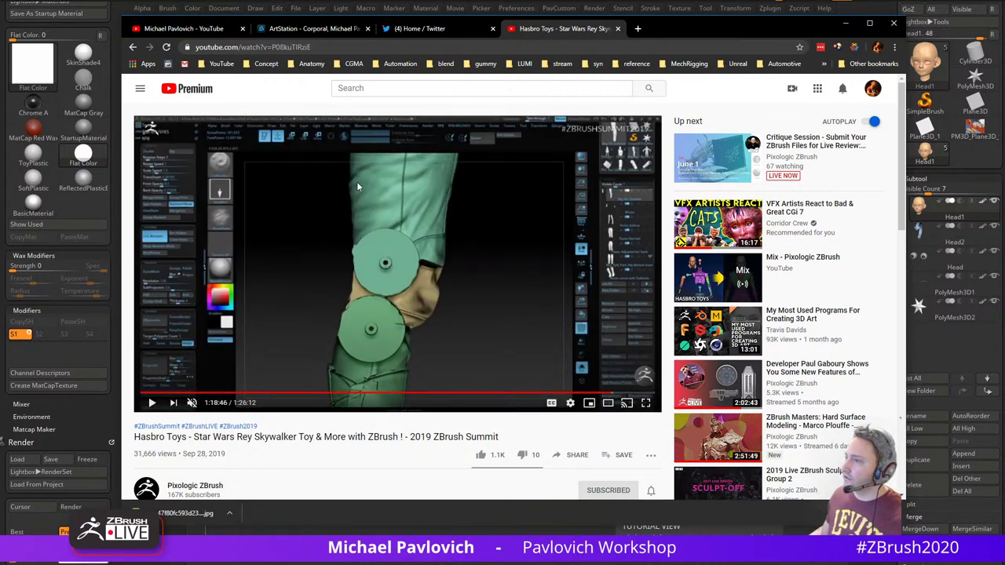
pyautogui.click(346, 48)
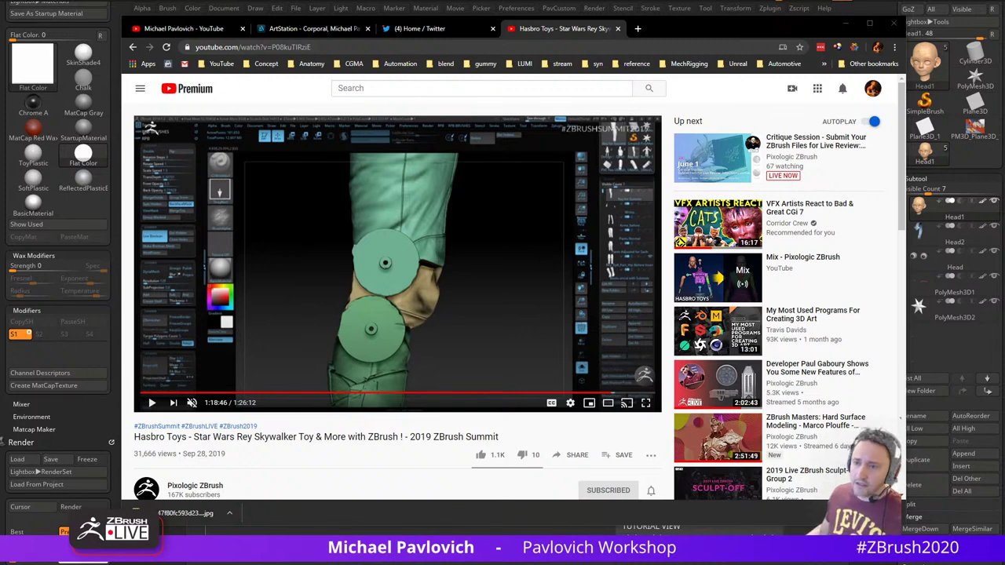
pyautogui.click(845, 24)
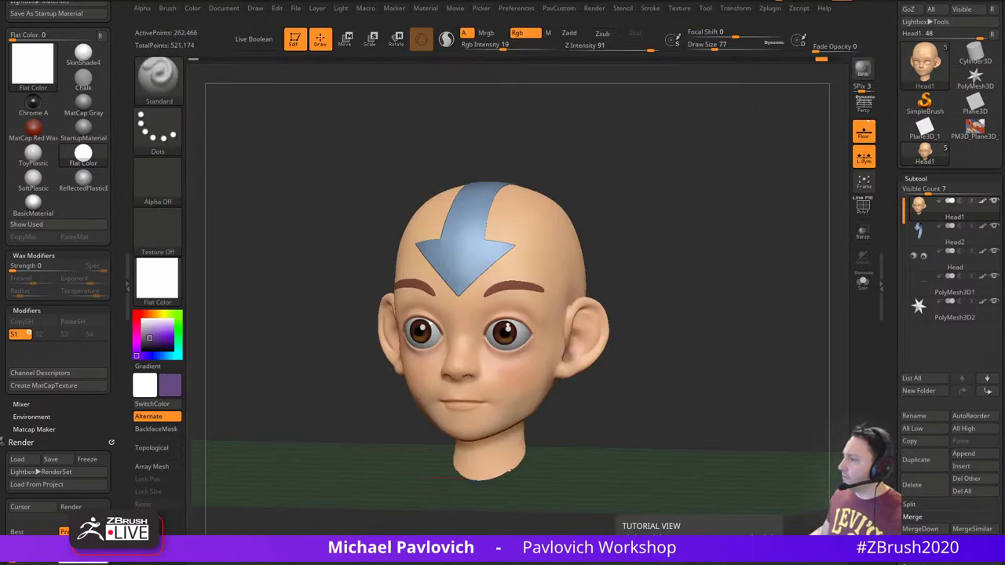
# Collapse the Geometry settings of the Head1 subtool and add a new layer at subdivision level 4
pyautogui.moveTo(912, 338); pyautogui.dragTo(908, 31)
pyautogui.press('shift')
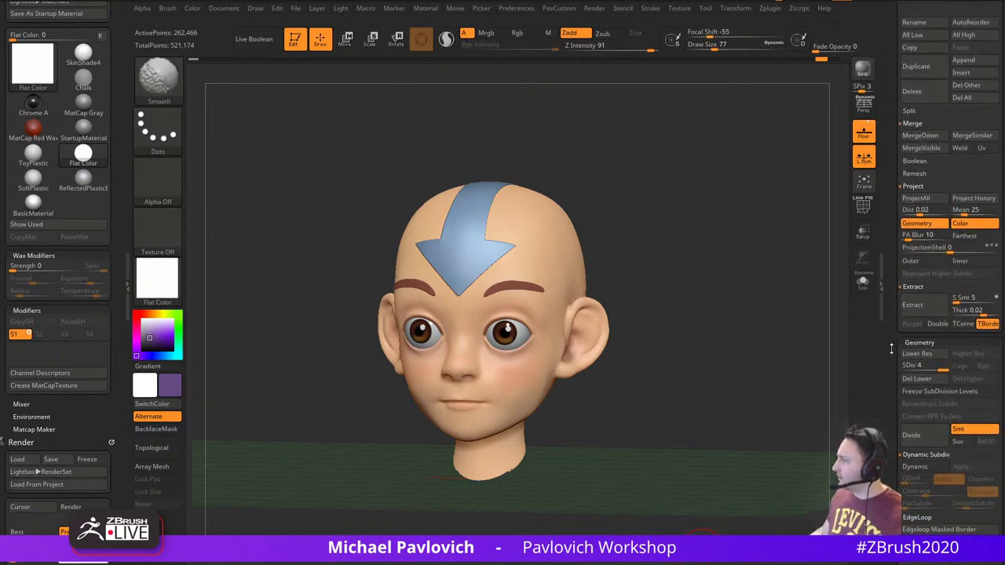
pyautogui.keyDown('shift'); pyautogui.click(906, 345); pyautogui.keyUp('shift')
pyautogui.moveTo(893, 357); pyautogui.dragTo(892, 312)
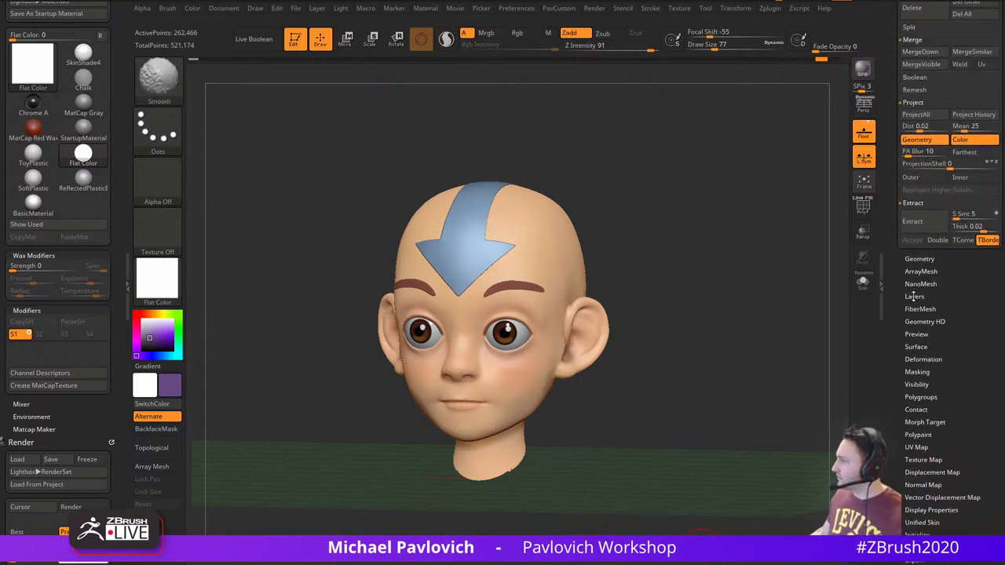
pyautogui.click(914, 296)
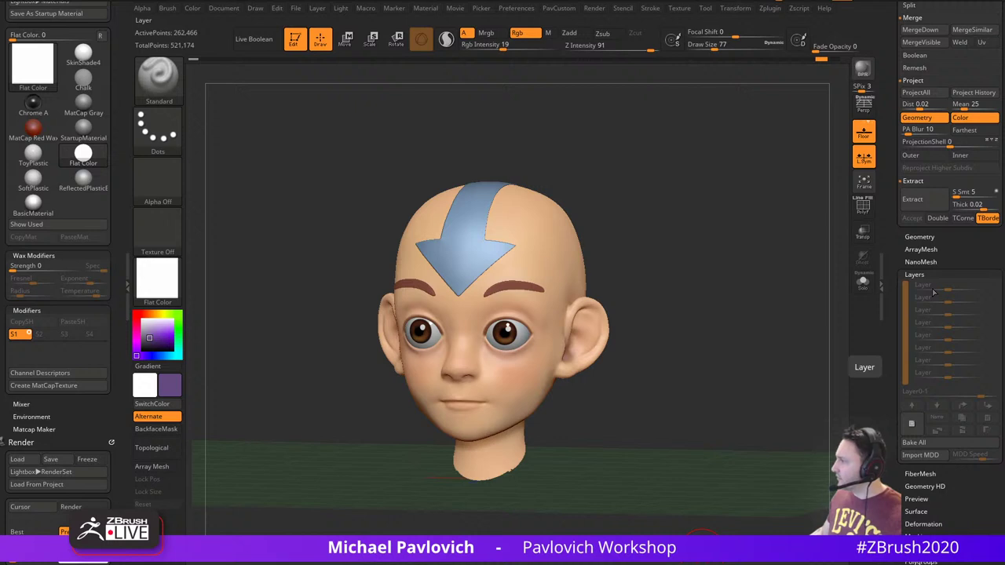
pyautogui.click(910, 424)
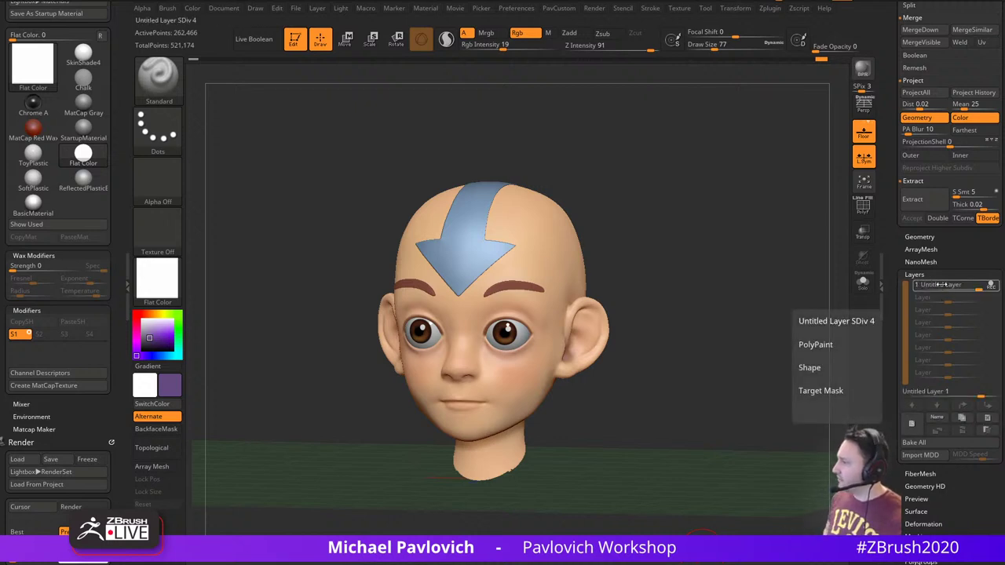
# Undo the new layer on the head, leave Edit mode and clear the canvas
pyautogui.moveTo(722, 307)
pyautogui.mouseDown()
pyautogui.moveTo(722, 259)
pyautogui.moveTo(715, 298)
pyautogui.moveTo(709, 278)
pyautogui.mouseUp()
pyautogui.hotkey('ctrl', 'z')
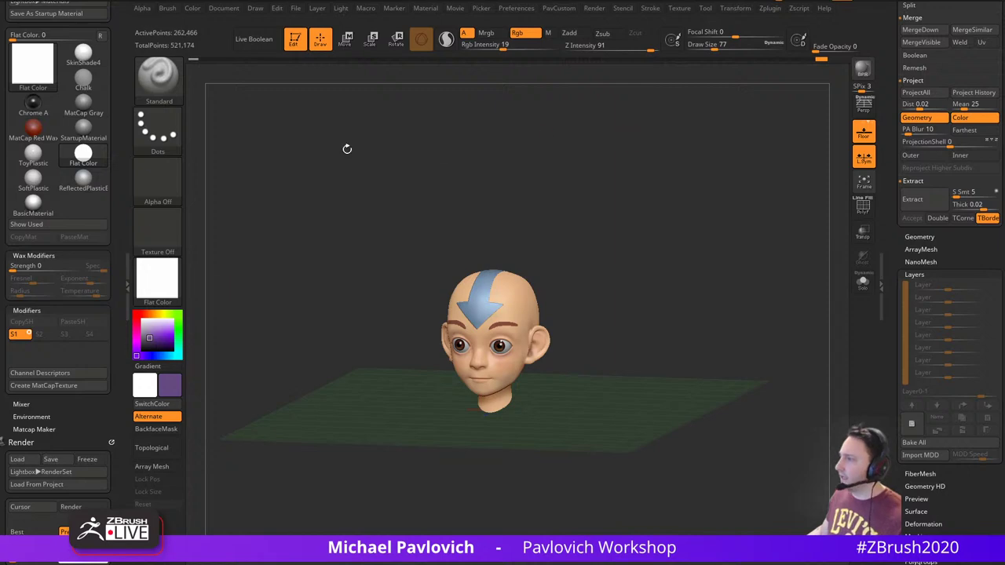
pyautogui.click(292, 41)
pyautogui.hotkey('ctrl', 'n')
# Load the eye room tool, place it on the empty canvas and enter Edit mode
pyautogui.moveTo(899, 229); pyautogui.dragTo(899, 533)
pyautogui.click(917, 24)
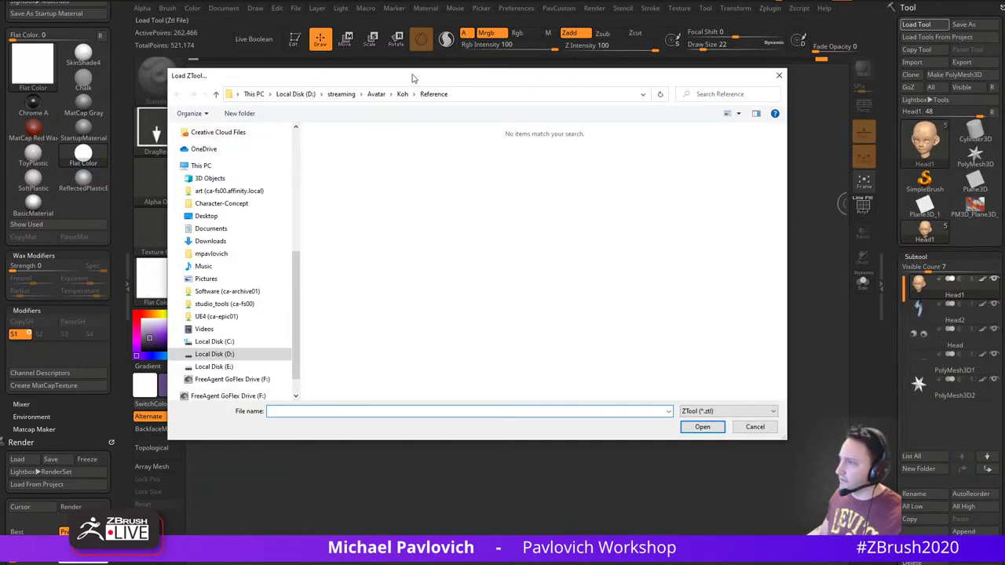
pyautogui.moveTo(414, 78); pyautogui.dragTo(413, 564)
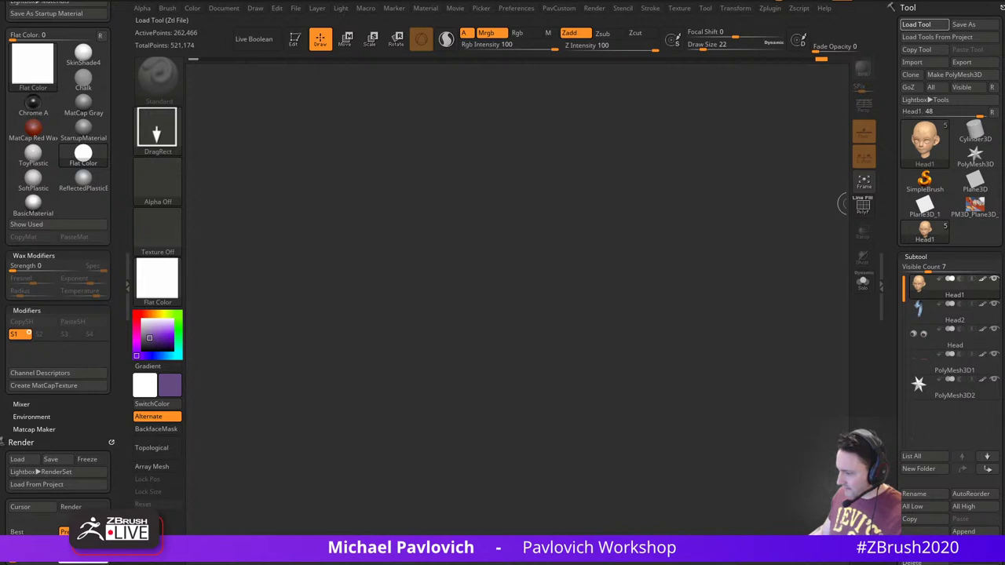
pyautogui.moveTo(495, 329); pyautogui.dragTo(499, 384)
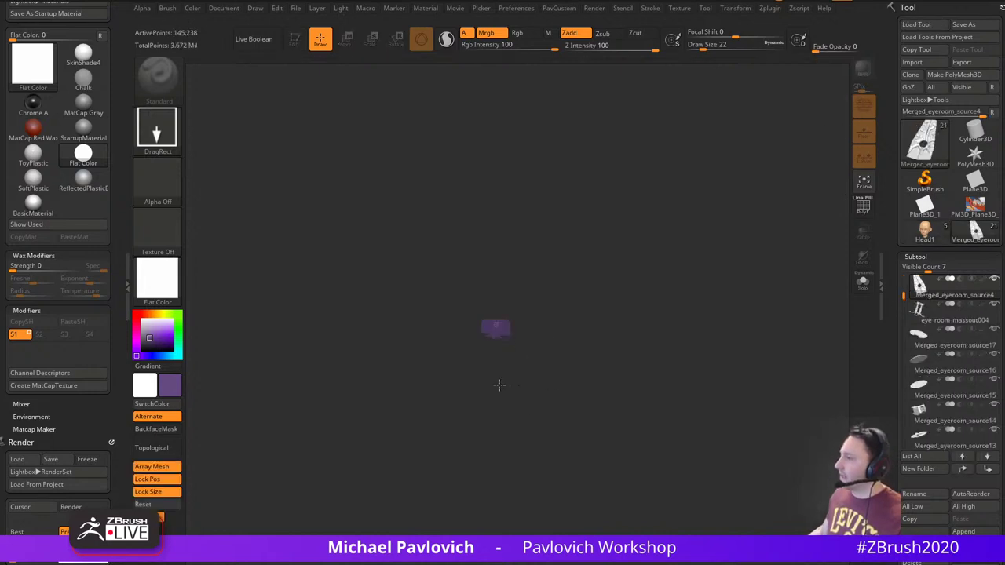
pyautogui.click(303, 46)
# Set the active colour to white and the material to StartupMaterial
pyautogui.moveTo(152, 334); pyautogui.dragTo(139, 316)
pyautogui.click(149, 286)
pyautogui.click(252, 248)
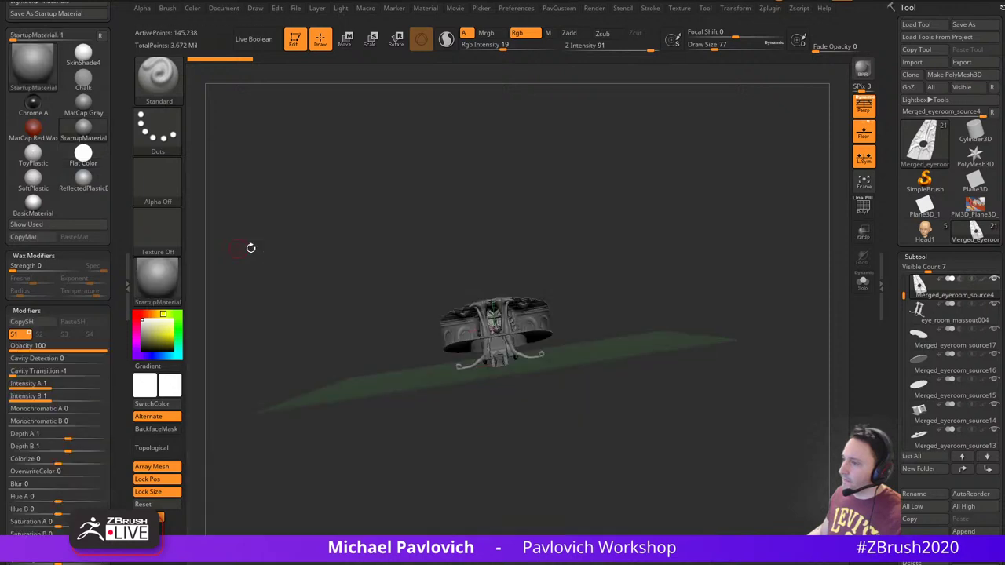
# Reveal the hidden geometry of the circular wall and of the domed roof, and set the draw size to 29
pyautogui.moveTo(589, 238)
pyautogui.mouseDown()
pyautogui.moveTo(648, 234)
pyautogui.moveTo(712, 329)
pyautogui.mouseUp()
pyautogui.keyDown('alt'); pyautogui.click(579, 318); pyautogui.keyUp('alt')
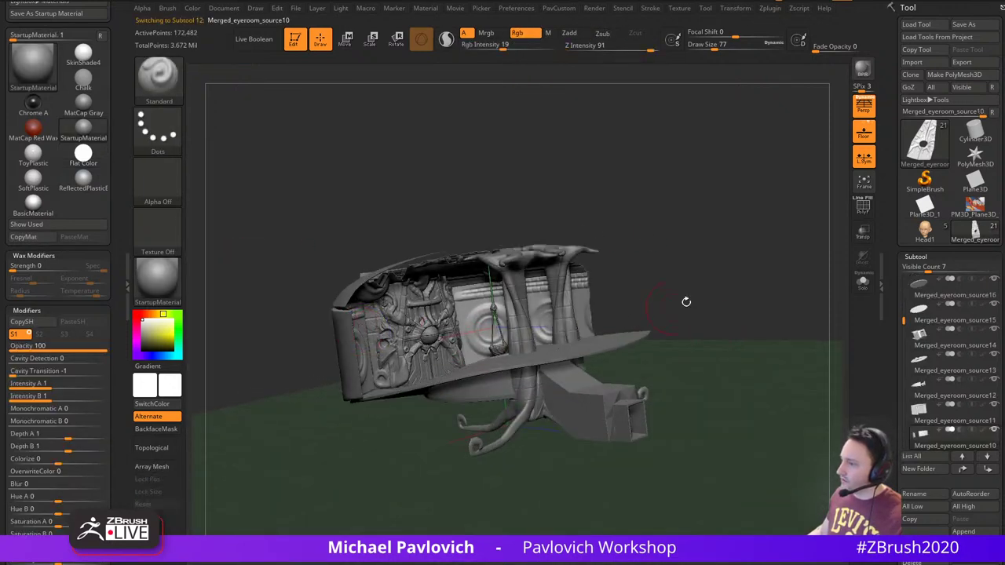
pyautogui.keyDown('ctrl'); pyautogui.keyDown('shift'); pyautogui.click(686, 301); pyautogui.keyUp('shift'); pyautogui.keyUp('ctrl')
pyautogui.keyDown('alt'); pyautogui.click(359, 285); pyautogui.keyUp('alt')
pyautogui.keyDown('ctrl'); pyautogui.keyDown('shift'); pyautogui.click(620, 218); pyautogui.keyUp('shift'); pyautogui.keyUp('ctrl')
pyautogui.moveTo(628, 222); pyautogui.dragTo(693, 245)
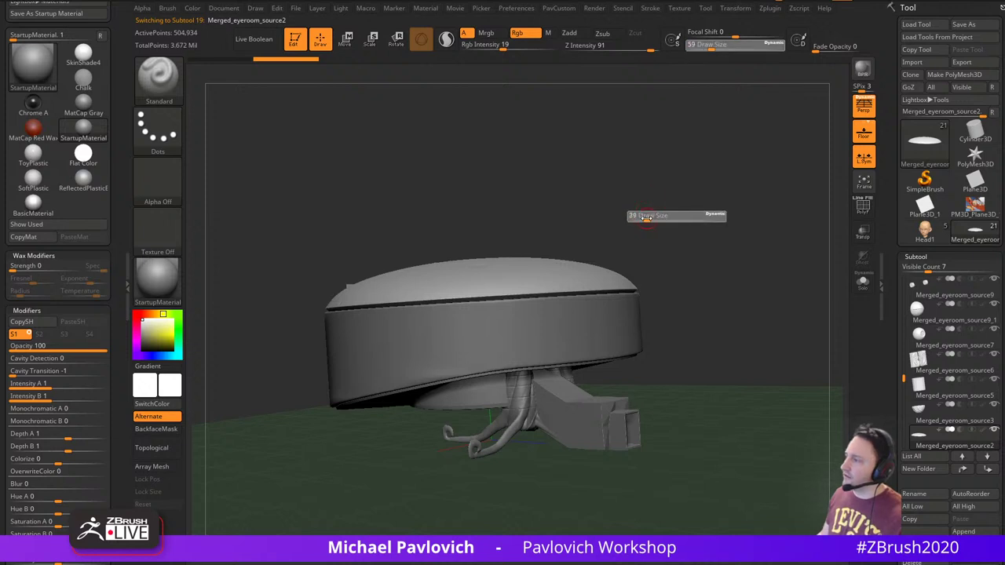
pyautogui.moveTo(642, 212); pyautogui.dragTo(711, 204)
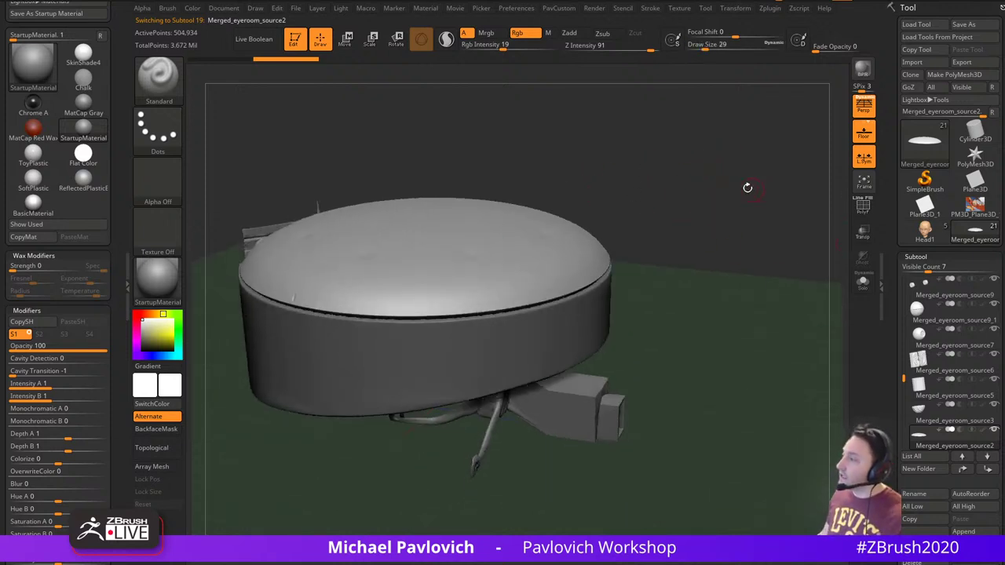
# Hide part of the domed roof from a side view using a SelectRect rectangular selection
pyautogui.moveTo(747, 188); pyautogui.dragTo(739, 220)
pyautogui.keyDown('shift'); pyautogui.moveTo(737, 265); pyautogui.dragTo(729, 236); pyautogui.keyUp('shift')
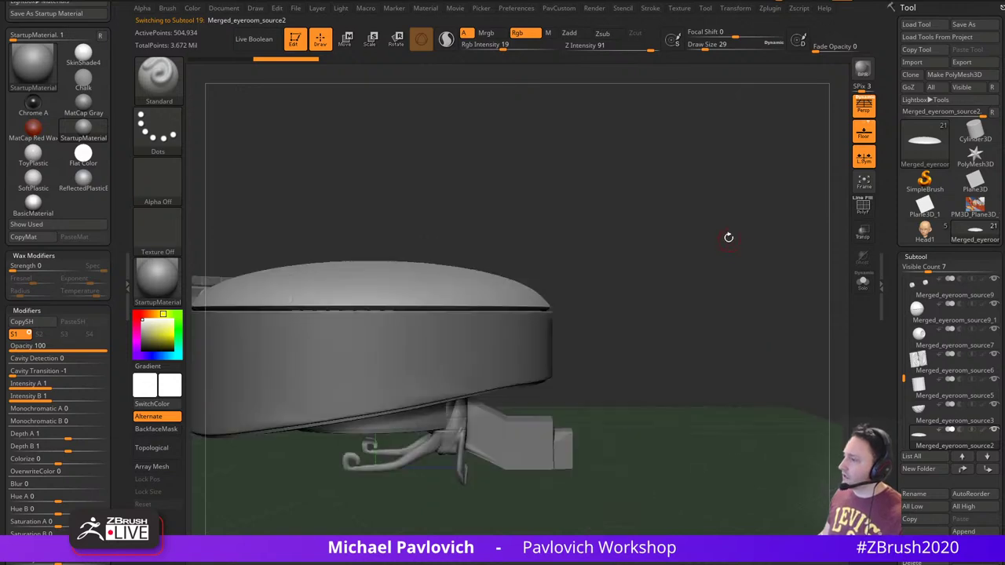
pyautogui.keyDown('ctrl'); pyautogui.keyDown('shift'); pyautogui.moveTo(730, 189); pyautogui.dragTo(341, 483); pyautogui.keyUp('shift'); pyautogui.keyUp('ctrl')
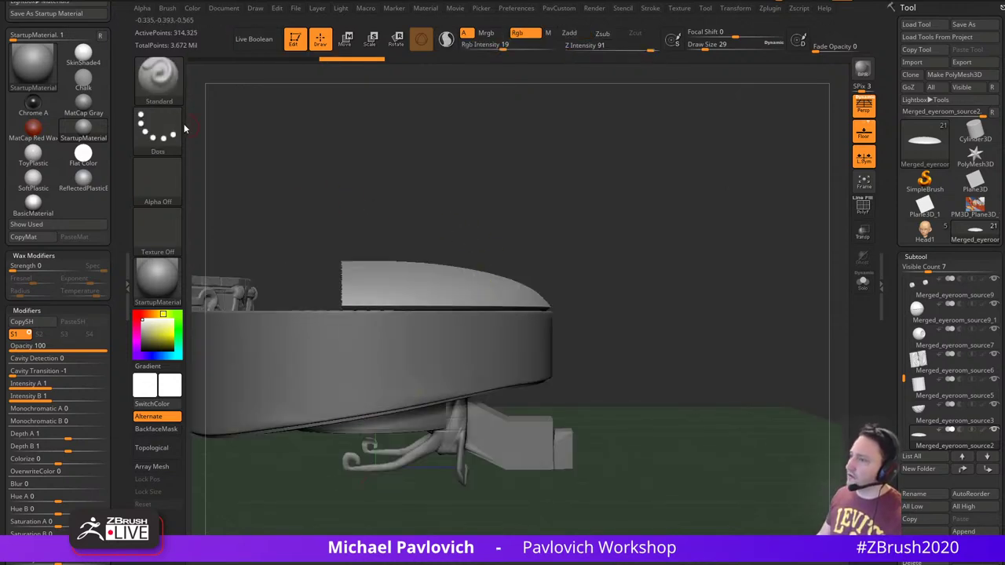
pyautogui.click(166, 88)
pyautogui.keyDown('ctrl'); pyautogui.keyDown('shift'); pyautogui.click(166, 90); pyautogui.keyUp('shift'); pyautogui.keyUp('ctrl')
pyautogui.keyDown('ctrl'); pyautogui.keyDown('shift'); pyautogui.click(222, 96); pyautogui.keyUp('shift'); pyautogui.keyUp('ctrl')
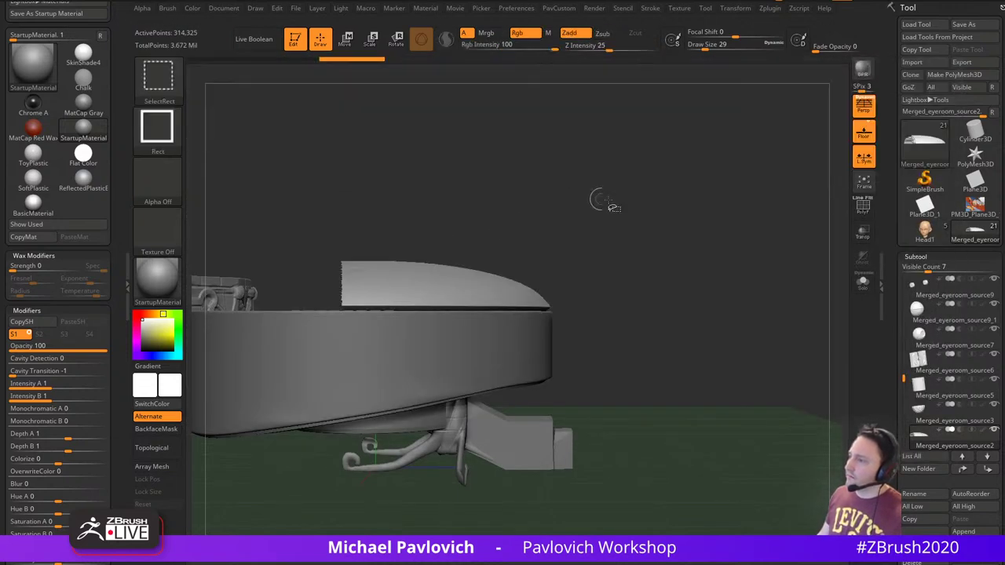
pyautogui.keyDown('ctrl'); pyautogui.keyDown('shift'); pyautogui.moveTo(598, 198); pyautogui.dragTo(630, 223); pyautogui.keyUp('shift'); pyautogui.keyUp('ctrl')
# Restore the domed roof's full geometry in Solo mode and turn off the floor grid
pyautogui.moveTo(769, 224)
pyautogui.mouseDown()
pyautogui.moveTo(680, 227)
pyautogui.moveTo(718, 190)
pyautogui.moveTo(826, 278)
pyautogui.moveTo(796, 285)
pyautogui.mouseUp()
pyautogui.click(863, 283)
pyautogui.keyDown('ctrl'); pyautogui.keyDown('shift'); pyautogui.click(796, 285); pyautogui.keyUp('shift'); pyautogui.keyUp('ctrl')
pyautogui.moveTo(812, 226); pyautogui.dragTo(765, 235)
pyautogui.click(863, 132)
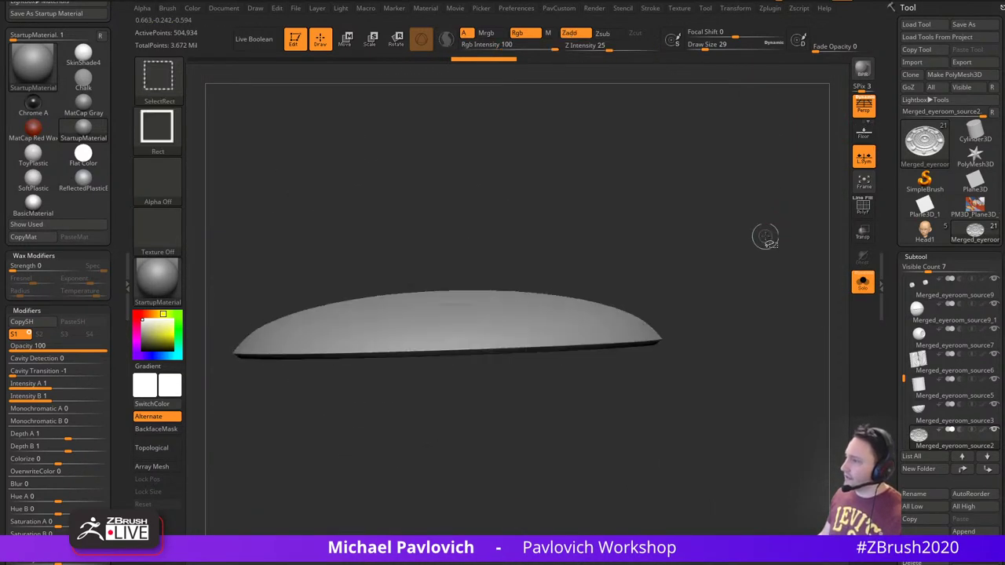
pyautogui.keyDown('alt'); pyautogui.moveTo(738, 304); pyautogui.dragTo(770, 133); pyautogui.keyUp('alt')
pyautogui.click(859, 290)
# Inspect the room's underside and domed roof, and set the draw size to 22
pyautogui.keyDown('alt'); pyautogui.moveTo(792, 288); pyautogui.dragTo(710, 418); pyautogui.keyUp('alt')
pyautogui.keyDown('alt'); pyautogui.moveTo(430, 497); pyautogui.dragTo(444, 292); pyautogui.keyUp('alt')
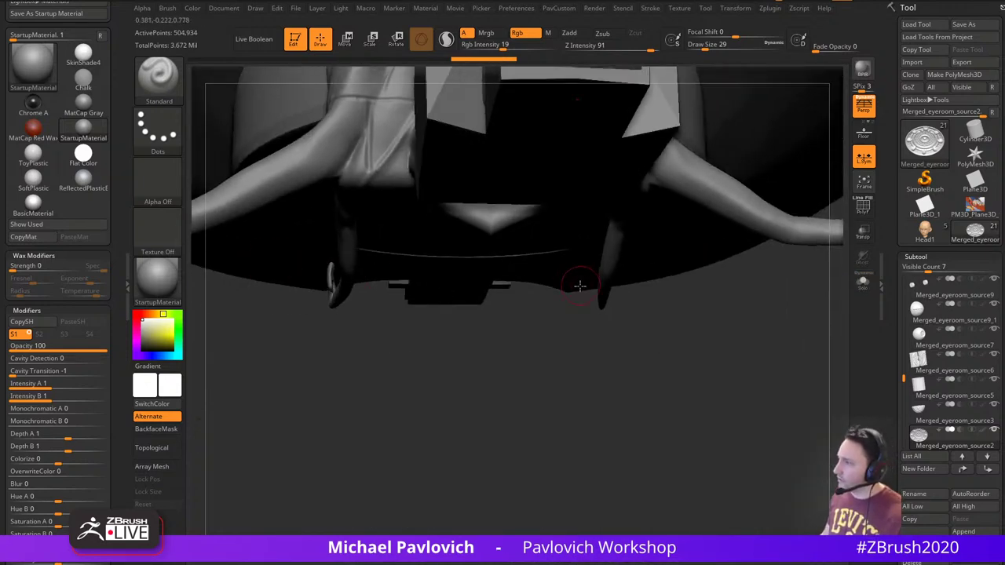
pyautogui.moveTo(578, 285)
pyautogui.keyDown('alt'); pyautogui.mouseDown()
pyautogui.moveTo(563, 502)
pyautogui.moveTo(608, 435)
pyautogui.moveTo(574, 287)
pyautogui.moveTo(581, 487)
pyautogui.mouseUp(); pyautogui.keyUp('alt')
pyautogui.moveTo(737, 282)
pyautogui.mouseDown()
pyautogui.moveTo(793, 322)
pyautogui.moveTo(793, 338)
pyautogui.moveTo(709, 299)
pyautogui.mouseUp()
pyautogui.press('s')
pyautogui.moveTo(755, 314)
pyautogui.mouseDown()
pyautogui.moveTo(783, 312)
pyautogui.moveTo(777, 337)
pyautogui.mouseUp()
pyautogui.press('s')
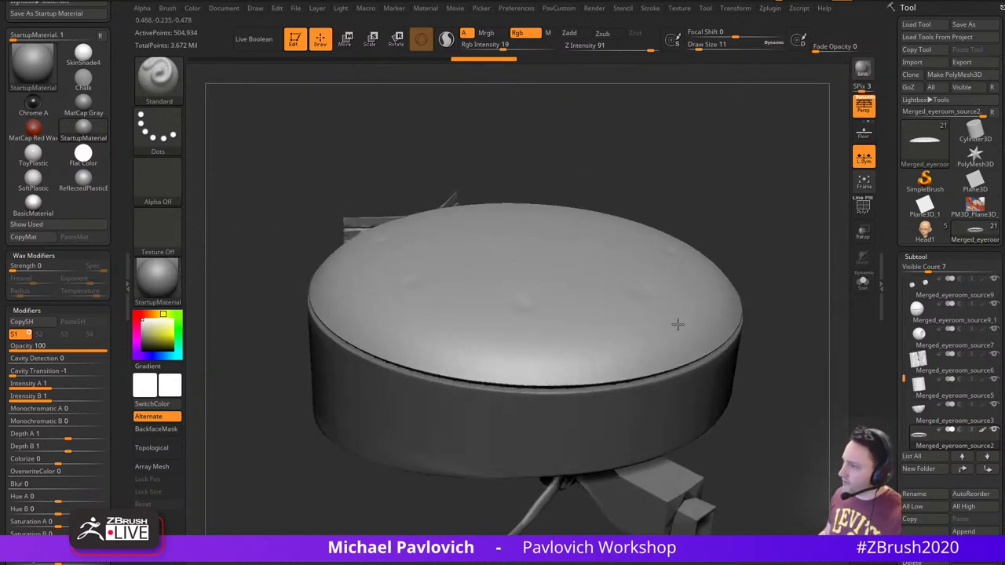
pyautogui.moveTo(754, 228); pyautogui.dragTo(764, 244)
pyautogui.press('s')
pyautogui.moveTo(766, 244)
pyautogui.mouseDown()
pyautogui.moveTo(723, 217)
pyautogui.moveTo(785, 263)
pyautogui.mouseUp()
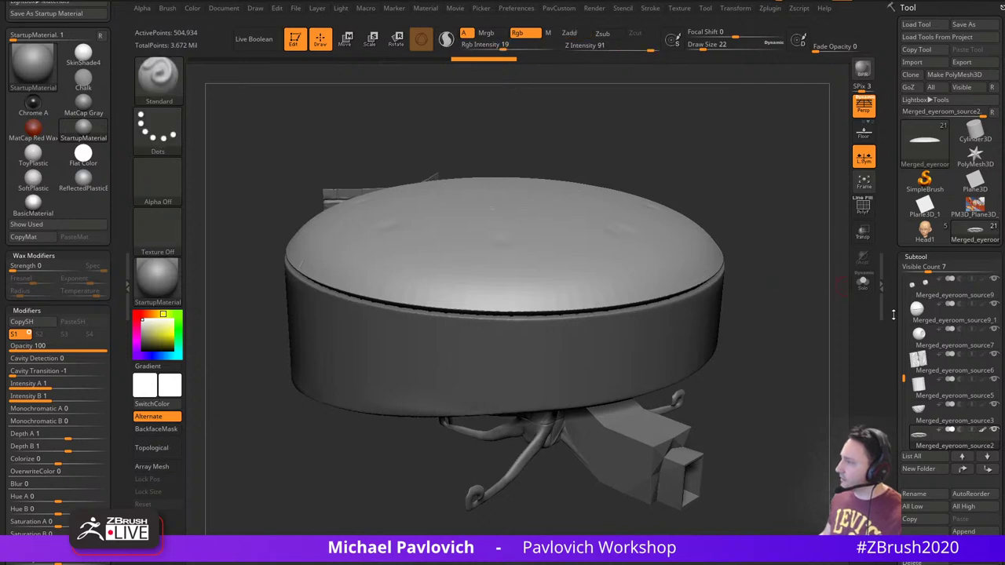
# Hide the domed roof subtool and the front section of the circular wall to open up the interior
pyautogui.moveTo(893, 317); pyautogui.dragTo(893, 212)
pyautogui.click(994, 324)
pyautogui.keyDown('alt'); pyautogui.click(624, 323); pyautogui.keyUp('alt')
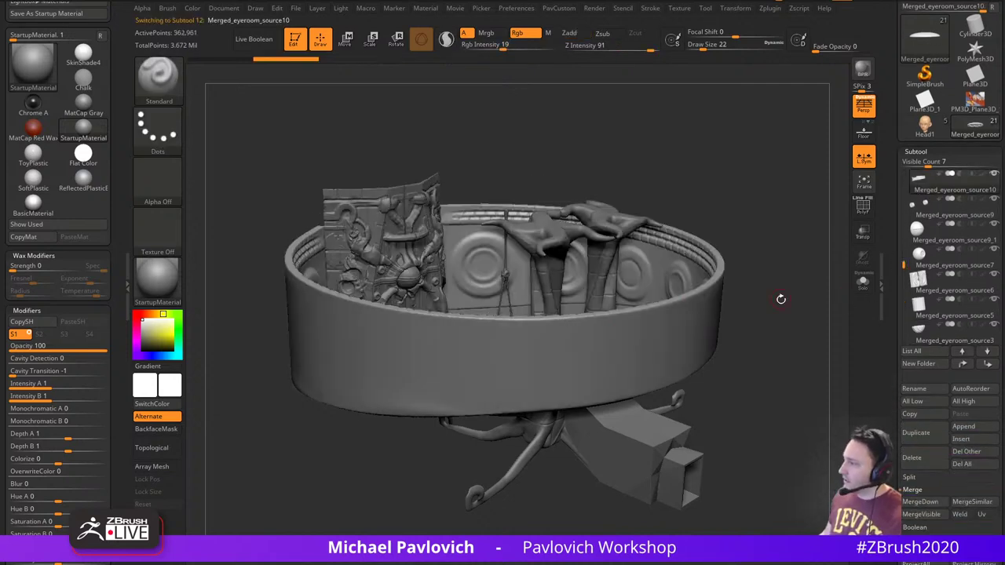
pyautogui.moveTo(780, 299); pyautogui.dragTo(785, 262)
pyautogui.keyDown('ctrl'); pyautogui.keyDown('shift'); pyautogui.moveTo(763, 198); pyautogui.dragTo(498, 484); pyautogui.keyUp('shift'); pyautogui.keyUp('ctrl')
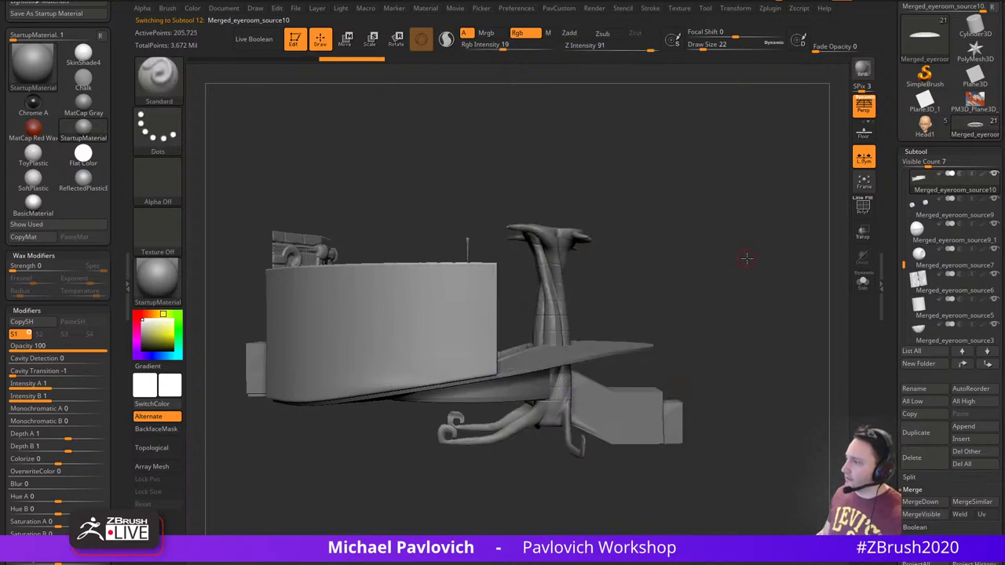
pyautogui.moveTo(746, 257)
pyautogui.mouseDown()
pyautogui.moveTo(762, 350)
pyautogui.moveTo(753, 378)
pyautogui.moveTo(749, 235)
pyautogui.moveTo(774, 294)
pyautogui.moveTo(731, 332)
pyautogui.moveTo(783, 259)
pyautogui.moveTo(804, 451)
pyautogui.mouseUp()
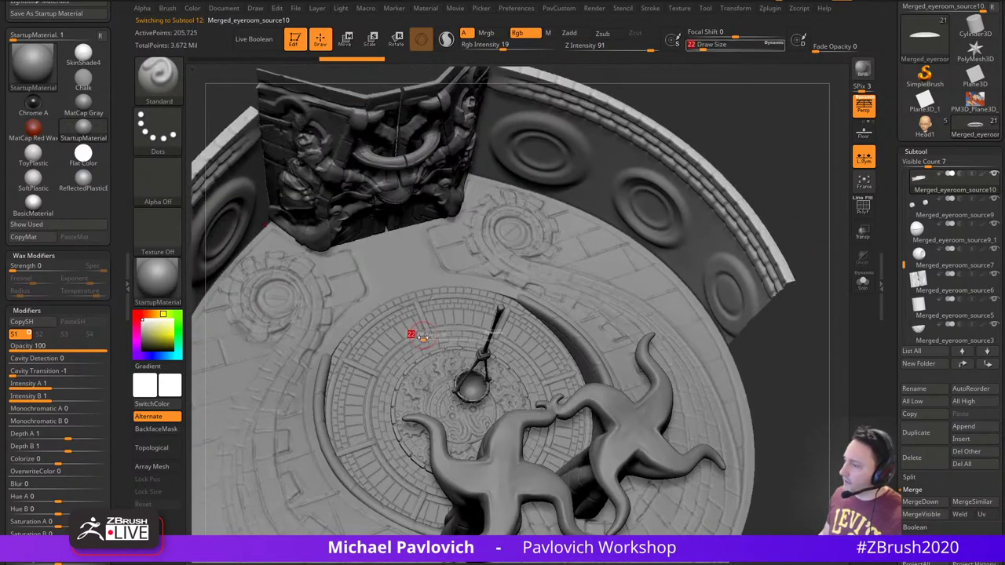
# Select the brick floor ring subtool, turn off perspective and set the draw size to 13
pyautogui.keyDown('alt'); pyautogui.click(410, 334); pyautogui.keyUp('alt')
pyautogui.moveTo(770, 352); pyautogui.dragTo(774, 324)
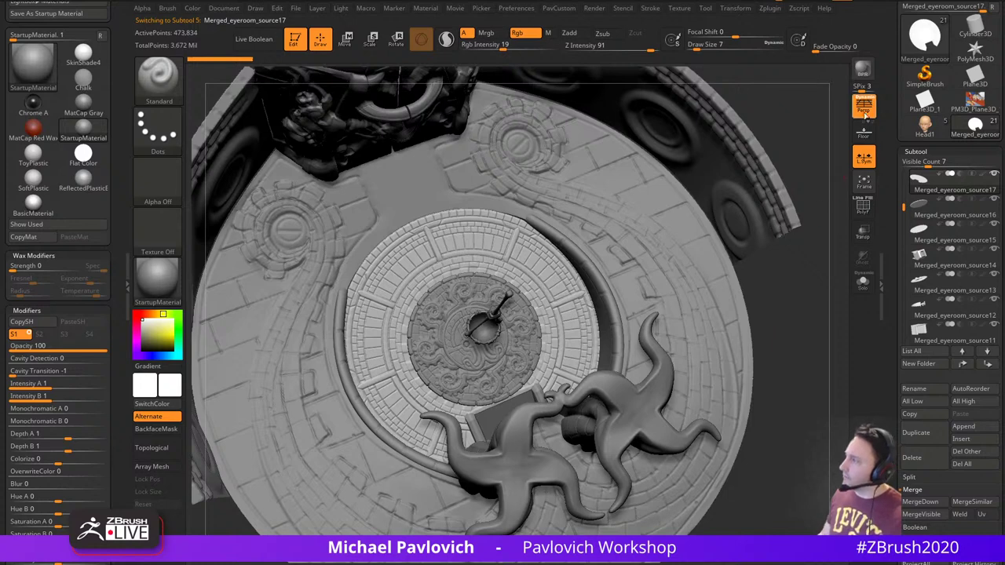
pyautogui.click(864, 106)
pyautogui.moveTo(794, 226); pyautogui.dragTo(778, 239)
pyautogui.press('s')
pyautogui.moveTo(516, 281); pyautogui.dragTo(523, 281)
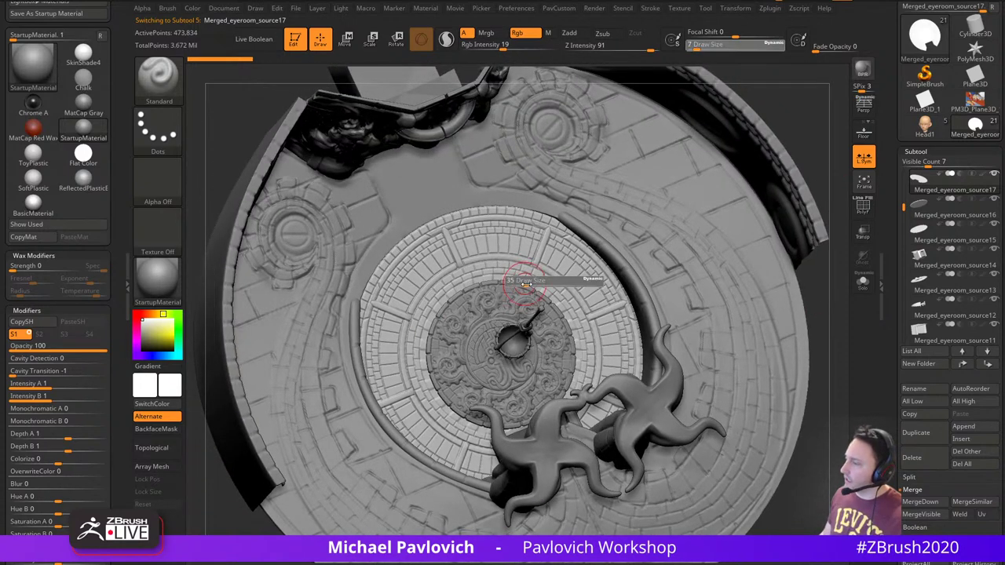
pyautogui.press('s')
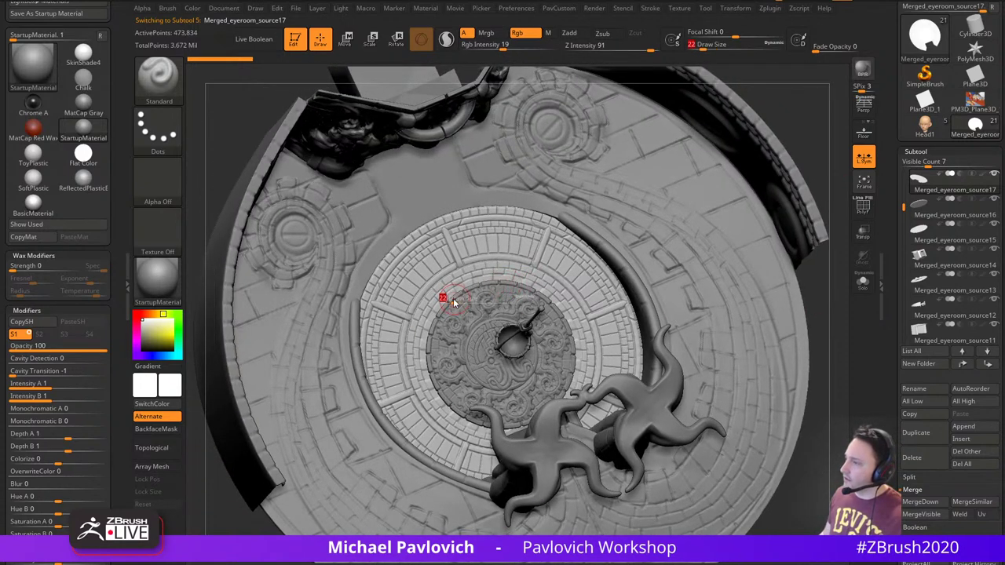
pyautogui.moveTo(443, 298); pyautogui.dragTo(439, 299)
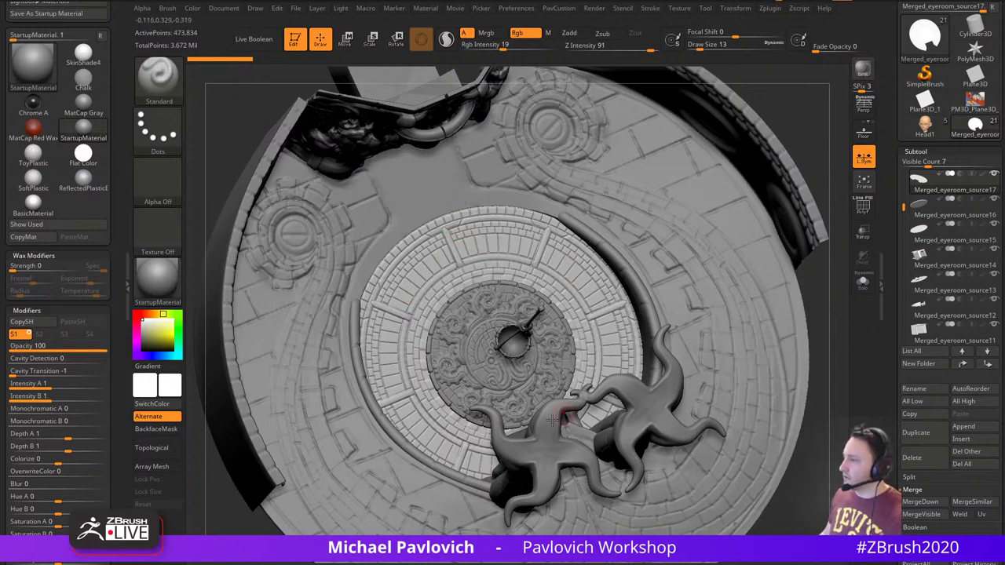
# Select the large ornate door panels and move their two mirrored halves apart to open the doorway
pyautogui.keyDown('alt'); pyautogui.moveTo(834, 127); pyautogui.dragTo(759, 174); pyautogui.keyUp('alt')
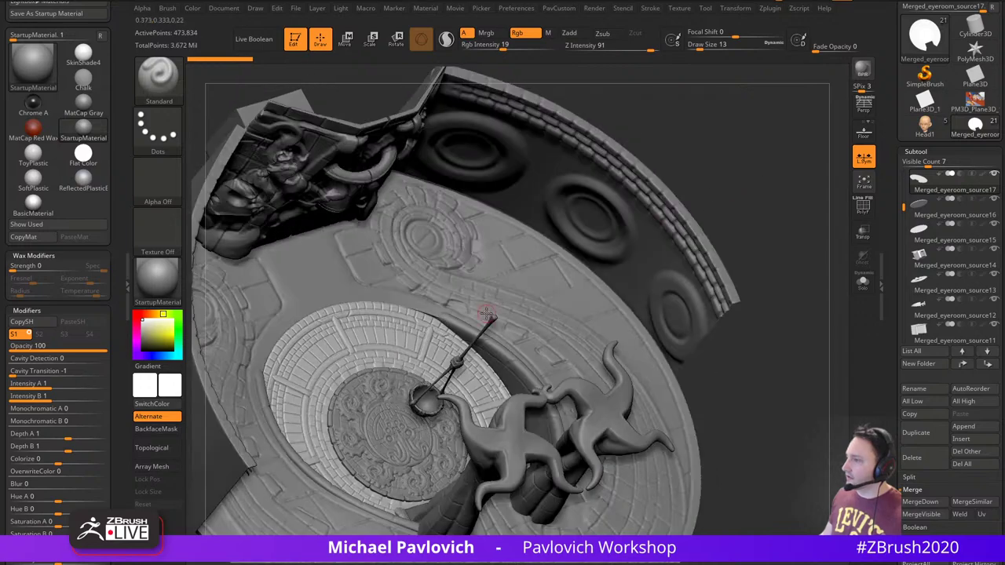
pyautogui.moveTo(680, 161)
pyautogui.mouseDown()
pyautogui.moveTo(699, 148)
pyautogui.moveTo(688, 166)
pyautogui.moveTo(759, 237)
pyautogui.moveTo(769, 206)
pyautogui.moveTo(780, 224)
pyautogui.moveTo(767, 379)
pyautogui.moveTo(758, 254)
pyautogui.moveTo(746, 275)
pyautogui.moveTo(722, 208)
pyautogui.moveTo(588, 233)
pyautogui.moveTo(674, 154)
pyautogui.moveTo(713, 159)
pyautogui.moveTo(617, 232)
pyautogui.mouseUp()
pyautogui.keyDown('alt'); pyautogui.click(388, 359); pyautogui.keyUp('alt')
pyautogui.moveTo(656, 271)
pyautogui.keyDown('alt'); pyautogui.mouseDown()
pyautogui.moveTo(733, 192)
pyautogui.moveTo(764, 224)
pyautogui.moveTo(743, 259)
pyautogui.mouseUp(); pyautogui.keyUp('alt')
pyautogui.keyDown('alt'); pyautogui.click(484, 291); pyautogui.keyUp('alt')
pyautogui.moveTo(728, 211); pyautogui.dragTo(753, 265)
pyautogui.press('w')
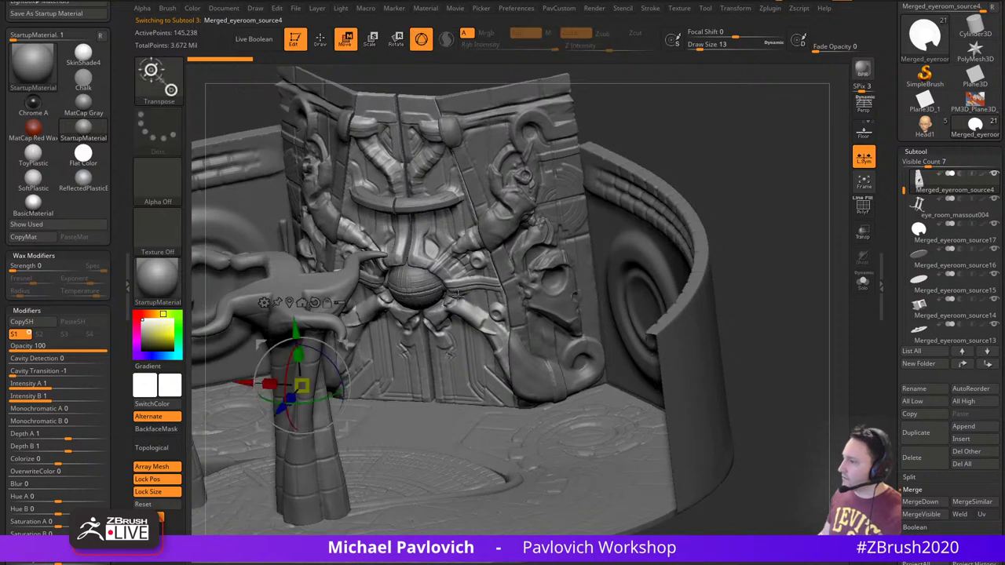
pyautogui.keyDown('alt'); pyautogui.click(479, 289); pyautogui.keyUp('alt')
pyautogui.moveTo(540, 299); pyautogui.dragTo(625, 314)
# Raise the outer half of the spherical eye above the doorway and select the sphere underneath it
pyautogui.keyDown('alt'); pyautogui.click(422, 272); pyautogui.keyUp('alt')
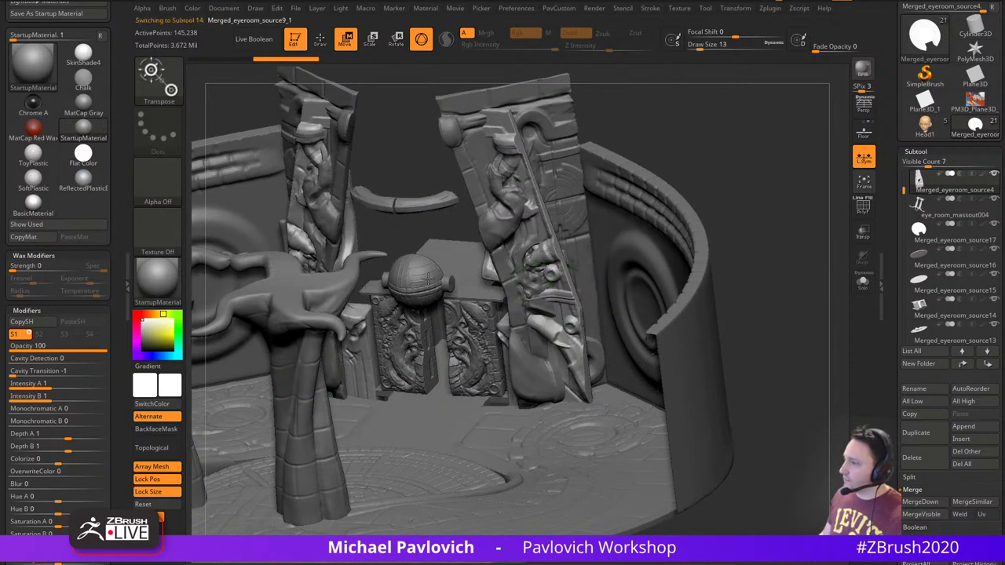
pyautogui.moveTo(296, 329); pyautogui.dragTo(286, 239)
pyautogui.keyDown('alt'); pyautogui.click(418, 282); pyautogui.keyUp('alt')
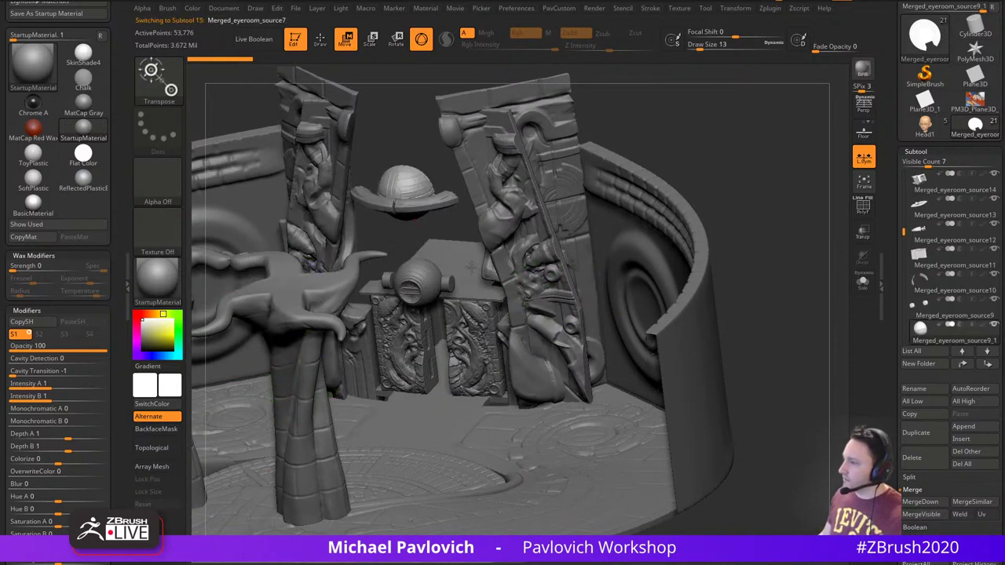
# Isolate the inner carved doors, slide them apart by about 226 units, and return to Draw mode with all subtools shown
pyautogui.keyDown('alt'); pyautogui.click(471, 332); pyautogui.keyUp('alt')
pyautogui.keyDown('alt'); pyautogui.moveTo(762, 260); pyautogui.dragTo(745, 216); pyautogui.keyUp('alt')
pyautogui.click(863, 282)
pyautogui.keyDown('shift'); pyautogui.moveTo(832, 288); pyautogui.dragTo(808, 293); pyautogui.keyUp('shift')
pyautogui.keyDown('alt'); pyautogui.moveTo(809, 294); pyautogui.dragTo(832, 157); pyautogui.keyUp('alt')
pyautogui.keyDown('alt'); pyautogui.click(522, 335); pyautogui.keyUp('alt')
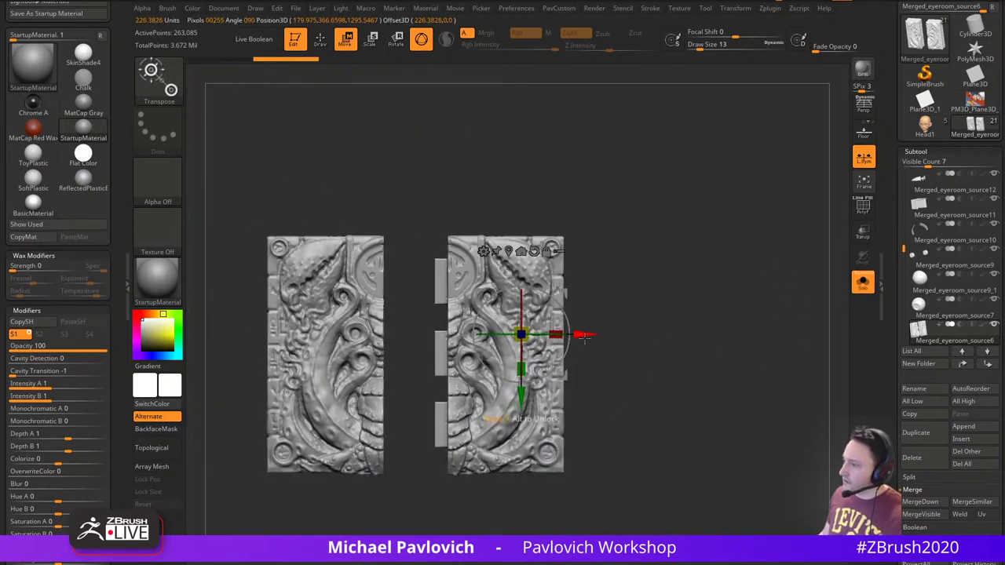
pyautogui.moveTo(584, 336)
pyautogui.mouseDown()
pyautogui.moveTo(546, 336)
pyautogui.moveTo(591, 336)
pyautogui.mouseUp()
pyautogui.moveTo(691, 339)
pyautogui.mouseDown()
pyautogui.moveTo(666, 336)
pyautogui.moveTo(691, 348)
pyautogui.moveTo(684, 336)
pyautogui.mouseUp()
pyautogui.click(863, 283)
pyautogui.press('q')
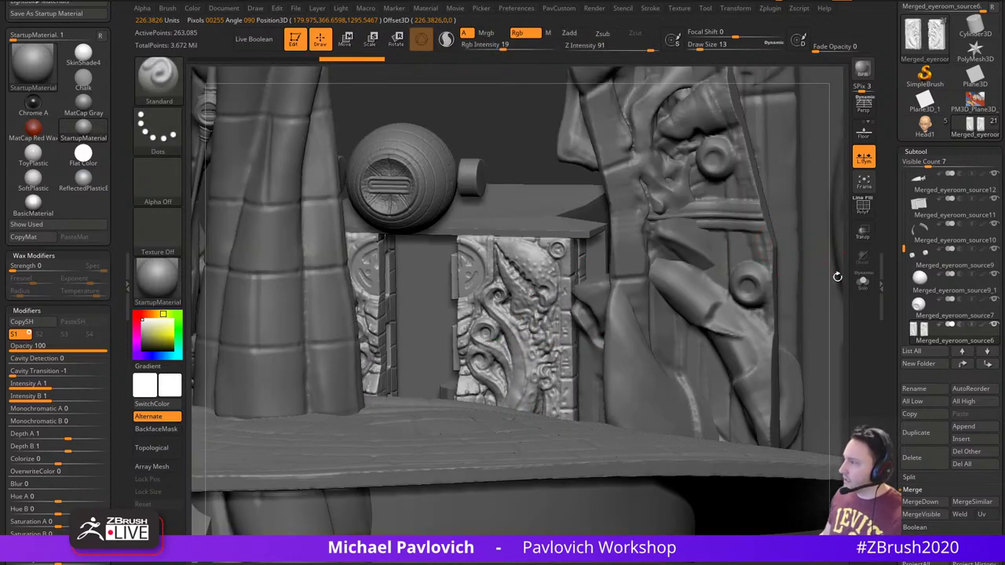
# Select the circular wall subtool and restore its hidden front section
pyautogui.press('s')
pyautogui.moveTo(838, 276)
pyautogui.keyDown('alt'); pyautogui.mouseDown()
pyautogui.moveTo(699, 223)
pyautogui.moveTo(733, 207)
pyautogui.mouseUp(); pyautogui.keyUp('alt')
pyautogui.click(699, 225)
pyautogui.keyDown('alt'); pyautogui.click(737, 251); pyautogui.keyUp('alt')
pyautogui.moveTo(815, 241)
pyautogui.keyDown('alt'); pyautogui.mouseDown()
pyautogui.moveTo(685, 225)
pyautogui.moveTo(719, 274)
pyautogui.moveTo(746, 252)
pyautogui.moveTo(743, 275)
pyautogui.mouseUp(); pyautogui.keyUp('alt')
pyautogui.press('s')
pyautogui.press('s')
pyautogui.click(749, 274)
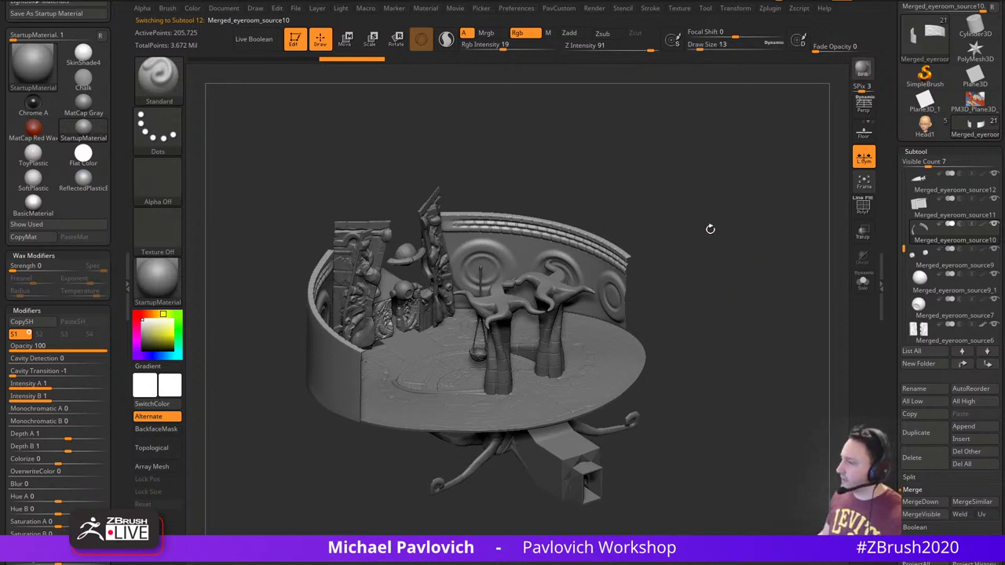
pyautogui.keyDown('ctrl'); pyautogui.keyDown('shift'); pyautogui.click(720, 275); pyautogui.keyUp('shift'); pyautogui.keyUp('ctrl')
# Try flipping the circular wall's faces to view its inner relief, and flip them back
pyautogui.press('3')
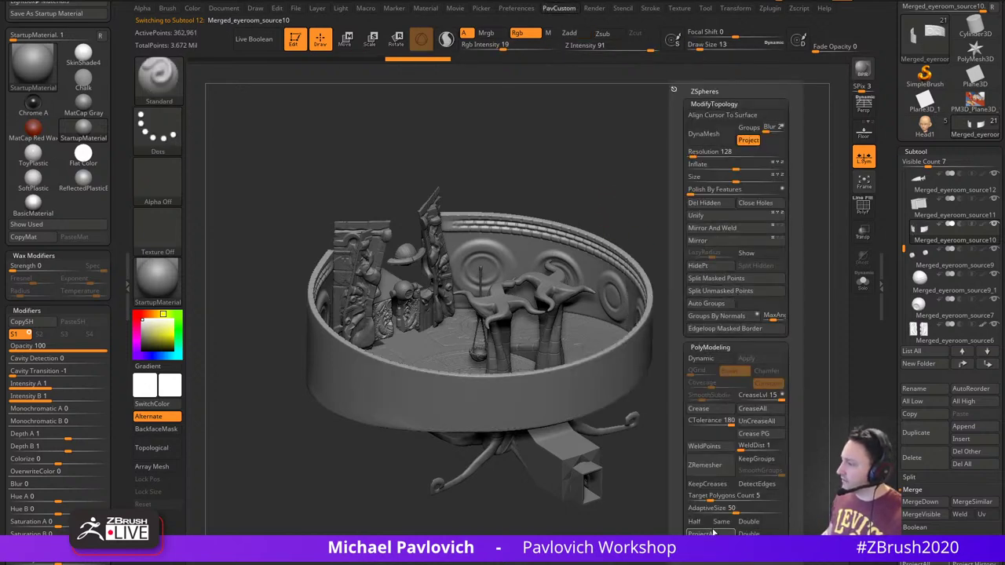
pyautogui.click(730, 546)
pyautogui.moveTo(714, 270); pyautogui.dragTo(562, 321)
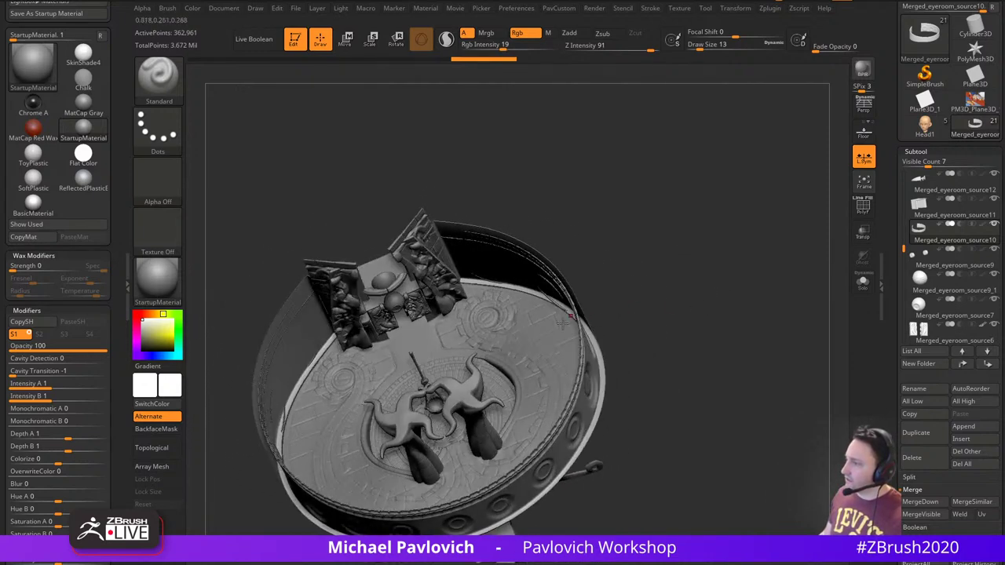
pyautogui.moveTo(686, 317); pyautogui.dragTo(736, 267)
pyautogui.press('2')
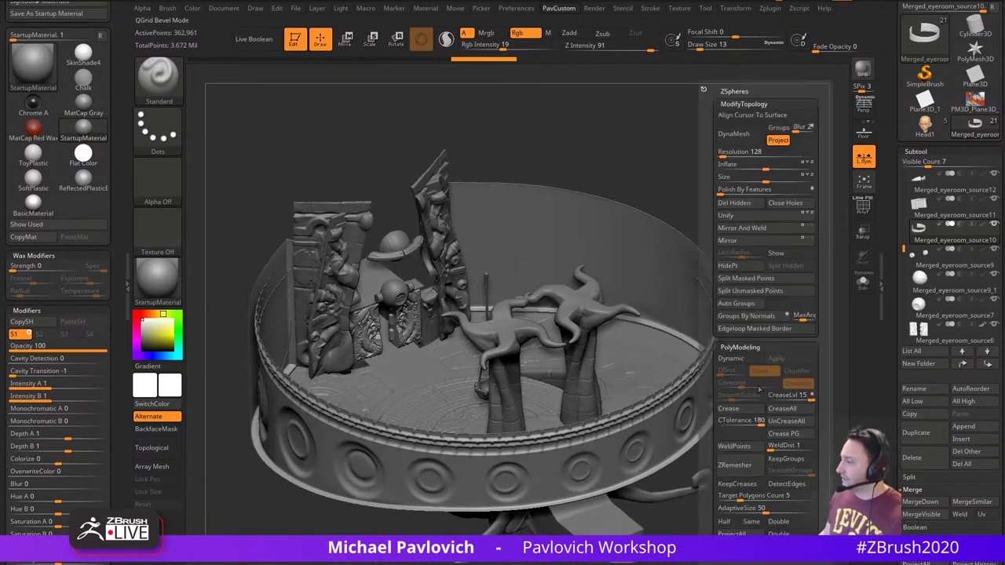
pyautogui.click(732, 537)
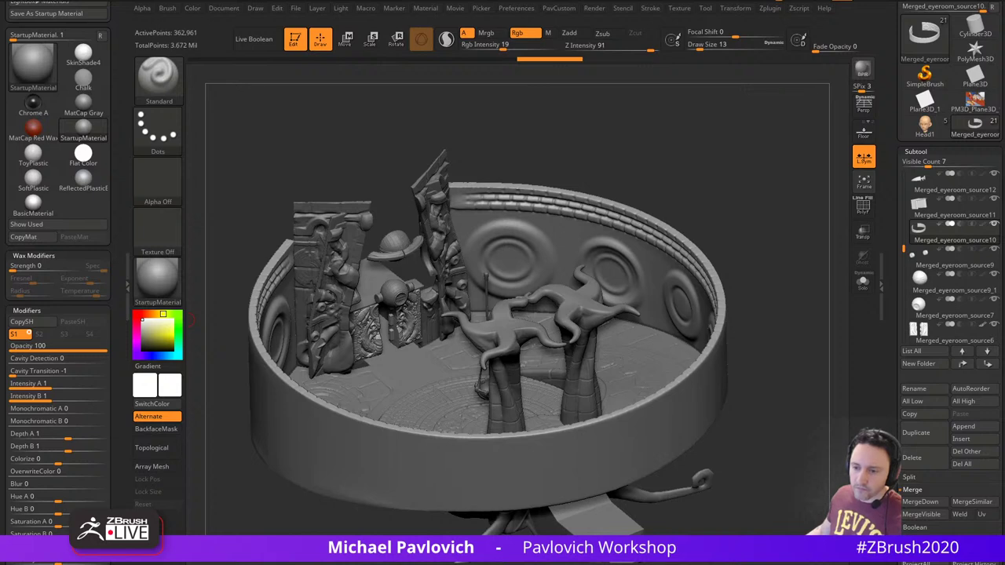
# Delete all subtools of the eye room tool and confirm the deletion
pyautogui.moveTo(589, 157); pyautogui.dragTo(639, 161)
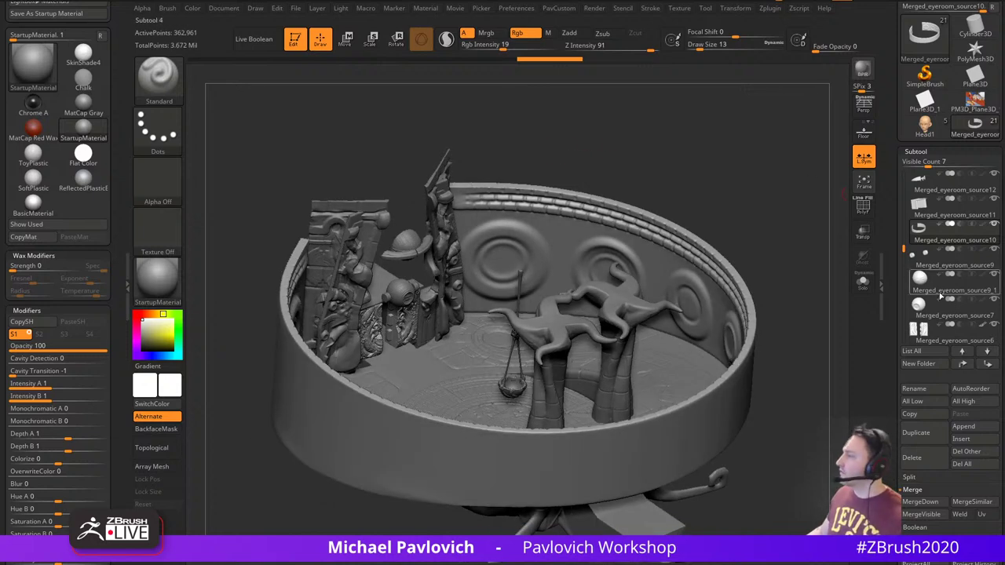
pyautogui.click(970, 468)
pyautogui.click(828, 490)
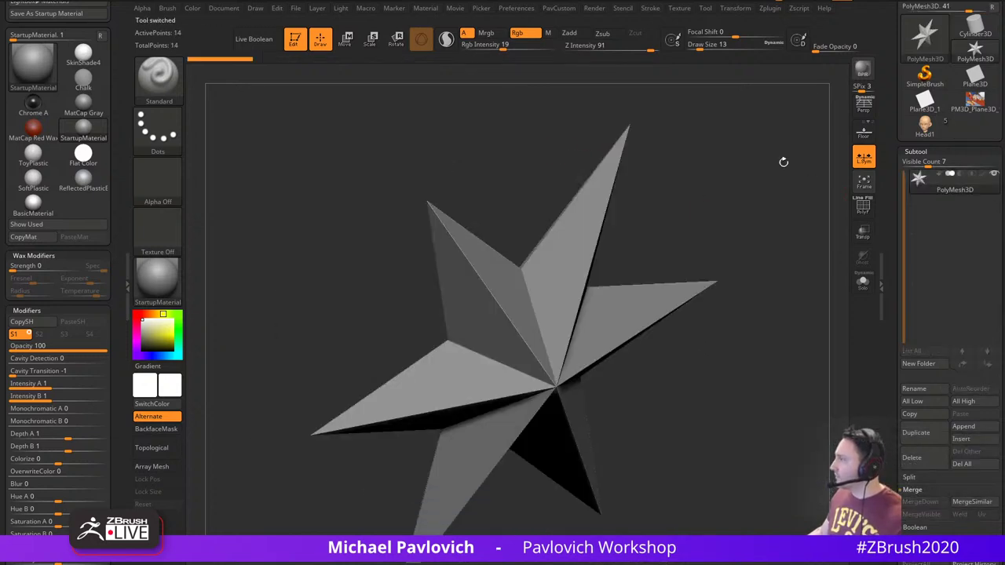
# Make the Aang head the active tool and bring it back into view on the canvas
pyautogui.click(918, 129)
pyautogui.keyDown('alt'); pyautogui.moveTo(833, 204); pyautogui.dragTo(616, 210); pyautogui.keyUp('alt')
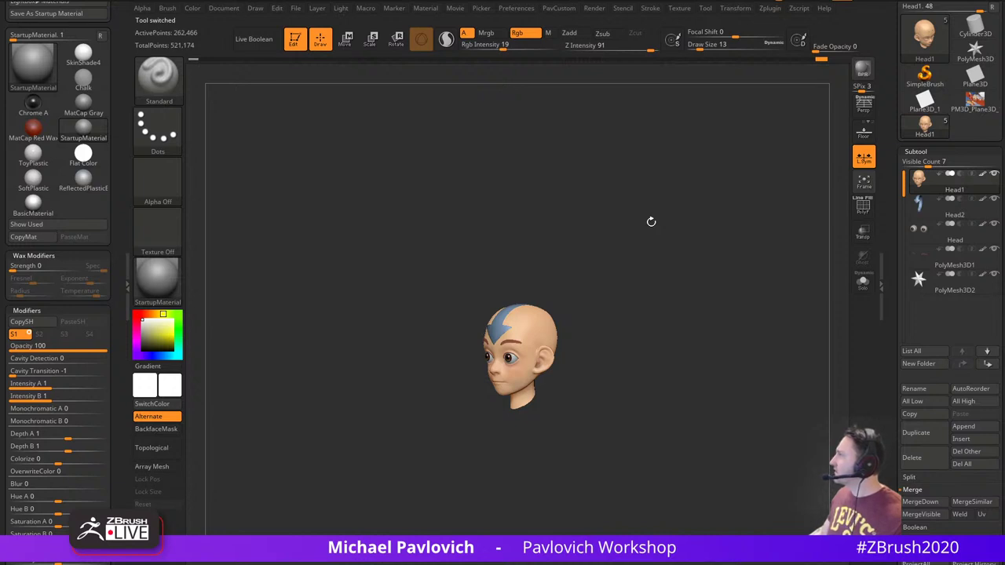
pyautogui.moveTo(650, 222); pyautogui.dragTo(686, 207)
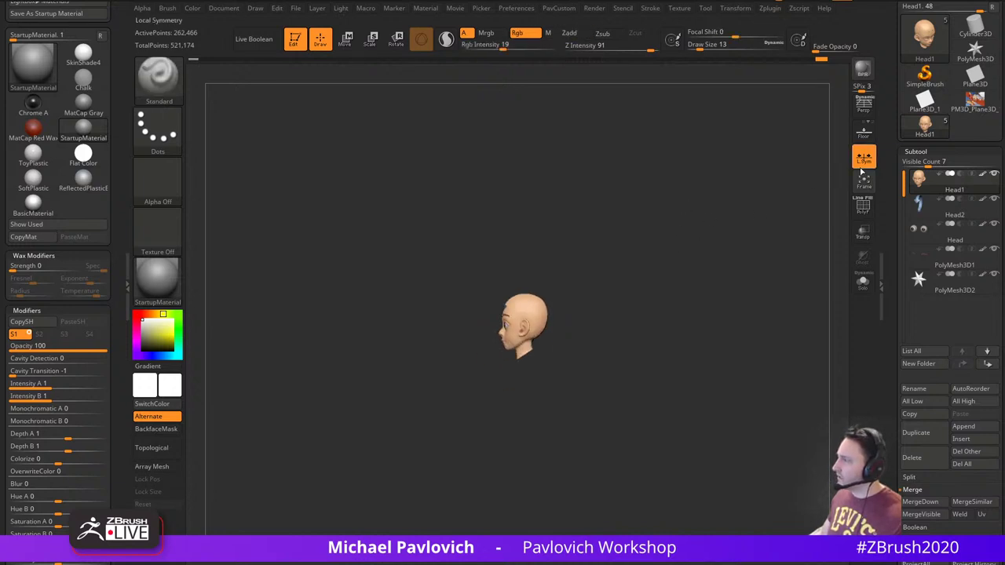
pyautogui.moveTo(779, 187); pyautogui.dragTo(762, 216)
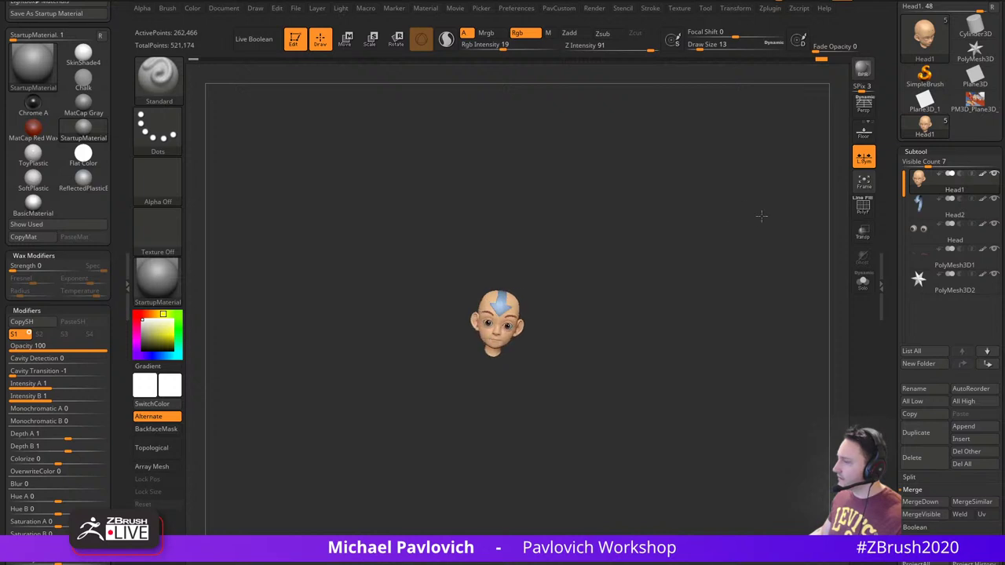
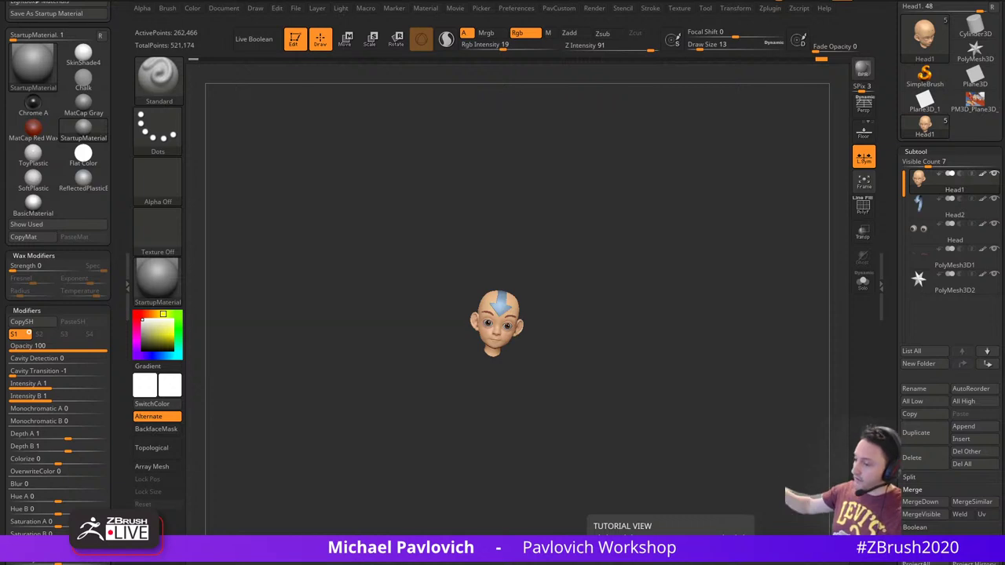
pyautogui.keyDown('shift'); pyautogui.moveTo(689, 179); pyautogui.dragTo(691, 186); pyautogui.keyUp('shift')
pyautogui.moveTo(692, 274); pyautogui.dragTo(682, 284)
pyautogui.keyDown('alt'); pyautogui.moveTo(683, 284); pyautogui.dragTo(707, 330); pyautogui.keyUp('alt')
pyautogui.moveTo(708, 294)
pyautogui.keyDown('alt'); pyautogui.mouseDown()
pyautogui.moveTo(730, 287)
pyautogui.moveTo(714, 293)
pyautogui.mouseUp(); pyautogui.keyUp('alt')
# Sample the head's skin colour for painting and set the brush draw size to 80
pyautogui.press('c')
pyautogui.press(']')
pyautogui.moveTo(628, 216)
pyautogui.keyDown('alt'); pyautogui.mouseDown()
pyautogui.moveTo(630, 256)
pyautogui.moveTo(679, 240)
pyautogui.mouseUp(); pyautogui.keyUp('alt')
pyautogui.press('[')
pyautogui.press('[')
pyautogui.press('[')
pyautogui.press('[')
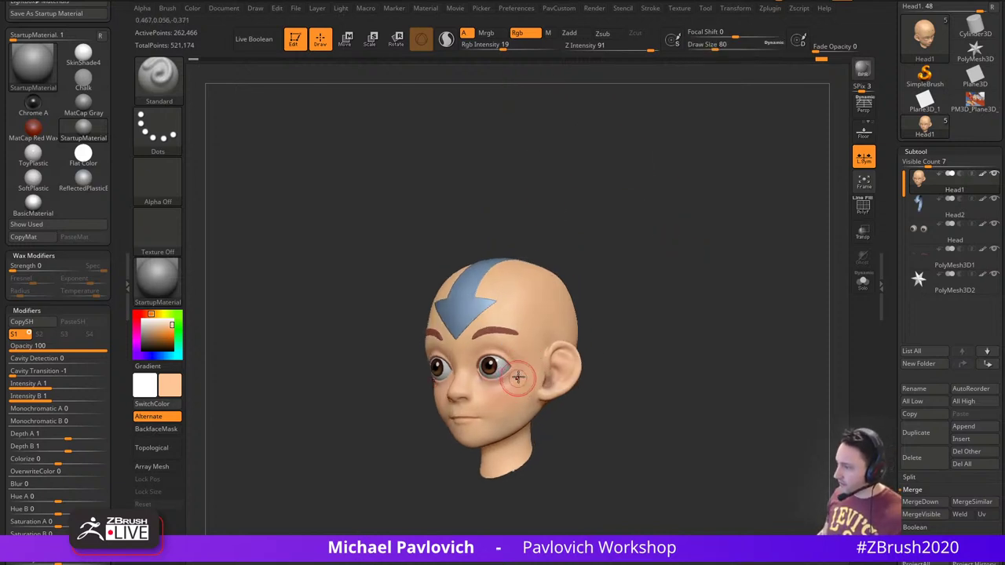
# Limit the Smooth brush to colour with Rgb on and Zadd off, and smooth the paint on the cheek
pyautogui.keyDown('alt'); pyautogui.moveTo(619, 333); pyautogui.dragTo(621, 357); pyautogui.keyUp('alt')
pyautogui.moveTo(620, 358); pyautogui.dragTo(648, 355)
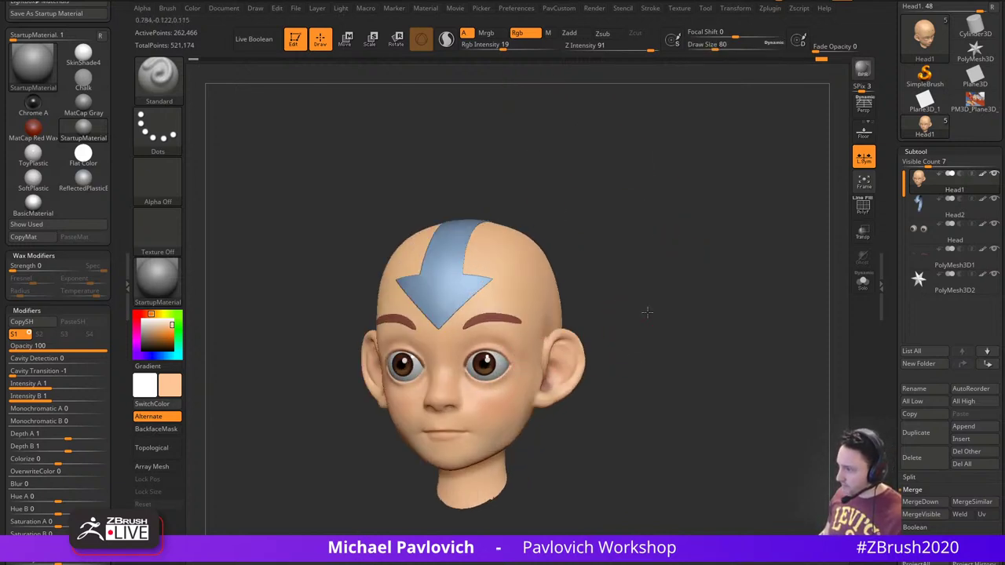
pyautogui.moveTo(646, 311); pyautogui.dragTo(607, 297)
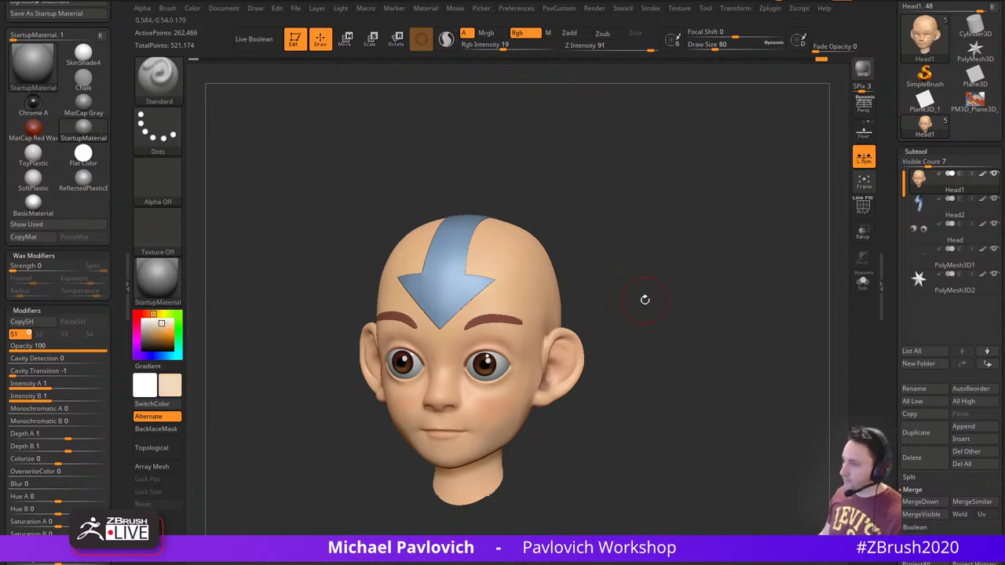
pyautogui.moveTo(644, 299); pyautogui.dragTo(459, 365)
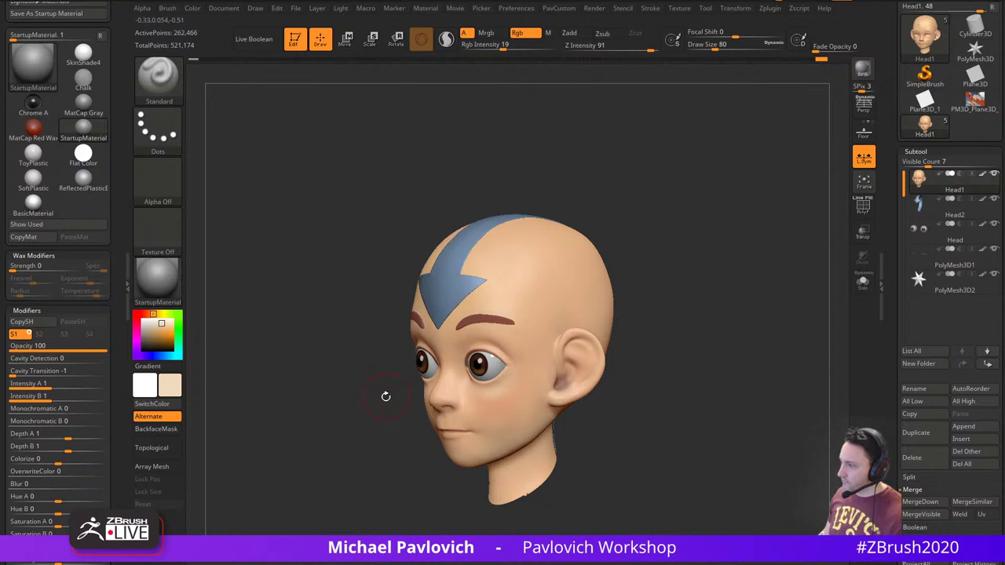
pyautogui.moveTo(385, 396); pyautogui.dragTo(446, 385)
pyautogui.press('shift')
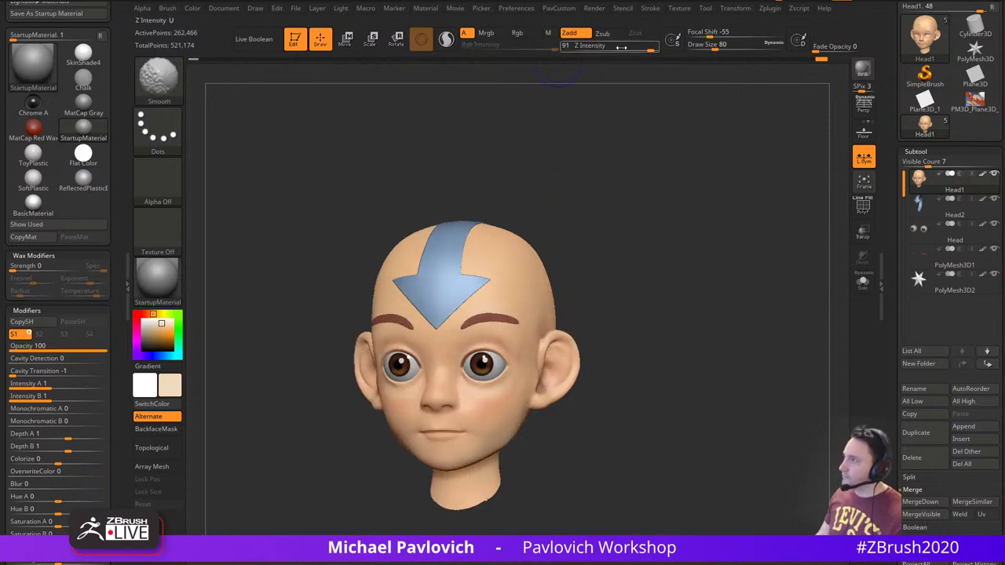
pyautogui.click(529, 35)
pyautogui.click(572, 33)
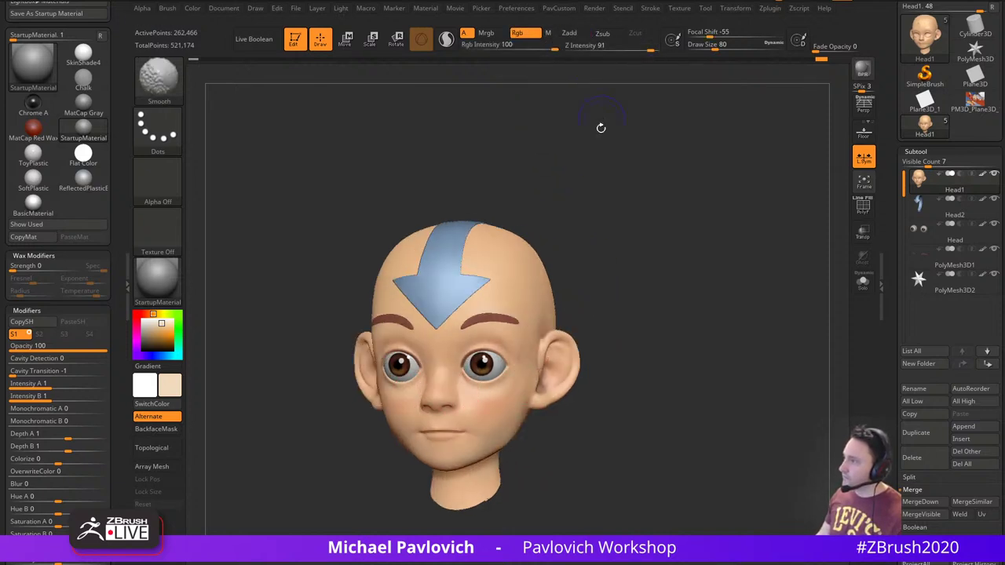
pyautogui.moveTo(632, 306); pyautogui.dragTo(562, 337)
pyautogui.keyDown('shift'); pyautogui.moveTo(505, 387); pyautogui.dragTo(492, 395); pyautogui.keyUp('shift')
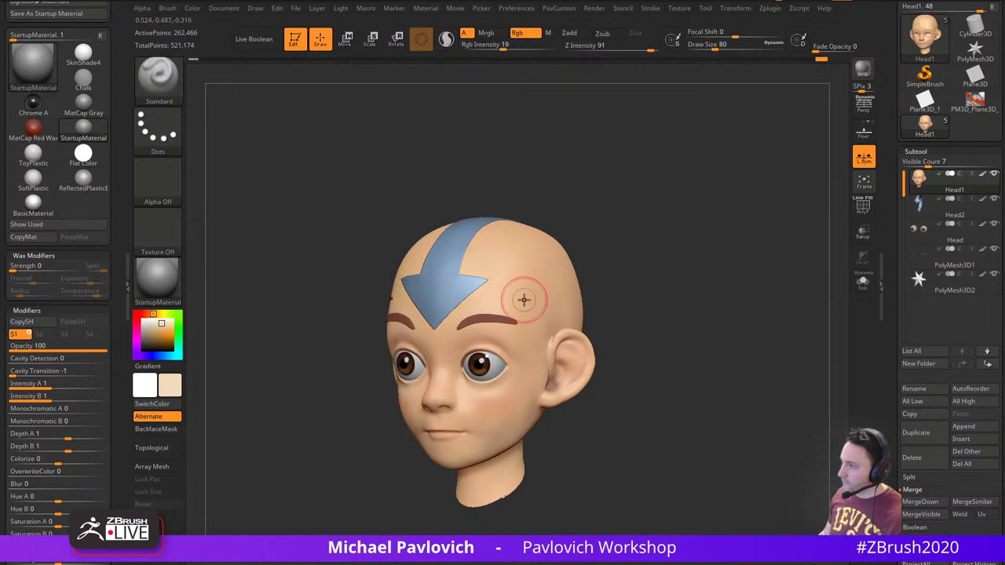
# Sample a warm skin tone from the face and paint soft strokes over the cheek beneath the eye
pyautogui.press('c')
pyautogui.keyDown('alt'); pyautogui.moveTo(489, 393); pyautogui.dragTo(481, 363, button='right'); pyautogui.keyUp('alt')
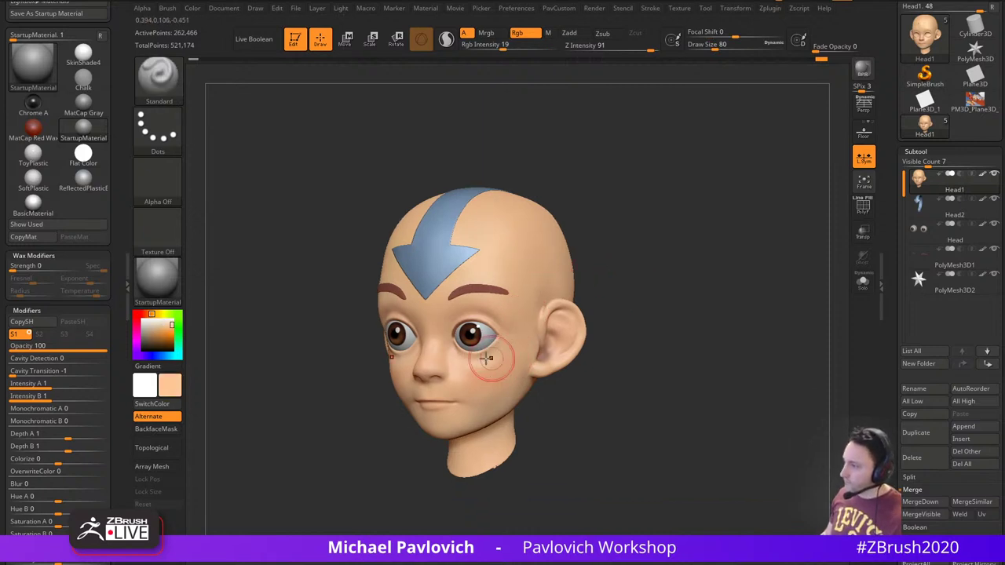
pyautogui.moveTo(509, 371); pyautogui.dragTo(523, 360)
pyautogui.moveTo(590, 336); pyautogui.dragTo(633, 320)
pyautogui.moveTo(478, 380); pyautogui.dragTo(488, 362)
pyautogui.moveTo(587, 341); pyautogui.dragTo(540, 366)
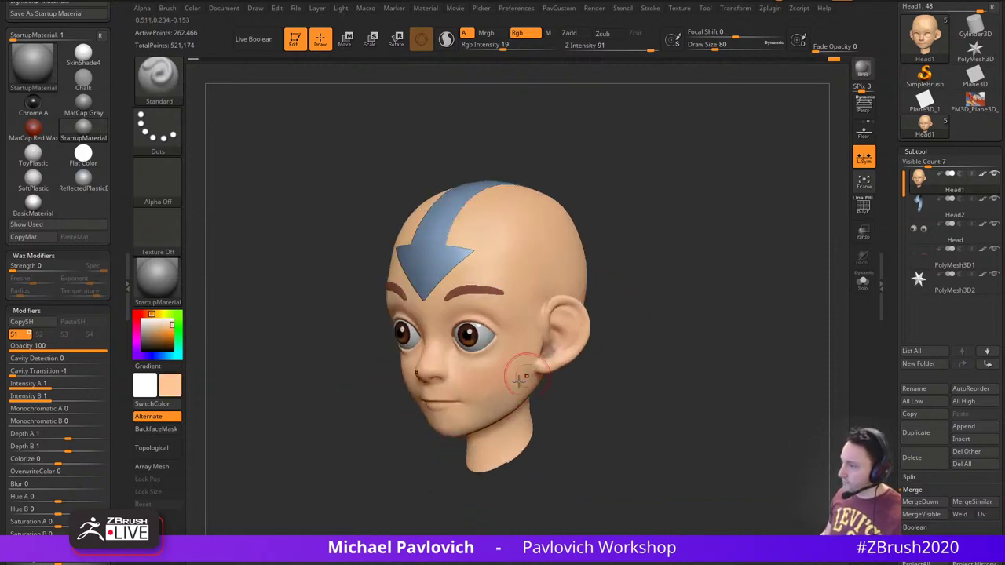
pyautogui.moveTo(649, 351); pyautogui.dragTo(643, 357)
pyautogui.moveTo(504, 361); pyautogui.dragTo(505, 377)
# Set the brush draw size to 293
pyautogui.keyDown('alt'); pyautogui.moveTo(638, 353); pyautogui.dragTo(632, 330); pyautogui.keyUp('alt')
pyautogui.keyDown('shift'); pyautogui.moveTo(633, 329); pyautogui.dragTo(666, 310); pyautogui.keyUp('shift')
pyautogui.moveTo(686, 375)
pyautogui.keyDown('alt'); pyautogui.mouseDown()
pyautogui.moveTo(675, 310)
pyautogui.moveTo(686, 274)
pyautogui.mouseUp(); pyautogui.keyUp('alt')
pyautogui.moveTo(700, 319); pyautogui.dragTo(706, 310)
pyautogui.moveTo(705, 311)
pyautogui.mouseDown()
pyautogui.moveTo(680, 316)
pyautogui.moveTo(718, 349)
pyautogui.moveTo(686, 343)
pyautogui.moveTo(719, 344)
pyautogui.mouseUp()
pyautogui.press('s')
pyautogui.click(714, 344)
pyautogui.press('s')
pyautogui.click(717, 348)
pyautogui.press('s')
pyautogui.click(715, 347)
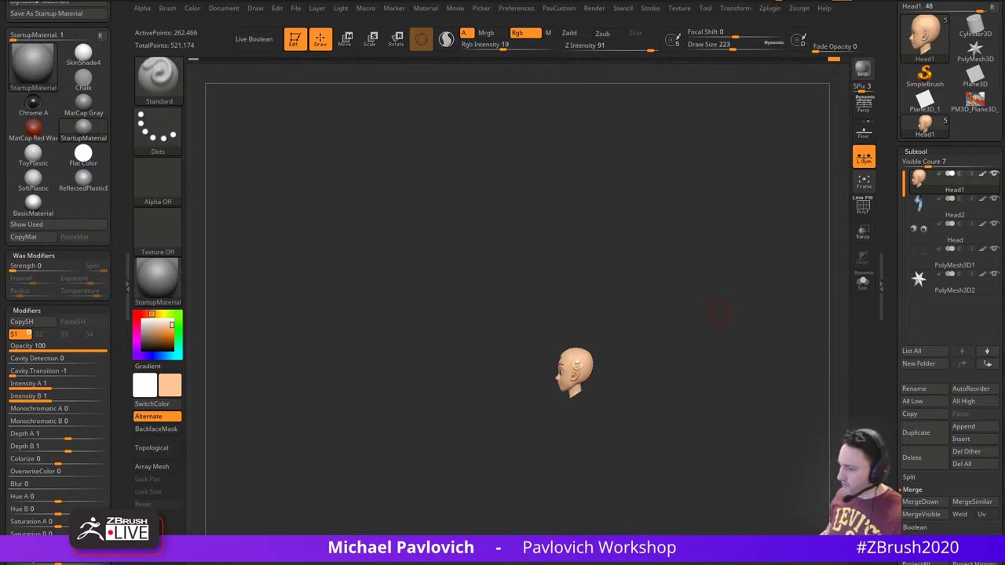
pyautogui.press('s')
pyautogui.click(425, 245)
pyautogui.press('s')
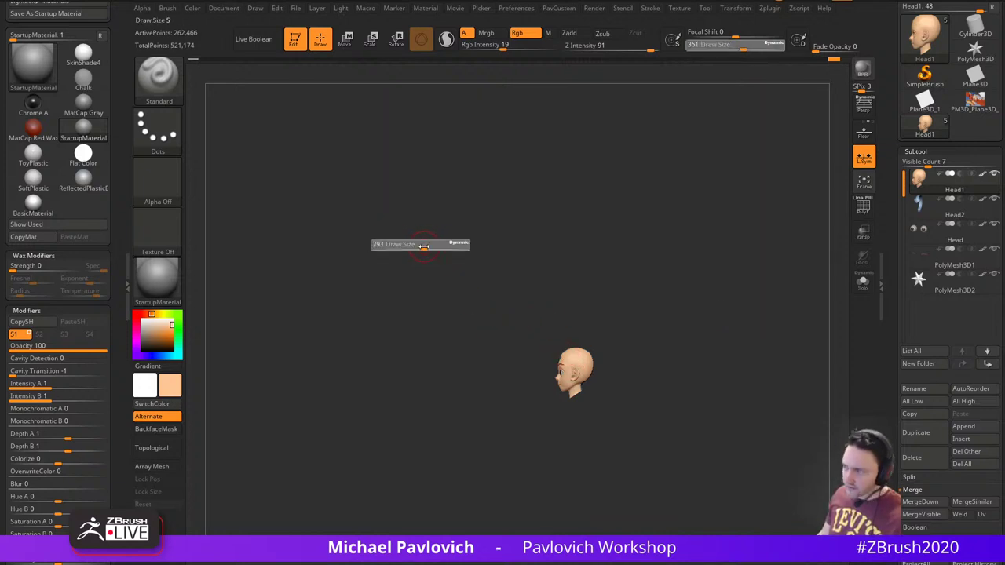
pyautogui.click(426, 245)
pyautogui.keyDown('alt'); pyautogui.moveTo(427, 245); pyautogui.dragTo(421, 265); pyautogui.keyUp('alt')
pyautogui.moveTo(448, 155); pyautogui.dragTo(625, 220)
pyautogui.moveTo(683, 283); pyautogui.dragTo(661, 274)
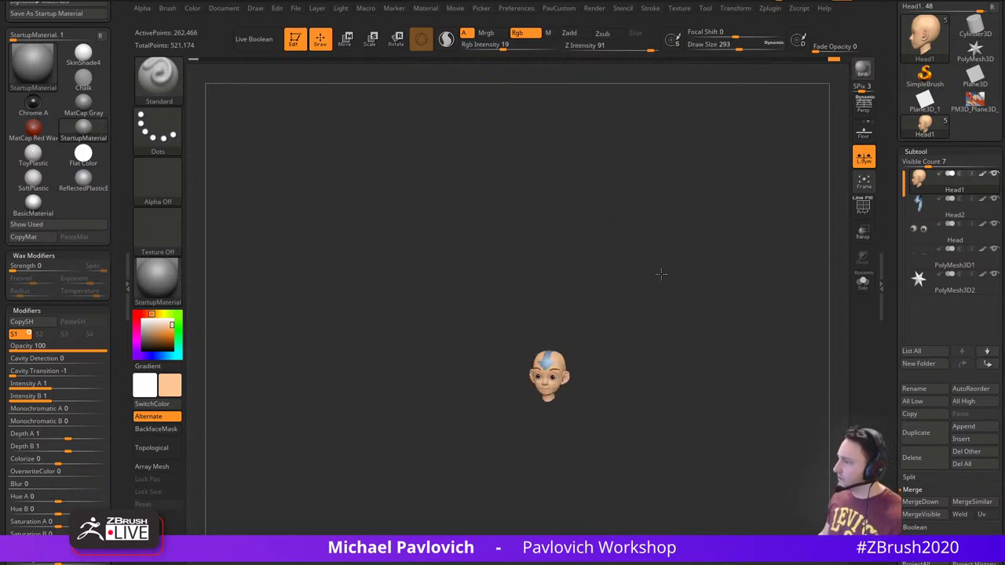
# Save the Aang head tool to disk as aangHead001
pyautogui.moveTo(897, 71); pyautogui.dragTo(898, 210)
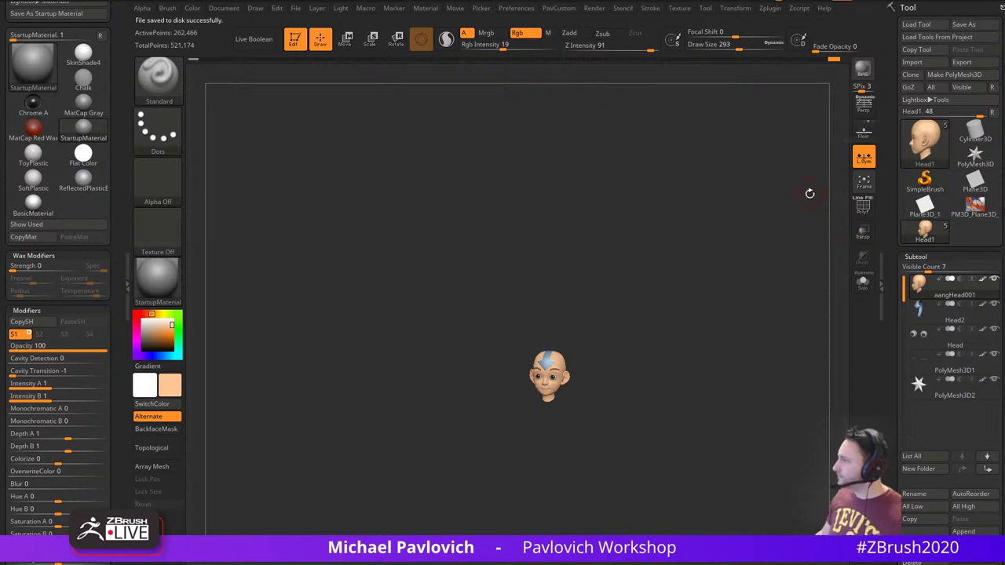
pyautogui.moveTo(821, 233); pyautogui.dragTo(793, 230)
# Clear the canvas, draw a new PolyMesh3D star in Edit mode and set the active colour to white
pyautogui.click(297, 45)
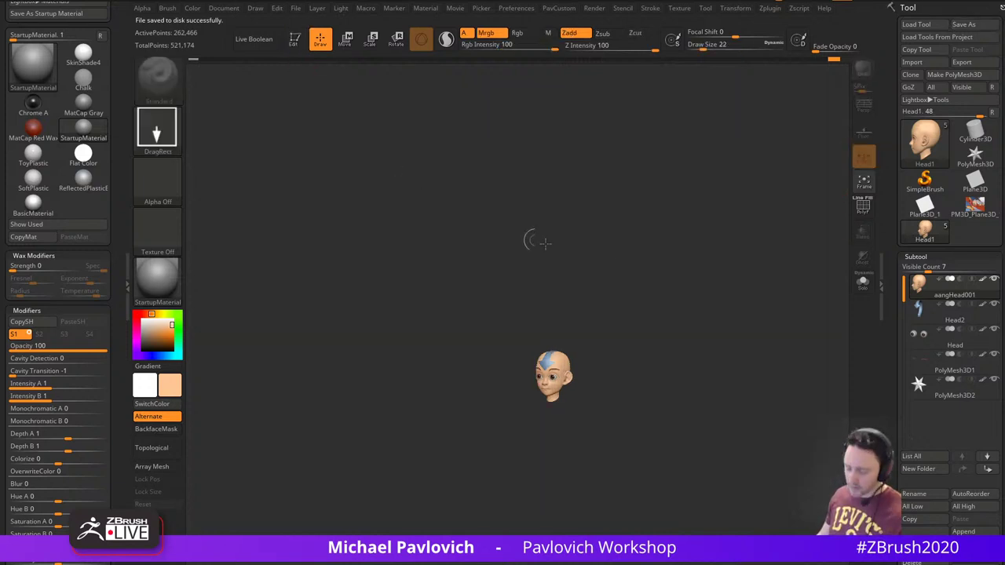
pyautogui.hotkey('ctrl', 'n')
pyautogui.click(926, 181)
pyautogui.click(942, 162)
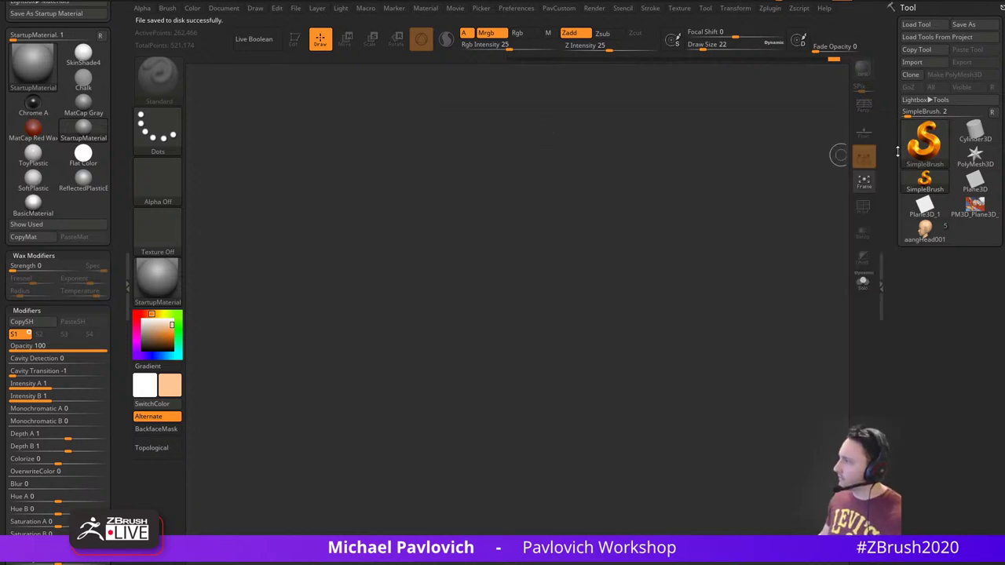
pyautogui.click(910, 151)
pyautogui.click(613, 147)
pyautogui.moveTo(443, 275); pyautogui.dragTo(425, 339)
pyautogui.click(295, 41)
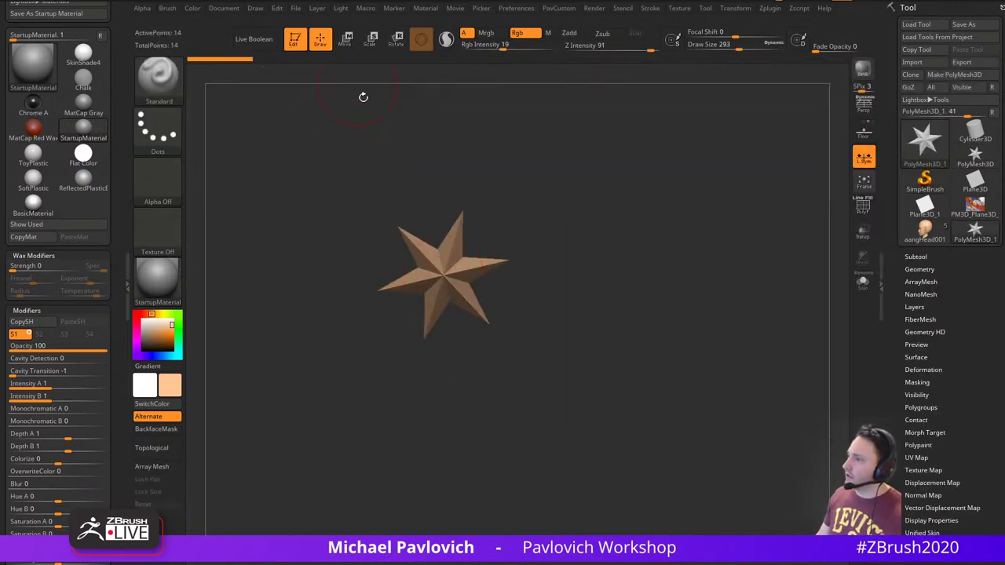
pyautogui.moveTo(159, 336); pyautogui.dragTo(137, 313)
# Initialize the star as a QCube with X, Y and Z resolution 2 and show its polyframe
pyautogui.moveTo(895, 341); pyautogui.dragTo(913, 287)
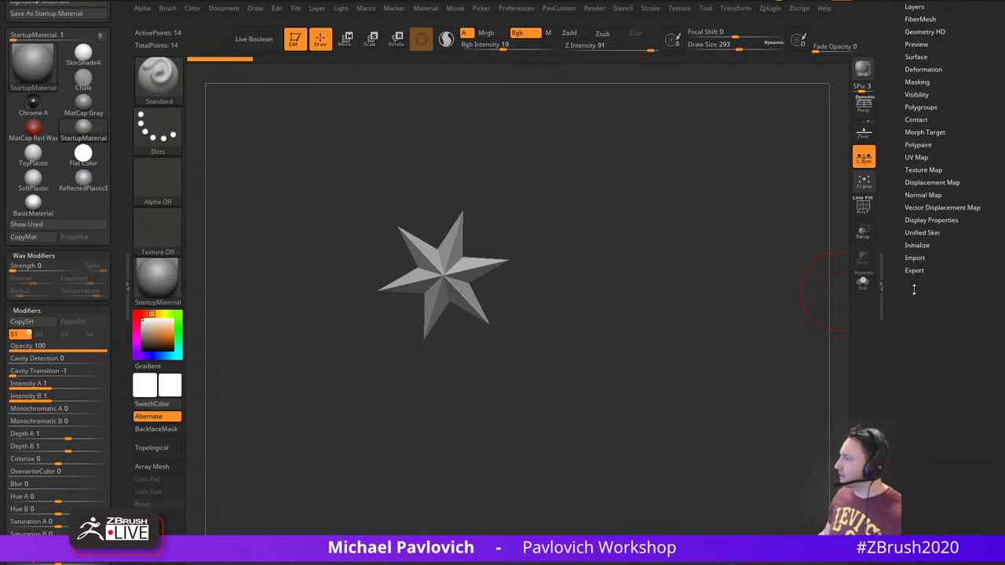
pyautogui.click(917, 245)
pyautogui.click(911, 255)
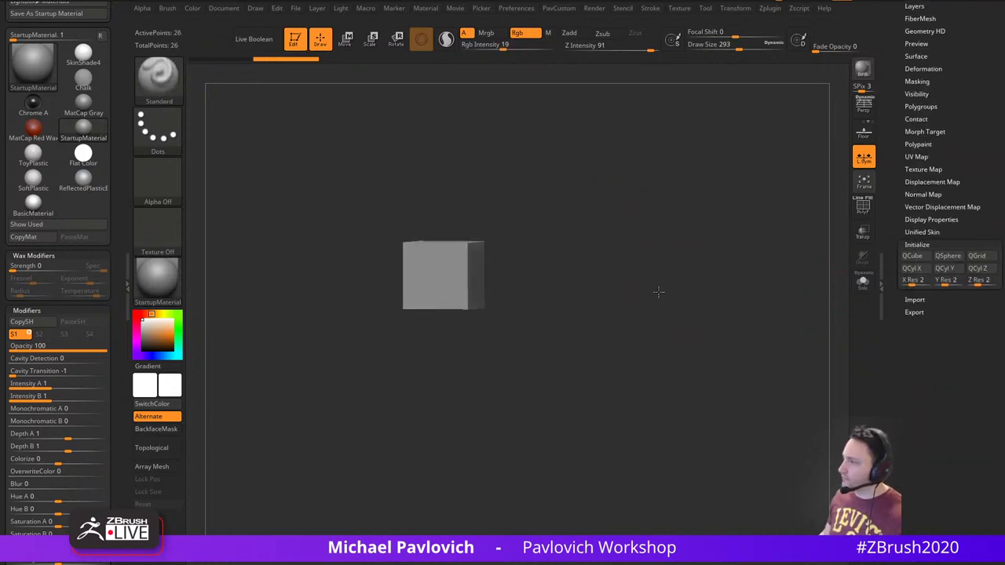
pyautogui.click(861, 209)
# Flatten the cube vertically into a slab and return to Draw mode
pyautogui.press('w')
pyautogui.moveTo(442, 241); pyautogui.dragTo(447, 280)
pyautogui.press('q')
# Switch to the ZModeler brush and delete the horizontal edge loop around the slab's sides
pyautogui.press('b')
pyautogui.press('z')
pyautogui.press('m')
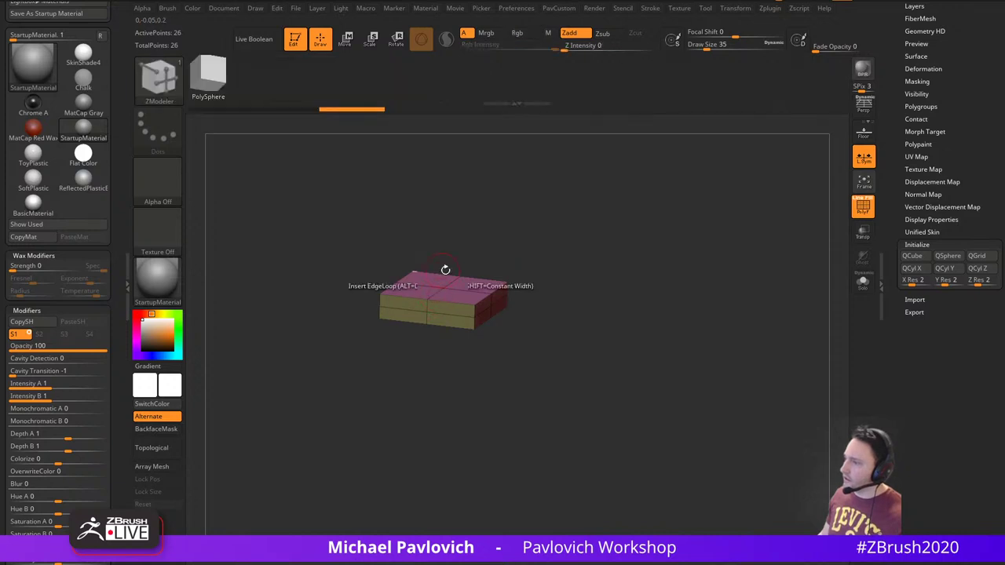
pyautogui.press('space')
pyautogui.moveTo(580, 253); pyautogui.dragTo(586, 303)
pyautogui.press('space')
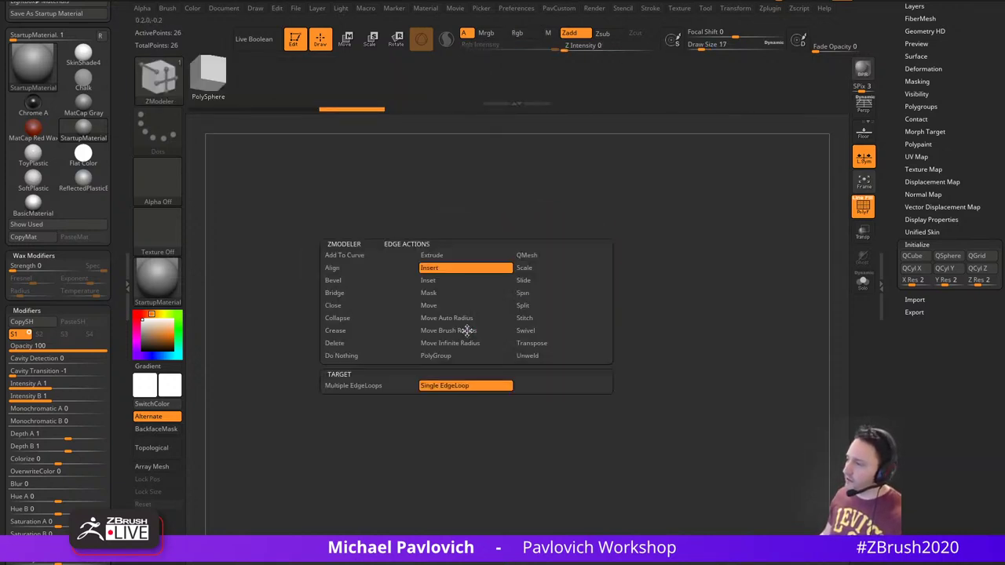
pyautogui.press('space')
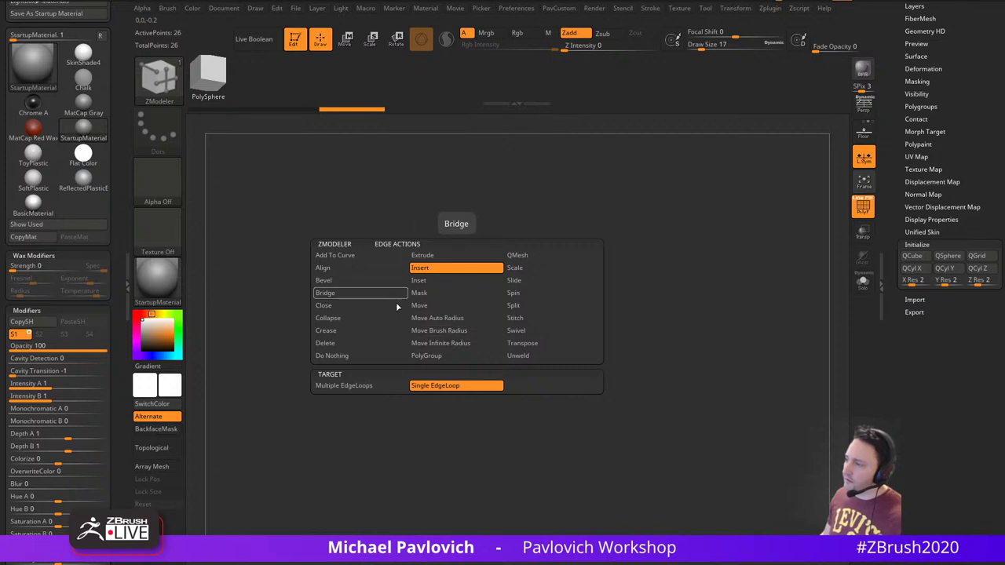
pyautogui.keyDown('alt'); pyautogui.click(445, 330); pyautogui.keyUp('alt')
pyautogui.keyDown('shift'); pyautogui.moveTo(549, 323); pyautogui.dragTo(599, 309); pyautogui.keyUp('shift')
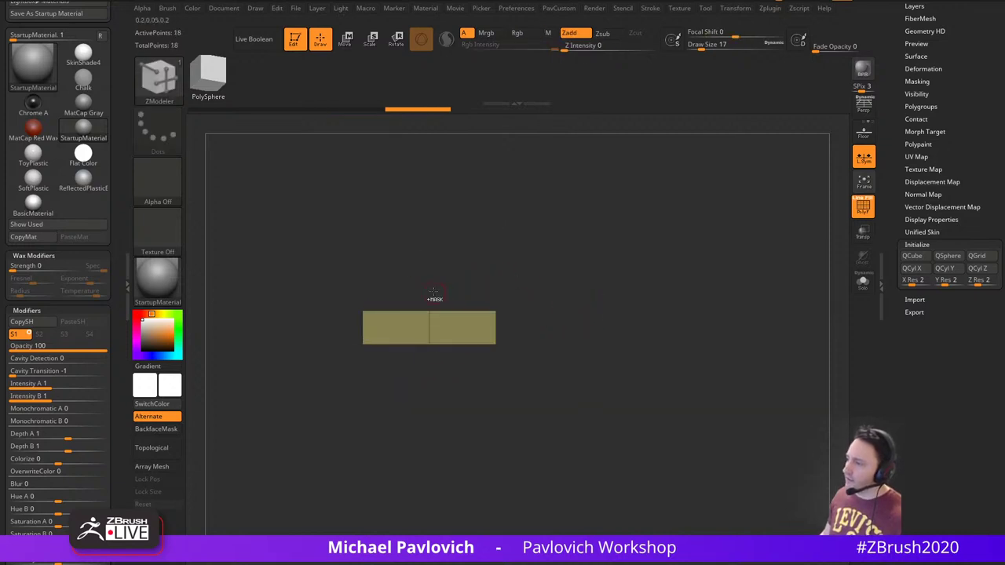
pyautogui.keyDown('ctrl'); pyautogui.moveTo(411, 260); pyautogui.dragTo(442, 380); pyautogui.keyUp('ctrl')
pyautogui.moveTo(553, 275)
pyautogui.mouseDown()
pyautogui.moveTo(529, 312)
pyautogui.moveTo(535, 320)
pyautogui.mouseUp()
pyautogui.keyDown('ctrl'); pyautogui.moveTo(549, 314); pyautogui.dragTo(565, 329); pyautogui.keyUp('ctrl')
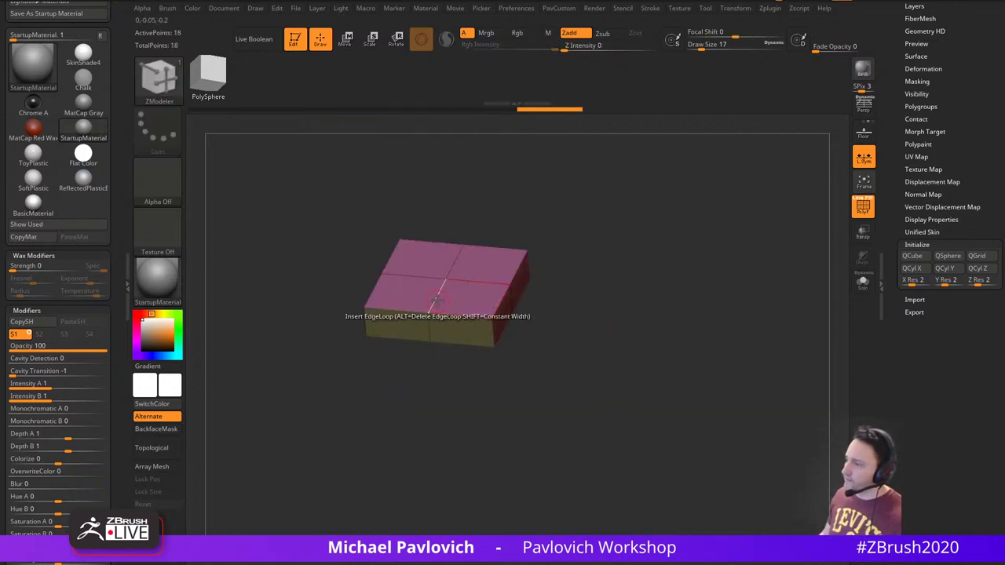
# Bevel the slab's central front-to-back edge loop into a wide middle strip
pyautogui.press('space')
pyautogui.click(338, 280)
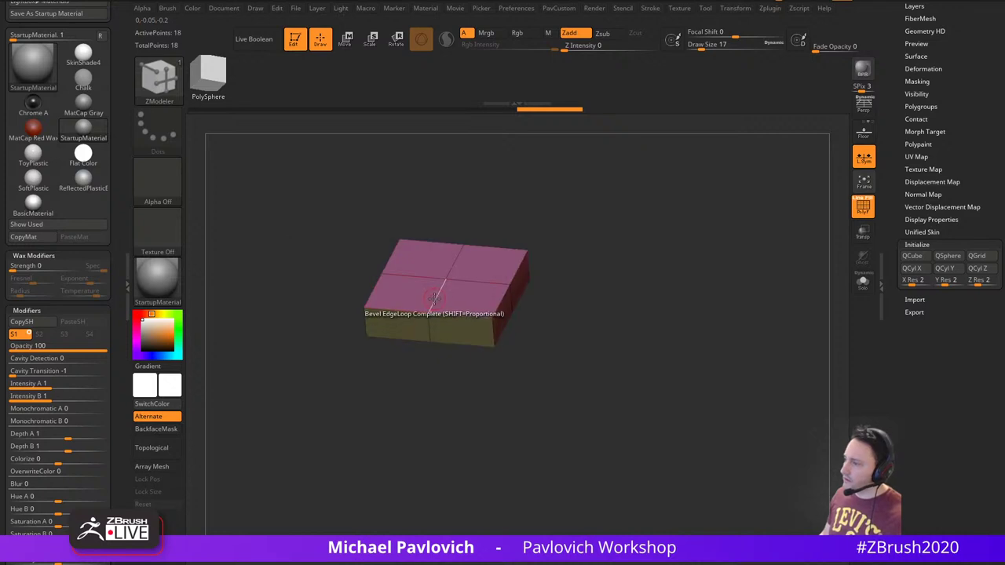
pyautogui.moveTo(434, 299); pyautogui.dragTo(442, 267)
# Mask everything except the middle strip, raise the strip slightly and clear the mask
pyautogui.keyDown('shift'); pyautogui.moveTo(543, 255); pyautogui.dragTo(572, 227); pyautogui.keyUp('shift')
pyautogui.moveTo(384, 253)
pyautogui.keyDown('ctrl'); pyautogui.mouseDown()
pyautogui.moveTo(443, 351)
pyautogui.moveTo(474, 374)
pyautogui.mouseUp(); pyautogui.keyUp('ctrl')
pyautogui.keyDown('ctrl'); pyautogui.click(466, 291); pyautogui.keyUp('ctrl')
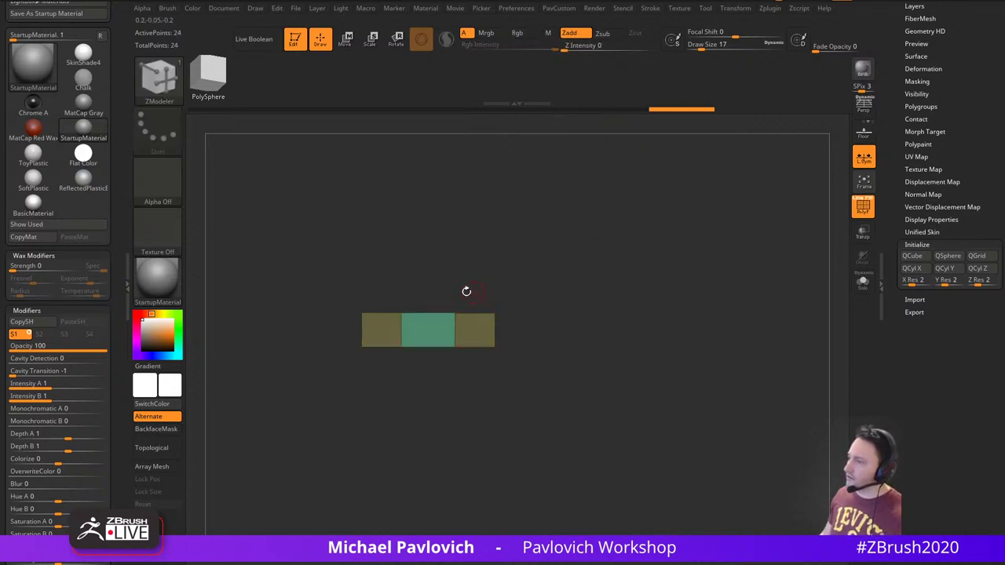
pyautogui.press('w')
pyautogui.moveTo(426, 272); pyautogui.dragTo(426, 261)
pyautogui.keyDown('ctrl'); pyautogui.moveTo(541, 227); pyautogui.dragTo(552, 253); pyautogui.keyUp('ctrl')
# Scale the raised slab down in Y to make it a thin plate
pyautogui.press('q')
pyautogui.moveTo(639, 262); pyautogui.dragTo(616, 299)
pyautogui.press('w')
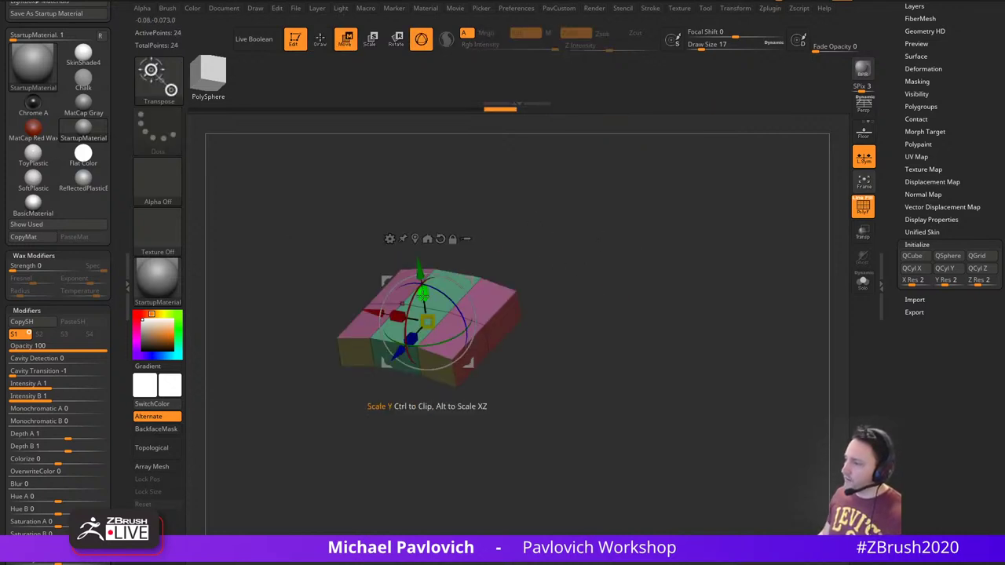
pyautogui.moveTo(423, 293); pyautogui.dragTo(422, 317)
pyautogui.keyDown('shift'); pyautogui.moveTo(501, 271); pyautogui.dragTo(518, 261); pyautogui.keyUp('shift')
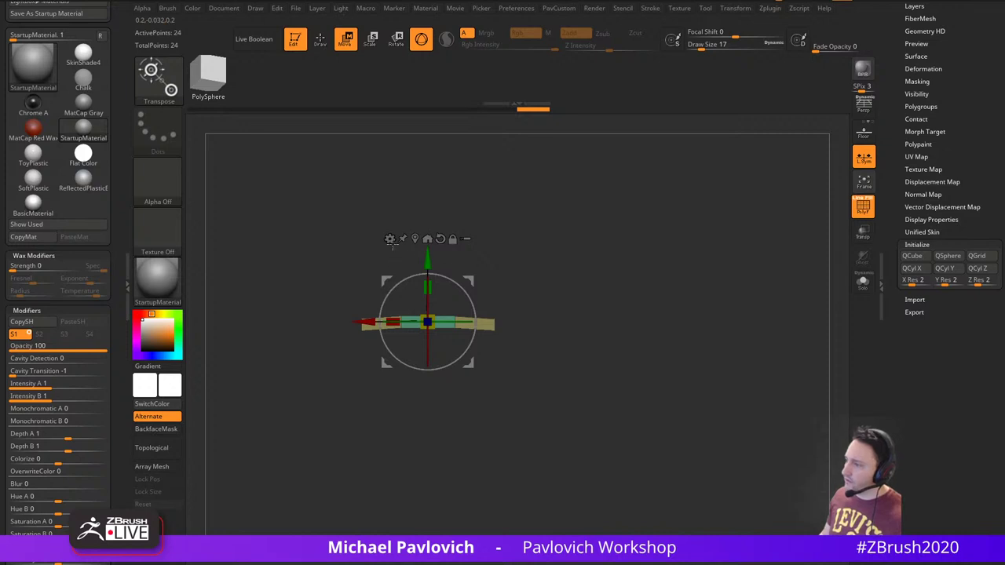
# Apply a bend deformer to the thin plate and curve its two side strips downward
pyautogui.click(390, 240)
pyautogui.click(432, 282)
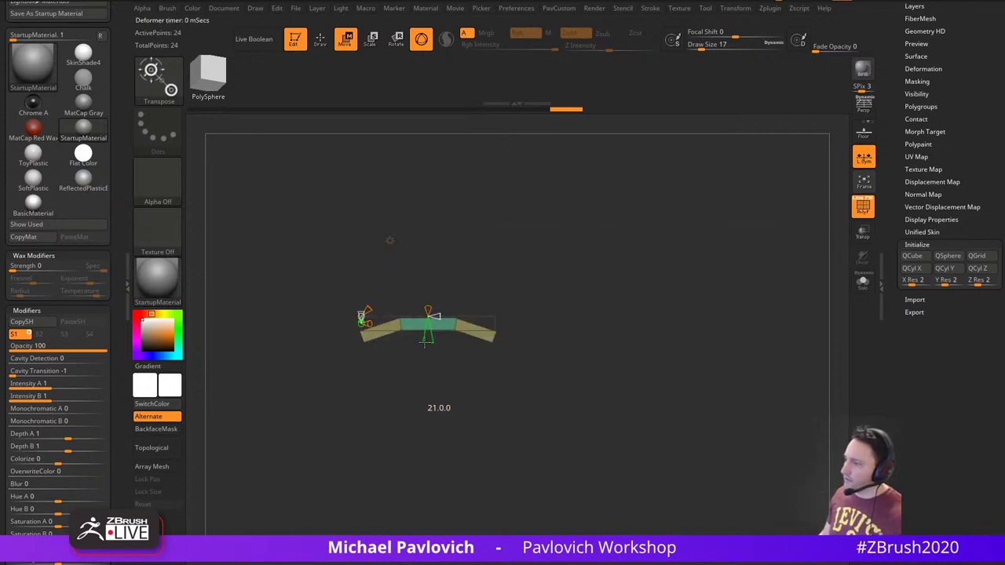
pyautogui.moveTo(425, 342); pyautogui.dragTo(426, 345)
# Adjust the plate's bend from its end handles and return to Draw mode
pyautogui.press('q')
pyautogui.moveTo(620, 304)
pyautogui.mouseDown()
pyautogui.moveTo(601, 314)
pyautogui.moveTo(577, 285)
pyautogui.mouseUp()
pyautogui.press('w')
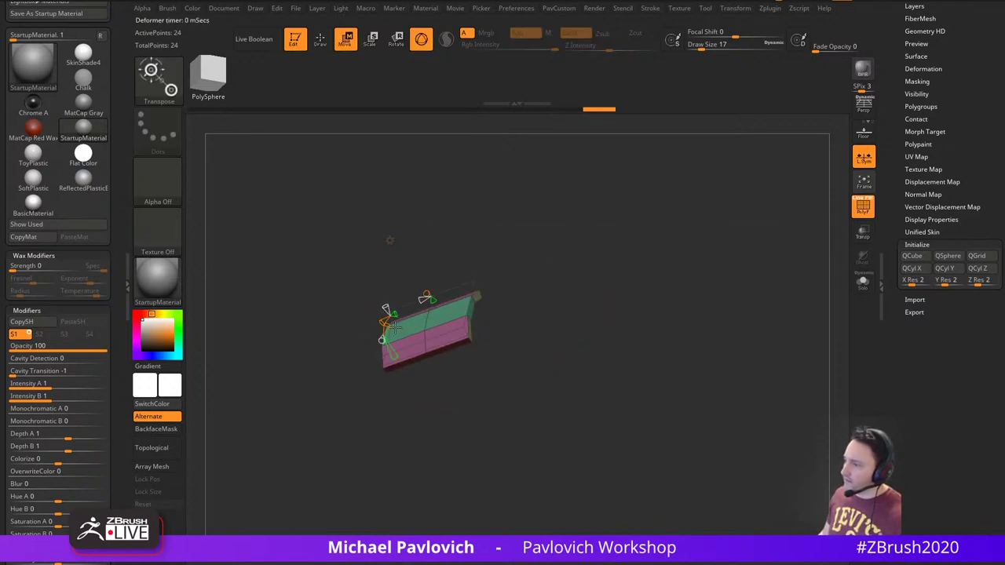
pyautogui.press('q')
pyautogui.moveTo(356, 369); pyautogui.dragTo(366, 395)
pyautogui.press('w')
pyautogui.moveTo(402, 333); pyautogui.dragTo(412, 330)
pyautogui.press('q')
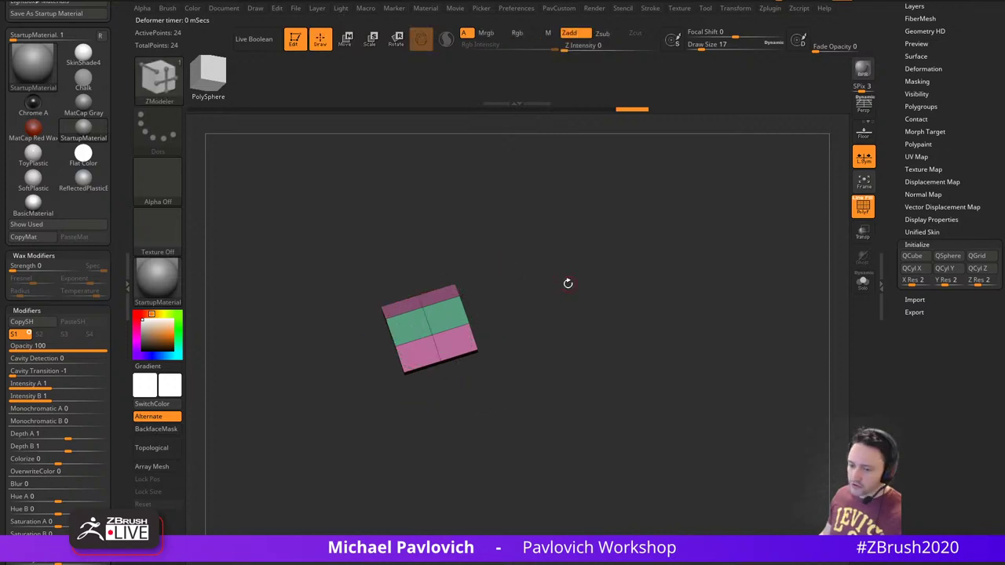
# Set the ZModeler brush draw size to 20
pyautogui.moveTo(566, 284)
pyautogui.keyDown('shift'); pyautogui.mouseDown()
pyautogui.moveTo(614, 342)
pyautogui.moveTo(599, 322)
pyautogui.moveTo(611, 357)
pyautogui.moveTo(644, 331)
pyautogui.moveTo(610, 330)
pyautogui.moveTo(597, 355)
pyautogui.moveTo(610, 307)
pyautogui.moveTo(727, 219)
pyautogui.mouseUp(); pyautogui.keyUp('shift')
pyautogui.press('s')
pyautogui.click(578, 310)
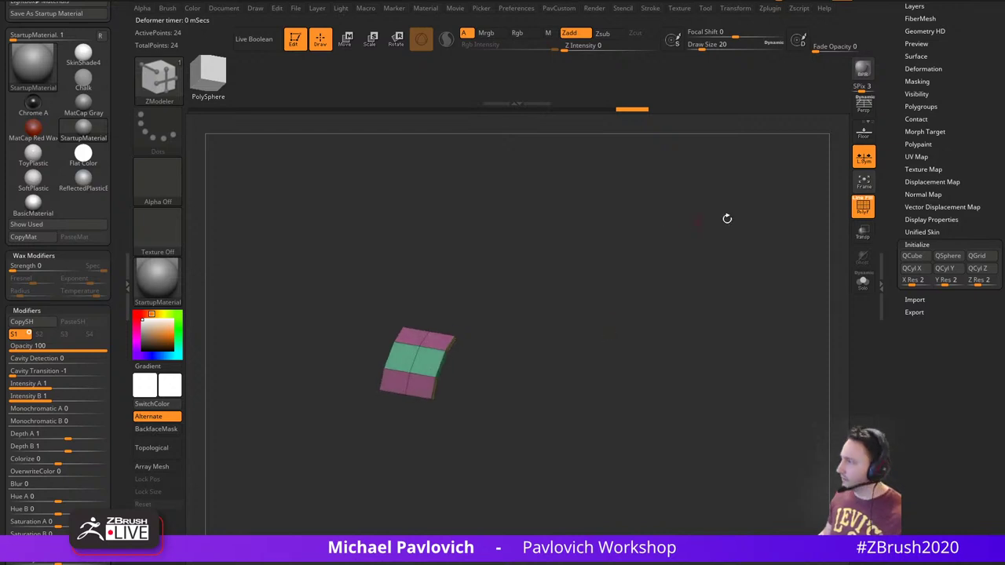
# Switch to the Standard brush with a draw size of 41
pyautogui.click(916, 245)
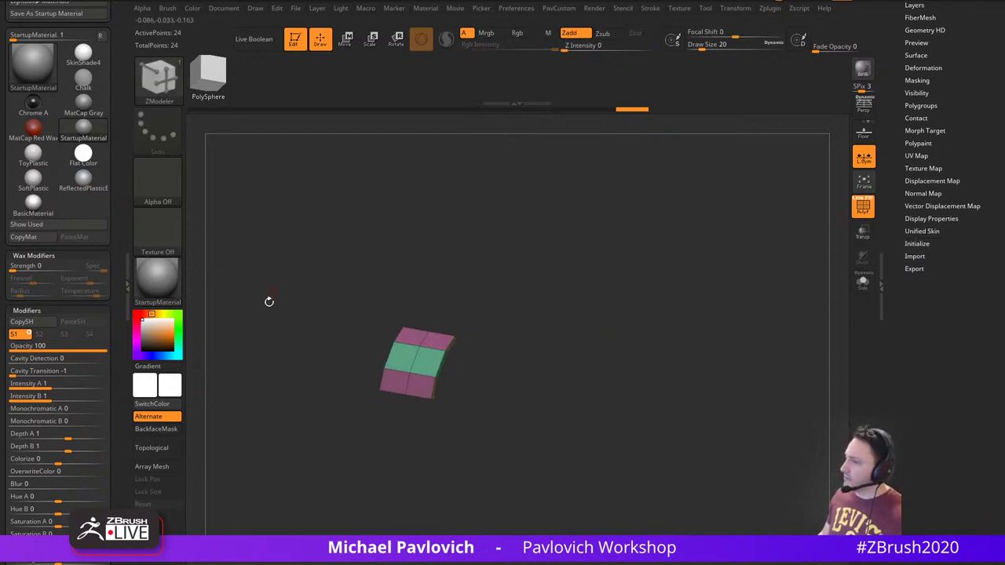
pyautogui.keyDown('alt'); pyautogui.moveTo(601, 359); pyautogui.dragTo(265, 322); pyautogui.keyUp('alt')
pyautogui.press('s')
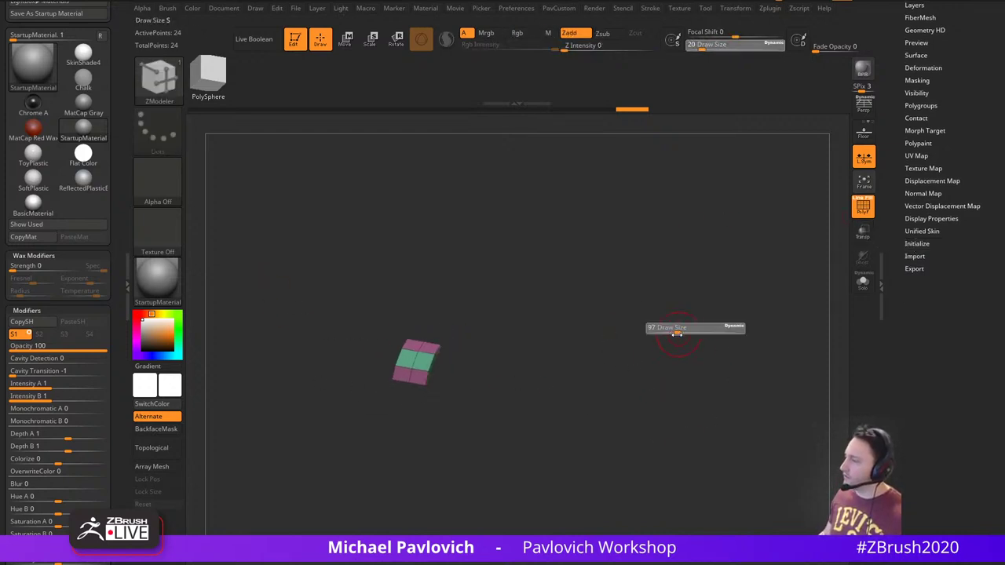
pyautogui.click(674, 334)
pyautogui.press('b')
pyautogui.press('s')
pyautogui.press('t')
pyautogui.press('s')
pyautogui.click(670, 337)
pyautogui.keyDown('alt'); pyautogui.moveTo(667, 330); pyautogui.dragTo(681, 368); pyautogui.keyUp('alt')
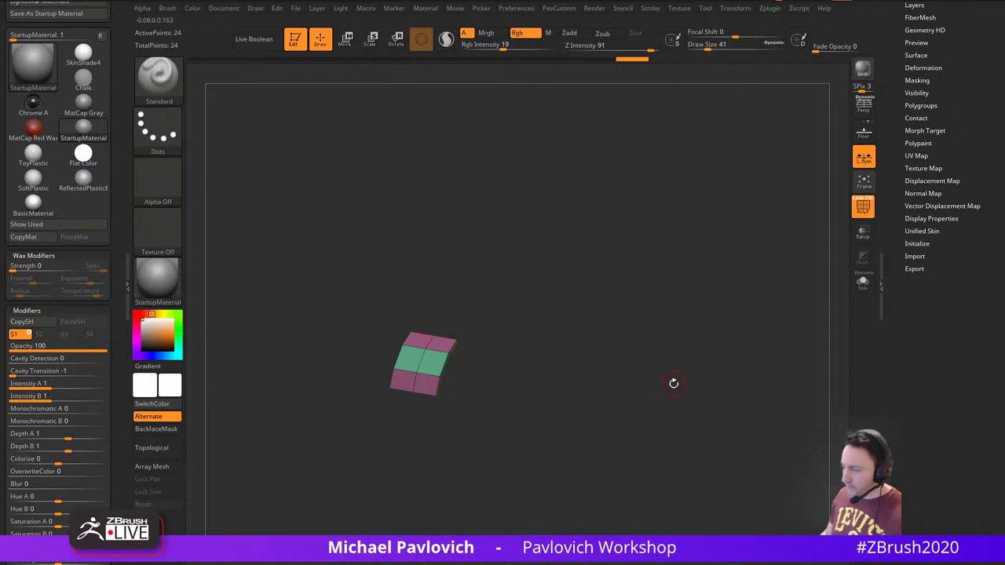
pyautogui.moveTo(665, 381); pyautogui.dragTo(510, 361)
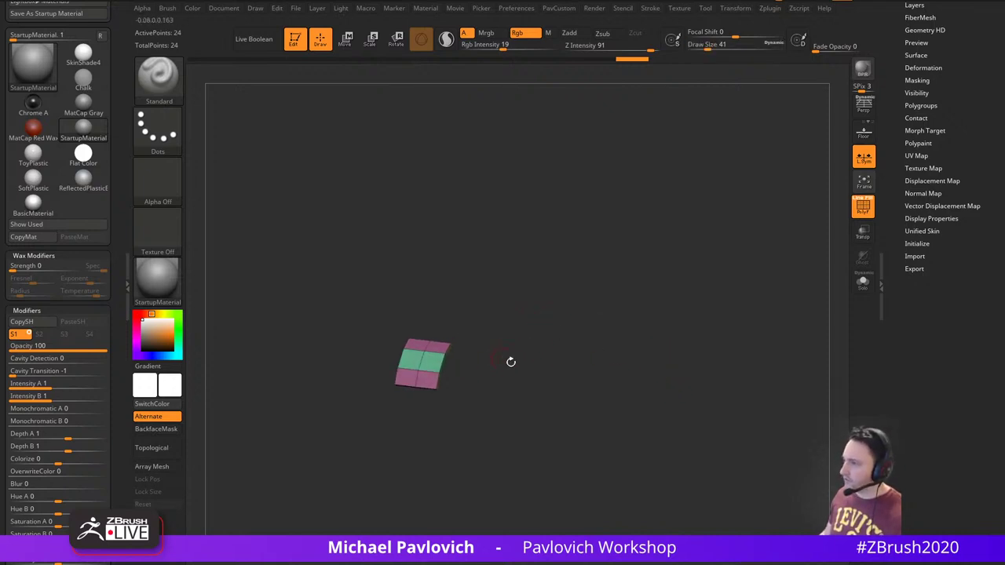
# Enable Array Mesh on the curved plate with Transpose, Lock Pos and Lock Size turned on
pyautogui.moveTo(887, 299); pyautogui.dragTo(905, 402)
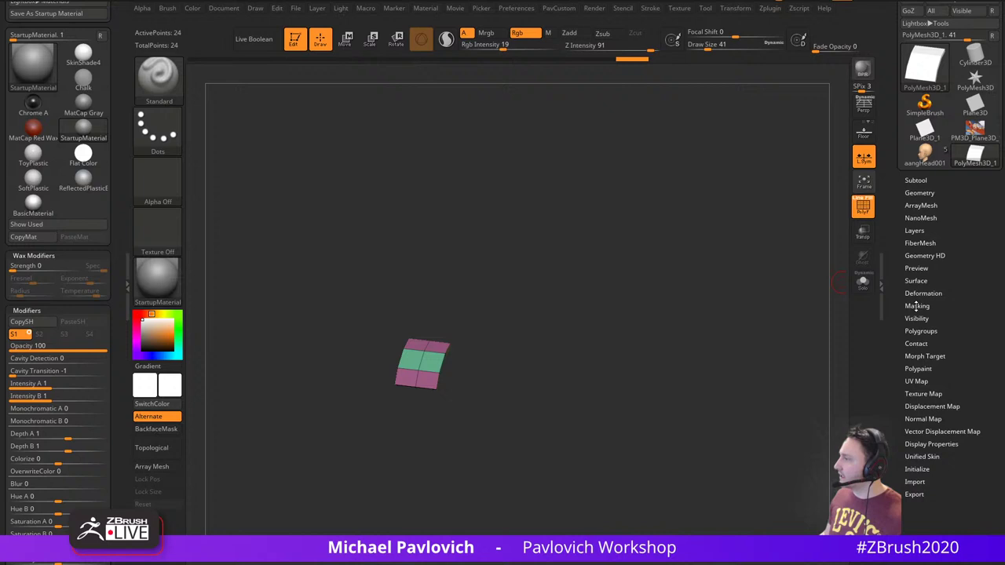
pyautogui.click(917, 205)
pyautogui.moveTo(889, 236); pyautogui.dragTo(891, 218)
pyautogui.click(920, 223)
pyautogui.moveTo(726, 307)
pyautogui.keyDown('shift'); pyautogui.mouseDown()
pyautogui.moveTo(755, 298)
pyautogui.moveTo(743, 297)
pyautogui.mouseUp(); pyautogui.keyUp('shift')
pyautogui.click(957, 223)
pyautogui.click(930, 234)
pyautogui.click(959, 235)
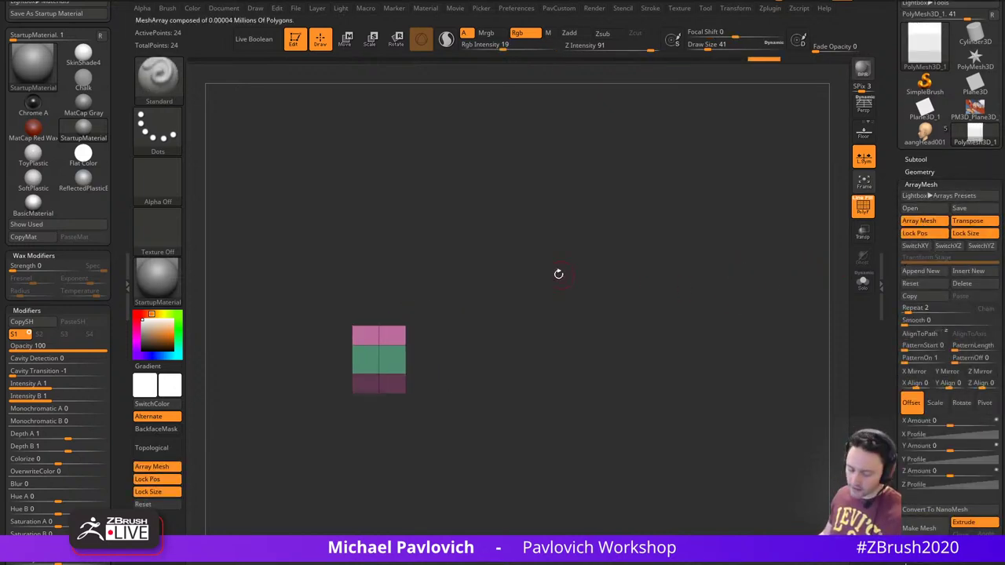
# Use the transpose line to array the plate along Z with 6 repeats and a Z Amount of about 6.06
pyautogui.press('w')
pyautogui.press('y')
pyautogui.keyDown('alt'); pyautogui.moveTo(581, 285); pyautogui.dragTo(528, 269); pyautogui.keyUp('alt')
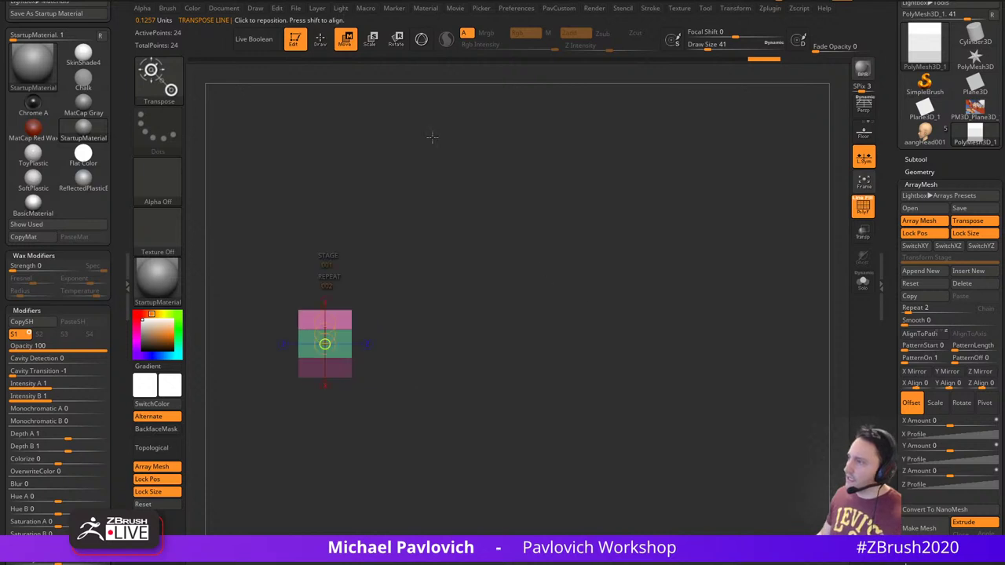
pyautogui.click(428, 42)
pyautogui.click(428, 41)
pyautogui.keyDown('alt'); pyautogui.moveTo(405, 323); pyautogui.dragTo(400, 299); pyautogui.keyUp('alt')
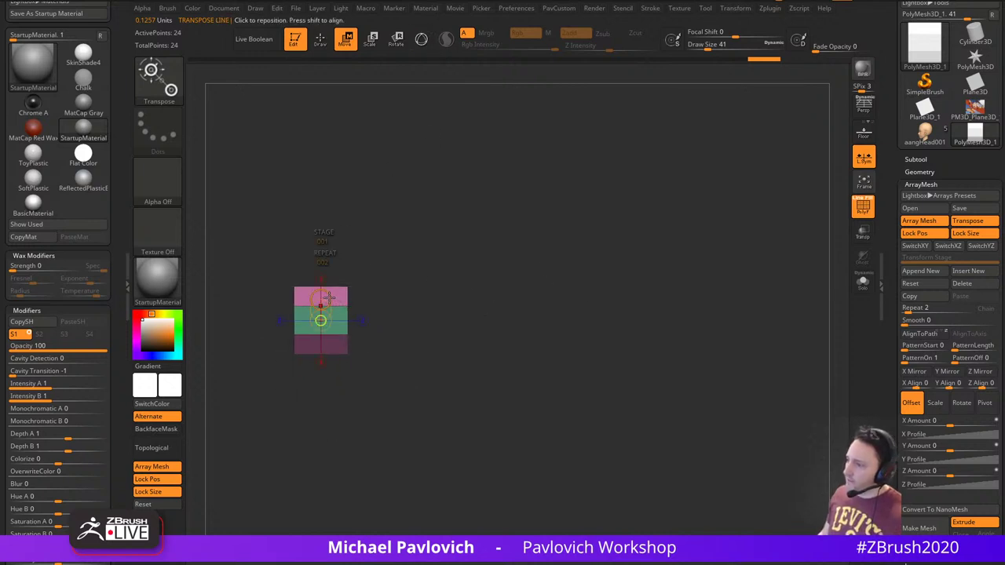
pyautogui.moveTo(329, 298); pyautogui.dragTo(478, 321)
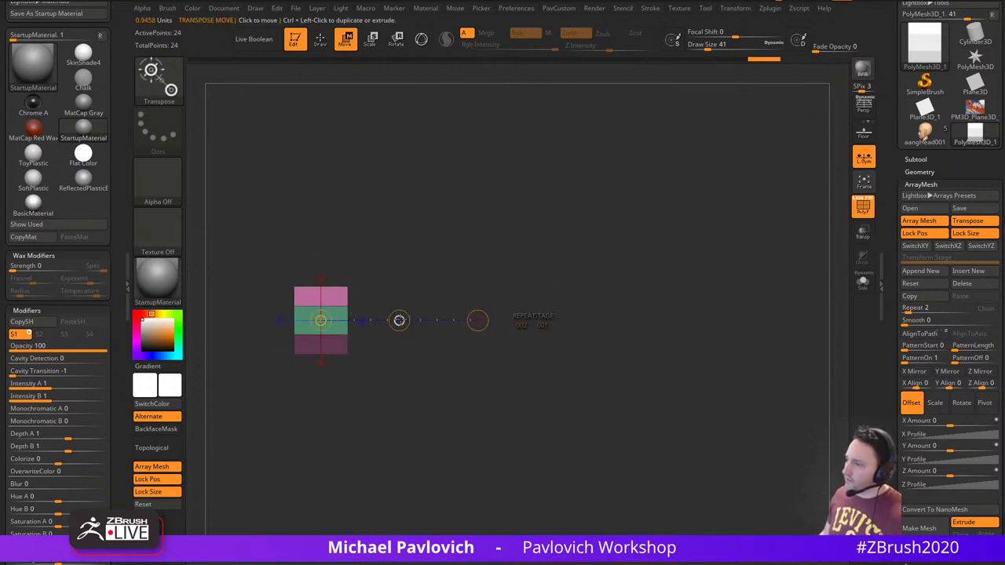
pyautogui.moveTo(399, 320); pyautogui.dragTo(744, 307)
pyautogui.moveTo(523, 321); pyautogui.dragTo(608, 323)
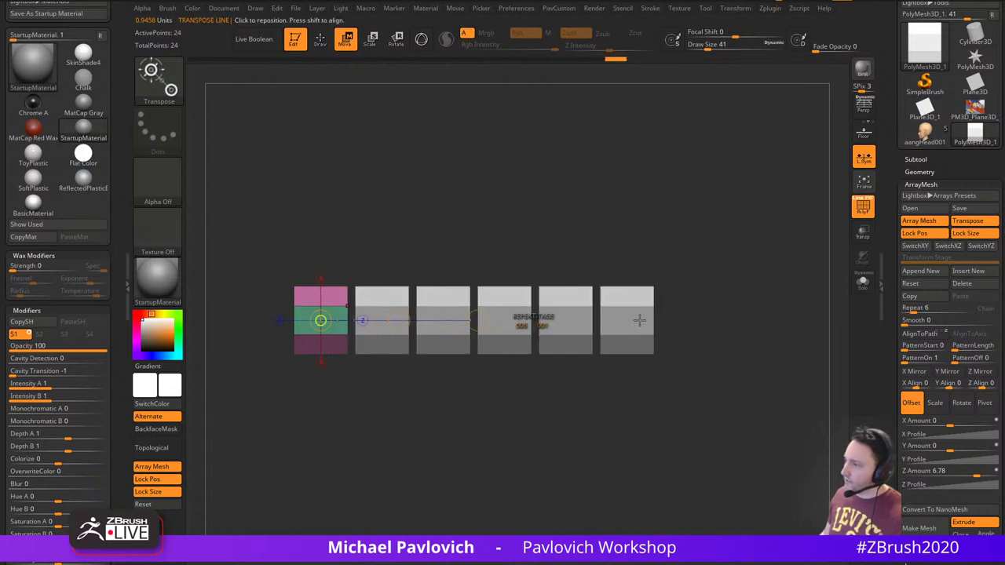
pyautogui.moveTo(399, 320); pyautogui.dragTo(362, 315)
# Turn off the array's Transpose option and tilt the source plate so the repeated plates overlap like shingles
pyautogui.press('q')
pyautogui.moveTo(366, 330); pyautogui.dragTo(436, 219, button='right')
pyautogui.moveTo(437, 219)
pyautogui.keyDown('ctrl'); pyautogui.mouseDown(button='right')
pyautogui.moveTo(455, 244)
pyautogui.moveTo(460, 222)
pyautogui.moveTo(473, 240)
pyautogui.mouseUp(button='right'); pyautogui.keyUp('ctrl')
pyautogui.press('w')
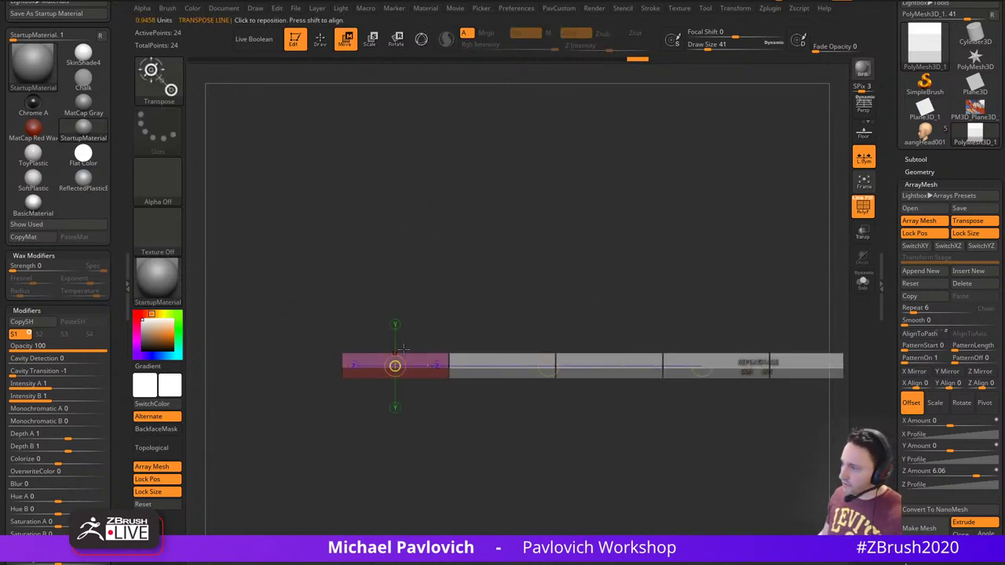
pyautogui.click(952, 222)
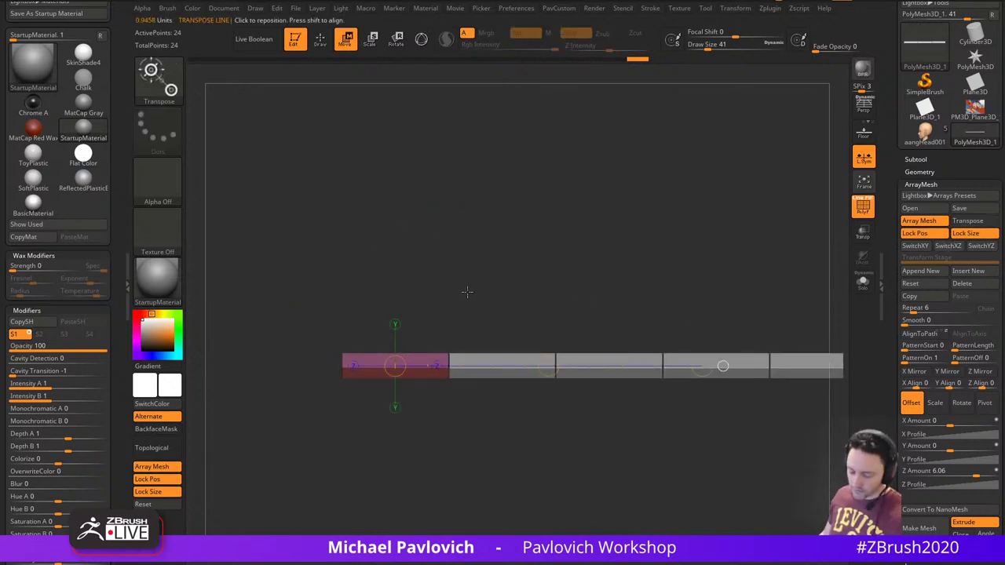
pyautogui.press('y')
pyautogui.moveTo(438, 339); pyautogui.dragTo(437, 330)
pyautogui.press('q')
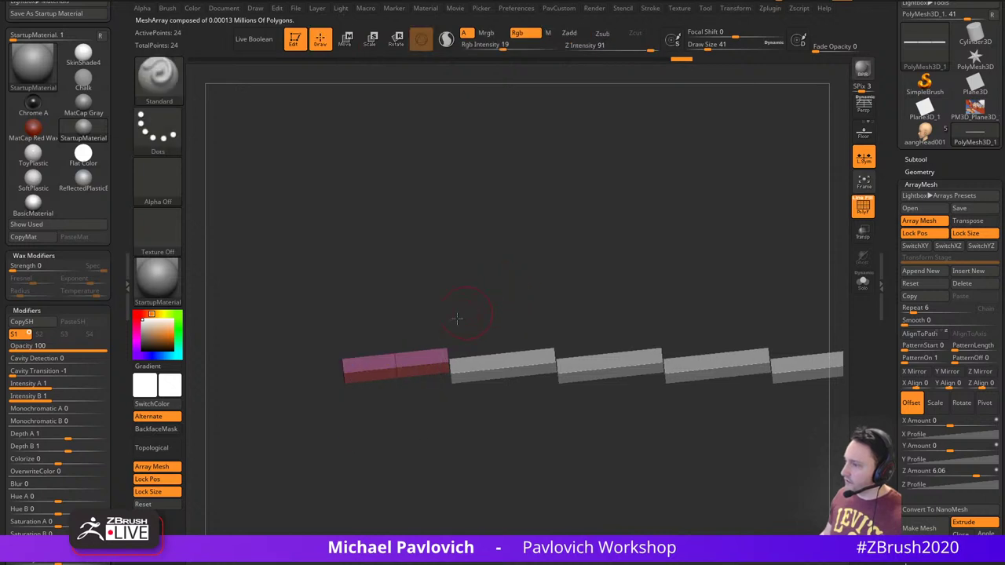
pyautogui.press('w')
pyautogui.moveTo(362, 358); pyautogui.dragTo(358, 360)
pyautogui.press('q')
pyautogui.moveTo(507, 311)
pyautogui.mouseDown(button='right')
pyautogui.moveTo(436, 333)
pyautogui.moveTo(557, 307)
pyautogui.mouseUp(button='right')
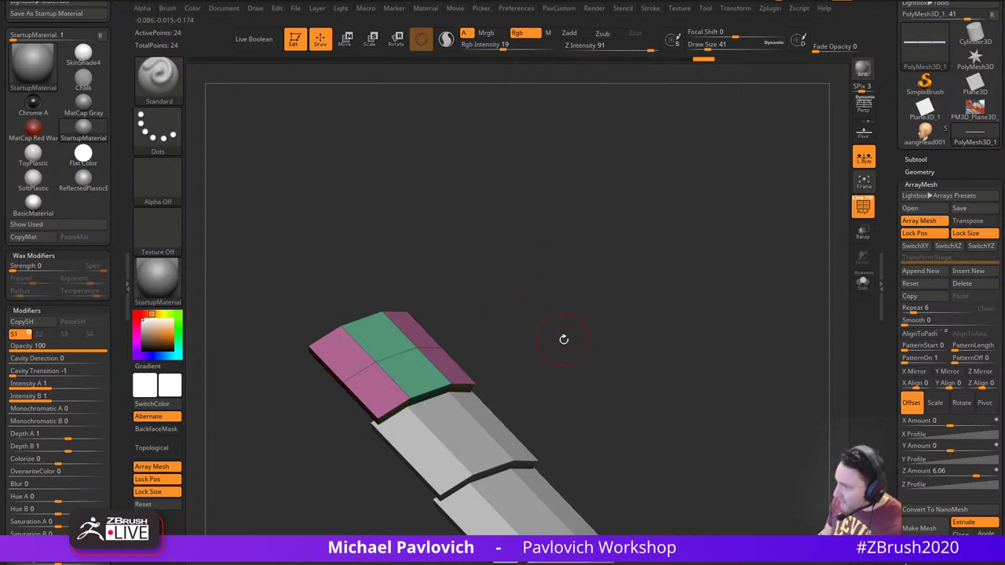
# Using ZModeler at draw size 3, extrude the source plate's side faces outward to add a strip on both sides
pyautogui.moveTo(558, 323)
pyautogui.mouseDown(button='right')
pyautogui.moveTo(568, 300)
pyautogui.moveTo(534, 316)
pyautogui.moveTo(533, 333)
pyautogui.mouseUp(button='right')
pyautogui.press('s')
pyautogui.moveTo(533, 332); pyautogui.dragTo(526, 334)
pyautogui.moveTo(528, 336); pyautogui.dragTo(544, 345, button='right')
pyautogui.press('b')
pyautogui.press('z')
pyautogui.press('m')
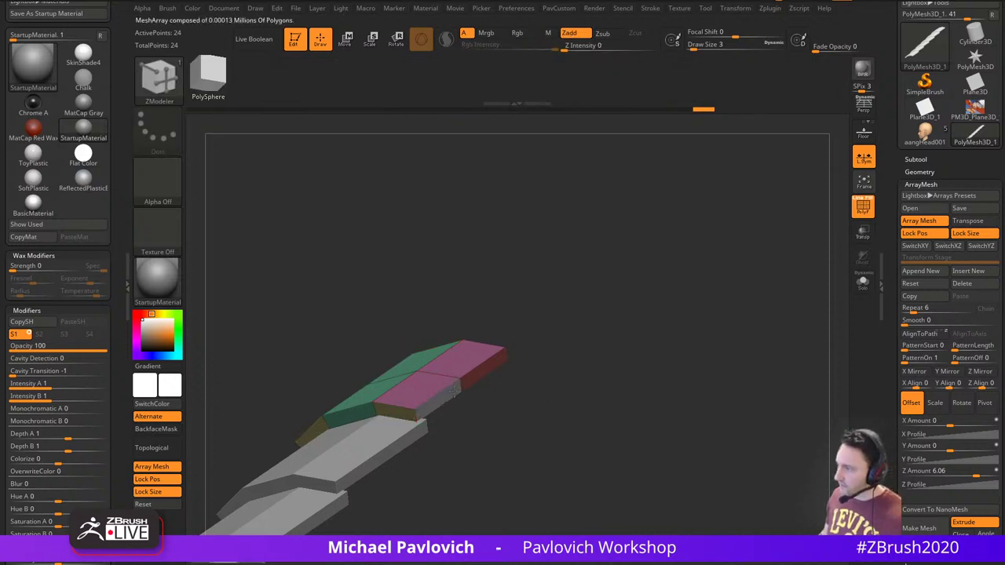
pyautogui.moveTo(448, 392); pyautogui.dragTo(509, 412)
pyautogui.moveTo(510, 412); pyautogui.dragTo(576, 395, button='right')
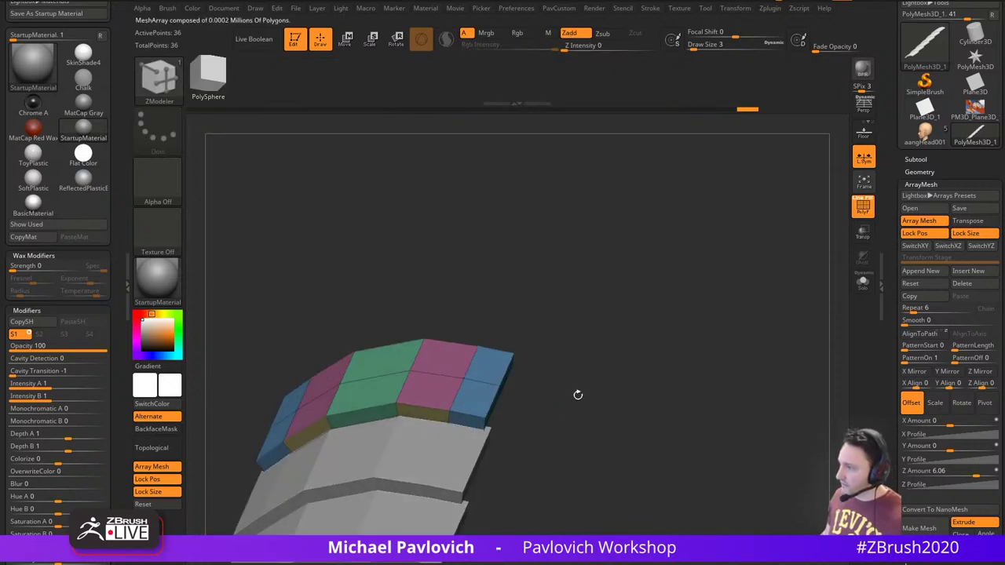
# Isolate the plate's outer side strips with a mask, rotate them downward to continue the curve, and clear the mask
pyautogui.keyDown('ctrl'); pyautogui.keyDown('alt'); pyautogui.moveTo(577, 331); pyautogui.dragTo(478, 447); pyautogui.keyUp('alt'); pyautogui.keyUp('ctrl')
pyautogui.press('w')
pyautogui.keyDown('shift'); pyautogui.moveTo(553, 361); pyautogui.dragTo(521, 373, button='right'); pyautogui.keyUp('shift')
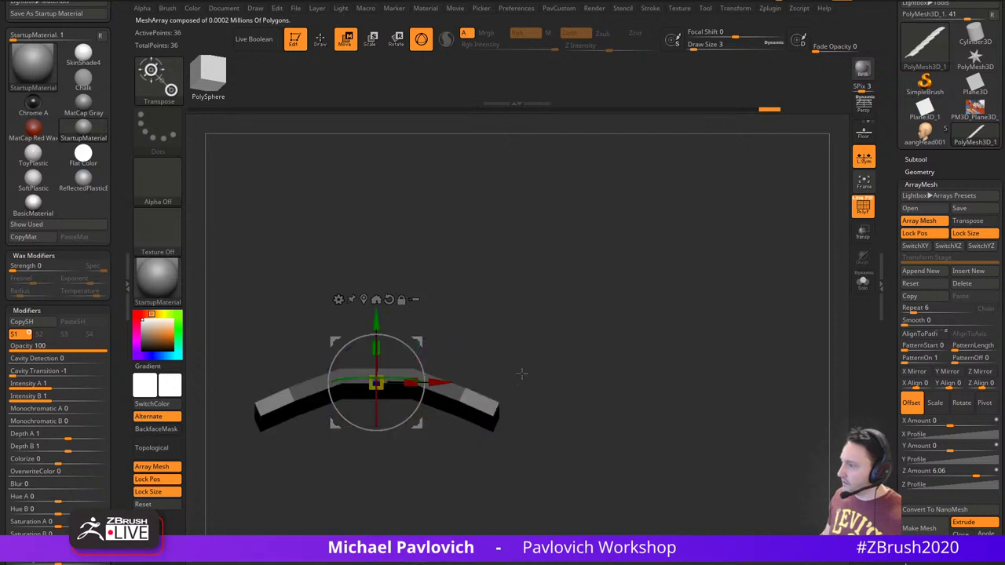
pyautogui.keyDown('alt'); pyautogui.click(483, 402); pyautogui.keyUp('alt')
pyautogui.moveTo(527, 388); pyautogui.dragTo(525, 410)
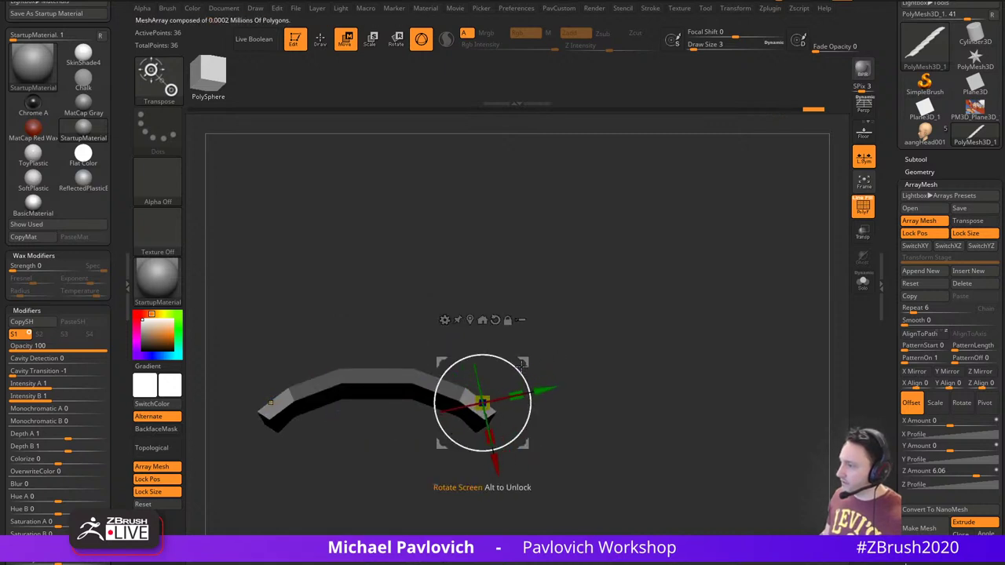
pyautogui.moveTo(524, 364); pyautogui.dragTo(522, 370)
pyautogui.moveTo(554, 349); pyautogui.dragTo(620, 318, button='right')
pyautogui.keyDown('ctrl'); pyautogui.moveTo(622, 310); pyautogui.dragTo(634, 288); pyautogui.keyUp('ctrl')
# Select the first sphere in the IMM Base Prim brush and set the draw size to 11
pyautogui.press('q')
pyautogui.moveTo(648, 314)
pyautogui.mouseDown(button='right')
pyautogui.moveTo(617, 301)
pyautogui.moveTo(618, 340)
pyautogui.moveTo(606, 356)
pyautogui.moveTo(609, 314)
pyautogui.moveTo(627, 343)
pyautogui.moveTo(628, 316)
pyautogui.mouseUp(button='right')
pyautogui.press('b')
pyautogui.press('s')
pyautogui.press('t')
pyautogui.press('s')
pyautogui.click(602, 356)
pyautogui.moveTo(628, 316)
pyautogui.mouseDown()
pyautogui.moveTo(624, 303)
pyautogui.moveTo(629, 331)
pyautogui.mouseUp()
pyautogui.press('b')
pyautogui.press('i')
pyautogui.press('p')
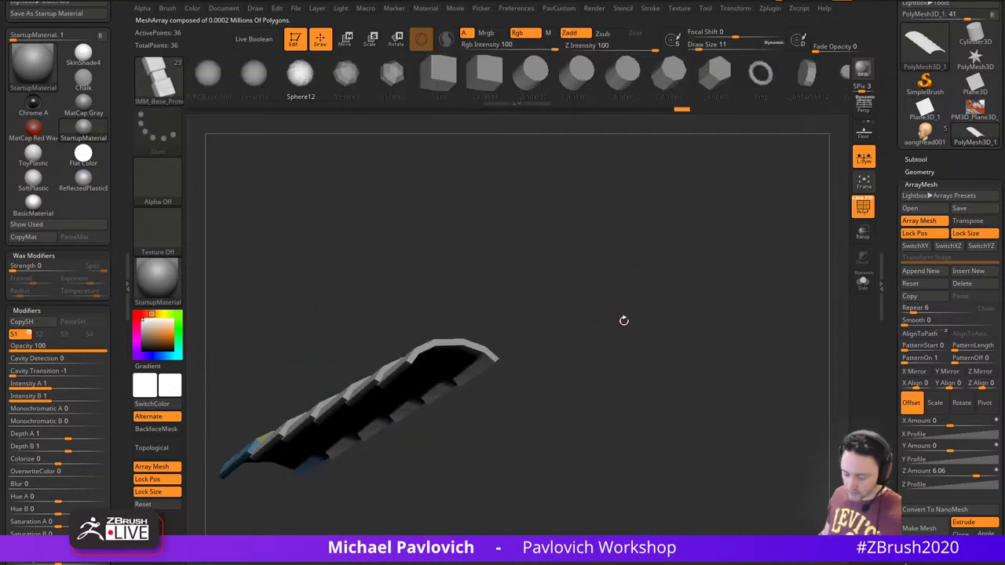
pyautogui.press('m')
pyautogui.click(467, 371)
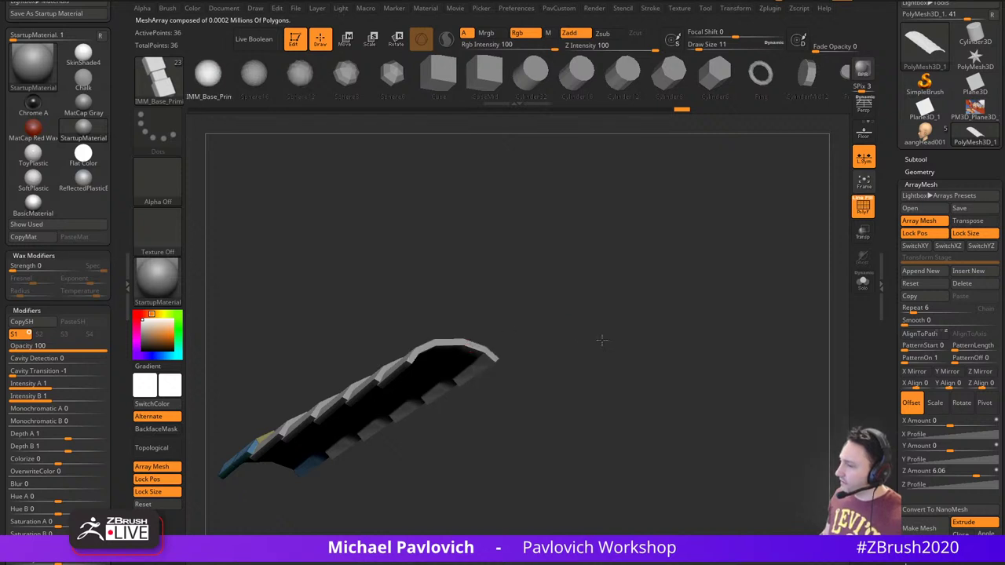
pyautogui.moveTo(602, 339); pyautogui.dragTo(621, 481)
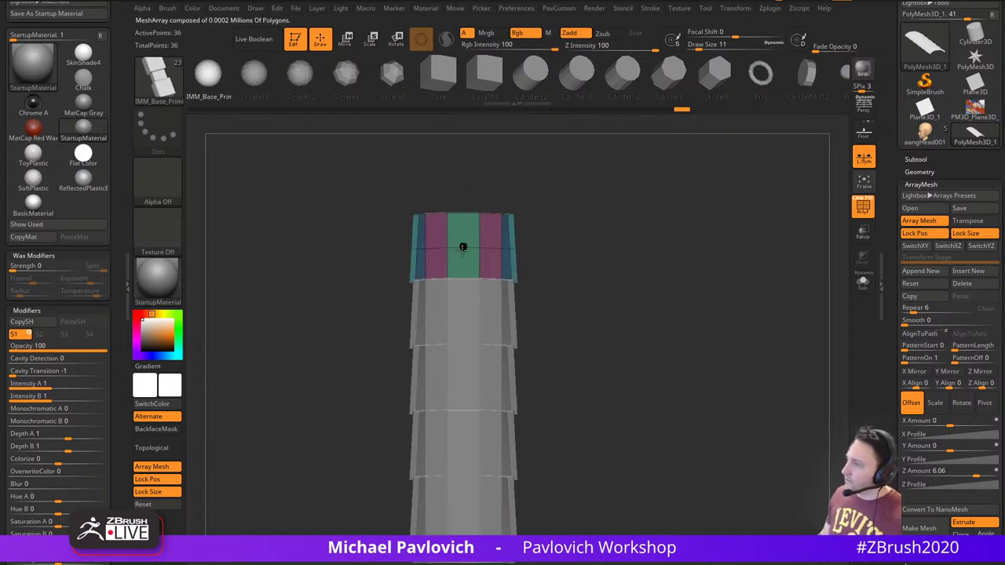
pyautogui.moveTo(463, 248); pyautogui.dragTo(478, 287)
pyautogui.moveTo(625, 223); pyautogui.dragTo(620, 320)
pyautogui.hotkey('ctrl', 'z')
# Mirror and weld the source plate
pyautogui.press('2')
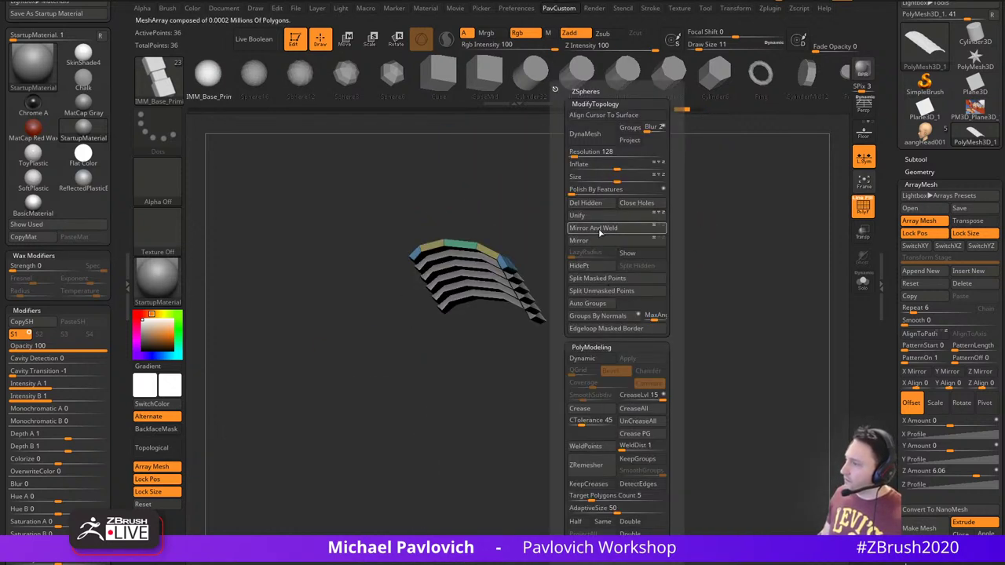
pyautogui.click(601, 232)
pyautogui.keyDown('shift'); pyautogui.moveTo(553, 275); pyautogui.dragTo(551, 208); pyautogui.keyUp('shift')
# Insert a sphere under the source plate and split the unmasked points into a separate subtool
pyautogui.moveTo(464, 250); pyautogui.dragTo(469, 291)
pyautogui.moveTo(593, 216); pyautogui.dragTo(602, 290)
pyautogui.press('2')
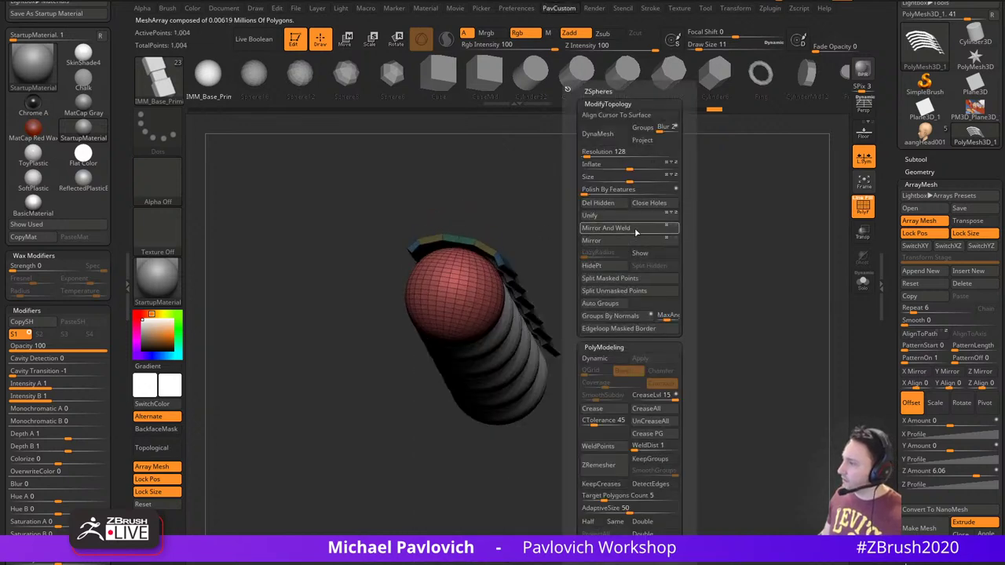
pyautogui.click(646, 290)
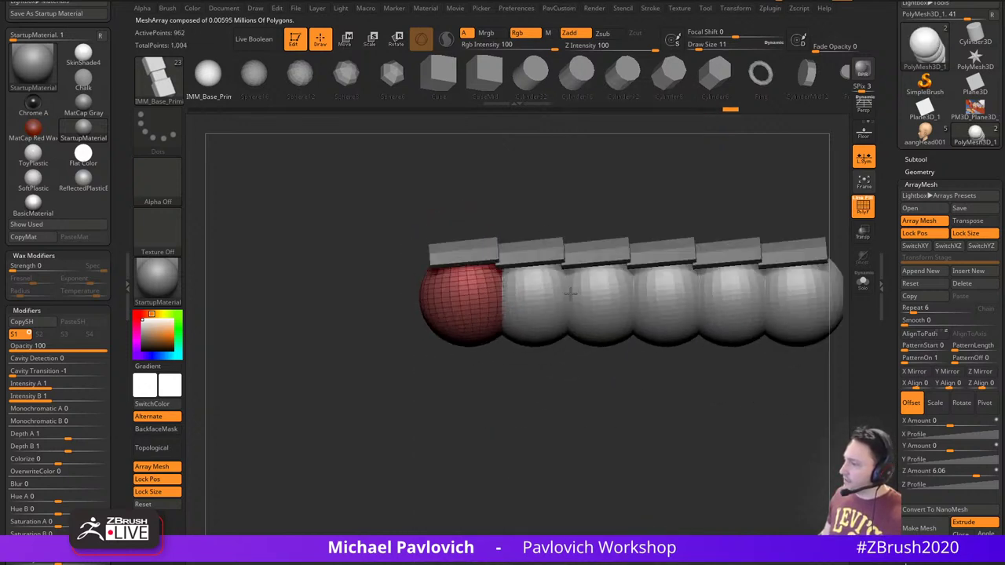
# Flatten and narrow the sphere with the gizmo so it fits beneath a single plate
pyautogui.keyDown('alt'); pyautogui.moveTo(541, 190); pyautogui.dragTo(540, 286); pyautogui.keyUp('alt')
pyautogui.press('s')
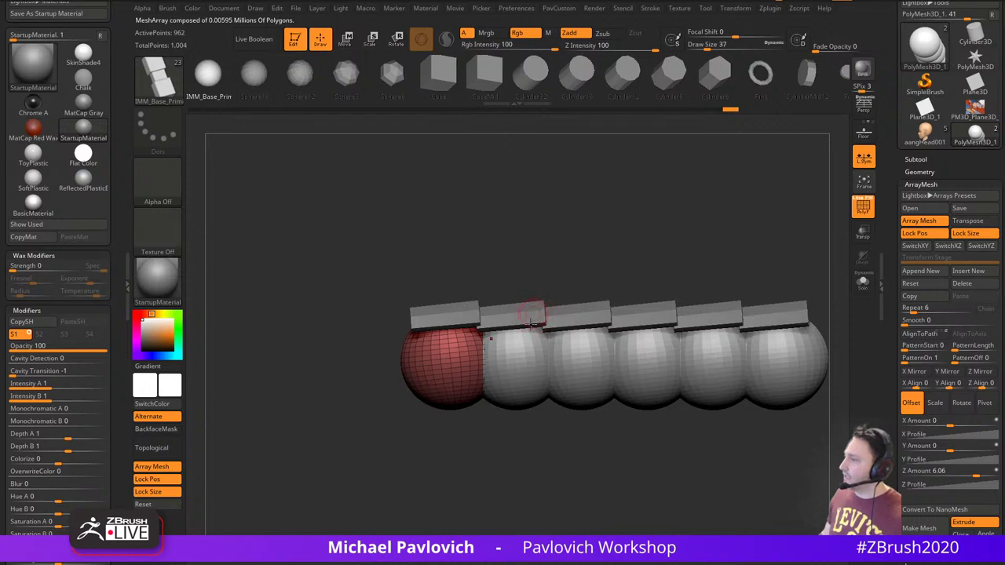
pyautogui.keyDown('alt'); pyautogui.moveTo(572, 245); pyautogui.dragTo(589, 256); pyautogui.keyUp('alt')
pyautogui.press('w')
pyautogui.moveTo(577, 322); pyautogui.dragTo(492, 376)
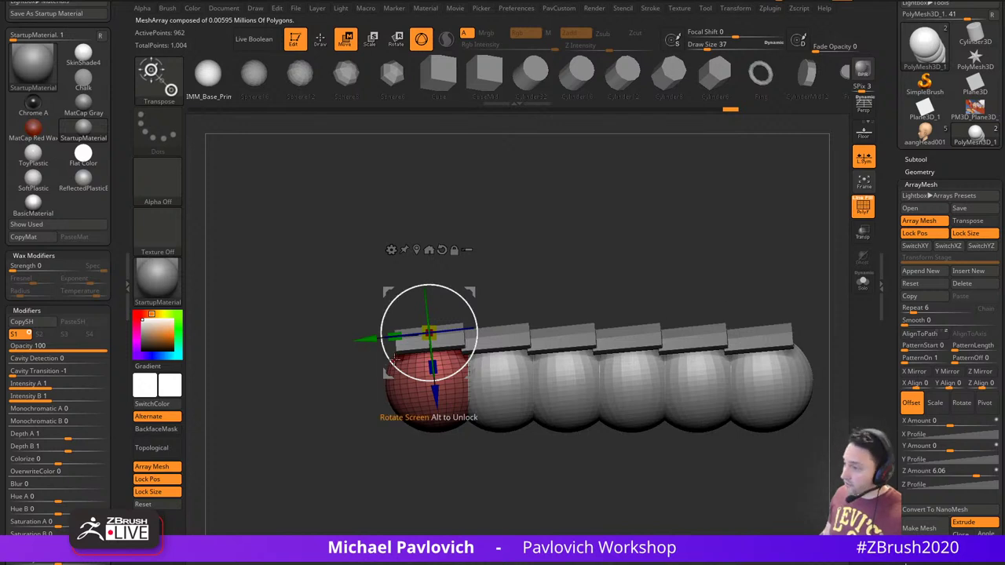
pyautogui.moveTo(433, 367); pyautogui.dragTo(430, 348)
pyautogui.moveTo(394, 336); pyautogui.dragTo(405, 336)
pyautogui.press('q')
# Using the MoveAccu brush at draw size 97, pull the sphere's corners outward into a rounded box shape
pyautogui.moveTo(321, 423)
pyautogui.keyDown('alt'); pyautogui.mouseDown()
pyautogui.moveTo(313, 426)
pyautogui.moveTo(311, 361)
pyautogui.mouseUp(); pyautogui.keyUp('alt')
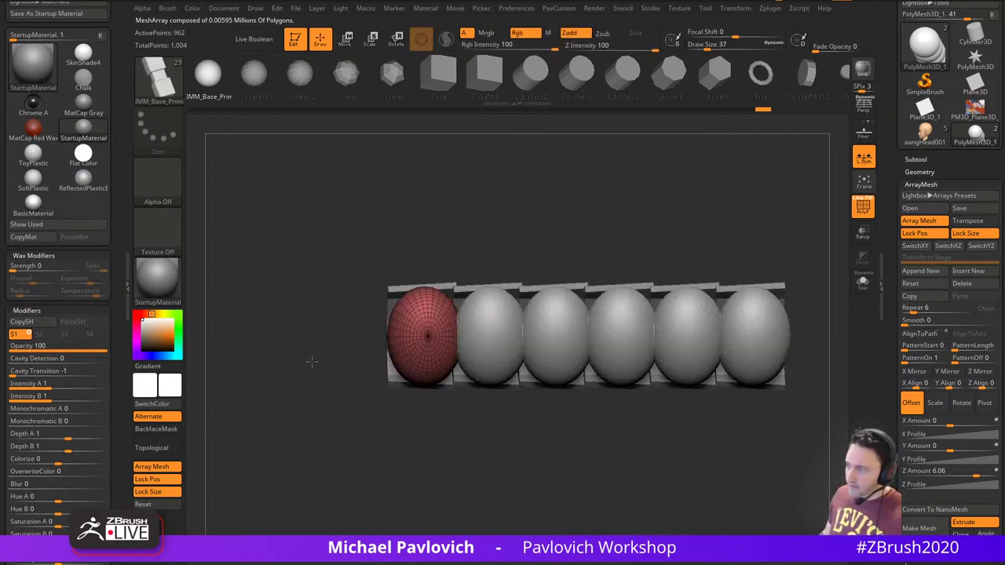
pyautogui.press('b')
pyautogui.press('m')
pyautogui.press('a')
pyautogui.press('s')
pyautogui.moveTo(456, 304); pyautogui.dragTo(461, 265)
pyautogui.moveTo(404, 277)
pyautogui.mouseDown()
pyautogui.moveTo(391, 264)
pyautogui.moveTo(388, 293)
pyautogui.mouseUp()
# Run ZRemesher repeatedly on the rounded box with the Half option to reduce its polygon density
pyautogui.press('space')
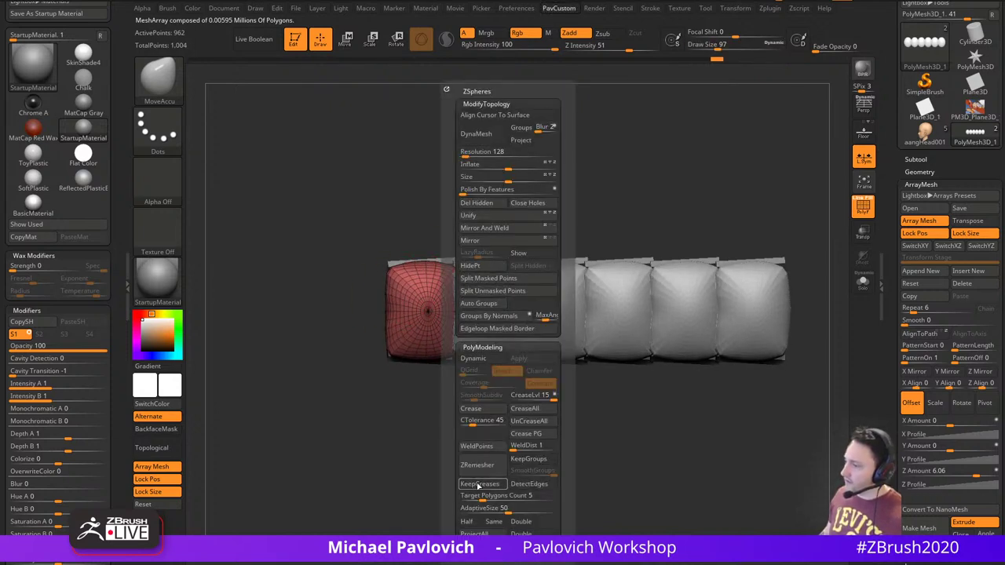
pyautogui.click(473, 521)
pyautogui.click(486, 466)
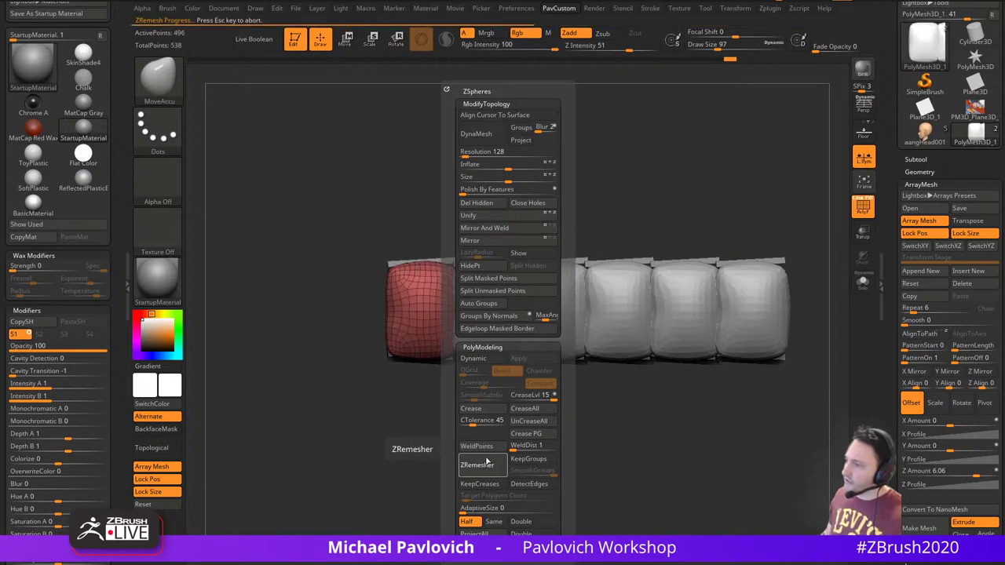
pyautogui.click(486, 464)
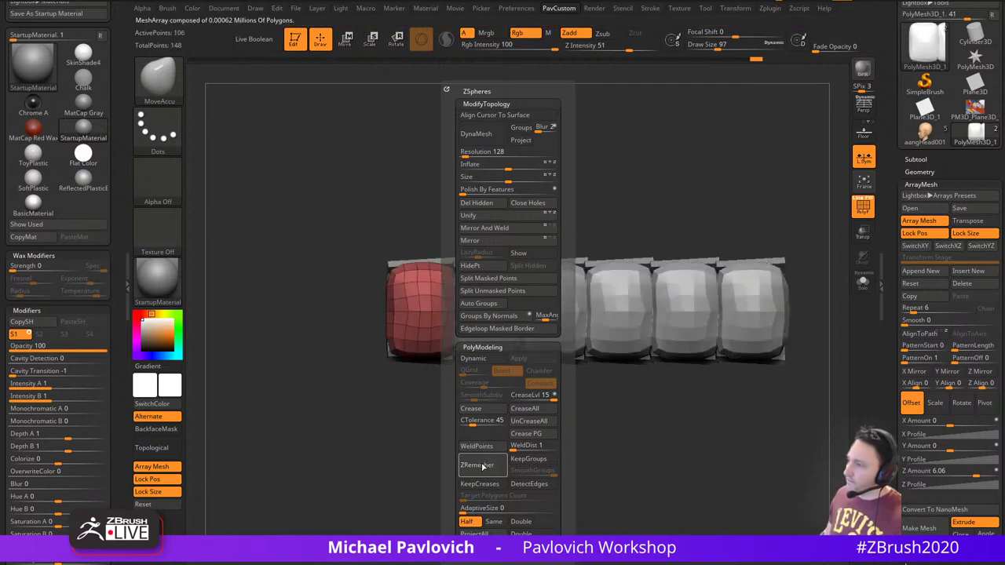
# Switch to the Move brush and apply Polish By Features to the remeshed segment
pyautogui.keyDown('alt'); pyautogui.moveTo(346, 410); pyautogui.dragTo(352, 474); pyautogui.keyUp('alt')
pyautogui.press('b')
pyautogui.press('m')
pyautogui.press('v')
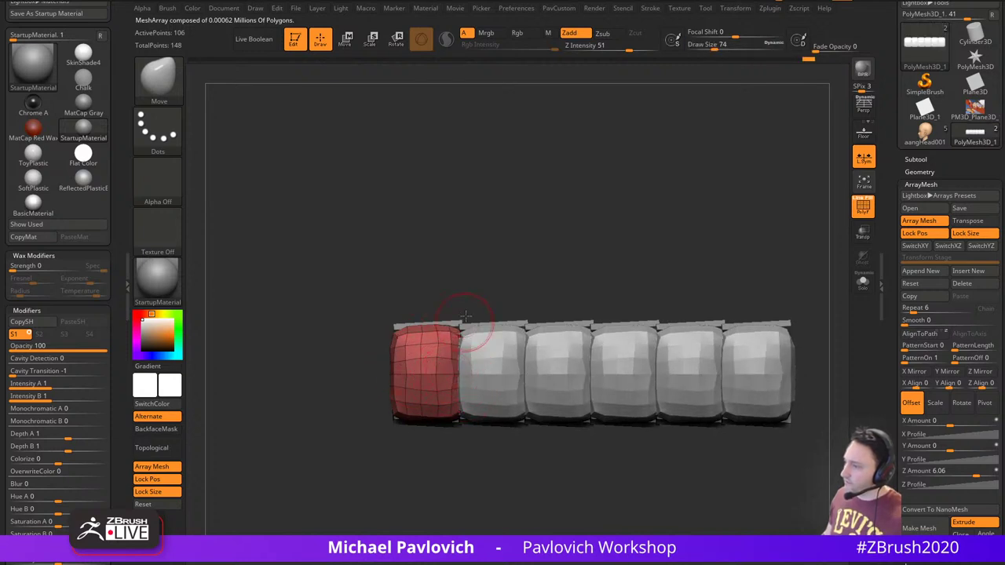
pyautogui.moveTo(509, 238); pyautogui.dragTo(634, 255)
pyautogui.press('1')
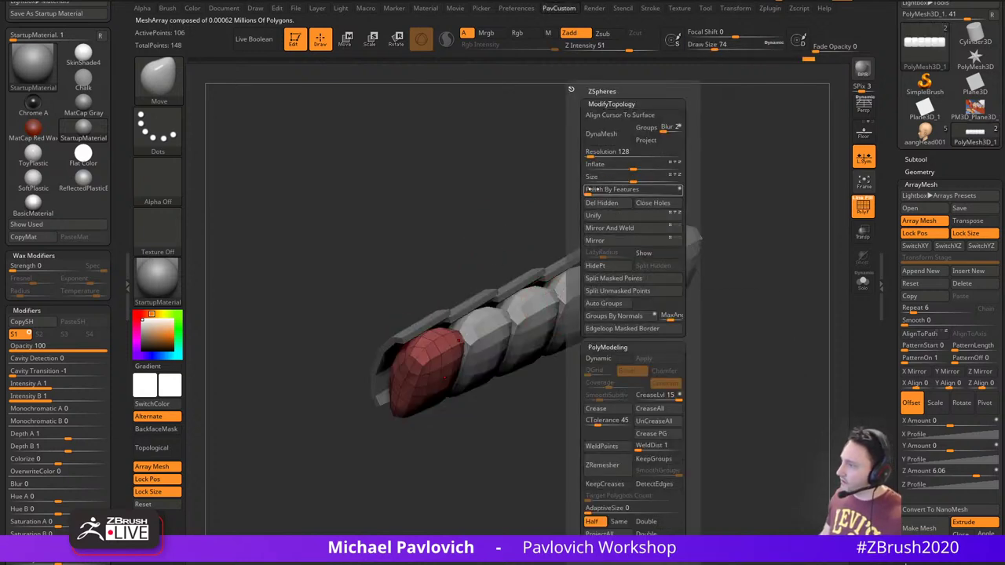
pyautogui.click(595, 189)
# Set the Move brush draw size to 90 and reshape the red segment to tuck beneath the curved plate
pyautogui.moveTo(554, 197)
pyautogui.mouseDown()
pyautogui.moveTo(633, 220)
pyautogui.moveTo(605, 204)
pyautogui.moveTo(612, 211)
pyautogui.mouseUp()
pyautogui.press('s')
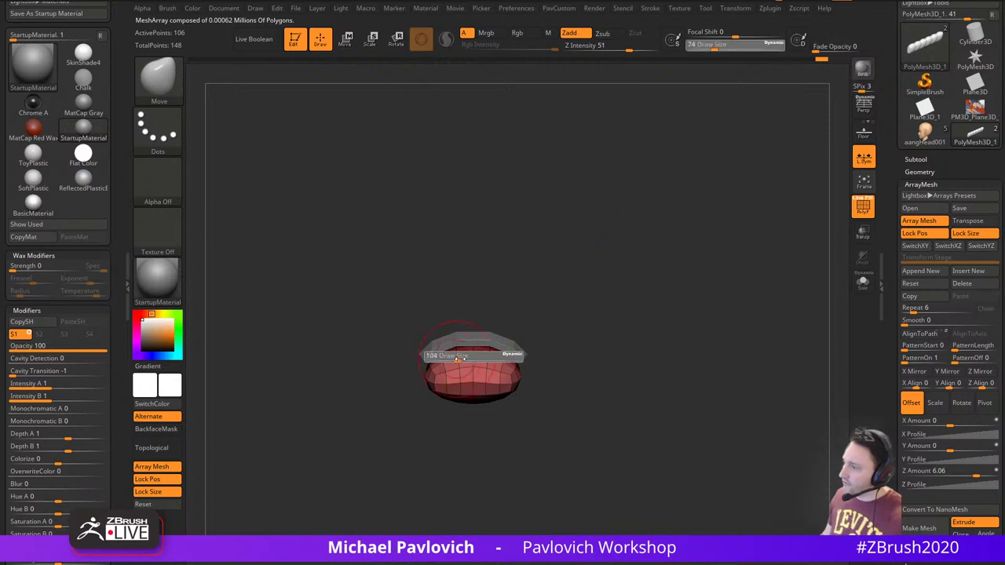
pyautogui.moveTo(454, 357)
pyautogui.mouseDown()
pyautogui.moveTo(465, 358)
pyautogui.moveTo(441, 372)
pyautogui.moveTo(447, 346)
pyautogui.mouseUp()
pyautogui.press('[')
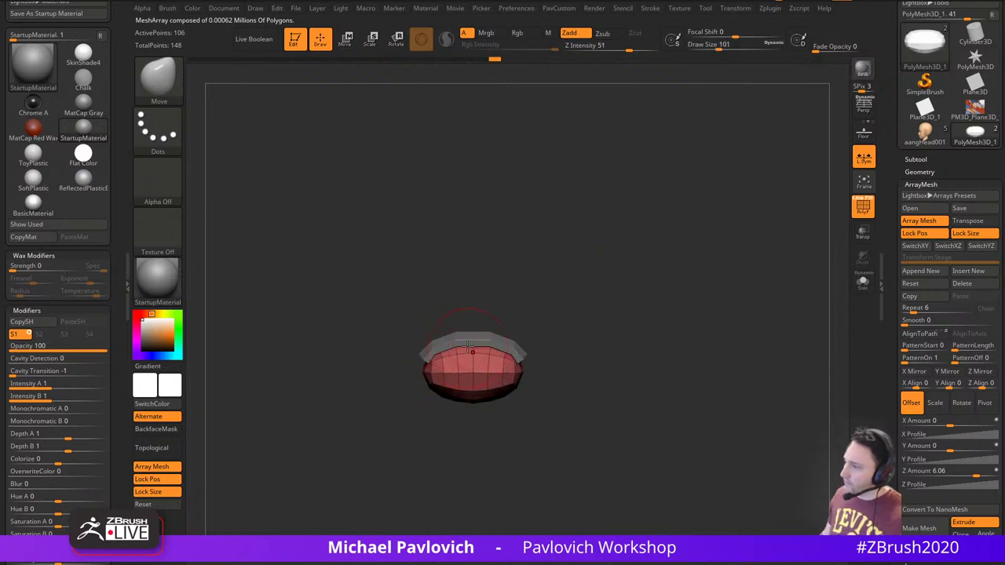
pyautogui.moveTo(542, 337)
pyautogui.mouseDown()
pyautogui.moveTo(501, 370)
pyautogui.moveTo(500, 391)
pyautogui.moveTo(462, 430)
pyautogui.moveTo(461, 507)
pyautogui.moveTo(456, 393)
pyautogui.mouseUp()
pyautogui.moveTo(508, 448); pyautogui.dragTo(519, 402)
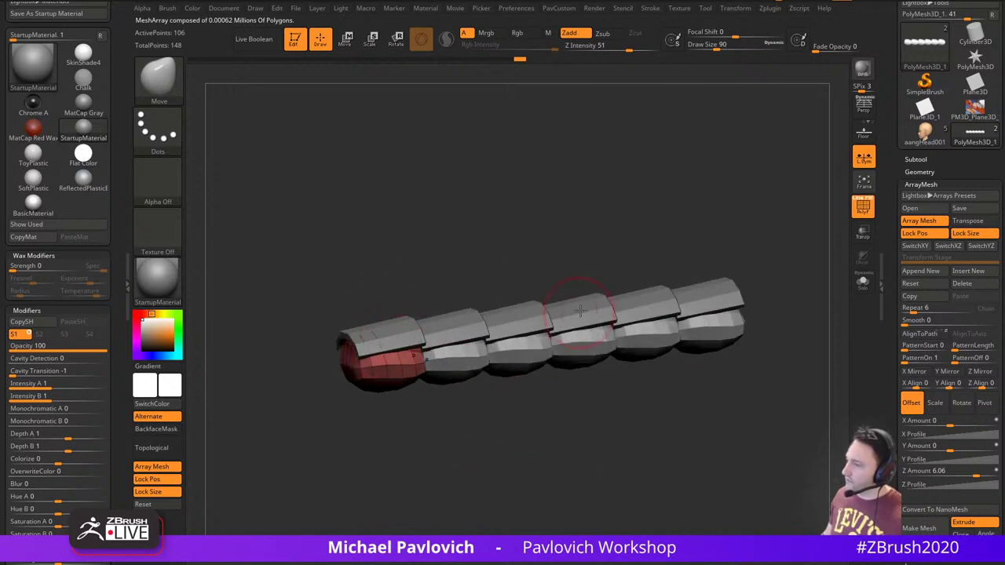
# Check the segmented strip from the side and switch to the Standard brush
pyautogui.keyDown('shift'); pyautogui.moveTo(579, 257); pyautogui.dragTo(556, 262); pyautogui.keyUp('shift')
pyautogui.keyDown('alt'); pyautogui.moveTo(704, 307); pyautogui.dragTo(730, 328); pyautogui.keyUp('alt')
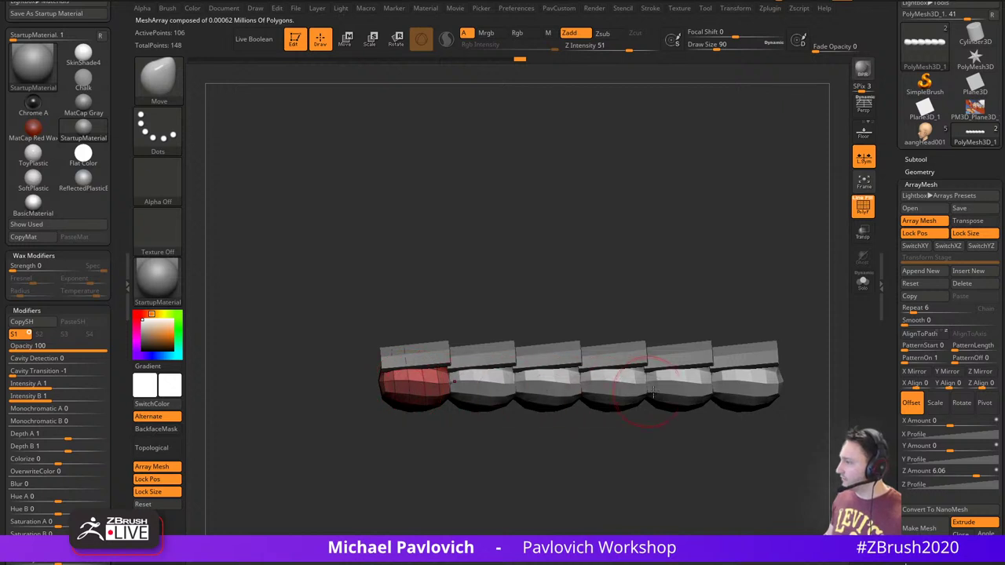
pyautogui.moveTo(645, 257); pyautogui.dragTo(639, 324)
pyautogui.moveTo(449, 443)
pyautogui.mouseDown()
pyautogui.moveTo(464, 473)
pyautogui.moveTo(447, 447)
pyautogui.moveTo(458, 445)
pyautogui.moveTo(433, 453)
pyautogui.moveTo(448, 452)
pyautogui.moveTo(456, 470)
pyautogui.moveTo(561, 417)
pyautogui.moveTo(619, 349)
pyautogui.mouseUp()
pyautogui.press('b')
pyautogui.press('s')
pyautogui.press('t')
# Append a ZSphere as a new subtool and make it the active subtool
pyautogui.moveTo(886, 289); pyautogui.dragTo(886, 383)
pyautogui.click(917, 258)
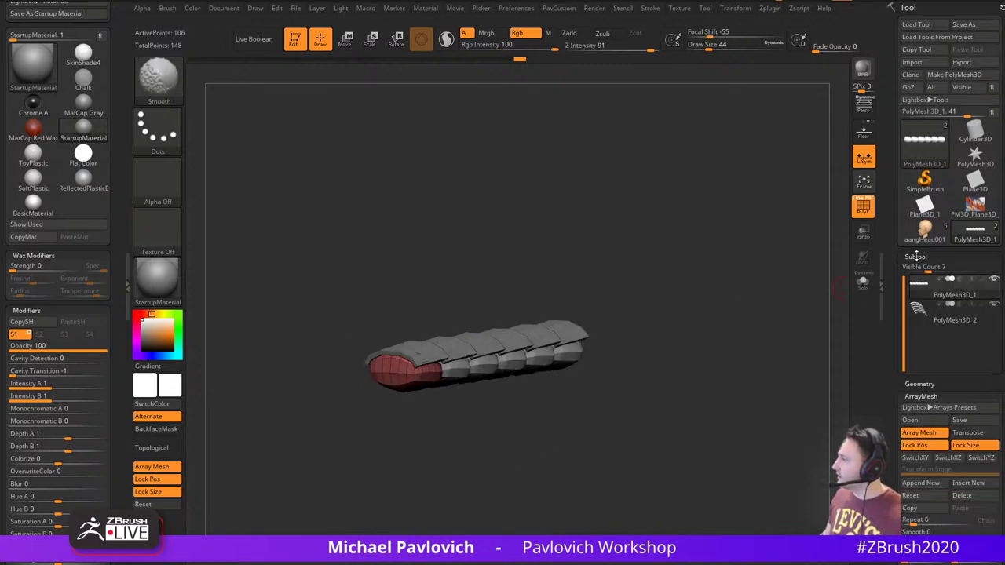
pyautogui.moveTo(895, 347); pyautogui.dragTo(895, 210)
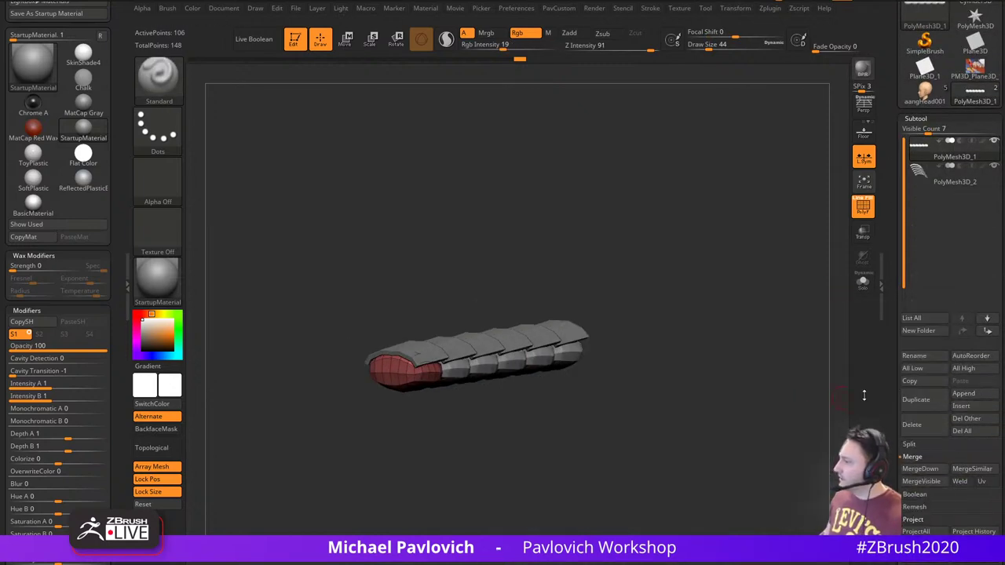
pyautogui.click(964, 394)
pyautogui.click(702, 328)
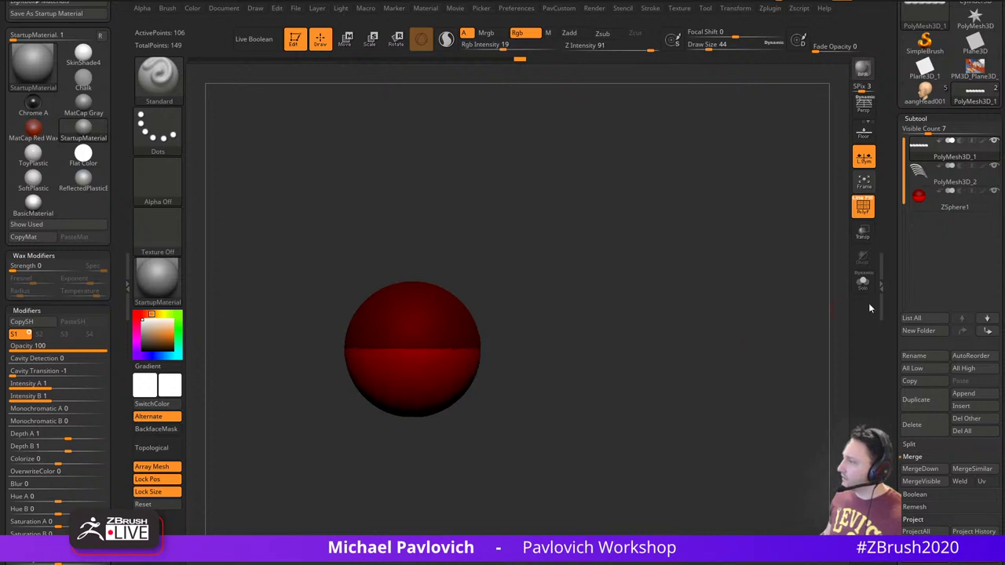
pyautogui.click(947, 209)
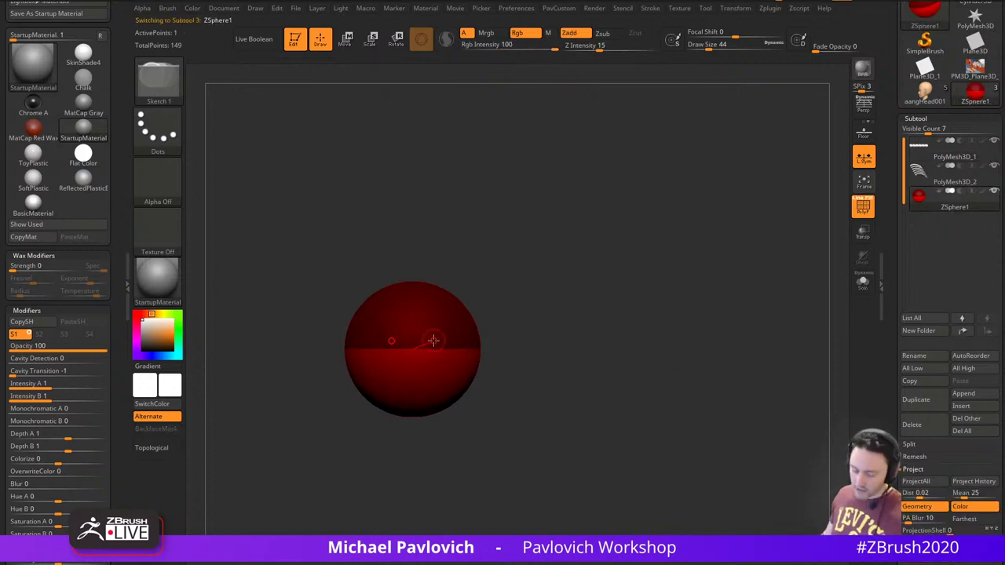
# Turn on transparency and scale the ZSphere down to fit inside the first body segment
pyautogui.press('e')
pyautogui.click(861, 234)
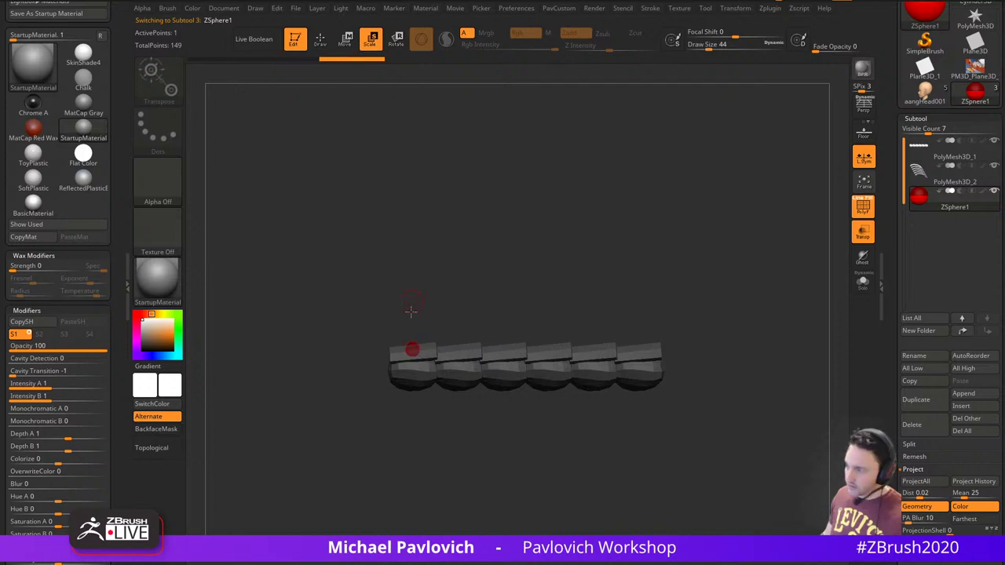
pyautogui.press('w')
pyautogui.press('q')
pyautogui.moveTo(434, 299)
pyautogui.keyDown('alt'); pyautogui.mouseDown()
pyautogui.moveTo(440, 311)
pyautogui.moveTo(405, 471)
pyautogui.moveTo(410, 436)
pyautogui.moveTo(441, 434)
pyautogui.moveTo(447, 416)
pyautogui.mouseUp(); pyautogui.keyUp('alt')
# Add a mirrored pair of child ZSpheres to the root and move them out to both sides of the first segment
pyautogui.click(410, 354)
pyautogui.press('w')
pyautogui.moveTo(468, 357); pyautogui.dragTo(474, 355)
pyautogui.moveTo(544, 372); pyautogui.dragTo(516, 361)
pyautogui.press('e')
pyautogui.moveTo(517, 324); pyautogui.dragTo(479, 375)
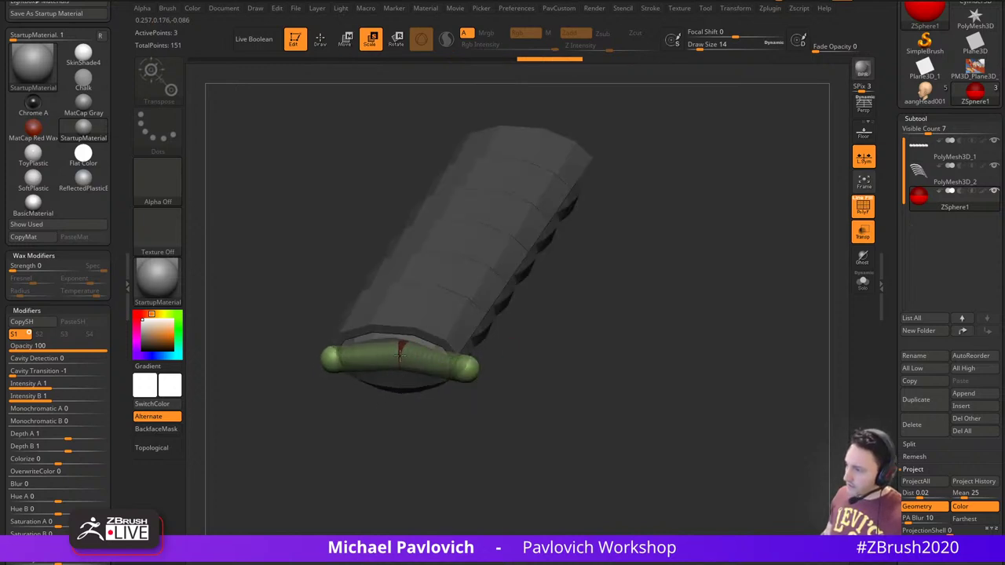
# Fit the ZSphere chain so its ends sit at the first segment's sides as leg sockets, and turn transparency off
pyautogui.moveTo(400, 357); pyautogui.dragTo(379, 249)
pyautogui.moveTo(383, 302); pyautogui.dragTo(383, 304)
pyautogui.moveTo(466, 368); pyautogui.dragTo(499, 304)
pyautogui.moveTo(629, 446); pyautogui.dragTo(581, 406)
pyautogui.click(862, 232)
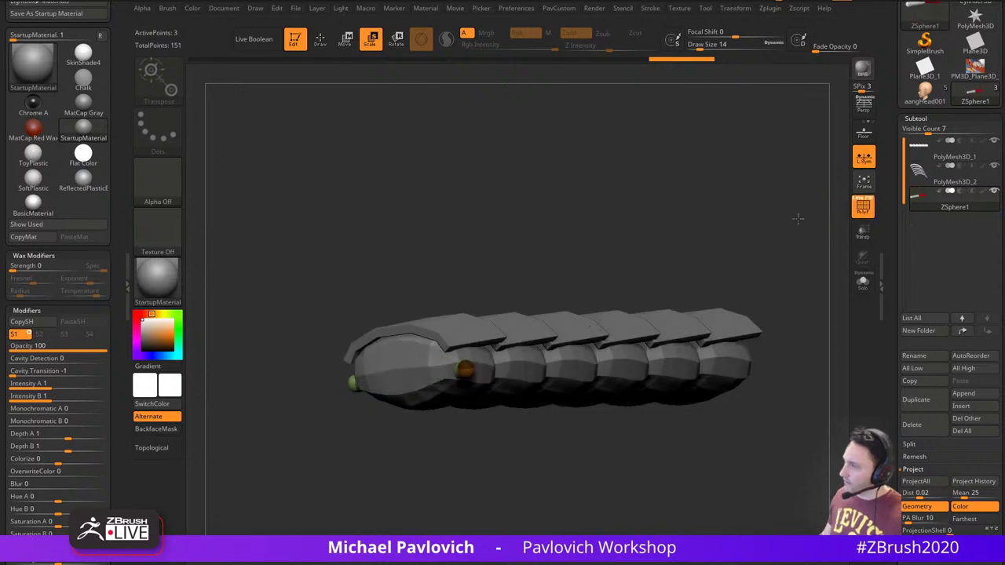
pyautogui.keyDown('alt'); pyautogui.moveTo(533, 465); pyautogui.dragTo(527, 443); pyautogui.keyUp('alt')
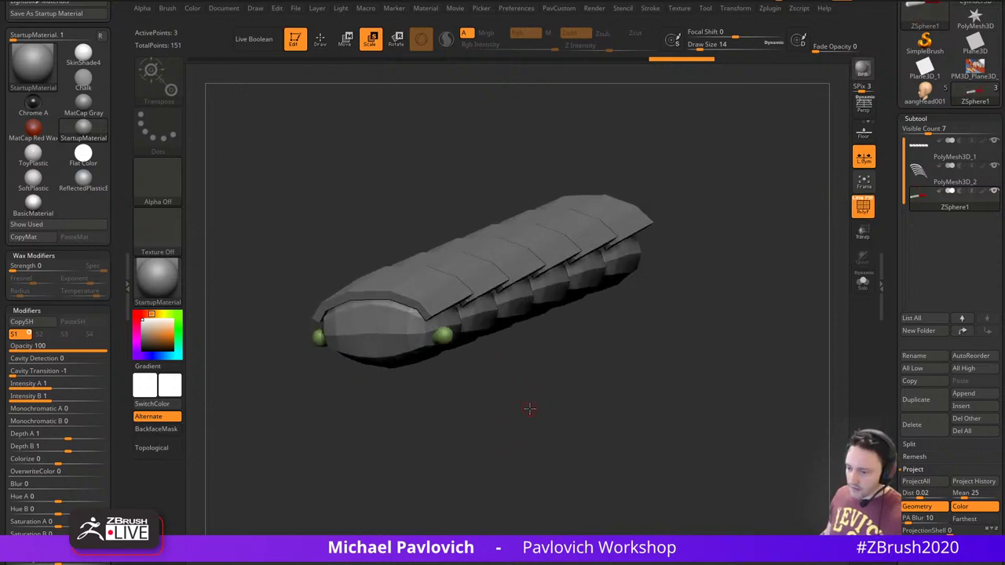
pyautogui.moveTo(530, 409); pyautogui.dragTo(549, 379)
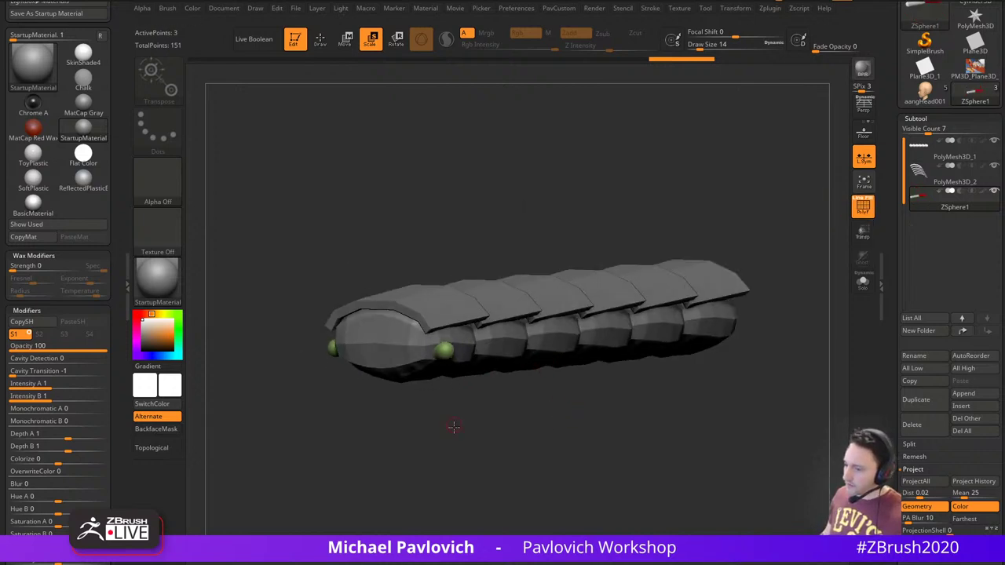
pyautogui.moveTo(454, 427); pyautogui.dragTo(469, 425)
# Add mirrored child ZSpheres at the leg sockets and pull them outward to form the first leg sections
pyautogui.press('q')
pyautogui.press('e')
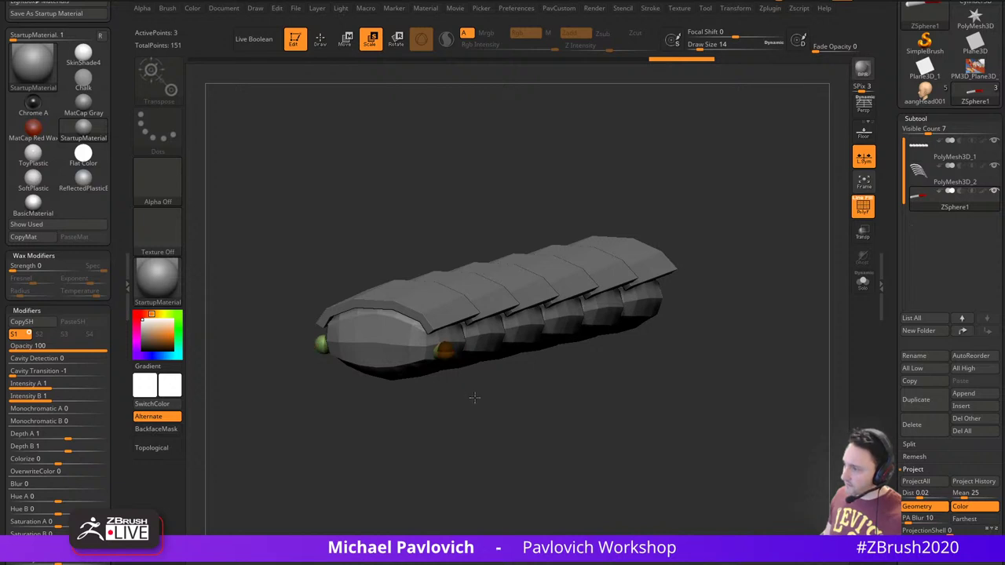
pyautogui.press('q')
pyautogui.moveTo(444, 351); pyautogui.dragTo(450, 353)
pyautogui.moveTo(474, 394); pyautogui.dragTo(498, 402)
pyautogui.press('w')
pyautogui.moveTo(459, 357); pyautogui.dragTo(501, 365)
pyautogui.press('e')
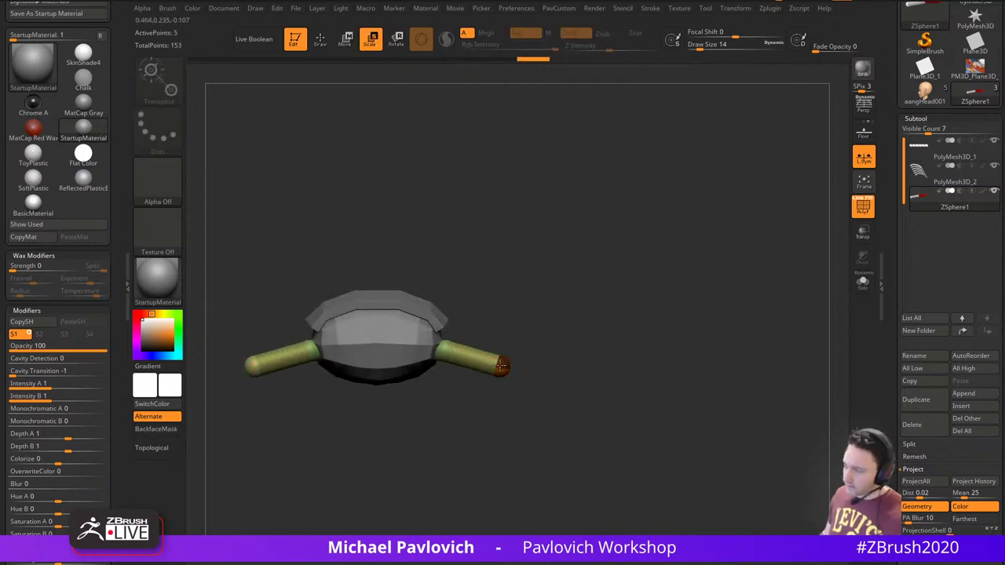
# Raise the mirrored leg ends so the first leg sections angle upward away from the body
pyautogui.keyDown('alt'); pyautogui.moveTo(525, 309); pyautogui.dragTo(495, 305); pyautogui.keyUp('alt')
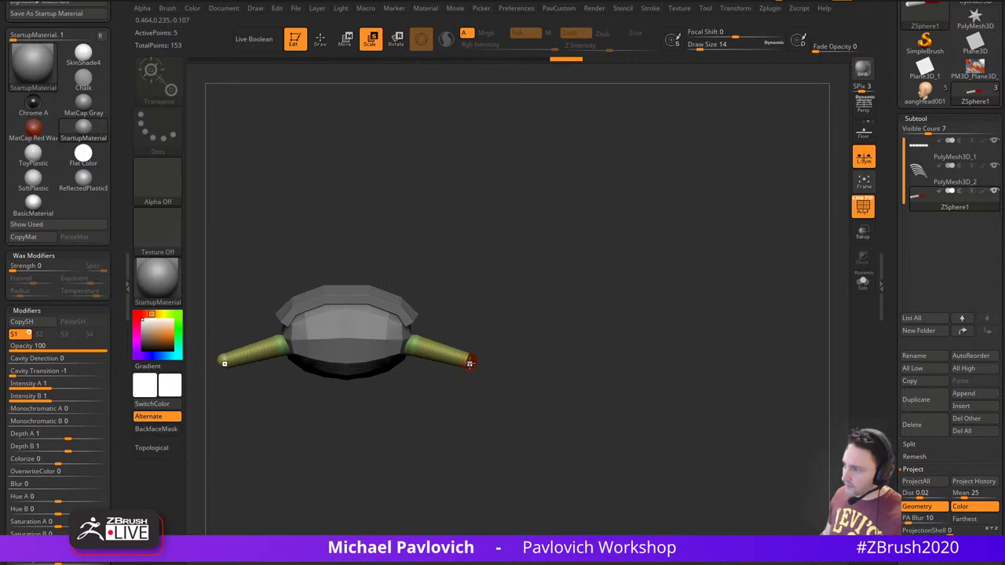
pyautogui.press('w')
pyautogui.moveTo(470, 360); pyautogui.dragTo(471, 325)
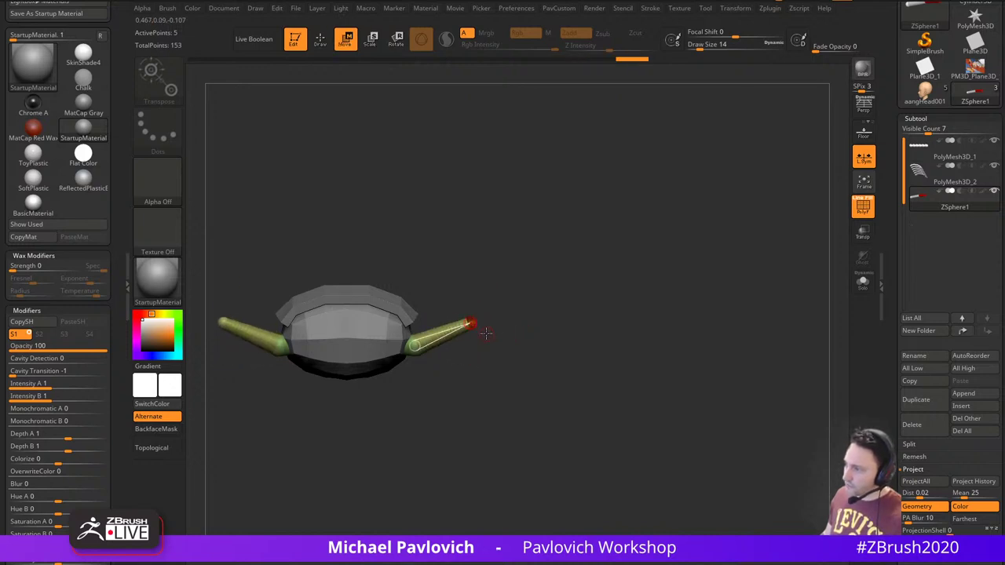
pyautogui.press('e')
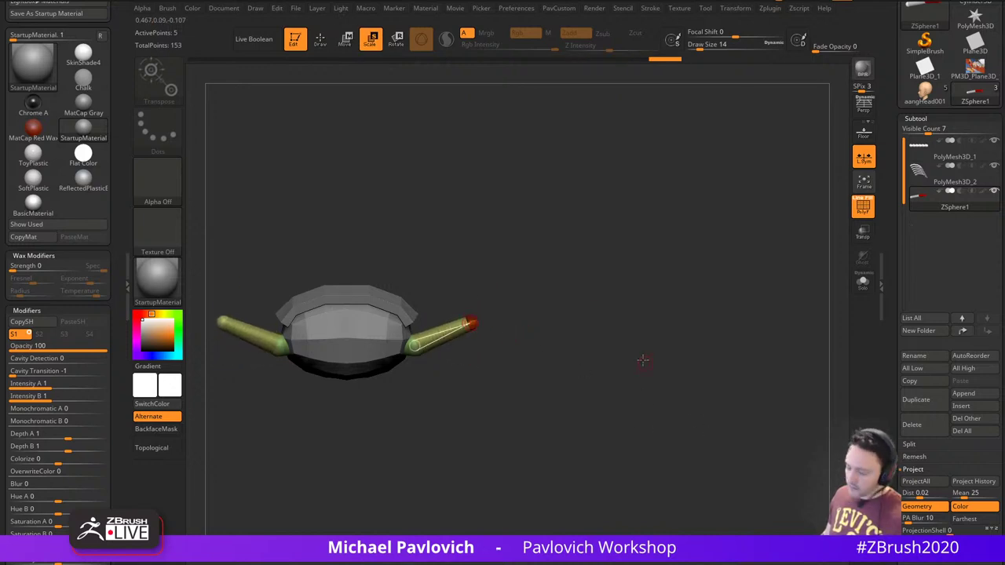
pyautogui.press('r')
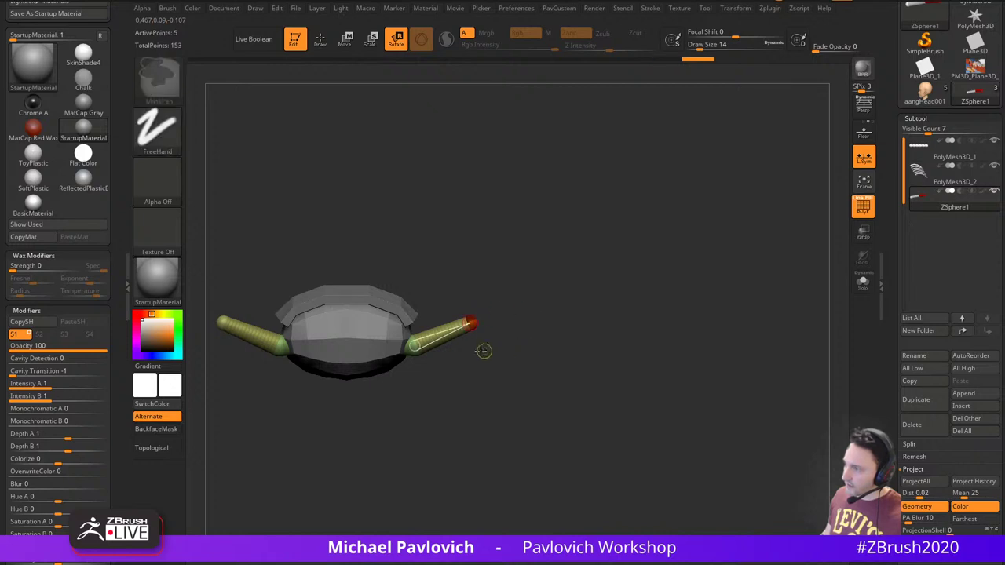
pyautogui.hotkey('ctrl', 'z')
pyautogui.hotkey('ctrl', 'shift', 'z')
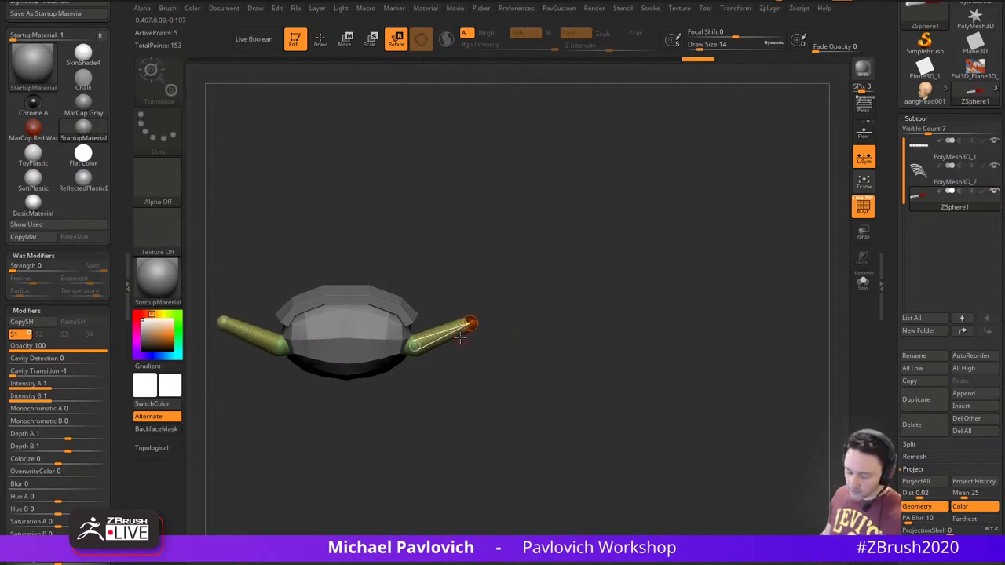
pyautogui.press('e')
pyautogui.press('w')
pyautogui.moveTo(470, 323)
pyautogui.mouseDown()
pyautogui.moveTo(476, 339)
pyautogui.moveTo(469, 317)
pyautogui.mouseUp()
pyautogui.press('e')
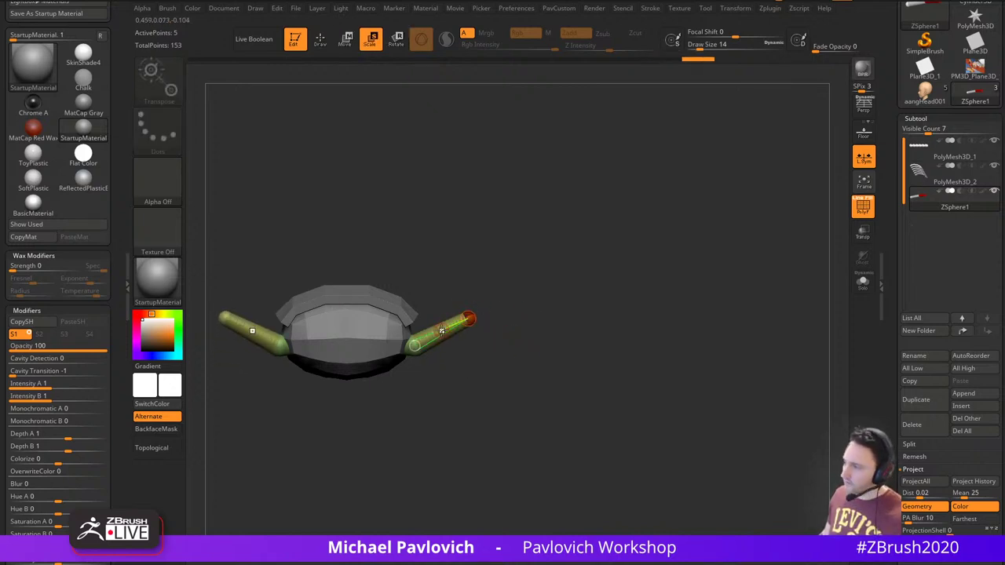
# Shift the mirrored leg ends backward along the body and refine their angle
pyautogui.press('q')
pyautogui.moveTo(558, 309)
pyautogui.mouseDown()
pyautogui.moveTo(534, 369)
pyautogui.moveTo(489, 357)
pyautogui.mouseUp()
pyautogui.press('w')
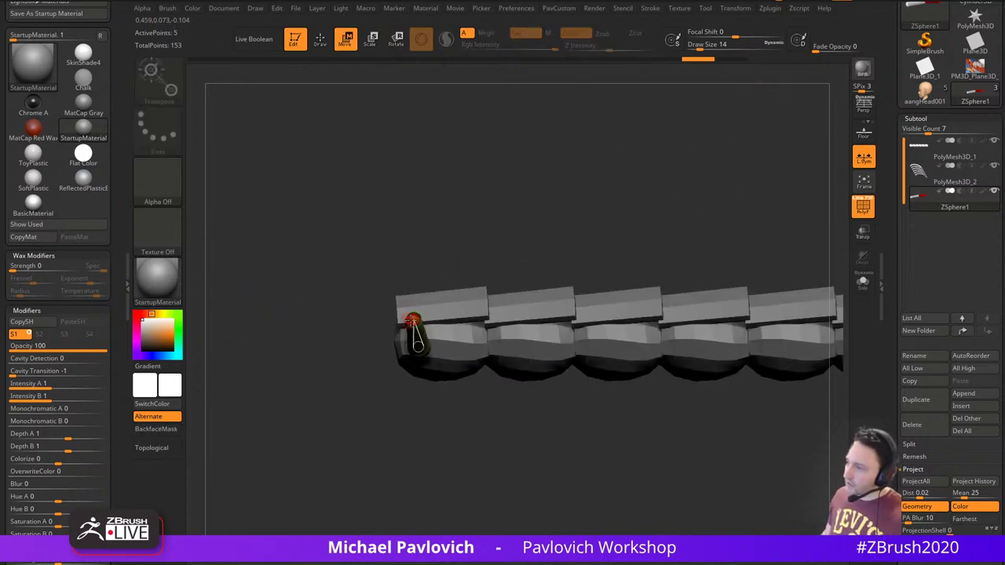
pyautogui.moveTo(418, 322); pyautogui.dragTo(439, 327)
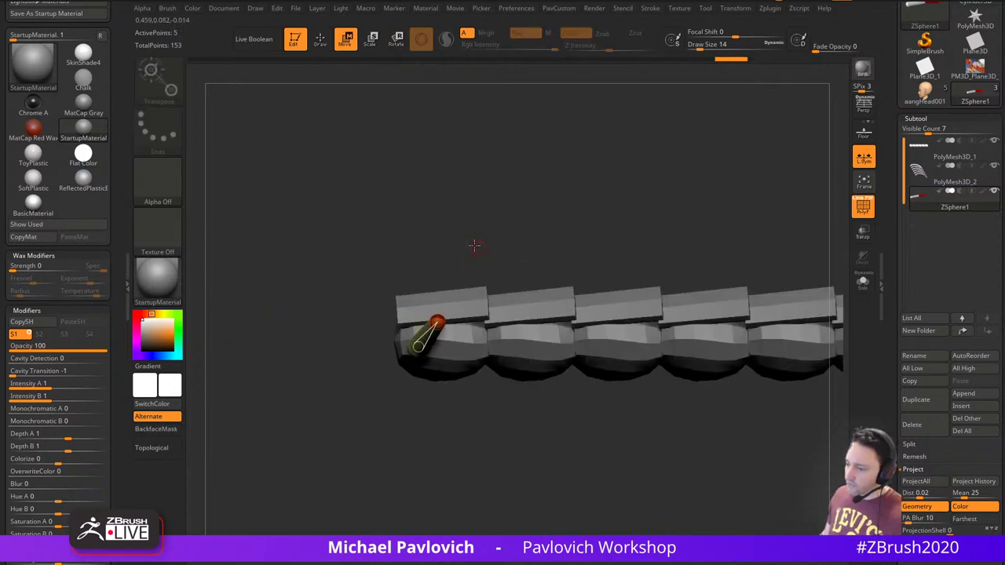
pyautogui.moveTo(474, 245); pyautogui.dragTo(548, 275)
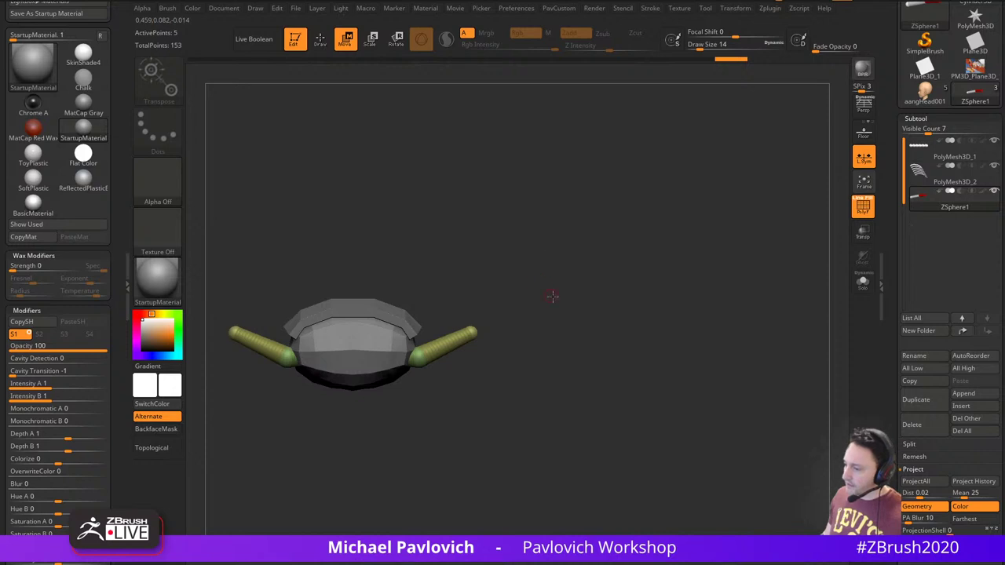
pyautogui.moveTo(553, 309); pyautogui.dragTo(550, 285)
pyautogui.moveTo(536, 326); pyautogui.dragTo(473, 319)
pyautogui.moveTo(433, 393)
pyautogui.mouseDown()
pyautogui.moveTo(466, 396)
pyautogui.moveTo(526, 367)
pyautogui.mouseUp()
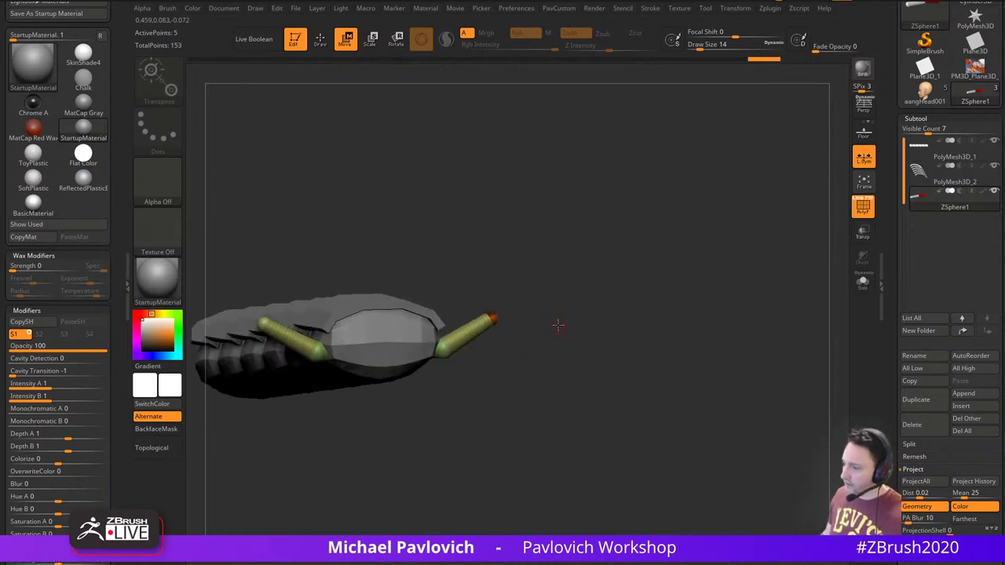
# Add child ZSpheres at the leg ends and move them up and forward to form the second leg sections
pyautogui.press('q')
pyautogui.moveTo(559, 326)
pyautogui.mouseDown()
pyautogui.moveTo(526, 323)
pyautogui.moveTo(529, 311)
pyautogui.moveTo(502, 321)
pyautogui.mouseUp()
pyautogui.click(473, 317)
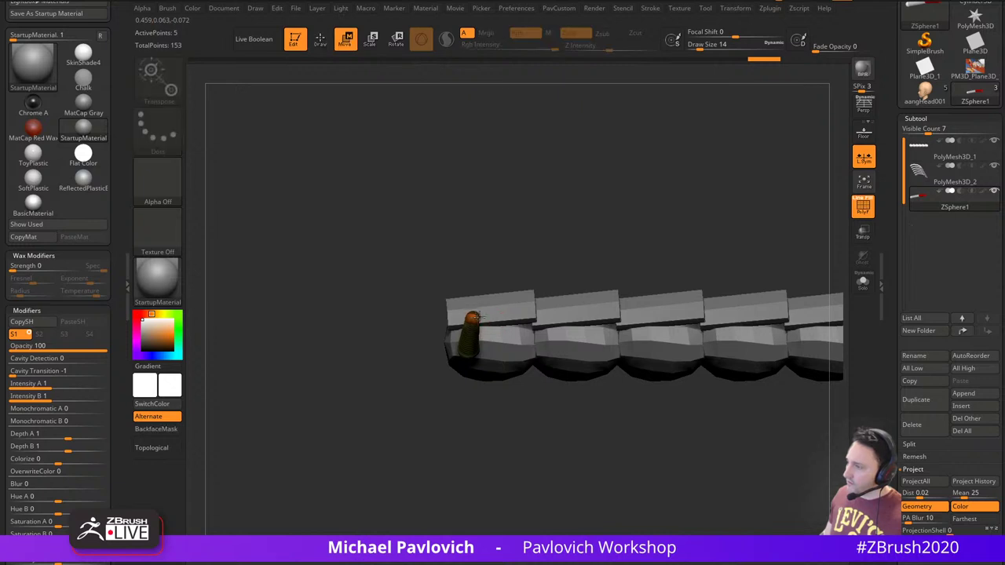
pyautogui.moveTo(498, 271)
pyautogui.mouseDown()
pyautogui.moveTo(558, 260)
pyautogui.moveTo(506, 275)
pyautogui.mouseUp()
pyautogui.press('w')
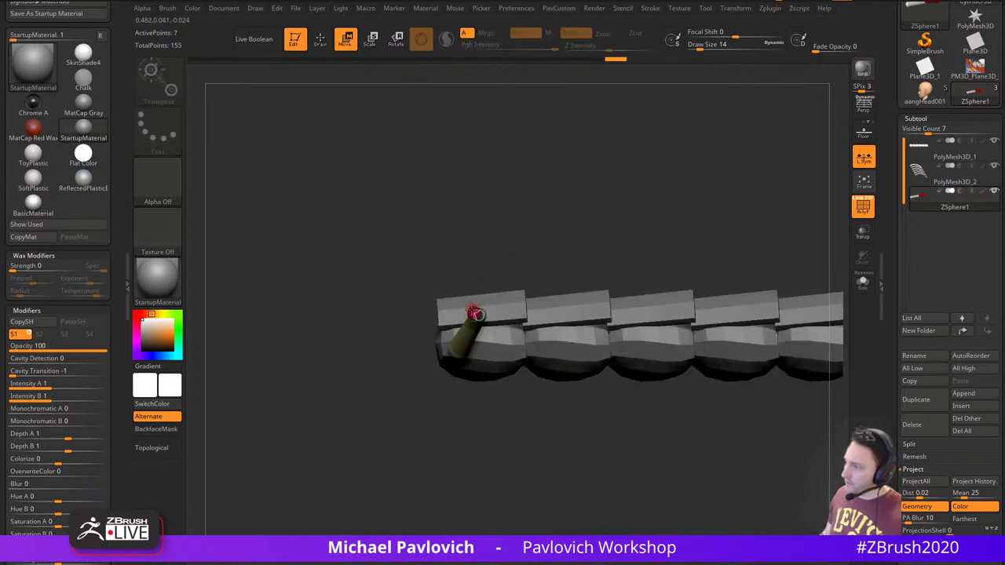
pyautogui.moveTo(477, 316)
pyautogui.mouseDown()
pyautogui.moveTo(436, 273)
pyautogui.moveTo(549, 261)
pyautogui.mouseUp()
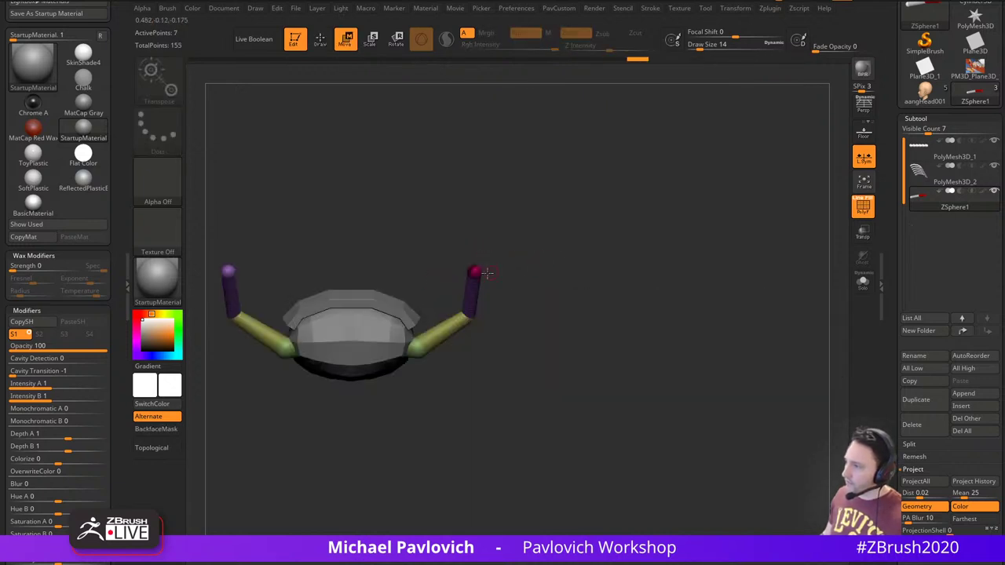
pyautogui.moveTo(477, 271)
pyautogui.mouseDown()
pyautogui.moveTo(506, 288)
pyautogui.moveTo(549, 257)
pyautogui.moveTo(507, 269)
pyautogui.moveTo(430, 252)
pyautogui.mouseUp()
# Add another mirrored pair of child ZSpheres and pull them forward as the third leg sections
pyautogui.press('q')
pyautogui.click(499, 267)
pyautogui.press('w')
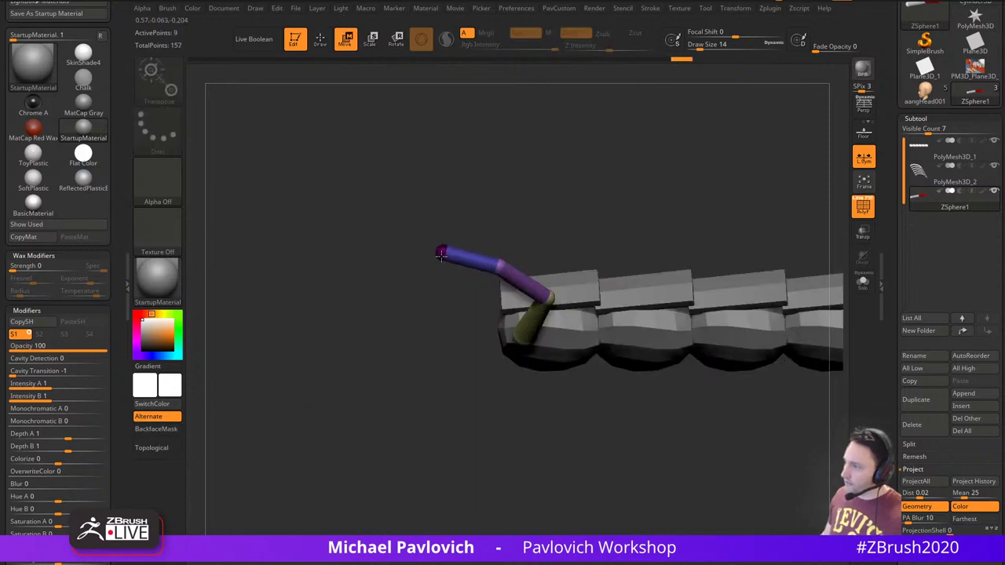
pyautogui.press('e')
pyautogui.press('q')
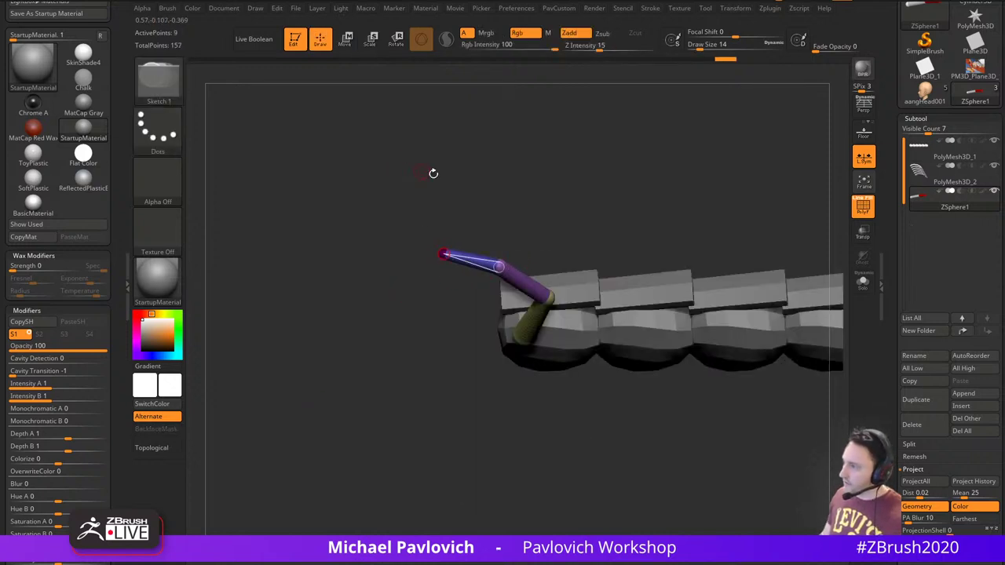
# Compare the leg pose with the reference image of the centipede creature and inspect it from several angles
pyautogui.keyDown('shift'); pyautogui.moveTo(474, 205); pyautogui.dragTo(554, 211); pyautogui.keyUp('shift')
pyautogui.moveTo(545, 279)
pyautogui.keyDown('alt'); pyautogui.mouseDown()
pyautogui.moveTo(613, 285)
pyautogui.moveTo(652, 274)
pyautogui.moveTo(644, 289)
pyautogui.mouseUp(); pyautogui.keyUp('alt')
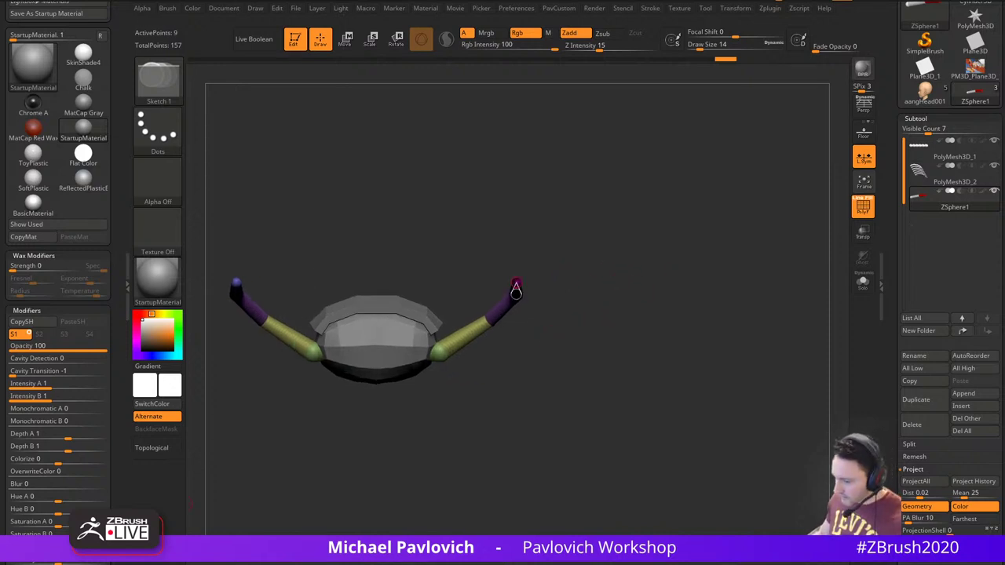
pyautogui.moveTo(405, 564); pyautogui.dragTo(447, 332)
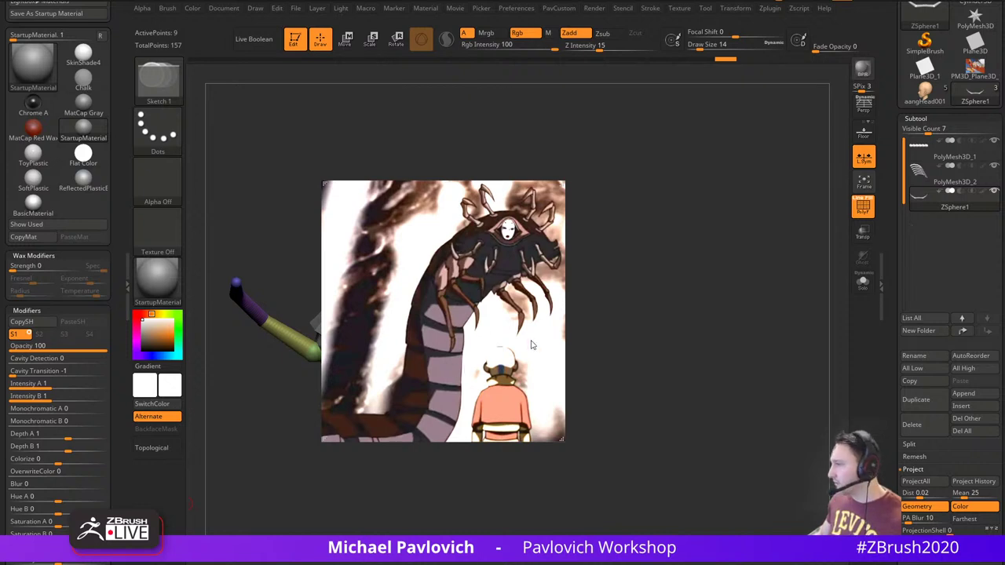
pyautogui.hotkey('alt', 'Tab')
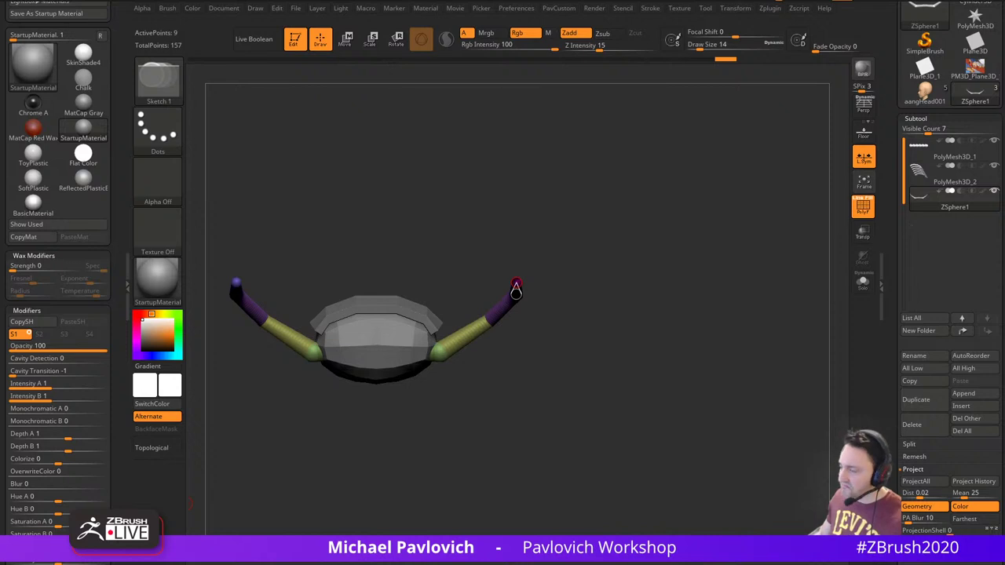
pyautogui.moveTo(659, 292); pyautogui.dragTo(592, 292)
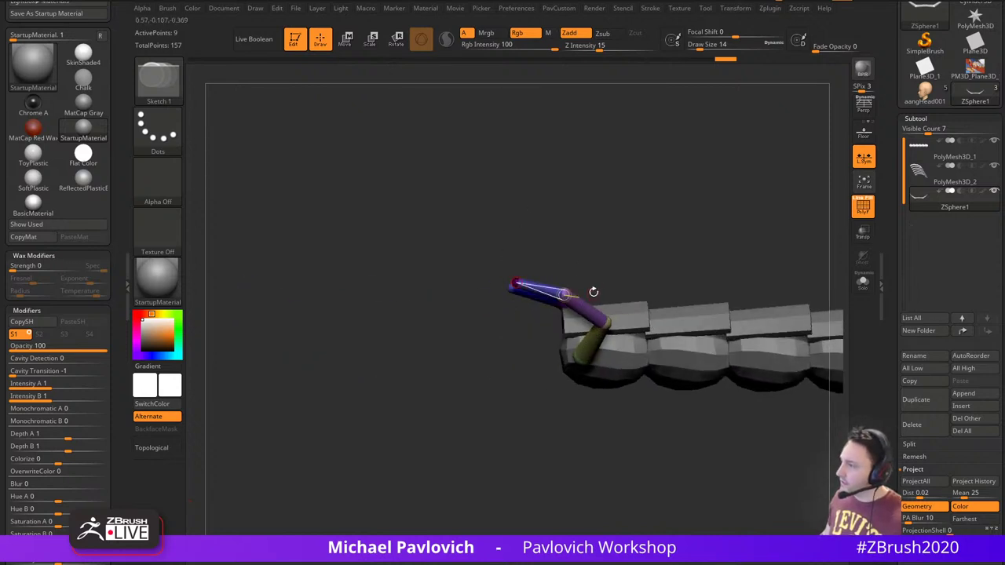
pyautogui.moveTo(613, 244)
pyautogui.mouseDown()
pyautogui.moveTo(585, 243)
pyautogui.moveTo(615, 240)
pyautogui.mouseUp()
pyautogui.keyDown('alt'); pyautogui.moveTo(614, 240); pyautogui.dragTo(540, 337); pyautogui.keyUp('alt')
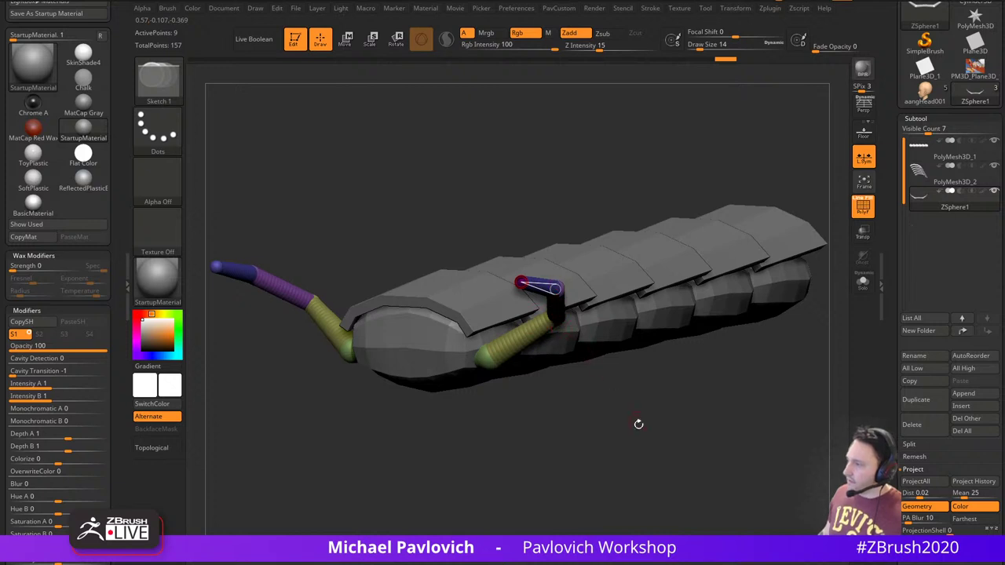
pyautogui.moveTo(638, 424); pyautogui.dragTo(655, 374)
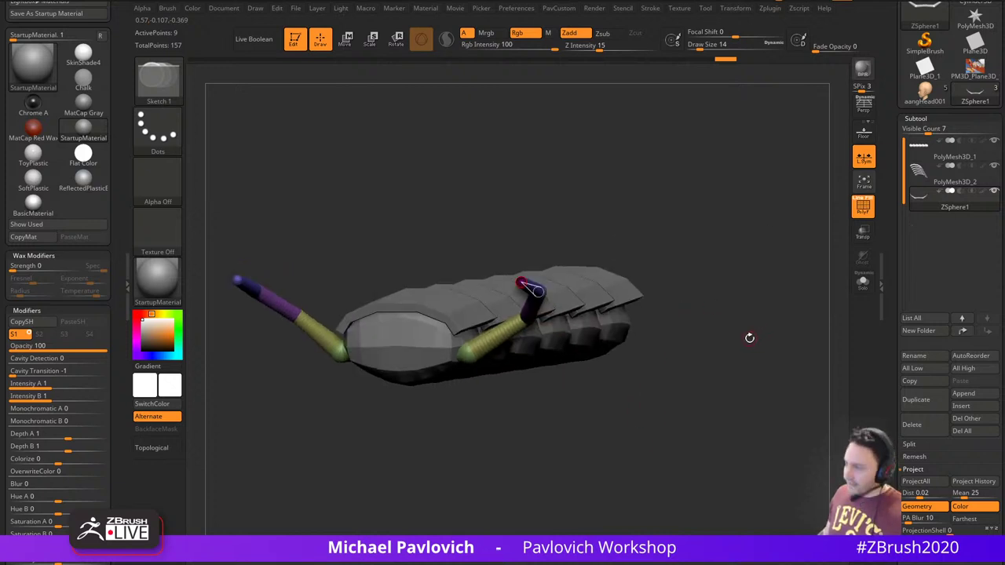
# Preview the leg ZSpheres as a low-resolution adaptive skin with density 1 and DynaMesh resolution 0
pyautogui.moveTo(753, 332)
pyautogui.mouseDown()
pyautogui.moveTo(689, 213)
pyautogui.moveTo(699, 276)
pyautogui.moveTo(605, 275)
pyautogui.mouseUp()
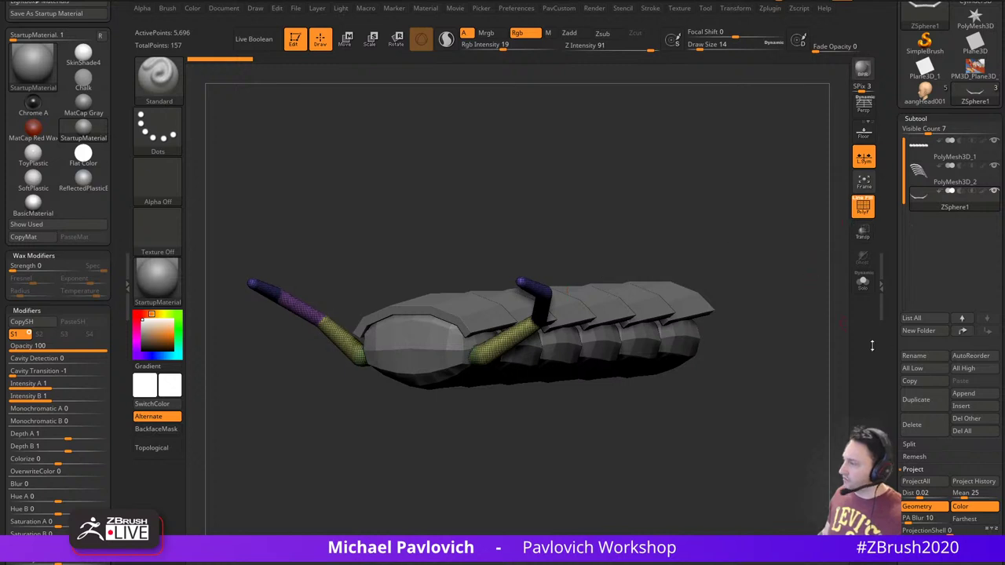
pyautogui.moveTo(888, 353); pyautogui.dragTo(906, 217)
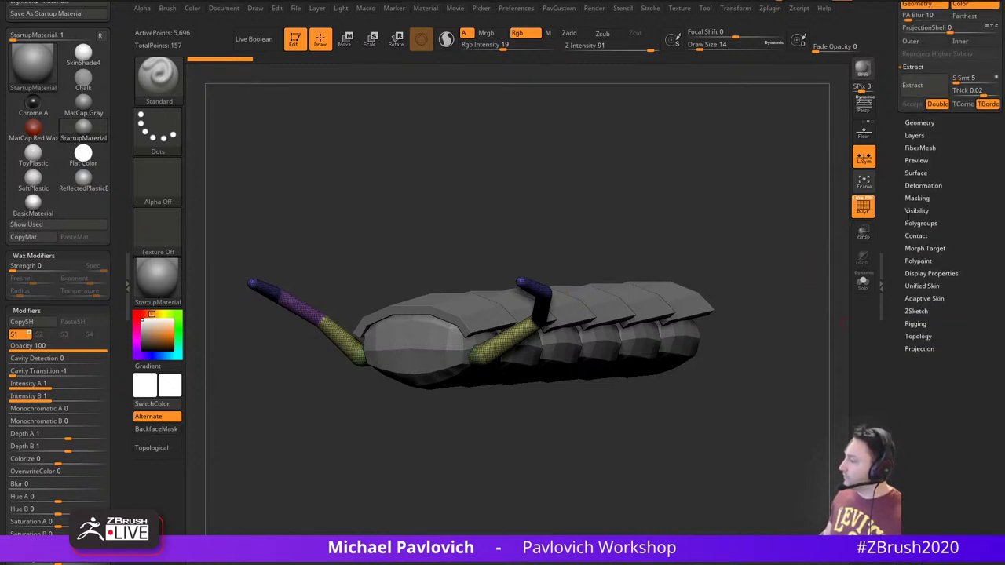
pyautogui.click(912, 300)
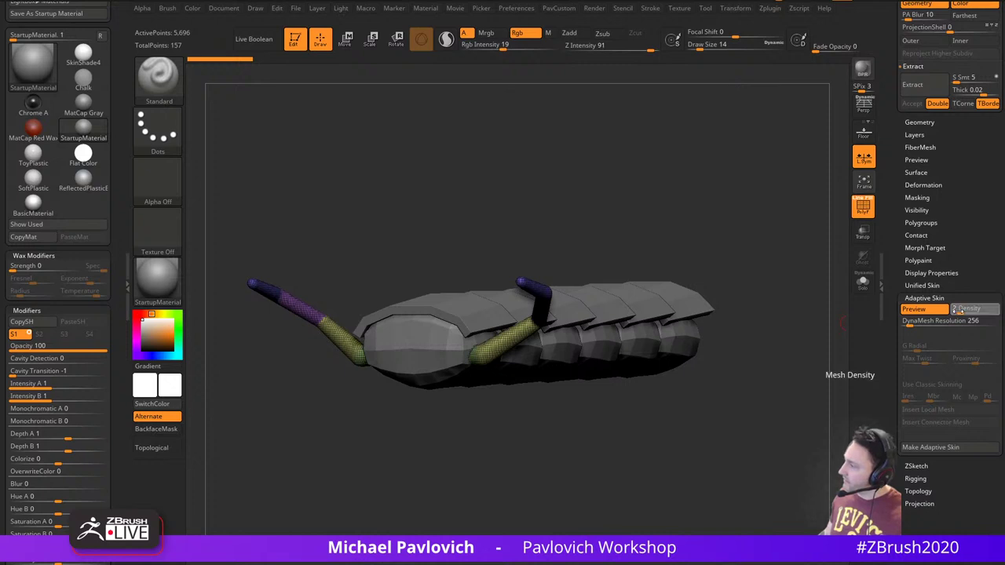
pyautogui.moveTo(909, 323); pyautogui.dragTo(900, 325)
pyautogui.moveTo(764, 349); pyautogui.dragTo(787, 350)
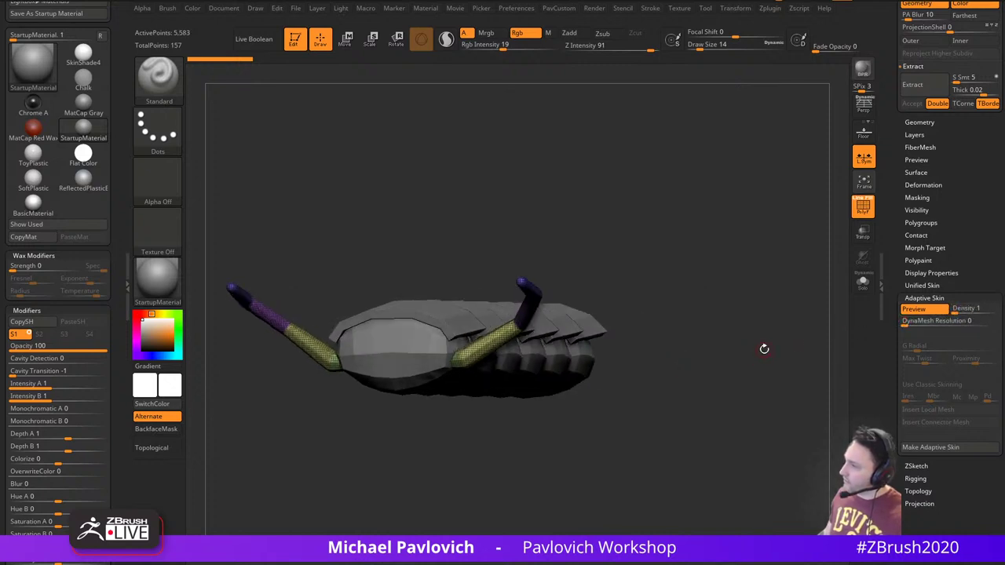
pyautogui.press('a')
pyautogui.press('a')
pyautogui.moveTo(709, 296); pyautogui.dragTo(740, 300)
pyautogui.click(864, 288)
pyautogui.click(863, 284)
pyautogui.moveTo(609, 333); pyautogui.dragTo(690, 292)
# Make an adaptive skin from the leg ZSpheres and append the resulting mesh as a subtool
pyautogui.moveTo(890, 300); pyautogui.dragTo(883, 419)
pyautogui.moveTo(880, 542); pyautogui.dragTo(876, 372)
pyautogui.scroll(-5, 875, 371)
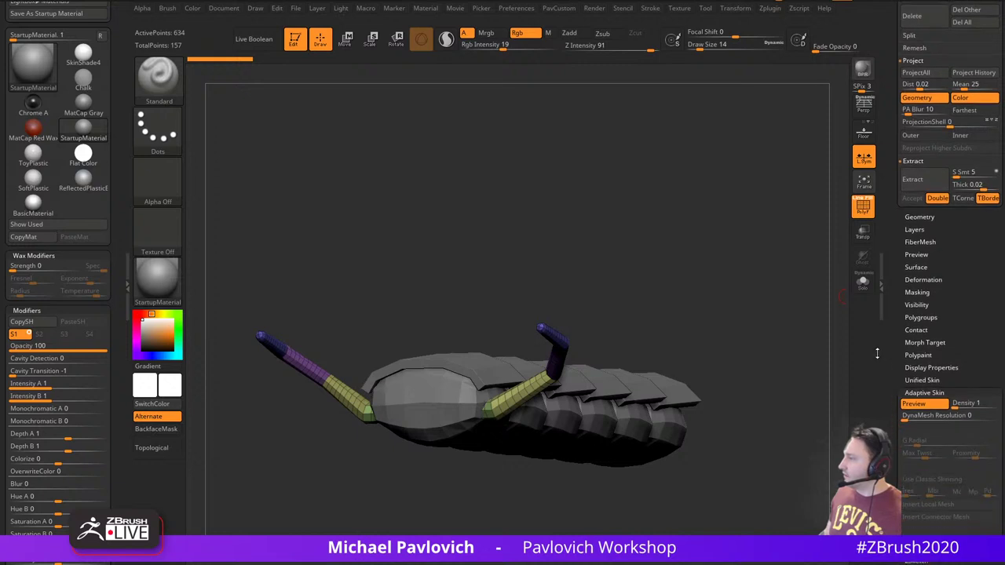
pyautogui.scroll(-2, 889, 321)
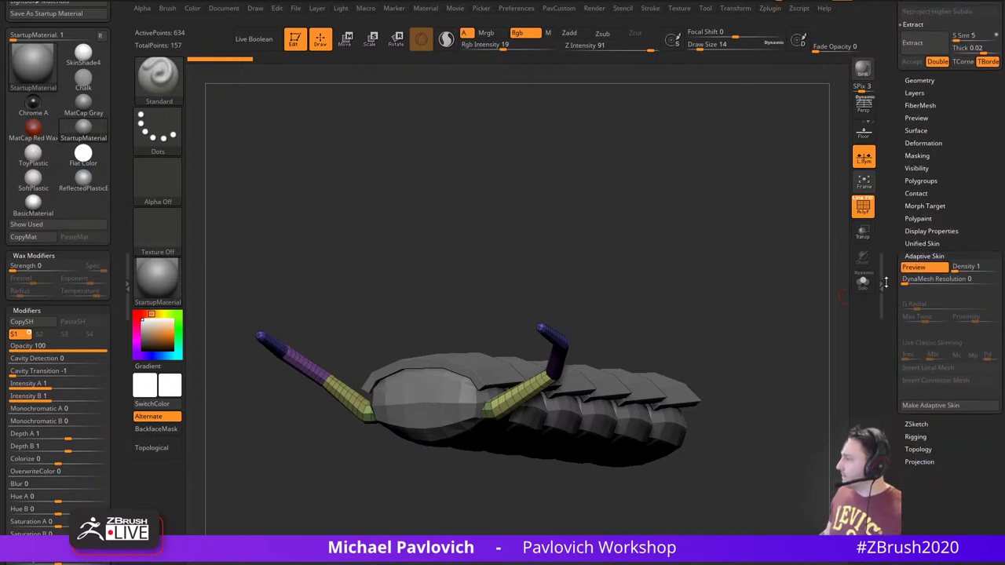
pyautogui.click(917, 405)
pyautogui.moveTo(905, 340); pyautogui.dragTo(904, 364)
pyautogui.moveTo(894, 197); pyautogui.dragTo(904, 406)
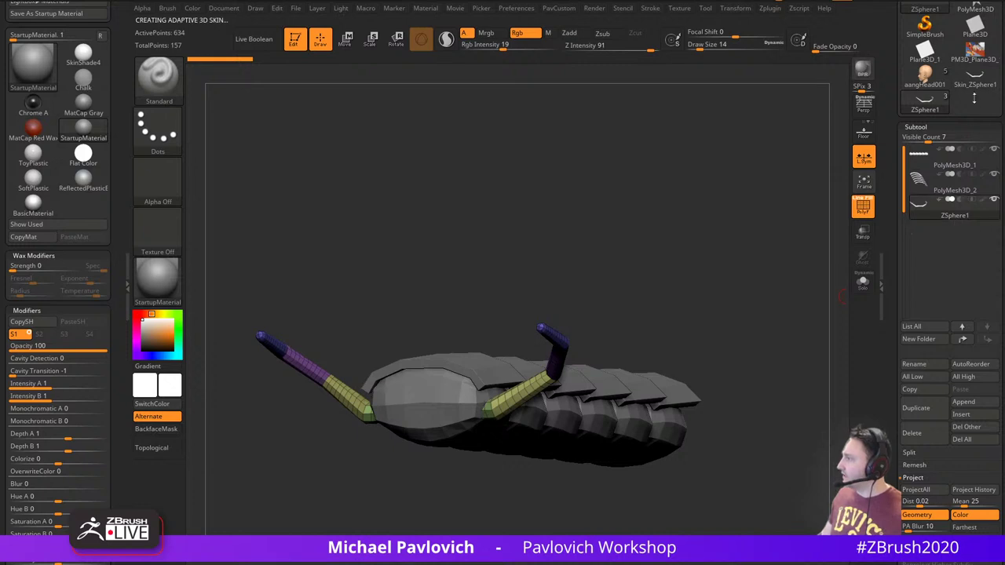
pyautogui.moveTo(889, 285)
pyautogui.mouseDown()
pyautogui.moveTo(895, 438)
pyautogui.moveTo(896, 296)
pyautogui.mouseUp()
pyautogui.click(969, 419)
pyautogui.click(613, 428)
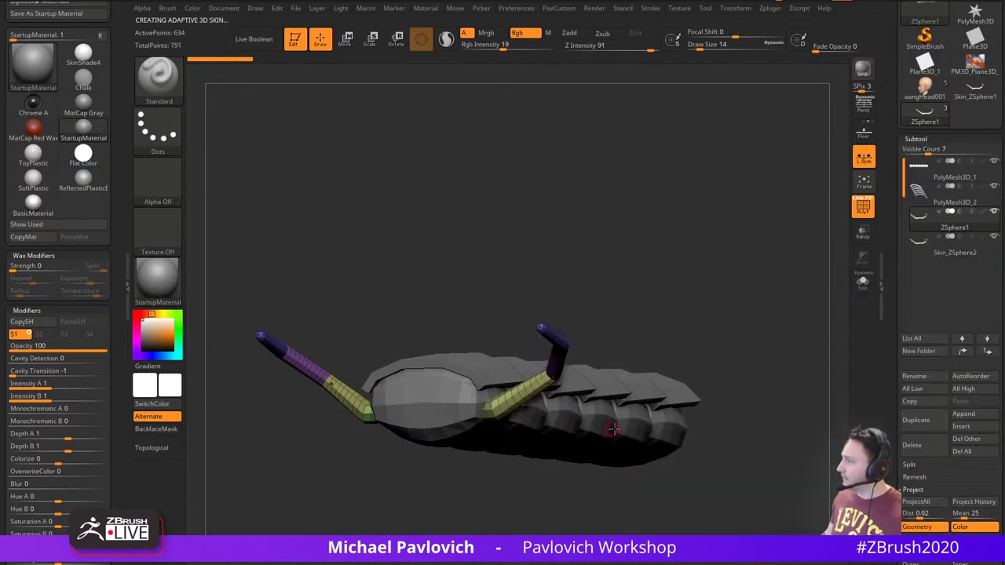
# Select the Skin_ZSphere2 leg mesh, hide the ZSphere1 source, and isolate the mesh with Solo
pyautogui.moveTo(892, 253); pyautogui.dragTo(887, 201)
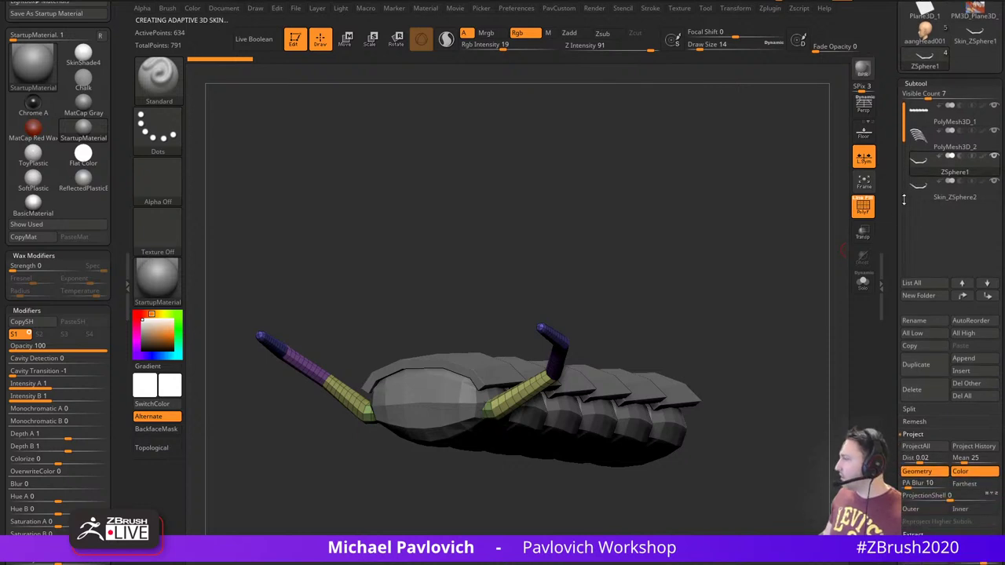
pyautogui.click(958, 201)
pyautogui.moveTo(709, 298); pyautogui.dragTo(721, 274)
pyautogui.keyDown('alt'); pyautogui.moveTo(489, 377); pyautogui.dragTo(584, 352, button='right'); pyautogui.keyUp('alt')
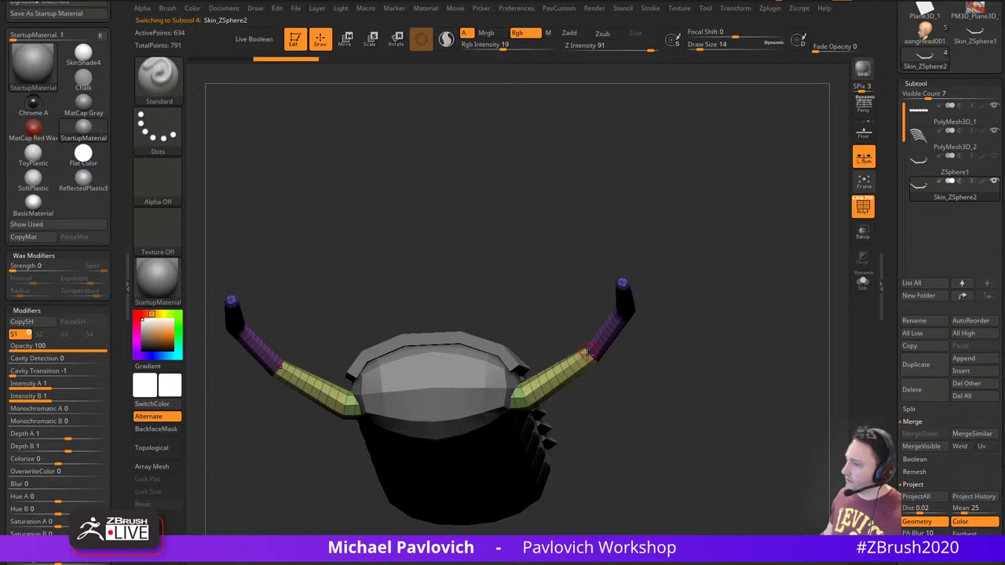
pyautogui.moveTo(758, 322); pyautogui.dragTo(851, 270)
pyautogui.click(862, 284)
pyautogui.keyDown('alt'); pyautogui.moveTo(734, 354); pyautogui.dragTo(756, 313); pyautogui.keyUp('alt')
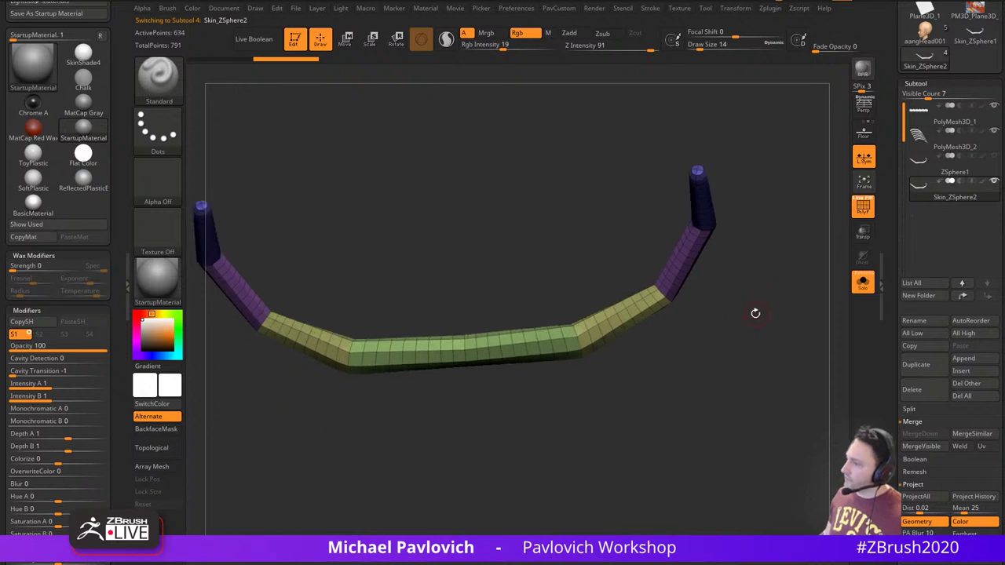
# Hide the central connecting section of the leg mesh with SelectLasso and delete it, leaving two separate legs
pyautogui.keyDown('ctrl'); pyautogui.keyDown('shift'); pyautogui.click(167, 87); pyautogui.keyUp('shift'); pyautogui.keyUp('ctrl')
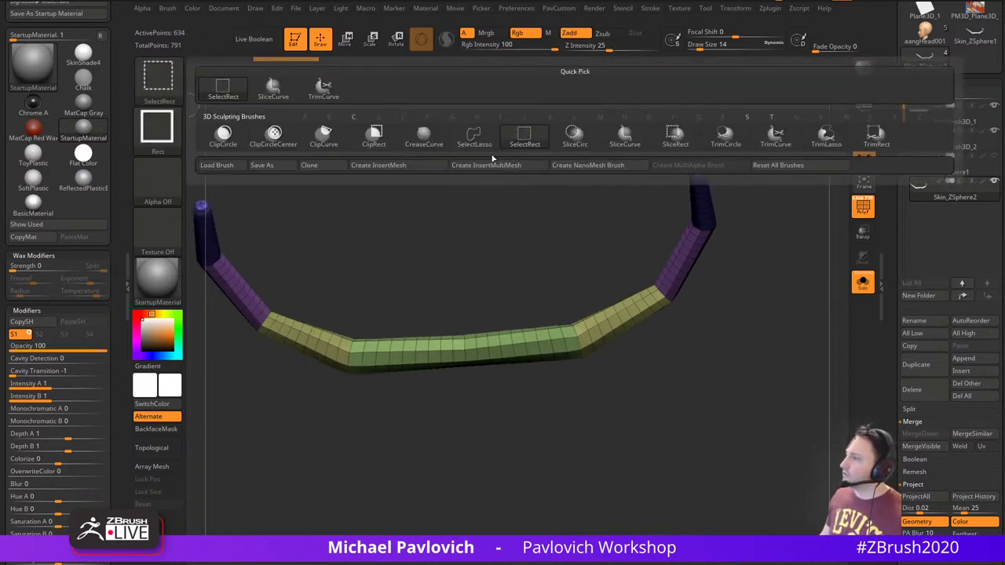
pyautogui.click(474, 135)
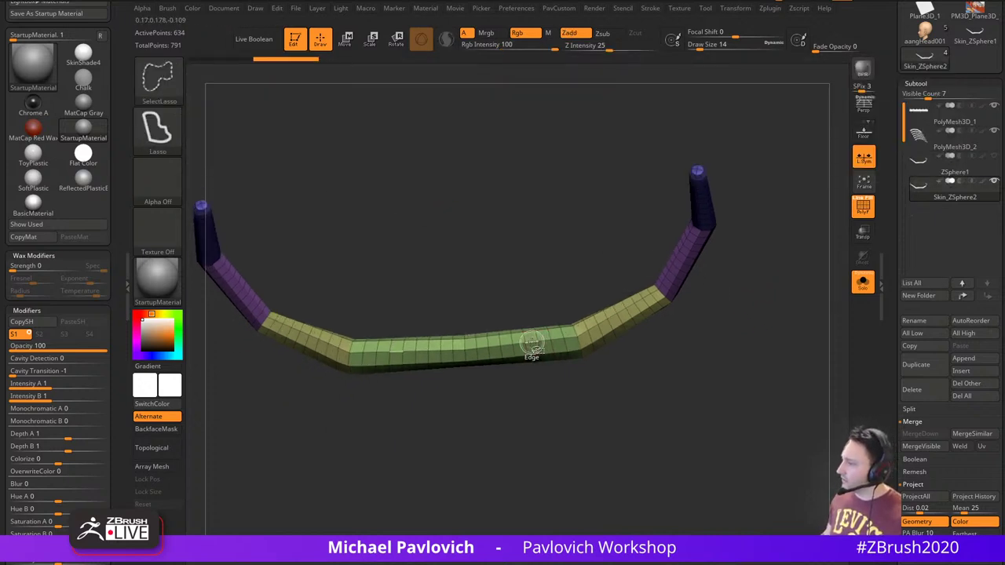
pyautogui.keyDown('ctrl'); pyautogui.keyDown('shift'); pyautogui.click(531, 343); pyautogui.keyUp('shift'); pyautogui.keyUp('ctrl')
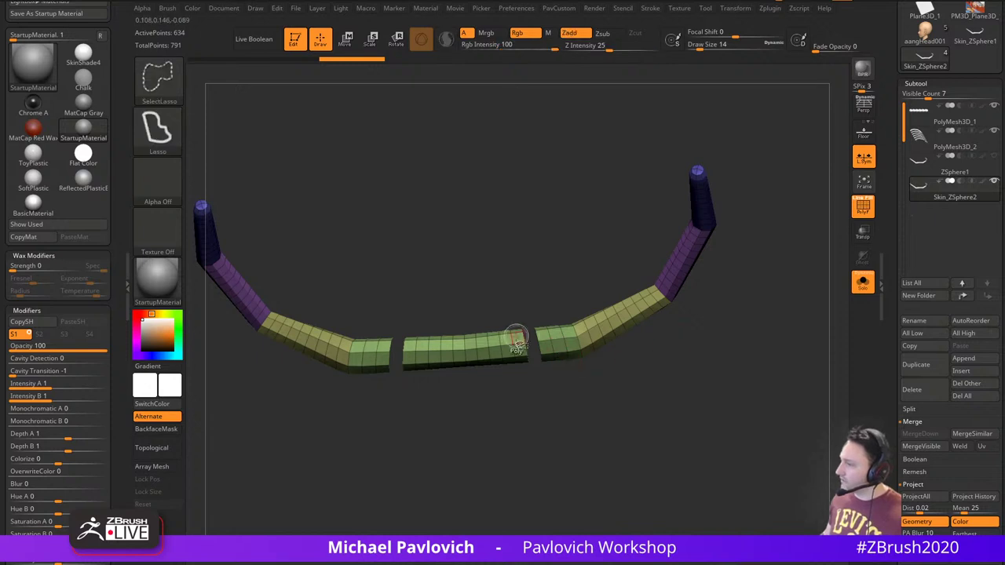
pyautogui.keyDown('ctrl'); pyautogui.keyDown('shift'); pyautogui.click(521, 346); pyautogui.keyUp('shift'); pyautogui.keyUp('ctrl')
pyautogui.press('`')
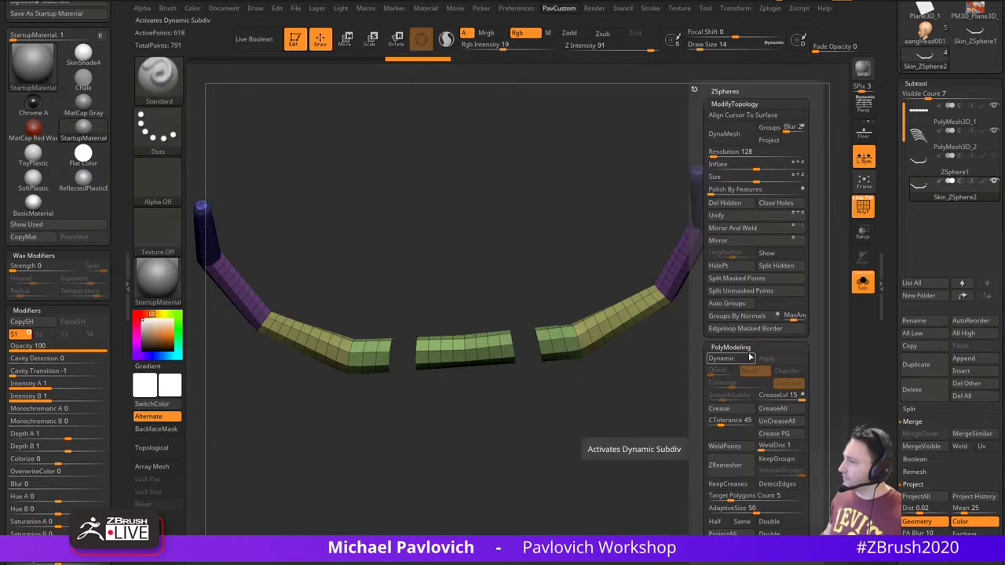
pyautogui.keyDown('ctrl'); pyautogui.keyDown('shift'); pyautogui.click(493, 346); pyautogui.keyUp('shift'); pyautogui.keyUp('ctrl')
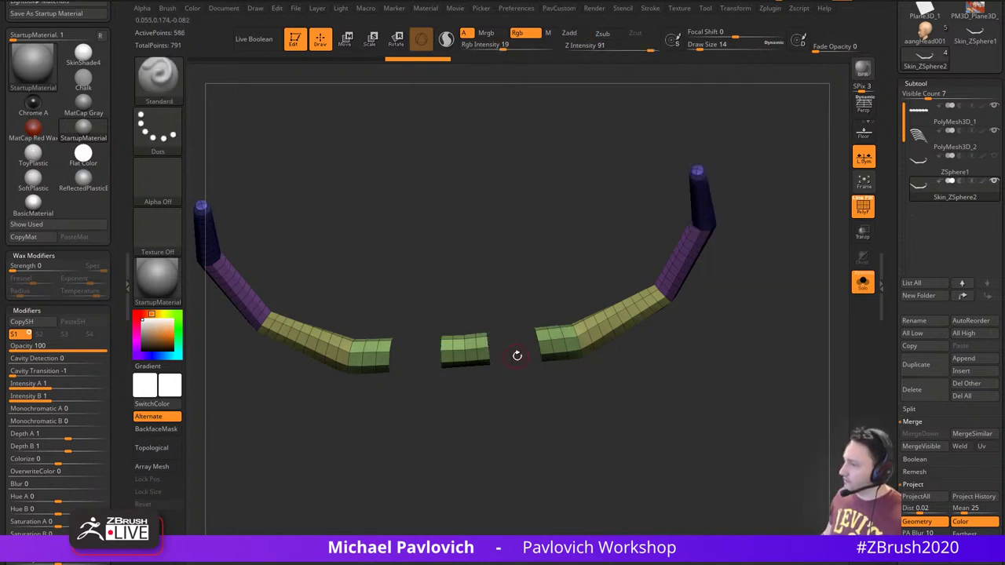
pyautogui.moveTo(514, 353)
pyautogui.keyDown('ctrl'); pyautogui.keyDown('alt'); pyautogui.keyDown('shift'); pyautogui.mouseDown()
pyautogui.moveTo(439, 297)
pyautogui.moveTo(479, 400)
pyautogui.mouseUp(); pyautogui.keyUp('shift'); pyautogui.keyUp('alt'); pyautogui.keyUp('ctrl')
pyautogui.press('2')
pyautogui.click(744, 204)
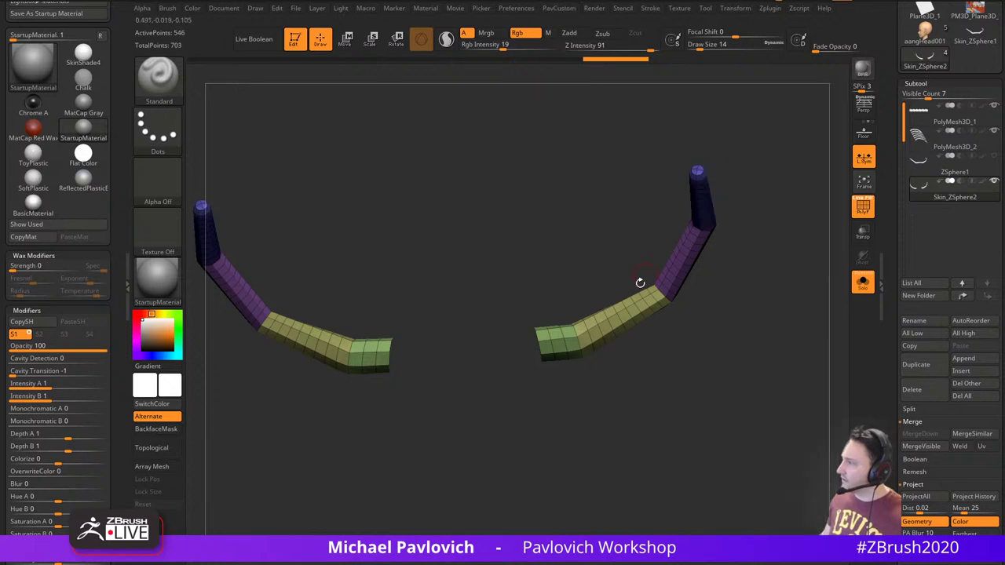
# Close the open inner ends of both legs with rounded caps using the ZModeler Close edge action
pyautogui.moveTo(639, 282)
pyautogui.keyDown('ctrl'); pyautogui.mouseDown(button='right')
pyautogui.moveTo(675, 388)
pyautogui.moveTo(628, 361)
pyautogui.mouseUp(button='right'); pyautogui.keyUp('ctrl')
pyautogui.press('b')
pyautogui.press('z')
pyautogui.press('m')
pyautogui.press('space')
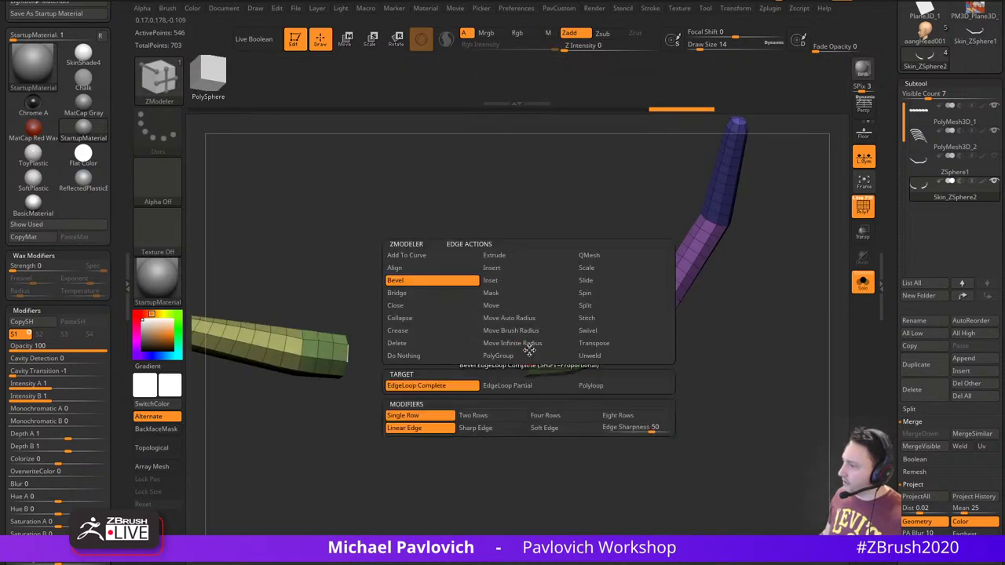
pyautogui.click(417, 309)
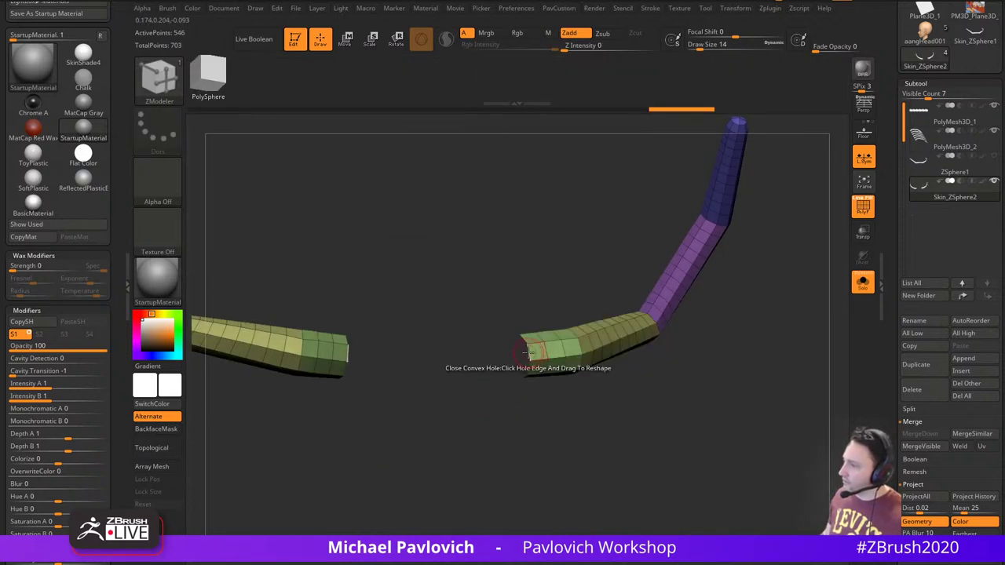
pyautogui.moveTo(529, 353); pyautogui.dragTo(605, 366)
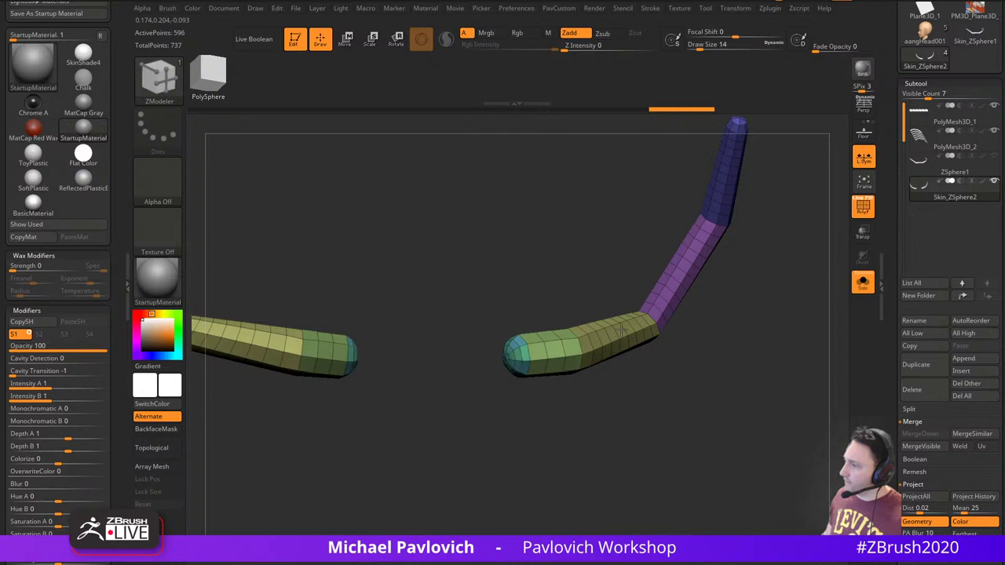
pyautogui.moveTo(621, 330); pyautogui.dragTo(624, 343)
pyautogui.moveTo(730, 401)
pyautogui.mouseDown(button='right')
pyautogui.moveTo(695, 408)
pyautogui.moveTo(714, 410)
pyautogui.mouseUp(button='right')
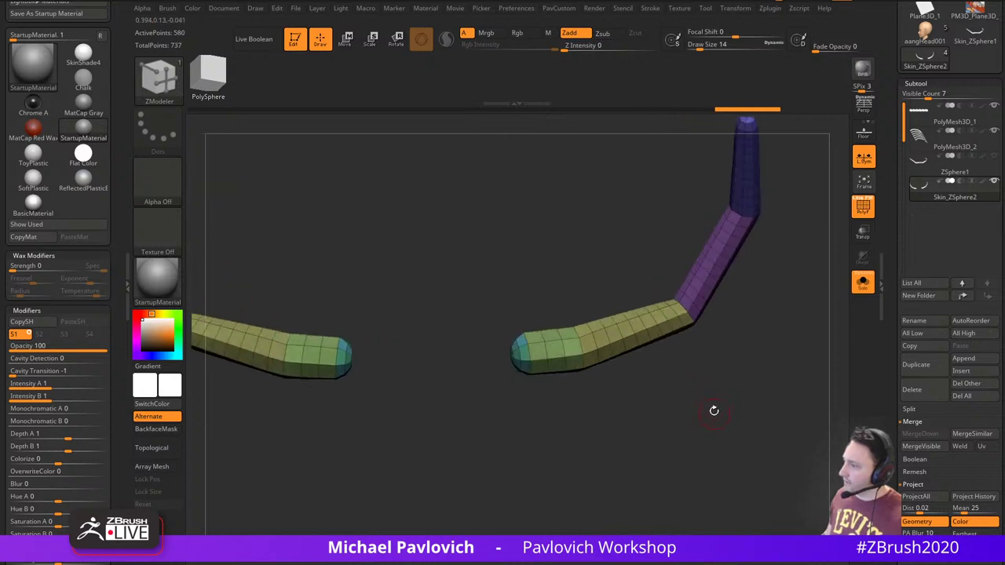
# Merge the rounded caps and the adjoining base sections of the legs into a single polygroup
pyautogui.keyDown('ctrl'); pyautogui.keyDown('shift'); pyautogui.click(527, 344); pyautogui.keyUp('shift'); pyautogui.keyUp('ctrl')
pyautogui.hotkey('ctrl', 'w')
pyautogui.keyDown('ctrl'); pyautogui.keyDown('shift'); pyautogui.click(620, 406); pyautogui.keyUp('shift'); pyautogui.keyUp('ctrl')
pyautogui.keyDown('ctrl'); pyautogui.moveTo(621, 406); pyautogui.dragTo(599, 368, button='right'); pyautogui.keyUp('ctrl')
pyautogui.keyDown('ctrl'); pyautogui.keyDown('shift'); pyautogui.click(546, 348); pyautogui.keyUp('shift'); pyautogui.keyUp('ctrl')
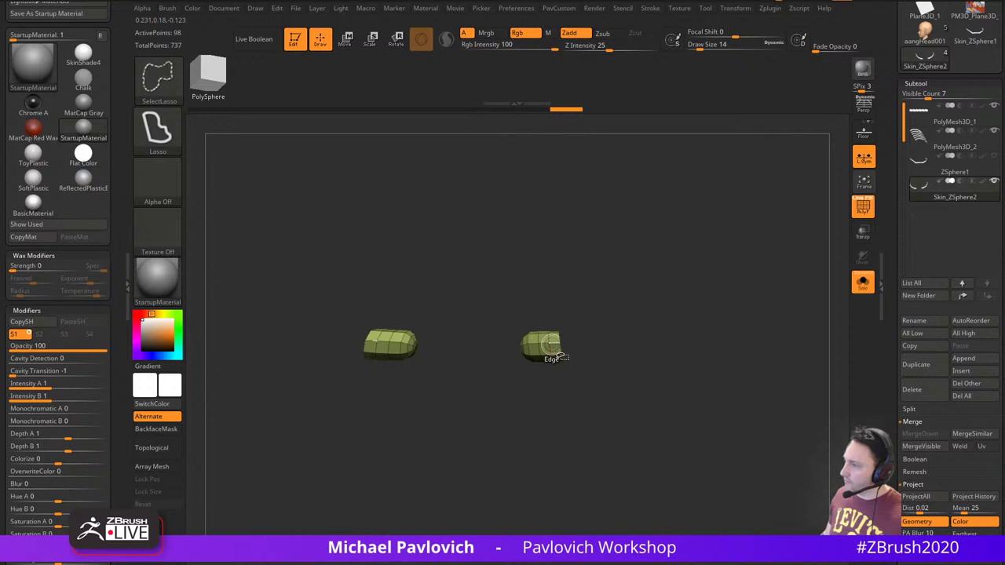
pyautogui.hotkey('ctrl', 'w')
pyautogui.keyDown('ctrl'); pyautogui.keyDown('shift'); pyautogui.click(581, 407); pyautogui.keyUp('shift'); pyautogui.keyUp('ctrl')
pyautogui.moveTo(581, 407); pyautogui.dragTo(716, 306, button='right')
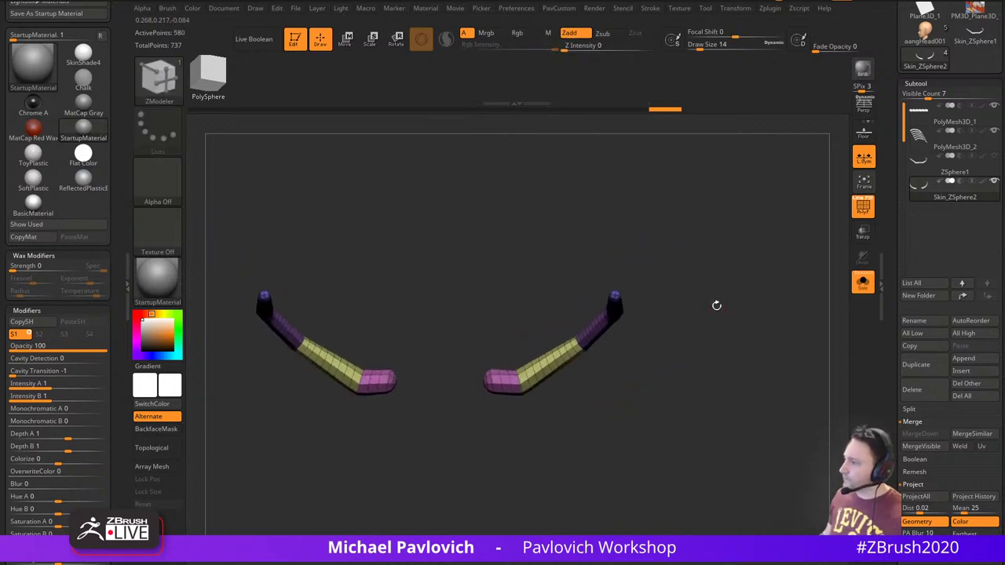
# Try Panel Loops on the leg polygroups with Polish 0 and Thickness 0.01
pyautogui.moveTo(716, 306)
pyautogui.mouseDown()
pyautogui.moveTo(730, 285)
pyautogui.moveTo(689, 266)
pyautogui.moveTo(696, 291)
pyautogui.moveTo(683, 312)
pyautogui.moveTo(723, 350)
pyautogui.mouseUp()
pyautogui.press('s')
pyautogui.moveTo(723, 350)
pyautogui.keyDown('alt'); pyautogui.mouseDown()
pyautogui.moveTo(699, 316)
pyautogui.moveTo(707, 319)
pyautogui.mouseUp(); pyautogui.keyUp('alt')
pyautogui.moveTo(887, 356); pyautogui.dragTo(879, 258)
pyautogui.click(910, 320)
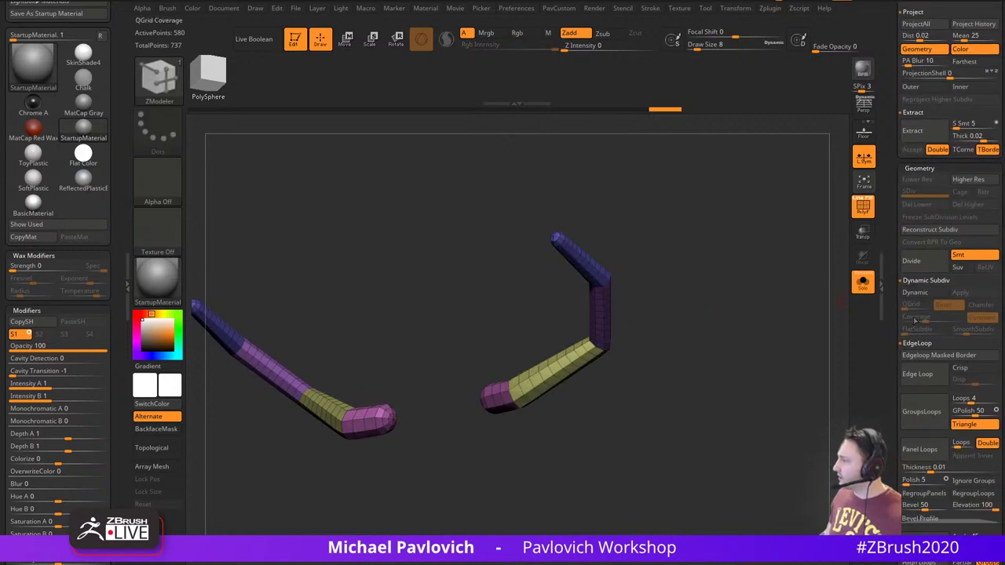
pyautogui.moveTo(886, 340); pyautogui.dragTo(881, 292)
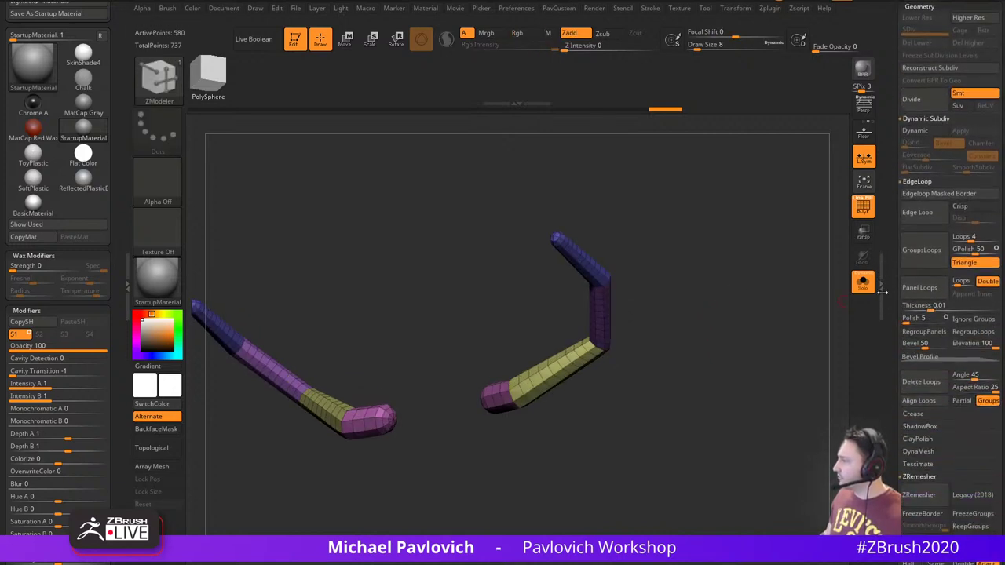
pyautogui.click(932, 292)
pyautogui.hotkey('ctrl', 'z')
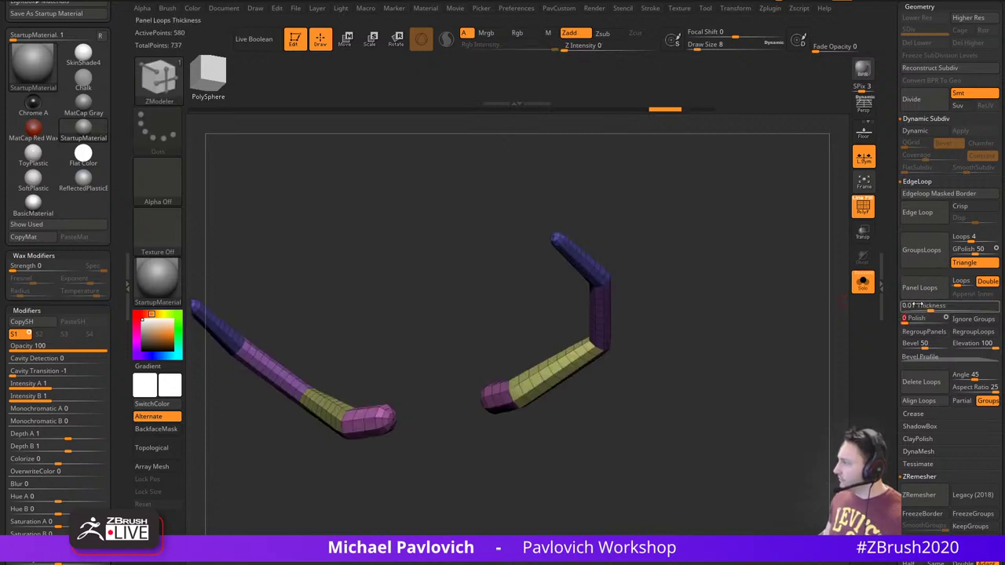
pyautogui.click(922, 288)
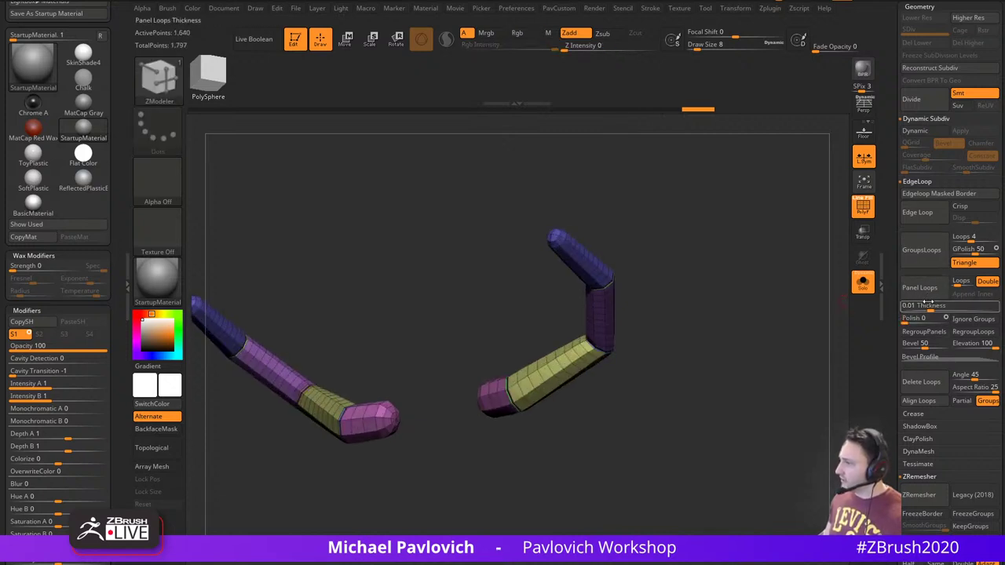
# Isolate a paneled leg section to inspect it, and undo the Panel Loops operation
pyautogui.keyDown('ctrl'); pyautogui.keyDown('shift'); pyautogui.click(555, 358); pyautogui.keyUp('shift'); pyautogui.keyUp('ctrl')
pyautogui.hotkey('ctrl', 'shift', 'a')
pyautogui.moveTo(744, 307); pyautogui.dragTo(695, 300)
pyautogui.keyDown('ctrl'); pyautogui.keyDown('shift'); pyautogui.click(758, 343); pyautogui.keyUp('shift'); pyautogui.keyUp('ctrl')
pyautogui.hotkey('ctrl', 'z')
pyautogui.hotkey('ctrl', 'z')
pyautogui.keyDown('ctrl'); pyautogui.keyDown('shift'); pyautogui.click(742, 347); pyautogui.keyUp('shift'); pyautogui.keyUp('ctrl')
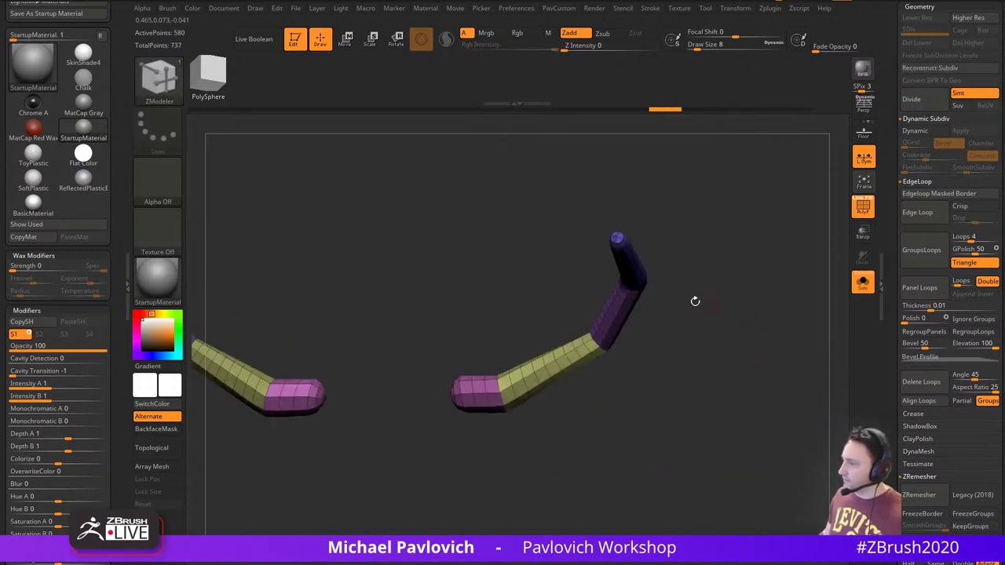
# Check the isolated base sections, turn off local symmetry, and apply Mirror And Weld to the legs
pyautogui.keyDown('ctrl'); pyautogui.keyDown('shift'); pyautogui.click(487, 404); pyautogui.keyUp('shift'); pyautogui.keyUp('ctrl')
pyautogui.moveTo(700, 364); pyautogui.dragTo(775, 321)
pyautogui.keyDown('ctrl'); pyautogui.keyDown('shift'); pyautogui.click(709, 395); pyautogui.keyUp('shift'); pyautogui.keyUp('ctrl')
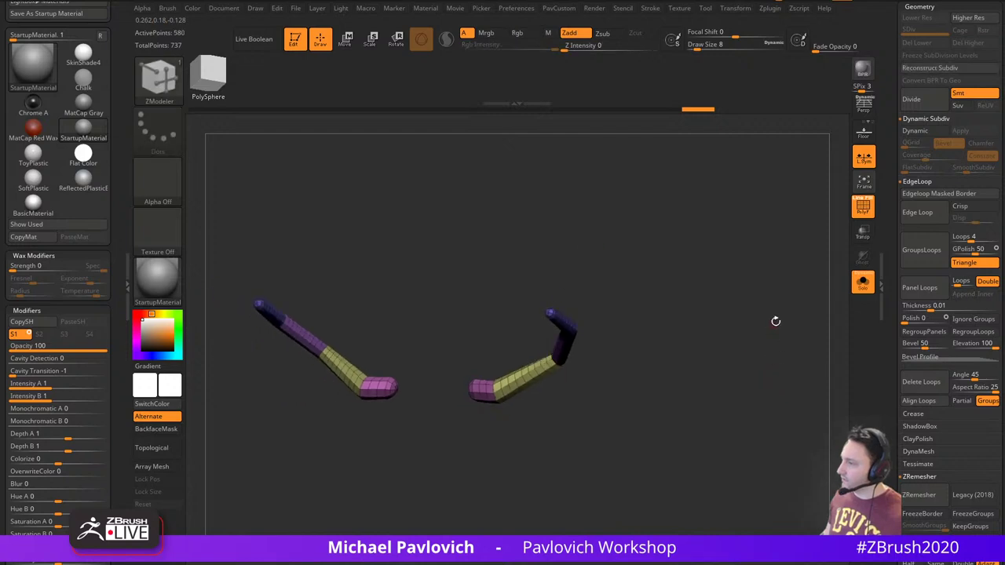
pyautogui.moveTo(889, 288); pyautogui.dragTo(890, 542)
pyautogui.press('space')
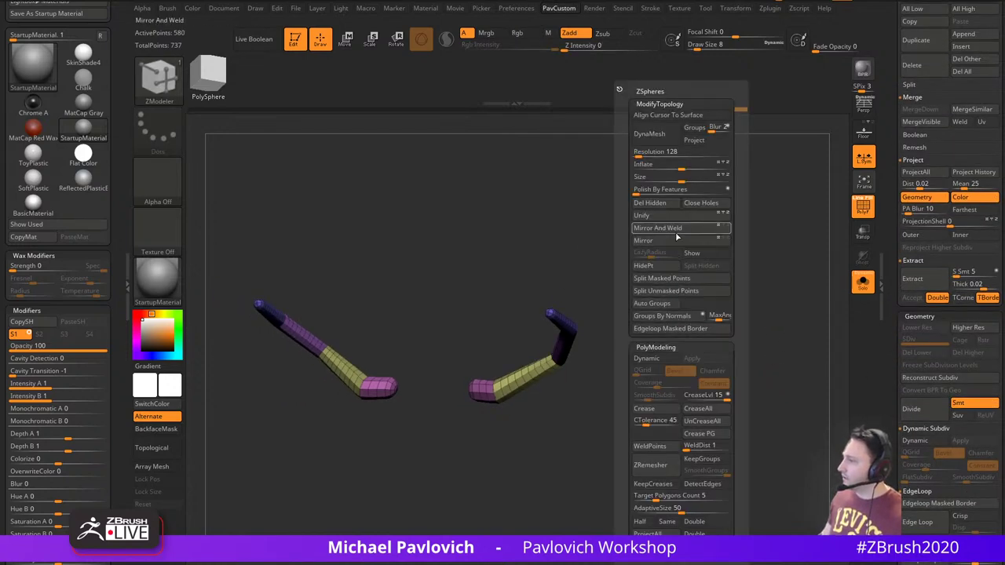
pyautogui.click(865, 163)
pyautogui.press('space')
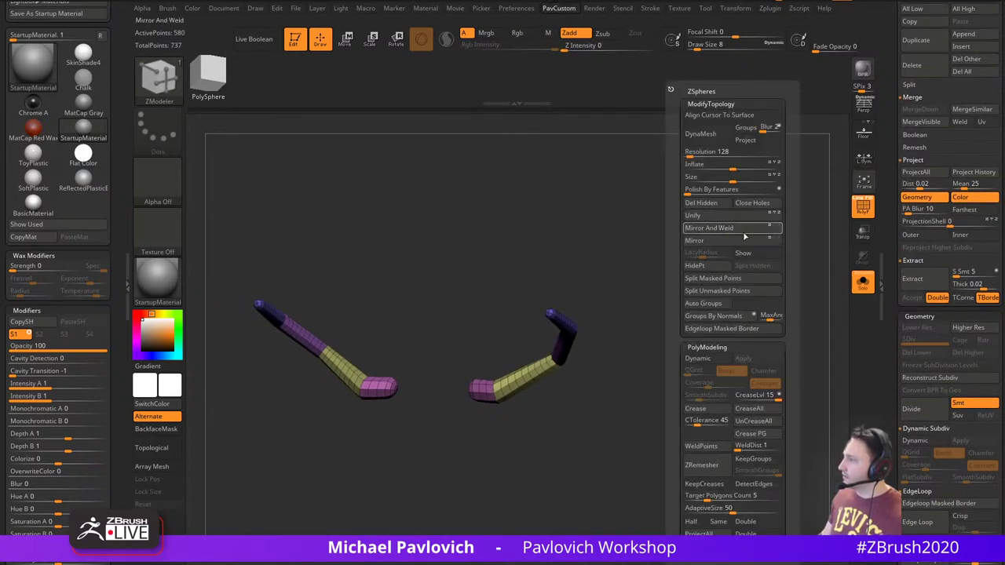
# Split the leg mesh into separate subtools by polygroup and frame the leg-tip pieces
pyautogui.scroll(8, 927, 149)
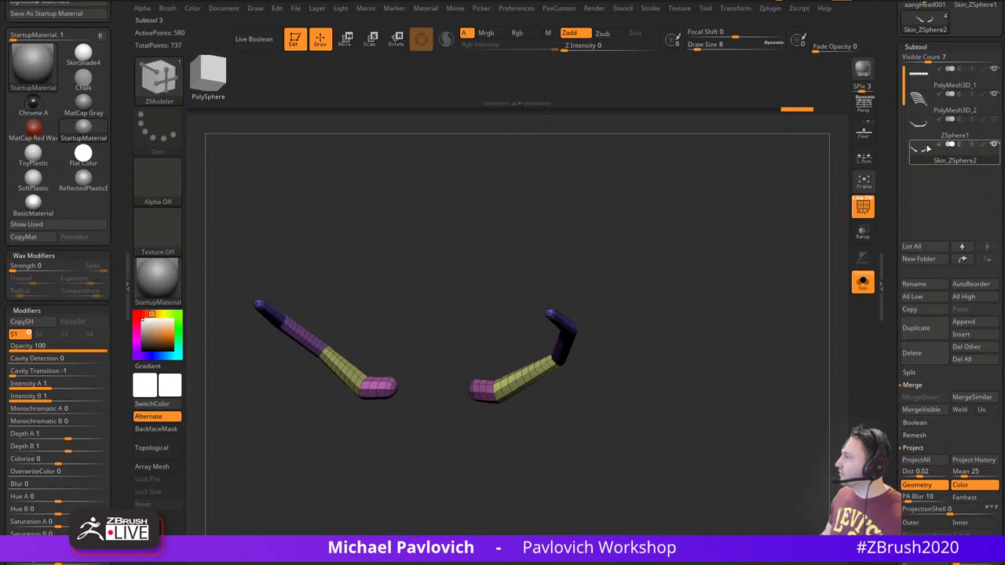
pyautogui.click(954, 372)
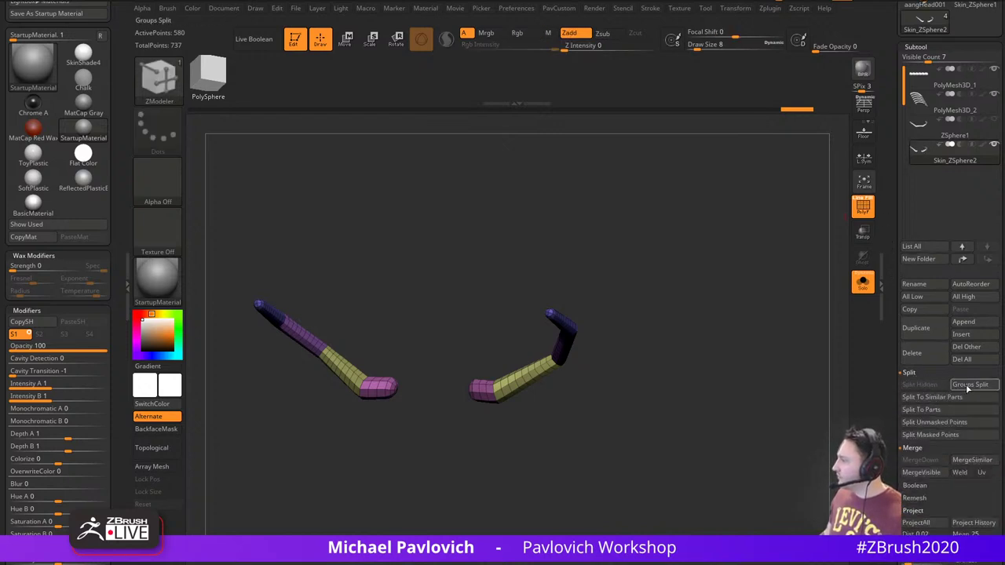
pyautogui.click(968, 388)
pyautogui.click(828, 411)
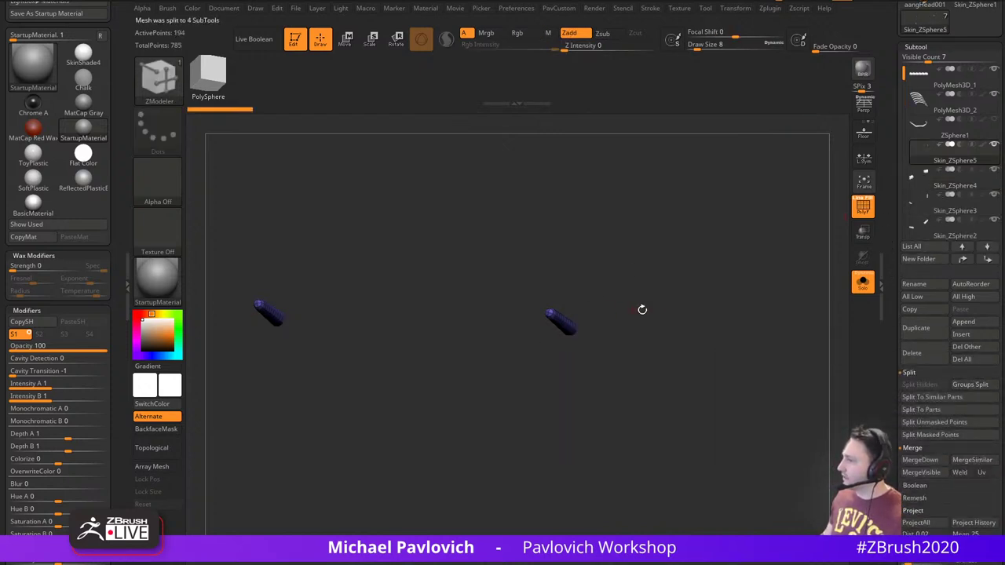
pyautogui.moveTo(642, 309); pyautogui.dragTo(602, 333, button='right')
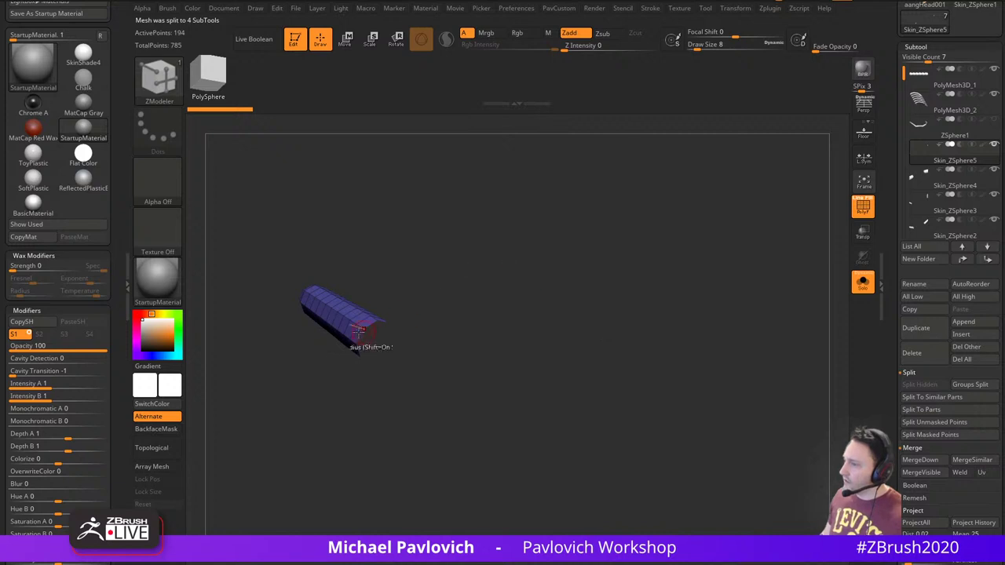
# Set ZModeler's polygon action to Do Nothing and edge action to Close Convex Hole, and cap the open ends of the leg-tip segments
pyautogui.press('space')
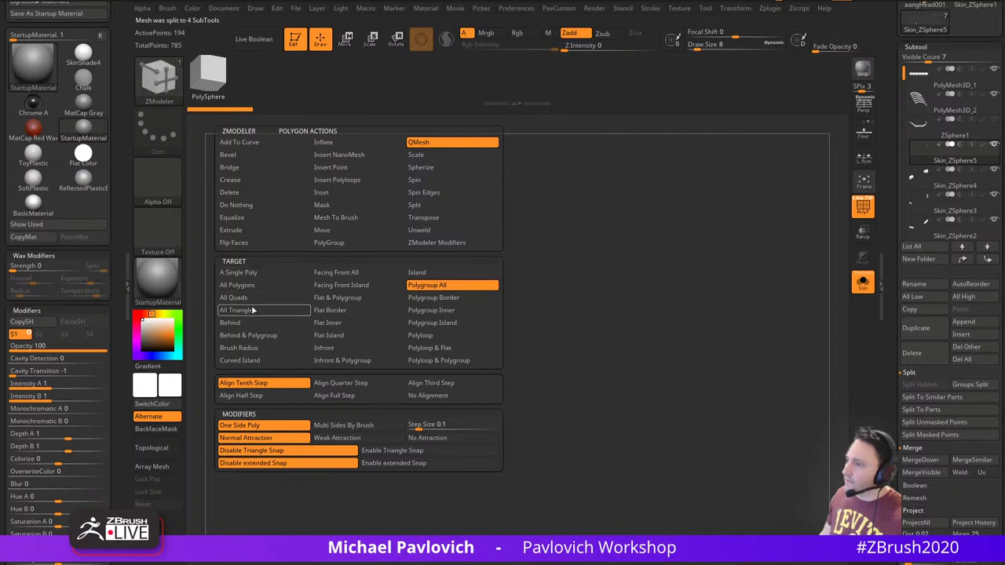
pyautogui.click(245, 235)
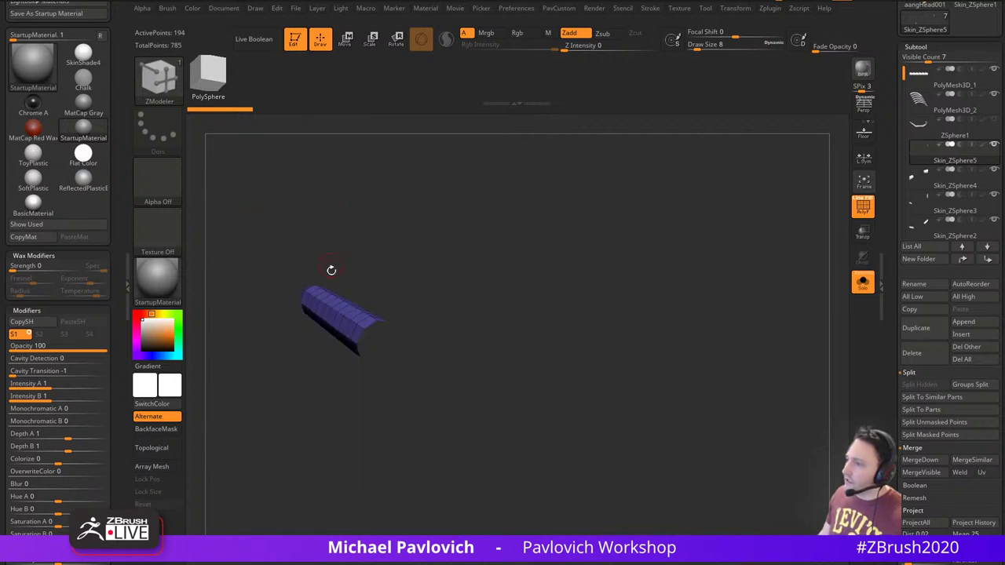
pyautogui.press('space')
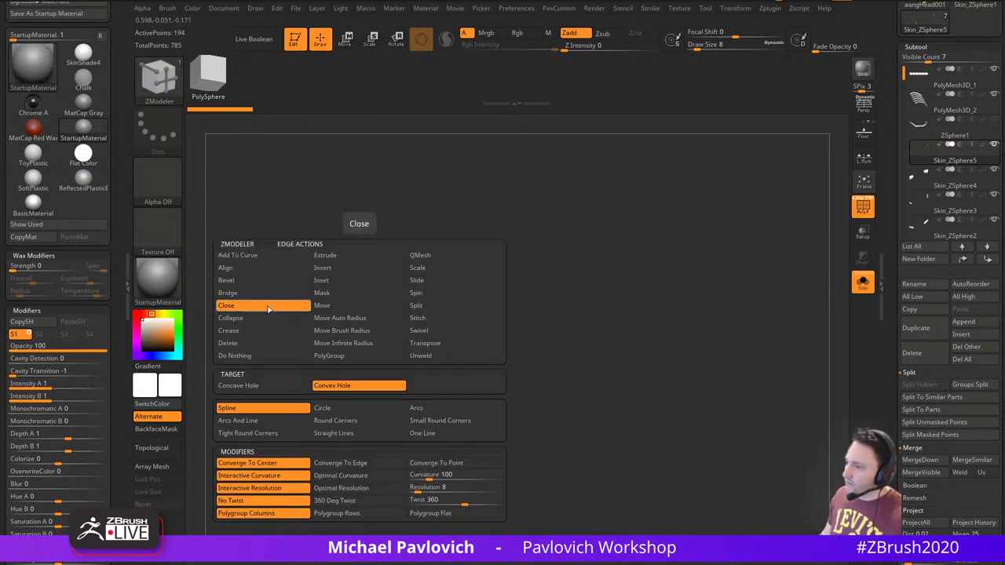
pyautogui.click(341, 411)
pyautogui.moveTo(360, 337); pyautogui.dragTo(412, 345)
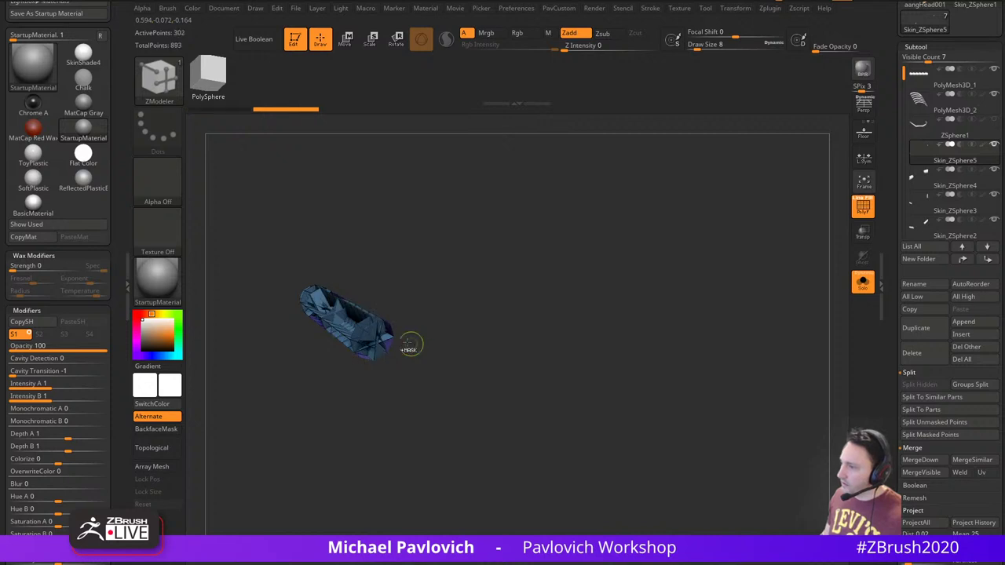
pyautogui.hotkey('ctrl', 'z')
pyautogui.click(358, 336)
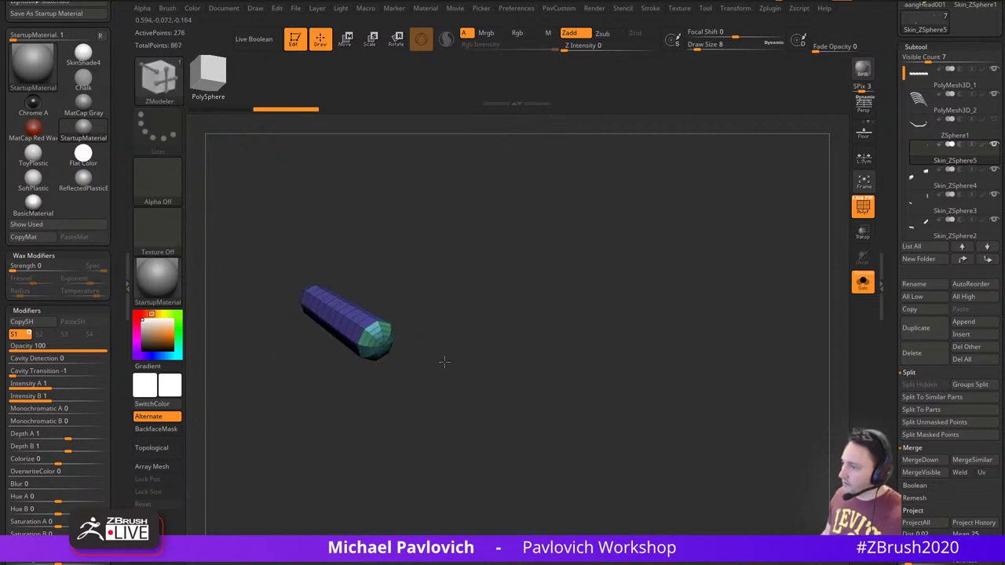
pyautogui.moveTo(462, 364); pyautogui.dragTo(543, 341)
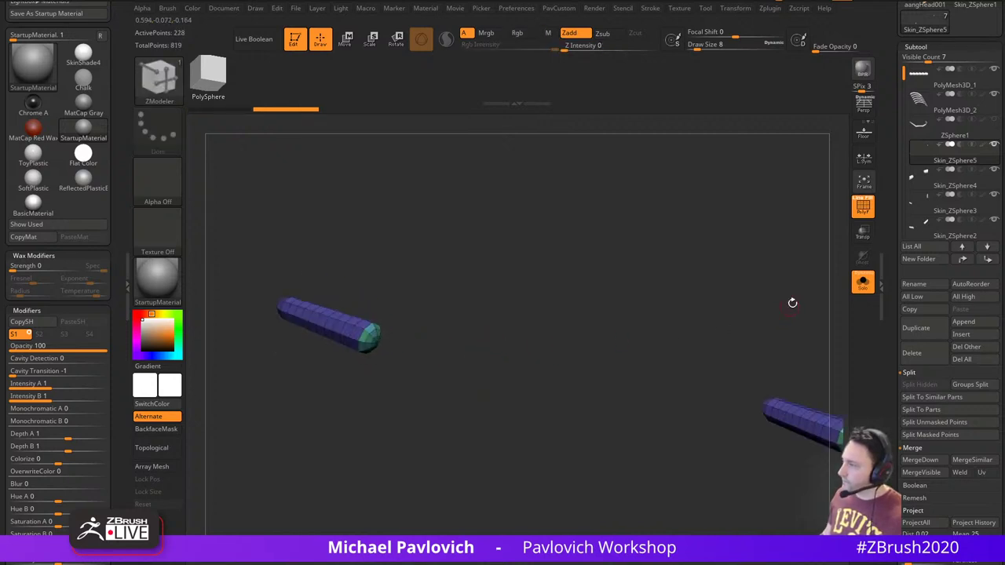
# Close the open ends of the Skin_ZSphere4 leg-base pieces and the Skin_ZSphere3 leg segments with ZModeler
pyautogui.click(989, 250)
pyautogui.keyDown('alt'); pyautogui.moveTo(663, 309); pyautogui.dragTo(635, 169); pyautogui.keyUp('alt')
pyautogui.click(514, 360)
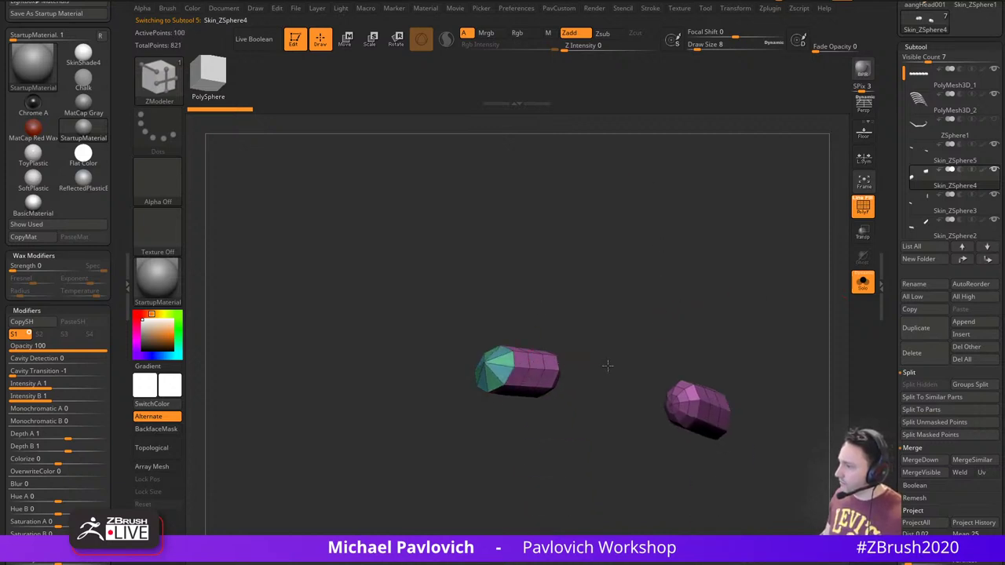
pyautogui.moveTo(608, 365); pyautogui.dragTo(609, 346)
pyautogui.click(986, 248)
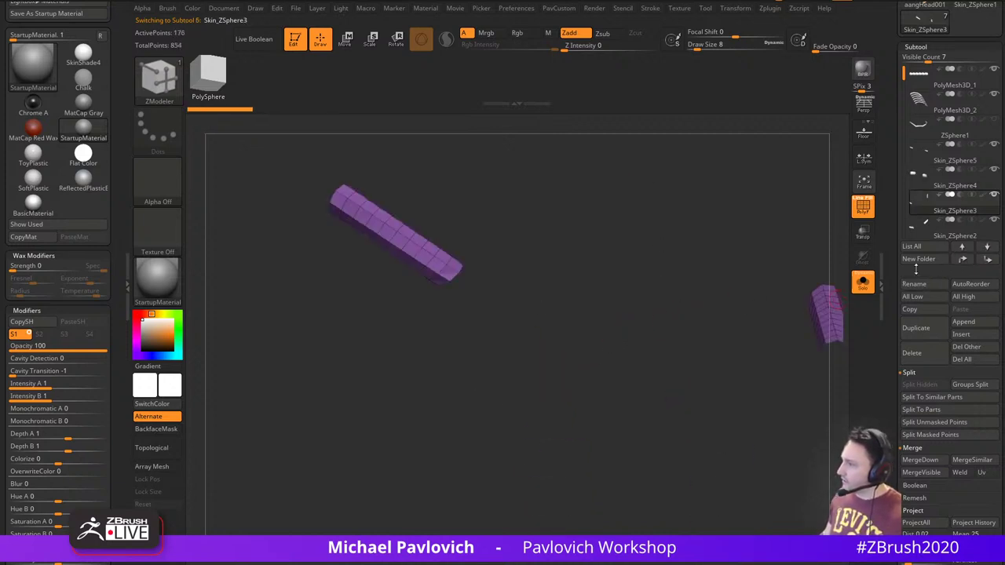
pyautogui.keyDown('alt'); pyautogui.moveTo(567, 240); pyautogui.dragTo(570, 317); pyautogui.keyUp('alt')
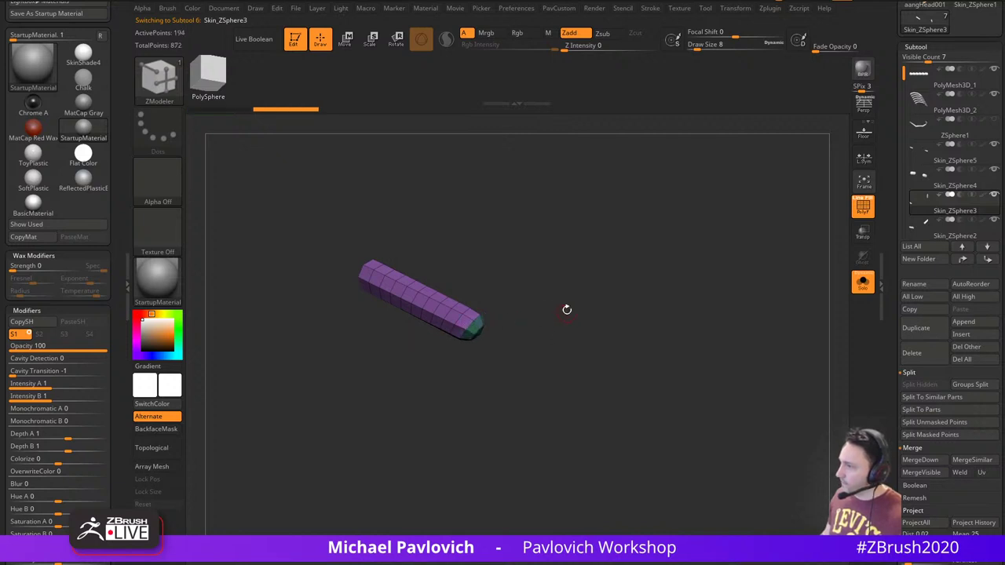
pyautogui.moveTo(567, 310); pyautogui.dragTo(507, 301)
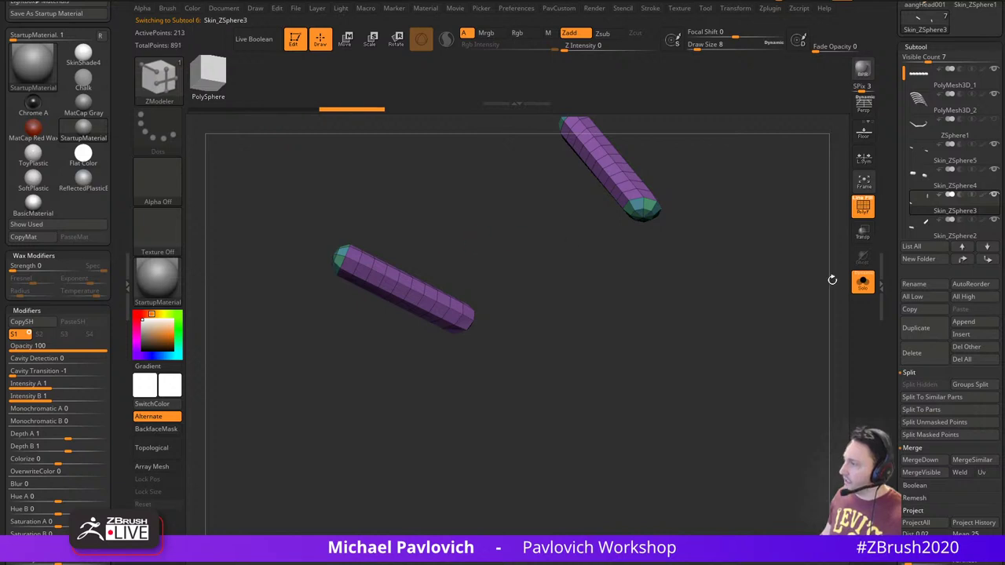
# Close the holes at the ends of both Skin_ZSphere2 leg segments with ZModeler
pyautogui.click(985, 247)
pyautogui.moveTo(572, 377); pyautogui.dragTo(510, 401)
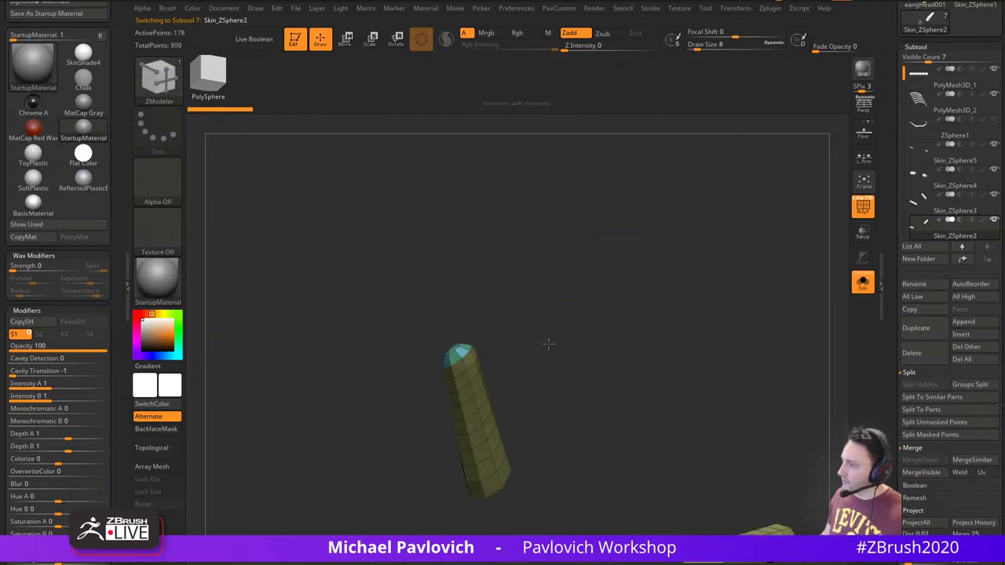
pyautogui.moveTo(548, 344); pyautogui.dragTo(559, 413)
pyautogui.click(482, 387)
pyautogui.moveTo(602, 372); pyautogui.dragTo(610, 326)
pyautogui.keyDown('ctrl'); pyautogui.moveTo(707, 310); pyautogui.dragTo(677, 267, button='right'); pyautogui.keyUp('ctrl')
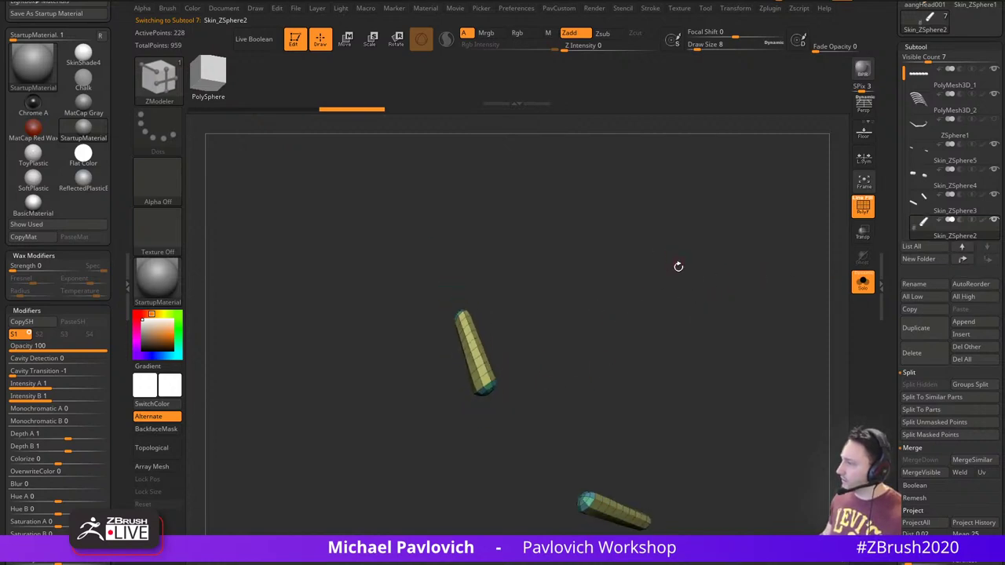
# Turn off Solo, switch to the Standard brush, and inspect how the capped legs attach to the centipede's body
pyautogui.click(860, 277)
pyautogui.moveTo(674, 205); pyautogui.dragTo(774, 301)
pyautogui.keyDown('alt'); pyautogui.moveTo(793, 379); pyautogui.dragTo(666, 275); pyautogui.keyUp('alt')
pyautogui.moveTo(729, 279); pyautogui.dragTo(663, 278)
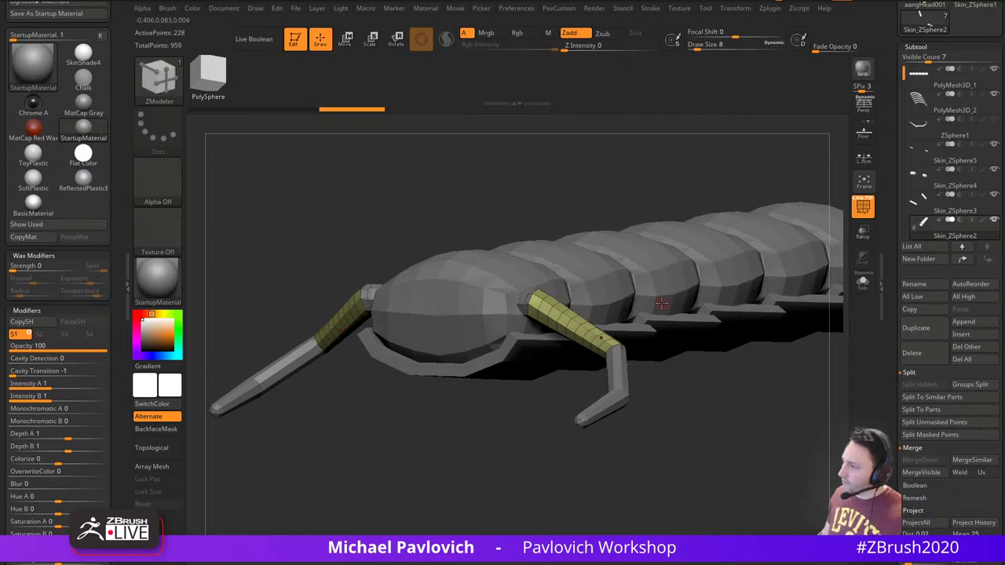
pyautogui.press(']')
pyautogui.press(']')
pyautogui.press('b')
pyautogui.press('s')
pyautogui.press('t')
pyautogui.keyDown('alt'); pyautogui.moveTo(714, 380); pyautogui.dragTo(703, 390); pyautogui.keyUp('alt')
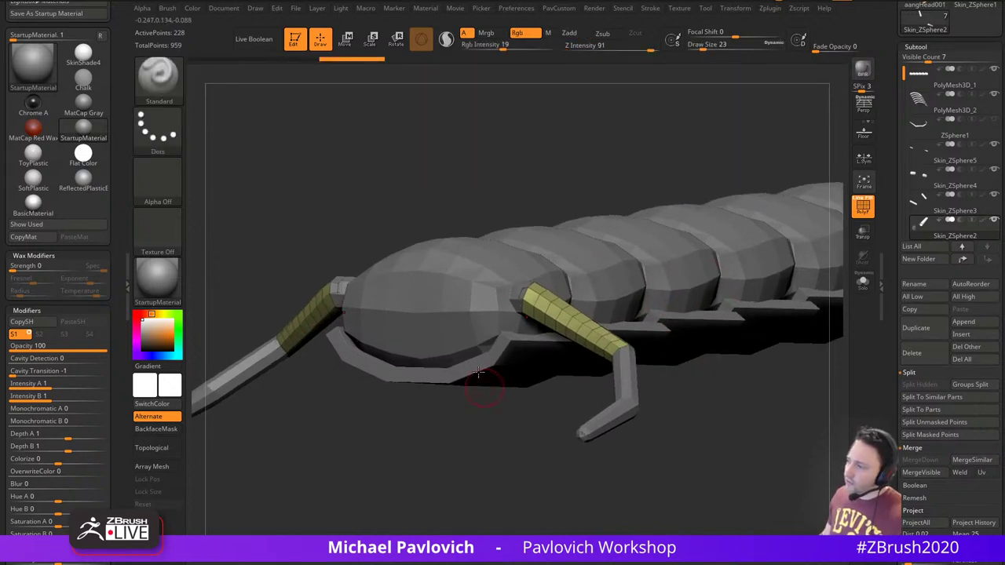
pyautogui.moveTo(478, 375); pyautogui.dragTo(763, 400)
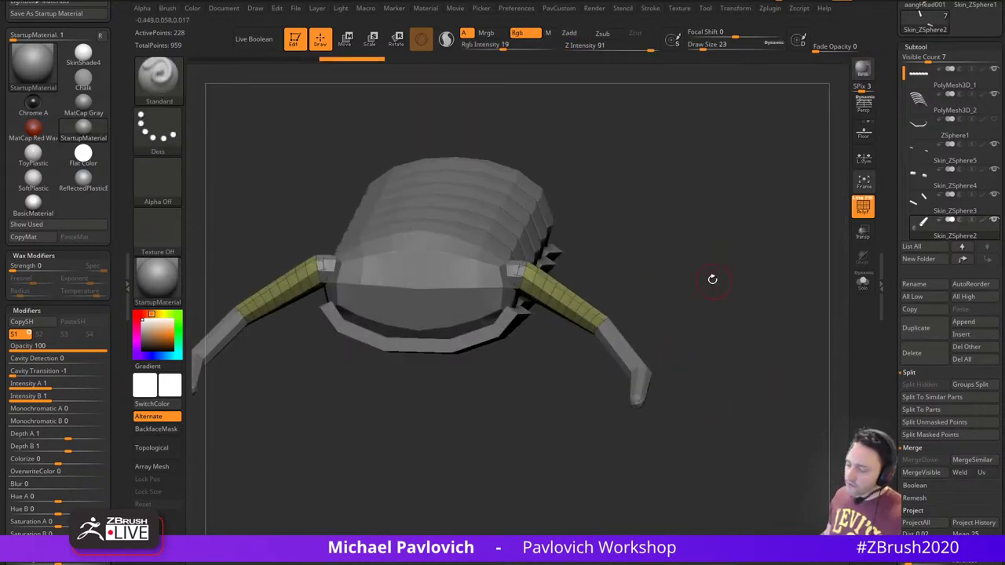
pyautogui.keyDown('alt'); pyautogui.moveTo(712, 280); pyautogui.dragTo(734, 316); pyautogui.keyUp('alt')
pyautogui.moveTo(757, 264); pyautogui.dragTo(679, 267)
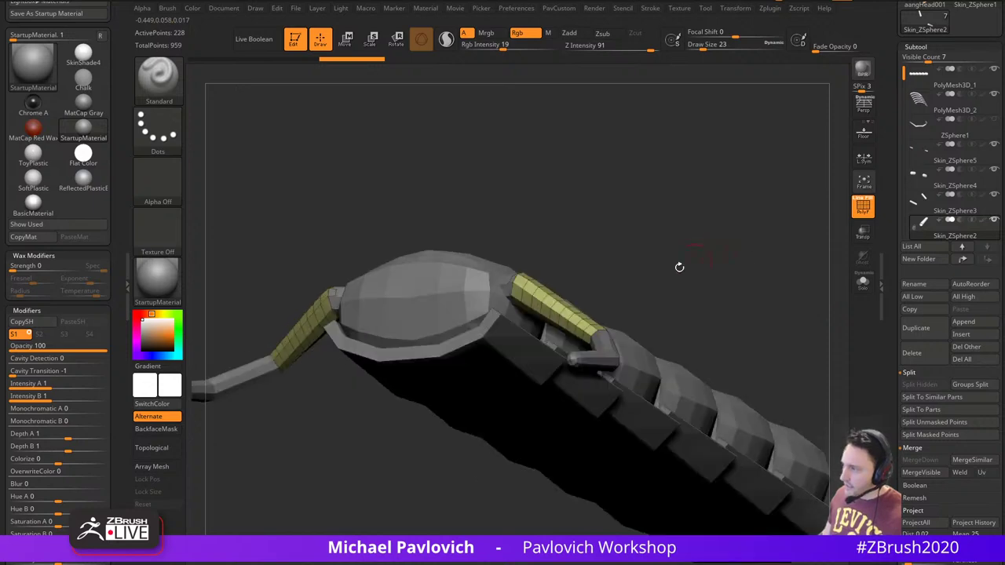
# Select the leg-base subtool, assign it a single polygroup, and enlarge the base pieces with a ZModeler polygon action
pyautogui.keyDown('alt'); pyautogui.click(501, 283); pyautogui.keyUp('alt')
pyautogui.moveTo(628, 205); pyautogui.dragTo(806, 310)
pyautogui.keyDown('alt'); pyautogui.moveTo(777, 350); pyautogui.dragTo(736, 285); pyautogui.keyUp('alt')
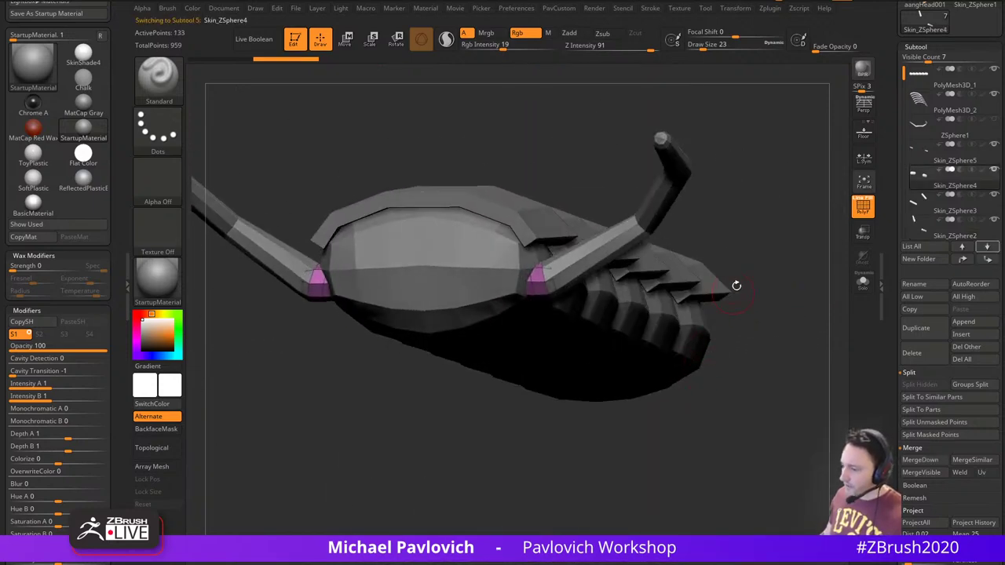
pyautogui.press('1')
pyautogui.moveTo(788, 167)
pyautogui.mouseDown()
pyautogui.moveTo(749, 195)
pyautogui.moveTo(752, 230)
pyautogui.moveTo(738, 269)
pyautogui.mouseUp()
pyautogui.hotkey('ctrl', 'w')
pyautogui.press('b')
pyautogui.press('z')
pyautogui.press('m')
pyautogui.press('space')
pyautogui.moveTo(573, 327); pyautogui.dragTo(569, 327)
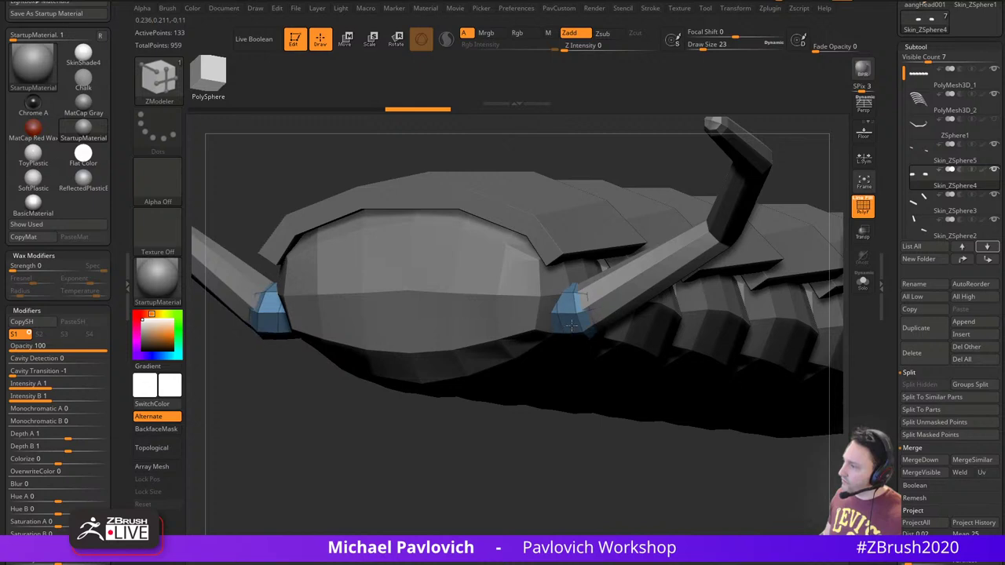
# Subdivide the leg-base pieces once and start reshaping them with the Move brush
pyautogui.moveTo(539, 385); pyautogui.dragTo(532, 431)
pyautogui.moveTo(749, 334)
pyautogui.mouseDown()
pyautogui.moveTo(674, 326)
pyautogui.moveTo(542, 345)
pyautogui.mouseUp()
pyautogui.hotkey('ctrl', 'd')
pyautogui.press('s')
pyautogui.click(485, 346)
pyautogui.press('b')
pyautogui.press('m')
pyautogui.press('v')
pyautogui.moveTo(469, 428); pyautogui.dragTo(465, 358)
pyautogui.press('s')
pyautogui.click(457, 358)
# Reposition the rounded leg bases against the body from the side, using the Move brush at a Draw Size of about 31
pyautogui.moveTo(623, 270)
pyautogui.mouseDown()
pyautogui.moveTo(599, 253)
pyautogui.moveTo(510, 284)
pyautogui.moveTo(481, 313)
pyautogui.mouseUp()
pyautogui.press('s')
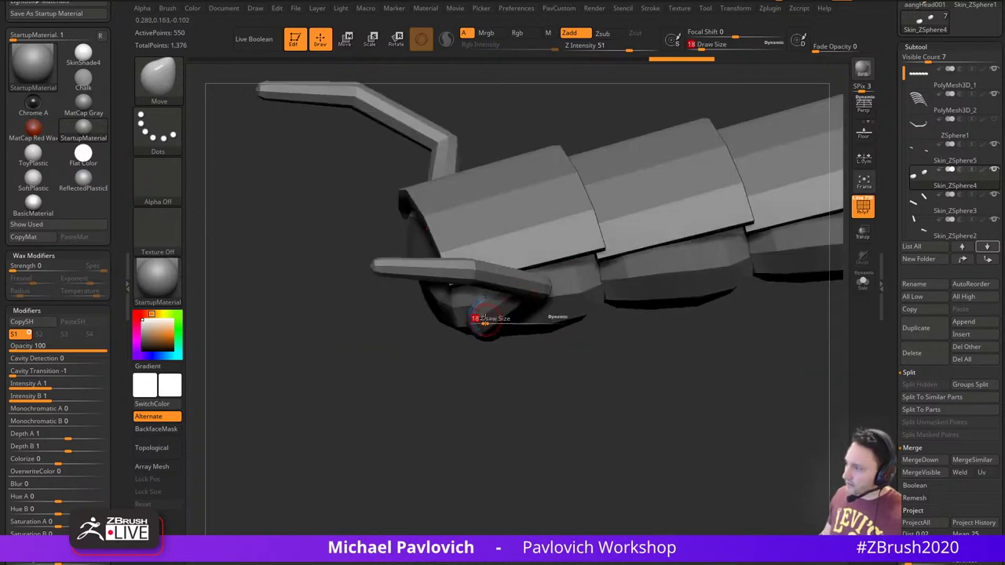
pyautogui.click(489, 320)
pyautogui.moveTo(553, 377); pyautogui.dragTo(506, 362)
pyautogui.press('s')
pyautogui.click(510, 333)
pyautogui.moveTo(510, 322); pyautogui.dragTo(518, 311)
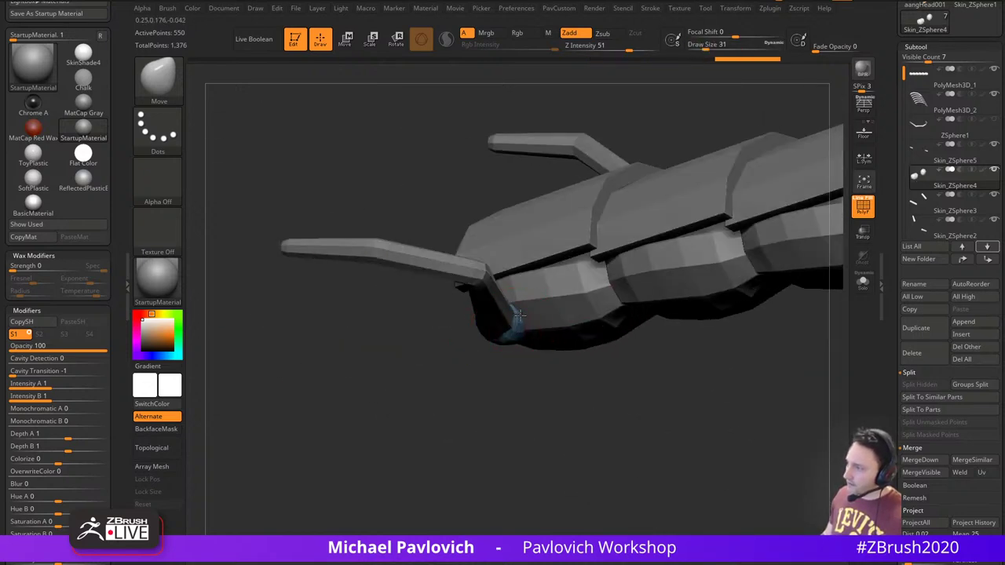
pyautogui.moveTo(483, 381); pyautogui.dragTo(536, 359)
# Switch to the Standard brush, select the upper leg segments Skin_ZSphere2, and subdivide them once
pyautogui.press('b')
pyautogui.press('s')
pyautogui.press('t')
pyautogui.keyDown('alt'); pyautogui.click(536, 308); pyautogui.keyUp('alt')
pyautogui.moveTo(612, 397); pyautogui.dragTo(650, 382)
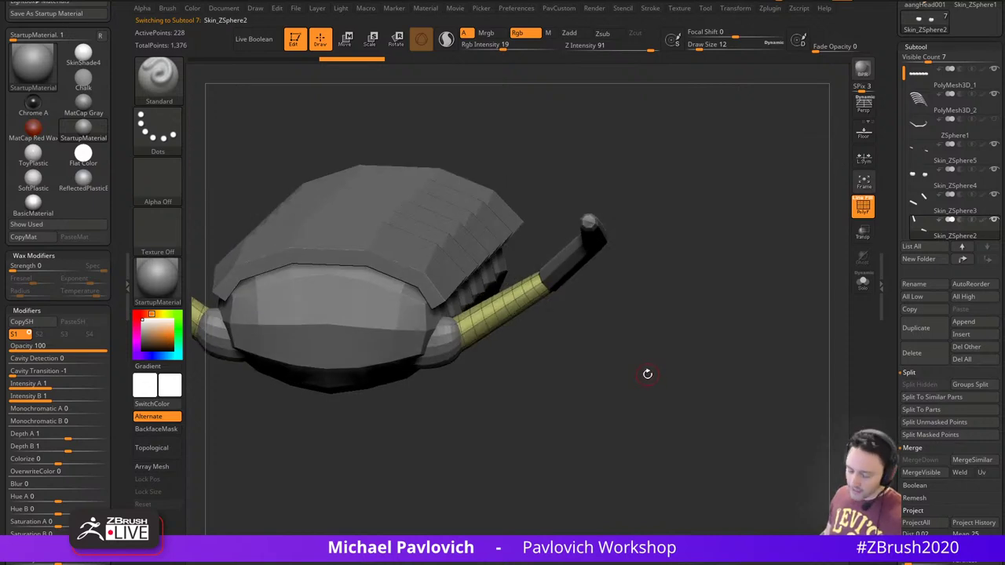
pyautogui.moveTo(647, 374); pyautogui.dragTo(694, 290, button='right')
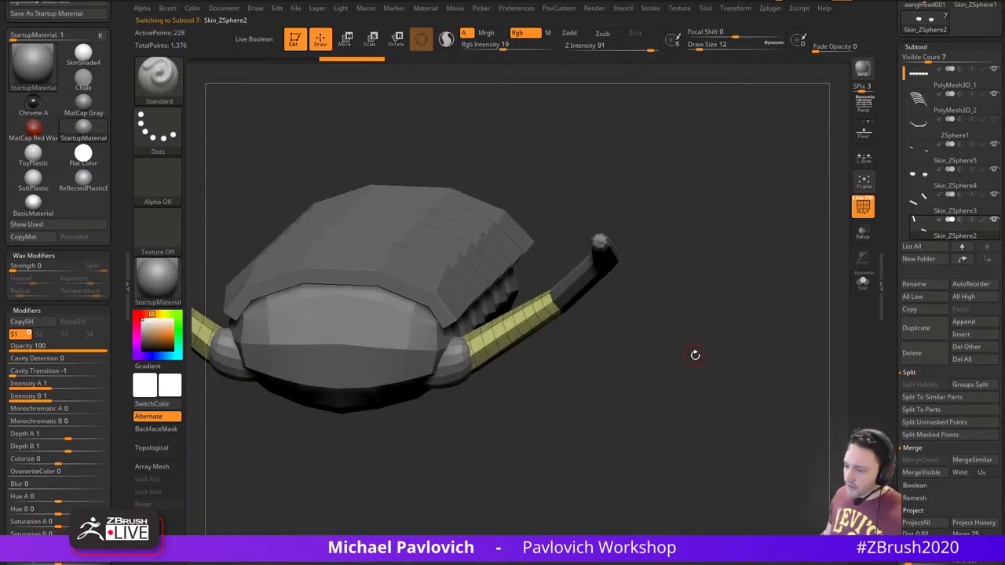
pyautogui.moveTo(694, 356)
pyautogui.mouseDown(button='right')
pyautogui.moveTo(620, 350)
pyautogui.moveTo(697, 342)
pyautogui.moveTo(678, 348)
pyautogui.moveTo(675, 333)
pyautogui.moveTo(625, 322)
pyautogui.mouseUp(button='right')
pyautogui.hotkey('ctrl', 'd')
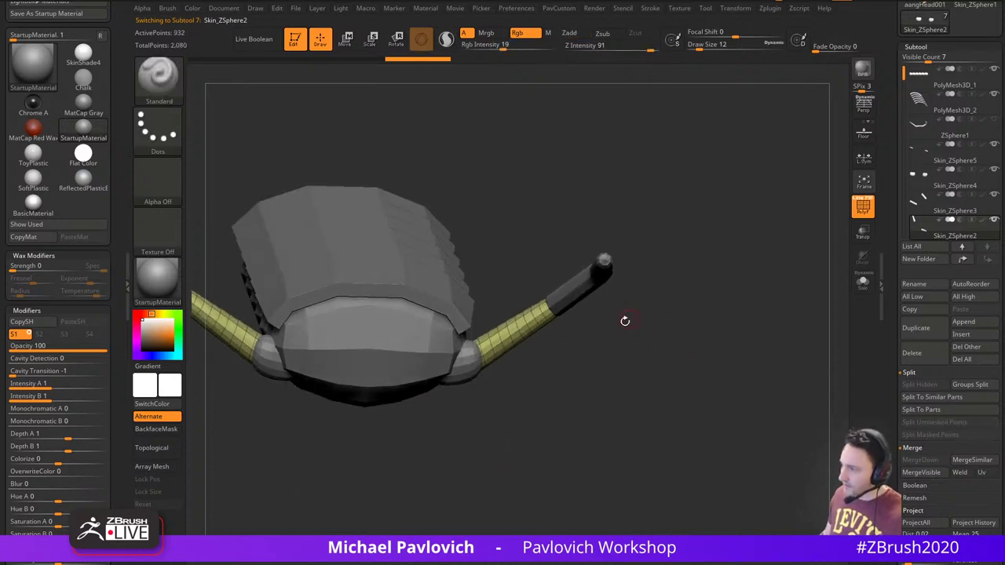
pyautogui.moveTo(561, 355)
pyautogui.keyDown('alt'); pyautogui.mouseDown(button='right')
pyautogui.moveTo(558, 375)
pyautogui.moveTo(542, 384)
pyautogui.mouseUp(button='right'); pyautogui.keyUp('alt')
# Set the Smooth brush to Zadd with Rgb off and smooth the upper leg segments to thin their middles, at Draw Size 44
pyautogui.press('s')
pyautogui.moveTo(540, 384); pyautogui.dragTo(549, 384)
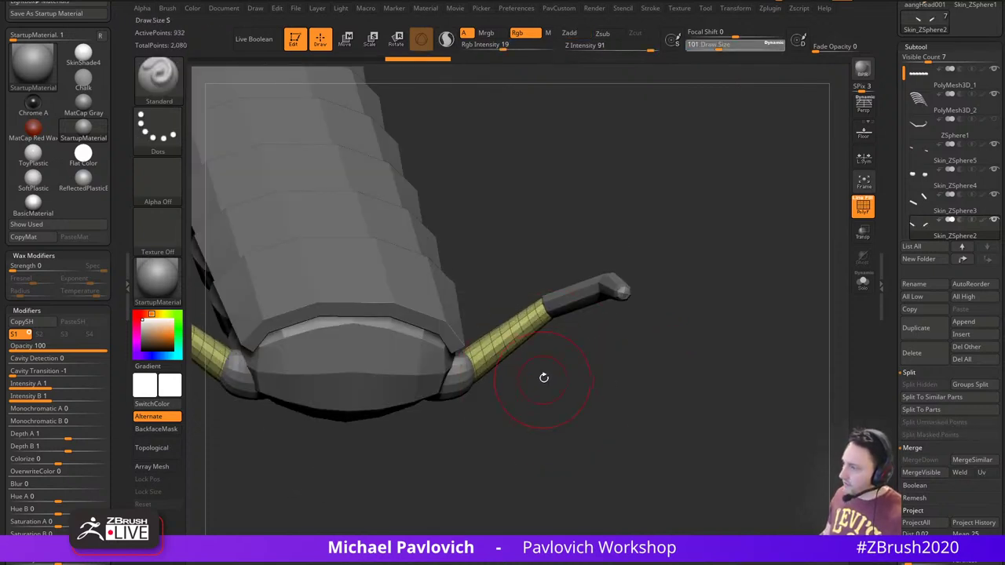
pyautogui.moveTo(542, 382); pyautogui.dragTo(515, 357, button='right')
pyautogui.moveTo(493, 344)
pyautogui.keyDown('shift'); pyautogui.mouseDown()
pyautogui.moveTo(554, 321)
pyautogui.moveTo(523, 341)
pyautogui.mouseUp(); pyautogui.keyUp('shift')
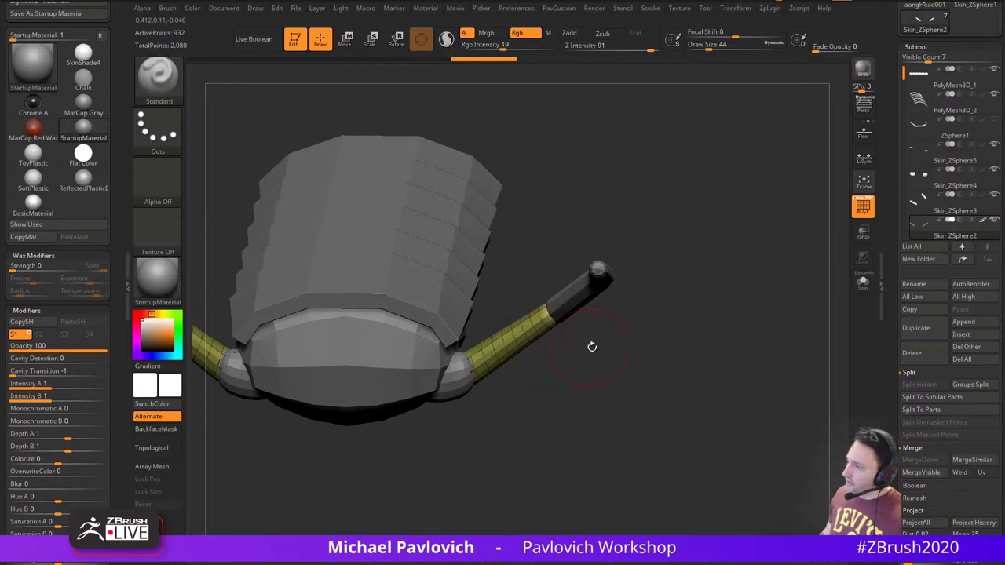
pyautogui.hotkey('ctrl', 'z')
pyautogui.keyDown('shift'); pyautogui.click(520, 34); pyautogui.keyUp('shift')
pyautogui.keyDown('shift'); pyautogui.click(571, 34); pyautogui.keyUp('shift')
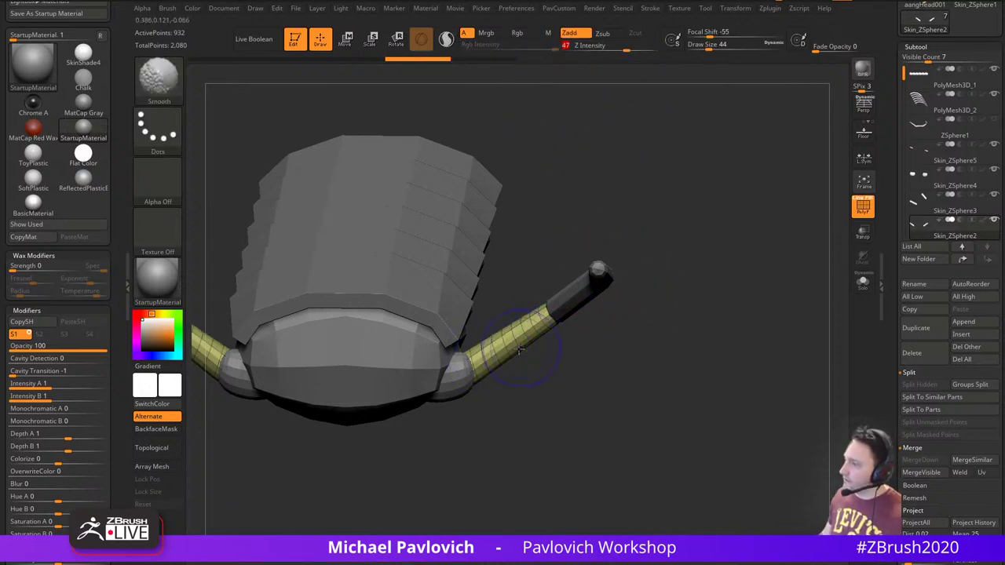
pyautogui.moveTo(488, 342)
pyautogui.keyDown('shift'); pyautogui.mouseDown()
pyautogui.moveTo(544, 306)
pyautogui.moveTo(498, 332)
pyautogui.moveTo(535, 316)
pyautogui.mouseUp(); pyautogui.keyUp('shift')
pyautogui.moveTo(635, 346)
pyautogui.mouseDown()
pyautogui.moveTo(476, 351)
pyautogui.moveTo(511, 359)
pyautogui.mouseUp()
pyautogui.moveTo(446, 401)
pyautogui.mouseDown()
pyautogui.moveTo(581, 398)
pyautogui.moveTo(591, 334)
pyautogui.mouseUp()
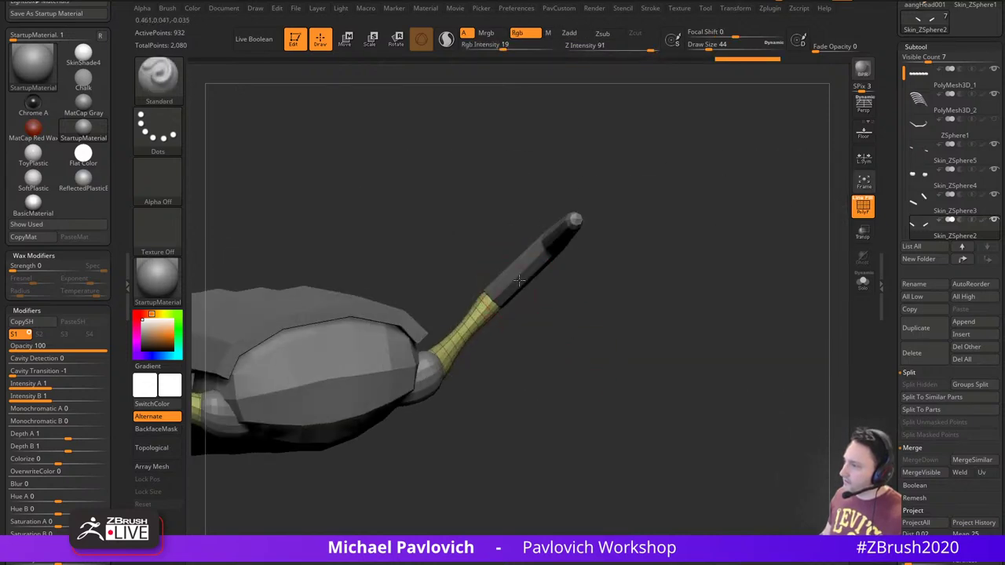
# Select the next leg segments outward, Skin_ZSphere3, subdivide them once, and smooth their middles thinner
pyautogui.keyDown('alt'); pyautogui.click(519, 275); pyautogui.keyUp('alt')
pyautogui.moveTo(602, 280)
pyautogui.mouseDown()
pyautogui.moveTo(586, 337)
pyautogui.moveTo(581, 320)
pyautogui.moveTo(590, 328)
pyautogui.moveTo(522, 312)
pyautogui.mouseUp()
pyautogui.hotkey('ctrl', 'd')
pyautogui.press('s')
pyautogui.moveTo(476, 309)
pyautogui.keyDown('shift'); pyautogui.mouseDown()
pyautogui.moveTo(483, 321)
pyautogui.moveTo(539, 262)
pyautogui.moveTo(594, 276)
pyautogui.moveTo(599, 334)
pyautogui.moveTo(523, 300)
pyautogui.moveTo(530, 324)
pyautogui.mouseUp(); pyautogui.keyUp('shift')
# Select the outermost leg segments, Skin_ZSphere5, and pull their ends into points with the MoveAccu brush
pyautogui.keyDown('alt'); pyautogui.click(450, 269); pyautogui.keyUp('alt')
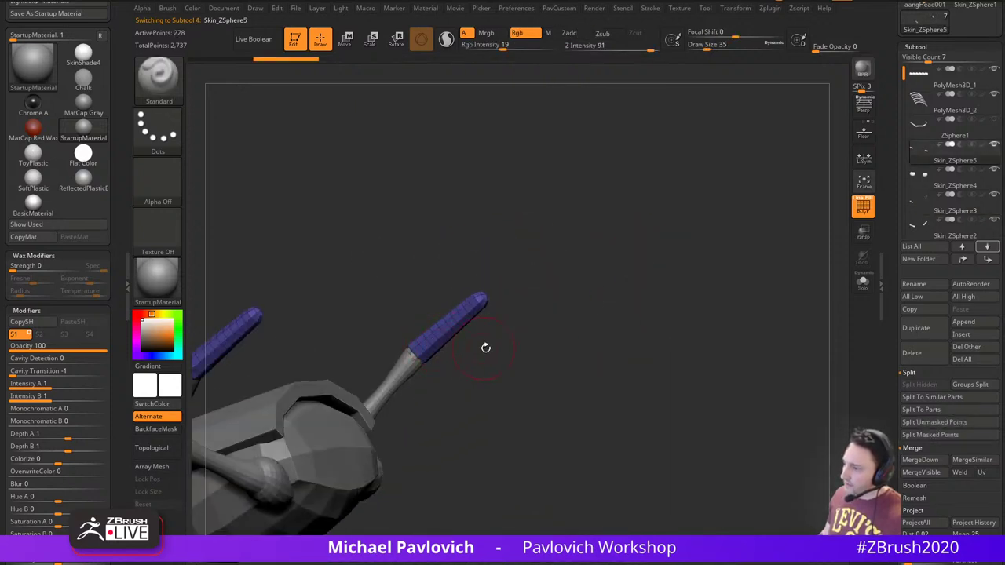
pyautogui.moveTo(485, 348)
pyautogui.mouseDown()
pyautogui.moveTo(500, 417)
pyautogui.moveTo(496, 360)
pyautogui.mouseUp()
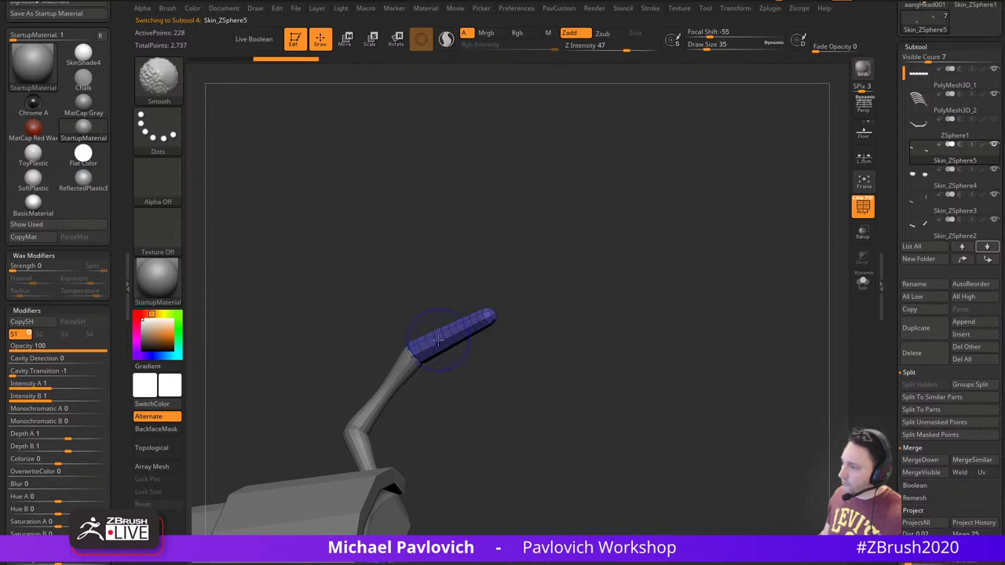
pyautogui.moveTo(510, 322)
pyautogui.mouseDown()
pyautogui.moveTo(544, 345)
pyautogui.moveTo(526, 366)
pyautogui.moveTo(523, 354)
pyautogui.moveTo(560, 343)
pyautogui.moveTo(547, 340)
pyautogui.mouseUp()
pyautogui.press('s')
pyautogui.press('1')
pyautogui.press('s')
pyautogui.click(481, 343)
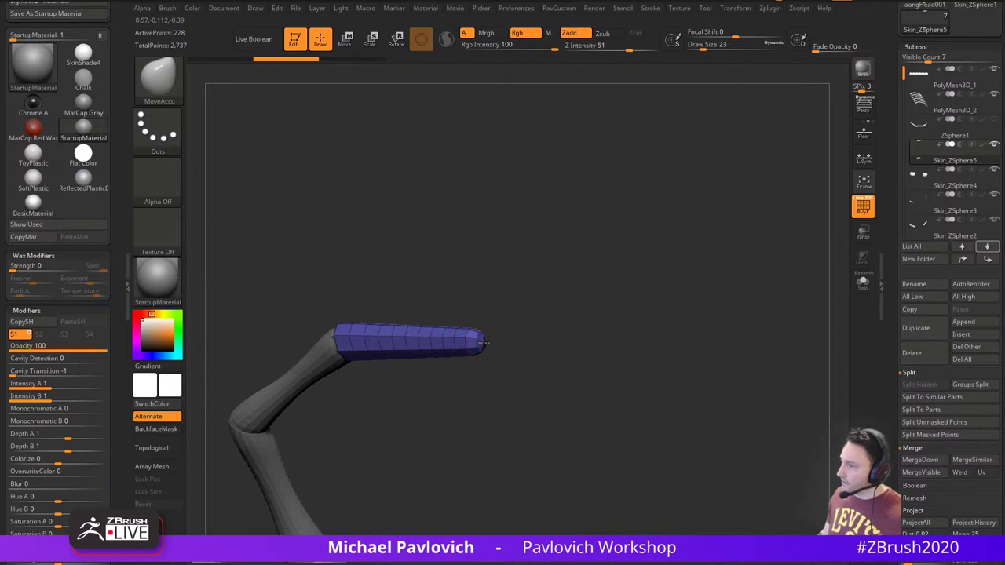
pyautogui.moveTo(563, 353); pyautogui.dragTo(530, 328)
# Bend the outermost leg segments into curved claws with the Move brush and refine their pointed tips at a smaller Draw Size
pyautogui.press('b')
pyautogui.press('m')
pyautogui.press('v')
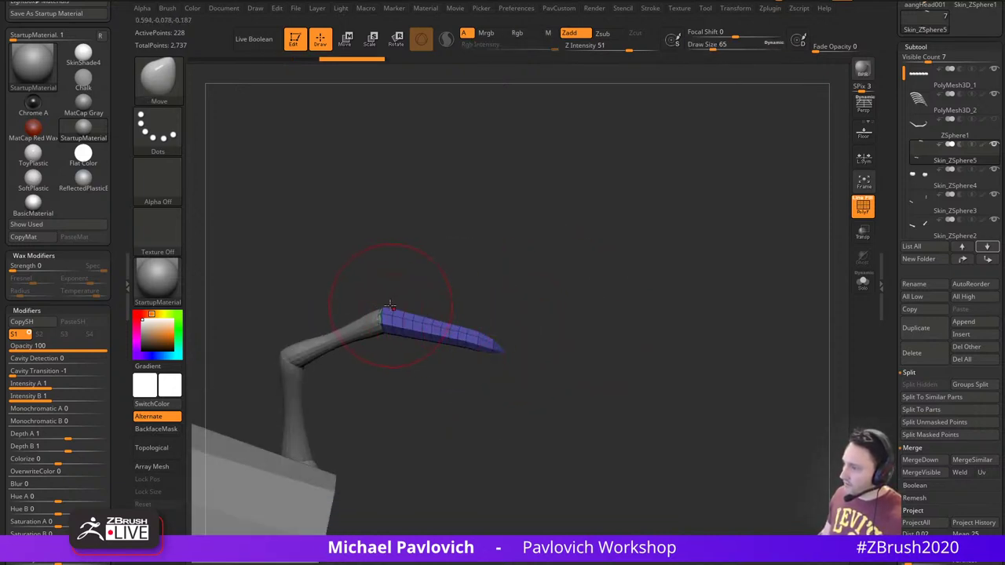
pyautogui.moveTo(441, 322); pyautogui.dragTo(439, 313)
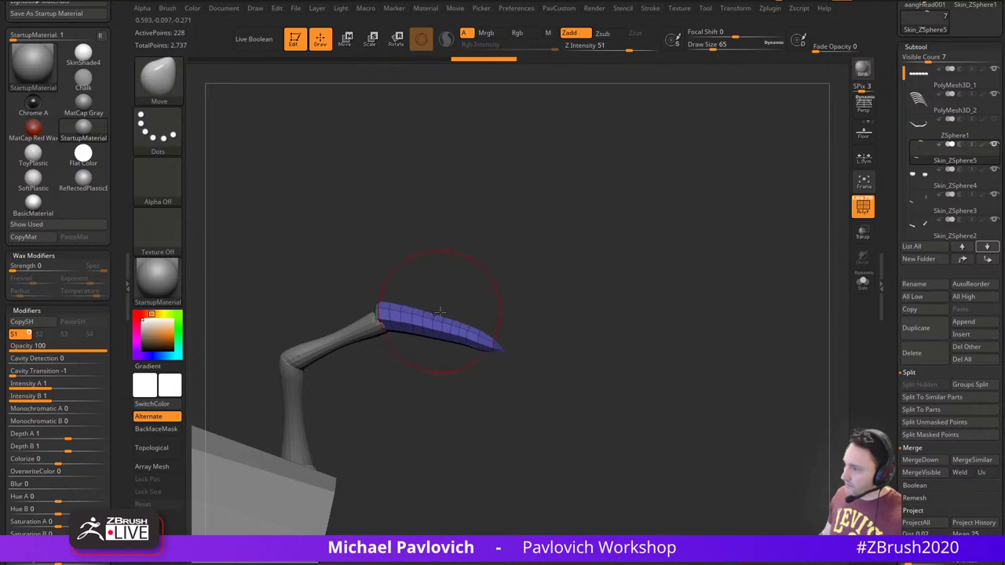
pyautogui.press('s')
pyautogui.moveTo(508, 363); pyautogui.dragTo(507, 362)
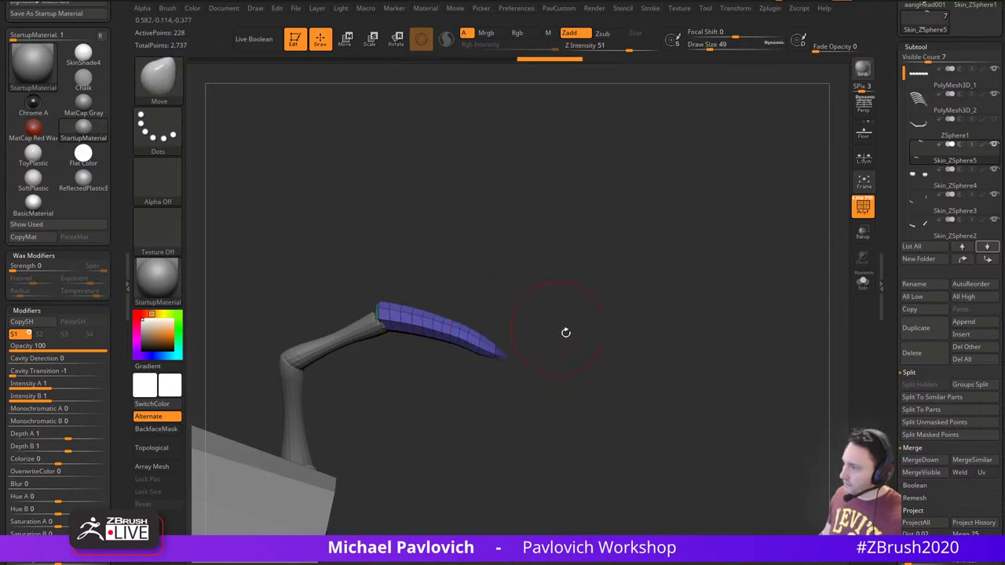
pyautogui.moveTo(566, 332)
pyautogui.mouseDown()
pyautogui.moveTo(583, 238)
pyautogui.moveTo(647, 280)
pyautogui.moveTo(569, 316)
pyautogui.mouseUp()
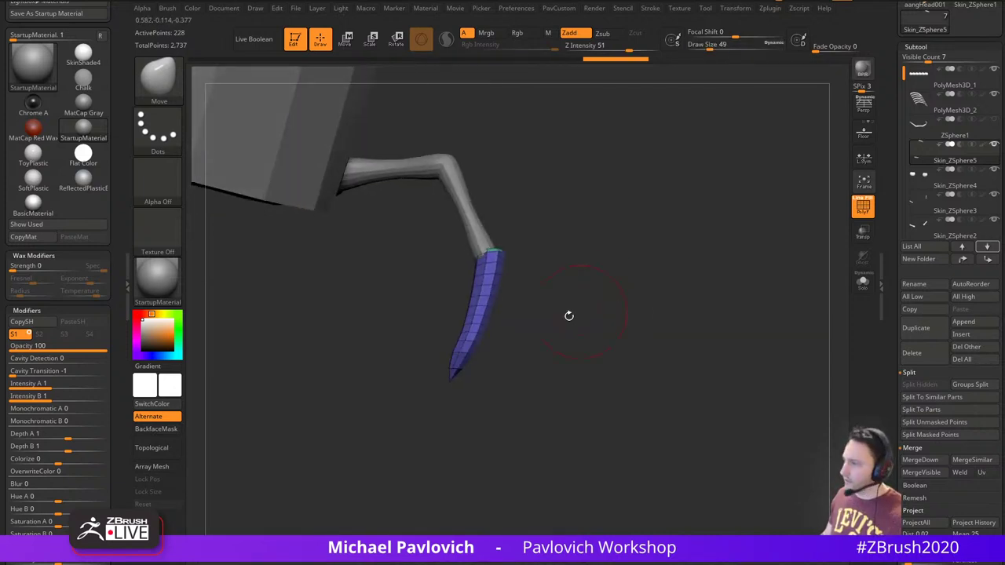
pyautogui.press('s')
pyautogui.moveTo(454, 389); pyautogui.dragTo(446, 388)
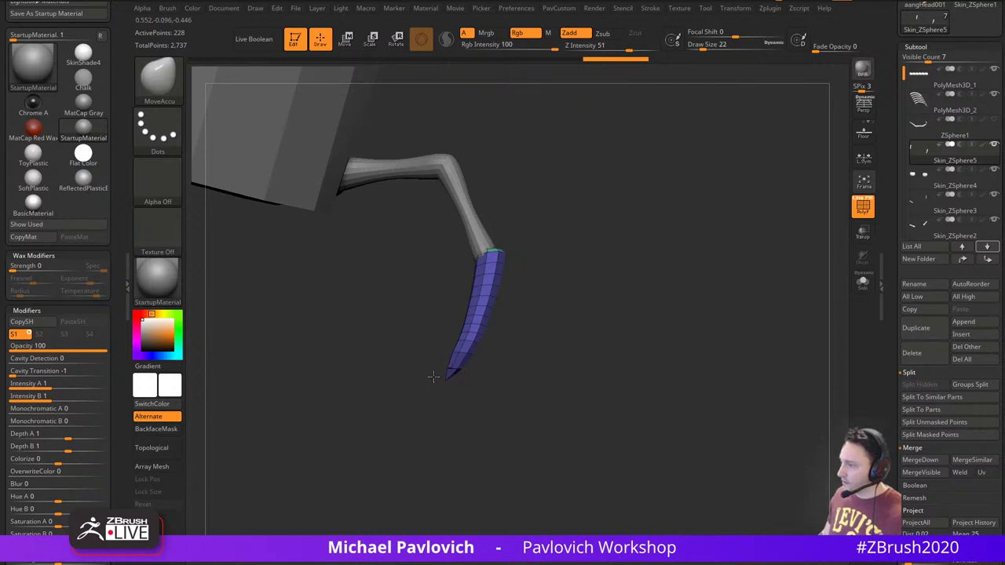
# Subdivide the claws, Skin_ZSphere5, once and refine their pointed tips with the MoveAccu brush at Draw Size 22
pyautogui.moveTo(569, 340); pyautogui.dragTo(584, 306)
pyautogui.hotkey('ctrl', 'd')
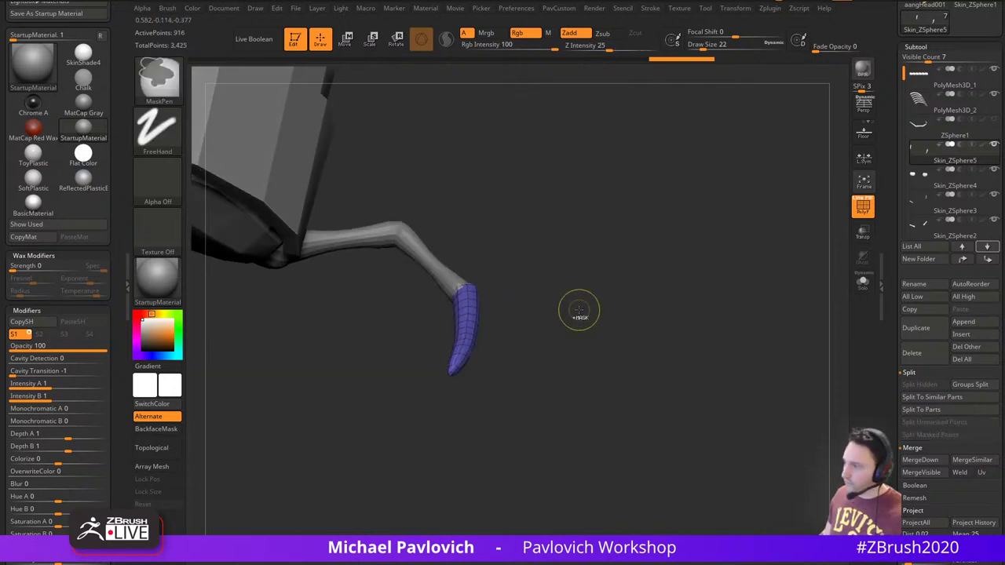
pyautogui.moveTo(540, 278); pyautogui.dragTo(555, 312)
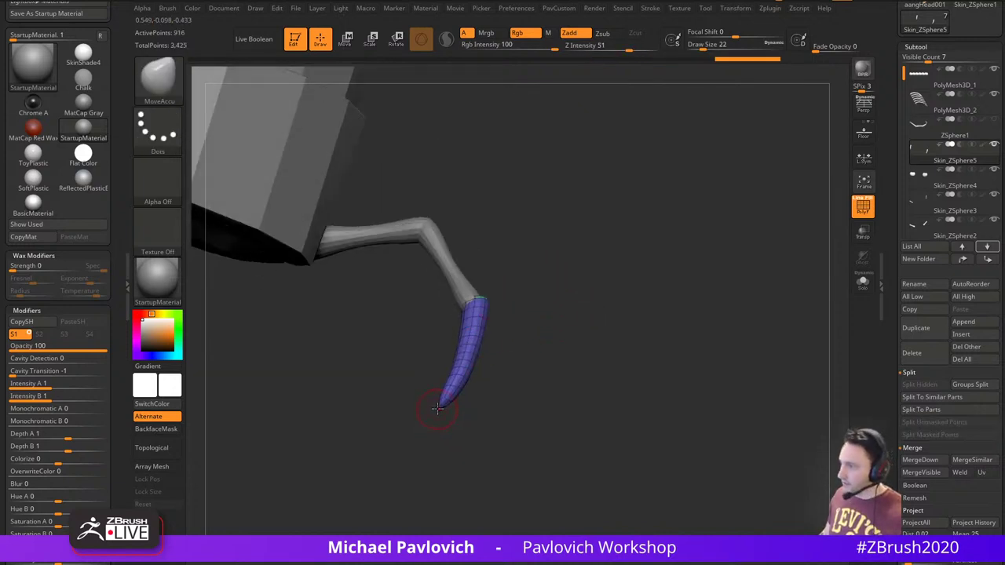
pyautogui.moveTo(498, 350)
pyautogui.mouseDown()
pyautogui.moveTo(507, 381)
pyautogui.moveTo(497, 360)
pyautogui.moveTo(565, 343)
pyautogui.moveTo(598, 274)
pyautogui.moveTo(653, 275)
pyautogui.moveTo(659, 326)
pyautogui.mouseUp()
# Change the sculpting brush from MoveAccu to Standard for detailing the leg segments
pyautogui.press('b')
pyautogui.press('i')
pyautogui.press('n')
pyautogui.press('s')
pyautogui.click(497, 367)
pyautogui.press('b')
pyautogui.press('s')
pyautogui.press('t')
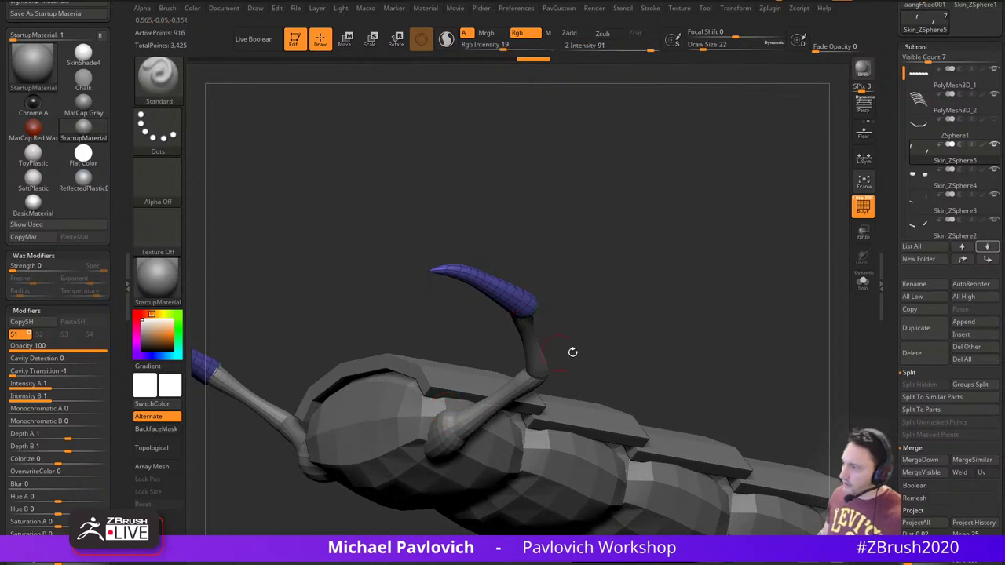
# Select the leg base spheres, Skin_ZSphere4, and try a Standard brush stroke where they meet the legs
pyautogui.keyDown('alt'); pyautogui.moveTo(571, 351); pyautogui.dragTo(548, 272); pyautogui.keyUp('alt')
pyautogui.keyDown('alt'); pyautogui.click(418, 357); pyautogui.keyUp('alt')
pyautogui.moveTo(626, 273)
pyautogui.keyDown('alt'); pyautogui.mouseDown()
pyautogui.moveTo(624, 261)
pyautogui.moveTo(636, 260)
pyautogui.moveTo(592, 247)
pyautogui.mouseUp(); pyautogui.keyUp('alt')
pyautogui.press('s')
pyautogui.moveTo(397, 364); pyautogui.dragTo(374, 402)
pyautogui.press('s')
pyautogui.moveTo(377, 385); pyautogui.dragTo(433, 367, button='right')
pyautogui.moveTo(417, 404); pyautogui.dragTo(428, 397, button='right')
# Select the upper leg segments, Skin_ZSphere2, set the Standard brush to Zadd without Rgb, and turn off polypaint on all subtools
pyautogui.keyDown('alt'); pyautogui.click(446, 343); pyautogui.keyUp('alt')
pyautogui.moveTo(552, 278); pyautogui.dragTo(649, 322)
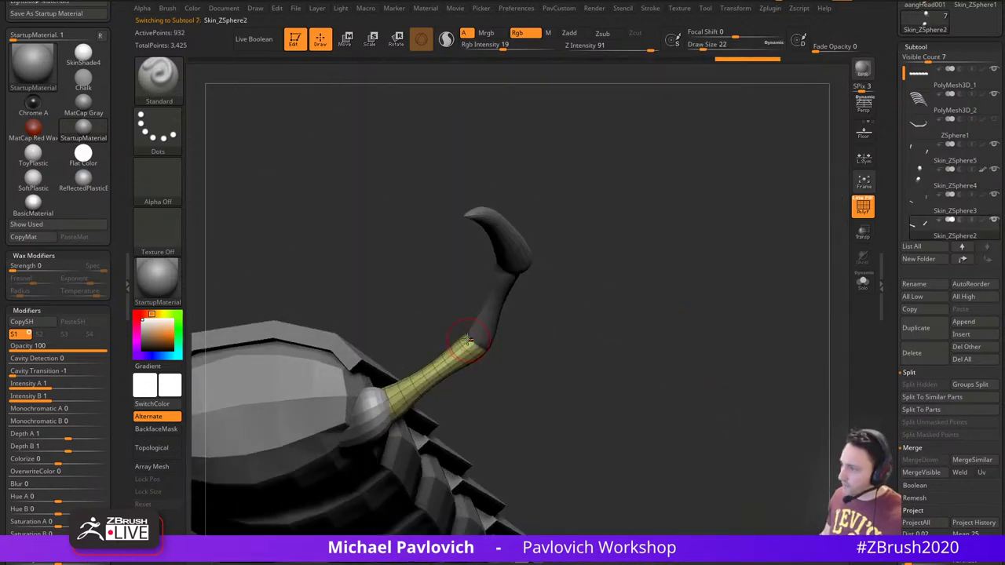
pyautogui.moveTo(517, 353); pyautogui.dragTo(583, 315)
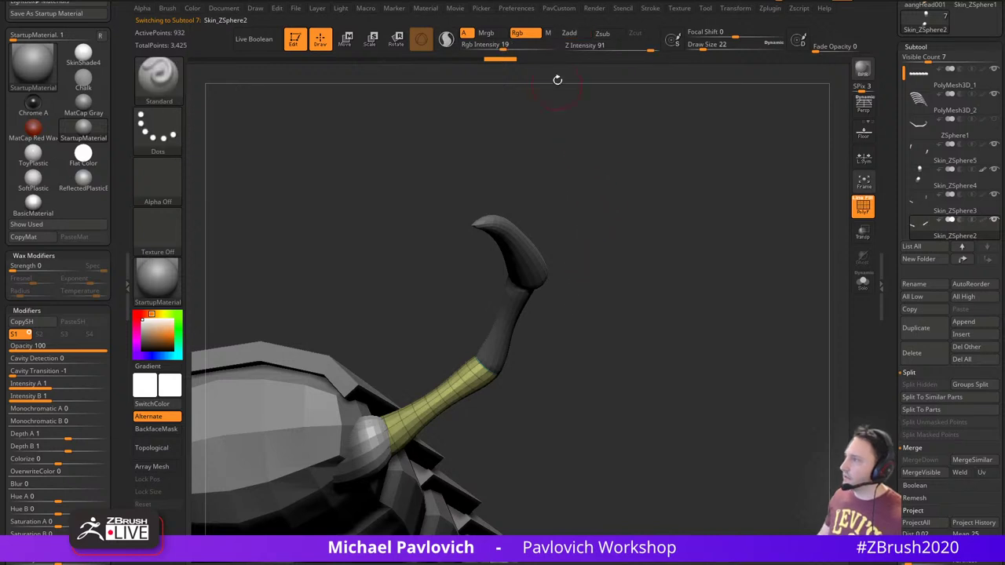
pyautogui.click(574, 34)
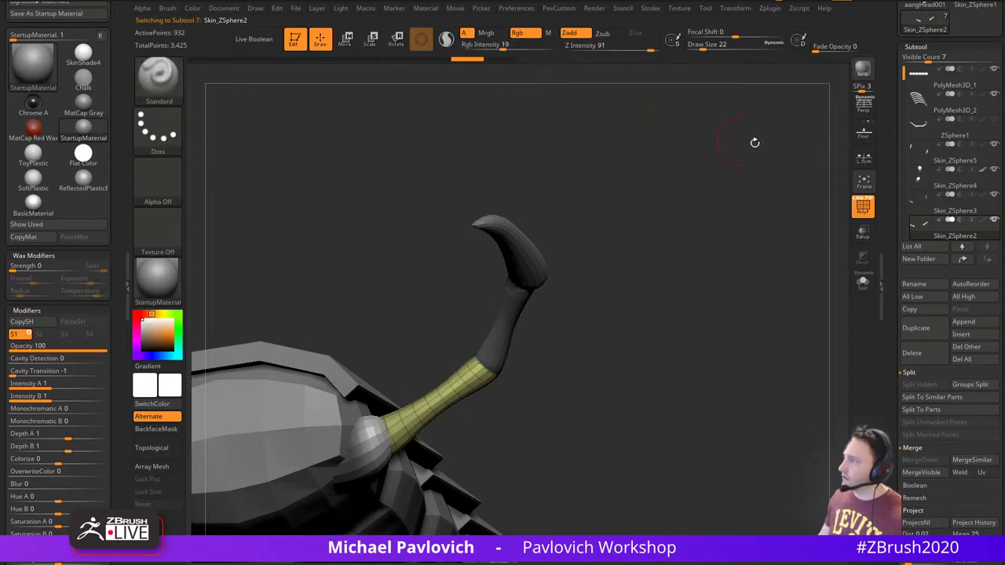
pyautogui.keyDown('shift'); pyautogui.click(983, 220); pyautogui.keyUp('shift')
pyautogui.keyDown('shift'); pyautogui.click(983, 220); pyautogui.keyUp('shift')
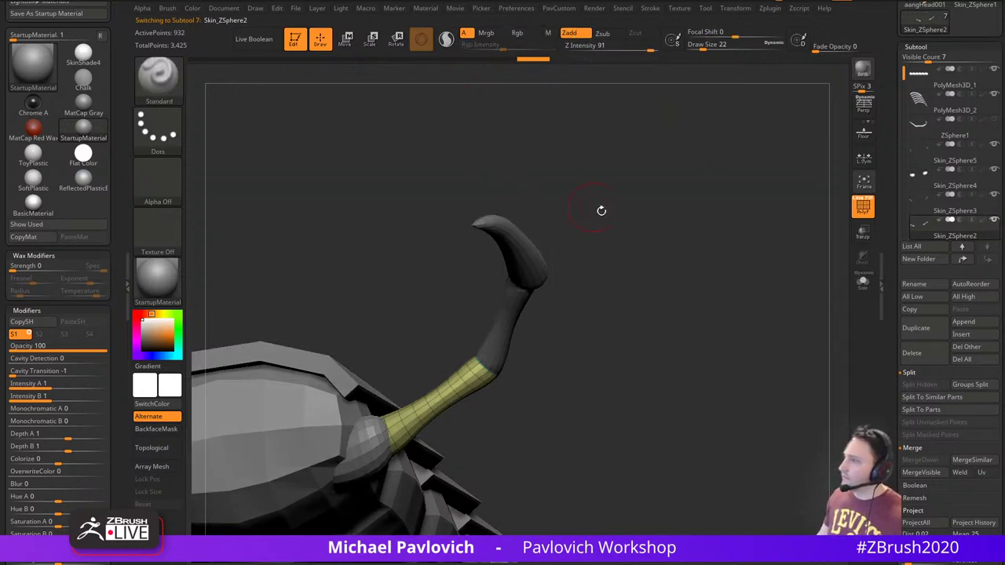
# Lower the Standard brush's Z Intensity to 29 and build a raised rim around the outer ends of Skin_ZSphere2 at Draw Size 11
pyautogui.moveTo(601, 211); pyautogui.dragTo(477, 329)
pyautogui.hotkey('ctrl', 'z')
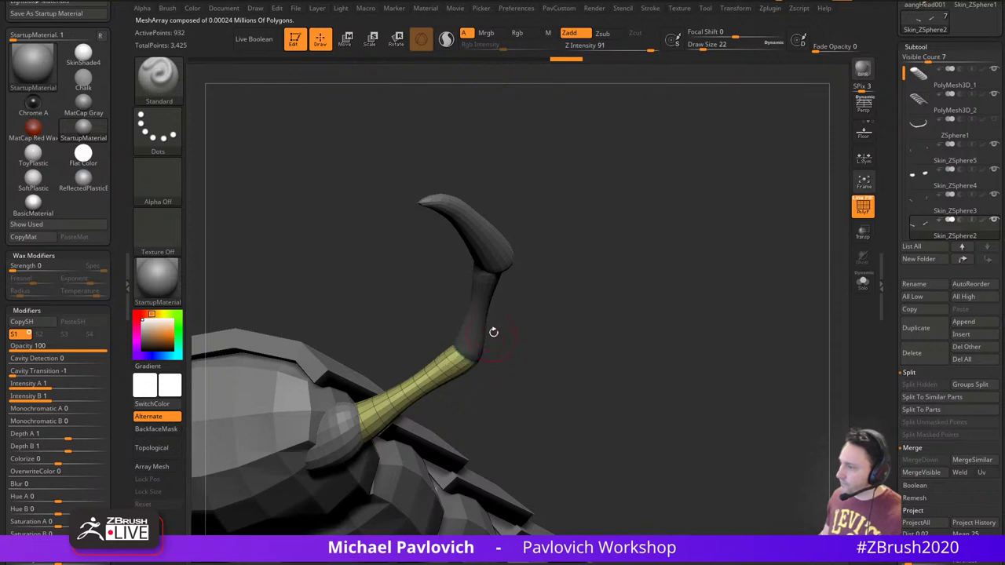
pyautogui.click(588, 48)
pyautogui.moveTo(580, 288)
pyautogui.keyDown('alt'); pyautogui.mouseDown()
pyautogui.moveTo(571, 269)
pyautogui.moveTo(574, 283)
pyautogui.mouseUp(); pyautogui.keyUp('alt')
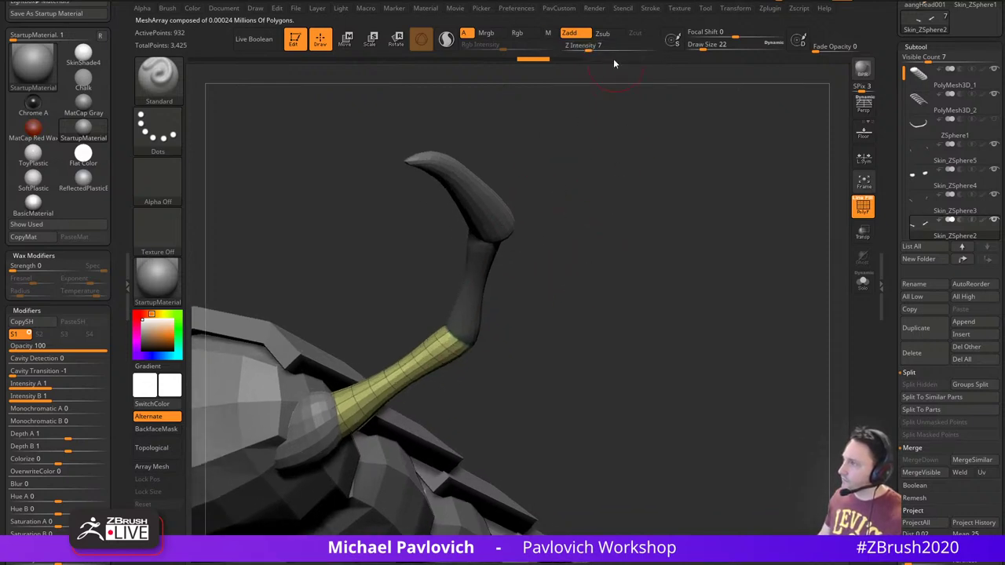
pyautogui.click(613, 48)
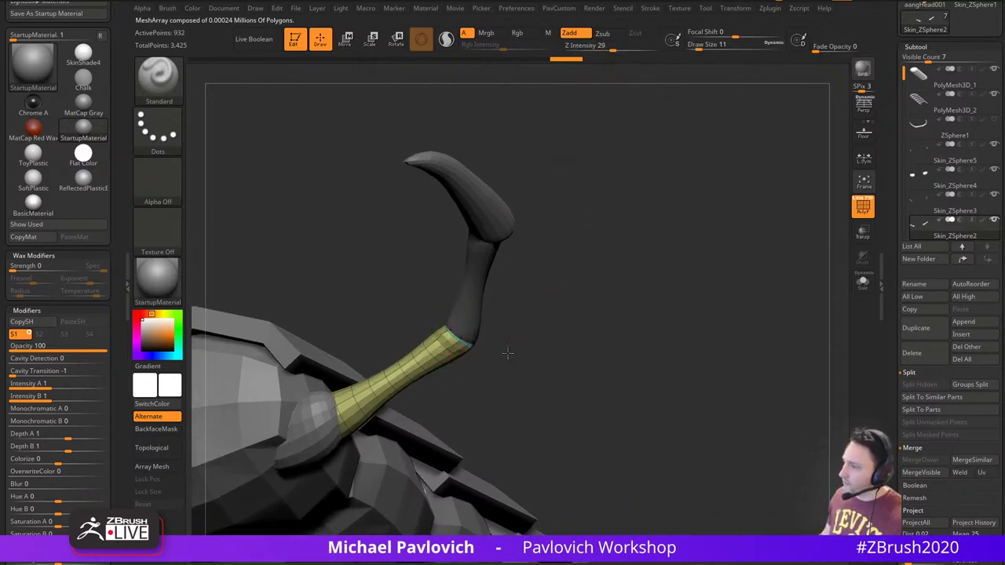
pyautogui.moveTo(507, 352); pyautogui.dragTo(484, 332)
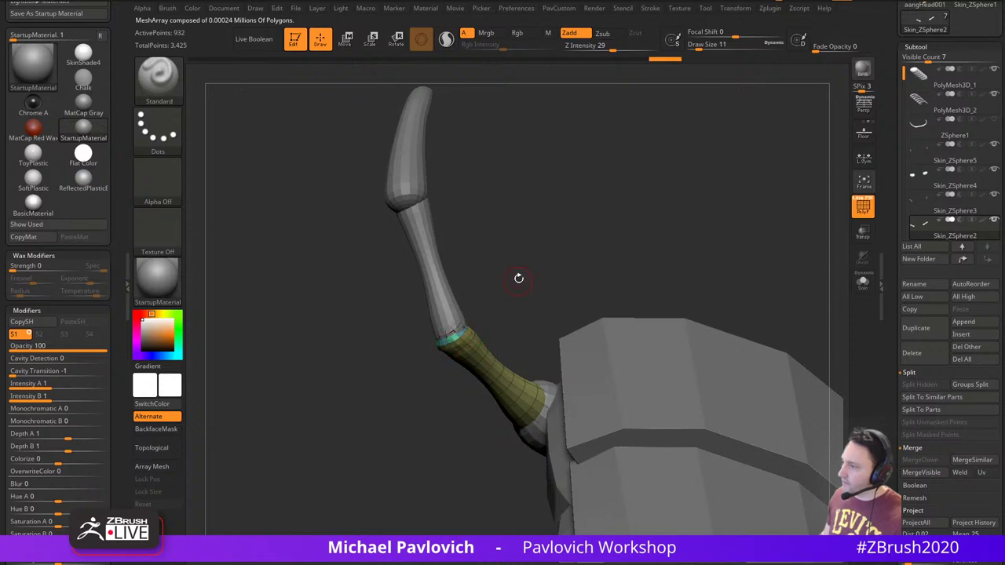
pyautogui.moveTo(519, 278); pyautogui.dragTo(473, 321)
pyautogui.moveTo(521, 255); pyautogui.dragTo(442, 319)
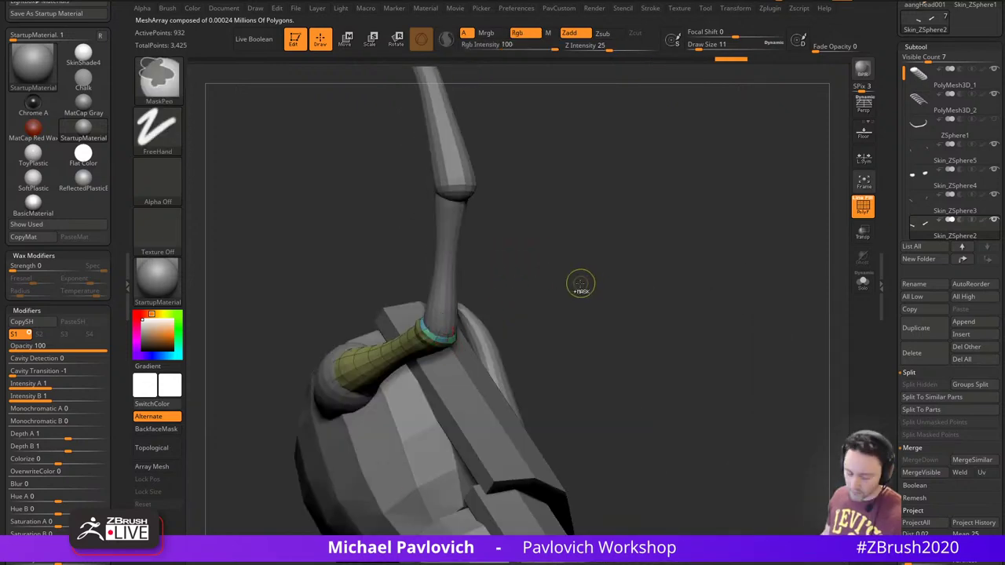
pyautogui.moveTo(581, 285); pyautogui.dragTo(503, 316)
# Select the middle leg segments, Skin_ZSphere3, and build a raised rim around their inner ends with the Standard brush
pyautogui.keyDown('alt'); pyautogui.click(466, 341); pyautogui.keyUp('alt')
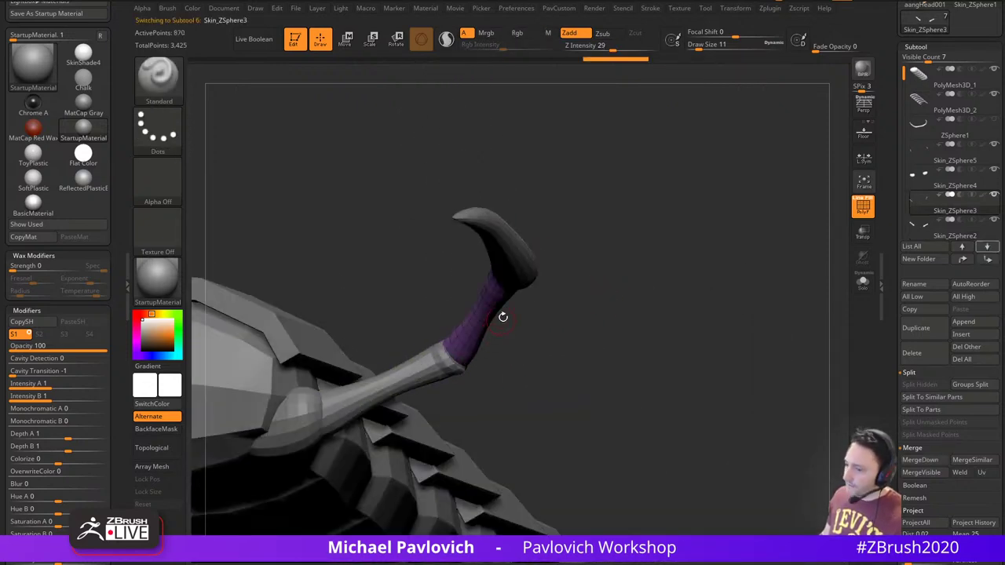
pyautogui.moveTo(569, 354); pyautogui.dragTo(559, 323)
pyautogui.moveTo(495, 343)
pyautogui.mouseDown()
pyautogui.moveTo(535, 320)
pyautogui.moveTo(487, 350)
pyautogui.mouseUp()
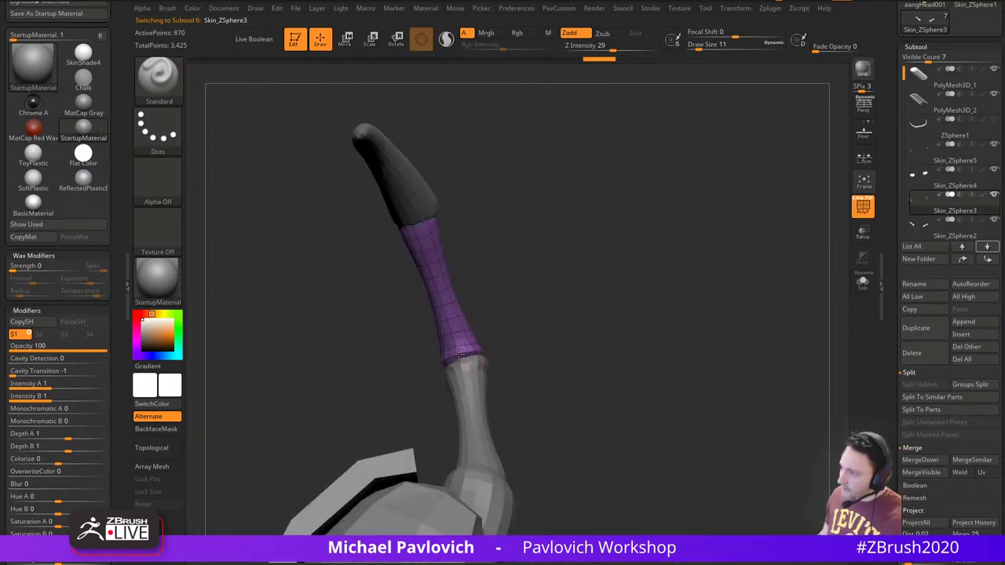
pyautogui.moveTo(568, 350); pyautogui.dragTo(563, 278)
pyautogui.moveTo(624, 309)
pyautogui.mouseDown()
pyautogui.moveTo(585, 330)
pyautogui.moveTo(599, 280)
pyautogui.moveTo(577, 292)
pyautogui.moveTo(556, 284)
pyautogui.moveTo(511, 321)
pyautogui.moveTo(495, 318)
pyautogui.mouseUp()
# Adjust the shape of the middle leg segments with the Move brush at Draw Size 59
pyautogui.press(']')
pyautogui.press(']')
pyautogui.press(']')
pyautogui.press(']')
pyautogui.press(']')
pyautogui.press('b')
pyautogui.press('m')
pyautogui.press('v')
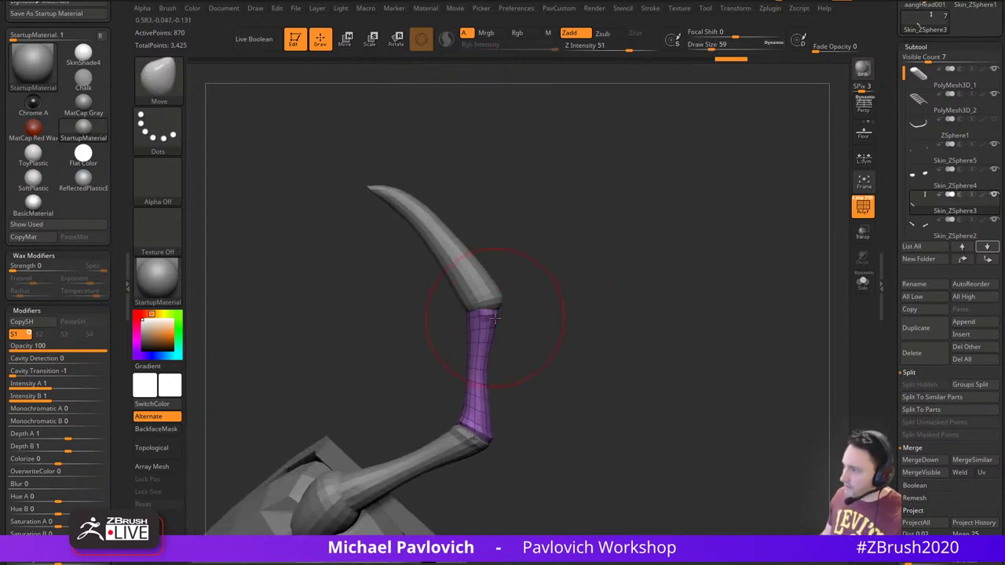
pyautogui.moveTo(480, 368); pyautogui.dragTo(486, 367)
# Return to the Standard brush and build up the outer ends of the middle leg segments where they meet the claws
pyautogui.press('b')
pyautogui.press('s')
pyautogui.press('t')
pyautogui.press('s')
pyautogui.moveTo(517, 323); pyautogui.dragTo(516, 314)
pyautogui.click(477, 324)
pyautogui.moveTo(471, 316)
pyautogui.mouseDown()
pyautogui.moveTo(483, 318)
pyautogui.moveTo(497, 278)
pyautogui.moveTo(523, 319)
pyautogui.mouseUp()
# Select the claws, Skin_ZSphere5, put them in a single polygroup, and smooth their bases at Draw Size 68
pyautogui.keyDown('alt'); pyautogui.click(472, 275); pyautogui.keyUp('alt')
pyautogui.press('s')
pyautogui.click(465, 326)
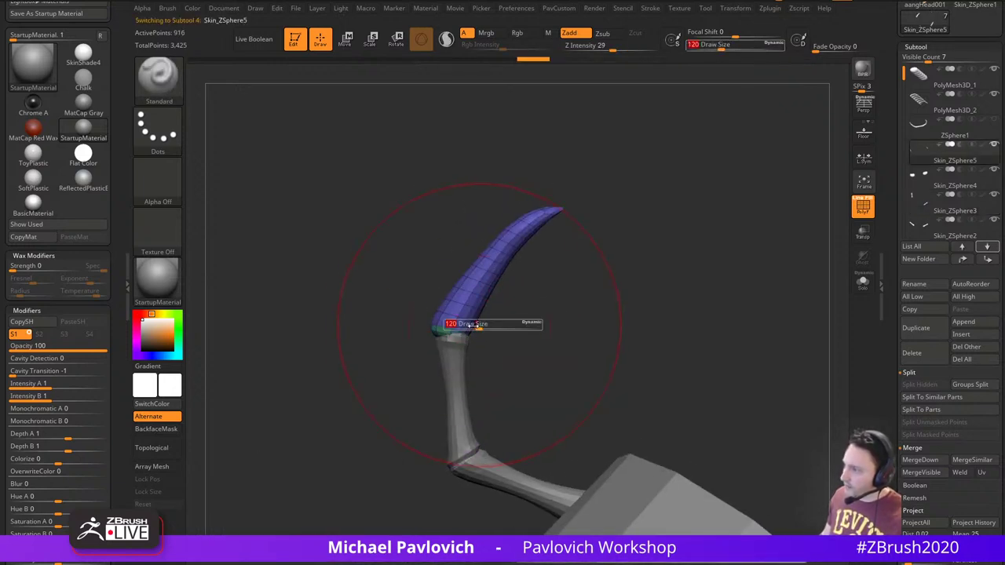
pyautogui.hotkey('ctrl', 'w')
pyautogui.press('s')
pyautogui.click(487, 313)
pyautogui.keyDown('shift'); pyautogui.moveTo(482, 252); pyautogui.dragTo(458, 334); pyautogui.keyUp('shift')
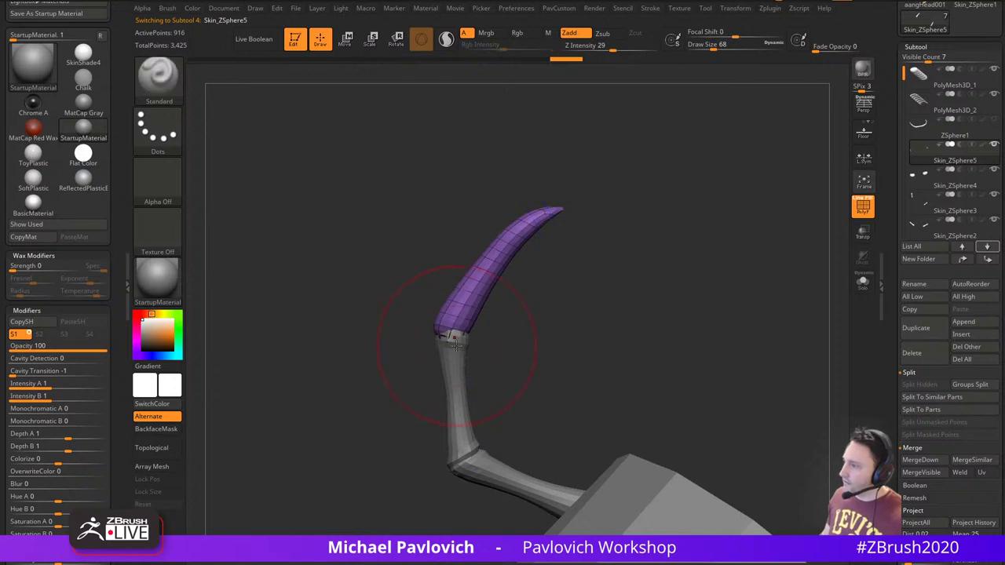
pyautogui.press('s')
pyautogui.click(481, 305)
# Adjust the curve and base of the claws with the Move brush at Draw Size 101
pyautogui.press('b')
pyautogui.press('m')
pyautogui.press('v')
pyautogui.moveTo(472, 268); pyautogui.dragTo(476, 275)
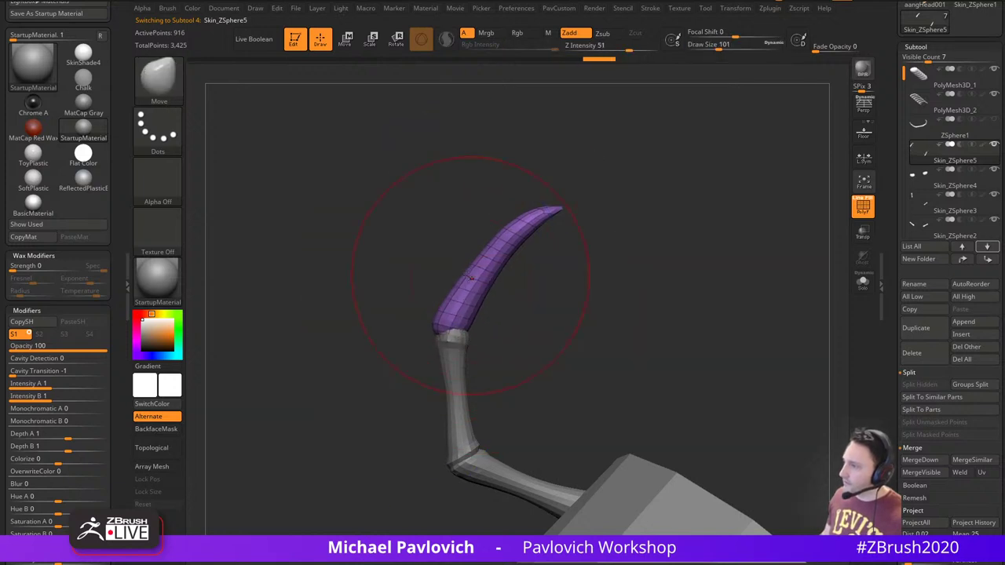
pyautogui.moveTo(435, 330); pyautogui.dragTo(440, 330)
pyautogui.press('s')
pyautogui.click(449, 323)
pyautogui.moveTo(541, 263)
pyautogui.keyDown('alt'); pyautogui.mouseDown()
pyautogui.moveTo(541, 224)
pyautogui.moveTo(637, 240)
pyautogui.moveTo(582, 275)
pyautogui.moveTo(692, 295)
pyautogui.moveTo(608, 326)
pyautogui.mouseUp(); pyautogui.keyUp('alt')
# Review the legs against the body from the side and front with the Standard brush at Draw Size 7
pyautogui.press('b')
pyautogui.press('s')
pyautogui.press('t')
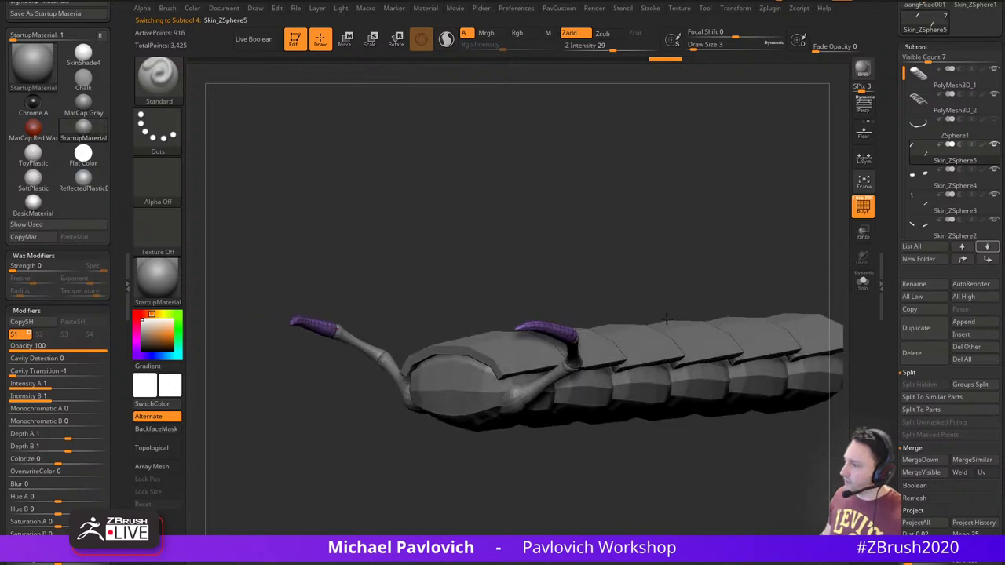
pyautogui.press('s')
pyautogui.click(677, 317)
pyautogui.moveTo(677, 305)
pyautogui.mouseDown()
pyautogui.moveTo(617, 252)
pyautogui.moveTo(639, 256)
pyautogui.mouseUp()
pyautogui.press('s')
pyautogui.click(630, 291)
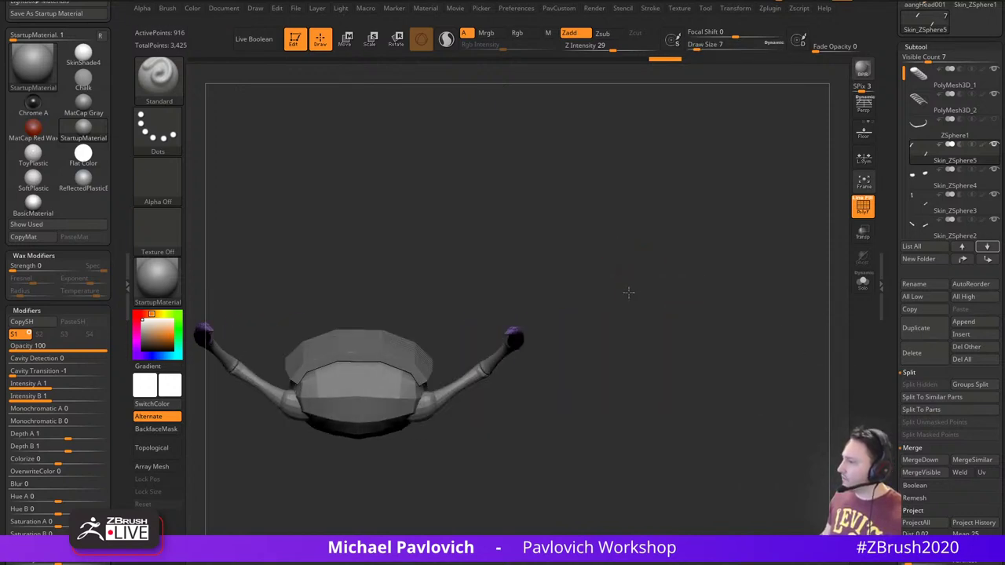
pyautogui.moveTo(549, 424); pyautogui.dragTo(510, 384)
pyautogui.keyDown('alt'); pyautogui.moveTo(700, 351); pyautogui.dragTo(654, 299); pyautogui.keyUp('alt')
# Check the subdivision levels of each leg subtool, from the base spheres out to the claws and back
pyautogui.keyDown('alt'); pyautogui.click(409, 368); pyautogui.keyUp('alt')
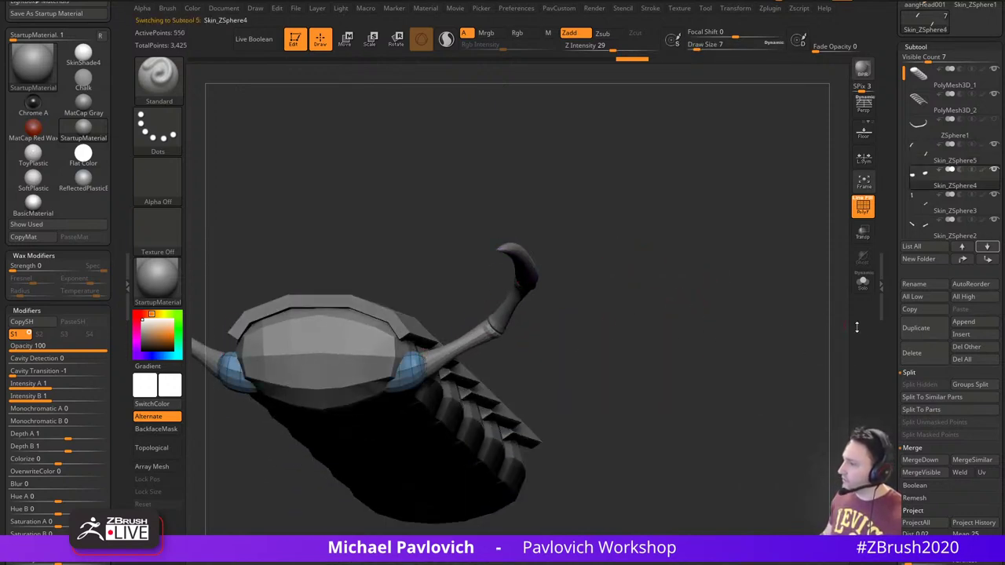
pyautogui.moveTo(889, 347); pyautogui.dragTo(887, 230)
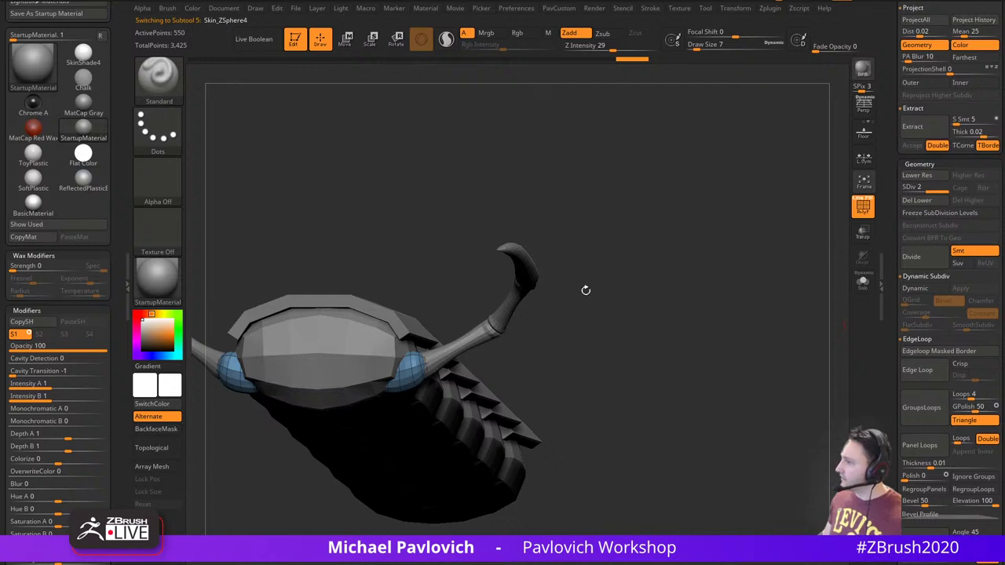
pyautogui.keyDown('alt'); pyautogui.click(472, 339); pyautogui.keyUp('alt')
pyautogui.keyDown('alt'); pyautogui.click(511, 310); pyautogui.keyUp('alt')
pyautogui.keyDown('alt'); pyautogui.click(530, 272); pyautogui.keyUp('alt')
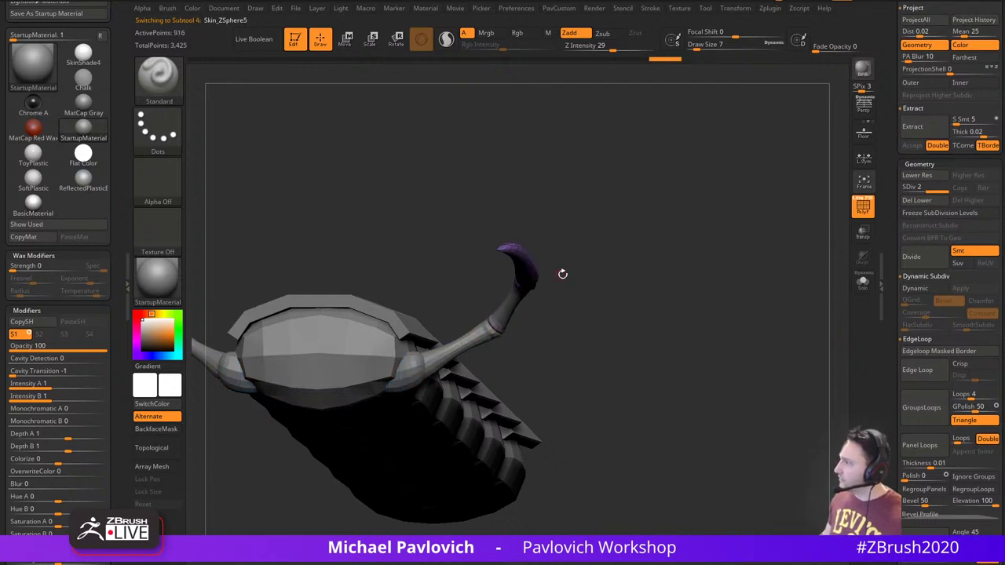
pyautogui.moveTo(557, 285); pyautogui.dragTo(627, 273)
pyautogui.keyDown('alt'); pyautogui.click(507, 303); pyautogui.keyUp('alt')
pyautogui.keyDown('alt'); pyautogui.click(455, 334); pyautogui.keyUp('alt')
pyautogui.keyDown('alt'); pyautogui.click(407, 377); pyautogui.keyUp('alt')
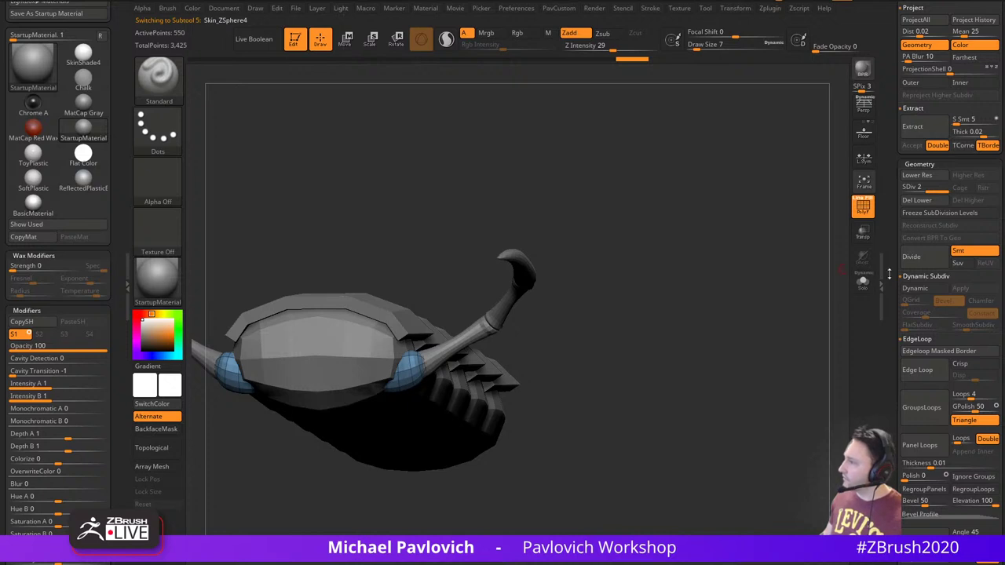
pyautogui.moveTo(889, 274); pyautogui.dragTo(893, 532)
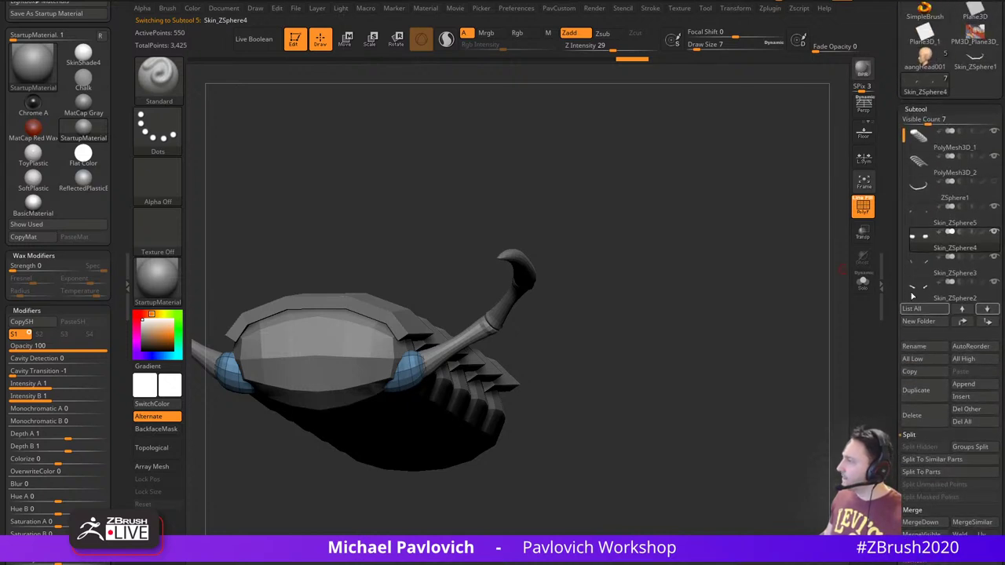
# Merge Skin_ZSphere5 down with the three leg subtools below it, Skin_ZSphere4, Skin_ZSphere3 and Skin_ZSphere2
pyautogui.click(952, 223)
pyautogui.scroll(-5, 892, 329)
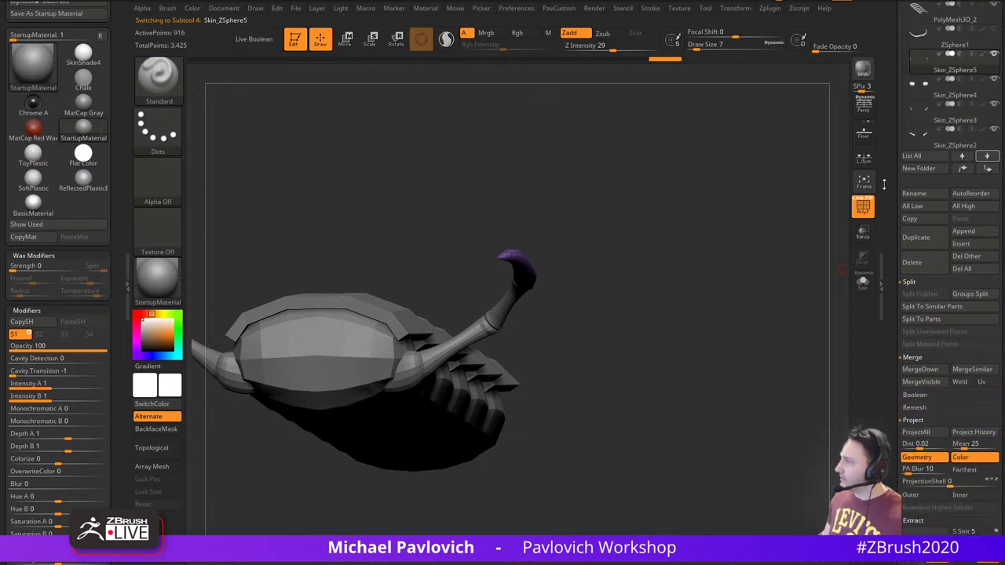
pyautogui.moveTo(721, 292); pyautogui.dragTo(744, 291)
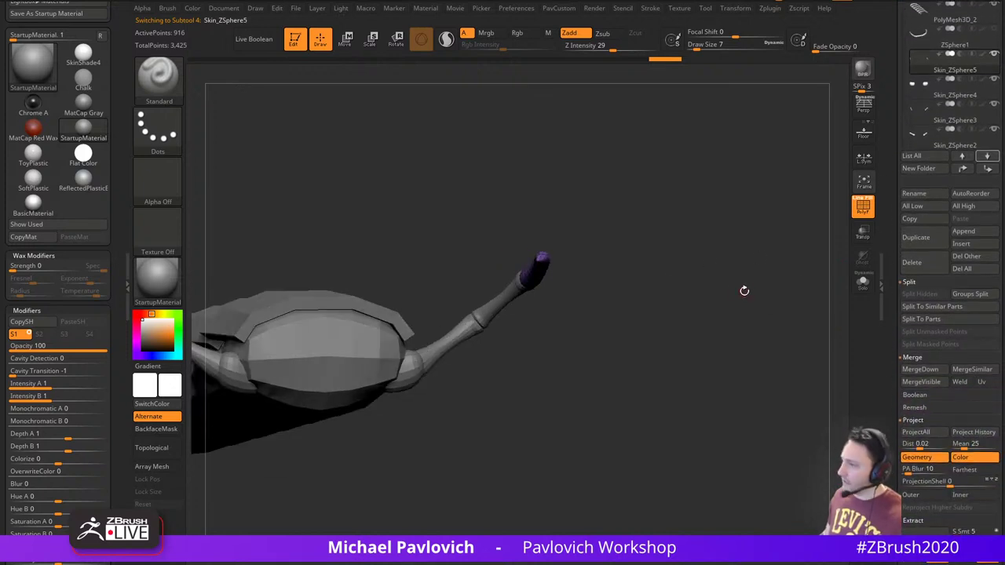
pyautogui.hotkey('ctrl', 'm')
pyautogui.hotkey('ctrl', 'm')
pyautogui.hotkey('ctrl', 'm')
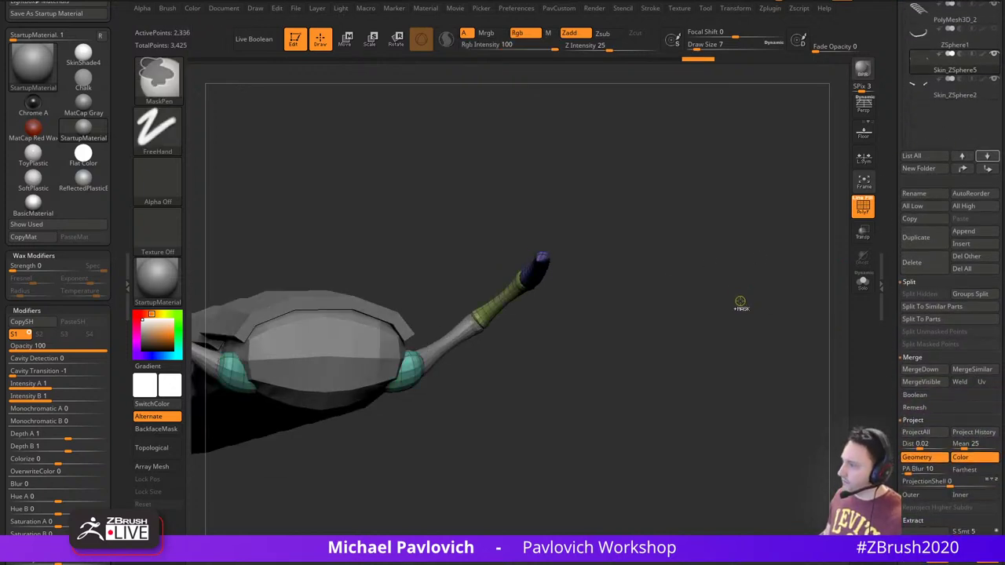
# Test the merged legs at a lower subdivision level, return them to SDiv 2, and turn off the polyframe display
pyautogui.moveTo(893, 336); pyautogui.dragTo(888, 260)
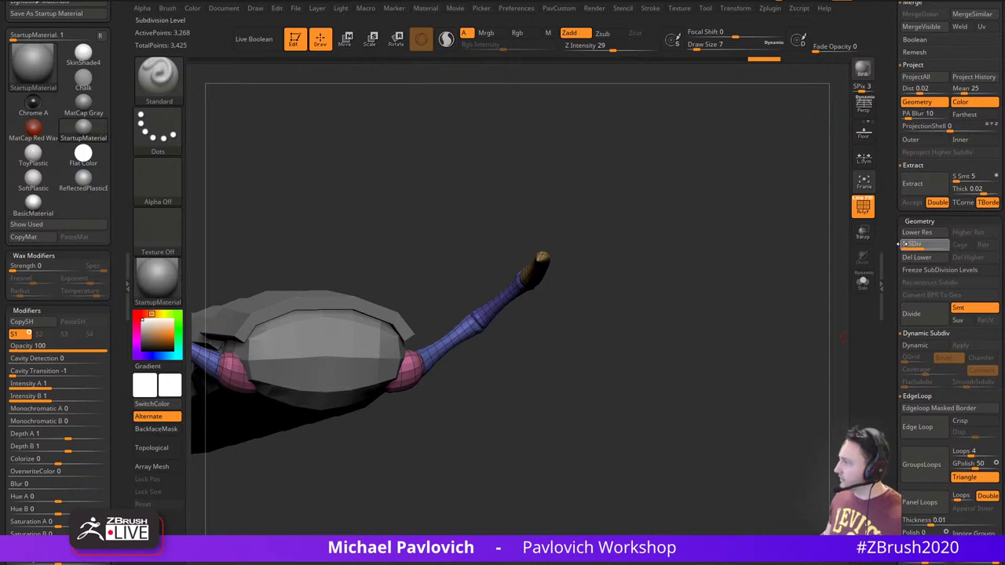
pyautogui.click(911, 245)
pyautogui.click(939, 245)
pyautogui.moveTo(775, 274); pyautogui.dragTo(720, 298)
pyautogui.click(862, 206)
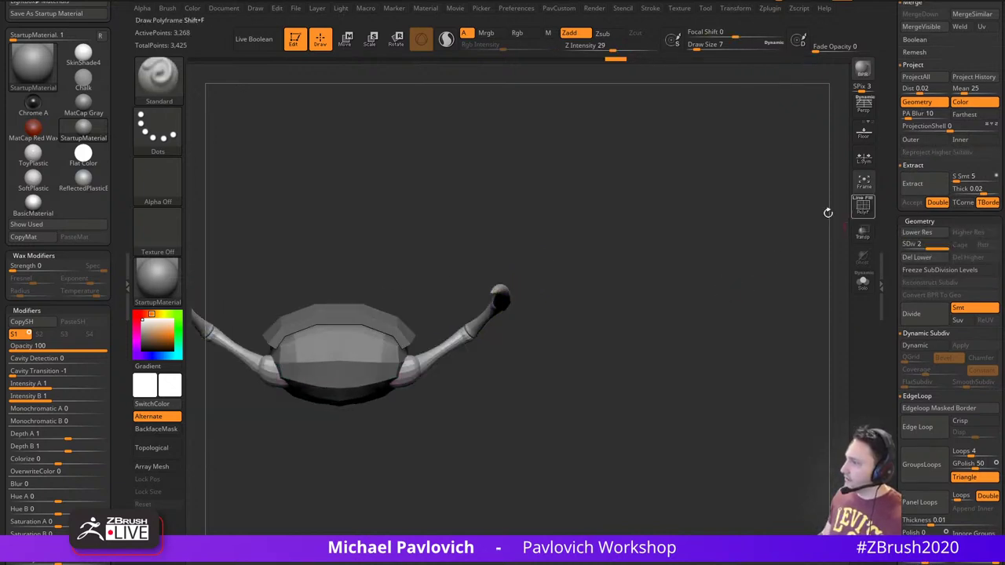
pyautogui.moveTo(793, 228)
pyautogui.keyDown('alt'); pyautogui.mouseDown()
pyautogui.moveTo(702, 267)
pyautogui.moveTo(684, 286)
pyautogui.moveTo(690, 276)
pyautogui.mouseUp(); pyautogui.keyUp('alt')
pyautogui.press('s')
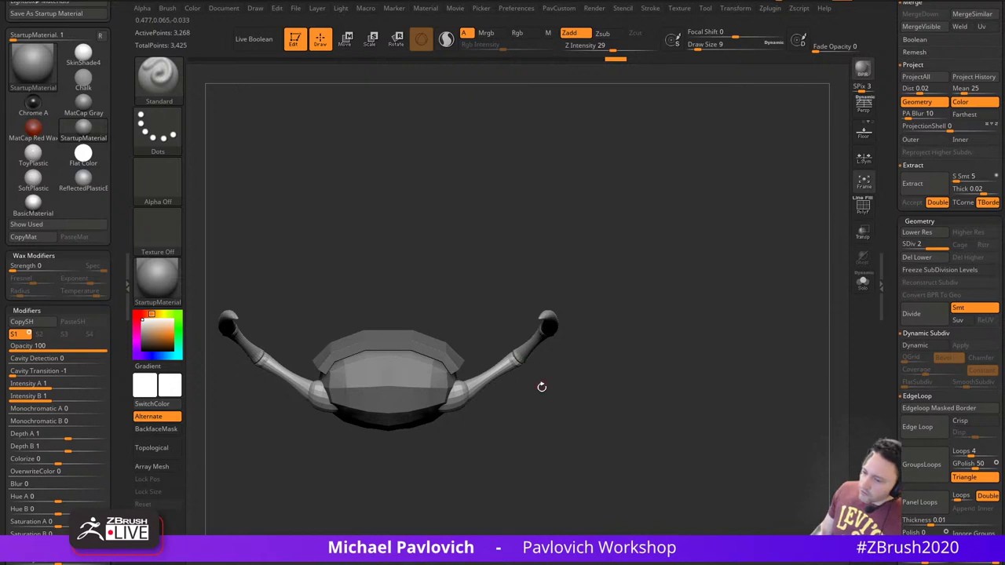
pyautogui.press('s')
pyautogui.moveTo(541, 387)
pyautogui.mouseDown()
pyautogui.moveTo(552, 389)
pyautogui.moveTo(392, 377)
pyautogui.moveTo(432, 357)
pyautogui.moveTo(557, 358)
pyautogui.mouseUp()
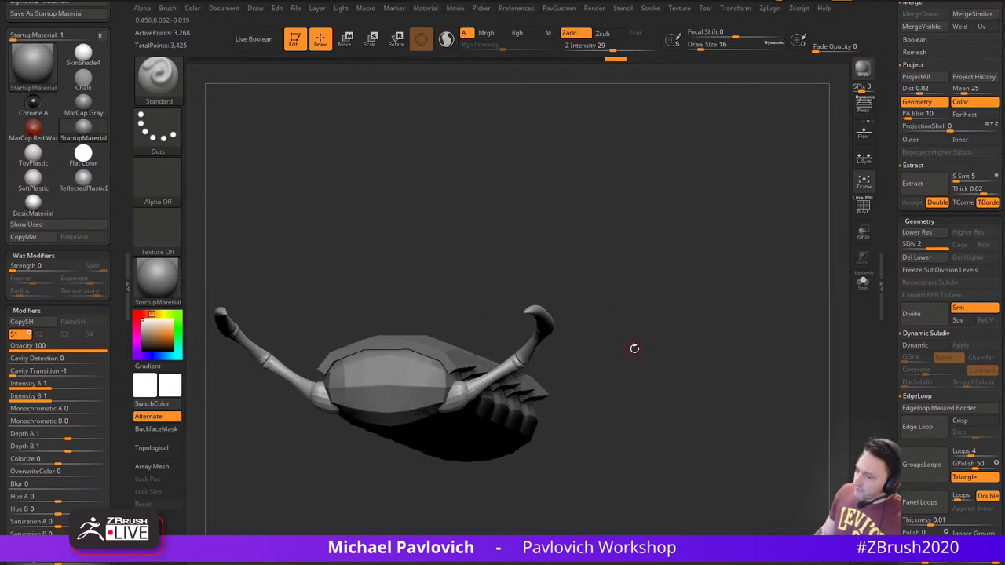
pyautogui.moveTo(634, 348)
pyautogui.mouseDown()
pyautogui.moveTo(662, 360)
pyautogui.moveTo(675, 348)
pyautogui.moveTo(601, 370)
pyautogui.mouseUp()
# Select the body Array Mesh subtool and pull the underside of its front segment with the Move brush
pyautogui.press('s')
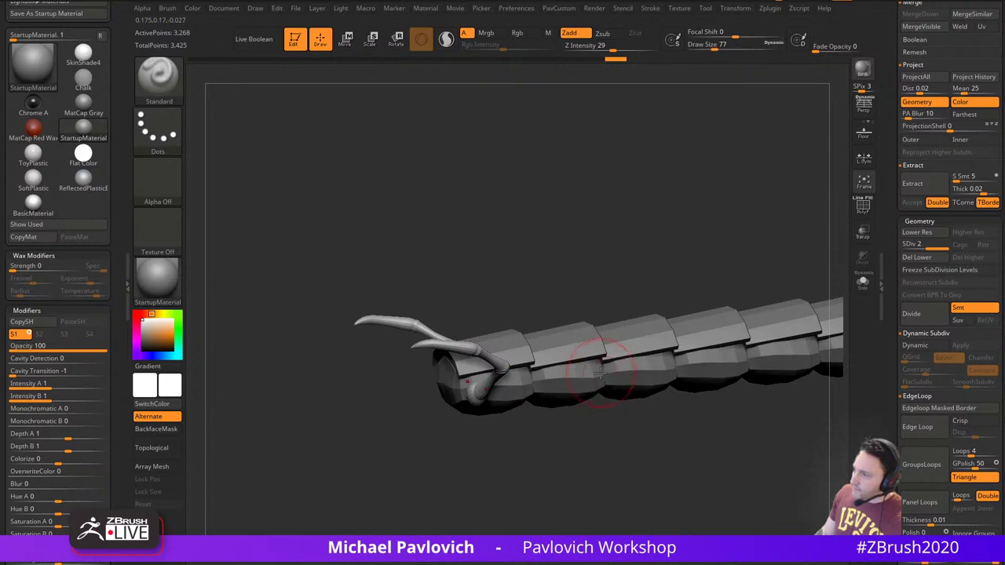
pyautogui.keyDown('alt'); pyautogui.click(599, 375); pyautogui.keyUp('alt')
pyautogui.moveTo(592, 431)
pyautogui.mouseDown()
pyautogui.moveTo(589, 446)
pyautogui.moveTo(606, 438)
pyautogui.mouseUp()
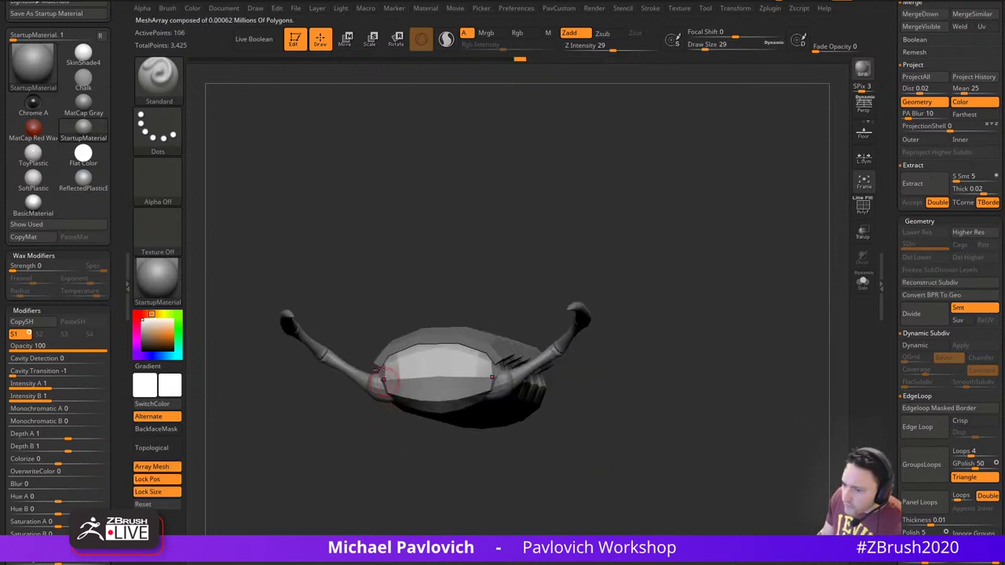
pyautogui.press('s')
pyautogui.moveTo(424, 442); pyautogui.dragTo(435, 444)
pyautogui.press('b')
pyautogui.press('m')
pyautogui.press('v')
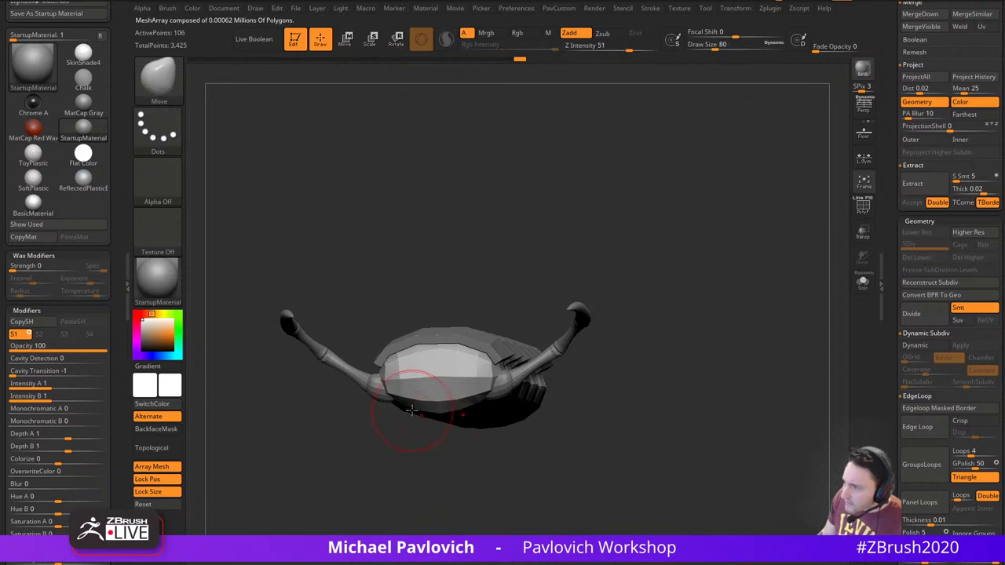
pyautogui.moveTo(410, 401)
pyautogui.mouseDown()
pyautogui.moveTo(393, 402)
pyautogui.moveTo(388, 378)
pyautogui.moveTo(437, 390)
pyautogui.moveTo(408, 469)
pyautogui.moveTo(462, 473)
pyautogui.moveTo(459, 480)
pyautogui.mouseUp()
# Return to the Standard brush, turn on Dynamic Subdiv for the armour plate subtool, and isolate it with Solo
pyautogui.press('b')
pyautogui.press('s')
pyautogui.press('t')
pyautogui.press('s')
pyautogui.moveTo(410, 359); pyautogui.dragTo(661, 281)
pyautogui.press('d')
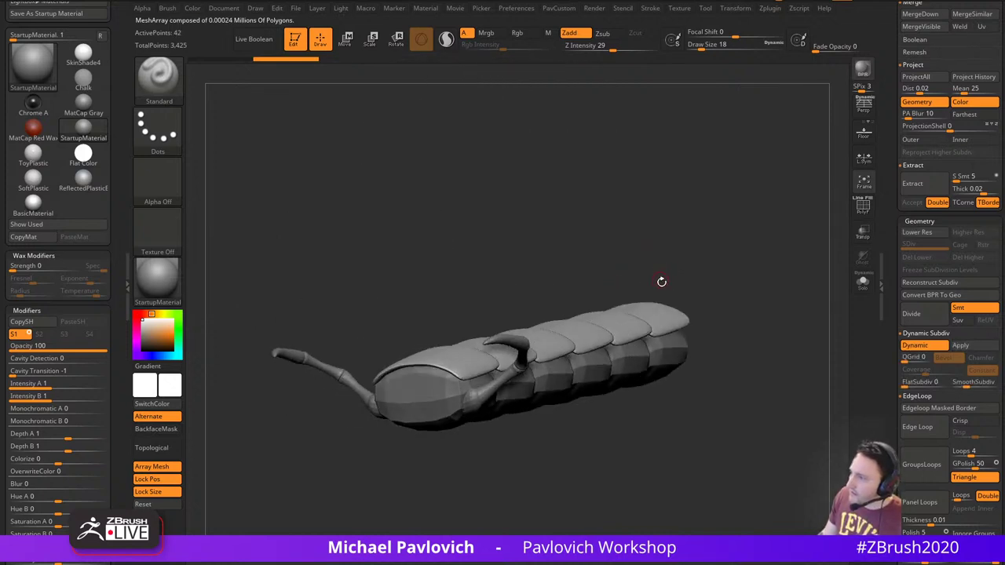
pyautogui.press('`')
pyautogui.click(861, 288)
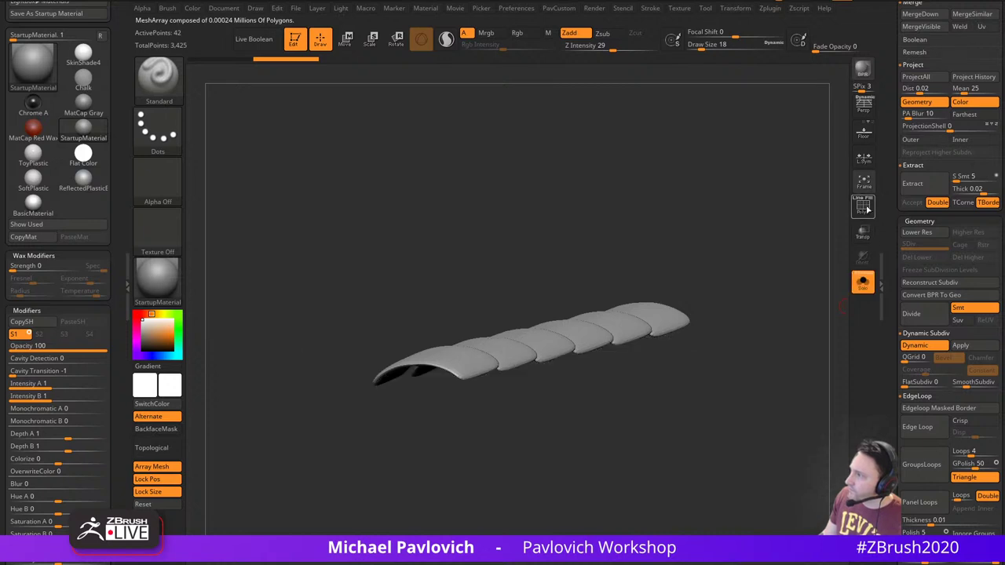
# Show the polyframe on the unsmoothed armour plate and regroup its faces by normals
pyautogui.click(861, 206)
pyautogui.keyDown('ctrl'); pyautogui.moveTo(785, 255); pyautogui.dragTo(763, 303, button='right'); pyautogui.keyUp('ctrl')
pyautogui.hotkey('shift', 'd')
pyautogui.moveTo(702, 409); pyautogui.dragTo(717, 341)
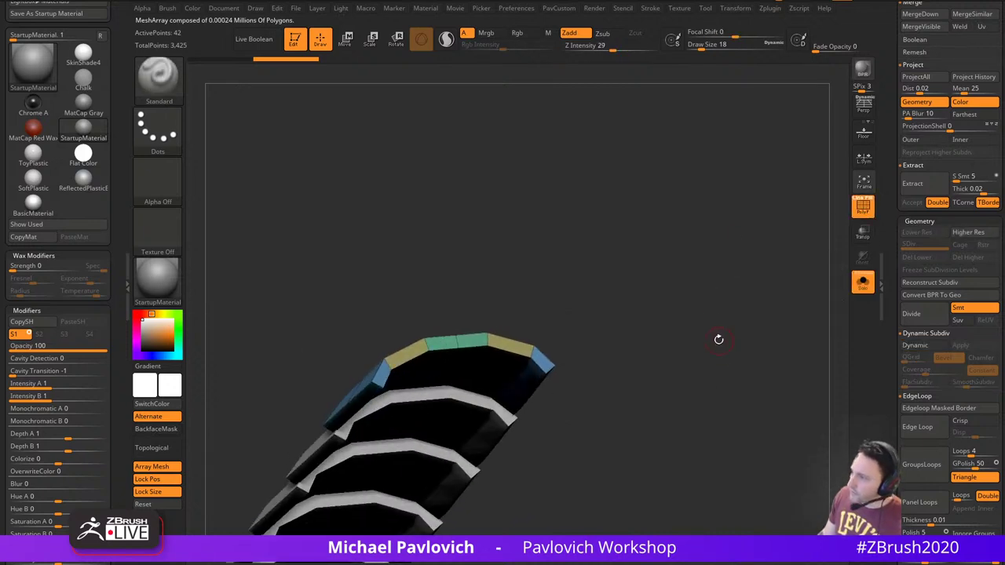
pyautogui.press('`')
pyautogui.click(704, 319)
pyautogui.moveTo(637, 276); pyautogui.dragTo(633, 350)
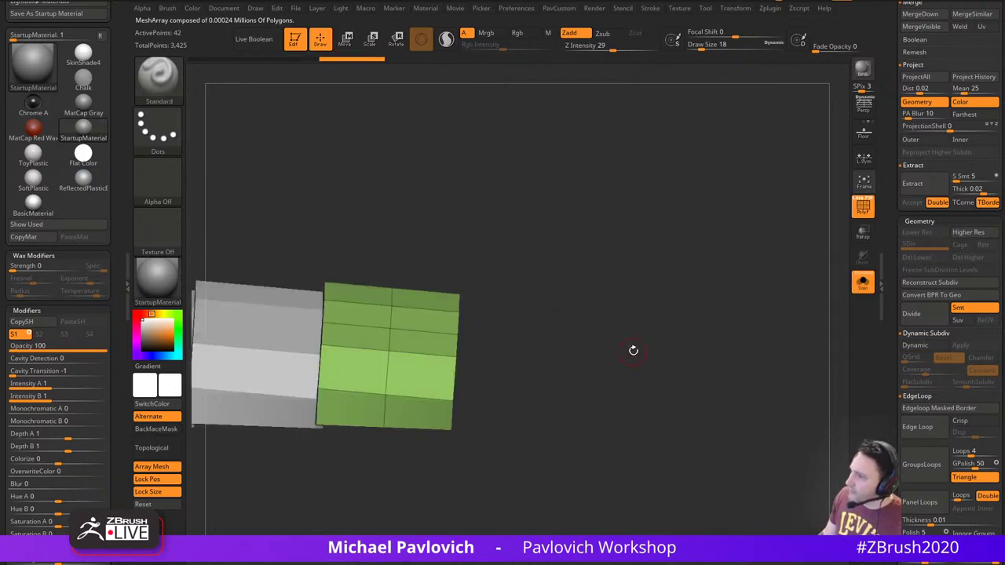
# Isolate the plate's thin rim faces using SelectRect, make them one polygroup, and show the whole plate again
pyautogui.keyDown('ctrl'); pyautogui.keyDown('shift'); pyautogui.click(392, 329); pyautogui.keyUp('shift'); pyautogui.keyUp('ctrl')
pyautogui.keyDown('ctrl'); pyautogui.keyDown('shift'); pyautogui.click(173, 88); pyautogui.keyUp('shift'); pyautogui.keyUp('ctrl')
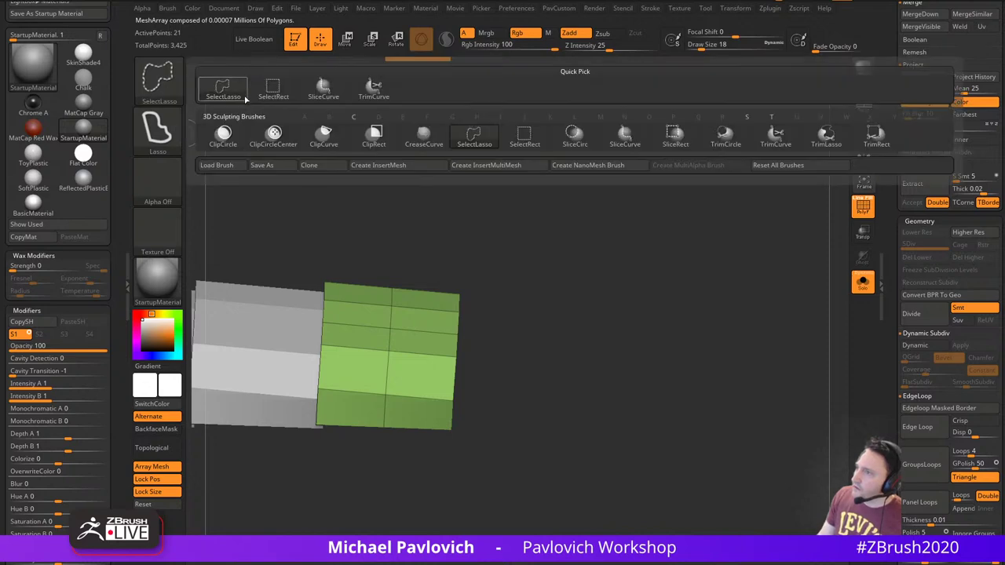
pyautogui.keyDown('ctrl'); pyautogui.keyDown('shift'); pyautogui.click(272, 91); pyautogui.keyUp('shift'); pyautogui.keyUp('ctrl')
pyautogui.keyDown('ctrl'); pyautogui.keyDown('shift'); pyautogui.moveTo(610, 341); pyautogui.dragTo(628, 375); pyautogui.keyUp('shift'); pyautogui.keyUp('ctrl')
pyautogui.moveTo(608, 416)
pyautogui.mouseDown()
pyautogui.moveTo(596, 353)
pyautogui.moveTo(588, 414)
pyautogui.mouseUp()
pyautogui.keyDown('ctrl'); pyautogui.keyDown('shift'); pyautogui.click(399, 345); pyautogui.keyUp('shift'); pyautogui.keyUp('ctrl')
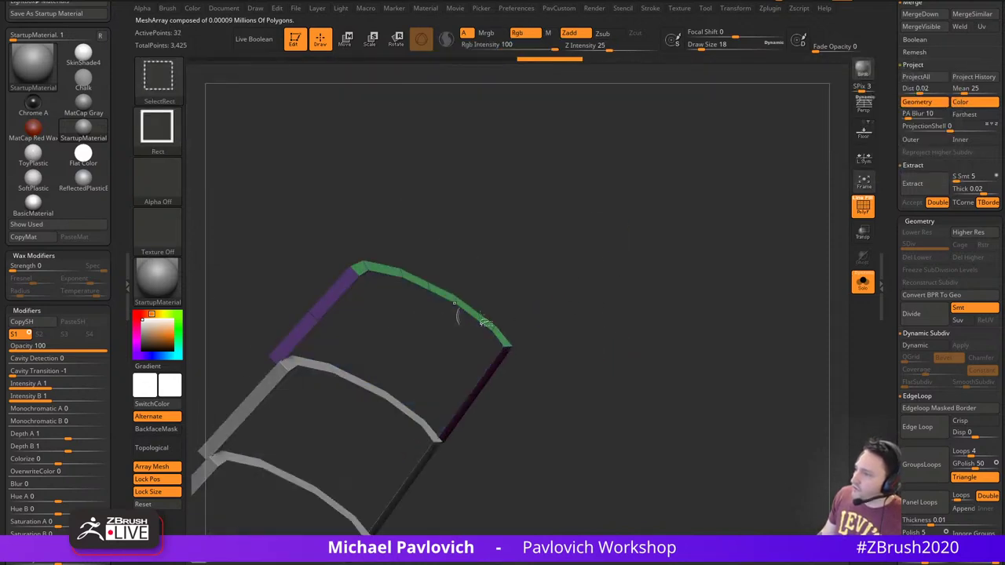
pyautogui.hotkey('ctrl', 'w')
pyautogui.keyDown('ctrl'); pyautogui.keyDown('shift'); pyautogui.click(577, 239); pyautogui.keyUp('shift'); pyautogui.keyUp('ctrl')
# Crease the armour plate along its polygroup borders and turn Dynamic Subdiv back on
pyautogui.moveTo(577, 238); pyautogui.dragTo(774, 358)
pyautogui.press('2')
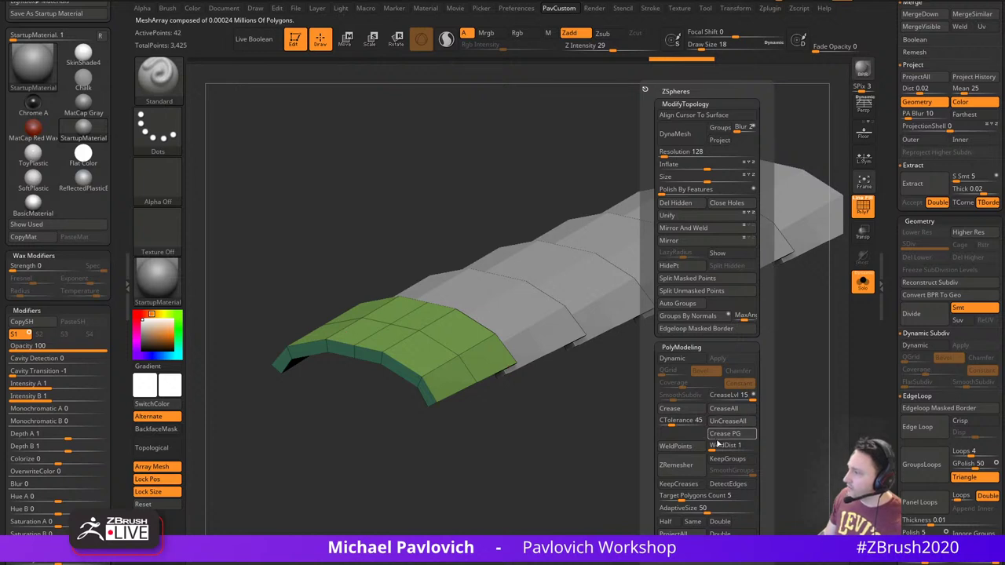
pyautogui.click(716, 434)
pyautogui.press('d')
pyautogui.moveTo(677, 405); pyautogui.dragTo(708, 405)
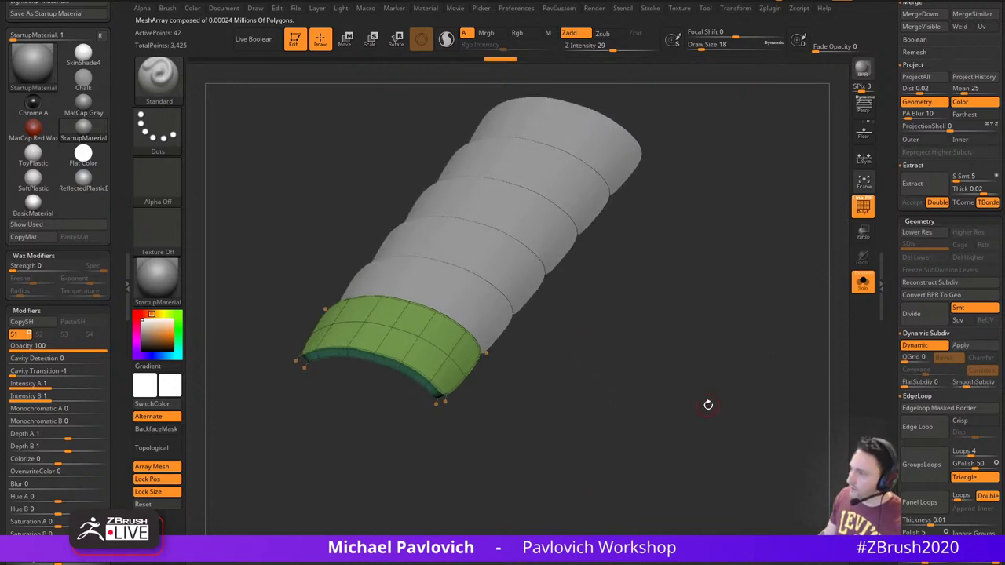
# Set the armour plate's crease level to 1
pyautogui.press('2')
pyautogui.click(732, 396)
pyautogui.write('1')
pyautogui.press('Return')
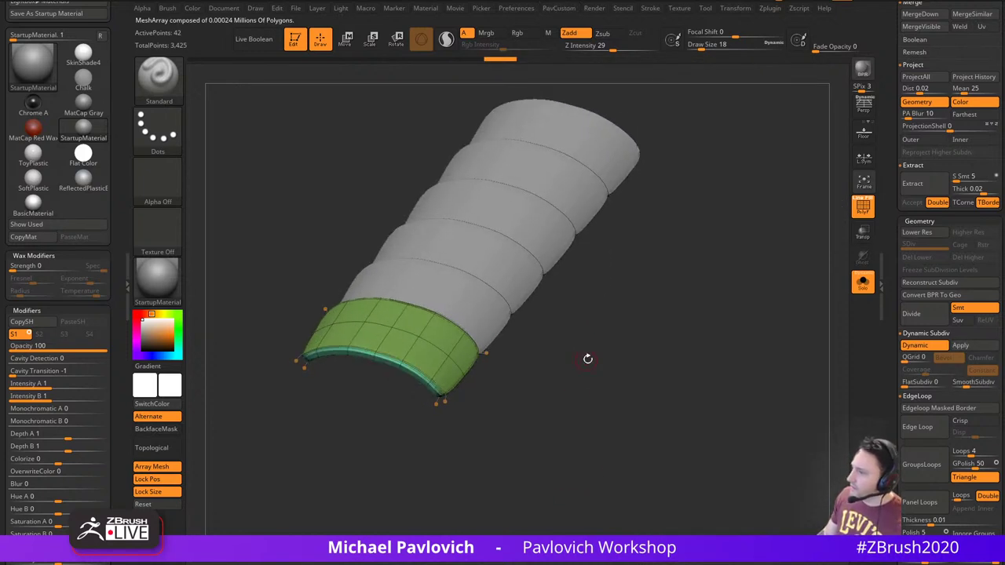
# Review the smoothed plates without polyframe, then leave Solo and turn the polyframe display back on
pyautogui.keyDown('alt'); pyautogui.moveTo(588, 358); pyautogui.dragTo(664, 373); pyautogui.keyUp('alt')
pyautogui.click(863, 207)
pyautogui.keyDown('alt'); pyautogui.moveTo(786, 302); pyautogui.dragTo(716, 380); pyautogui.keyUp('alt')
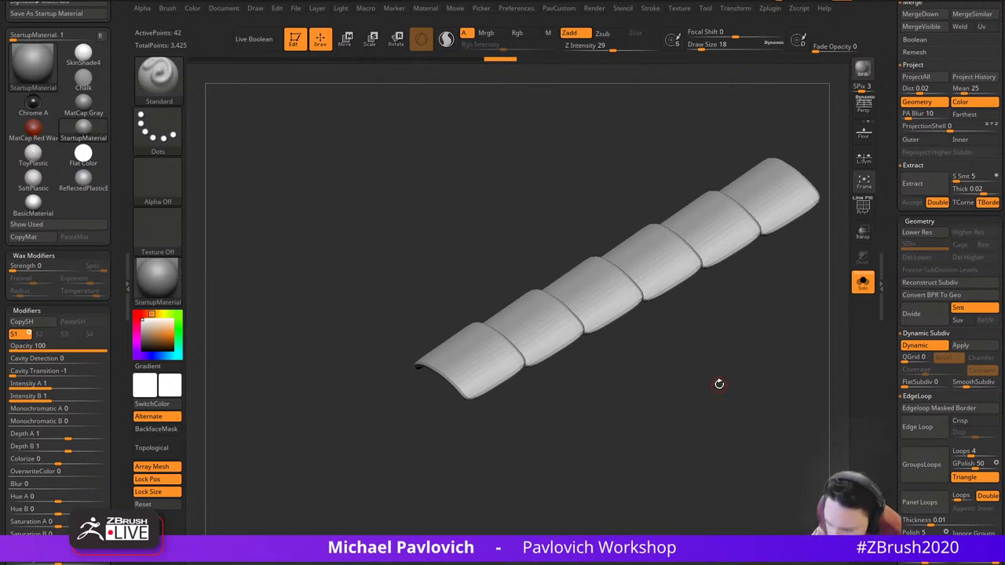
pyautogui.moveTo(720, 402); pyautogui.dragTo(777, 322)
pyautogui.click(863, 282)
pyautogui.click(864, 208)
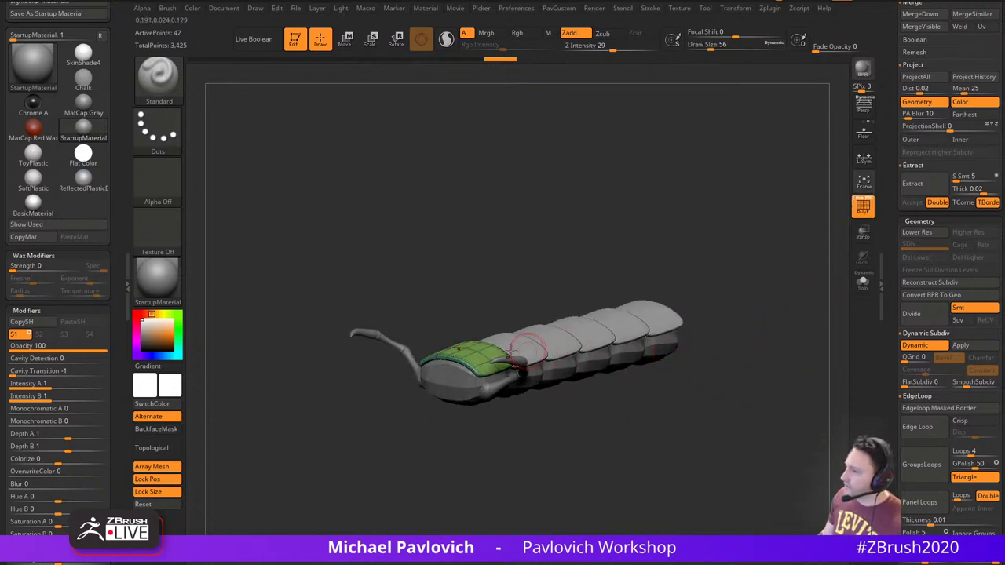
# Turn off Array Mesh on both the armour plate and the body subtool, leaving a single segment of each
pyautogui.click(166, 467)
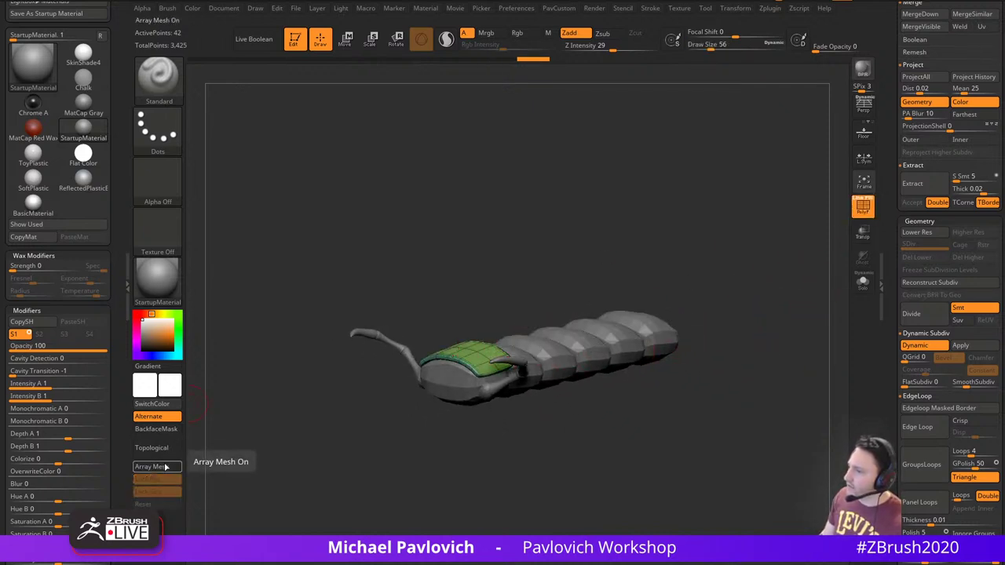
pyautogui.keyDown('alt'); pyautogui.click(471, 392); pyautogui.keyUp('alt')
pyautogui.click(163, 467)
pyautogui.moveTo(518, 452)
pyautogui.mouseDown()
pyautogui.moveTo(453, 432)
pyautogui.moveTo(523, 442)
pyautogui.moveTo(512, 436)
pyautogui.mouseUp()
pyautogui.press('s')
pyautogui.press('s')
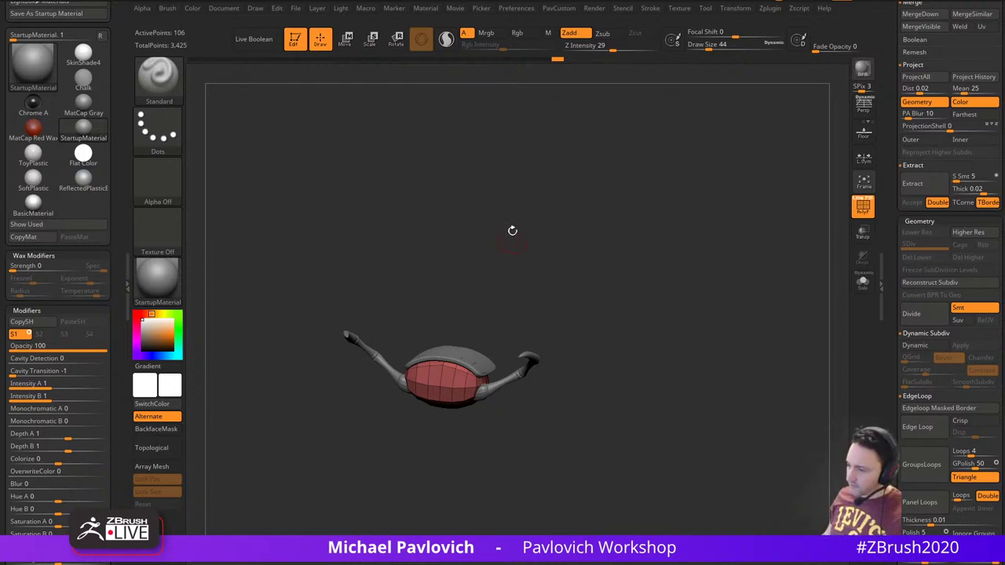
# Examine the single segment with its legs from several angles and select the armour plate subtool
pyautogui.moveTo(512, 231)
pyautogui.mouseDown()
pyautogui.moveTo(515, 299)
pyautogui.moveTo(497, 346)
pyautogui.mouseUp()
pyautogui.press('s')
pyautogui.press('s')
pyautogui.moveTo(495, 348); pyautogui.dragTo(468, 353)
pyautogui.press('s')
pyautogui.keyDown('alt'); pyautogui.click(455, 352); pyautogui.keyUp('alt')
pyautogui.moveTo(523, 313)
pyautogui.mouseDown()
pyautogui.moveTo(547, 299)
pyautogui.moveTo(548, 280)
pyautogui.moveTo(586, 278)
pyautogui.moveTo(575, 301)
pyautogui.mouseUp()
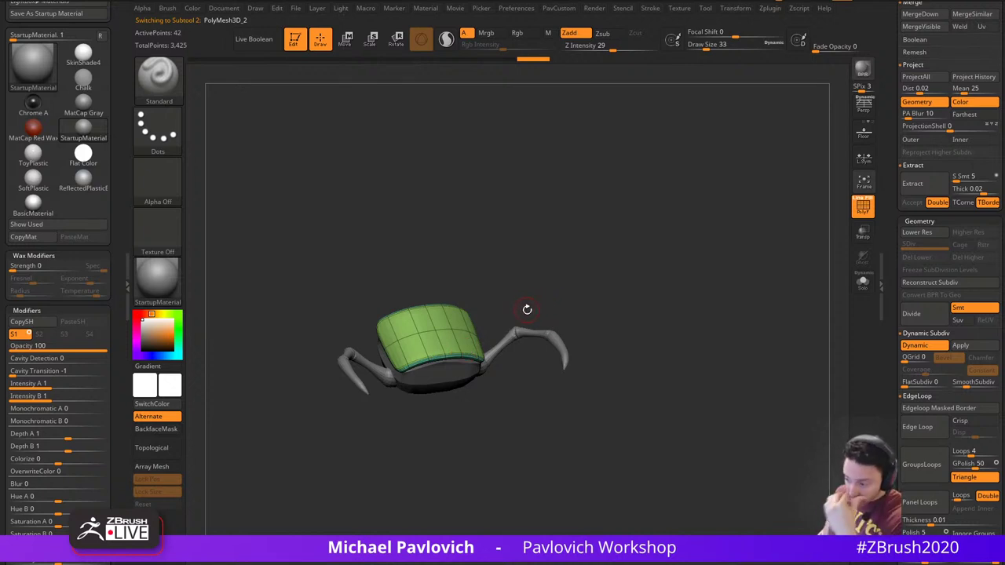
pyautogui.moveTo(620, 321)
pyautogui.mouseDown()
pyautogui.moveTo(617, 312)
pyautogui.moveTo(620, 322)
pyautogui.mouseUp()
pyautogui.press('s')
pyautogui.moveTo(620, 323)
pyautogui.keyDown('shift'); pyautogui.mouseDown()
pyautogui.moveTo(611, 324)
pyautogui.moveTo(627, 328)
pyautogui.moveTo(616, 333)
pyautogui.mouseUp(); pyautogui.keyUp('shift')
pyautogui.press('s')
pyautogui.press('s')
# Save the tool with all segment pieces as kohPieces001
pyautogui.moveTo(888, 291); pyautogui.dragTo(882, 351)
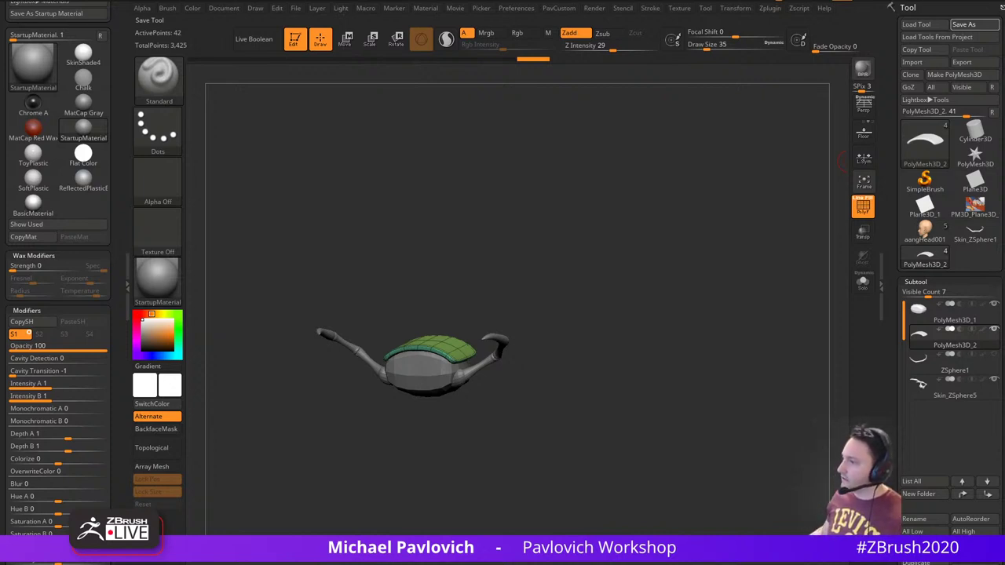
pyautogui.moveTo(323, 229); pyautogui.dragTo(359, 224)
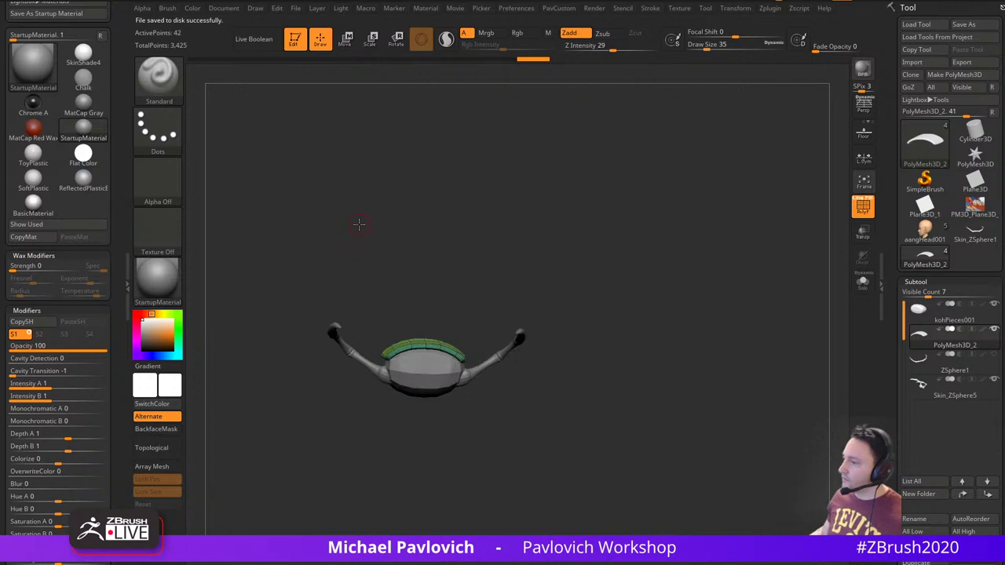
pyautogui.moveTo(571, 209)
pyautogui.mouseDown()
pyautogui.moveTo(494, 243)
pyautogui.moveTo(553, 227)
pyautogui.mouseUp()
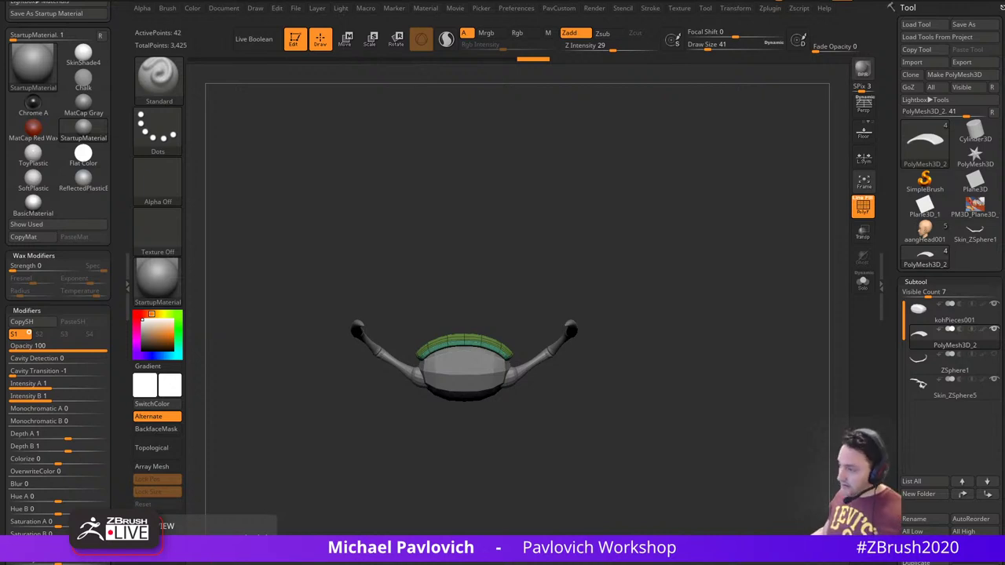
# Clear the canvas, draw a new Sphere3D on it, and enter Edit mode
pyautogui.click(296, 40)
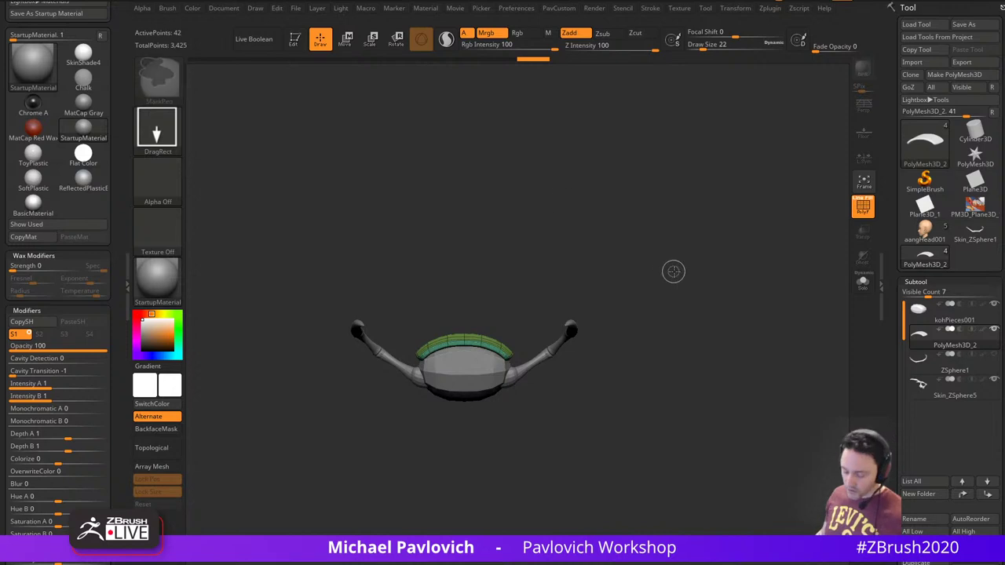
pyautogui.hotkey('ctrl', 'n')
pyautogui.click(926, 182)
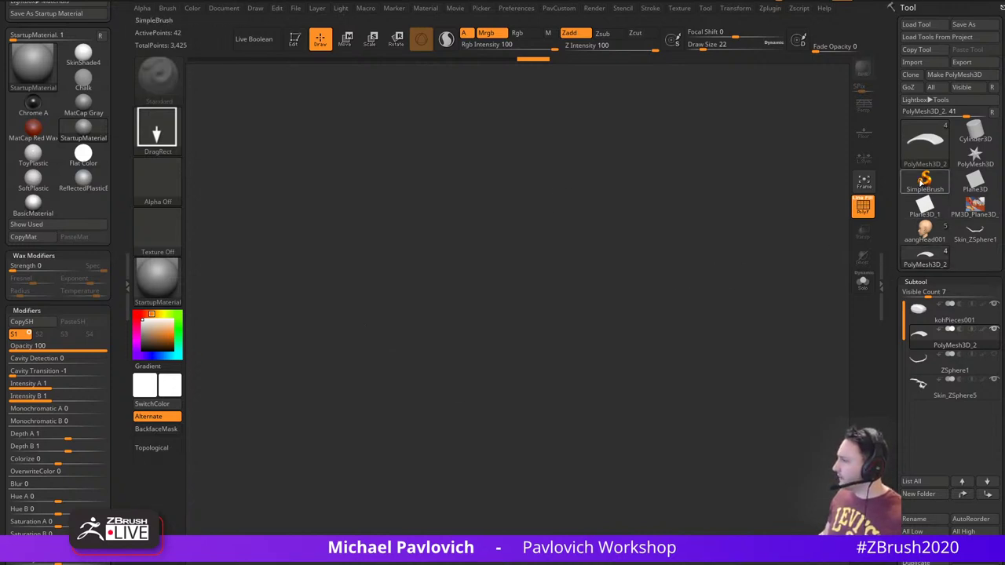
pyautogui.click(926, 146)
pyautogui.click(465, 191)
pyautogui.moveTo(475, 294); pyautogui.dragTo(474, 332)
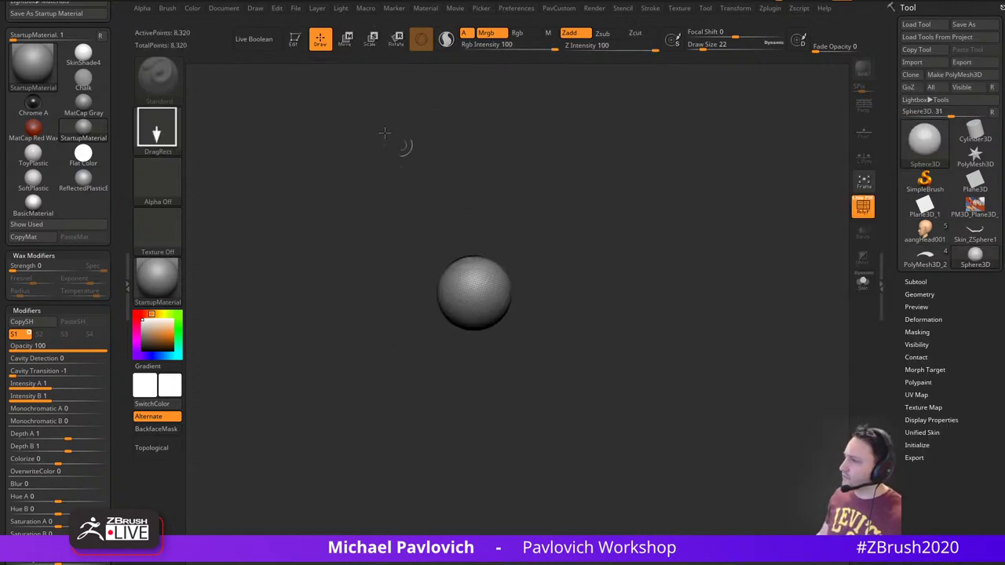
pyautogui.click(295, 39)
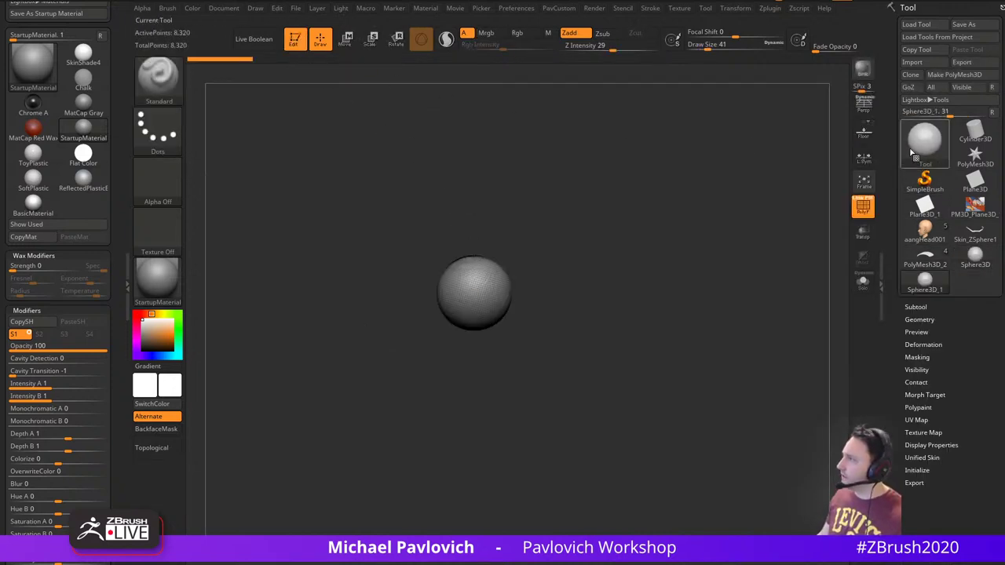
# Convert the sphere to a PolyMesh3D and narrow it along two axes into an upright egg shape
pyautogui.click(951, 76)
pyautogui.keyDown('ctrl'); pyautogui.moveTo(668, 223); pyautogui.dragTo(683, 297, button='right'); pyautogui.keyUp('ctrl')
pyautogui.moveTo(439, 293); pyautogui.dragTo(455, 293)
pyautogui.moveTo(628, 269); pyautogui.dragTo(549, 273)
pyautogui.moveTo(440, 293); pyautogui.dragTo(452, 293)
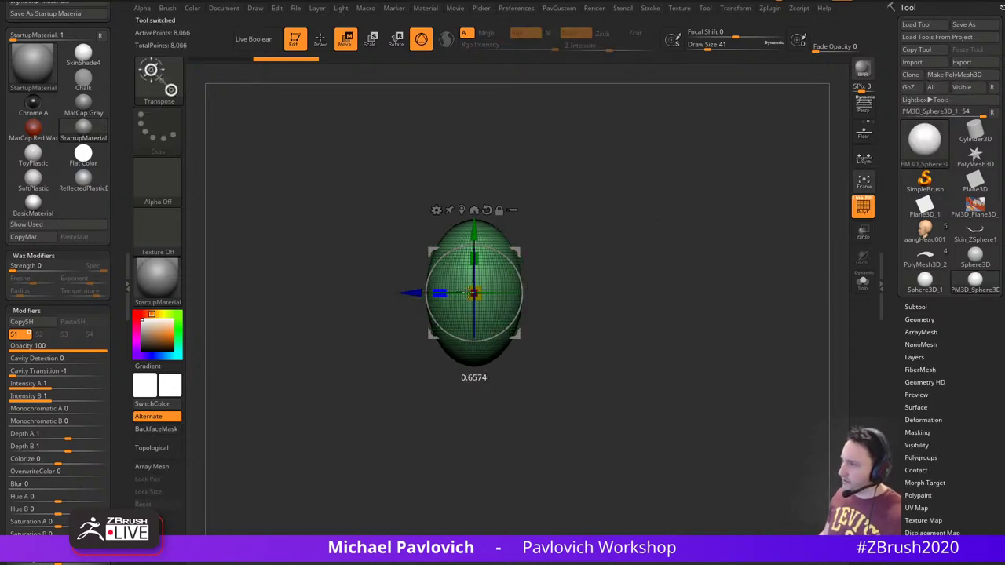
pyautogui.press('q')
# Reduce the egg to a coarse quad mesh by repeated ZRemesher passes with Half on and AdaptiveSize 0
pyautogui.press('`')
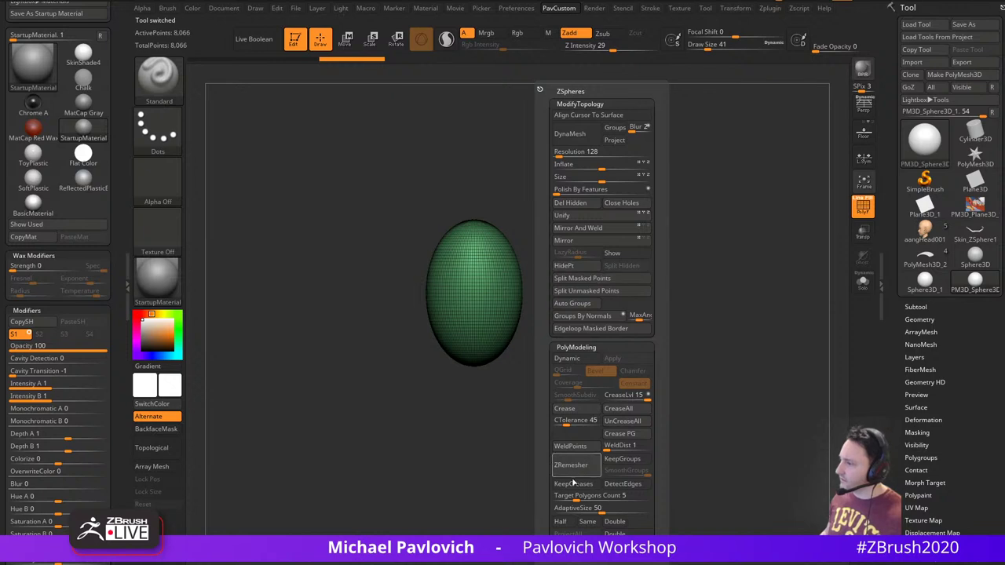
pyautogui.click(562, 522)
pyautogui.moveTo(575, 508); pyautogui.dragTo(545, 494)
pyautogui.click(581, 469)
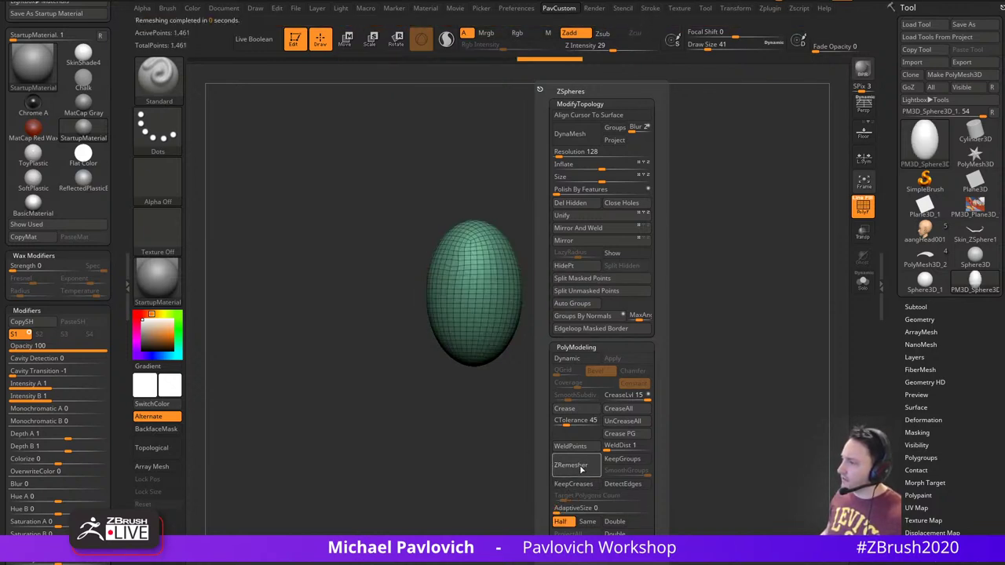
pyautogui.press('`')
pyautogui.click(562, 466)
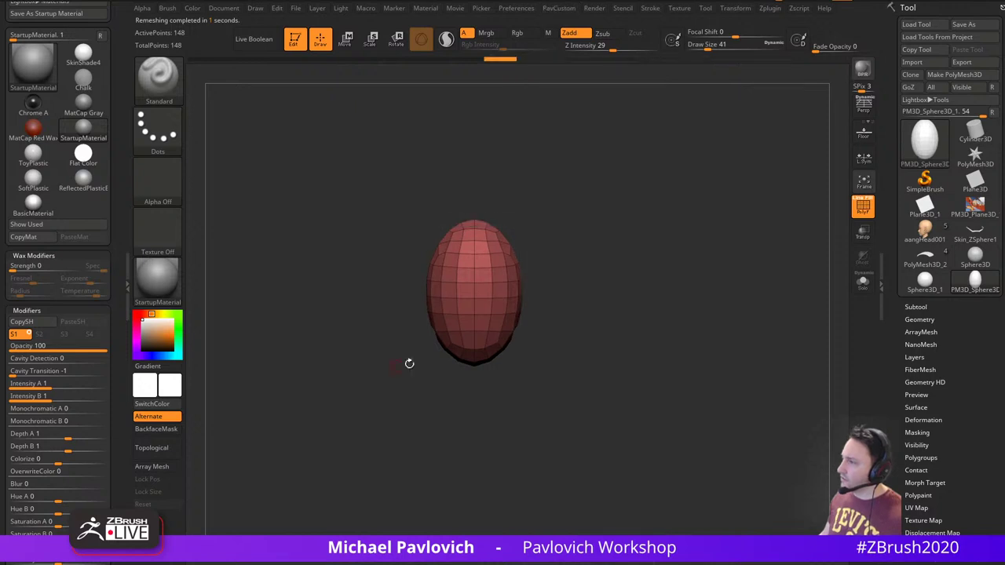
# Import the koh13 reference image as a texture and add it to Spotlight
pyautogui.keyDown('alt'); pyautogui.moveTo(622, 271); pyautogui.dragTo(629, 310); pyautogui.keyUp('alt')
pyautogui.press('s')
pyautogui.click(631, 314)
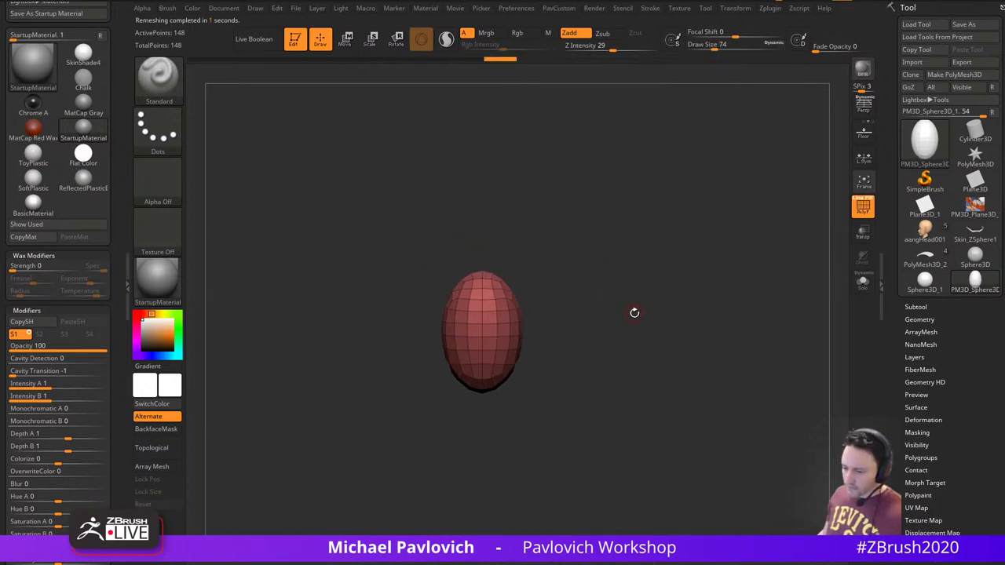
pyautogui.click(679, 7)
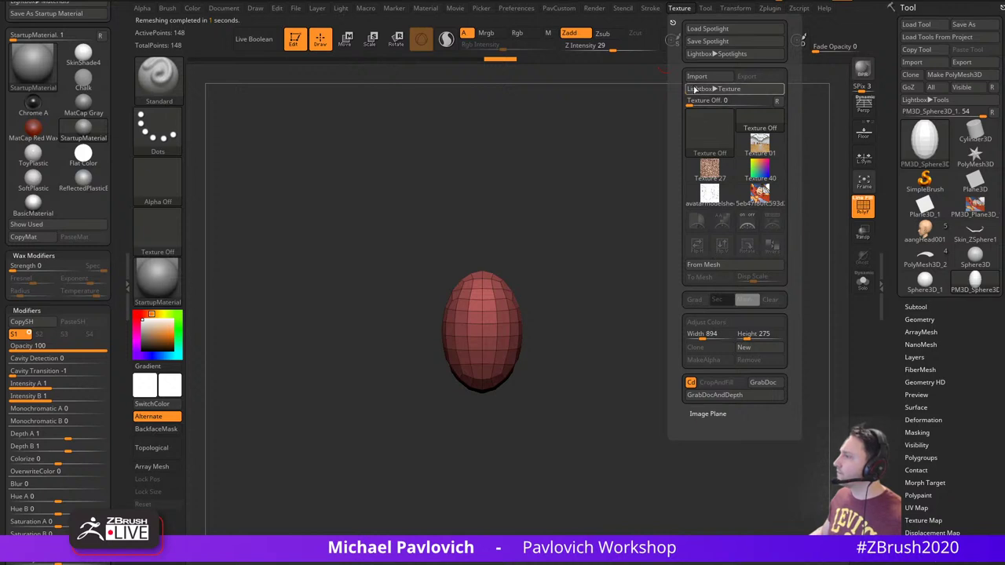
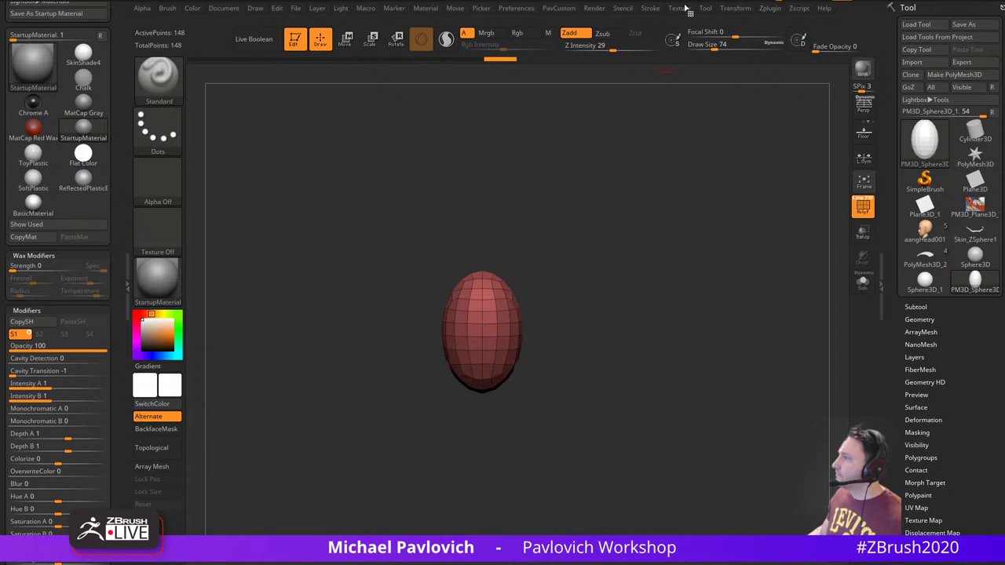
pyautogui.moveTo(685, 9)
pyautogui.click(713, 224)
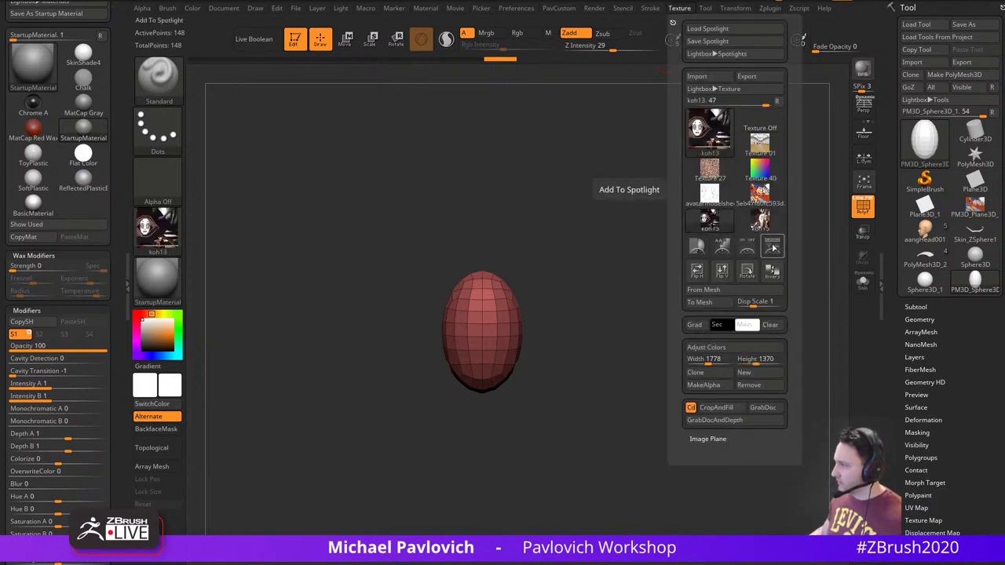
pyautogui.click(772, 247)
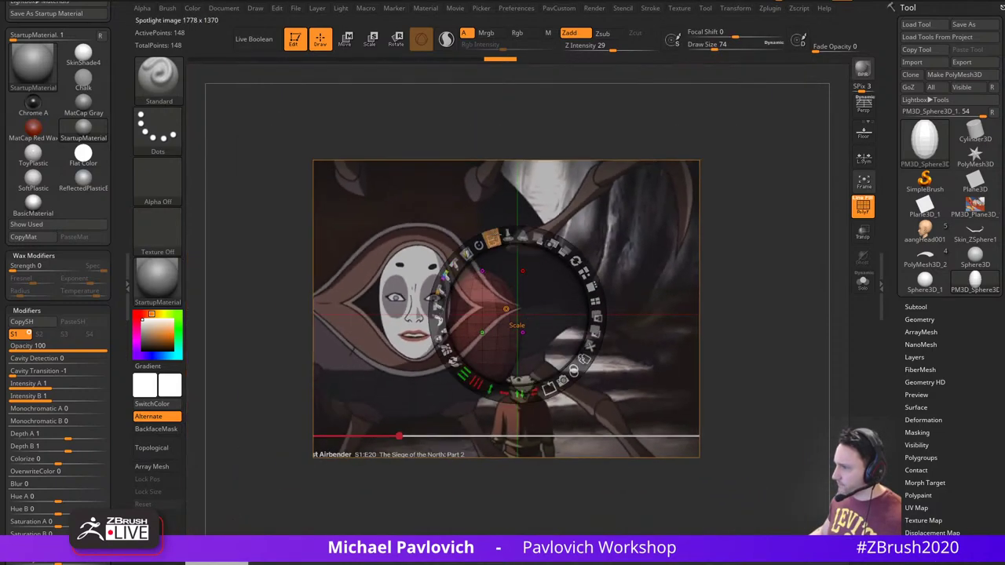
# Scale the reference image down, lower its opacity, and leave Spotlight editing to reach the egg mesh
pyautogui.moveTo(491, 238); pyautogui.dragTo(476, 243)
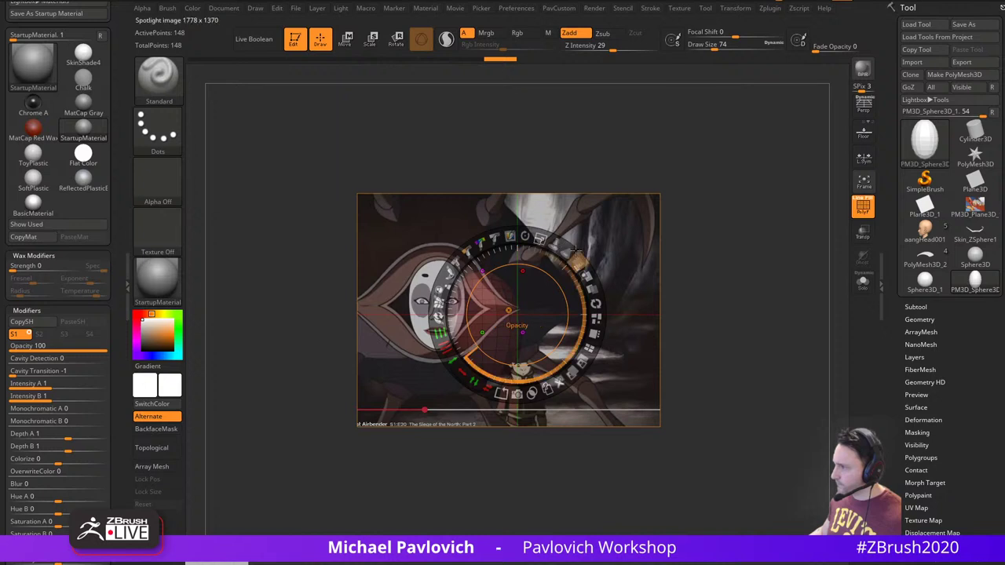
pyautogui.moveTo(575, 250); pyautogui.dragTo(530, 212)
pyautogui.press('z')
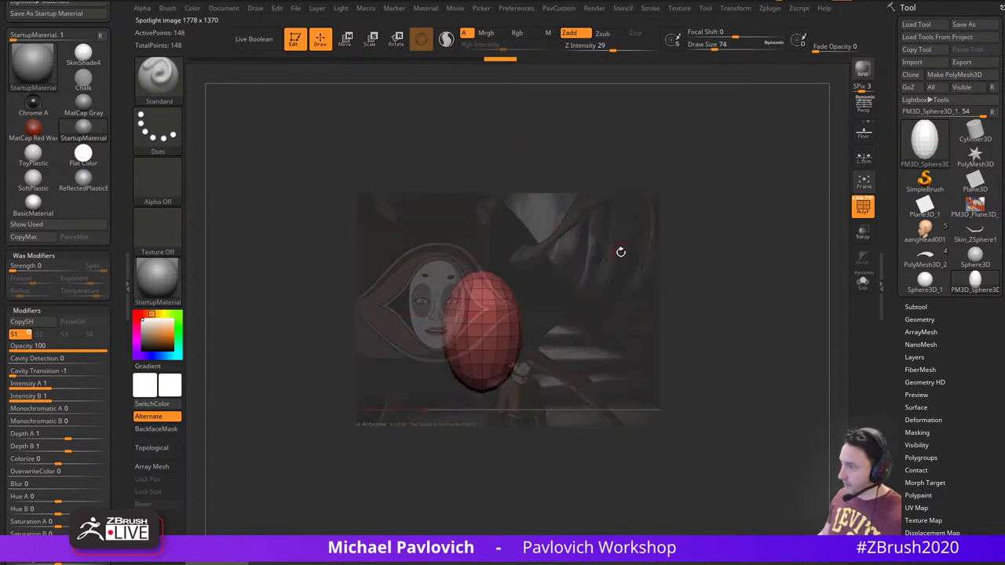
# Enlarge and reposition the koh13 reference in Spotlight, and line the egg mesh up with its front-view face
pyautogui.keyDown('alt'); pyautogui.moveTo(620, 251); pyautogui.dragTo(682, 241); pyautogui.keyUp('alt')
pyautogui.press('z')
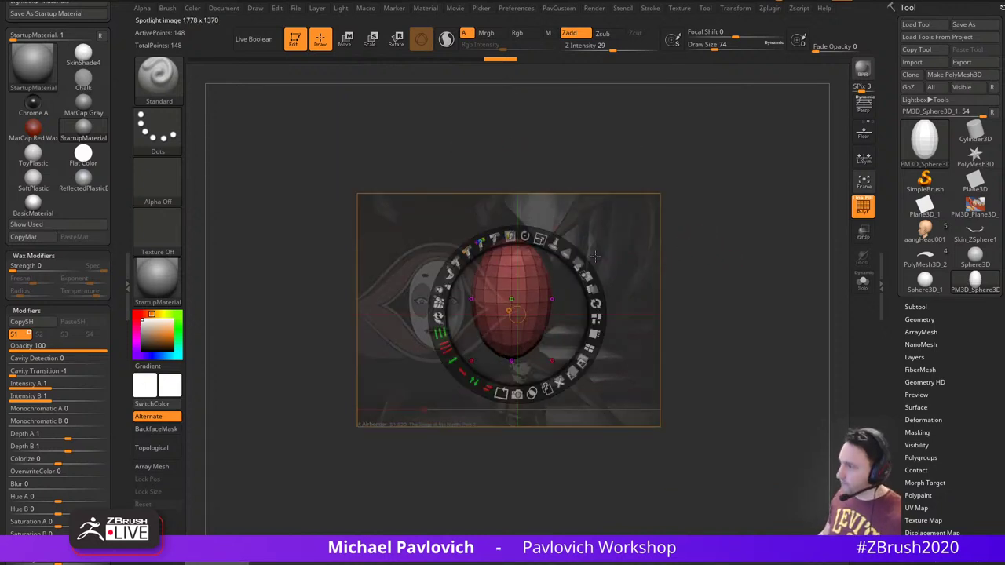
pyautogui.moveTo(536, 237); pyautogui.dragTo(562, 255)
pyautogui.moveTo(636, 226); pyautogui.dragTo(901, 221)
pyautogui.press('z')
pyautogui.keyDown('alt'); pyautogui.moveTo(681, 314); pyautogui.dragTo(845, 315); pyautogui.keyUp('alt')
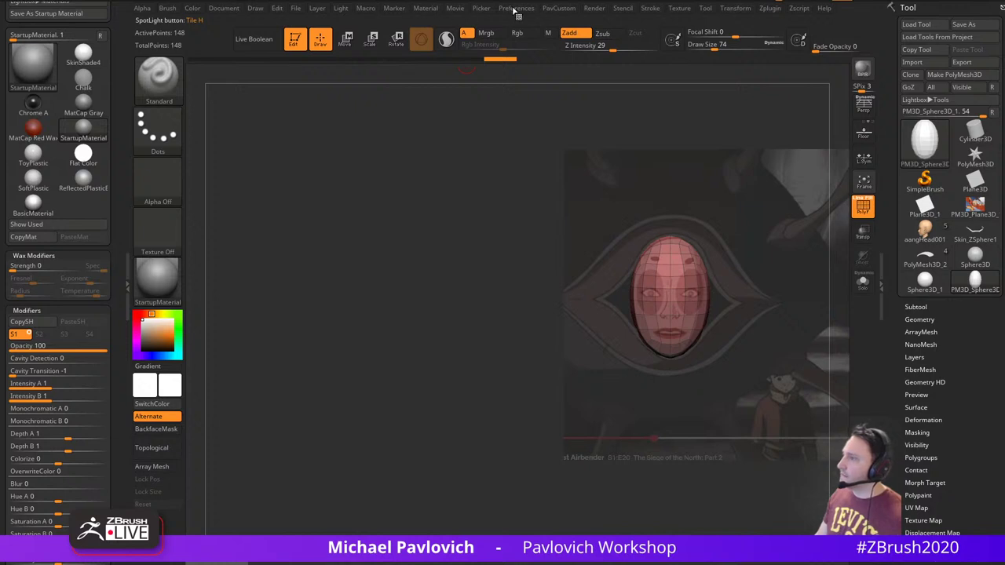
# Show the animation timeline above the canvas
pyautogui.press('2')
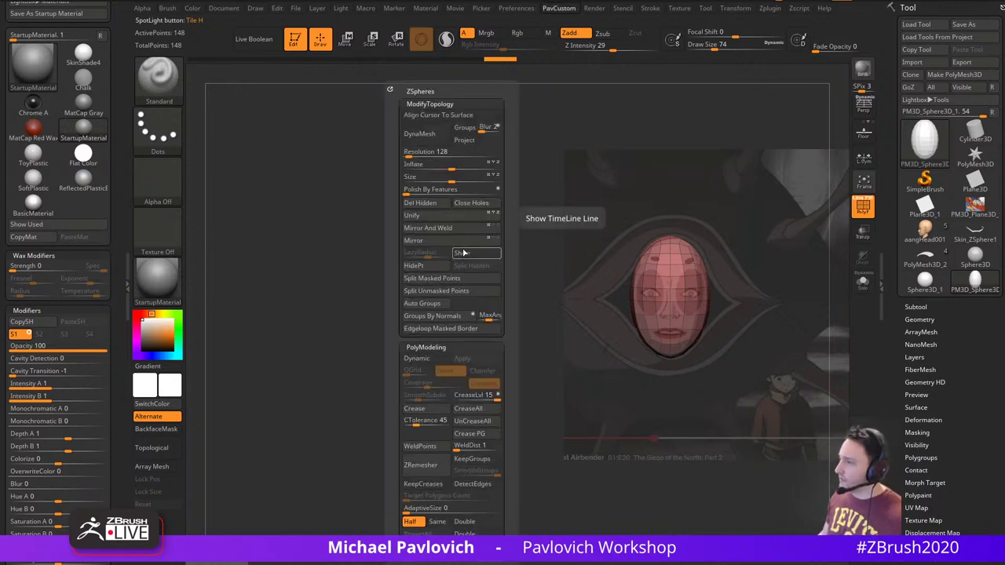
pyautogui.click(469, 252)
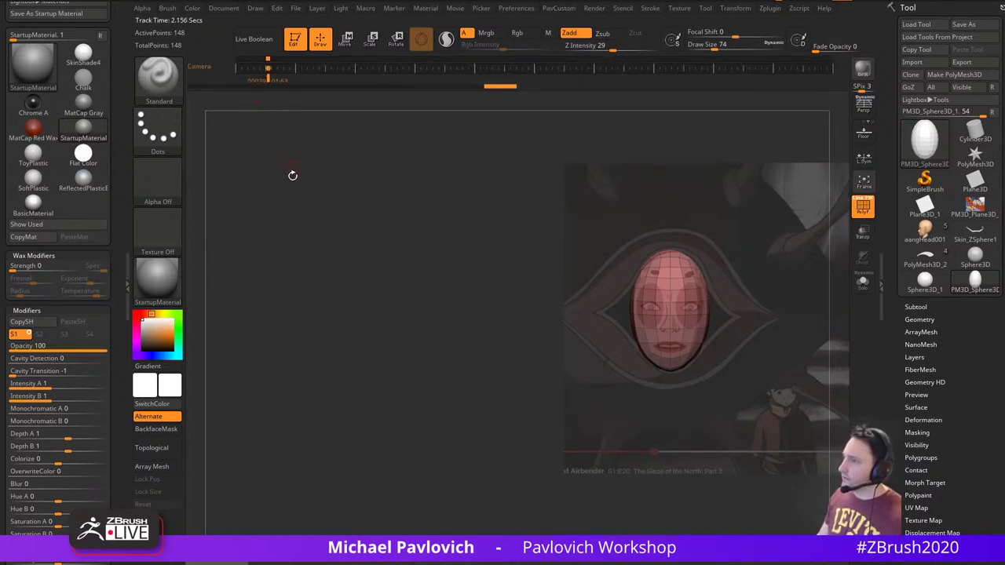
# Select the koh15 texture and add it to Spotlight as a side-view reference
pyautogui.click(679, 7)
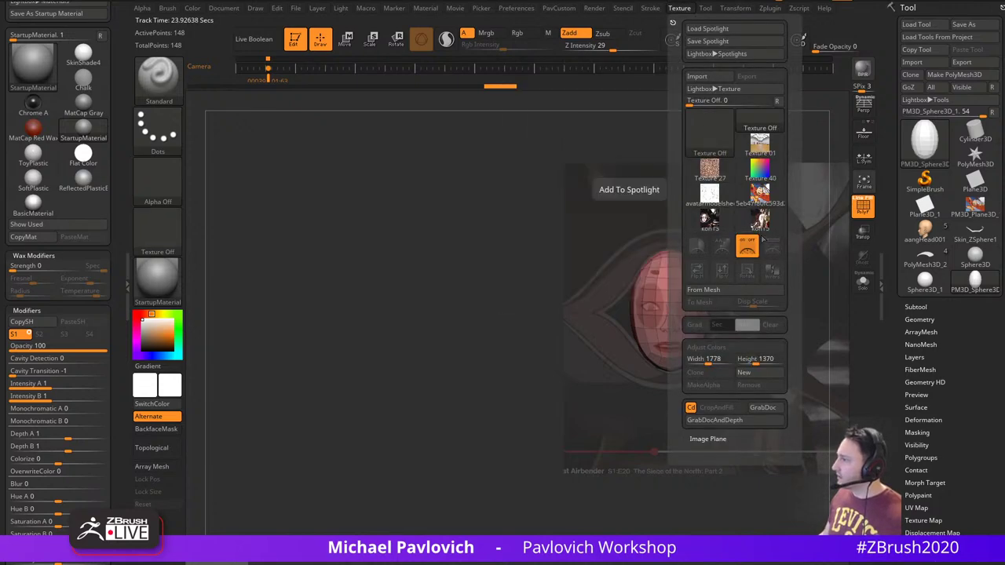
pyautogui.click(761, 239)
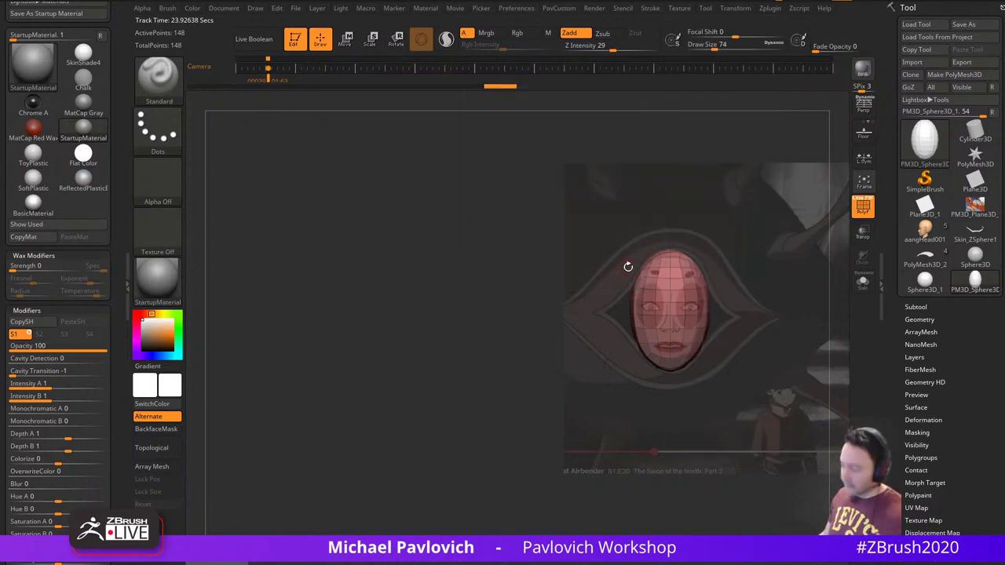
pyautogui.click(680, 8)
pyautogui.click(760, 221)
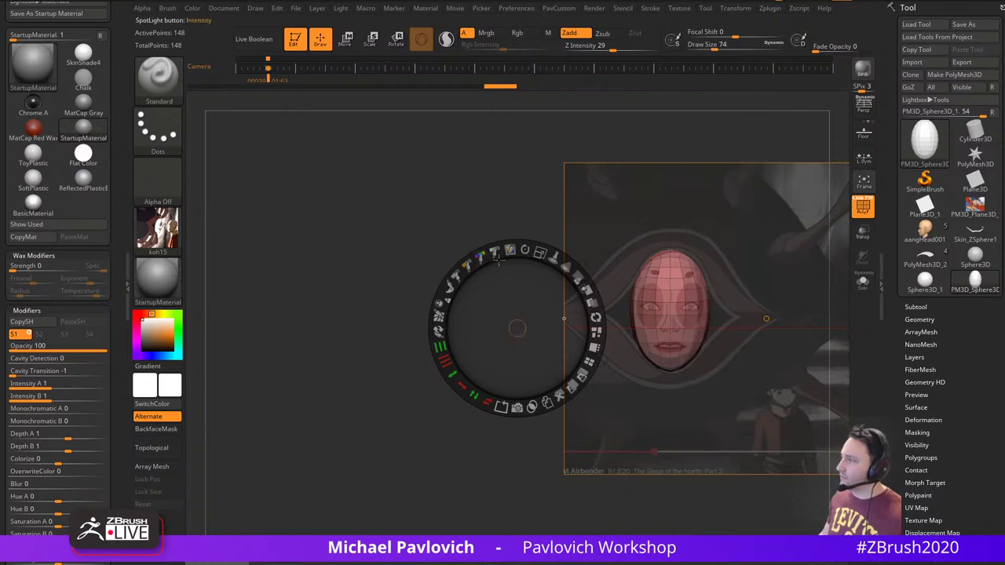
pyautogui.click(736, 9)
pyautogui.click(688, 9)
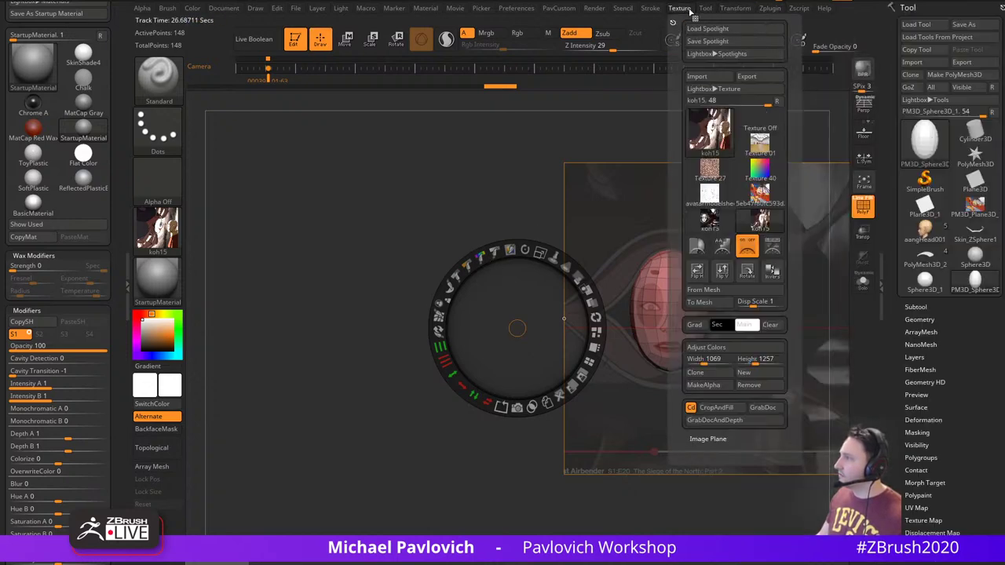
pyautogui.click(771, 248)
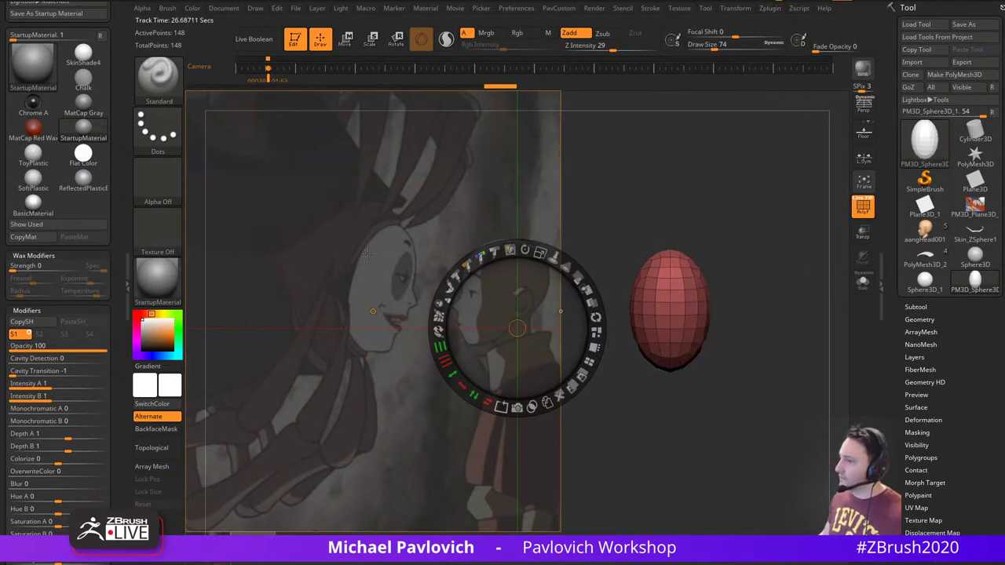
# Arrange the two Spotlight references side by side, with the profile image beside an enlarged front-view face
pyautogui.moveTo(368, 254); pyautogui.dragTo(500, 258)
pyautogui.moveTo(356, 456); pyautogui.dragTo(736, 250)
pyautogui.moveTo(759, 174); pyautogui.dragTo(799, 295)
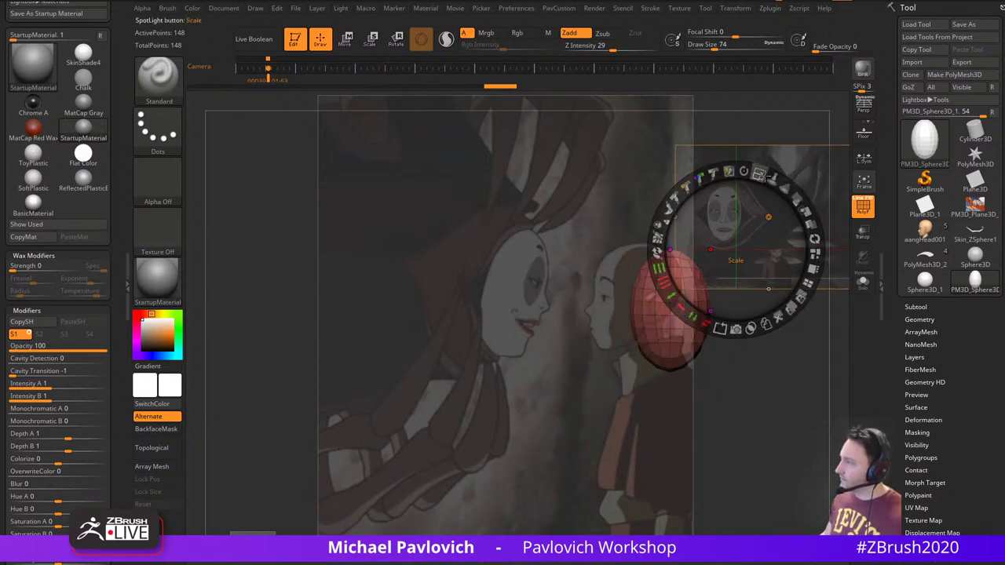
pyautogui.moveTo(764, 175); pyautogui.dragTo(814, 248)
pyautogui.moveTo(758, 256); pyautogui.dragTo(812, 405)
pyautogui.moveTo(528, 311); pyautogui.dragTo(451, 318)
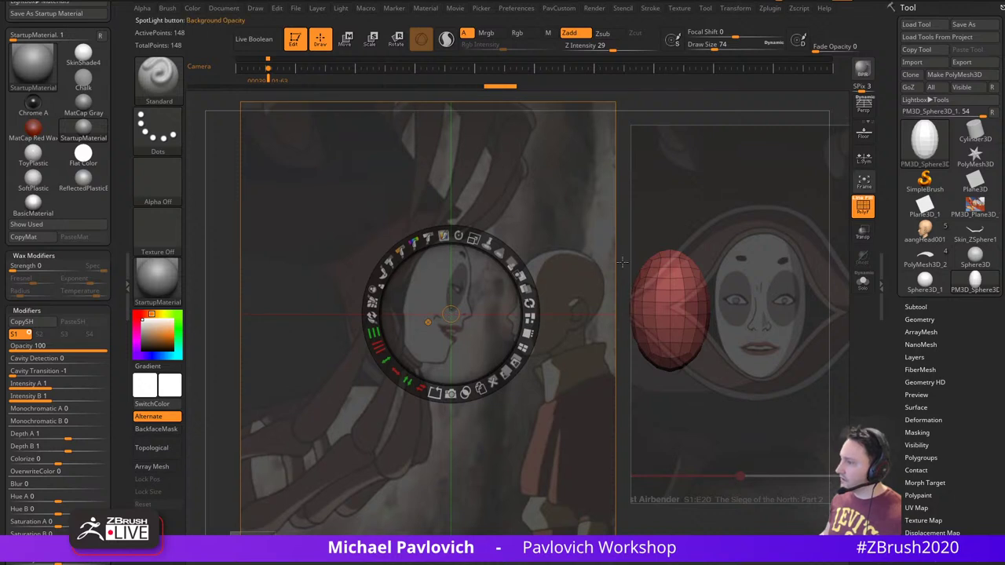
# Leave Spotlight editing and fit the egg mesh over the front-view face in the reference
pyautogui.press('z')
pyautogui.keyDown('alt'); pyautogui.moveTo(765, 289); pyautogui.dragTo(835, 287); pyautogui.keyUp('alt')
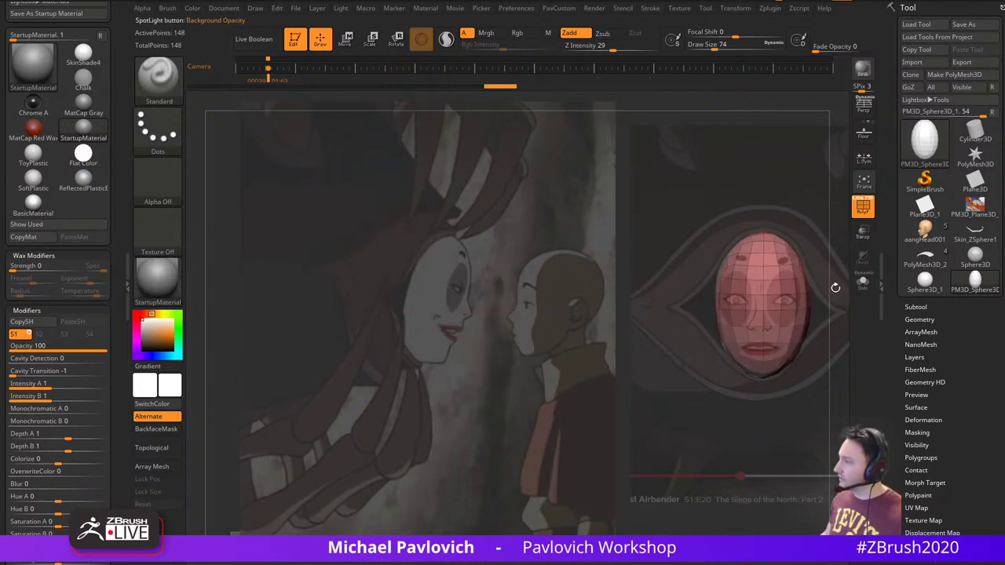
pyautogui.moveTo(822, 205); pyautogui.dragTo(805, 210)
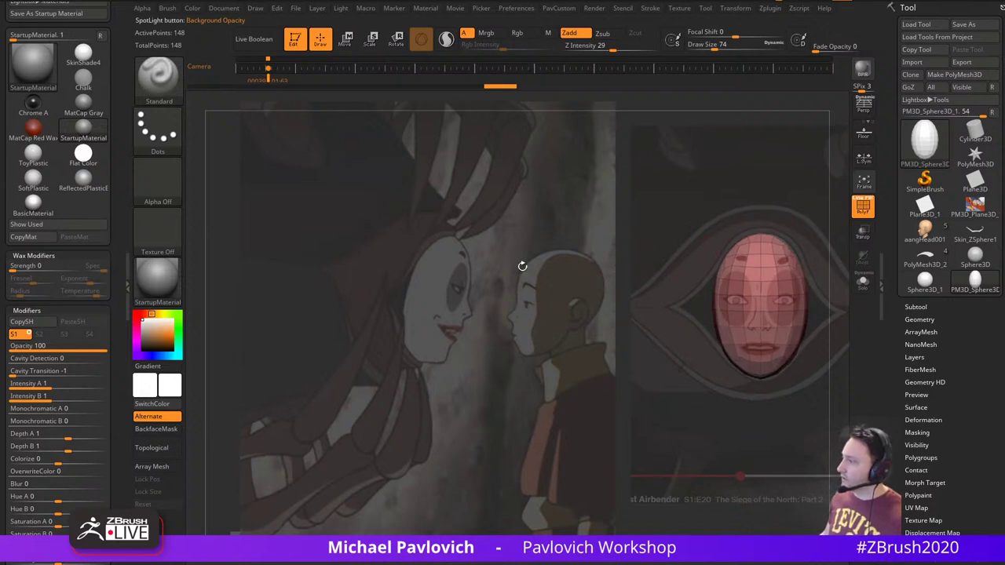
# Shift the reference images sideways and move the egg mesh back into alignment with the front-view face
pyautogui.press('z')
pyautogui.moveTo(758, 192); pyautogui.dragTo(680, 194)
pyautogui.moveTo(438, 263); pyautogui.dragTo(387, 266)
pyautogui.press('z')
pyautogui.keyDown('alt'); pyautogui.moveTo(679, 196); pyautogui.dragTo(600, 197); pyautogui.keyUp('alt')
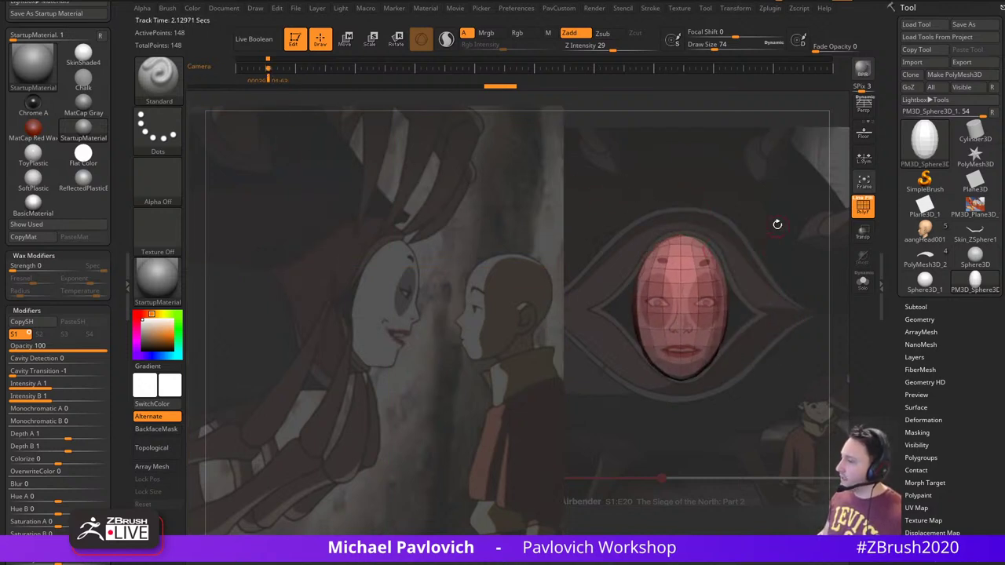
# Place and angle the egg mesh over the profile face drawing and store that view as a timeline camera keyframe
pyautogui.moveTo(777, 225); pyautogui.dragTo(534, 242)
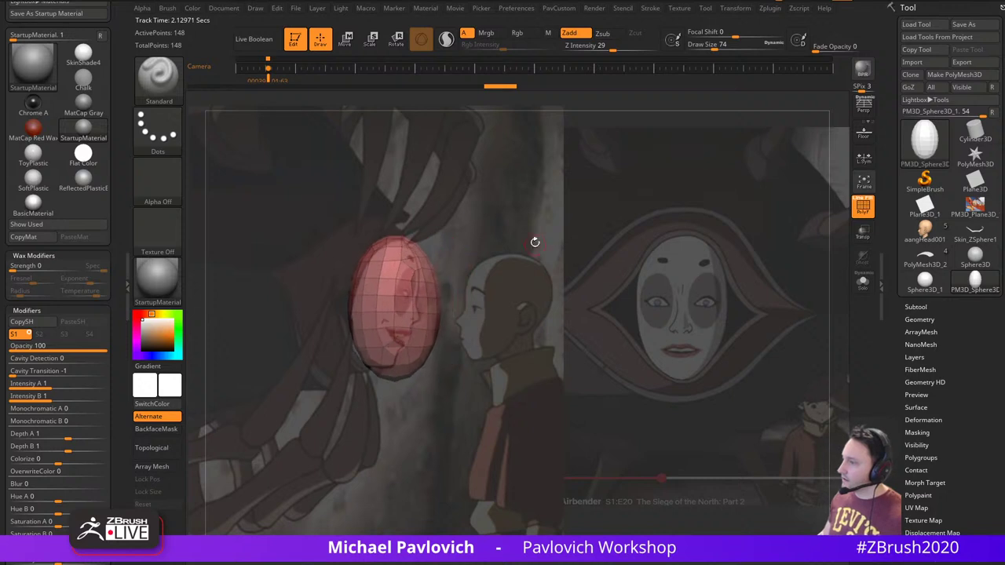
pyautogui.moveTo(492, 269); pyautogui.dragTo(543, 287)
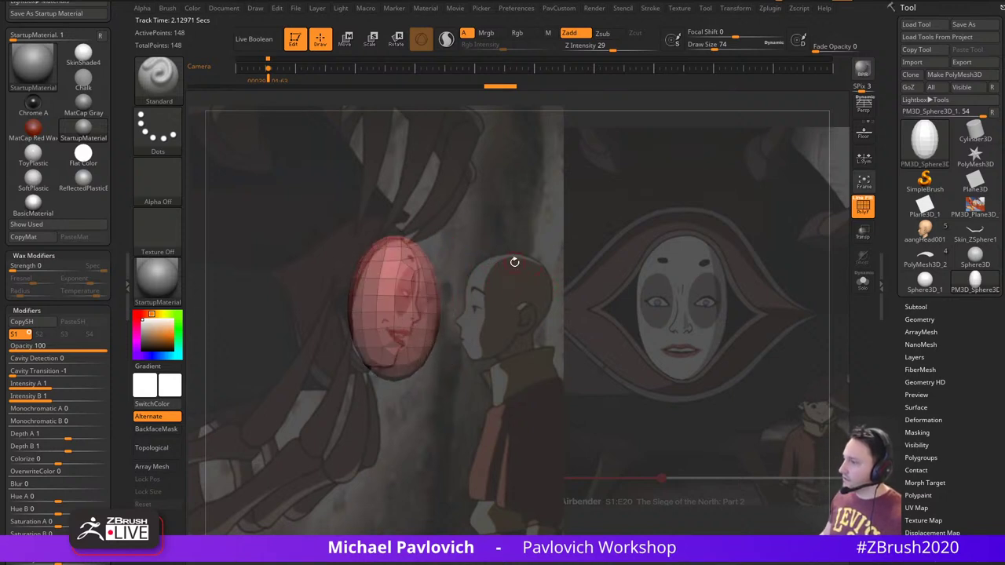
pyautogui.press('w')
pyautogui.moveTo(432, 281)
pyautogui.mouseDown()
pyautogui.moveTo(439, 292)
pyautogui.moveTo(425, 314)
pyautogui.moveTo(411, 312)
pyautogui.moveTo(441, 317)
pyautogui.moveTo(424, 262)
pyautogui.moveTo(388, 268)
pyautogui.mouseUp()
pyautogui.moveTo(337, 264); pyautogui.dragTo(337, 262)
pyautogui.press('q')
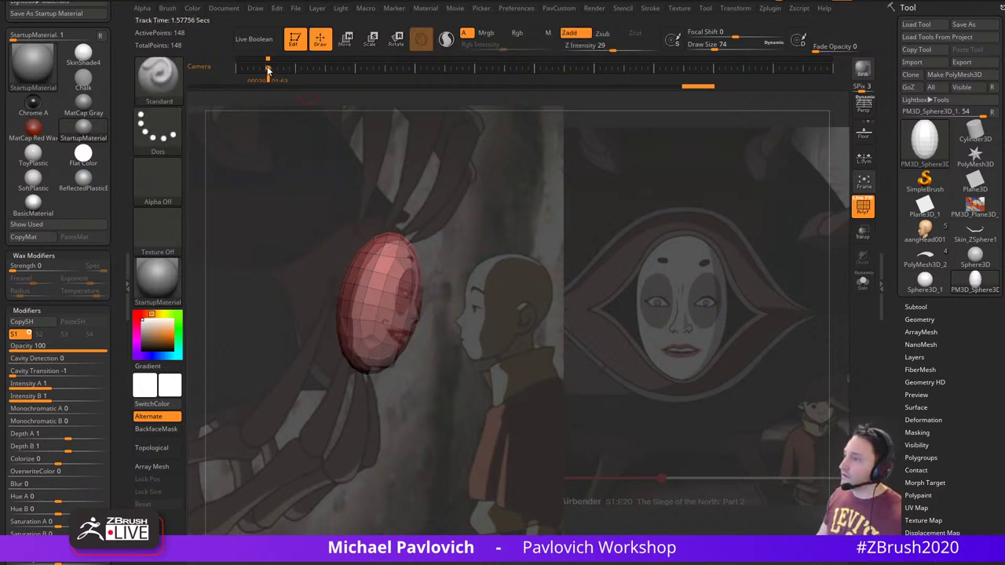
# Align the egg mesh with the front-view face, add a second camera keyframe, and step through the stored views
pyautogui.moveTo(771, 298); pyautogui.dragTo(581, 298)
pyautogui.keyDown('alt'); pyautogui.moveTo(581, 299); pyautogui.dragTo(904, 297); pyautogui.keyUp('alt')
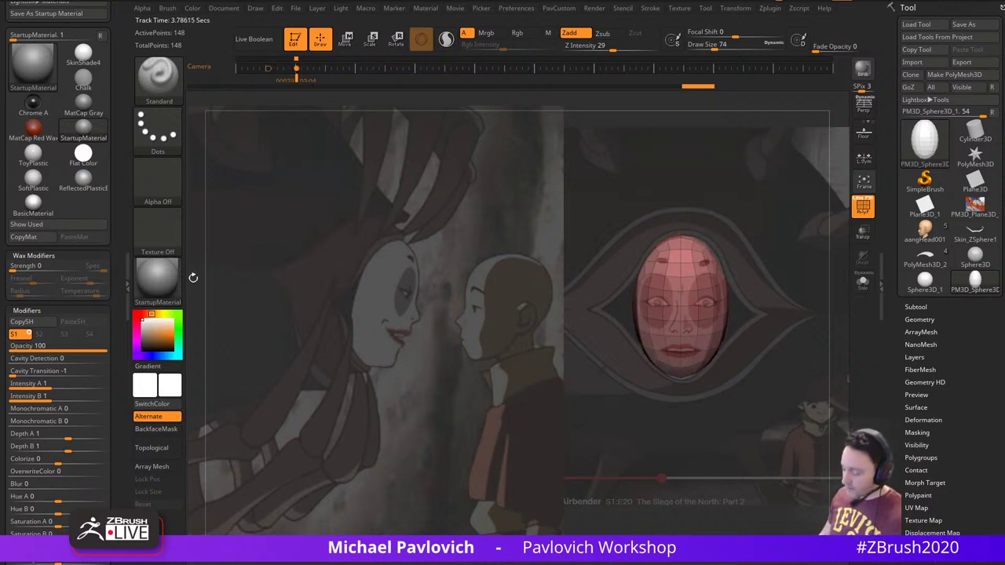
pyautogui.press('Left')
pyautogui.press('Left')
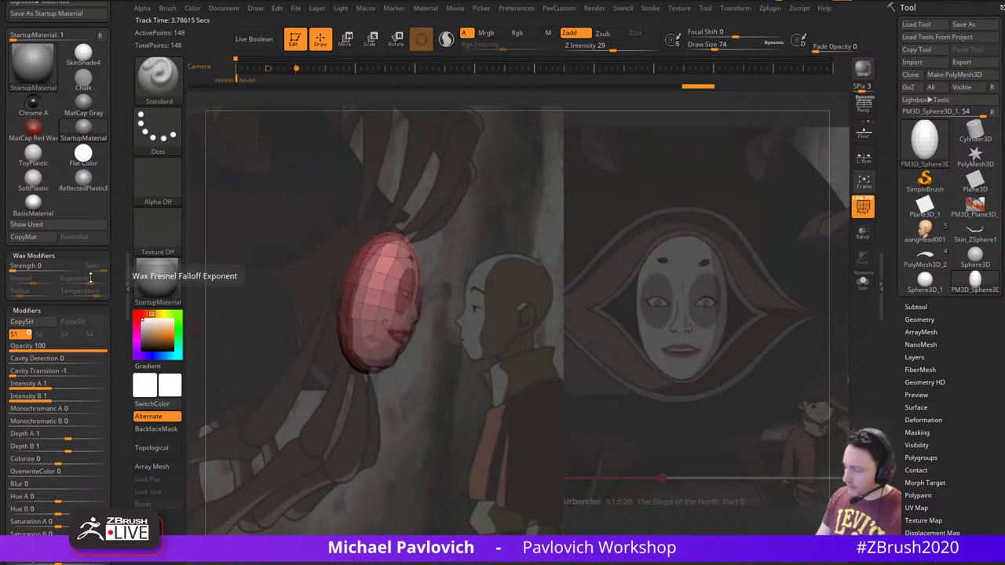
pyautogui.press('Right')
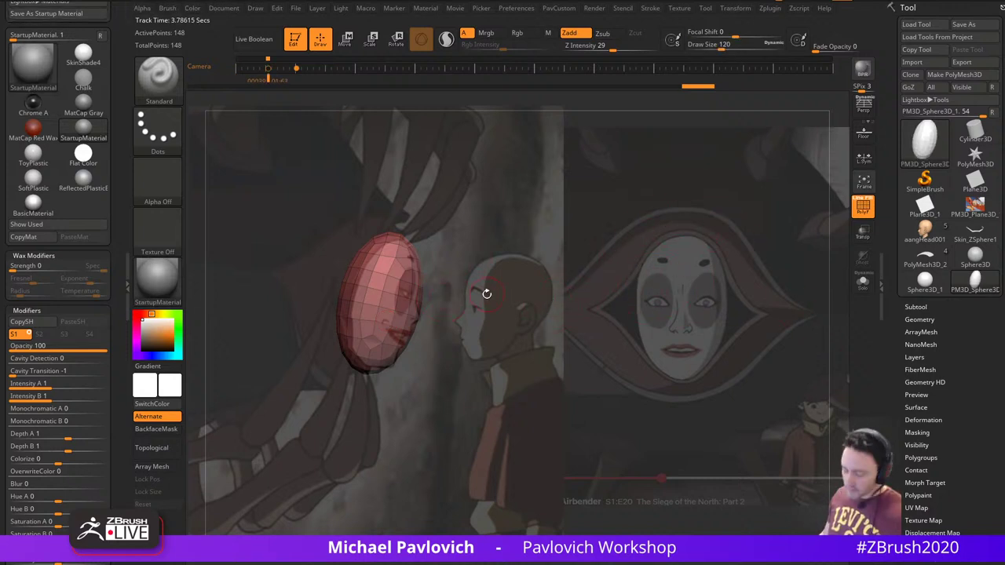
# Duplicate the face egg as a second subtool and move the copy straight back behind the face
pyautogui.hotkey('shift', 'z')
pyautogui.keyDown('shift'); pyautogui.moveTo(578, 281); pyautogui.dragTo(623, 311); pyautogui.keyUp('shift')
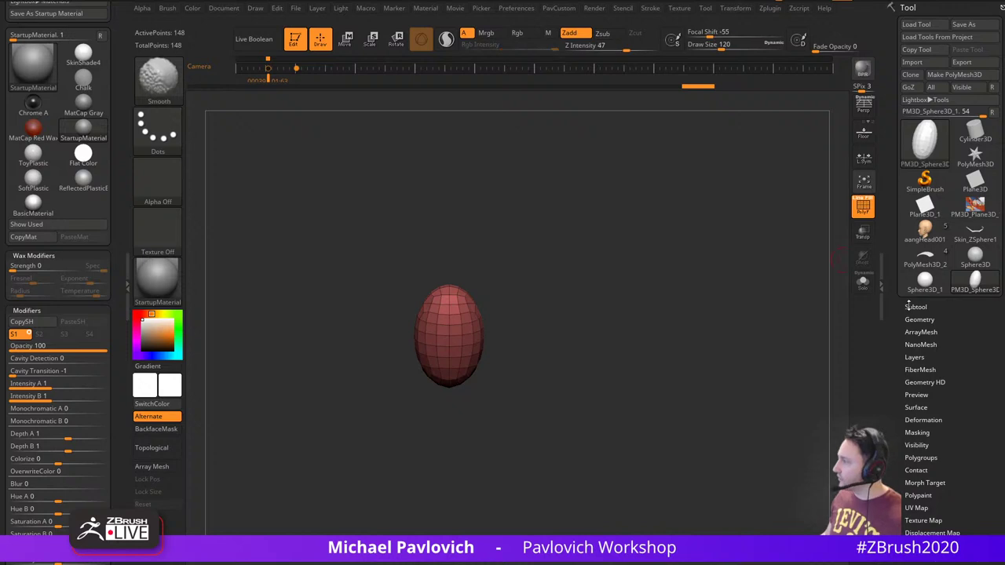
pyautogui.click(911, 306)
pyautogui.click(933, 455)
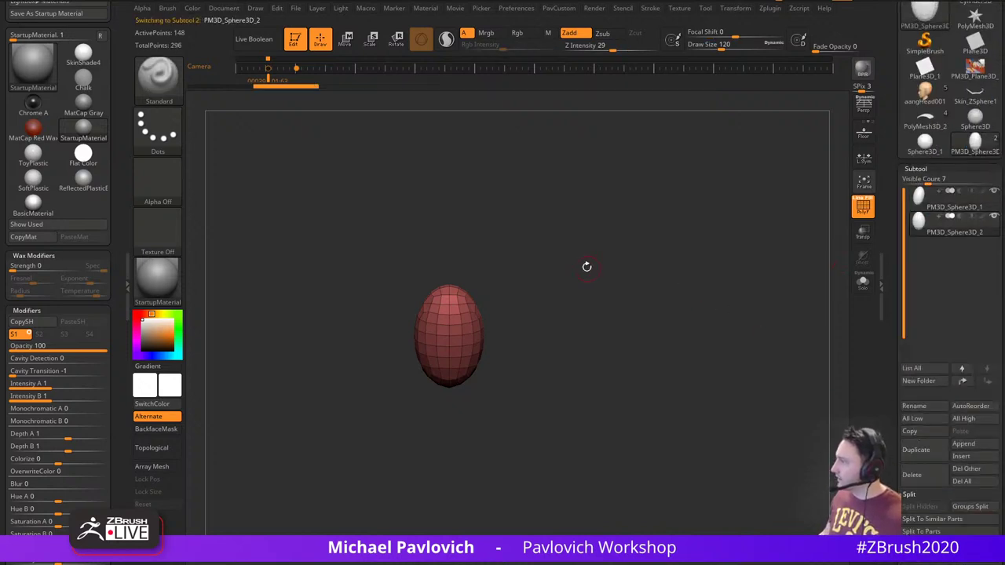
pyautogui.press('w')
pyautogui.moveTo(509, 347); pyautogui.dragTo(495, 345)
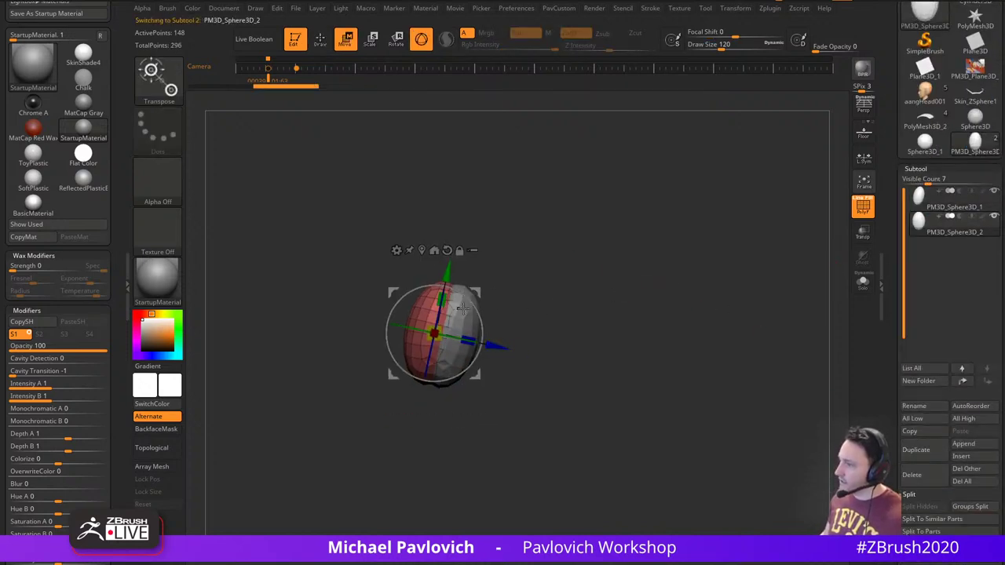
# Show the references in the profile camera view and shift the duplicate egg farther back using the Move brush and gizmo
pyautogui.hotkey('shift', 'z')
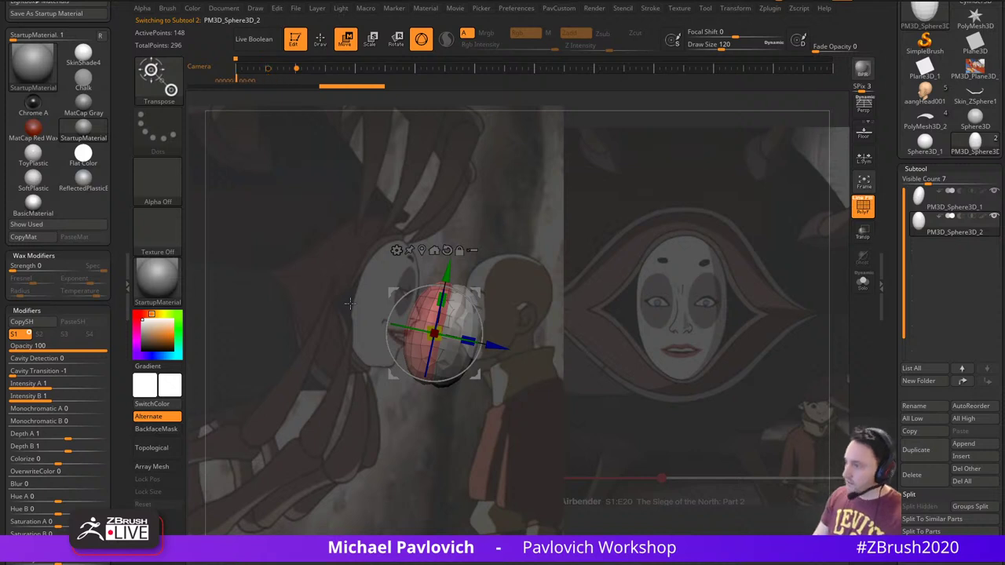
pyautogui.press('Right')
pyautogui.press('q')
pyautogui.press('b')
pyautogui.press('m')
pyautogui.press('v')
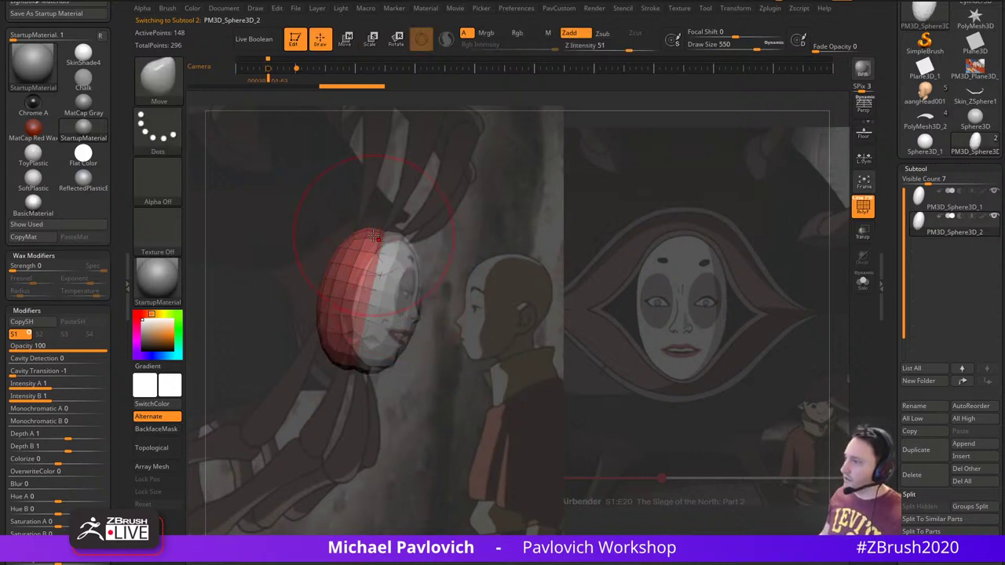
pyautogui.moveTo(373, 236)
pyautogui.mouseDown()
pyautogui.moveTo(405, 199)
pyautogui.moveTo(333, 206)
pyautogui.mouseUp()
pyautogui.press('w')
pyautogui.moveTo(393, 306)
pyautogui.mouseDown()
pyautogui.moveTo(491, 341)
pyautogui.moveTo(322, 290)
pyautogui.moveTo(350, 296)
pyautogui.mouseUp()
# Set the Move brush draw size to 704 and pull the duplicate's top and back far out into a large head mass
pyautogui.press('q')
pyautogui.press('s')
pyautogui.moveTo(339, 233); pyautogui.dragTo(348, 233)
pyautogui.moveTo(338, 157)
pyautogui.mouseDown()
pyautogui.moveTo(288, 141)
pyautogui.moveTo(267, 95)
pyautogui.mouseUp()
pyautogui.moveTo(234, 170)
pyautogui.mouseDown()
pyautogui.moveTo(208, 183)
pyautogui.moveTo(191, 177)
pyautogui.mouseUp()
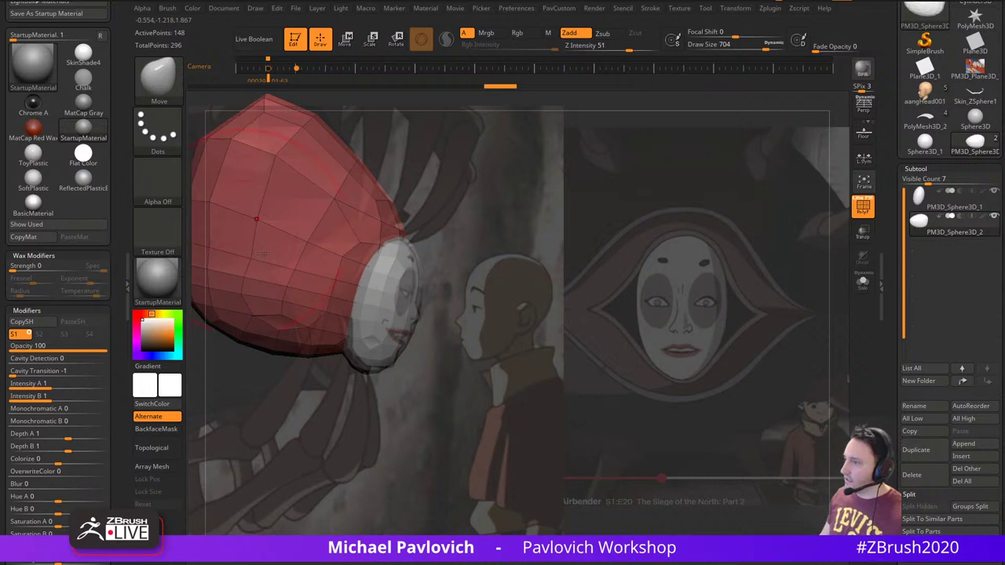
# Pull the head mass's underside downward with the Move brush at draw size 639 and compare both stored camera views
pyautogui.moveTo(325, 350); pyautogui.dragTo(315, 394)
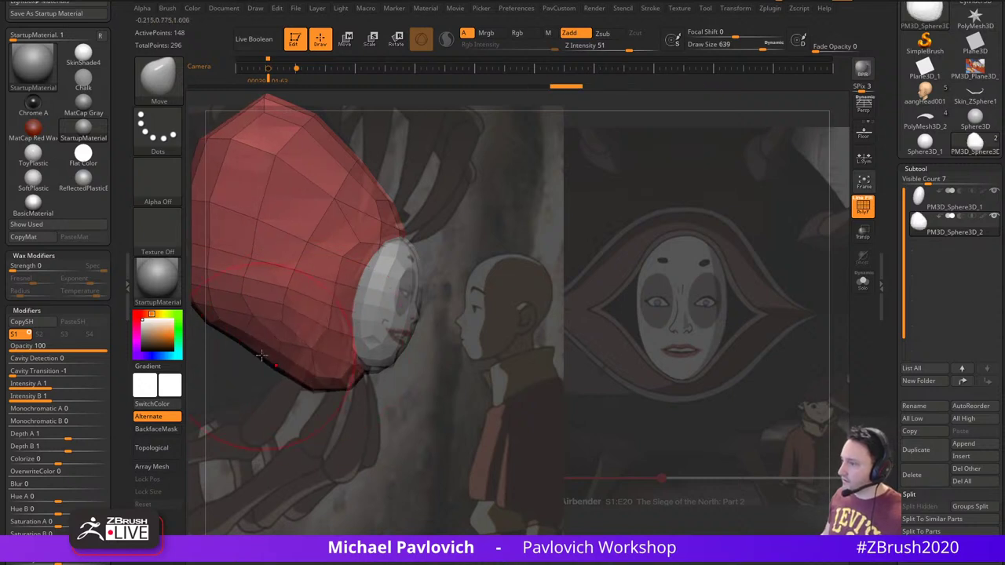
pyautogui.moveTo(263, 359); pyautogui.dragTo(248, 396)
pyautogui.moveTo(211, 352); pyautogui.dragTo(199, 406)
pyautogui.moveTo(190, 211); pyautogui.dragTo(197, 236)
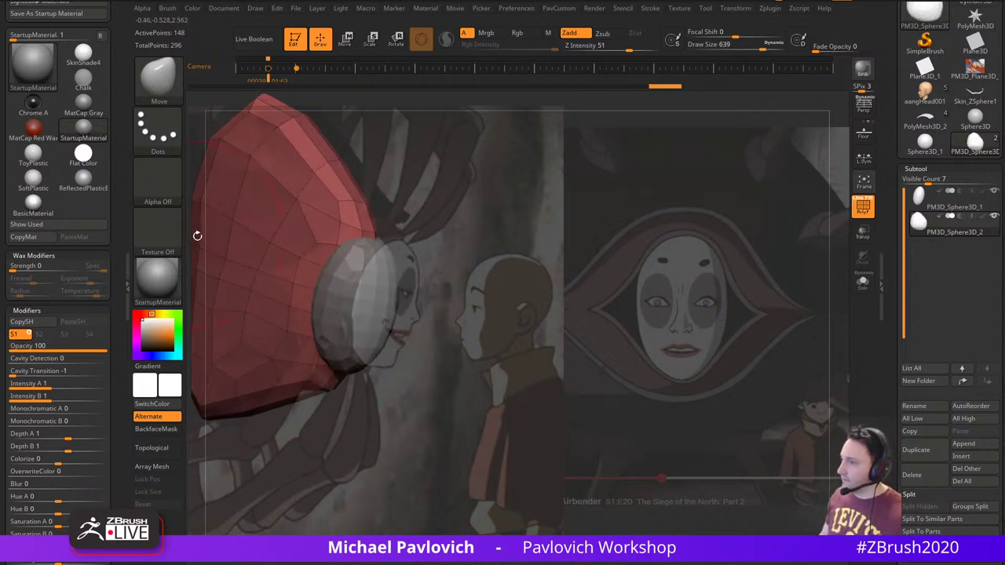
pyautogui.press('Right')
pyautogui.press('Left')
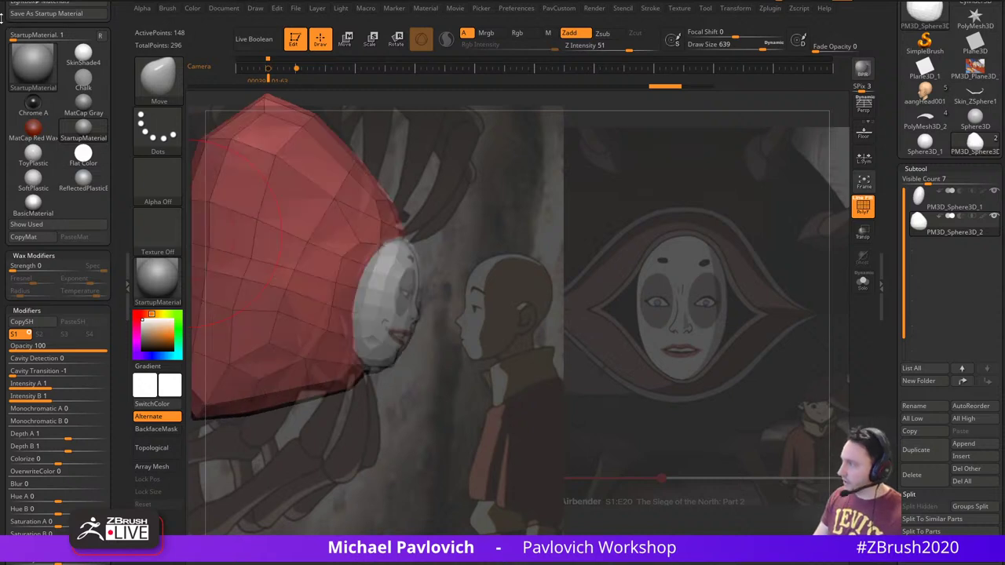
# In the front camera view, realign the gizmo, center it on the unmasked head mass, and scale the mass much wider
pyautogui.press('Right')
pyautogui.press('w')
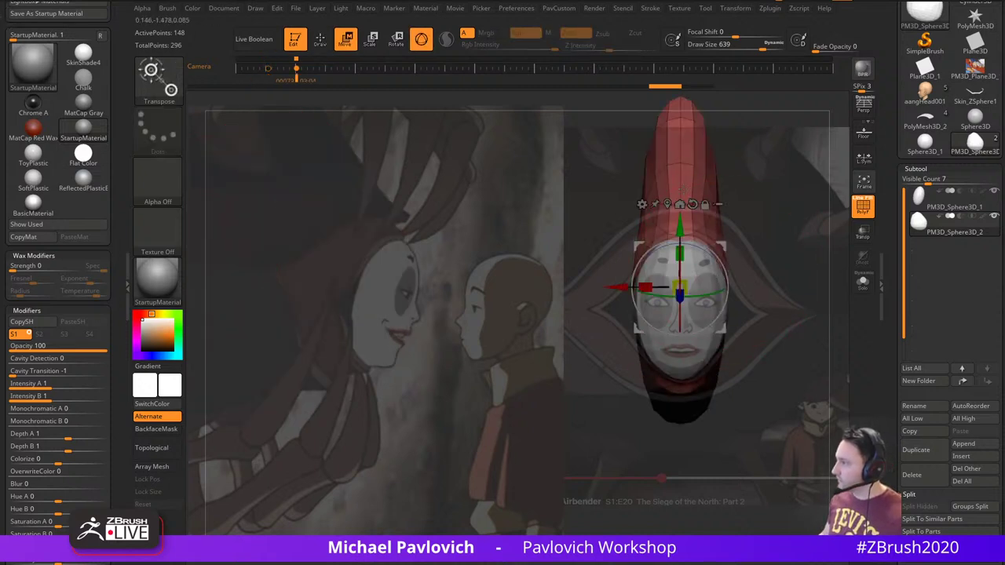
pyautogui.keyDown('alt'); pyautogui.moveTo(680, 162); pyautogui.dragTo(717, 165); pyautogui.keyUp('alt')
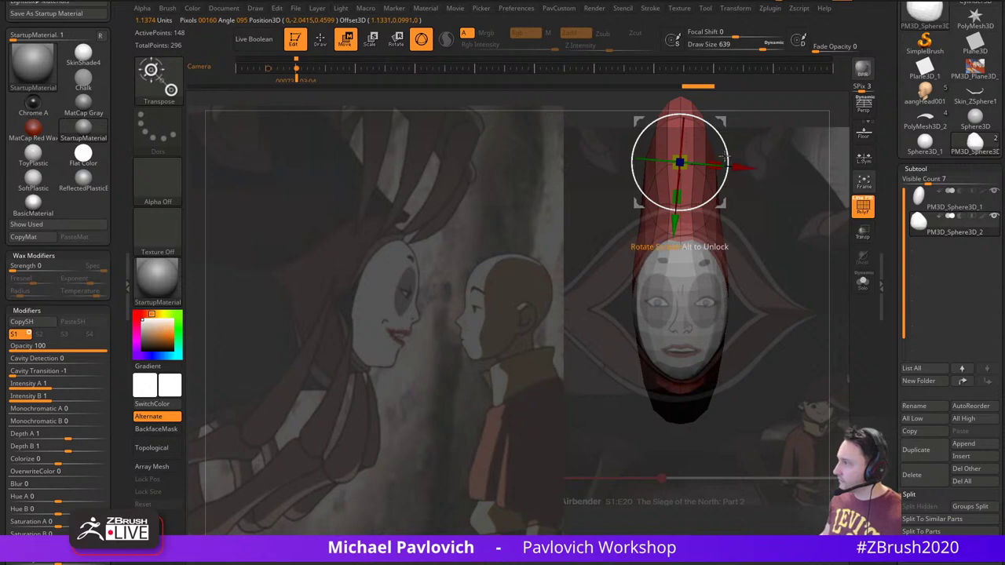
pyautogui.keyDown('alt'); pyautogui.moveTo(728, 159); pyautogui.dragTo(730, 153); pyautogui.keyUp('alt')
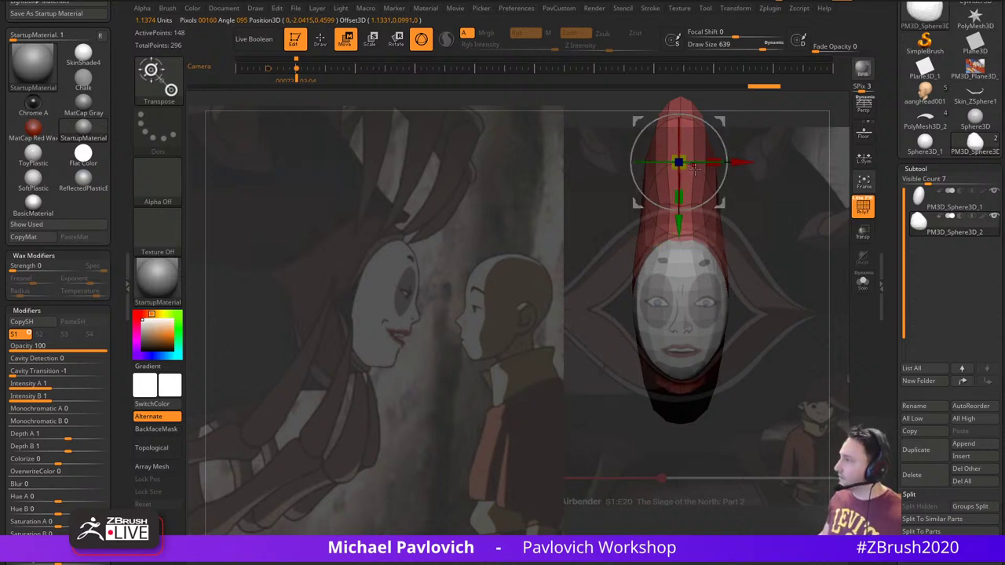
pyautogui.keyDown('alt'); pyautogui.moveTo(720, 204); pyautogui.dragTo(706, 329); pyautogui.keyUp('alt')
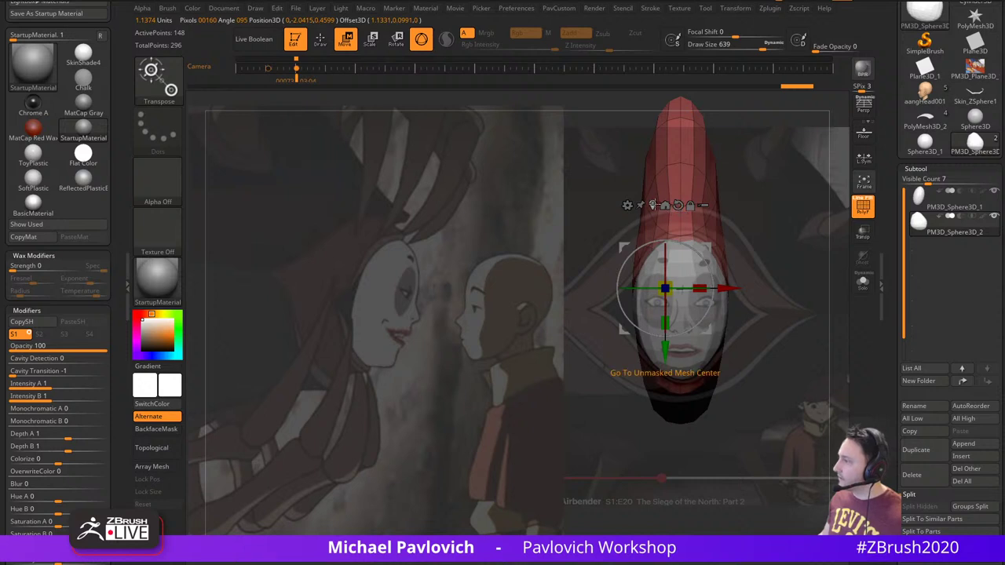
pyautogui.click(653, 205)
pyautogui.moveTo(715, 260); pyautogui.dragTo(824, 259)
# Push the head mass's upper and outer sides outward using the Move brush at draw size 704
pyautogui.press('q')
pyautogui.press('s')
pyautogui.moveTo(564, 206); pyautogui.dragTo(570, 206)
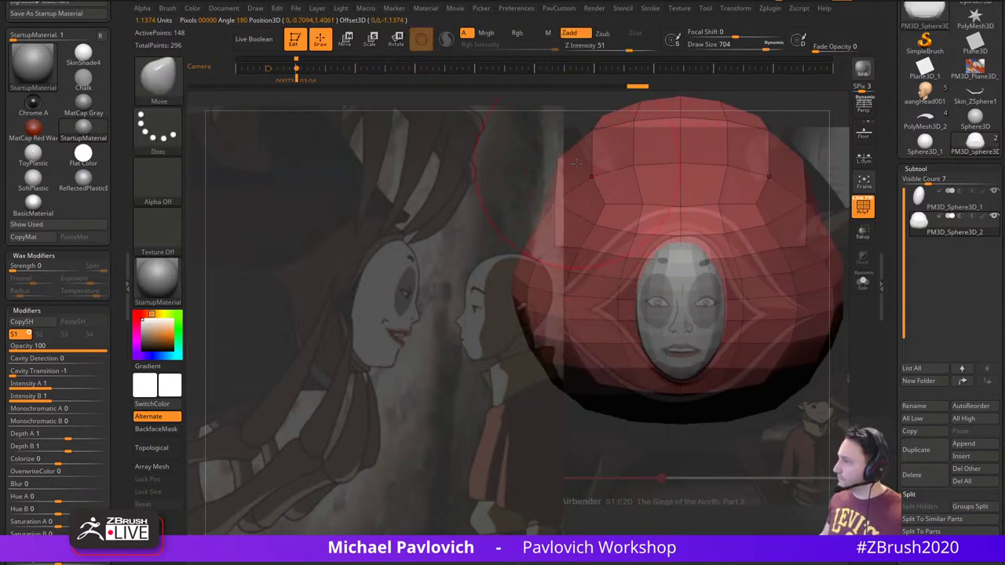
pyautogui.moveTo(577, 164); pyautogui.dragTo(565, 158)
pyautogui.moveTo(554, 210); pyautogui.dragTo(541, 213)
pyautogui.moveTo(824, 286); pyautogui.dragTo(837, 289)
pyautogui.moveTo(819, 341); pyautogui.dragTo(828, 347)
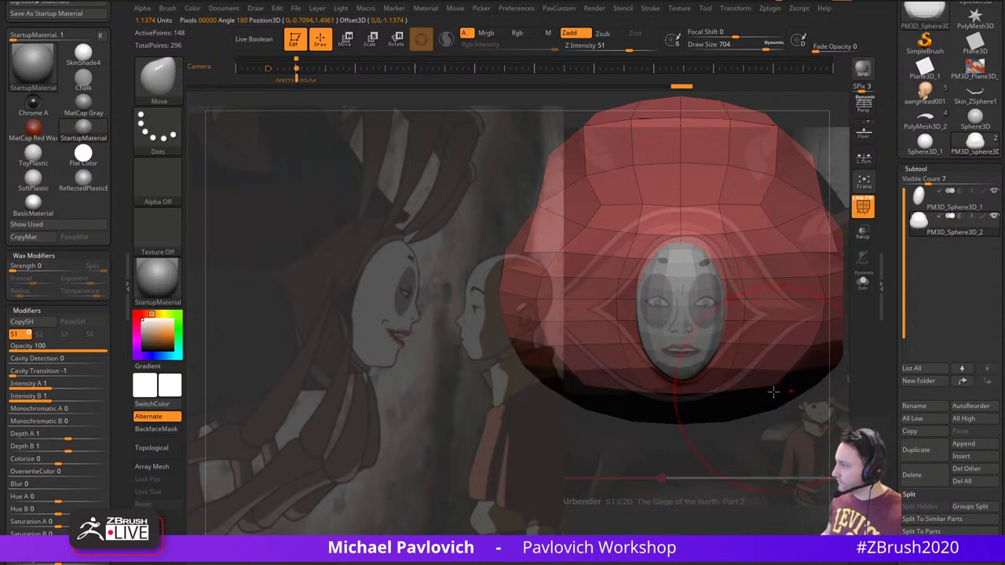
# Extend the head mass's bottom center and lower sides, and adjust its upper side inward with the Move brush
pyautogui.moveTo(773, 392); pyautogui.dragTo(770, 403)
pyautogui.moveTo(701, 417); pyautogui.dragTo(687, 455)
pyautogui.moveTo(750, 408); pyautogui.dragTo(756, 417)
pyautogui.moveTo(803, 376); pyautogui.dragTo(824, 368)
pyautogui.moveTo(839, 301); pyautogui.dragTo(841, 286)
pyautogui.keyDown('shift'); pyautogui.moveTo(849, 191); pyautogui.dragTo(835, 186); pyautogui.keyUp('shift')
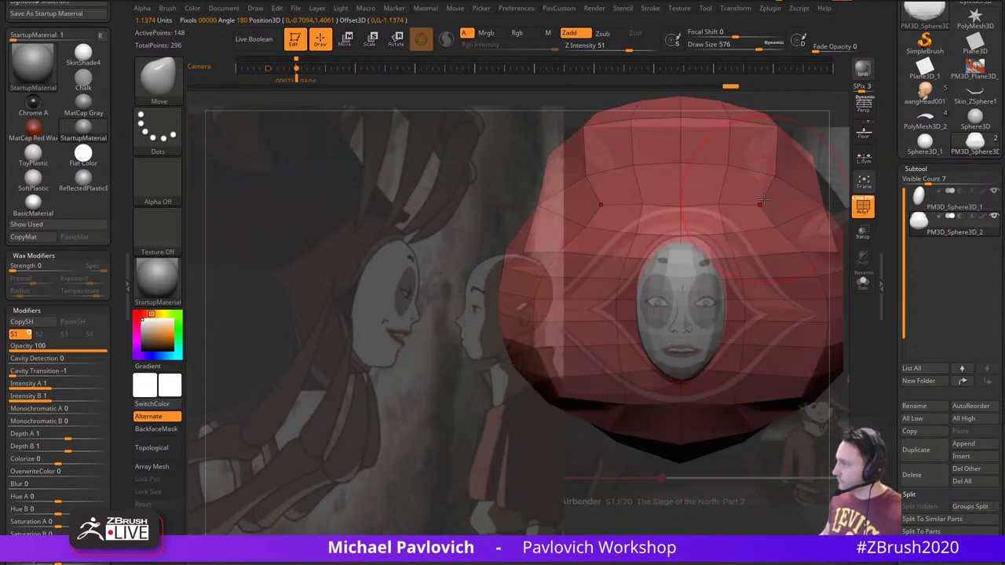
pyautogui.moveTo(764, 200)
pyautogui.mouseDown()
pyautogui.moveTo(847, 200)
pyautogui.moveTo(729, 201)
pyautogui.moveTo(723, 213)
pyautogui.mouseUp()
# Switch to the Standard brush and hide the reference images to view the meshes alone
pyautogui.press('b')
pyautogui.press('s')
pyautogui.press('t')
pyautogui.hotkey('shift', 'z')
pyautogui.moveTo(793, 220)
pyautogui.keyDown('alt'); pyautogui.mouseDown()
pyautogui.moveTo(741, 226)
pyautogui.moveTo(755, 242)
pyautogui.mouseUp(); pyautogui.keyUp('alt')
# Try to set the DynaMesh Blur to 0
pyautogui.press('2')
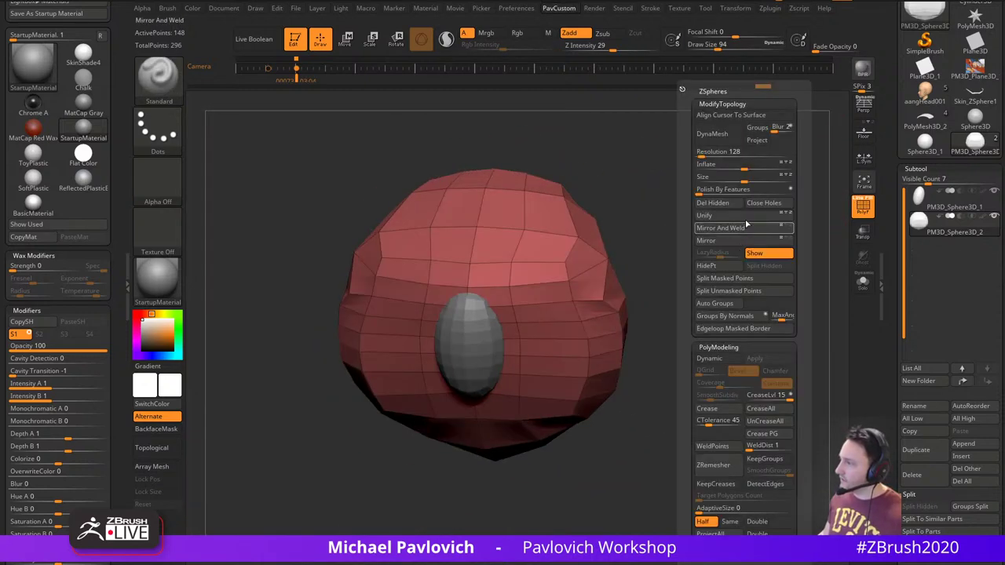
pyautogui.click(776, 129)
pyautogui.write('0')
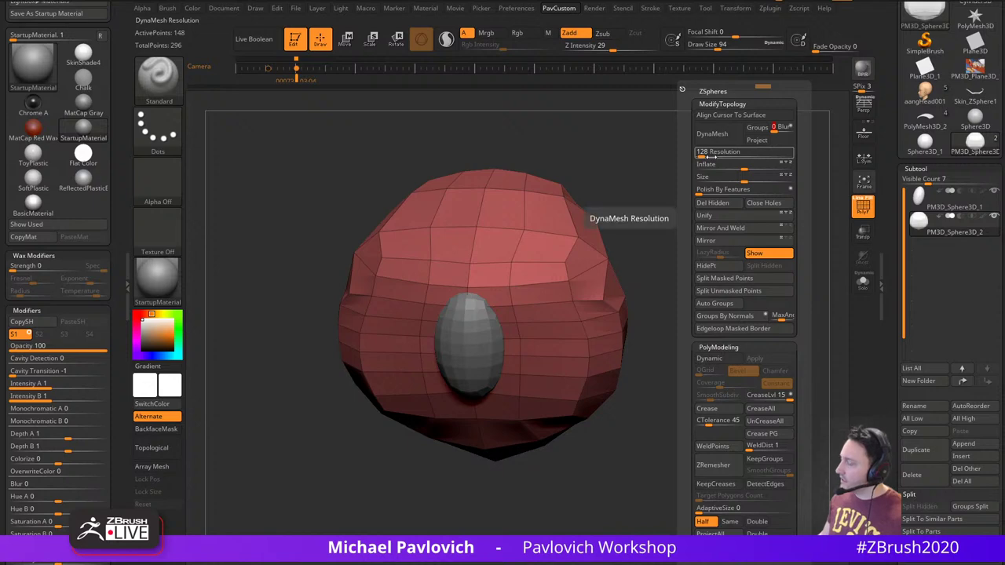
pyautogui.moveTo(637, 210); pyautogui.dragTo(723, 192)
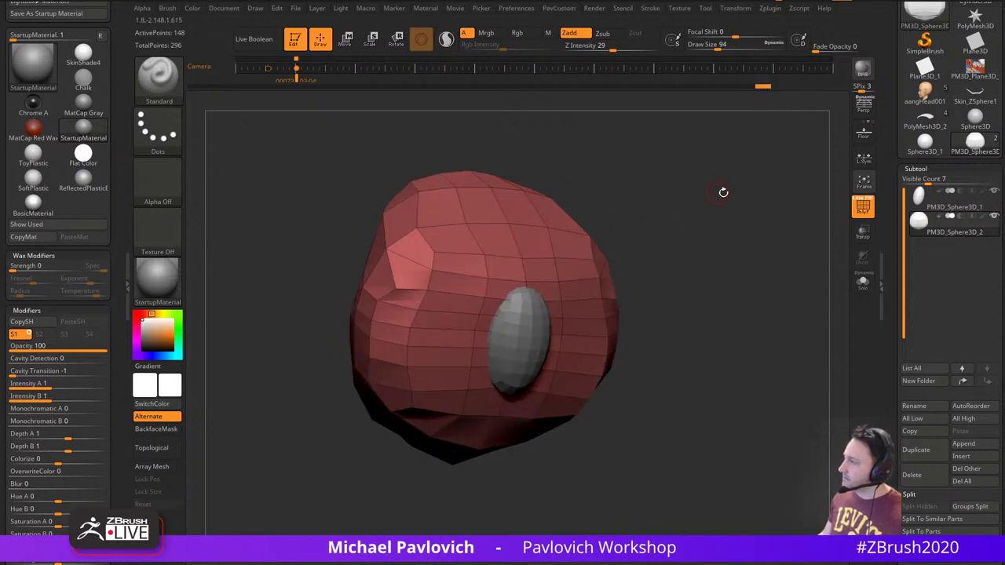
# Merge the face egg and the head mass into one subtool and unify its size
pyautogui.click(951, 205)
pyautogui.hotkey('ctrl', 'e')
pyautogui.moveTo(765, 239); pyautogui.dragTo(753, 247)
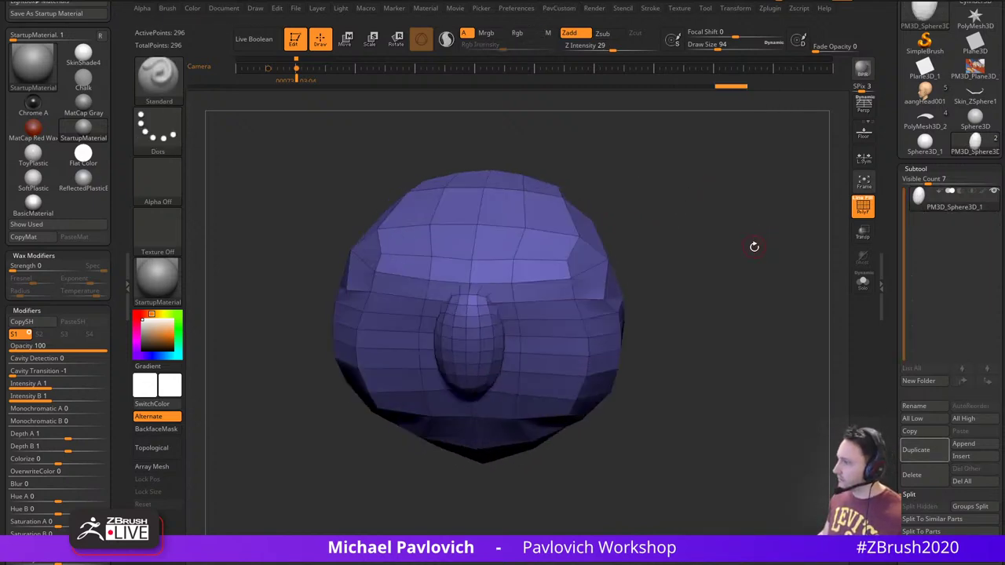
pyautogui.press('2')
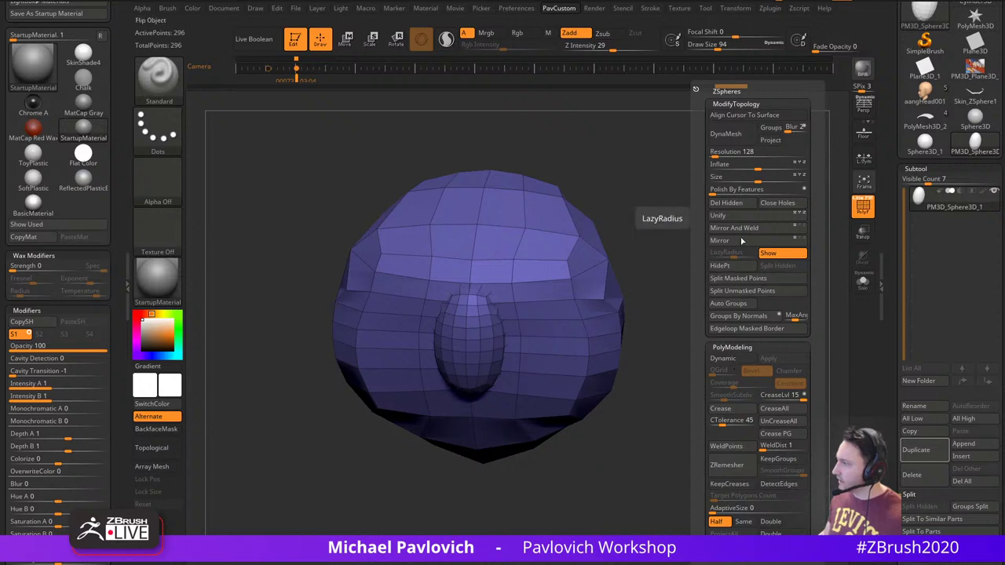
pyautogui.click(731, 216)
pyautogui.press('2')
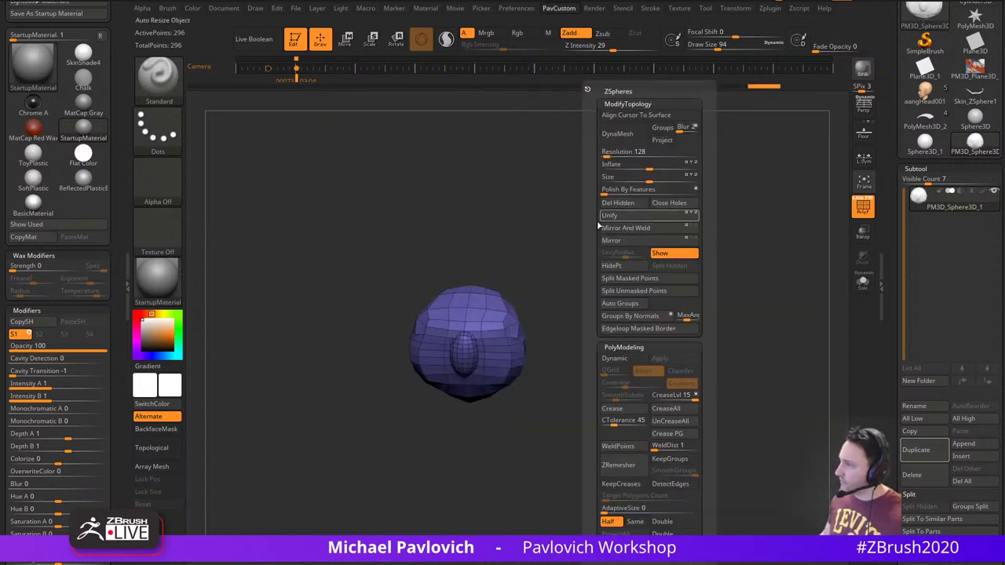
# Isolate the whole head mass and split the hidden face egg into its own subtool
pyautogui.press('f')
pyautogui.press('f')
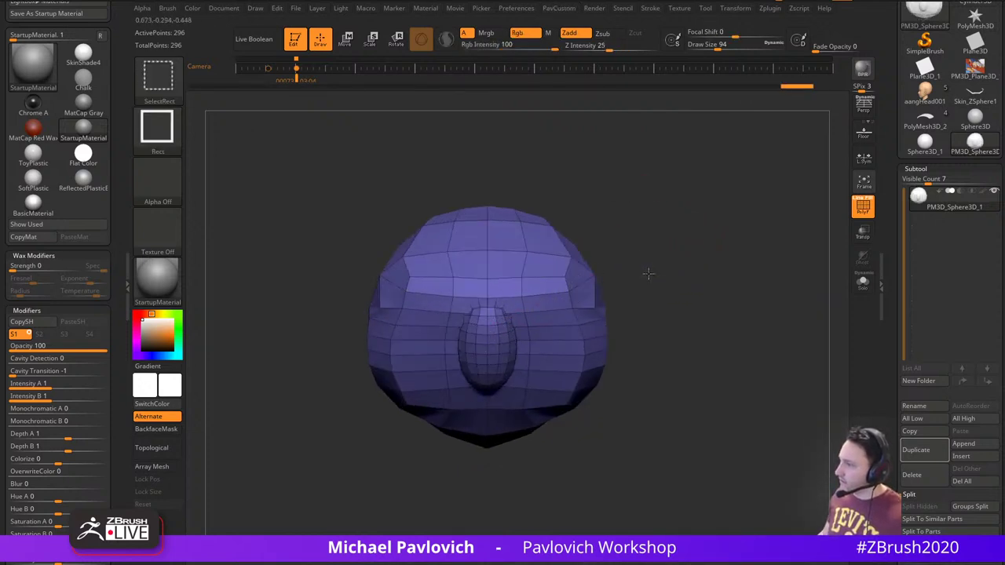
pyautogui.keyDown('ctrl'); pyautogui.keyDown('shift'); pyautogui.moveTo(656, 235); pyautogui.dragTo(565, 326); pyautogui.keyUp('shift'); pyautogui.keyUp('ctrl')
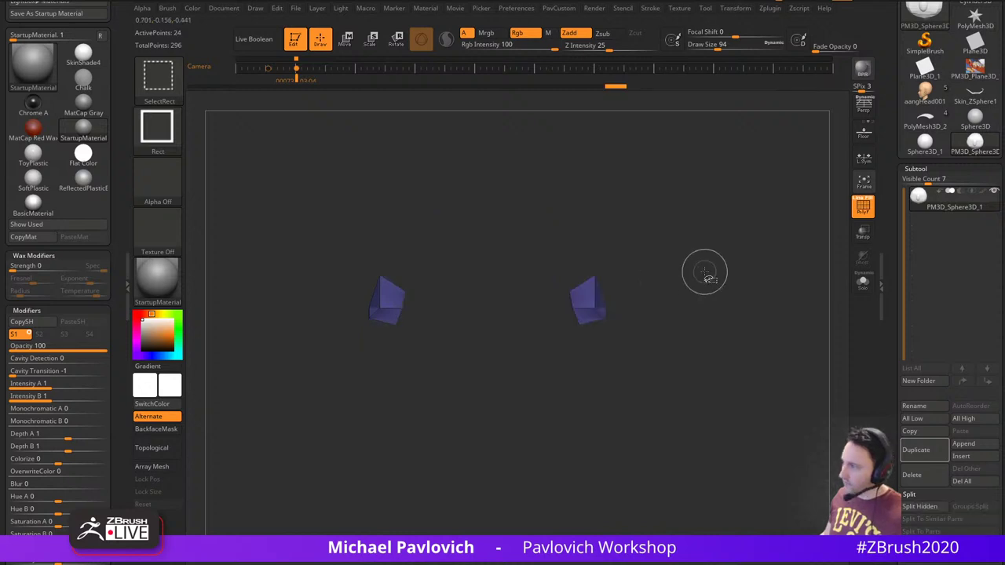
pyautogui.hotkey('ctrl', 'shift', 'a')
pyautogui.press('2')
pyautogui.click(740, 264)
# Set the brush draw size to 35, select the head mass subtool, and DynaMesh it at resolution 128
pyautogui.press('s')
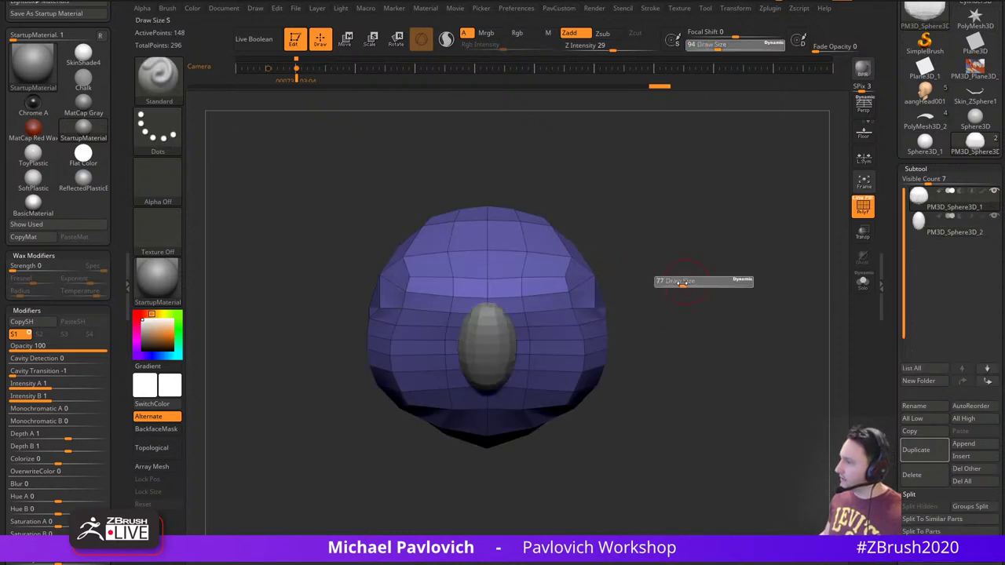
pyautogui.moveTo(565, 305)
pyautogui.keyDown('ctrl'); pyautogui.mouseDown(button='right')
pyautogui.moveTo(684, 267)
pyautogui.moveTo(697, 273)
pyautogui.mouseUp(button='right'); pyautogui.keyUp('ctrl')
pyautogui.press('s')
pyautogui.moveTo(697, 274); pyautogui.dragTo(692, 273)
pyautogui.moveTo(686, 268)
pyautogui.mouseDown(button='right')
pyautogui.moveTo(781, 256)
pyautogui.moveTo(711, 274)
pyautogui.mouseUp(button='right')
pyautogui.click(945, 236)
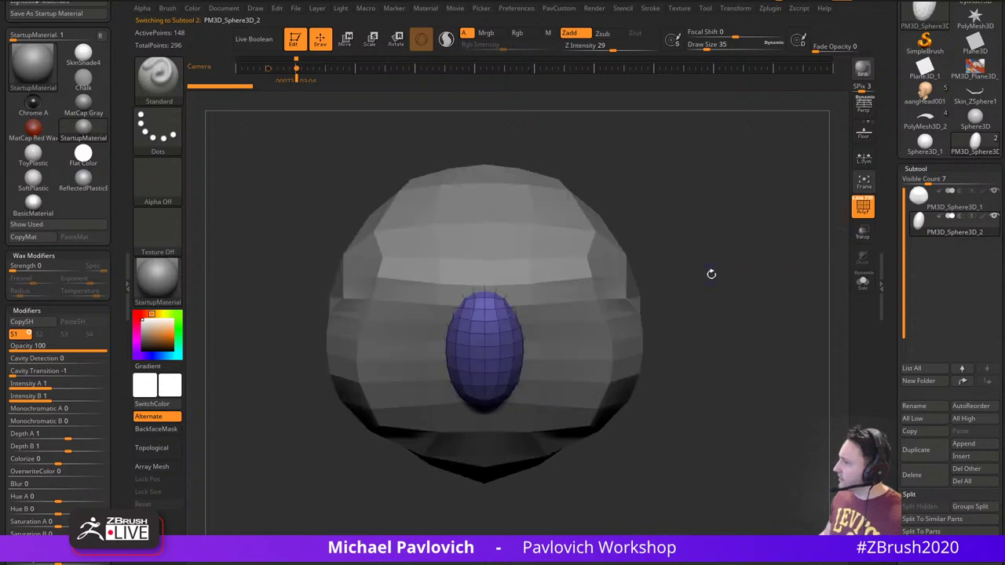
pyautogui.keyDown('alt'); pyautogui.click(632, 271); pyautogui.keyUp('alt')
pyautogui.press('2')
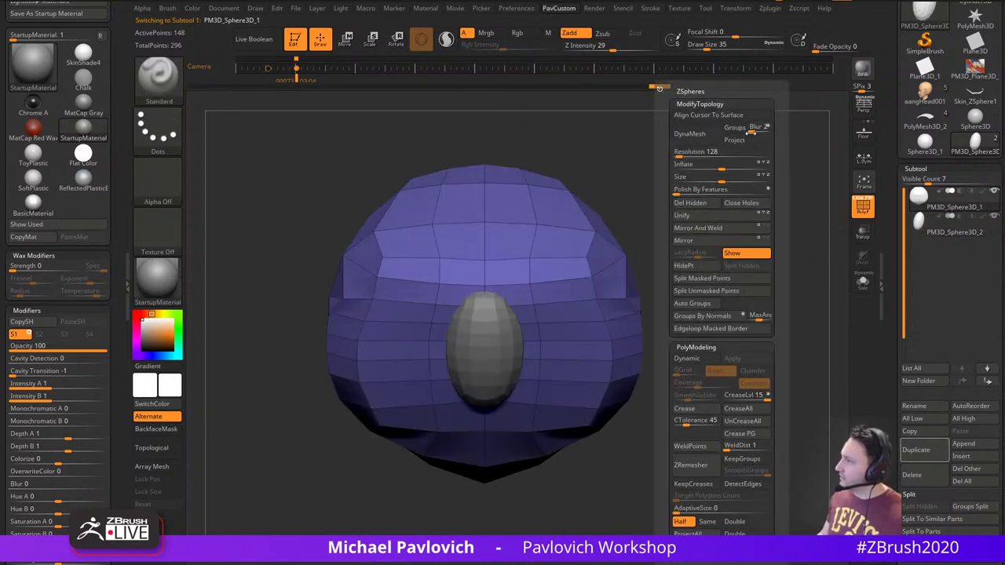
pyautogui.click(689, 134)
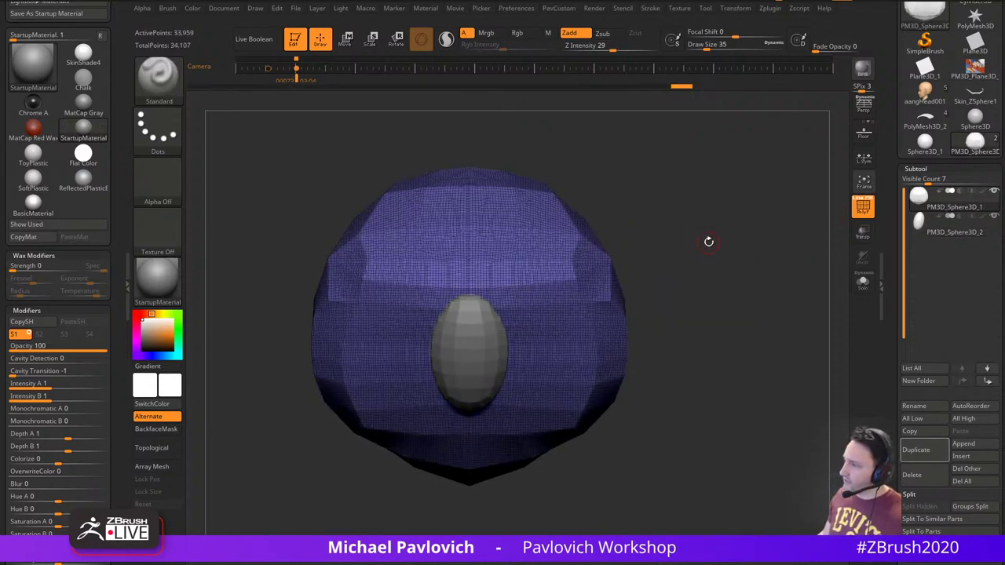
# Hide the wireframe, show the reference images over the model, and line the face egg up with the front-view reference
pyautogui.click(863, 208)
pyautogui.hotkey('shift', 'z')
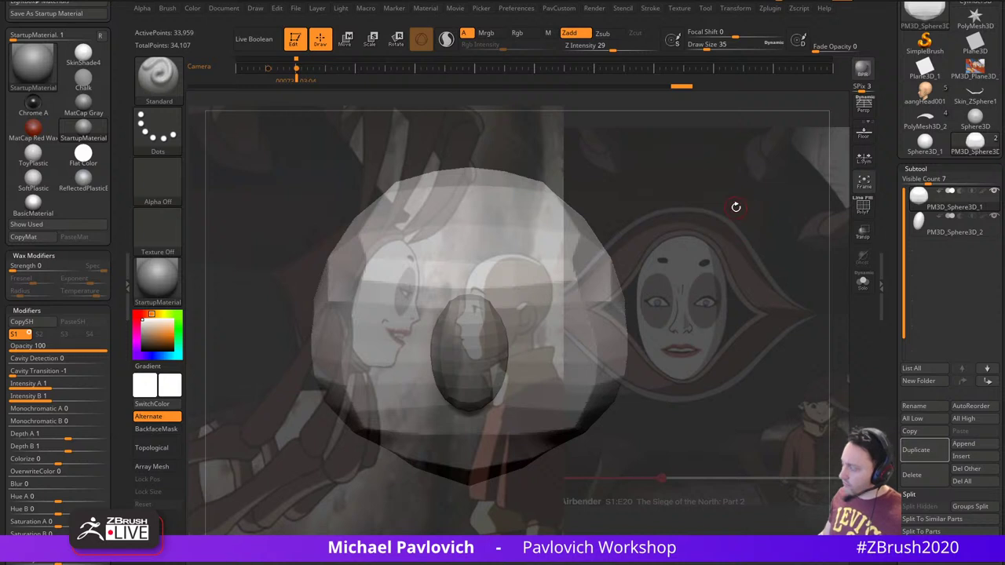
pyautogui.press('Left')
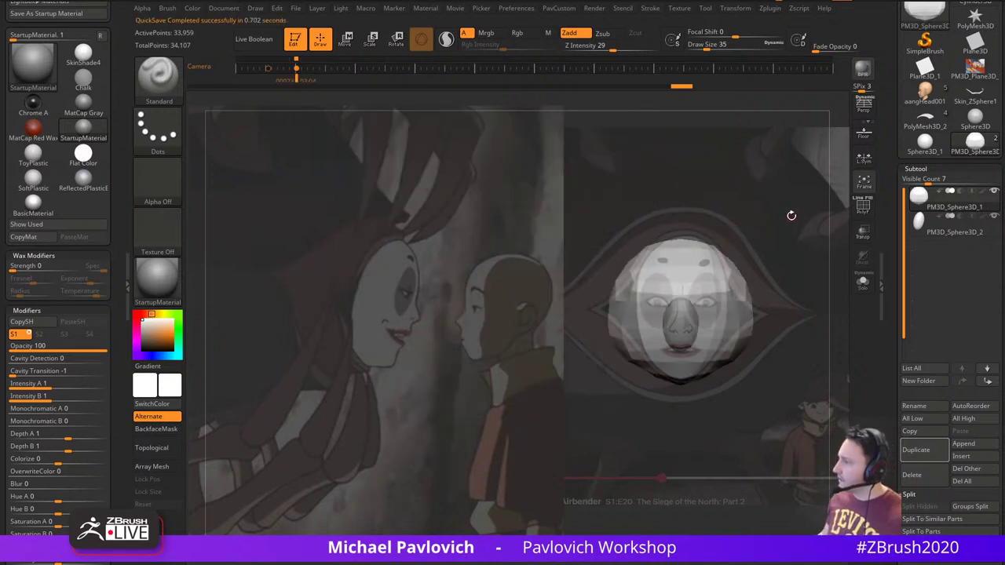
pyautogui.keyDown('alt'); pyautogui.moveTo(791, 218); pyautogui.dragTo(818, 270); pyautogui.keyUp('alt')
pyautogui.keyDown('alt'); pyautogui.moveTo(841, 226); pyautogui.dragTo(847, 156); pyautogui.keyUp('alt')
pyautogui.click(854, 190)
# Set the brush draw size to 44 and align the model with the profile reference using the stored profile camera view
pyautogui.press('s')
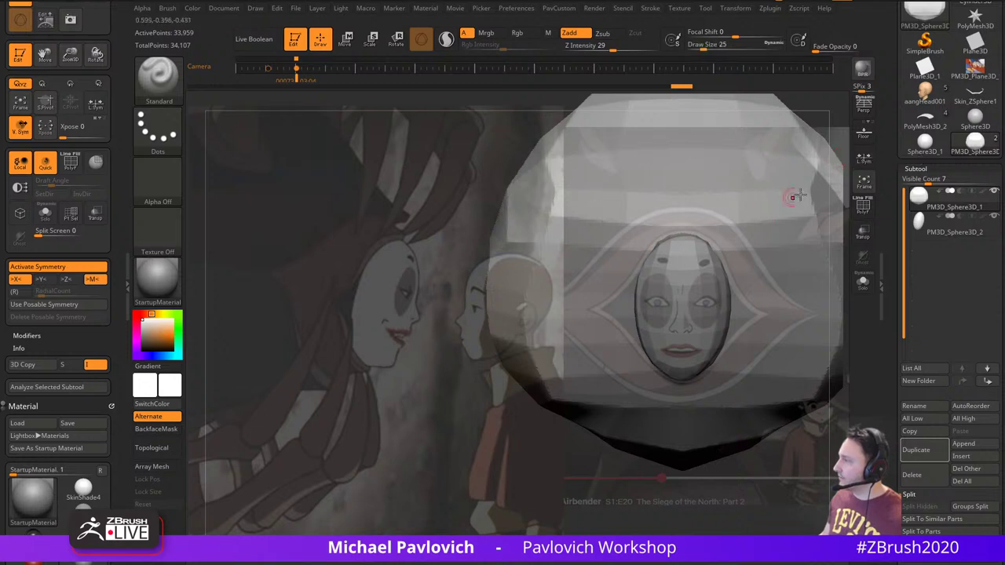
pyautogui.press('s')
pyautogui.moveTo(789, 215); pyautogui.dragTo(791, 215)
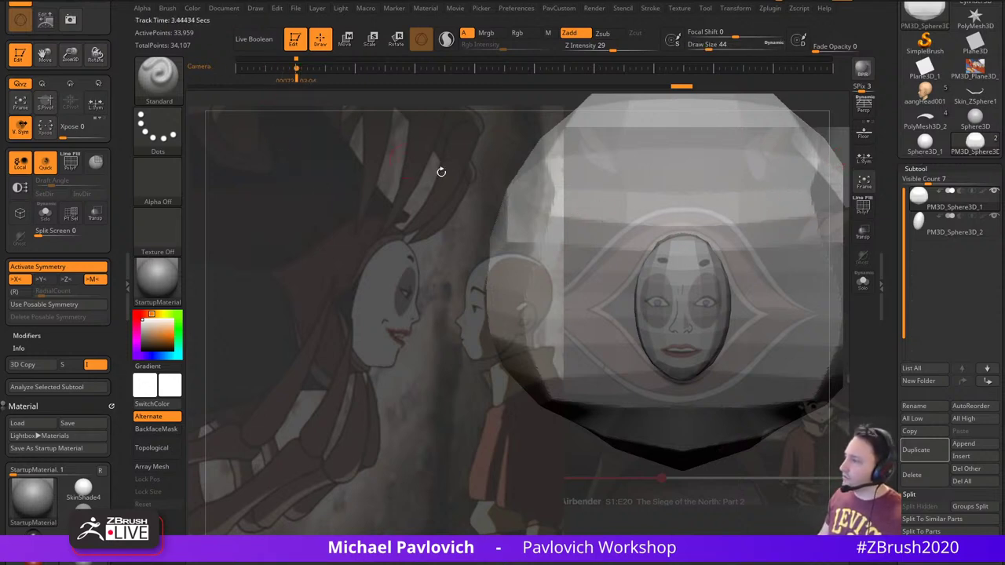
pyautogui.moveTo(831, 136); pyautogui.dragTo(405, 137)
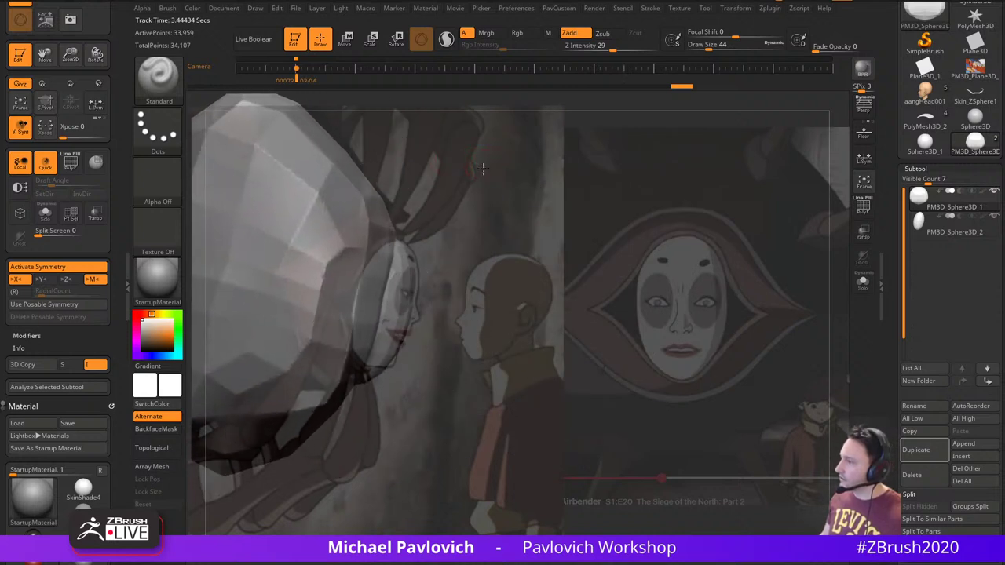
pyautogui.moveTo(483, 169)
pyautogui.mouseDown()
pyautogui.moveTo(471, 169)
pyautogui.moveTo(486, 167)
pyautogui.mouseUp()
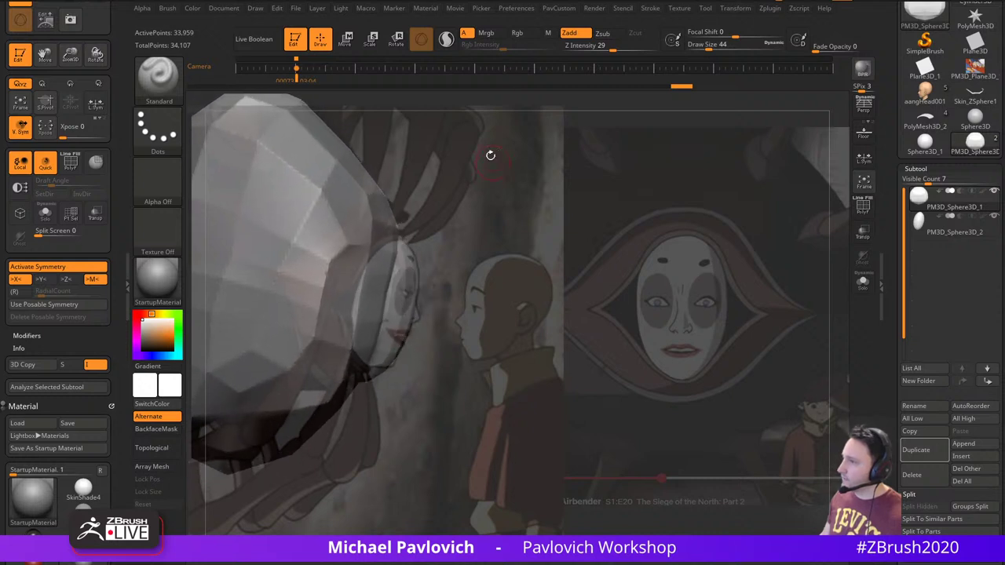
pyautogui.click(266, 69)
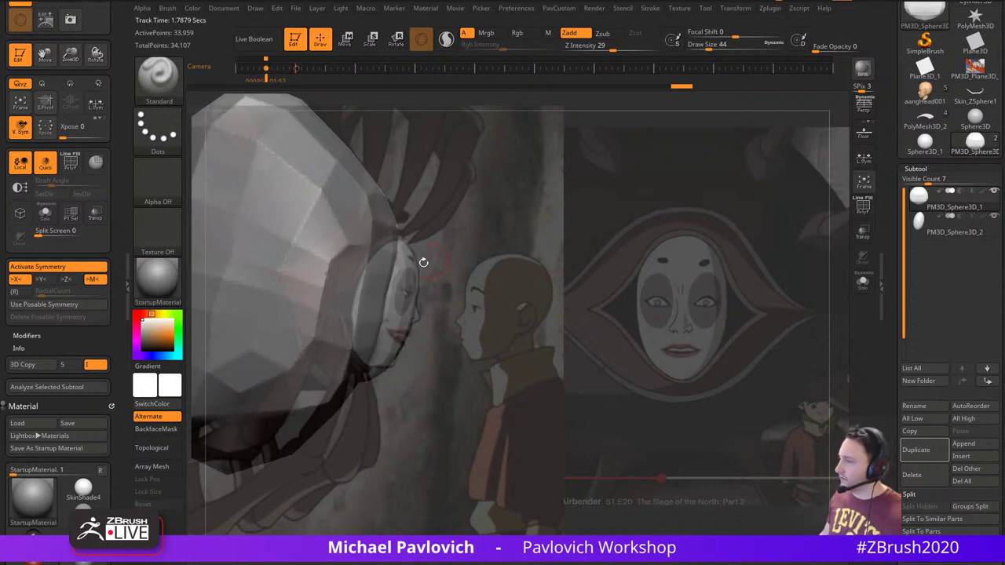
# Select the head mass subtool and push its front surface back behind the face with the Move brush at draw size 223
pyautogui.press('s')
pyautogui.moveTo(383, 274)
pyautogui.mouseDown()
pyautogui.moveTo(405, 286)
pyautogui.moveTo(367, 298)
pyautogui.moveTo(346, 290)
pyautogui.moveTo(344, 268)
pyautogui.moveTo(327, 296)
pyautogui.mouseUp()
pyautogui.press('s')
pyautogui.keyDown('alt'); pyautogui.click(404, 289); pyautogui.keyUp('alt')
pyautogui.keyDown('alt'); pyautogui.click(340, 288); pyautogui.keyUp('alt')
pyautogui.press('s')
pyautogui.press('b')
pyautogui.press('m')
pyautogui.press('v')
pyautogui.hotkey('ctrl', 'z')
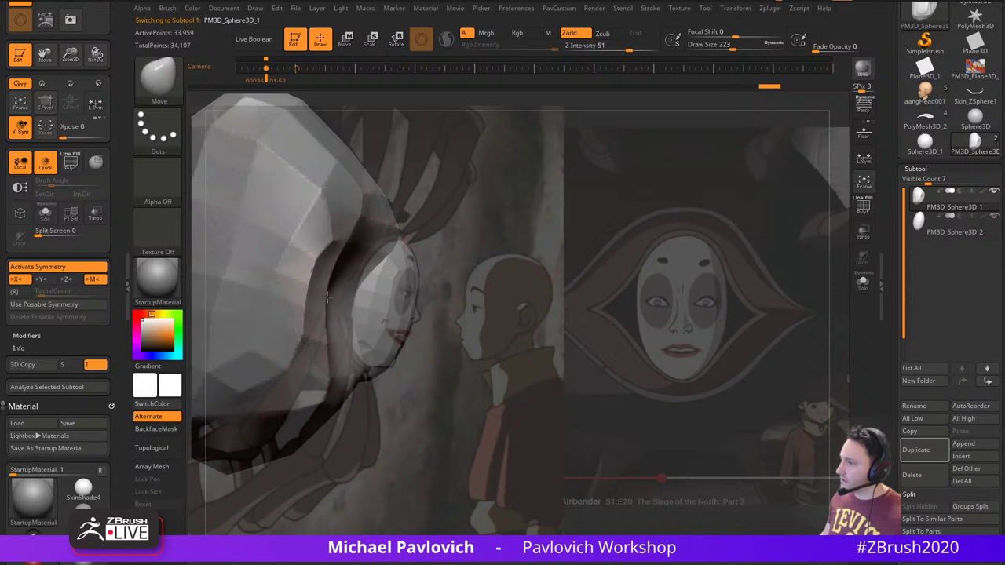
# Pull the head mass's rim above the face into line with the profile reference, using the Move brush at draw size 104
pyautogui.moveTo(386, 266); pyautogui.dragTo(408, 224)
pyautogui.press('s')
pyautogui.press('s')
pyautogui.moveTo(415, 245); pyautogui.dragTo(402, 246)
pyautogui.moveTo(394, 252); pyautogui.dragTo(391, 243)
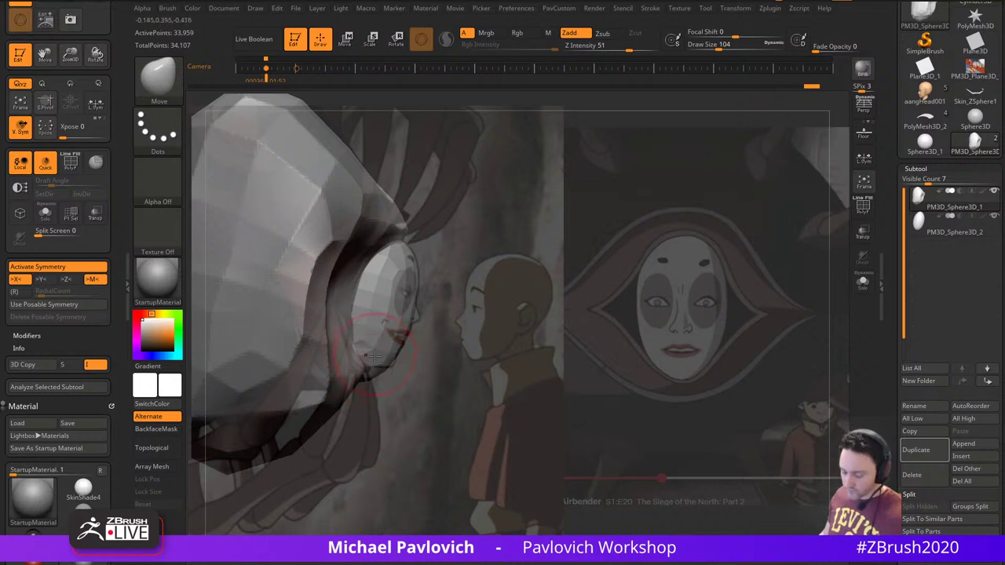
pyautogui.press('2')
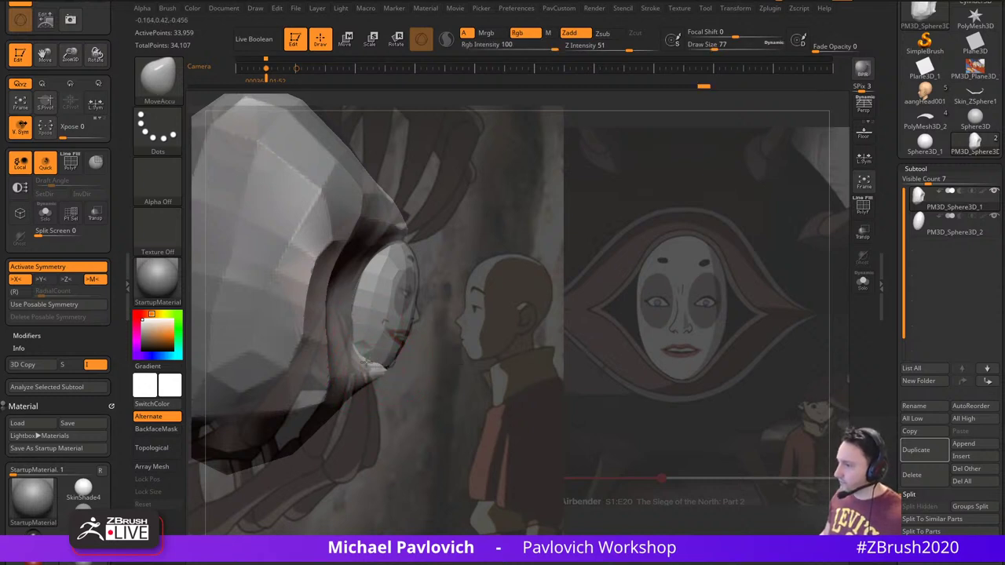
# Raise the Smooth brush intensity to 88 and smooth the head mass around the face socket and over its side
pyautogui.moveTo(323, 301)
pyautogui.keyDown('shift'); pyautogui.mouseDown()
pyautogui.moveTo(320, 264)
pyautogui.moveTo(350, 228)
pyautogui.mouseUp(); pyautogui.keyUp('shift')
pyautogui.press('s')
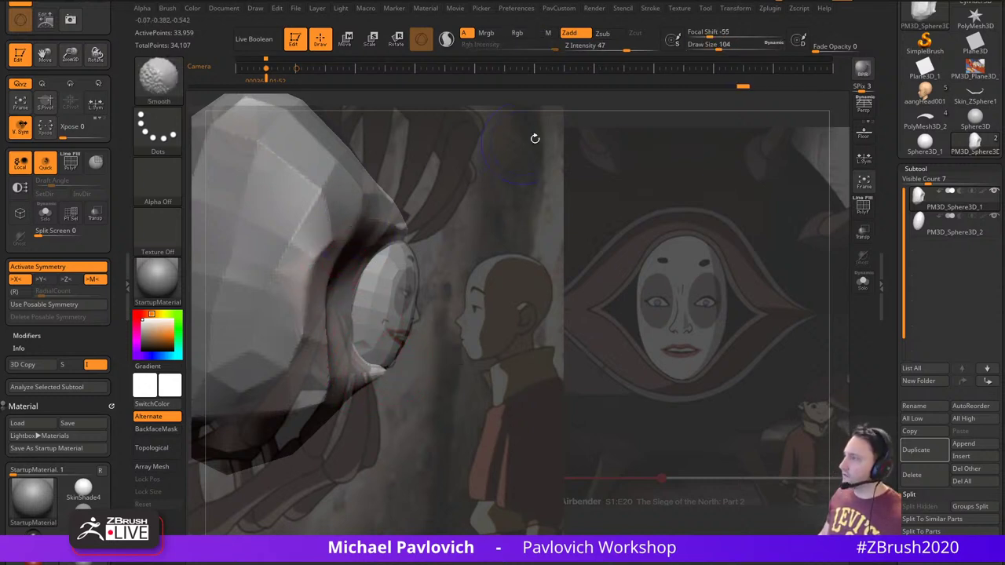
pyautogui.keyDown('shift'); pyautogui.moveTo(611, 49); pyautogui.dragTo(634, 50); pyautogui.keyUp('shift')
pyautogui.keyDown('shift'); pyautogui.moveTo(331, 277); pyautogui.dragTo(311, 193); pyautogui.keyUp('shift')
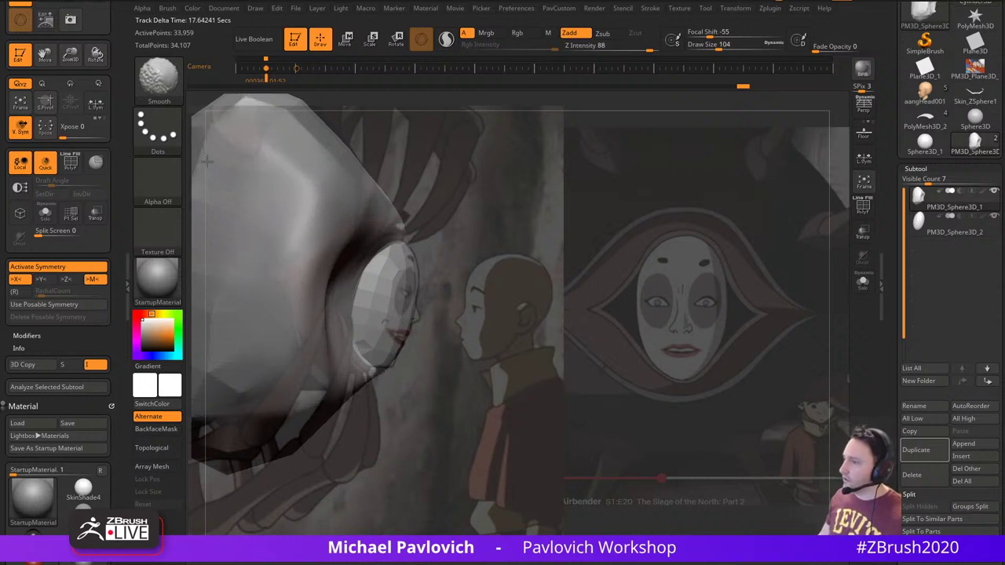
pyautogui.keyDown('shift'); pyautogui.moveTo(337, 407); pyautogui.dragTo(371, 375); pyautogui.keyUp('shift')
pyautogui.press('s')
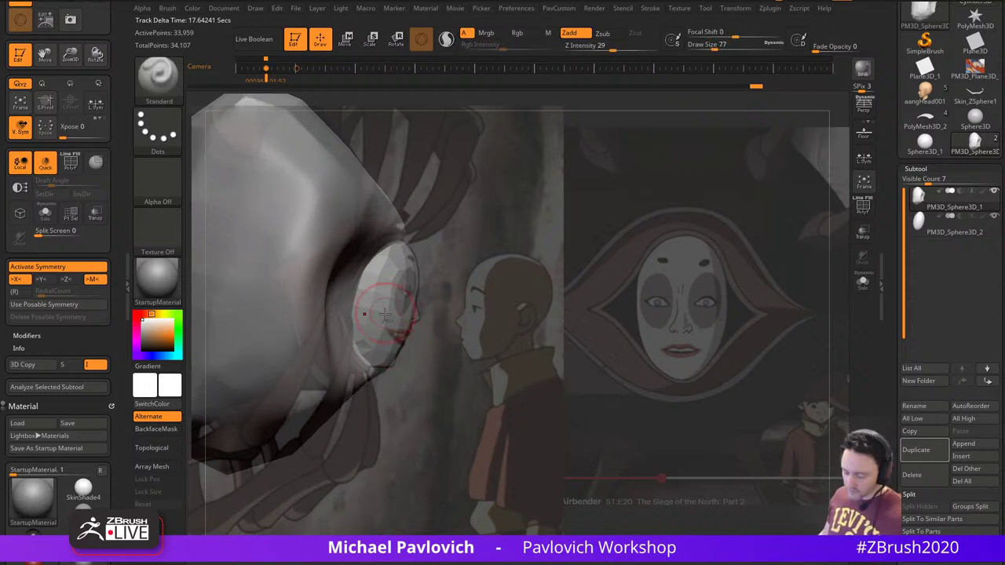
pyautogui.press('s')
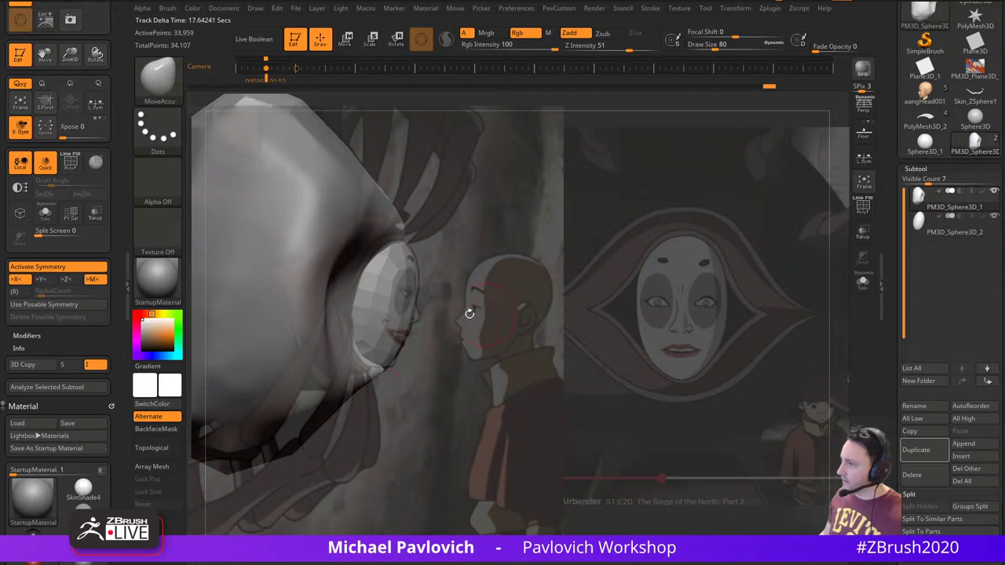
# Hide the reference overlay and smooth the faceted planes on the top and side of the head mass
pyautogui.hotkey('shift', 'z')
pyautogui.moveTo(502, 271)
pyautogui.keyDown('alt'); pyautogui.mouseDown()
pyautogui.moveTo(486, 247)
pyautogui.moveTo(550, 277)
pyautogui.moveTo(578, 314)
pyautogui.moveTo(563, 312)
pyautogui.moveTo(555, 288)
pyautogui.mouseUp(); pyautogui.keyUp('alt')
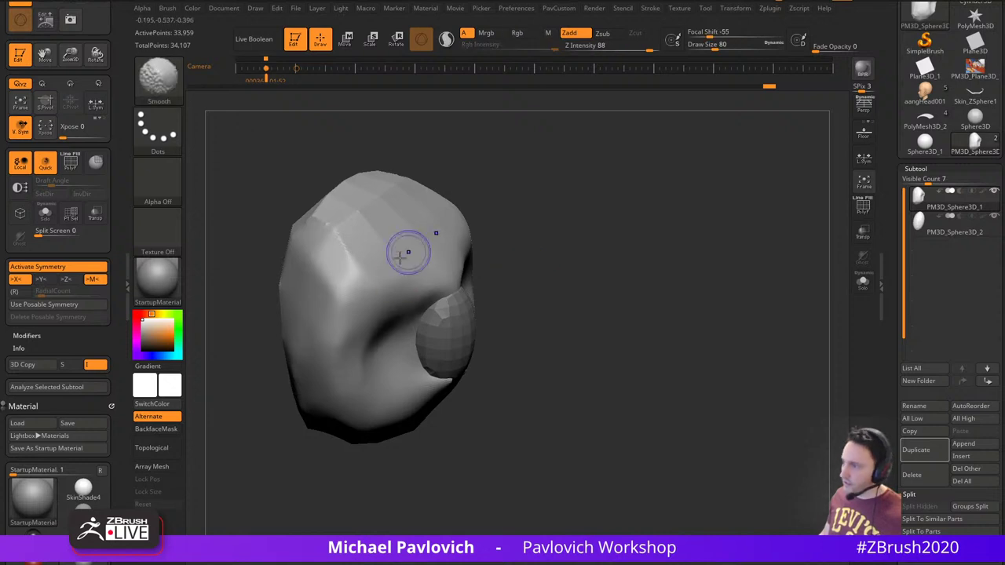
pyautogui.keyDown('shift'); pyautogui.moveTo(378, 255); pyautogui.dragTo(303, 243); pyautogui.keyUp('shift')
pyautogui.keyDown('shift'); pyautogui.moveTo(369, 224); pyautogui.dragTo(339, 305); pyautogui.keyUp('shift')
pyautogui.moveTo(541, 314)
pyautogui.keyDown('alt'); pyautogui.mouseDown()
pyautogui.moveTo(527, 296)
pyautogui.moveTo(440, 259)
pyautogui.mouseUp(); pyautogui.keyUp('alt')
# Build up the upper lid fold above the face with the Clay brush
pyautogui.press('b')
pyautogui.press('c')
pyautogui.press('l')
pyautogui.moveTo(496, 235); pyautogui.dragTo(488, 253)
pyautogui.moveTo(420, 285)
pyautogui.mouseDown()
pyautogui.moveTo(442, 265)
pyautogui.moveTo(387, 299)
pyautogui.moveTo(475, 241)
pyautogui.mouseUp()
# Build up the lower lid beneath the face with the ClayTubes brush at draw size 136
pyautogui.press('b')
pyautogui.press('c')
pyautogui.press('t')
pyautogui.keyDown('alt'); pyautogui.moveTo(542, 317); pyautogui.dragTo(514, 261); pyautogui.keyUp('alt')
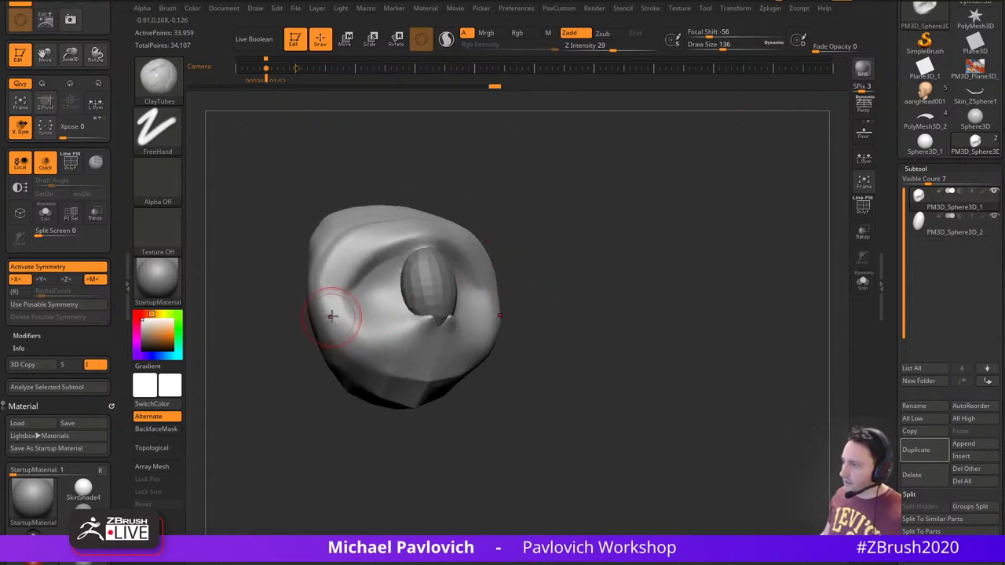
pyautogui.moveTo(332, 316); pyautogui.dragTo(412, 339)
pyautogui.moveTo(518, 334)
pyautogui.mouseDown()
pyautogui.moveTo(587, 337)
pyautogui.moveTo(476, 298)
pyautogui.mouseUp()
# Refine the lower lid volume with the Standard and Clay brushes at draw size 104
pyautogui.press('b')
pyautogui.press('s')
pyautogui.press('t')
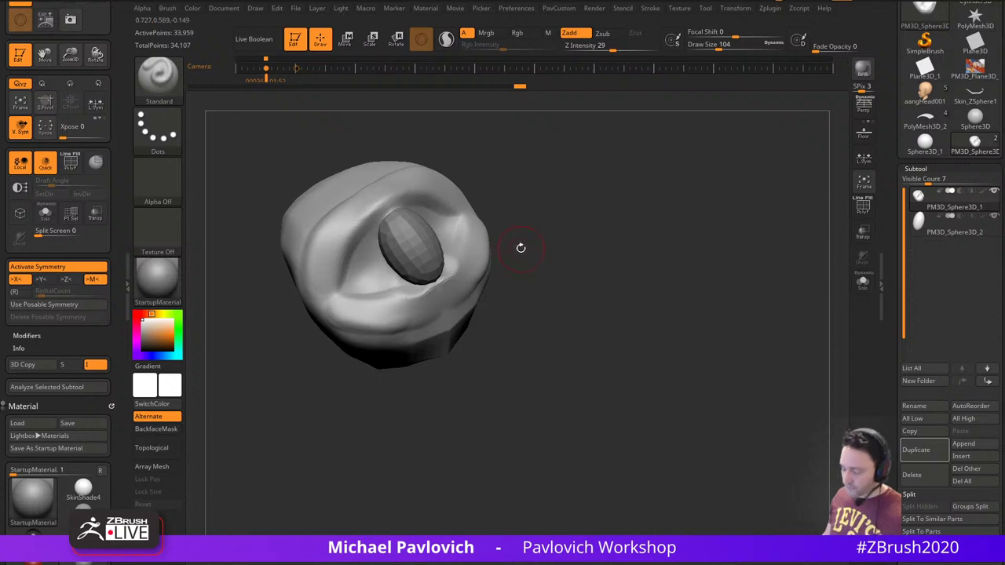
pyautogui.moveTo(514, 260); pyautogui.dragTo(493, 268)
pyautogui.press('b')
pyautogui.press('c')
pyautogui.press('l')
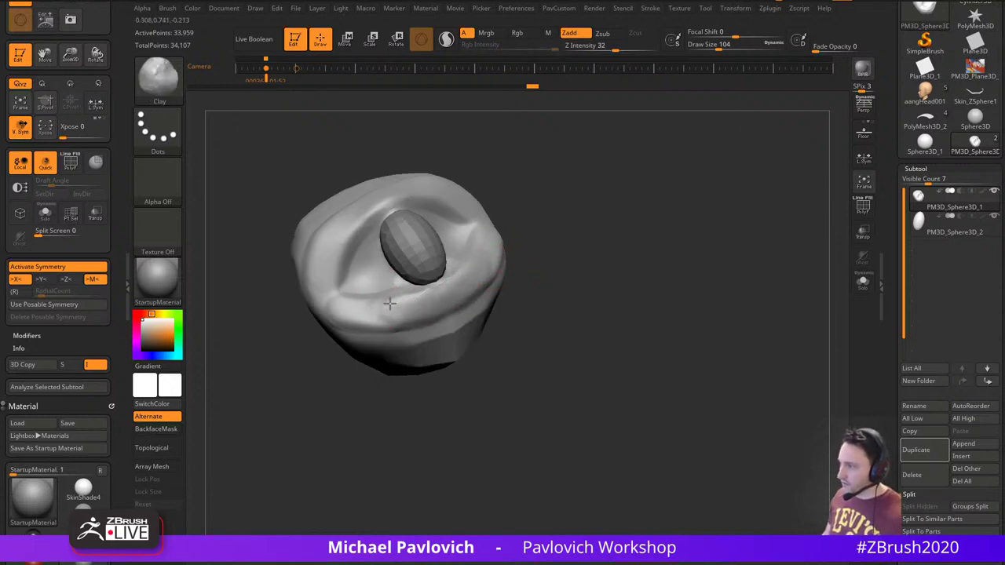
pyautogui.moveTo(628, 260)
pyautogui.keyDown('shift'); pyautogui.mouseDown()
pyautogui.moveTo(638, 244)
pyautogui.moveTo(646, 276)
pyautogui.moveTo(562, 268)
pyautogui.mouseUp(); pyautogui.keyUp('shift')
# Carve the crease under the upper lid from the outer corner inward with the DamStandard brush at draw size 112
pyautogui.press('b')
pyautogui.press('d')
pyautogui.press('s')
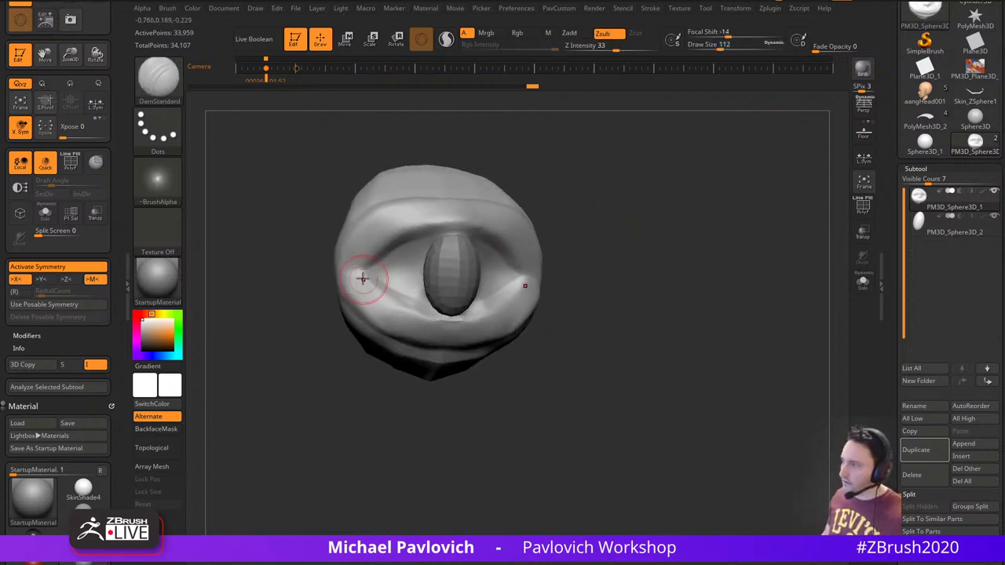
pyautogui.moveTo(354, 268); pyautogui.dragTo(460, 223)
pyautogui.moveTo(474, 224); pyautogui.dragTo(452, 223, button='right')
pyautogui.moveTo(452, 223); pyautogui.dragTo(448, 232)
pyautogui.moveTo(556, 176); pyautogui.dragTo(577, 274)
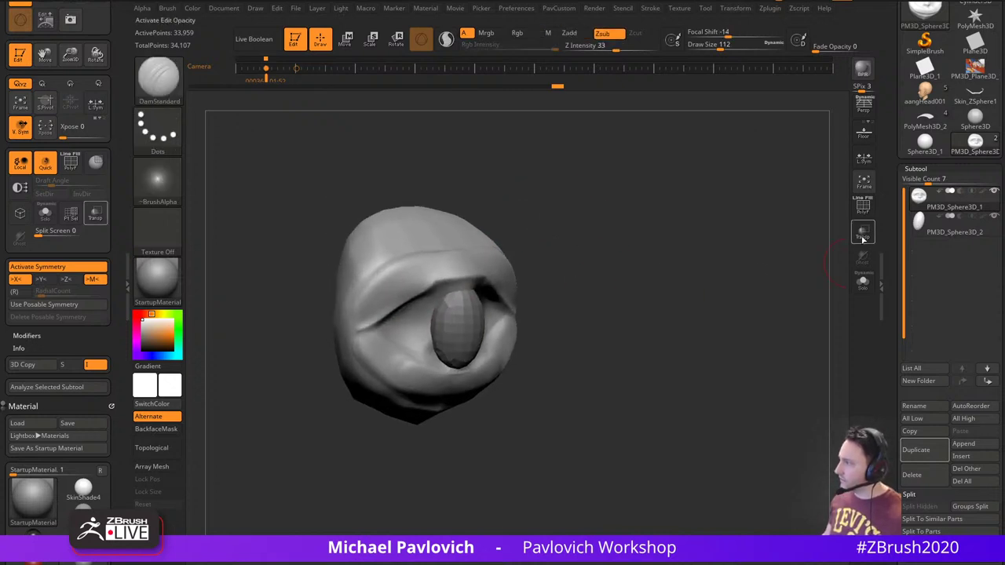
# Turn on ghosted transparency and deepen the creases around the face opening with the DamStandard brush
pyautogui.click(862, 236)
pyautogui.click(862, 258)
pyautogui.moveTo(666, 272); pyautogui.dragTo(616, 277)
pyautogui.moveTo(437, 288); pyautogui.dragTo(514, 288)
pyautogui.moveTo(608, 301)
pyautogui.mouseDown()
pyautogui.moveTo(597, 301)
pyautogui.moveTo(593, 252)
pyautogui.mouseUp()
pyautogui.moveTo(355, 298); pyautogui.dragTo(448, 335)
pyautogui.moveTo(615, 301)
pyautogui.mouseDown()
pyautogui.moveTo(668, 296)
pyautogui.moveTo(621, 293)
pyautogui.moveTo(648, 326)
pyautogui.mouseUp()
# Smooth the lower lid and carve its inner edge from the outer corner to below the face with DamStandard
pyautogui.keyDown('shift'); pyautogui.moveTo(400, 325); pyautogui.dragTo(465, 308); pyautogui.keyUp('shift')
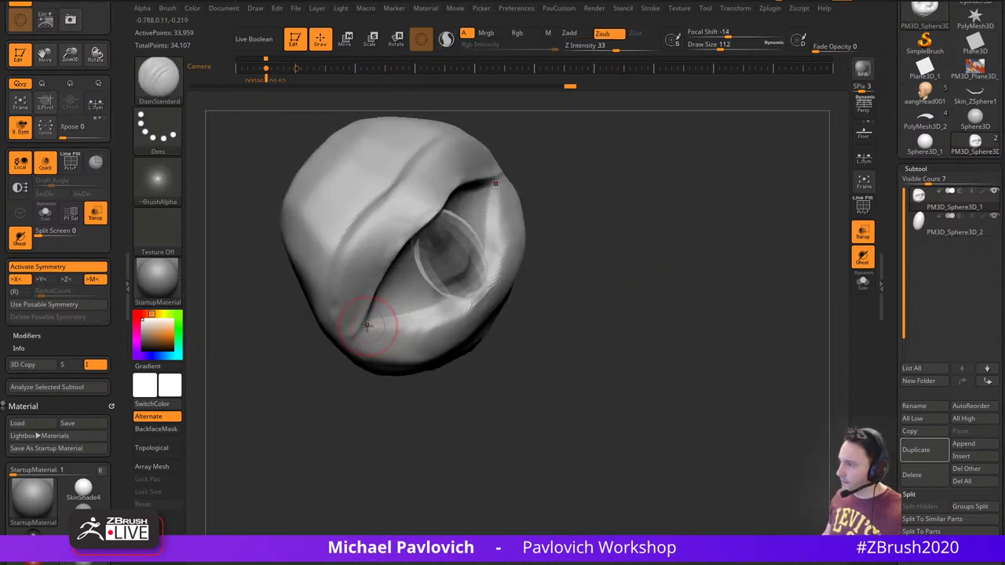
pyautogui.moveTo(366, 329); pyautogui.dragTo(477, 302)
pyautogui.moveTo(616, 296); pyautogui.dragTo(571, 285)
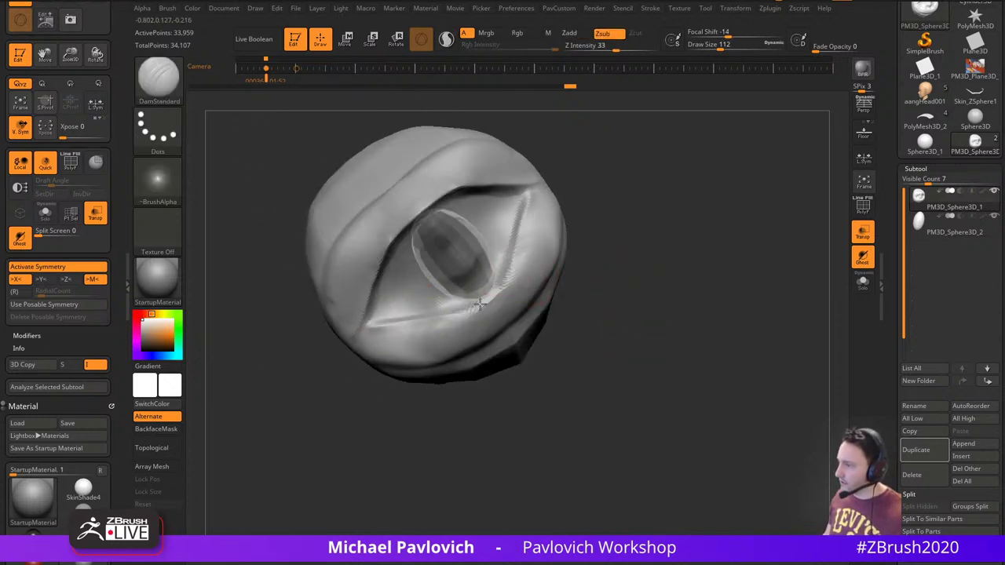
pyautogui.moveTo(479, 305); pyautogui.dragTo(512, 288)
pyautogui.moveTo(600, 267); pyautogui.dragTo(650, 242)
pyautogui.keyDown('alt'); pyautogui.moveTo(650, 242); pyautogui.dragTo(622, 263); pyautogui.keyUp('alt')
# Build up the lids around the face opening with the ClayTubes brush at draw size 112
pyautogui.press('b')
pyautogui.press('c')
pyautogui.press('t')
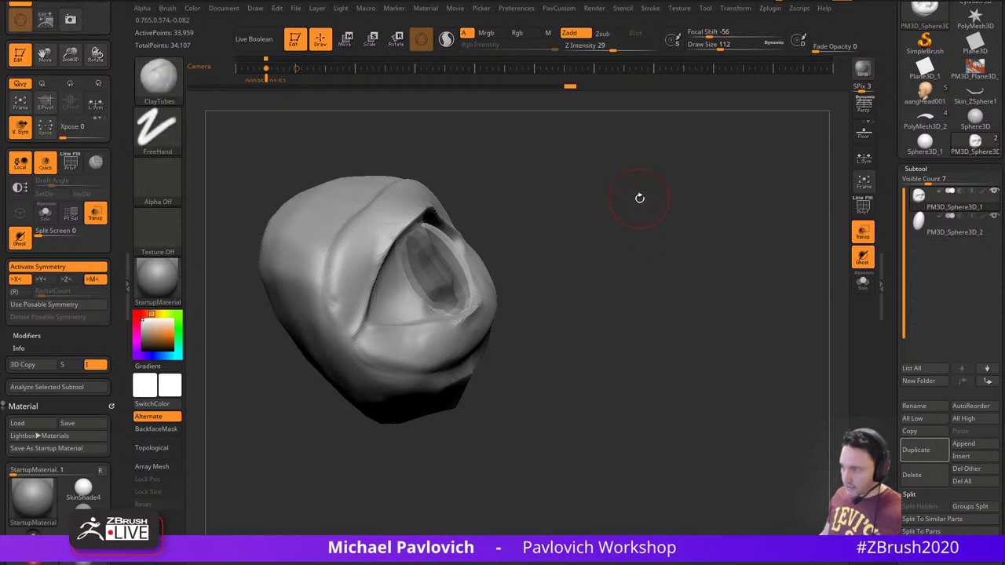
pyautogui.moveTo(639, 197); pyautogui.dragTo(595, 214)
pyautogui.moveTo(545, 233)
pyautogui.mouseDown()
pyautogui.moveTo(499, 317)
pyautogui.moveTo(475, 325)
pyautogui.mouseUp()
pyautogui.keyDown('shift'); pyautogui.moveTo(600, 269); pyautogui.dragTo(645, 283); pyautogui.keyUp('shift')
pyautogui.moveTo(685, 248)
pyautogui.keyDown('alt'); pyautogui.mouseDown()
pyautogui.moveTo(668, 287)
pyautogui.moveTo(672, 252)
pyautogui.moveTo(569, 275)
pyautogui.moveTo(590, 271)
pyautogui.mouseUp(); pyautogui.keyUp('alt')
# Reshape the upper fold and lower lid around the face with the Move brush at draw size 167
pyautogui.press('b')
pyautogui.press('p')
pyautogui.press('i')
pyautogui.press('s')
pyautogui.press('b')
pyautogui.press('m')
pyautogui.press('v')
pyautogui.moveTo(469, 245); pyautogui.dragTo(445, 238)
pyautogui.press('s')
pyautogui.moveTo(428, 291); pyautogui.dragTo(420, 288)
pyautogui.moveTo(380, 358); pyautogui.dragTo(425, 358)
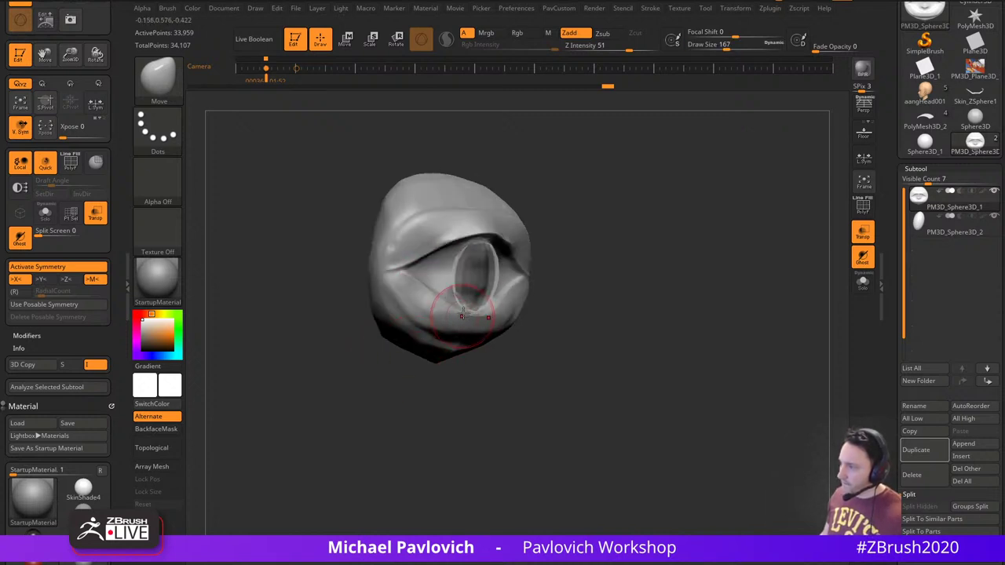
# Turn off transparency and adjust the lid corner from the side with the Move brush at draw size 132
pyautogui.moveTo(617, 270); pyautogui.dragTo(646, 245)
pyautogui.click(869, 238)
pyautogui.moveTo(774, 249); pyautogui.dragTo(727, 255)
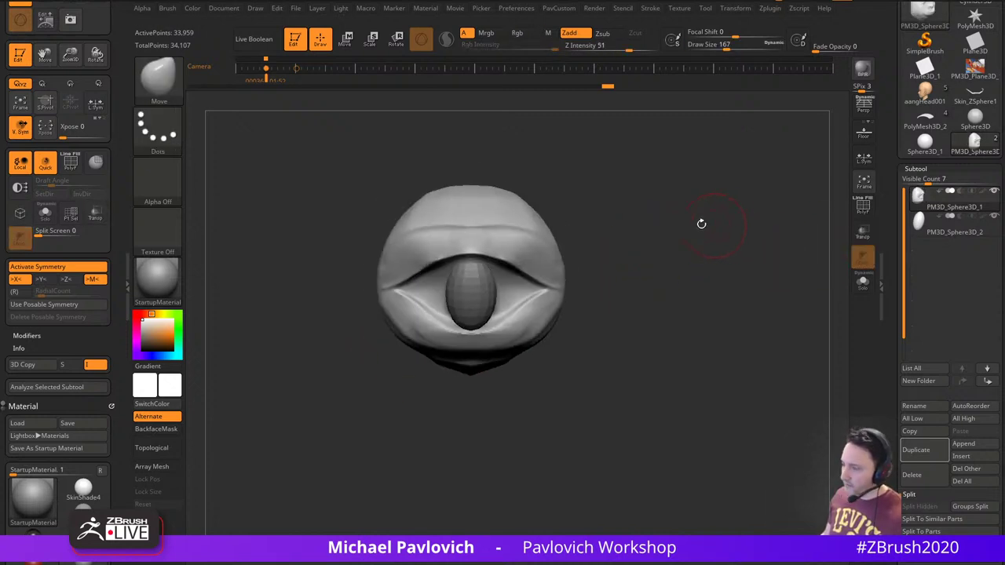
pyautogui.moveTo(619, 250); pyautogui.dragTo(631, 284)
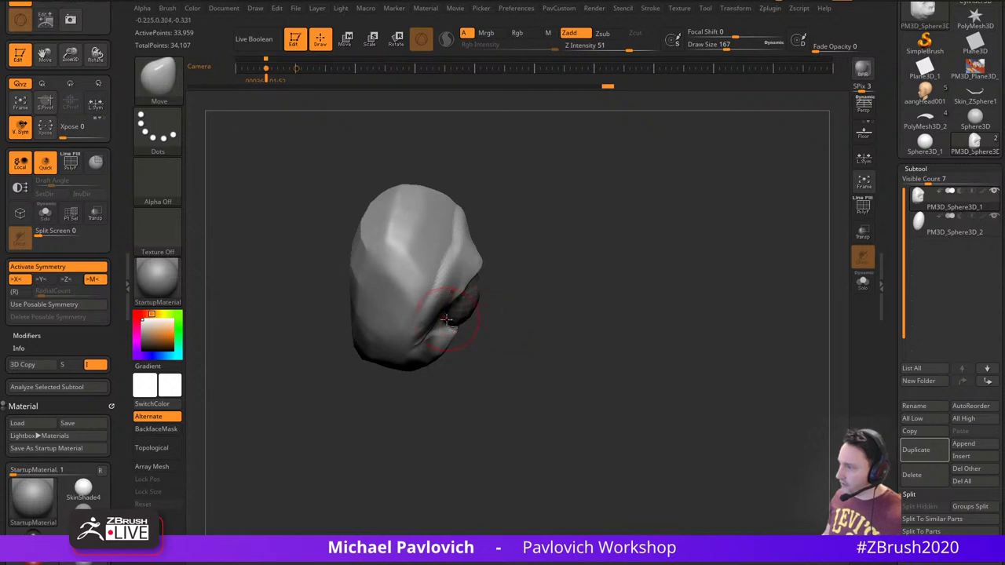
pyautogui.press('s')
pyautogui.moveTo(446, 319); pyautogui.dragTo(449, 322)
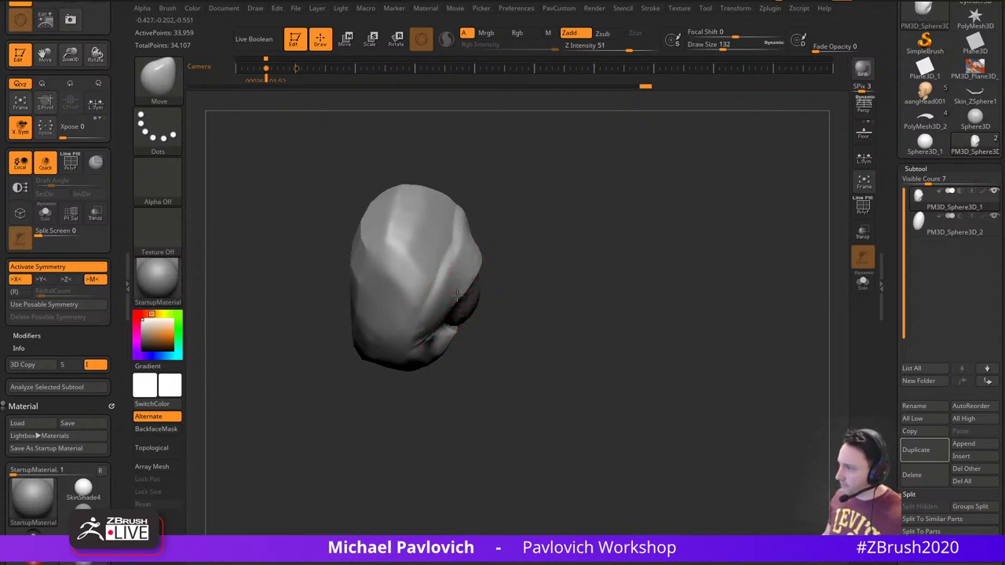
pyautogui.moveTo(538, 302); pyautogui.dragTo(540, 280)
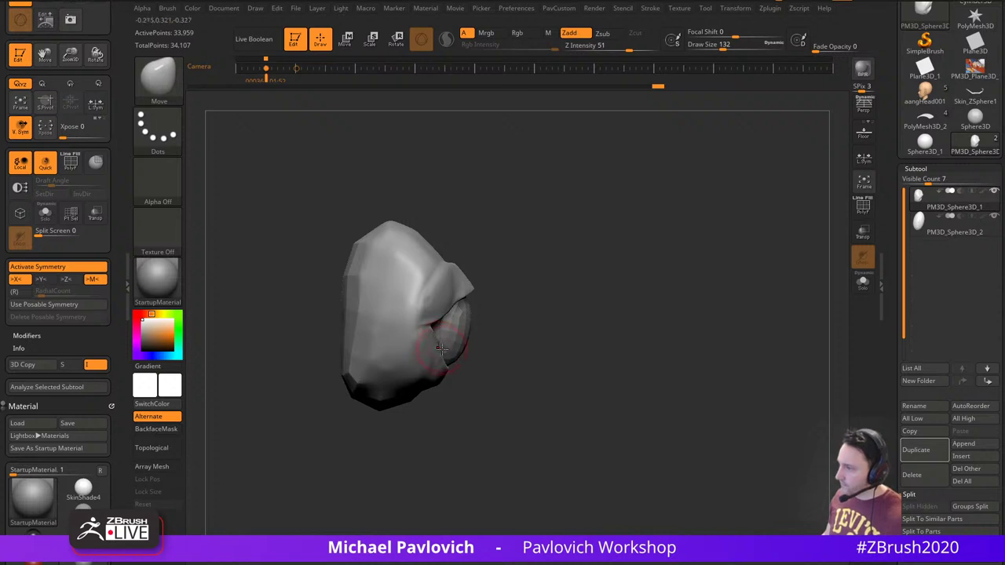
# Refresh the head mass's DynaMesh and smooth the upper fold, outer corners and lower lid
pyautogui.moveTo(541, 353)
pyautogui.mouseDown()
pyautogui.moveTo(657, 269)
pyautogui.moveTo(651, 322)
pyautogui.mouseUp()
pyautogui.keyDown('shift'); pyautogui.moveTo(470, 315); pyautogui.dragTo(438, 291); pyautogui.keyUp('shift')
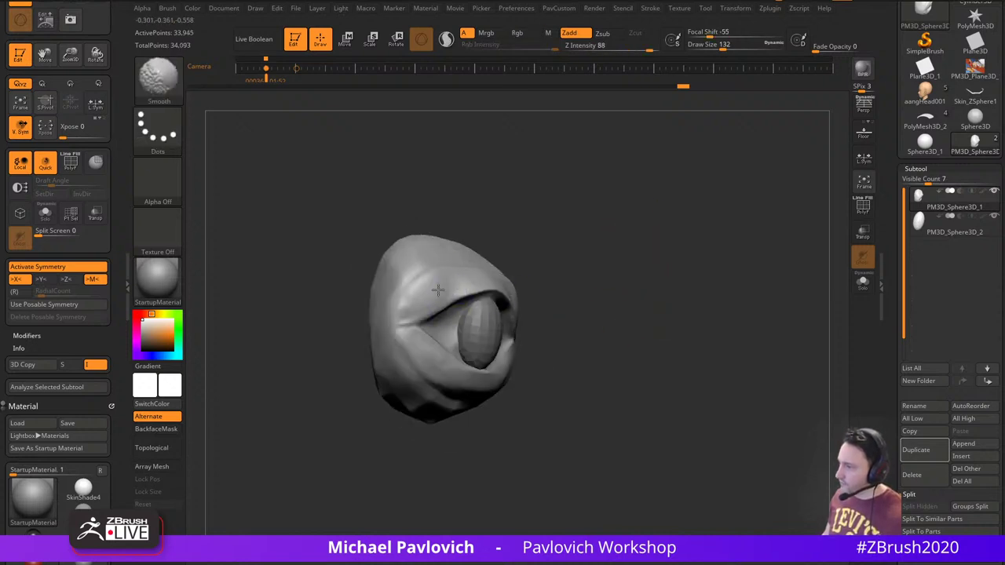
pyautogui.keyDown('shift'); pyautogui.moveTo(437, 366); pyautogui.dragTo(421, 328); pyautogui.keyUp('shift')
pyautogui.keyDown('shift'); pyautogui.moveTo(617, 329); pyautogui.dragTo(562, 327); pyautogui.keyUp('shift')
pyautogui.keyDown('shift'); pyautogui.moveTo(520, 367); pyautogui.dragTo(563, 347); pyautogui.keyUp('shift')
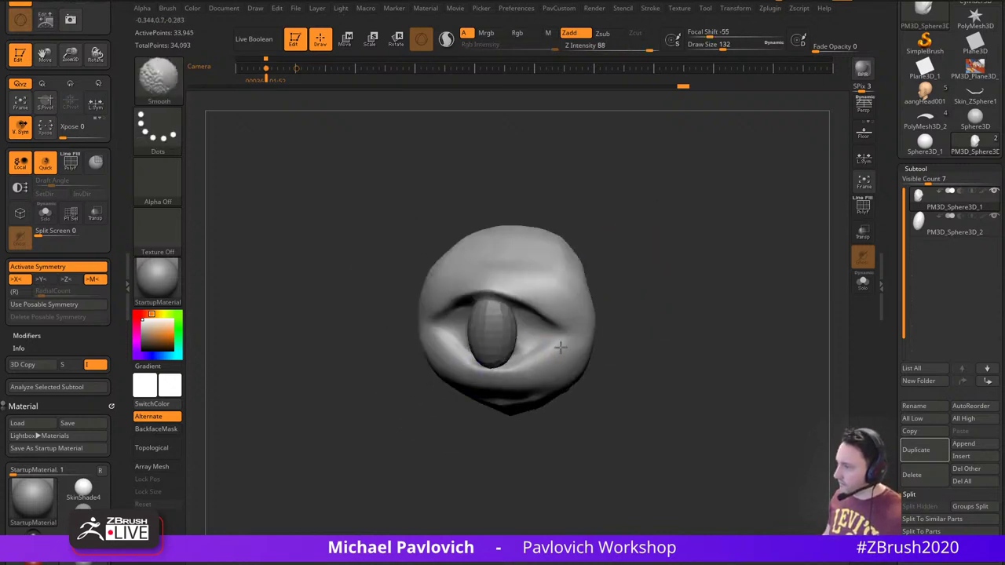
# Reshape the upper fold and lower lid of the head mass with the Move brush at draw size 207
pyautogui.moveTo(641, 278); pyautogui.dragTo(636, 220)
pyautogui.moveTo(561, 292); pyautogui.dragTo(543, 280)
pyautogui.press('s')
pyautogui.moveTo(463, 336); pyautogui.dragTo(463, 341)
pyautogui.moveTo(579, 311)
pyautogui.mouseDown()
pyautogui.moveTo(551, 294)
pyautogui.moveTo(546, 271)
pyautogui.mouseUp()
pyautogui.press('s')
pyautogui.moveTo(436, 339); pyautogui.dragTo(459, 321)
pyautogui.moveTo(582, 320); pyautogui.dragTo(633, 348)
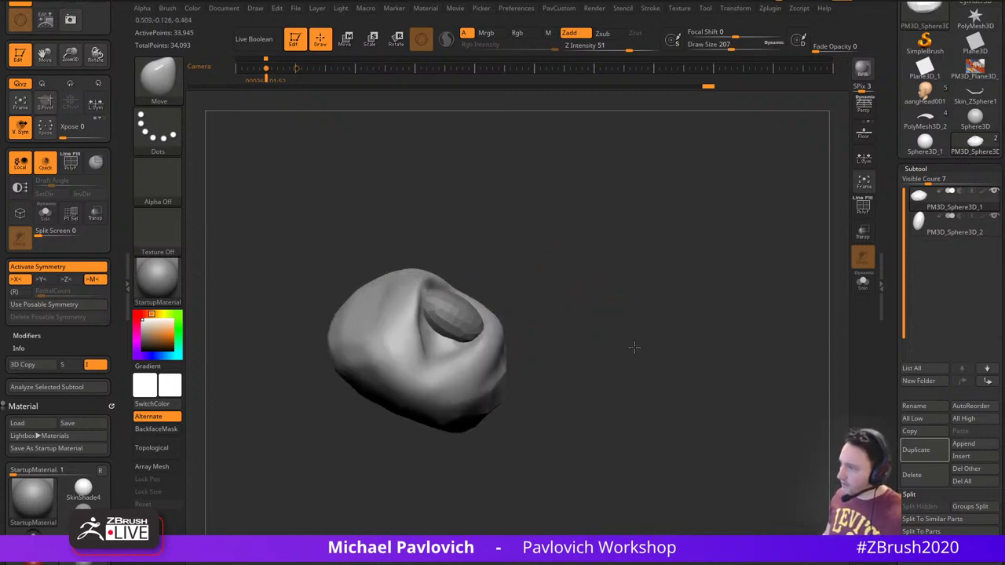
# Smooth the lower edge of the head mass and the upper fold above the face
pyautogui.keyDown('shift'); pyautogui.moveTo(493, 353); pyautogui.dragTo(502, 376); pyautogui.keyUp('shift')
pyautogui.moveTo(698, 312)
pyautogui.mouseDown()
pyautogui.moveTo(646, 301)
pyautogui.moveTo(671, 336)
pyautogui.mouseUp()
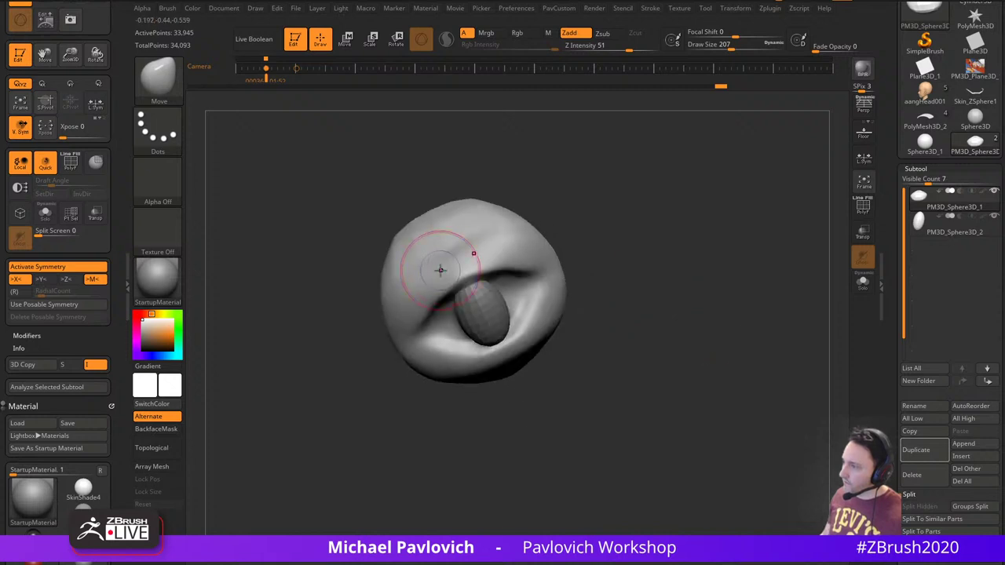
pyautogui.keyDown('shift'); pyautogui.moveTo(440, 272); pyautogui.dragTo(463, 263); pyautogui.keyUp('shift')
pyautogui.keyDown('shift'); pyautogui.moveTo(652, 238); pyautogui.dragTo(619, 265); pyautogui.keyUp('shift')
pyautogui.press('s')
pyautogui.moveTo(617, 267); pyautogui.dragTo(597, 268)
# Recut sharp outer corners and lid edges around the face opening with the DamStandard brush at draw size 104
pyautogui.press('b')
pyautogui.press('d')
pyautogui.press('s')
pyautogui.moveTo(644, 244)
pyautogui.keyDown('alt'); pyautogui.mouseDown()
pyautogui.moveTo(693, 296)
pyautogui.moveTo(706, 290)
pyautogui.moveTo(698, 270)
pyautogui.moveTo(665, 275)
pyautogui.mouseUp(); pyautogui.keyUp('alt')
pyautogui.press('s')
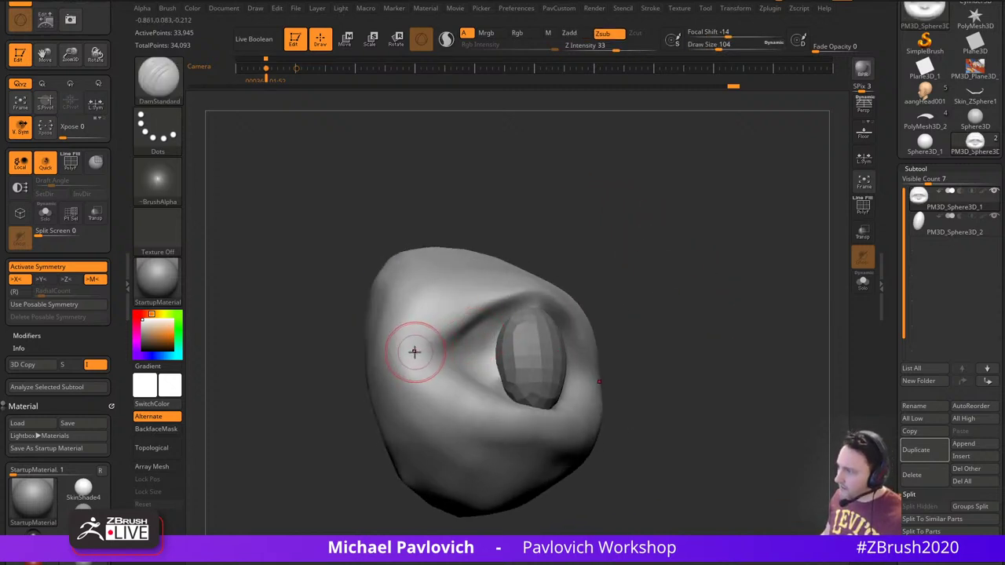
pyautogui.moveTo(661, 325); pyautogui.dragTo(510, 338)
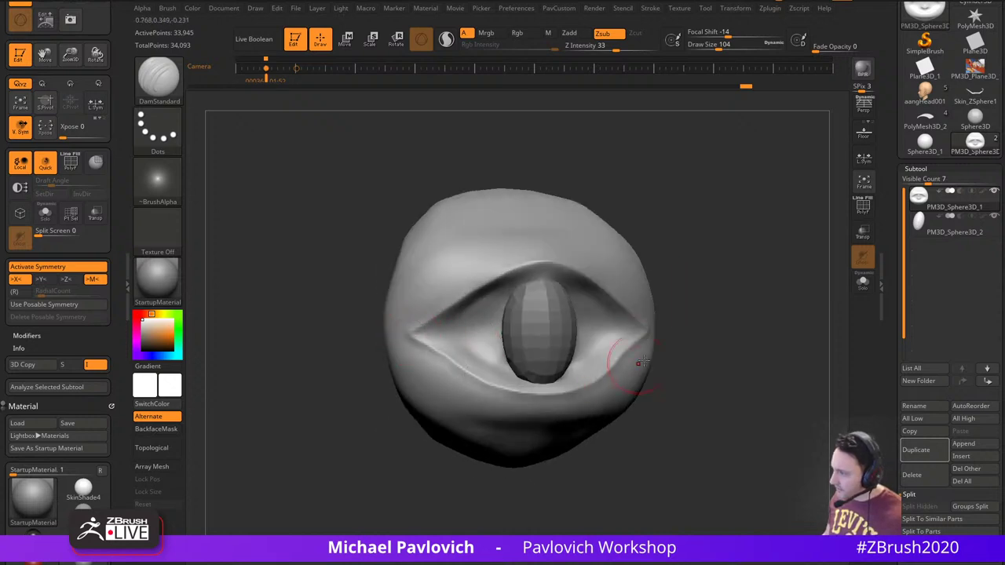
# Extend the outer corner crease back across the side of the head mass with the DamStandard brush
pyautogui.moveTo(773, 358); pyautogui.dragTo(660, 314)
pyautogui.moveTo(659, 314); pyautogui.dragTo(498, 313)
pyautogui.keyDown('alt'); pyautogui.moveTo(577, 322); pyautogui.dragTo(623, 314); pyautogui.keyUp('alt')
pyautogui.moveTo(556, 342)
pyautogui.keyDown('alt'); pyautogui.mouseDown()
pyautogui.moveTo(565, 316)
pyautogui.moveTo(487, 348)
pyautogui.mouseUp(); pyautogui.keyUp('alt')
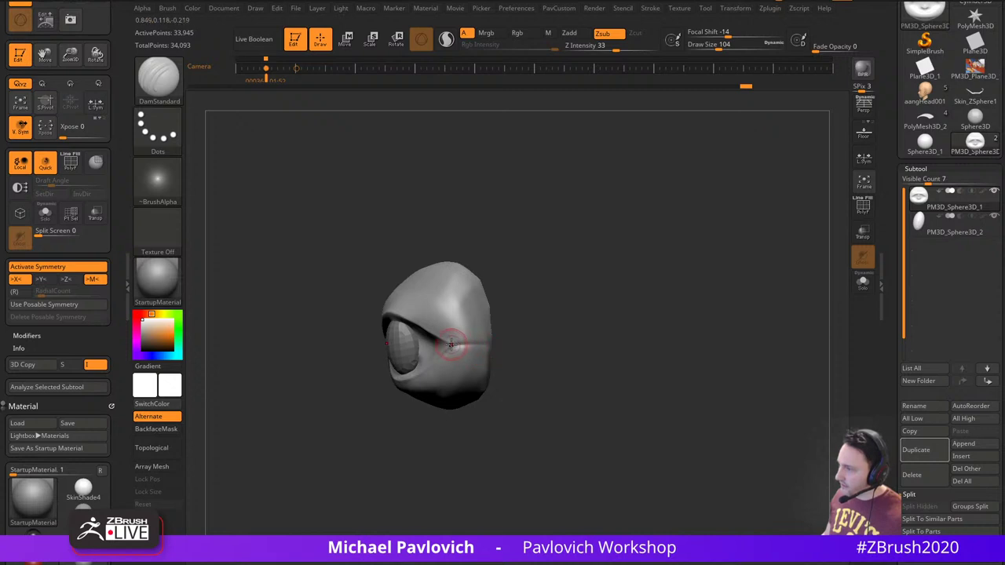
# Switch the masking brush to MaskLasso and lasso a mask over part of the head mass
pyautogui.moveTo(514, 350)
pyautogui.mouseDown()
pyautogui.moveTo(561, 349)
pyautogui.moveTo(536, 351)
pyautogui.mouseUp()
pyautogui.keyDown('shift'); pyautogui.moveTo(338, 364); pyautogui.dragTo(365, 377); pyautogui.keyUp('shift')
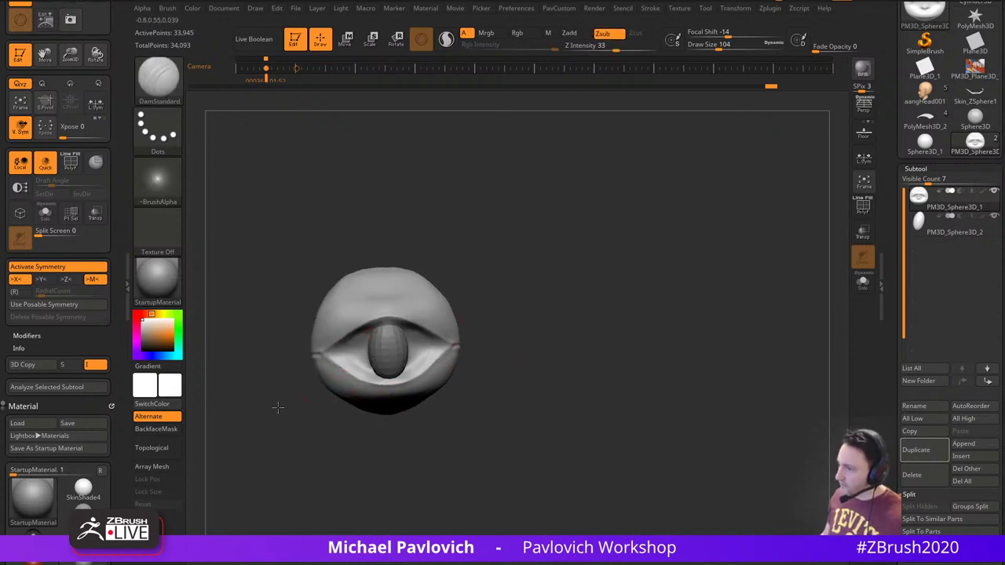
pyautogui.keyDown('alt'); pyautogui.moveTo(278, 406); pyautogui.dragTo(333, 435); pyautogui.keyUp('alt')
pyautogui.moveTo(628, 260)
pyautogui.mouseDown()
pyautogui.moveTo(609, 265)
pyautogui.moveTo(594, 306)
pyautogui.moveTo(588, 291)
pyautogui.moveTo(495, 288)
pyautogui.mouseUp()
pyautogui.keyDown('ctrl'); pyautogui.moveTo(526, 233); pyautogui.dragTo(365, 355); pyautogui.keyUp('ctrl')
pyautogui.keyDown('ctrl'); pyautogui.moveTo(421, 238); pyautogui.dragTo(397, 223); pyautogui.keyUp('ctrl')
pyautogui.keyDown('ctrl'); pyautogui.click(160, 80); pyautogui.keyUp('ctrl')
pyautogui.keyDown('ctrl'); pyautogui.click(374, 135); pyautogui.keyUp('ctrl')
pyautogui.moveTo(529, 265)
pyautogui.keyDown('ctrl'); pyautogui.mouseDown()
pyautogui.moveTo(354, 250)
pyautogui.moveTo(365, 360)
pyautogui.moveTo(497, 321)
pyautogui.moveTo(513, 305)
pyautogui.moveTo(478, 353)
pyautogui.moveTo(498, 352)
pyautogui.mouseUp(); pyautogui.keyUp('ctrl')
pyautogui.press('w')
pyautogui.press('q')
# Reshape the outer corners and back of the head mass with the Move brush at draw size 280
pyautogui.press('s')
pyautogui.press('b')
pyautogui.press('m')
pyautogui.press('v')
pyautogui.press('s')
pyautogui.moveTo(523, 309); pyautogui.dragTo(459, 327)
pyautogui.moveTo(438, 331); pyautogui.dragTo(462, 332)
pyautogui.moveTo(551, 326); pyautogui.dragTo(493, 314)
pyautogui.moveTo(452, 345); pyautogui.dragTo(477, 303)
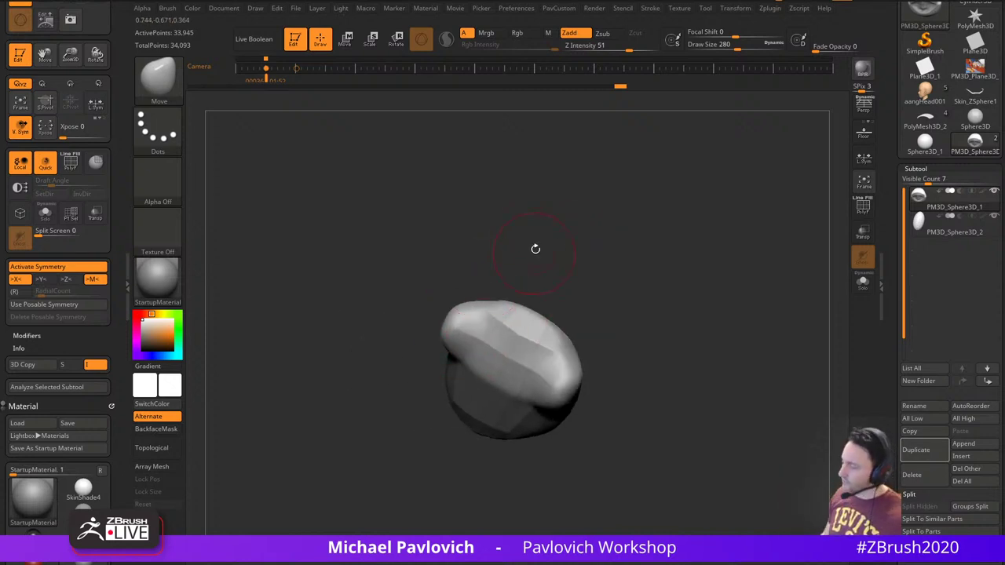
pyautogui.moveTo(535, 249)
pyautogui.mouseDown()
pyautogui.moveTo(619, 275)
pyautogui.moveTo(532, 286)
pyautogui.moveTo(516, 306)
pyautogui.moveTo(530, 325)
pyautogui.mouseUp()
pyautogui.press('s')
pyautogui.moveTo(492, 300)
pyautogui.mouseDown()
pyautogui.moveTo(484, 285)
pyautogui.moveTo(493, 294)
pyautogui.mouseUp()
pyautogui.moveTo(567, 250)
pyautogui.mouseDown()
pyautogui.moveTo(597, 266)
pyautogui.moveTo(573, 305)
pyautogui.mouseUp()
pyautogui.press('s')
pyautogui.moveTo(569, 306)
pyautogui.mouseDown()
pyautogui.moveTo(576, 291)
pyautogui.moveTo(566, 316)
pyautogui.moveTo(586, 259)
pyautogui.moveTo(285, 231)
pyautogui.moveTo(343, 302)
pyautogui.moveTo(577, 312)
pyautogui.moveTo(524, 327)
pyautogui.moveTo(558, 316)
pyautogui.moveTo(518, 294)
pyautogui.moveTo(440, 305)
pyautogui.moveTo(463, 279)
pyautogui.moveTo(455, 304)
pyautogui.mouseUp()
# Pull the side of the head mass into shape with the MoveAccu brush at draw size 262
pyautogui.press('s')
pyautogui.press('b')
pyautogui.press('m')
pyautogui.press('a')
pyautogui.press('s')
pyautogui.moveTo(402, 359)
pyautogui.mouseDown()
pyautogui.moveTo(379, 381)
pyautogui.moveTo(520, 334)
pyautogui.moveTo(525, 267)
pyautogui.mouseUp()
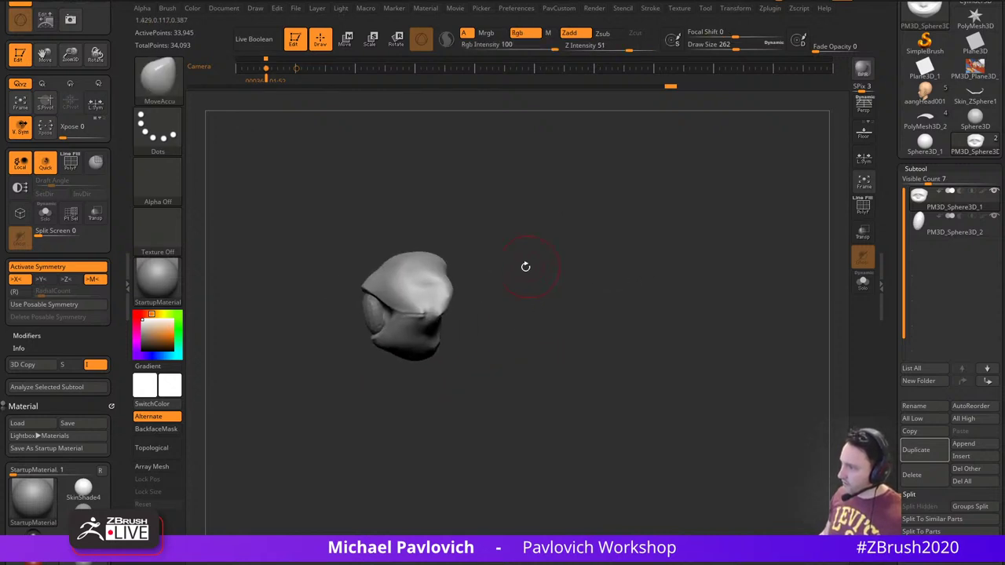
# Isolate the back rim of the head mass with an inverted lasso mask and flatten it along Z with the gizmo
pyautogui.moveTo(529, 317)
pyautogui.keyDown('ctrl'); pyautogui.mouseDown()
pyautogui.moveTo(452, 229)
pyautogui.moveTo(427, 308)
pyautogui.moveTo(466, 411)
pyautogui.mouseUp(); pyautogui.keyUp('ctrl')
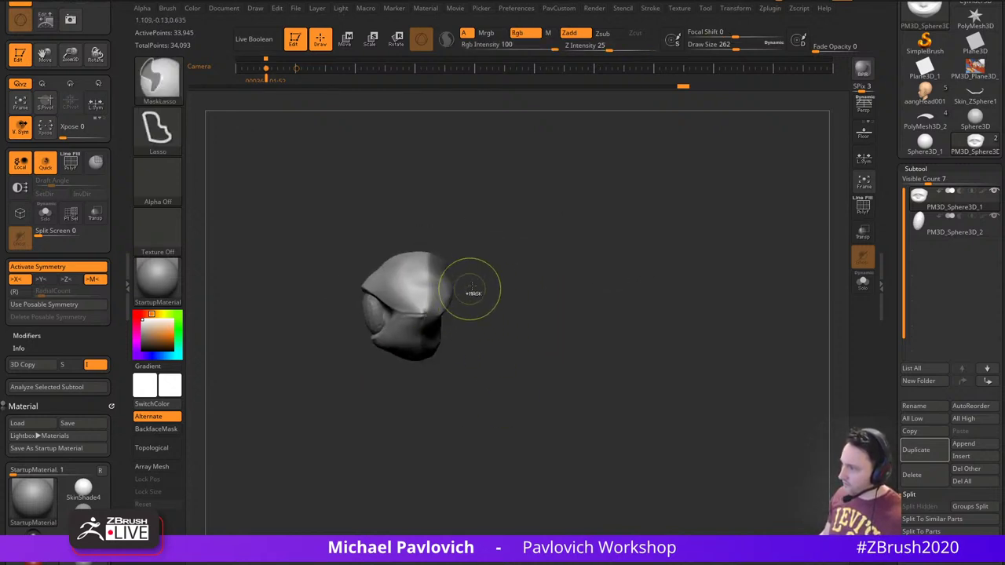
pyautogui.keyDown('ctrl'); pyautogui.click(513, 281); pyautogui.keyUp('ctrl')
pyautogui.press('w')
pyautogui.keyDown('alt'); pyautogui.click(448, 291); pyautogui.keyUp('alt')
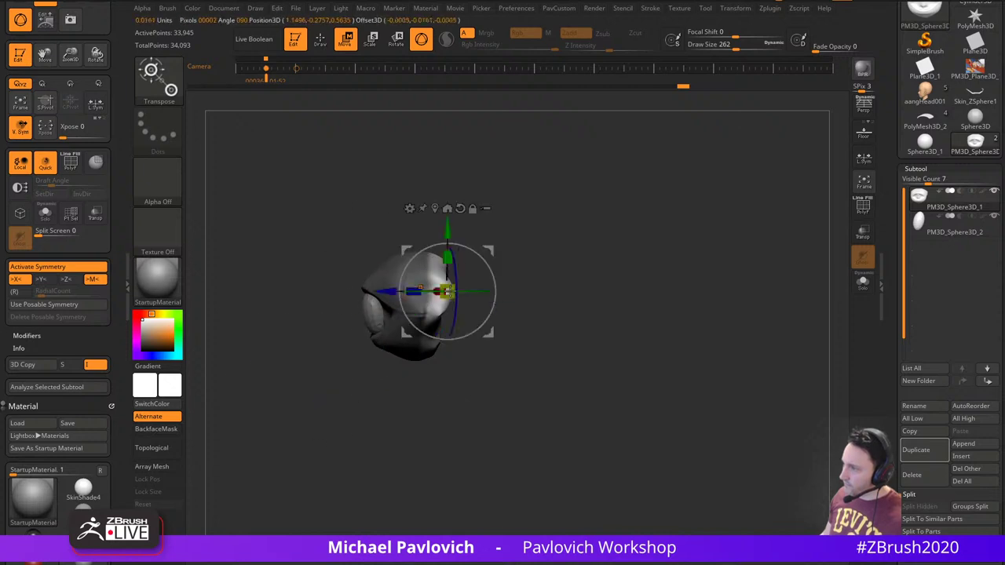
pyautogui.moveTo(483, 292); pyautogui.dragTo(414, 308)
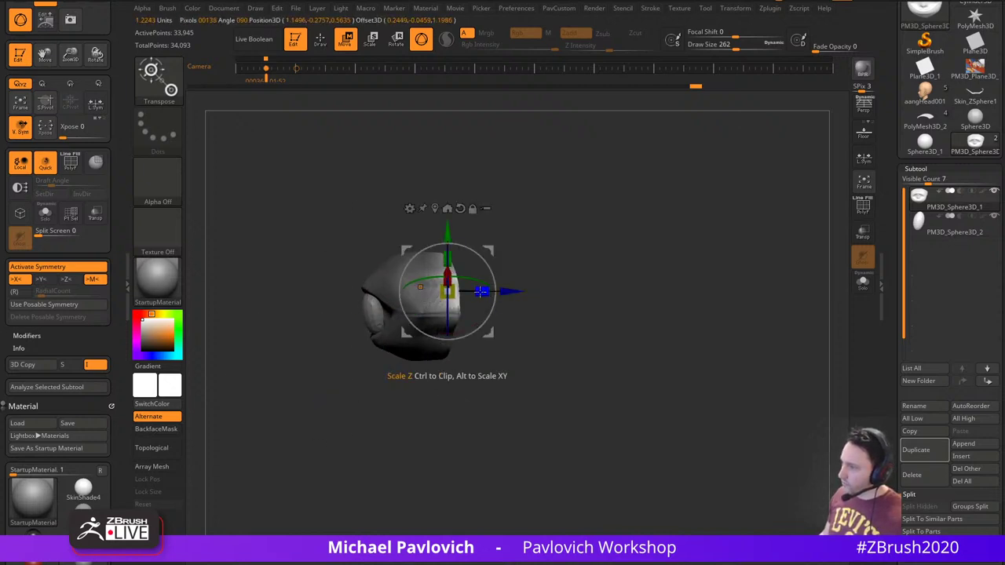
# Clear the mask, remesh the head mass with DynaMesh, and set the Move brush to draw size 120
pyautogui.moveTo(549, 295)
pyautogui.keyDown('ctrl'); pyautogui.mouseDown()
pyautogui.moveTo(579, 309)
pyautogui.moveTo(561, 235)
pyautogui.mouseUp(); pyautogui.keyUp('ctrl')
pyautogui.press('q')
pyautogui.keyDown('ctrl'); pyautogui.moveTo(561, 235); pyautogui.dragTo(575, 271); pyautogui.keyUp('ctrl')
pyautogui.moveTo(574, 271)
pyautogui.mouseDown()
pyautogui.moveTo(577, 312)
pyautogui.moveTo(461, 313)
pyautogui.moveTo(542, 276)
pyautogui.mouseUp()
pyautogui.press(']')
pyautogui.press('b')
pyautogui.press('m')
pyautogui.press('v')
pyautogui.moveTo(537, 235)
pyautogui.keyDown('ctrl'); pyautogui.mouseDown()
pyautogui.moveTo(543, 294)
pyautogui.moveTo(532, 323)
pyautogui.mouseUp(); pyautogui.keyUp('ctrl')
pyautogui.press('s')
pyautogui.click(523, 327)
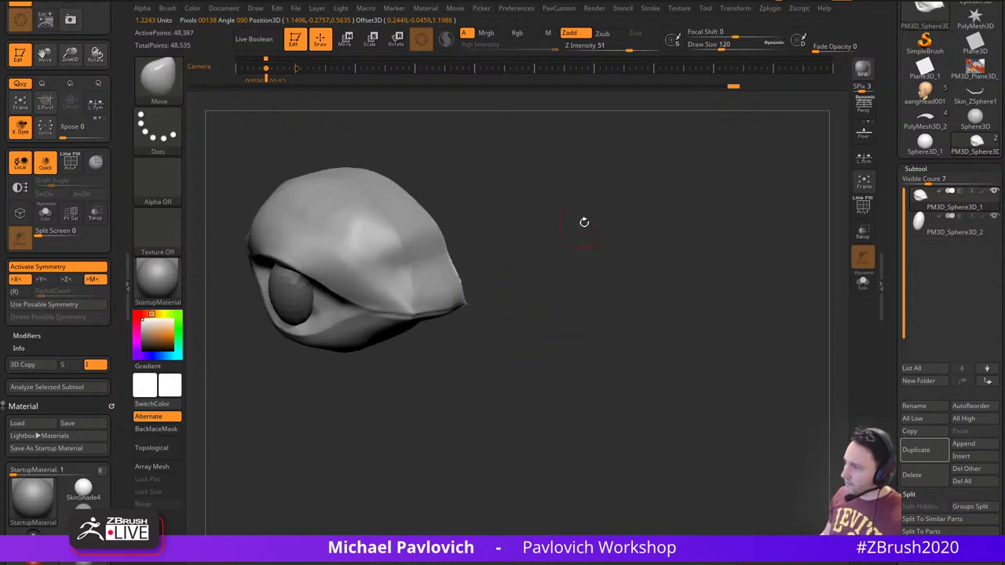
# Smooth the back rim and outer corners of the head mass and remesh it with DynaMesh
pyautogui.press('shift')
pyautogui.keyDown('shift'); pyautogui.moveTo(444, 244); pyautogui.dragTo(451, 270); pyautogui.keyUp('shift')
pyautogui.moveTo(507, 292); pyautogui.dragTo(527, 251)
pyautogui.keyDown('ctrl'); pyautogui.moveTo(525, 205); pyautogui.dragTo(529, 227); pyautogui.keyUp('ctrl')
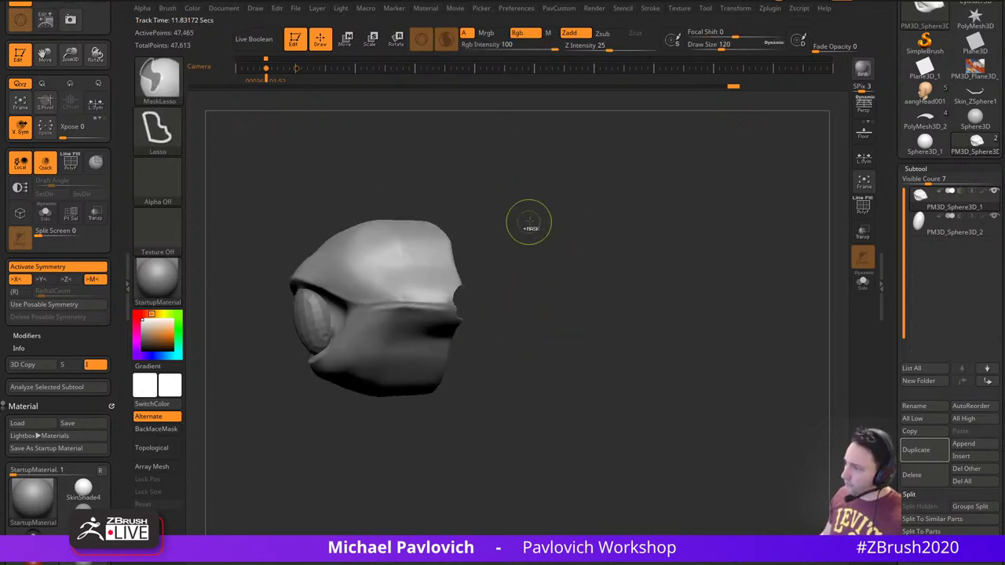
pyautogui.keyDown('shift'); pyautogui.moveTo(455, 263); pyautogui.dragTo(459, 310); pyautogui.keyUp('shift')
pyautogui.moveTo(581, 306); pyautogui.dragTo(424, 275)
pyautogui.keyDown('shift'); pyautogui.moveTo(496, 226); pyautogui.dragTo(475, 231); pyautogui.keyUp('shift')
pyautogui.moveTo(502, 181)
pyautogui.mouseDown()
pyautogui.moveTo(707, 179)
pyautogui.moveTo(597, 129)
pyautogui.mouseUp()
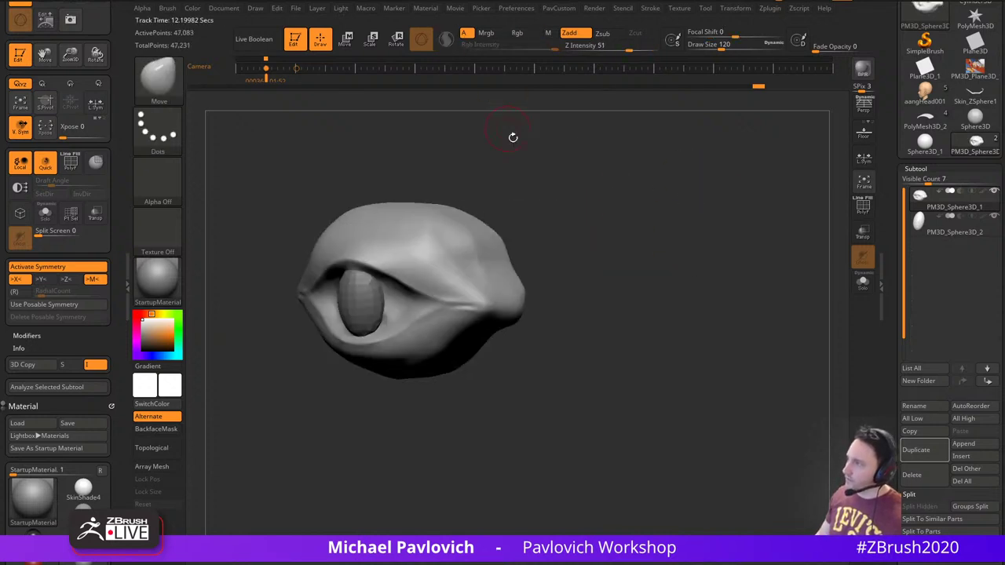
pyautogui.keyDown('shift'); pyautogui.moveTo(541, 177); pyautogui.dragTo(616, 248); pyautogui.keyUp('shift')
pyautogui.moveTo(626, 298); pyautogui.dragTo(598, 262)
# Build up volume on the underside and side of the head mass with the Clay brush at draw size 223
pyautogui.press('b')
pyautogui.press('c')
pyautogui.press('l')
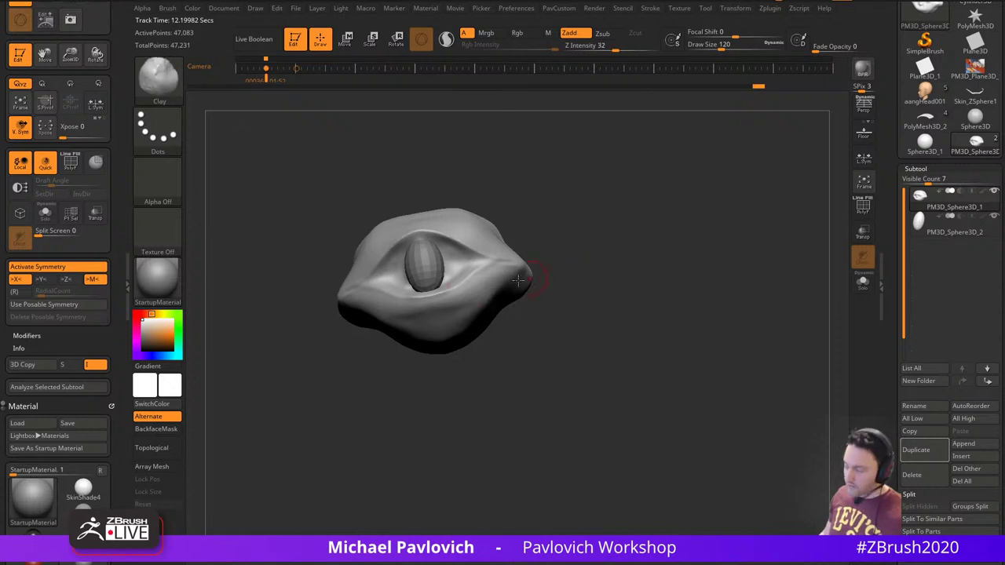
pyautogui.moveTo(584, 310); pyautogui.dragTo(579, 233)
pyautogui.moveTo(436, 343); pyautogui.dragTo(406, 358, button='right')
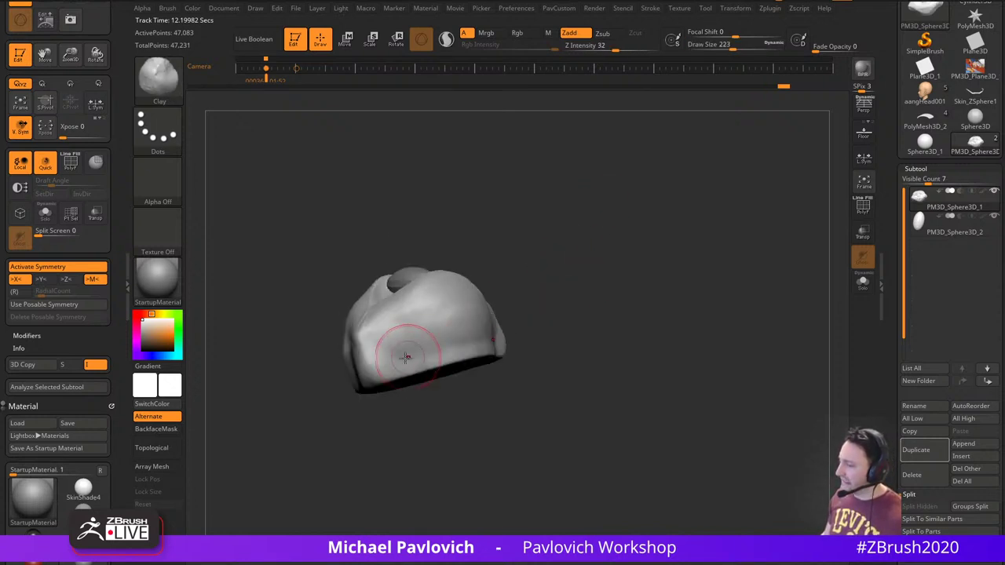
pyautogui.moveTo(469, 338); pyautogui.dragTo(496, 339)
pyautogui.moveTo(486, 338); pyautogui.dragTo(417, 334, button='right')
pyautogui.moveTo(577, 266)
pyautogui.mouseDown()
pyautogui.moveTo(580, 312)
pyautogui.moveTo(541, 310)
pyautogui.mouseUp()
pyautogui.moveTo(404, 357)
pyautogui.mouseDown()
pyautogui.moveTo(374, 307)
pyautogui.moveTo(416, 384)
pyautogui.moveTo(400, 412)
pyautogui.mouseUp()
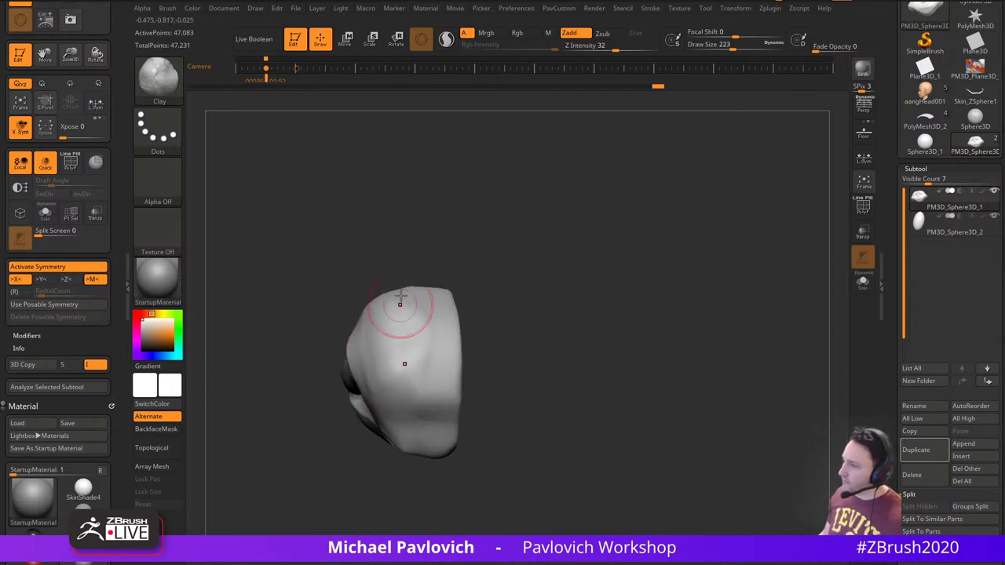
pyautogui.moveTo(402, 304); pyautogui.dragTo(426, 375)
pyautogui.moveTo(530, 351)
pyautogui.mouseDown()
pyautogui.moveTo(567, 283)
pyautogui.moveTo(633, 289)
pyautogui.moveTo(607, 262)
pyautogui.moveTo(644, 275)
pyautogui.moveTo(615, 272)
pyautogui.mouseUp()
# Polish the upper side planes of the head mass with the hPolish brush at draw size 223
pyautogui.press('b')
pyautogui.press('h')
pyautogui.press('p')
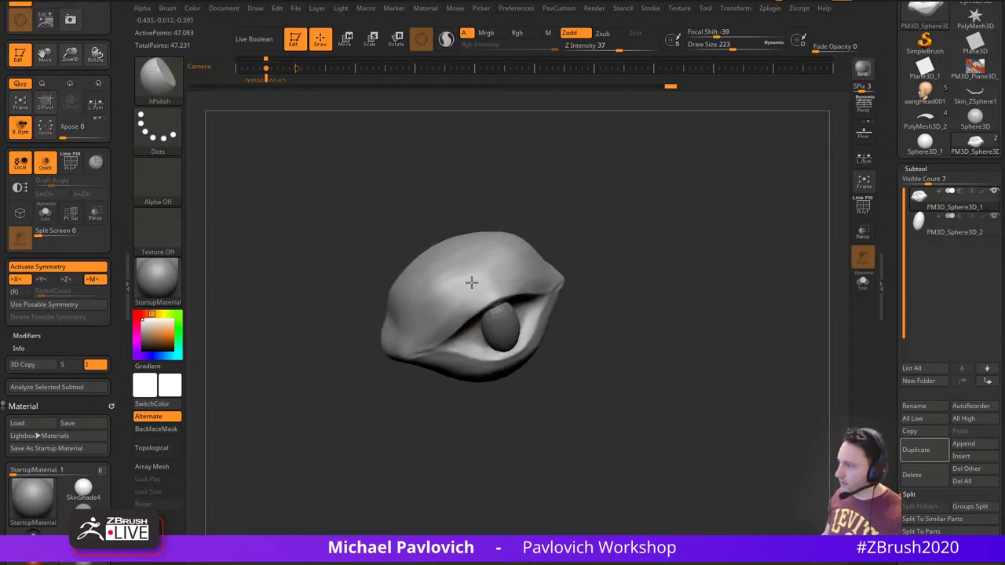
pyautogui.moveTo(509, 223); pyautogui.dragTo(519, 233)
pyautogui.moveTo(471, 271); pyautogui.dragTo(469, 299)
pyautogui.moveTo(620, 306); pyautogui.dragTo(599, 242)
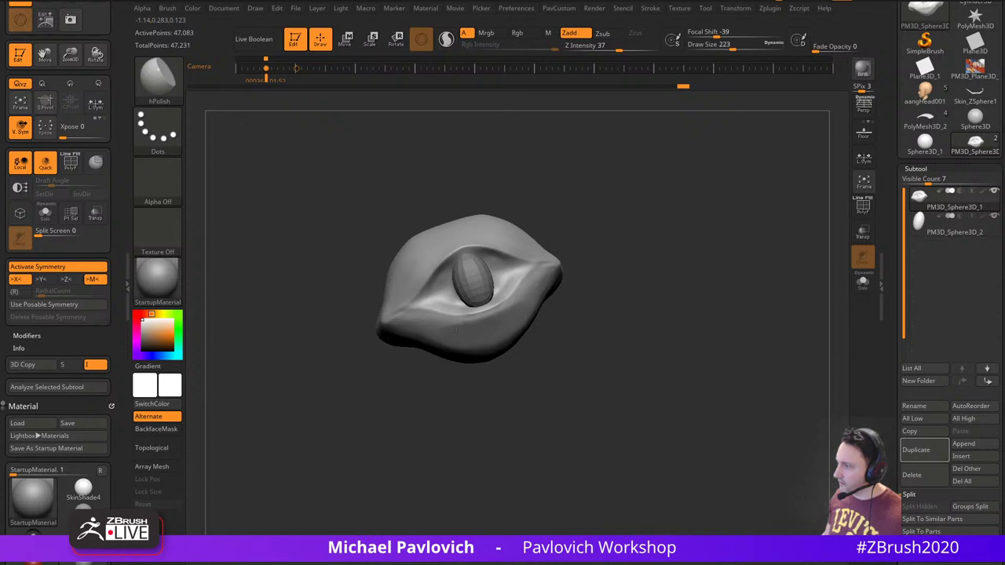
# Select the Standard brush at draw size 97, show the Spotlight reference overlay, and jump to the front-view camera keyframe
pyautogui.moveTo(631, 301)
pyautogui.keyDown('shift'); pyautogui.mouseDown()
pyautogui.moveTo(668, 271)
pyautogui.moveTo(596, 314)
pyautogui.moveTo(581, 303)
pyautogui.mouseUp(); pyautogui.keyUp('shift')
pyautogui.press('b')
pyautogui.press('s')
pyautogui.press('t')
pyautogui.press('s')
pyautogui.moveTo(600, 282)
pyautogui.keyDown('alt'); pyautogui.mouseDown()
pyautogui.moveTo(624, 302)
pyautogui.moveTo(619, 264)
pyautogui.moveTo(617, 285)
pyautogui.moveTo(628, 275)
pyautogui.moveTo(628, 286)
pyautogui.mouseUp(); pyautogui.keyUp('alt')
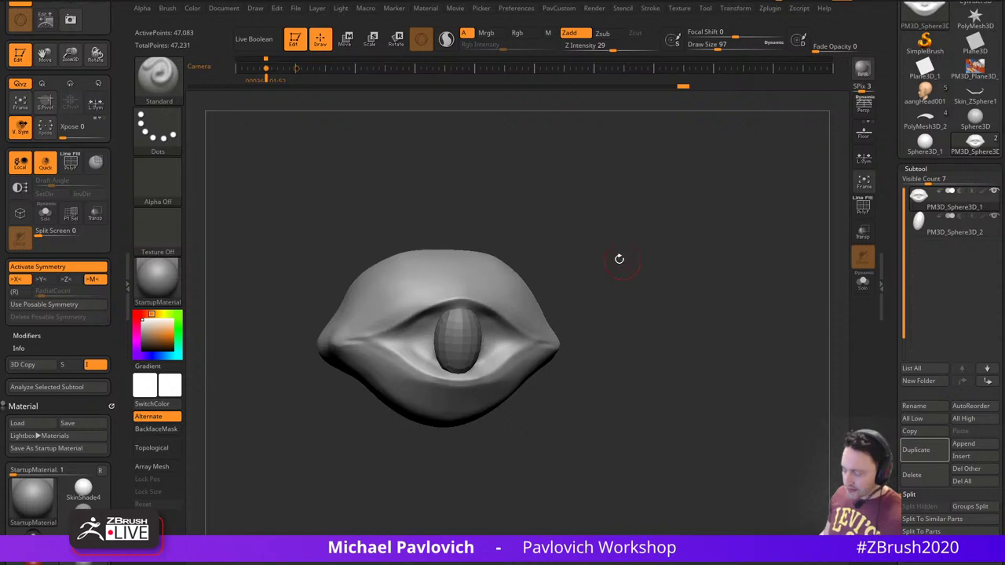
pyautogui.hotkey('shift', 'z')
pyautogui.press('Left')
pyautogui.press('Right')
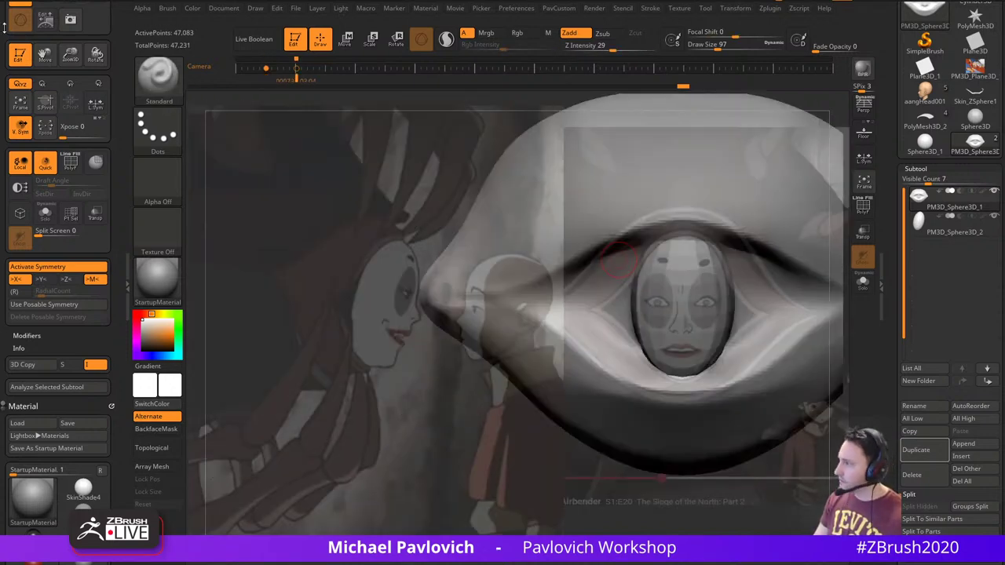
# Raise the upper lid and adjust the corners of the face opening to the front reference with the Move brush, starting at draw size 324
pyautogui.press('s')
pyautogui.press('b')
pyautogui.press('m')
pyautogui.press('v')
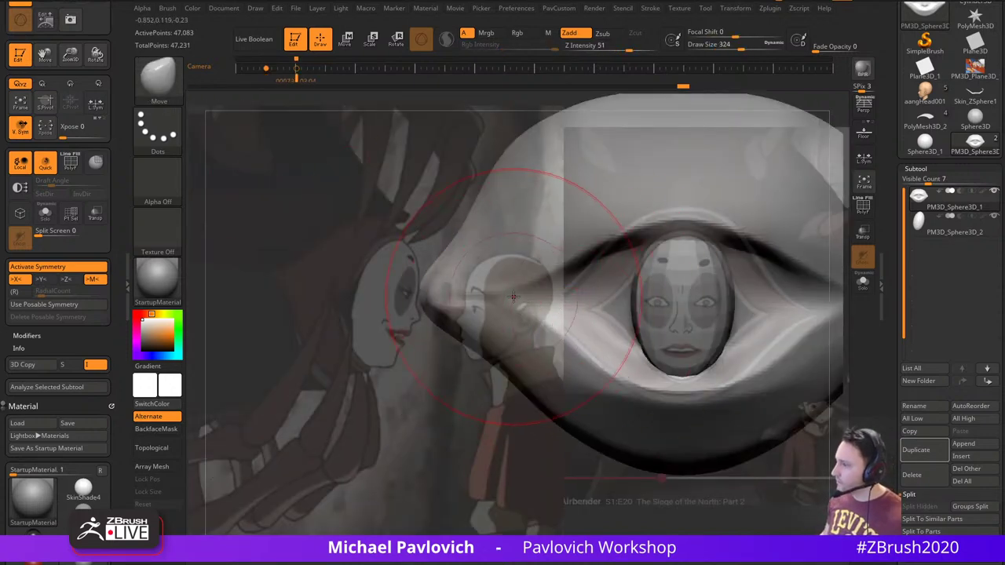
pyautogui.moveTo(542, 299); pyautogui.dragTo(562, 305)
pyautogui.press('s')
pyautogui.moveTo(657, 234); pyautogui.dragTo(658, 216)
pyautogui.press('s')
pyautogui.moveTo(659, 216); pyautogui.dragTo(655, 216)
pyautogui.moveTo(586, 248); pyautogui.dragTo(573, 264)
# Lower the bottom lid and refine the upper lid curve to the reference, reducing the Move brush draw size from 154 to 83
pyautogui.press('s')
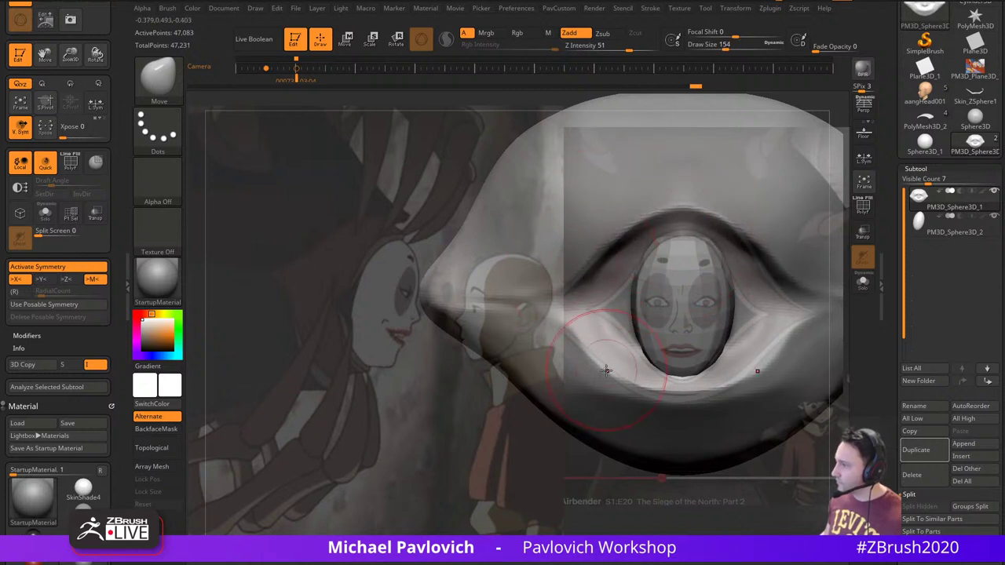
pyautogui.moveTo(654, 392); pyautogui.dragTo(659, 409)
pyautogui.moveTo(776, 372); pyautogui.dragTo(761, 358)
pyautogui.press('s')
pyautogui.press('s')
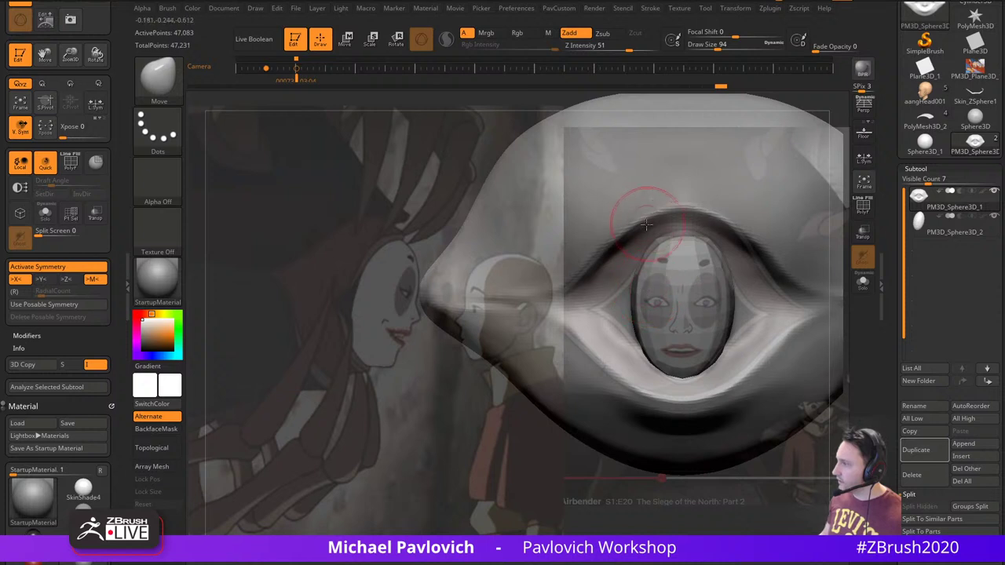
pyautogui.press('s')
pyautogui.moveTo(638, 221); pyautogui.dragTo(629, 208)
# Paint the reference lid outlines around the face opening with the Standard brush in Rgb only at intensity 19, and hide the overlay
pyautogui.press('b')
pyautogui.press('s')
pyautogui.press('t')
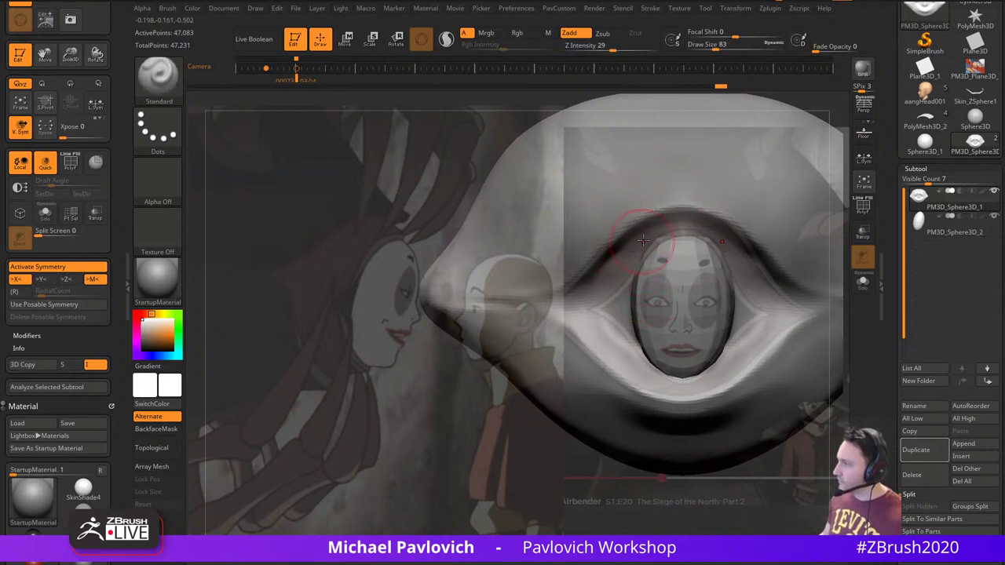
pyautogui.click(516, 35)
pyautogui.click(573, 34)
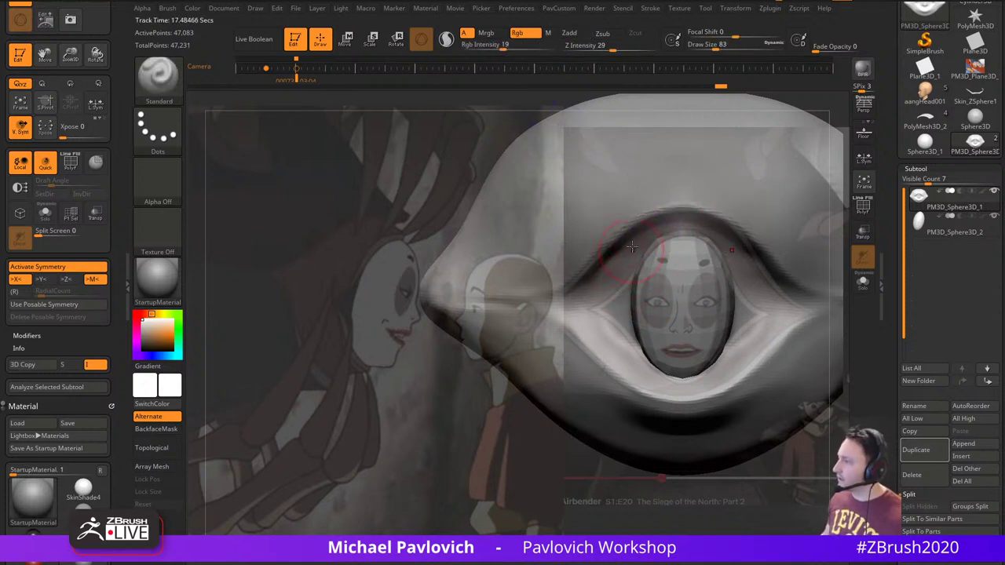
pyautogui.moveTo(632, 248)
pyautogui.mouseDown()
pyautogui.moveTo(601, 295)
pyautogui.moveTo(667, 380)
pyautogui.moveTo(590, 329)
pyautogui.moveTo(560, 291)
pyautogui.moveTo(631, 354)
pyautogui.moveTo(630, 241)
pyautogui.moveTo(635, 382)
pyautogui.moveTo(595, 371)
pyautogui.mouseUp()
pyautogui.hotkey('shift', 'z')
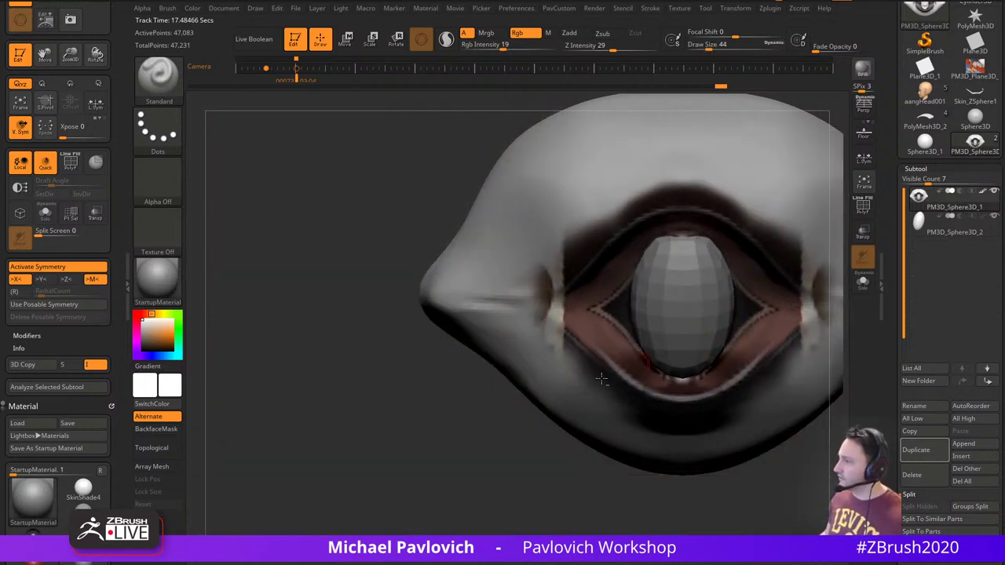
# Set the Rgb intensity to 37 and fill the head mass with white twice to fade the painted reference
pyautogui.keyDown('alt'); pyautogui.moveTo(601, 379); pyautogui.dragTo(379, 398, button='right'); pyautogui.keyUp('alt')
pyautogui.keyDown('alt'); pyautogui.moveTo(729, 276); pyautogui.dragTo(832, 275); pyautogui.keyUp('alt')
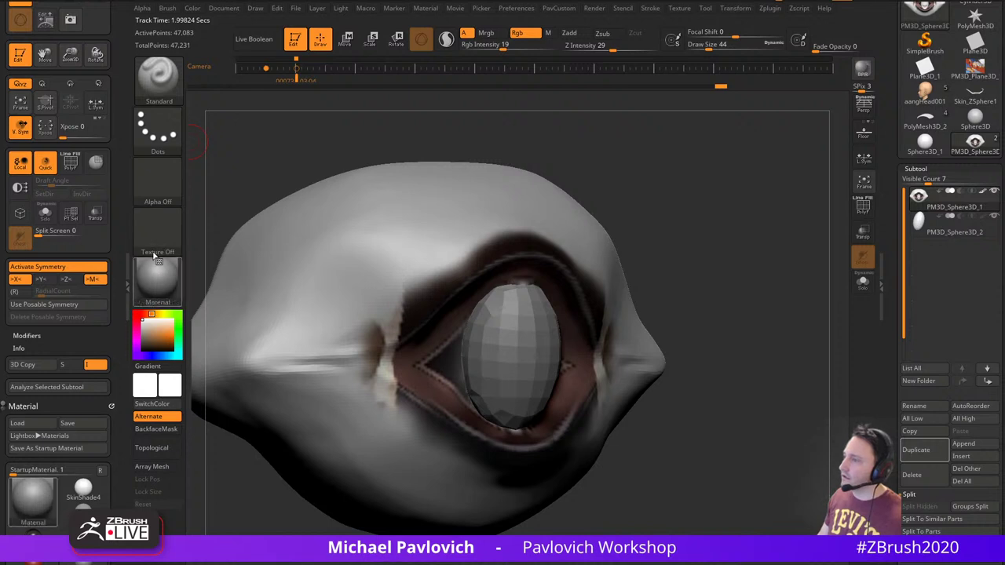
pyautogui.click(518, 45)
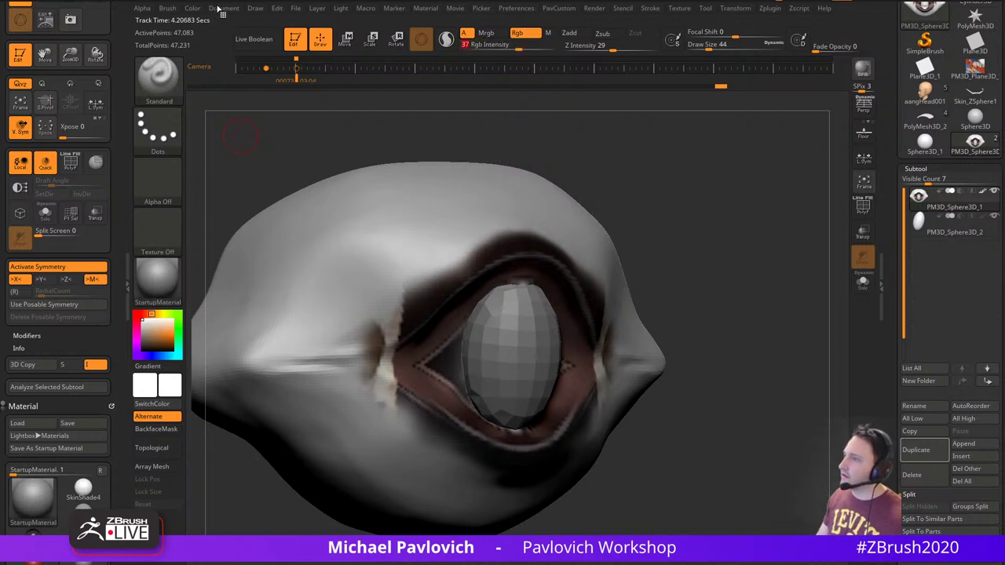
pyautogui.click(192, 8)
pyautogui.click(219, 235)
pyautogui.click(219, 235)
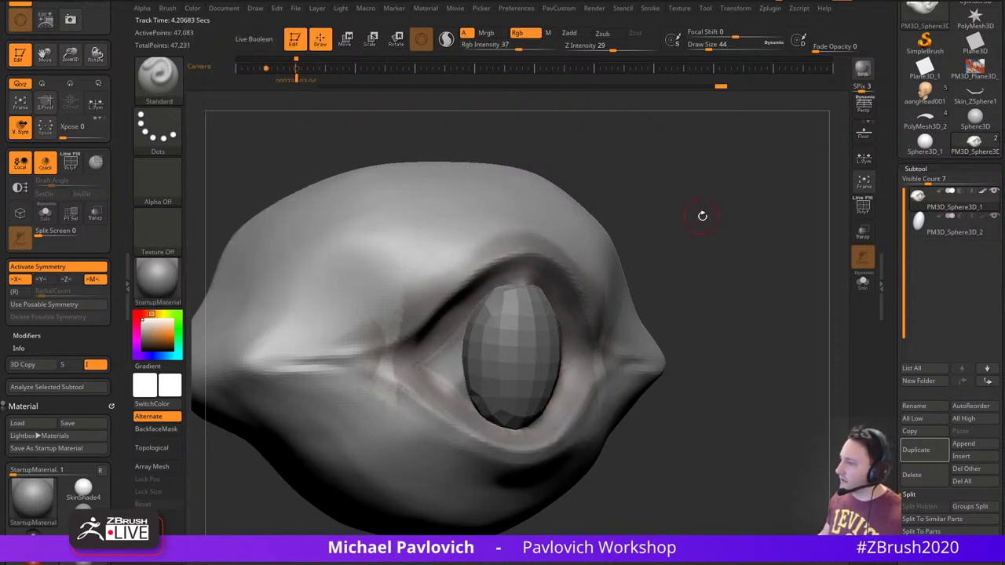
# Duplicate the head mass subtool and isolate the copy with Solo
pyautogui.moveTo(703, 216); pyautogui.dragTo(675, 216)
pyautogui.moveTo(736, 197)
pyautogui.mouseDown()
pyautogui.moveTo(765, 199)
pyautogui.moveTo(711, 186)
pyautogui.moveTo(733, 182)
pyautogui.moveTo(723, 227)
pyautogui.moveTo(717, 215)
pyautogui.mouseUp()
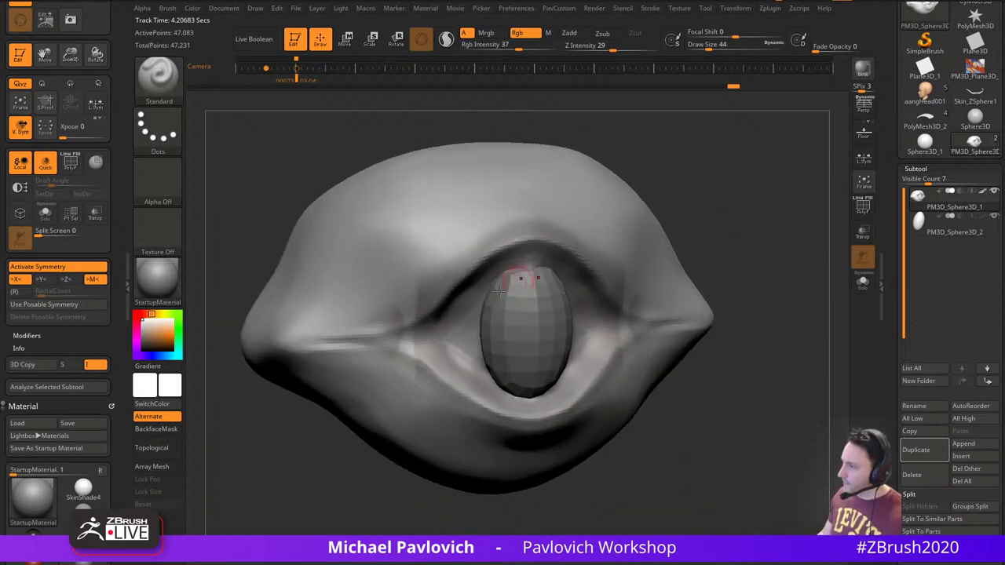
pyautogui.moveTo(761, 263); pyautogui.dragTo(739, 259)
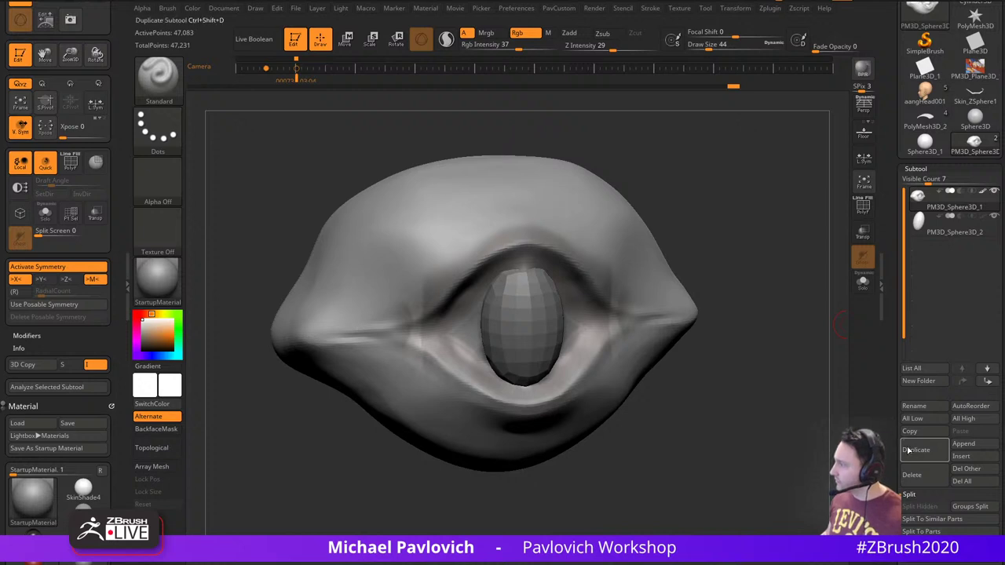
pyautogui.click(912, 450)
pyautogui.click(863, 283)
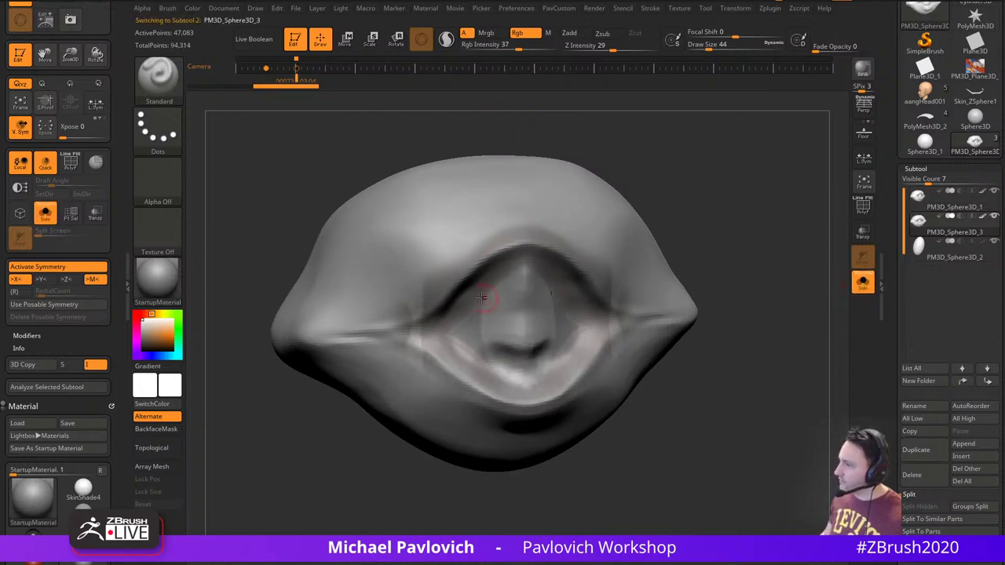
# Switch the masking brush to MaskPen and mask along the inner edge of the upper lid at draw size 31
pyautogui.press('ctrl')
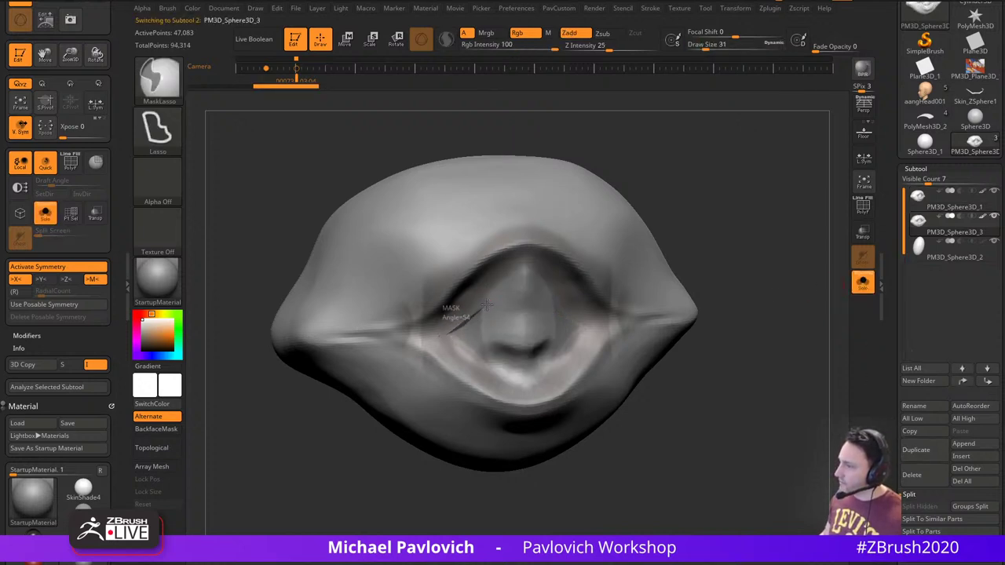
pyautogui.keyDown('ctrl'); pyautogui.moveTo(487, 304); pyautogui.dragTo(493, 303); pyautogui.keyUp('ctrl')
pyautogui.moveTo(636, 153)
pyautogui.keyDown('shift'); pyautogui.mouseDown()
pyautogui.moveTo(672, 146)
pyautogui.moveTo(690, 161)
pyautogui.mouseUp(); pyautogui.keyUp('shift')
pyautogui.keyDown('ctrl'); pyautogui.click(165, 84); pyautogui.keyUp('ctrl')
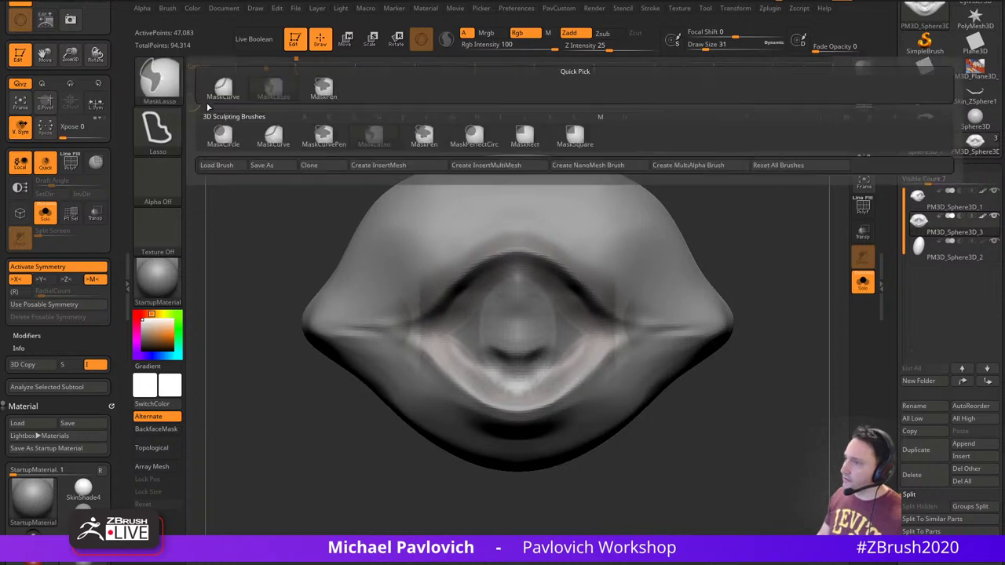
pyautogui.keyDown('ctrl'); pyautogui.click(323, 88); pyautogui.keyUp('ctrl')
pyautogui.moveTo(284, 275); pyautogui.dragTo(334, 278)
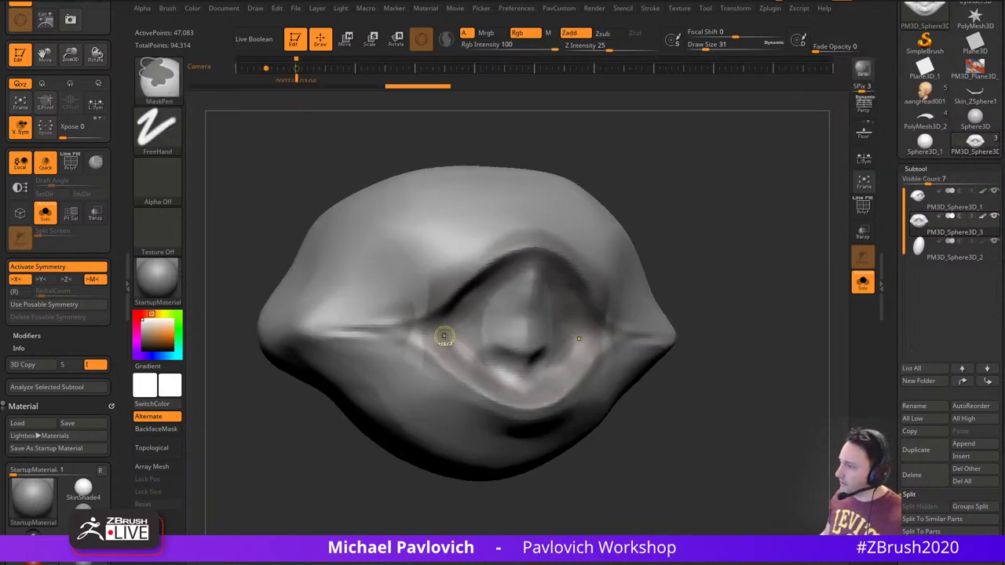
pyautogui.keyDown('ctrl'); pyautogui.moveTo(518, 280); pyautogui.dragTo(539, 276); pyautogui.keyUp('ctrl')
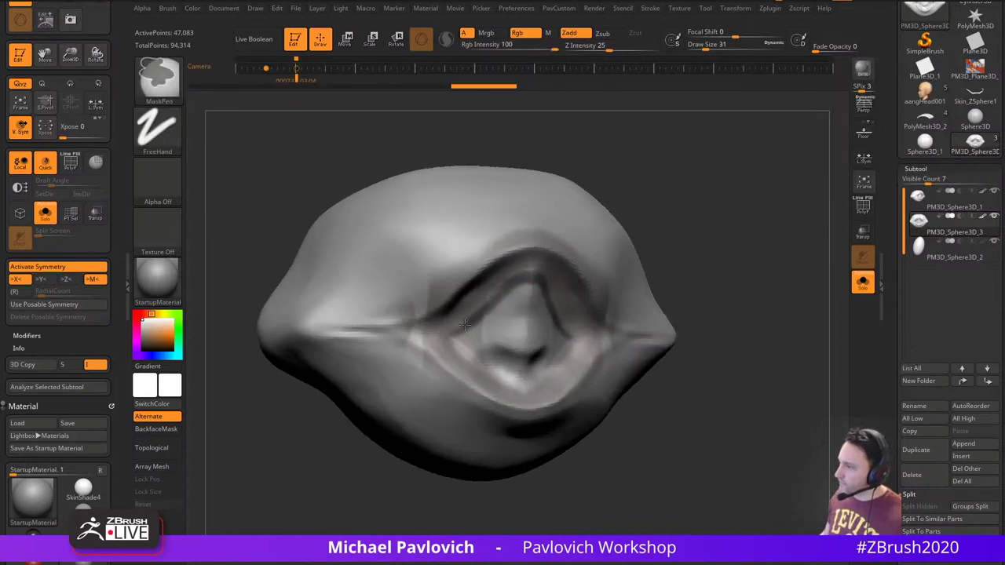
# Continue the mask along the lower lid's inner edge and fill the interior of the face opening at draw size 56
pyautogui.moveTo(447, 335); pyautogui.dragTo(524, 390)
pyautogui.keyDown('shift'); pyautogui.moveTo(527, 346); pyautogui.dragTo(534, 283, button='right'); pyautogui.keyUp('shift')
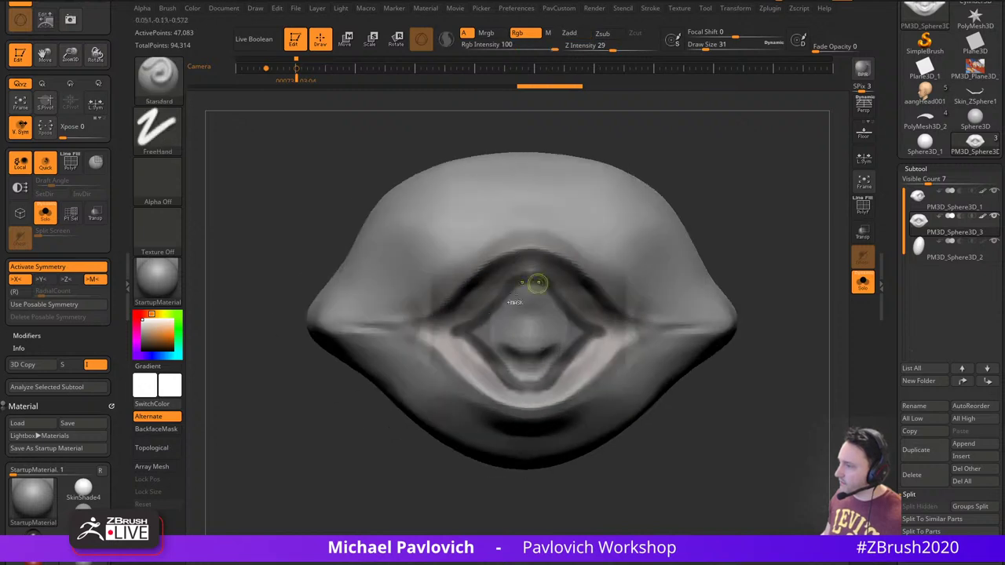
pyautogui.keyDown('ctrl'); pyautogui.moveTo(505, 378); pyautogui.dragTo(527, 382); pyautogui.keyUp('ctrl')
pyautogui.press(']')
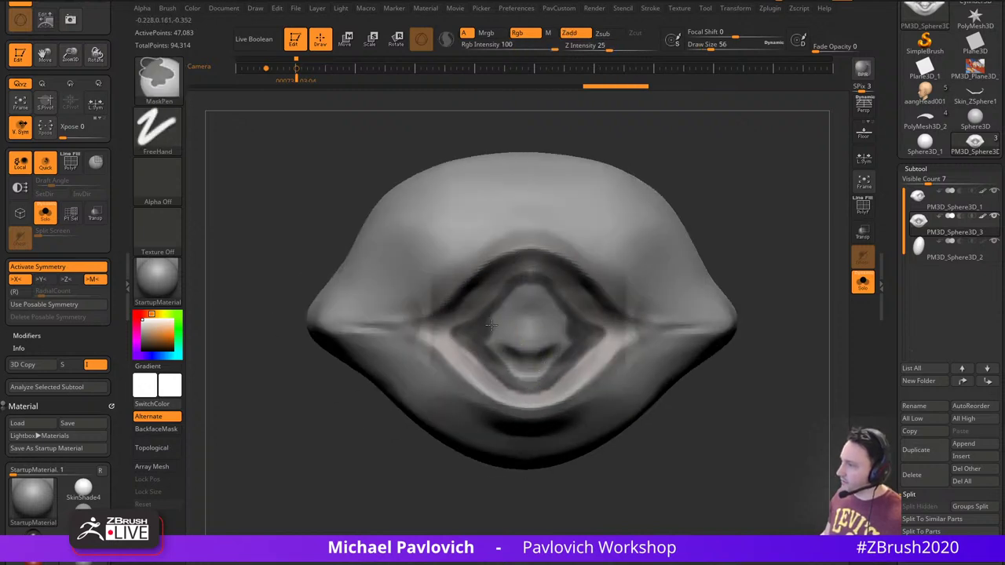
pyautogui.moveTo(491, 328)
pyautogui.keyDown('ctrl'); pyautogui.mouseDown()
pyautogui.moveTo(513, 307)
pyautogui.moveTo(522, 360)
pyautogui.moveTo(535, 345)
pyautogui.mouseUp(); pyautogui.keyUp('ctrl')
pyautogui.moveTo(773, 263); pyautogui.dragTo(740, 271, button='right')
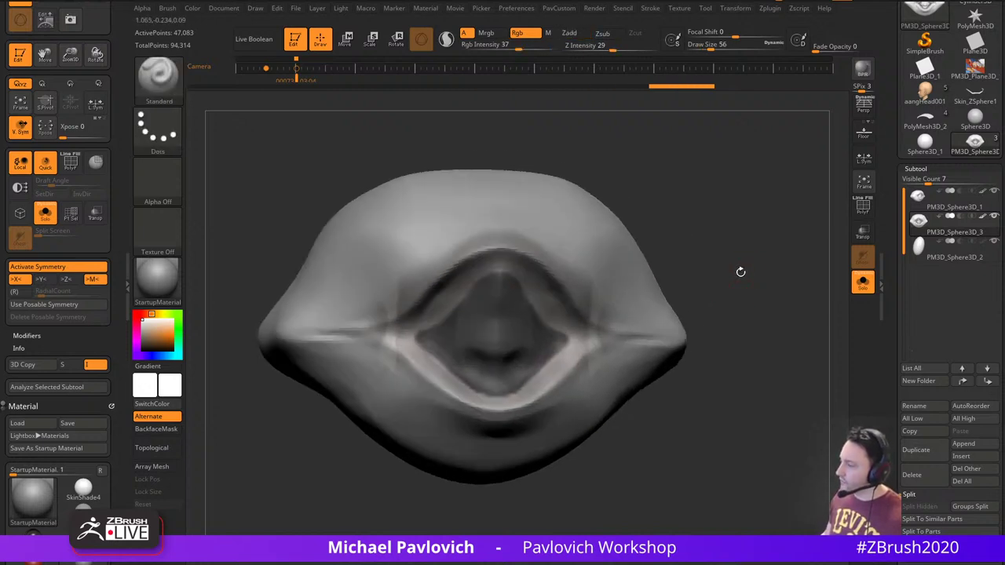
# Run Edgeloop Masked Border on the masked face opening, clear the mask and isolate the opening's polygroup
pyautogui.press('space')
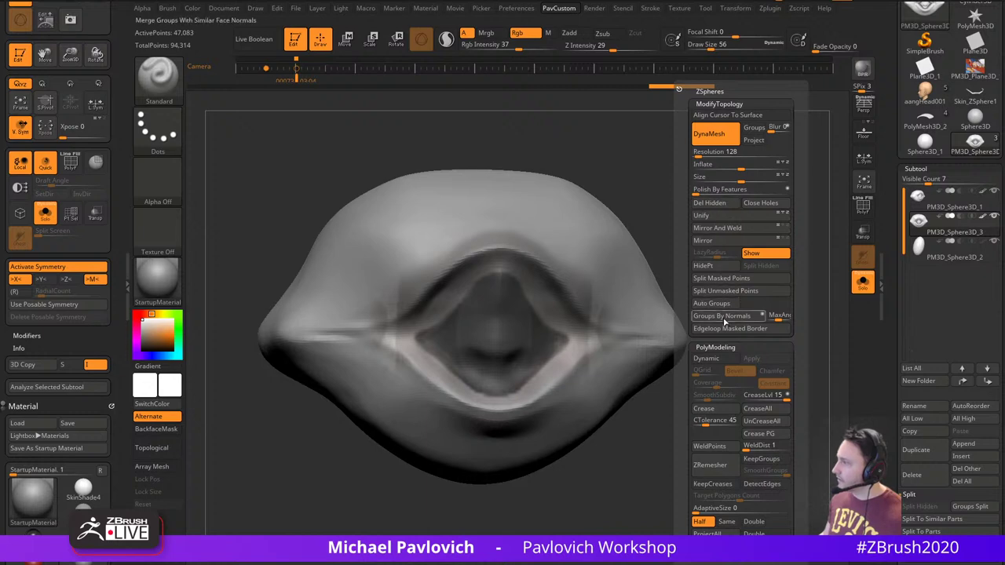
pyautogui.click(727, 328)
pyautogui.keyDown('ctrl'); pyautogui.moveTo(705, 191); pyautogui.dragTo(726, 204); pyautogui.keyUp('ctrl')
pyautogui.keyDown('ctrl'); pyautogui.keyDown('shift'); pyautogui.click(505, 329); pyautogui.keyUp('shift'); pyautogui.keyUp('ctrl')
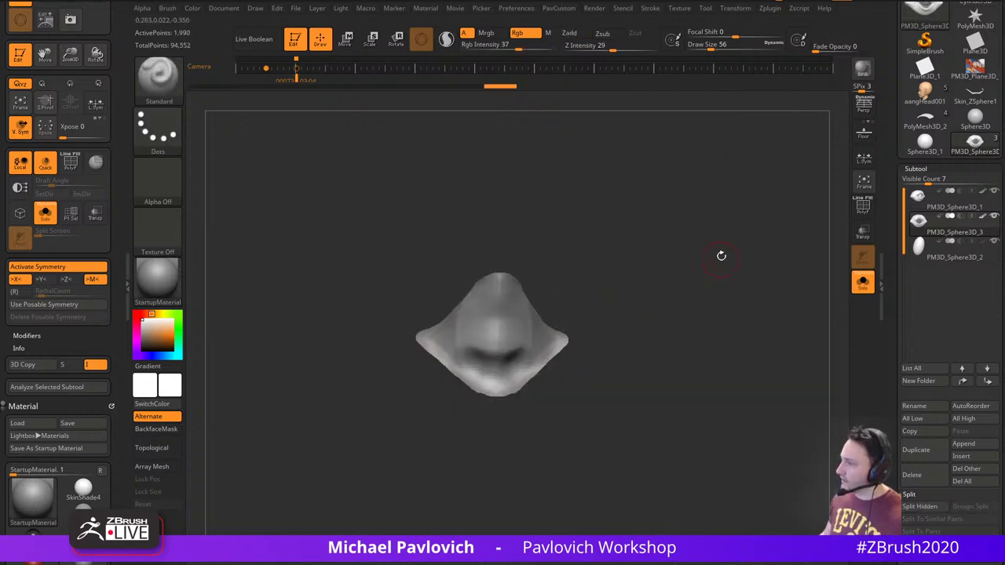
# Try to delete the hidden geometry around the isolated face opening
pyautogui.press('space')
pyautogui.click(673, 204)
pyautogui.keyDown('alt'); pyautogui.moveTo(650, 260); pyautogui.dragTo(621, 252, button='right'); pyautogui.keyUp('alt')
# Turn on the polyframe, set the draw size to 20 and isolate the face opening's polygroup again
pyautogui.hotkey('shift', 'f')
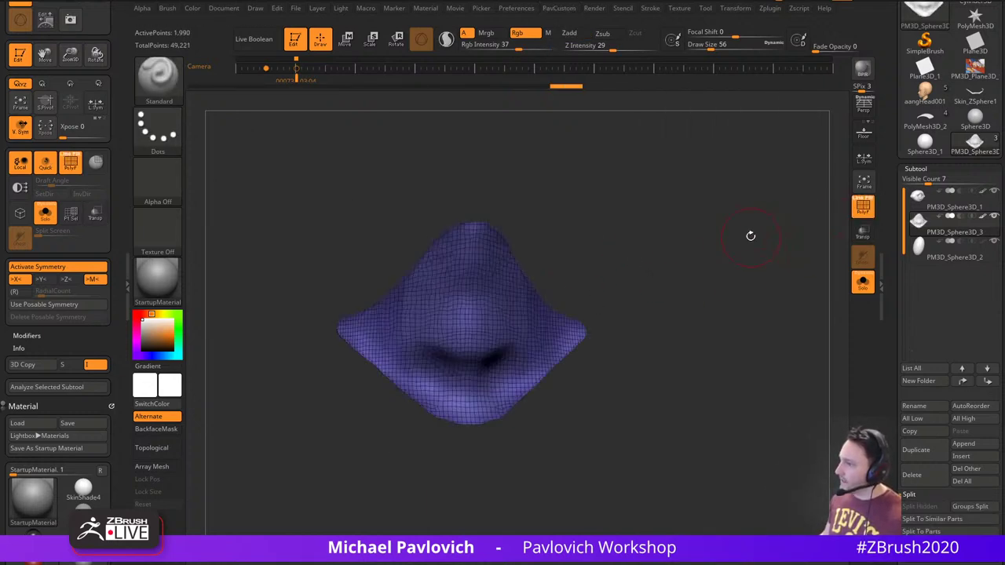
pyautogui.keyDown('alt'); pyautogui.moveTo(752, 233); pyautogui.dragTo(735, 269, button='right'); pyautogui.keyUp('alt')
pyautogui.press('s')
pyautogui.moveTo(734, 269); pyautogui.dragTo(726, 268)
pyautogui.press('space')
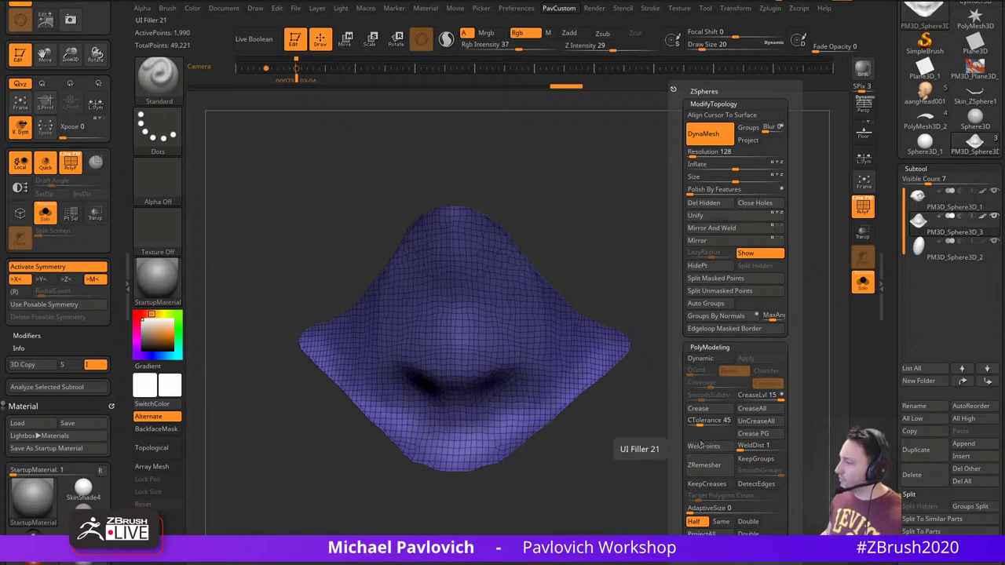
pyautogui.keyDown('ctrl'); pyautogui.keyDown('shift'); pyautogui.click(734, 266); pyautogui.keyUp('shift'); pyautogui.keyUp('ctrl')
pyautogui.keyDown('ctrl'); pyautogui.keyDown('shift'); pyautogui.click(503, 357); pyautogui.keyUp('shift'); pyautogui.keyUp('ctrl')
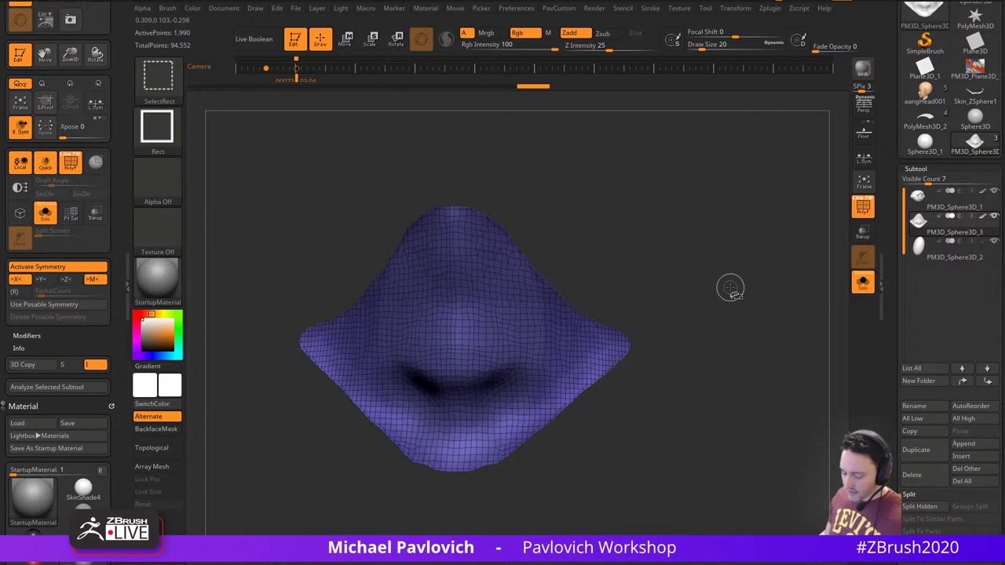
# Shrink the visible area of the face opening inward and assign the remaining polygons a new polygroup
pyautogui.hotkey('ctrl', 'shift', 's')
pyautogui.hotkey('ctrl', 'shift', 's')
pyautogui.hotkey('ctrl', 'shift', 's')
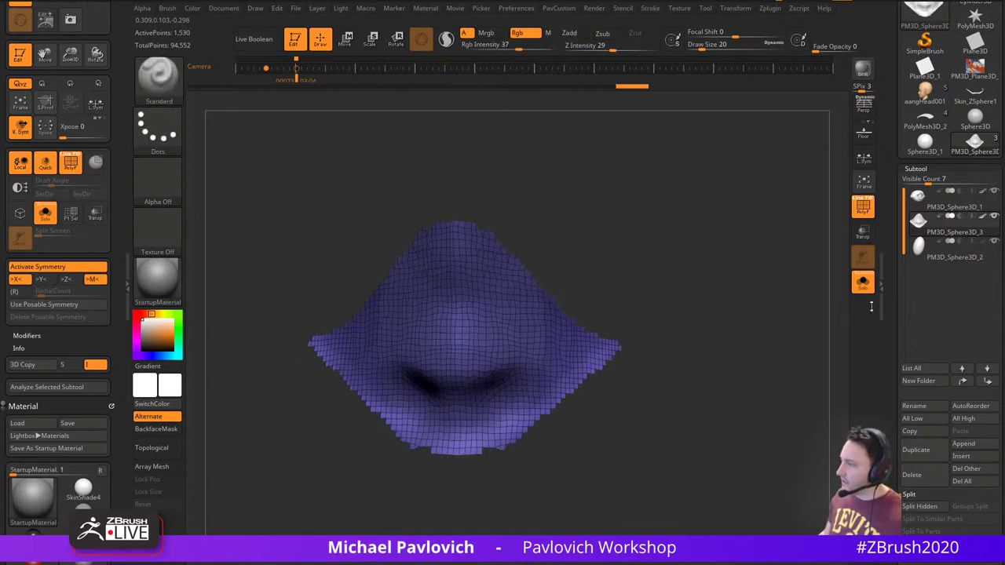
pyautogui.moveTo(898, 353); pyautogui.dragTo(876, 209)
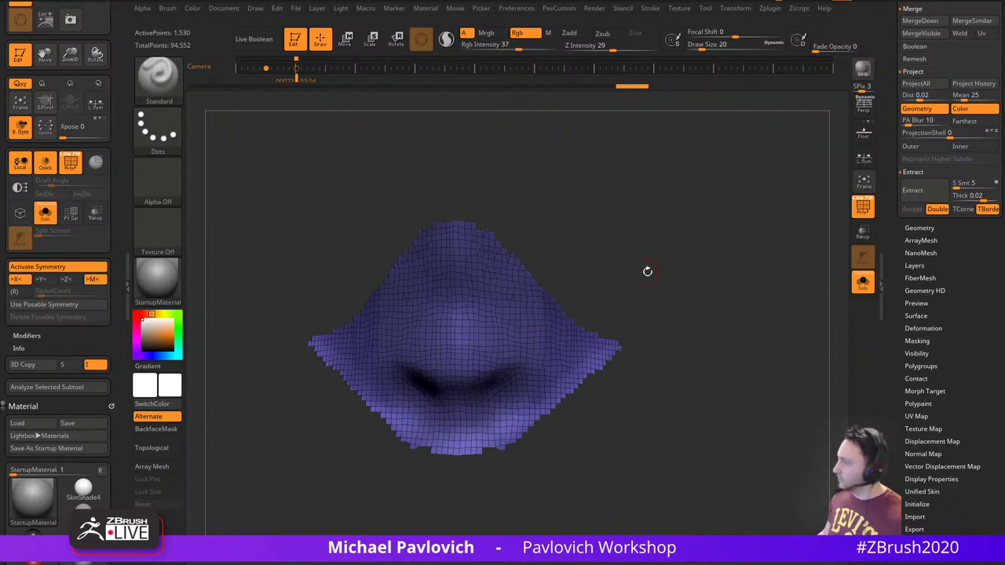
pyautogui.hotkey('ctrl', 'w')
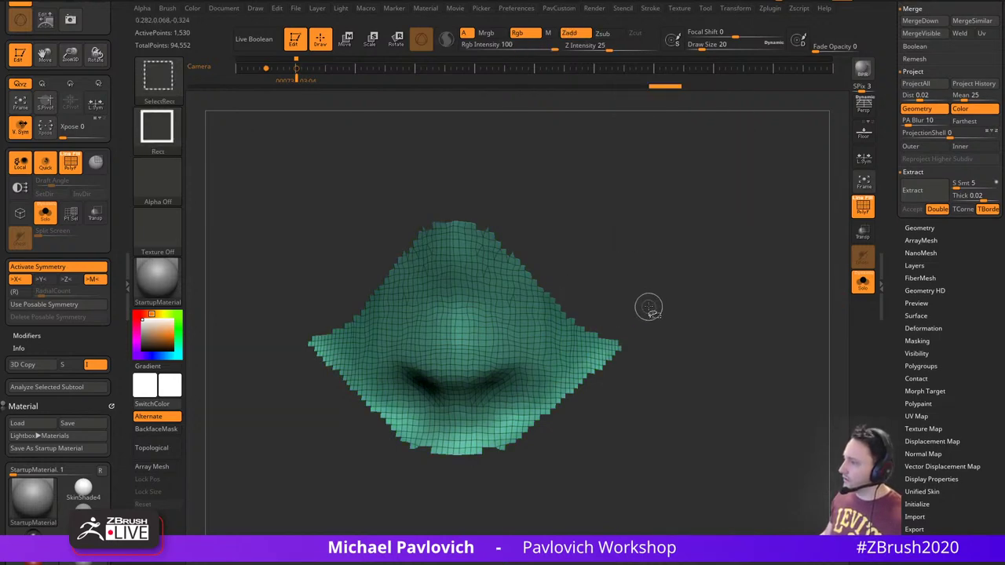
# Isolate the new inner polygroup and mask all of it except its edge, using MaskByFeature with only Border enabled
pyautogui.press('space')
pyautogui.click(693, 246)
pyautogui.keyDown('ctrl'); pyautogui.keyDown('shift'); pyautogui.click(653, 252); pyautogui.keyUp('shift'); pyautogui.keyUp('ctrl')
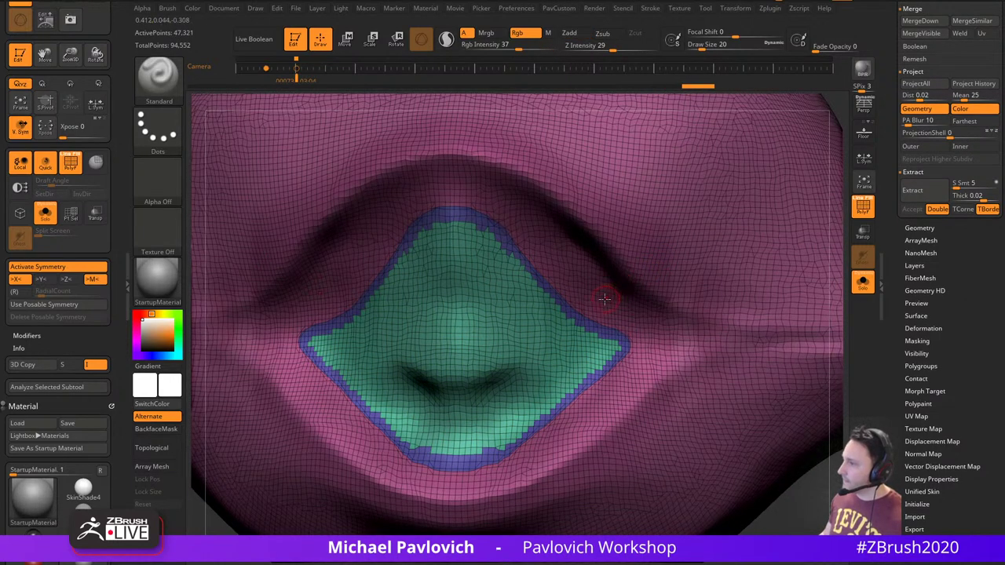
pyautogui.keyDown('ctrl'); pyautogui.keyDown('shift'); pyautogui.click(550, 345); pyautogui.keyUp('shift'); pyautogui.keyUp('ctrl')
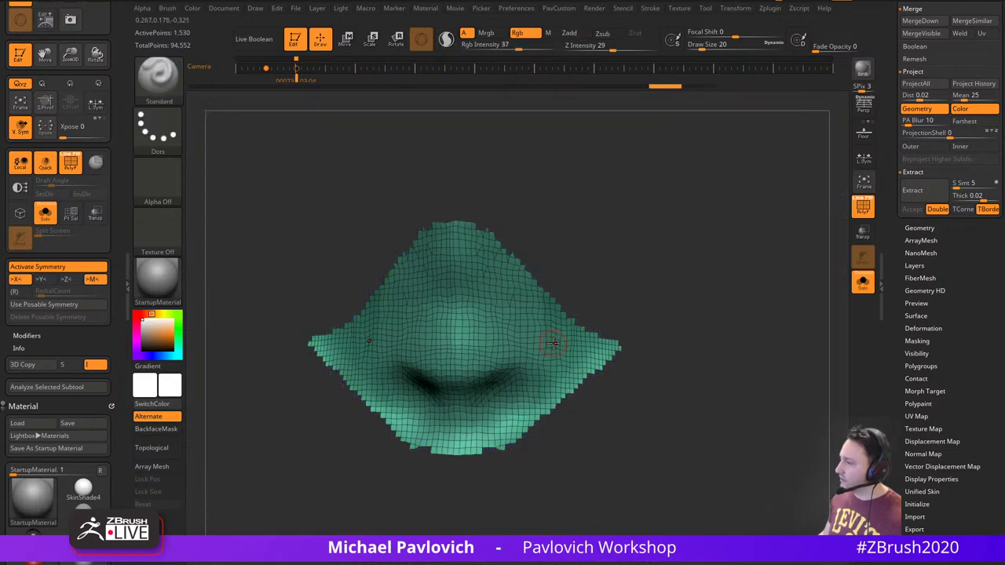
pyautogui.click(916, 340)
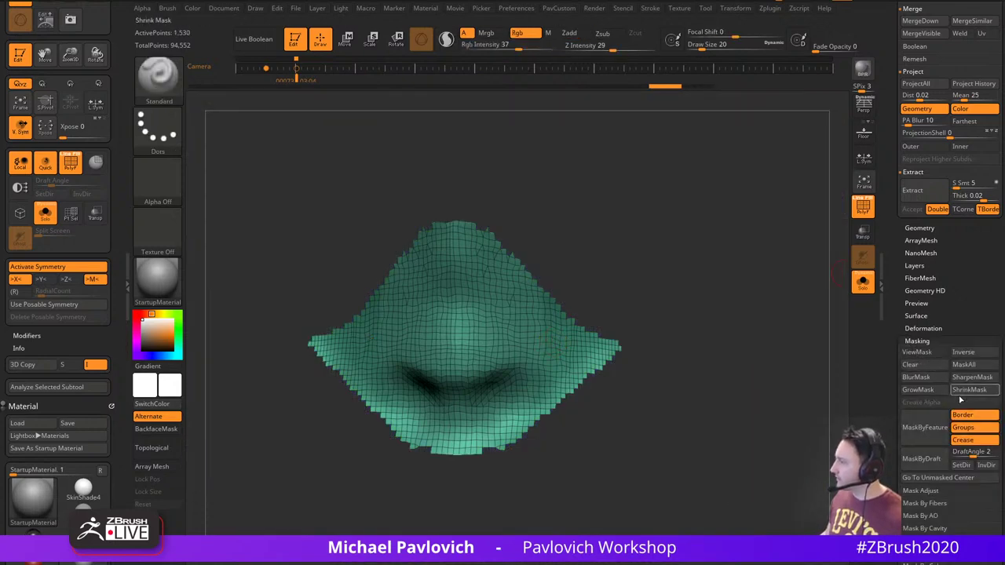
pyautogui.click(959, 442)
pyautogui.click(959, 429)
pyautogui.click(931, 427)
pyautogui.keyDown('ctrl'); pyautogui.click(716, 277); pyautogui.keyUp('ctrl')
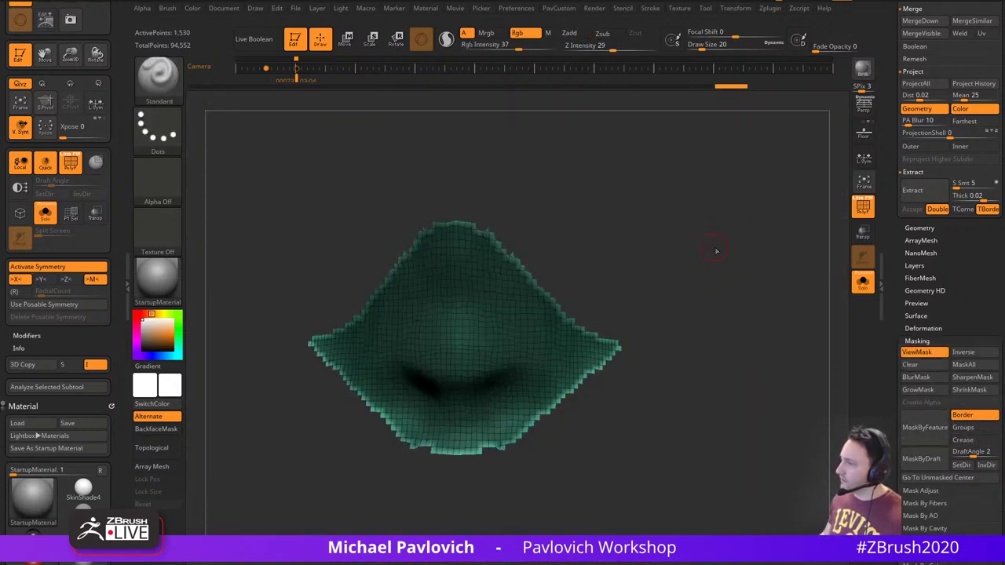
# Smooth the jagged unmasked edge with Polish By Features, then clear the mask with the whole mesh shown
pyautogui.press('space')
pyautogui.click(686, 191)
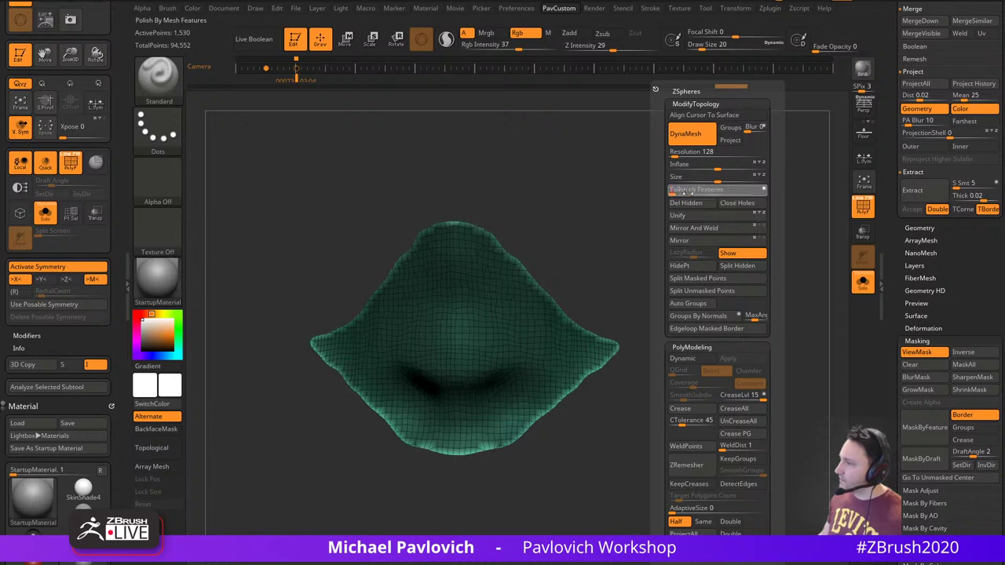
pyautogui.keyDown('ctrl'); pyautogui.keyDown('shift'); pyautogui.moveTo(622, 189); pyautogui.dragTo(669, 253); pyautogui.keyUp('shift'); pyautogui.keyUp('ctrl')
pyautogui.keyDown('ctrl'); pyautogui.keyDown('shift'); pyautogui.click(749, 262); pyautogui.keyUp('shift'); pyautogui.keyUp('ctrl')
pyautogui.keyDown('ctrl'); pyautogui.keyDown('shift'); pyautogui.moveTo(749, 262); pyautogui.dragTo(686, 292); pyautogui.keyUp('shift'); pyautogui.keyUp('ctrl')
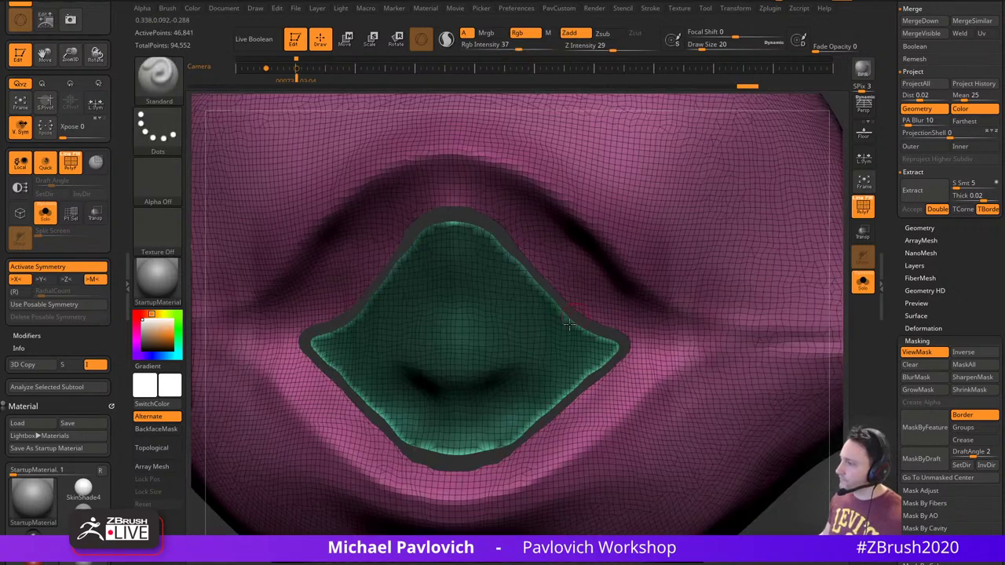
pyautogui.keyDown('ctrl'); pyautogui.moveTo(818, 521); pyautogui.dragTo(762, 471); pyautogui.keyUp('ctrl')
pyautogui.keyDown('ctrl'); pyautogui.keyDown('shift'); pyautogui.click(724, 384); pyautogui.keyUp('shift'); pyautogui.keyUp('ctrl')
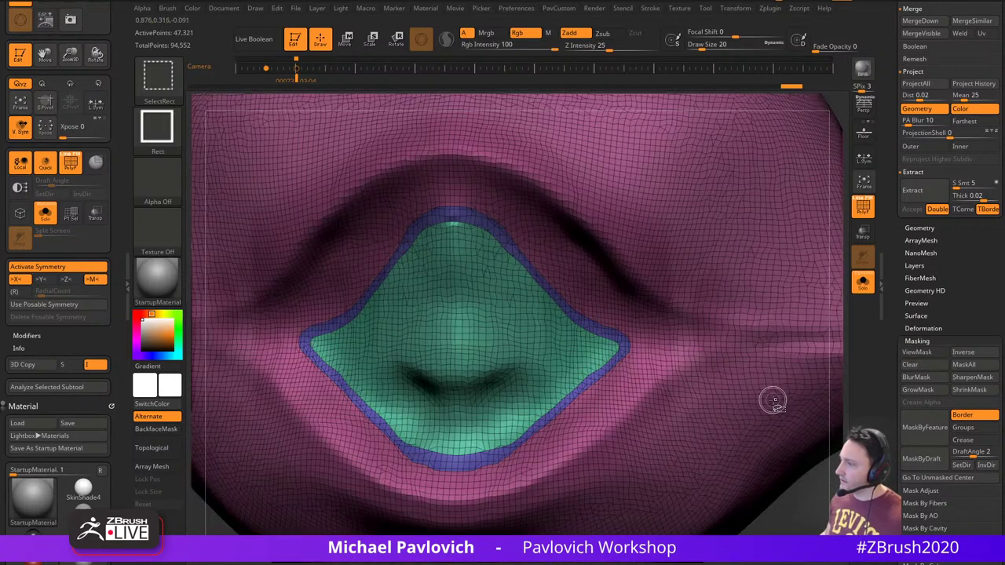
# Isolate the inner face area together with its surrounding rim polygroup and delete the hidden rest of the mesh
pyautogui.keyDown('ctrl'); pyautogui.keyDown('shift'); pyautogui.click(781, 428); pyautogui.keyUp('shift'); pyautogui.keyUp('ctrl')
pyautogui.keyDown('ctrl'); pyautogui.keyDown('shift'); pyautogui.click(781, 428); pyautogui.keyUp('shift'); pyautogui.keyUp('ctrl')
pyautogui.press('1')
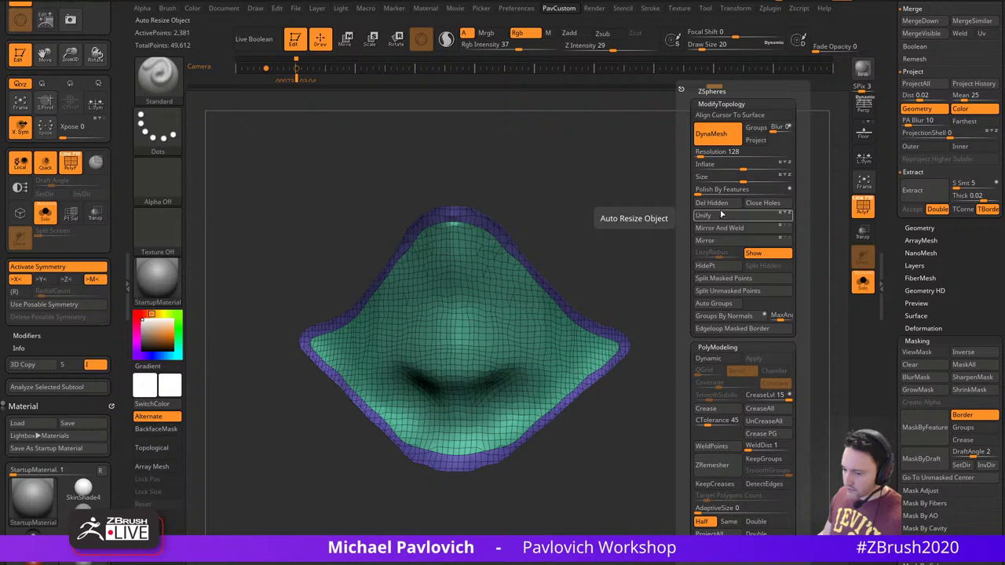
# Keep only the rim strip by deleting the inner face area, and run ZRemesher twice at Half
pyautogui.moveTo(645, 210)
pyautogui.mouseDown()
pyautogui.moveTo(754, 187)
pyautogui.moveTo(685, 186)
pyautogui.mouseUp()
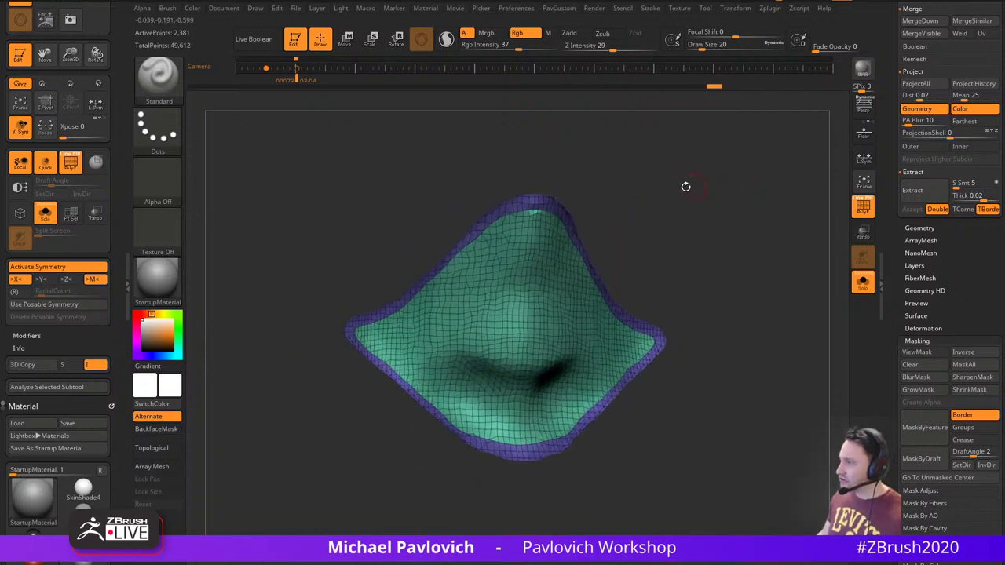
pyautogui.keyDown('ctrl'); pyautogui.keyDown('shift'); pyautogui.click(529, 204); pyautogui.keyUp('shift'); pyautogui.keyUp('ctrl')
pyautogui.press('`')
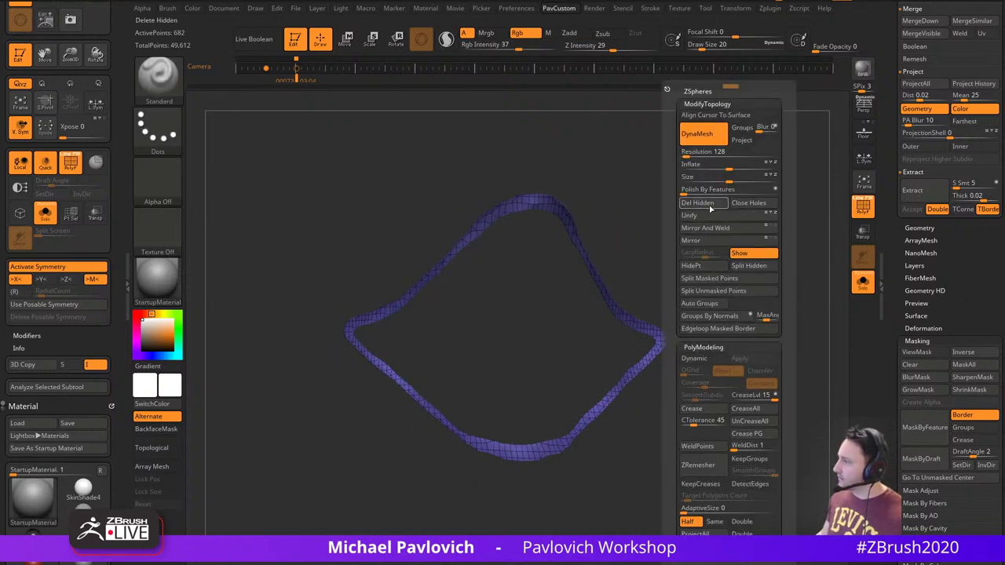
pyautogui.click(702, 467)
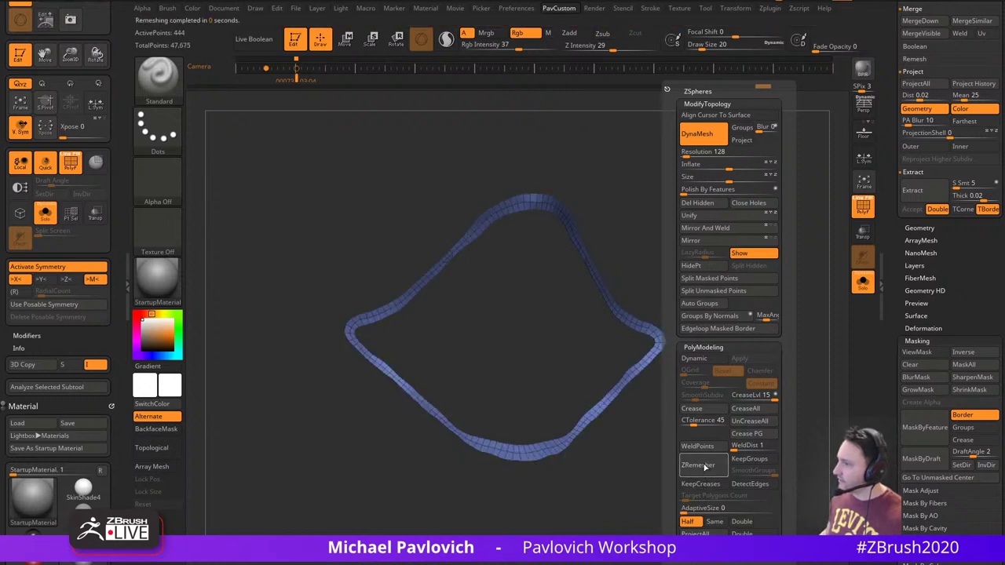
pyautogui.click(704, 466)
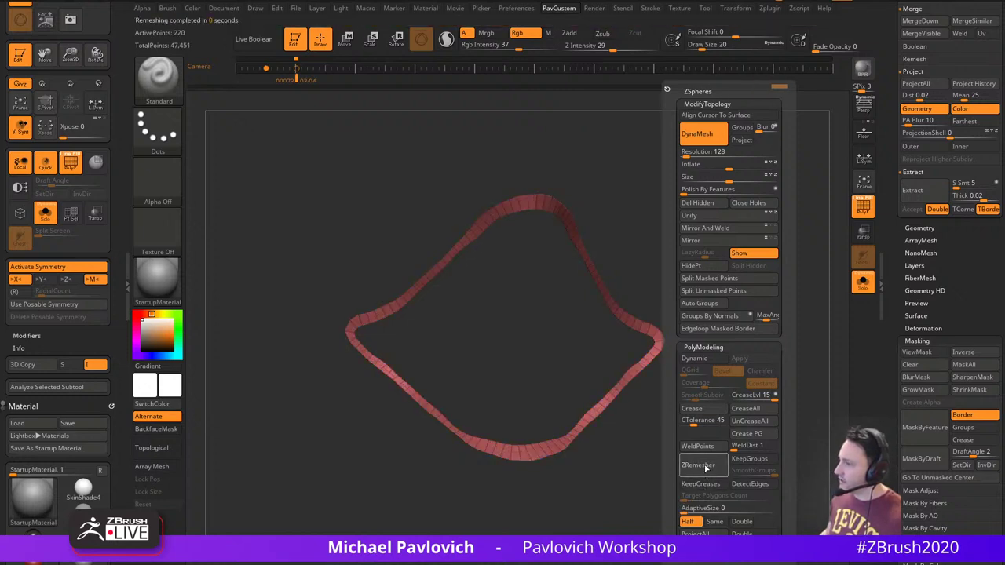
# Smooth the remeshed rim strip with Polish By Features
pyautogui.moveTo(694, 307); pyautogui.dragTo(731, 296)
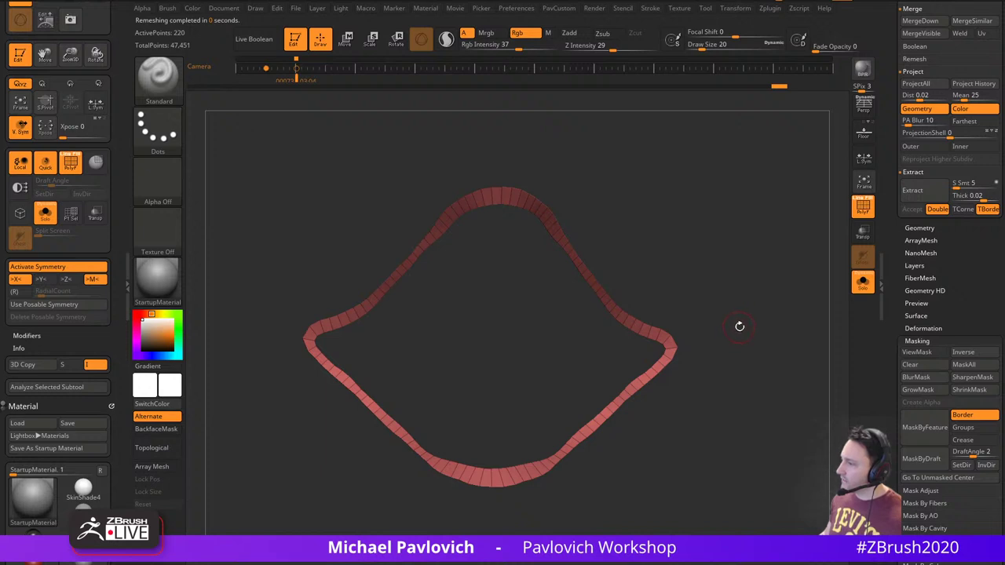
pyautogui.press('space')
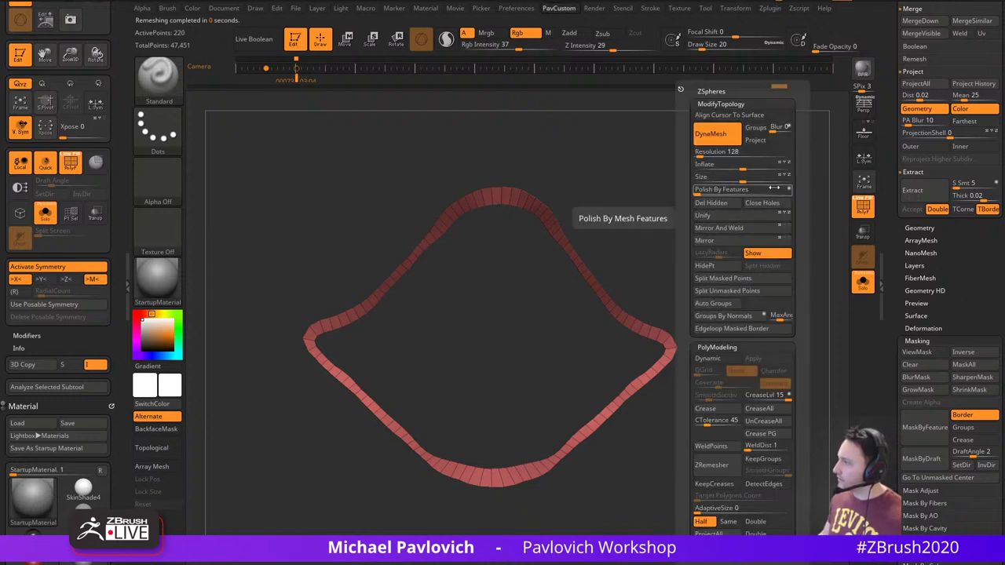
pyautogui.keyDown('alt'); pyautogui.moveTo(637, 193); pyautogui.dragTo(669, 343); pyautogui.keyUp('alt')
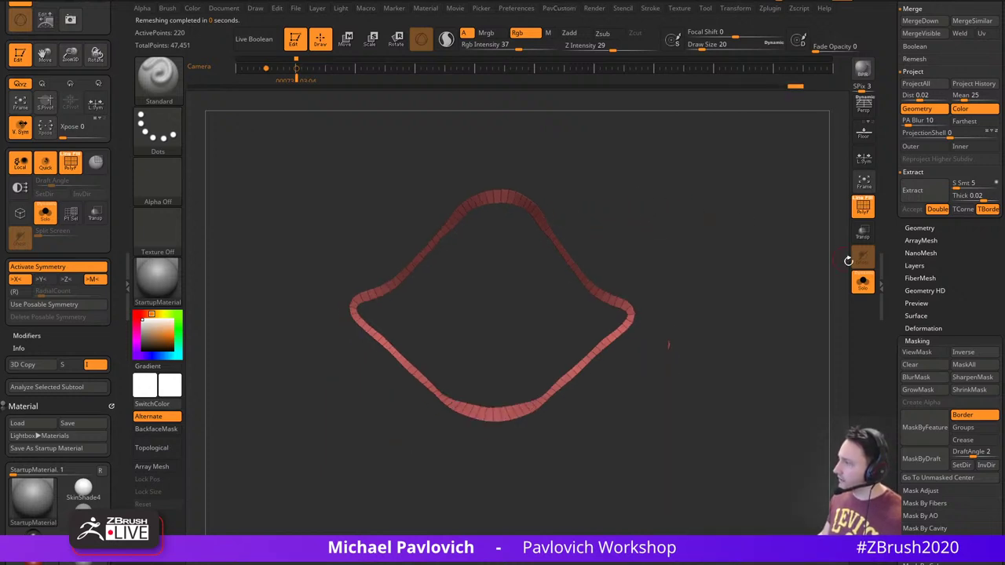
# Turn off Solo and the polyframe, and show the head over the face reference in its matching camera view
pyautogui.click(863, 281)
pyautogui.click(862, 207)
pyautogui.hotkey('shift', 'z')
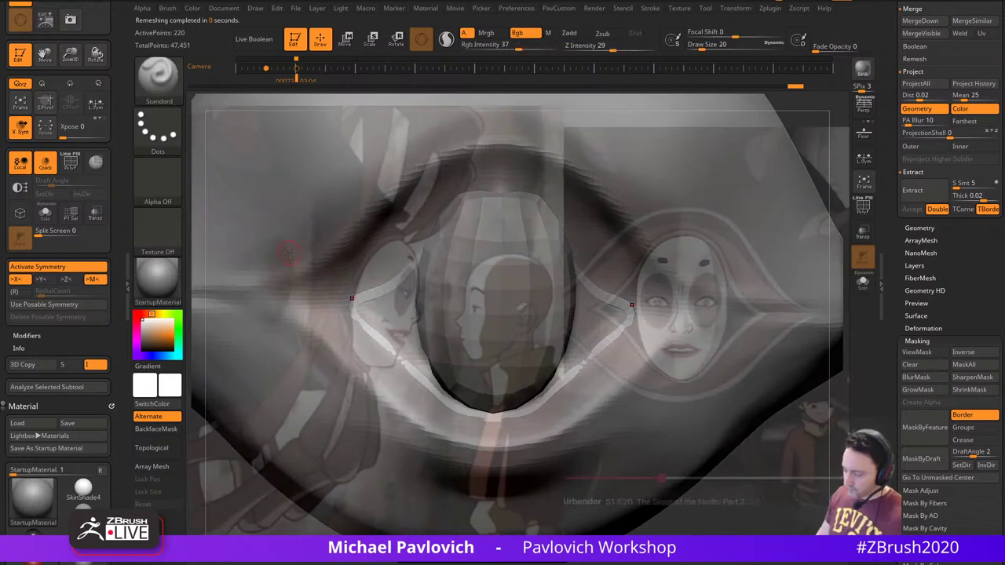
pyautogui.press('Right')
# Reshape the lower side of the lid strip with the Move brush at draw size 94 to match the reference
pyautogui.press('s')
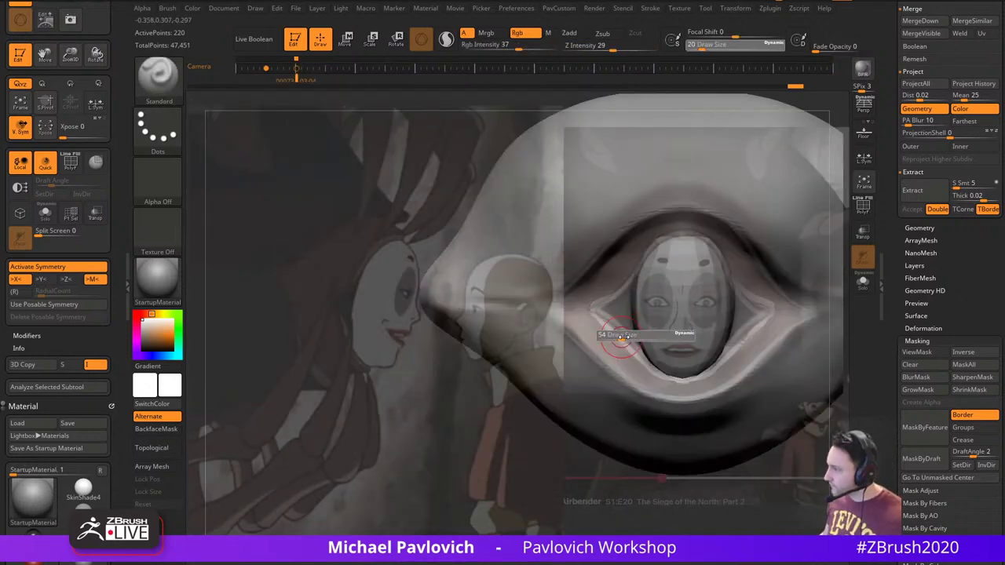
pyautogui.press('b')
pyautogui.press('m')
pyautogui.press('v')
pyautogui.moveTo(614, 334)
pyautogui.mouseDown()
pyautogui.moveTo(628, 335)
pyautogui.moveTo(622, 322)
pyautogui.moveTo(636, 360)
pyautogui.mouseUp()
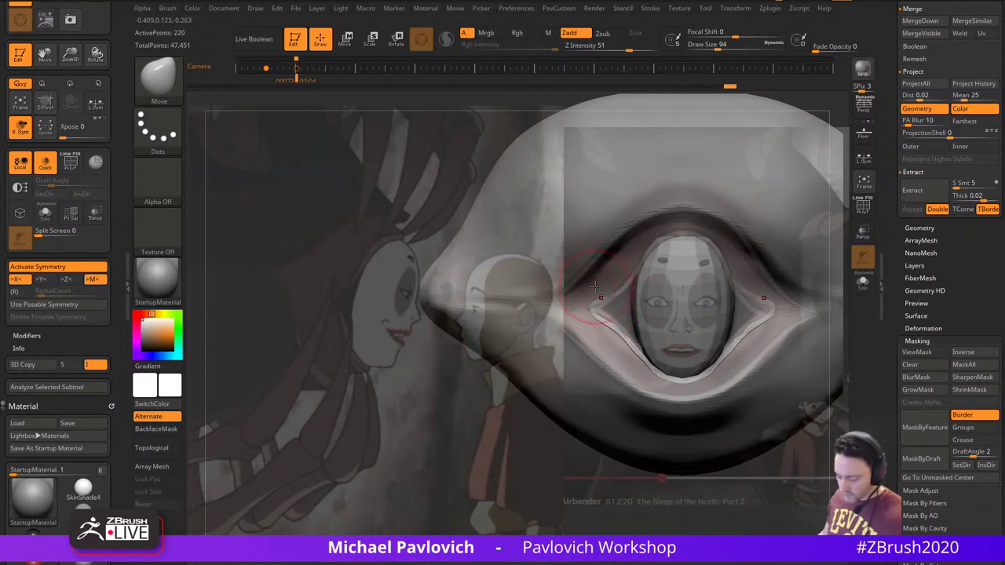
# Pull the strip's corners into sharper points with the MoveAccu brush at draw size 39, then return to the Move brush
pyautogui.press('b')
pyautogui.press('m')
pyautogui.press('a')
pyautogui.press('s')
pyautogui.moveTo(599, 312); pyautogui.dragTo(590, 311)
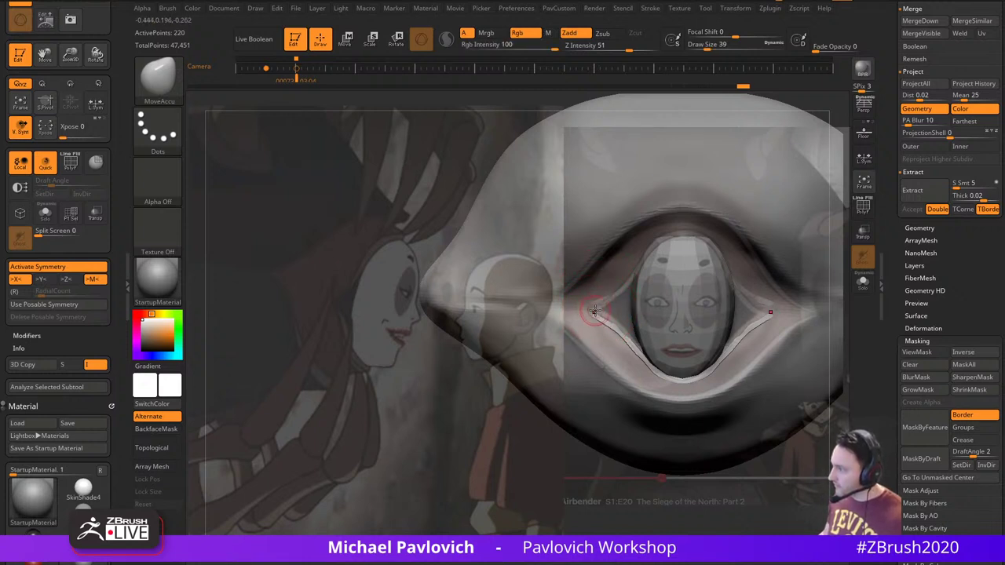
pyautogui.press('b')
pyautogui.press('m')
pyautogui.press('v')
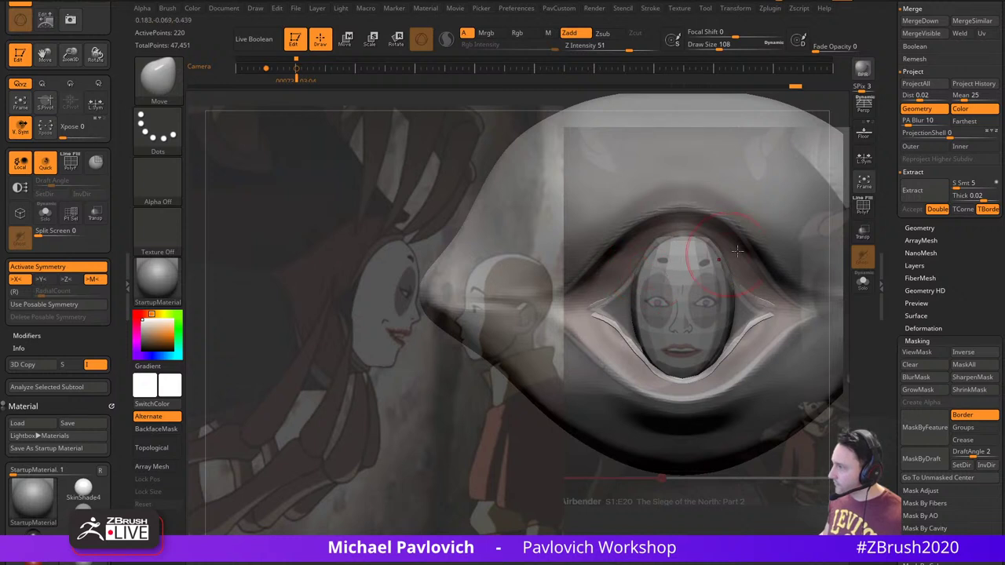
# Isolate the lid strip with Solo, turn on the polyframe and hide the reference overlay
pyautogui.click(870, 284)
pyautogui.hotkey('shift', 'f')
pyautogui.moveTo(751, 233)
pyautogui.mouseDown()
pyautogui.moveTo(787, 219)
pyautogui.moveTo(717, 228)
pyautogui.moveTo(741, 256)
pyautogui.moveTo(675, 248)
pyautogui.mouseUp()
pyautogui.hotkey('shift', 'z')
# Extrude the lid strip into a thin solid band with the ZModeler brush, using the Extrude polygon action on Polygroup All
pyautogui.press('b')
pyautogui.press('z')
pyautogui.press('m')
pyautogui.press('space')
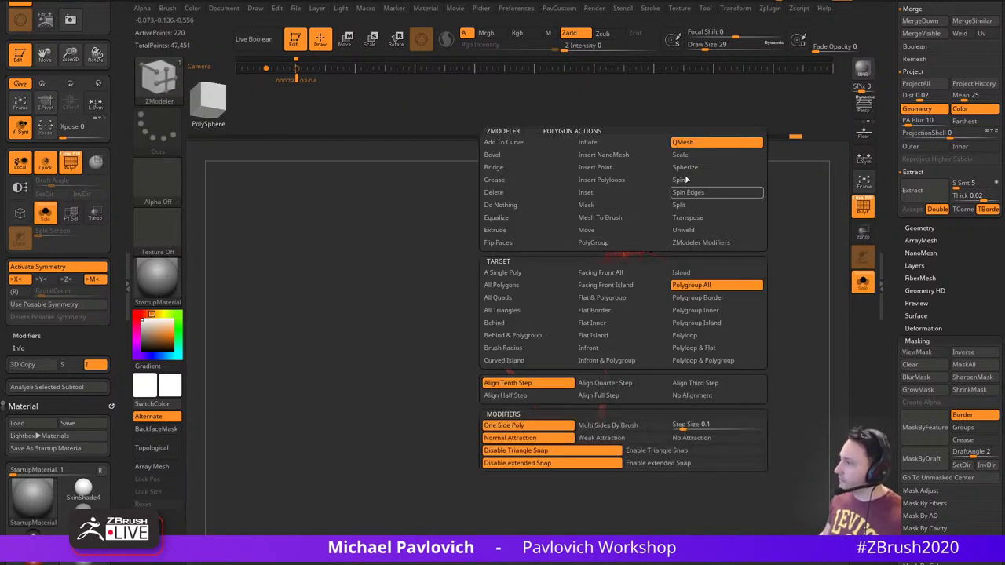
pyautogui.press('space')
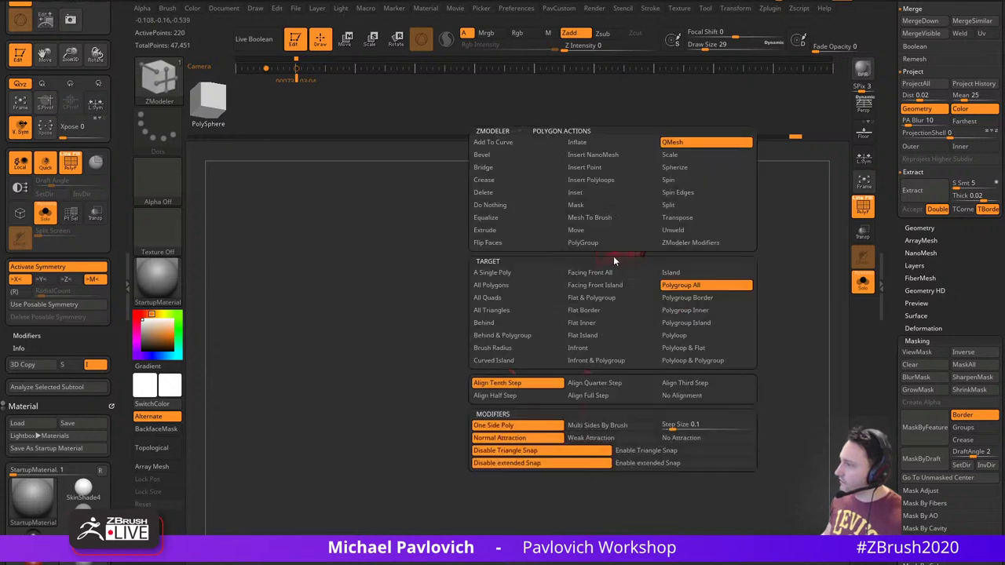
pyautogui.click(507, 230)
pyautogui.click(703, 285)
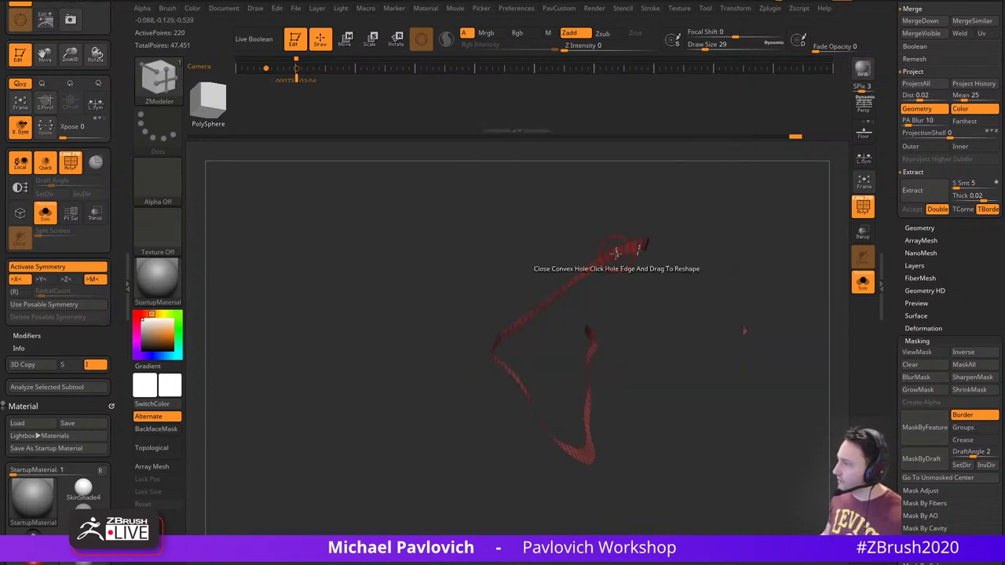
pyautogui.moveTo(613, 254); pyautogui.dragTo(622, 275)
pyautogui.moveTo(710, 314); pyautogui.dragTo(694, 254)
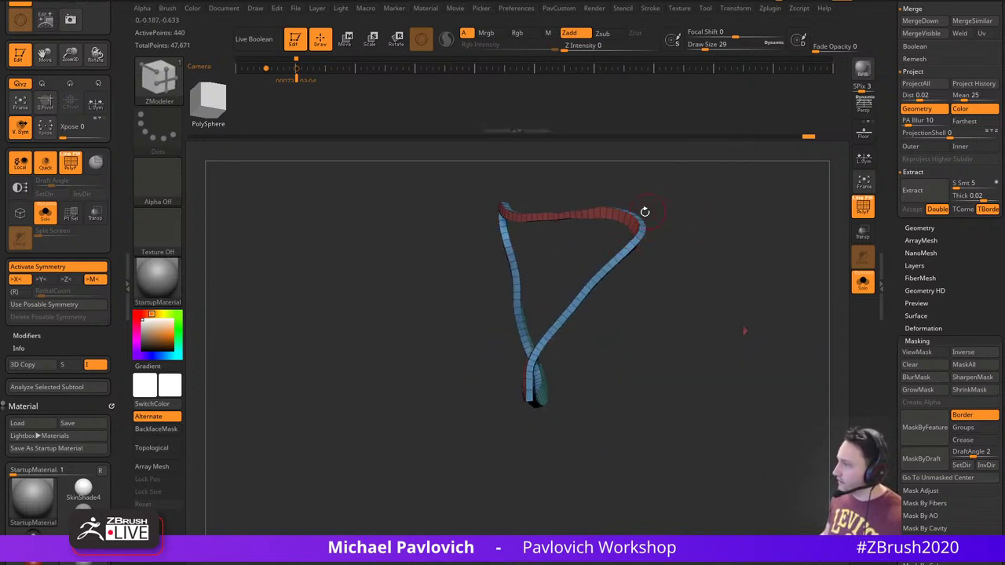
# Pull the extruded band's face farther out to make its side walls deeper
pyautogui.moveTo(627, 218); pyautogui.dragTo(622, 240)
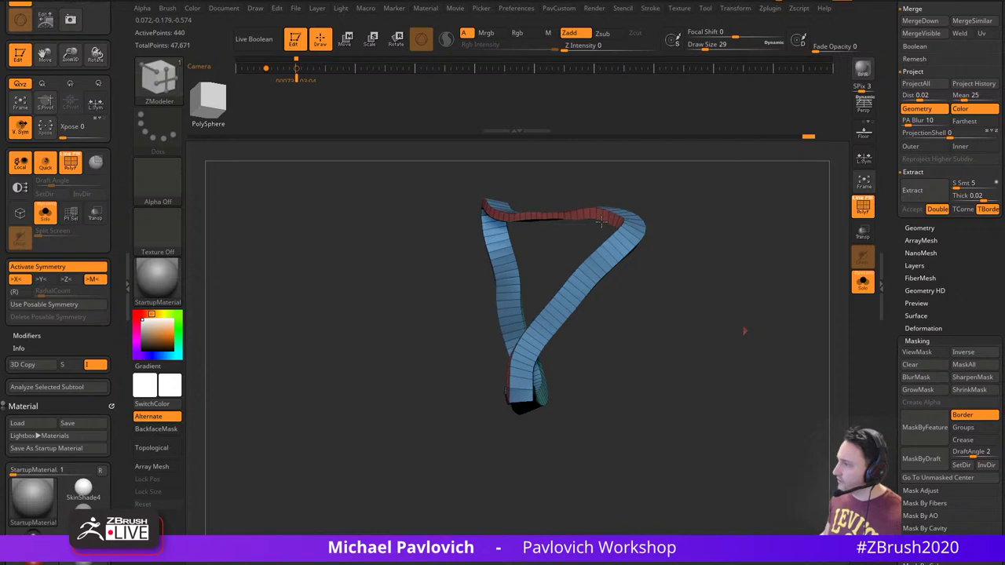
pyautogui.moveTo(711, 294); pyautogui.dragTo(691, 219)
pyautogui.keyDown('alt'); pyautogui.moveTo(766, 256); pyautogui.dragTo(749, 256); pyautogui.keyUp('alt')
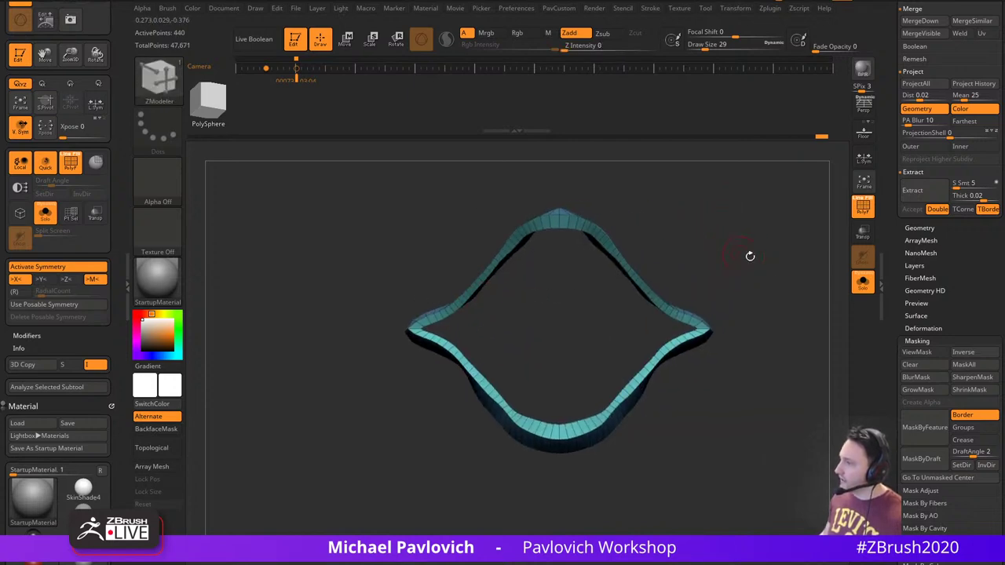
# Show all subtools again without the polyframe and nudge the lid band slightly forward around the face with the gizmo
pyautogui.click(864, 280)
pyautogui.hotkey('shift', 'f')
pyautogui.moveTo(289, 481); pyautogui.dragTo(503, 393)
pyautogui.press('w')
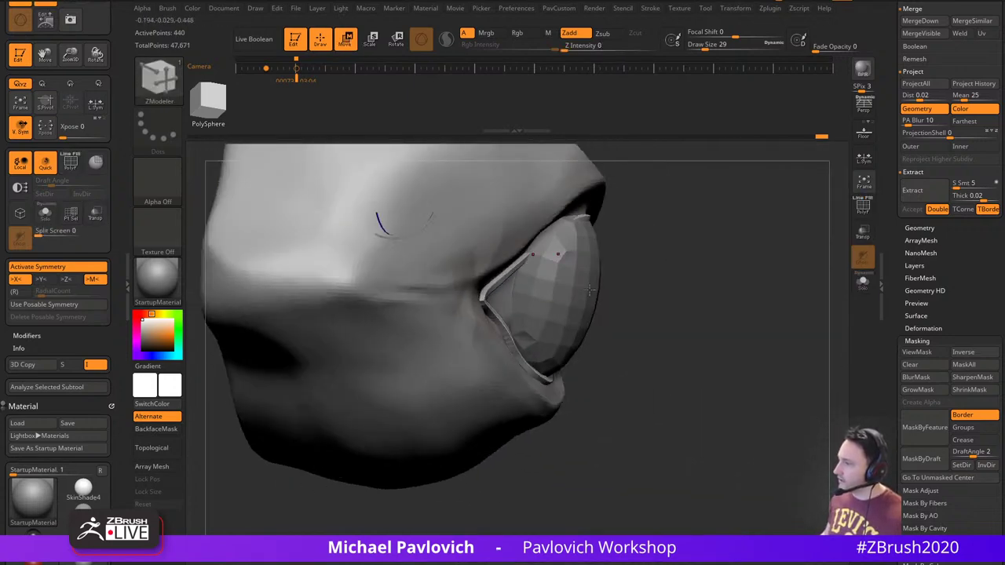
pyautogui.keyDown('shift'); pyautogui.moveTo(632, 288); pyautogui.dragTo(604, 286); pyautogui.keyUp('shift')
pyautogui.keyDown('alt'); pyautogui.click(590, 290); pyautogui.keyUp('alt')
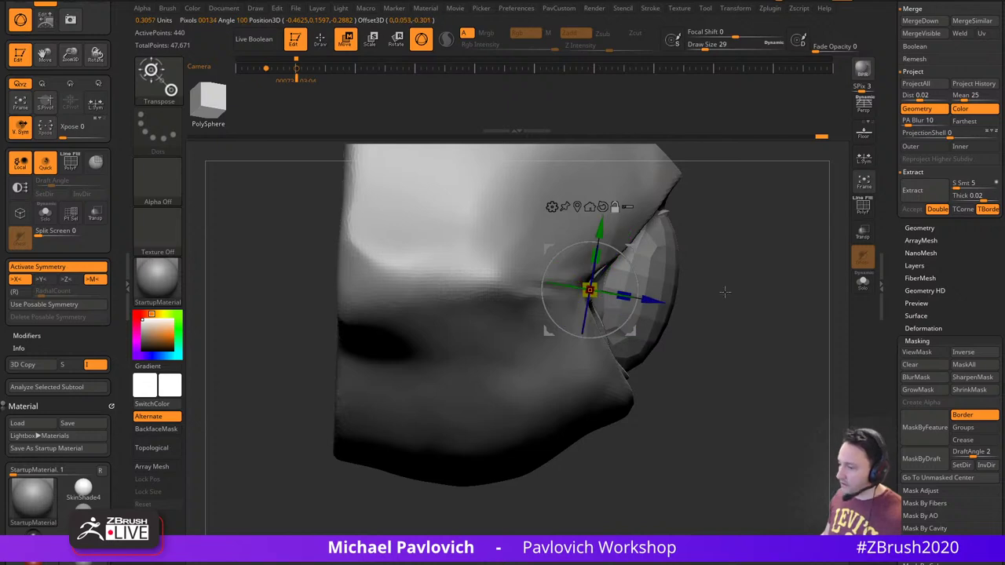
pyautogui.moveTo(725, 292)
pyautogui.keyDown('alt'); pyautogui.mouseDown()
pyautogui.moveTo(677, 292)
pyautogui.moveTo(675, 255)
pyautogui.moveTo(671, 294)
pyautogui.mouseUp(); pyautogui.keyUp('alt')
pyautogui.press('q')
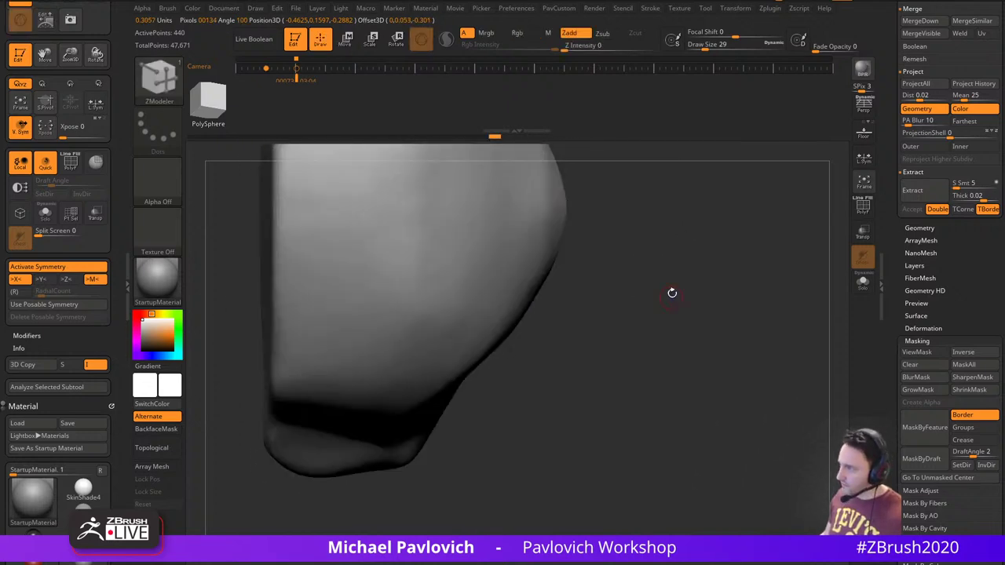
pyautogui.press('w')
pyautogui.moveTo(553, 300); pyautogui.dragTo(567, 300)
pyautogui.press('q')
pyautogui.moveTo(719, 306)
pyautogui.mouseDown()
pyautogui.moveTo(709, 229)
pyautogui.moveTo(773, 210)
pyautogui.mouseUp()
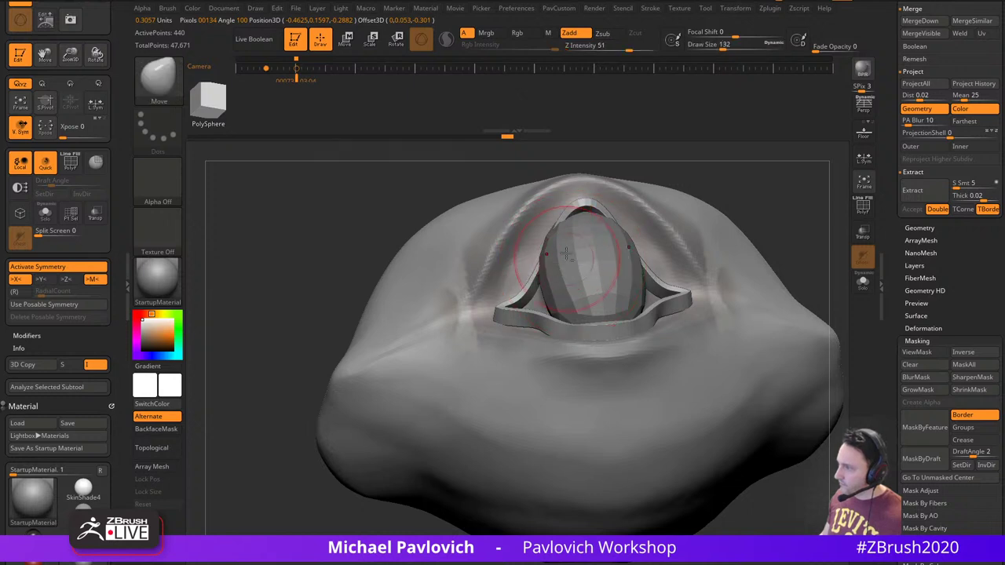
# Reshape the top of the lid band above the face with the Move brush at draw size 104
pyautogui.press('b')
pyautogui.press('m')
pyautogui.press('v')
pyautogui.keyDown('shift'); pyautogui.moveTo(546, 202); pyautogui.dragTo(551, 232, button='right'); pyautogui.keyUp('shift')
pyautogui.press('s')
pyautogui.moveTo(577, 222); pyautogui.dragTo(583, 194)
pyautogui.press('s')
pyautogui.moveTo(583, 207); pyautogui.dragTo(581, 207)
pyautogui.keyDown('alt'); pyautogui.moveTo(604, 476); pyautogui.dragTo(574, 456, button='right'); pyautogui.keyUp('alt')
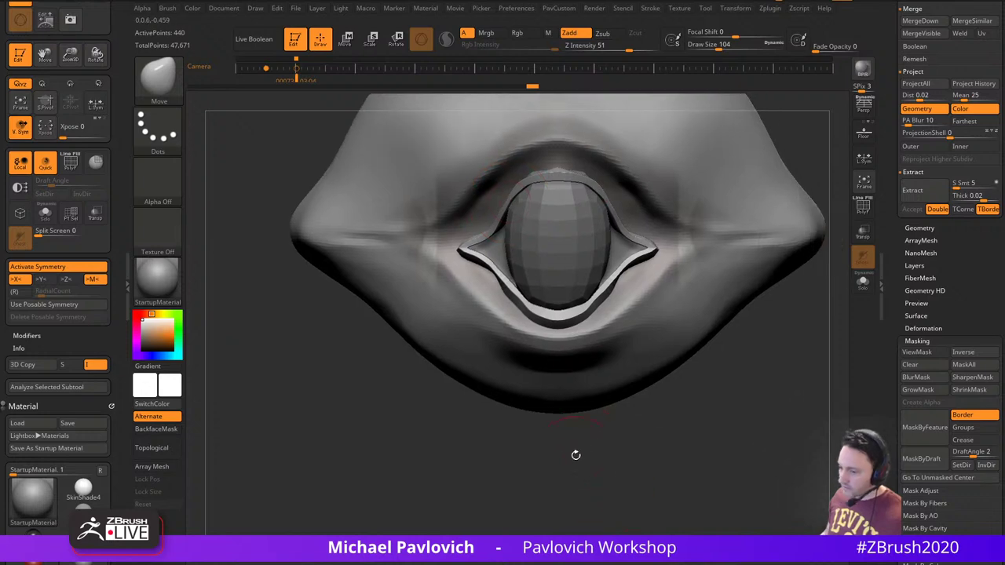
# Adjust the lower side curves of the lid band with the Move brush at draw size 83
pyautogui.moveTo(561, 361); pyautogui.dragTo(546, 352, button='right')
pyautogui.press('s')
pyautogui.moveTo(531, 317); pyautogui.dragTo(526, 317)
pyautogui.moveTo(504, 284); pyautogui.dragTo(511, 287)
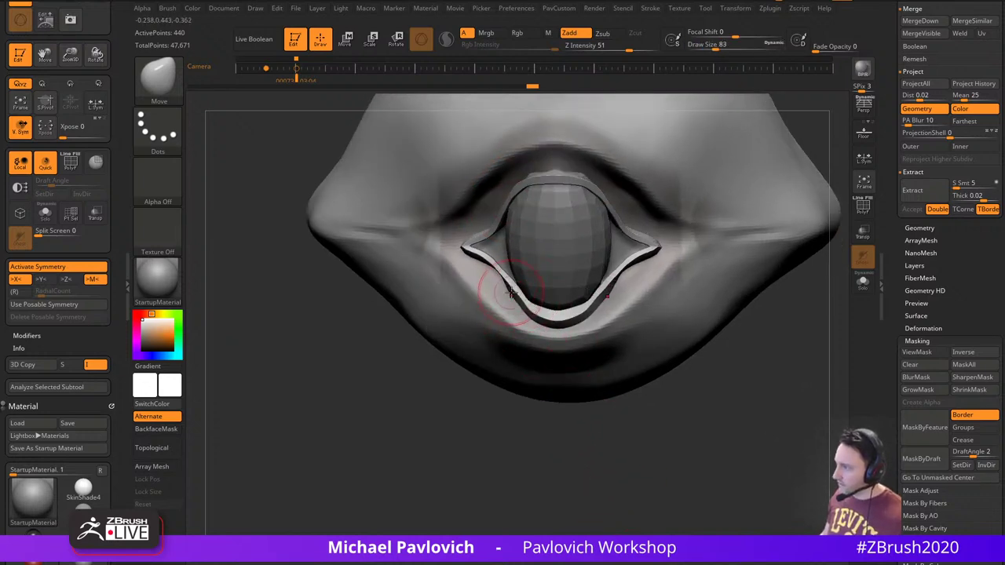
pyautogui.press('1')
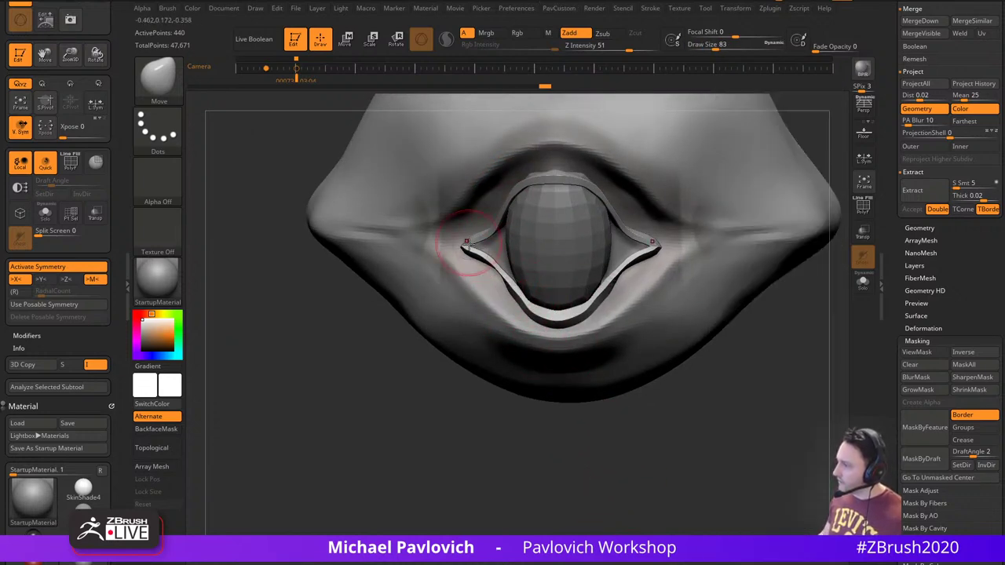
# Isolate the lid band with Solo, with the polyframe and the reference overlay shown
pyautogui.keyDown('alt'); pyautogui.moveTo(749, 385); pyautogui.dragTo(709, 396, button='right'); pyautogui.keyUp('alt')
pyautogui.click(863, 205)
pyautogui.hotkey('shift', 'z')
pyautogui.moveTo(789, 303); pyautogui.dragTo(772, 319, button='right')
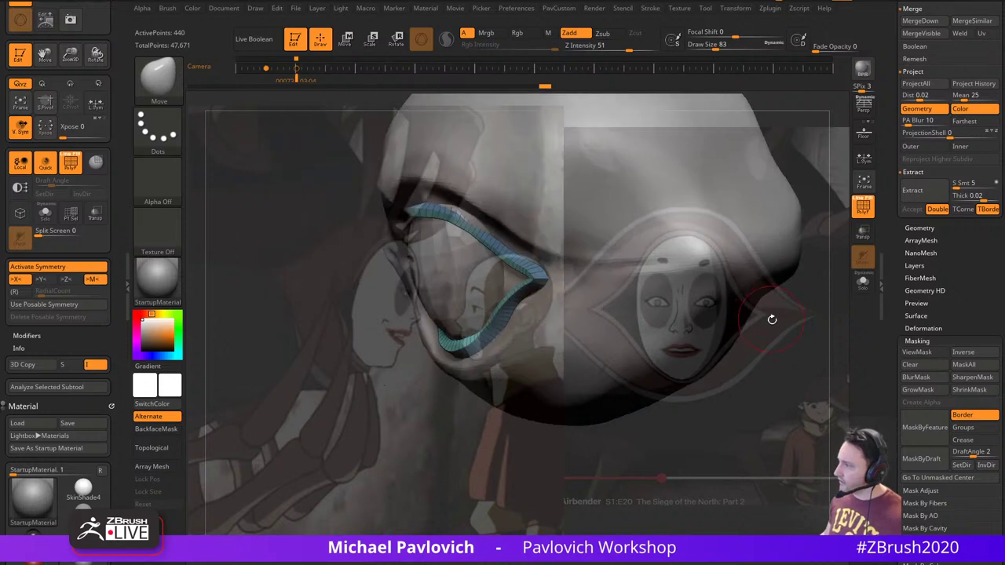
pyautogui.click(863, 282)
pyautogui.moveTo(828, 295); pyautogui.dragTo(723, 370)
# Set the ZModeler brush's edge action to Crease with EdgeLoop Complete as the target
pyautogui.press('b')
pyautogui.press('z')
pyautogui.press('m')
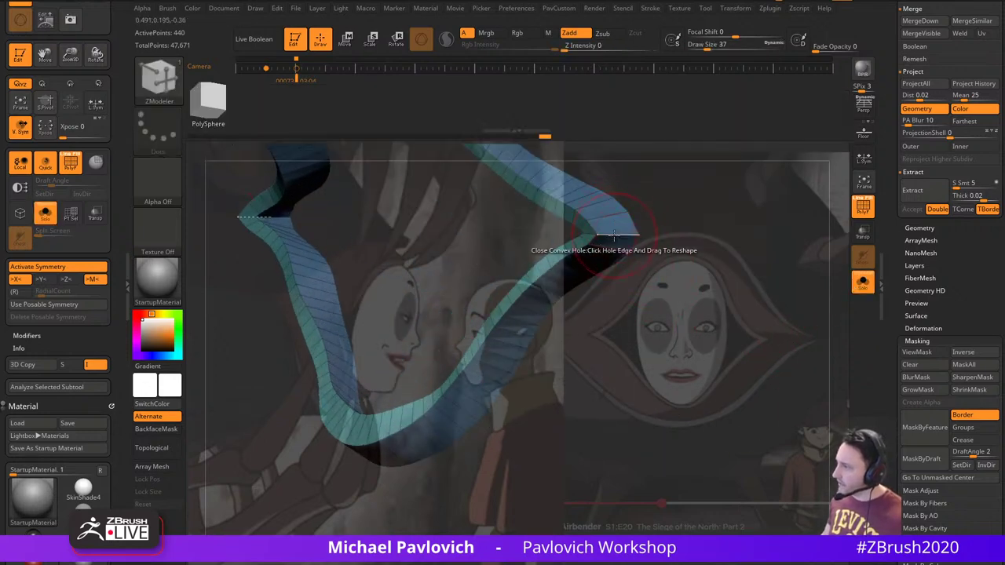
pyautogui.press('space')
pyautogui.click(495, 319)
pyautogui.click(493, 308)
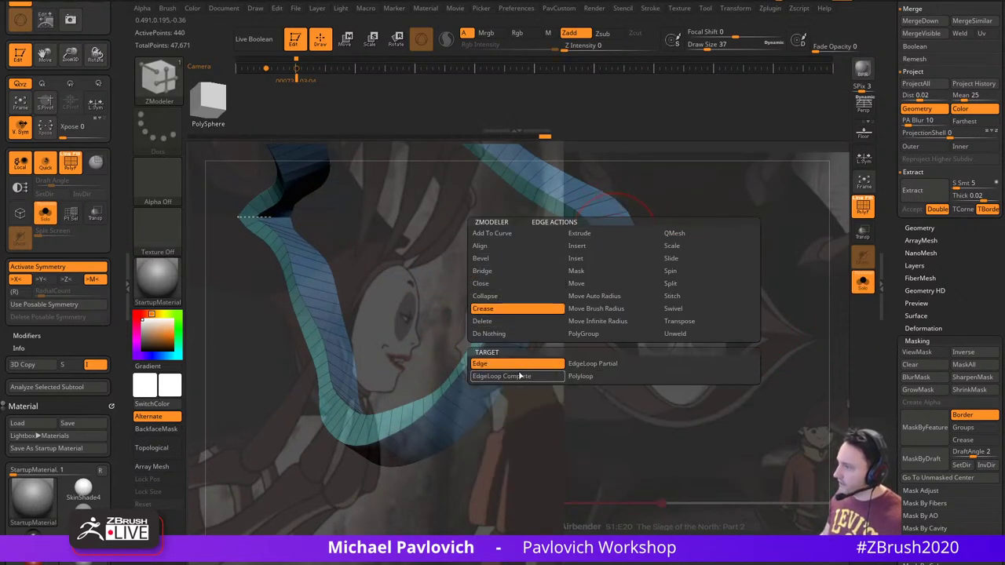
pyautogui.click(543, 376)
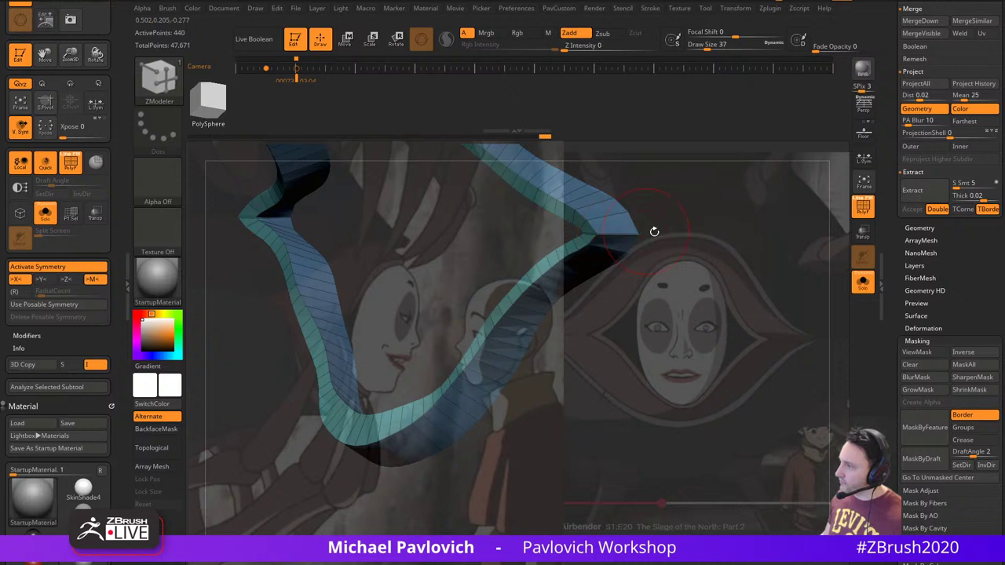
# Even out the lid band's shape with Polish By Features
pyautogui.keyDown('ctrl'); pyautogui.moveTo(757, 277); pyautogui.dragTo(724, 284, button='right'); pyautogui.keyUp('ctrl')
pyautogui.press('1')
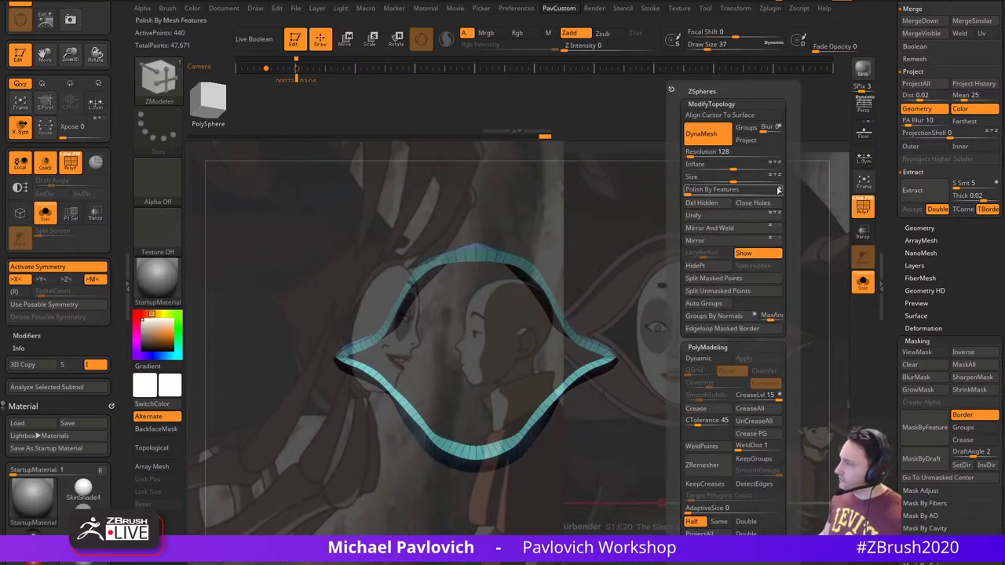
pyautogui.click(696, 190)
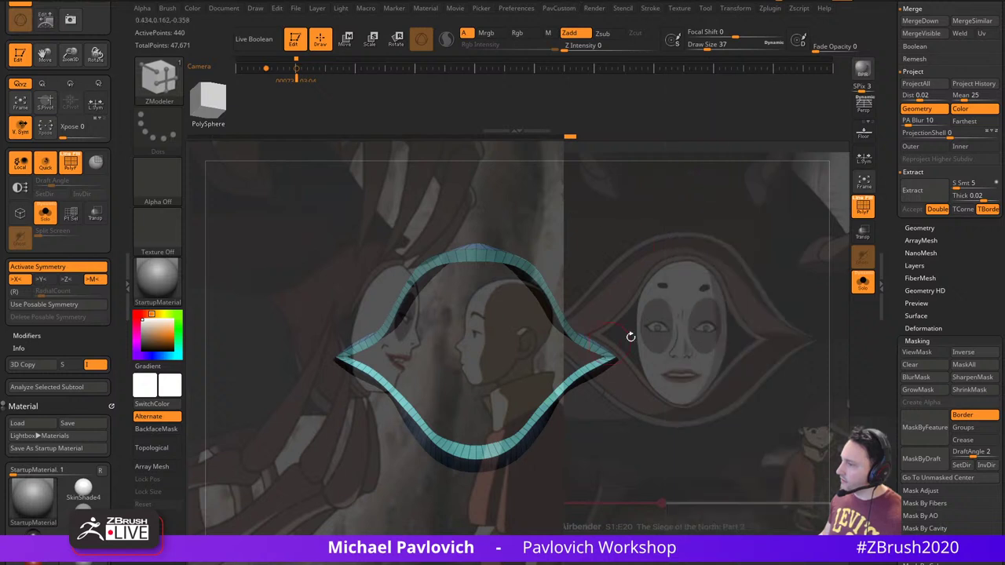
# Widen the band's top arch with the Move brush at draw size 74 and smooth its upper sides
pyautogui.moveTo(631, 338)
pyautogui.mouseDown(button='right')
pyautogui.moveTo(719, 258)
pyautogui.moveTo(819, 269)
pyautogui.moveTo(722, 230)
pyautogui.moveTo(667, 226)
pyautogui.mouseUp(button='right')
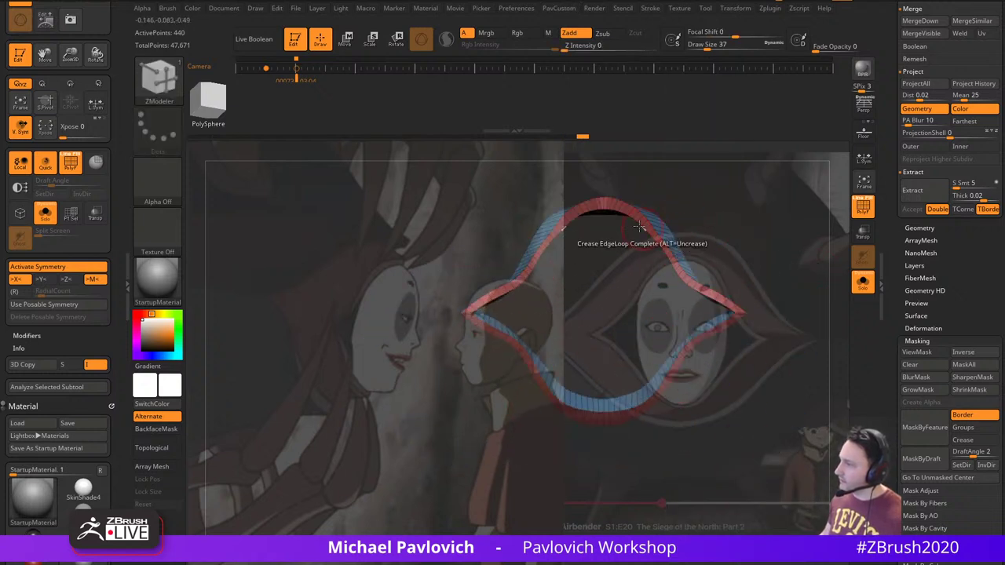
pyautogui.press(']')
pyautogui.press('b')
pyautogui.press('m')
pyautogui.press('v')
pyautogui.moveTo(572, 191); pyautogui.dragTo(561, 182)
pyautogui.keyDown('alt'); pyautogui.moveTo(592, 223); pyautogui.dragTo(582, 221, button='right'); pyautogui.keyUp('alt')
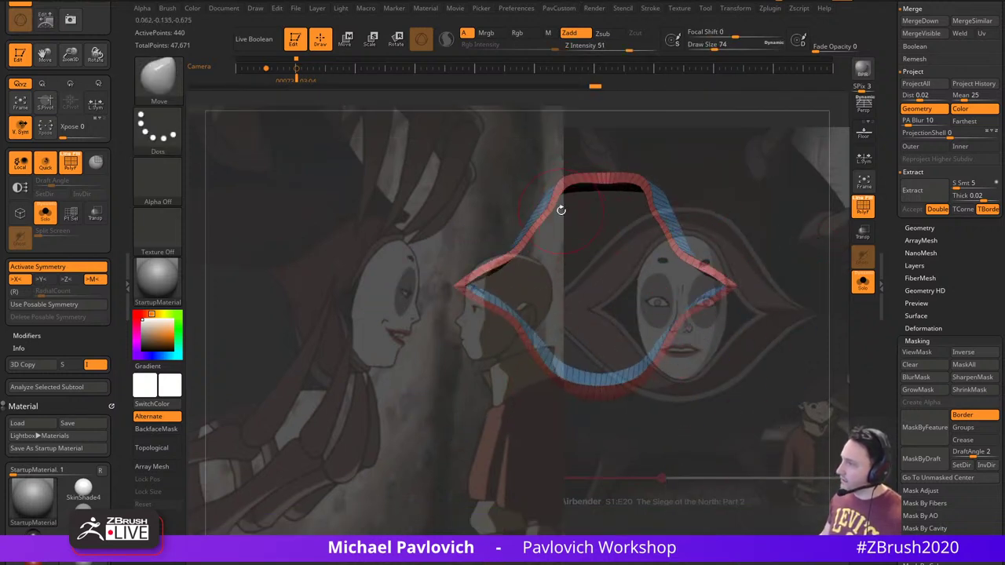
pyautogui.moveTo(553, 204)
pyautogui.mouseDown()
pyautogui.moveTo(543, 195)
pyautogui.moveTo(546, 210)
pyautogui.mouseUp()
pyautogui.moveTo(558, 233); pyautogui.dragTo(534, 220, button='right')
pyautogui.keyDown('shift'); pyautogui.moveTo(552, 191); pyautogui.dragTo(483, 253); pyautogui.keyUp('shift')
# Refine the band's side curves and corners with the Move brush at draw size 59, then reduce the draw size to 49
pyautogui.moveTo(483, 271); pyautogui.dragTo(490, 292, button='right')
pyautogui.moveTo(490, 292); pyautogui.dragTo(496, 301)
pyautogui.moveTo(496, 351)
pyautogui.mouseDown(button='right')
pyautogui.moveTo(489, 355)
pyautogui.moveTo(510, 339)
pyautogui.mouseUp(button='right')
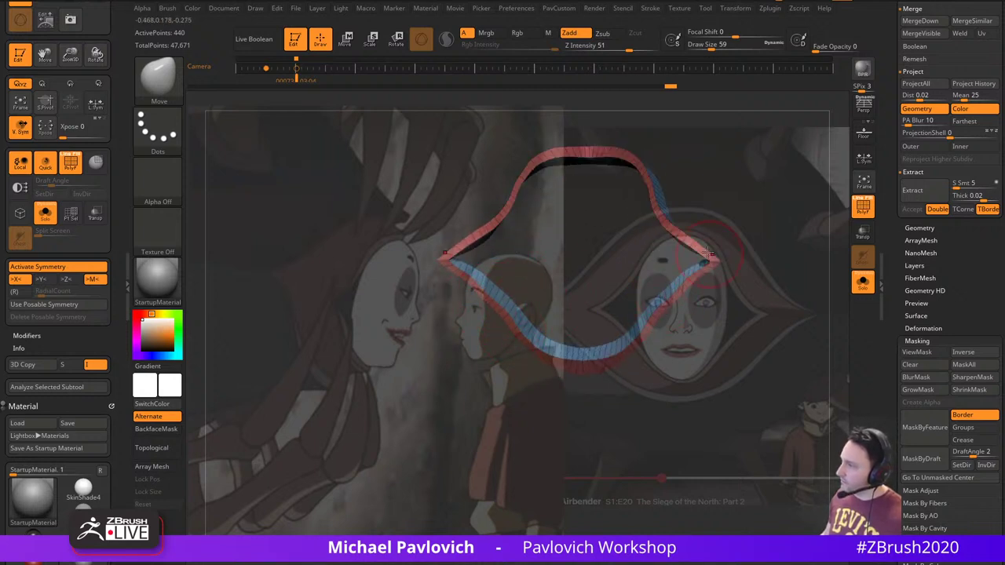
pyautogui.moveTo(671, 227); pyautogui.dragTo(674, 219)
pyautogui.moveTo(694, 196); pyautogui.dragTo(666, 196, button='right')
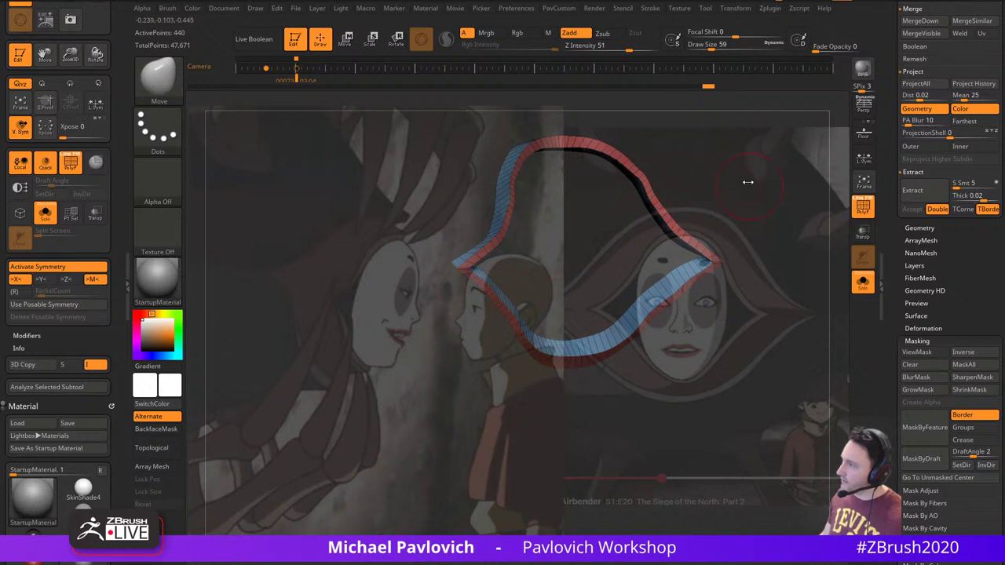
pyautogui.press('space')
pyautogui.click(712, 190)
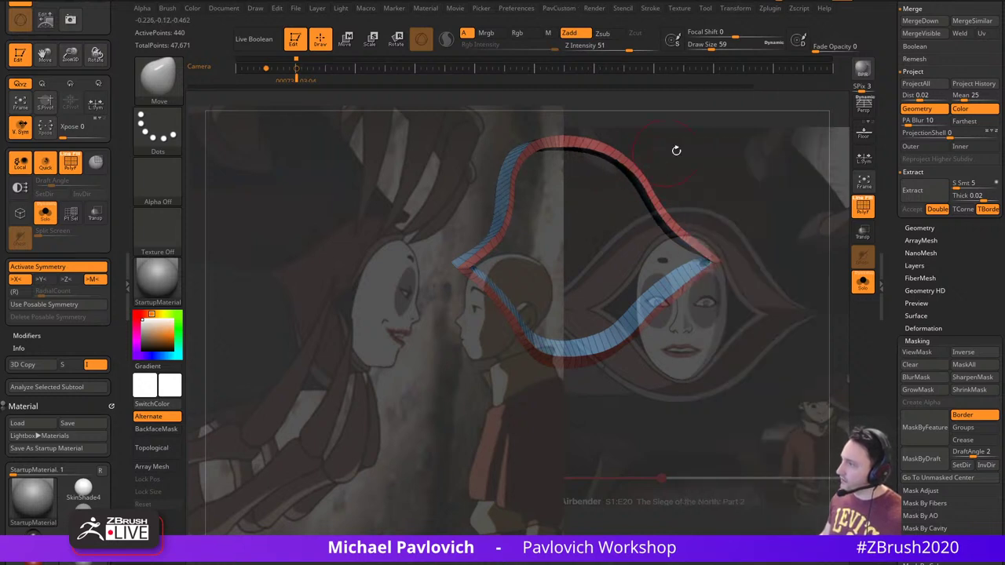
pyautogui.moveTo(675, 150)
pyautogui.keyDown('shift'); pyautogui.mouseDown(button='right')
pyautogui.moveTo(796, 238)
pyautogui.moveTo(686, 227)
pyautogui.mouseUp(button='right'); pyautogui.keyUp('shift')
pyautogui.press('s')
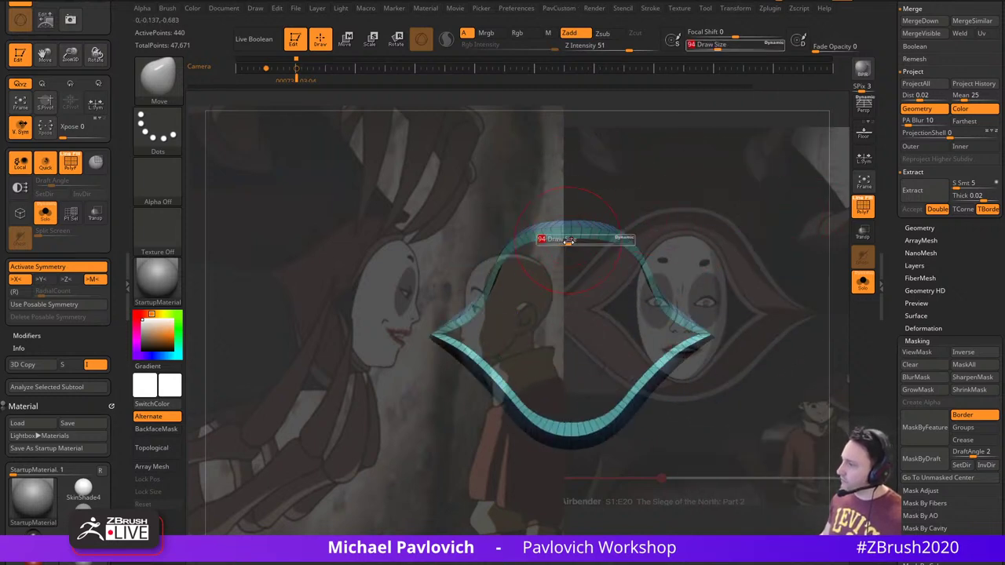
pyautogui.moveTo(563, 240); pyautogui.dragTo(566, 239)
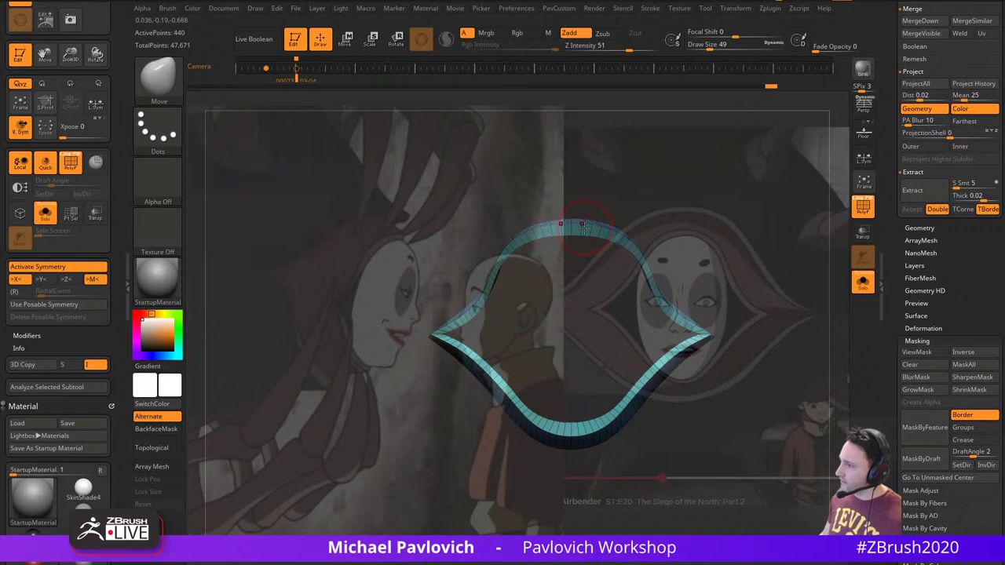
# Return to the saved reference camera view and fit the band's curve to the drawn inner lid with the Move brush at draw size 112
pyautogui.hotkey('shift', 'z')
pyautogui.hotkey('shift', 'z')
pyautogui.press('Left')
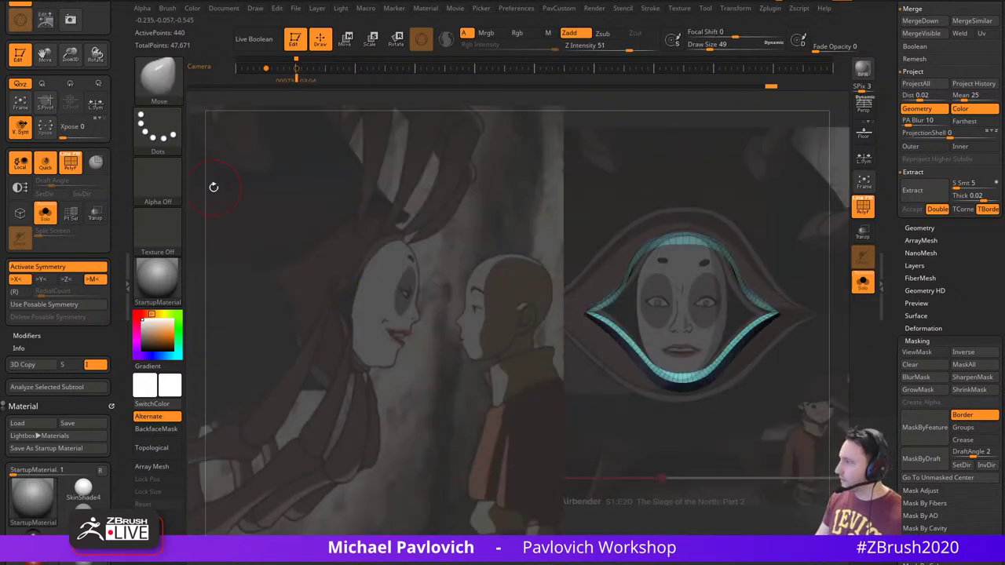
pyautogui.press('s')
pyautogui.moveTo(631, 287)
pyautogui.mouseDown()
pyautogui.moveTo(645, 285)
pyautogui.moveTo(644, 263)
pyautogui.mouseUp()
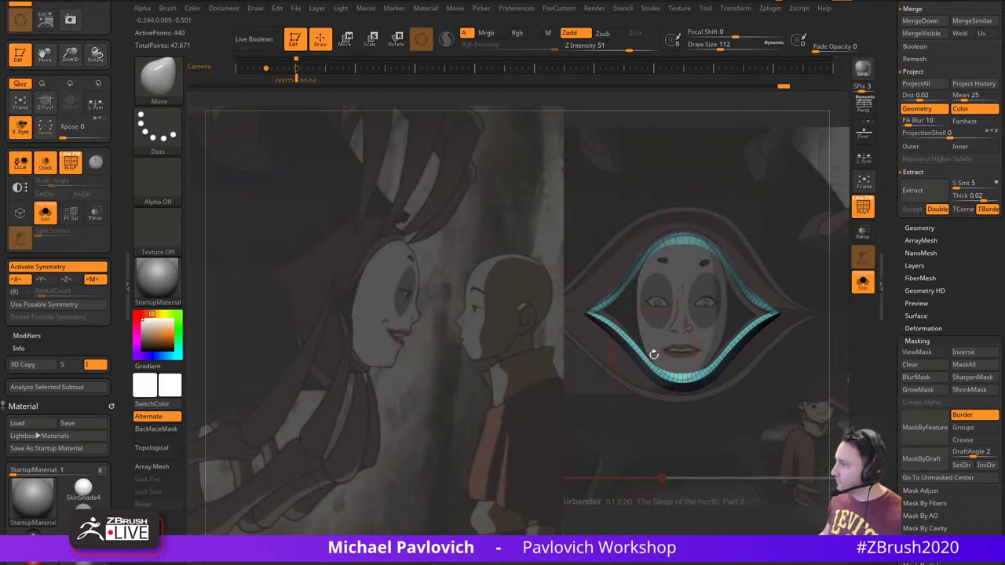
pyautogui.moveTo(603, 320); pyautogui.dragTo(605, 317)
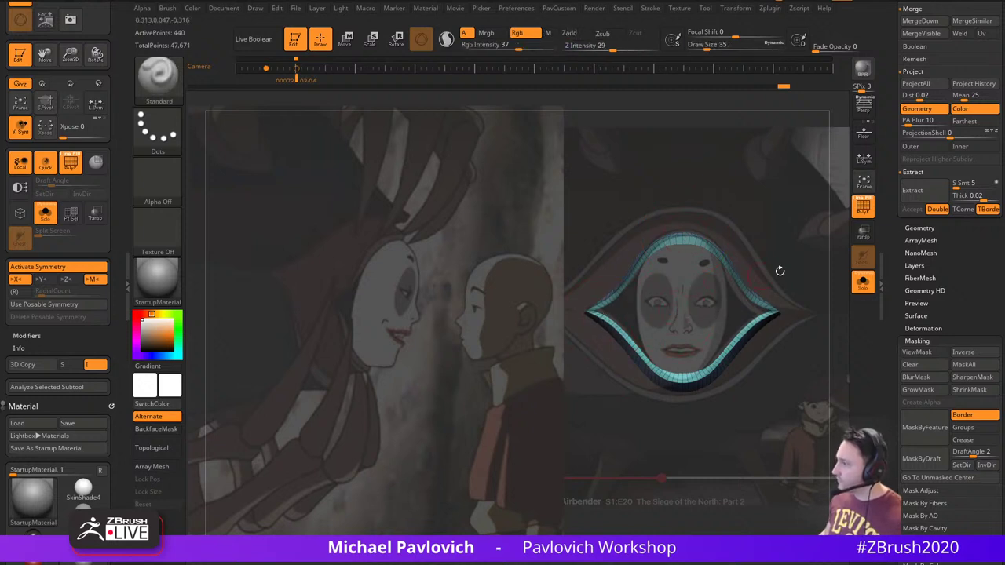
# Turn off Solo, select the face sphere and subdivide it twice
pyautogui.click(862, 283)
pyautogui.keyDown('alt'); pyautogui.click(681, 317); pyautogui.keyUp('alt')
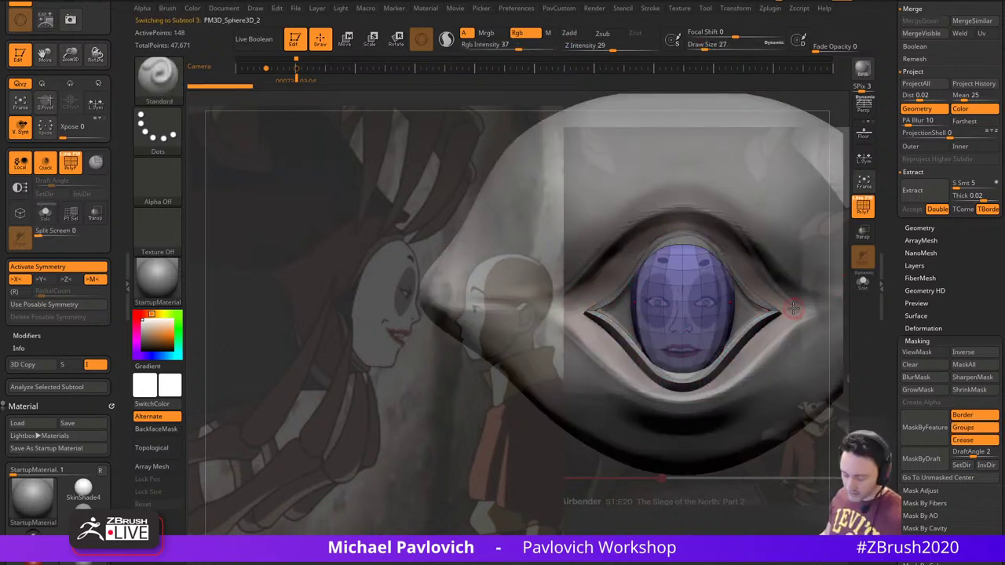
pyautogui.hotkey('ctrl', 'd')
pyautogui.hotkey('ctrl', 'd')
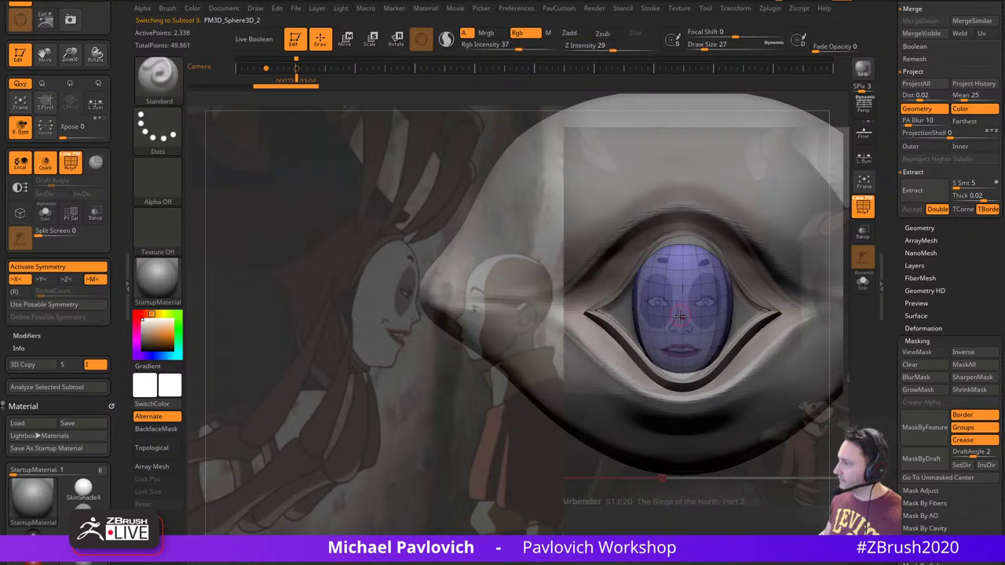
# Project the reference face's colors onto the face sphere with the Standard brush at draw size 59, then hide the overlay
pyautogui.press('s')
pyautogui.moveTo(680, 316); pyautogui.dragTo(692, 313)
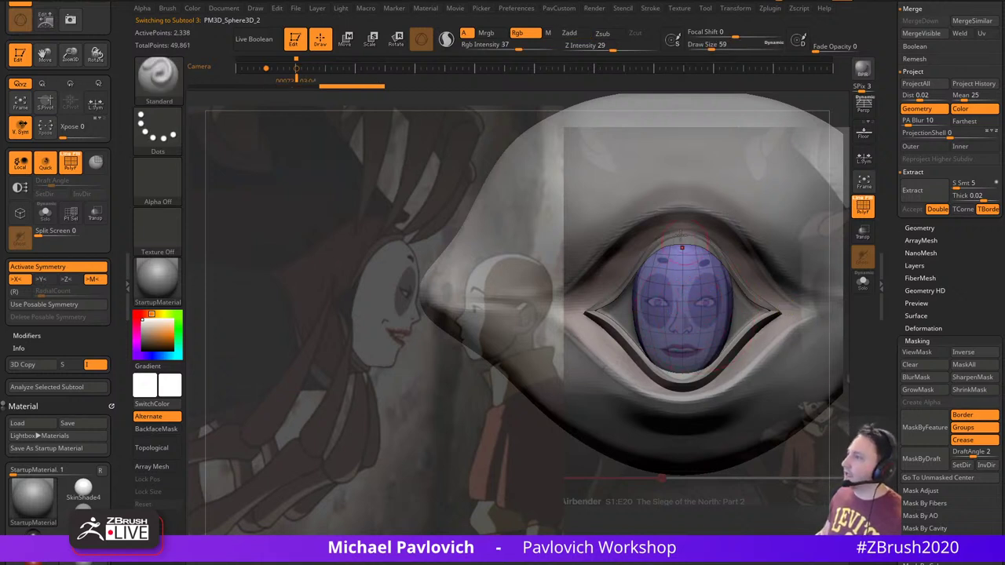
pyautogui.moveTo(658, 299); pyautogui.dragTo(669, 333)
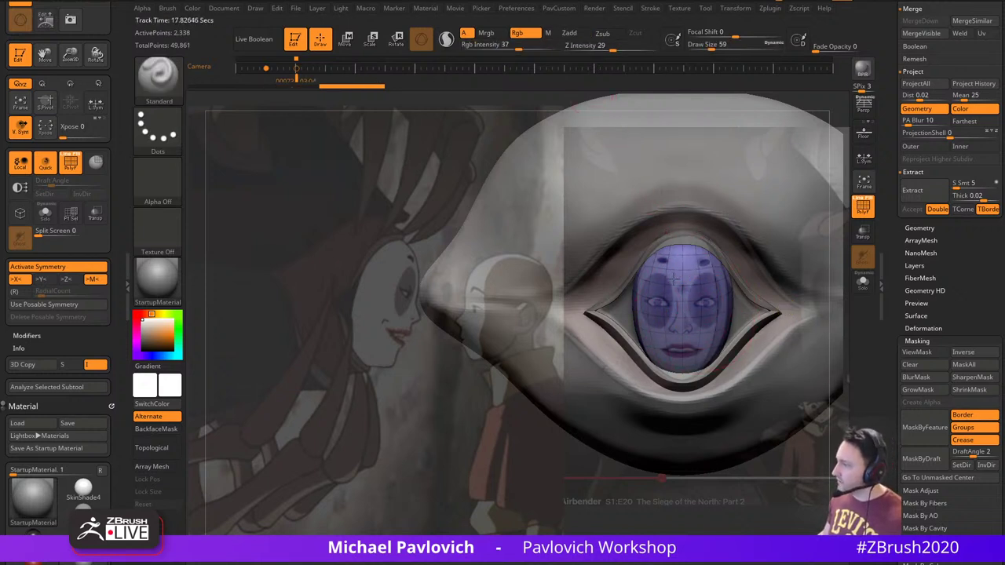
pyautogui.moveTo(673, 279); pyautogui.dragTo(680, 237)
pyautogui.hotkey('shift', 'z')
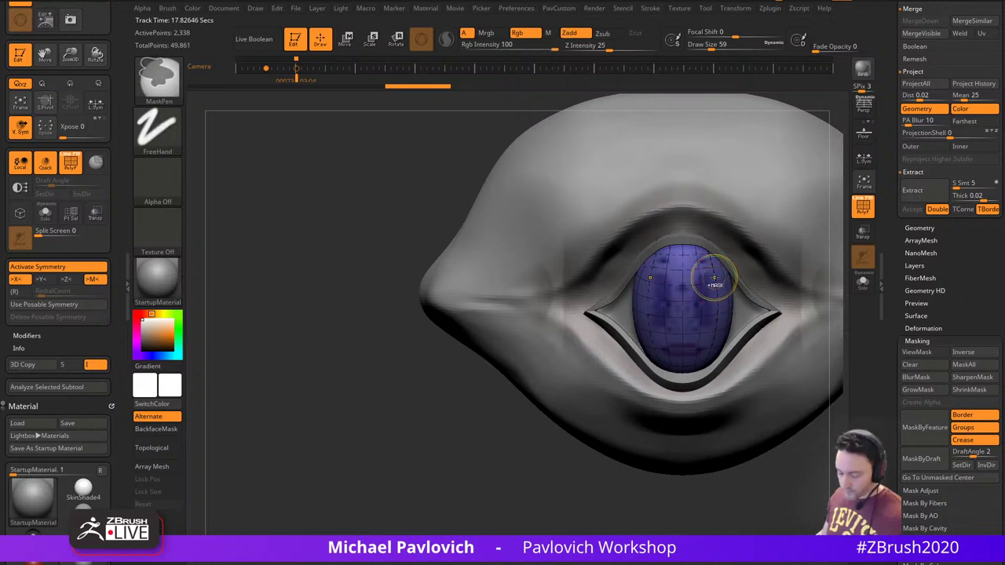
# Subdivide the face sphere twice more and repaint the reference face onto it for a sharper projection
pyautogui.hotkey('ctrl', 'd')
pyautogui.hotkey('ctrl', 'd')
pyautogui.moveTo(668, 324)
pyautogui.mouseDown()
pyautogui.moveTo(677, 280)
pyautogui.moveTo(661, 296)
pyautogui.moveTo(675, 351)
pyautogui.mouseUp()
pyautogui.hotkey('shift', 'z')
pyautogui.moveTo(697, 297); pyautogui.dragTo(694, 336)
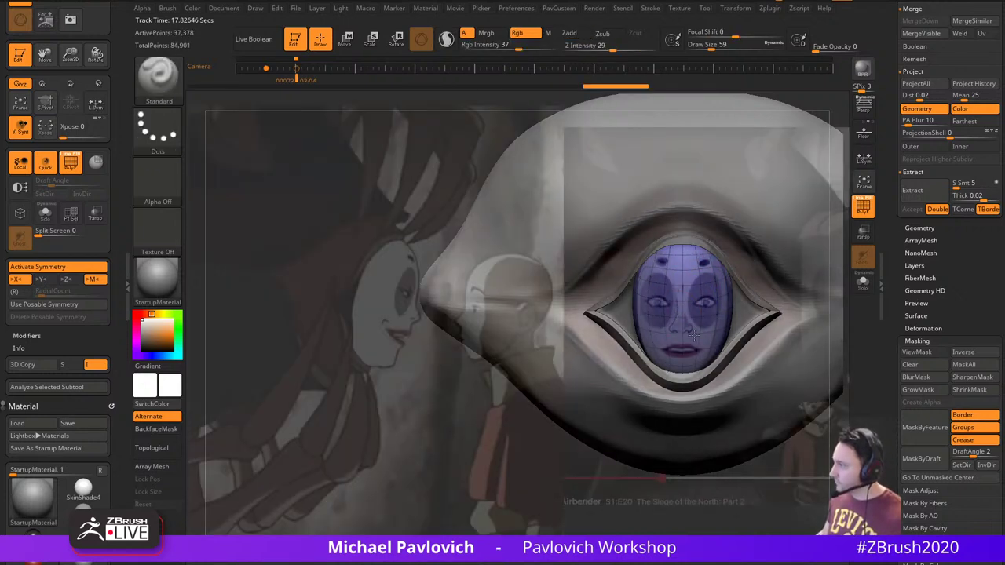
# Hide the polyframe and reference overlay, select the lid band and check the painted face inside it from several angles
pyautogui.hotkey('shift', 'f')
pyautogui.keyDown('alt'); pyautogui.click(774, 265); pyautogui.keyUp('alt')
pyautogui.keyDown('alt'); pyautogui.moveTo(776, 491); pyautogui.dragTo(584, 446); pyautogui.keyUp('alt')
pyautogui.moveTo(584, 446); pyautogui.dragTo(660, 411)
pyautogui.keyDown('alt'); pyautogui.click(581, 280); pyautogui.keyUp('alt')
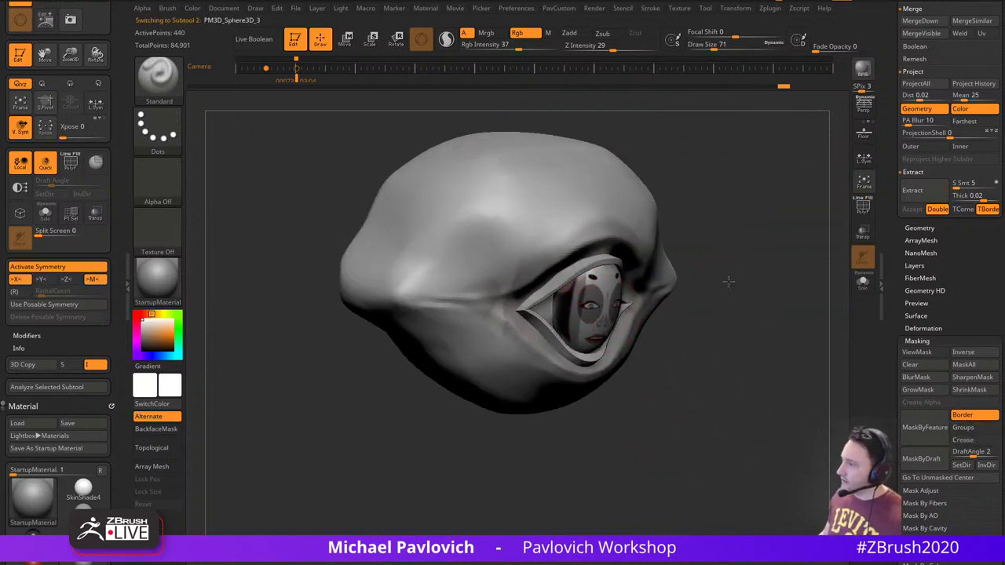
pyautogui.moveTo(728, 280); pyautogui.dragTo(690, 284)
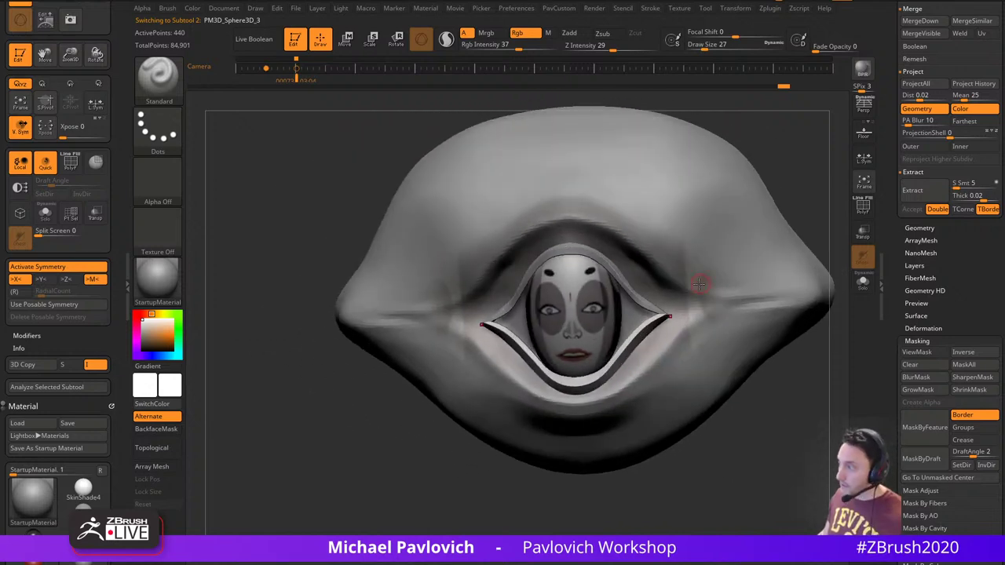
# Select the head mass and examine its overall silhouette from the front, below and the side
pyautogui.keyDown('alt'); pyautogui.click(700, 280); pyautogui.keyUp('alt')
pyautogui.keyDown('alt'); pyautogui.moveTo(791, 229); pyautogui.dragTo(839, 211); pyautogui.keyUp('alt')
pyautogui.keyDown('alt'); pyautogui.moveTo(816, 246); pyautogui.dragTo(792, 256); pyautogui.keyUp('alt')
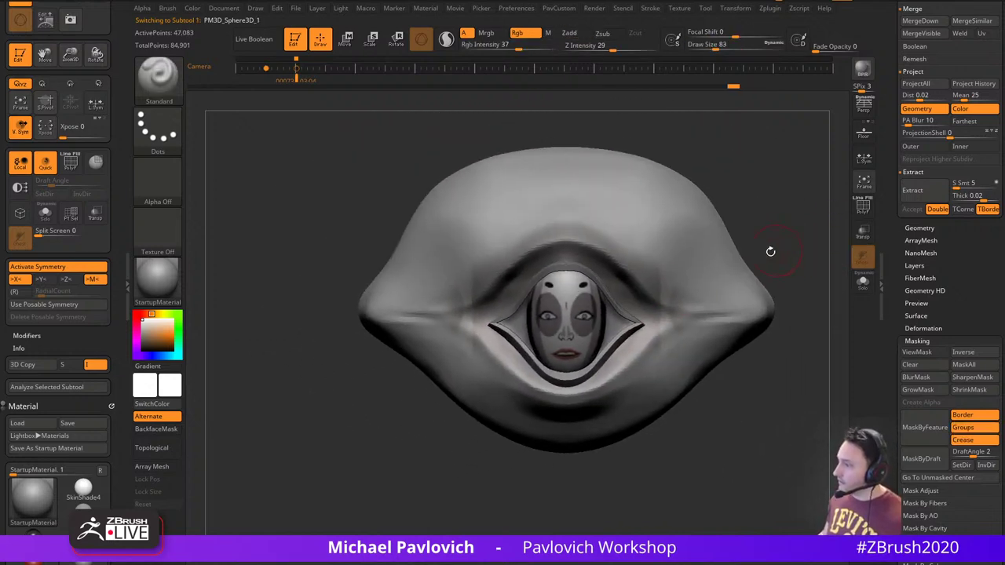
pyautogui.click(860, 208)
pyautogui.keyDown('alt'); pyautogui.moveTo(816, 214); pyautogui.dragTo(773, 248); pyautogui.keyUp('alt')
pyautogui.click(860, 210)
pyautogui.press('s')
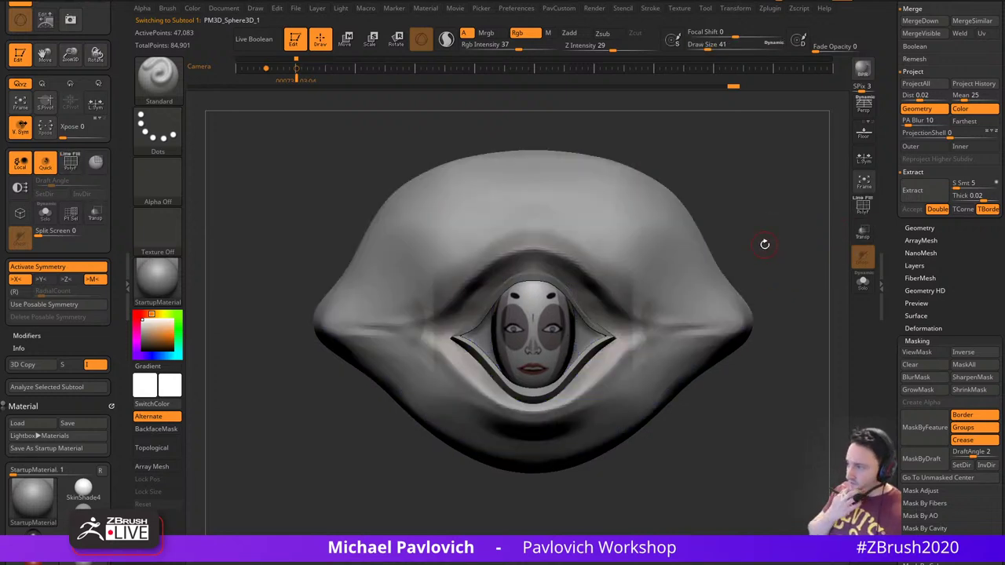
pyautogui.keyDown('alt'); pyautogui.moveTo(716, 165); pyautogui.dragTo(763, 172); pyautogui.keyUp('alt')
pyautogui.moveTo(764, 172); pyautogui.dragTo(741, 203)
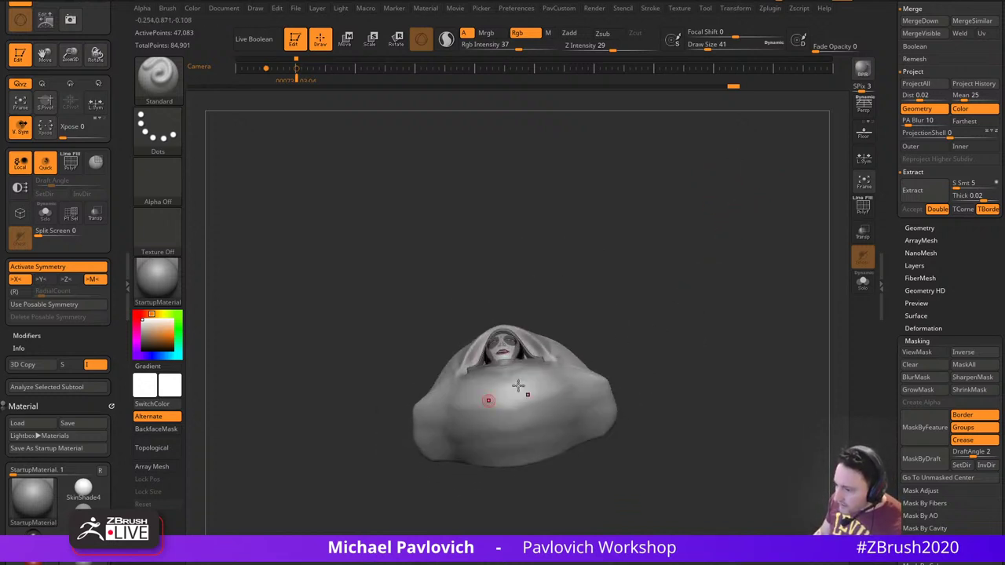
pyautogui.moveTo(667, 329); pyautogui.dragTo(713, 308)
pyautogui.moveTo(600, 345); pyautogui.dragTo(663, 291)
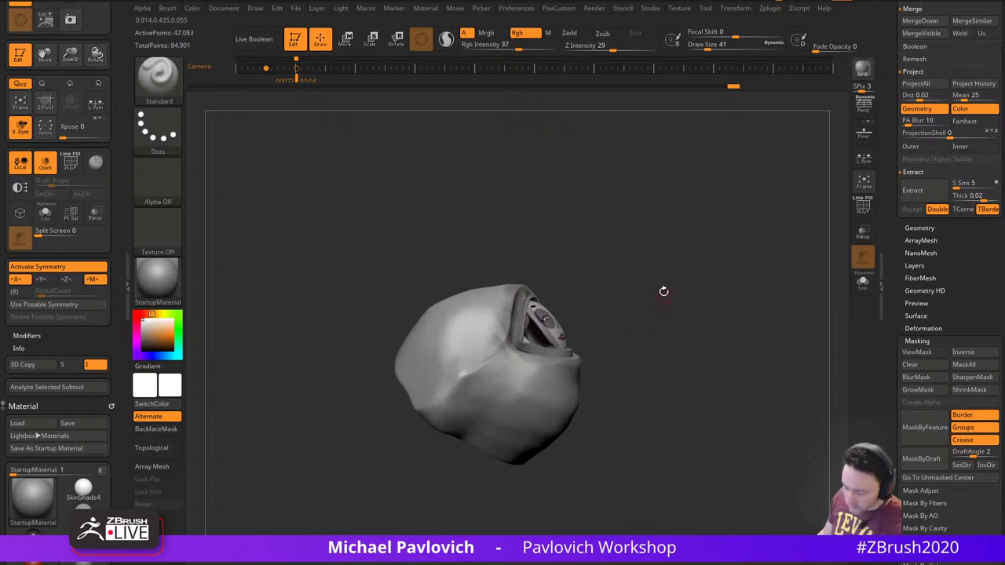
# Carve a crease from the eye corner toward the head's side tip with the DamStandard brush at draw size 154
pyautogui.press('b')
pyautogui.press('d')
pyautogui.press('s')
pyautogui.press('[')
pyautogui.press('[')
pyautogui.press('[')
pyautogui.moveTo(600, 315); pyautogui.dragTo(590, 317)
pyautogui.moveTo(489, 354); pyautogui.dragTo(413, 399)
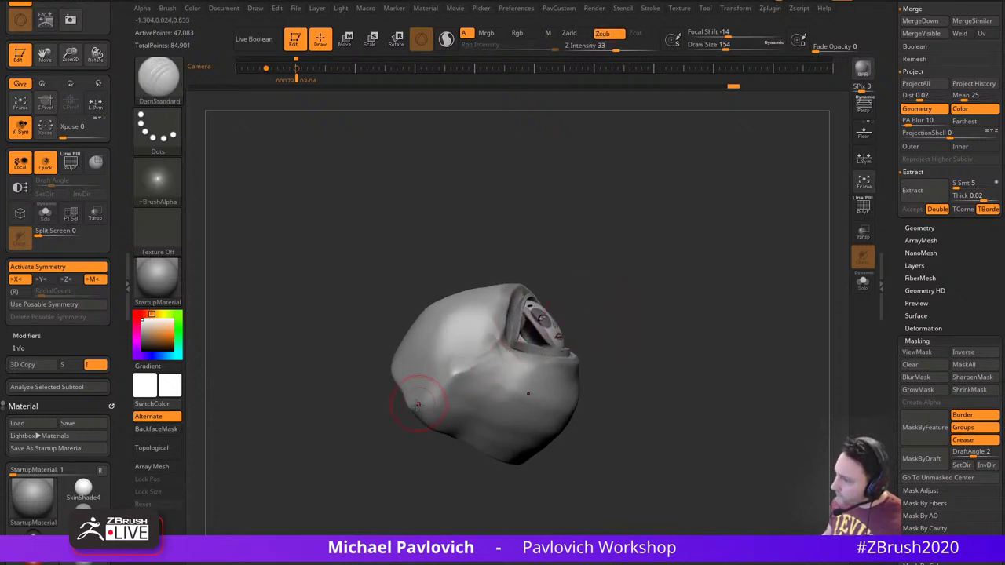
pyautogui.moveTo(486, 356); pyautogui.dragTo(424, 397)
# Sharpen the crease beside the eye corner with finer DamStandard strokes at draw sizes 116 and 97
pyautogui.moveTo(573, 317); pyautogui.dragTo(527, 323)
pyautogui.press('[')
pyautogui.moveTo(497, 354); pyautogui.dragTo(456, 377)
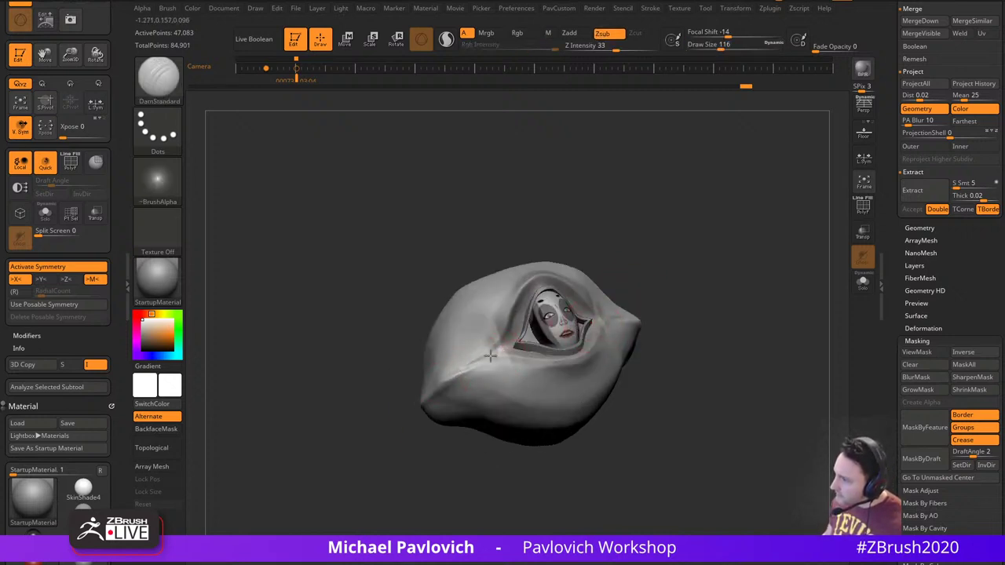
pyautogui.moveTo(613, 294); pyautogui.dragTo(618, 263)
pyautogui.keyDown('ctrl'); pyautogui.moveTo(619, 263); pyautogui.dragTo(609, 274, button='right'); pyautogui.keyUp('ctrl')
pyautogui.press('[')
pyautogui.moveTo(504, 340); pyautogui.dragTo(462, 358)
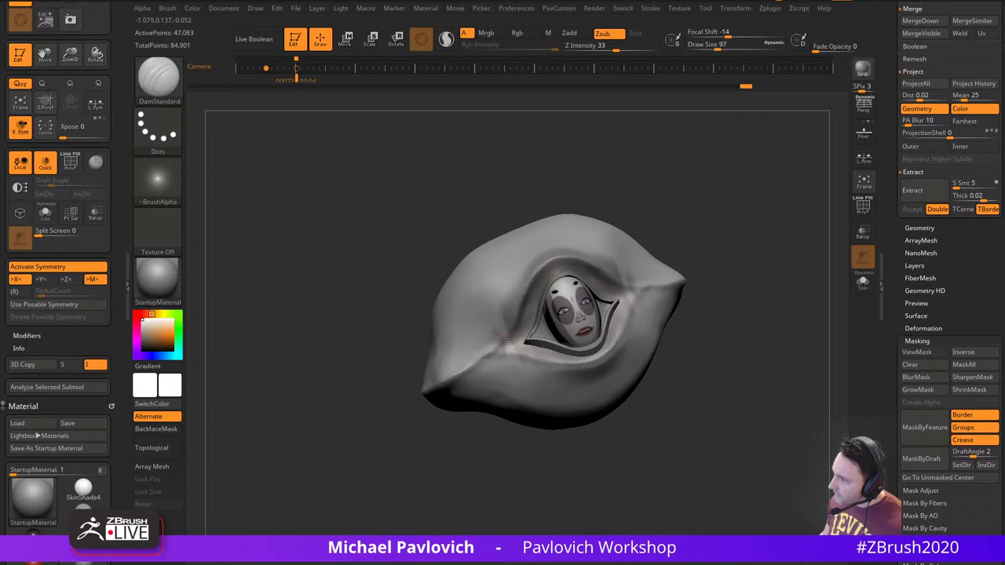
pyautogui.moveTo(642, 228); pyautogui.dragTo(508, 354)
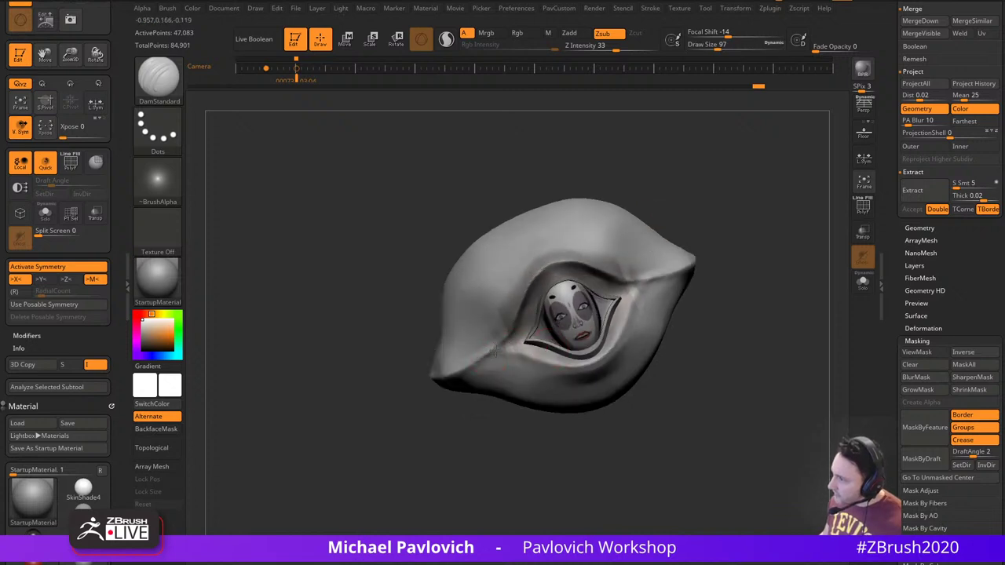
# Switch to the Clay brush at draw size 140 and smooth the head's cheek and upper dome
pyautogui.moveTo(813, 268); pyautogui.dragTo(730, 298)
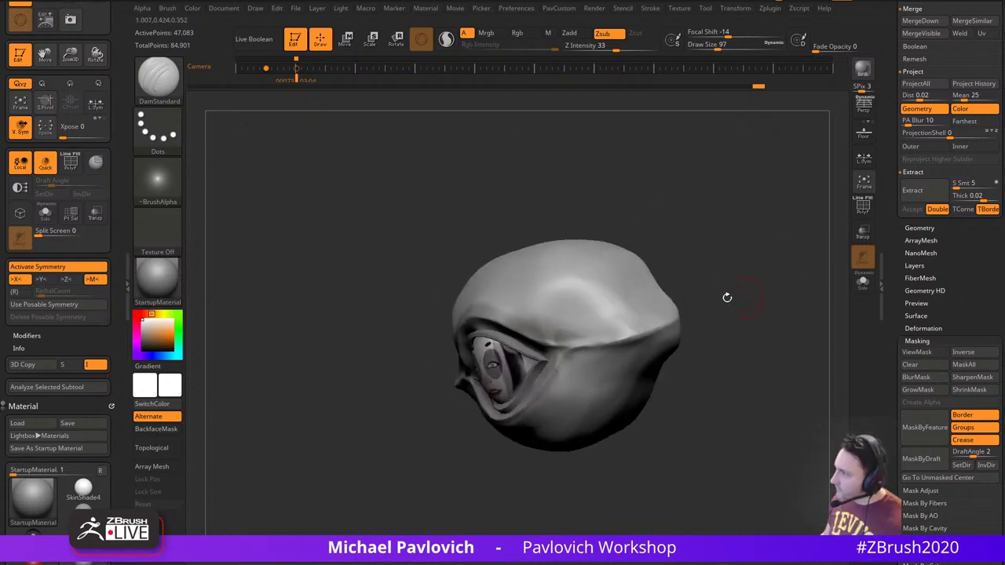
pyautogui.moveTo(709, 341)
pyautogui.mouseDown()
pyautogui.moveTo(722, 317)
pyautogui.moveTo(710, 245)
pyautogui.mouseUp()
pyautogui.press('b')
pyautogui.press('c')
pyautogui.press('l')
pyautogui.press(']')
pyautogui.press(']')
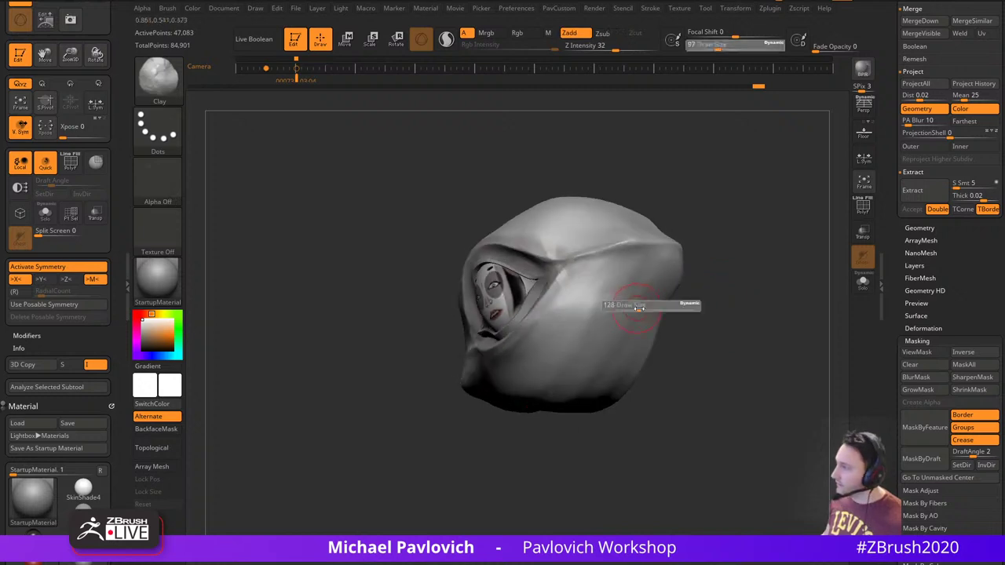
pyautogui.keyDown('shift'); pyautogui.moveTo(646, 303); pyautogui.dragTo(625, 318); pyautogui.keyUp('shift')
pyautogui.moveTo(707, 276); pyautogui.dragTo(782, 262)
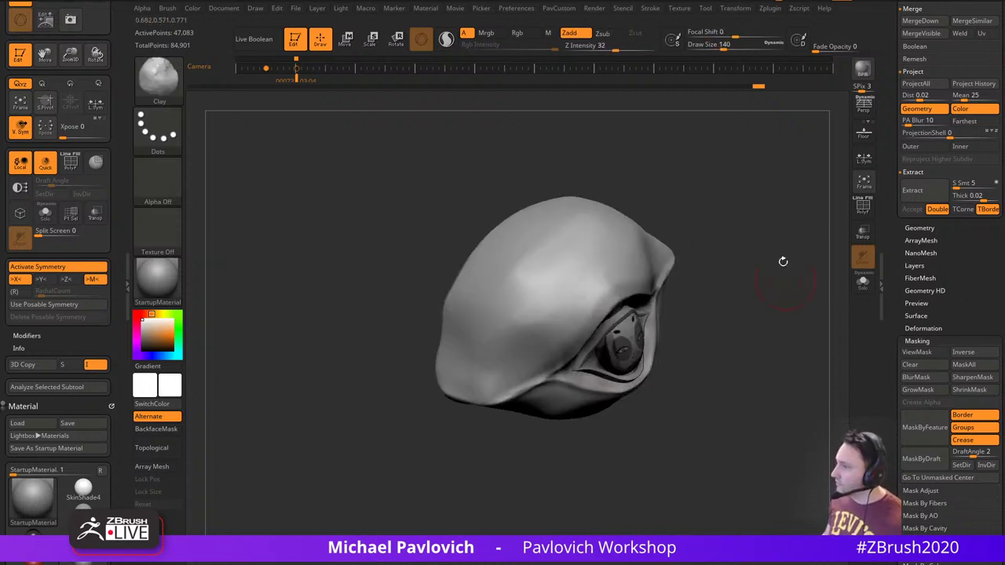
pyautogui.keyDown('shift'); pyautogui.moveTo(562, 267); pyautogui.dragTo(540, 305); pyautogui.keyUp('shift')
pyautogui.moveTo(695, 278)
pyautogui.mouseDown()
pyautogui.moveTo(764, 222)
pyautogui.moveTo(729, 252)
pyautogui.mouseUp()
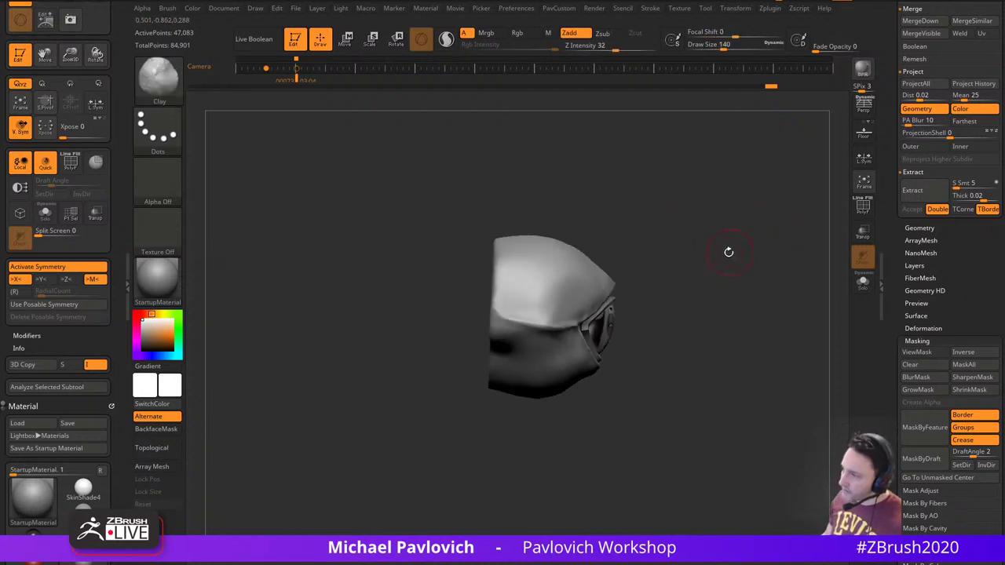
# Show the reference overlay from the saved side view and adjust the brow edge above the face with the Move brush
pyautogui.hotkey('shift', 'z')
pyautogui.press('Left')
pyautogui.press('Left')
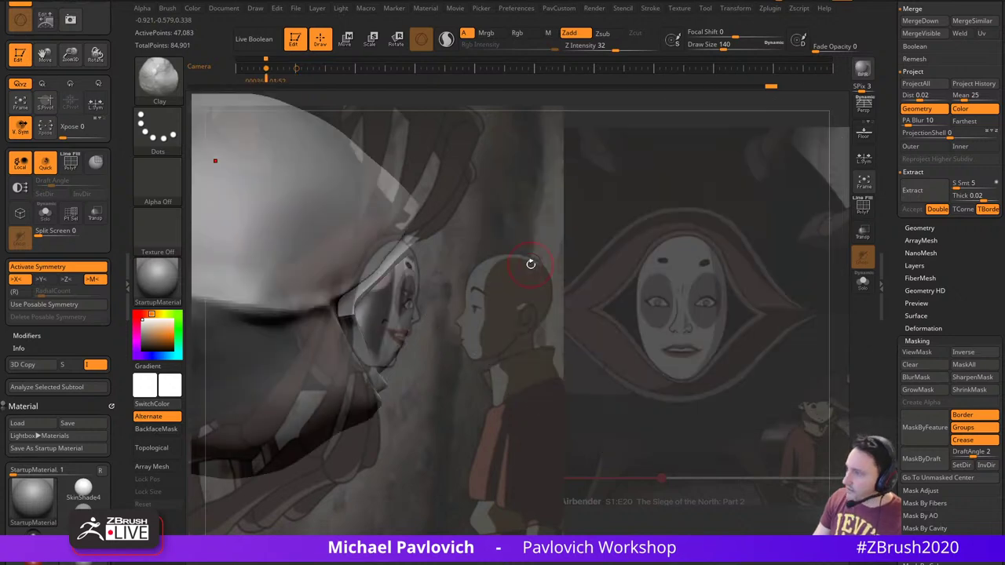
pyautogui.press('s')
pyautogui.moveTo(407, 270); pyautogui.dragTo(394, 270)
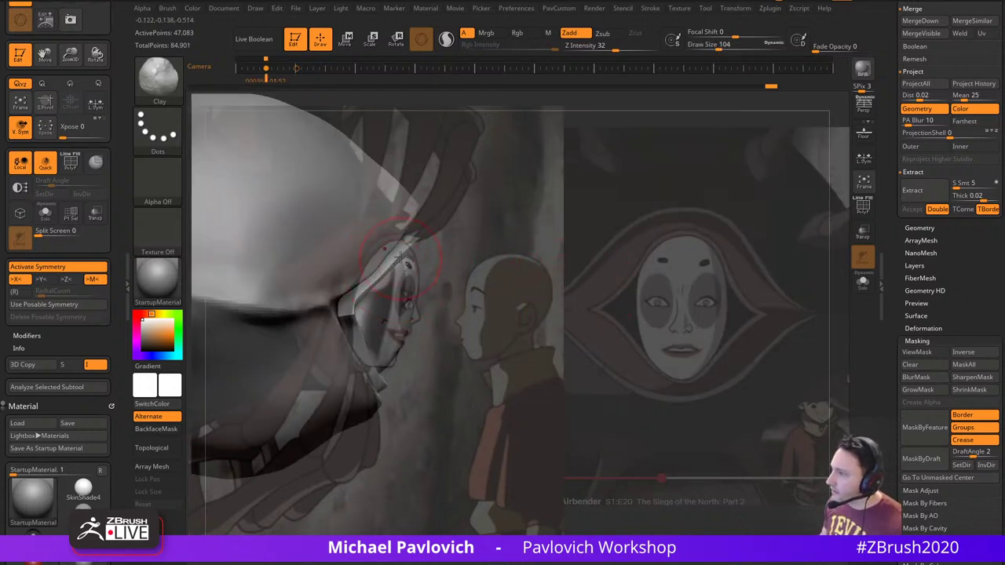
pyautogui.press('b')
pyautogui.press('m')
pyautogui.press('v')
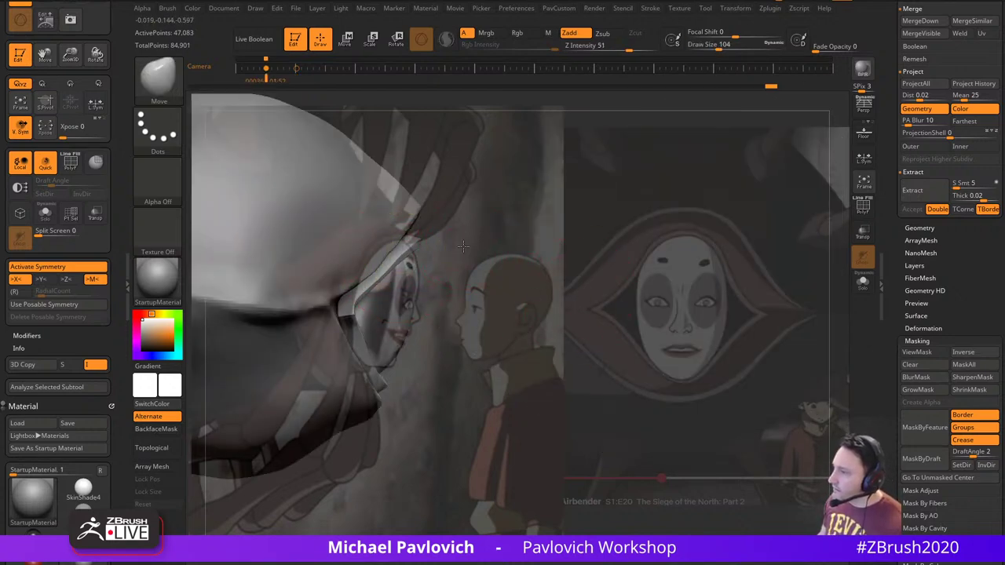
pyautogui.moveTo(399, 250); pyautogui.dragTo(390, 250, button='right')
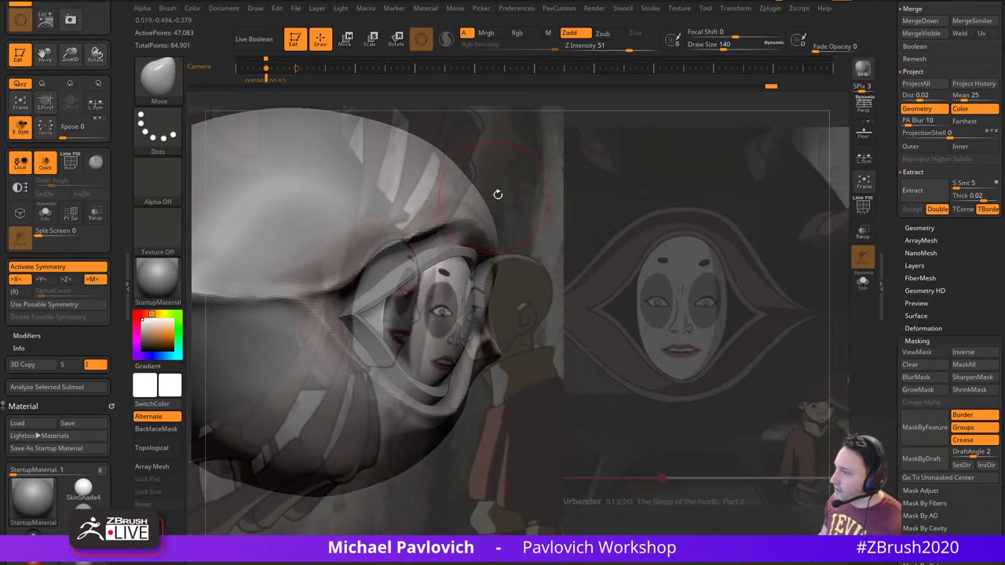
pyautogui.keyDown('shift'); pyautogui.moveTo(498, 196); pyautogui.dragTo(497, 199); pyautogui.keyUp('shift')
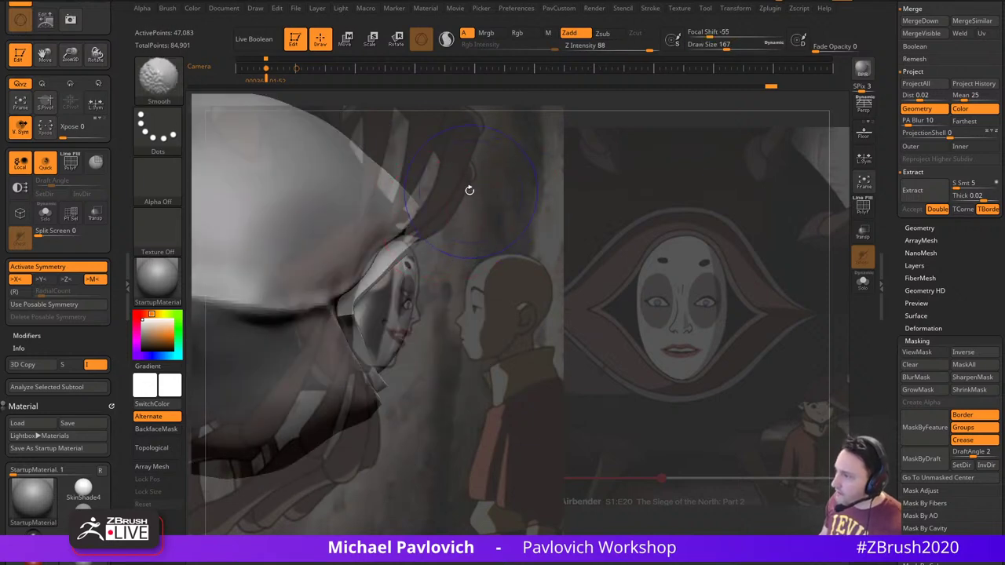
pyautogui.hotkey('shift', 'z')
pyautogui.hotkey('shift', 'z')
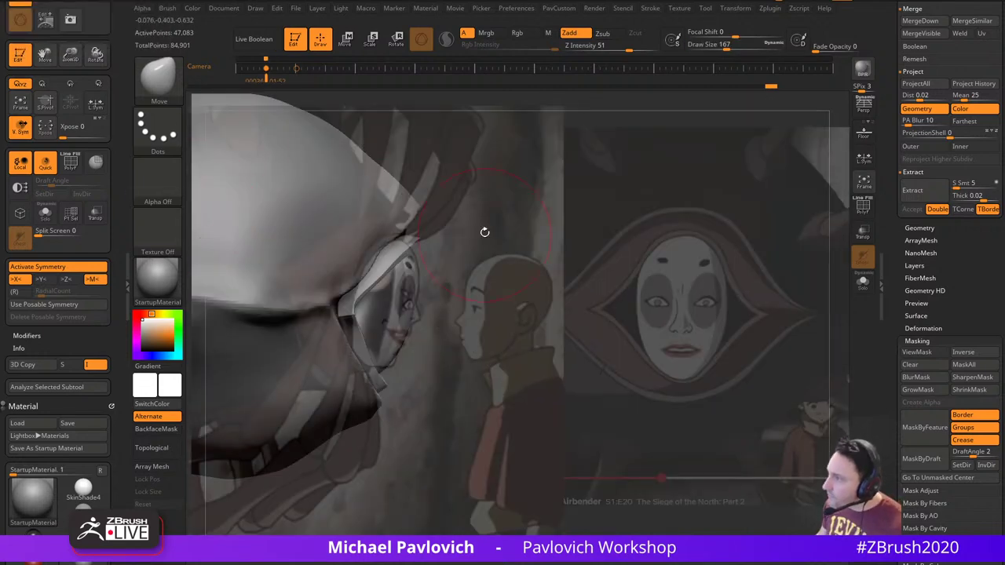
# Pull the brow tip forward and raise the jaw's underside with the Move brush to follow the side reference
pyautogui.moveTo(422, 215); pyautogui.dragTo(427, 213)
pyautogui.press('s')
pyautogui.click(426, 213)
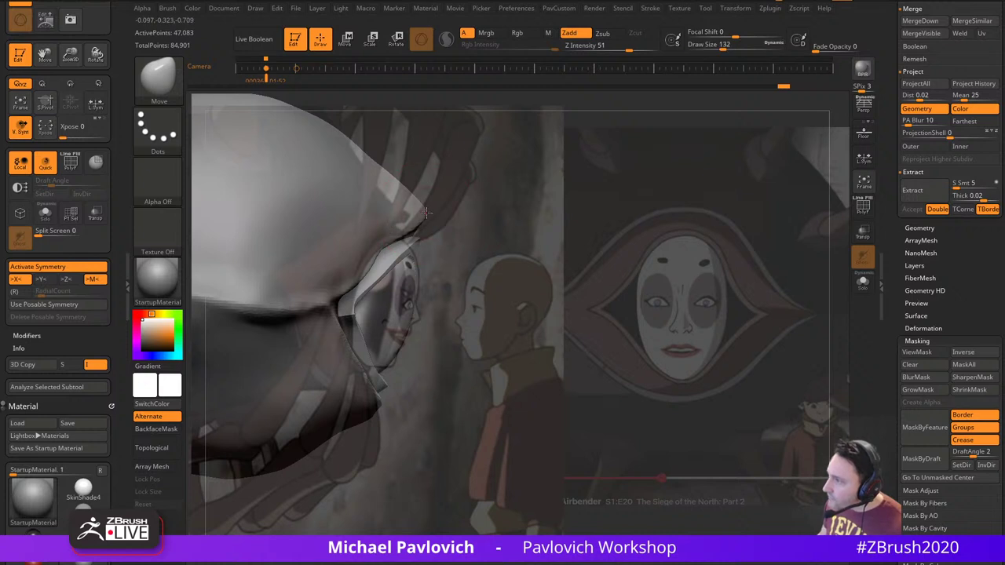
pyautogui.press('s')
pyautogui.click(364, 269)
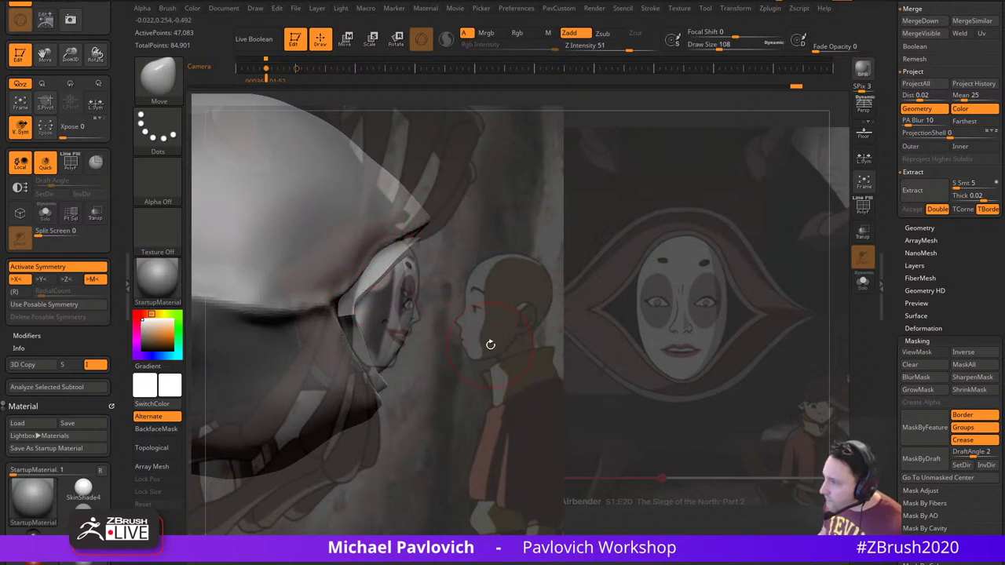
pyautogui.press('s')
pyautogui.click(431, 386)
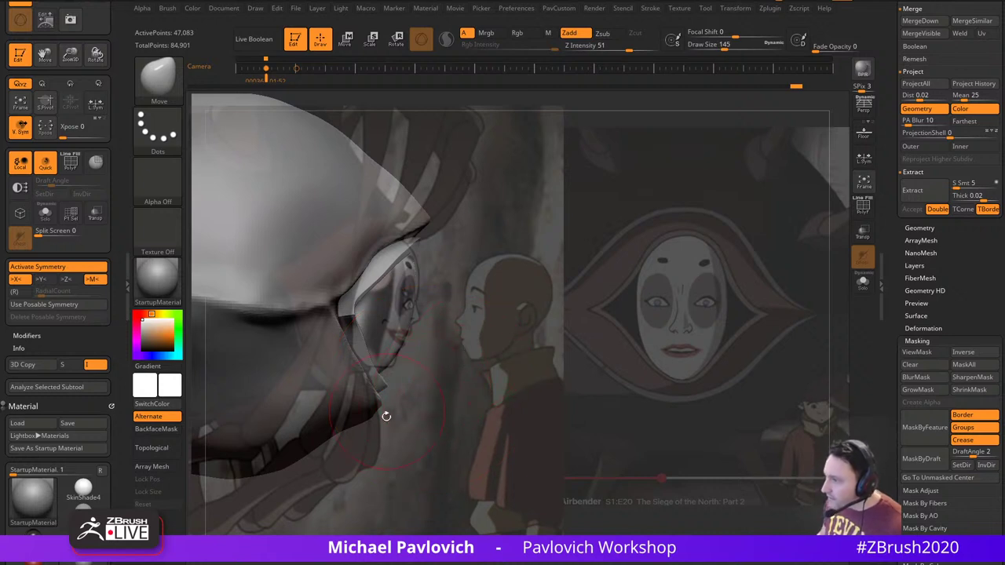
pyautogui.press('[')
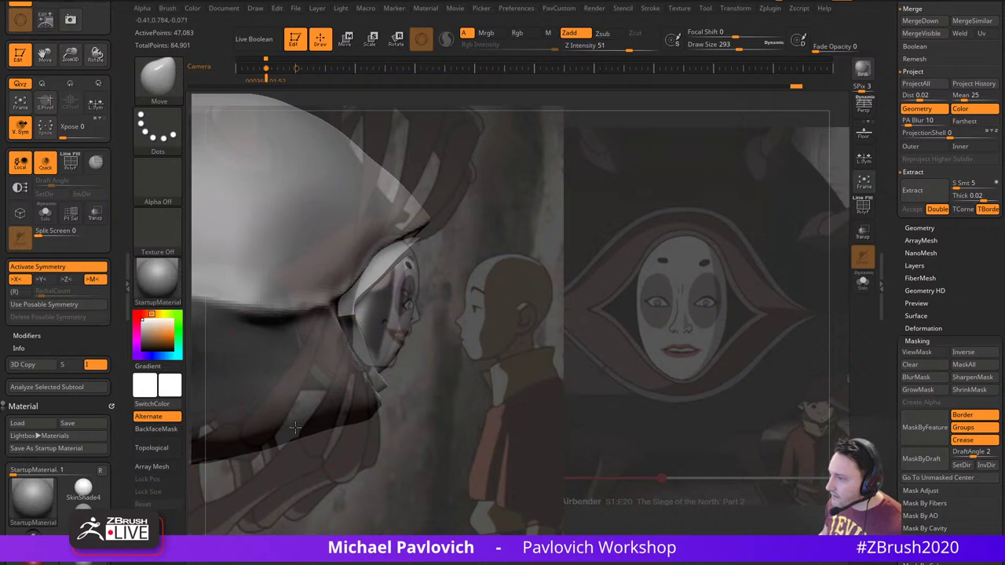
pyautogui.press(']')
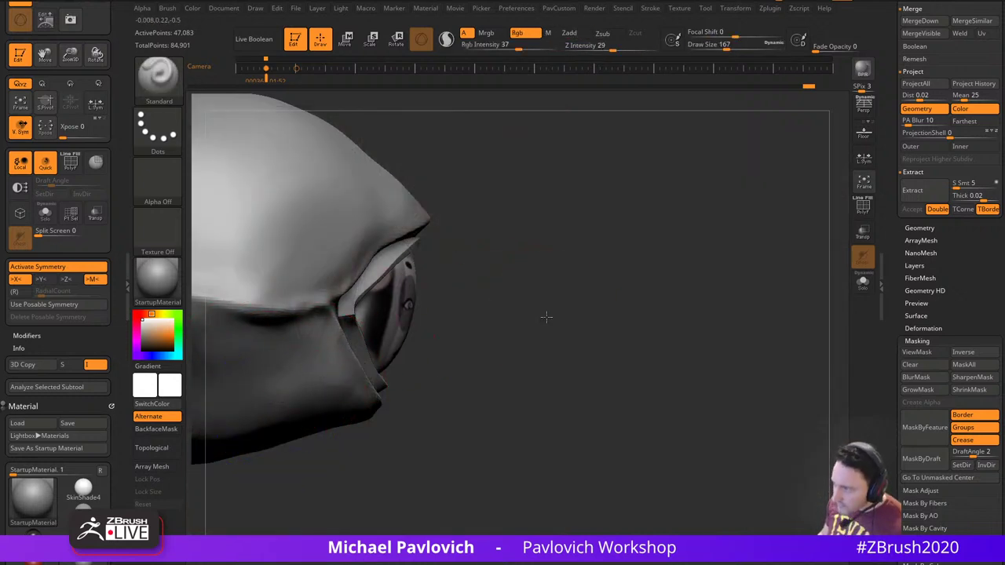
# Hide the overlay, switch to the Clay brush and smooth the head's lower surface below the eye opening
pyautogui.moveTo(545, 314)
pyautogui.mouseDown()
pyautogui.moveTo(495, 335)
pyautogui.moveTo(556, 325)
pyautogui.mouseUp()
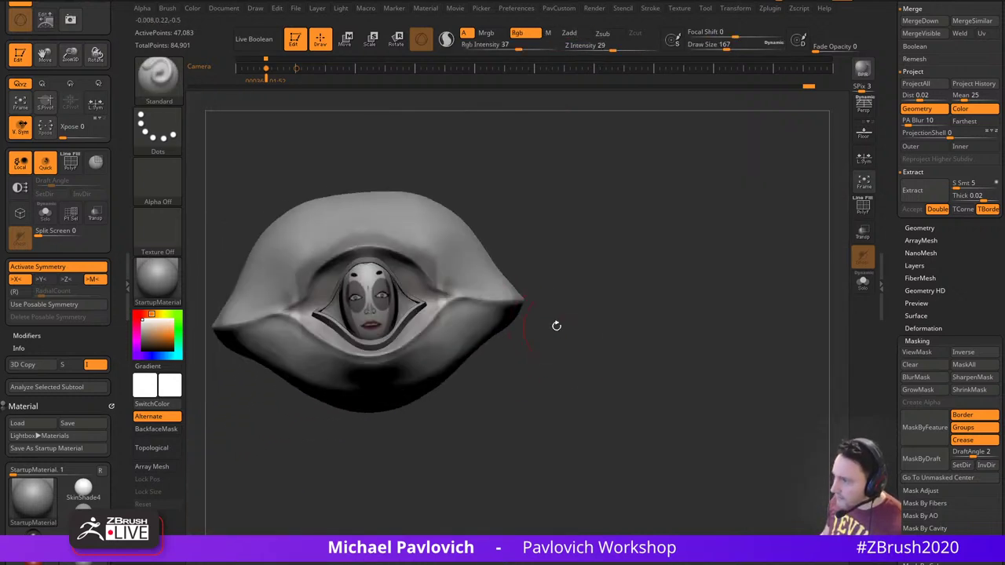
pyautogui.moveTo(330, 407); pyautogui.dragTo(391, 387)
pyautogui.press('2')
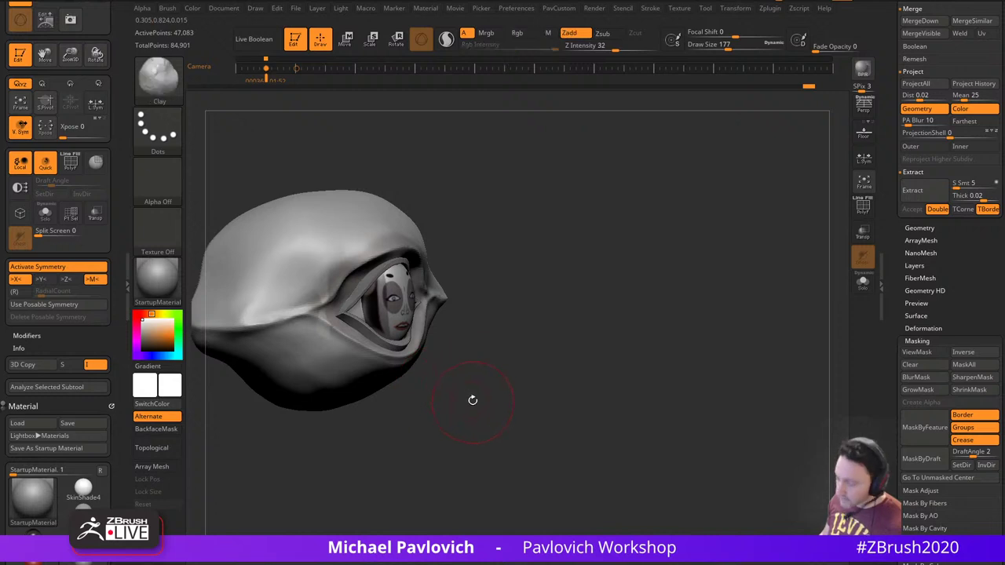
pyautogui.moveTo(473, 398)
pyautogui.mouseDown()
pyautogui.moveTo(384, 357)
pyautogui.moveTo(412, 378)
pyautogui.mouseUp()
pyautogui.moveTo(537, 293)
pyautogui.mouseDown()
pyautogui.moveTo(585, 367)
pyautogui.moveTo(506, 354)
pyautogui.mouseUp()
pyautogui.keyDown('shift'); pyautogui.moveTo(418, 327); pyautogui.dragTo(424, 325); pyautogui.keyUp('shift')
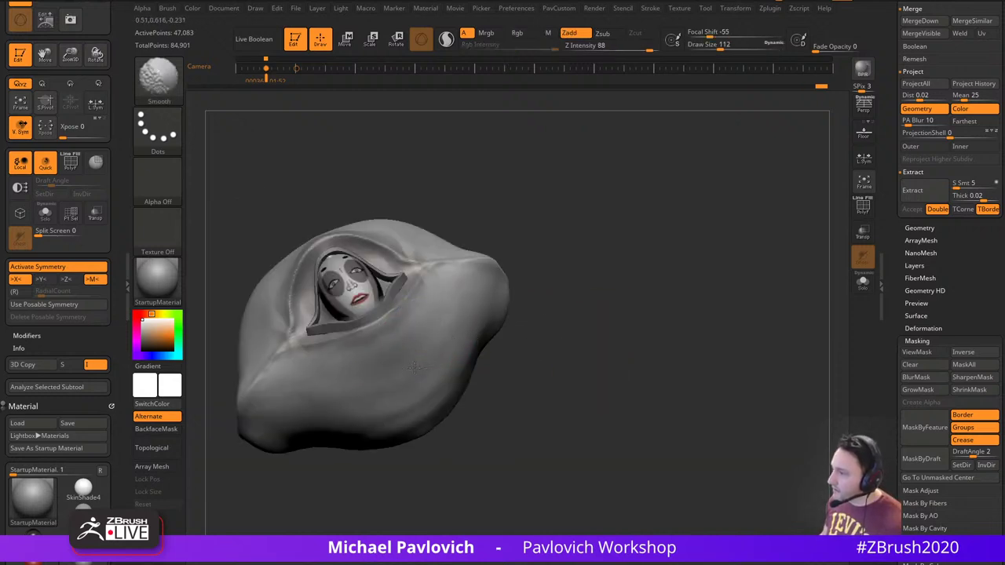
# Undo the last head edit and smooth the brow above the eyelid and the head's outer sides at draw size 97
pyautogui.moveTo(535, 307); pyautogui.dragTo(643, 267)
pyautogui.moveTo(561, 269)
pyautogui.mouseDown()
pyautogui.moveTo(628, 278)
pyautogui.moveTo(620, 304)
pyautogui.mouseUp()
pyautogui.press('1')
pyautogui.press('[')
pyautogui.press('[')
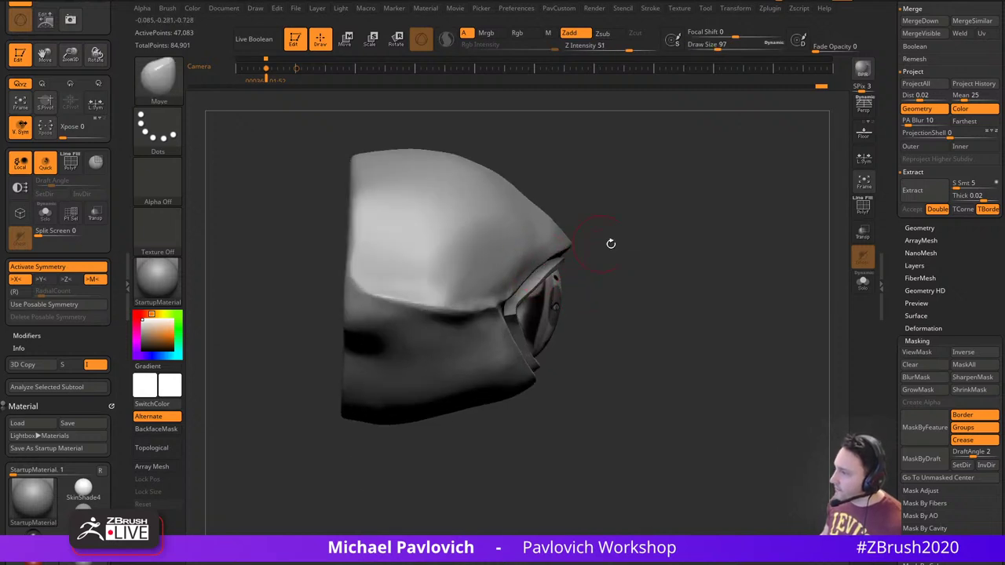
pyautogui.moveTo(611, 244)
pyautogui.mouseDown()
pyautogui.moveTo(722, 200)
pyautogui.moveTo(712, 216)
pyautogui.mouseUp()
pyautogui.hotkey('ctrl', 'z')
pyautogui.keyDown('shift'); pyautogui.moveTo(534, 238); pyautogui.dragTo(524, 241); pyautogui.keyUp('shift')
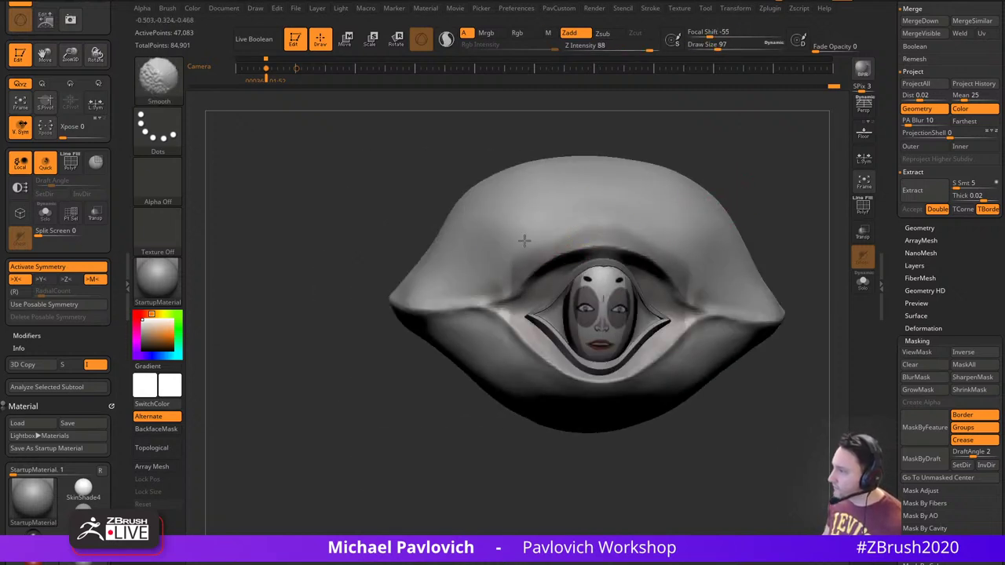
pyautogui.moveTo(585, 142); pyautogui.dragTo(653, 157)
pyautogui.moveTo(445, 260)
pyautogui.keyDown('shift'); pyautogui.mouseDown()
pyautogui.moveTo(411, 267)
pyautogui.moveTo(457, 246)
pyautogui.mouseUp(); pyautogui.keyUp('shift')
pyautogui.moveTo(707, 242)
pyautogui.keyDown('shift'); pyautogui.mouseDown()
pyautogui.moveTo(736, 237)
pyautogui.moveTo(744, 256)
pyautogui.moveTo(699, 262)
pyautogui.moveTo(727, 267)
pyautogui.moveTo(694, 315)
pyautogui.mouseUp(); pyautogui.keyUp('shift')
# Reshape the overhanging brow edge in side view with the Move brush at draw sizes 187 and 154
pyautogui.press('s')
pyautogui.moveTo(495, 342); pyautogui.dragTo(509, 342)
pyautogui.moveTo(474, 339); pyautogui.dragTo(401, 362, button='right')
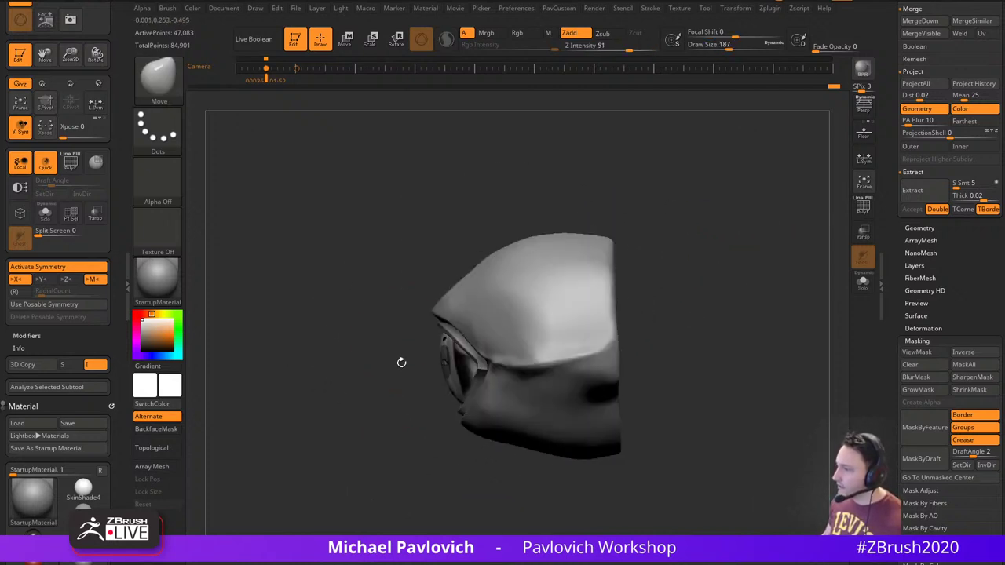
pyautogui.moveTo(442, 305); pyautogui.dragTo(450, 309)
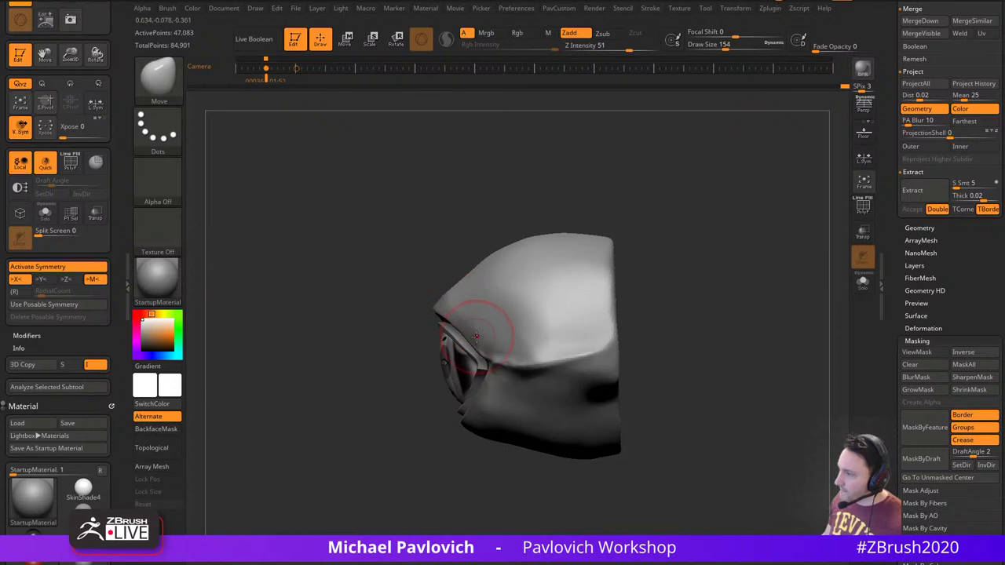
pyautogui.moveTo(478, 339); pyautogui.dragTo(541, 366, button='right')
pyautogui.press('s')
pyautogui.moveTo(497, 379); pyautogui.dragTo(488, 379)
# Refine the side crease running back from the eye corner with the Move brush at draw size 163
pyautogui.keyDown('alt'); pyautogui.moveTo(566, 257); pyautogui.dragTo(679, 288, button='right'); pyautogui.keyUp('alt')
pyautogui.press('s')
pyautogui.moveTo(680, 292); pyautogui.dragTo(667, 292)
pyautogui.moveTo(669, 294)
pyautogui.mouseDown(button='right')
pyautogui.moveTo(675, 303)
pyautogui.moveTo(663, 298)
pyautogui.mouseUp(button='right')
pyautogui.press('s')
pyautogui.moveTo(658, 372)
pyautogui.mouseDown()
pyautogui.moveTo(668, 374)
pyautogui.moveTo(615, 374)
pyautogui.mouseUp()
pyautogui.moveTo(697, 361); pyautogui.dragTo(653, 359, button='right')
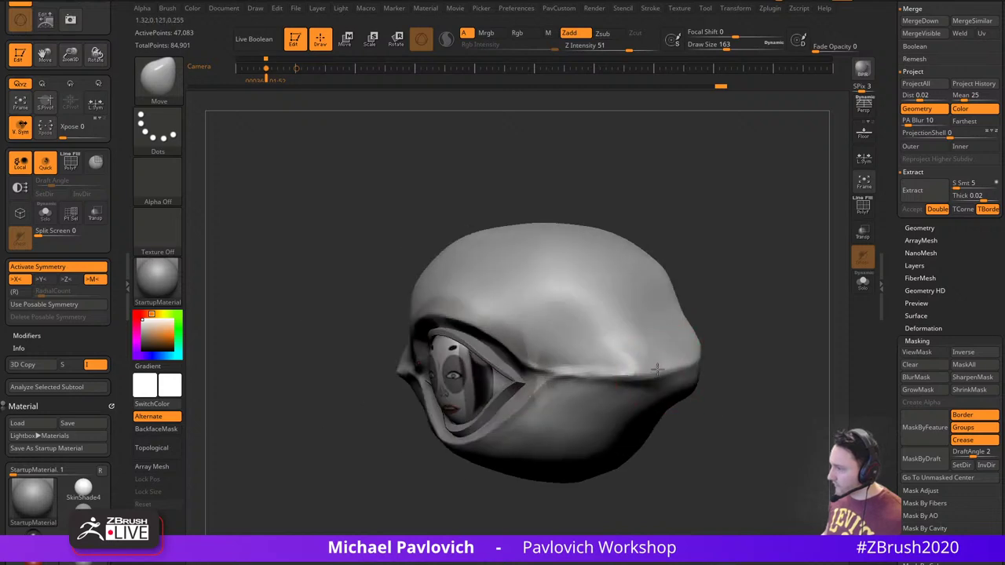
pyautogui.moveTo(651, 365); pyautogui.dragTo(632, 374)
# Check the head mesh with the polyframe and turn off polypaint display on all subtools
pyautogui.keyDown('ctrl'); pyautogui.moveTo(690, 353); pyautogui.dragTo(701, 326, button='right'); pyautogui.keyUp('ctrl')
pyautogui.click(863, 207)
pyautogui.keyDown('shift'); pyautogui.moveTo(742, 278); pyautogui.dragTo(735, 290, button='right'); pyautogui.keyUp('shift')
pyautogui.press('s')
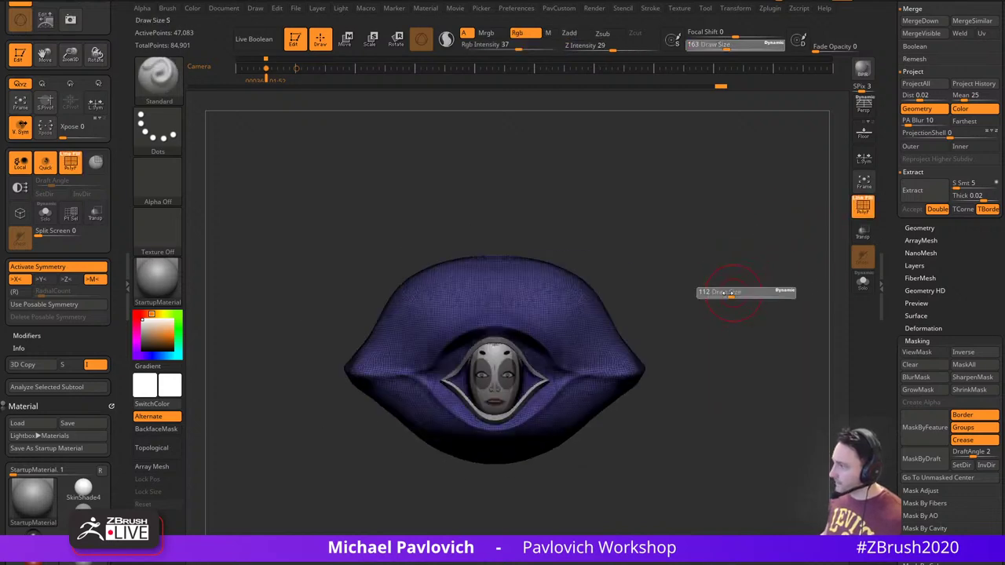
pyautogui.moveTo(897, 226); pyautogui.dragTo(900, 377)
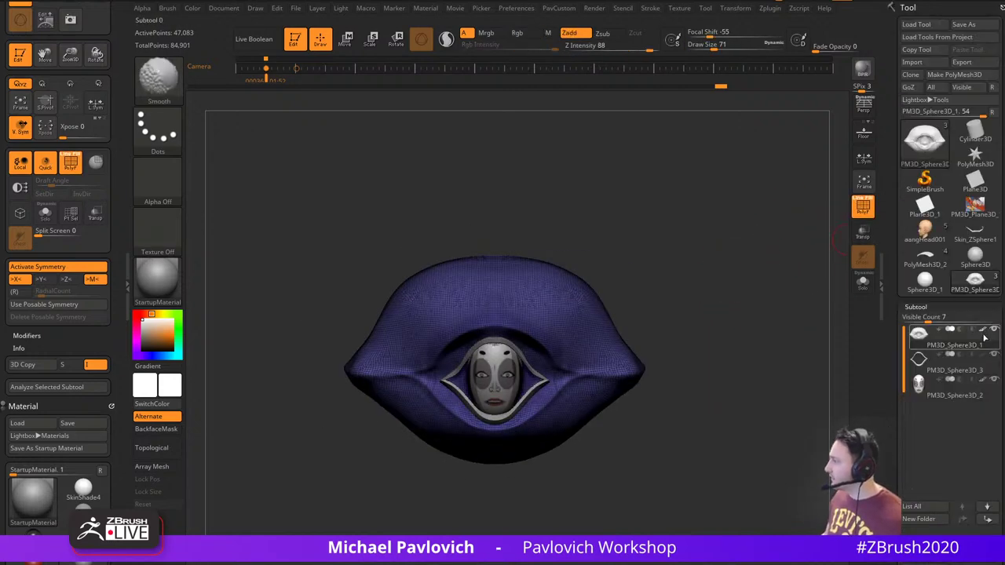
pyautogui.keyDown('shift'); pyautogui.click(984, 331); pyautogui.keyUp('shift')
pyautogui.keyDown('ctrl'); pyautogui.moveTo(727, 318); pyautogui.dragTo(757, 305, button='right'); pyautogui.keyUp('ctrl')
pyautogui.click(863, 207)
pyautogui.keyDown('alt'); pyautogui.moveTo(690, 242); pyautogui.dragTo(738, 253, button='right'); pyautogui.keyUp('alt')
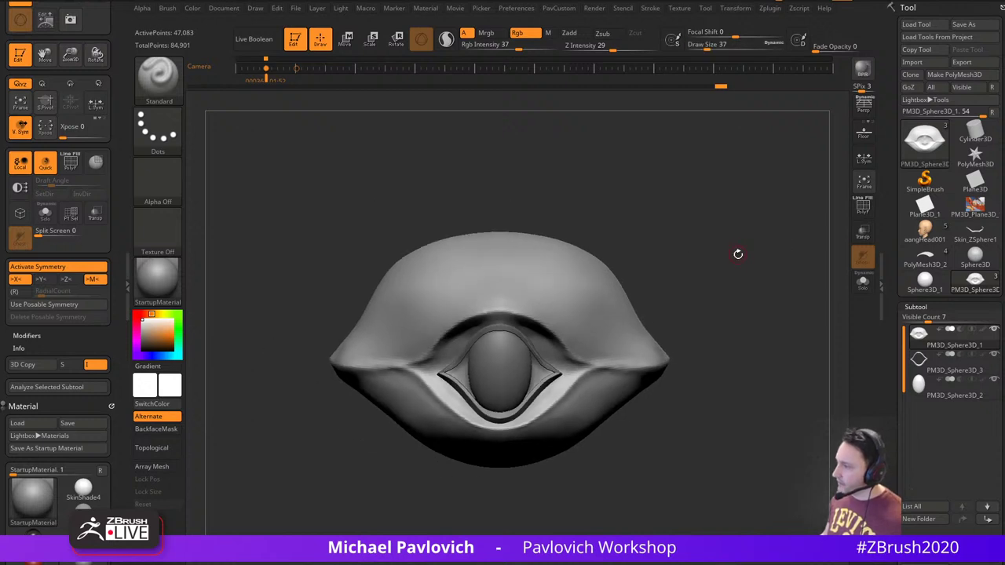
# Slice the head into upper and lower polygroups along the side creases with SliceCurve, showing the polyframe
pyautogui.keyDown('ctrl'); pyautogui.keyDown('shift'); pyautogui.click(163, 82); pyautogui.keyUp('shift'); pyautogui.keyUp('ctrl')
pyautogui.click(617, 146)
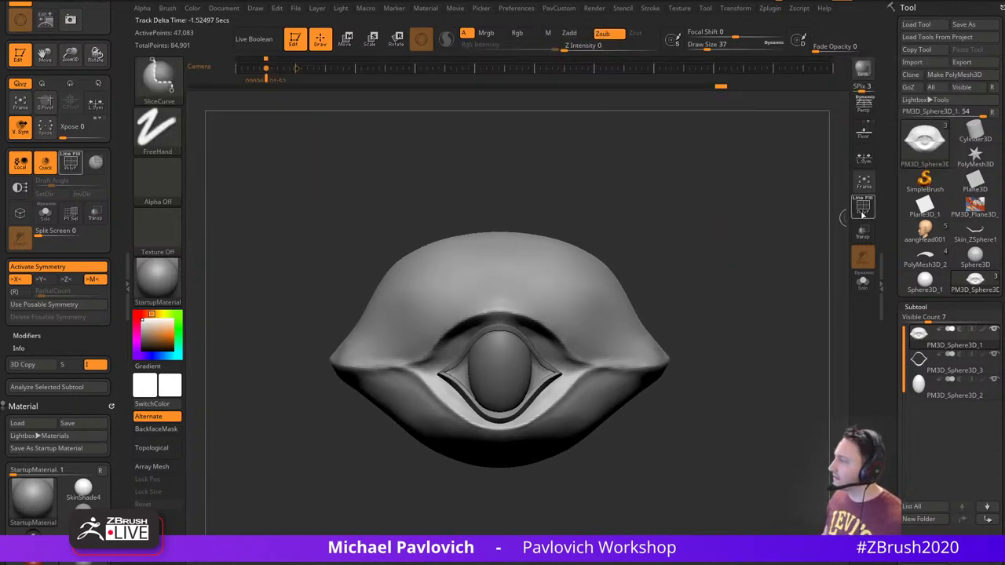
pyautogui.click(863, 206)
pyautogui.keyDown('alt'); pyautogui.moveTo(777, 275); pyautogui.dragTo(745, 260); pyautogui.keyUp('alt')
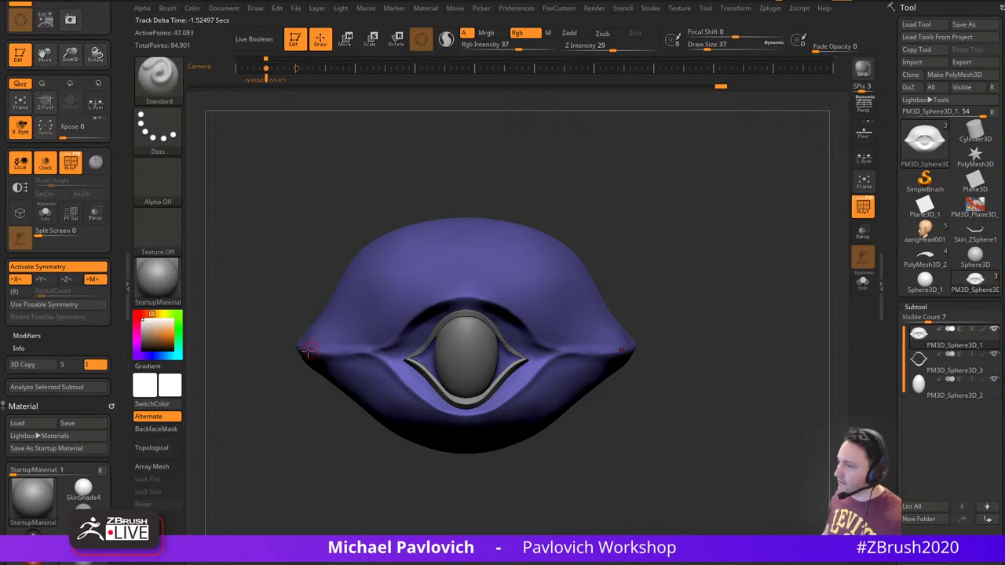
pyautogui.moveTo(257, 327)
pyautogui.keyDown('ctrl'); pyautogui.keyDown('shift'); pyautogui.mouseDown()
pyautogui.moveTo(301, 350)
pyautogui.moveTo(617, 358)
pyautogui.mouseUp(); pyautogui.keyUp('shift'); pyautogui.keyUp('ctrl')
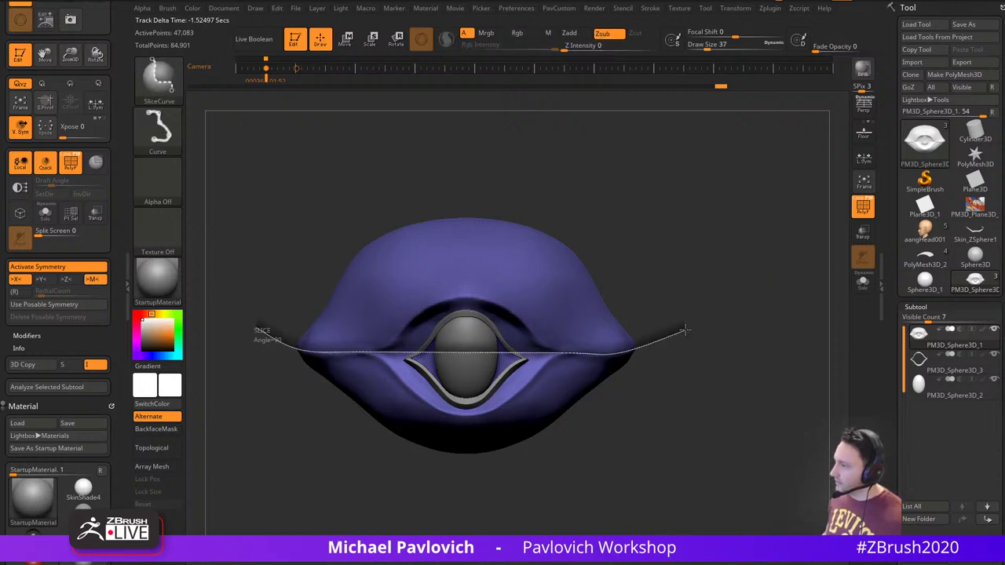
pyautogui.keyDown('ctrl'); pyautogui.keyDown('shift'); pyautogui.moveTo(686, 326); pyautogui.dragTo(688, 327); pyautogui.keyUp('shift'); pyautogui.keyUp('ctrl')
pyautogui.press('3')
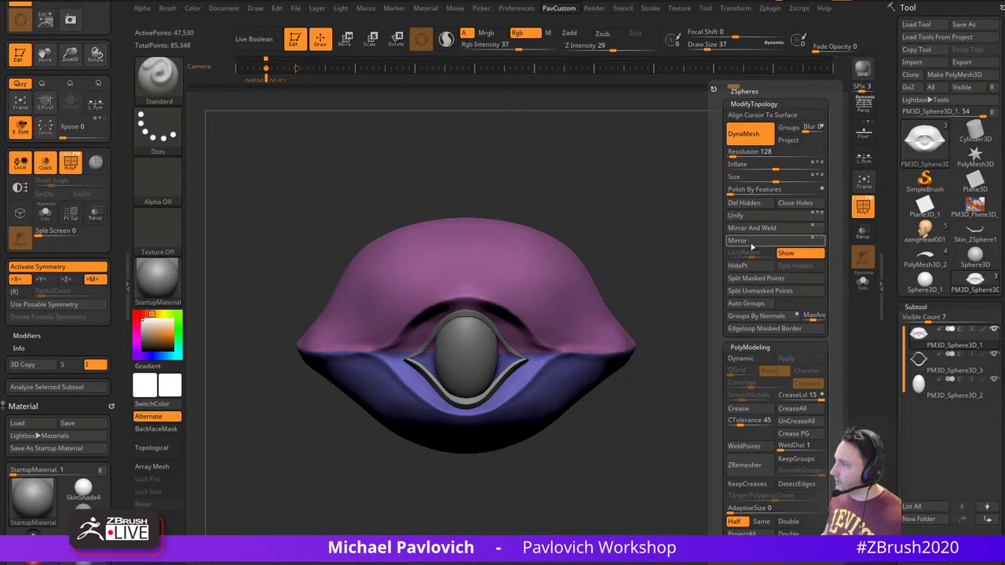
pyautogui.press('3')
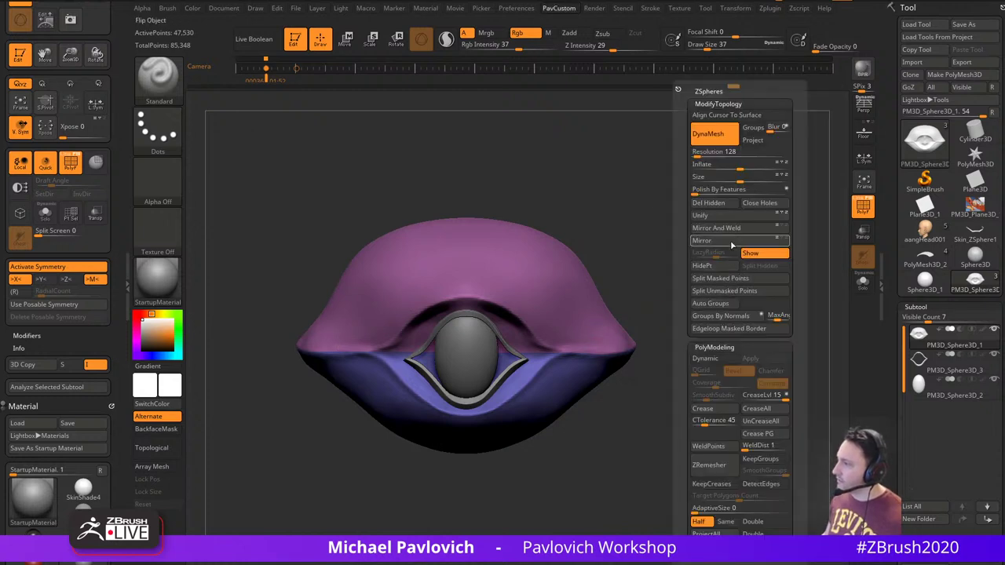
pyautogui.click(737, 229)
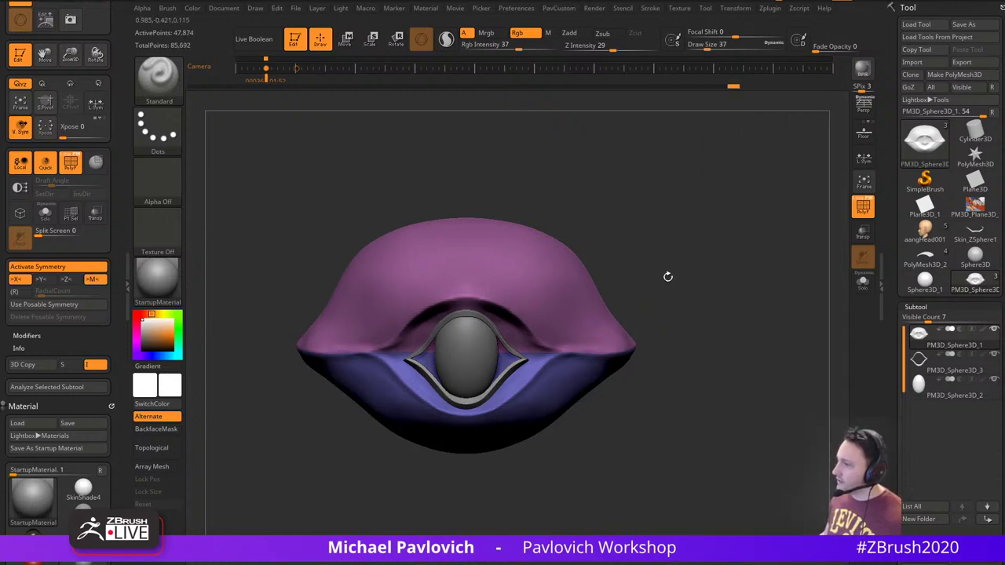
pyautogui.moveTo(744, 284); pyautogui.dragTo(742, 253)
pyautogui.moveTo(603, 234); pyautogui.dragTo(789, 219)
pyautogui.hotkey('ctrl', 'z')
pyautogui.hotkey('ctrl', 'z')
pyautogui.hotkey('ctrl', 'z')
# Slice the head into upper and lower polygroups through the eye corners with SliceCurve, and mirror and weld the mesh
pyautogui.keyDown('alt'); pyautogui.moveTo(710, 220); pyautogui.dragTo(813, 218); pyautogui.keyUp('alt')
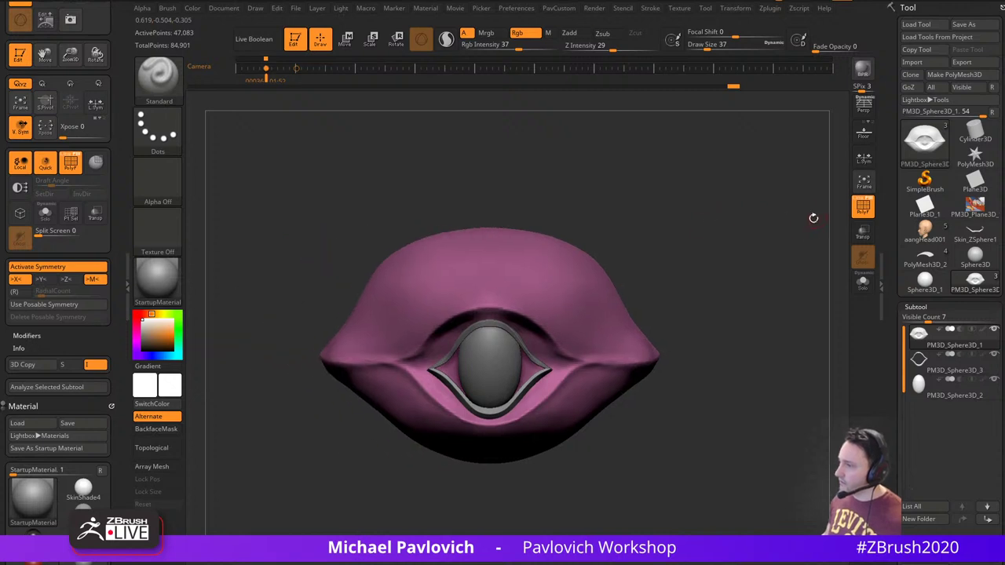
pyautogui.moveTo(265, 341)
pyautogui.keyDown('ctrl'); pyautogui.keyDown('shift'); pyautogui.mouseDown()
pyautogui.moveTo(335, 366)
pyautogui.moveTo(330, 354)
pyautogui.moveTo(357, 366)
pyautogui.moveTo(390, 362)
pyautogui.mouseUp(); pyautogui.keyUp('shift'); pyautogui.keyUp('ctrl')
pyautogui.moveTo(493, 360)
pyautogui.keyDown('ctrl'); pyautogui.keyDown('shift'); pyautogui.mouseDown()
pyautogui.moveTo(665, 358)
pyautogui.moveTo(703, 325)
pyautogui.moveTo(674, 347)
pyautogui.mouseUp(); pyautogui.keyUp('shift'); pyautogui.keyUp('ctrl')
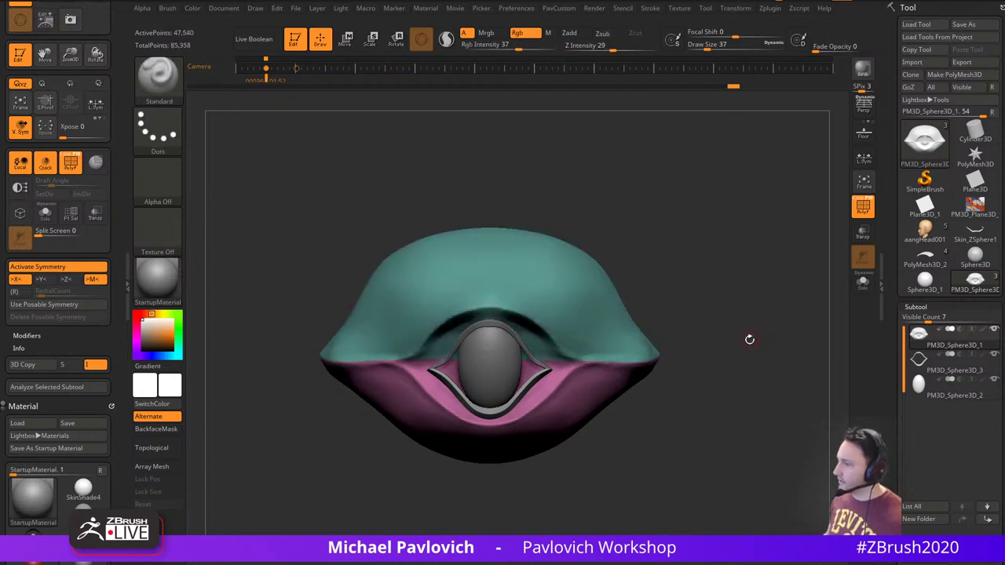
pyautogui.press('2')
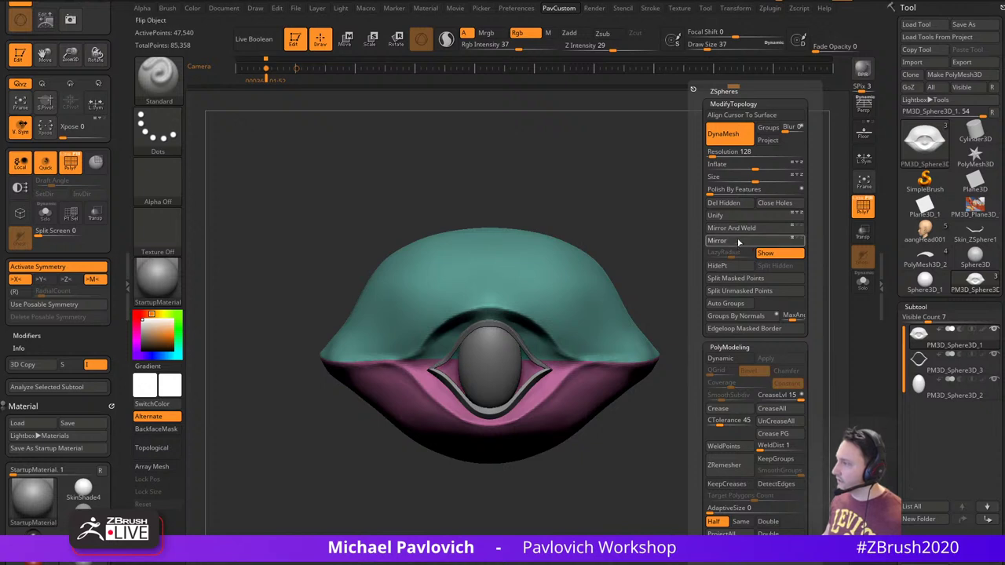
pyautogui.click(744, 232)
pyautogui.moveTo(752, 301); pyautogui.dragTo(774, 291)
# Isolate the head subtool and mask along the upper and lower inner rims of the eye socket at draw size 33
pyautogui.click(863, 283)
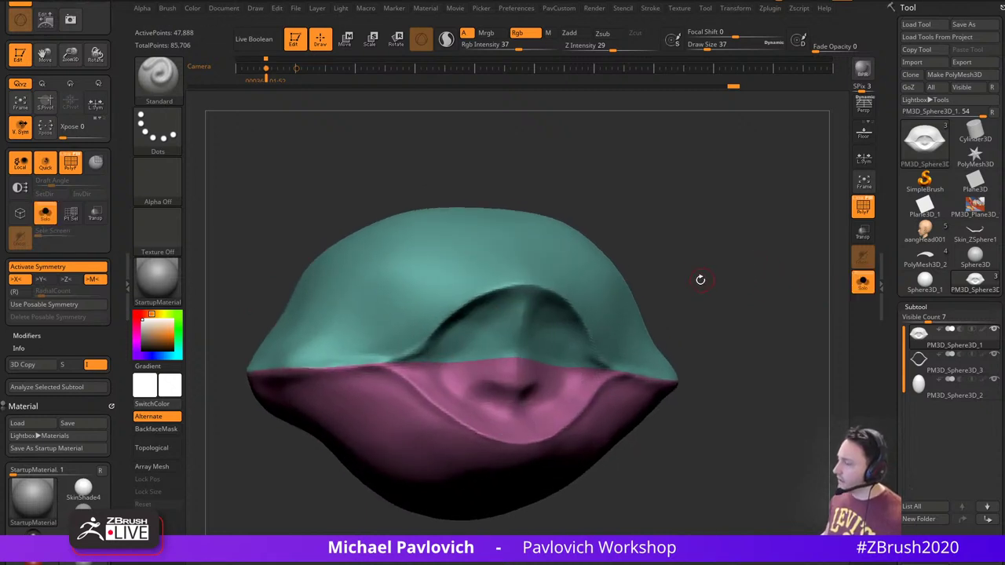
pyautogui.press('s')
pyautogui.keyDown('alt'); pyautogui.moveTo(700, 280); pyautogui.dragTo(714, 284); pyautogui.keyUp('alt')
pyautogui.moveTo(715, 285); pyautogui.dragTo(703, 281)
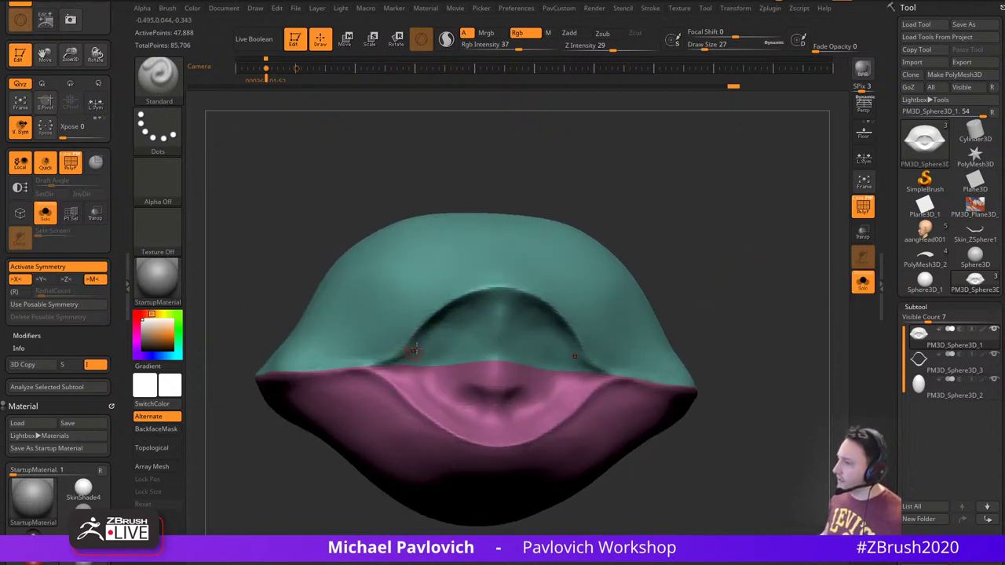
pyautogui.keyDown('alt'); pyautogui.moveTo(665, 252); pyautogui.dragTo(697, 263); pyautogui.keyUp('alt')
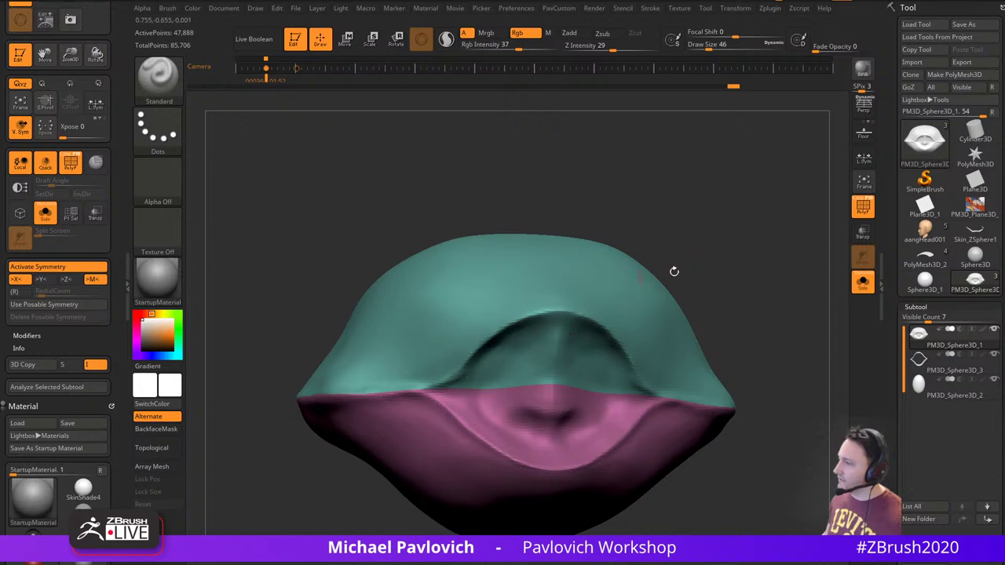
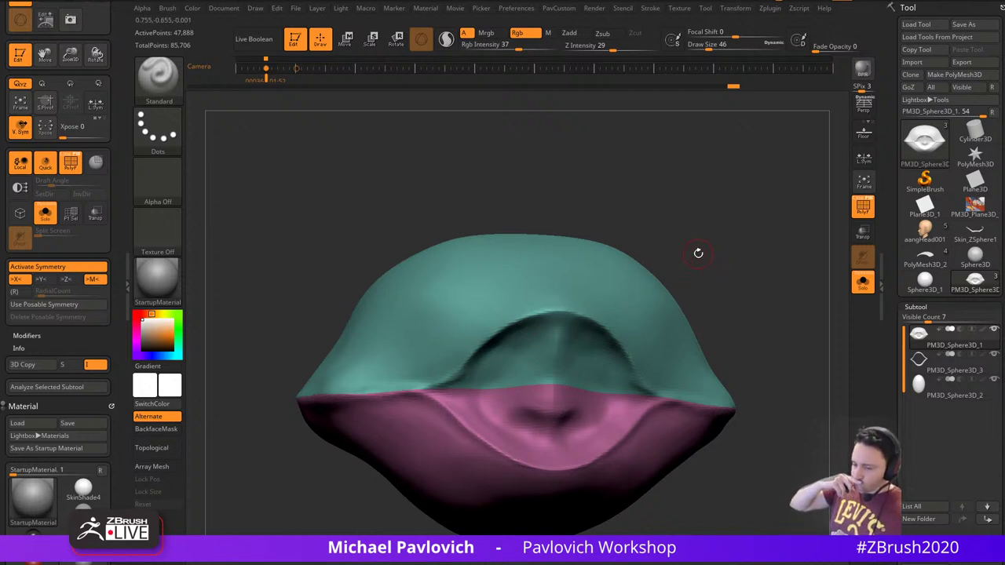
pyautogui.moveTo(698, 253); pyautogui.dragTo(710, 215)
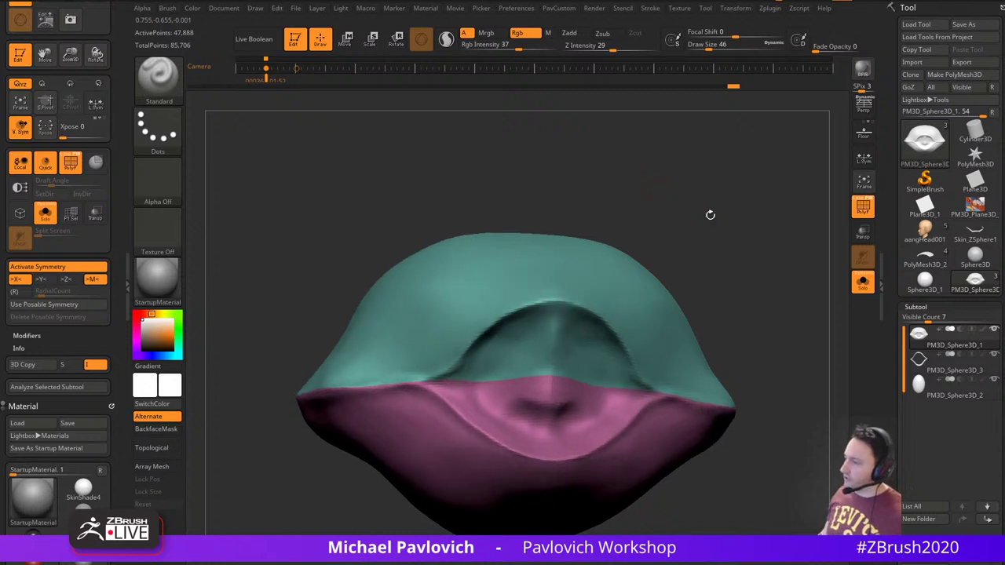
pyautogui.press('ctrl')
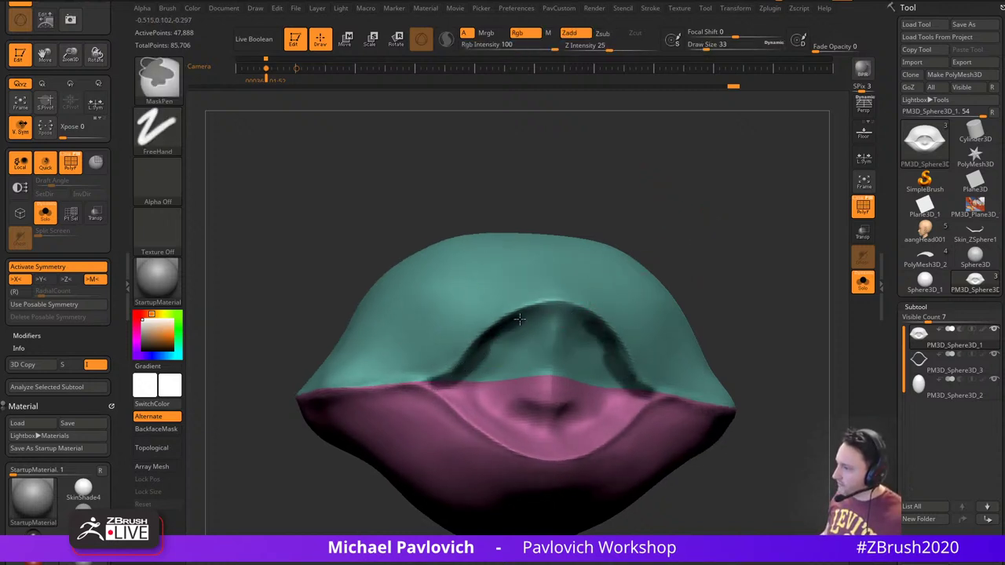
pyautogui.moveTo(569, 312); pyautogui.dragTo(511, 354, button='right')
pyautogui.keyDown('ctrl'); pyautogui.moveTo(439, 385); pyautogui.dragTo(465, 405); pyautogui.keyUp('ctrl')
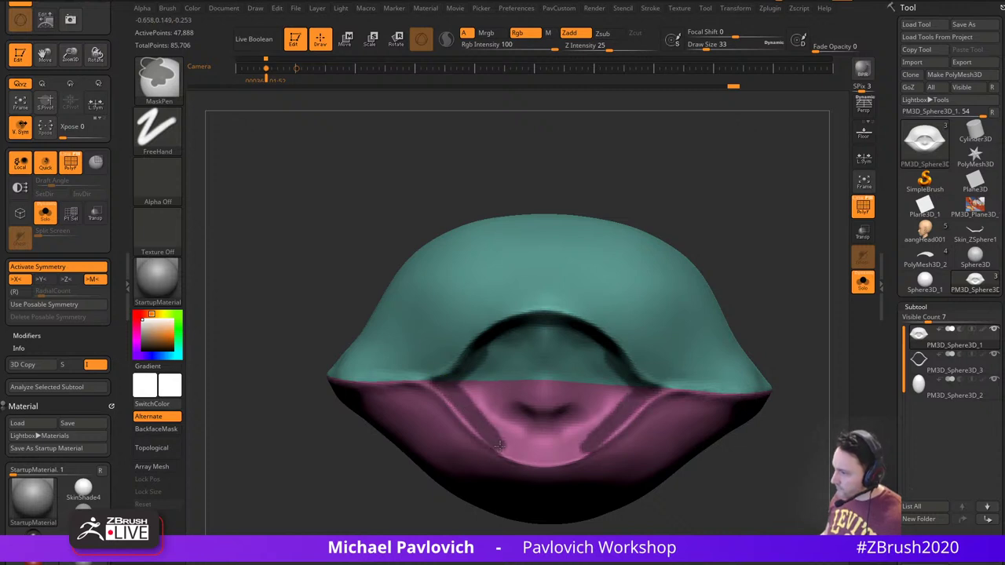
pyautogui.keyDown('ctrl'); pyautogui.moveTo(527, 457); pyautogui.dragTo(543, 460); pyautogui.keyUp('ctrl')
# Fill the remaining interior of the eye socket with the MaskPen brush
pyautogui.moveTo(746, 317); pyautogui.dragTo(785, 286)
pyautogui.moveTo(463, 386)
pyautogui.keyDown('ctrl'); pyautogui.mouseDown()
pyautogui.moveTo(547, 320)
pyautogui.moveTo(500, 358)
pyautogui.mouseUp(); pyautogui.keyUp('ctrl')
pyautogui.keyDown('ctrl'); pyautogui.moveTo(480, 401); pyautogui.dragTo(547, 355); pyautogui.keyUp('ctrl')
pyautogui.moveTo(548, 356); pyautogui.dragTo(518, 377, button='right')
pyautogui.press('s')
pyautogui.click(520, 393)
pyautogui.moveTo(502, 402)
pyautogui.keyDown('ctrl'); pyautogui.mouseDown()
pyautogui.moveTo(485, 400)
pyautogui.moveTo(513, 385)
pyautogui.moveTo(529, 410)
pyautogui.mouseUp(); pyautogui.keyUp('ctrl')
pyautogui.moveTo(751, 227); pyautogui.dragTo(740, 226)
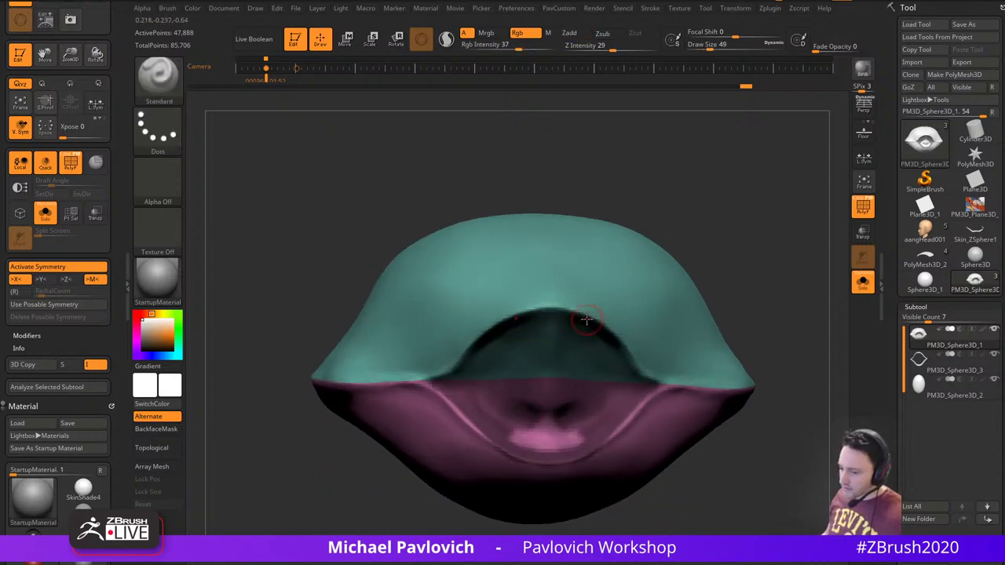
pyautogui.keyDown('ctrl'); pyautogui.moveTo(516, 431); pyautogui.dragTo(549, 444); pyautogui.keyUp('ctrl')
# Refine the mask edge along the eye socket rim by adding and removing mask at draw size 33
pyautogui.moveTo(671, 227)
pyautogui.mouseDown()
pyautogui.moveTo(729, 238)
pyautogui.moveTo(693, 218)
pyautogui.mouseUp()
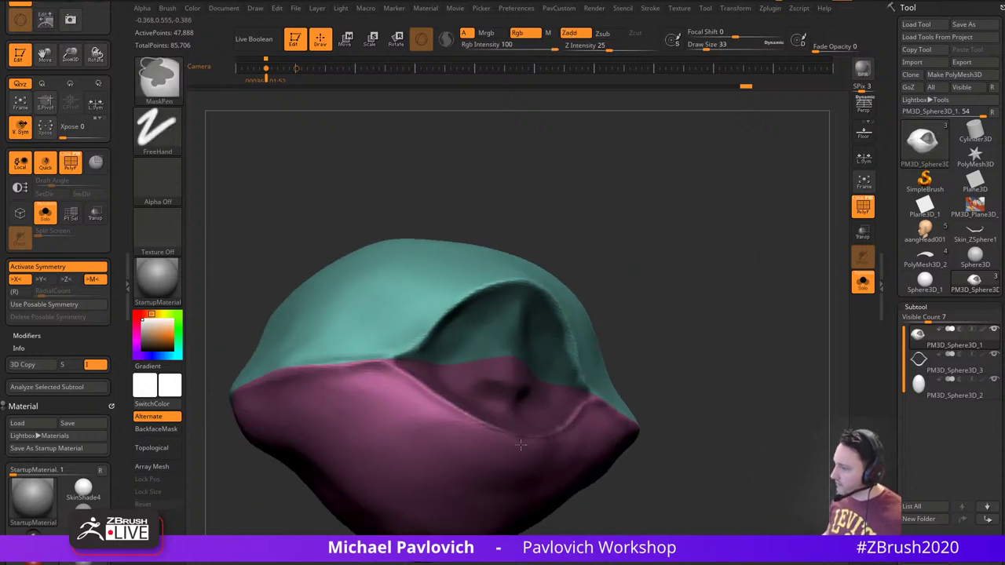
pyautogui.moveTo(632, 370); pyautogui.dragTo(611, 373)
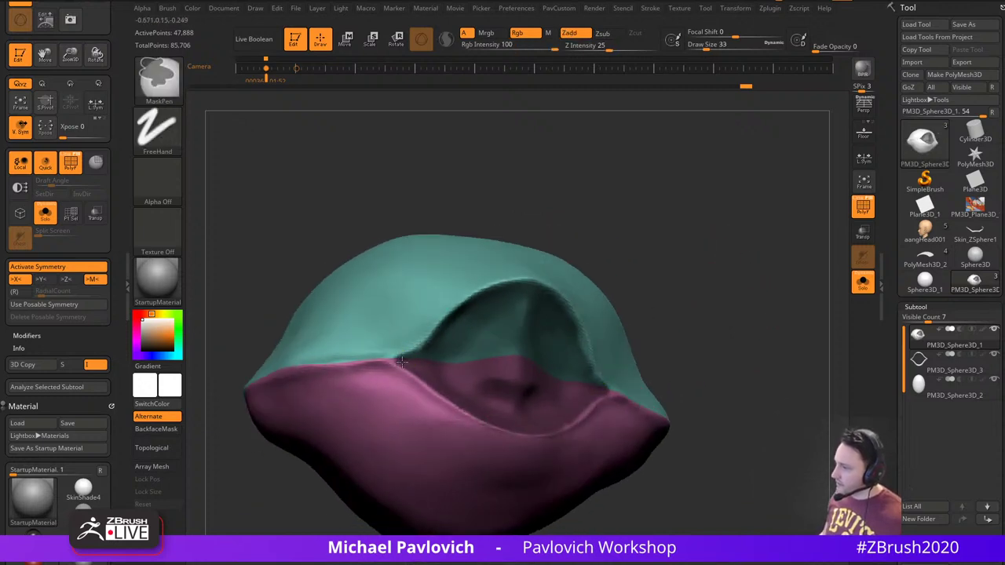
pyautogui.moveTo(657, 220); pyautogui.dragTo(716, 238)
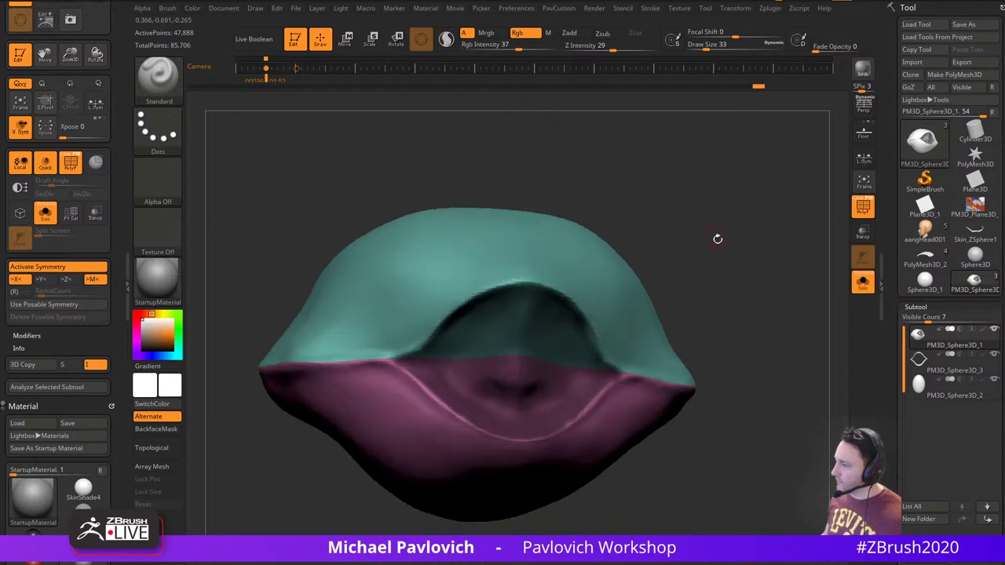
pyautogui.press('ctrl')
pyautogui.moveTo(598, 358)
pyautogui.mouseDown(button='right')
pyautogui.moveTo(624, 343)
pyautogui.moveTo(668, 347)
pyautogui.mouseUp(button='right')
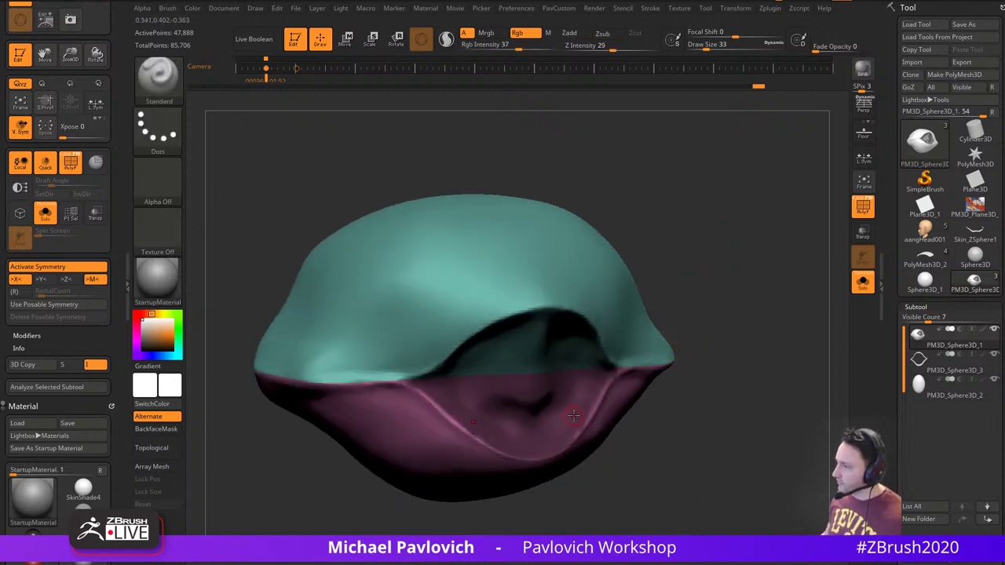
pyautogui.keyDown('ctrl'); pyautogui.moveTo(569, 441); pyautogui.dragTo(588, 416); pyautogui.keyUp('ctrl')
pyautogui.keyDown('ctrl'); pyautogui.moveTo(743, 319); pyautogui.dragTo(742, 353, button='right'); pyautogui.keyUp('ctrl')
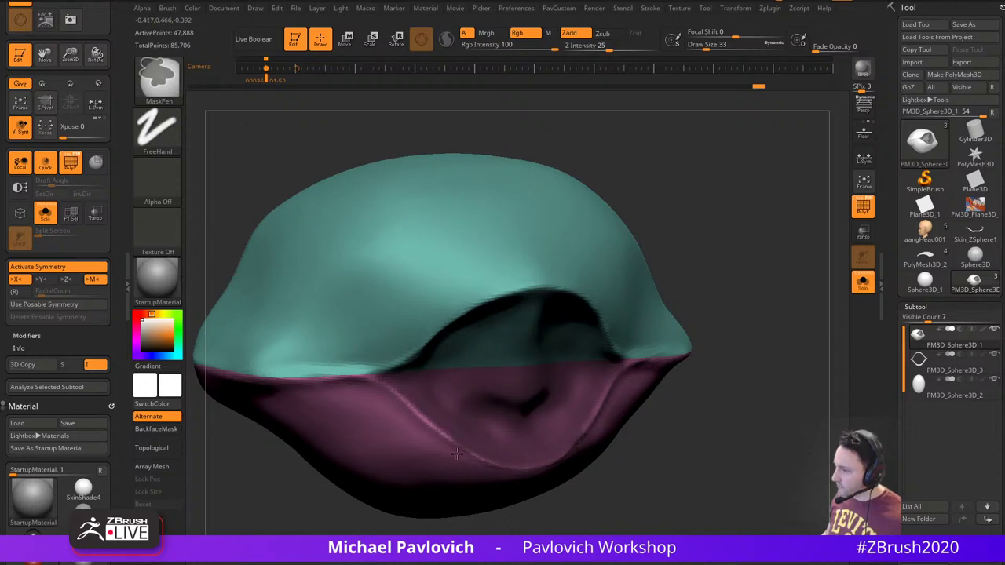
pyautogui.keyDown('ctrl'); pyautogui.keyDown('alt'); pyautogui.moveTo(457, 454); pyautogui.dragTo(451, 443); pyautogui.keyUp('alt'); pyautogui.keyUp('ctrl')
pyautogui.moveTo(707, 335); pyautogui.dragTo(760, 319, button='right')
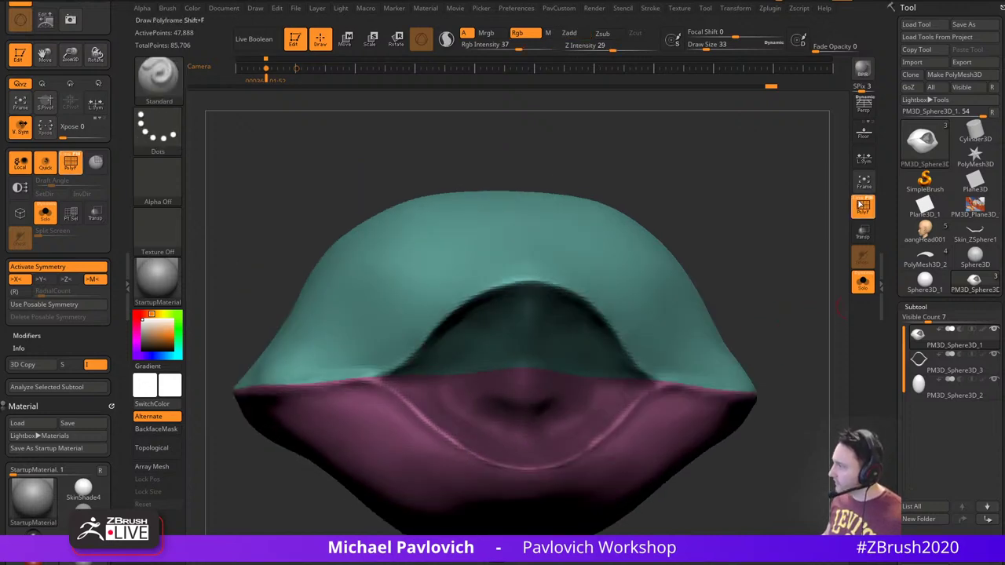
# Create polygroups for the masked eye socket with Edgeloop Masked Border, showing polyframe lines, and clear the mask
pyautogui.click(861, 204)
pyautogui.keyDown('alt'); pyautogui.moveTo(832, 225); pyautogui.dragTo(768, 250, button='right'); pyautogui.keyUp('alt')
pyautogui.click(858, 202)
pyautogui.press('`')
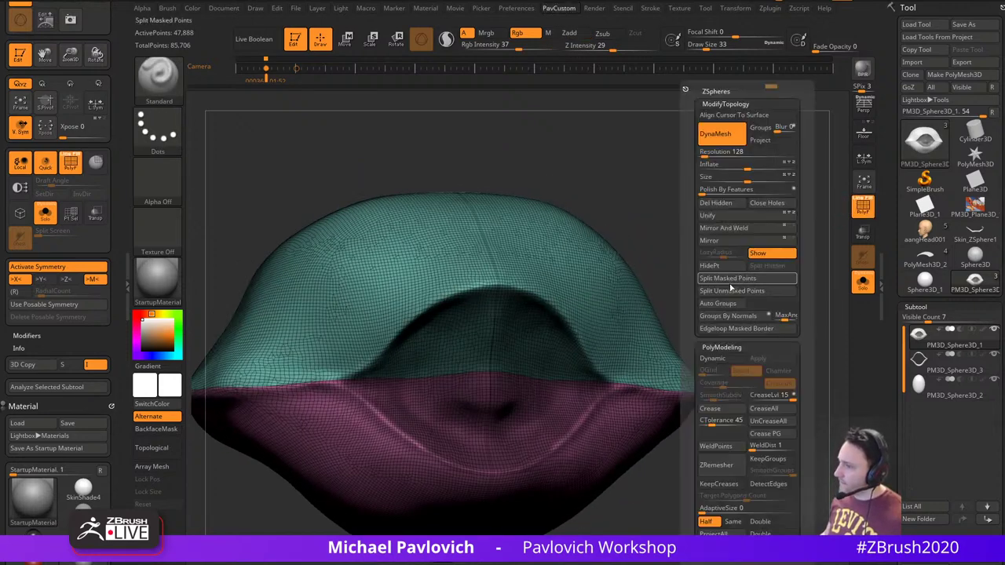
pyautogui.click(732, 328)
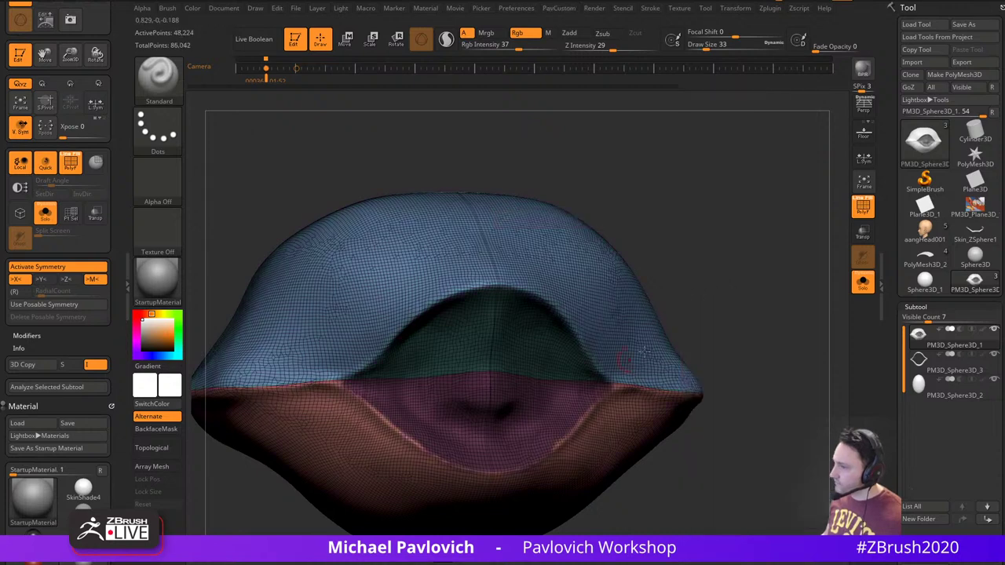
pyautogui.keyDown('ctrl'); pyautogui.moveTo(730, 306); pyautogui.dragTo(778, 235, button='right'); pyautogui.keyUp('ctrl')
pyautogui.keyDown('ctrl'); pyautogui.moveTo(782, 230); pyautogui.dragTo(800, 278); pyautogui.keyUp('ctrl')
pyautogui.moveTo(800, 278); pyautogui.dragTo(786, 286, button='right')
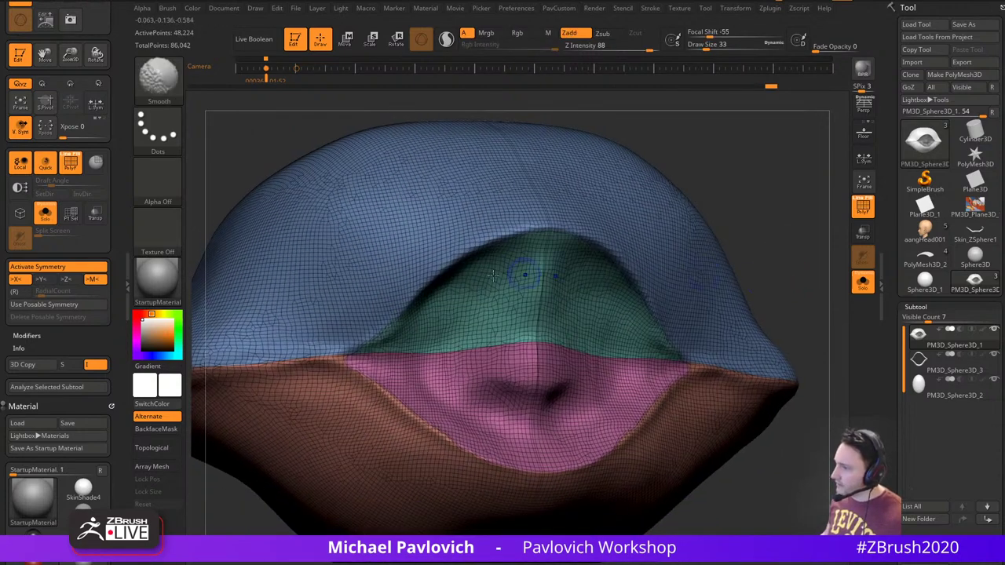
# Smooth the polygroup borders around the eye socket with the Smooth Groups brush at intensity 100
pyautogui.keyDown('shift'); pyautogui.click(158, 76); pyautogui.keyUp('shift')
pyautogui.keyDown('shift'); pyautogui.click(724, 389); pyautogui.keyUp('shift')
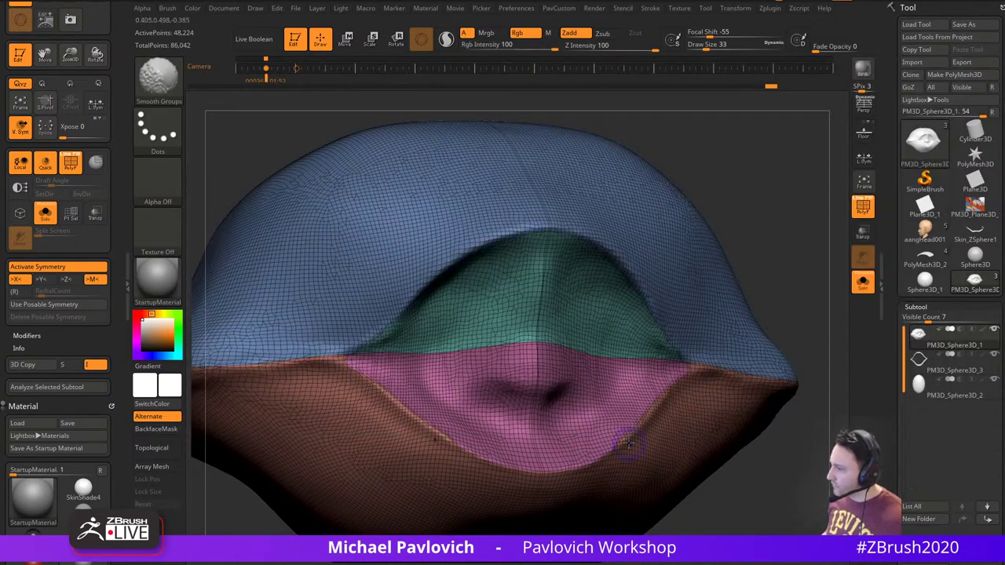
pyautogui.keyDown('shift'); pyautogui.moveTo(448, 425); pyautogui.dragTo(542, 433); pyautogui.keyUp('shift')
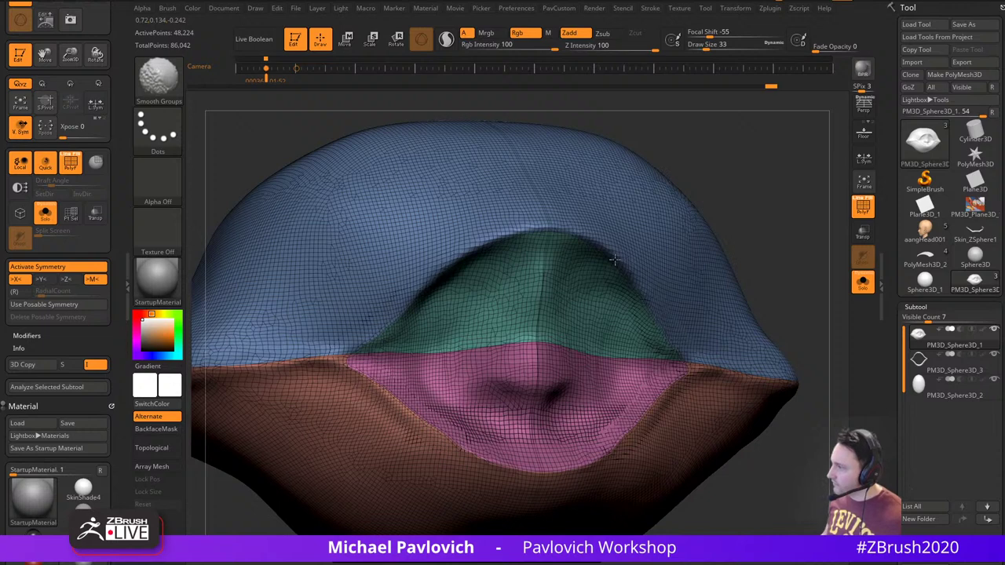
pyautogui.keyDown('shift'); pyautogui.moveTo(614, 260); pyautogui.dragTo(559, 229); pyautogui.keyUp('shift')
pyautogui.keyDown('shift'); pyautogui.moveTo(731, 190); pyautogui.dragTo(706, 191); pyautogui.keyUp('shift')
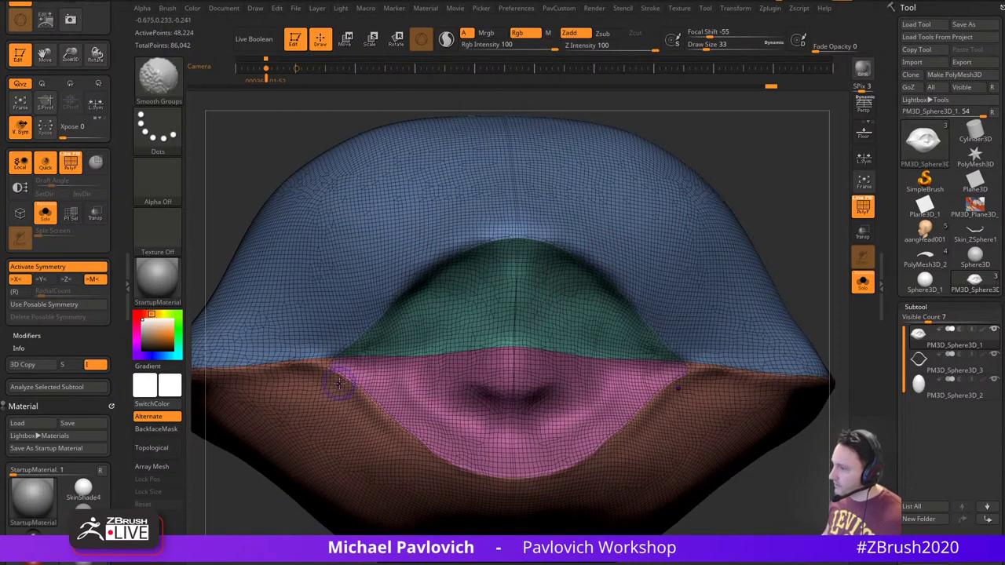
pyautogui.keyDown('shift'); pyautogui.moveTo(583, 367); pyautogui.dragTo(645, 391); pyautogui.keyUp('shift')
# Hide the upper and lower eye socket polygroups and delete the hidden geometry with Del Hidden
pyautogui.moveTo(768, 223)
pyautogui.keyDown('alt'); pyautogui.mouseDown()
pyautogui.moveTo(790, 210)
pyautogui.moveTo(776, 207)
pyautogui.mouseUp(); pyautogui.keyUp('alt')
pyautogui.keyDown('ctrl'); pyautogui.keyDown('shift'); pyautogui.click(160, 81); pyautogui.keyUp('shift'); pyautogui.keyUp('ctrl')
pyautogui.keyDown('ctrl'); pyautogui.keyDown('shift'); pyautogui.click(274, 88); pyautogui.keyUp('shift'); pyautogui.keyUp('ctrl')
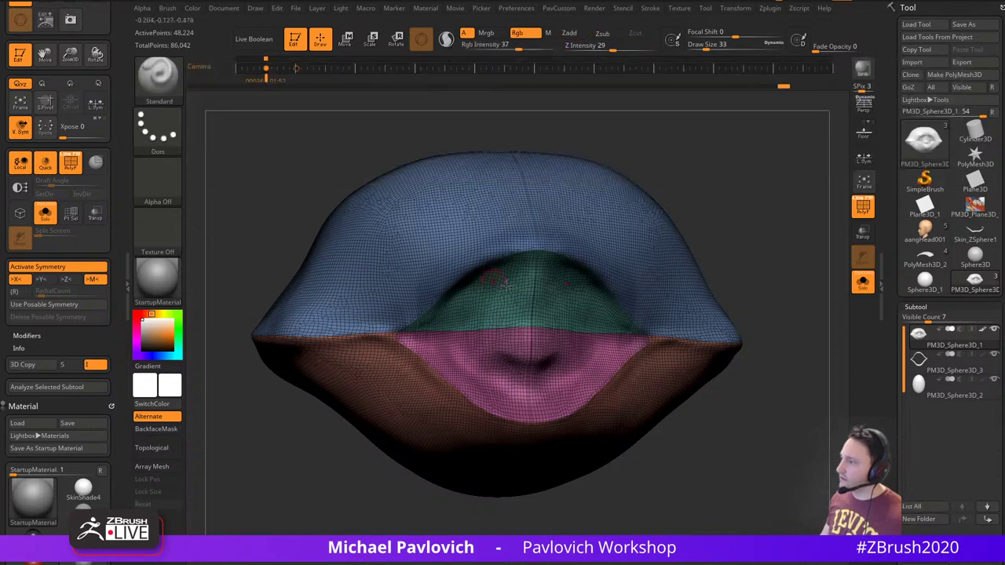
pyautogui.keyDown('ctrl'); pyautogui.keyDown('shift'); pyautogui.click(550, 290); pyautogui.keyUp('shift'); pyautogui.keyUp('ctrl')
pyautogui.keyDown('ctrl'); pyautogui.keyDown('shift'); pyautogui.moveTo(747, 279); pyautogui.dragTo(756, 343); pyautogui.keyUp('shift'); pyautogui.keyUp('ctrl')
pyautogui.keyDown('ctrl'); pyautogui.keyDown('shift'); pyautogui.click(562, 368); pyautogui.keyUp('shift'); pyautogui.keyUp('ctrl')
pyautogui.keyDown('alt'); pyautogui.moveTo(792, 283); pyautogui.dragTo(783, 270); pyautogui.keyUp('alt')
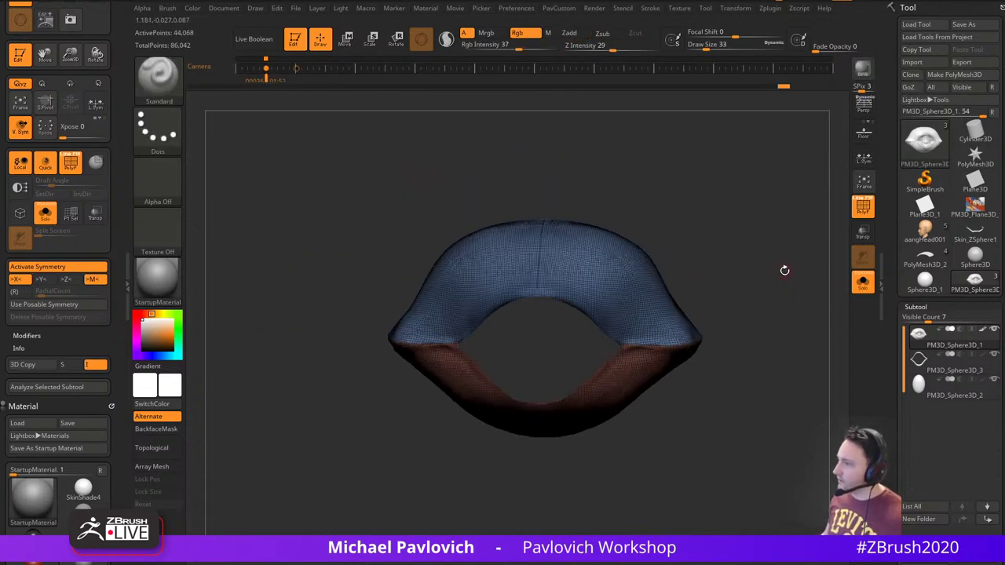
pyautogui.press('5')
pyautogui.click(771, 206)
pyautogui.moveTo(704, 264); pyautogui.dragTo(738, 300)
pyautogui.press('space')
# Slice the back of the head into separate polygroups with a vertical SliceCurve cut in side view
pyautogui.moveTo(653, 251)
pyautogui.keyDown('shift'); pyautogui.mouseDown()
pyautogui.moveTo(691, 248)
pyautogui.moveTo(655, 249)
pyautogui.mouseUp(); pyautogui.keyUp('shift')
pyautogui.click(161, 77)
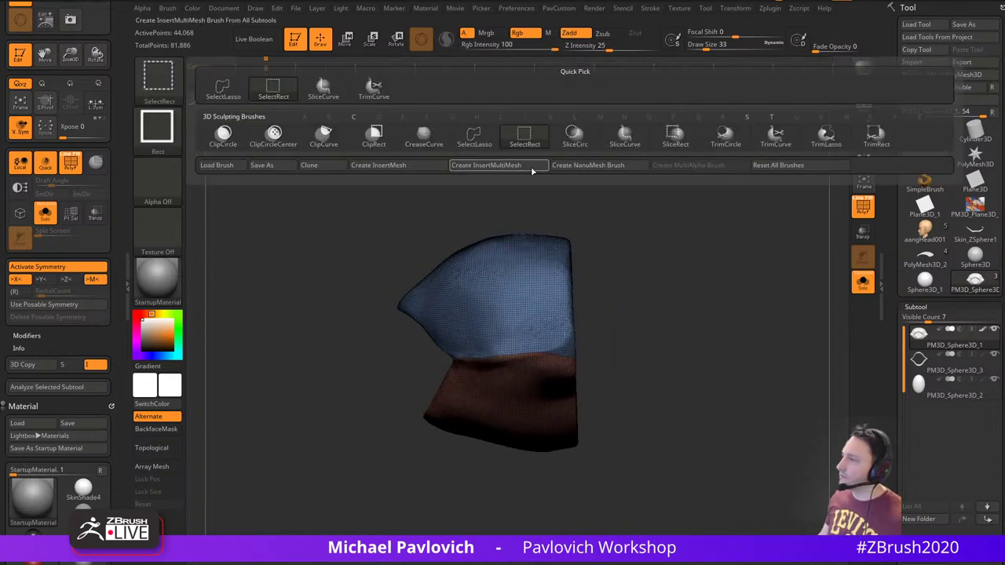
pyautogui.click(623, 138)
pyautogui.moveTo(566, 179)
pyautogui.mouseDown()
pyautogui.moveTo(562, 517)
pyautogui.moveTo(576, 515)
pyautogui.mouseUp()
pyautogui.moveTo(681, 314); pyautogui.dragTo(597, 311)
pyautogui.keyDown('ctrl'); pyautogui.keyDown('shift'); pyautogui.click(558, 316); pyautogui.keyUp('shift'); pyautogui.keyUp('ctrl')
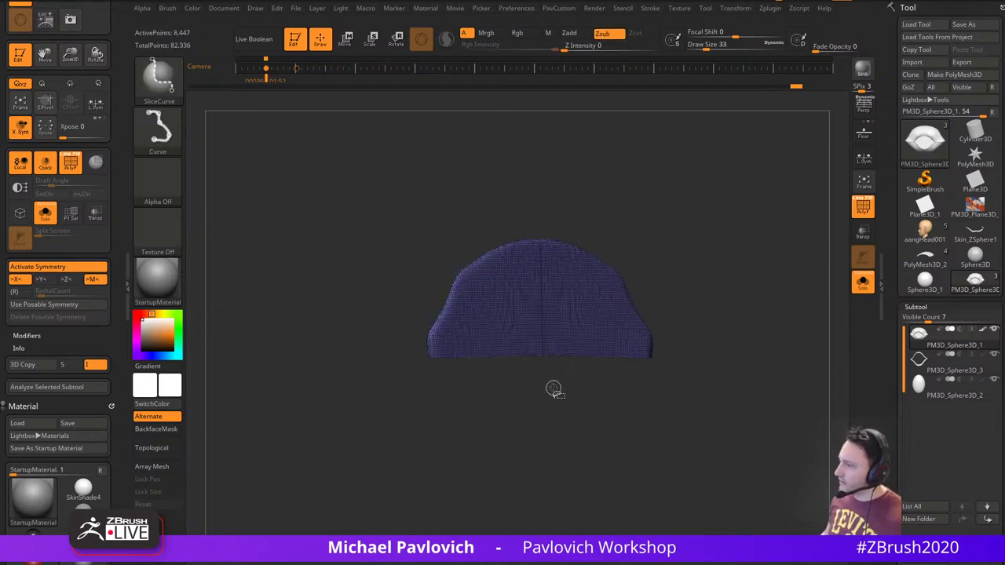
pyautogui.keyDown('ctrl'); pyautogui.keyDown('shift'); pyautogui.click(553, 390); pyautogui.keyUp('shift'); pyautogui.keyUp('ctrl')
# Hide the two rear polygroups of the head with SelectRect and delete the hidden geometry
pyautogui.keyDown('ctrl'); pyautogui.keyDown('shift'); pyautogui.click(154, 79); pyautogui.keyUp('shift'); pyautogui.keyUp('ctrl')
pyautogui.keyDown('ctrl'); pyautogui.keyDown('shift'); pyautogui.click(279, 94); pyautogui.keyUp('shift'); pyautogui.keyUp('ctrl')
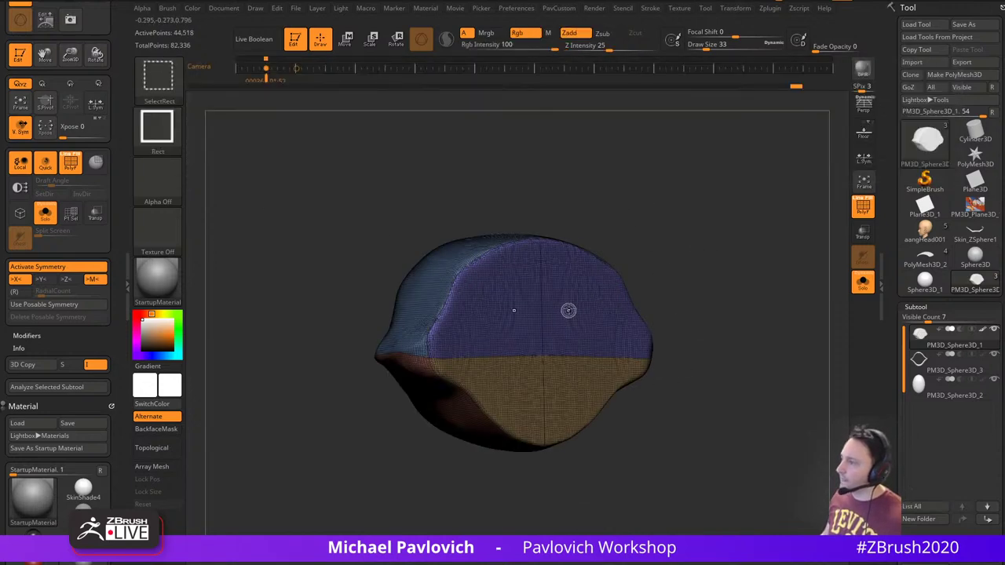
pyautogui.keyDown('ctrl'); pyautogui.keyDown('shift'); pyautogui.click(567, 311); pyautogui.keyUp('shift'); pyautogui.keyUp('ctrl')
pyautogui.keyDown('ctrl'); pyautogui.keyDown('shift'); pyautogui.click(568, 310); pyautogui.keyUp('shift'); pyautogui.keyUp('ctrl')
pyautogui.keyDown('ctrl'); pyautogui.keyDown('shift'); pyautogui.moveTo(567, 383); pyautogui.dragTo(576, 390); pyautogui.keyUp('shift'); pyautogui.keyUp('ctrl')
pyautogui.keyDown('ctrl'); pyautogui.keyDown('shift'); pyautogui.click(708, 291); pyautogui.keyUp('shift'); pyautogui.keyUp('ctrl')
pyautogui.keyDown('ctrl'); pyautogui.keyDown('shift'); pyautogui.click(586, 376); pyautogui.keyUp('shift'); pyautogui.keyUp('ctrl')
pyautogui.keyDown('ctrl'); pyautogui.keyDown('shift'); pyautogui.moveTo(665, 257); pyautogui.dragTo(674, 287); pyautogui.keyUp('shift'); pyautogui.keyUp('ctrl')
pyautogui.keyDown('ctrl'); pyautogui.keyDown('shift'); pyautogui.click(583, 320); pyautogui.keyUp('shift'); pyautogui.keyUp('ctrl')
pyautogui.keyDown('ctrl'); pyautogui.keyDown('shift'); pyautogui.click(749, 328); pyautogui.keyUp('shift'); pyautogui.keyUp('ctrl')
pyautogui.moveTo(752, 329); pyautogui.dragTo(718, 280)
pyautogui.press('1')
pyautogui.keyDown('ctrl'); pyautogui.keyDown('shift'); pyautogui.moveTo(571, 192); pyautogui.dragTo(603, 191); pyautogui.keyUp('shift'); pyautogui.keyUp('ctrl')
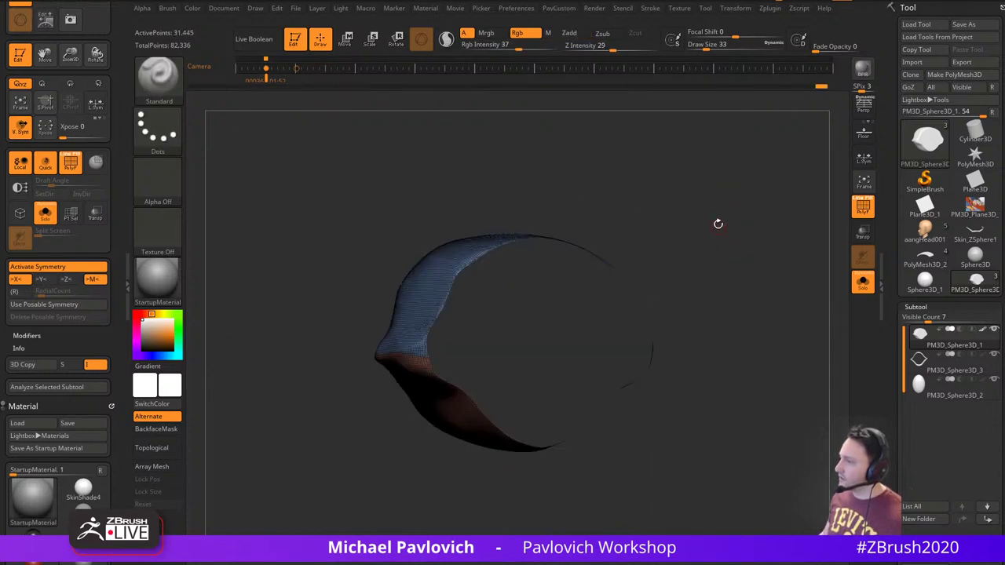
pyautogui.press('1')
pyautogui.click(681, 203)
# ZRemesh the open head shell repeatedly at Half density with Keep Groups enabled and Smooth Groups at its minimum
pyautogui.keyDown('shift'); pyautogui.moveTo(717, 221); pyautogui.dragTo(745, 236); pyautogui.keyUp('shift')
pyautogui.moveTo(746, 236); pyautogui.dragTo(719, 233)
pyautogui.moveTo(694, 307); pyautogui.dragTo(743, 290)
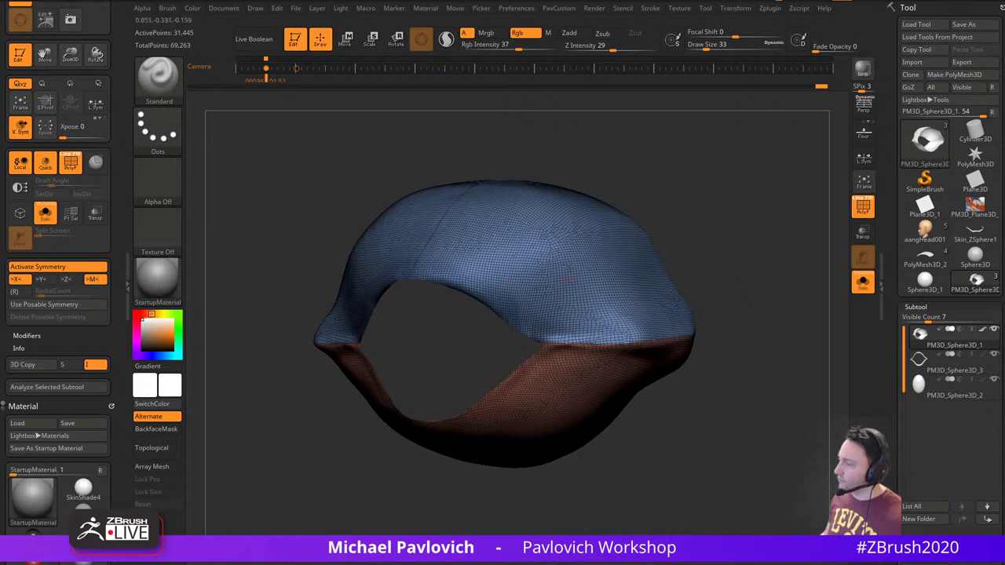
pyautogui.press('1')
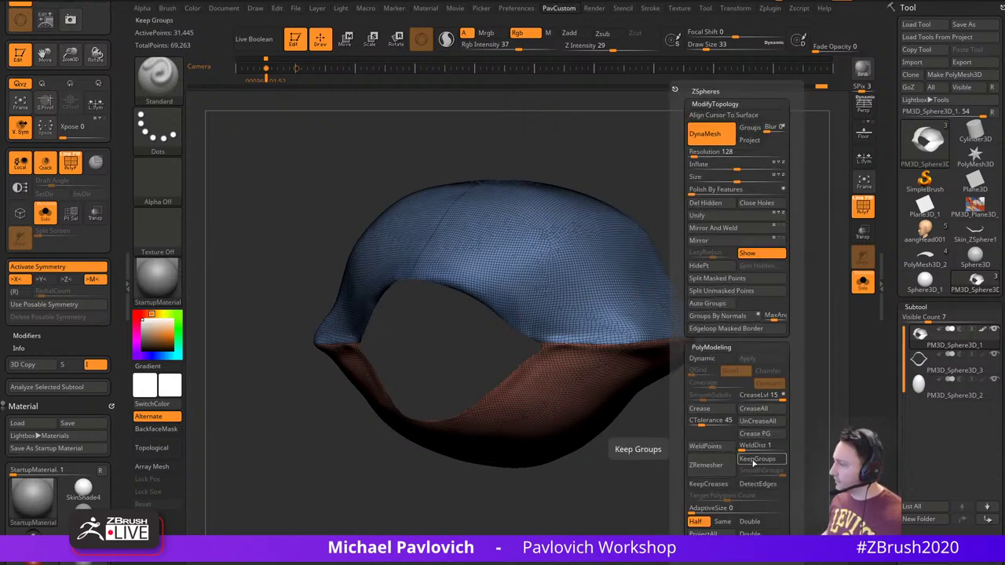
pyautogui.click(756, 463)
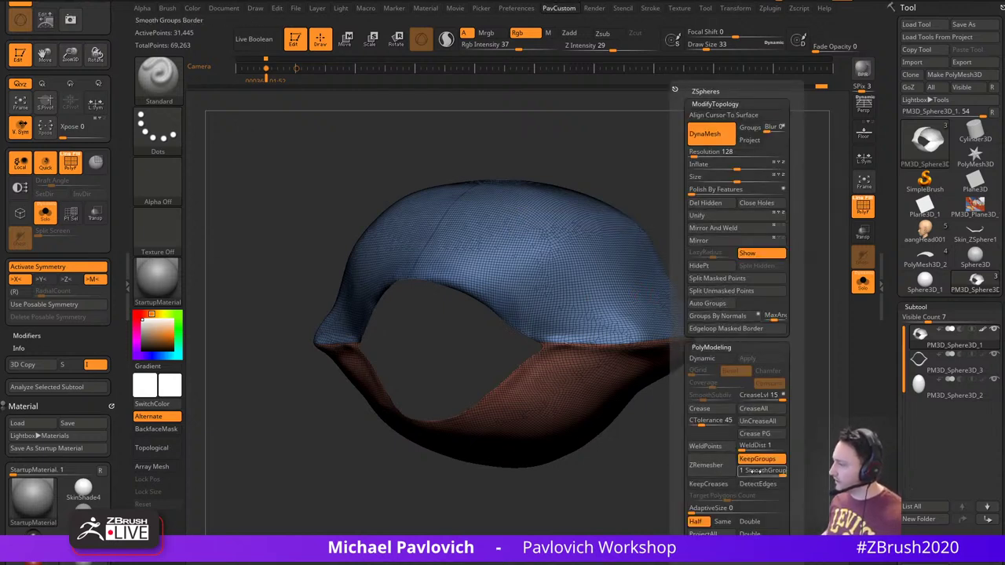
pyautogui.click(707, 465)
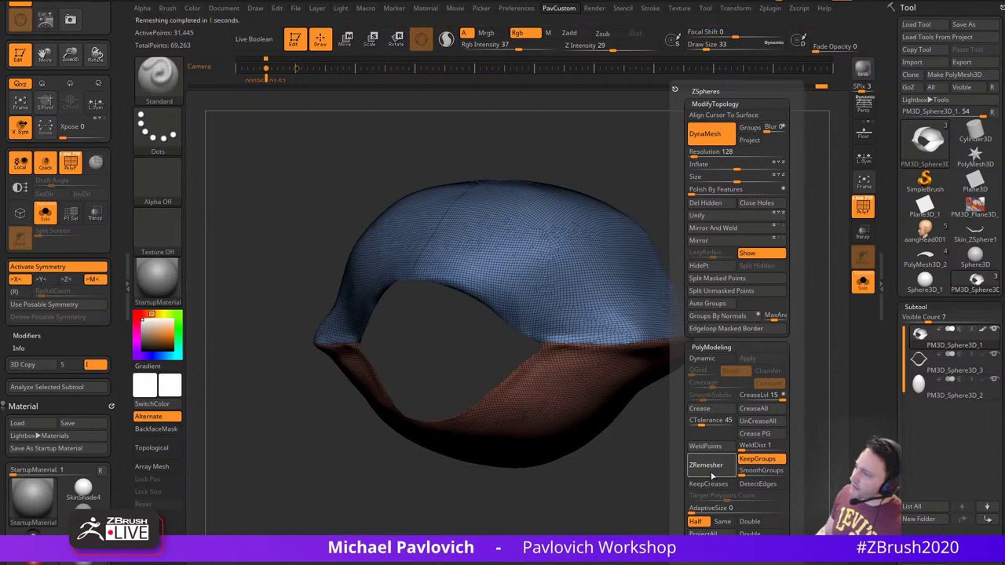
pyautogui.click(715, 466)
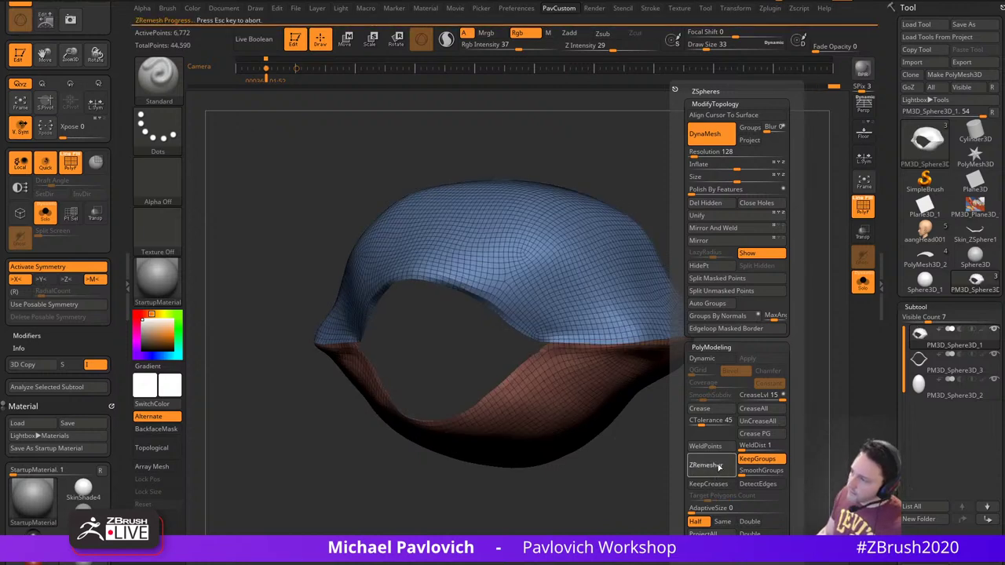
# Isolate the upper polygroup to check its topology, restore the full shell, and try further ZRemesher reduction at Half density
pyautogui.moveTo(606, 392); pyautogui.dragTo(652, 390, button='right')
pyautogui.keyDown('ctrl'); pyautogui.keyDown('shift'); pyautogui.click(687, 326); pyautogui.keyUp('shift'); pyautogui.keyUp('ctrl')
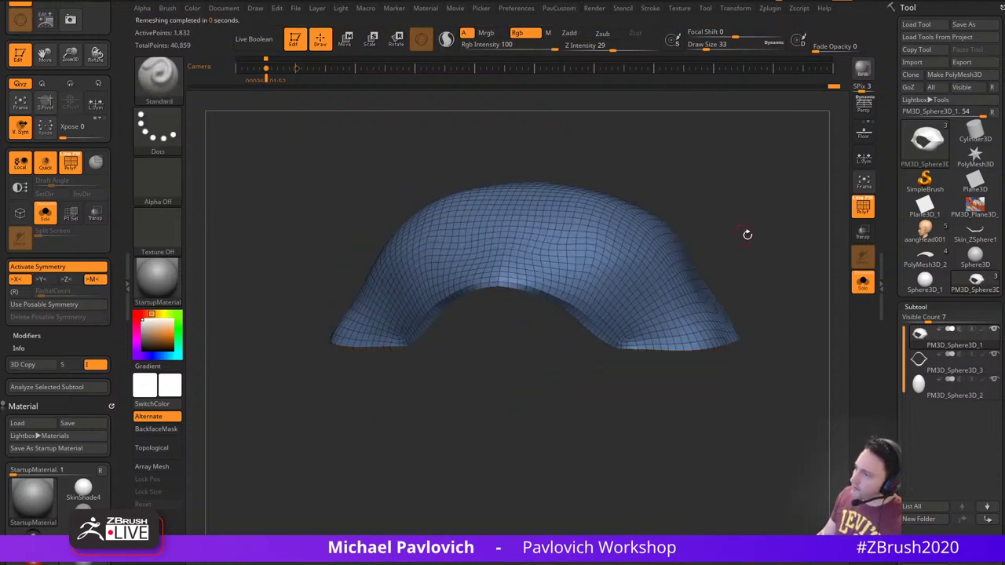
pyautogui.keyDown('alt'); pyautogui.moveTo(783, 245); pyautogui.dragTo(729, 259, button='right'); pyautogui.keyUp('alt')
pyautogui.keyDown('ctrl'); pyautogui.keyDown('shift'); pyautogui.click(782, 277); pyautogui.keyUp('shift'); pyautogui.keyUp('ctrl')
pyautogui.press('`')
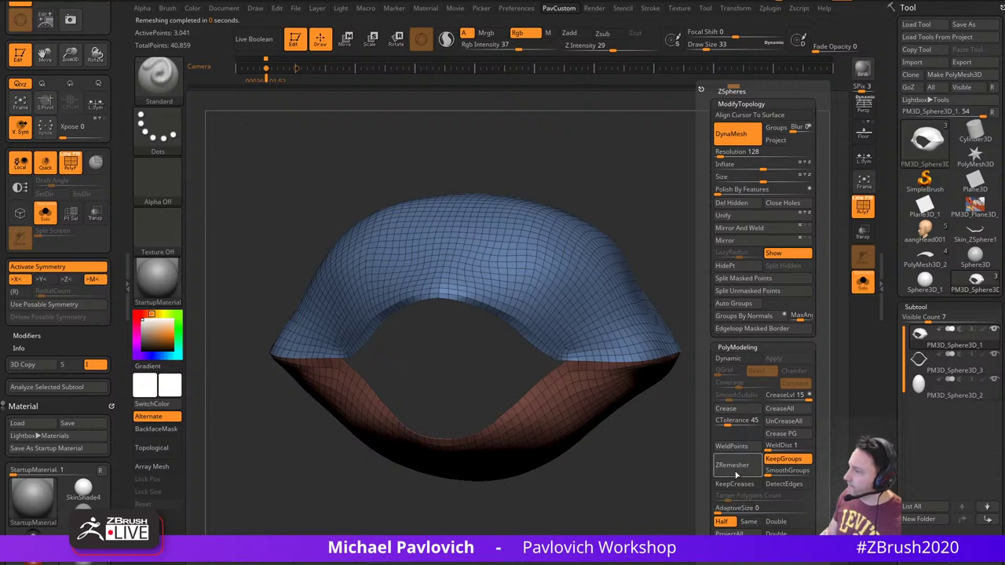
pyautogui.click(735, 467)
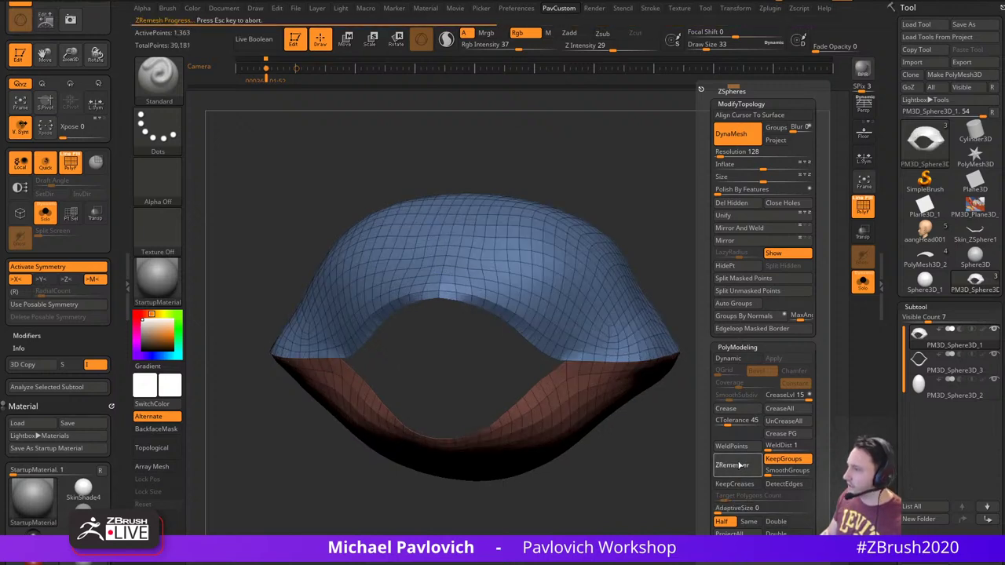
pyautogui.moveTo(701, 431); pyautogui.dragTo(678, 428)
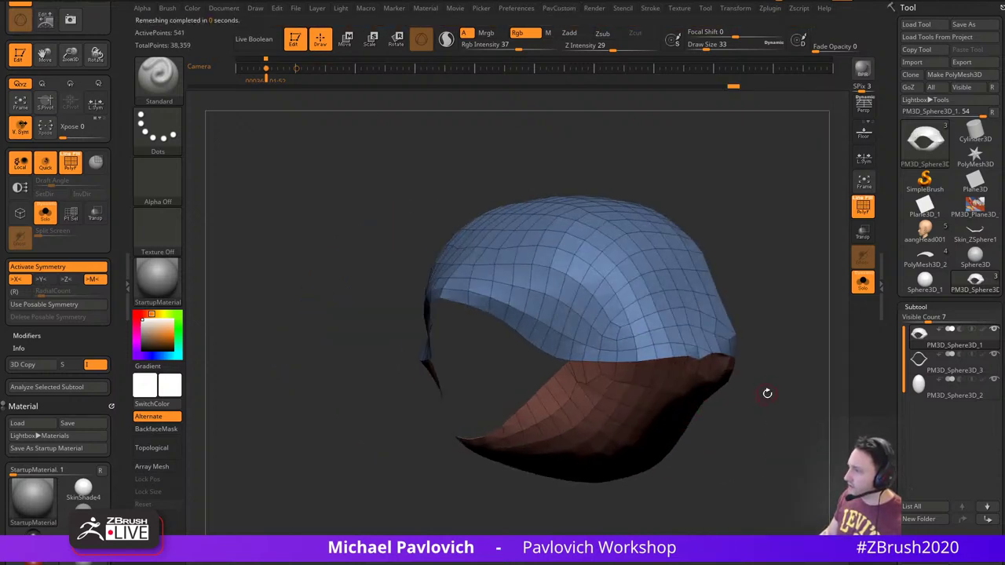
# Undo the last ZRemesher reductions on the shell and select the ZModeler brush at the outer corner of the polygroup border
pyautogui.moveTo(767, 394)
pyautogui.mouseDown()
pyautogui.moveTo(760, 318)
pyautogui.moveTo(800, 312)
pyautogui.moveTo(746, 341)
pyautogui.moveTo(788, 364)
pyautogui.mouseUp()
pyautogui.press('s')
pyautogui.press('b')
pyautogui.press('m')
pyautogui.press('v')
pyautogui.hotkey('ctrl', 'd')
pyautogui.press('f')
pyautogui.press('b')
pyautogui.press('z')
pyautogui.press('m')
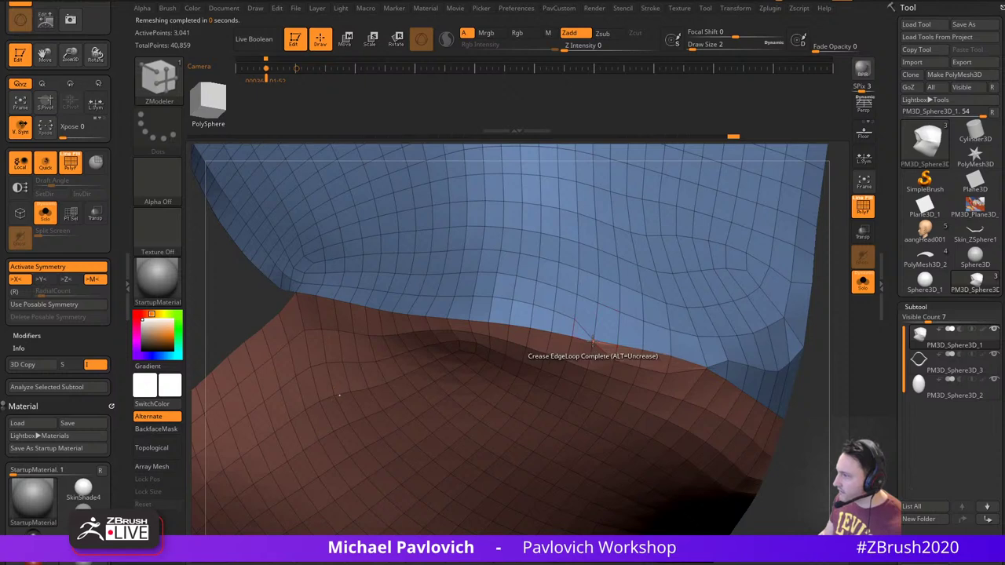
# Set the ZModeler edge action to Collapse and collapse the irregular edges along the border between the upper and lower polygroups
pyautogui.press('space')
pyautogui.keyDown('alt'); pyautogui.moveTo(819, 377); pyautogui.dragTo(778, 375); pyautogui.keyUp('alt')
pyautogui.press('space')
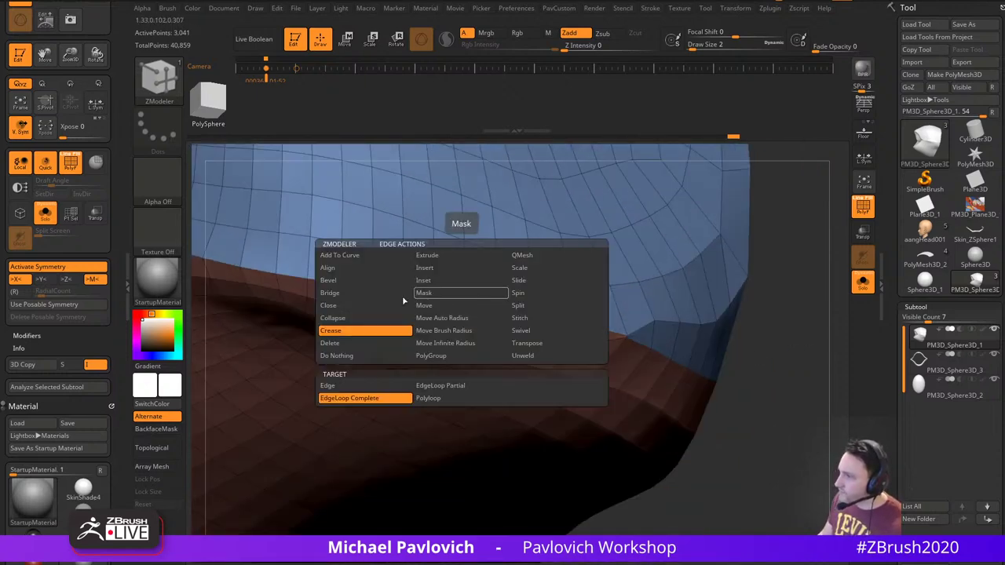
pyautogui.click(383, 318)
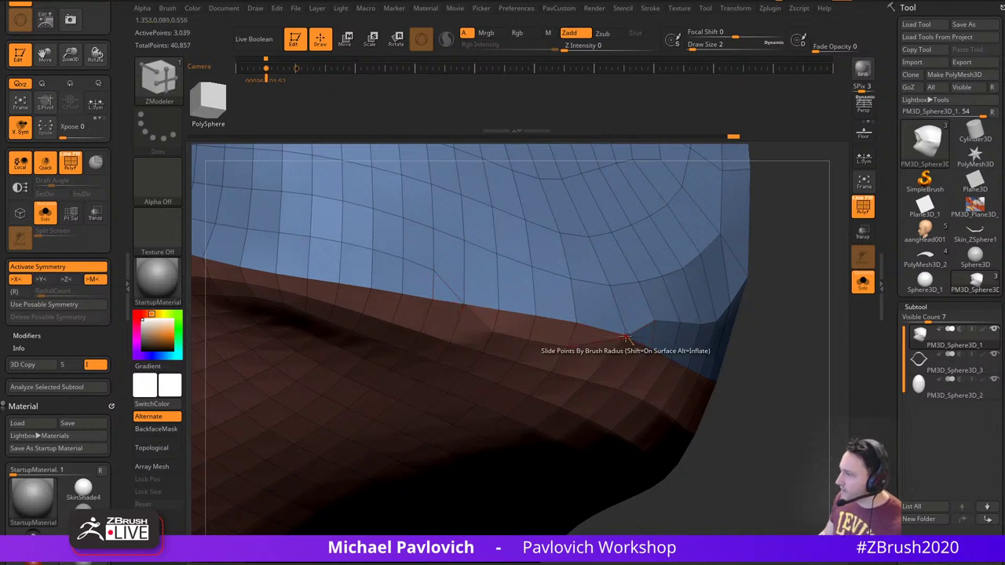
pyautogui.keyDown('alt'); pyautogui.moveTo(777, 338); pyautogui.dragTo(774, 312); pyautogui.keyUp('alt')
pyautogui.click(523, 325)
pyautogui.click(552, 331)
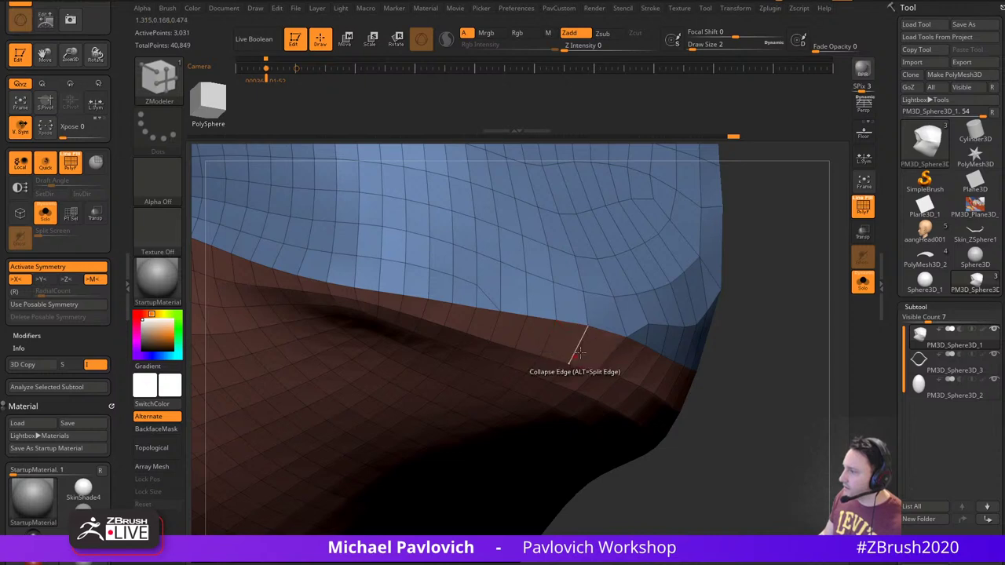
# ZRemesh the cleaned-up head shell twice more at Half density with Keep Groups enabled
pyautogui.keyDown('alt'); pyautogui.moveTo(791, 387); pyautogui.dragTo(748, 329); pyautogui.keyUp('alt')
pyautogui.press('f')
pyautogui.press('`')
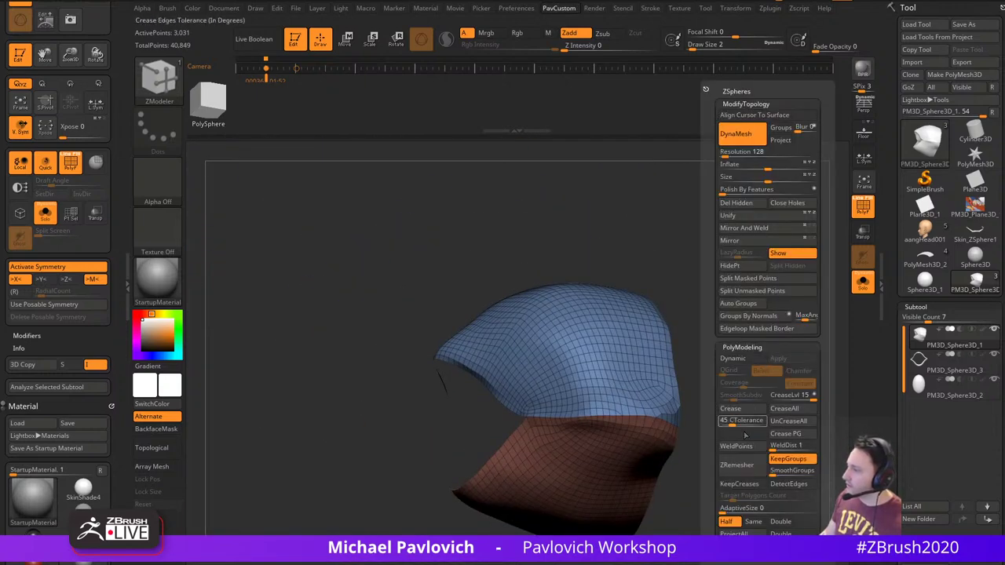
pyautogui.click(742, 468)
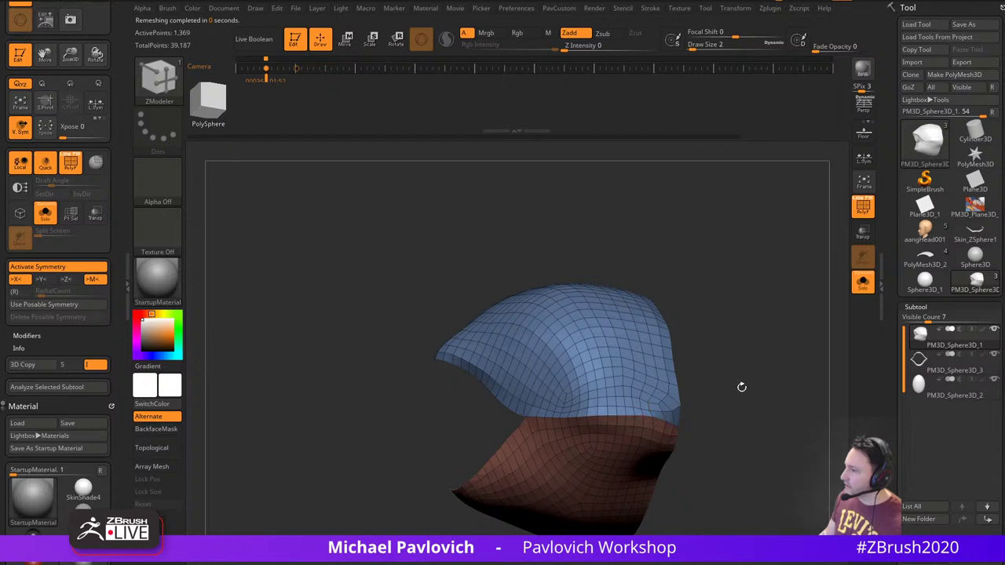
pyautogui.moveTo(742, 387); pyautogui.dragTo(754, 368)
pyautogui.press('`')
pyautogui.click(730, 468)
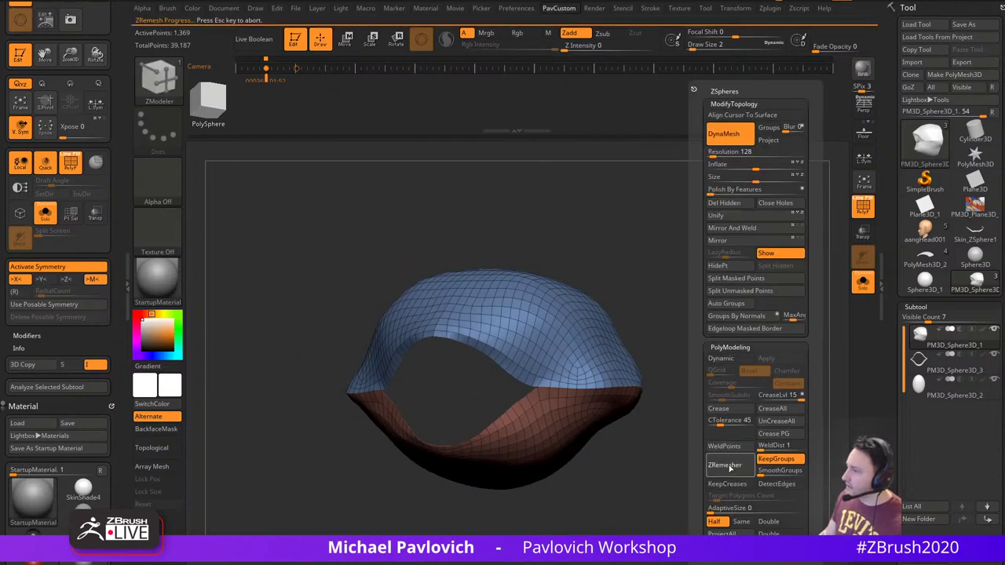
# Return to the Standard brush and isolate the eye rim subtool with Solo
pyautogui.moveTo(719, 338); pyautogui.dragTo(773, 346)
pyautogui.press('b')
pyautogui.press('s')
pyautogui.press('t')
pyautogui.moveTo(761, 294)
pyautogui.mouseDown()
pyautogui.moveTo(801, 299)
pyautogui.moveTo(751, 334)
pyautogui.moveTo(831, 337)
pyautogui.mouseUp()
pyautogui.click(865, 289)
pyautogui.keyDown('alt'); pyautogui.click(590, 405); pyautogui.keyUp('alt')
pyautogui.click(862, 284)
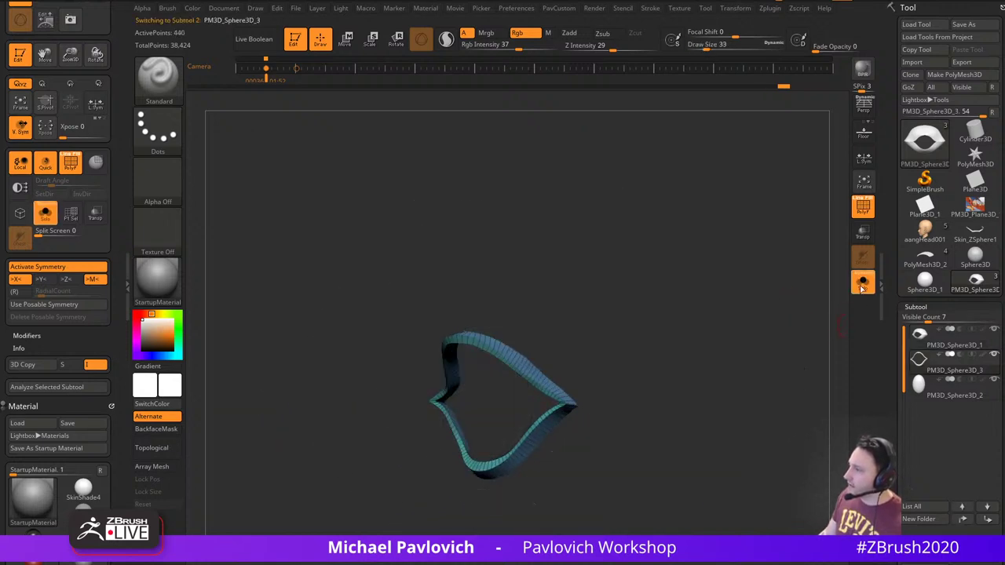
# Mask the rim's rear polygroup with the ZModeler polygon action Mask on Polygroup All, and invert the mask
pyautogui.moveTo(816, 297)
pyautogui.mouseDown()
pyautogui.moveTo(744, 300)
pyautogui.moveTo(712, 285)
pyautogui.moveTo(646, 366)
pyautogui.moveTo(605, 356)
pyautogui.moveTo(603, 384)
pyautogui.mouseUp()
pyautogui.press('s')
pyautogui.press('b')
pyautogui.press('z')
pyautogui.press('m')
pyautogui.press('space')
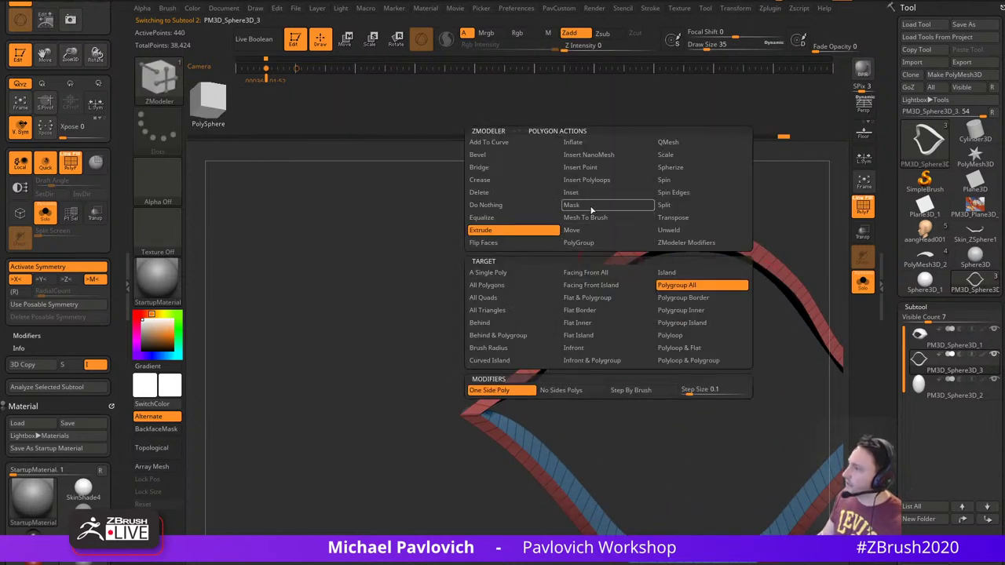
pyautogui.click(591, 208)
pyautogui.click(664, 287)
pyautogui.click(613, 262)
pyautogui.keyDown('ctrl'); pyautogui.click(686, 364); pyautogui.keyUp('ctrl')
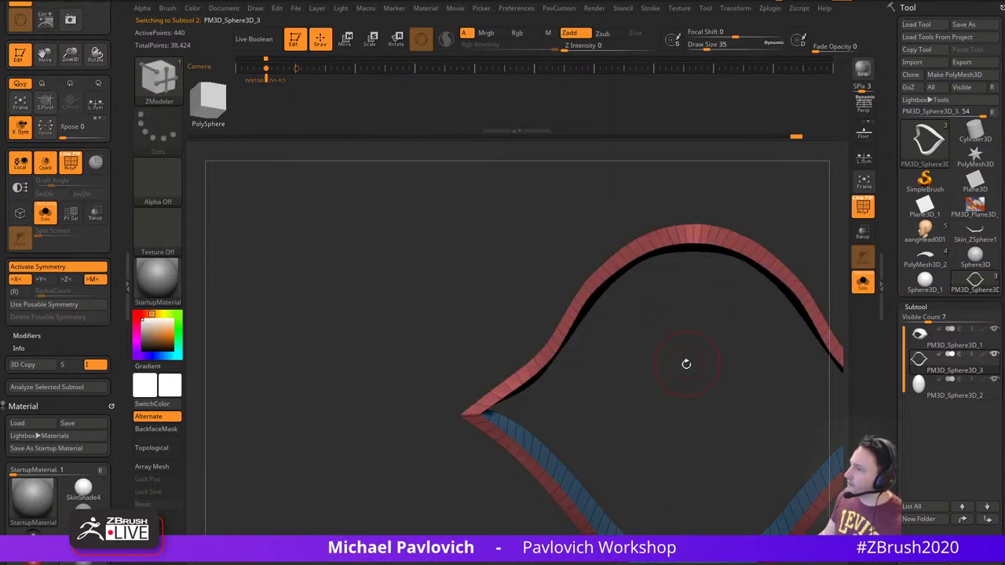
# Center the gizmo on the rim with symmetry temporarily off, and scale the unmasked rear polygroup outward to flare the rim
pyautogui.press('f')
pyautogui.press('w')
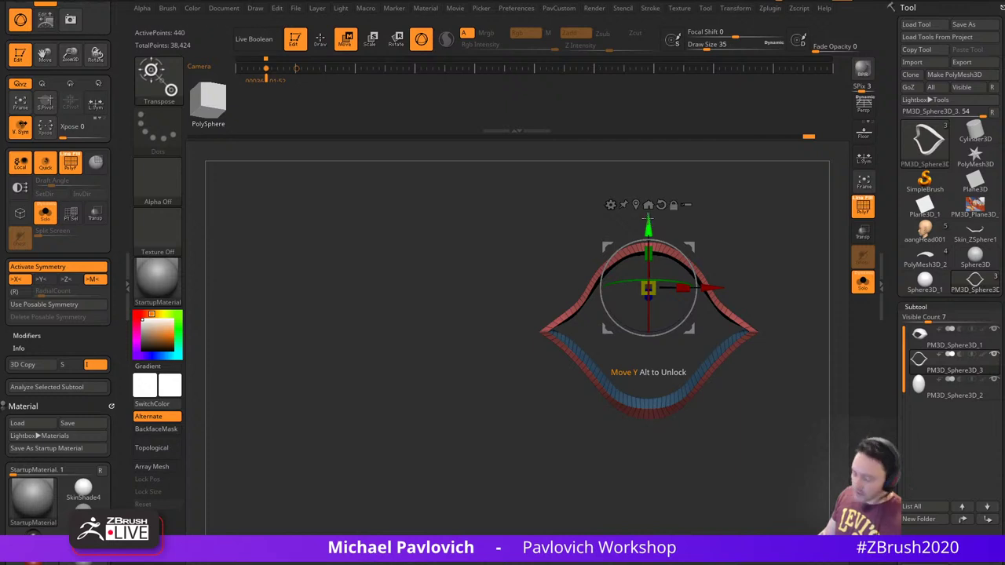
pyautogui.press('x')
pyautogui.click(648, 207)
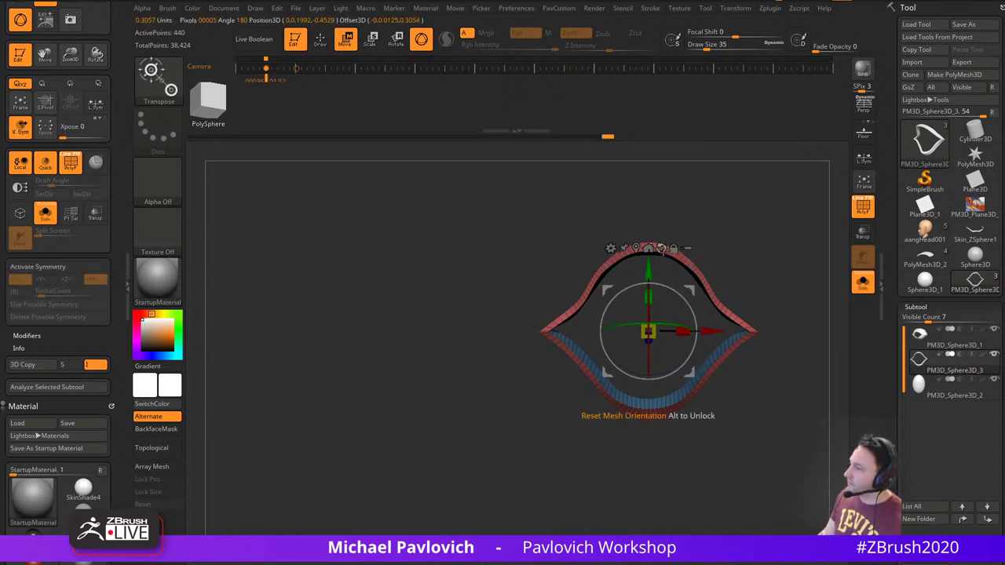
pyautogui.press('x')
pyautogui.moveTo(773, 275)
pyautogui.mouseDown()
pyautogui.moveTo(694, 283)
pyautogui.moveTo(765, 292)
pyautogui.mouseUp()
pyautogui.moveTo(583, 336); pyautogui.dragTo(555, 336)
pyautogui.moveTo(615, 306); pyautogui.dragTo(617, 289)
# Show all subtools without PolyFrame in Draw mode and compare the eye area with the reference image
pyautogui.press('q')
pyautogui.hotkey('shift', 's')
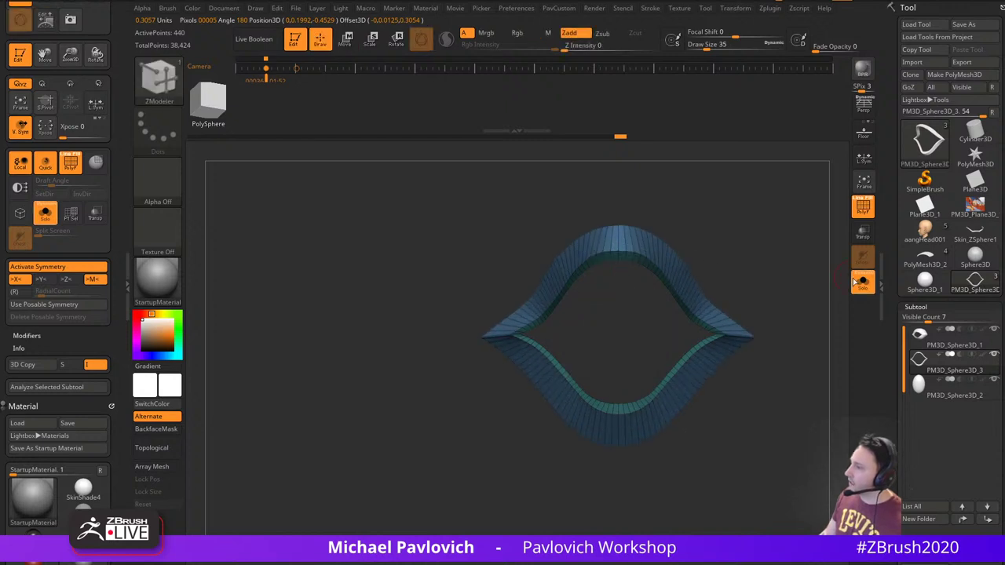
pyautogui.hotkey('shift', 'f')
pyautogui.moveTo(428, 477)
pyautogui.keyDown('alt'); pyautogui.mouseDown()
pyautogui.moveTo(417, 464)
pyautogui.moveTo(445, 457)
pyautogui.moveTo(459, 474)
pyautogui.mouseUp(); pyautogui.keyUp('alt')
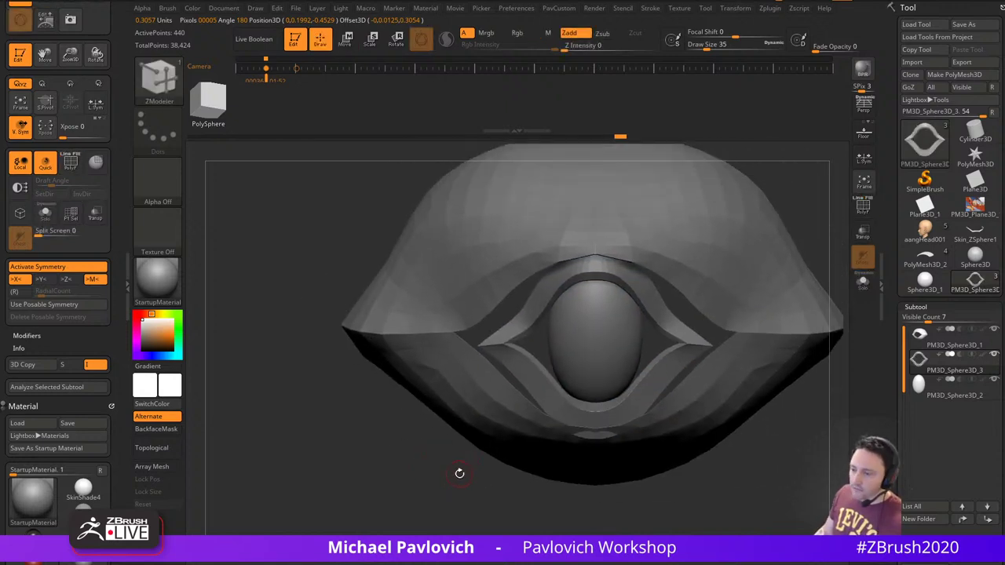
pyautogui.moveTo(481, 205); pyautogui.dragTo(231, 307, button='right')
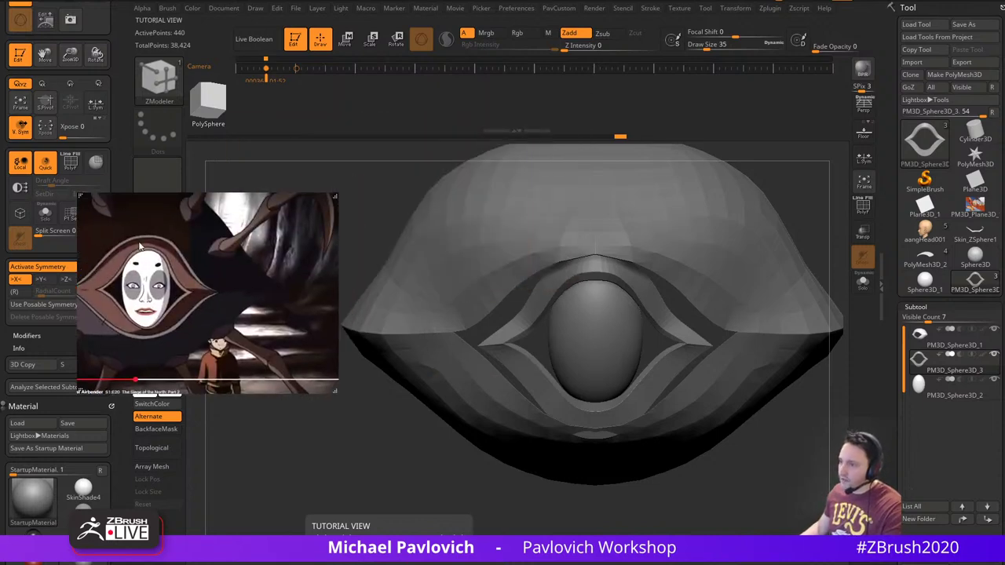
pyautogui.hotkey('alt', 'Tab')
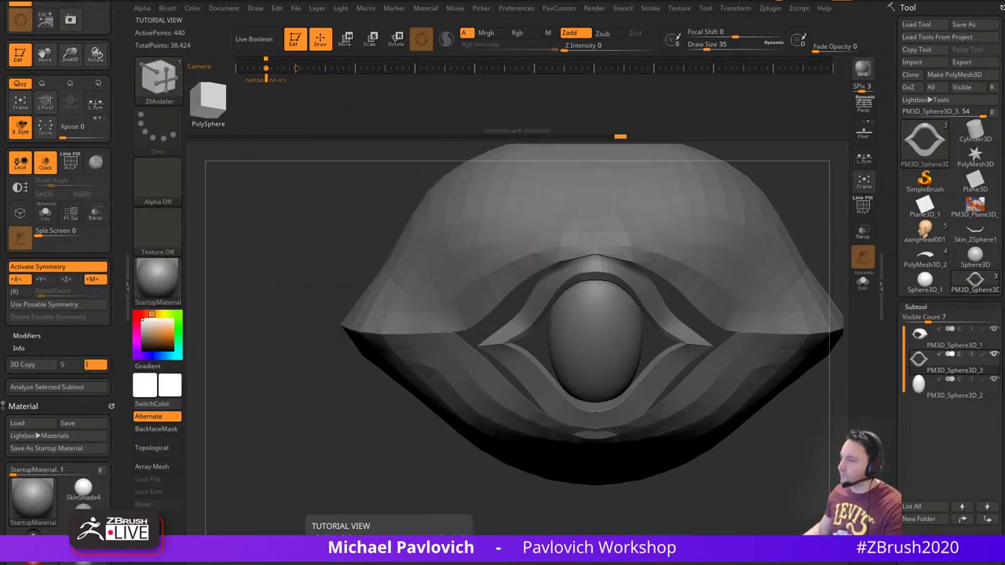
# Pull the rim's outer corners back into the head shell with the Move brush at draw size 145
pyautogui.moveTo(810, 189); pyautogui.dragTo(749, 193)
pyautogui.moveTo(401, 385)
pyautogui.mouseDown()
pyautogui.moveTo(419, 392)
pyautogui.moveTo(479, 377)
pyautogui.mouseUp()
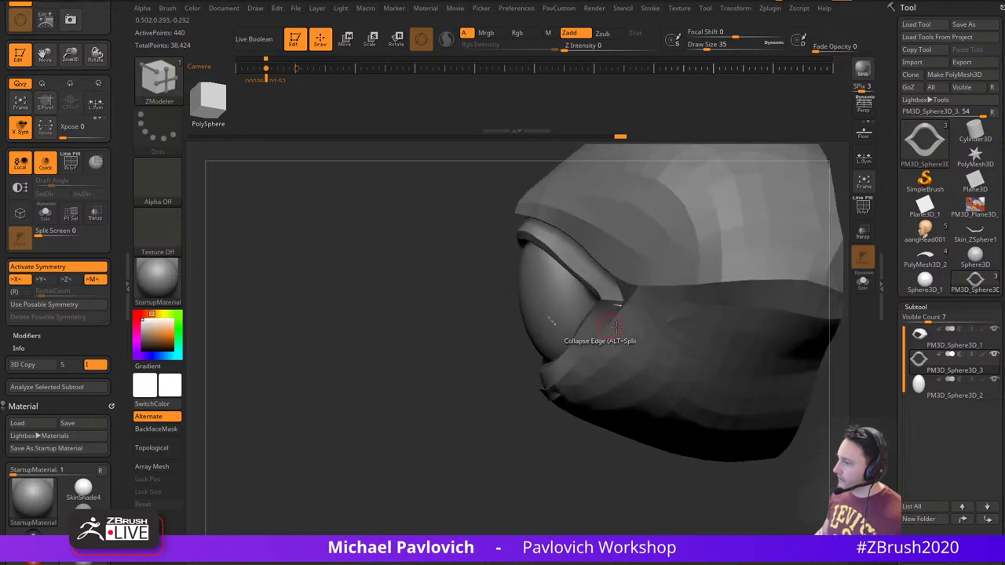
pyautogui.press('s')
pyautogui.moveTo(631, 338); pyautogui.dragTo(652, 337)
pyautogui.press('b')
pyautogui.press('m')
pyautogui.press('v')
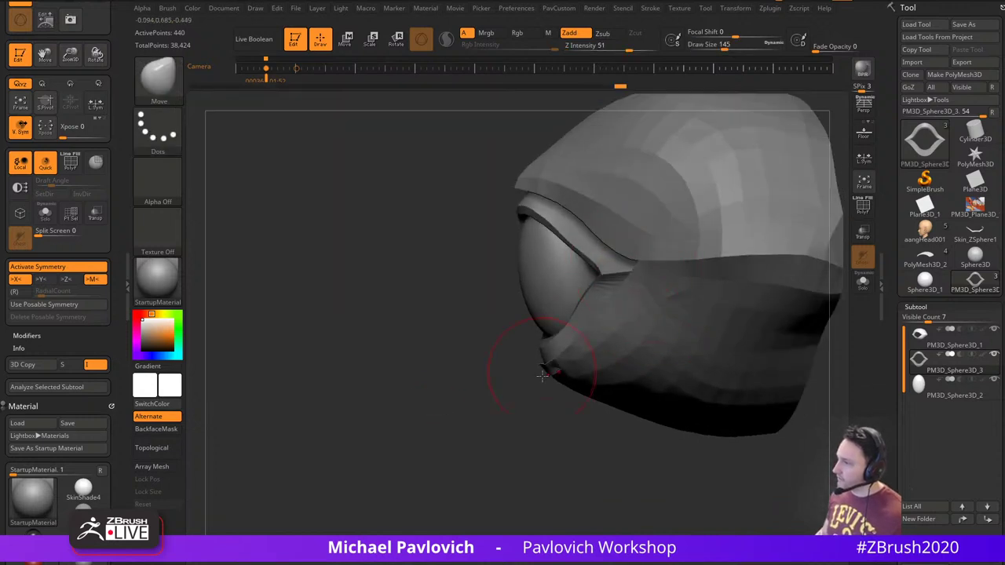
pyautogui.moveTo(542, 375); pyautogui.dragTo(628, 353)
# Fit the rim's upper, side and lower edges against the socket opening with the Move brush at draw size 140
pyautogui.moveTo(794, 166)
pyautogui.mouseDown()
pyautogui.moveTo(790, 197)
pyautogui.moveTo(746, 199)
pyautogui.mouseUp()
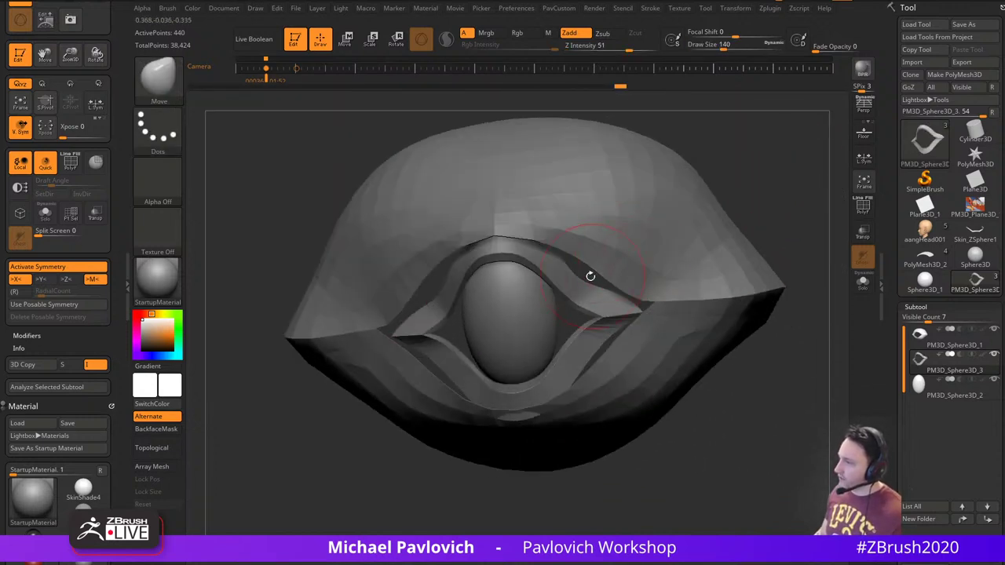
pyautogui.moveTo(590, 276); pyautogui.dragTo(600, 252)
pyautogui.moveTo(742, 183); pyautogui.dragTo(760, 182)
pyautogui.moveTo(644, 306); pyautogui.dragTo(669, 295)
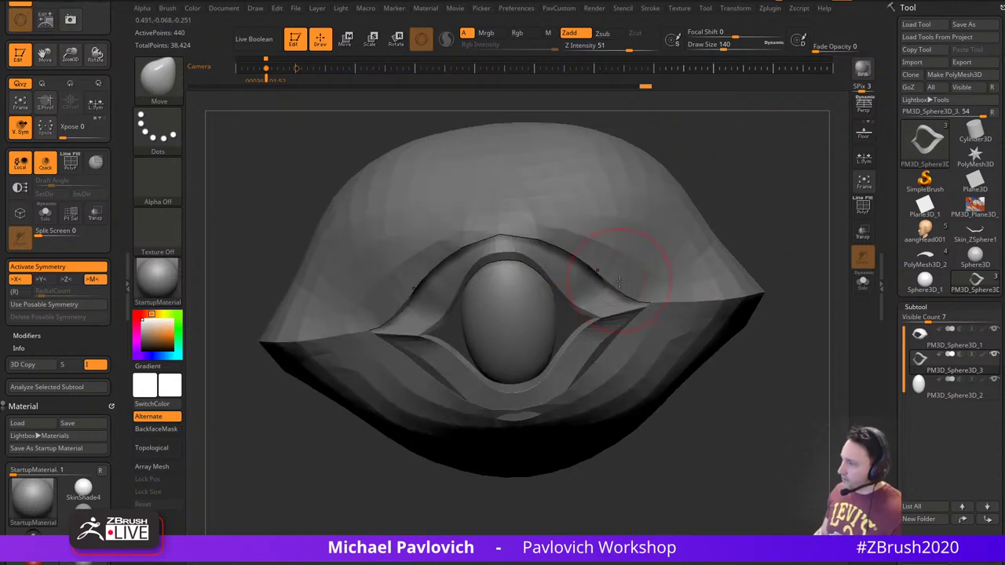
pyautogui.moveTo(615, 336); pyautogui.dragTo(637, 368)
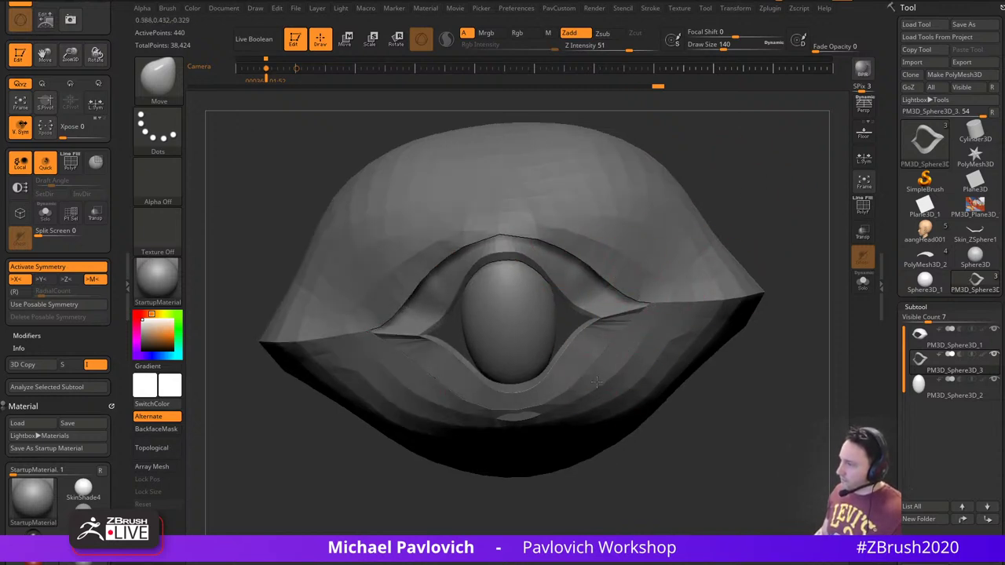
pyautogui.moveTo(701, 404)
pyautogui.mouseDown()
pyautogui.moveTo(746, 403)
pyautogui.moveTo(737, 411)
pyautogui.mouseUp()
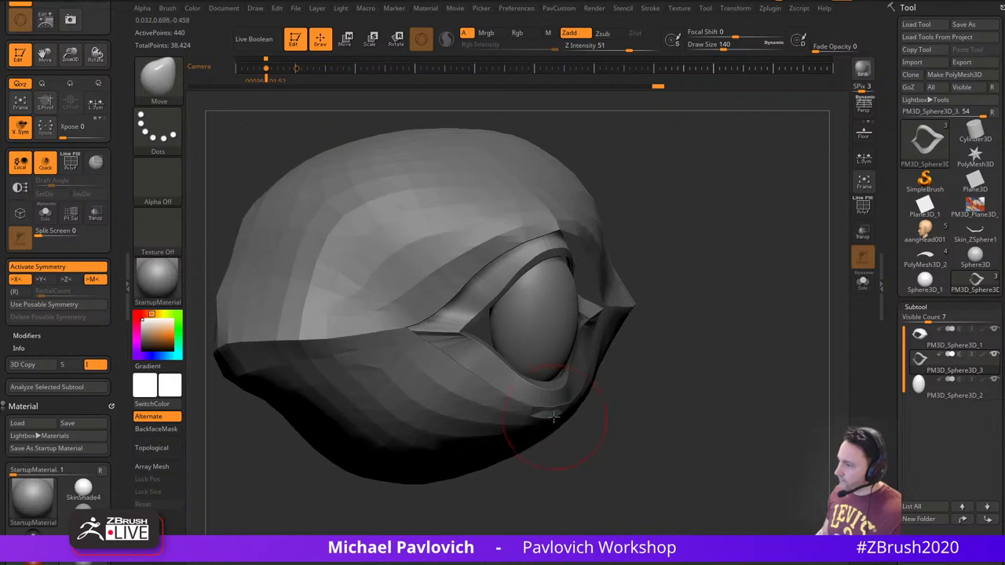
pyautogui.moveTo(555, 417); pyautogui.dragTo(544, 410)
pyautogui.moveTo(689, 385); pyautogui.dragTo(633, 374)
# Fit the eye rim's upper and side edges closer to the socket opening with the Move brush at draw size 90
pyautogui.press('s')
pyautogui.moveTo(752, 361)
pyautogui.mouseDown()
pyautogui.moveTo(740, 359)
pyautogui.moveTo(759, 383)
pyautogui.mouseUp()
pyautogui.press('s')
pyautogui.moveTo(778, 384)
pyautogui.mouseDown()
pyautogui.moveTo(769, 384)
pyautogui.moveTo(742, 116)
pyautogui.mouseUp()
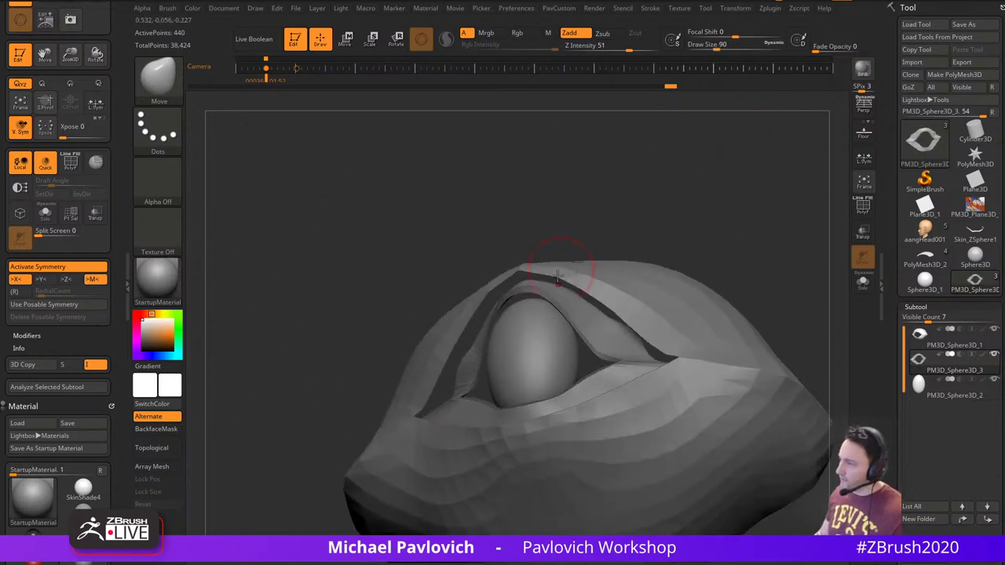
pyautogui.moveTo(426, 288); pyautogui.dragTo(416, 357)
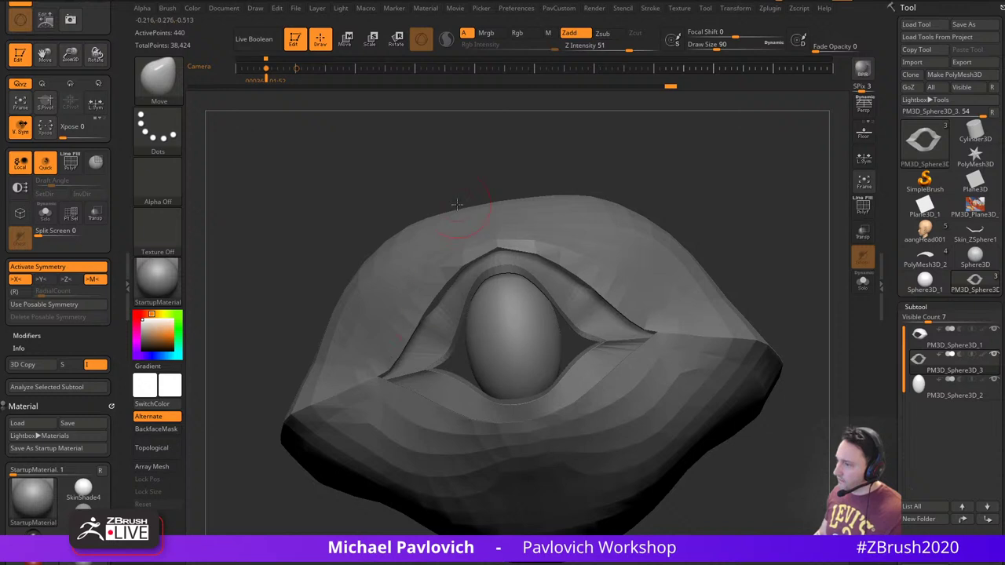
pyautogui.moveTo(457, 205); pyautogui.dragTo(456, 183, button='right')
pyautogui.moveTo(448, 296); pyautogui.dragTo(441, 284)
pyautogui.moveTo(454, 292); pyautogui.dragTo(450, 263, button='right')
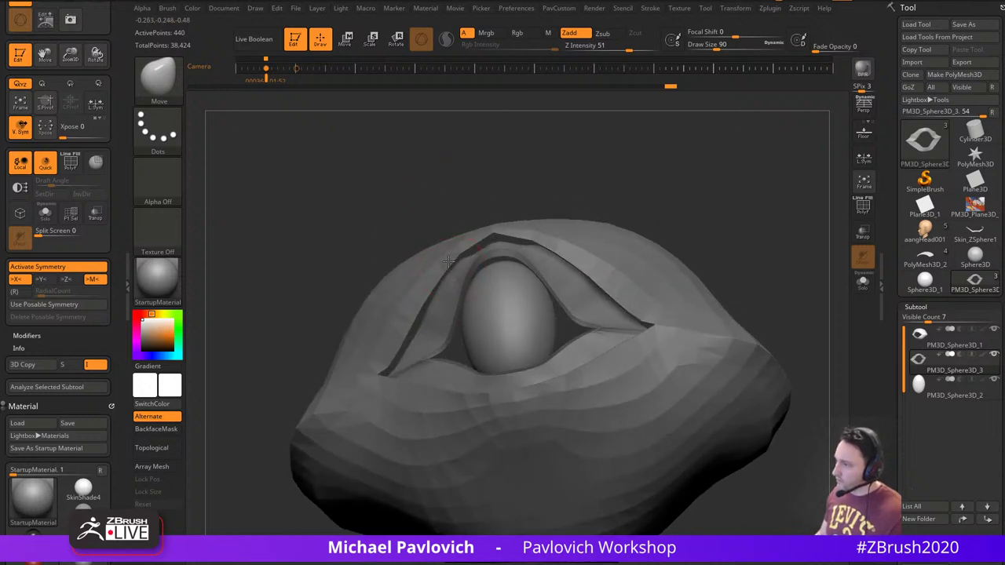
pyautogui.moveTo(558, 197); pyautogui.dragTo(477, 250)
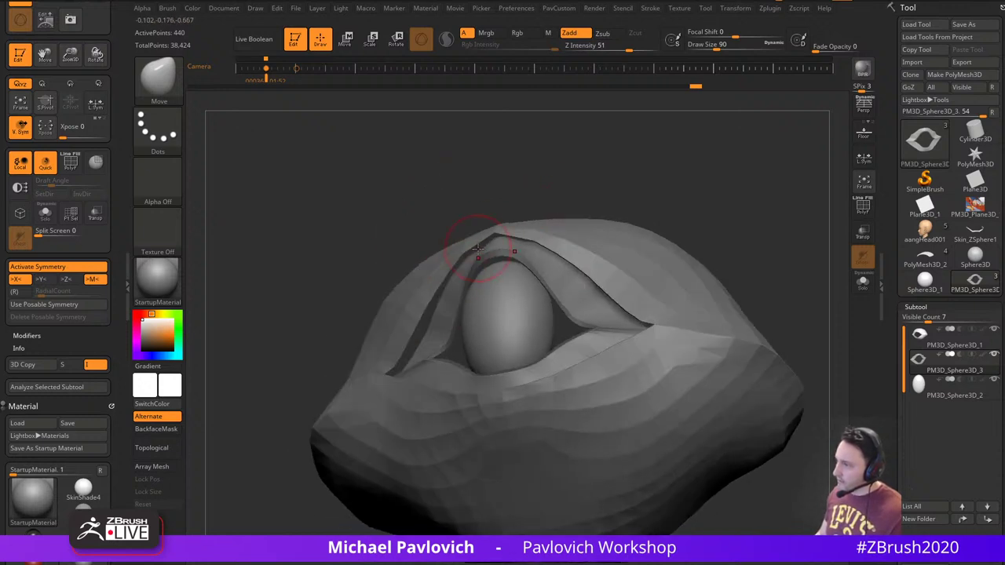
pyautogui.moveTo(496, 207); pyautogui.dragTo(423, 320)
pyautogui.moveTo(494, 176); pyautogui.dragTo(662, 262)
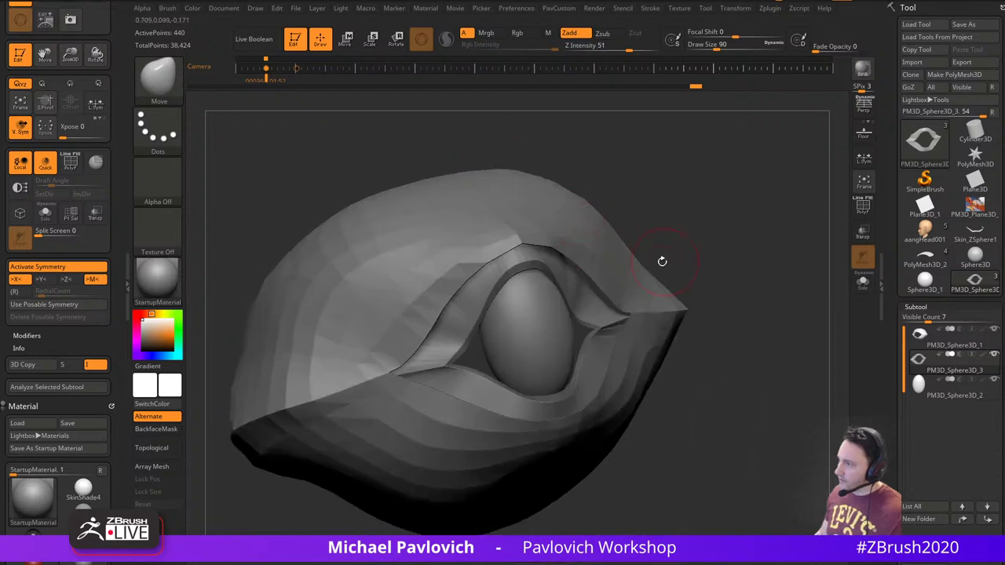
# Select the head shell and show it with PolyFrame together with the other subtools
pyautogui.keyDown('alt'); pyautogui.click(656, 264); pyautogui.keyUp('alt')
pyautogui.moveTo(758, 259)
pyautogui.keyDown('shift'); pyautogui.mouseDown()
pyautogui.moveTo(805, 240)
pyautogui.moveTo(767, 278)
pyautogui.moveTo(743, 275)
pyautogui.moveTo(760, 289)
pyautogui.mouseUp(); pyautogui.keyUp('shift')
pyautogui.hotkey('shift', 'f')
pyautogui.press('f')
pyautogui.moveTo(744, 278); pyautogui.dragTo(753, 278)
# Try Panel Loops on the head shell with polish 100 and thickness 0.01, and undo the attempt
pyautogui.moveTo(891, 358); pyautogui.dragTo(888, 206)
pyautogui.keyDown('shift'); pyautogui.click(911, 329); pyautogui.keyUp('shift')
pyautogui.moveTo(898, 331); pyautogui.dragTo(898, 298)
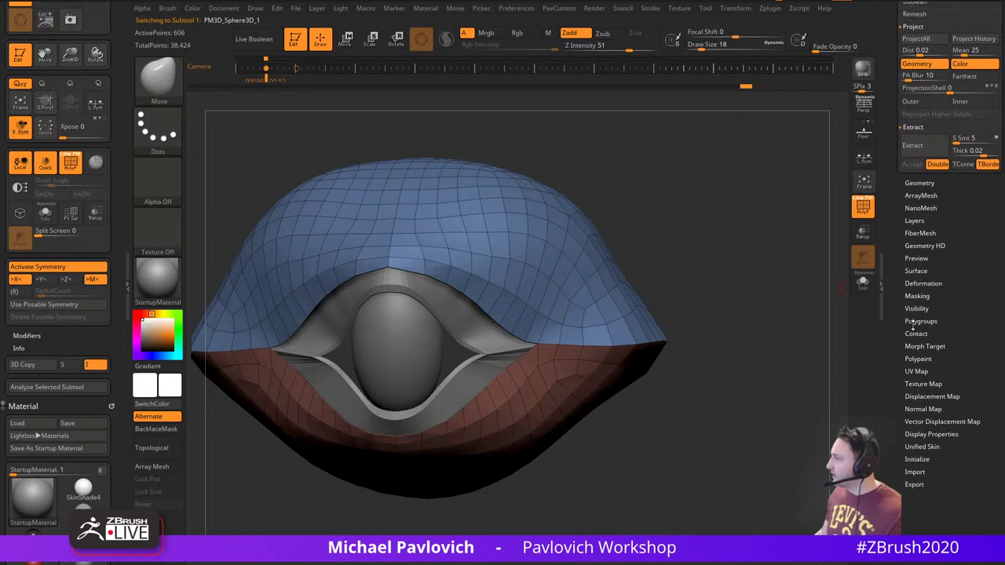
pyautogui.keyDown('shift'); pyautogui.click(914, 185); pyautogui.keyUp('shift')
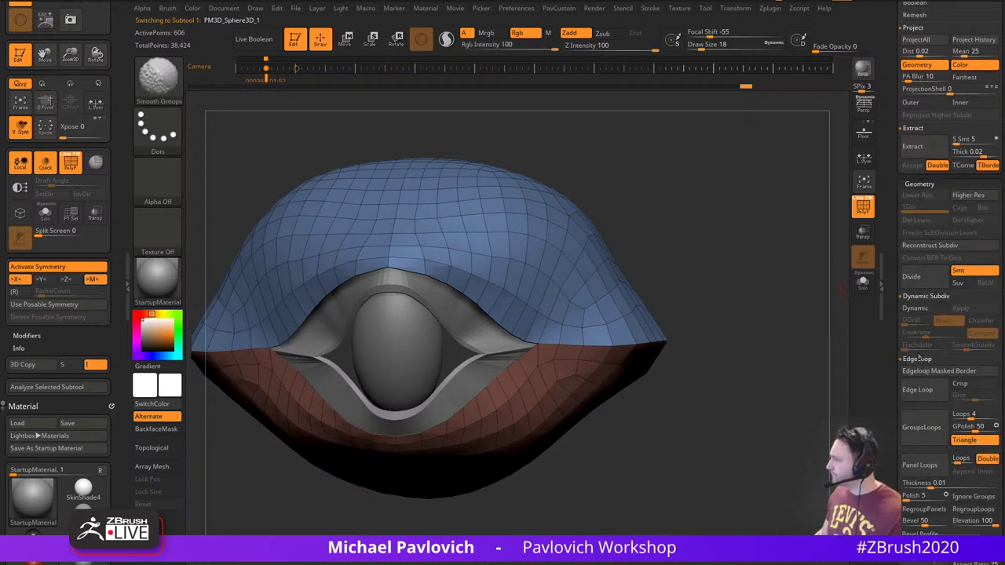
pyautogui.scroll(-3, 916, 329)
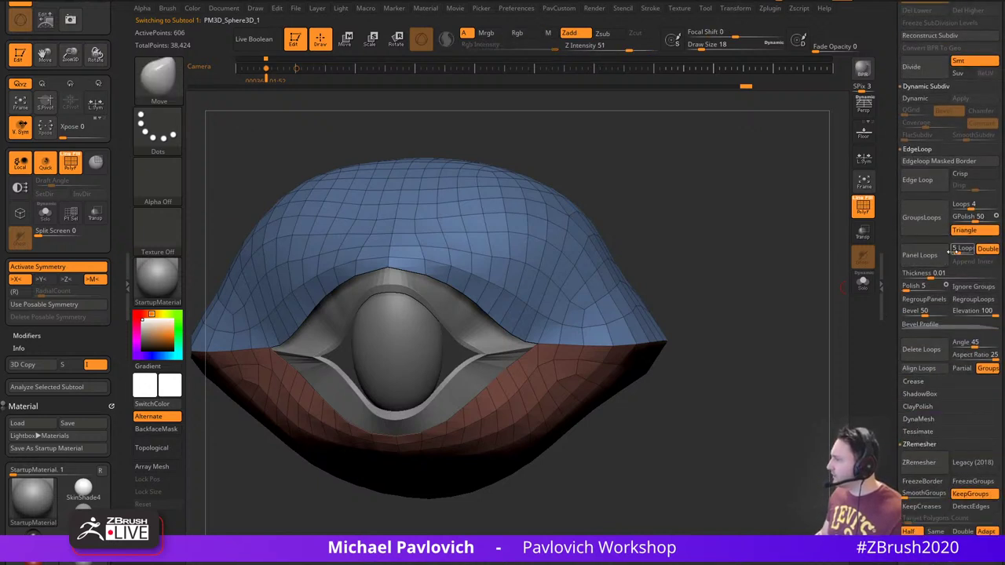
pyautogui.click(953, 249)
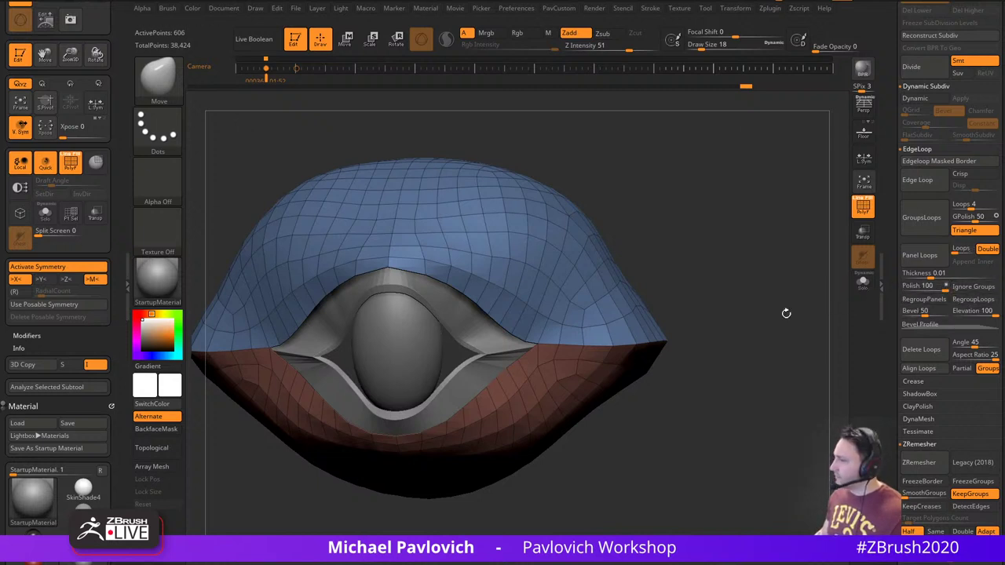
pyautogui.moveTo(770, 274); pyautogui.dragTo(859, 249)
pyautogui.click(920, 271)
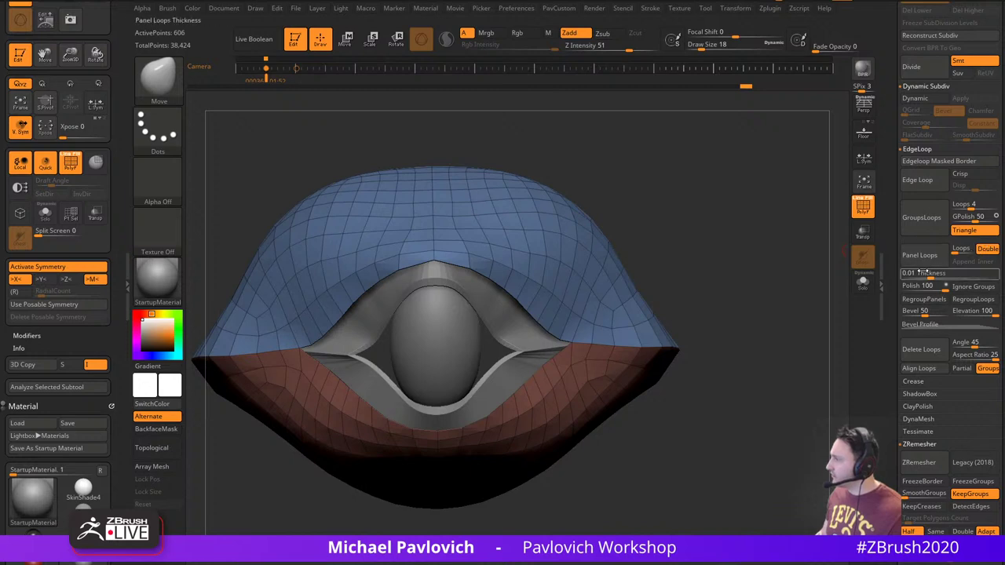
pyautogui.click(937, 261)
pyautogui.hotkey('ctrl', 'z')
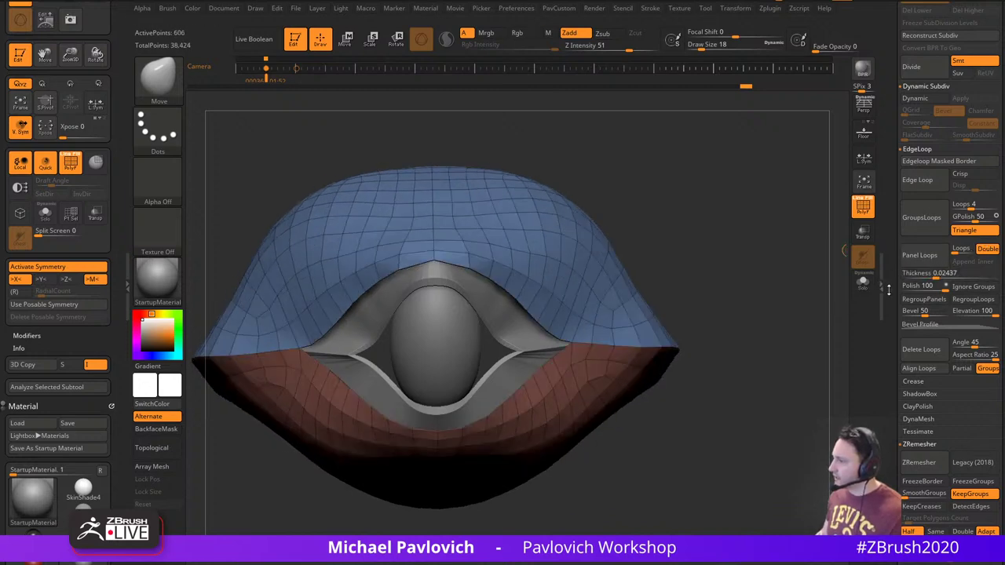
# Try Panel Loops on the head shell with thickness 0.02437 and elevation -100, and undo the attempt
pyautogui.moveTo(932, 276); pyautogui.dragTo(959, 272)
pyautogui.moveTo(985, 312); pyautogui.dragTo(937, 318)
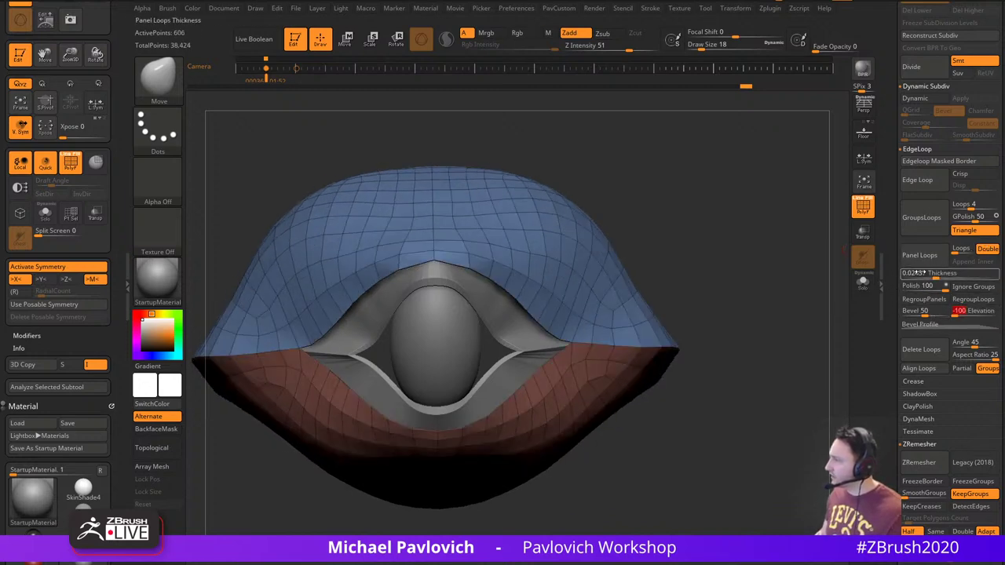
pyautogui.click(924, 256)
pyautogui.moveTo(734, 293); pyautogui.dragTo(770, 283)
pyautogui.hotkey('ctrl', 'z')
# Try Panel Loops on the head shell with polish 0, repeat it with thickness 0.11622, and undo both attempts
pyautogui.moveTo(935, 288); pyautogui.dragTo(892, 290)
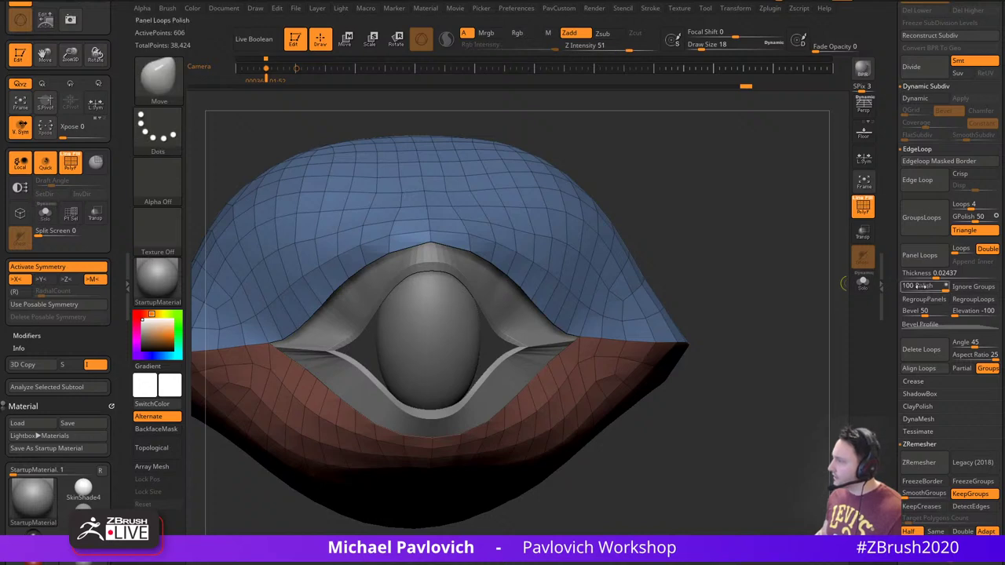
pyautogui.keyDown('alt'); pyautogui.moveTo(768, 297); pyautogui.dragTo(794, 262); pyautogui.keyUp('alt')
pyautogui.click(931, 257)
pyautogui.hotkey('ctrl', 'z')
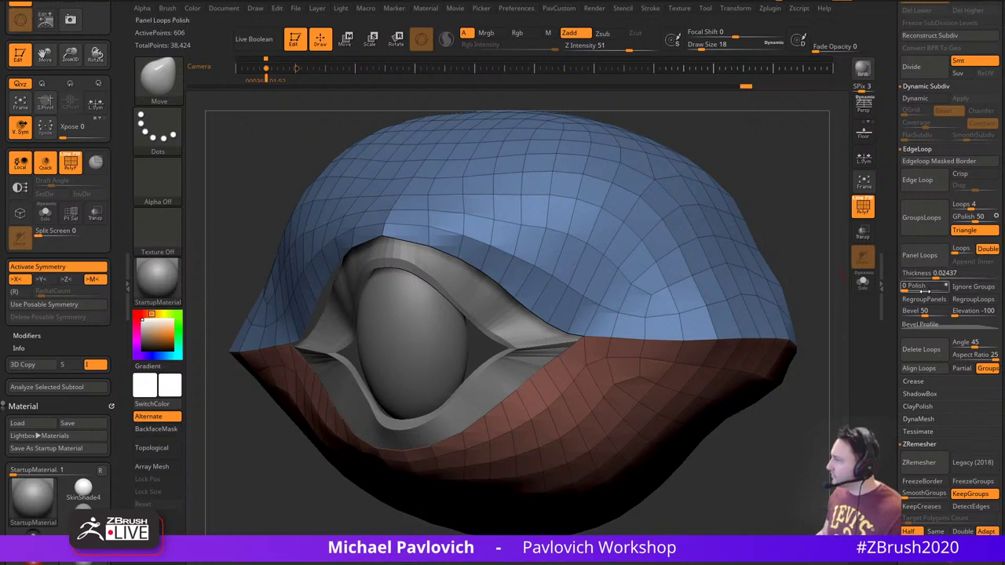
pyautogui.click(947, 276)
pyautogui.click(938, 259)
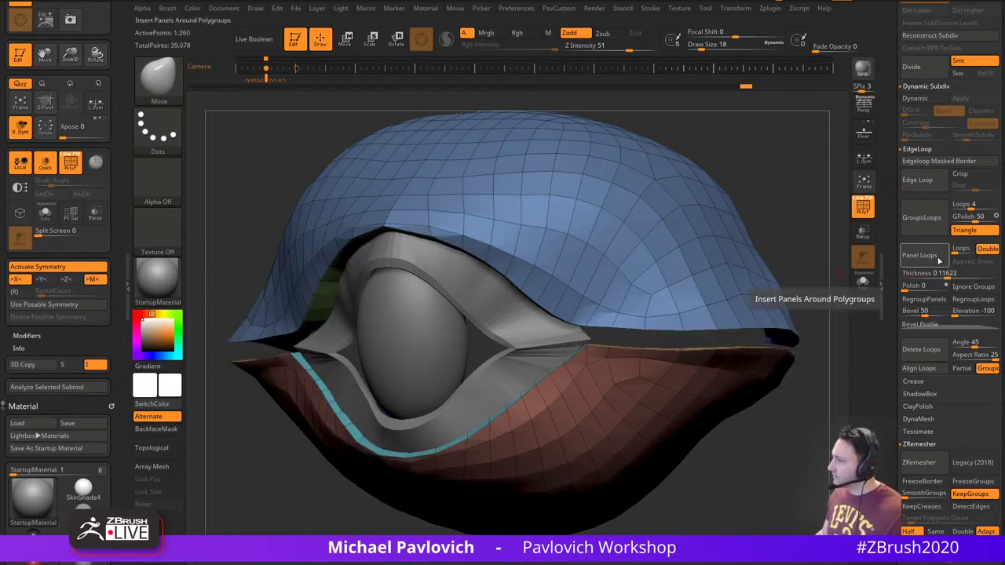
pyautogui.hotkey('ctrl', 'z')
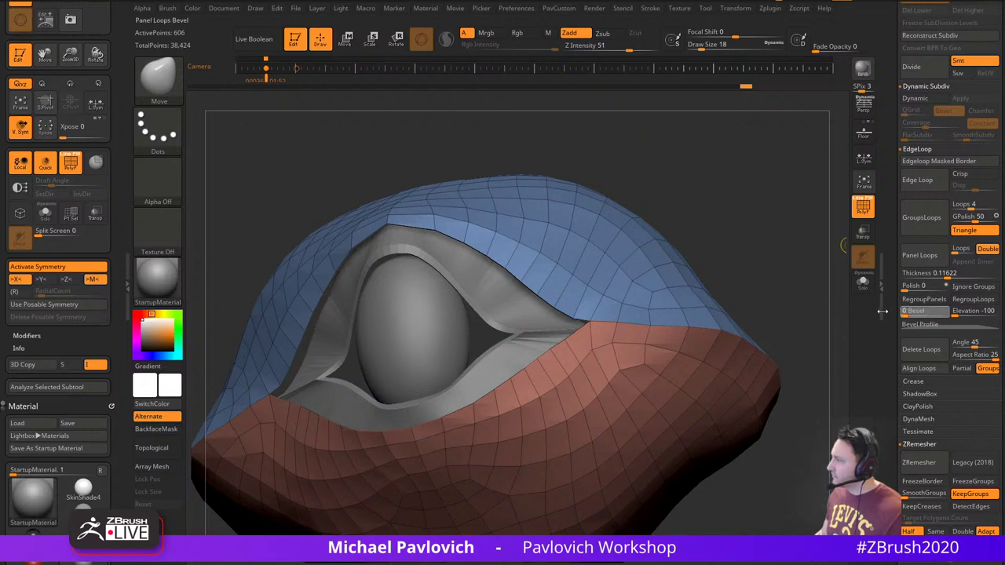
# Try Panel Loops on the head shell with bevel 0 and solo the shell to inspect its thickness
pyautogui.moveTo(824, 295); pyautogui.dragTo(825, 316)
pyautogui.click(928, 258)
pyautogui.moveTo(791, 286); pyautogui.dragTo(818, 301)
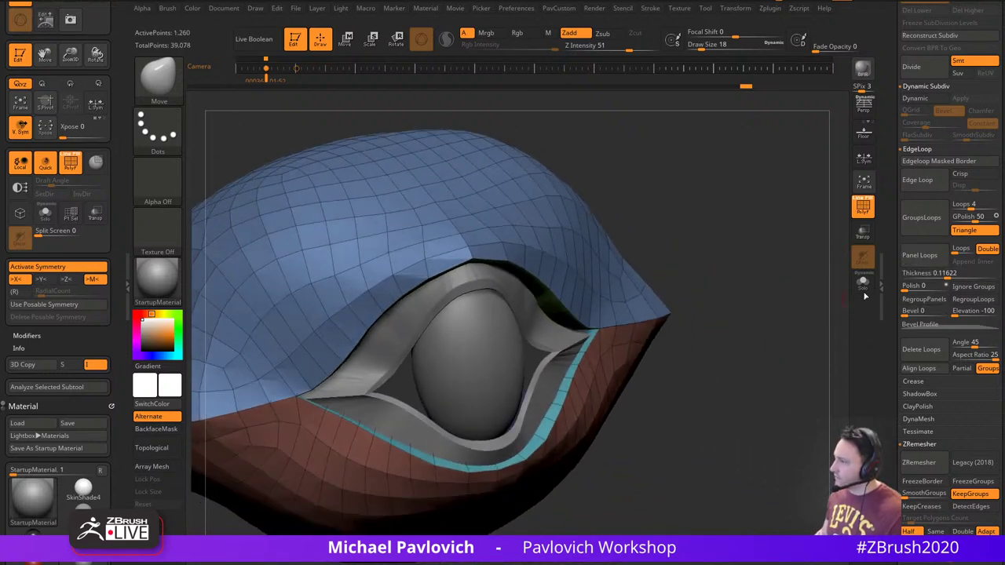
pyautogui.click(863, 283)
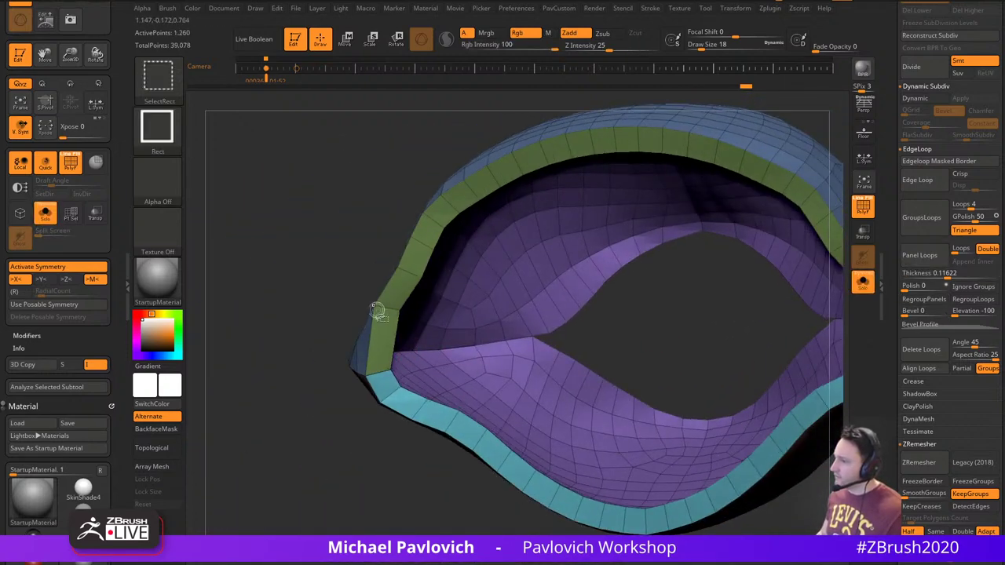
# Isolate polygroups of the panelled shell to examine its inner walls, and undo back to the shell without panel loops
pyautogui.keyDown('ctrl'); pyautogui.keyDown('shift'); pyautogui.click(474, 307); pyautogui.keyUp('shift'); pyautogui.keyUp('ctrl')
pyautogui.keyDown('ctrl'); pyautogui.keyDown('shift'); pyautogui.click(363, 391); pyautogui.keyUp('shift'); pyautogui.keyUp('ctrl')
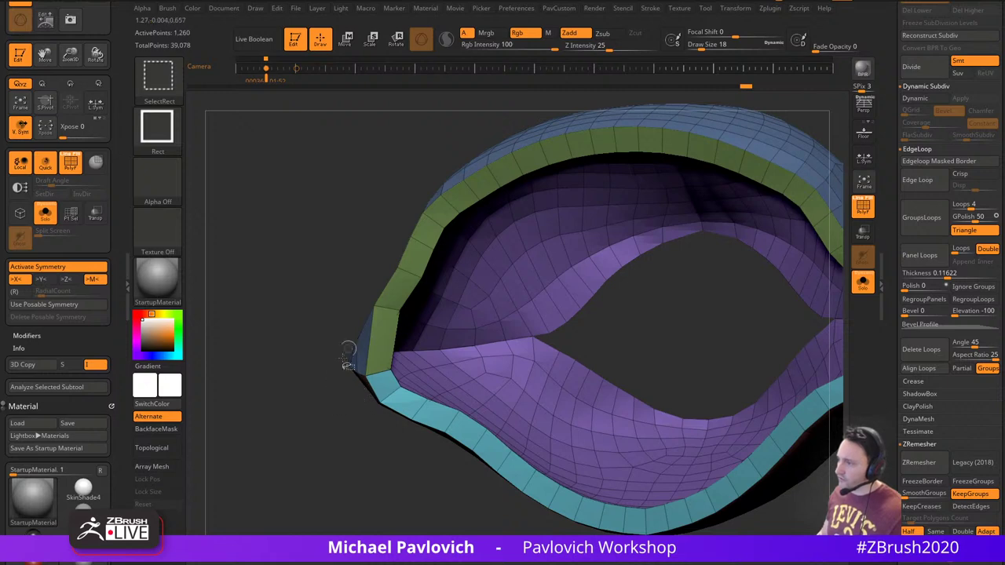
pyautogui.moveTo(343, 359); pyautogui.dragTo(397, 316)
pyautogui.keyDown('ctrl'); pyautogui.keyDown('shift'); pyautogui.click(419, 324); pyautogui.keyUp('shift'); pyautogui.keyUp('ctrl')
pyautogui.hotkey('ctrl', 'shift', 'a')
pyautogui.moveTo(327, 405)
pyautogui.mouseDown()
pyautogui.moveTo(301, 326)
pyautogui.moveTo(377, 297)
pyautogui.moveTo(352, 334)
pyautogui.mouseUp()
pyautogui.moveTo(581, 283); pyautogui.dragTo(729, 309)
pyautogui.hotkey('ctrl', 'z')
pyautogui.keyDown('ctrl'); pyautogui.keyDown('shift'); pyautogui.click(659, 304); pyautogui.keyUp('shift'); pyautogui.keyUp('ctrl')
pyautogui.hotkey('ctrl', 'z')
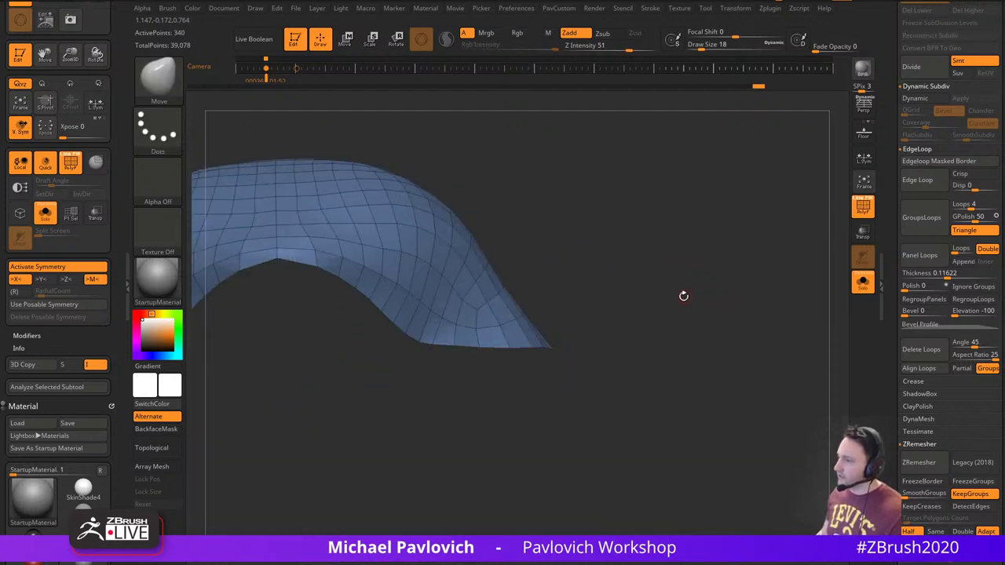
pyautogui.hotkey('ctrl', 'z')
pyautogui.hotkey('ctrl', 'z')
pyautogui.hotkey('ctrl', 'z')
pyautogui.hotkey('ctrl', 'z')
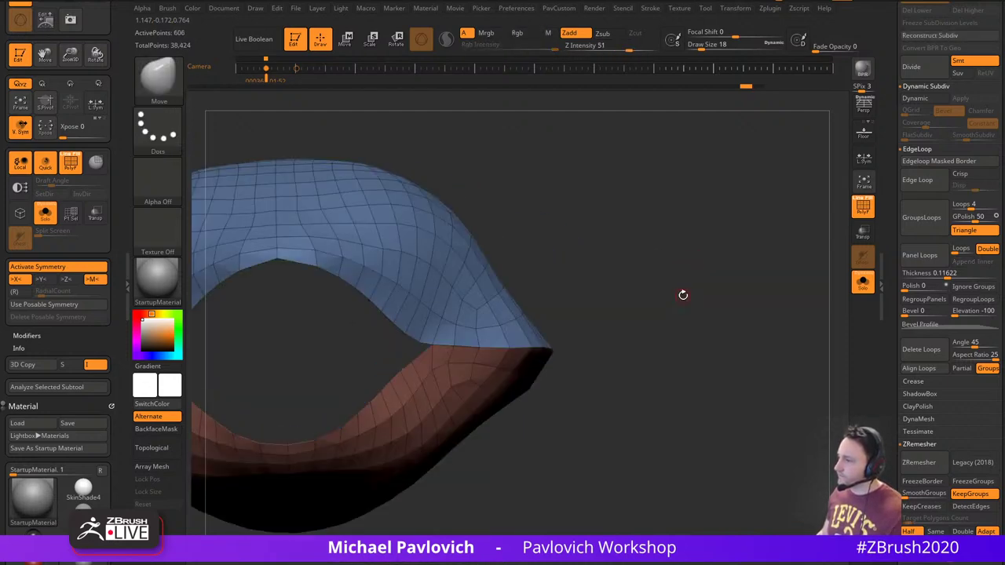
# Isolate the head shell's upper polygroup and split the hidden lower half into its own subtool
pyautogui.moveTo(683, 295); pyautogui.dragTo(657, 302)
pyautogui.keyDown('ctrl'); pyautogui.keyDown('shift'); pyautogui.click(489, 303); pyautogui.keyUp('shift'); pyautogui.keyUp('ctrl')
pyautogui.press('space')
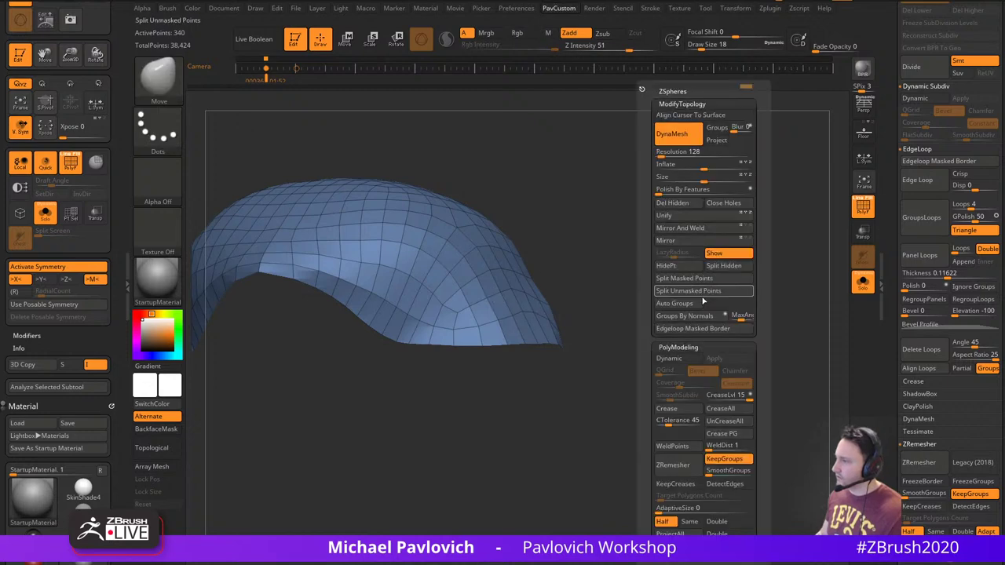
pyautogui.click(722, 266)
pyautogui.moveTo(719, 268)
pyautogui.mouseDown()
pyautogui.moveTo(726, 270)
pyautogui.moveTo(677, 290)
pyautogui.mouseUp()
# Thicken the upper shell half by extruding its whole polygroup slightly with the ZModeler brush
pyautogui.press('b')
pyautogui.press('z')
pyautogui.press('m')
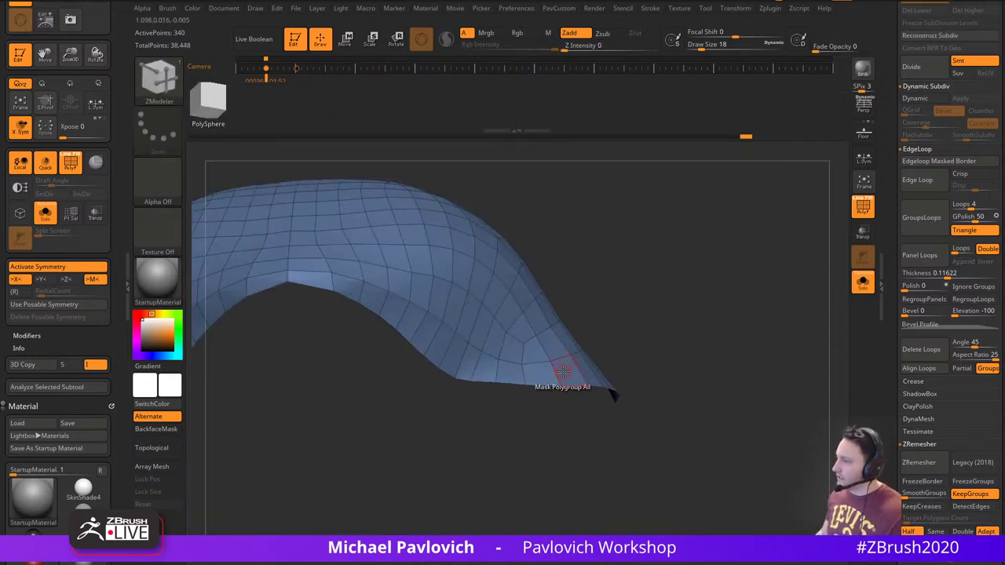
pyautogui.press('space')
pyautogui.click(629, 143)
pyautogui.moveTo(567, 374); pyautogui.dragTo(572, 385)
pyautogui.moveTo(691, 311); pyautogui.dragTo(714, 314)
pyautogui.press('space')
pyautogui.click(732, 542)
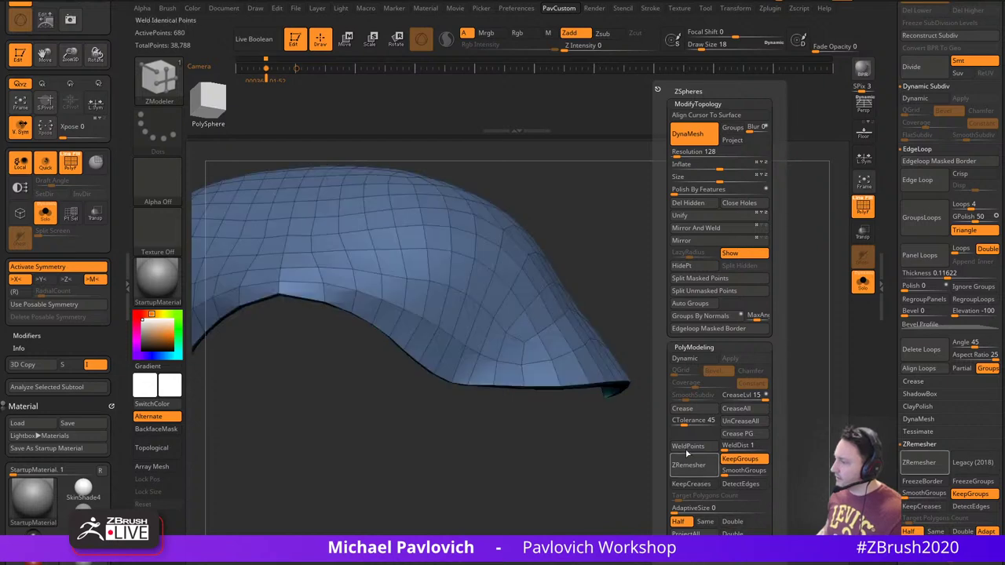
pyautogui.moveTo(570, 336); pyautogui.dragTo(573, 333, button='right')
pyautogui.keyDown('alt'); pyautogui.moveTo(761, 330); pyautogui.dragTo(813, 283); pyautogui.keyUp('alt')
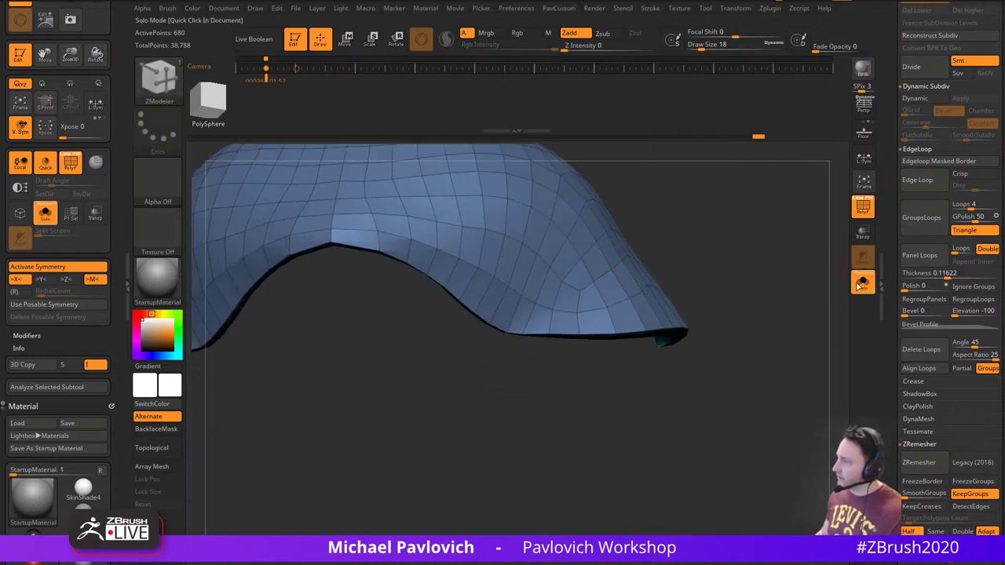
# Solo the lower shell half, extrude its polygroup to the same thin wall, and show all subtools without PolyFrame
pyautogui.click(860, 285)
pyautogui.moveTo(730, 358); pyautogui.dragTo(735, 299)
pyautogui.keyDown('alt'); pyautogui.click(617, 354); pyautogui.keyUp('alt')
pyautogui.click(860, 285)
pyautogui.moveTo(833, 304); pyautogui.dragTo(506, 321)
pyautogui.click(863, 283)
pyautogui.click(862, 208)
pyautogui.moveTo(812, 236)
pyautogui.mouseDown()
pyautogui.moveTo(749, 277)
pyautogui.moveTo(784, 272)
pyautogui.moveTo(783, 301)
pyautogui.moveTo(679, 308)
pyautogui.moveTo(662, 287)
pyautogui.mouseUp()
# Close the side seam between the upper and lower shell halves with the Move brush at draw size 104, alternating between the two subtools
pyautogui.press('b')
pyautogui.press('m')
pyautogui.press('v')
pyautogui.keyDown('alt'); pyautogui.click(650, 285); pyautogui.keyUp('alt')
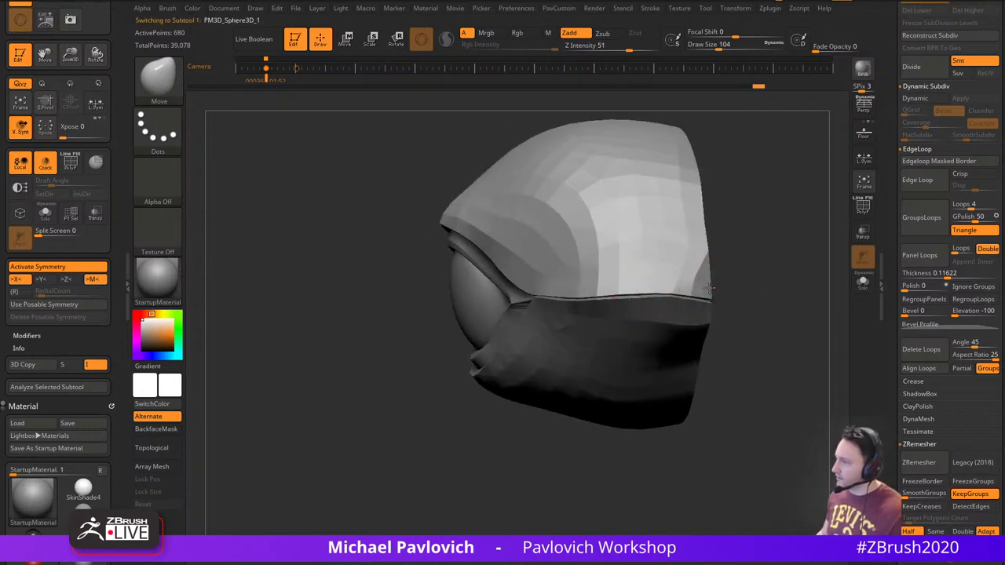
pyautogui.keyDown('alt'); pyautogui.click(692, 310); pyautogui.keyUp('alt')
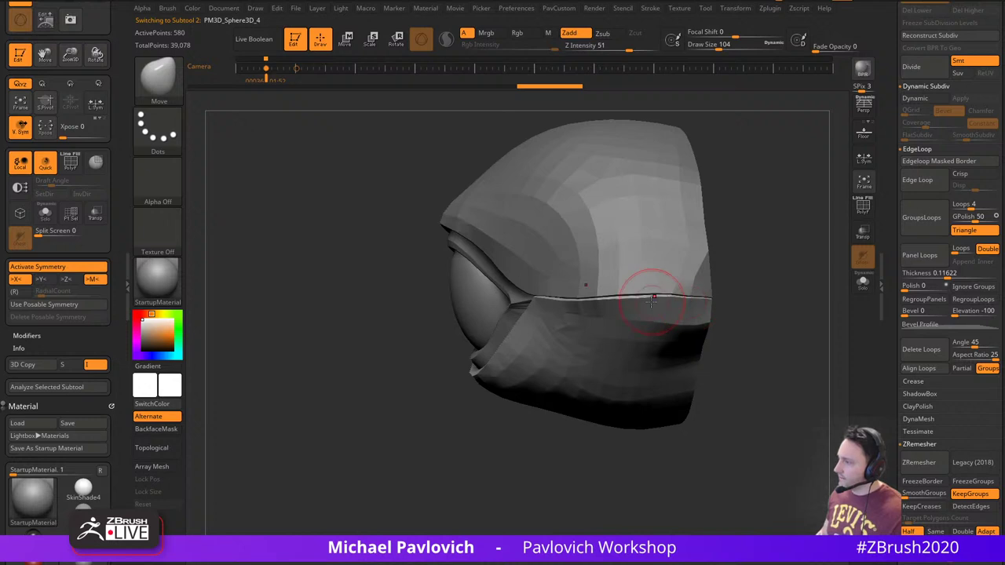
pyautogui.keyDown('alt'); pyautogui.click(637, 285); pyautogui.keyUp('alt')
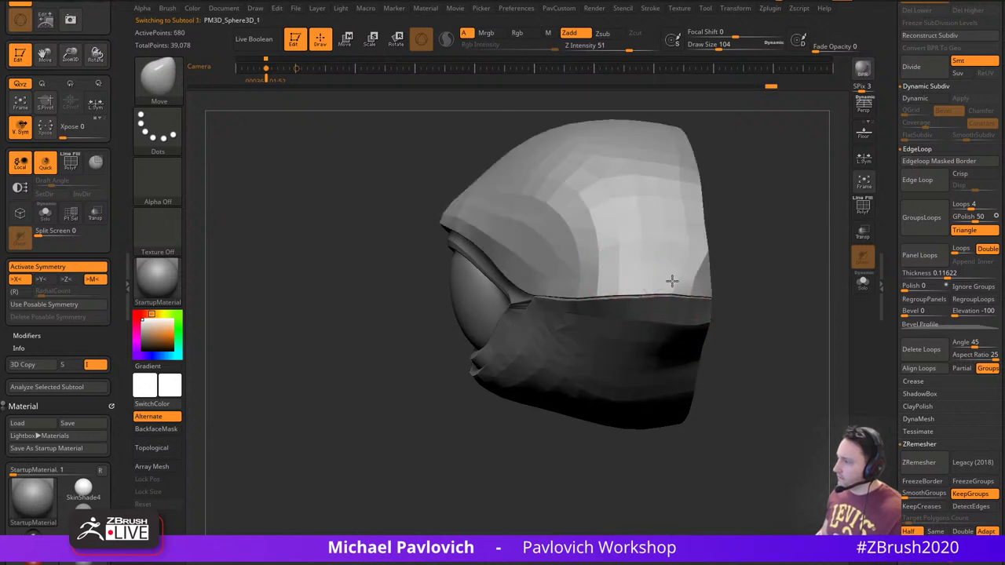
pyautogui.keyDown('alt'); pyautogui.click(635, 304); pyautogui.keyUp('alt')
pyautogui.keyDown('alt'); pyautogui.click(672, 275); pyautogui.keyUp('alt')
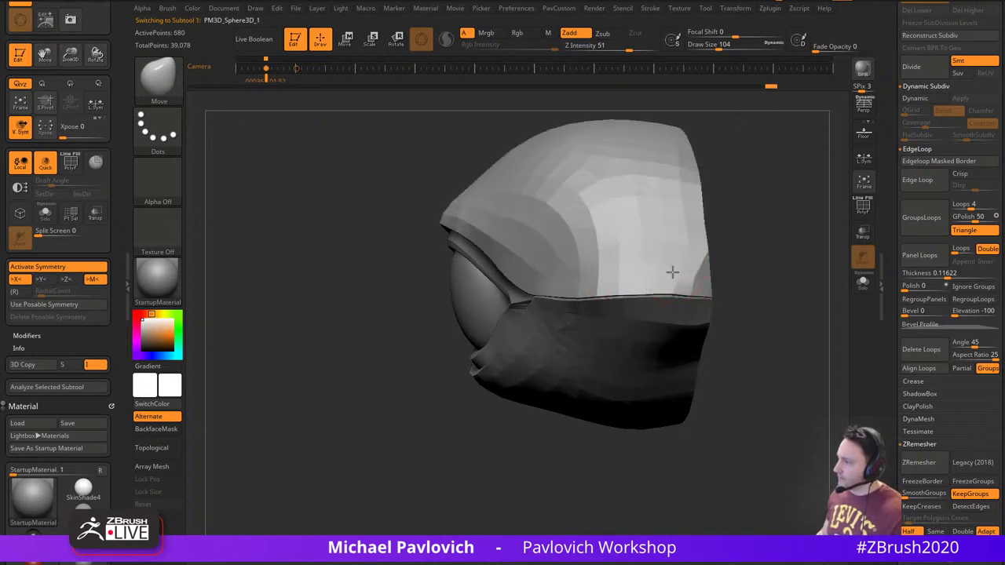
pyautogui.keyDown('ctrl'); pyautogui.moveTo(661, 275); pyautogui.dragTo(792, 290, button='right'); pyautogui.keyUp('ctrl')
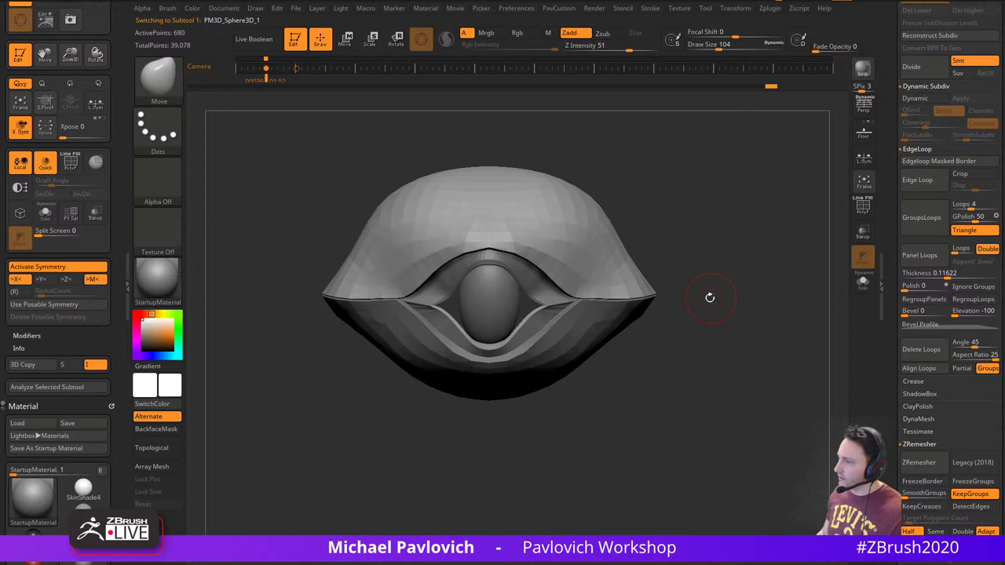
# Select the eye rim, show its PolyFrame, and smooth it with Polish By Features
pyautogui.keyDown('alt'); pyautogui.click(558, 296); pyautogui.keyUp('alt')
pyautogui.keyDown('alt'); pyautogui.moveTo(699, 230); pyautogui.dragTo(802, 242, button='right'); pyautogui.keyUp('alt')
pyautogui.press('f')
pyautogui.click(861, 208)
pyautogui.press('1')
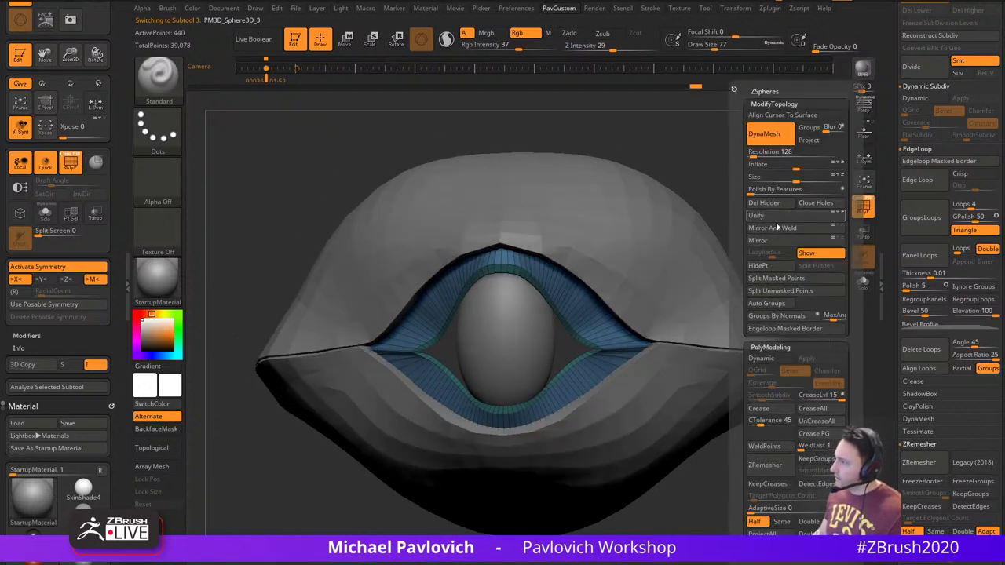
pyautogui.click(764, 189)
pyautogui.moveTo(774, 195); pyautogui.dragTo(759, 233)
# Turn on Dynamic Subdivision for the upper shell half with SmoothSubdiv 2 and crease level 2
pyautogui.keyDown('alt'); pyautogui.click(657, 239); pyautogui.keyUp('alt')
pyautogui.press('space')
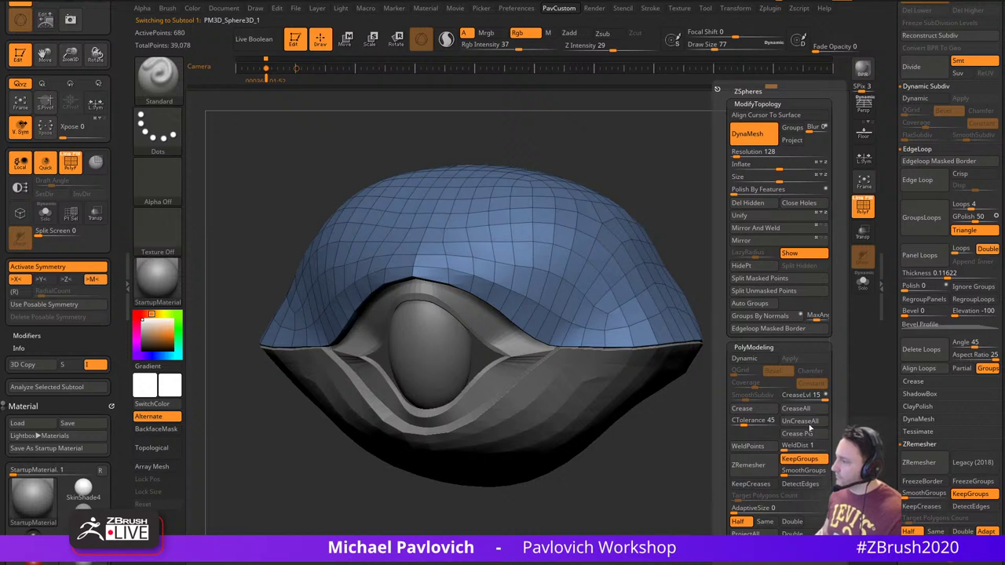
pyautogui.click(748, 361)
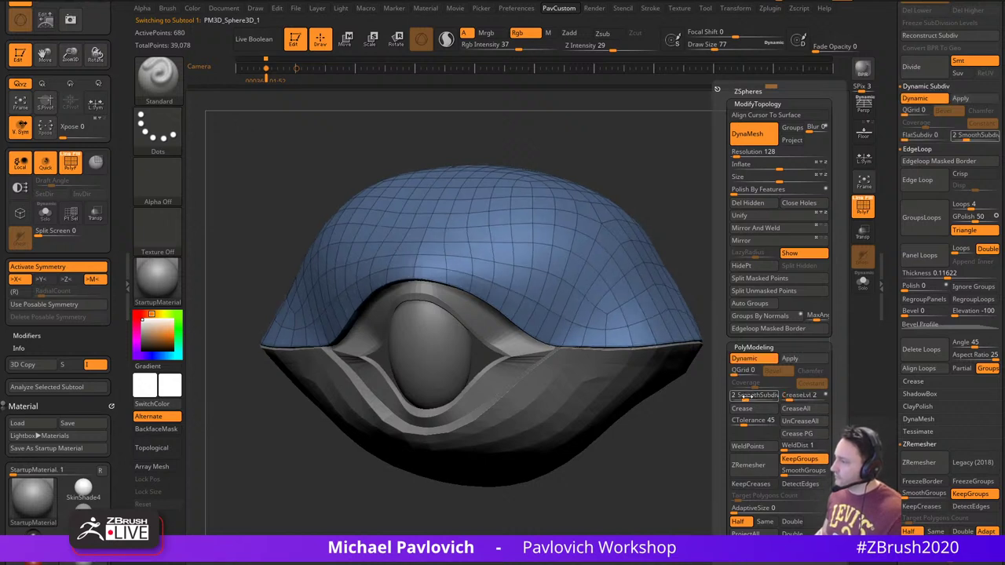
pyautogui.click(750, 397)
# Turn on Dynamic Subdivision for the lower shell half with SmoothSubdiv 2 and crease level 2
pyautogui.keyDown('alt'); pyautogui.click(658, 379); pyautogui.keyUp('alt')
pyautogui.press('space')
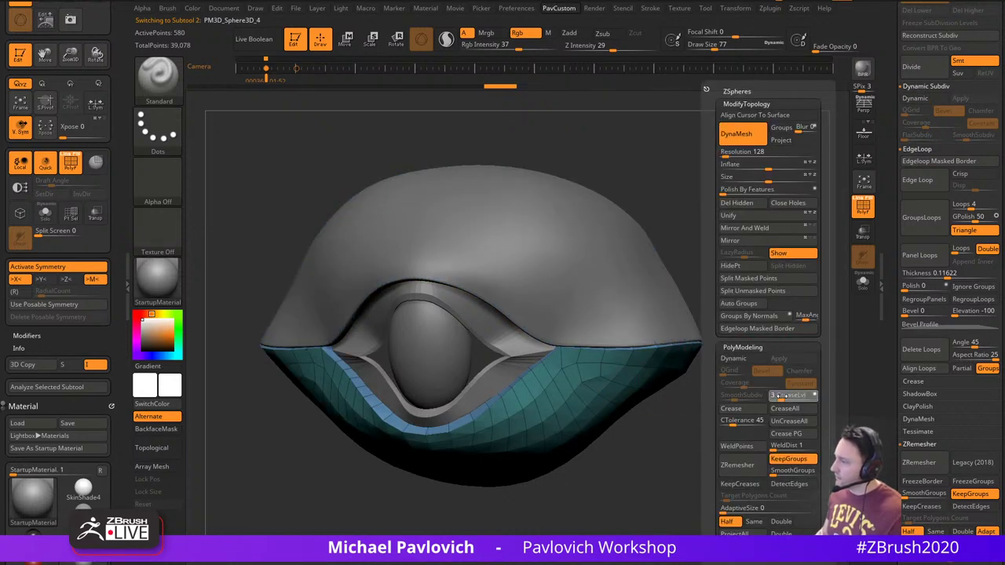
pyautogui.click(733, 358)
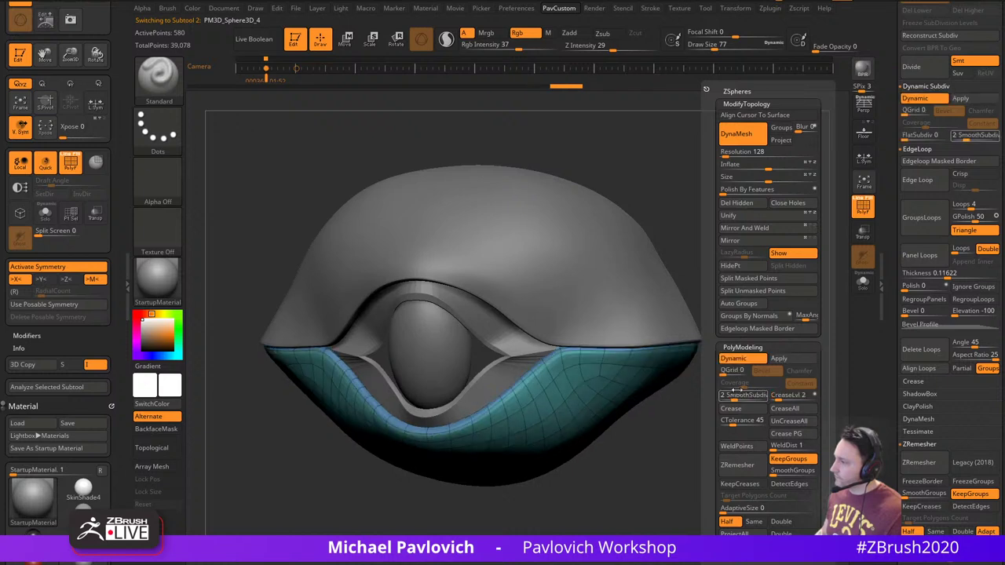
# Hide the PolyFrame on the lower shell half and choose the Move brush at draw size 71
pyautogui.keyDown('shift'); pyautogui.moveTo(675, 427); pyautogui.dragTo(837, 291); pyautogui.keyUp('shift')
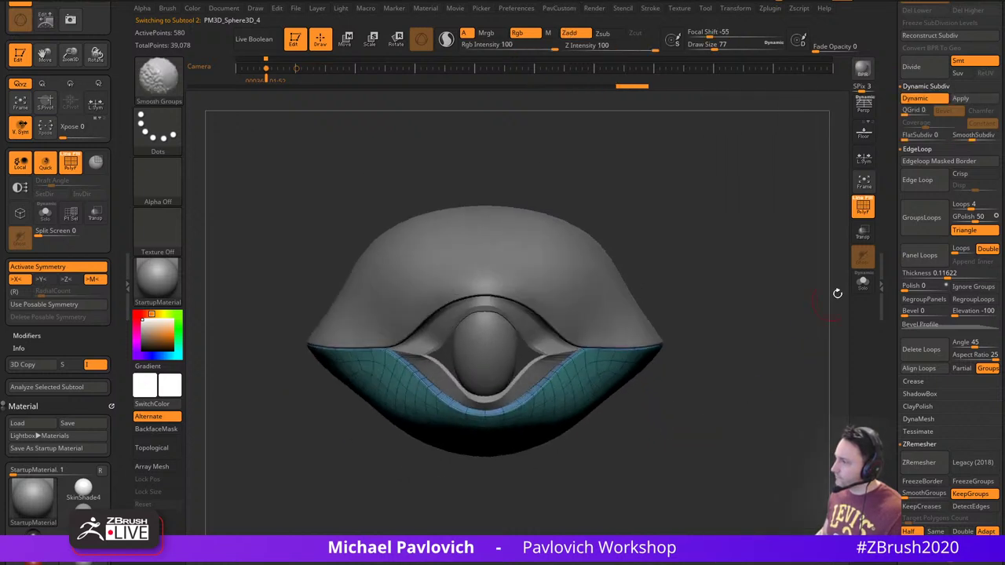
pyautogui.hotkey('shift', 'f')
pyautogui.moveTo(772, 269)
pyautogui.mouseDown()
pyautogui.moveTo(770, 330)
pyautogui.moveTo(780, 326)
pyautogui.moveTo(768, 327)
pyautogui.mouseUp()
pyautogui.press('s')
pyautogui.press('s')
pyautogui.moveTo(768, 328)
pyautogui.keyDown('alt'); pyautogui.mouseDown()
pyautogui.moveTo(756, 330)
pyautogui.moveTo(749, 315)
pyautogui.mouseUp(); pyautogui.keyUp('alt')
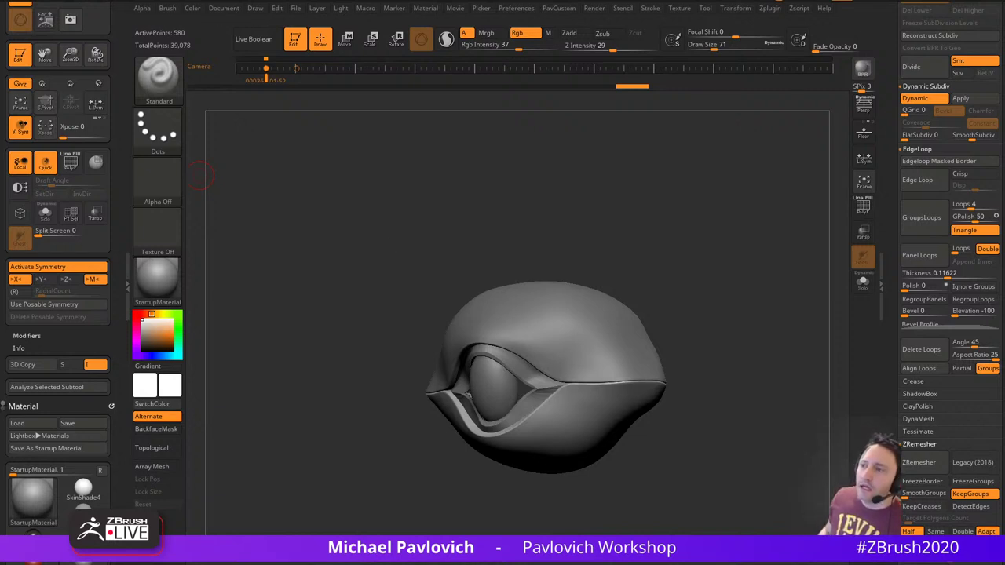
pyautogui.moveTo(362, 229); pyautogui.dragTo(392, 210)
pyautogui.press('b')
pyautogui.press('m')
pyautogui.press('v')
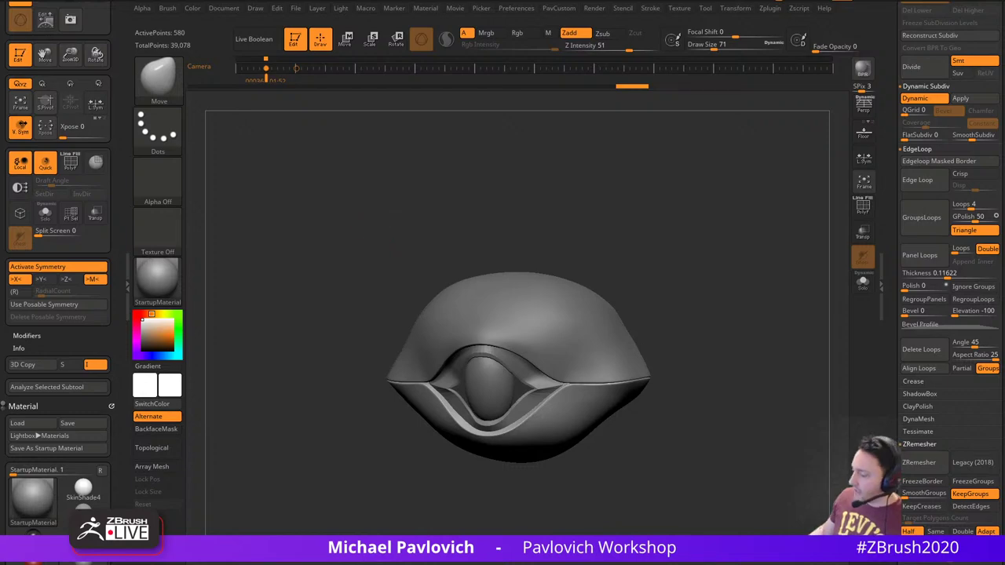
# Switch to the web browser and search the artist's YouTube channel for "move accu"
pyautogui.moveTo(697, 561); pyautogui.dragTo(686, 70)
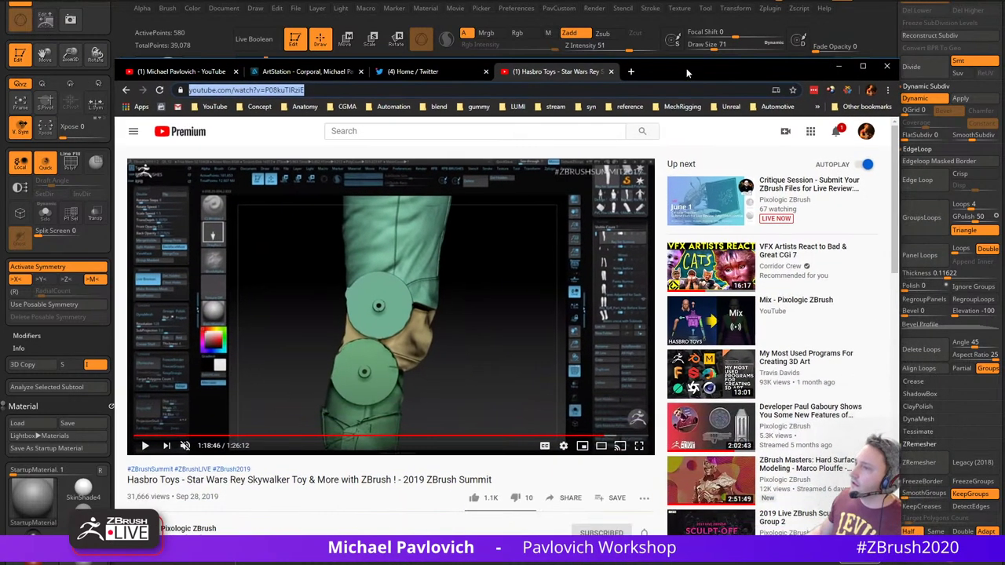
pyautogui.click(166, 71)
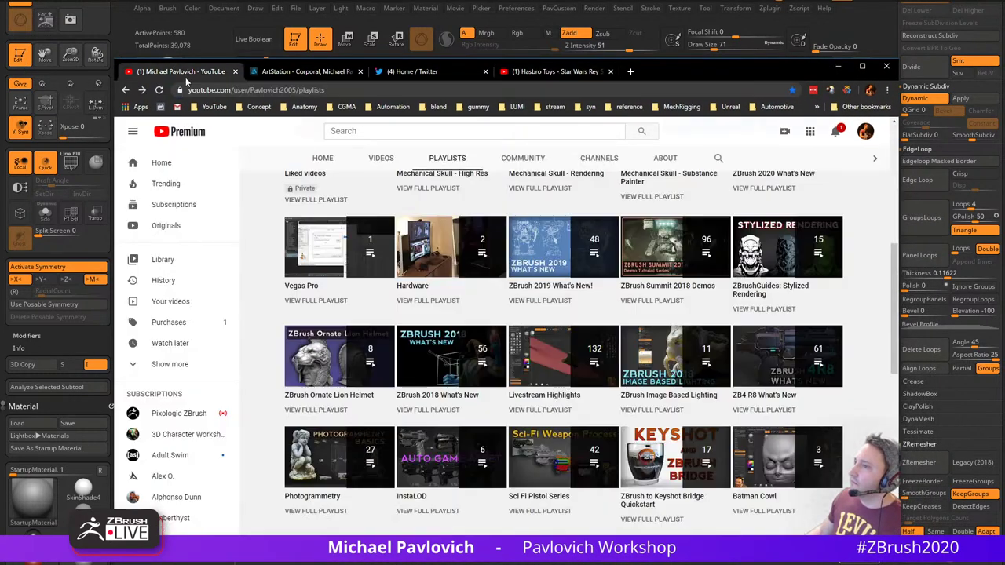
pyautogui.click(719, 247)
pyautogui.write('maya blendshapes')
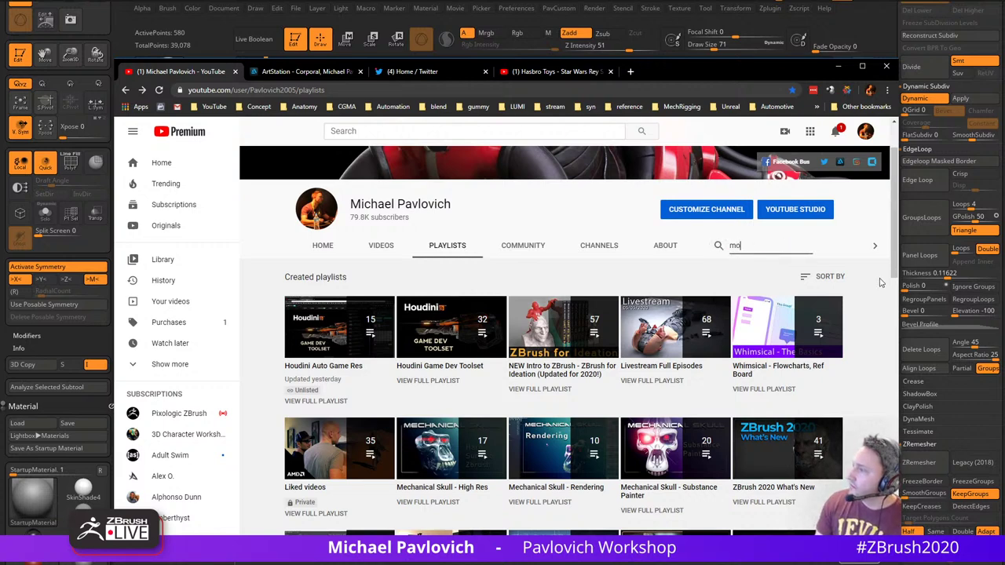
pyautogui.press('Return')
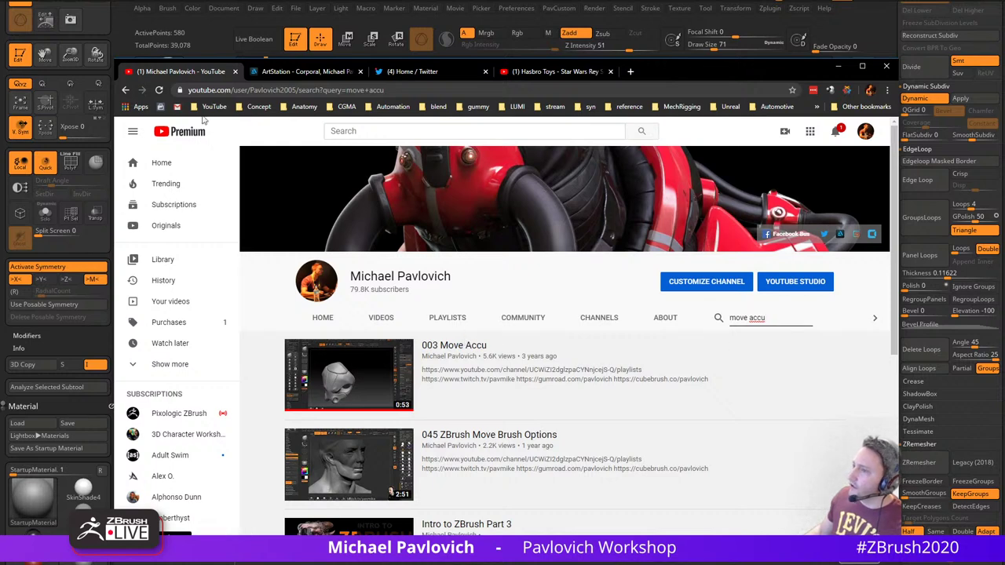
pyautogui.moveTo(680, 76); pyautogui.dragTo(680, 0)
# Try pulling out the side of the upper shell half with Move and with MoveAccu at draw size 172
pyautogui.moveTo(503, 136); pyautogui.dragTo(536, 148)
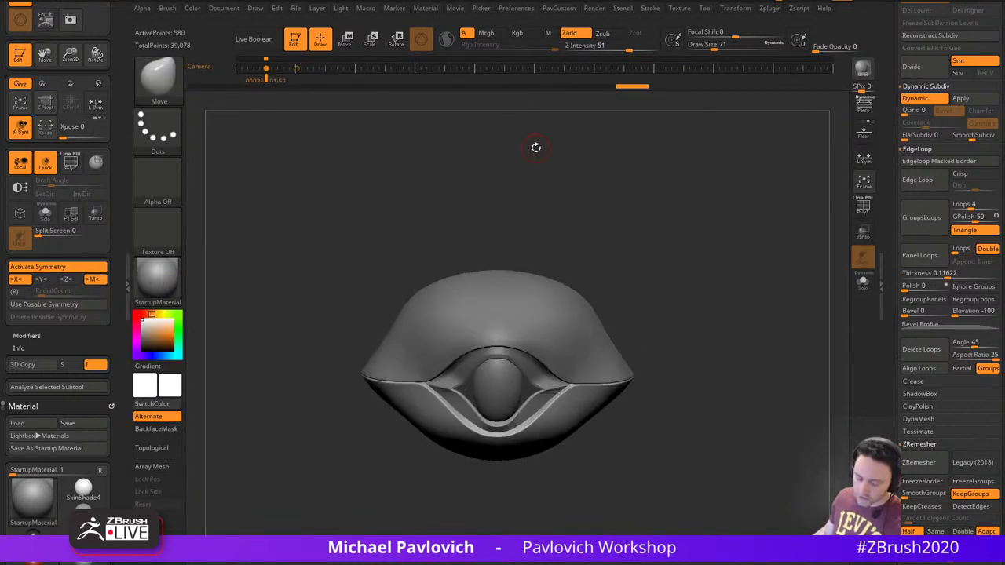
pyautogui.press('s')
pyautogui.moveTo(583, 248)
pyautogui.mouseDown()
pyautogui.moveTo(596, 250)
pyautogui.moveTo(579, 287)
pyautogui.mouseUp()
pyautogui.keyDown('alt'); pyautogui.click(551, 312); pyautogui.keyUp('alt')
pyautogui.moveTo(552, 317); pyautogui.dragTo(564, 295)
pyautogui.hotkey('ctrl', 'z')
pyautogui.press('2')
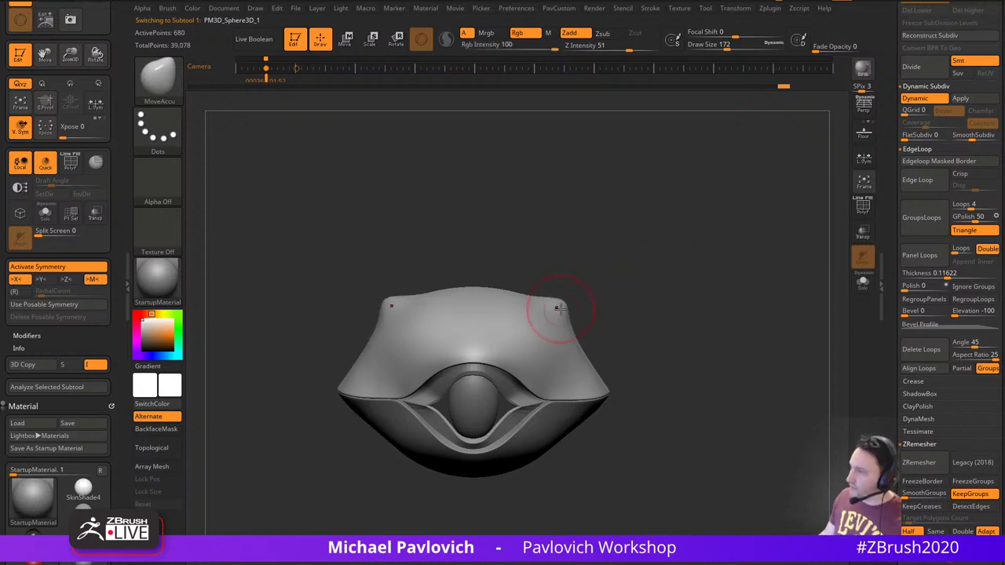
pyautogui.hotkey('ctrl', 'z')
# Bring up the settings of the MoveAccu brush, shorten its brush list, and examine the AccuCurve option
pyautogui.moveTo(110, 372); pyautogui.dragTo(110, 408)
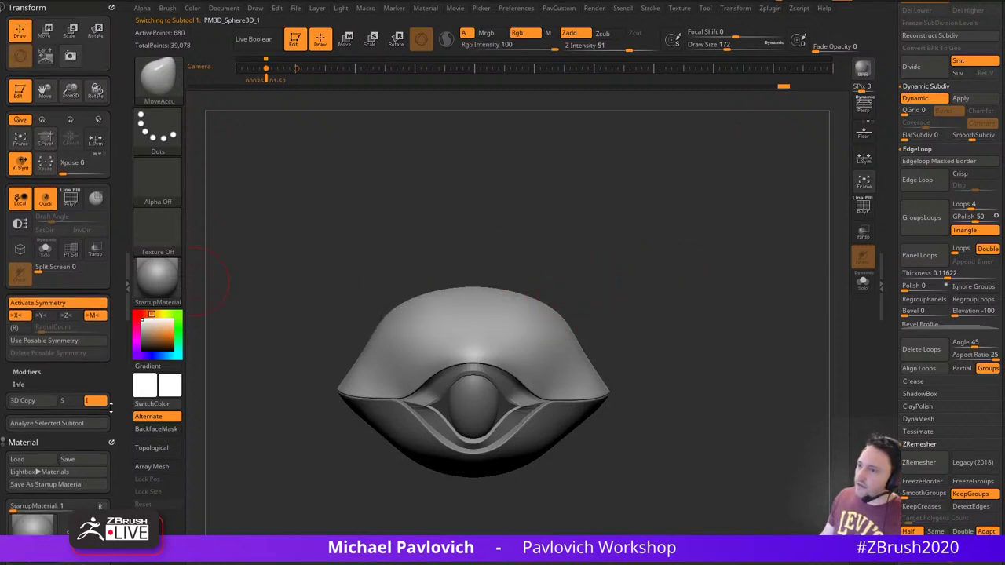
pyautogui.click(109, 6)
pyautogui.click(111, 6)
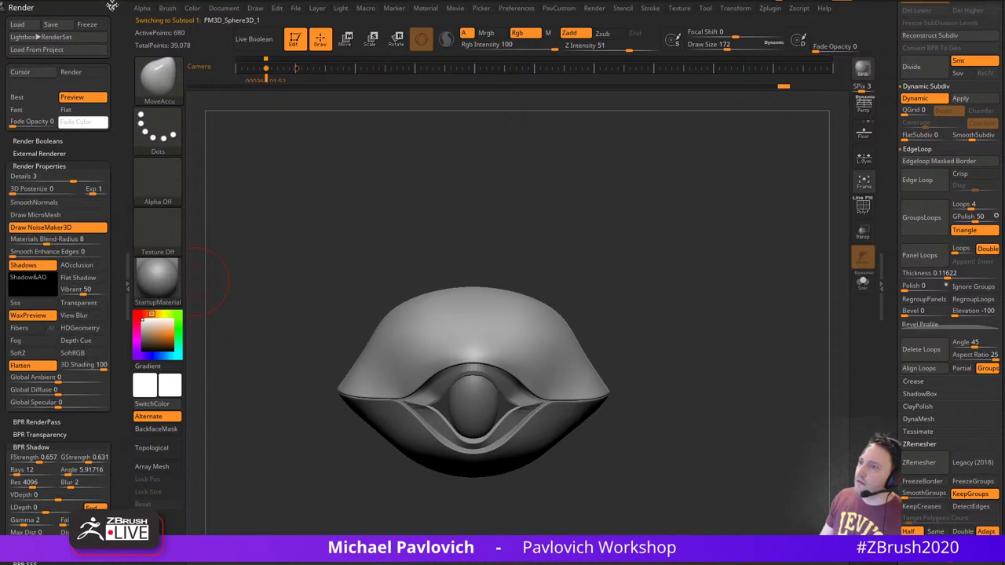
pyautogui.click(112, 7)
pyautogui.click(167, 9)
pyautogui.moveTo(164, 22); pyautogui.dragTo(59, 40)
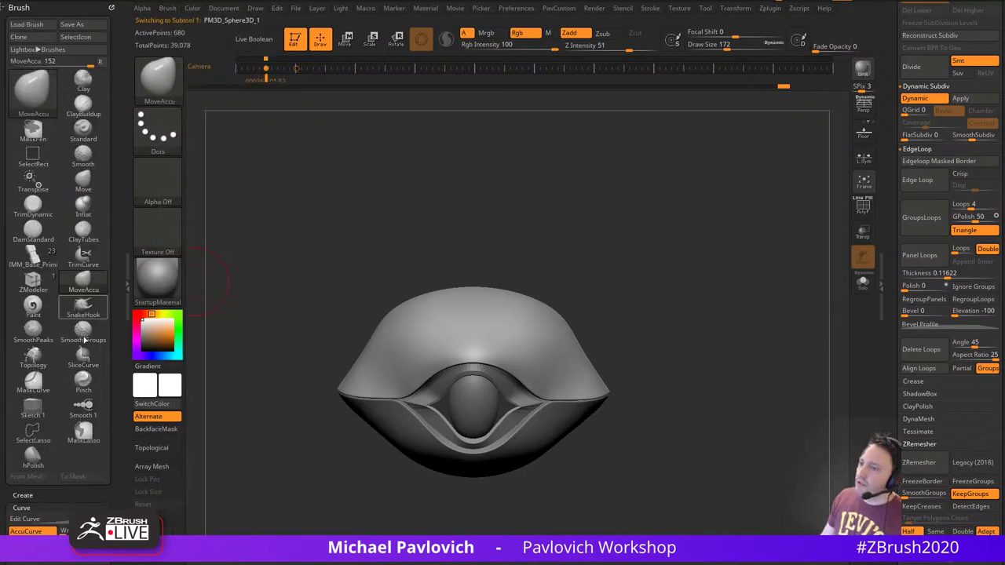
pyautogui.click(101, 62)
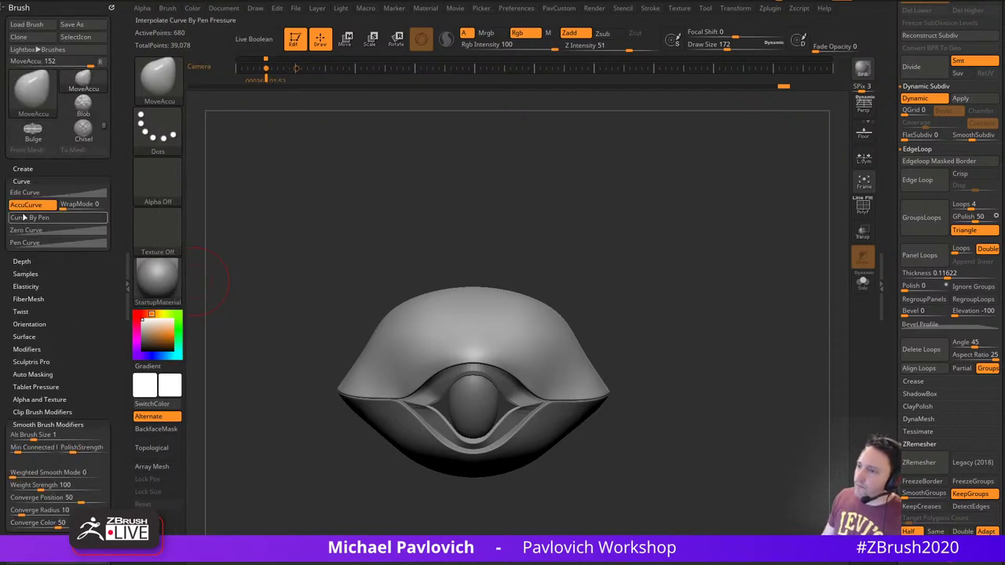
# Try pulling a bump out of the upper shell's side with MoveAccu at draw size 128
pyautogui.press('s')
pyautogui.moveTo(569, 340); pyautogui.dragTo(564, 341)
pyautogui.moveTo(583, 298); pyautogui.dragTo(670, 238)
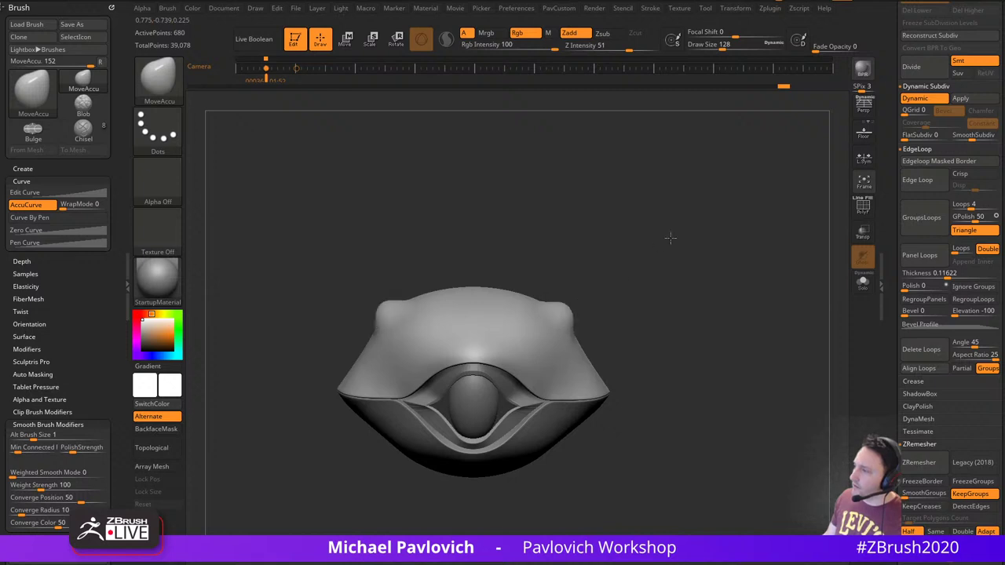
pyautogui.hotkey('ctrl', 'z')
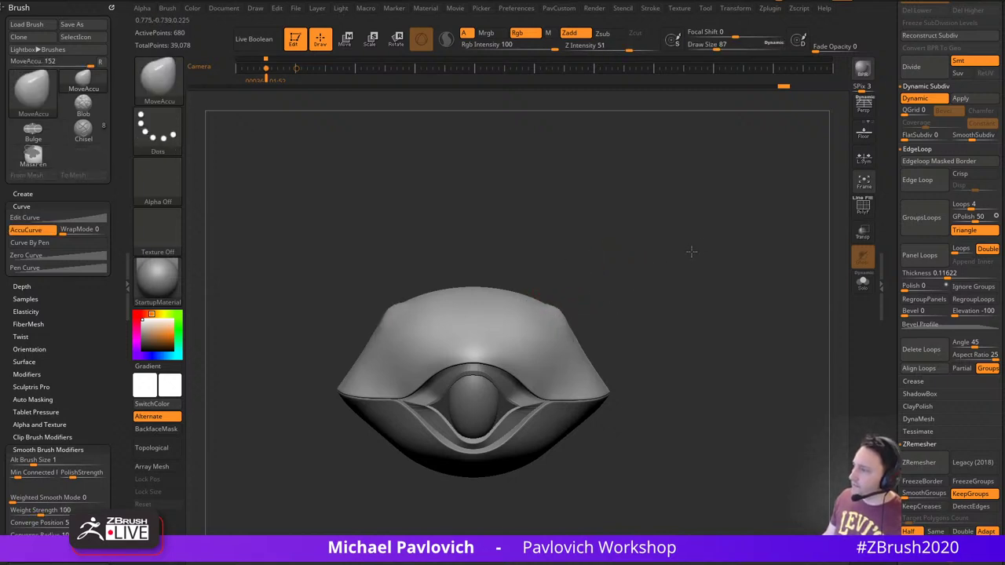
# Turn off the upper shell's Dynamic Subdivision and try pulling the inner head mesh sideways with MoveAccu at draw size 87
pyautogui.hotkey('shift', 'd')
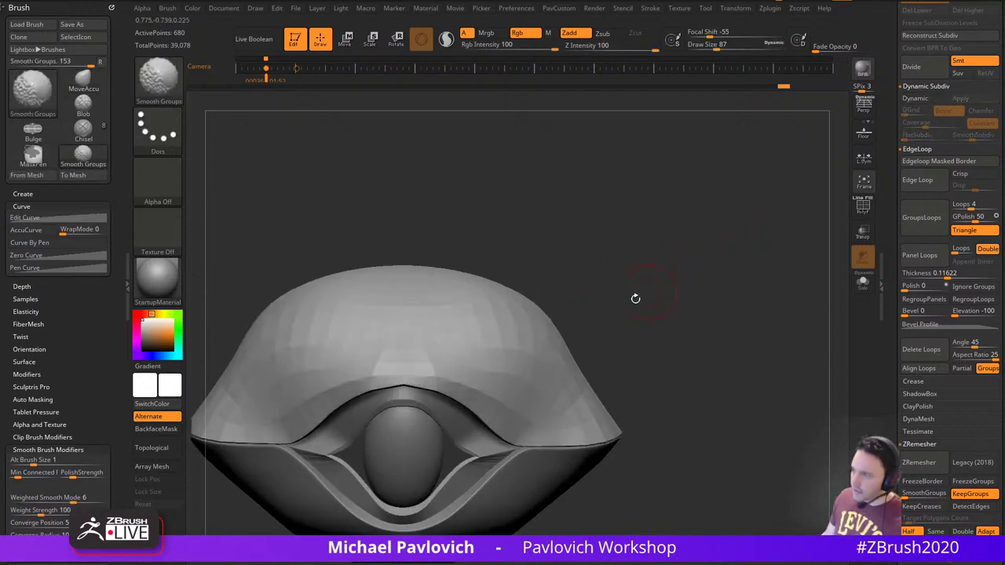
pyautogui.moveTo(652, 282); pyautogui.dragTo(531, 345)
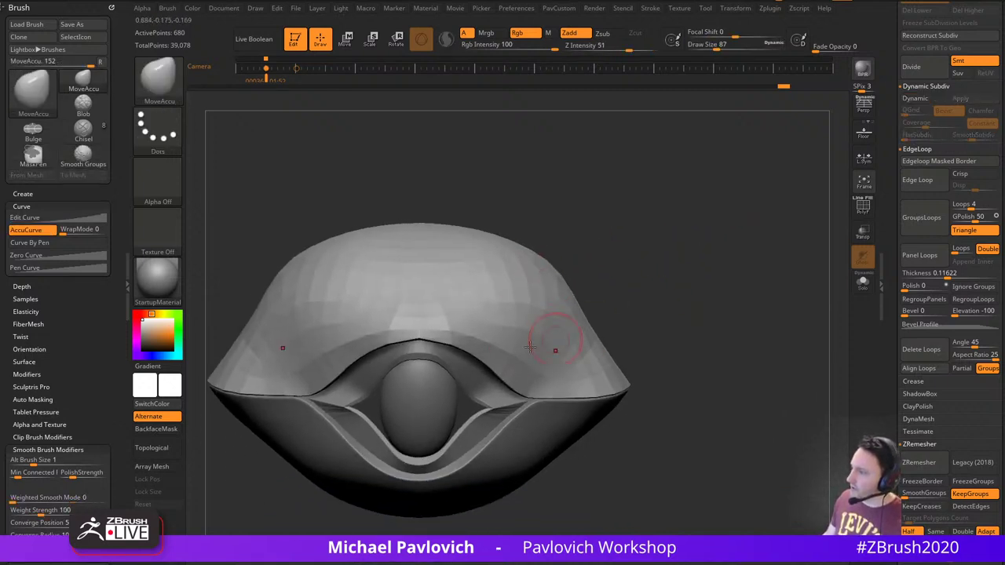
pyautogui.keyDown('alt'); pyautogui.click(474, 372); pyautogui.keyUp('alt')
pyautogui.moveTo(650, 292); pyautogui.dragTo(726, 303)
pyautogui.moveTo(424, 344); pyautogui.dragTo(492, 342)
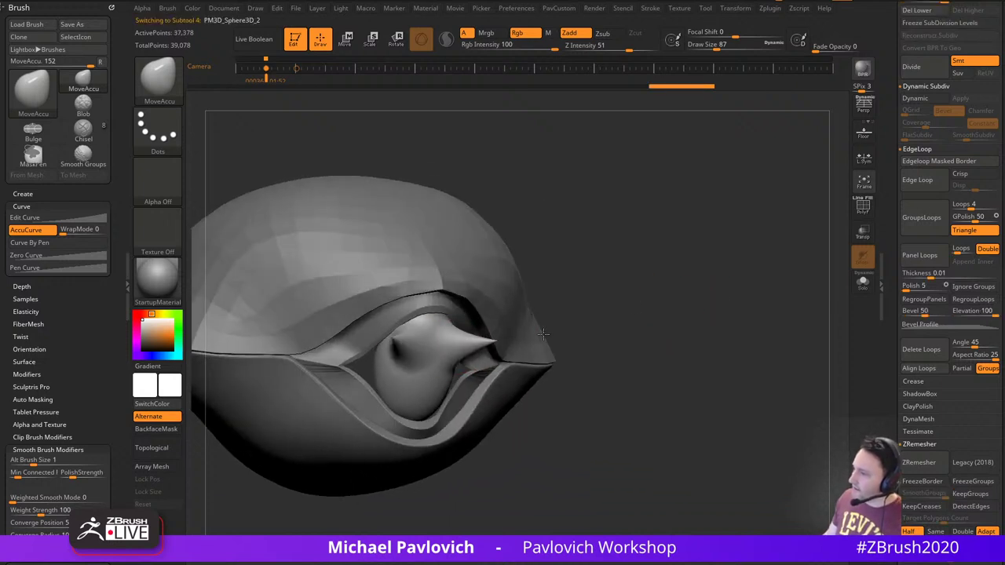
pyautogui.hotkey('ctrl', 'z')
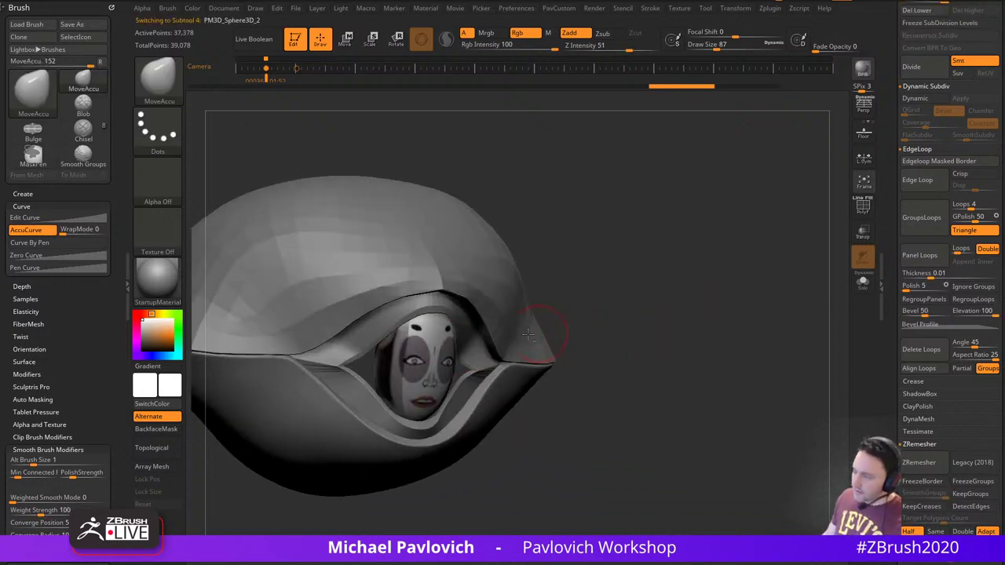
# Compare the Move and MoveAccu brushes with trial pulls on the inner head mesh, undoing each one
pyautogui.press('b')
pyautogui.press('m')
pyautogui.press('v')
pyautogui.moveTo(453, 346)
pyautogui.mouseDown()
pyautogui.moveTo(497, 344)
pyautogui.moveTo(455, 341)
pyautogui.moveTo(464, 338)
pyautogui.mouseUp()
pyautogui.hotkey('ctrl', 'z')
pyautogui.press('b')
pyautogui.press('m')
pyautogui.press('a')
pyautogui.keyDown('shift'); pyautogui.moveTo(602, 316); pyautogui.dragTo(712, 328); pyautogui.keyUp('shift')
pyautogui.hotkey('ctrl', 'z')
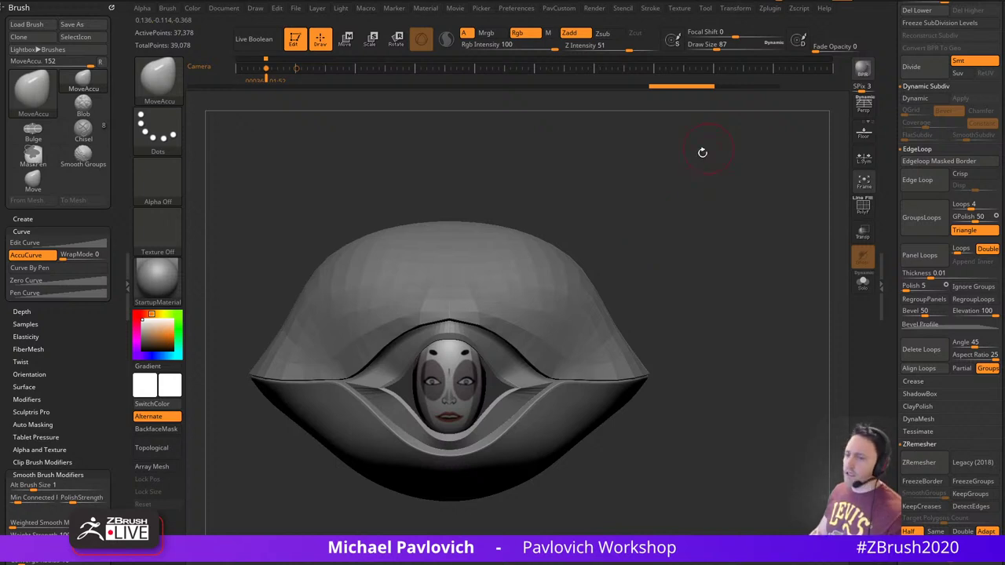
# Select the upper shell half with the Move brush, and turn off Dynamic Subdivision on the lower half
pyautogui.moveTo(737, 218); pyautogui.dragTo(726, 219)
pyautogui.press('s')
pyautogui.keyDown('alt'); pyautogui.click(559, 282); pyautogui.keyUp('alt')
pyautogui.moveTo(726, 266)
pyautogui.mouseDown()
pyautogui.moveTo(738, 221)
pyautogui.moveTo(516, 288)
pyautogui.moveTo(480, 287)
pyautogui.moveTo(481, 304)
pyautogui.mouseUp()
pyautogui.press('b')
pyautogui.press('m')
pyautogui.press('v')
pyautogui.press('s')
pyautogui.moveTo(617, 271)
pyautogui.mouseDown()
pyautogui.moveTo(642, 332)
pyautogui.moveTo(659, 346)
pyautogui.moveTo(648, 315)
pyautogui.moveTo(657, 351)
pyautogui.moveTo(548, 202)
pyautogui.mouseUp()
pyautogui.keyDown('alt'); pyautogui.click(606, 344); pyautogui.keyUp('alt')
pyautogui.hotkey('shift', 'd')
pyautogui.moveTo(668, 212)
pyautogui.keyDown('alt'); pyautogui.mouseDown()
pyautogui.moveTo(689, 261)
pyautogui.moveTo(731, 244)
pyautogui.moveTo(791, 283)
pyautogui.moveTo(777, 277)
pyautogui.moveTo(781, 253)
pyautogui.moveTo(733, 292)
pyautogui.moveTo(709, 289)
pyautogui.moveTo(800, 310)
pyautogui.moveTo(742, 309)
pyautogui.moveTo(743, 298)
pyautogui.moveTo(709, 286)
pyautogui.moveTo(667, 325)
pyautogui.moveTo(745, 267)
pyautogui.moveTo(747, 236)
pyautogui.moveTo(685, 333)
pyautogui.mouseUp(); pyautogui.keyUp('alt')
# Select the eye rim and isolate it with its PolyFrame shown
pyautogui.press('b')
pyautogui.press('s')
pyautogui.press('t')
pyautogui.keyDown('alt'); pyautogui.click(555, 314); pyautogui.keyUp('alt')
pyautogui.hotkey('shift', 'f')
pyautogui.click(862, 282)
# Insert multiple edge loops across the eye rim's front and back faces with ZModeler's Insert action
pyautogui.press('b')
pyautogui.press('z')
pyautogui.press('m')
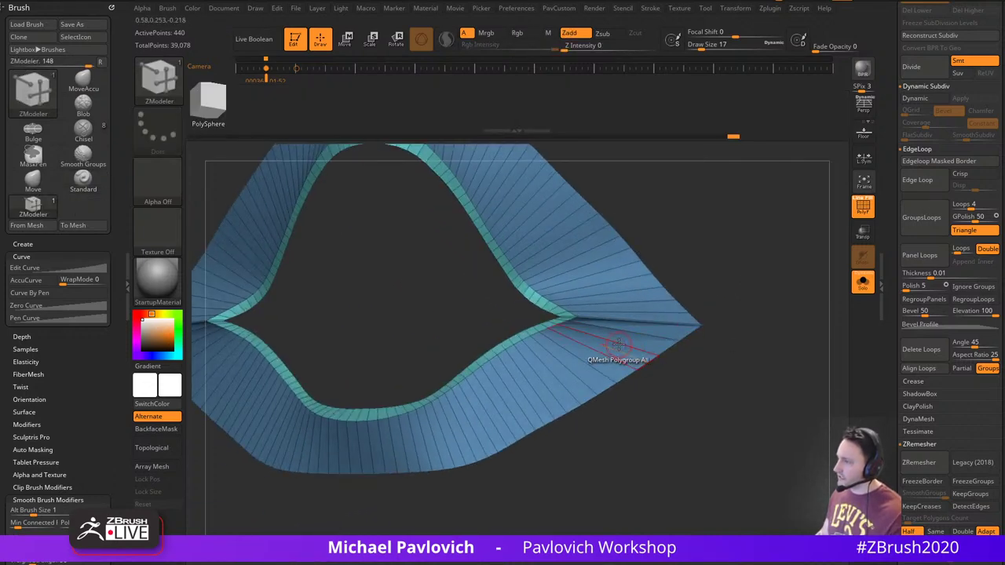
pyautogui.press('space')
pyautogui.click(598, 270)
pyautogui.click(554, 387)
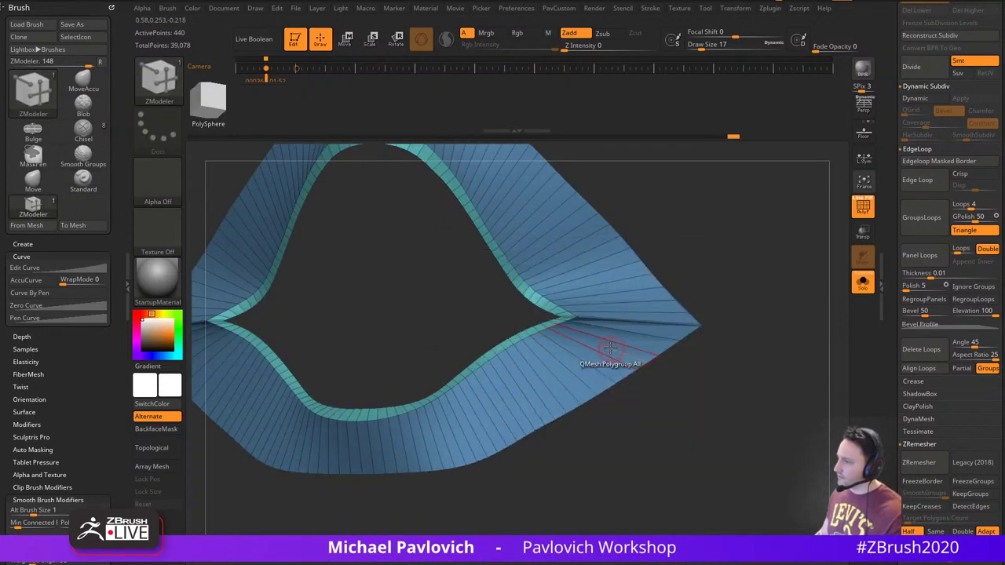
pyautogui.click(609, 339)
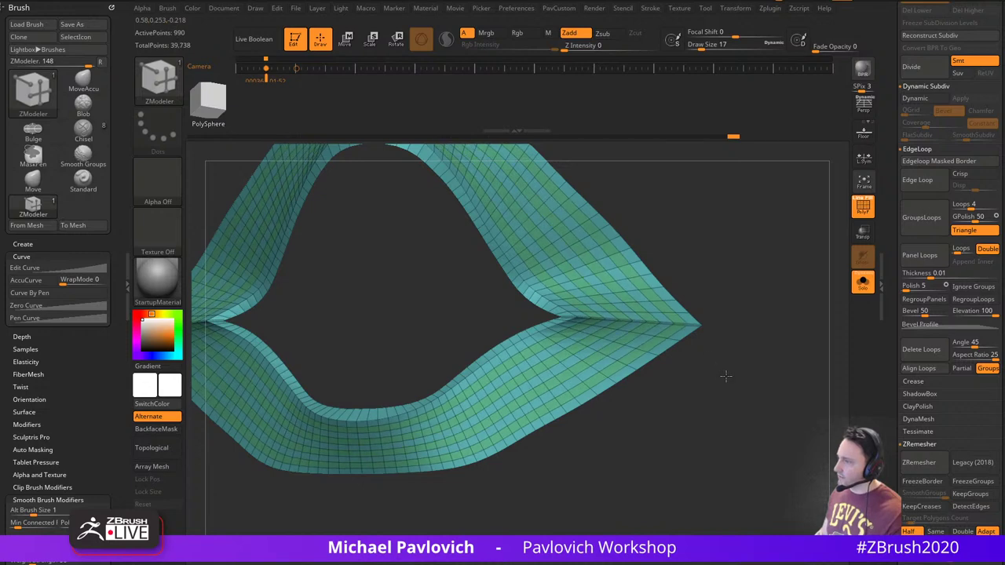
pyautogui.moveTo(726, 376); pyautogui.dragTo(640, 396)
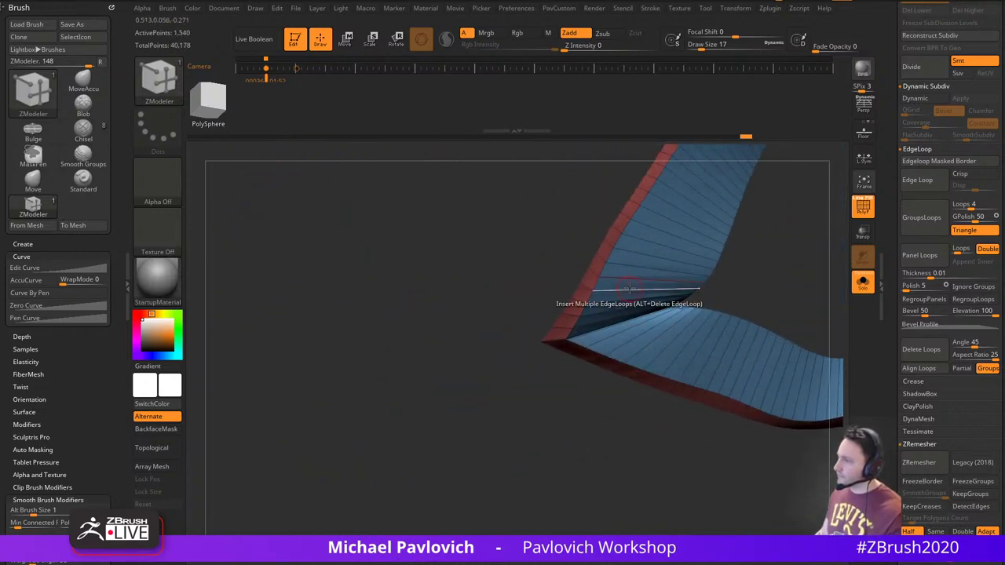
pyautogui.click(632, 278)
pyautogui.moveTo(514, 388); pyautogui.dragTo(626, 401)
# Combine the eye rim into one polygroup, run Auto Groups, and bring back the other subtools
pyautogui.keyDown('ctrl'); pyautogui.keyDown('shift'); pyautogui.click(637, 303); pyautogui.keyUp('shift'); pyautogui.keyUp('ctrl')
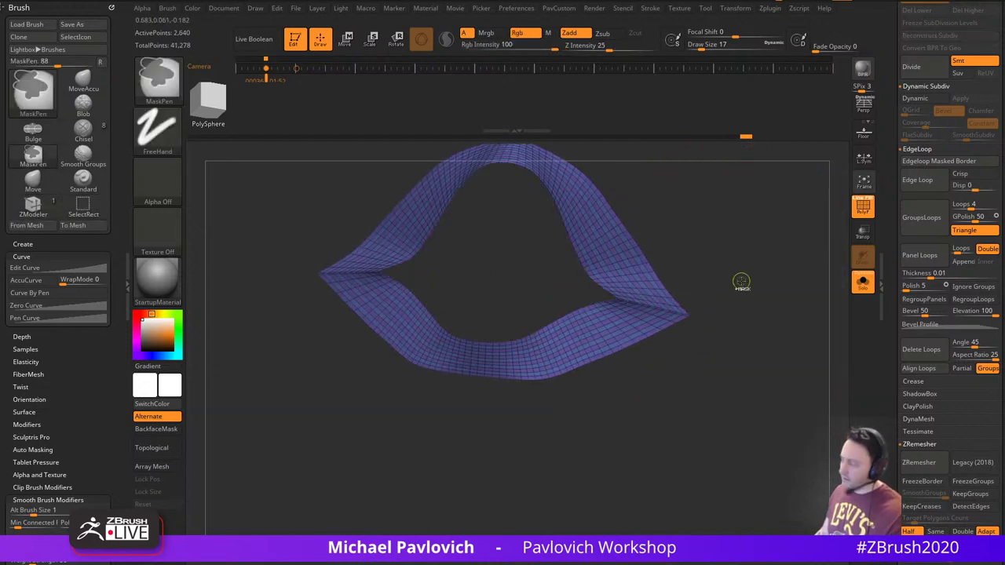
pyautogui.hotkey('ctrl', 'w')
pyautogui.moveTo(766, 285); pyautogui.dragTo(768, 350)
pyautogui.press('2')
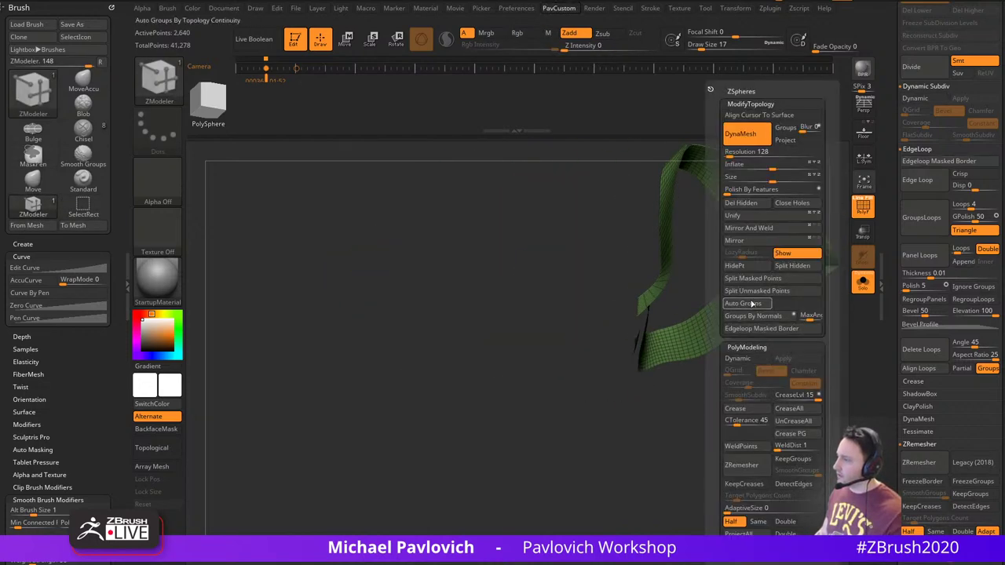
pyautogui.click(754, 303)
pyautogui.keyDown('ctrl'); pyautogui.keyDown('shift'); pyautogui.click(547, 415); pyautogui.keyUp('shift'); pyautogui.keyUp('ctrl')
pyautogui.moveTo(547, 415); pyautogui.dragTo(789, 286)
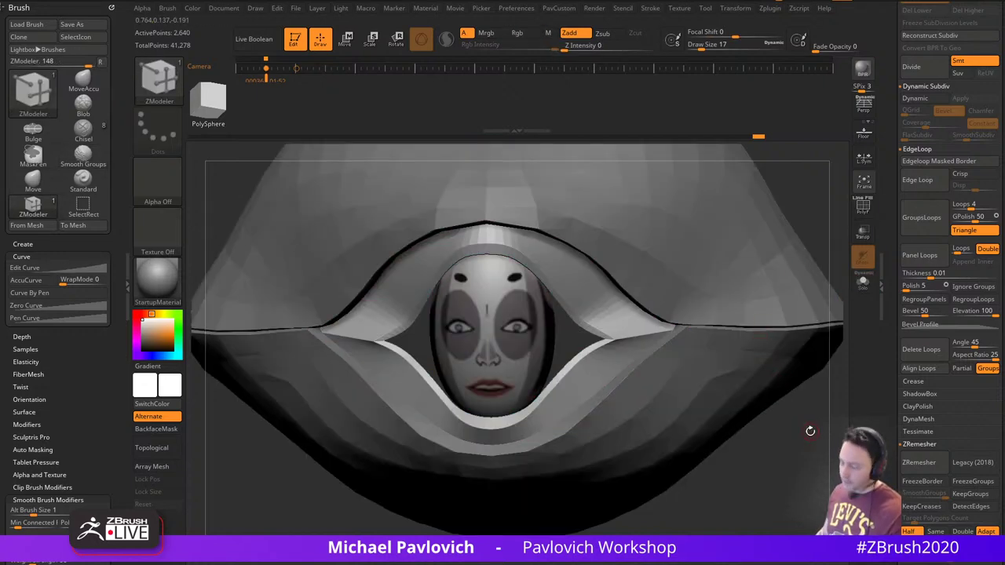
# Turn on Dynamic Subdivision for the eye rim and crease its polygroup borders at crease level 2
pyautogui.press('d')
pyautogui.press('2')
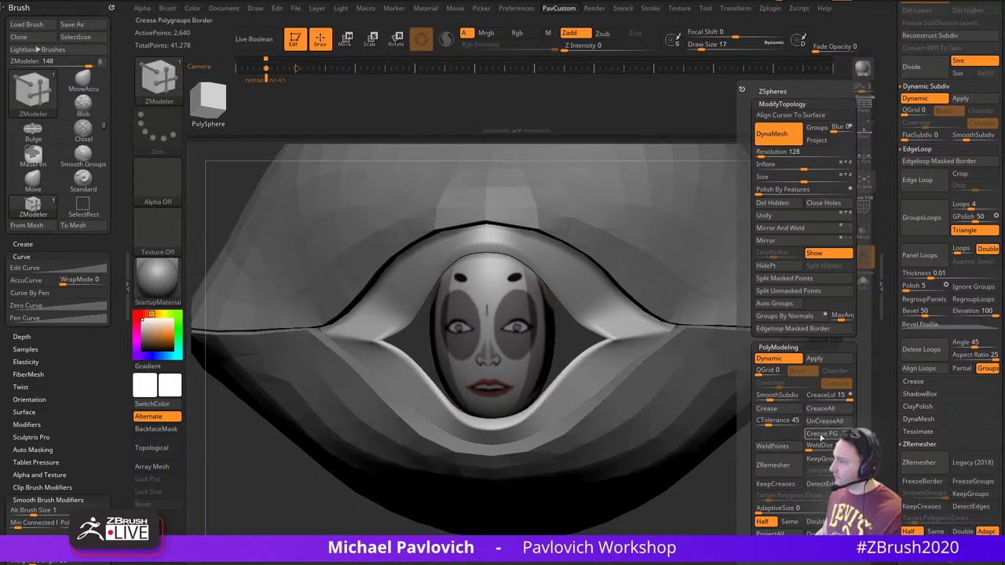
pyautogui.click(816, 432)
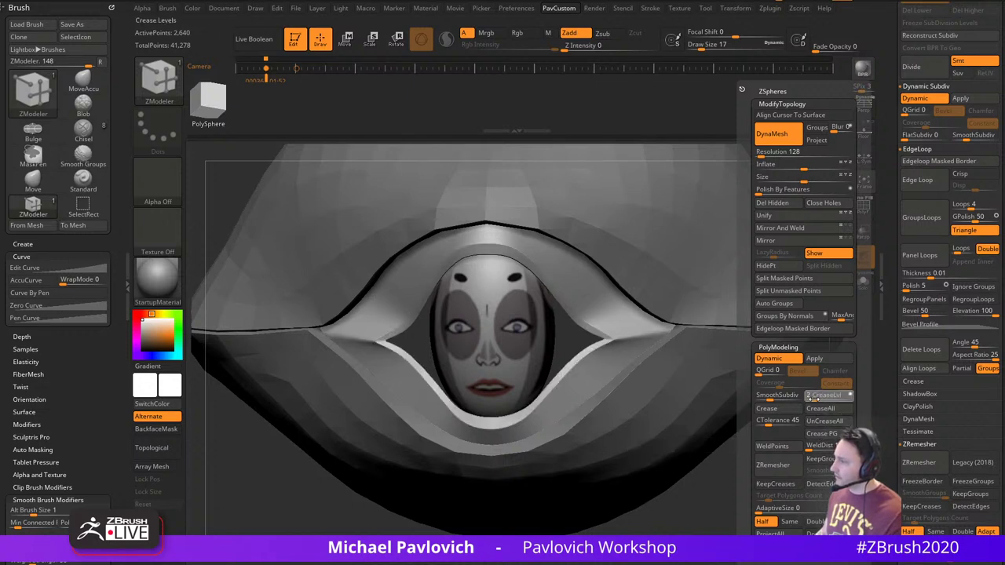
pyautogui.moveTo(718, 388)
pyautogui.keyDown('ctrl'); pyautogui.mouseDown(button='right')
pyautogui.moveTo(755, 434)
pyautogui.moveTo(796, 411)
pyautogui.moveTo(731, 427)
pyautogui.mouseUp(button='right'); pyautogui.keyUp('ctrl')
# Switch to the Standard brush with a draw size of 101
pyautogui.press('s')
pyautogui.click(795, 412)
pyautogui.press('b')
pyautogui.press('s')
pyautogui.press('t')
pyautogui.press('s')
pyautogui.click(739, 404)
# Turn Dynamic Subdivision back on for the upper and lower shell halves, and set the draw size to 62
pyautogui.keyDown('alt'); pyautogui.click(661, 311); pyautogui.keyUp('alt')
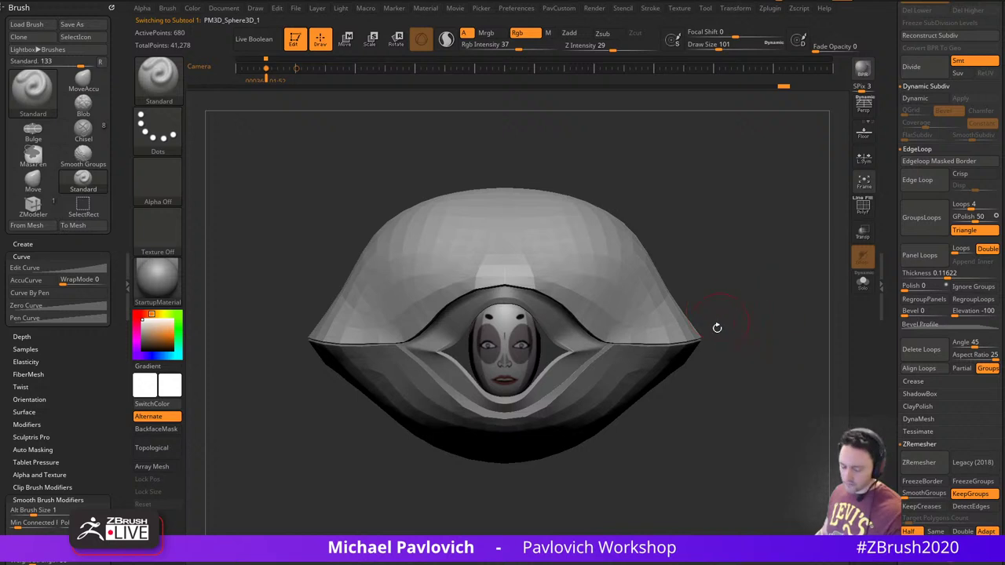
pyautogui.press('d')
pyautogui.keyDown('alt'); pyautogui.click(669, 367); pyautogui.keyUp('alt')
pyautogui.press('d')
pyautogui.moveTo(743, 362)
pyautogui.keyDown('alt'); pyautogui.mouseDown(button='right')
pyautogui.moveTo(763, 351)
pyautogui.moveTo(775, 368)
pyautogui.moveTo(785, 362)
pyautogui.mouseUp(button='right'); pyautogui.keyUp('alt')
pyautogui.press('s')
pyautogui.click(786, 362)
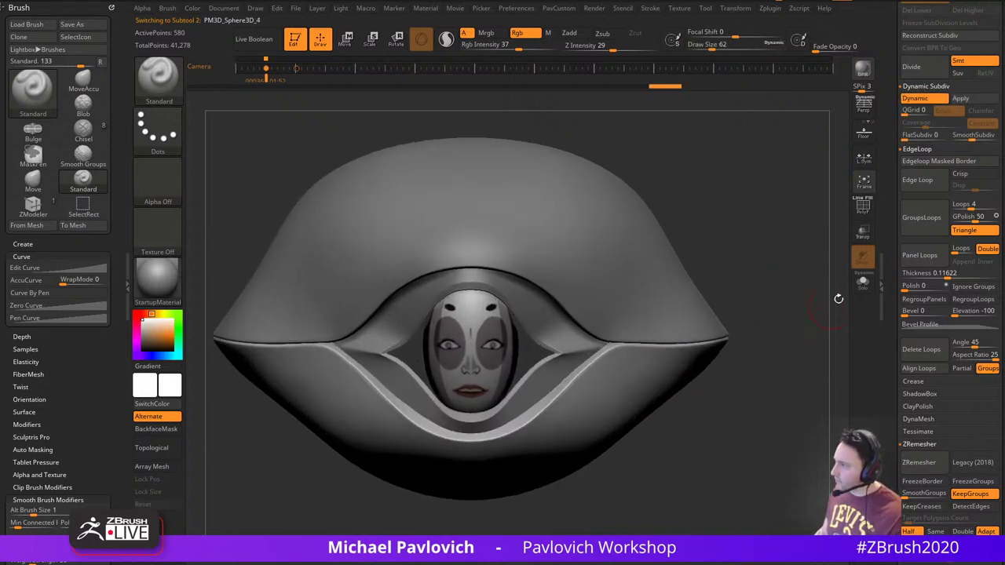
# Isolate the lower shell half with its PolyFrame shown and turn off its Dynamic Subdivision
pyautogui.click(862, 207)
pyautogui.click(862, 283)
pyautogui.hotkey('shift', 'd')
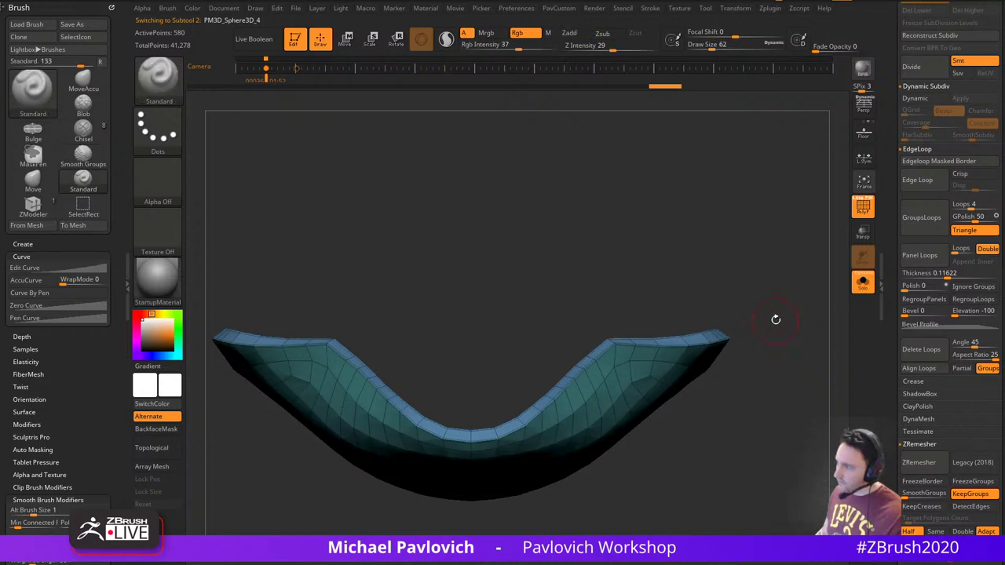
pyautogui.moveTo(775, 319); pyautogui.dragTo(763, 342, button='right')
# Set ZModeler's edge action to Crease with the single Edge target on the lower shell half
pyautogui.press('b')
pyautogui.press('z')
pyautogui.press('m')
pyautogui.press('space')
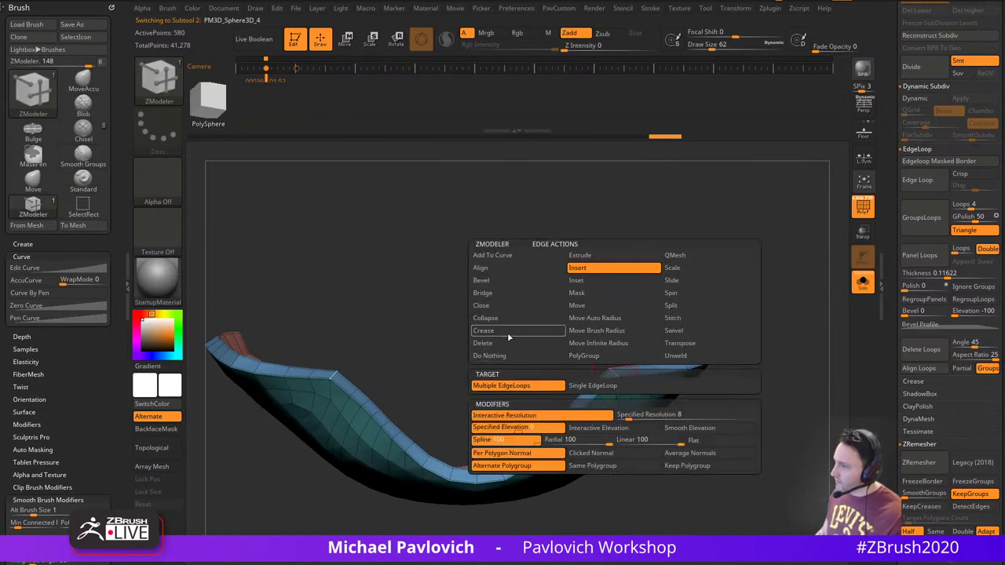
pyautogui.click(508, 335)
pyautogui.press('space')
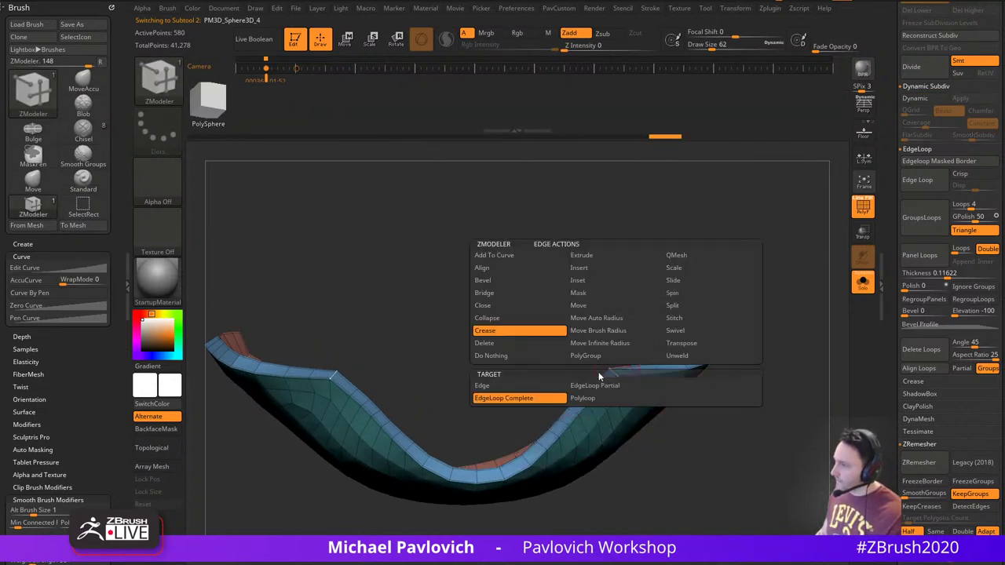
pyautogui.click(541, 386)
# Isolate the upper shell half and turn off its Dynamic Subdivision to expose its base mesh
pyautogui.click(864, 289)
pyautogui.moveTo(801, 314); pyautogui.dragTo(793, 294, button='right')
pyautogui.keyDown('alt'); pyautogui.click(651, 303); pyautogui.keyUp('alt')
pyautogui.click(863, 285)
pyautogui.hotkey('shift', 'd')
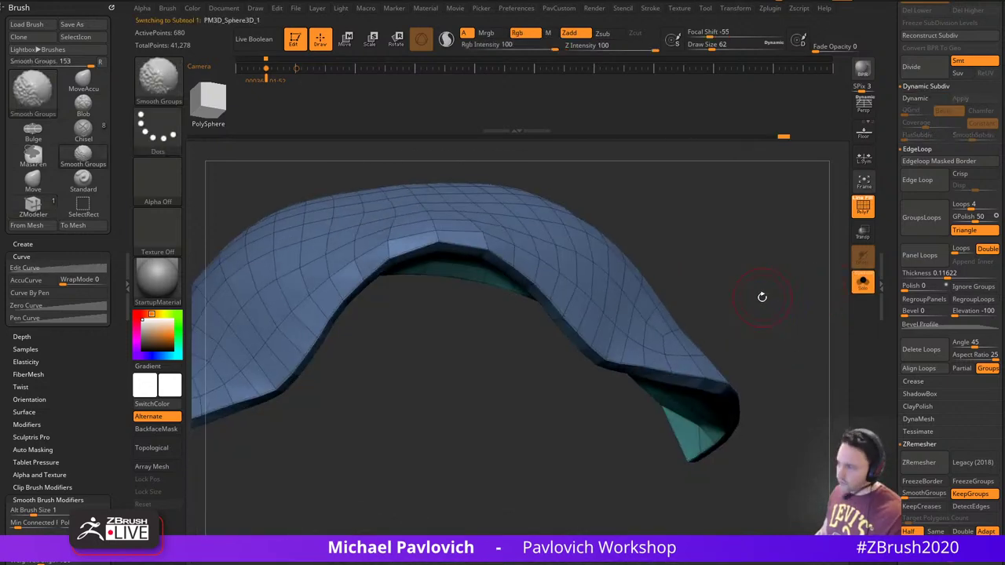
# Turn Dynamic Subdivision back on for the upper shell half, show all subtools again and switch to the MoveAccu brush
pyautogui.moveTo(762, 294); pyautogui.dragTo(589, 354)
pyautogui.press('f')
pyautogui.moveTo(733, 270)
pyautogui.keyDown('shift'); pyautogui.mouseDown()
pyautogui.moveTo(739, 331)
pyautogui.moveTo(756, 303)
pyautogui.moveTo(767, 306)
pyautogui.moveTo(711, 294)
pyautogui.mouseUp(); pyautogui.keyUp('shift')
pyautogui.press('d')
pyautogui.click(863, 288)
pyautogui.press('1')
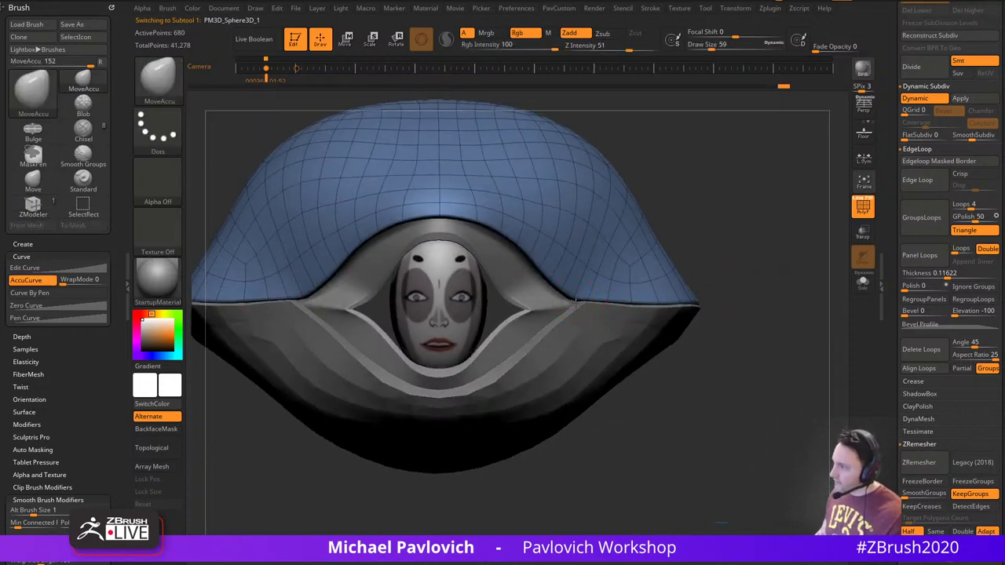
# Set the MoveAccu draw size to 74 at the seam between the shells and make the upper shell half active
pyautogui.keyDown('alt'); pyautogui.click(592, 309); pyautogui.keyUp('alt')
pyautogui.moveTo(692, 330); pyautogui.dragTo(613, 317)
pyautogui.press('s')
pyautogui.click(599, 320)
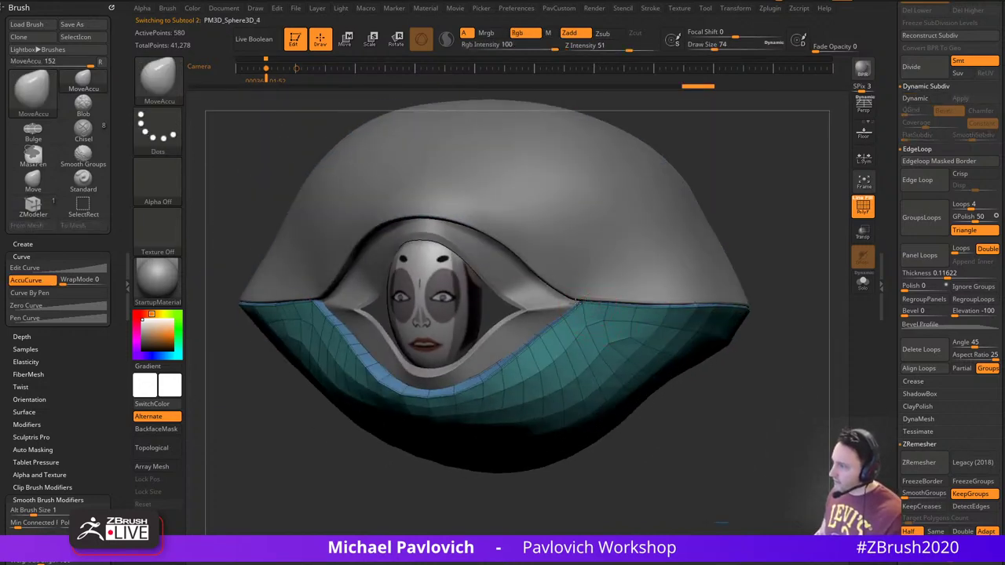
pyautogui.keyDown('alt'); pyautogui.click(576, 292); pyautogui.keyUp('alt')
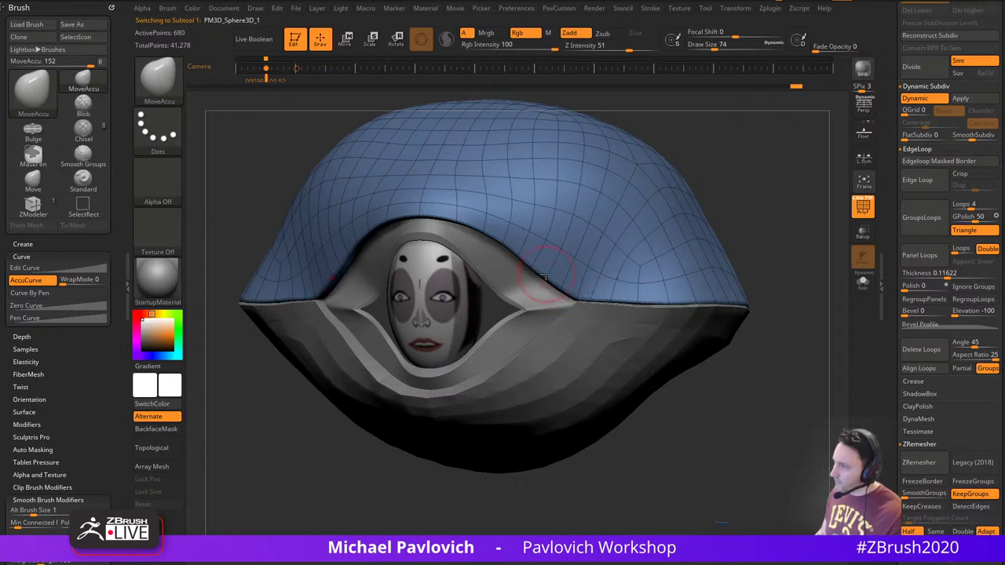
# Reduce the MoveAccu draw size to 41 and select the eye rim around the face
pyautogui.moveTo(780, 310)
pyautogui.keyDown('shift'); pyautogui.mouseDown()
pyautogui.moveTo(779, 327)
pyautogui.moveTo(766, 313)
pyautogui.mouseUp(); pyautogui.keyUp('shift')
pyautogui.press('s')
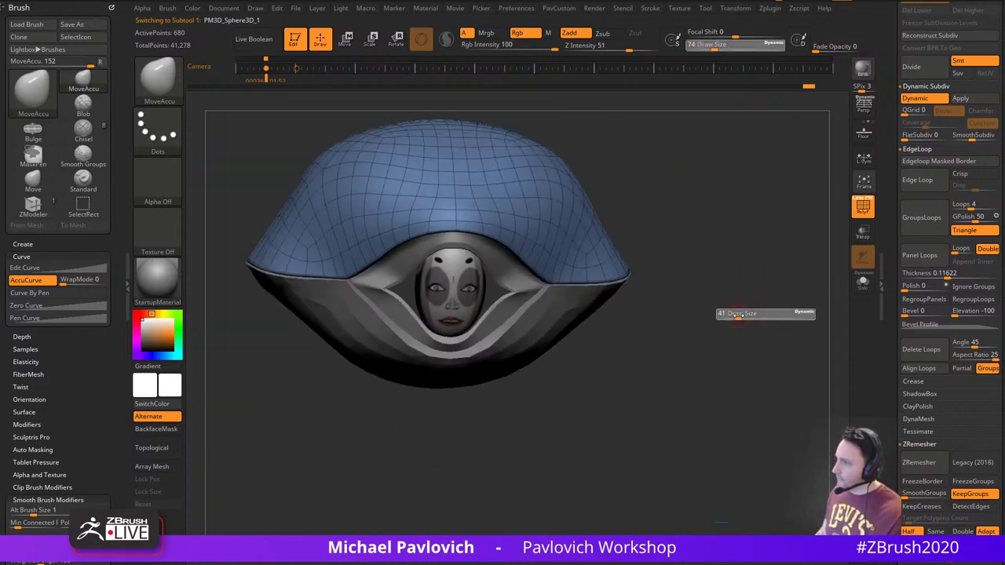
pyautogui.click(734, 313)
pyautogui.keyDown('alt'); pyautogui.click(529, 284); pyautogui.keyUp('alt')
pyautogui.keyDown('alt'); pyautogui.moveTo(684, 287); pyautogui.dragTo(726, 283); pyautogui.keyUp('alt')
pyautogui.keyDown('ctrl'); pyautogui.moveTo(726, 282); pyautogui.dragTo(724, 305, button='right'); pyautogui.keyUp('ctrl')
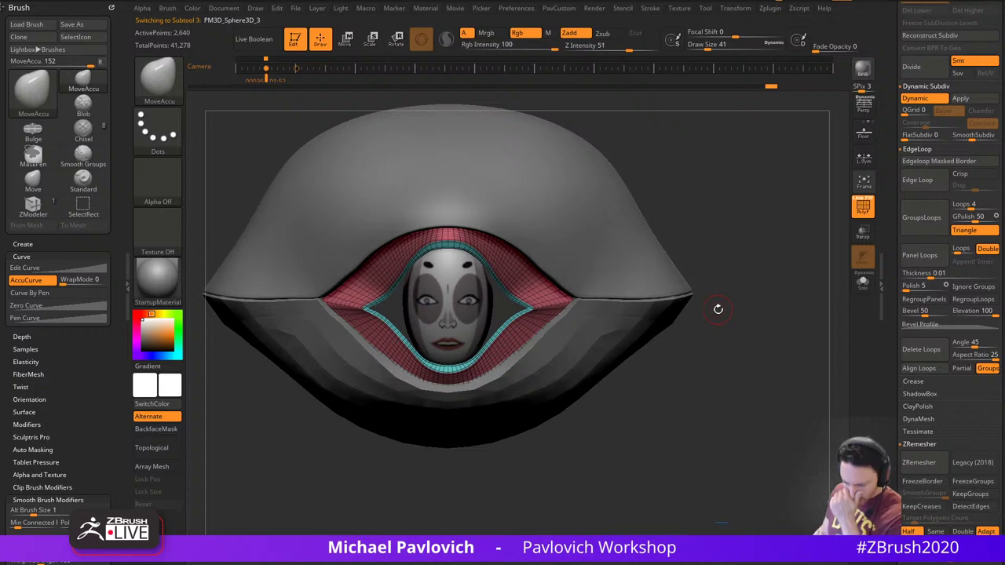
# Switch to the Standard brush, select the white face subtool and turn off PolyFrame
pyautogui.moveTo(716, 281)
pyautogui.keyDown('alt'); pyautogui.mouseDown()
pyautogui.moveTo(737, 312)
pyautogui.moveTo(767, 313)
pyautogui.moveTo(798, 270)
pyautogui.mouseUp(); pyautogui.keyUp('alt')
pyautogui.press('s')
pyautogui.press('b')
pyautogui.press('s')
pyautogui.press('t')
pyautogui.click(484, 356)
pyautogui.keyDown('alt'); pyautogui.click(484, 355); pyautogui.keyUp('alt')
pyautogui.click(864, 210)
pyautogui.keyDown('ctrl'); pyautogui.moveTo(797, 270); pyautogui.dragTo(808, 290, button='right'); pyautogui.keyUp('ctrl')
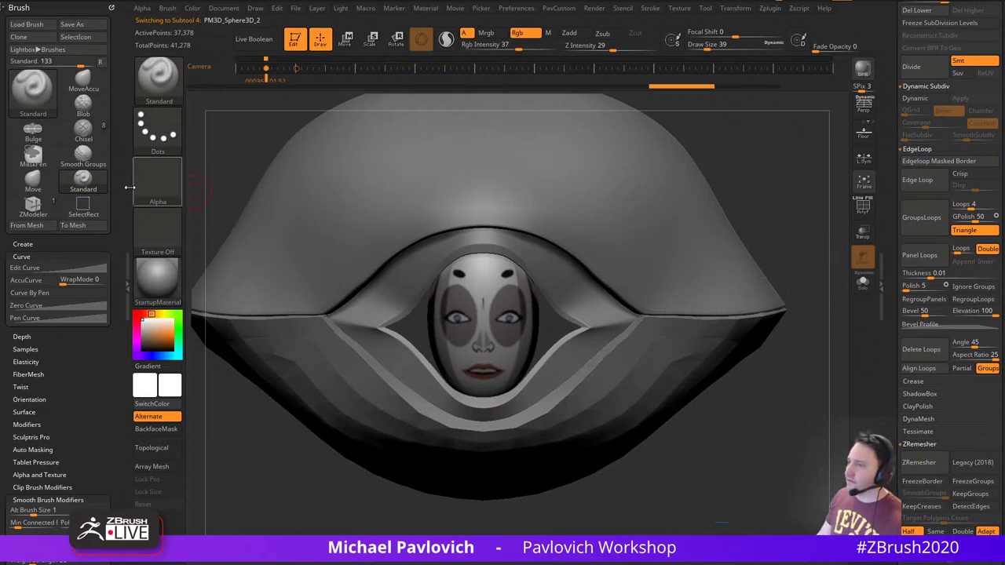
# Dock the Render palette in the left tray and set Fade Opacity to 60 to dim the face's paint
pyautogui.moveTo(886, 233); pyautogui.dragTo(888, 350)
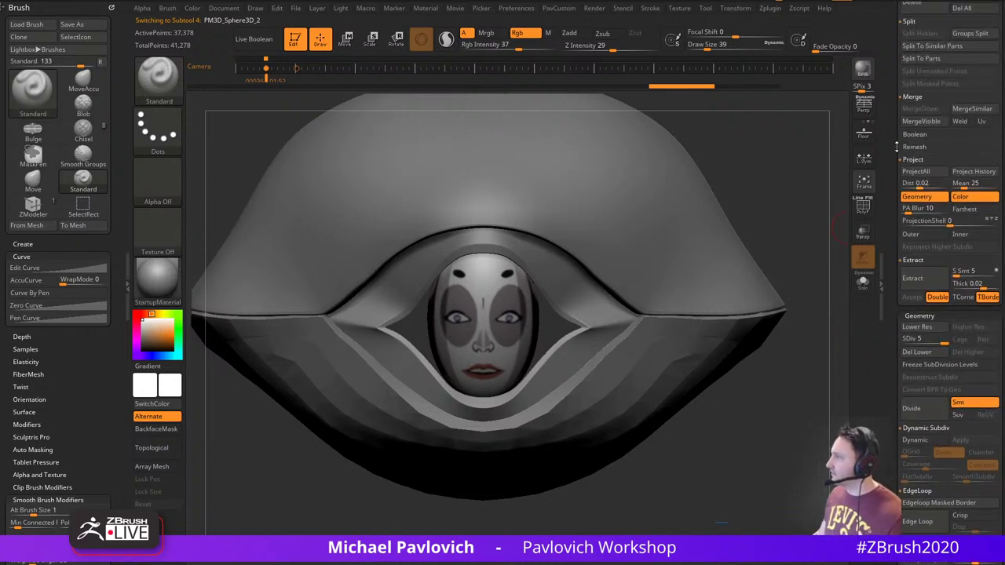
pyautogui.scroll(8, 896, 147)
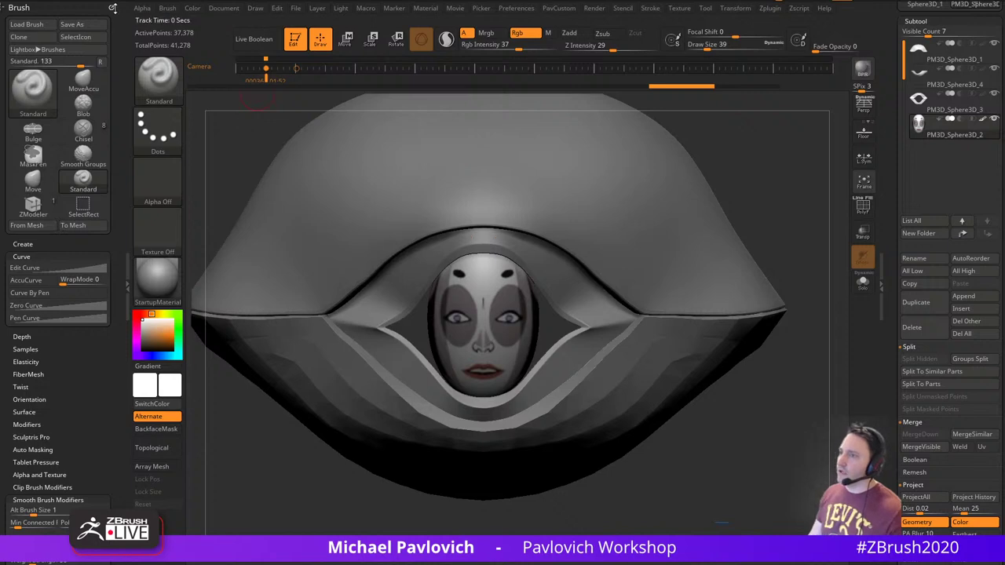
pyautogui.click(112, 7)
pyautogui.click(594, 8)
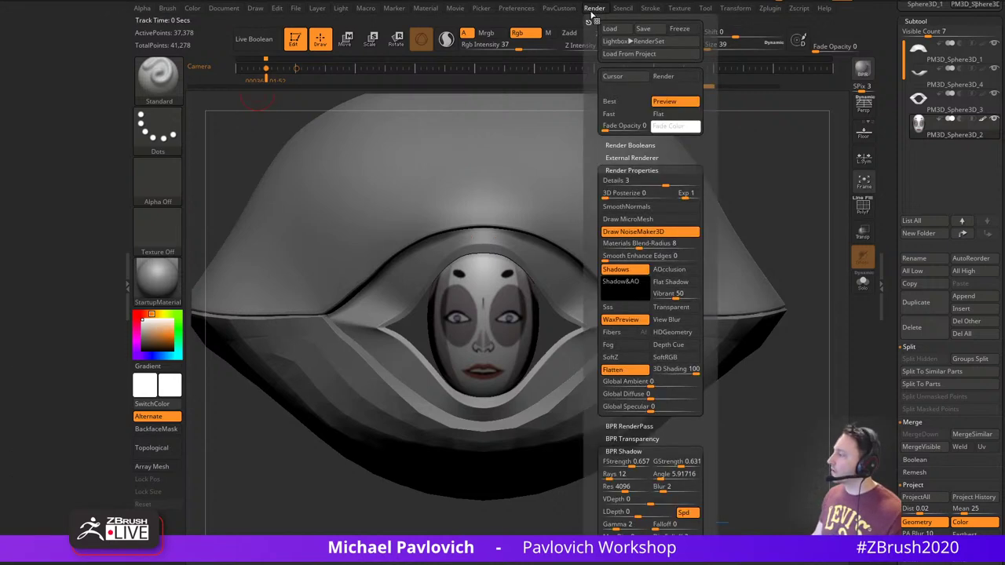
pyautogui.click(588, 24)
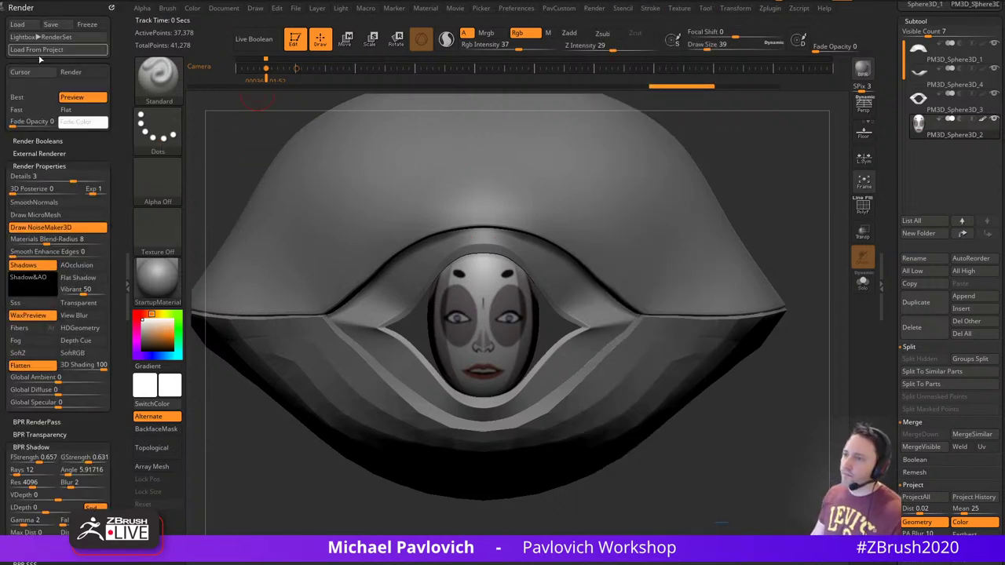
pyautogui.moveTo(17, 123); pyautogui.dragTo(40, 124)
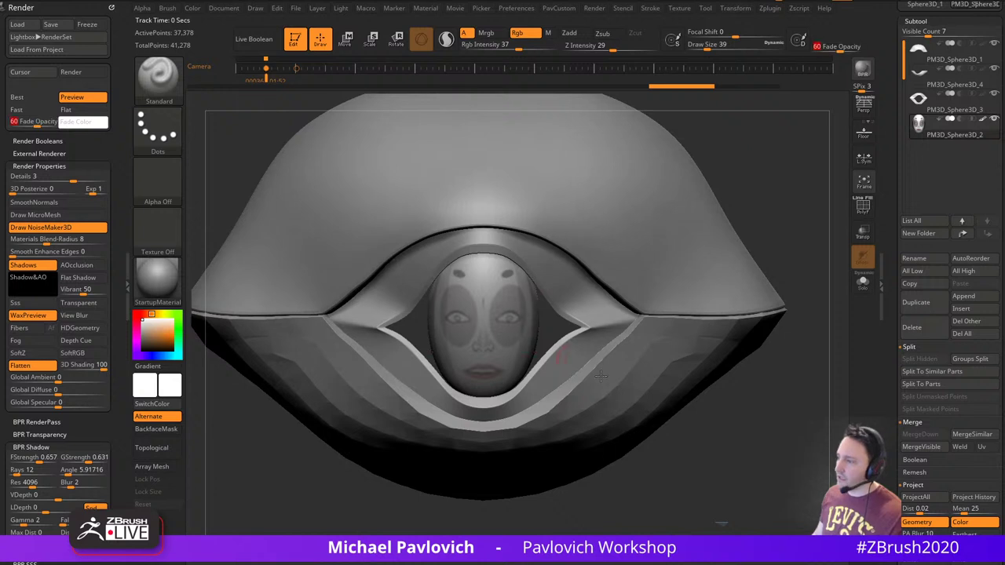
# Switch to the Clay brush, set the draw size to 25 and mask off the nose area on the face
pyautogui.moveTo(732, 446)
pyautogui.keyDown('alt'); pyautogui.mouseDown()
pyautogui.moveTo(750, 418)
pyautogui.moveTo(778, 409)
pyautogui.mouseUp(); pyautogui.keyUp('alt')
pyautogui.press('b')
pyautogui.press('c')
pyautogui.press('l')
pyautogui.press('s')
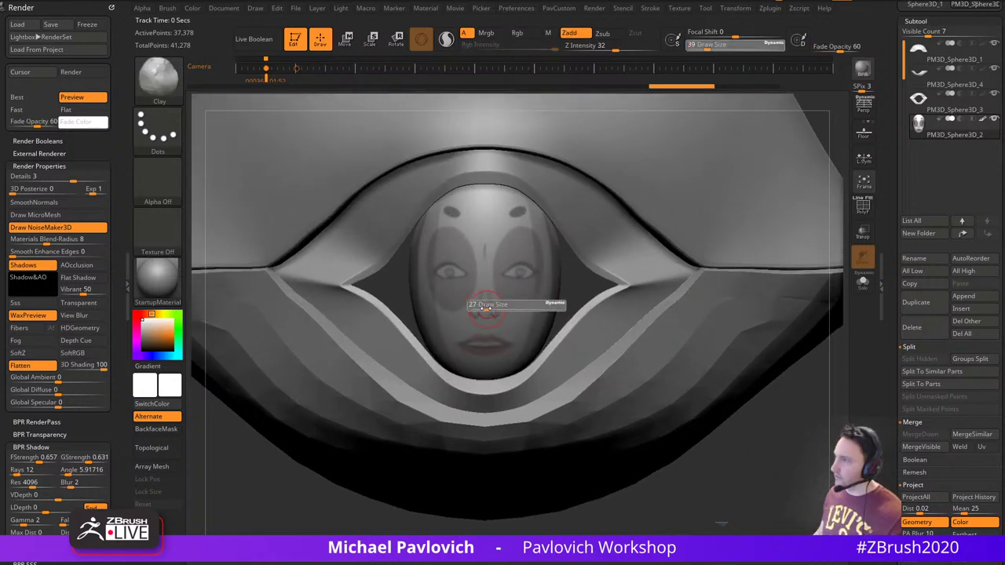
pyautogui.click(486, 307)
pyautogui.press('ctrl')
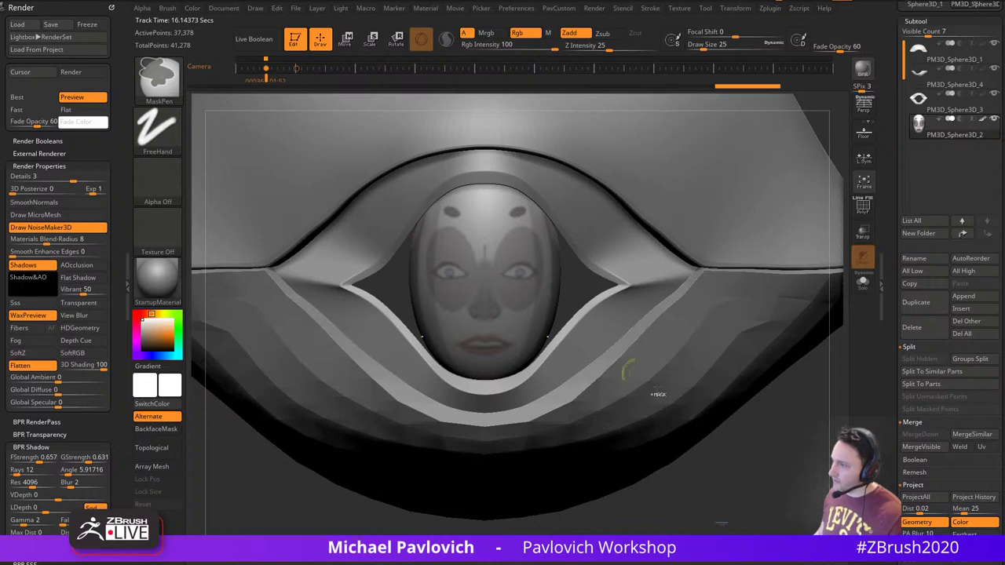
# Place the transform gizmo on the nose, straighten its orientation in side view and pull the nose area out from the face
pyautogui.moveTo(683, 471); pyautogui.dragTo(804, 463)
pyautogui.press('w')
pyautogui.moveTo(540, 302); pyautogui.dragTo(581, 298)
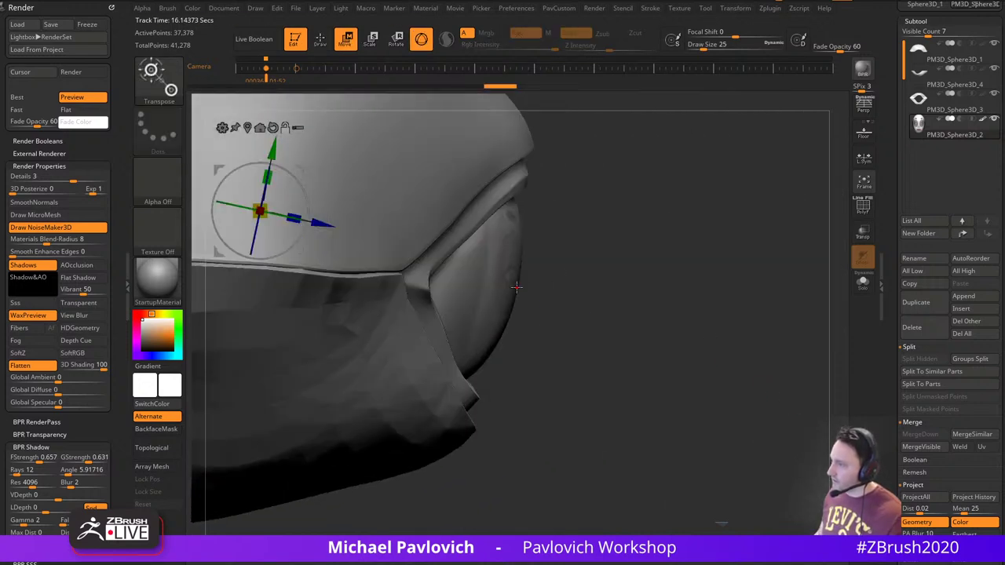
pyautogui.click(515, 287)
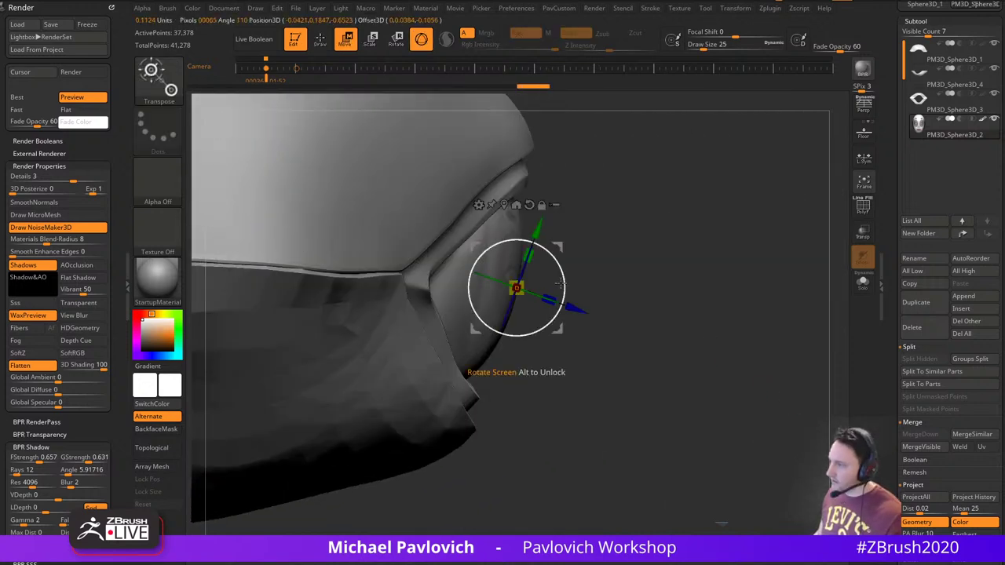
pyautogui.moveTo(561, 283); pyautogui.dragTo(561, 248)
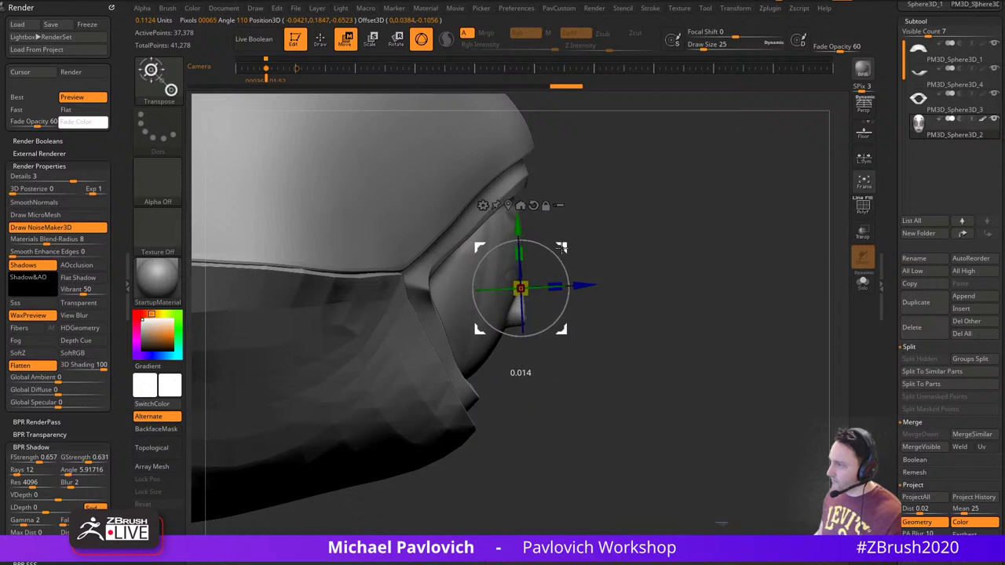
# Return to Draw mode, set the draw size to 44 and soften the raised nose, viewing the face from the front
pyautogui.press('q')
pyautogui.press('s')
pyautogui.moveTo(550, 310); pyautogui.dragTo(539, 307)
pyautogui.press('s')
pyautogui.click(518, 295)
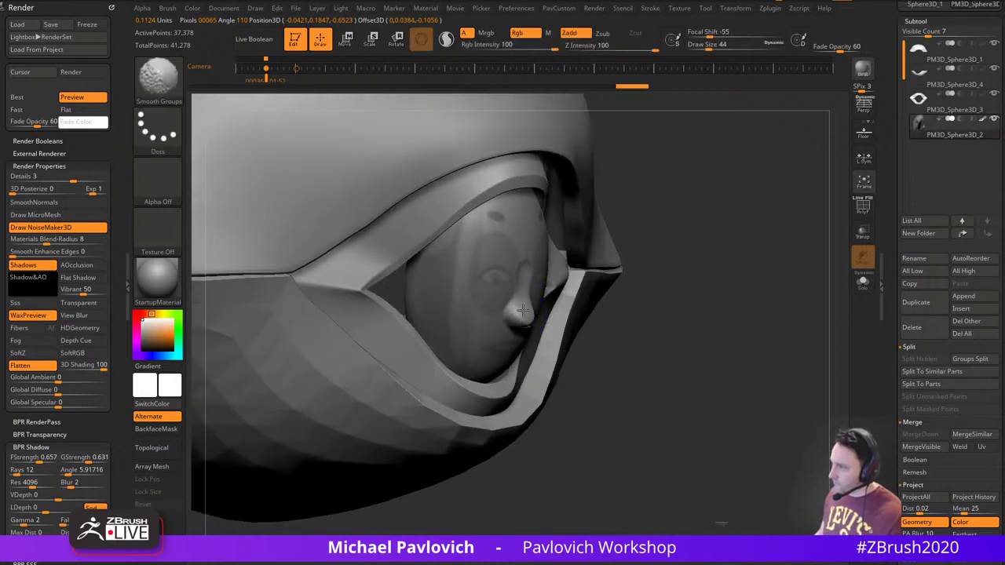
pyautogui.keyDown('shift'); pyautogui.moveTo(708, 222); pyautogui.dragTo(697, 214); pyautogui.keyUp('shift')
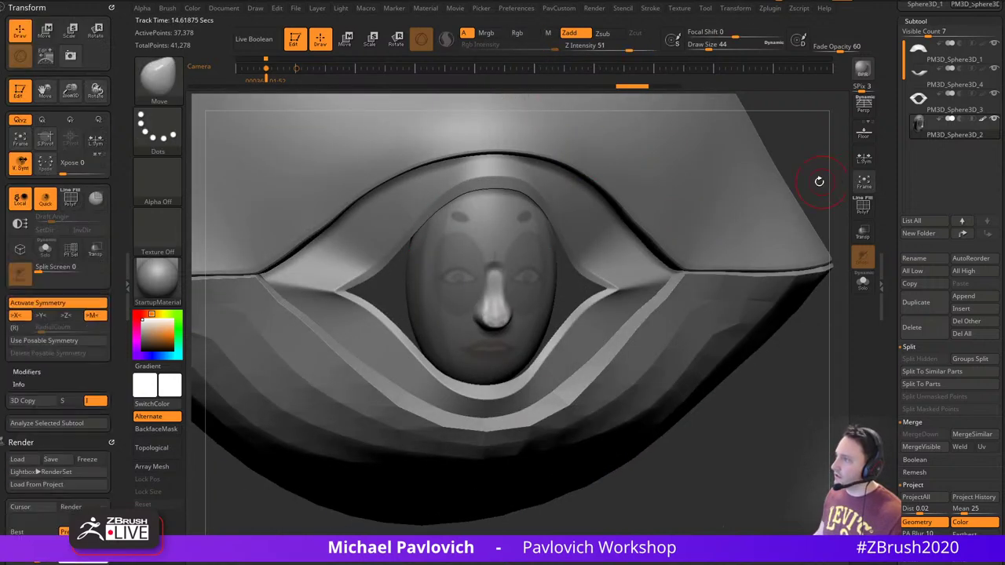
# Smooth a spot on the nose bridge, and set the smoothing brush to Smooth
pyautogui.keyDown('alt'); pyautogui.moveTo(791, 154); pyautogui.dragTo(746, 159); pyautogui.keyUp('alt')
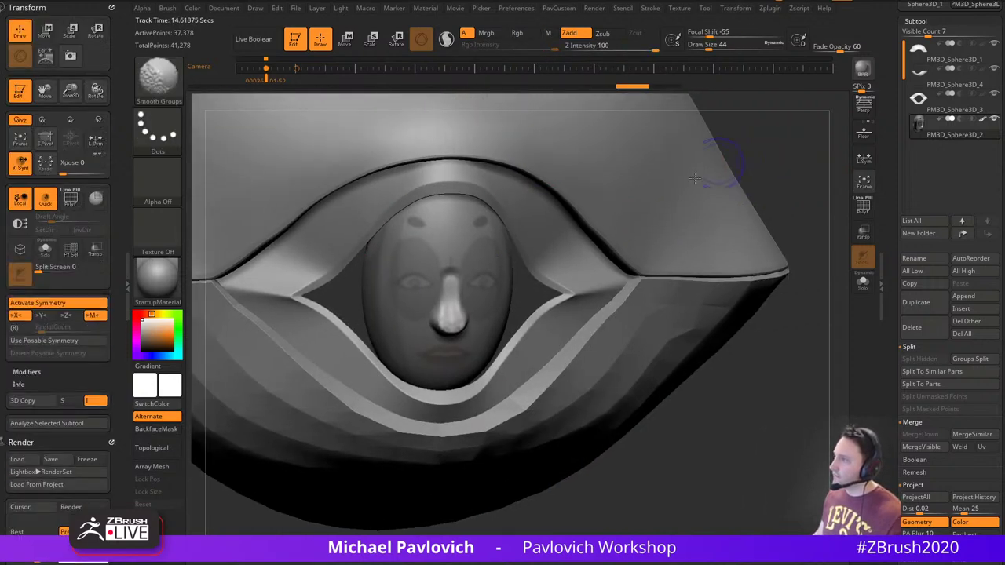
pyautogui.moveTo(459, 289)
pyautogui.keyDown('shift'); pyautogui.mouseDown()
pyautogui.moveTo(455, 305)
pyautogui.moveTo(459, 295)
pyautogui.mouseUp(); pyautogui.keyUp('shift')
pyautogui.click(167, 93)
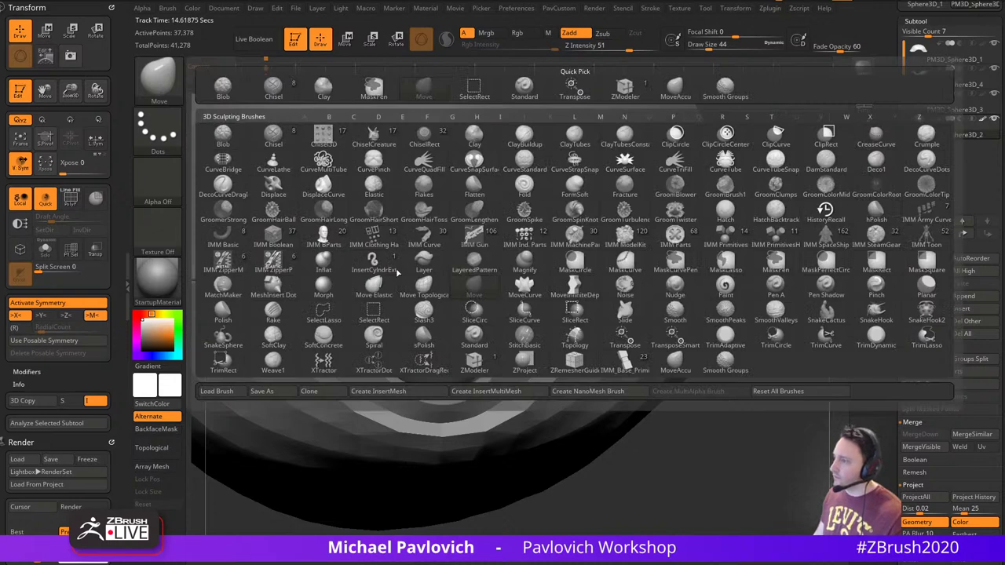
pyautogui.keyDown('shift'); pyautogui.click(160, 84); pyautogui.keyUp('shift')
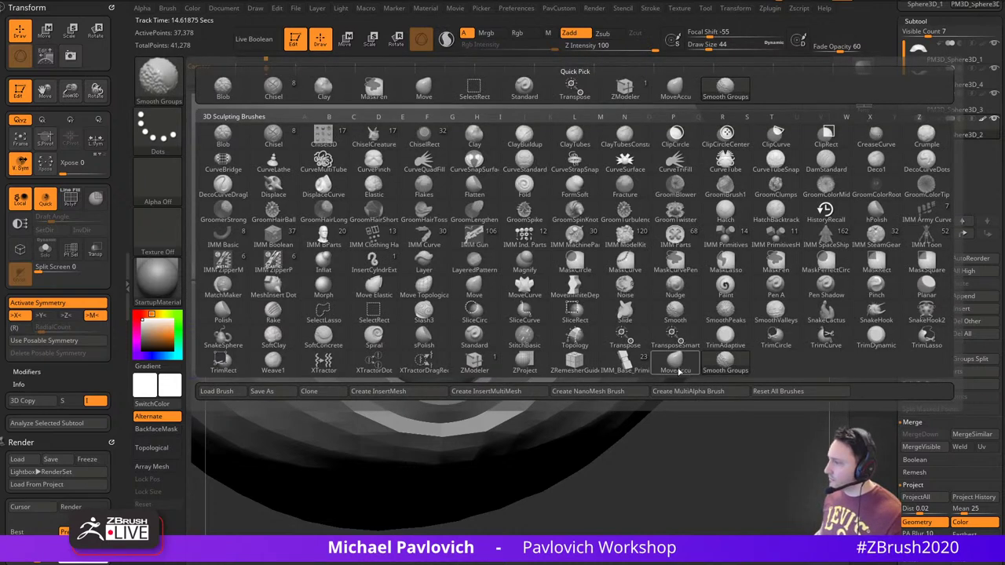
pyautogui.click(675, 312)
# Soften the nose bridge with the Smooth brush and shift the nose tip with the Move brush at draw size 35
pyautogui.moveTo(783, 155); pyautogui.dragTo(821, 156)
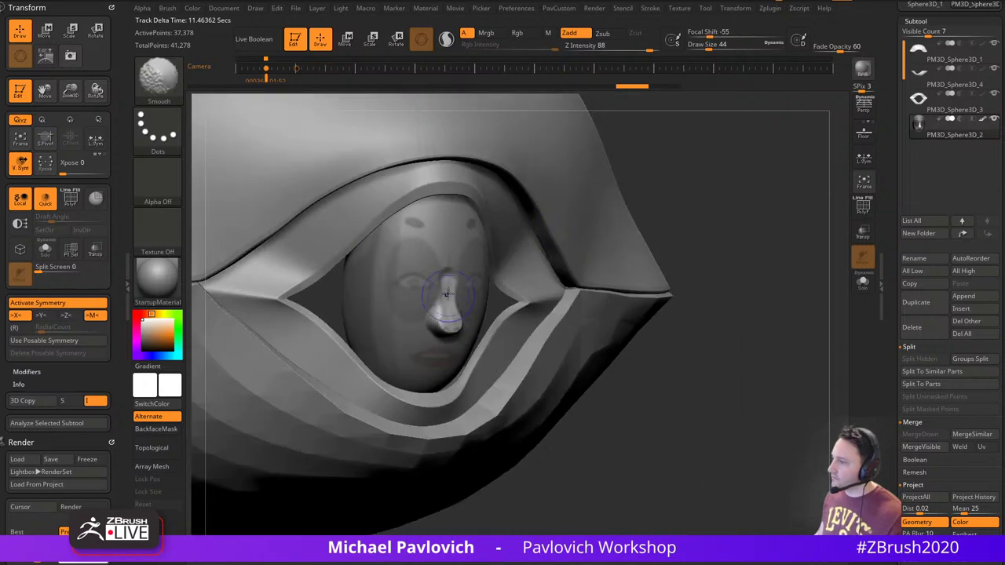
pyautogui.keyDown('shift'); pyautogui.moveTo(736, 245); pyautogui.dragTo(709, 246); pyautogui.keyUp('shift')
pyautogui.moveTo(450, 333); pyautogui.dragTo(449, 339)
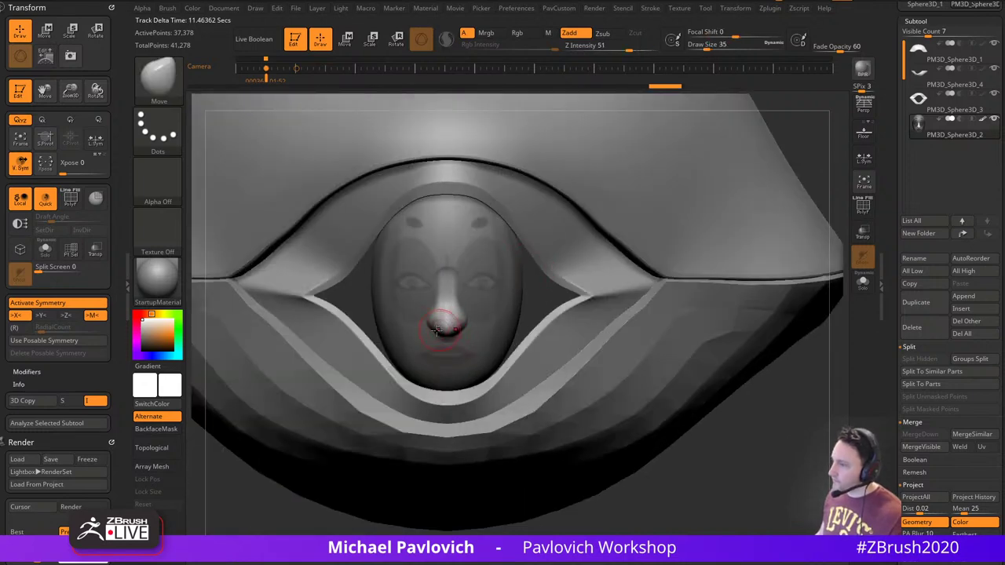
# Push the eye area back in profile using the Move brush with a larger draw size of about 62
pyautogui.moveTo(585, 511); pyautogui.dragTo(666, 343)
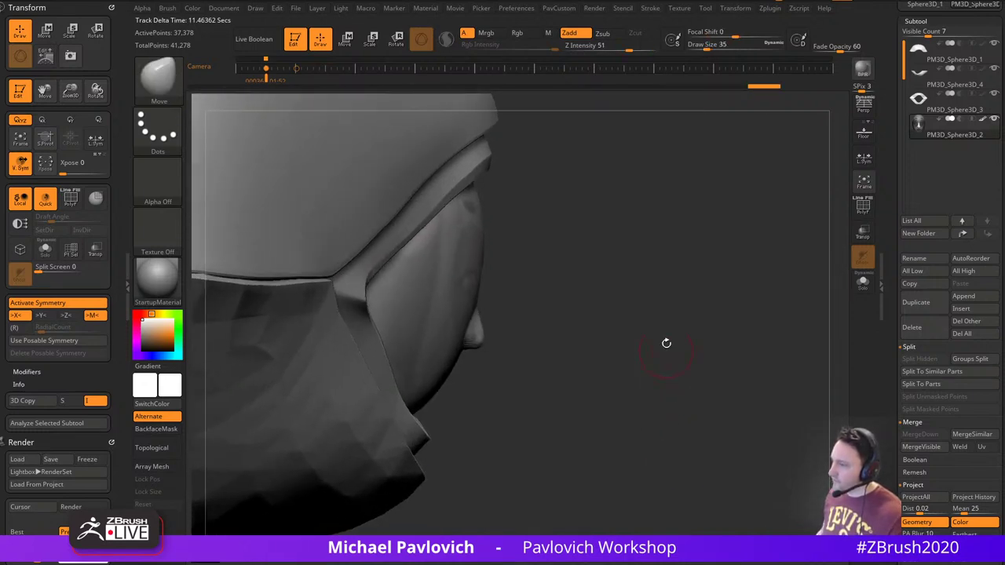
pyautogui.moveTo(601, 290); pyautogui.dragTo(608, 274)
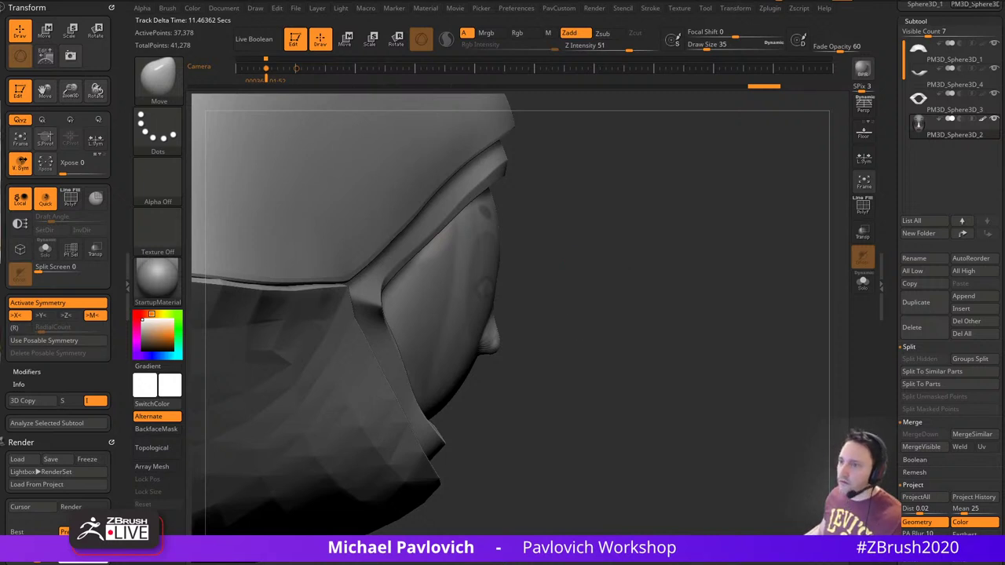
pyautogui.moveTo(591, 235); pyautogui.dragTo(603, 260)
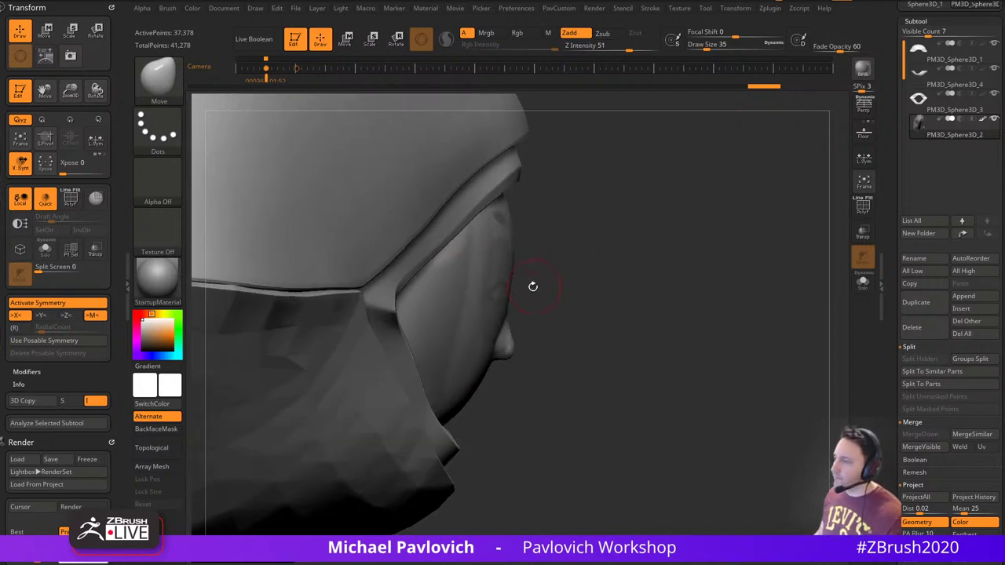
pyautogui.press('s')
pyautogui.moveTo(525, 290); pyautogui.dragTo(573, 265)
pyautogui.moveTo(498, 298); pyautogui.dragTo(479, 297)
pyautogui.press('s')
pyautogui.keyDown('shift'); pyautogui.moveTo(565, 289); pyautogui.dragTo(503, 292); pyautogui.keyUp('shift')
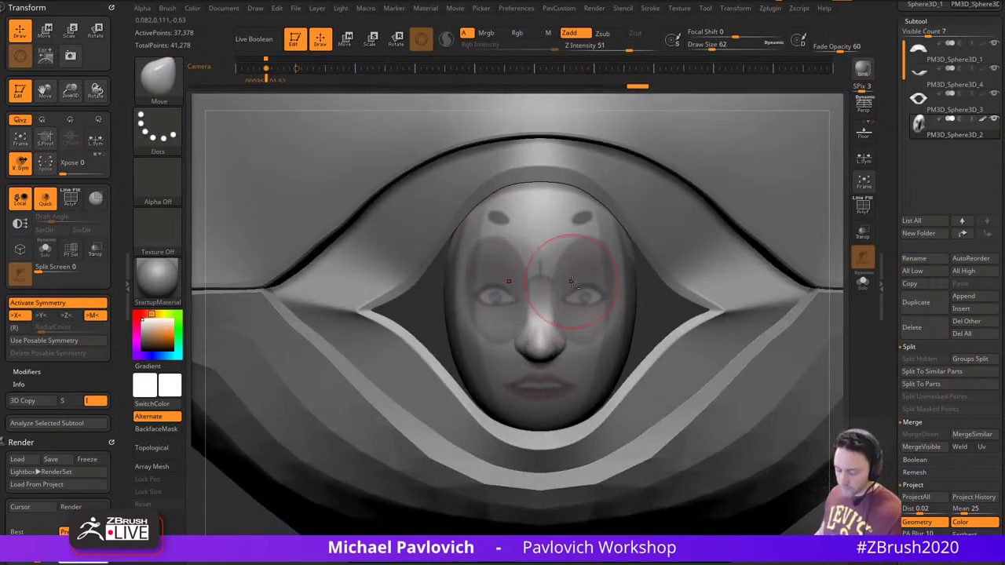
# Sculpt the eye sockets around the painted eyes with the Clay brush at draw size 39, carving in the recesses
pyautogui.press('b')
pyautogui.press('c')
pyautogui.press('l')
pyautogui.press('s')
pyautogui.moveTo(585, 293); pyautogui.dragTo(578, 292)
pyautogui.moveTo(579, 295)
pyautogui.keyDown('alt'); pyautogui.mouseDown()
pyautogui.moveTo(589, 297)
pyautogui.moveTo(576, 296)
pyautogui.mouseUp(); pyautogui.keyUp('alt')
pyautogui.keyDown('alt'); pyautogui.moveTo(578, 298); pyautogui.dragTo(577, 303); pyautogui.keyUp('alt')
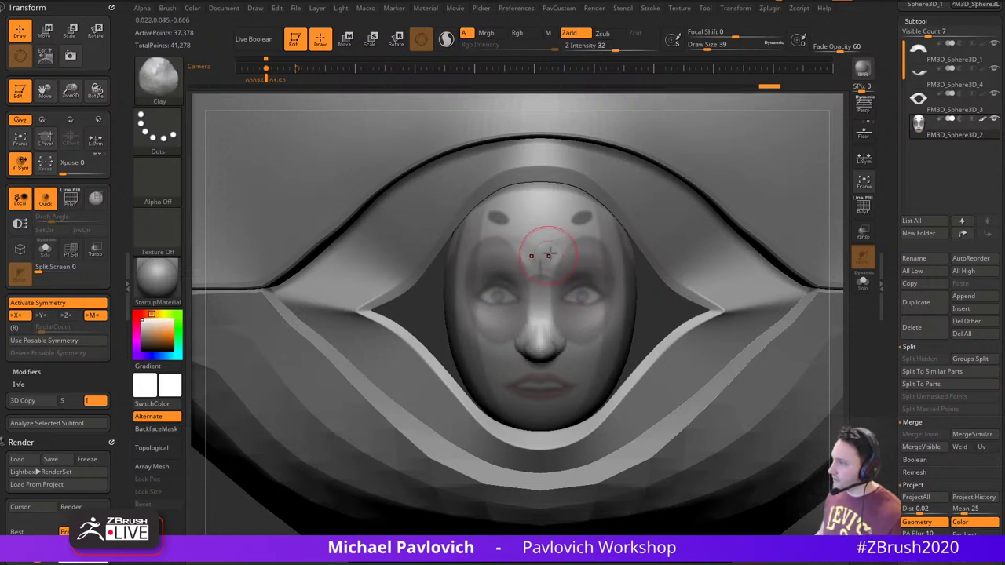
# Narrow the sides of the nose with the Move brush at draw size 39 and smooth beneath the nose tip
pyautogui.press('b')
pyautogui.press('m')
pyautogui.press('v')
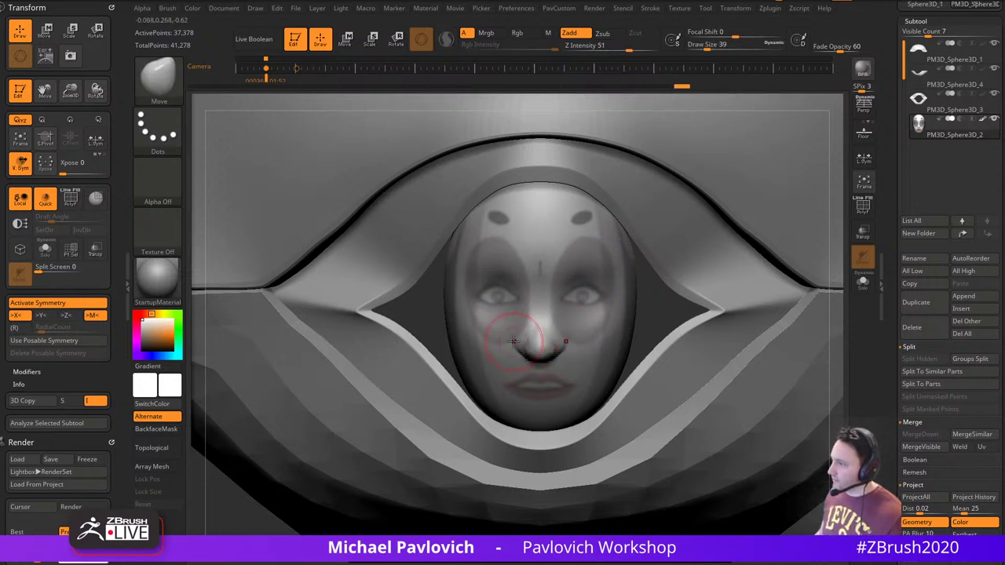
pyautogui.moveTo(514, 342)
pyautogui.mouseDown()
pyautogui.moveTo(524, 344)
pyautogui.moveTo(536, 308)
pyautogui.moveTo(539, 328)
pyautogui.mouseUp()
pyautogui.moveTo(539, 328); pyautogui.dragTo(709, 304, button='right')
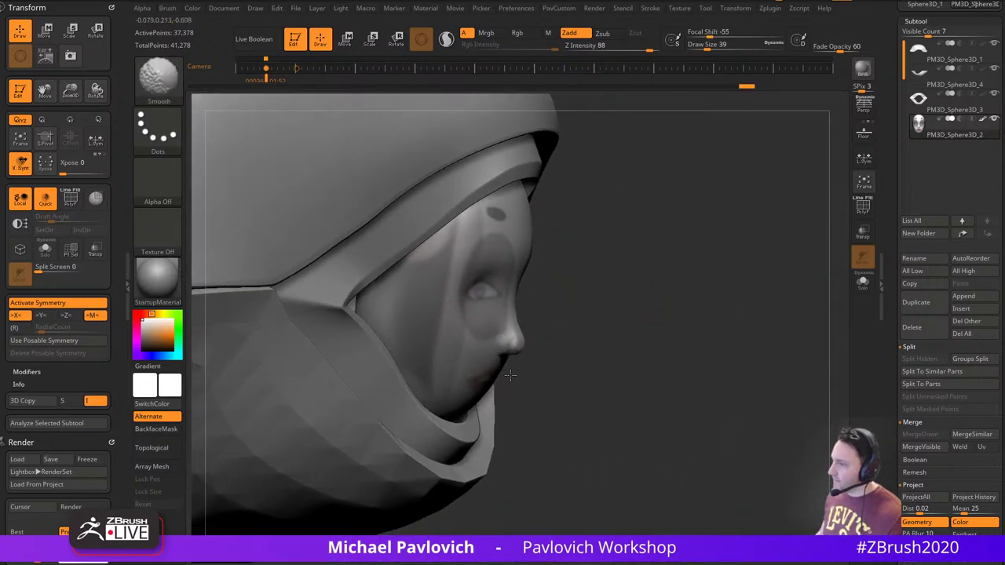
pyautogui.keyDown('shift'); pyautogui.moveTo(528, 352); pyautogui.dragTo(521, 343); pyautogui.keyUp('shift')
pyautogui.moveTo(542, 344)
pyautogui.mouseDown(button='right')
pyautogui.moveTo(423, 333)
pyautogui.moveTo(439, 325)
pyautogui.moveTo(620, 349)
pyautogui.moveTo(626, 285)
pyautogui.moveTo(490, 346)
pyautogui.mouseUp(button='right')
pyautogui.moveTo(485, 348)
pyautogui.mouseDown()
pyautogui.moveTo(495, 341)
pyautogui.moveTo(497, 350)
pyautogui.mouseUp()
# Try to build up the mouth and chin area with the Clay brush at draw size 39, and undo those strokes
pyautogui.moveTo(721, 253); pyautogui.dragTo(824, 241, button='right')
pyautogui.moveTo(495, 361); pyautogui.dragTo(503, 353)
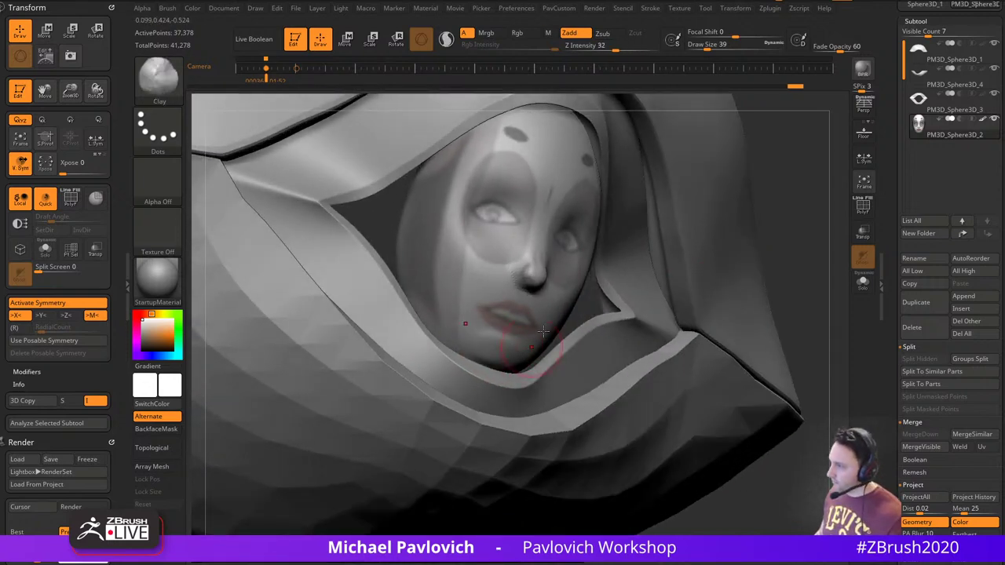
pyautogui.moveTo(804, 249); pyautogui.dragTo(646, 287, button='right')
pyautogui.keyDown('ctrl'); pyautogui.moveTo(483, 338); pyautogui.dragTo(467, 330); pyautogui.keyUp('ctrl')
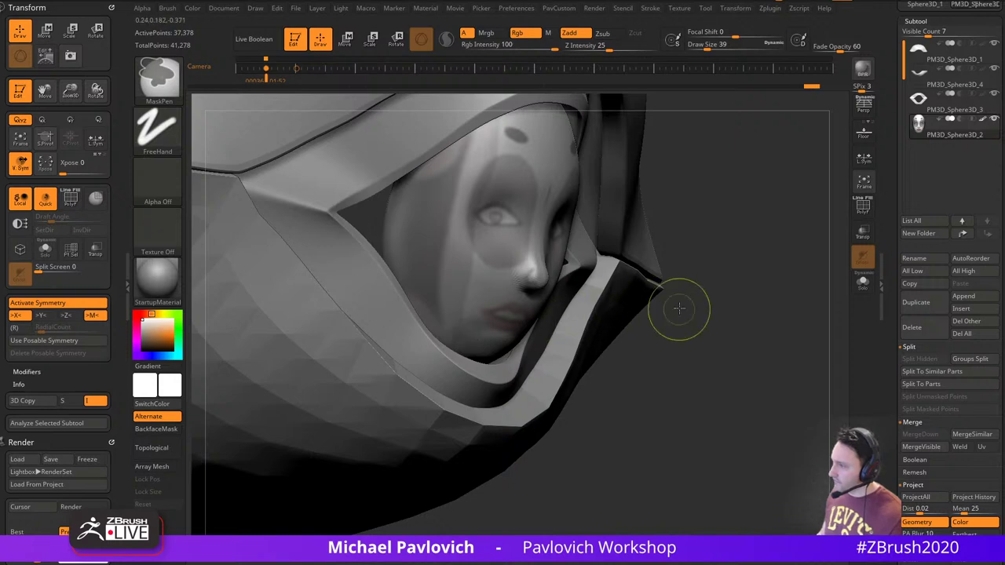
pyautogui.keyDown('ctrl'); pyautogui.click(680, 309); pyautogui.keyUp('ctrl')
pyautogui.keyDown('shift'); pyautogui.moveTo(679, 309); pyautogui.dragTo(730, 309); pyautogui.keyUp('shift')
pyautogui.hotkey('ctrl', 'z')
pyautogui.hotkey('ctrl', 'z')
pyautogui.hotkey('ctrl', 'z')
pyautogui.hotkey('ctrl', 'z')
pyautogui.hotkey('ctrl', 'z')
pyautogui.hotkey('ctrl', 'z')
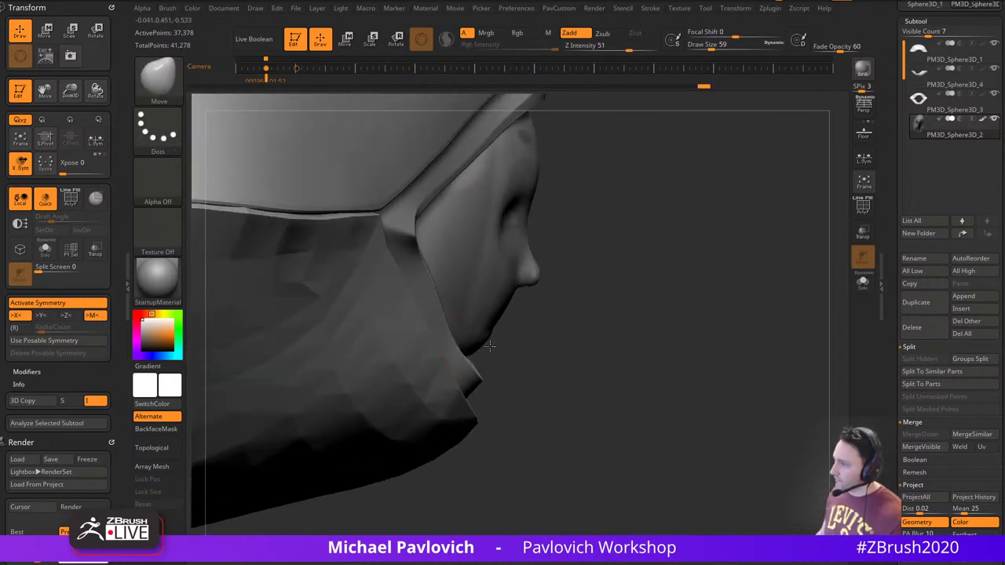
# Pull the chin forward in profile with the Move brush and shape the mouth area at draw size 39
pyautogui.keyDown('ctrl'); pyautogui.moveTo(567, 327); pyautogui.dragTo(598, 357); pyautogui.keyUp('ctrl')
pyautogui.press('s')
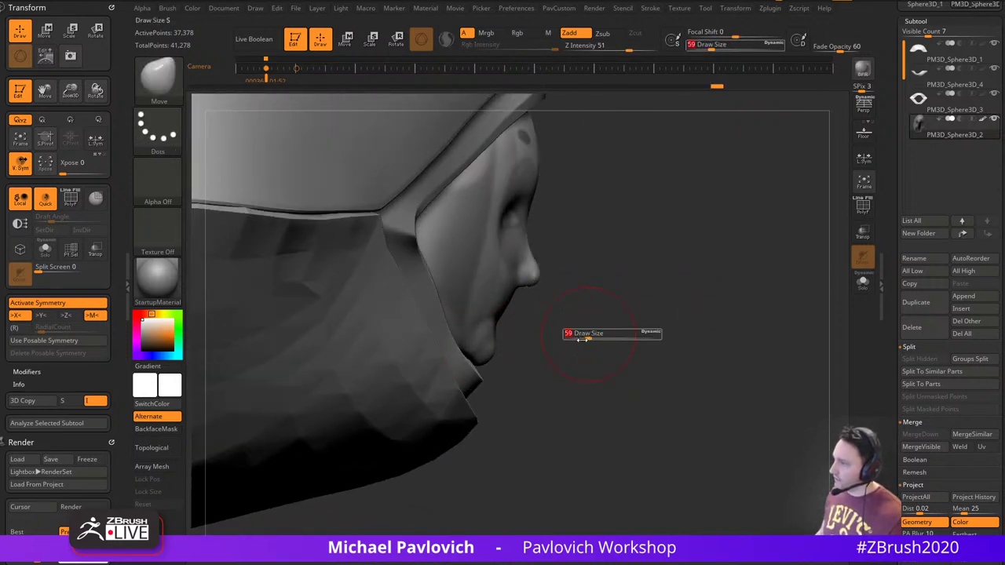
pyautogui.moveTo(589, 336); pyautogui.dragTo(532, 322, button='right')
pyautogui.moveTo(507, 316); pyautogui.dragTo(510, 320)
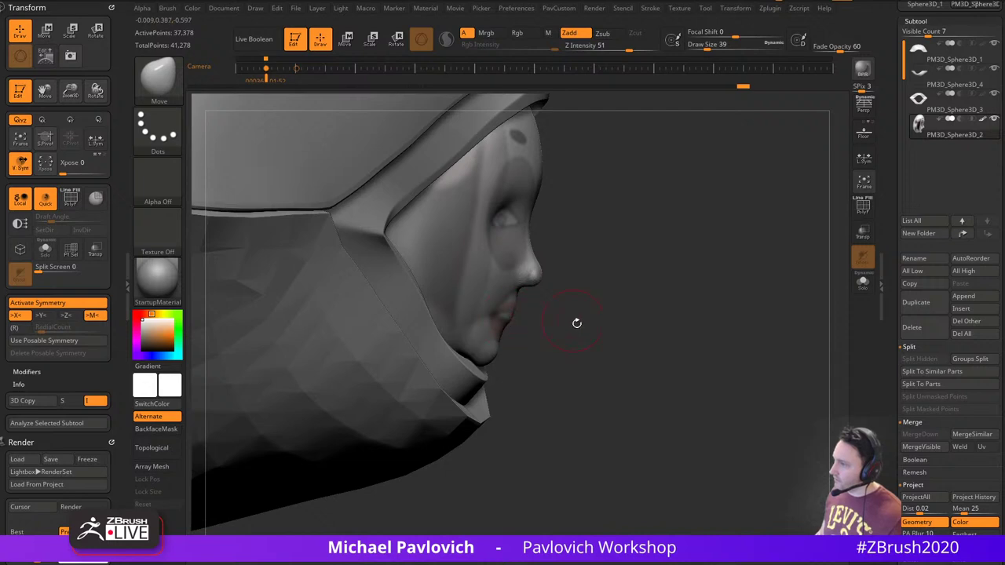
# Smooth the cheek beside the mouth and the jawline from several angles
pyautogui.moveTo(577, 323); pyautogui.dragTo(477, 324)
pyautogui.moveTo(585, 353); pyautogui.dragTo(611, 355)
pyautogui.keyDown('shift'); pyautogui.moveTo(483, 311); pyautogui.dragTo(488, 317); pyautogui.keyUp('shift')
pyautogui.moveTo(593, 377); pyautogui.dragTo(655, 377)
pyautogui.keyDown('shift'); pyautogui.moveTo(444, 322); pyautogui.dragTo(493, 346); pyautogui.keyUp('shift')
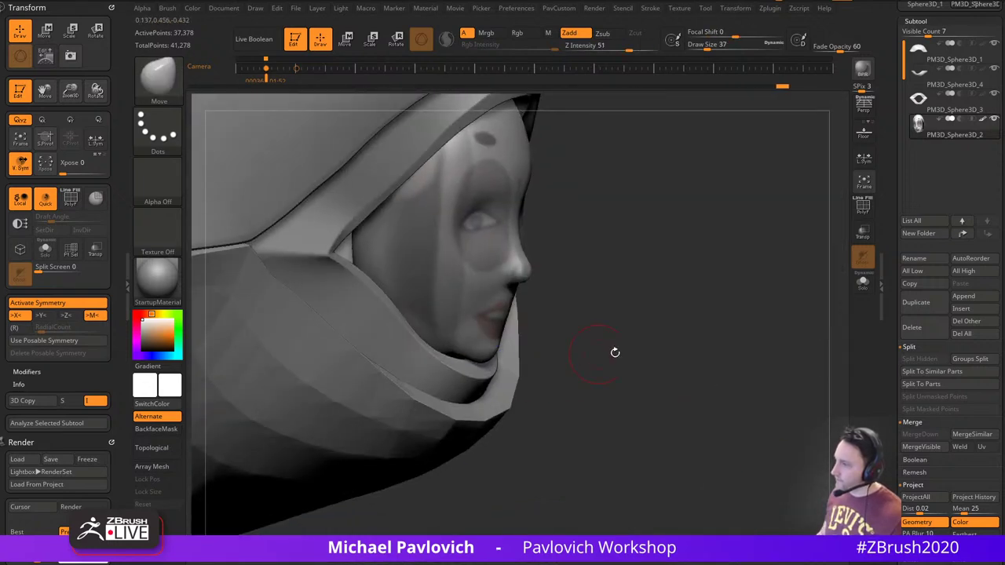
# Isolate the face subtool with Solo and turn off its polypaint display
pyautogui.click(863, 283)
pyautogui.keyDown('shift'); pyautogui.moveTo(699, 286); pyautogui.dragTo(633, 287); pyautogui.keyUp('shift')
pyautogui.moveTo(893, 213); pyautogui.dragTo(895, 382)
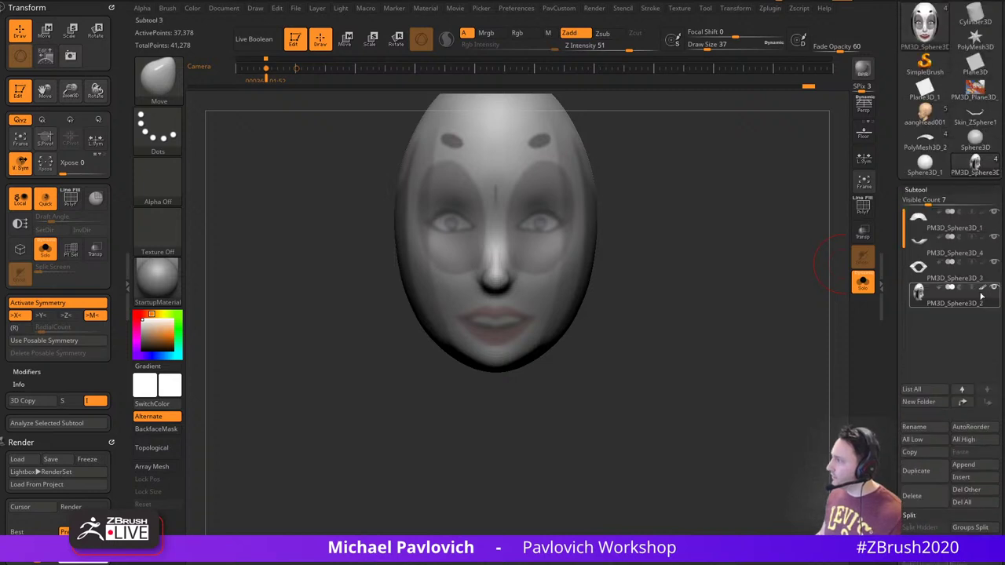
pyautogui.click(982, 288)
# Build up the side and underside of the jaw with the Clay brush at draw size 37 and smooth the added volume
pyautogui.moveTo(751, 280); pyautogui.dragTo(668, 280)
pyautogui.moveTo(668, 280); pyautogui.dragTo(662, 266, button='right')
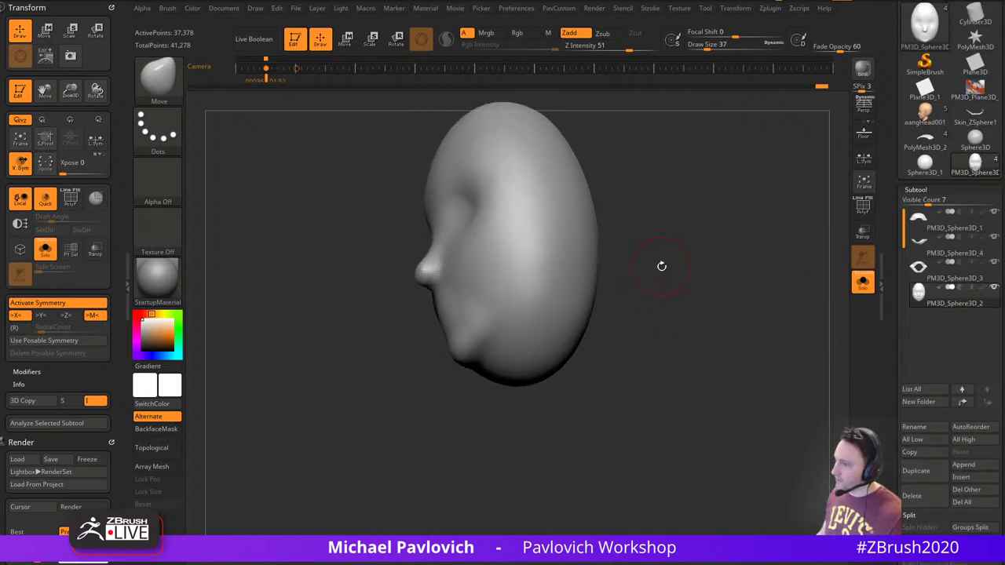
pyautogui.press('b')
pyautogui.press('c')
pyautogui.press('l')
pyautogui.moveTo(651, 297); pyautogui.dragTo(661, 272)
pyautogui.moveTo(511, 339)
pyautogui.mouseDown()
pyautogui.moveTo(475, 359)
pyautogui.moveTo(486, 340)
pyautogui.mouseUp()
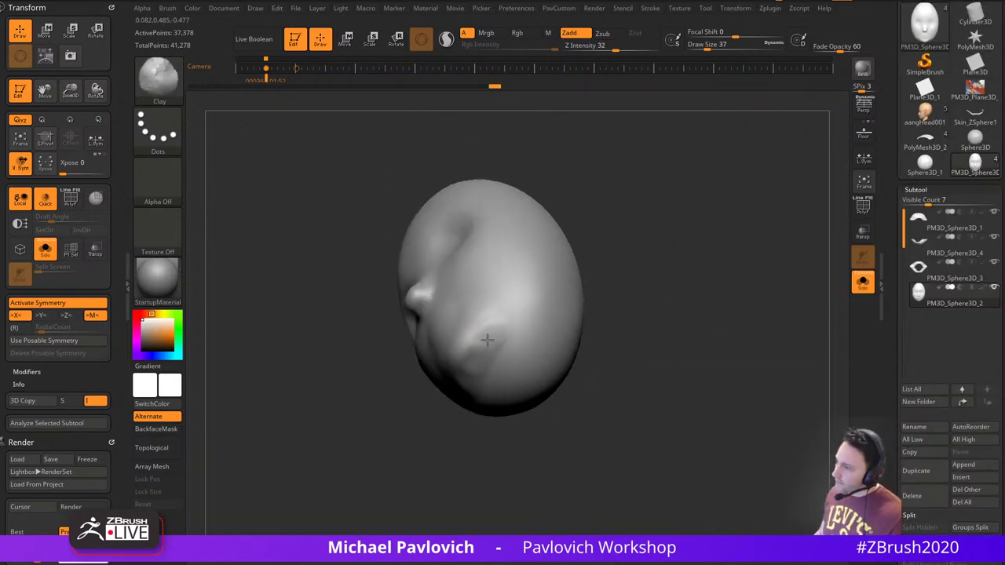
pyautogui.moveTo(484, 376); pyautogui.dragTo(495, 380)
pyautogui.moveTo(496, 362)
pyautogui.keyDown('shift'); pyautogui.mouseDown()
pyautogui.moveTo(507, 345)
pyautogui.moveTo(492, 319)
pyautogui.mouseUp(); pyautogui.keyUp('shift')
pyautogui.moveTo(621, 304); pyautogui.dragTo(637, 358)
# Clip the underside of the jaw with a diagonal ClipCurve cut and smooth the clipped edge
pyautogui.keyDown('ctrl'); pyautogui.keyDown('shift'); pyautogui.click(159, 84); pyautogui.keyUp('shift'); pyautogui.keyUp('ctrl')
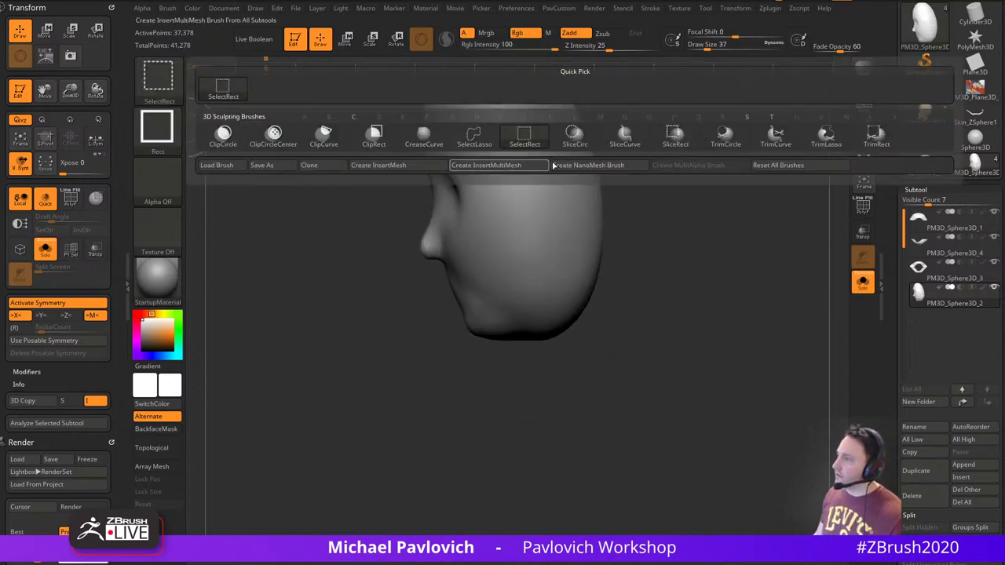
pyautogui.click(323, 137)
pyautogui.moveTo(709, 253)
pyautogui.keyDown('ctrl'); pyautogui.keyDown('shift'); pyautogui.mouseDown()
pyautogui.moveTo(511, 332)
pyautogui.moveTo(410, 348)
pyautogui.moveTo(449, 339)
pyautogui.mouseUp(); pyautogui.keyUp('shift'); pyautogui.keyUp('ctrl')
pyautogui.moveTo(652, 351); pyautogui.dragTo(618, 323)
pyautogui.moveTo(554, 322)
pyautogui.keyDown('shift'); pyautogui.mouseDown()
pyautogui.moveTo(523, 341)
pyautogui.moveTo(575, 318)
pyautogui.moveTo(592, 326)
pyautogui.mouseUp(); pyautogui.keyUp('shift')
pyautogui.moveTo(695, 306)
pyautogui.keyDown('shift'); pyautogui.mouseDown()
pyautogui.moveTo(696, 241)
pyautogui.moveTo(693, 313)
pyautogui.mouseUp(); pyautogui.keyUp('shift')
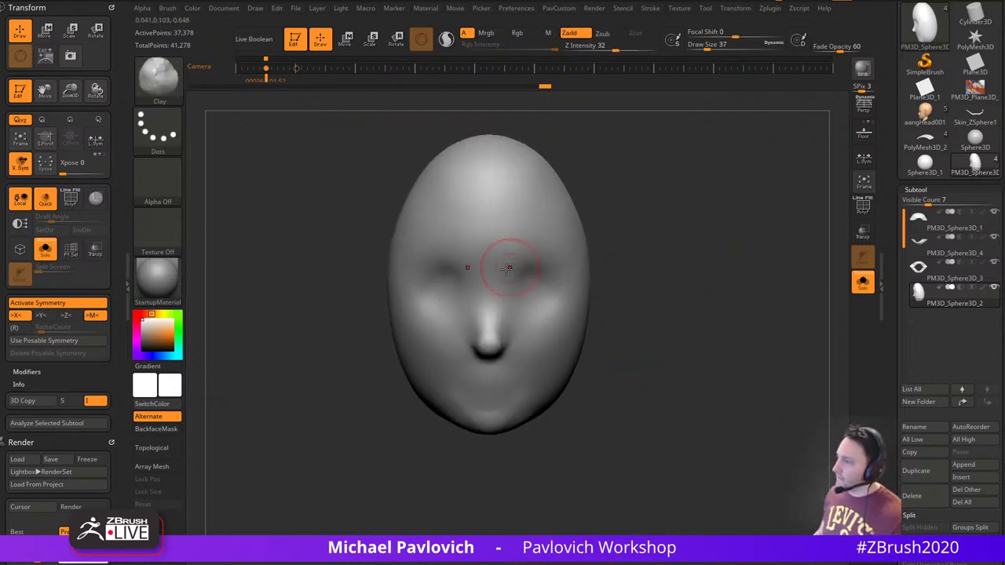
# Shape the eye sockets and brow line with the Move brush at draw size 37 and smooth the sockets
pyautogui.press('b')
pyautogui.press('m')
pyautogui.press('v')
pyautogui.moveTo(461, 292)
pyautogui.mouseDown()
pyautogui.moveTo(459, 311)
pyautogui.moveTo(472, 303)
pyautogui.mouseUp()
pyautogui.keyDown('alt'); pyautogui.moveTo(642, 246); pyautogui.dragTo(639, 254); pyautogui.keyUp('alt')
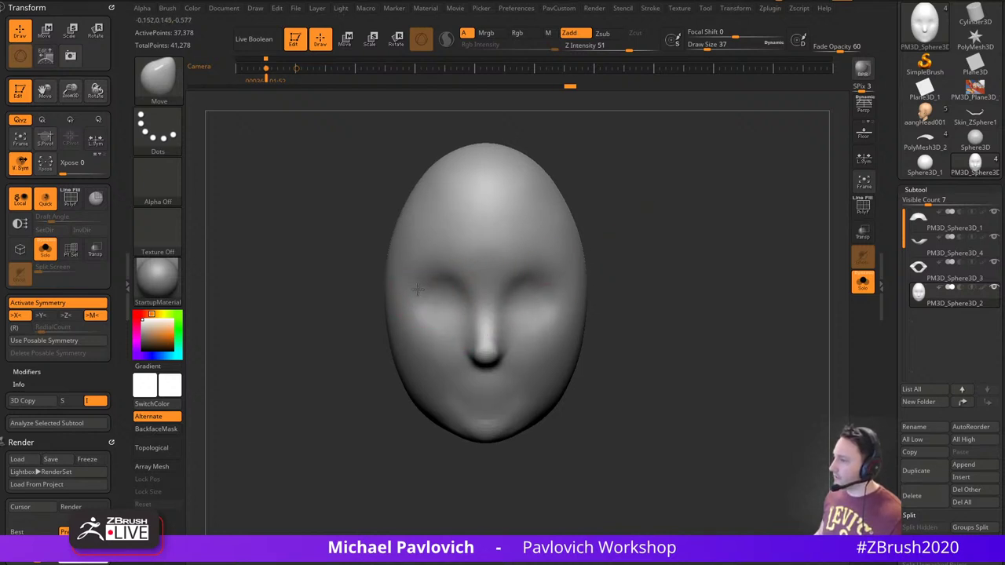
pyautogui.moveTo(437, 291); pyautogui.dragTo(446, 274)
pyautogui.keyDown('shift'); pyautogui.moveTo(538, 271); pyautogui.dragTo(556, 291); pyautogui.keyUp('shift')
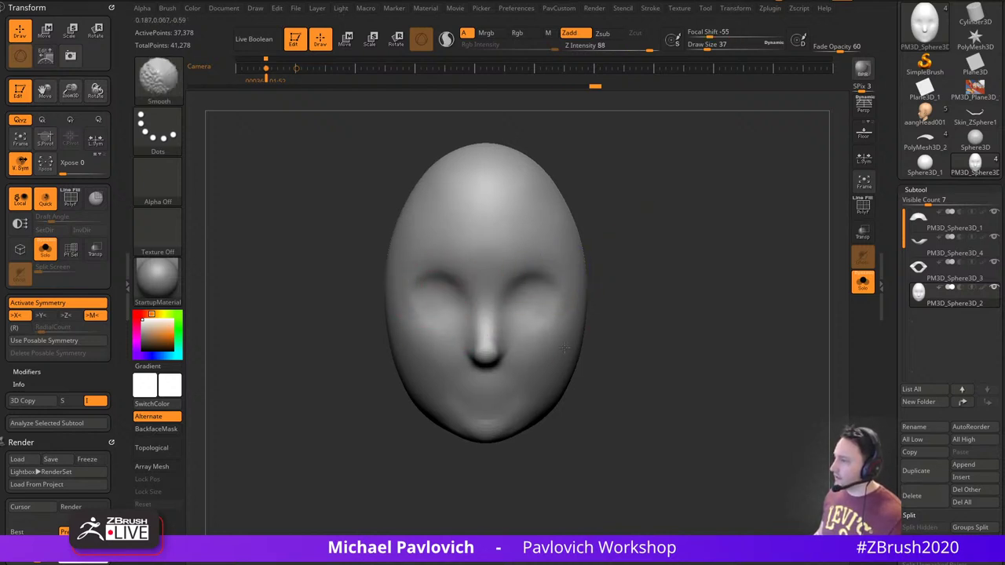
# Adjust the area around the nose tip and nostrils with the Move brush at draw size 25
pyautogui.moveTo(636, 282); pyautogui.dragTo(542, 307)
pyautogui.moveTo(485, 407)
pyautogui.mouseDown()
pyautogui.moveTo(562, 376)
pyautogui.moveTo(531, 368)
pyautogui.mouseUp()
pyautogui.press('s')
pyautogui.click(508, 366)
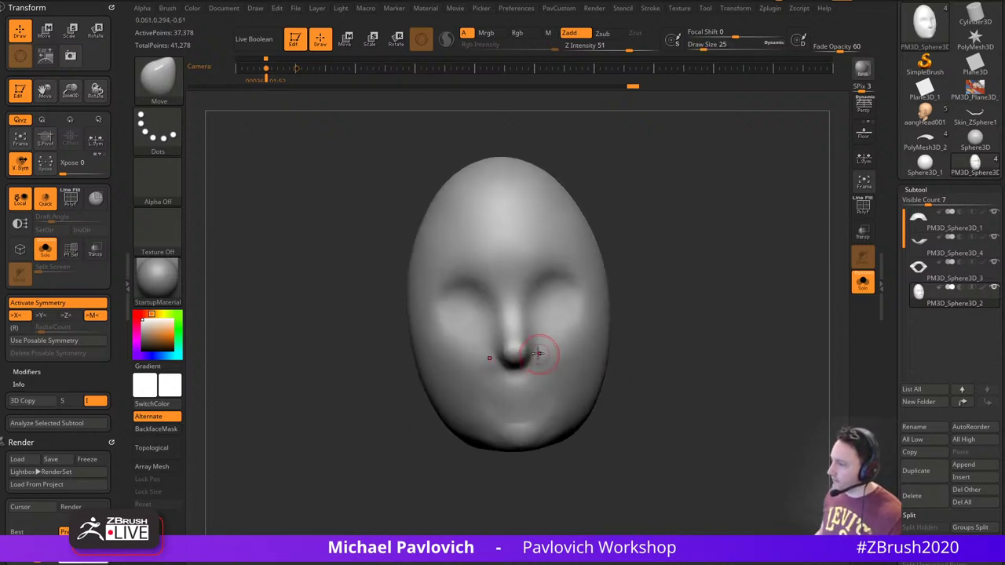
pyautogui.moveTo(637, 358)
pyautogui.mouseDown()
pyautogui.moveTo(564, 363)
pyautogui.moveTo(553, 375)
pyautogui.moveTo(581, 343)
pyautogui.mouseUp()
pyautogui.keyDown('shift'); pyautogui.moveTo(661, 332); pyautogui.dragTo(736, 306); pyautogui.keyUp('shift')
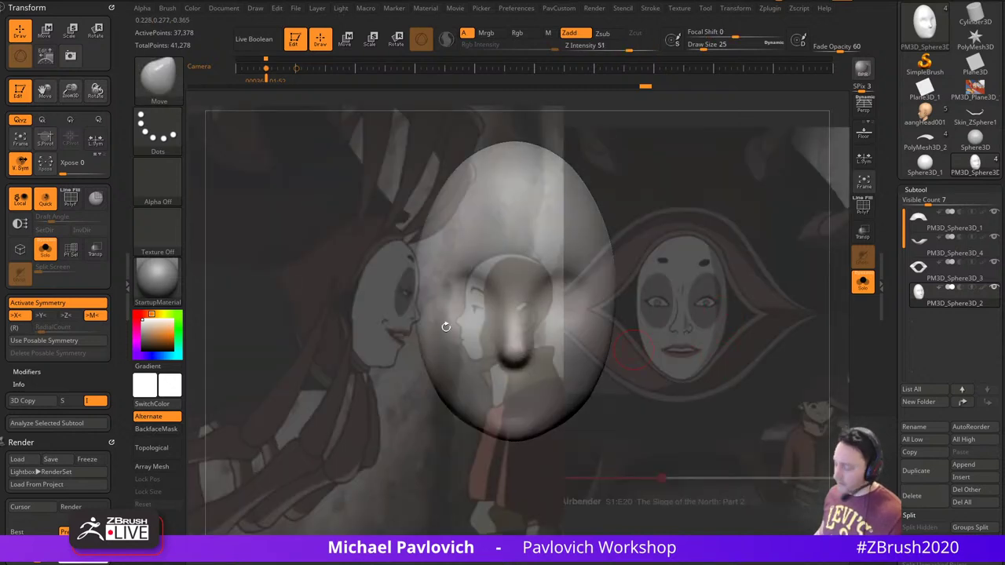
# Recall the stored side and front reference views and fit the chin and jaw to the front drawing, reducing Move's draw size to 37
pyautogui.press('Left')
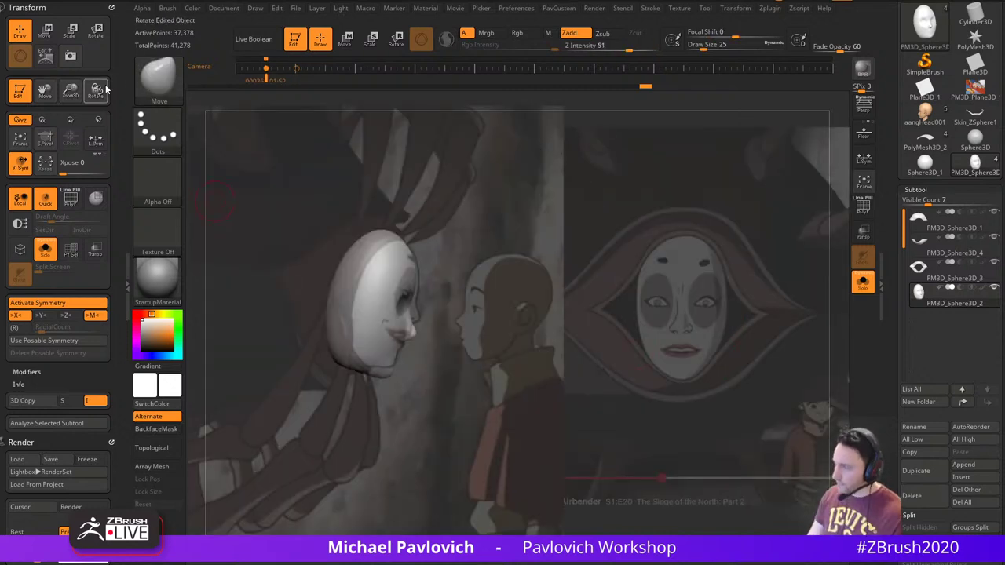
pyautogui.press('Right')
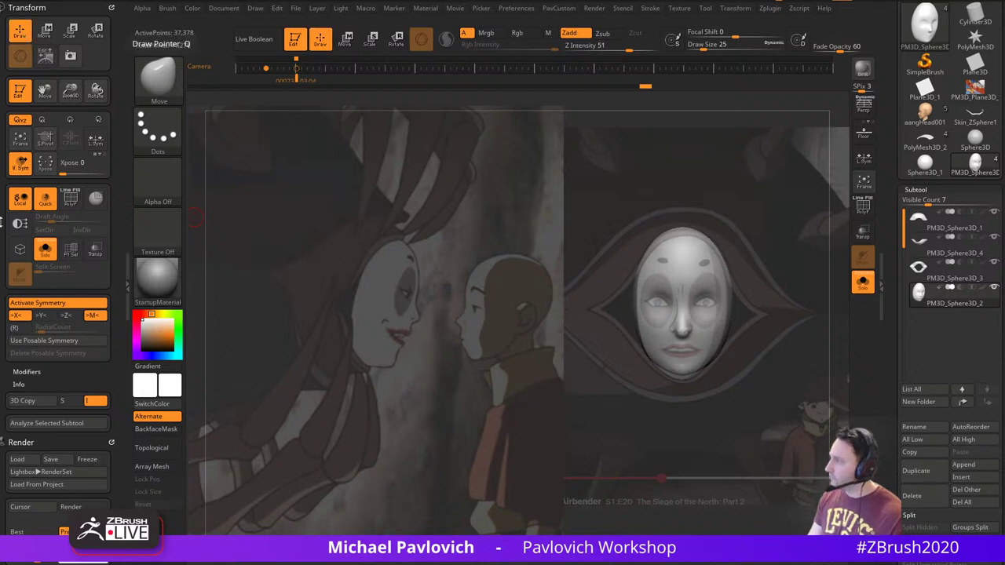
pyautogui.press('s')
pyautogui.moveTo(702, 424)
pyautogui.mouseDown()
pyautogui.moveTo(723, 424)
pyautogui.moveTo(668, 396)
pyautogui.mouseUp()
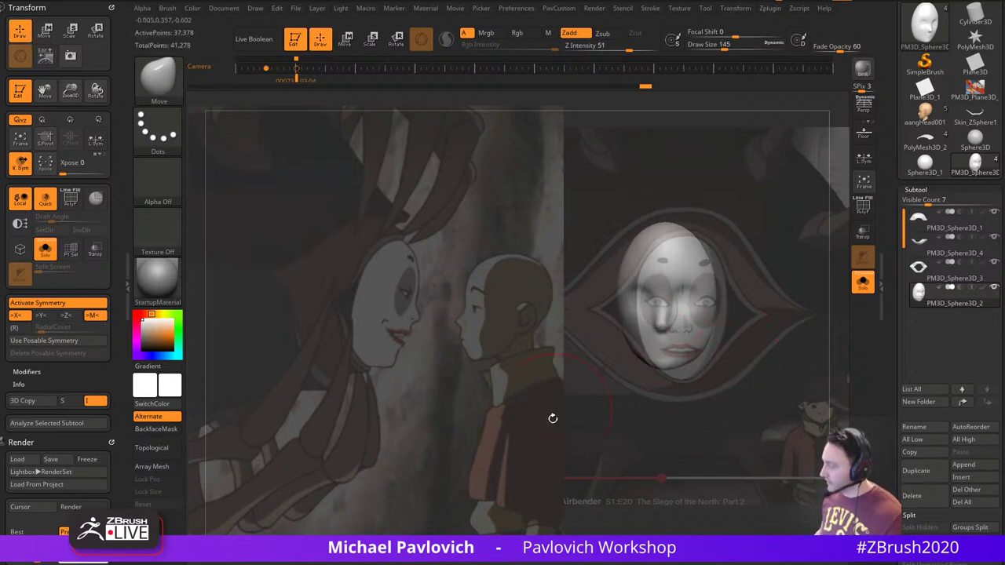
pyautogui.press('s')
pyautogui.moveTo(701, 360)
pyautogui.mouseDown()
pyautogui.moveTo(662, 385)
pyautogui.moveTo(680, 381)
pyautogui.moveTo(660, 375)
pyautogui.mouseUp()
pyautogui.press('s')
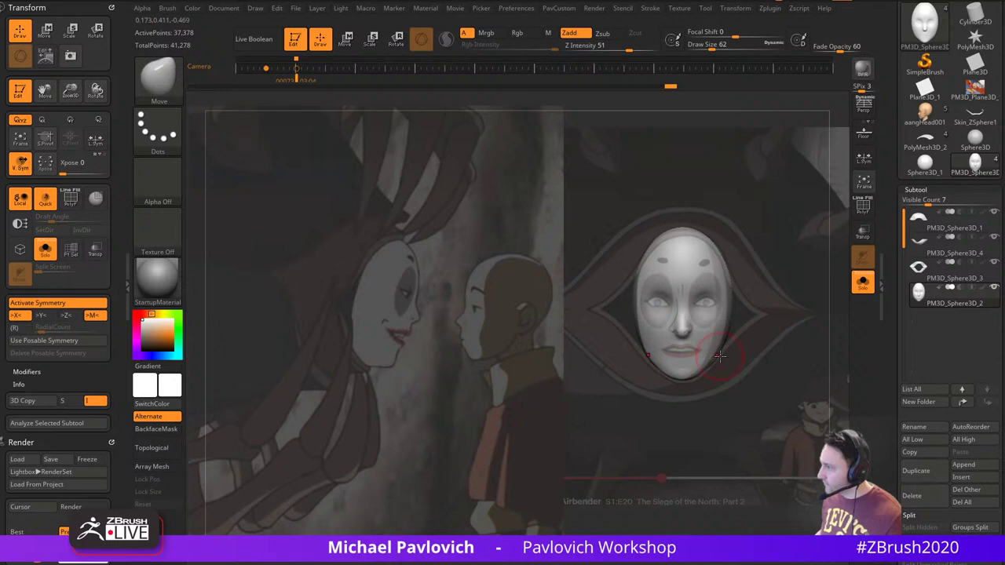
pyautogui.press('s')
pyautogui.moveTo(709, 343); pyautogui.dragTo(704, 343)
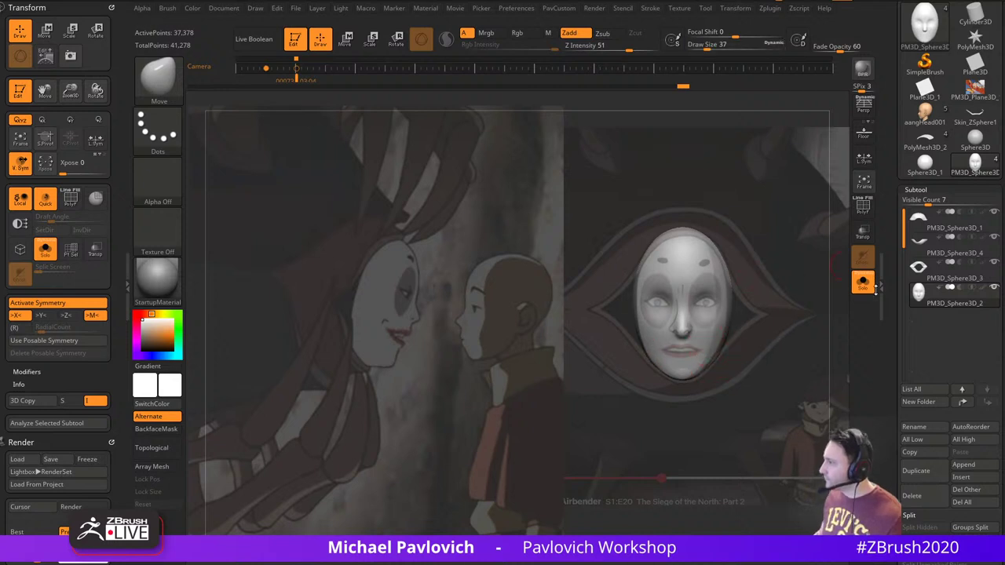
# Turn the face's polypaint back on and hide the reference image overlay
pyautogui.click(983, 289)
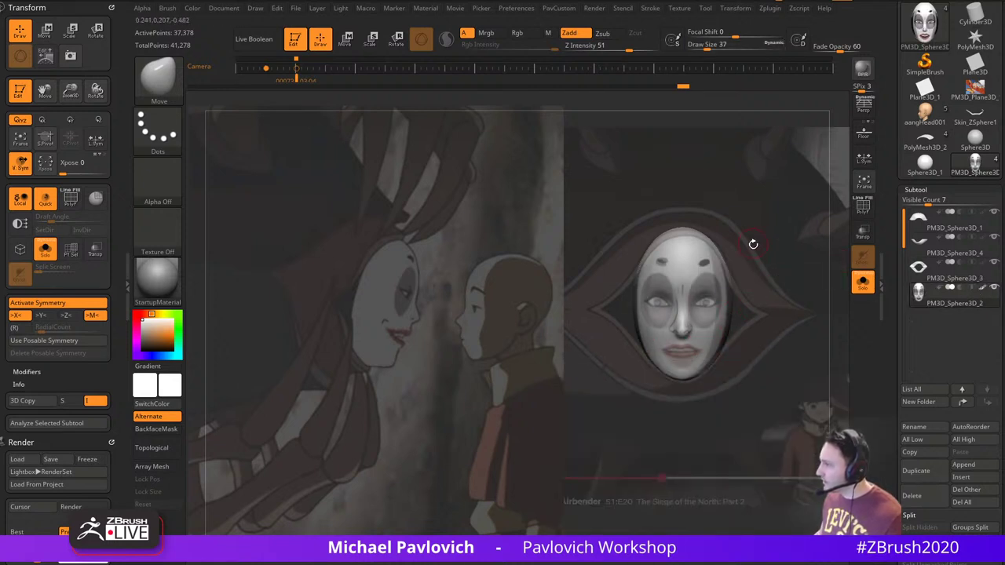
pyautogui.hotkey('shift', 'z')
pyautogui.moveTo(769, 263)
pyautogui.keyDown('shift'); pyautogui.mouseDown()
pyautogui.moveTo(712, 260)
pyautogui.moveTo(739, 302)
pyautogui.moveTo(729, 281)
pyautogui.moveTo(735, 317)
pyautogui.mouseUp(); pyautogui.keyUp('shift')
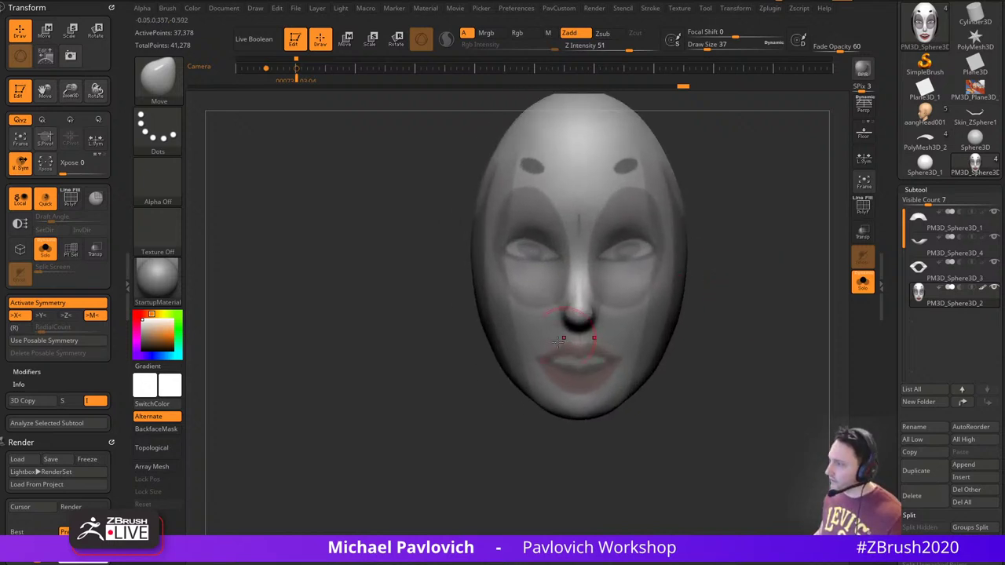
# Reshape the lips near the mouth corners with the Move brush at draw size 22
pyautogui.press('s')
pyautogui.moveTo(552, 362); pyautogui.dragTo(547, 362)
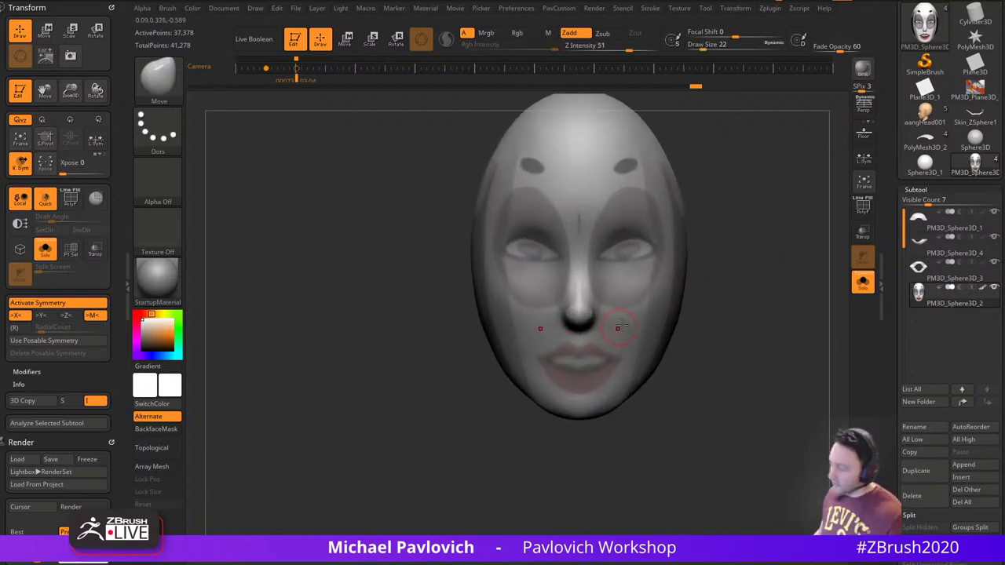
# Carve the line between the lips with the DamStandard brush at draw size 16
pyautogui.moveTo(714, 297)
pyautogui.keyDown('alt'); pyautogui.mouseDown()
pyautogui.moveTo(720, 316)
pyautogui.moveTo(694, 318)
pyautogui.mouseUp(); pyautogui.keyUp('alt')
pyautogui.press('b')
pyautogui.press('d')
pyautogui.press('s')
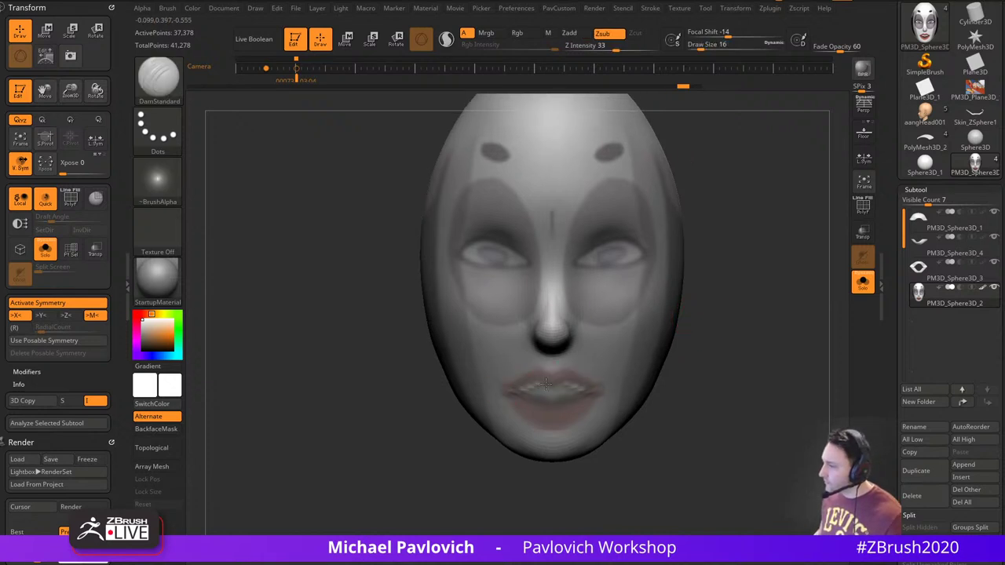
pyautogui.moveTo(507, 392); pyautogui.dragTo(533, 385)
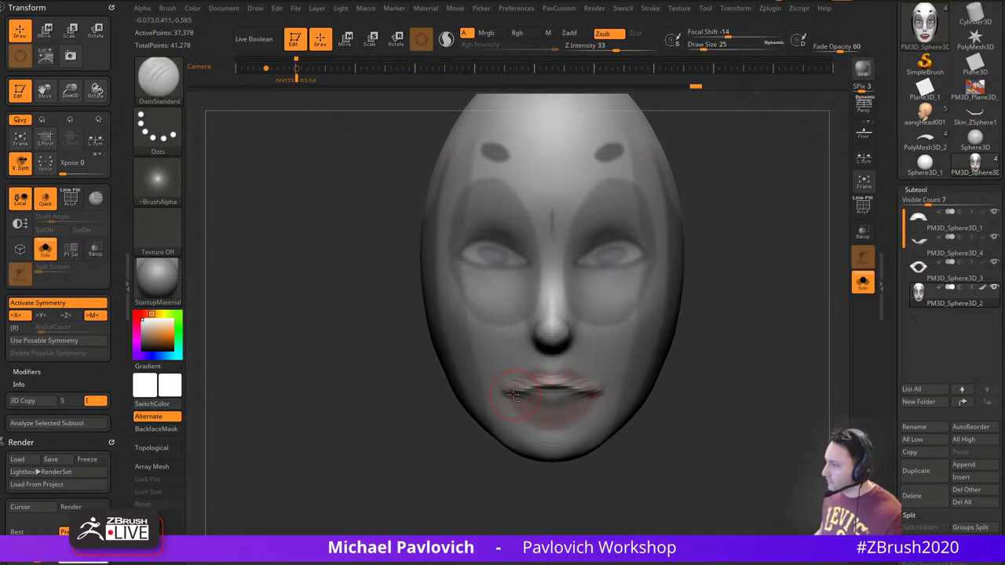
pyautogui.moveTo(725, 363); pyautogui.dragTo(672, 353)
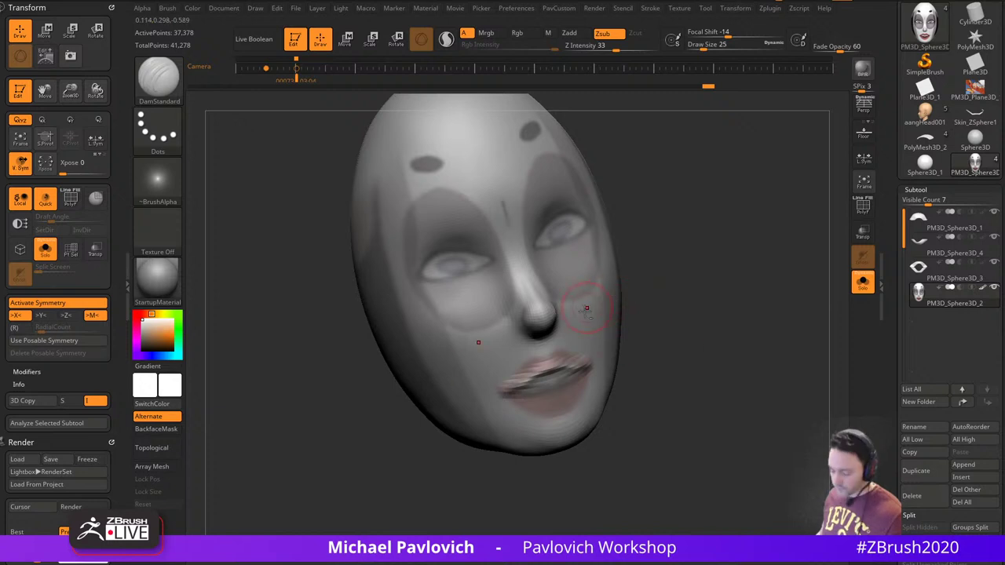
# Build up volume on the upper and lower lips with the Clay brush at draw size 25 and smooth the upper lip
pyautogui.press('b')
pyautogui.press('c')
pyautogui.press('l')
pyautogui.moveTo(514, 391); pyautogui.dragTo(573, 367)
pyautogui.moveTo(656, 284); pyautogui.dragTo(664, 302)
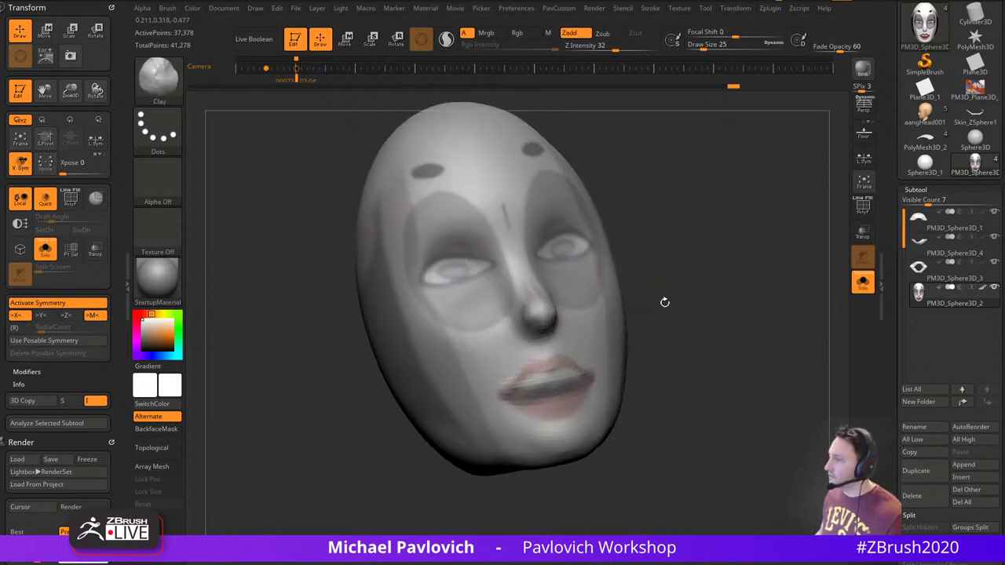
pyautogui.keyDown('shift'); pyautogui.moveTo(552, 368); pyautogui.dragTo(572, 366); pyautogui.keyUp('shift')
pyautogui.moveTo(657, 339)
pyautogui.mouseDown()
pyautogui.moveTo(695, 364)
pyautogui.moveTo(664, 369)
pyautogui.mouseUp()
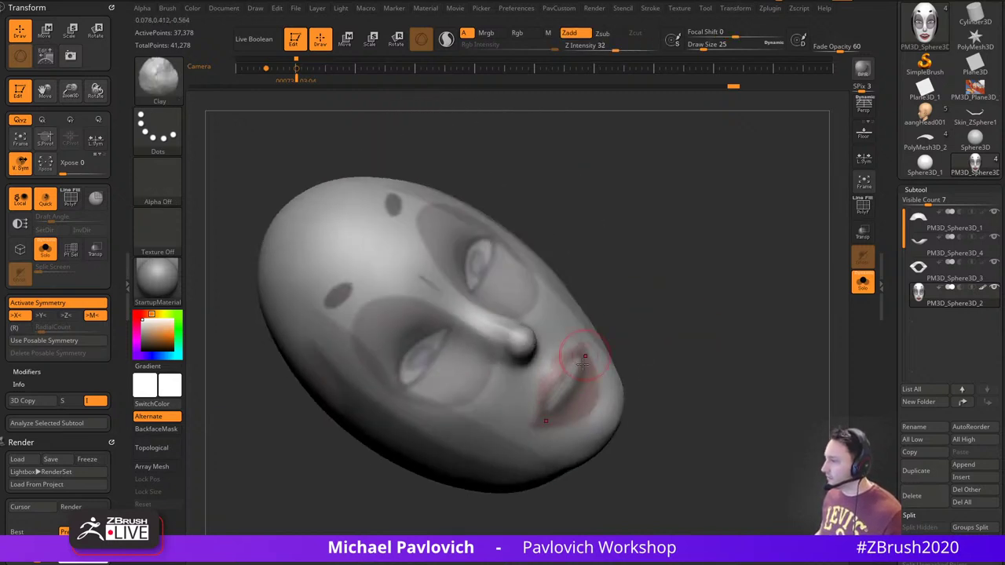
pyautogui.moveTo(583, 363); pyautogui.dragTo(569, 397)
pyautogui.moveTo(717, 345)
pyautogui.mouseDown()
pyautogui.moveTo(773, 314)
pyautogui.moveTo(838, 364)
pyautogui.mouseUp()
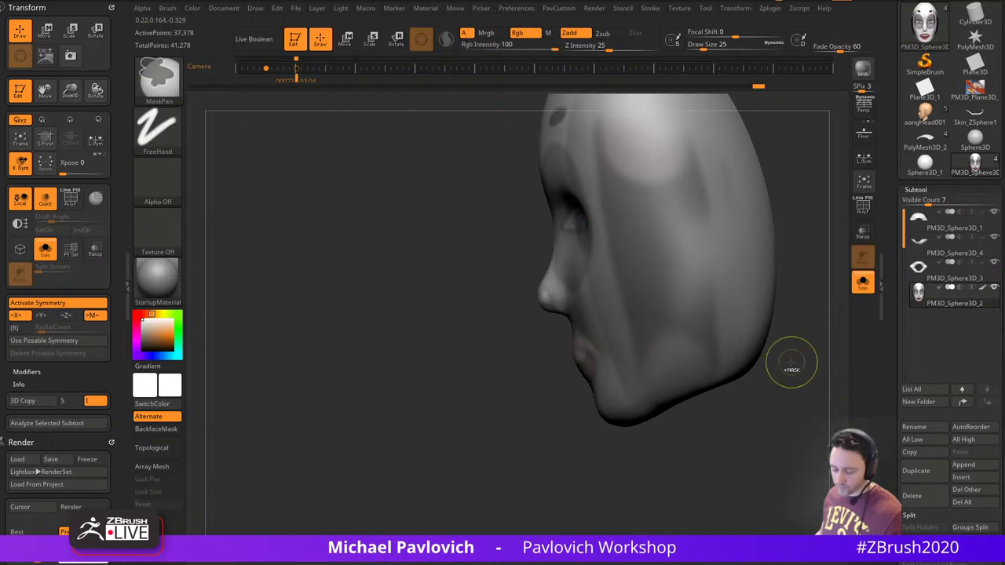
# Subdivide the face mesh once and add clay along the edge of the upper lip
pyautogui.hotkey('ctrl', 'd')
pyautogui.moveTo(758, 398); pyautogui.dragTo(816, 389)
pyautogui.moveTo(582, 341)
pyautogui.mouseDown()
pyautogui.moveTo(562, 336)
pyautogui.moveTo(577, 338)
pyautogui.mouseUp()
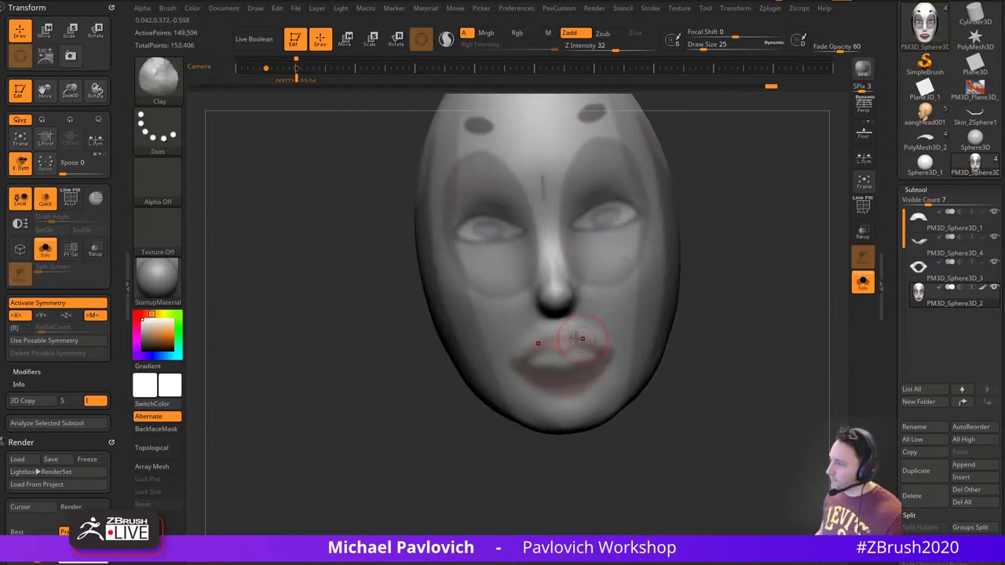
pyautogui.moveTo(714, 303)
pyautogui.mouseDown()
pyautogui.moveTo(733, 296)
pyautogui.moveTo(634, 321)
pyautogui.mouseUp()
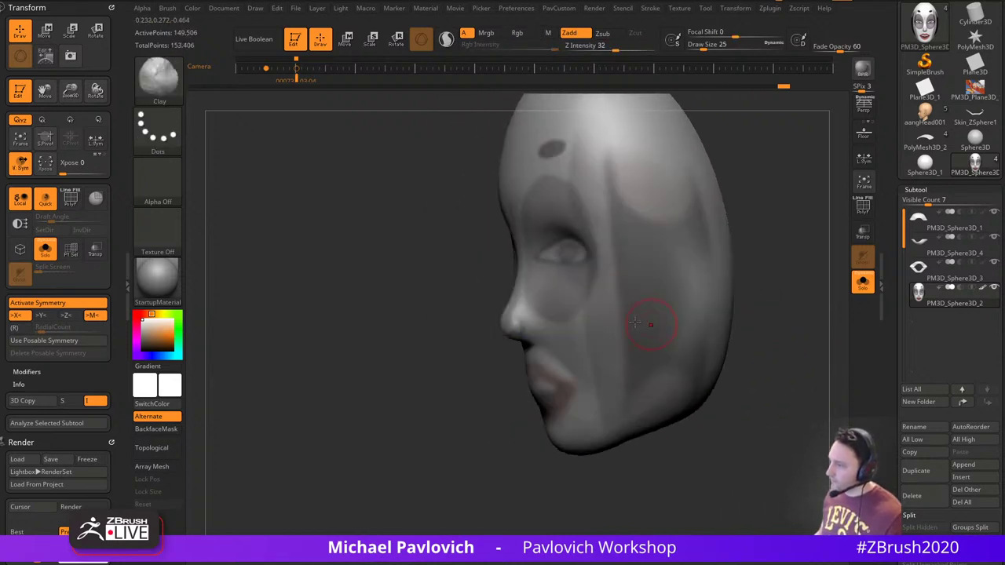
# Reshape the area around the lips and mouth corners with the MoveAccu brush at draw size 37
pyautogui.press('1')
pyautogui.press('s')
pyautogui.moveTo(544, 345); pyautogui.dragTo(549, 345)
pyautogui.moveTo(531, 340)
pyautogui.mouseDown()
pyautogui.moveTo(537, 334)
pyautogui.moveTo(519, 332)
pyautogui.mouseUp()
pyautogui.moveTo(495, 370); pyautogui.dragTo(539, 358)
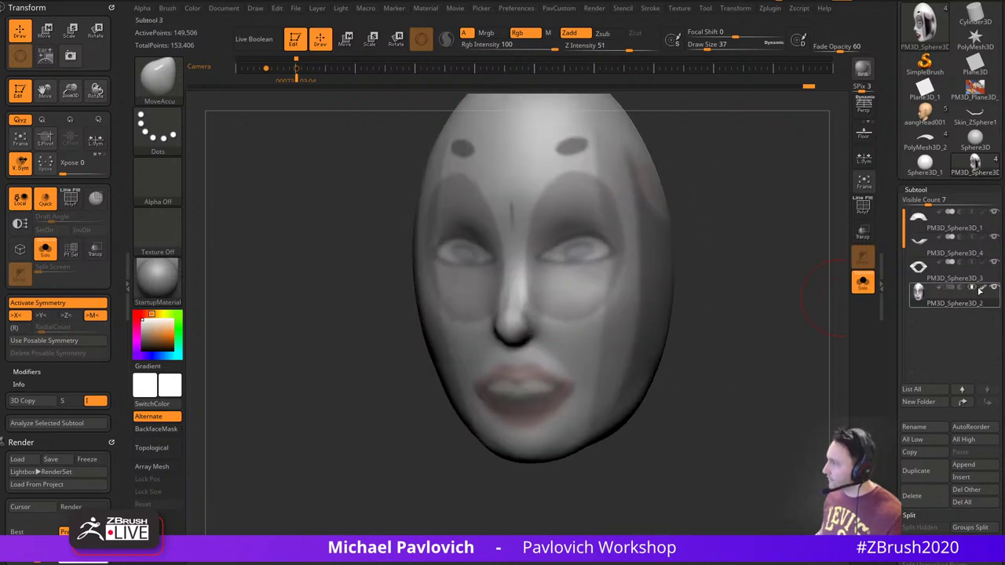
# Turn off the face's polypaint and smooth away the rough lip surface
pyautogui.moveTo(827, 303); pyautogui.dragTo(853, 307)
pyautogui.click(981, 289)
pyautogui.click(948, 290)
pyautogui.moveTo(699, 306)
pyautogui.mouseDown()
pyautogui.moveTo(758, 312)
pyautogui.moveTo(697, 307)
pyautogui.mouseUp()
pyautogui.keyDown('shift'); pyautogui.moveTo(510, 402); pyautogui.dragTo(536, 392); pyautogui.keyUp('shift')
pyautogui.keyDown('shift'); pyautogui.moveTo(708, 309); pyautogui.dragTo(733, 307); pyautogui.keyUp('shift')
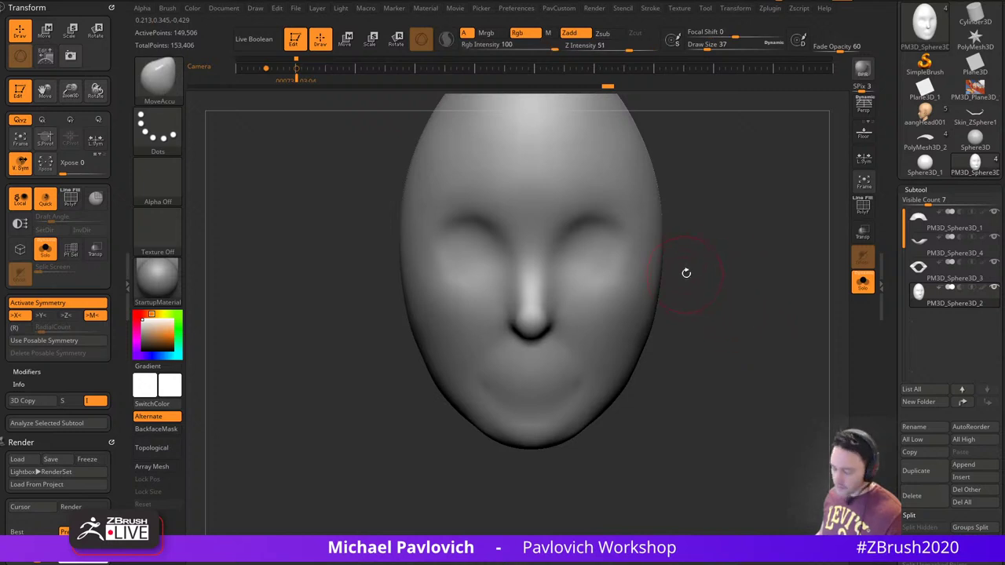
# Mark both mouth corners with short DamStandard cuts at draw size 16
pyautogui.press('b')
pyautogui.press('d')
pyautogui.press('s')
pyautogui.press('[')
pyautogui.press('[')
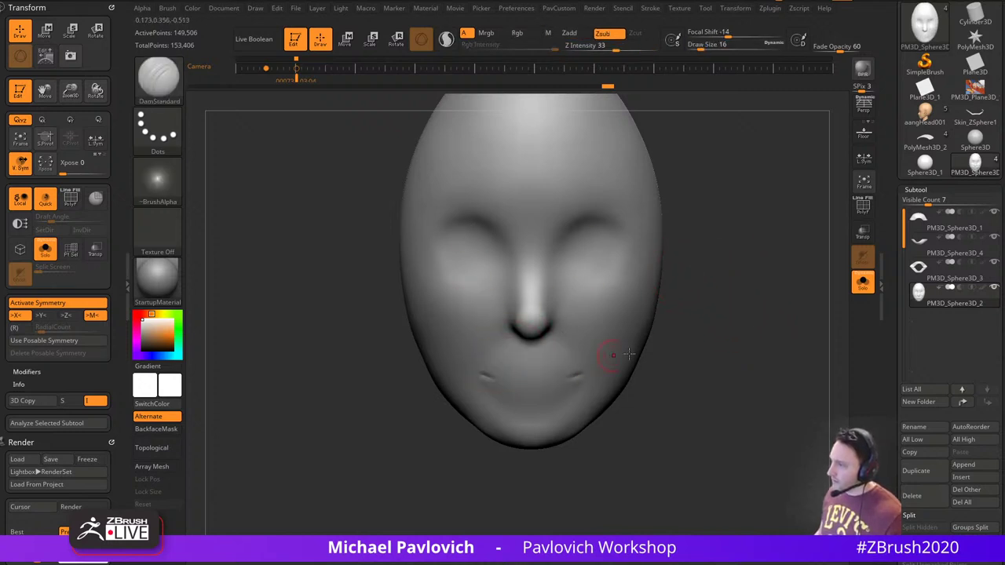
pyautogui.moveTo(707, 302)
pyautogui.mouseDown()
pyautogui.moveTo(753, 337)
pyautogui.moveTo(695, 339)
pyautogui.mouseUp()
# Carve the mouth line between the corners with DamStandard at draw size 22, defining the upper and lower lips
pyautogui.press('s')
pyautogui.moveTo(511, 369); pyautogui.dragTo(517, 370)
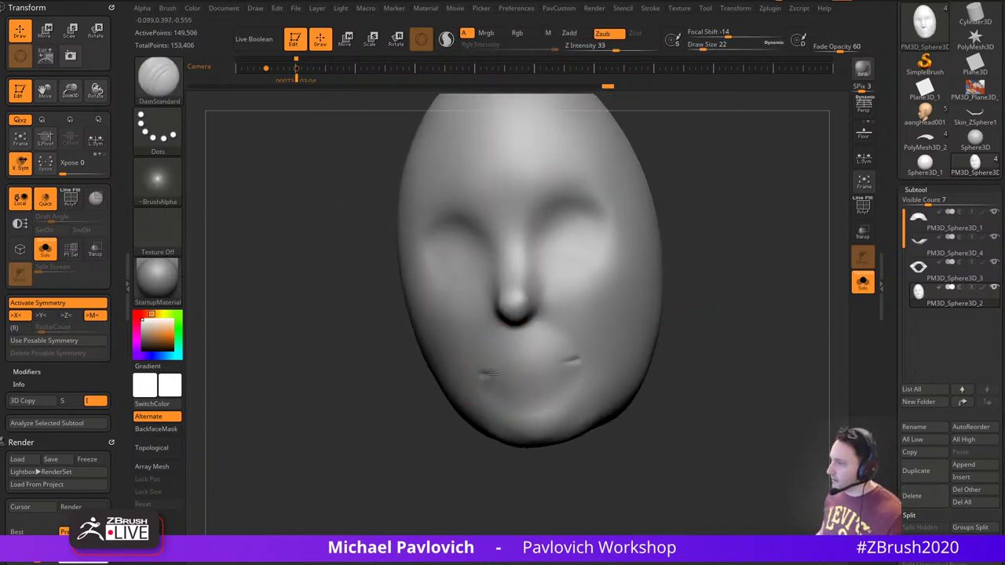
pyautogui.keyDown('shift'); pyautogui.moveTo(674, 346); pyautogui.dragTo(625, 364); pyautogui.keyUp('shift')
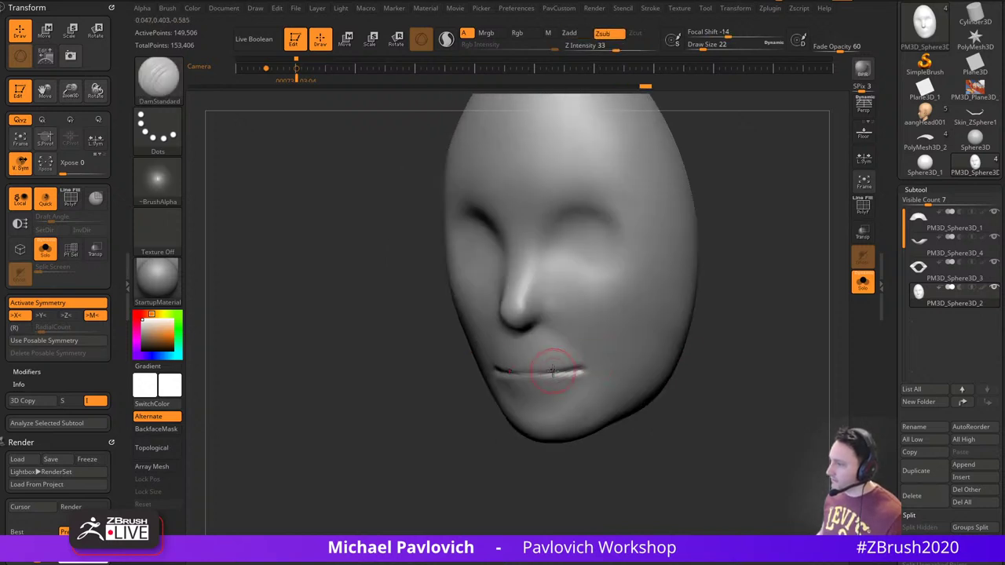
pyautogui.moveTo(685, 363); pyautogui.dragTo(724, 361)
pyautogui.moveTo(696, 305); pyautogui.dragTo(690, 316)
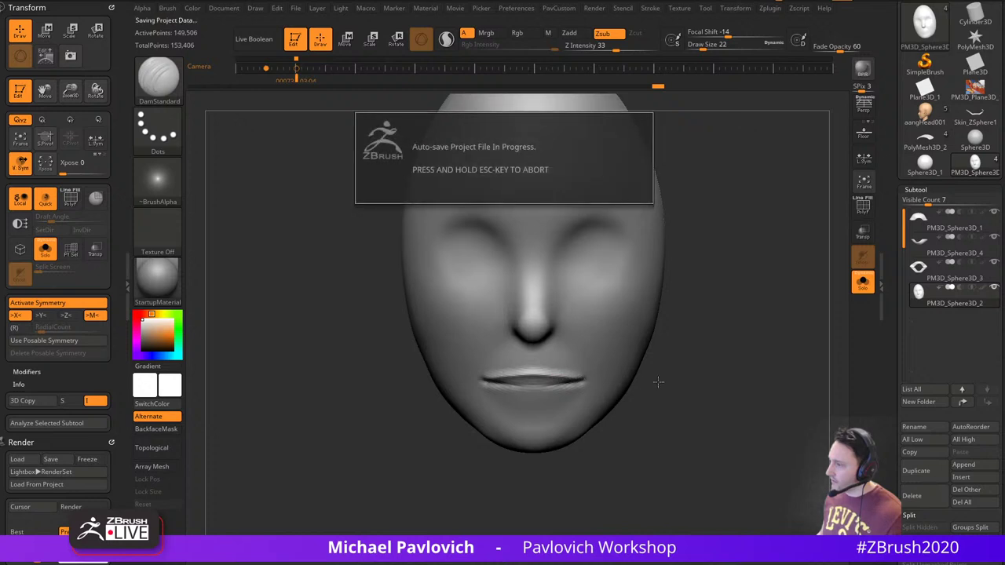
pyautogui.moveTo(661, 357); pyautogui.dragTo(698, 354)
pyautogui.moveTo(619, 366)
pyautogui.mouseDown()
pyautogui.moveTo(601, 367)
pyautogui.moveTo(630, 372)
pyautogui.mouseUp()
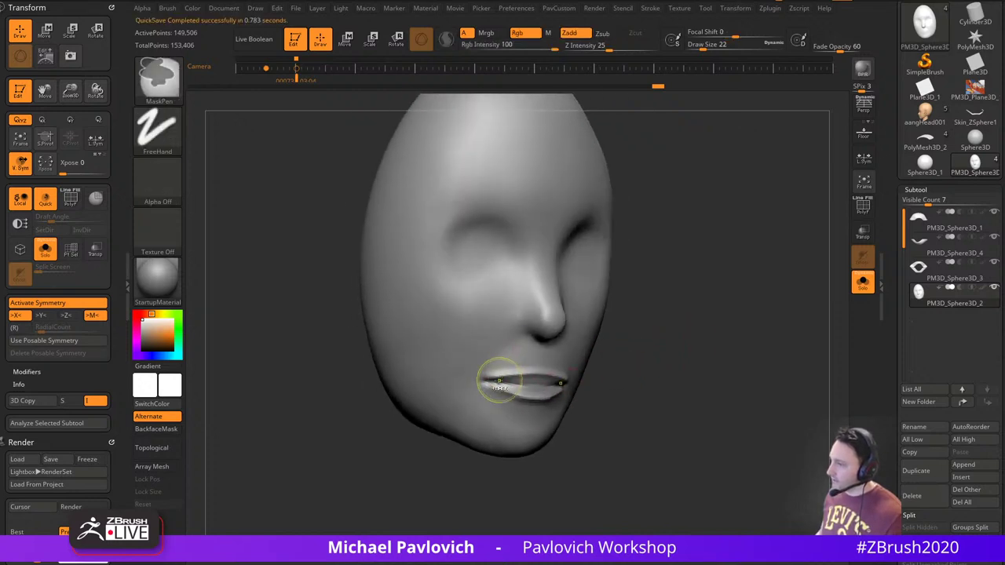
# Mask the upper lip and a band below the nose reaching across both cheeks
pyautogui.keyDown('ctrl'); pyautogui.click(159, 78); pyautogui.keyUp('ctrl')
pyautogui.keyDown('ctrl'); pyautogui.click(274, 137); pyautogui.keyUp('ctrl')
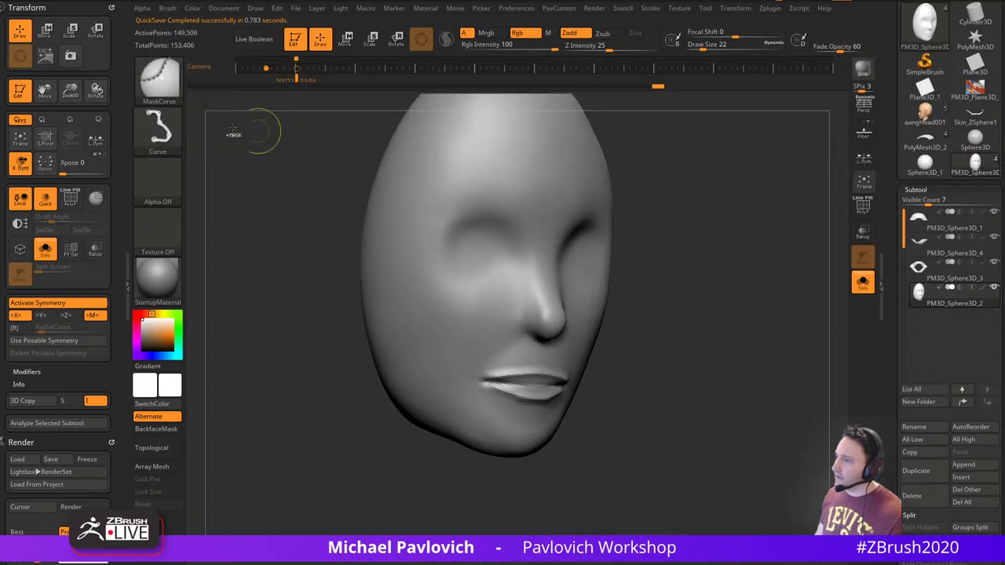
pyautogui.keyDown('ctrl'); pyautogui.click(161, 82); pyautogui.keyUp('ctrl')
pyautogui.keyDown('ctrl'); pyautogui.click(374, 137); pyautogui.keyUp('ctrl')
pyautogui.moveTo(651, 288)
pyautogui.mouseDown()
pyautogui.moveTo(654, 346)
pyautogui.moveTo(476, 369)
pyautogui.moveTo(571, 390)
pyautogui.moveTo(653, 370)
pyautogui.mouseUp()
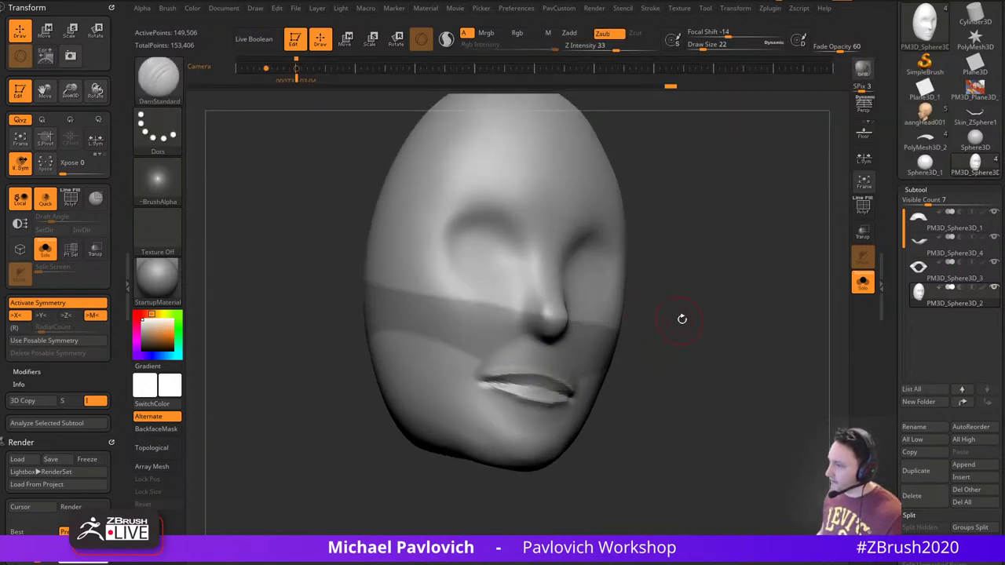
# Push the lower lip up beneath the masked upper lip with the Move brush at draw size 22, undoing any stray pull on the cheeks
pyautogui.moveTo(681, 319)
pyautogui.mouseDown()
pyautogui.moveTo(681, 350)
pyautogui.moveTo(628, 373)
pyautogui.mouseUp()
pyautogui.press('s')
pyautogui.press('b')
pyautogui.press('m')
pyautogui.press('v')
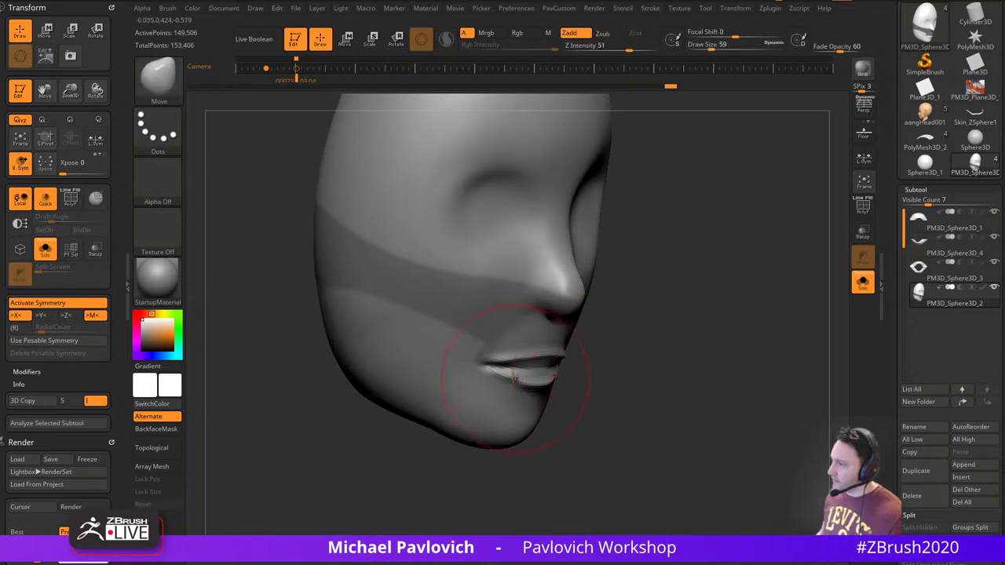
pyautogui.press('s')
pyautogui.moveTo(518, 378); pyautogui.dragTo(507, 378)
pyautogui.moveTo(597, 366); pyautogui.dragTo(500, 374)
pyautogui.moveTo(441, 417); pyautogui.dragTo(482, 375)
pyautogui.moveTo(662, 294); pyautogui.dragTo(672, 289)
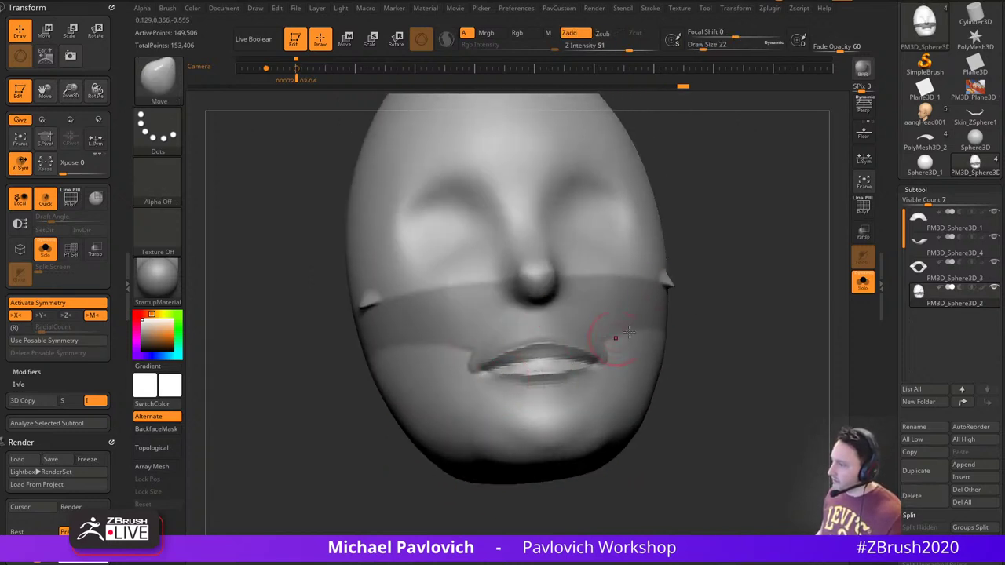
pyautogui.hotkey('ctrl', 'z')
# Adjust the lower lip's profile and mouth corners from the side with the Move brush at draw size 22
pyautogui.moveTo(699, 323)
pyautogui.mouseDown()
pyautogui.moveTo(662, 327)
pyautogui.moveTo(754, 334)
pyautogui.mouseUp()
pyautogui.keyDown('alt'); pyautogui.moveTo(770, 372); pyautogui.dragTo(639, 288); pyautogui.keyUp('alt')
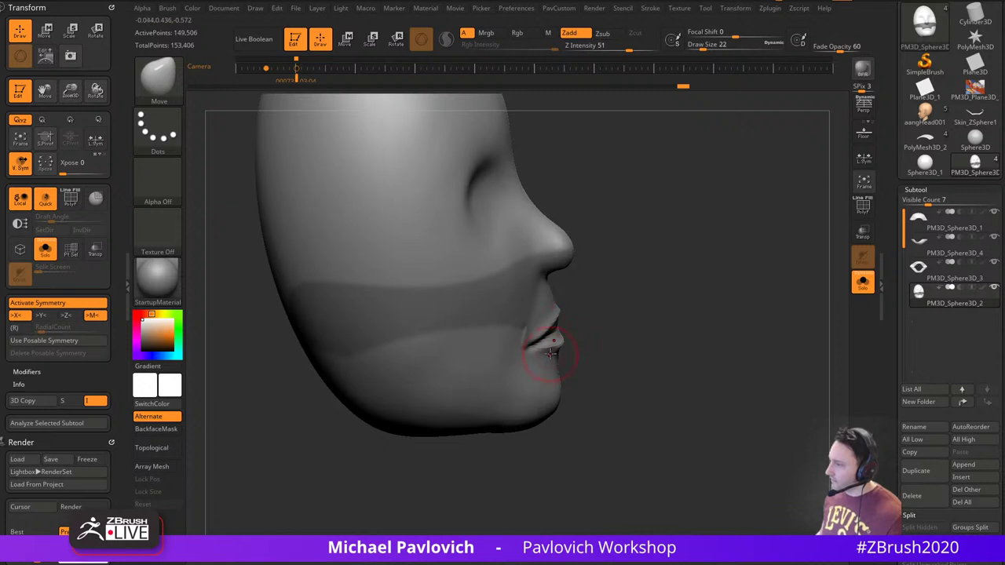
pyautogui.moveTo(584, 338); pyautogui.dragTo(539, 358)
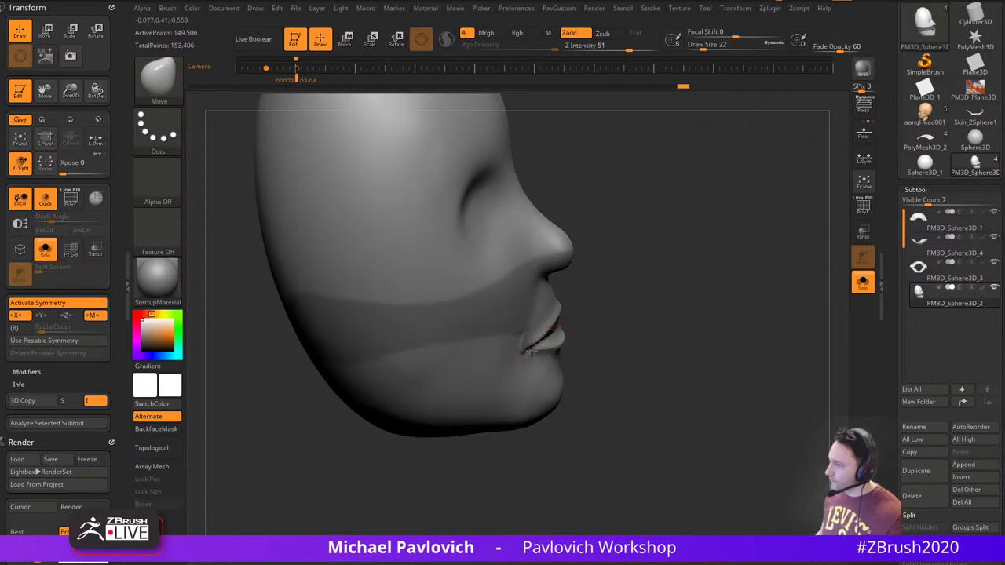
pyautogui.moveTo(630, 334); pyautogui.dragTo(569, 358)
pyautogui.moveTo(628, 342)
pyautogui.mouseDown()
pyautogui.moveTo(575, 367)
pyautogui.moveTo(520, 370)
pyautogui.moveTo(545, 359)
pyautogui.moveTo(550, 341)
pyautogui.mouseUp()
# Refine the lower lip's outline below the masked area with the Move brush at draw size 25
pyautogui.press(']')
pyautogui.press('s')
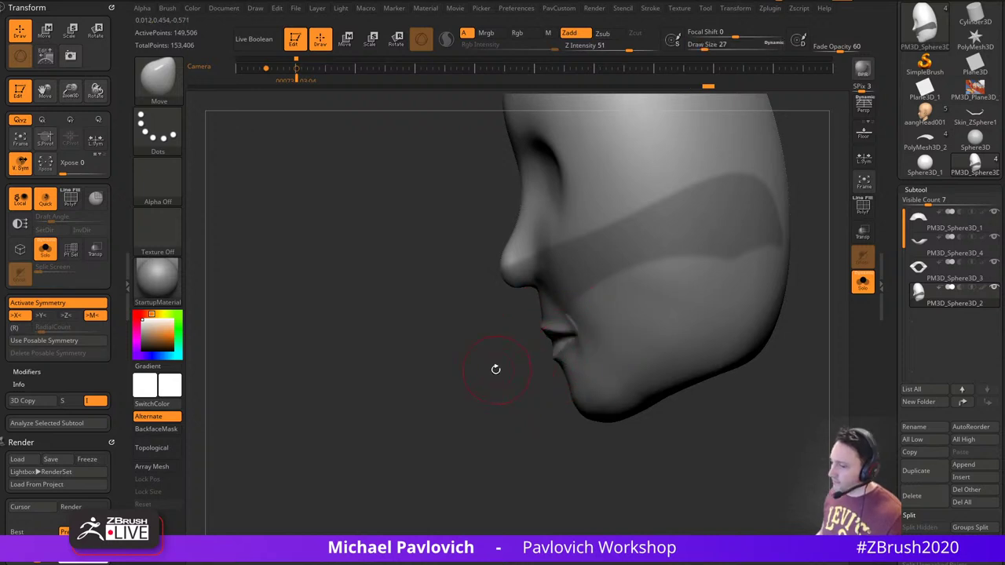
pyautogui.moveTo(462, 401); pyautogui.dragTo(535, 361)
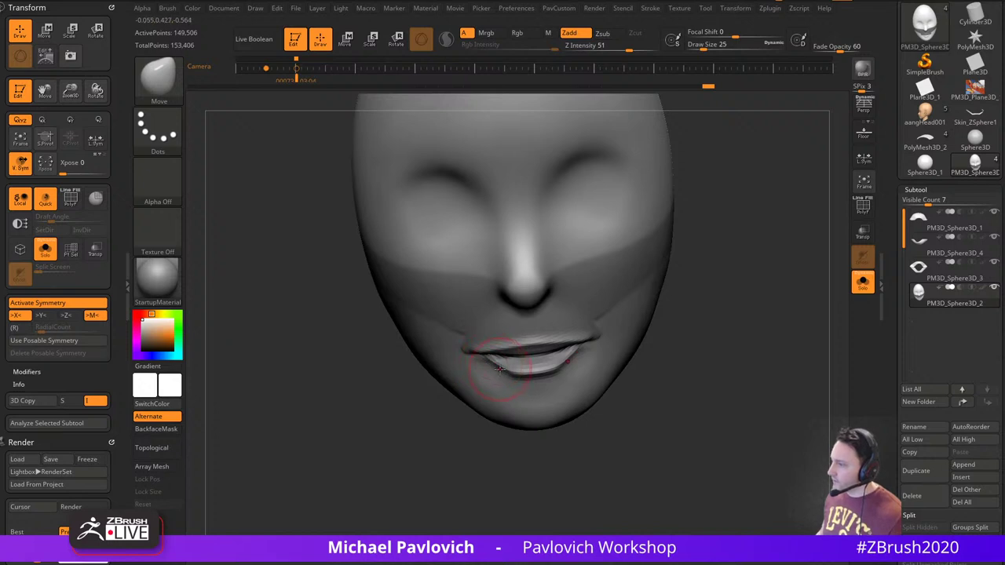
pyautogui.moveTo(721, 363); pyautogui.dragTo(742, 358)
# Clear the mask and smooth the skin around the mouth corners with Smooth at Z Intensity 41
pyautogui.keyDown('ctrl'); pyautogui.moveTo(734, 354); pyautogui.dragTo(750, 372); pyautogui.keyUp('ctrl')
pyautogui.moveTo(489, 353)
pyautogui.keyDown('shift'); pyautogui.mouseDown()
pyautogui.moveTo(464, 312)
pyautogui.moveTo(469, 331)
pyautogui.moveTo(424, 370)
pyautogui.moveTo(459, 338)
pyautogui.moveTo(520, 362)
pyautogui.moveTo(617, 365)
pyautogui.mouseUp(); pyautogui.keyUp('shift')
pyautogui.hotkey('ctrl', 'z')
pyautogui.keyDown('shift'); pyautogui.click(622, 47); pyautogui.keyUp('shift')
pyautogui.moveTo(459, 330)
pyautogui.keyDown('shift'); pyautogui.mouseDown()
pyautogui.moveTo(550, 327)
pyautogui.moveTo(456, 343)
pyautogui.mouseUp(); pyautogui.keyUp('shift')
pyautogui.moveTo(683, 314); pyautogui.dragTo(658, 319)
# Reshape the upper lip's centre and the lower lip with the MoveAccu brush at draw size 23
pyautogui.press('s')
pyautogui.moveTo(508, 338); pyautogui.dragTo(498, 336)
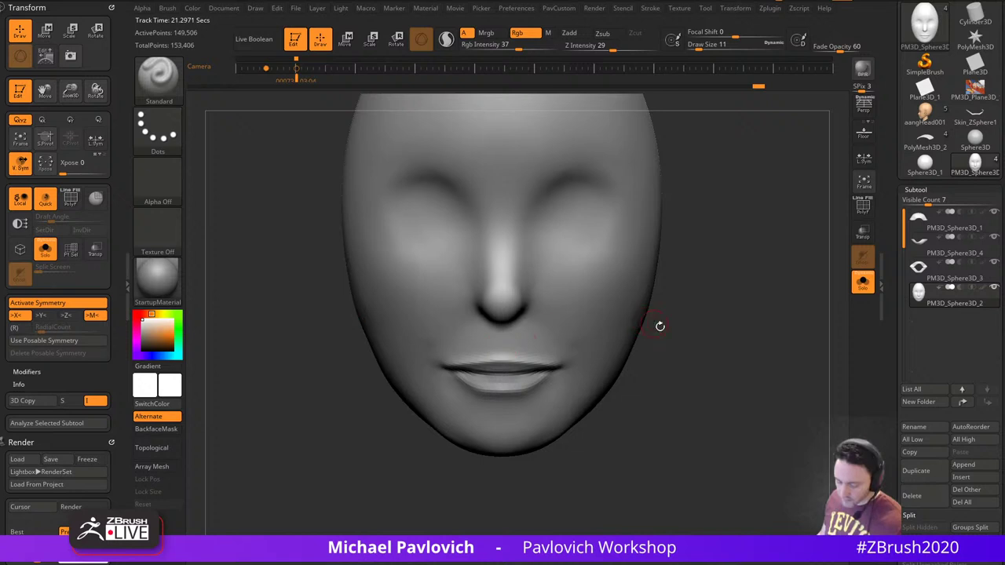
pyautogui.press('1')
pyautogui.moveTo(660, 326); pyautogui.dragTo(652, 307)
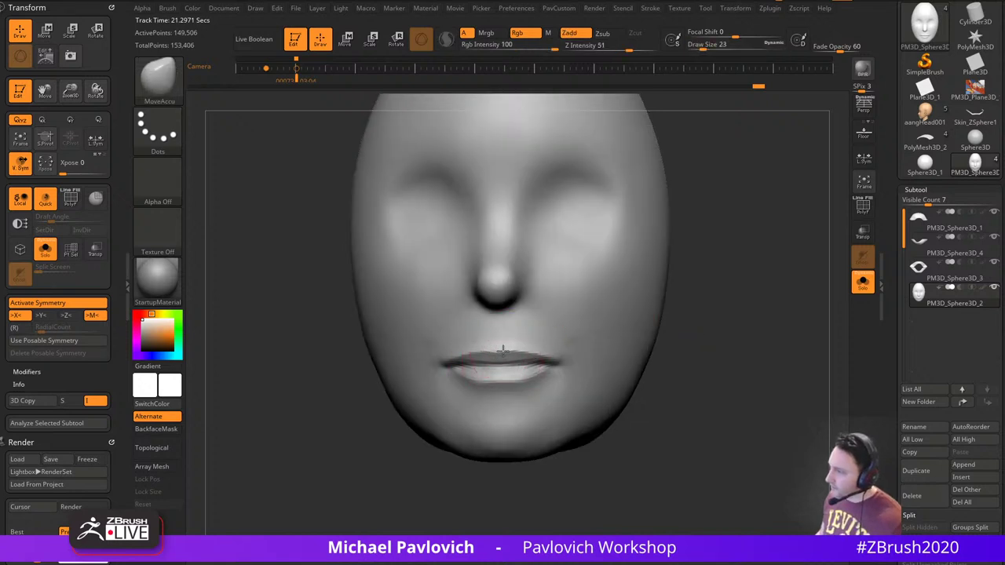
pyautogui.moveTo(502, 351); pyautogui.dragTo(536, 347)
pyautogui.moveTo(722, 345); pyautogui.dragTo(636, 343)
pyautogui.moveTo(510, 412)
pyautogui.mouseDown()
pyautogui.moveTo(480, 413)
pyautogui.moveTo(527, 382)
pyautogui.mouseUp()
pyautogui.press('2')
pyautogui.press('s')
pyautogui.moveTo(567, 373)
pyautogui.mouseDown()
pyautogui.moveTo(580, 373)
pyautogui.moveTo(572, 361)
pyautogui.moveTo(581, 349)
pyautogui.moveTo(567, 369)
pyautogui.mouseUp()
pyautogui.press('s')
pyautogui.moveTo(504, 411)
pyautogui.mouseDown()
pyautogui.moveTo(687, 305)
pyautogui.moveTo(639, 315)
pyautogui.mouseUp()
# Build up the area above the upper lip and beside the mouth with the Clay brush, smoothing the strokes
pyautogui.press('b')
pyautogui.press('c')
pyautogui.press('l')
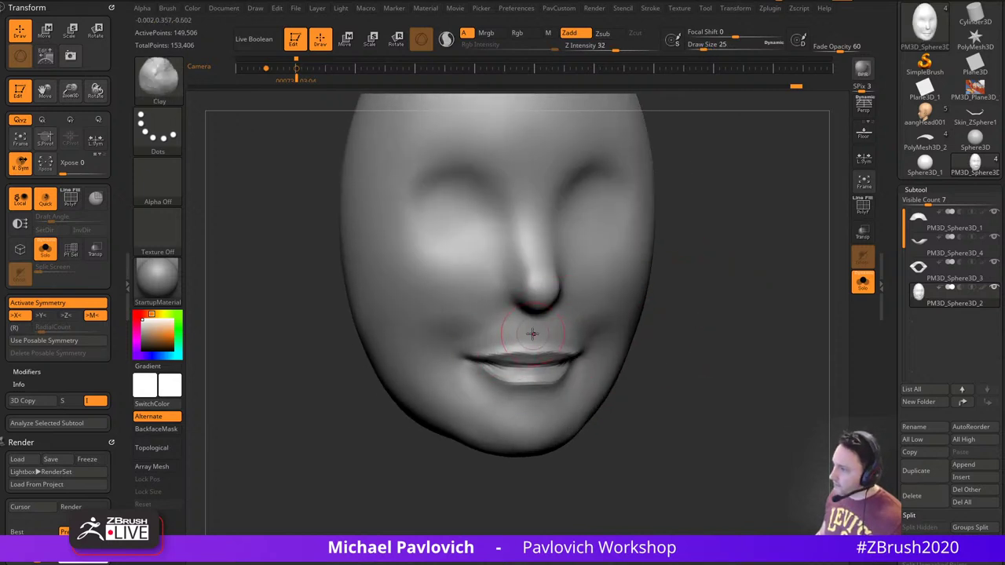
pyautogui.press('s')
pyautogui.moveTo(471, 346)
pyautogui.mouseDown()
pyautogui.moveTo(517, 340)
pyautogui.moveTo(497, 338)
pyautogui.mouseUp()
pyautogui.moveTo(664, 328)
pyautogui.mouseDown()
pyautogui.moveTo(577, 329)
pyautogui.moveTo(583, 343)
pyautogui.mouseUp()
pyautogui.press('shift')
# Shape the cheeks beside the nose with the Clay brush at draw size 41 and smooth them into the mouth corners
pyautogui.moveTo(782, 247)
pyautogui.keyDown('alt'); pyautogui.mouseDown()
pyautogui.moveTo(749, 281)
pyautogui.moveTo(779, 280)
pyautogui.mouseUp(); pyautogui.keyUp('alt')
pyautogui.press('s')
pyautogui.moveTo(552, 317); pyautogui.dragTo(527, 294)
pyautogui.moveTo(698, 330)
pyautogui.keyDown('alt'); pyautogui.mouseDown()
pyautogui.moveTo(697, 302)
pyautogui.moveTo(548, 310)
pyautogui.mouseUp(); pyautogui.keyUp('alt')
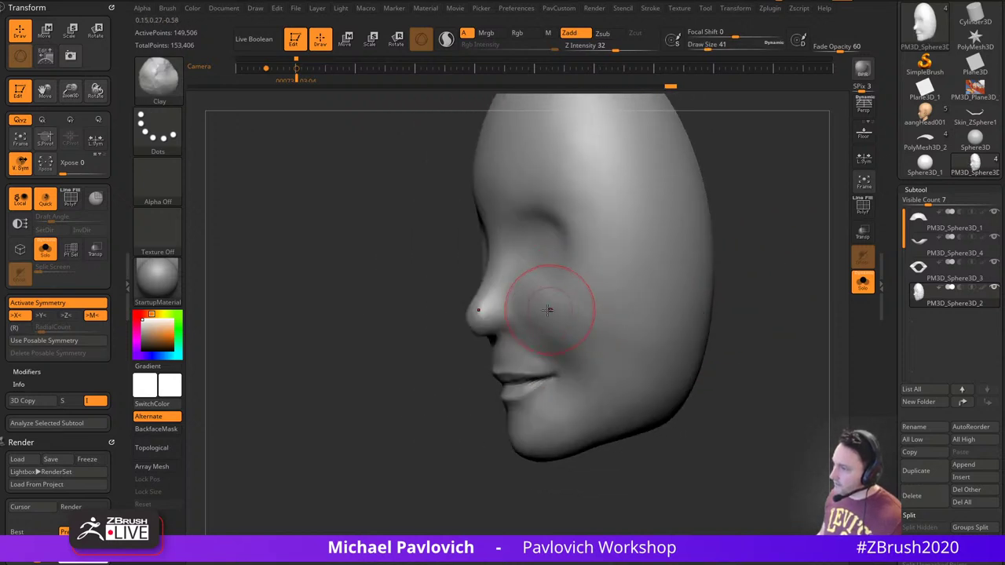
pyautogui.press('shift')
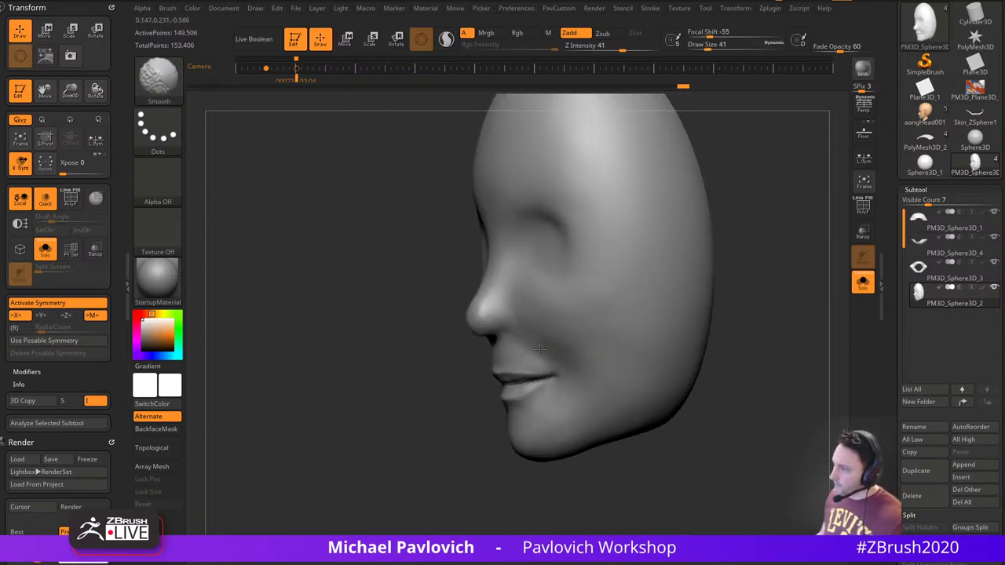
pyautogui.moveTo(393, 354); pyautogui.dragTo(466, 397)
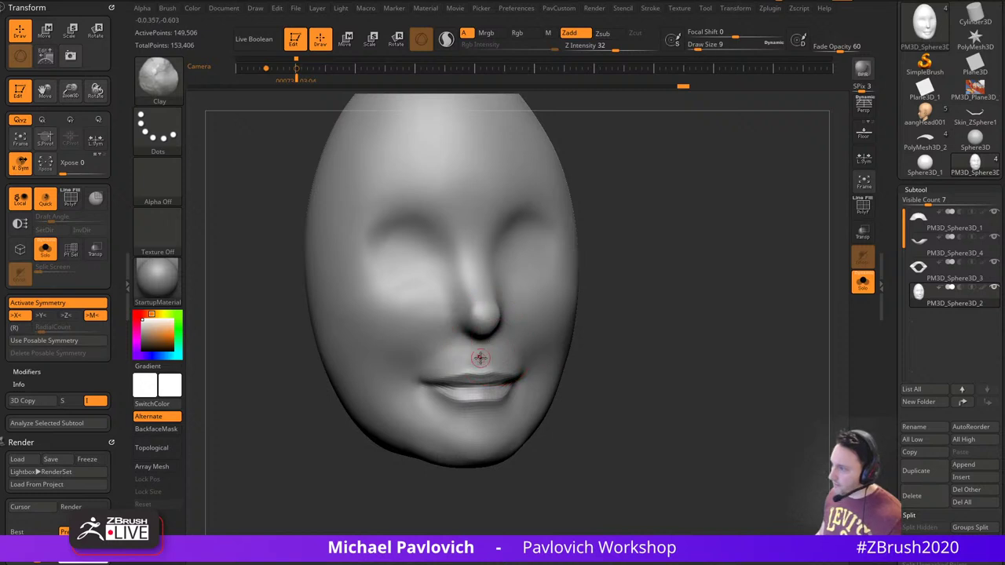
# Sculpt the philtrum between nose and upper lip with the Clay brush at draw size 18 and smooth it
pyautogui.press('s')
pyautogui.moveTo(487, 356); pyautogui.dragTo(479, 355)
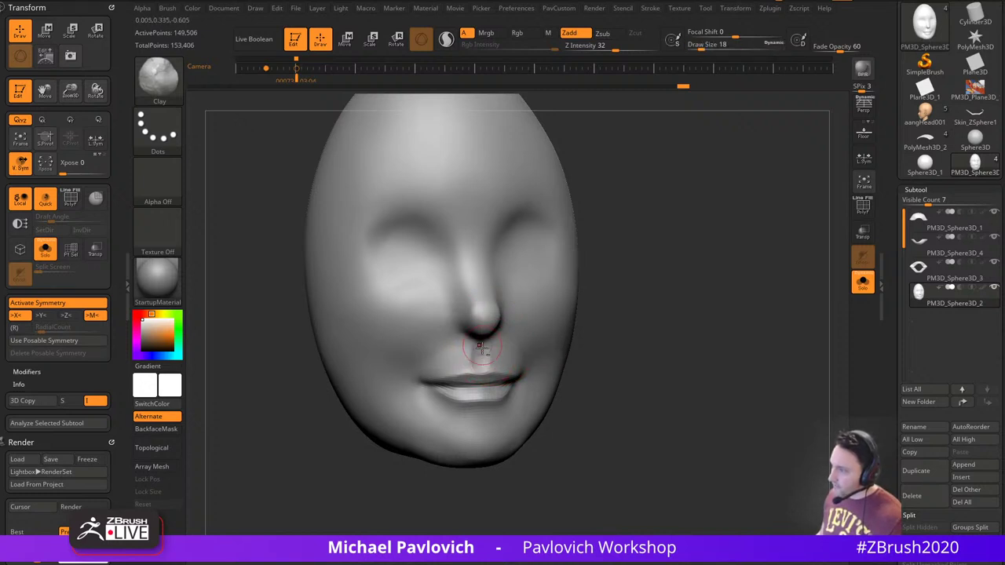
pyautogui.press('shift')
# Refine and smooth the chin below the lower lip, and set the Clay brush's draw size to 29
pyautogui.moveTo(628, 338)
pyautogui.mouseDown()
pyautogui.moveTo(550, 336)
pyautogui.moveTo(592, 337)
pyautogui.moveTo(600, 351)
pyautogui.mouseUp()
pyautogui.moveTo(469, 471); pyautogui.dragTo(546, 420)
pyautogui.keyDown('shift'); pyautogui.moveTo(518, 427); pyautogui.dragTo(496, 432); pyautogui.keyUp('shift')
pyautogui.keyDown('alt'); pyautogui.moveTo(645, 394); pyautogui.dragTo(654, 333); pyautogui.keyUp('alt')
pyautogui.keyDown('shift'); pyautogui.moveTo(536, 383); pyautogui.dragTo(485, 402); pyautogui.keyUp('shift')
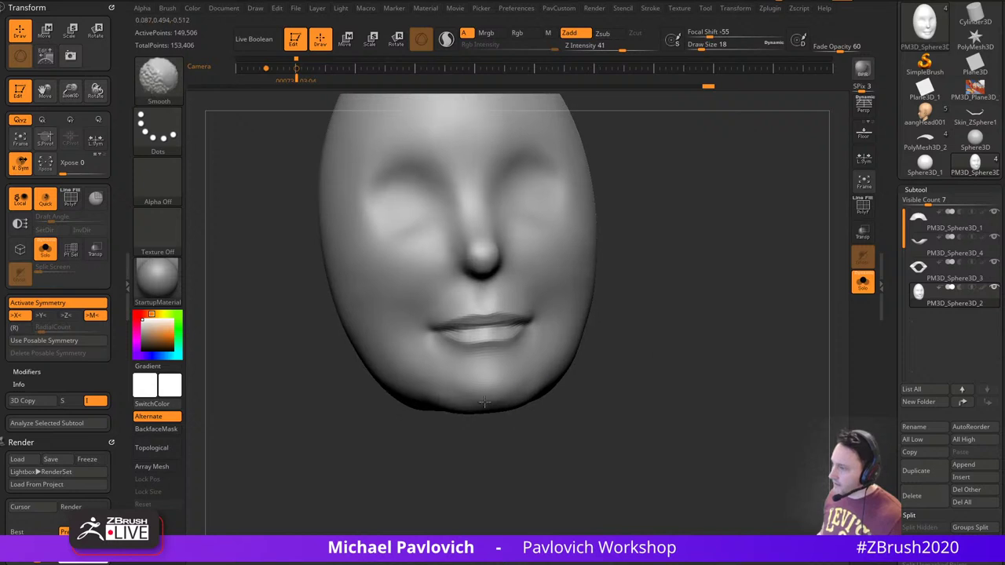
pyautogui.moveTo(723, 264)
pyautogui.mouseDown()
pyautogui.moveTo(711, 288)
pyautogui.moveTo(725, 298)
pyautogui.moveTo(746, 292)
pyautogui.moveTo(668, 300)
pyautogui.moveTo(734, 264)
pyautogui.moveTo(712, 278)
pyautogui.mouseUp()
pyautogui.moveTo(712, 279)
pyautogui.mouseDown(button='right')
pyautogui.moveTo(538, 316)
pyautogui.moveTo(675, 287)
pyautogui.moveTo(722, 300)
pyautogui.moveTo(706, 373)
pyautogui.mouseUp(button='right')
pyautogui.press('s')
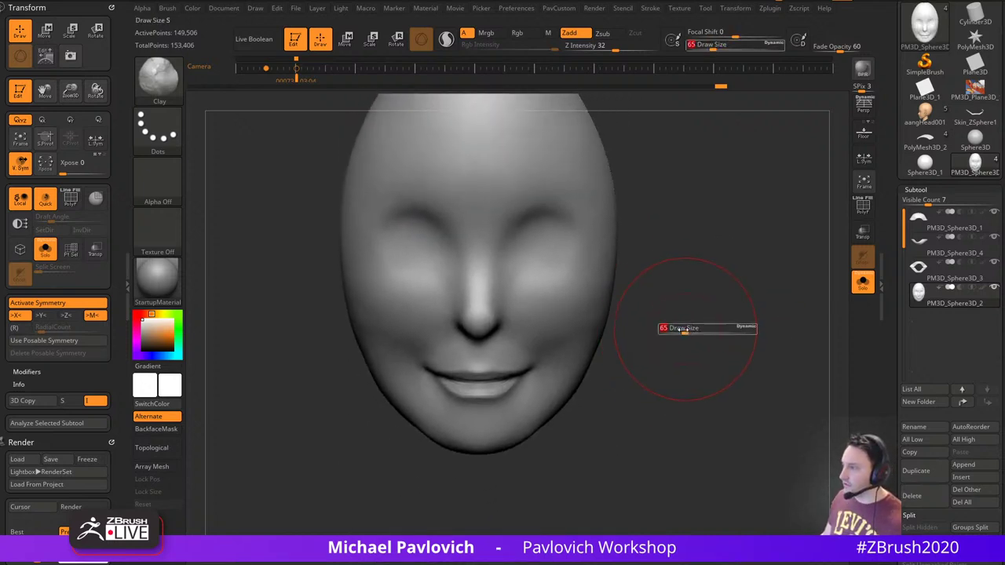
pyautogui.moveTo(686, 331); pyautogui.dragTo(677, 331)
pyautogui.moveTo(680, 306)
pyautogui.mouseDown(button='right')
pyautogui.moveTo(680, 323)
pyautogui.moveTo(657, 333)
pyautogui.moveTo(720, 332)
pyautogui.moveTo(701, 333)
pyautogui.mouseUp(button='right')
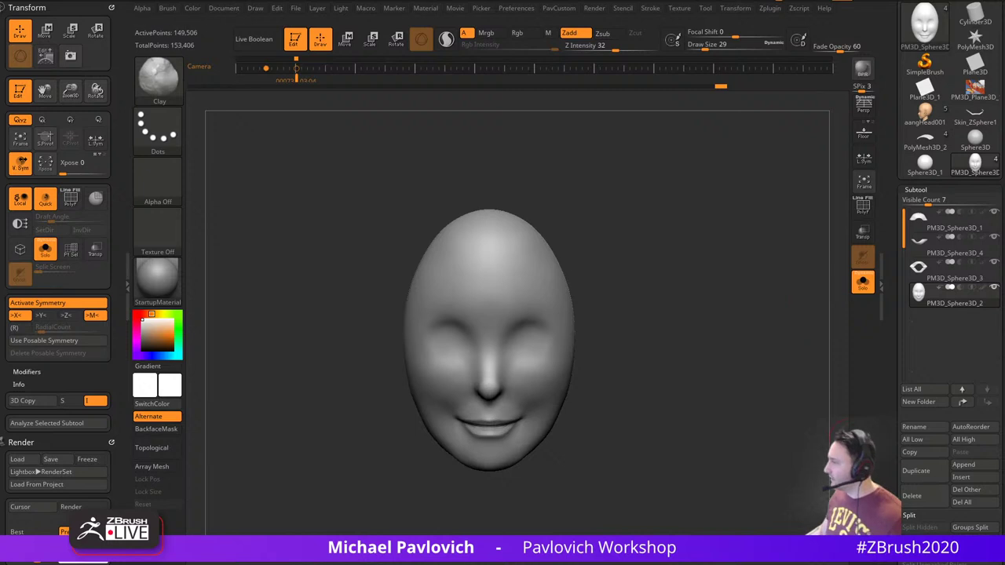
# Delete the sculpted face subtool and clear the canvas outside edit mode
pyautogui.click(915, 504)
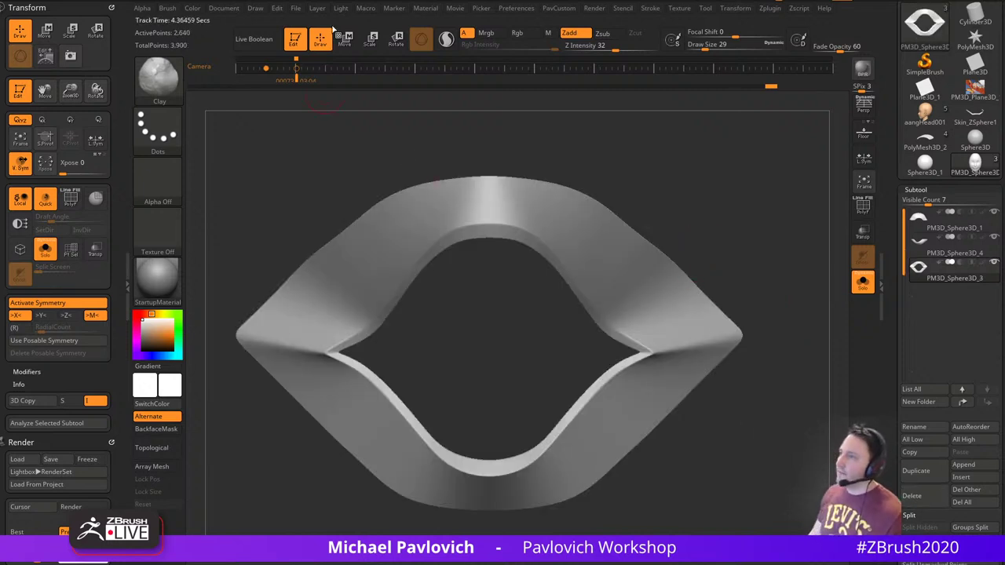
pyautogui.click(295, 38)
pyautogui.hotkey('ctrl', 'n')
pyautogui.press('s')
pyautogui.moveTo(712, 212); pyautogui.dragTo(702, 211)
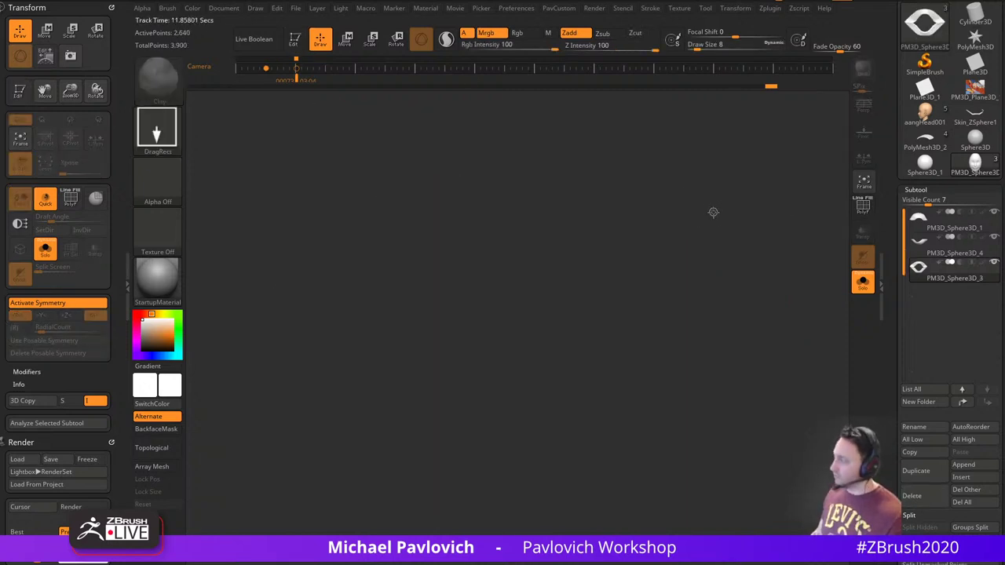
# Load FemaleHead.ZTL from the tool library, draw it on the canvas in edit mode and set the draw size to 77
pyautogui.click(291, 101)
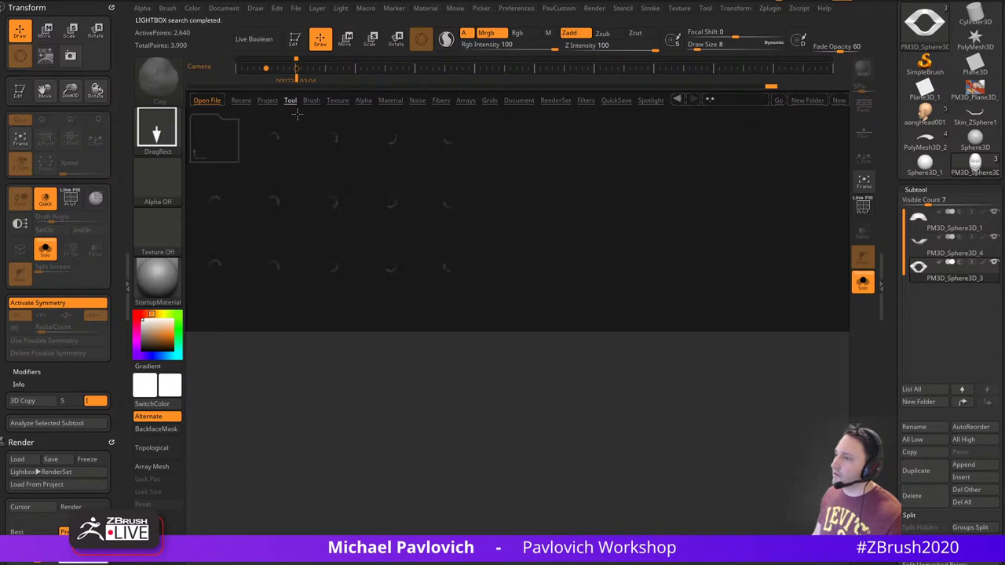
pyautogui.doubleClick(393, 139)
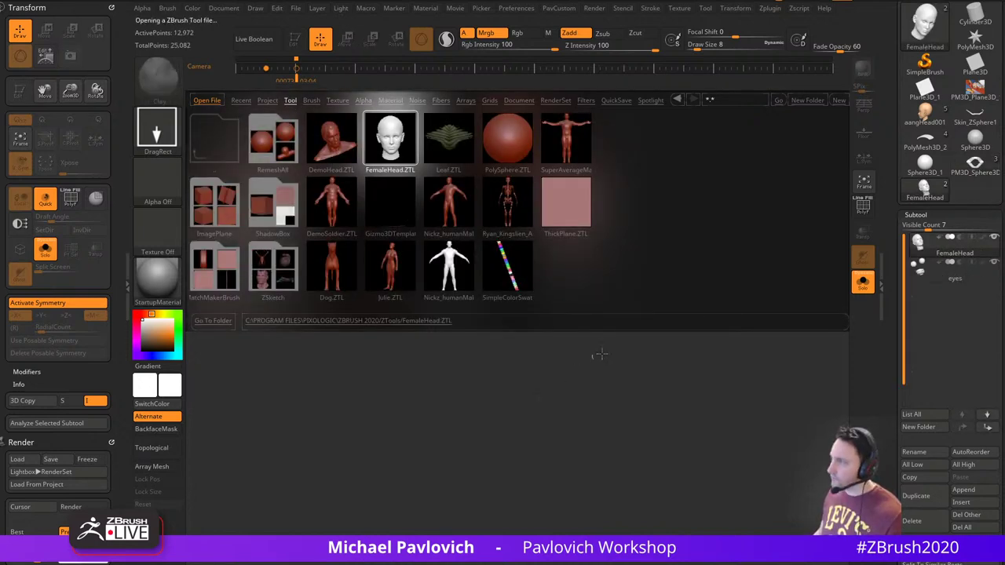
pyautogui.press(',')
pyautogui.moveTo(544, 338); pyautogui.dragTo(538, 378)
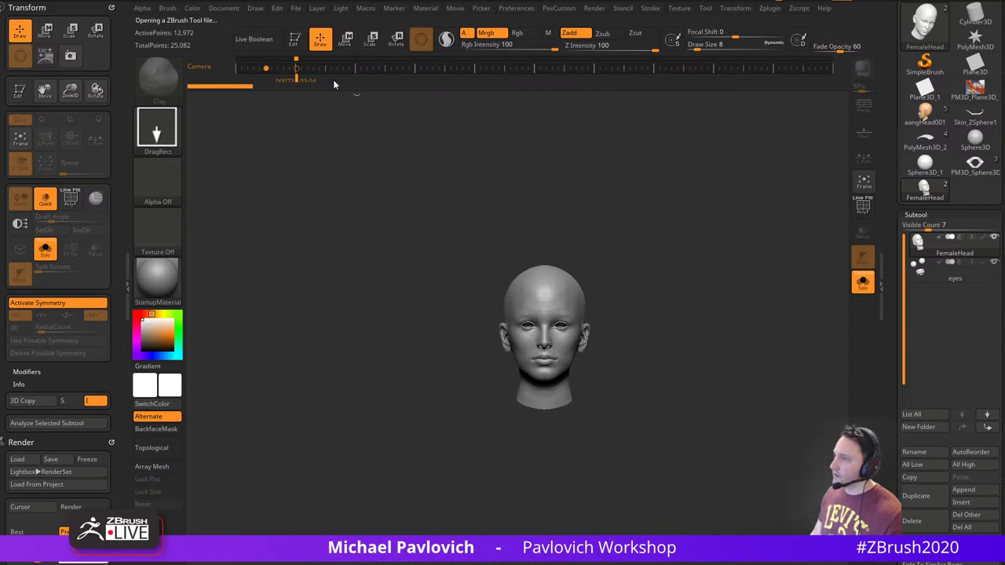
pyautogui.click(292, 37)
pyautogui.keyDown('alt'); pyautogui.moveTo(680, 296); pyautogui.dragTo(722, 332); pyautogui.keyUp('alt')
pyautogui.press('s')
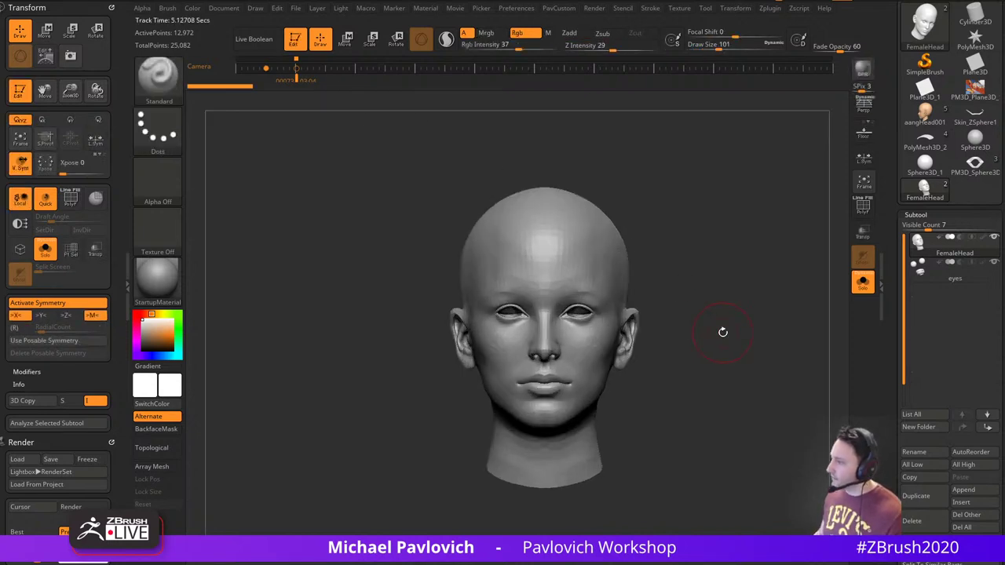
pyautogui.keyDown('alt'); pyautogui.moveTo(805, 260); pyautogui.dragTo(773, 265); pyautogui.keyUp('alt')
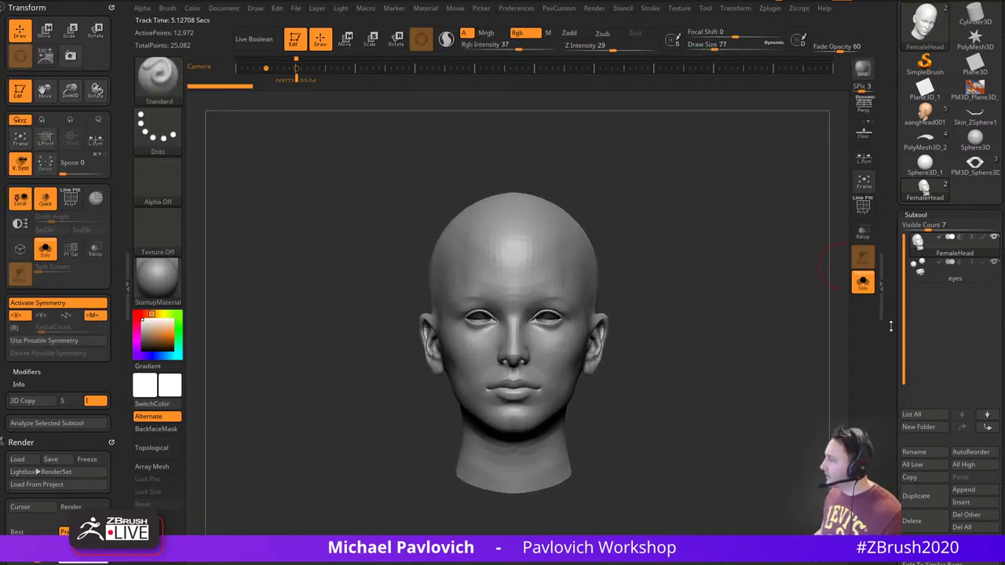
# Merge the eyes into the female head and create a new InsertMesh brush from the combined mesh
pyautogui.hotkey('ctrl', 'shift', 'm')
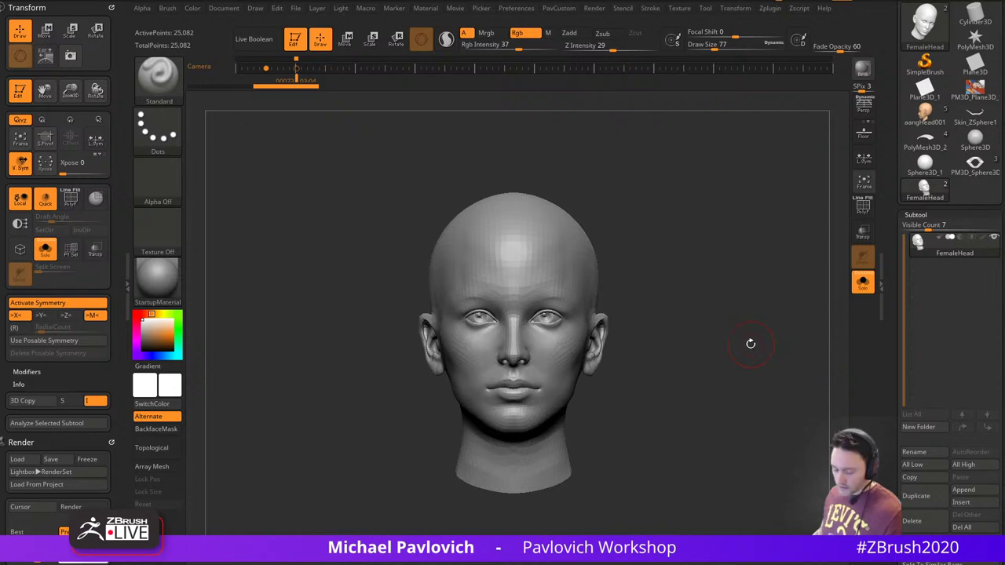
pyautogui.press('b')
pyautogui.click(463, 549)
pyautogui.click(448, 187)
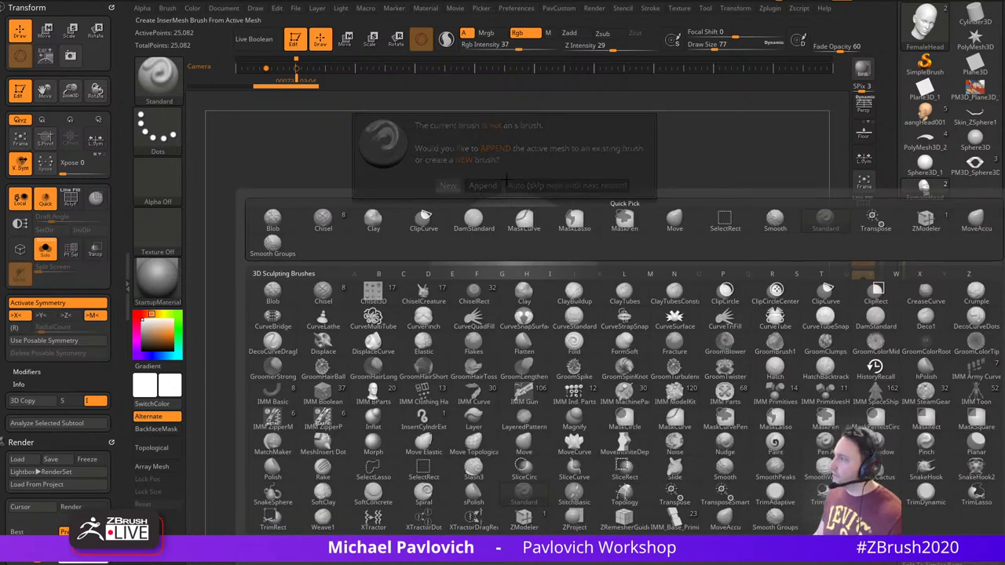
# Return to the character's tool, insert the female head onto the eyelid ring, and split the masked points into a separate subtool
pyautogui.click(975, 166)
pyautogui.keyDown('alt'); pyautogui.moveTo(731, 341); pyautogui.dragTo(730, 310); pyautogui.keyUp('alt')
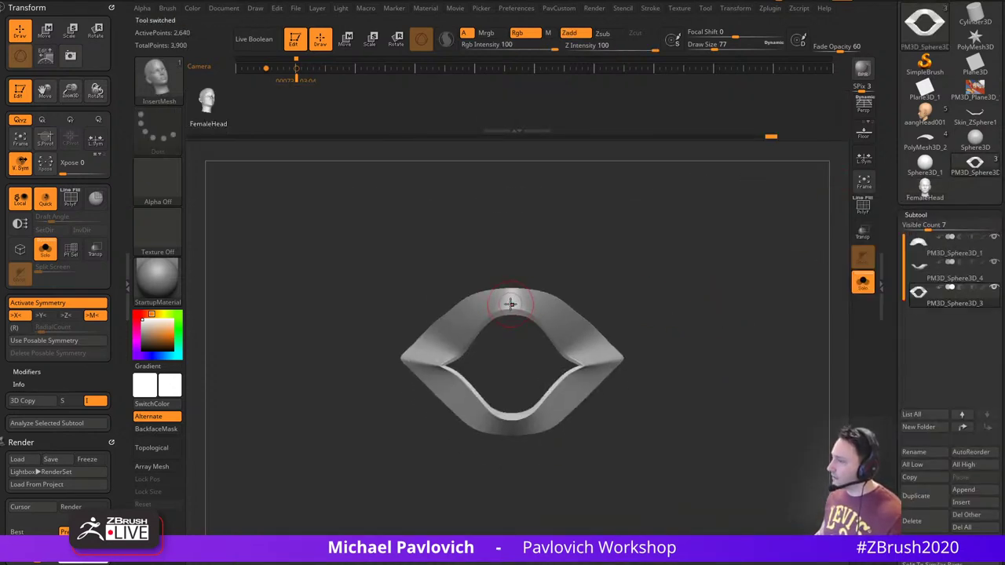
pyautogui.moveTo(510, 304); pyautogui.dragTo(512, 392)
pyautogui.press('3')
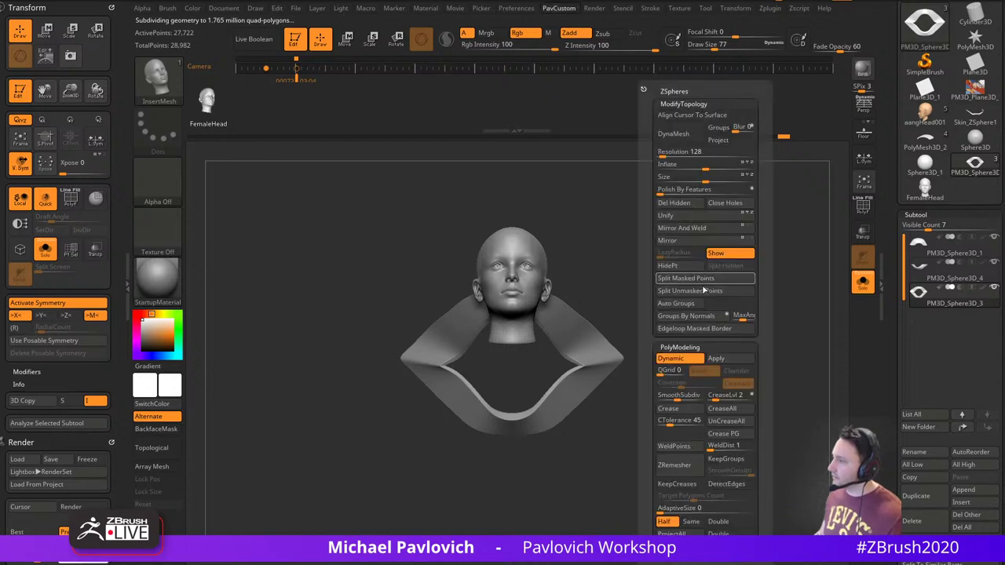
pyautogui.click(691, 278)
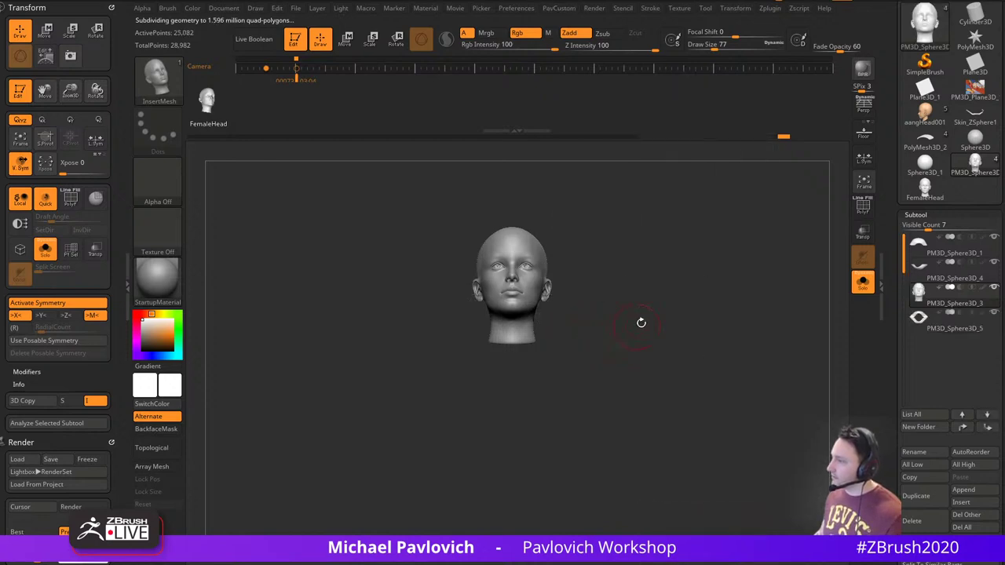
# Show all subtools with PolyFrame, set the draw size to 46, and move the inserted head down and back into the eyelid opening
pyautogui.click(855, 289)
pyautogui.click(862, 206)
pyautogui.moveTo(759, 243)
pyautogui.mouseDown()
pyautogui.moveTo(754, 249)
pyautogui.moveTo(774, 258)
pyautogui.moveTo(741, 268)
pyautogui.mouseUp()
pyautogui.press('s')
pyautogui.moveTo(740, 269); pyautogui.dragTo(754, 267)
pyautogui.press('w')
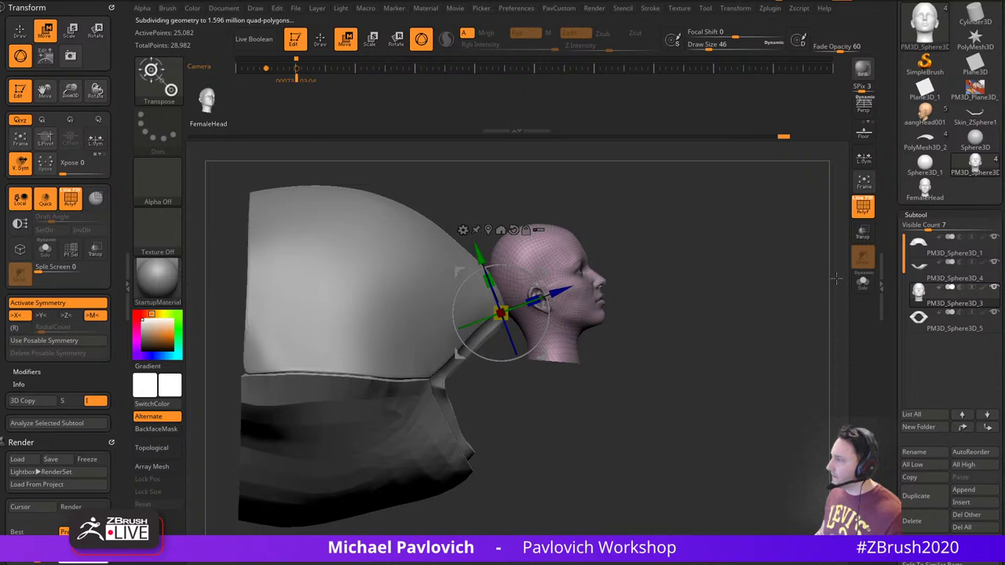
pyautogui.keyDown('alt'); pyautogui.moveTo(667, 314); pyautogui.dragTo(700, 317); pyautogui.keyUp('alt')
pyautogui.moveTo(558, 274); pyautogui.dragTo(480, 343)
# Show the reference overlay and move and scale the head to match the face in the front drawing
pyautogui.hotkey('shift', 'z')
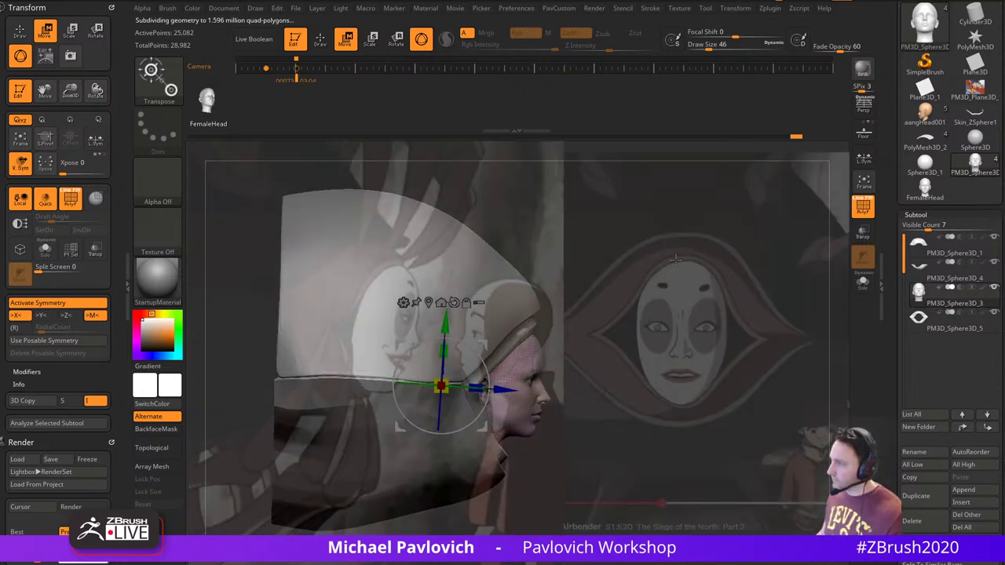
pyautogui.press('Right')
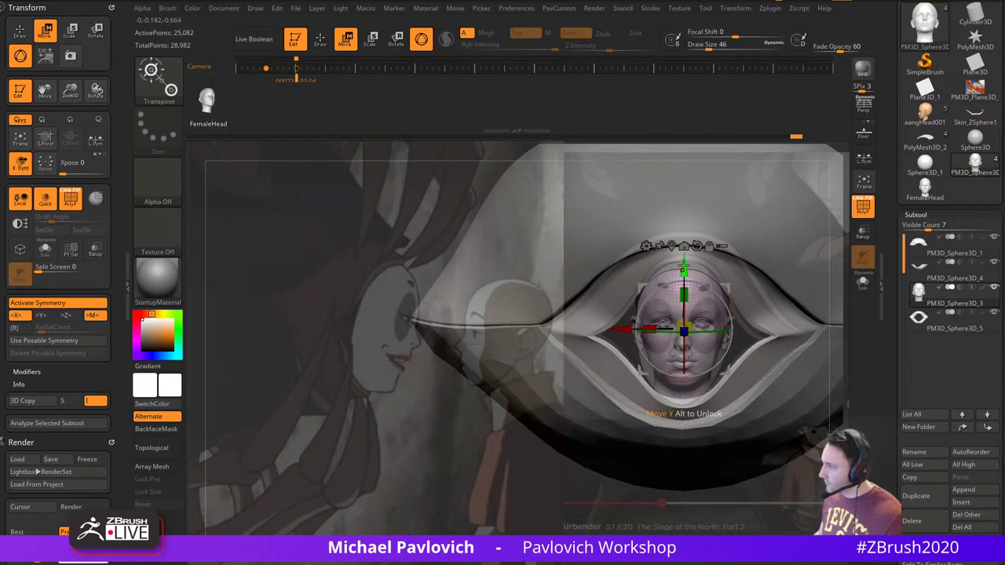
pyautogui.moveTo(684, 264); pyautogui.dragTo(684, 273)
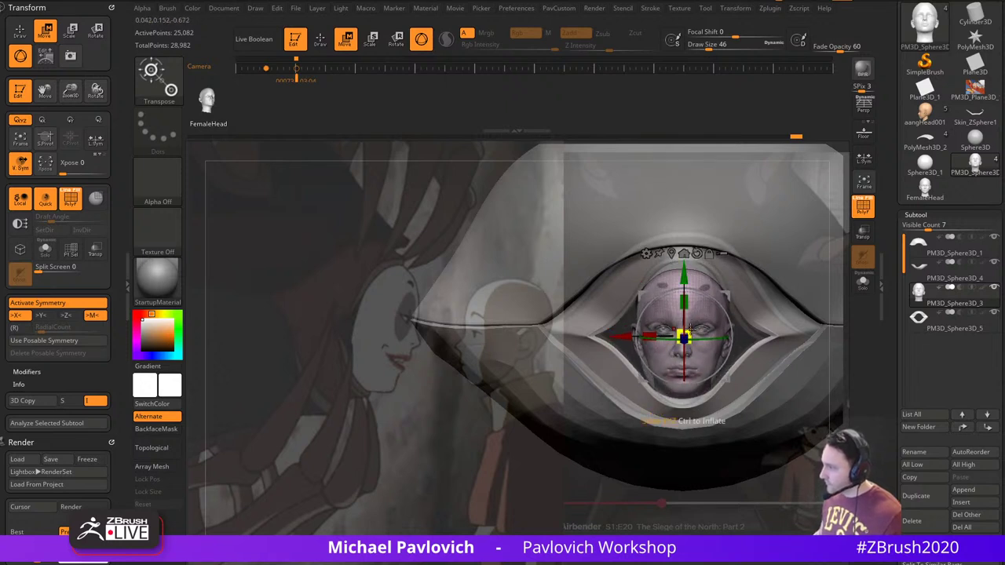
pyautogui.moveTo(689, 330); pyautogui.dragTo(696, 325)
pyautogui.moveTo(684, 281); pyautogui.dragTo(684, 280)
pyautogui.moveTo(686, 334); pyautogui.dragTo(688, 332)
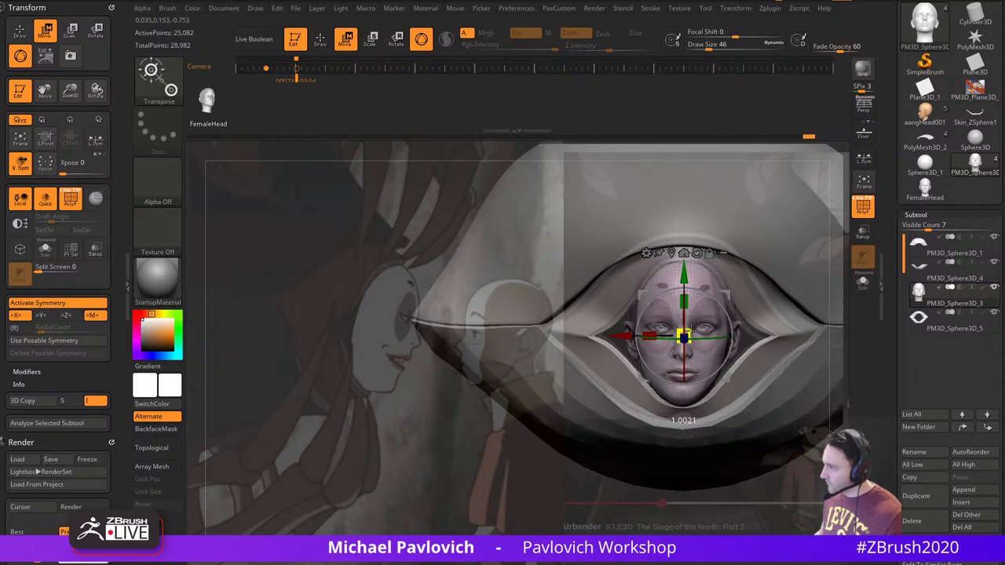
pyautogui.press('q')
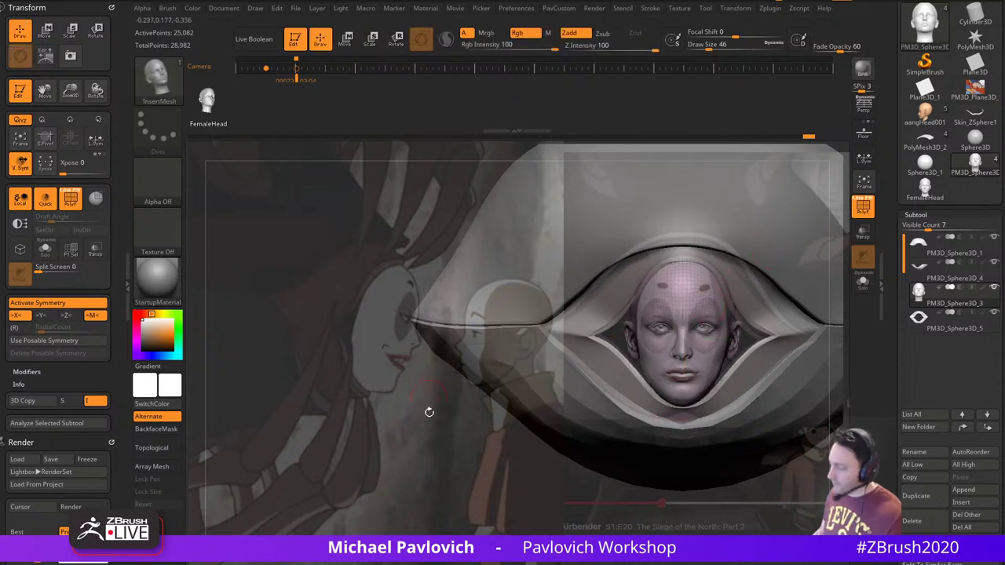
# Switch to the side camera view and move the head back to line up with the profile drawing
pyautogui.press('Left')
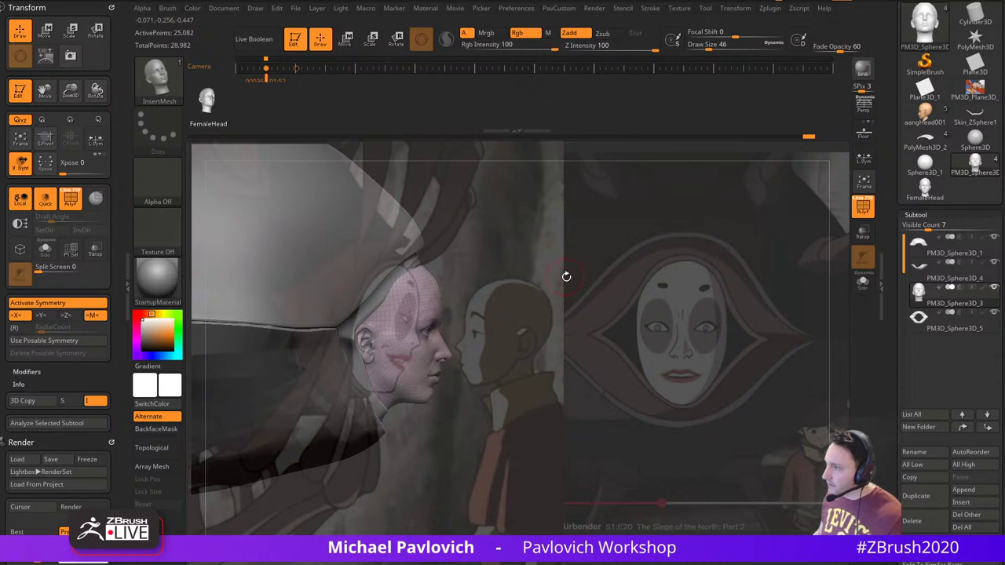
pyautogui.press('w')
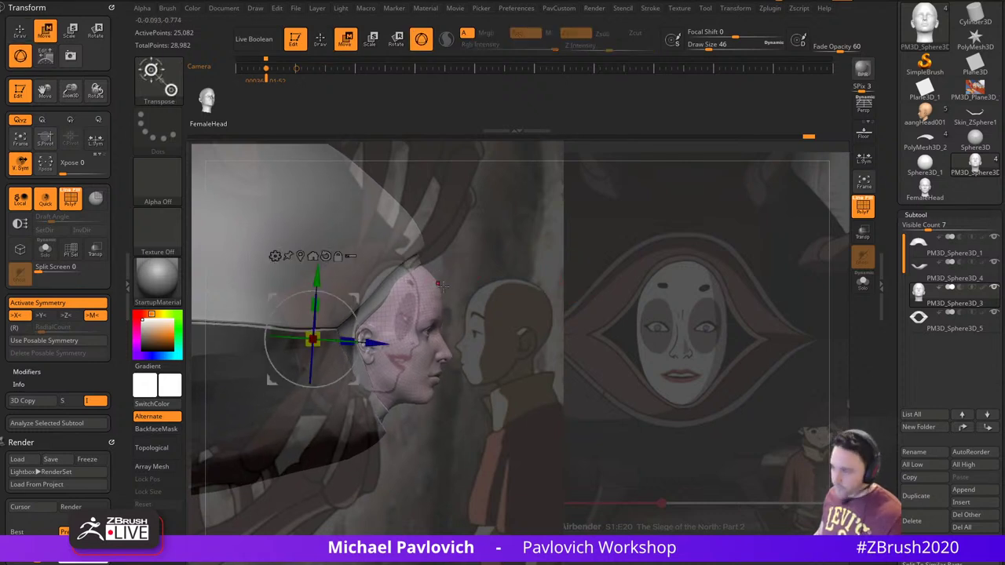
pyautogui.moveTo(358, 299)
pyautogui.mouseDown()
pyautogui.moveTo(329, 290)
pyautogui.moveTo(338, 313)
pyautogui.moveTo(334, 291)
pyautogui.mouseUp()
pyautogui.press('q')
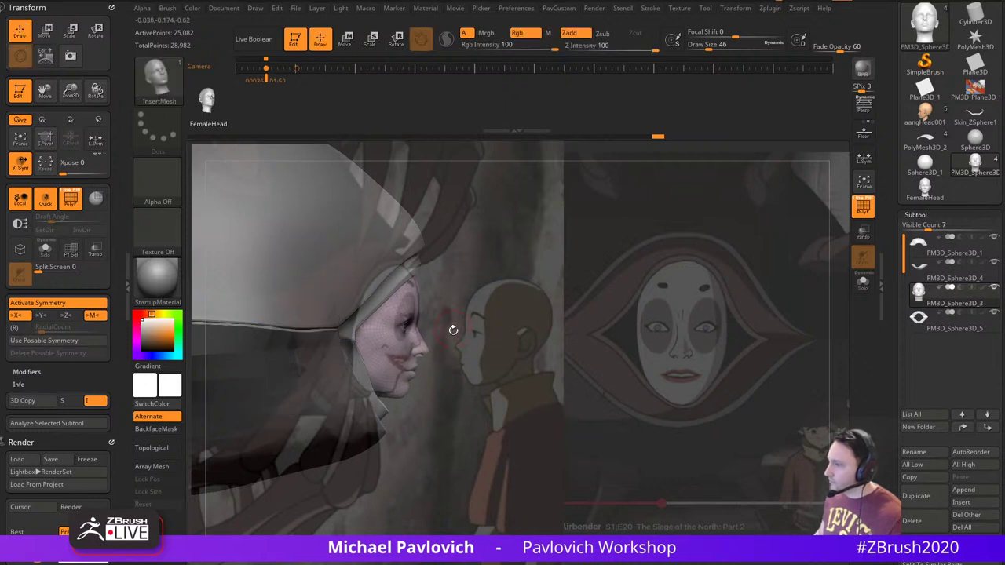
# Adjust the head with the Move brush against the side reference, hide PolyFrame and set the draw size to 39
pyautogui.press('s')
pyautogui.click(455, 339)
pyautogui.press('b')
pyautogui.press('m')
pyautogui.press('v')
pyautogui.hotkey('shift', 'z')
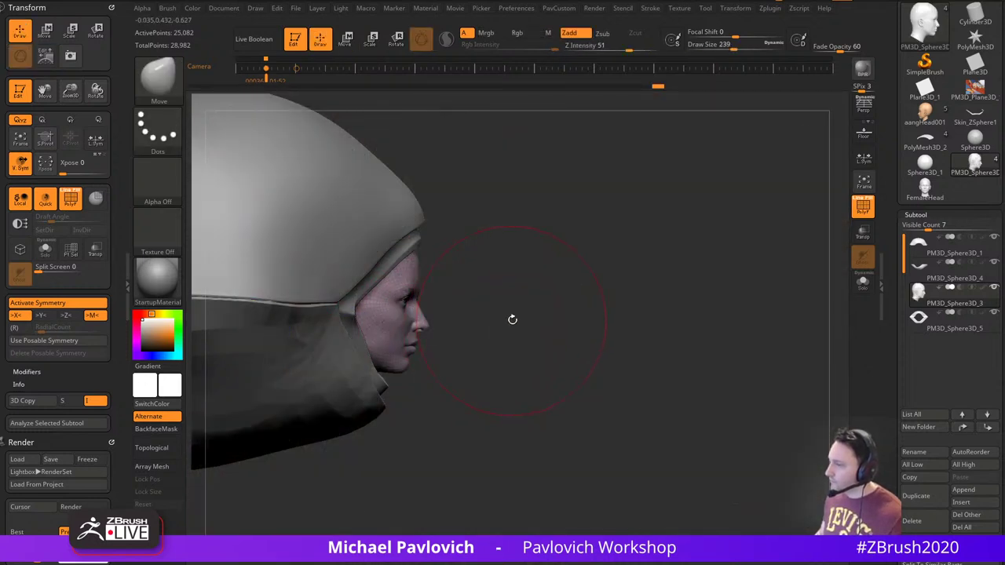
pyautogui.moveTo(471, 317); pyautogui.dragTo(773, 197)
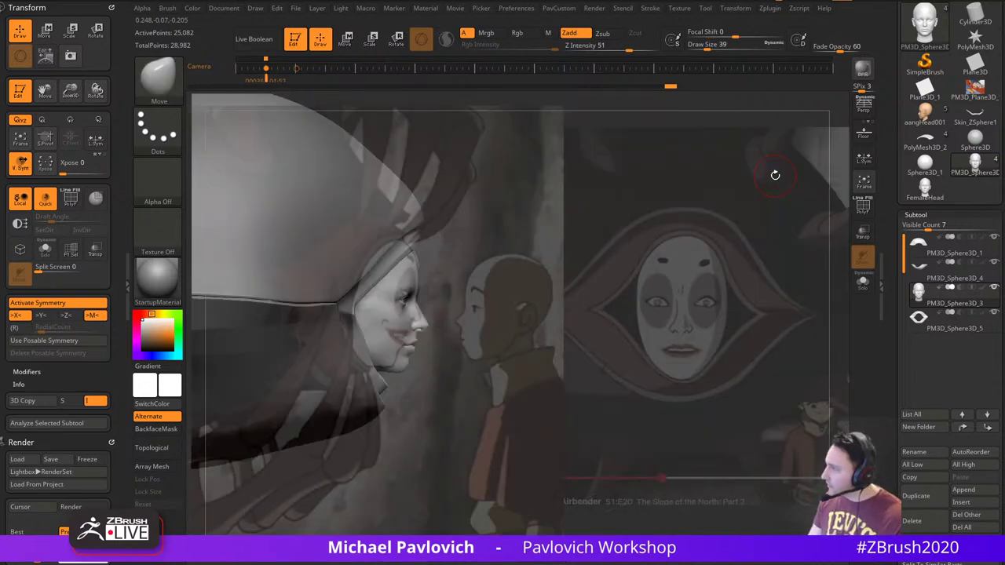
# Switch to the front camera view and nudge the head vertically to align it with the reference face
pyautogui.press('Right')
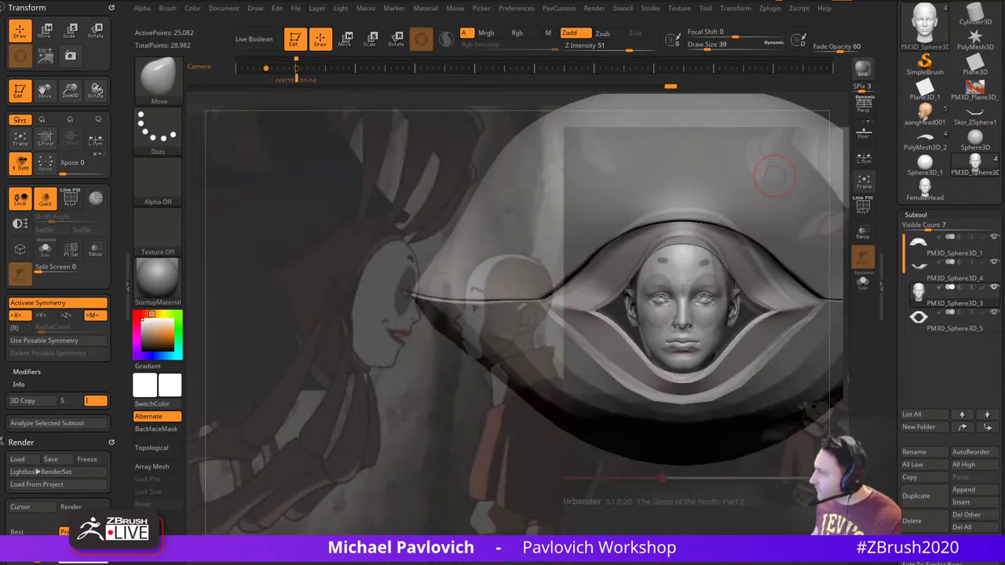
pyautogui.press('w')
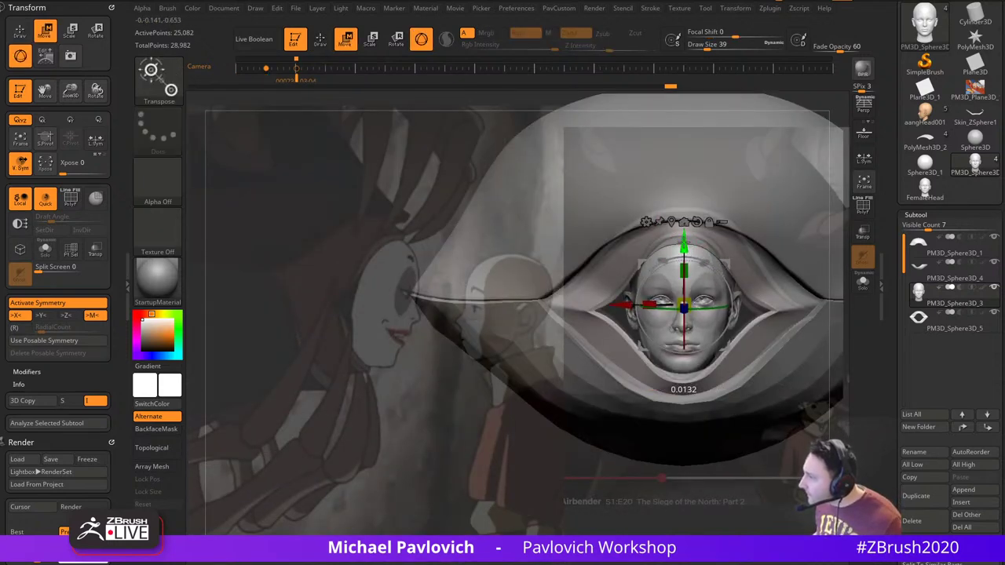
pyautogui.moveTo(683, 241); pyautogui.dragTo(684, 243)
pyautogui.press('z')
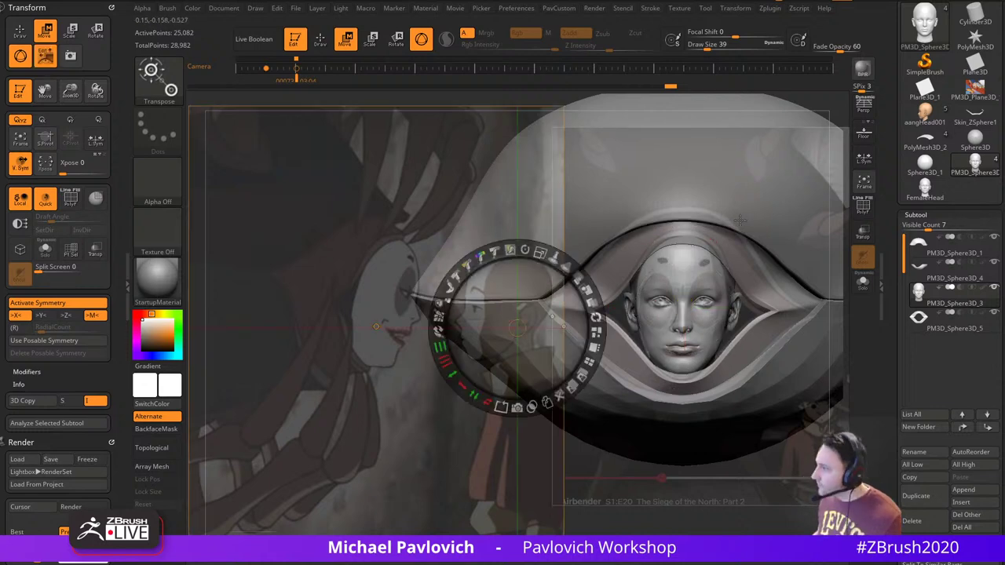
pyautogui.hotkey('shift', 'z')
pyautogui.hotkey('shift', 'z')
pyautogui.press('q')
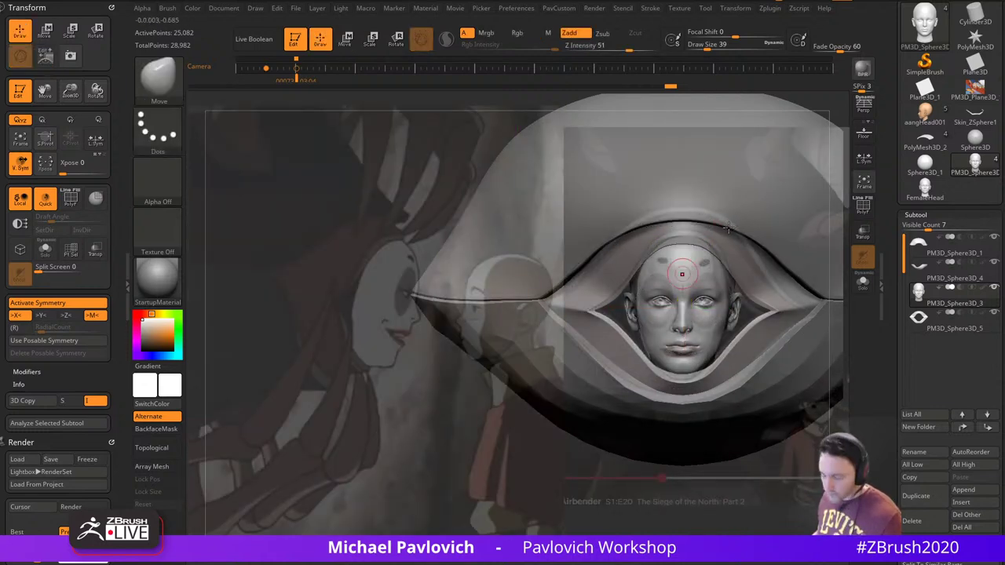
# Reshape the face and jaw to the front reference with the Move brush, reducing the draw size from 108 to 62
pyautogui.press('s')
pyautogui.moveTo(661, 300); pyautogui.dragTo(672, 298)
pyautogui.press('s')
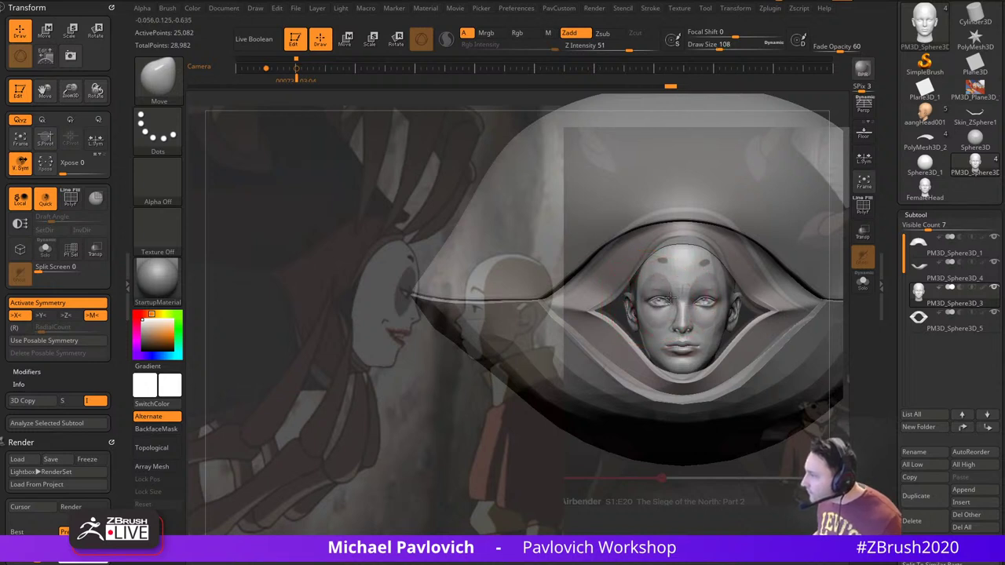
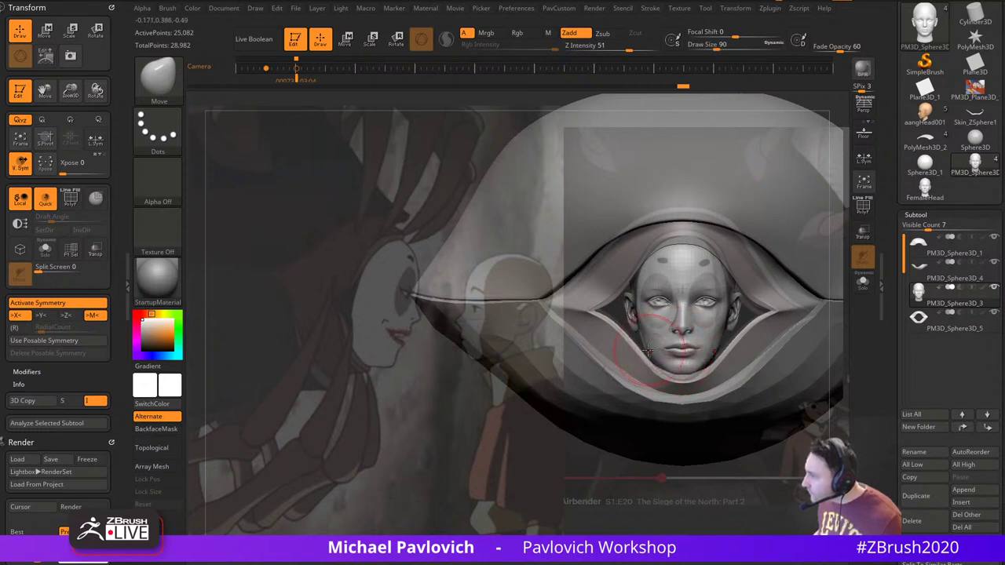
pyautogui.press('s')
pyautogui.moveTo(666, 352); pyautogui.dragTo(663, 352)
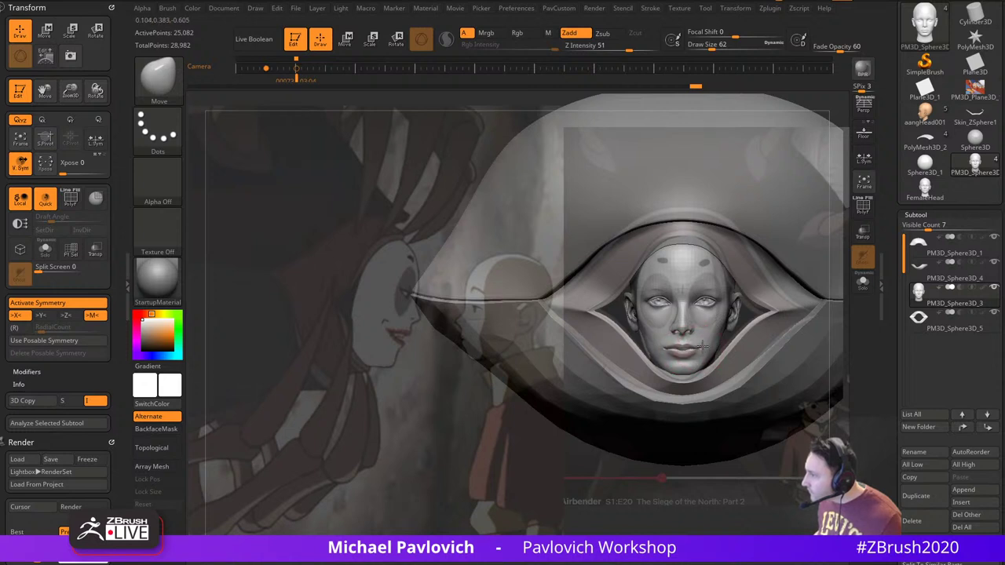
pyautogui.press(']')
pyautogui.press(']')
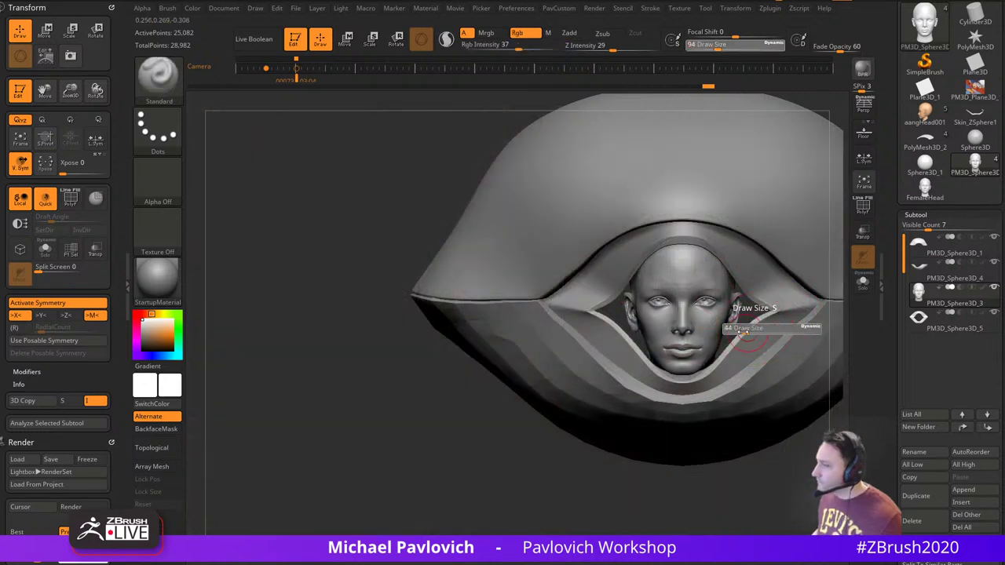
# Check the head inside the eyelids, isolate its subtool with Solo and set the Standard brush's draw size to 51
pyautogui.keyDown('shift'); pyautogui.moveTo(785, 298); pyautogui.dragTo(818, 302, button='right'); pyautogui.keyUp('shift')
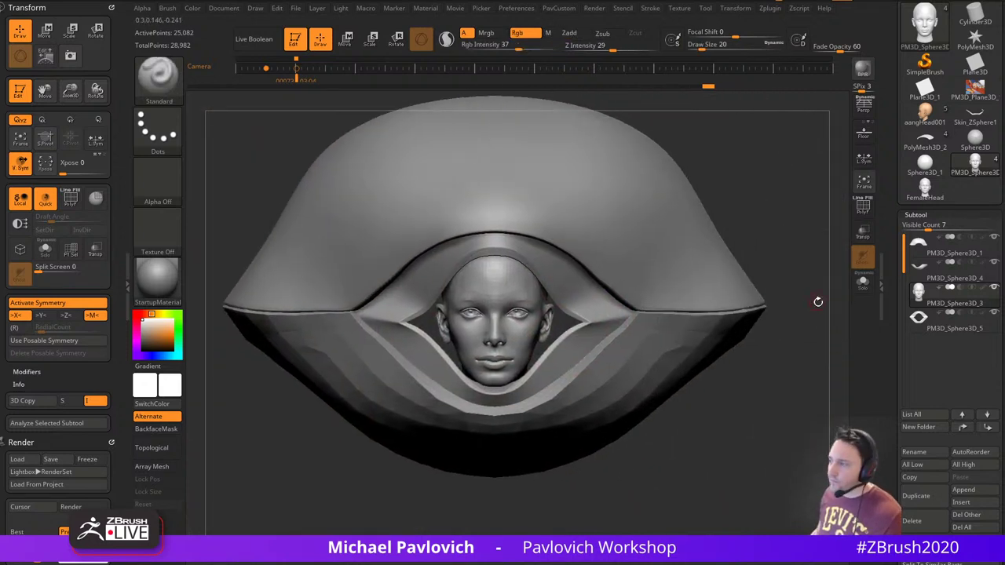
pyautogui.moveTo(803, 349); pyautogui.dragTo(810, 354, button='right')
pyautogui.press('s')
pyautogui.moveTo(793, 333); pyautogui.dragTo(796, 335)
pyautogui.moveTo(798, 349); pyautogui.dragTo(795, 347, button='right')
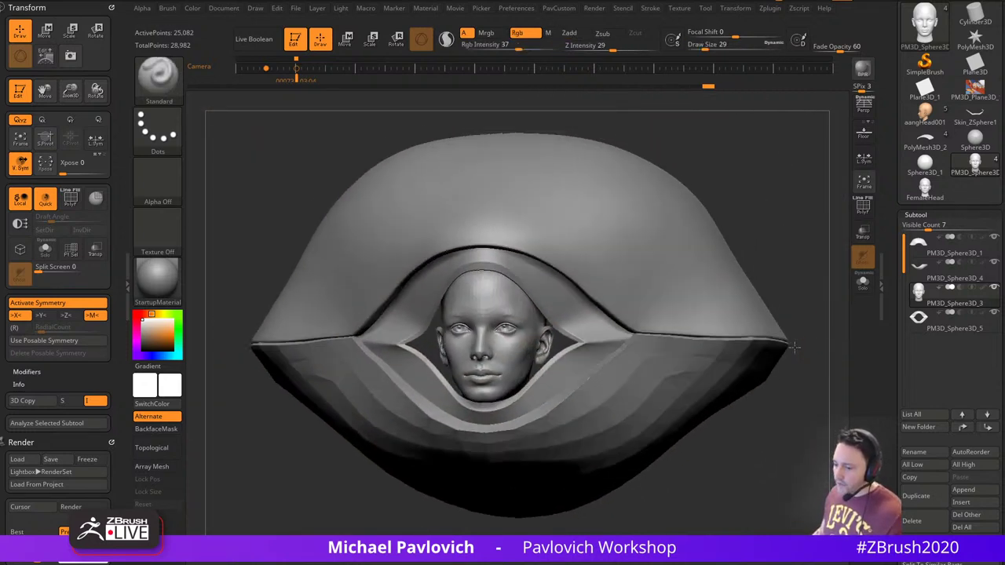
pyautogui.click(862, 283)
pyautogui.moveTo(831, 306); pyautogui.dragTo(662, 332, button='right')
pyautogui.press('s')
pyautogui.moveTo(642, 330); pyautogui.dragTo(591, 312)
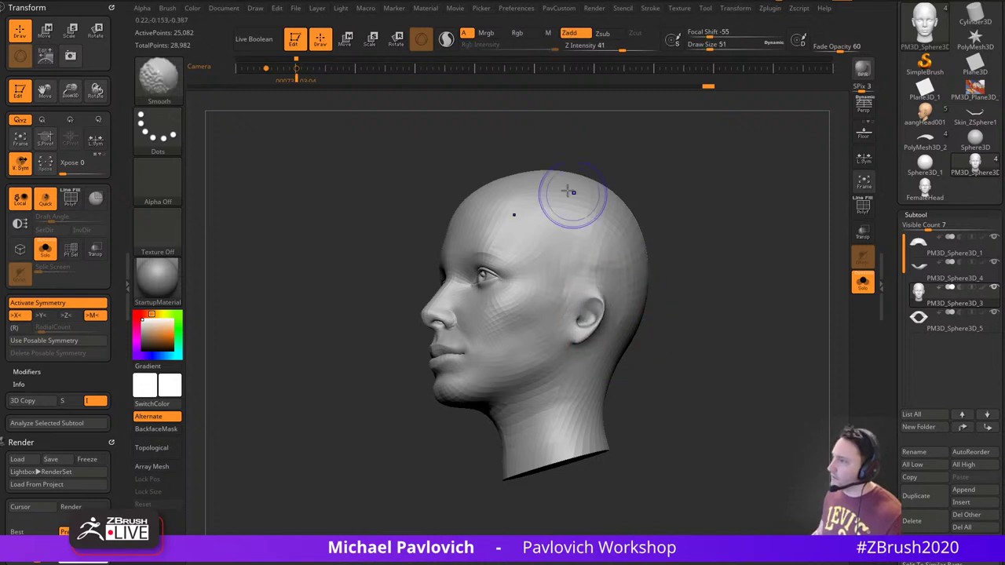
# Hide the eyes by isolating the head's polygroup and split the hidden eyes into their own subtool
pyautogui.moveTo(674, 183); pyautogui.dragTo(675, 266, button='right')
pyautogui.keyDown('ctrl'); pyautogui.keyDown('shift'); pyautogui.click(602, 282); pyautogui.keyUp('shift'); pyautogui.keyUp('ctrl')
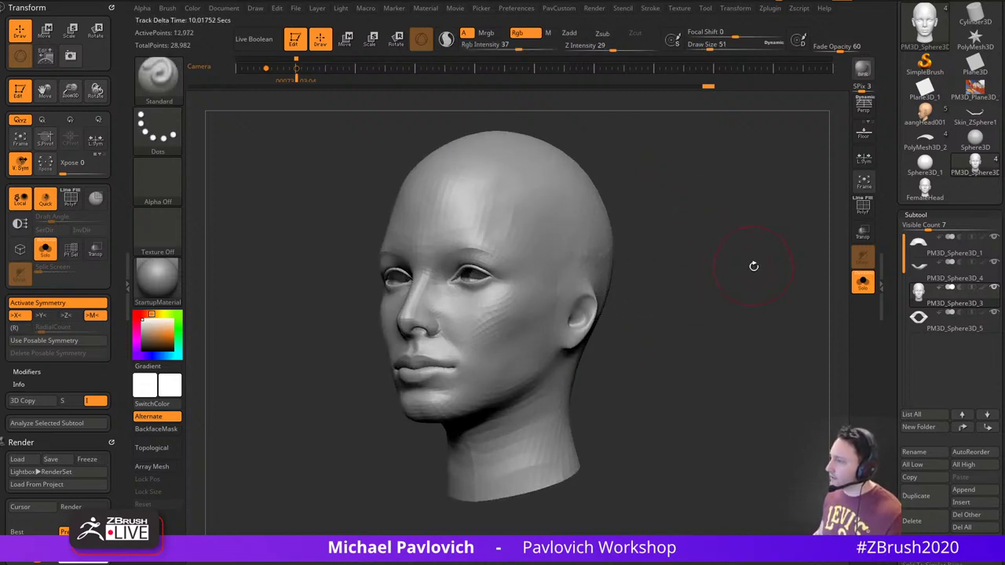
pyautogui.press('`')
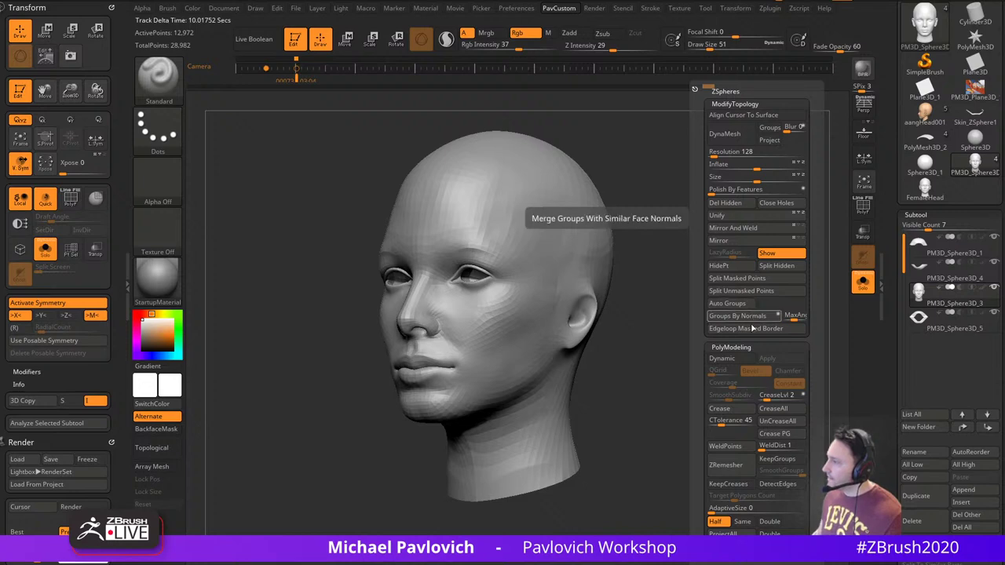
pyautogui.click(770, 266)
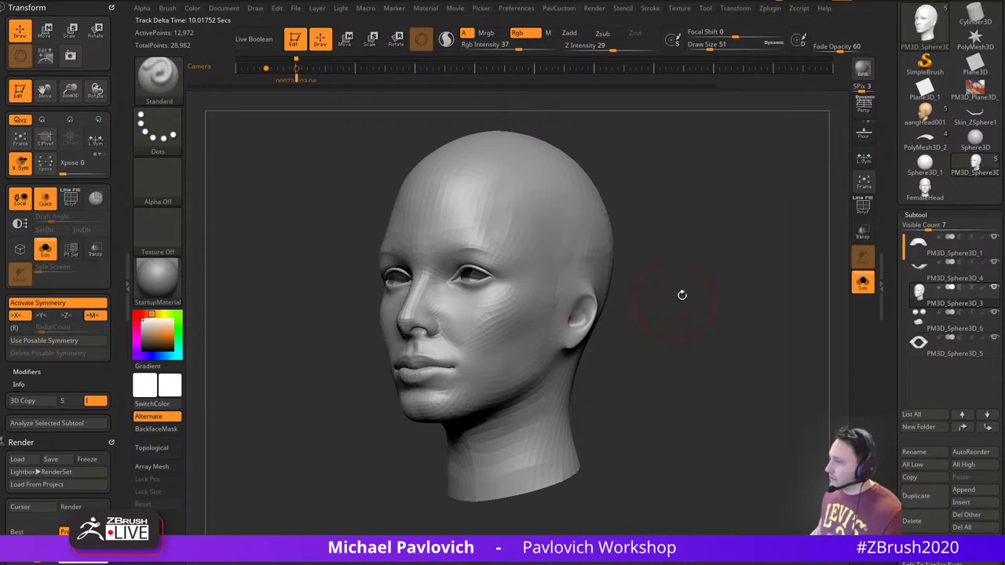
# Isolate the cap closing the bottom of the neck, invert the visibility, delete the hidden cap and regroup the head as one polygroup
pyautogui.moveTo(682, 296); pyautogui.dragTo(819, 234, button='right')
pyautogui.hotkey('shift', 'f')
pyautogui.moveTo(786, 269); pyautogui.dragTo(767, 206, button='right')
pyautogui.press('`')
pyautogui.click(748, 304)
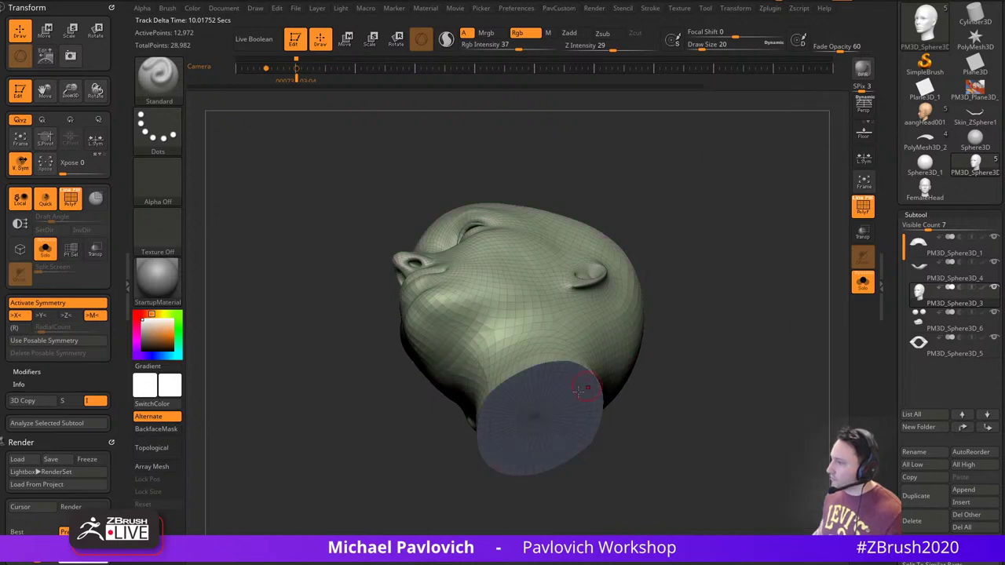
pyautogui.keyDown('ctrl'); pyautogui.keyDown('shift'); pyautogui.click(578, 378); pyautogui.keyUp('shift'); pyautogui.keyUp('ctrl')
pyautogui.keyDown('ctrl'); pyautogui.keyDown('shift'); pyautogui.click(160, 80); pyautogui.keyUp('shift'); pyautogui.keyUp('ctrl')
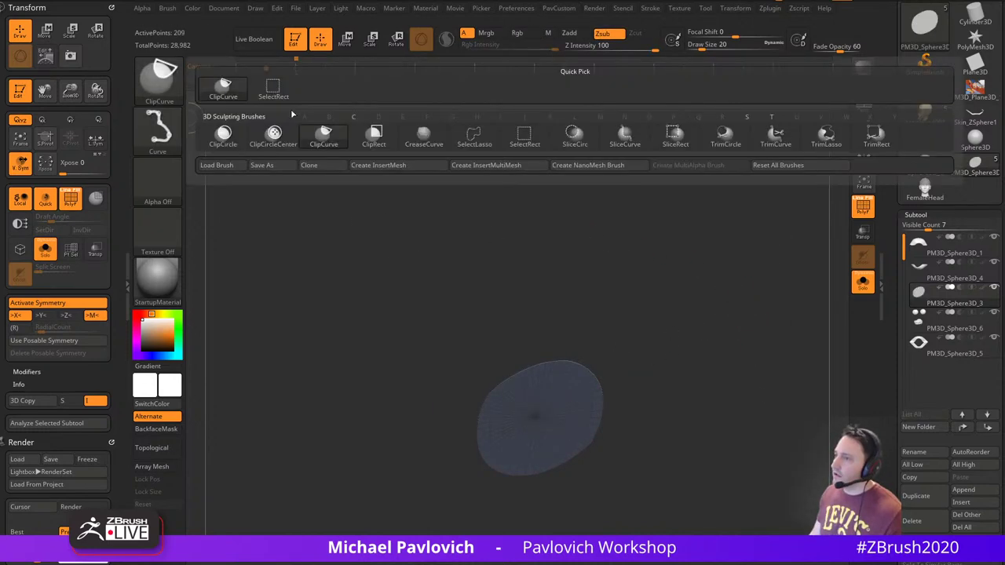
pyautogui.keyDown('ctrl'); pyautogui.keyDown('shift'); pyautogui.click(273, 88); pyautogui.keyUp('shift'); pyautogui.keyUp('ctrl')
pyautogui.keyDown('ctrl'); pyautogui.keyDown('shift'); pyautogui.moveTo(747, 351); pyautogui.dragTo(755, 338); pyautogui.keyUp('shift'); pyautogui.keyUp('ctrl')
pyautogui.press('`')
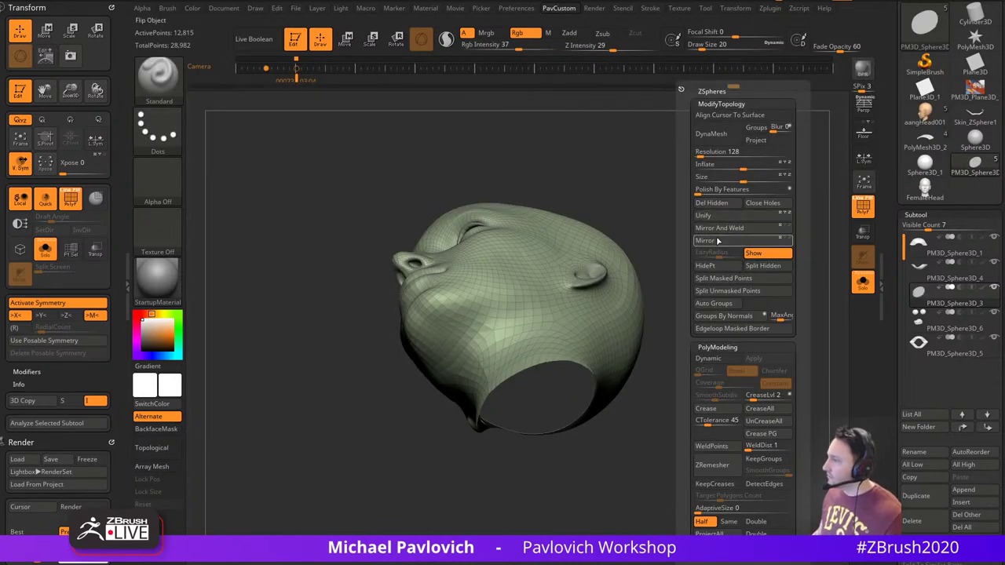
pyautogui.click(722, 205)
pyautogui.moveTo(724, 210)
pyautogui.mouseDown()
pyautogui.moveTo(733, 294)
pyautogui.moveTo(733, 264)
pyautogui.moveTo(698, 251)
pyautogui.mouseUp()
pyautogui.hotkey('ctrl', 'w')
# Try smoothing the ears away into the sides of the head with Sculptris Pro enabled
pyautogui.click(446, 39)
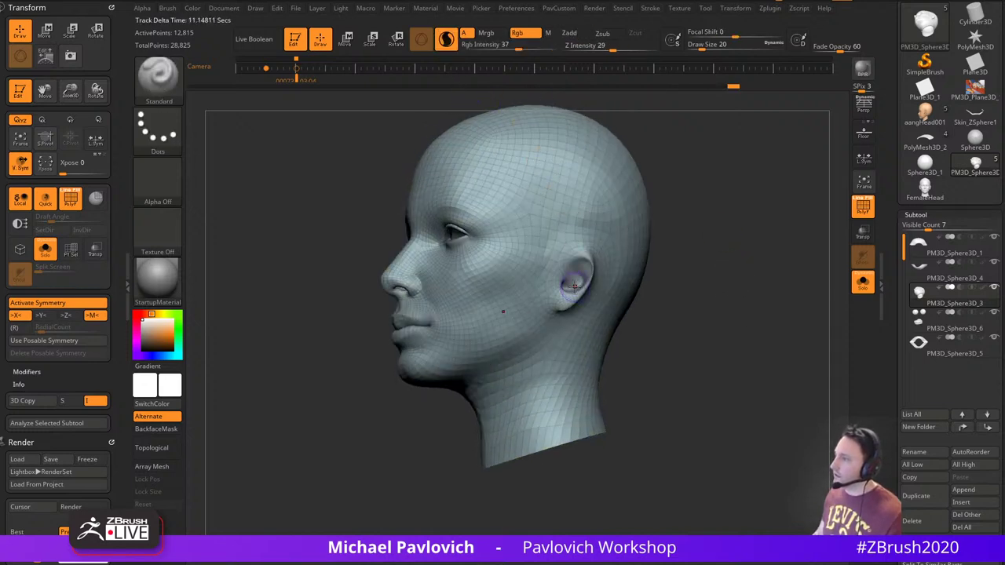
pyautogui.keyDown('shift'); pyautogui.moveTo(582, 281); pyautogui.dragTo(564, 291); pyautogui.keyUp('shift')
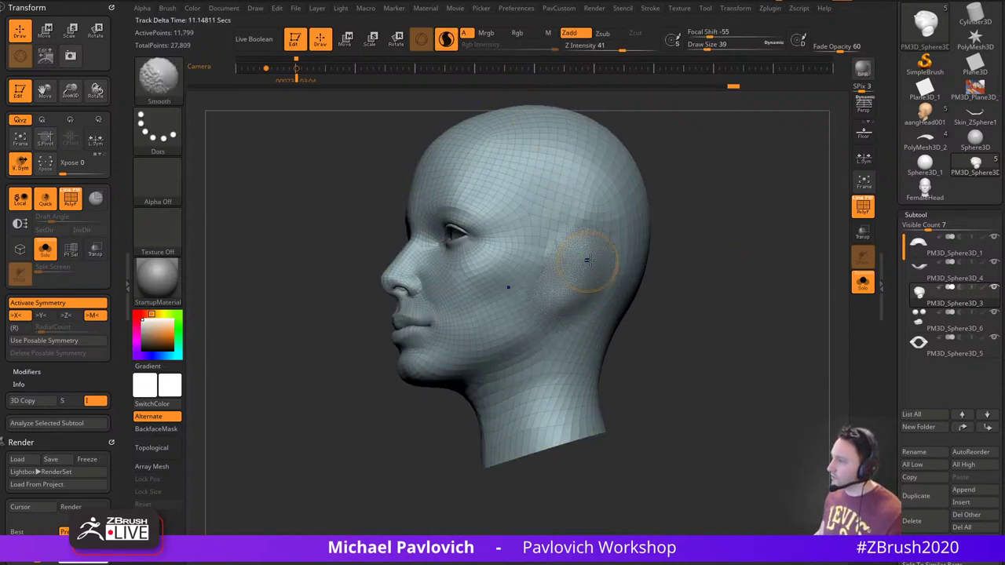
pyautogui.keyDown('shift'); pyautogui.moveTo(589, 259); pyautogui.dragTo(581, 254); pyautogui.keyUp('shift')
pyautogui.moveTo(715, 253)
pyautogui.mouseDown()
pyautogui.moveTo(782, 286)
pyautogui.moveTo(817, 287)
pyautogui.moveTo(707, 279)
pyautogui.moveTo(736, 276)
pyautogui.mouseUp()
pyautogui.keyDown('shift'); pyautogui.moveTo(649, 272); pyautogui.dragTo(632, 275); pyautogui.keyUp('shift')
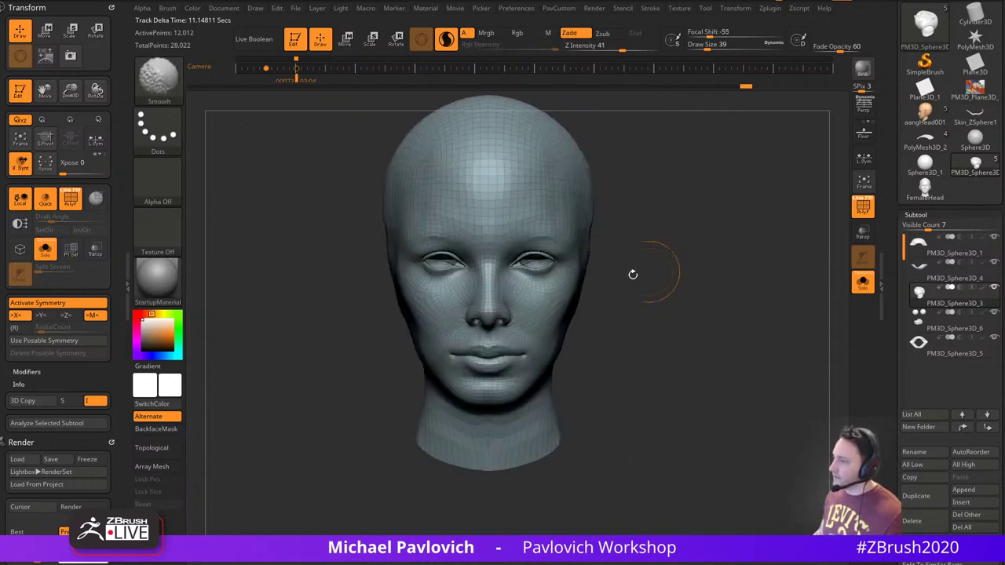
pyautogui.press('x')
pyautogui.press('x')
pyautogui.press('3')
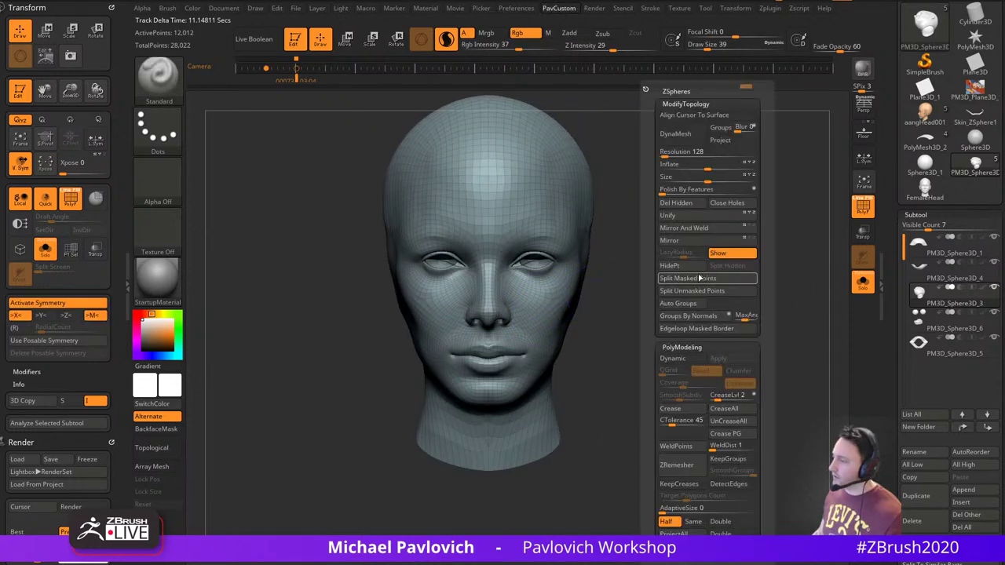
pyautogui.click(446, 39)
# Try ZRemesher on the head at Half with AdaptiveSize 0 and at Same with AdaptiveSize 40, and inspect the result
pyautogui.press('3')
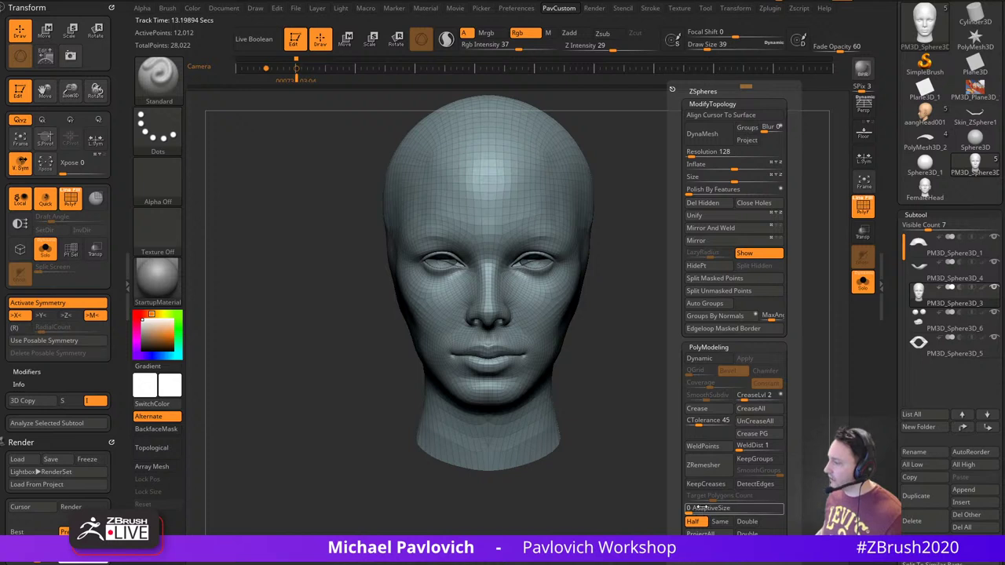
pyautogui.click(706, 466)
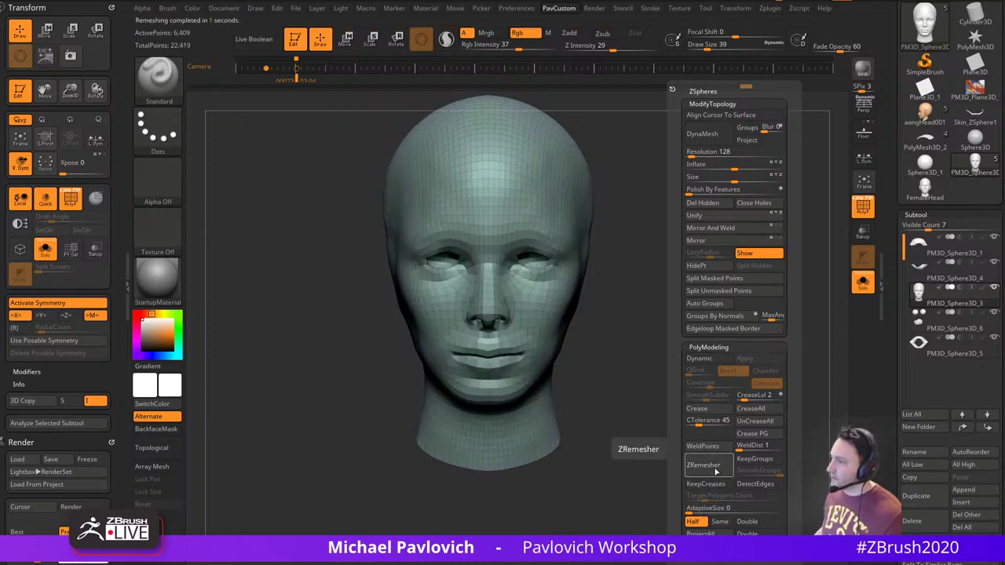
pyautogui.click(720, 521)
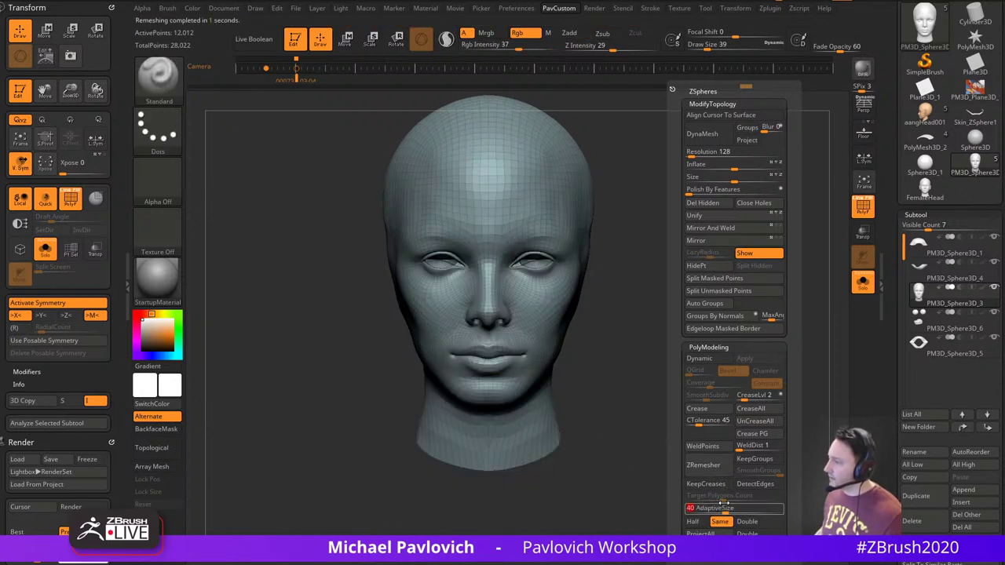
pyautogui.click(709, 468)
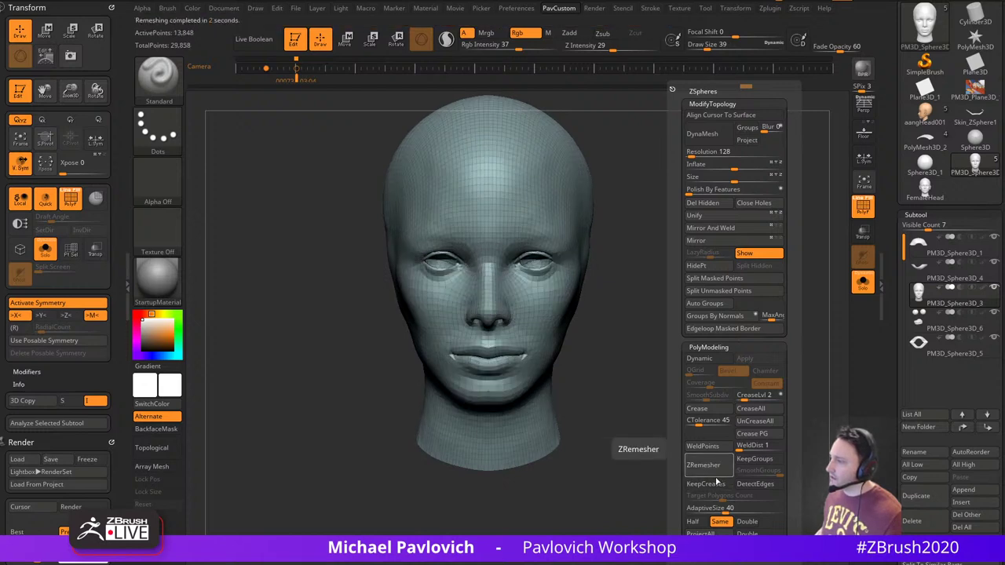
pyautogui.moveTo(690, 314)
pyautogui.mouseDown()
pyautogui.moveTo(704, 326)
pyautogui.moveTo(581, 302)
pyautogui.mouseUp()
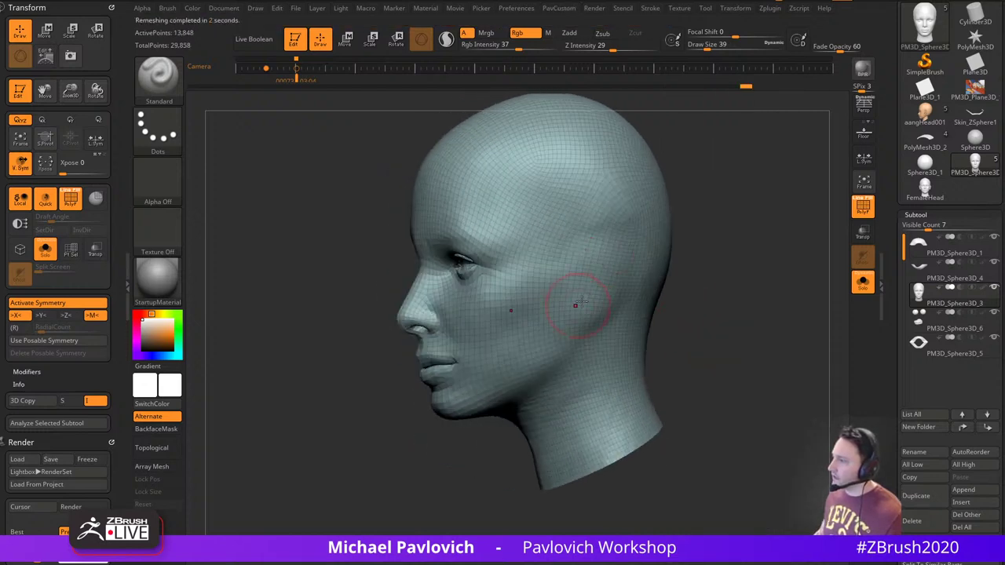
pyautogui.moveTo(693, 313); pyautogui.dragTo(720, 298)
pyautogui.click(860, 211)
pyautogui.moveTo(835, 231); pyautogui.dragTo(818, 242)
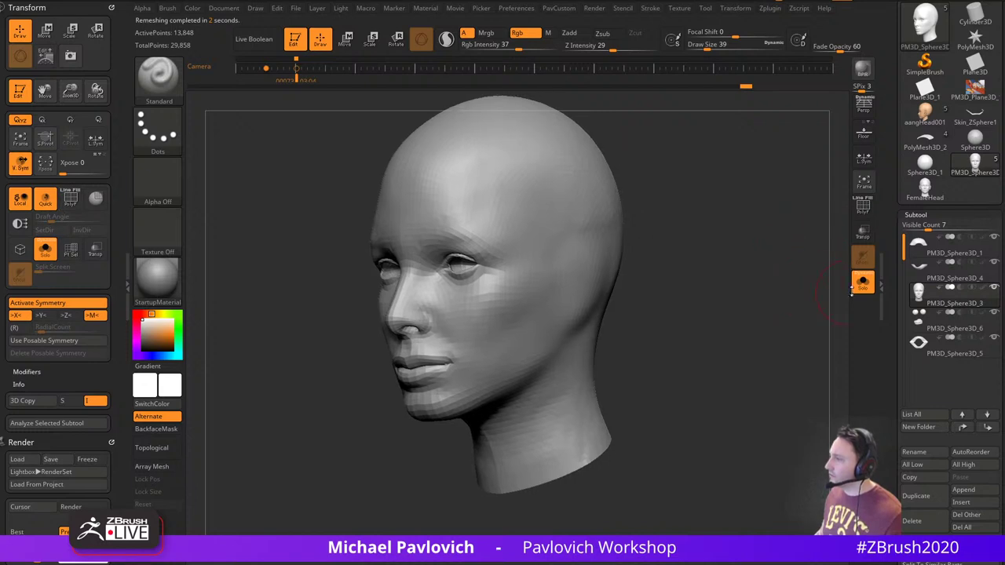
pyautogui.click(861, 281)
pyautogui.click(863, 282)
# Undo the remeshing and ear smoothing on the head and set the draw size to 39
pyautogui.click(862, 206)
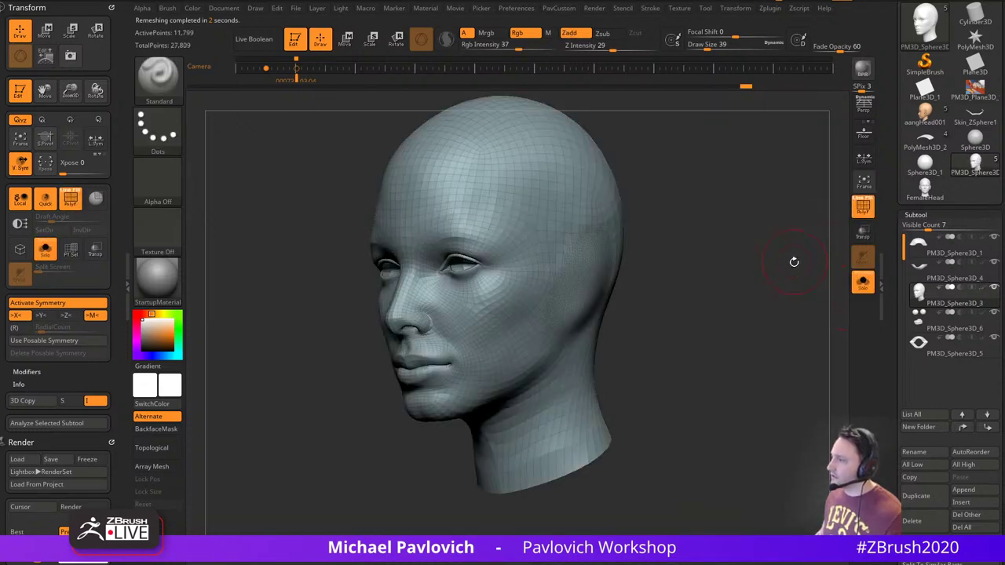
pyautogui.moveTo(892, 329); pyautogui.dragTo(894, 193)
pyautogui.moveTo(746, 277)
pyautogui.mouseDown()
pyautogui.moveTo(736, 267)
pyautogui.moveTo(719, 277)
pyautogui.mouseUp()
pyautogui.press('s')
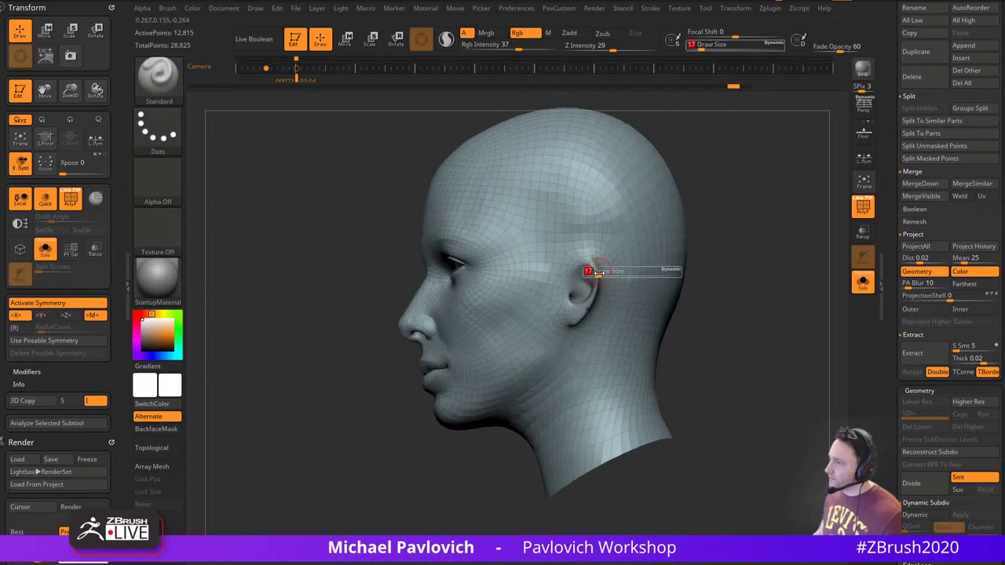
pyautogui.moveTo(588, 272); pyautogui.dragTo(595, 272)
pyautogui.keyDown('shift'); pyautogui.moveTo(742, 267); pyautogui.dragTo(741, 241); pyautogui.keyUp('shift')
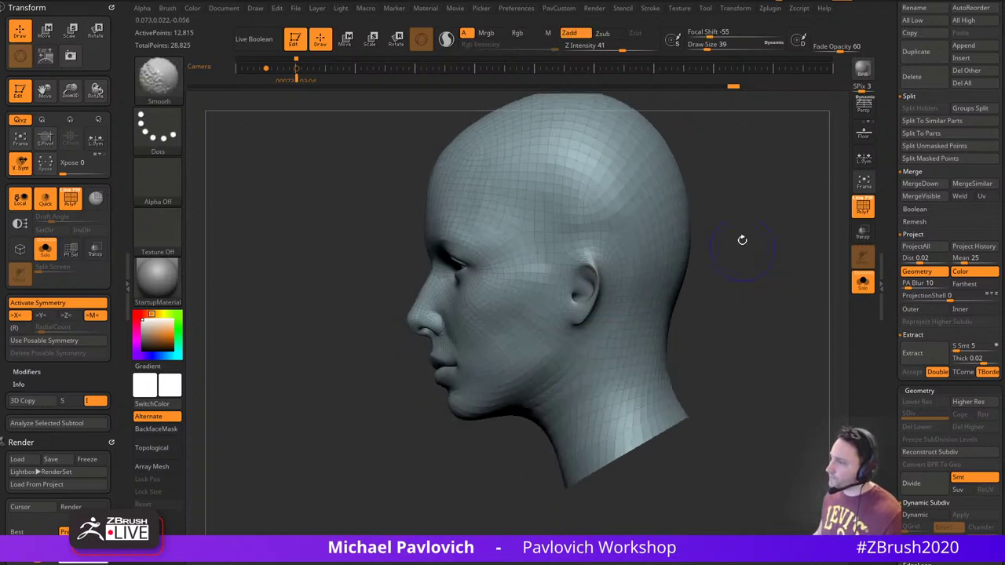
# Mask the ear area with the MaskCircle brush and turn the masked area into its own polygroup
pyautogui.keyDown('ctrl'); pyautogui.click(160, 82); pyautogui.keyUp('ctrl')
pyautogui.click(473, 135)
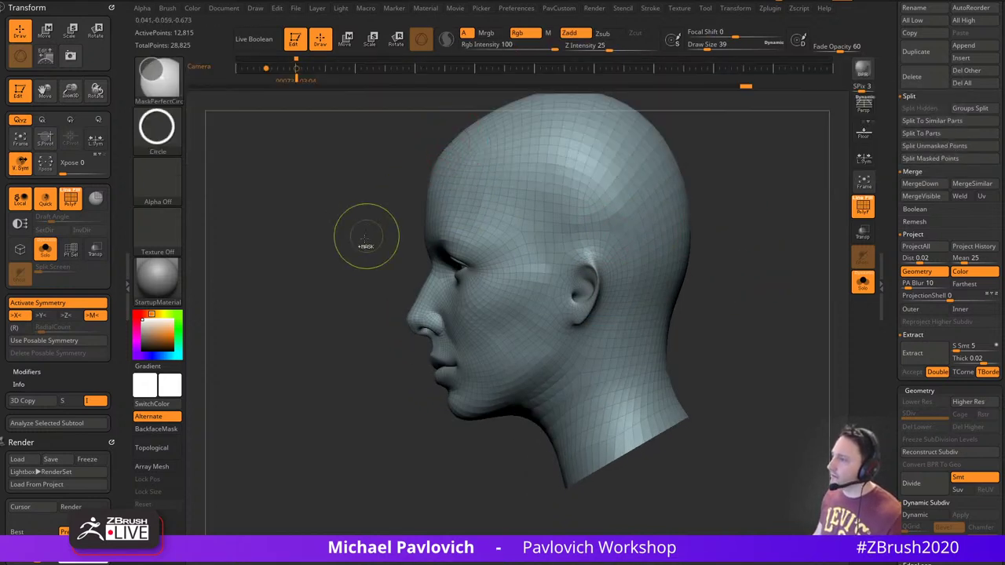
pyautogui.keyDown('ctrl'); pyautogui.moveTo(601, 335); pyautogui.dragTo(602, 351); pyautogui.keyUp('ctrl')
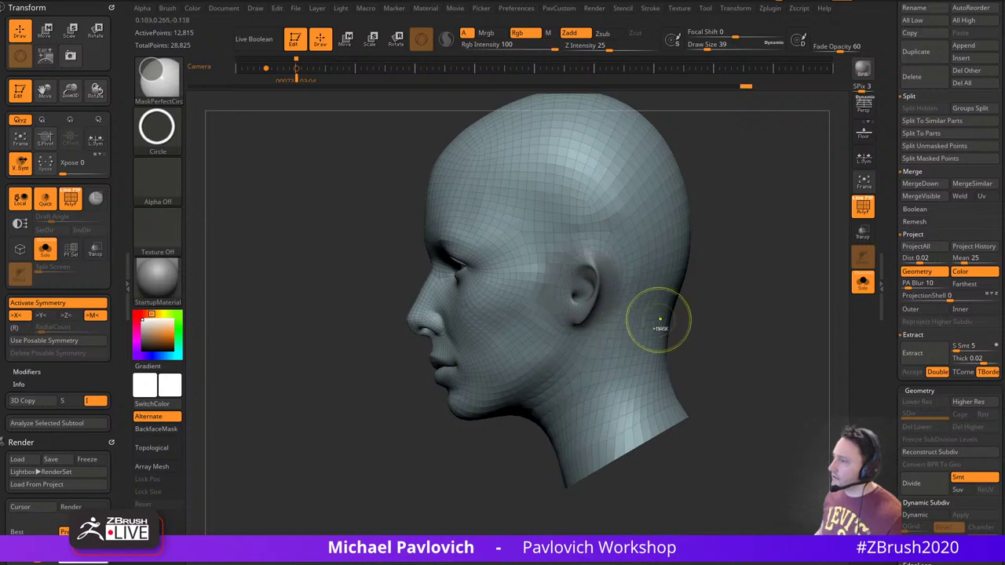
pyautogui.keyDown('ctrl'); pyautogui.click(161, 81); pyautogui.keyUp('ctrl')
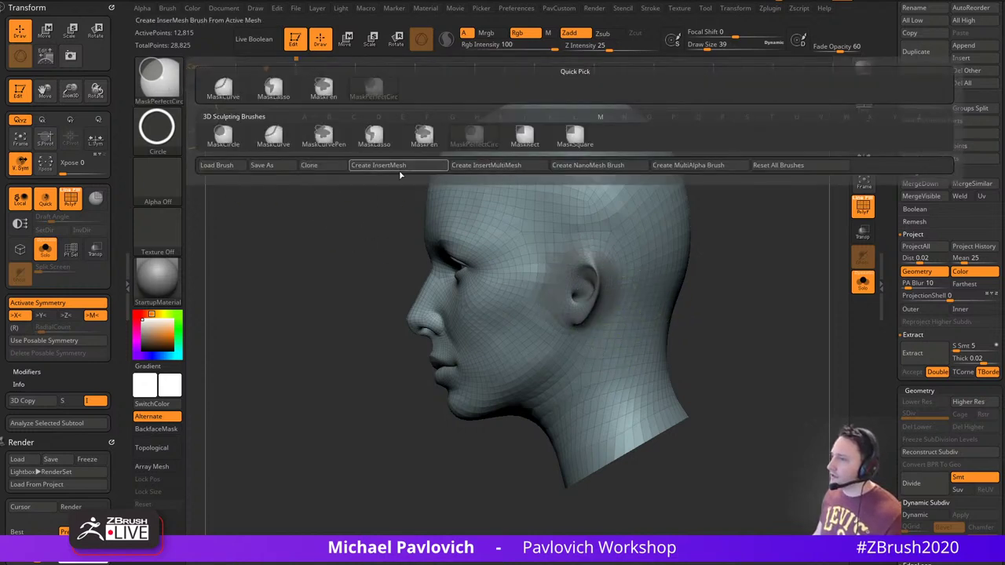
pyautogui.click(223, 135)
pyautogui.keyDown('ctrl'); pyautogui.moveTo(696, 334); pyautogui.dragTo(611, 331); pyautogui.keyUp('ctrl')
pyautogui.hotkey('ctrl', 'w')
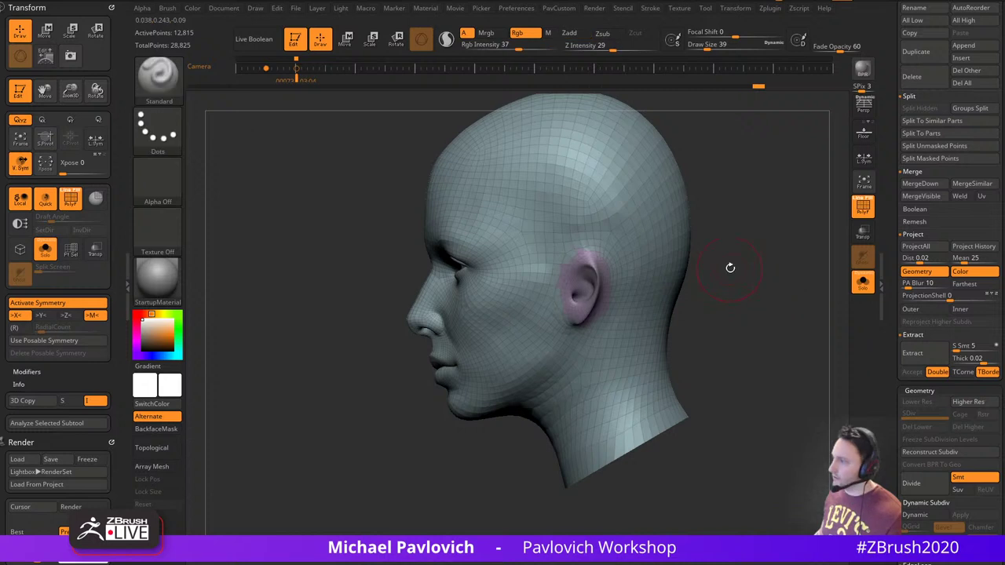
# Isolate the ear polygroup so only the ear patch shows, and frame it
pyautogui.moveTo(729, 267); pyautogui.dragTo(756, 268)
pyautogui.keyDown('ctrl'); pyautogui.keyDown('shift'); pyautogui.click(620, 246); pyautogui.keyUp('shift'); pyautogui.keyUp('ctrl')
pyautogui.press('space')
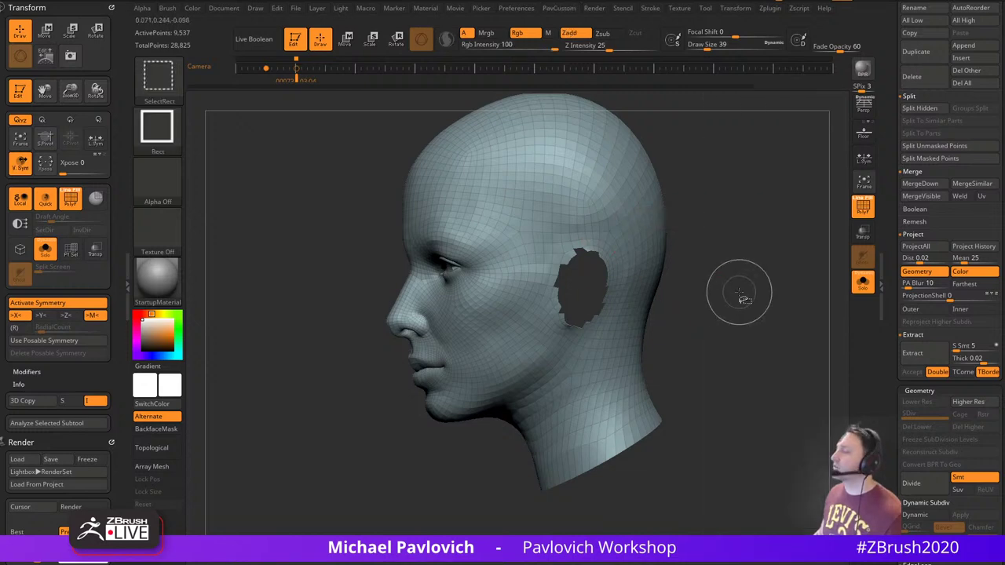
pyautogui.keyDown('ctrl'); pyautogui.keyDown('shift'); pyautogui.click(740, 296); pyautogui.keyUp('shift'); pyautogui.keyUp('ctrl')
pyautogui.keyDown('ctrl'); pyautogui.keyDown('shift'); pyautogui.click(584, 287); pyautogui.keyUp('shift'); pyautogui.keyUp('ctrl')
pyautogui.moveTo(733, 253)
pyautogui.mouseDown()
pyautogui.moveTo(705, 251)
pyautogui.moveTo(710, 271)
pyautogui.mouseUp()
pyautogui.press('s')
pyautogui.press('f')
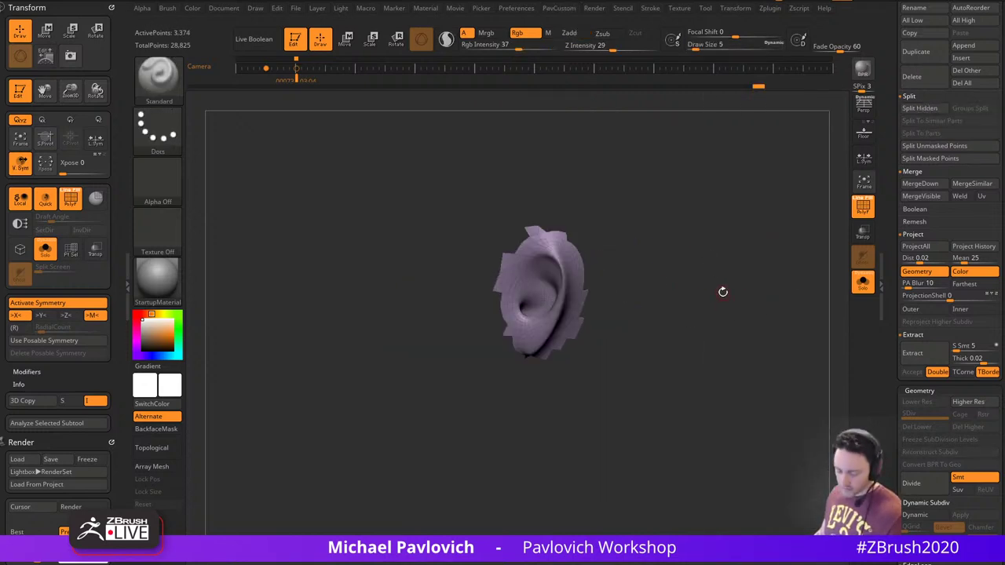
# Draw a series of horizontal topology curves across the isolated ear using the Topology brush at draw size 12
pyautogui.press('b')
pyautogui.press('t')
pyautogui.press('o')
pyautogui.press('s')
pyautogui.moveTo(545, 263); pyautogui.dragTo(553, 263)
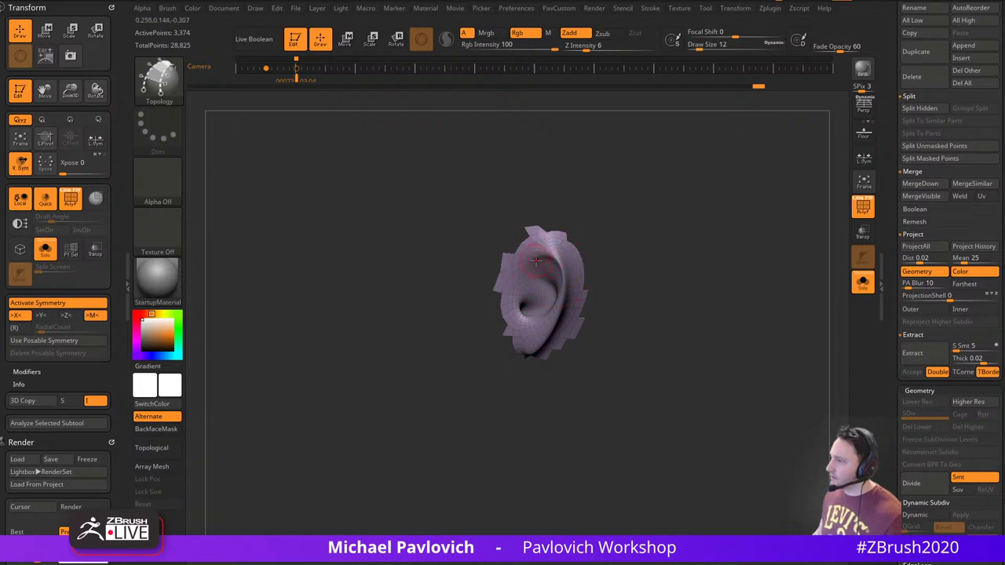
pyautogui.moveTo(477, 271); pyautogui.dragTo(588, 247)
pyautogui.moveTo(785, 221); pyautogui.dragTo(703, 234)
pyautogui.moveTo(504, 267)
pyautogui.mouseDown()
pyautogui.moveTo(551, 256)
pyautogui.moveTo(587, 271)
pyautogui.mouseUp()
pyautogui.moveTo(501, 300); pyautogui.dragTo(570, 293)
pyautogui.moveTo(514, 339); pyautogui.dragTo(562, 348)
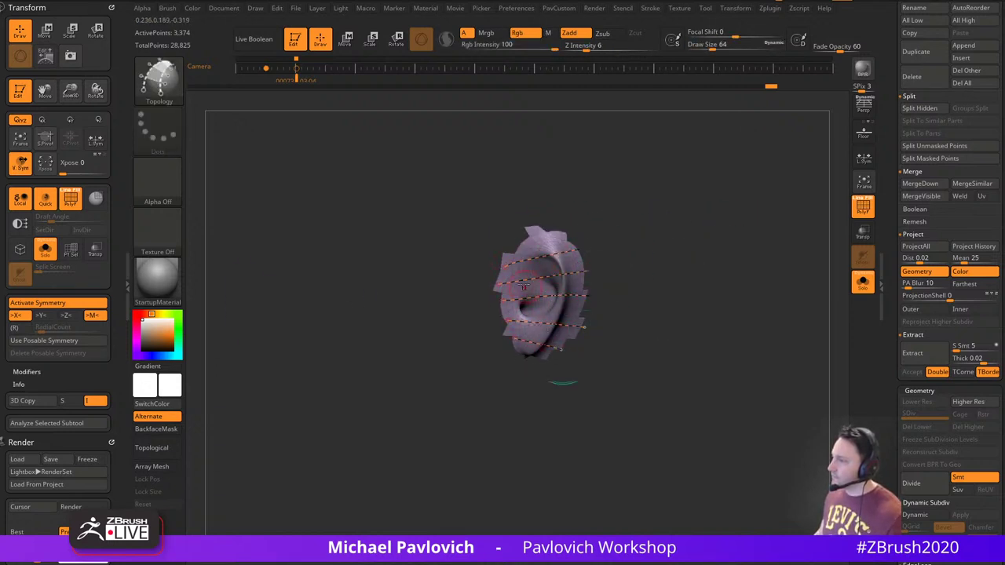
# Cross the ear with vertical topology curves to form a grid, show the whole head and undo all the curves
pyautogui.moveTo(515, 253); pyautogui.dragTo(515, 350)
pyautogui.moveTo(541, 238)
pyautogui.mouseDown()
pyautogui.moveTo(538, 358)
pyautogui.moveTo(561, 346)
pyautogui.mouseUp()
pyautogui.moveTo(571, 245); pyautogui.dragTo(580, 333)
pyautogui.keyDown('ctrl'); pyautogui.keyDown('shift'); pyautogui.click(737, 271); pyautogui.keyUp('shift'); pyautogui.keyUp('ctrl')
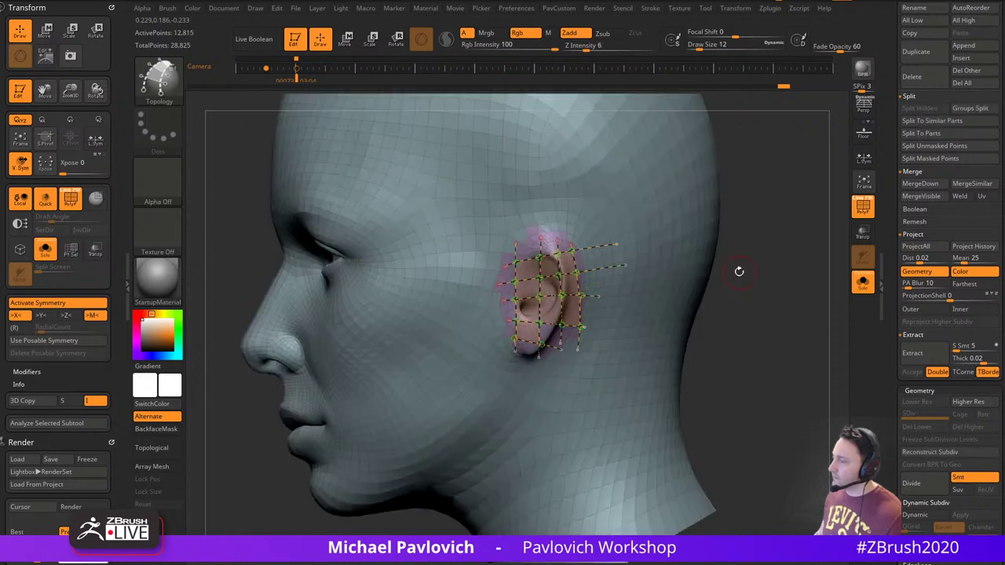
pyautogui.hotkey('ctrl', 'z')
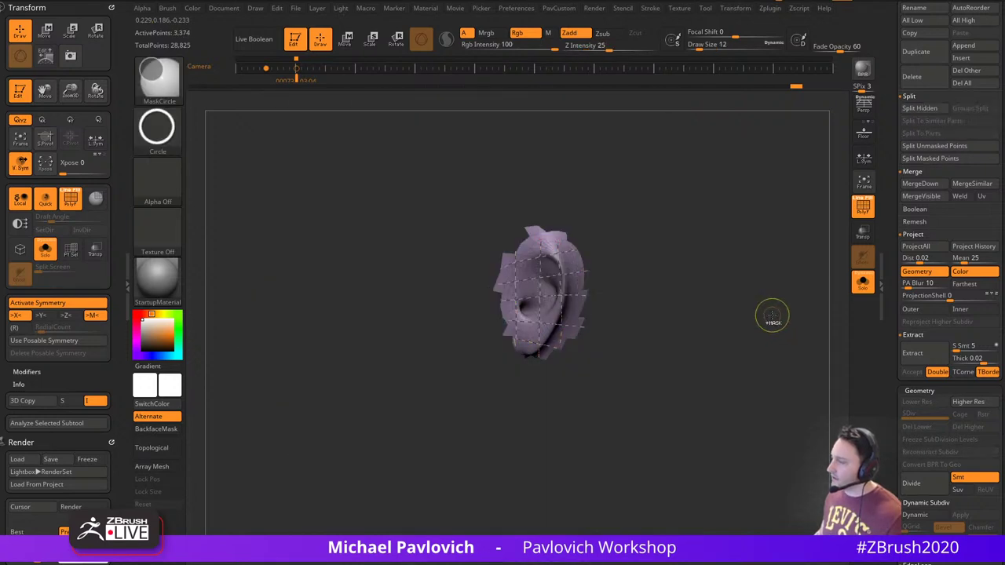
pyautogui.hotkey('ctrl', 'z')
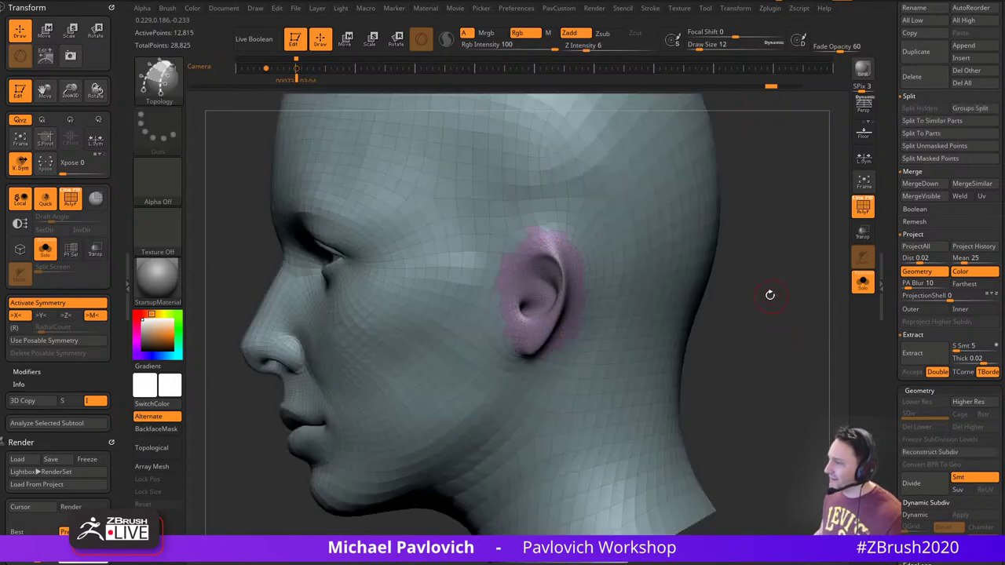
# Isolate the ear polygroup, remesh it with ZRemesher at Half and AdaptiveSize 0, and smooth the border around it
pyautogui.keyDown('ctrl'); pyautogui.keyDown('shift'); pyautogui.click(560, 298); pyautogui.keyUp('shift'); pyautogui.keyUp('ctrl')
pyautogui.press('2')
pyautogui.click(709, 521)
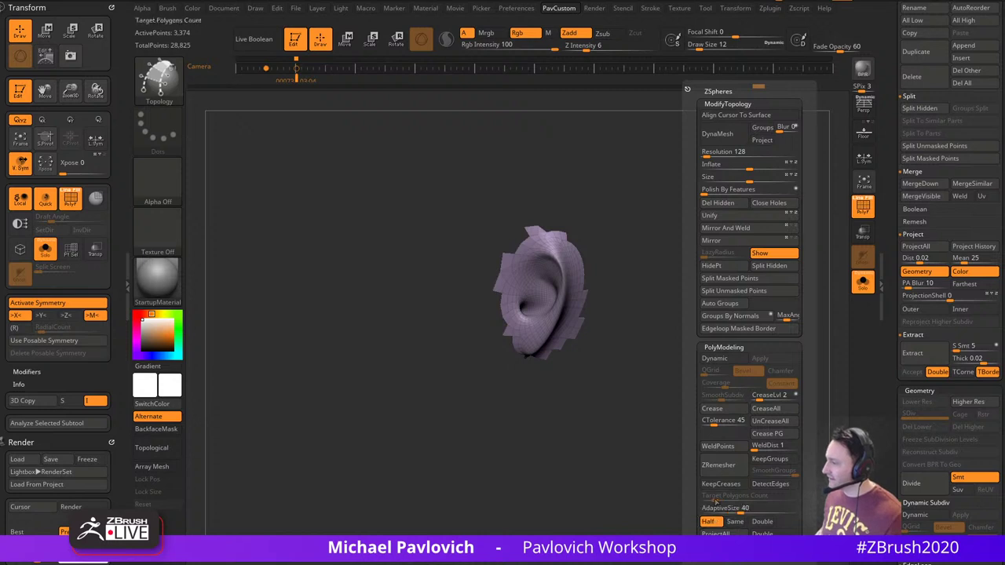
pyautogui.moveTo(739, 511); pyautogui.dragTo(688, 501)
pyautogui.click(727, 471)
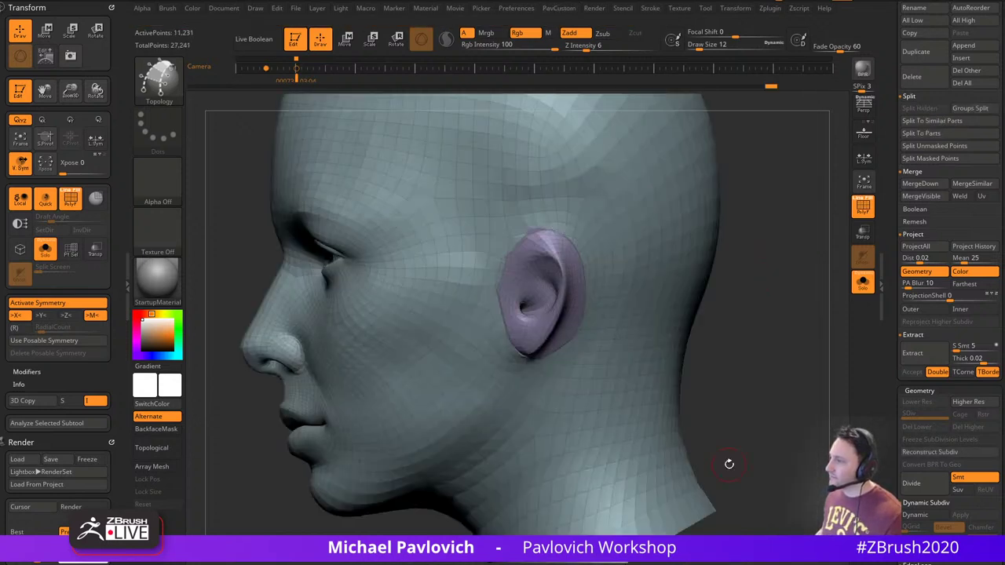
pyautogui.press('shift')
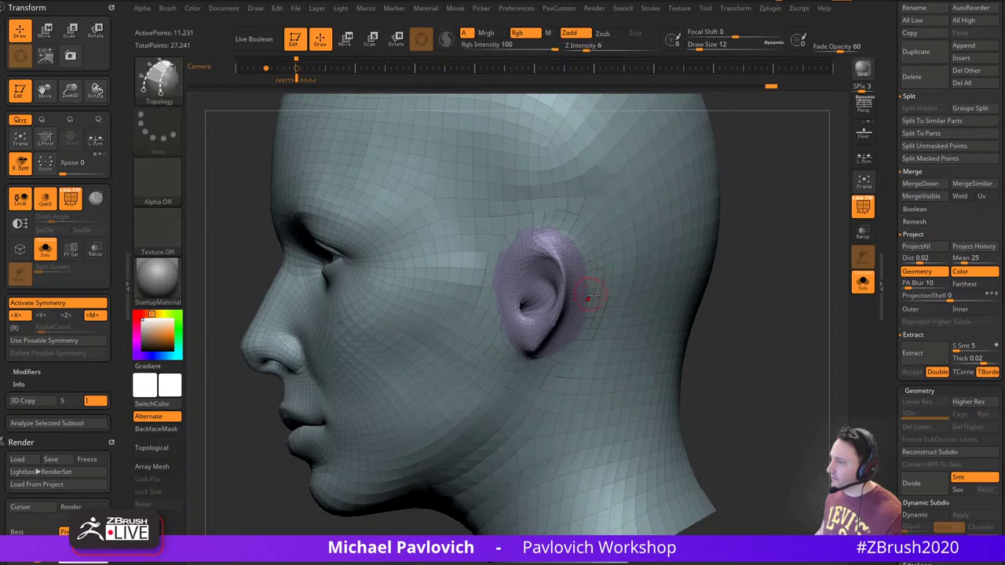
# Isolate the inner ear area and reduce its mesh further with ZRemesher at Half and AdaptiveSize 0
pyautogui.keyDown('ctrl'); pyautogui.keyDown('shift'); pyautogui.click(563, 300); pyautogui.keyUp('shift'); pyautogui.keyUp('ctrl')
pyautogui.press('space')
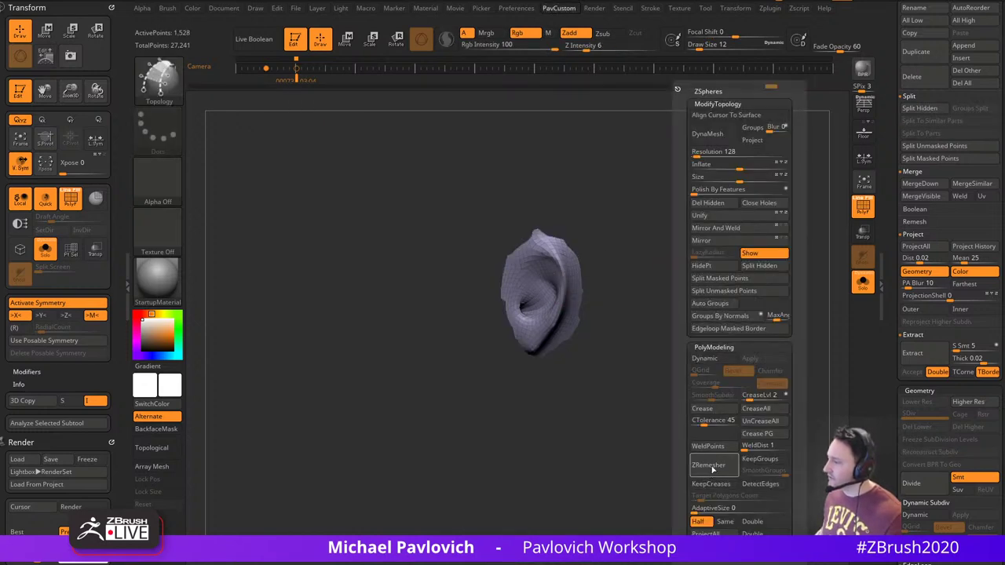
pyautogui.click(715, 467)
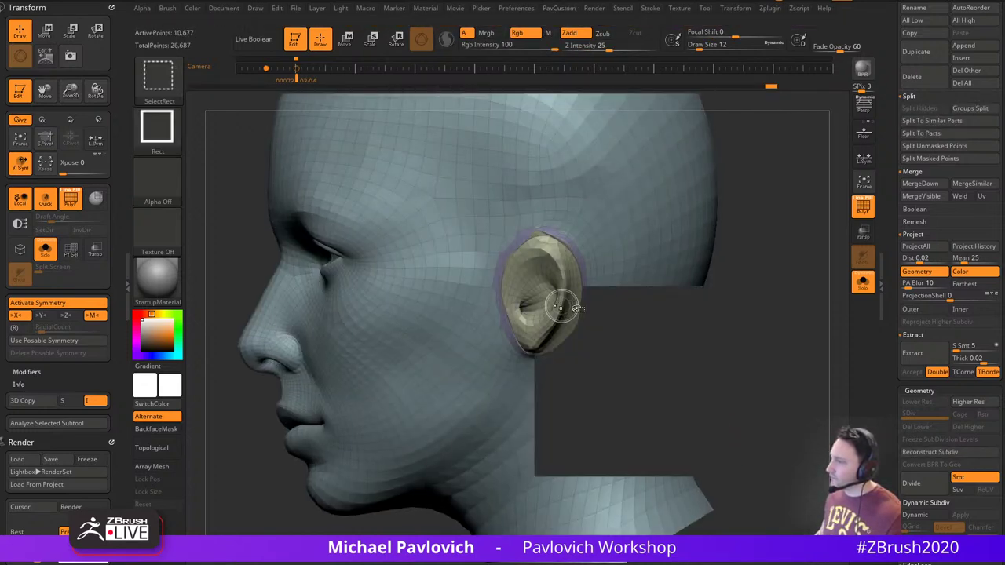
pyautogui.press('g')
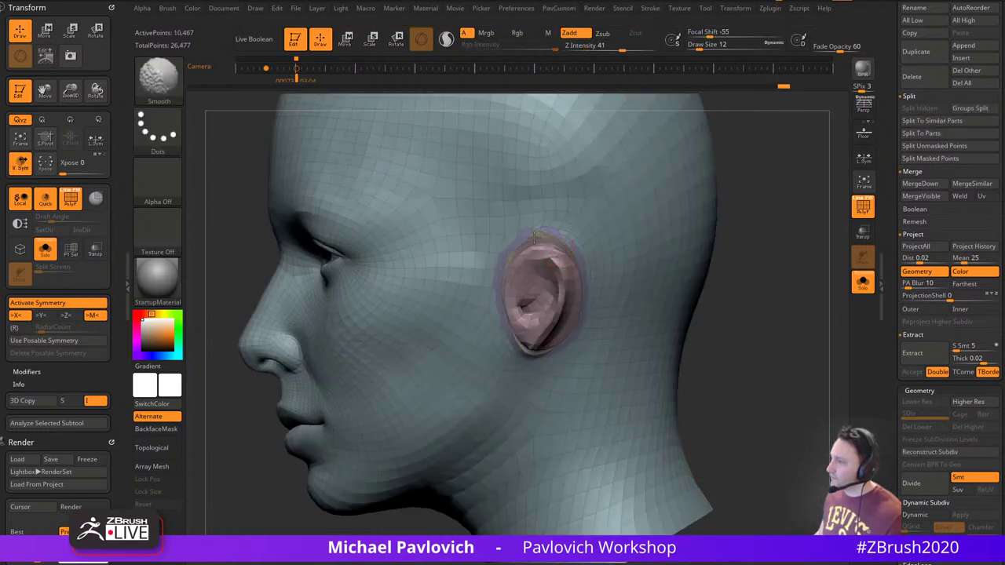
# Isolate the ear patch with a ring of surrounding faces, remesh it with ZRemesher at Half and AdaptiveSize 0, and smooth its border
pyautogui.moveTo(520, 265)
pyautogui.keyDown('shift'); pyautogui.mouseDown()
pyautogui.moveTo(528, 330)
pyautogui.moveTo(554, 292)
pyautogui.moveTo(549, 274)
pyautogui.moveTo(542, 291)
pyautogui.mouseUp(); pyautogui.keyUp('shift')
pyautogui.keyDown('ctrl'); pyautogui.keyDown('shift'); pyautogui.click(533, 331); pyautogui.keyUp('shift'); pyautogui.keyUp('ctrl')
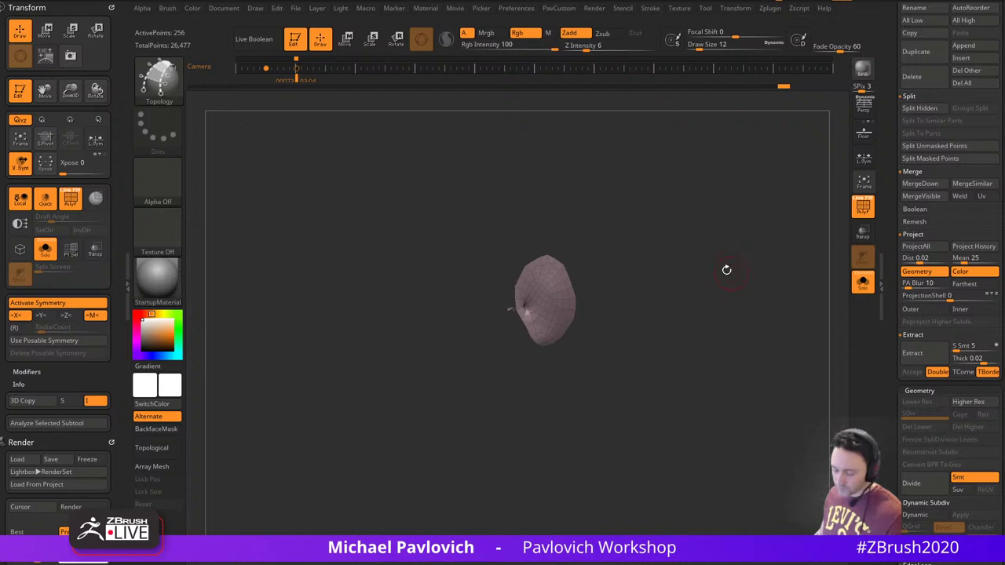
pyautogui.hotkey('ctrl', 'shift')
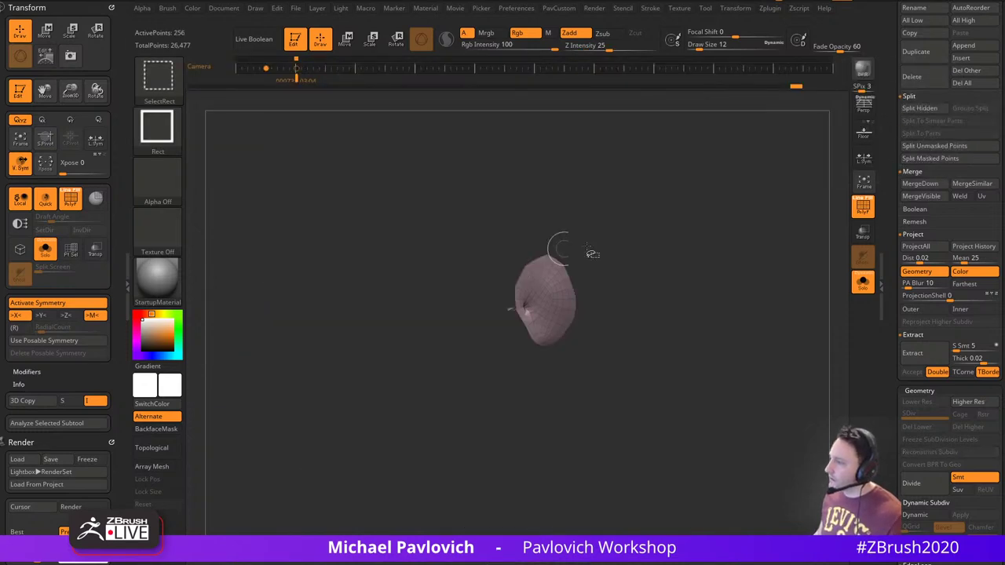
pyautogui.moveTo(592, 253)
pyautogui.keyDown('ctrl'); pyautogui.keyDown('shift'); pyautogui.mouseDown()
pyautogui.moveTo(744, 253)
pyautogui.moveTo(781, 330)
pyautogui.mouseUp(); pyautogui.keyUp('shift'); pyautogui.keyUp('ctrl')
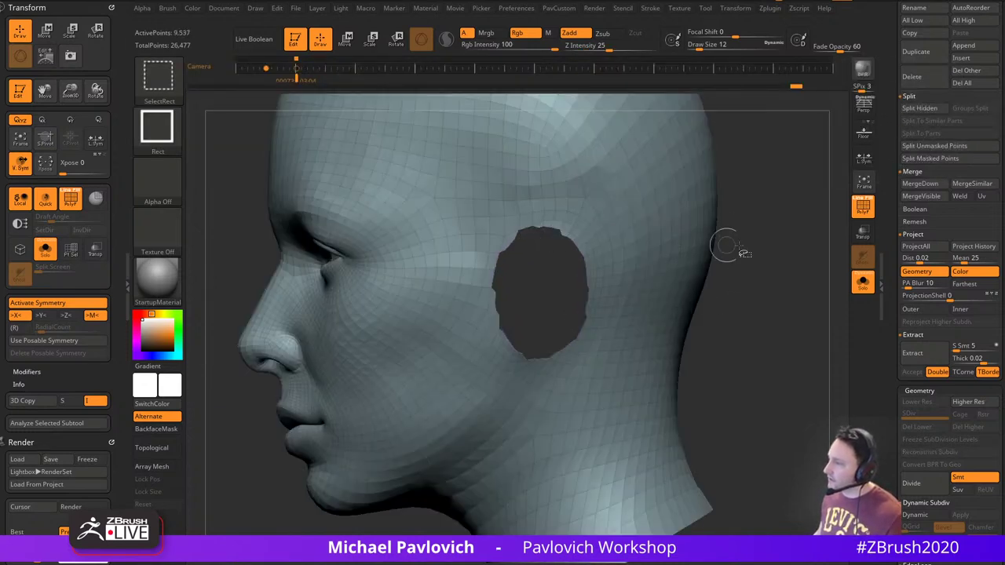
pyautogui.press('2')
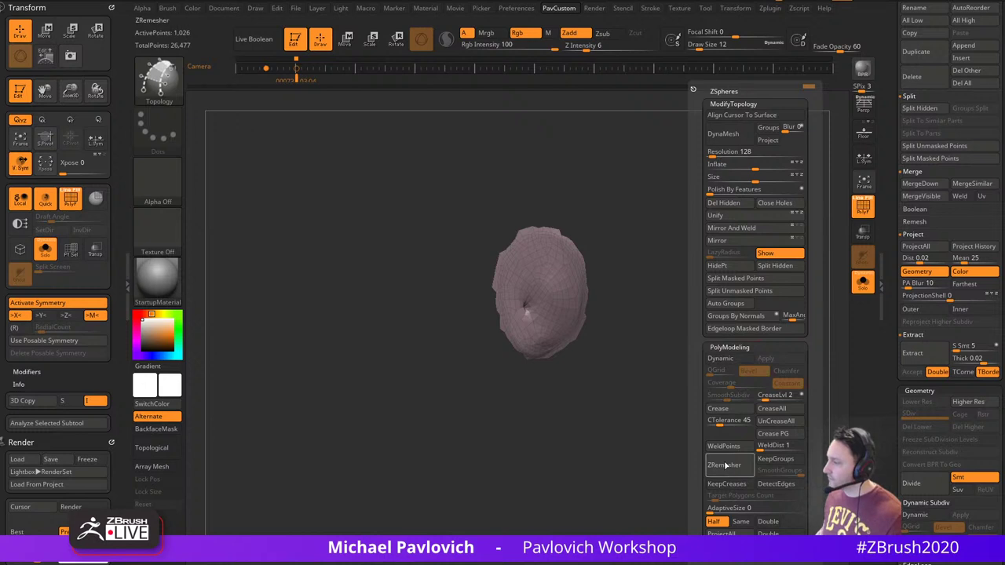
pyautogui.click(725, 465)
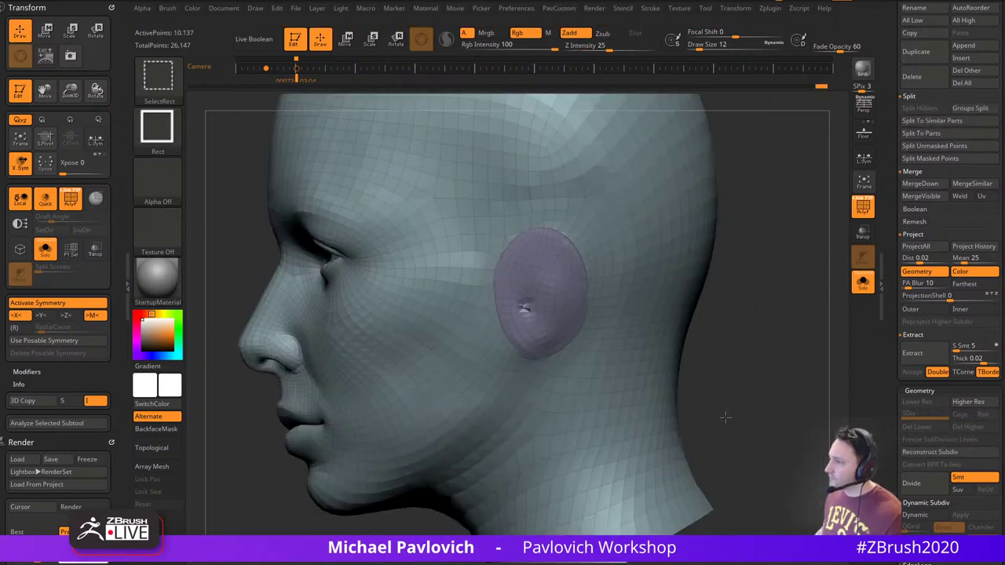
pyautogui.keyDown('shift'); pyautogui.moveTo(568, 258); pyautogui.dragTo(557, 255); pyautogui.keyUp('shift')
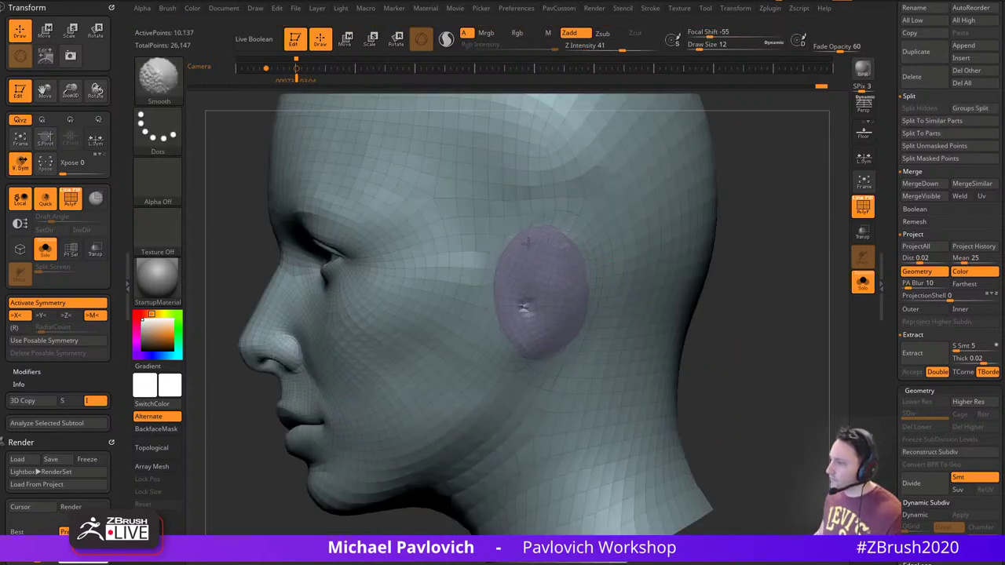
# Remesh the smoothed ear patch once more with ZRemesher and blend its edge into the surrounding head
pyautogui.keyDown('ctrl'); pyautogui.keyDown('shift'); pyautogui.click(608, 248); pyautogui.keyUp('shift'); pyautogui.keyUp('ctrl')
pyautogui.keyDown('ctrl'); pyautogui.keyDown('shift'); pyautogui.moveTo(736, 257); pyautogui.dragTo(767, 342); pyautogui.keyUp('shift'); pyautogui.keyUp('ctrl')
pyautogui.press('2')
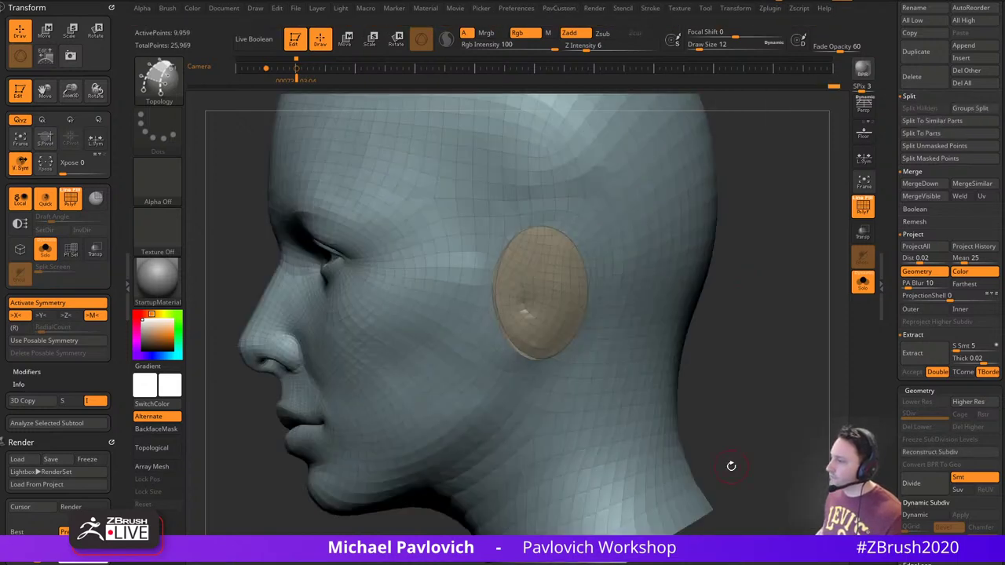
pyautogui.keyDown('ctrl'); pyautogui.keyDown('shift'); pyautogui.click(569, 280); pyautogui.keyUp('shift'); pyautogui.keyUp('ctrl')
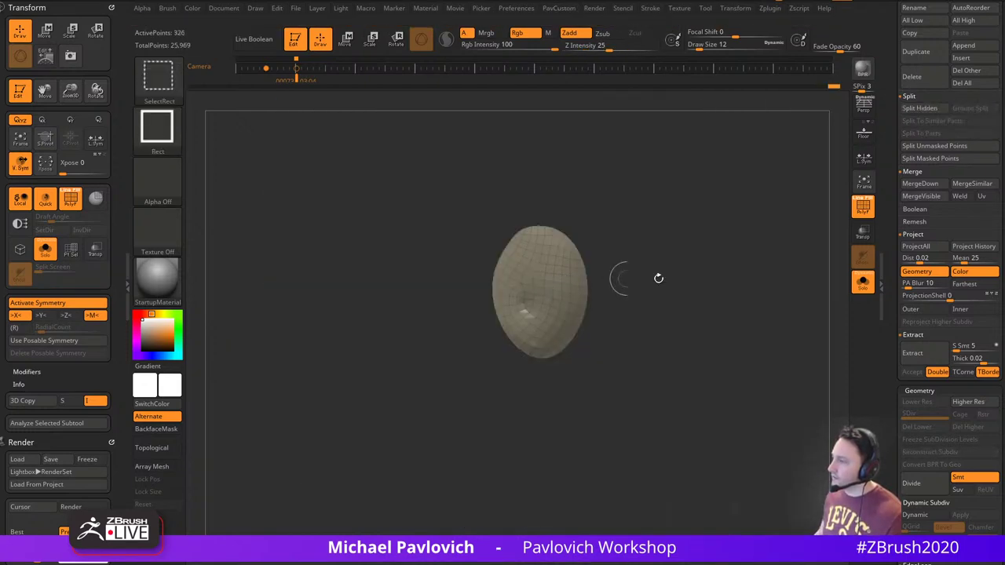
pyautogui.keyDown('ctrl'); pyautogui.keyDown('shift'); pyautogui.click(738, 271); pyautogui.keyUp('shift'); pyautogui.keyUp('ctrl')
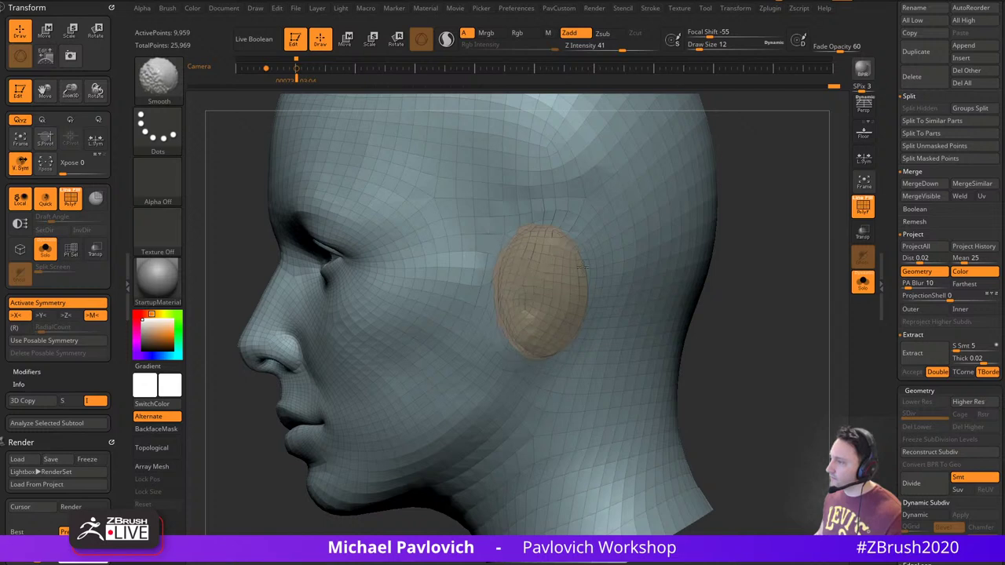
# Merge the whole head into a single polygroup and turn off the PolyFrame display
pyautogui.hotkey('ctrl', 'w')
pyautogui.keyDown('alt'); pyautogui.moveTo(742, 305); pyautogui.dragTo(832, 251); pyautogui.keyUp('alt')
pyautogui.click(865, 210)
pyautogui.keyDown('shift'); pyautogui.moveTo(746, 271); pyautogui.dragTo(774, 267); pyautogui.keyUp('shift')
pyautogui.moveTo(694, 273)
pyautogui.keyDown('alt'); pyautogui.mouseDown()
pyautogui.moveTo(724, 293)
pyautogui.moveTo(720, 330)
pyautogui.moveTo(711, 263)
pyautogui.mouseUp(); pyautogui.keyUp('alt')
# Switch to the Standard brush and smooth the surface of the neck below the jaw
pyautogui.press('b')
pyautogui.press('s')
pyautogui.press('t')
pyautogui.keyDown('shift'); pyautogui.moveTo(502, 406); pyautogui.dragTo(541, 413); pyautogui.keyUp('shift')
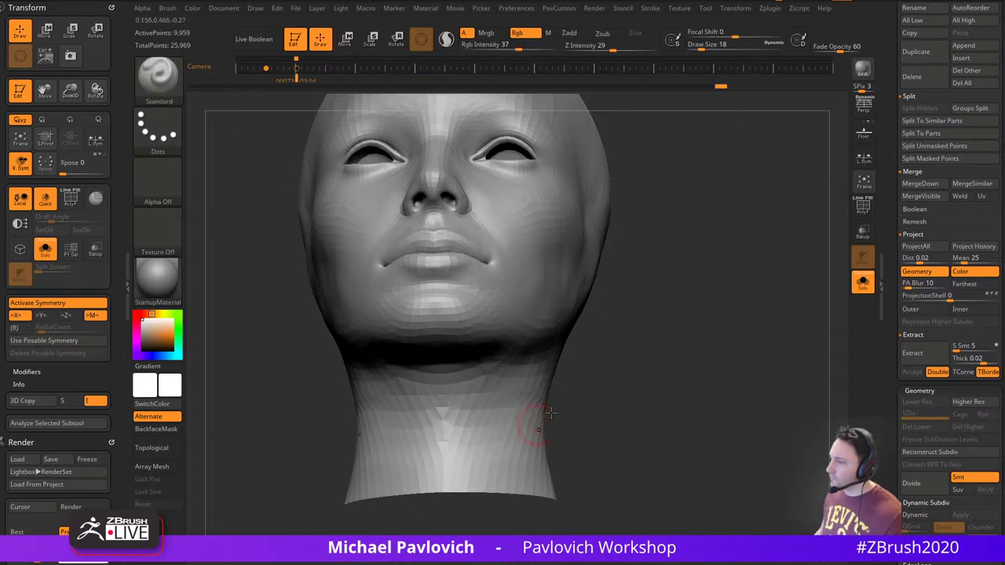
pyautogui.moveTo(656, 329)
pyautogui.mouseDown()
pyautogui.moveTo(665, 376)
pyautogui.moveTo(681, 338)
pyautogui.mouseUp()
# Turn off Solo mode and enable dynamic subdivision on the lid-like rim and the lower shell around the face
pyautogui.click(863, 282)
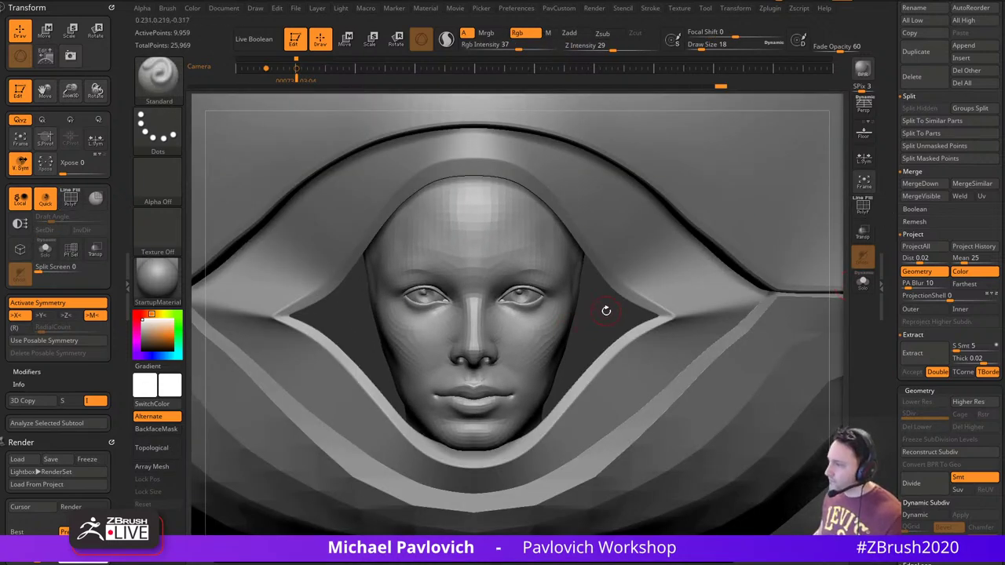
pyautogui.press('s')
pyautogui.moveTo(606, 311)
pyautogui.mouseDown()
pyautogui.moveTo(590, 312)
pyautogui.moveTo(528, 222)
pyautogui.moveTo(402, 246)
pyautogui.moveTo(547, 259)
pyautogui.moveTo(642, 297)
pyautogui.mouseUp()
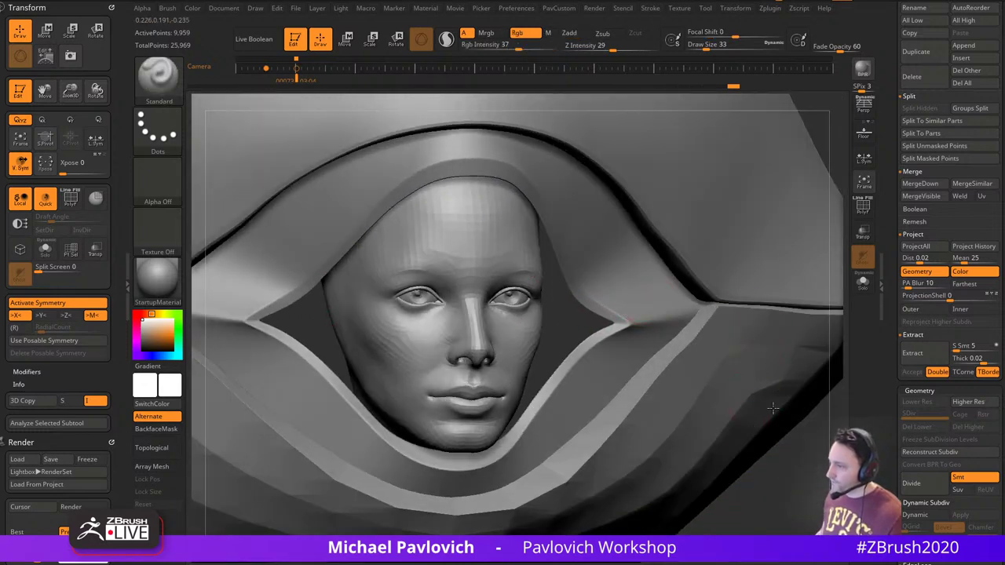
pyautogui.keyDown('alt'); pyautogui.moveTo(808, 464); pyautogui.dragTo(790, 416); pyautogui.keyUp('alt')
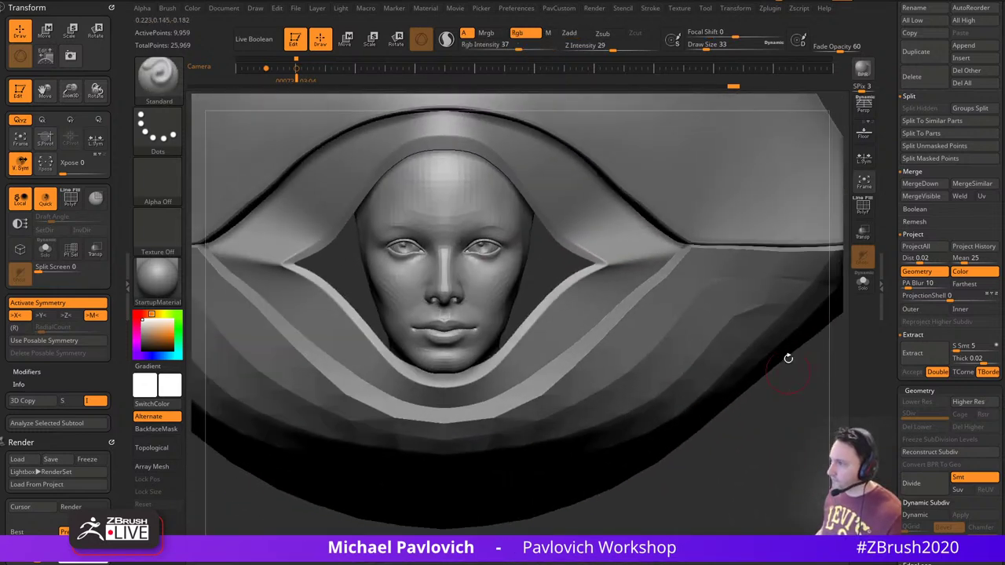
pyautogui.keyDown('alt'); pyautogui.click(612, 272); pyautogui.keyUp('alt')
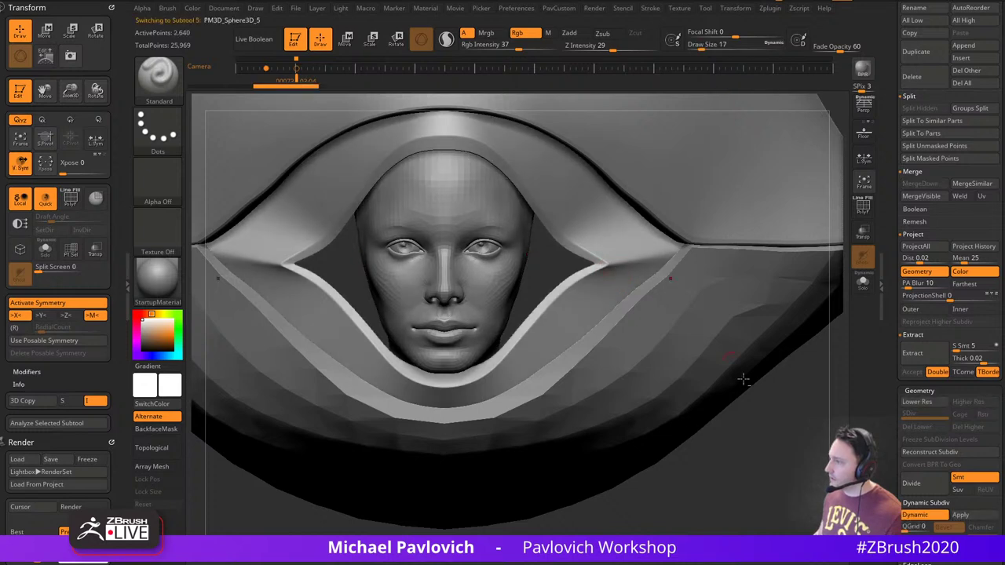
pyautogui.keyDown('alt'); pyautogui.moveTo(743, 377); pyautogui.dragTo(630, 314); pyautogui.keyUp('alt')
pyautogui.keyDown('alt'); pyautogui.click(627, 288); pyautogui.keyUp('alt')
pyautogui.press('d')
pyautogui.press('s')
pyautogui.click(740, 283)
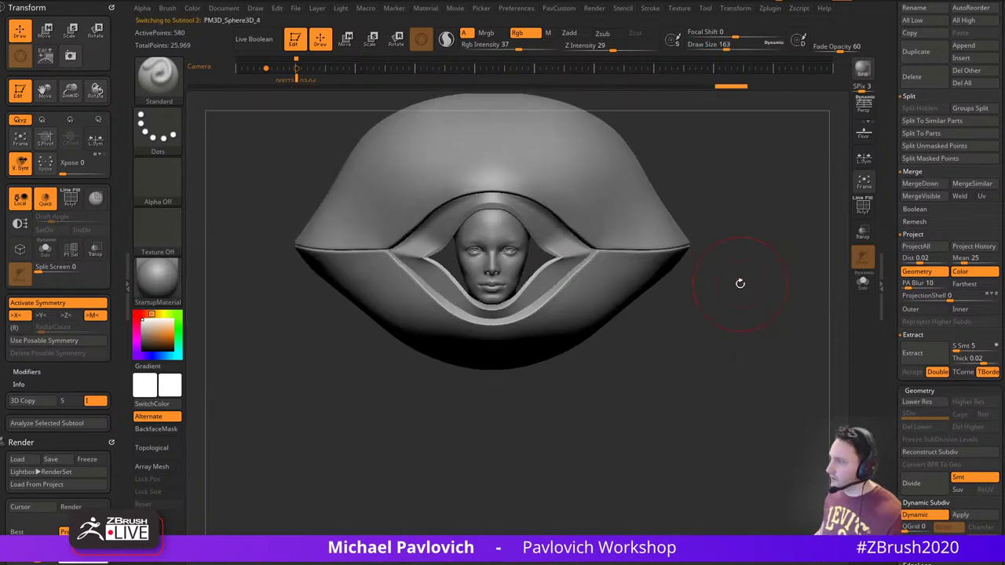
pyautogui.moveTo(738, 273)
pyautogui.keyDown('alt'); pyautogui.mouseDown()
pyautogui.moveTo(796, 381)
pyautogui.moveTo(778, 446)
pyautogui.moveTo(777, 418)
pyautogui.mouseUp(); pyautogui.keyUp('alt')
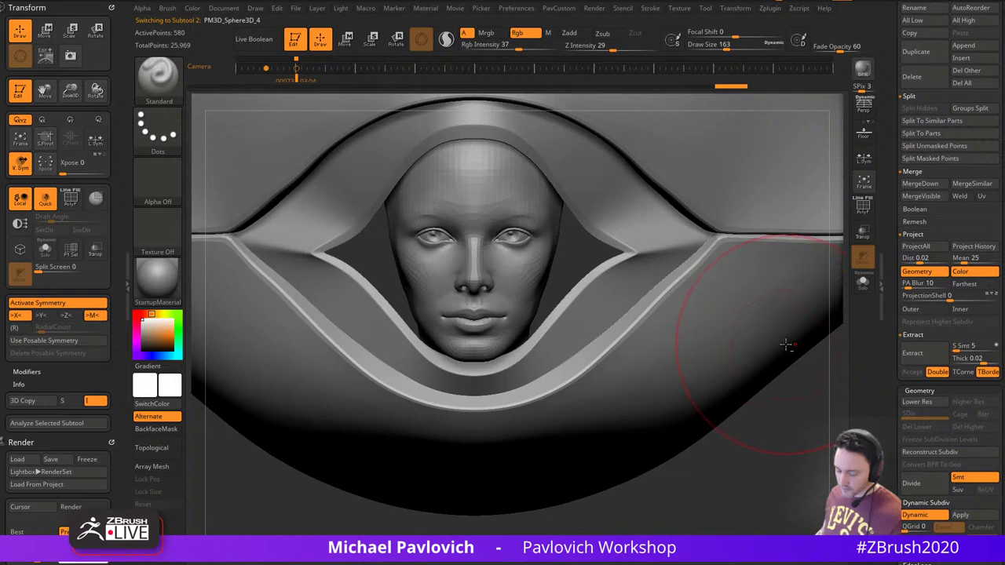
# Choose the MoveAccu brush at draw size 77 and make the head the active subtool, seen in profile
pyautogui.press('2')
pyautogui.moveTo(755, 325); pyautogui.dragTo(726, 328, button='right')
pyautogui.press('s')
pyautogui.click(481, 312)
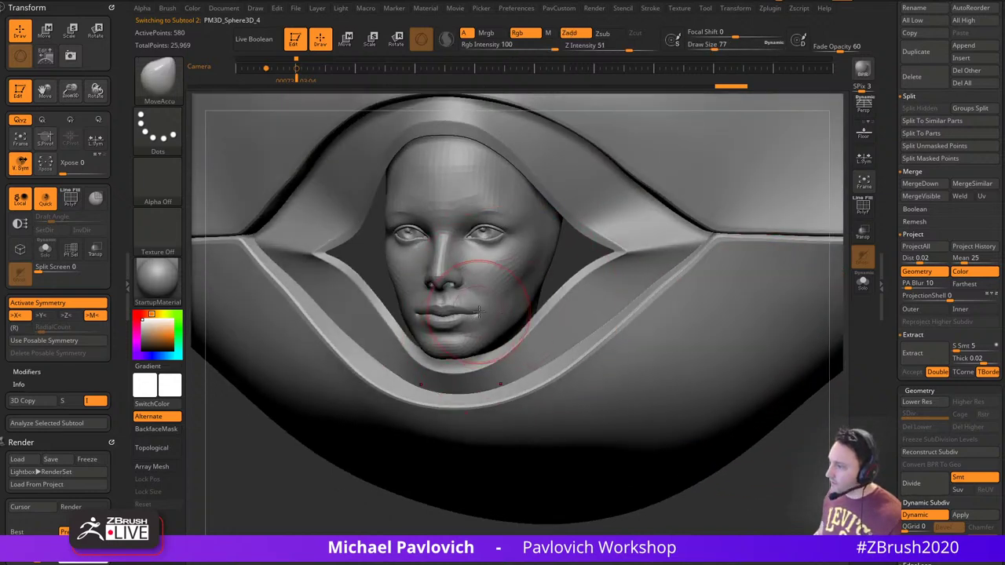
pyautogui.keyDown('alt'); pyautogui.click(481, 310); pyautogui.keyUp('alt')
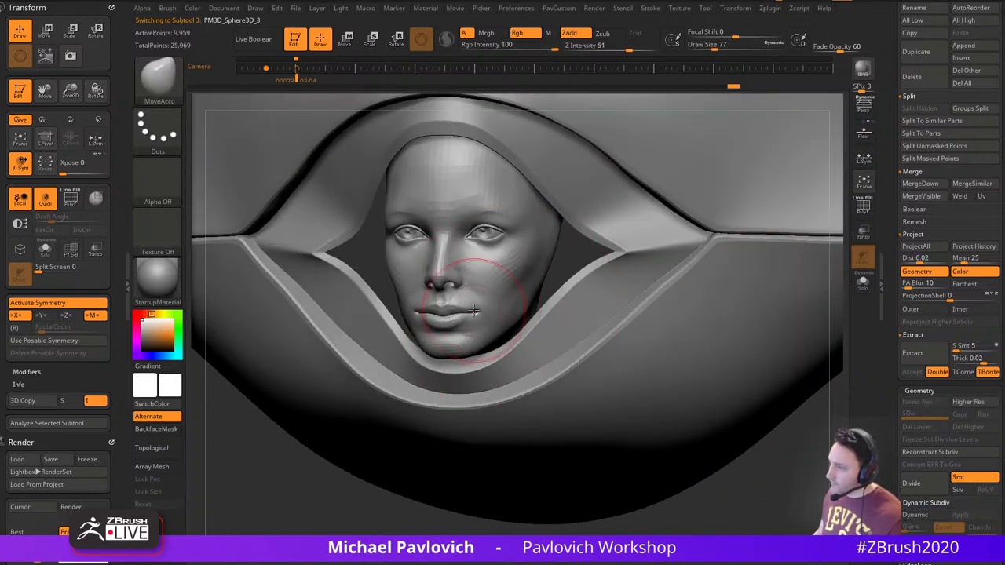
pyautogui.moveTo(320, 472); pyautogui.dragTo(271, 491)
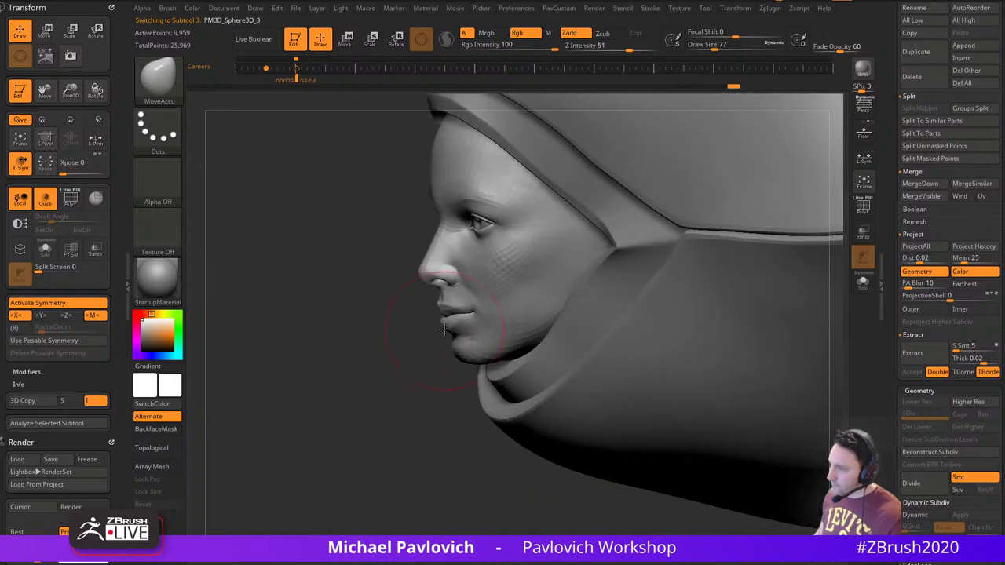
pyautogui.moveTo(445, 316); pyautogui.dragTo(416, 362, button='right')
# Work on the cheek below the eye with the Clay brush at draw size 41
pyautogui.press('b')
pyautogui.press('c')
pyautogui.press('l')
pyautogui.keyDown('alt'); pyautogui.moveTo(346, 386); pyautogui.dragTo(364, 412, button='right'); pyautogui.keyUp('alt')
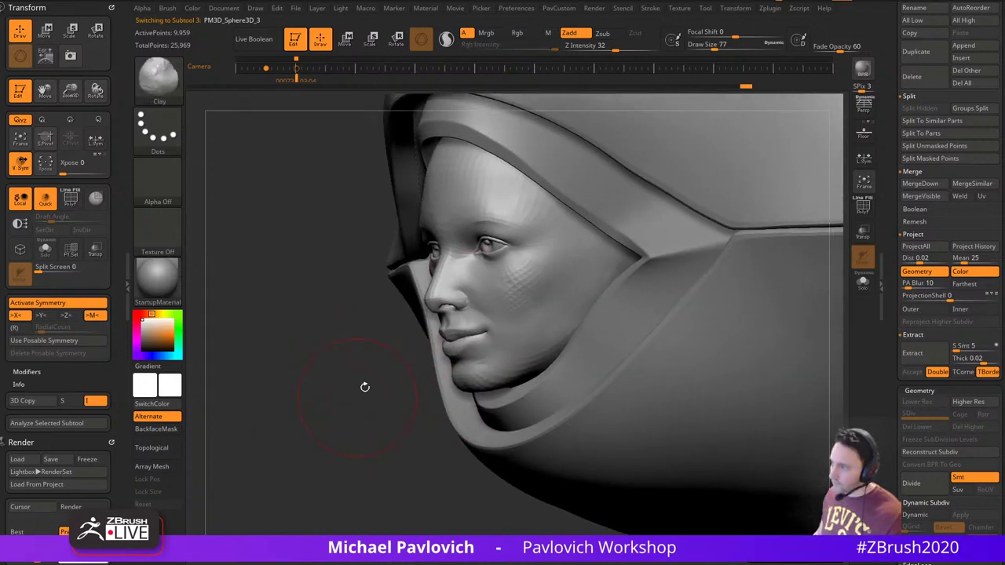
pyautogui.press('[')
pyautogui.press('[')
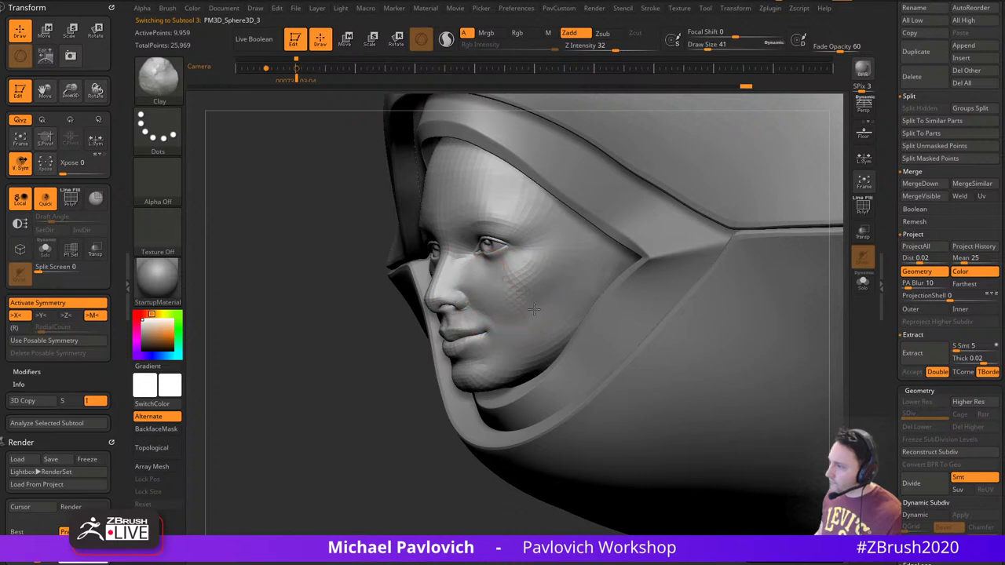
pyautogui.moveTo(329, 353); pyautogui.dragTo(449, 372, button='right')
# Define the lips with the Pinch brush at draw size 44
pyautogui.press('s')
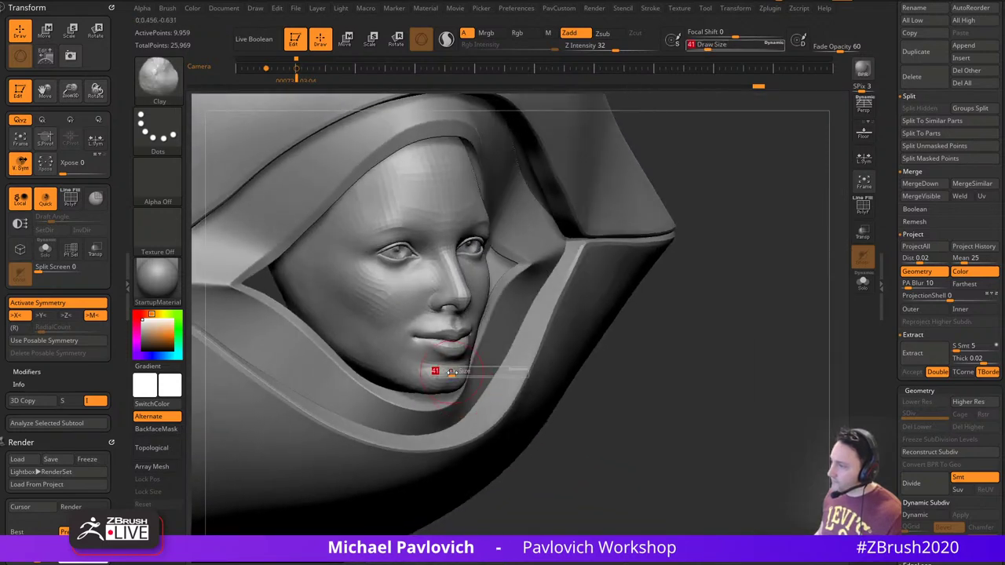
pyautogui.click(451, 373)
pyautogui.press('b')
pyautogui.press('p')
pyautogui.press('i')
pyautogui.moveTo(548, 324); pyautogui.dragTo(509, 329, button='right')
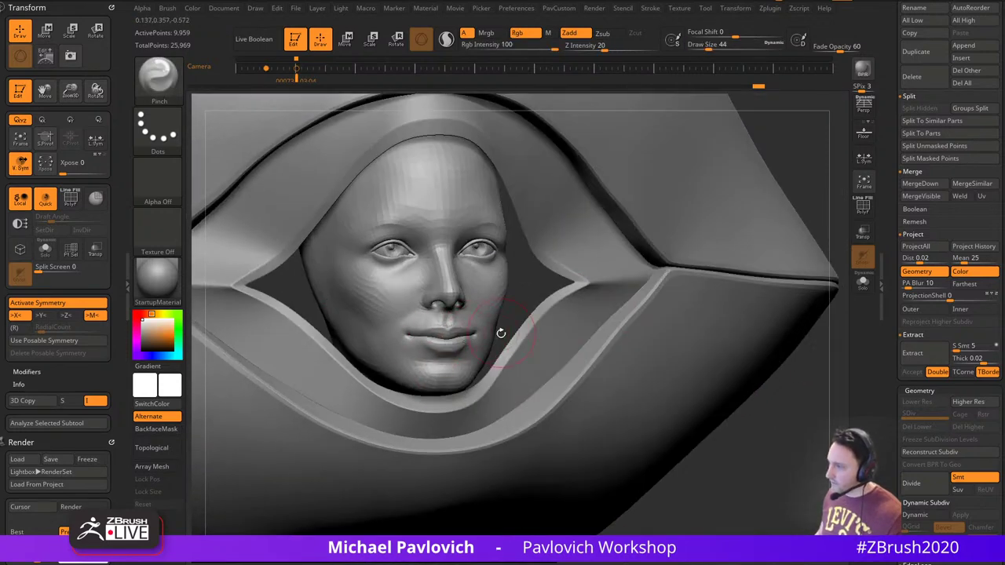
pyautogui.moveTo(667, 334); pyautogui.dragTo(624, 326, button='right')
# Reshape the lips into a slight smile with the Move brush, reducing the draw size to 33
pyautogui.moveTo(290, 442)
pyautogui.mouseDown(button='right')
pyautogui.moveTo(296, 456)
pyautogui.moveTo(365, 359)
pyautogui.mouseUp(button='right')
pyautogui.press('b')
pyautogui.press('m')
pyautogui.press('v')
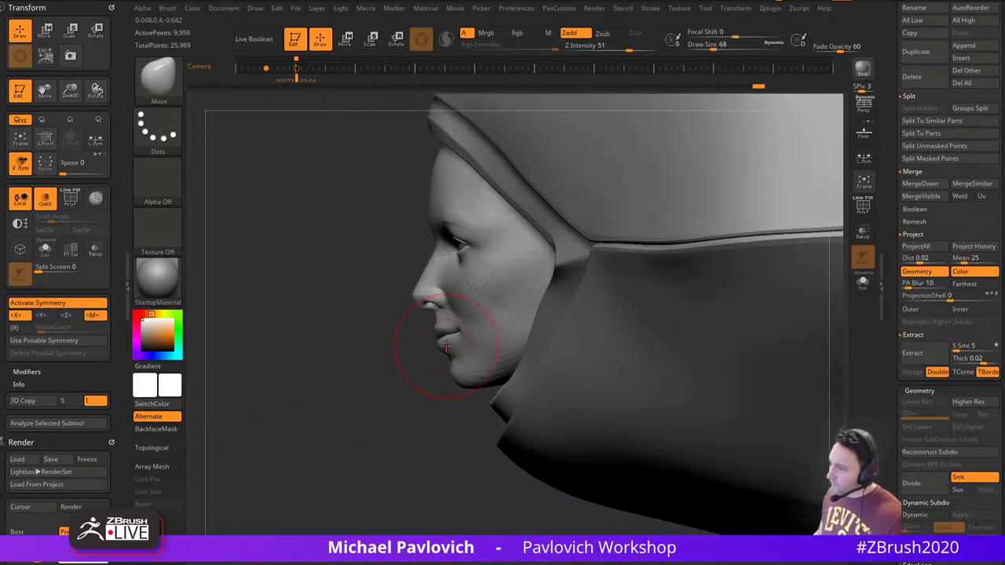
pyautogui.press('[')
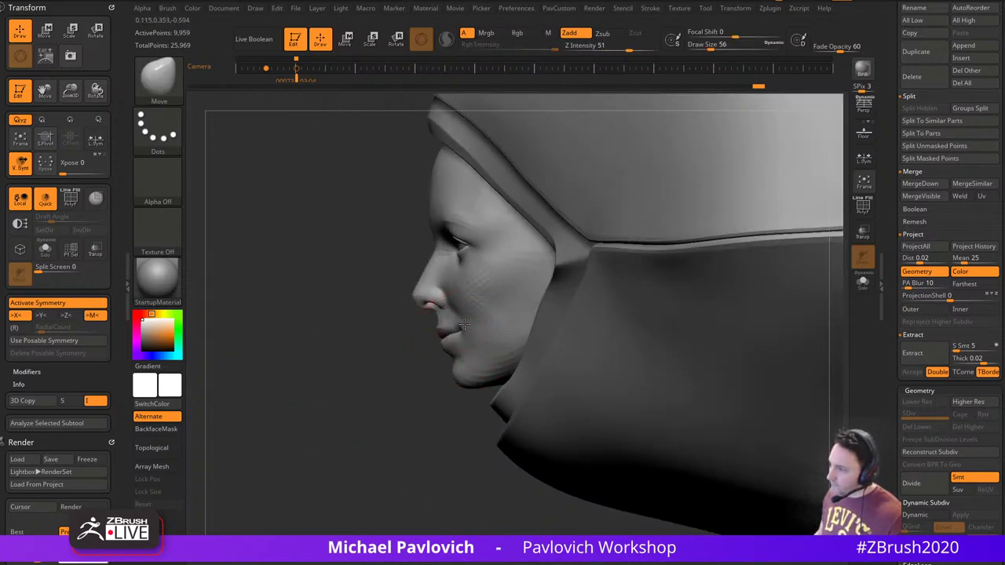
pyautogui.keyDown('shift'); pyautogui.moveTo(427, 343); pyautogui.dragTo(479, 341, button='right'); pyautogui.keyUp('shift')
pyautogui.press('[')
pyautogui.press('[')
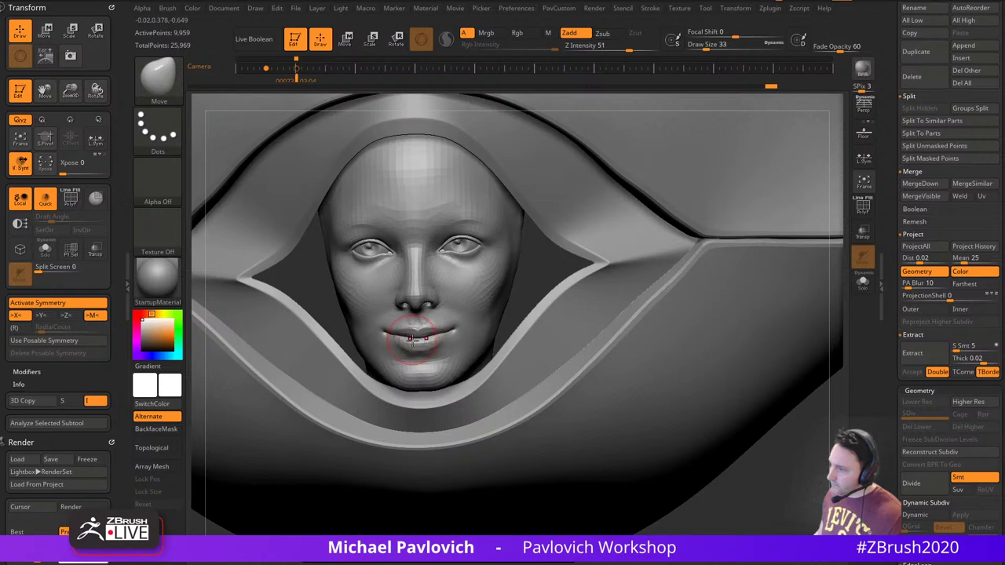
pyautogui.moveTo(773, 438)
pyautogui.keyDown('shift'); pyautogui.mouseDown(button='right')
pyautogui.moveTo(794, 447)
pyautogui.moveTo(745, 425)
pyautogui.moveTo(787, 423)
pyautogui.moveTo(767, 427)
pyautogui.mouseUp(button='right'); pyautogui.keyUp('shift')
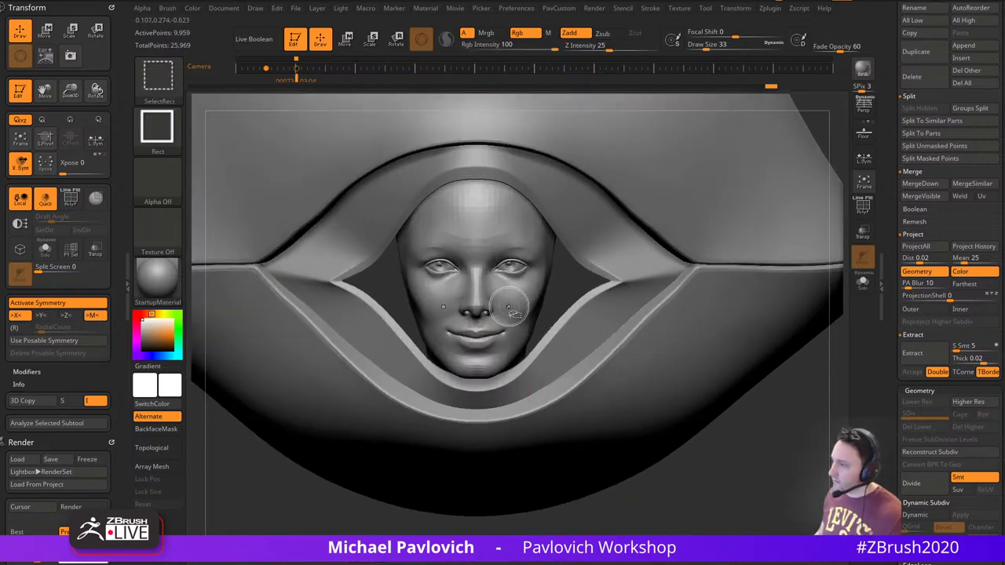
# Subdivide the head mesh by one level
pyautogui.moveTo(884, 255); pyautogui.dragTo(882, 448)
pyautogui.moveTo(796, 429); pyautogui.dragTo(796, 432, button='right')
pyautogui.hotkey('ctrl', 'd')
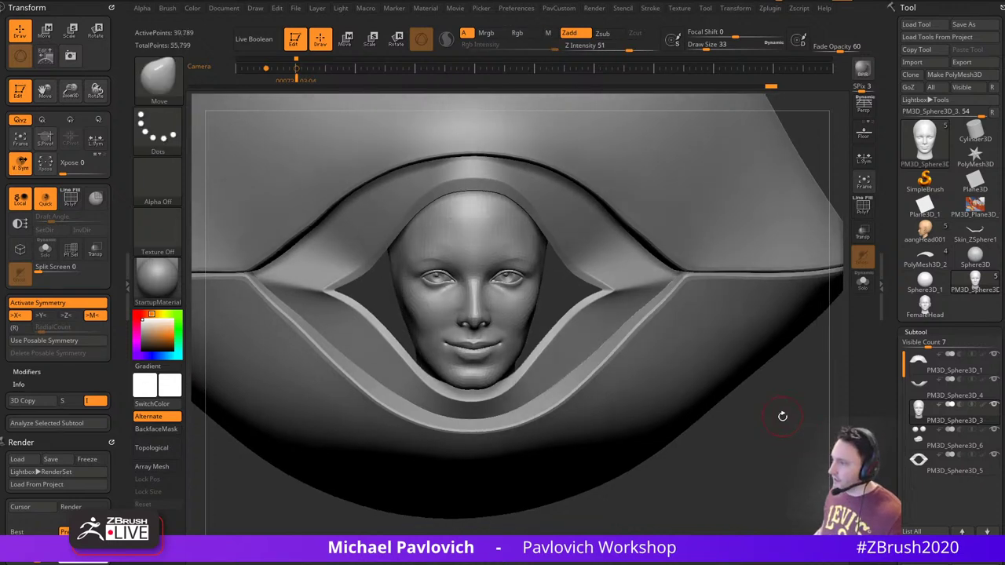
pyautogui.keyDown('shift'); pyautogui.moveTo(782, 416); pyautogui.dragTo(788, 419); pyautogui.keyUp('shift')
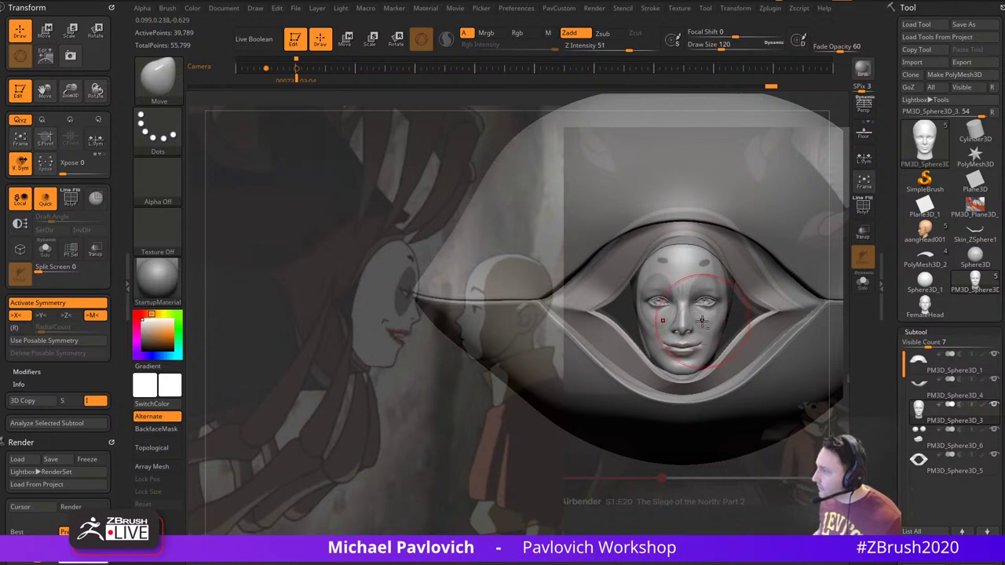
# Project the reference's face markings onto the head with the Standard brush at Rgb Intensity 100, and close the Spotlight overlay
pyautogui.press('b')
pyautogui.press('s')
pyautogui.press('t')
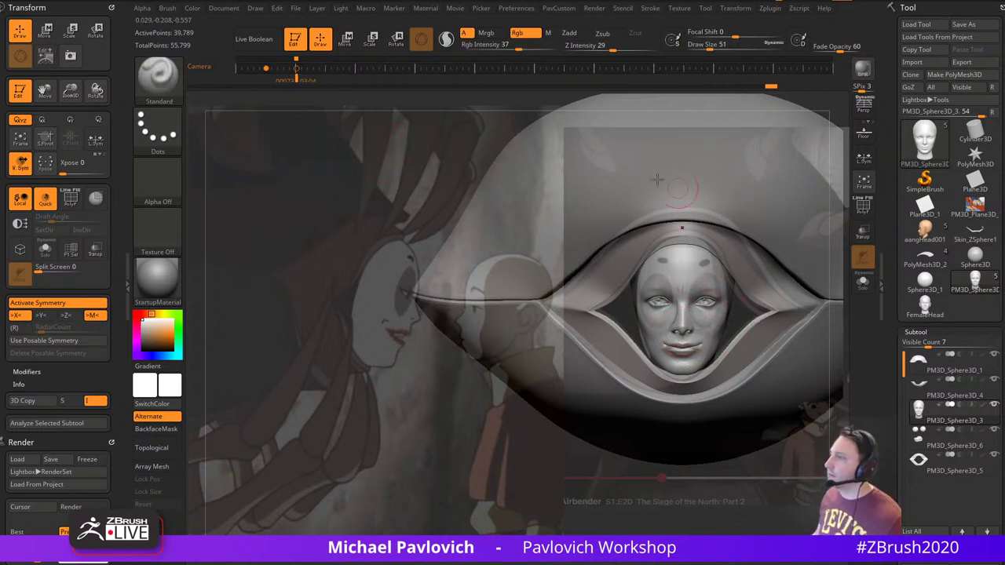
pyautogui.moveTo(518, 48); pyautogui.dragTo(559, 47)
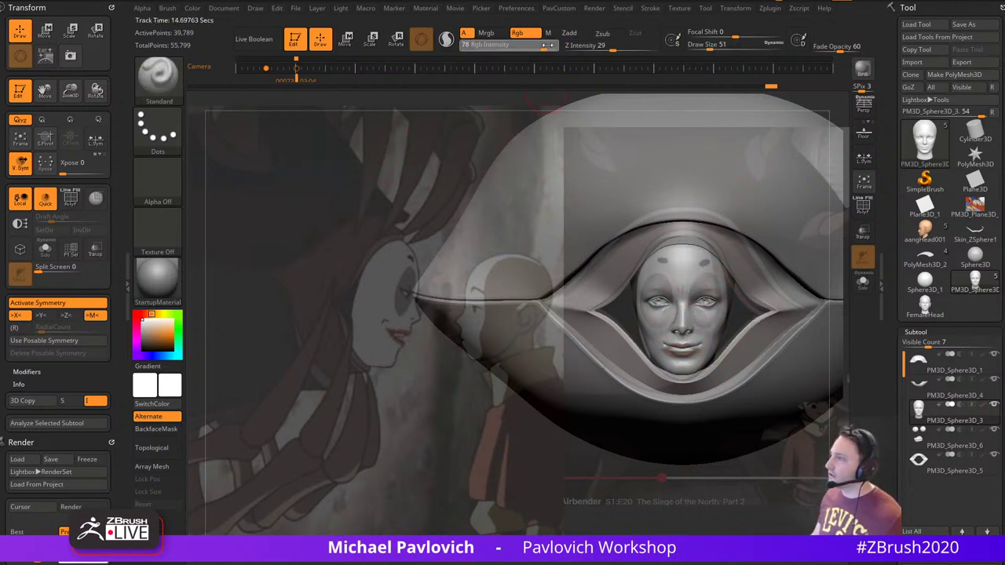
pyautogui.press('s')
pyautogui.moveTo(654, 288)
pyautogui.mouseDown()
pyautogui.moveTo(663, 319)
pyautogui.moveTo(702, 307)
pyautogui.mouseUp()
pyautogui.hotkey('shift', 'z')
pyautogui.press('s')
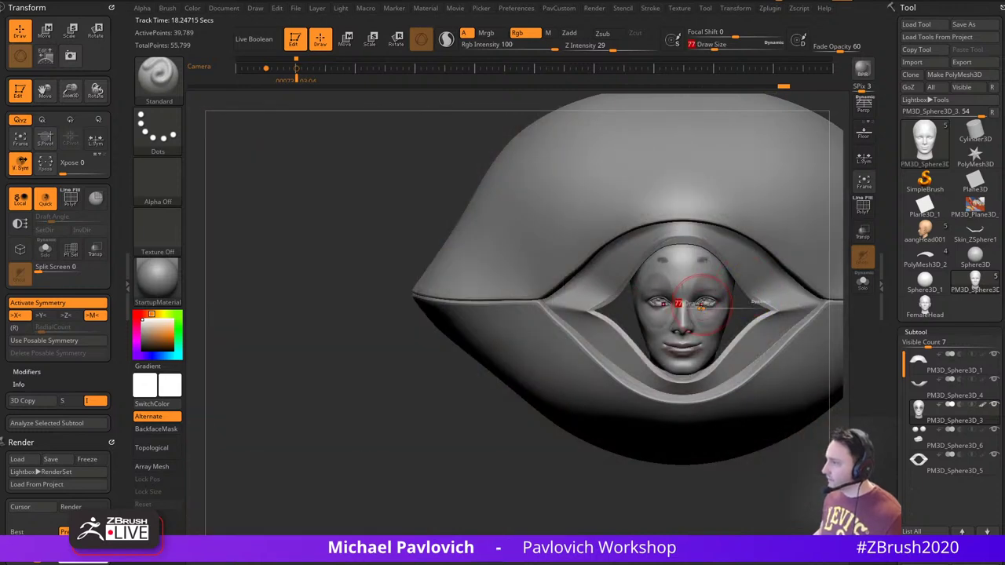
pyautogui.moveTo(694, 482)
pyautogui.keyDown('alt'); pyautogui.mouseDown()
pyautogui.moveTo(575, 454)
pyautogui.moveTo(592, 482)
pyautogui.mouseUp(); pyautogui.keyUp('alt')
# Try a render Fade Opacity of 100, set it to 0 instead, and reduce the brush's draw size to 18
pyautogui.click(112, 7)
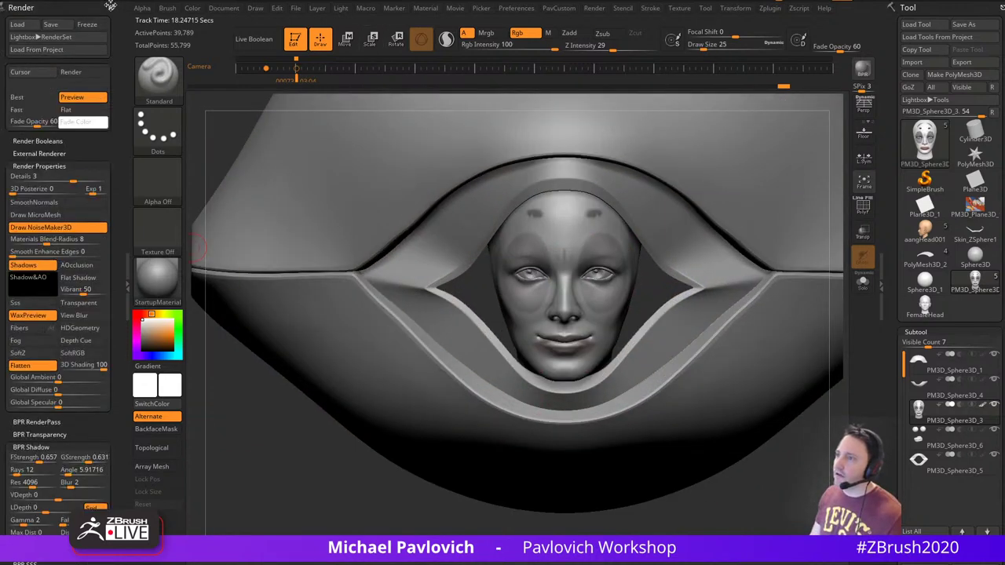
pyautogui.click(111, 7)
pyautogui.click(595, 10)
pyautogui.moveTo(589, 13); pyautogui.dragTo(91, 140)
pyautogui.moveTo(36, 122); pyautogui.dragTo(194, 164)
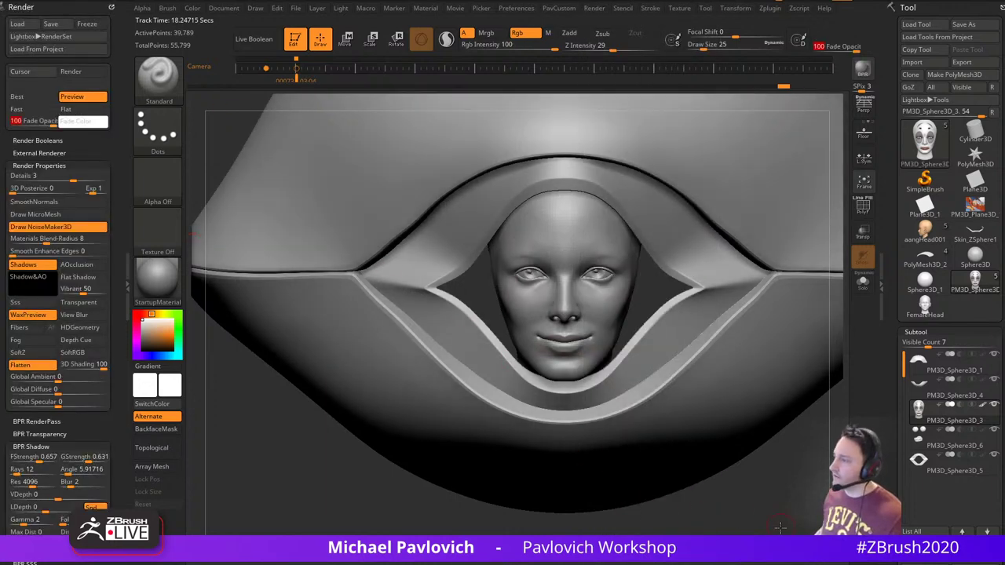
pyautogui.keyDown('alt'); pyautogui.moveTo(780, 528); pyautogui.dragTo(746, 493, button='right'); pyautogui.keyUp('alt')
pyautogui.moveTo(36, 122); pyautogui.dragTo(6, 122)
pyautogui.moveTo(735, 460)
pyautogui.keyDown('ctrl'); pyautogui.mouseDown(button='right')
pyautogui.moveTo(777, 475)
pyautogui.moveTo(778, 500)
pyautogui.mouseUp(button='right'); pyautogui.keyUp('ctrl')
pyautogui.press('[')
pyautogui.press('[')
pyautogui.moveTo(336, 485)
pyautogui.keyDown('ctrl'); pyautogui.mouseDown(button='right')
pyautogui.moveTo(314, 473)
pyautogui.moveTo(335, 494)
pyautogui.mouseUp(button='right'); pyautogui.keyUp('ctrl')
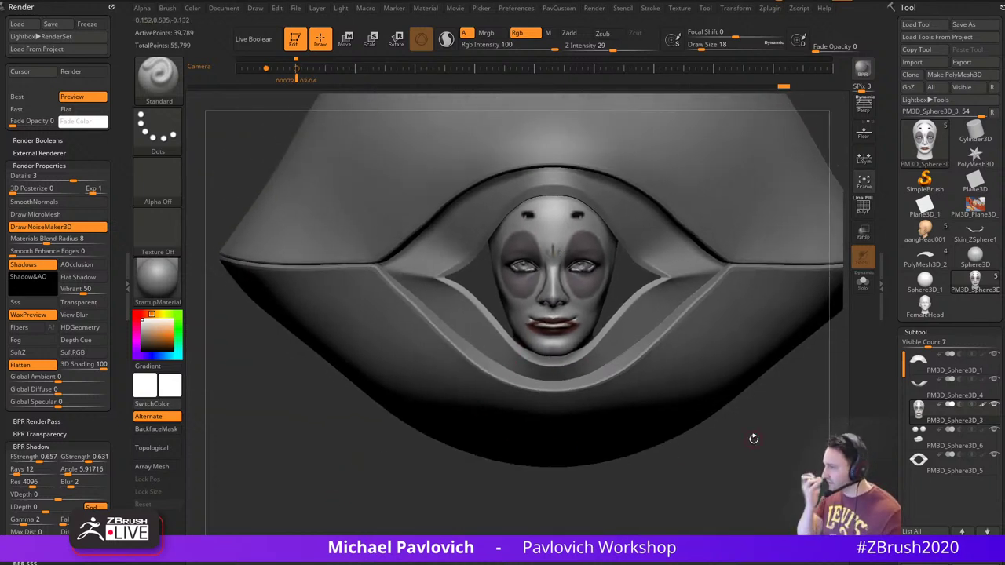
# Set the draw size to 23 and switch the active material to BasicMaterial2
pyautogui.keyDown('alt'); pyautogui.moveTo(749, 437); pyautogui.dragTo(734, 441, button='right'); pyautogui.keyUp('alt')
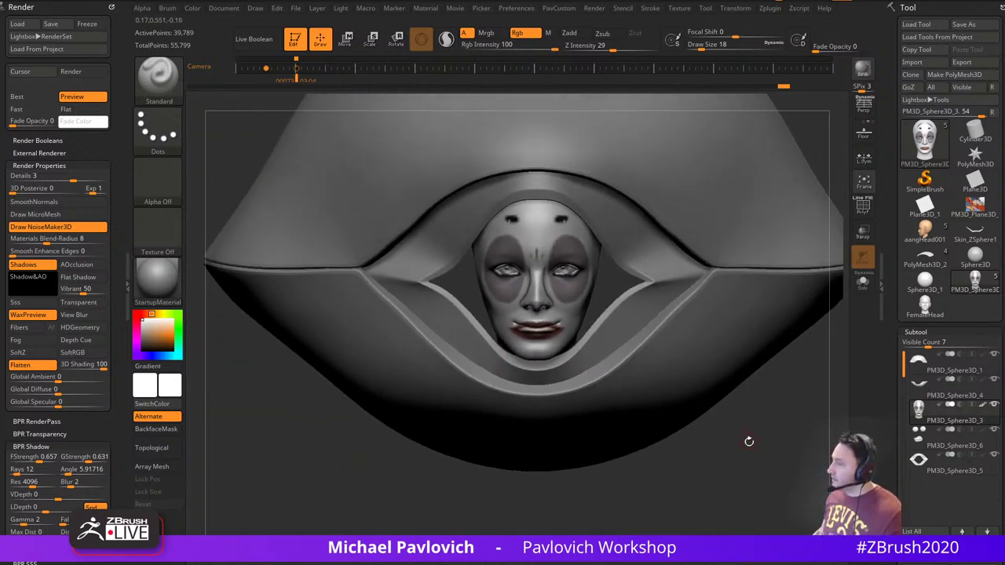
pyautogui.press('s')
pyautogui.moveTo(749, 444); pyautogui.dragTo(753, 448)
pyautogui.press('s')
pyautogui.click(155, 295)
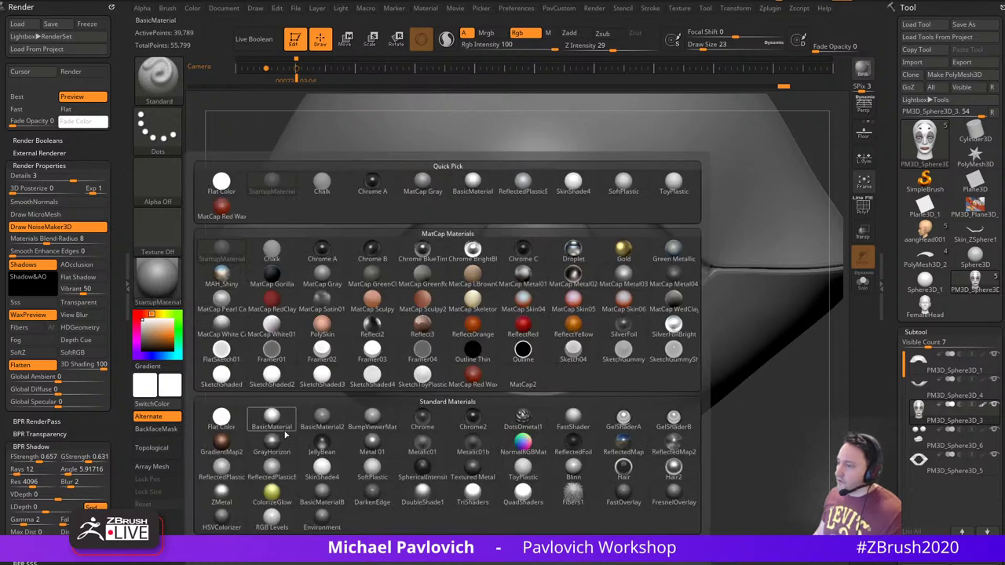
pyautogui.click(303, 428)
pyautogui.keyDown('alt'); pyautogui.moveTo(313, 433); pyautogui.dragTo(325, 459, button='right'); pyautogui.keyUp('alt')
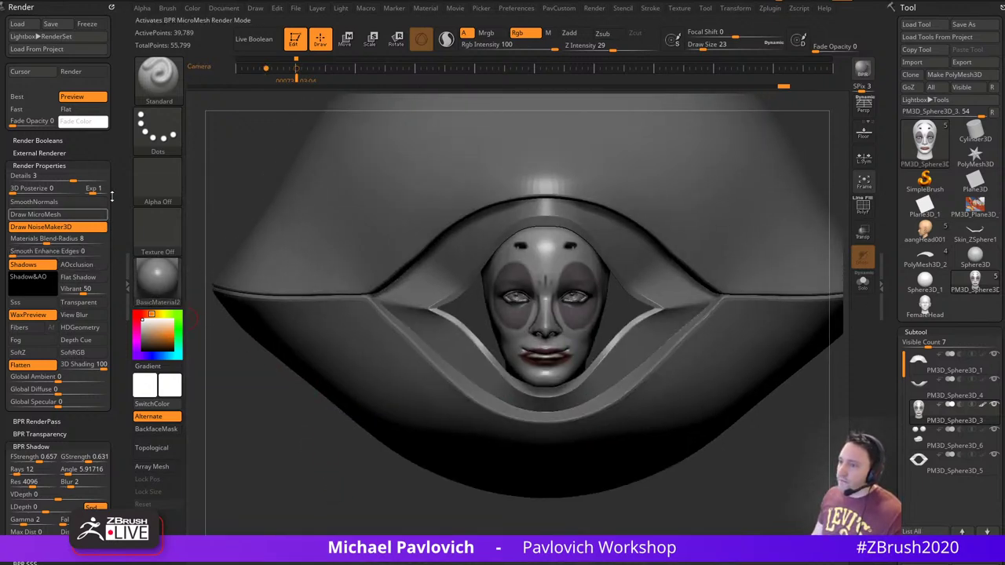
# Set BasicMaterial2's wax Strength to 25 and its Diffuse to 100
pyautogui.click(111, 7)
pyautogui.click(424, 8)
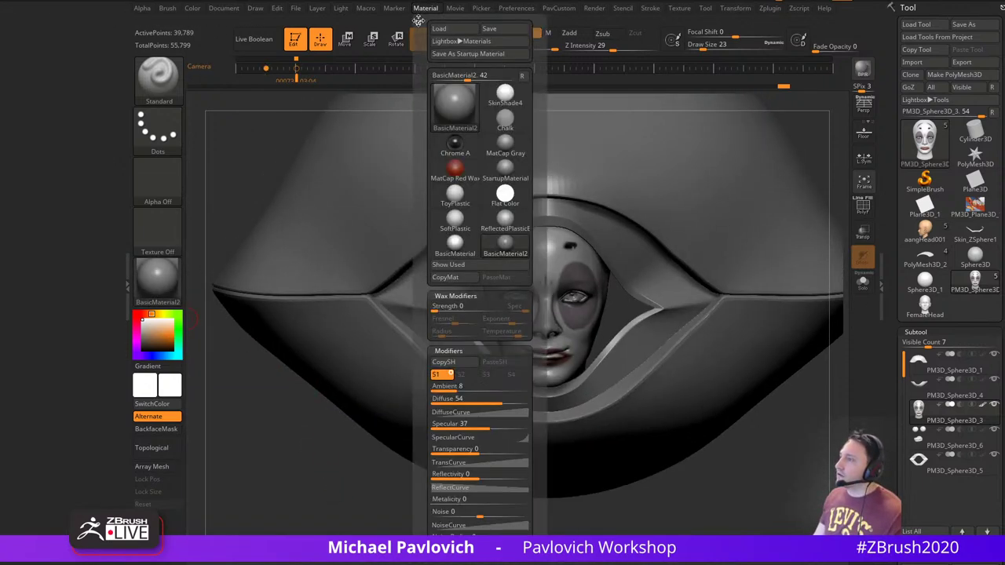
pyautogui.click(418, 19)
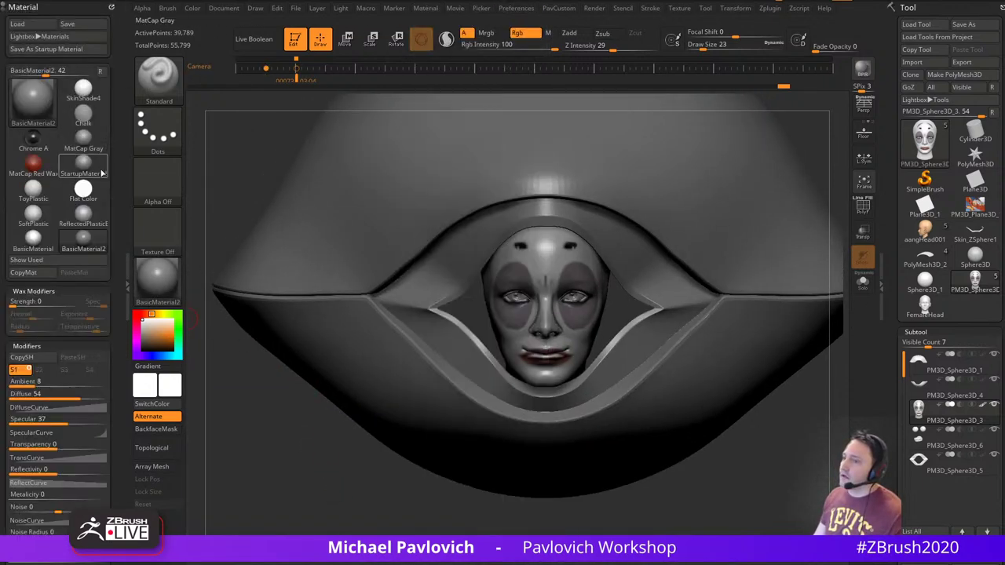
pyautogui.click(17, 301)
pyautogui.write('25')
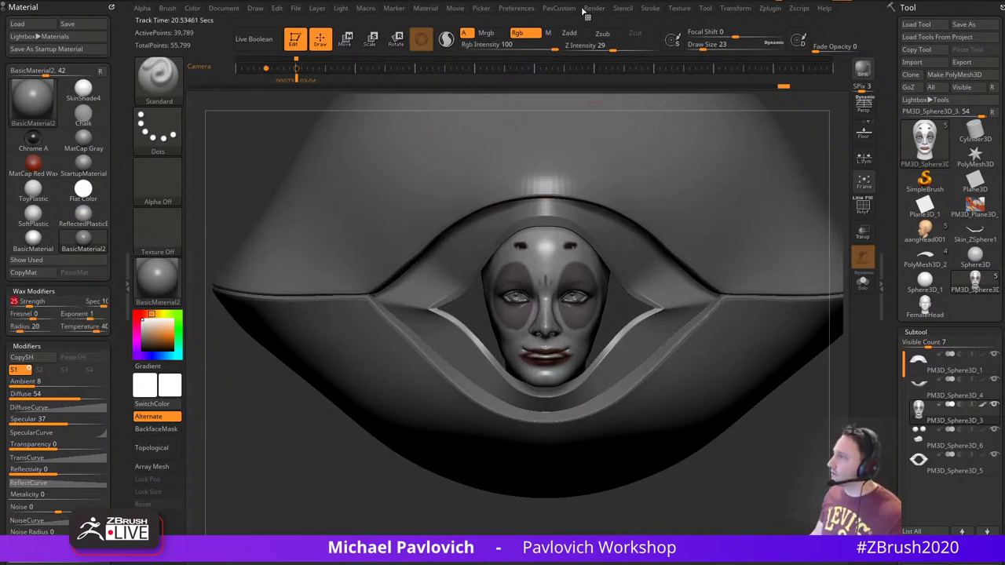
pyautogui.click(592, 10)
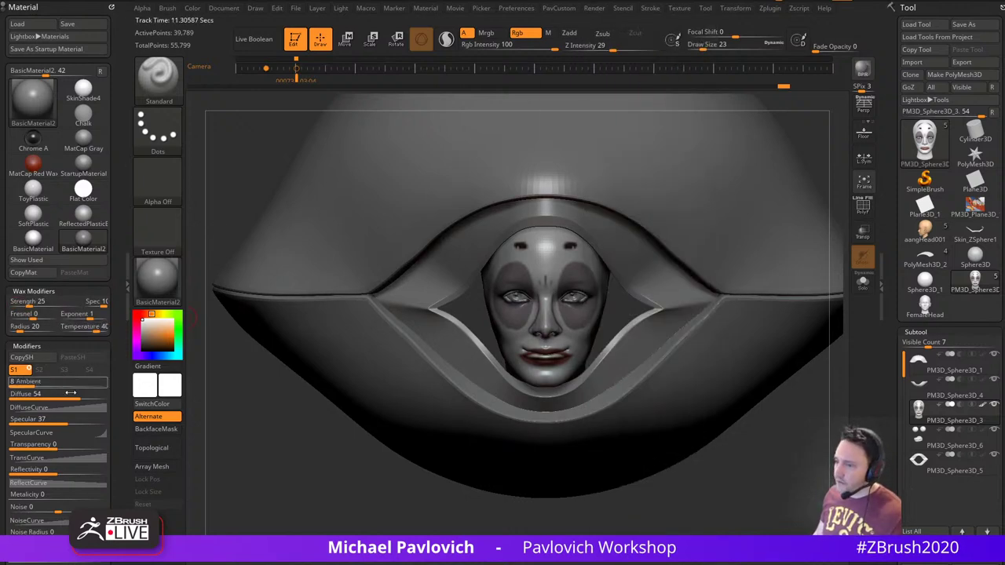
pyautogui.moveTo(79, 396); pyautogui.dragTo(118, 398)
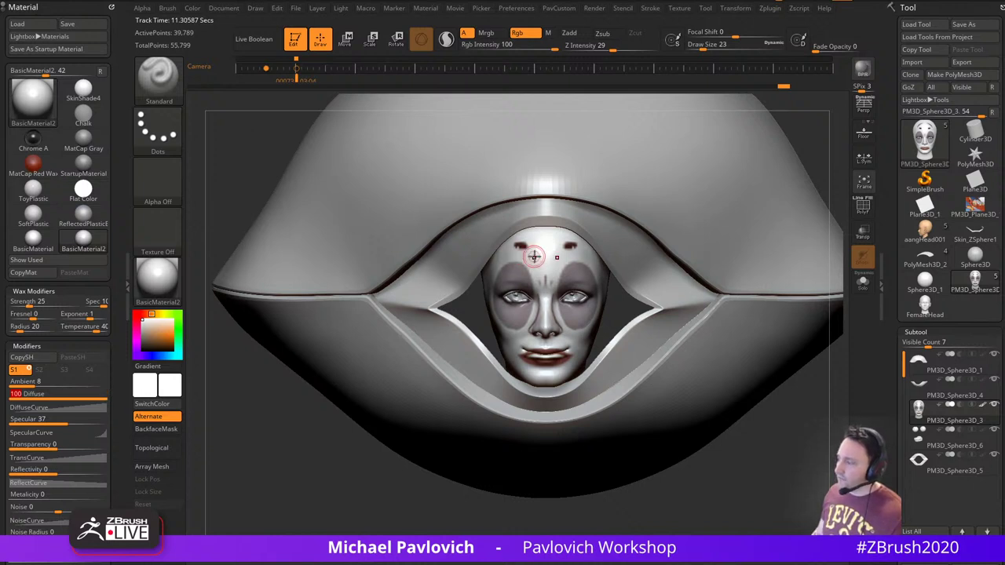
# Fill the whole head with light grey (R 216, G 214, B 213) and BasicMaterial2, using Mrgb
pyautogui.moveTo(146, 331); pyautogui.dragTo(142, 323)
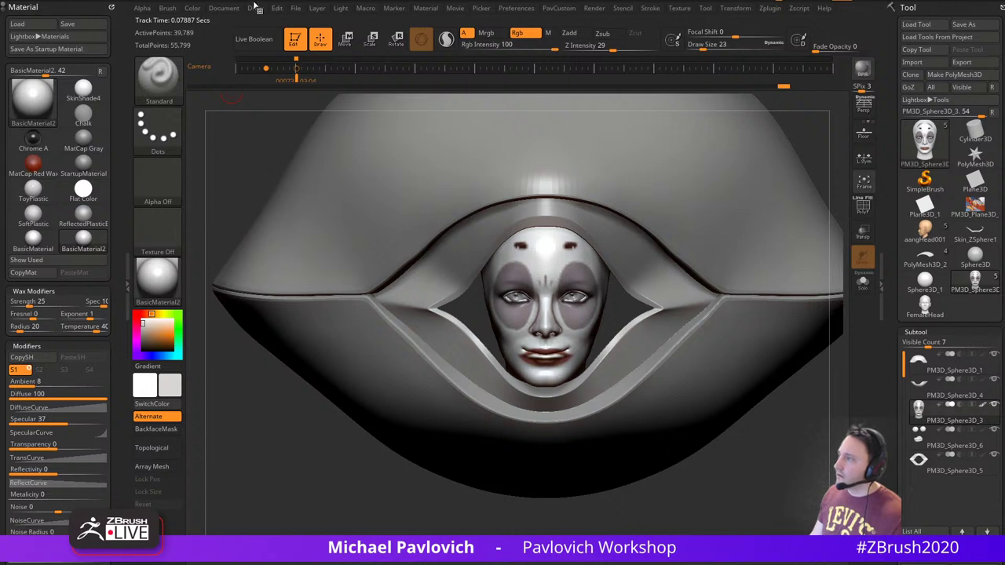
pyautogui.click(486, 33)
pyautogui.click(192, 8)
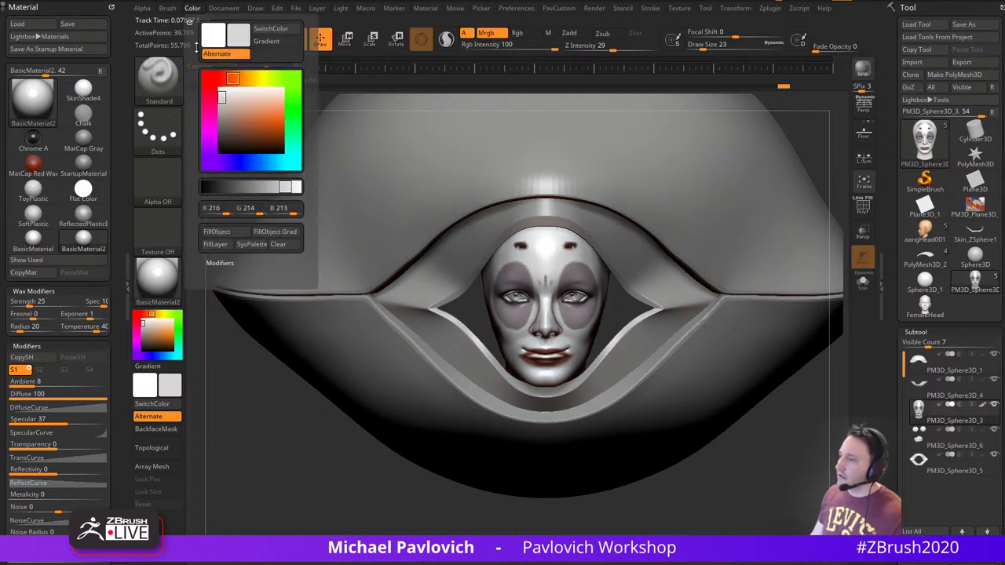
pyautogui.click(212, 233)
# Subdivide the head mesh by one more level and enlarge the draw size to 44
pyautogui.keyDown('alt'); pyautogui.moveTo(760, 449); pyautogui.dragTo(751, 441); pyautogui.keyUp('alt')
pyautogui.press('s')
pyautogui.moveTo(605, 331)
pyautogui.mouseDown()
pyautogui.moveTo(619, 327)
pyautogui.moveTo(610, 326)
pyautogui.mouseUp()
pyautogui.press('s')
pyautogui.keyDown('alt'); pyautogui.moveTo(751, 413); pyautogui.dragTo(720, 427); pyautogui.keyUp('alt')
pyautogui.press('s')
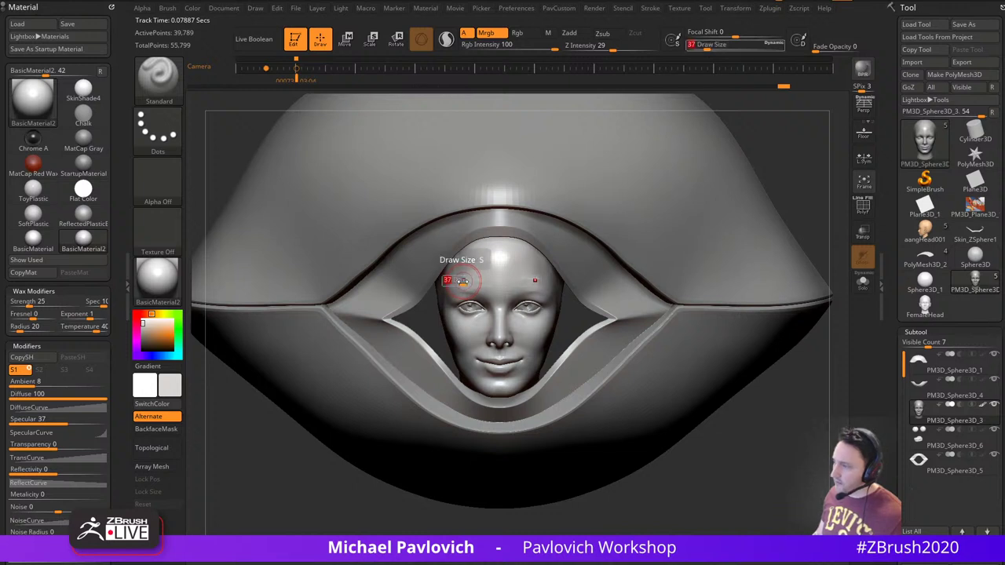
pyautogui.moveTo(461, 281)
pyautogui.mouseDown()
pyautogui.moveTo(497, 279)
pyautogui.moveTo(474, 288)
pyautogui.mouseUp()
pyautogui.hotkey('ctrl', 'd')
pyautogui.press('s')
pyautogui.press('s')
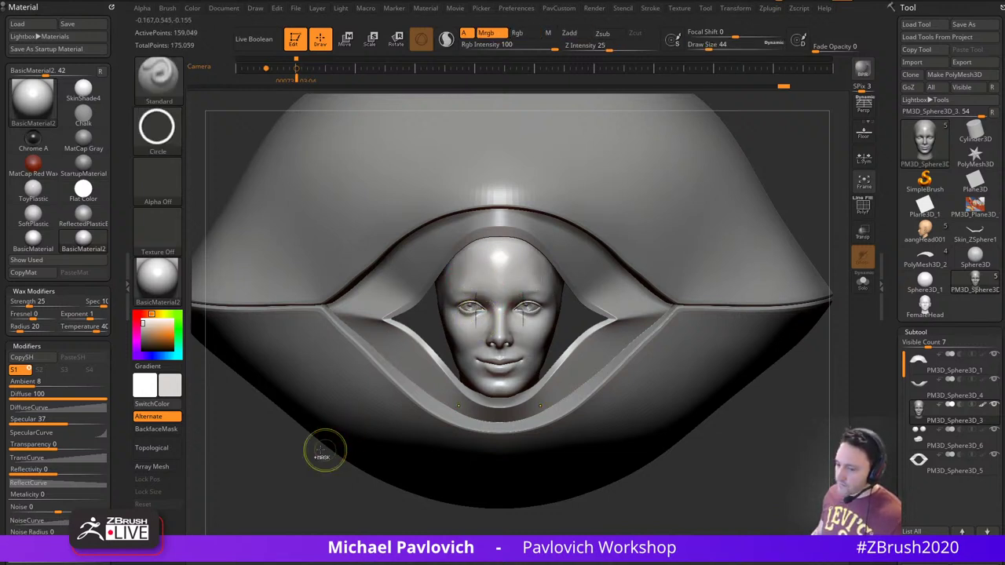
# Mask a tall oval patch around each eye with the MaskCircle brush and invert the mask
pyautogui.moveTo(437, 279)
pyautogui.keyDown('ctrl'); pyautogui.mouseDown()
pyautogui.moveTo(470, 329)
pyautogui.moveTo(493, 343)
pyautogui.mouseUp(); pyautogui.keyUp('ctrl')
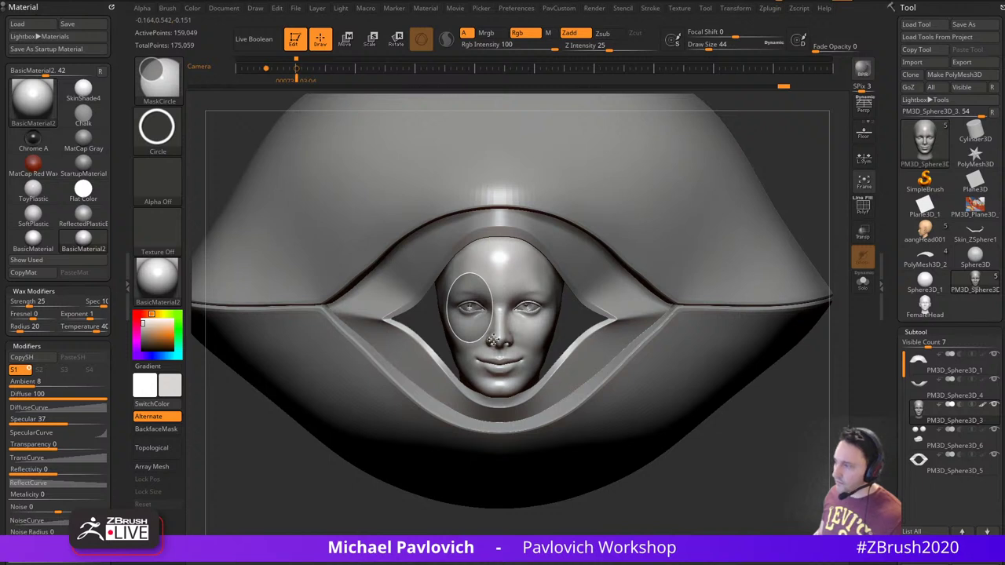
pyautogui.keyDown('ctrl'); pyautogui.moveTo(494, 340); pyautogui.dragTo(494, 341); pyautogui.keyUp('ctrl')
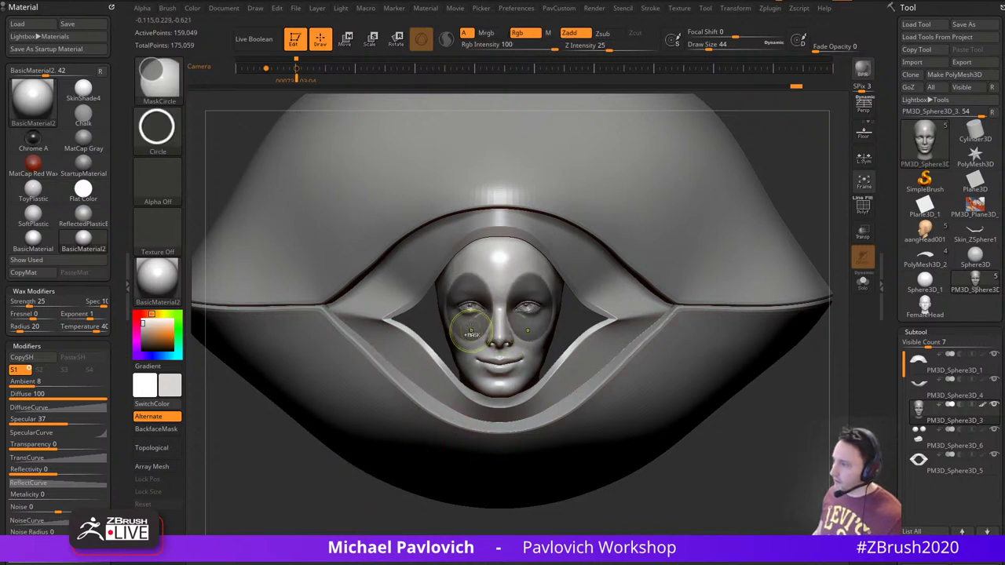
pyautogui.keyDown('ctrl'); pyautogui.click(345, 488); pyautogui.keyUp('ctrl')
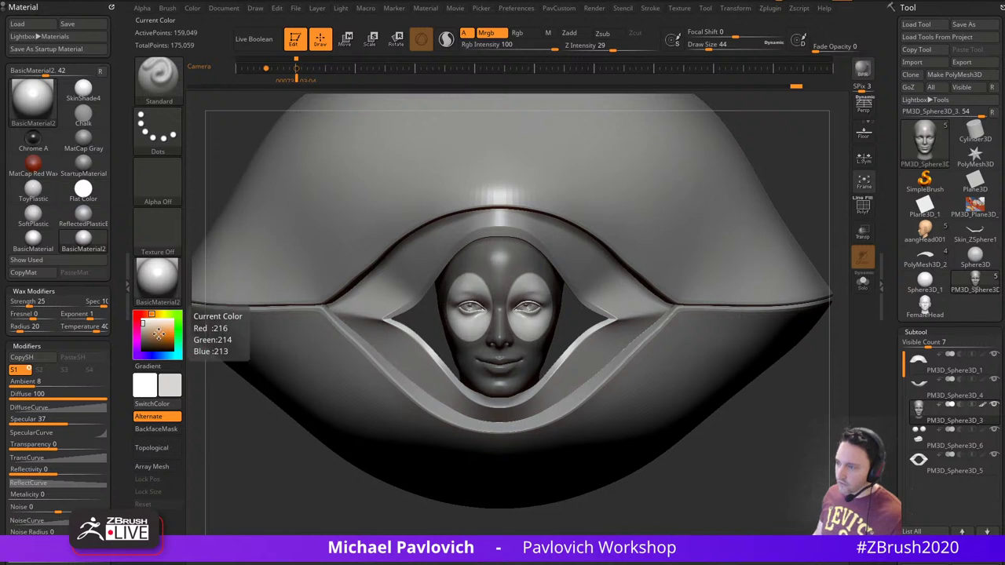
# Fill the unmasked eye patches with a dark, slightly purple grey and clear the mask
pyautogui.click(143, 336)
pyautogui.click(137, 351)
pyautogui.click(143, 338)
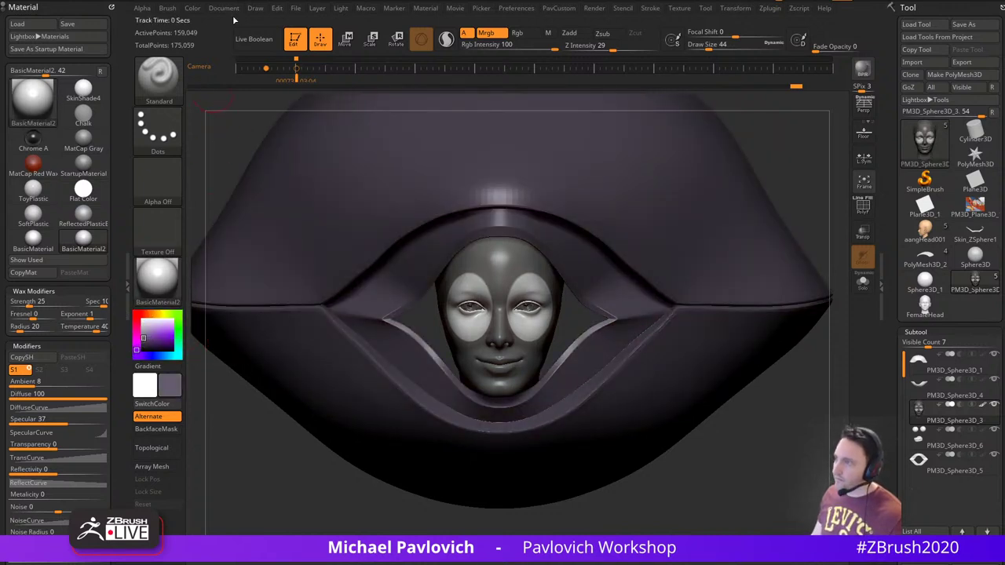
pyautogui.click(201, 13)
pyautogui.click(225, 236)
pyautogui.keyDown('ctrl'); pyautogui.moveTo(281, 436); pyautogui.dragTo(310, 466); pyautogui.keyUp('ctrl')
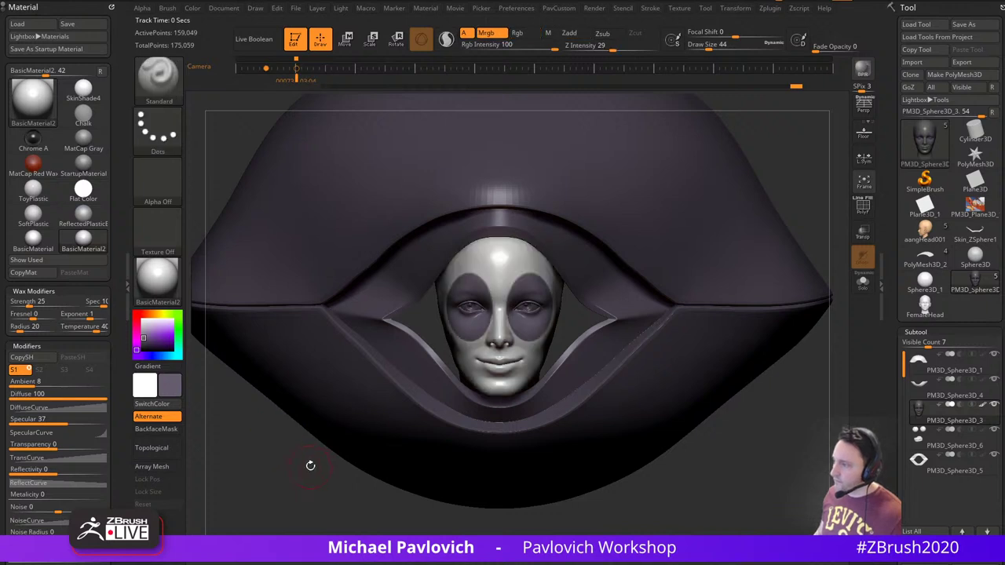
pyautogui.hotkey('ctrl', 'z')
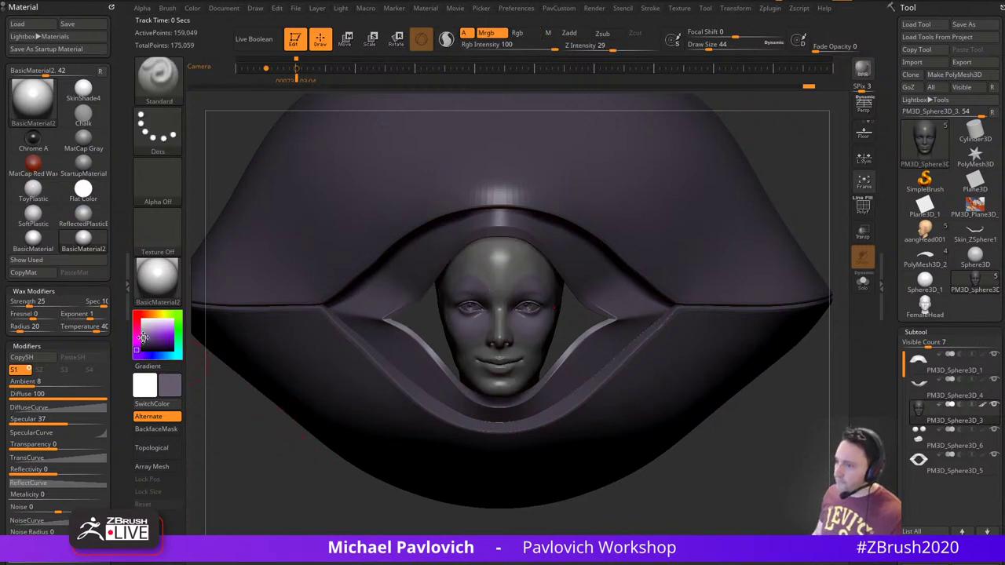
pyautogui.click(143, 337)
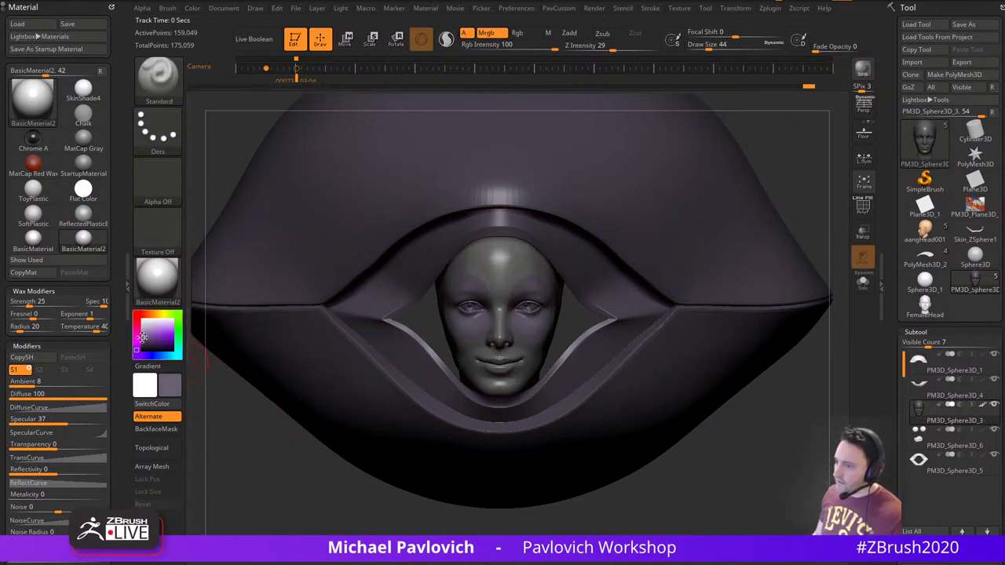
pyautogui.click(190, 11)
pyautogui.click(225, 232)
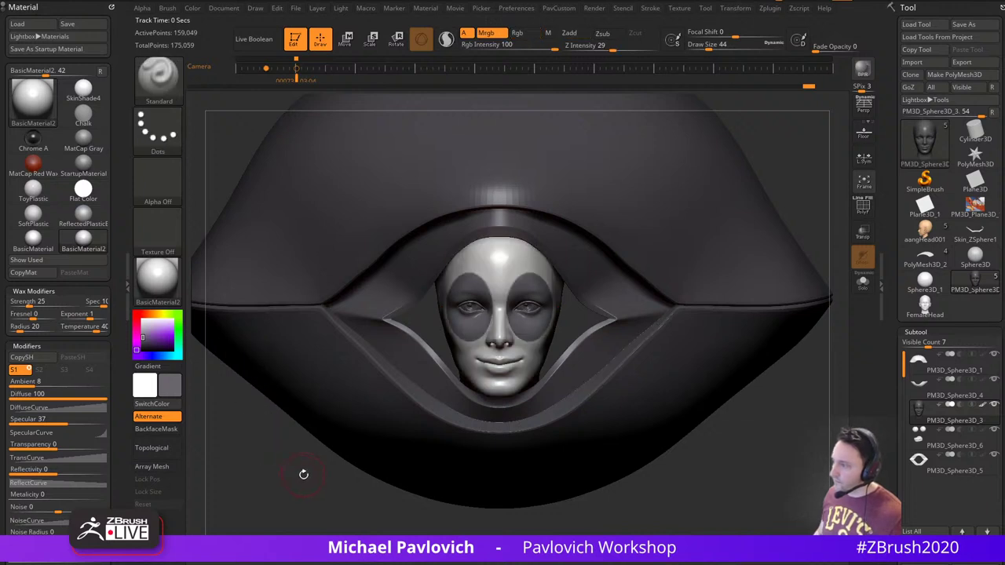
# Pick a near-black color, switch to Rgb-only painting and try a mark above each eye at draw size 14
pyautogui.press('s')
pyautogui.moveTo(277, 448); pyautogui.dragTo(272, 448)
pyautogui.keyDown('alt'); pyautogui.moveTo(272, 448); pyautogui.dragTo(277, 457); pyautogui.keyUp('alt')
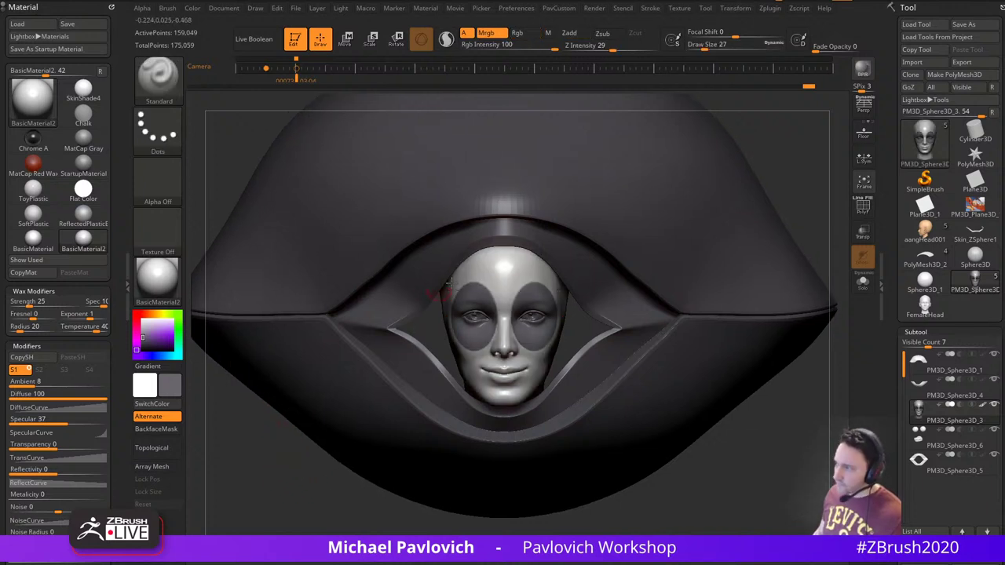
pyautogui.press('s')
pyautogui.moveTo(509, 268); pyautogui.dragTo(507, 268)
pyautogui.click(142, 346)
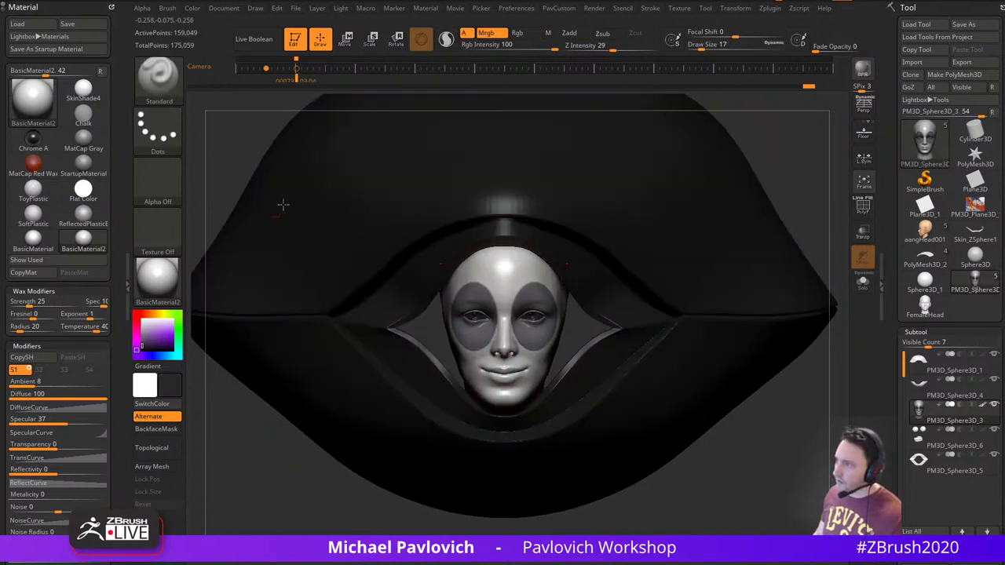
pyautogui.click(524, 33)
pyautogui.moveTo(794, 144); pyautogui.dragTo(777, 130)
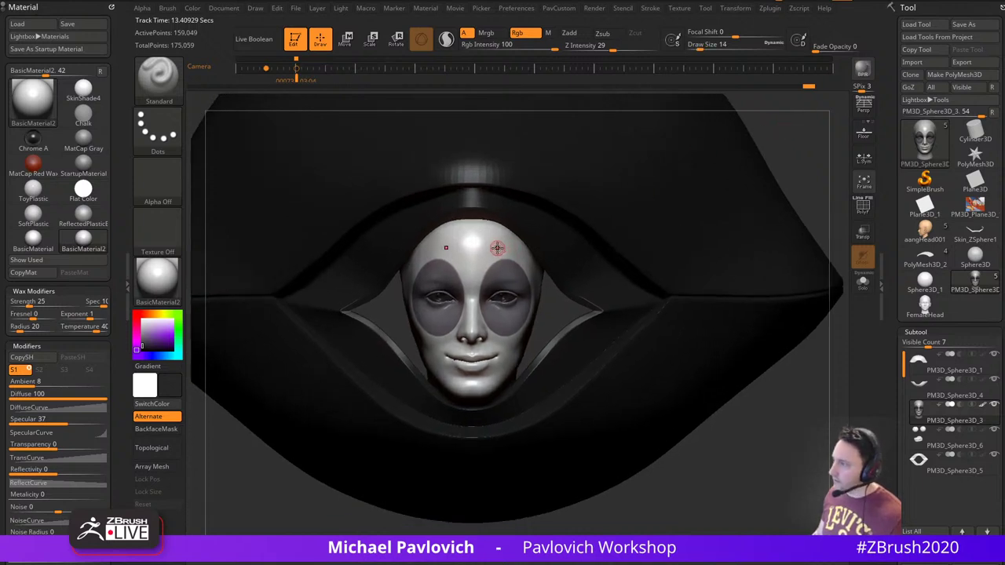
pyautogui.moveTo(497, 248); pyautogui.dragTo(496, 249)
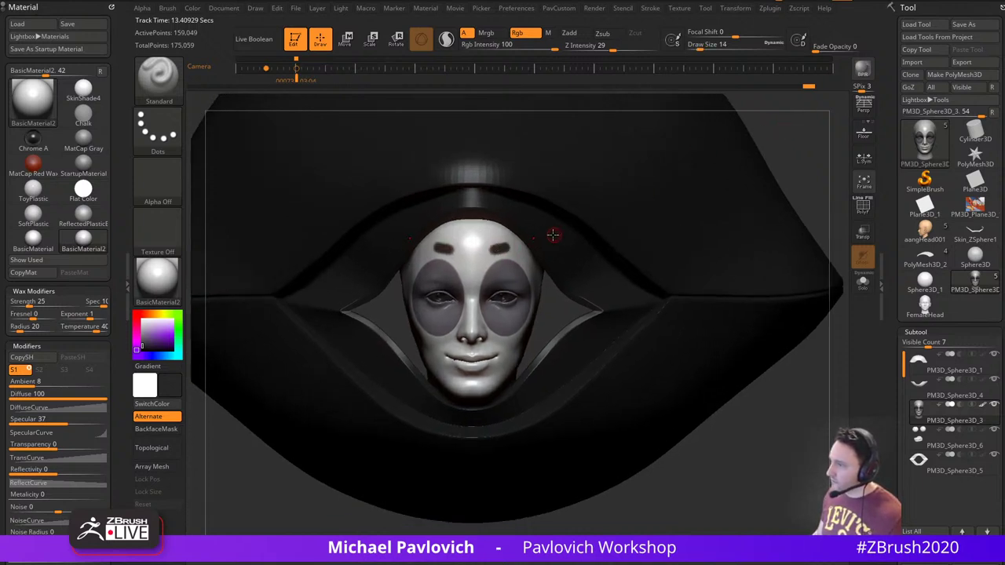
pyautogui.hotkey('ctrl', 'z')
# Darken the paint color slightly and paint short brow marks above the eye patches at draw size 11
pyautogui.moveTo(143, 346); pyautogui.dragTo(142, 350)
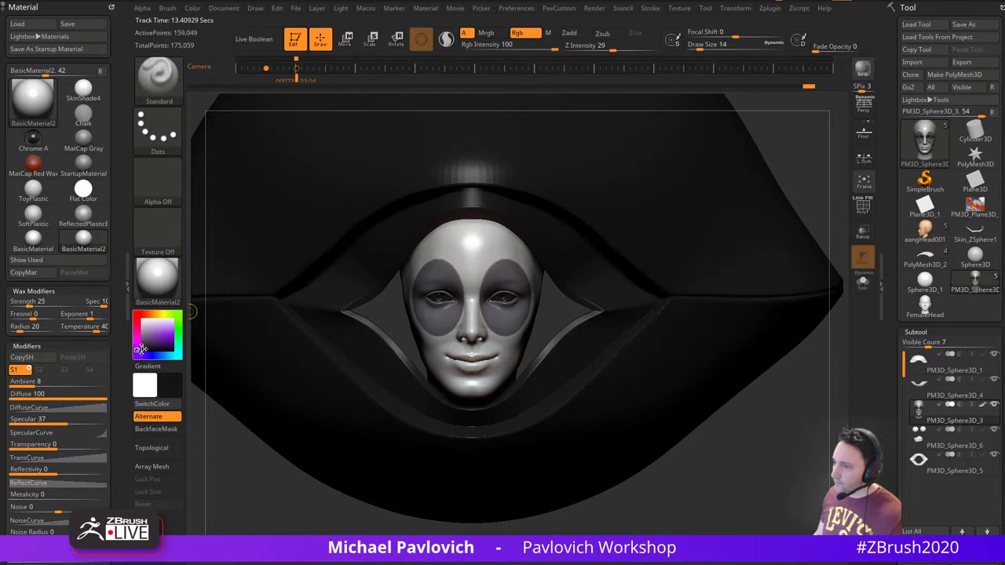
pyautogui.press('s')
pyautogui.moveTo(499, 249); pyautogui.dragTo(507, 249)
pyautogui.hotkey('ctrl', 'z')
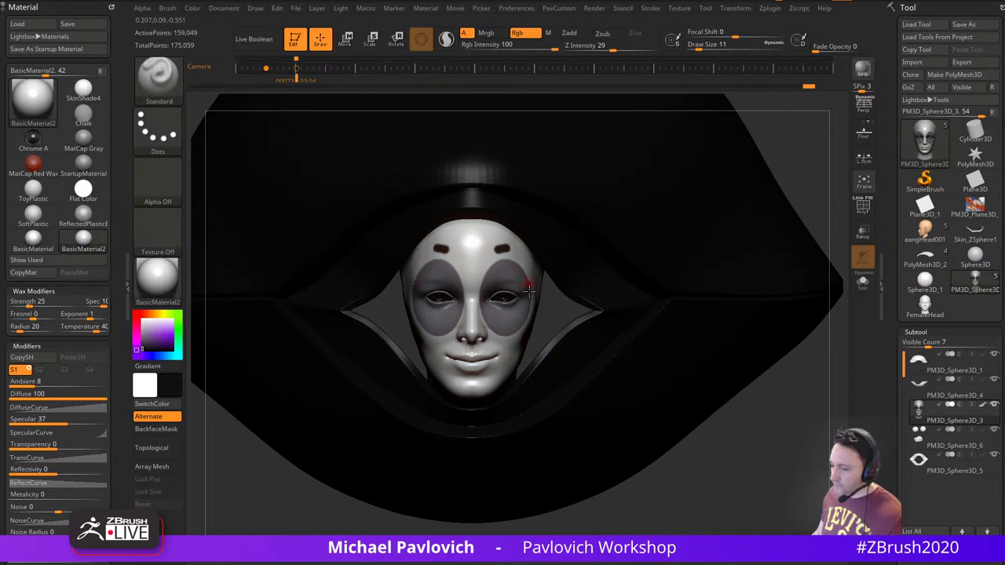
# Choose a dark red as the paint color for the lips
pyautogui.keyDown('alt'); pyautogui.moveTo(682, 460); pyautogui.dragTo(706, 428); pyautogui.keyUp('alt')
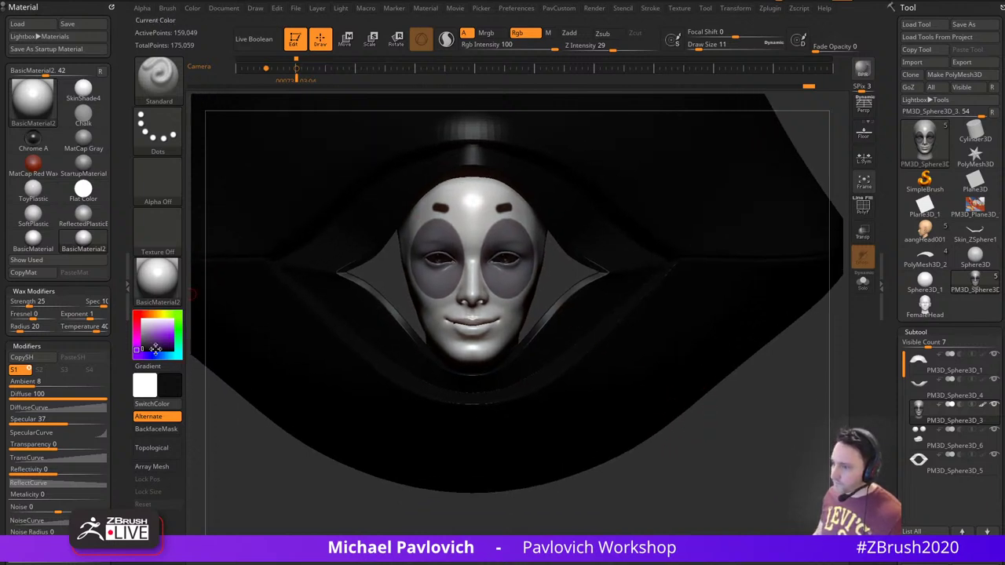
pyautogui.click(137, 314)
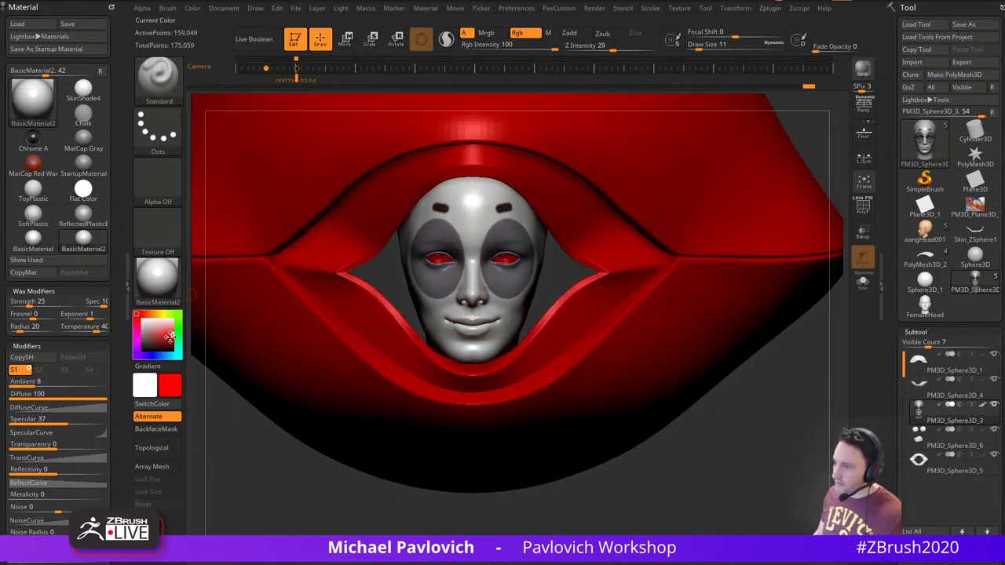
pyautogui.click(168, 339)
pyautogui.moveTo(745, 421)
pyautogui.keyDown('alt'); pyautogui.mouseDown()
pyautogui.moveTo(747, 406)
pyautogui.moveTo(773, 408)
pyautogui.moveTo(745, 407)
pyautogui.mouseUp(); pyautogui.keyUp('alt')
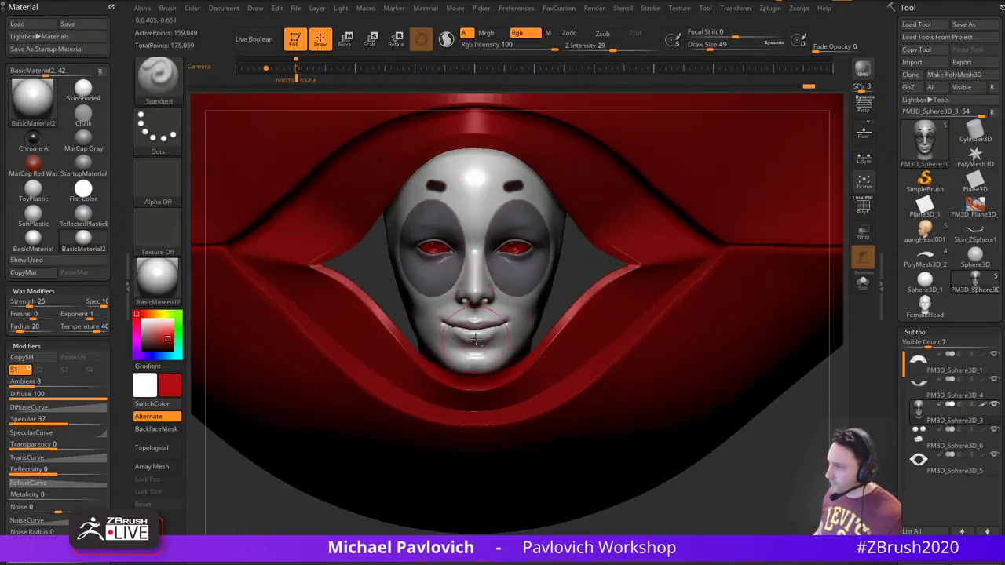
# Narrow the mouth and flatten its smile with the Move brush, and return to the Standard brush
pyautogui.press('b')
pyautogui.press('m')
pyautogui.press('v')
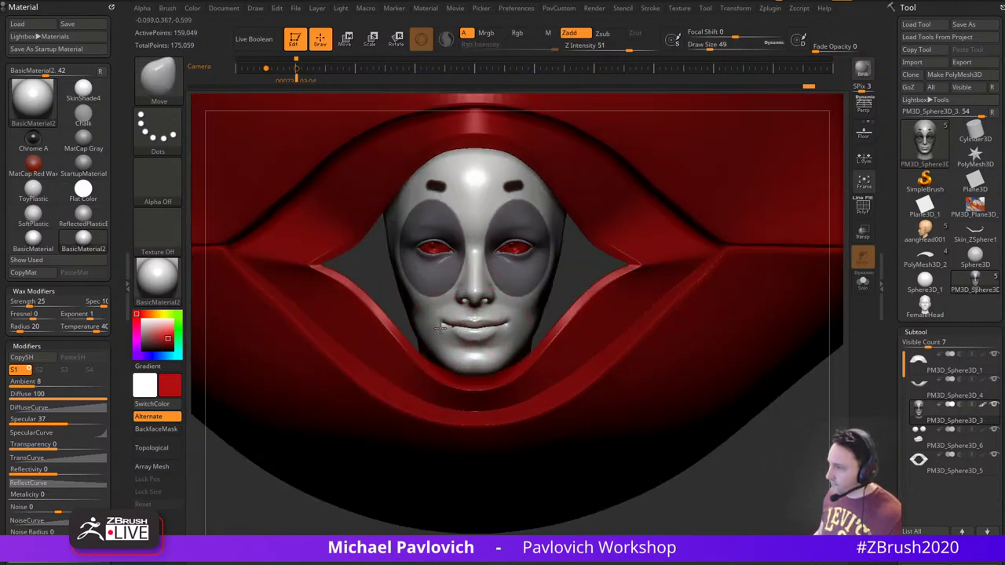
pyautogui.press('s')
pyautogui.moveTo(444, 328); pyautogui.dragTo(474, 322)
pyautogui.press('b')
pyautogui.press('s')
pyautogui.press('t')
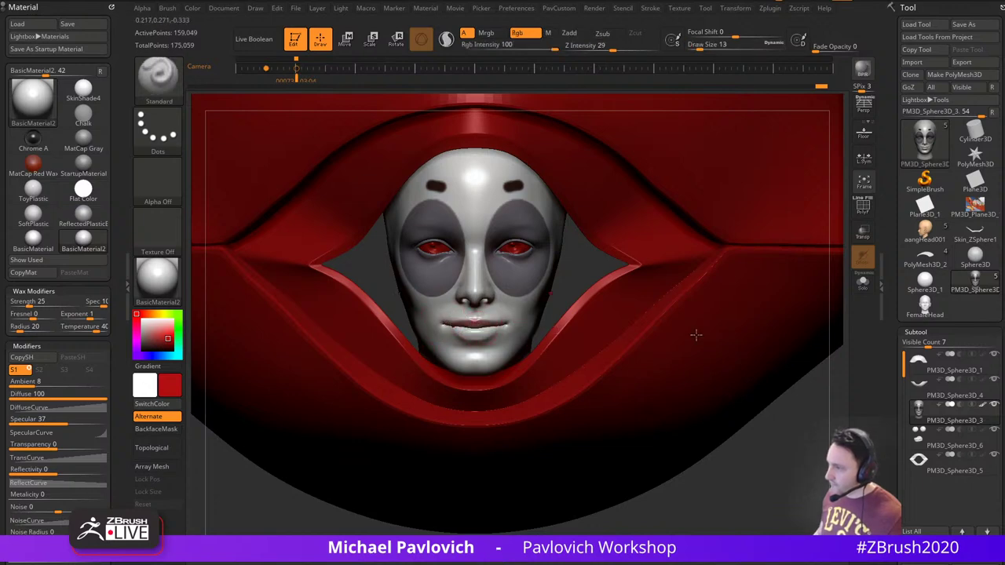
# Isolate the head in Solo mode and outline the upper lip in dark red at draw size 3
pyautogui.click(863, 282)
pyautogui.moveTo(749, 365)
pyautogui.mouseDown(button='right')
pyautogui.moveTo(762, 310)
pyautogui.moveTo(759, 330)
pyautogui.moveTo(723, 336)
pyautogui.moveTo(668, 290)
pyautogui.mouseUp(button='right')
pyautogui.hotkey('ctrl', 'z')
pyautogui.press('s')
pyautogui.moveTo(507, 371); pyautogui.dragTo(502, 370)
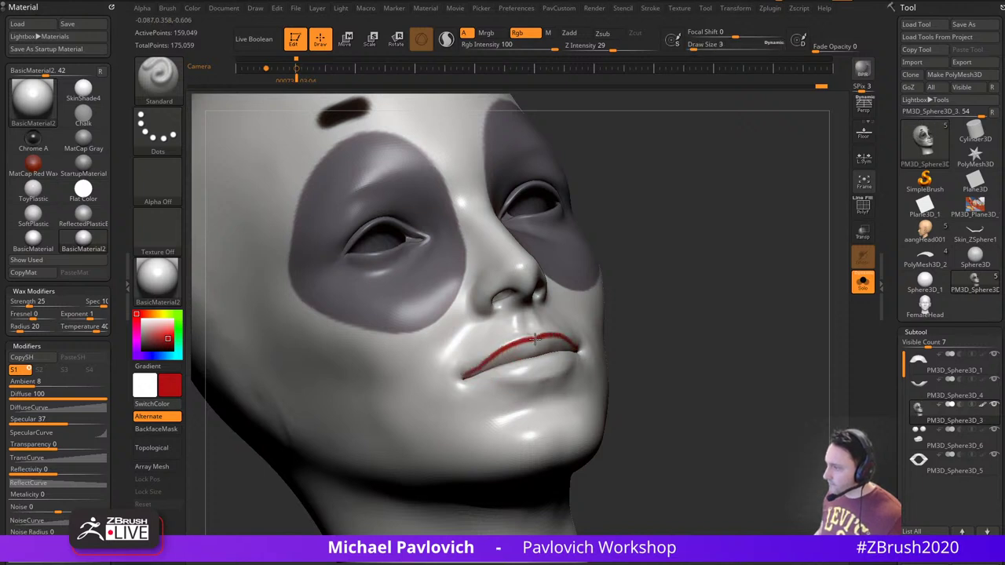
# Fill the upper and lower lips with dark red, enlarging the brush to draw size 5
pyautogui.moveTo(620, 318); pyautogui.dragTo(666, 315, button='right')
pyautogui.press('s')
pyautogui.moveTo(456, 369)
pyautogui.mouseDown()
pyautogui.moveTo(508, 346)
pyautogui.moveTo(503, 357)
pyautogui.mouseUp()
pyautogui.moveTo(480, 339); pyautogui.dragTo(469, 370, button='right')
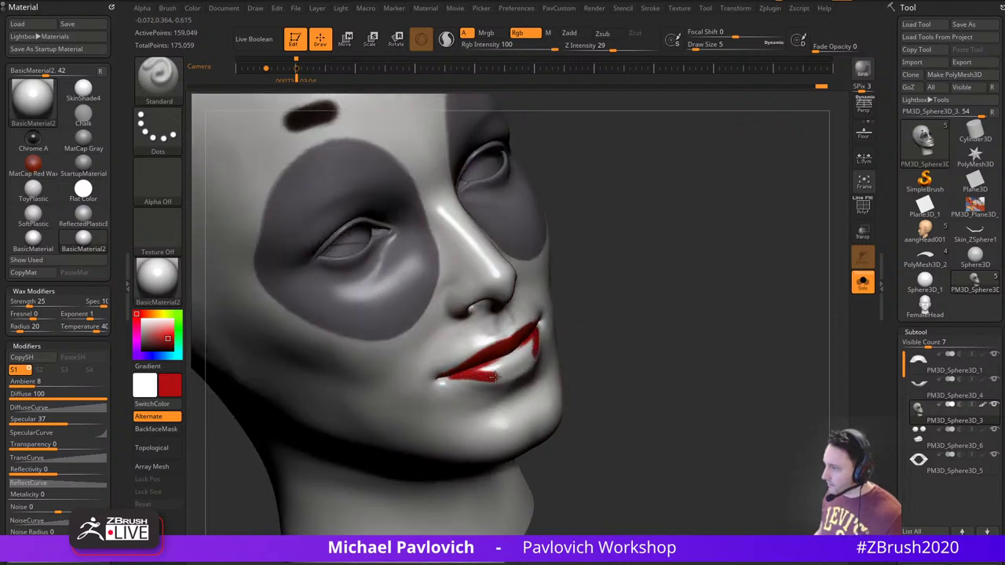
pyautogui.moveTo(495, 377); pyautogui.dragTo(518, 372)
pyautogui.moveTo(518, 372); pyautogui.dragTo(536, 366, button='right')
pyautogui.press('s')
pyautogui.moveTo(487, 369); pyautogui.dragTo(505, 355)
# Touch up the corner and edges of the lips in dark red at draw size 5
pyautogui.moveTo(609, 314); pyautogui.dragTo(647, 313)
pyautogui.press('s')
pyautogui.moveTo(482, 367); pyautogui.dragTo(477, 367)
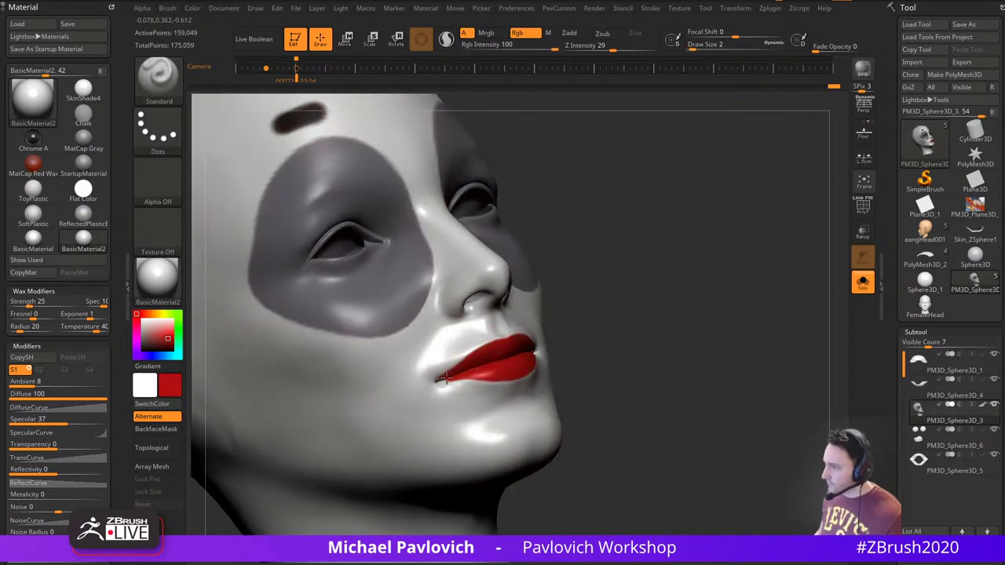
pyautogui.moveTo(571, 305); pyautogui.dragTo(543, 308)
pyautogui.press(']')
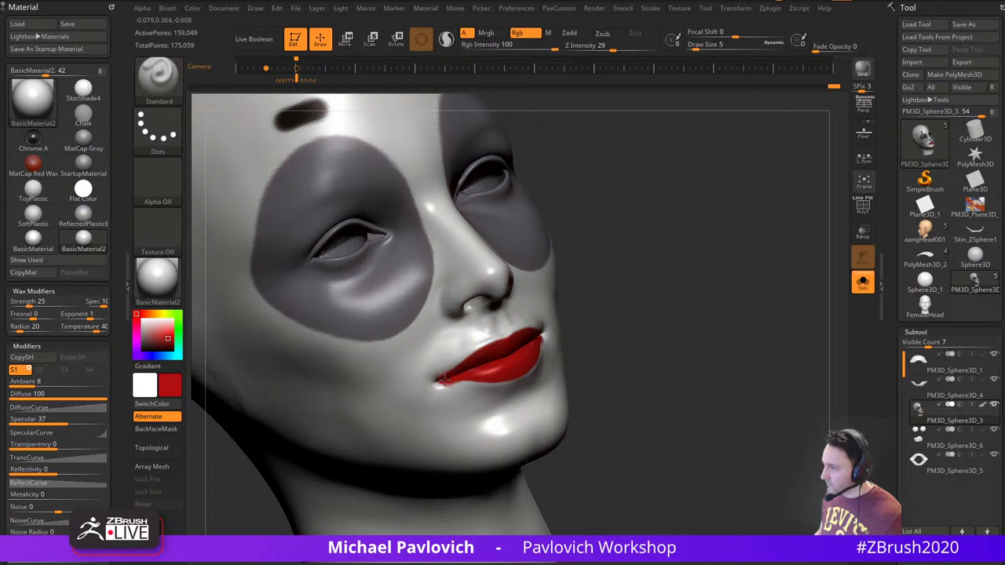
pyautogui.moveTo(445, 380); pyautogui.dragTo(462, 382)
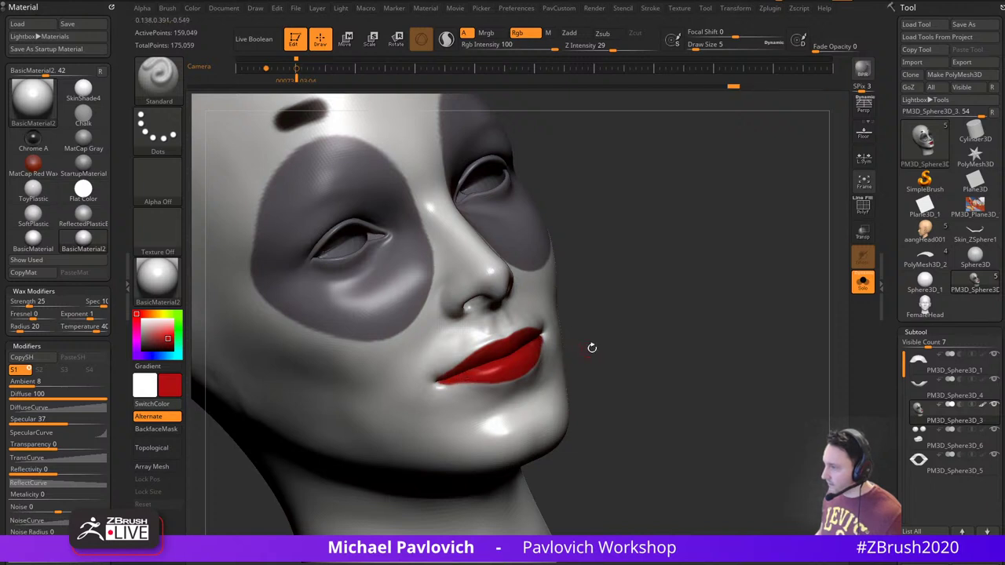
pyautogui.moveTo(591, 347); pyautogui.dragTo(443, 380)
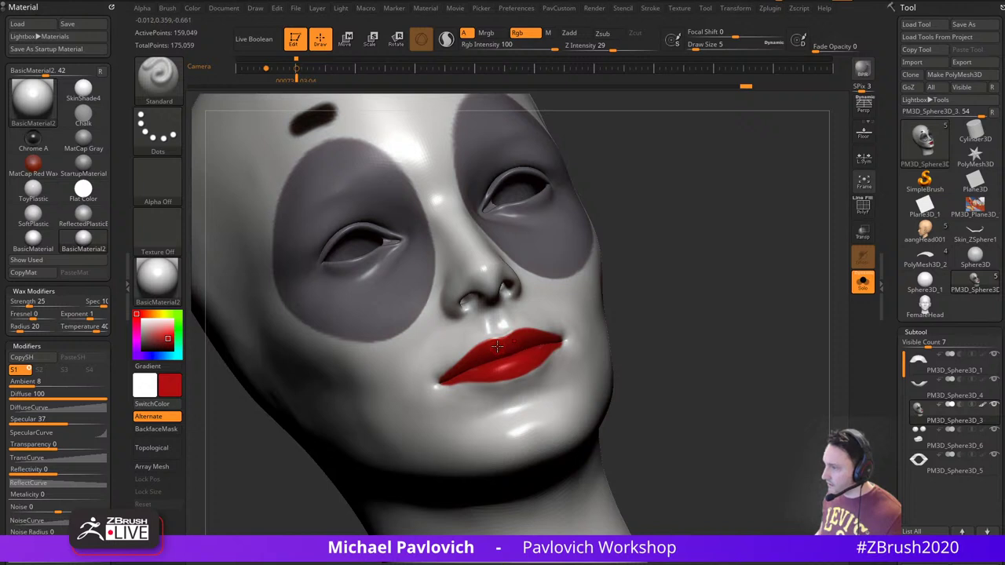
pyautogui.moveTo(568, 344); pyautogui.dragTo(560, 357, button='right')
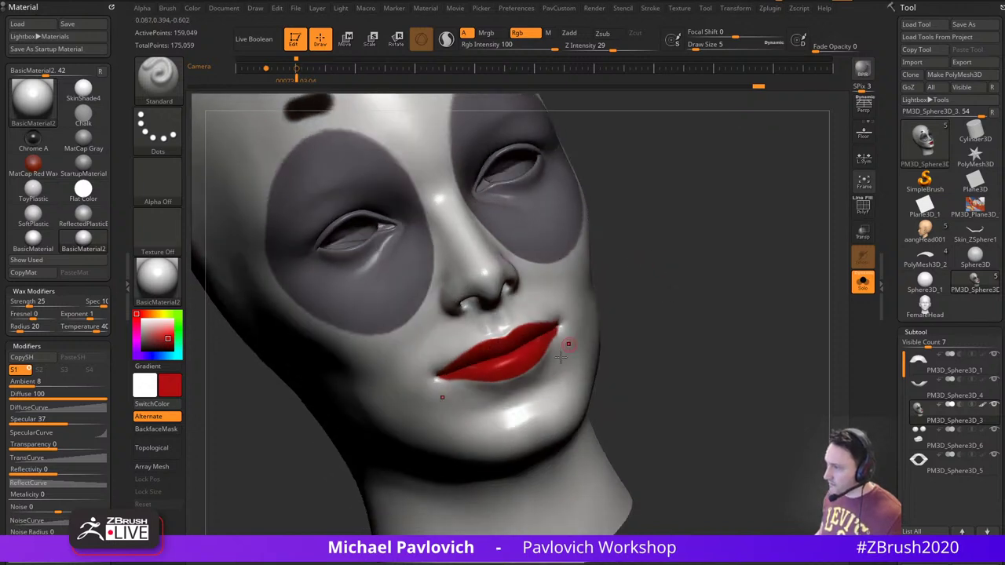
# Sample the pale skin color and clean up the paint edges around the lips at draw sizes 3 and 6
pyautogui.press('c')
pyautogui.moveTo(520, 316); pyautogui.dragTo(528, 311)
pyautogui.keyDown('ctrl'); pyautogui.moveTo(628, 288); pyautogui.dragTo(675, 268, button='right'); pyautogui.keyUp('ctrl')
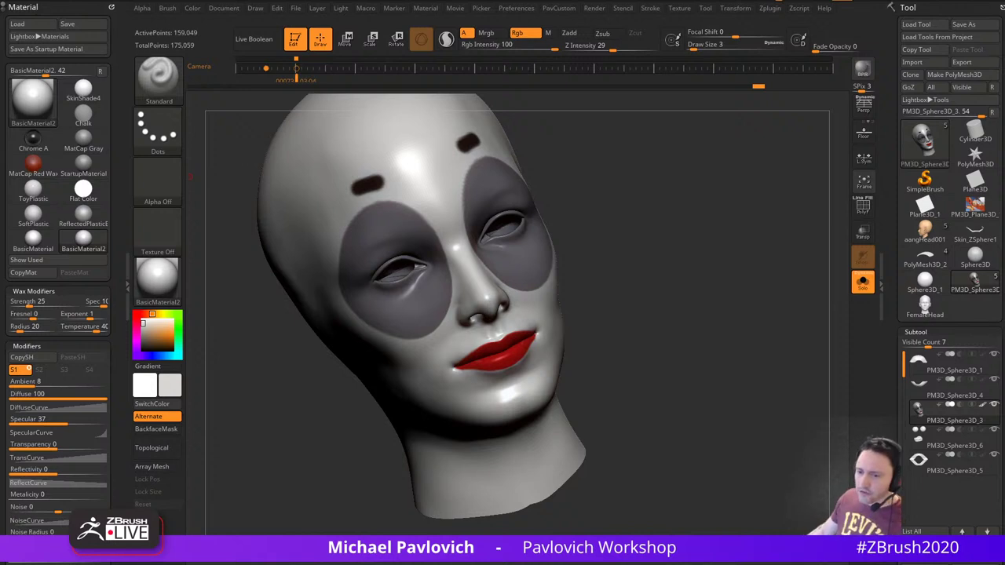
pyautogui.moveTo(605, 213)
pyautogui.mouseDown()
pyautogui.moveTo(711, 291)
pyautogui.moveTo(667, 309)
pyautogui.moveTo(718, 344)
pyautogui.mouseUp()
pyautogui.press(']')
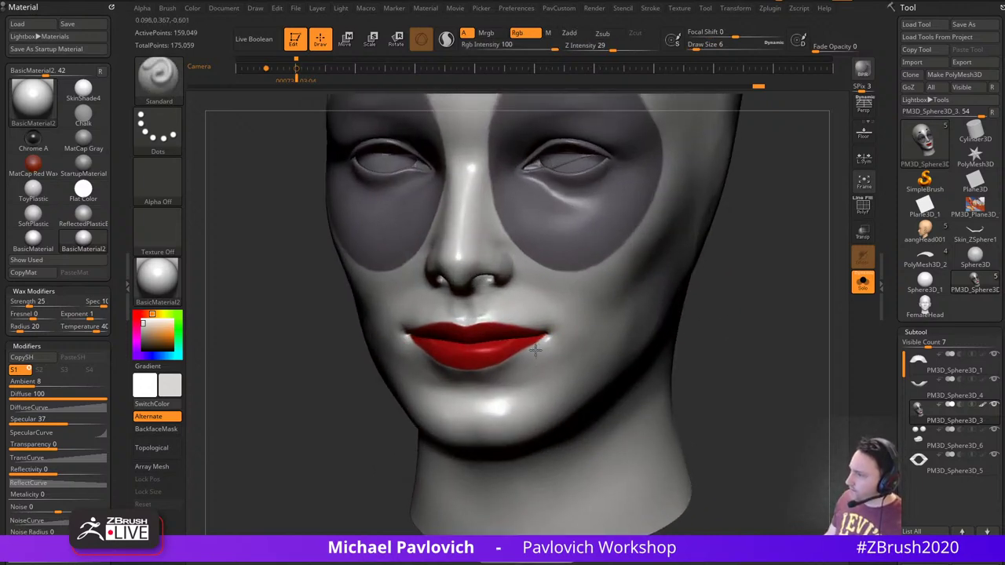
pyautogui.moveTo(364, 426); pyautogui.dragTo(449, 385)
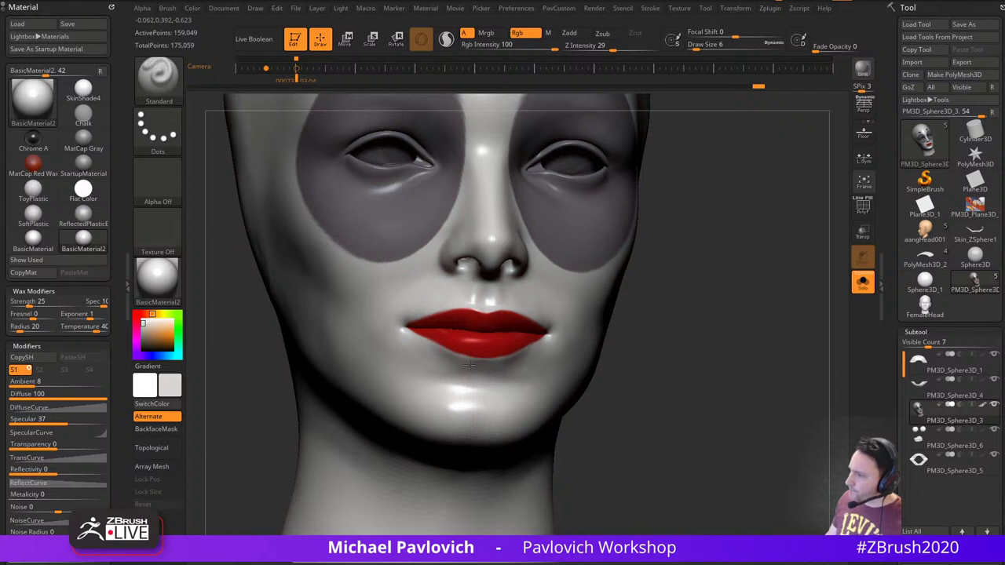
pyautogui.keyDown('alt'); pyautogui.moveTo(724, 312); pyautogui.dragTo(657, 287); pyautogui.keyUp('alt')
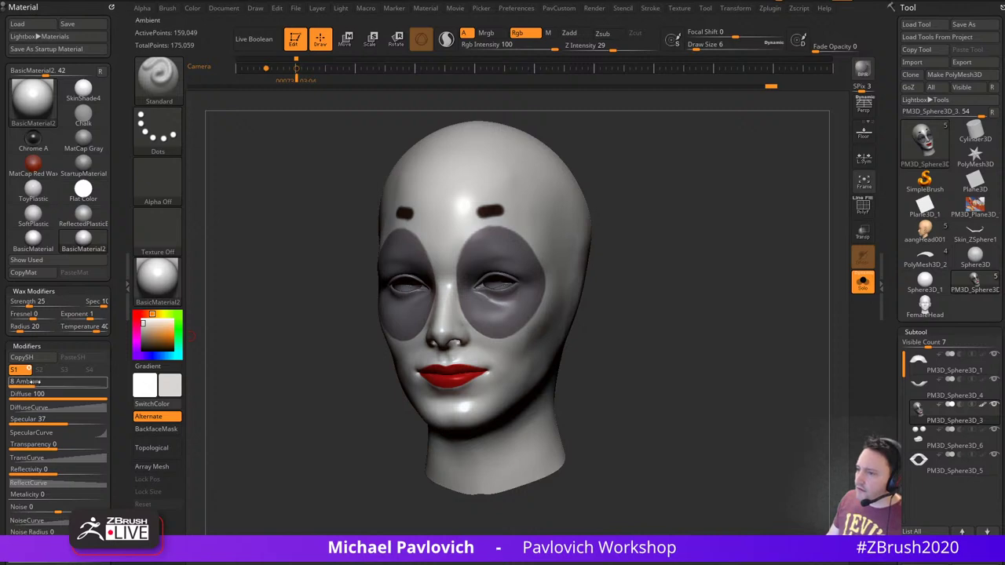
# Set the material's Ambient to 13 and turn off Solo mode to bring back the surrounding subtools
pyautogui.click(38, 383)
pyautogui.click(44, 383)
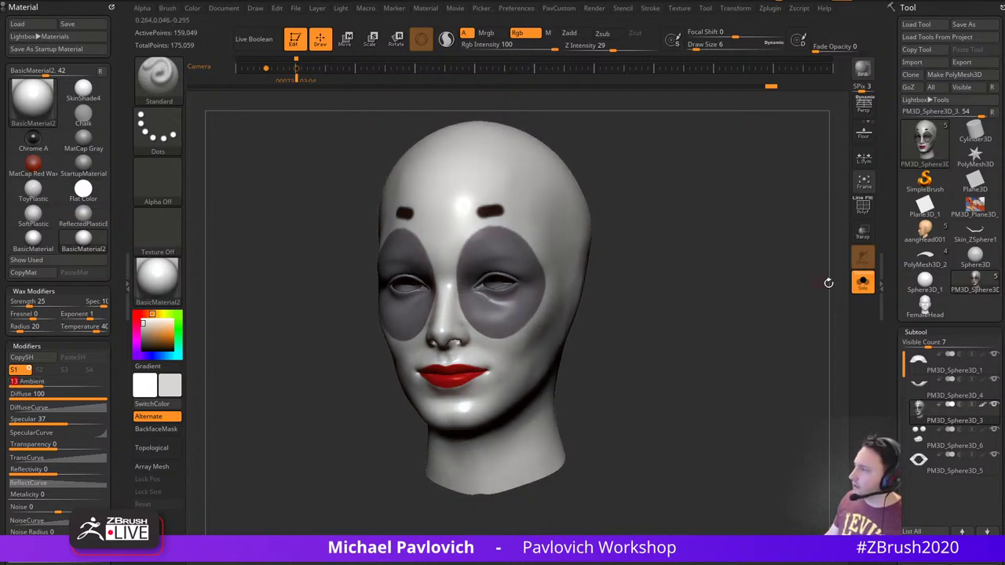
pyautogui.click(862, 282)
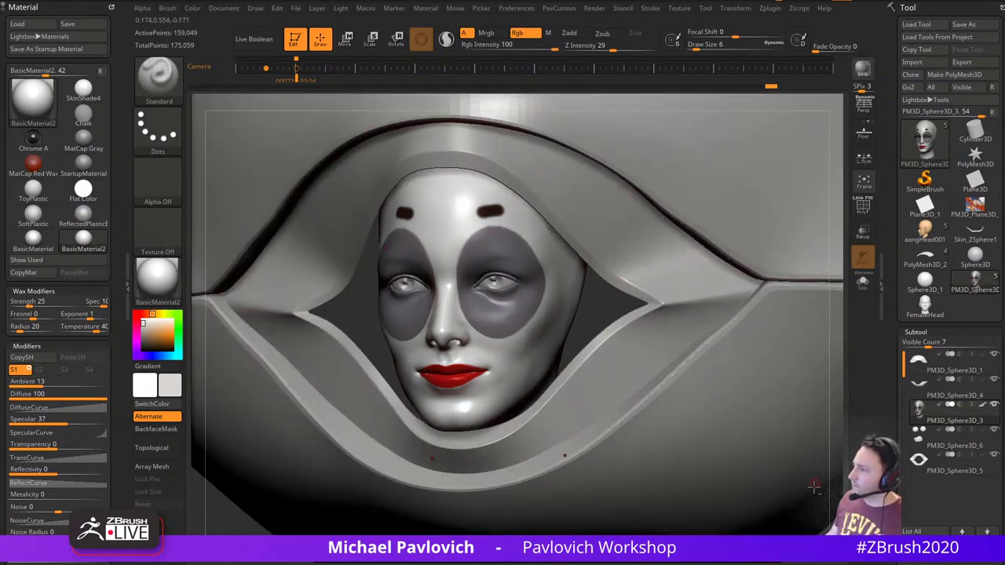
# Smooth the sides of the face with the Smooth brush, varying the draw size between 20 and 54
pyautogui.moveTo(813, 487)
pyautogui.keyDown('ctrl'); pyautogui.mouseDown(button='right')
pyautogui.moveTo(727, 288)
pyautogui.moveTo(745, 364)
pyautogui.moveTo(703, 366)
pyautogui.mouseUp(button='right'); pyautogui.keyUp('ctrl')
pyautogui.press('s')
pyautogui.moveTo(702, 366); pyautogui.dragTo(708, 365)
pyautogui.moveTo(291, 407)
pyautogui.keyDown('alt'); pyautogui.mouseDown(button='right')
pyautogui.moveTo(316, 419)
pyautogui.moveTo(323, 468)
pyautogui.mouseUp(button='right'); pyautogui.keyUp('alt')
pyautogui.press('s')
pyautogui.moveTo(571, 338); pyautogui.dragTo(558, 339)
pyautogui.press('shift')
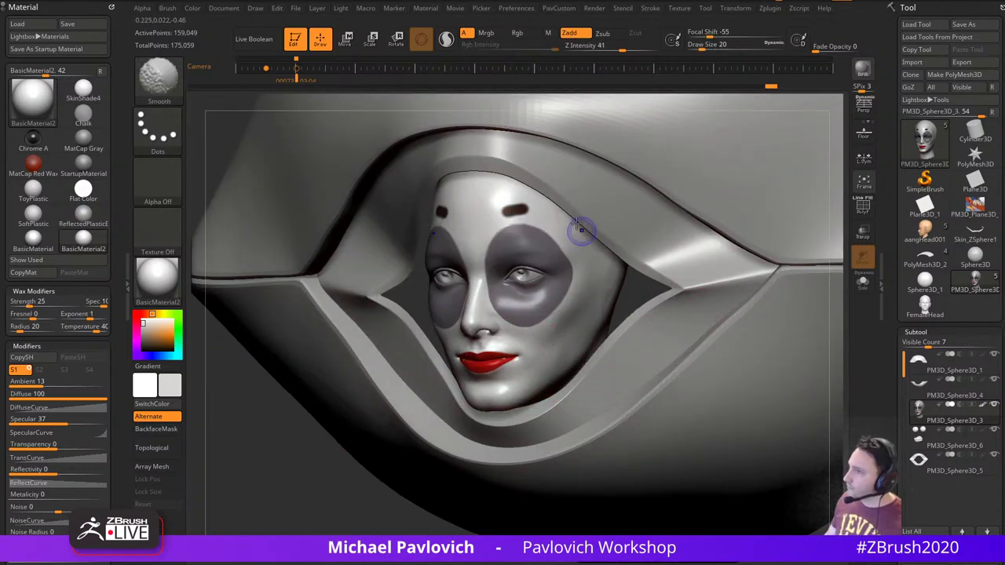
pyautogui.press('s')
pyautogui.moveTo(555, 336); pyautogui.dragTo(563, 336)
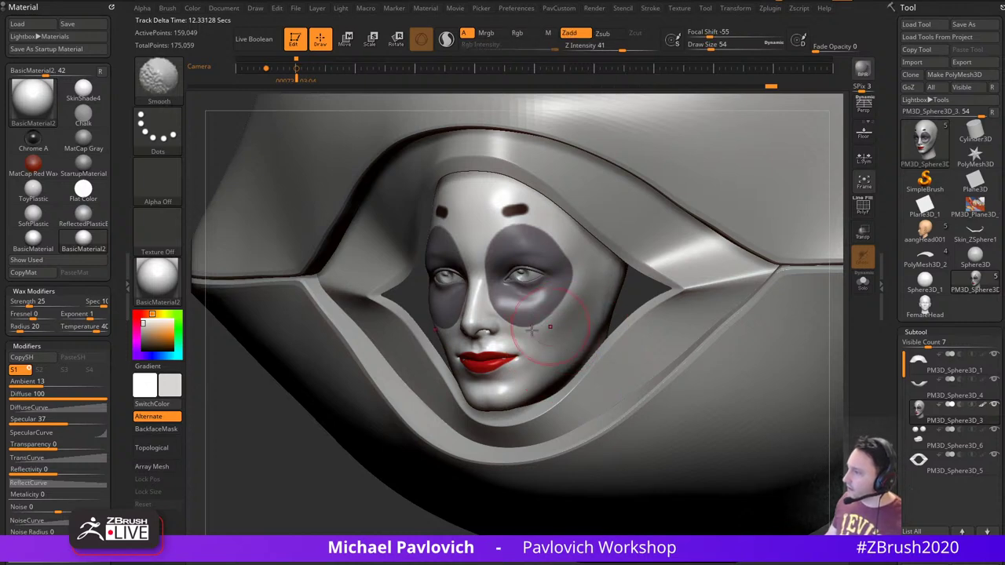
pyautogui.moveTo(475, 377); pyautogui.dragTo(513, 393, button='right')
pyautogui.press('s')
pyautogui.moveTo(519, 401); pyautogui.dragTo(446, 352)
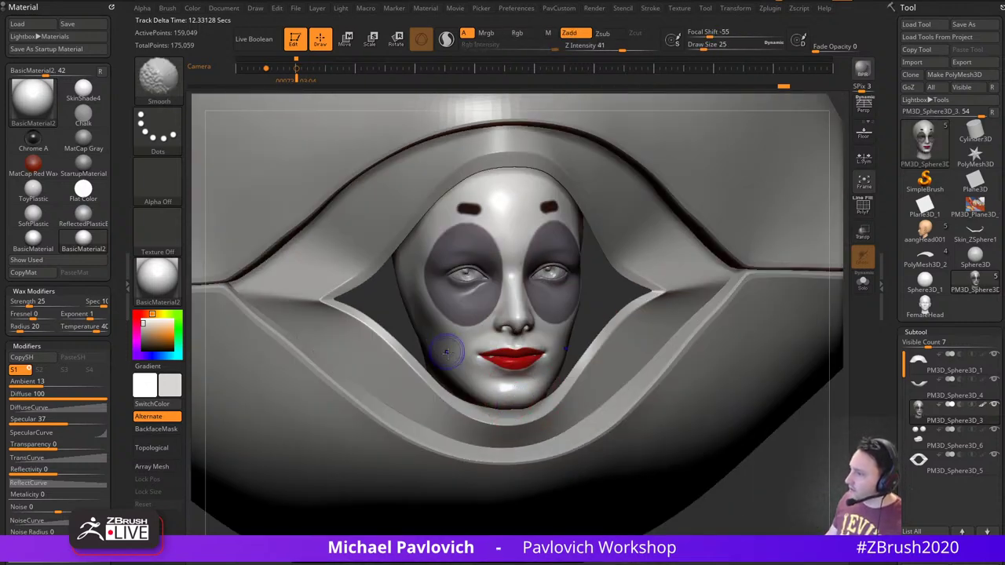
# Isolate the eyes-and-teeth subtool in Solo mode, hide the teeth and delete the hidden geometry
pyautogui.moveTo(756, 483)
pyautogui.keyDown('alt'); pyautogui.mouseDown(button='right')
pyautogui.moveTo(722, 473)
pyautogui.moveTo(719, 510)
pyautogui.mouseUp(button='right'); pyautogui.keyUp('alt')
pyautogui.press('s')
pyautogui.moveTo(478, 354); pyautogui.dragTo(471, 353)
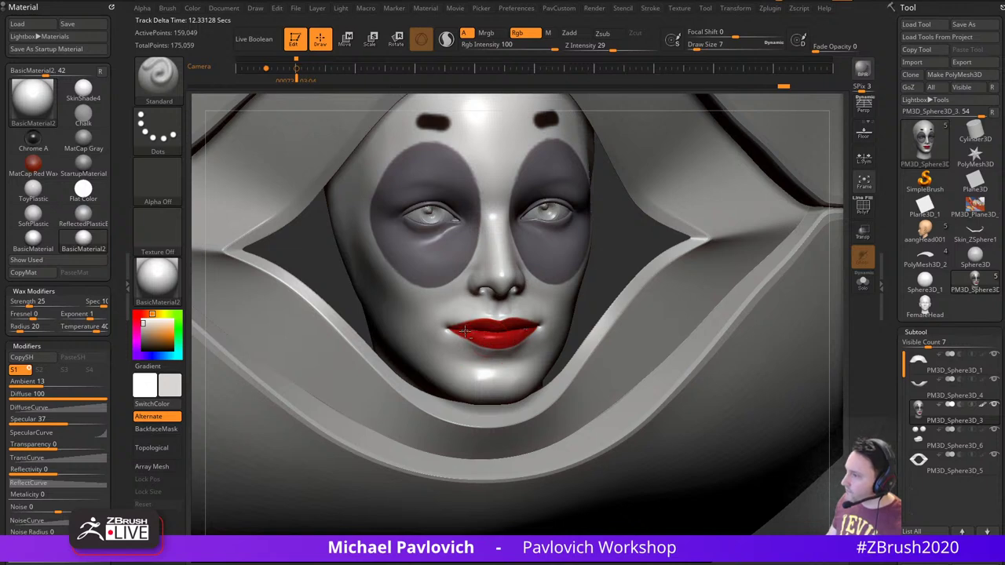
pyautogui.keyDown('alt'); pyautogui.click(464, 332); pyautogui.keyUp('alt')
pyautogui.click(865, 294)
pyautogui.keyDown('shift'); pyautogui.moveTo(753, 332); pyautogui.dragTo(695, 323, button='right'); pyautogui.keyUp('shift')
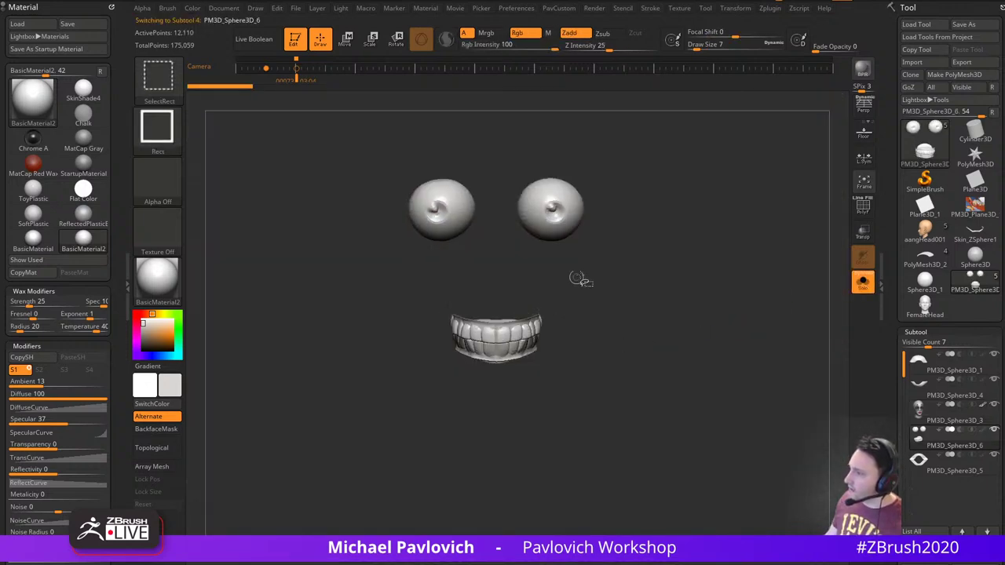
pyautogui.keyDown('ctrl'); pyautogui.keyDown('alt'); pyautogui.keyDown('shift'); pyautogui.moveTo(608, 272); pyautogui.dragTo(412, 411); pyautogui.keyUp('shift'); pyautogui.keyUp('alt'); pyautogui.keyUp('ctrl')
pyautogui.press('3')
pyautogui.click(695, 203)
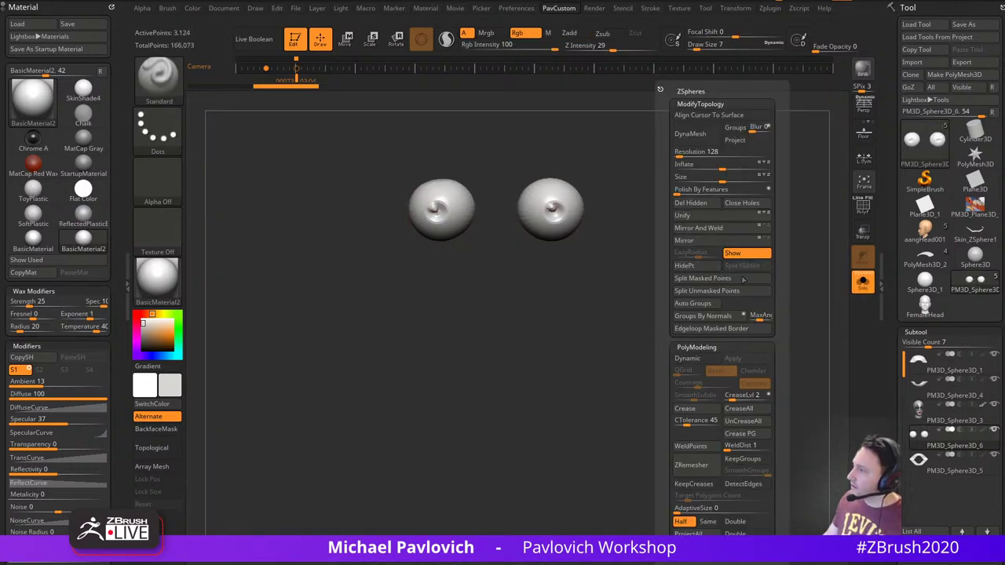
# Try to mask one of the isolated eyeballs with the MaskCircle brush
pyautogui.click(862, 287)
pyautogui.keyDown('alt'); pyautogui.moveTo(640, 239); pyautogui.dragTo(625, 280, button='right'); pyautogui.keyUp('alt')
pyautogui.press('s')
pyautogui.moveTo(616, 287); pyautogui.dragTo(621, 287)
pyautogui.moveTo(621, 277)
pyautogui.keyDown('alt'); pyautogui.mouseDown(button='right')
pyautogui.moveTo(611, 304)
pyautogui.moveTo(595, 300)
pyautogui.mouseUp(button='right'); pyautogui.keyUp('alt')
pyautogui.press('s')
pyautogui.click(861, 284)
pyautogui.moveTo(664, 307)
pyautogui.mouseDown(button='right')
pyautogui.moveTo(621, 291)
pyautogui.moveTo(566, 293)
pyautogui.moveTo(636, 272)
pyautogui.mouseUp(button='right')
pyautogui.moveTo(638, 206)
pyautogui.keyDown('ctrl'); pyautogui.mouseDown()
pyautogui.moveTo(493, 346)
pyautogui.moveTo(479, 347)
pyautogui.mouseUp(); pyautogui.keyUp('ctrl')
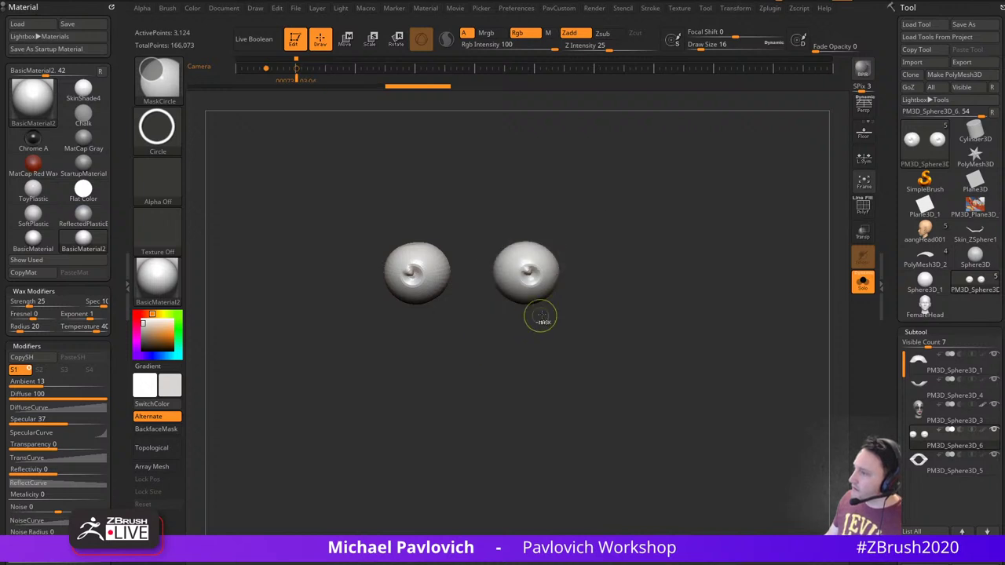
pyautogui.keyDown('ctrl'); pyautogui.click(163, 84); pyautogui.keyUp('ctrl')
pyautogui.click(373, 88)
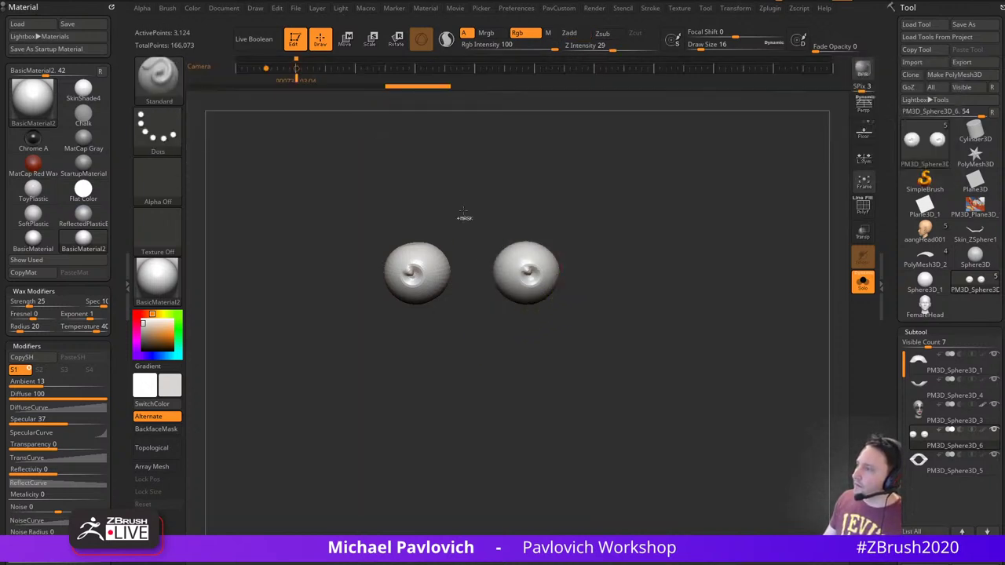
pyautogui.keyDown('shift'); pyautogui.moveTo(649, 220); pyautogui.dragTo(635, 227); pyautogui.keyUp('shift')
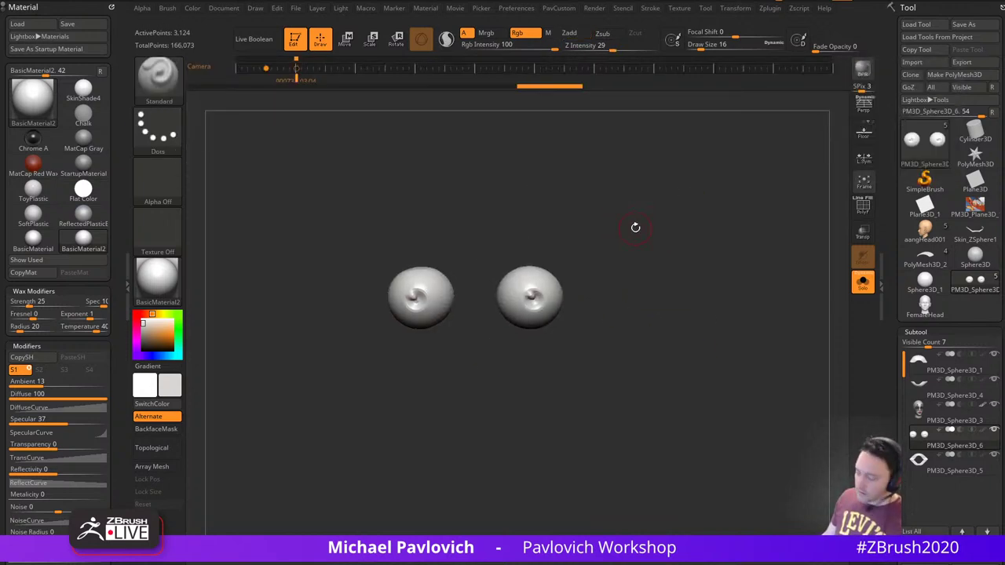
# Rotate the eyeballs about their vertical axis so the dimpled sides face backward, and show all subtools again
pyautogui.press('w')
pyautogui.click(473, 231)
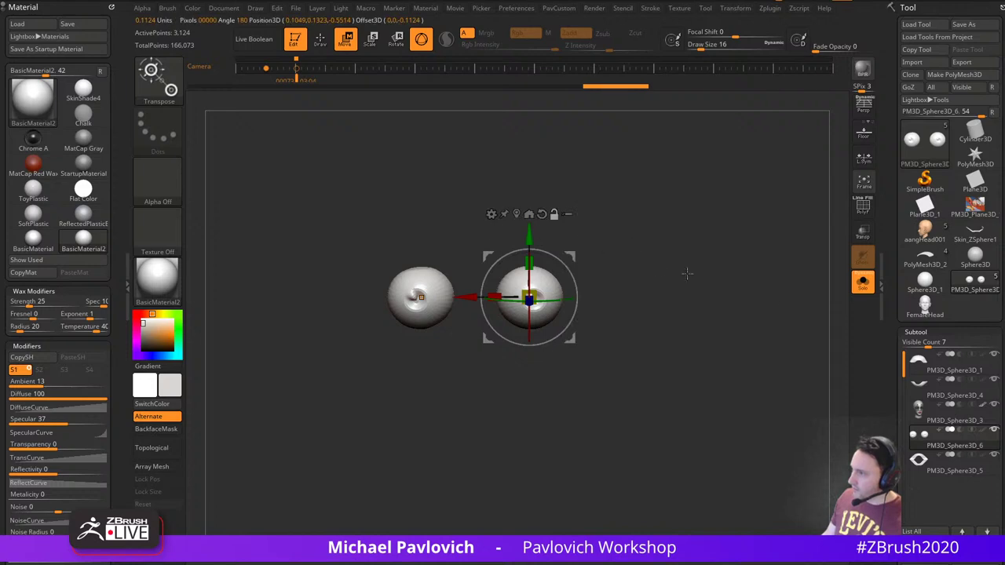
pyautogui.click(863, 283)
pyautogui.moveTo(559, 302); pyautogui.dragTo(412, 330)
pyautogui.press('q')
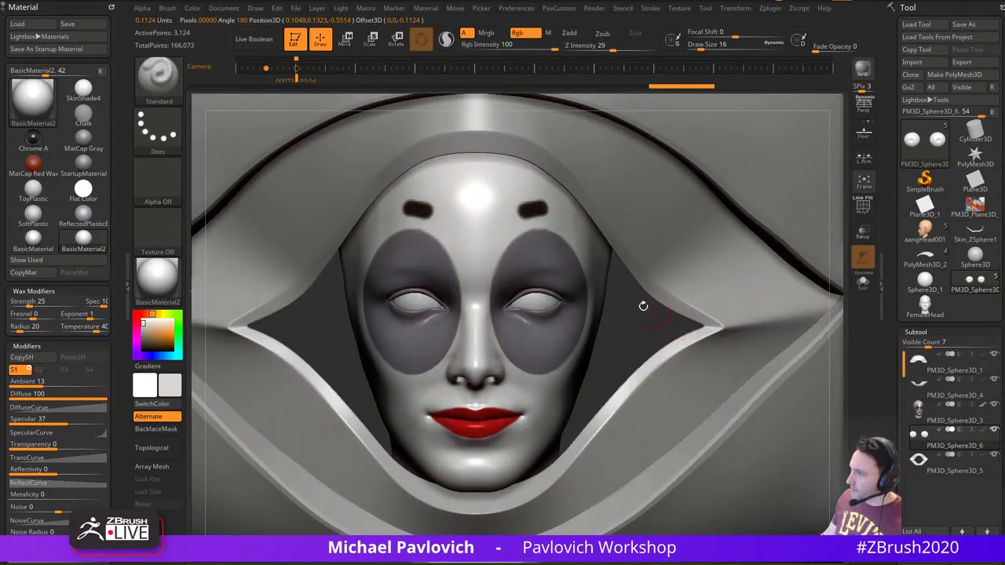
# Nudge the eyeballs into position within the eye sockets, checking from the side and the front
pyautogui.moveTo(640, 318); pyautogui.dragTo(567, 333)
pyautogui.press('w')
pyautogui.moveTo(579, 281); pyautogui.dragTo(583, 279)
pyautogui.press('q')
pyautogui.keyDown('shift'); pyautogui.moveTo(319, 397); pyautogui.dragTo(416, 373); pyautogui.keyUp('shift')
pyautogui.press('w')
pyautogui.moveTo(577, 255); pyautogui.dragTo(579, 255)
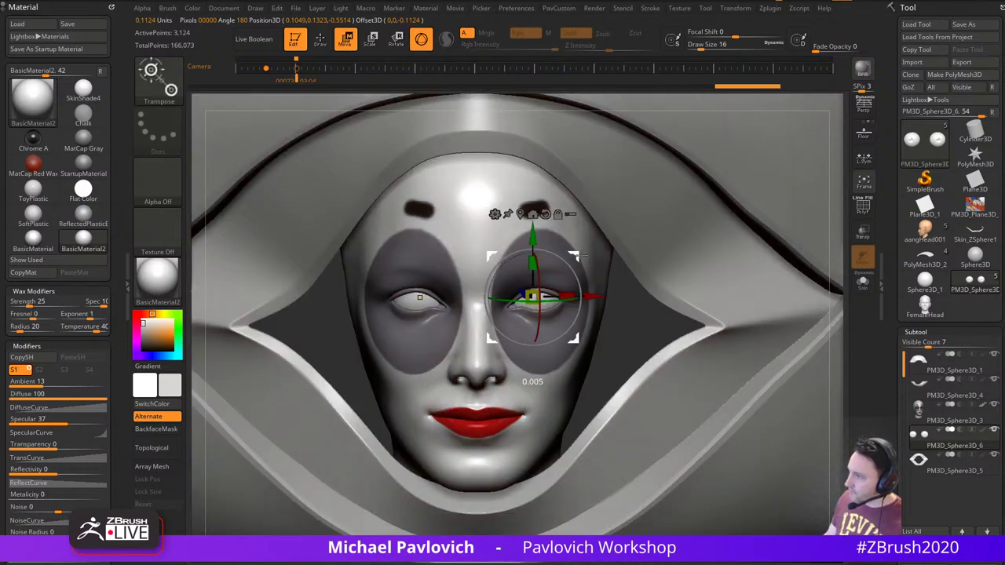
# Subdivide the eyeballs twice and reduce the draw size to 12
pyautogui.press('q')
pyautogui.press('s')
pyautogui.click(629, 324)
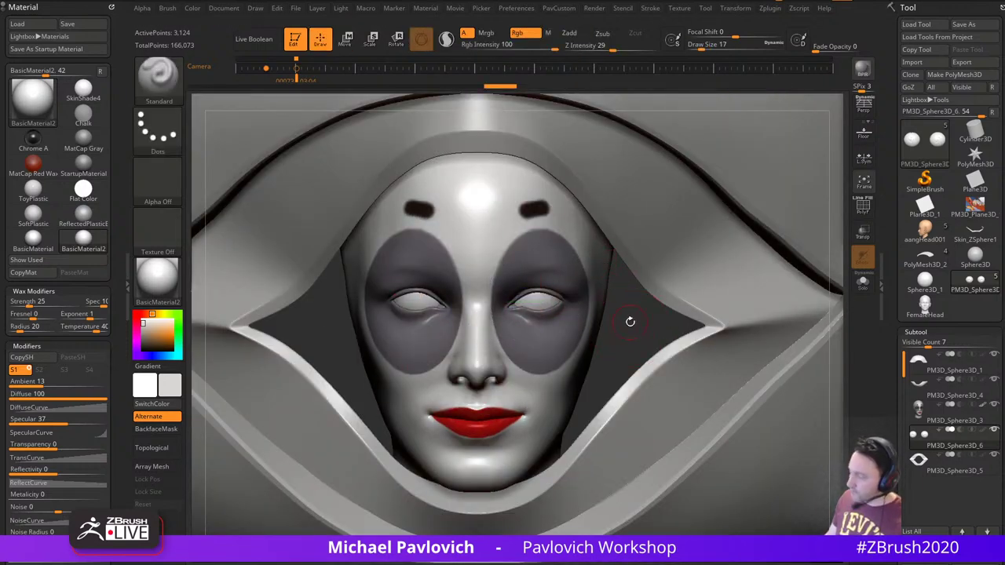
pyautogui.hotkey('ctrl', 'd')
pyautogui.hotkey('ctrl', 'd')
pyautogui.press('s')
pyautogui.click(635, 317)
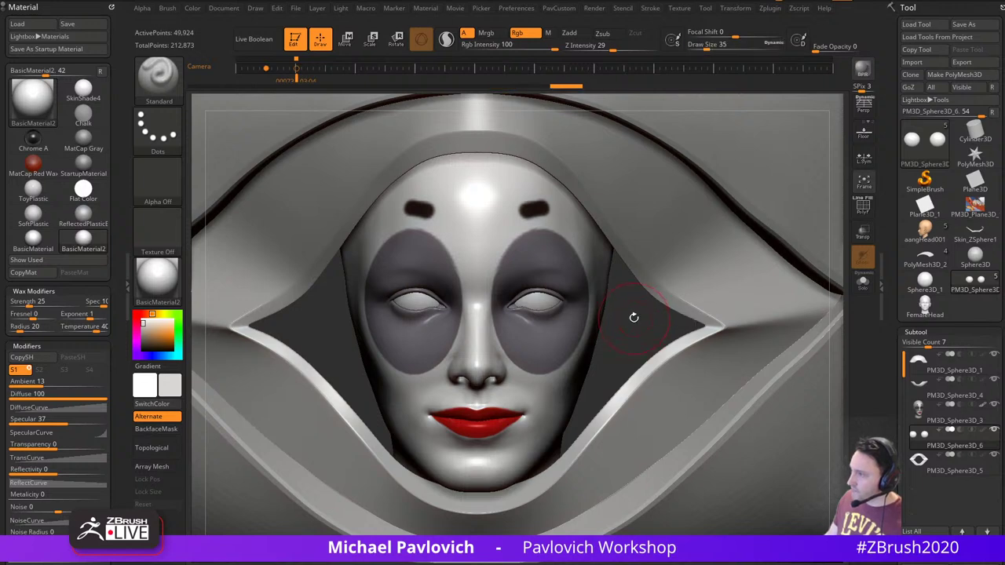
pyautogui.press('s')
pyautogui.click(633, 317)
# Show the reference images to compare the face with the character, and hide them again
pyautogui.hotkey('shift', 'z')
pyautogui.press('Left')
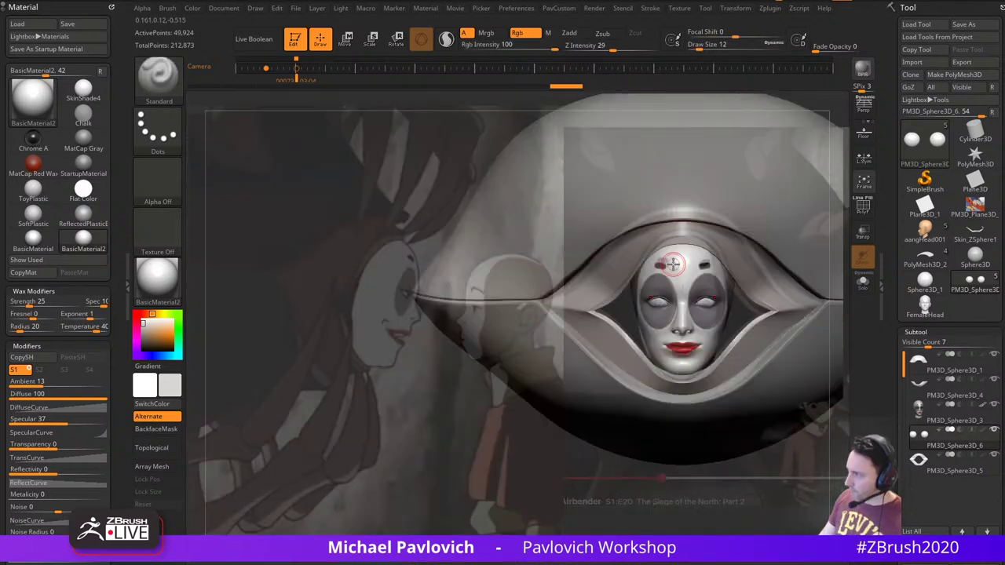
pyautogui.moveTo(740, 312); pyautogui.dragTo(738, 316, button='right')
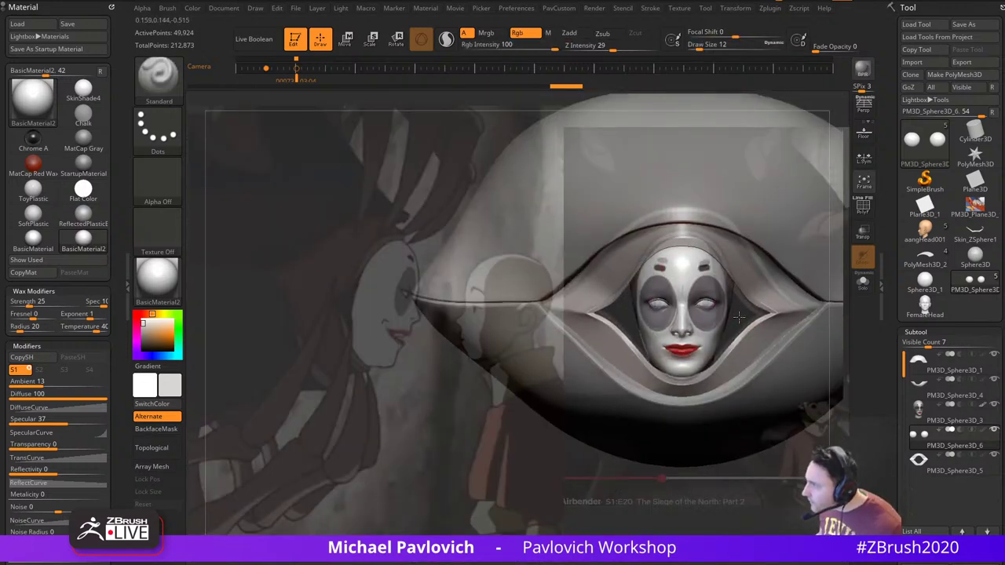
pyautogui.press('s')
pyautogui.click(744, 314)
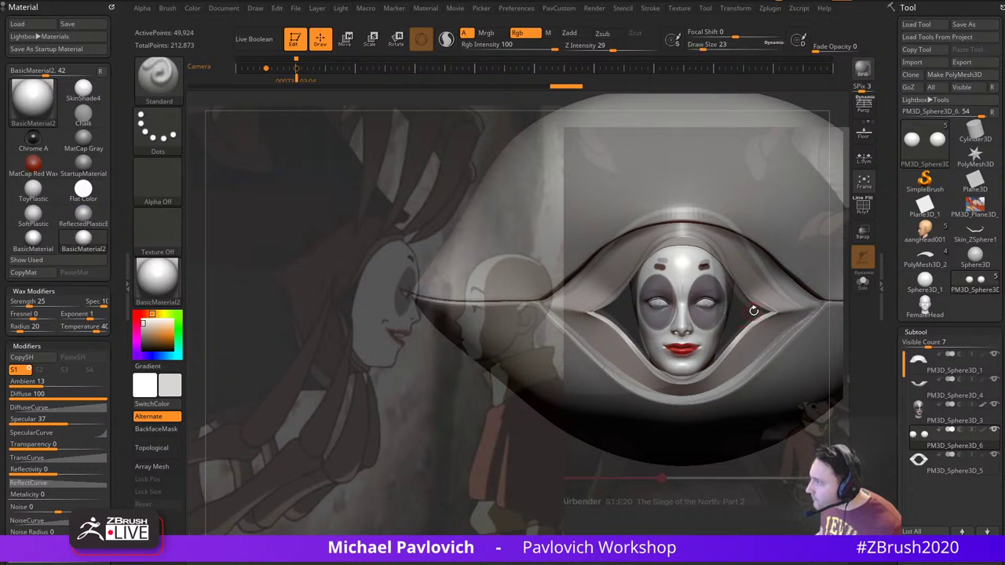
pyautogui.hotkey('shift', 'z')
# Set the draw size to 17 over the eyes and choose the ToyPlastic material for the eyeballs
pyautogui.moveTo(736, 312)
pyautogui.keyDown('alt'); pyautogui.mouseDown(button='right')
pyautogui.moveTo(662, 345)
pyautogui.moveTo(712, 416)
pyautogui.moveTo(696, 342)
pyautogui.mouseUp(button='right'); pyautogui.keyUp('alt')
pyautogui.press('s')
pyautogui.moveTo(696, 342); pyautogui.dragTo(690, 340)
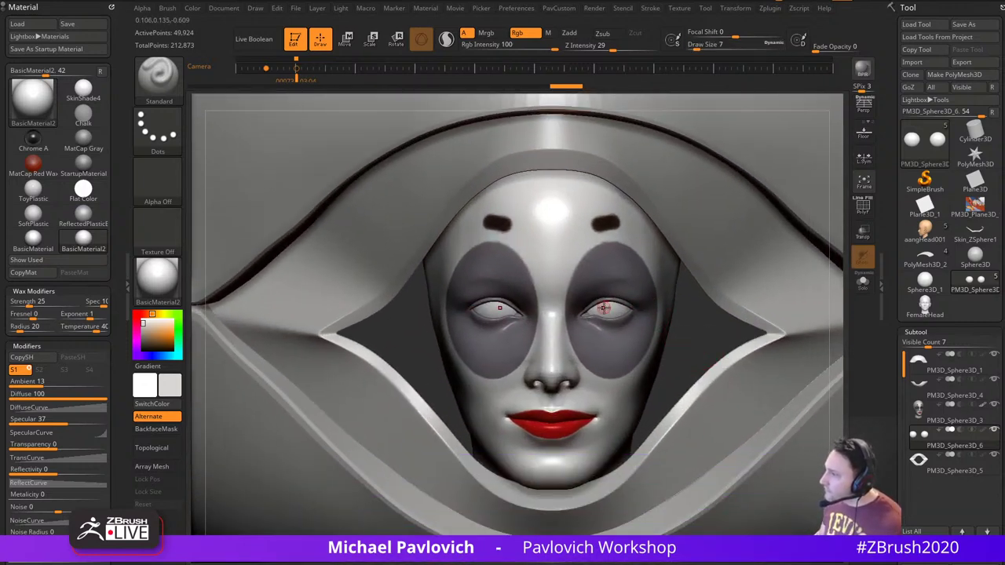
pyautogui.press('s')
pyautogui.moveTo(603, 308); pyautogui.dragTo(608, 308)
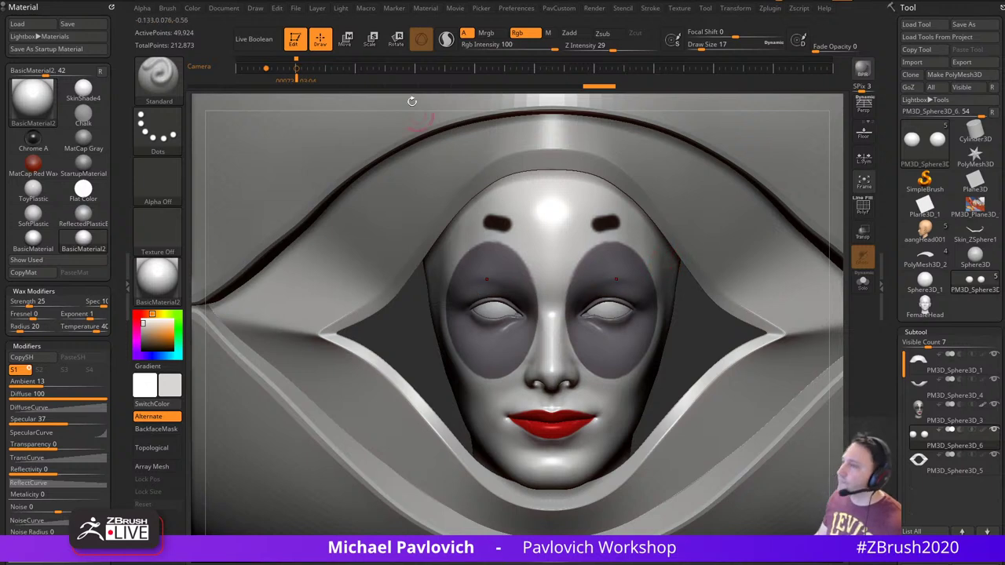
pyautogui.click(163, 277)
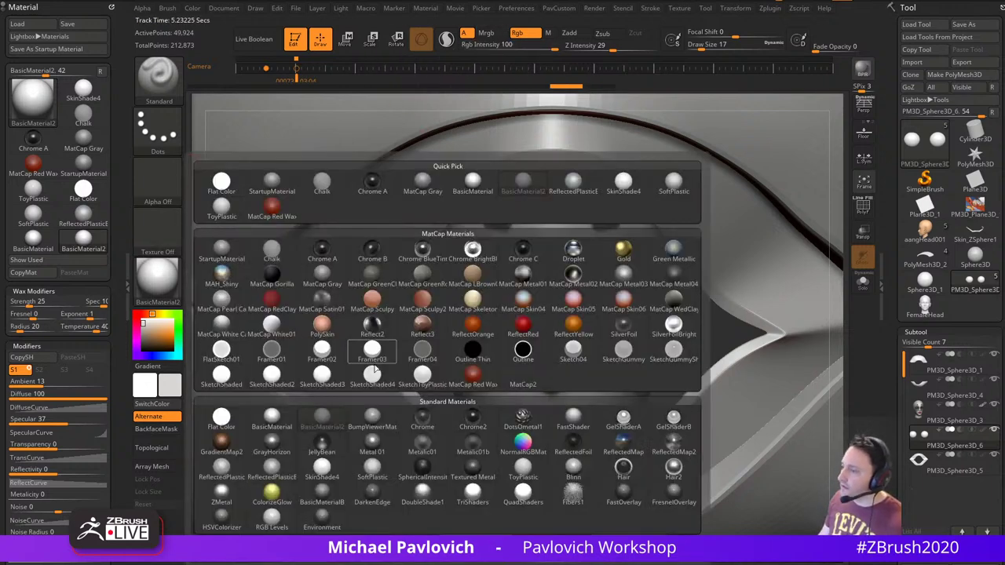
pyautogui.click(523, 467)
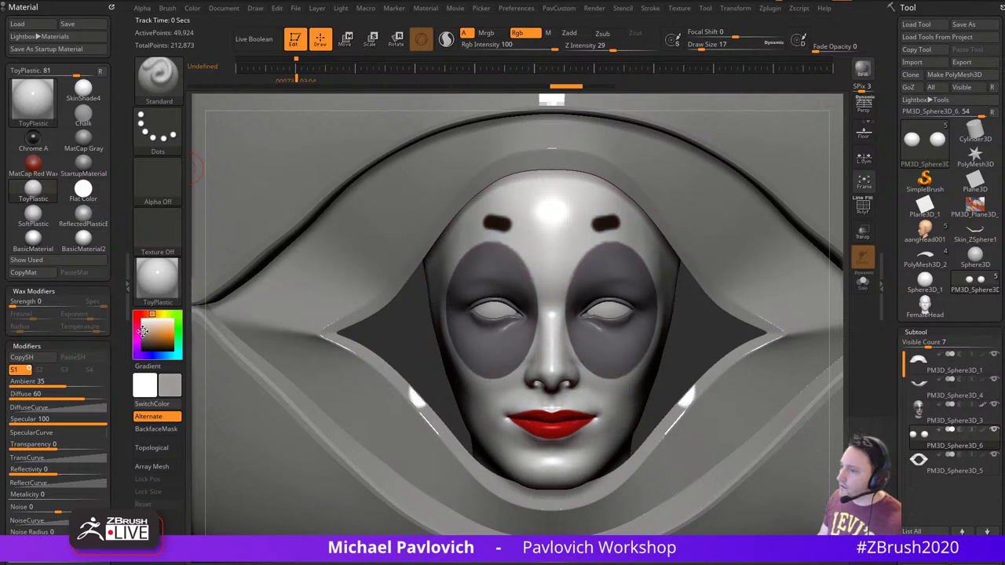
# Choose a muted blue-grey, subdivide the eyeballs once more and fill them with that color
pyautogui.moveTo(142, 331); pyautogui.dragTo(143, 332)
pyautogui.click(169, 354)
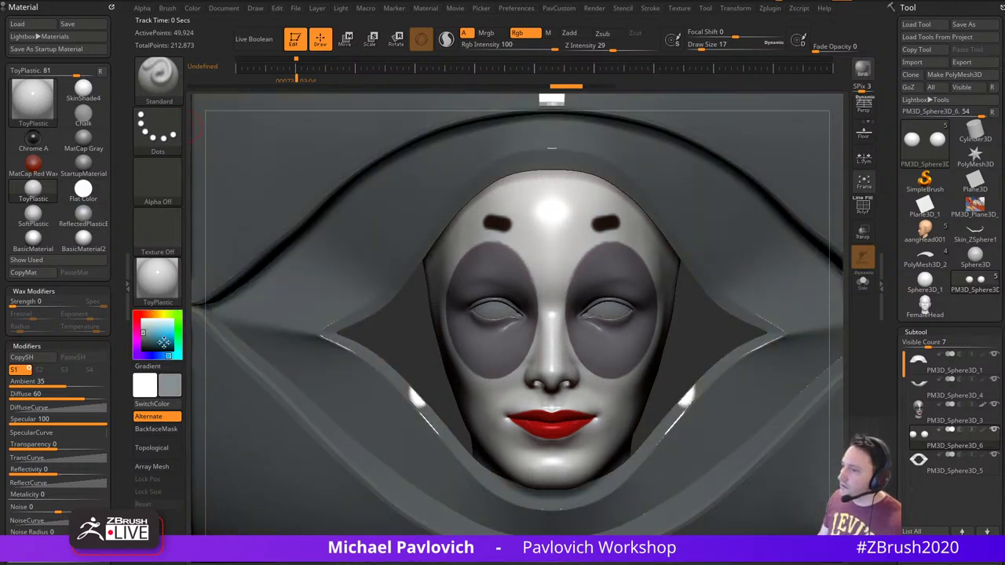
pyautogui.click(192, 9)
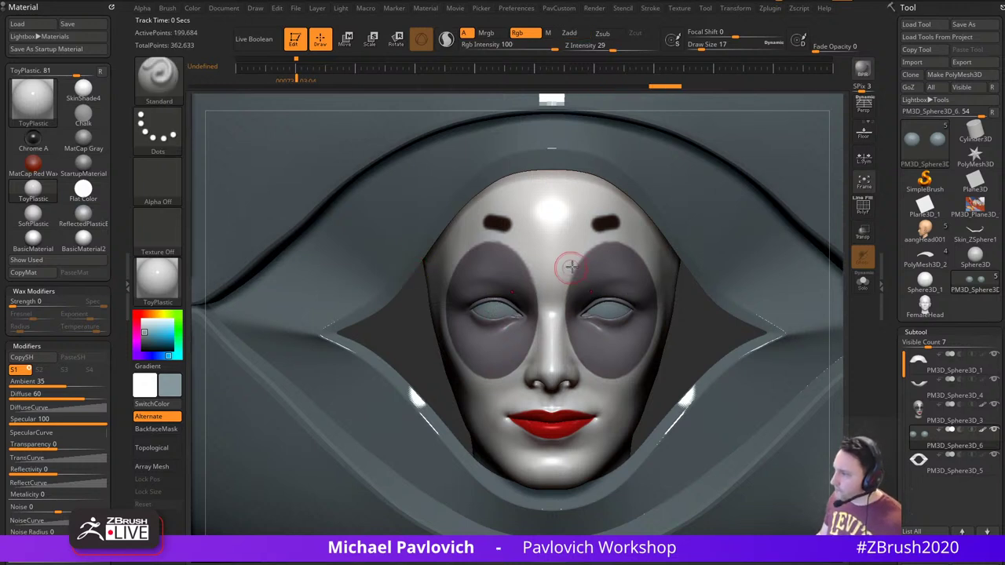
# Try painting the eyeballs with a light grey at draw size 22, and undo the last stroke
pyautogui.moveTo(144, 330); pyautogui.dragTo(143, 324)
pyautogui.press(']')
pyautogui.moveTo(500, 309); pyautogui.dragTo(489, 310)
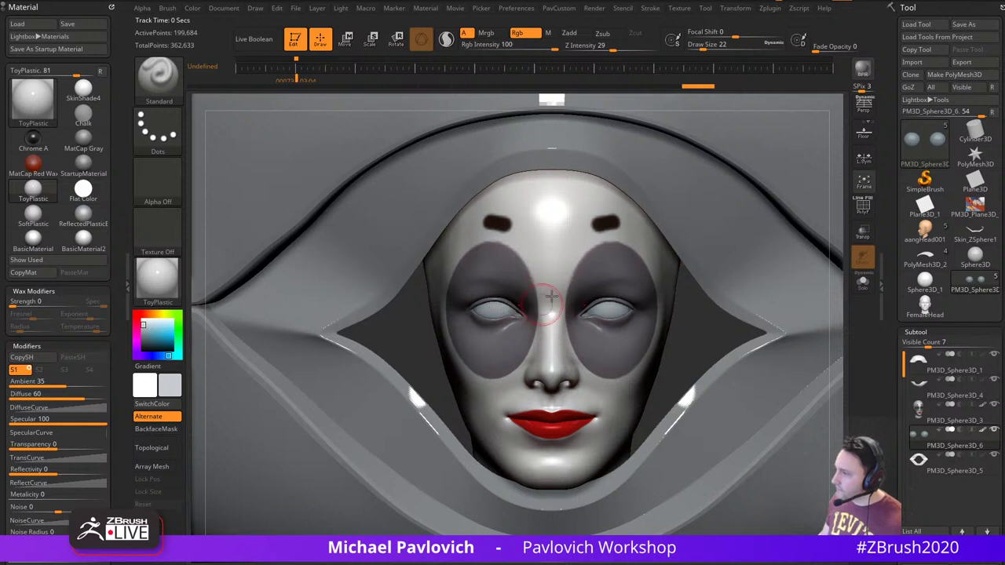
pyautogui.hotkey('ctrl', 'z')
# Set the RGB intensity to 58 and fill the eyeballs with only the ToyPlastic material
pyautogui.click(521, 47)
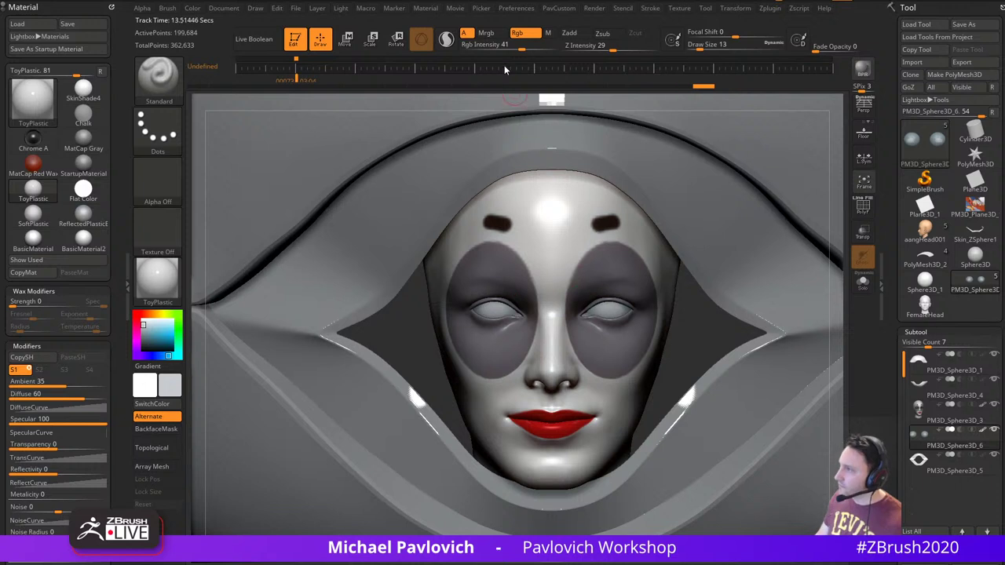
pyautogui.click(532, 47)
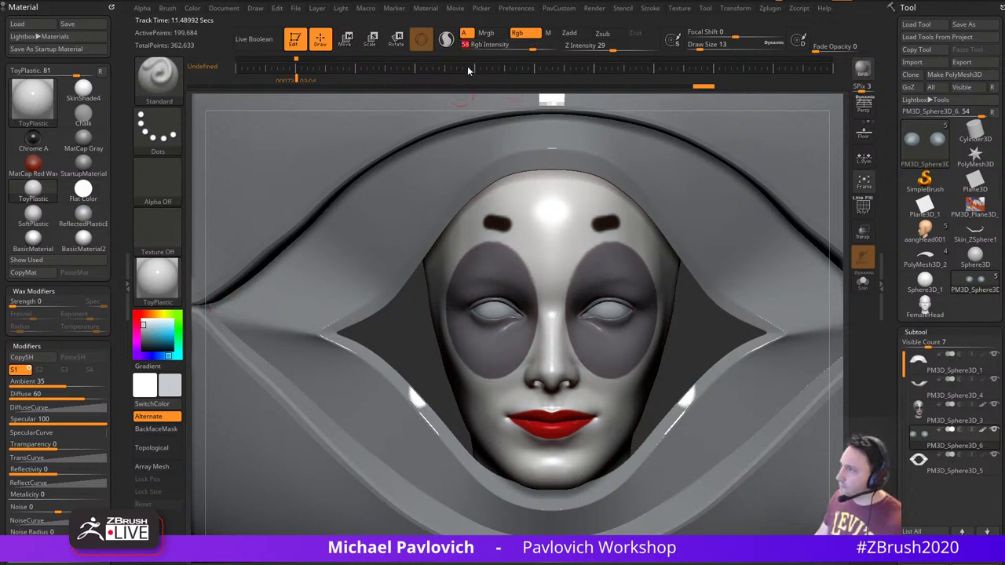
pyautogui.click(491, 33)
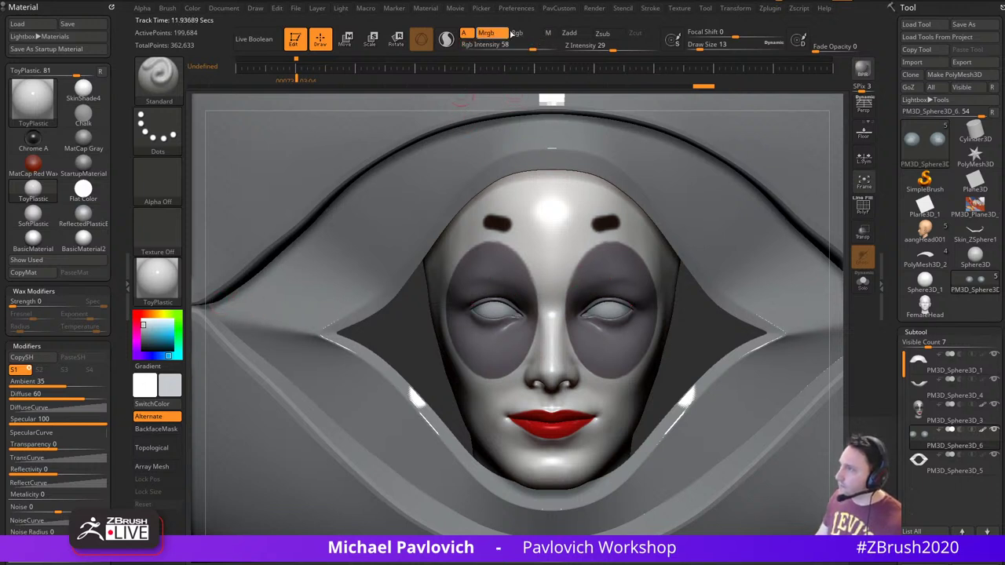
pyautogui.click(195, 10)
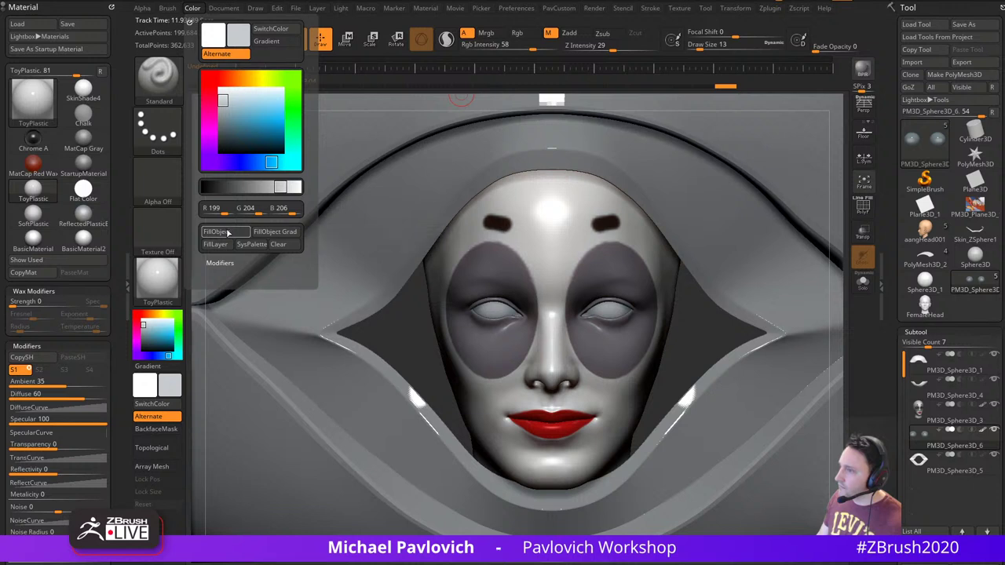
pyautogui.click(227, 233)
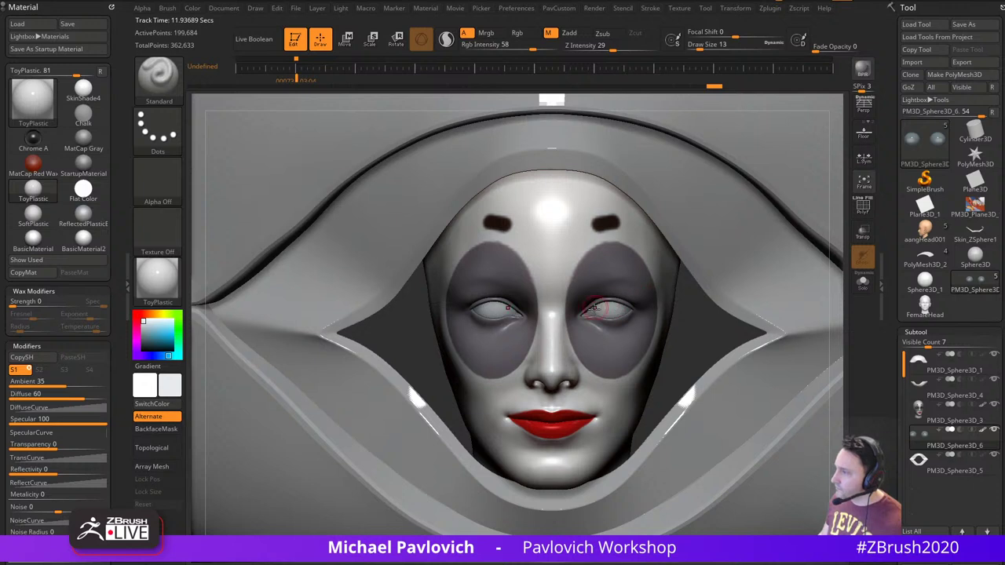
# Paint dark teal irises on both eyeballs in color-only mode, with draw size 11 and RGB intensity 100
pyautogui.click(149, 342)
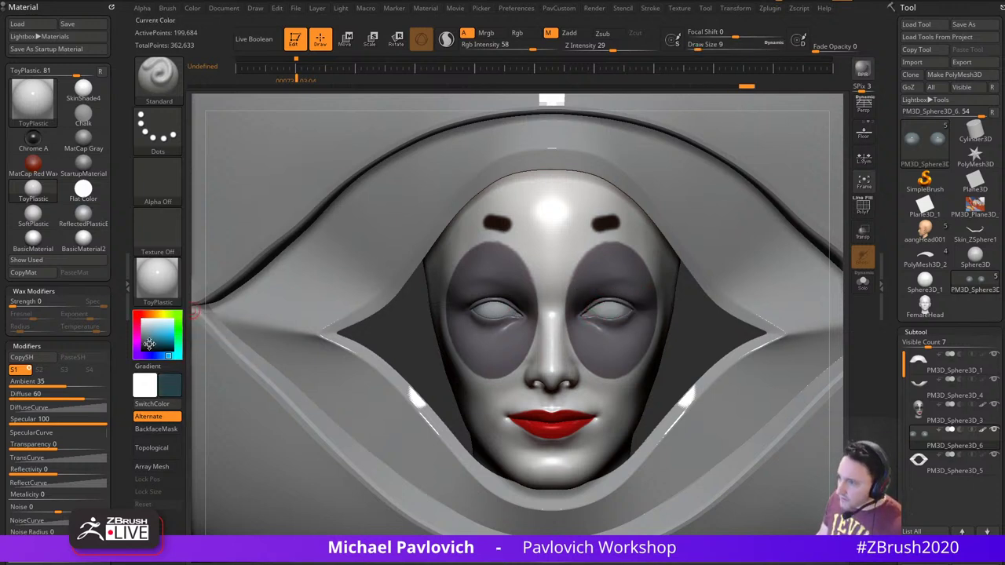
pyautogui.moveTo(149, 344); pyautogui.dragTo(147, 346)
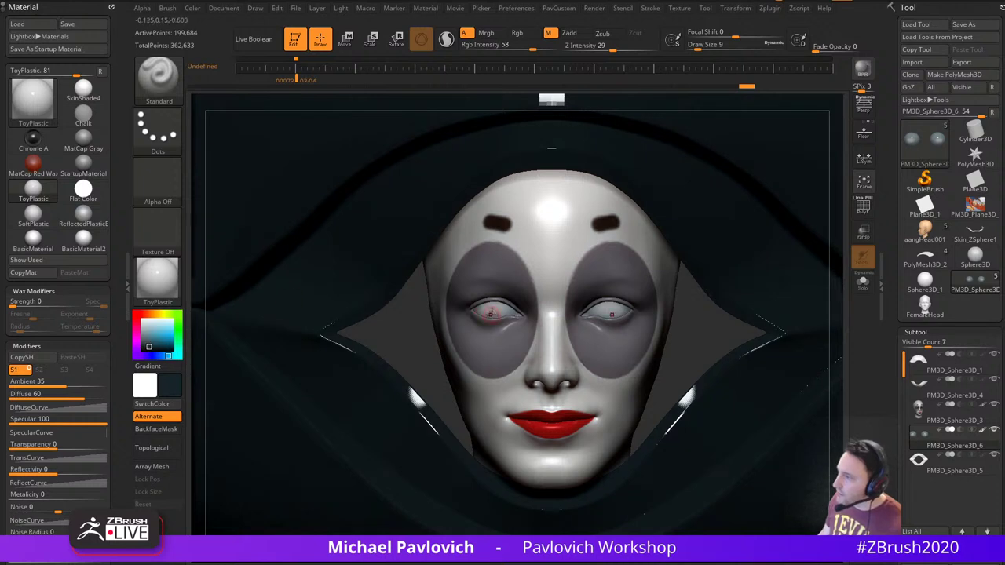
pyautogui.press('s')
pyautogui.moveTo(496, 315); pyautogui.dragTo(497, 309)
pyautogui.press('s')
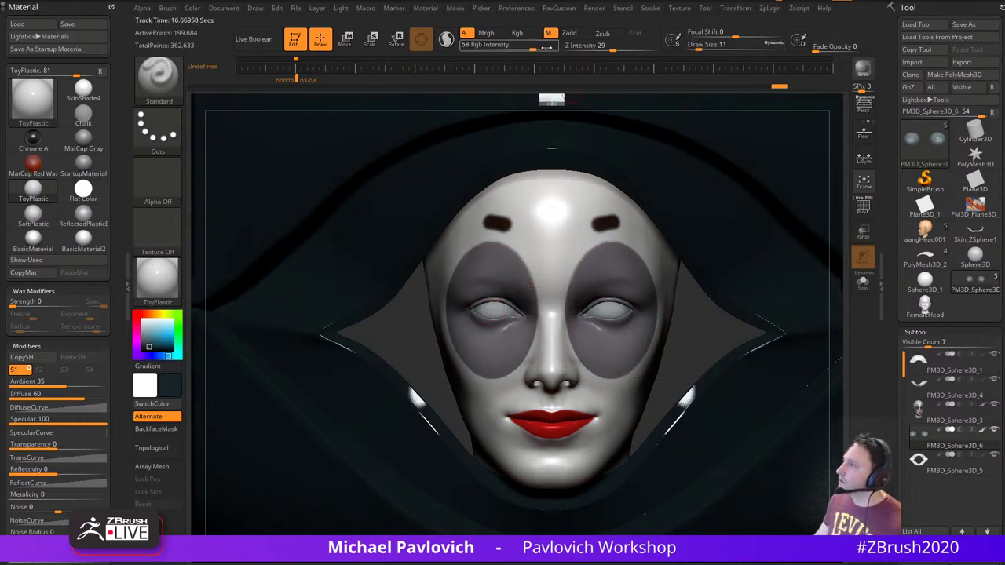
pyautogui.moveTo(543, 48); pyautogui.dragTo(562, 48)
pyautogui.click(571, 34)
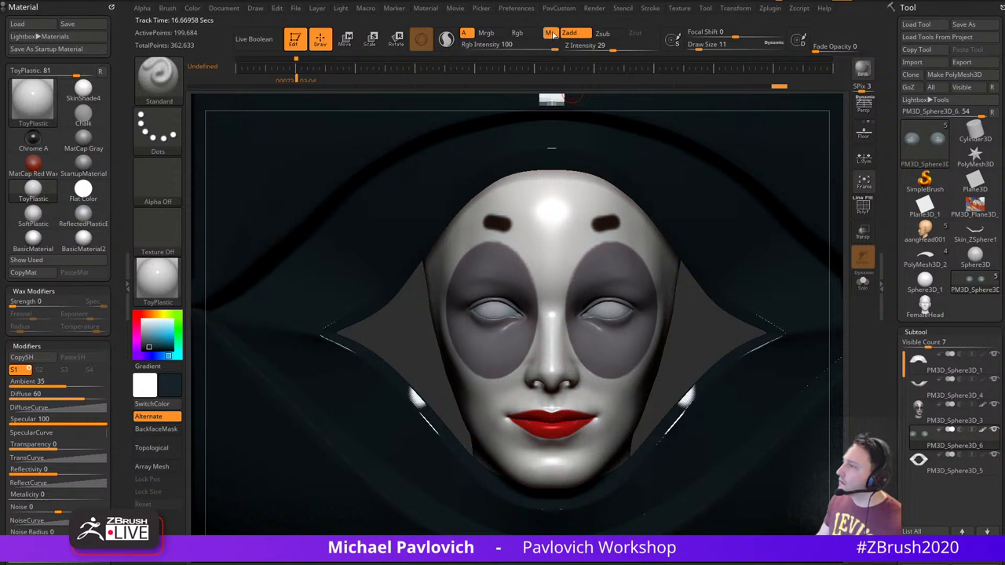
pyautogui.click(517, 33)
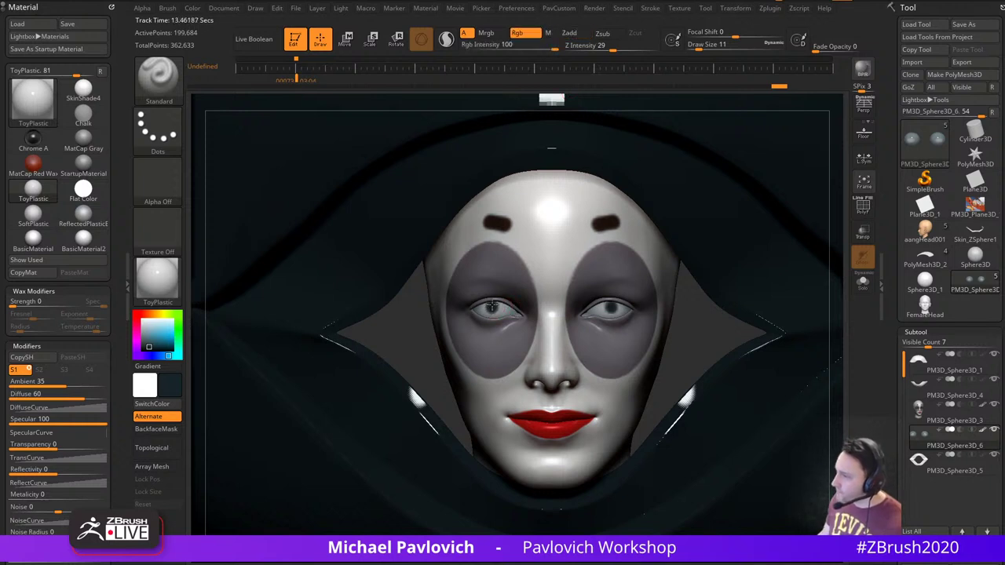
pyautogui.moveTo(494, 308); pyautogui.dragTo(493, 307)
pyautogui.moveTo(493, 308); pyautogui.dragTo(491, 308)
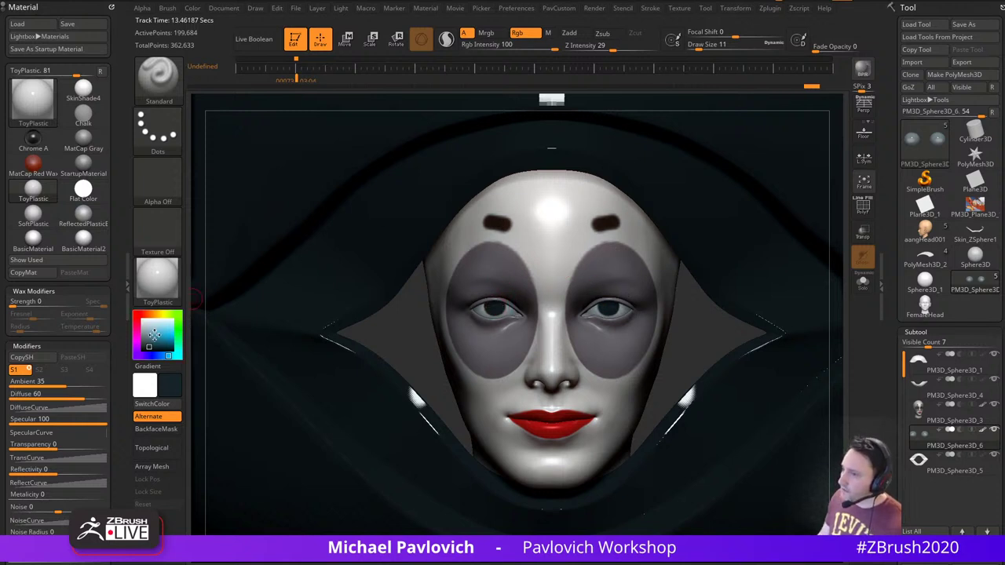
# Repaint the irises in a muted blue-violet at RGB intensity 48, and reduce the draw size to 7
pyautogui.click(147, 334)
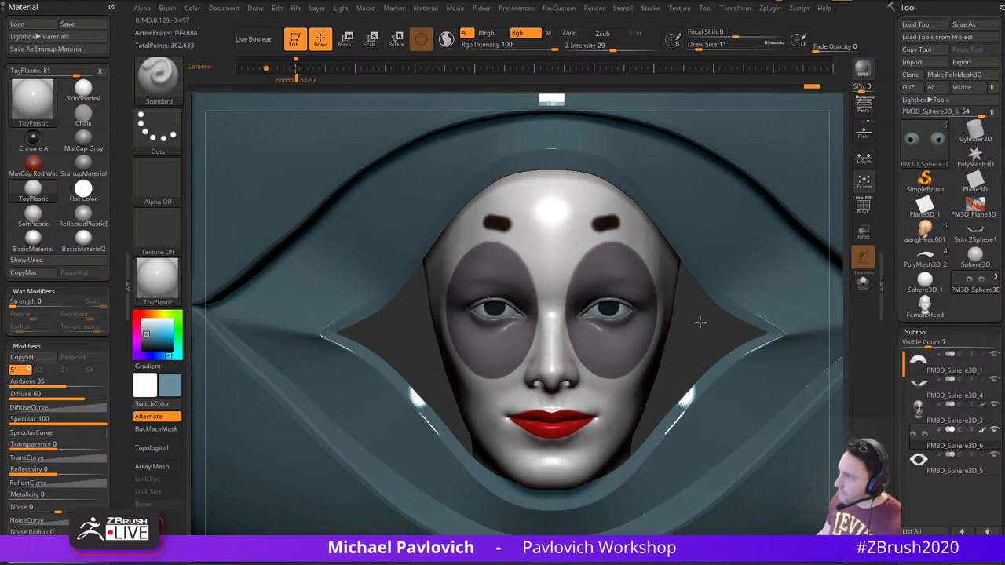
pyautogui.keyDown('alt'); pyautogui.moveTo(700, 322); pyautogui.dragTo(694, 385); pyautogui.keyUp('alt')
pyautogui.click(143, 355)
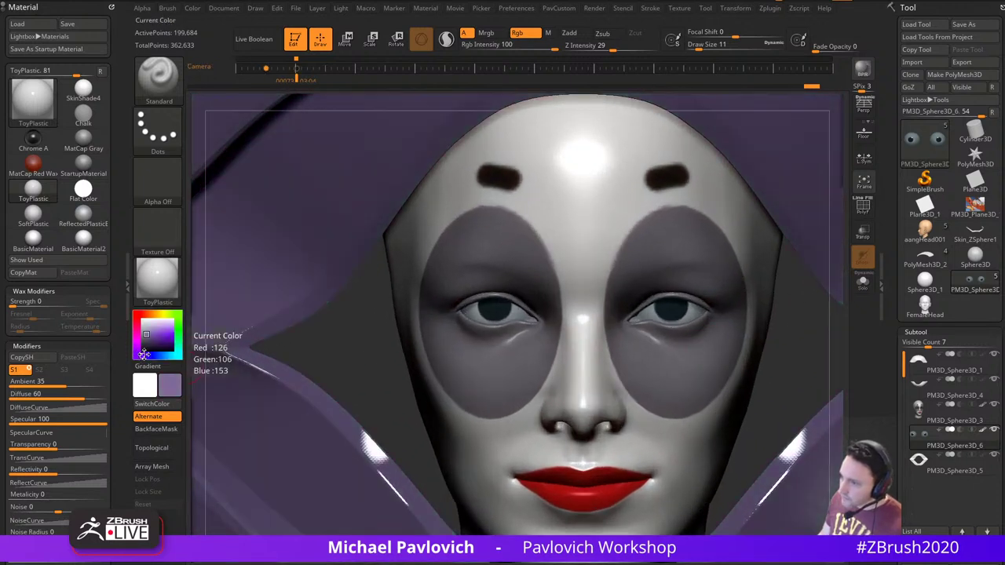
pyautogui.moveTo(145, 355); pyautogui.dragTo(151, 356)
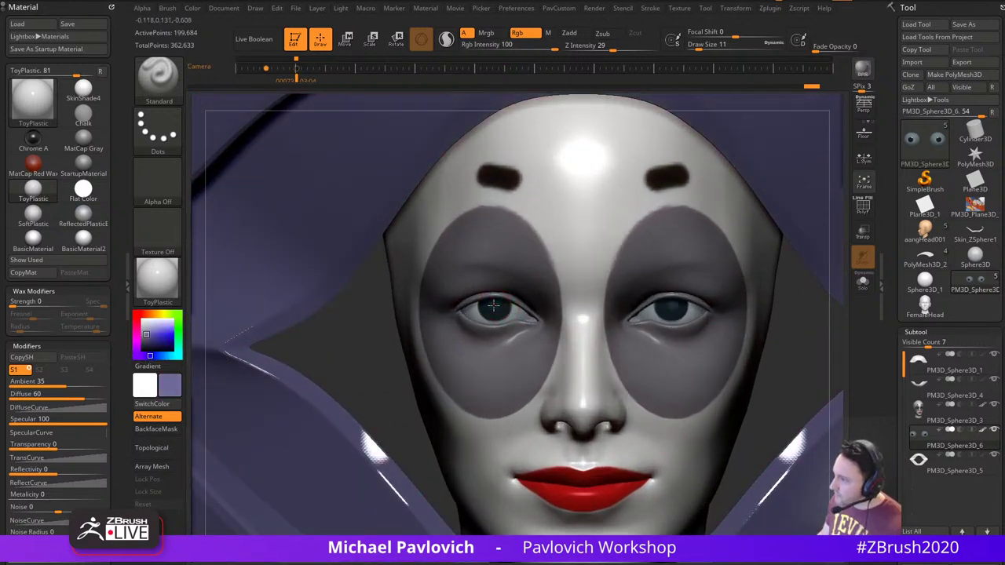
pyautogui.moveTo(493, 305); pyautogui.dragTo(489, 298)
pyautogui.hotkey('ctrl', 'z')
pyautogui.click(528, 48)
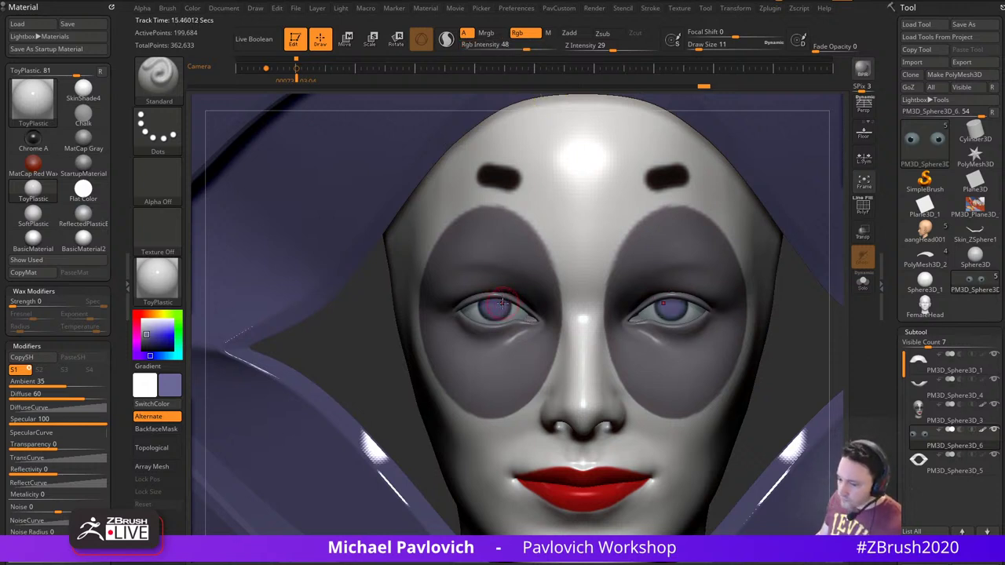
pyautogui.press('s')
pyautogui.click(499, 305)
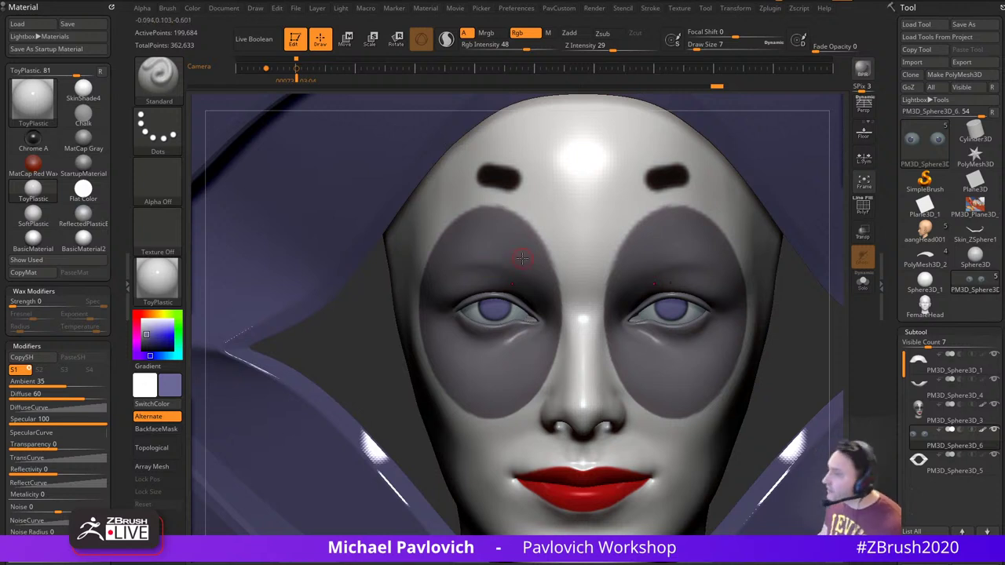
# Choose a lighter violet and dab it onto the irises at draw size 11
pyautogui.press('s')
pyautogui.moveTo(525, 303); pyautogui.dragTo(491, 303)
pyautogui.click(149, 330)
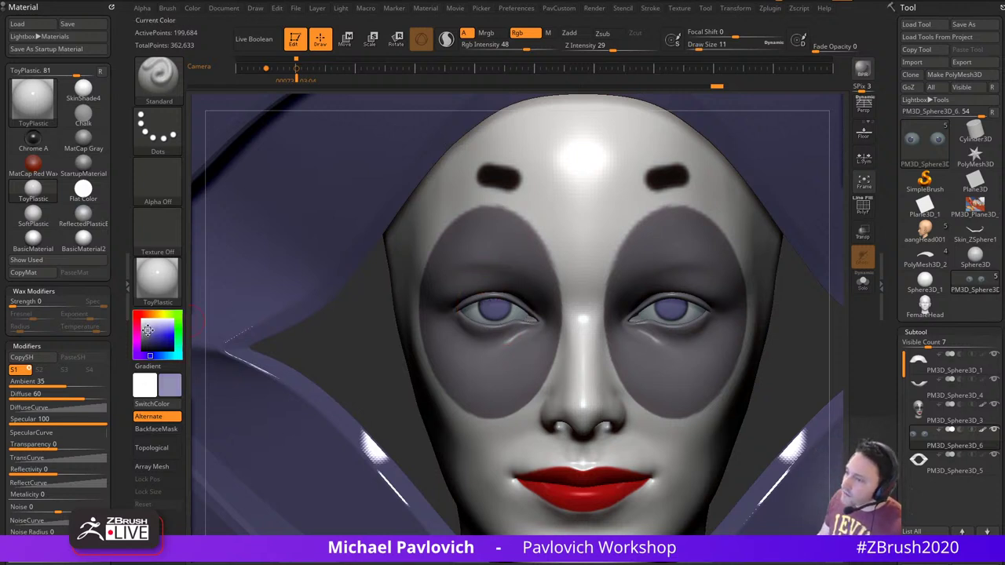
pyautogui.click(494, 307)
# Set the draw size to 27 and turn on the polypaint display for all subtools
pyautogui.moveTo(789, 329)
pyautogui.keyDown('alt'); pyautogui.mouseDown()
pyautogui.moveTo(749, 272)
pyautogui.moveTo(746, 212)
pyautogui.mouseUp(); pyautogui.keyUp('alt')
pyautogui.moveTo(824, 242)
pyautogui.mouseDown()
pyautogui.moveTo(785, 245)
pyautogui.moveTo(762, 277)
pyautogui.moveTo(832, 288)
pyautogui.mouseUp()
pyautogui.press('s')
pyautogui.click(778, 277)
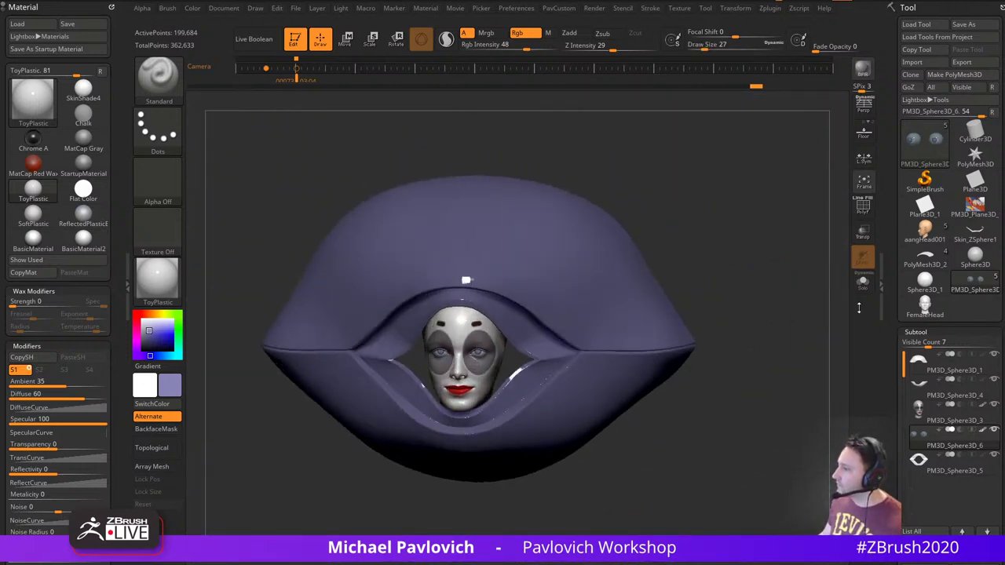
pyautogui.keyDown('shift'); pyautogui.click(983, 356); pyautogui.keyUp('shift')
pyautogui.keyDown('alt'); pyautogui.moveTo(712, 285); pyautogui.dragTo(718, 289); pyautogui.keyUp('alt')
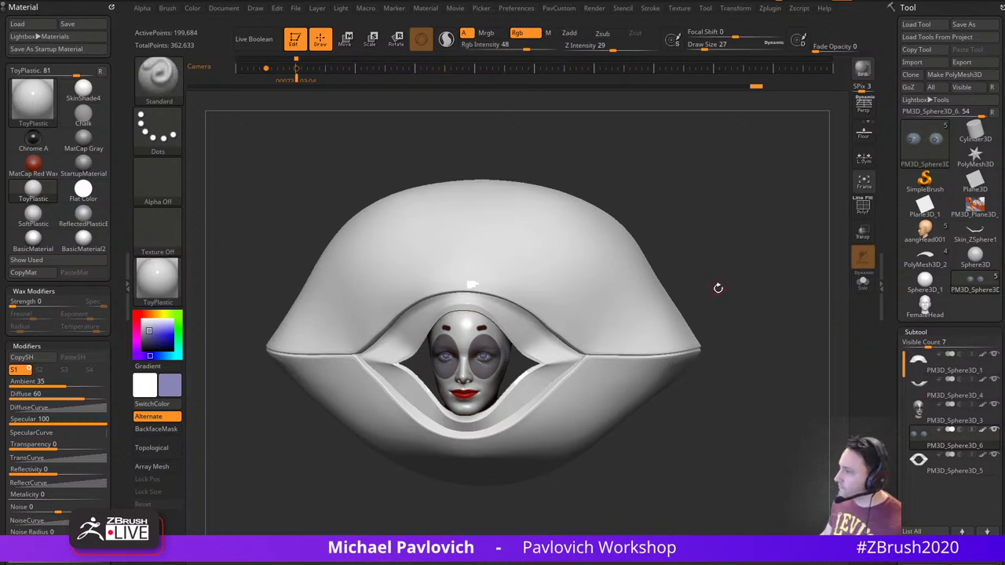
# Set the draw size to 46, switch to StartupMaterial, and check the face inside the shell
pyautogui.press('s')
pyautogui.click(718, 293)
pyautogui.click(160, 280)
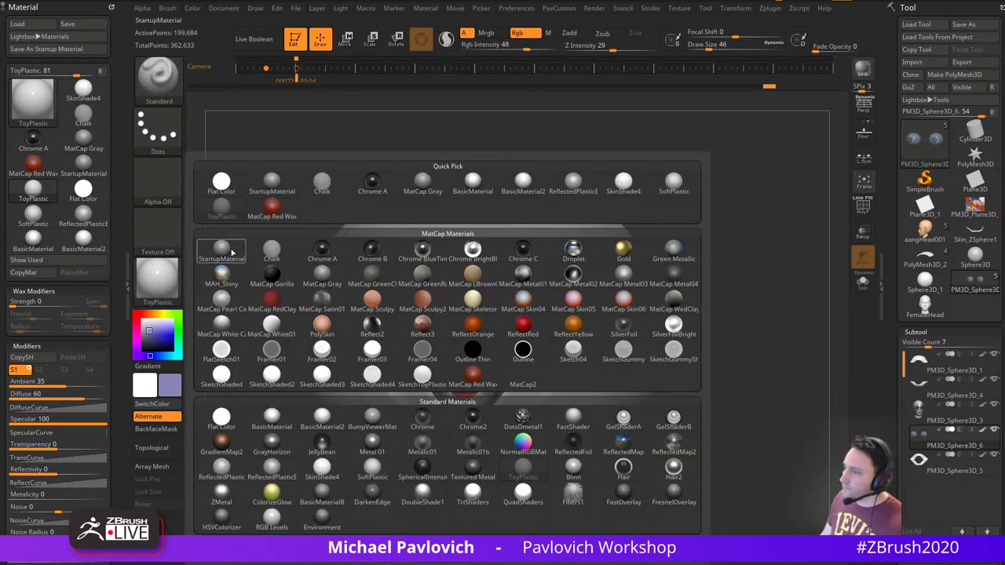
pyautogui.click(228, 252)
pyautogui.moveTo(695, 272); pyautogui.dragTo(785, 345)
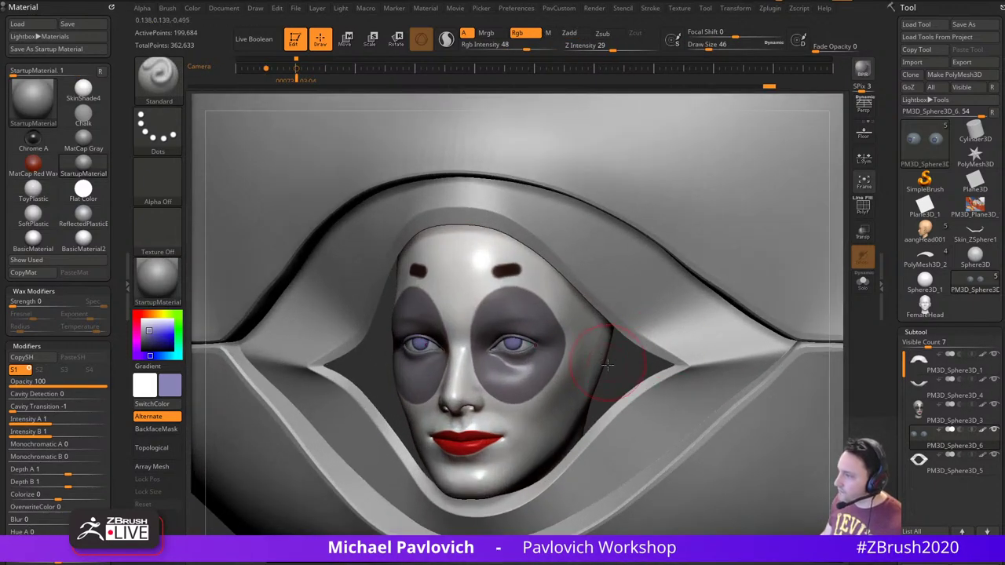
pyautogui.moveTo(607, 361)
pyautogui.mouseDown()
pyautogui.moveTo(620, 327)
pyautogui.moveTo(624, 355)
pyautogui.moveTo(644, 366)
pyautogui.moveTo(622, 360)
pyautogui.moveTo(610, 222)
pyautogui.moveTo(599, 249)
pyautogui.mouseUp()
# Select the upper shell subtool and insert a Sphere6 primitive on its center line at draw size 41
pyautogui.press('s')
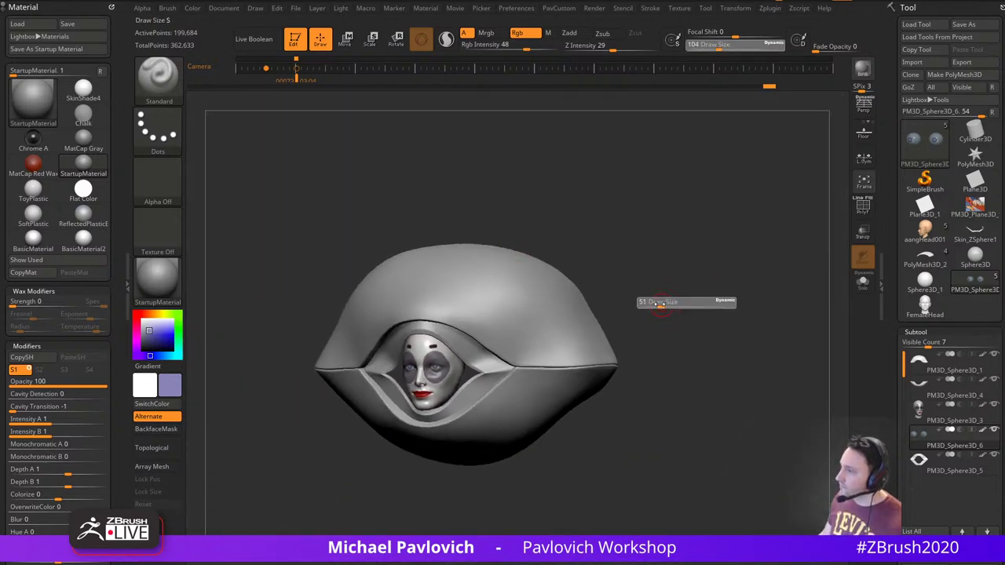
pyautogui.click(660, 307)
pyautogui.keyDown('alt'); pyautogui.click(573, 318); pyautogui.keyUp('alt')
pyautogui.moveTo(747, 280); pyautogui.dragTo(699, 306)
pyautogui.moveTo(641, 323); pyautogui.dragTo(613, 334)
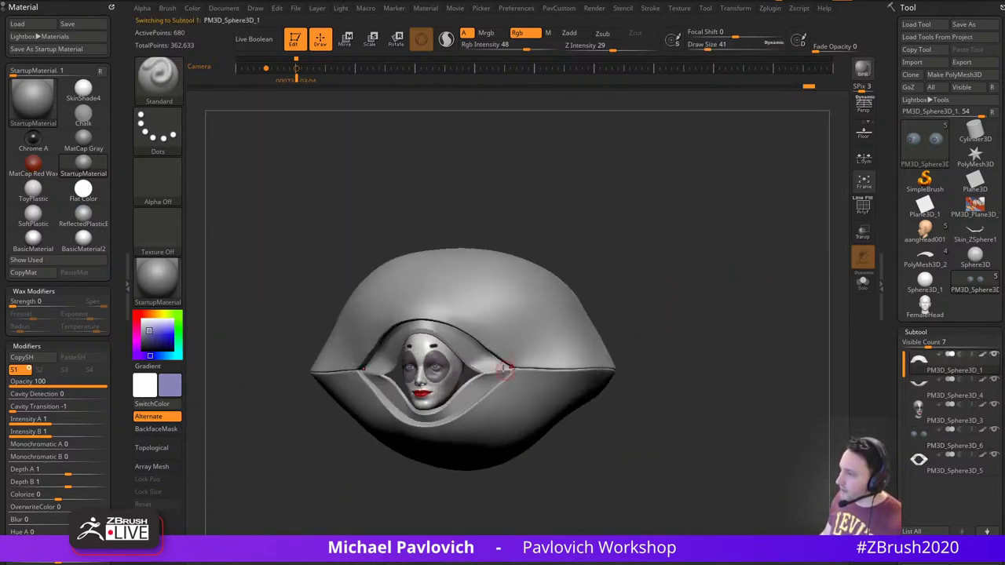
pyautogui.press('i')
pyautogui.press('m')
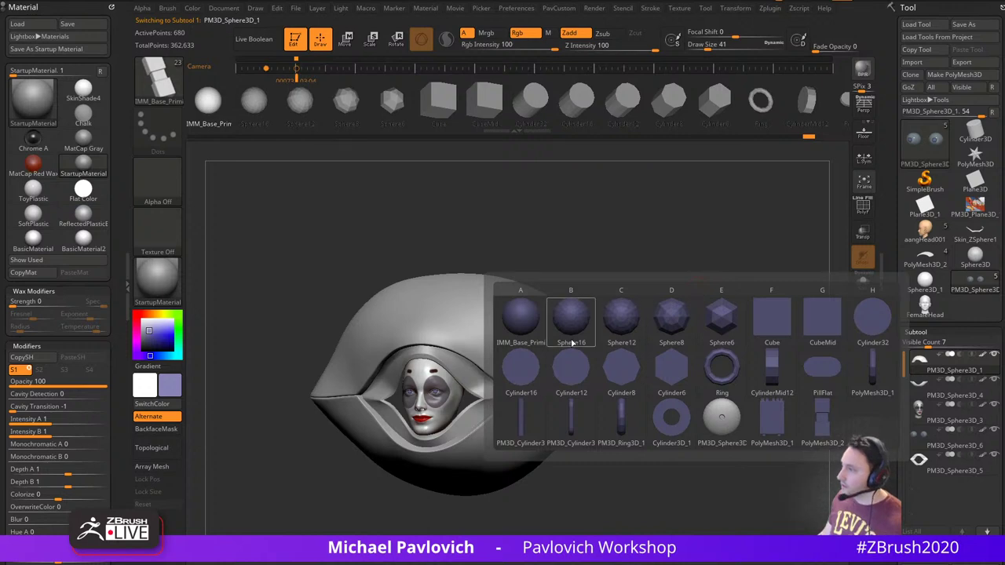
pyautogui.click(711, 327)
pyautogui.moveTo(766, 310); pyautogui.dragTo(628, 333)
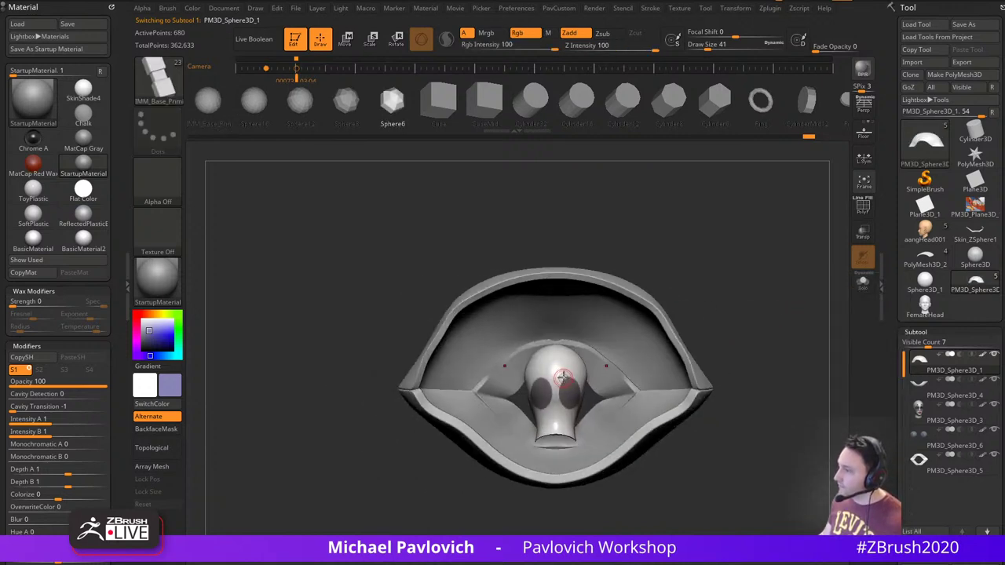
pyautogui.moveTo(556, 343); pyautogui.dragTo(561, 377)
pyautogui.moveTo(738, 281); pyautogui.dragTo(780, 282)
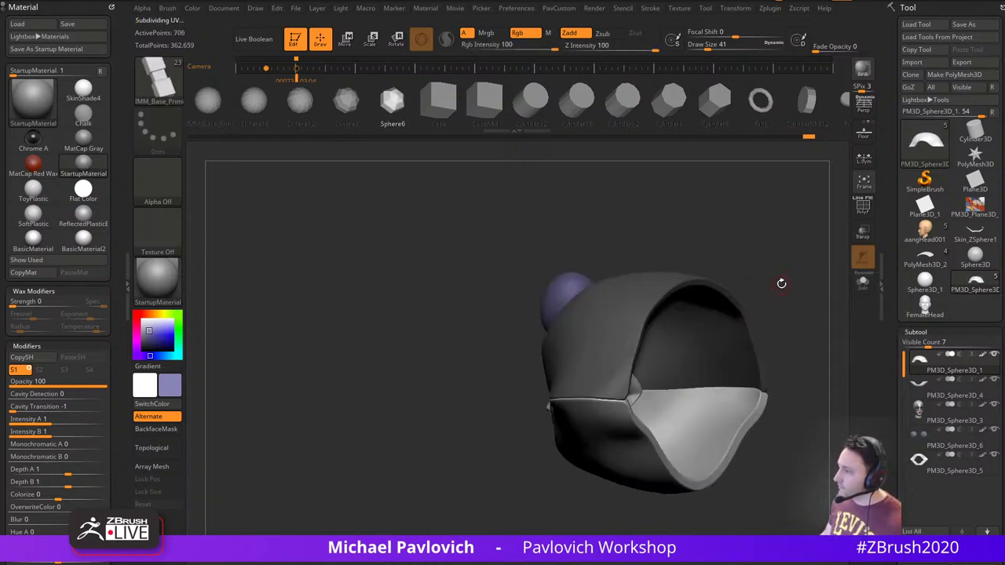
# Split the inserted sphere into its own subtool and turn off its polypaint display
pyautogui.press('3')
pyautogui.click(772, 281)
pyautogui.moveTo(677, 250); pyautogui.dragTo(614, 251)
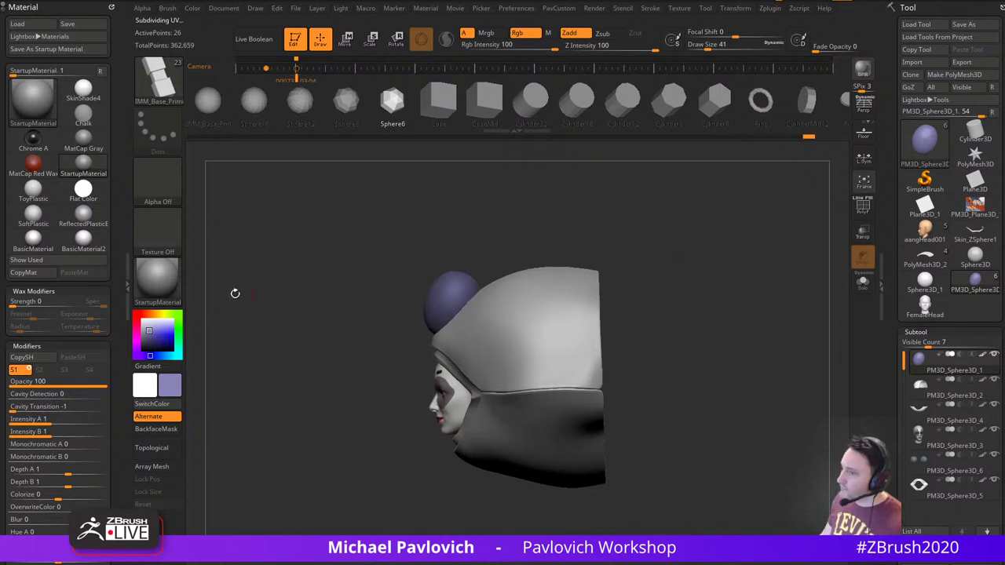
pyautogui.press('w')
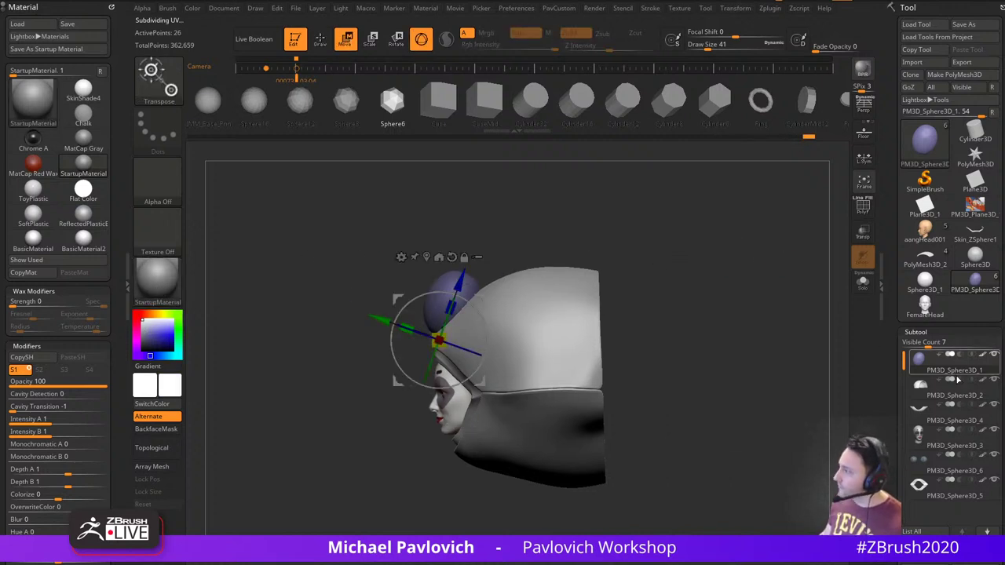
pyautogui.click(982, 356)
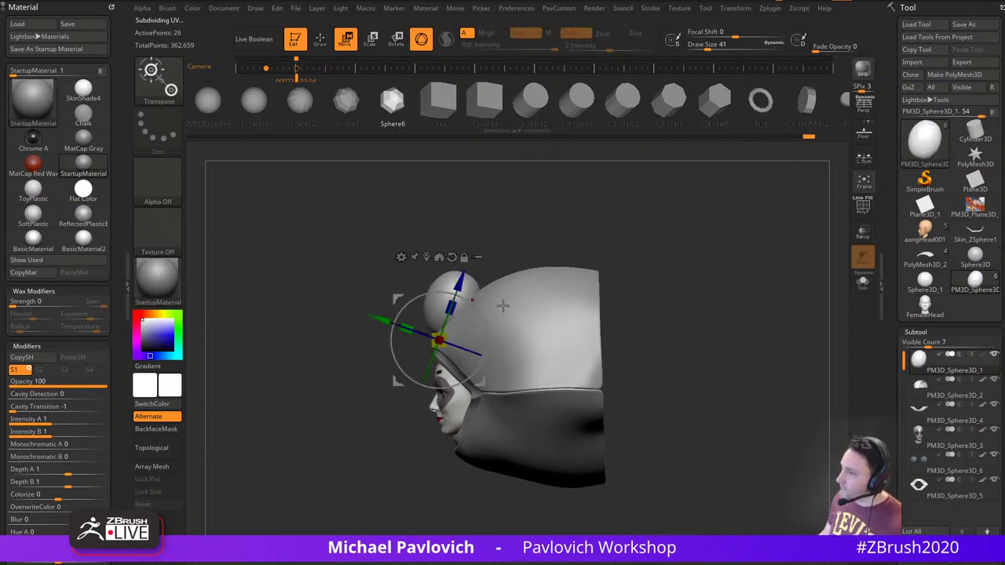
# Move the sphere down inside the shell behind the face and stretch it sideways into a wide ellipsoid
pyautogui.moveTo(486, 301); pyautogui.dragTo(543, 382)
pyautogui.press('q')
pyautogui.keyDown('shift'); pyautogui.moveTo(637, 332); pyautogui.dragTo(715, 323); pyautogui.keyUp('shift')
pyautogui.press('w')
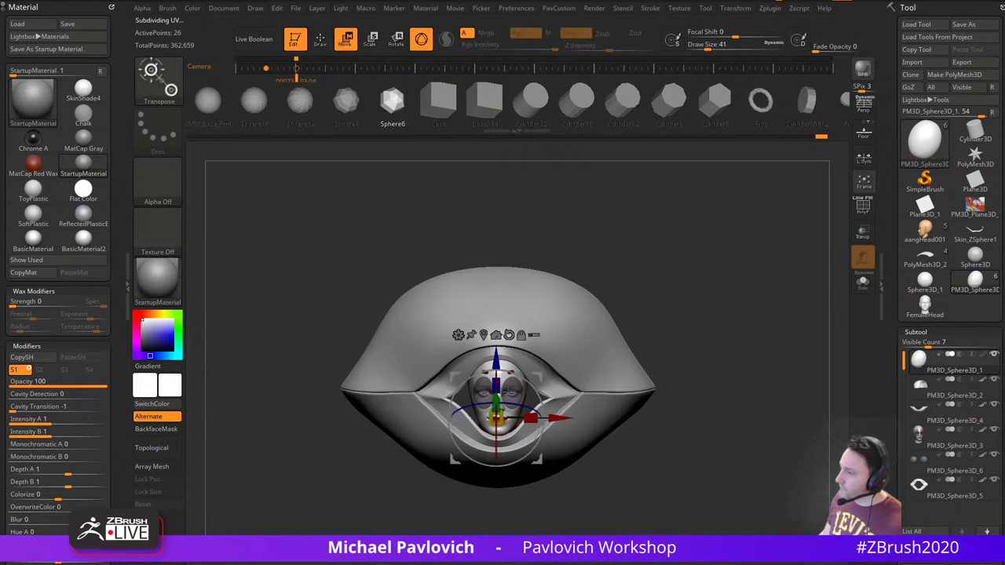
pyautogui.moveTo(531, 418); pyautogui.dragTo(578, 417)
pyautogui.press('3')
pyautogui.click(656, 229)
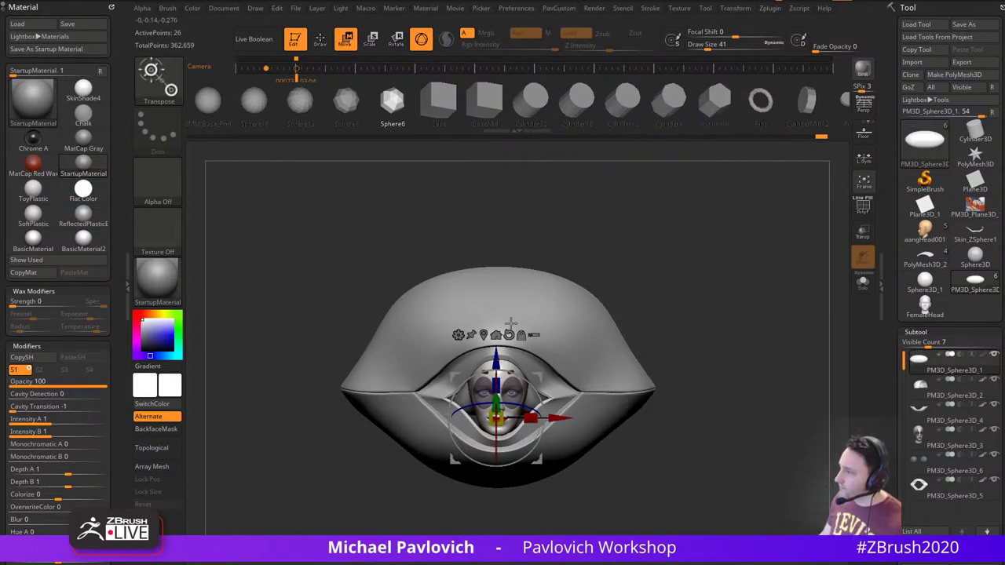
# DynaMesh the stretched sphere at resolution 128 and smooth its faceted surface with a large brush
pyautogui.moveTo(703, 302)
pyautogui.mouseDown()
pyautogui.moveTo(662, 304)
pyautogui.moveTo(698, 312)
pyautogui.moveTo(663, 311)
pyautogui.mouseUp()
pyautogui.press('q')
pyautogui.press('3')
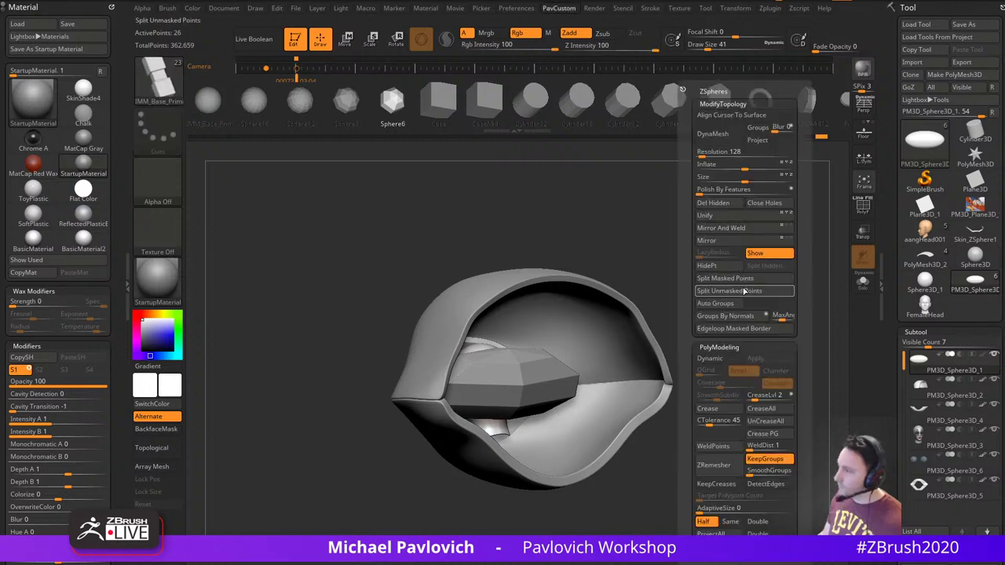
pyautogui.click(724, 139)
pyautogui.keyDown('shift'); pyautogui.moveTo(680, 312); pyautogui.dragTo(660, 316); pyautogui.keyUp('shift')
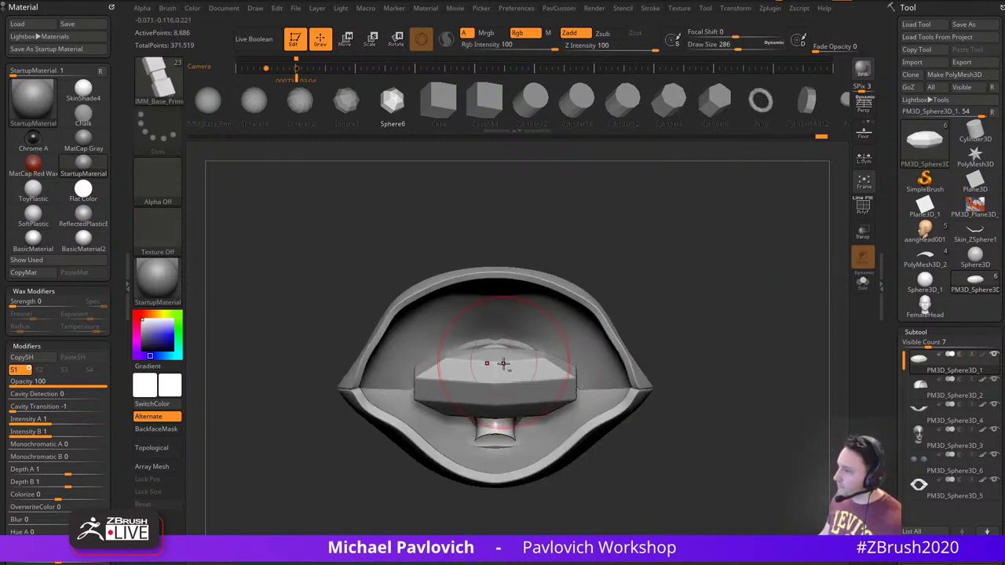
pyautogui.moveTo(503, 361)
pyautogui.keyDown('shift'); pyautogui.mouseDown()
pyautogui.moveTo(446, 350)
pyautogui.moveTo(519, 334)
pyautogui.moveTo(529, 348)
pyautogui.moveTo(525, 336)
pyautogui.mouseUp(); pyautogui.keyUp('shift')
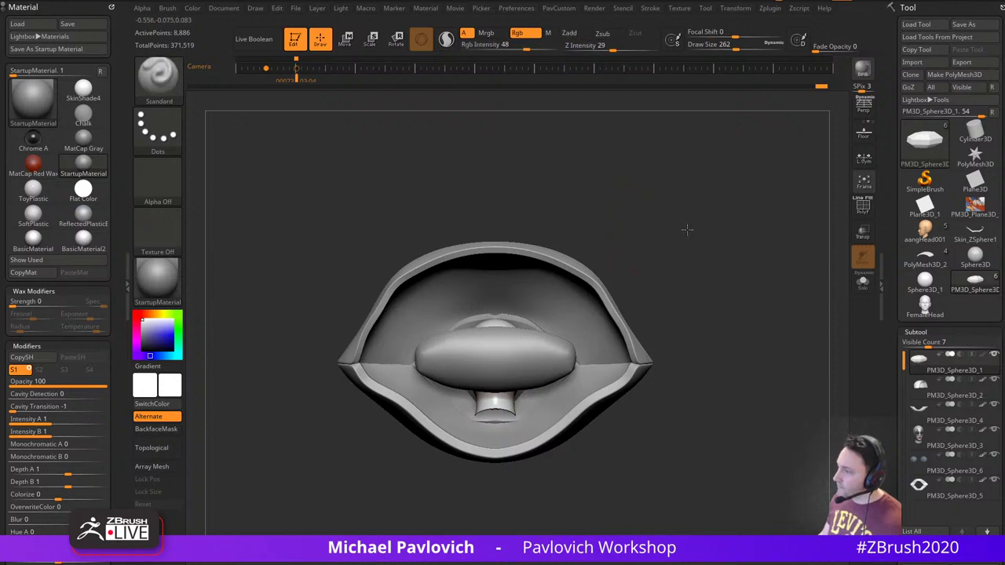
# Pull the inner form upward and downward with the Move brush at draw size about 338 so it fills the shell behind the face
pyautogui.moveTo(688, 228); pyautogui.dragTo(632, 234)
pyautogui.press('b')
pyautogui.press('m')
pyautogui.press('v')
pyautogui.moveTo(479, 325); pyautogui.dragTo(472, 282)
pyautogui.moveTo(455, 392); pyautogui.dragTo(461, 431)
pyautogui.moveTo(660, 269)
pyautogui.mouseDown()
pyautogui.moveTo(741, 284)
pyautogui.moveTo(791, 277)
pyautogui.mouseUp()
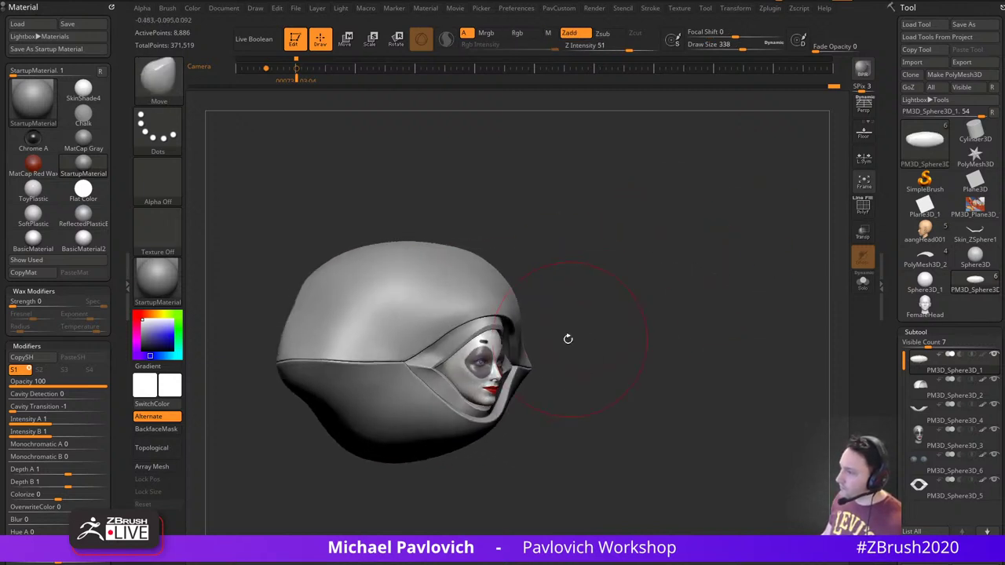
pyautogui.moveTo(650, 332)
pyautogui.keyDown('alt'); pyautogui.mouseDown()
pyautogui.moveTo(659, 319)
pyautogui.moveTo(641, 319)
pyautogui.mouseUp(); pyautogui.keyUp('alt')
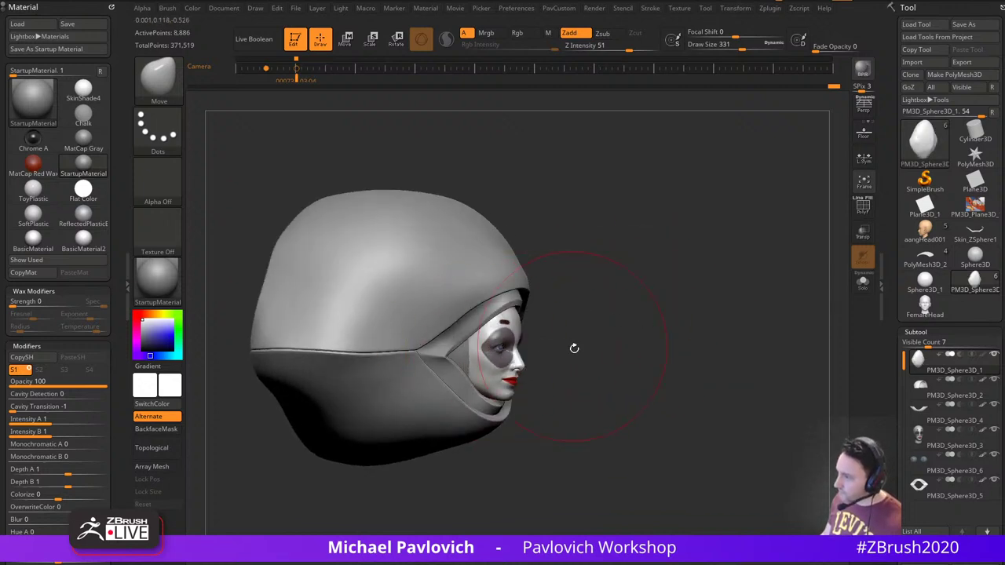
pyautogui.moveTo(574, 348)
pyautogui.mouseDown()
pyautogui.moveTo(502, 353)
pyautogui.moveTo(504, 376)
pyautogui.mouseUp()
pyautogui.moveTo(628, 385); pyautogui.dragTo(500, 402)
# Reshape the inner form's lower back and sides inside the shell with the Move brush at a smaller draw size
pyautogui.press('s')
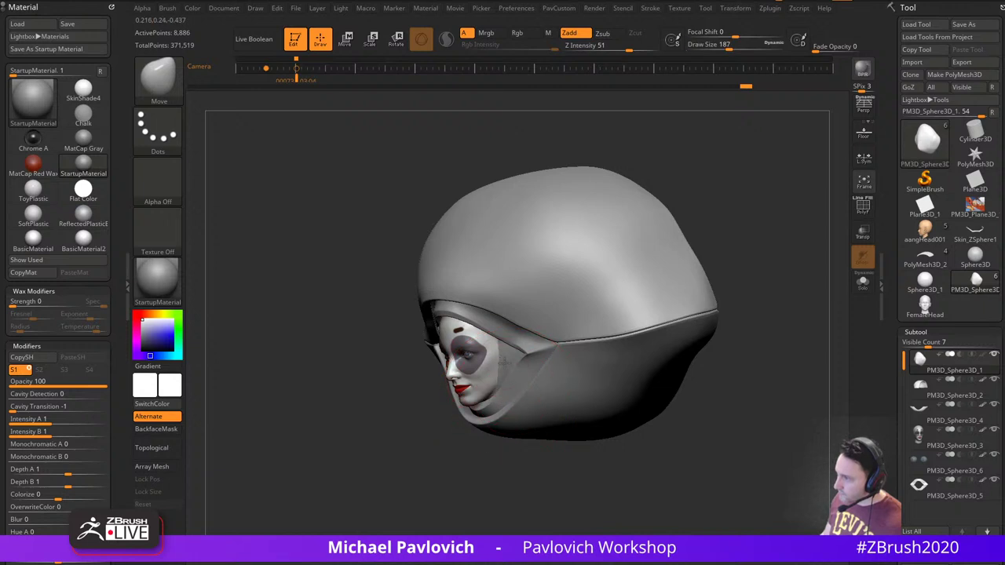
pyautogui.moveTo(469, 453); pyautogui.dragTo(537, 390)
pyautogui.moveTo(619, 284)
pyautogui.mouseDown()
pyautogui.moveTo(668, 225)
pyautogui.moveTo(665, 193)
pyautogui.mouseUp()
pyautogui.press('s')
pyautogui.moveTo(463, 336)
pyautogui.mouseDown()
pyautogui.moveTo(409, 355)
pyautogui.moveTo(408, 336)
pyautogui.mouseUp()
pyautogui.moveTo(617, 245); pyautogui.dragTo(568, 266)
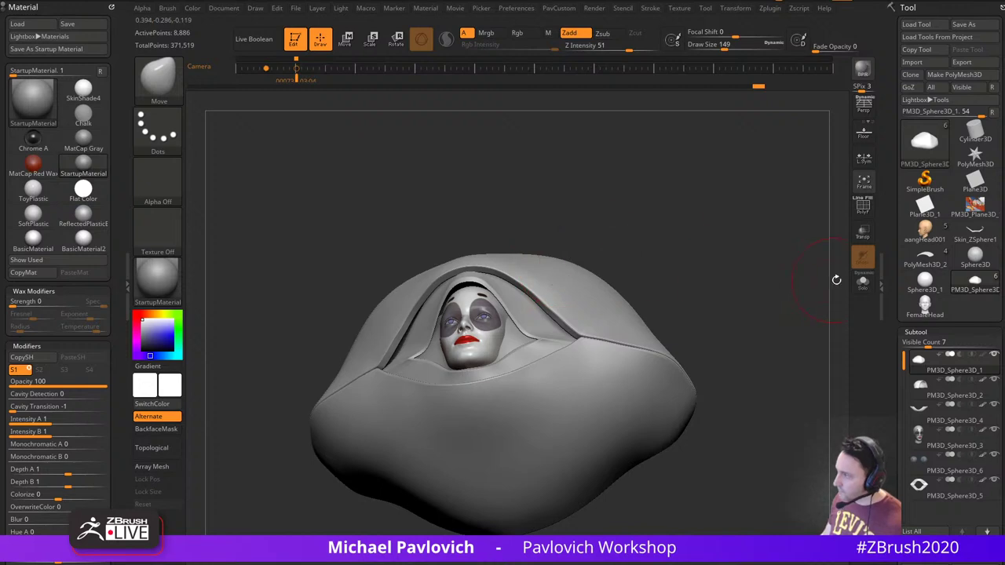
# Isolate the inner form, pull out its upper bulge with the Move brush at draw size 239, and show all subtools again
pyautogui.click(862, 281)
pyautogui.moveTo(730, 263)
pyautogui.mouseDown()
pyautogui.moveTo(715, 276)
pyautogui.moveTo(726, 256)
pyautogui.mouseUp()
pyautogui.moveTo(395, 298); pyautogui.dragTo(414, 277)
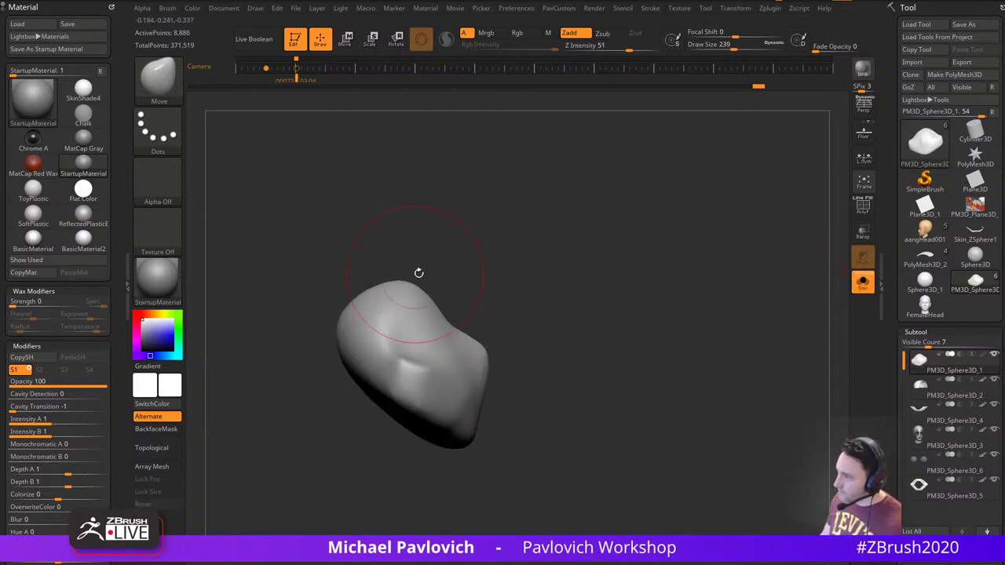
pyautogui.click(863, 282)
pyautogui.moveTo(699, 280)
pyautogui.mouseDown()
pyautogui.moveTo(628, 278)
pyautogui.moveTo(633, 223)
pyautogui.mouseUp()
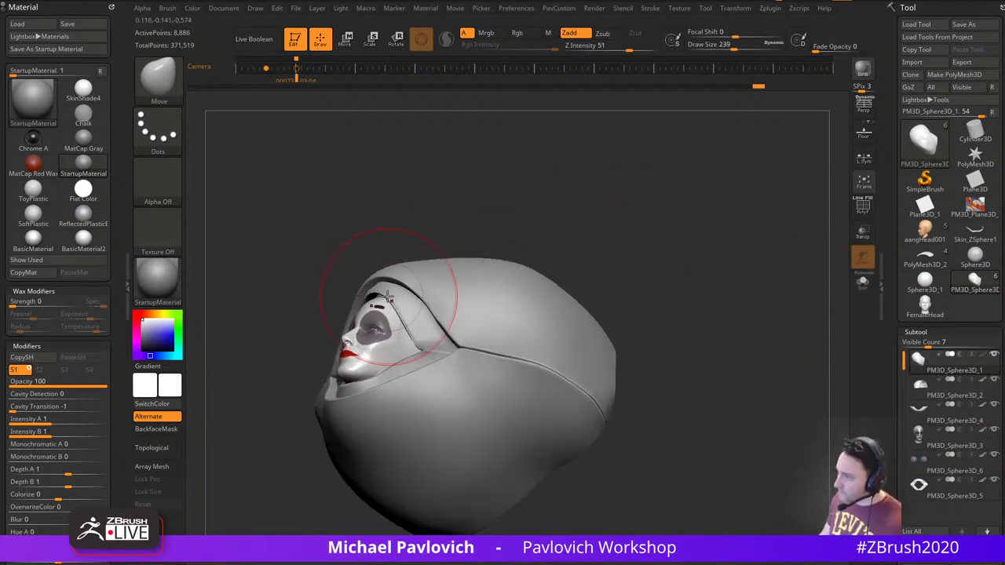
# Nudge the inner form around the face's forehead with the Move brush so it fits under the upper shell's rim
pyautogui.moveTo(399, 300); pyautogui.dragTo(390, 291)
pyautogui.moveTo(450, 202); pyautogui.dragTo(518, 208)
pyautogui.press('s')
pyautogui.moveTo(447, 264); pyautogui.dragTo(438, 263)
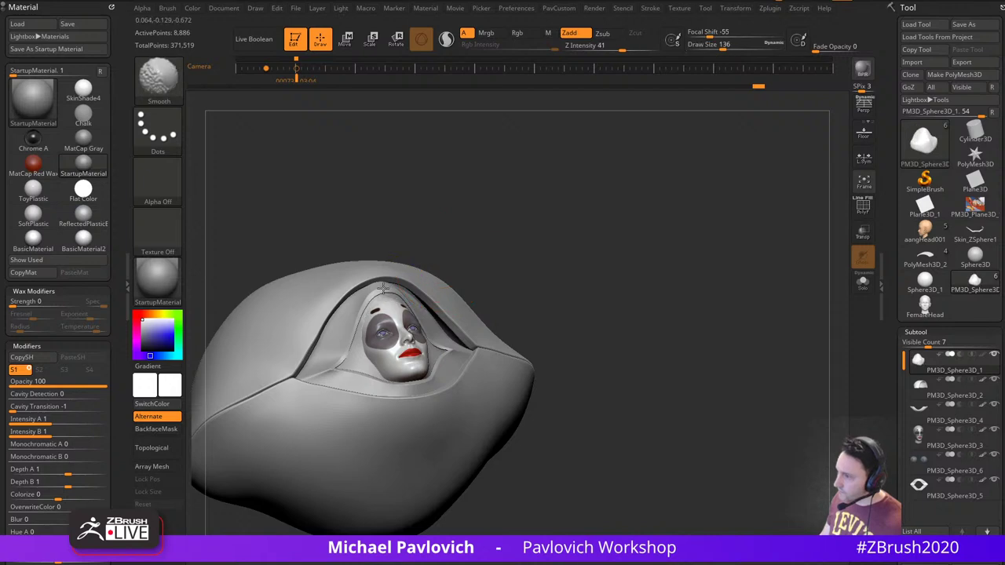
pyautogui.moveTo(385, 297); pyautogui.dragTo(380, 292)
pyautogui.moveTo(479, 220); pyautogui.dragTo(416, 221)
# Adjust and smooth the inner form beside the face so it fits the lower part of the shell opening
pyautogui.press('s')
pyautogui.moveTo(404, 312); pyautogui.dragTo(399, 312)
pyautogui.keyDown('shift'); pyautogui.moveTo(351, 359); pyautogui.dragTo(344, 368); pyautogui.keyUp('shift')
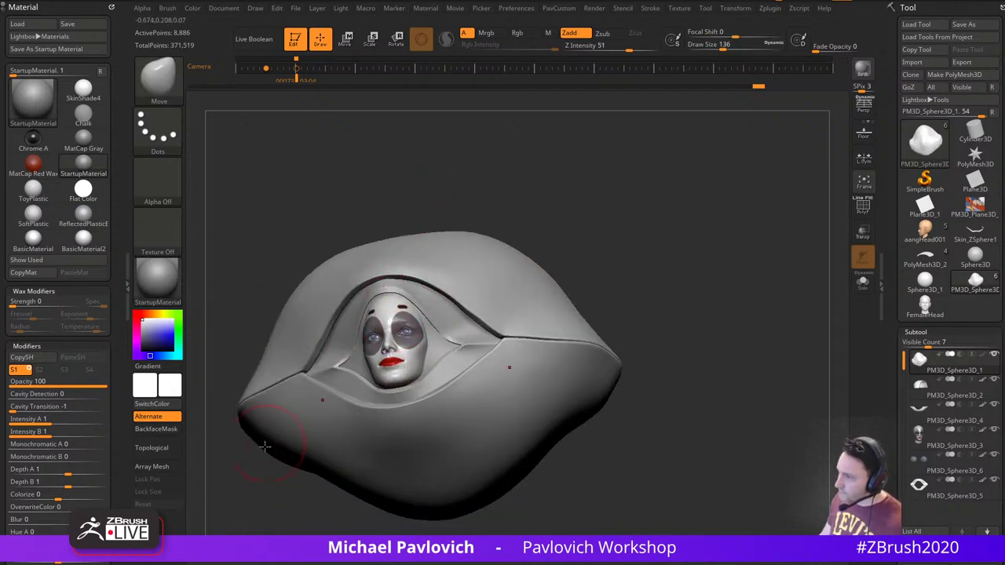
pyautogui.moveTo(262, 449); pyautogui.dragTo(345, 468)
pyautogui.press('1')
pyautogui.keyDown('shift'); pyautogui.moveTo(369, 381); pyautogui.dragTo(385, 383); pyautogui.keyUp('shift')
pyautogui.moveTo(588, 273)
pyautogui.mouseDown()
pyautogui.moveTo(633, 309)
pyautogui.moveTo(668, 300)
pyautogui.moveTo(656, 299)
pyautogui.mouseUp()
# Pick black as the current colour and fill the inner form with it
pyautogui.press('s')
pyautogui.press('s')
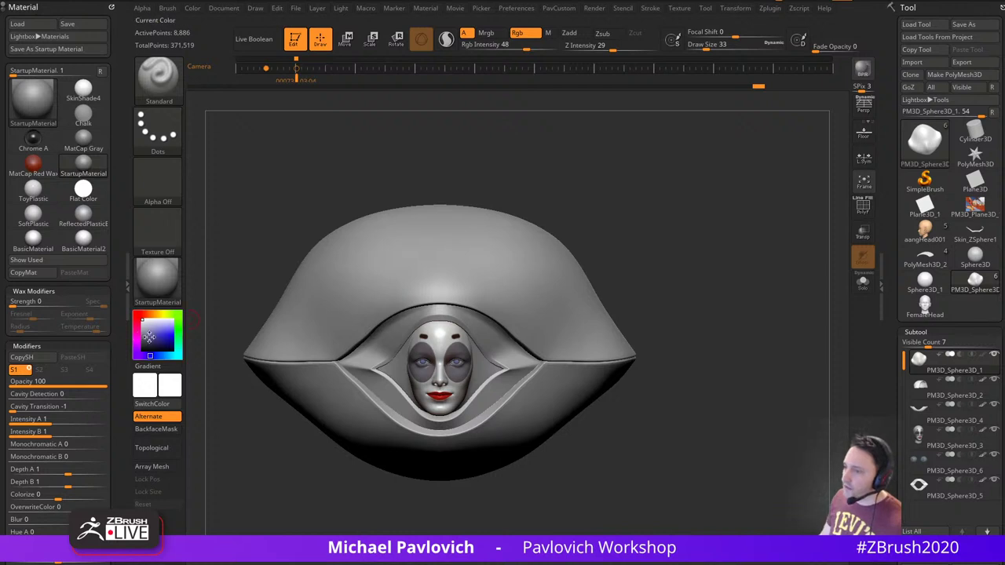
pyautogui.moveTo(147, 338); pyautogui.dragTo(142, 350)
pyautogui.hotkey('ctrl', 'f')
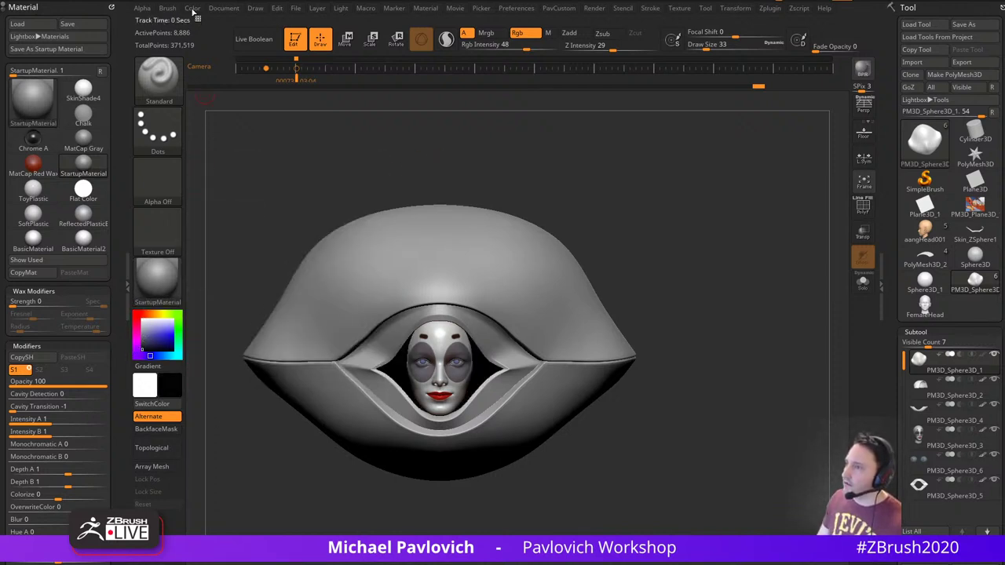
pyautogui.moveTo(194, 10)
pyautogui.click(218, 235)
pyautogui.moveTo(701, 287); pyautogui.dragTo(683, 289)
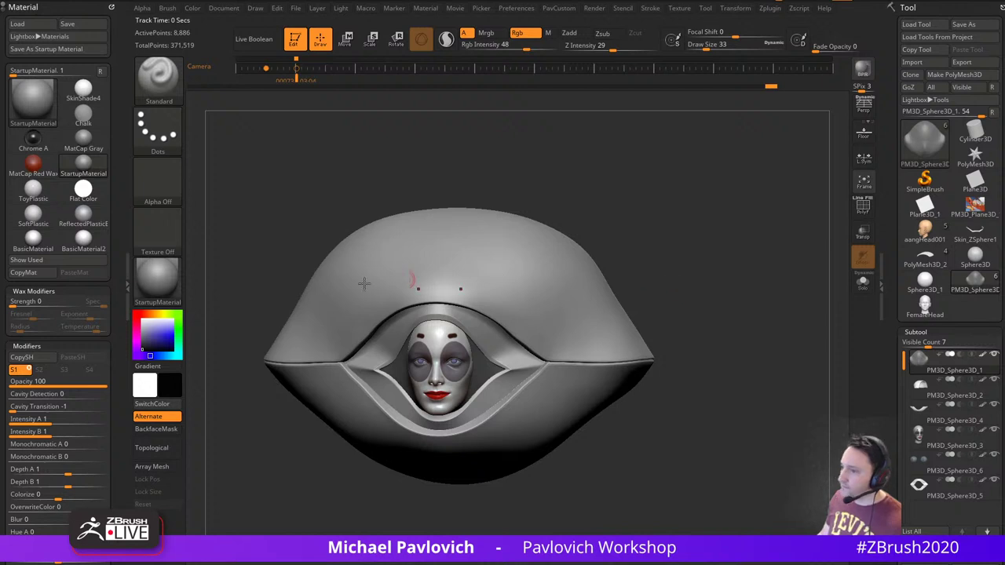
# Set the Rgb intensity to 100 and fill the inner form with black again
pyautogui.click(464, 43)
pyautogui.write('100')
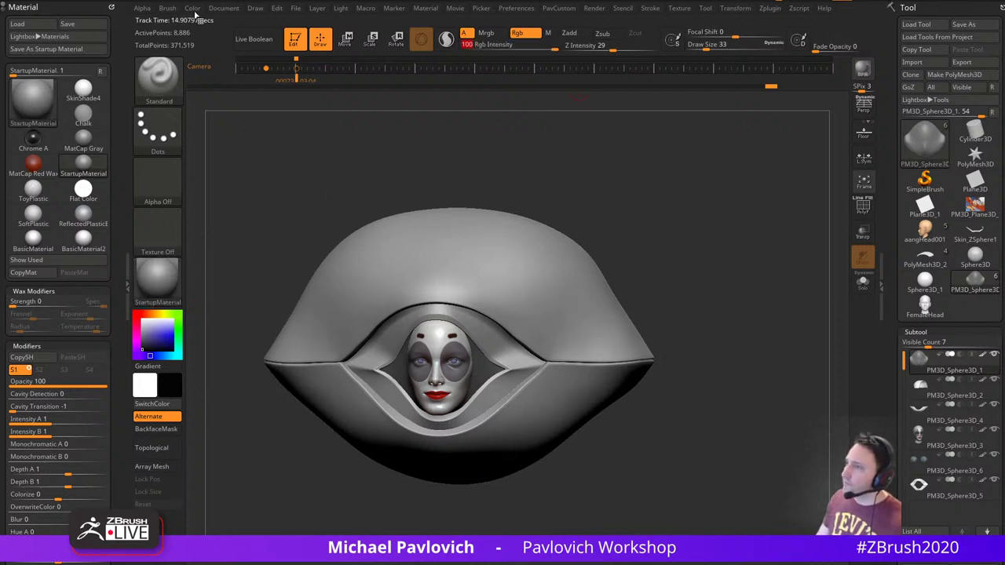
pyautogui.moveTo(194, 12)
pyautogui.click(218, 234)
pyautogui.moveTo(680, 223)
pyautogui.mouseDown()
pyautogui.moveTo(689, 225)
pyautogui.moveTo(678, 226)
pyautogui.mouseUp()
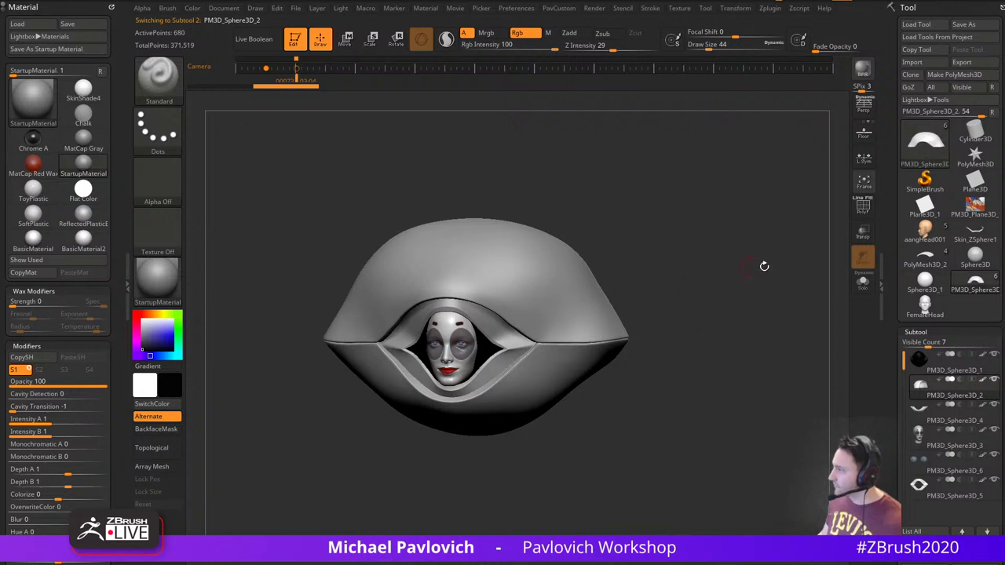
# Turn on perspective, place the whole head in the canvas's upper left area, and take a canvas snapshot of it
pyautogui.moveTo(740, 317)
pyautogui.mouseDown()
pyautogui.moveTo(793, 318)
pyautogui.moveTo(692, 277)
pyautogui.moveTo(727, 294)
pyautogui.moveTo(751, 270)
pyautogui.mouseUp()
pyautogui.press('s')
pyautogui.click(864, 107)
pyautogui.moveTo(781, 188)
pyautogui.keyDown('shift'); pyautogui.mouseDown()
pyautogui.moveTo(737, 216)
pyautogui.moveTo(749, 233)
pyautogui.moveTo(733, 240)
pyautogui.moveTo(870, 292)
pyautogui.moveTo(934, 293)
pyautogui.mouseUp(); pyautogui.keyUp('shift')
pyautogui.press('s')
pyautogui.hotkey('shift', 's')
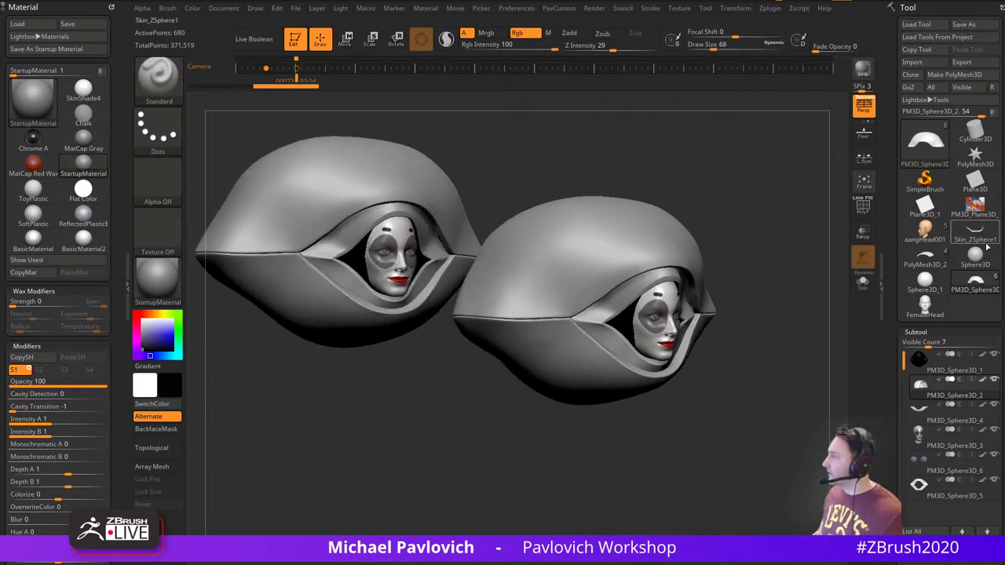
# Switch to the PolyMesh3D_2 tool, set the colour to white, and snapshot the model beside the shell head
pyautogui.click(925, 256)
pyautogui.moveTo(776, 325); pyautogui.dragTo(774, 330)
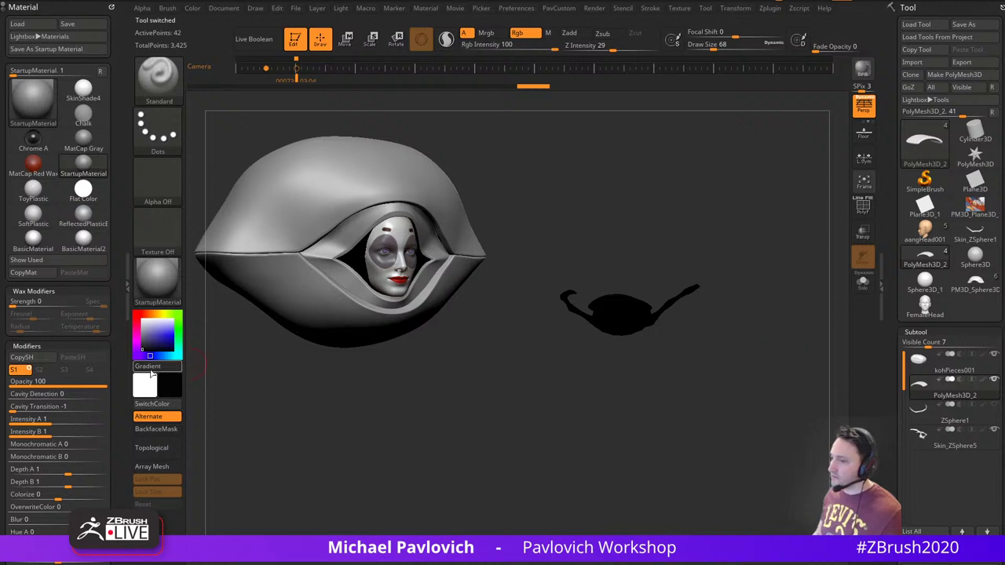
pyautogui.moveTo(149, 334); pyautogui.dragTo(134, 311)
pyautogui.moveTo(798, 289); pyautogui.dragTo(731, 438)
pyautogui.hotkey('shift', 's')
# Switch to the aangHead001 tool, shrink its view below the snapshots, and turn off perspective
pyautogui.click(925, 233)
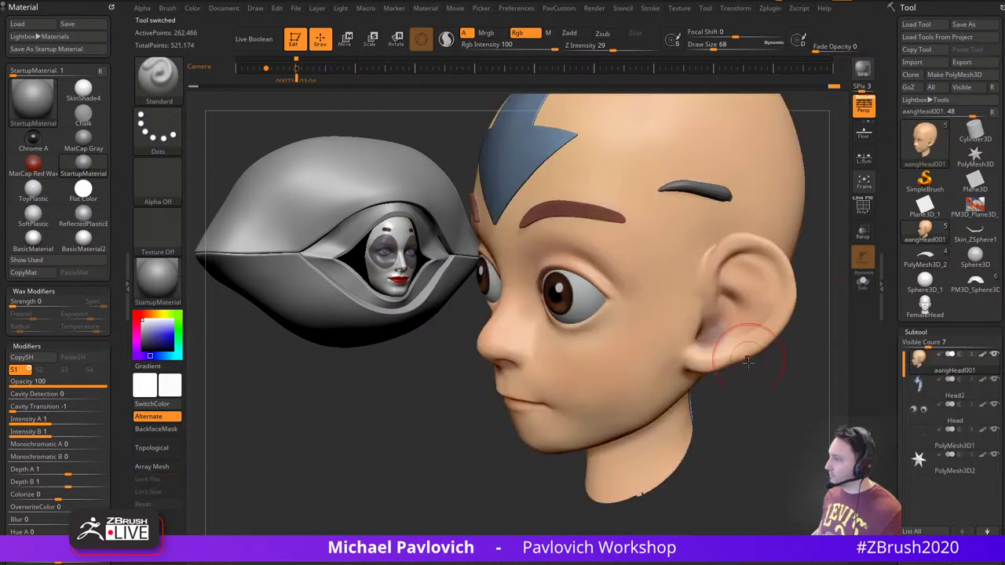
pyautogui.keyDown('alt'); pyautogui.moveTo(750, 375); pyautogui.dragTo(801, 346); pyautogui.keyUp('alt')
pyautogui.click(866, 116)
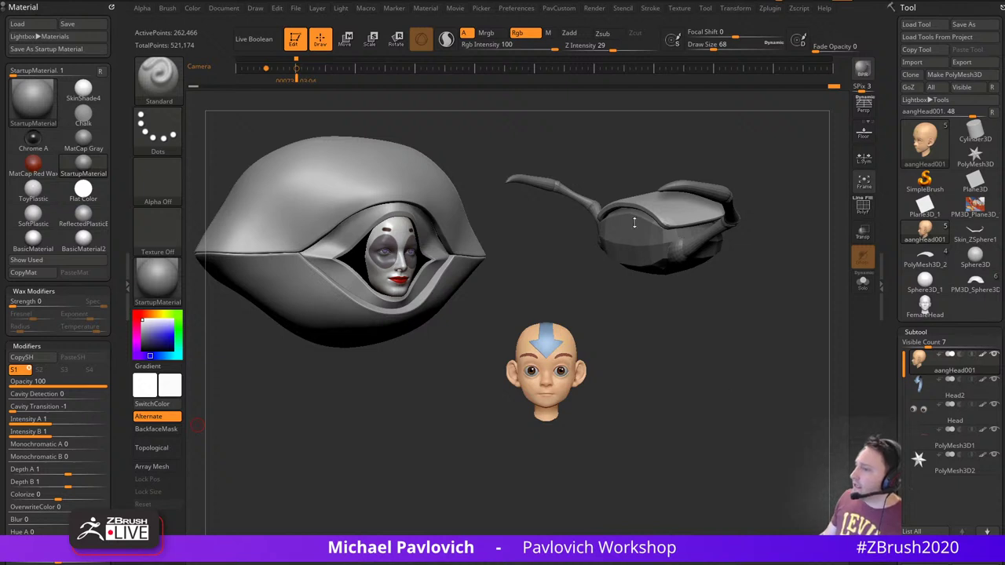
pyautogui.press('s')
pyautogui.moveTo(688, 325); pyautogui.dragTo(692, 315)
pyautogui.press('s')
pyautogui.click(683, 322)
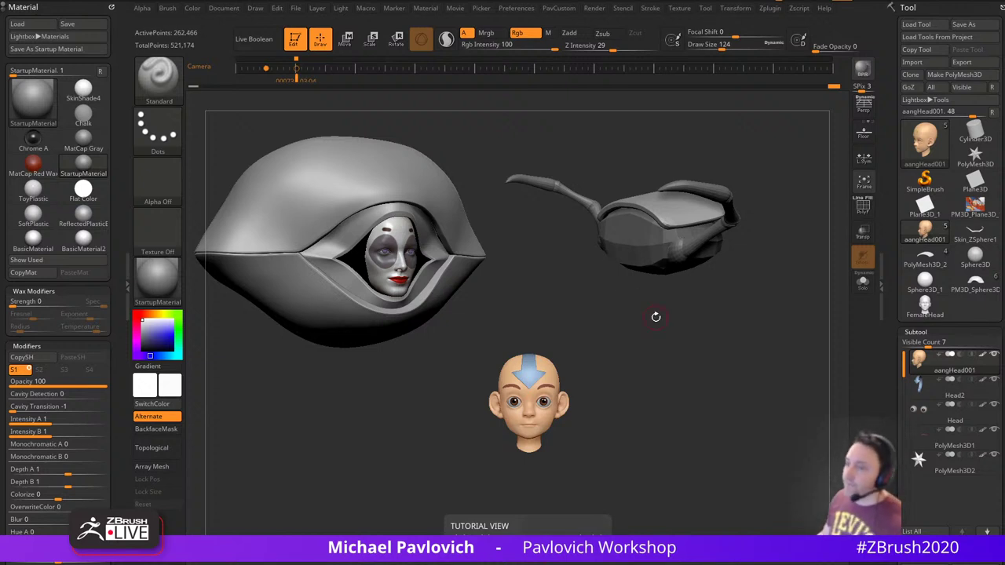
pyautogui.press('s')
pyautogui.click(540, 290)
pyautogui.moveTo(529, 254)
pyautogui.keyDown('alt'); pyautogui.mouseDown()
pyautogui.moveTo(559, 296)
pyautogui.moveTo(465, 260)
pyautogui.mouseUp(); pyautogui.keyUp('alt')
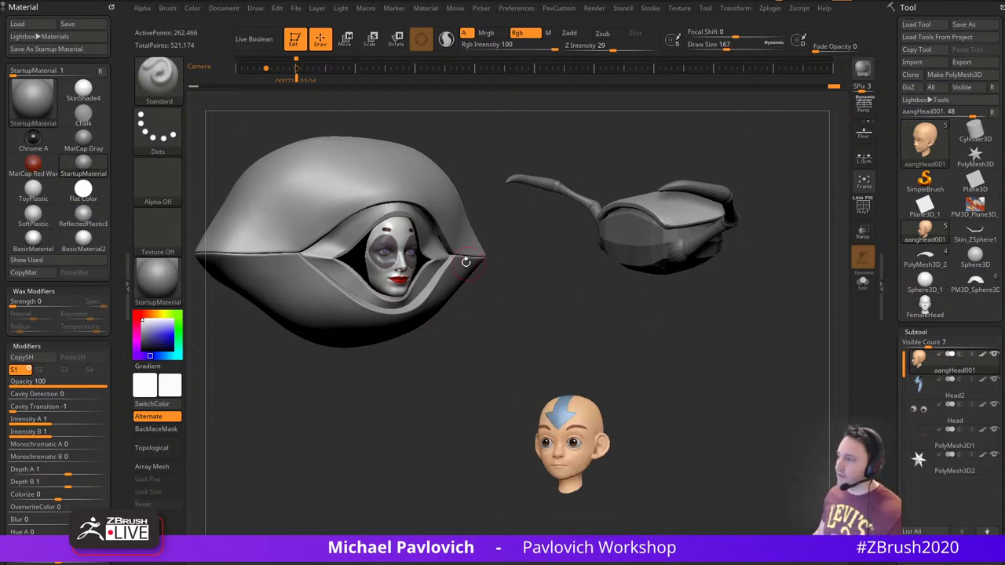
# Clear the snapshots from the canvas and switch back to the PM3D_Sphere3D_2 shell head tool
pyautogui.hotkey('ctrl', 'n')
pyautogui.click(976, 280)
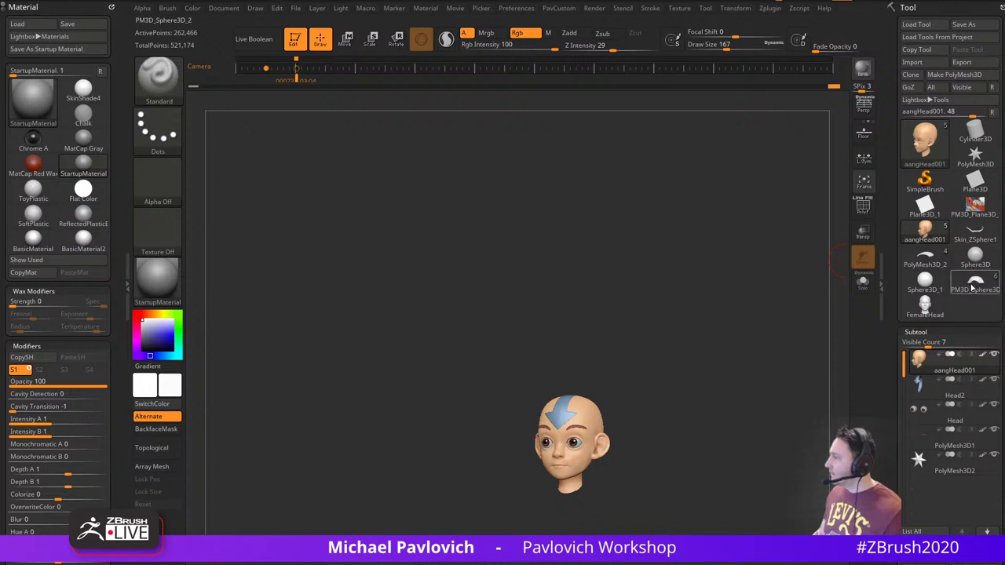
pyautogui.press('s')
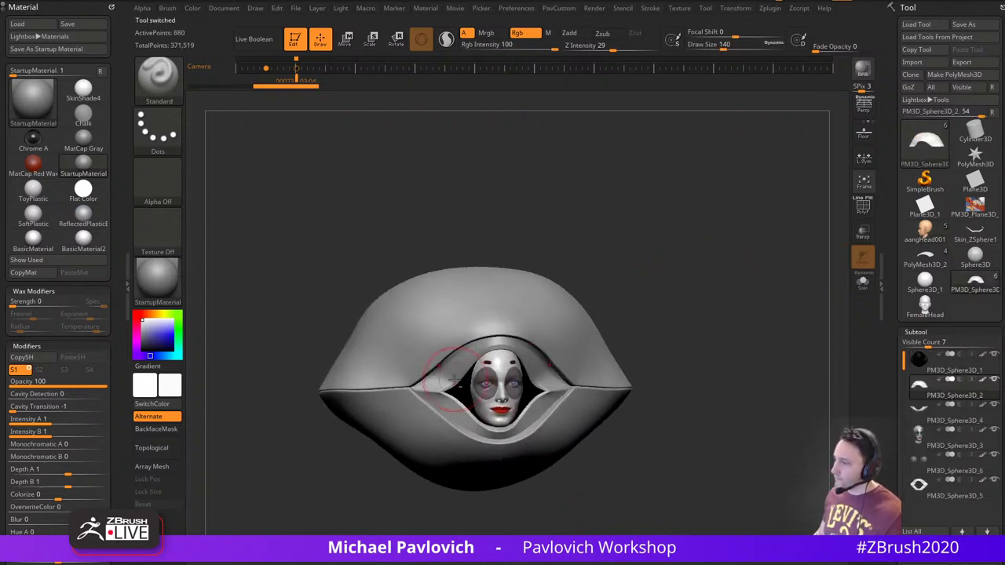
pyautogui.click(458, 370)
pyautogui.press('s')
pyautogui.click(662, 265)
pyautogui.moveTo(653, 257); pyautogui.dragTo(667, 245)
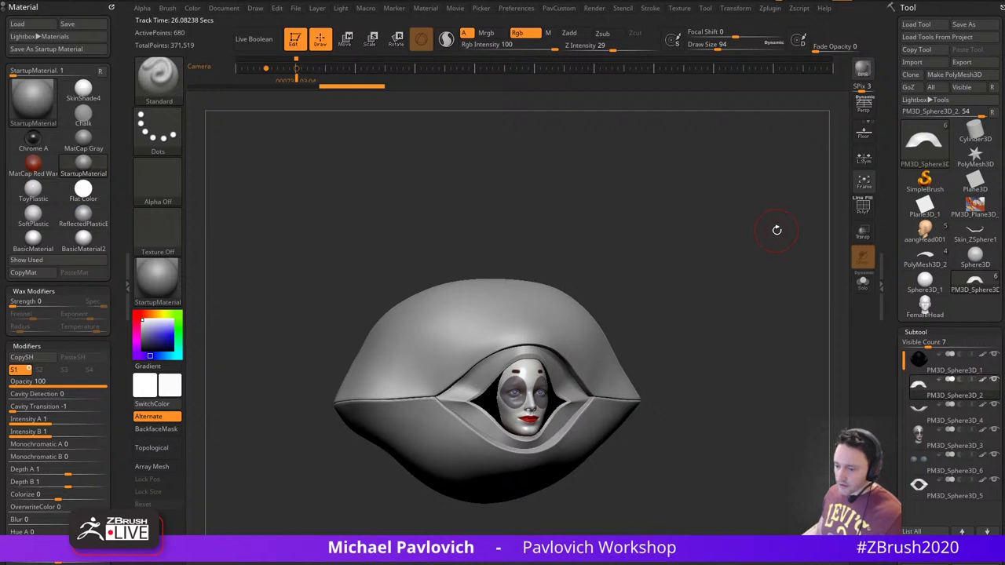
# Find the koh13 reference texture, draw a Plane3D primitive on a cleared canvas, convert it to a PolyMesh3D and face it frontally
pyautogui.click(680, 8)
pyautogui.moveTo(709, 225)
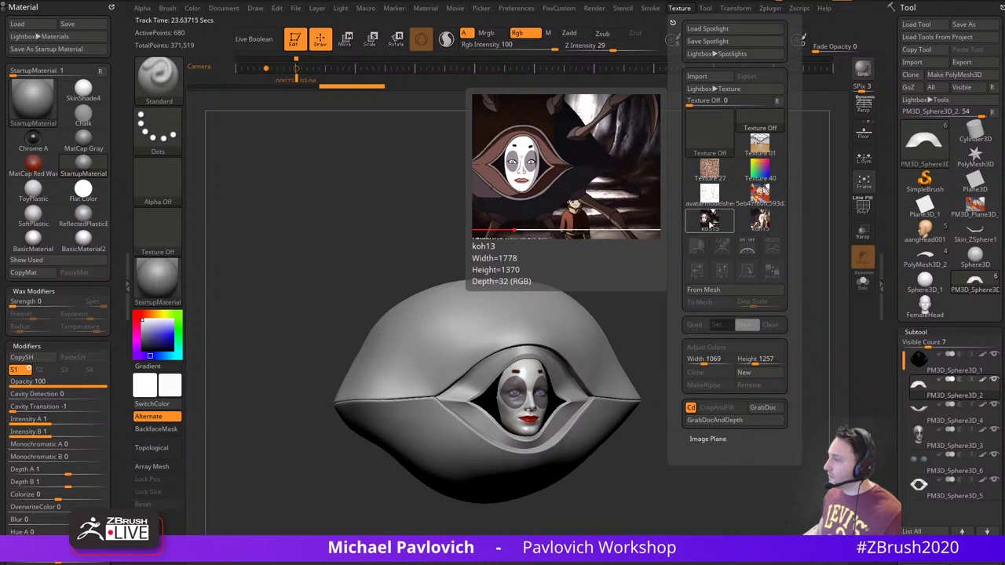
pyautogui.click(296, 43)
pyautogui.hotkey('ctrl', 'n')
pyautogui.click(959, 156)
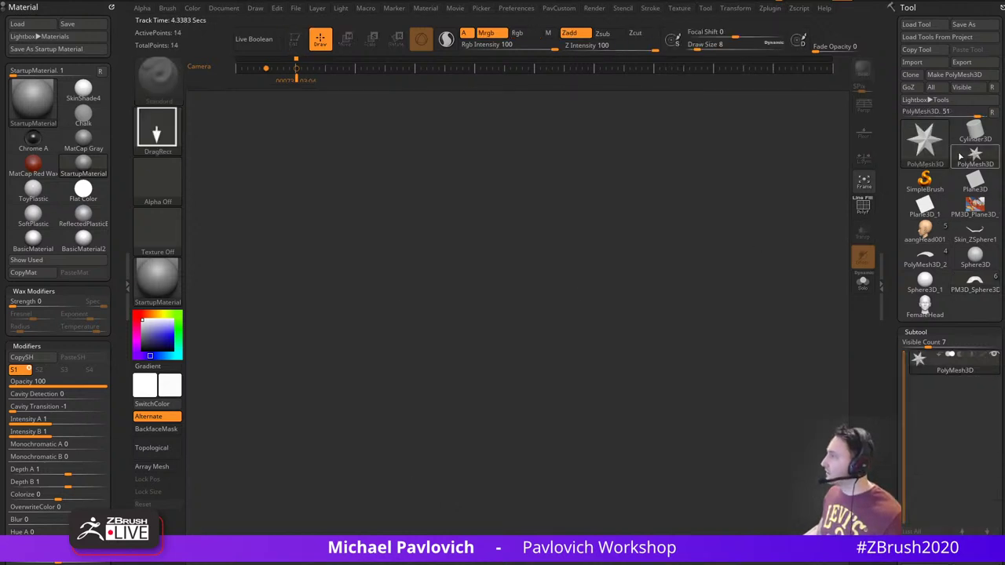
pyautogui.click(955, 181)
pyautogui.moveTo(588, 301); pyautogui.dragTo(596, 397)
pyautogui.click(298, 41)
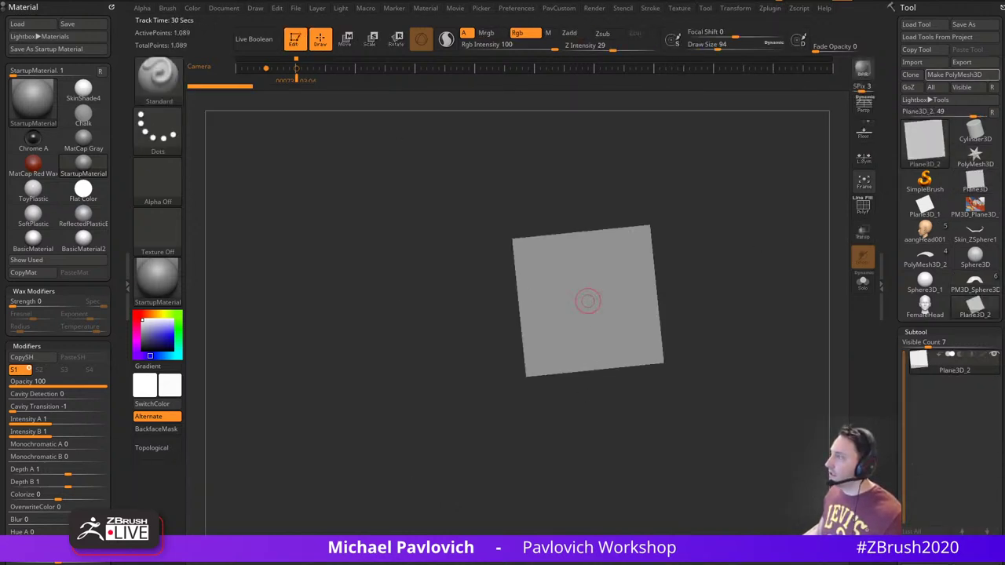
pyautogui.click(964, 75)
pyautogui.keyDown('shift'); pyautogui.moveTo(773, 228); pyautogui.dragTo(758, 234); pyautogui.keyUp('shift')
pyautogui.press('f')
# Assign the koh13 image as the plane's texture map
pyautogui.moveTo(889, 285); pyautogui.dragTo(891, 142)
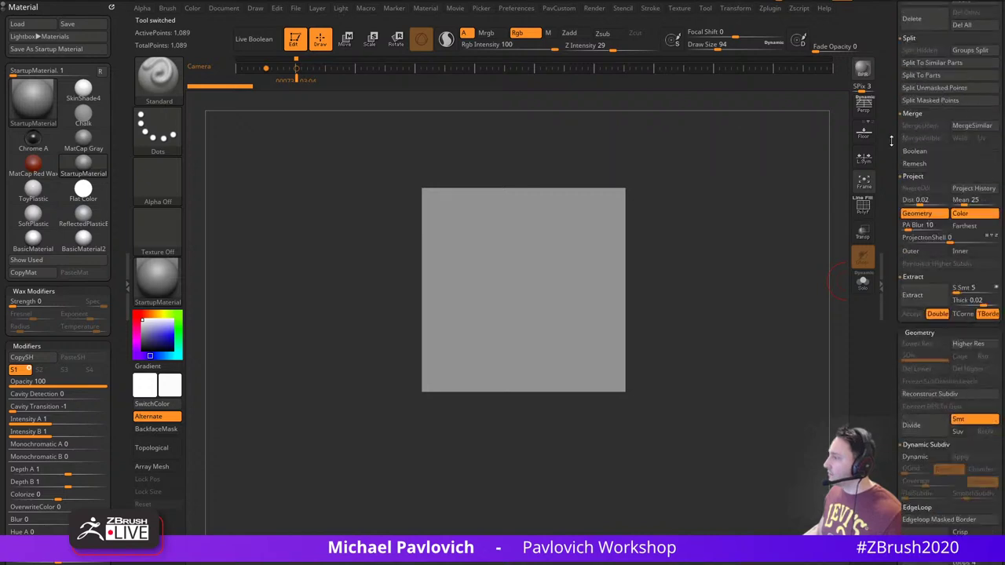
pyautogui.scroll(-10, 901, 314)
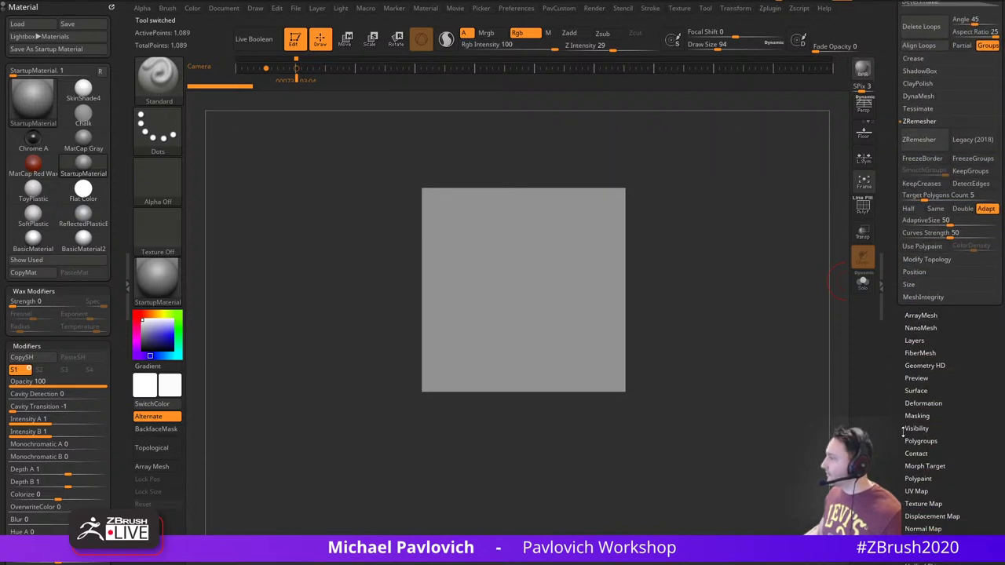
pyautogui.moveTo(903, 433); pyautogui.dragTo(902, 334)
pyautogui.click(916, 404)
pyautogui.moveTo(906, 409); pyautogui.dragTo(905, 400)
pyautogui.click(929, 422)
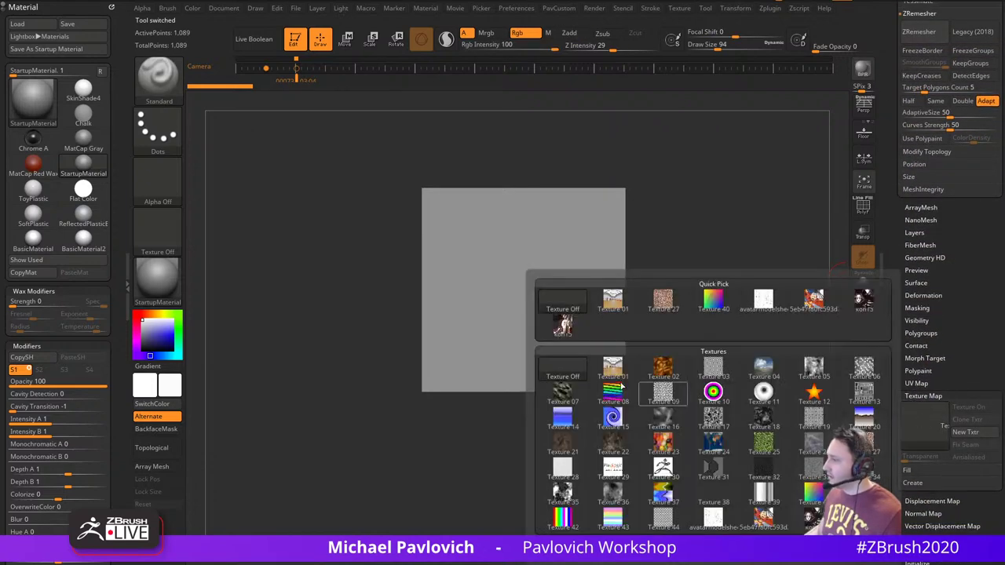
pyautogui.click(861, 307)
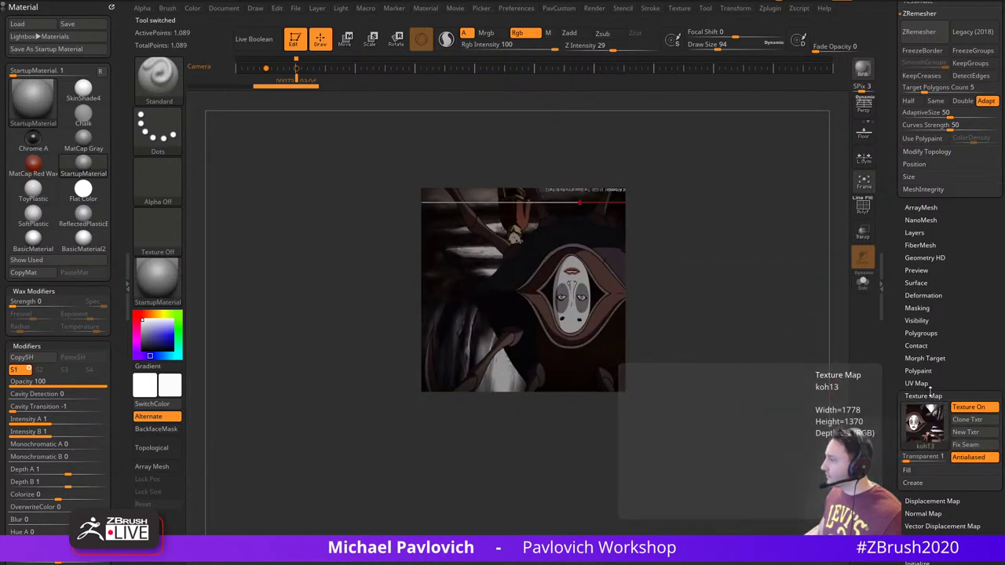
# Enable Mrgb draw mode and create the plane's polypaint from its texture
pyautogui.keyDown('shift'); pyautogui.click(925, 371); pyautogui.keyUp('shift')
pyautogui.keyDown('shift'); pyautogui.click(938, 395); pyautogui.keyUp('shift')
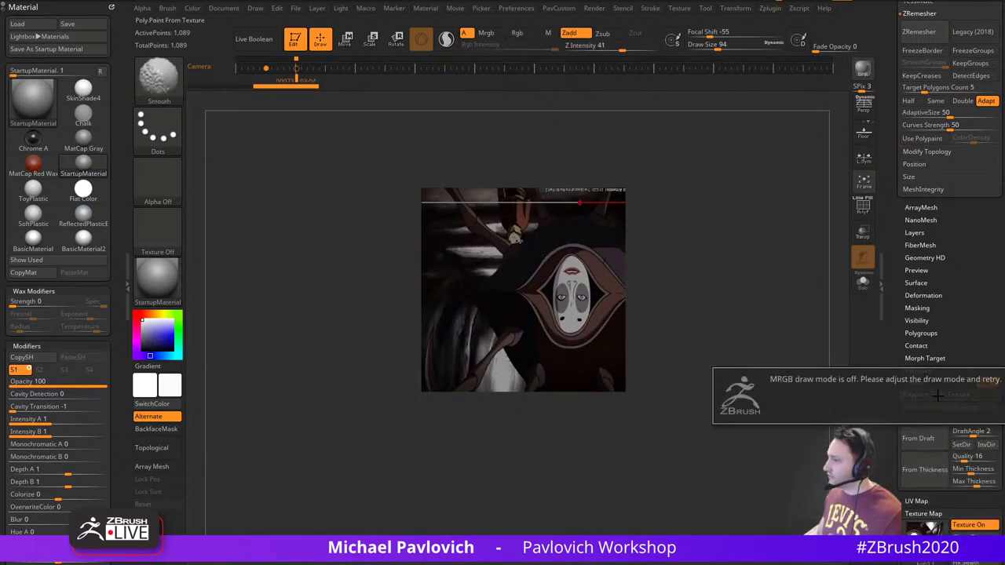
pyautogui.click(490, 34)
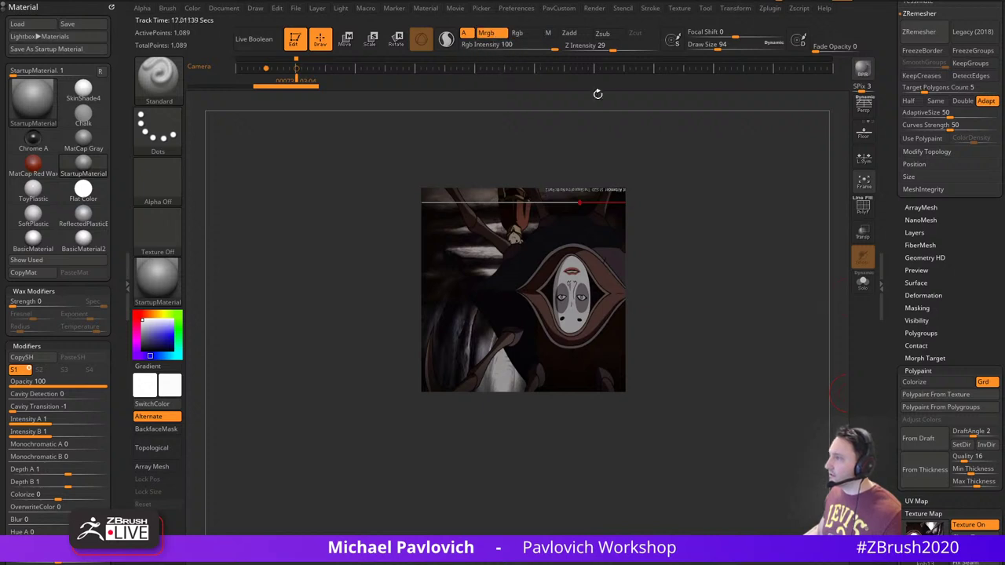
pyautogui.click(933, 396)
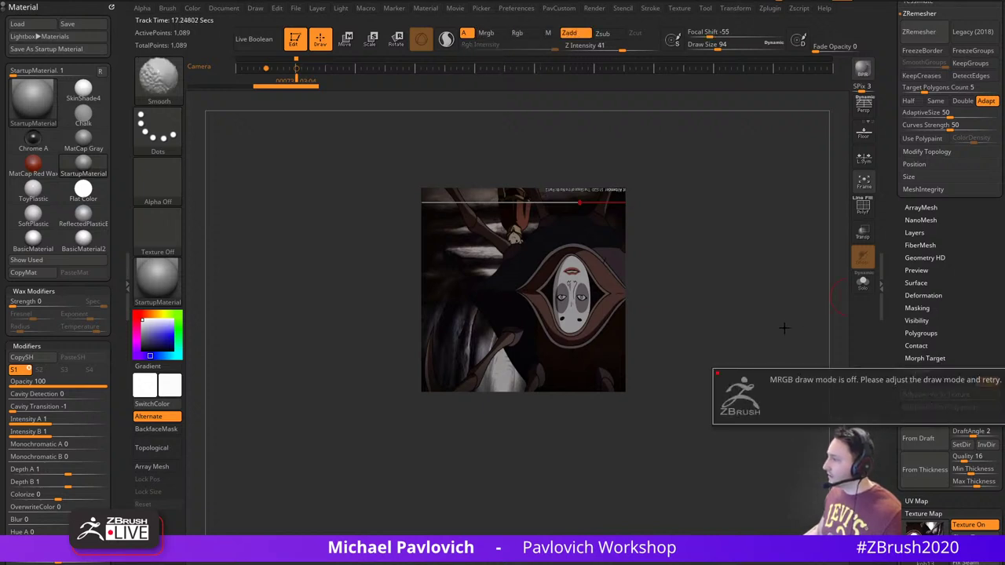
pyautogui.click(486, 32)
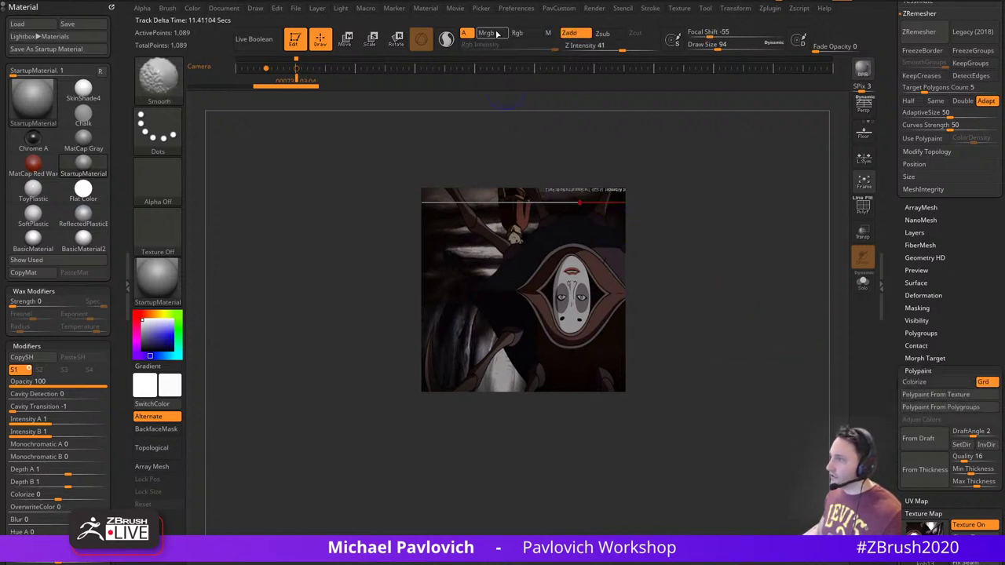
pyautogui.click(935, 394)
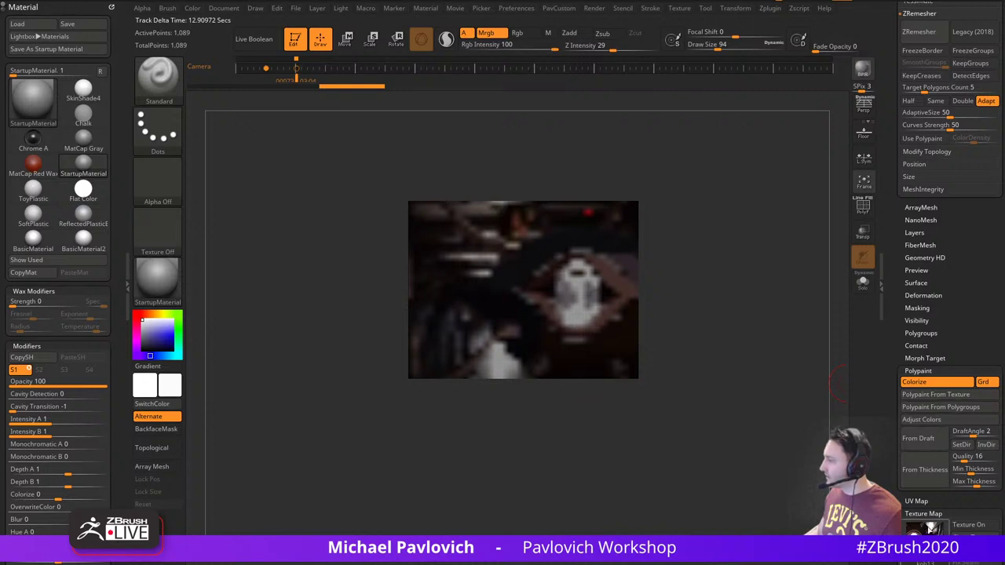
# Turn on the koh13 texture display on the plane and apply the Flat Color material
pyautogui.click(968, 525)
pyautogui.moveTo(810, 345)
pyautogui.mouseDown()
pyautogui.moveTo(794, 308)
pyautogui.moveTo(722, 223)
pyautogui.moveTo(724, 272)
pyautogui.moveTo(754, 323)
pyautogui.moveTo(725, 327)
pyautogui.moveTo(576, 264)
pyautogui.mouseUp()
pyautogui.click(166, 280)
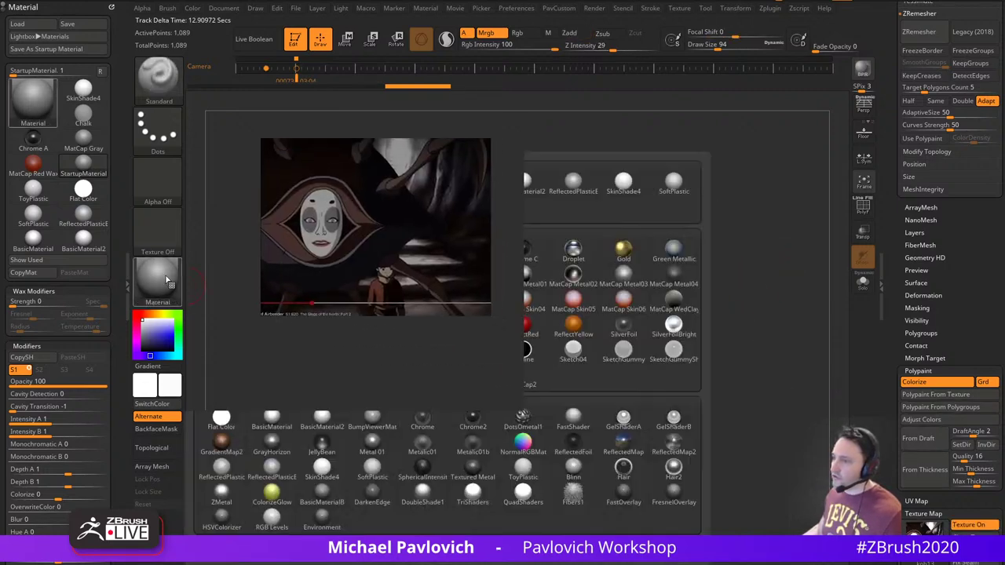
pyautogui.click(179, 291)
pyautogui.click(222, 418)
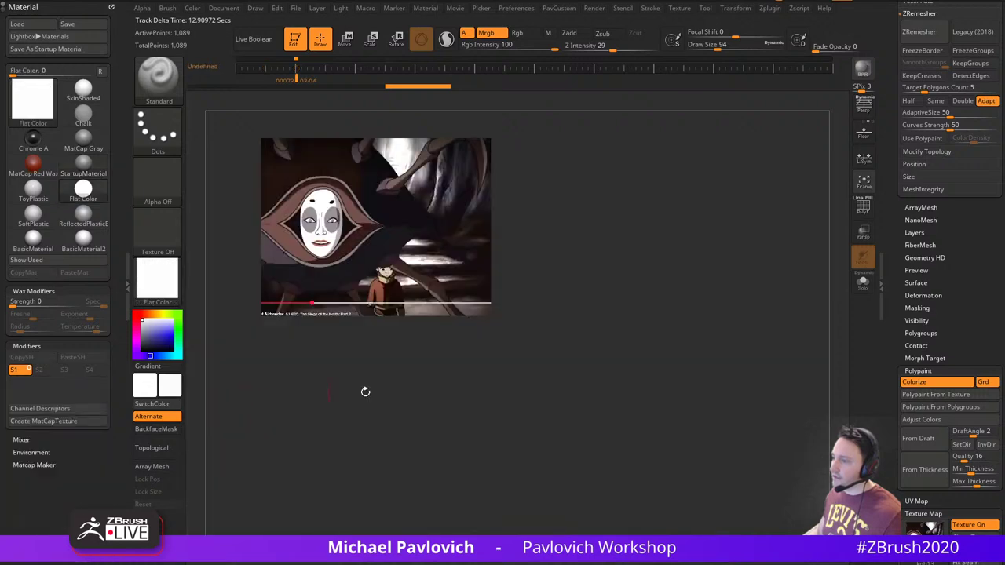
# Stamp a snapshot of the koh13 plane in the canvas's upper-left corner, and switch back to the six-part PM3D_Sphere3D_2 shell head tool
pyautogui.keyDown('alt'); pyautogui.moveTo(597, 381); pyautogui.dragTo(540, 356); pyautogui.keyUp('alt')
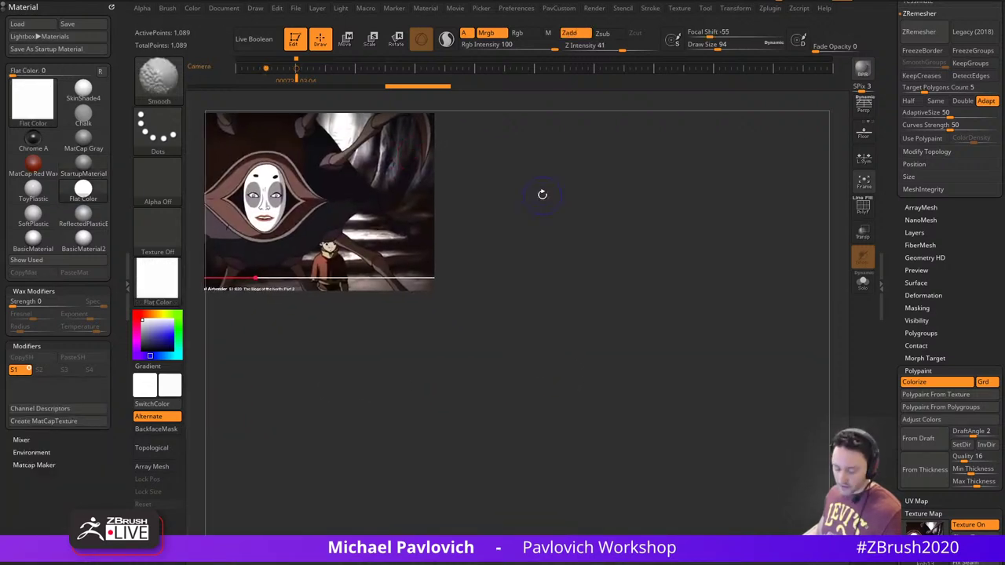
pyautogui.hotkey('shift', 's')
pyautogui.keyDown('alt'); pyautogui.moveTo(555, 209); pyautogui.dragTo(839, 404); pyautogui.keyUp('alt')
pyautogui.moveTo(892, 237); pyautogui.dragTo(897, 471)
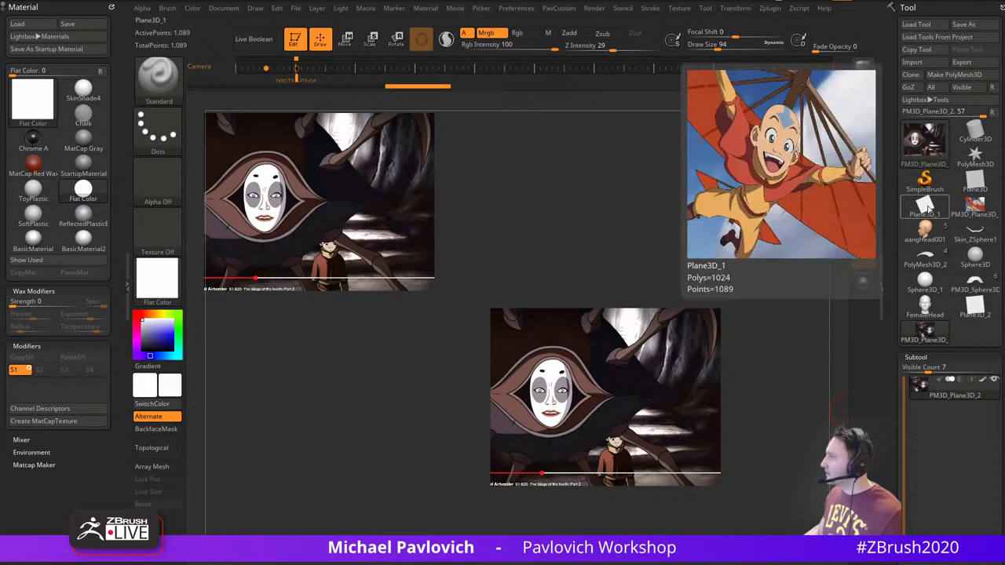
pyautogui.click(972, 284)
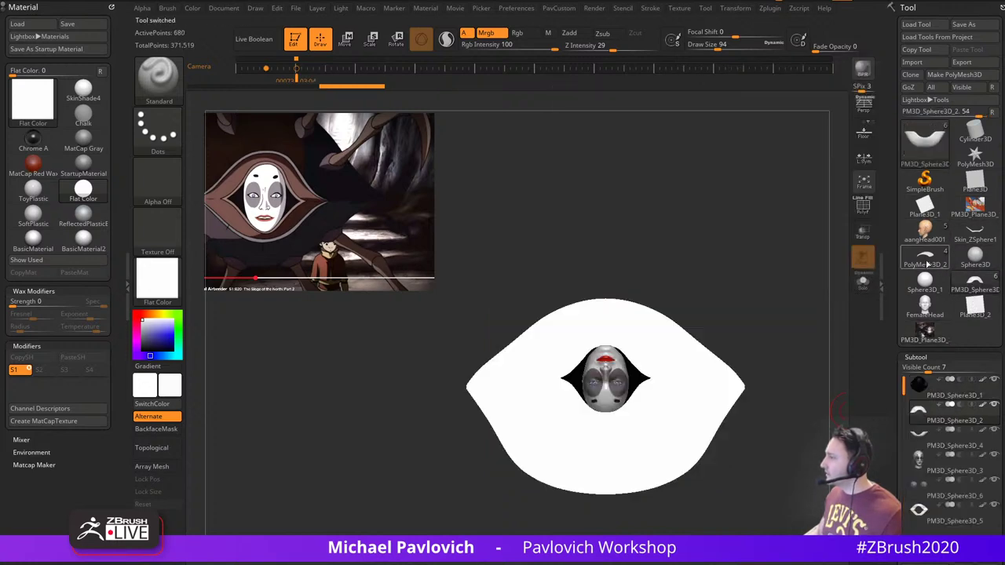
pyautogui.click(927, 263)
pyautogui.click(972, 284)
pyautogui.moveTo(831, 285); pyautogui.dragTo(739, 225)
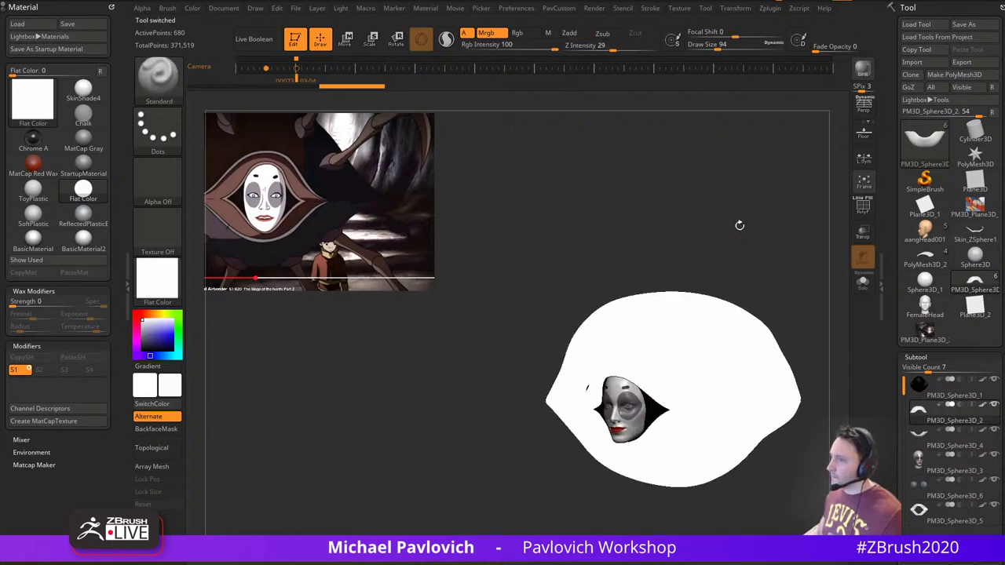
# Apply BasicMaterial to the shell head and copy that material
pyautogui.click(169, 288)
pyautogui.click(173, 290)
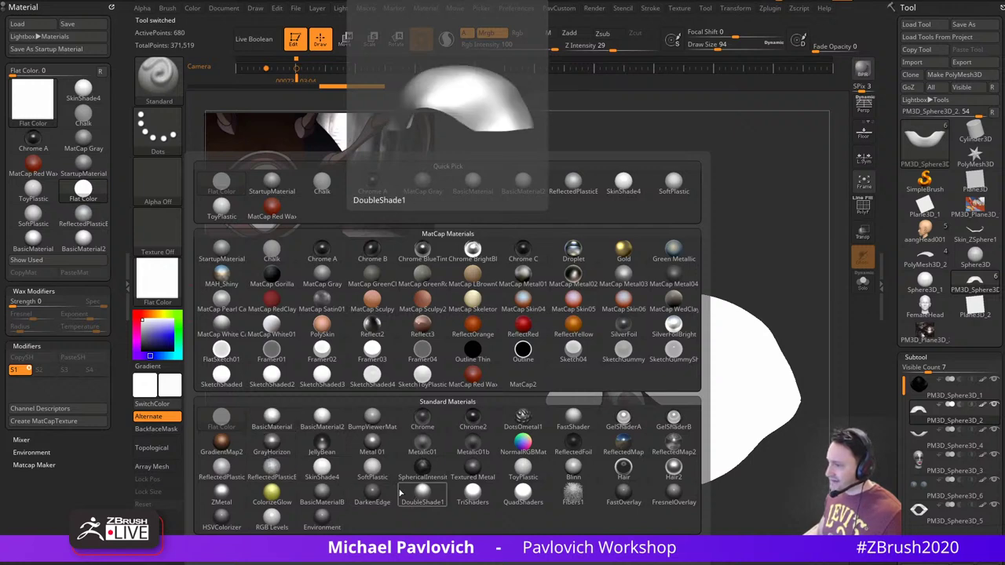
pyautogui.click(272, 422)
pyautogui.click(157, 279)
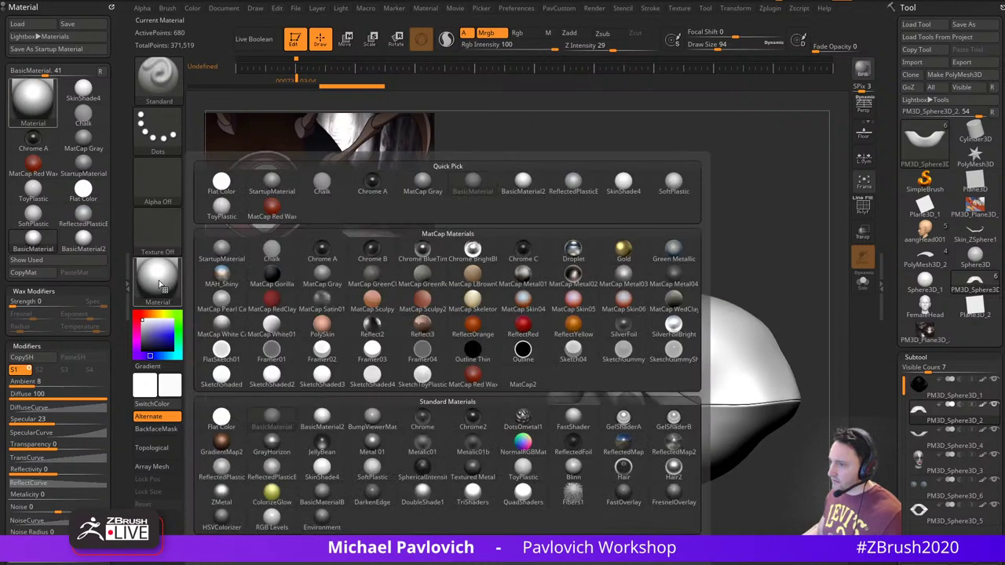
pyautogui.click(159, 284)
pyautogui.click(158, 280)
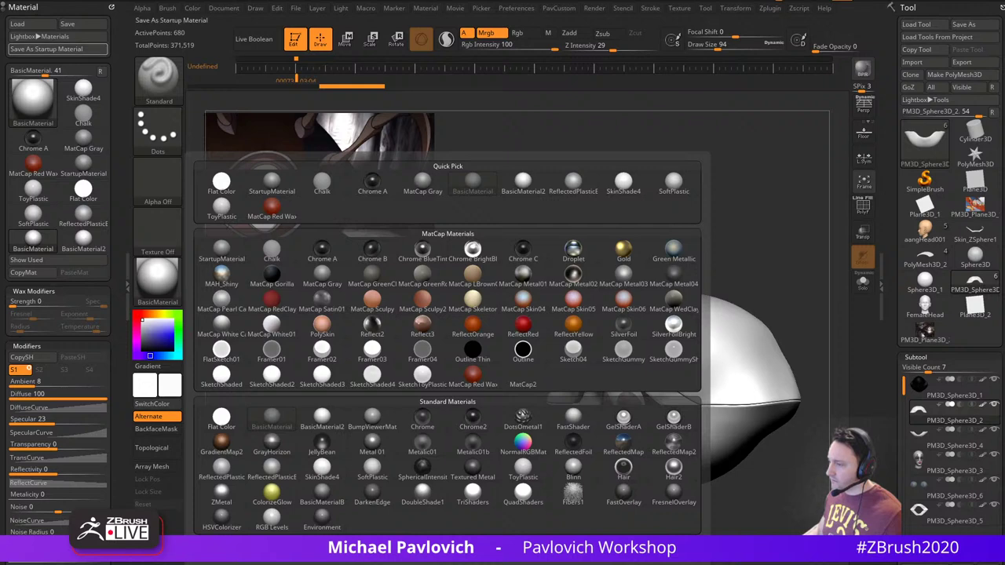
pyautogui.click(31, 272)
pyautogui.click(159, 281)
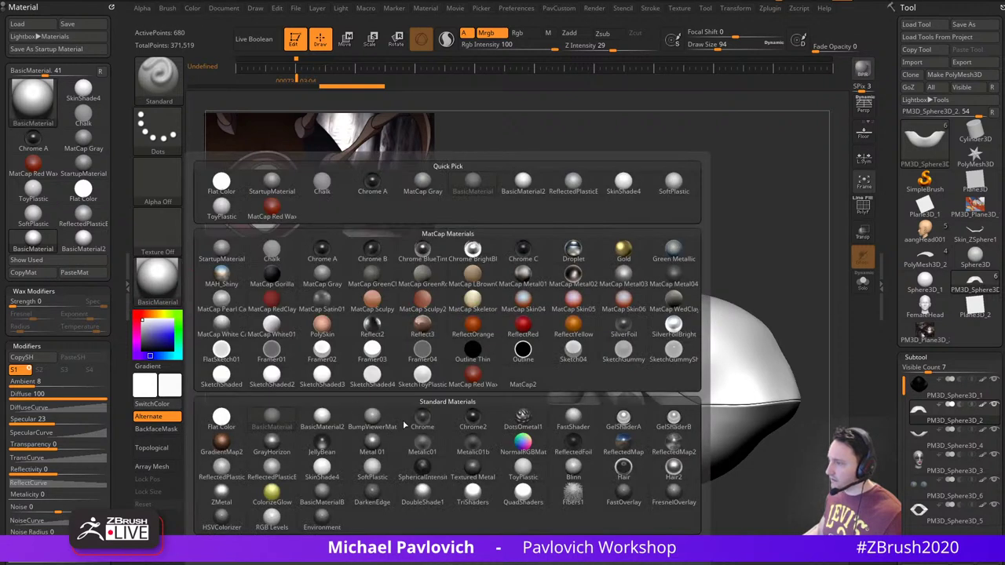
pyautogui.click(153, 275)
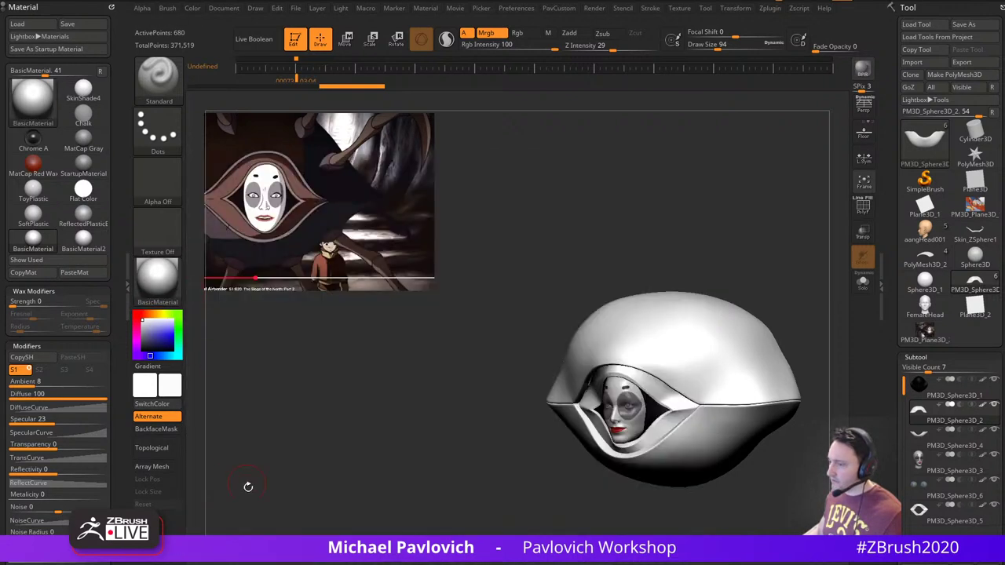
# Select the DotsOmetal1 material and paste the copied BasicMaterial over it
pyautogui.click(168, 284)
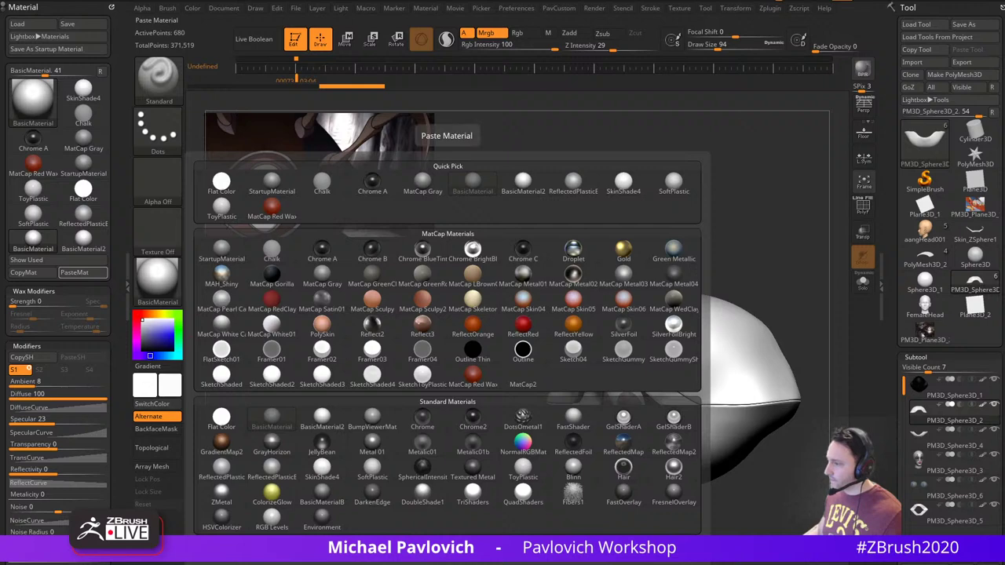
pyautogui.click(525, 418)
pyautogui.click(170, 290)
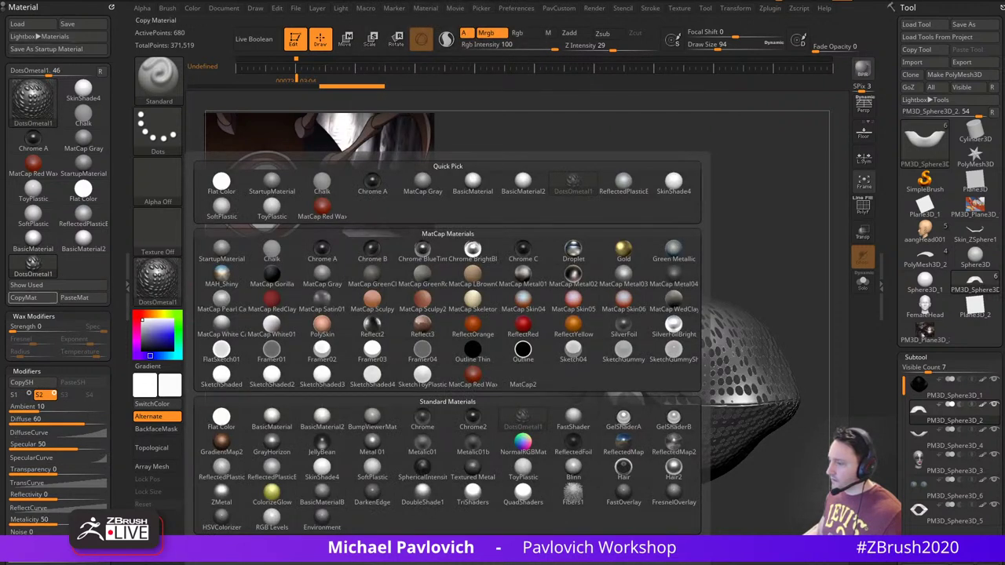
pyautogui.click(76, 297)
# Reduce the draw size to 56 and fill the upper shell with the dark brown sampled from the reference image
pyautogui.moveTo(668, 235)
pyautogui.mouseDown()
pyautogui.moveTo(688, 220)
pyautogui.moveTo(639, 193)
pyautogui.moveTo(652, 188)
pyautogui.moveTo(640, 202)
pyautogui.mouseUp()
pyautogui.press('s')
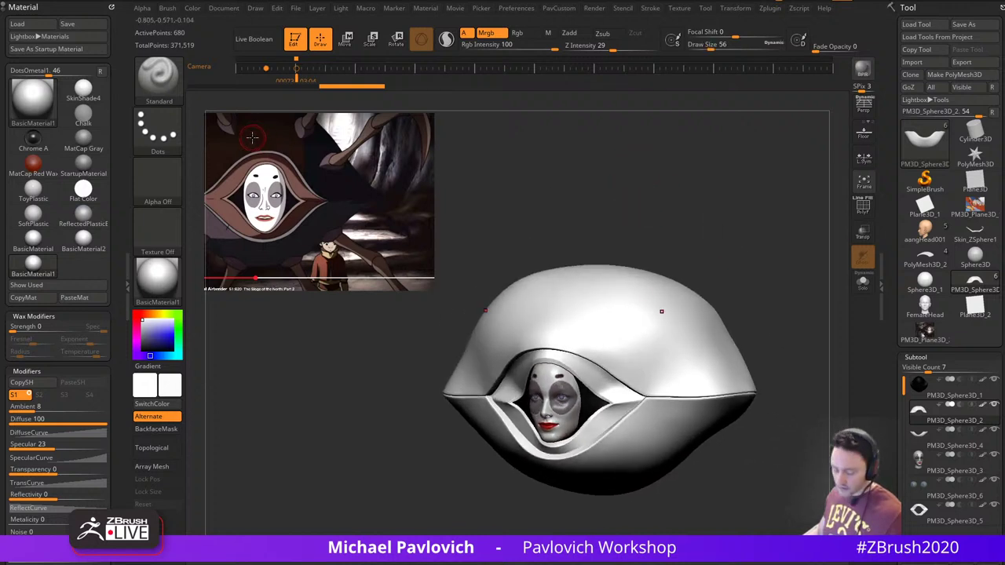
pyautogui.press('c')
pyautogui.keyDown('alt'); pyautogui.moveTo(538, 186); pyautogui.dragTo(582, 200); pyautogui.keyUp('alt')
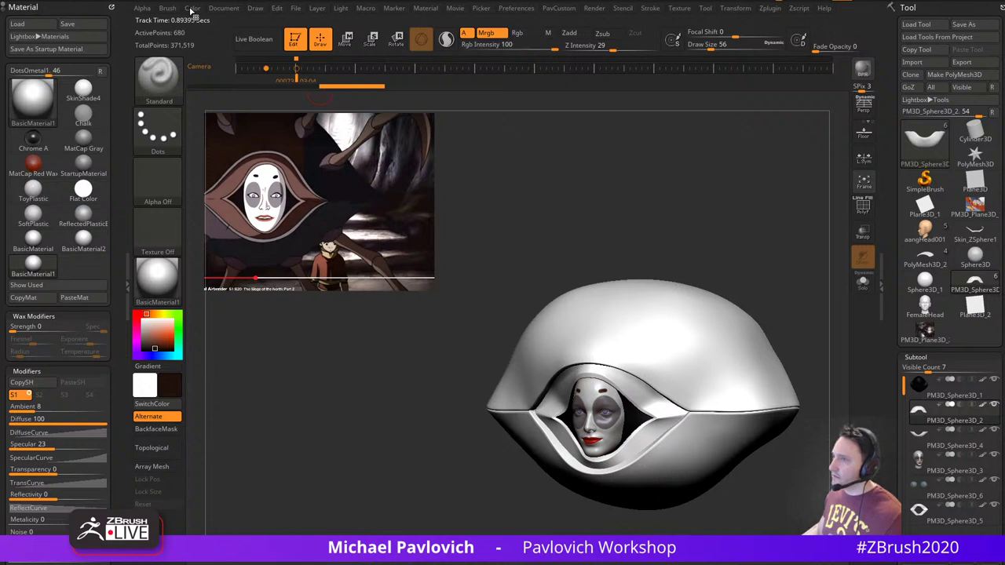
pyautogui.click(192, 9)
pyautogui.click(224, 232)
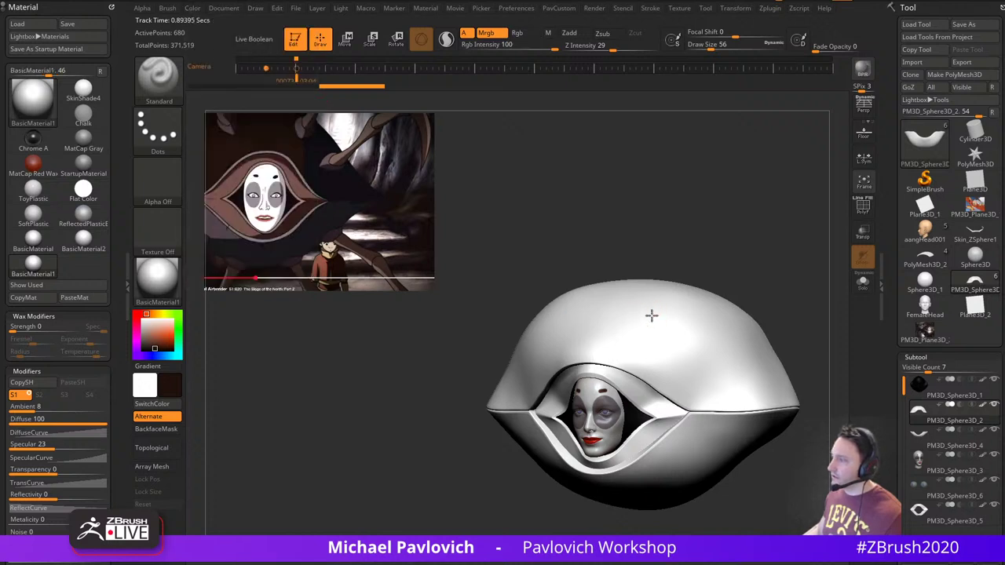
pyautogui.click(192, 8)
pyautogui.click(226, 236)
pyautogui.keyDown('alt'); pyautogui.moveTo(741, 262); pyautogui.dragTo(694, 229); pyautogui.keyUp('alt')
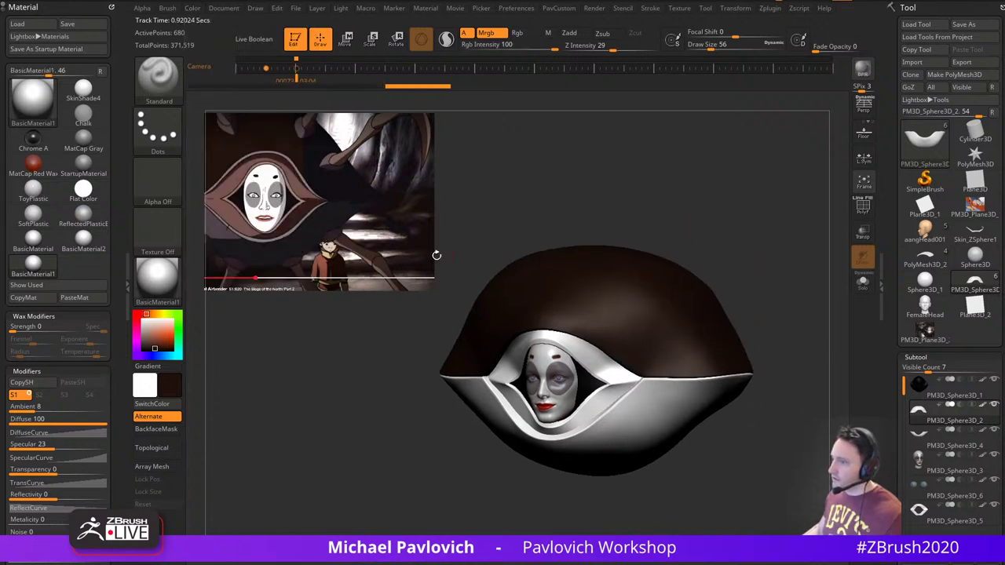
# Sample the greyish mauve (R 81, G 66, B 73) from the reference and fill the lower shell PM3D_Sphere3D_4 with it
pyautogui.press('c')
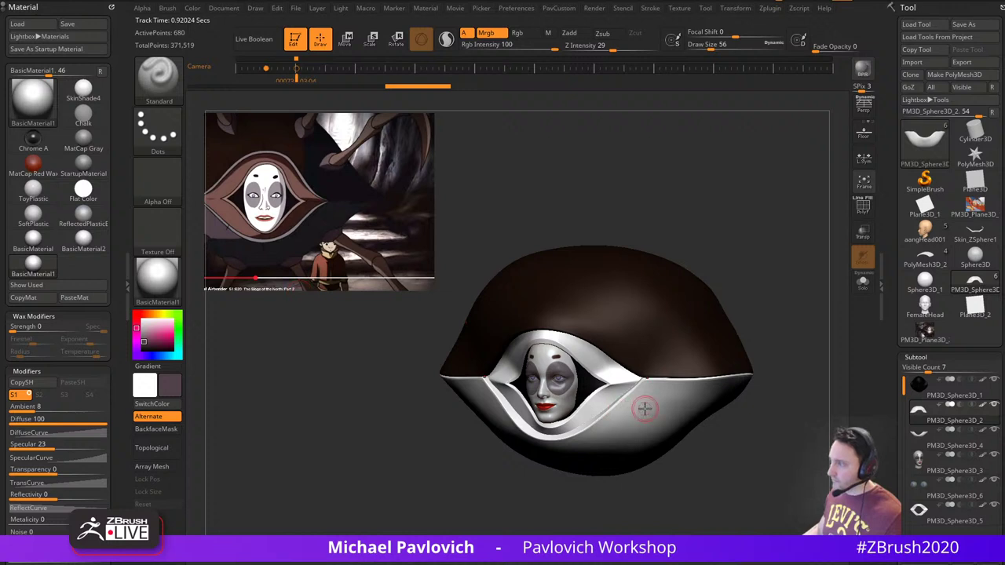
pyautogui.keyDown('alt'); pyautogui.click(645, 407); pyautogui.keyUp('alt')
pyautogui.click(192, 8)
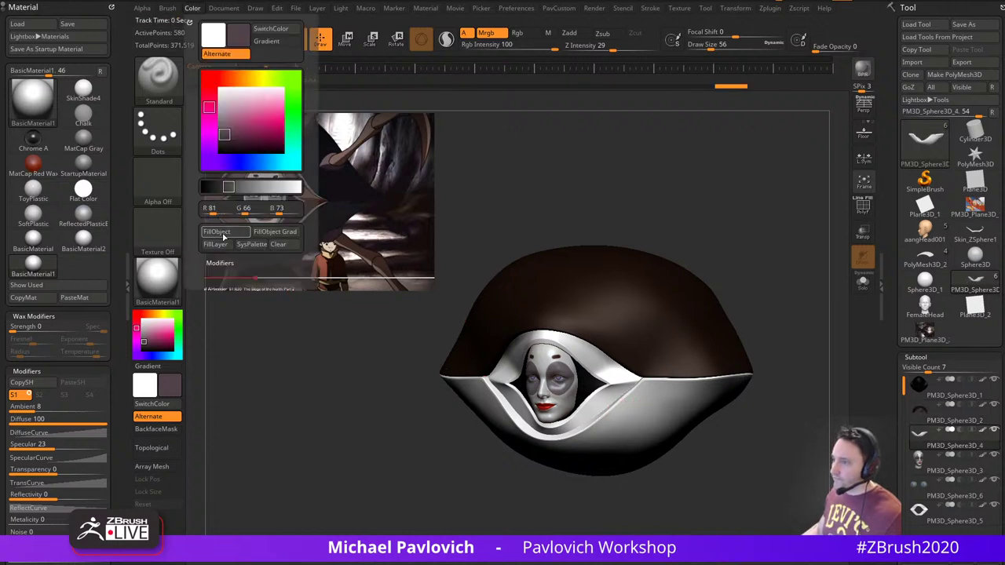
pyautogui.click(224, 233)
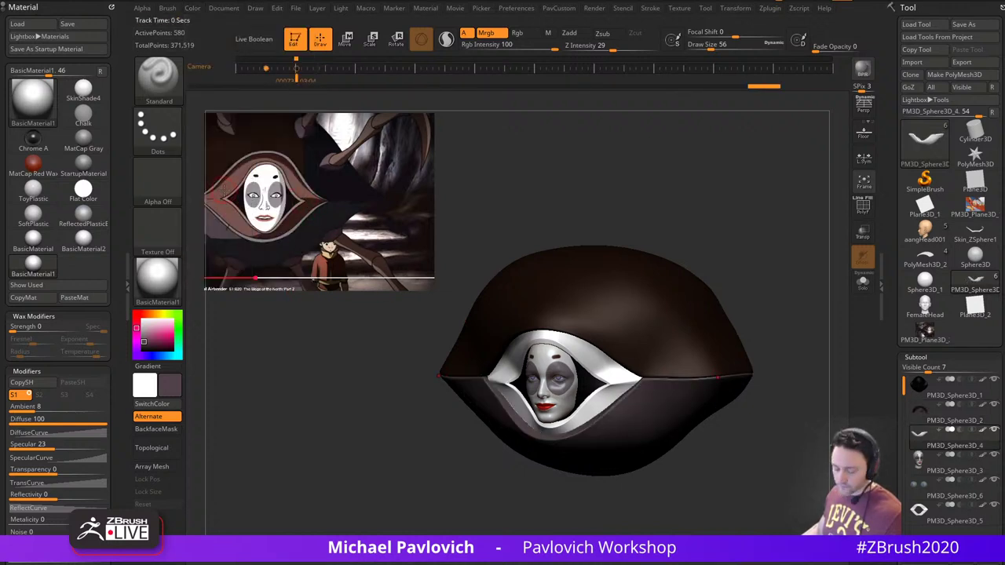
# Sample the reddish brown of the reference's eyelids and fill the lid ring PM3D_Sphere3D_5 around the face with it
pyautogui.press('c')
pyautogui.keyDown('alt'); pyautogui.click(510, 348); pyautogui.keyUp('alt')
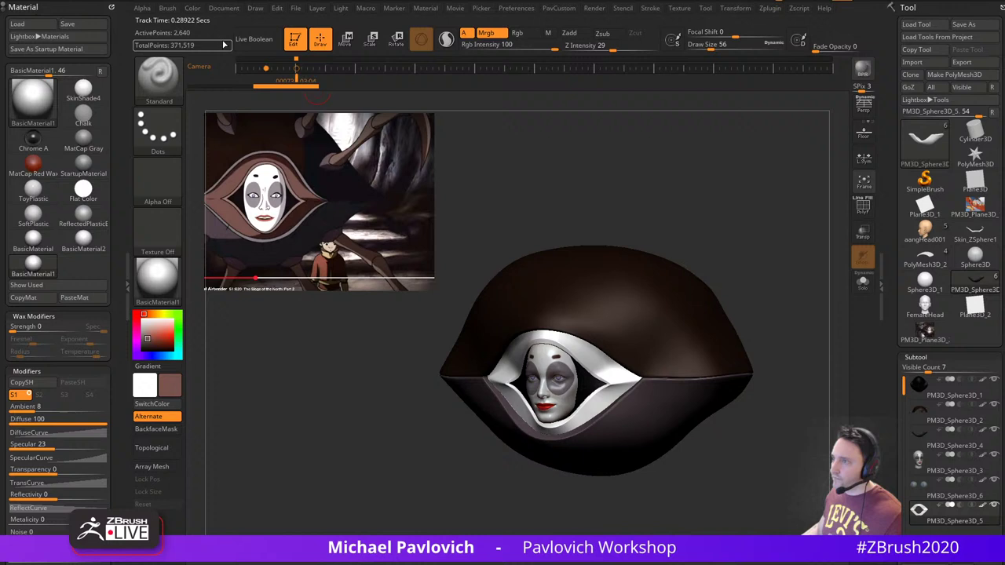
pyautogui.click(192, 9)
pyautogui.click(224, 233)
# Check the coloured head from several angles and clear the reference snapshot from the canvas
pyautogui.moveTo(599, 173); pyautogui.dragTo(699, 196)
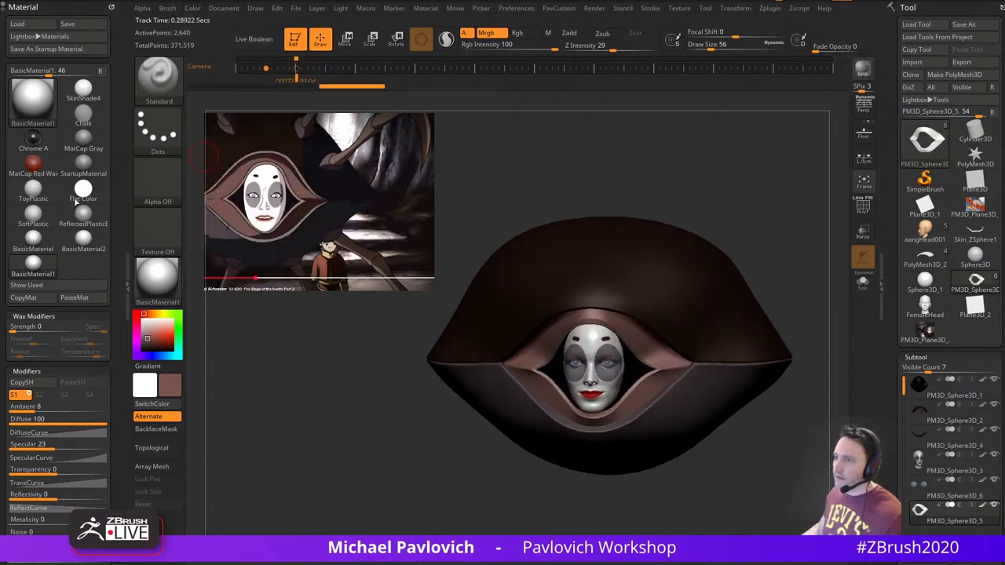
pyautogui.scroll(-5, 113, 391)
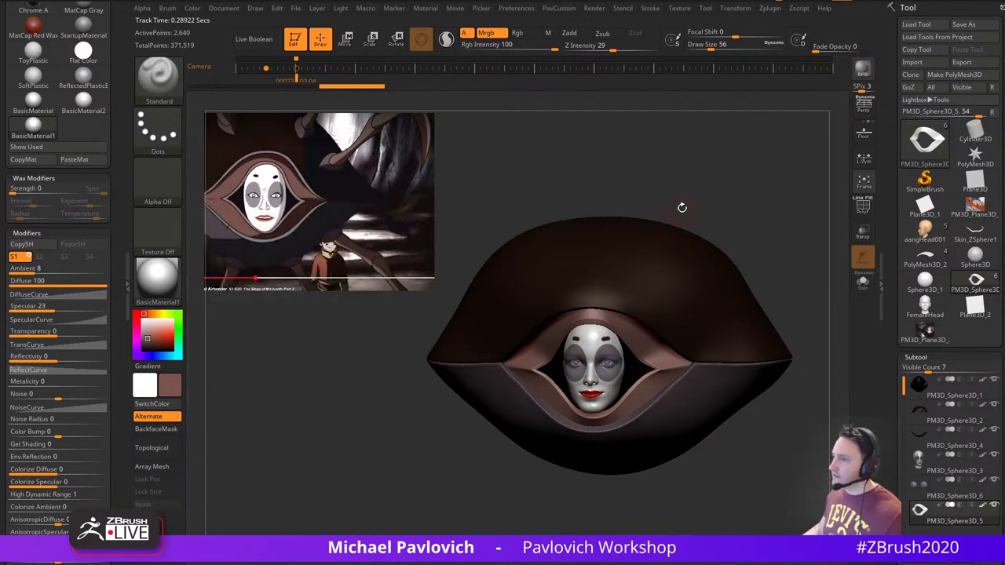
pyautogui.moveTo(682, 186); pyautogui.dragTo(731, 188)
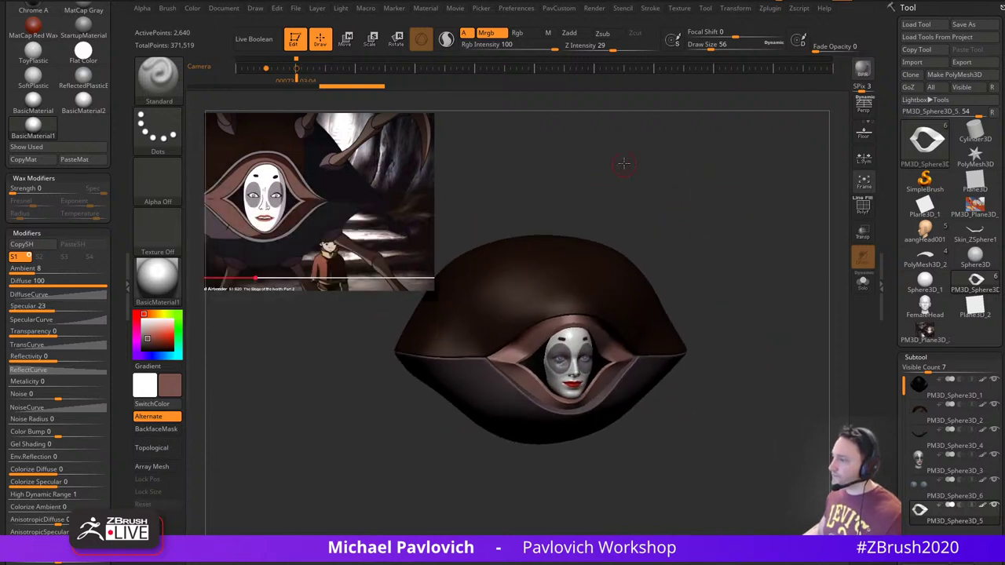
pyautogui.moveTo(624, 163); pyautogui.dragTo(624, 157)
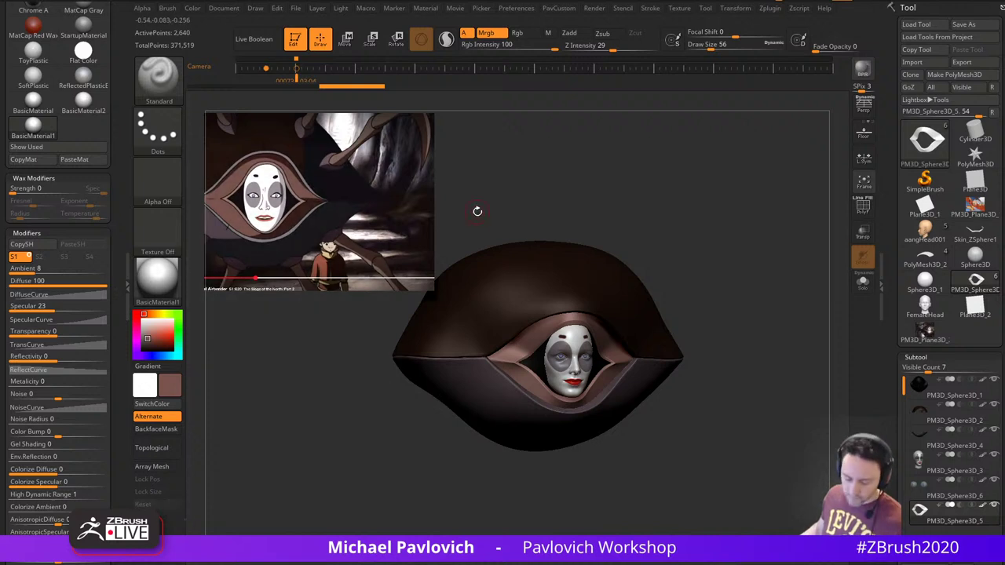
pyautogui.hotkey('shift', 'z')
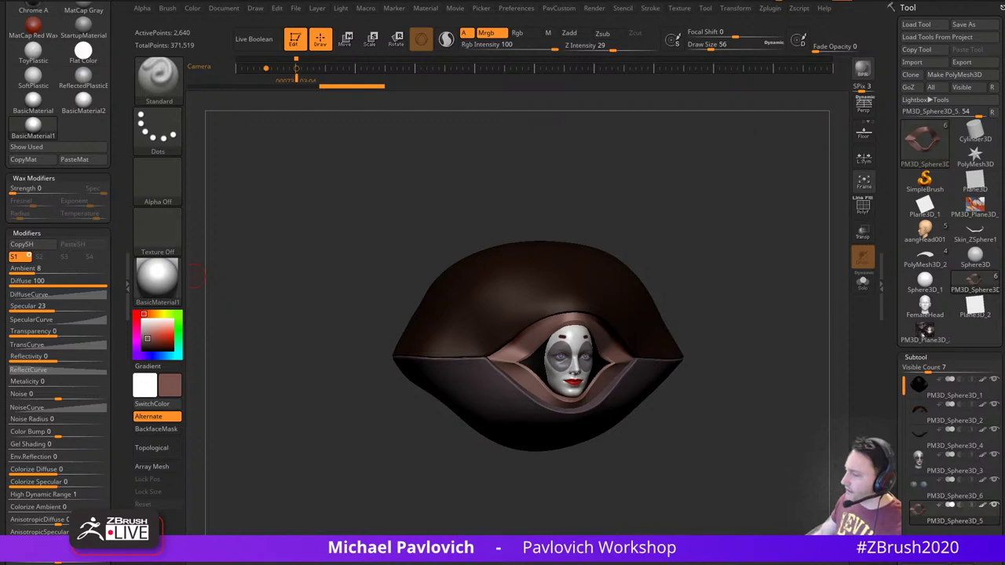
# Switch to the Chrome browser and look through the playlists of the YouTube channel
pyautogui.moveTo(404, 564); pyautogui.dragTo(453, 39)
pyautogui.scroll(-4, 507, 323)
pyautogui.scroll(3, 508, 329)
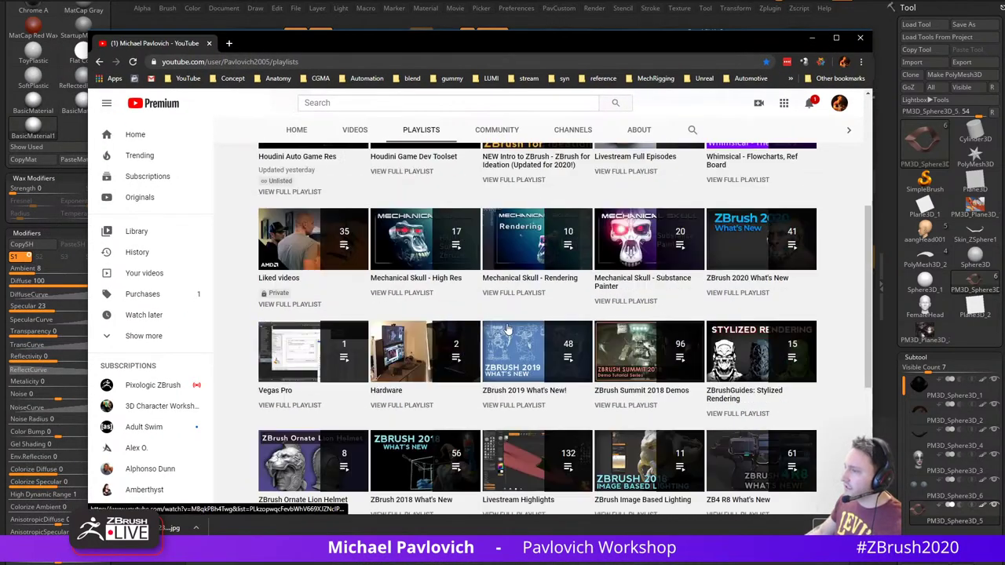
pyautogui.scroll(3, 508, 330)
# Load artstation.com in place of the YouTube page
pyautogui.hotkey('ctrl', 'l')
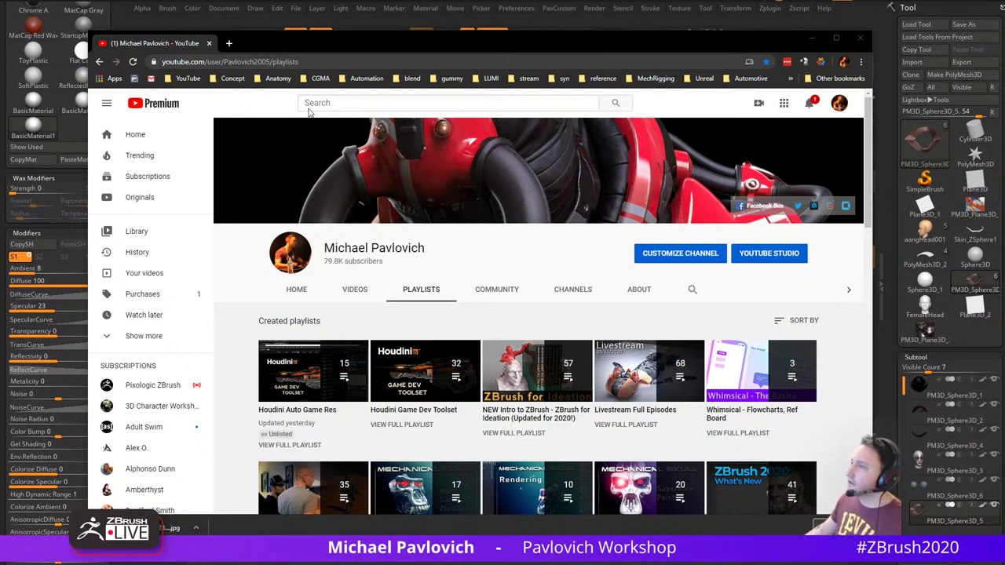
pyautogui.click(256, 63)
pyautogui.write('ar')
pyautogui.tripleClick(322, 60)
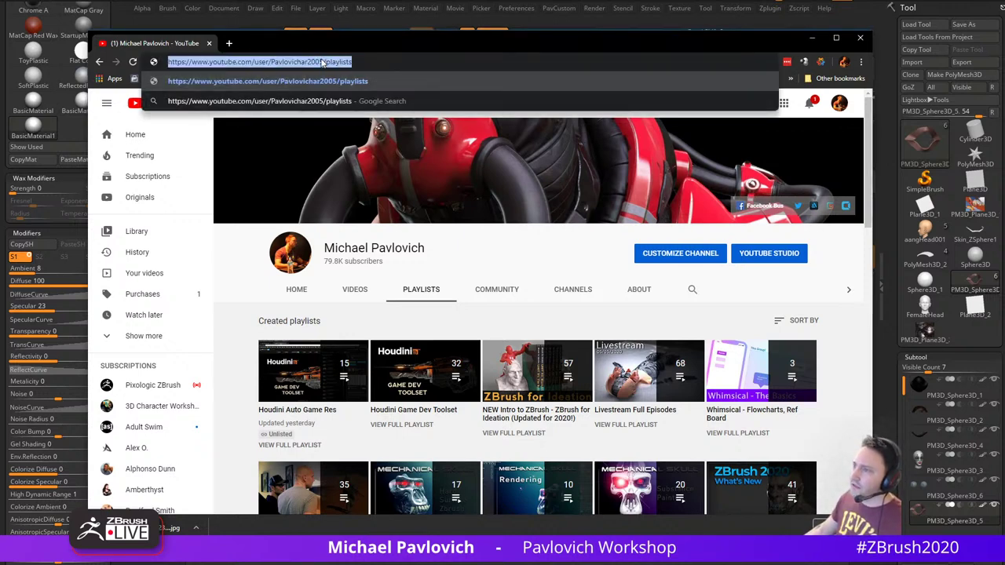
pyautogui.write('art')
pyautogui.press('Return')
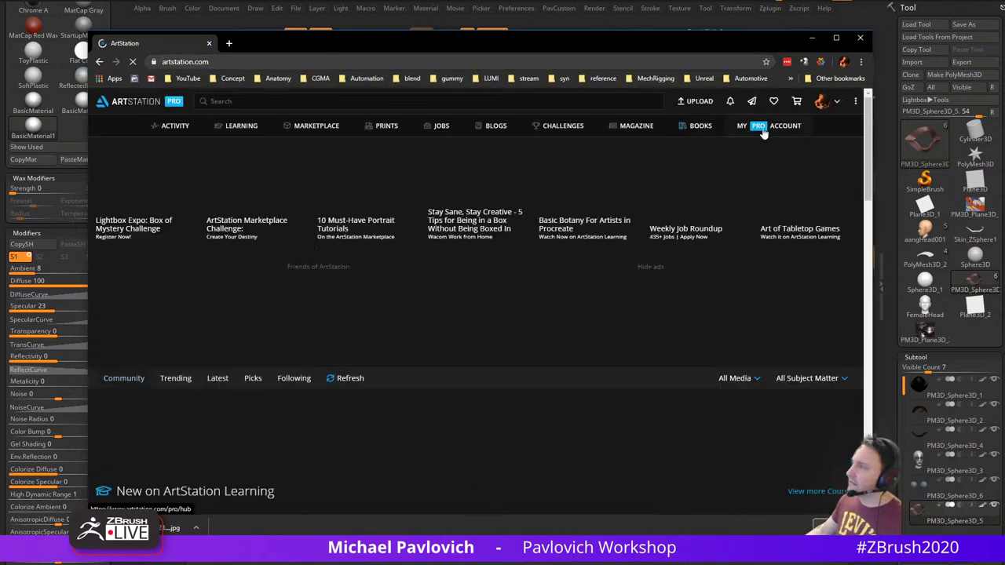
# Open the account's own ArtStation portfolio and view the Boot ZBrush Tutorial artwork
pyautogui.moveTo(822, 102)
pyautogui.click(825, 140)
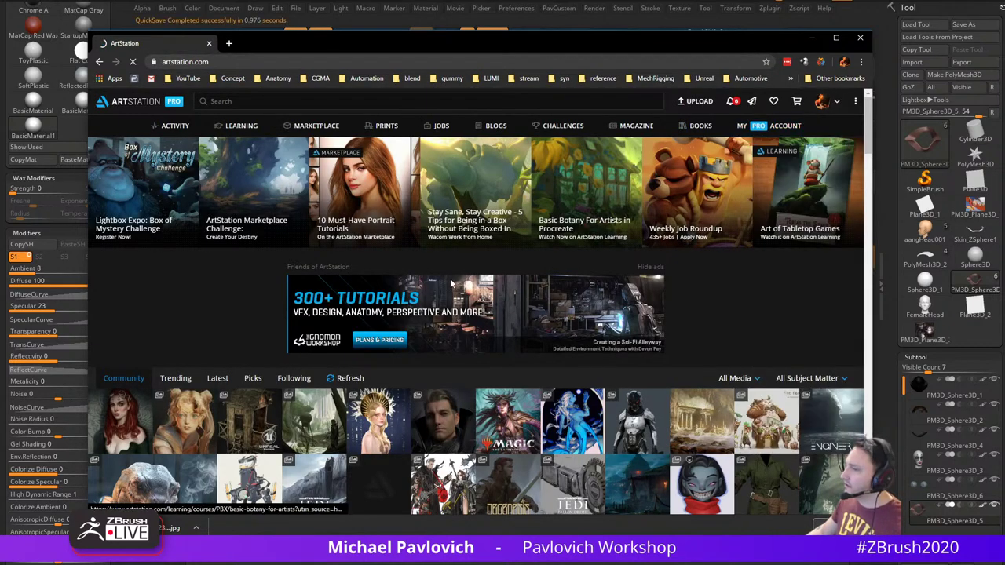
pyautogui.scroll(-10, 274, 340)
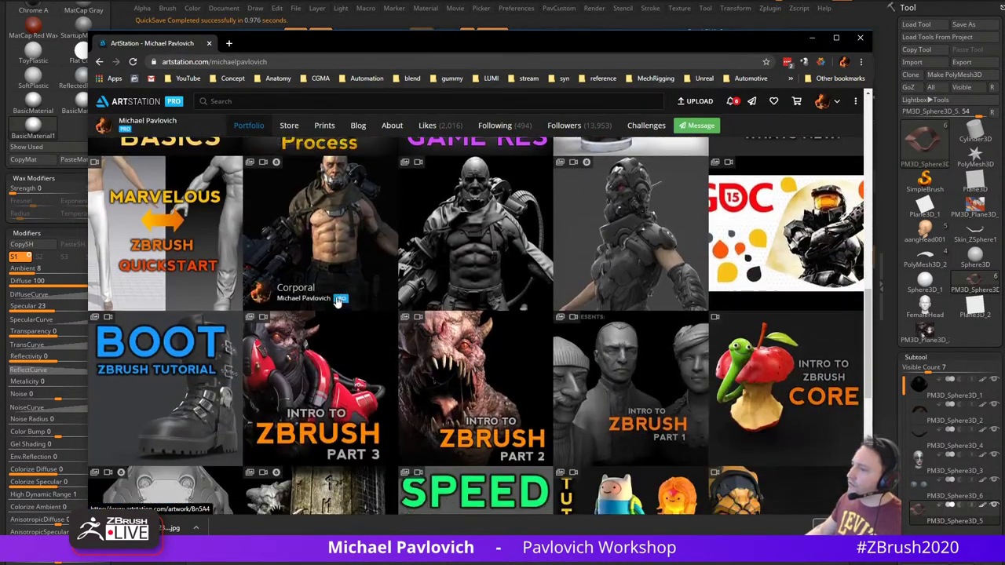
pyautogui.scroll(-2, 337, 302)
pyautogui.click(195, 243)
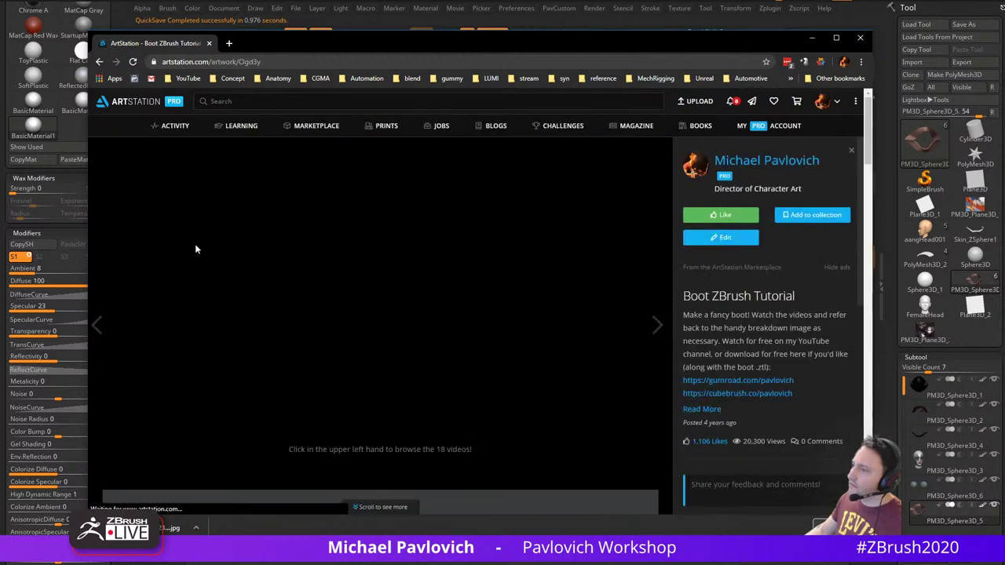
# Look through the Boot ZBrush Tutorial's video playlist and its breakdown image
pyautogui.scroll(-2, 370, 324)
pyautogui.scroll(4, 547, 231)
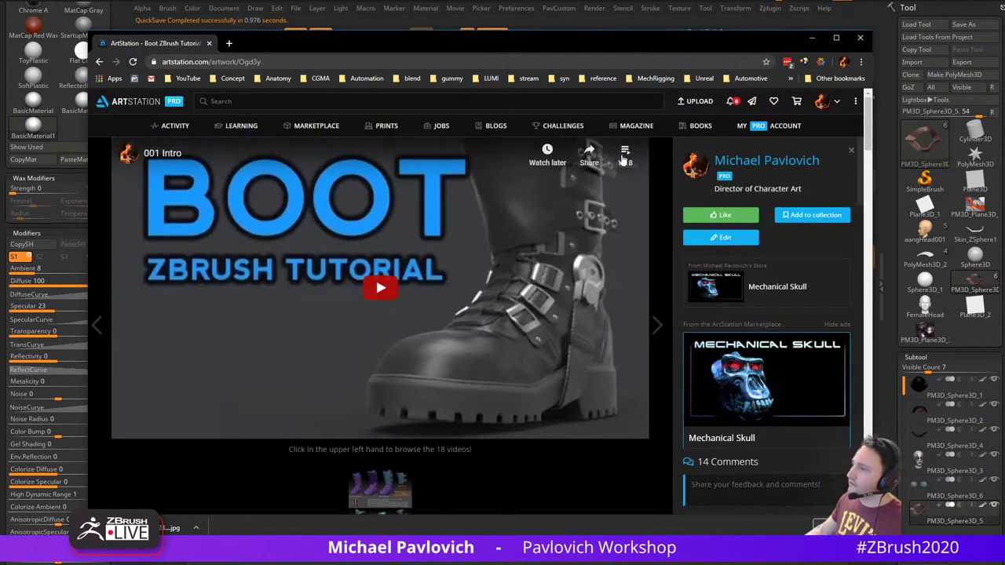
pyautogui.click(622, 160)
pyautogui.scroll(-6, 547, 235)
pyautogui.scroll(-7, 545, 234)
pyautogui.scroll(5, 352, 235)
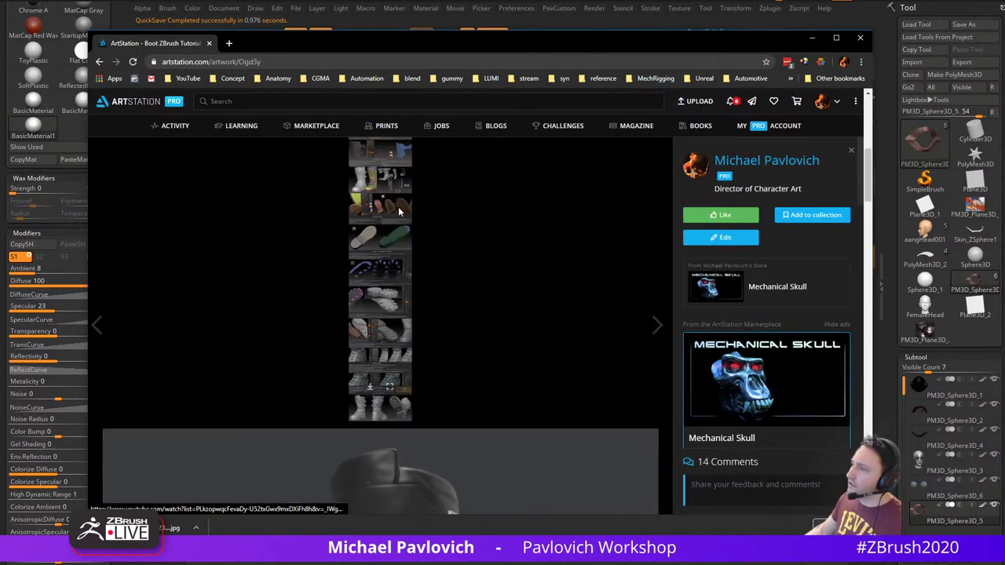
# Open the boot process breakdown image at full size and look through its pictures and written instructions
pyautogui.click(387, 385)
pyautogui.click(444, 248)
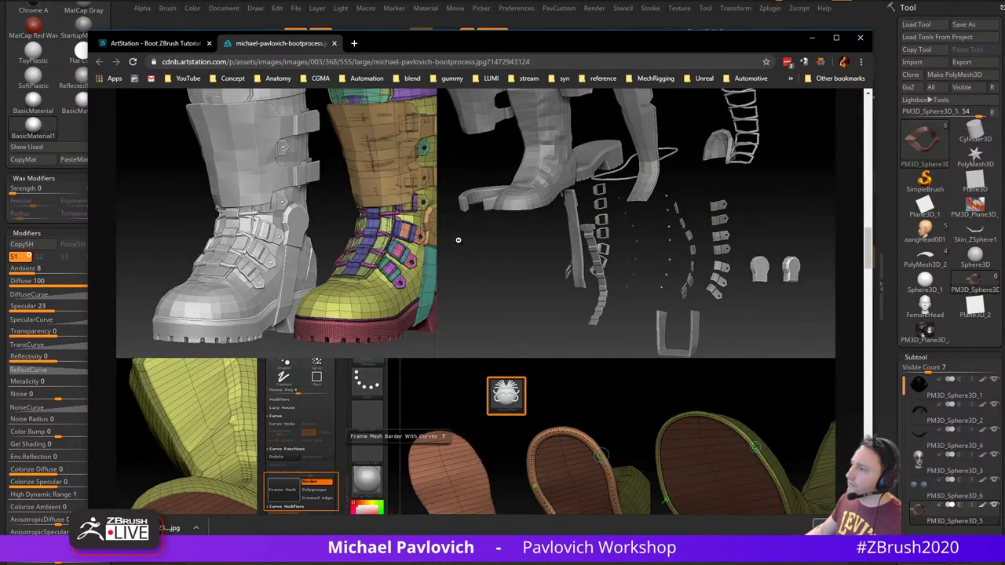
pyautogui.scroll(9, 457, 247)
pyautogui.scroll(-15, 444, 271)
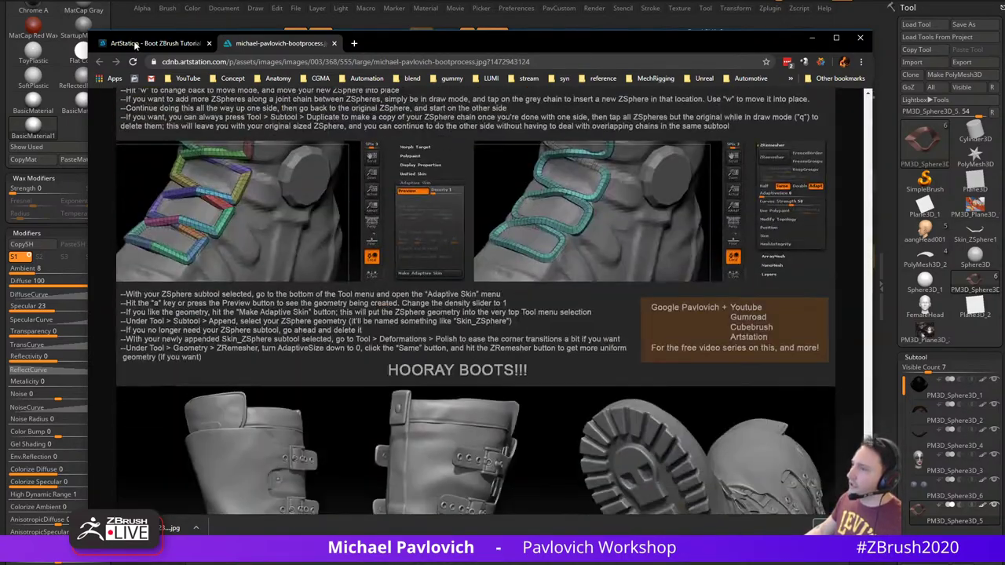
# Return from the boot breakdown to the artist's ArtStation portfolio and browse its tutorial artworks
pyautogui.click(175, 43)
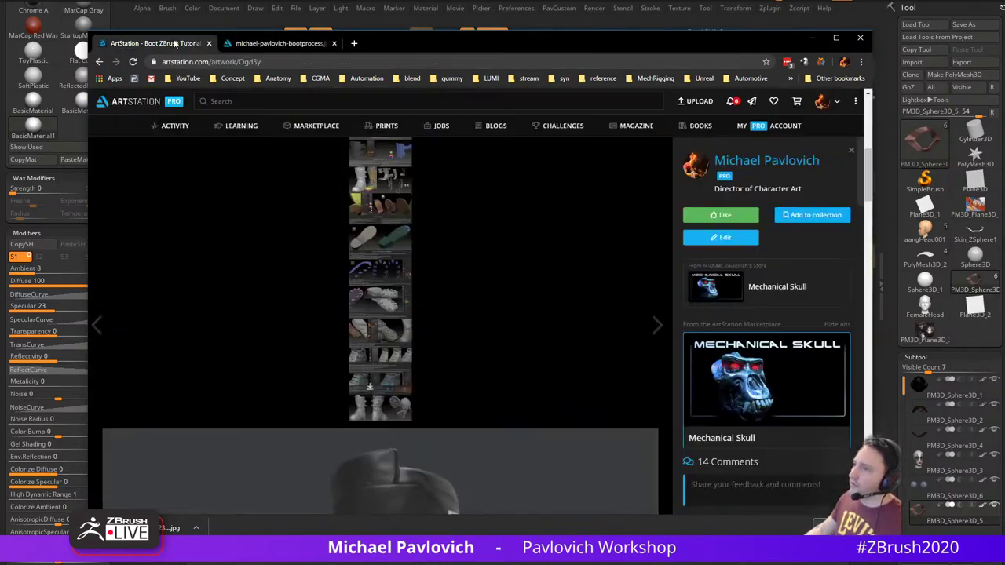
pyautogui.click(99, 63)
pyautogui.click(363, 65)
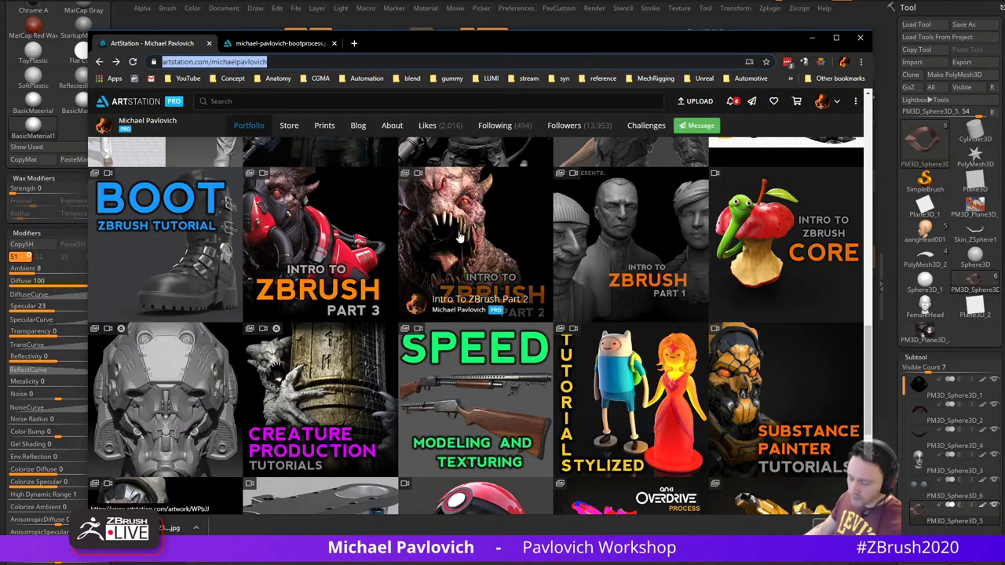
pyautogui.scroll(12, 542, 306)
pyautogui.scroll(3, 596, 335)
pyautogui.scroll(-4, 595, 334)
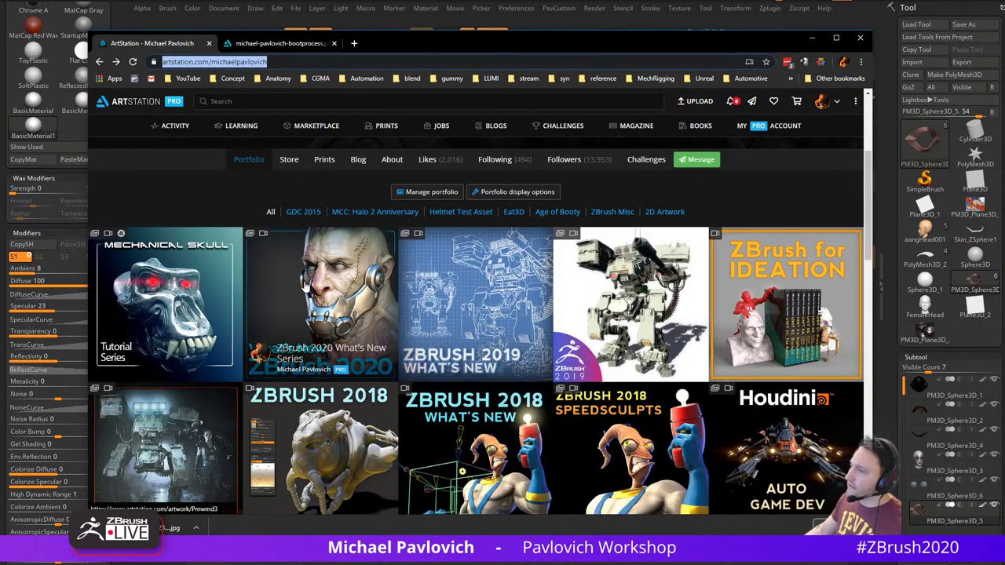
# View the ZBrush 2020 What's New Series artwork, look through its video playlist, and return to the portfolio page
pyautogui.click(340, 279)
pyautogui.click(627, 153)
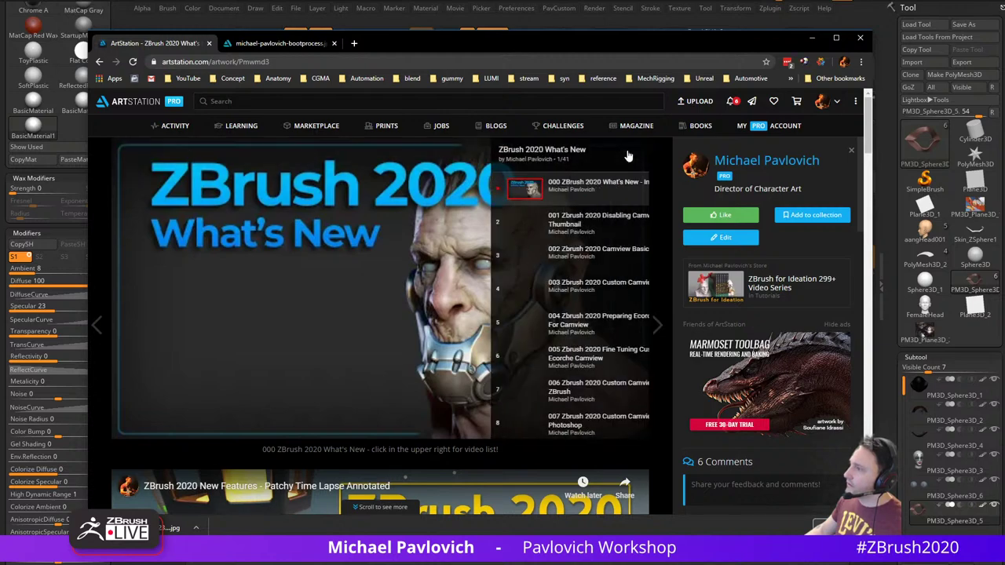
pyautogui.scroll(-12, 574, 257)
pyautogui.scroll(-5, 571, 270)
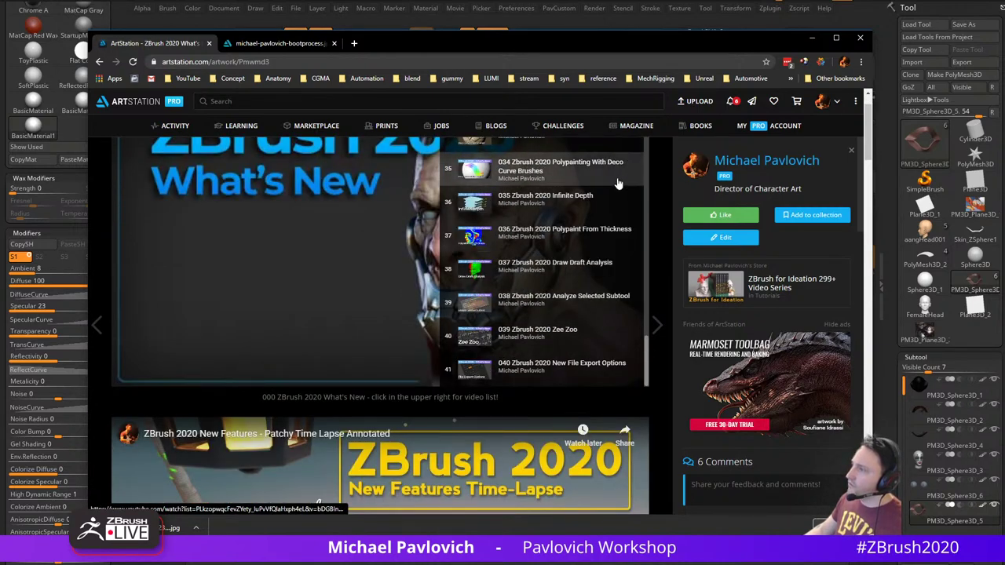
pyautogui.scroll(5, 619, 184)
pyautogui.scroll(1, 657, 179)
pyautogui.click(634, 150)
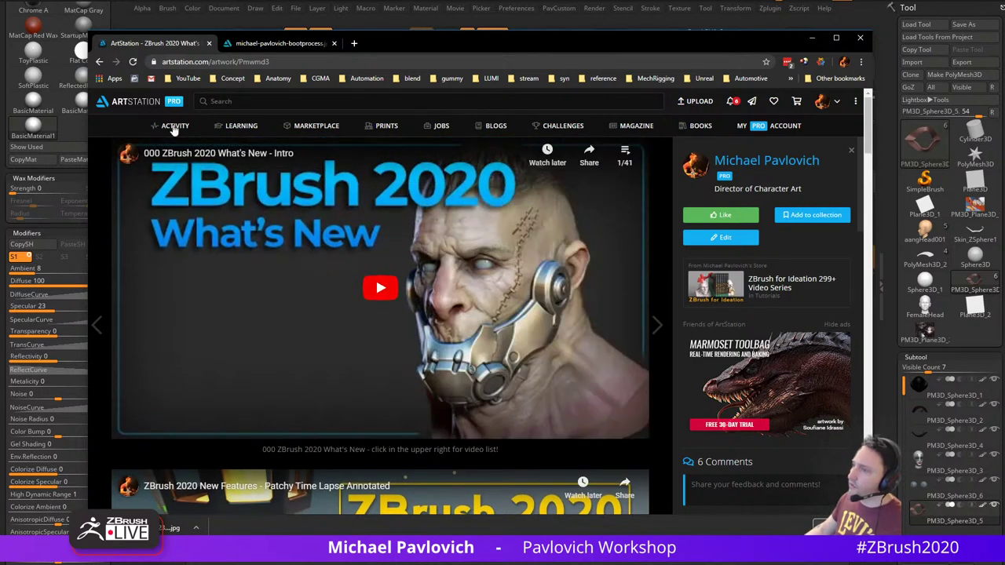
pyautogui.click(100, 62)
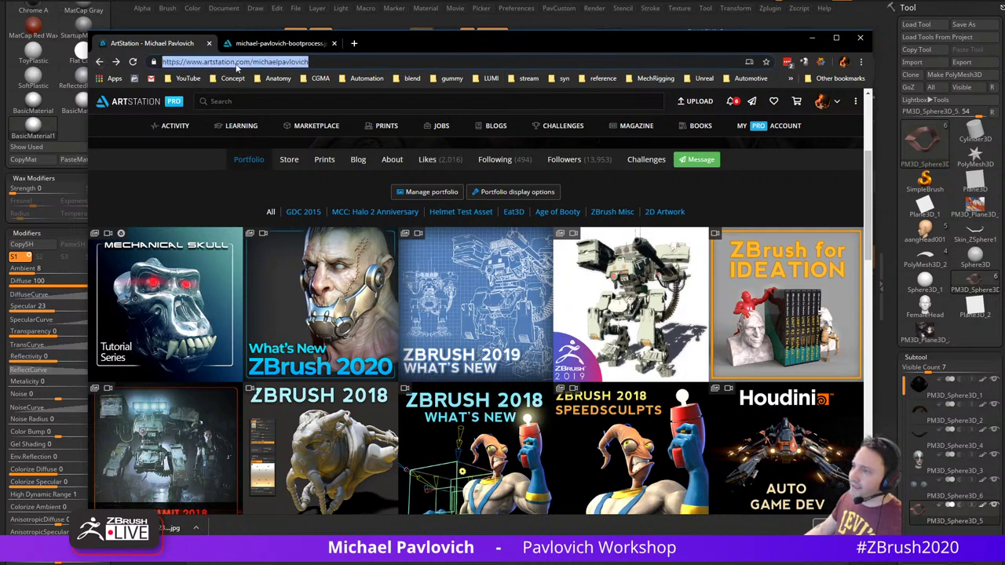
pyautogui.click(239, 63)
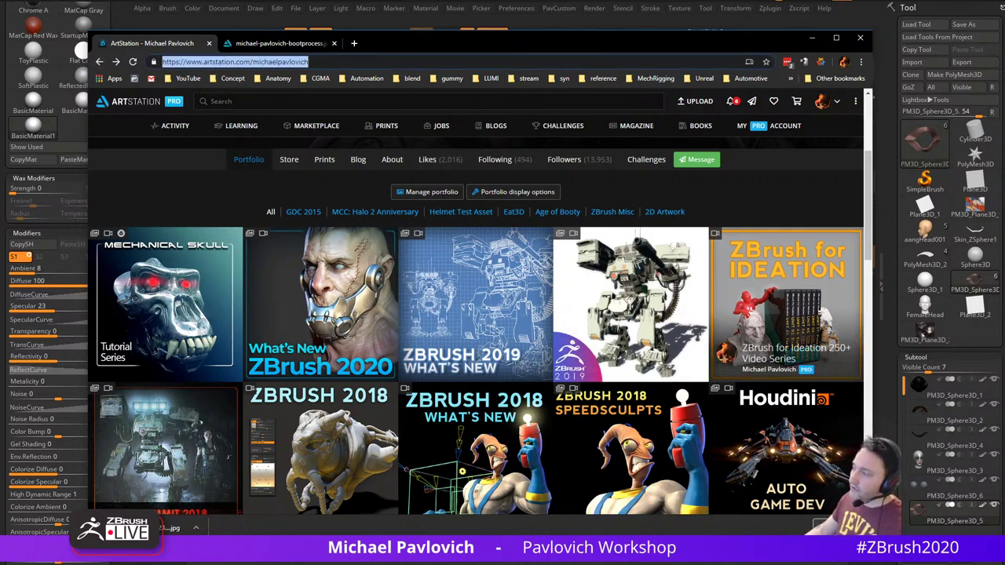
# Switch back to ZBrush and check the creature reference picture against the coloured shell head
pyautogui.hotkey('alt', 'Tab')
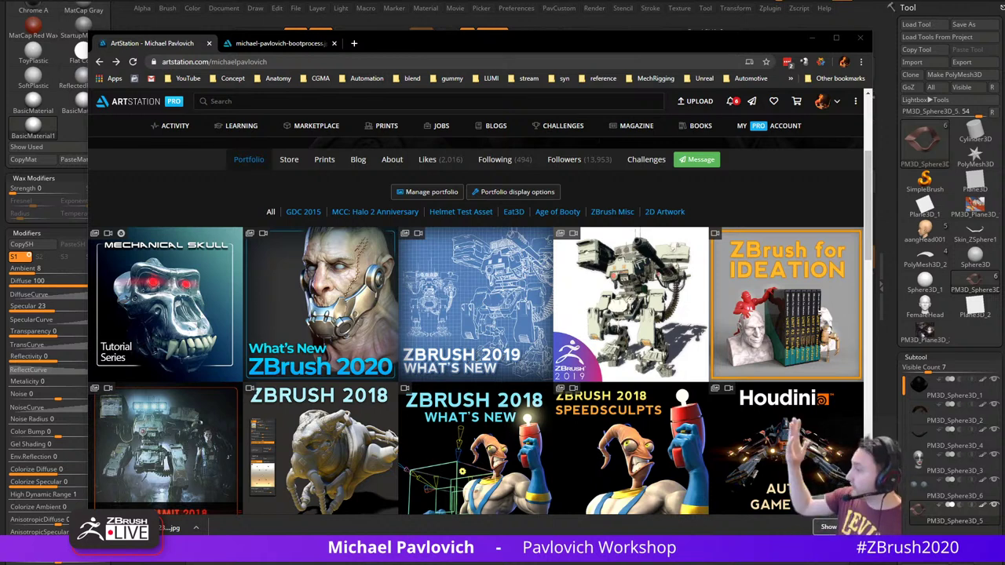
pyautogui.moveTo(449, 46); pyautogui.dragTo(600, 563)
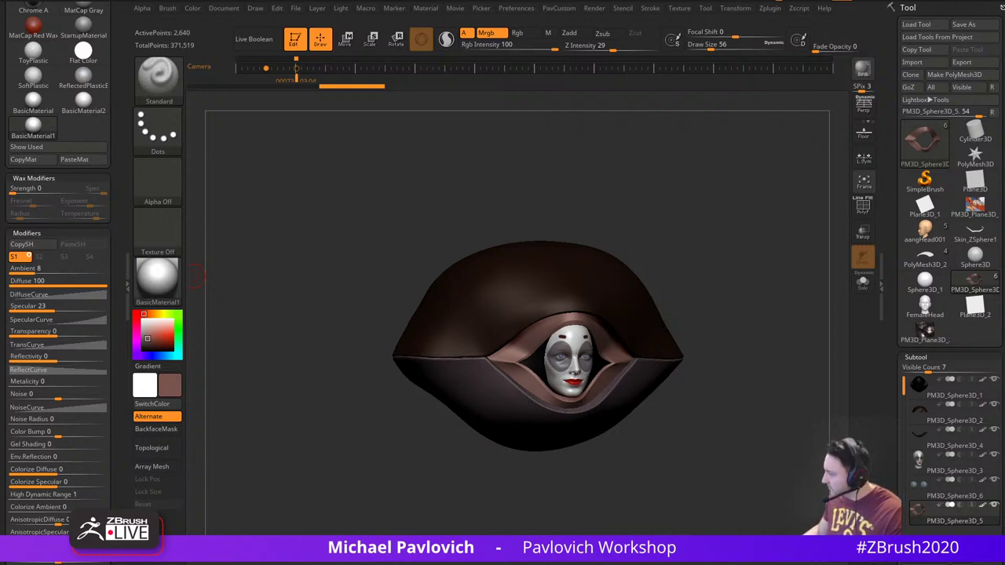
pyautogui.moveTo(485, 209); pyautogui.dragTo(276, 202)
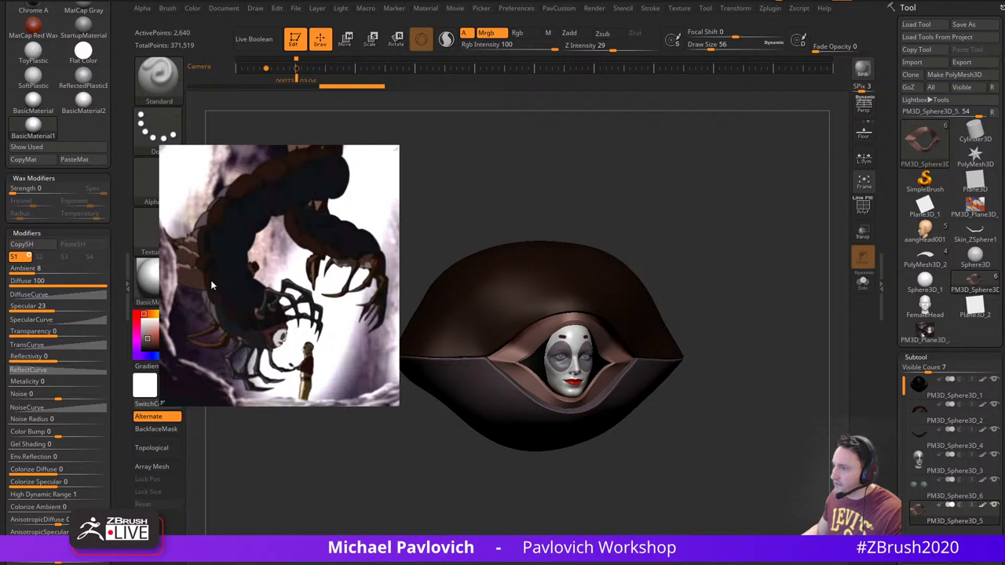
pyautogui.click(444, 249)
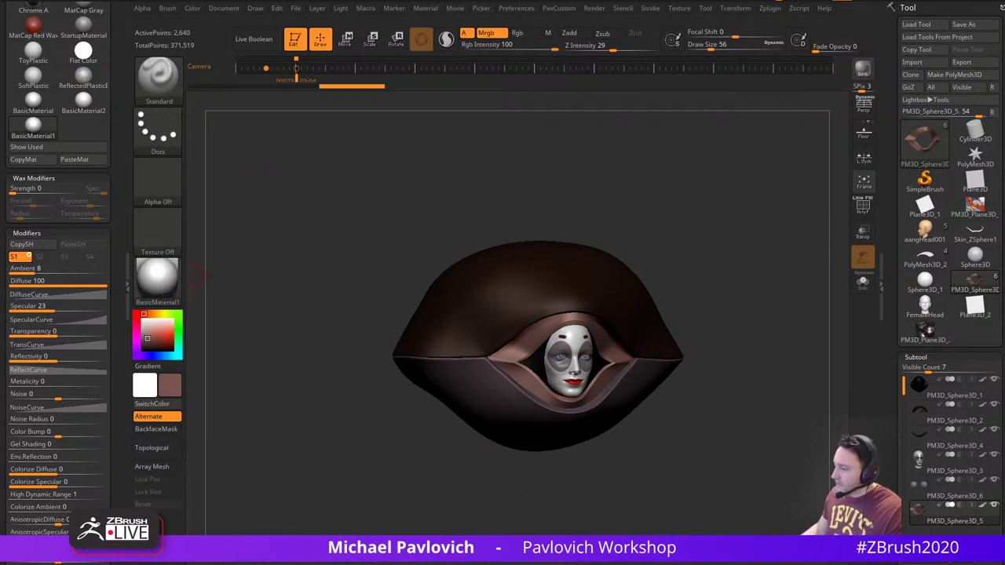